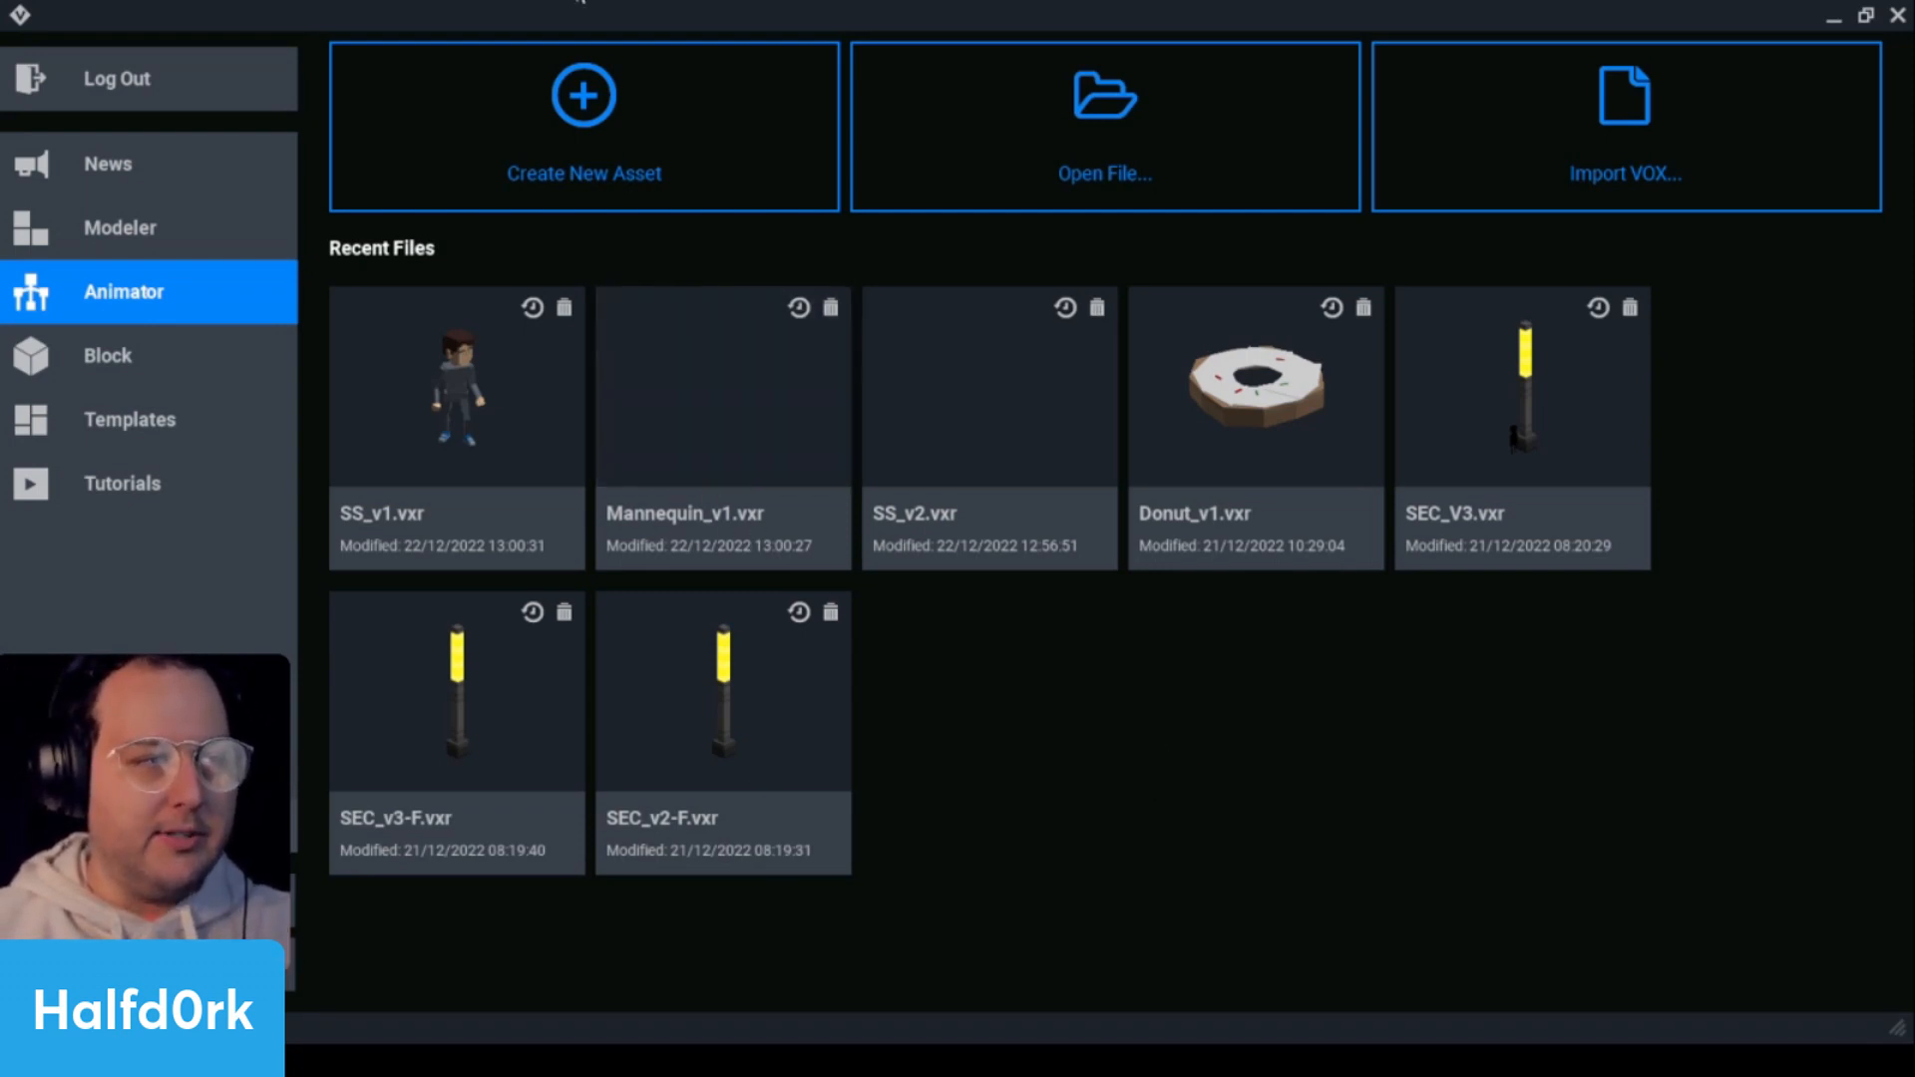
- Create a new animator asset named SS in the VoxEdit 2022-12-December folder
click(635, 171)
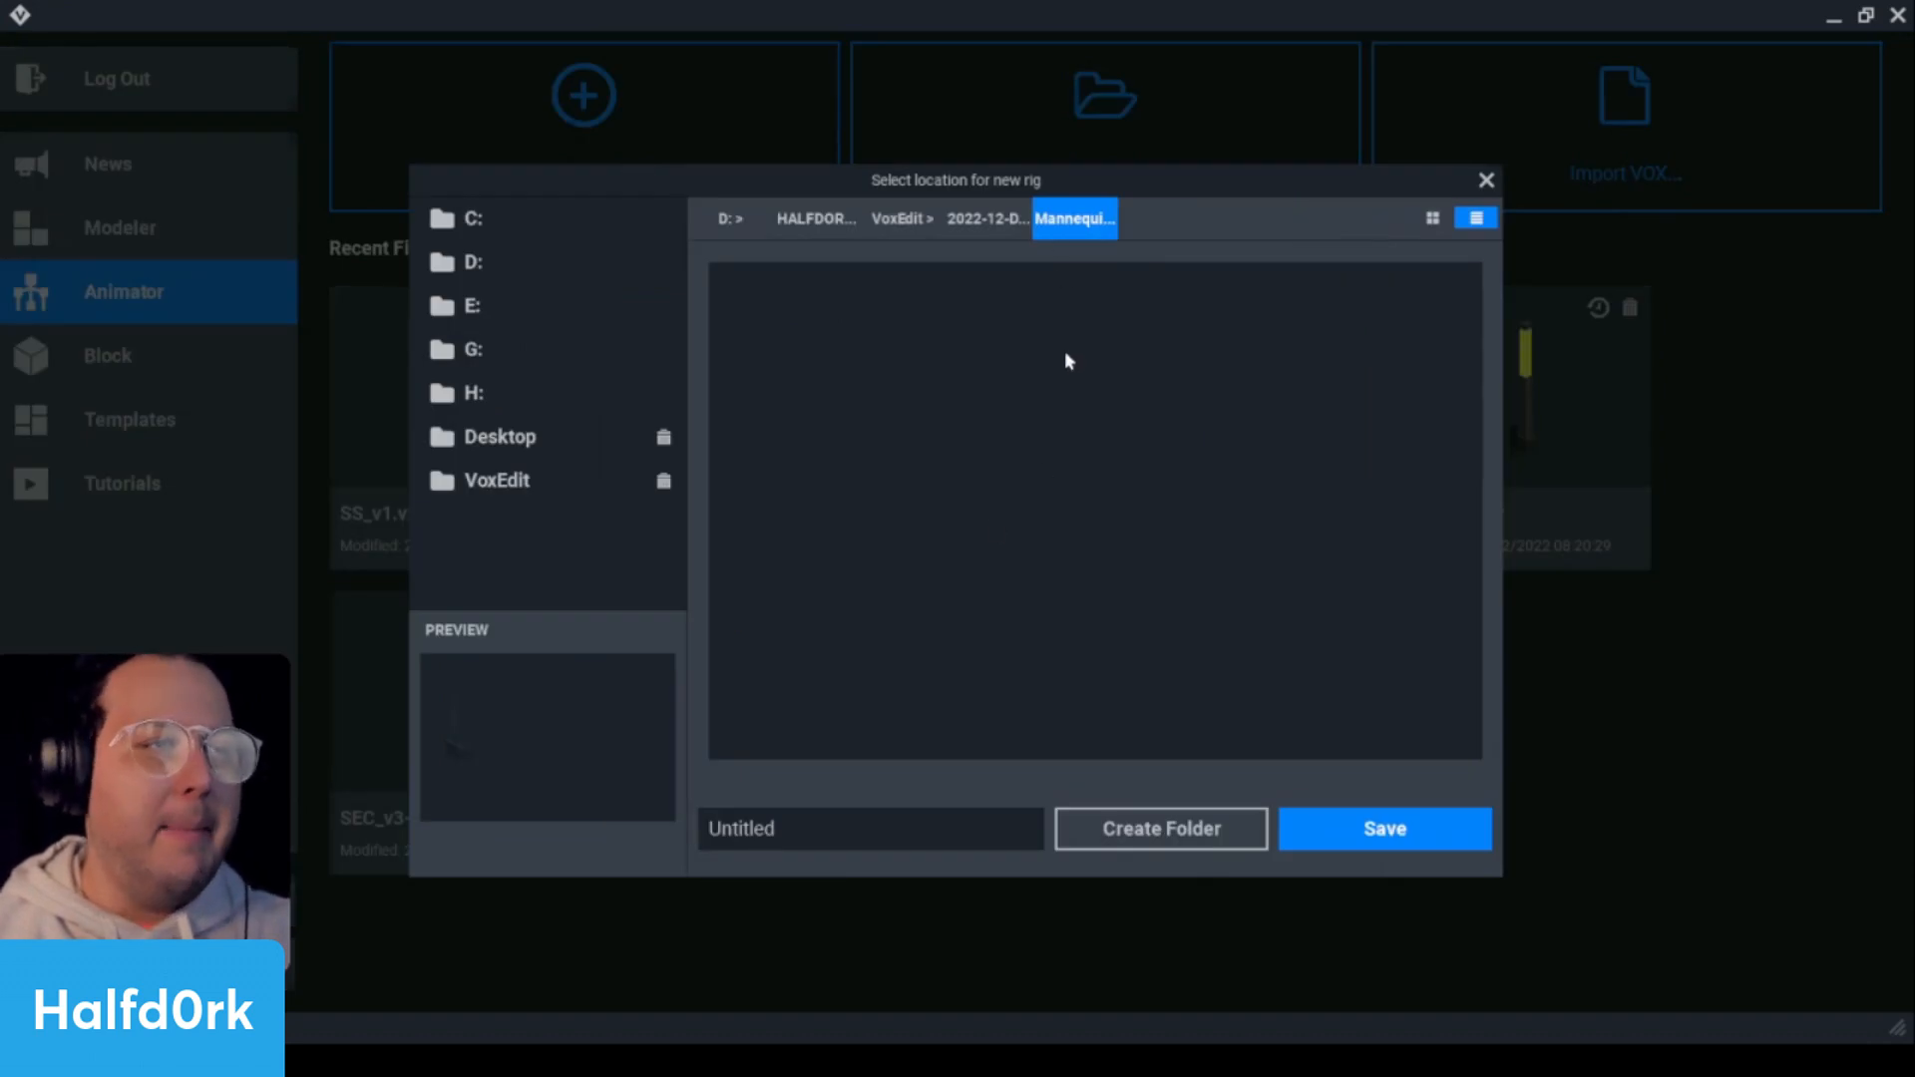
click(901, 219)
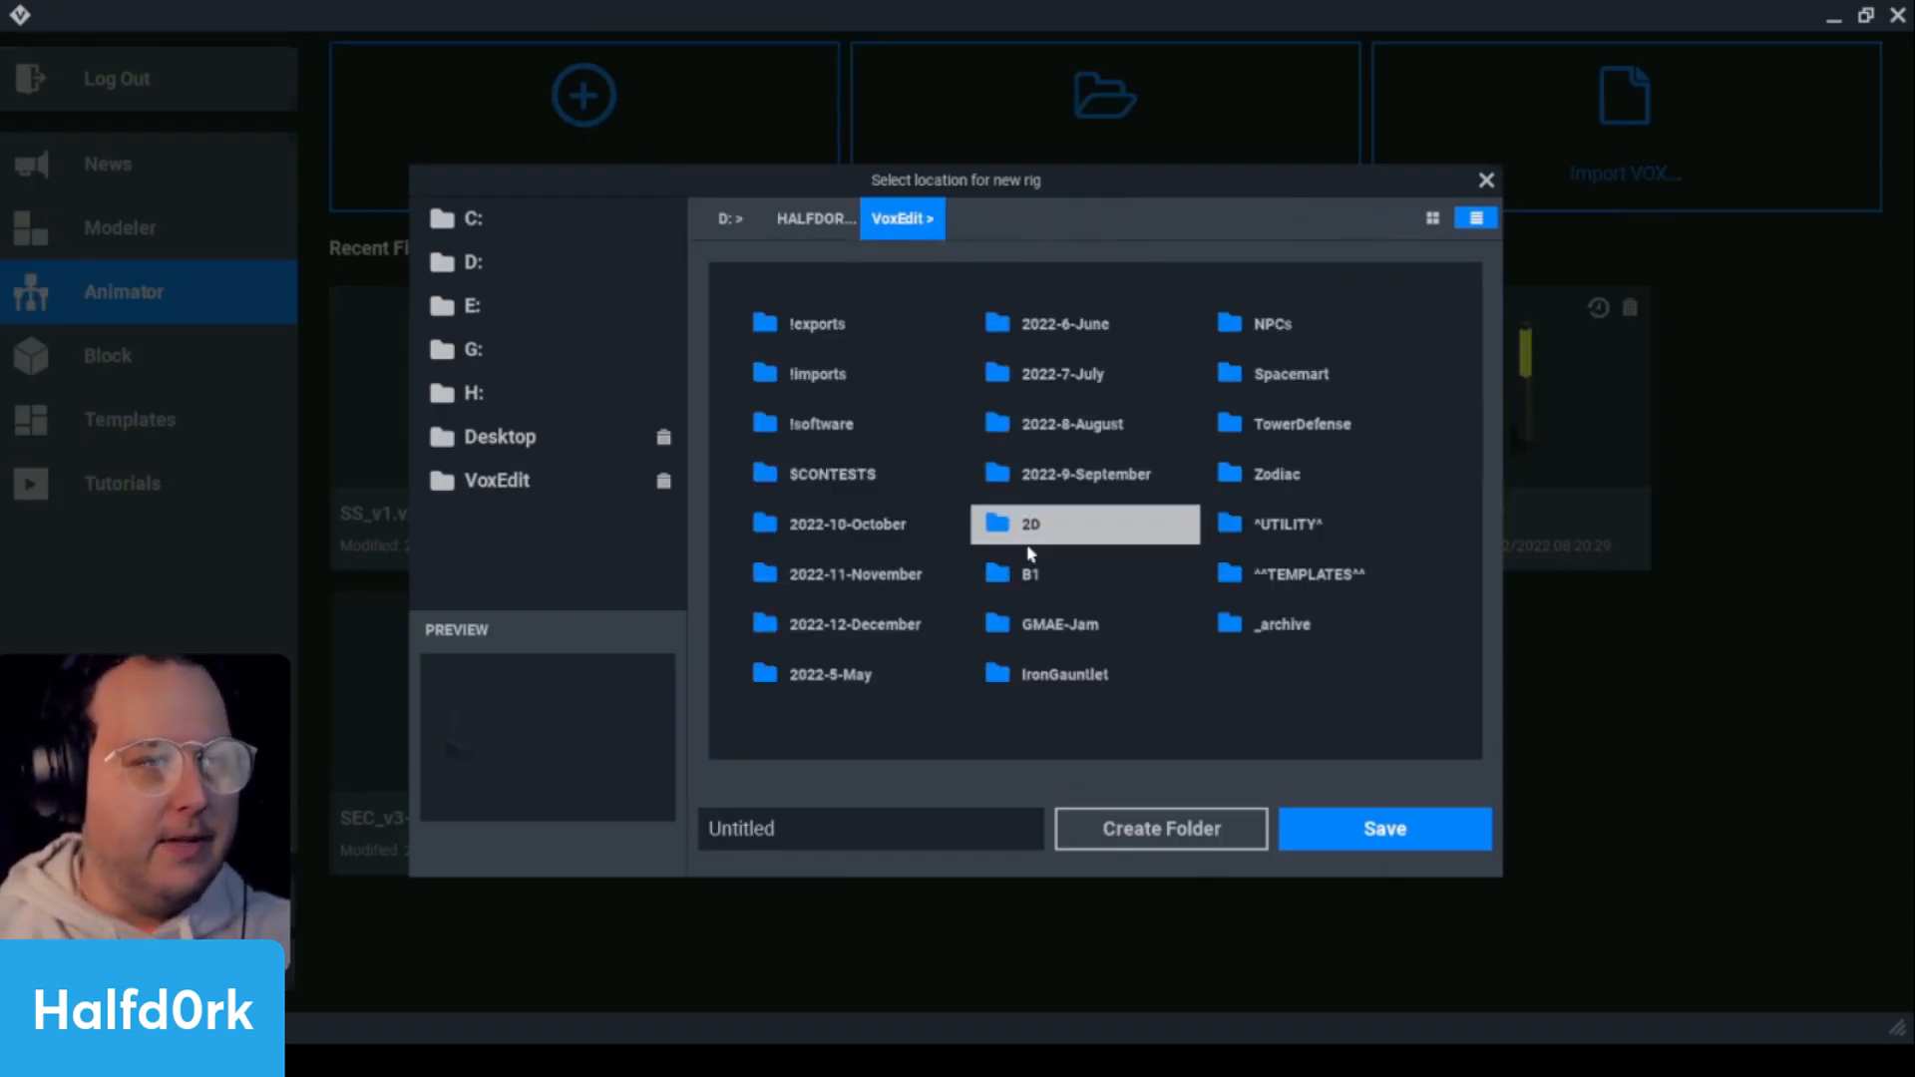
double_click(899, 629)
double_click(877, 827)
text(SS)
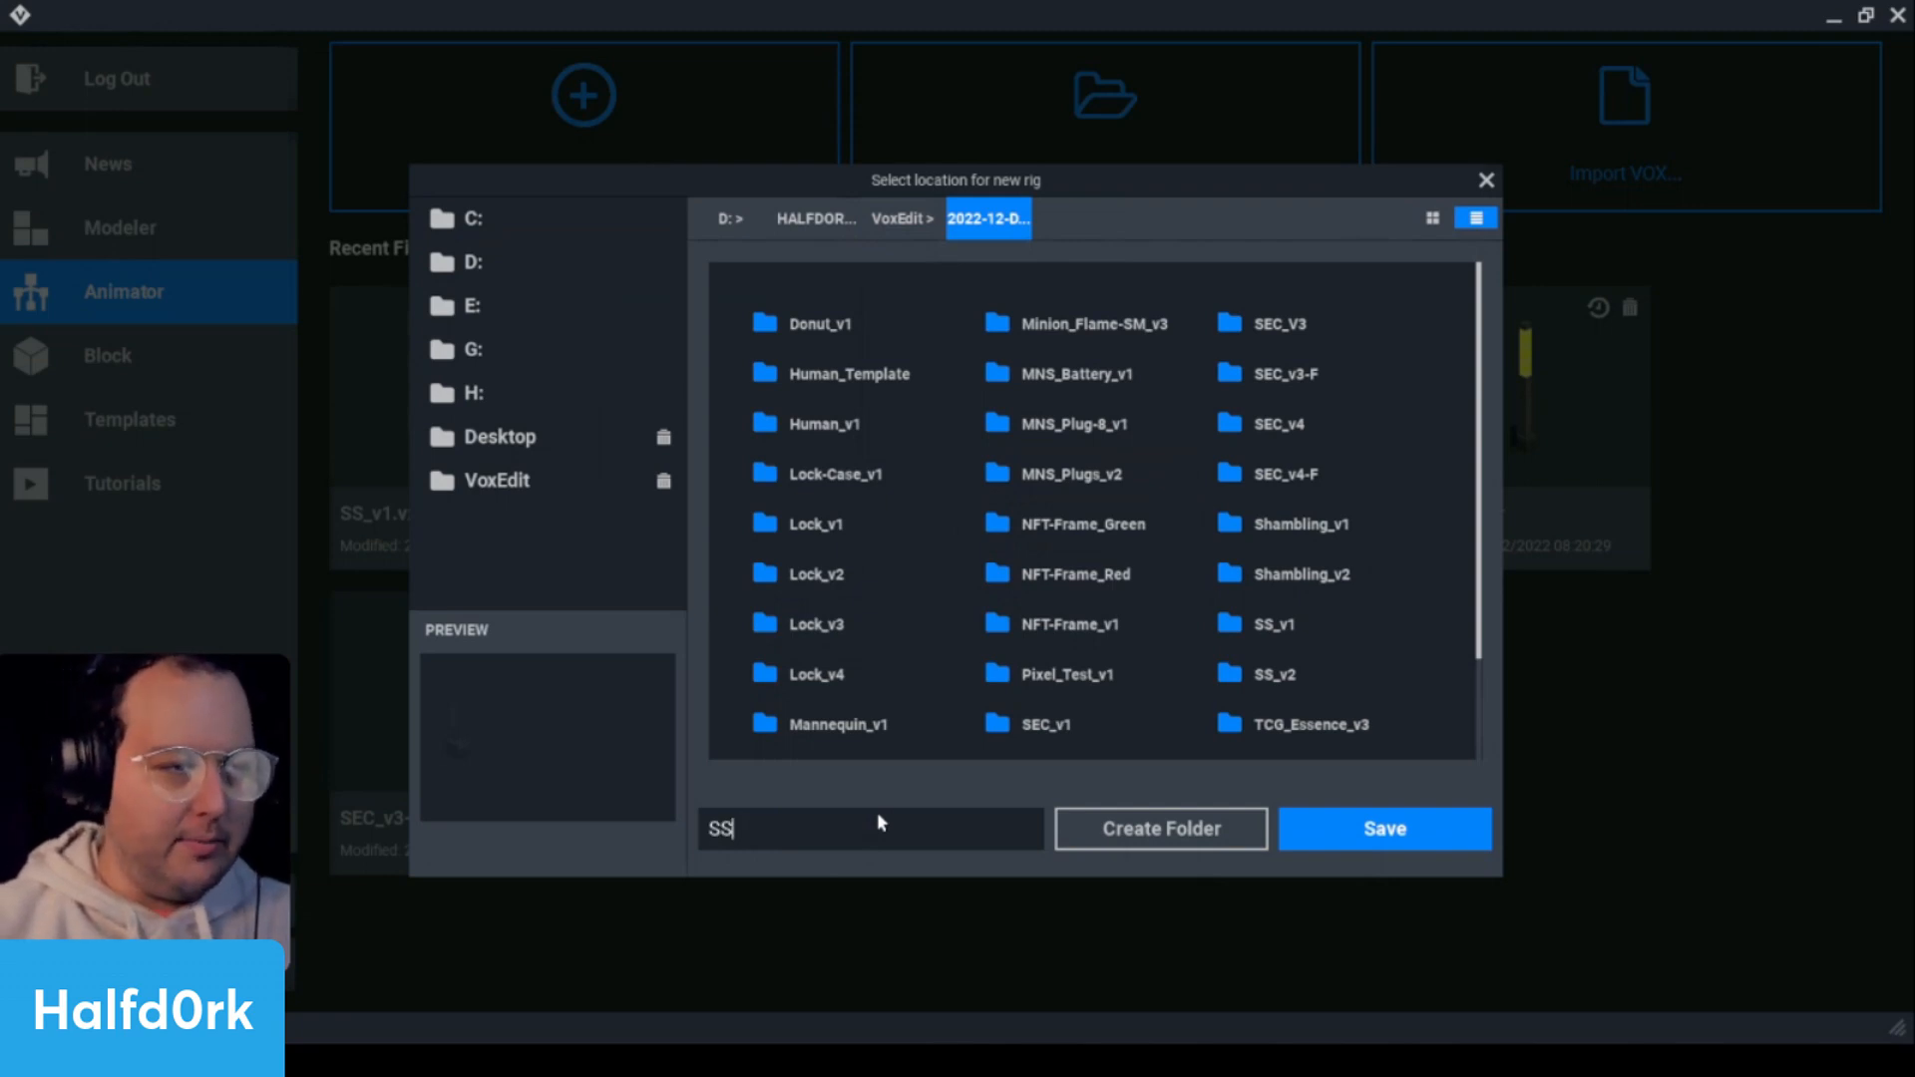
click(1326, 812)
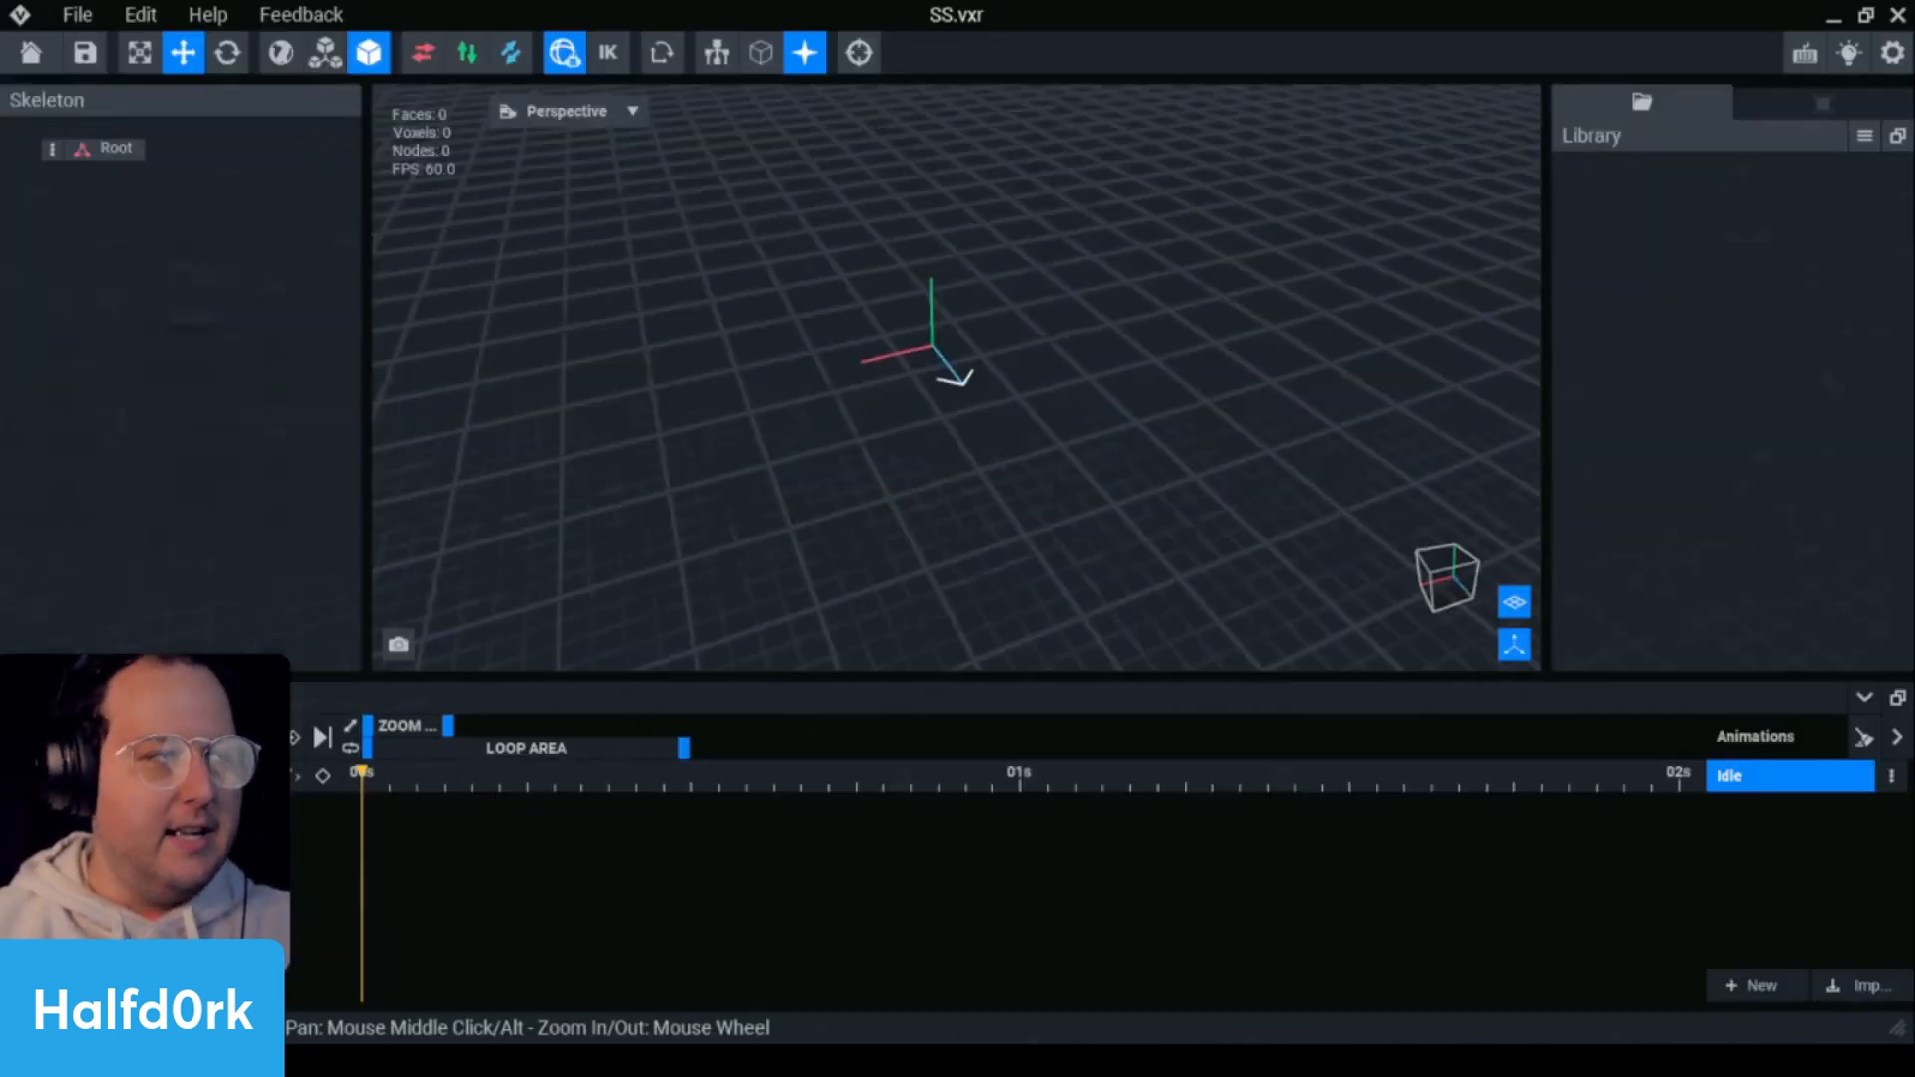
click(52, 148)
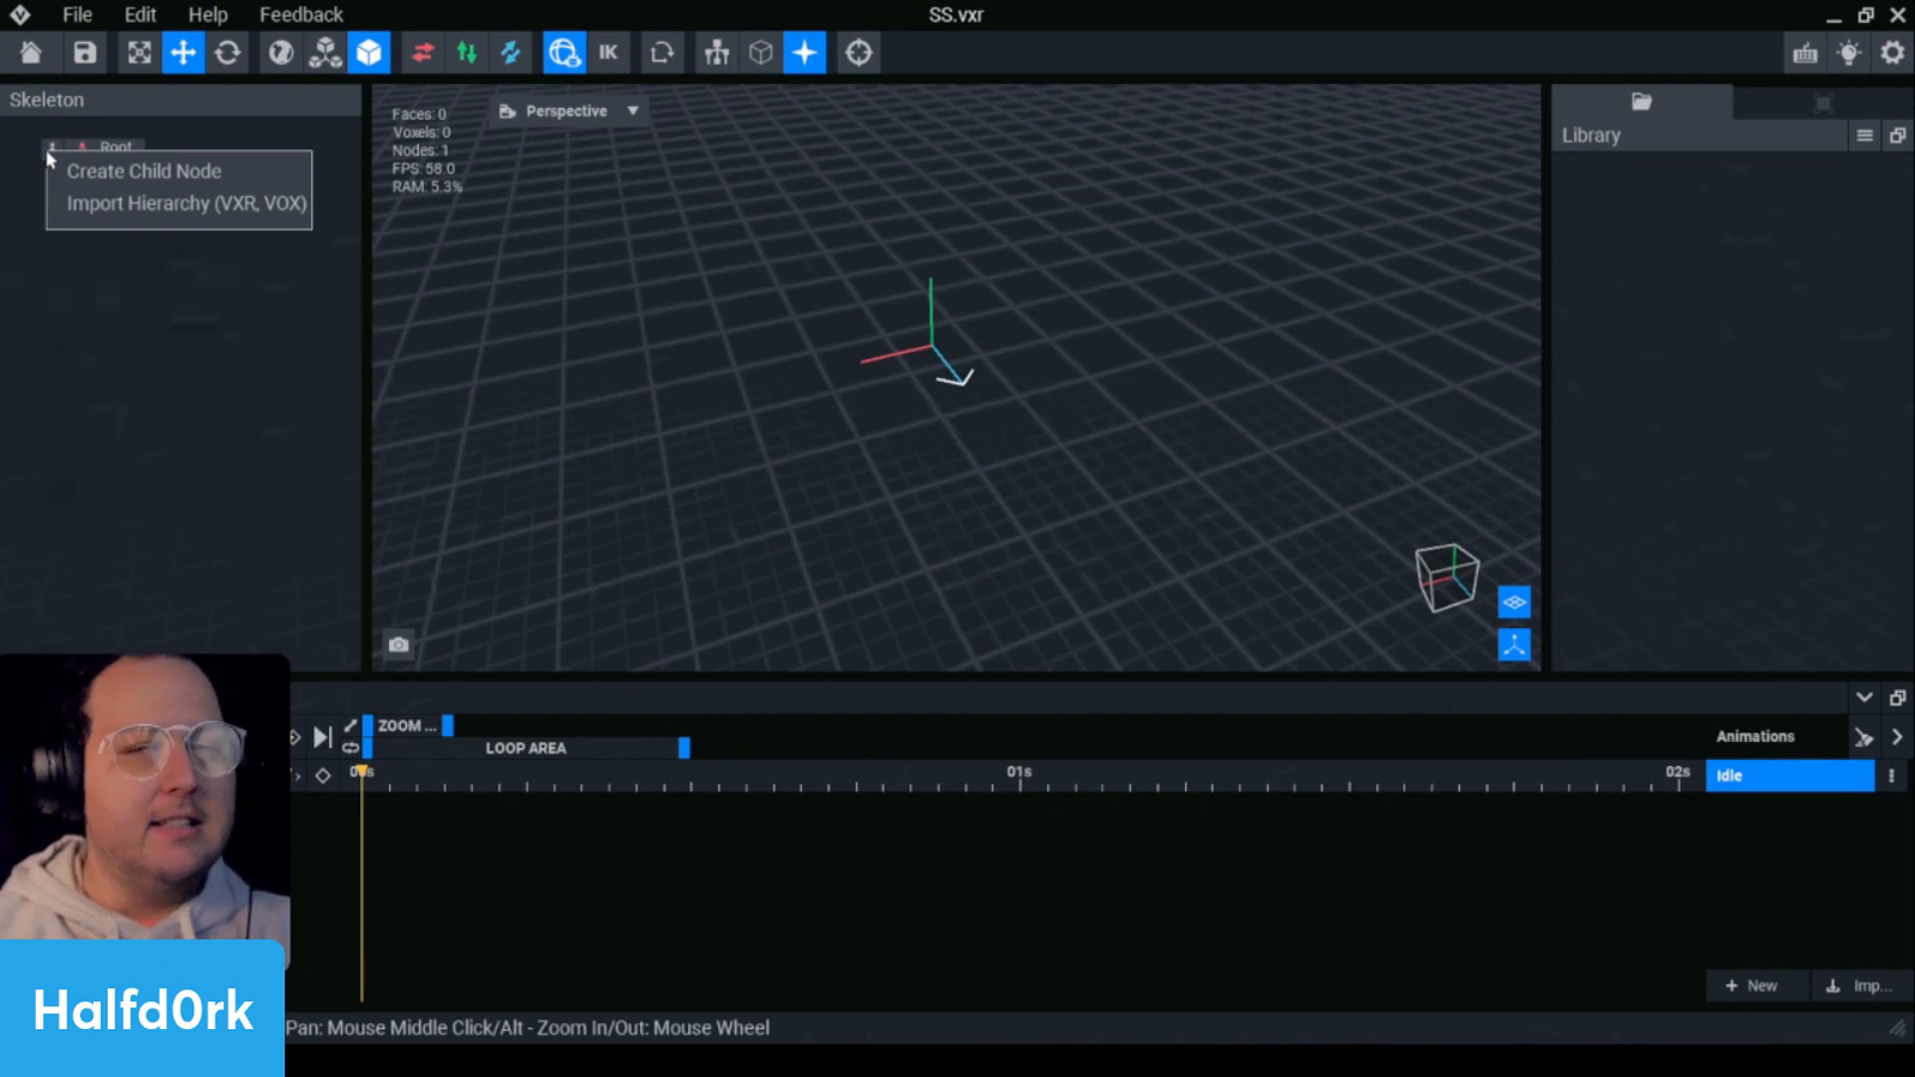
click(97, 205)
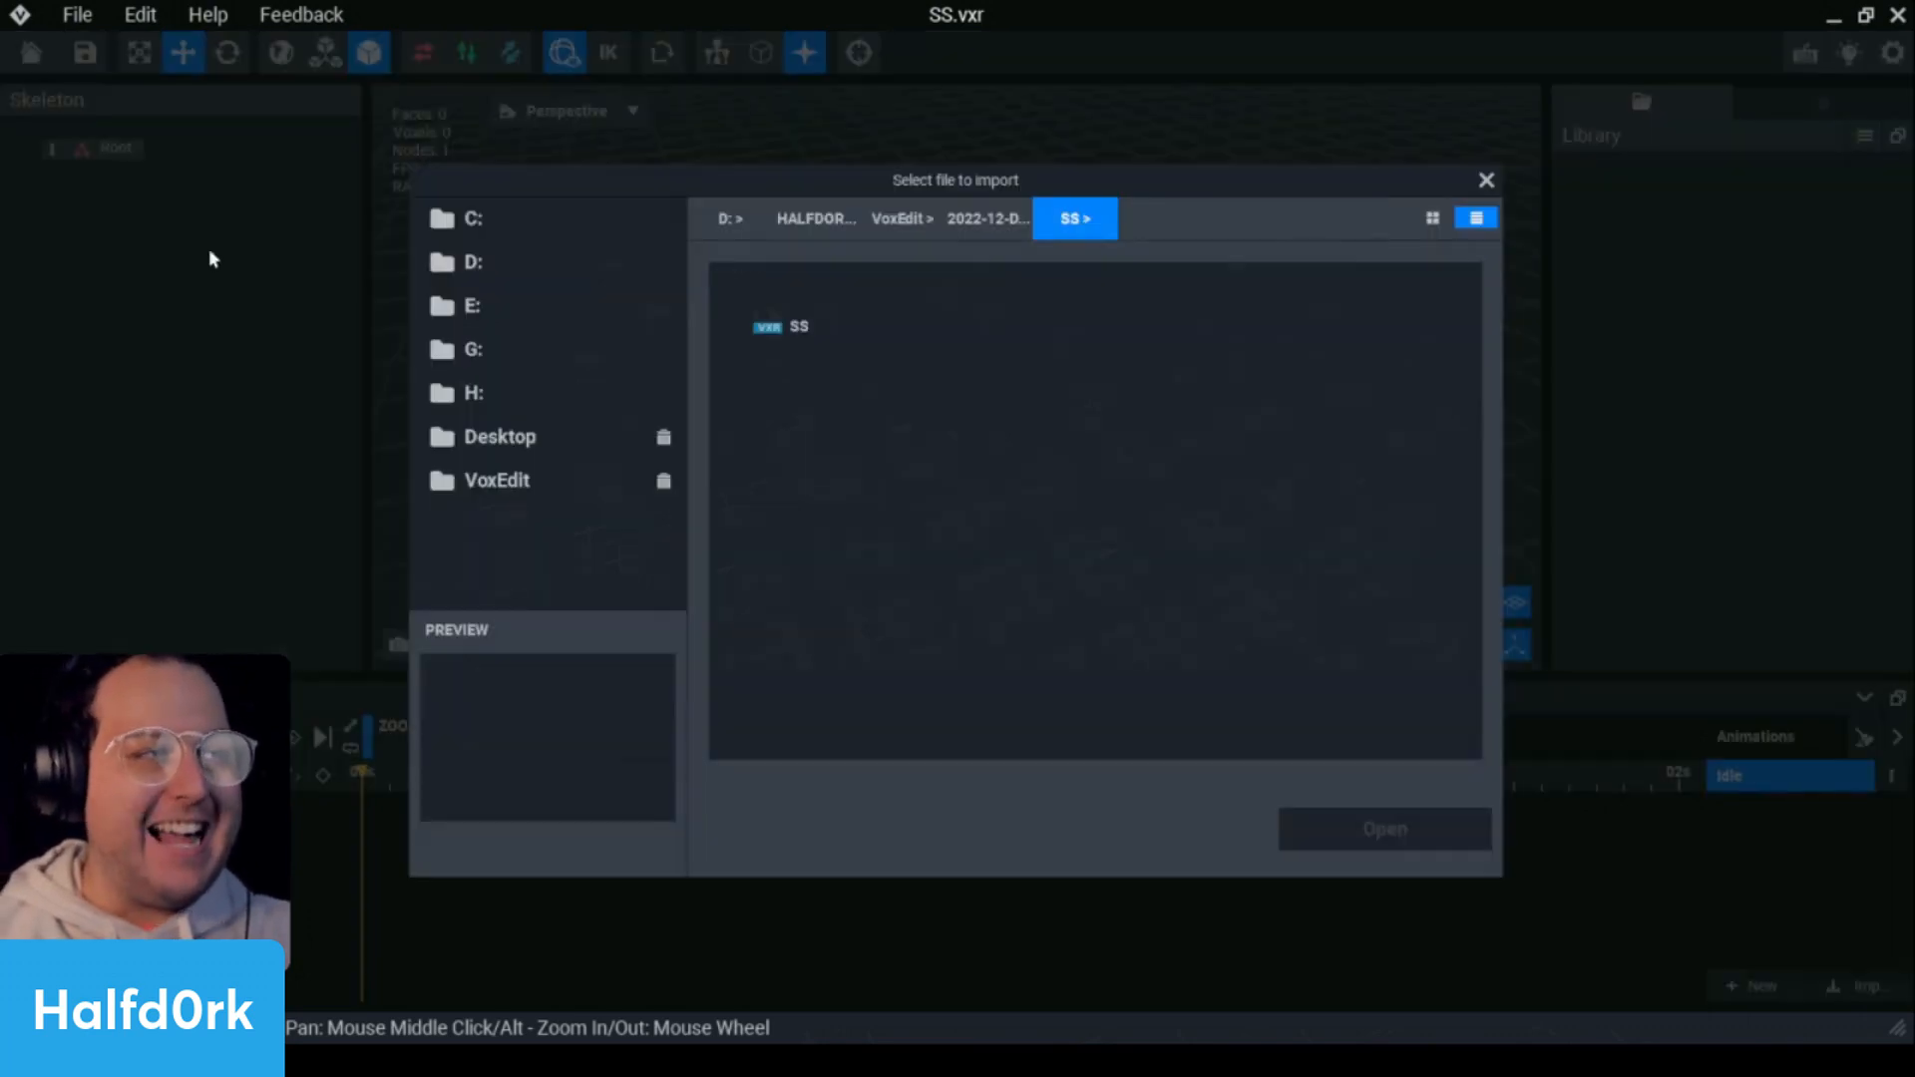
click(903, 218)
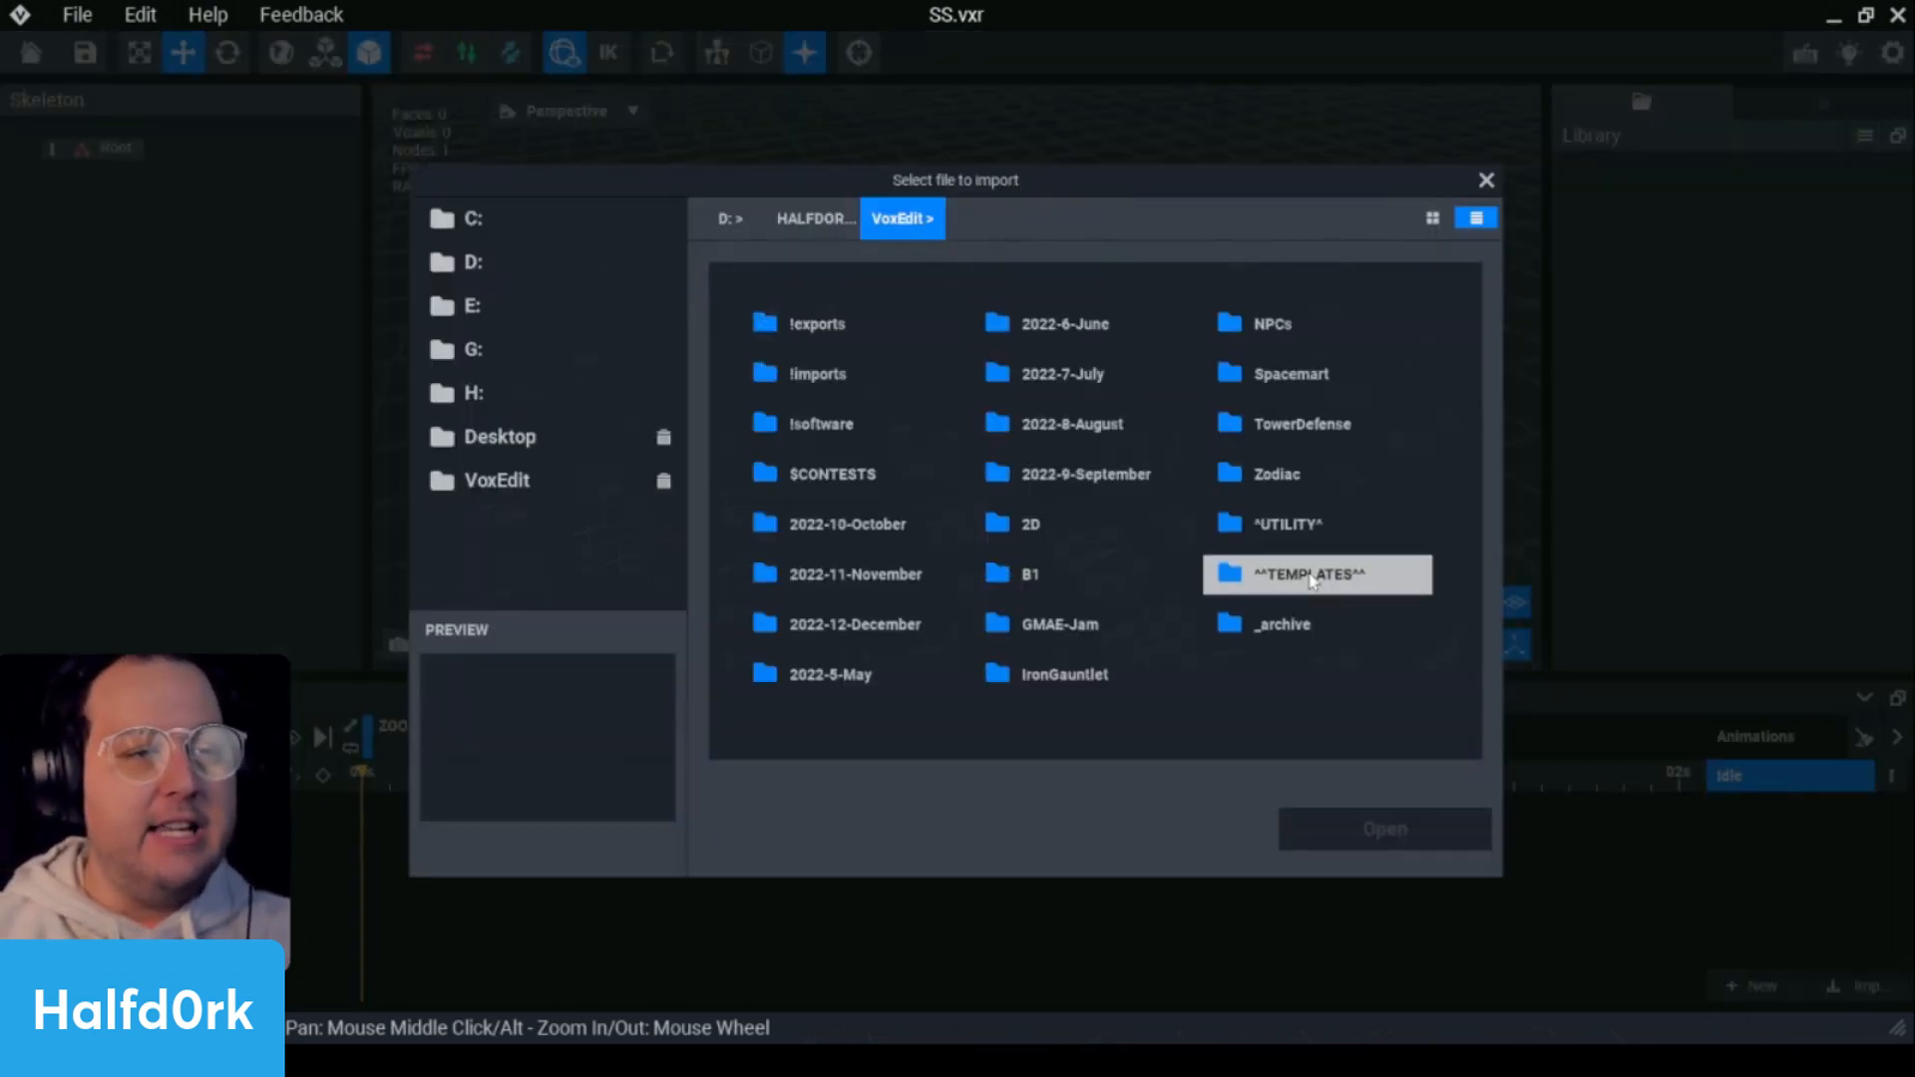
double_click(1237, 573)
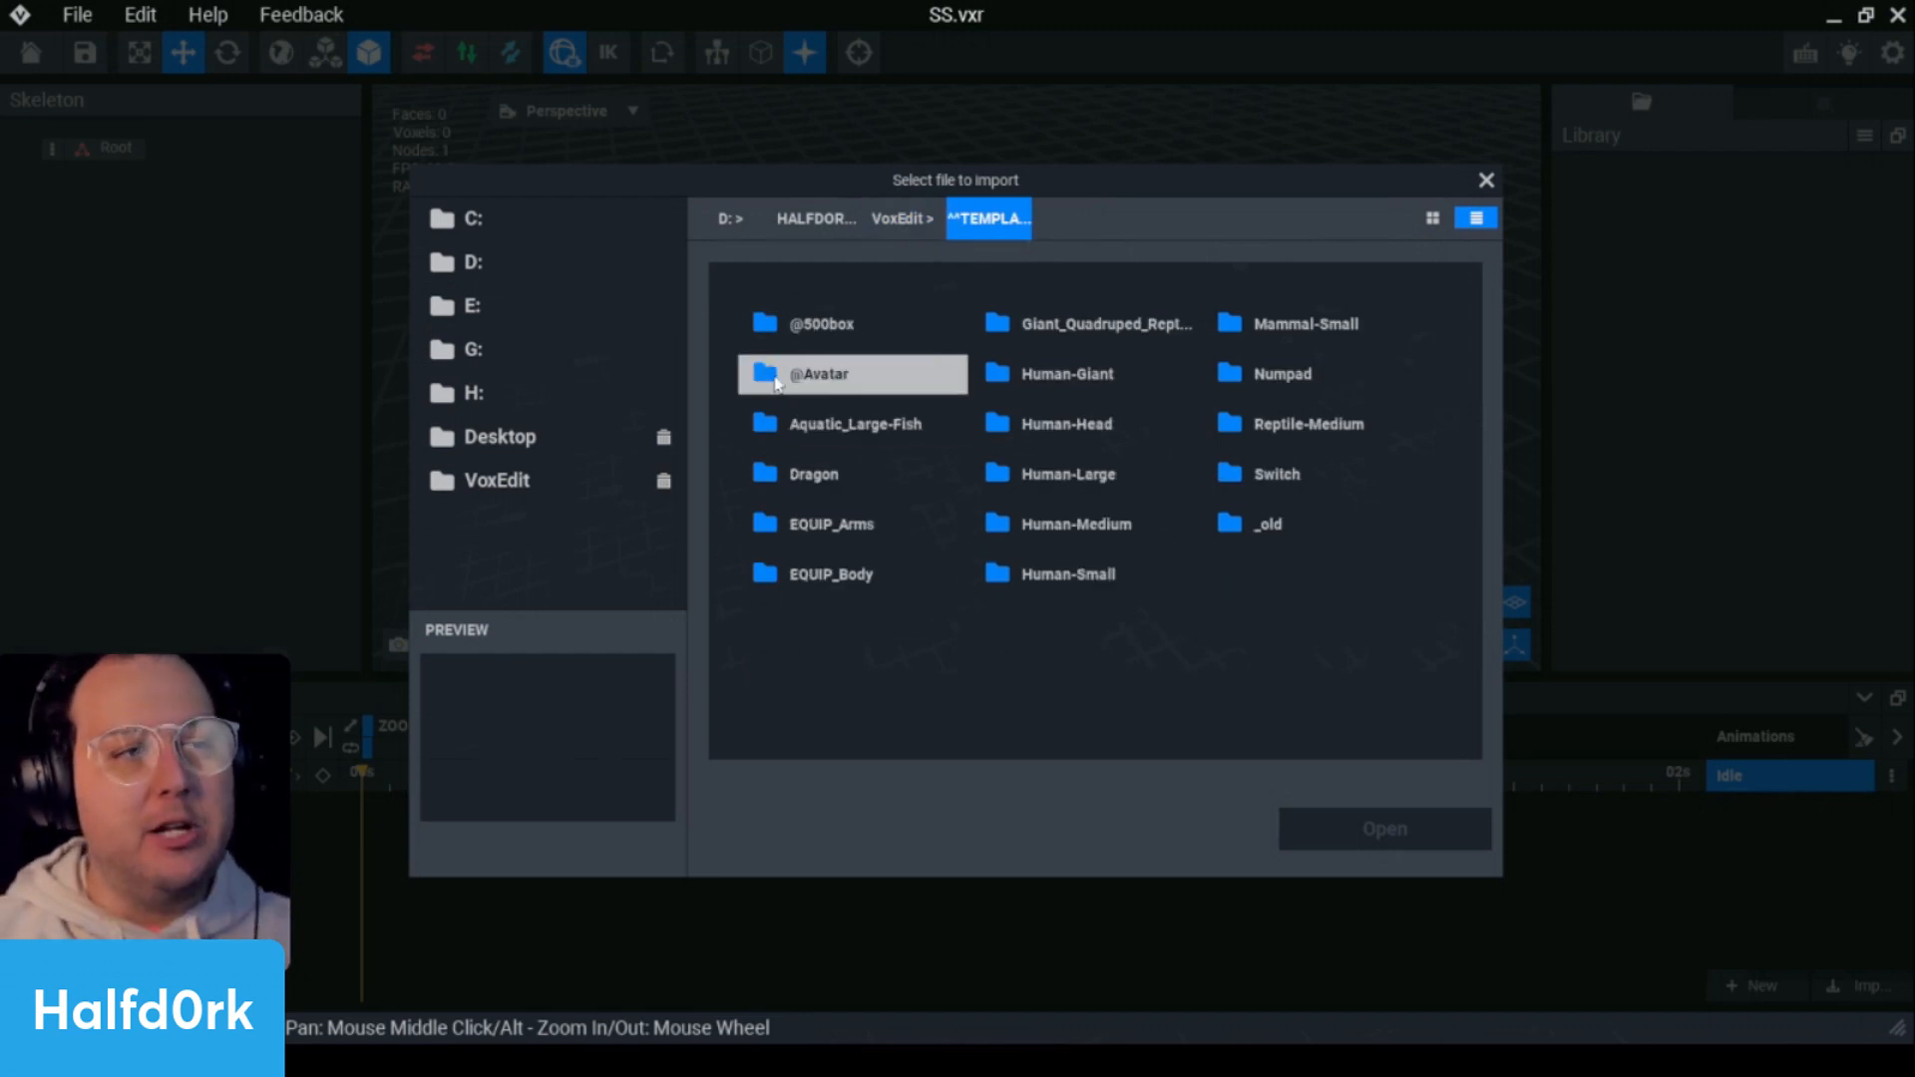
double_click(818, 373)
click(892, 334)
click(1412, 838)
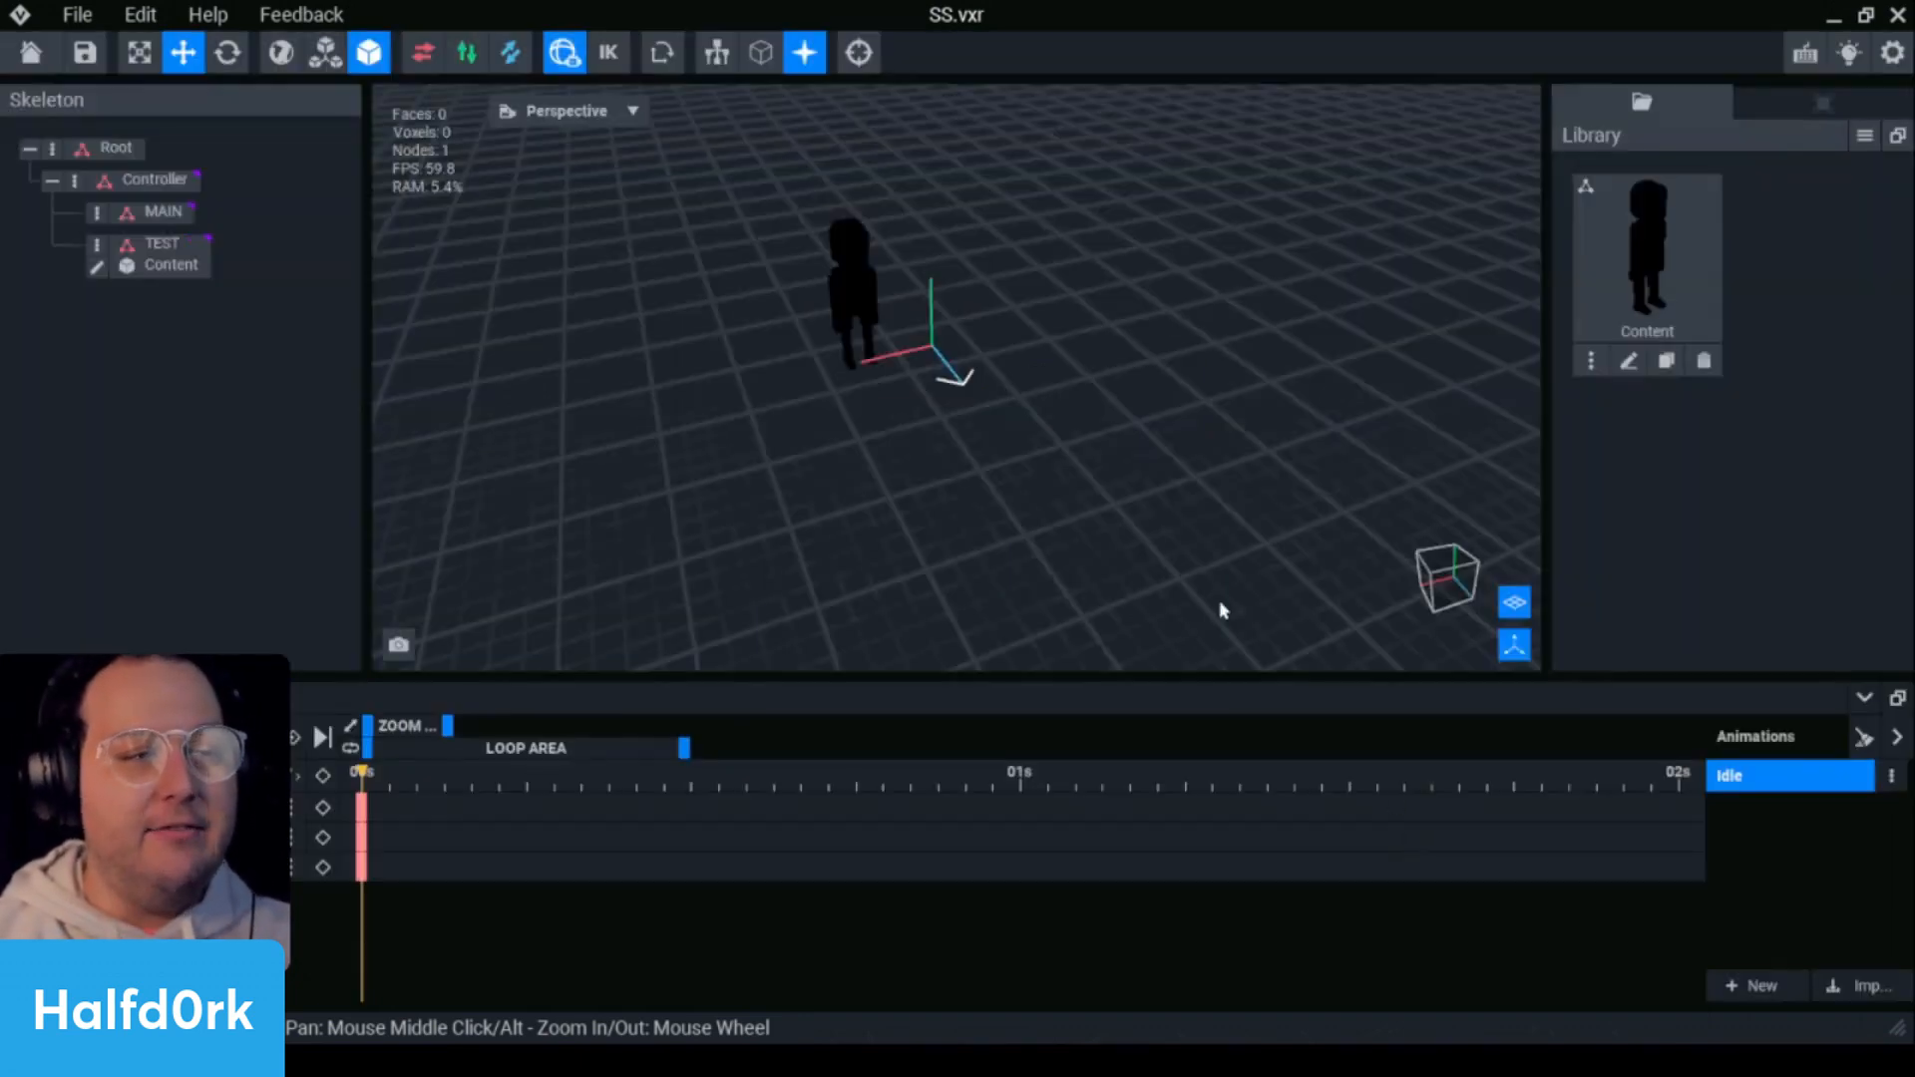
- Select the imported avatar model and examine its shape and placement relative to the origin from several angles
scroll(861, 257, up, 5)
middle_drag(858, 257, 955, 344)
mouse_move(955, 344)
right_down()
mouse_move(911, 355)
mouse_move(975, 385)
mouse_move(902, 303)
mouse_move(929, 322)
right_up()
click(923, 336)
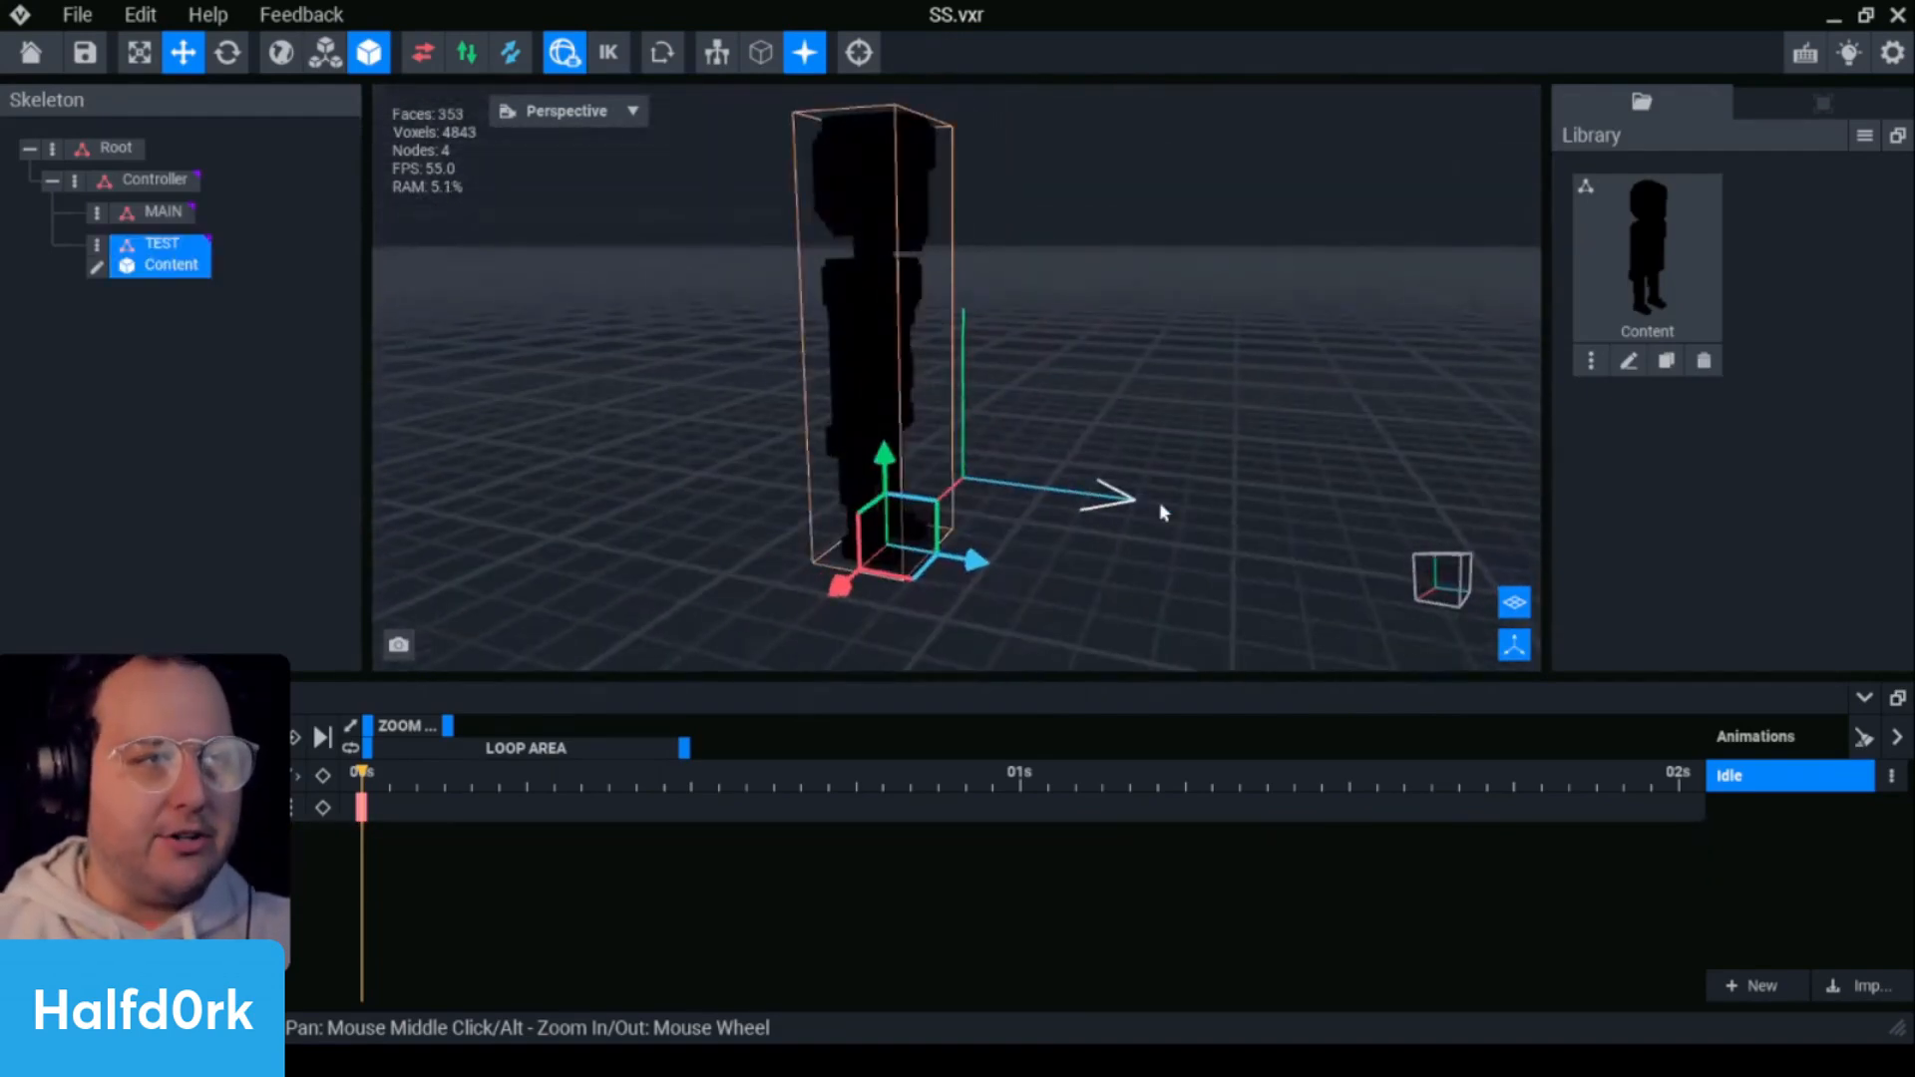
scroll(860, 436, up, 5)
right_drag(860, 434, 1060, 423)
scroll(944, 423, up, 2)
scroll(951, 430, down, 3)
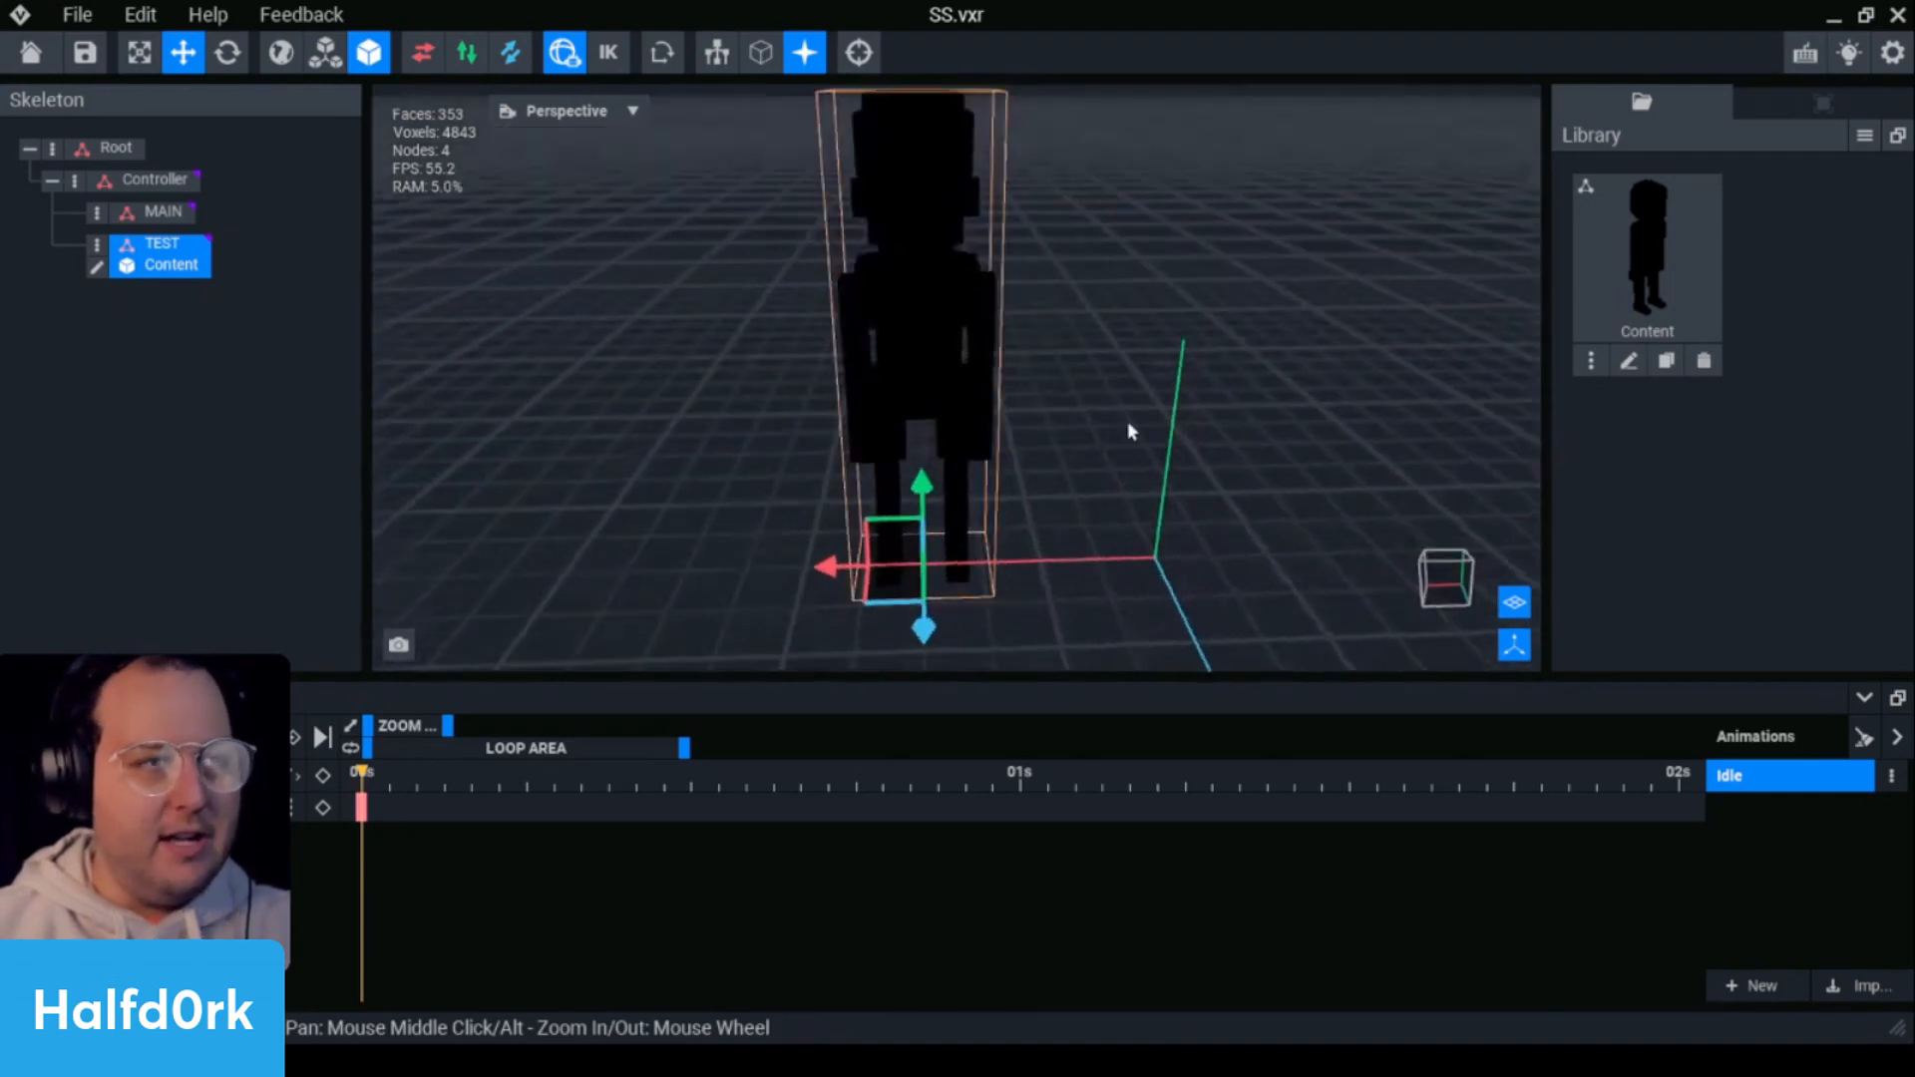
scroll(1132, 431, down, 1)
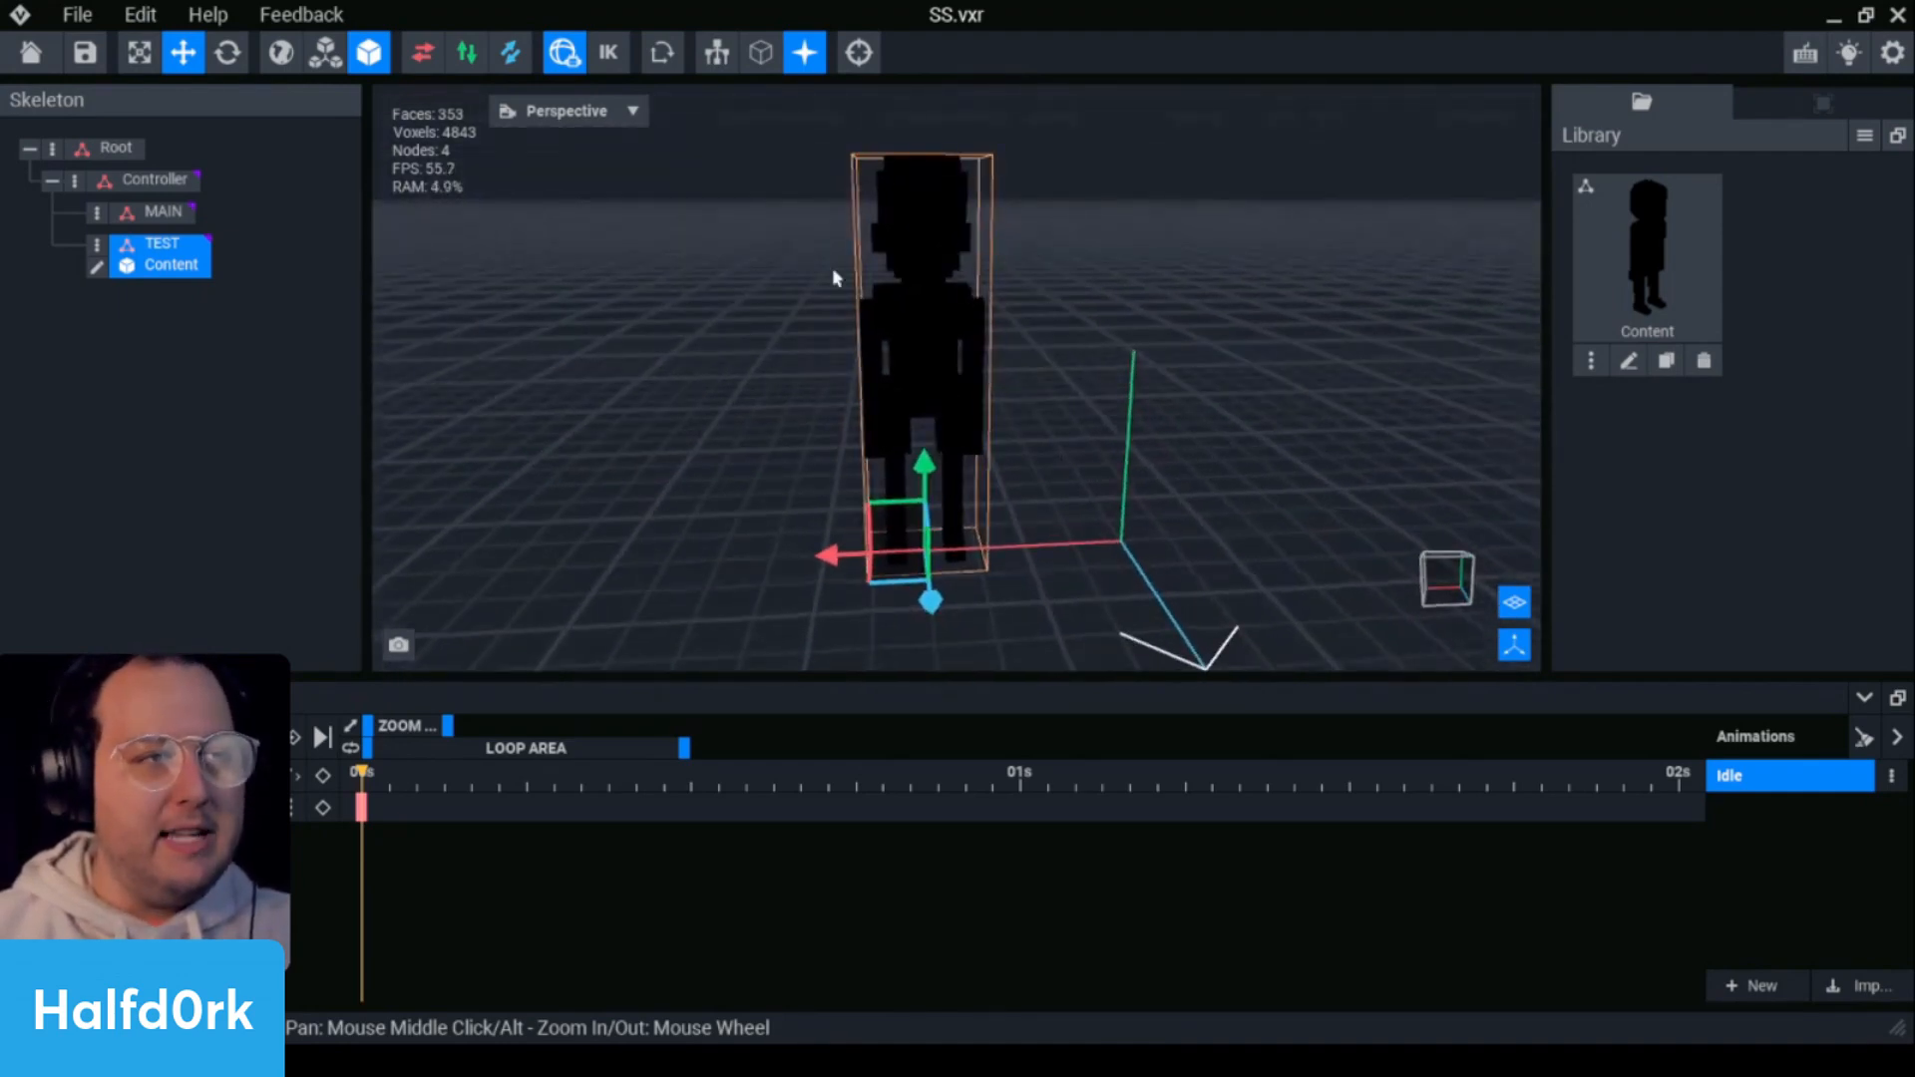
right_drag(838, 275, 847, 535)
right_drag(1066, 495, 1164, 475)
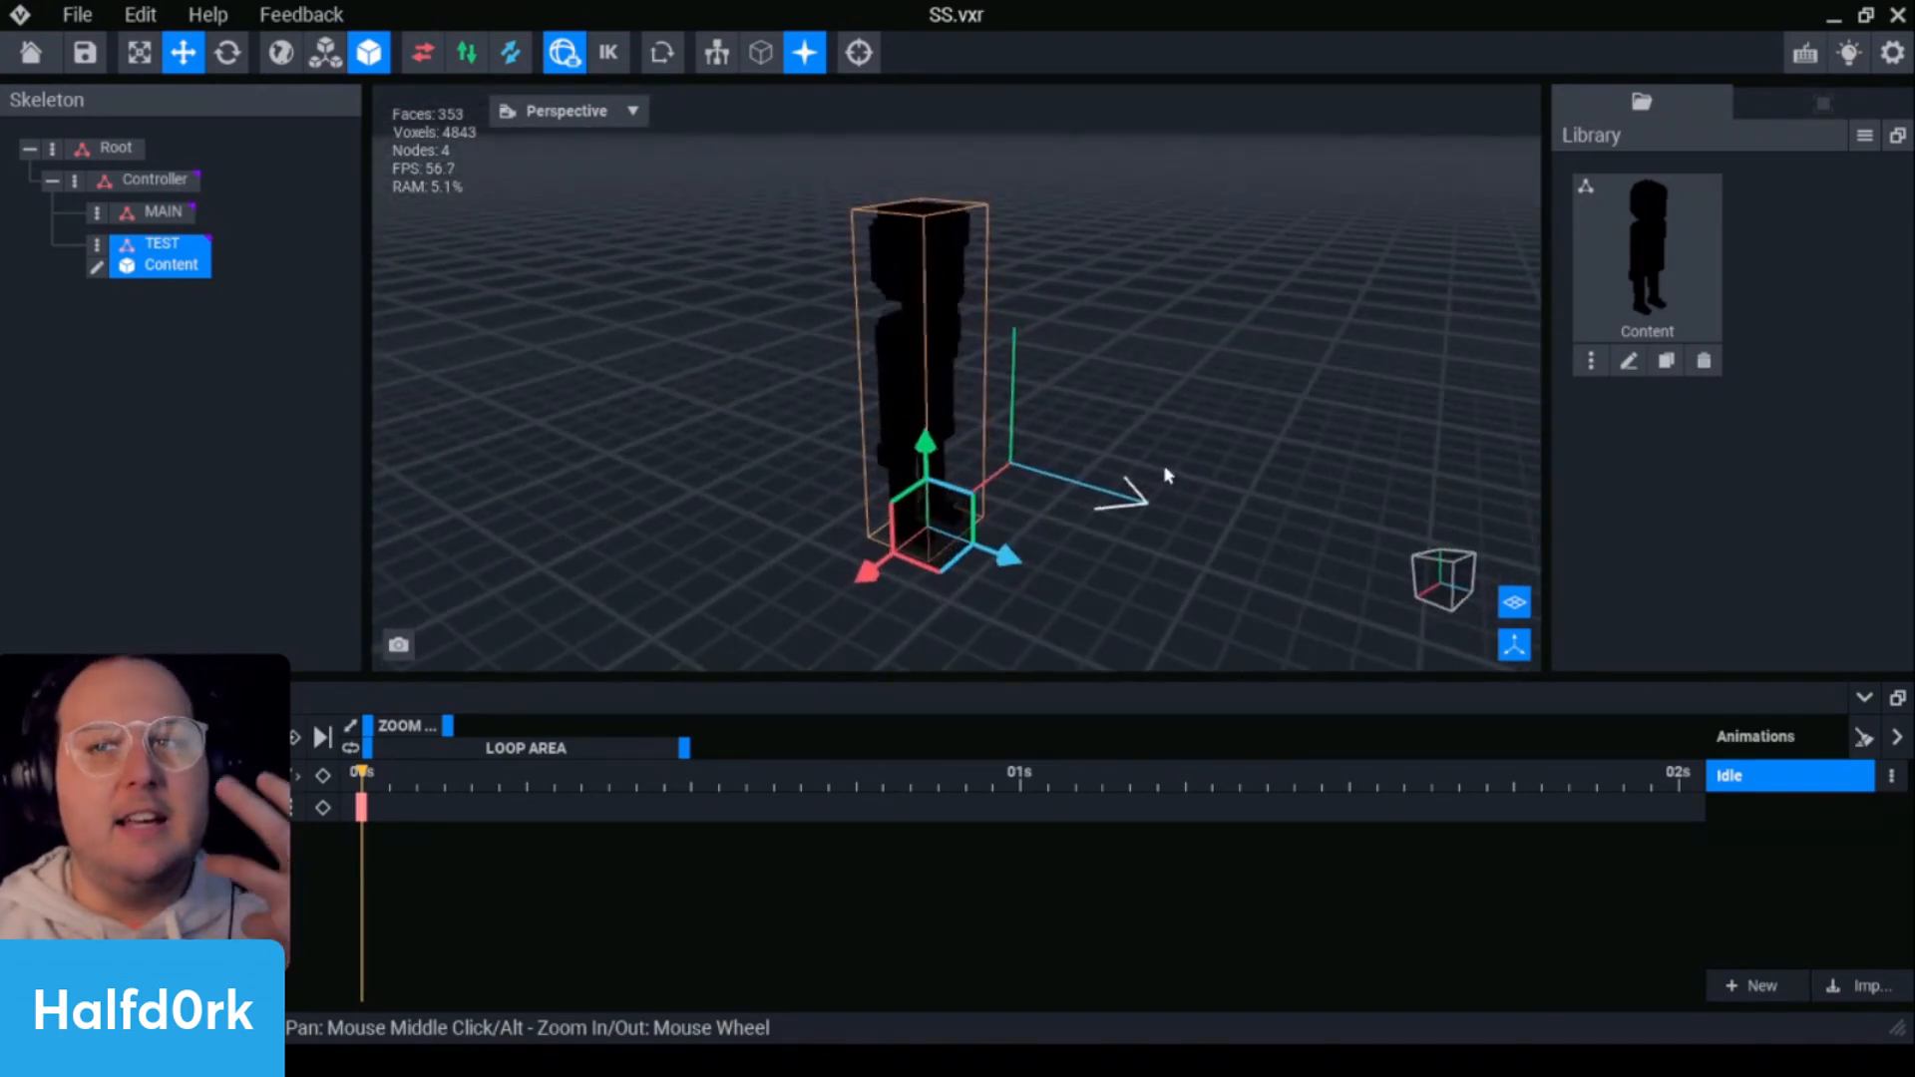
scroll(1177, 461, up, 2)
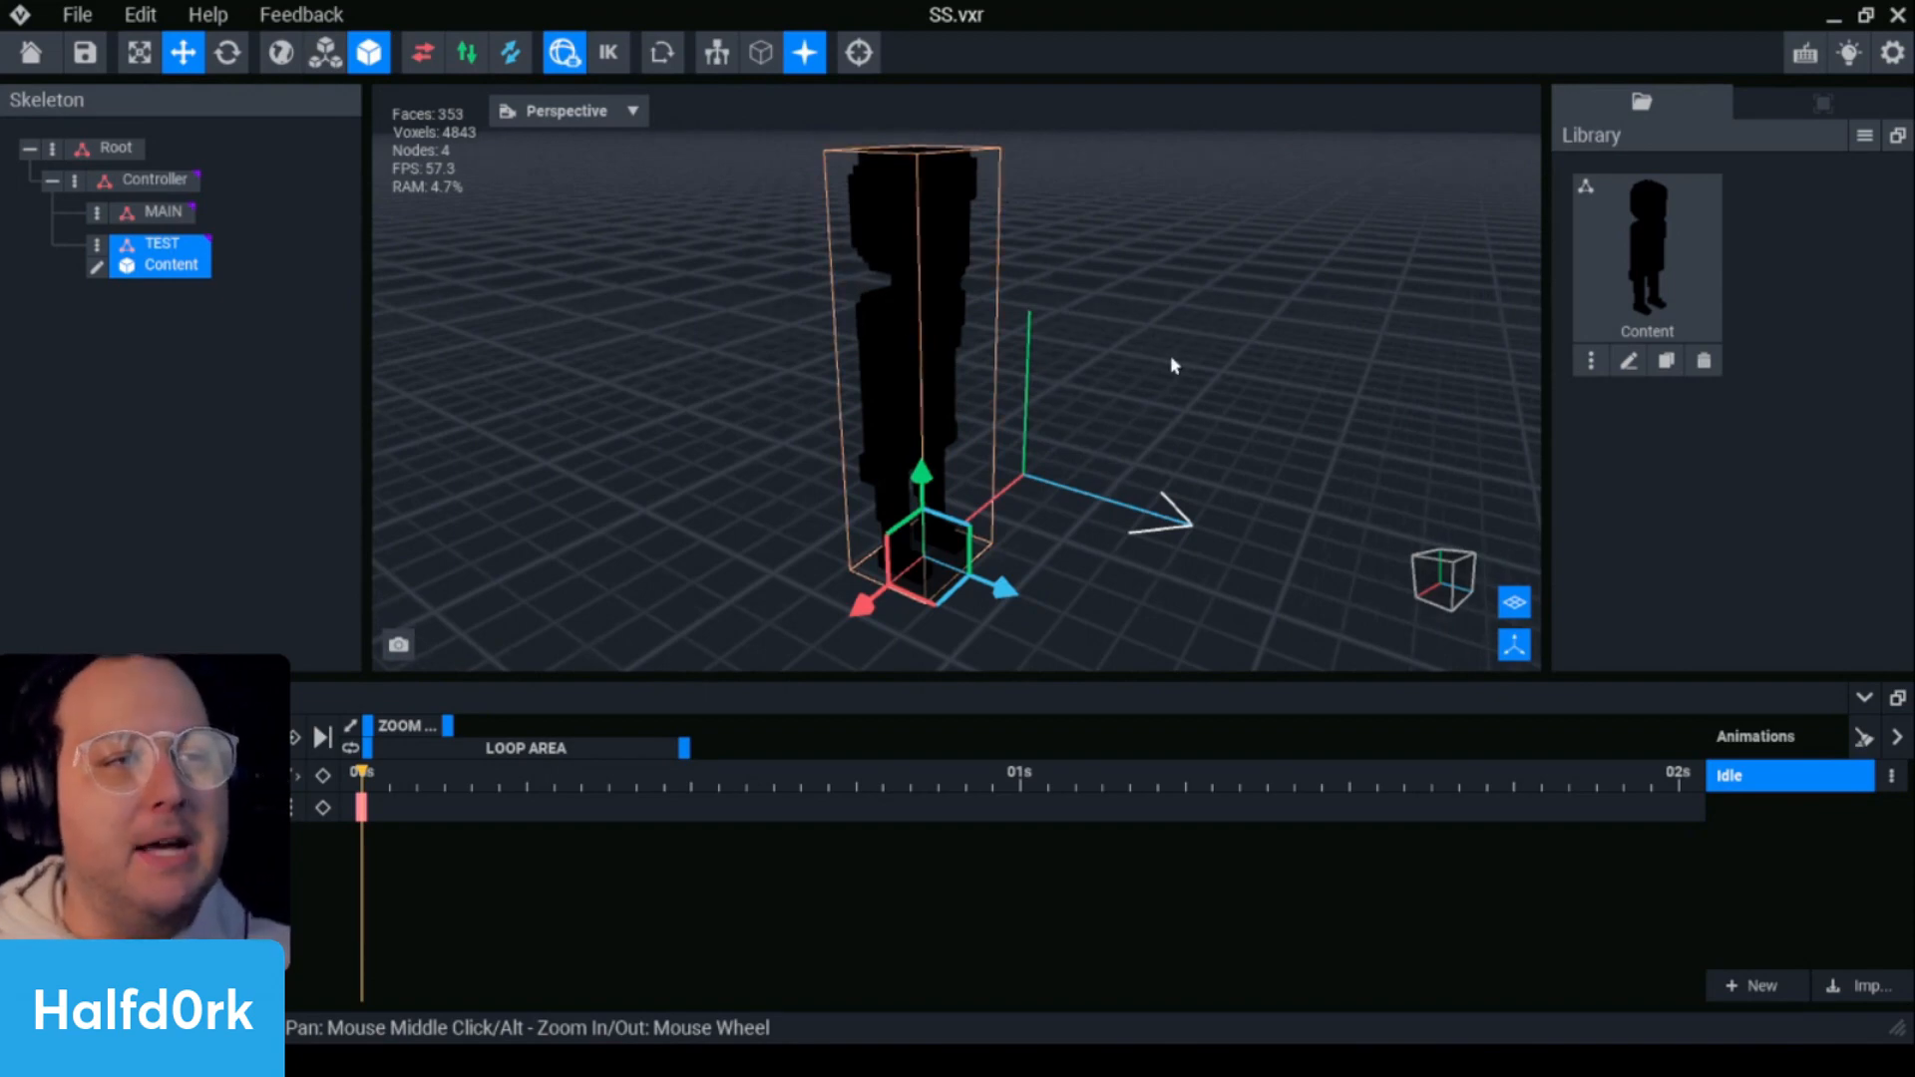
right_drag(1173, 365, 598, 380)
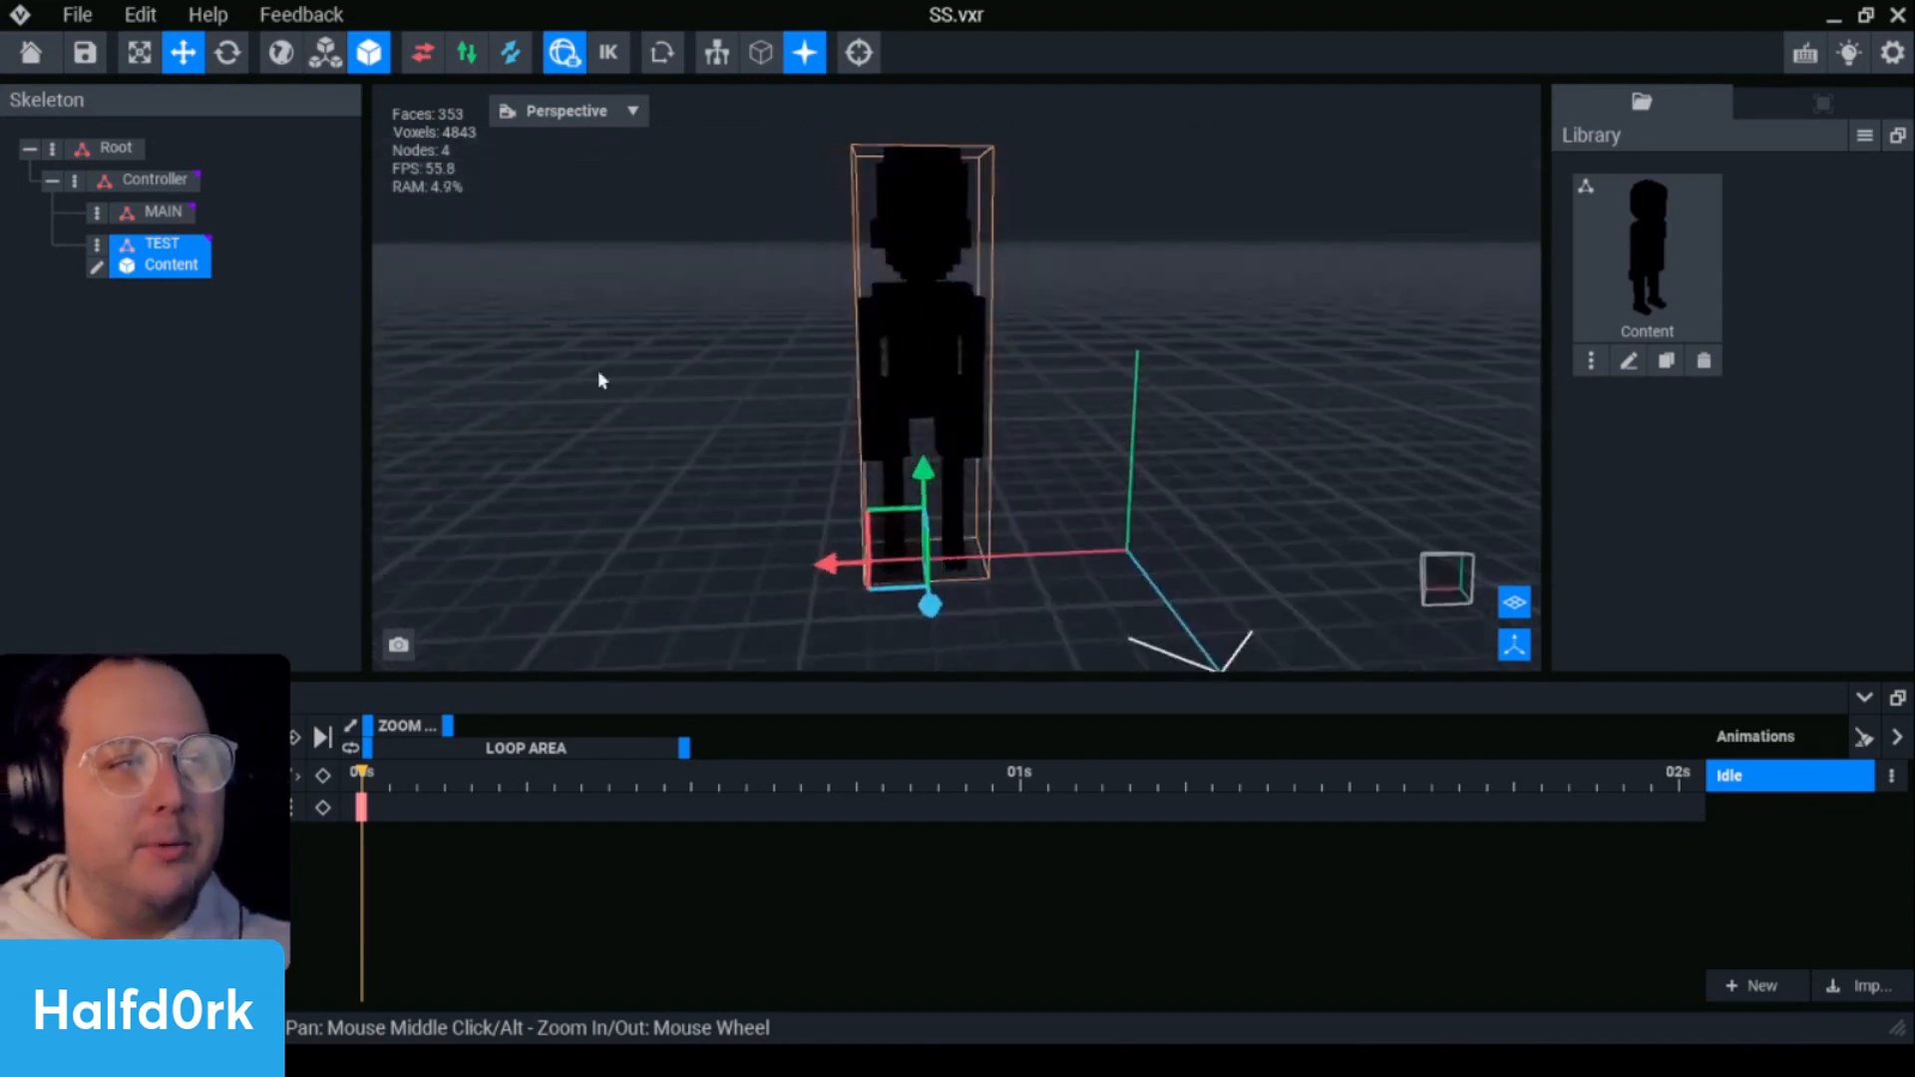
- Save the SS rig with its TEST node selected and collapse the animation timeline
click(130, 211)
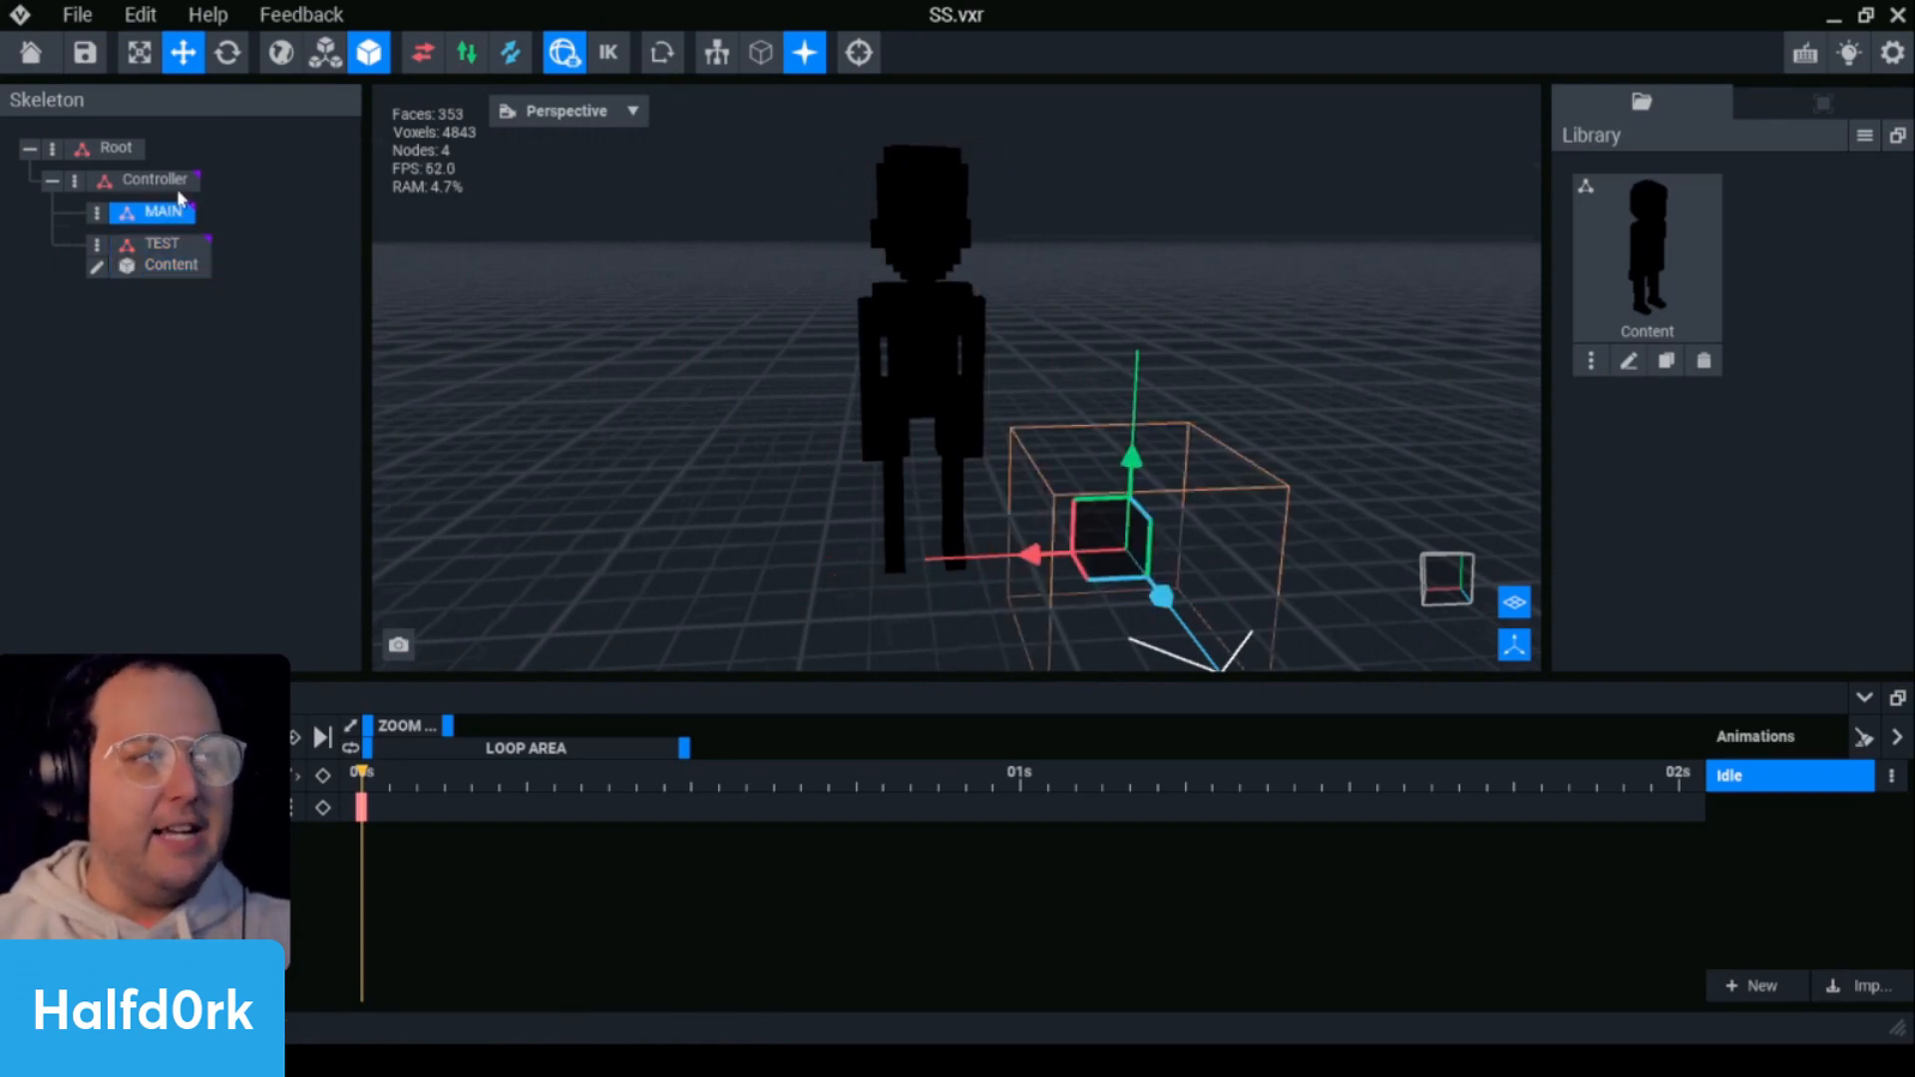
click(172, 183)
click(163, 211)
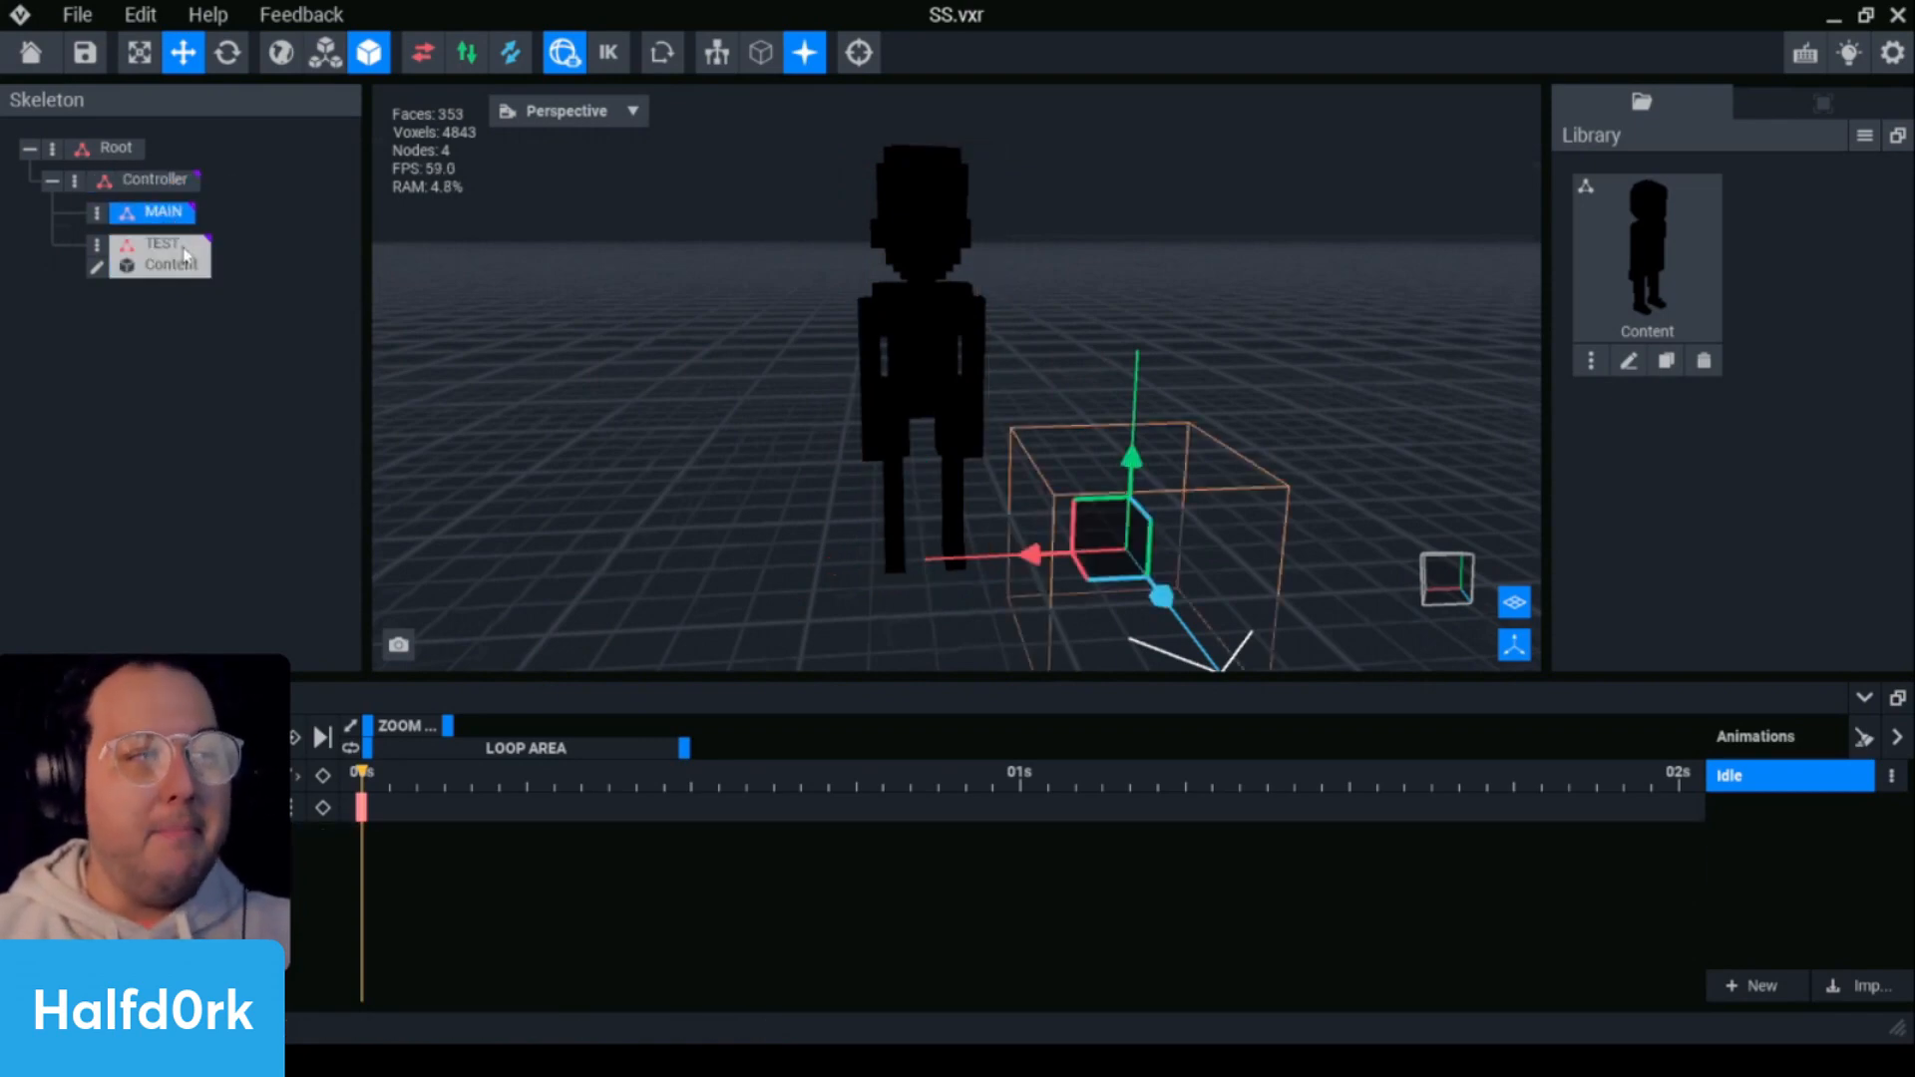
click(184, 265)
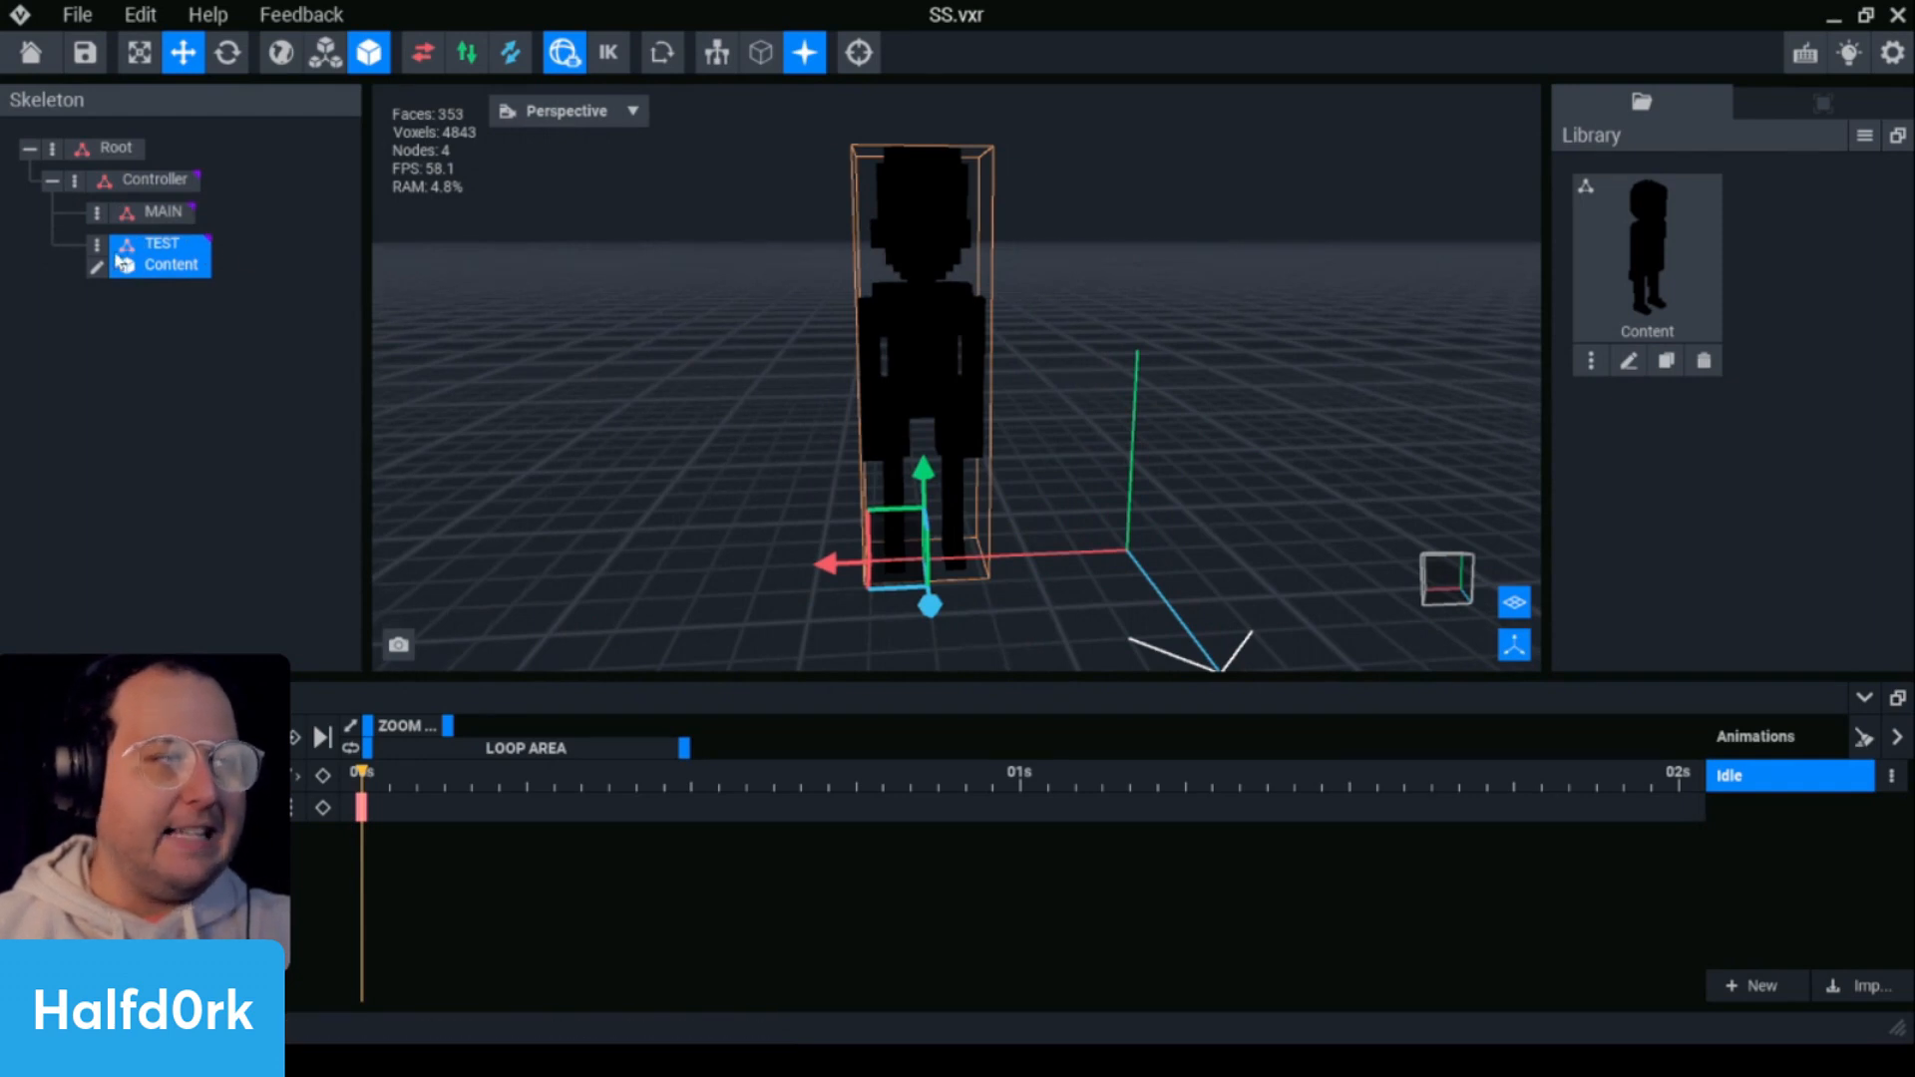
key(ctrl+s)
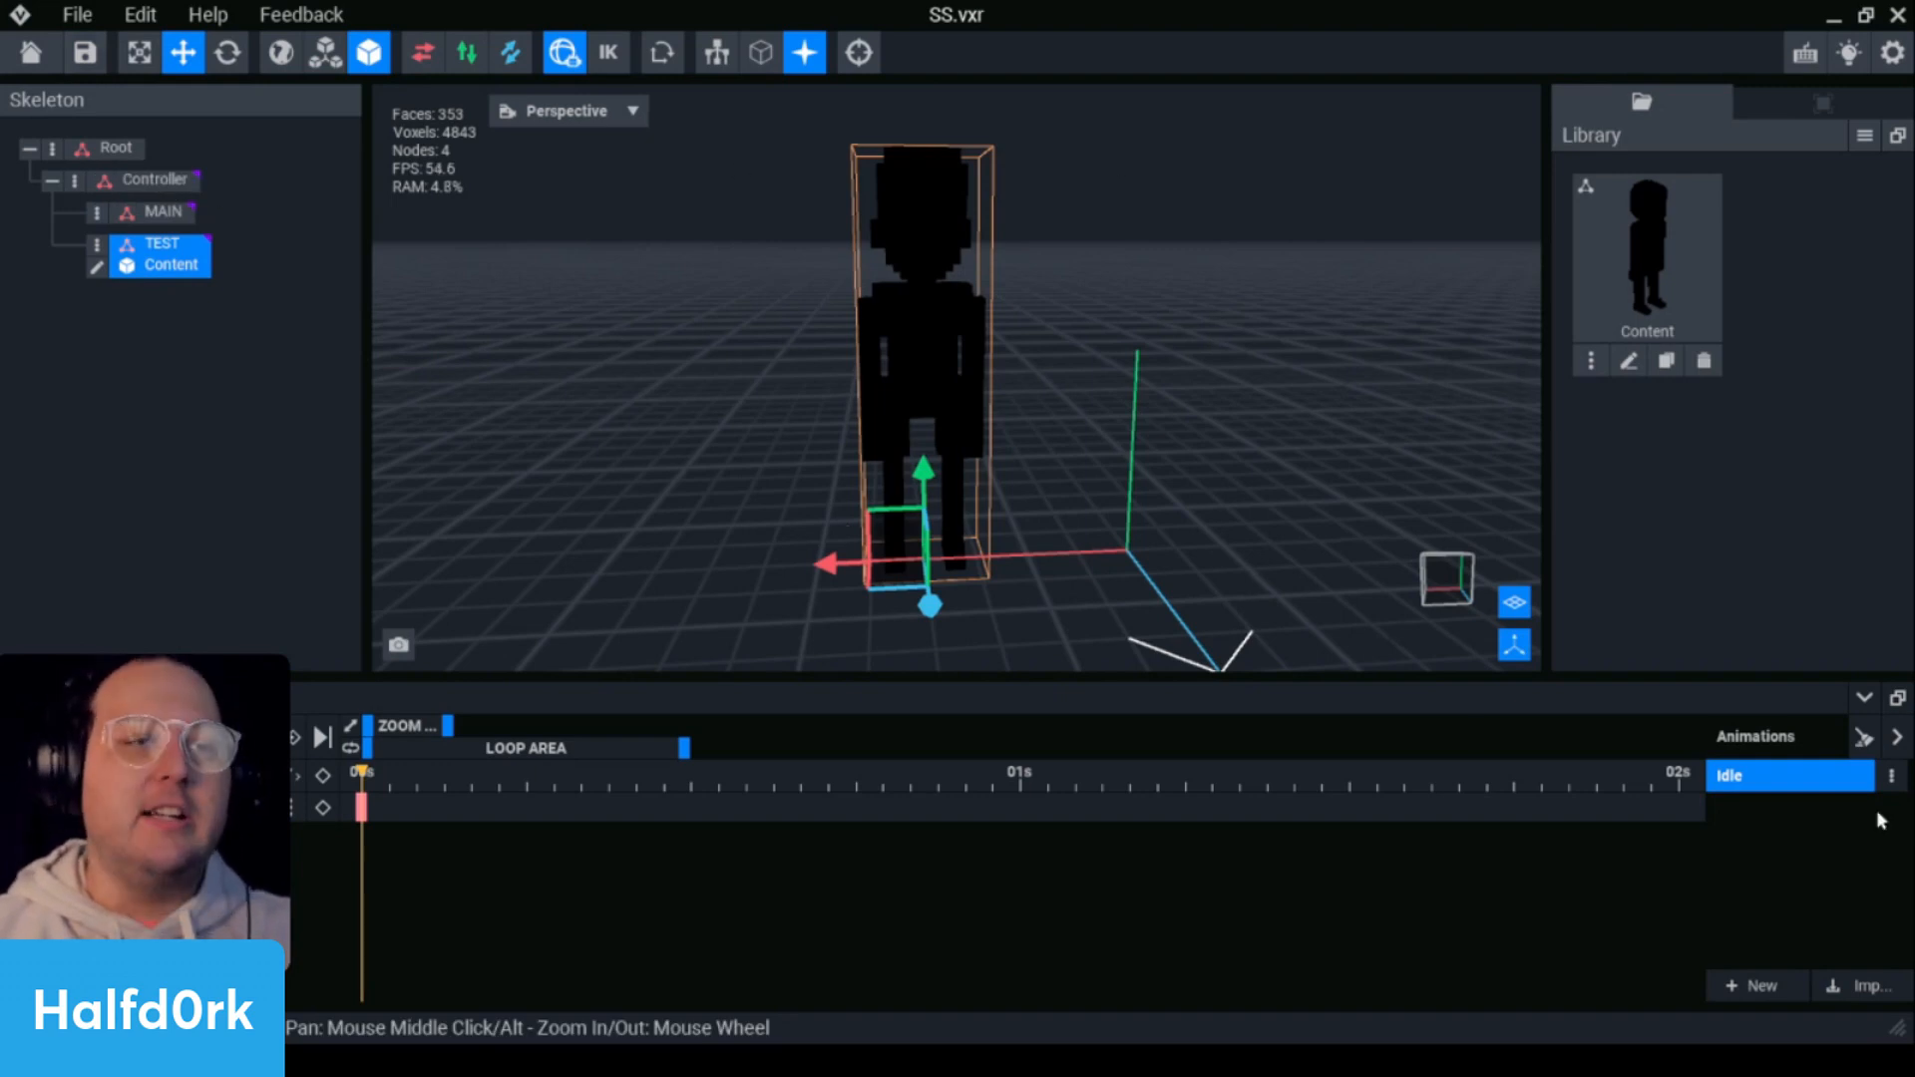
click(1864, 701)
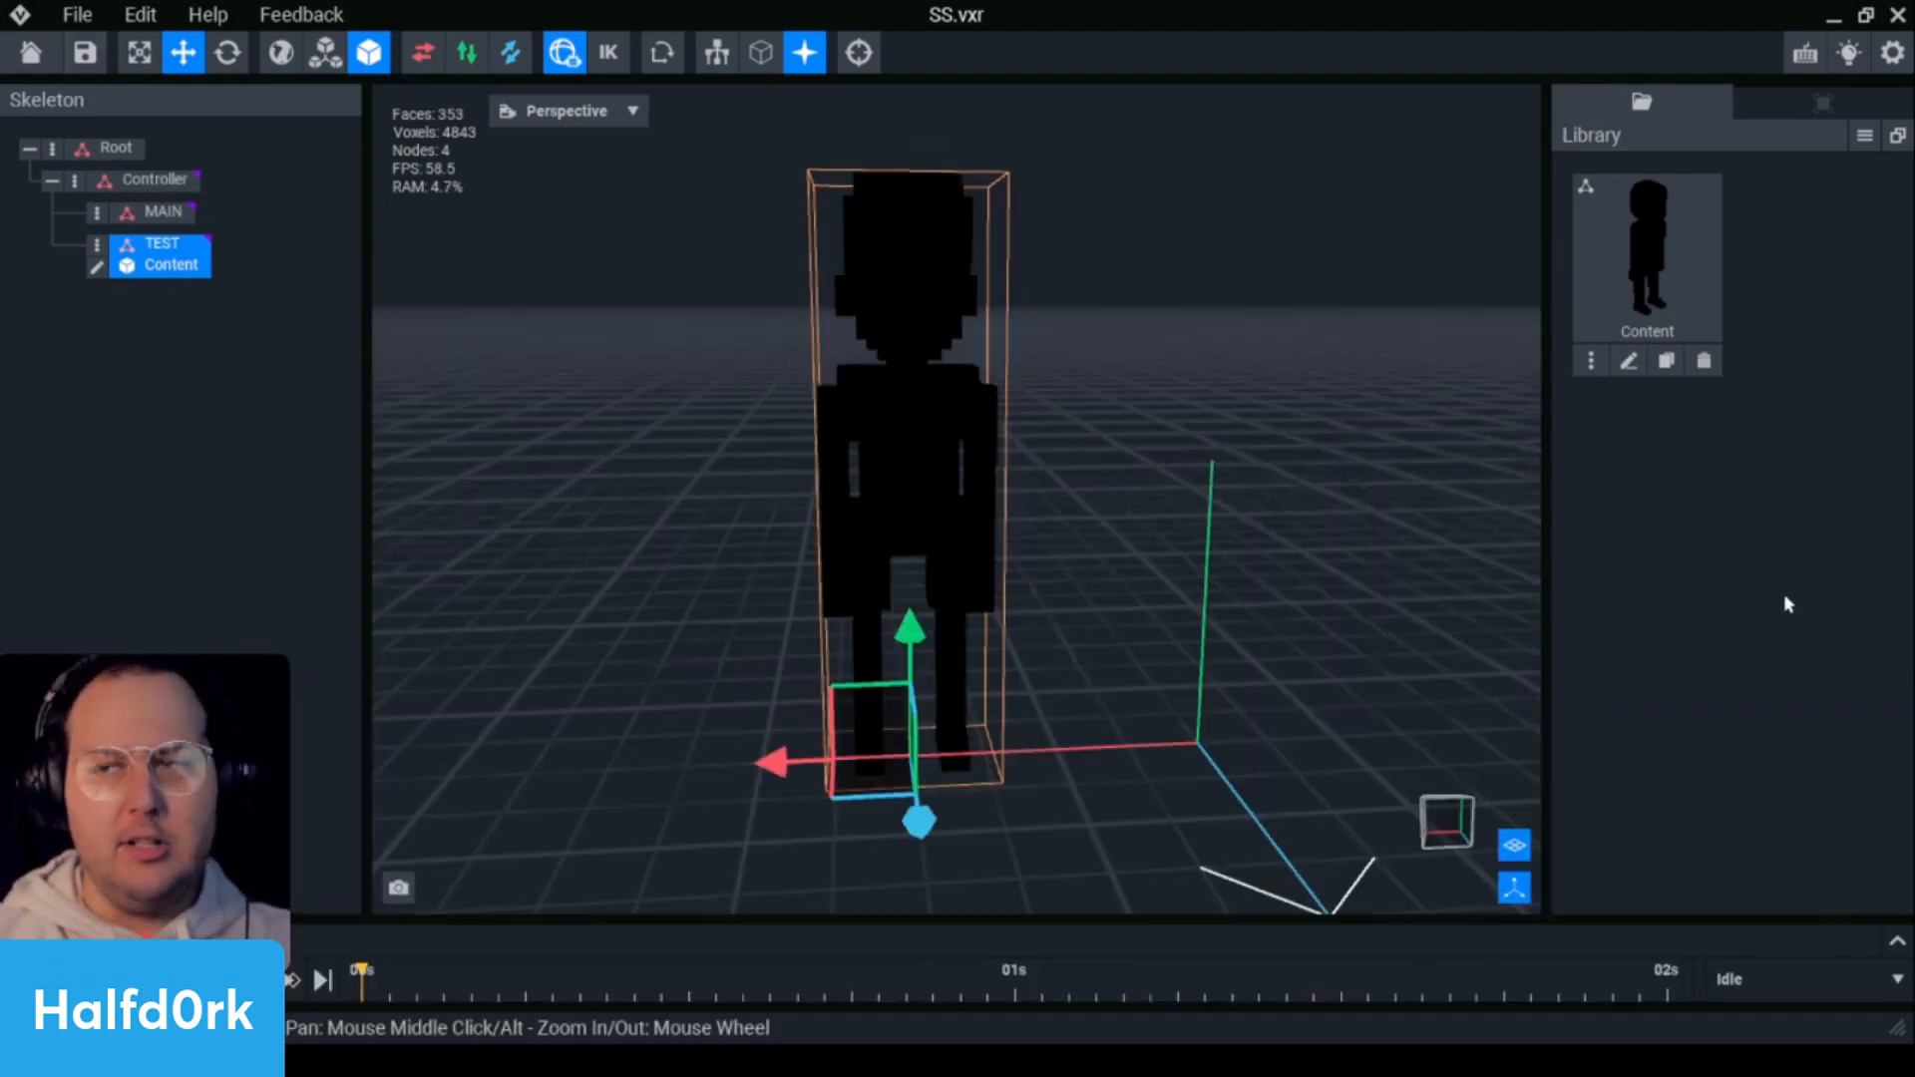
- Delete the TEST node holding the avatar model from under the Controller node
click(160, 180)
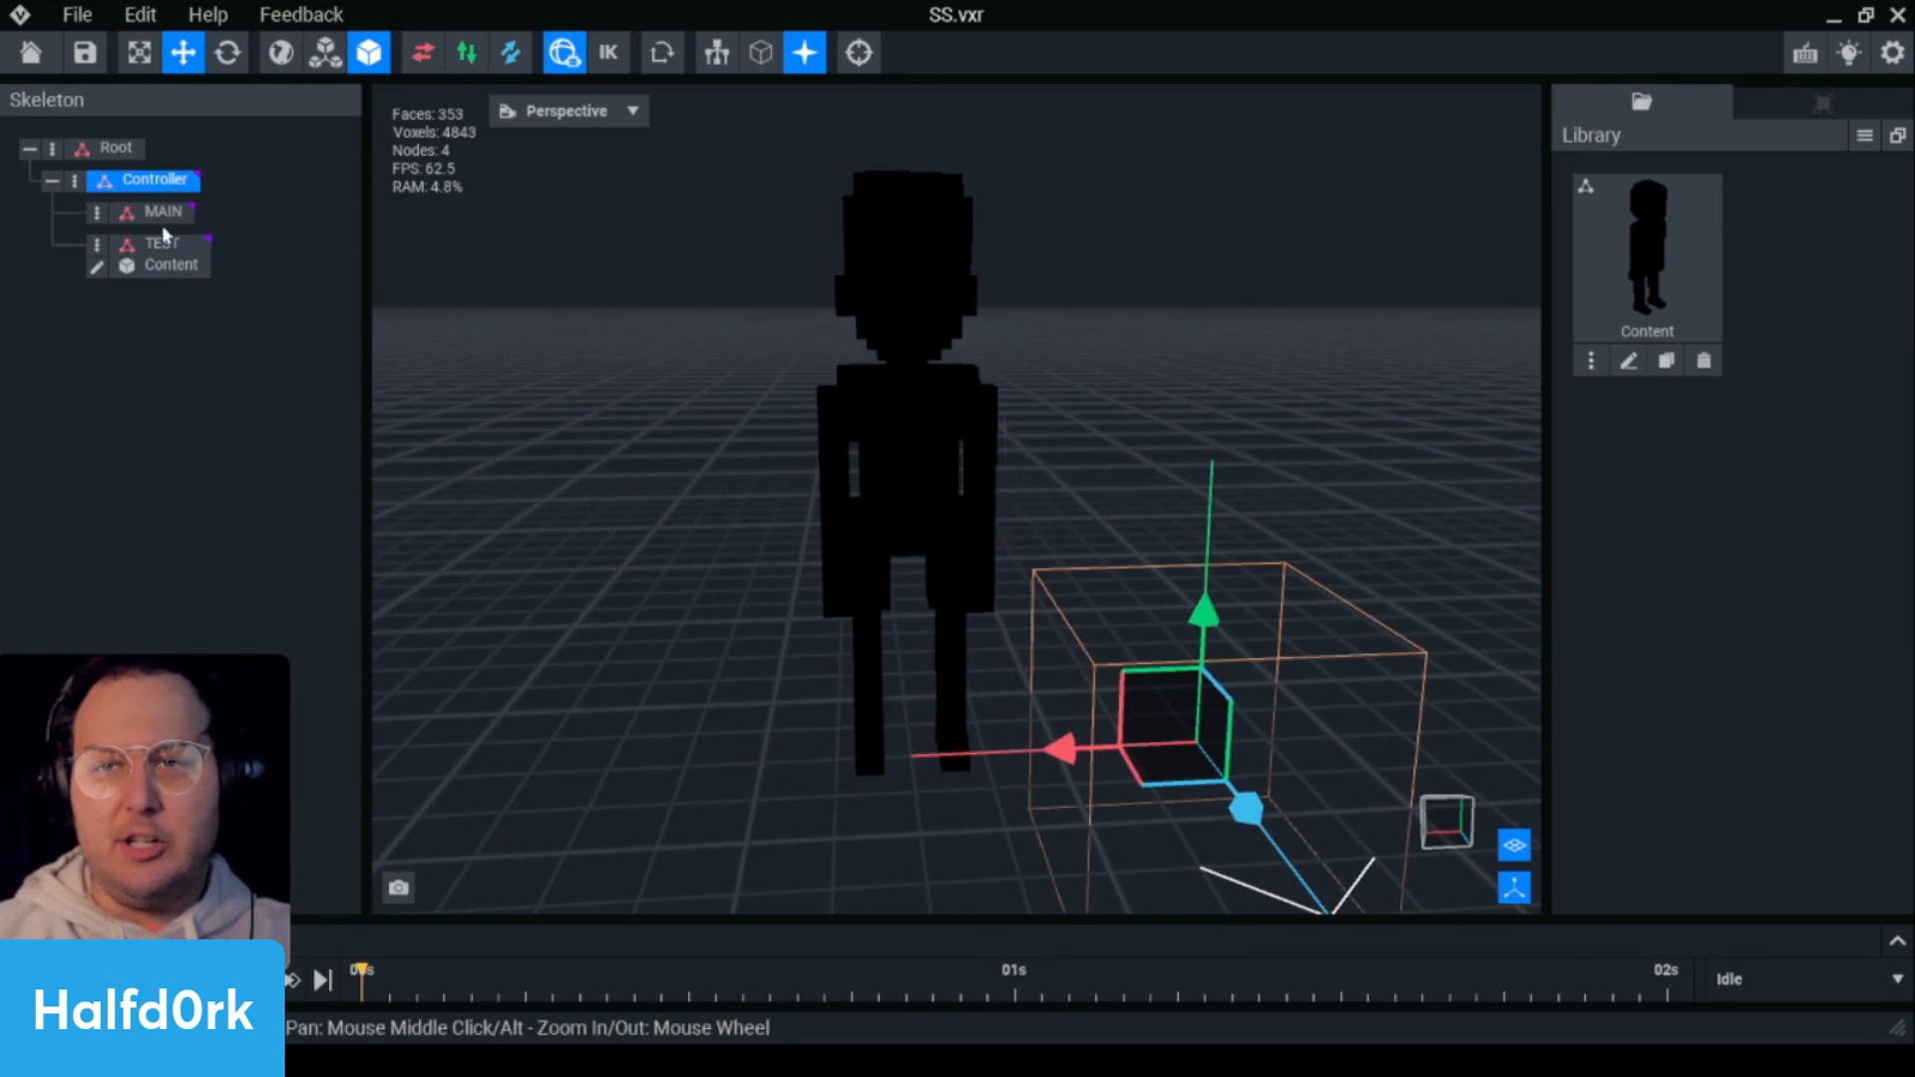
click(177, 262)
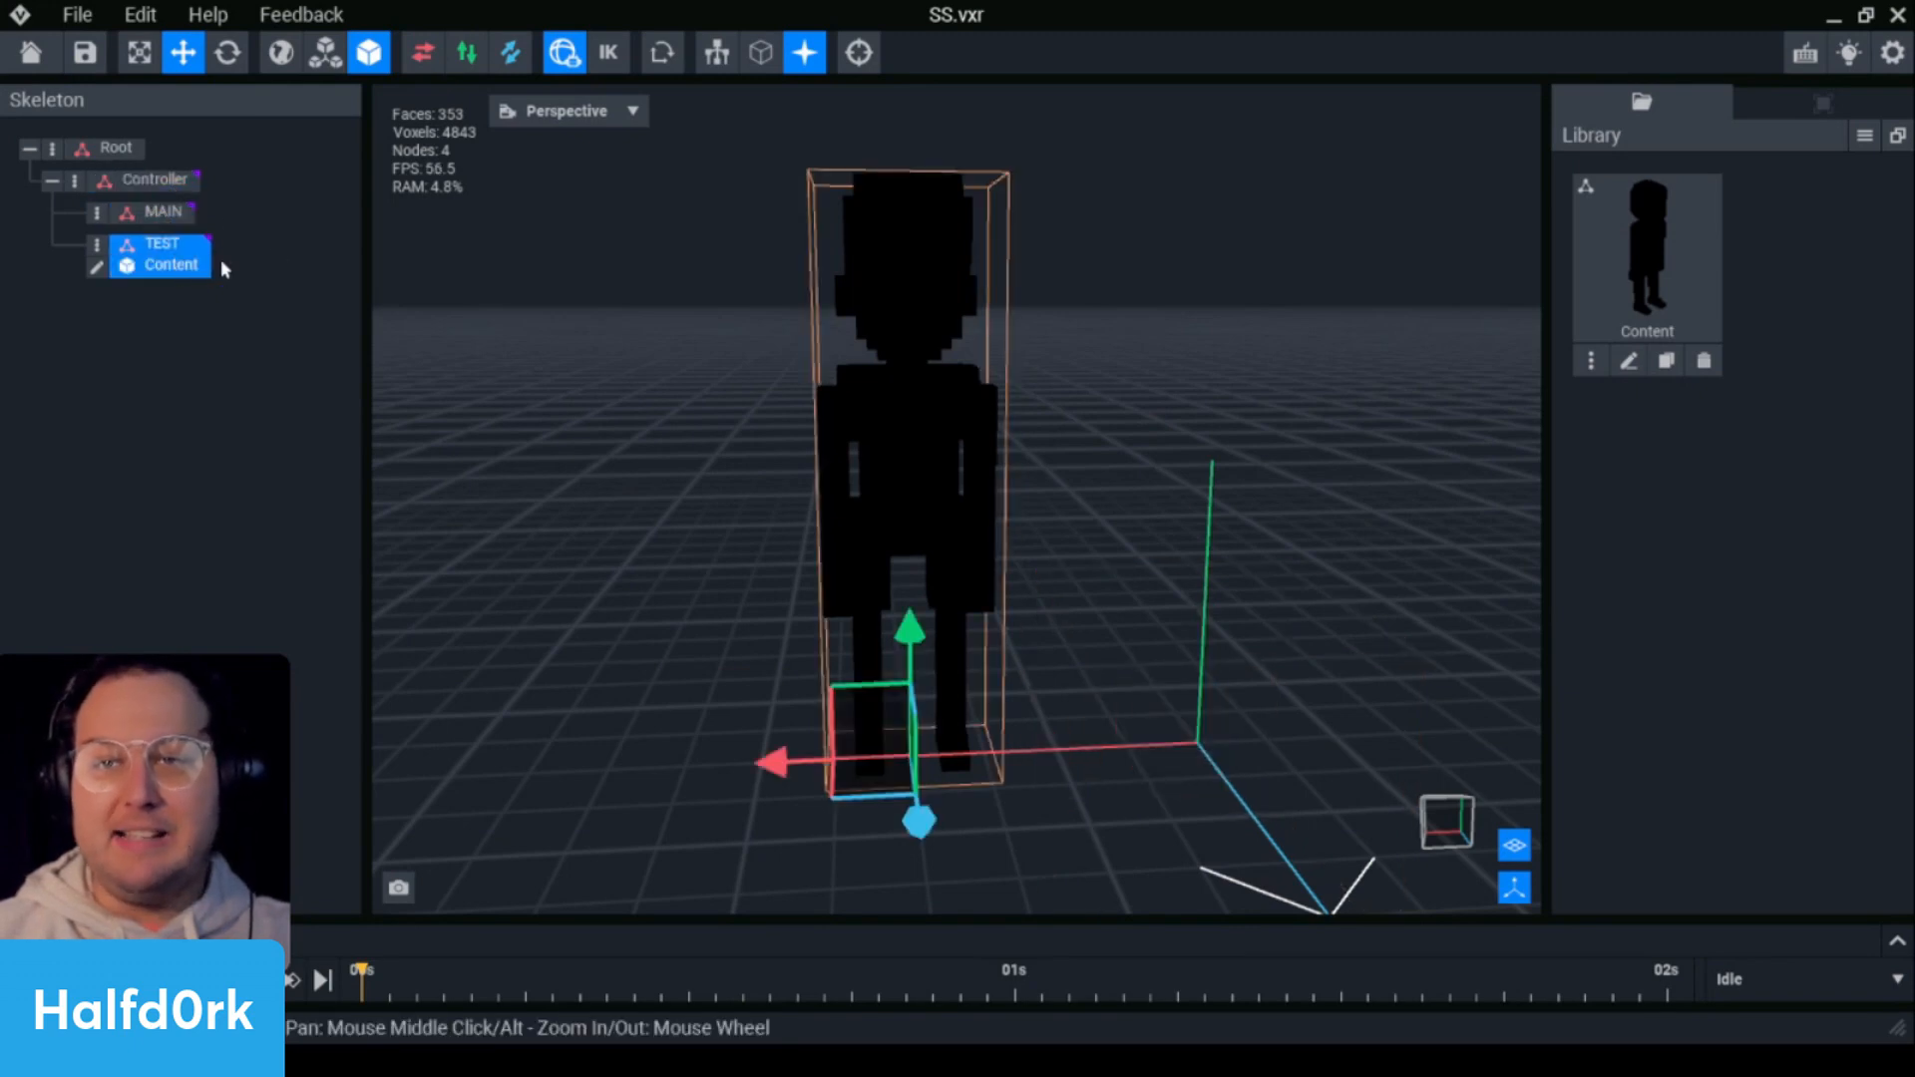
scroll(953, 399, down, 2)
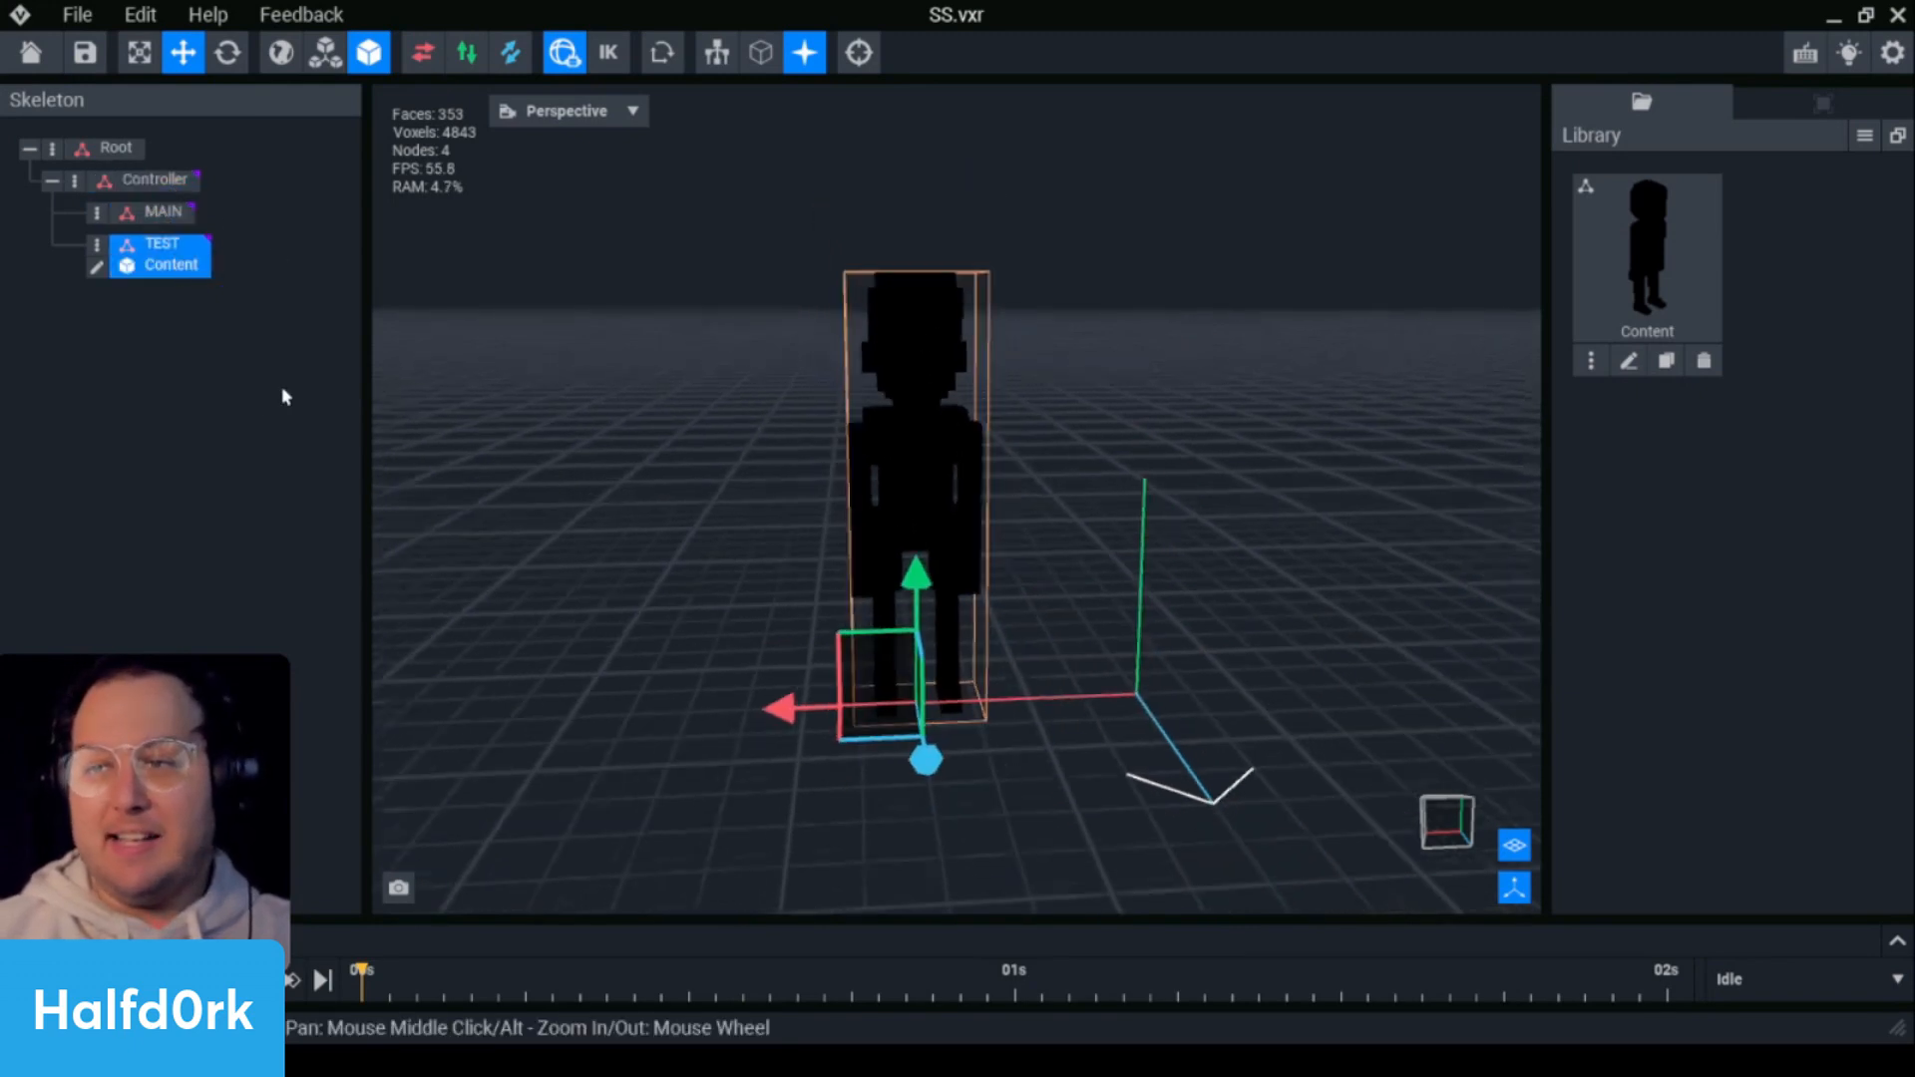
click(96, 246)
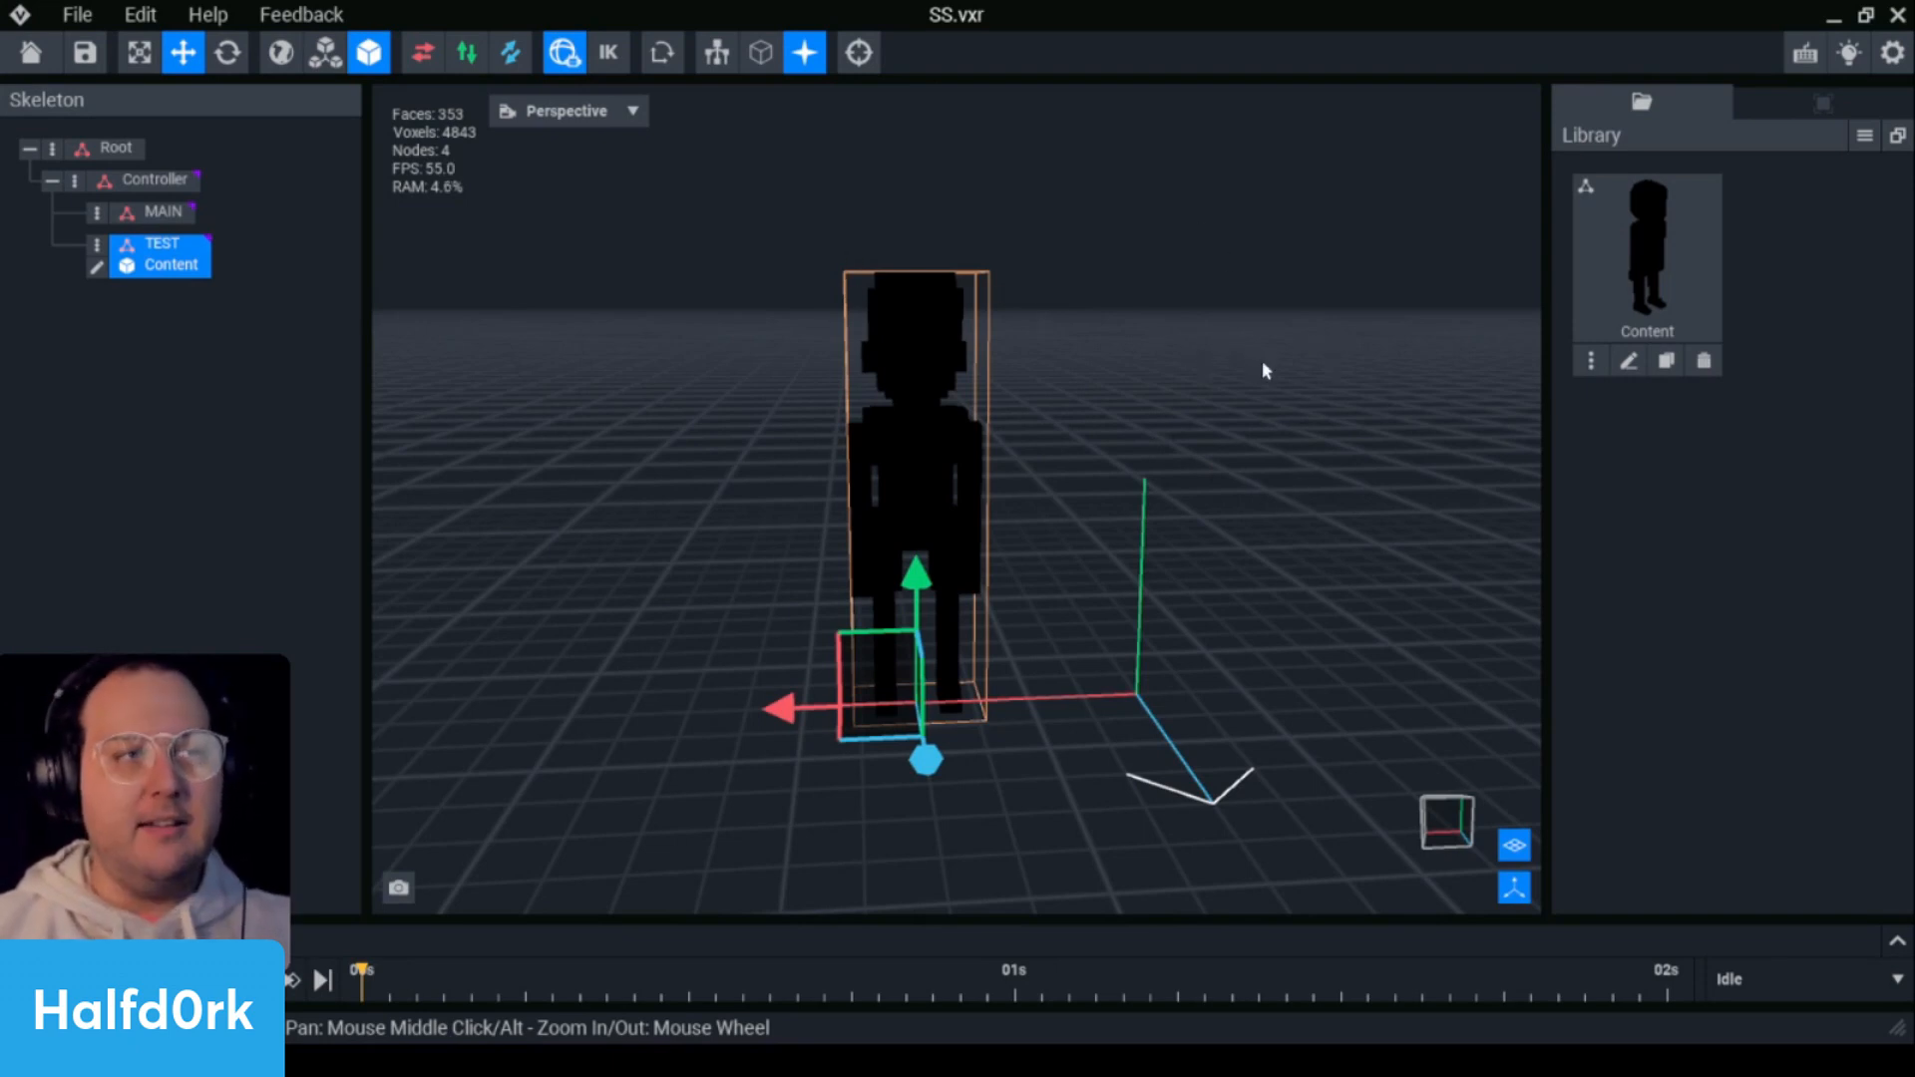
middle_drag(1266, 368, 805, 298)
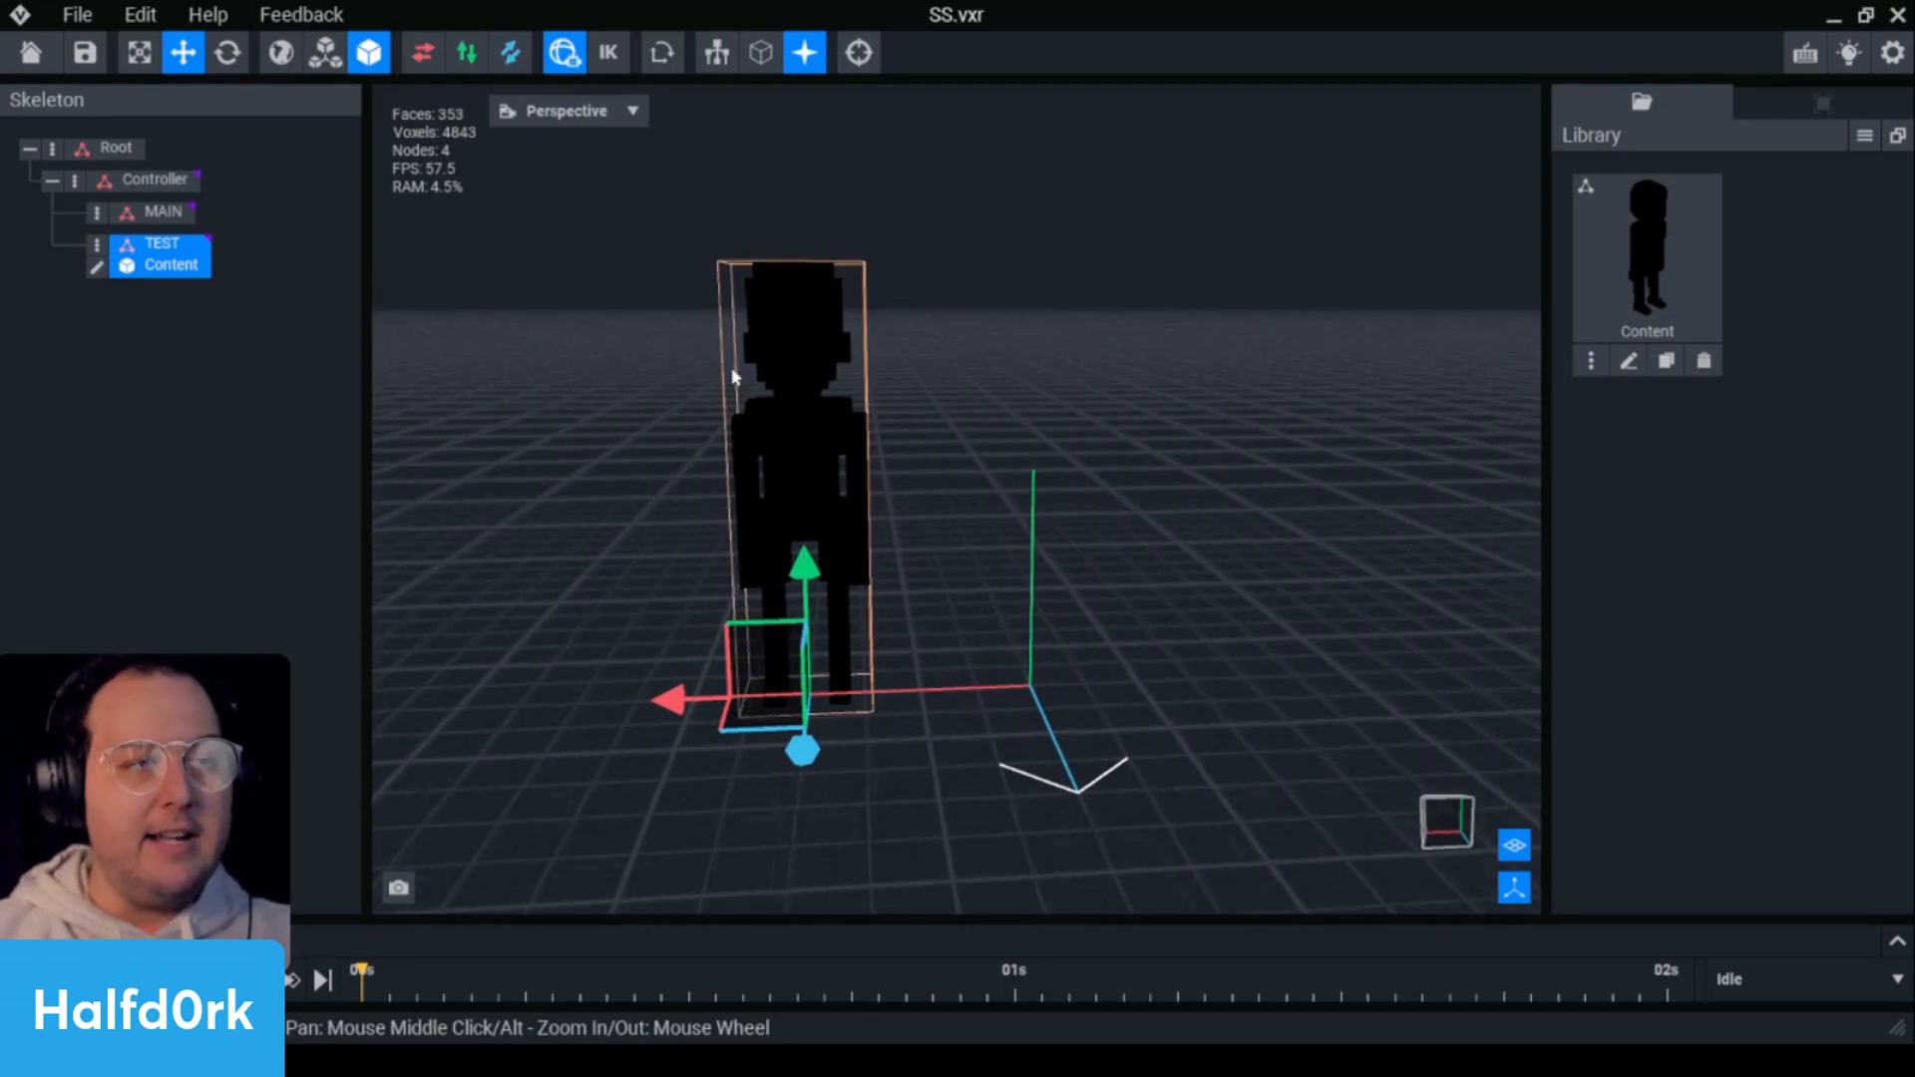
click(97, 245)
click(138, 425)
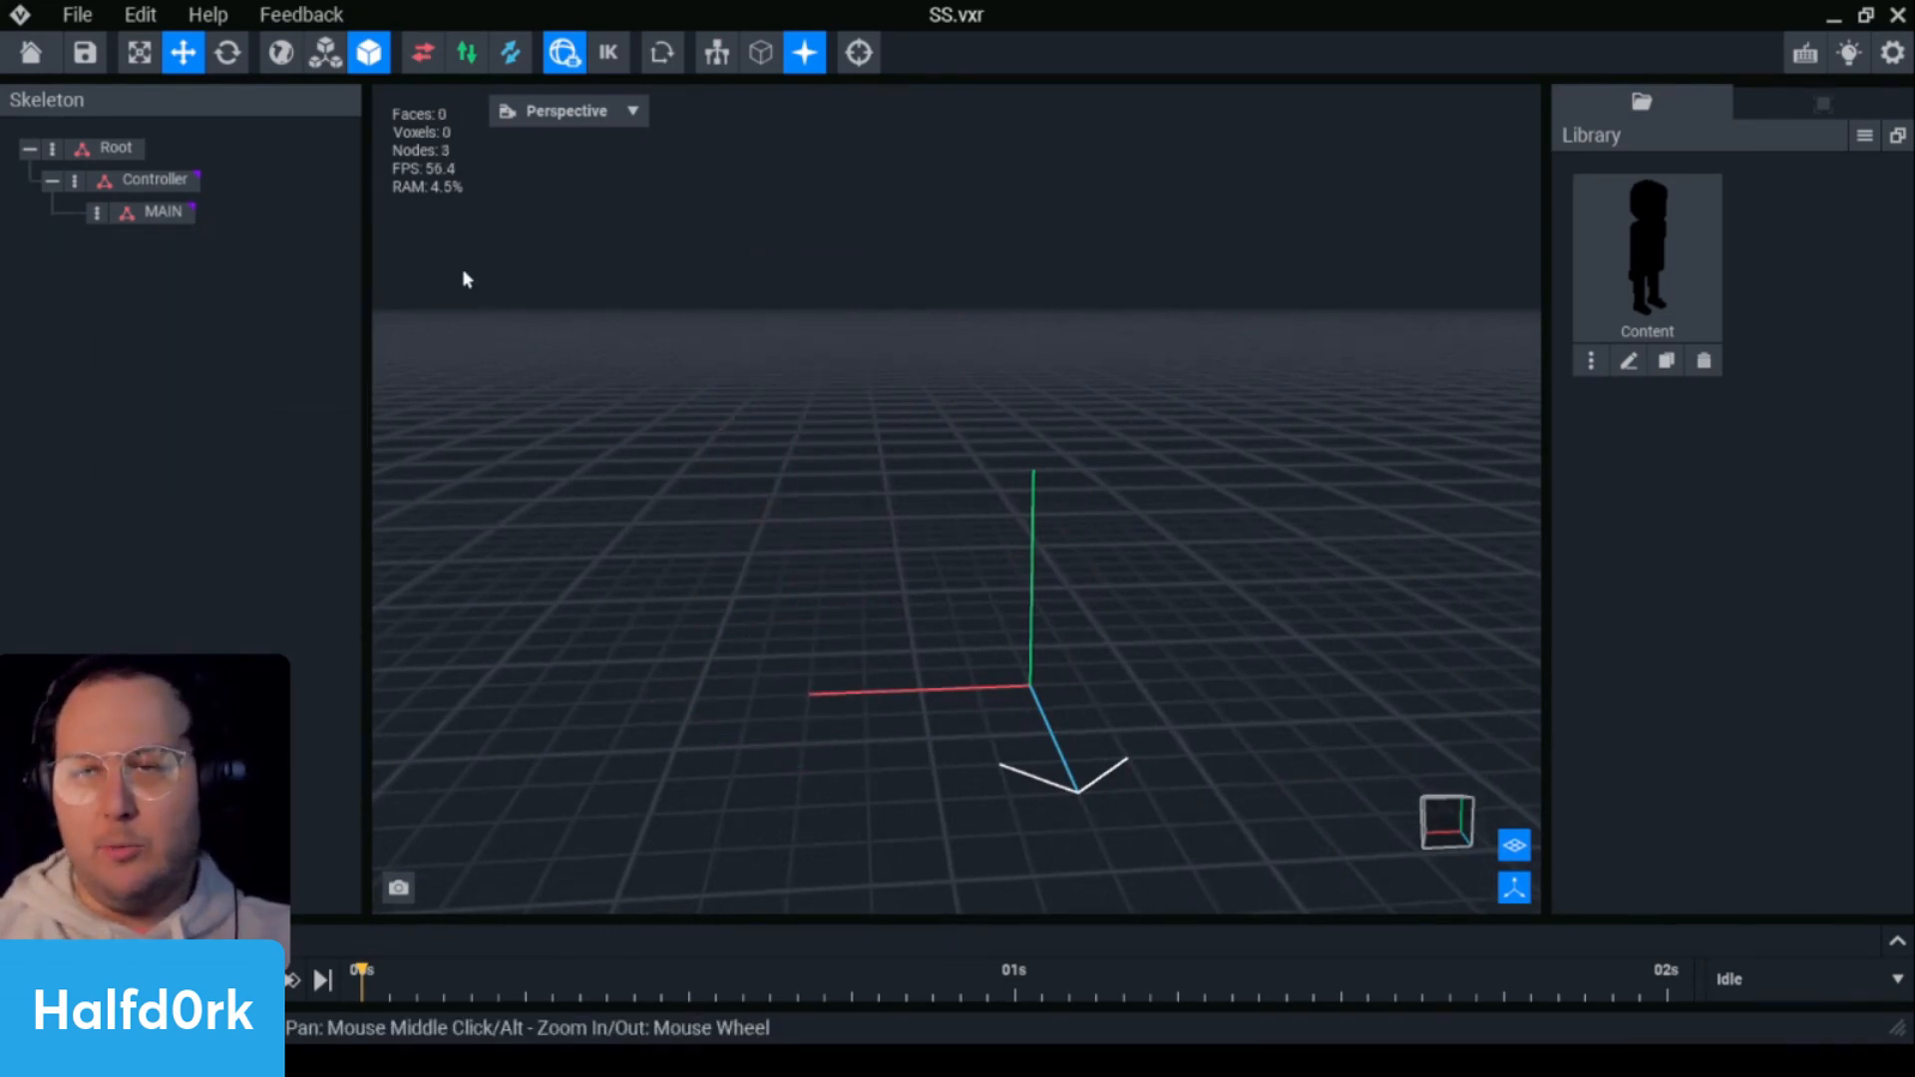
- Close SS.vxr with its changes saved and return to the start screen
click(31, 52)
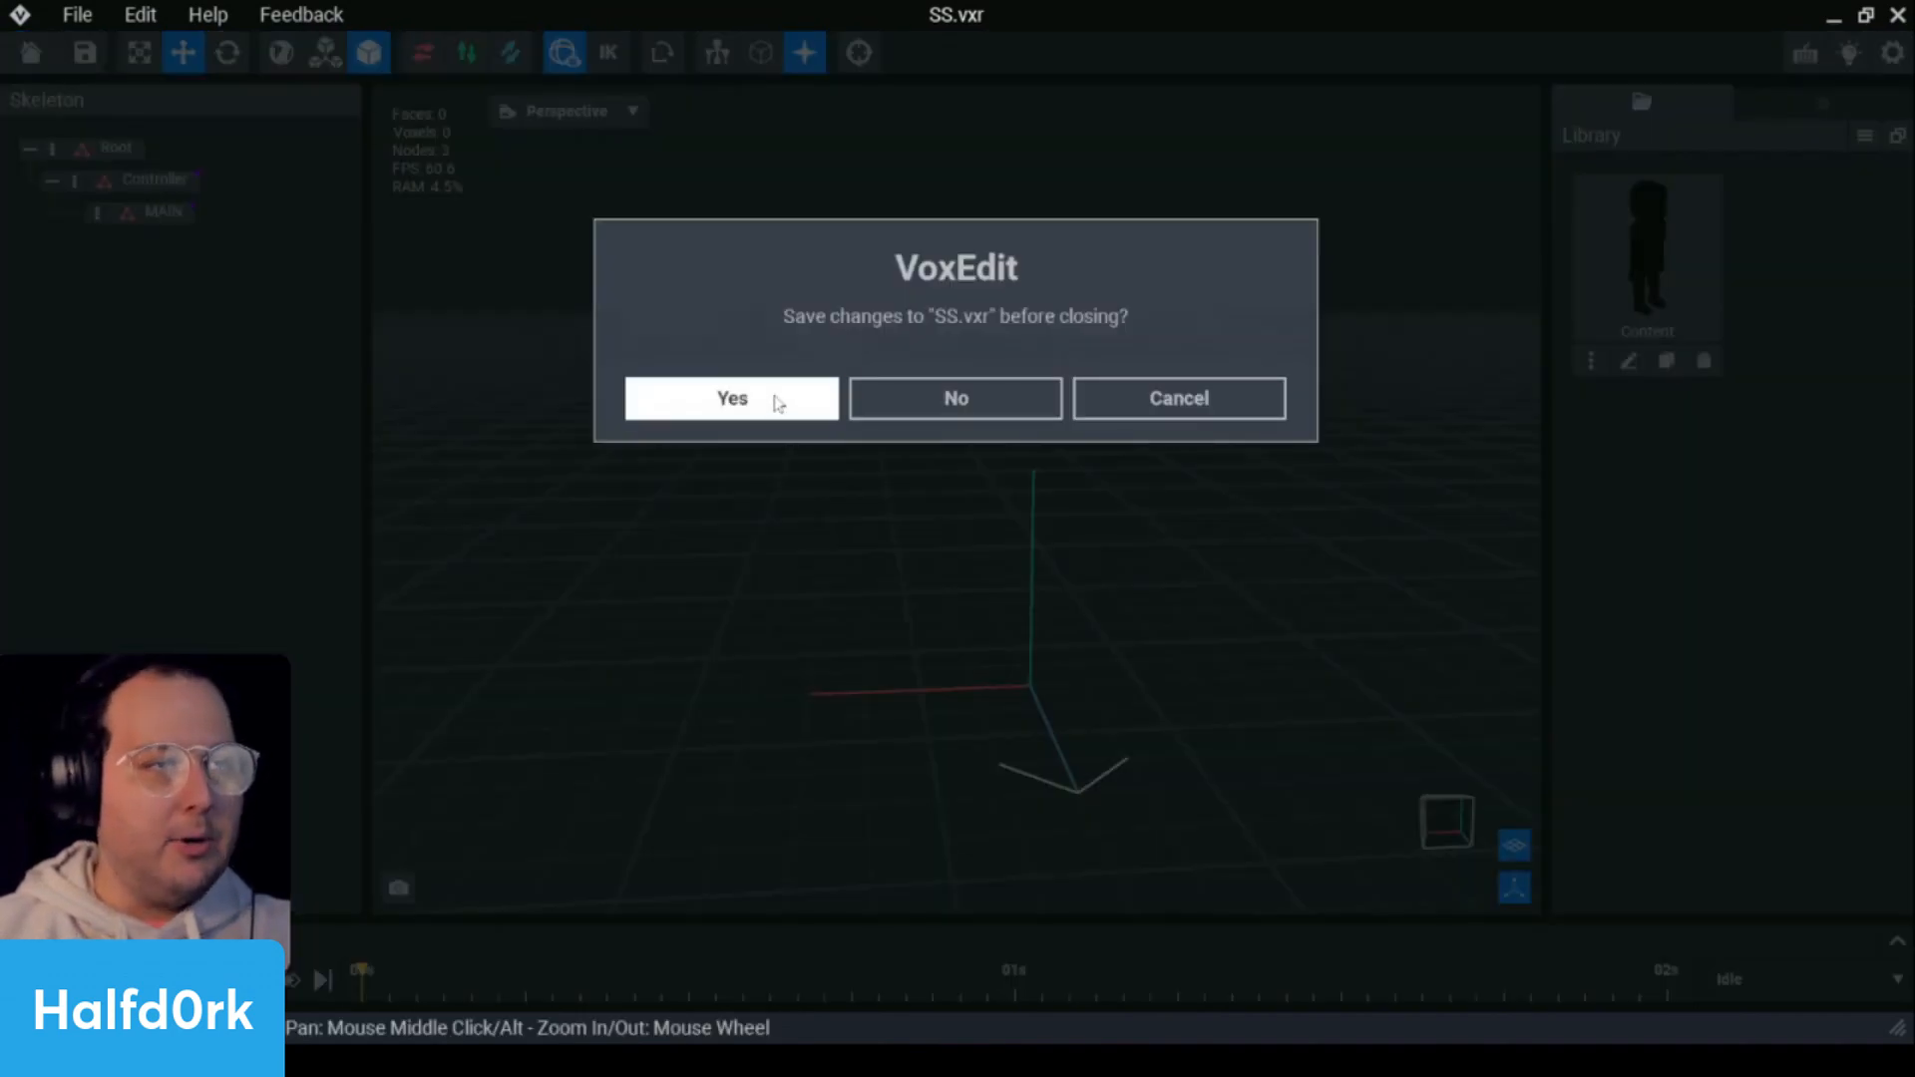
click(761, 401)
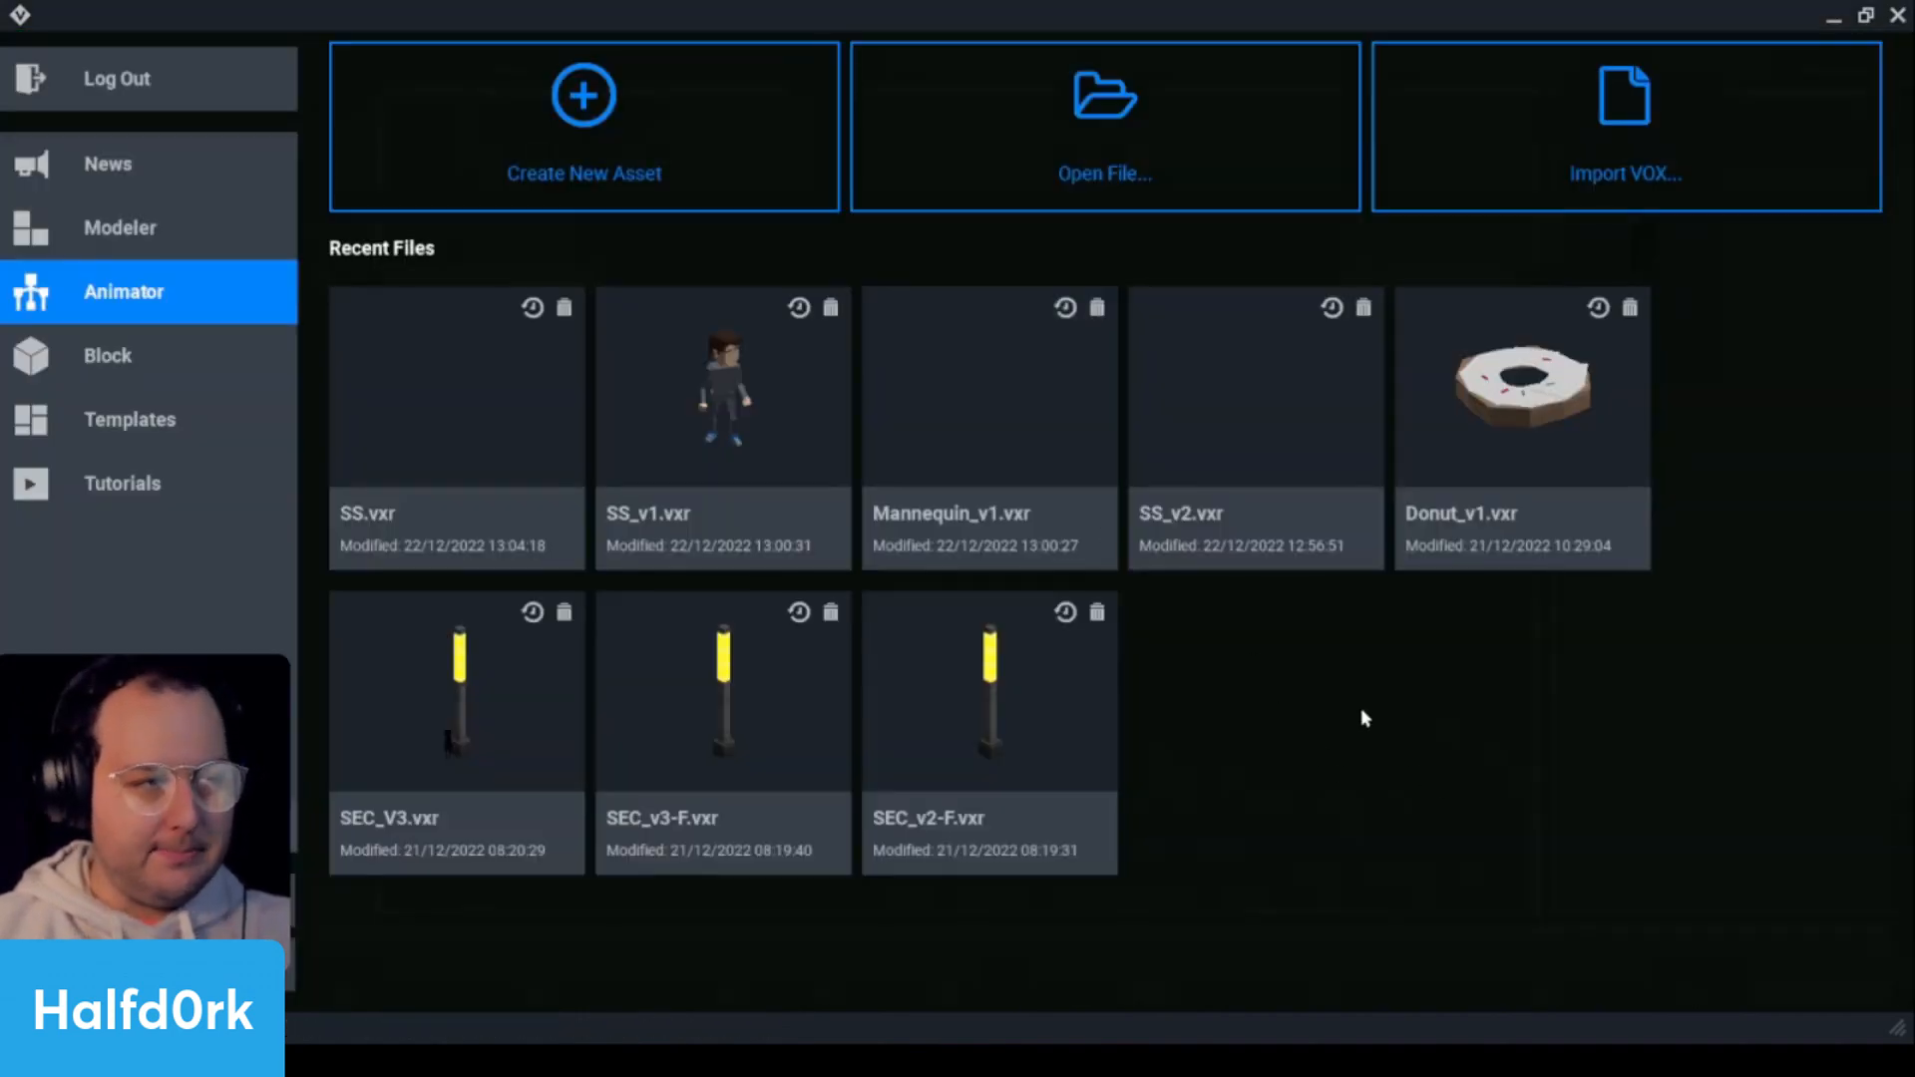
- Open the recent Mannequin_v1.vxr rig and close it again, saving its changes
click(986, 425)
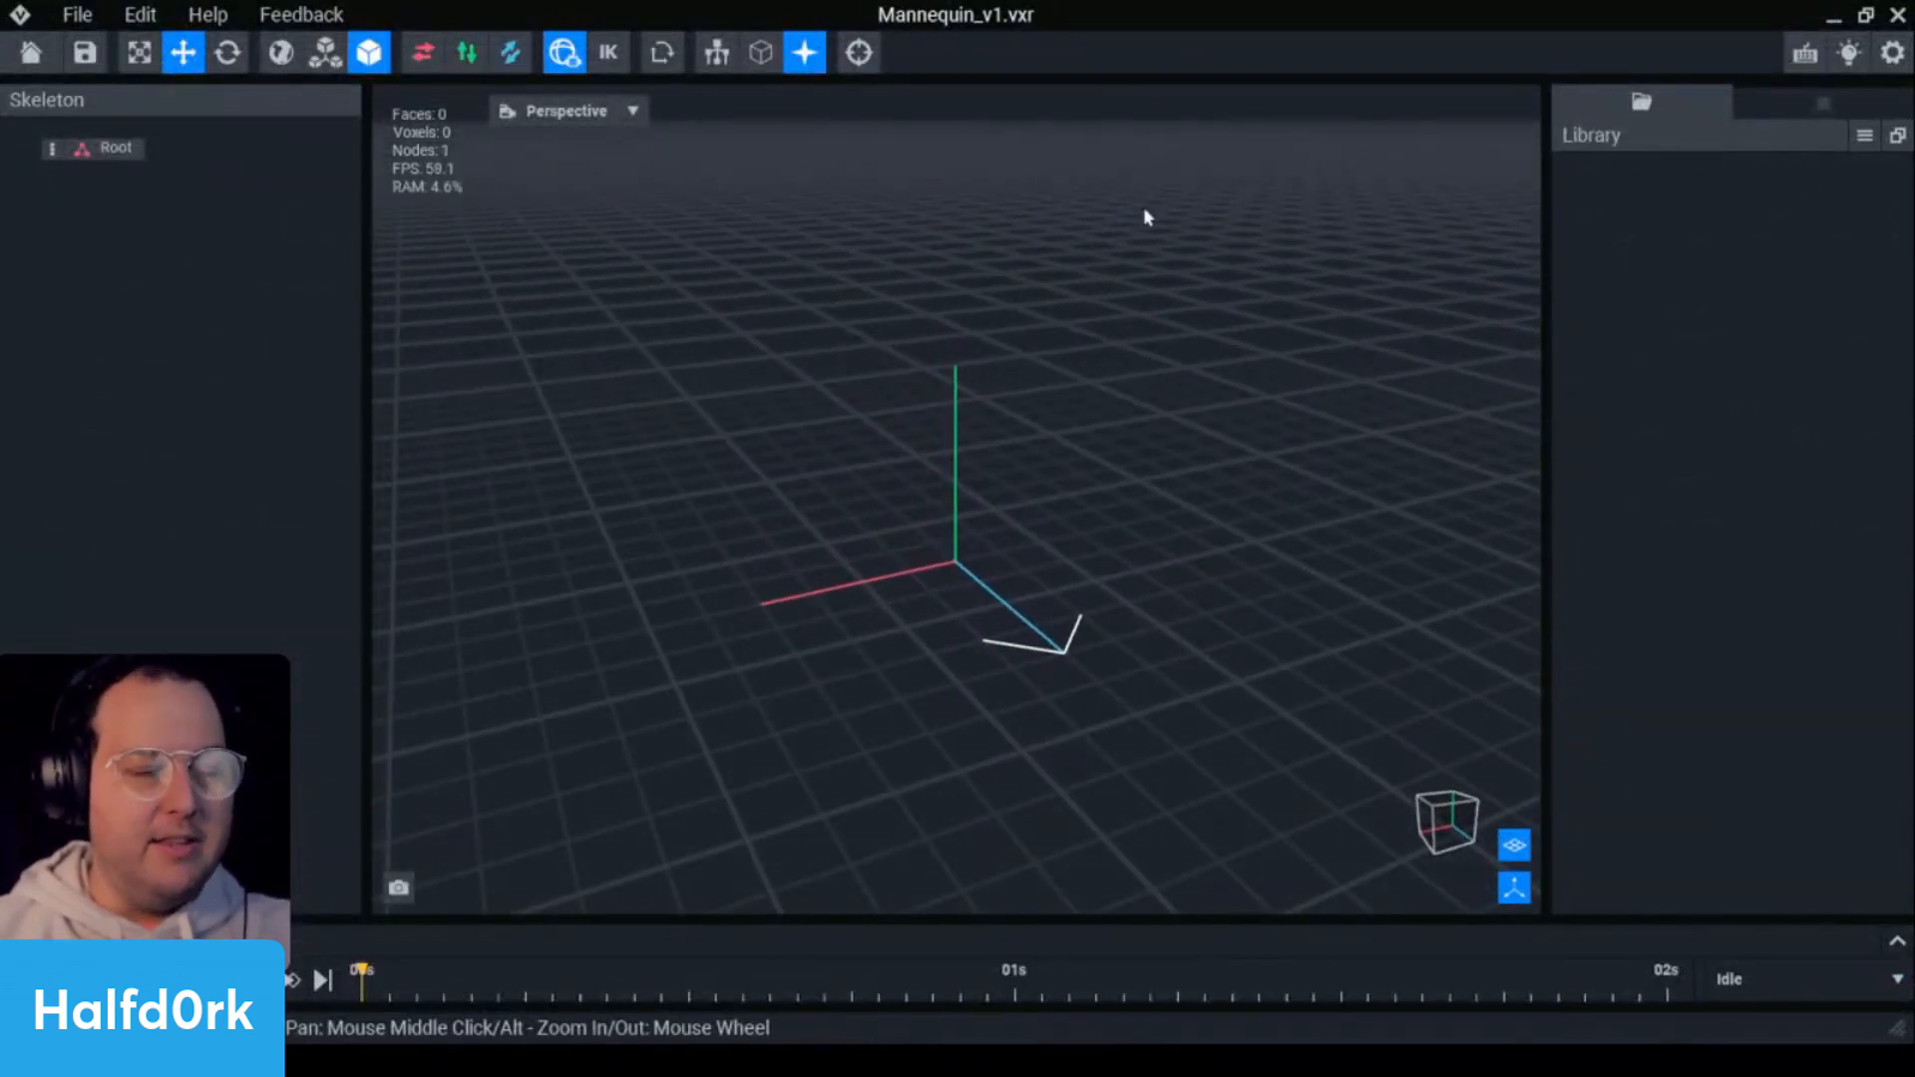
click(31, 52)
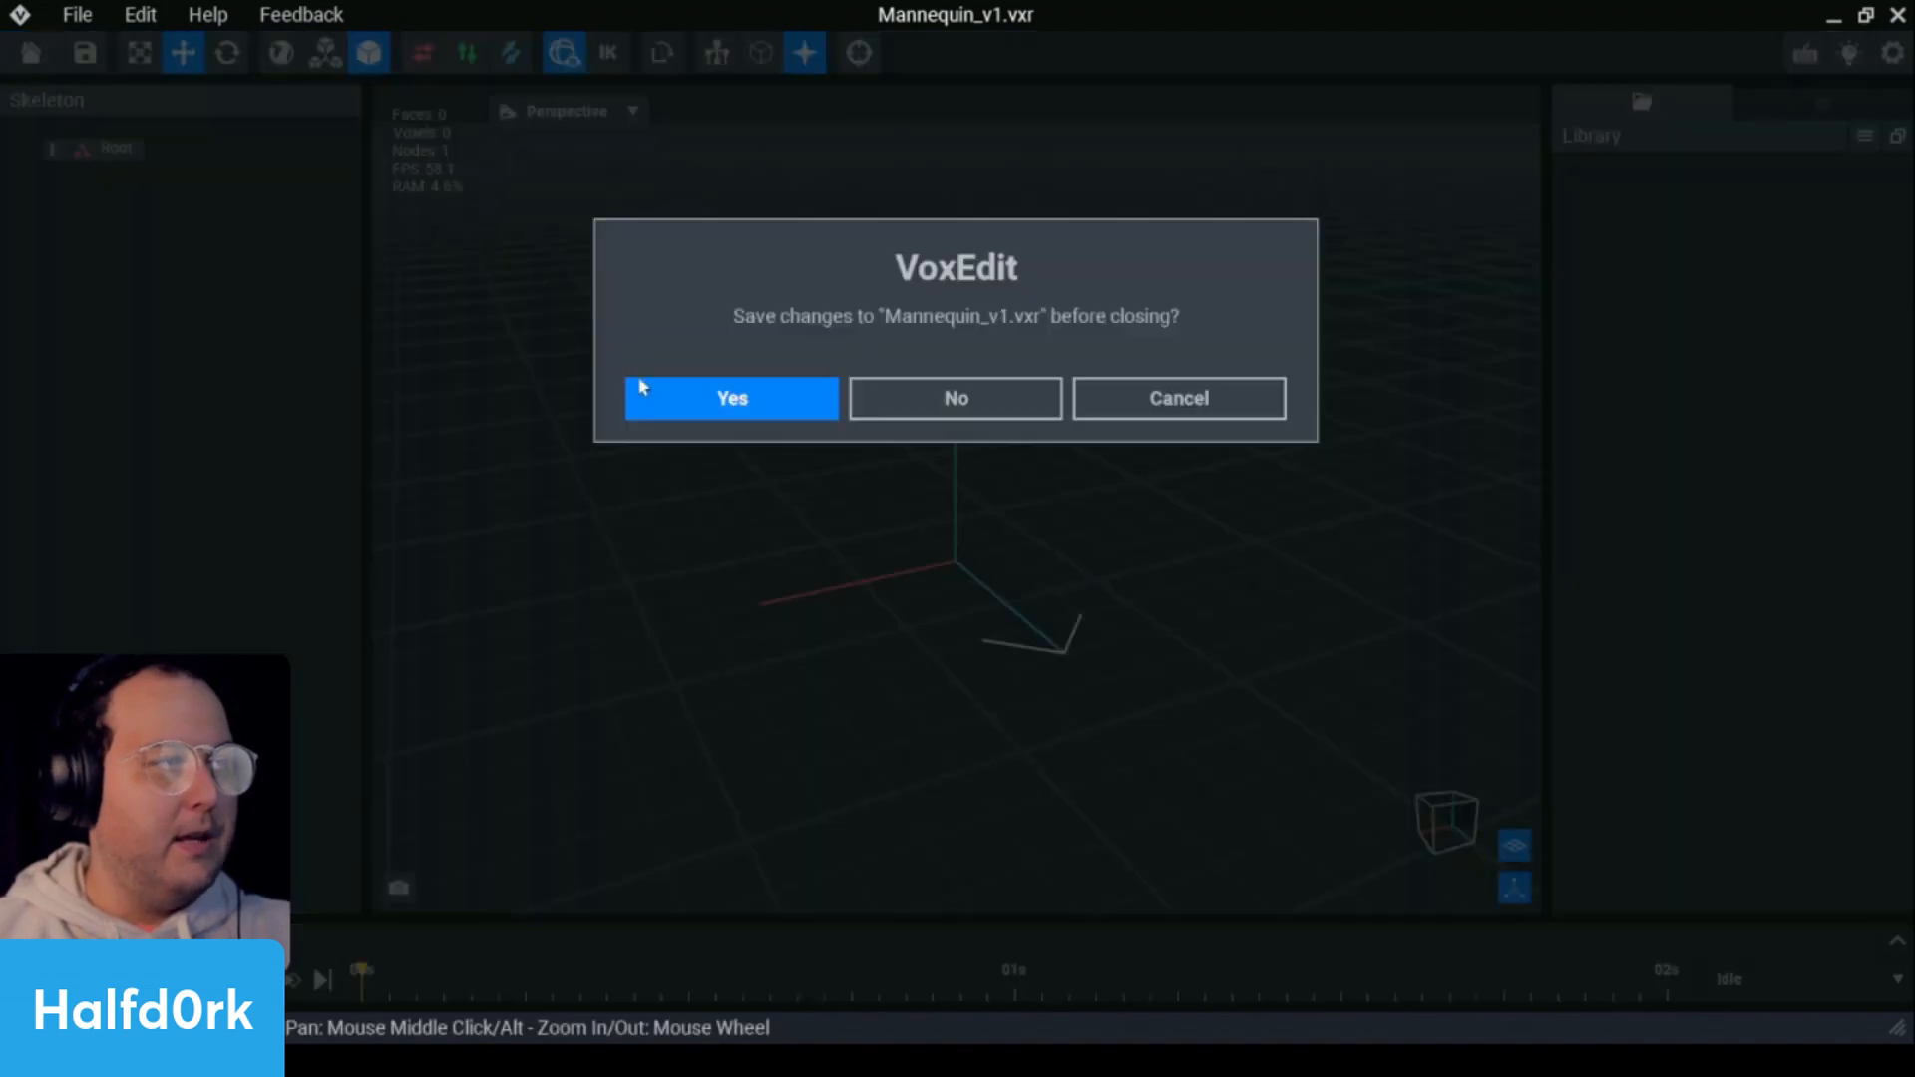
click(755, 400)
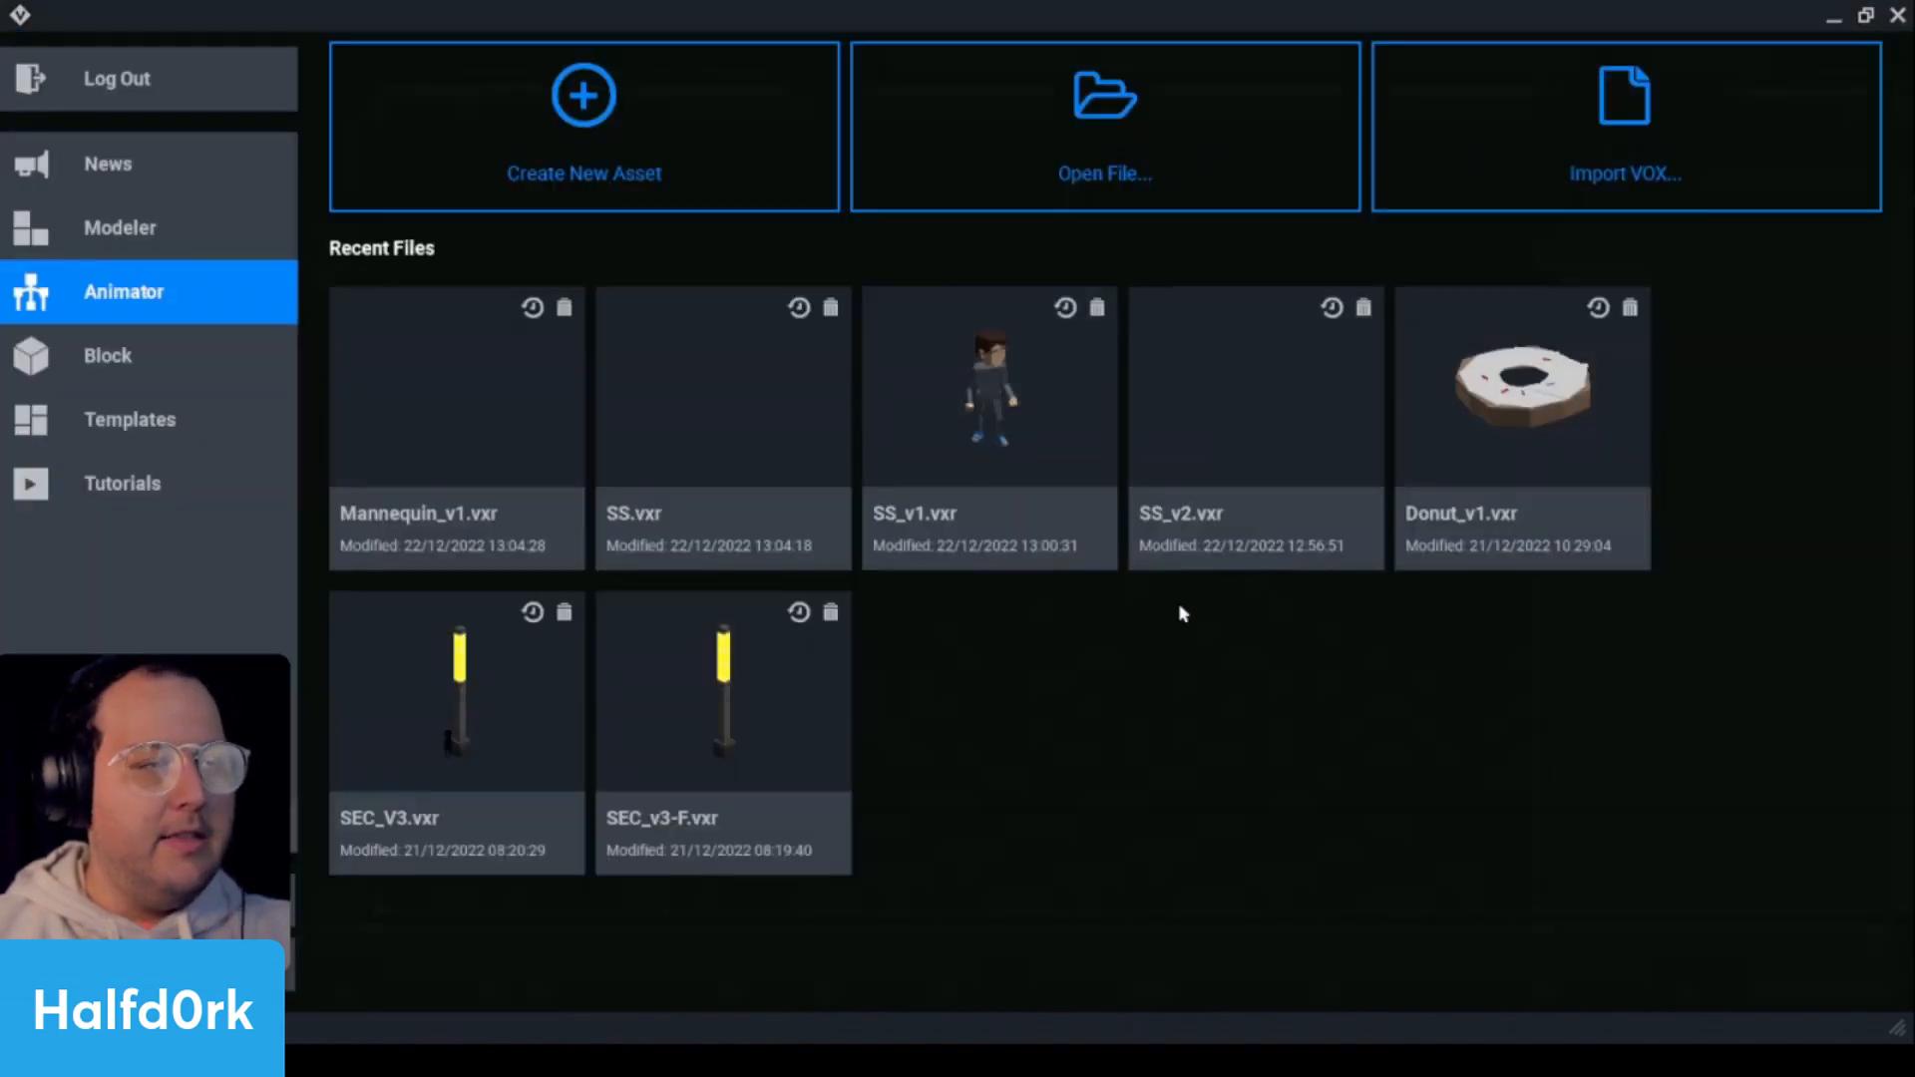
- Create a Medium Human template named Human-Medium in the parent templates folder, replacing the existing one
click(211, 423)
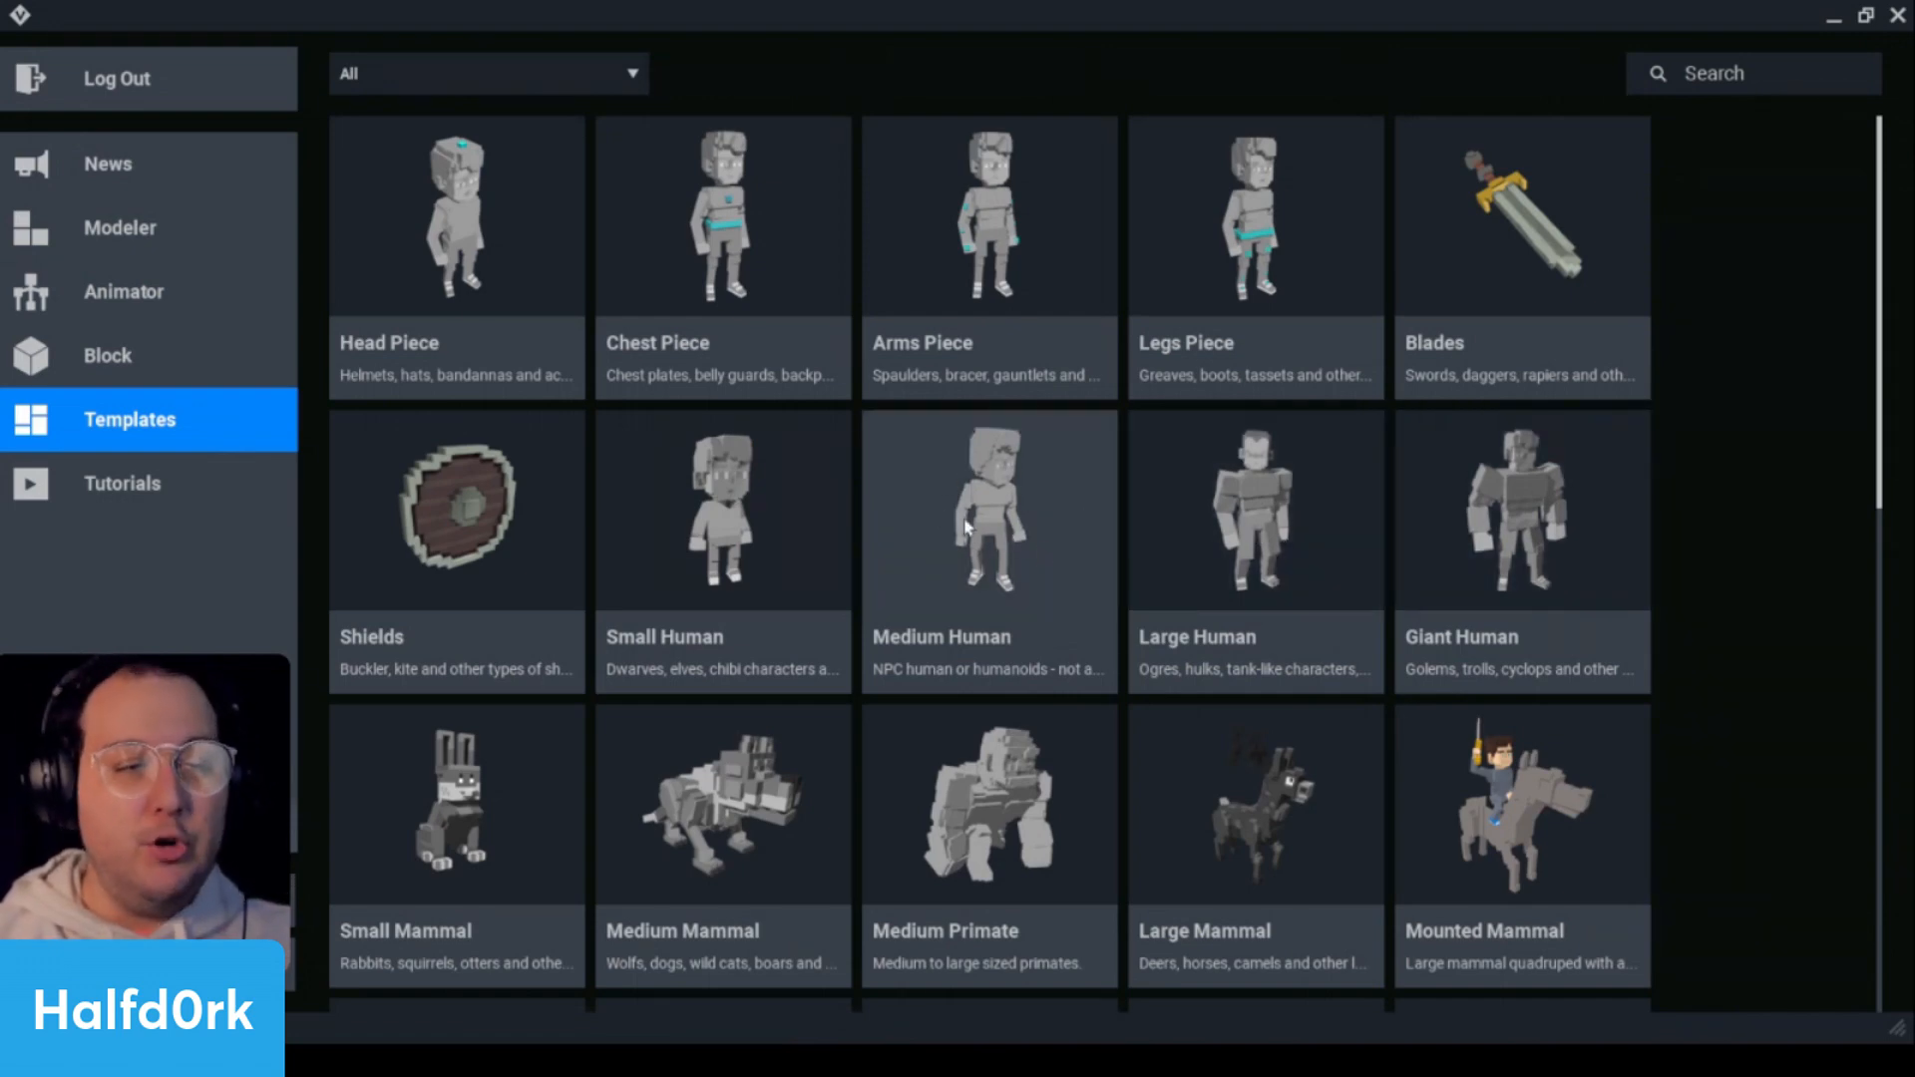
click(1000, 501)
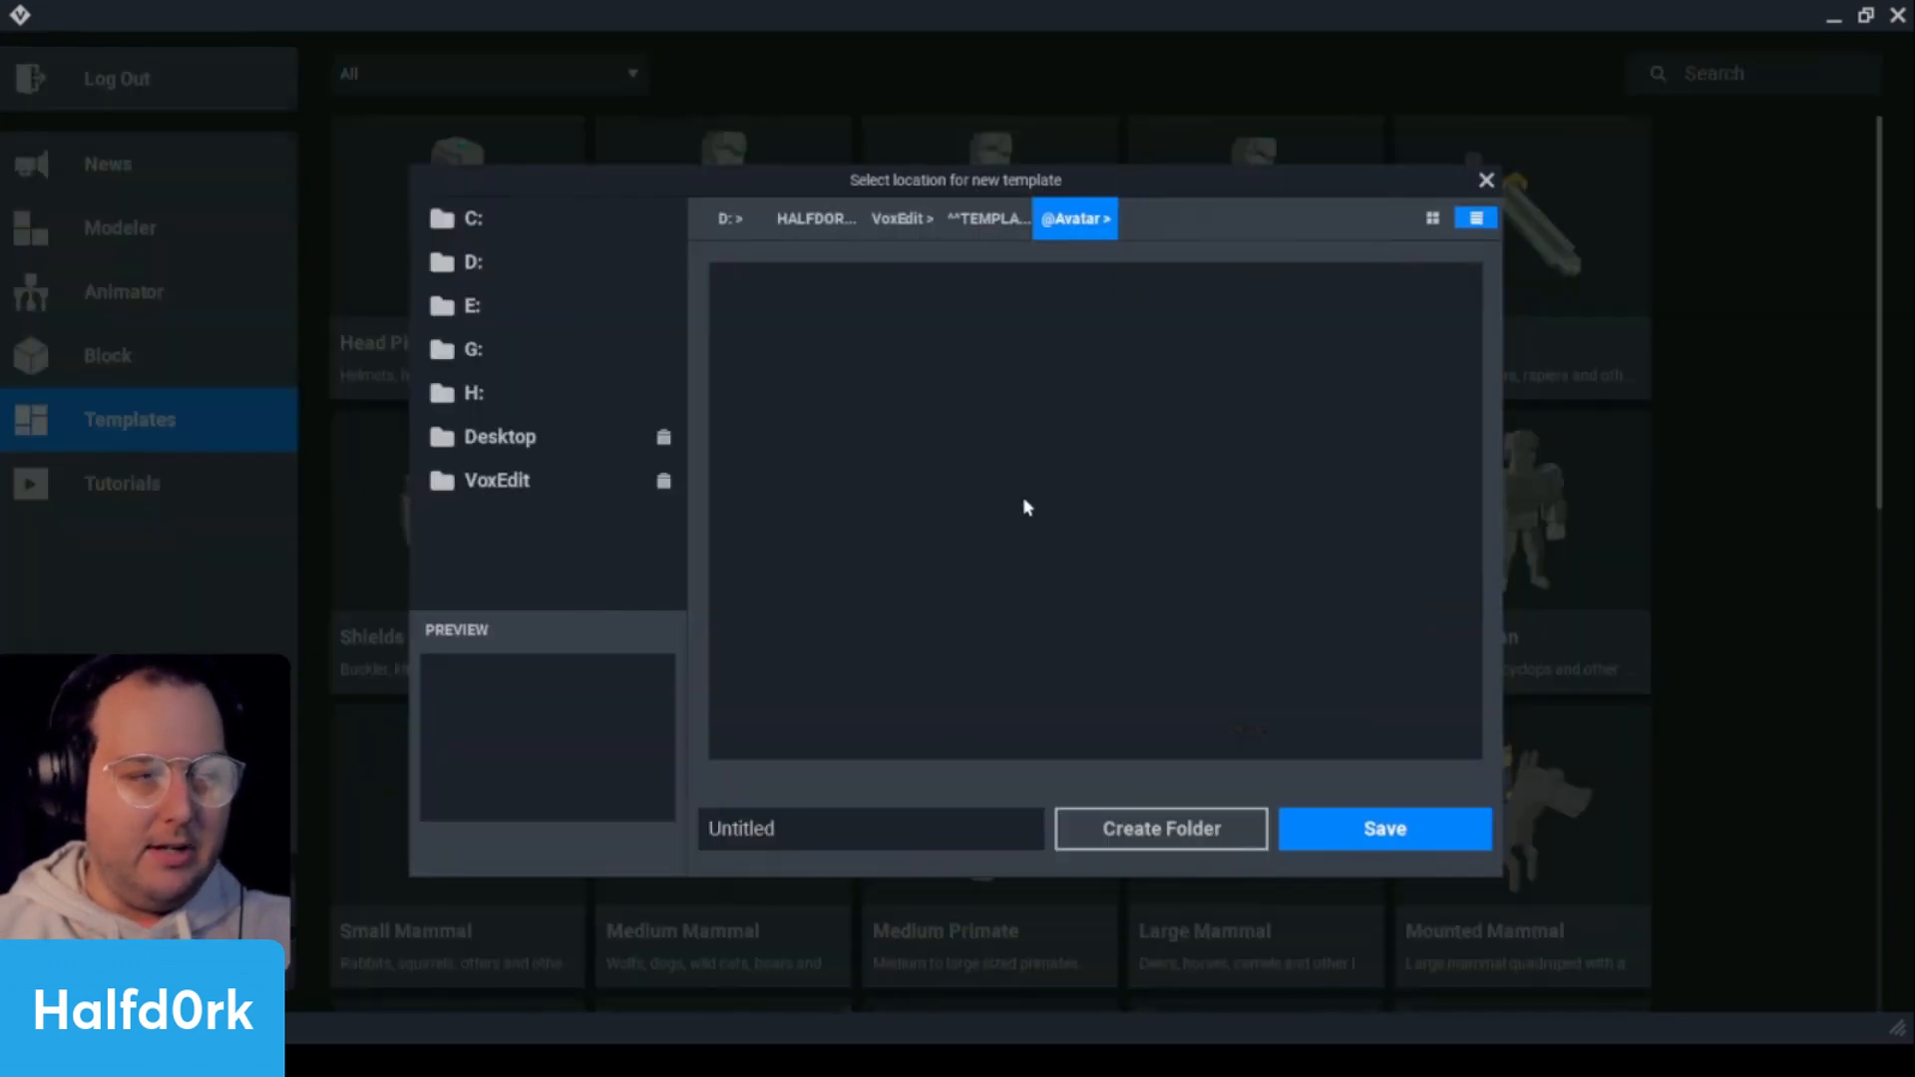
click(991, 235)
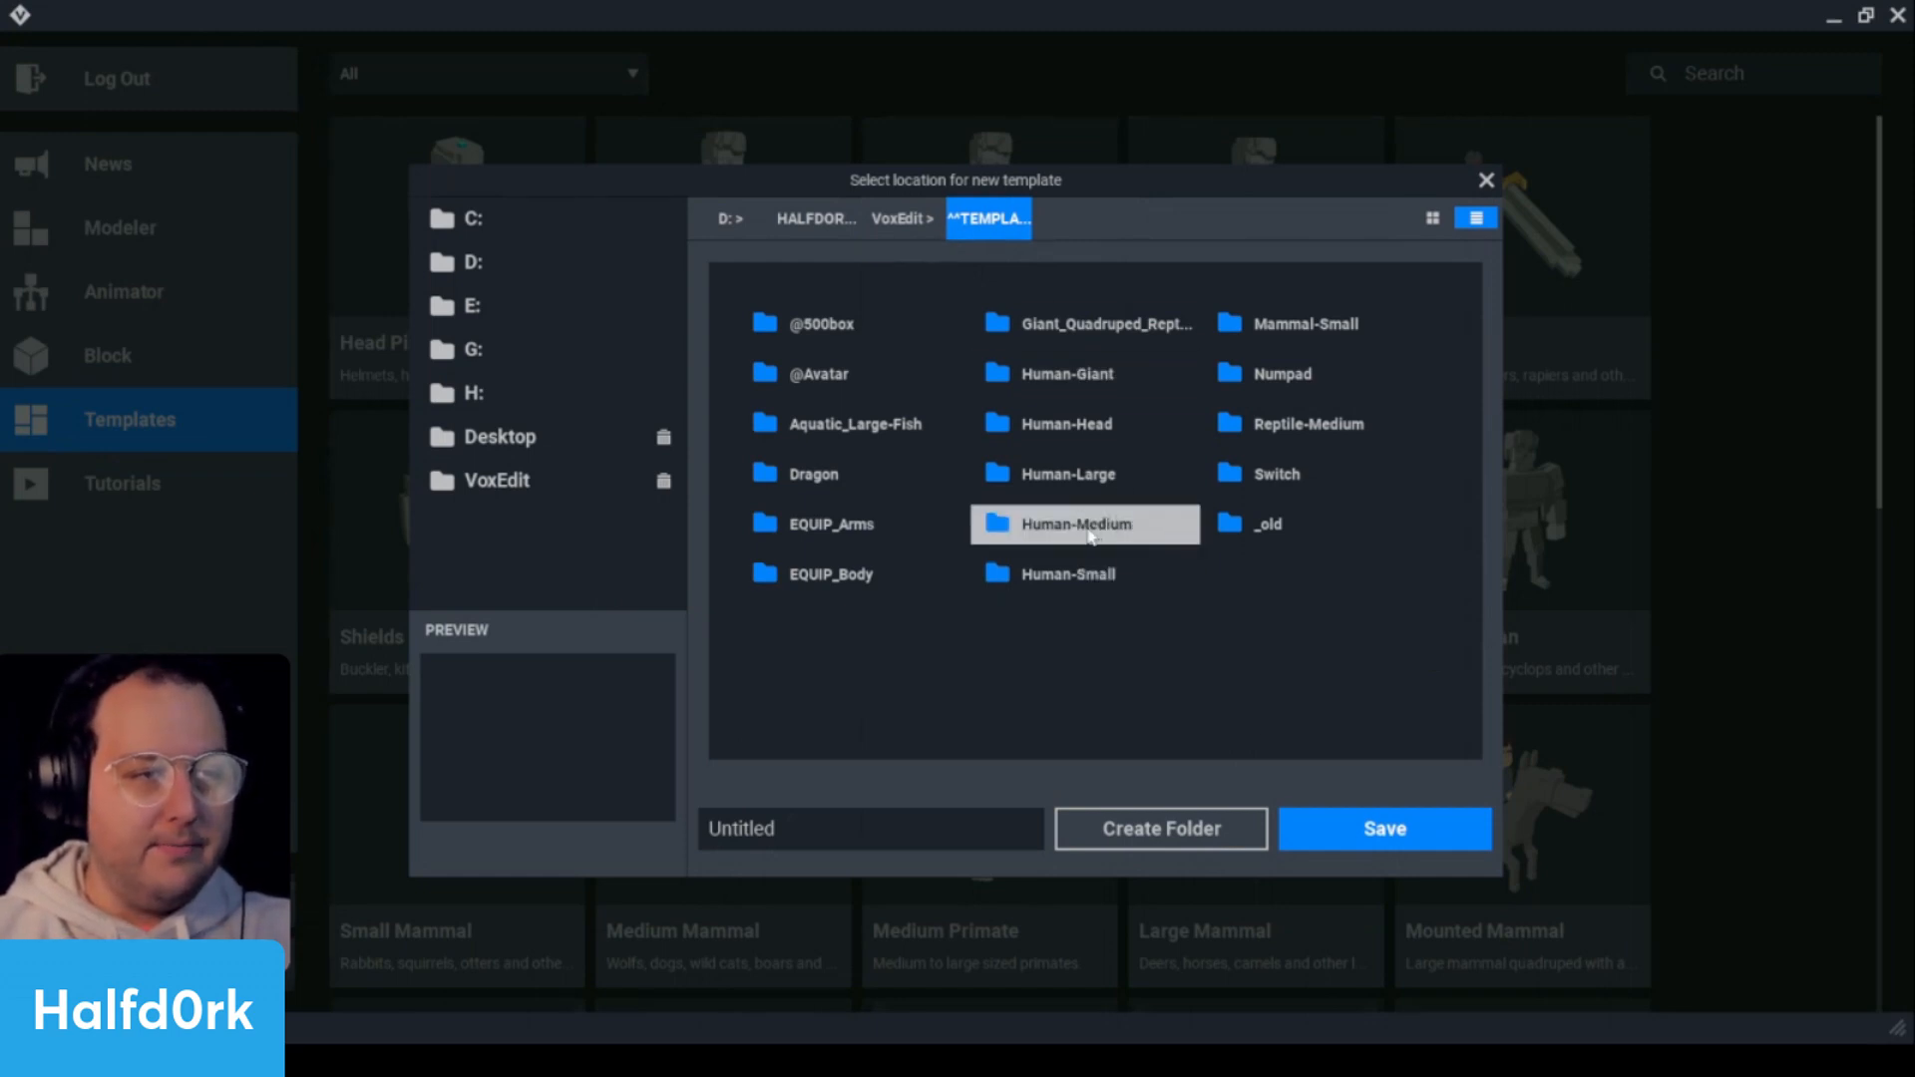
double_click(890, 810)
text(Human)
text(-)
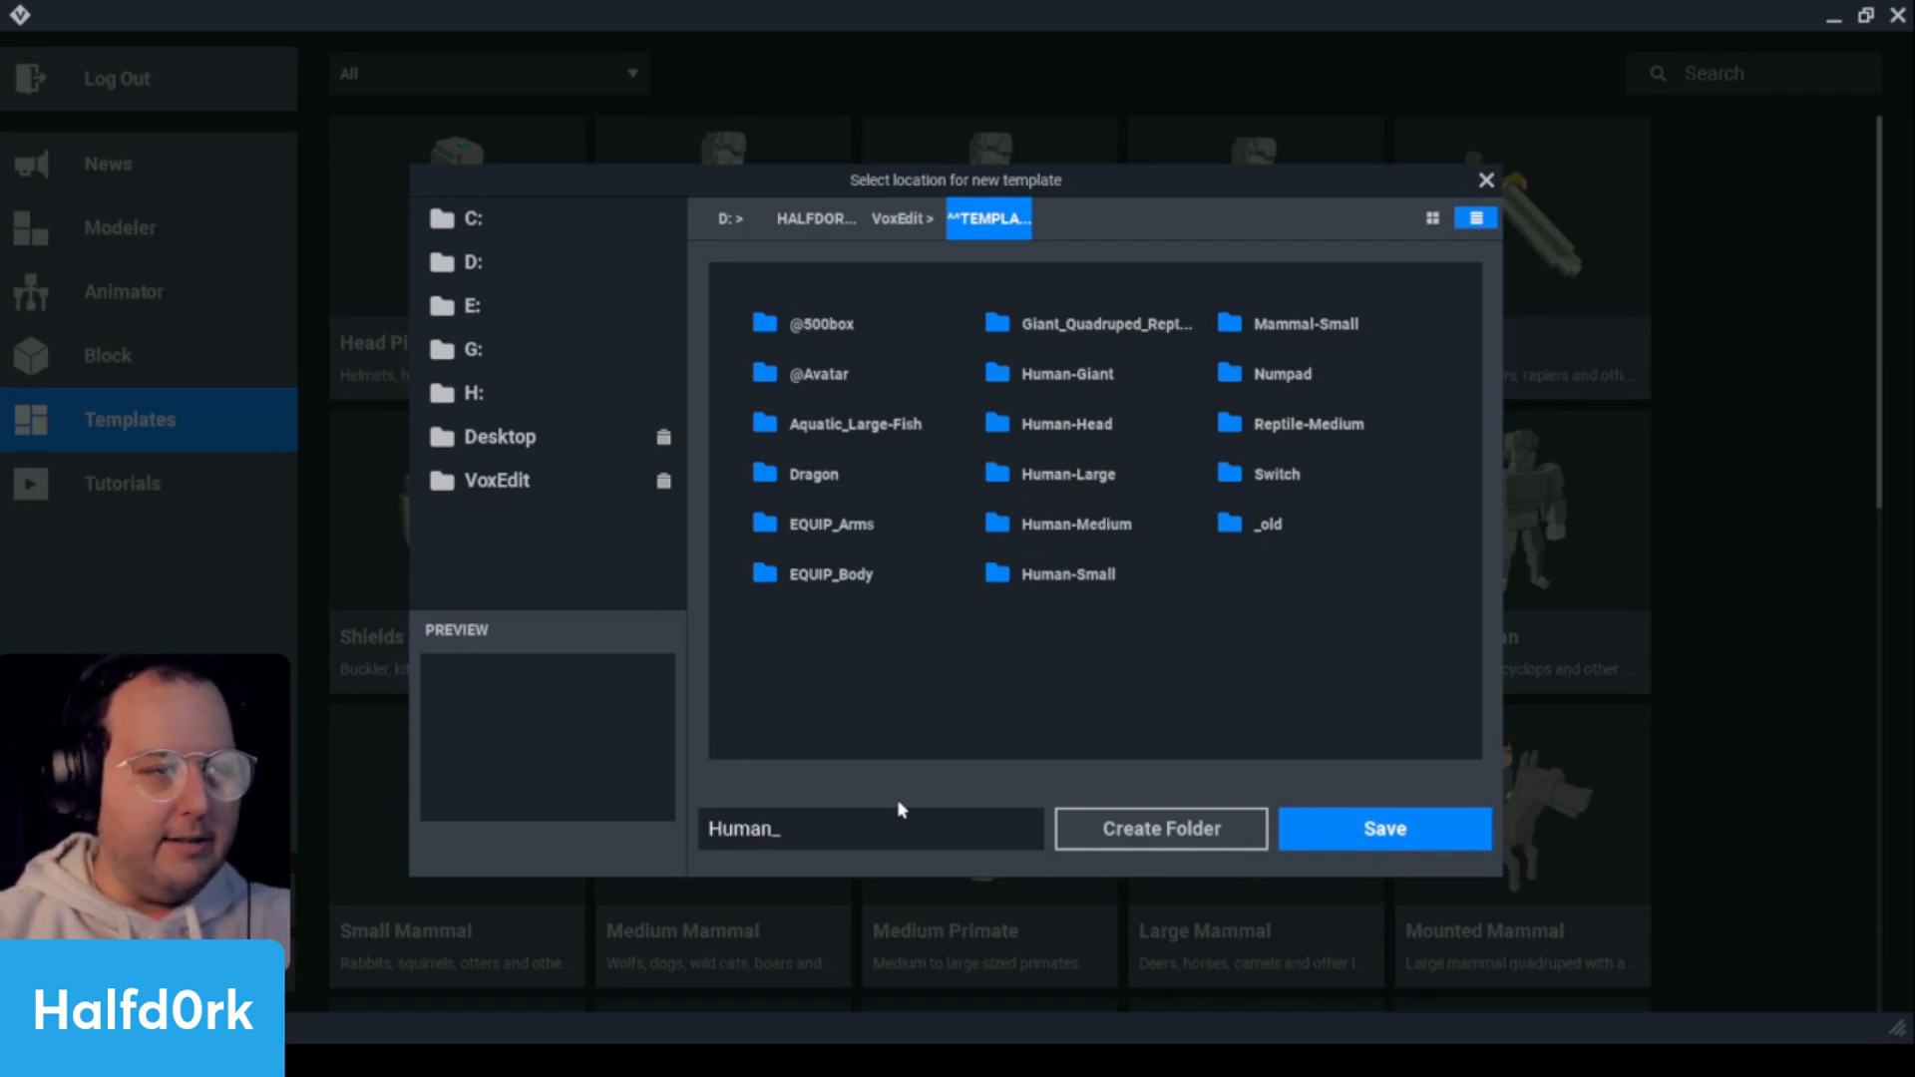
text(Medium)
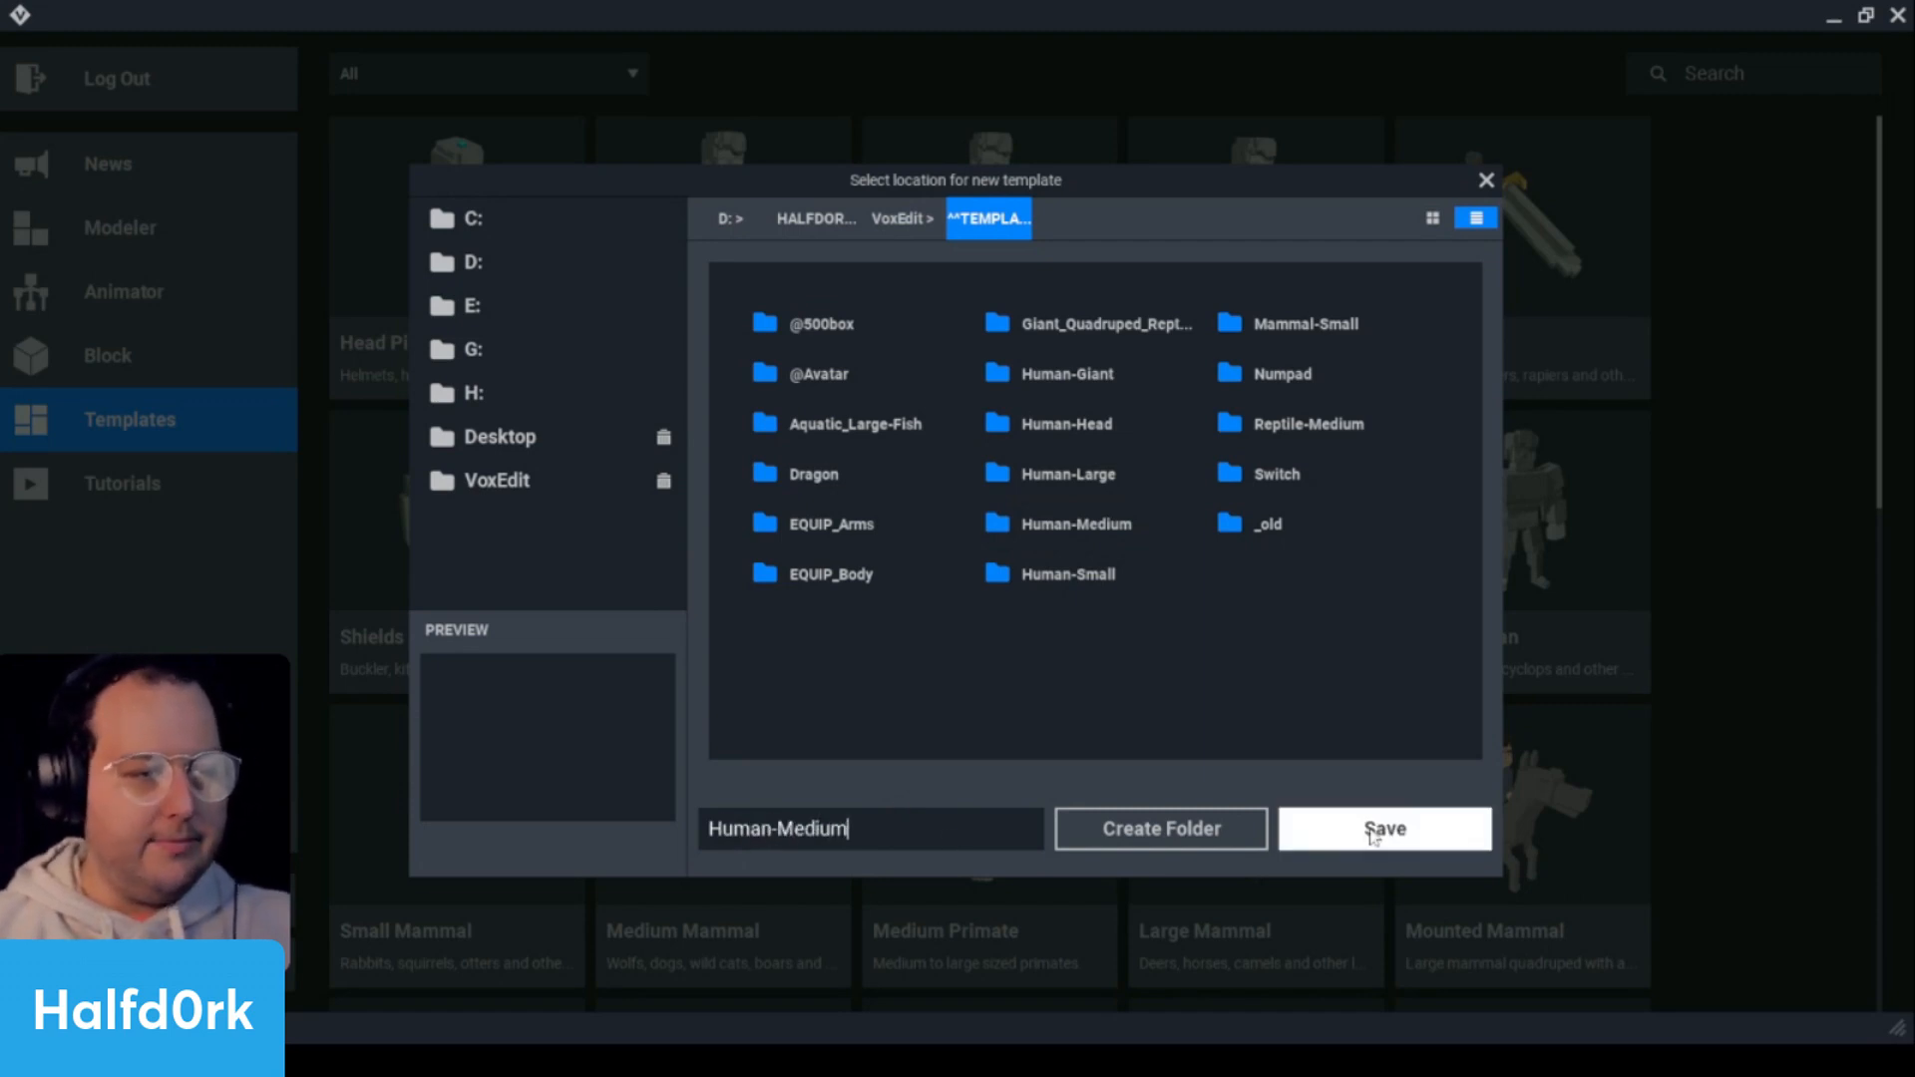
click(1372, 834)
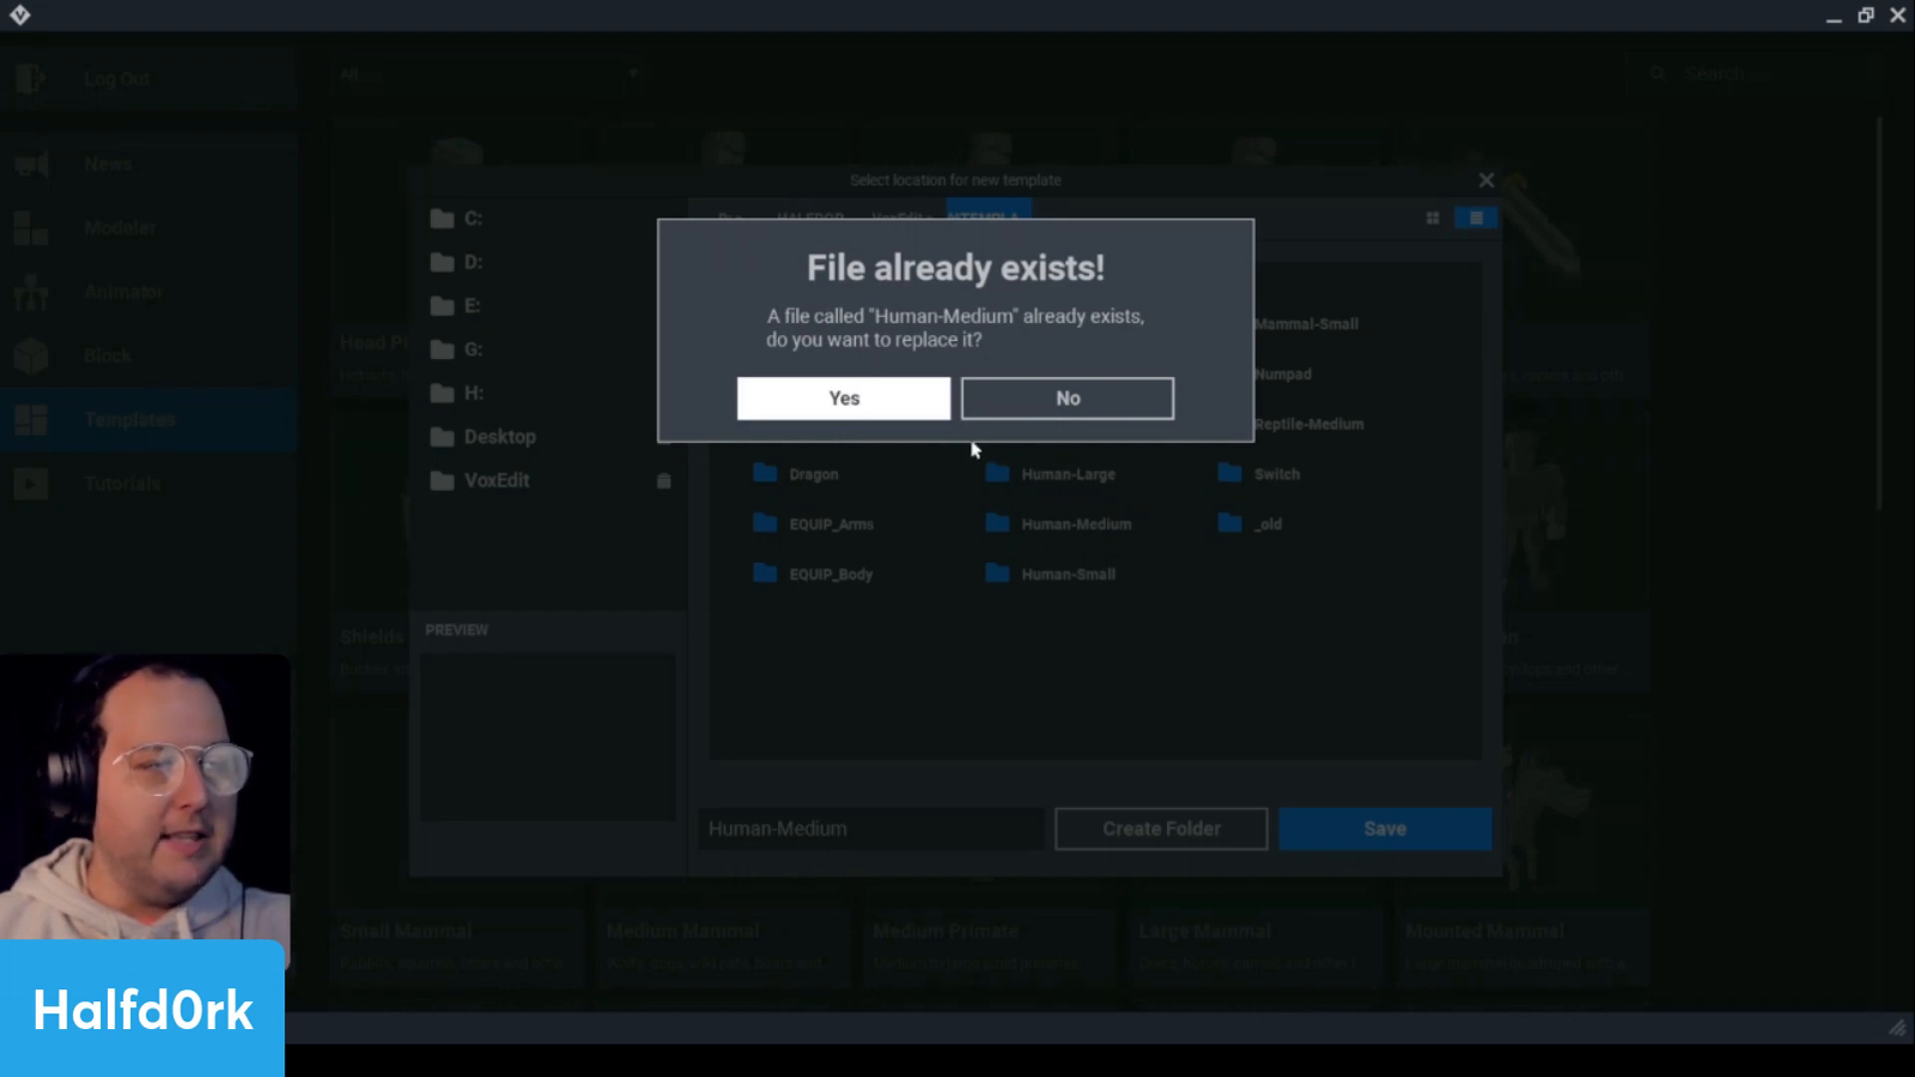
click(870, 382)
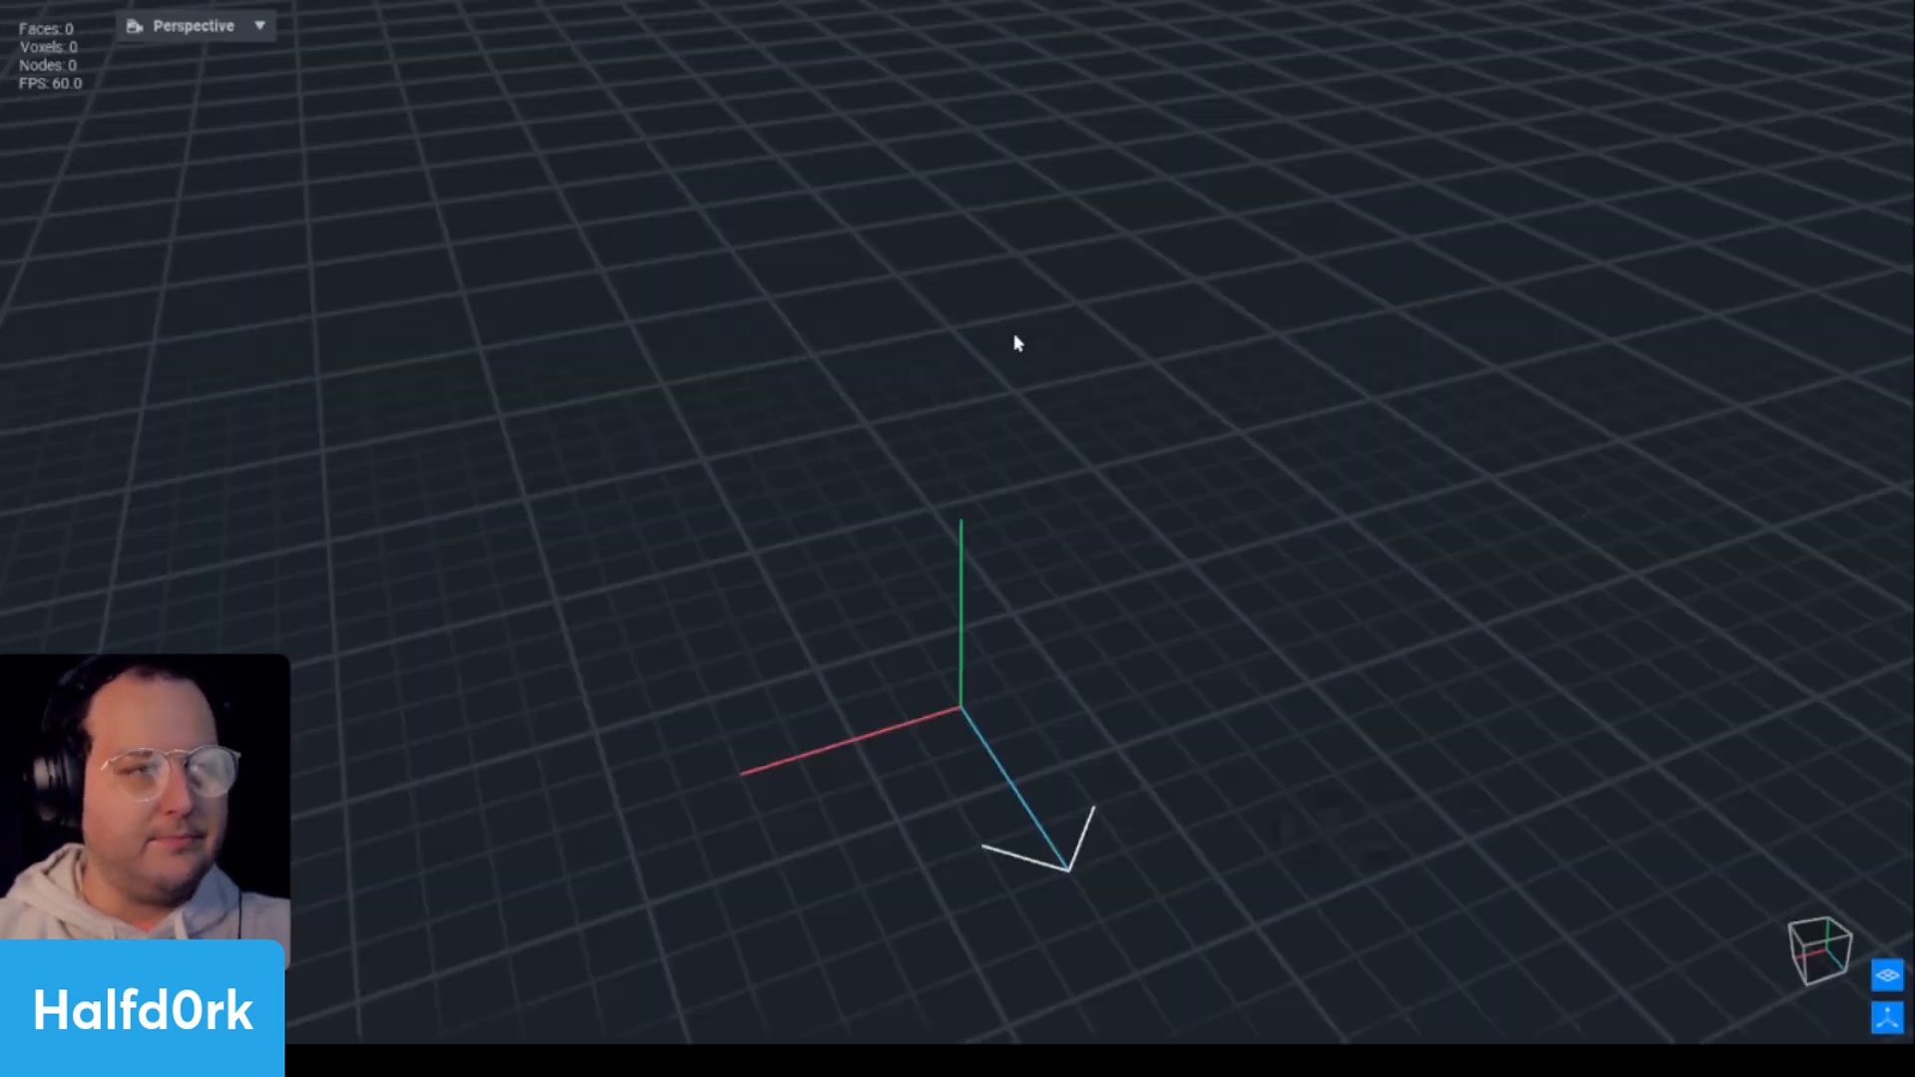
scroll(1155, 475, up, 4)
middle_drag(1149, 391, 1159, 431)
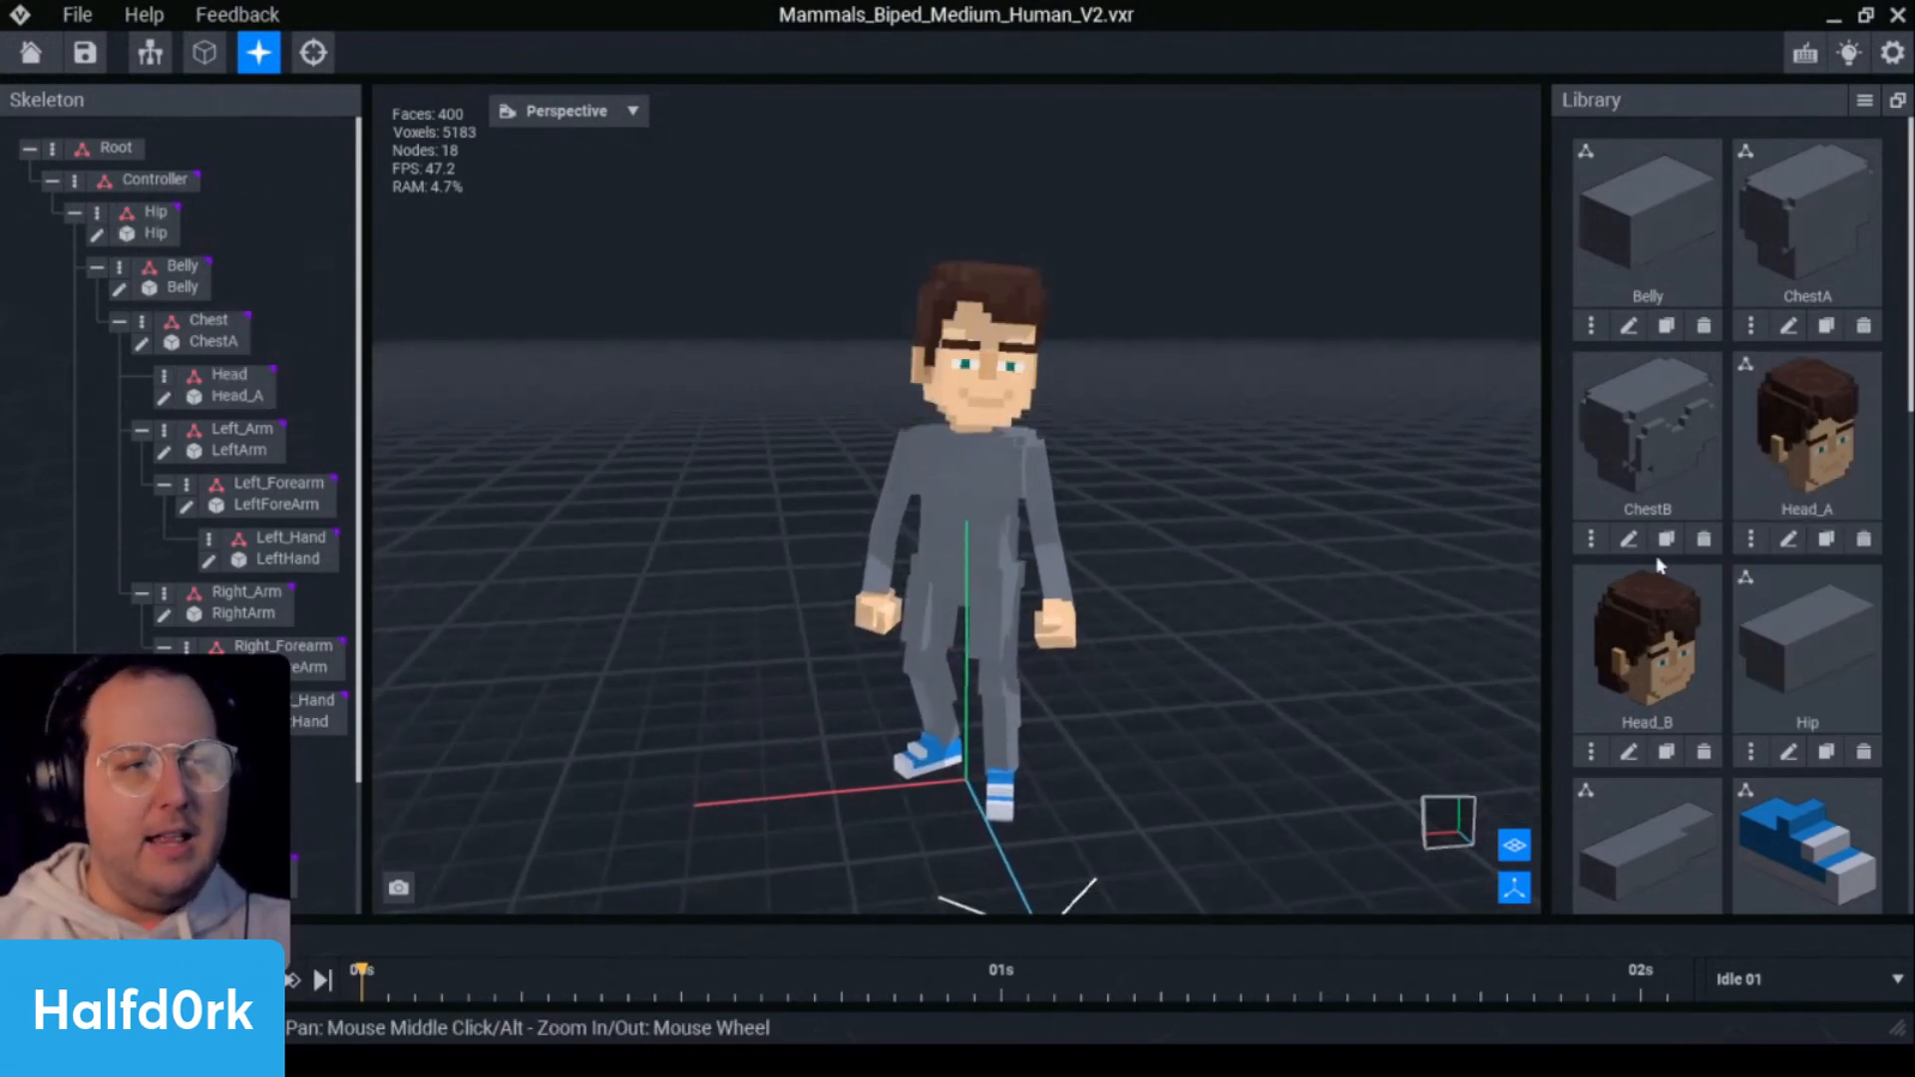
- Export the library's Head_B model as a VOX file named Huamn-Head in the templates folder
scroll(1646, 529, down, 1)
scroll(1685, 498, down, 12)
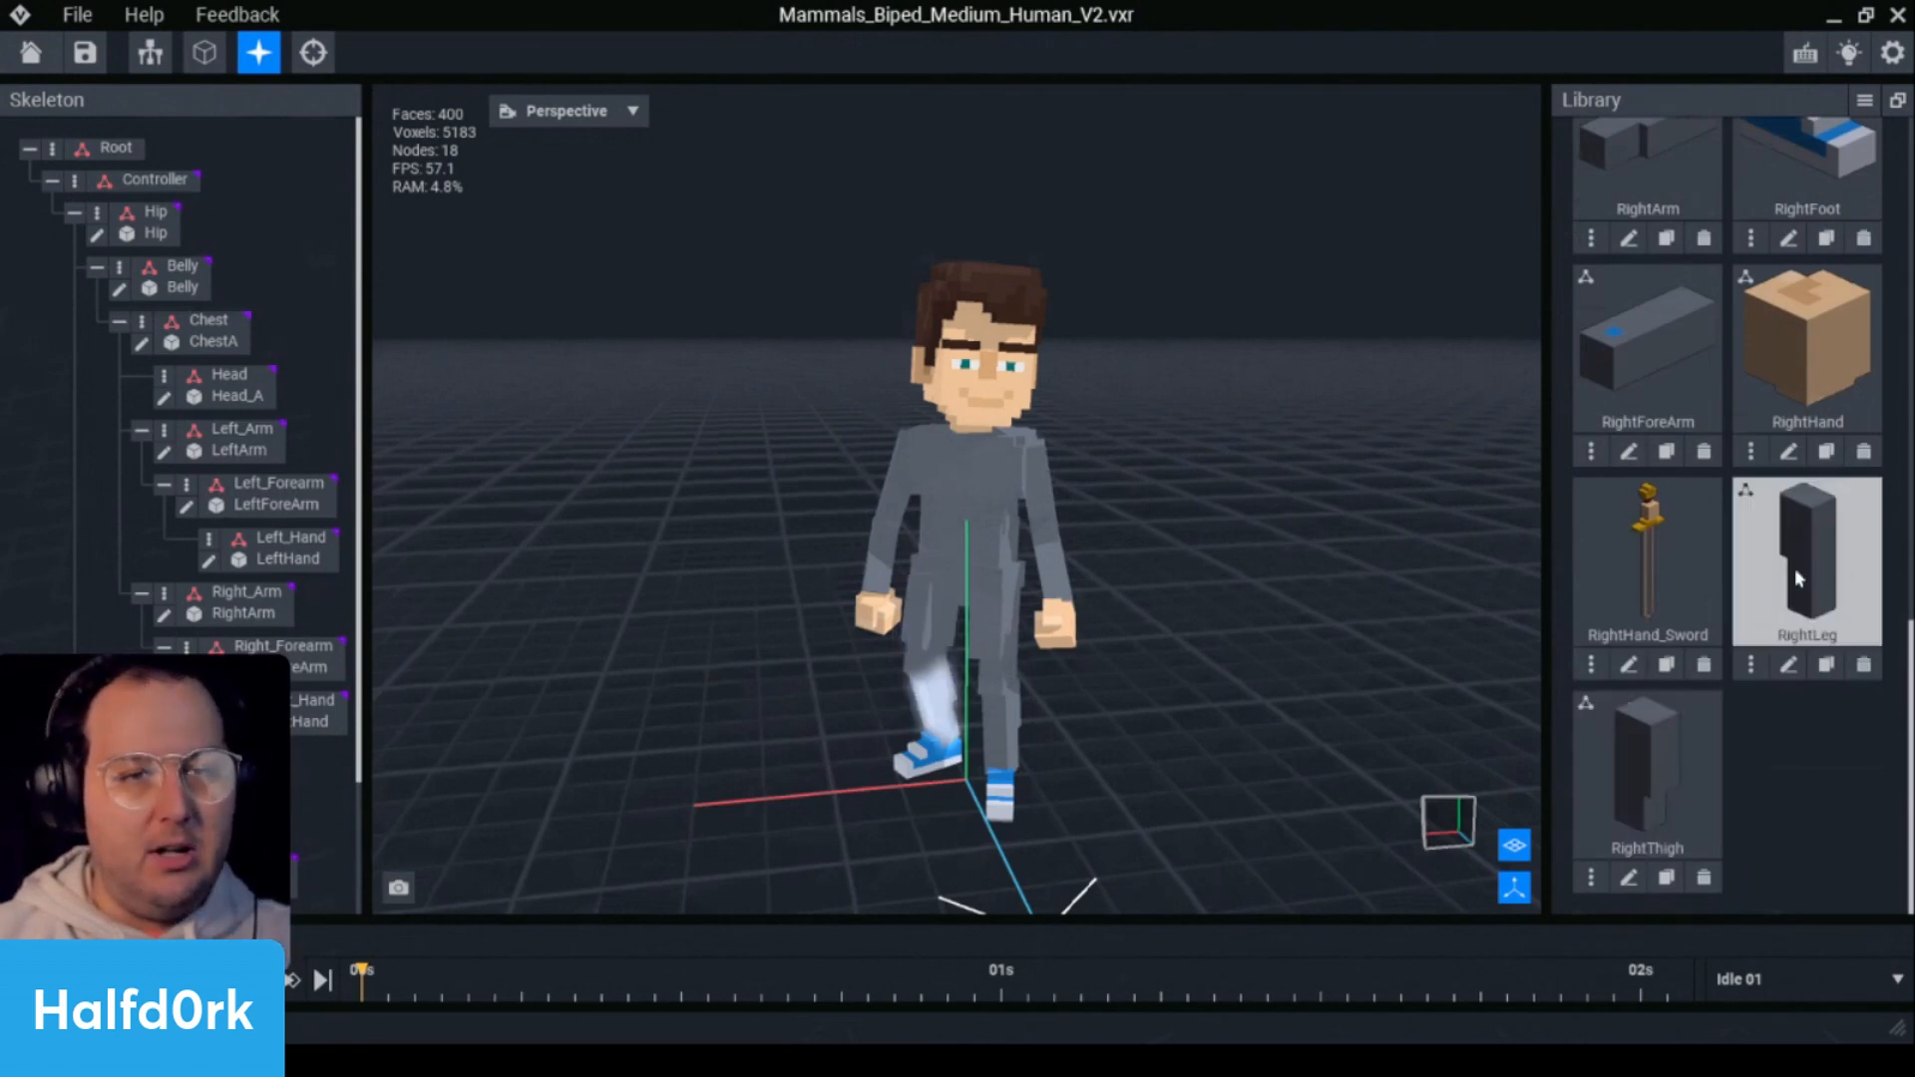
scroll(1668, 603, up, 3)
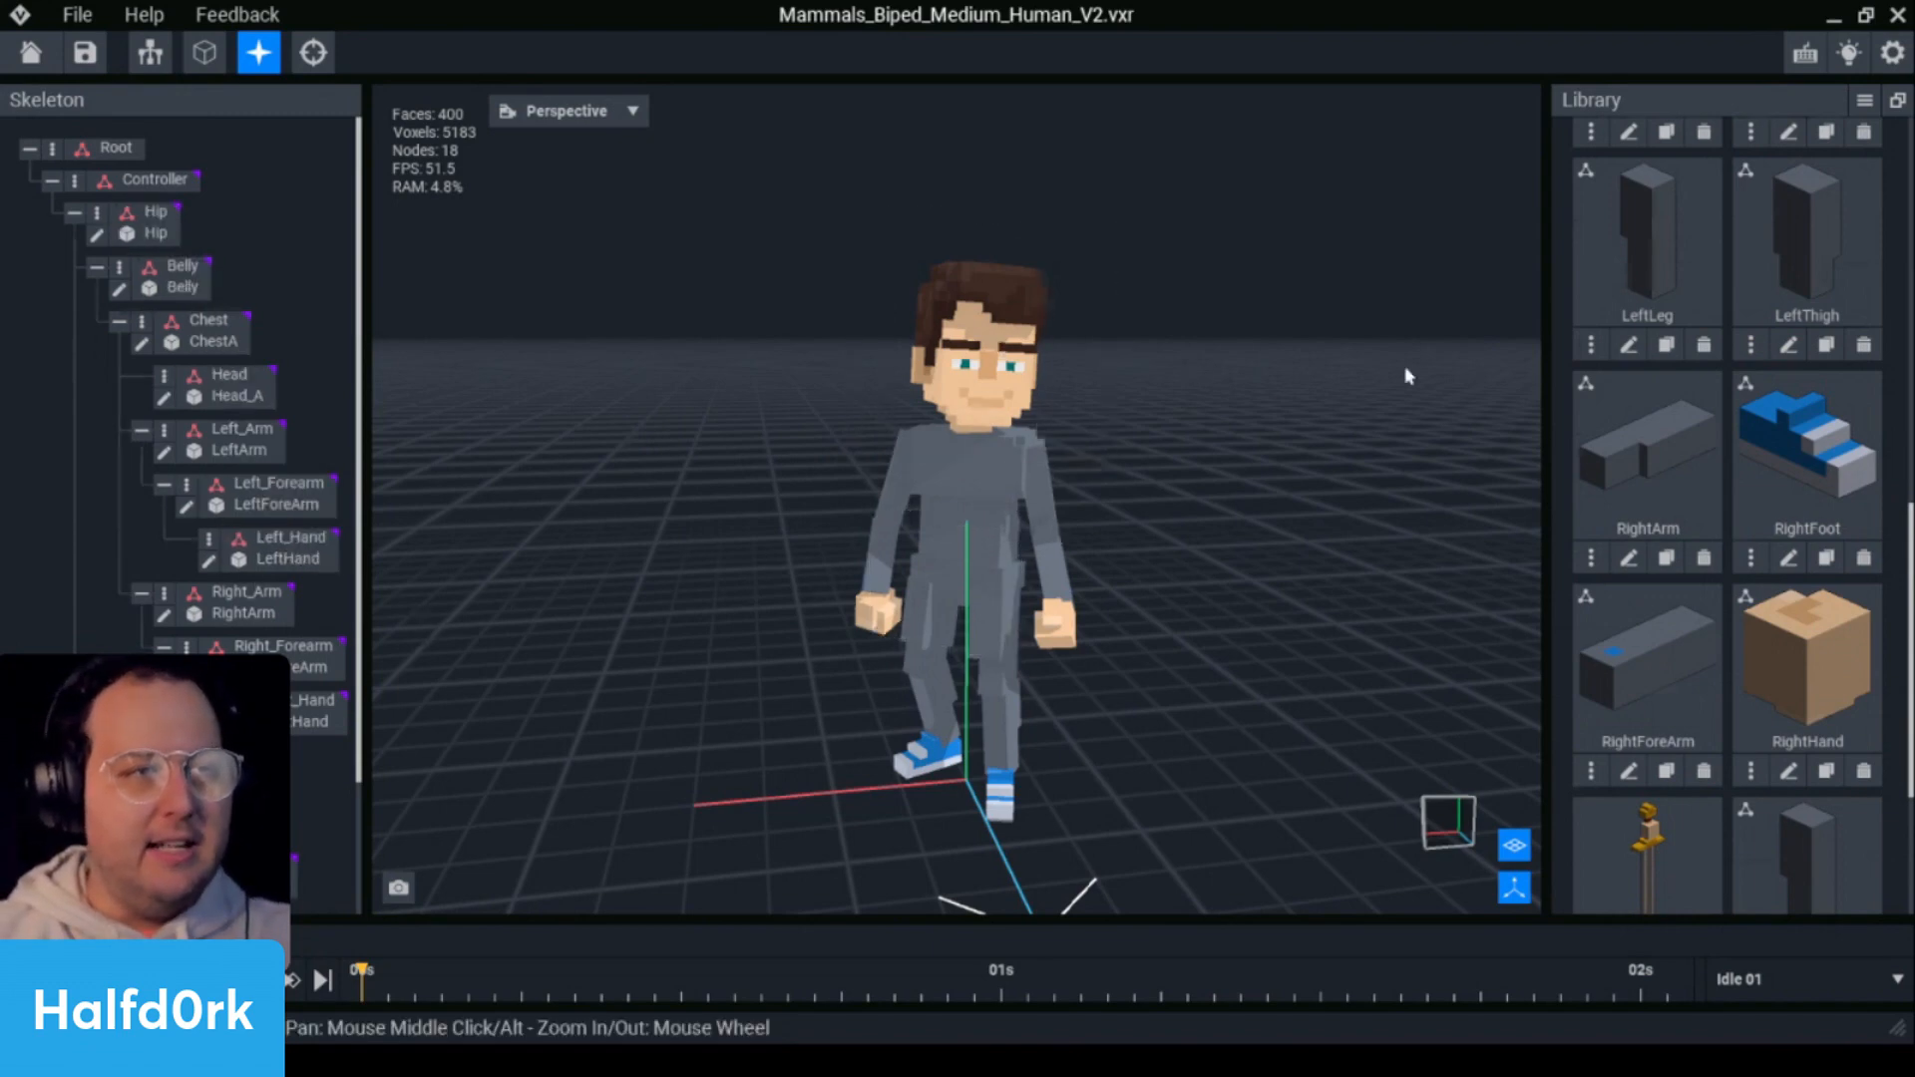
scroll(1702, 509, up, 5)
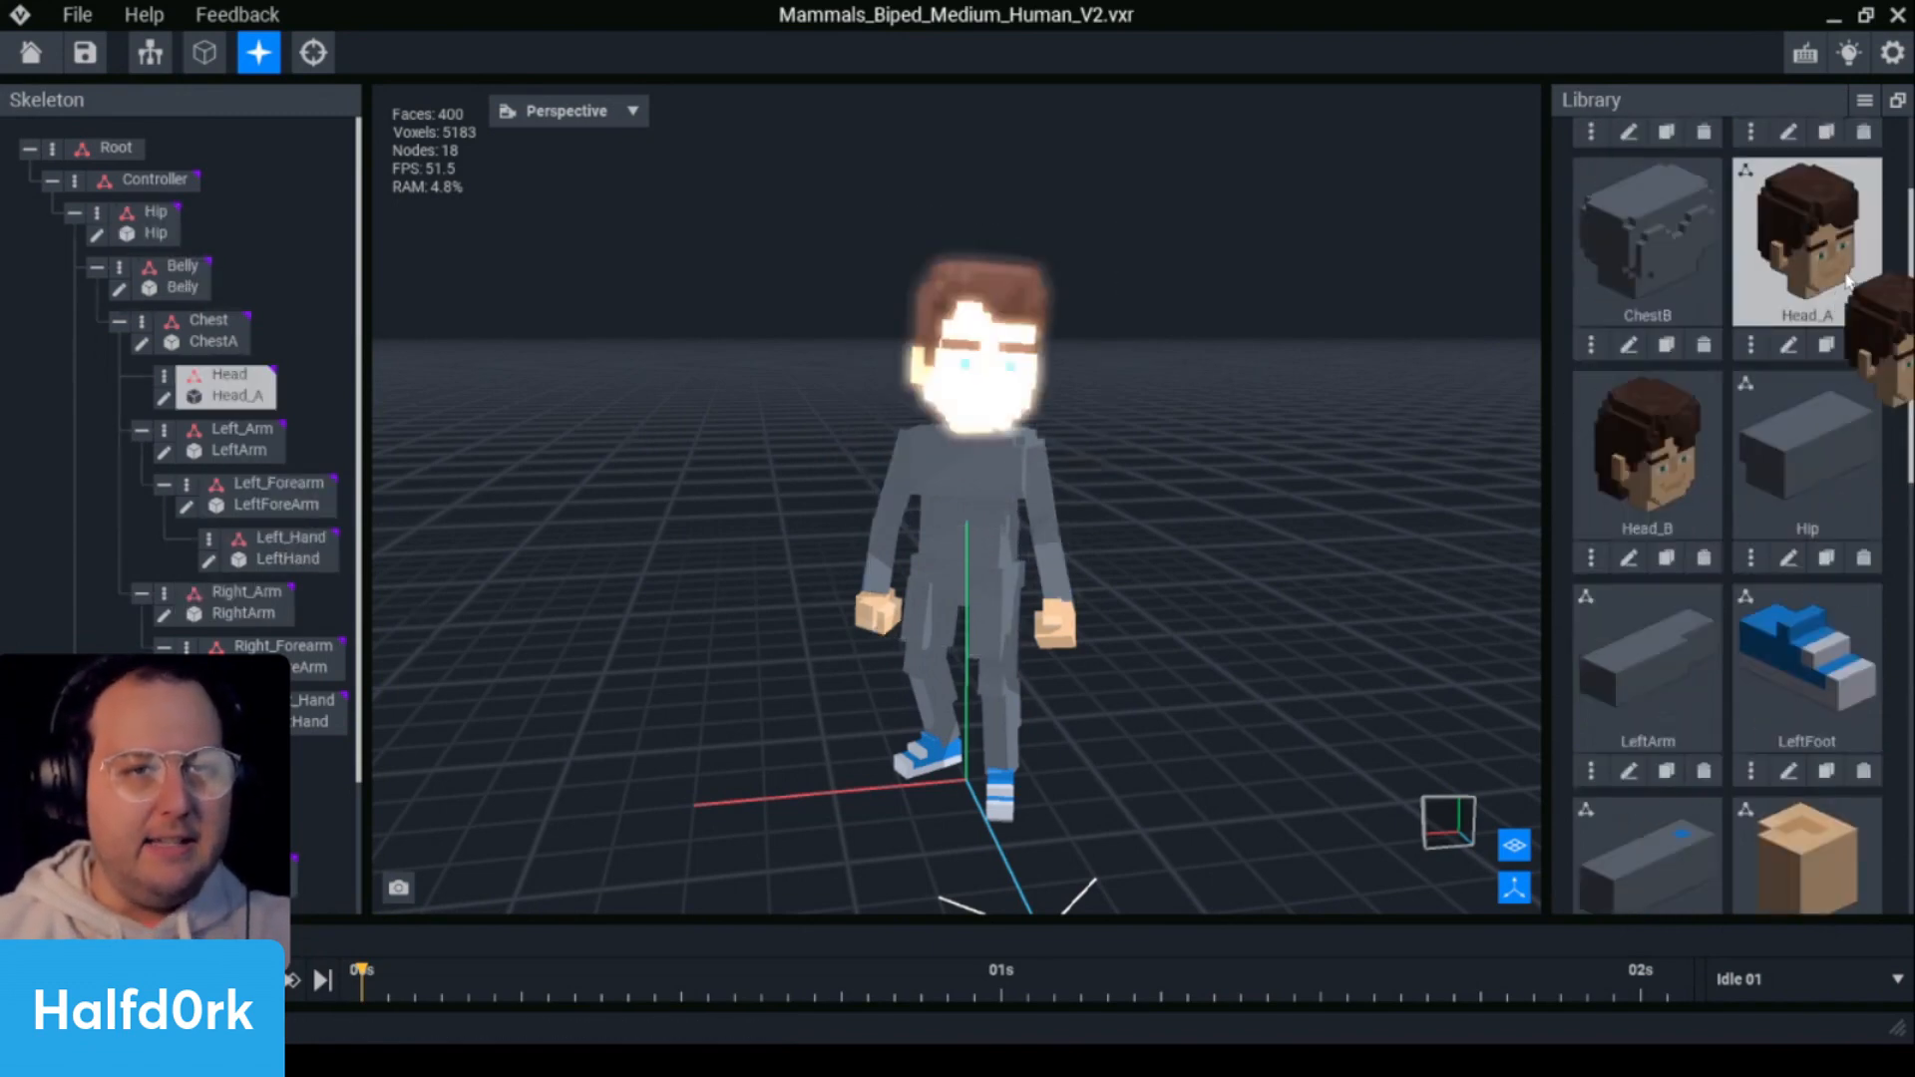
drag(1670, 439, 1646, 541)
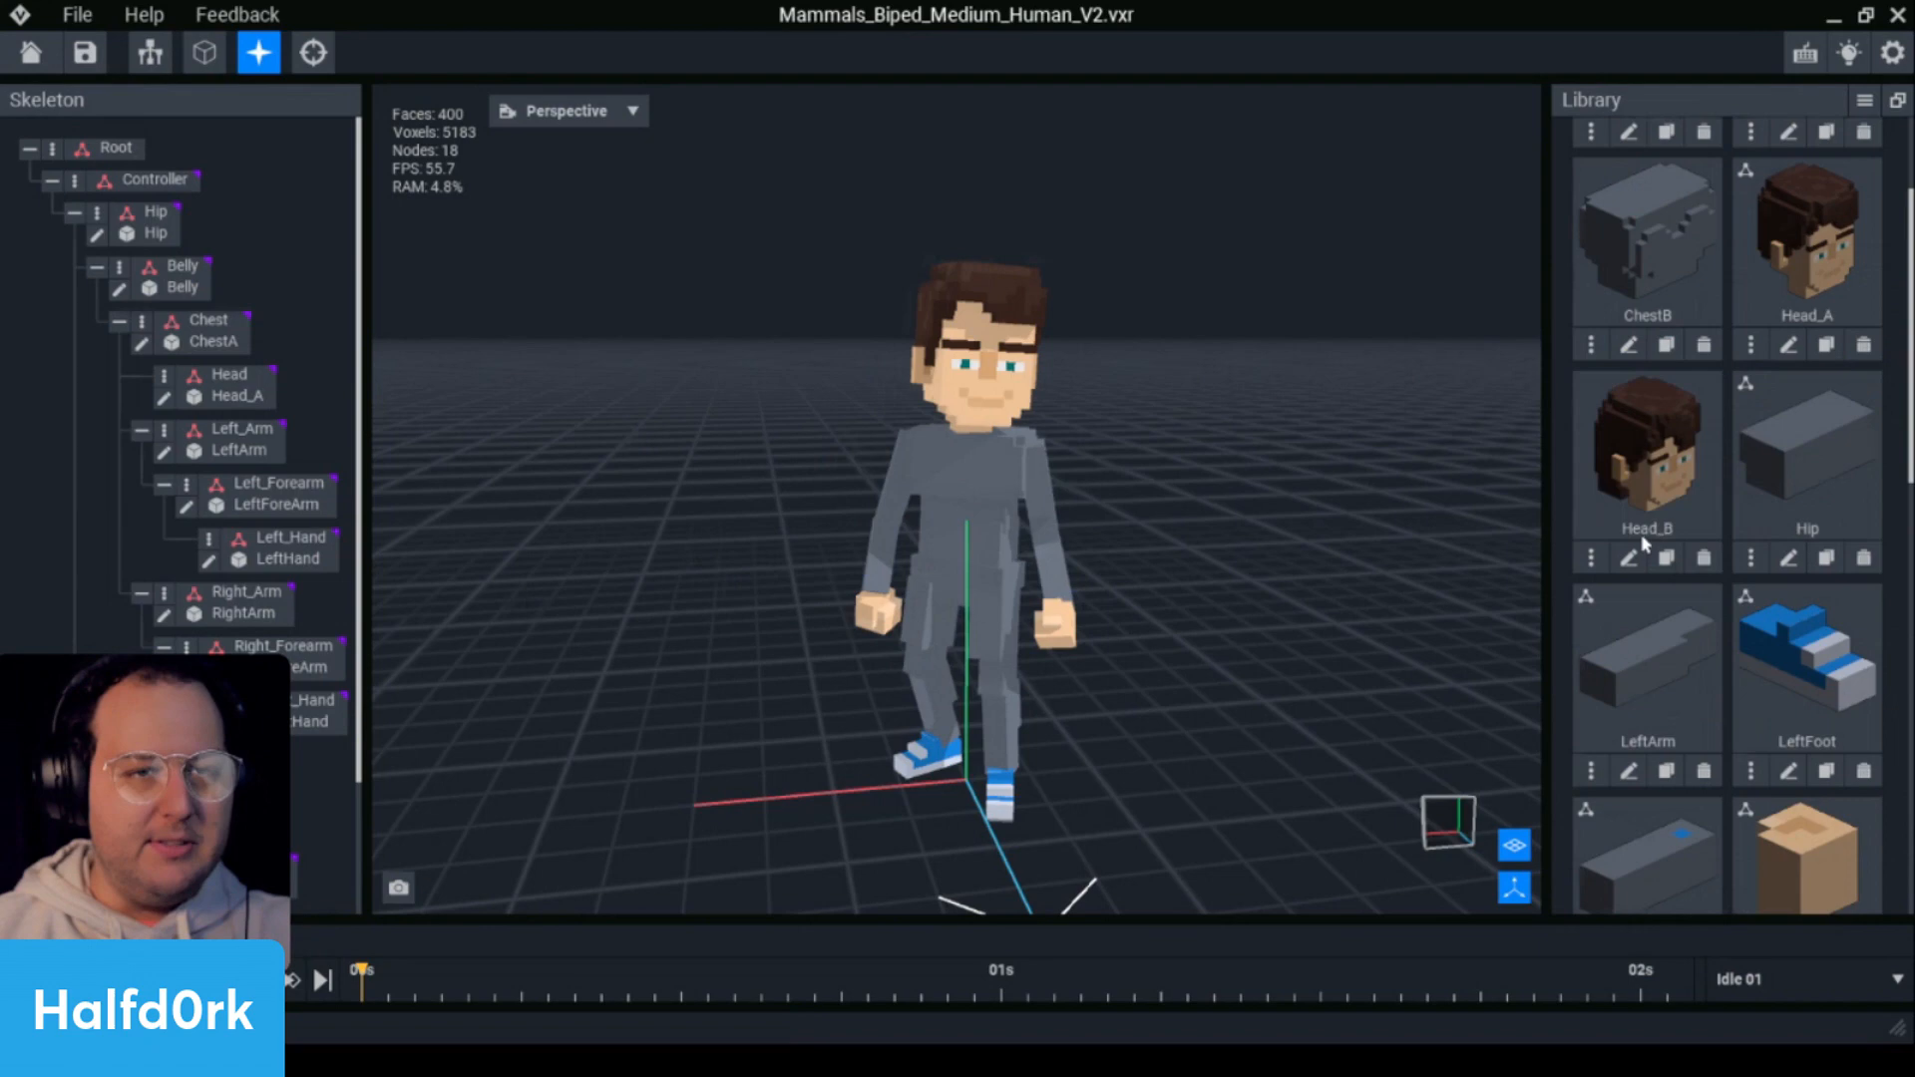
click(1596, 560)
click(1591, 562)
click(1588, 565)
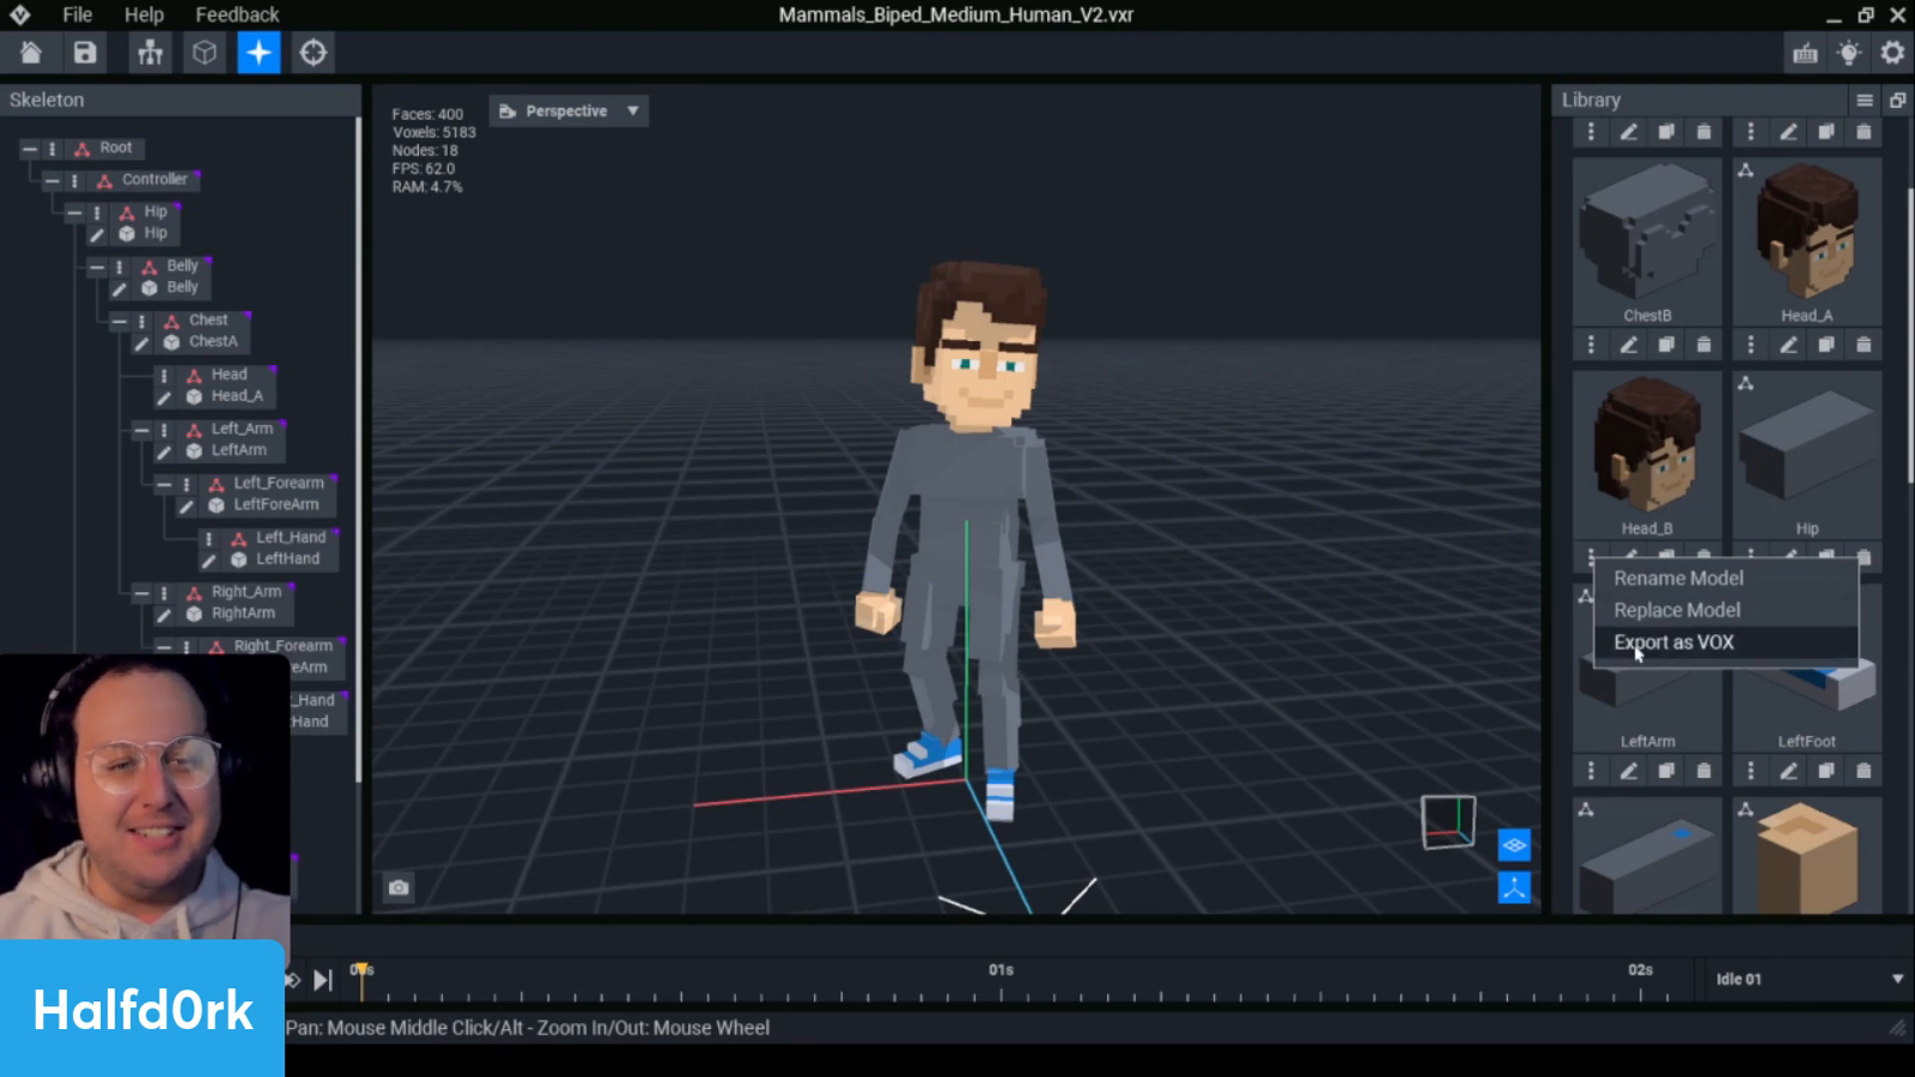
click(1661, 649)
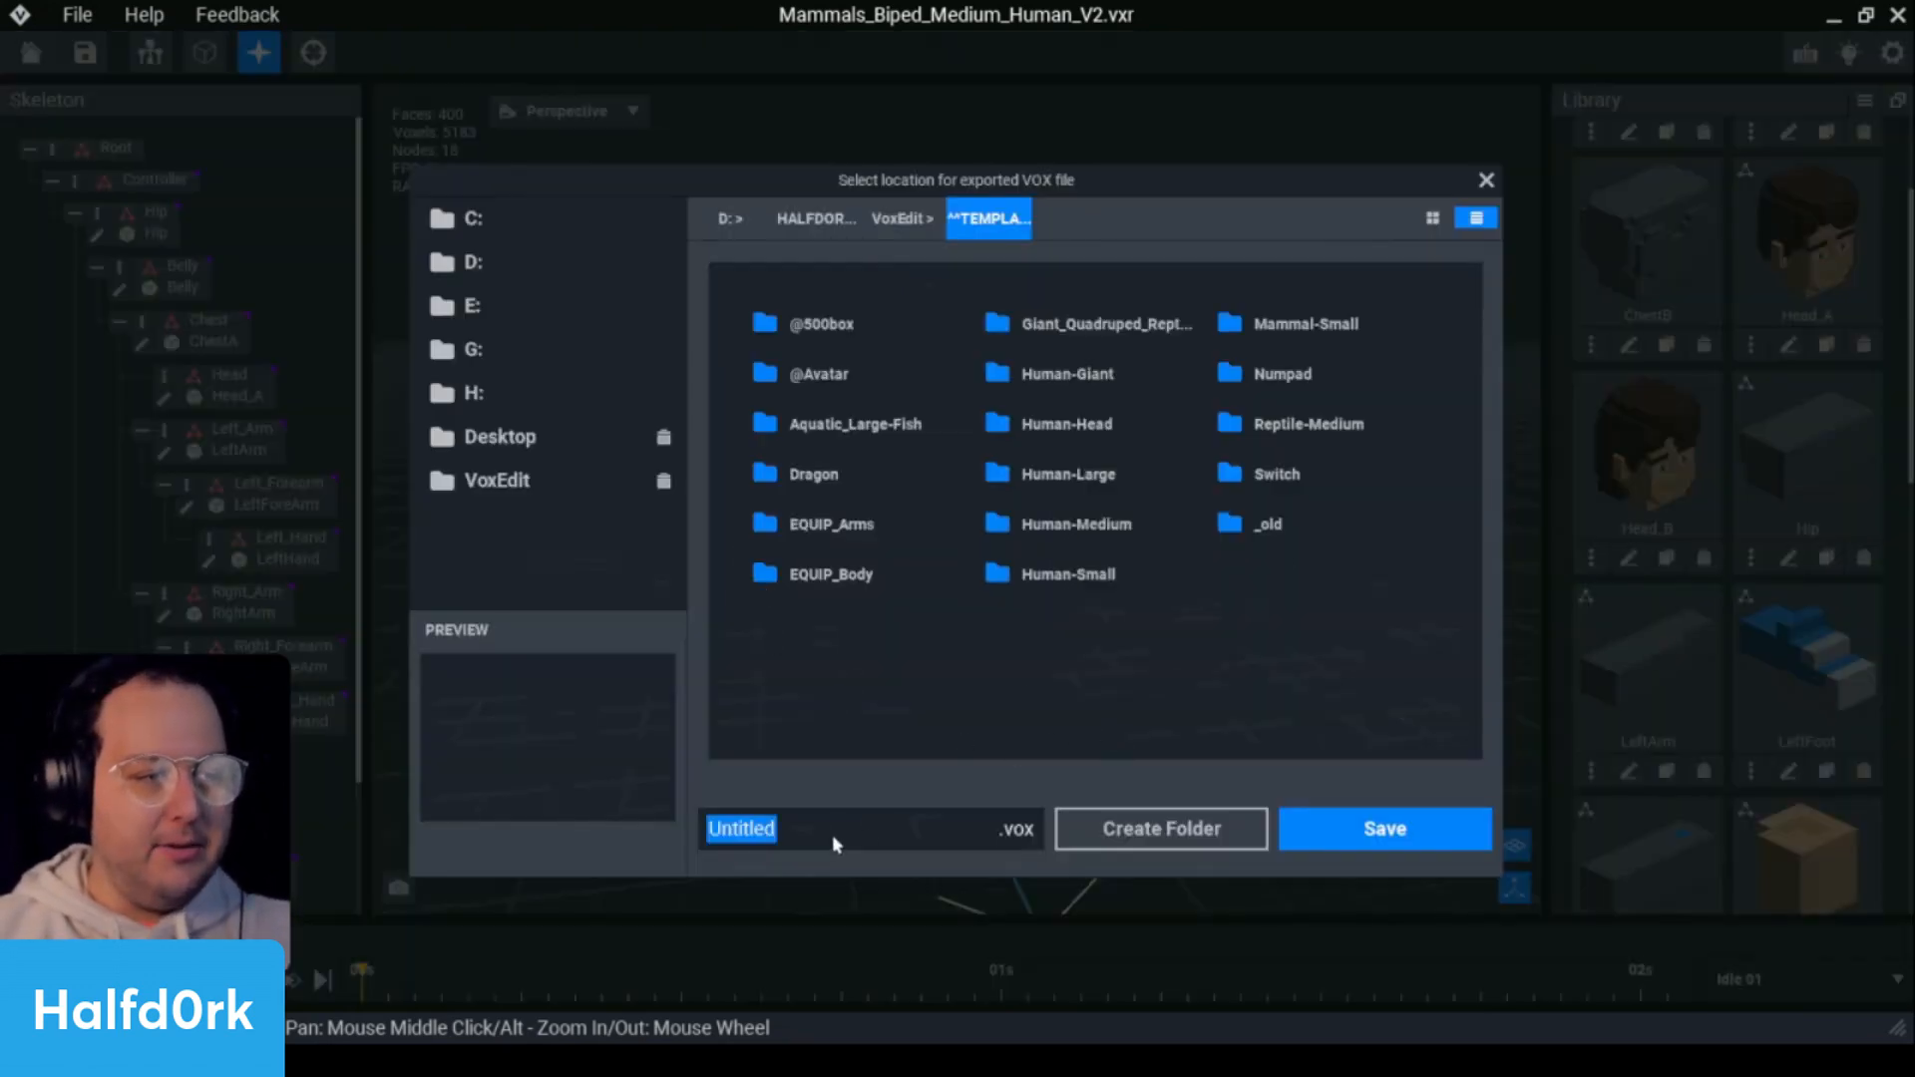
text(Huamn-Head)
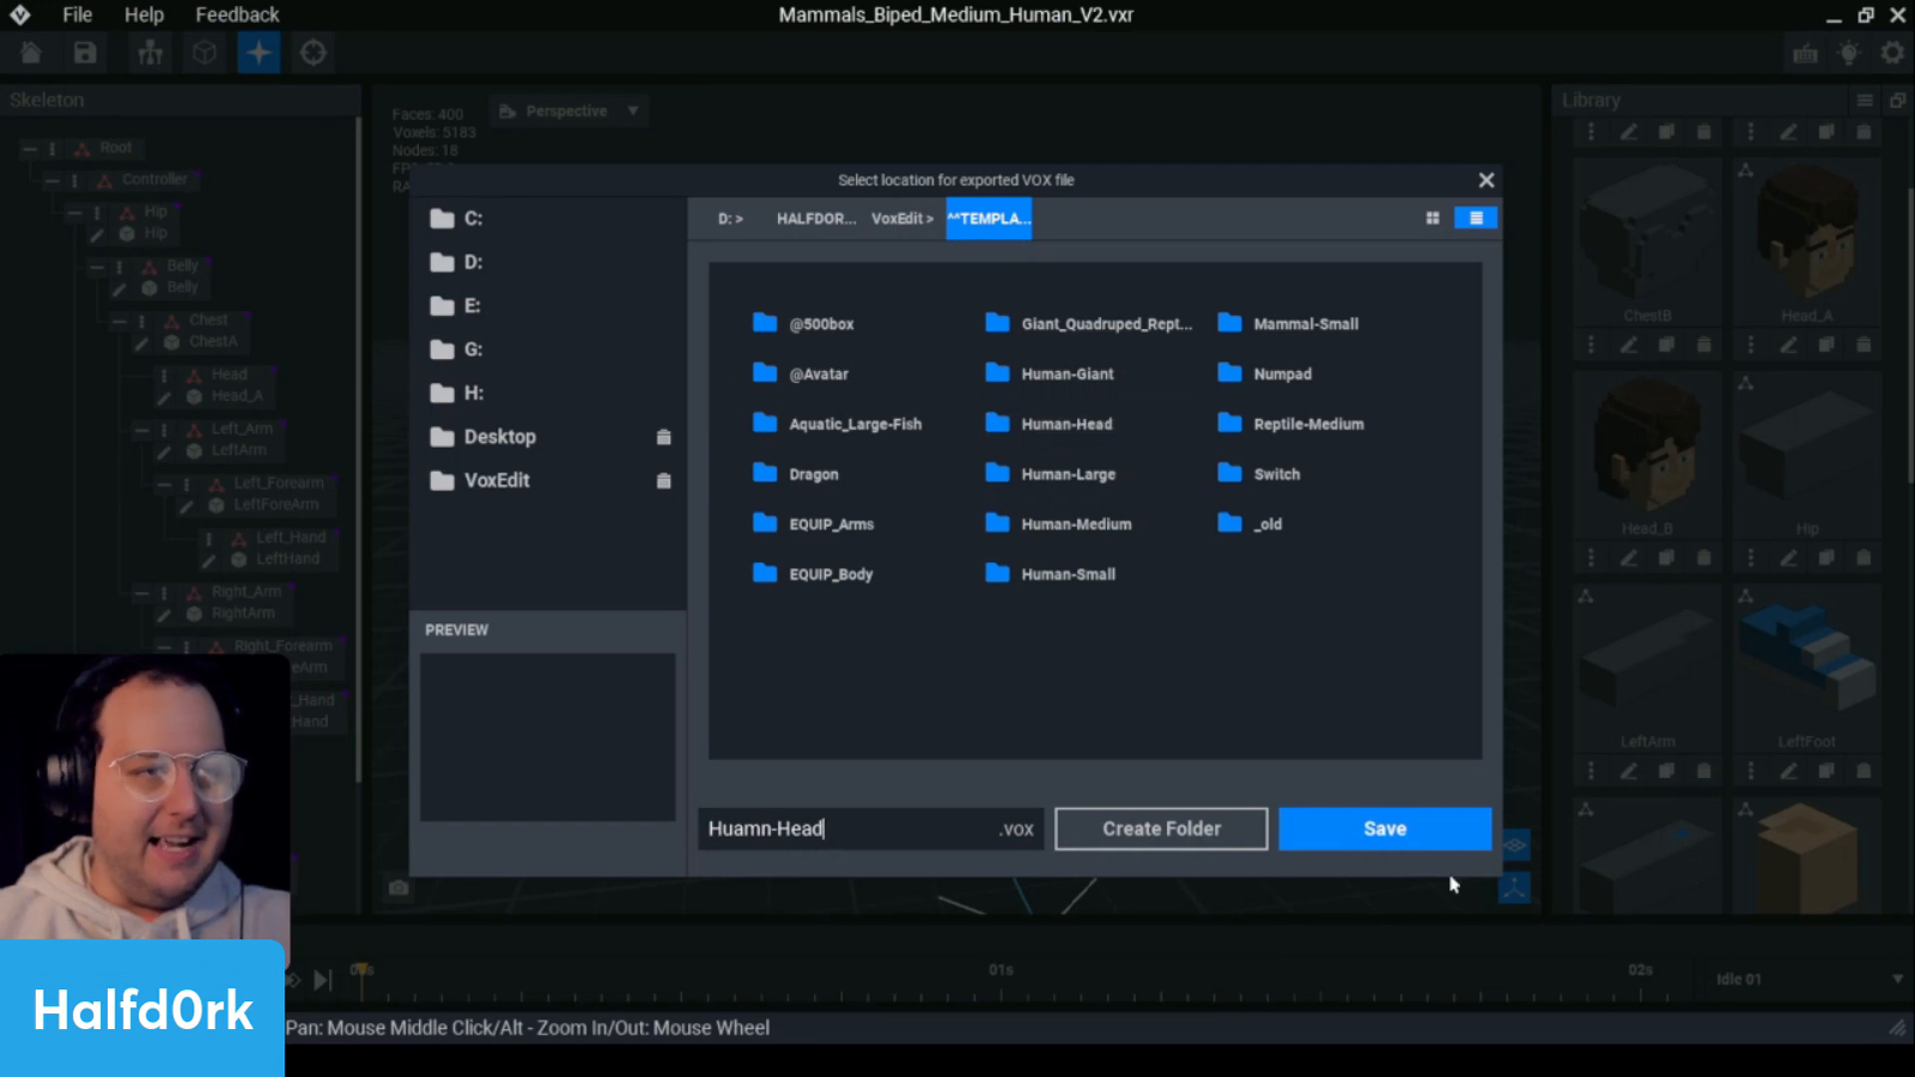
click(1436, 836)
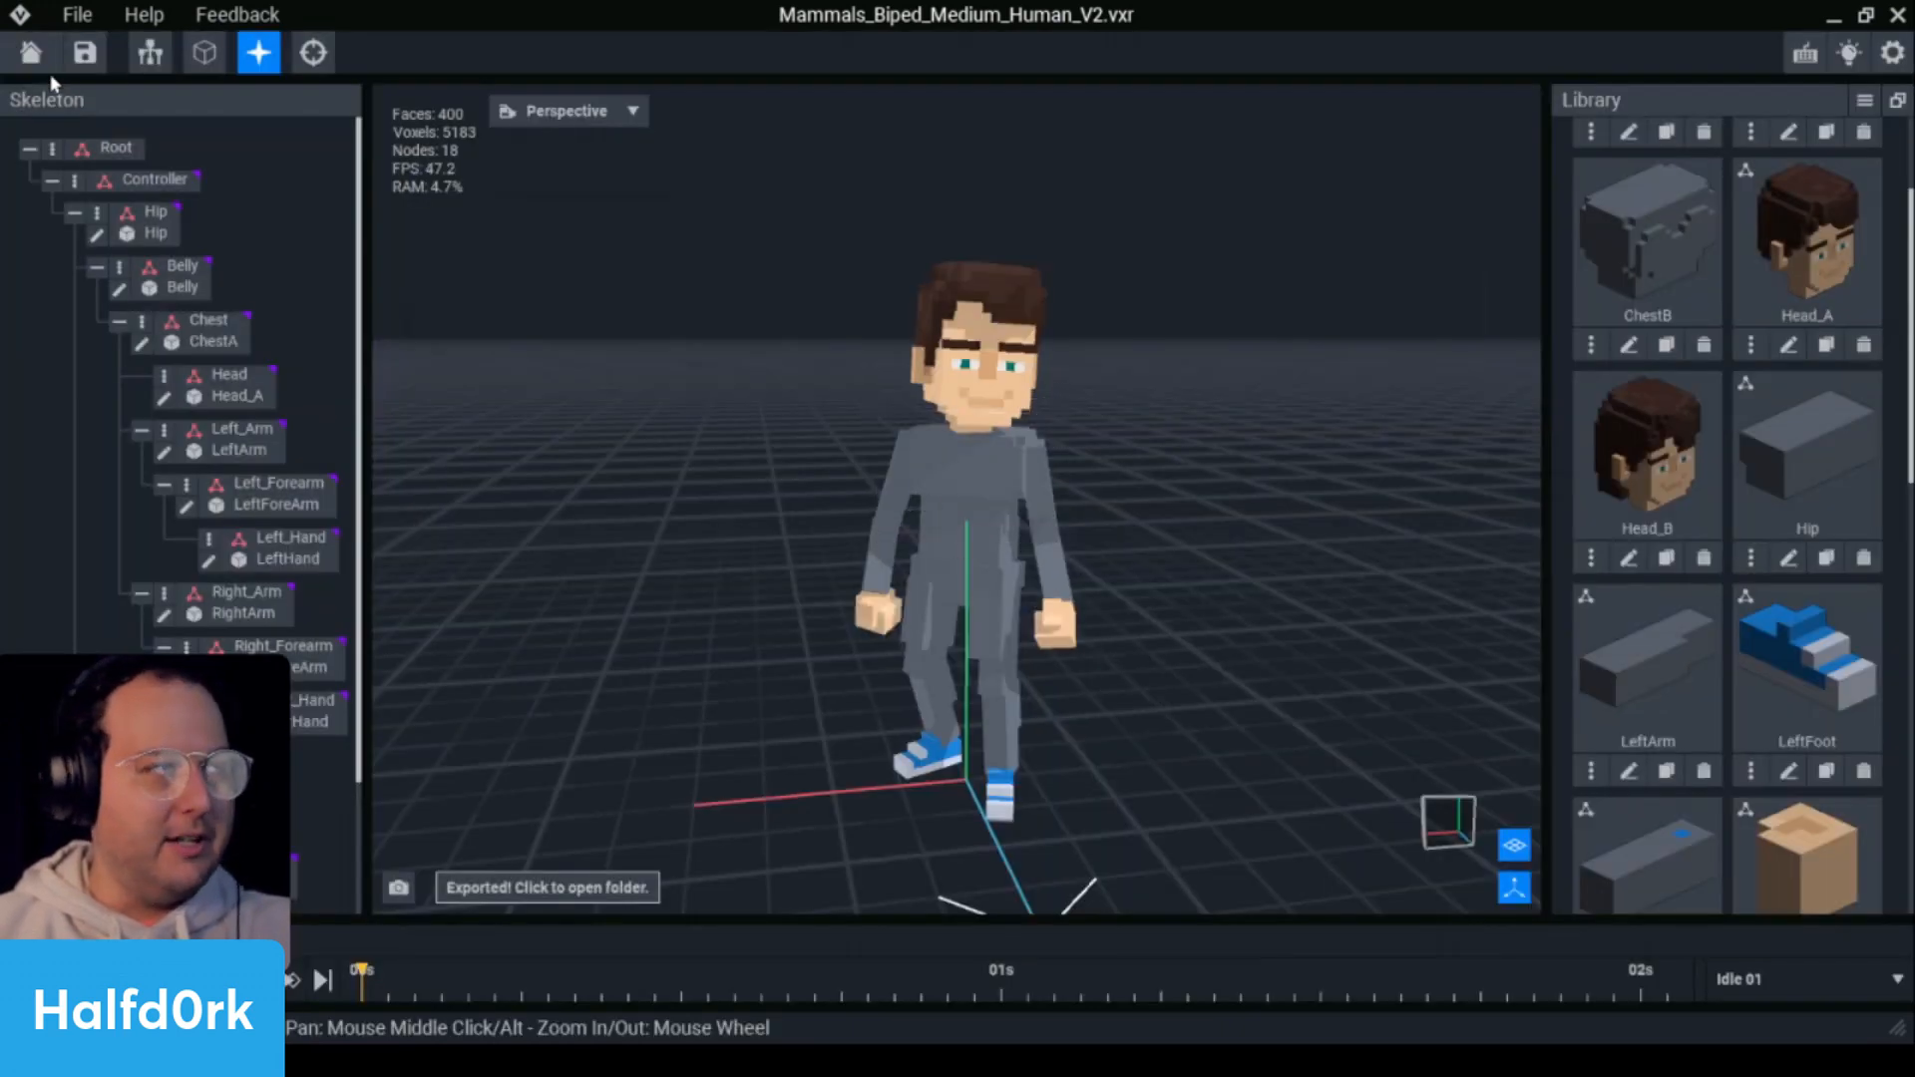
- Leave the Medium Human template and open the recent Mannequin_v1.vxr rig
click(31, 52)
click(761, 390)
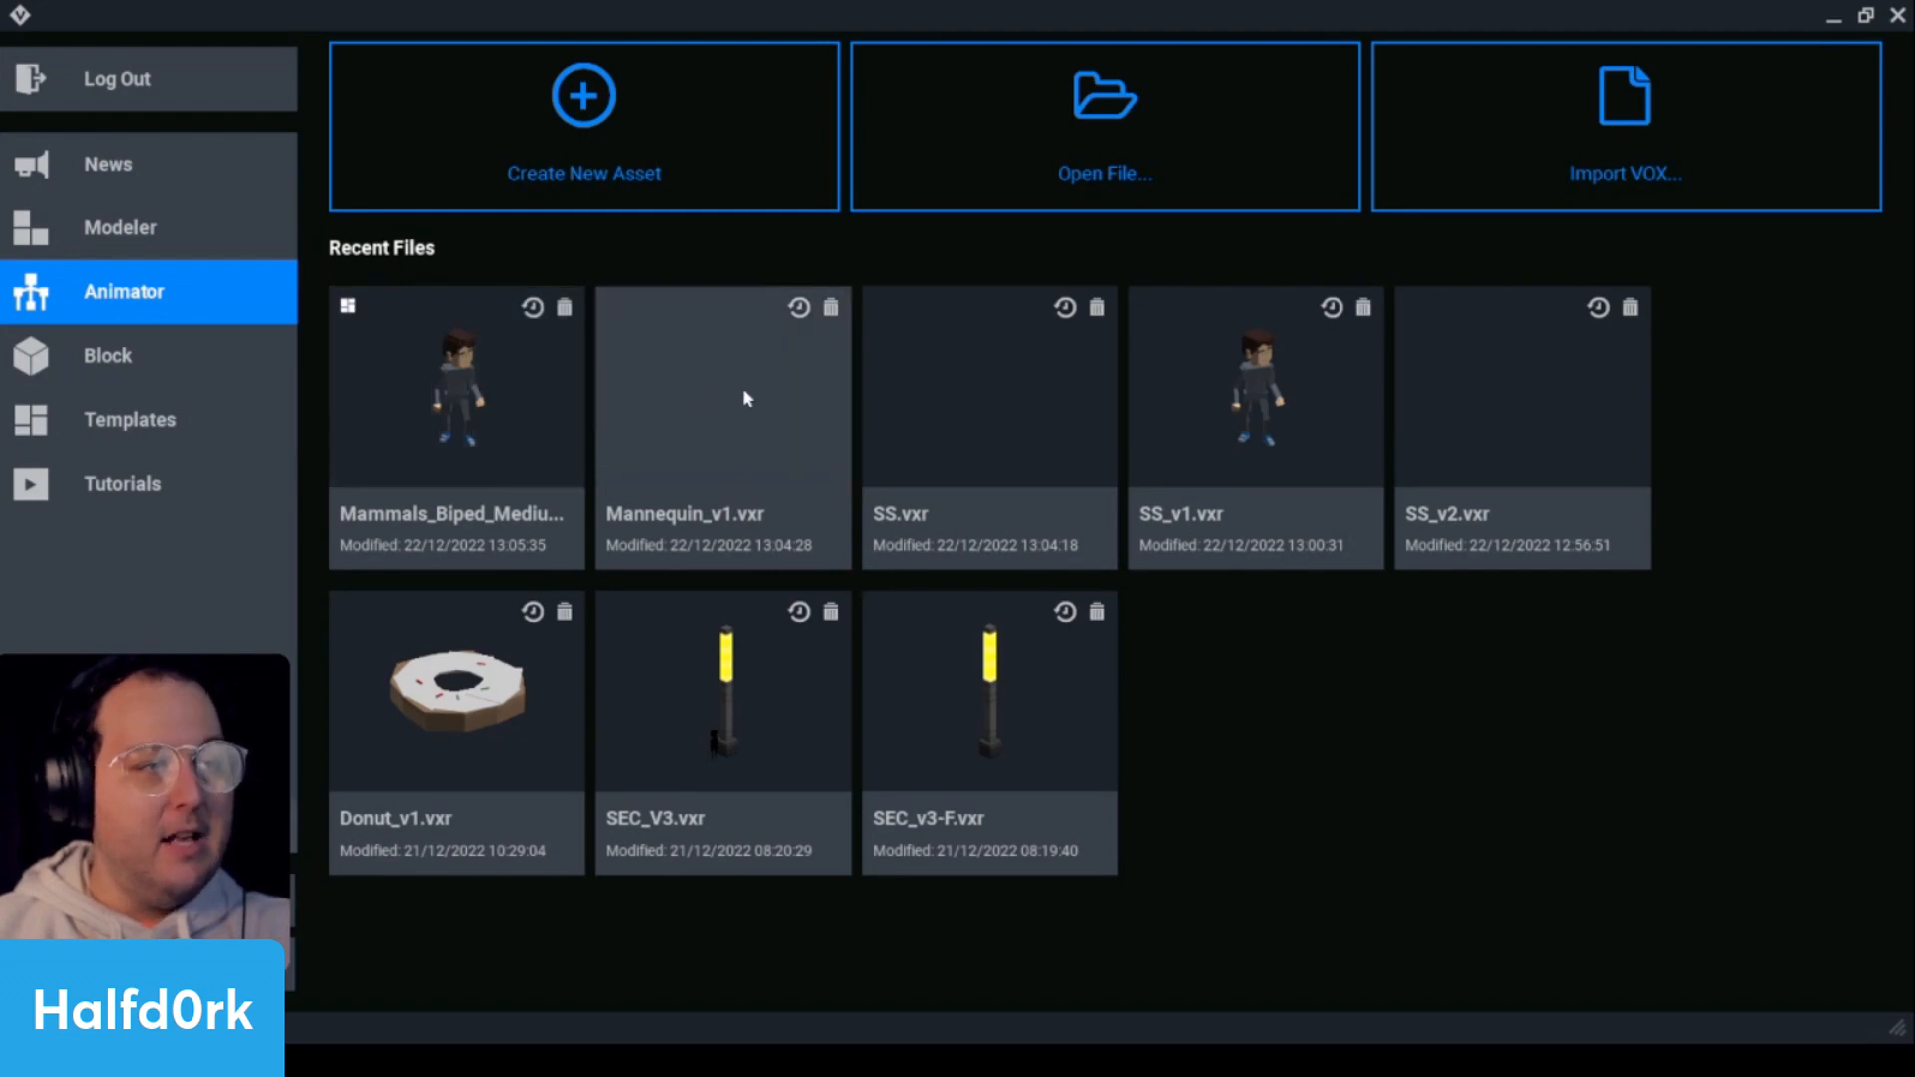
click(707, 429)
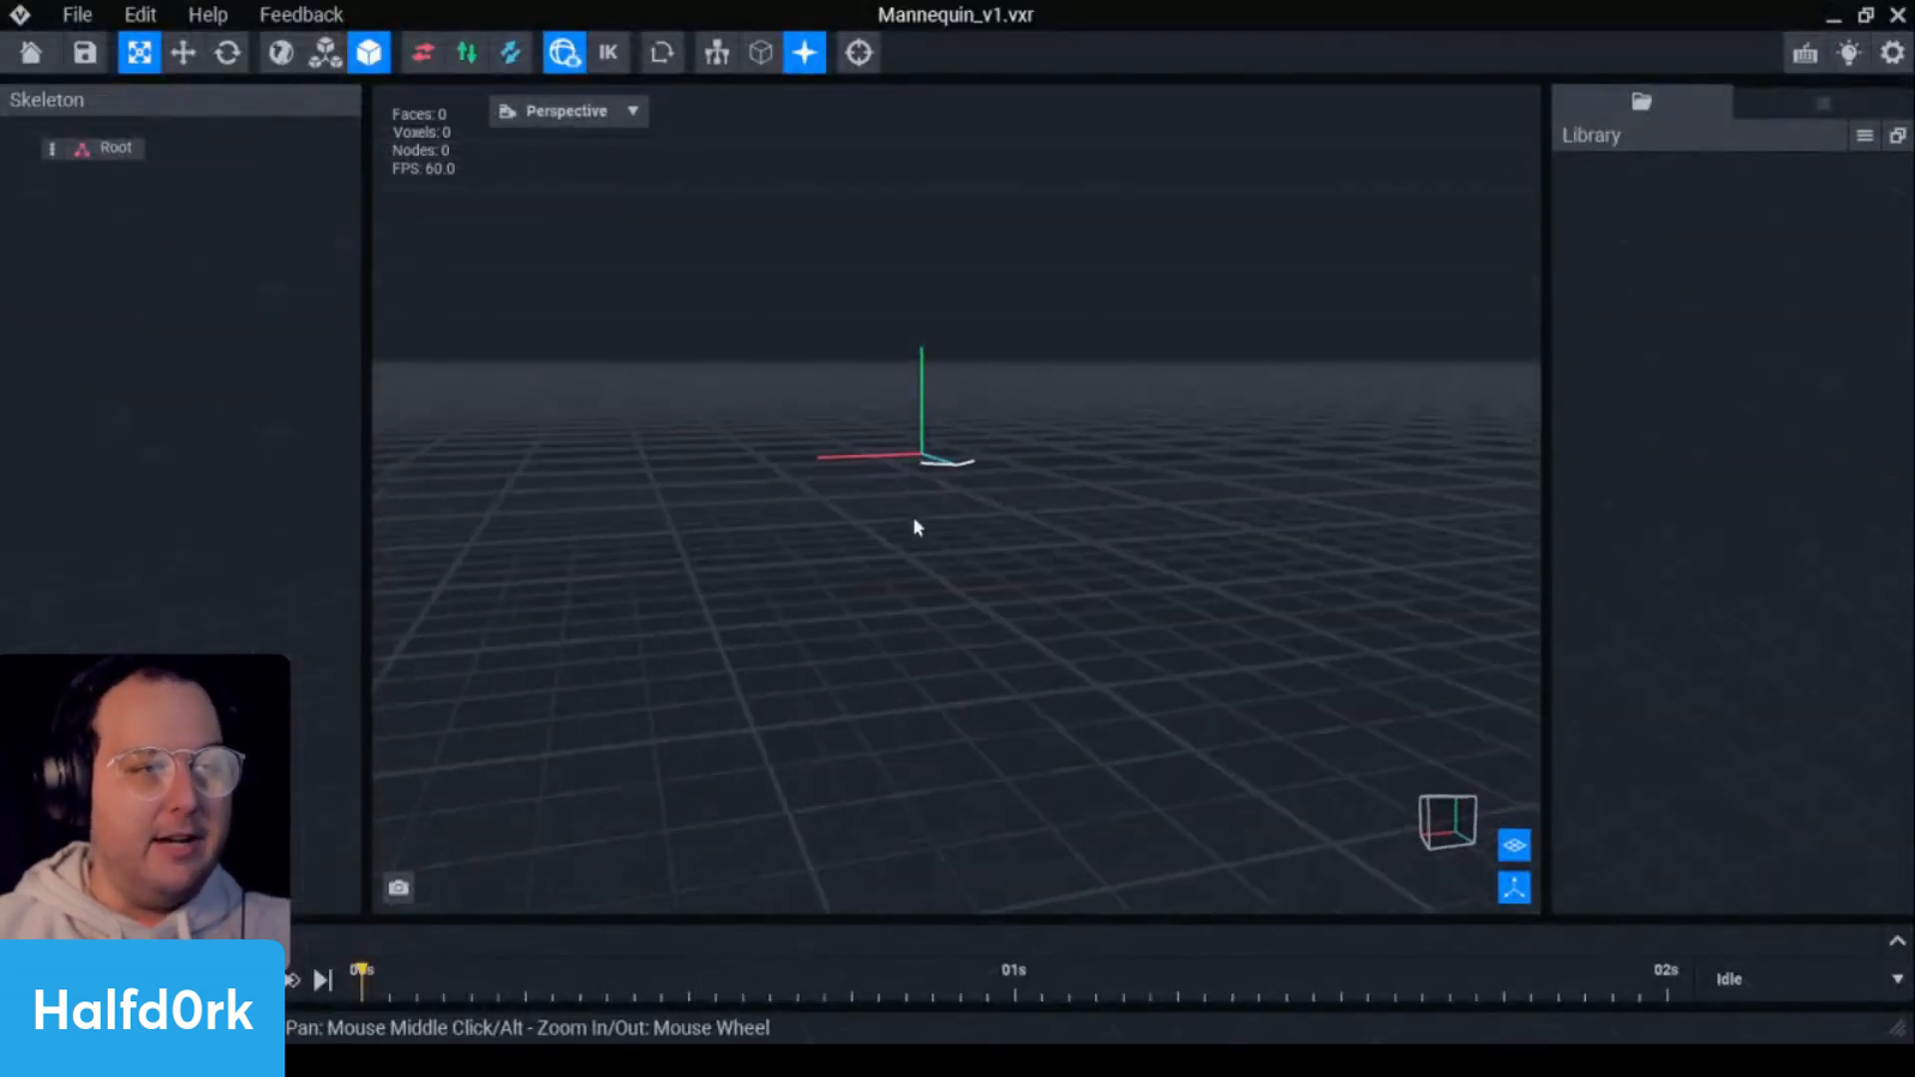
- Create a child node named Controller under the Root node
right_click(53, 148)
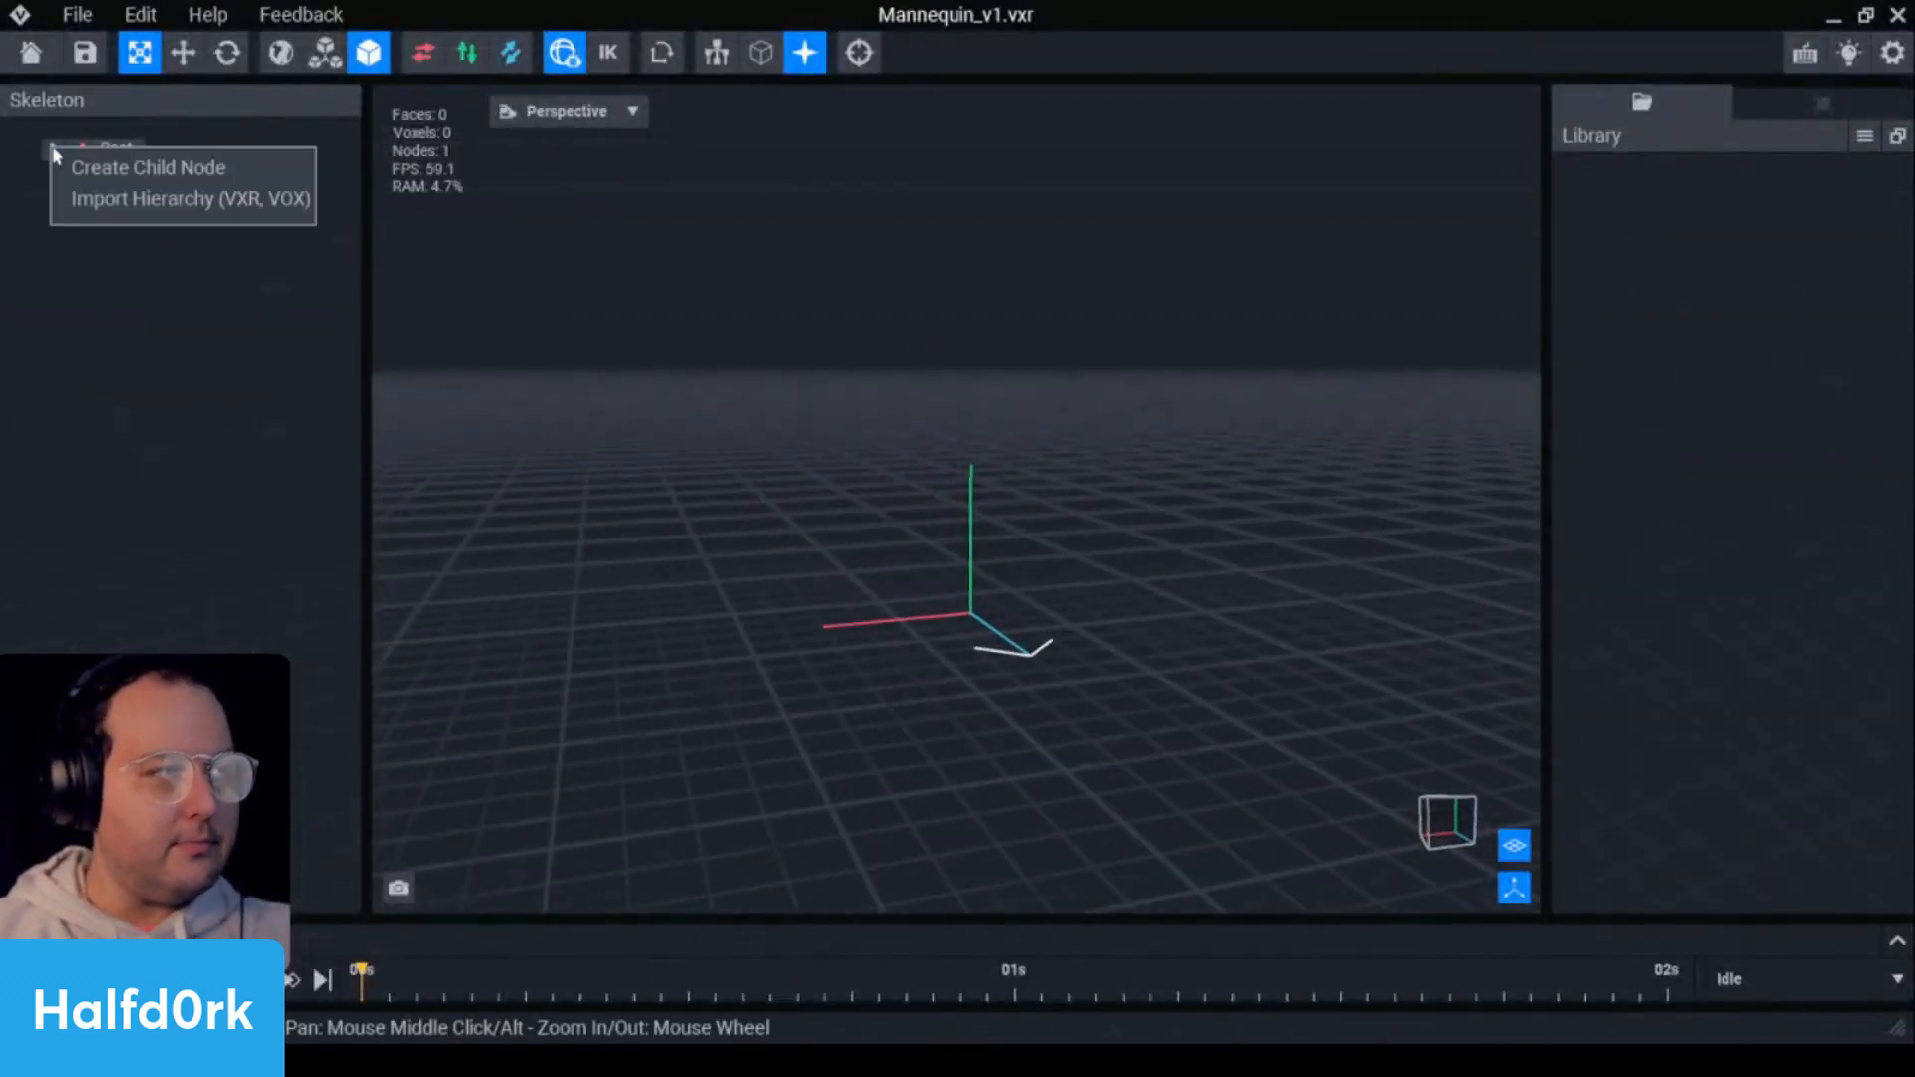
click(117, 170)
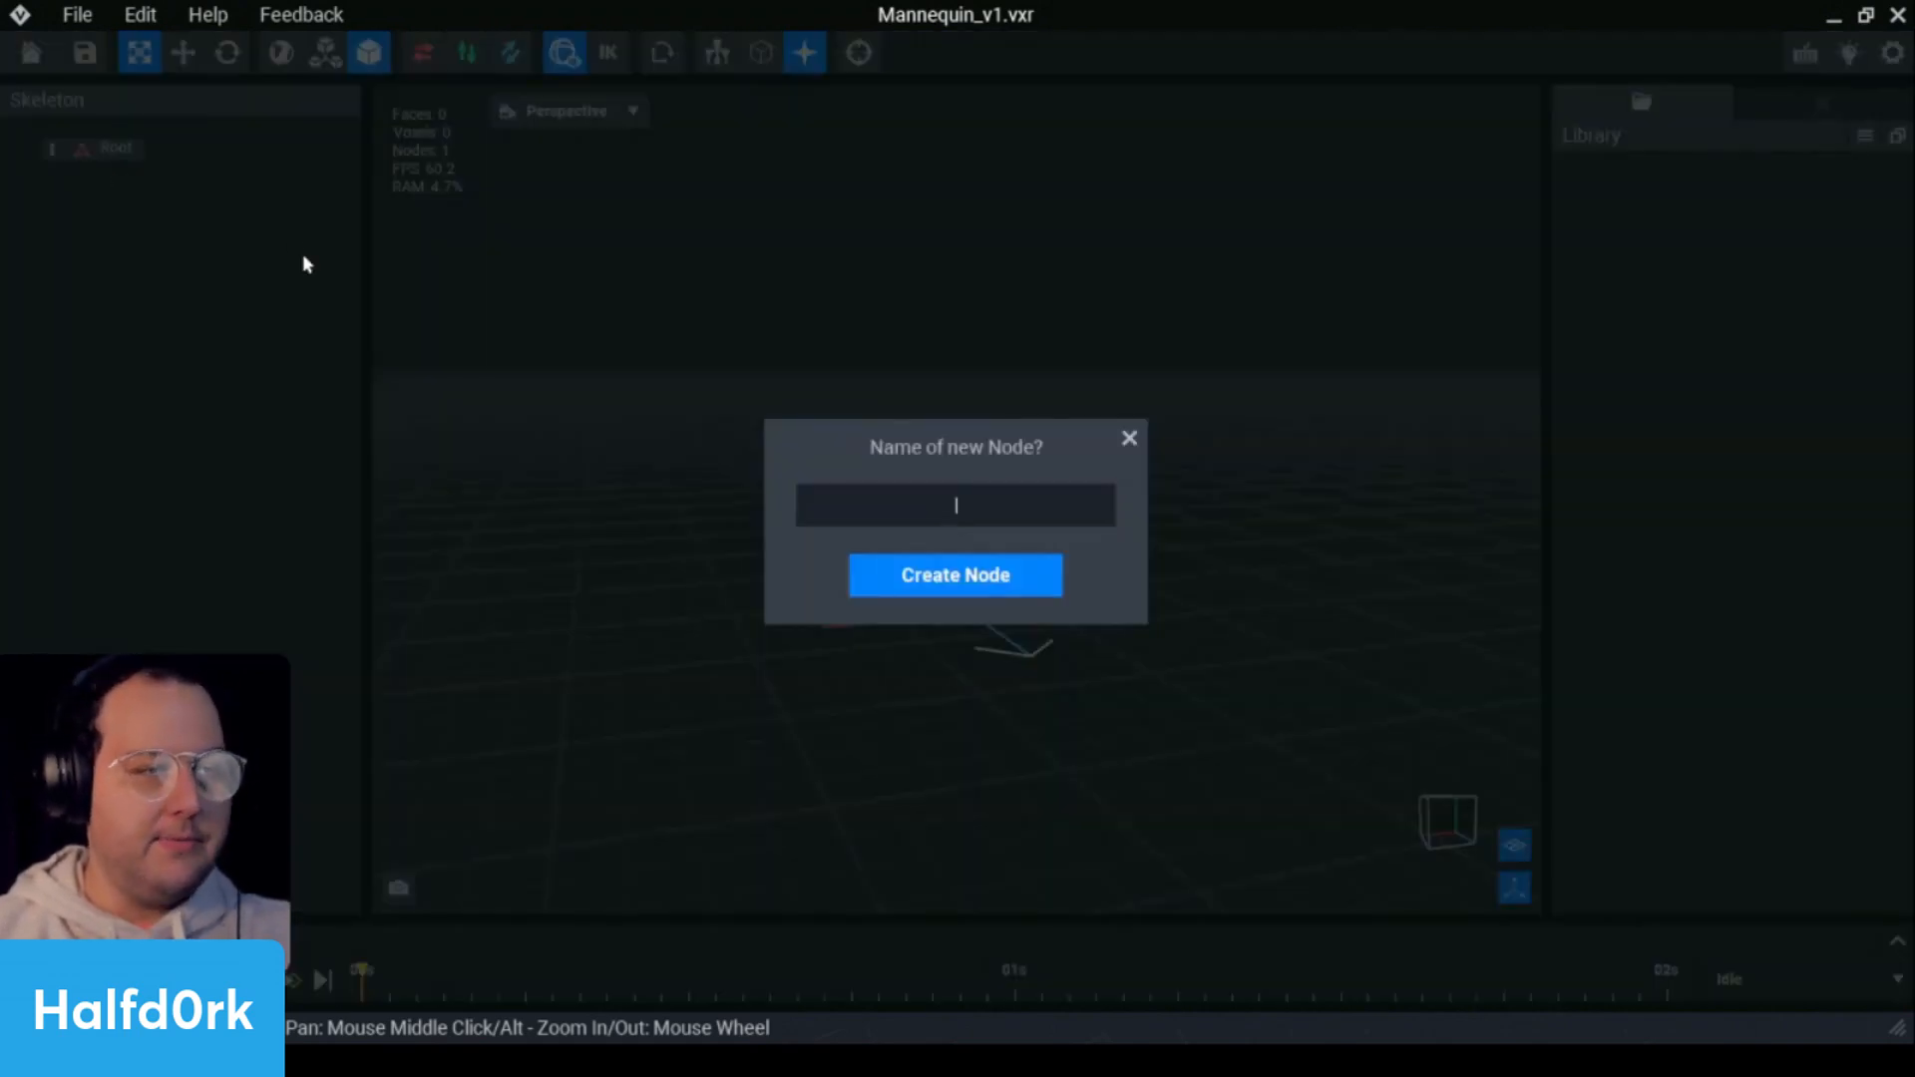
text(Controller)
key(Return)
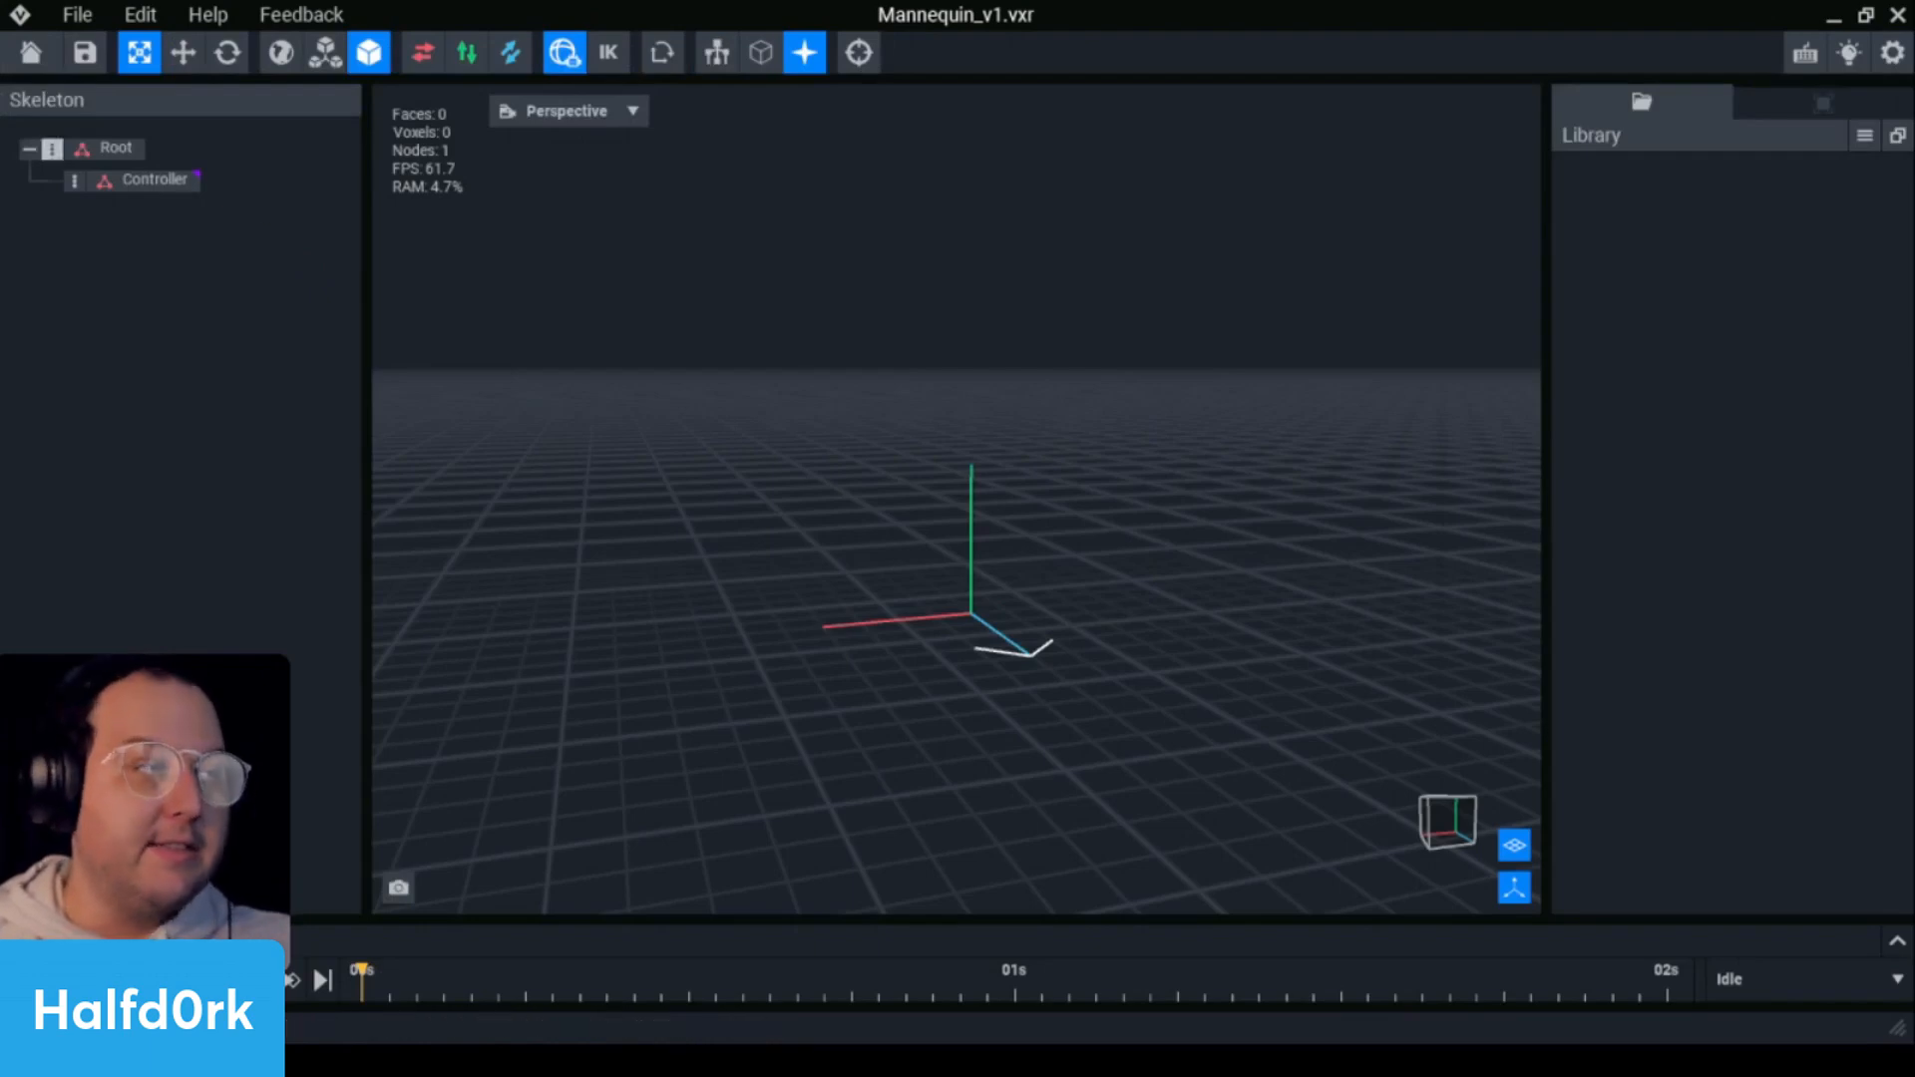
- Create a child node named MAIN under the Controller node
click(113, 186)
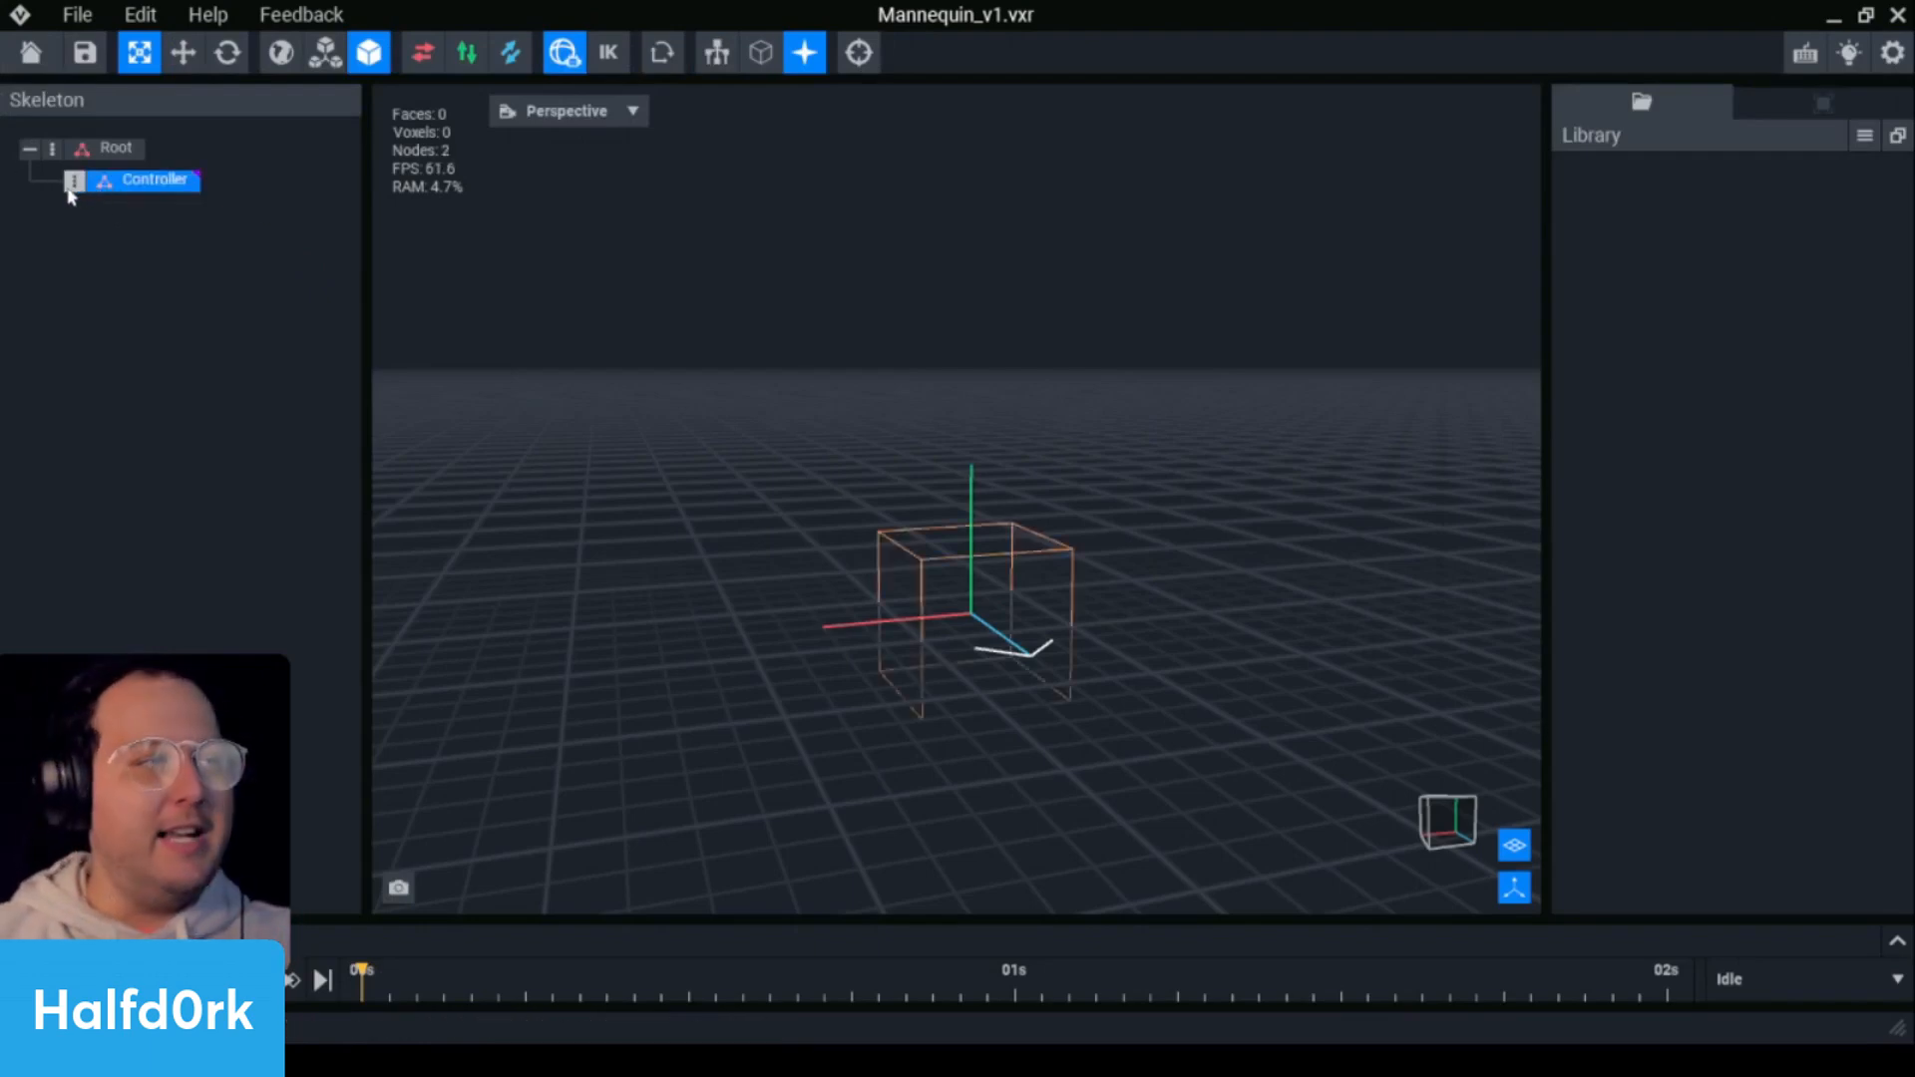
click(72, 184)
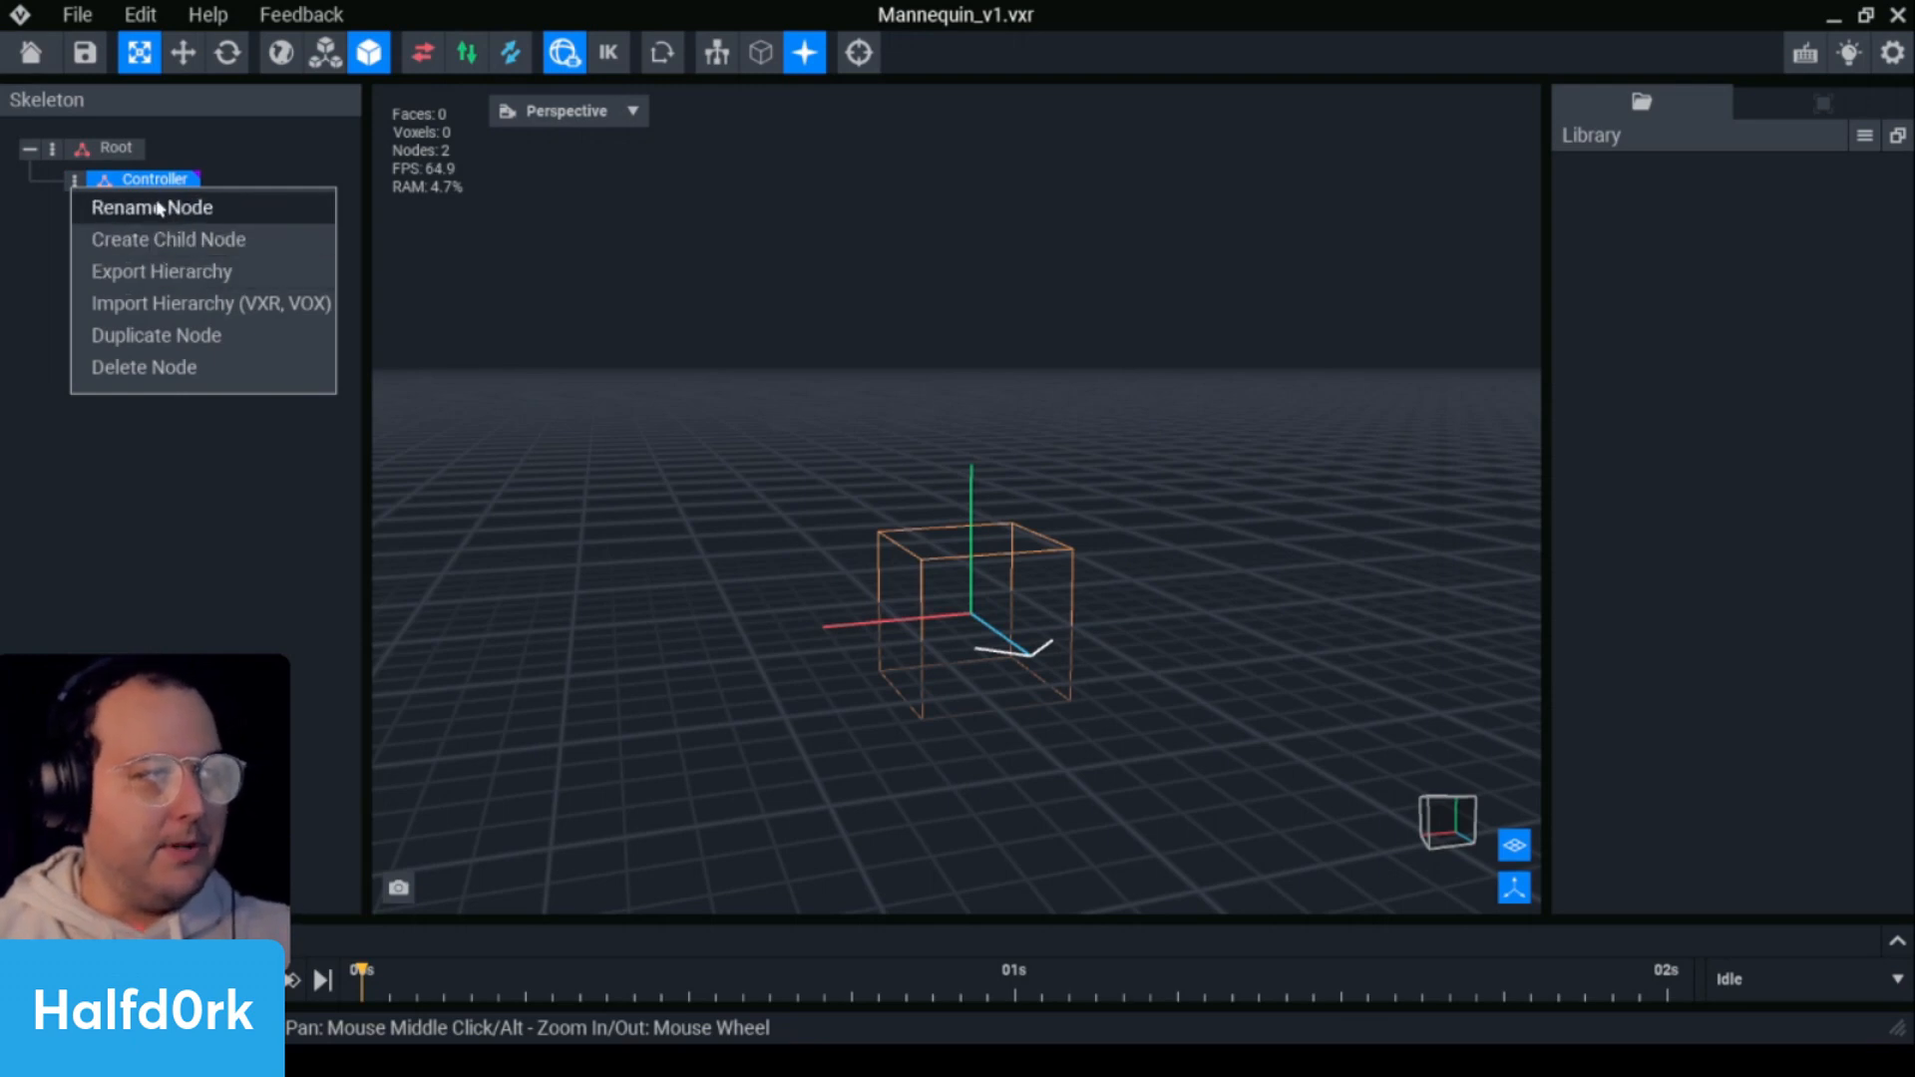
click(209, 246)
text(MAI)
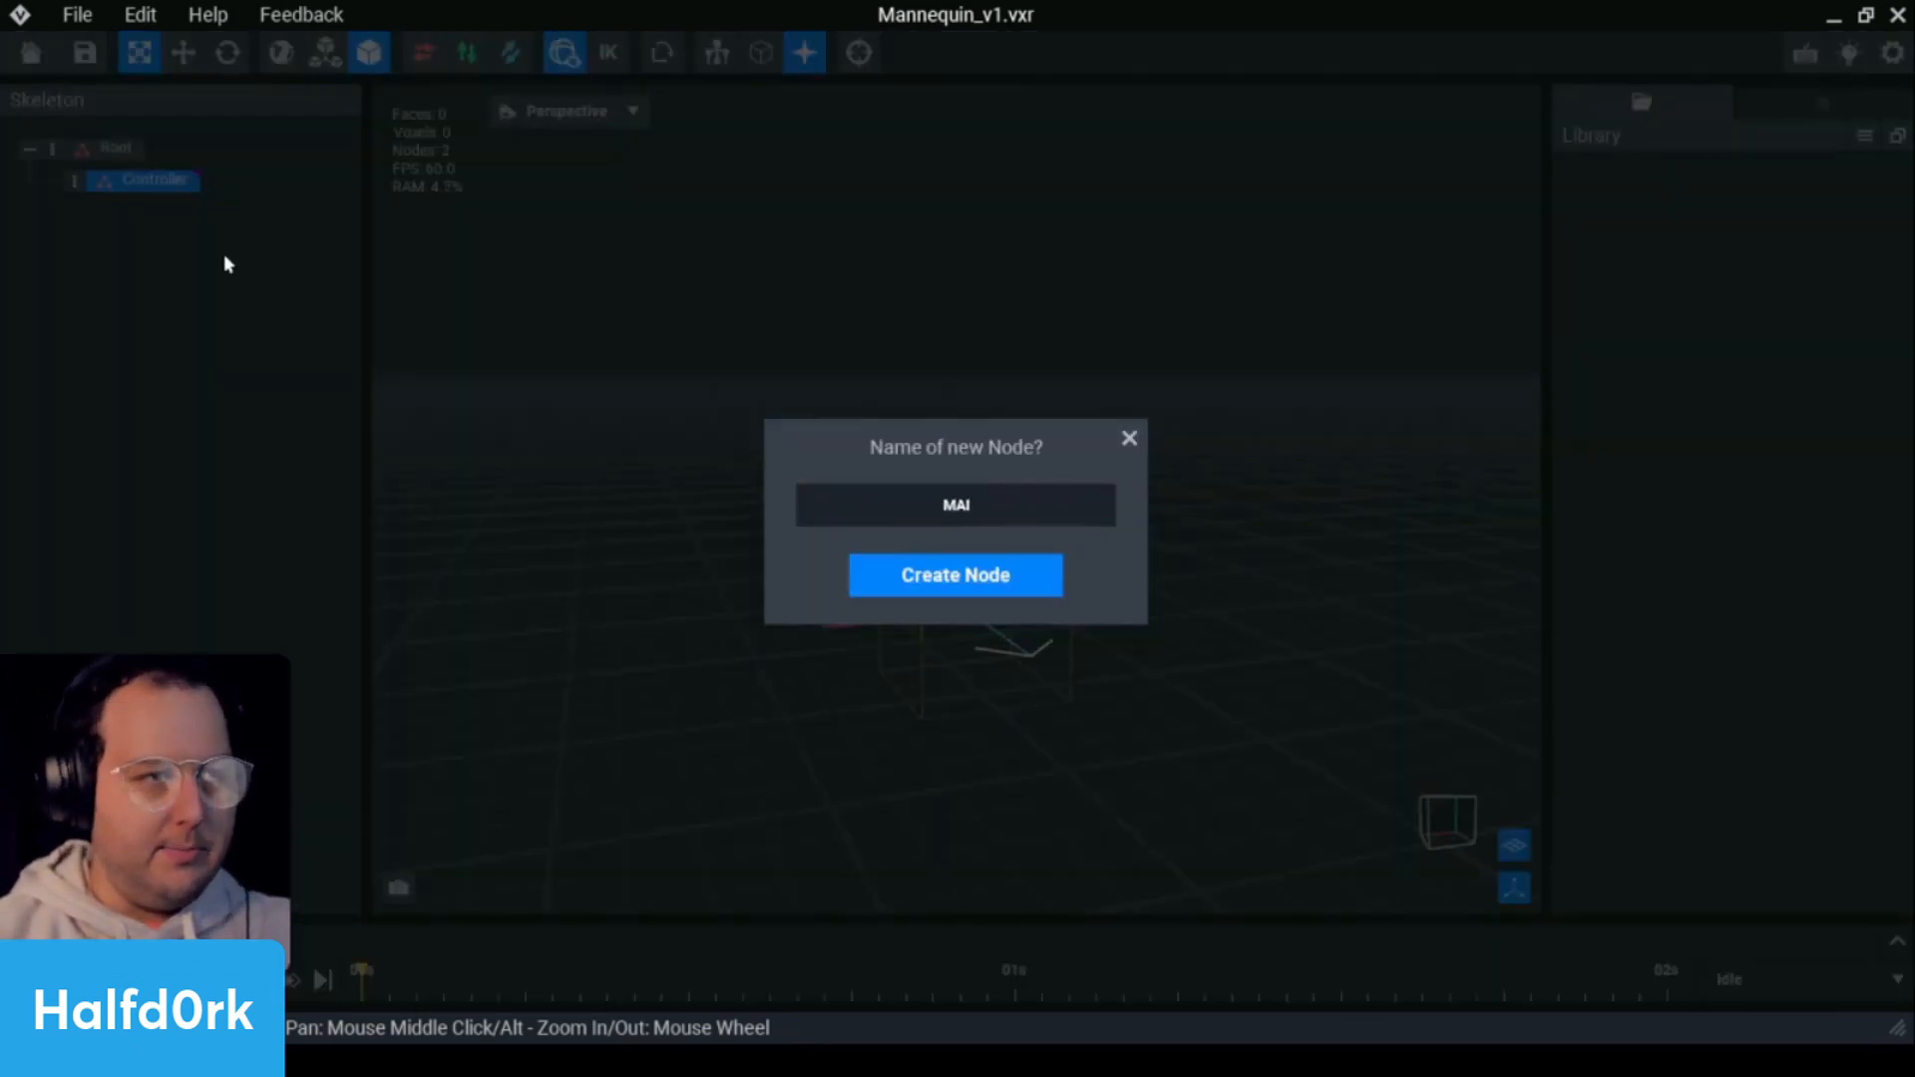
text(N)
key(Return)
- Duplicate the MAIN node and name the copy SUB/TEST
click(133, 215)
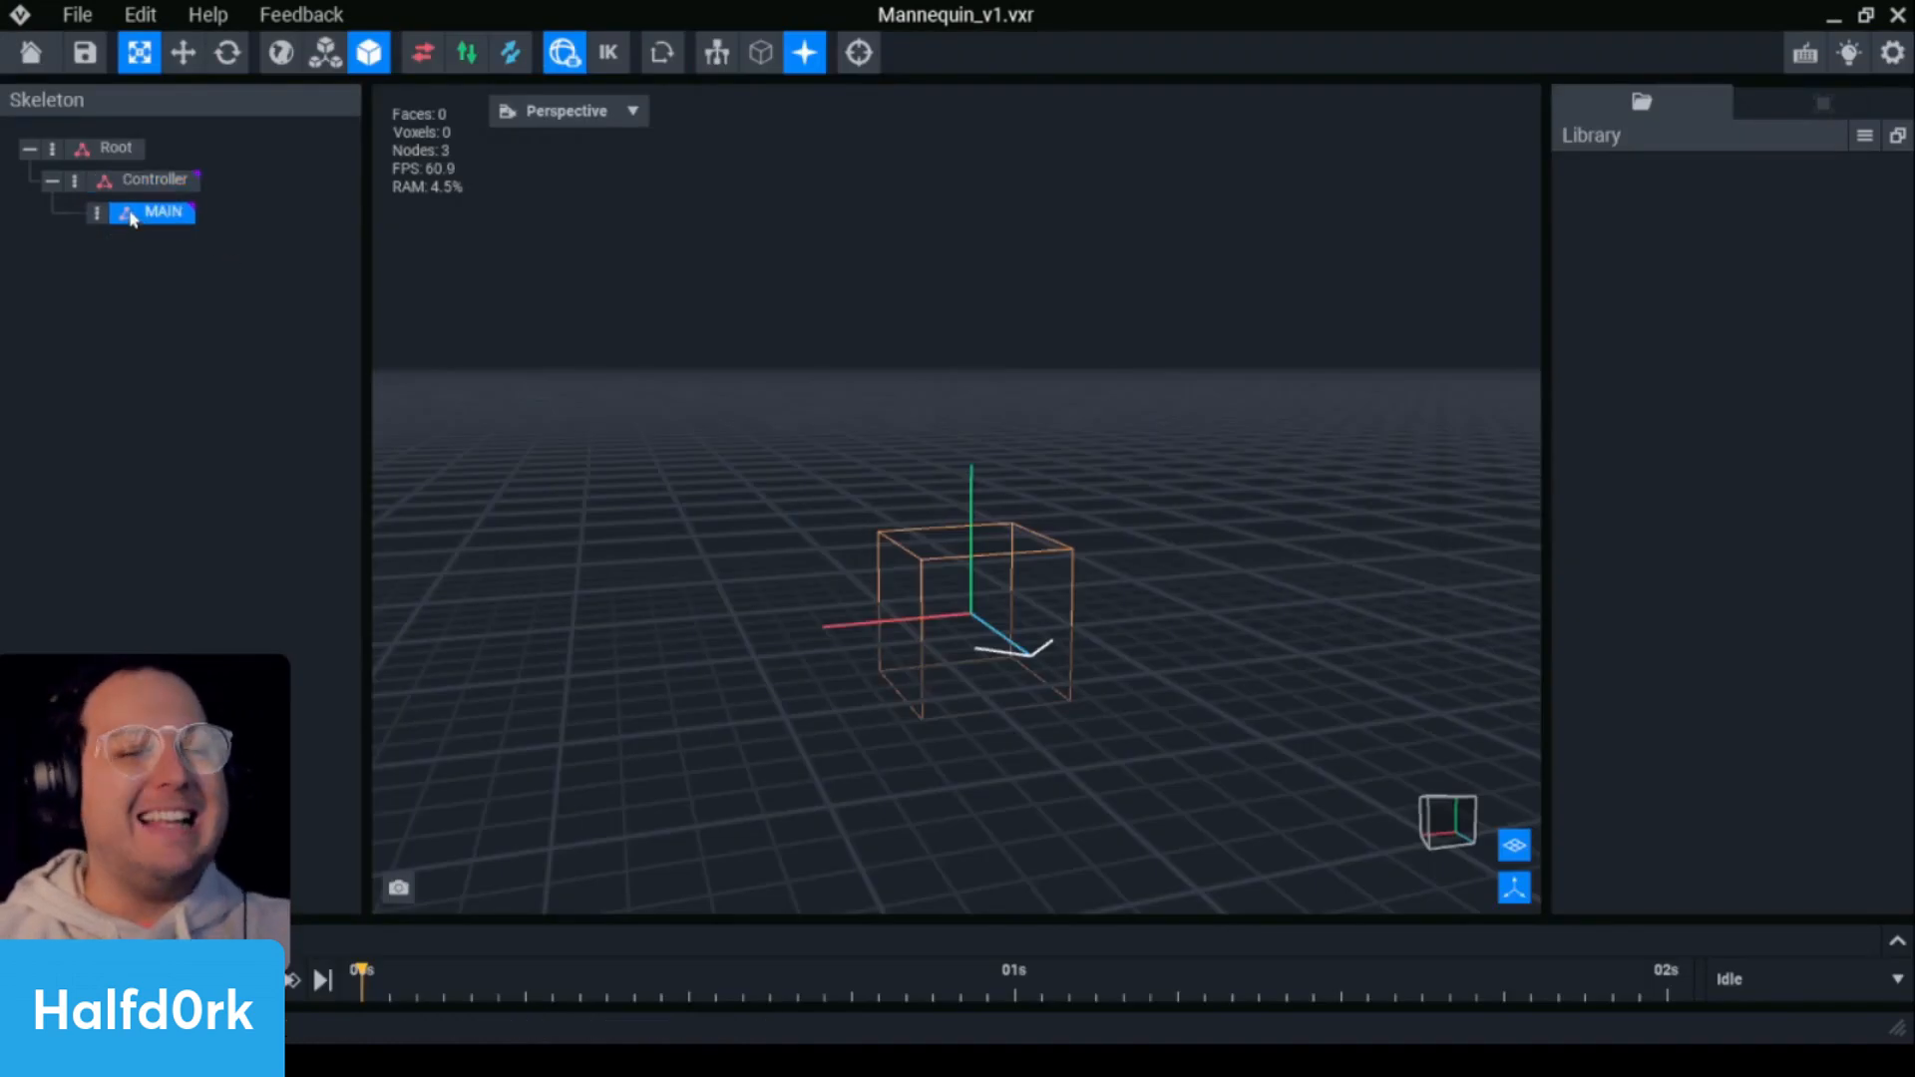
click(99, 217)
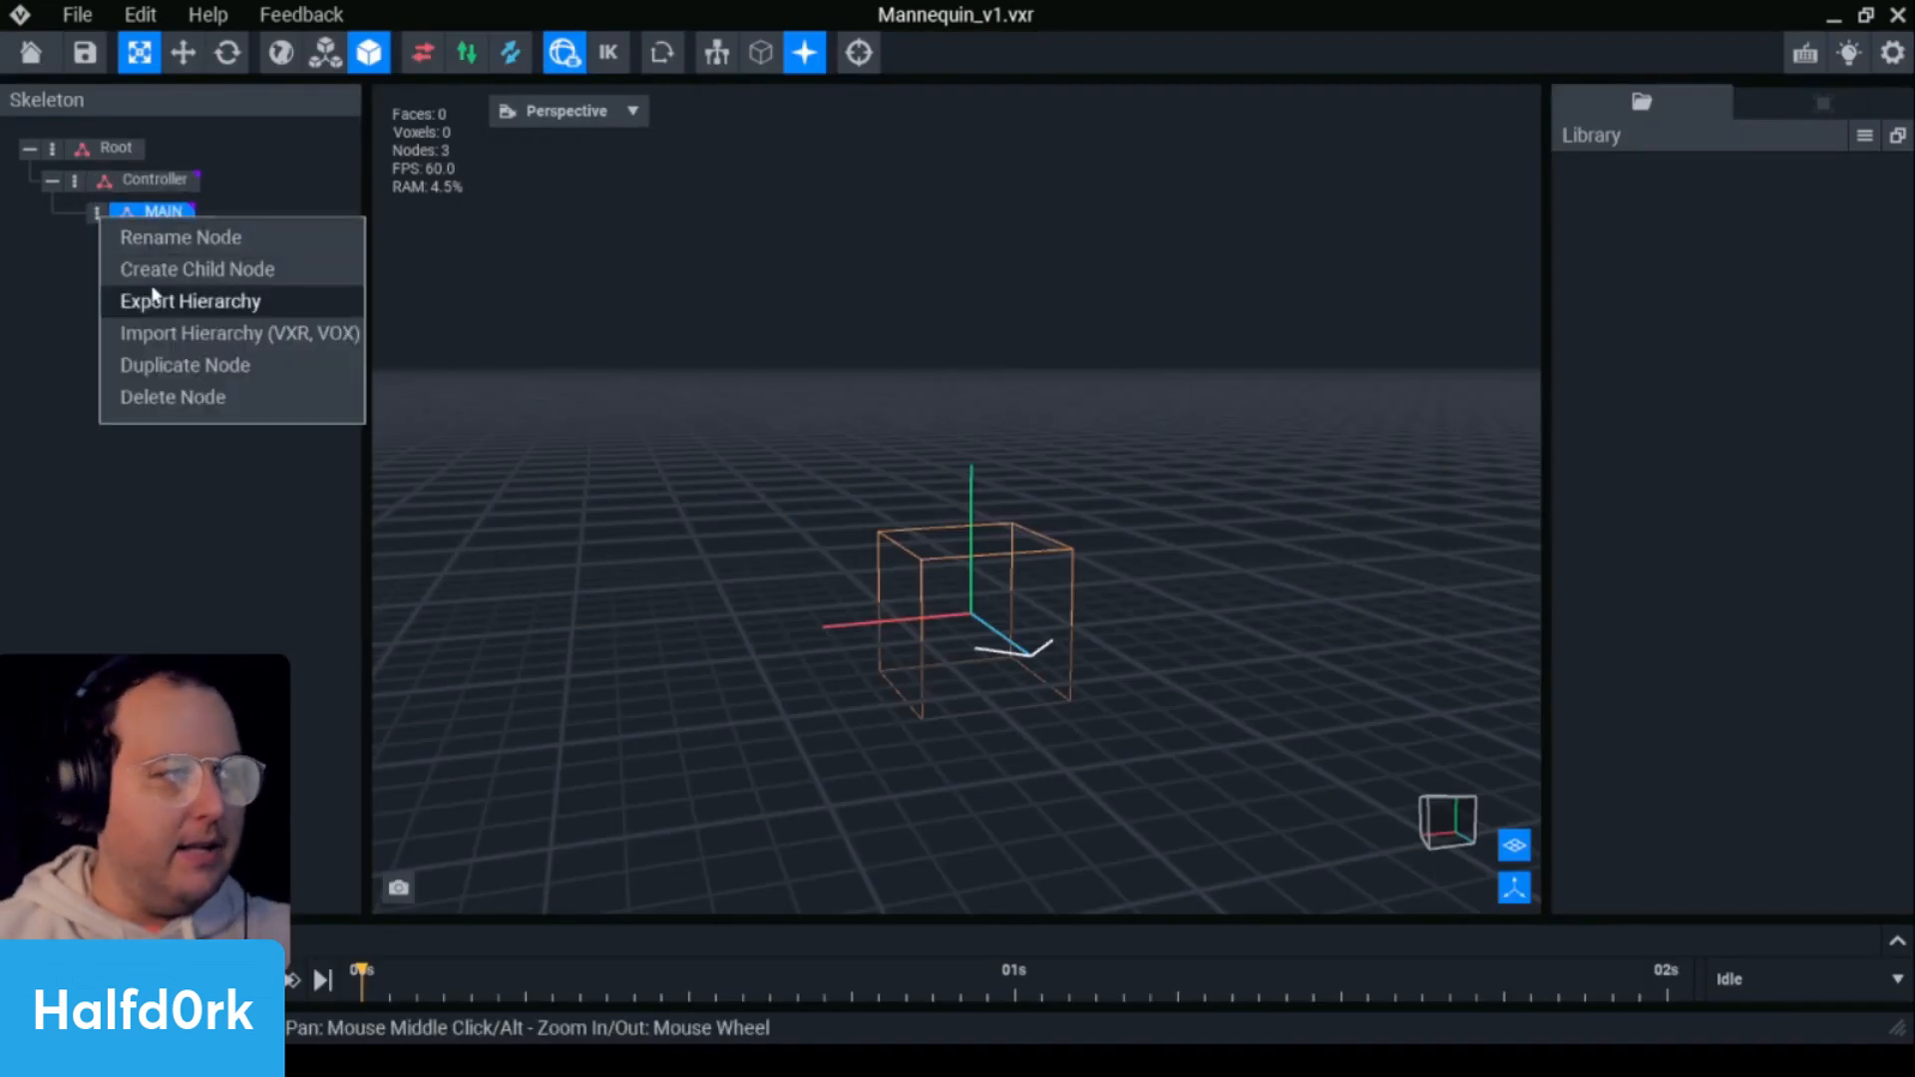
click(171, 357)
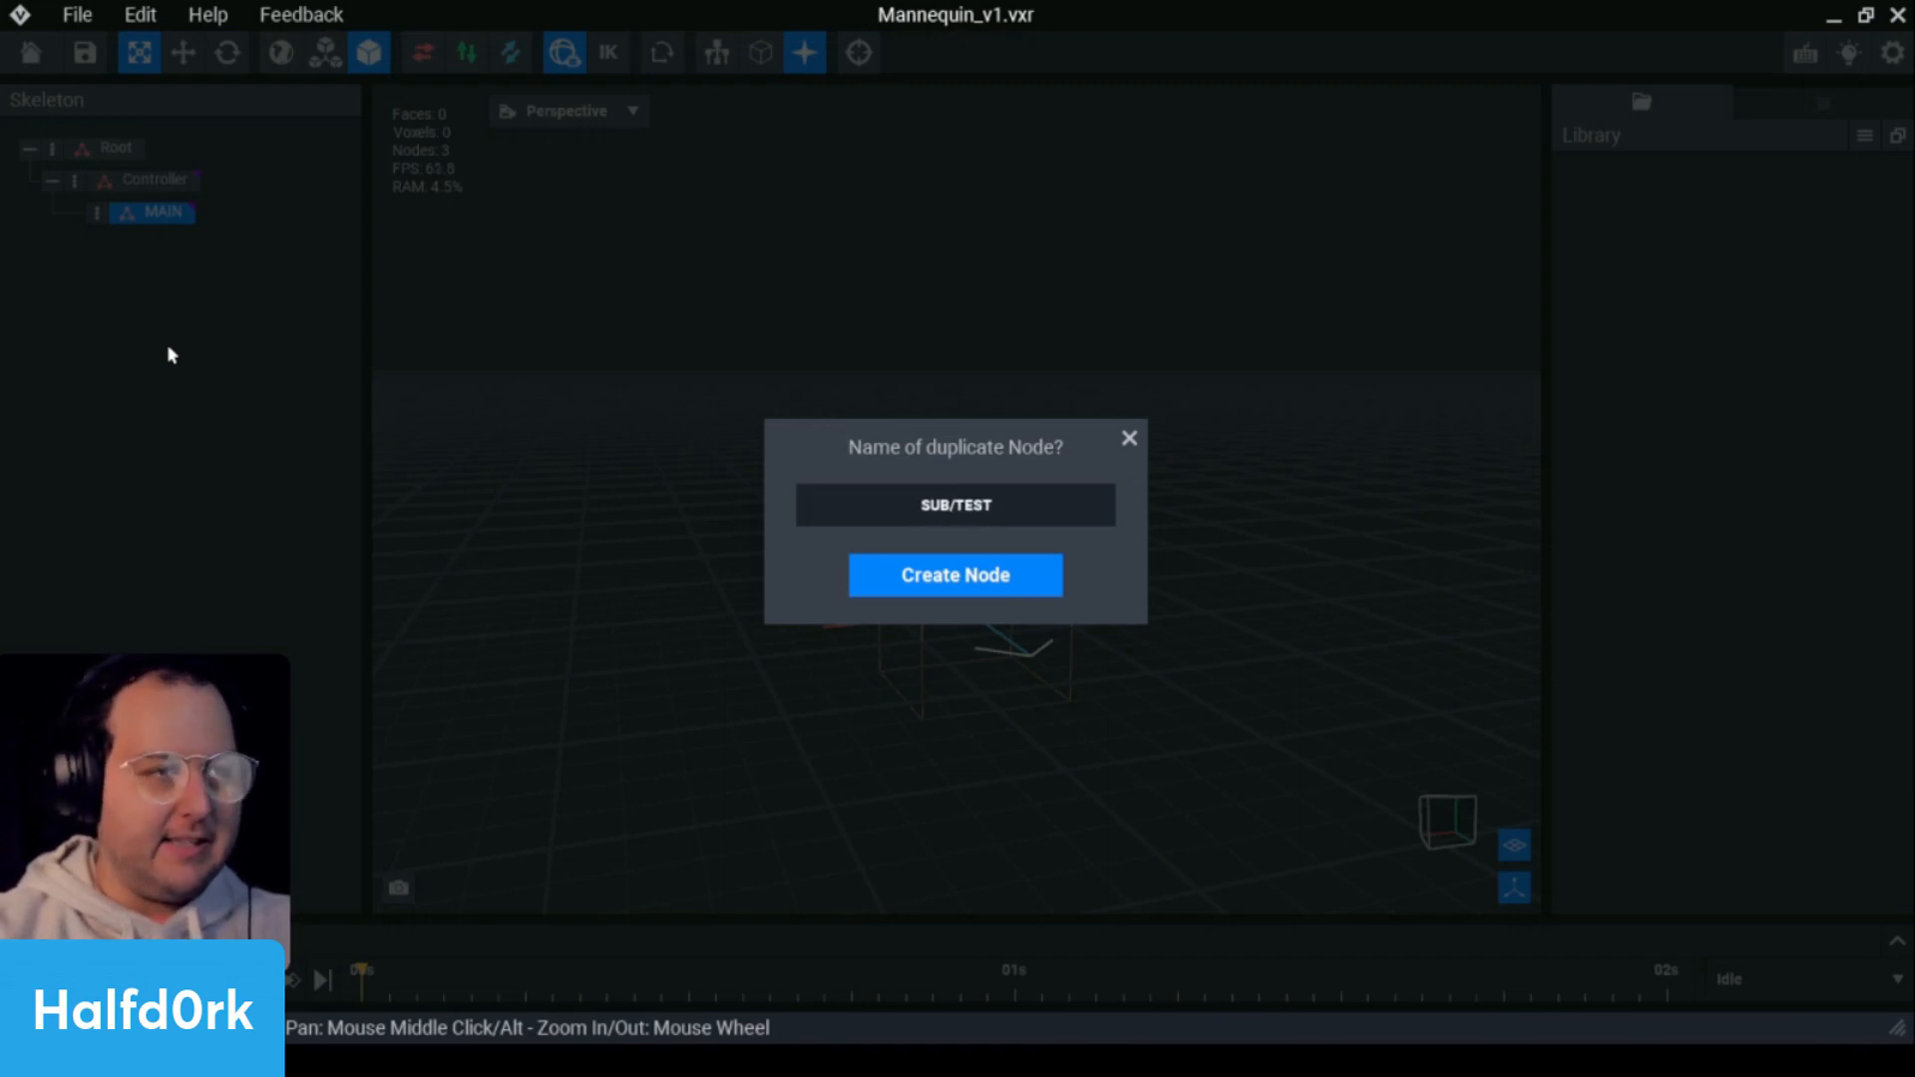
key(Return)
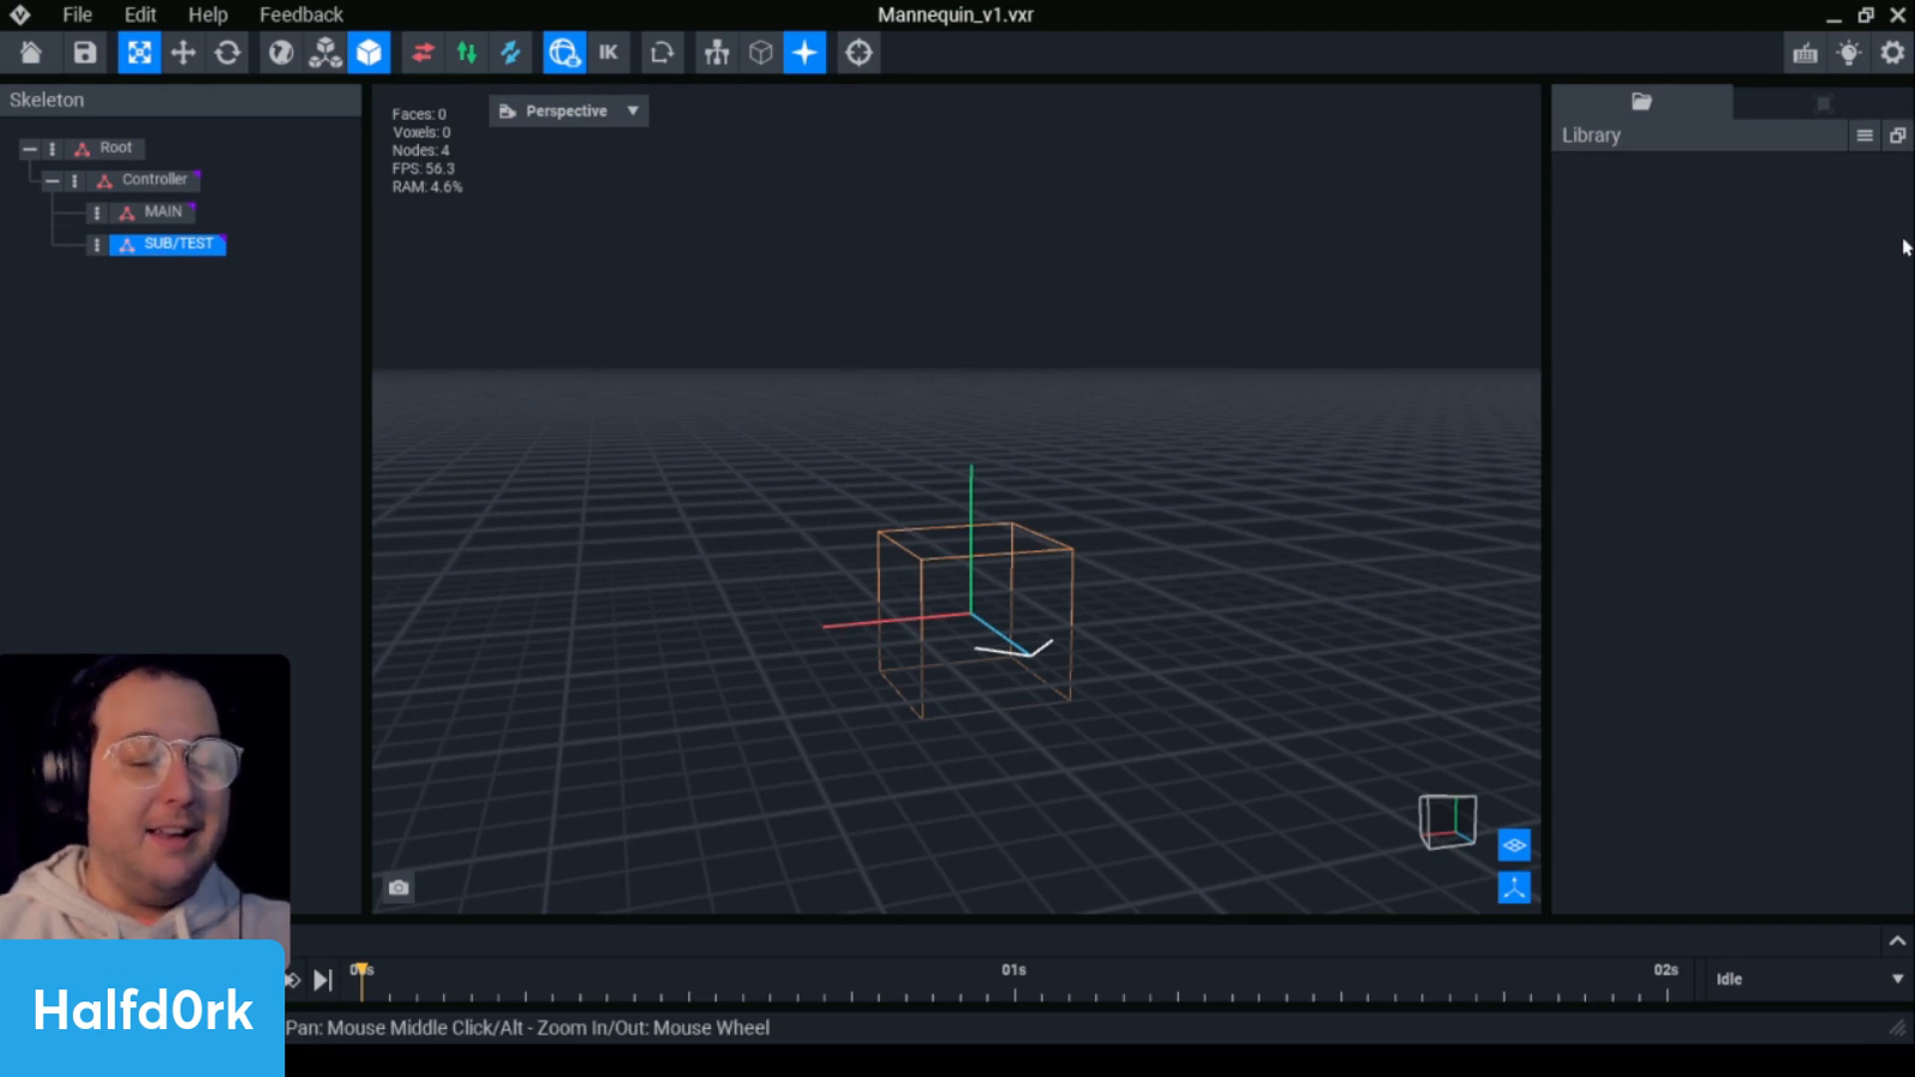
- Import the Huamn-Head VOX file from the templates folder into the model library
click(1864, 136)
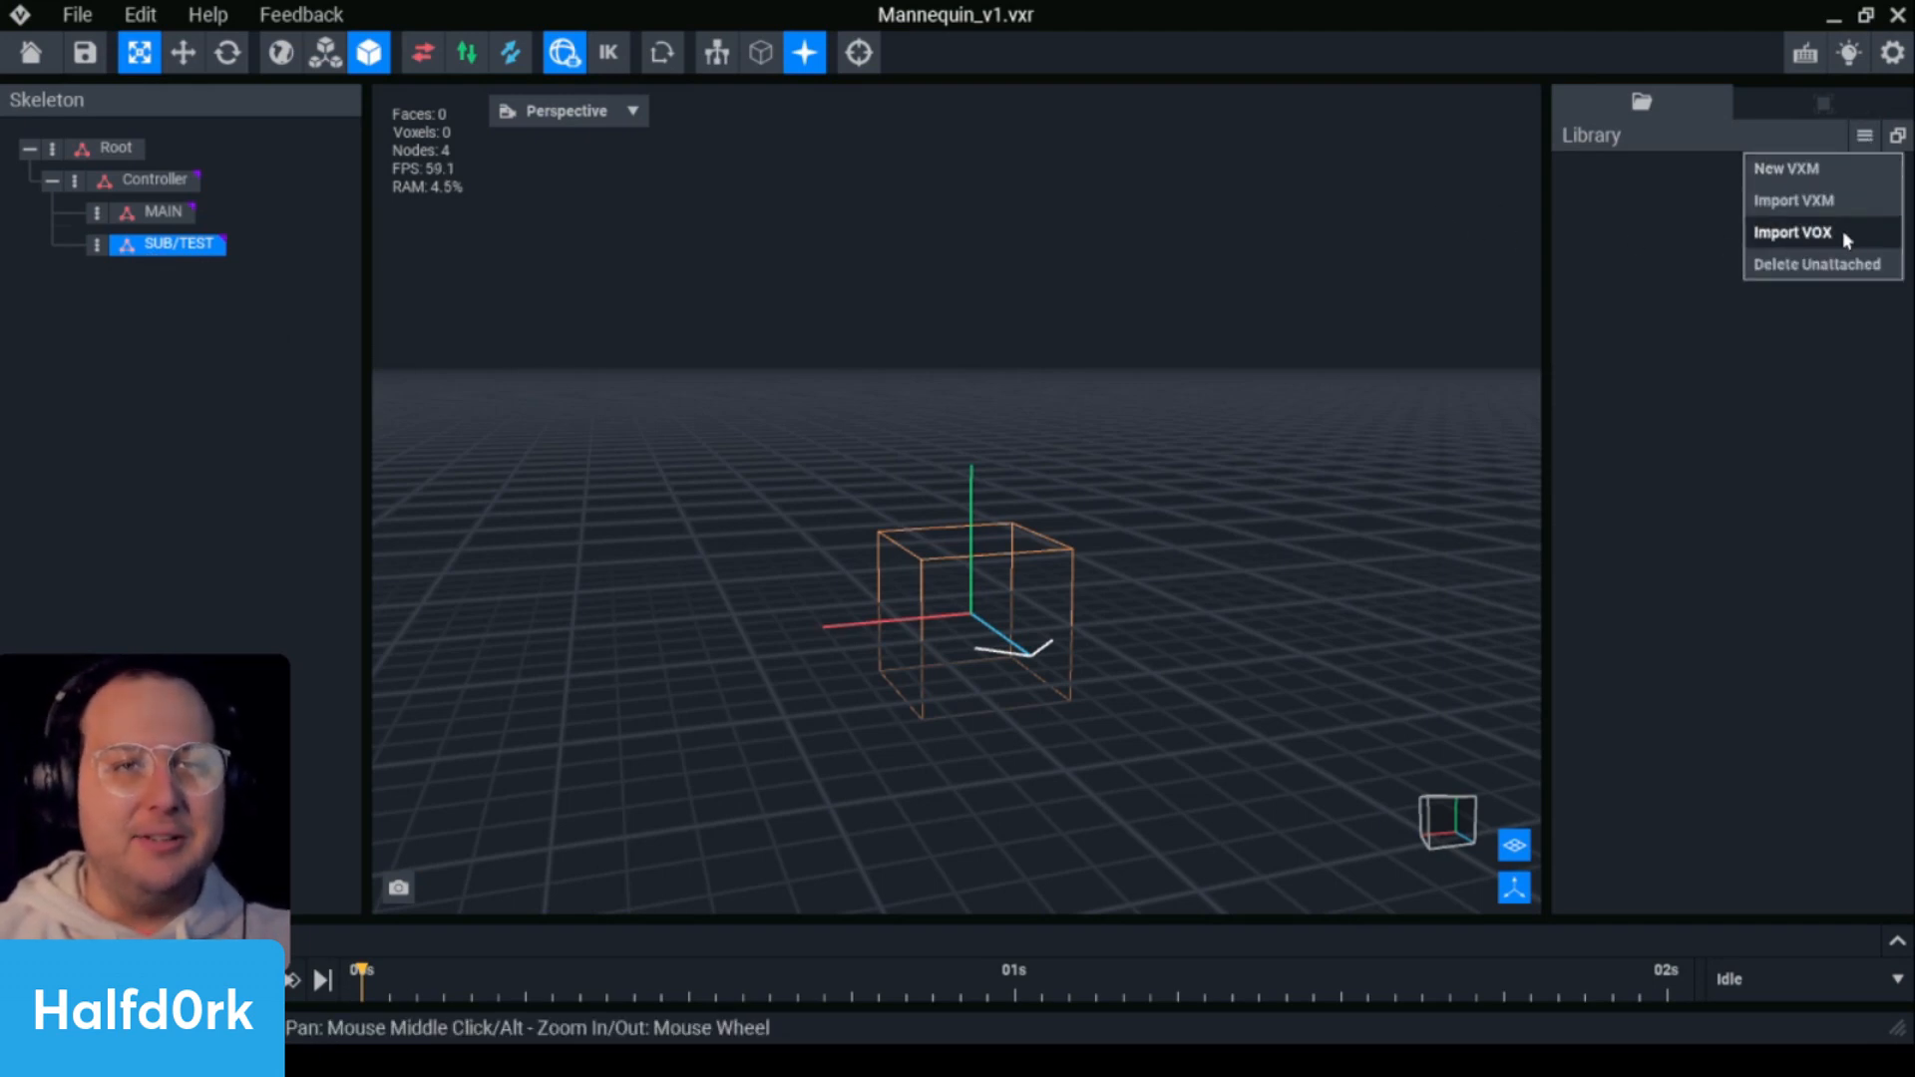
click(1792, 233)
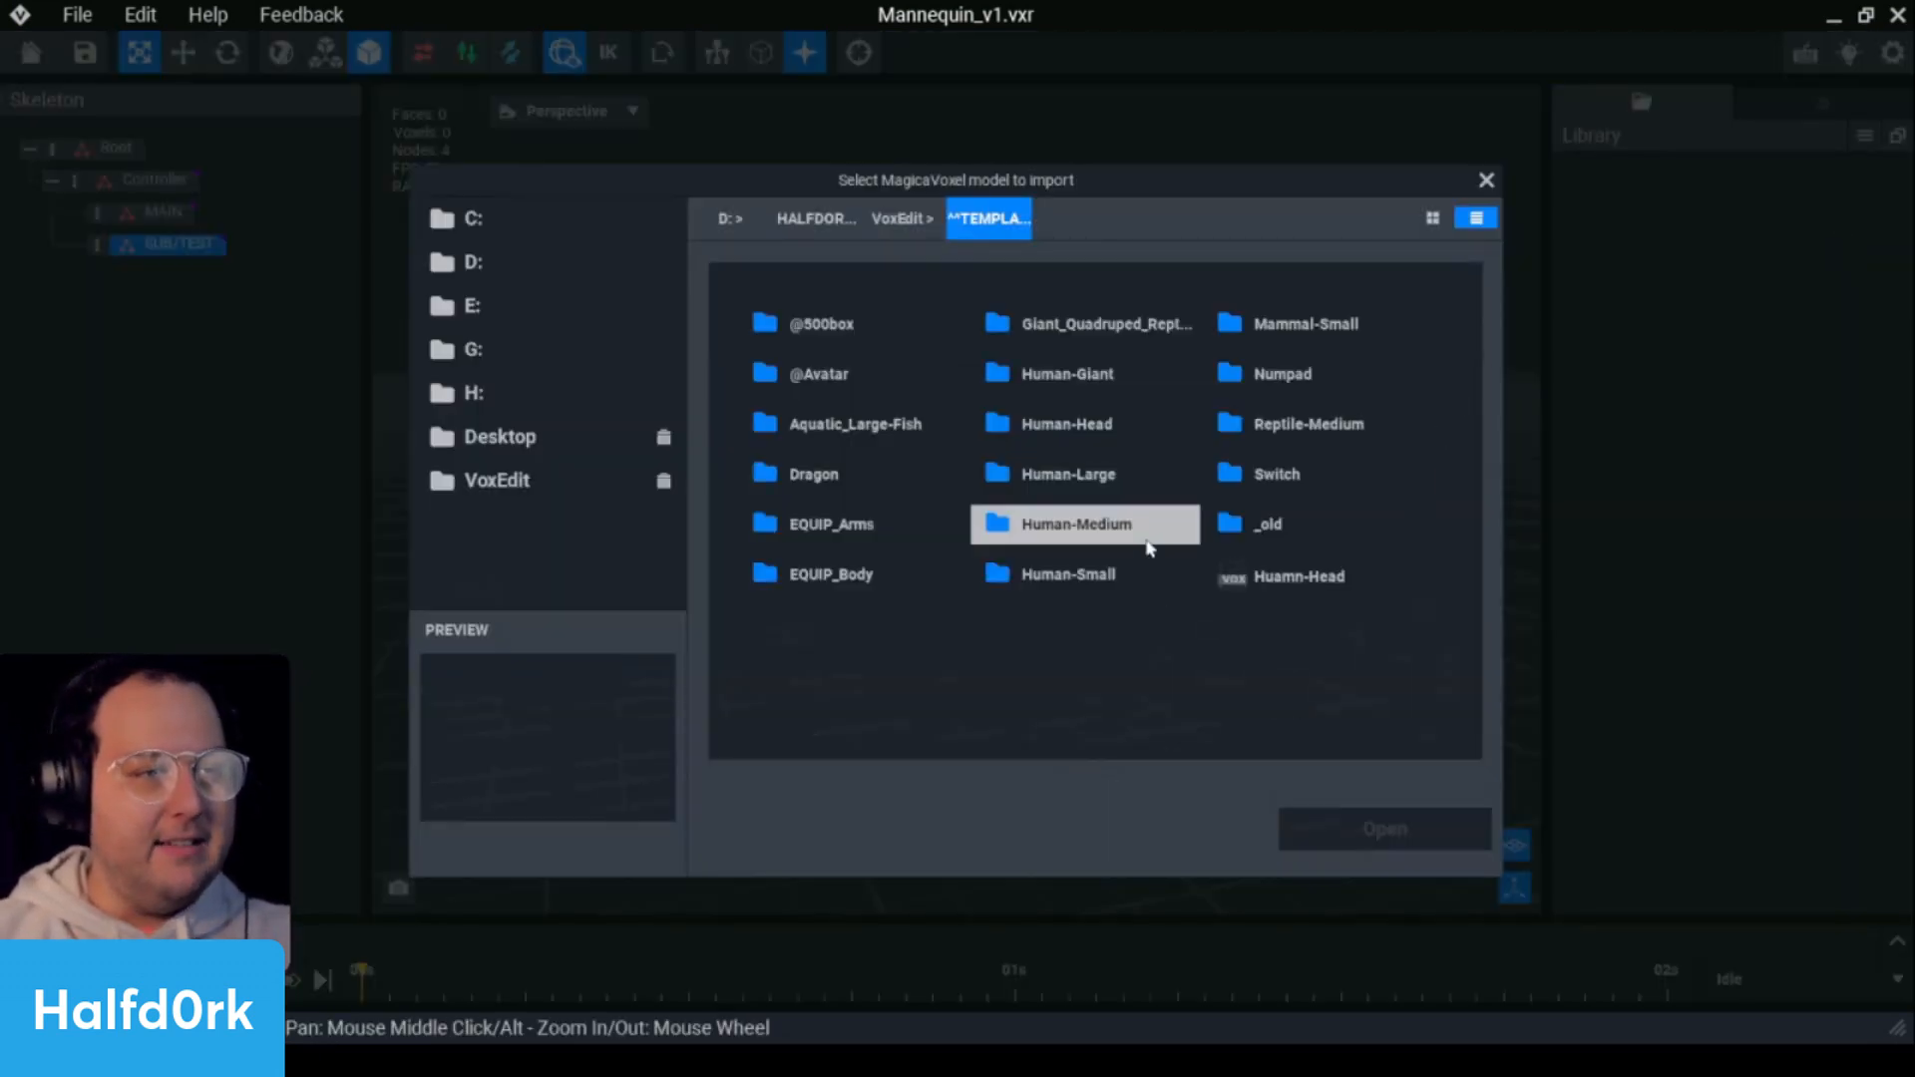
click(1309, 591)
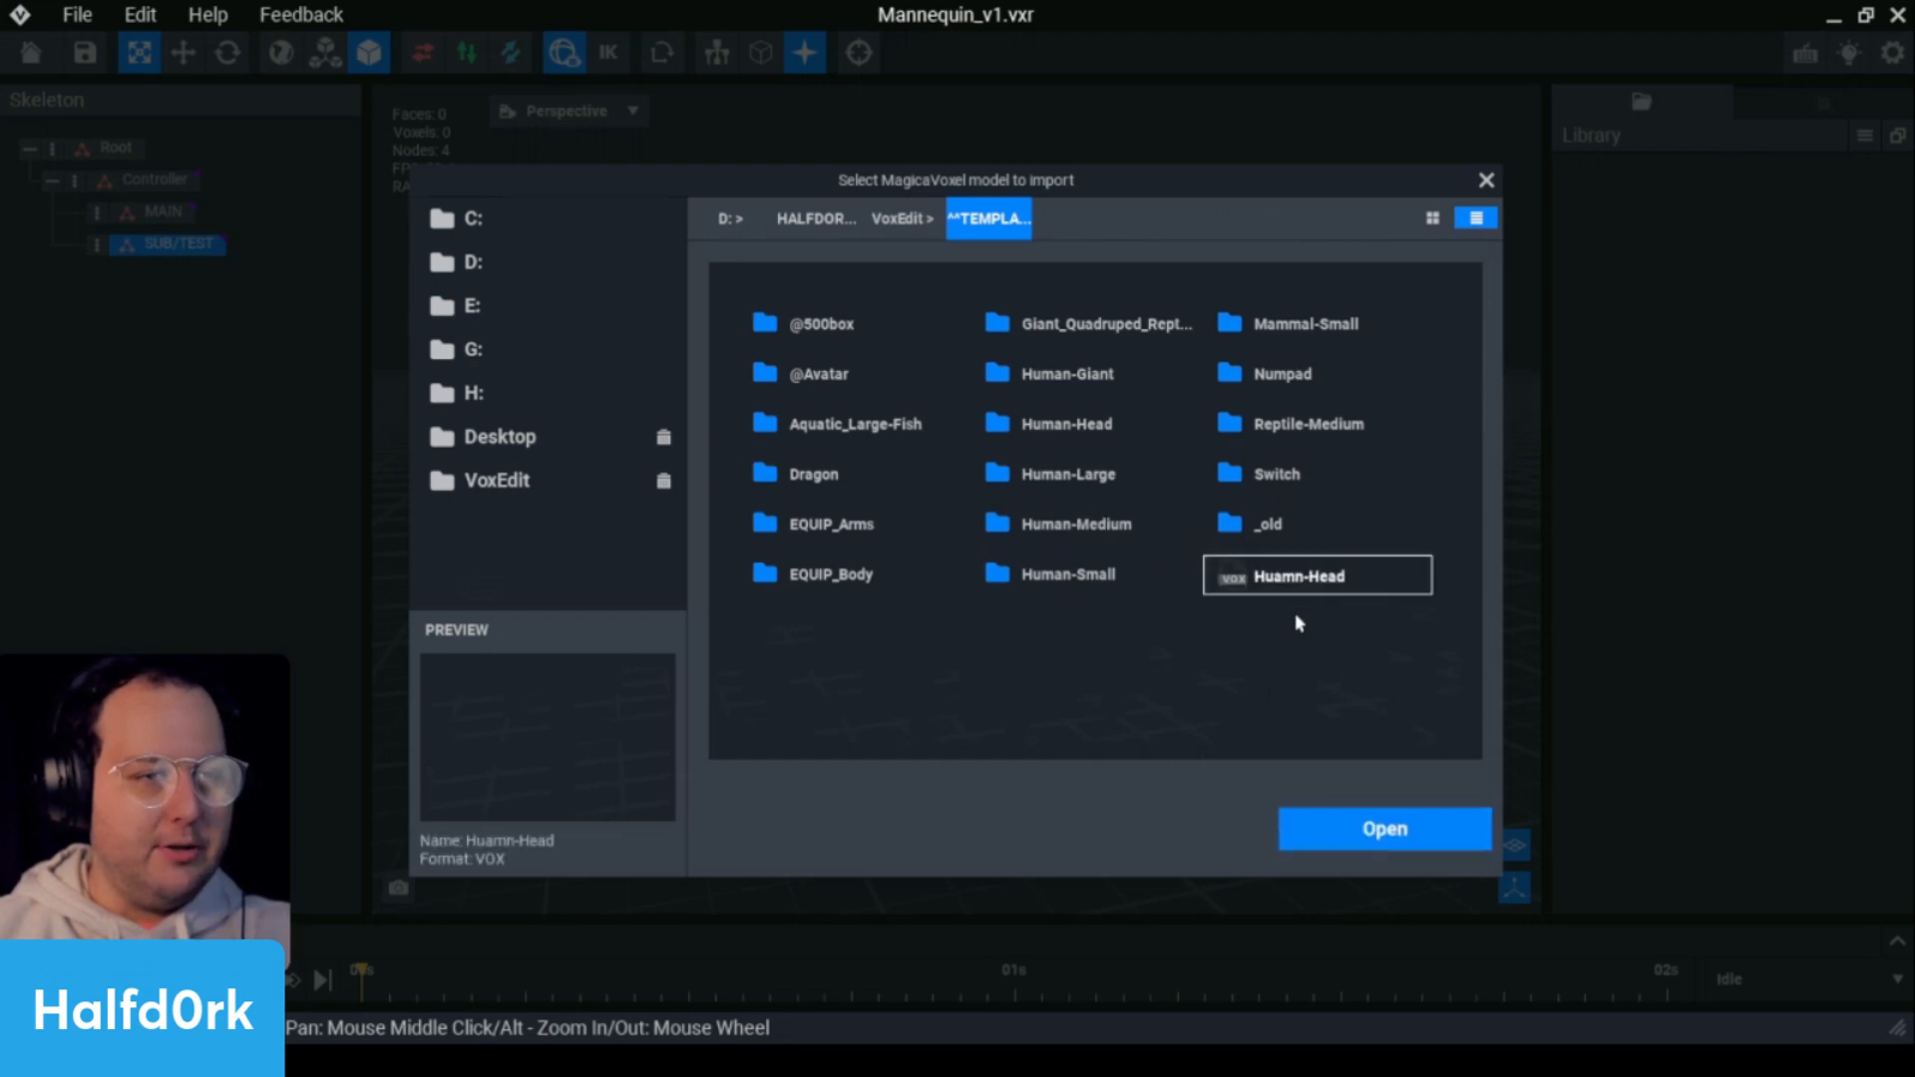
click(1354, 832)
- Attach the Head_B library model to the SUB/TEST node and inspect the head in the viewport
drag(1647, 249, 178, 246)
scroll(1115, 435, up, 3)
mouse_move(1092, 679)
right_down()
mouse_move(919, 453)
mouse_move(1122, 698)
right_up()
middle_drag(1126, 710, 1091, 626)
scroll(1088, 625, down, 2)
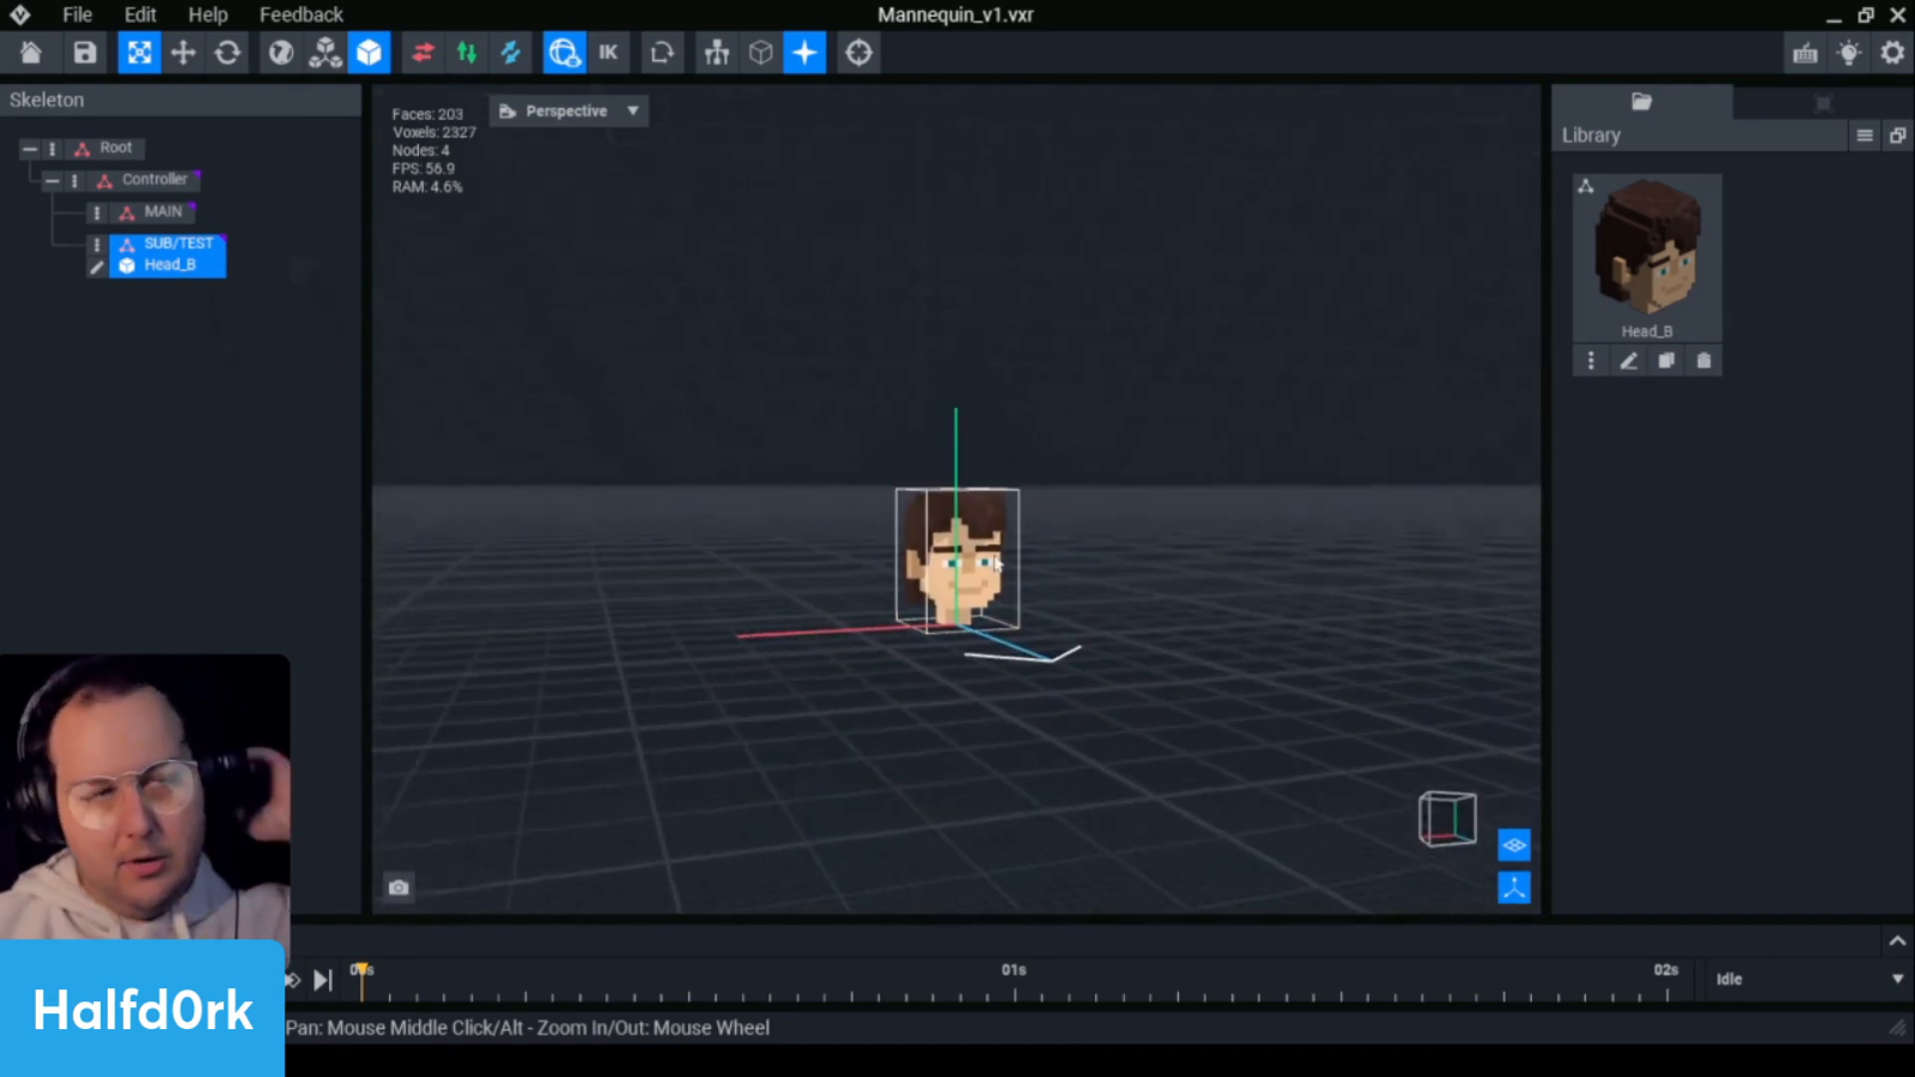
right_drag(991, 566, 992, 561)
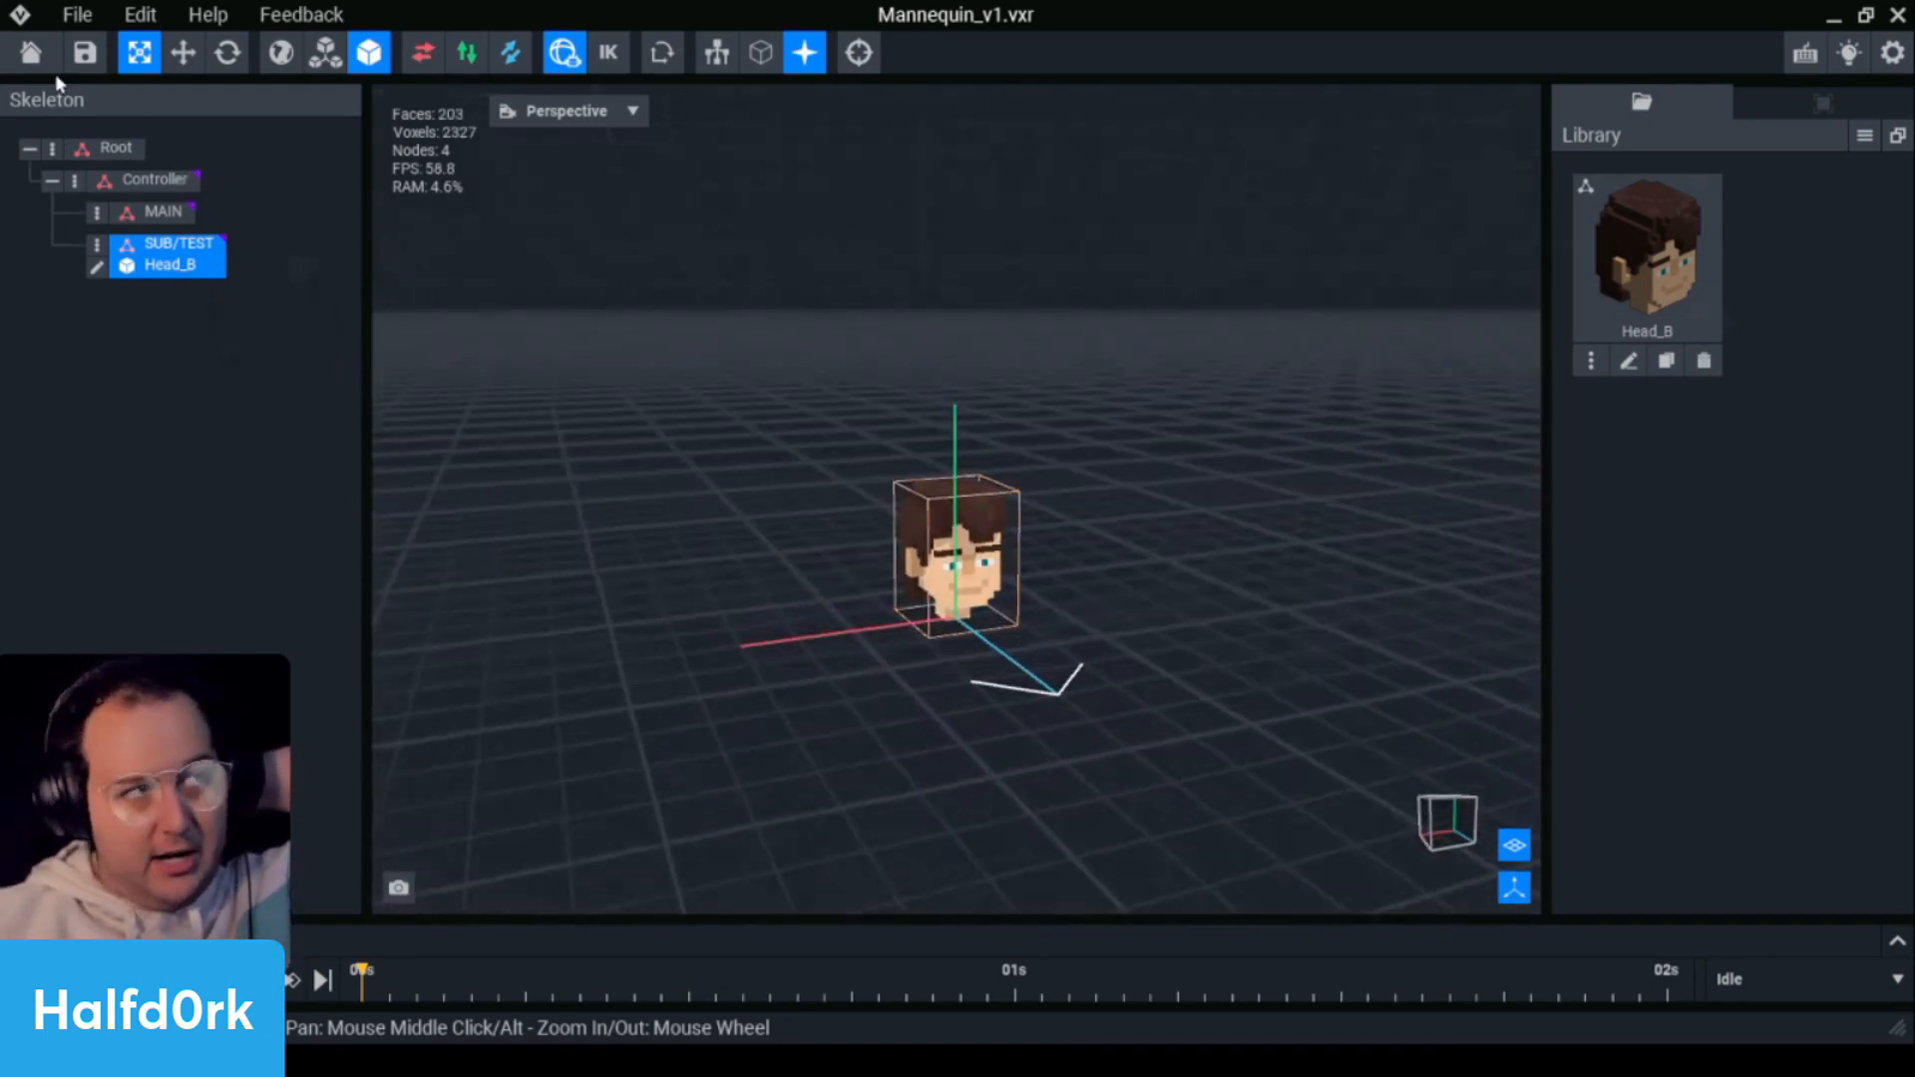
- Leave the Mannequin_v1 rig and reopen the Mammals_Biped_Medium_Human_V2.vxr template to view its head
click(32, 52)
click(763, 405)
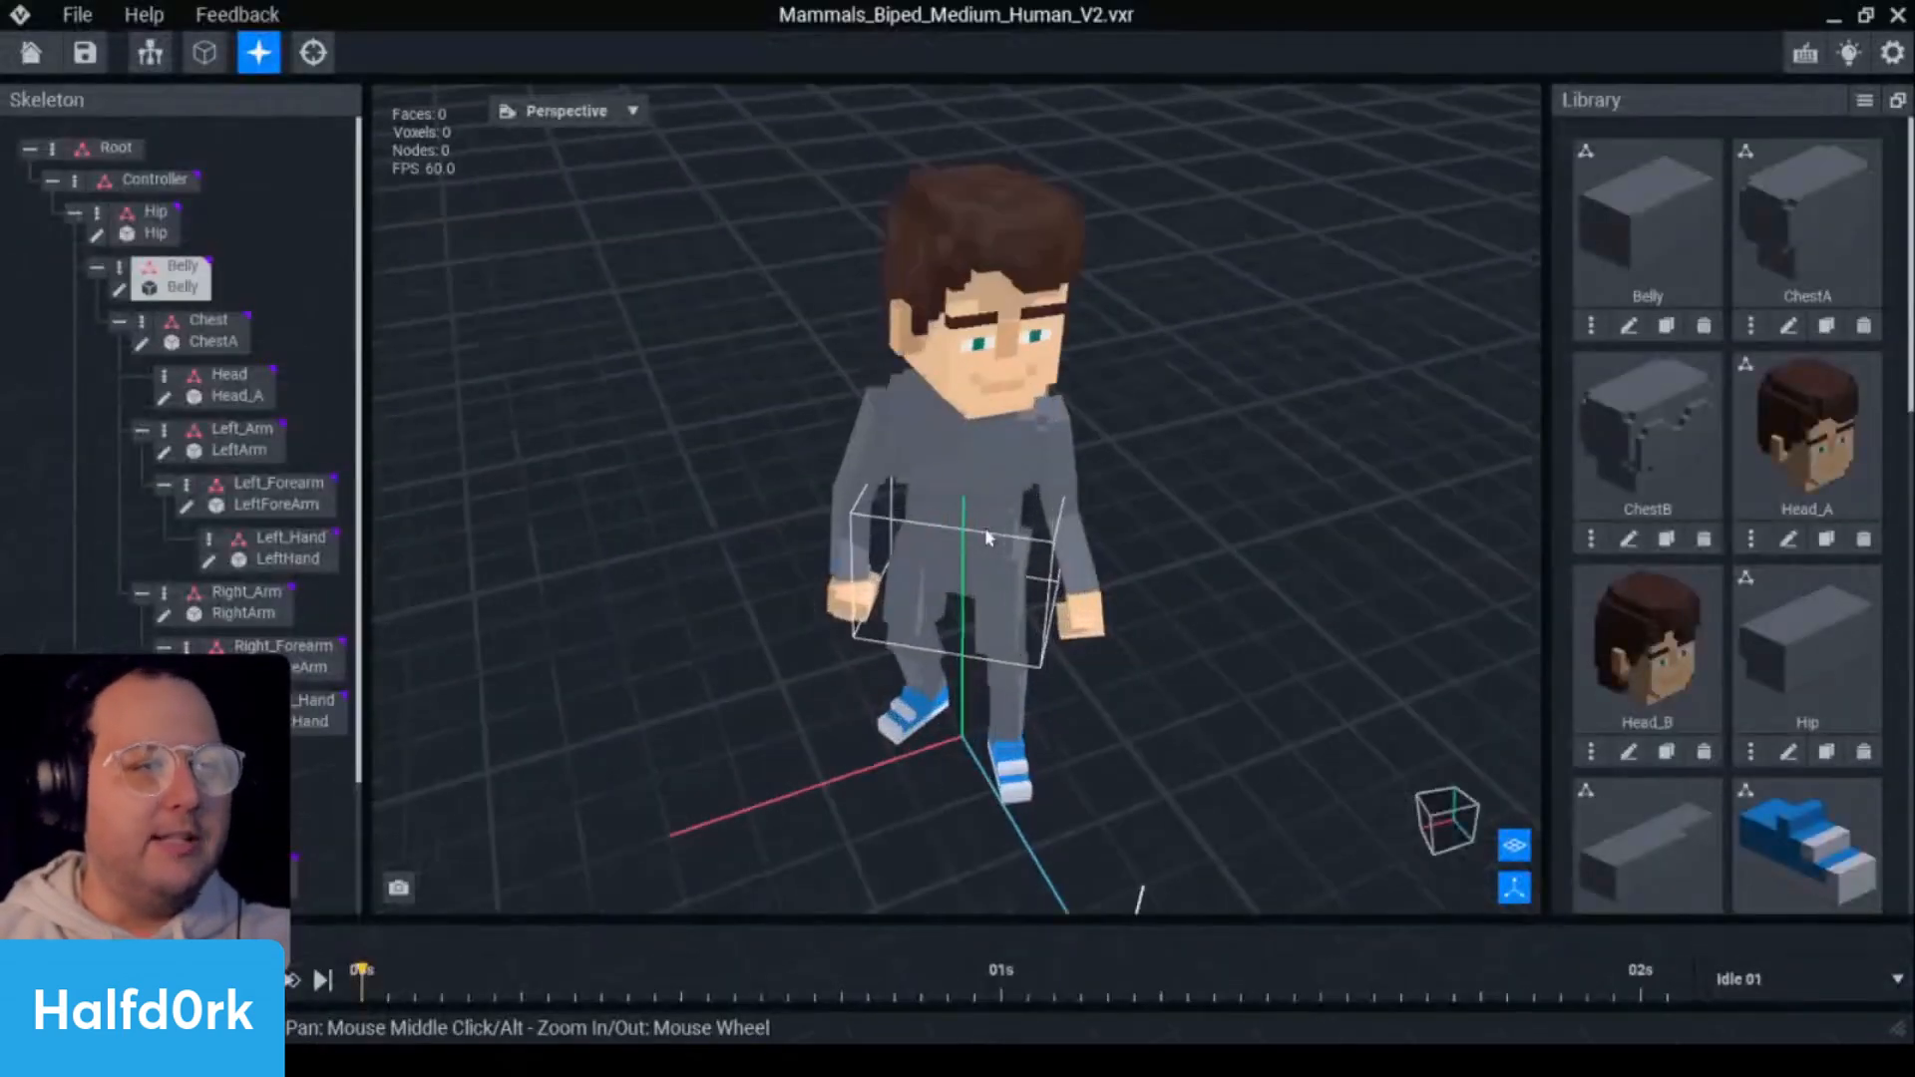
right_drag(994, 479, 966, 385)
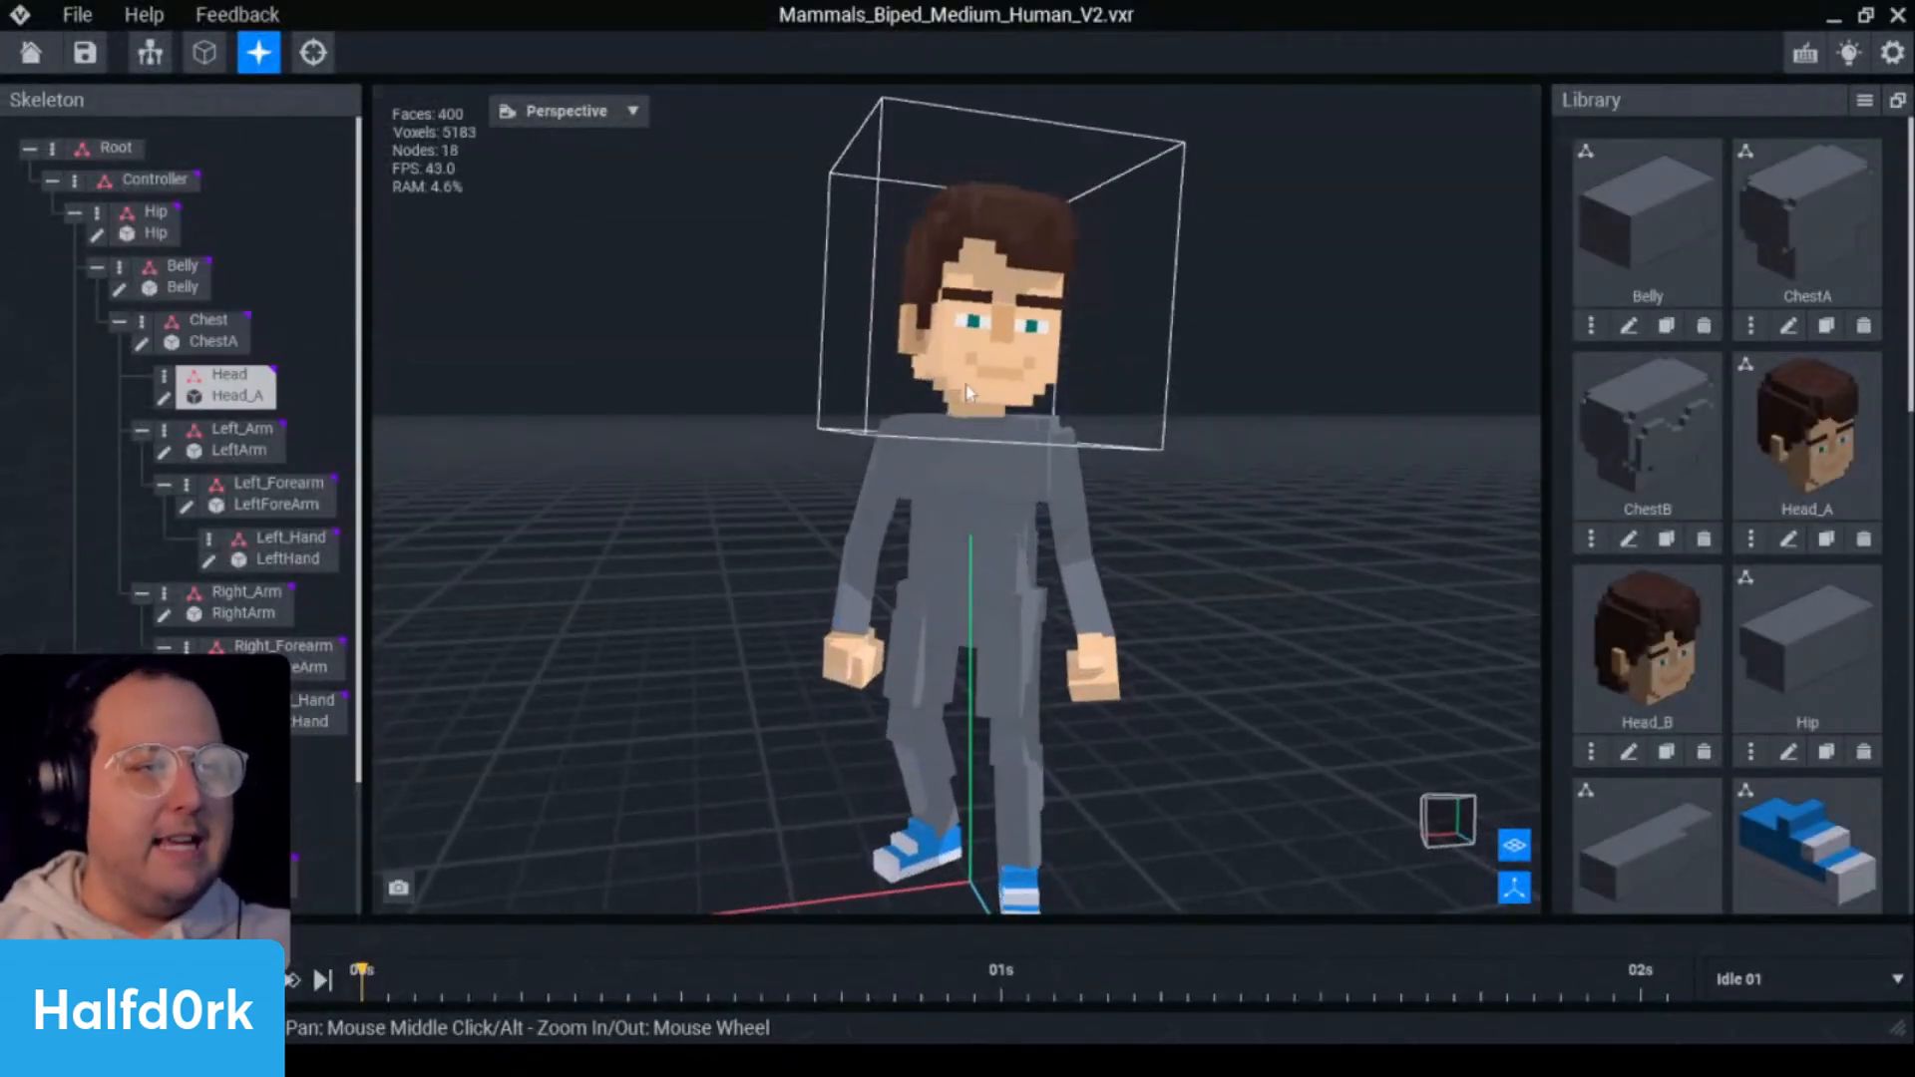
- Open the template's Head_A model for editing and set its volume height (Y) to 60 voxels
click(165, 397)
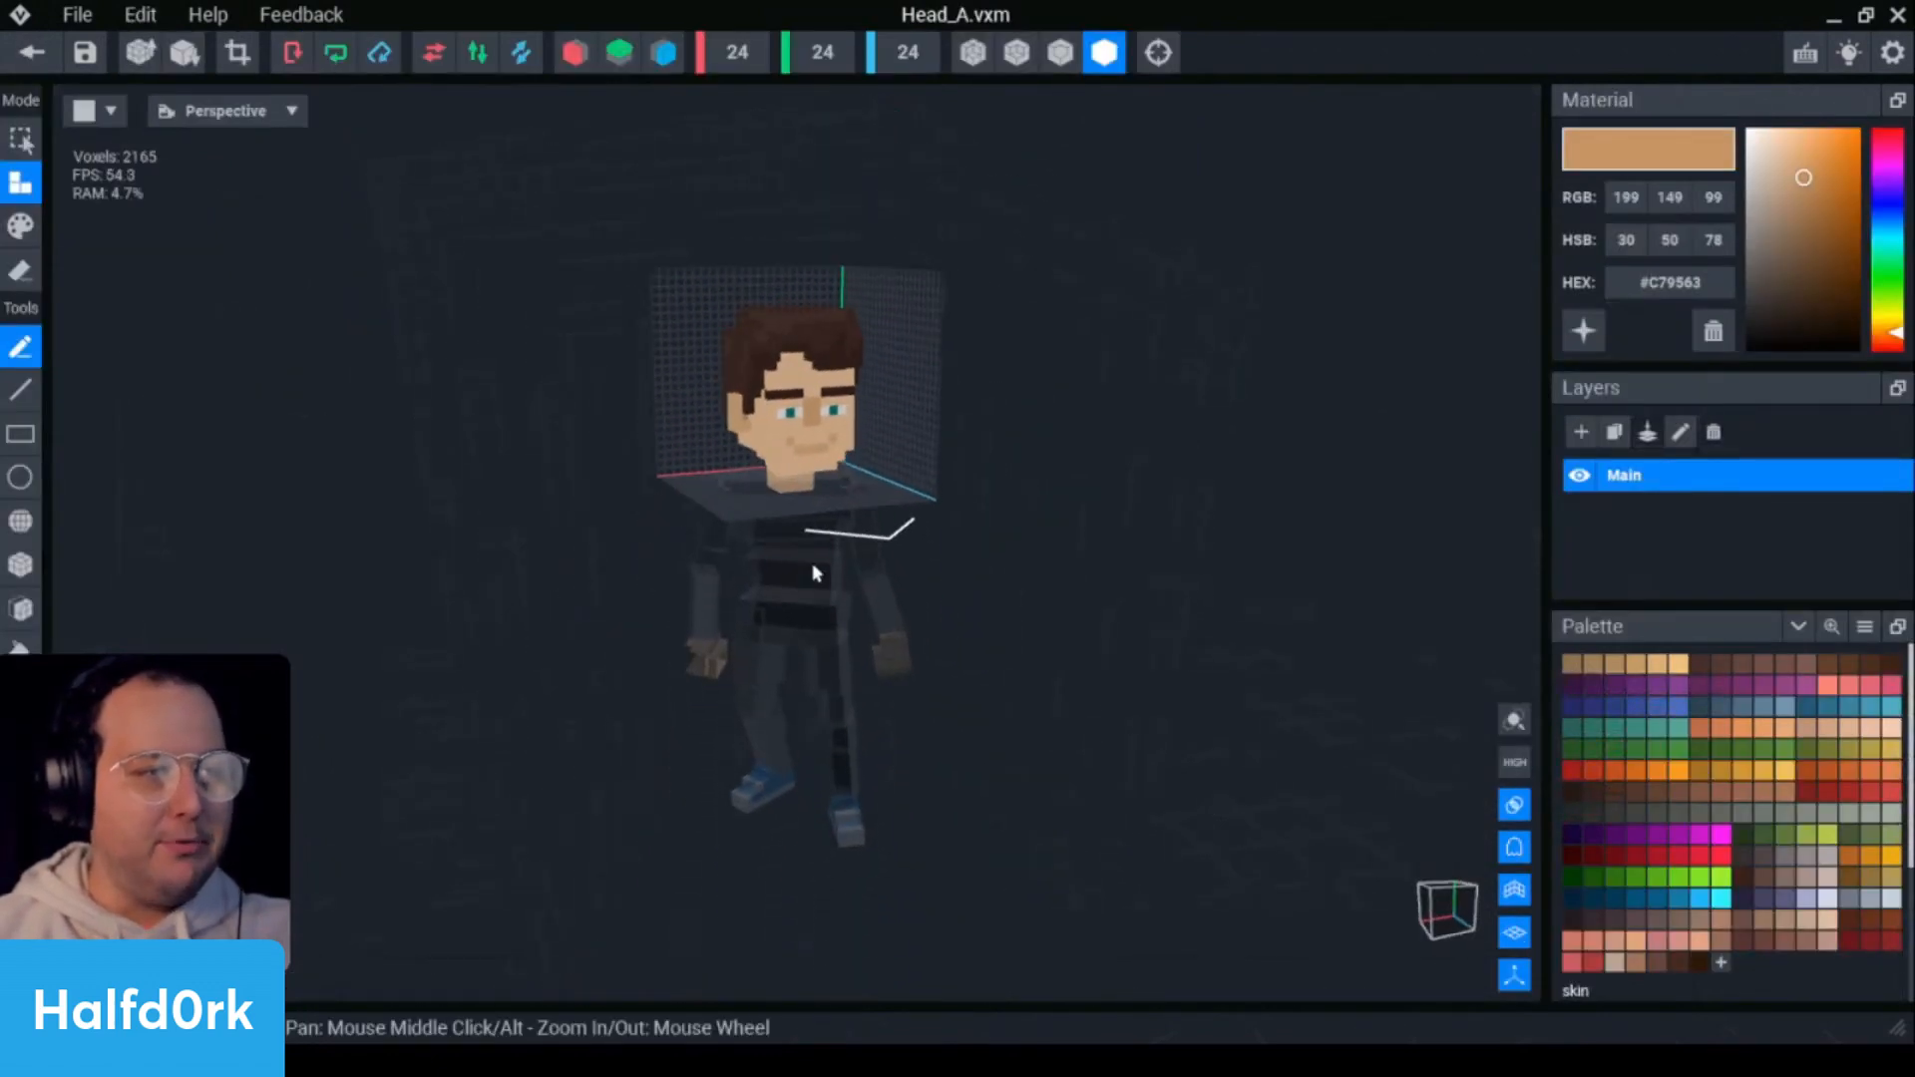
right_drag(813, 574, 836, 486)
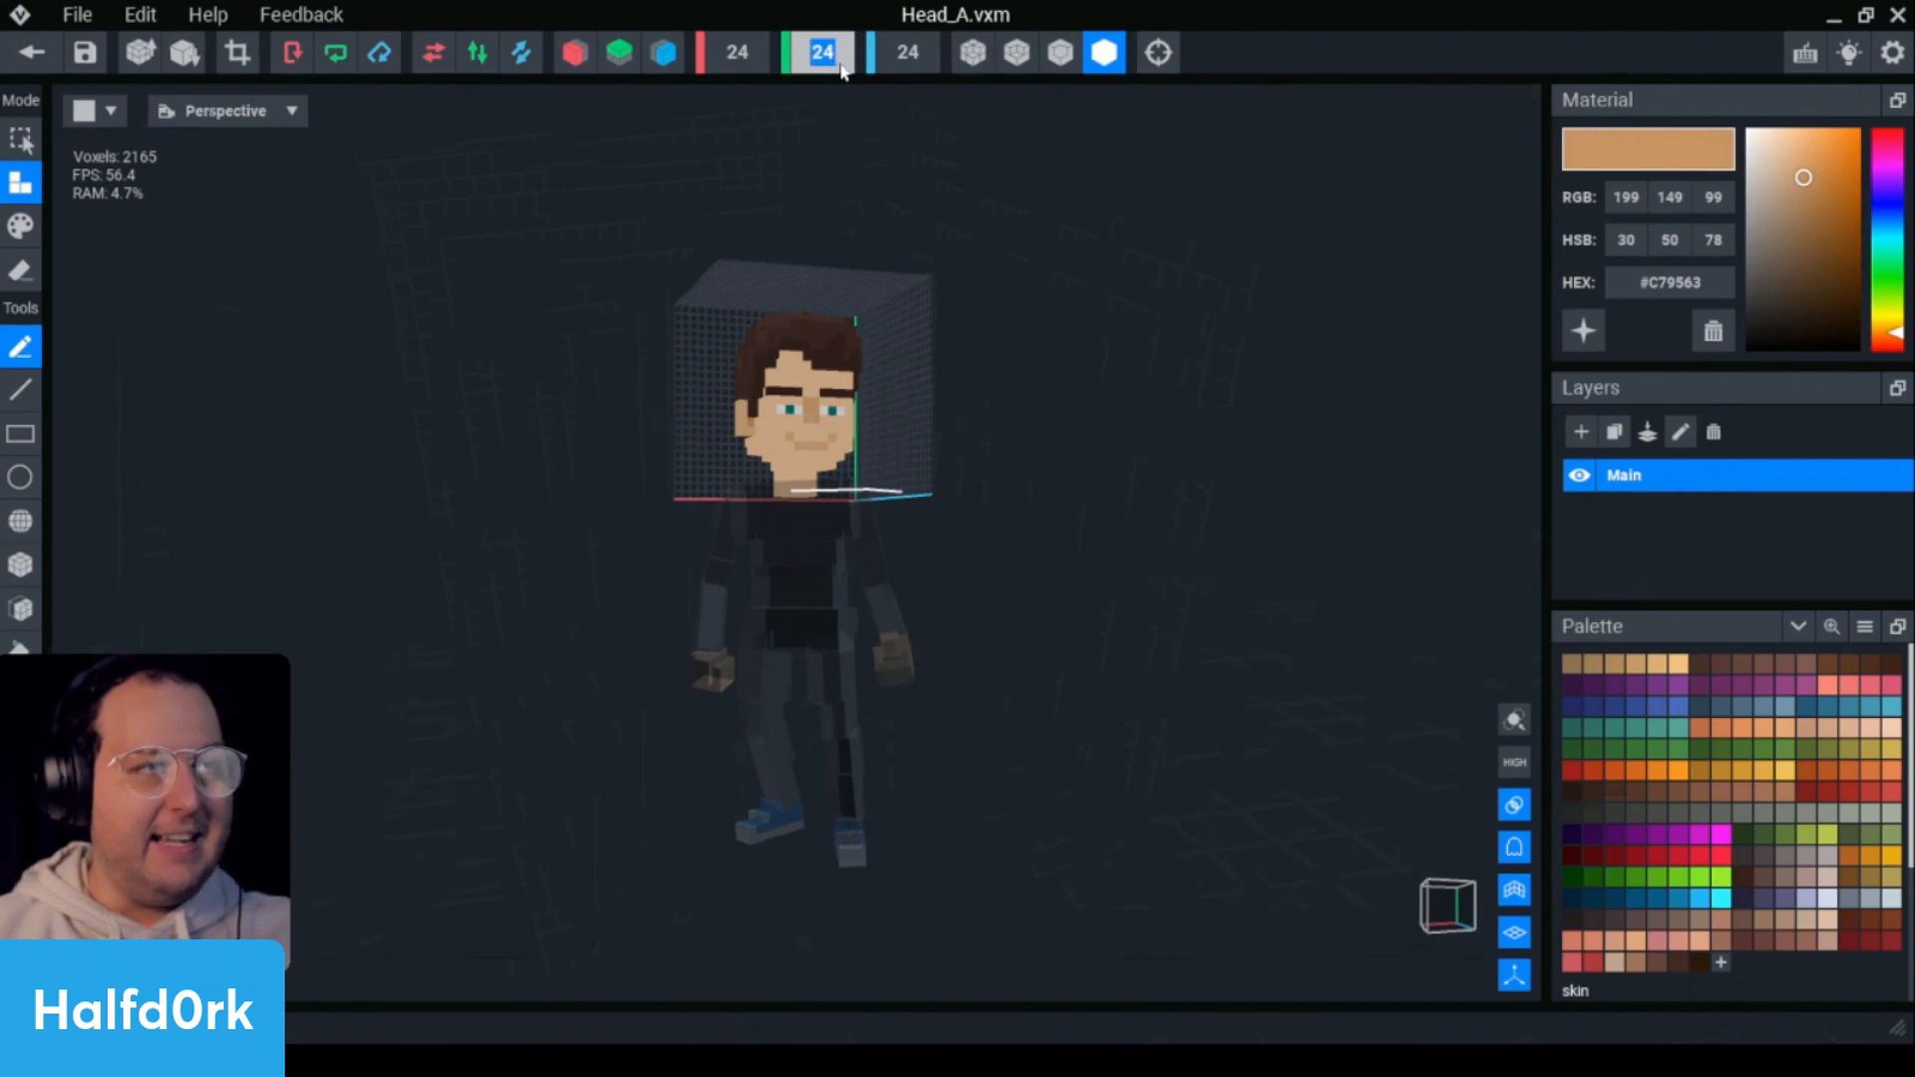
text(60)
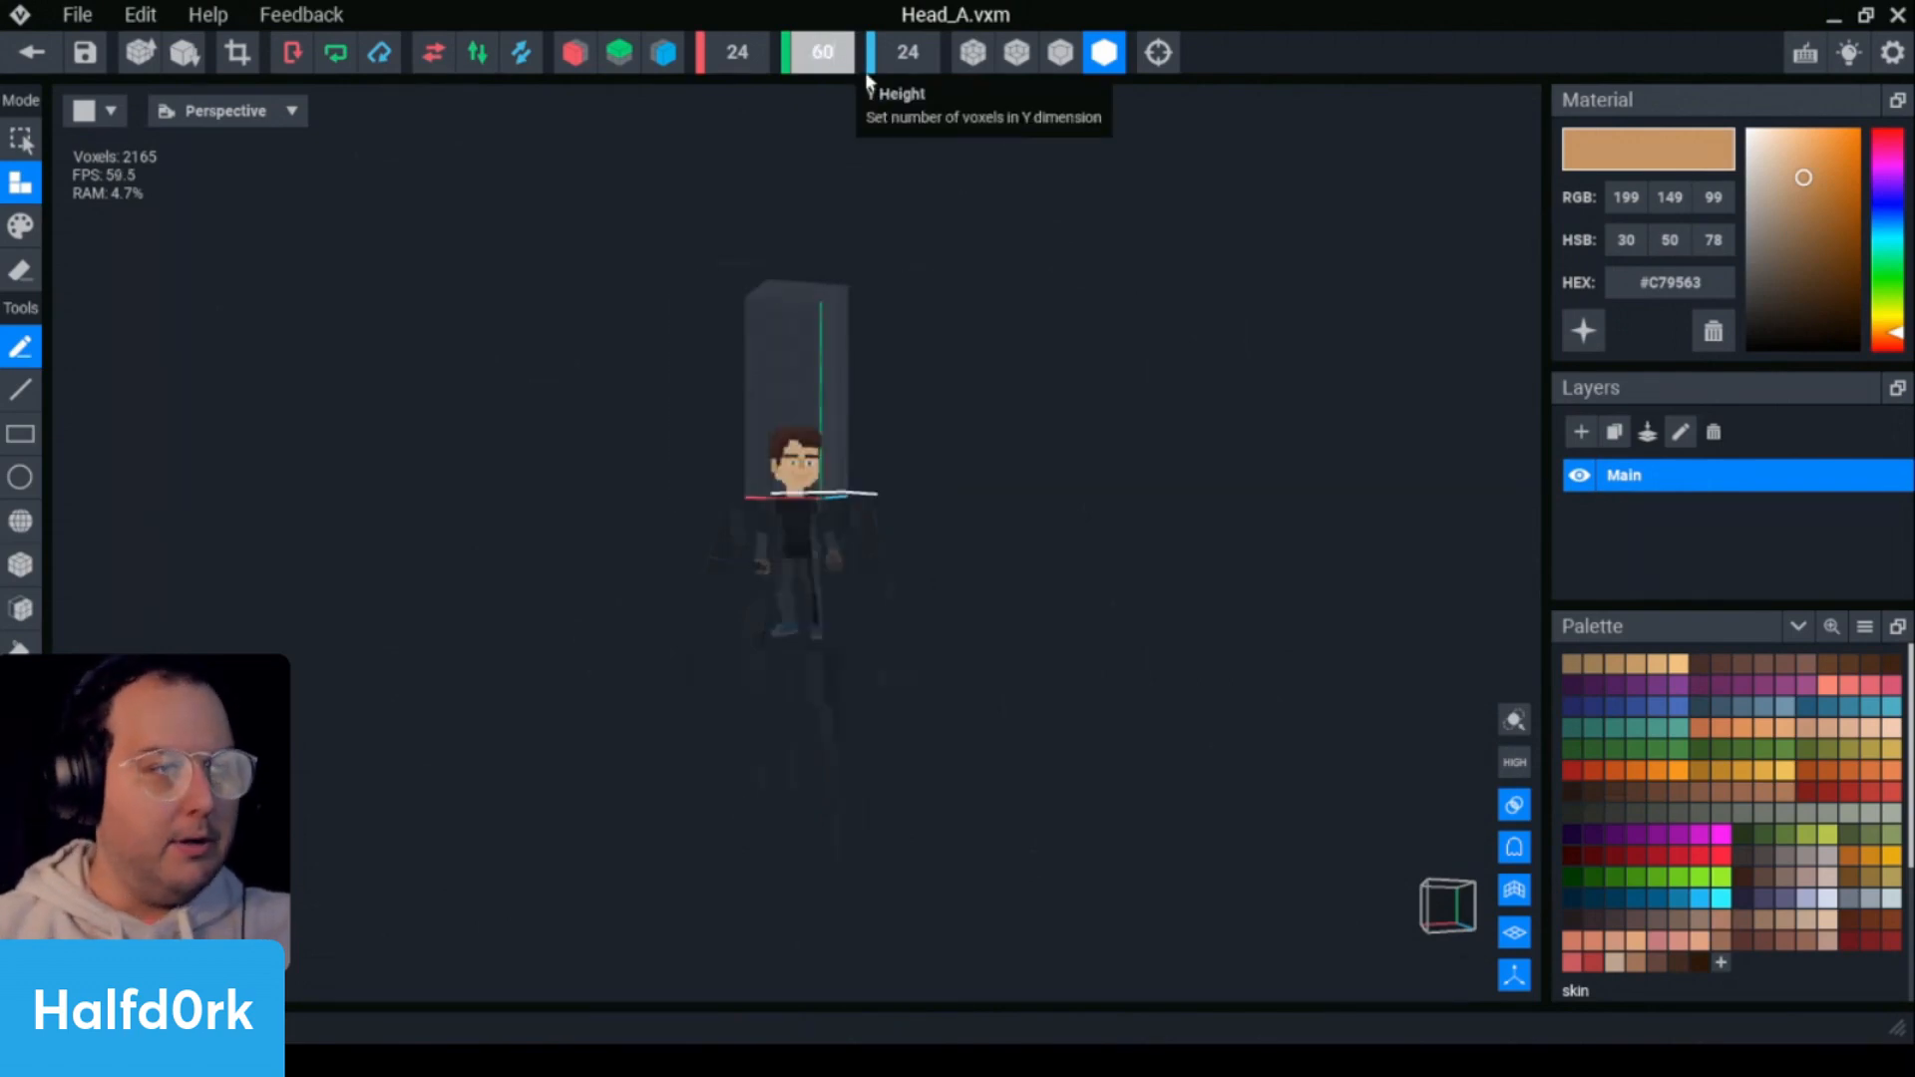
key(Return)
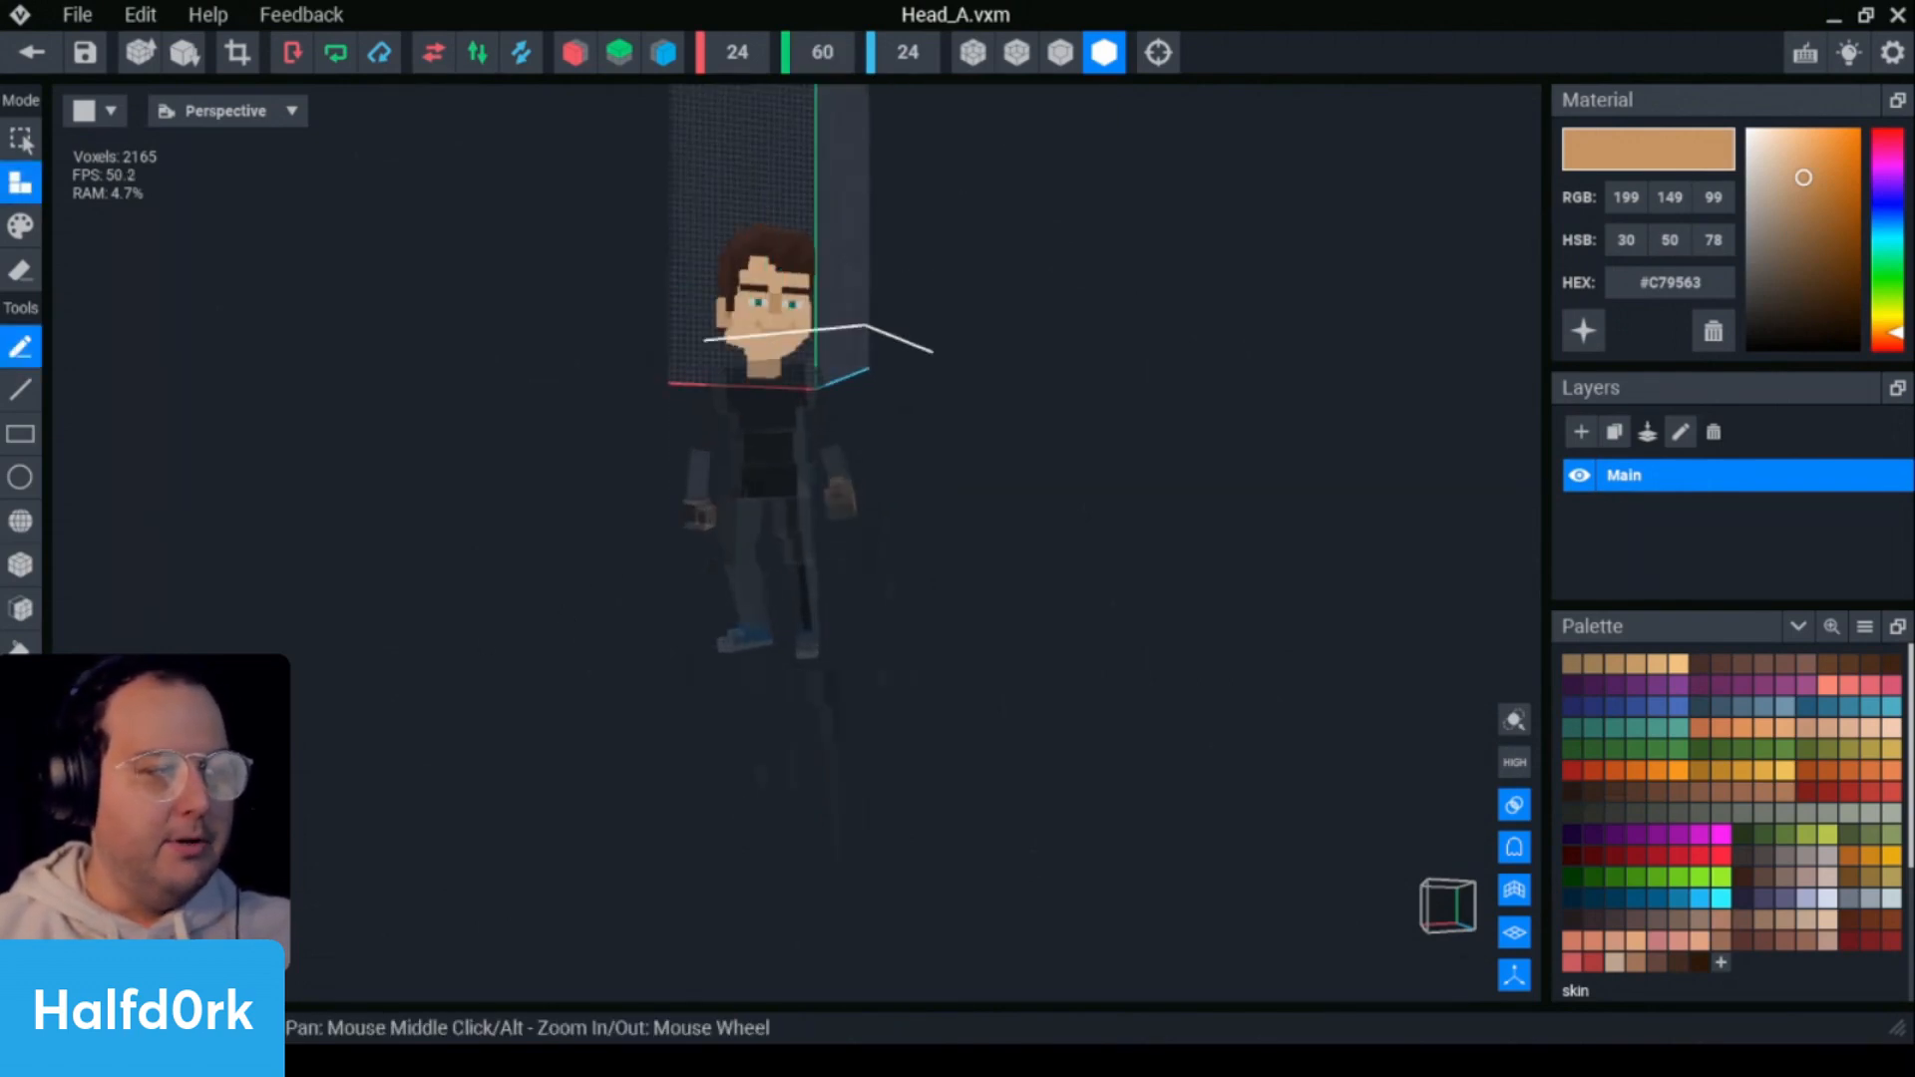
- Raise Head_A's pivot point along the vertical axis until the volume's floor lines up with the body's feet
click(876, 415)
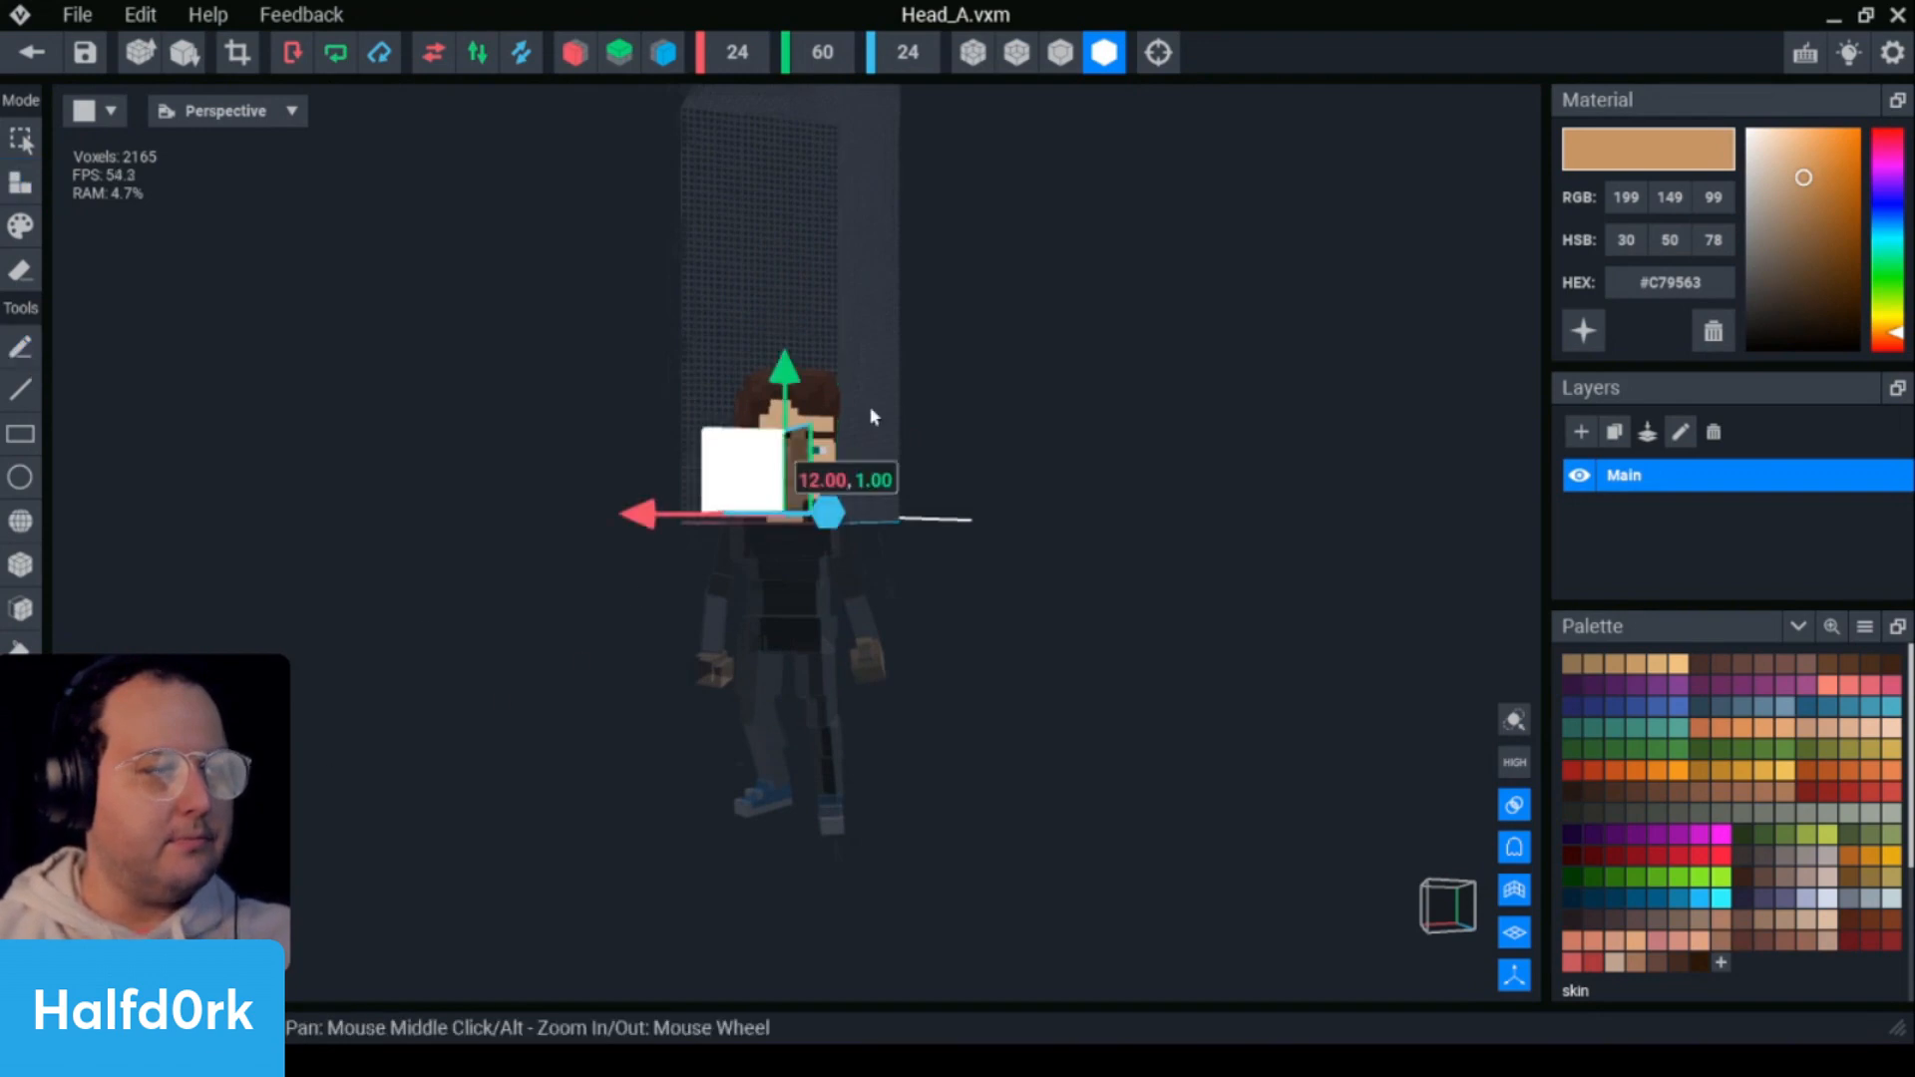
drag(769, 384, 874, 81)
middle_drag(977, 66, 996, 273)
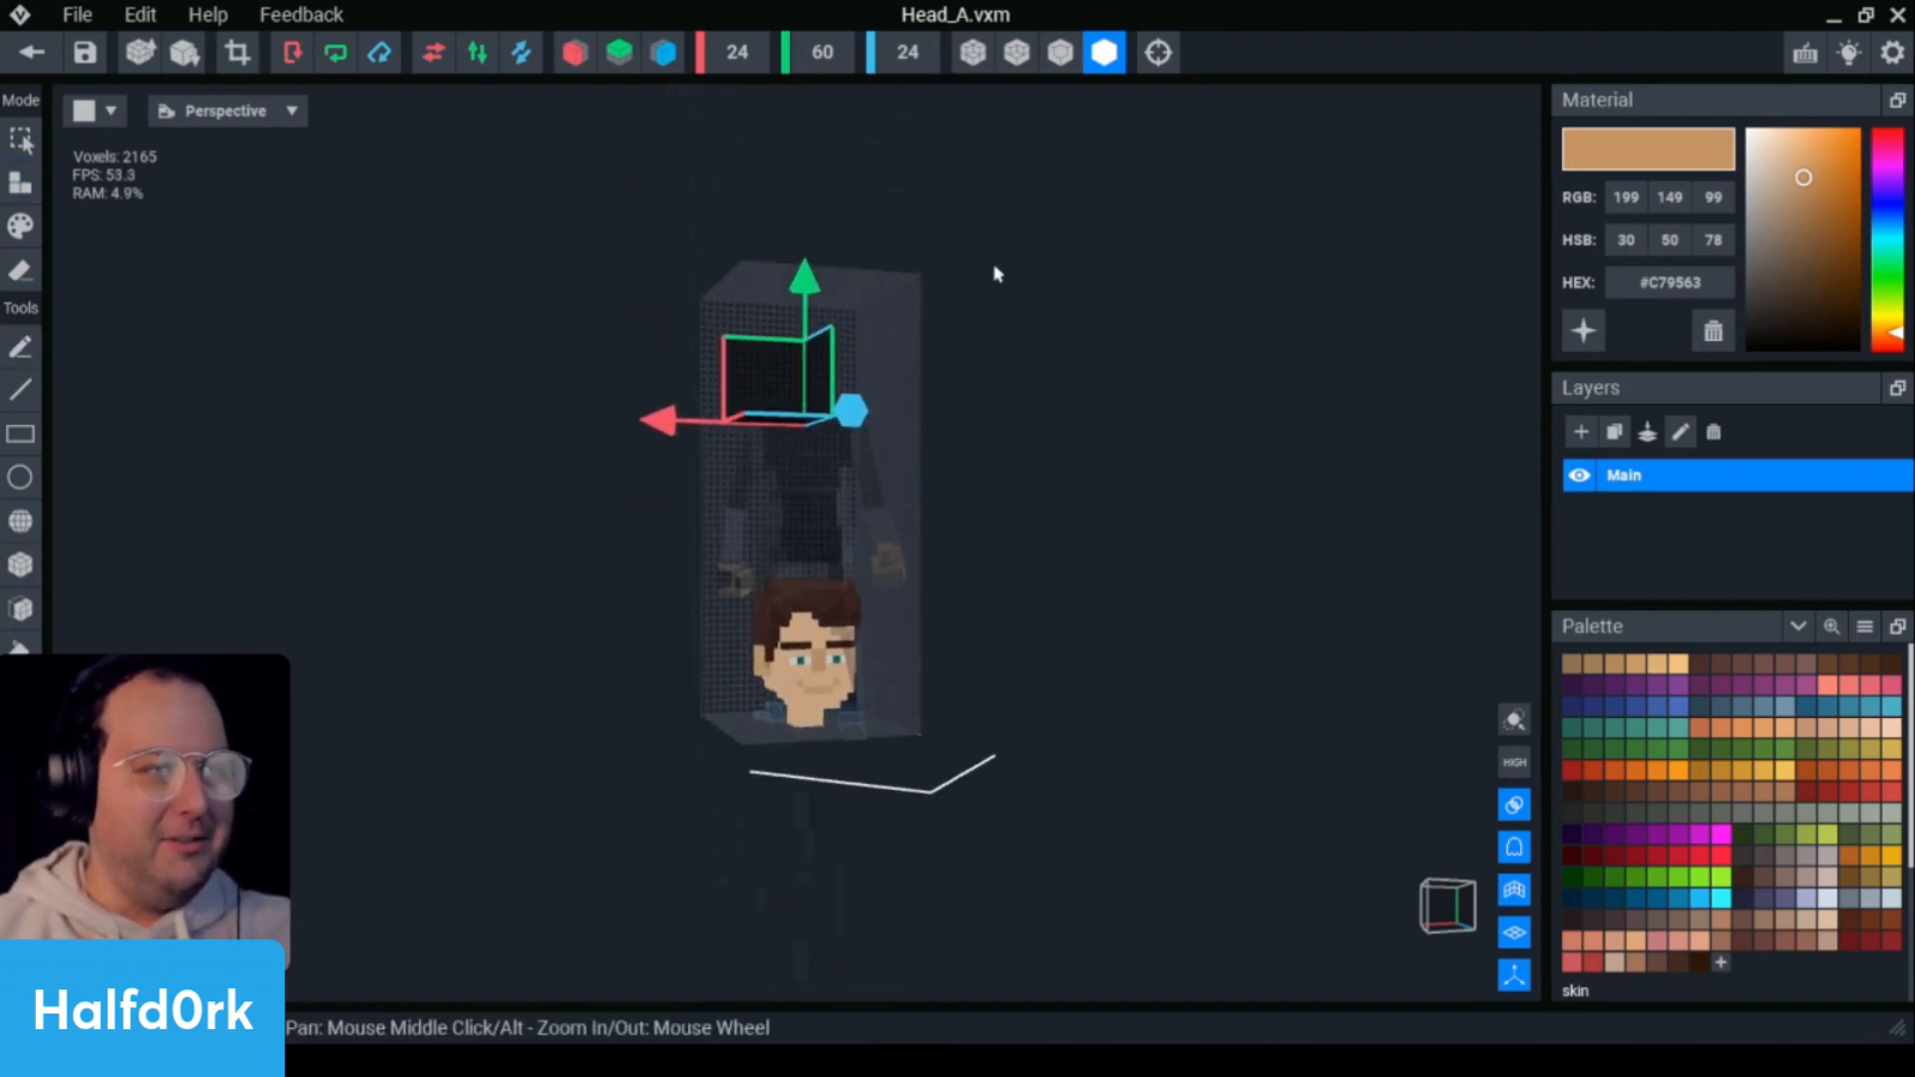
click(998, 276)
- Select all the Head_A voxels with a rectangle and move them up to the top of the volume
drag(1003, 826, 498, 412)
click(20, 433)
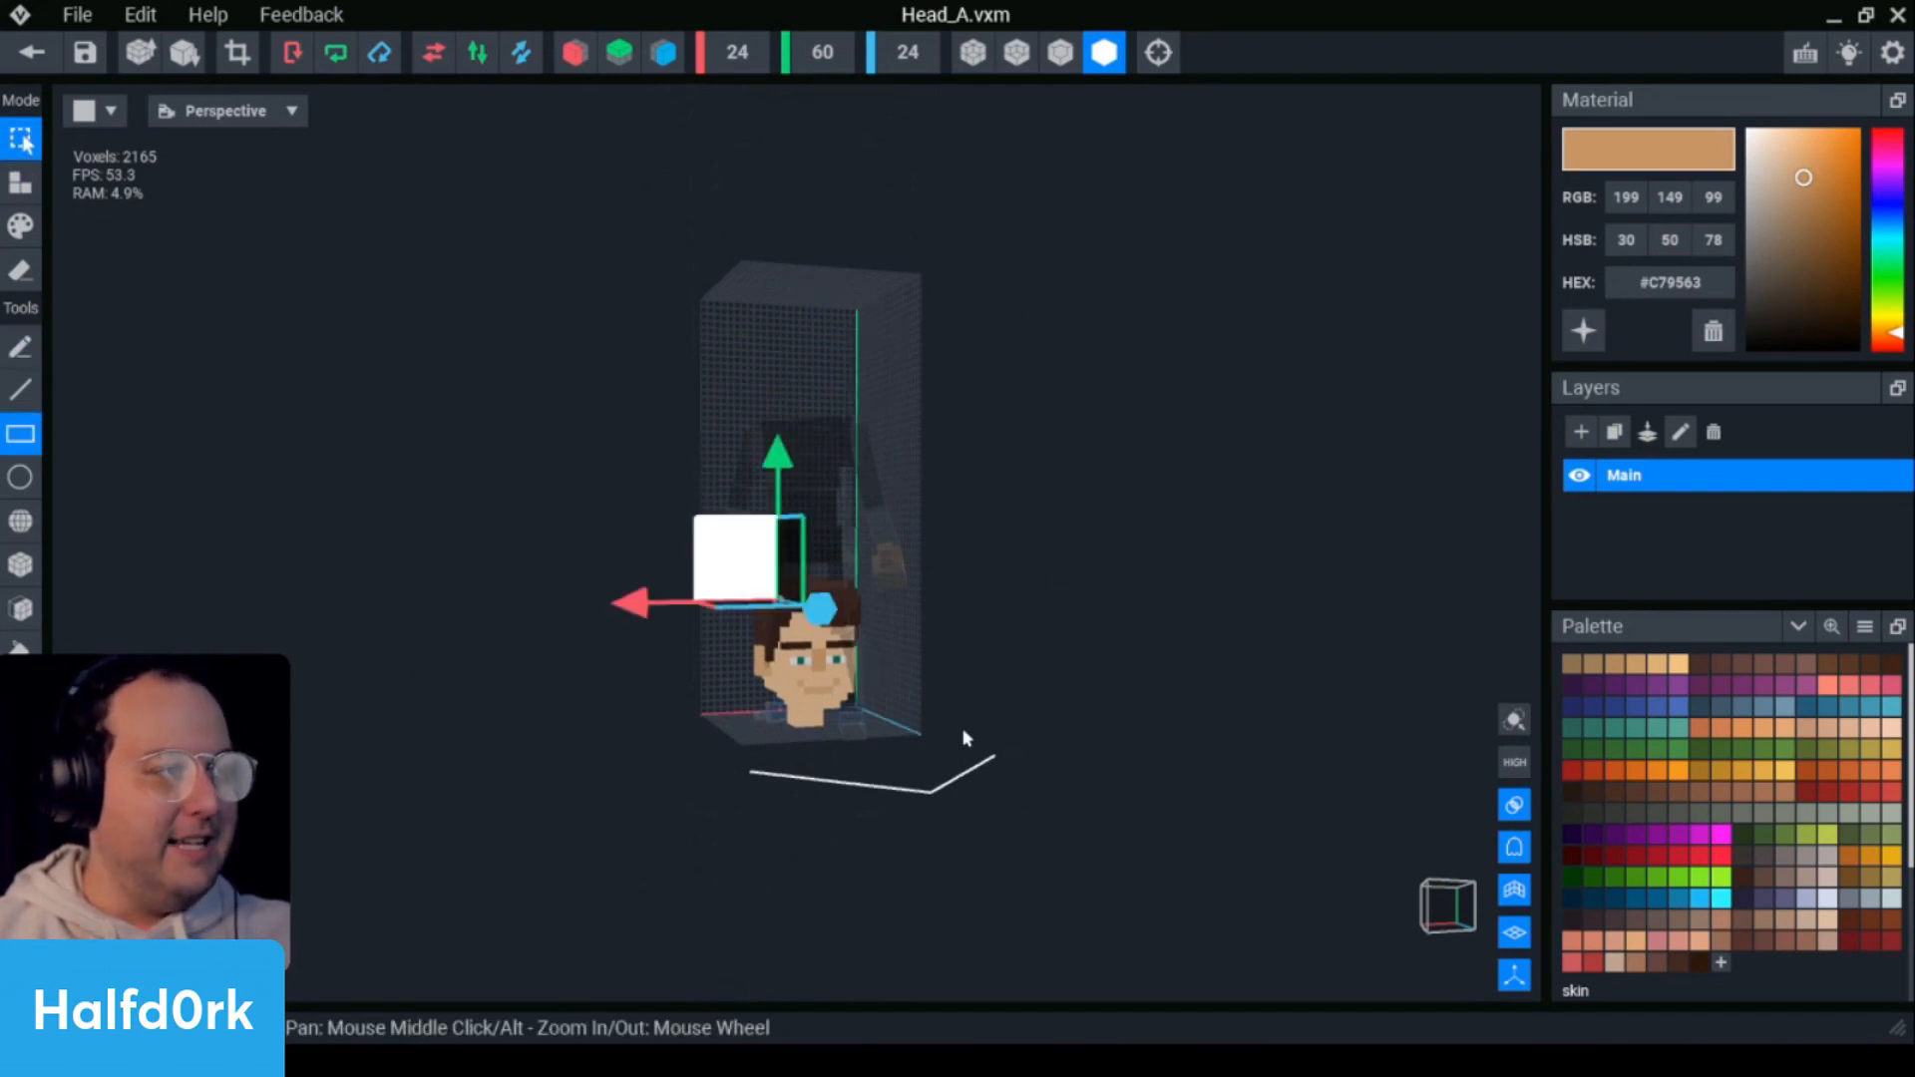
drag(1177, 813, 473, 359)
drag(817, 534, 809, 214)
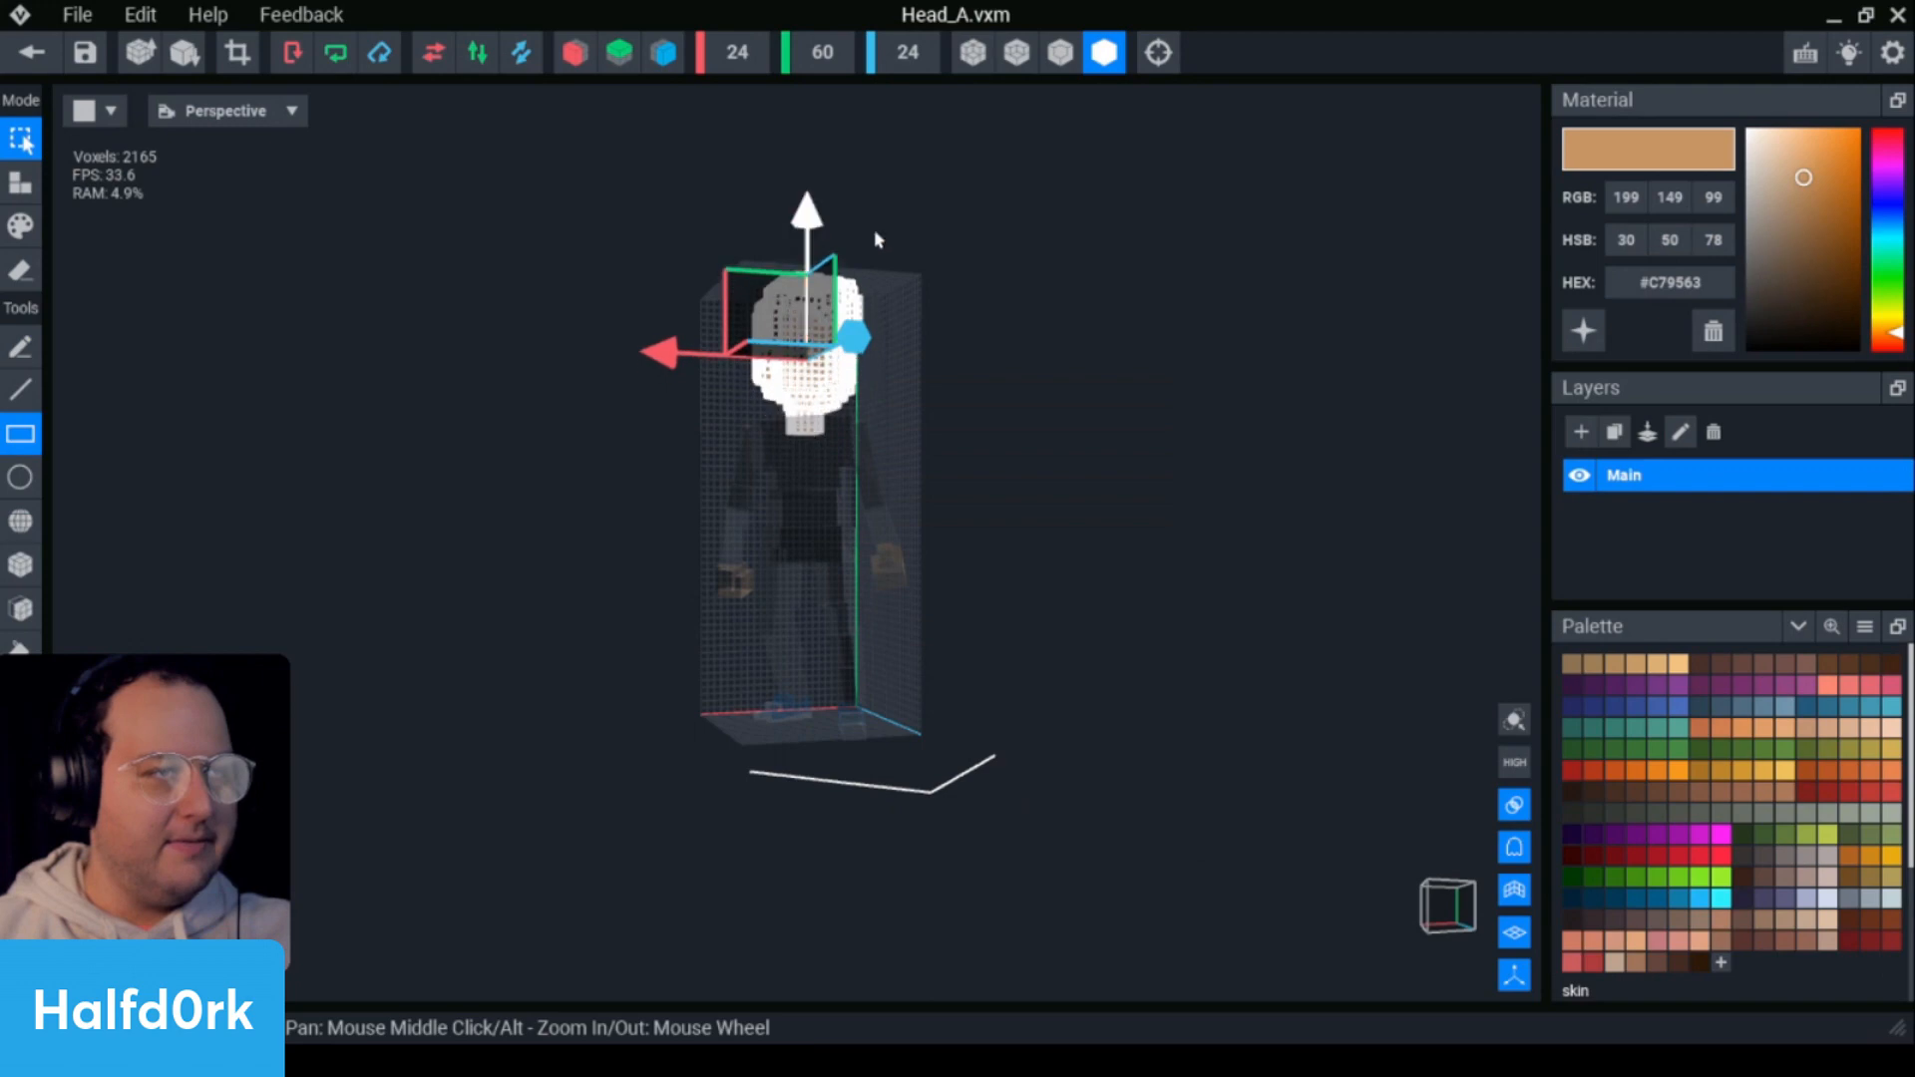
click(876, 239)
right_drag(827, 621, 827, 620)
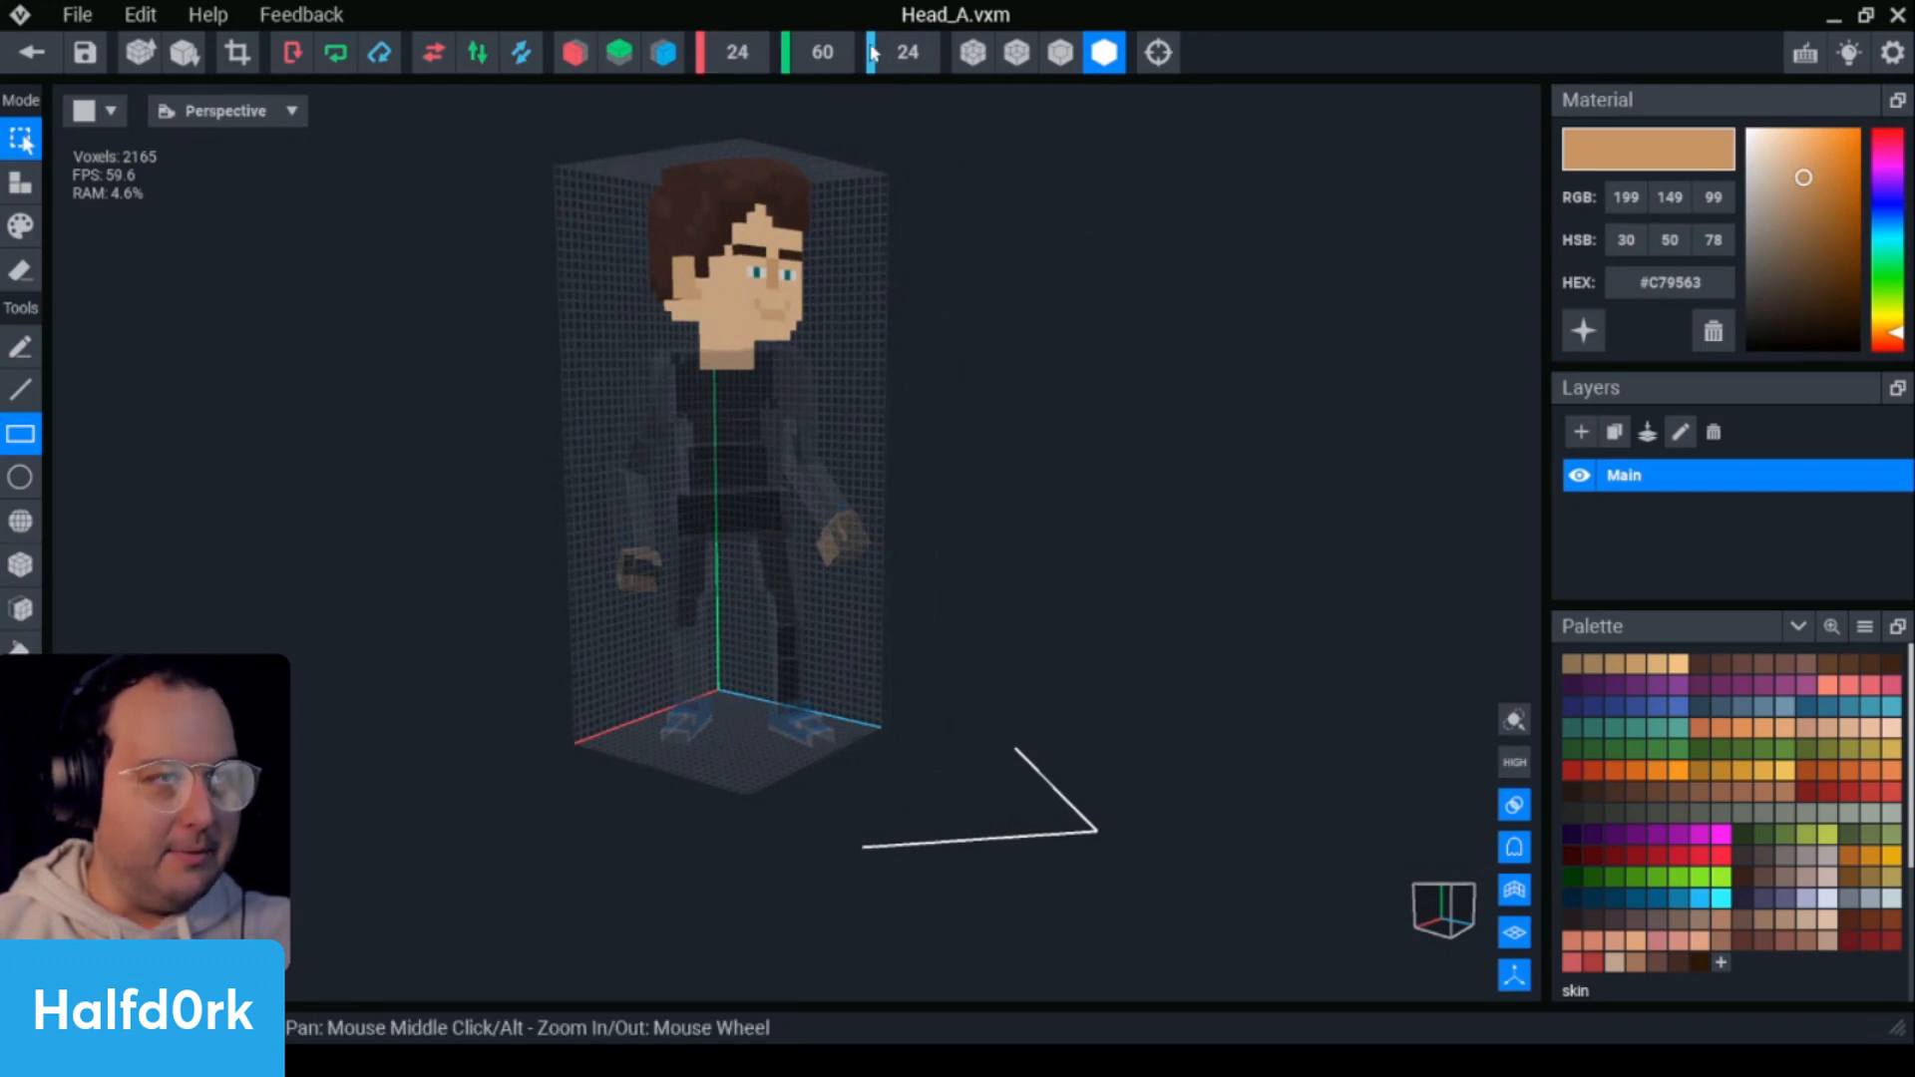
right_drag(827, 621, 827, 620)
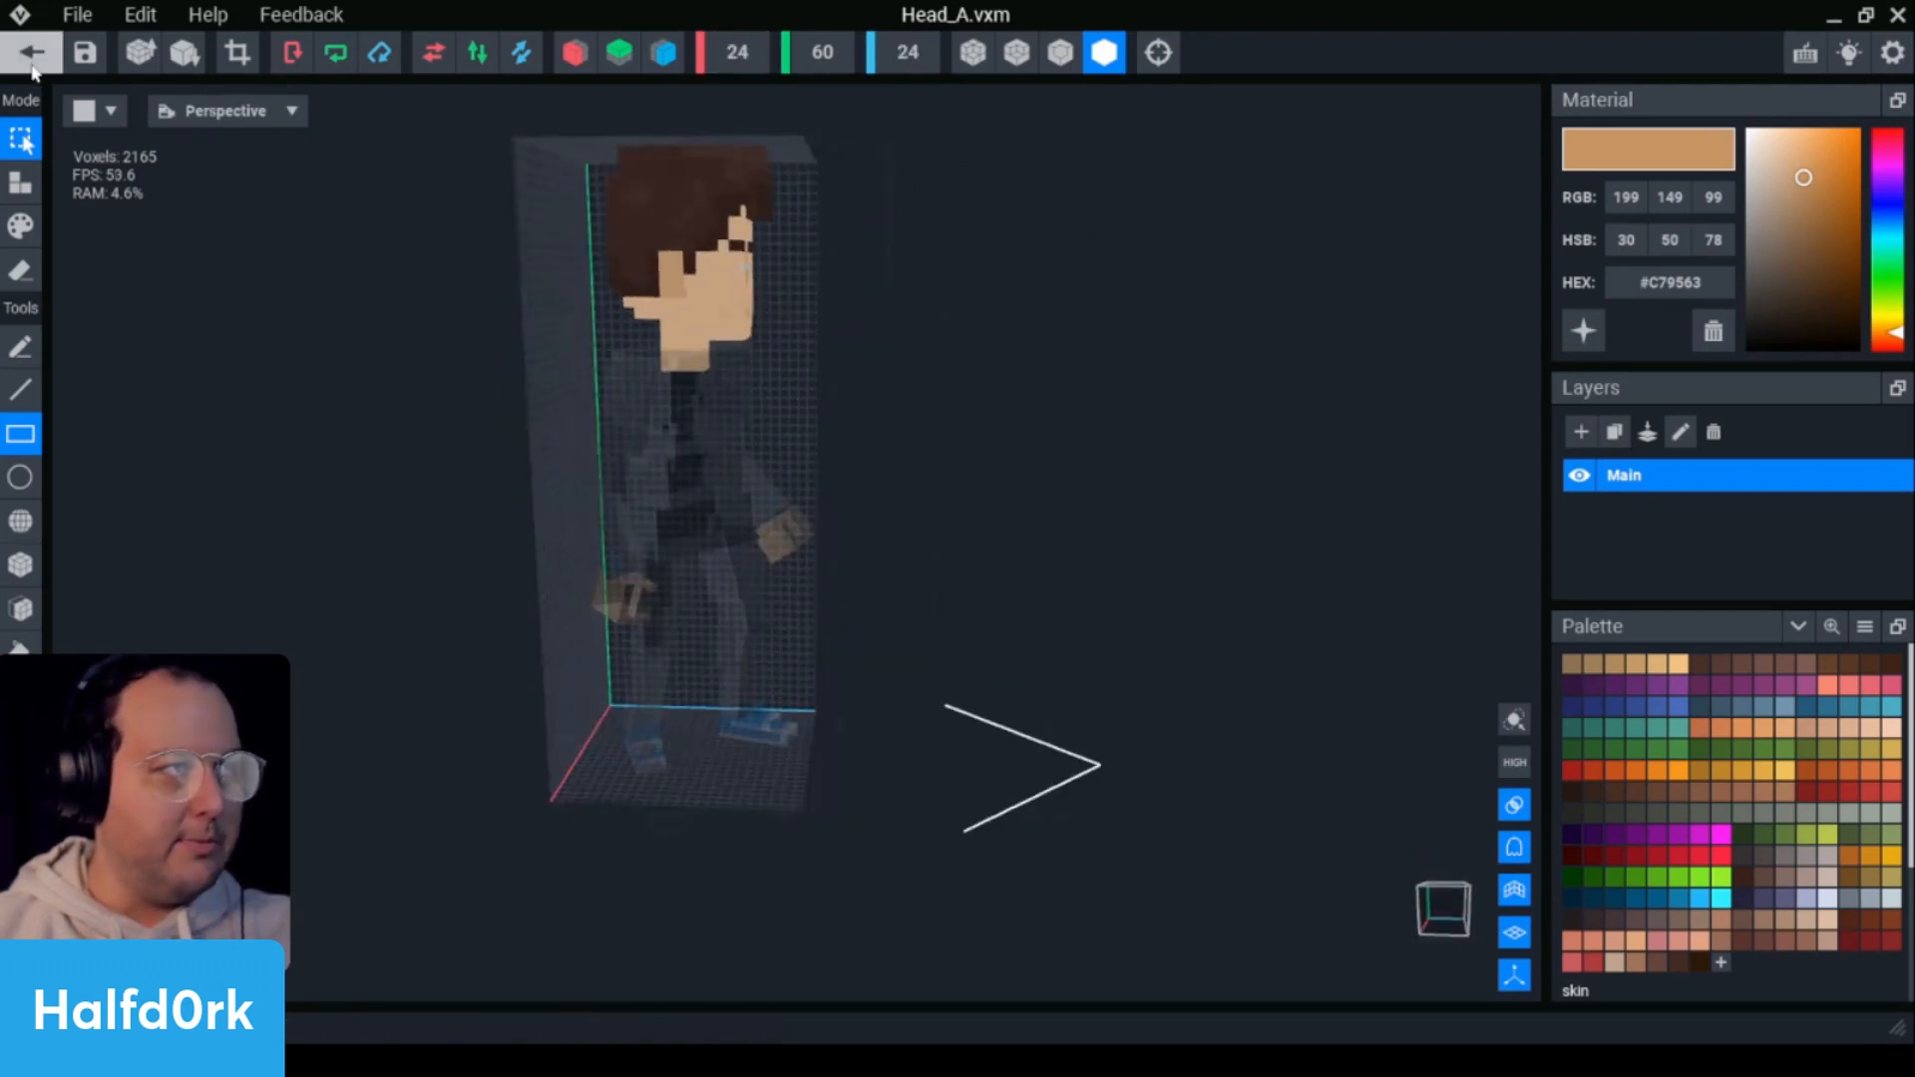
- Leave the Head_A model and the human template, and open the Mannequin_v1.vxr rig
click(33, 65)
key(Return)
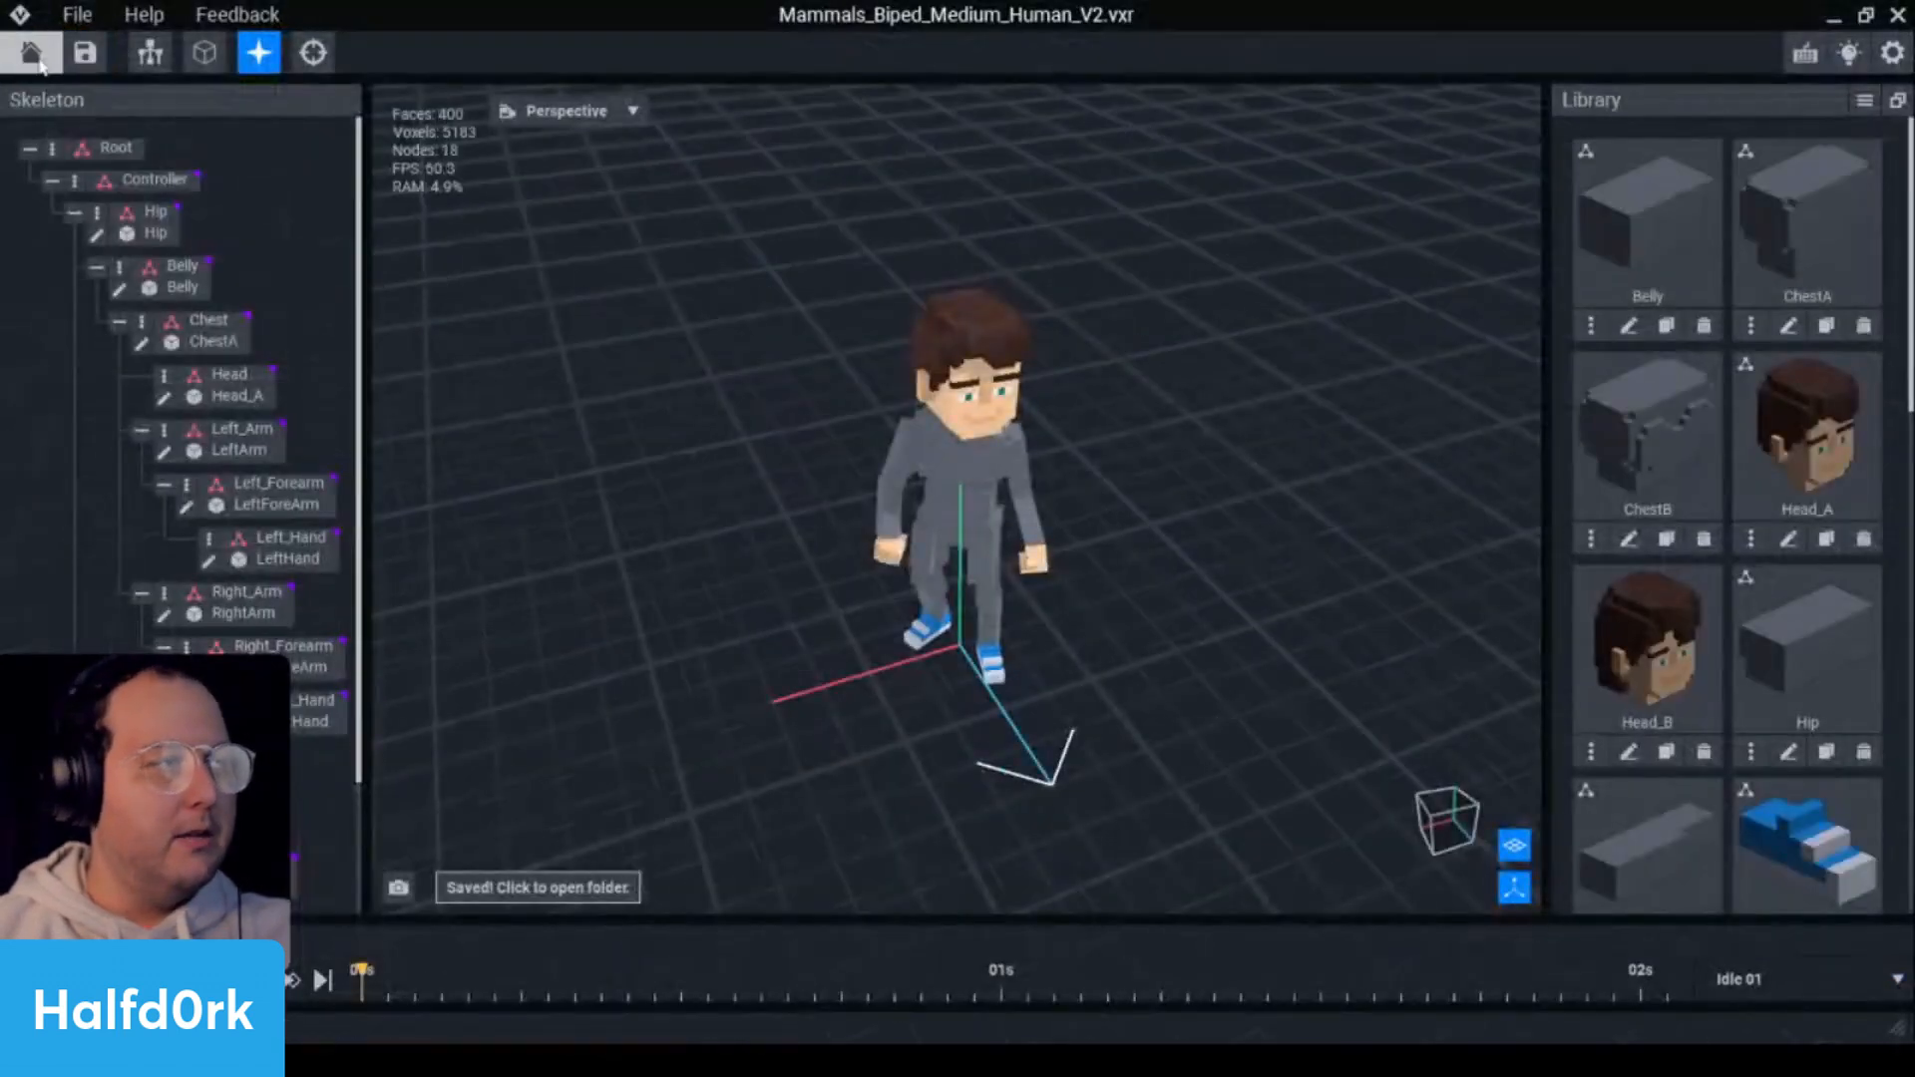
click(38, 60)
click(776, 404)
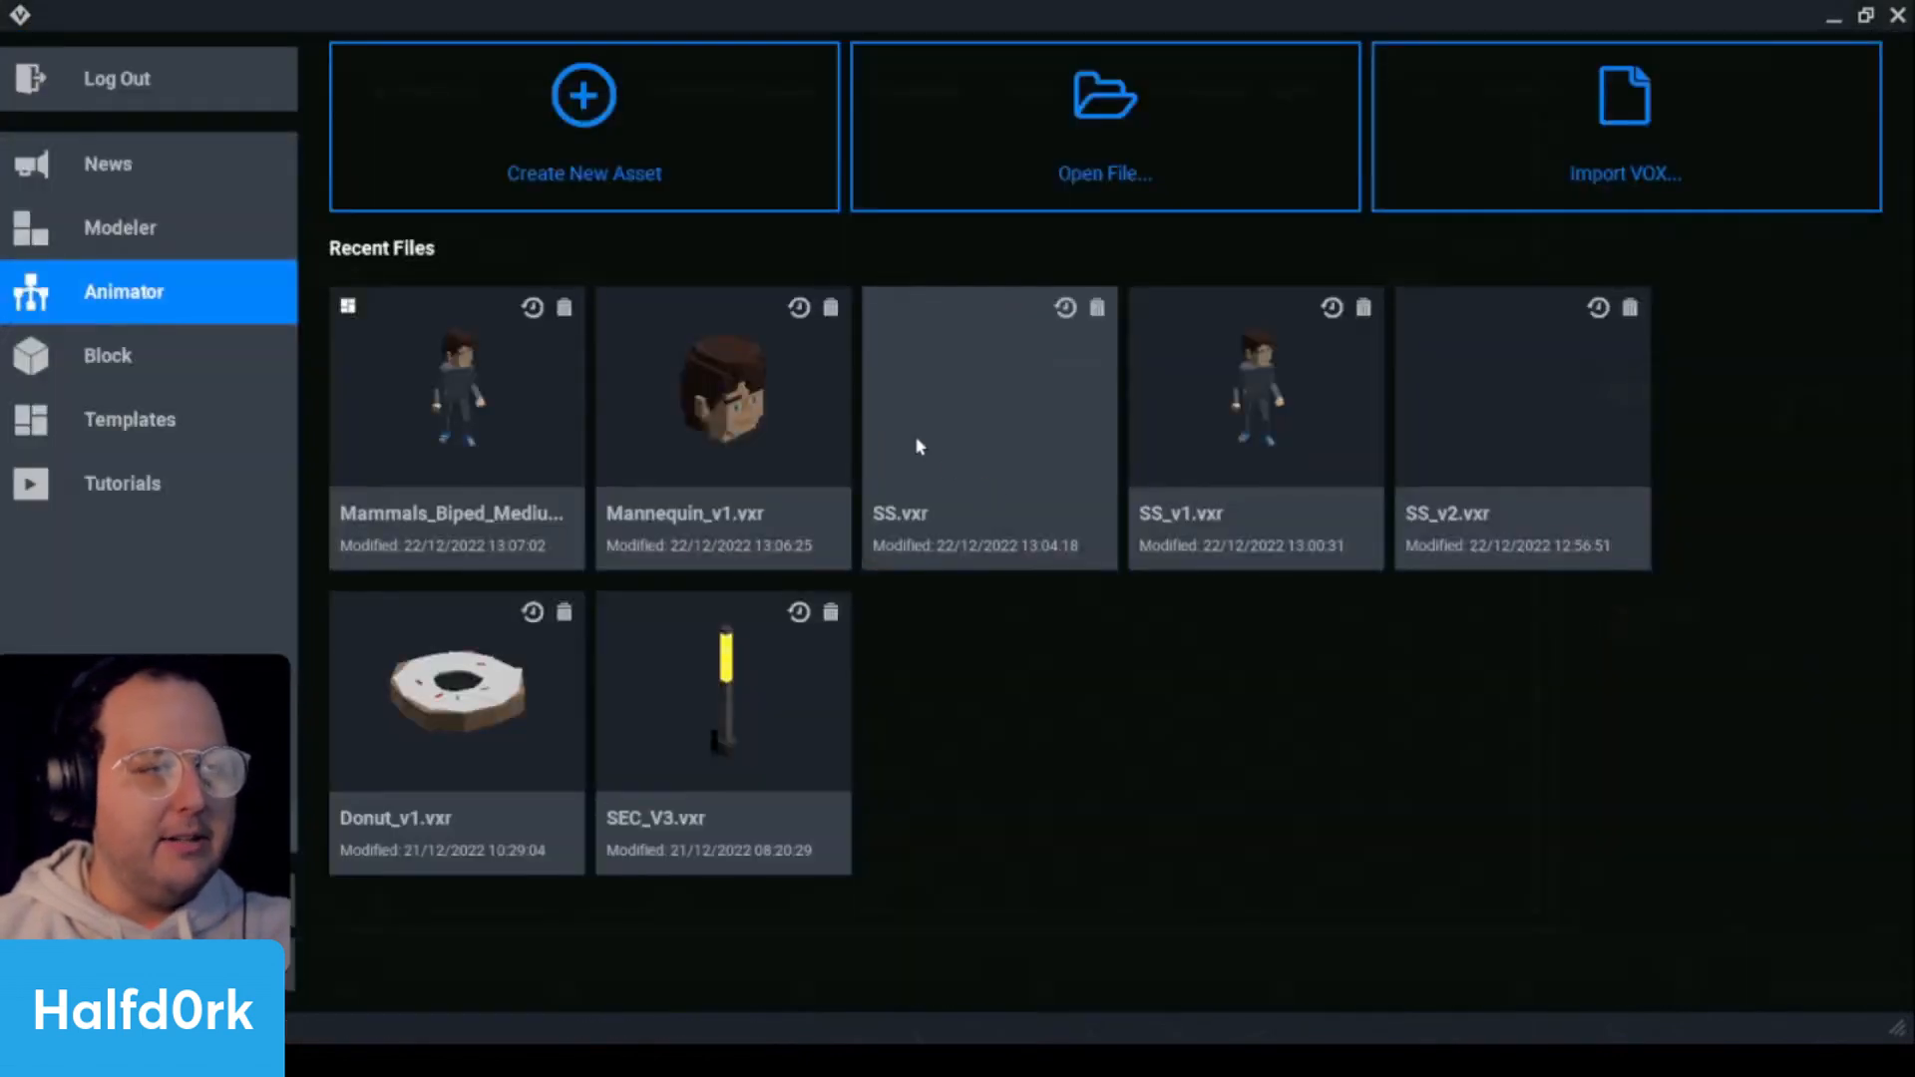
click(723, 429)
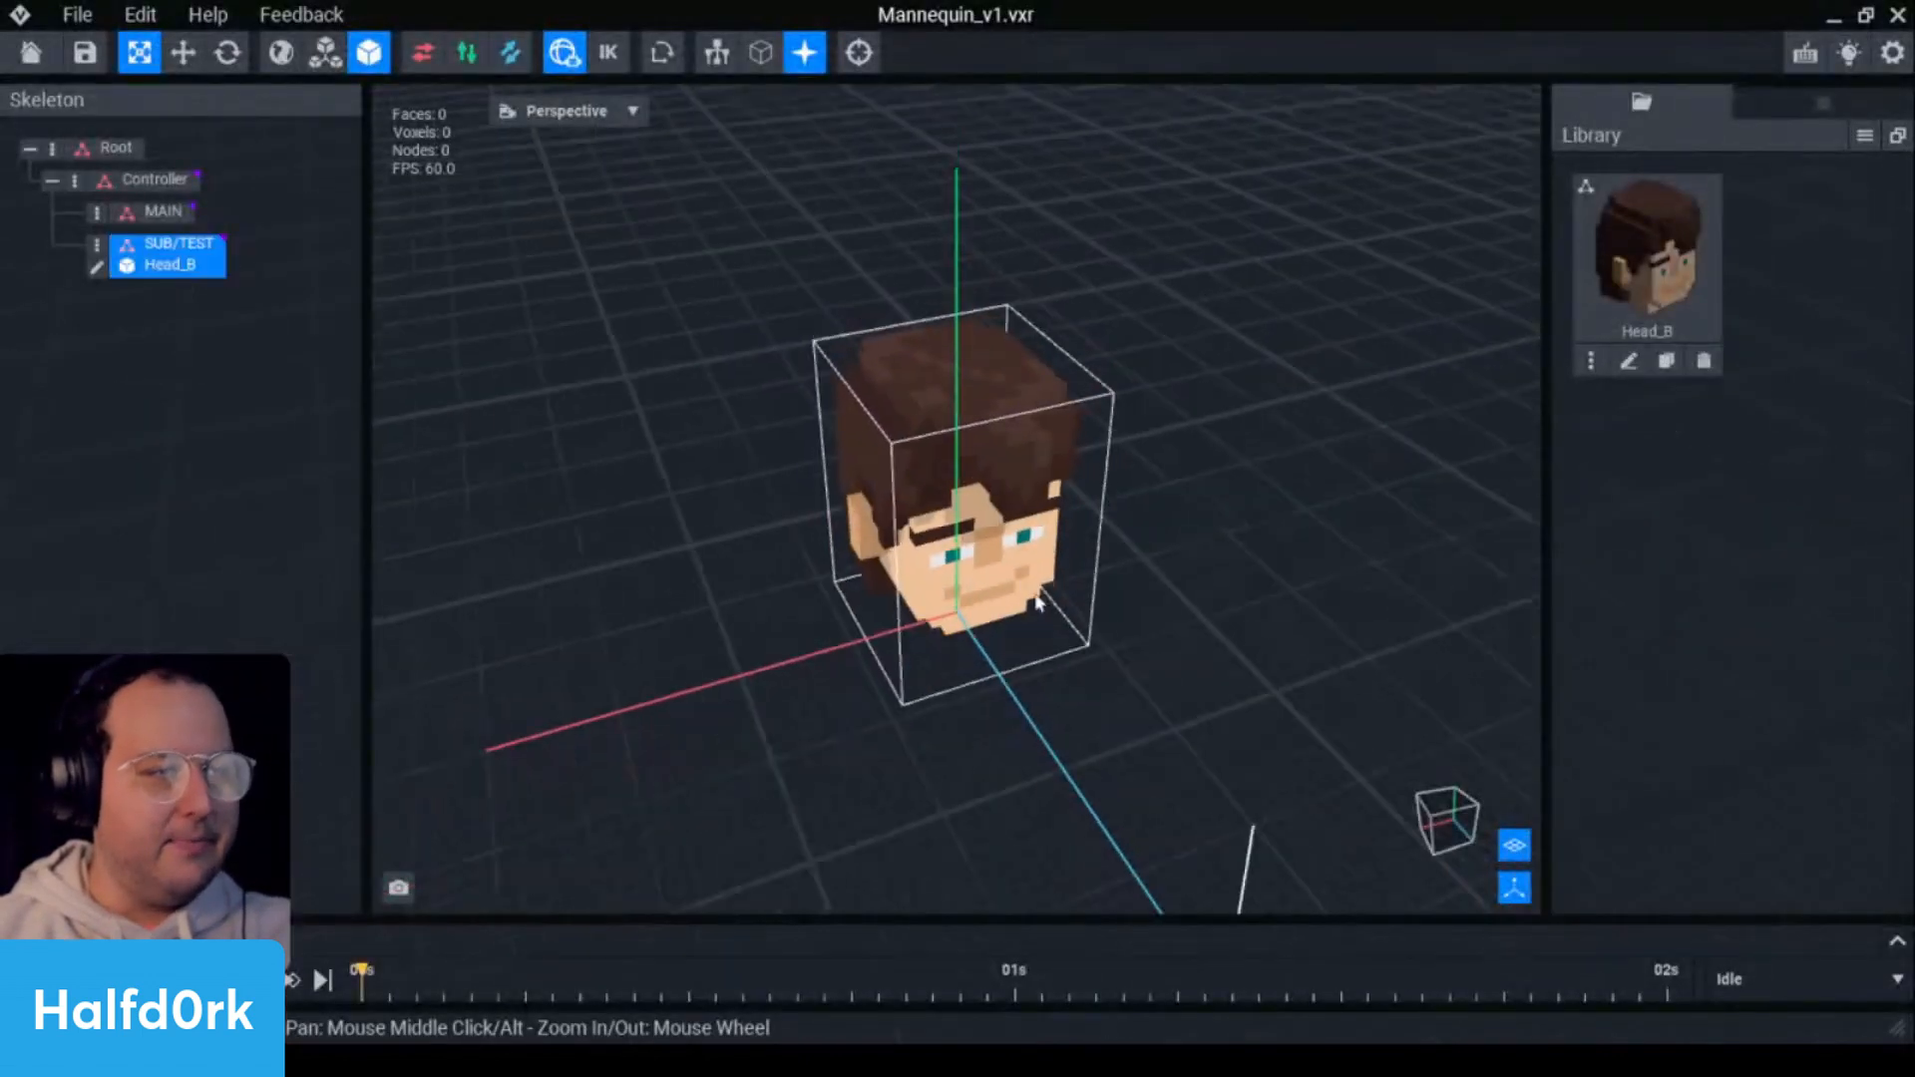
- Open the Head_B model on the SUB/TEST node for editing and set its volume height (Y) to 60 voxels
click(96, 268)
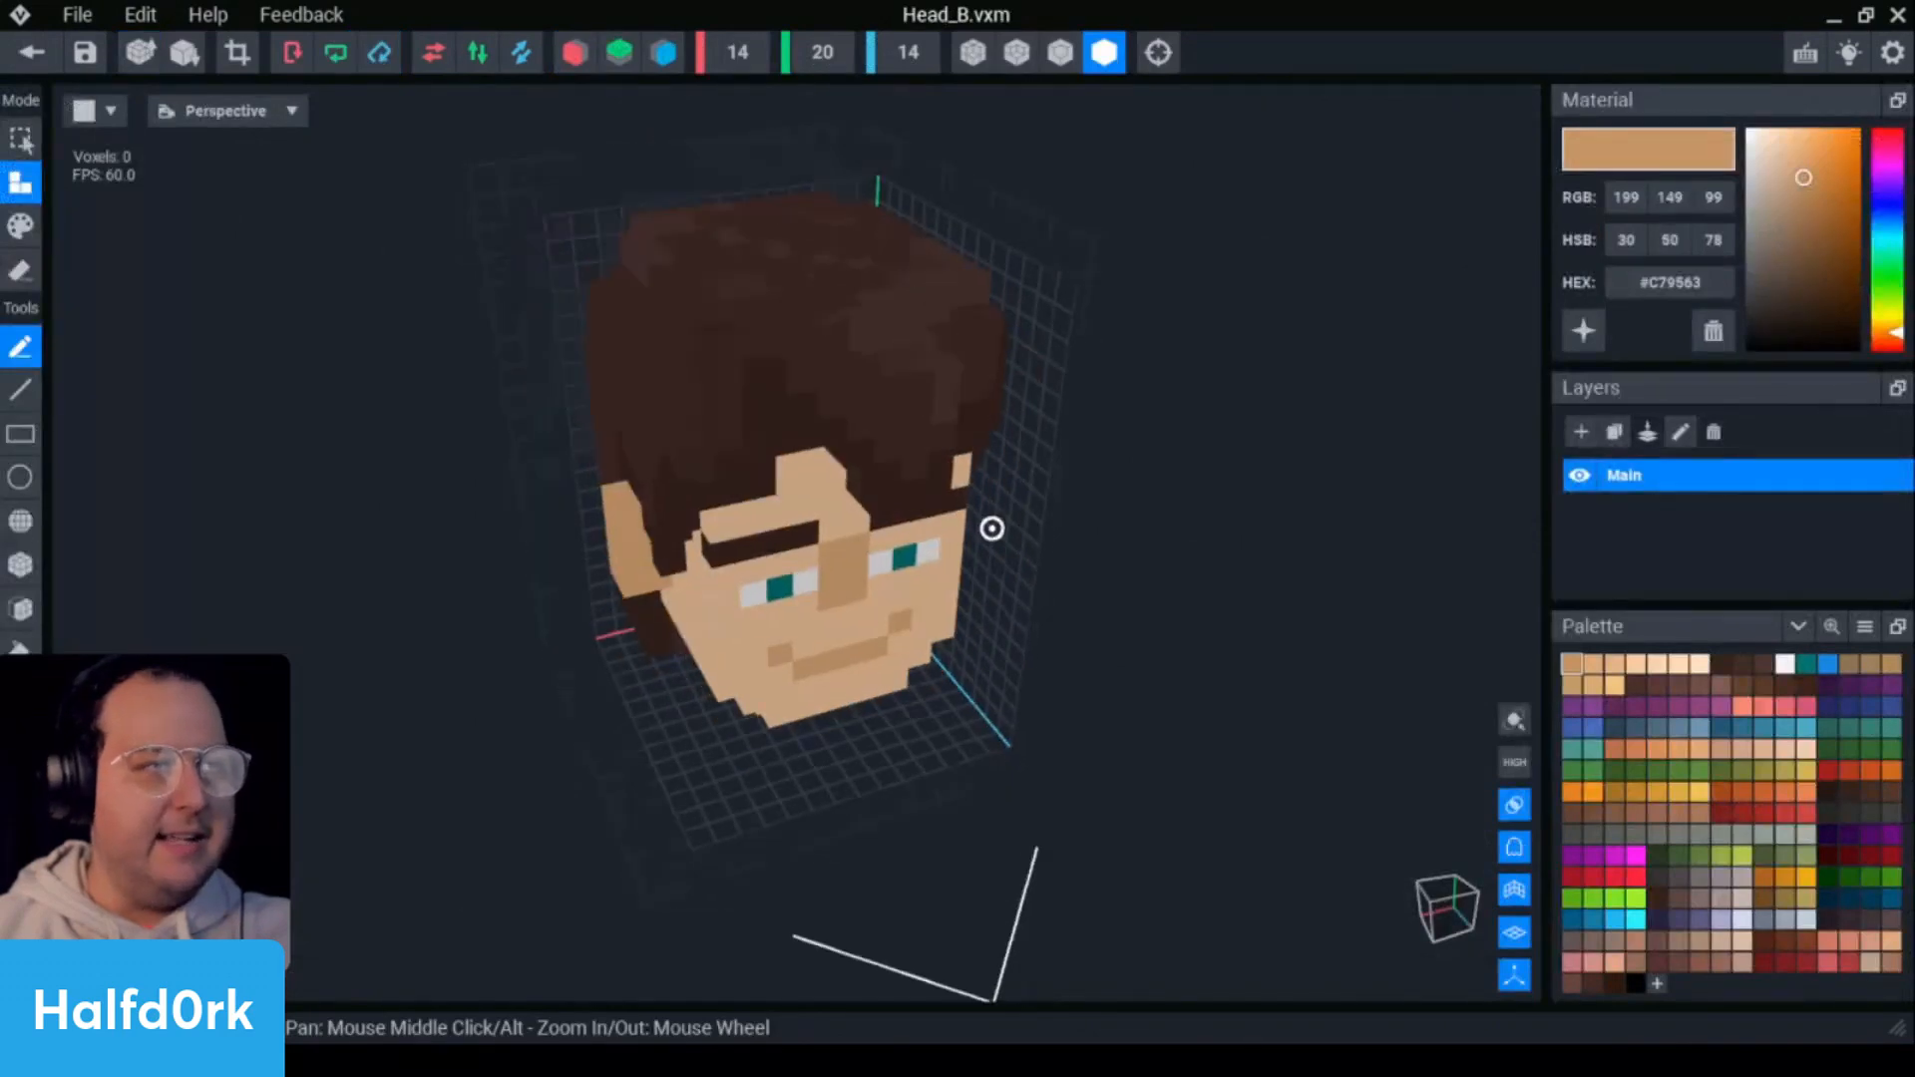
text(60)
key(Return)
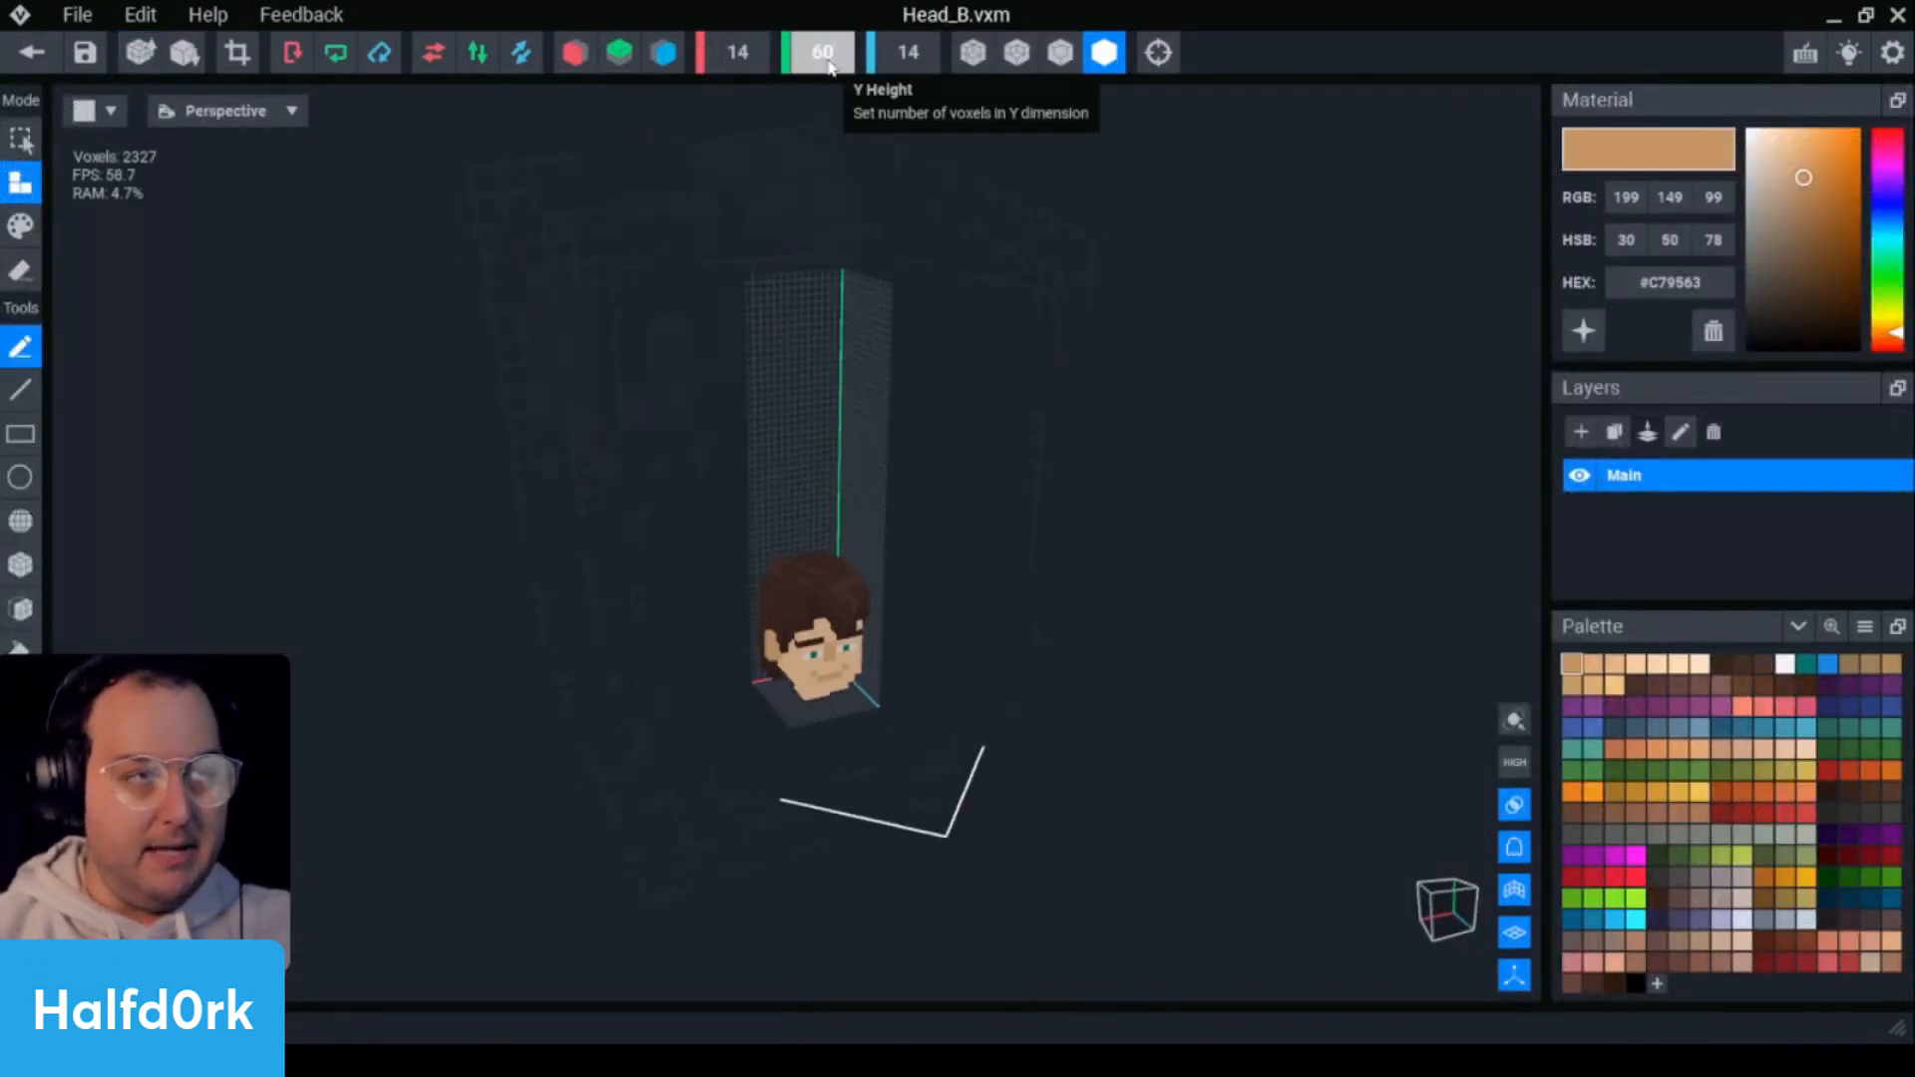
- Select all the Head_B voxels with a rectangle and move them up to the top of the volume
scroll(888, 466, down, 4)
key(s)
scroll(973, 664, up, 4)
click(22, 439)
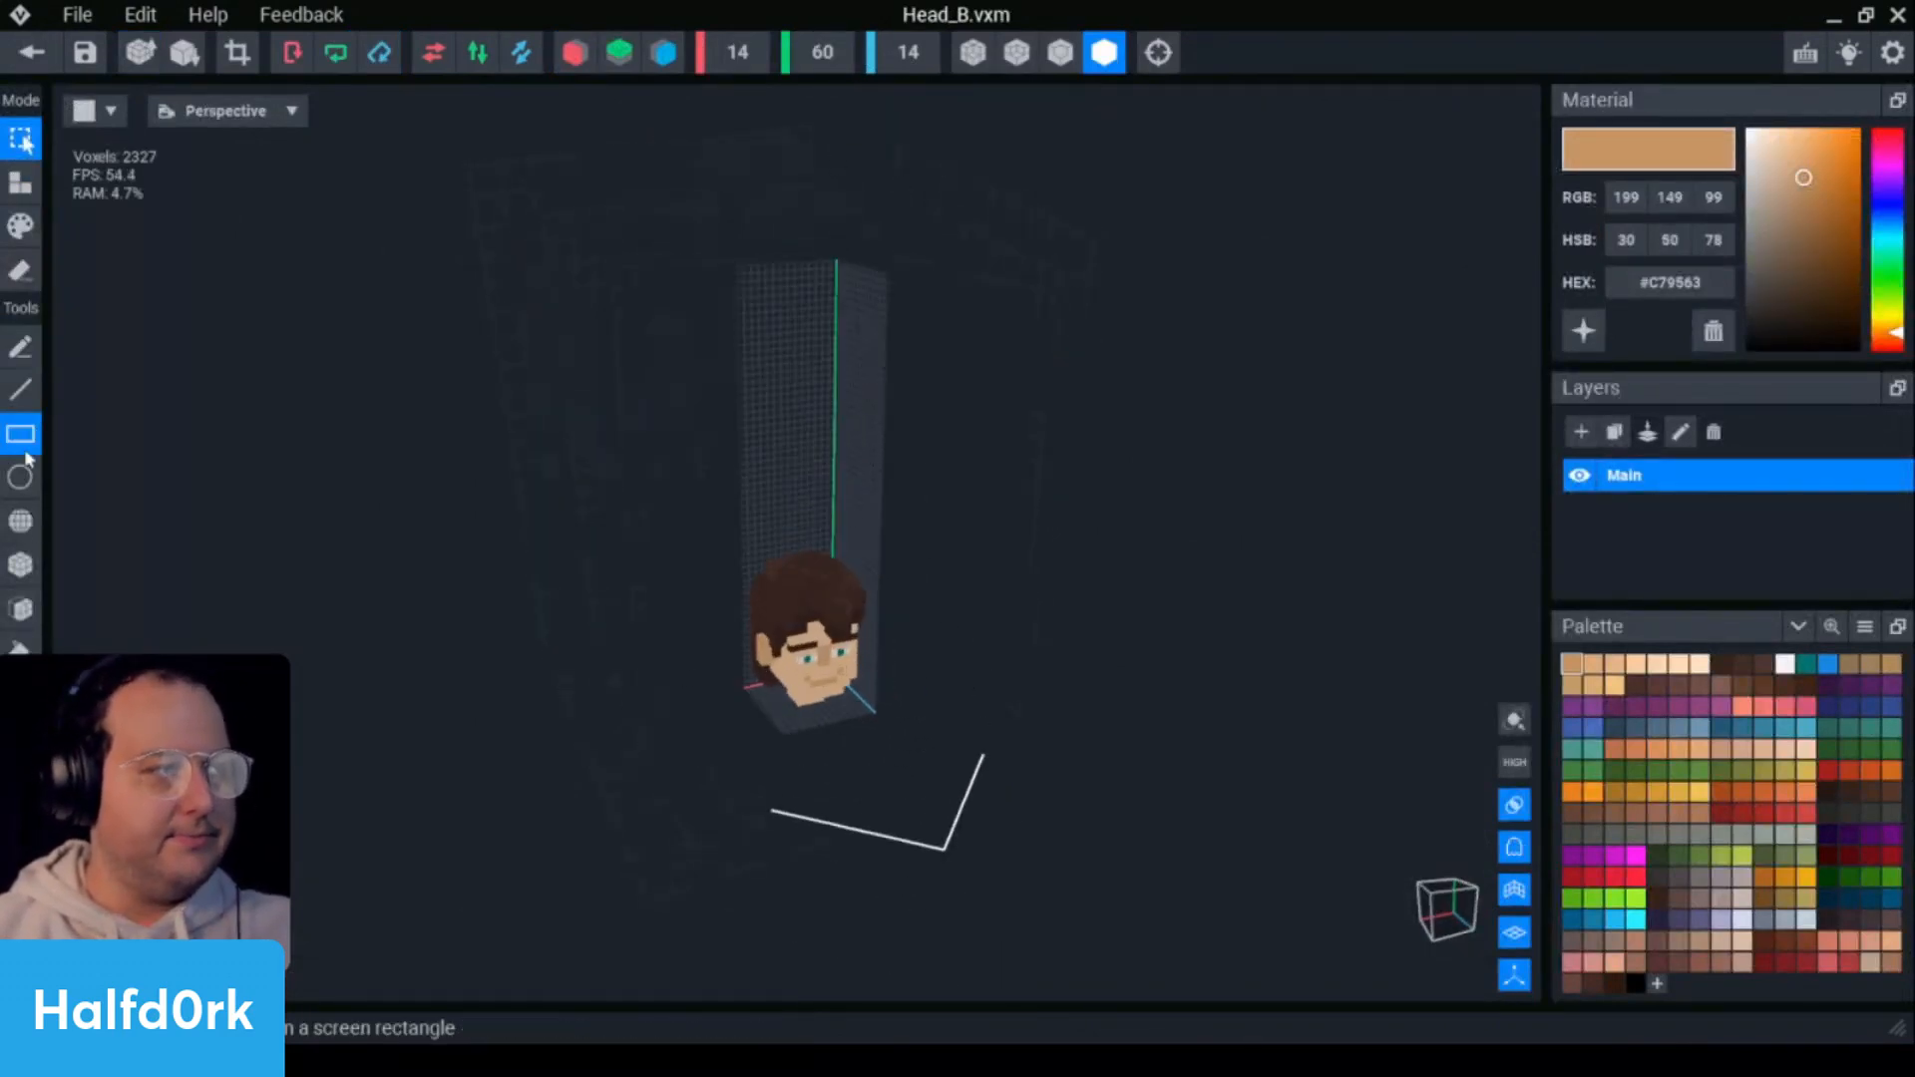
drag(1057, 788, 592, 445)
drag(810, 447, 838, 193)
click(1080, 300)
right_drag(1081, 301, 1066, 368)
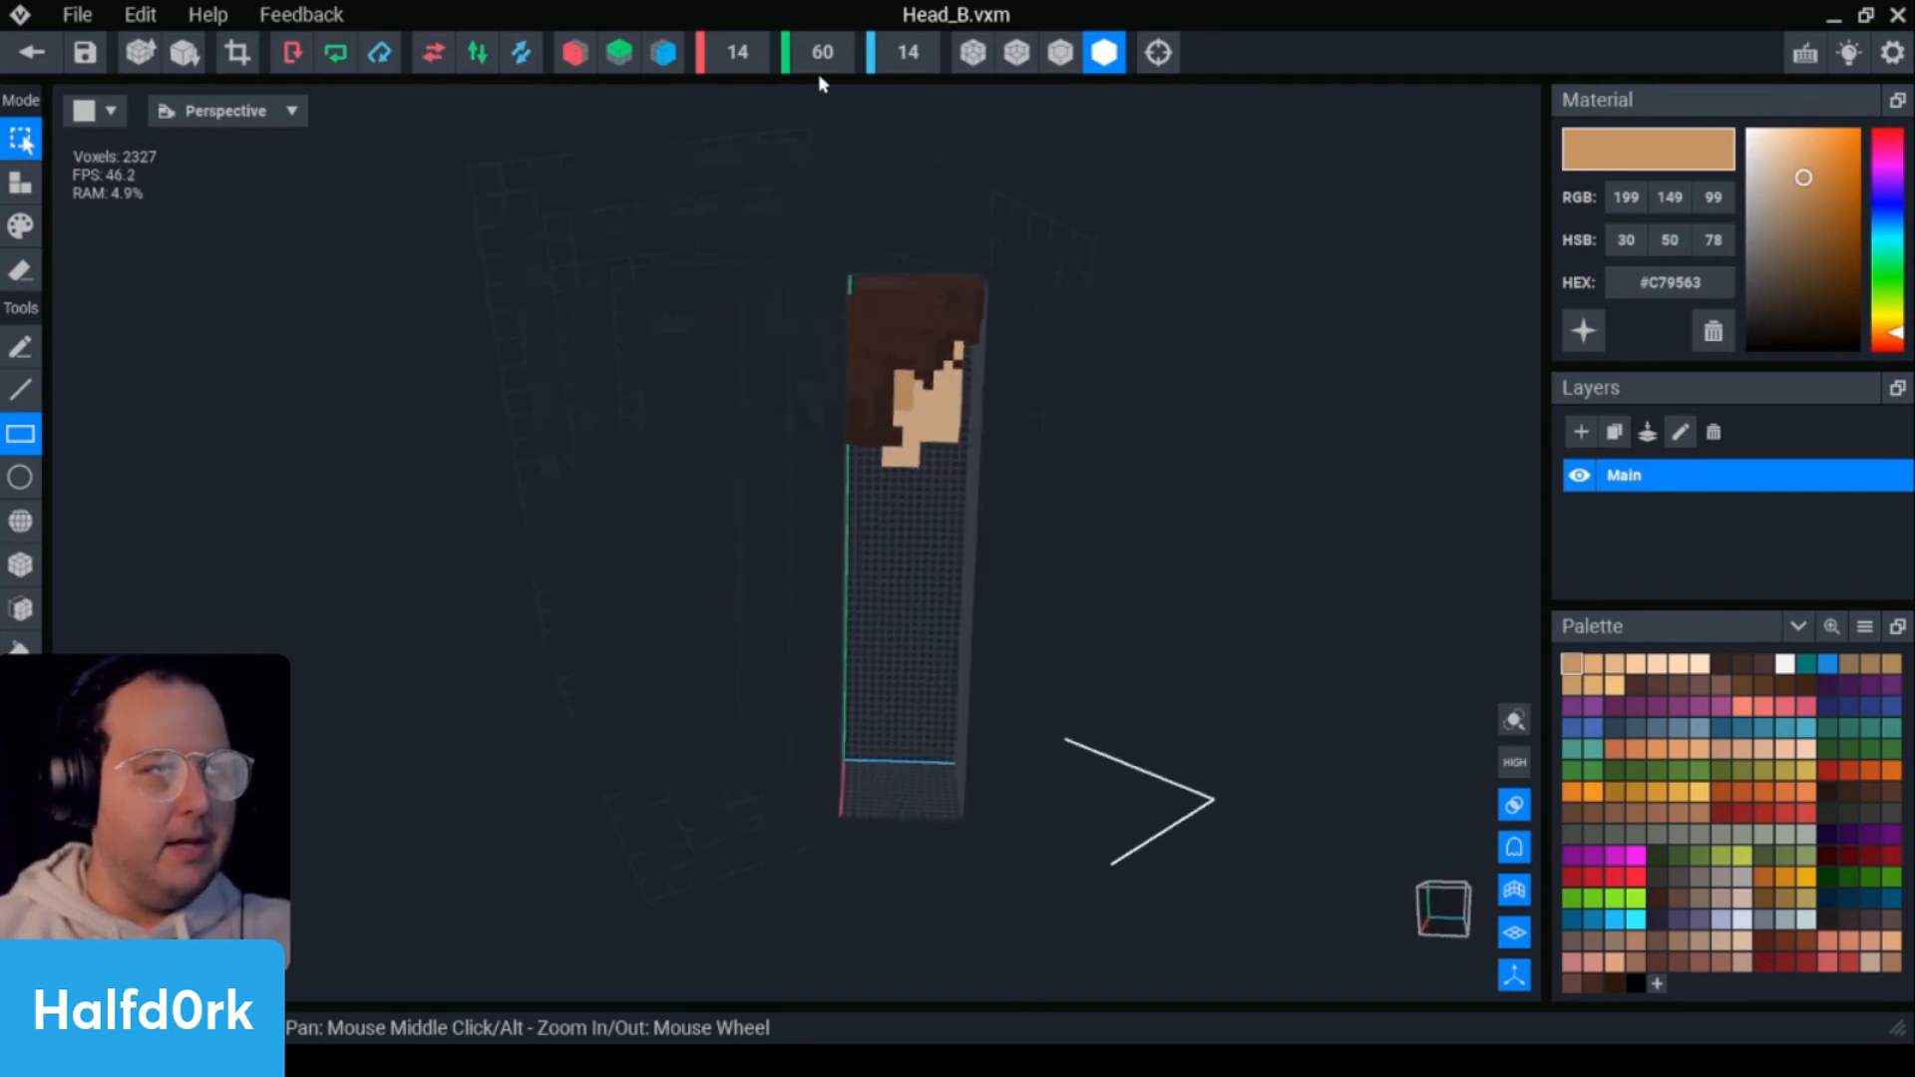
- Set the X width and the Z depth of the Head_B volume to 24 voxels each
click(758, 60)
text(2)
text(4)
key(Return)
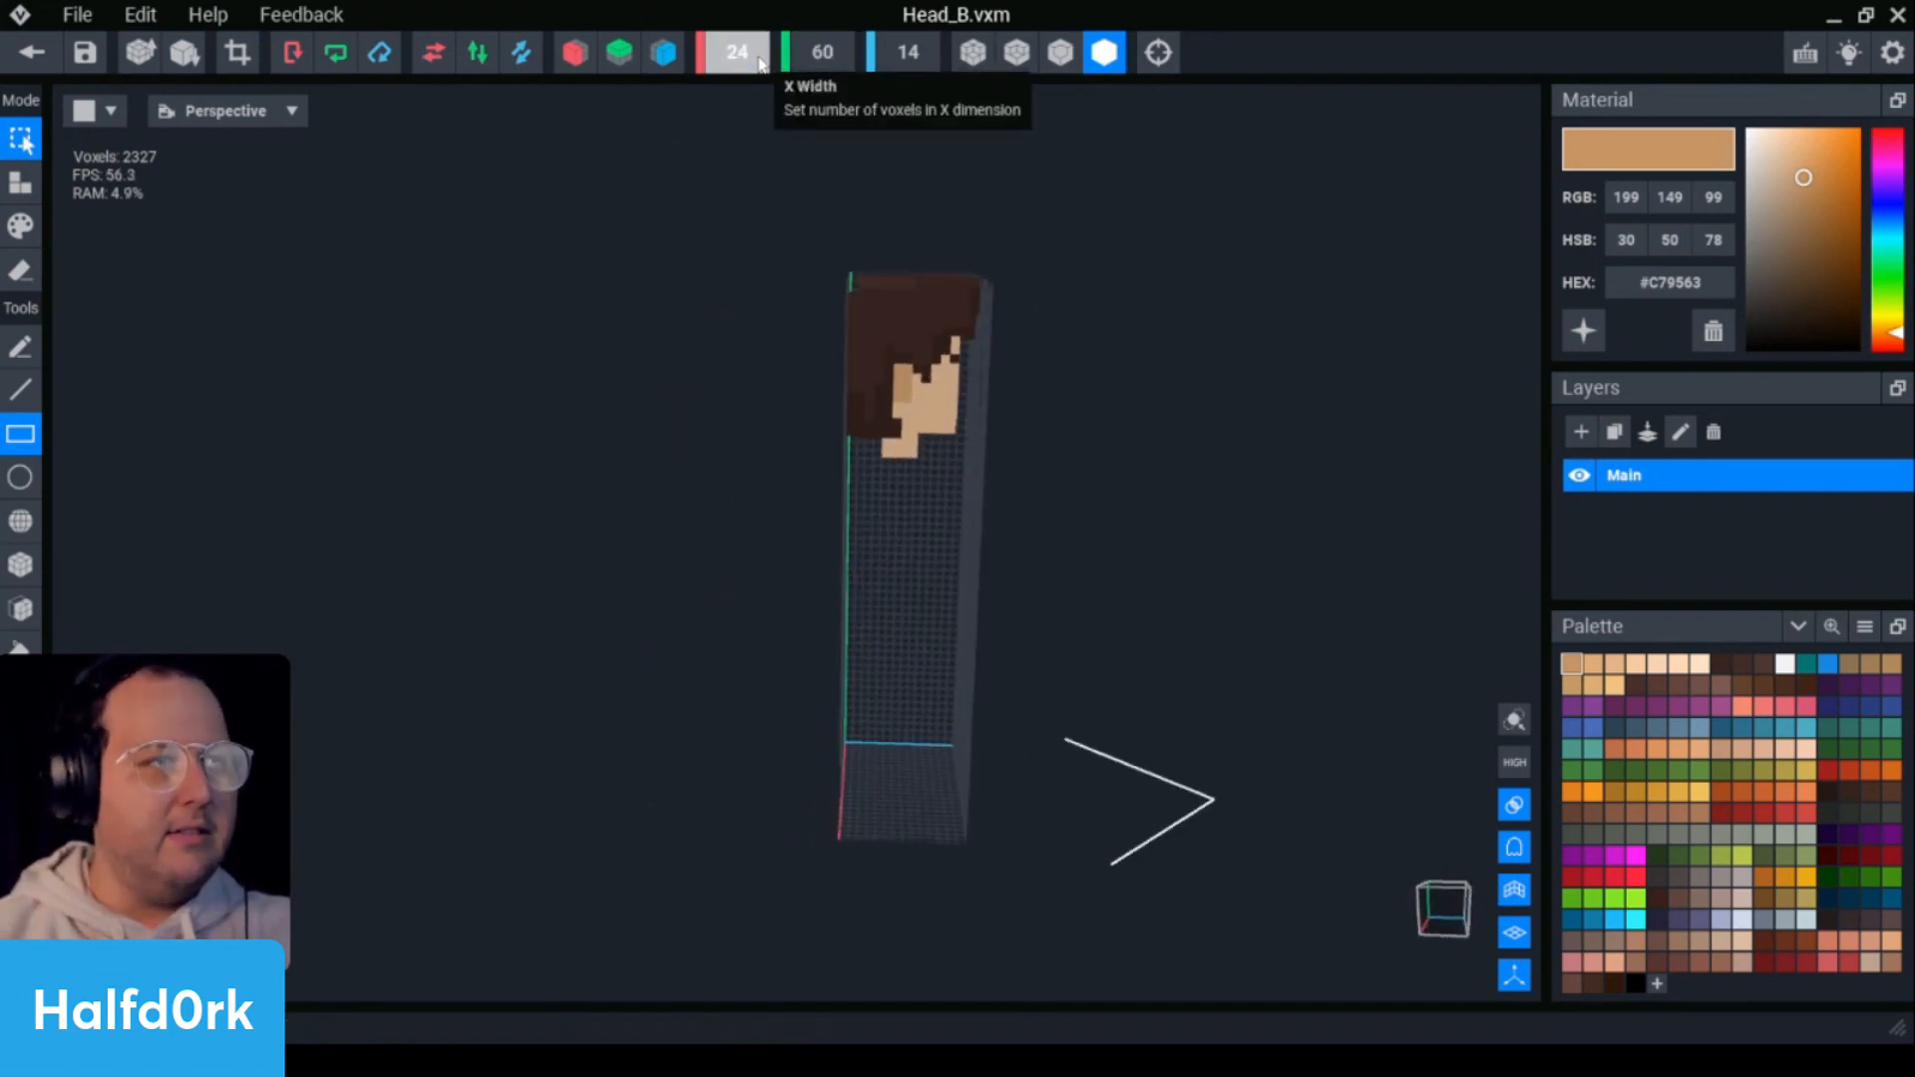
key(Return)
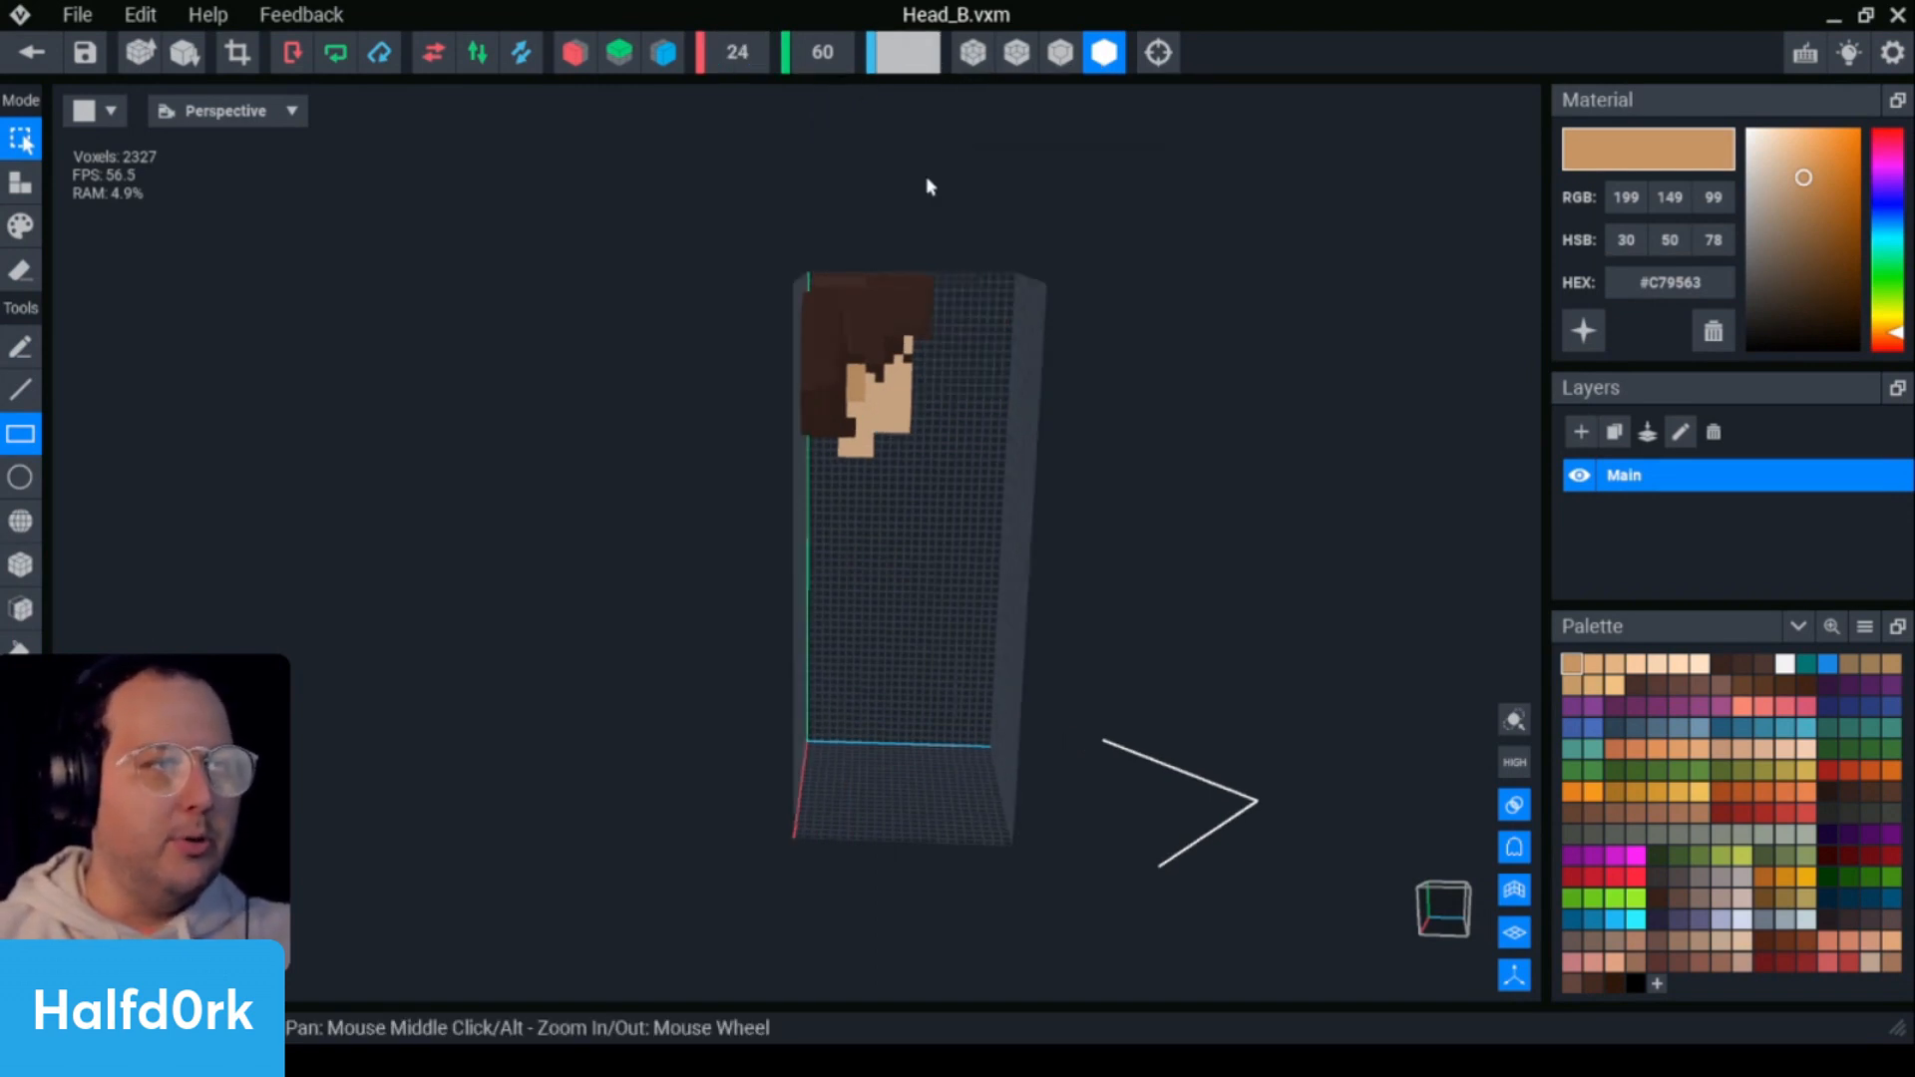
- Select the whole head and move it horizontally to the centre of the widened volume
key(ctrl+a)
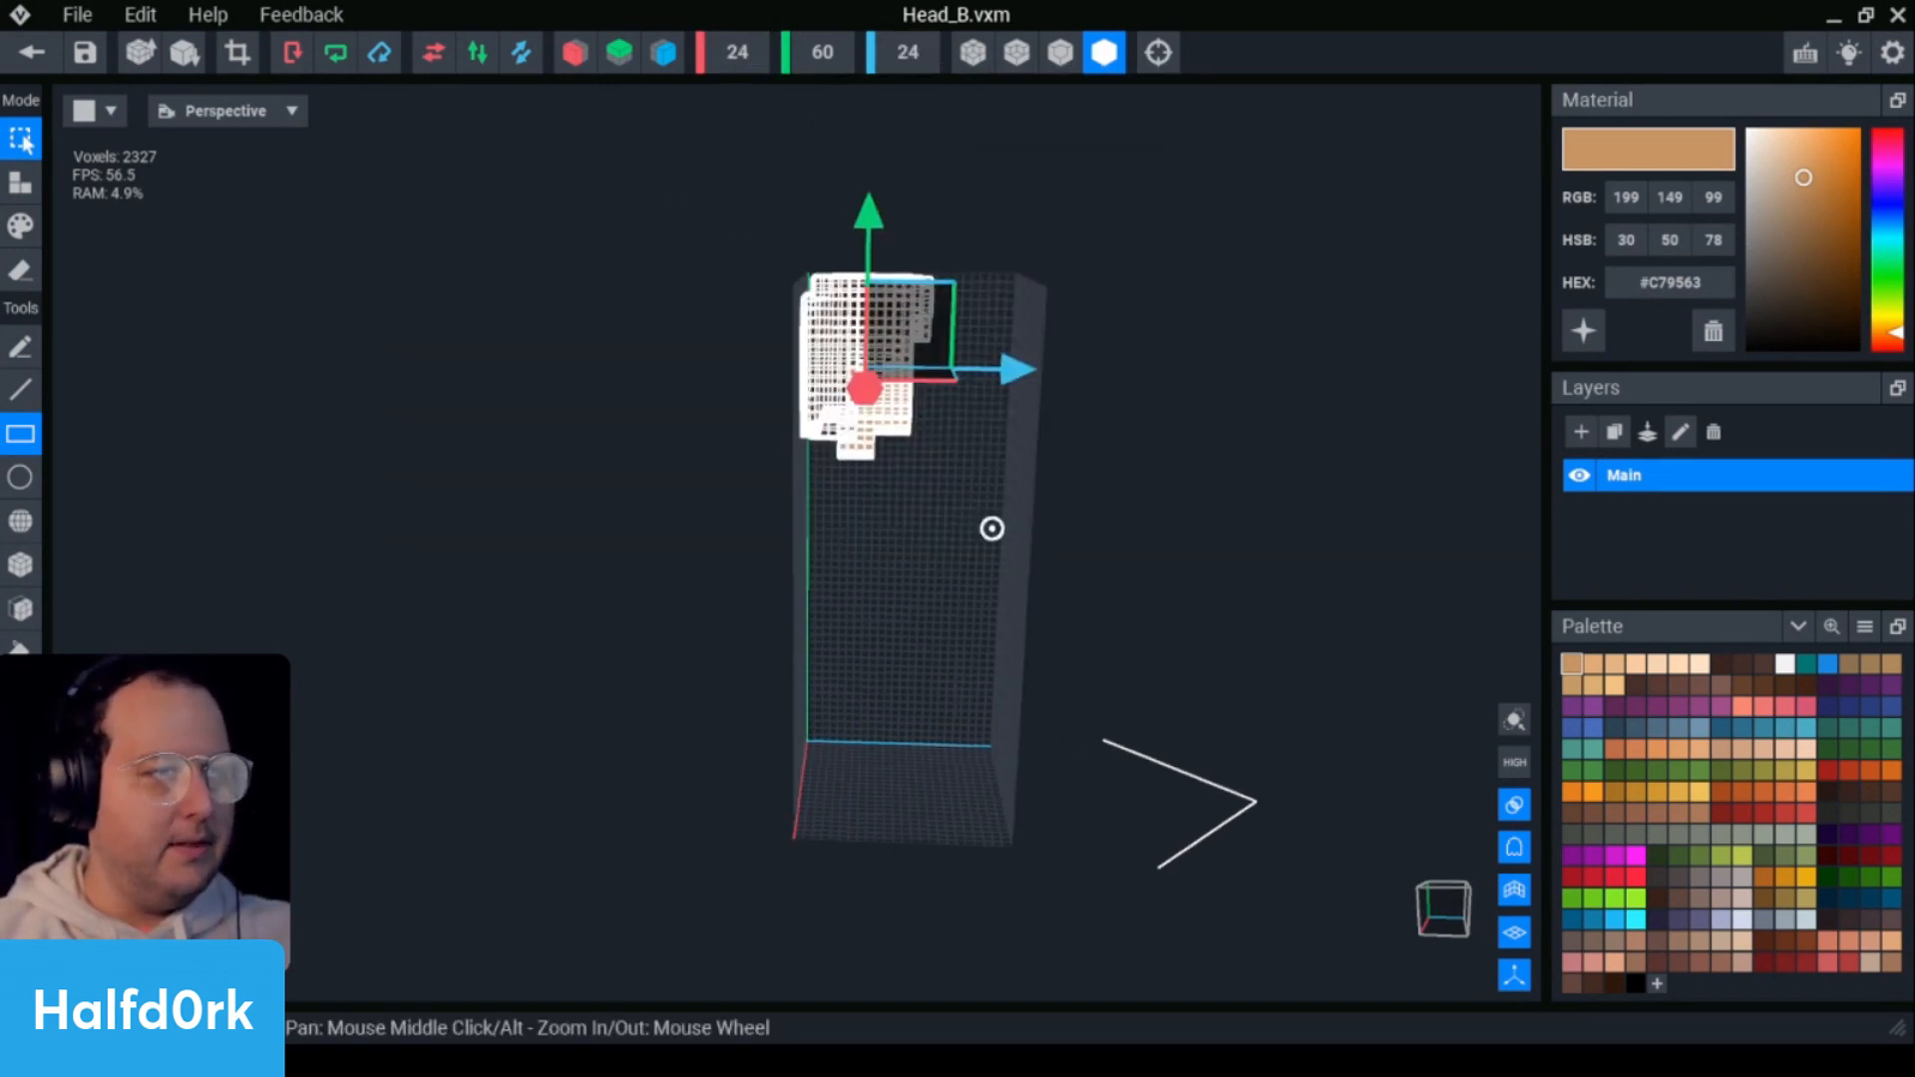
right_drag(992, 526, 818, 359)
drag(906, 630, 1060, 818)
right_drag(1060, 818, 1019, 544)
click(1115, 695)
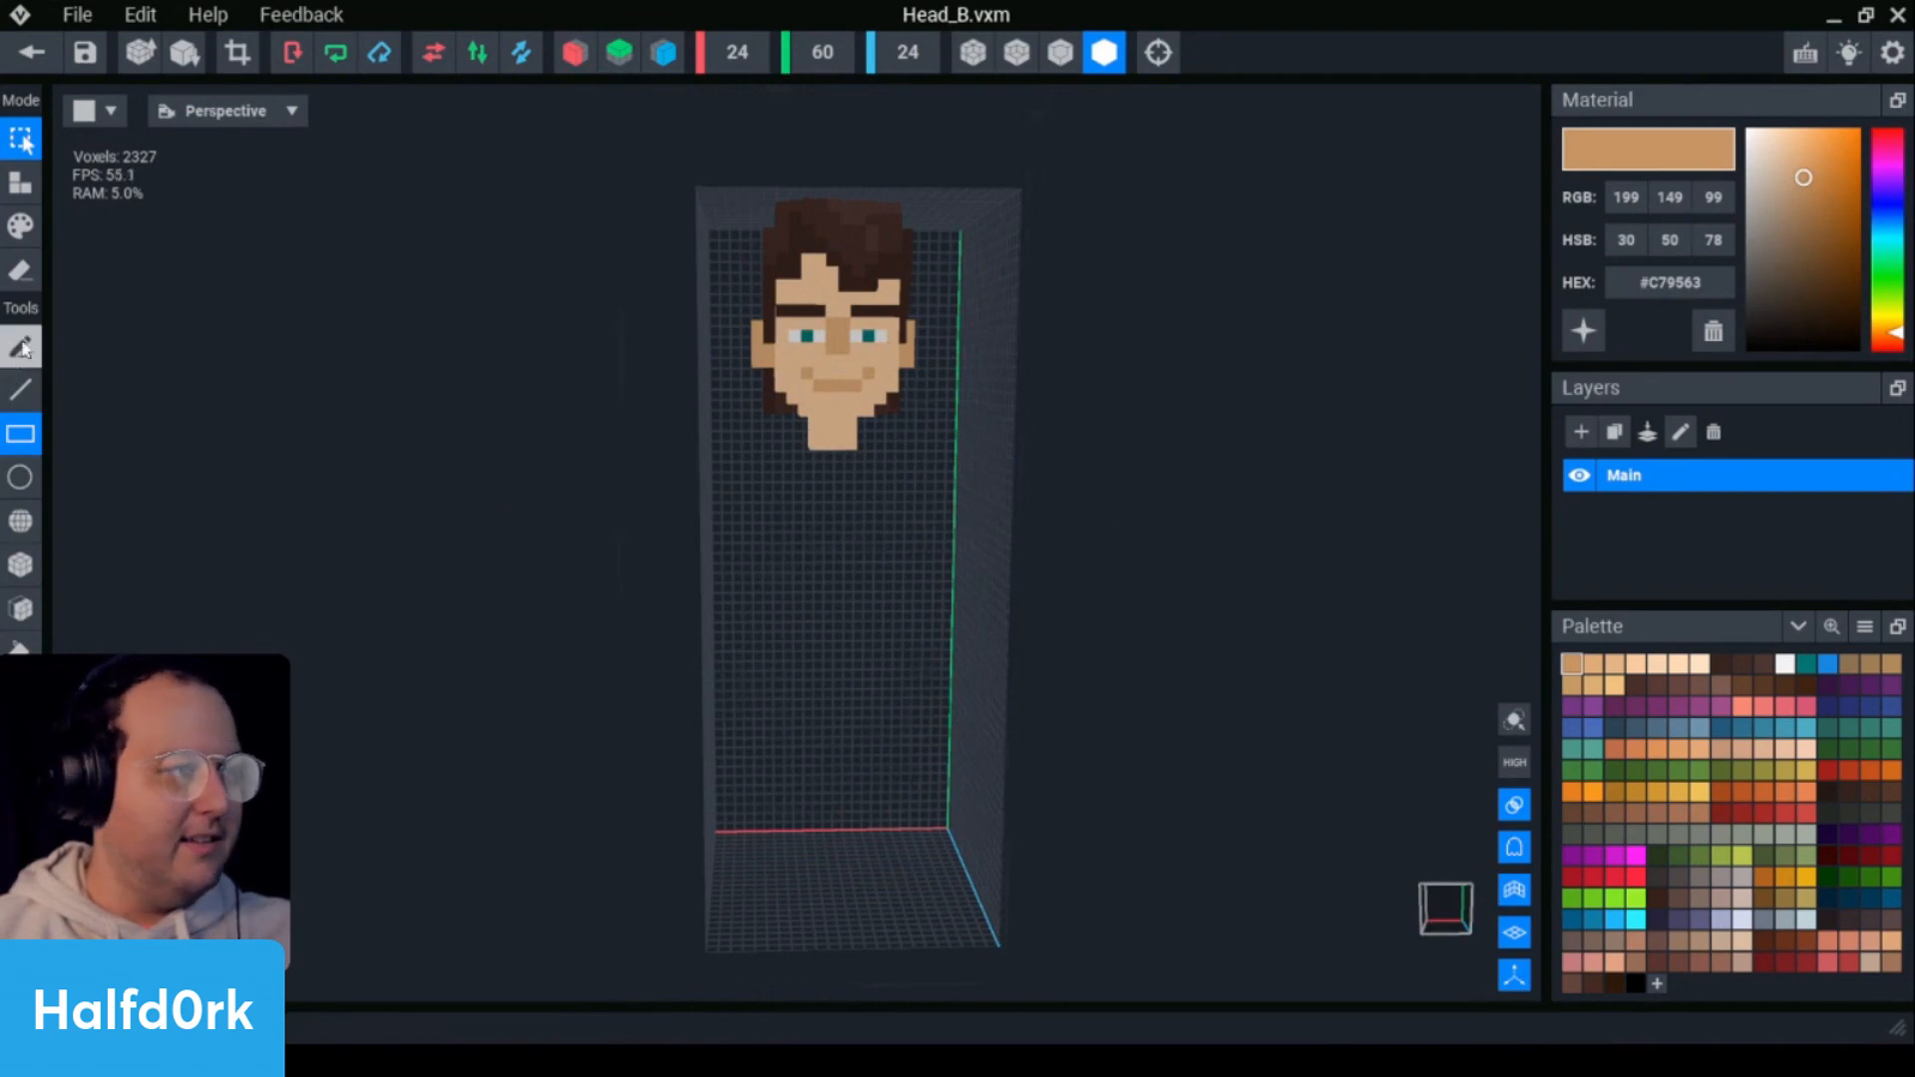
- Paint the entire head with a single material colour and set that colour to dark grey #4A4A4A
click(20, 226)
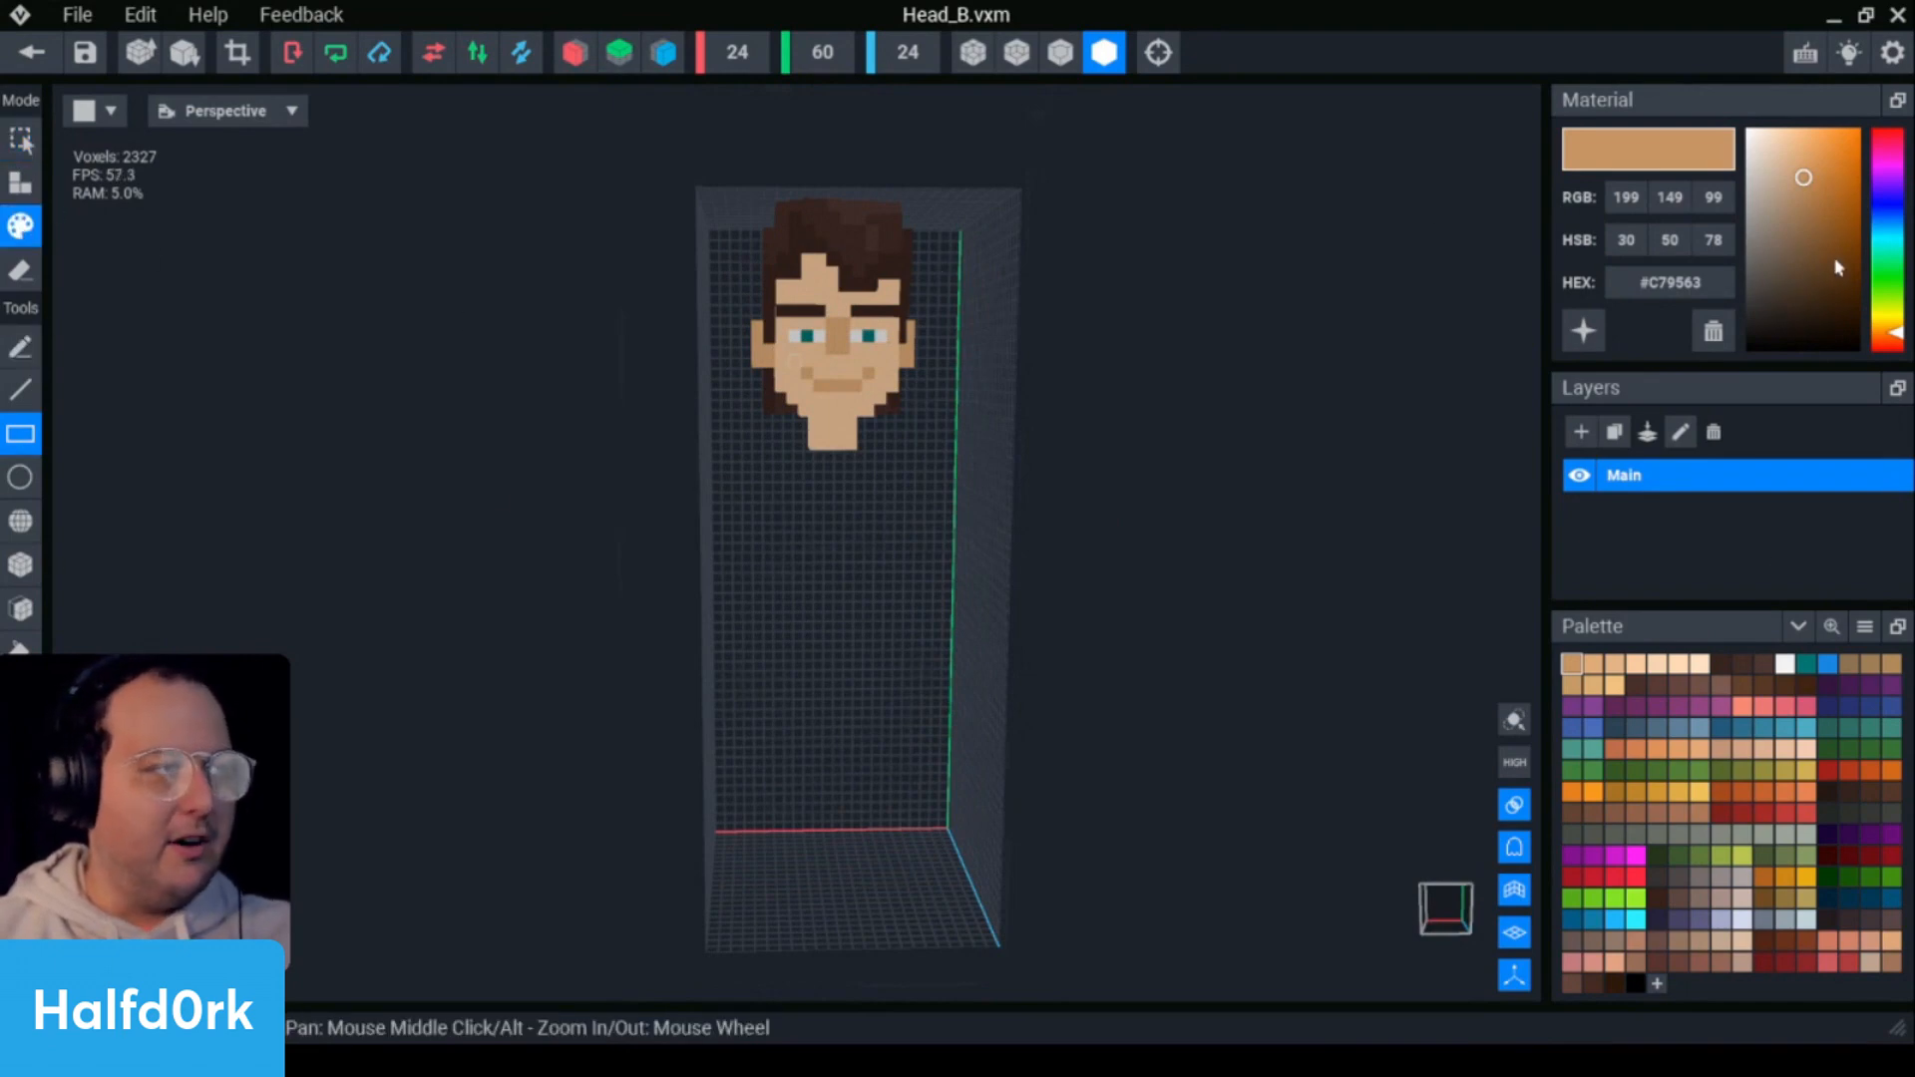
drag(1841, 268, 1438, 530)
drag(985, 513, 544, 171)
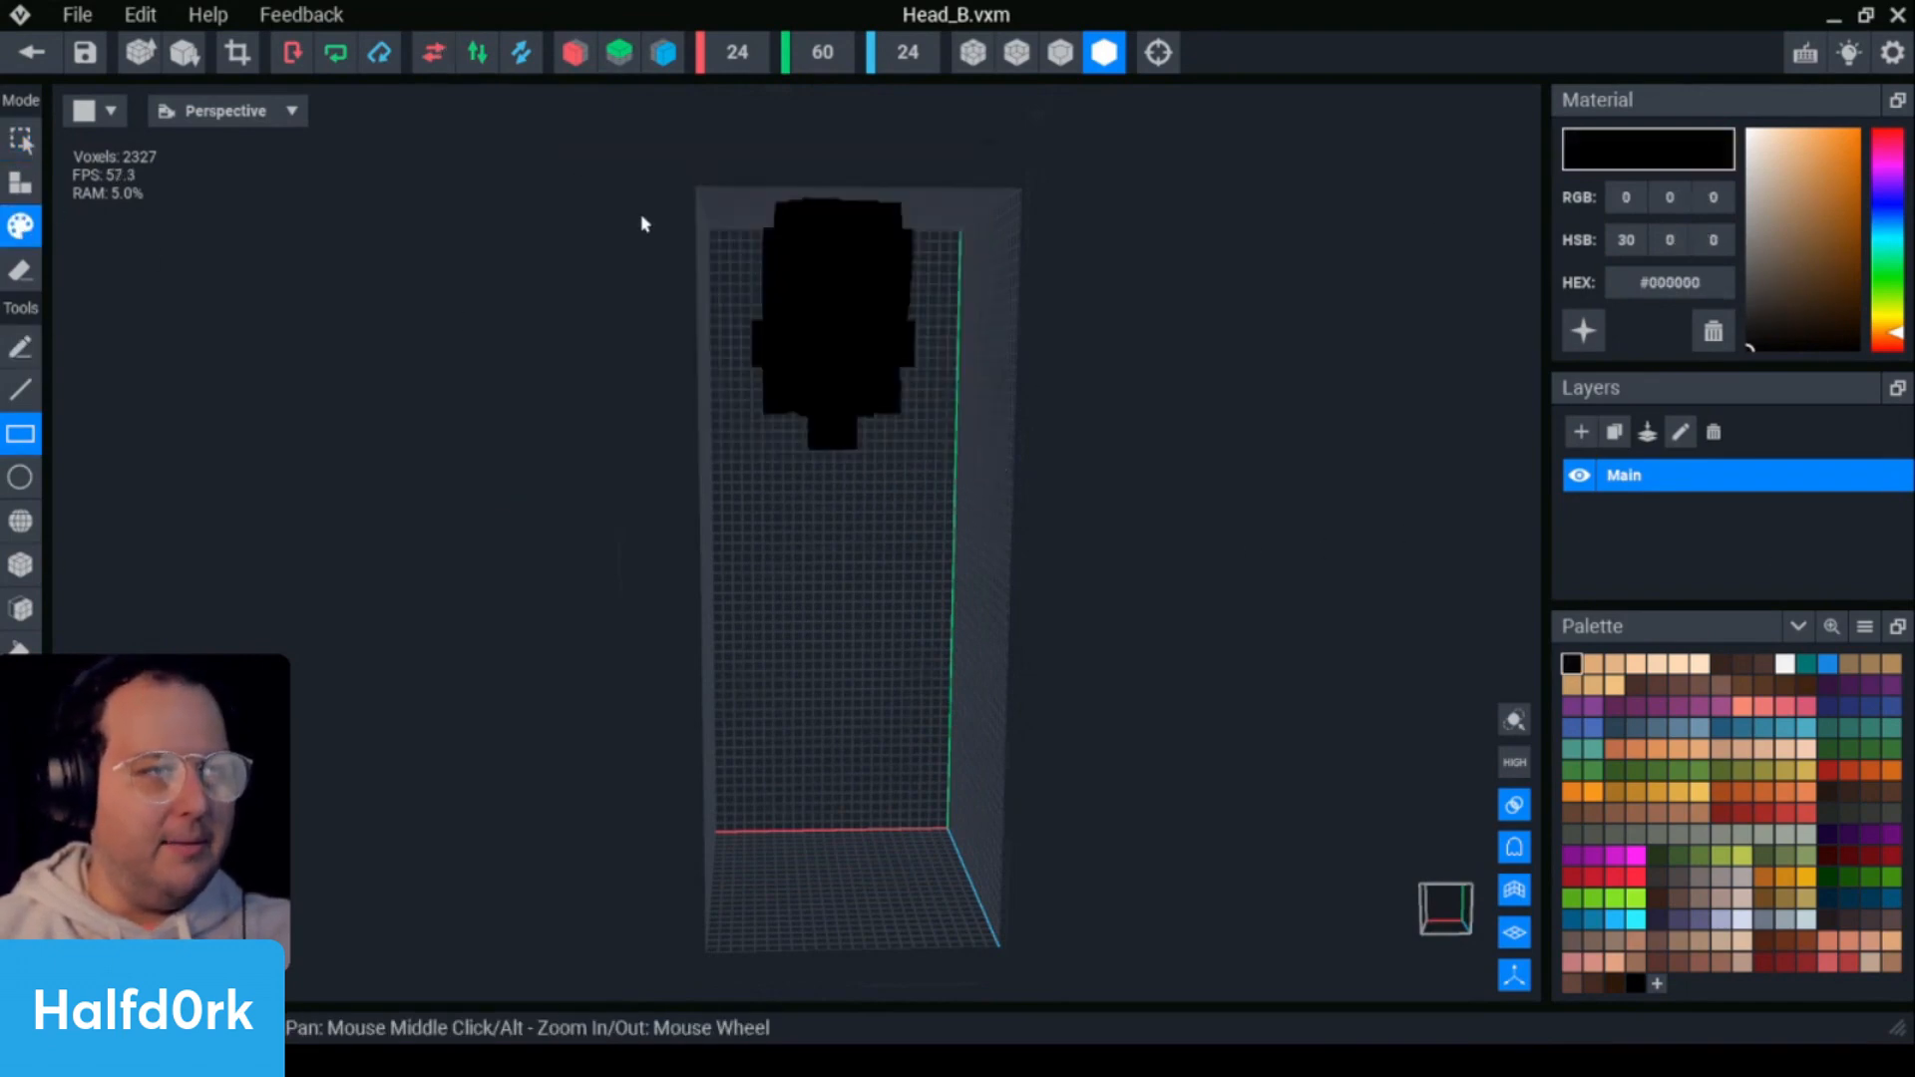
scroll(854, 415, down, 2)
scroll(855, 415, up, 2)
mouse_move(1756, 291)
mouse_down()
mouse_move(1664, 265)
mouse_move(1664, 287)
mouse_up()
- Add a new layer above the Main layer in the Head_B model and make it active
key(s)
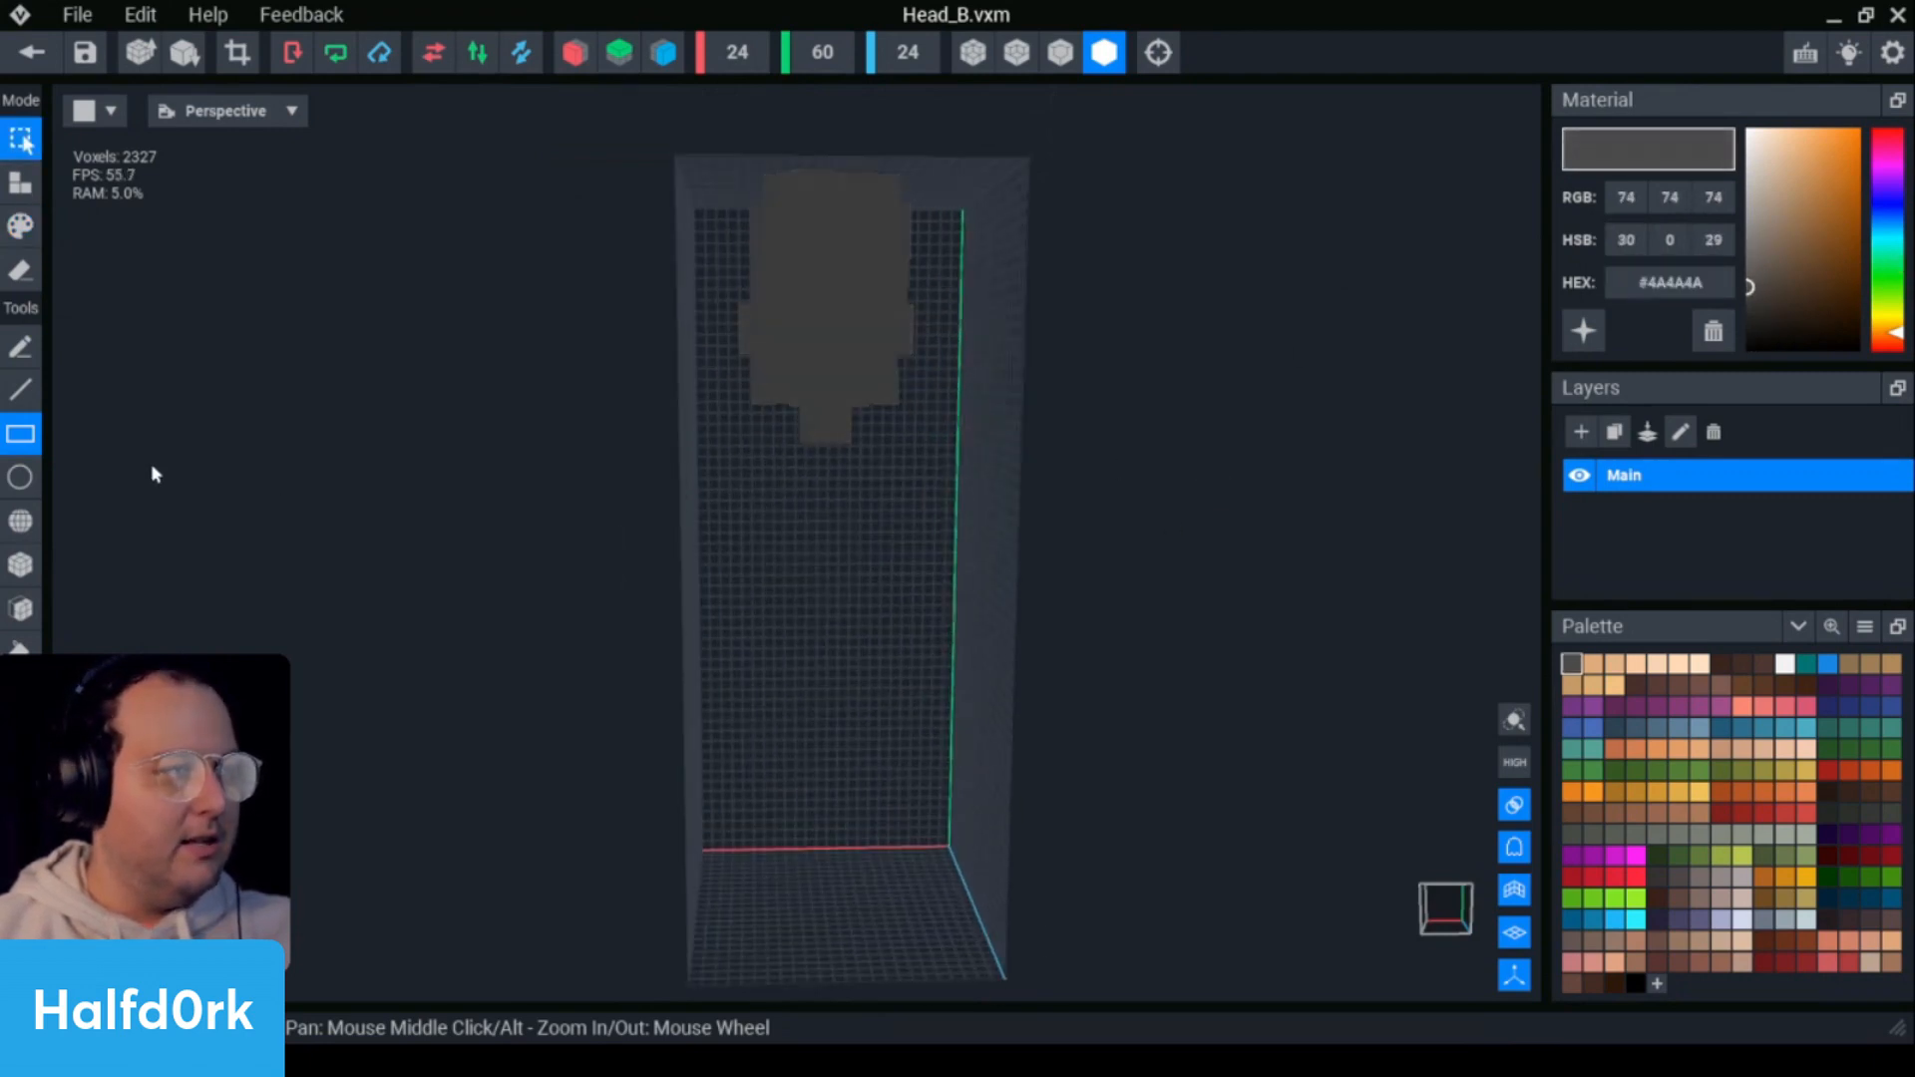
right_drag(120, 230, 1667, 565)
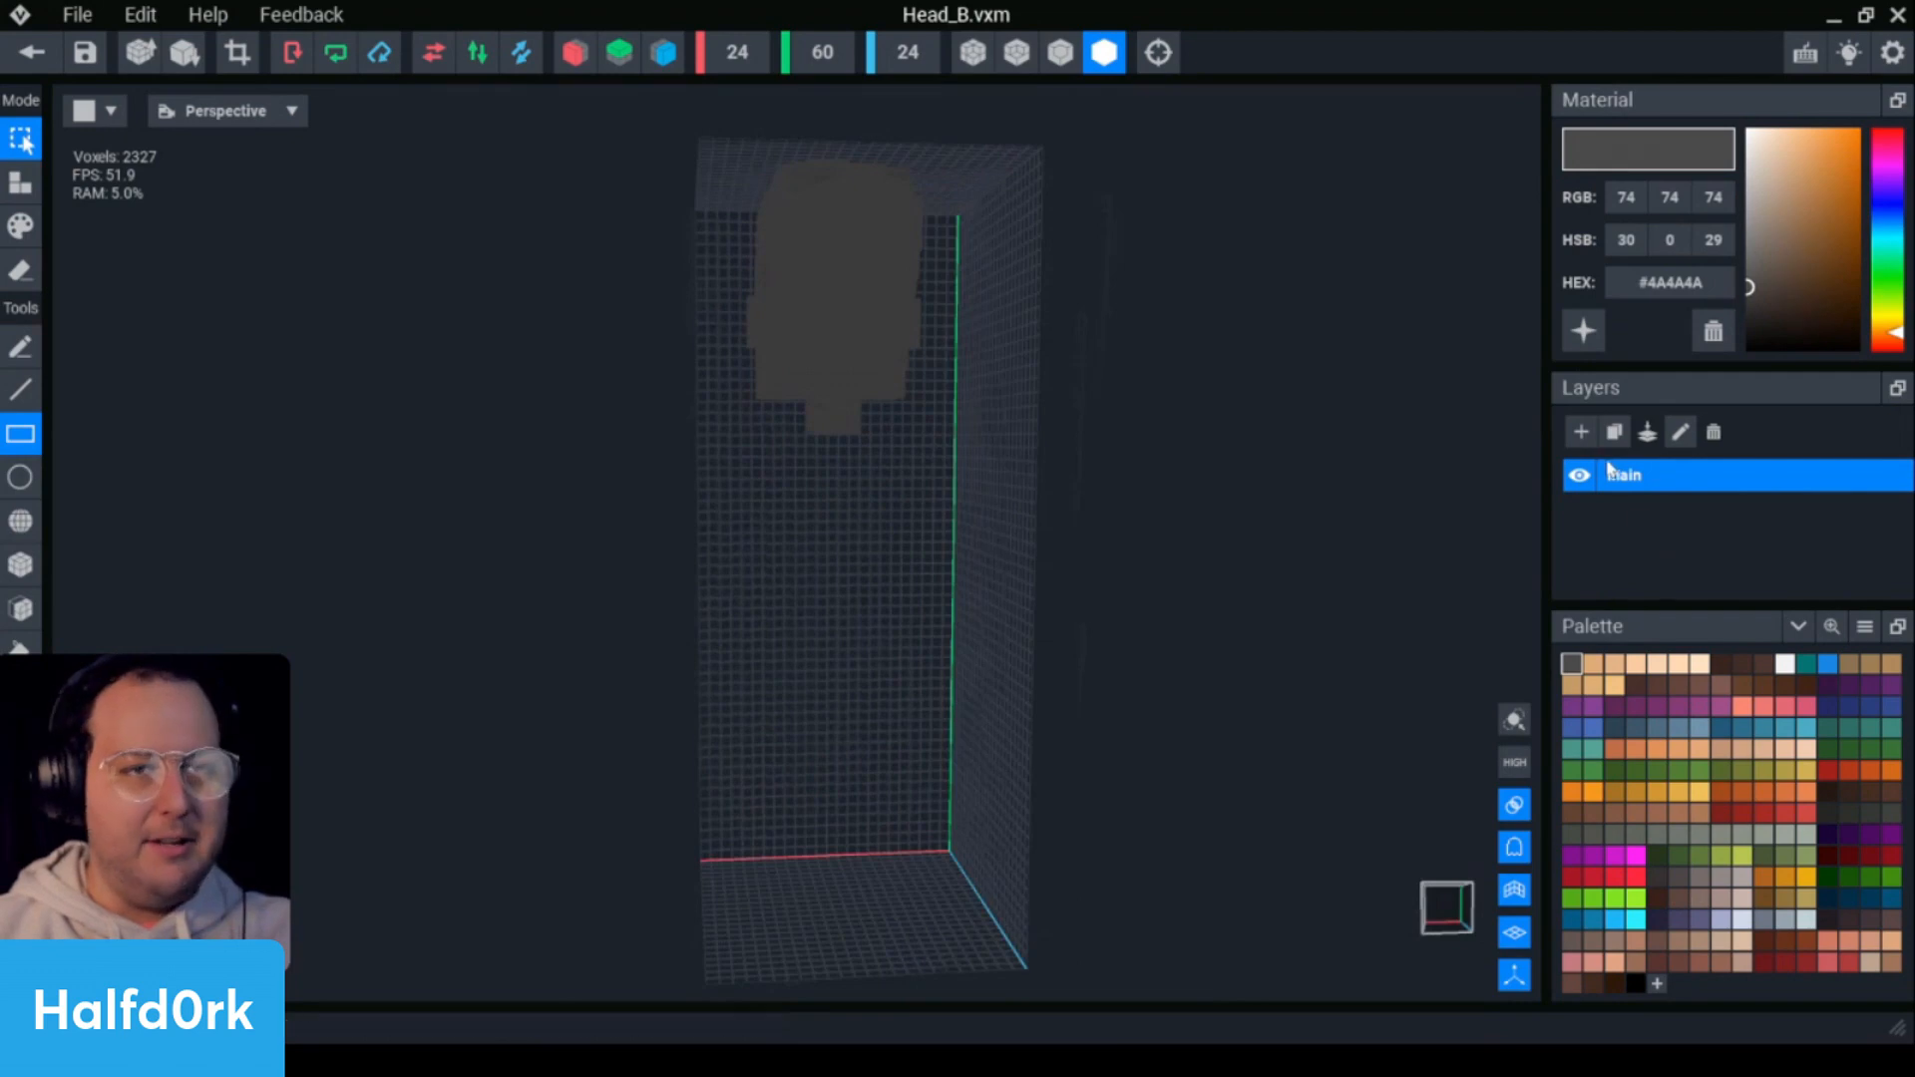
click(1581, 432)
click(1646, 475)
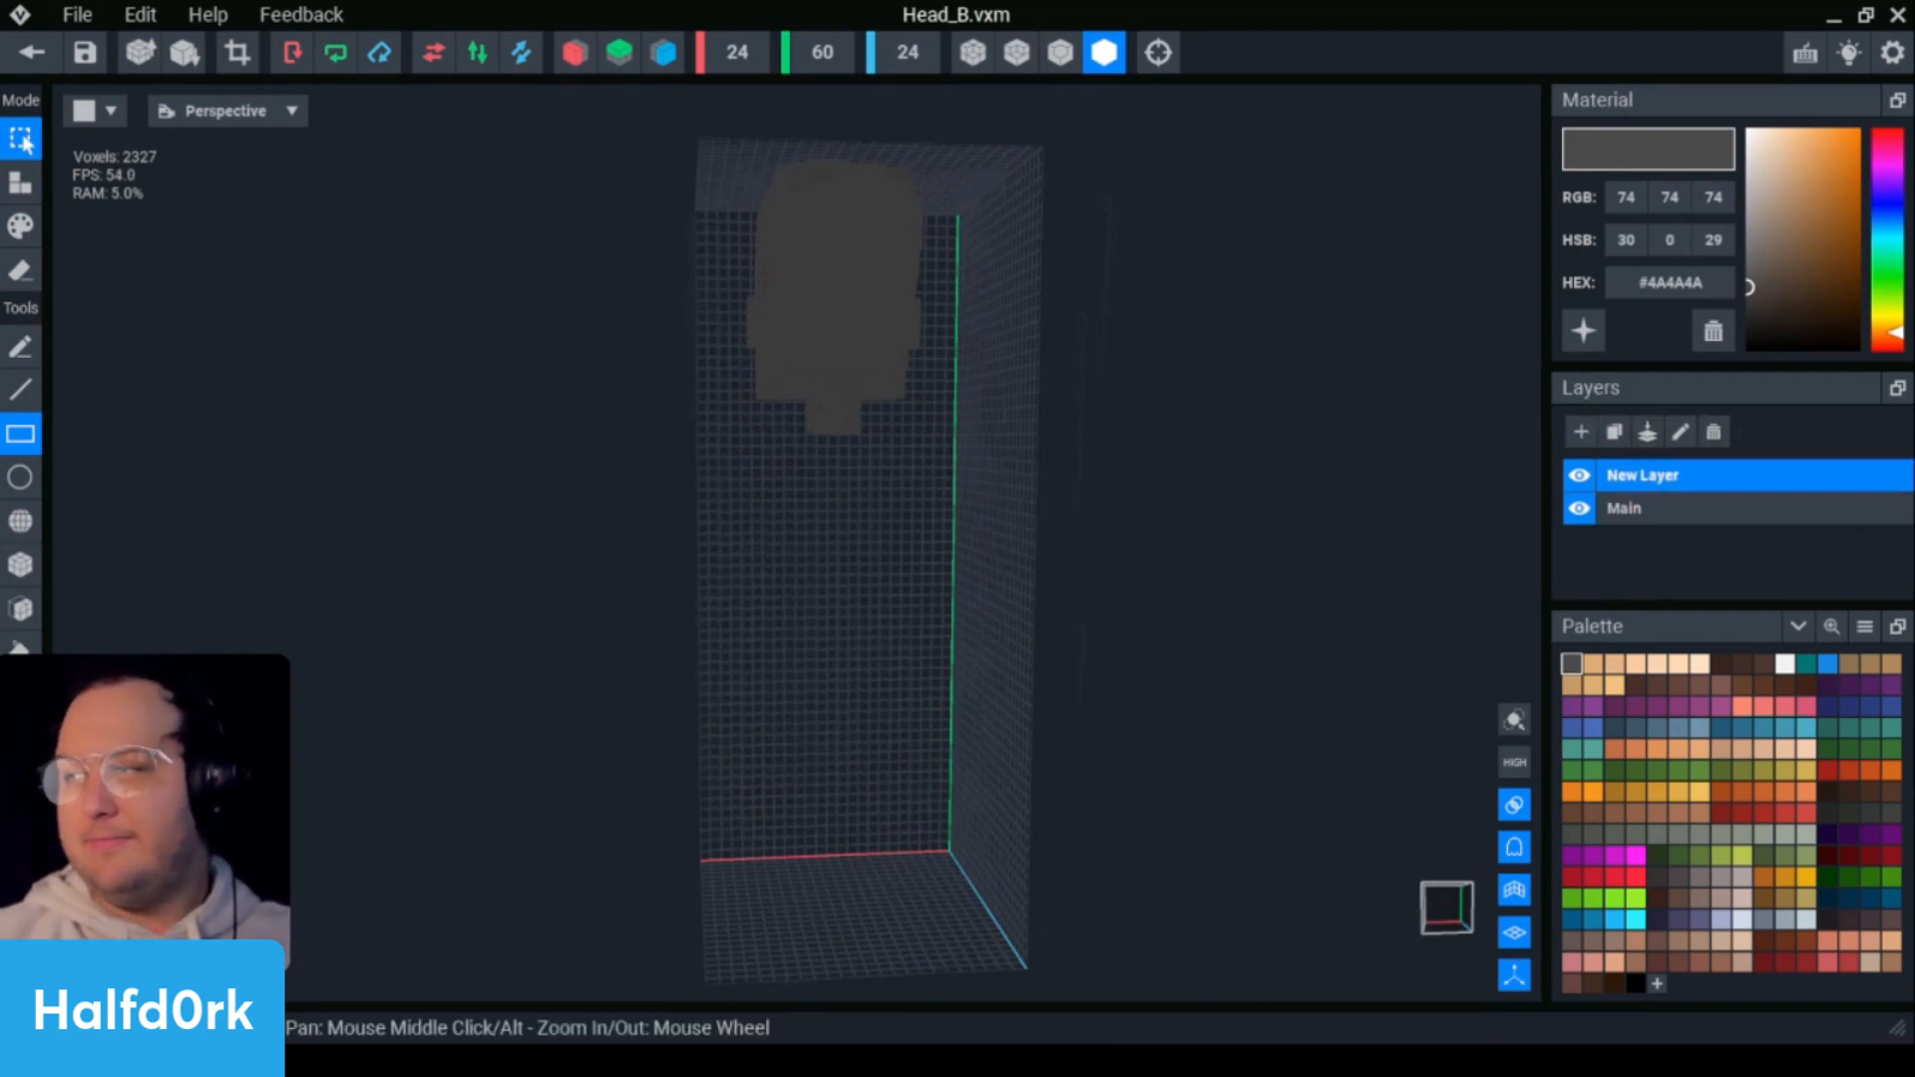
- Turn on X and Z symmetry for modelling on the floor of the volume
right_drag(638, 449, 748, 449)
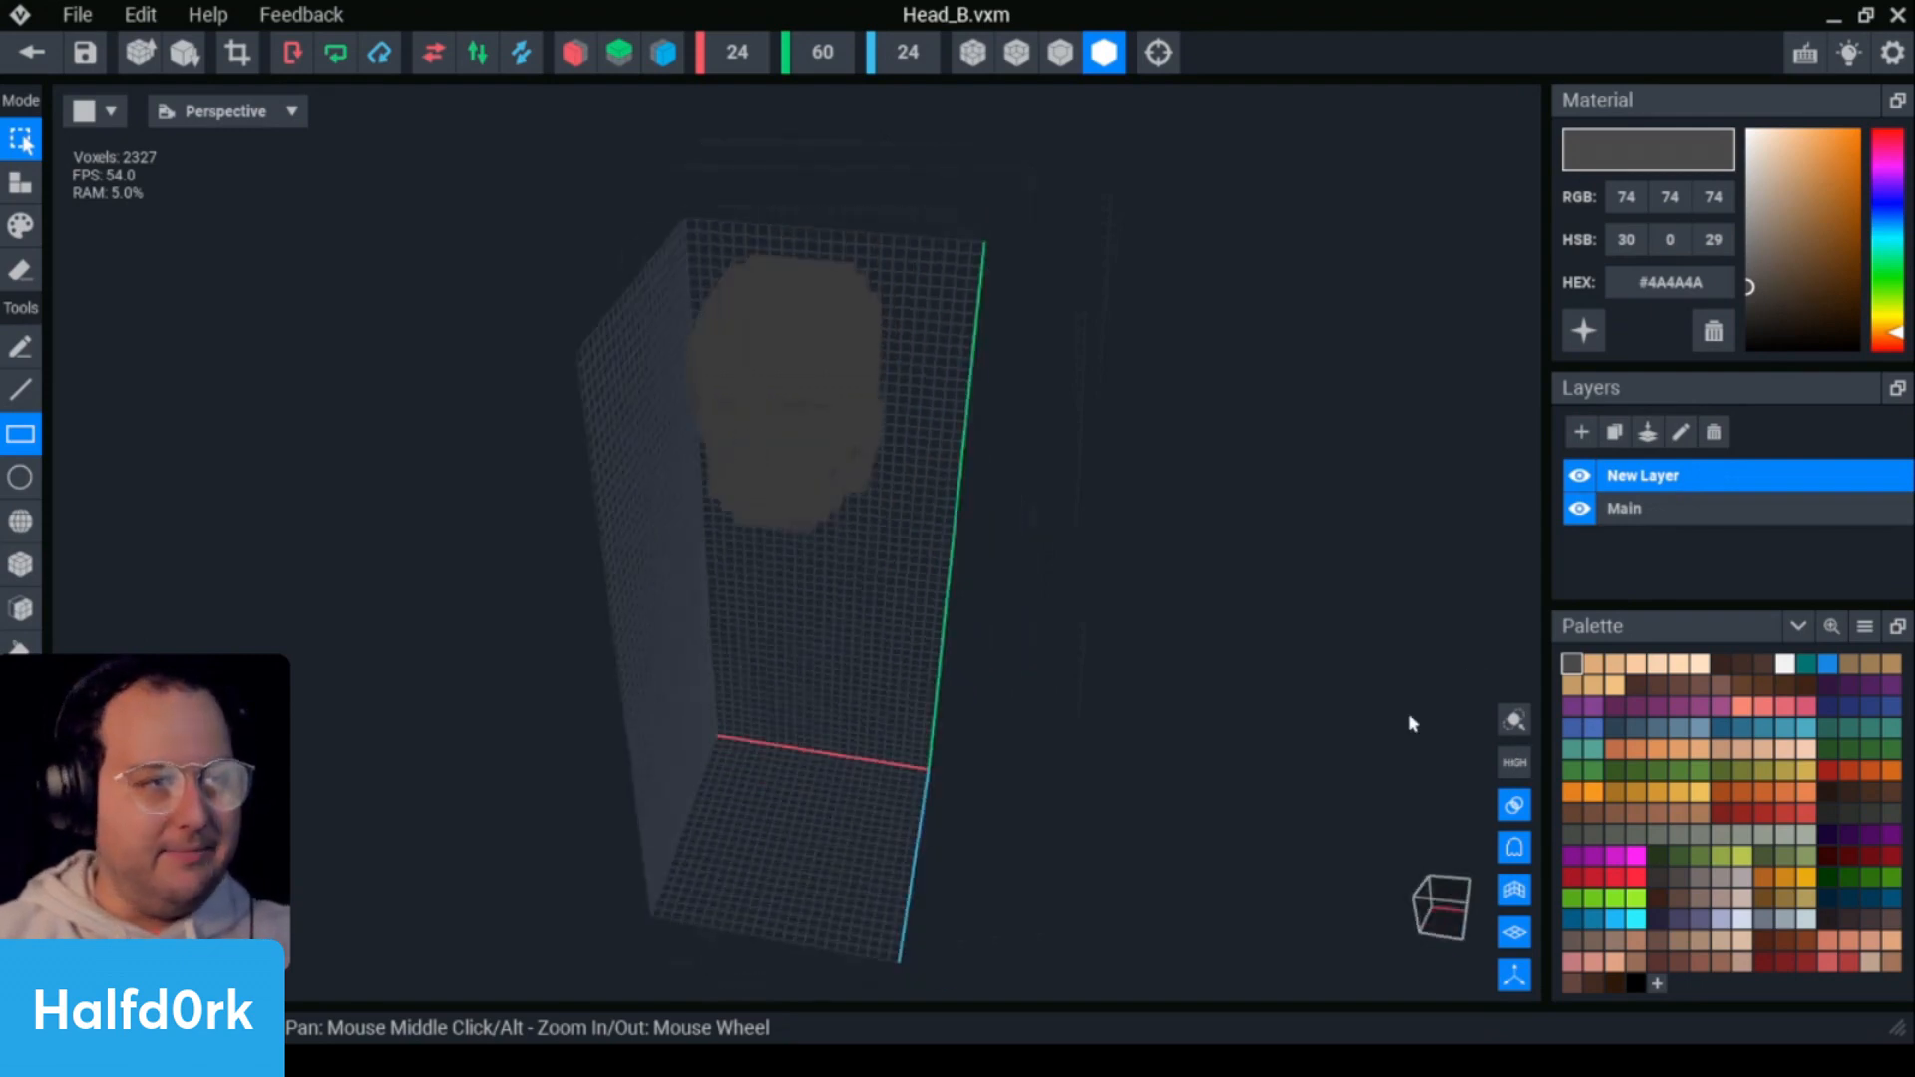
right_drag(1410, 719, 676, 689)
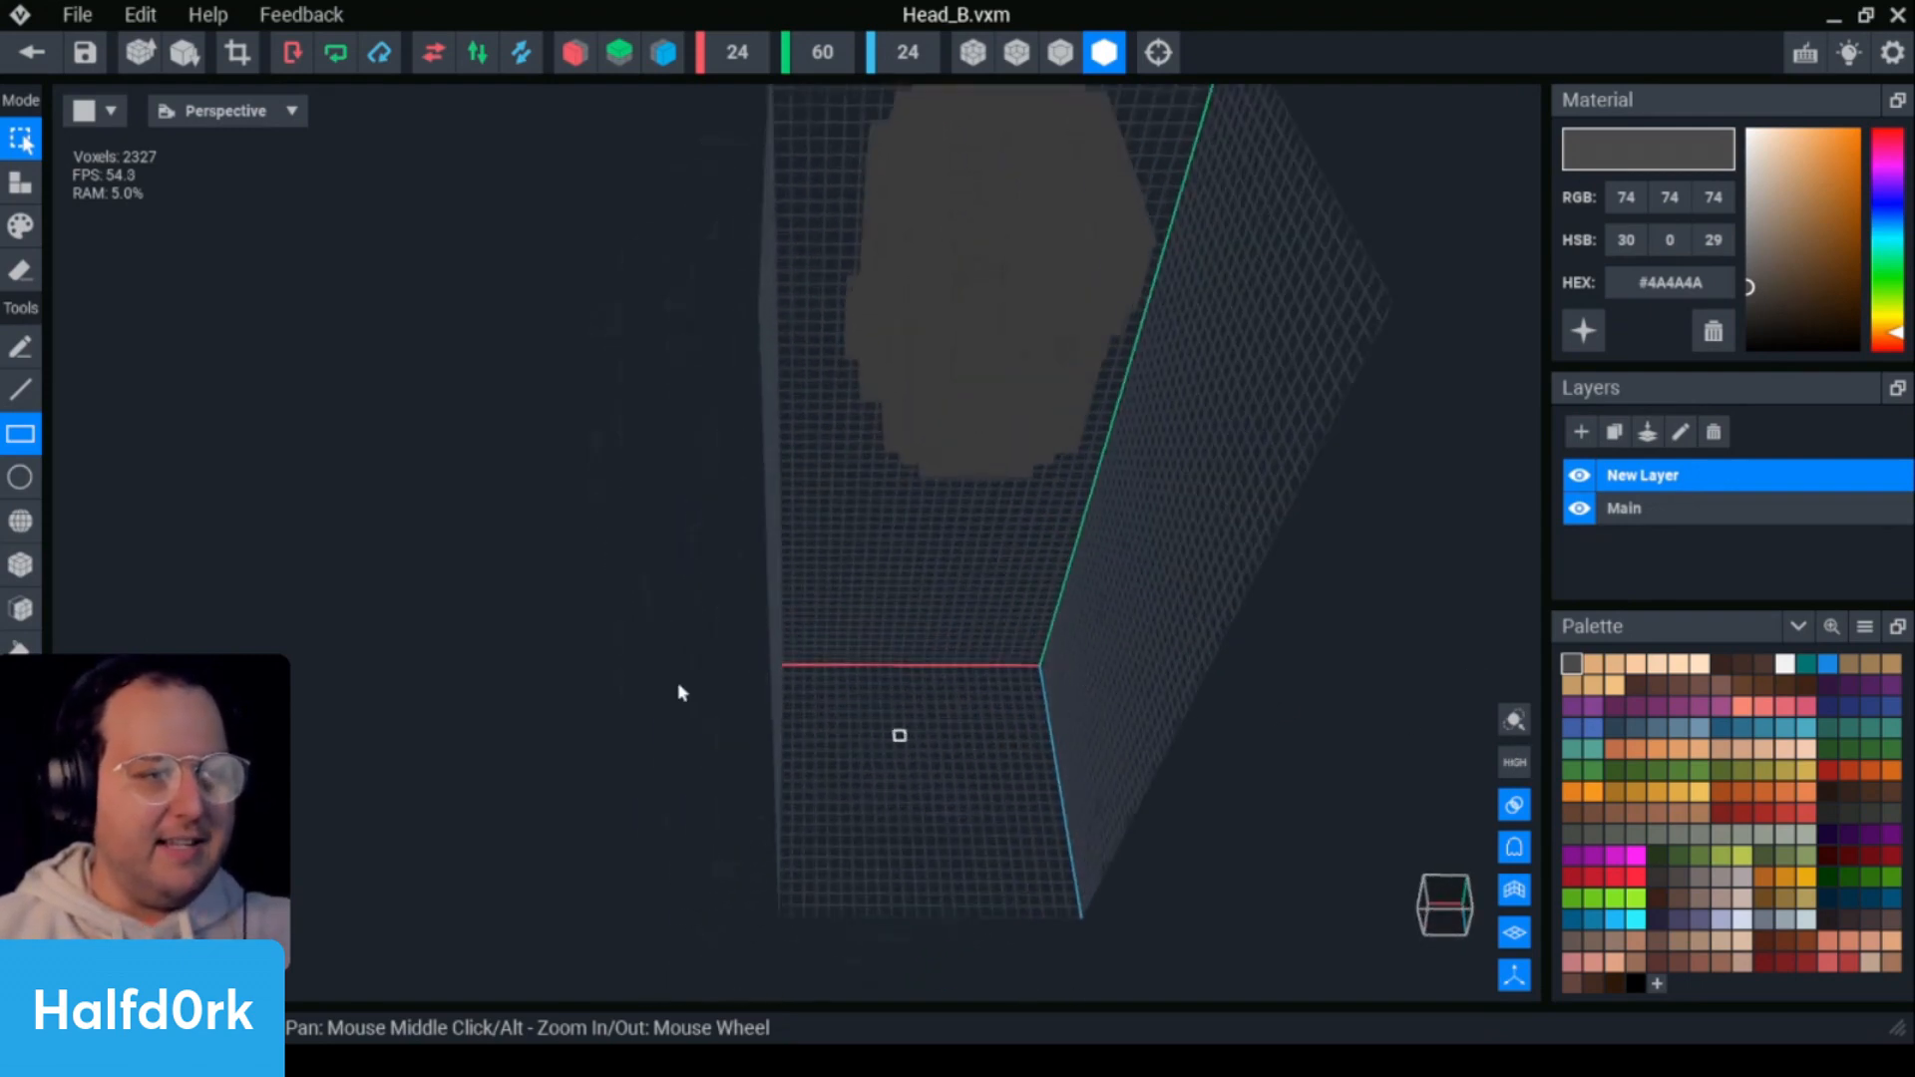
click(578, 60)
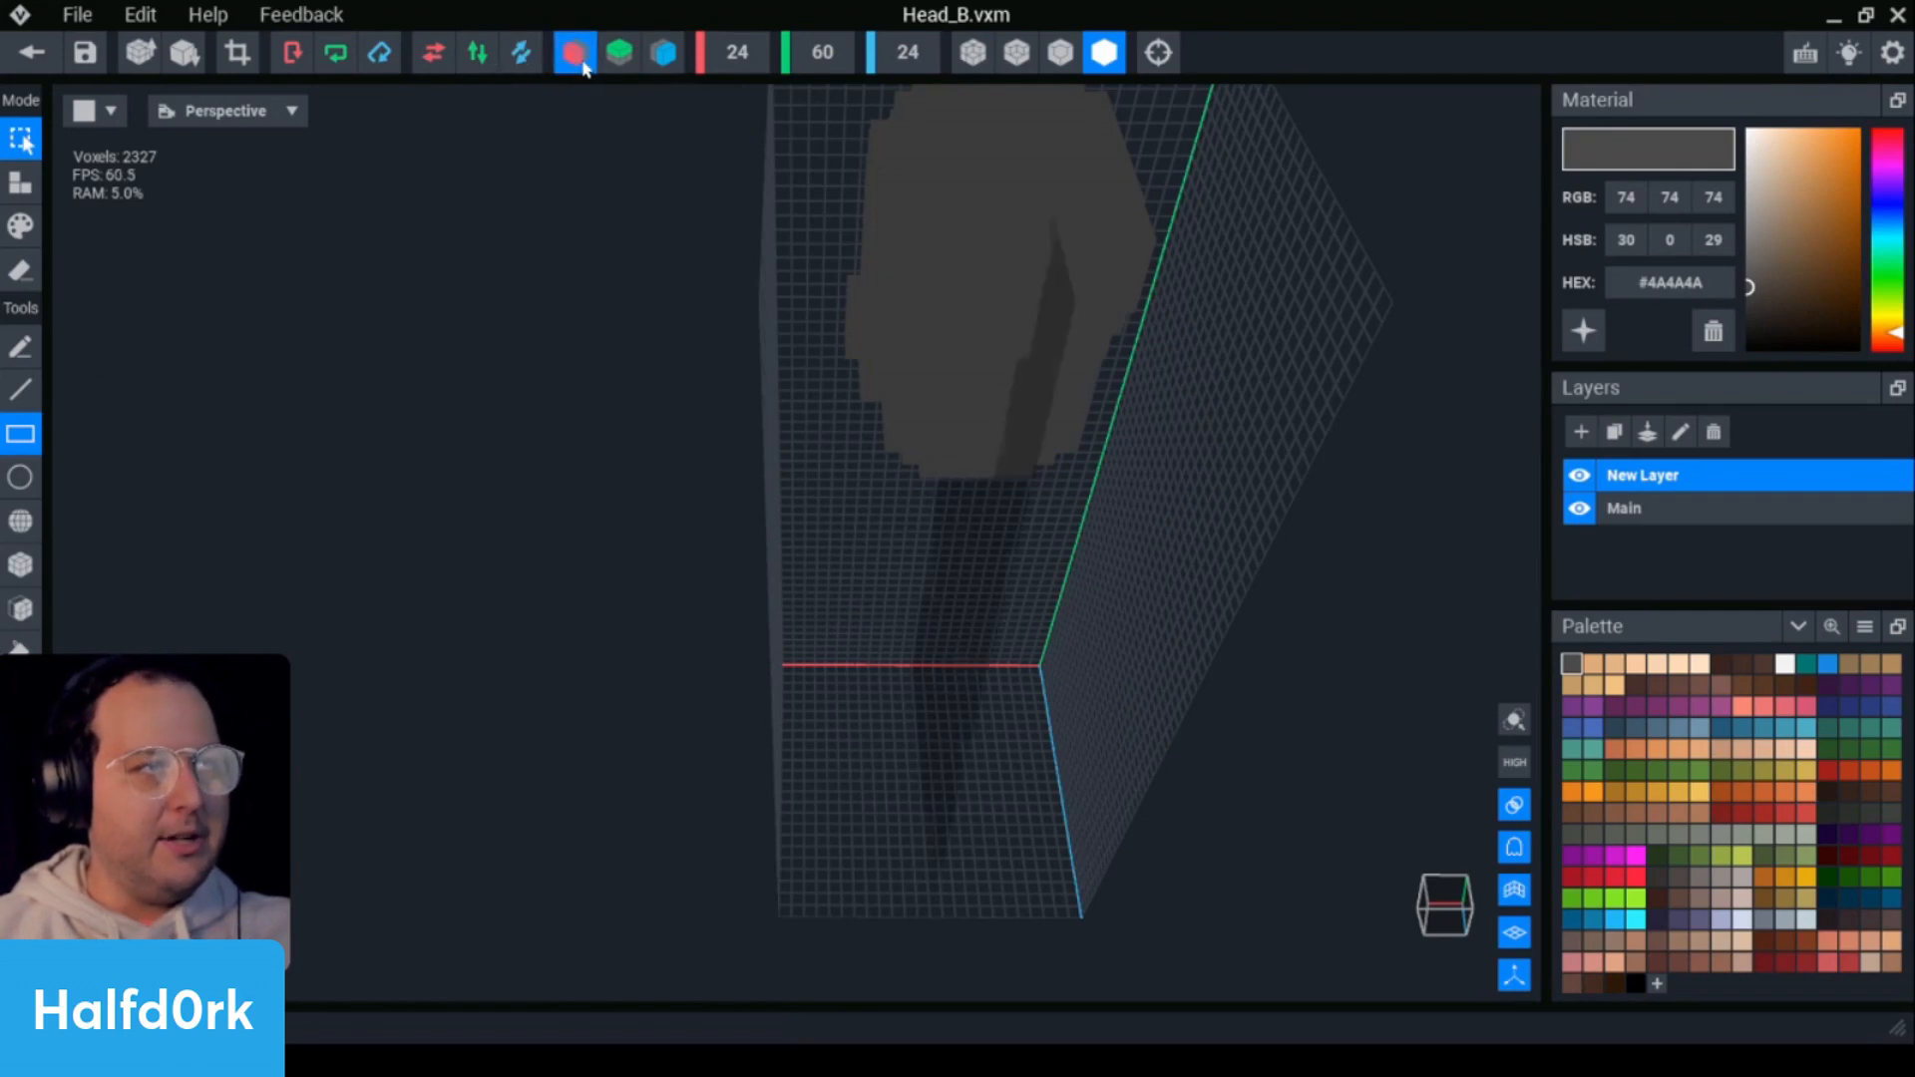
click(677, 58)
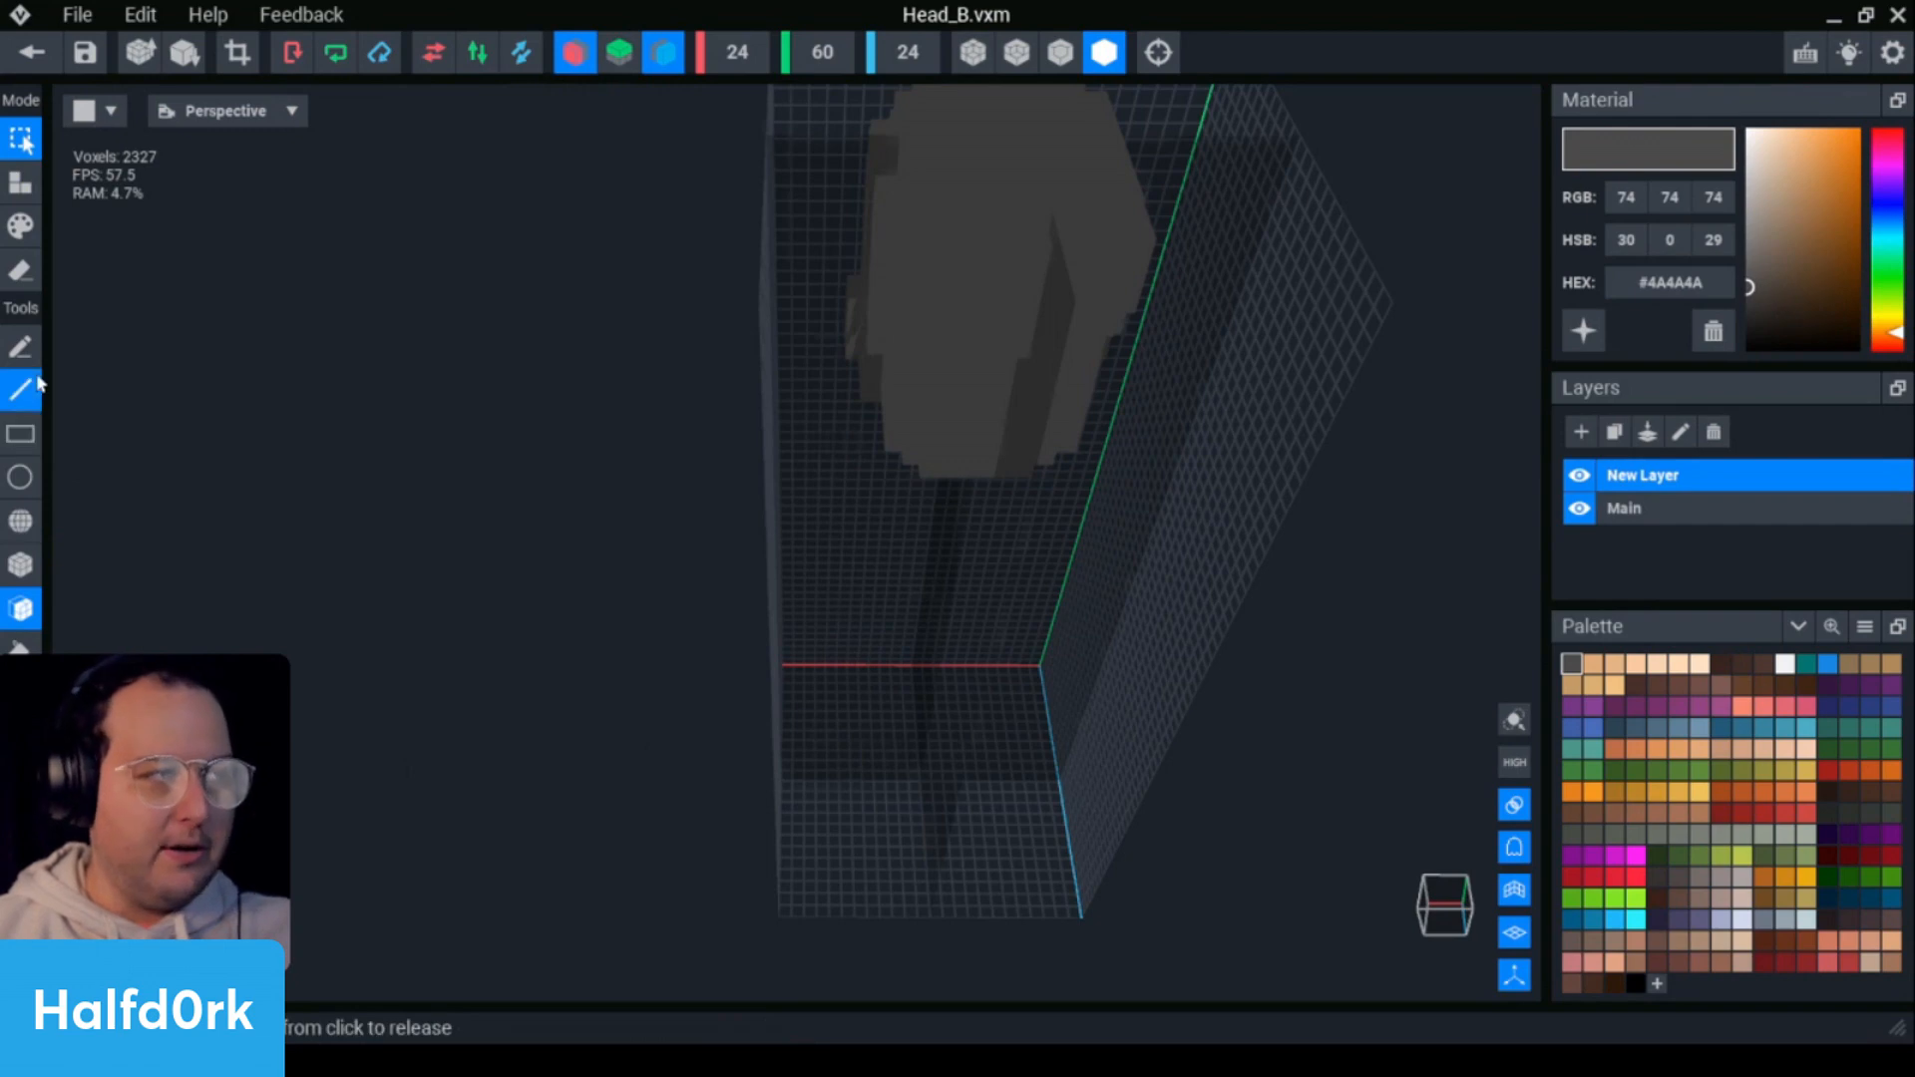
- Draw a pair of symmetrical feet on the volume floor with the pencil in attach mode, and turn Z symmetry off
click(20, 346)
scroll(981, 895, up, 3)
scroll(981, 894, up, 3)
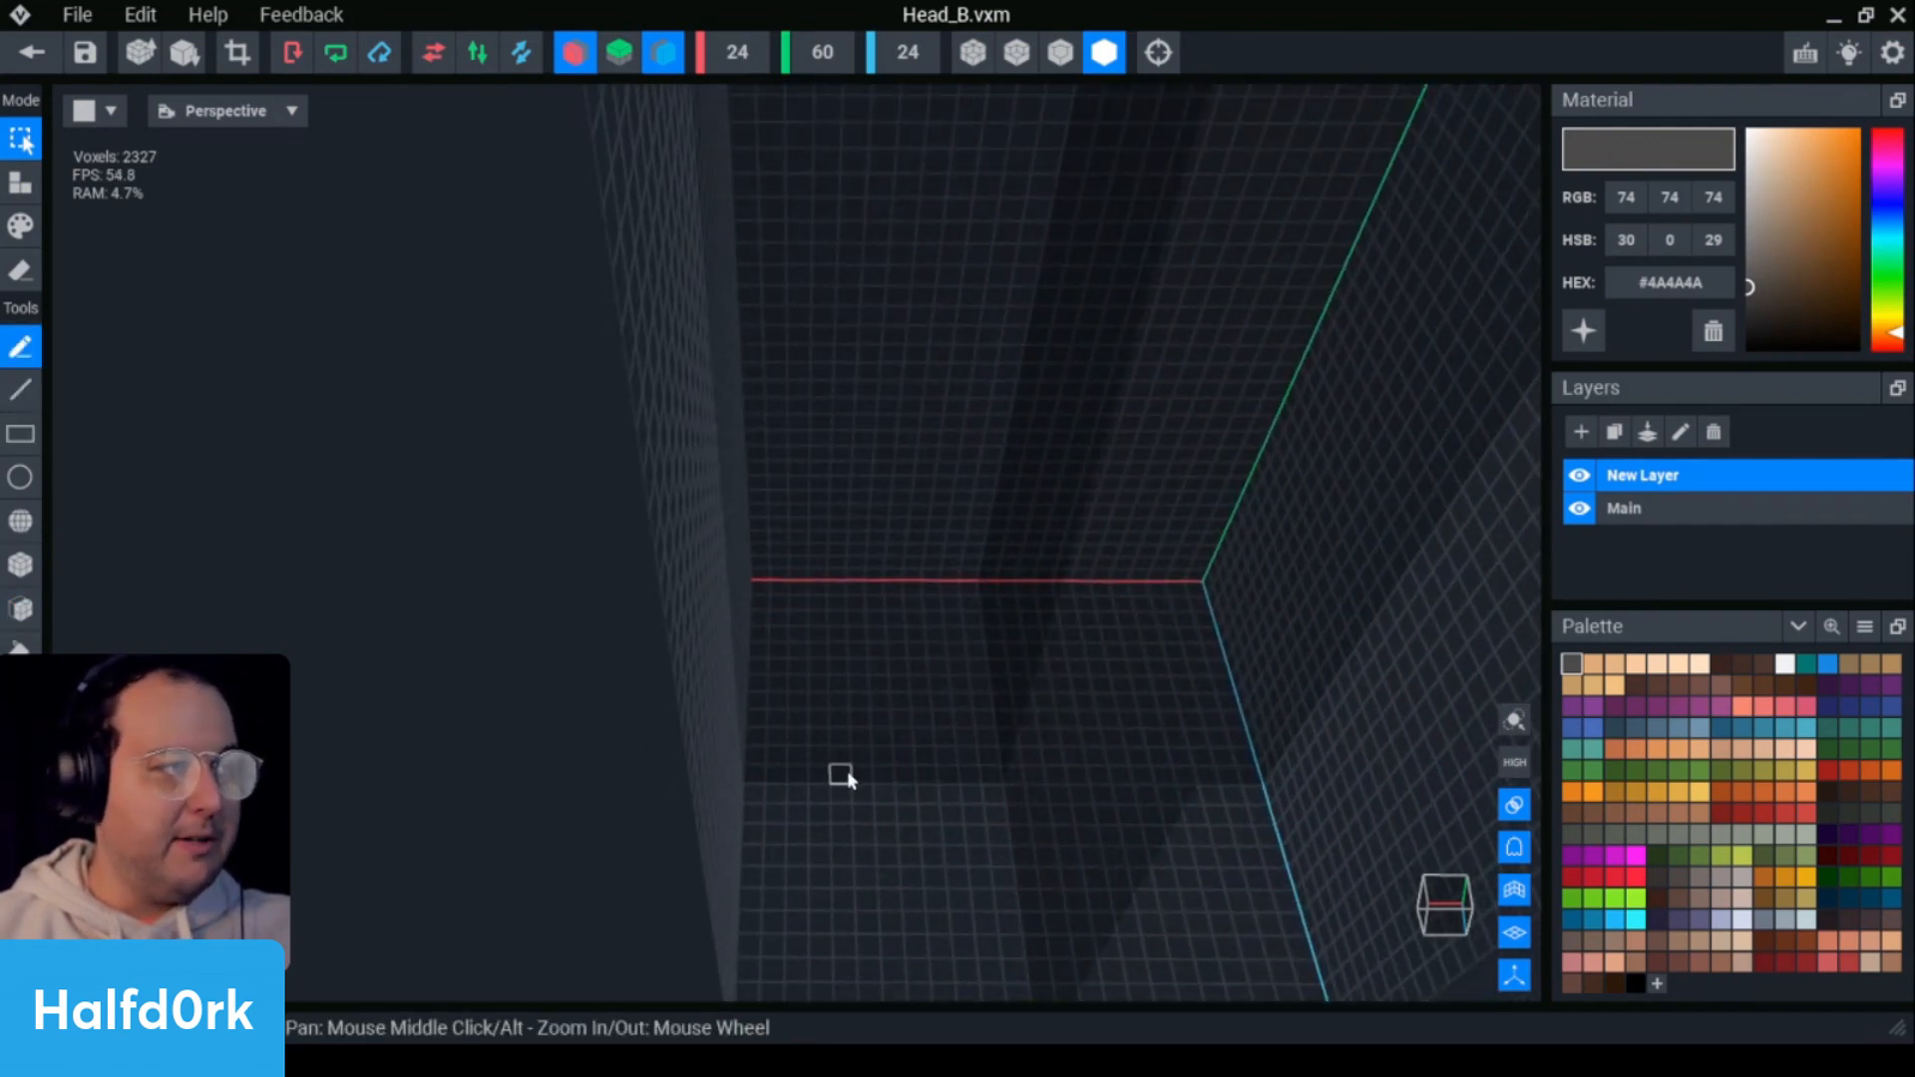
scroll(862, 816, up, 2)
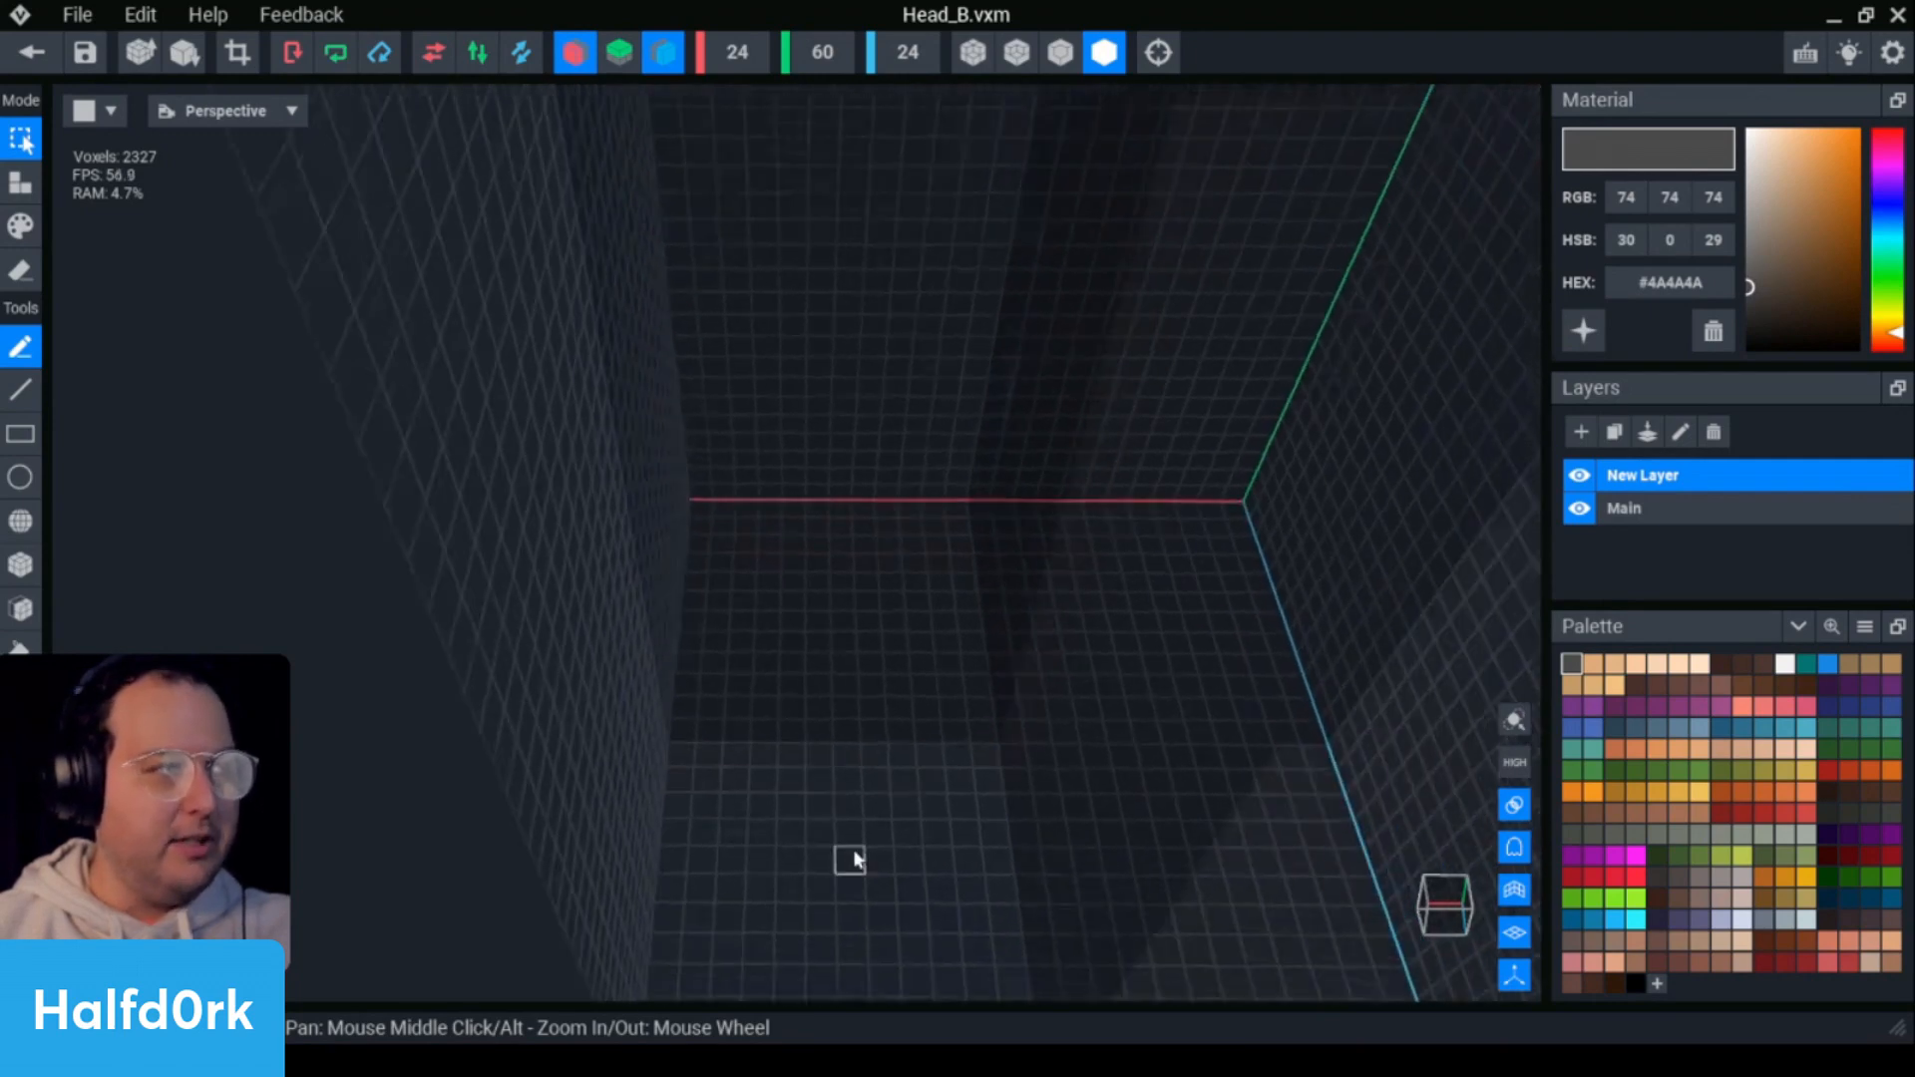
key(b)
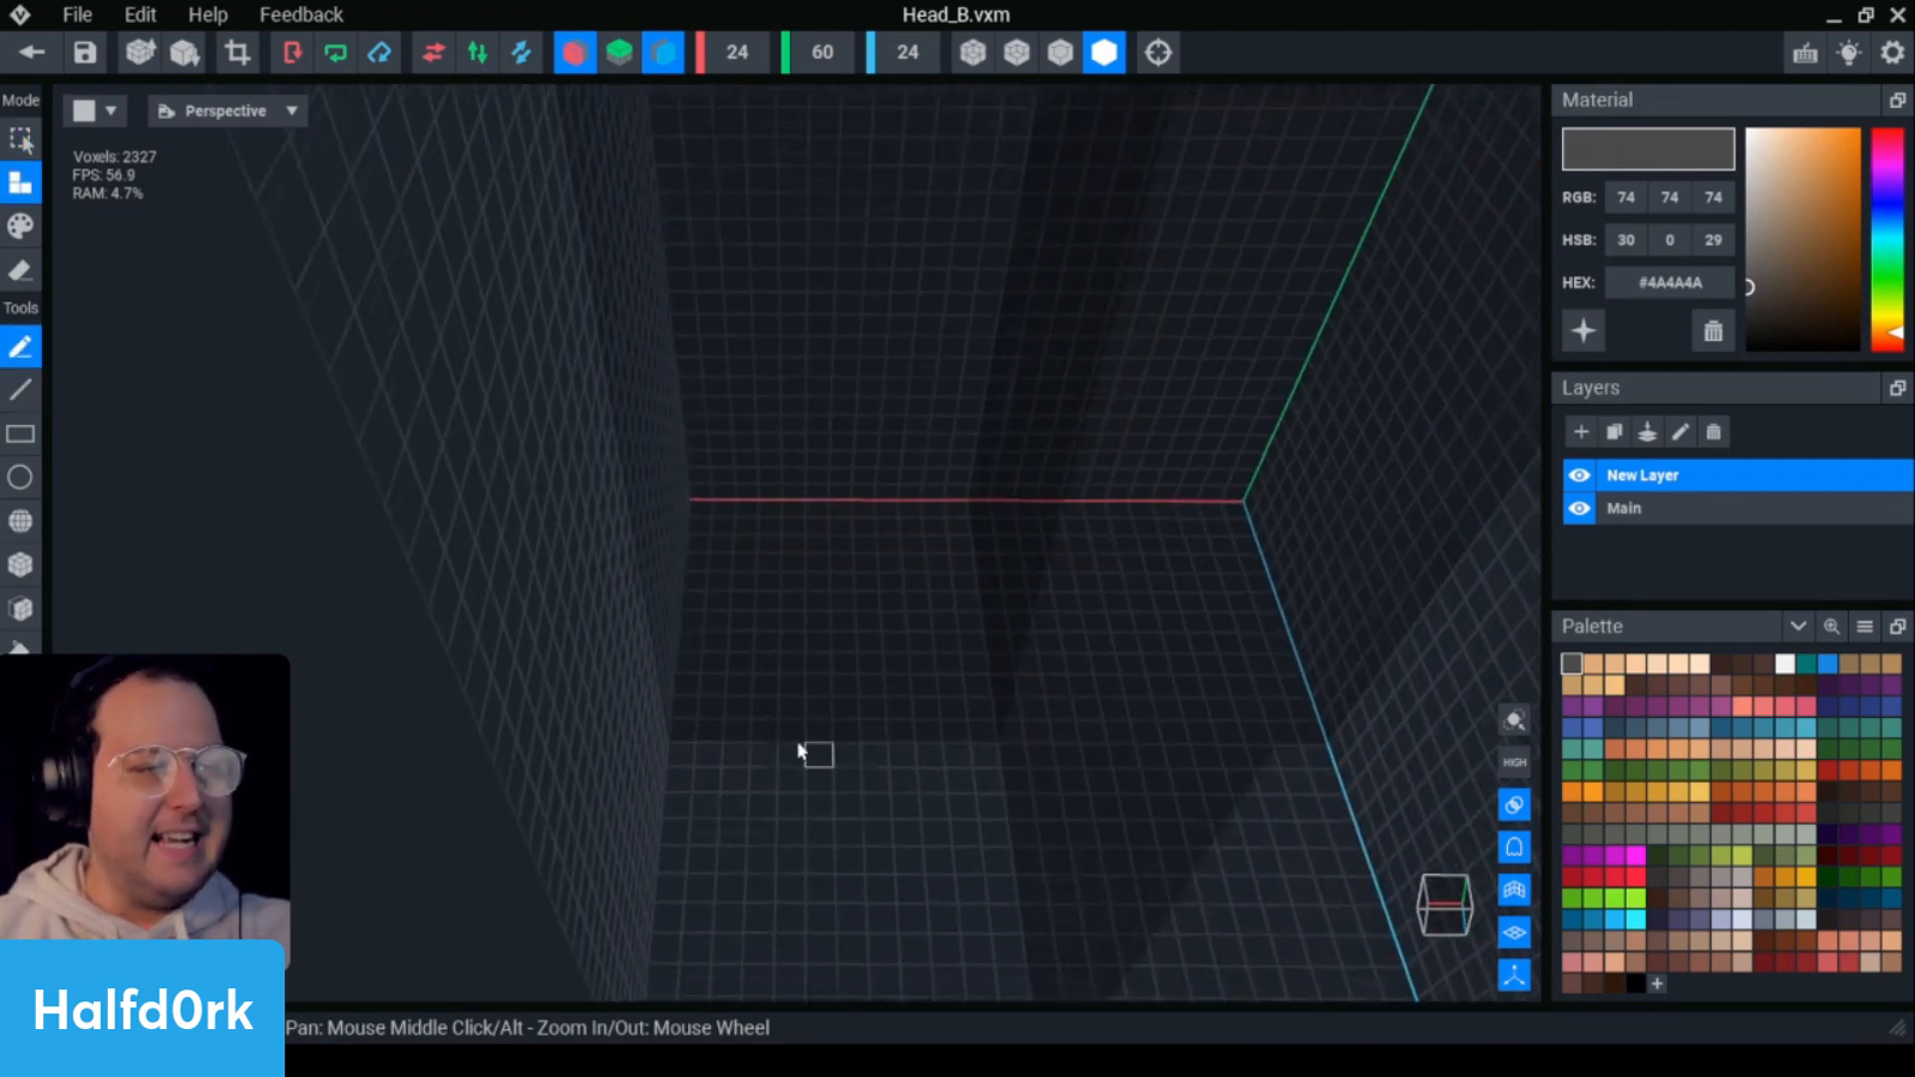
drag(799, 750, 823, 774)
right_drag(844, 733, 778, 758)
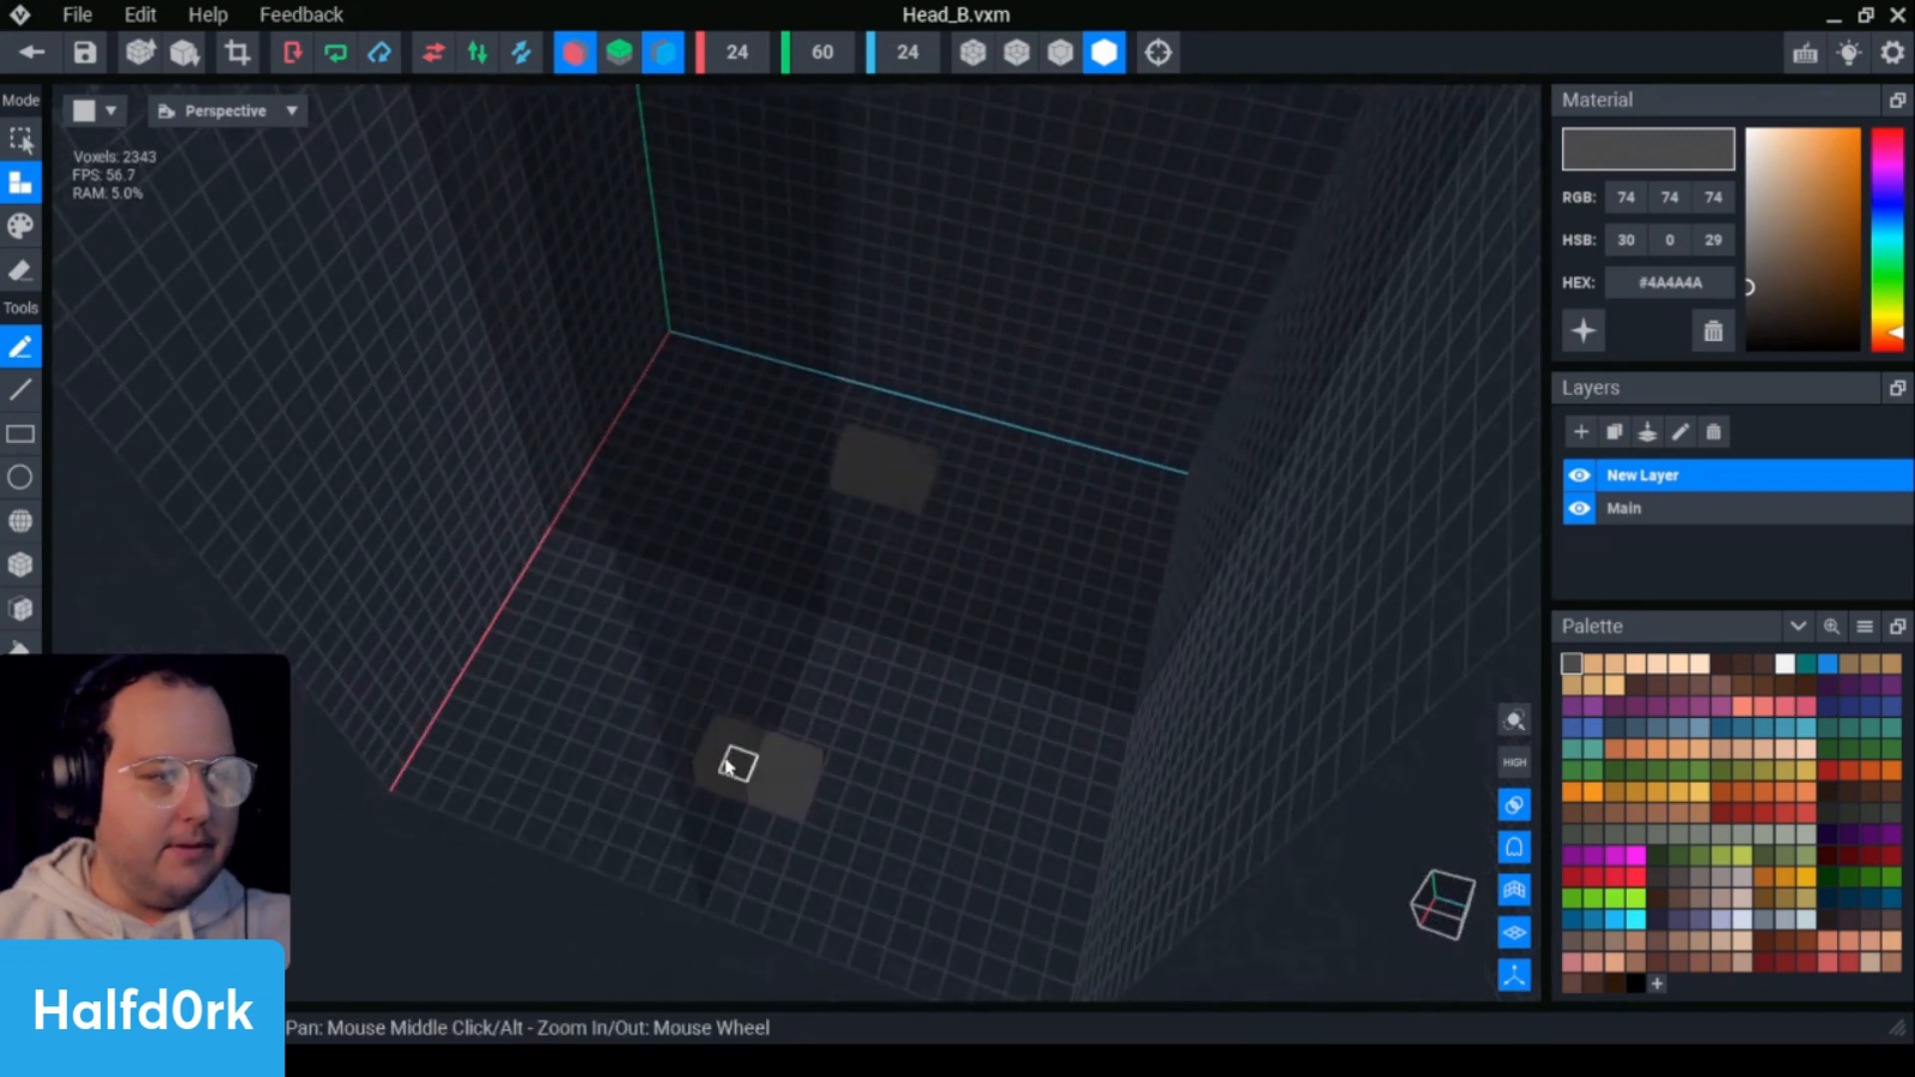
right_drag(841, 685, 976, 259)
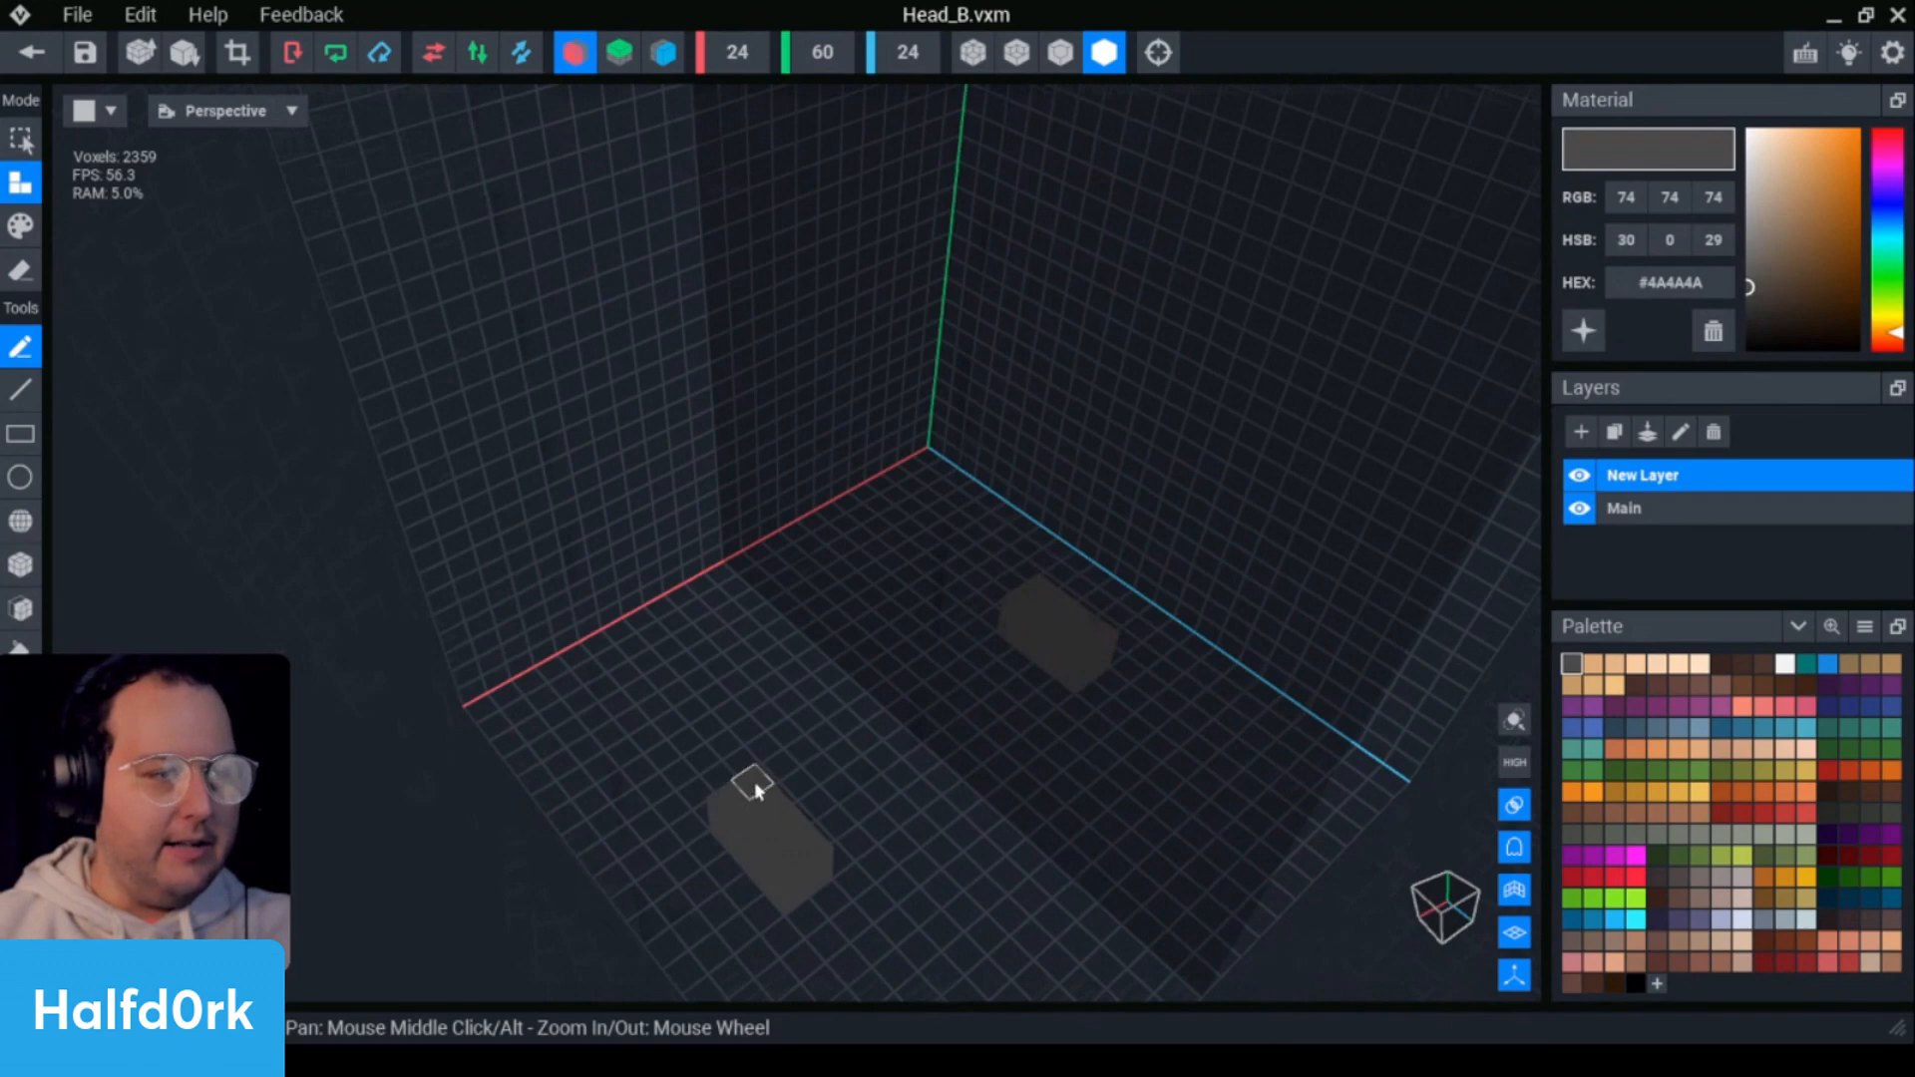
- Draw both legs rising from the feet and joining at the hips, and erase the stray voxel beside them
mouse_move(754, 781)
mouse_down()
mouse_move(706, 735)
mouse_move(753, 693)
mouse_move(747, 617)
mouse_up()
right_drag(746, 617, 888, 718)
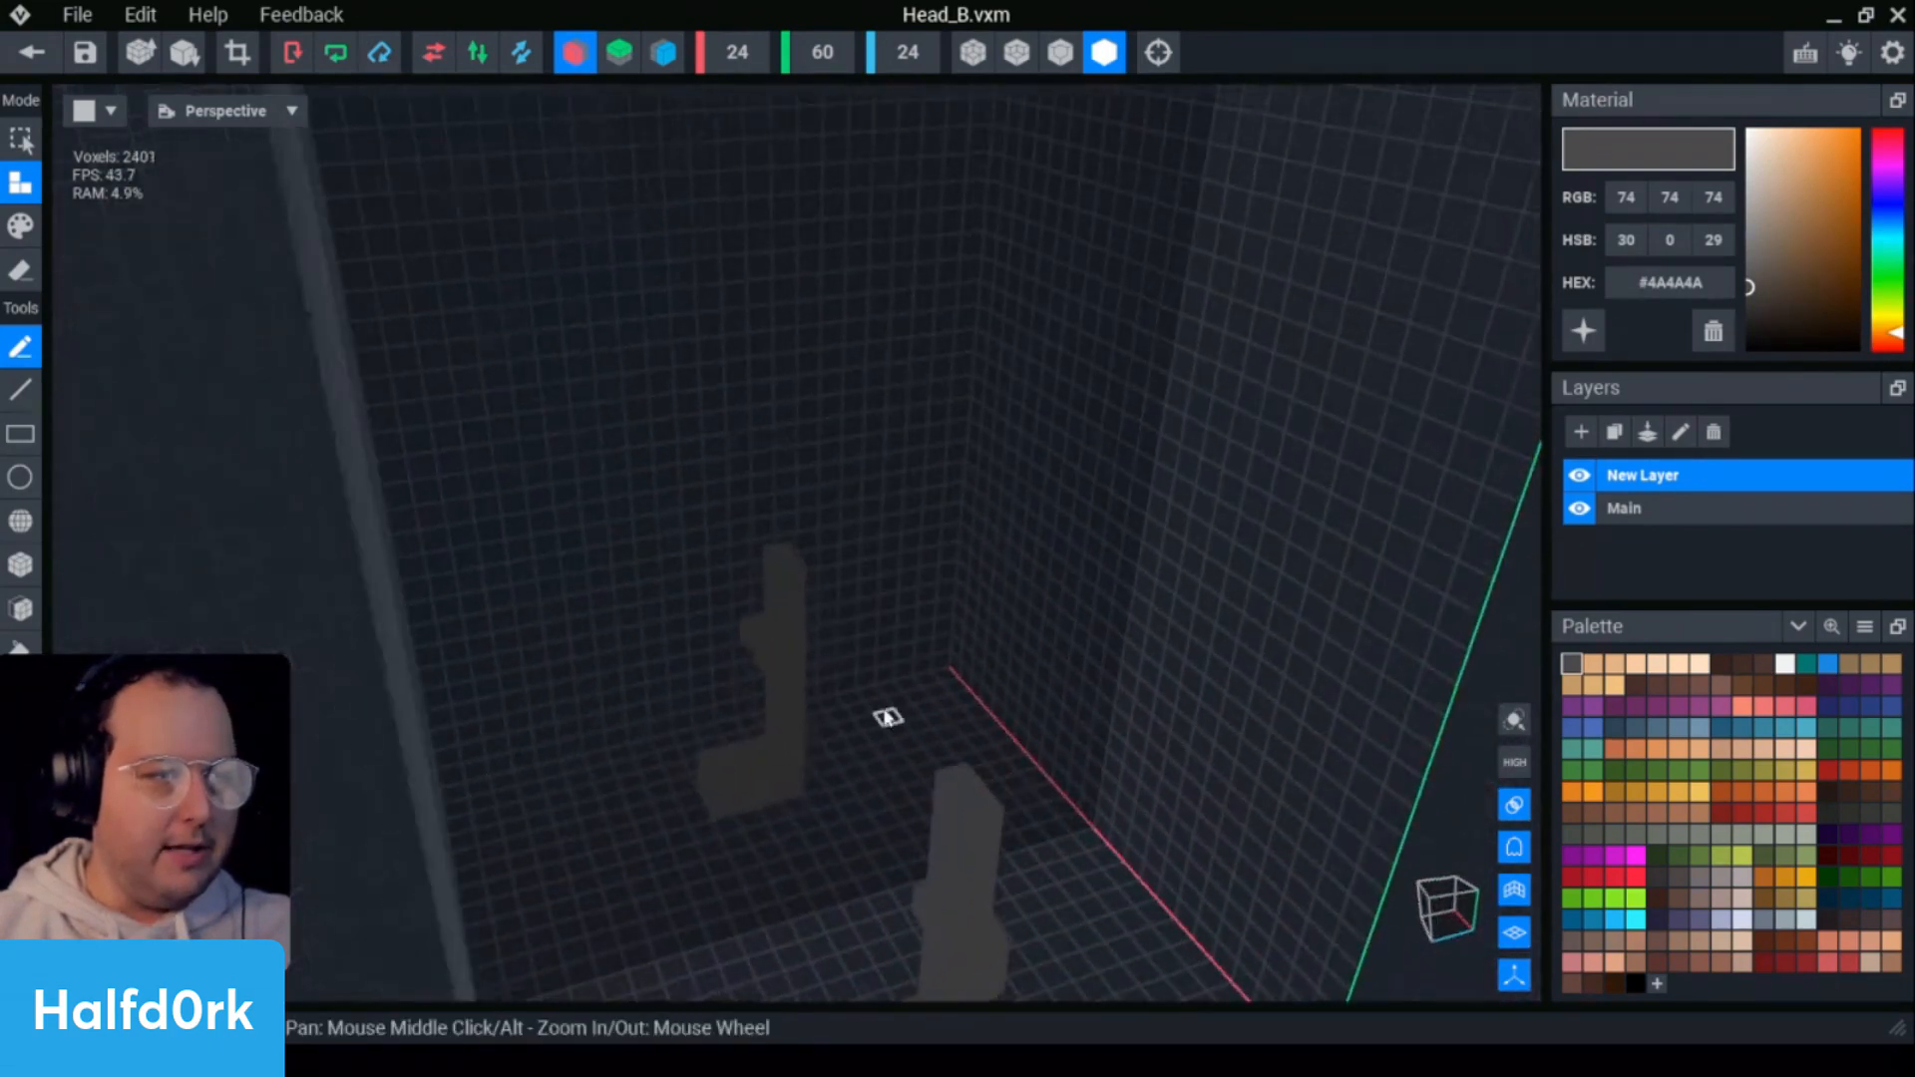
mouse_move(793, 604)
mouse_down()
mouse_move(834, 479)
mouse_move(843, 501)
mouse_up()
key(e)
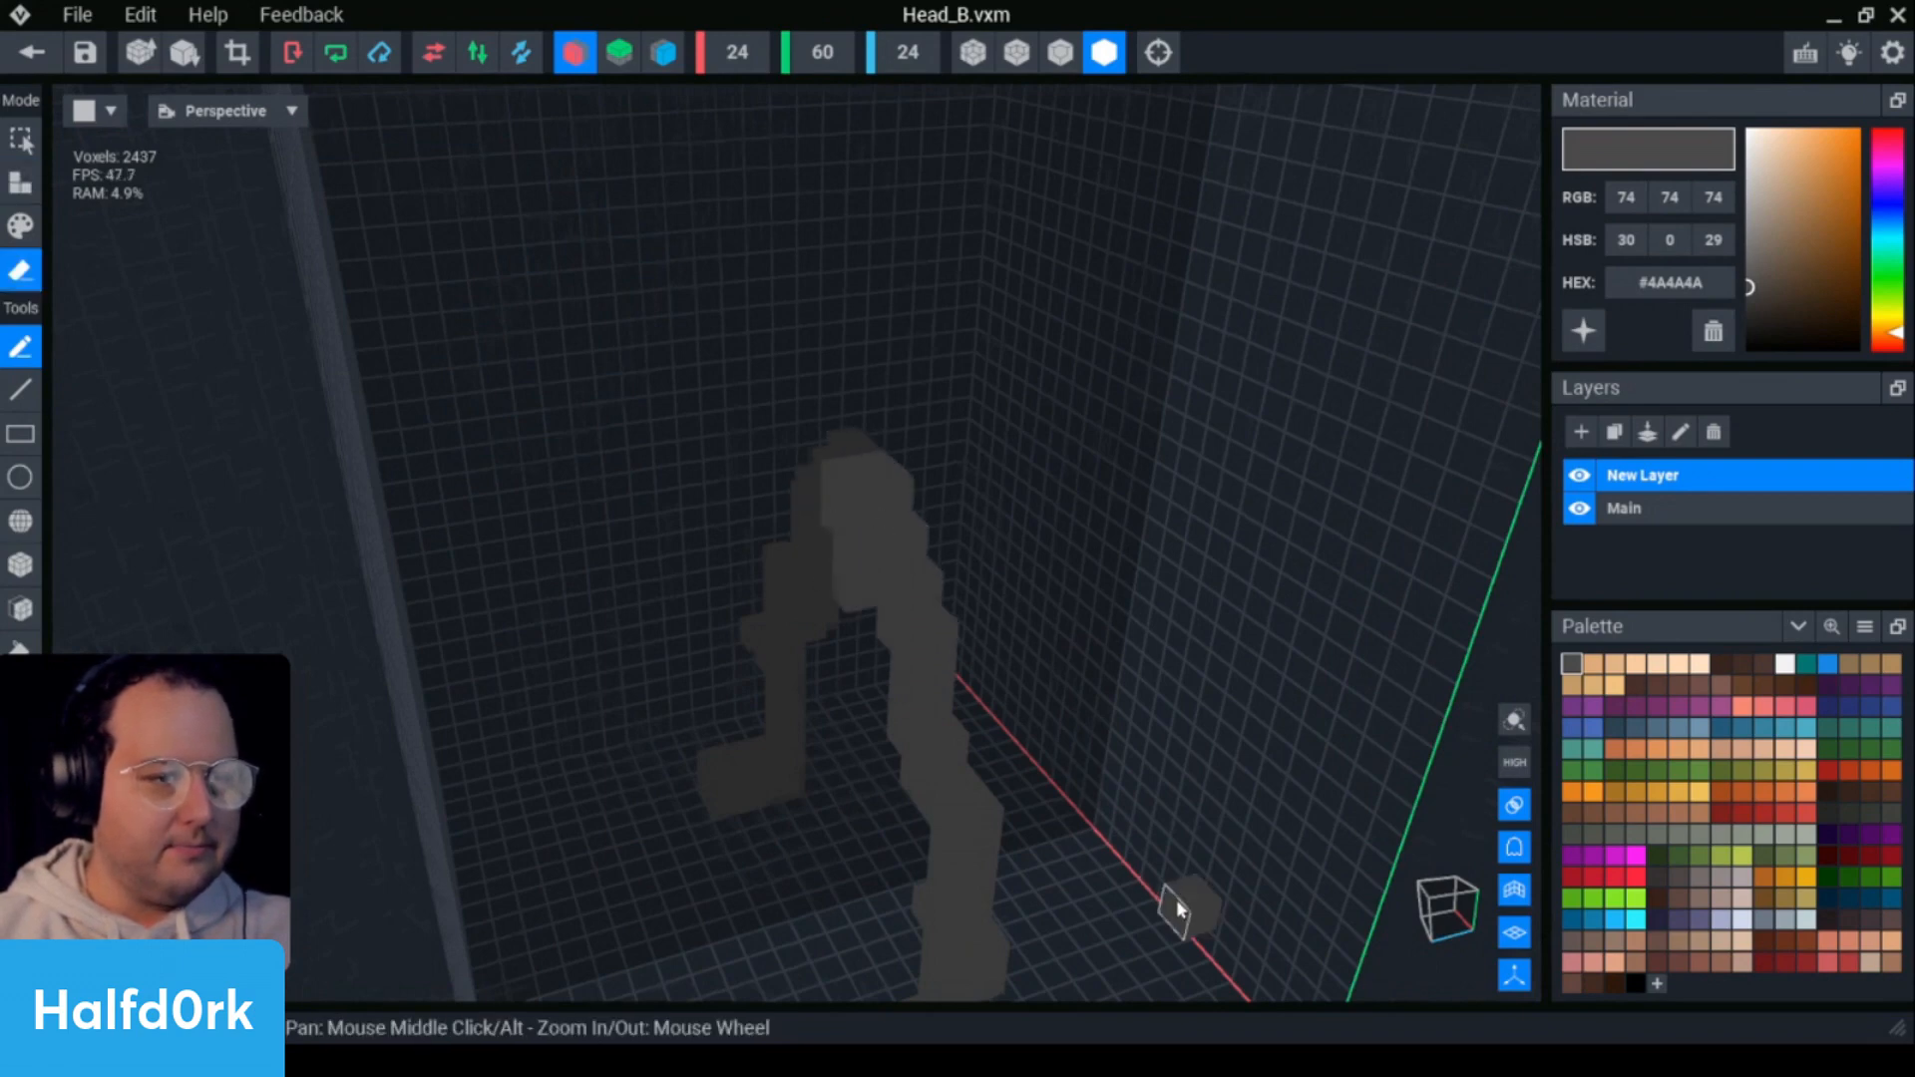
click(1177, 906)
mouse_move(688, 409)
right_down()
mouse_move(748, 452)
mouse_move(998, 768)
right_up()
- Extrude the top of the hips upward with the Face tool in attach mode to form a torso column reaching the head
click(20, 390)
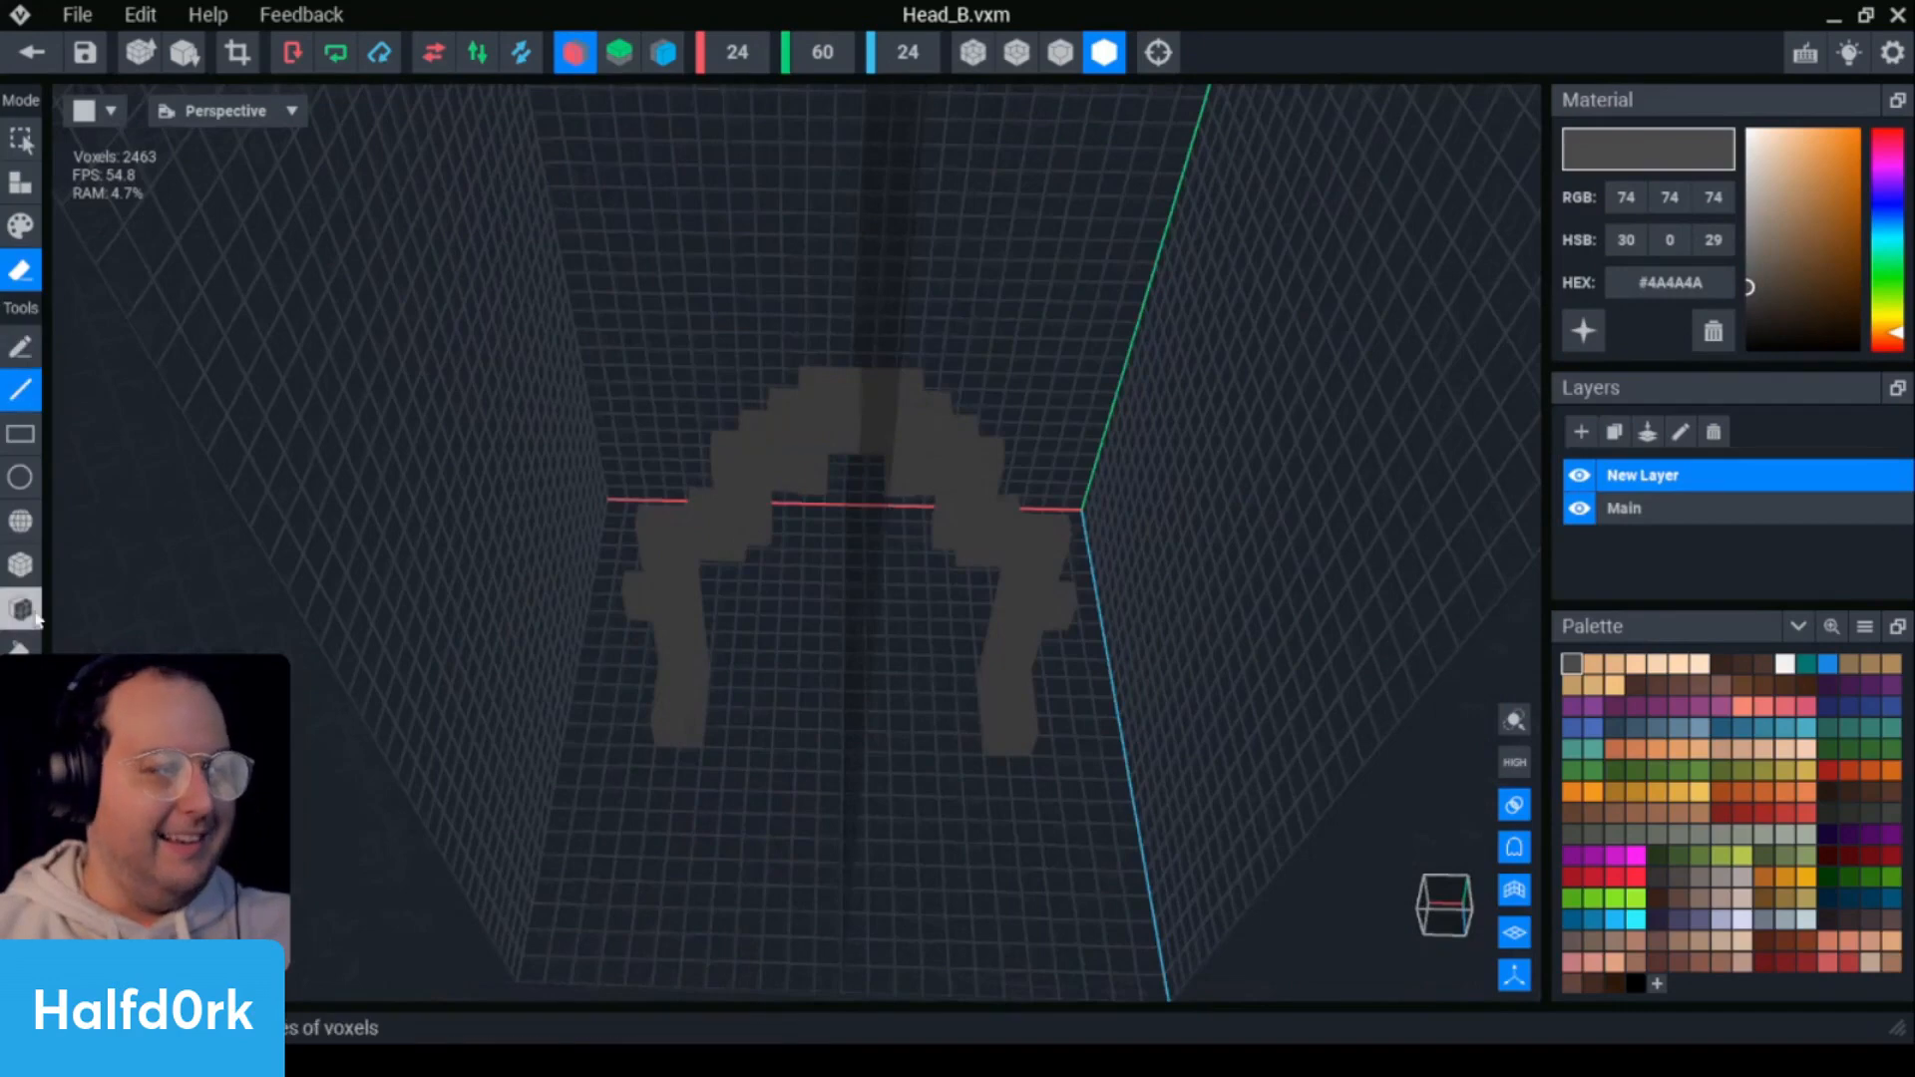
click(20, 609)
middle_drag(798, 284, 821, 415)
key(a)
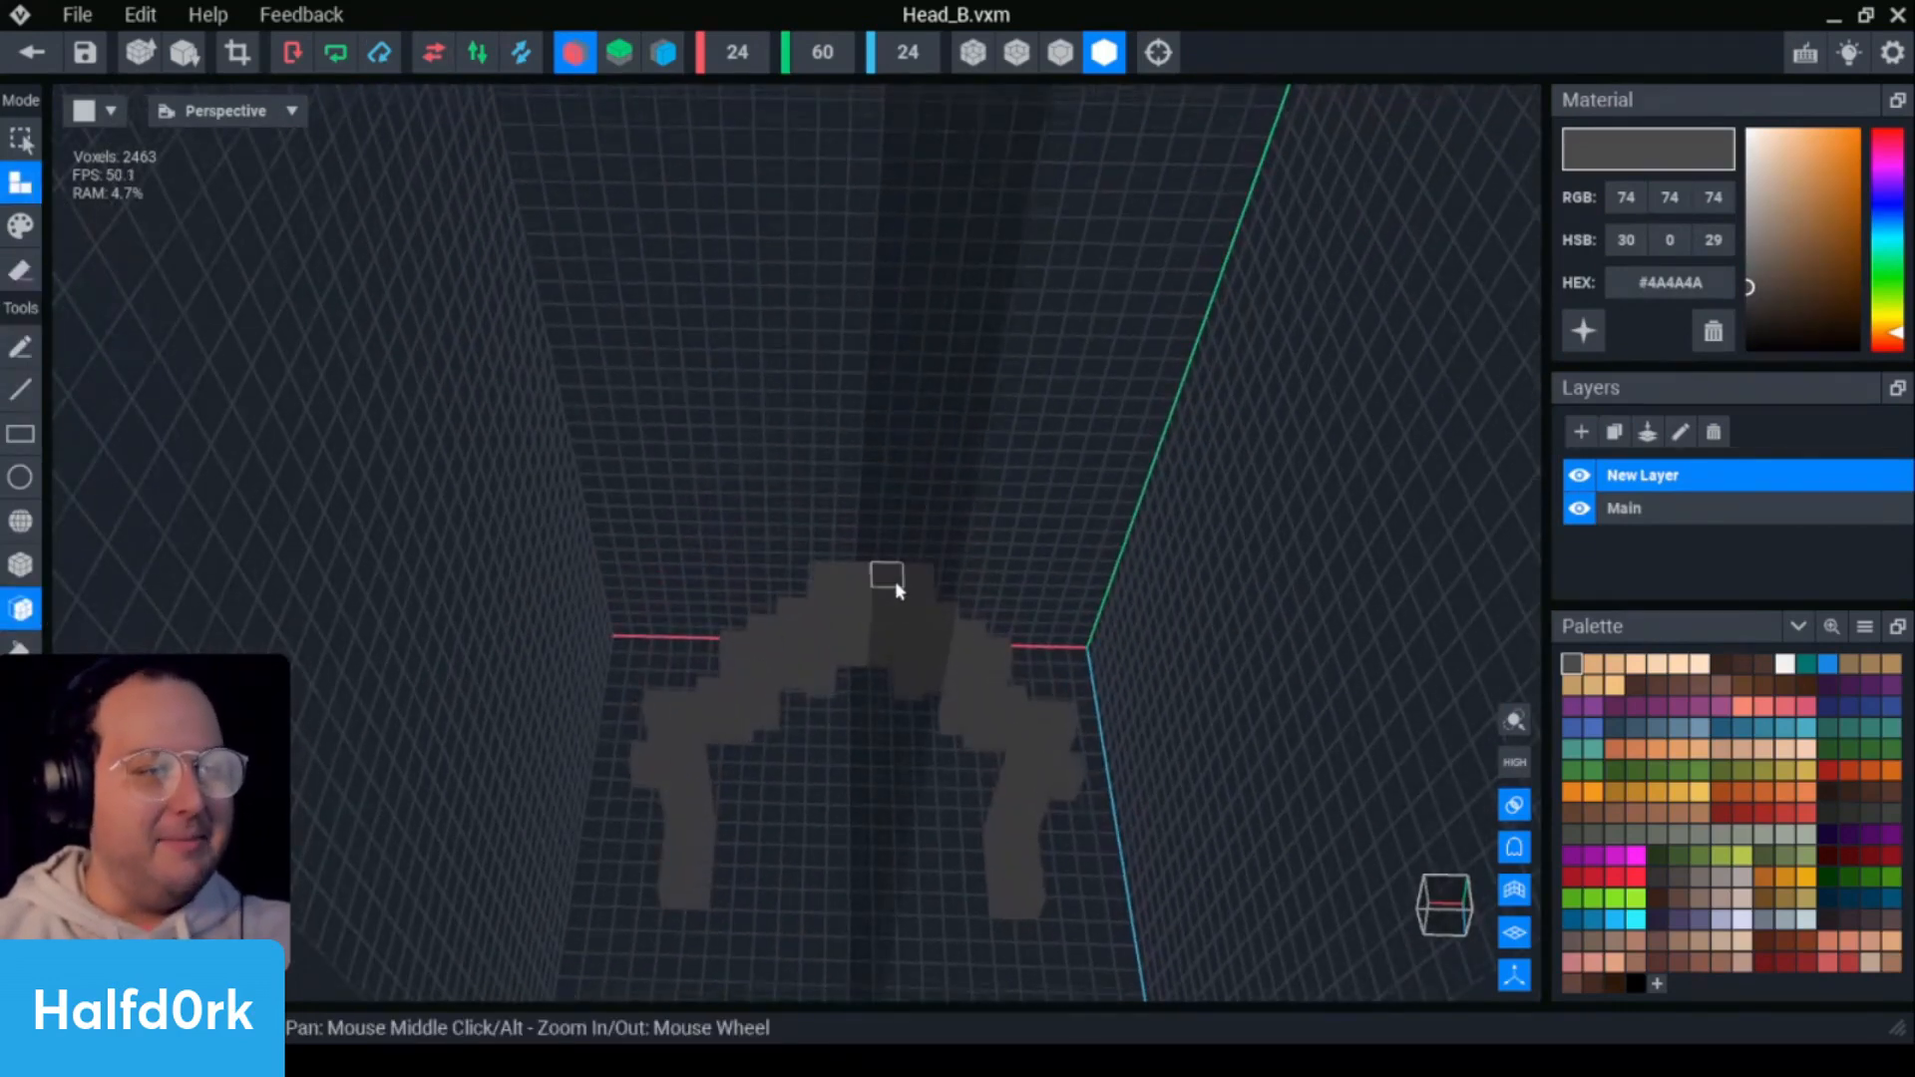
click(895, 581)
right_drag(894, 580, 649, 627)
click(639, 547)
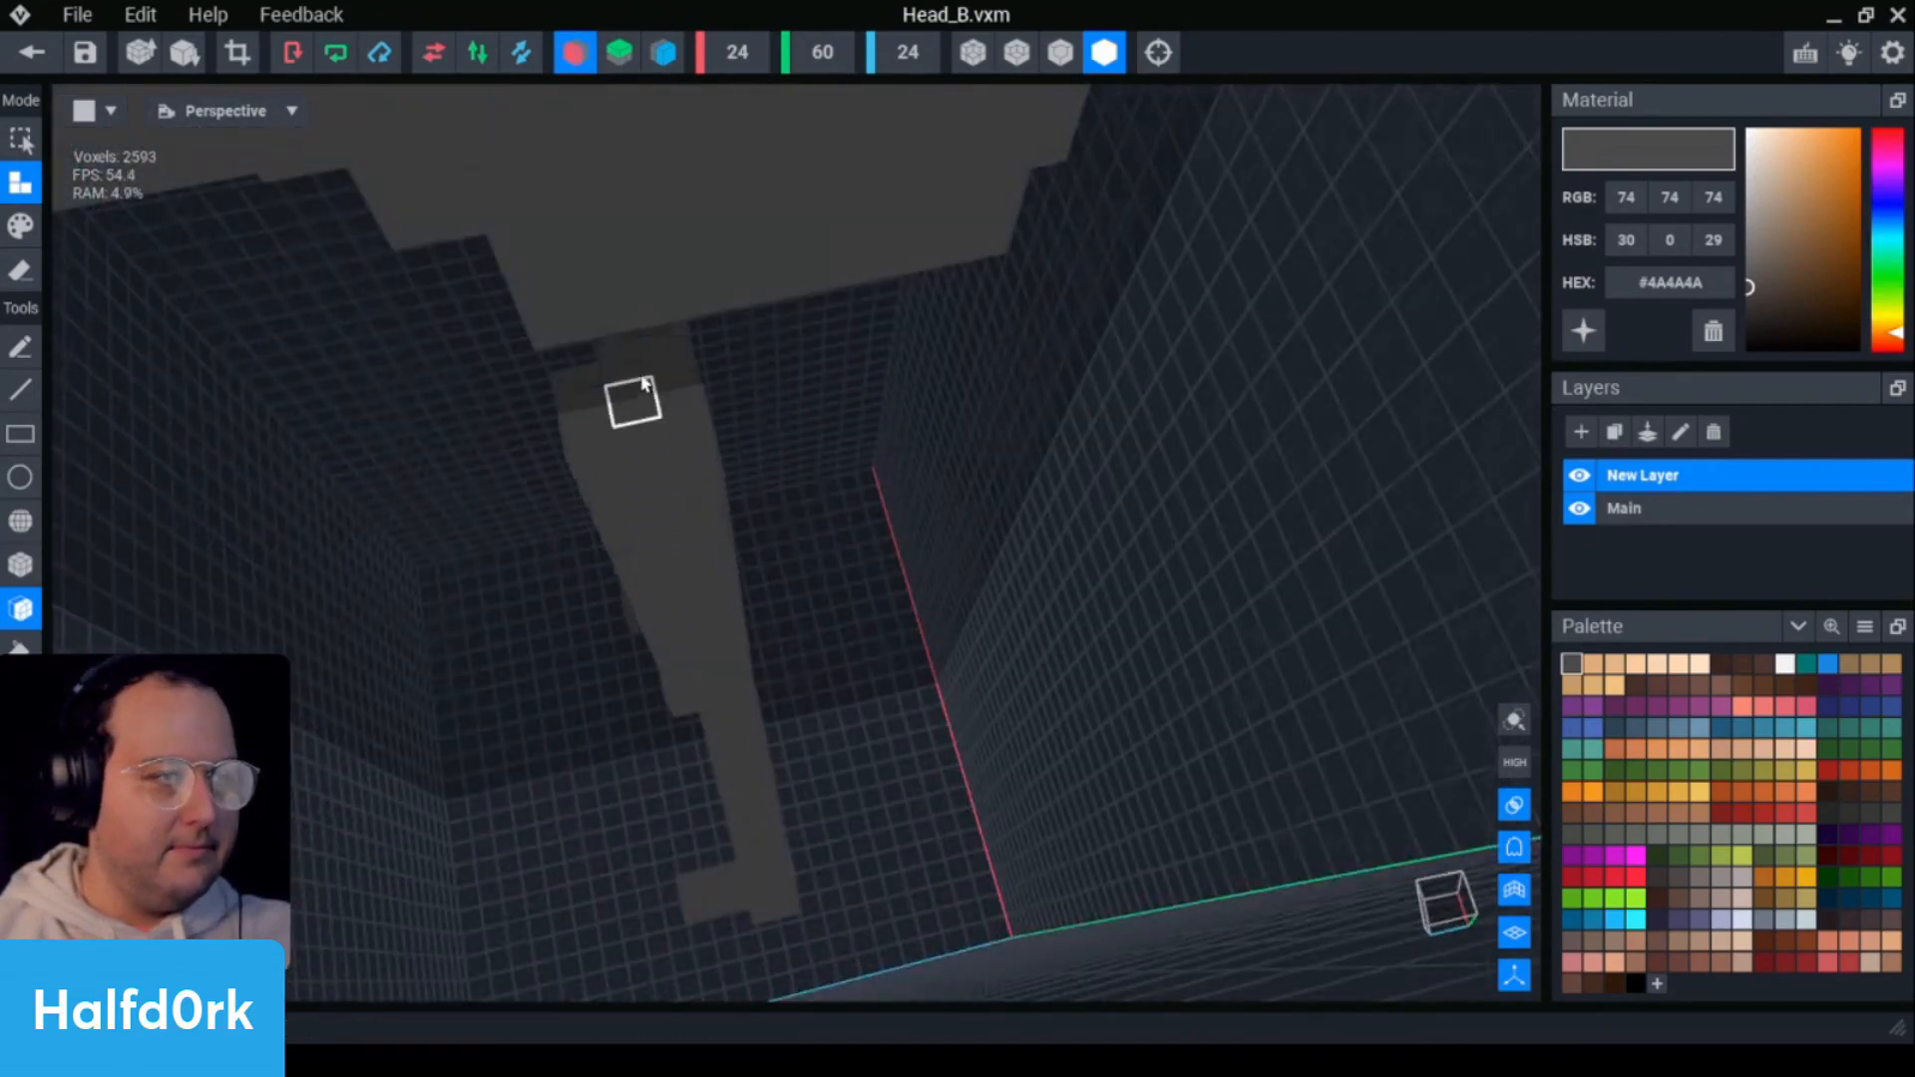
click(643, 383)
- Extrude further faces of the torso column to thicken the body between the hips and the head
right_drag(643, 383, 768, 448)
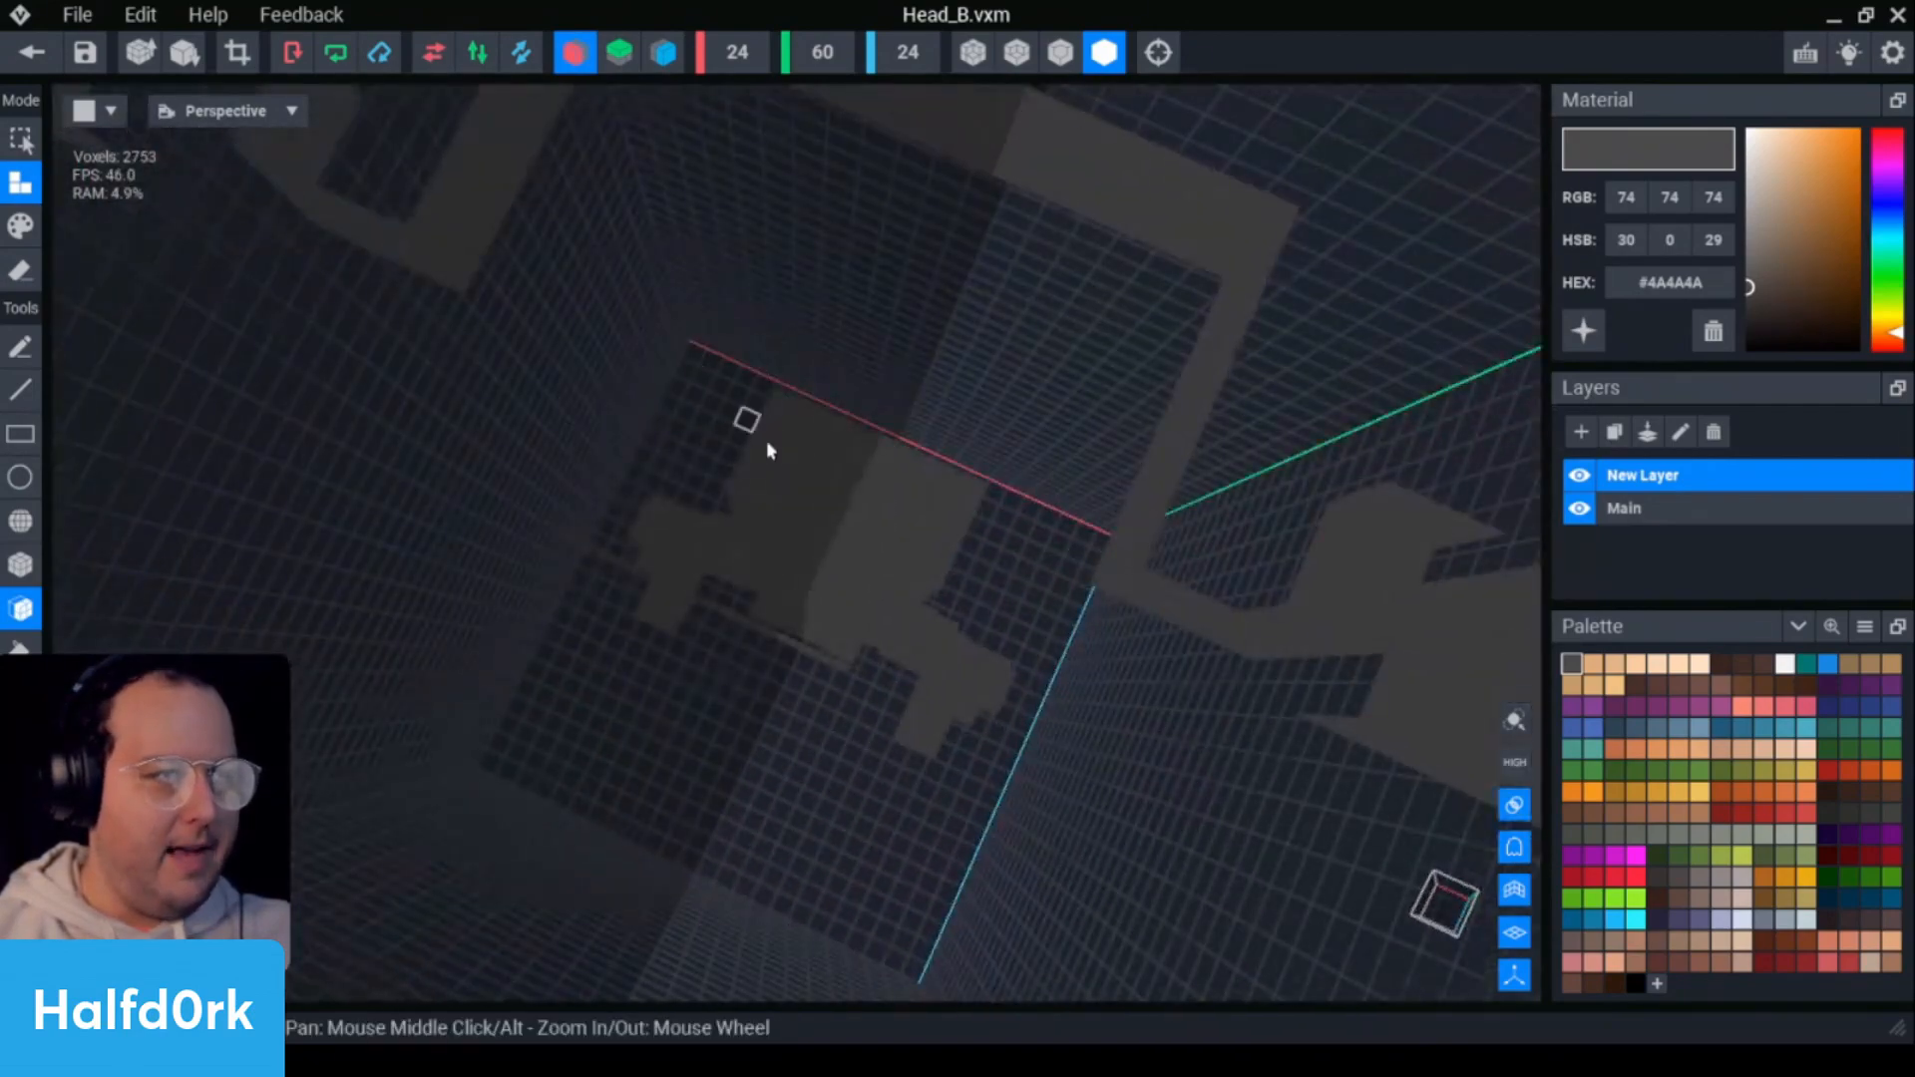
scroll(818, 474, up, 2)
click(983, 540)
scroll(1147, 493, down, 2)
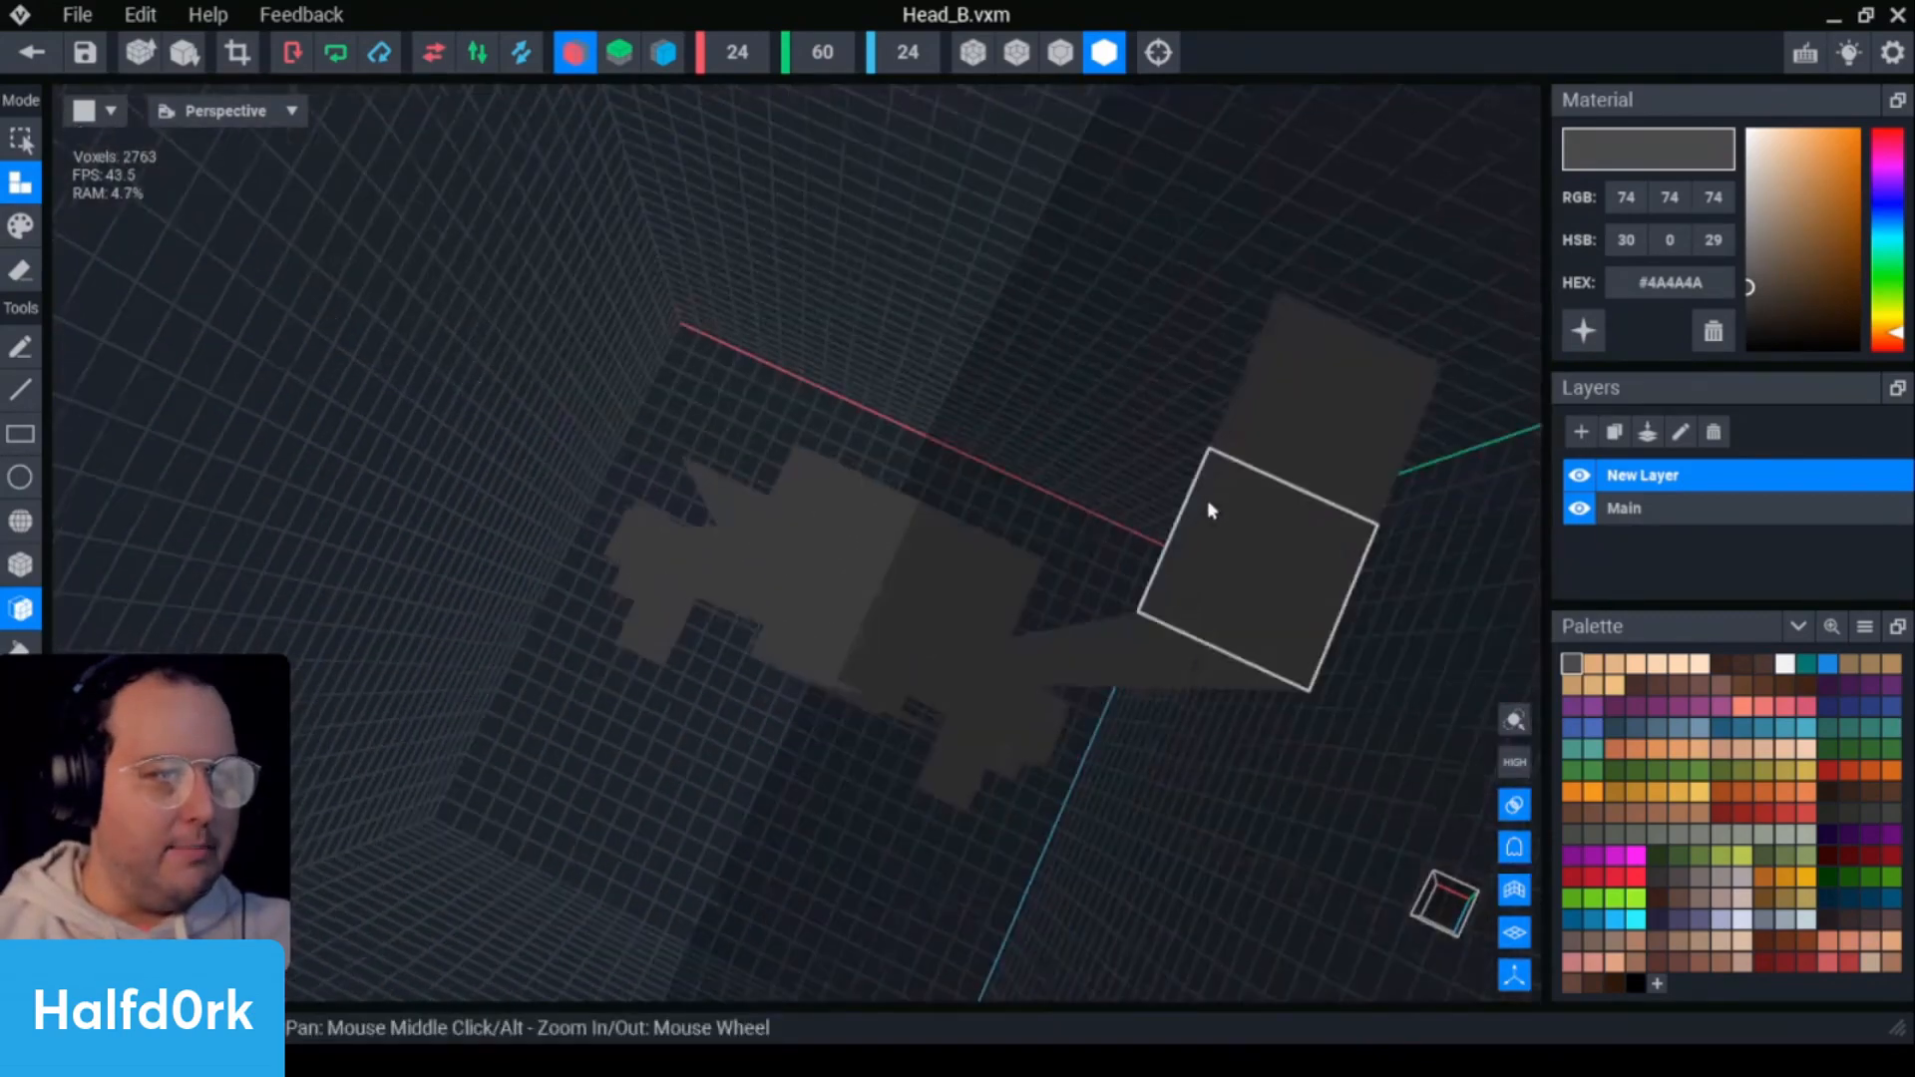
click(1207, 509)
right_drag(1207, 508, 748, 453)
scroll(1124, 560, down, 2)
scroll(748, 453, down, 5)
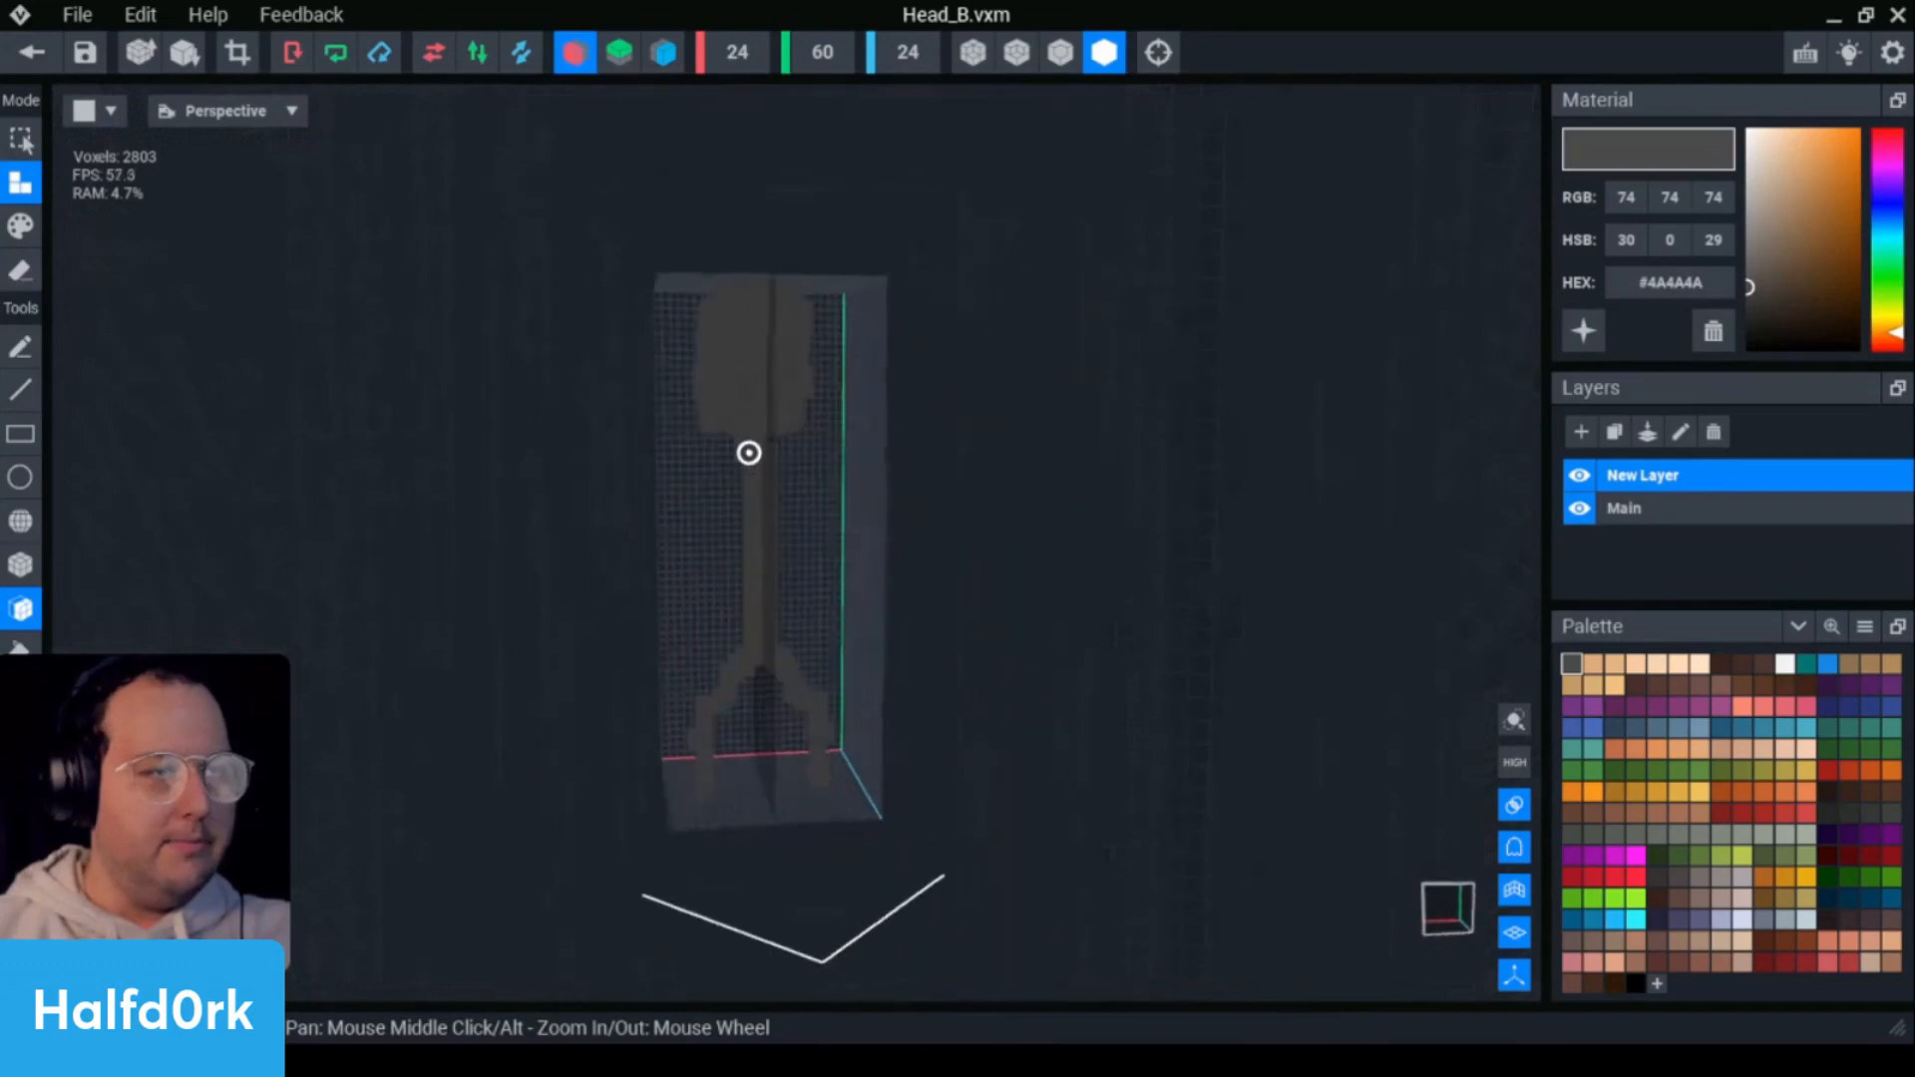
scroll(1081, 598, up, 5)
right_drag(704, 371, 853, 269)
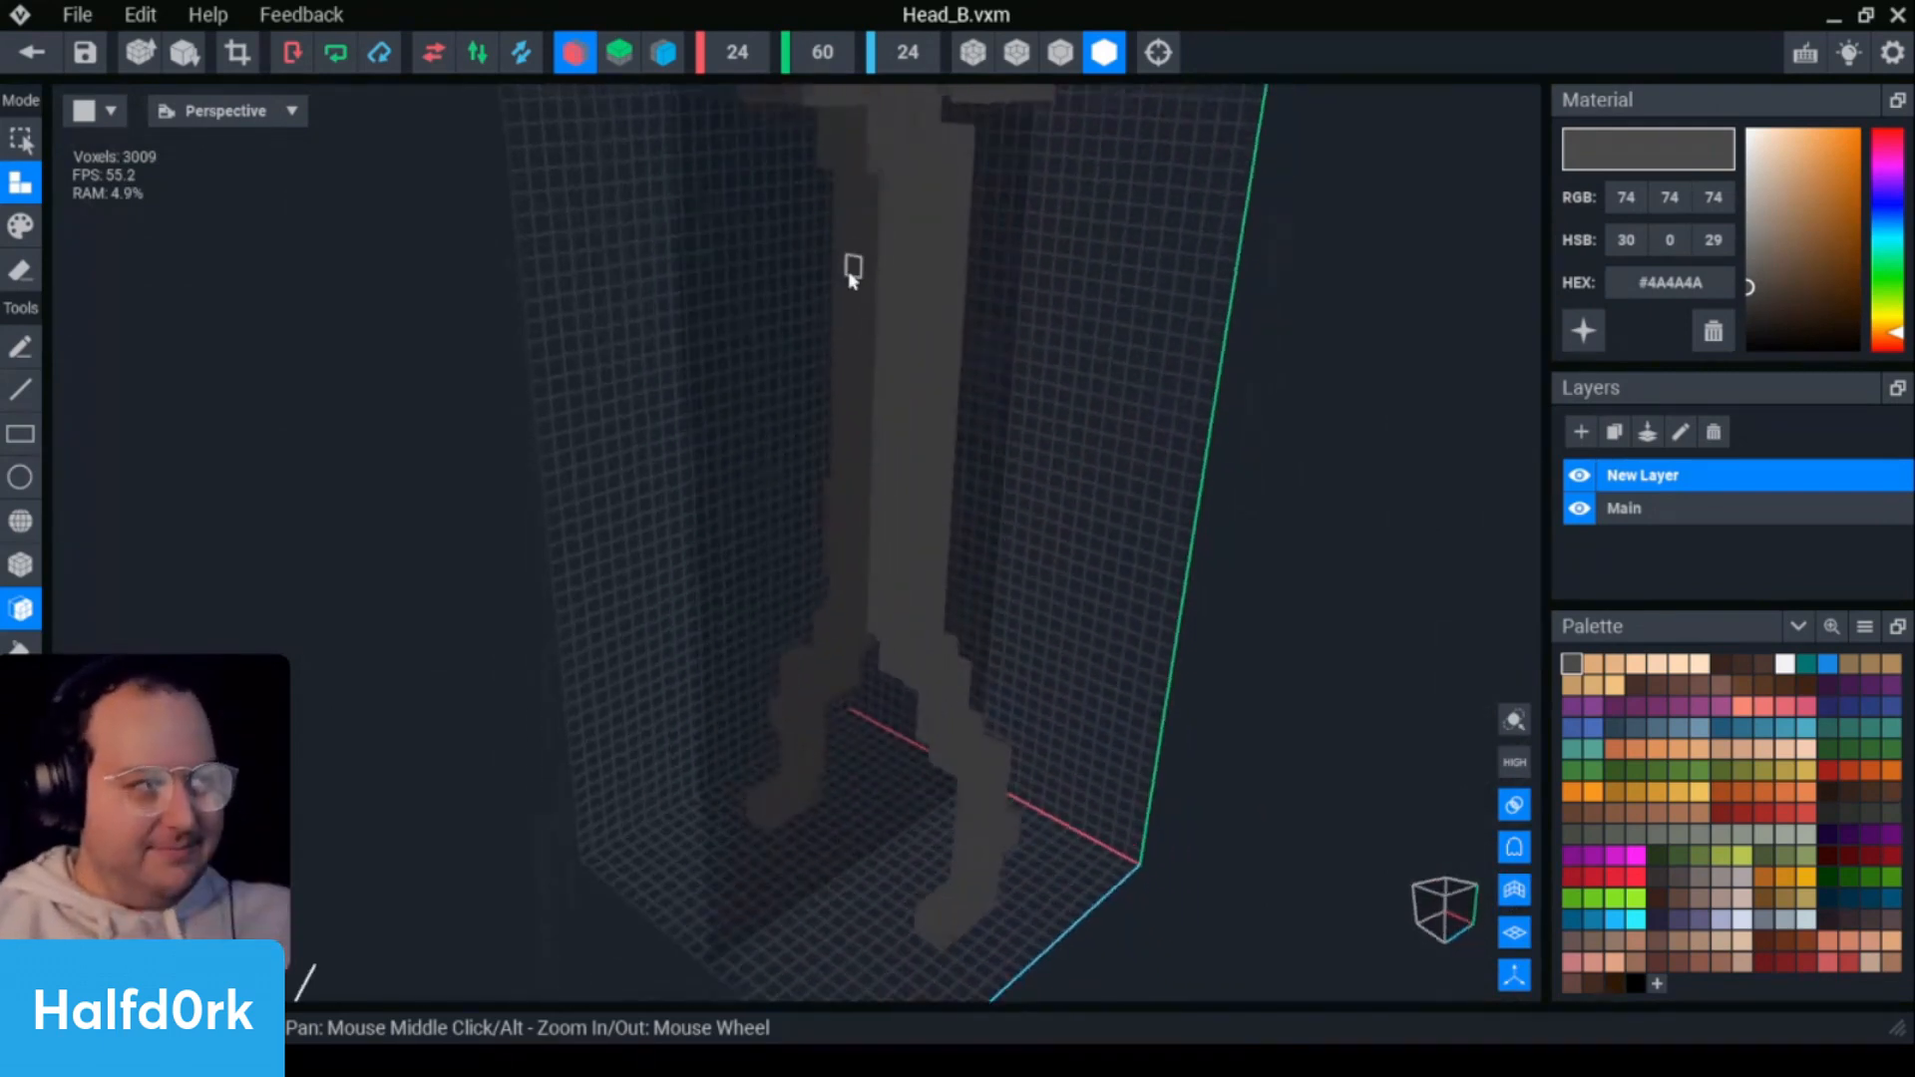
- Undo the misplaced pencil stroke and draw shoulders on both sides of the upper torso
key(b)
right_drag(734, 88, 884, 327)
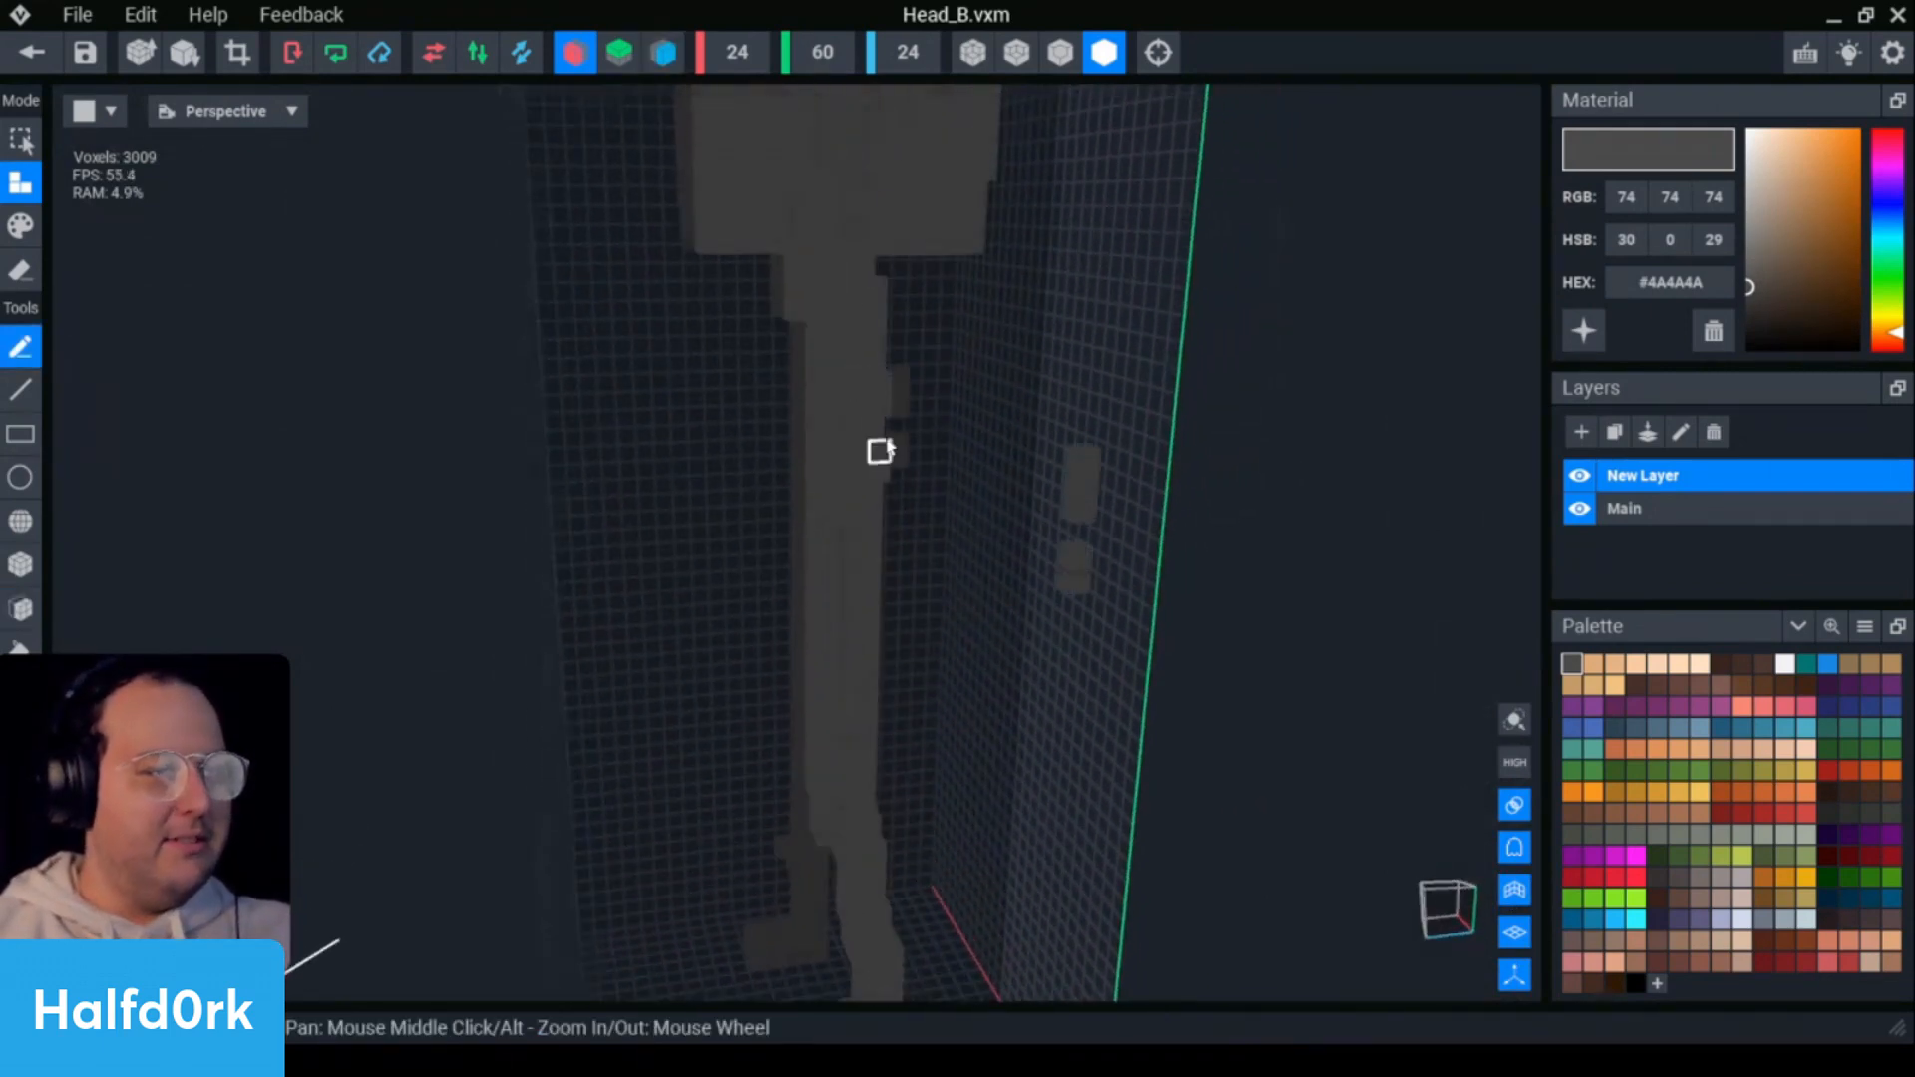
key(ctrl+z)
drag(854, 405, 875, 455)
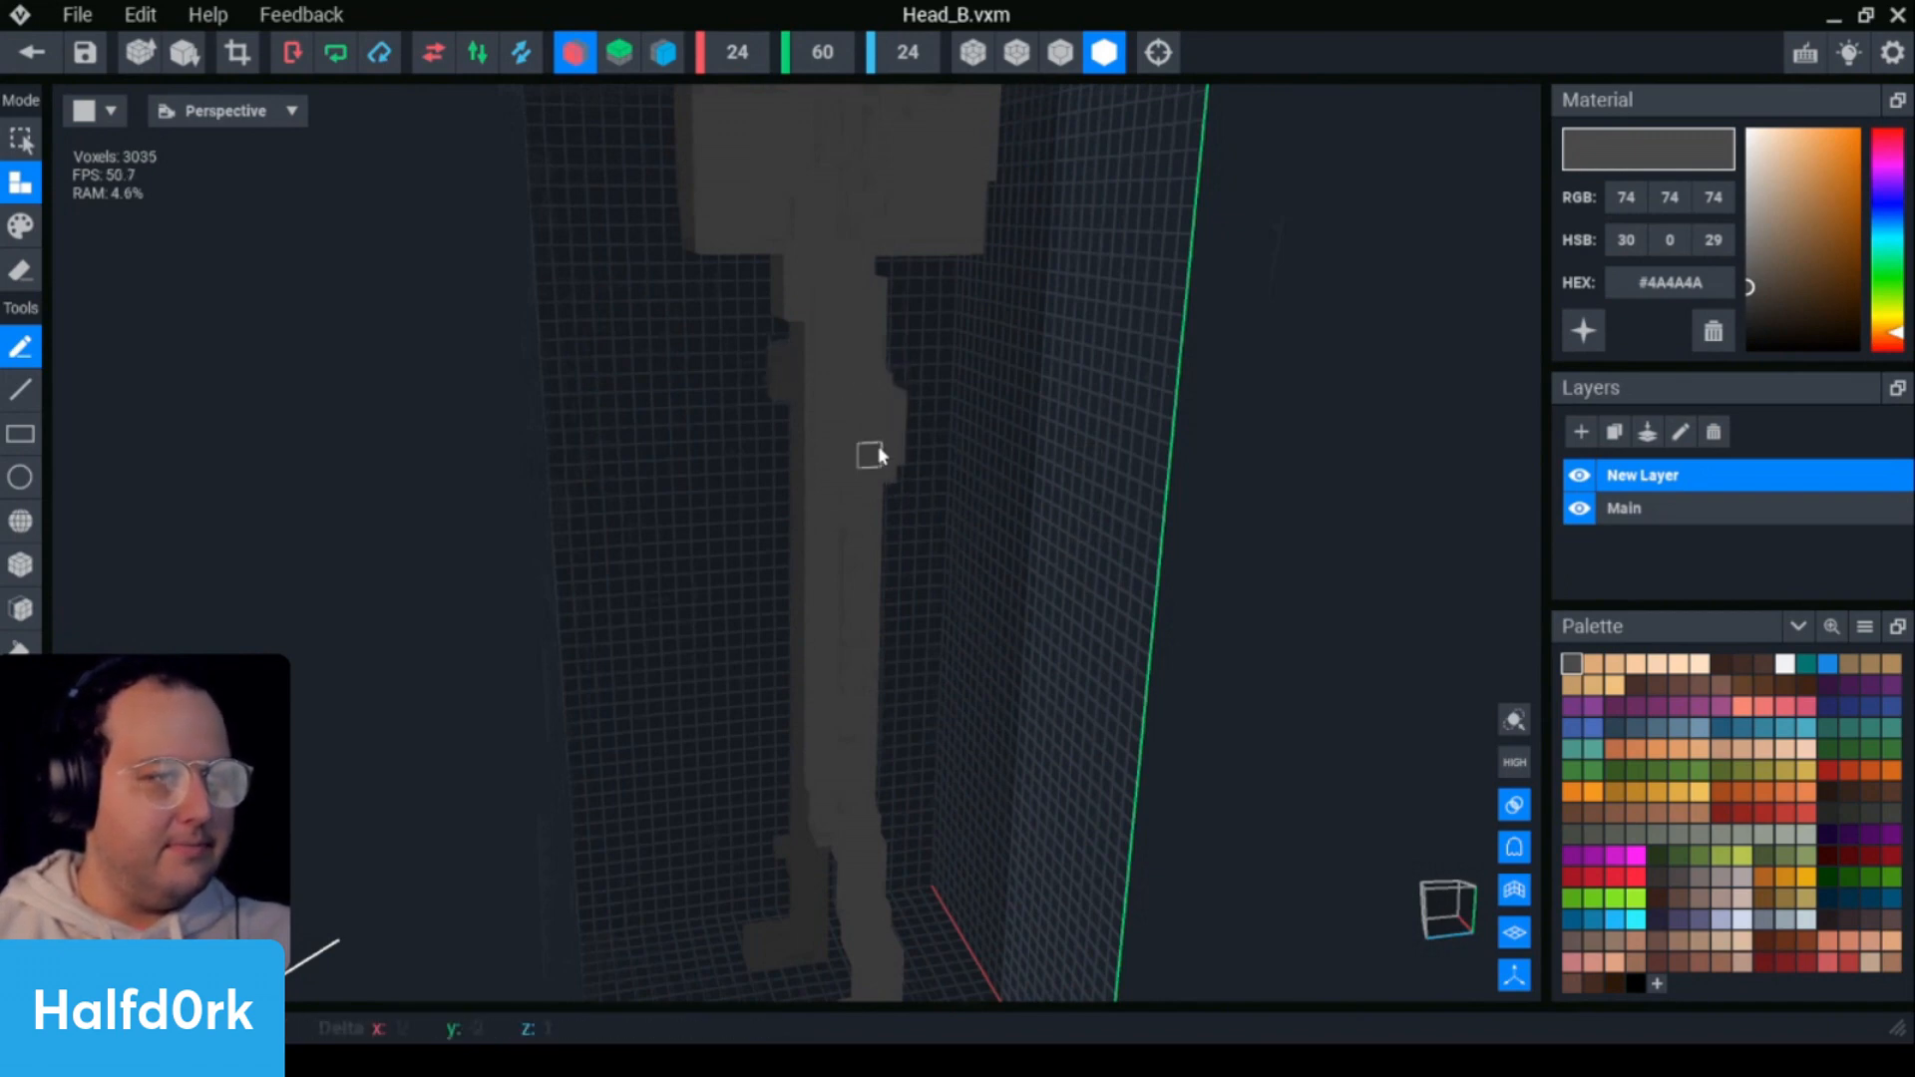
mouse_move(758, 284)
right_down()
mouse_move(854, 270)
mouse_move(988, 466)
mouse_move(932, 588)
mouse_move(902, 462)
mouse_move(790, 316)
right_up()
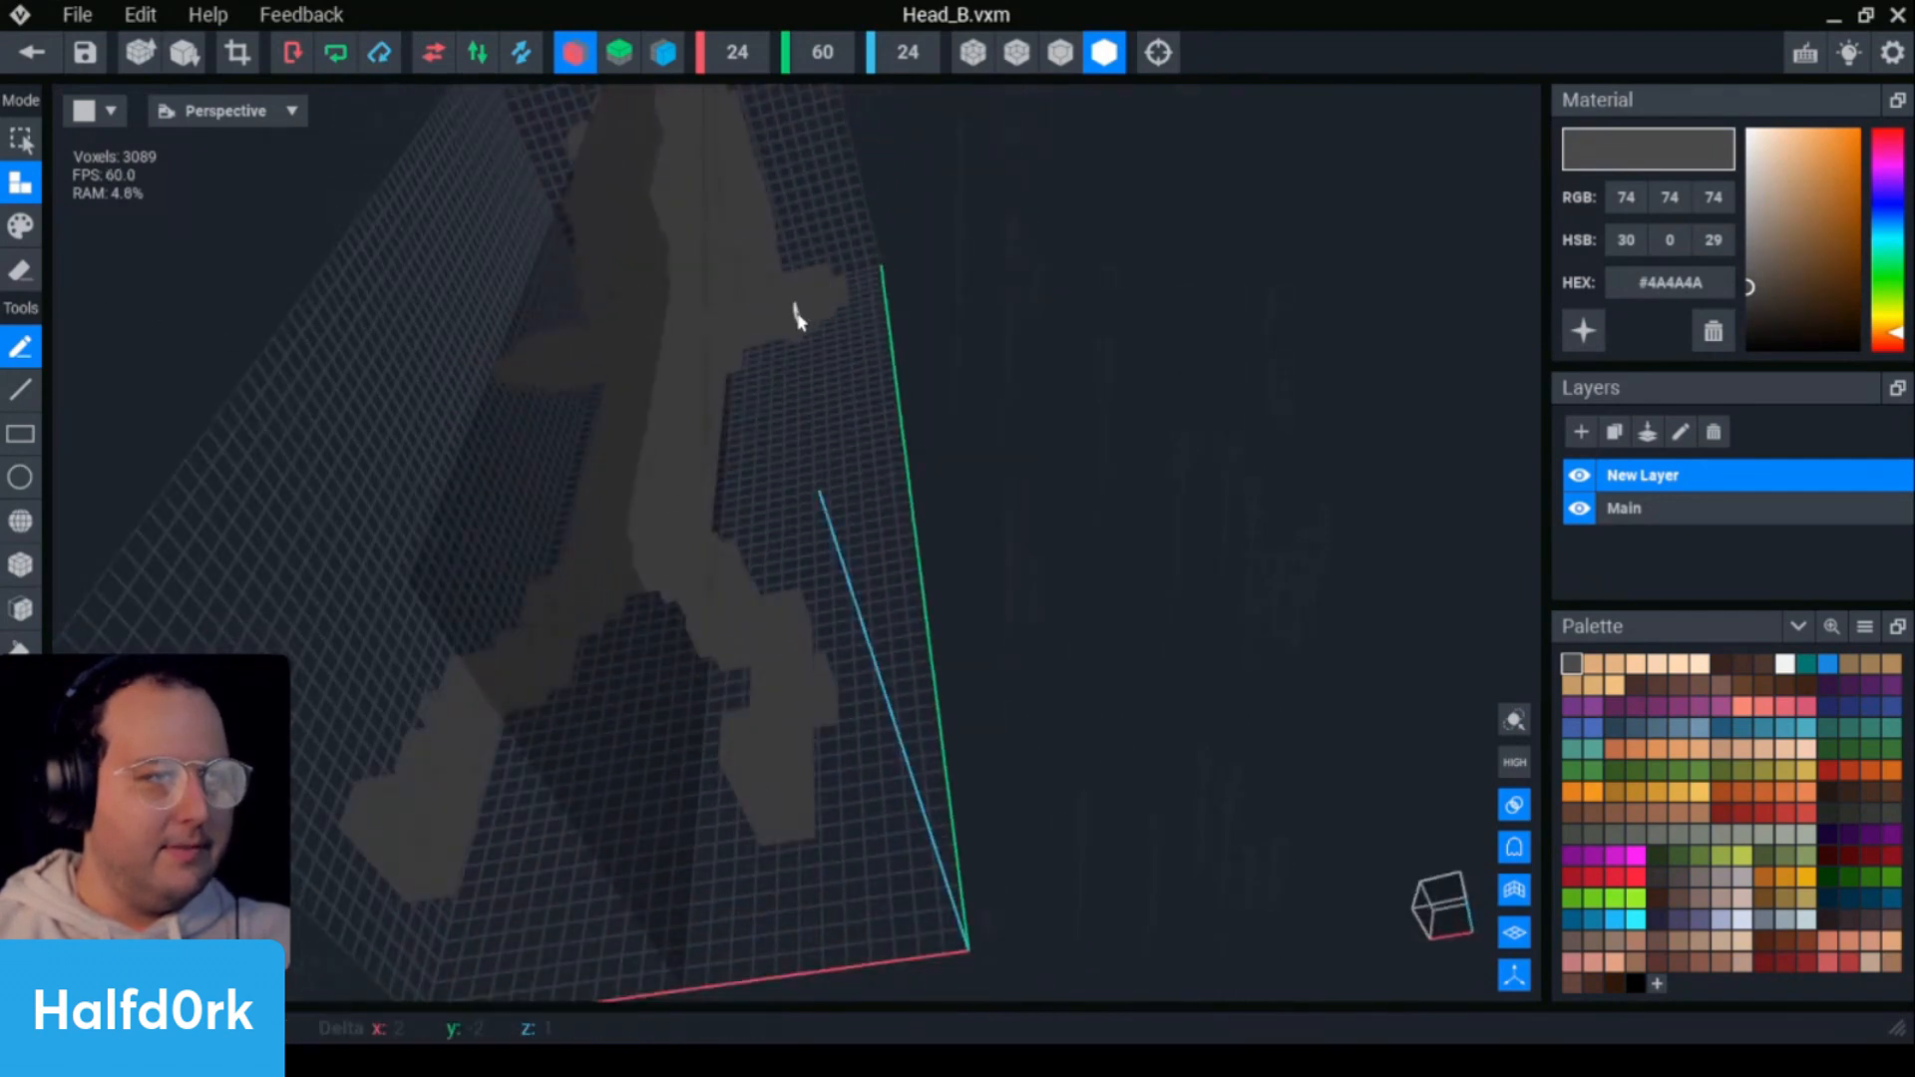
- Extend the shoulders into arms that bend down and forward, ending in hands
drag(799, 326, 827, 315)
right_drag(824, 309, 787, 308)
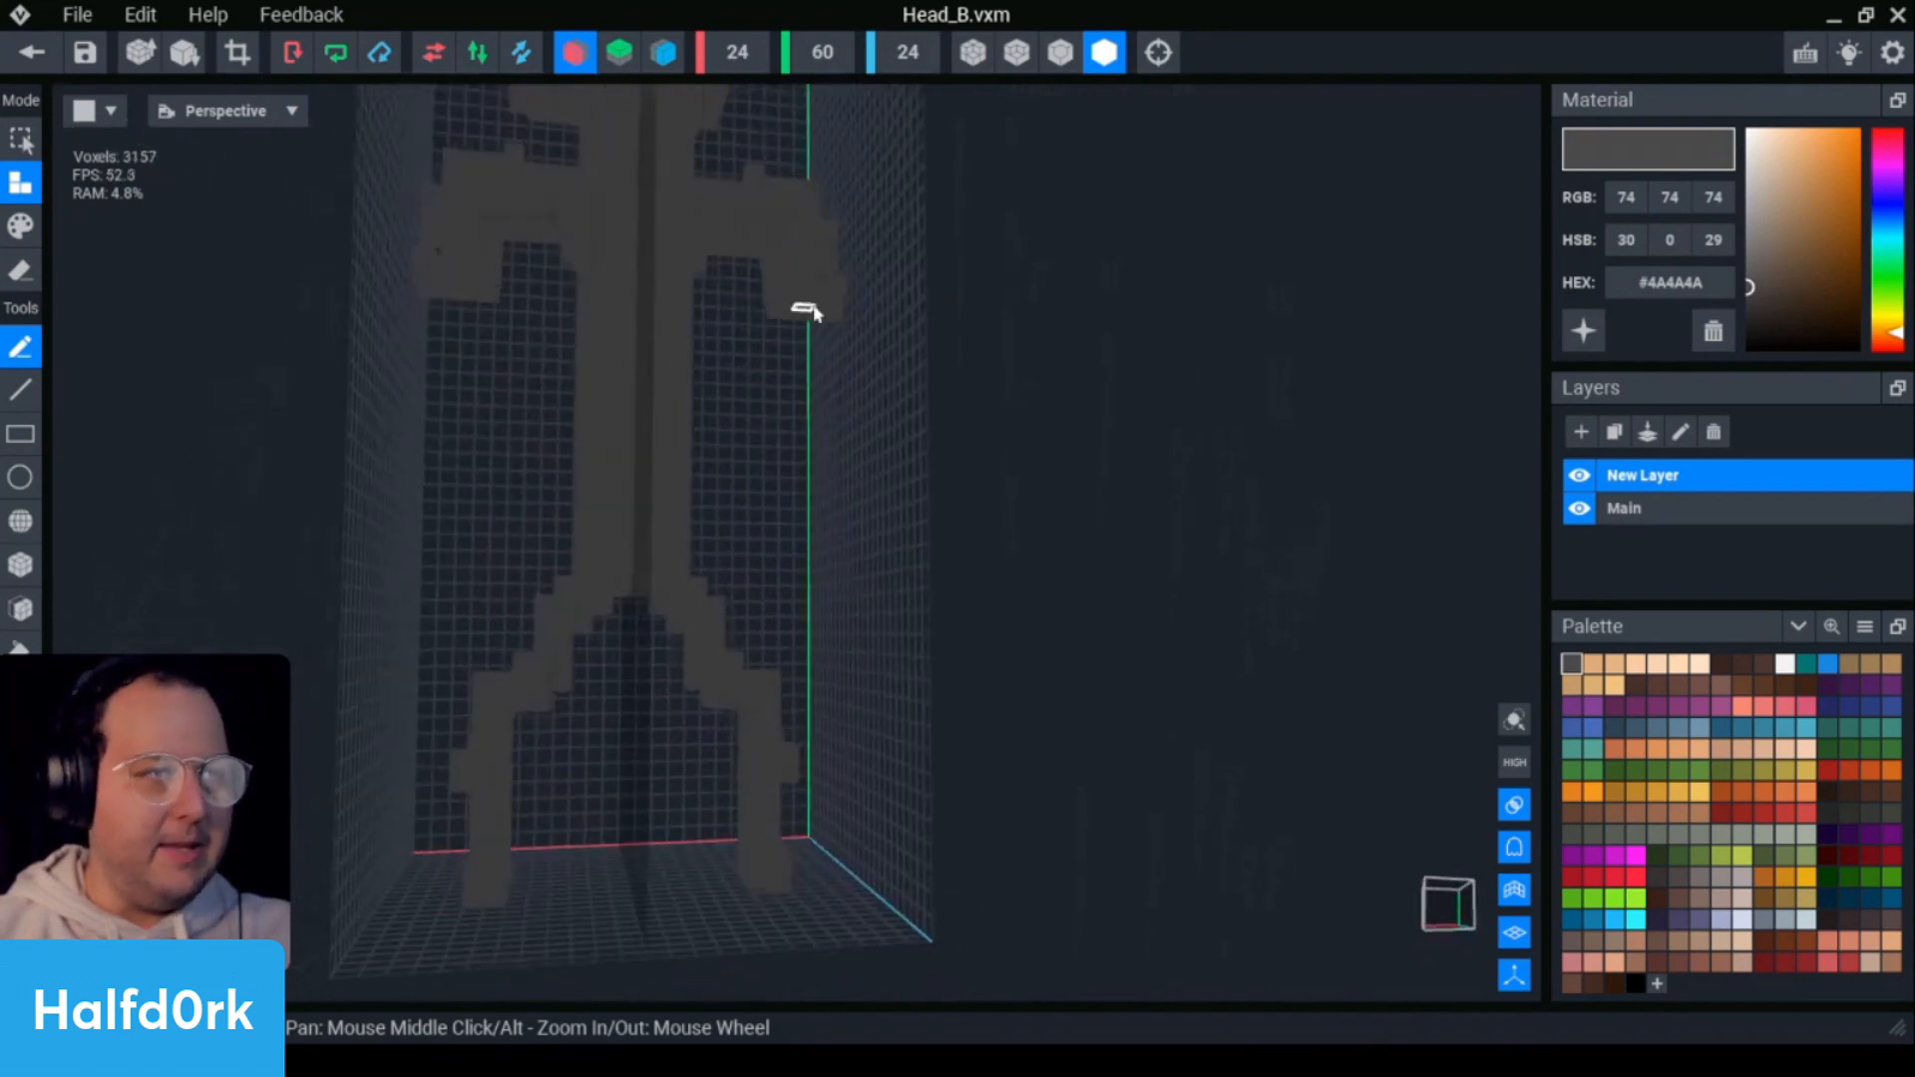
drag(824, 300, 798, 303)
right_drag(824, 307, 824, 307)
- Erase excess voxels on the mannequin's legs and the stray voxels beside the body
key(e)
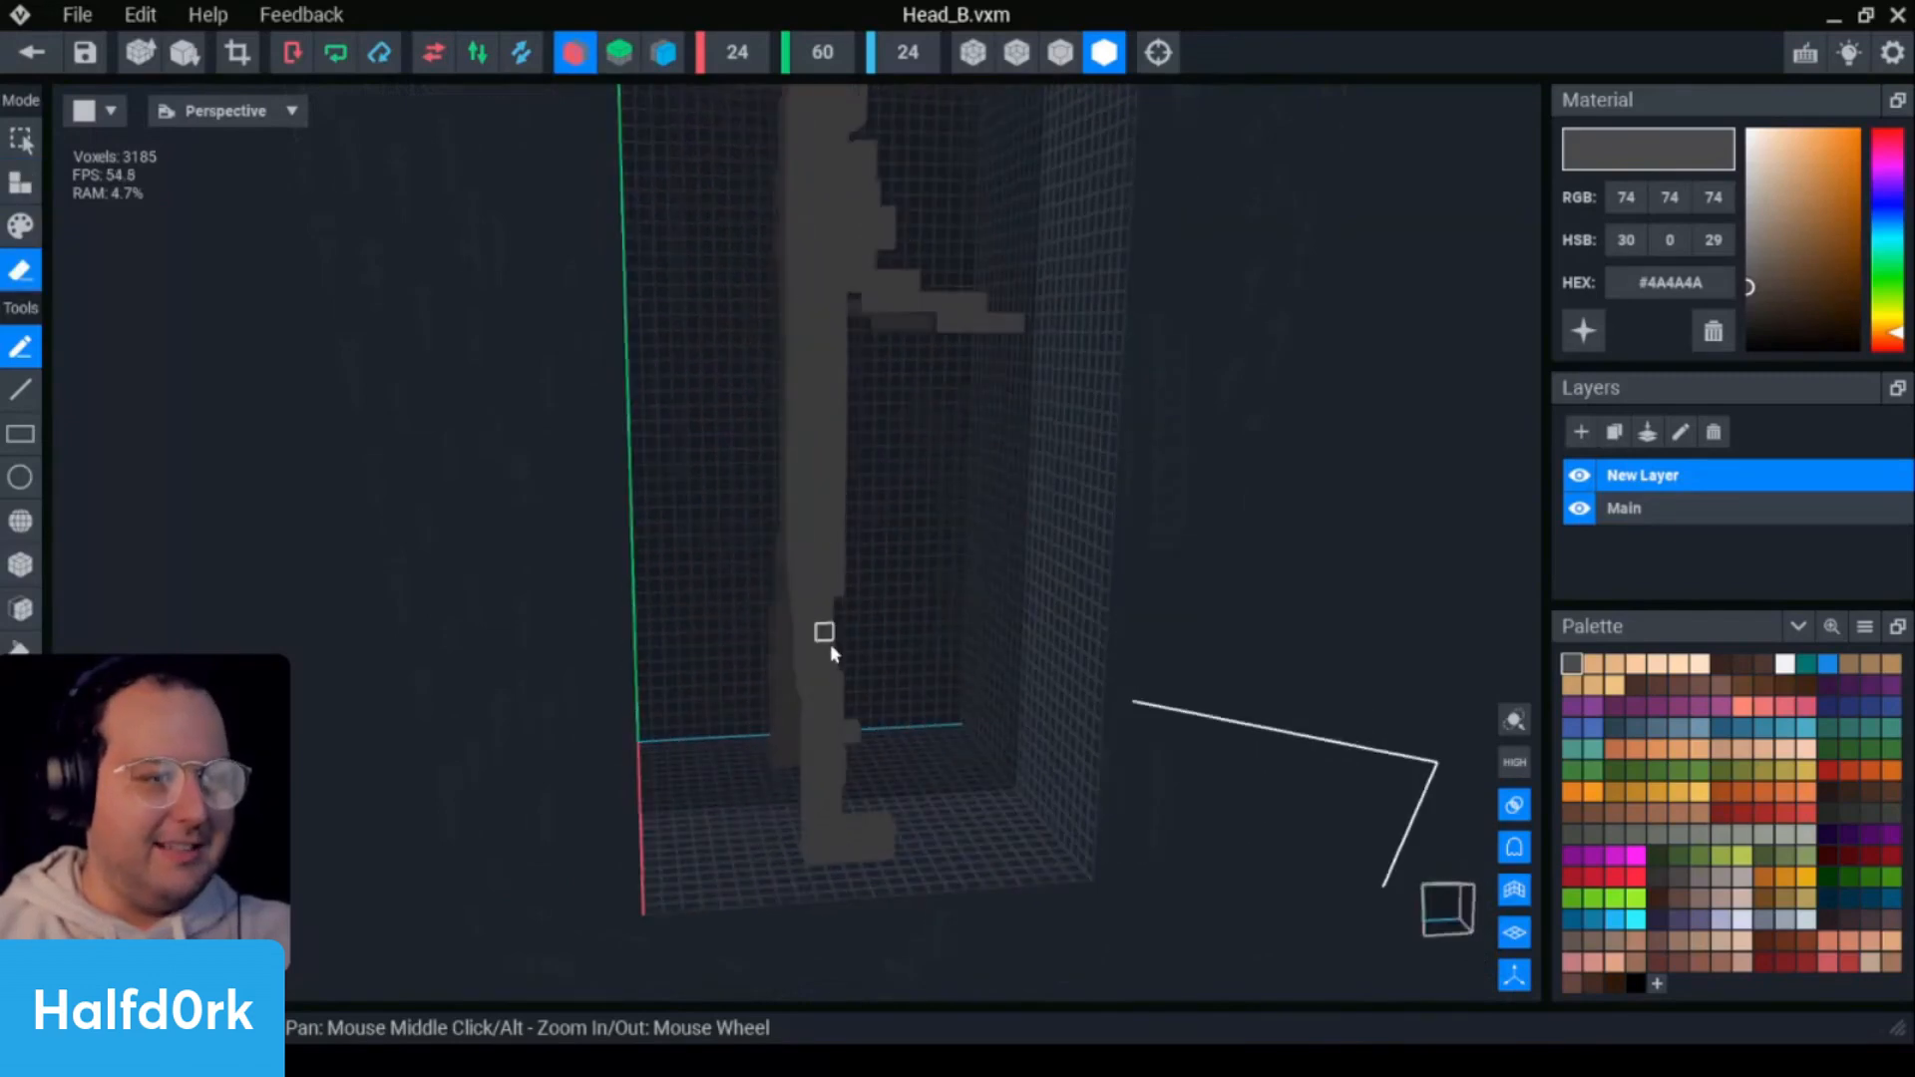
right_drag(835, 778, 830, 779)
click(837, 769)
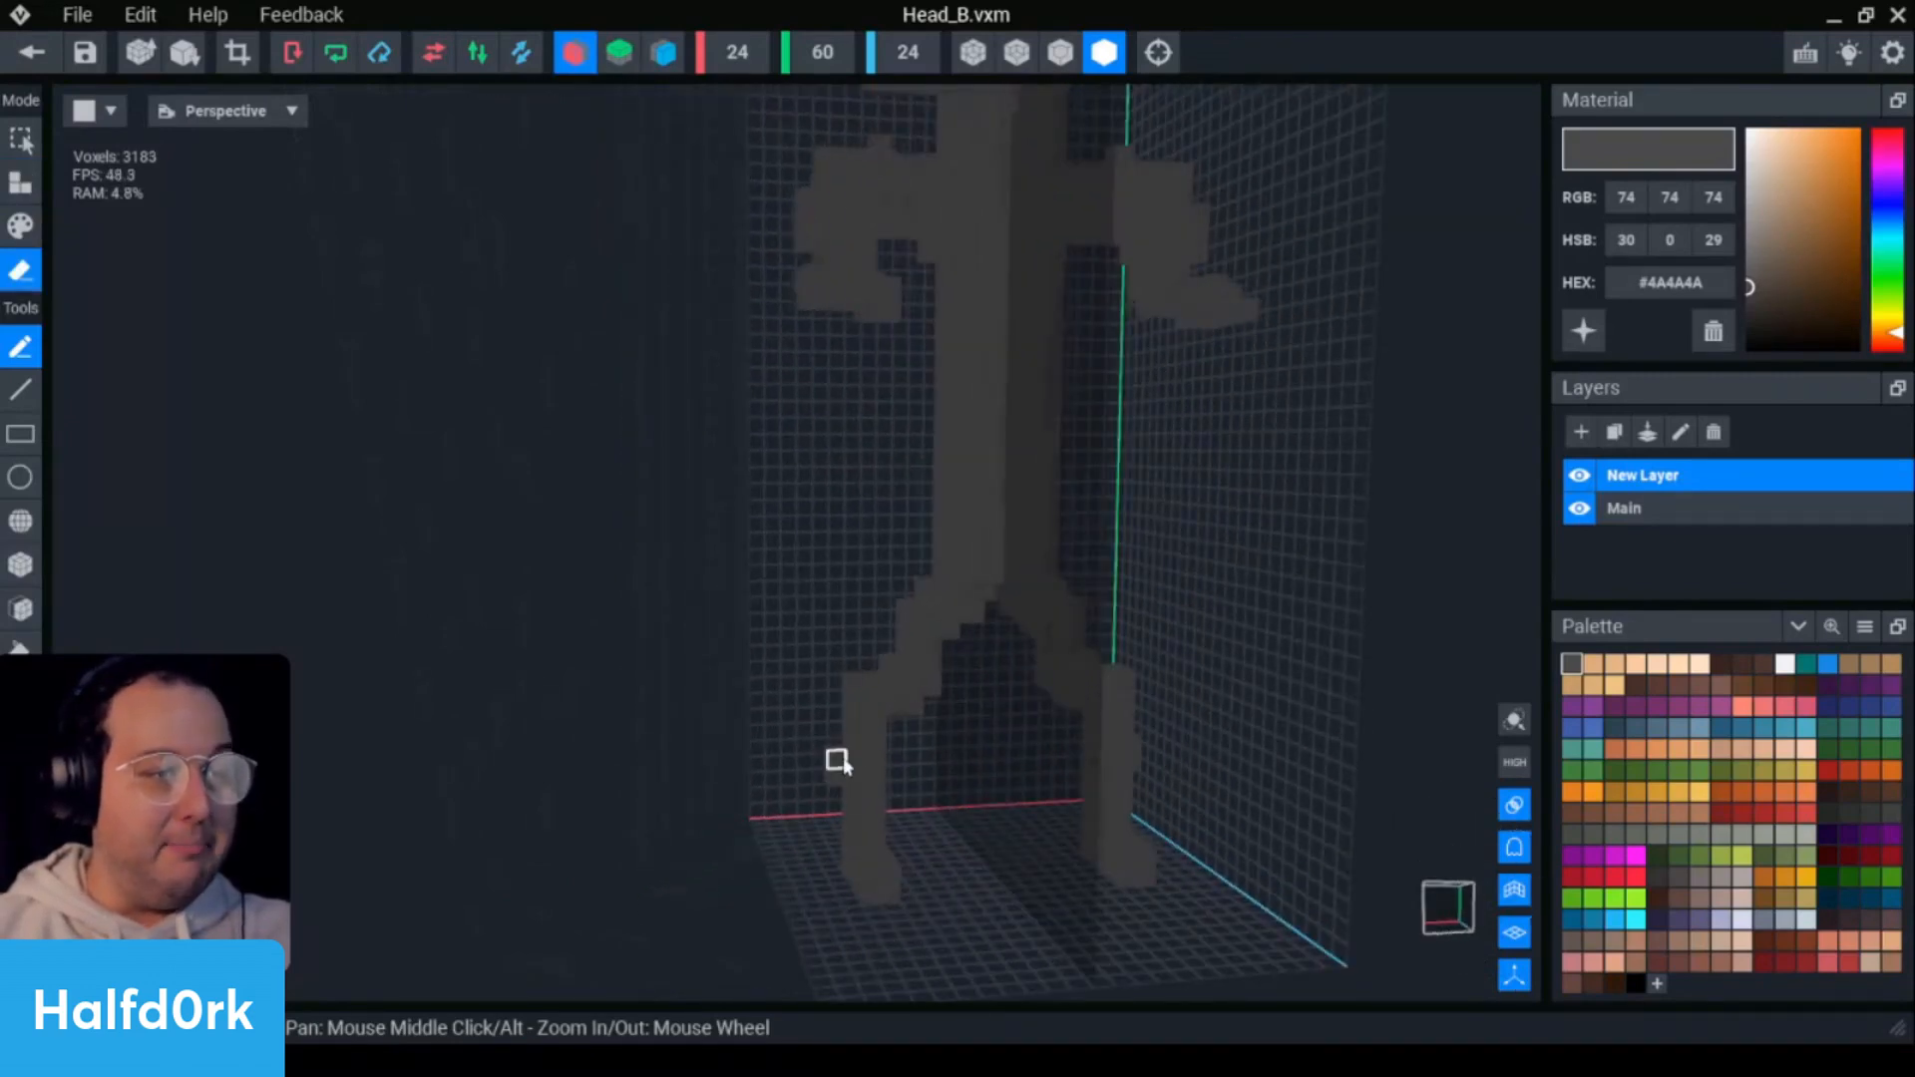
middle_drag(1101, 221, 1044, 521)
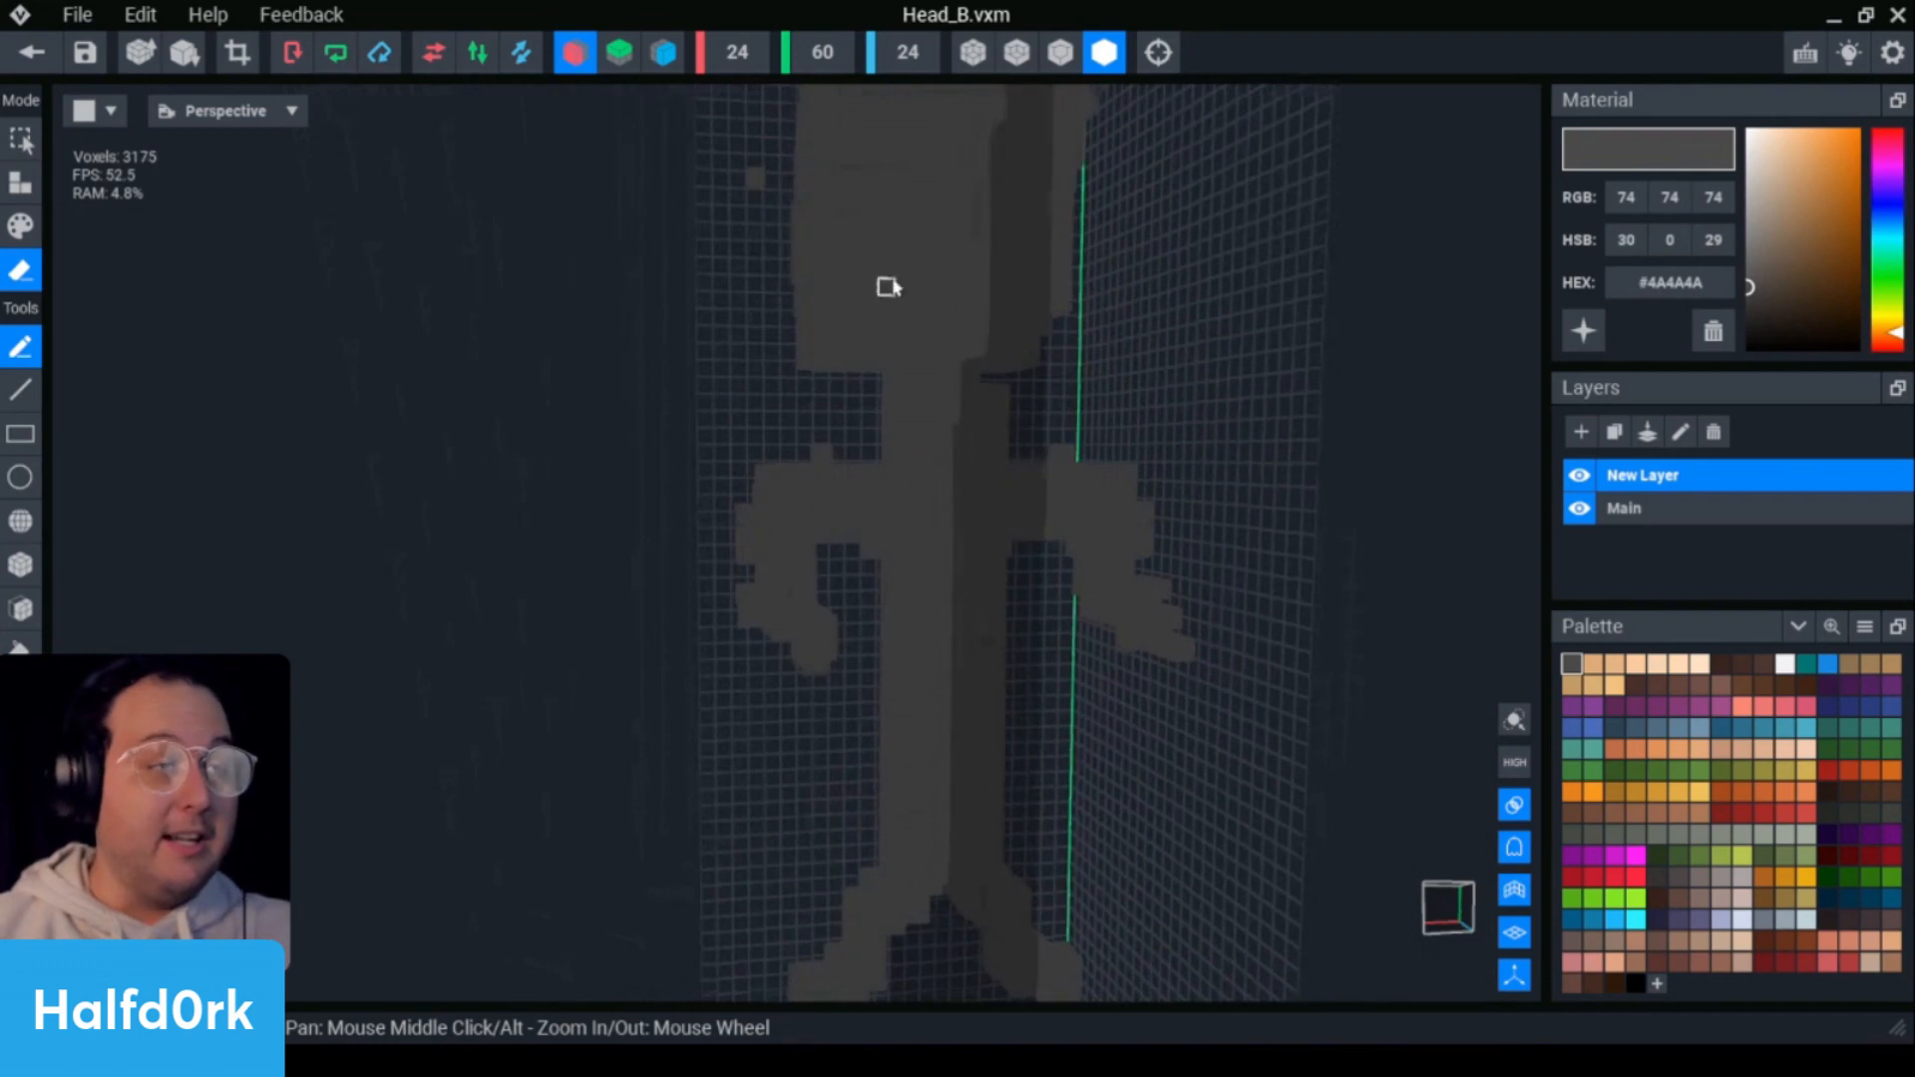
right_drag(758, 180, 950, 340)
middle_drag(923, 255, 767, 647)
scroll(939, 486, up, 2)
right_drag(767, 647, 770, 633)
middle_drag(776, 784, 817, 572)
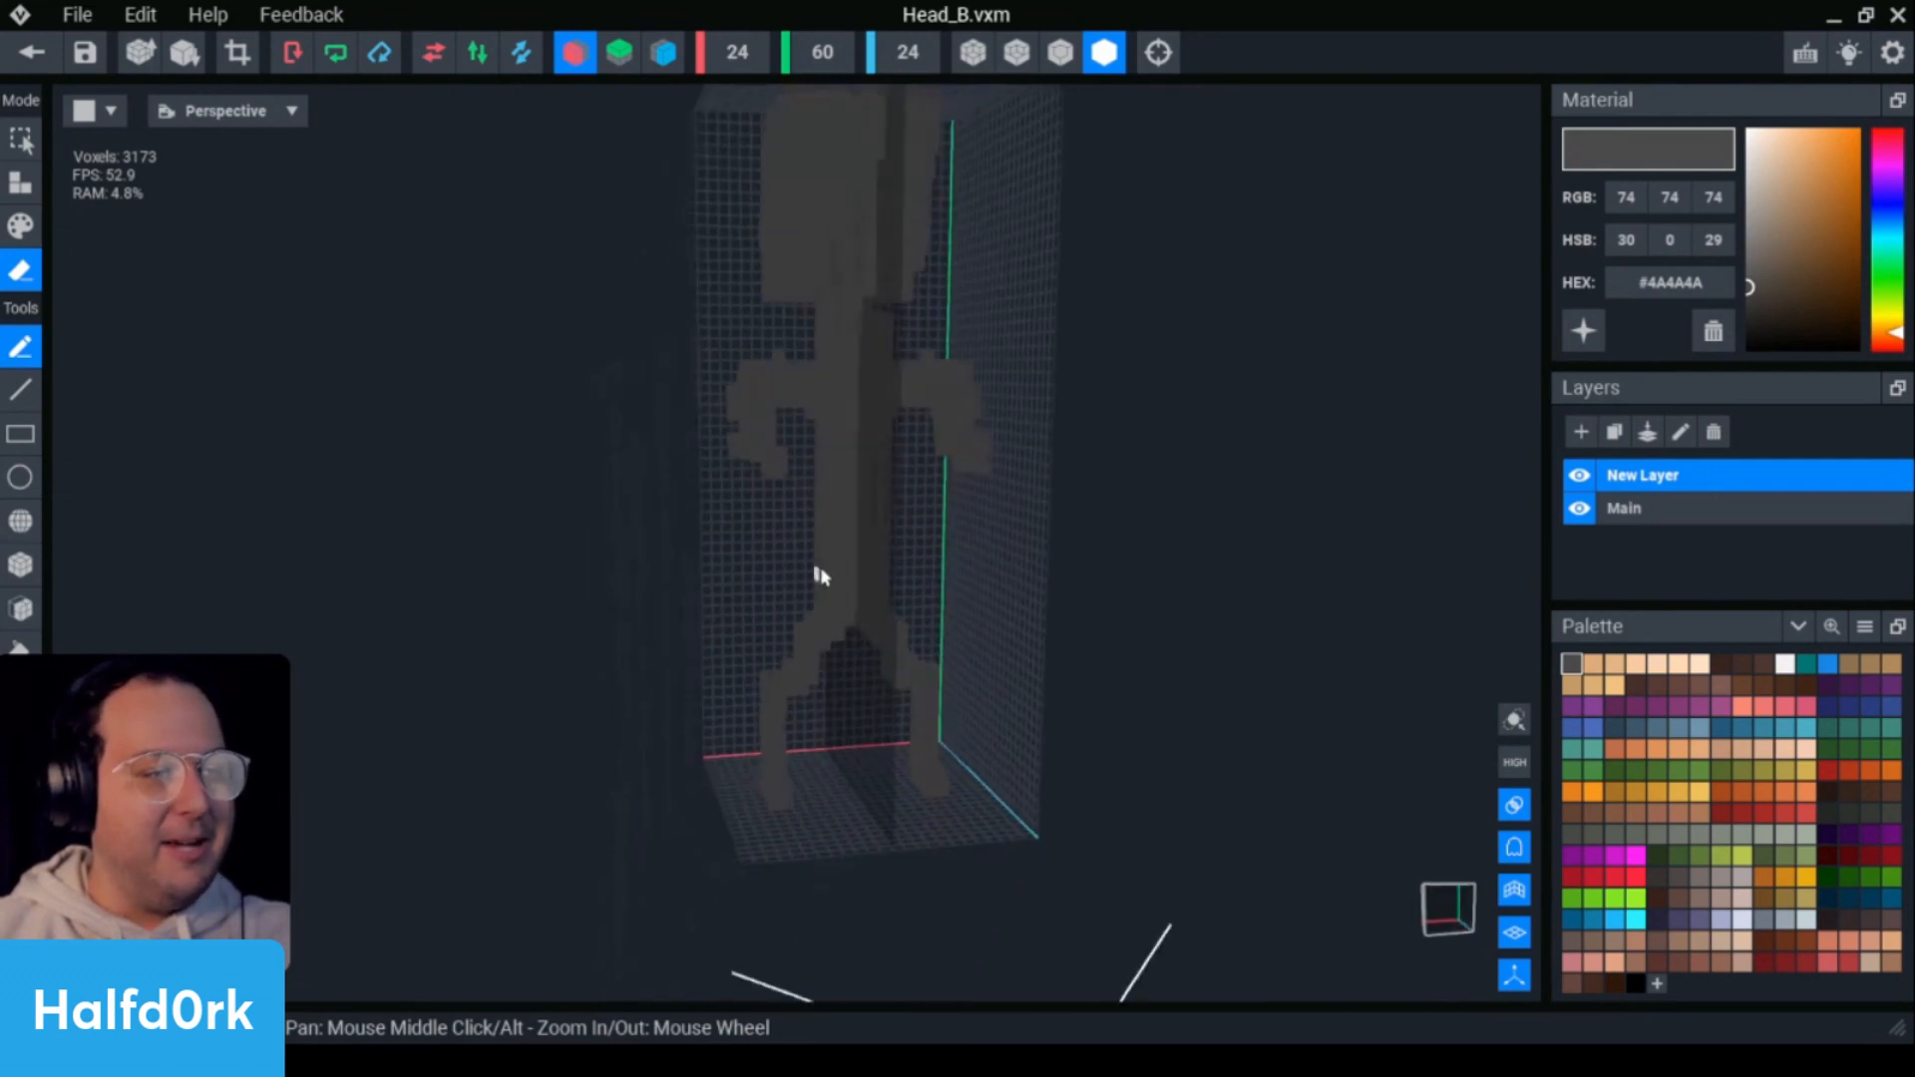
right_drag(940, 445, 961, 538)
scroll(937, 448, up, 1)
scroll(960, 544, down, 3)
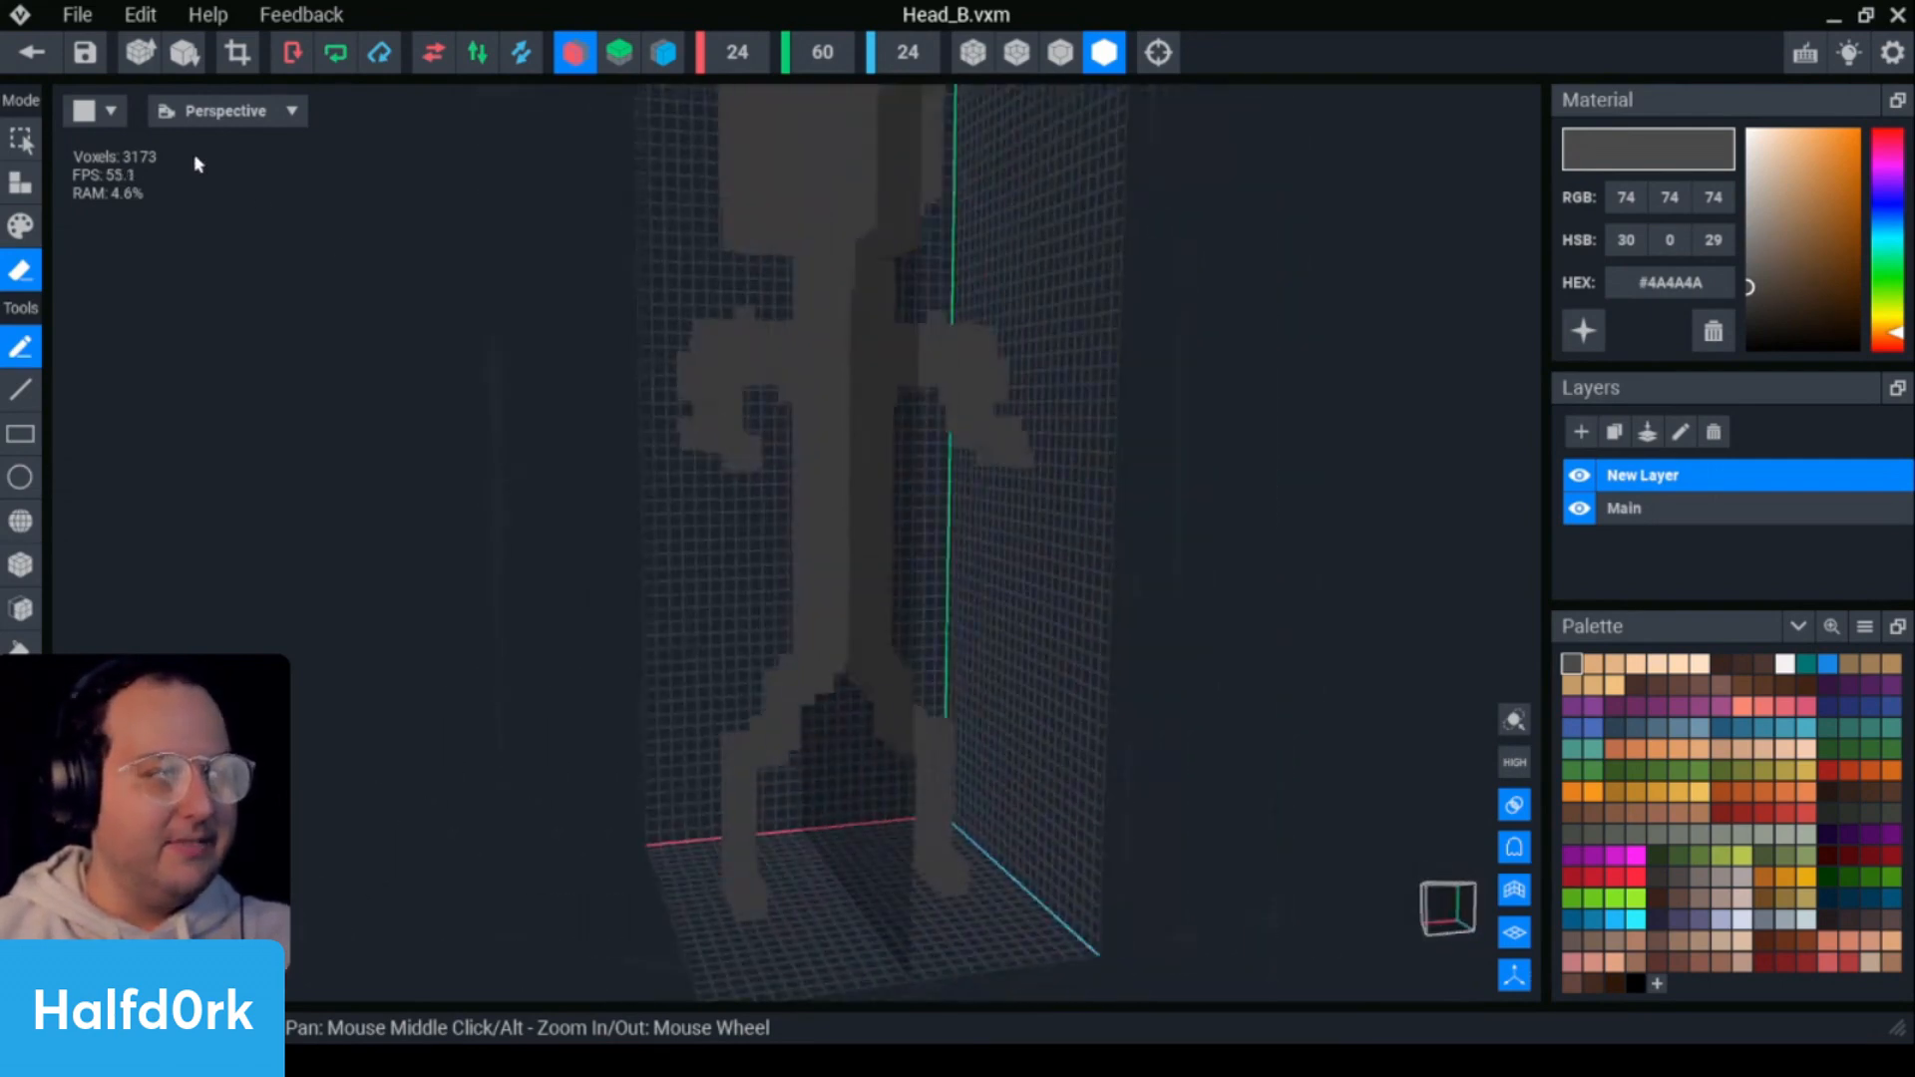
- Save the Head_B model and return to the Mannequin_v1 rig
click(32, 51)
key(Return)
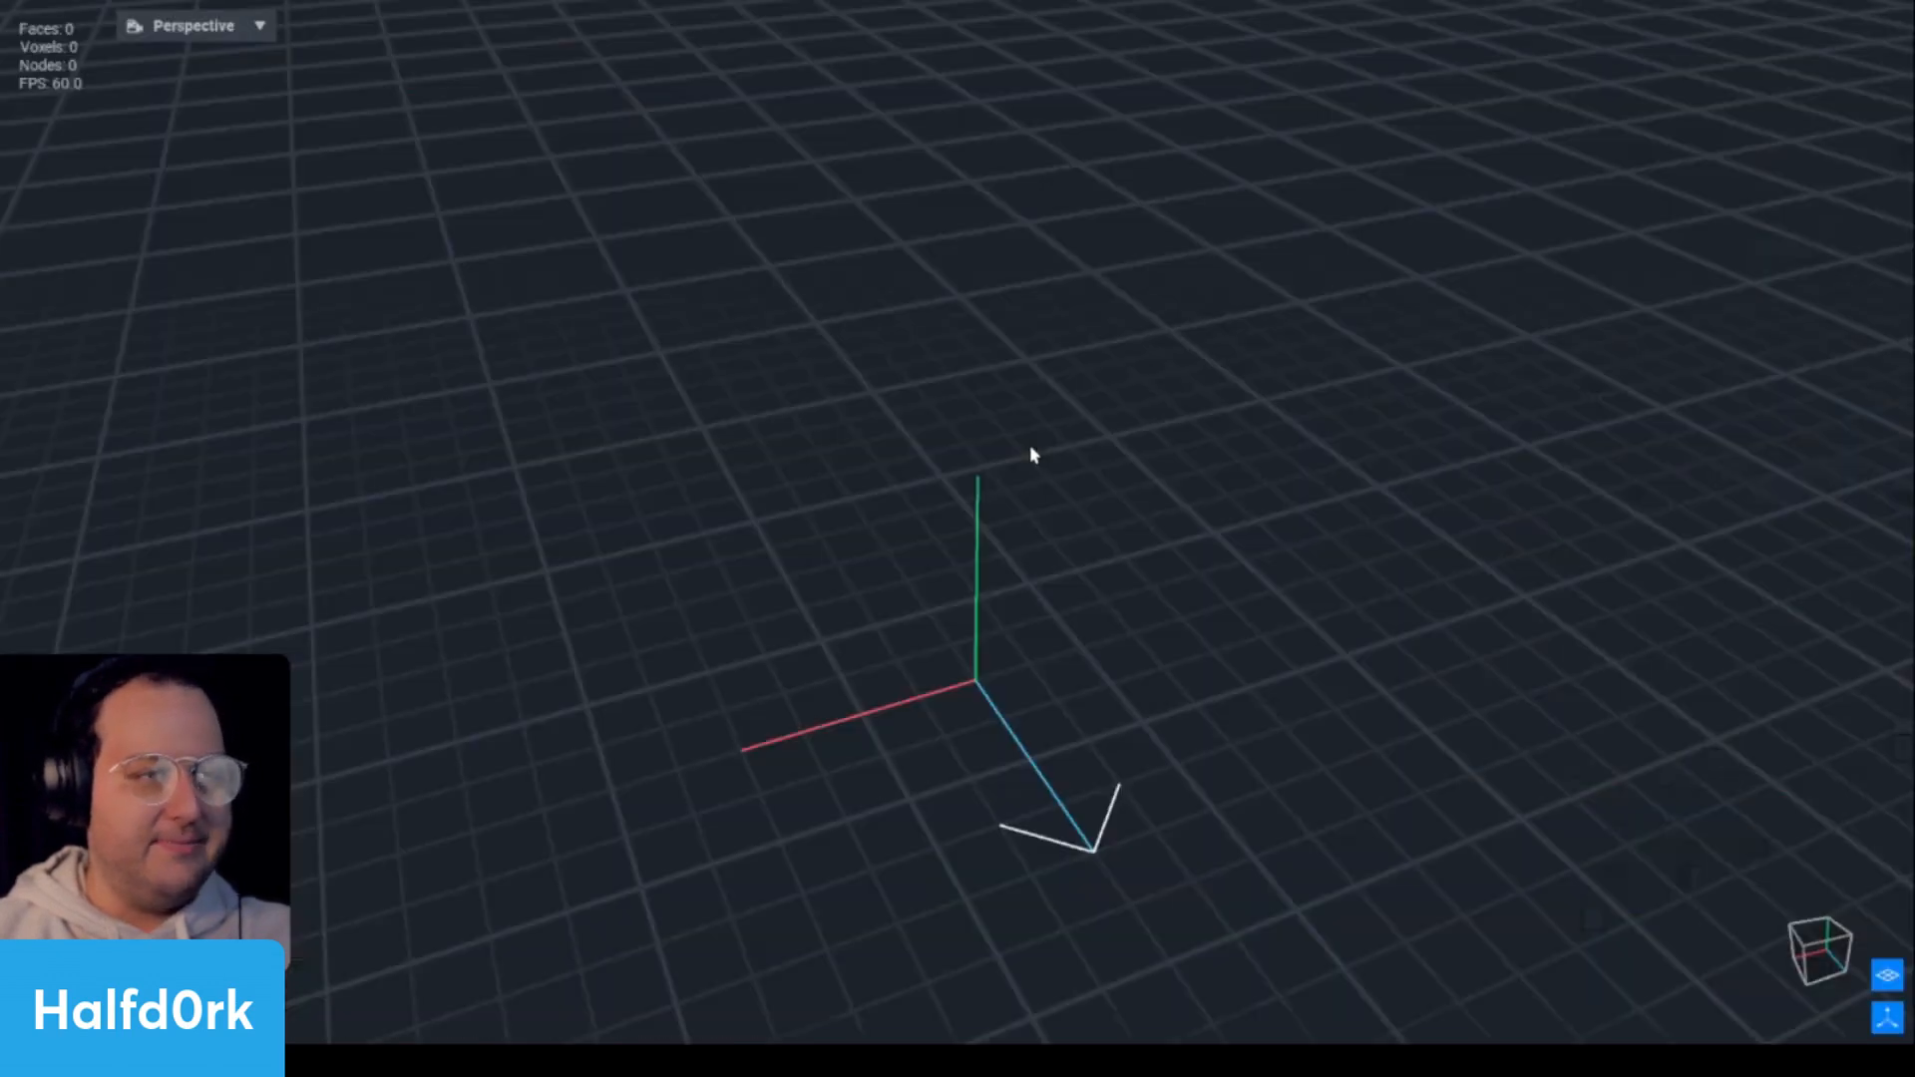
right_drag(957, 514, 985, 483)
- Move the Head_B node off the origin with an offset of 28 on X and 0 on Z, and deselect it
click(985, 483)
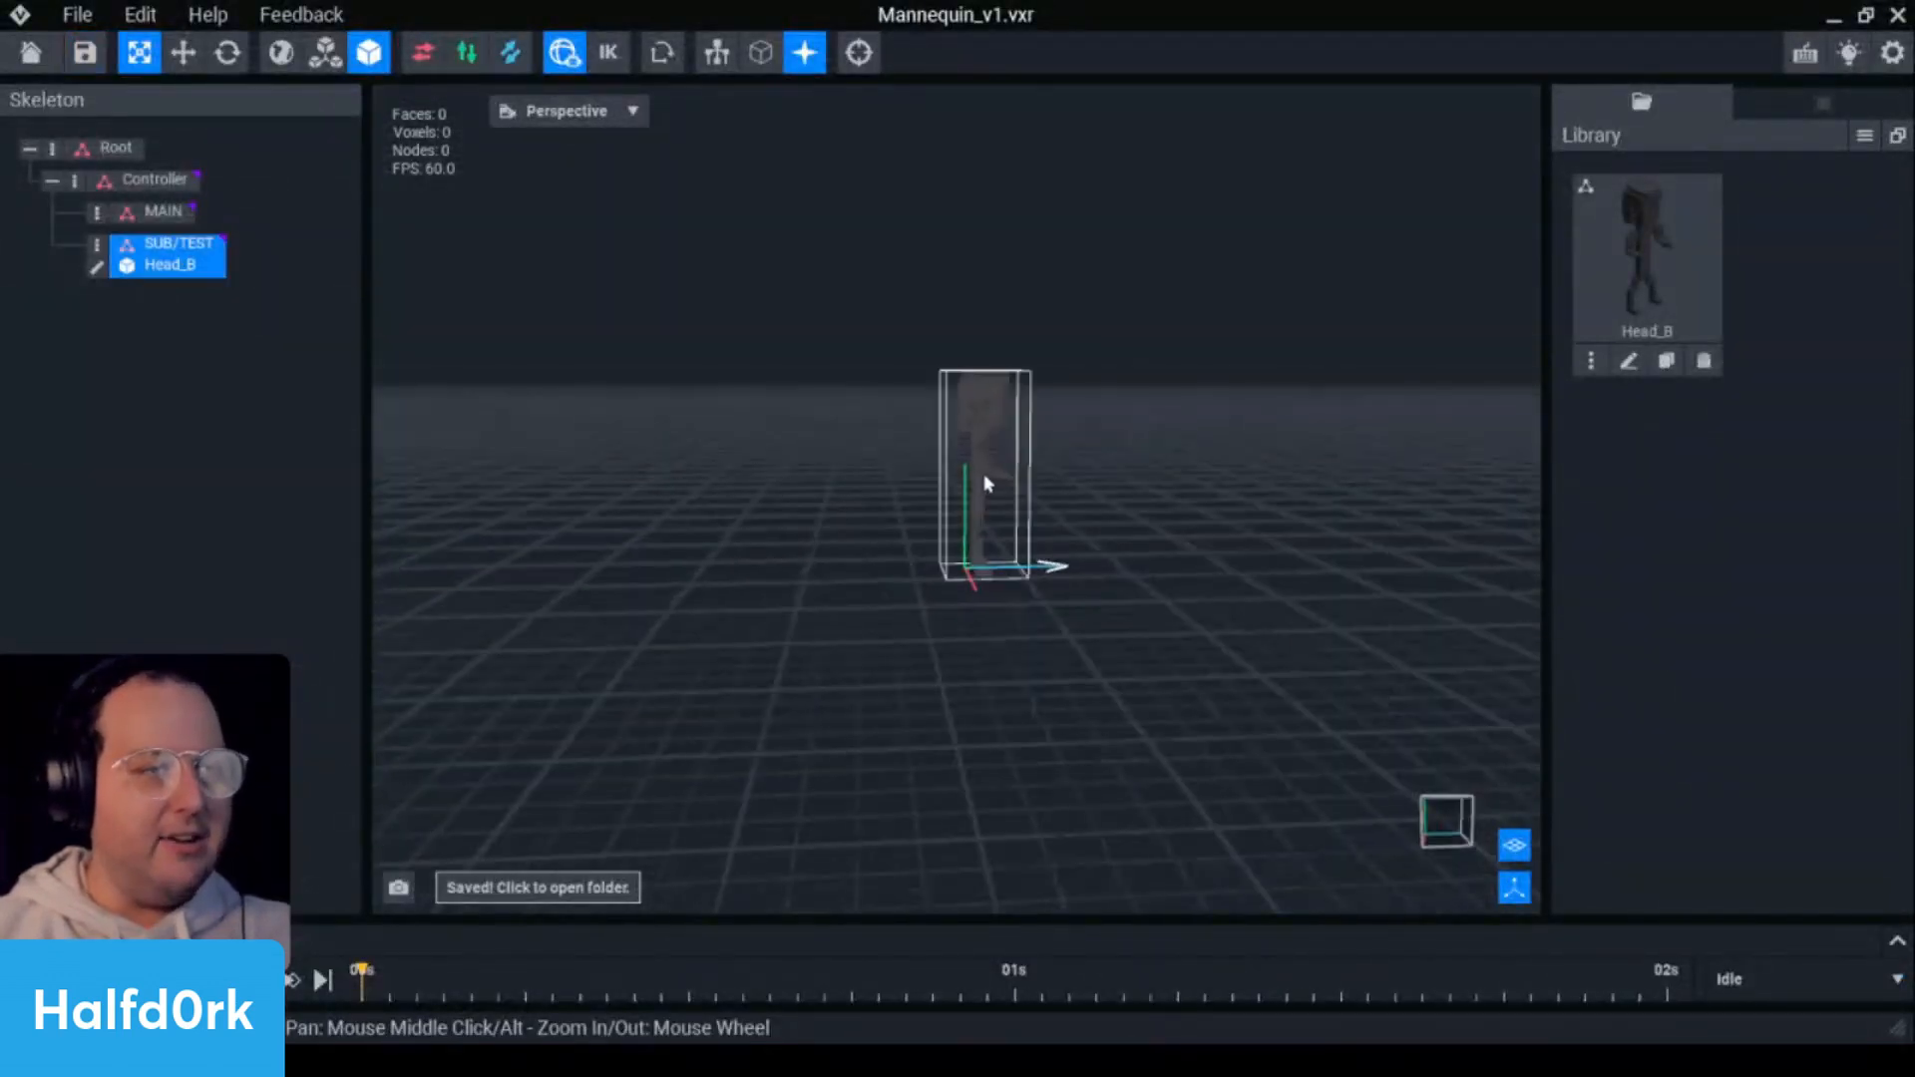
scroll(1128, 466, up, 4)
right_drag(1128, 465, 1087, 483)
key(w)
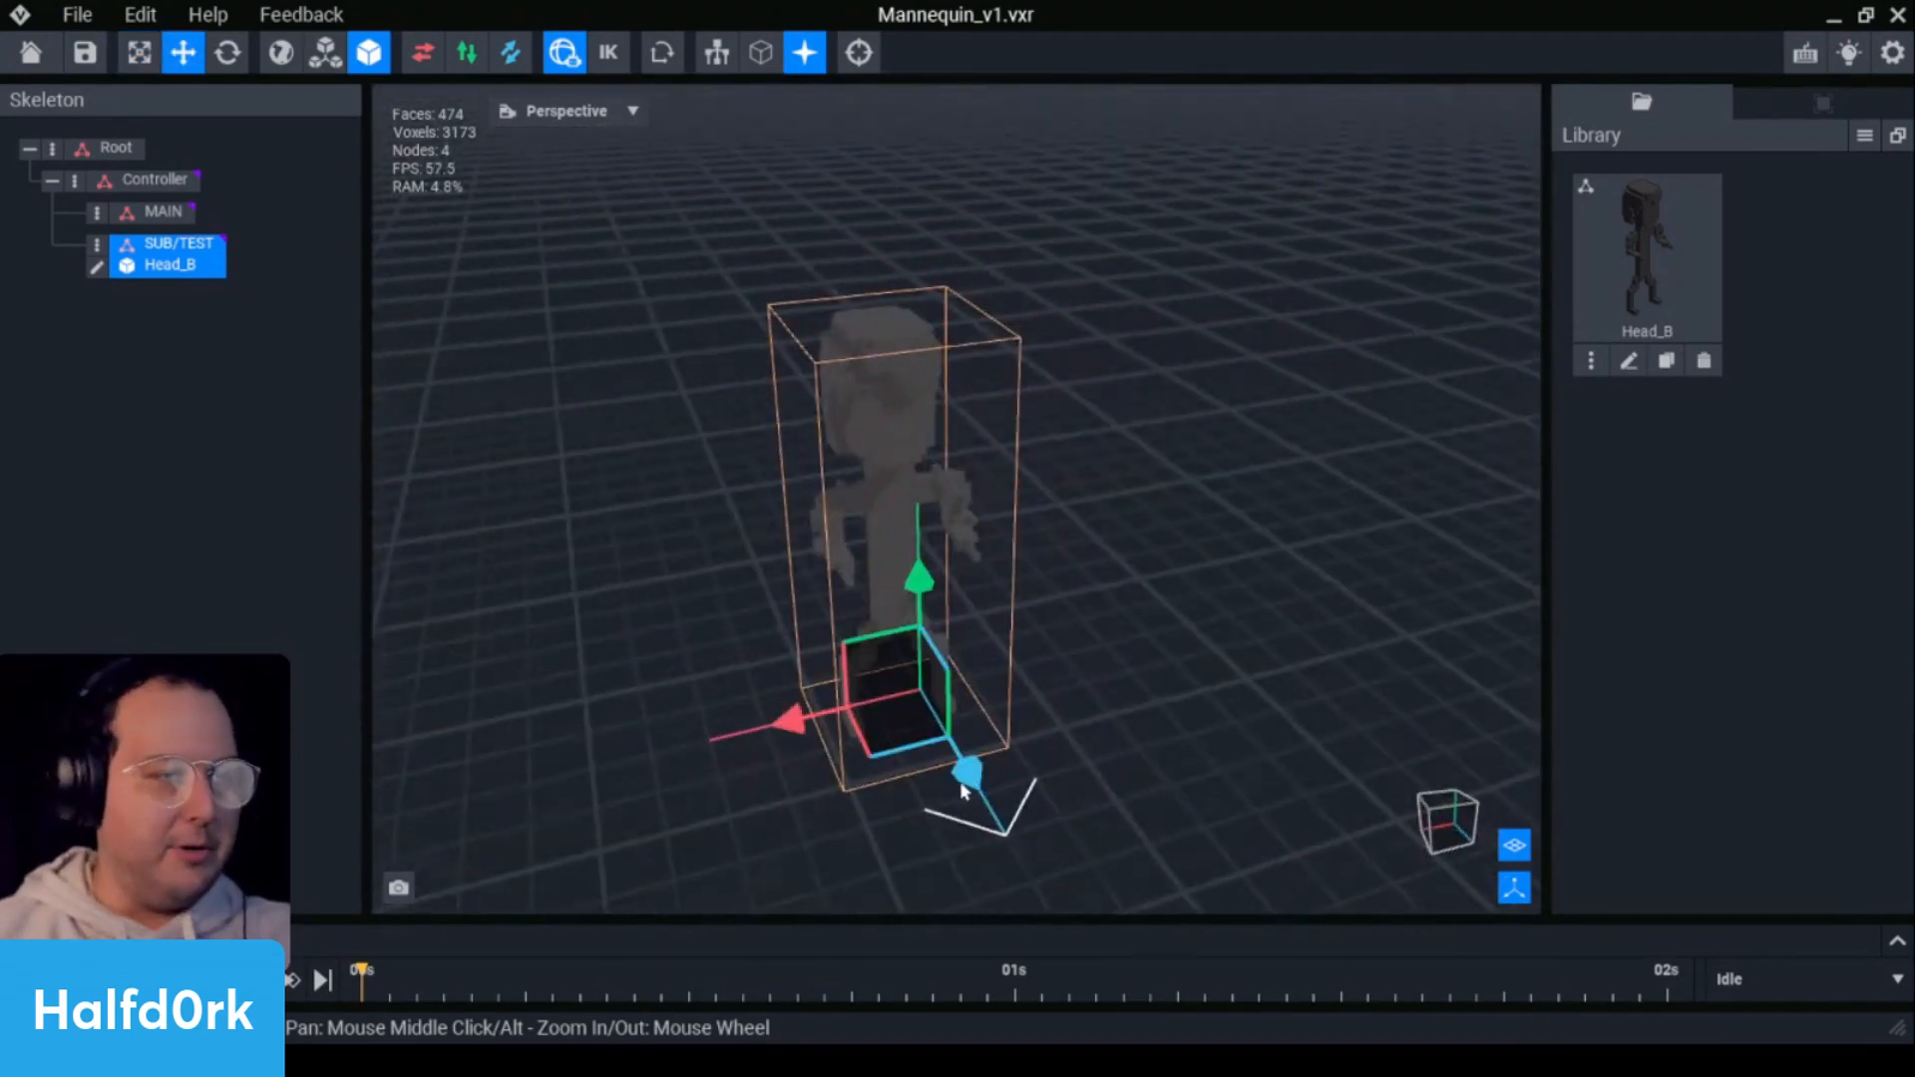
drag(964, 791, 696, 796)
right_drag(696, 796, 791, 748)
click(1009, 834)
click(1009, 834)
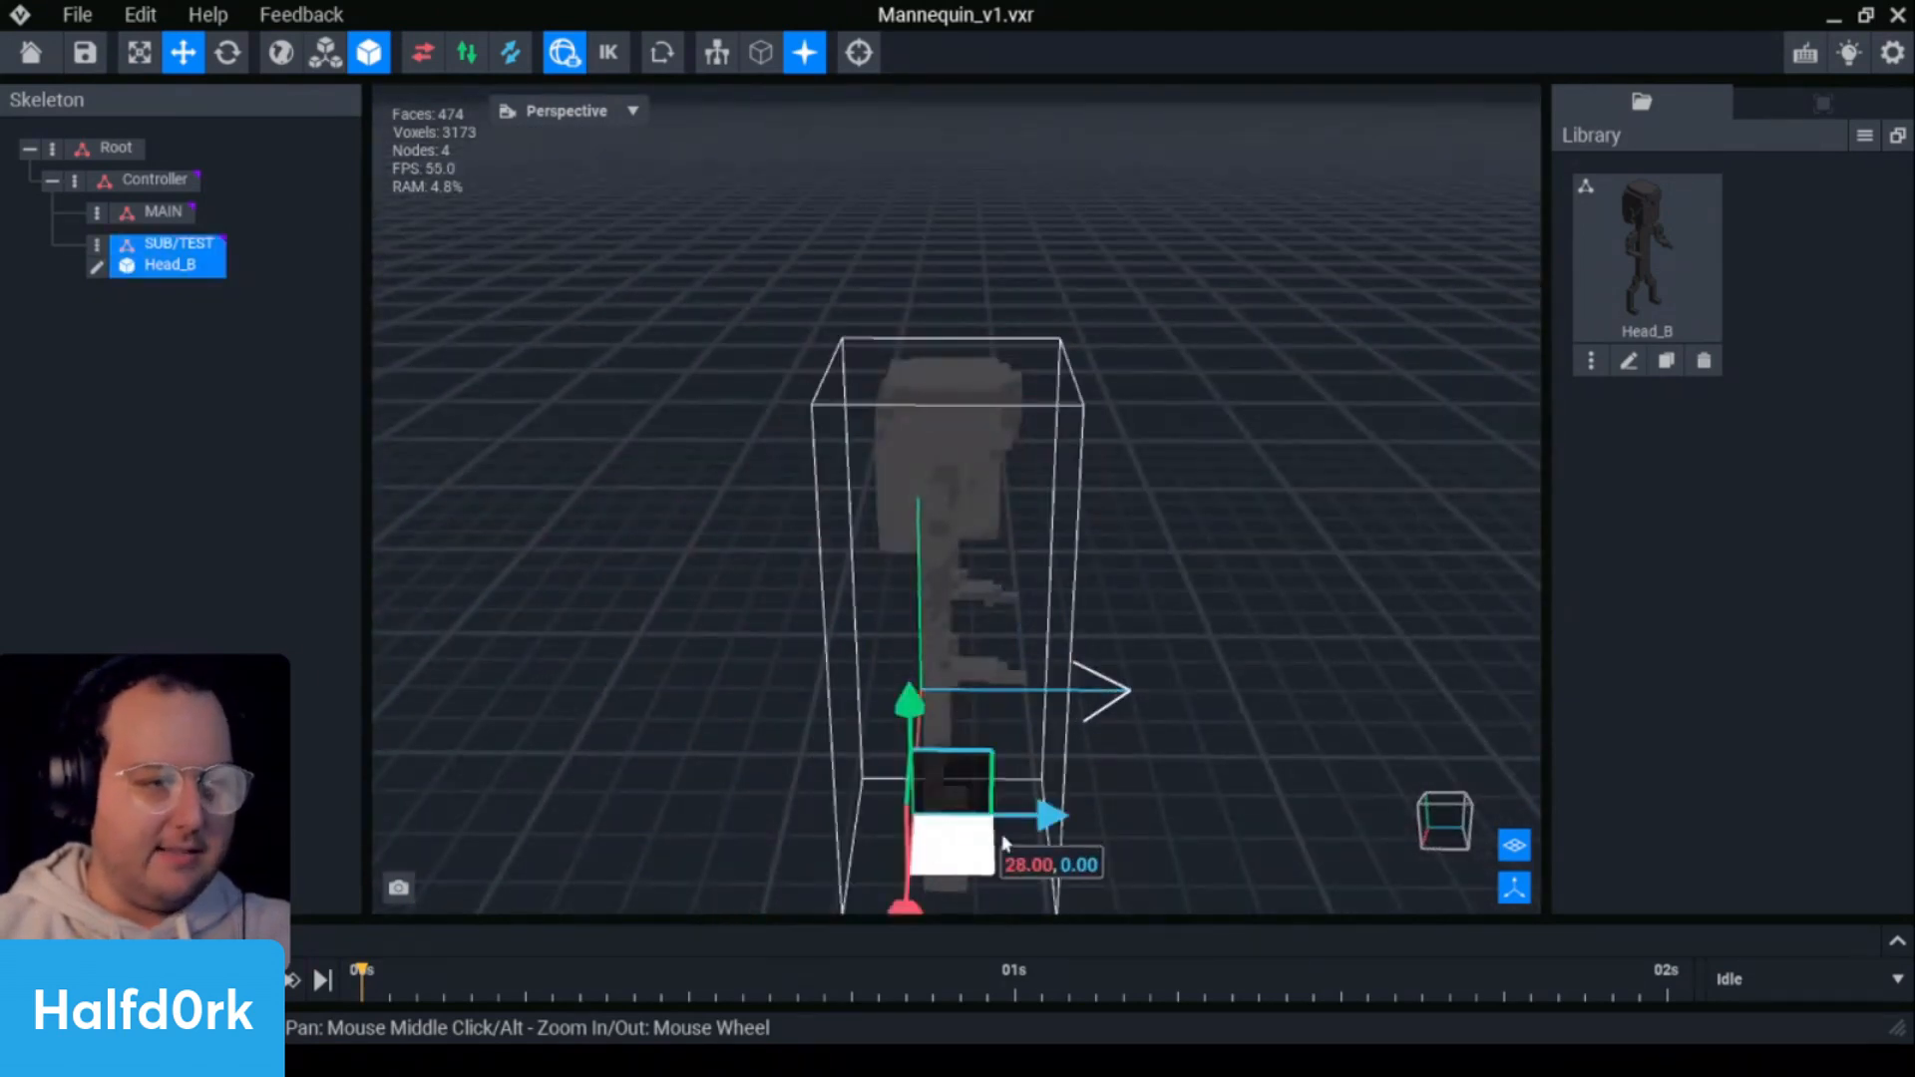
right_drag(1004, 842, 1035, 788)
click(1161, 623)
- Check the moved mannequin beside the origin and save the Mannequin_v1 rig
right_drag(1161, 624, 1270, 602)
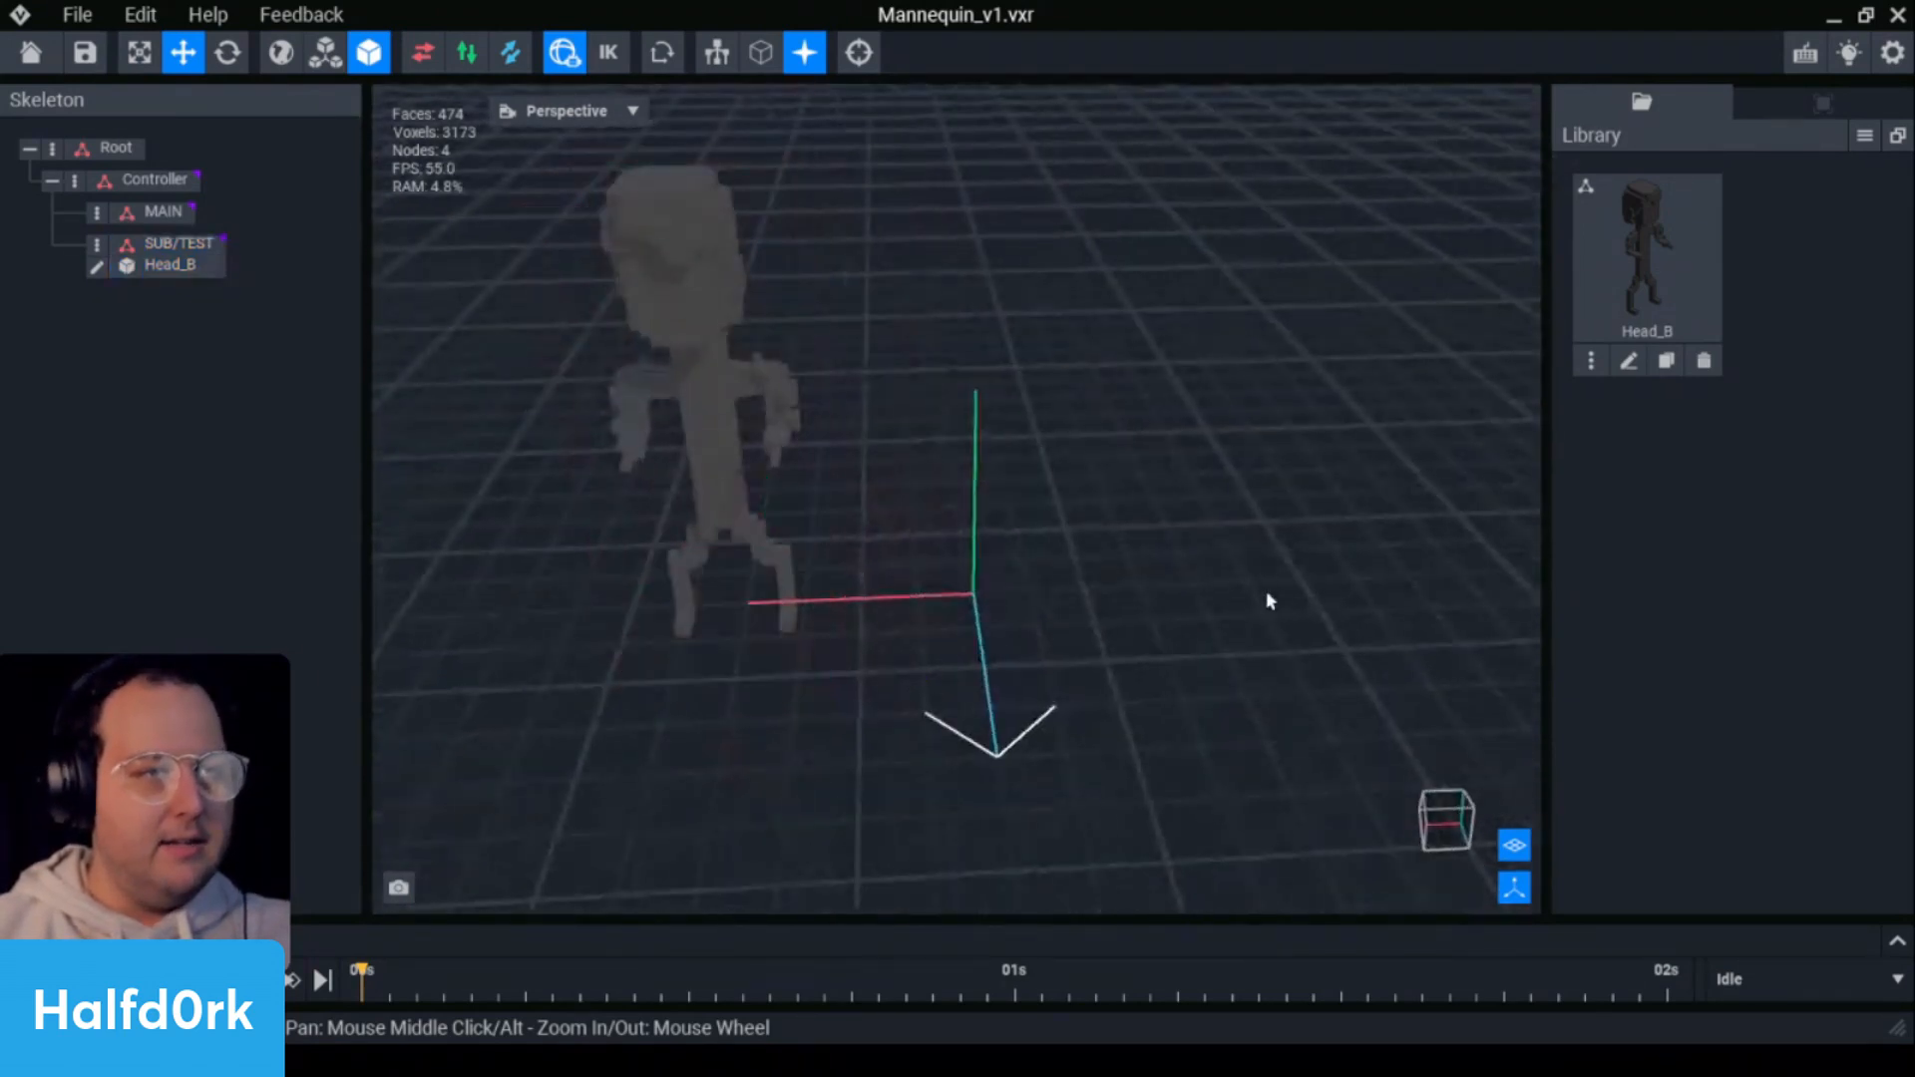
right_drag(956, 532, 883, 392)
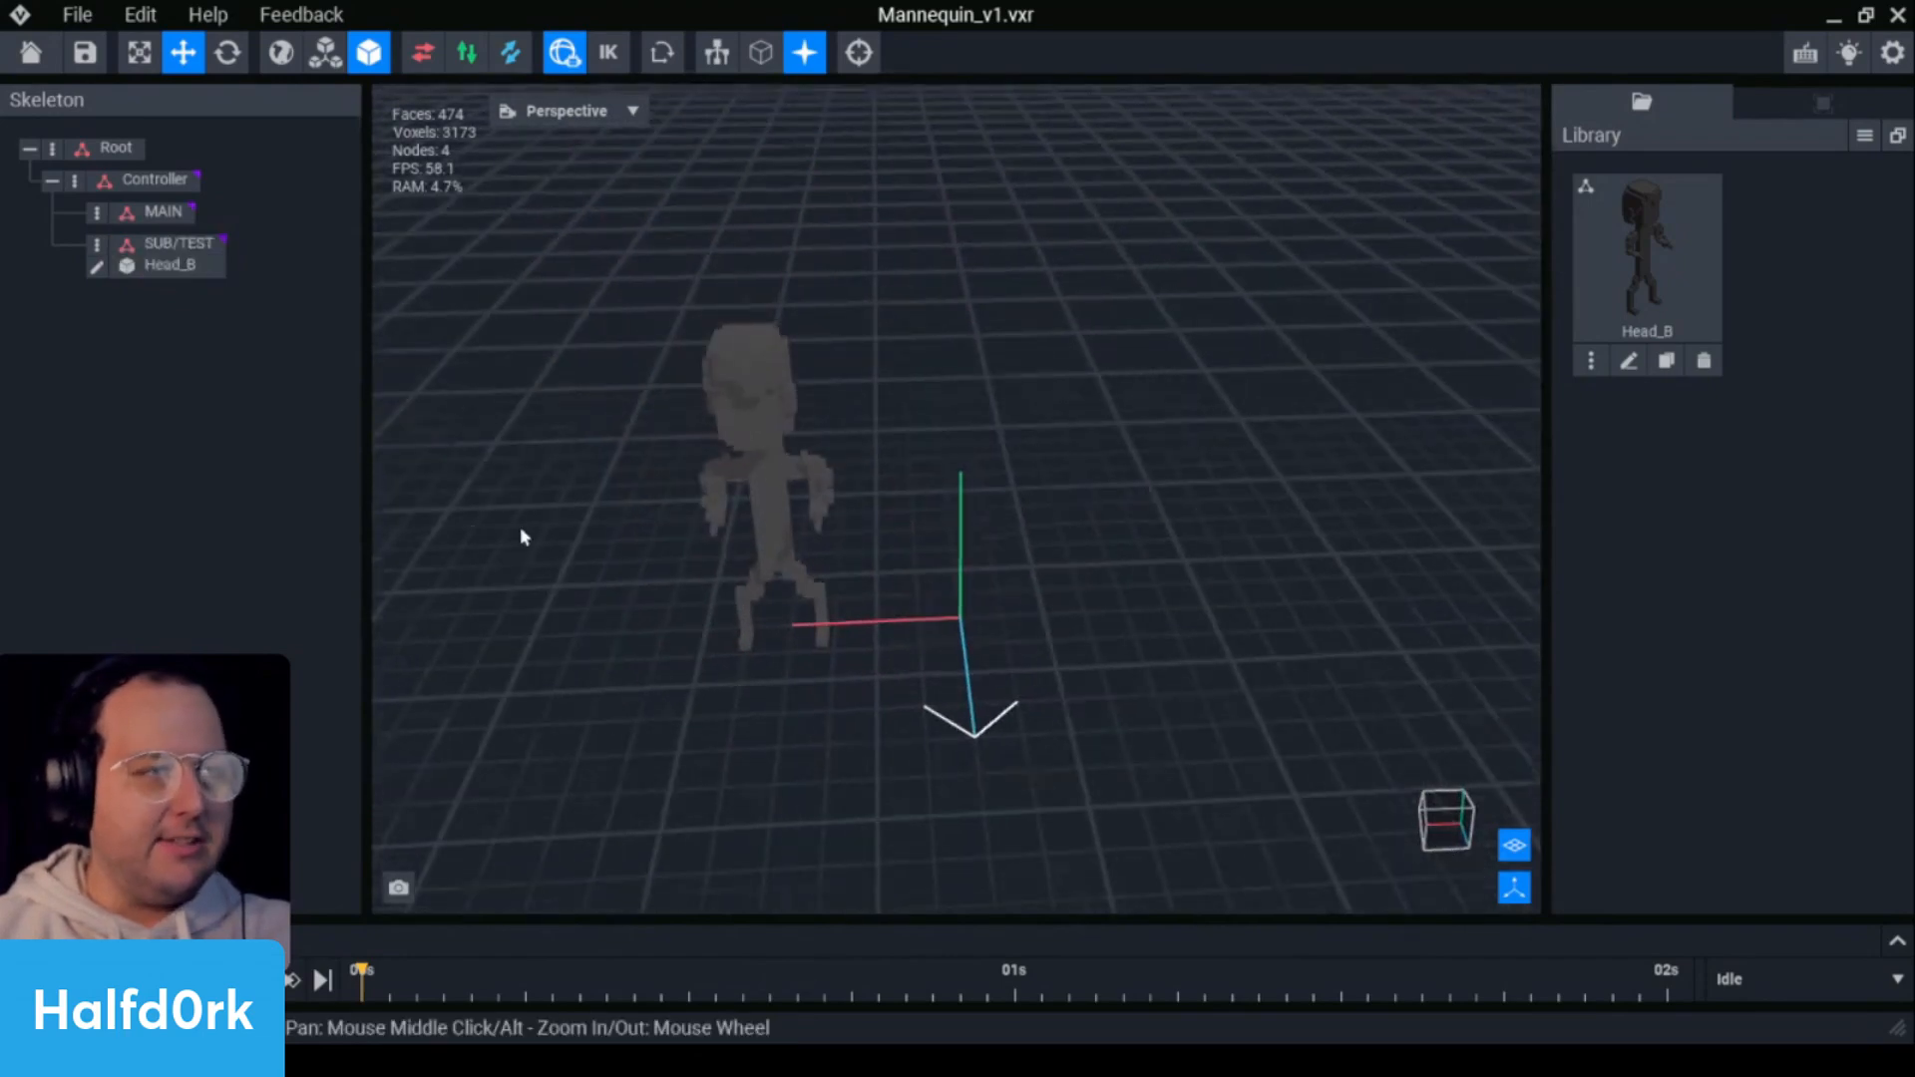
right_drag(919, 623, 1202, 653)
right_drag(838, 519, 973, 546)
scroll(972, 547, up, 3)
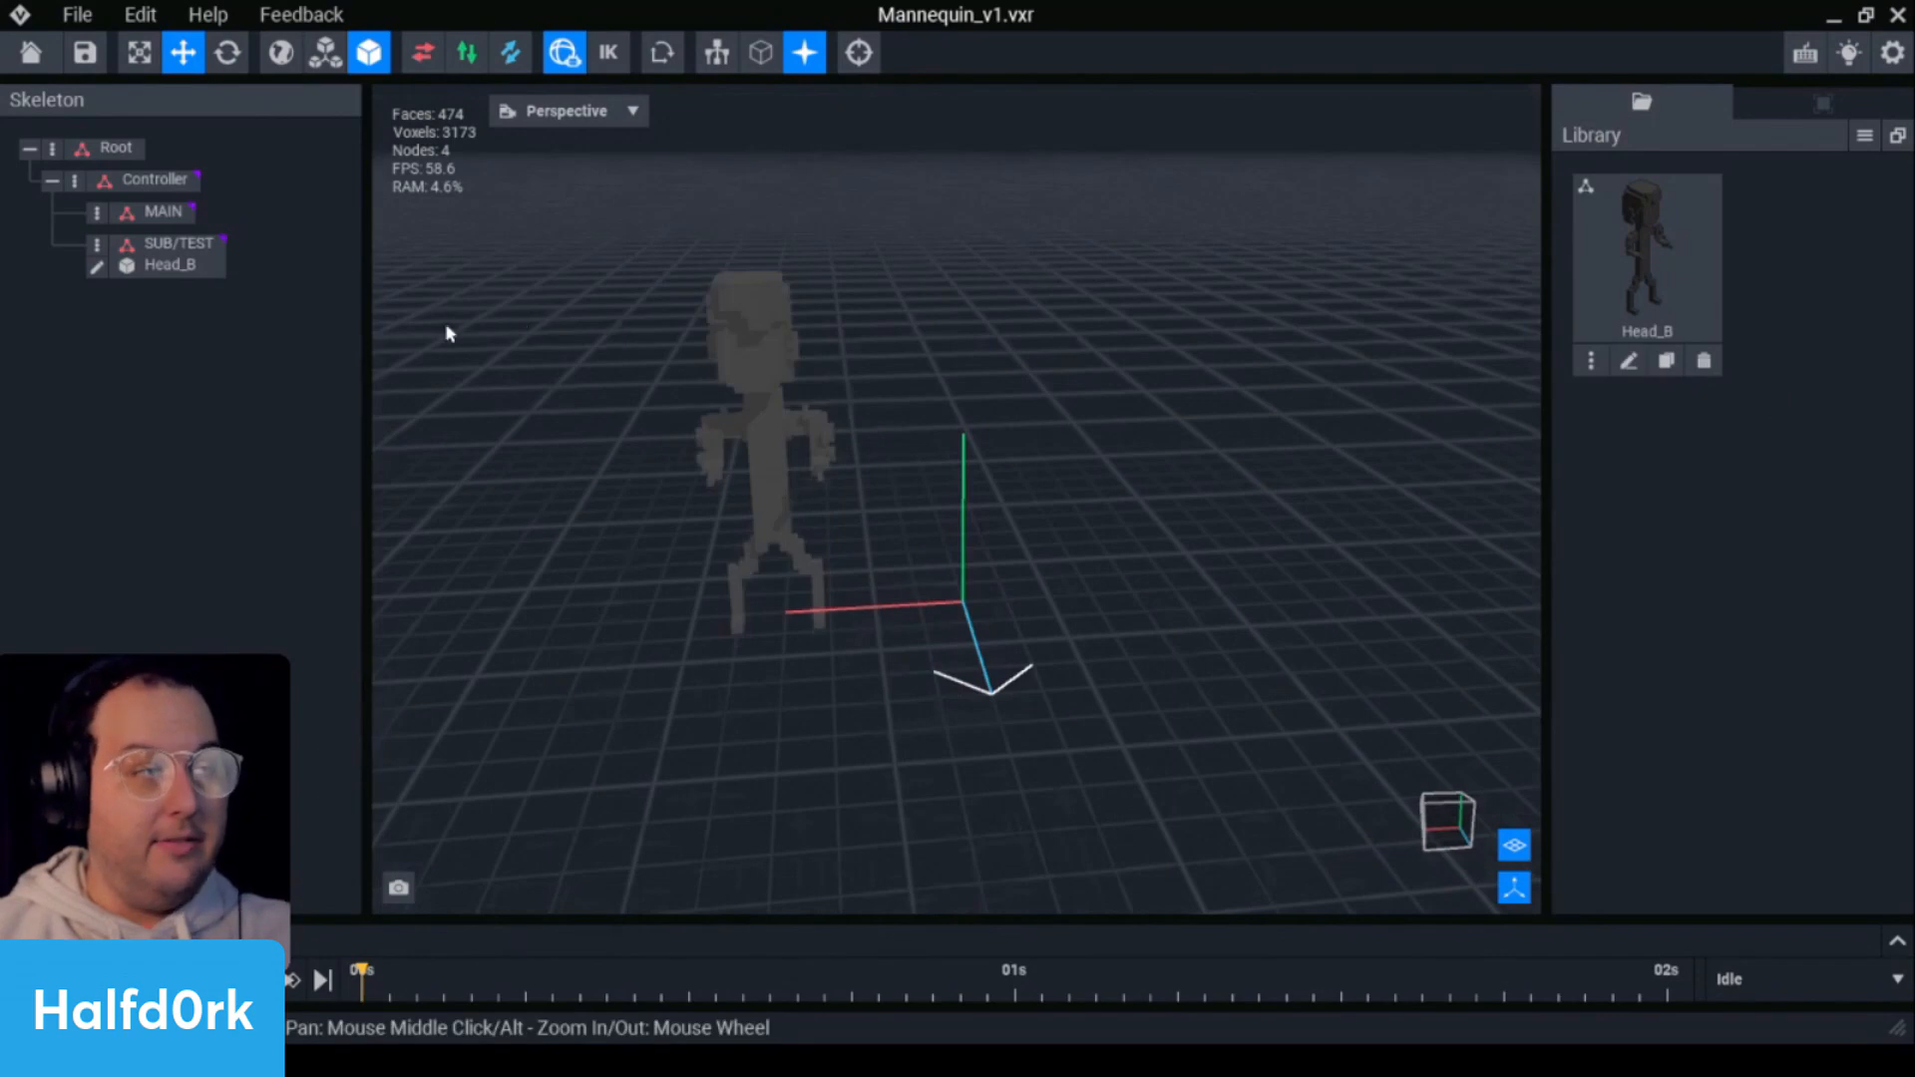
click(84, 51)
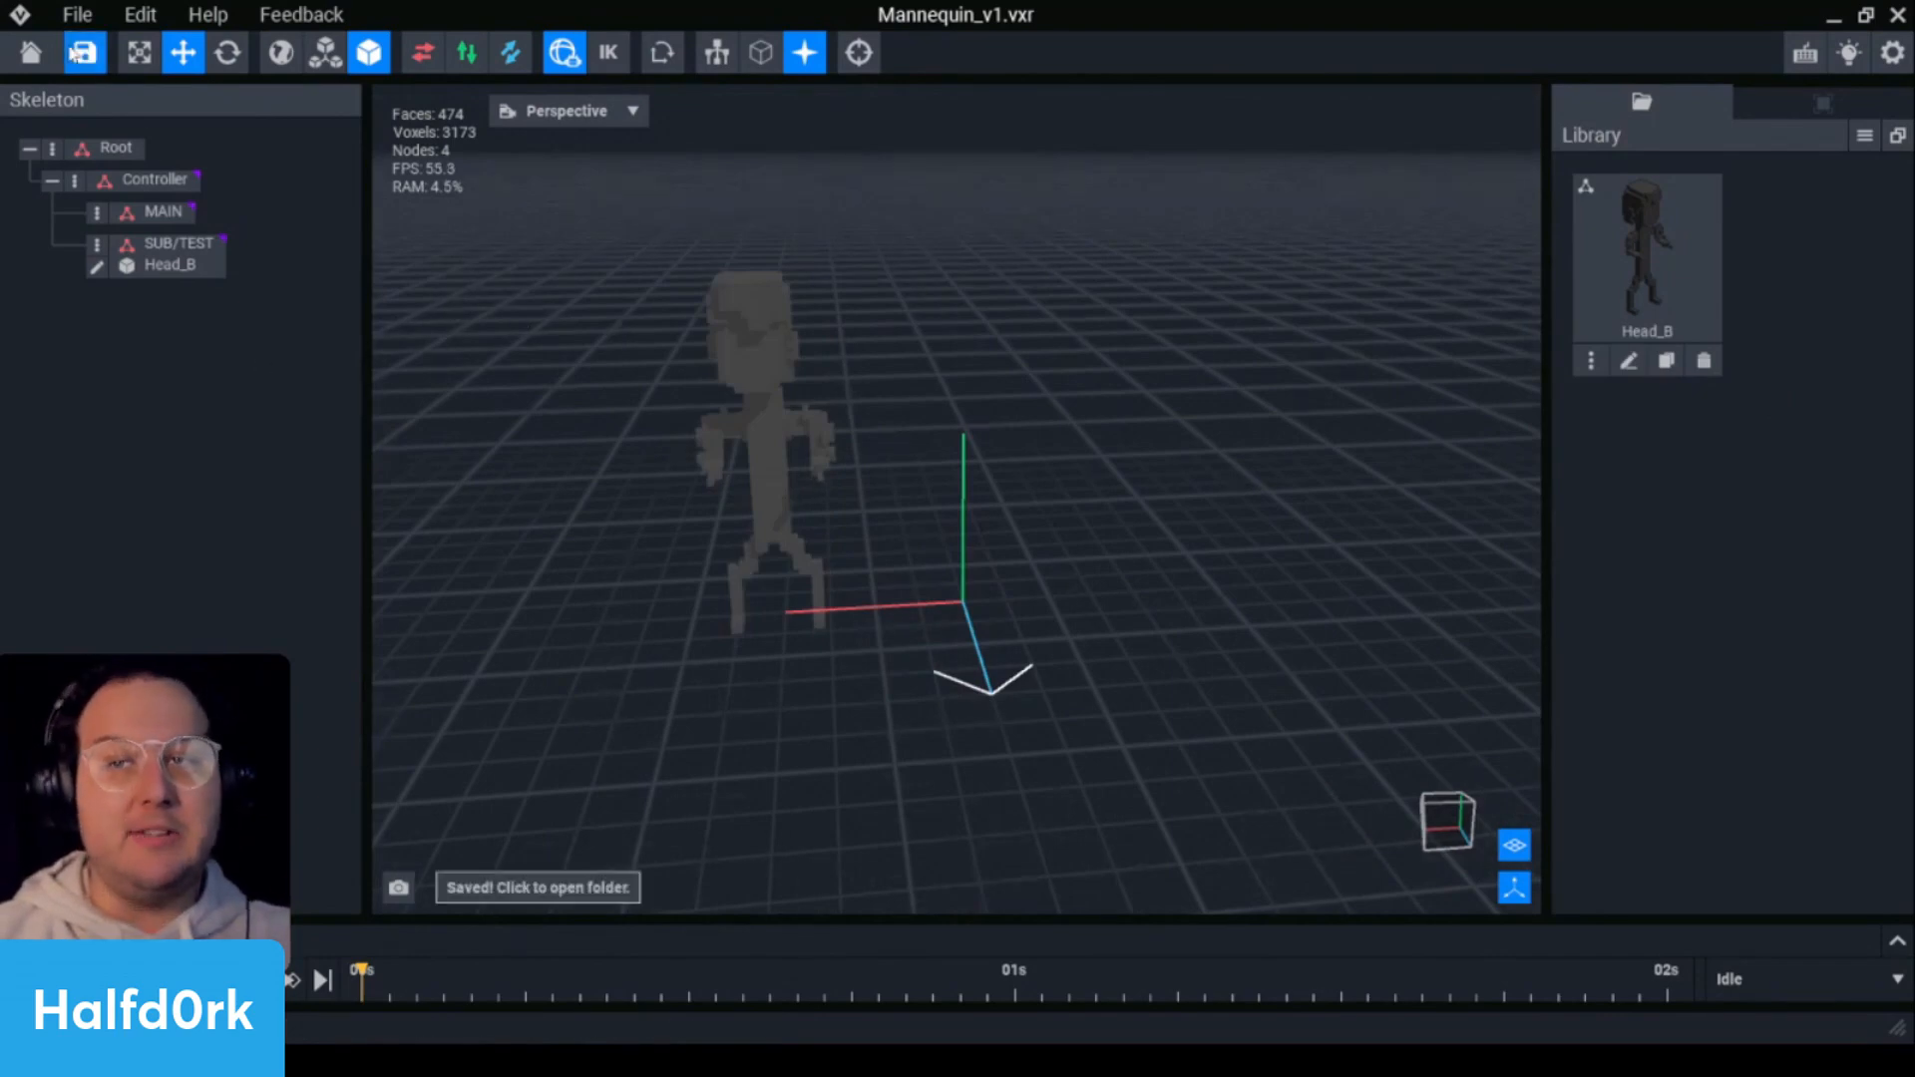
click(78, 14)
click(116, 130)
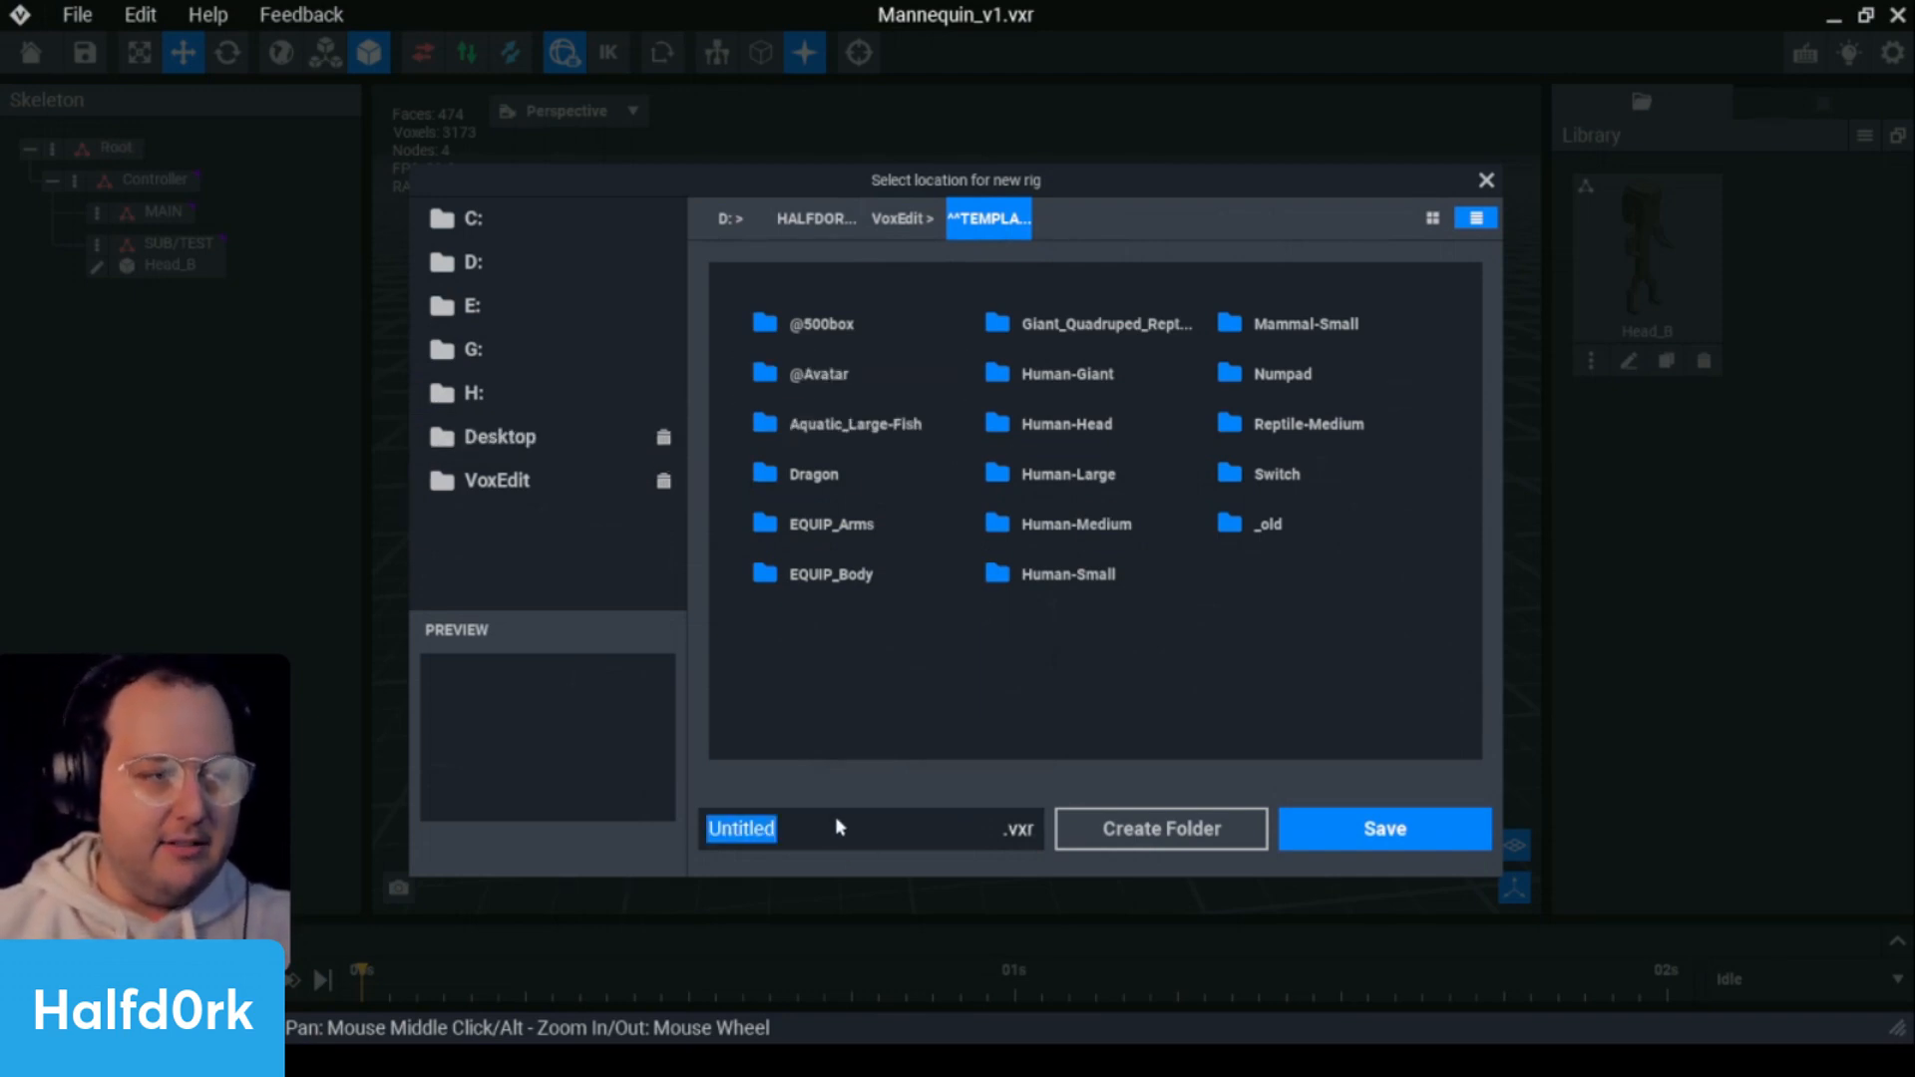
text(@)
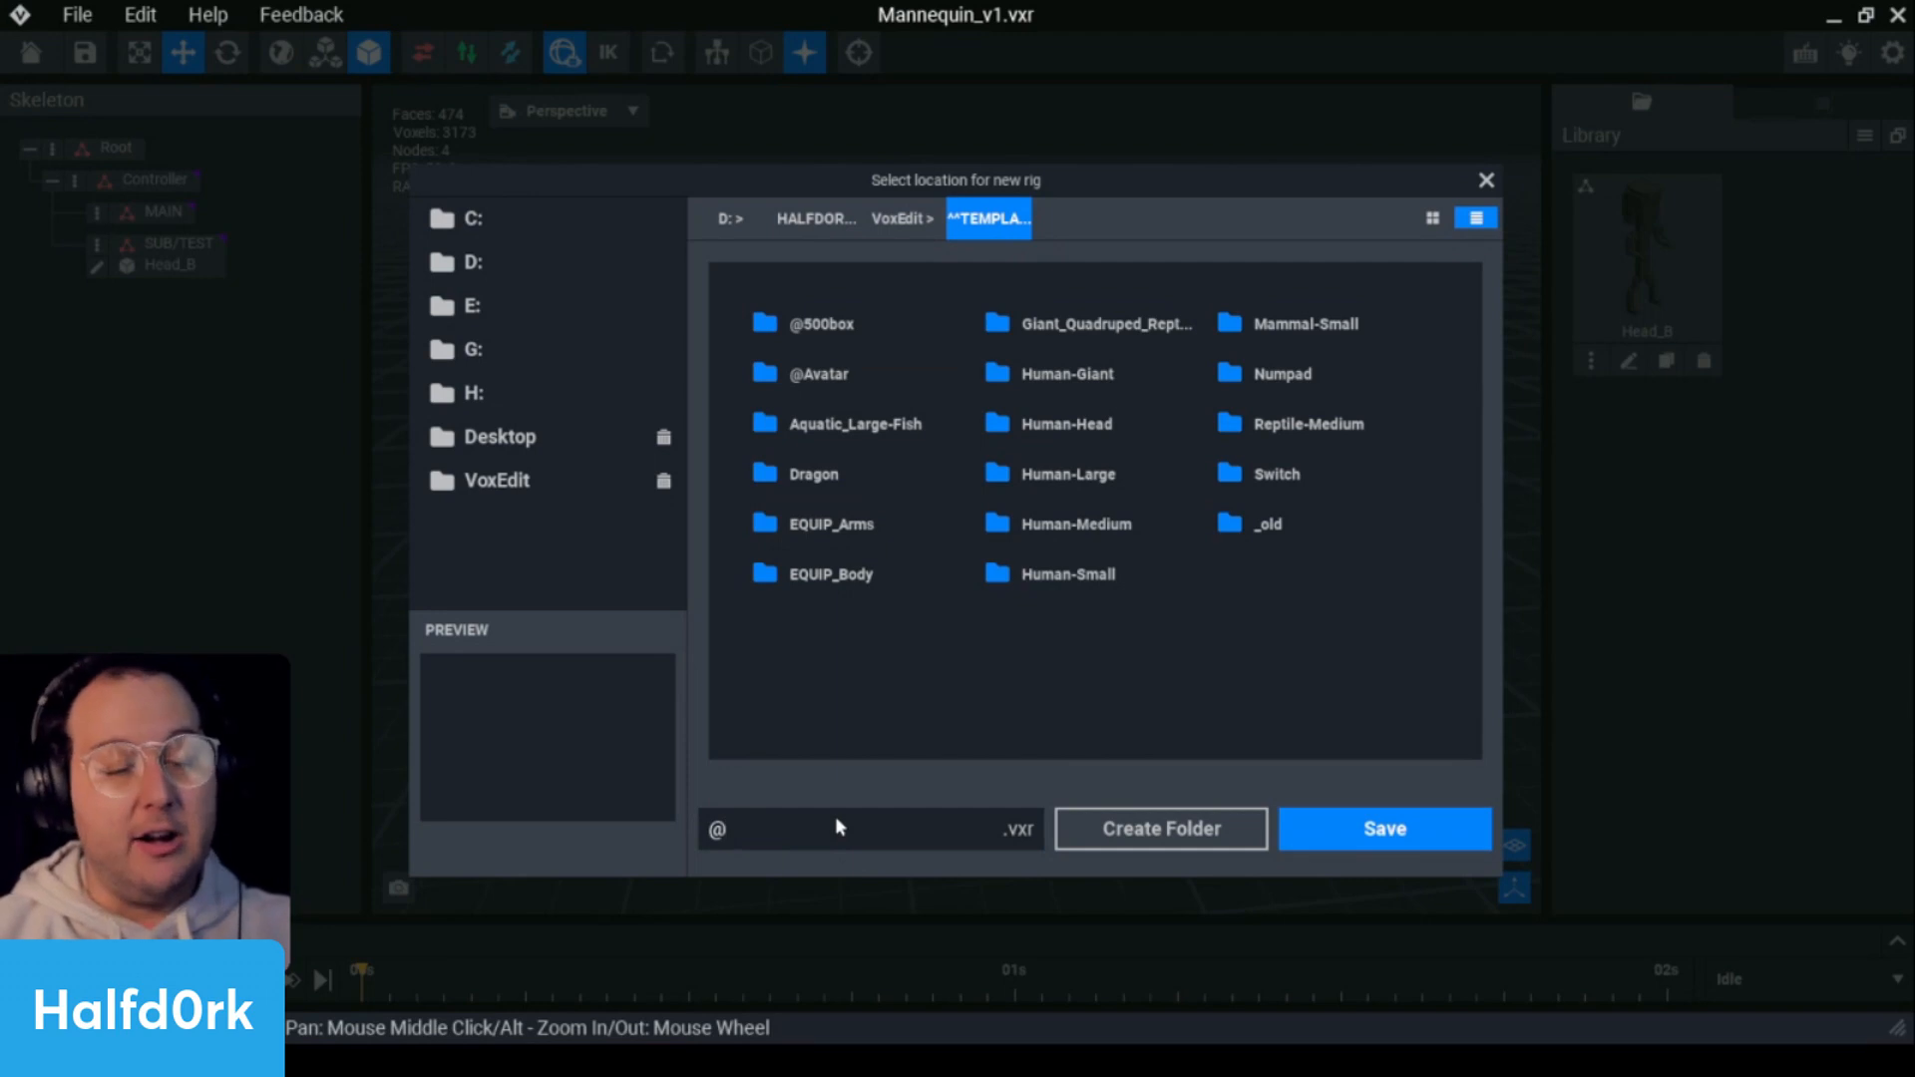
text(Manne)
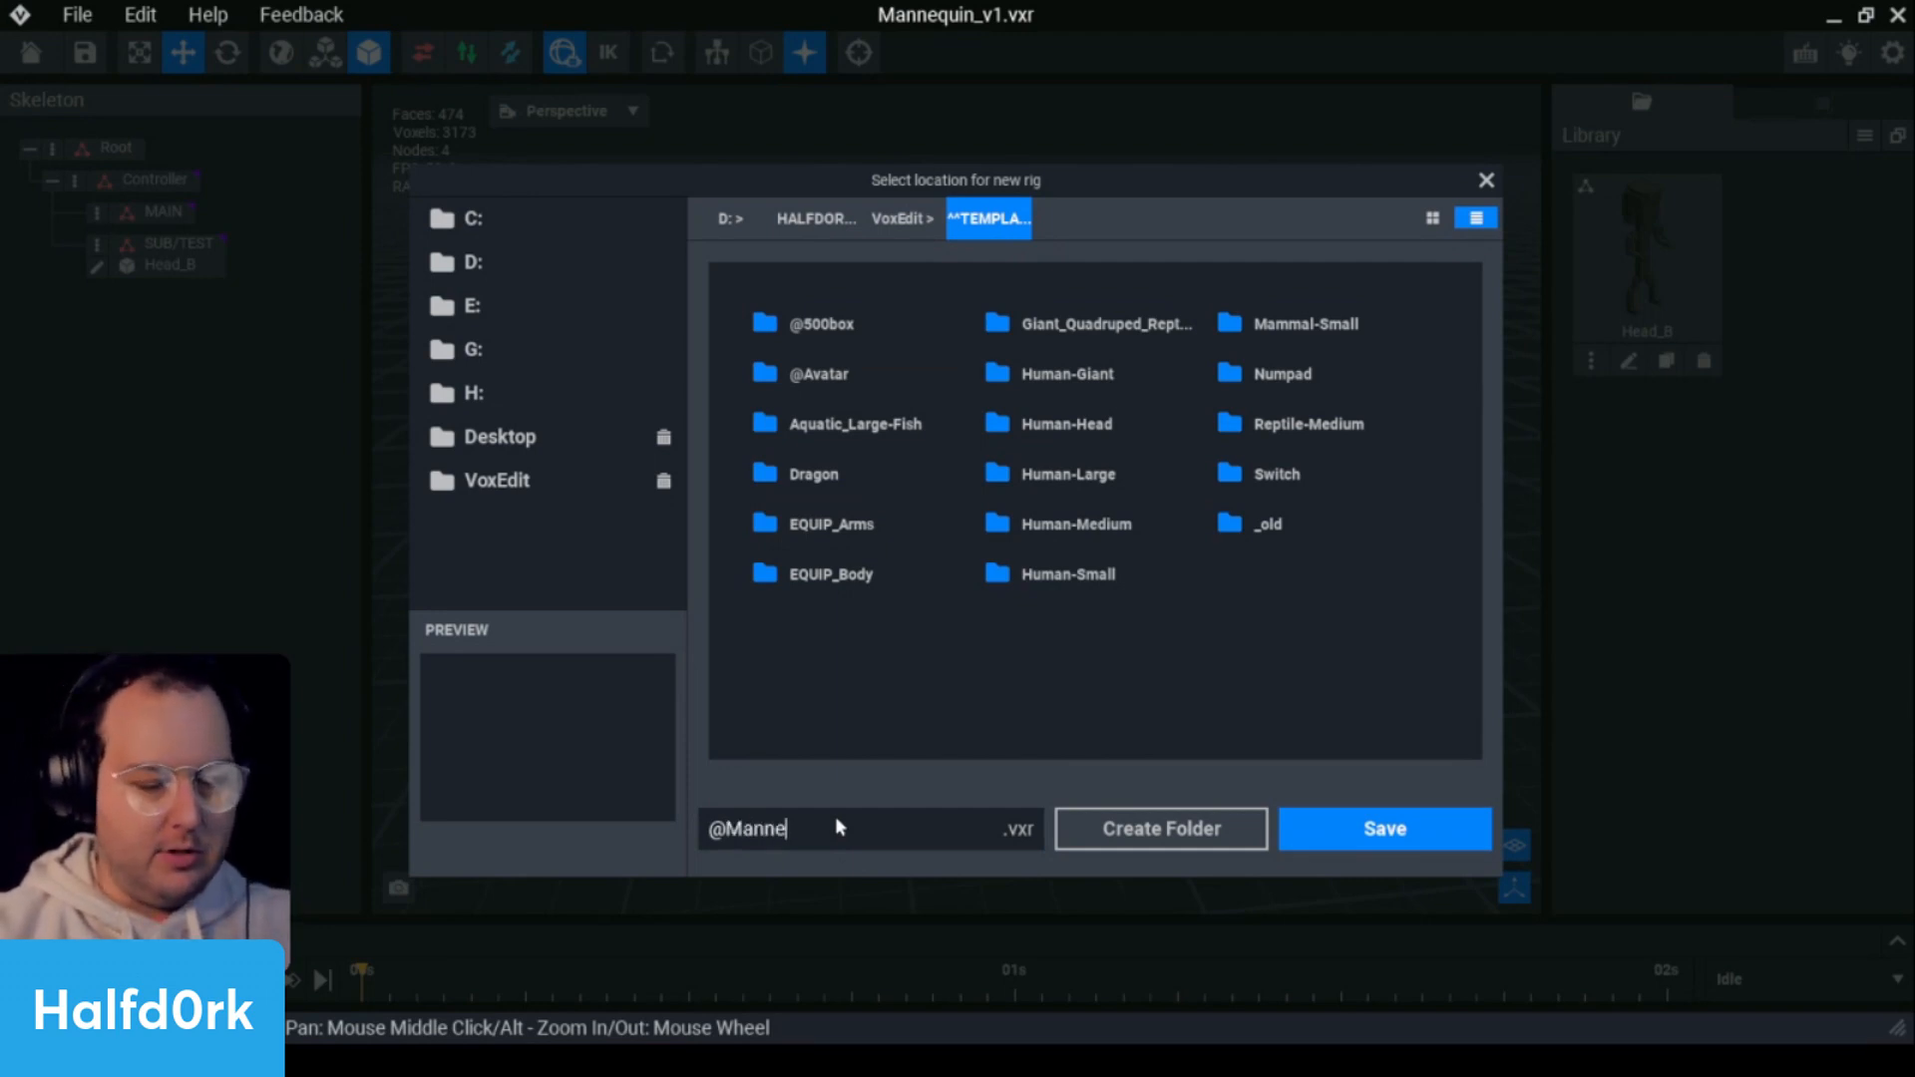
text(quin)
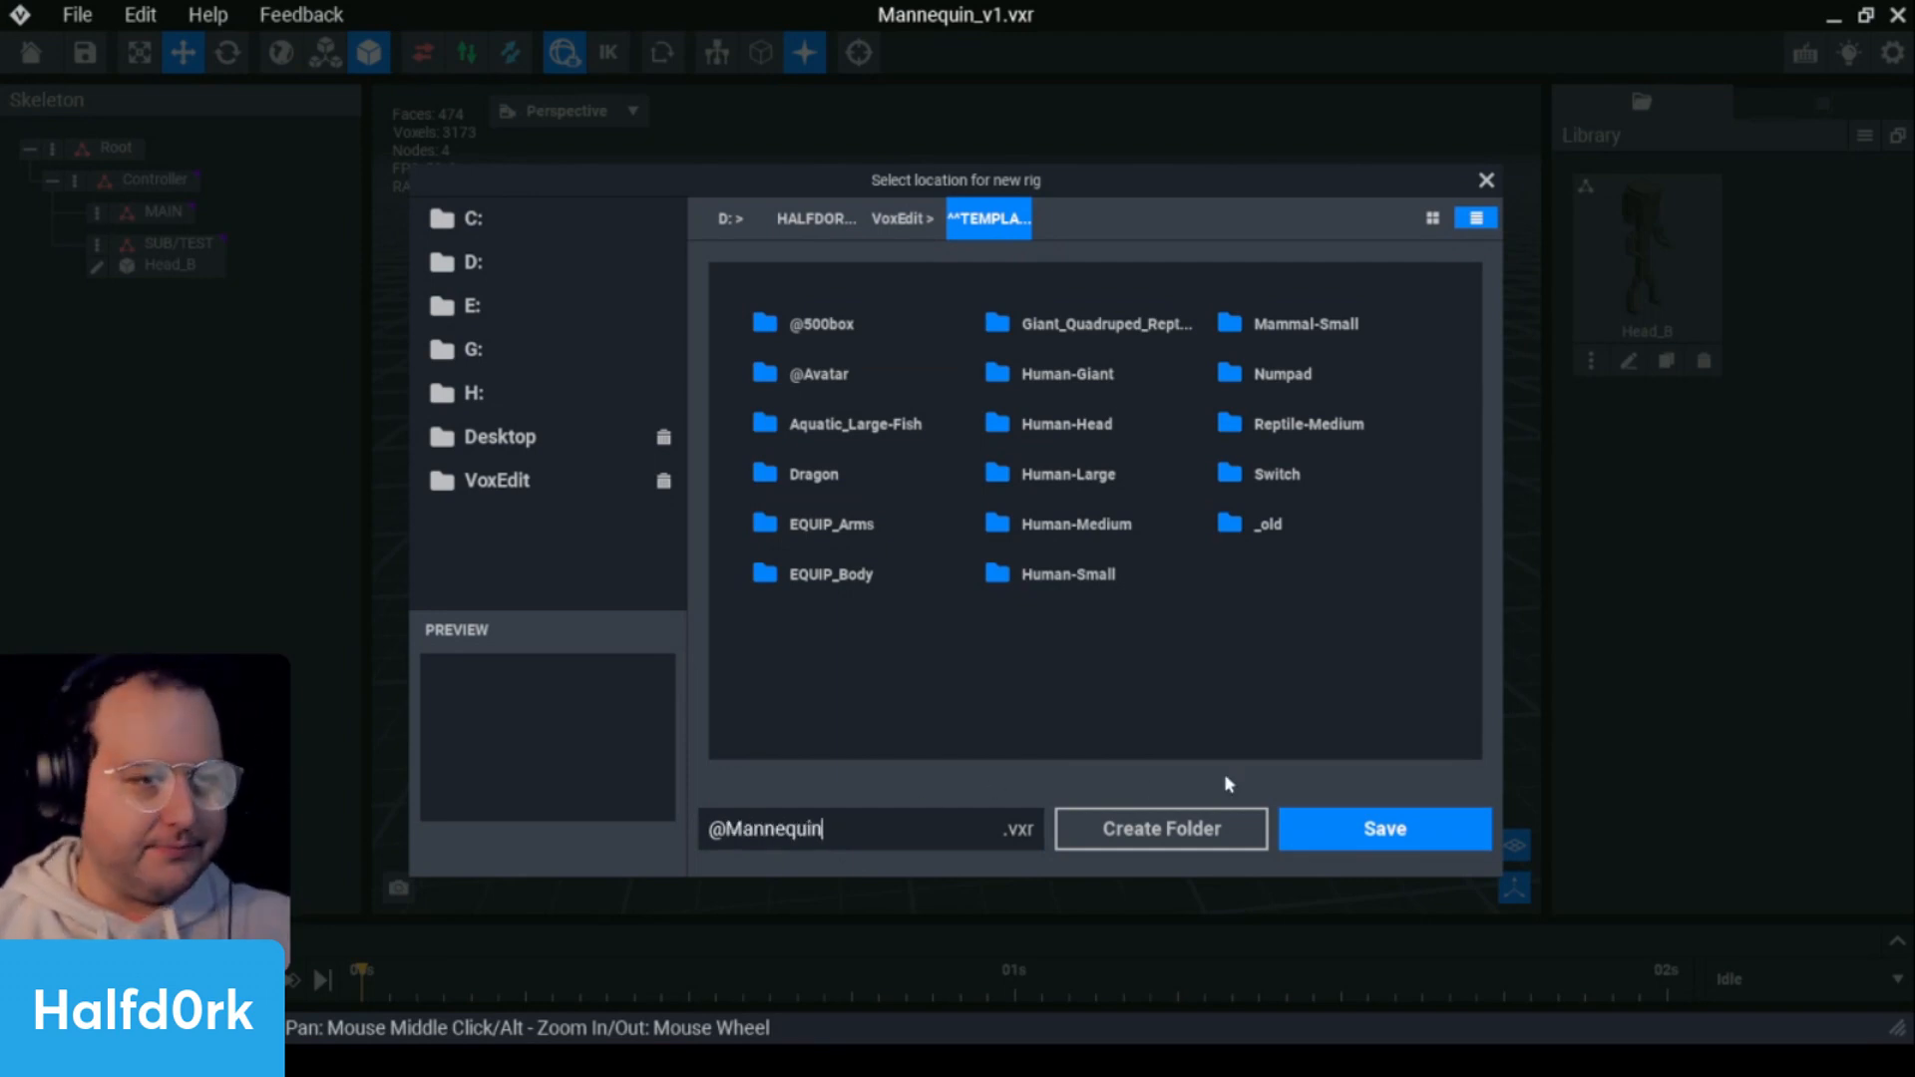
click(1346, 826)
click(31, 53)
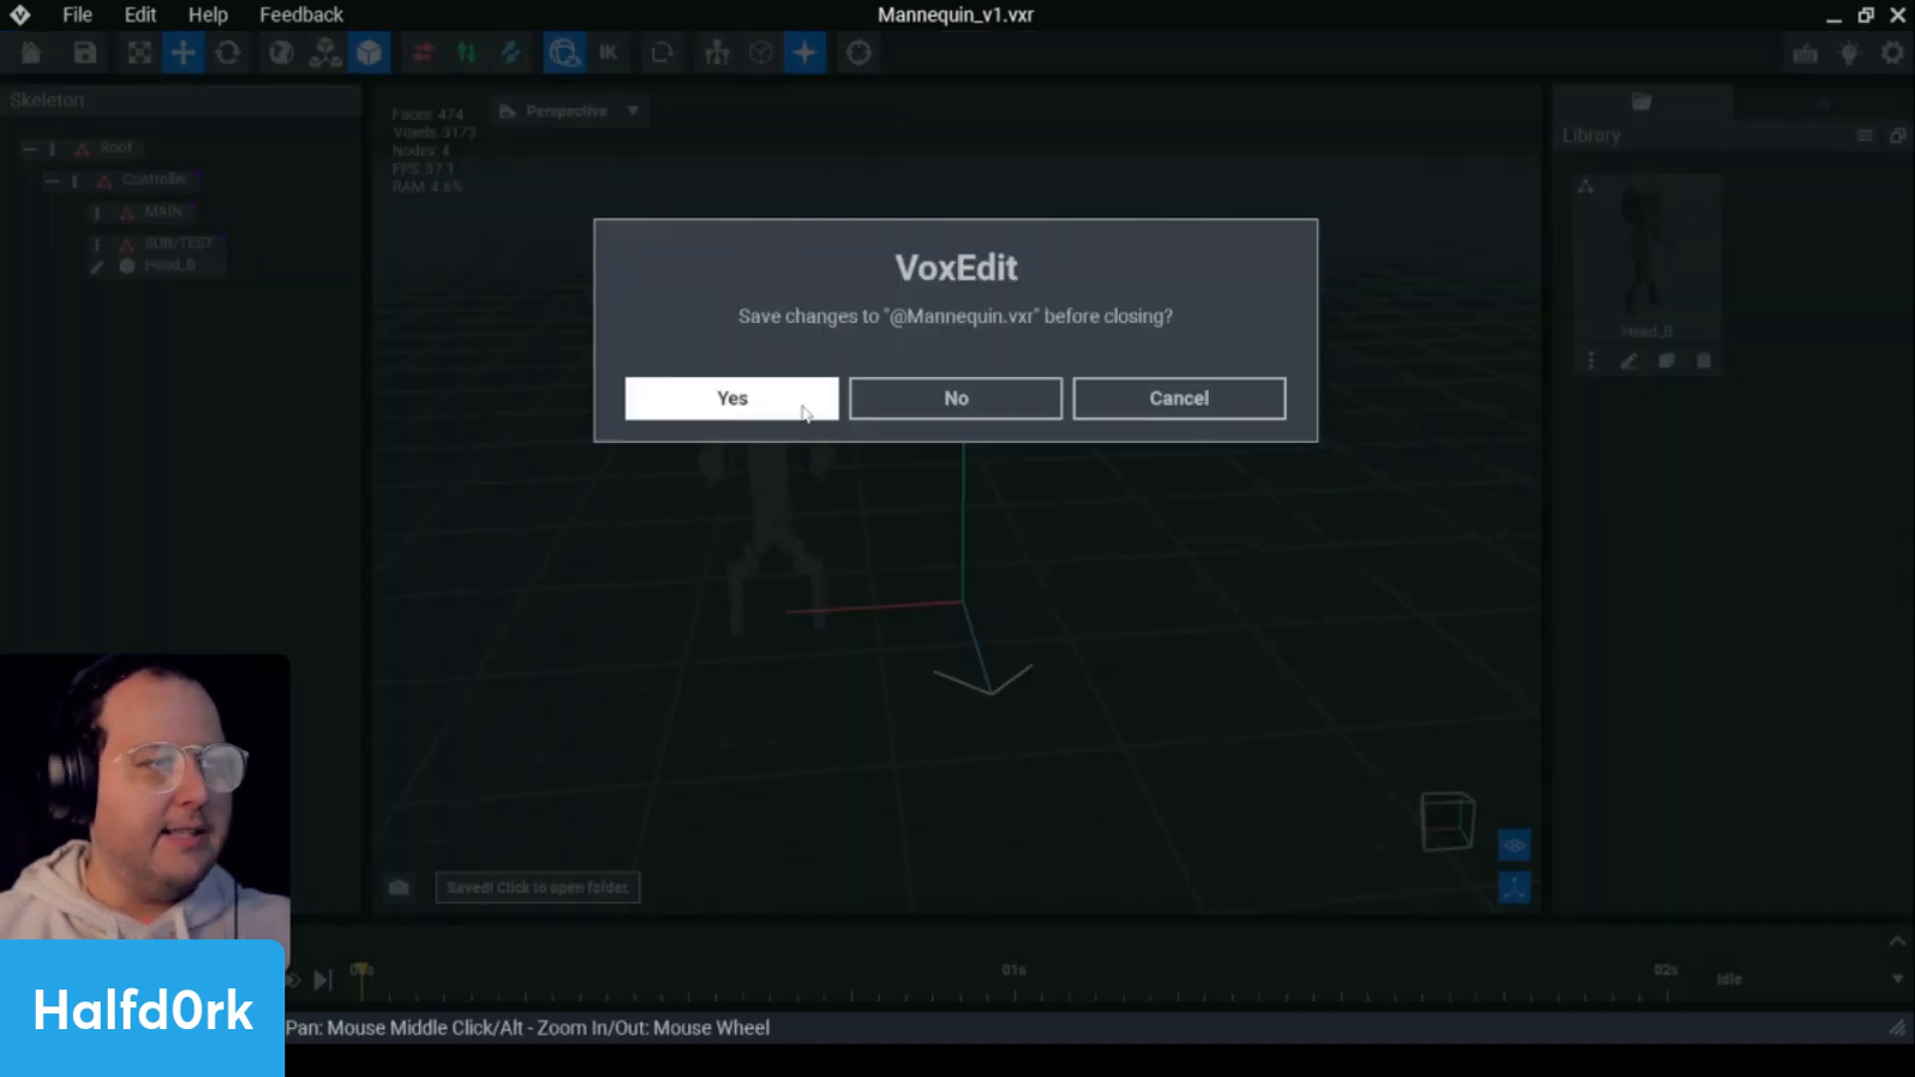
click(806, 407)
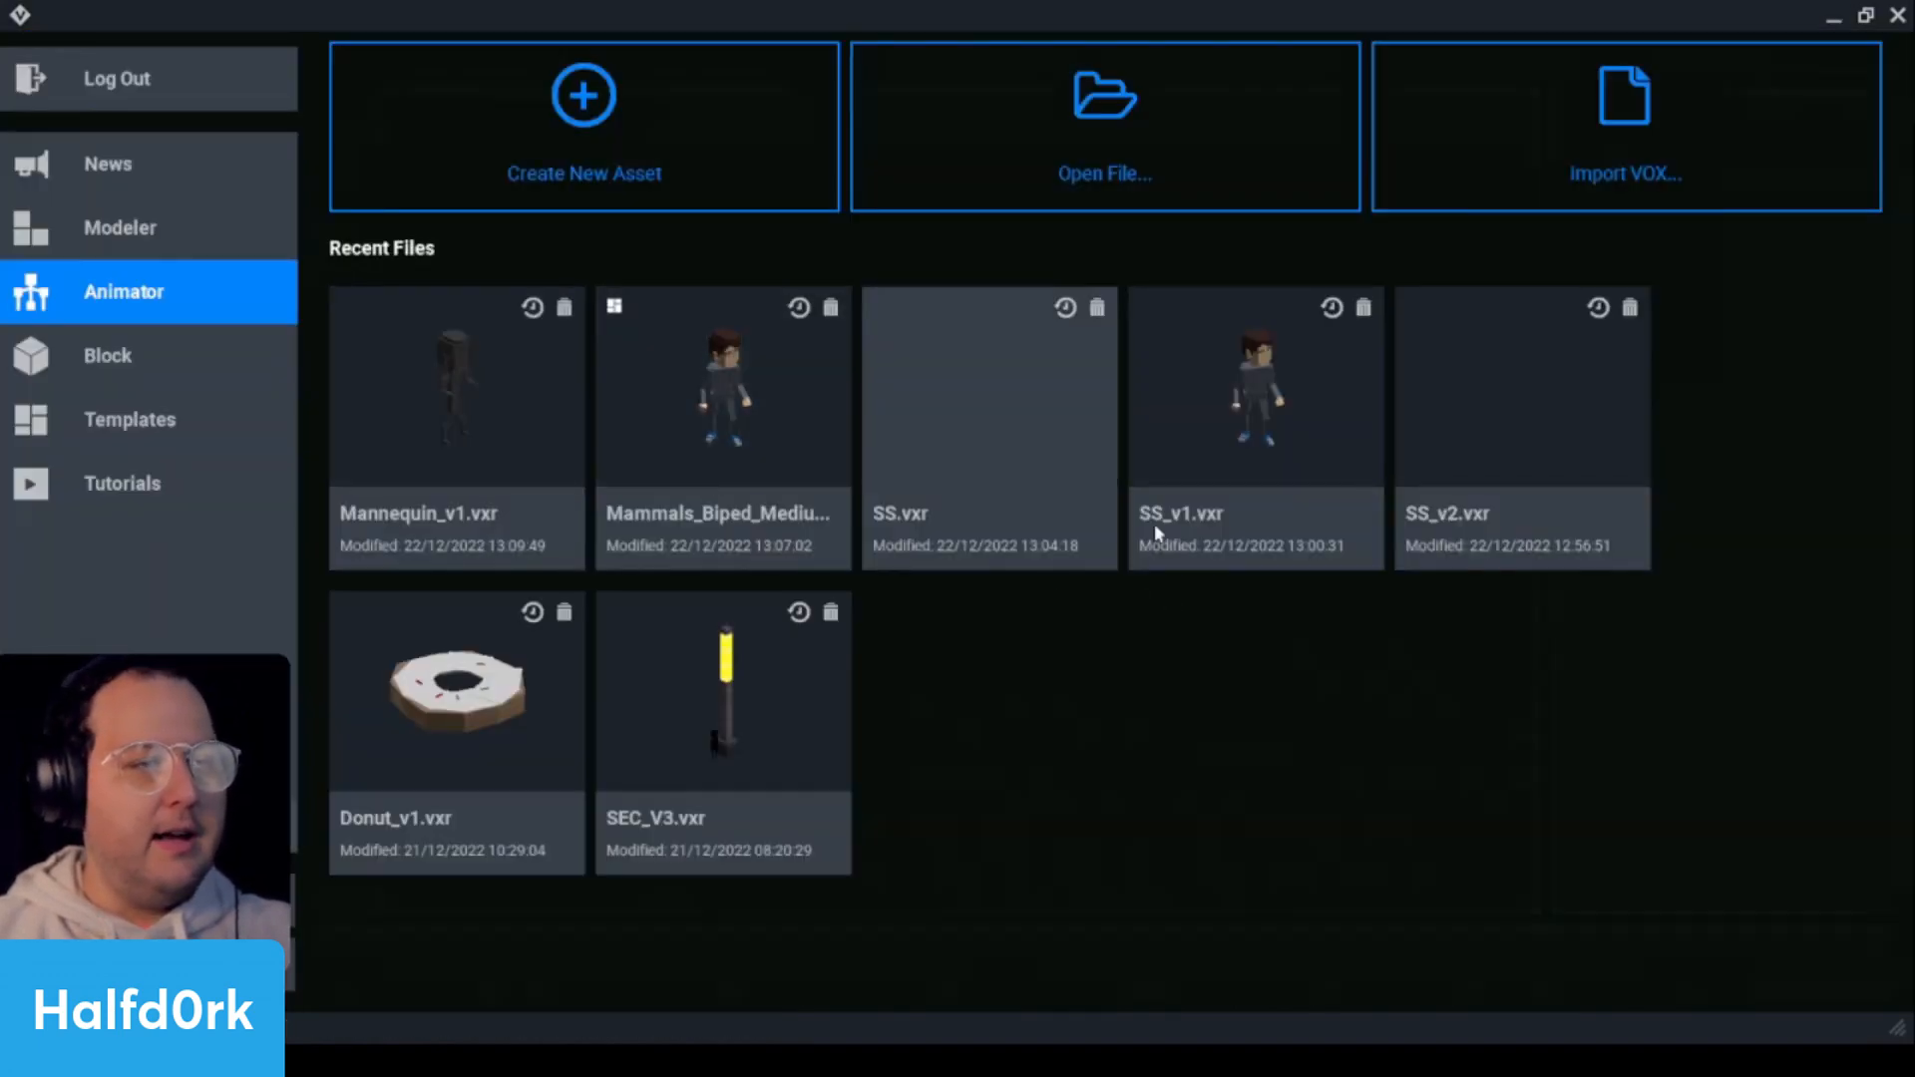
- Create a new rig named North-Pole_v1 in the 2022-12-December folder
click(705, 125)
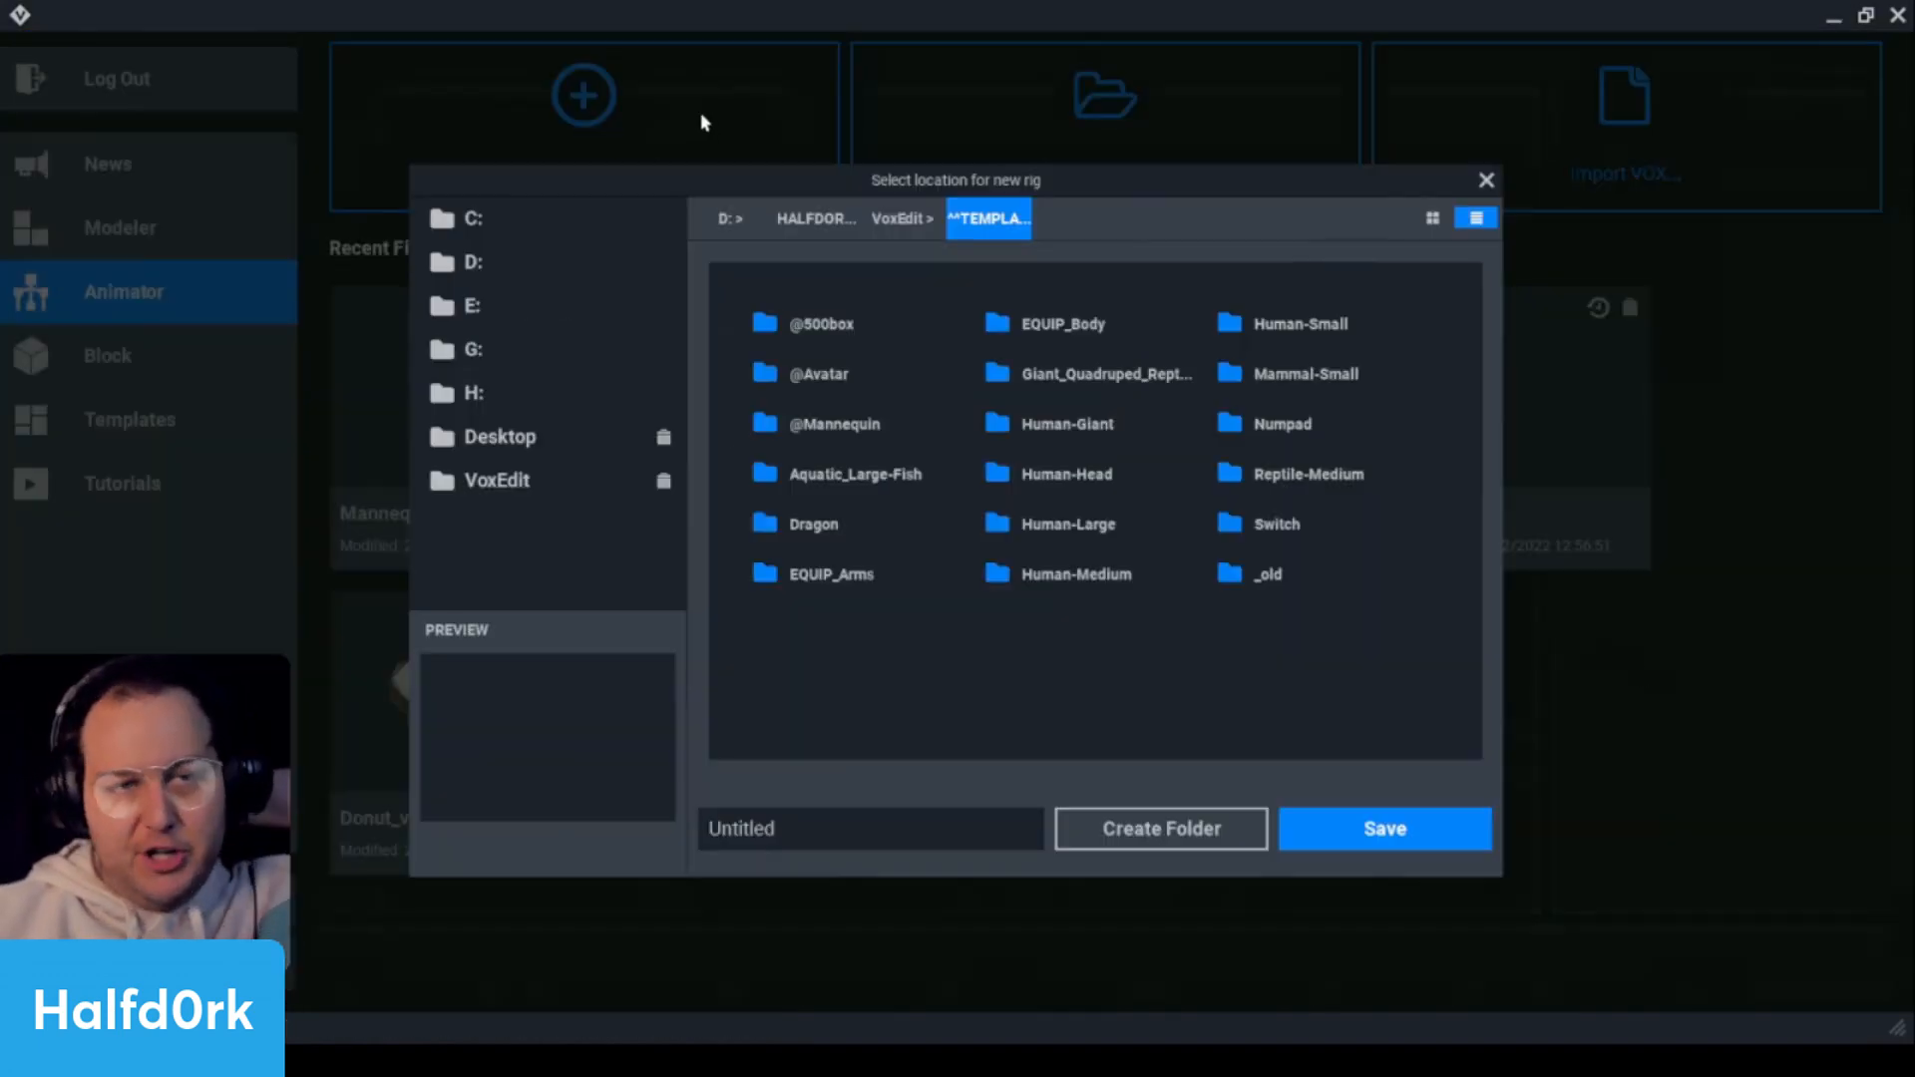
click(900, 222)
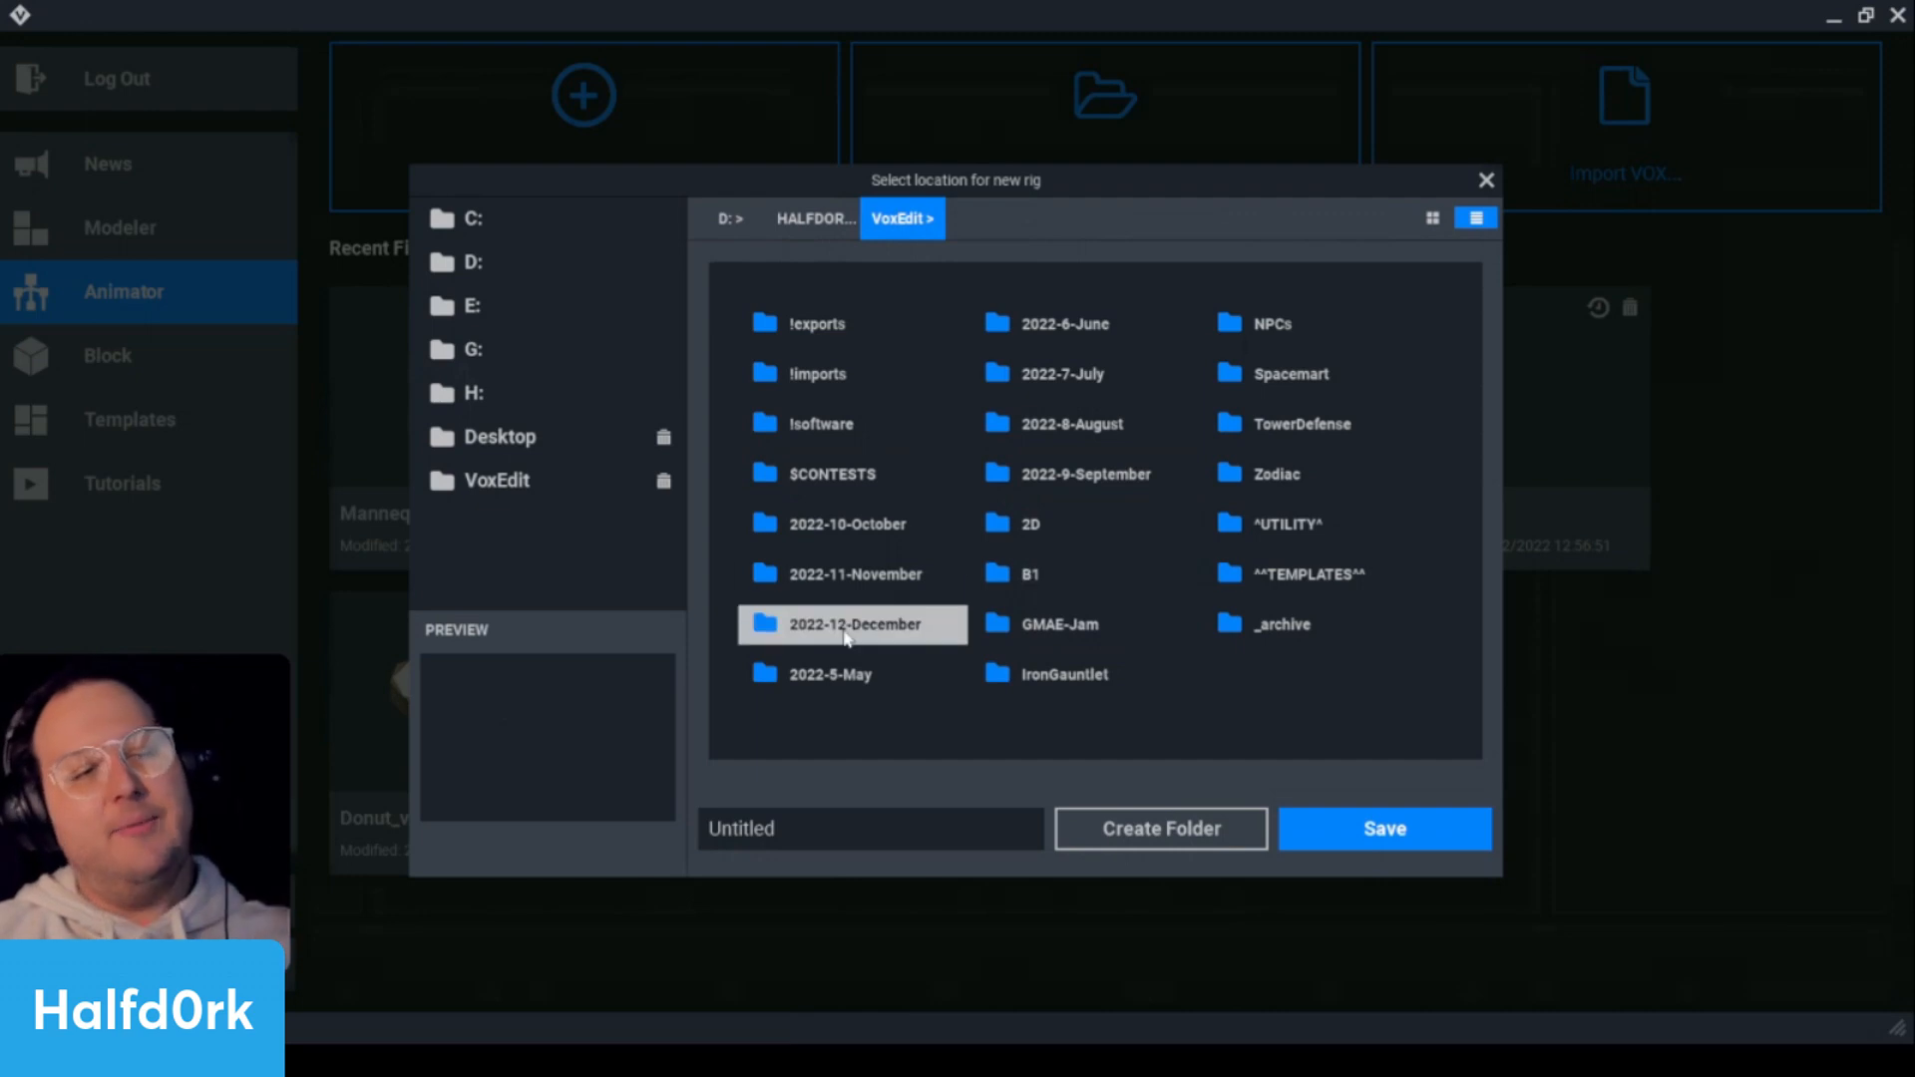
double_click(848, 625)
scroll(997, 648, down, 3)
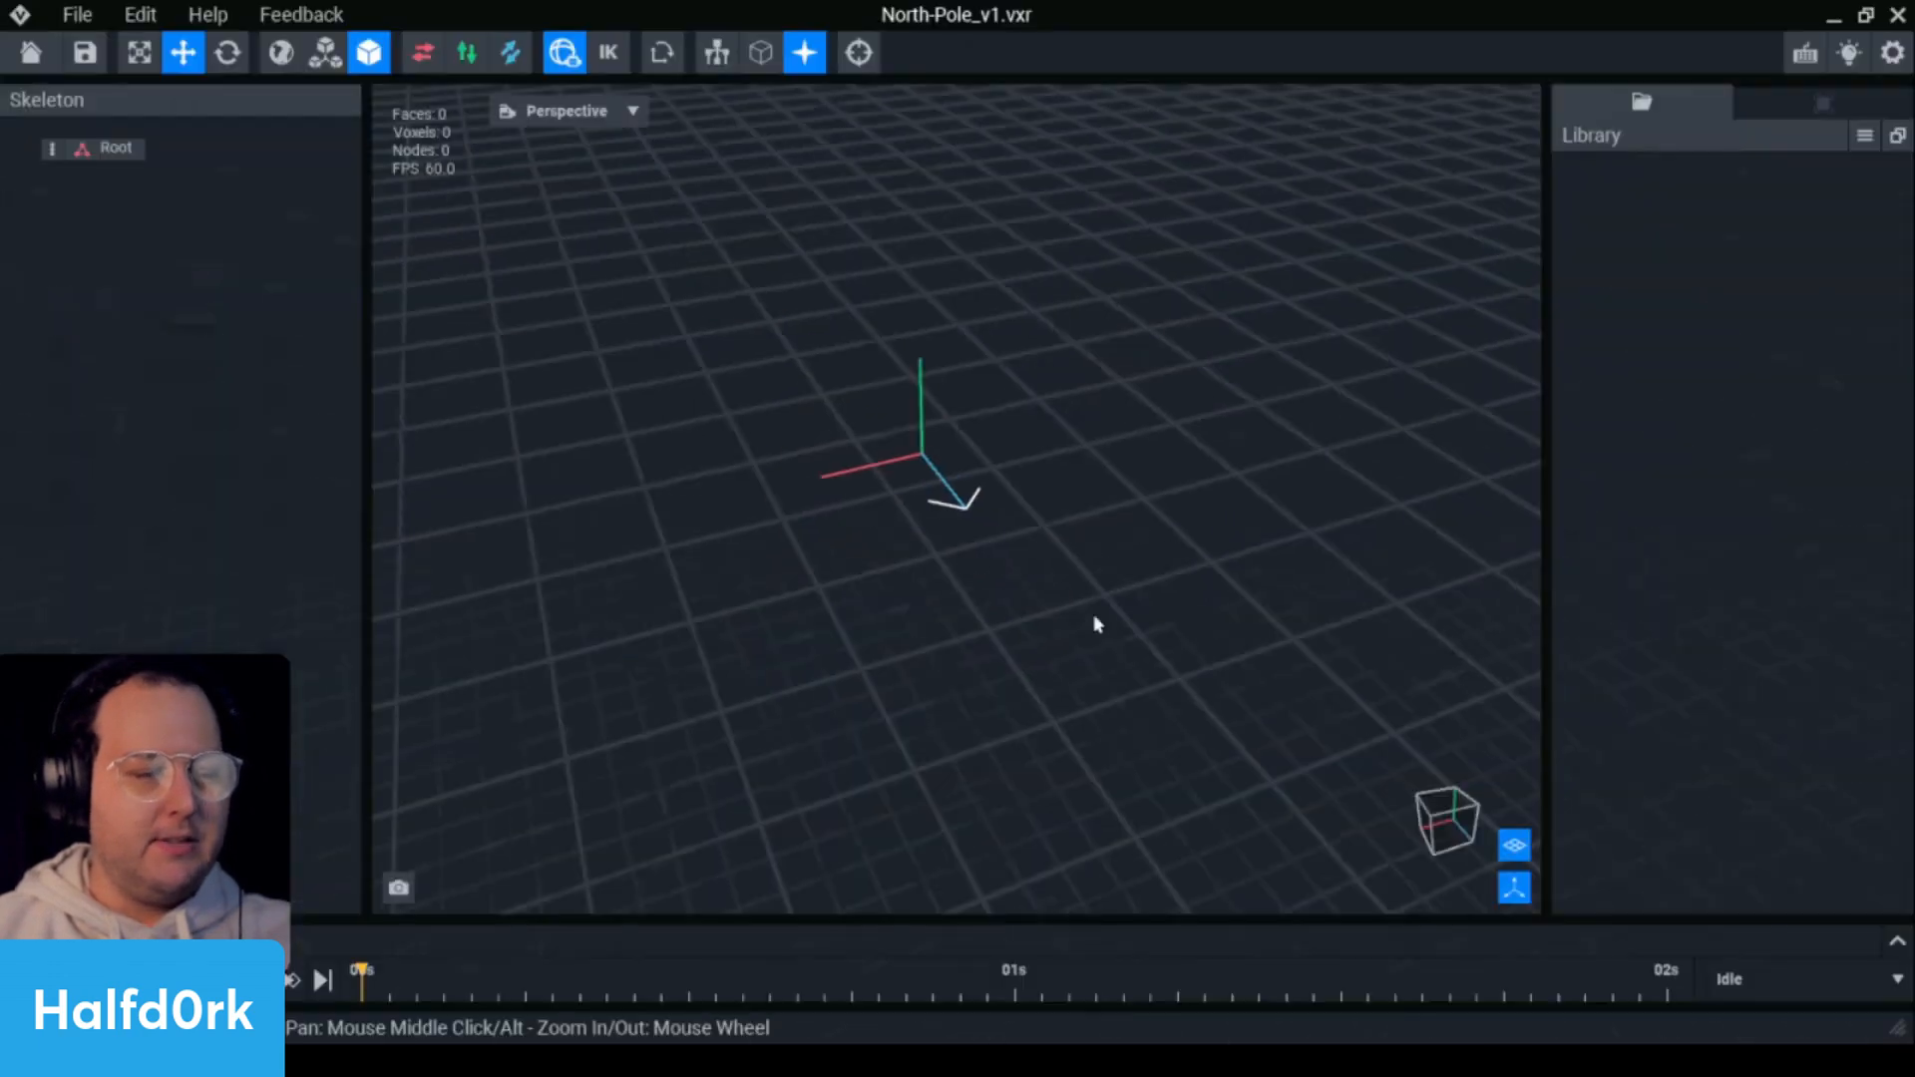
right_drag(1094, 624, 1185, 551)
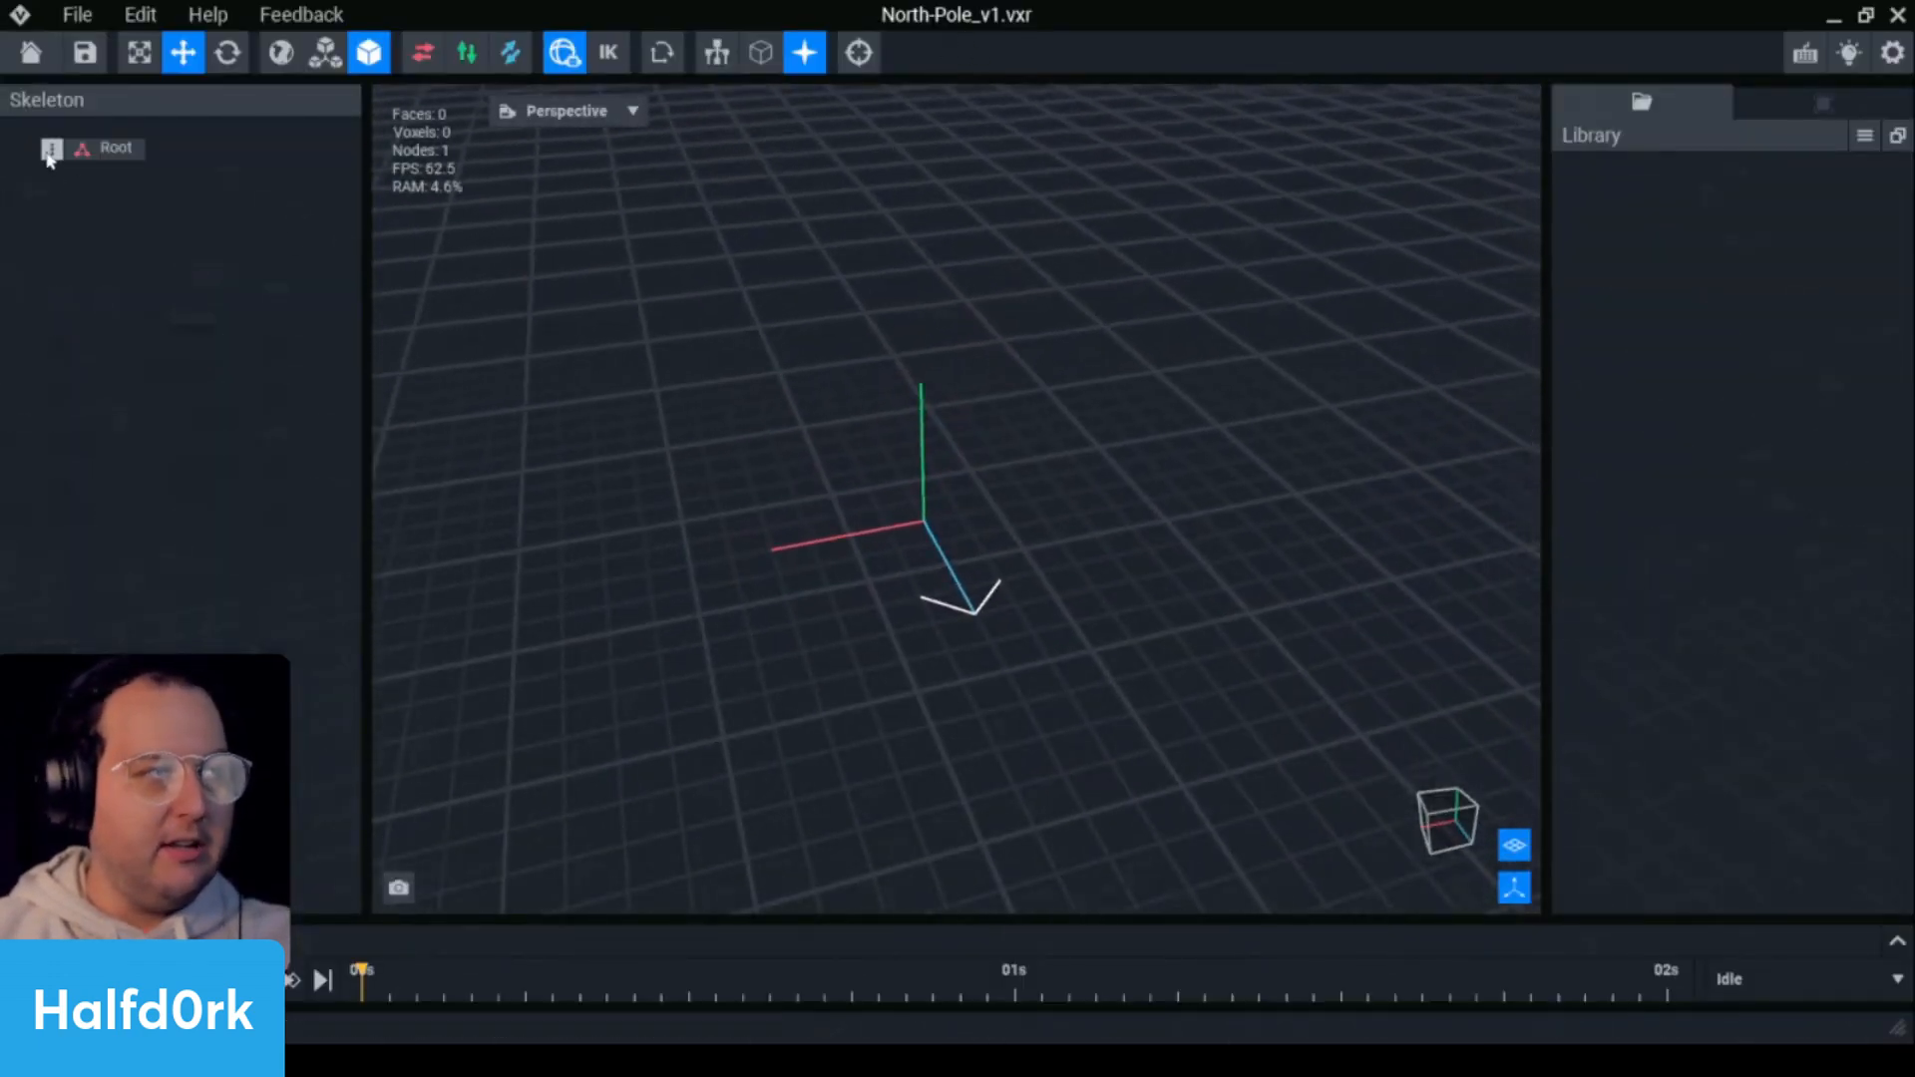
click(52, 150)
click(140, 229)
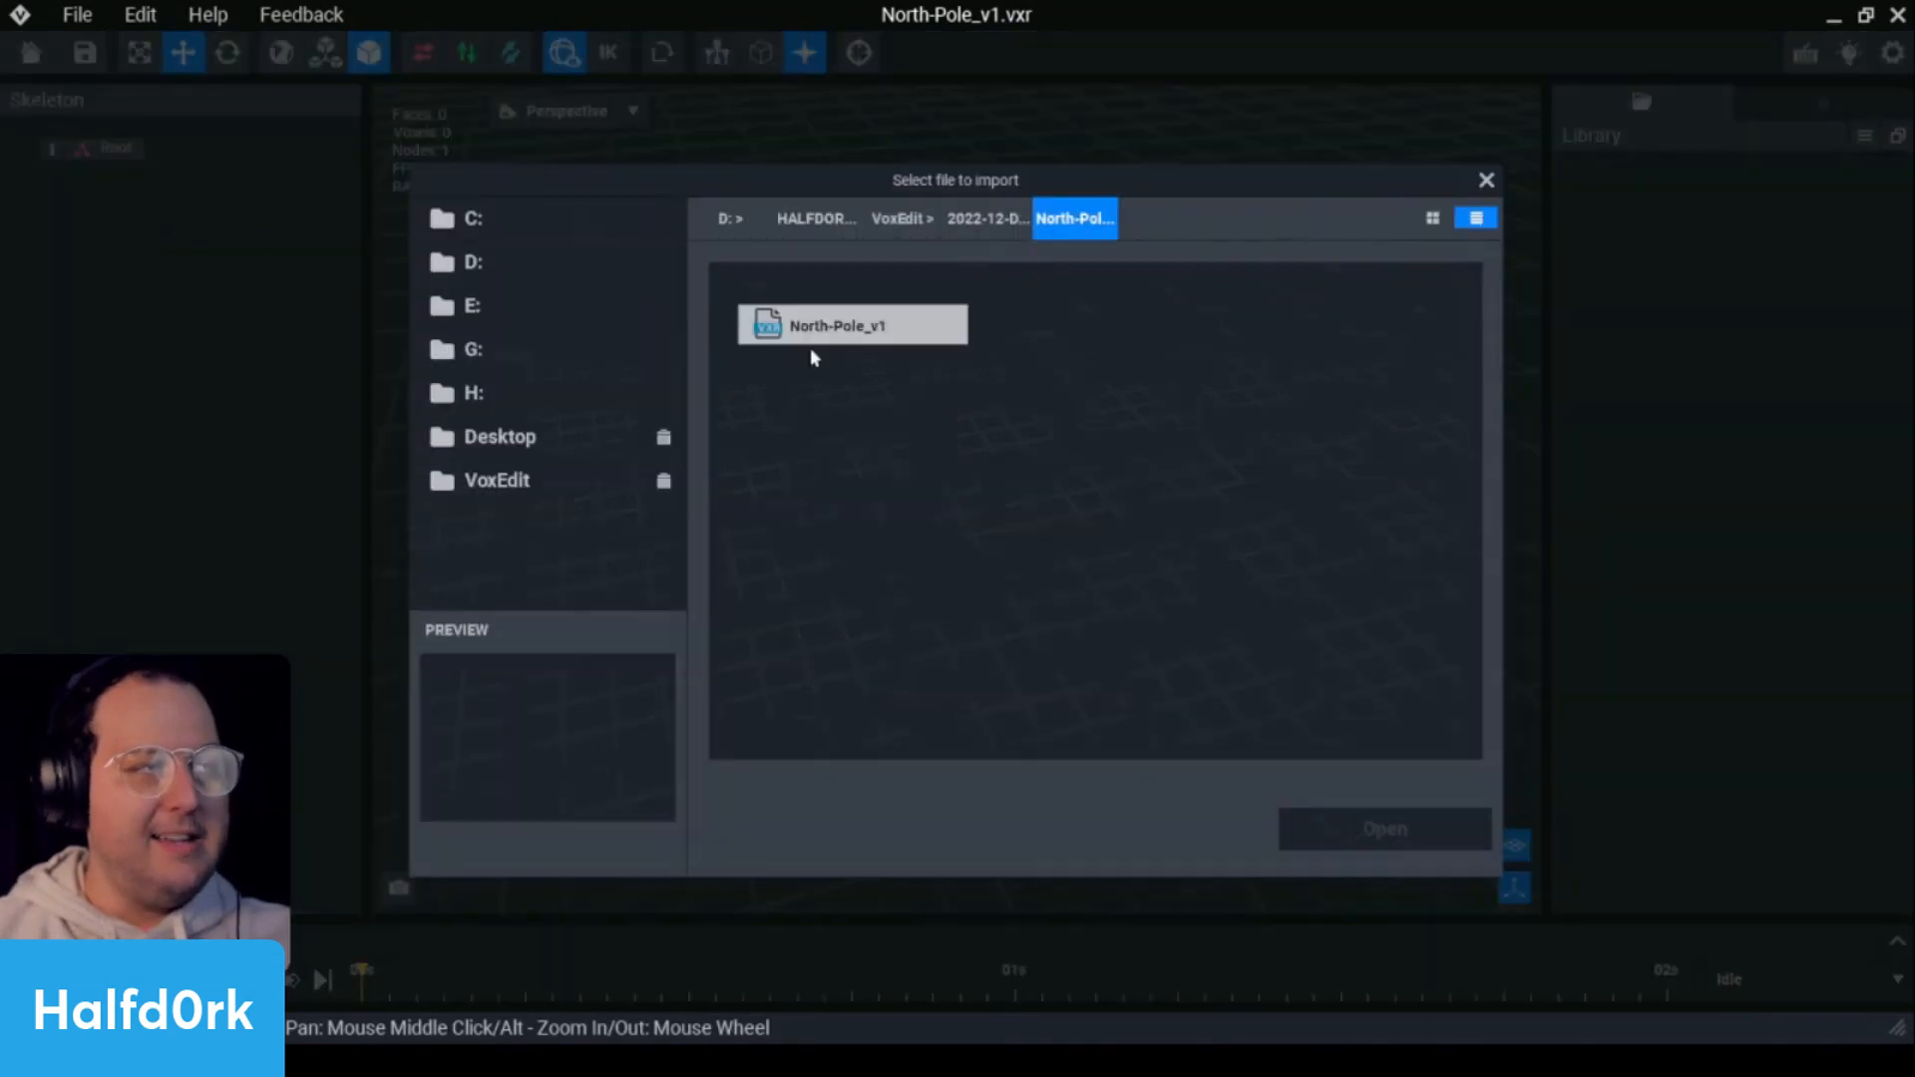
click(990, 238)
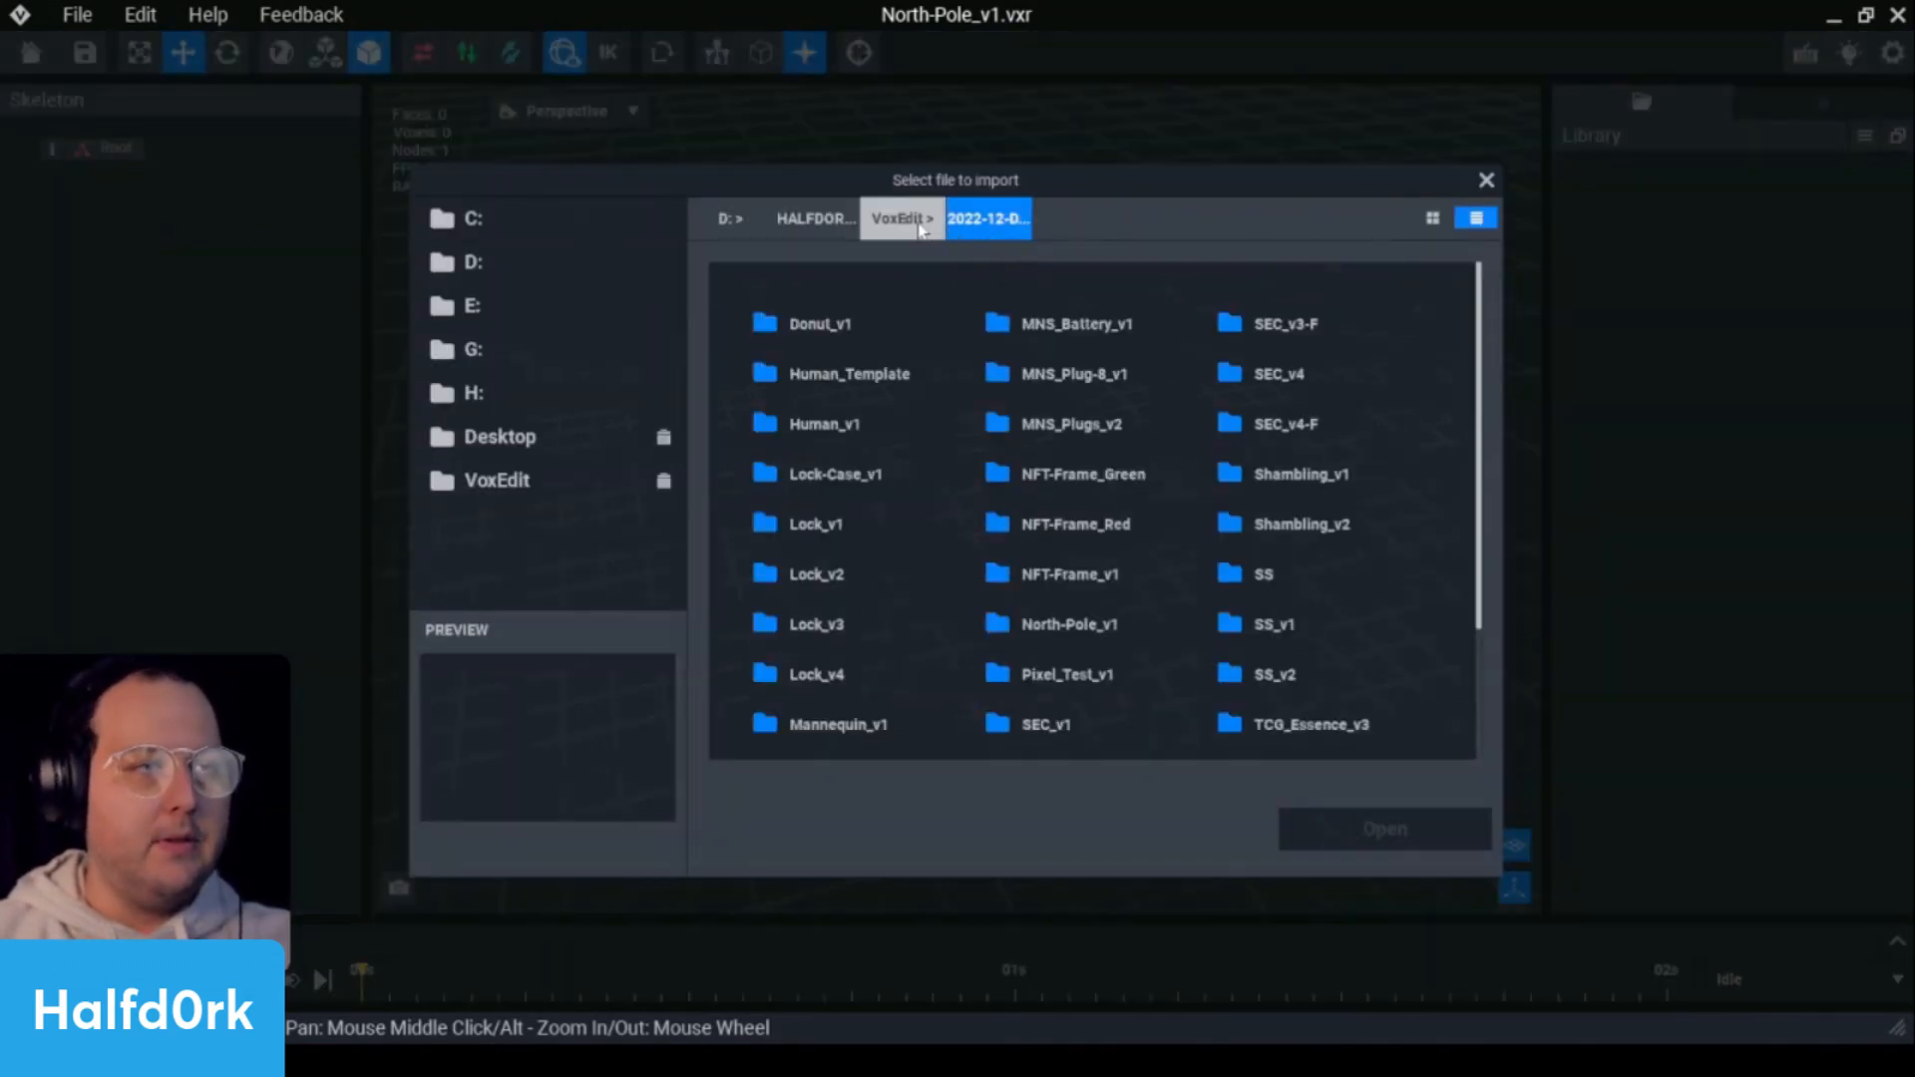
click(916, 226)
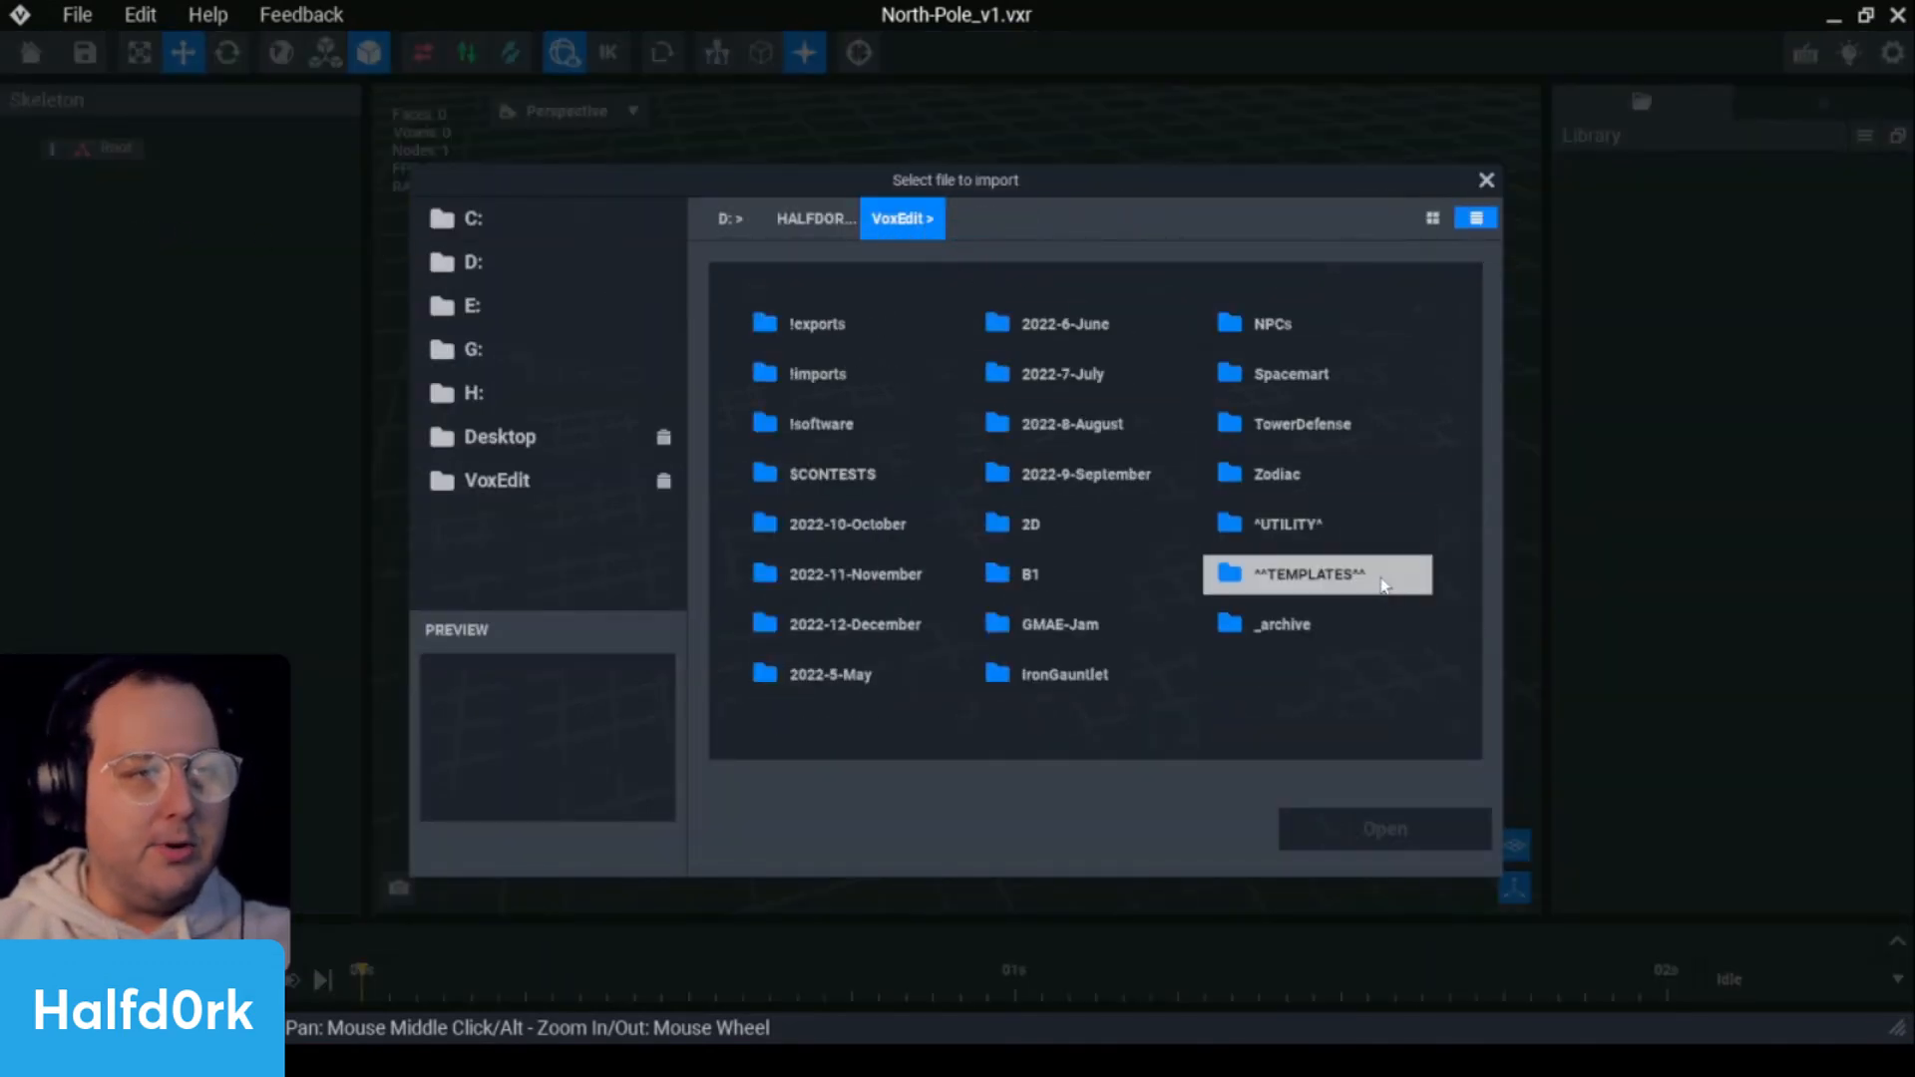
double_click(1342, 590)
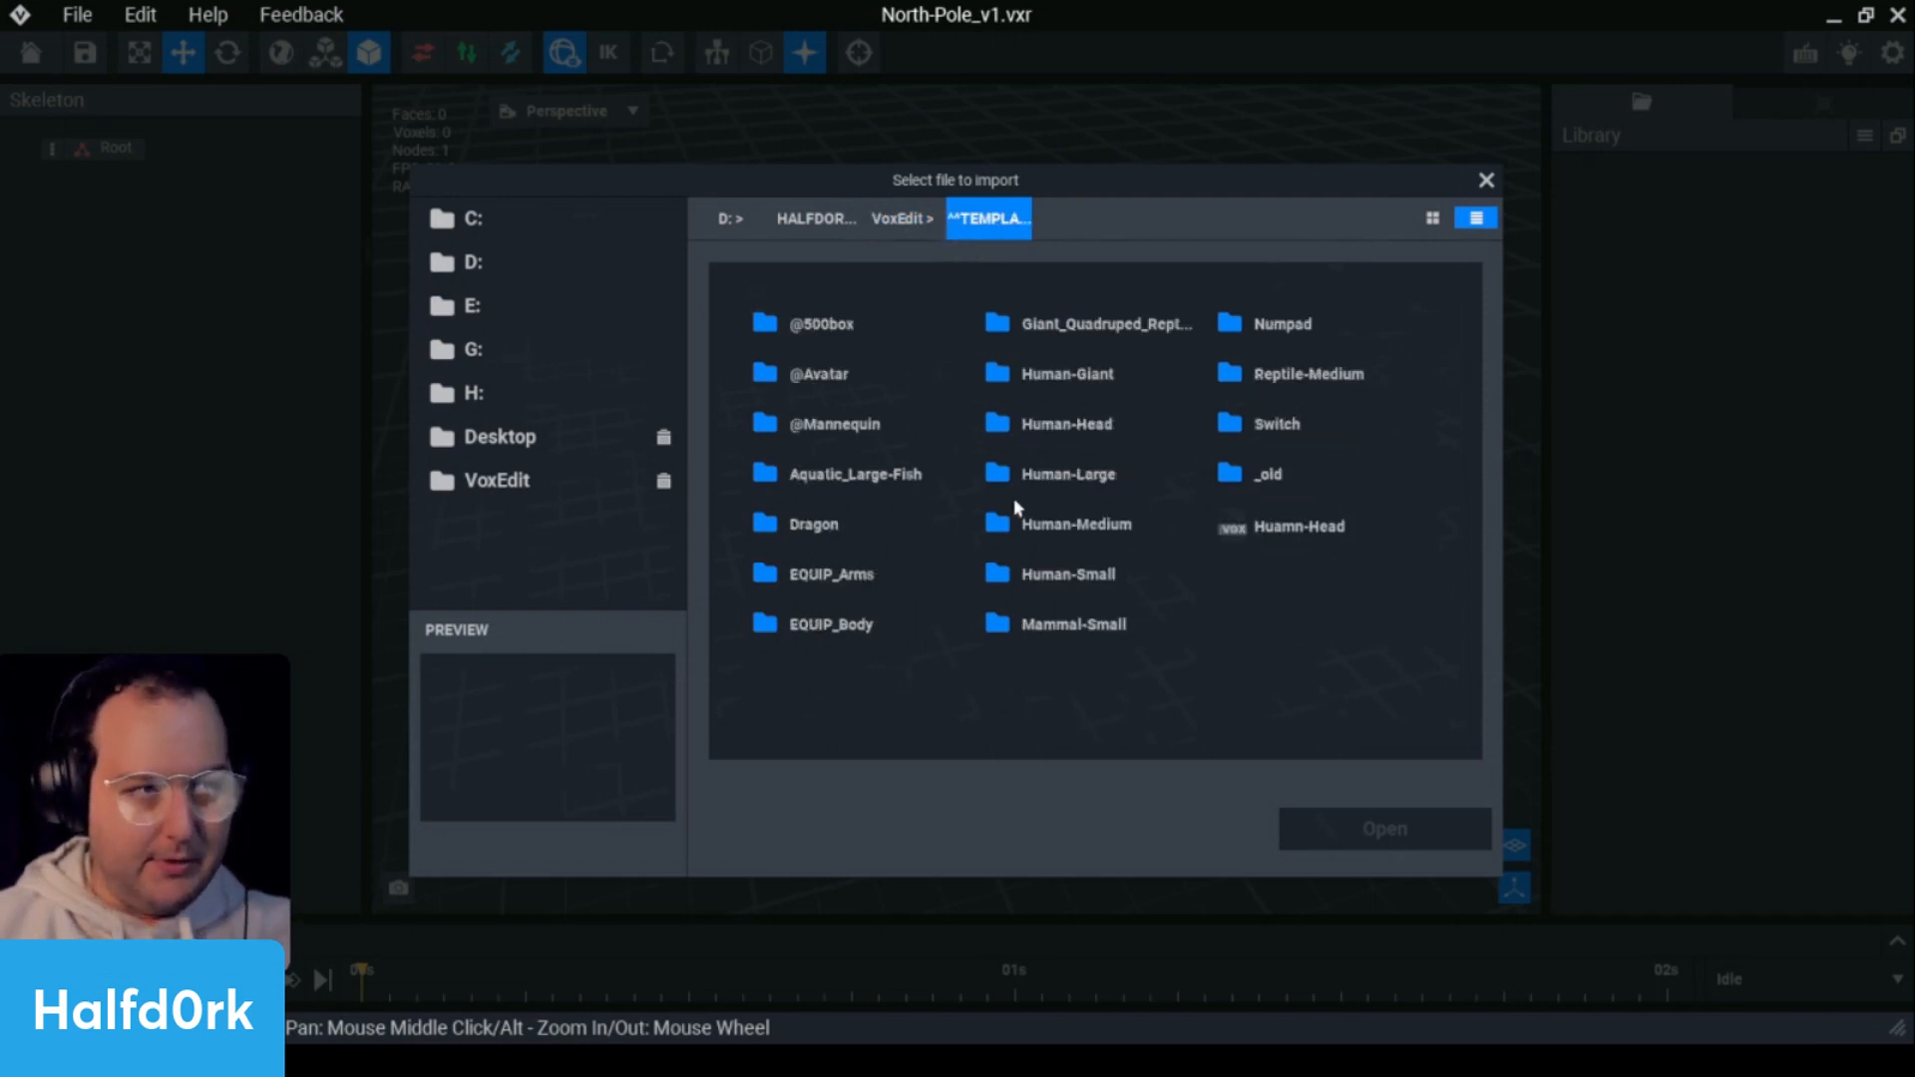
double_click(838, 429)
click(864, 338)
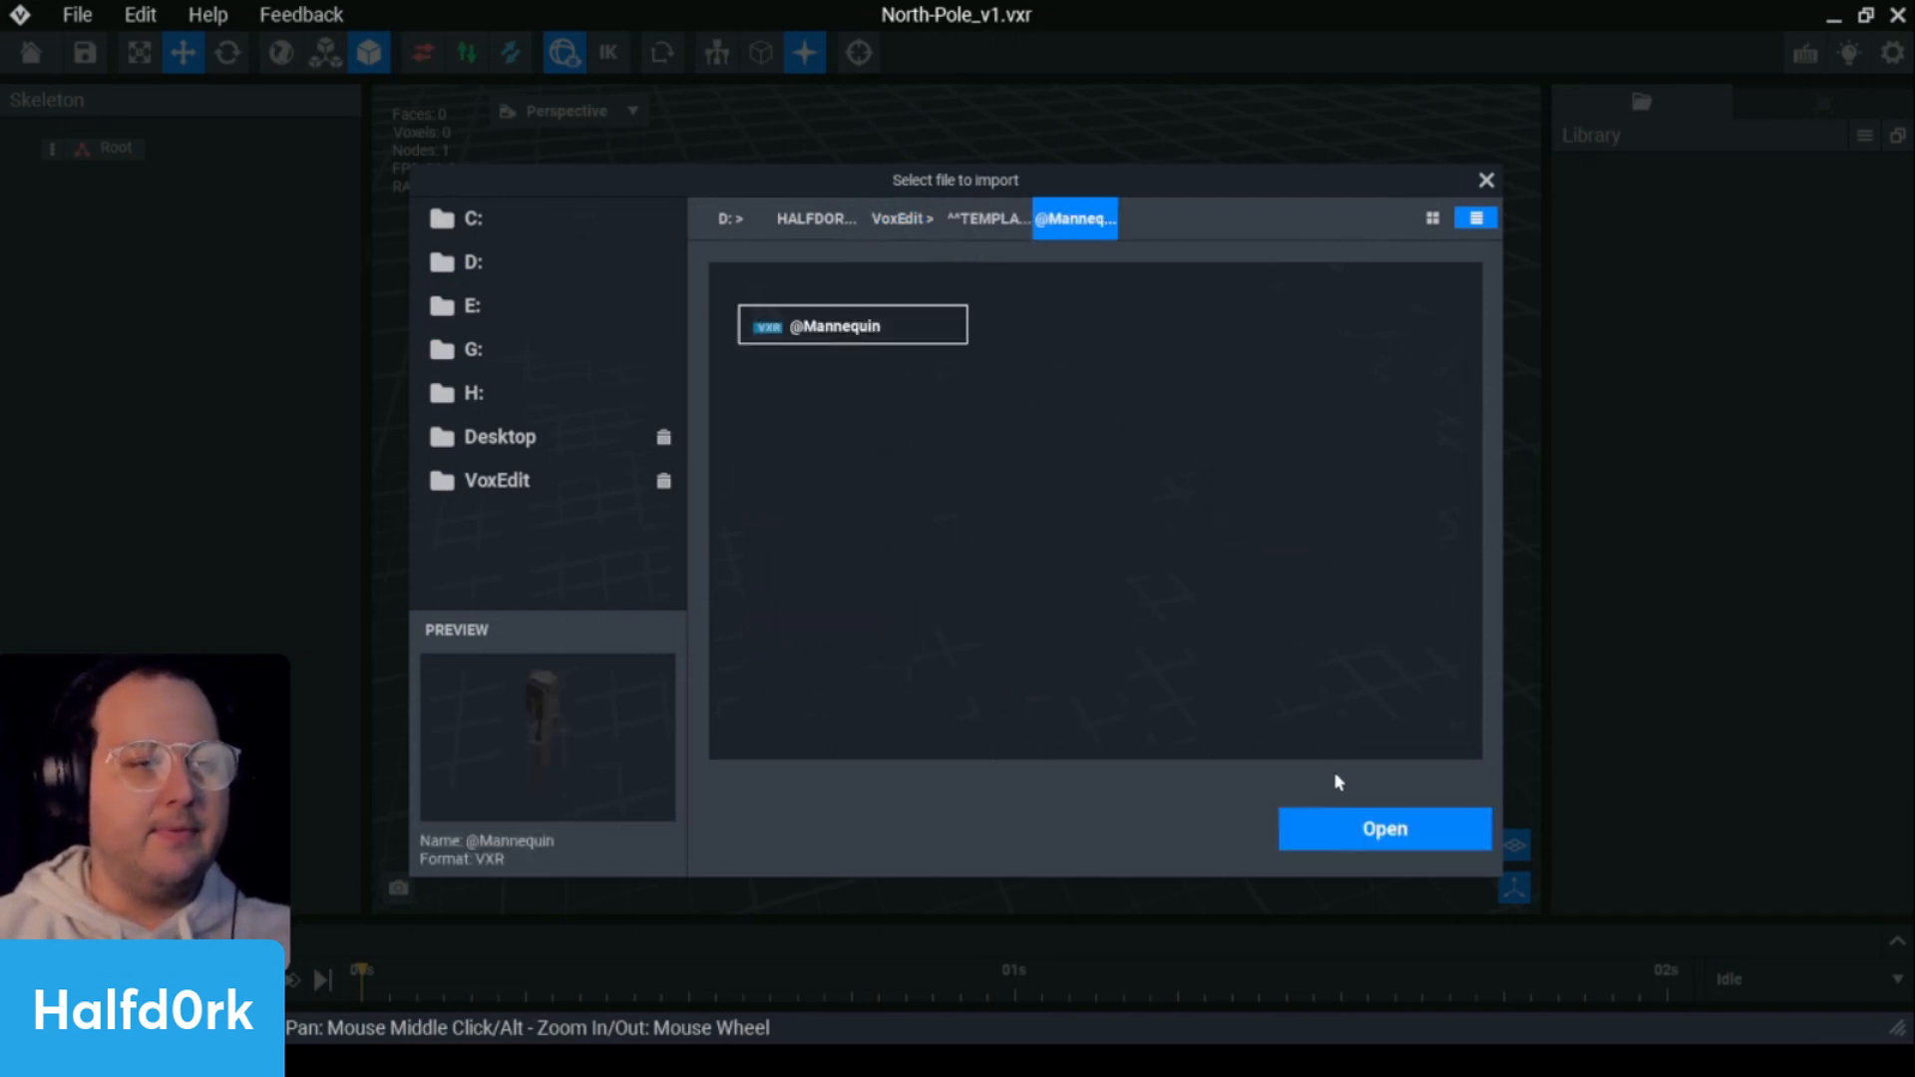
click(1357, 833)
scroll(1077, 659, down, 3)
scroll(898, 559, up, 4)
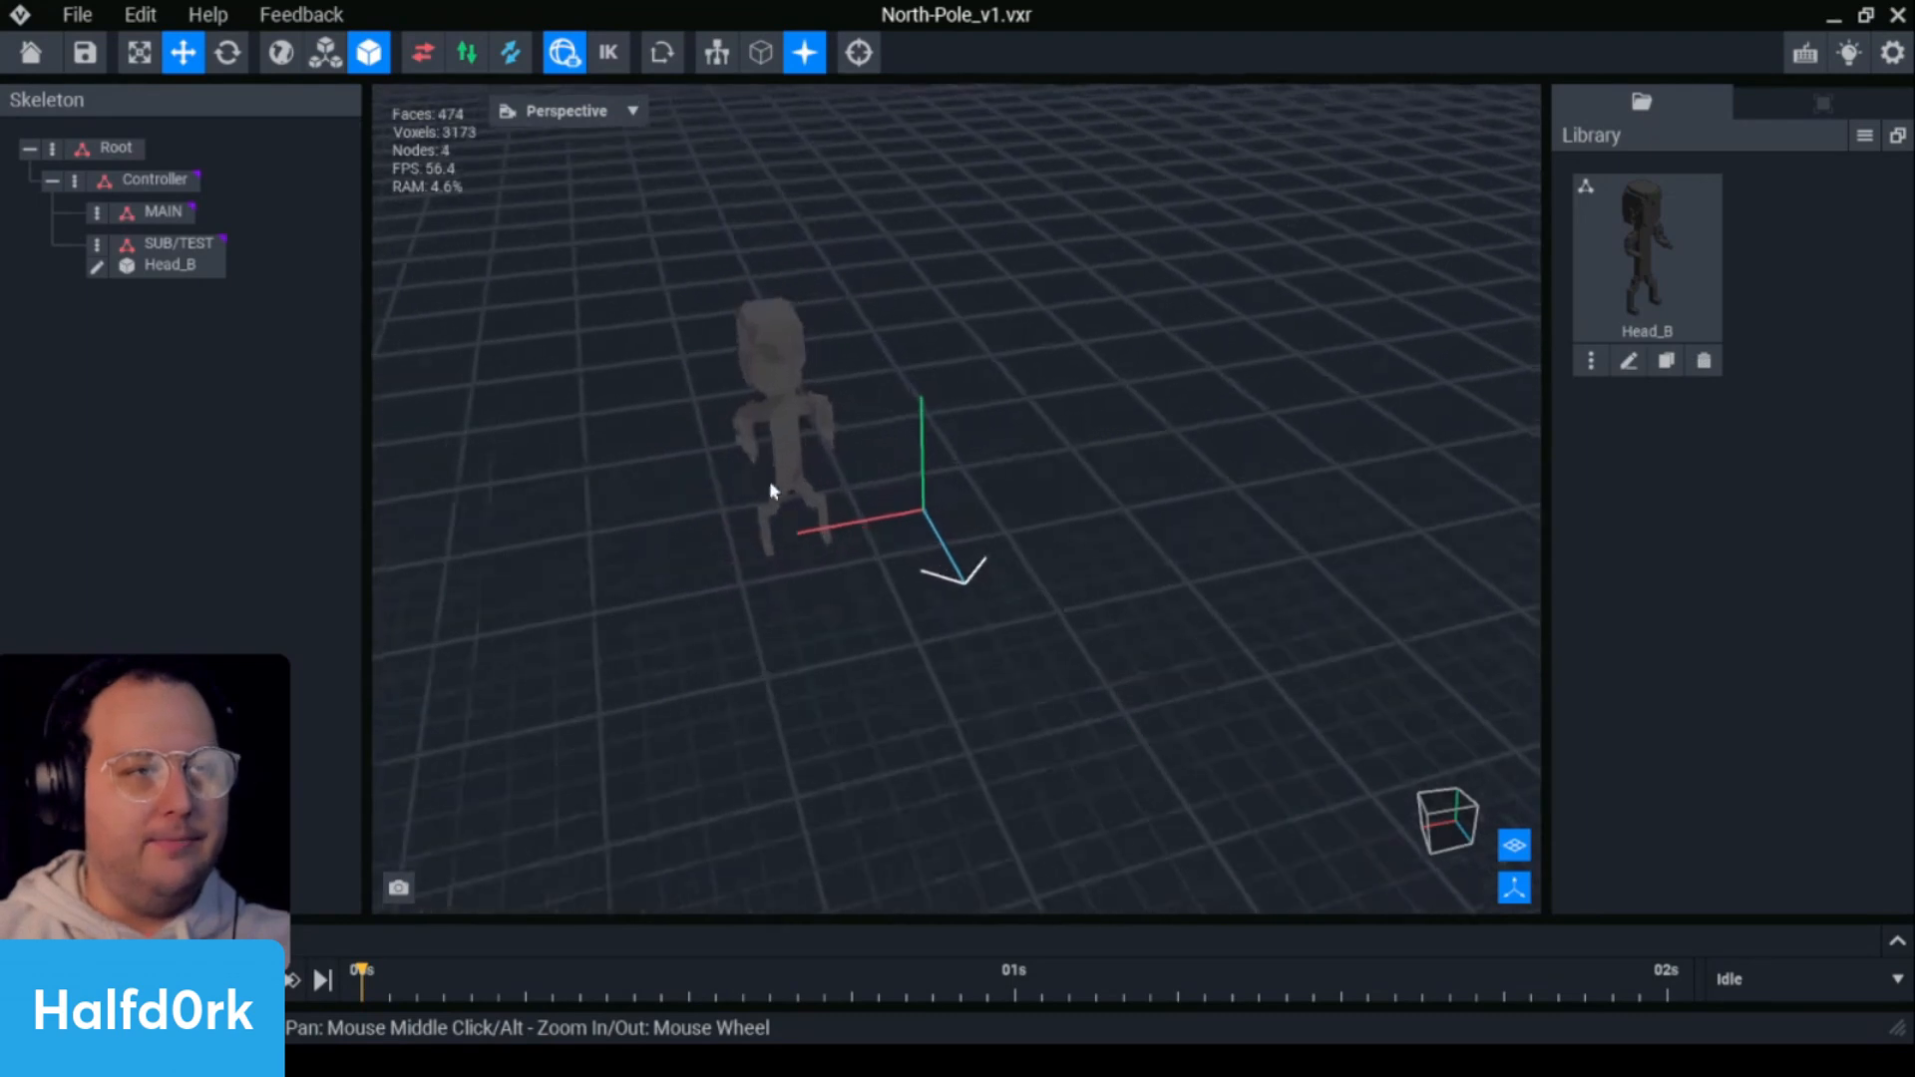
- Inspect the imported mannequin and its Controller and MAIN nodes from different angles, leaving nothing selected
right_drag(771, 489, 922, 454)
click(124, 182)
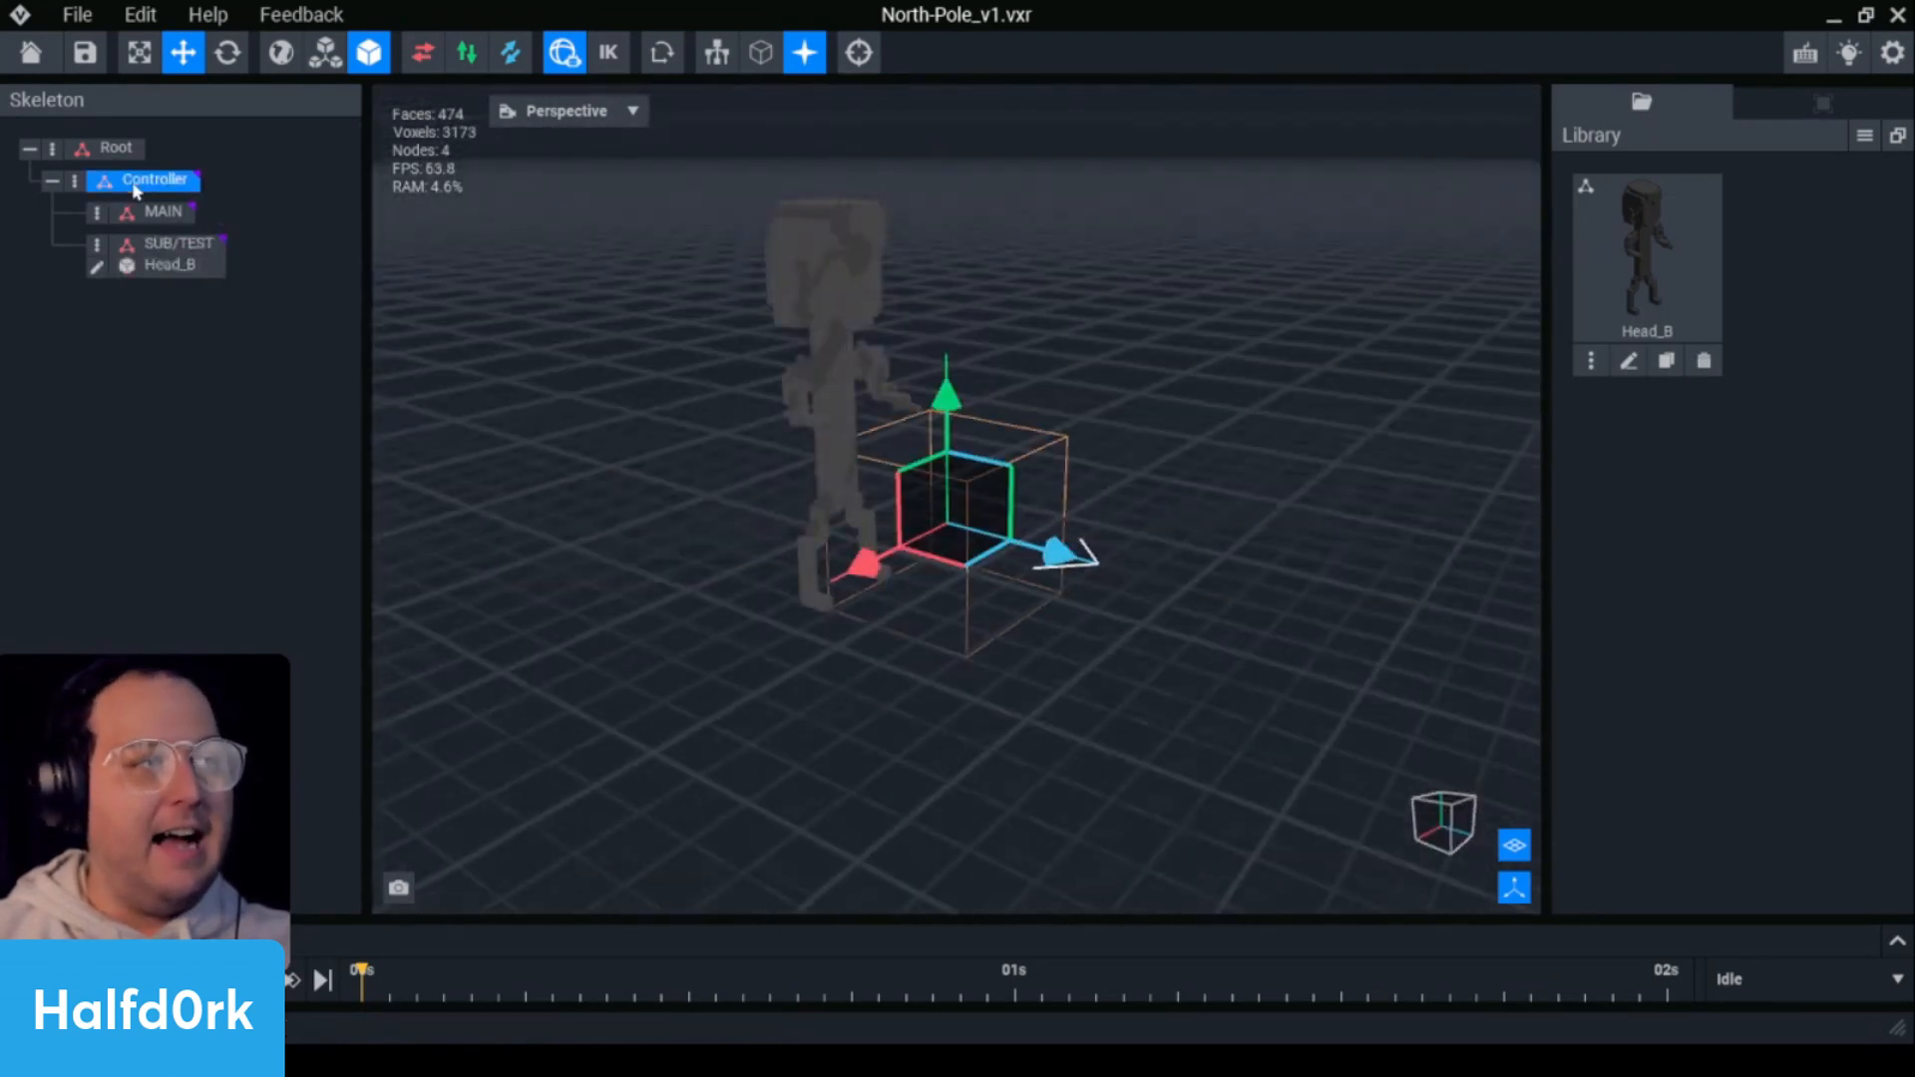
click(159, 210)
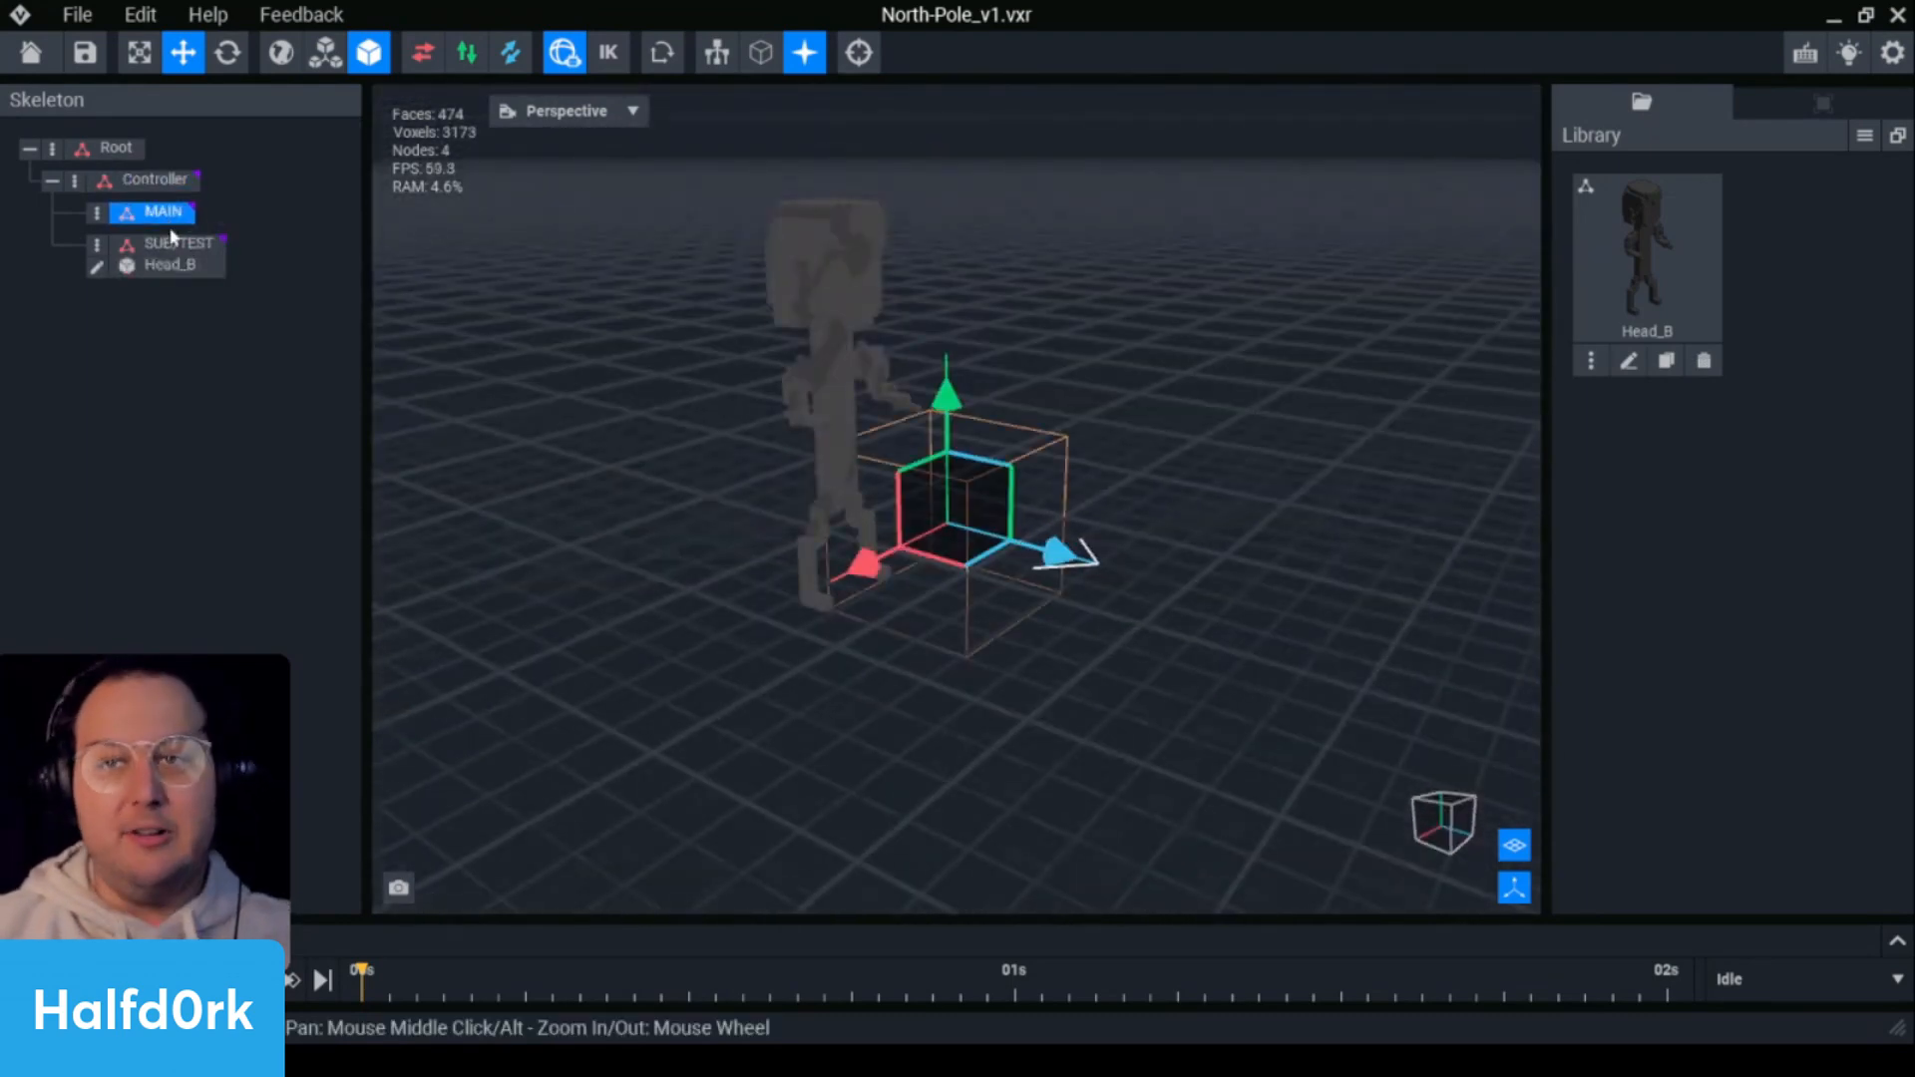
click(1479, 468)
right_drag(924, 453, 813, 449)
middle_drag(748, 256, 769, 282)
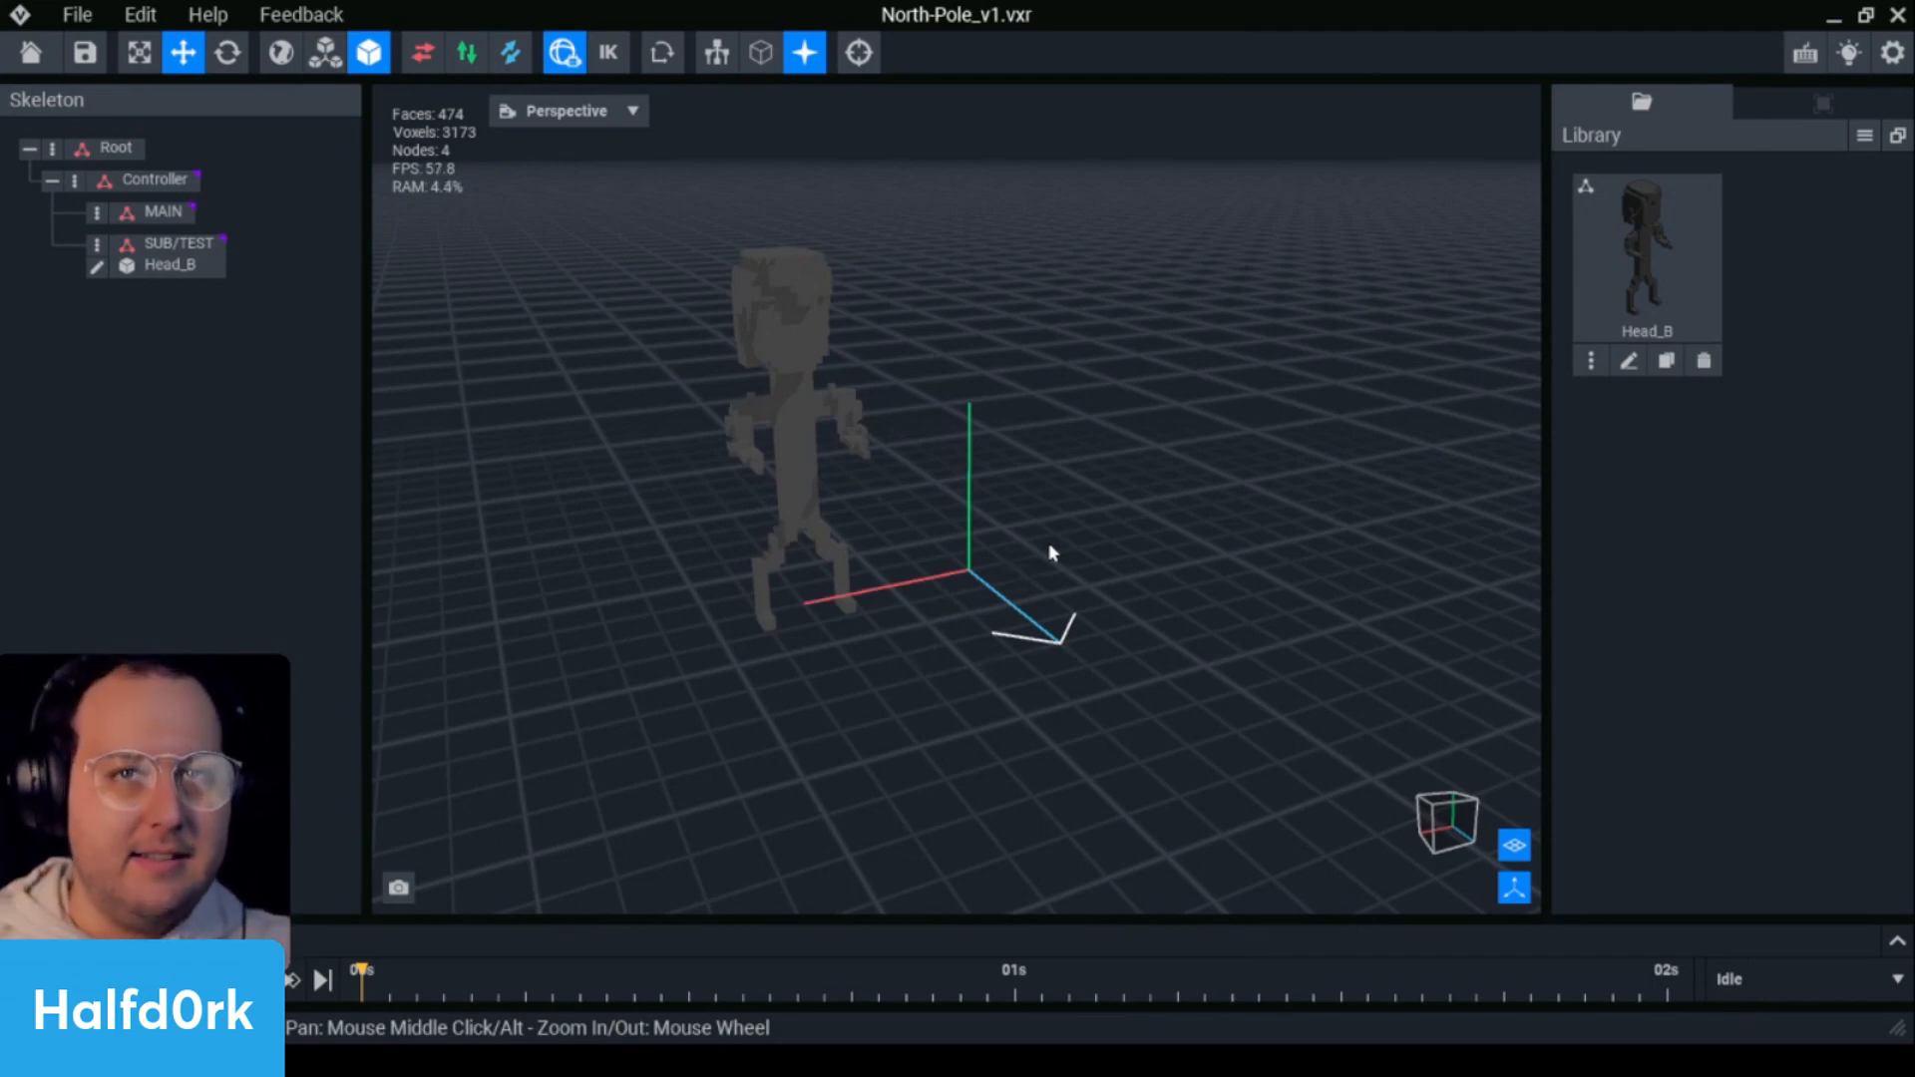
scroll(1051, 552, up, 2)
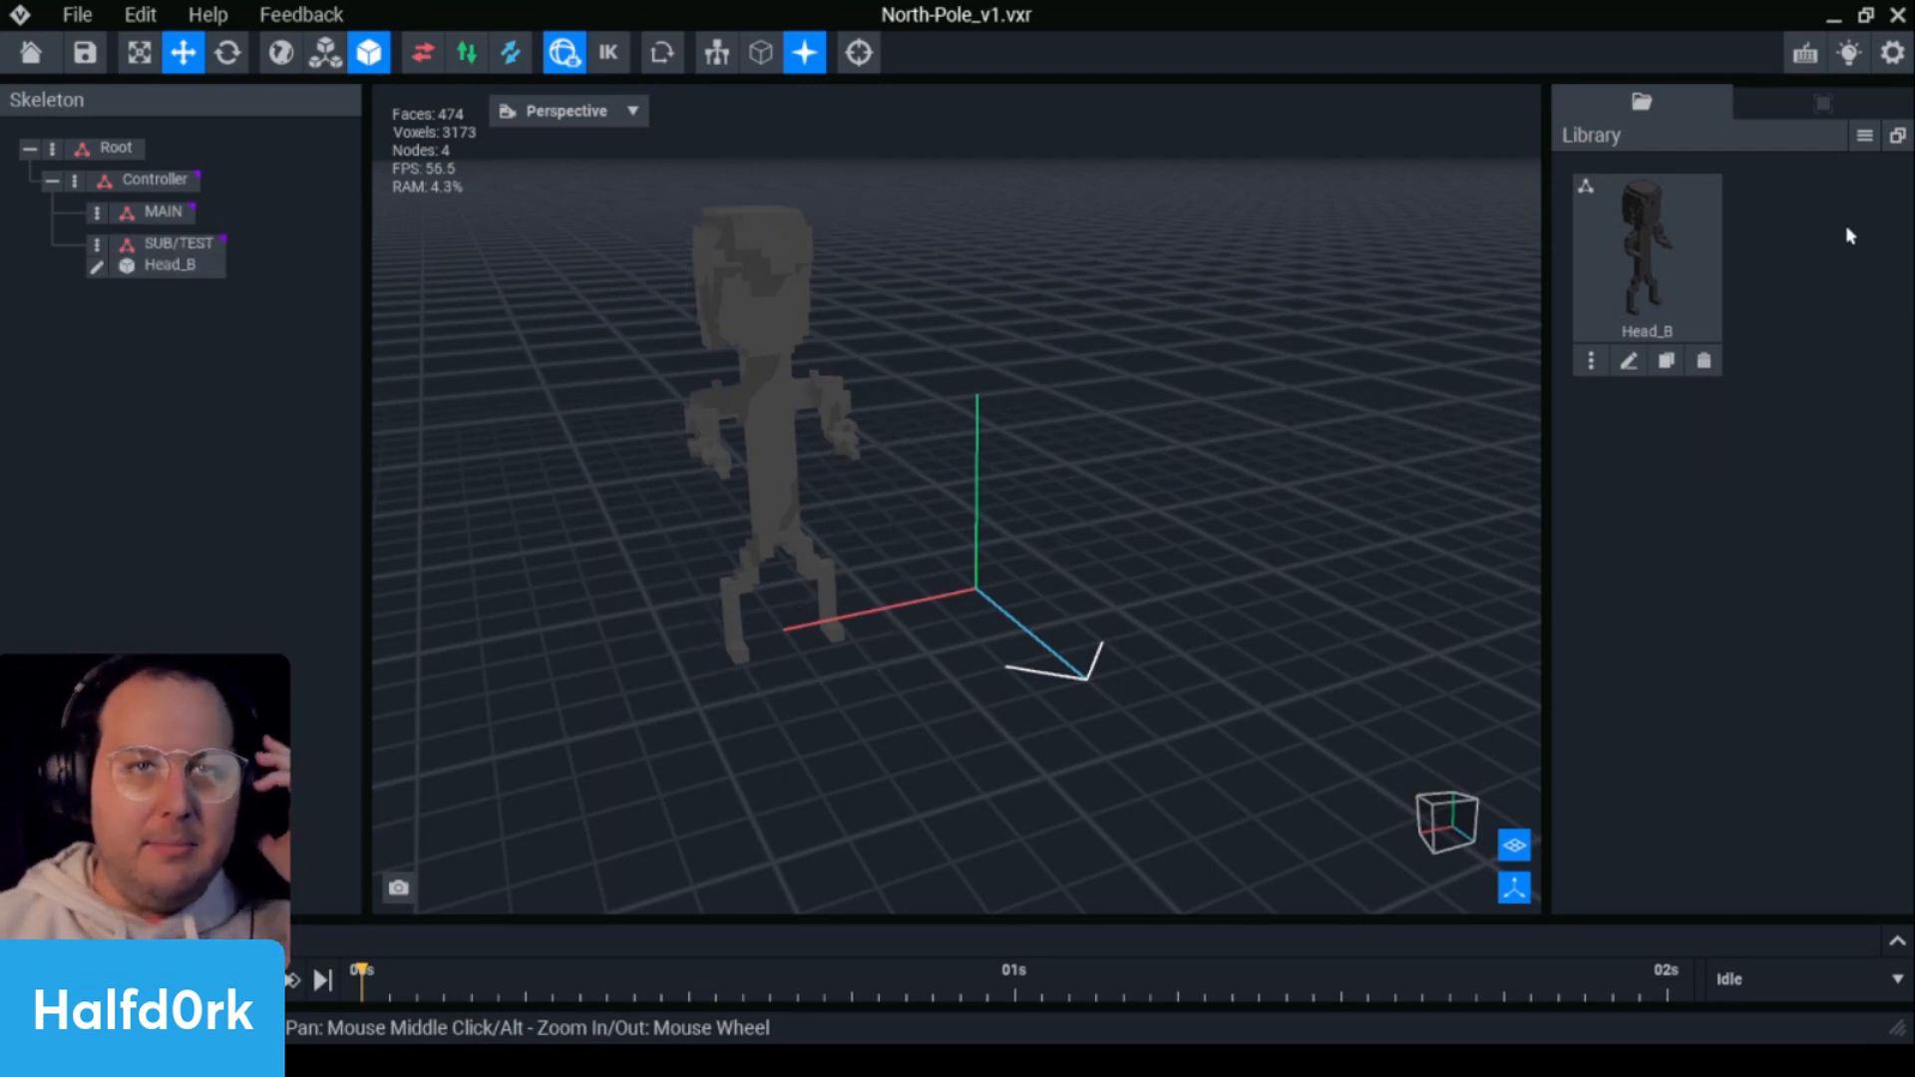
scroll(1470, 591, down, 2)
- Create a new voxel model named Snow1 in the library
click(1865, 136)
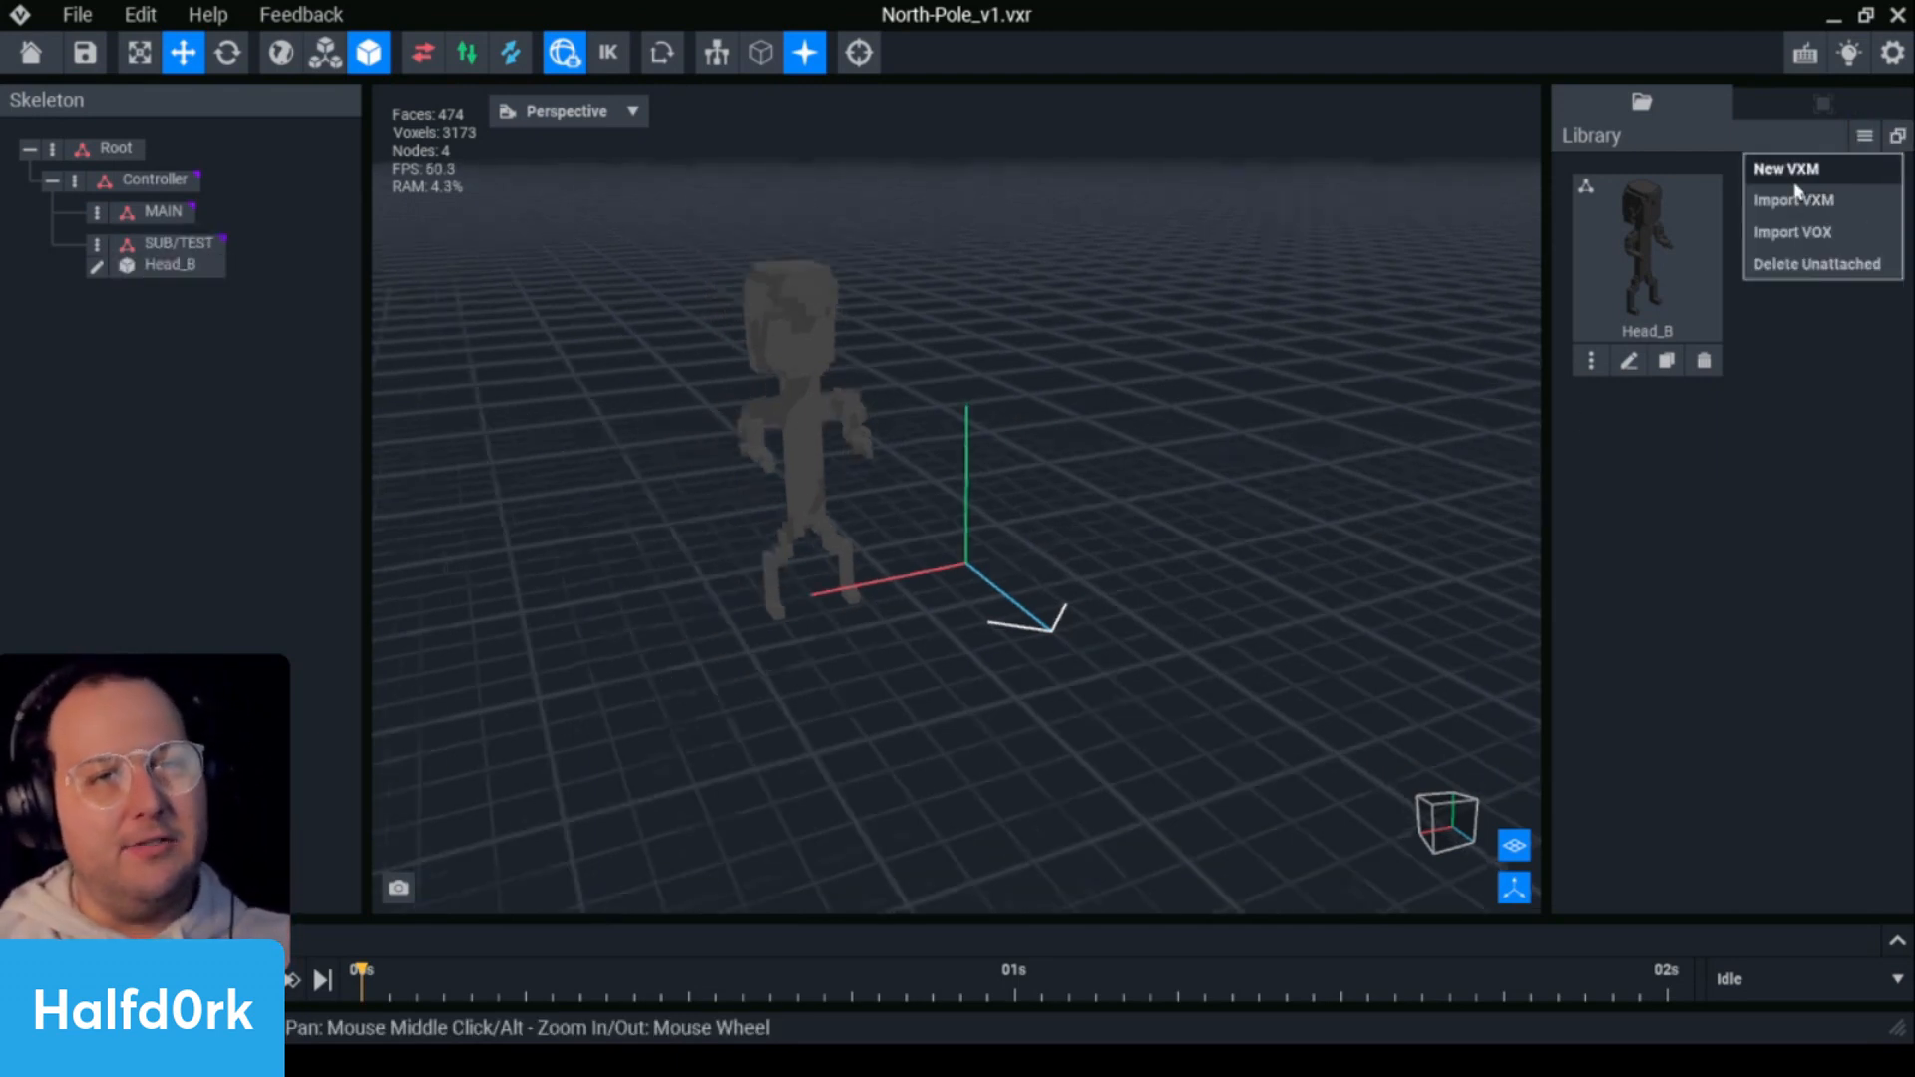
click(1790, 172)
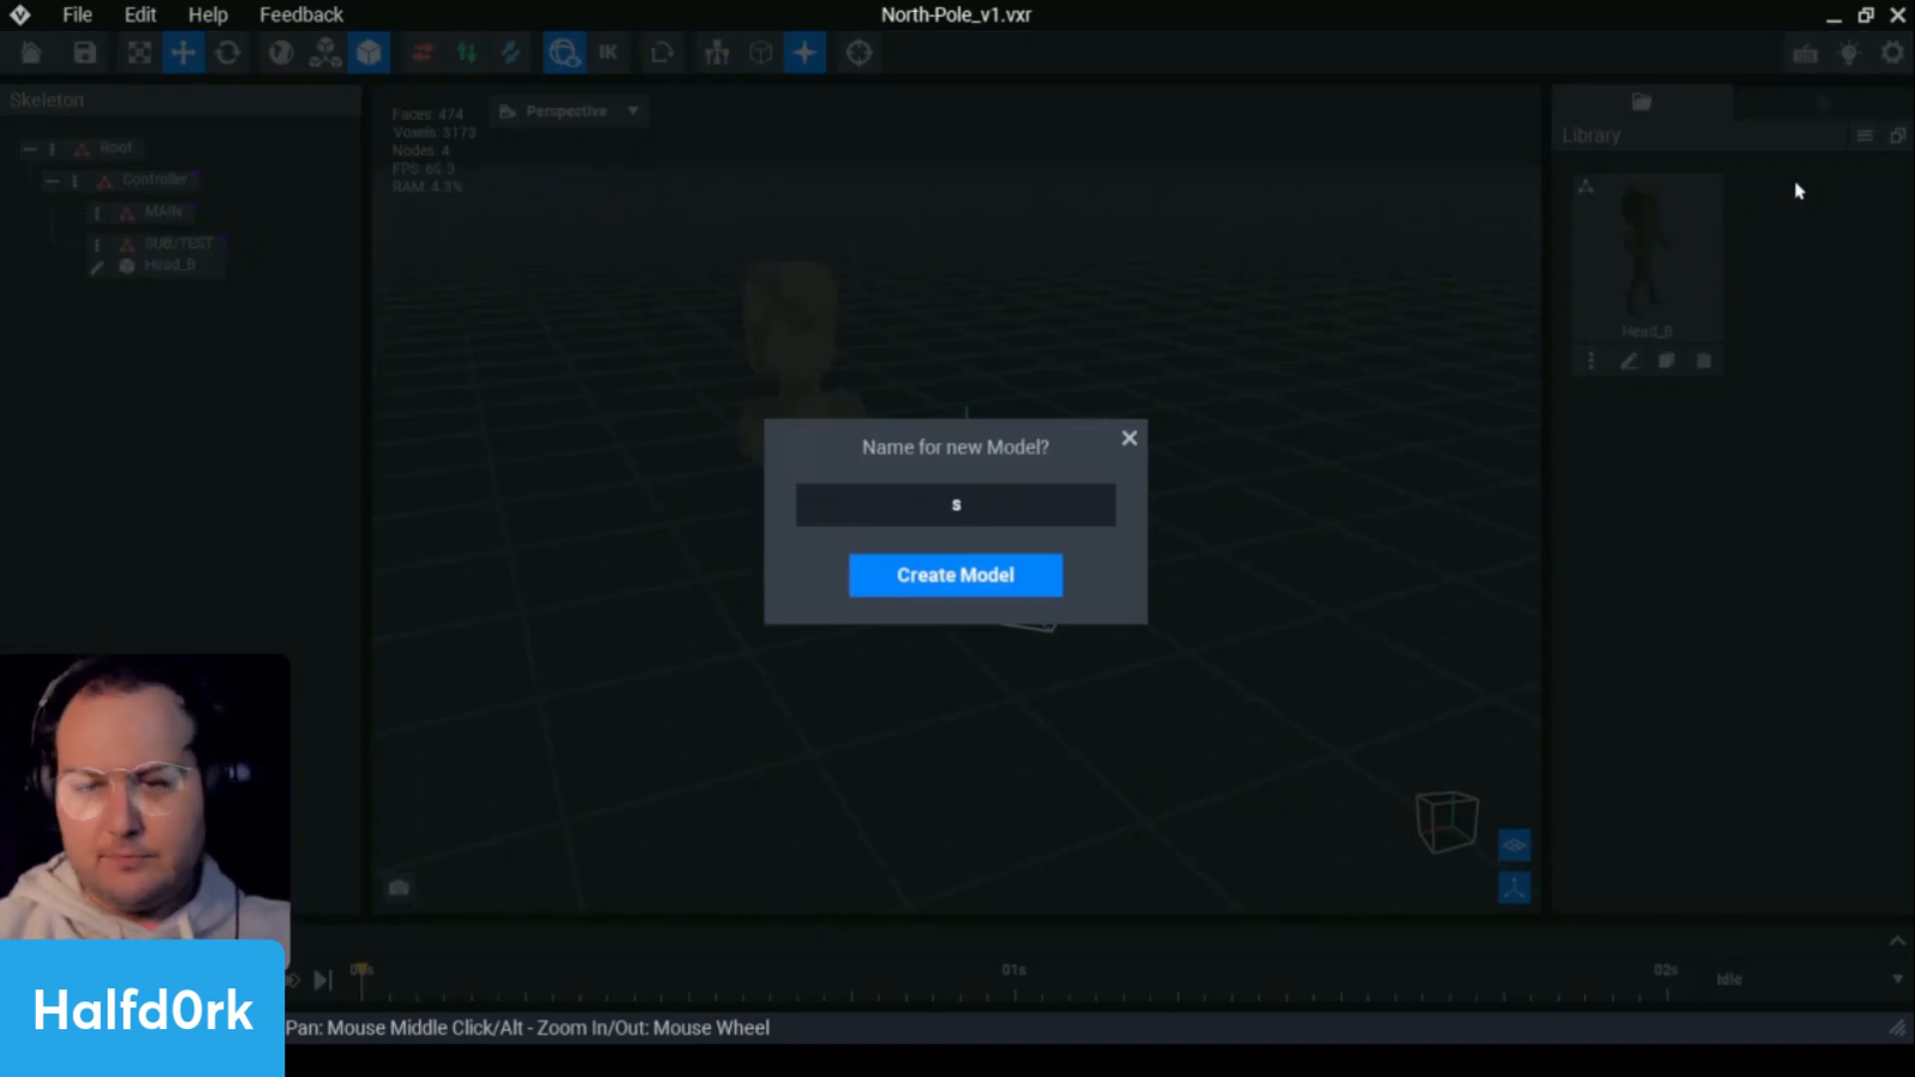
text(Snow1)
key(Return)
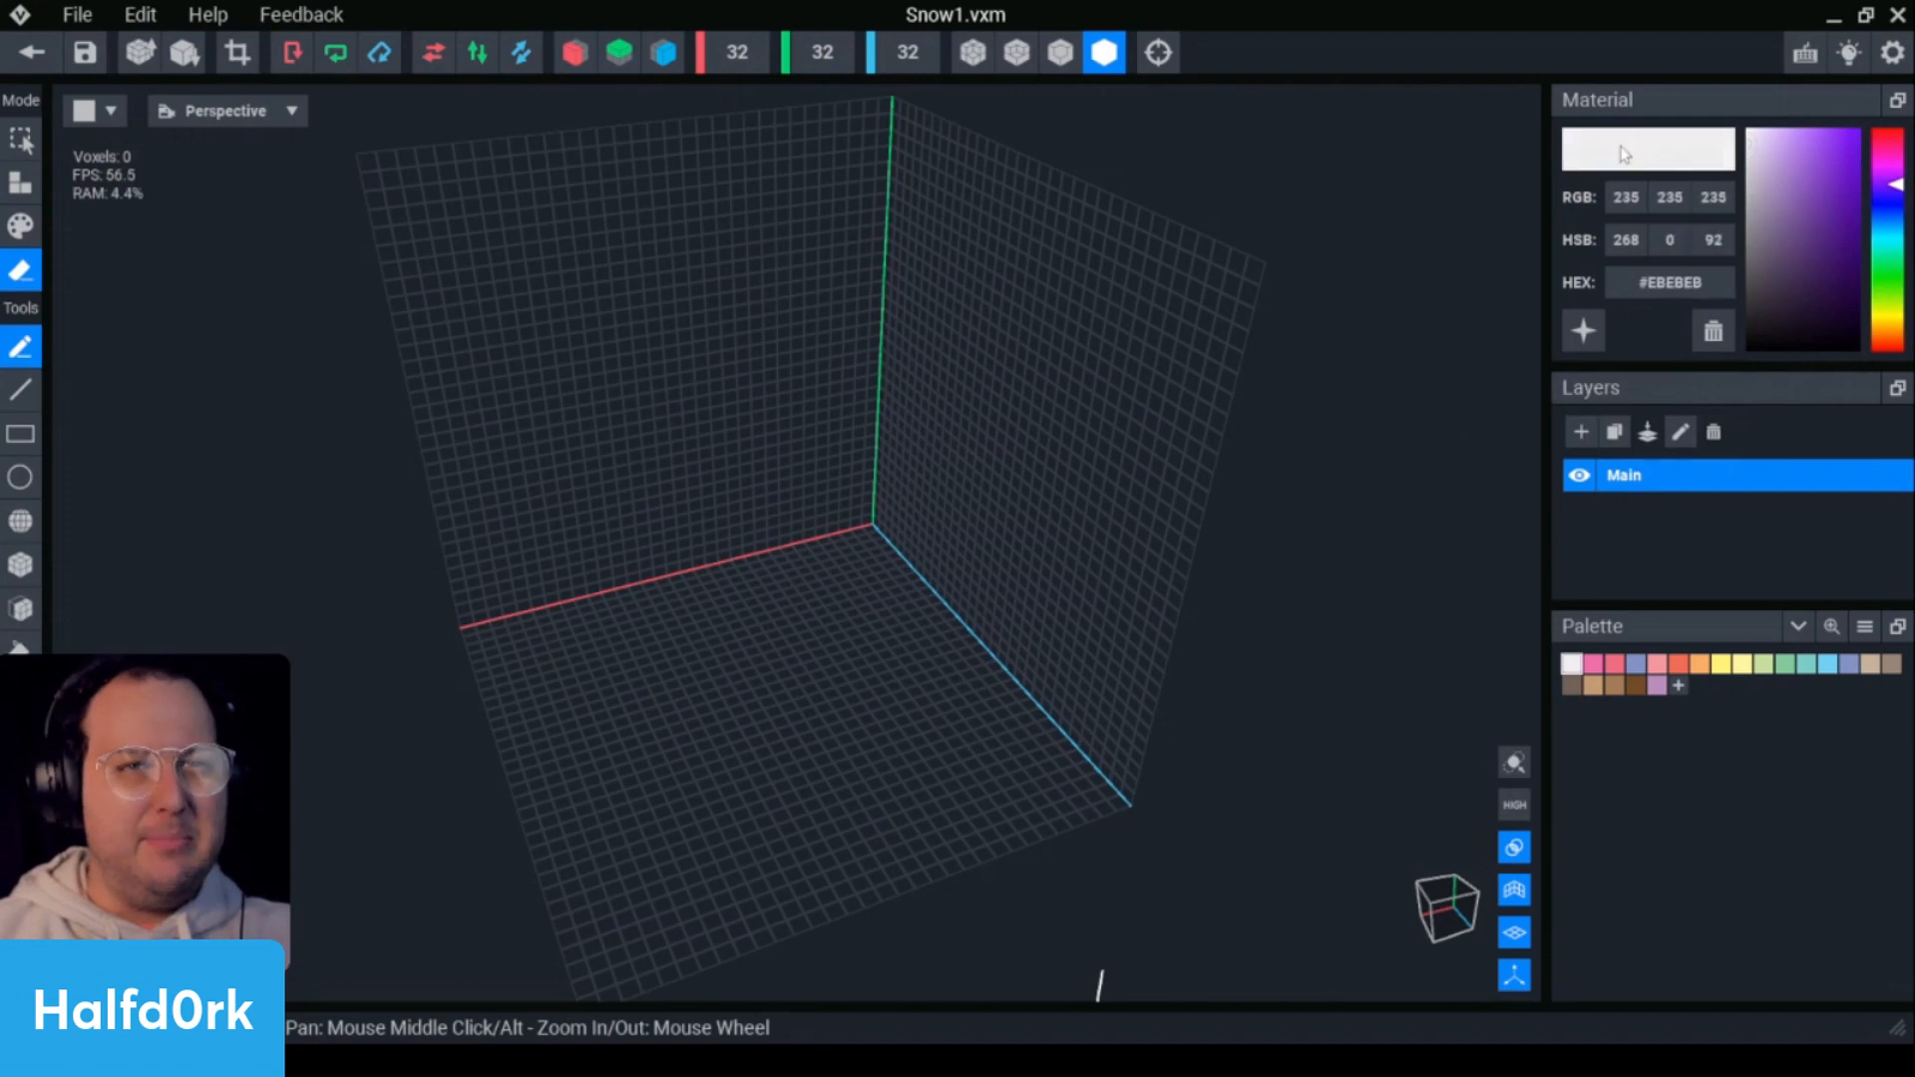
- Draw a flat off-white (#EAEAEA) slab of 6 by 4 voxels, one voxel high, and crop the volume to it
scroll(864, 571, up, 5)
key(a)
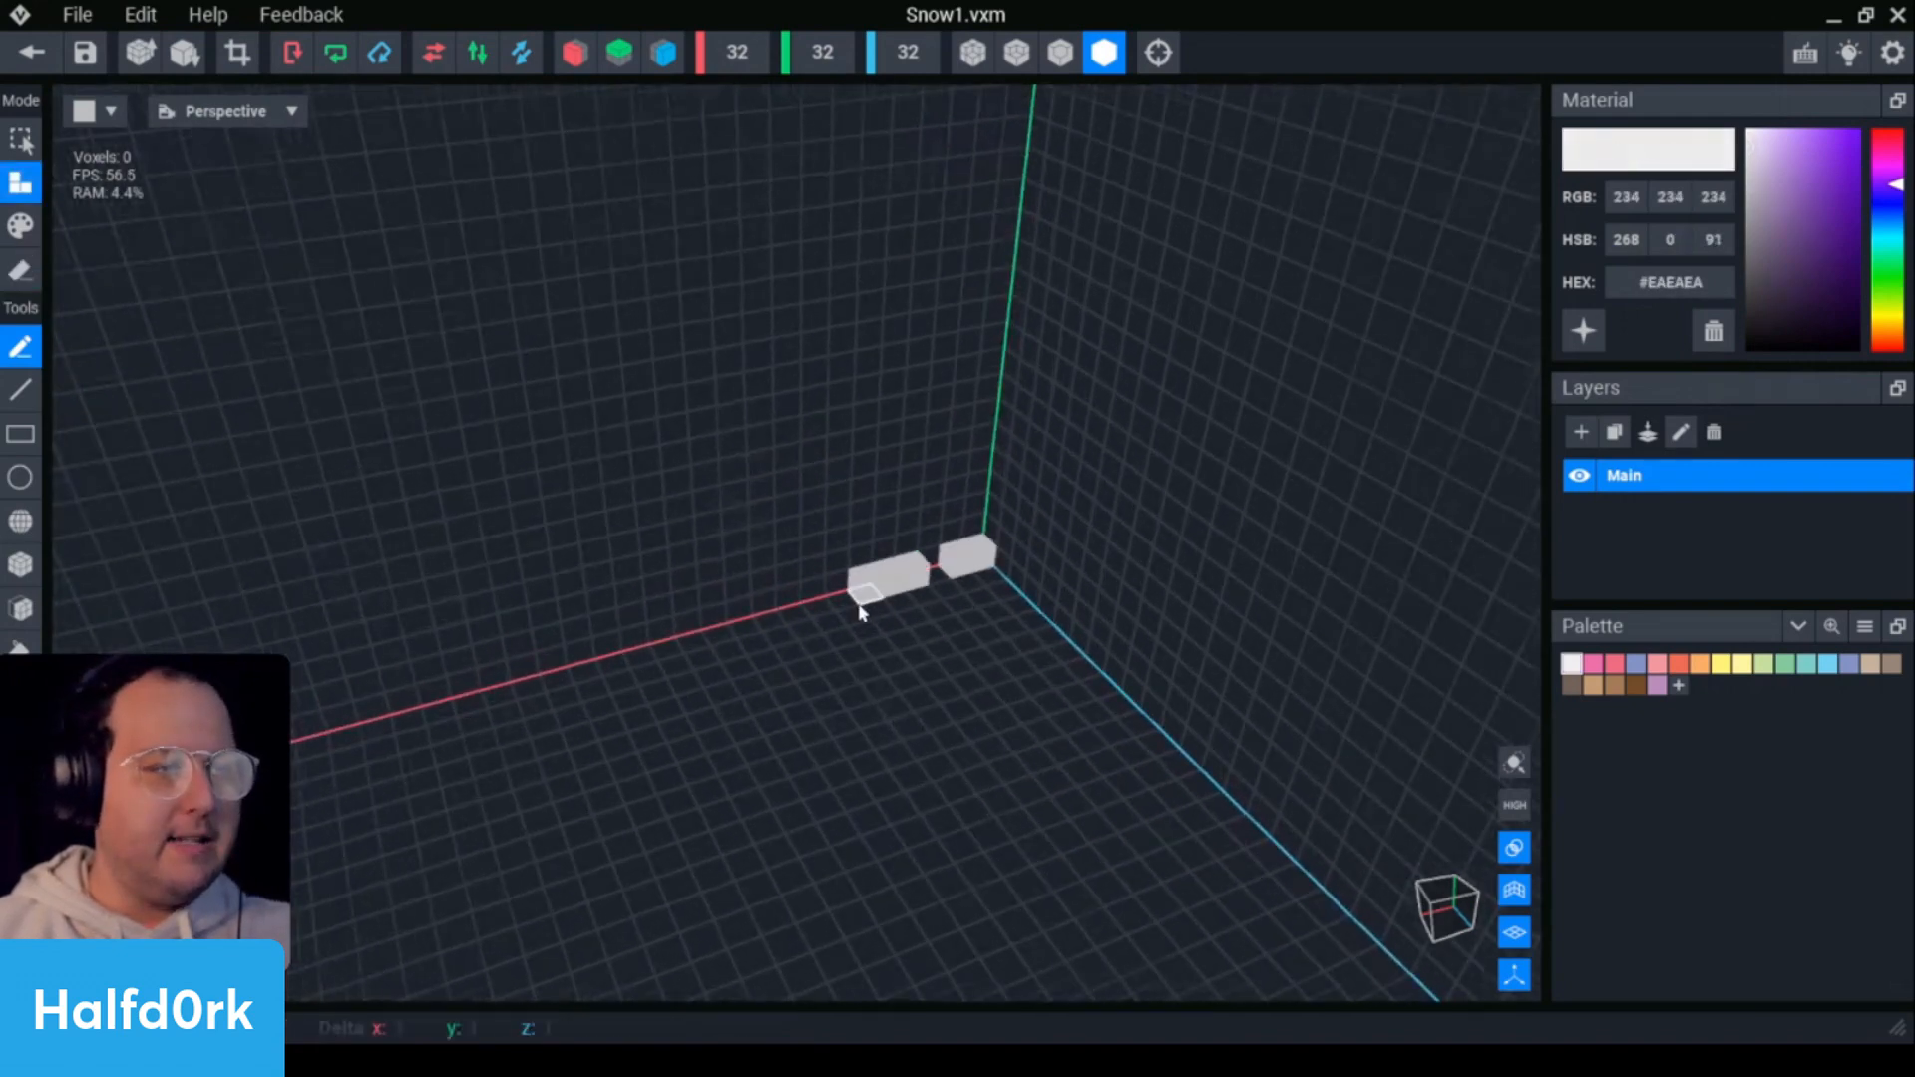
mouse_move(957, 563)
mouse_down()
mouse_move(868, 588)
mouse_move(878, 611)
mouse_move(997, 595)
mouse_move(893, 625)
mouse_move(936, 569)
mouse_move(996, 598)
mouse_up()
click(984, 574)
right_drag(997, 598, 1014, 599)
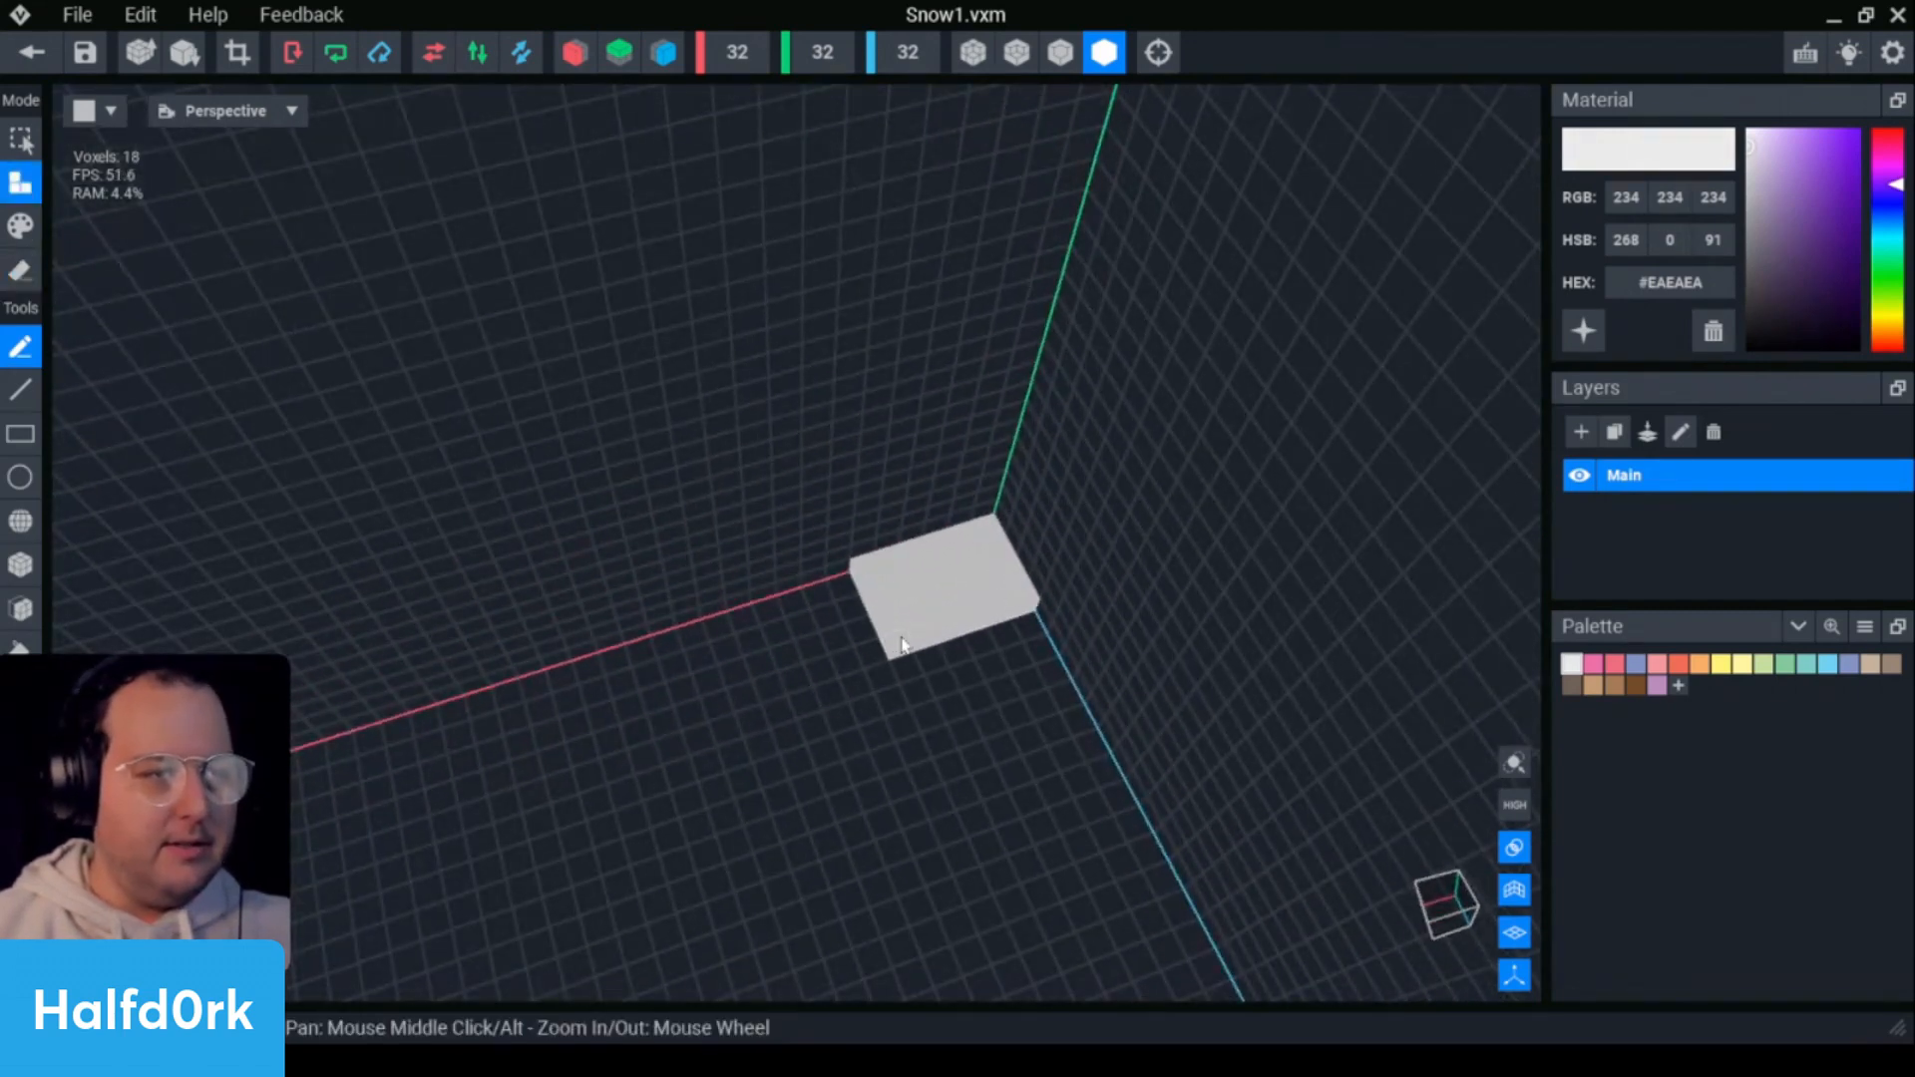
click(237, 52)
scroll(739, 689, down, 5)
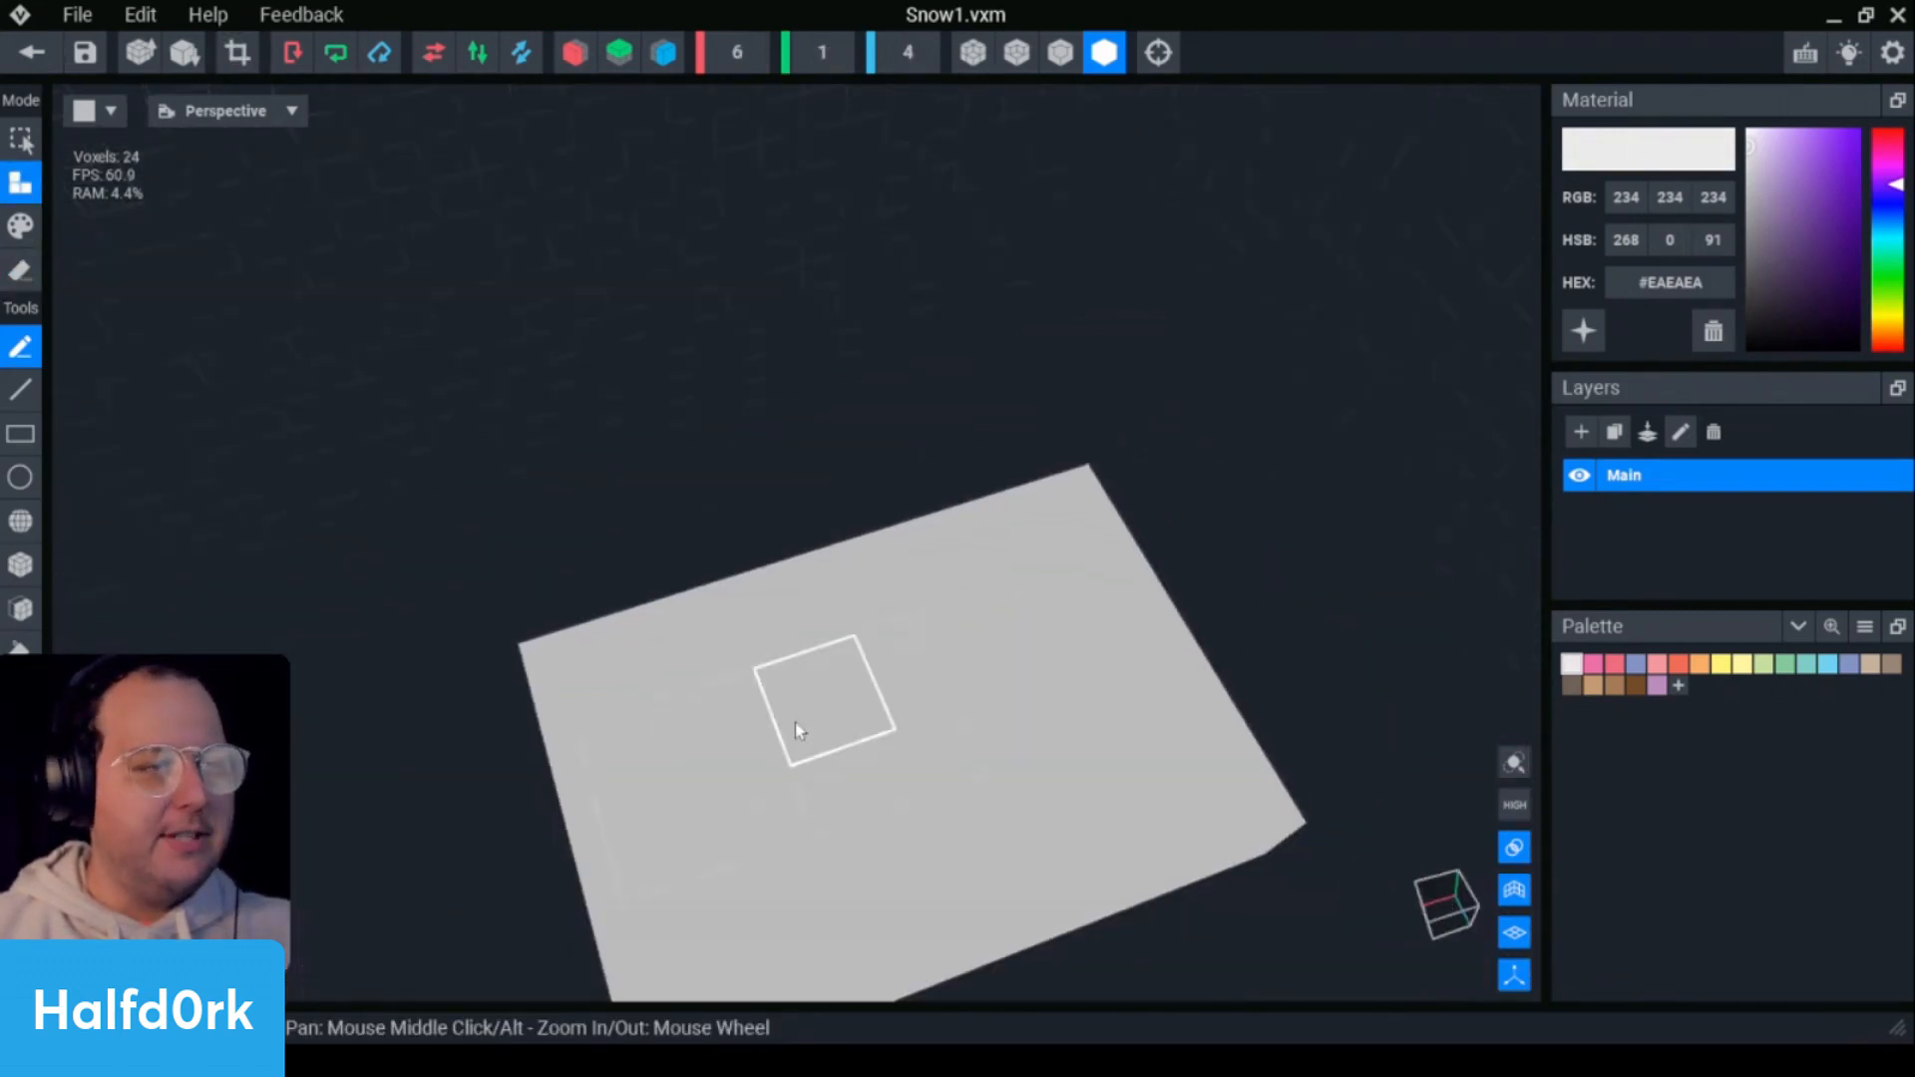
right_drag(845, 765, 838, 699)
- Check the slab's pivot and return to the North-Pole_v1 rig, saving the Snow1 model
click(20, 783)
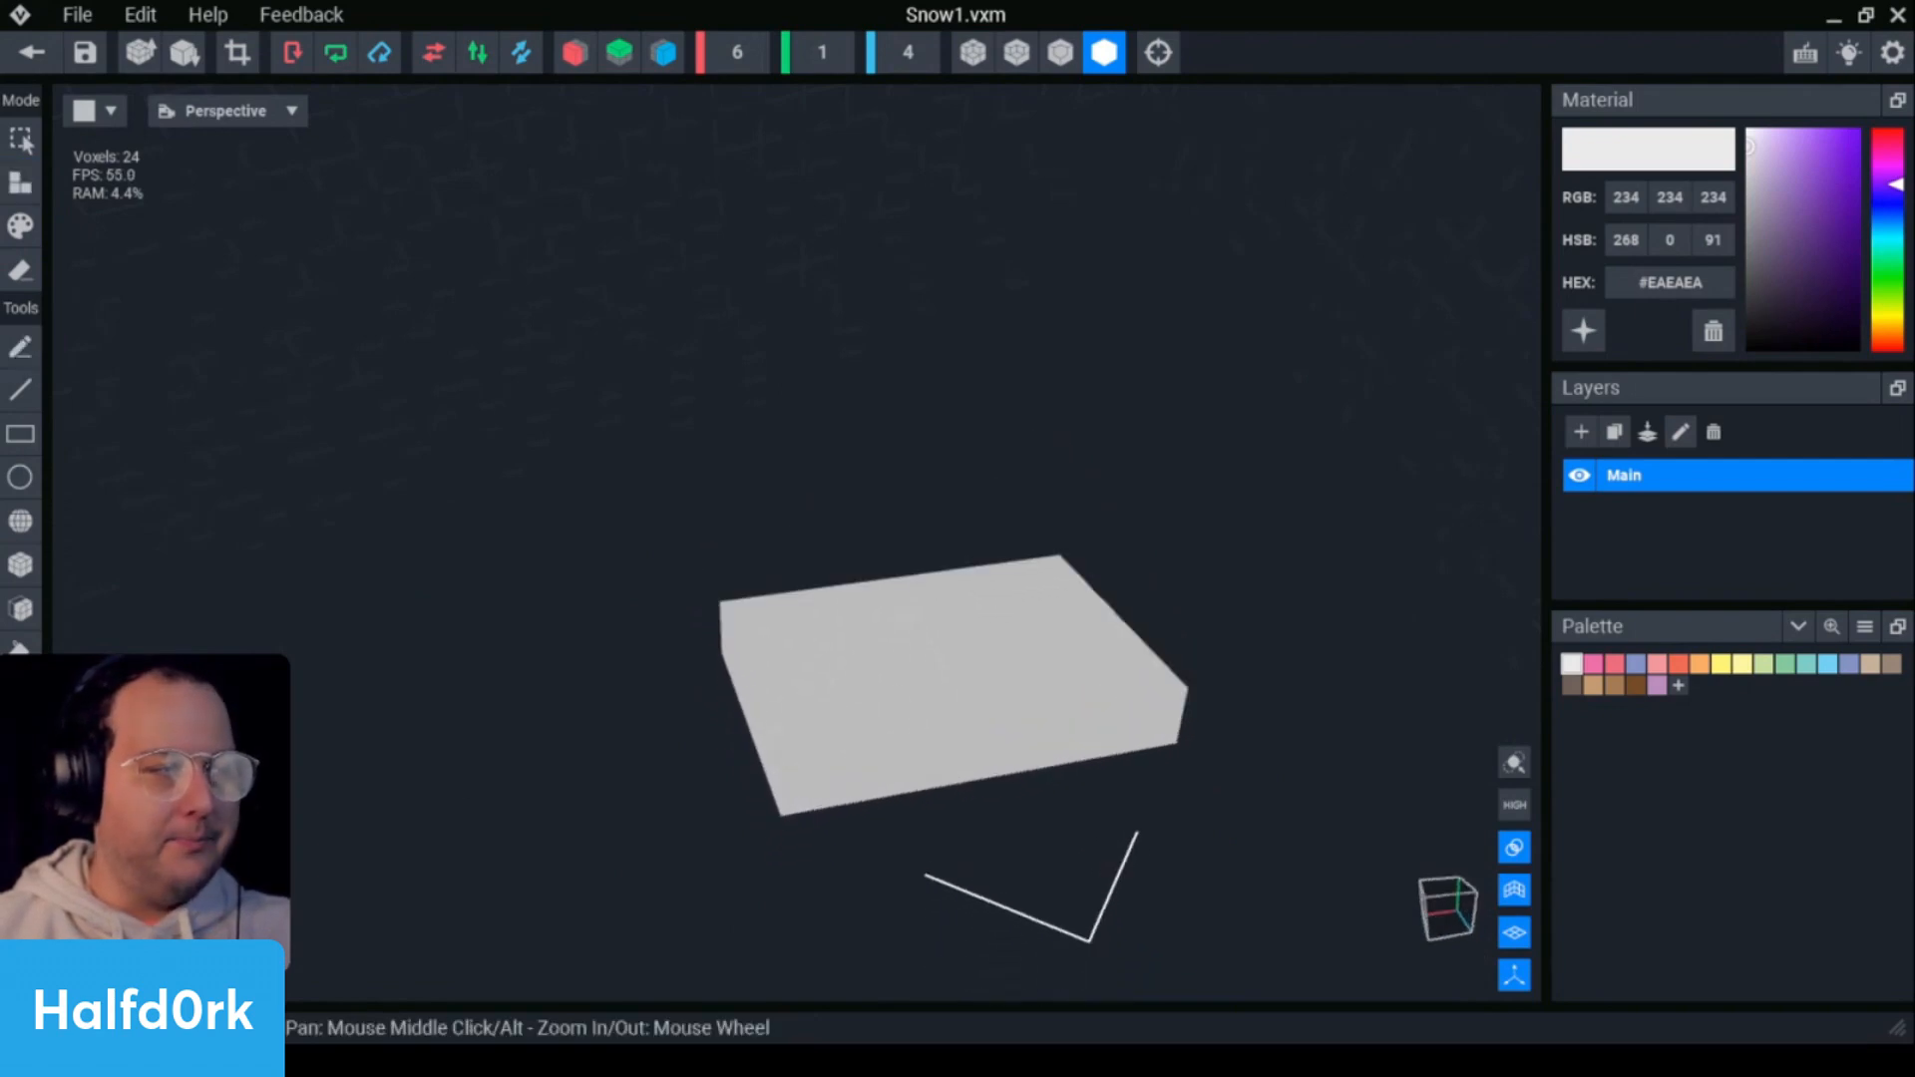
scroll(1104, 642, down, 3)
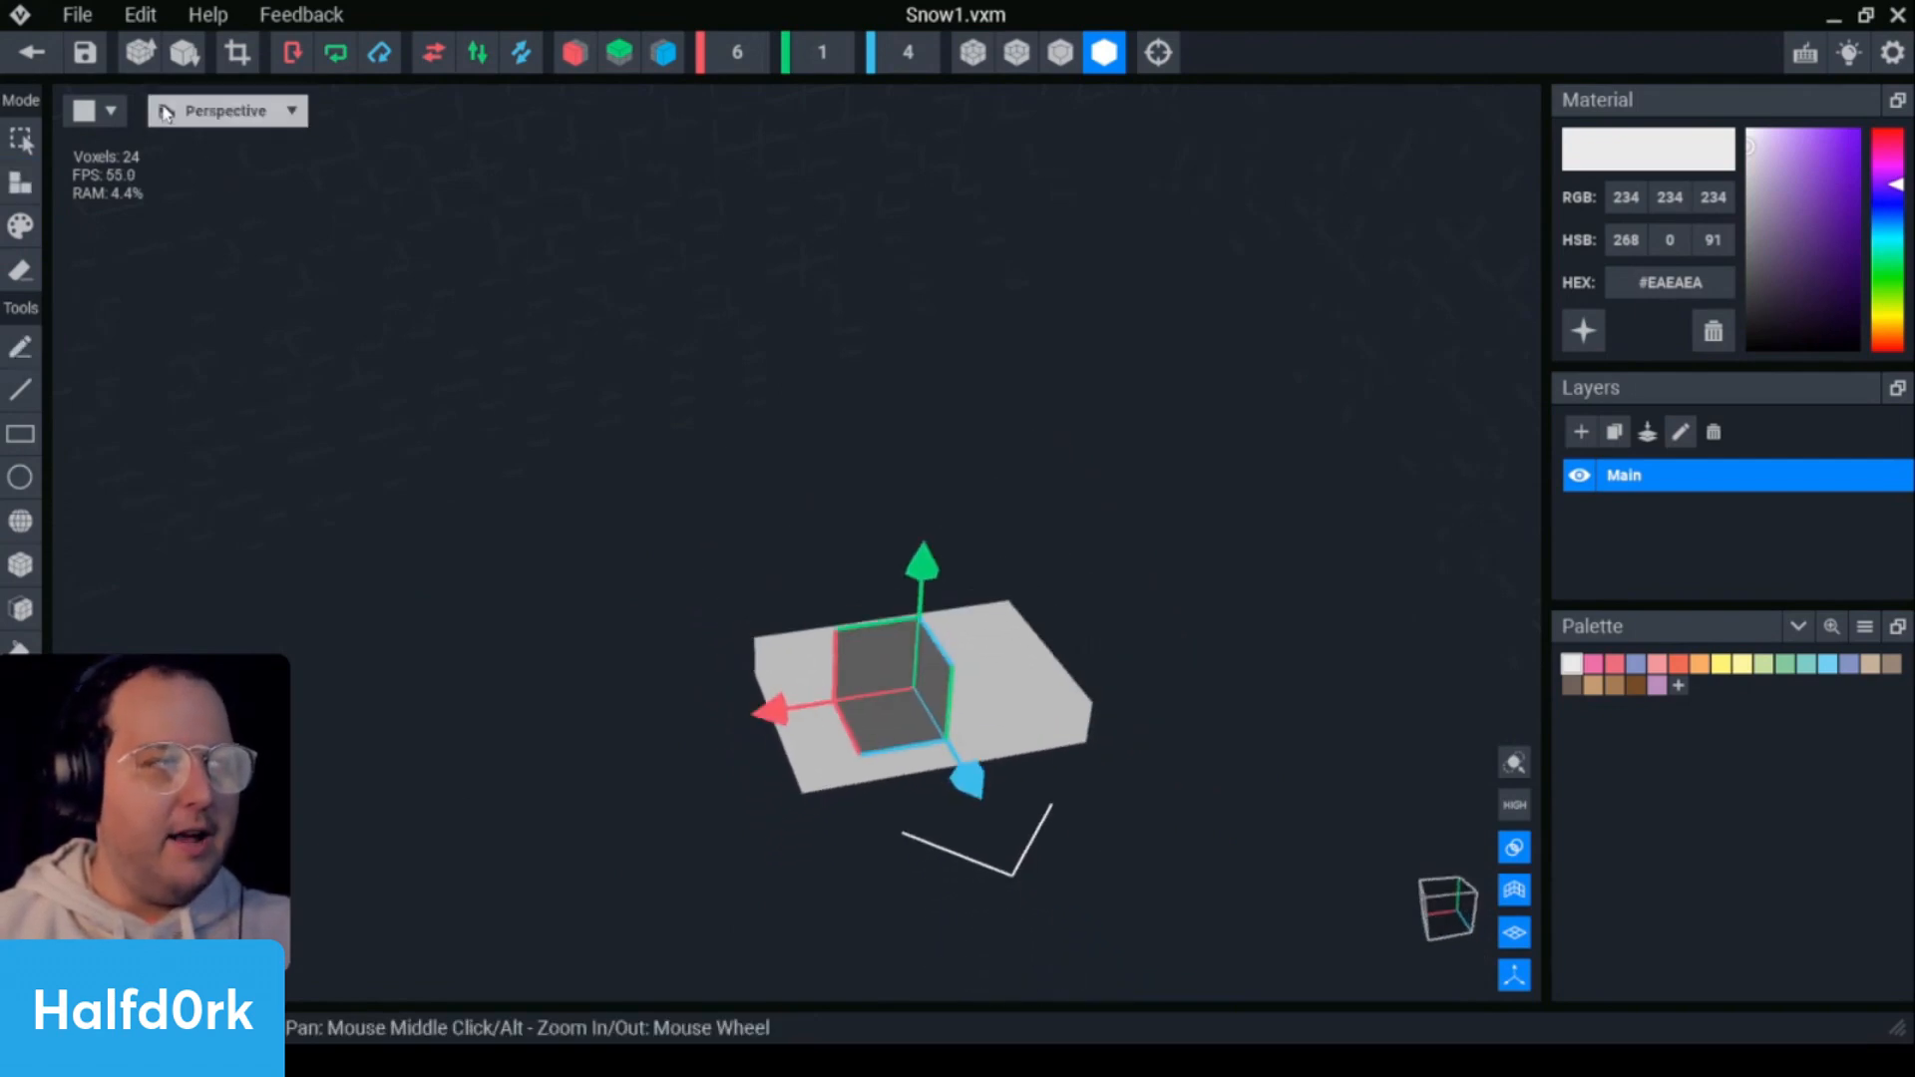
click(38, 56)
click(943, 385)
scroll(1190, 438, up, 3)
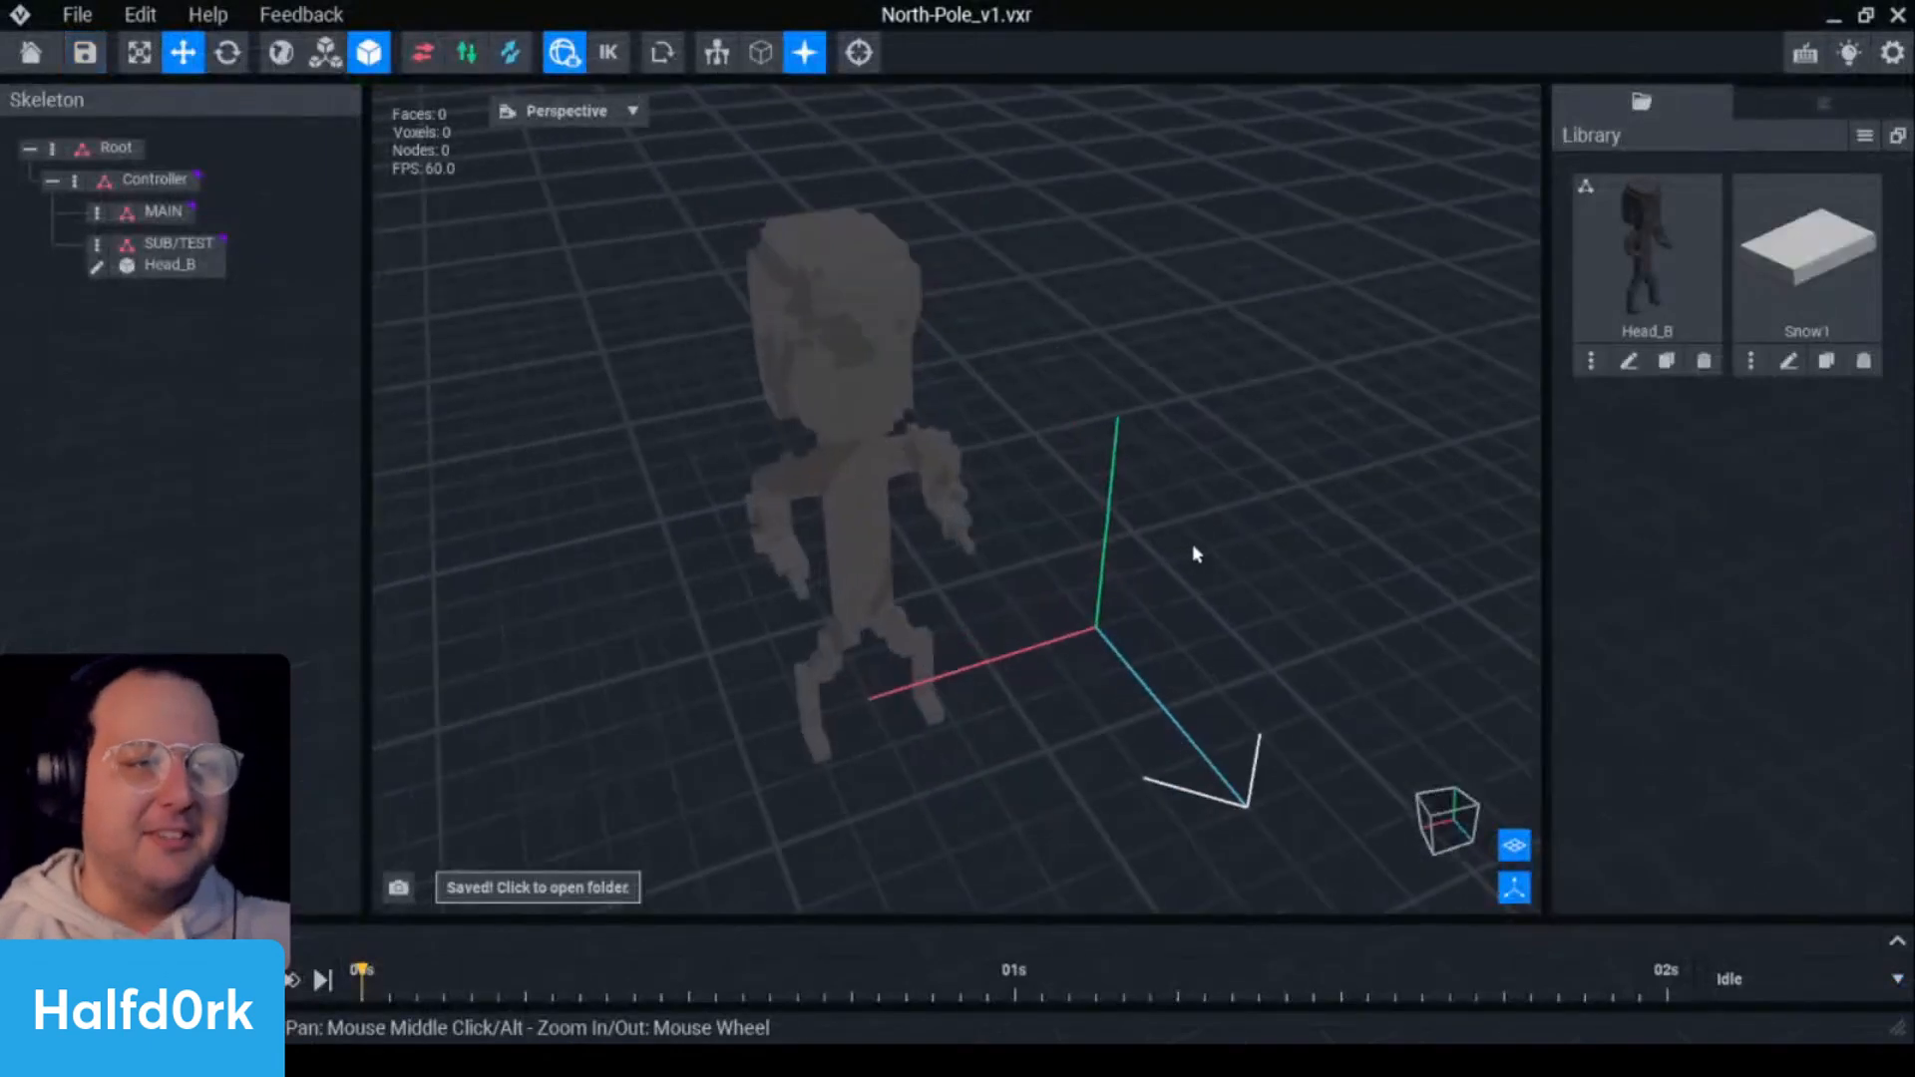
middle_drag(1193, 548, 884, 469)
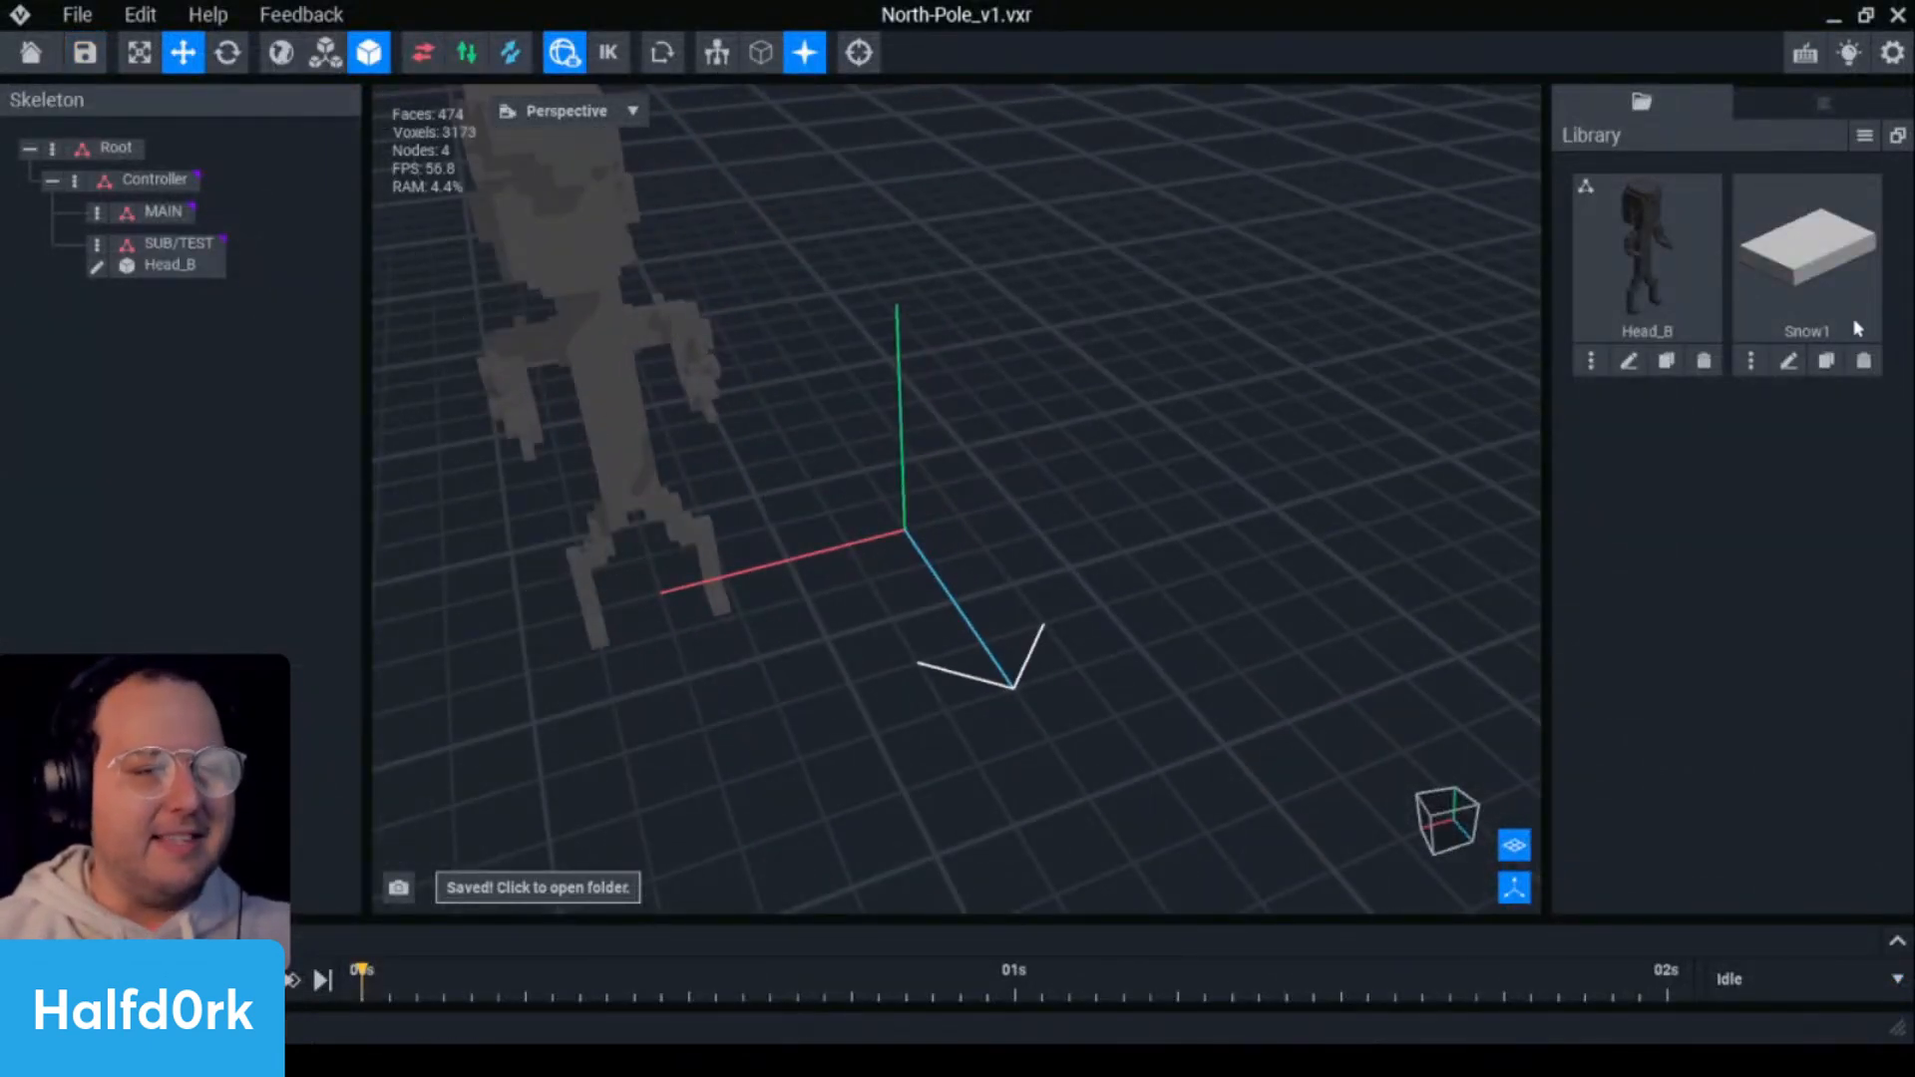
- Create a child node named Slope under the MAIN node
drag(1801, 228, 1421, 208)
click(1793, 292)
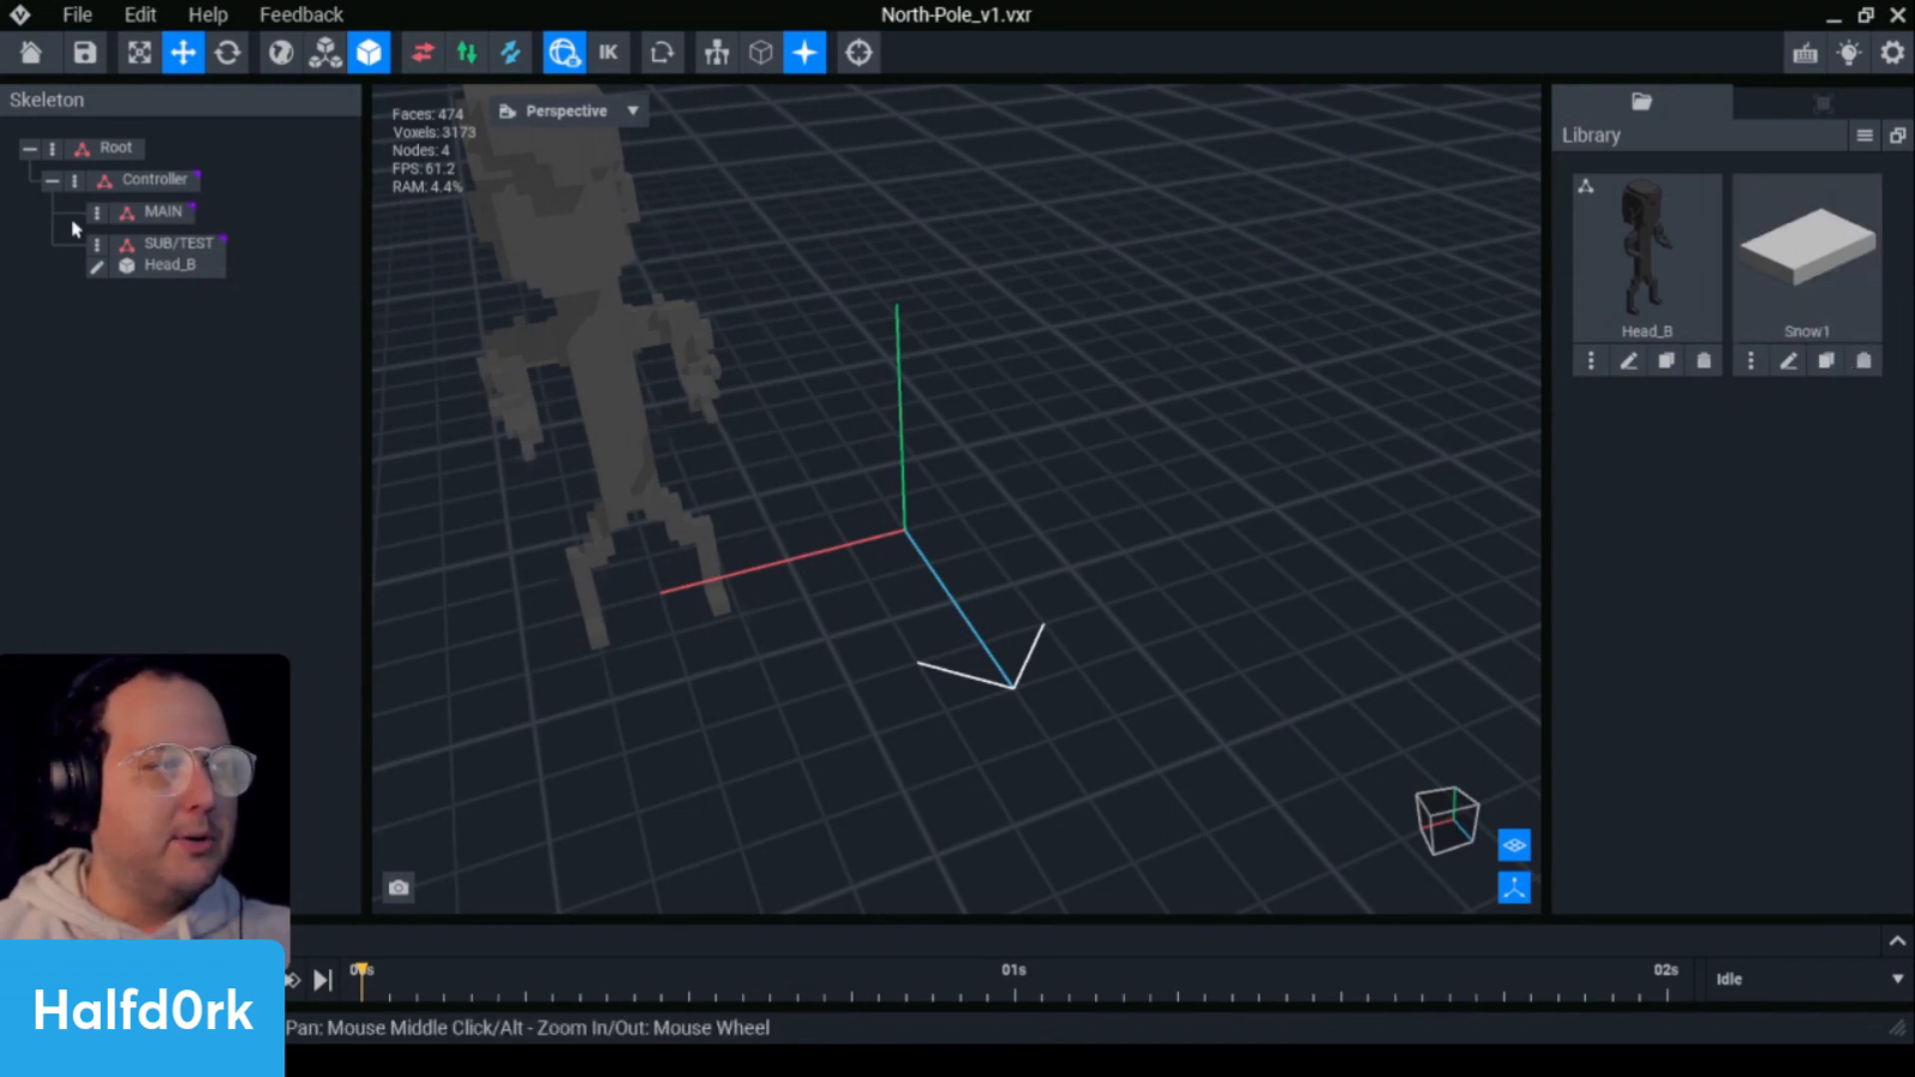
click(97, 212)
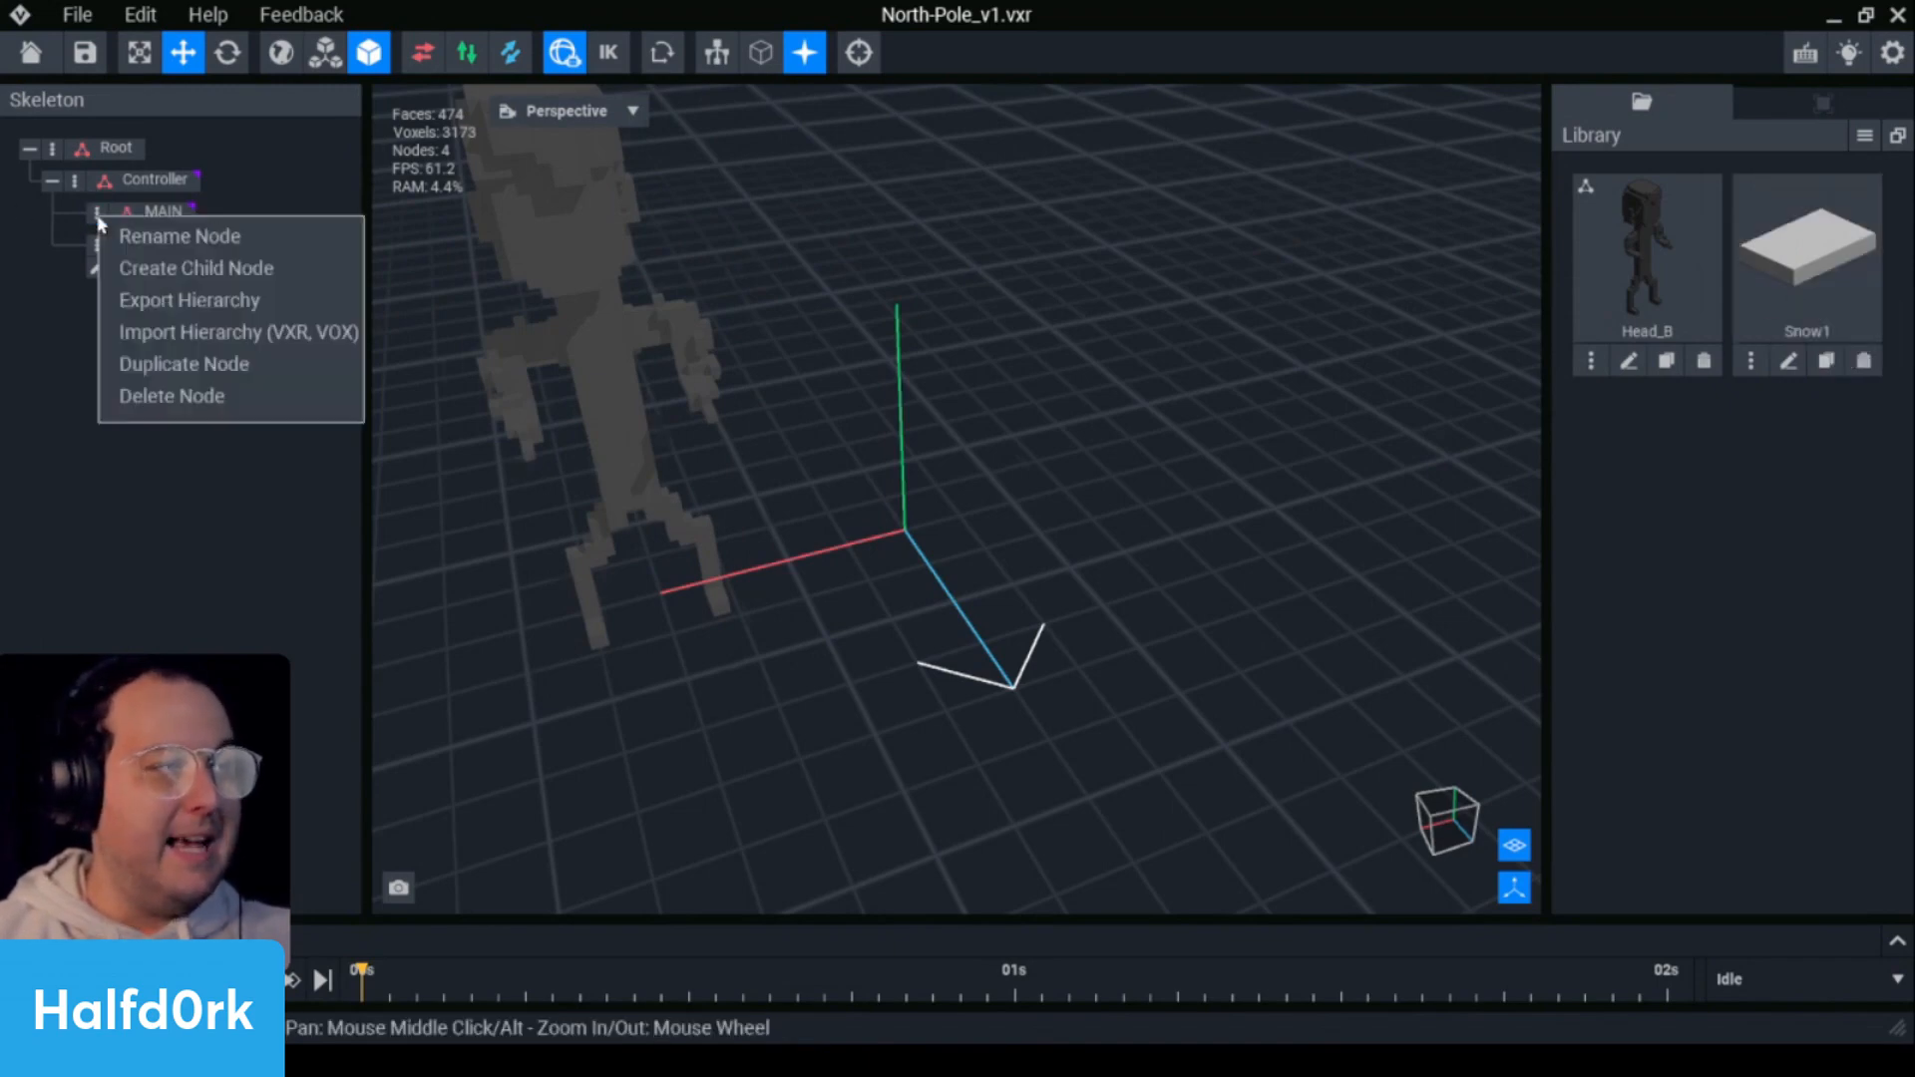
click(172, 270)
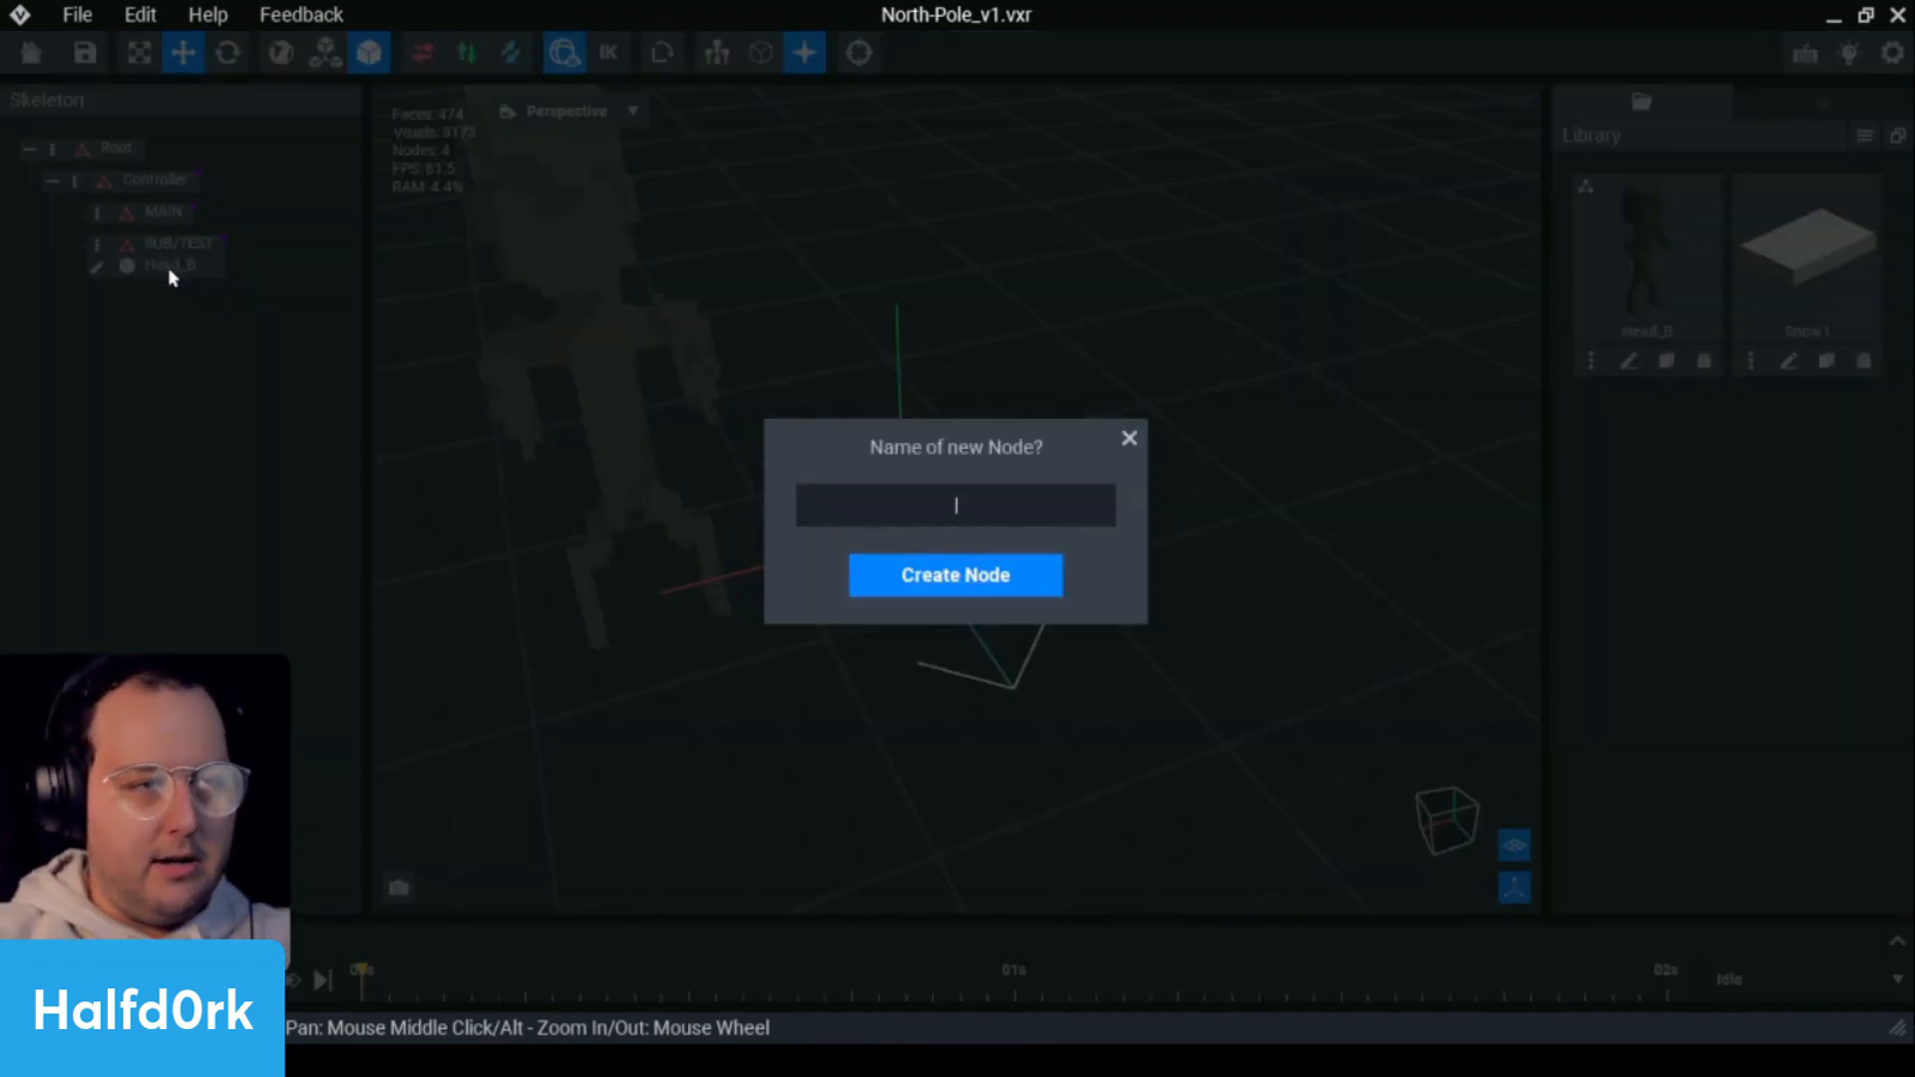
text(Slope)
key(Return)
- Create a child node named S1 under the Slope node
click(175, 244)
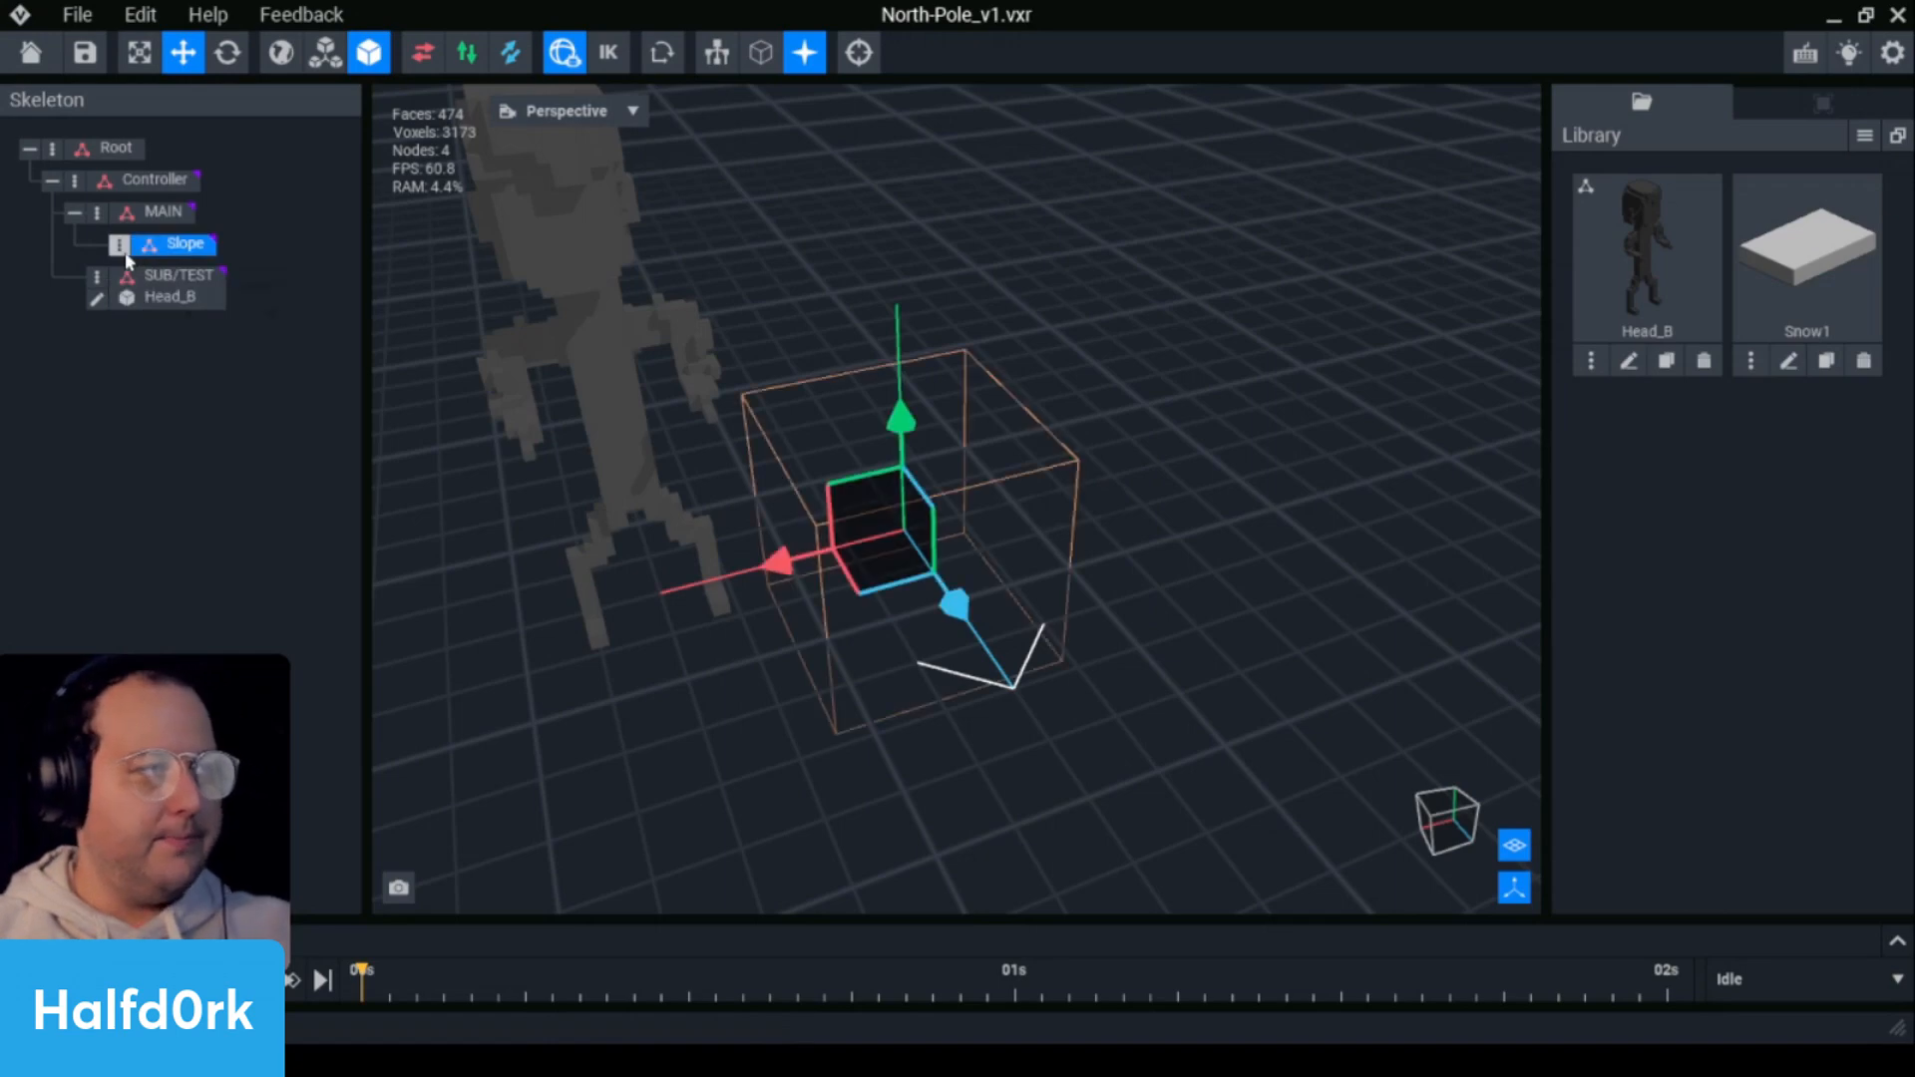
click(119, 244)
click(178, 303)
text(S1)
key(Return)
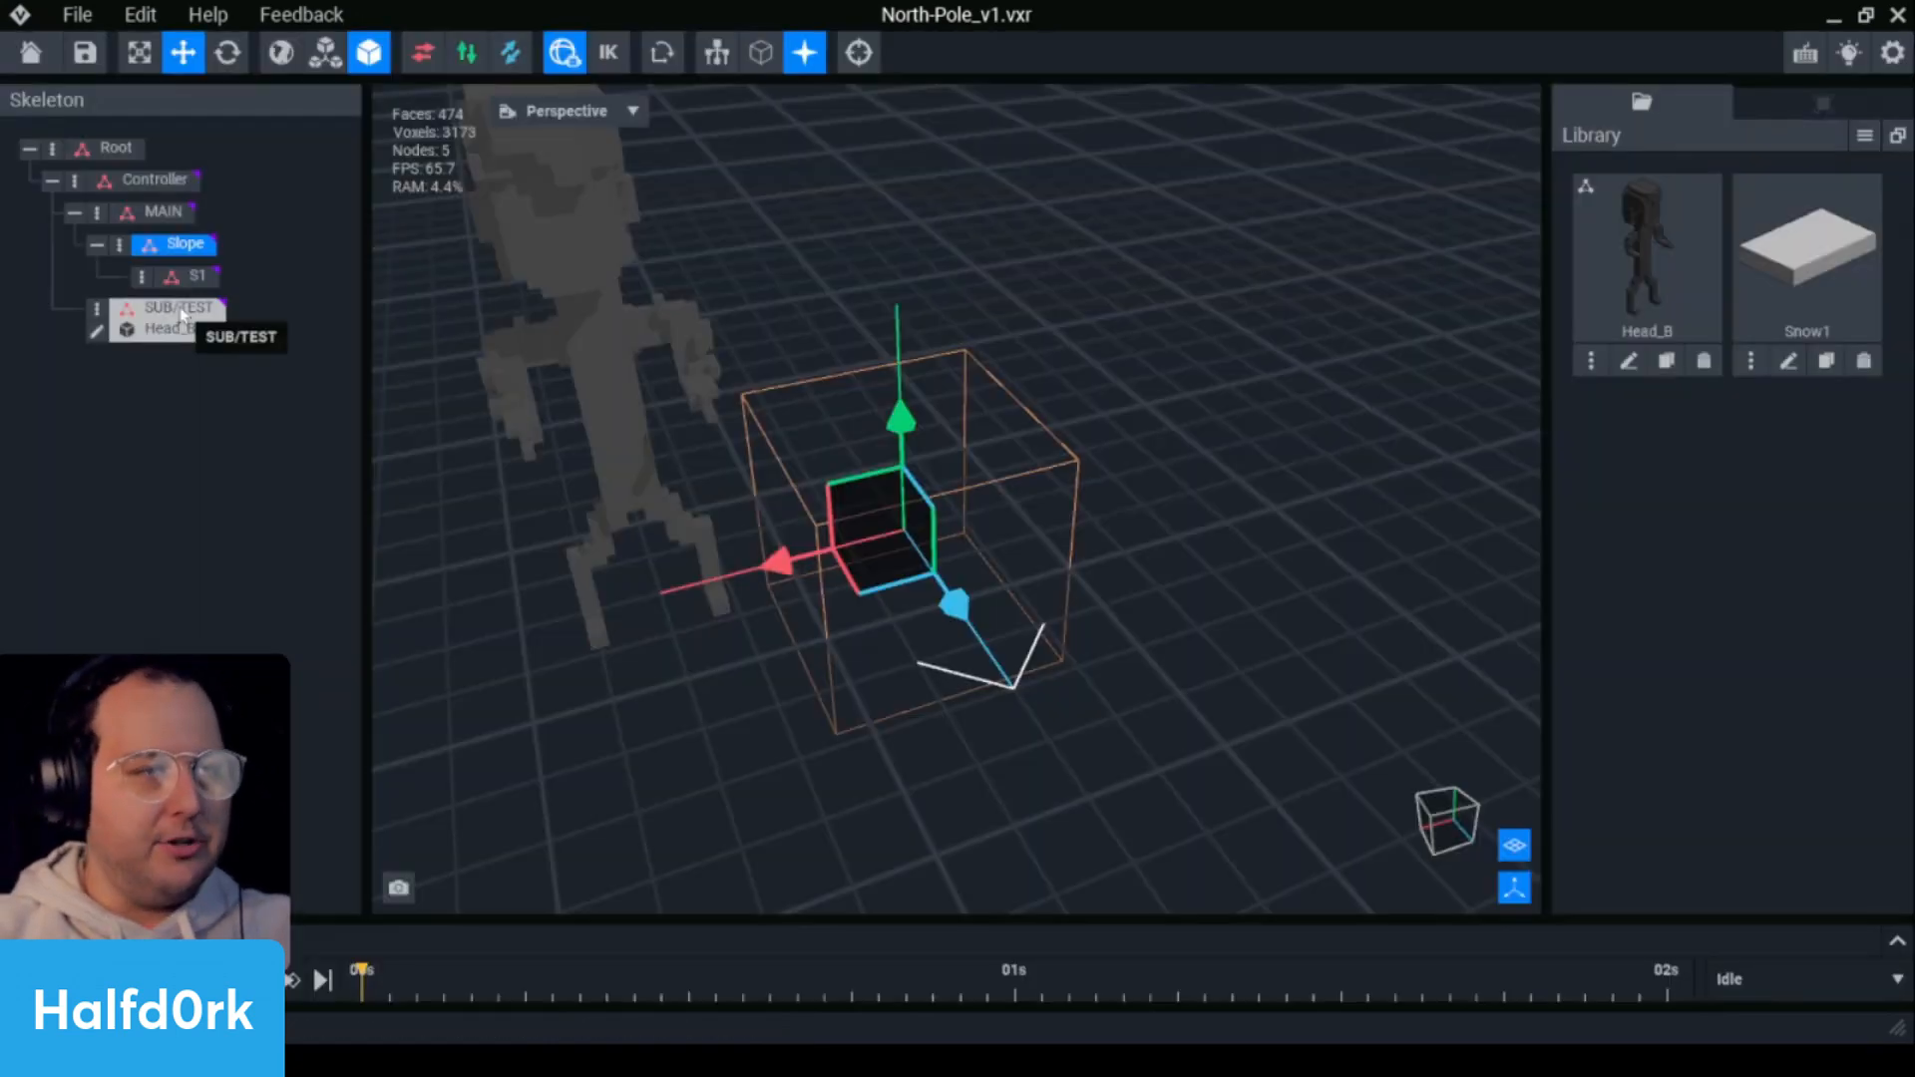
click(150, 214)
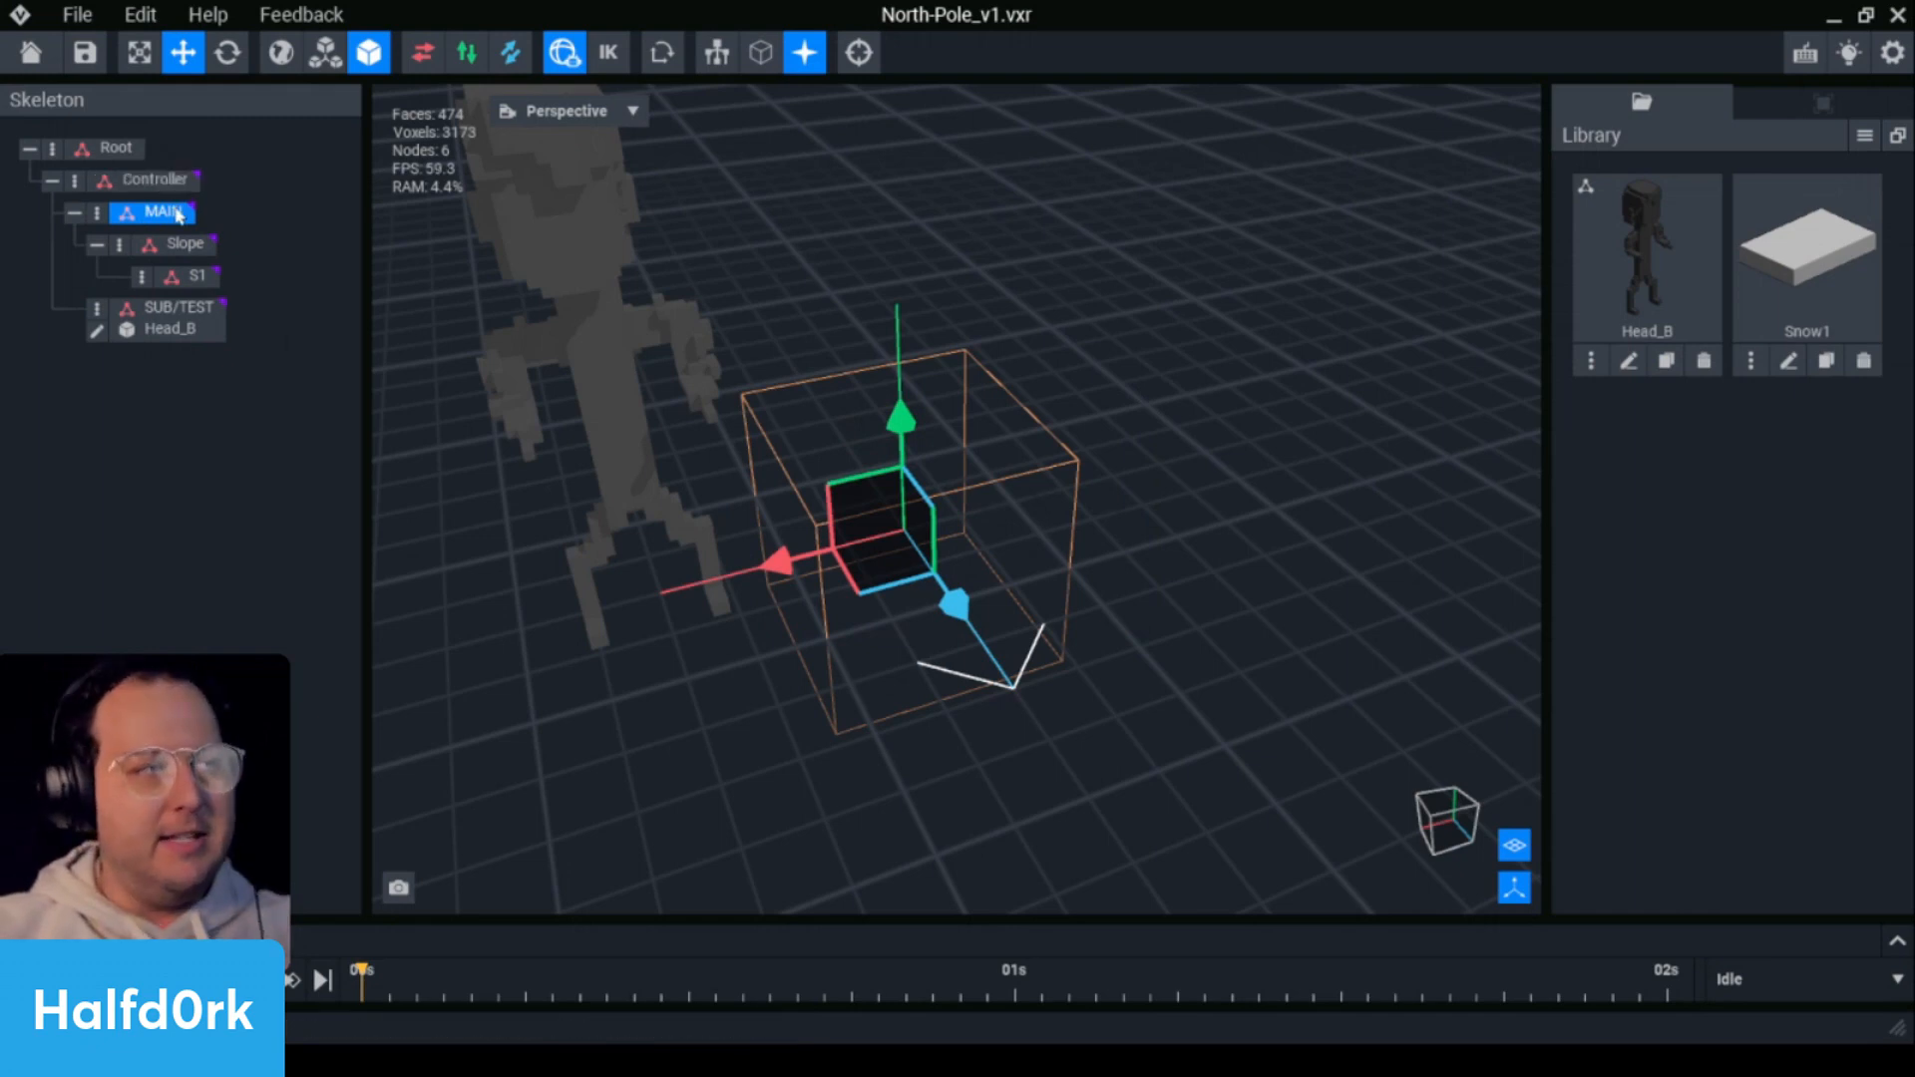
click(178, 180)
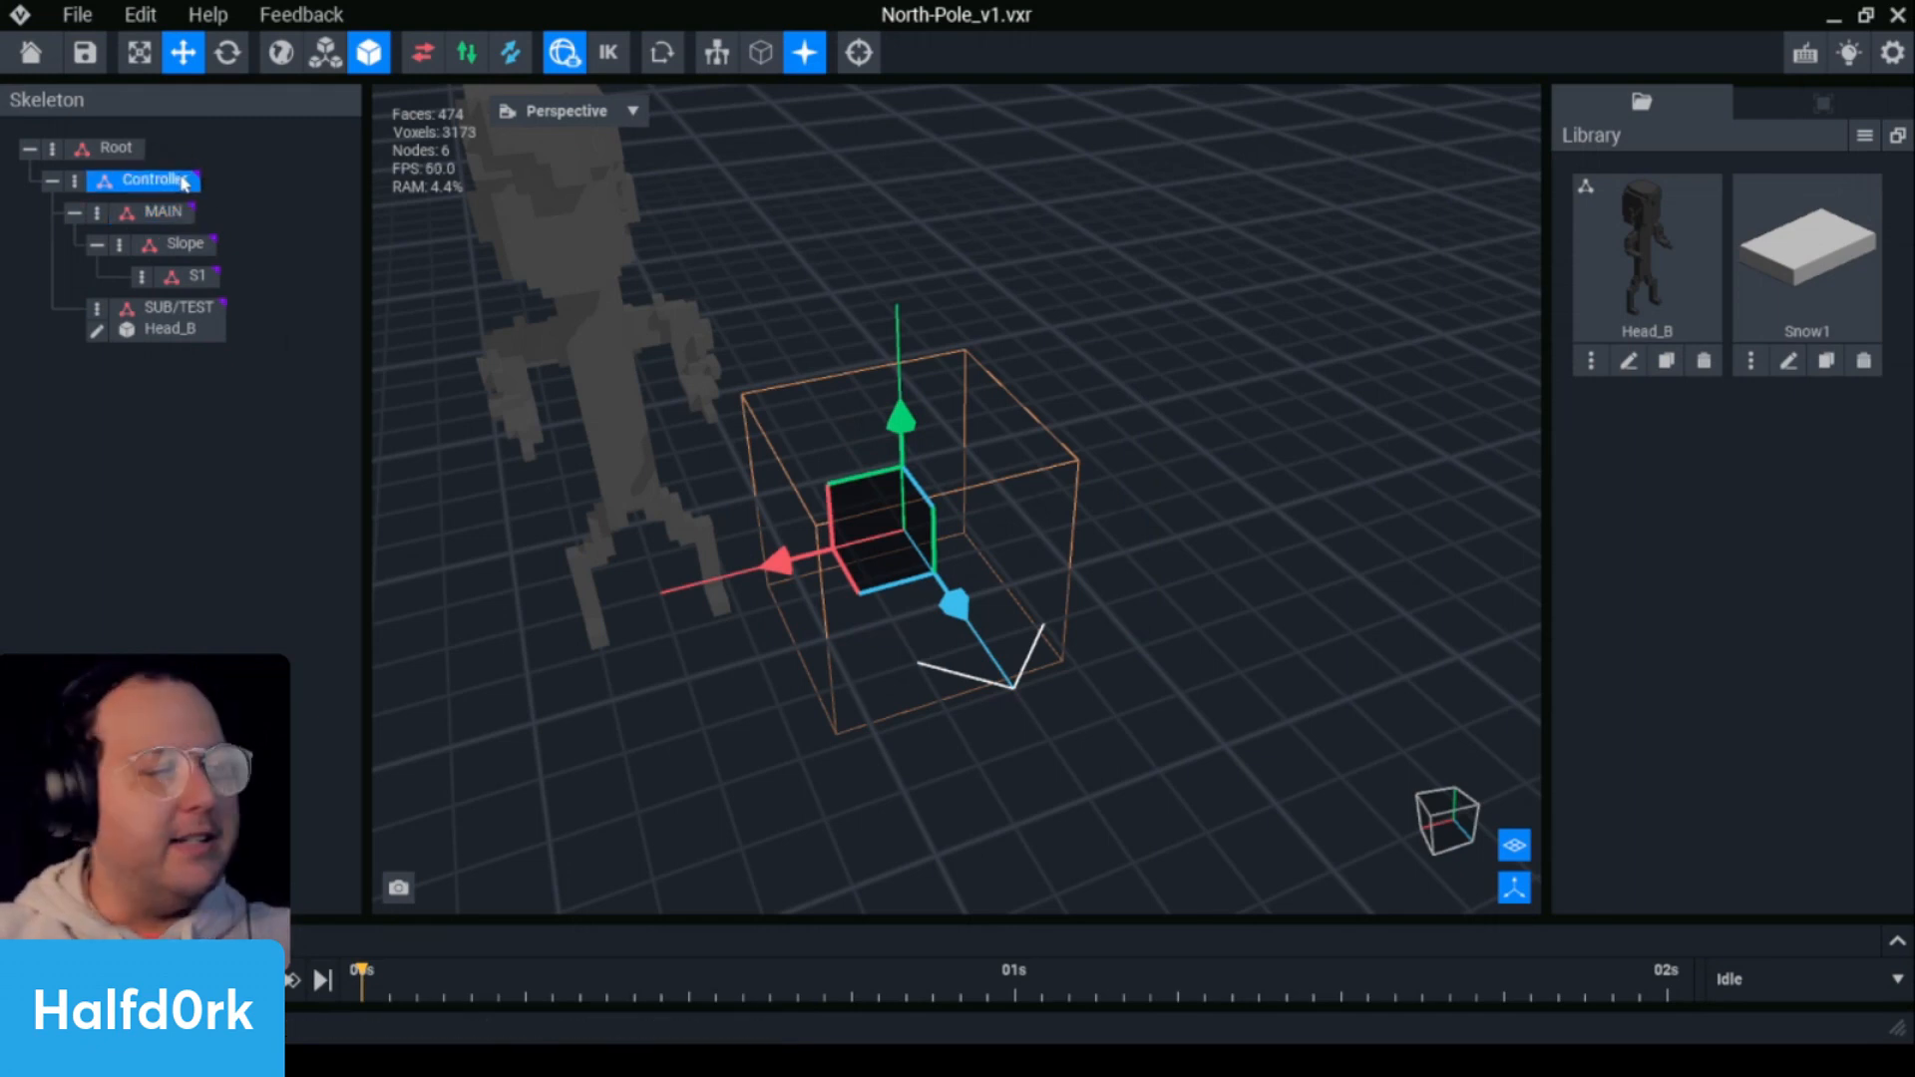
click(176, 214)
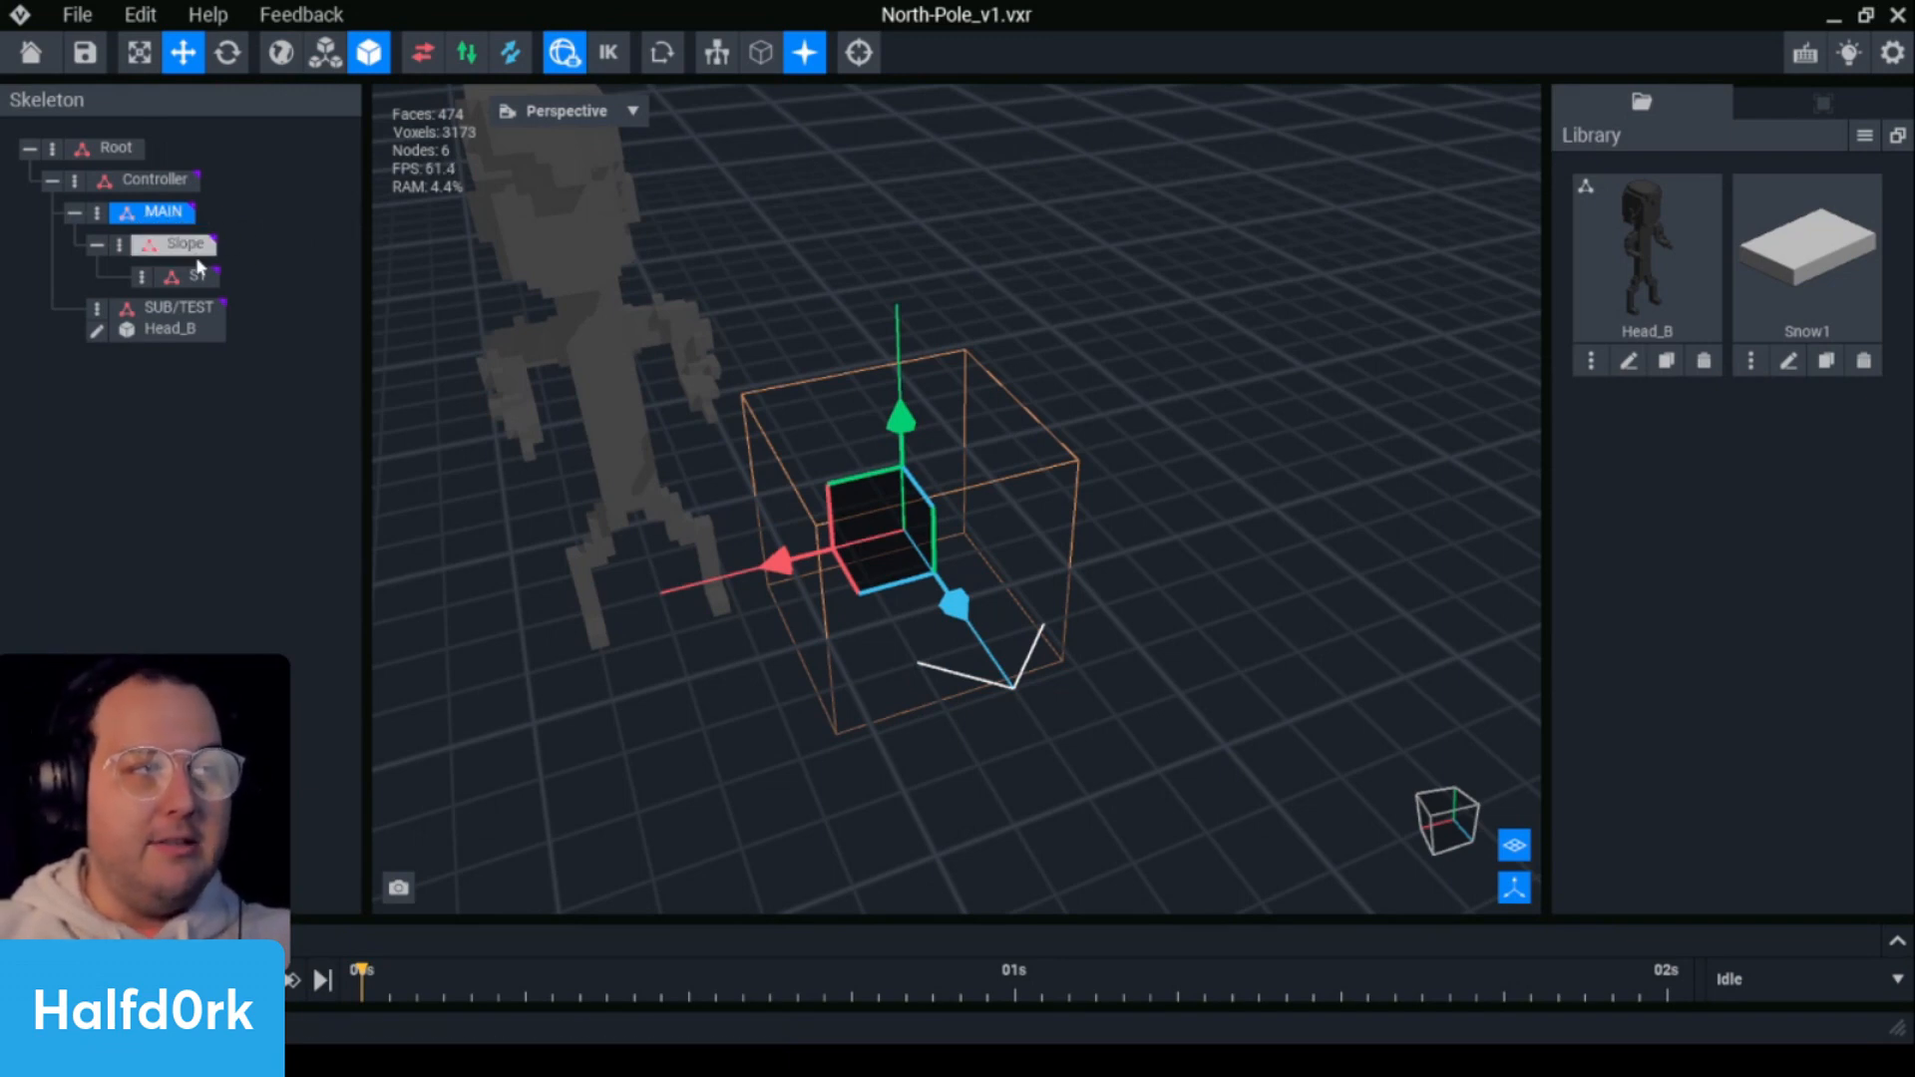
click(185, 246)
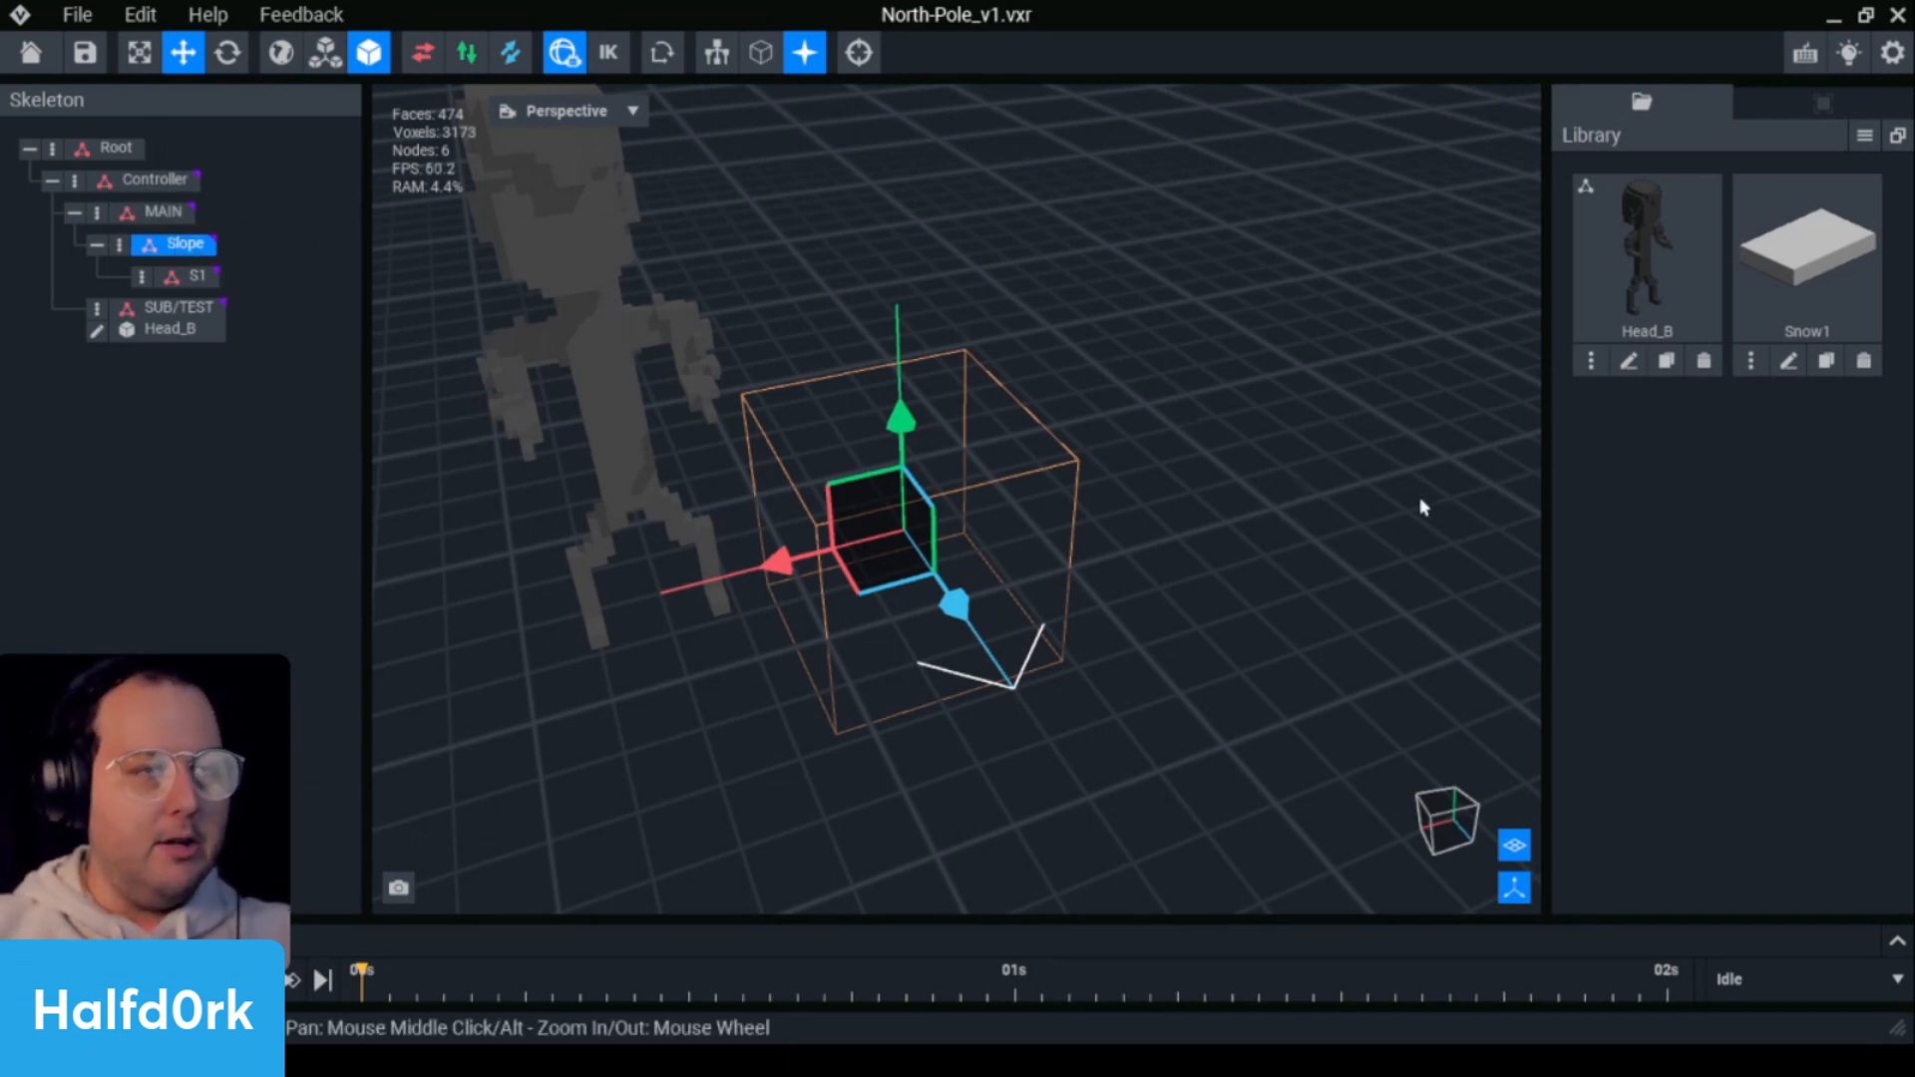
- Attach the Snow1 model from the library to the S1 node under Slope
drag(1830, 343, 196, 277)
right_drag(1143, 477, 996, 548)
scroll(915, 521, down, 3)
scroll(915, 522, up, 4)
scroll(995, 546, up, 2)
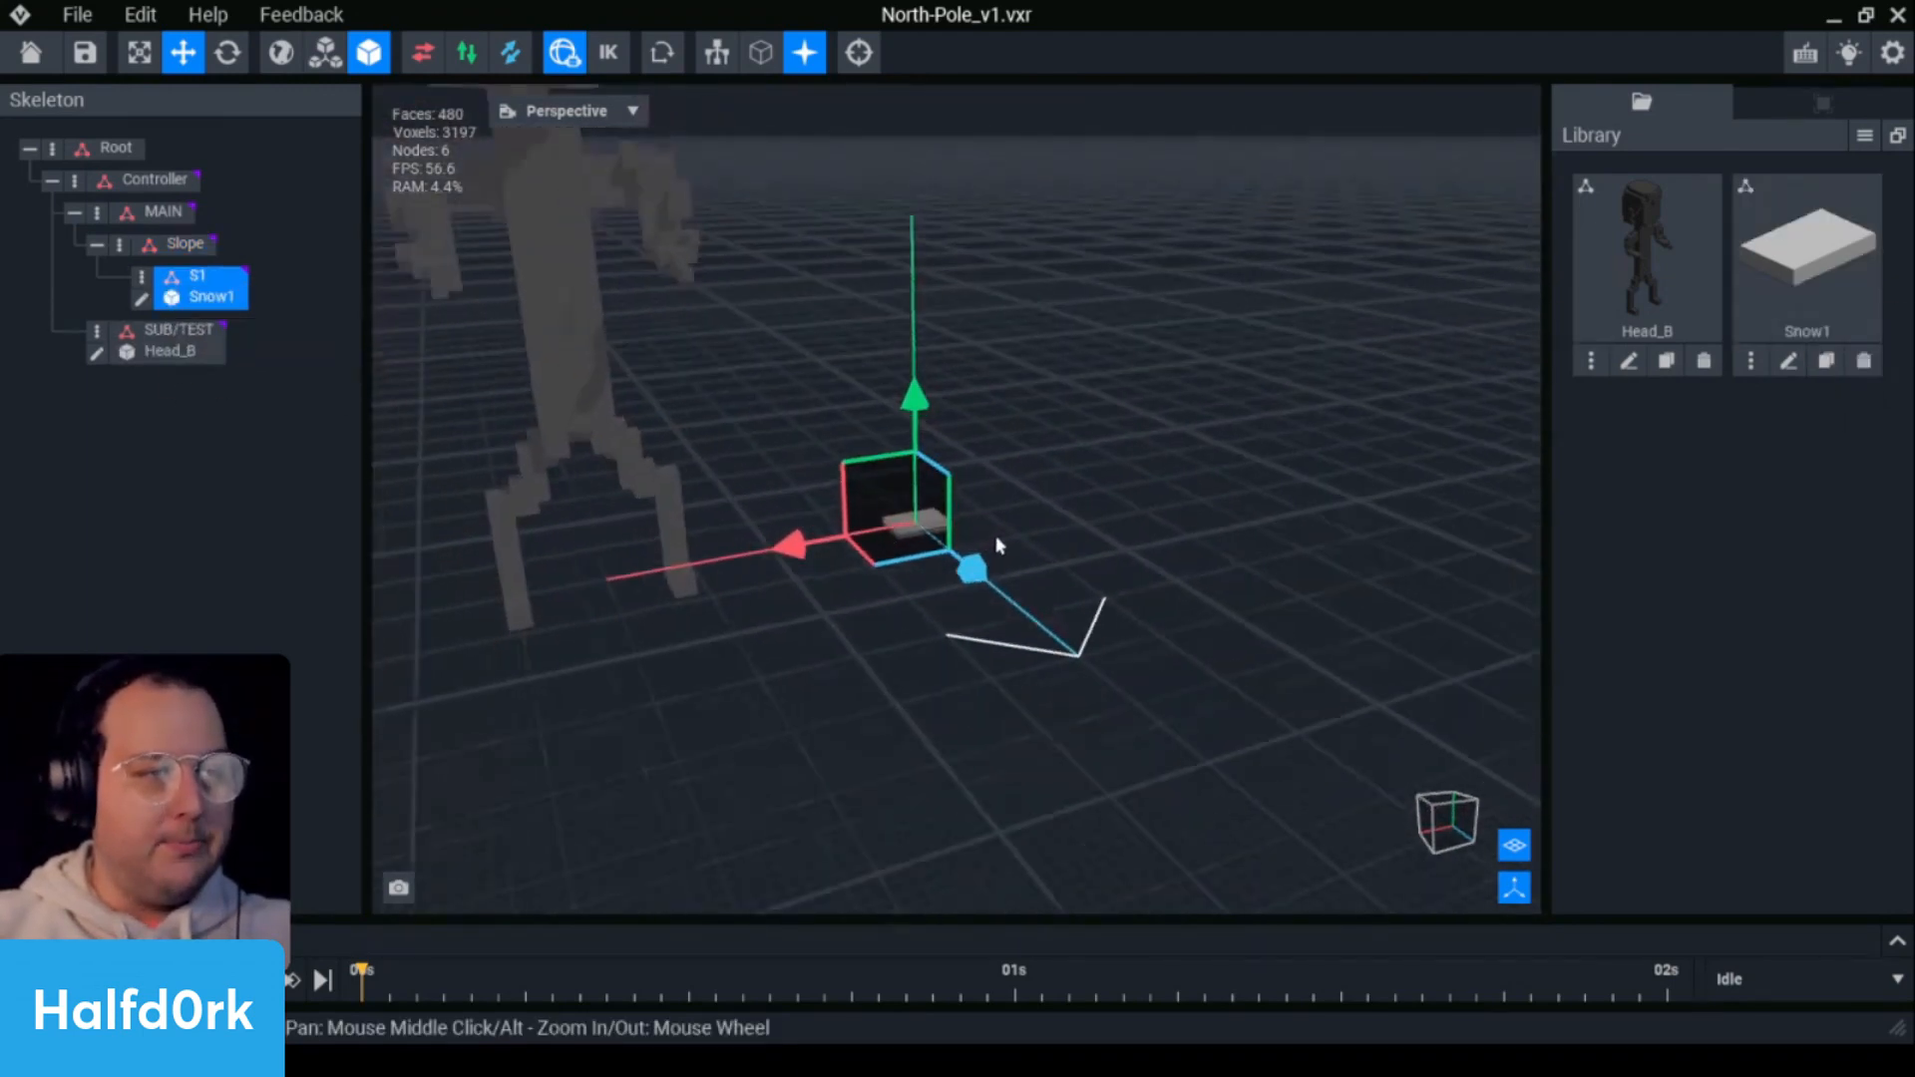
scroll(997, 544, down, 4)
click(1104, 521)
- Create a child node named Pole under the MAIN node, beside the collapsed Slope branch
click(97, 246)
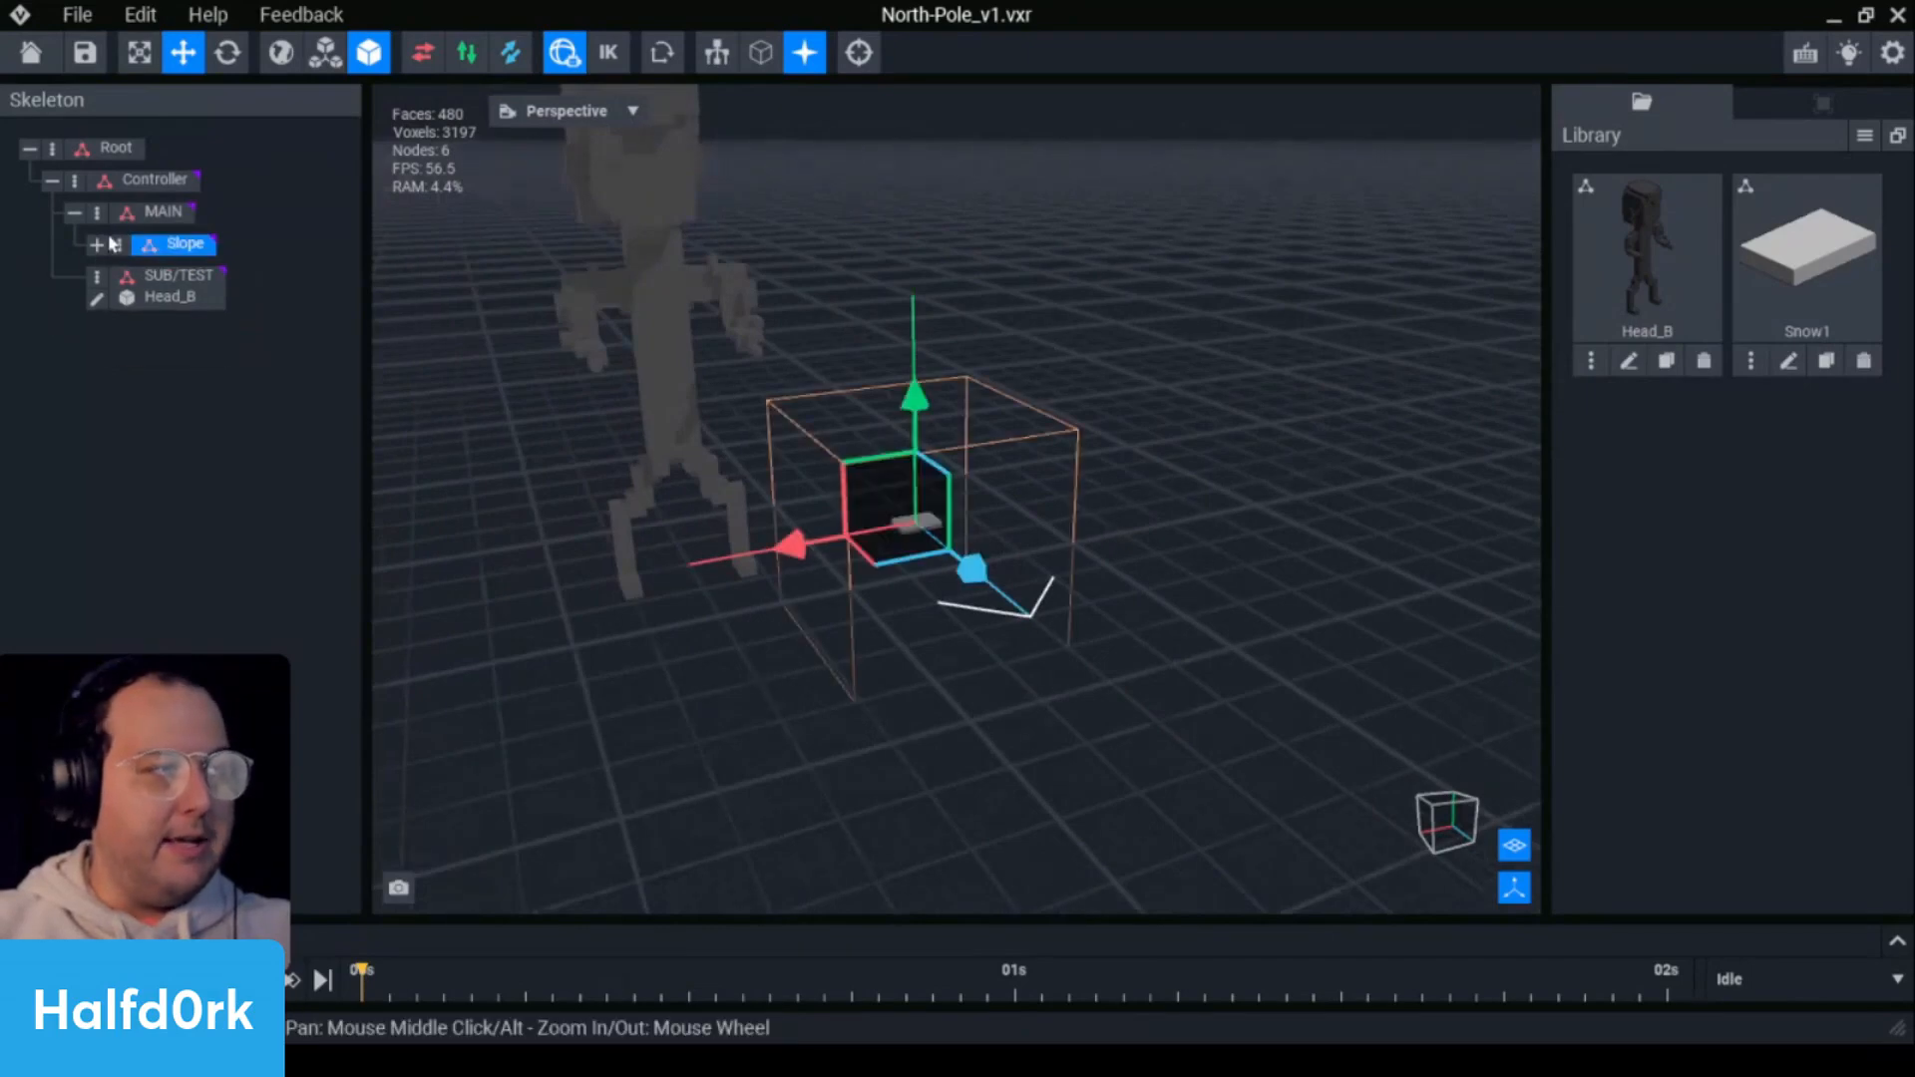
click(97, 212)
click(145, 265)
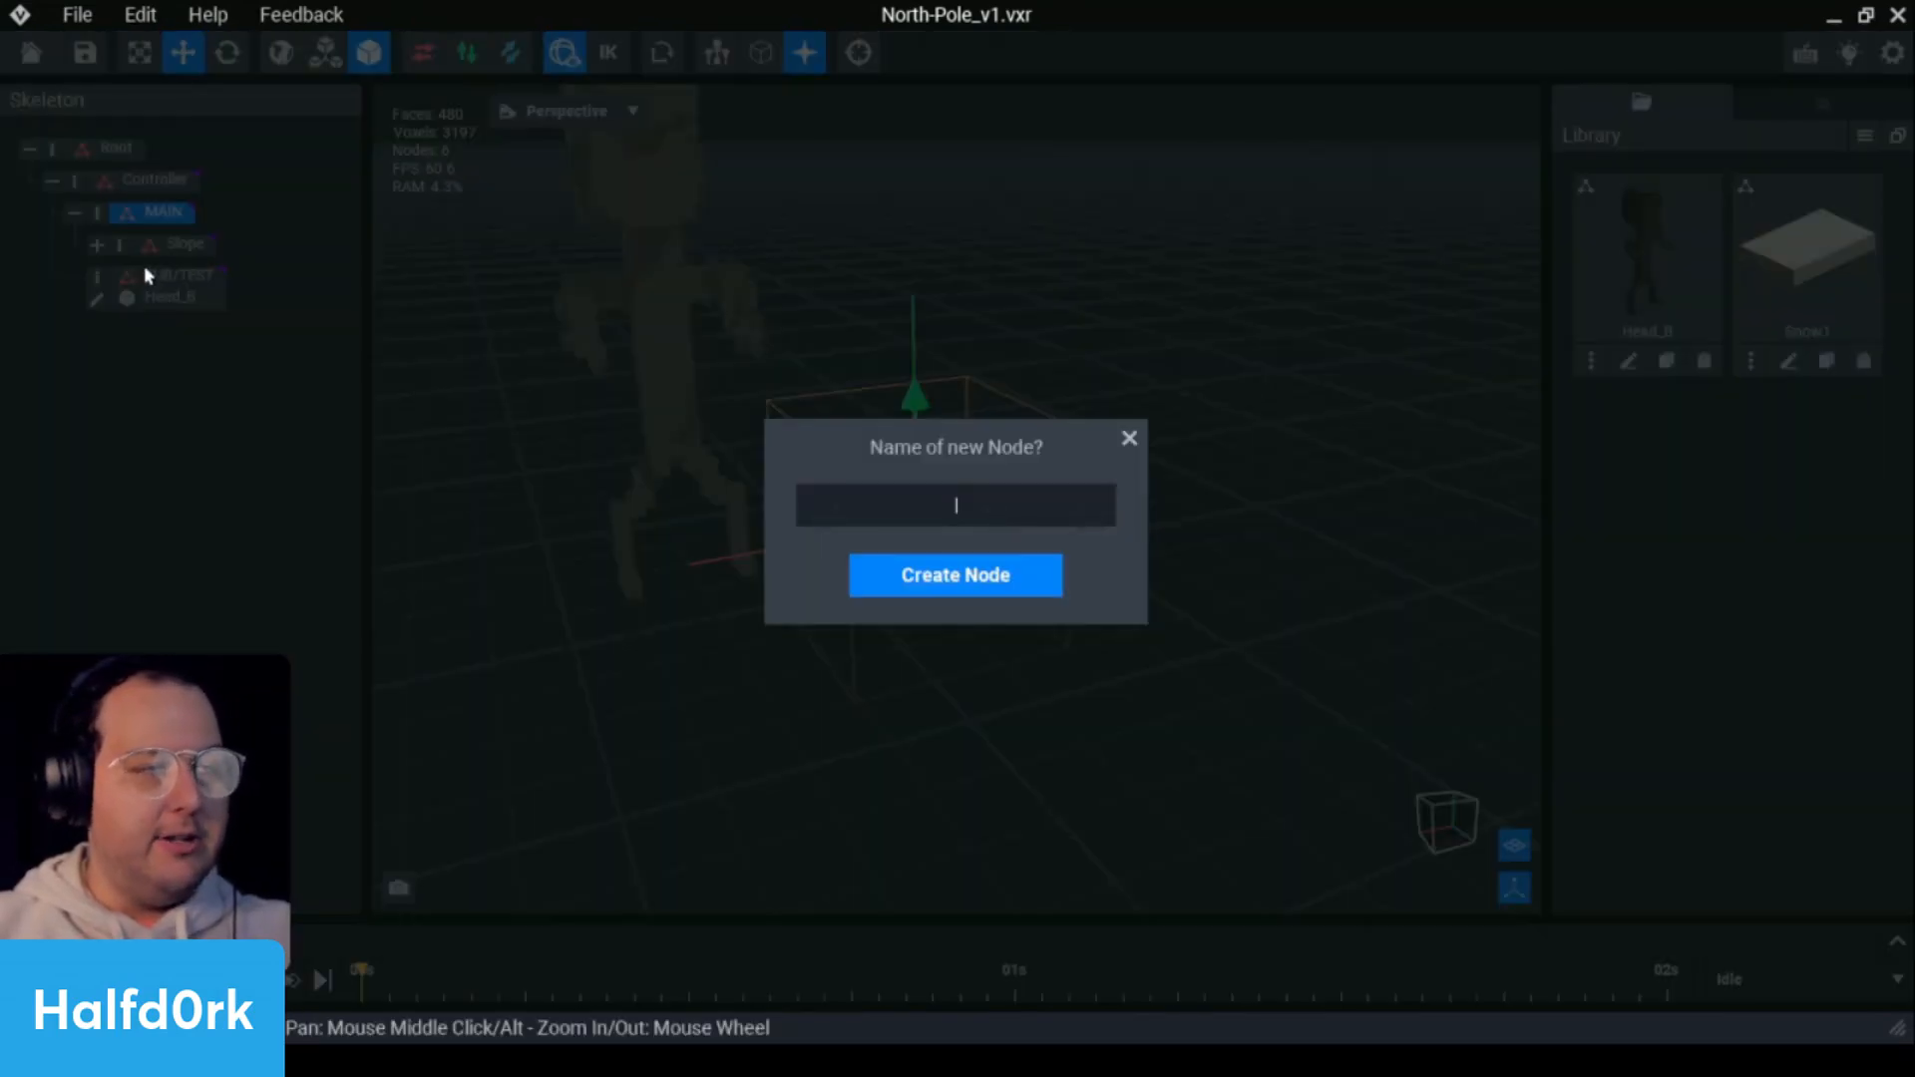
text(Pole)
key(Return)
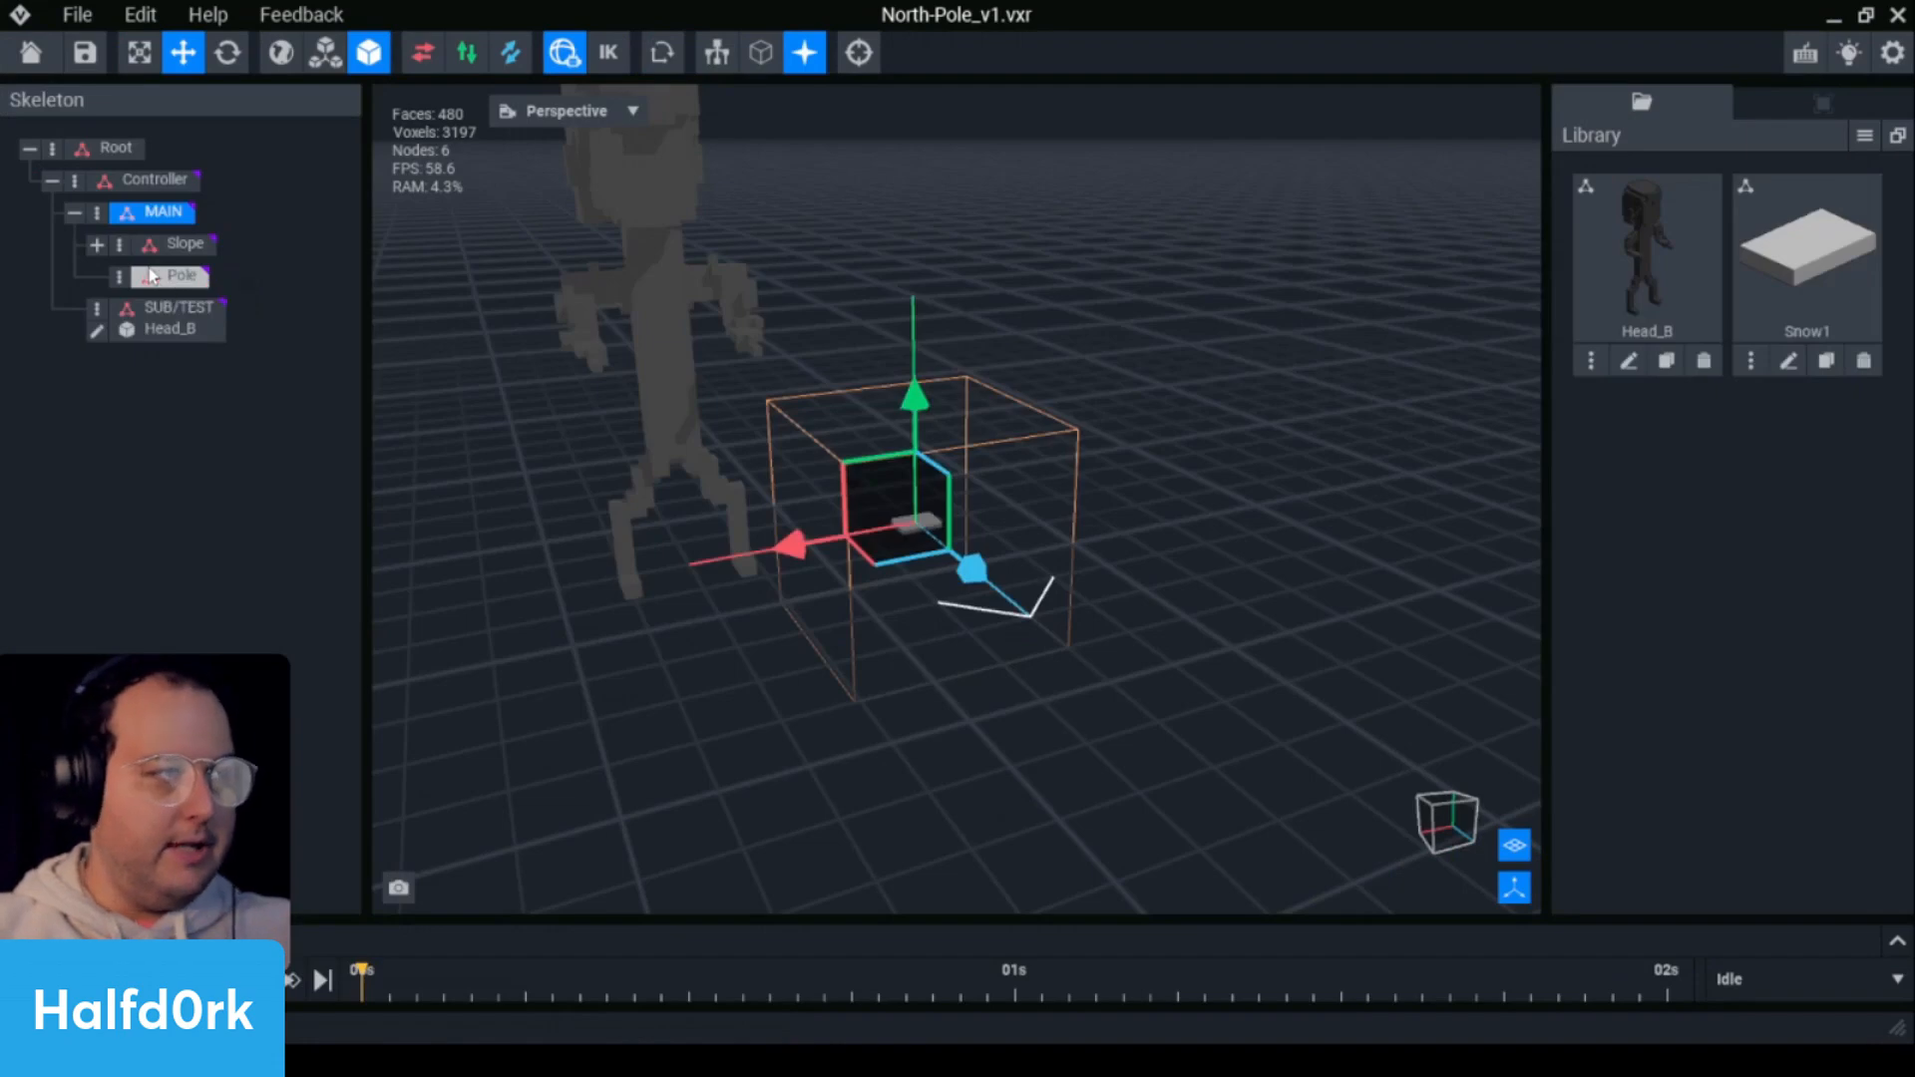
- Create a child node named P1 under the Pole node and collapse the Pole branch
click(121, 277)
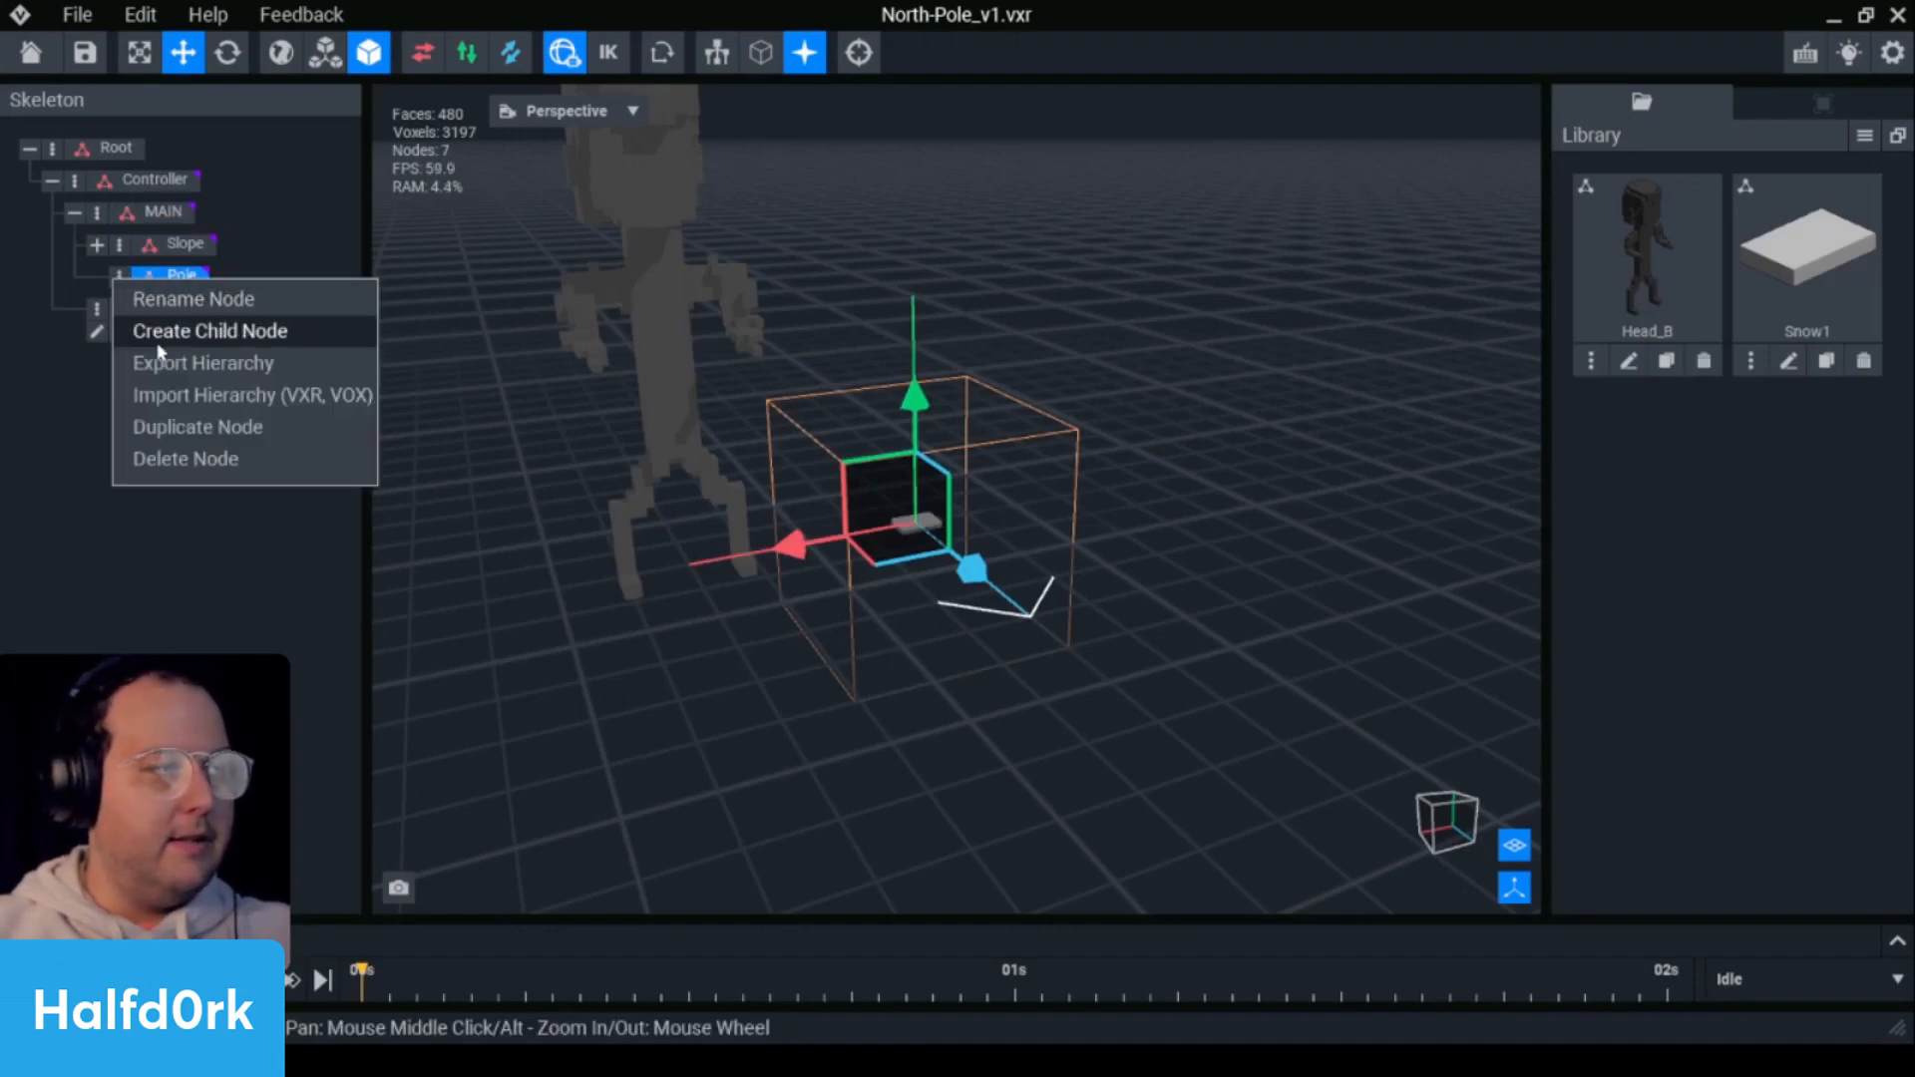
click(160, 329)
text(P1)
key(Return)
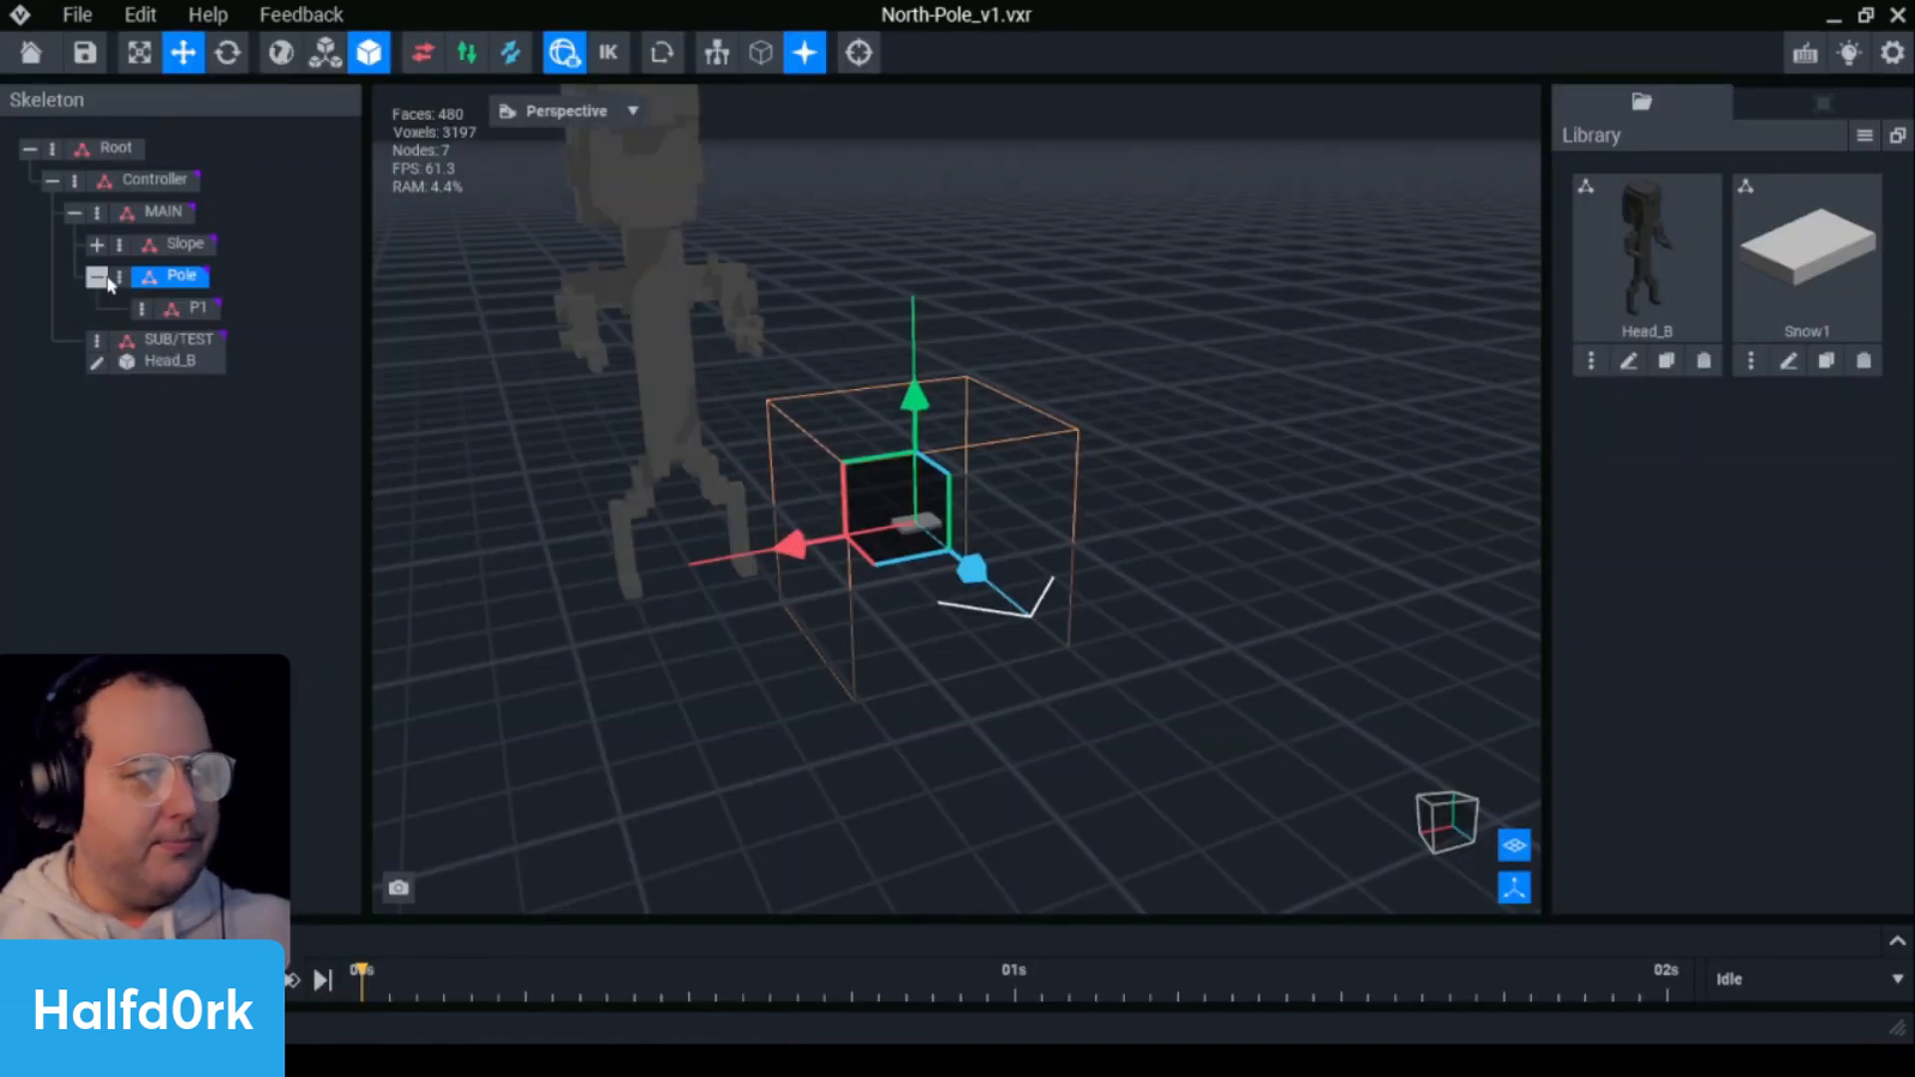
click(96, 279)
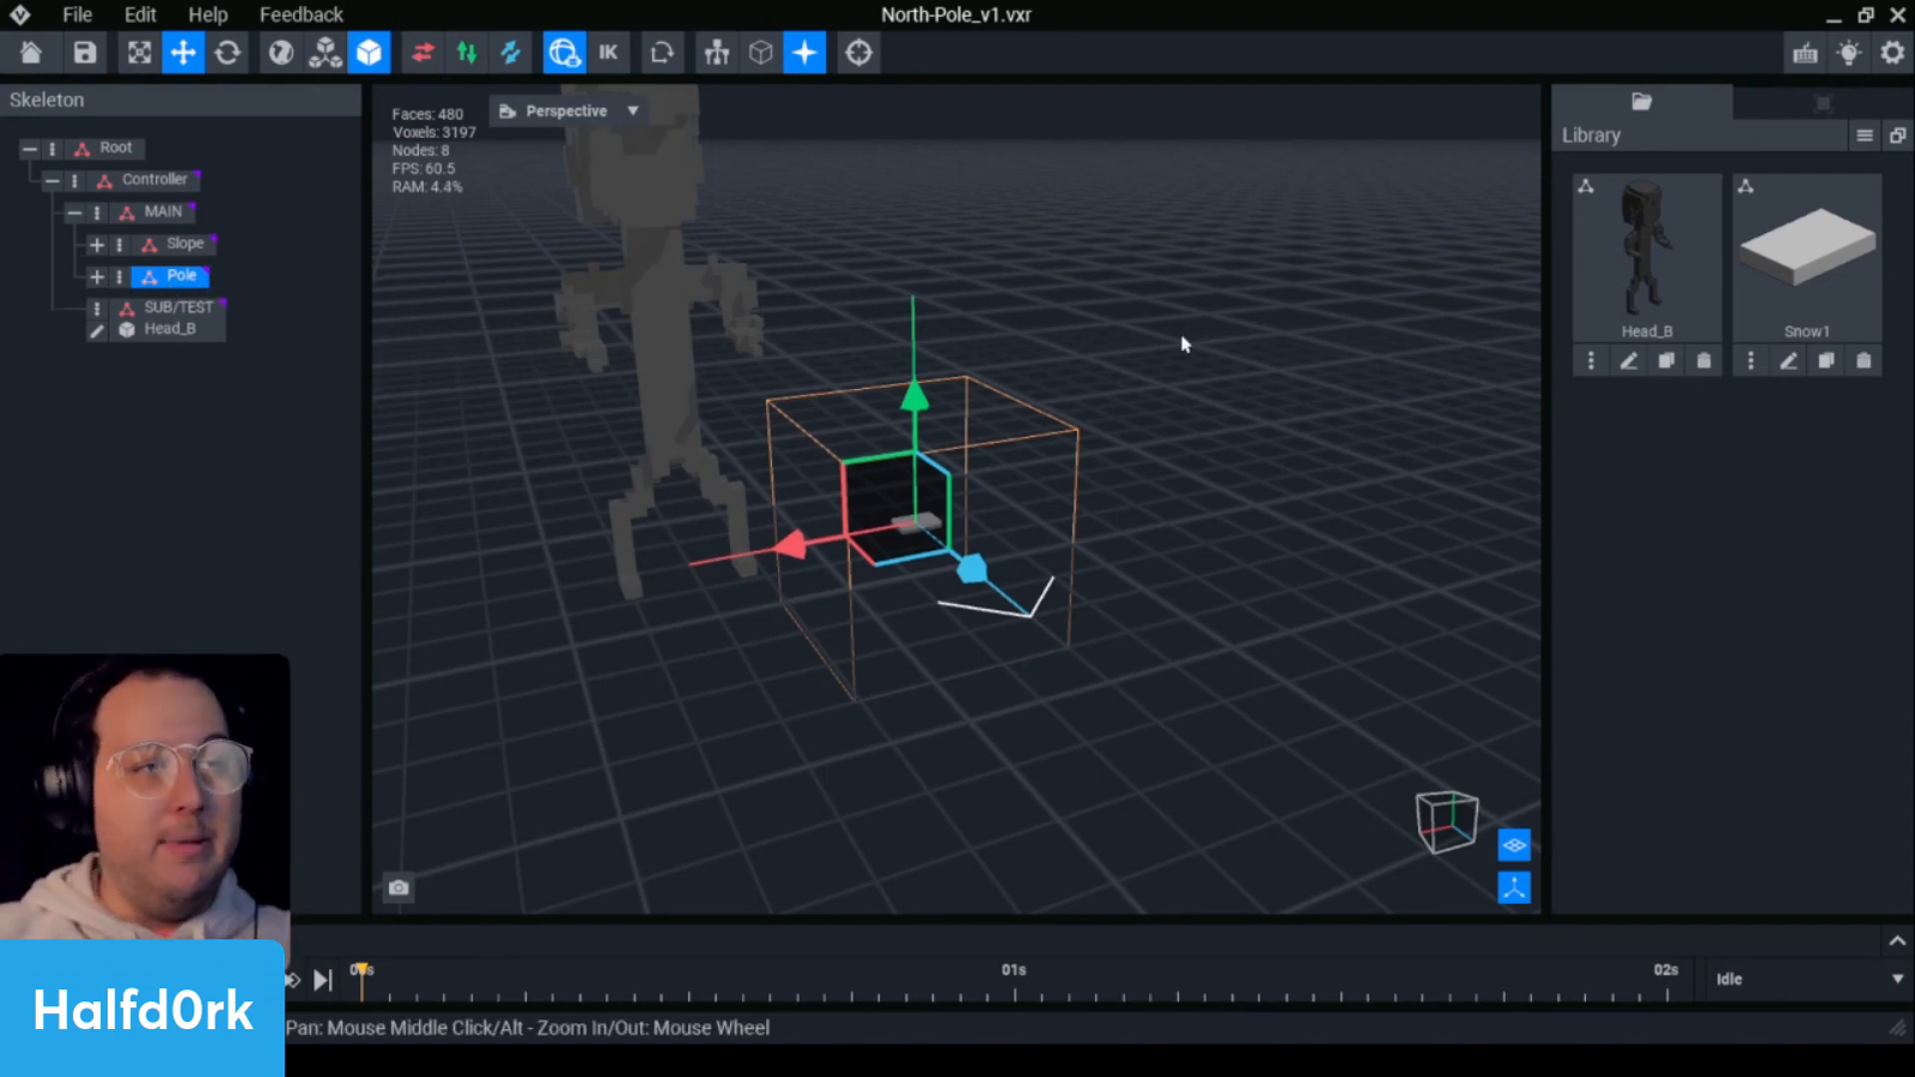
- Rename the Slope node to Snow Mound
click(175, 243)
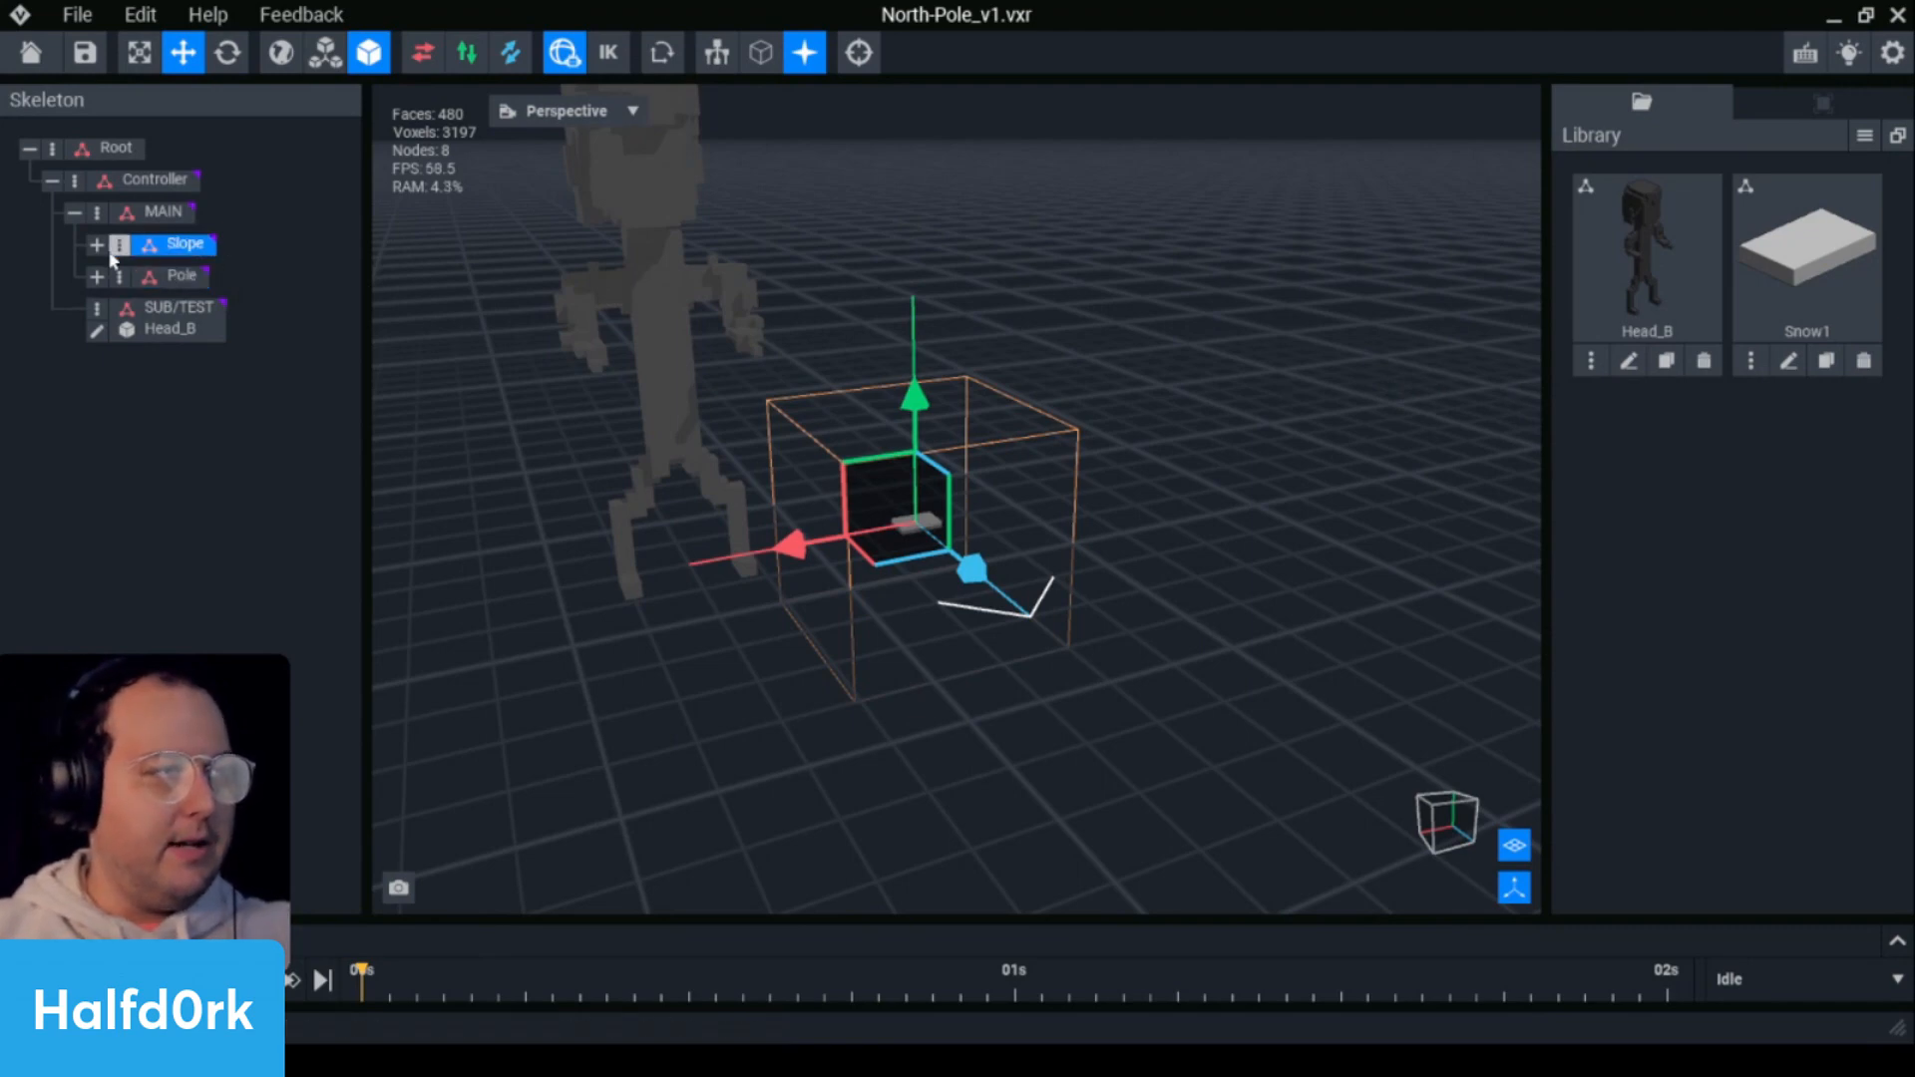
click(117, 249)
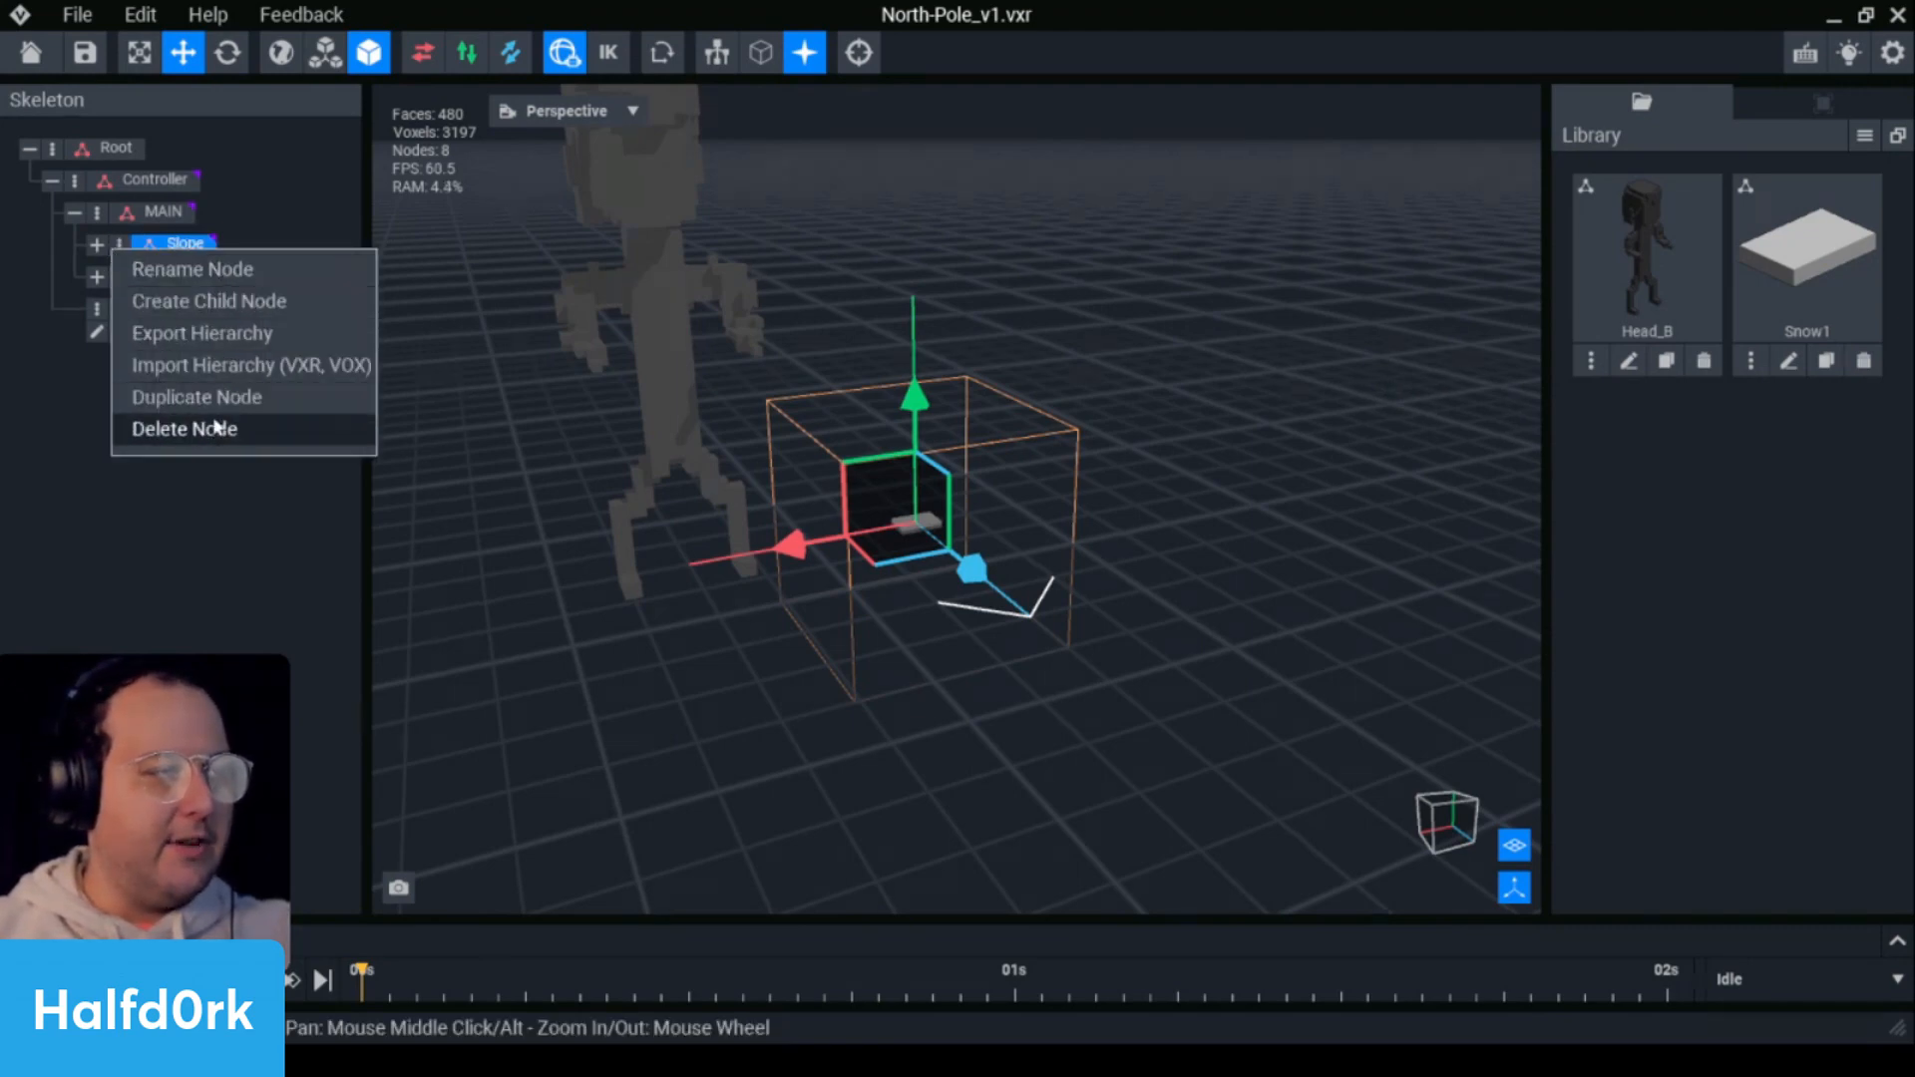
click(197, 281)
text(s)
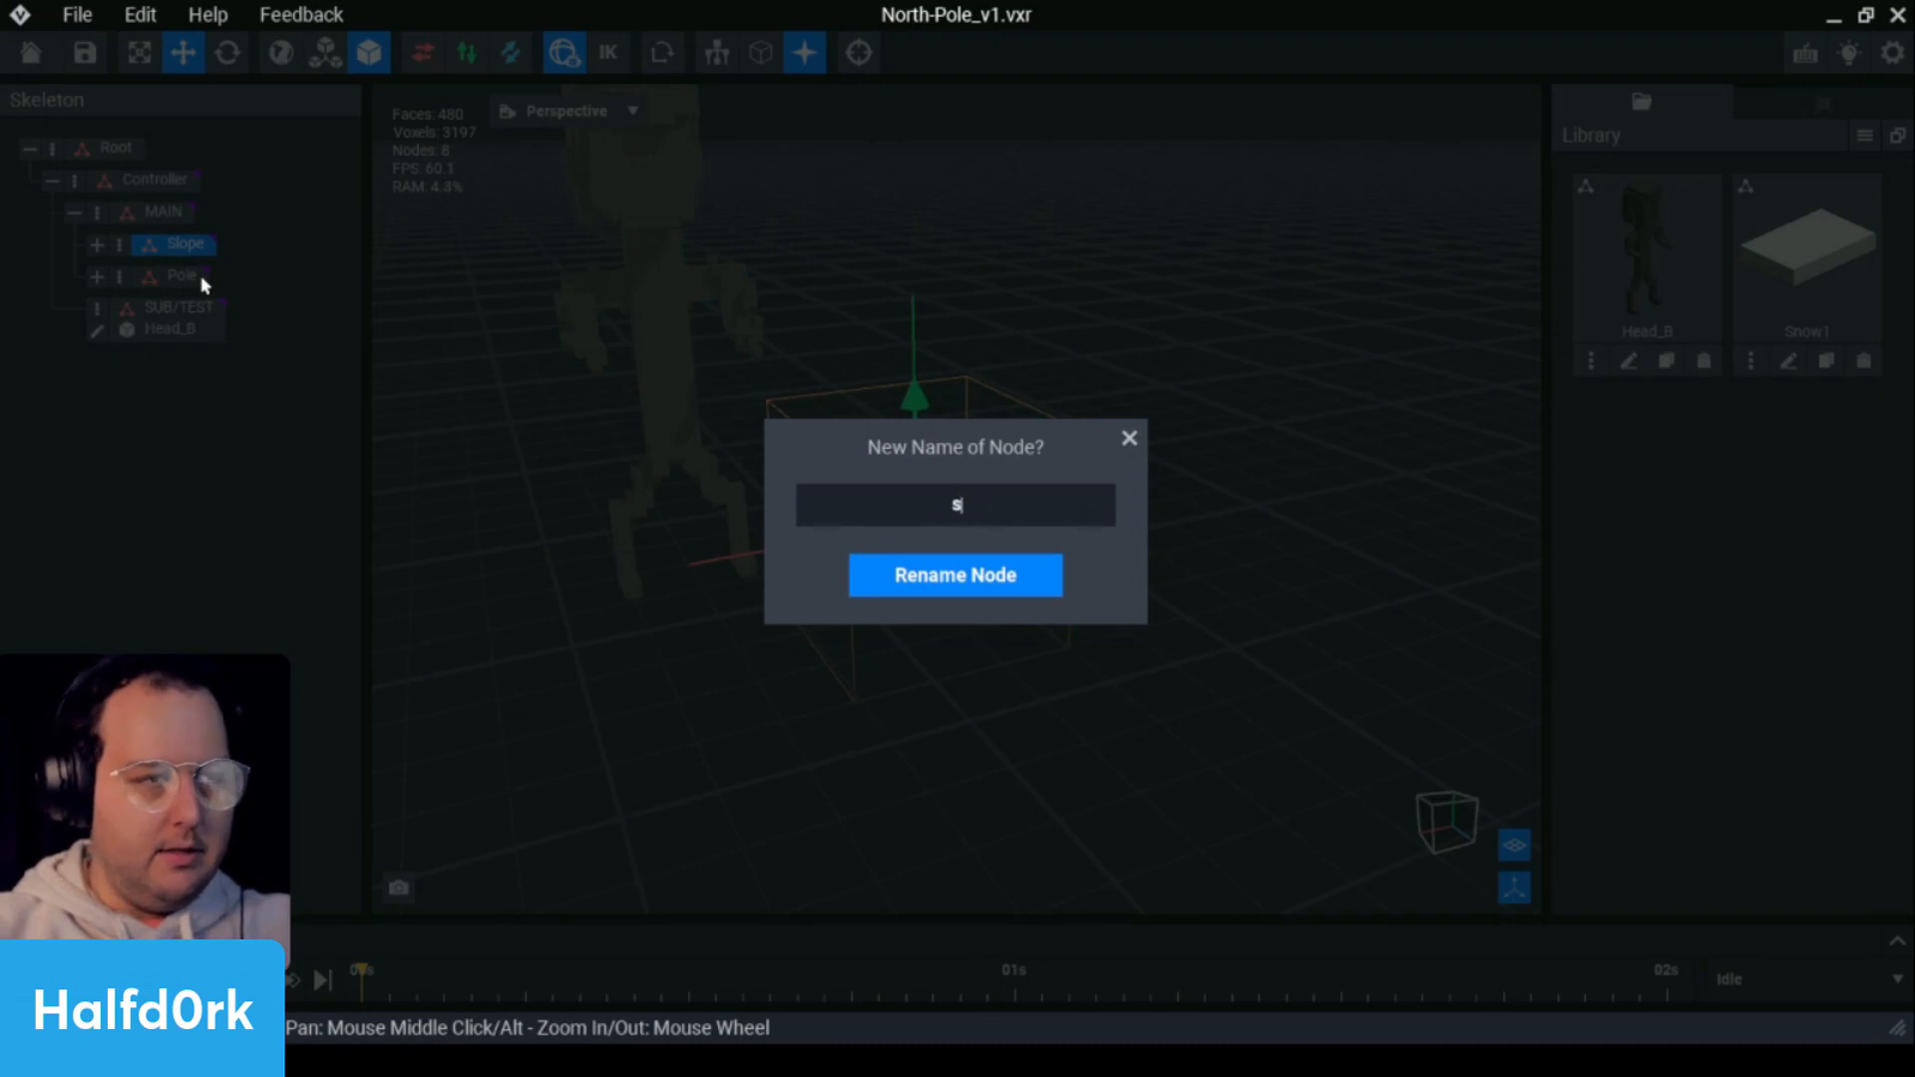
text(now Mound)
key(Return)
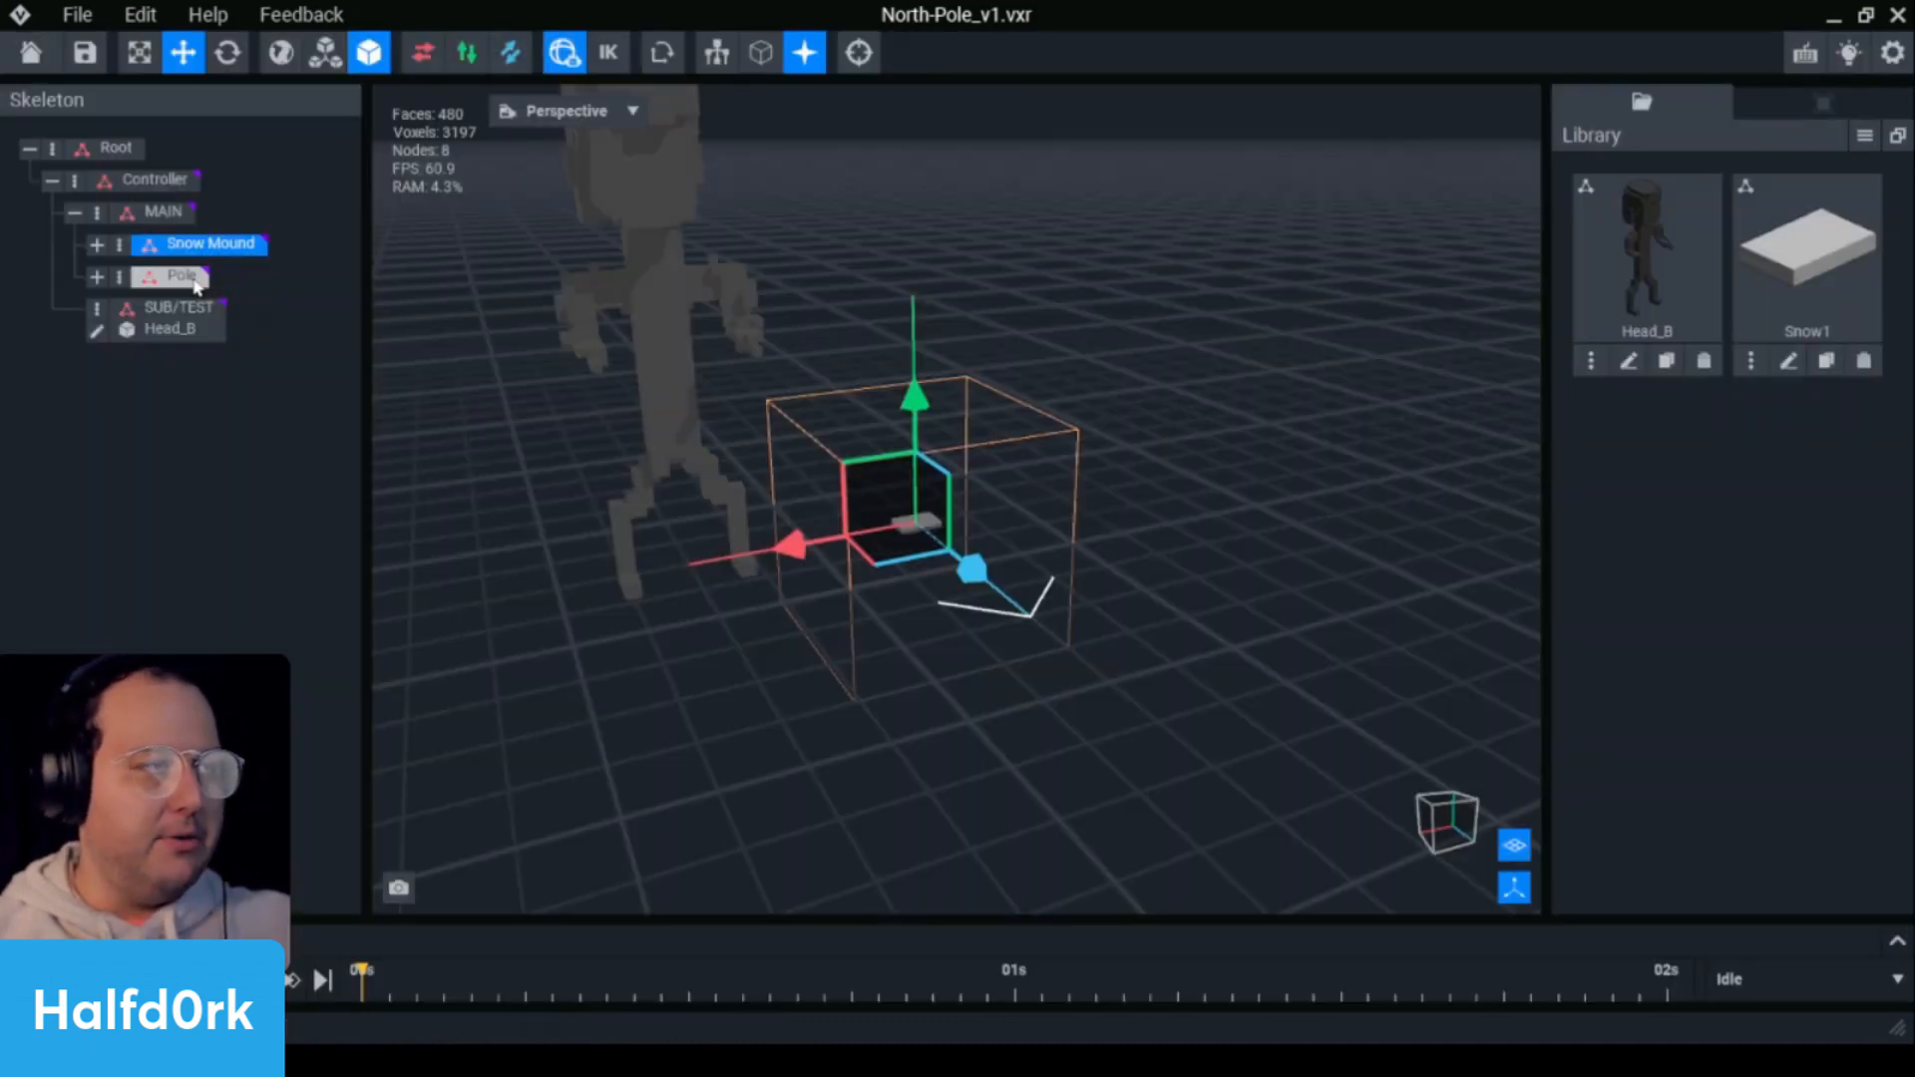
- Open the Snow1 model from the S1 node, set its height to 1 voxel, and return to the rig, saving the model
click(97, 244)
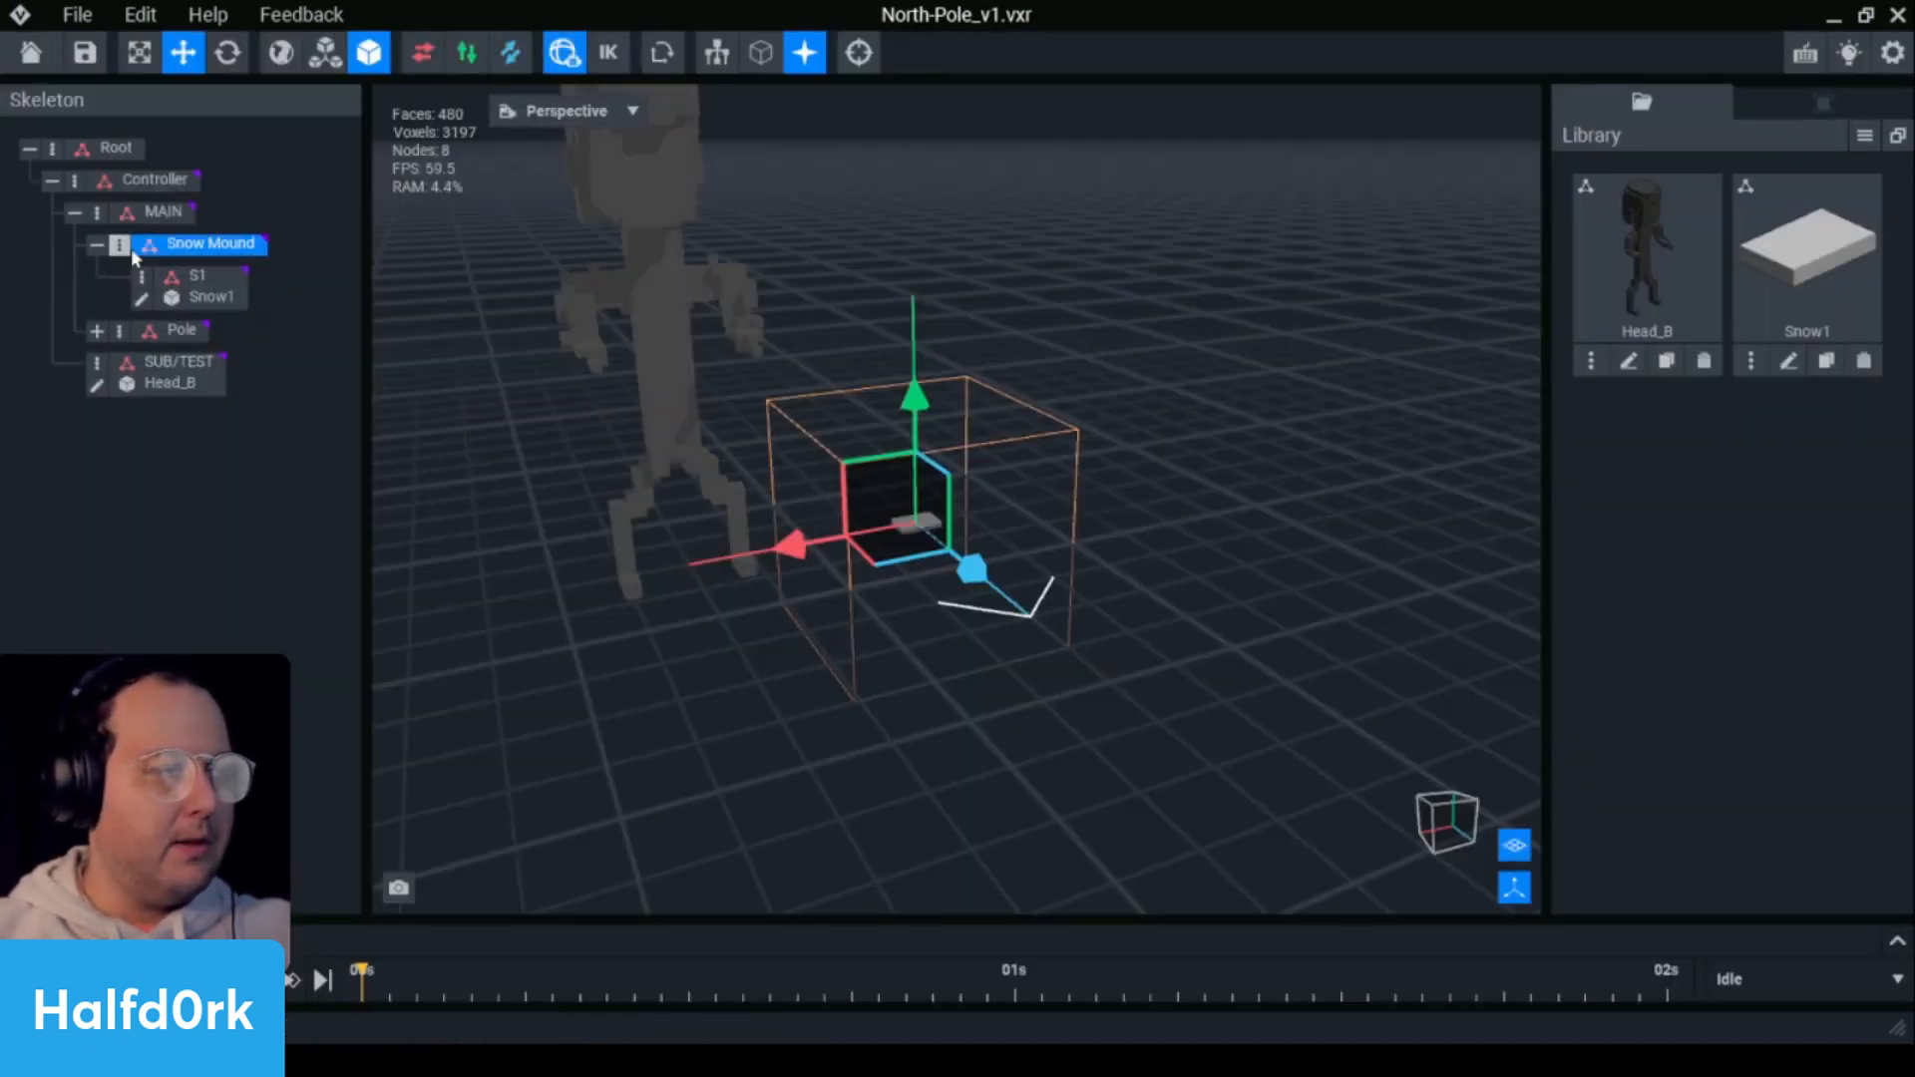
click(1032, 511)
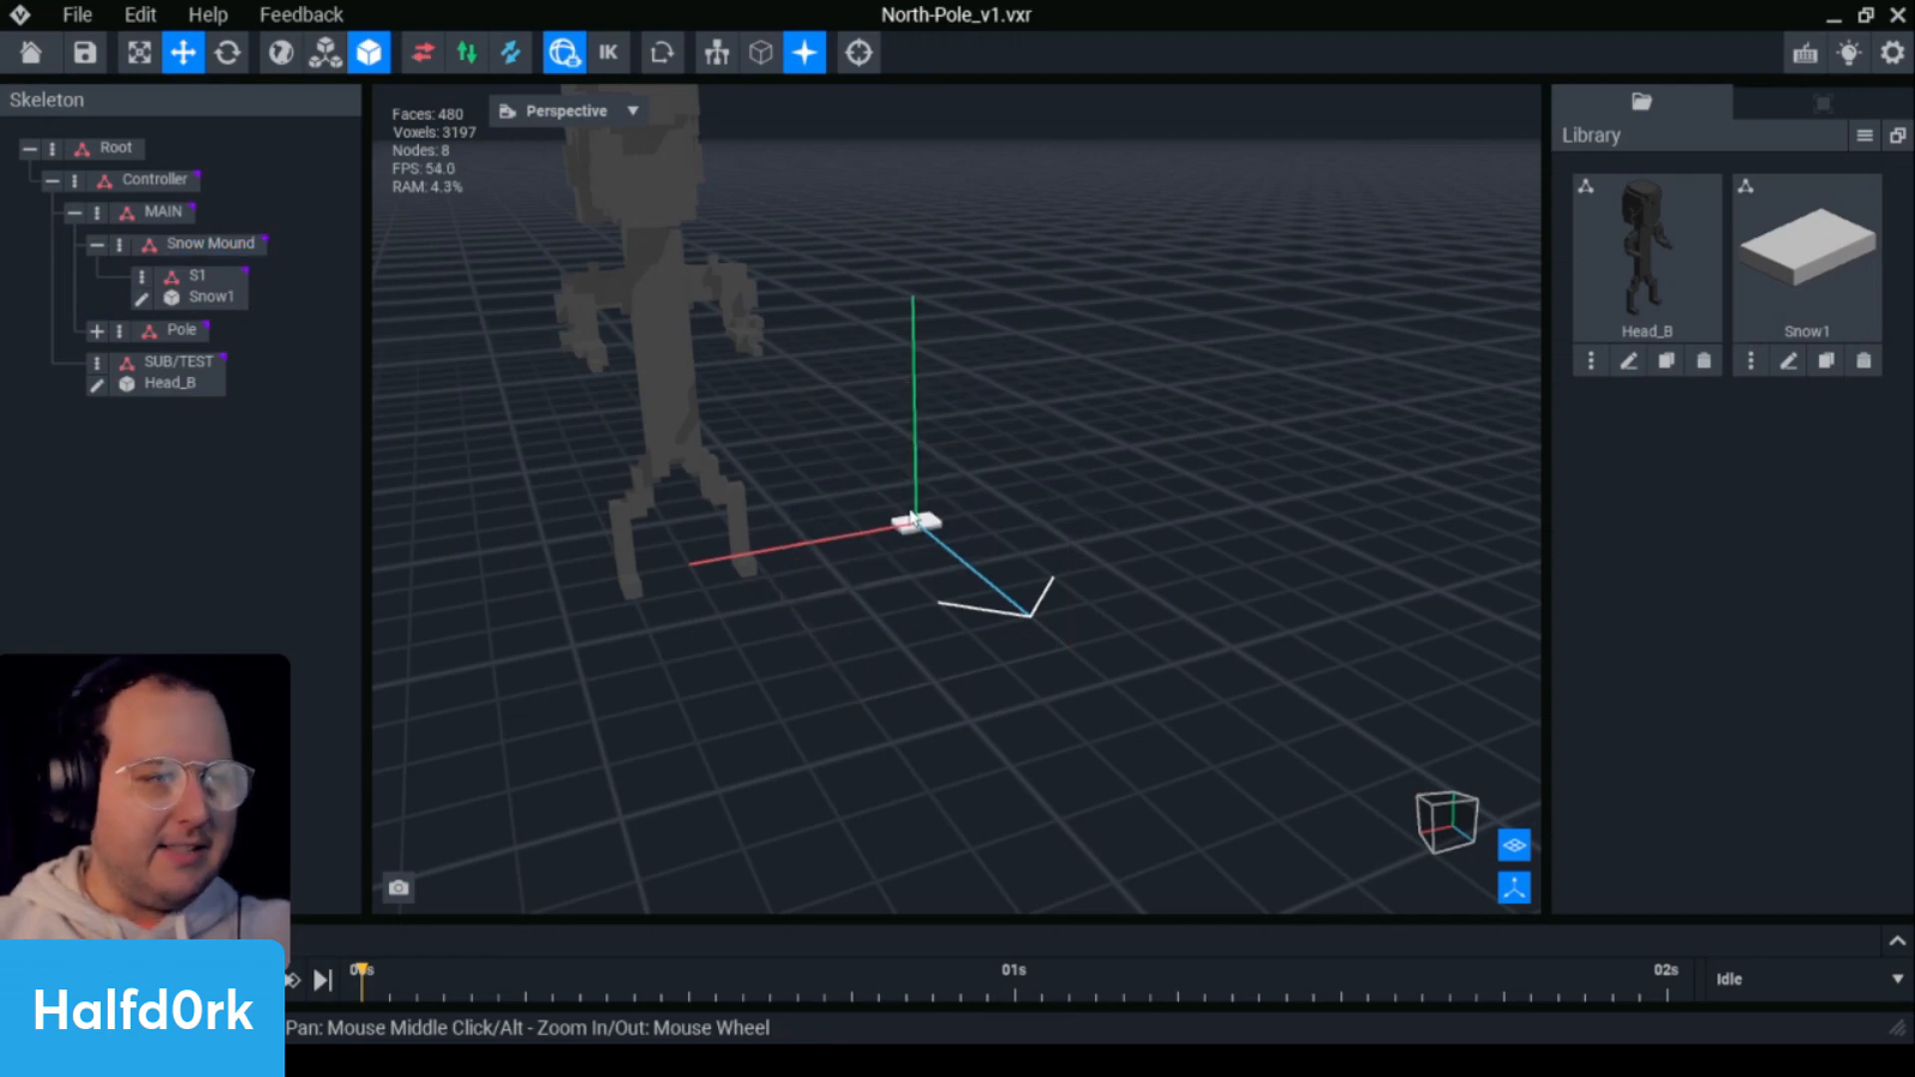
scroll(984, 485, up, 3)
click(919, 520)
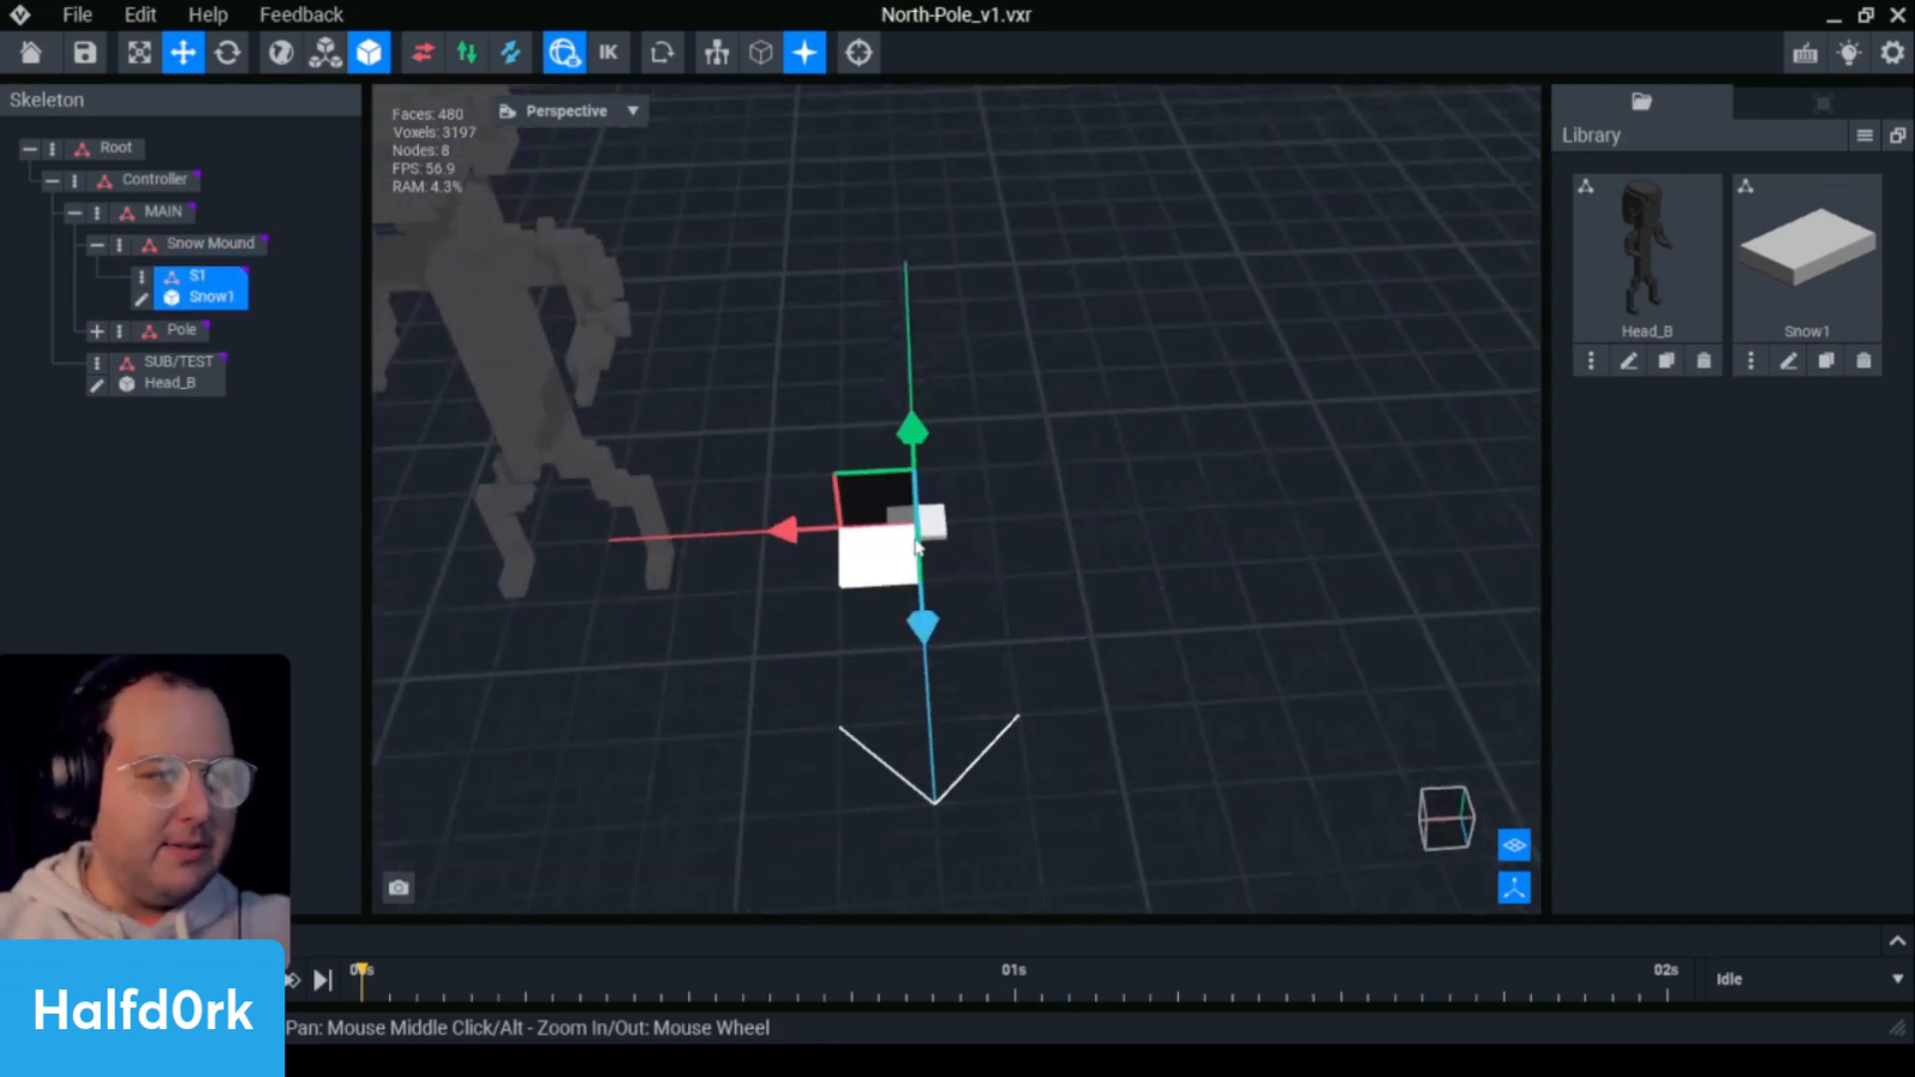
click(140, 300)
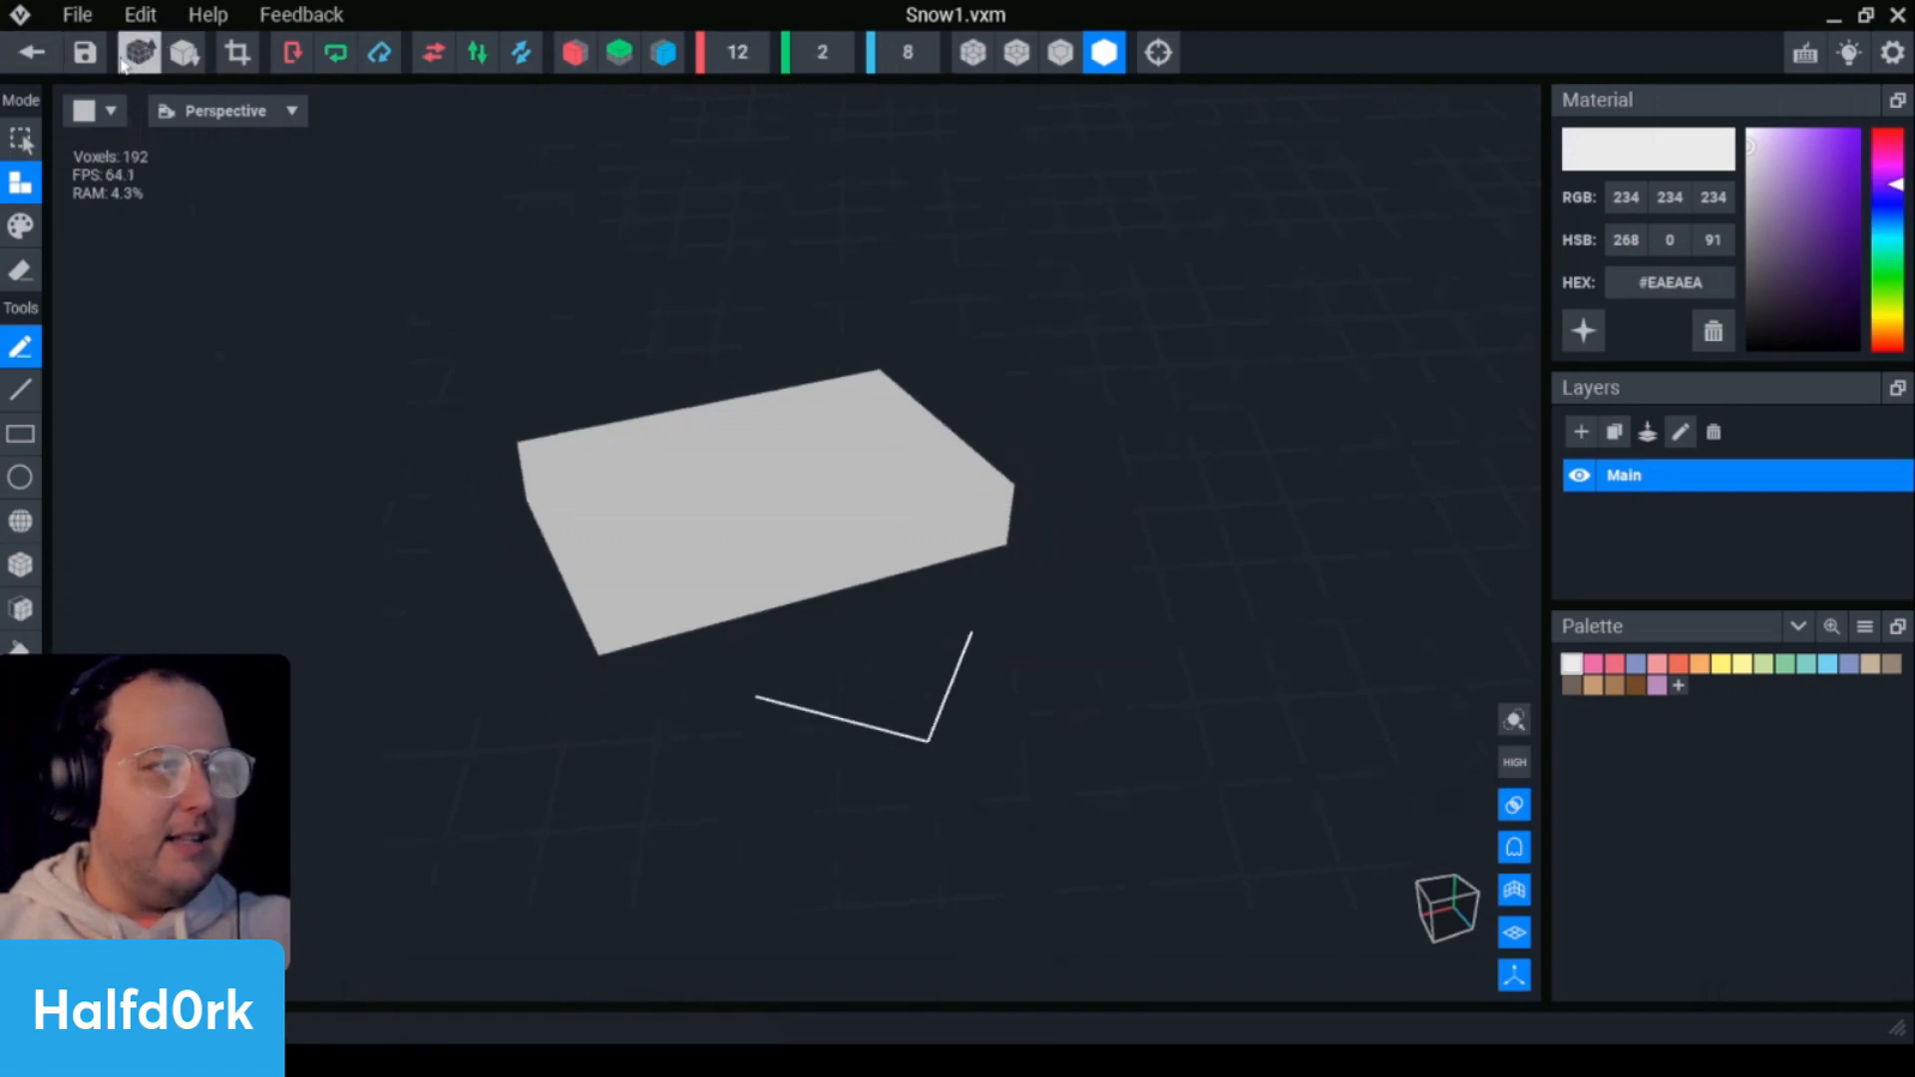
click(828, 60)
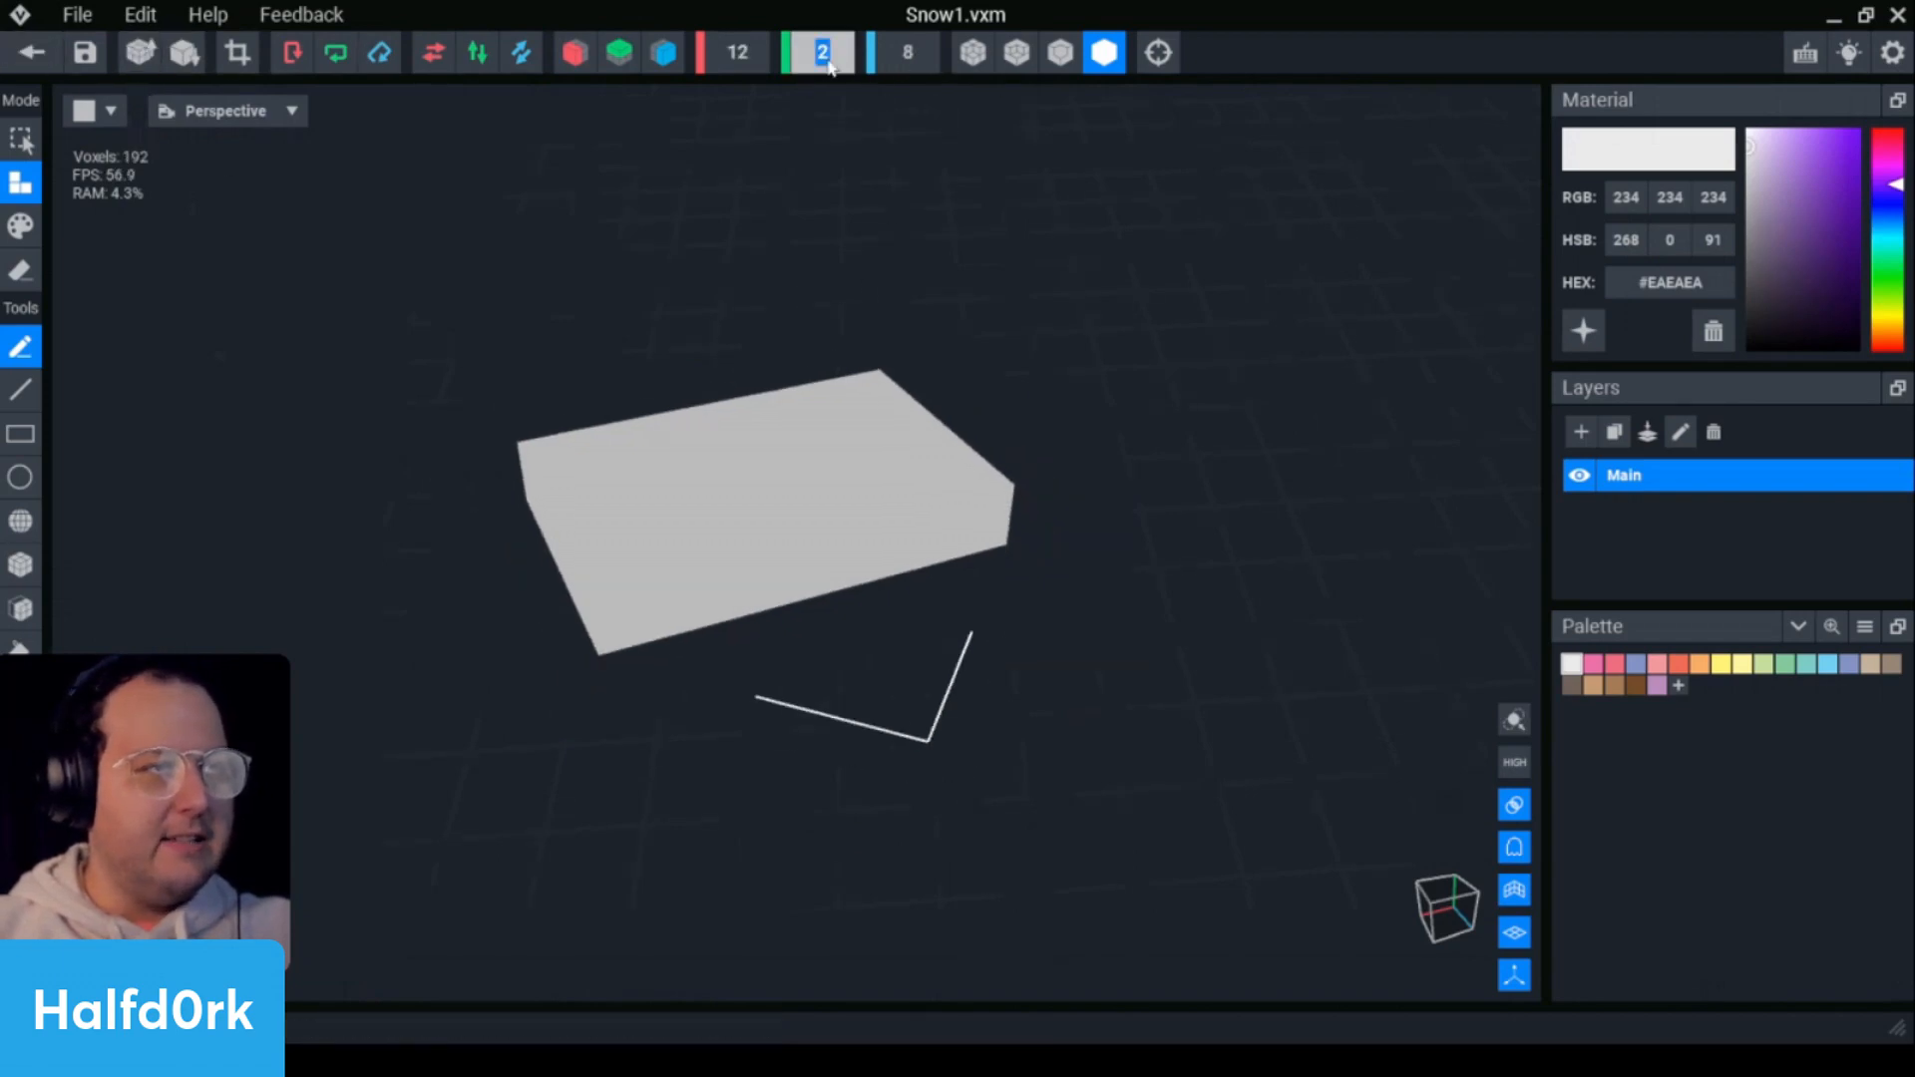
text(1)
key(Return)
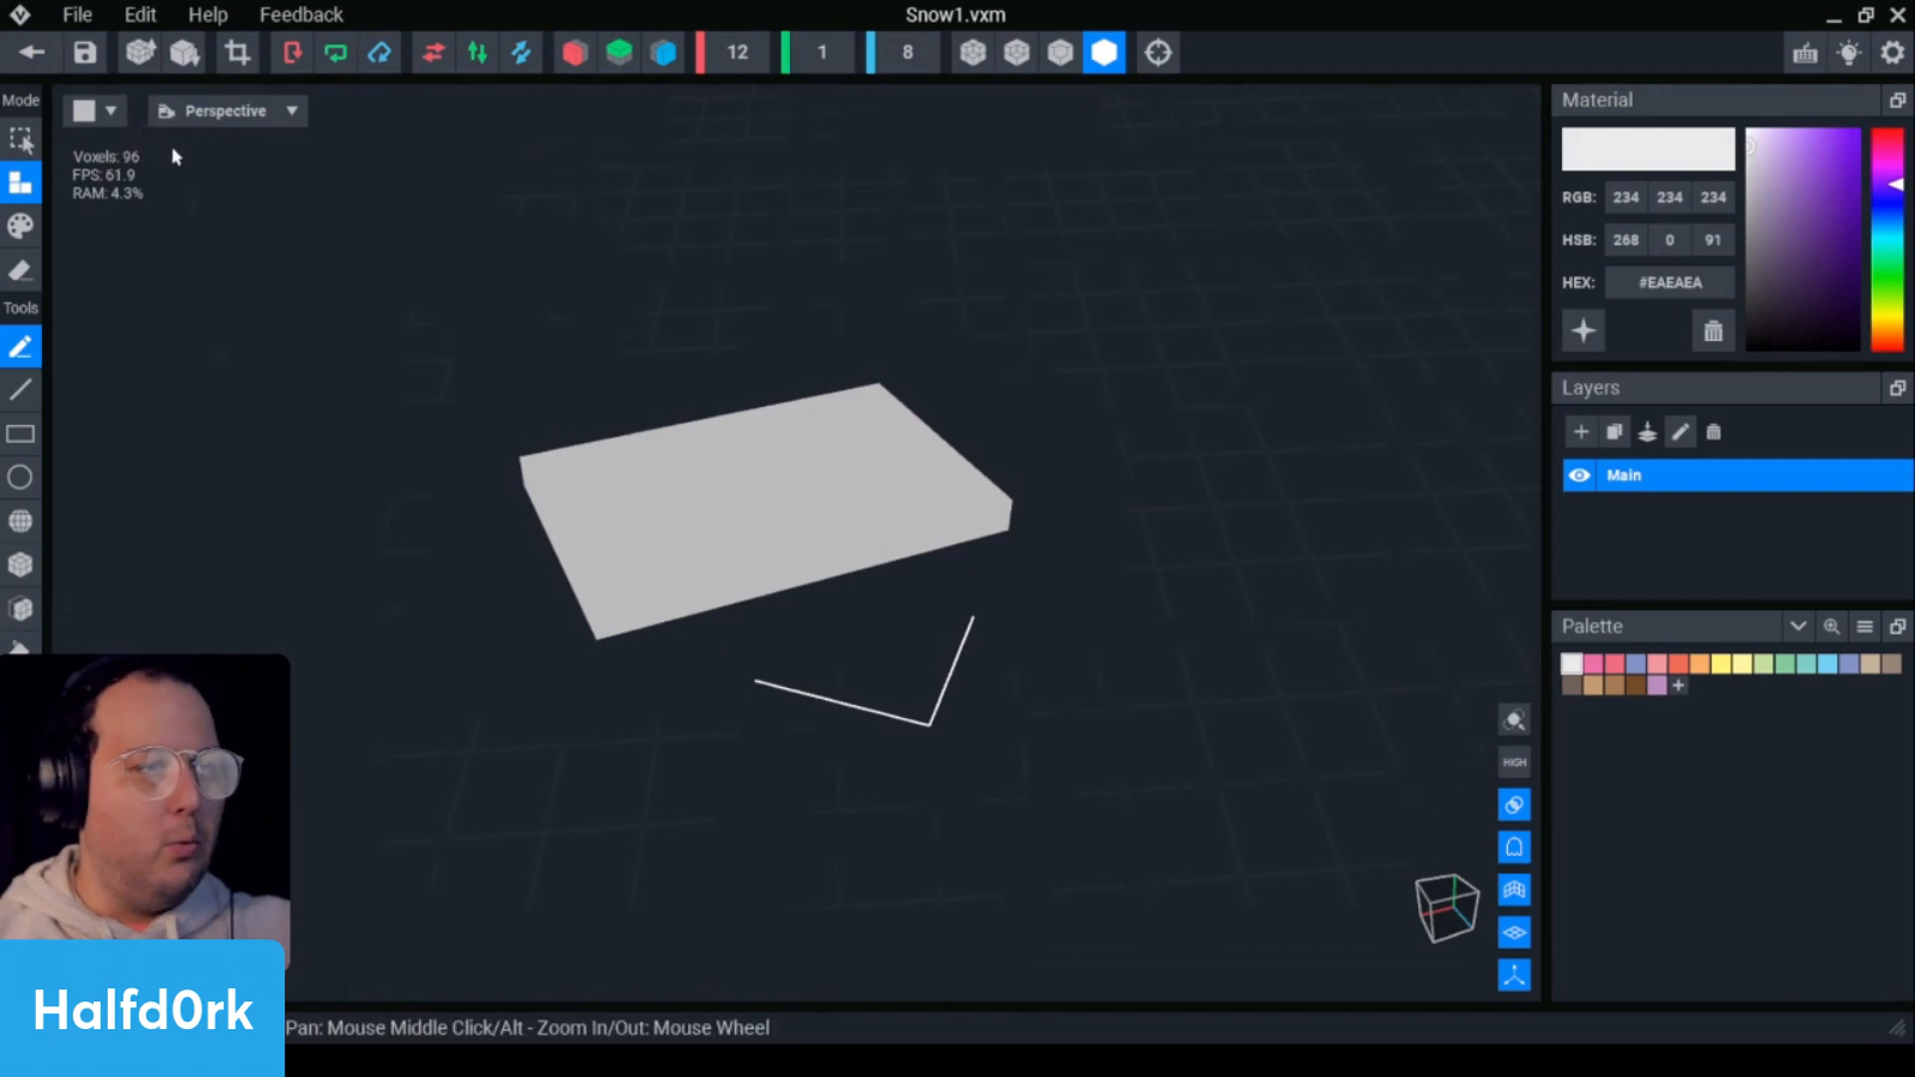
click(14, 66)
click(709, 404)
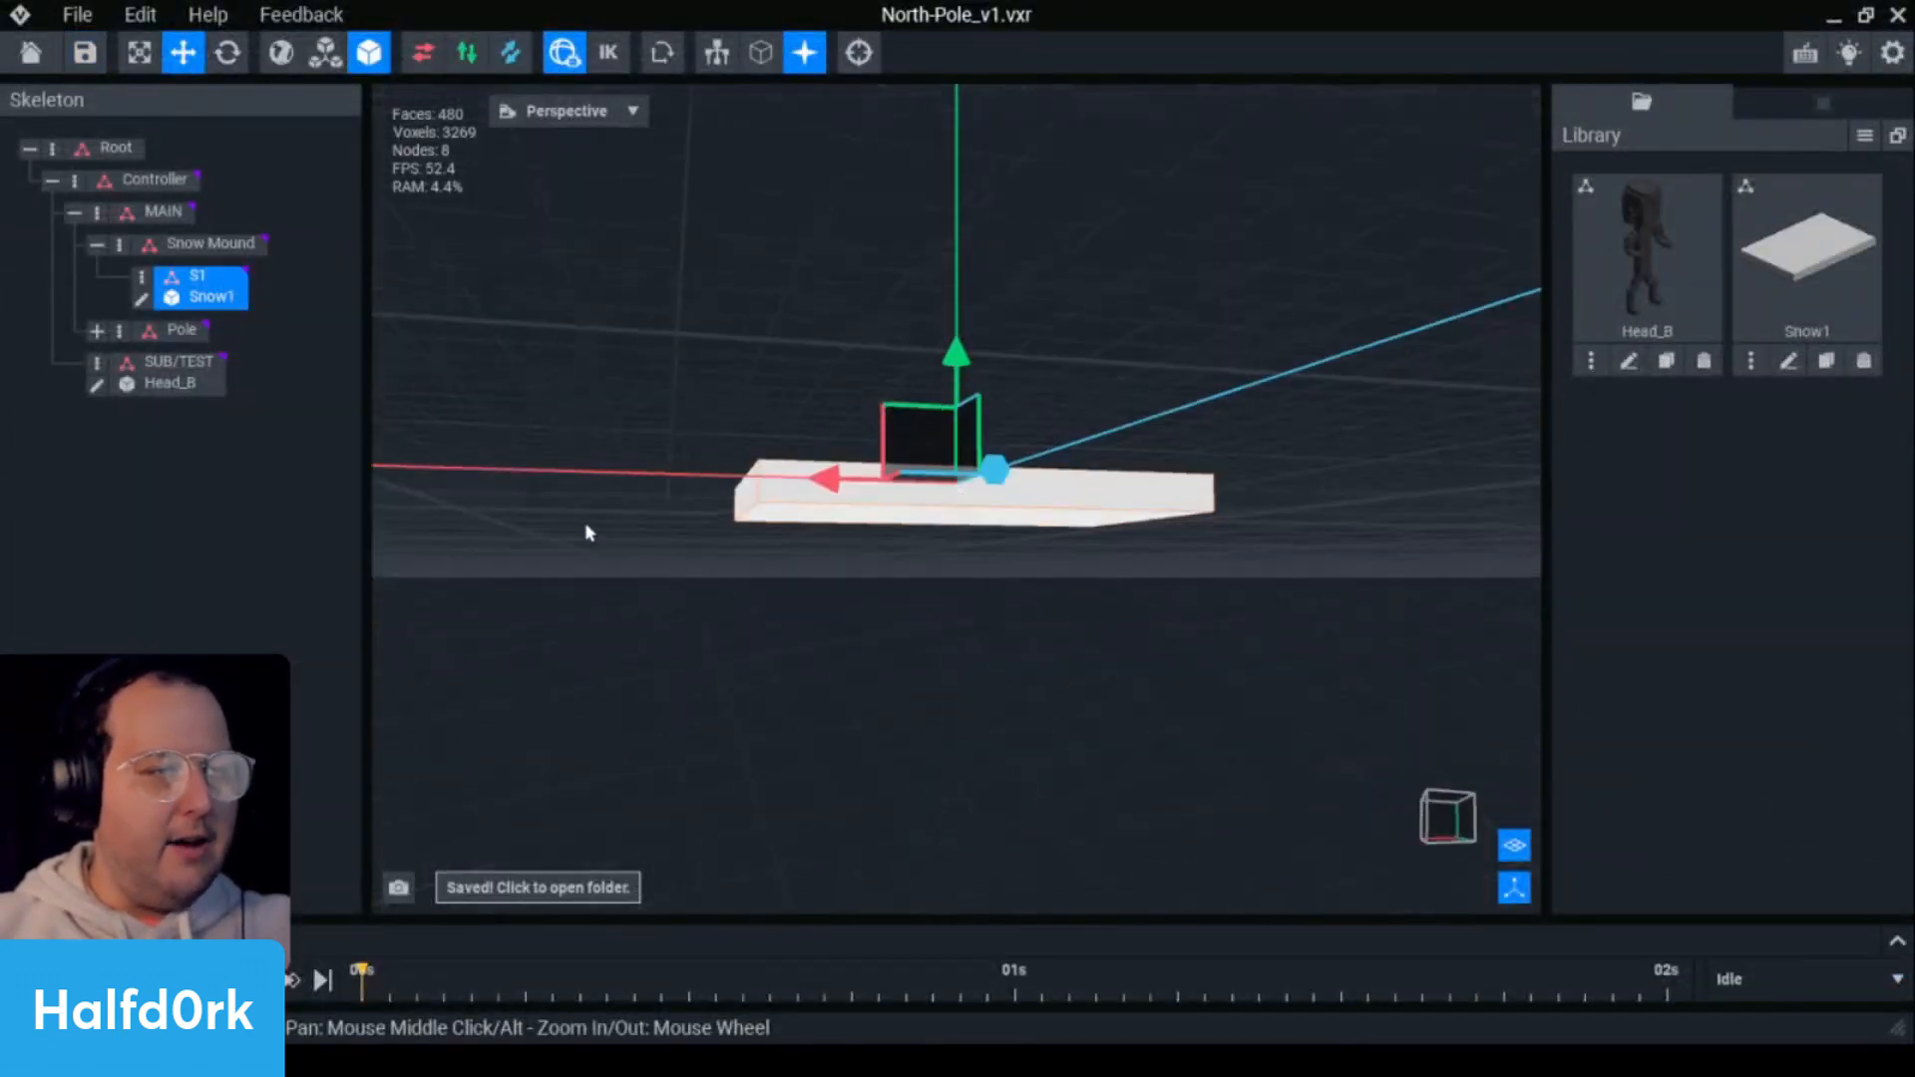
- Reopen the Snow1 model to check its pivot and return to the rig
click(140, 299)
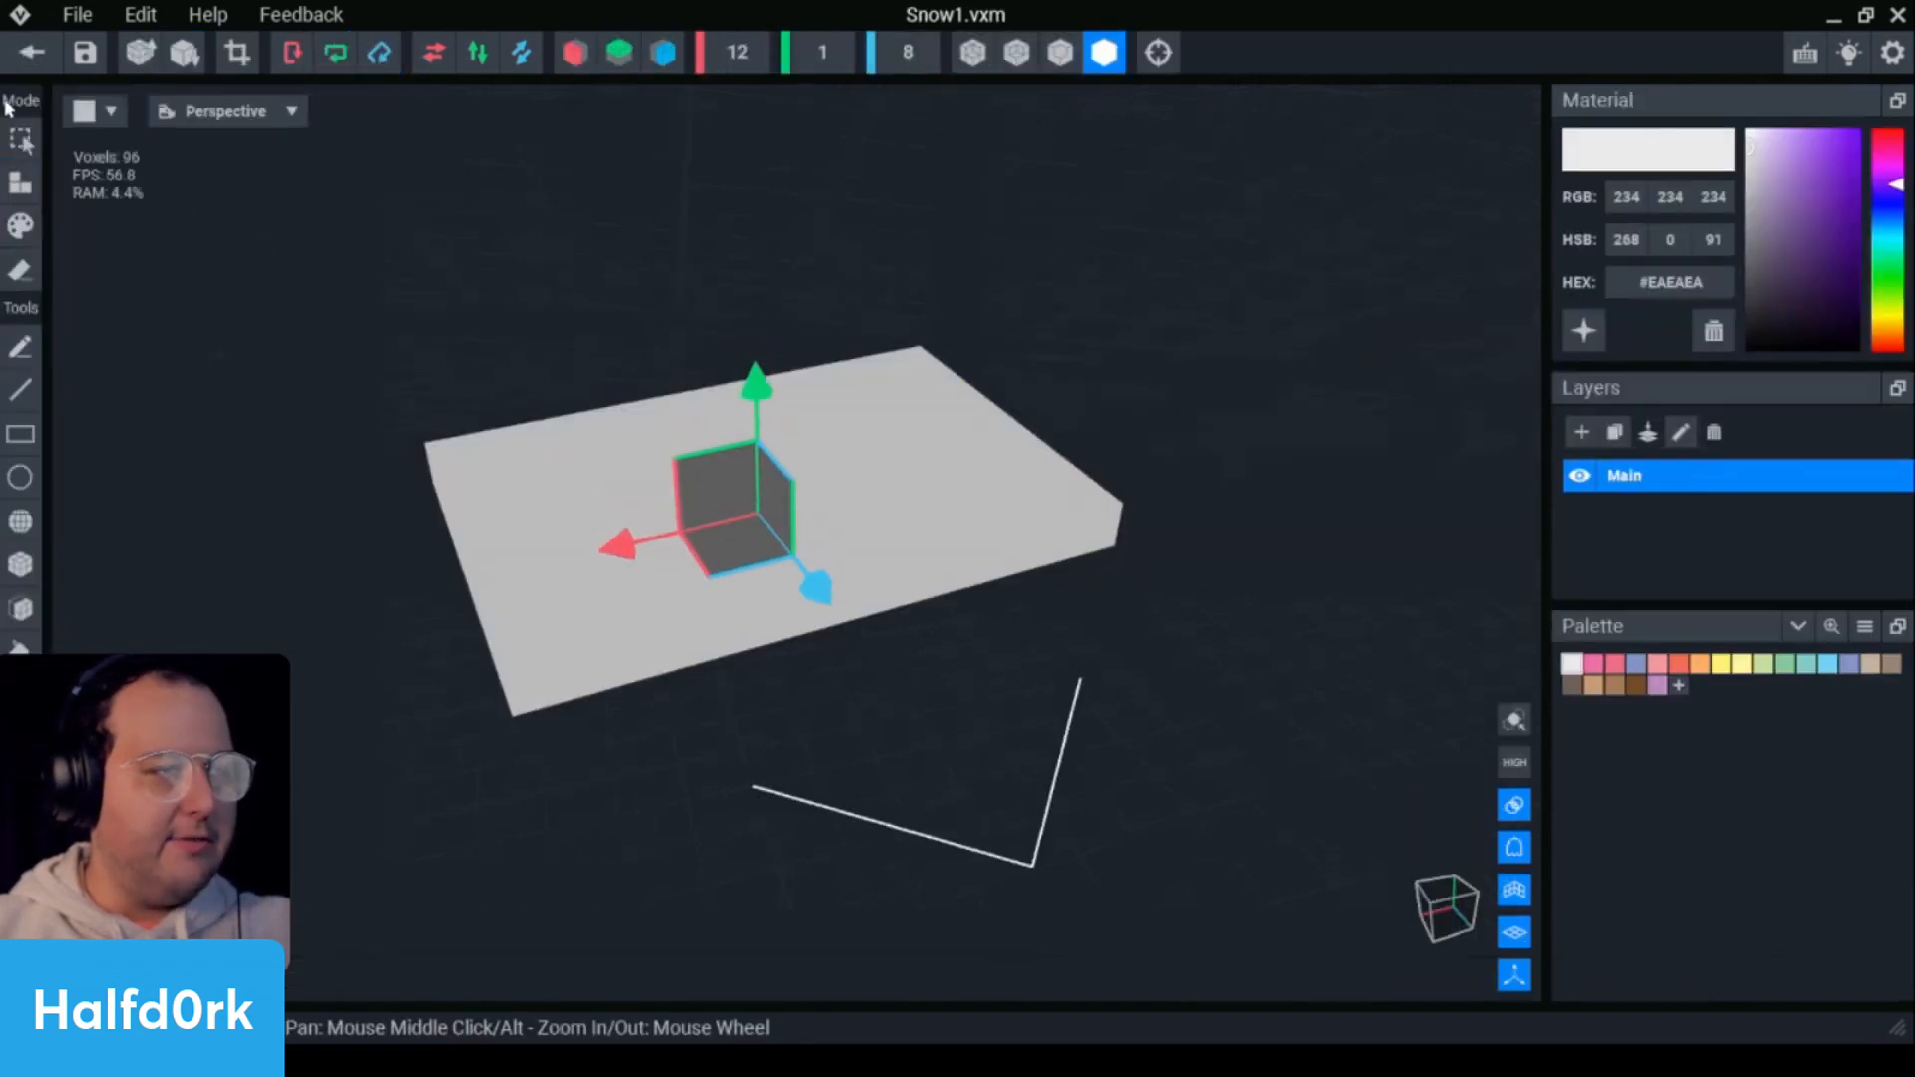
click(32, 52)
click(732, 399)
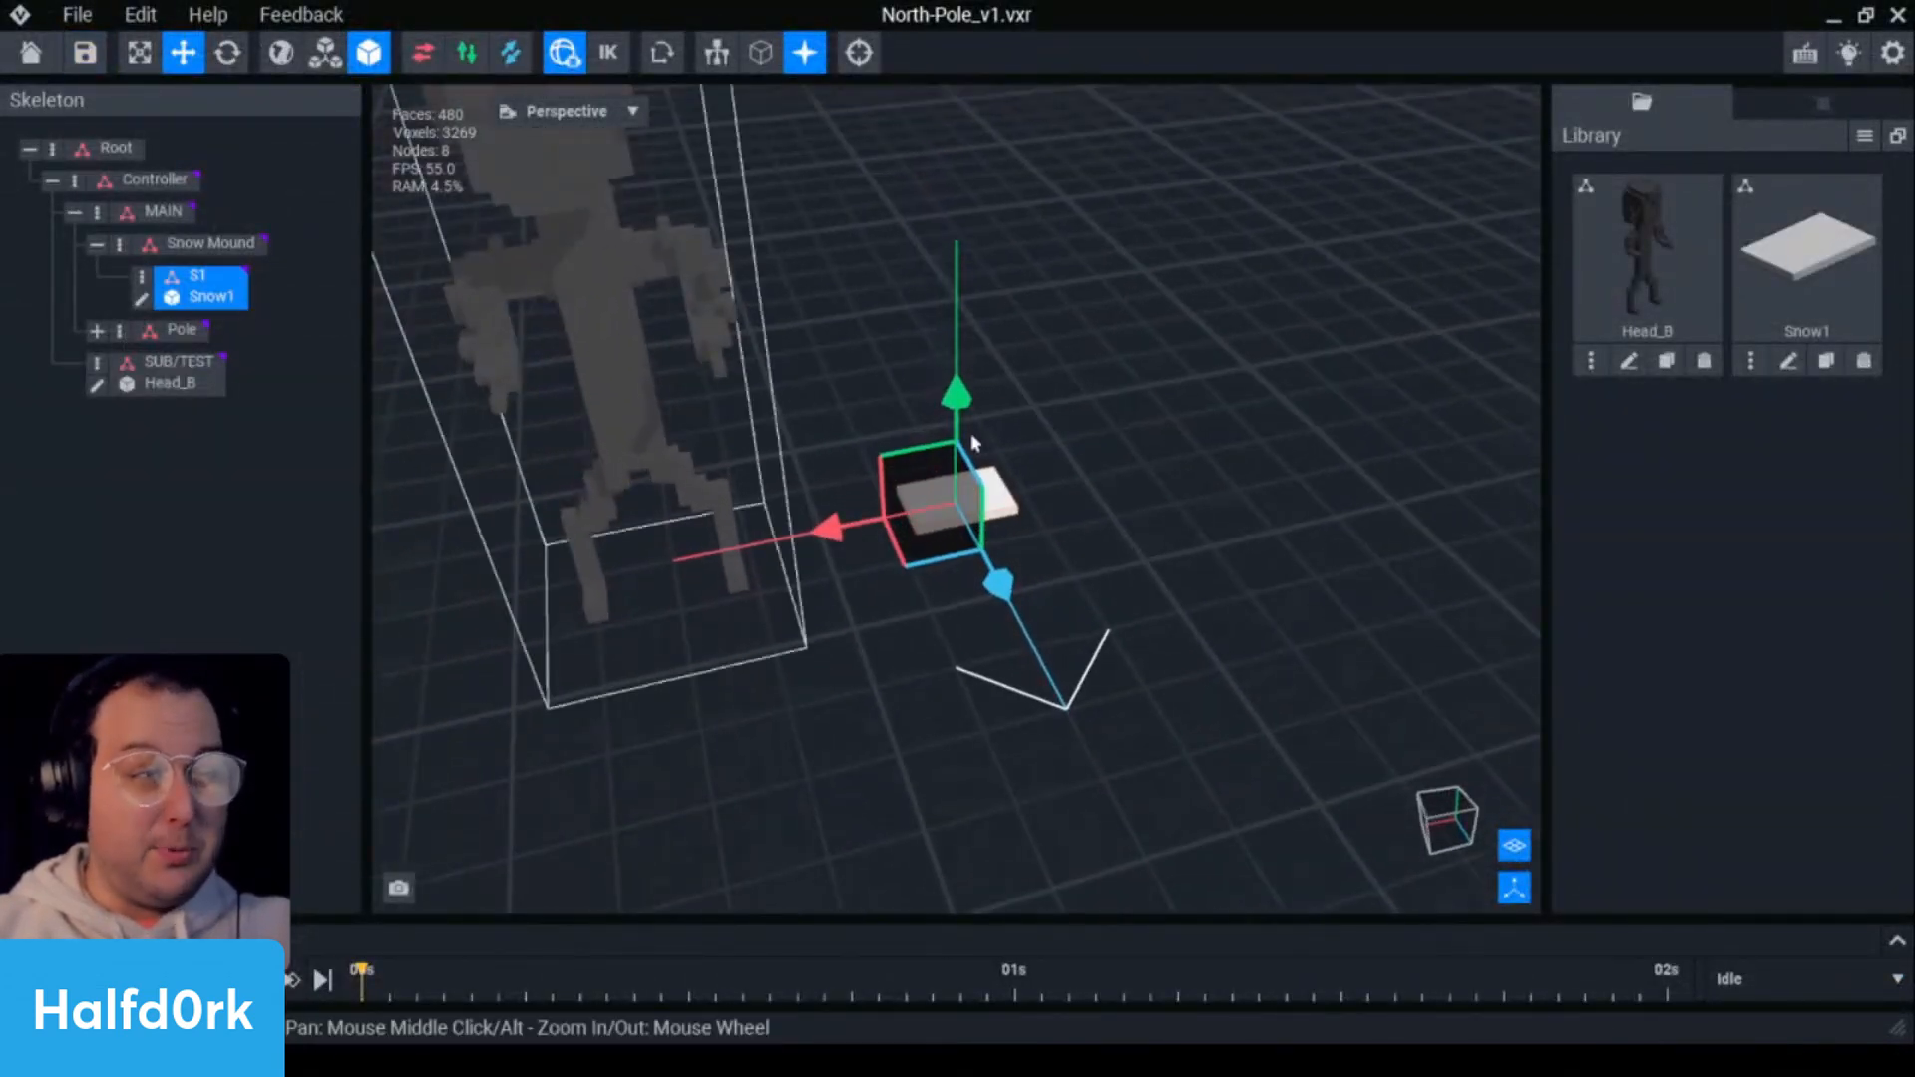
- Move the S1 slab sideways until its short end meets the rig's origin, and duplicate the node as S2
drag(944, 542, 894, 556)
right_drag(1032, 548, 943, 504)
click(142, 277)
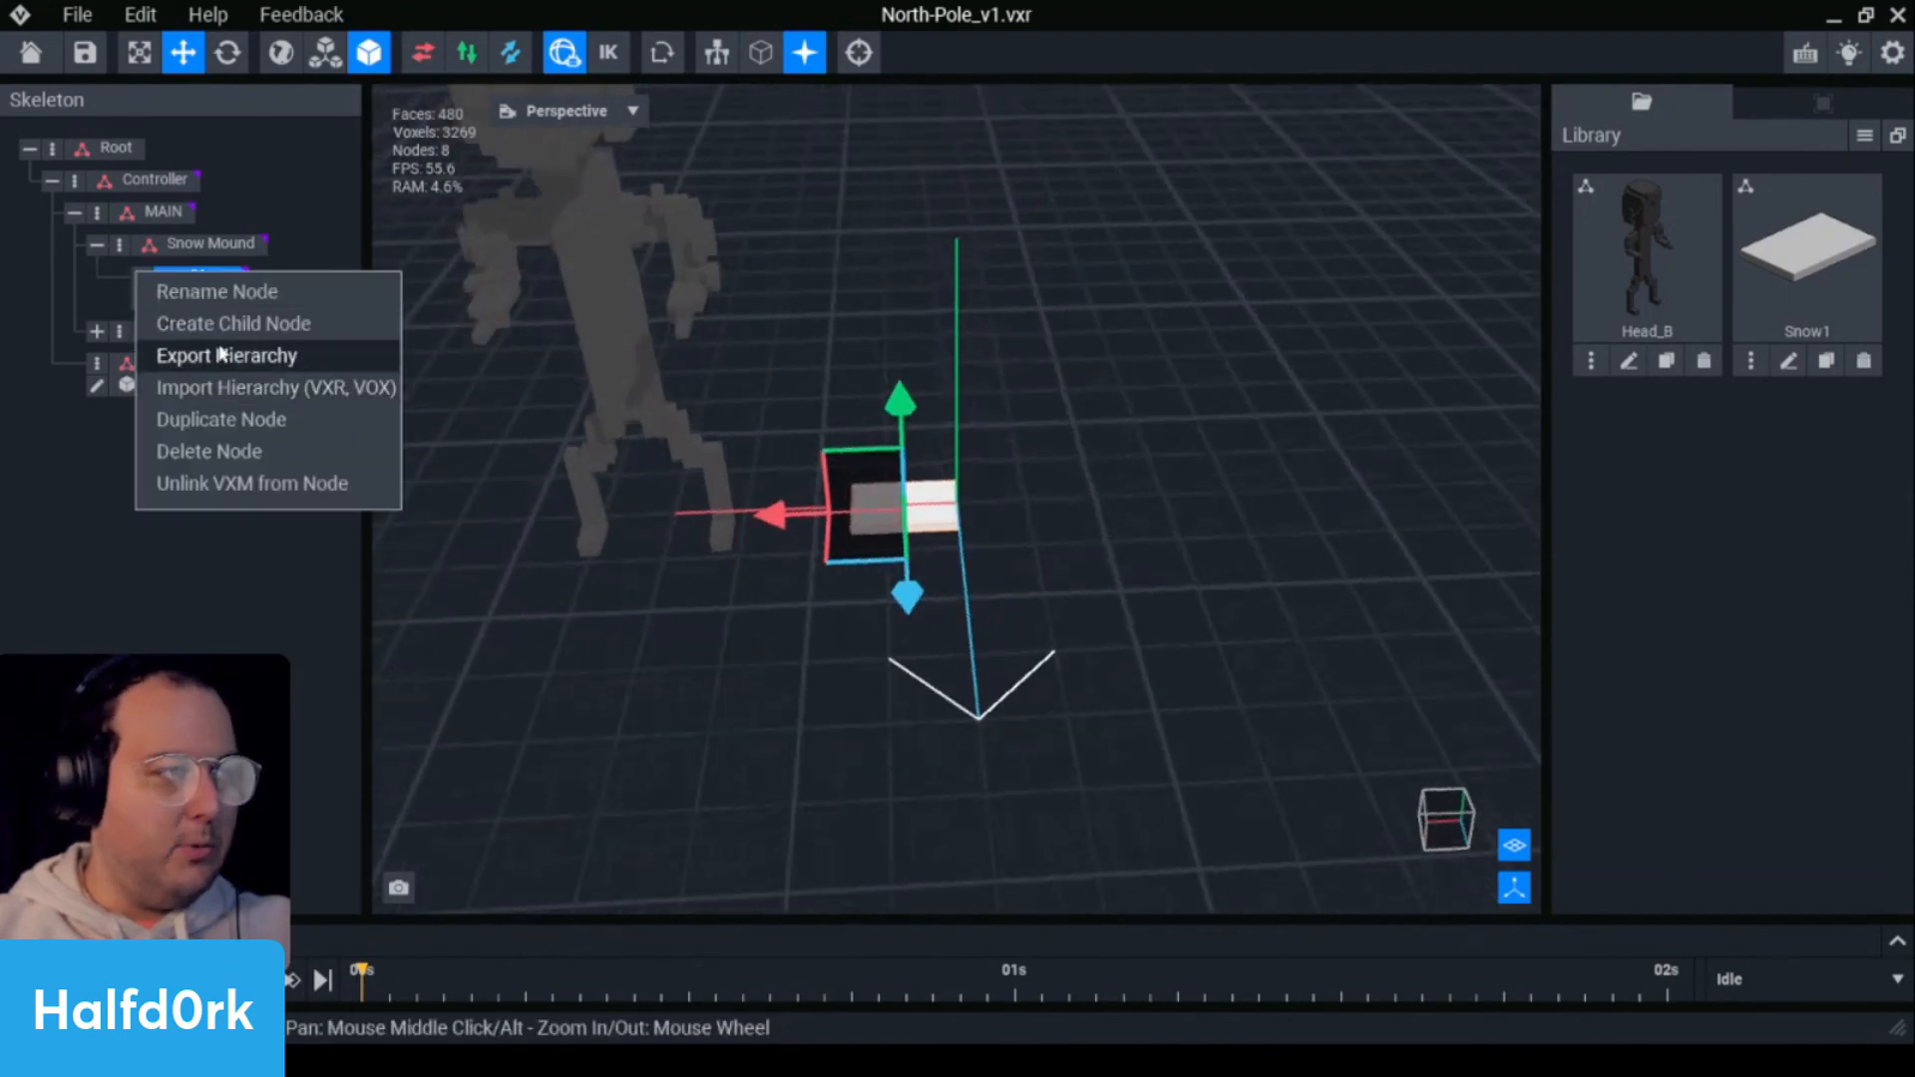
click(222, 419)
key(Return)
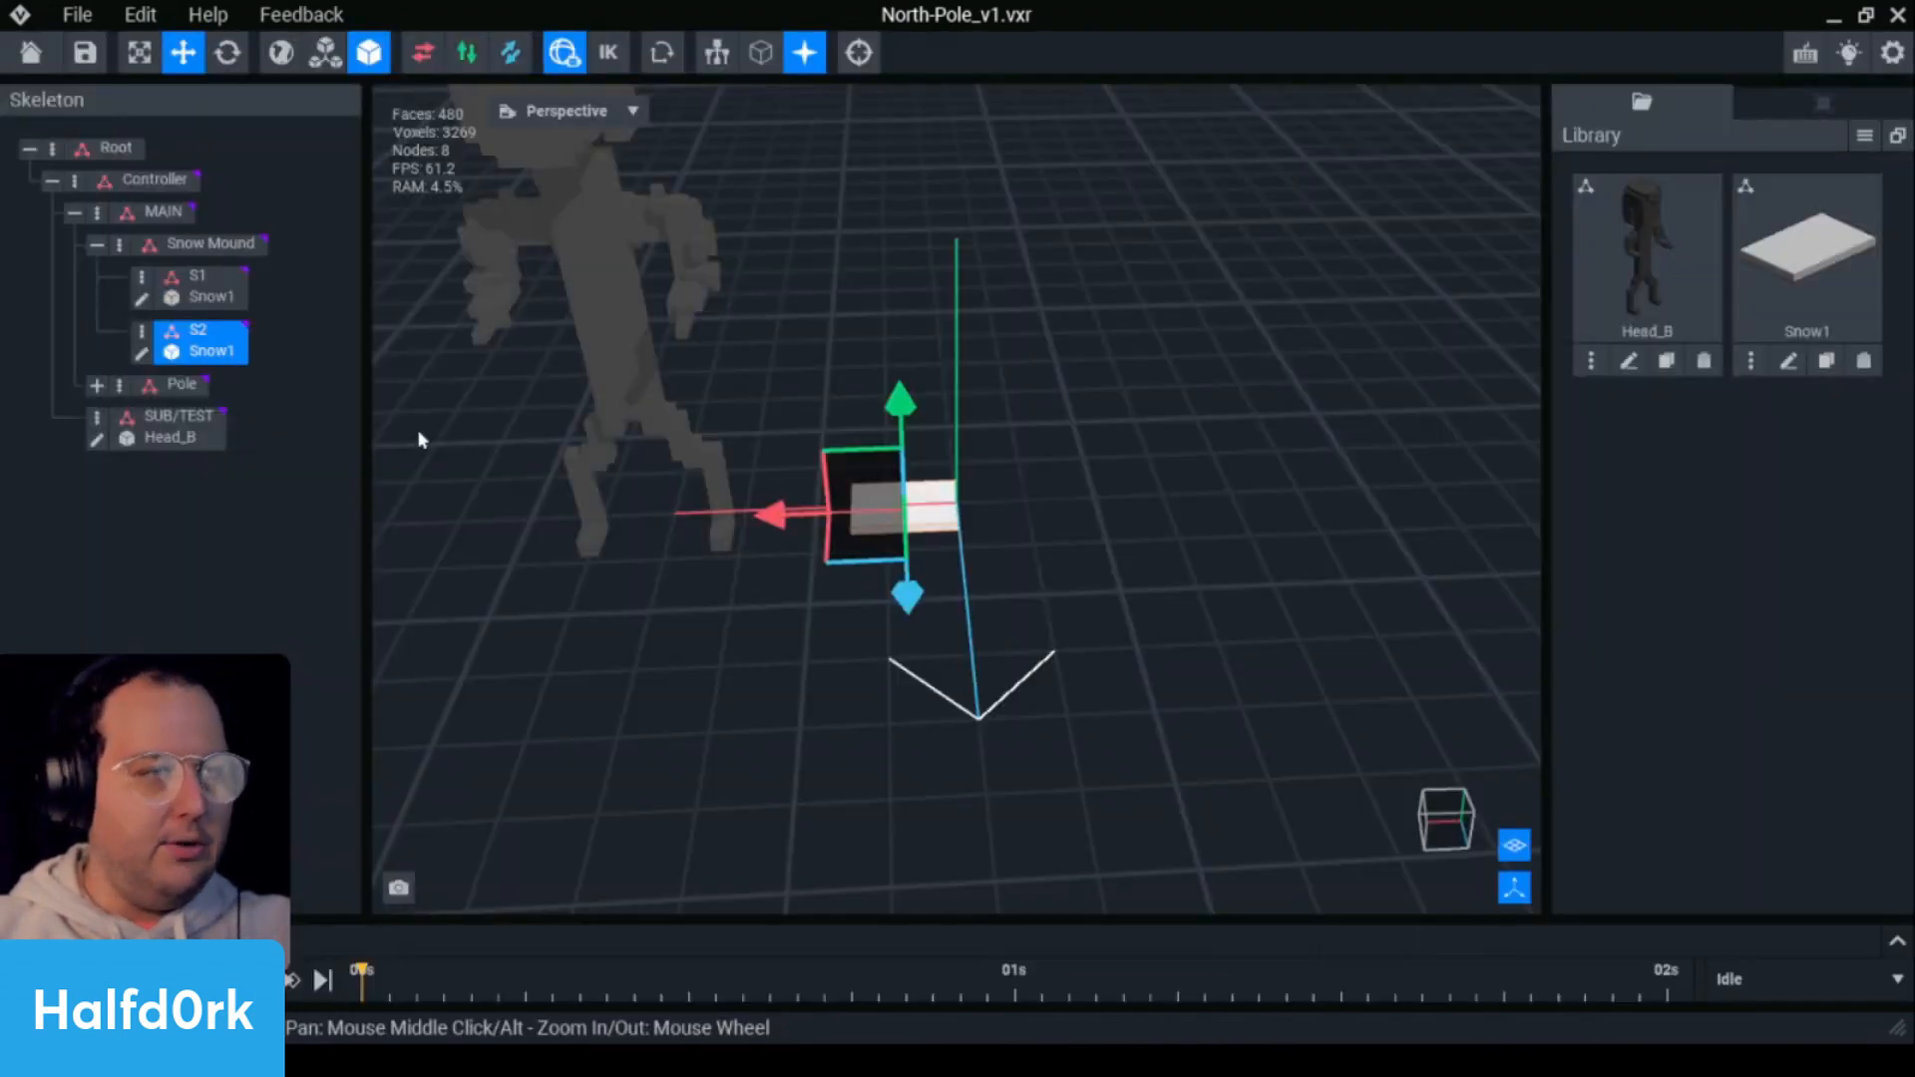
- Rotate the S2 slab a quarter turn about the vertical axis and place it against the front edge of S1
key(e)
drag(847, 583, 1141, 569)
key(w)
drag(933, 533, 984, 584)
click(1238, 563)
click(217, 360)
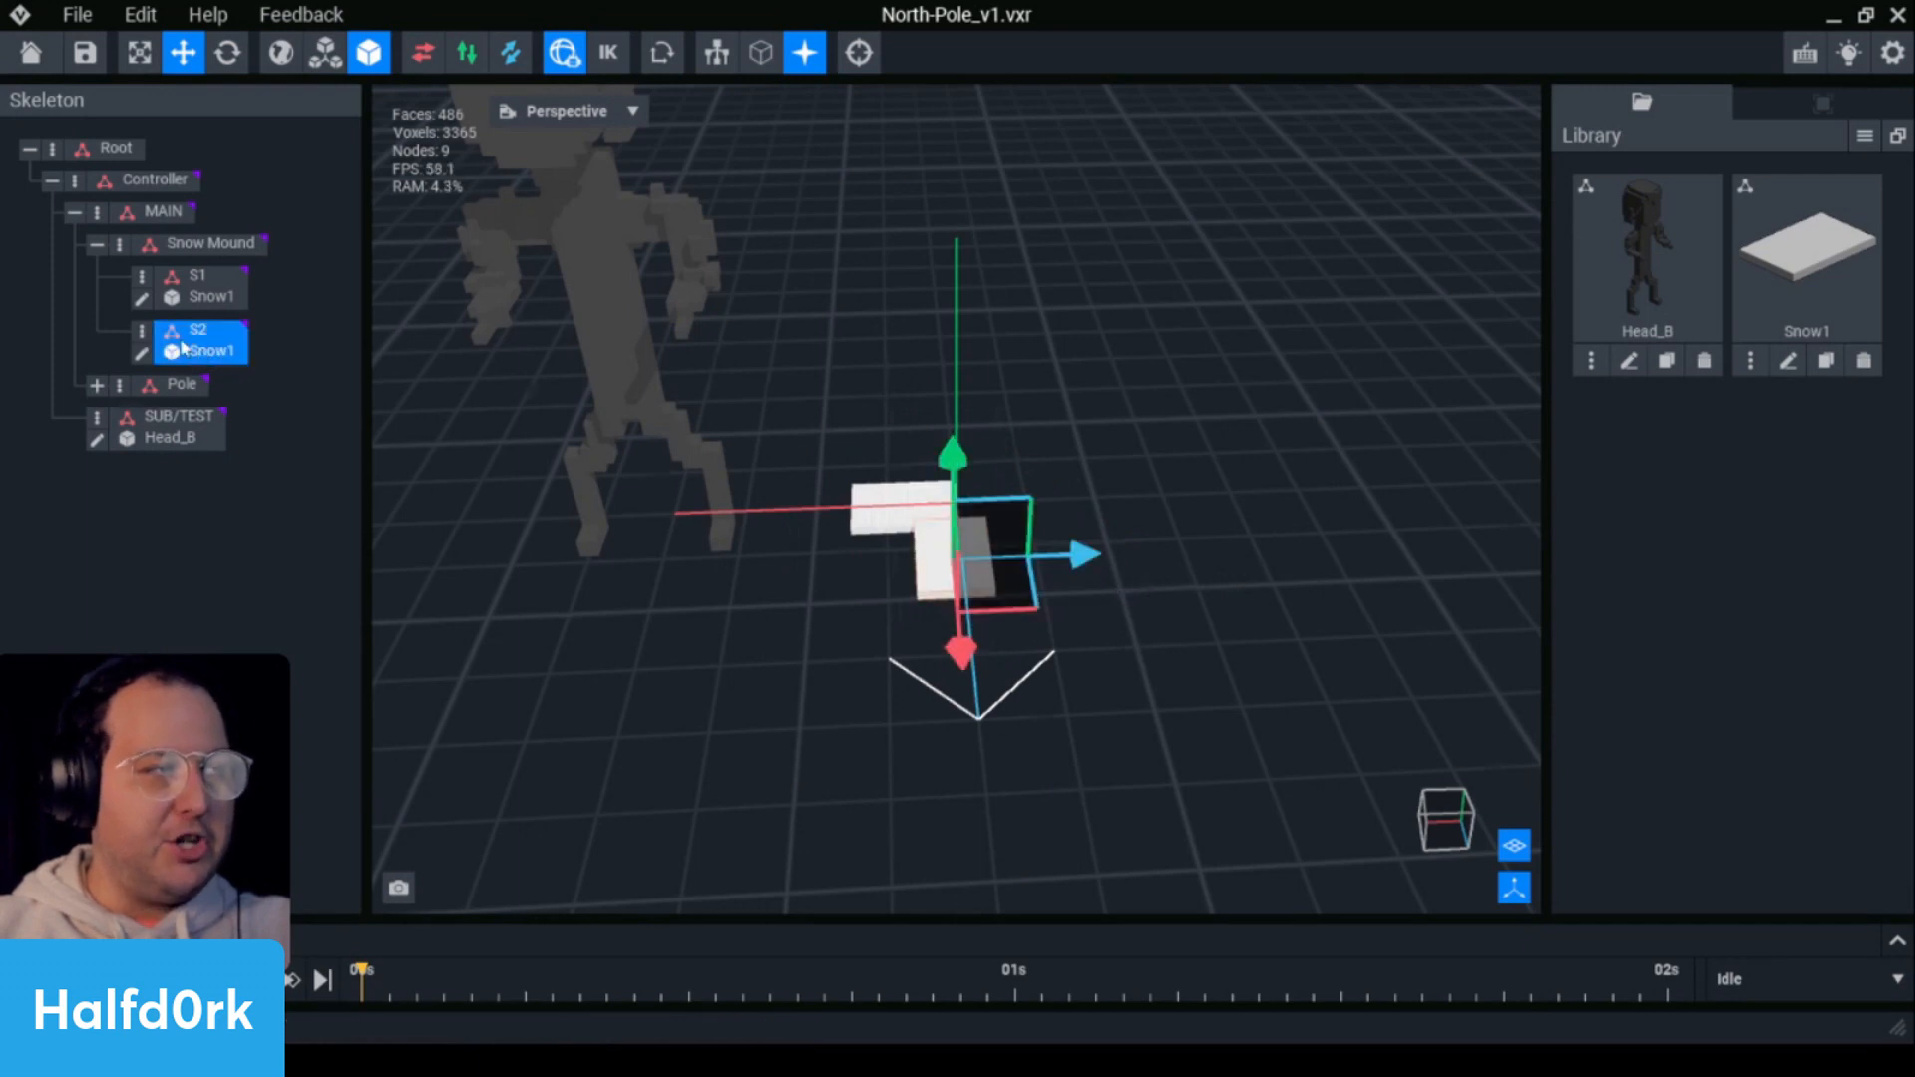
- Duplicate the S2 node as S3
click(141, 330)
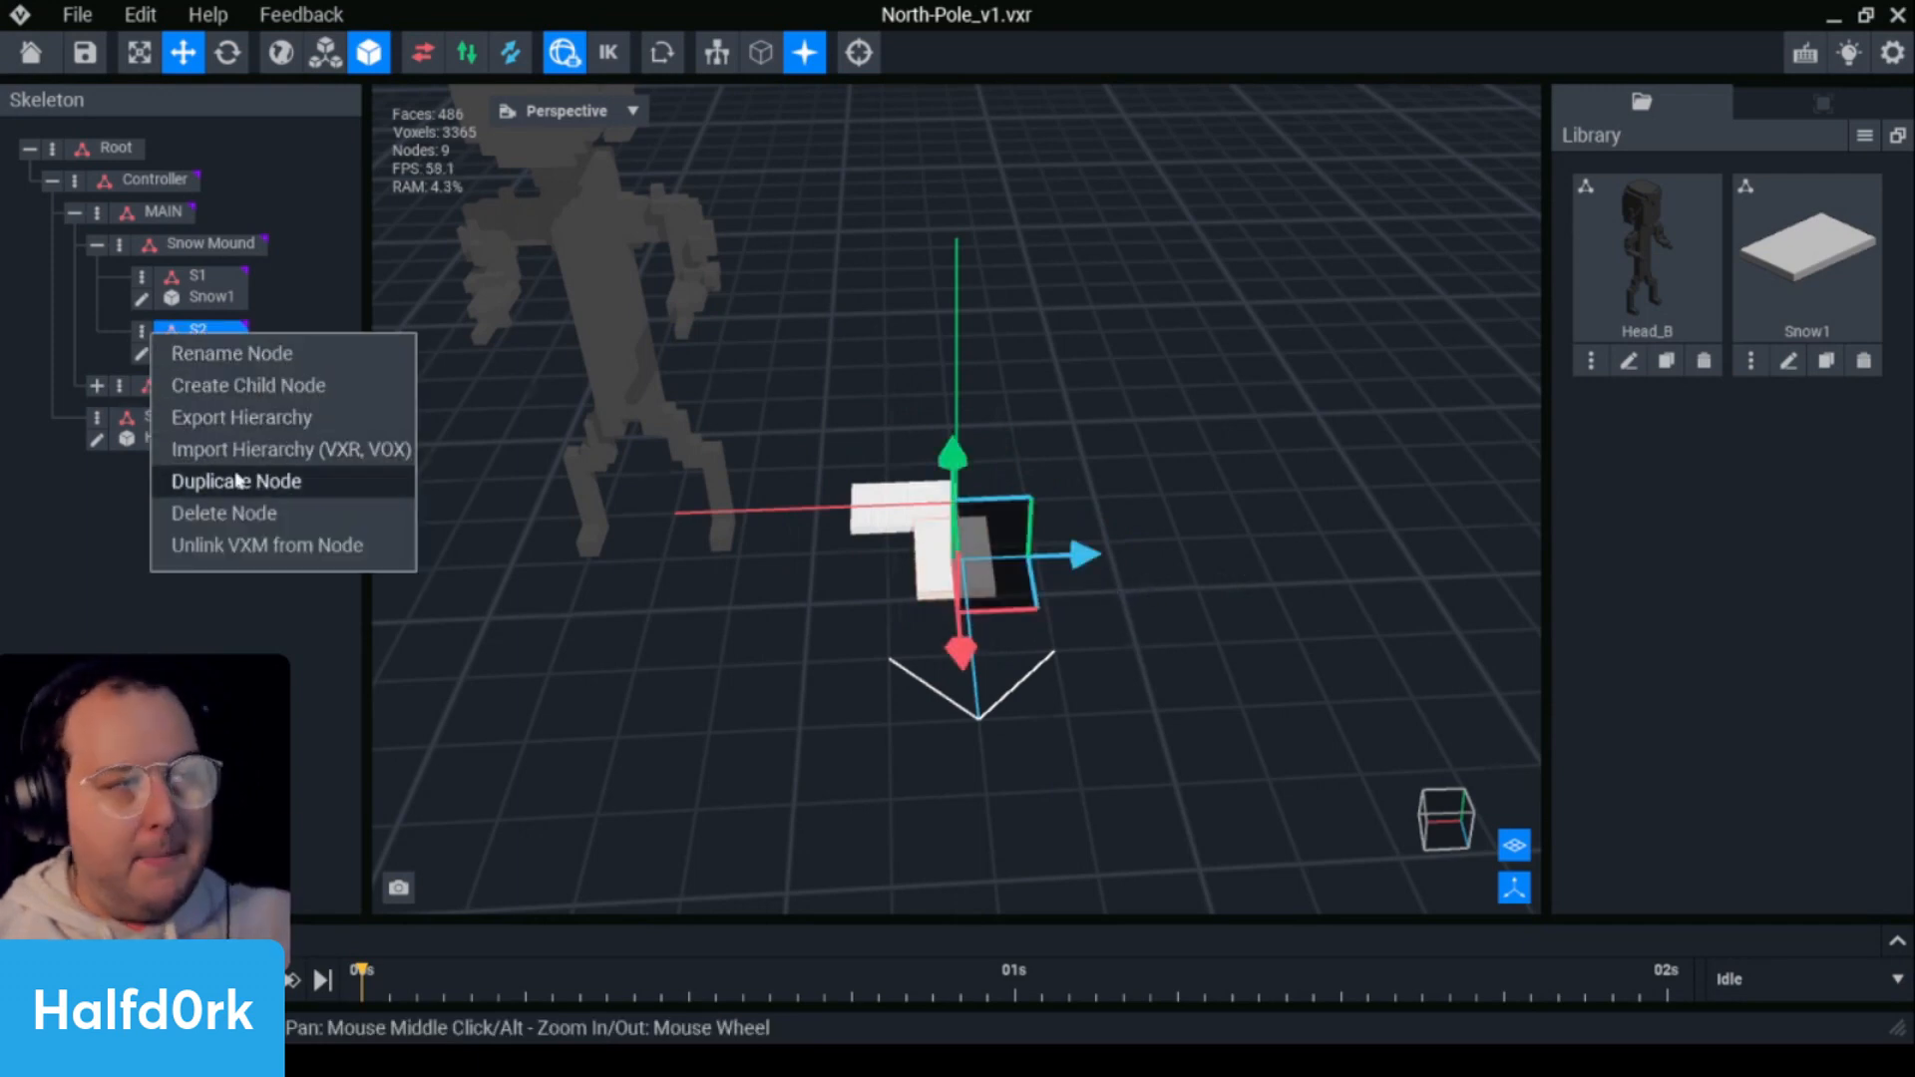
click(239, 482)
text(s3)
key(Return)
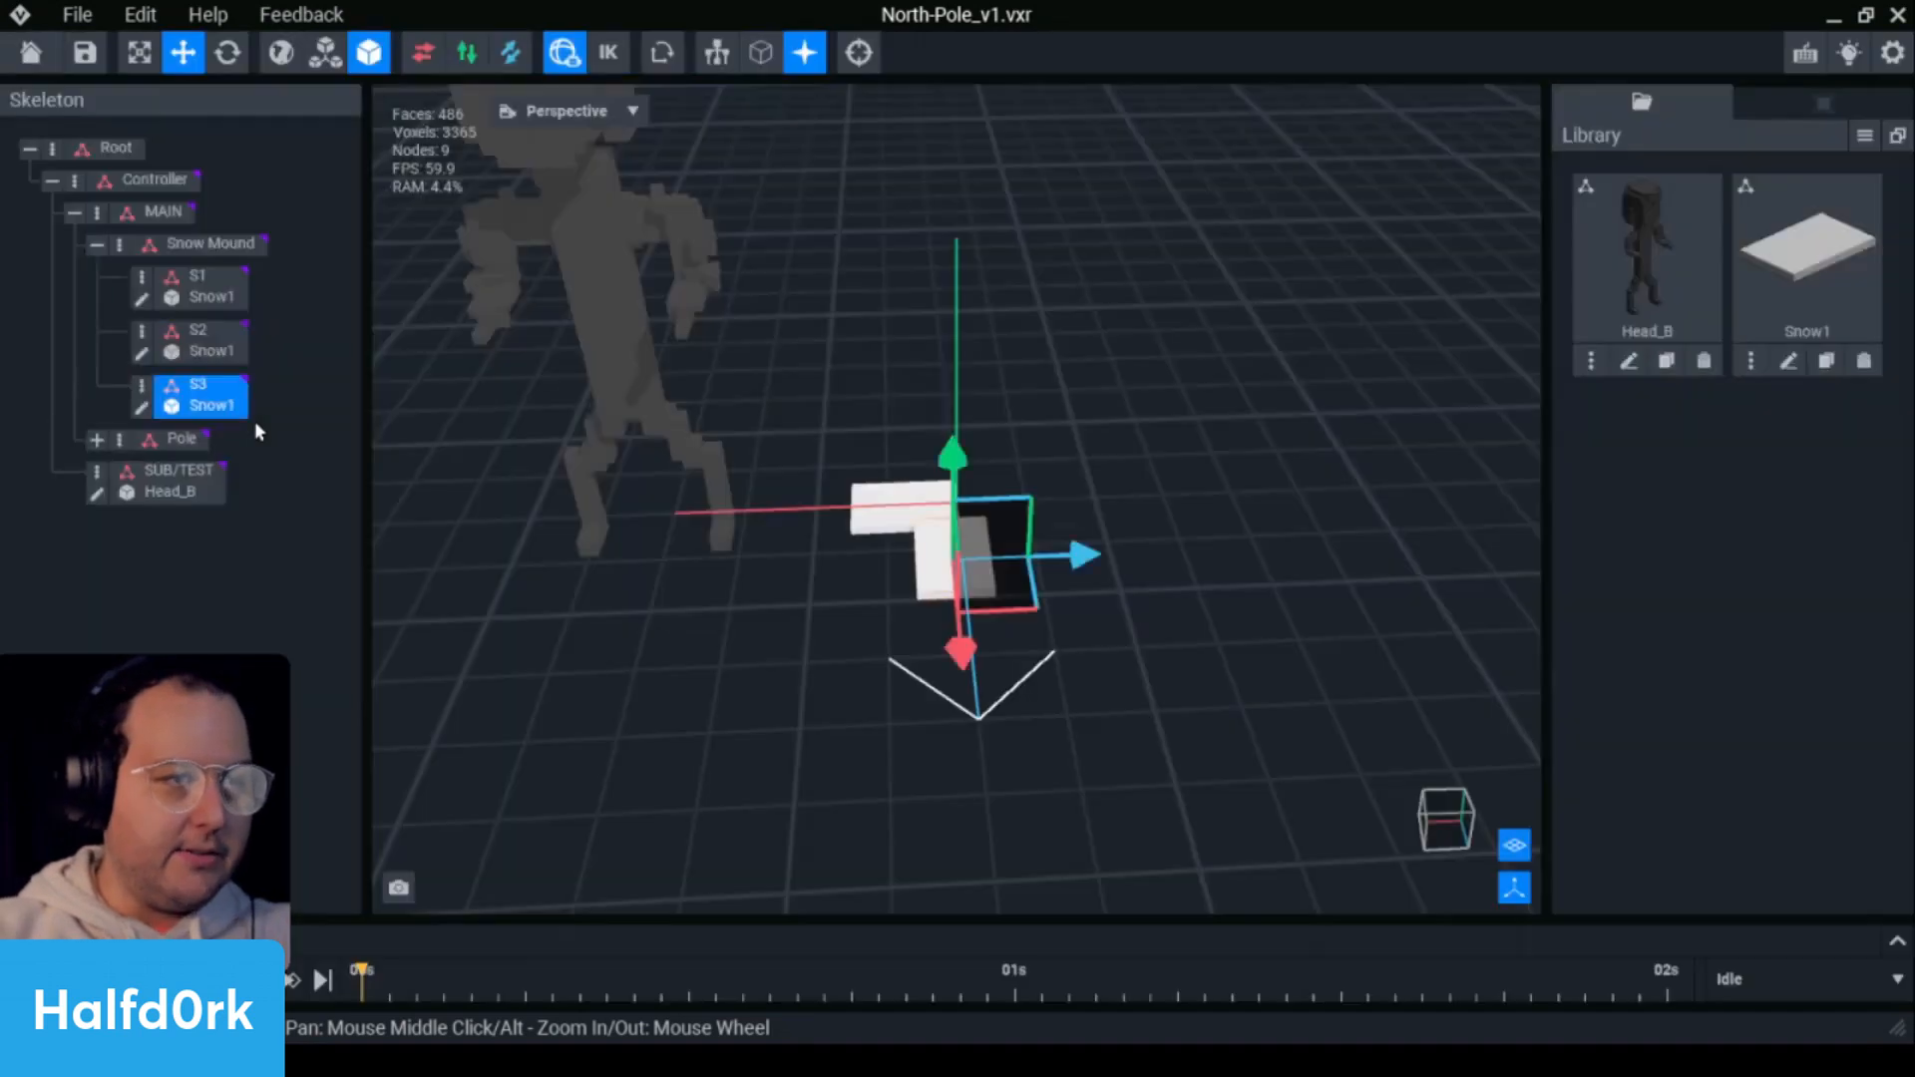
- Rotate the S3 slab a quarter turn about the vertical axis and place it across the origin from S1
drag(998, 584, 1564, 456)
key(e)
click(1046, 588)
click(1043, 535)
scroll(1097, 429, up, 3)
key(w)
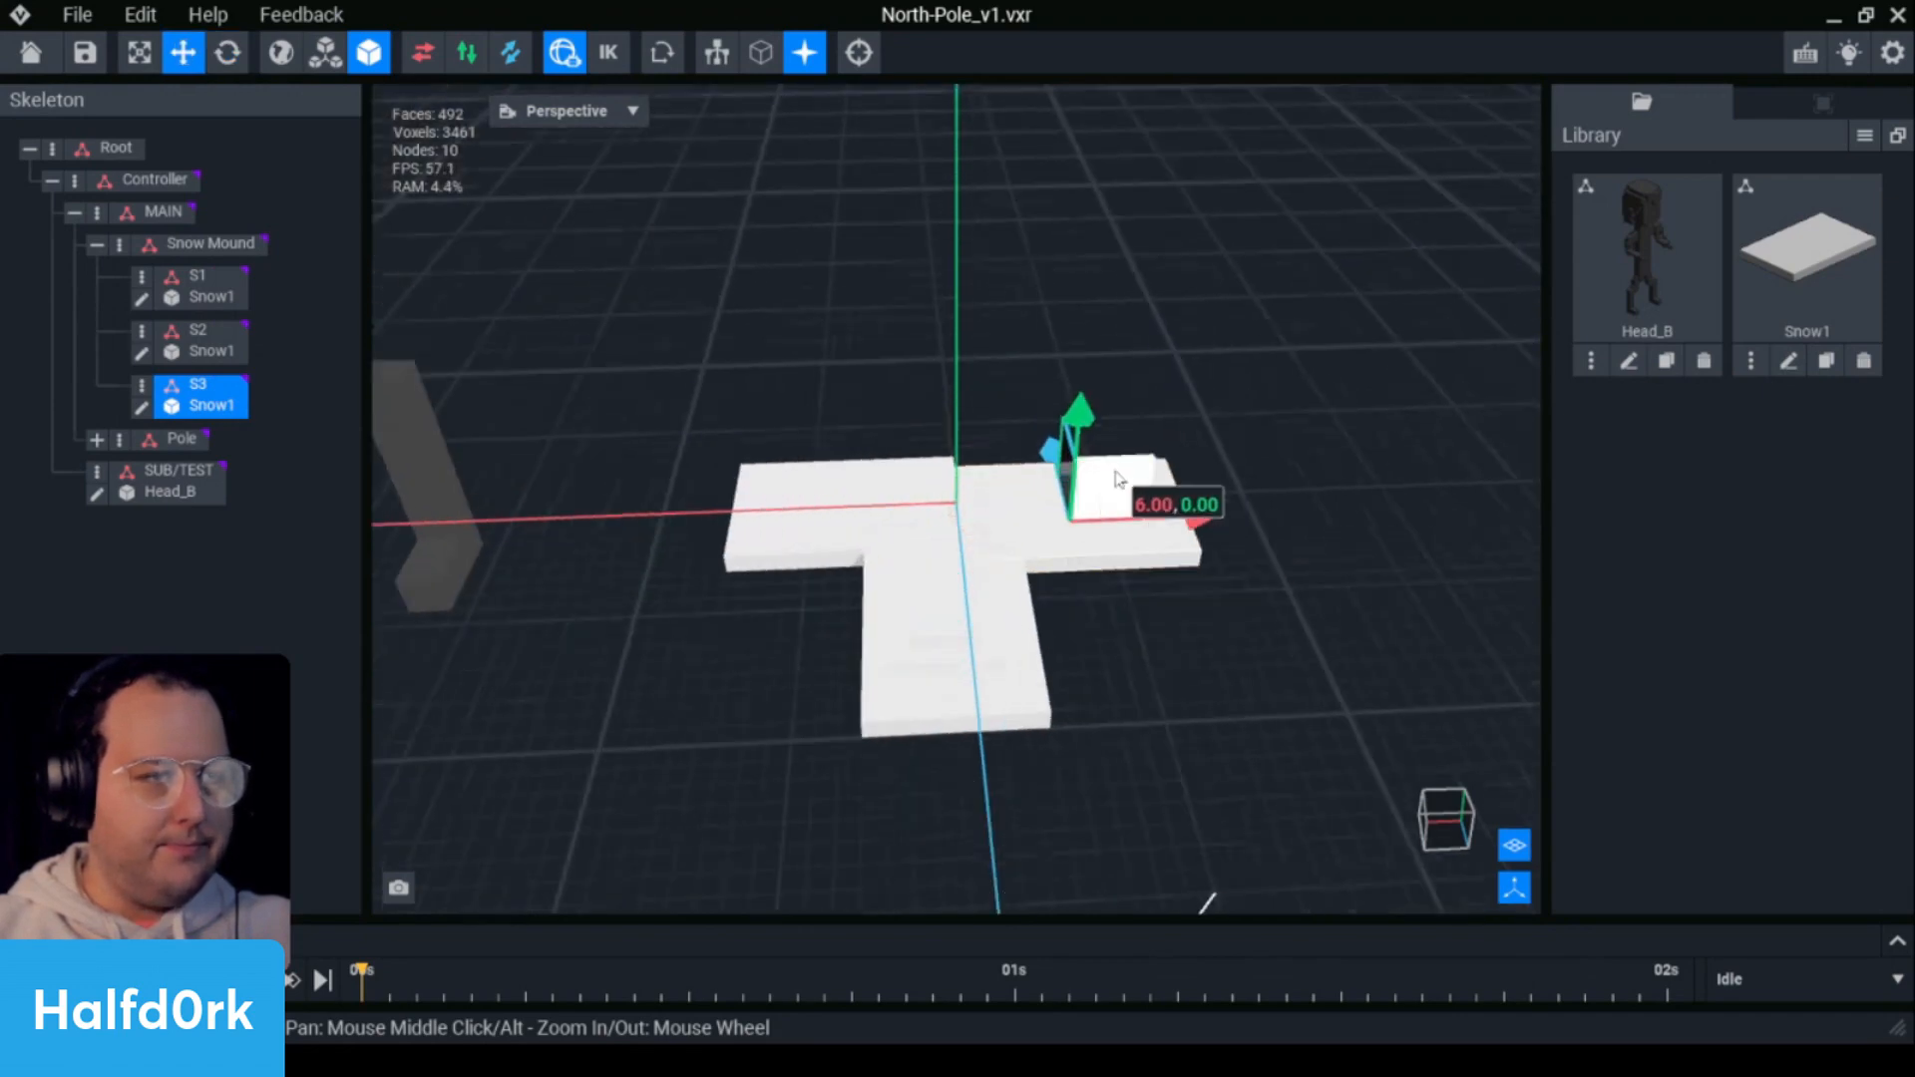
click(1092, 423)
click(1110, 504)
middle_drag(1116, 659, 1112, 587)
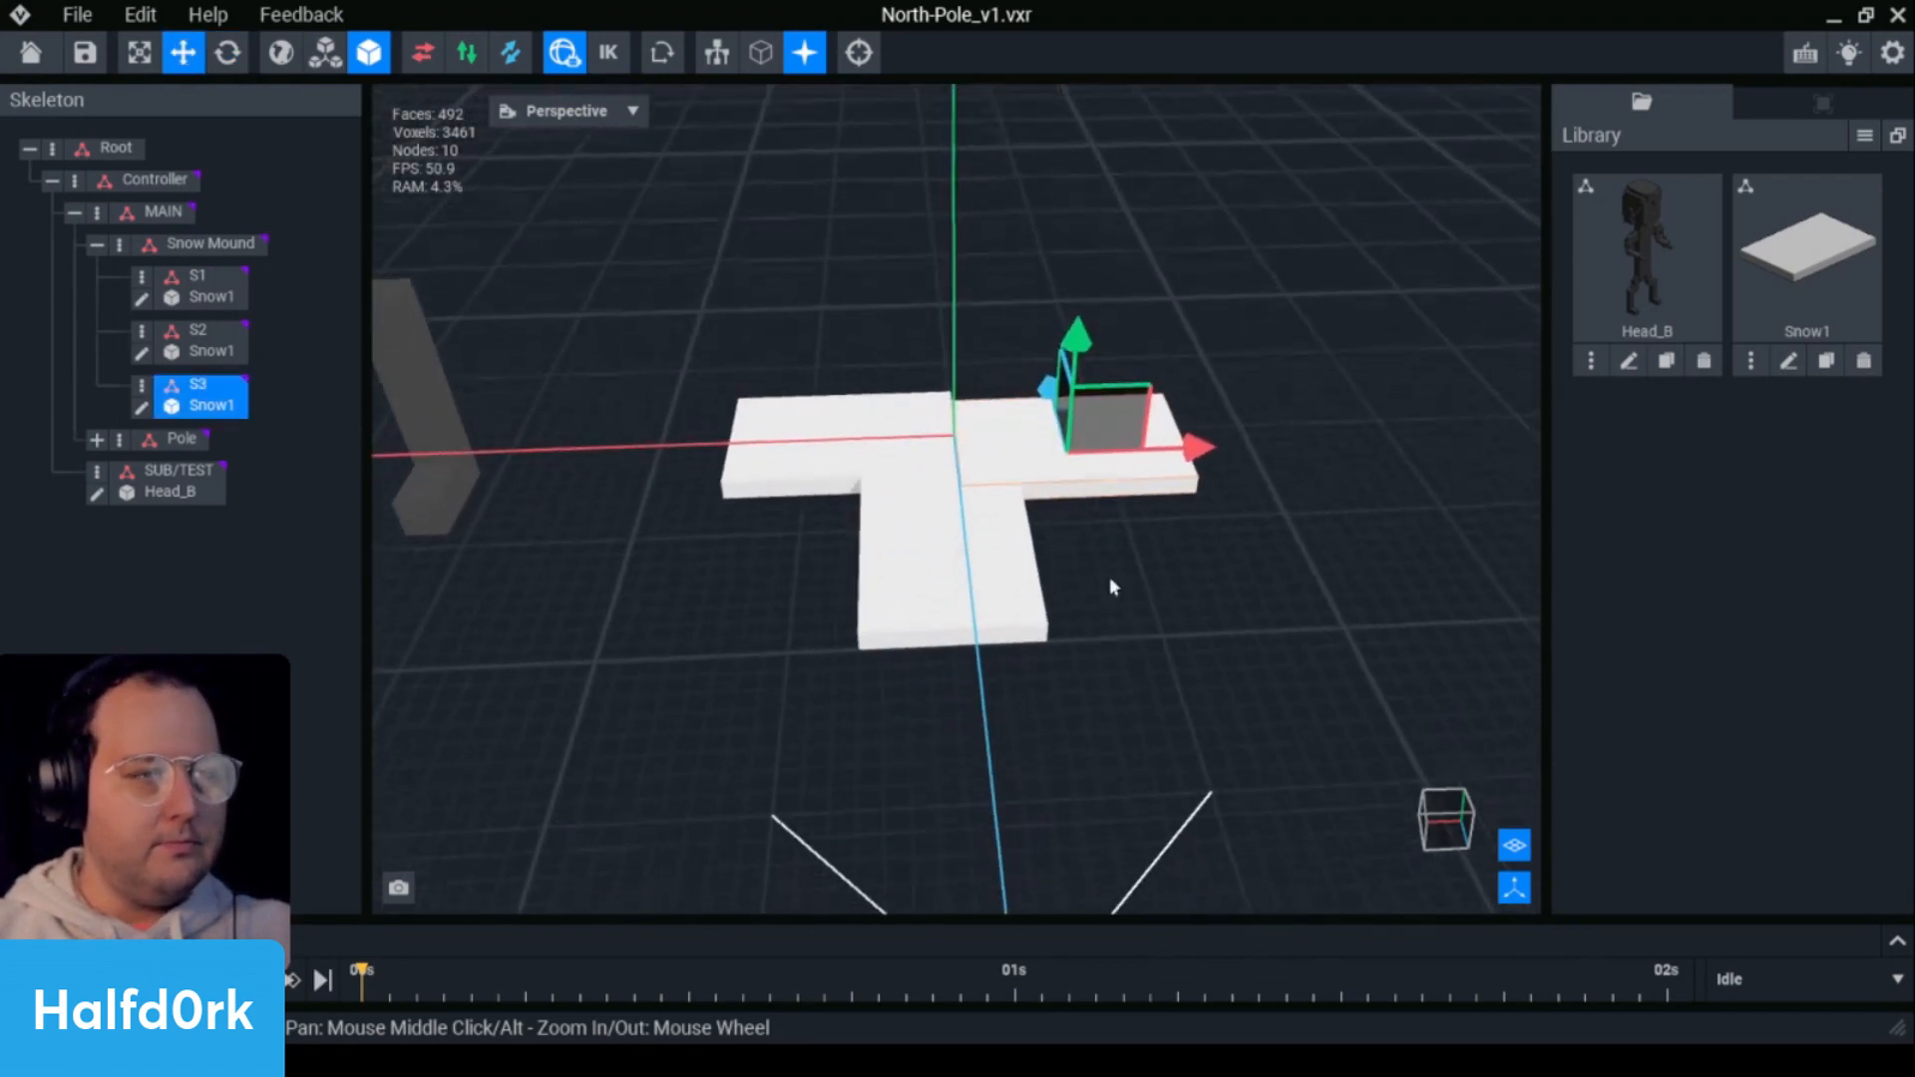
- Shift the S3 slab slightly away from S2 to offset it from S1, and save the rig
right_drag(1367, 369, 1187, 423)
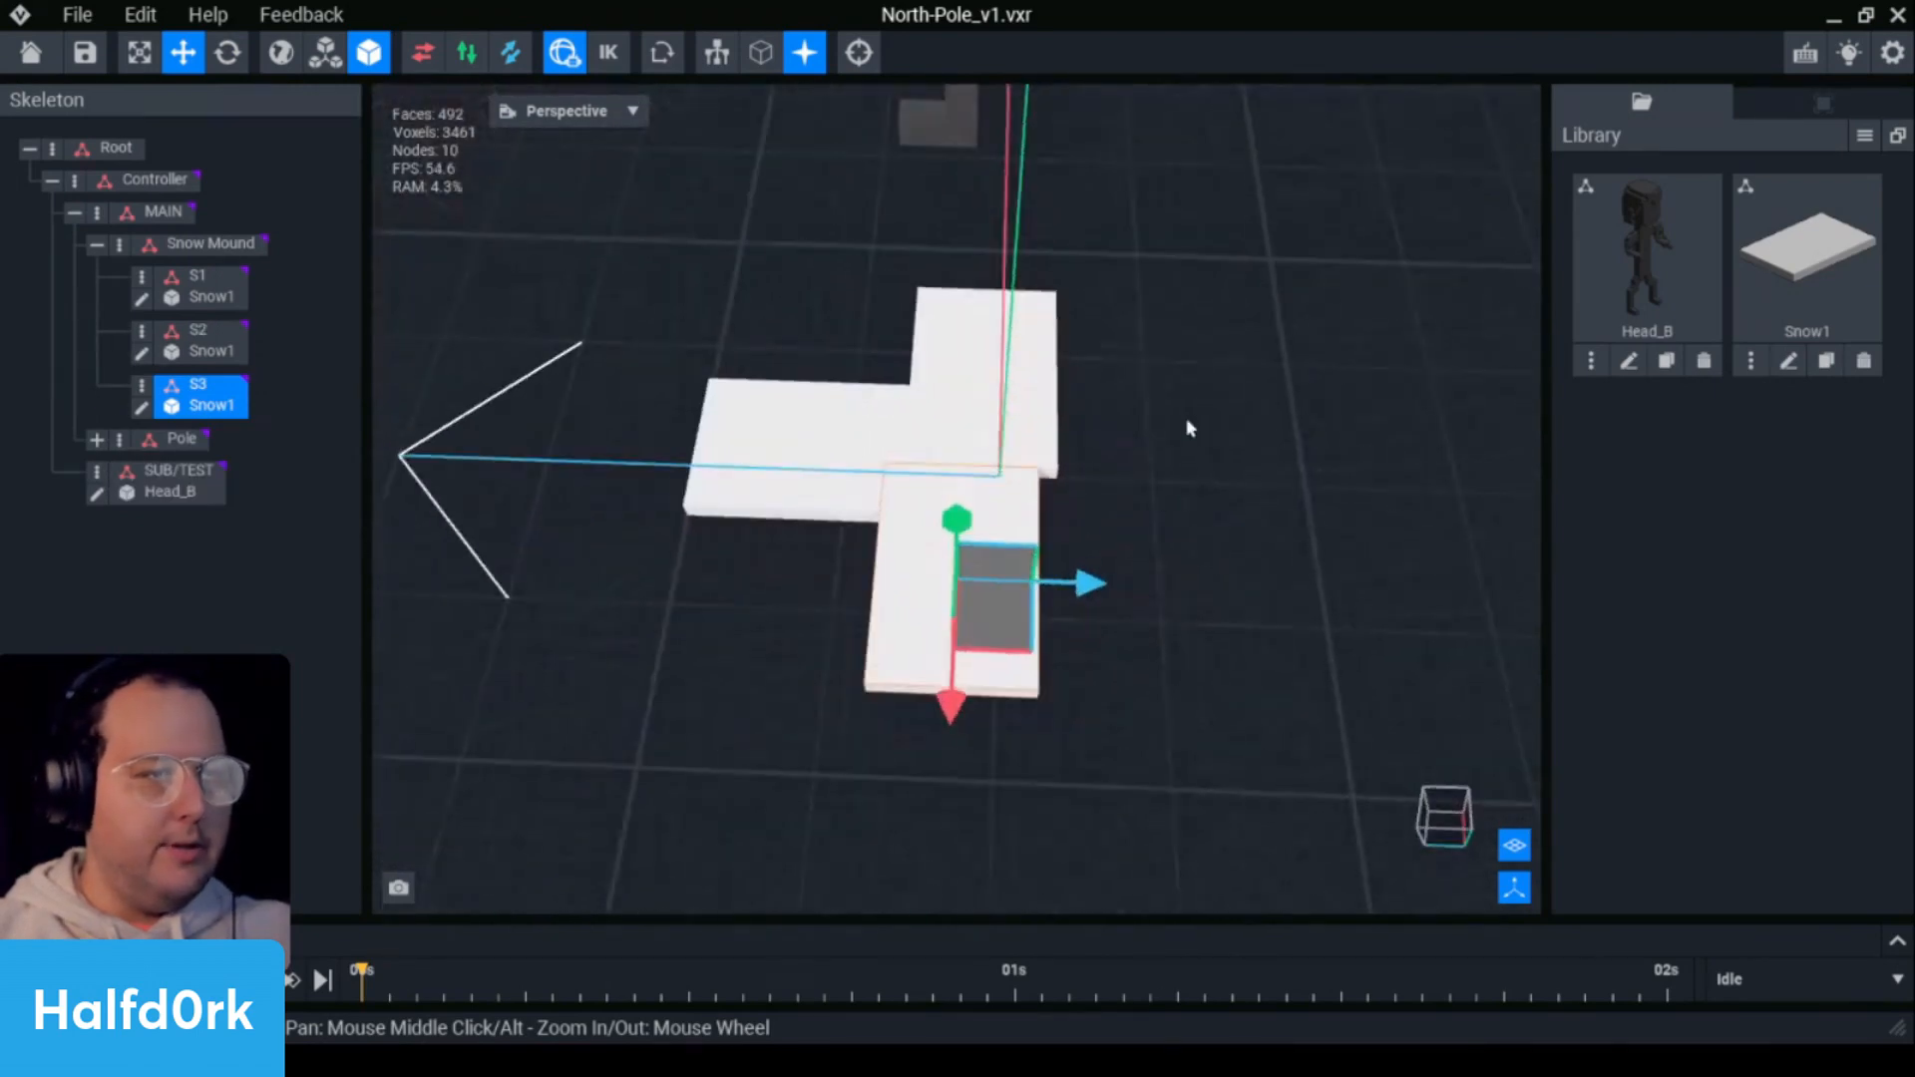
drag(1007, 634, 1041, 669)
right_drag(1042, 668, 1035, 644)
key(ctrl+s)
- Duplicate the S3 node as S5
click(142, 385)
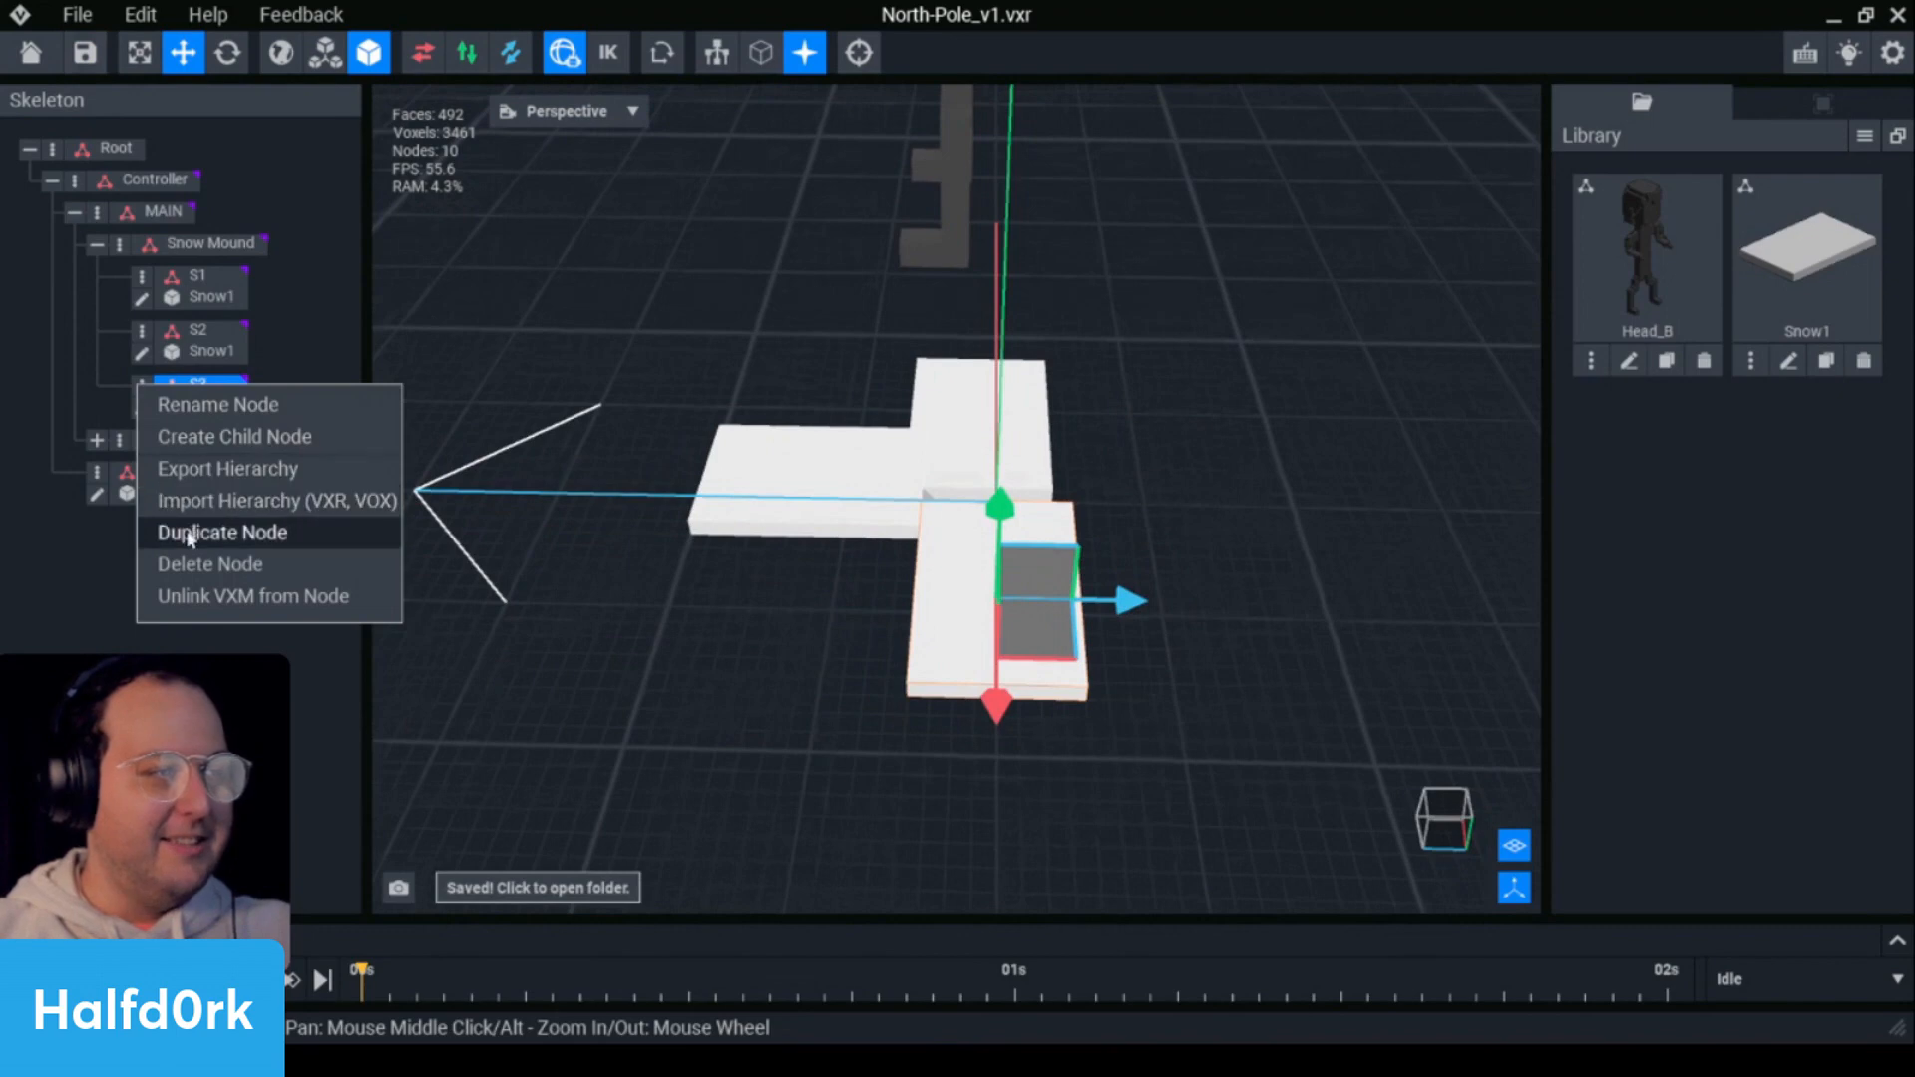
click(223, 518)
text(S5)
key(Return)
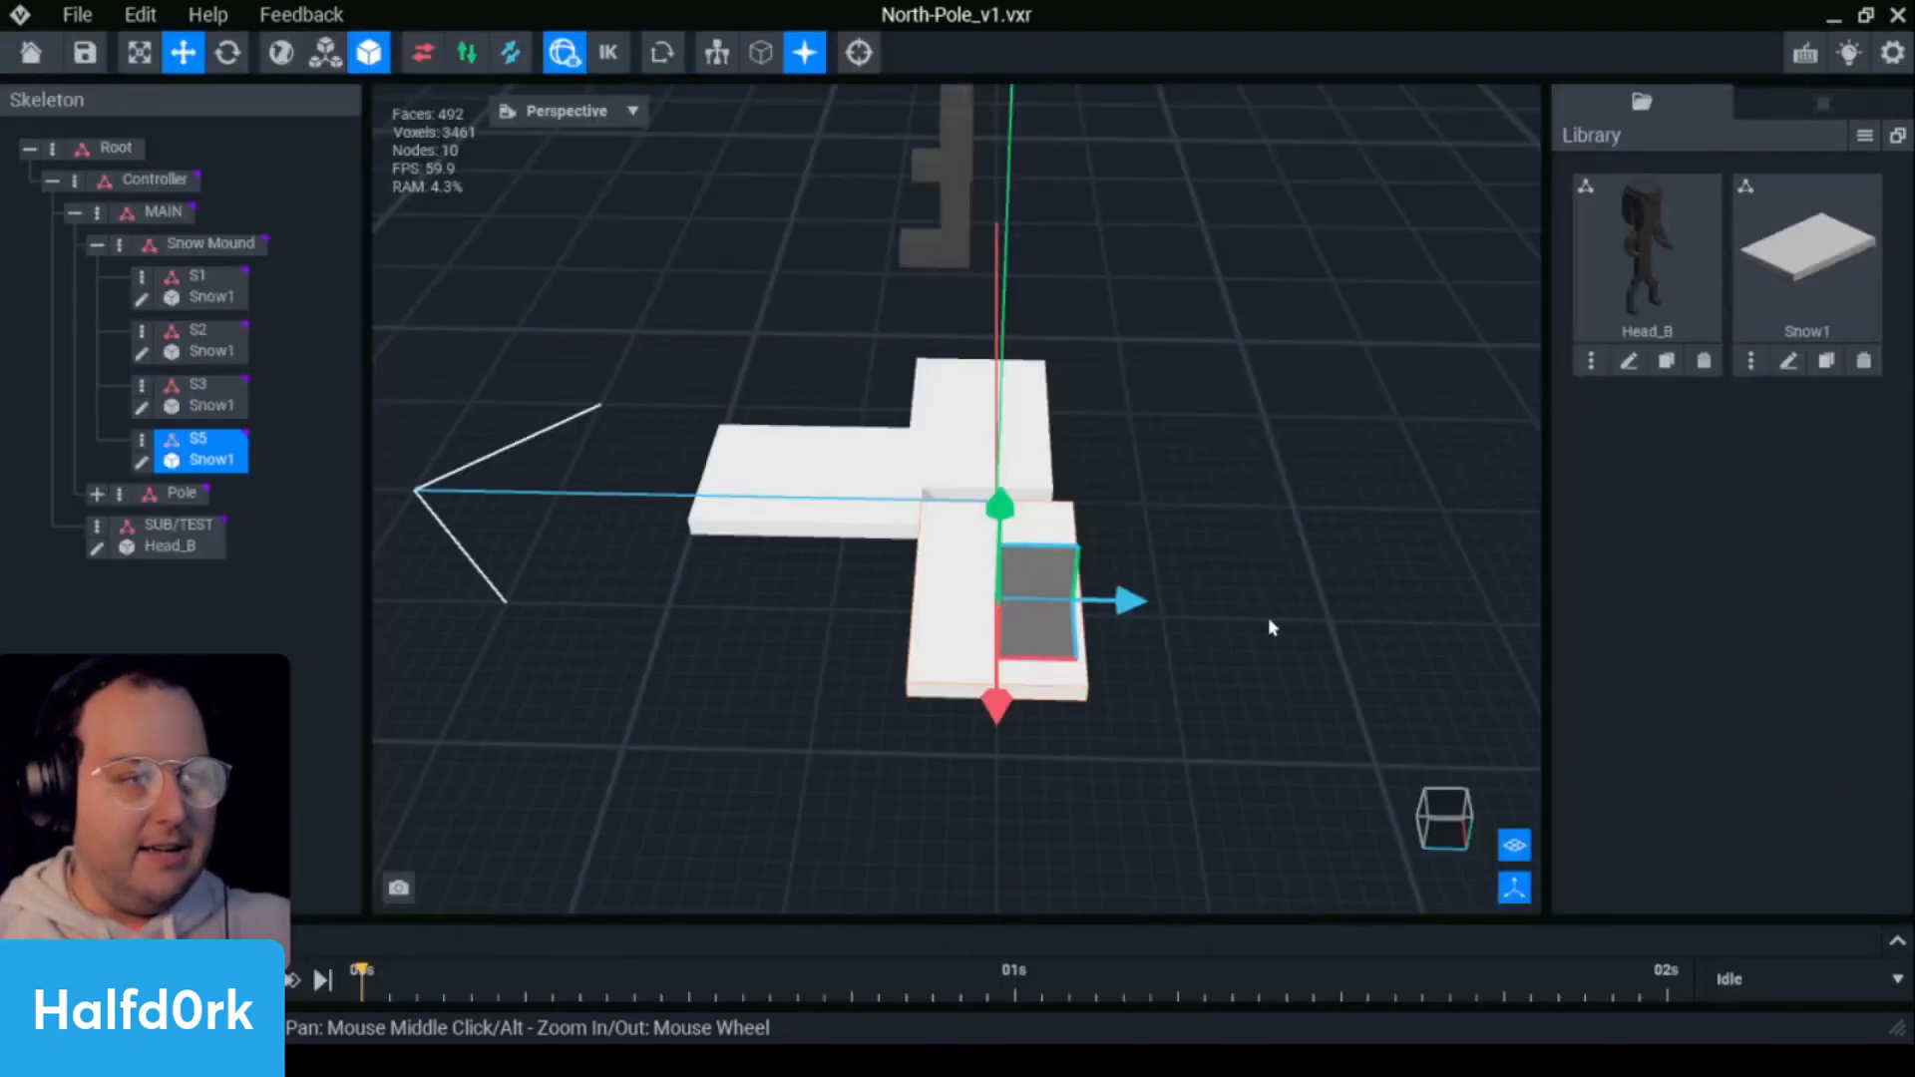
- Rotate the S5 slab a quarter turn about the vertical axis and place it across the origin from S2
drag(1037, 603, 1800, 558)
key(r)
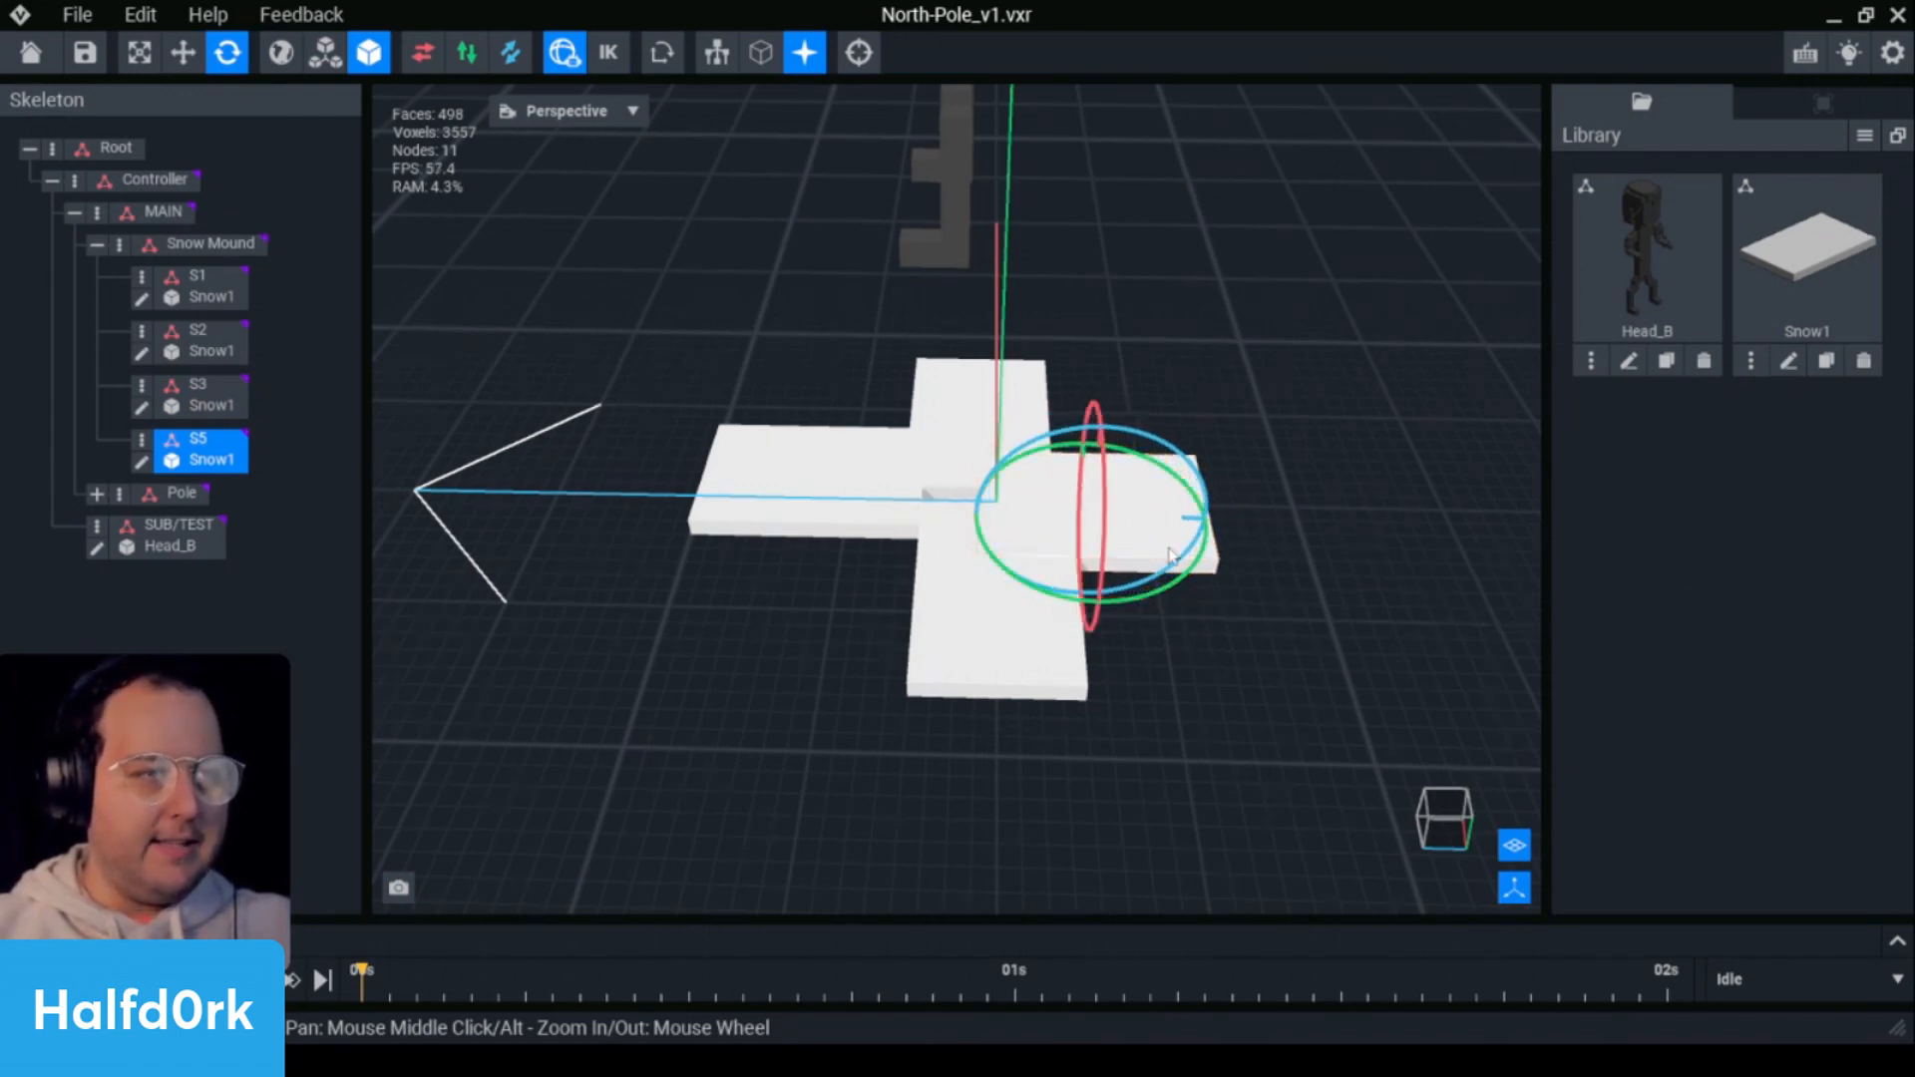
key(w)
middle_drag(1201, 432, 1097, 467)
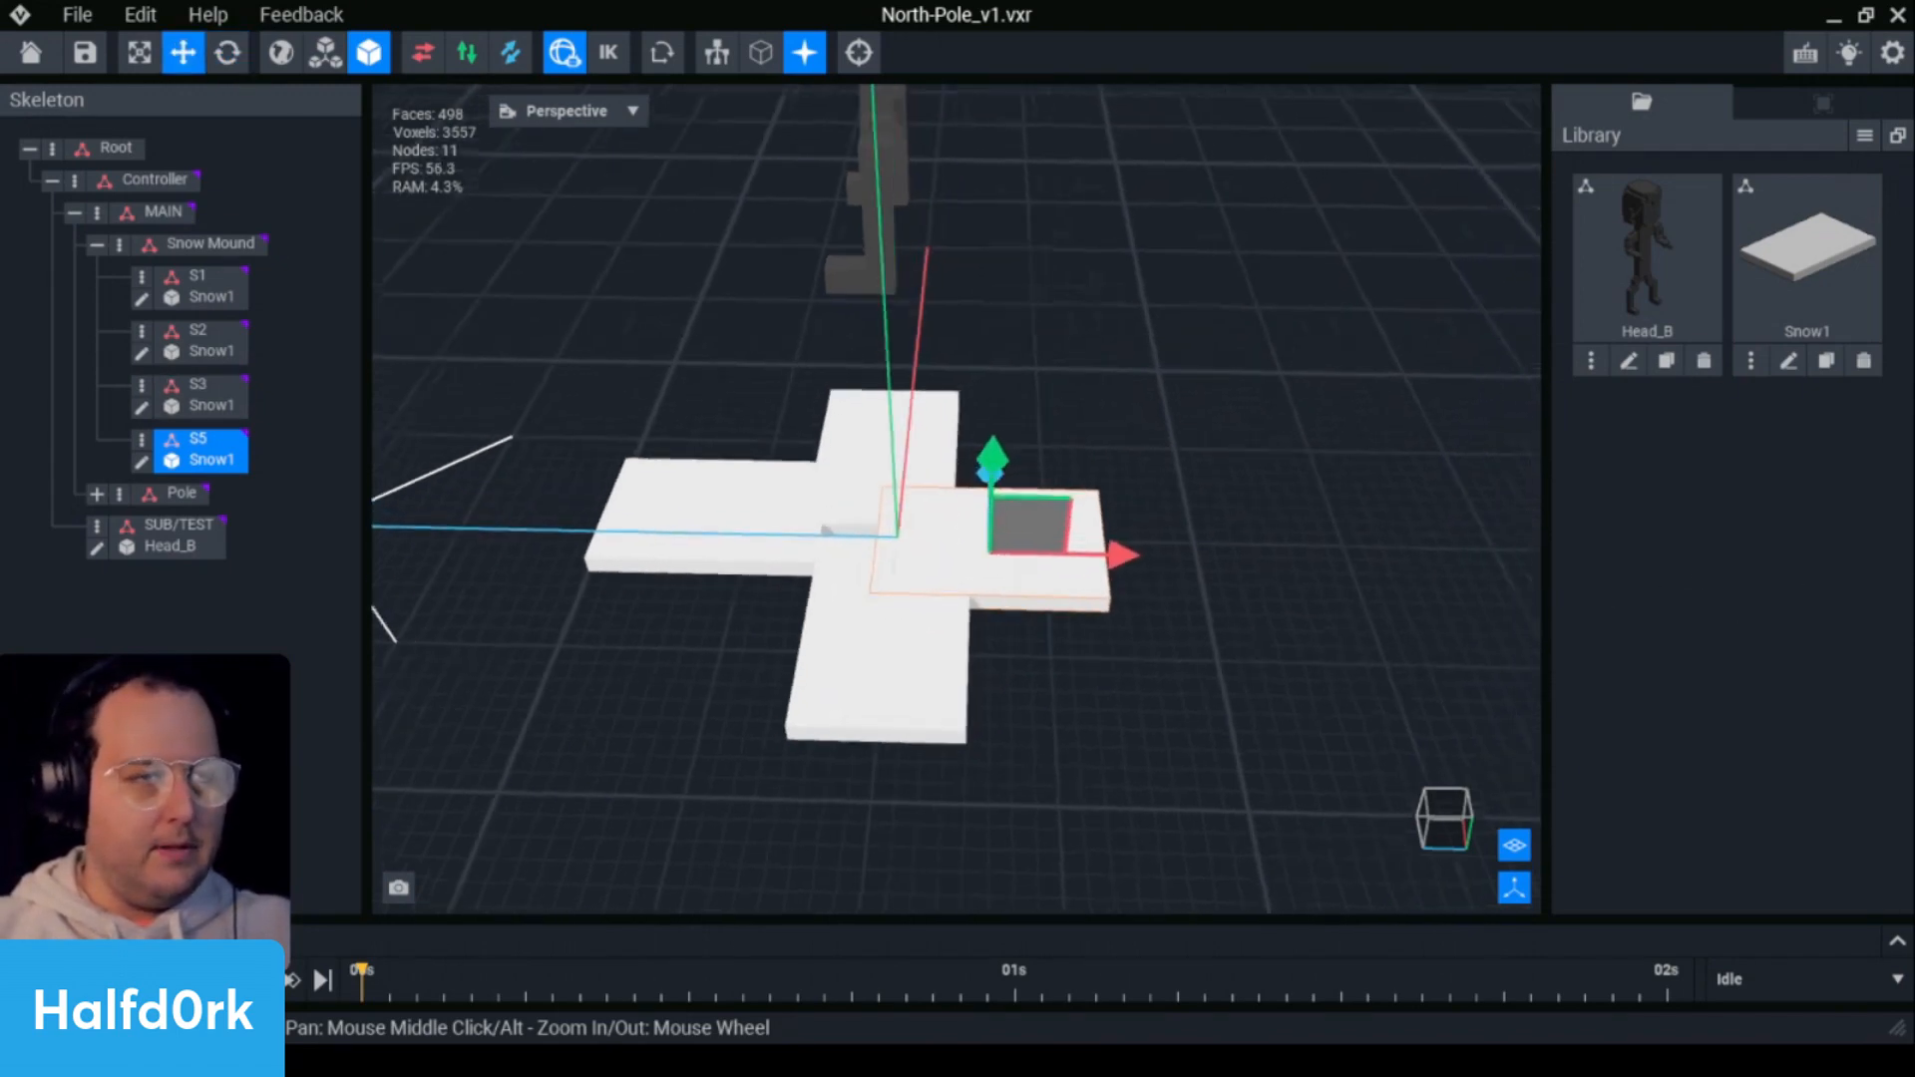
right_drag(1094, 513, 996, 598)
scroll(1134, 384, up, 3)
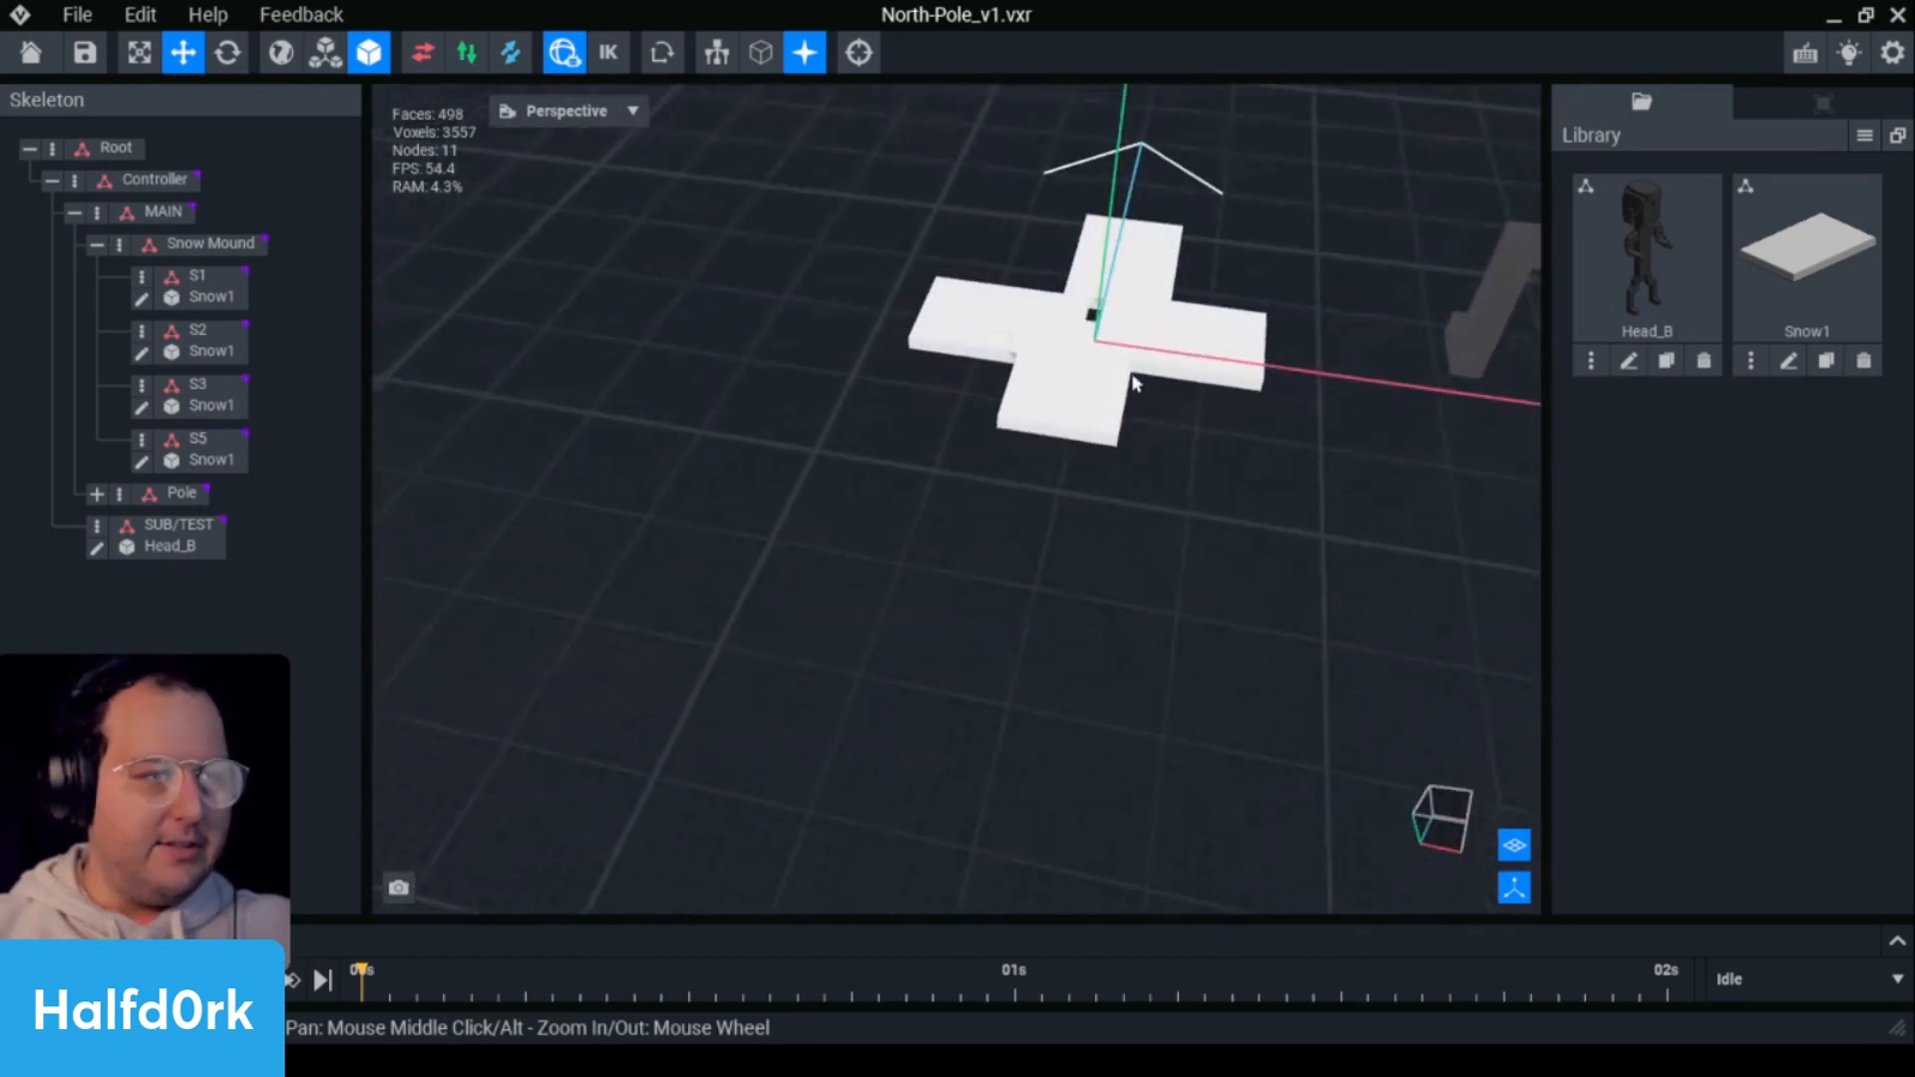
- Shift the S5 slab slightly sideways to offset it from S2 in the cross layout
click(1134, 384)
drag(1105, 417, 1147, 439)
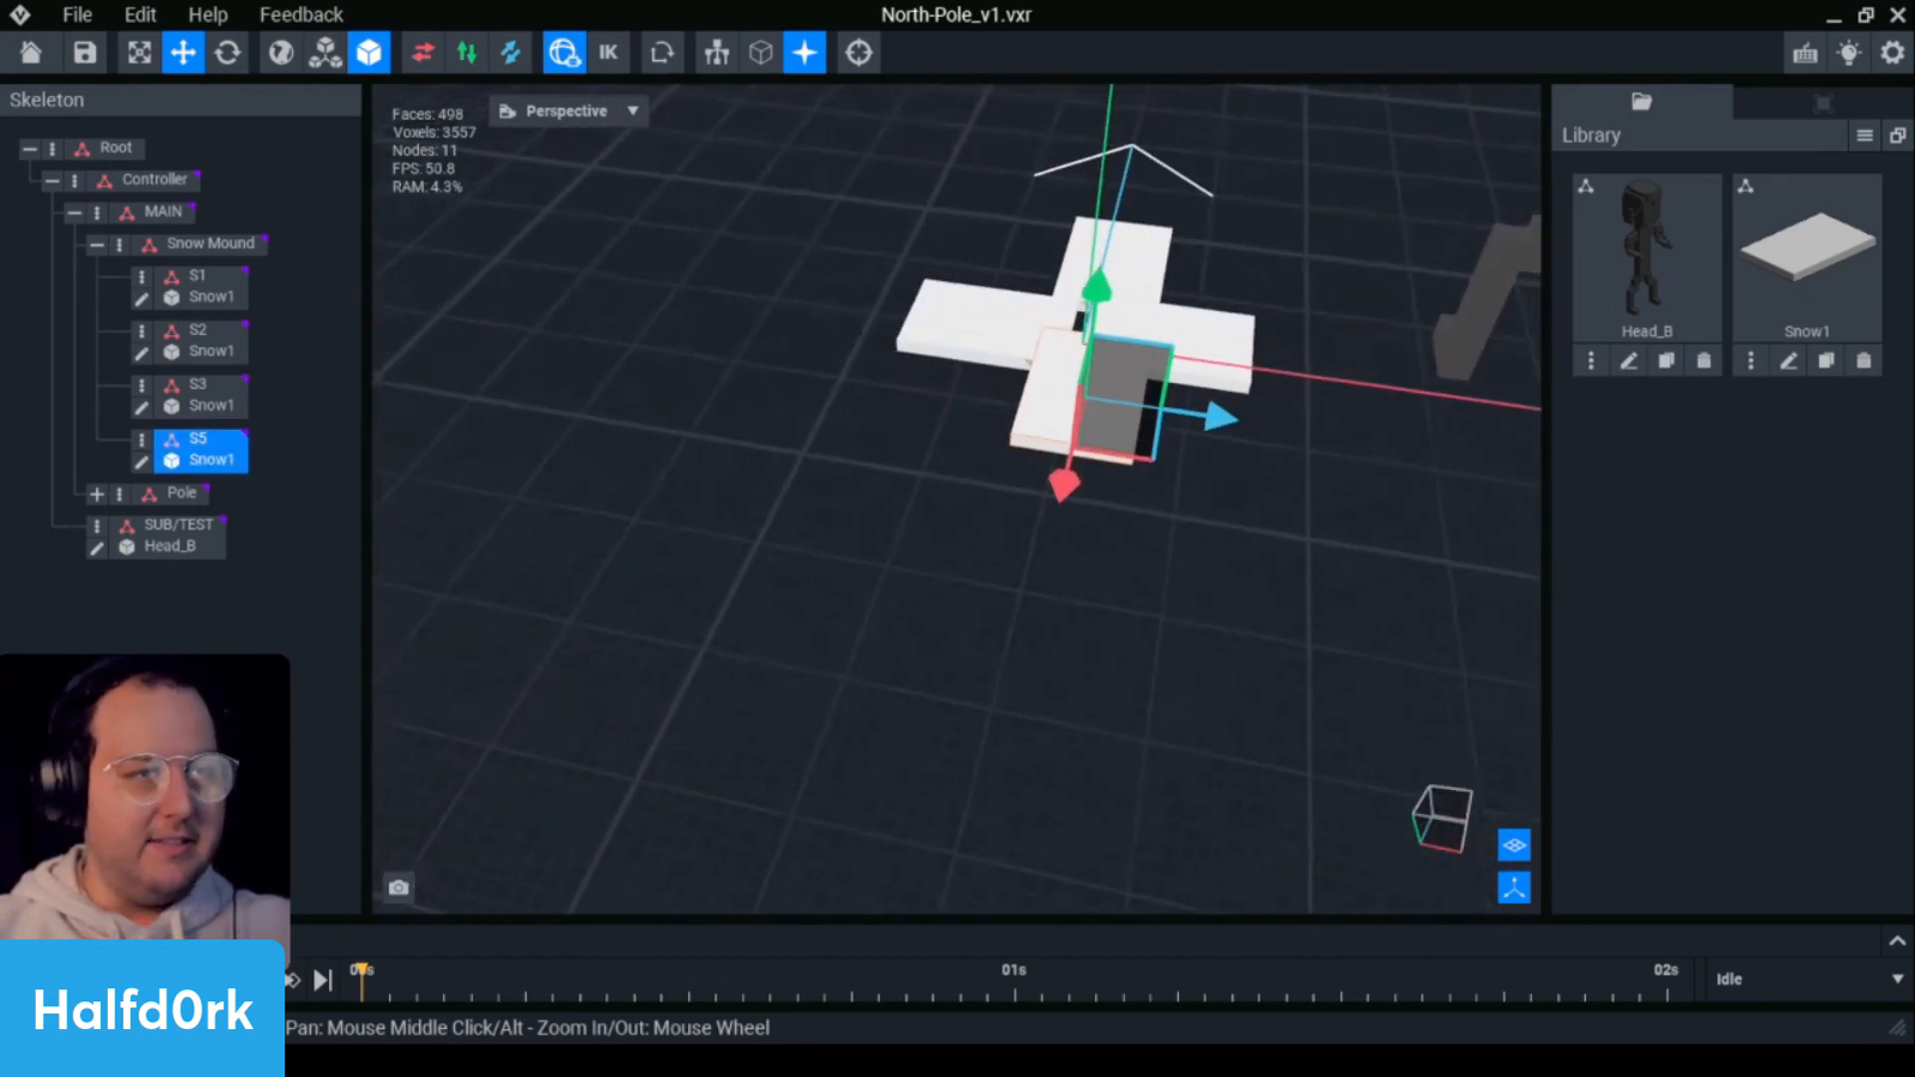
click(1303, 492)
right_drag(1303, 492, 1147, 513)
scroll(1144, 499, up, 5)
scroll(1144, 499, down, 5)
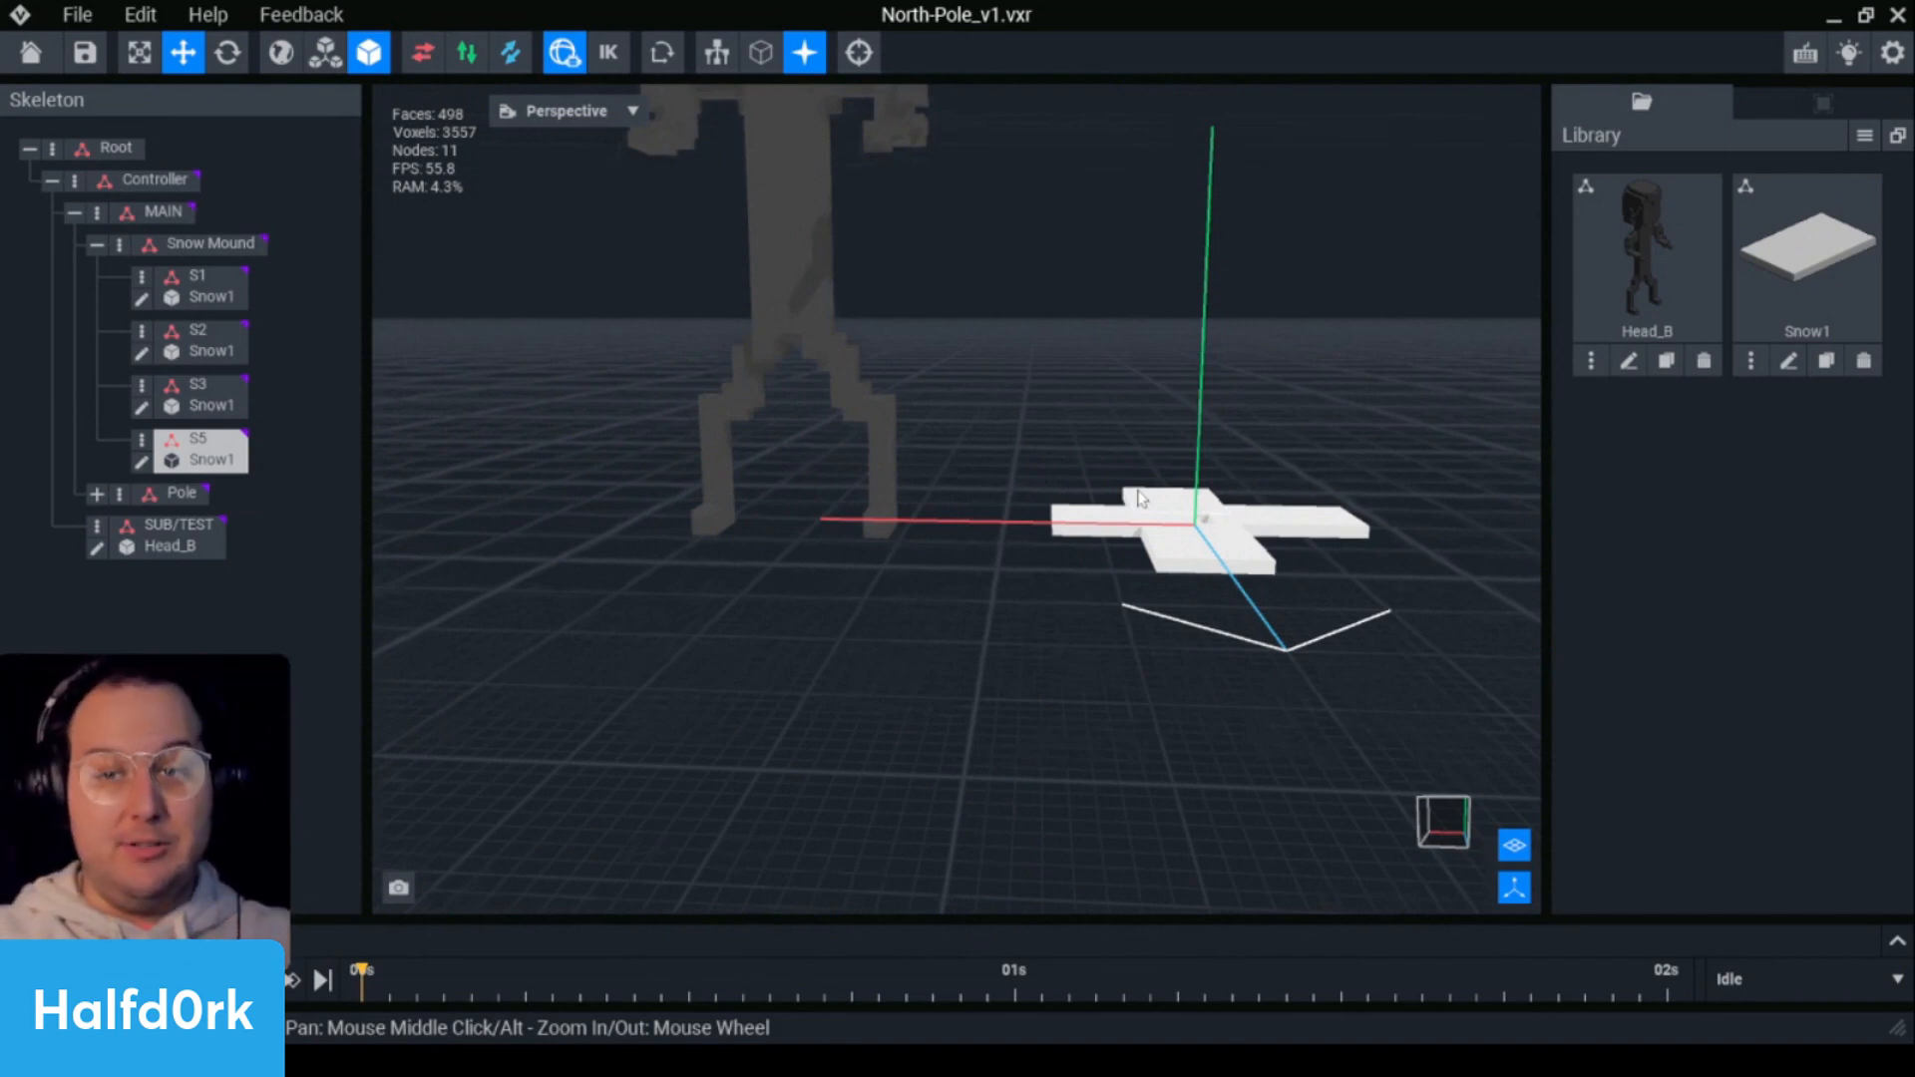
- Create a new voxel model named NorthPole in the library
click(1864, 137)
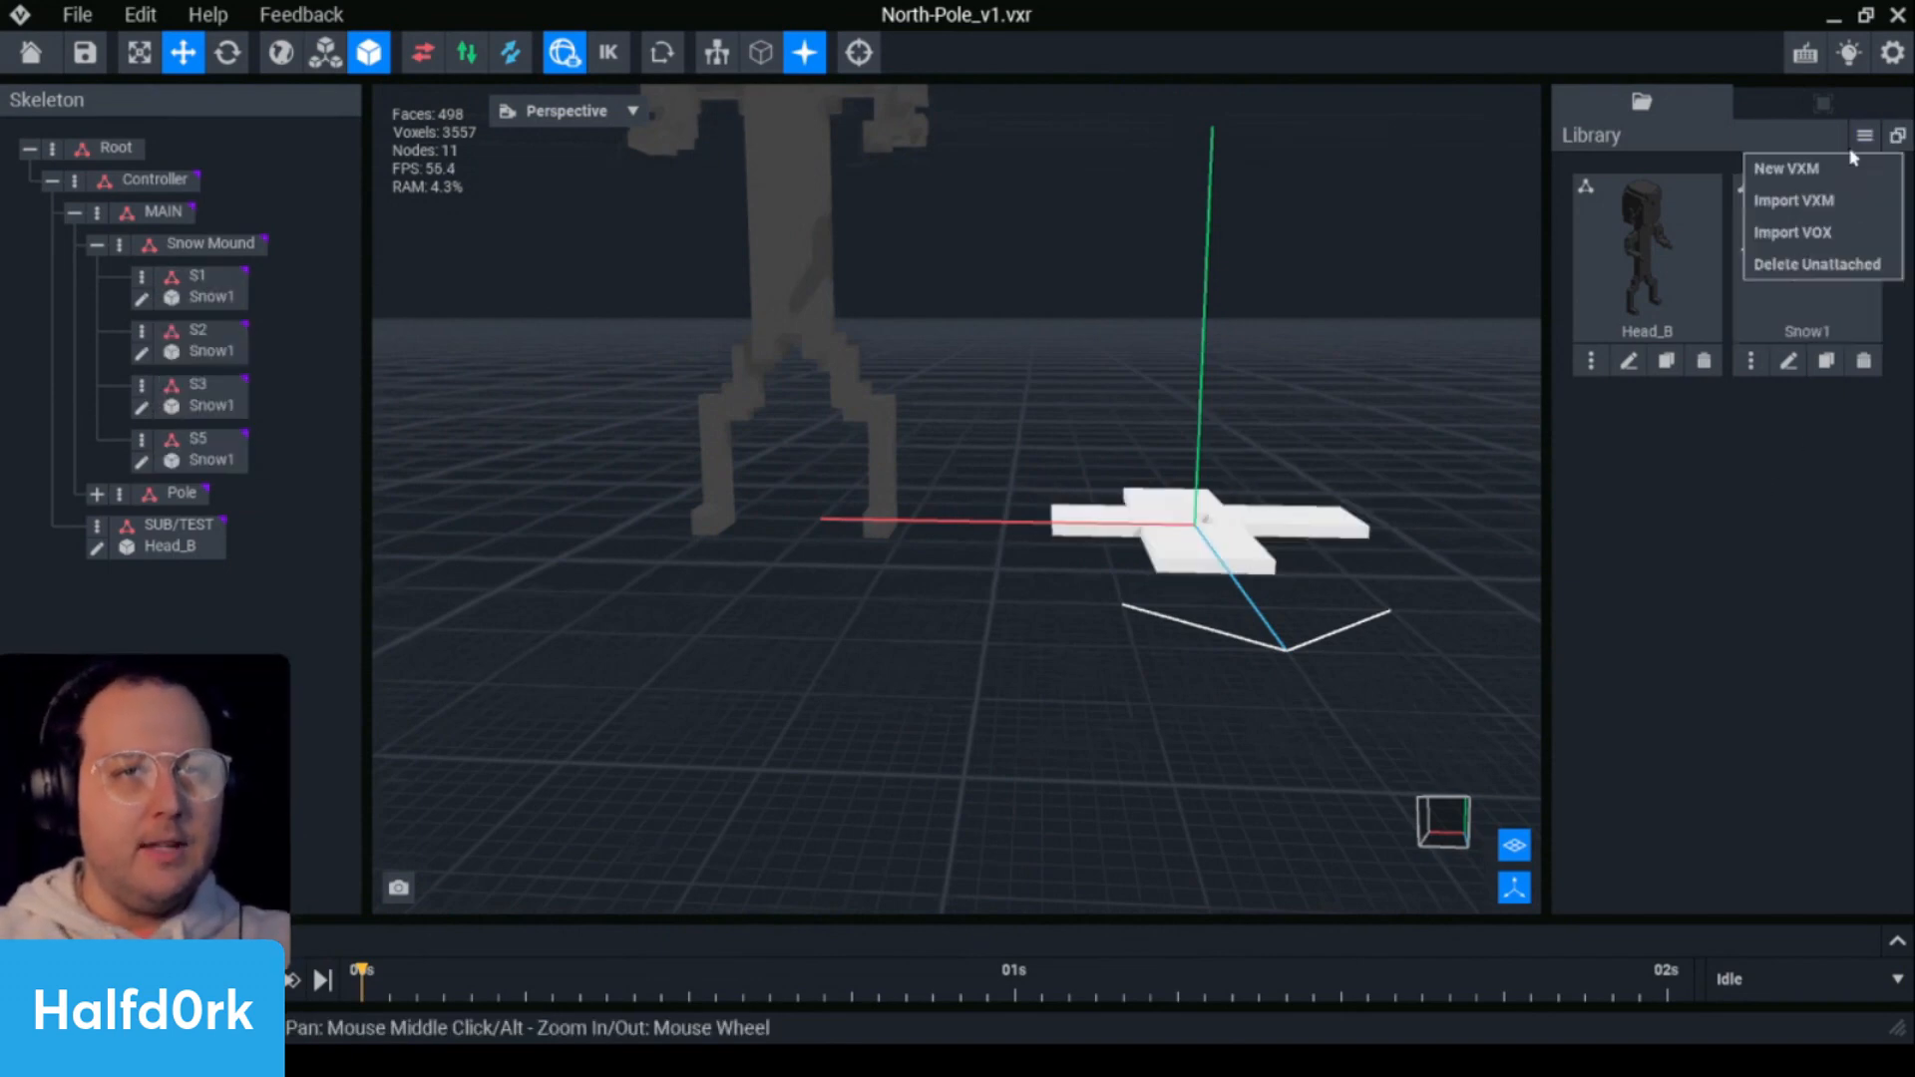
click(1838, 170)
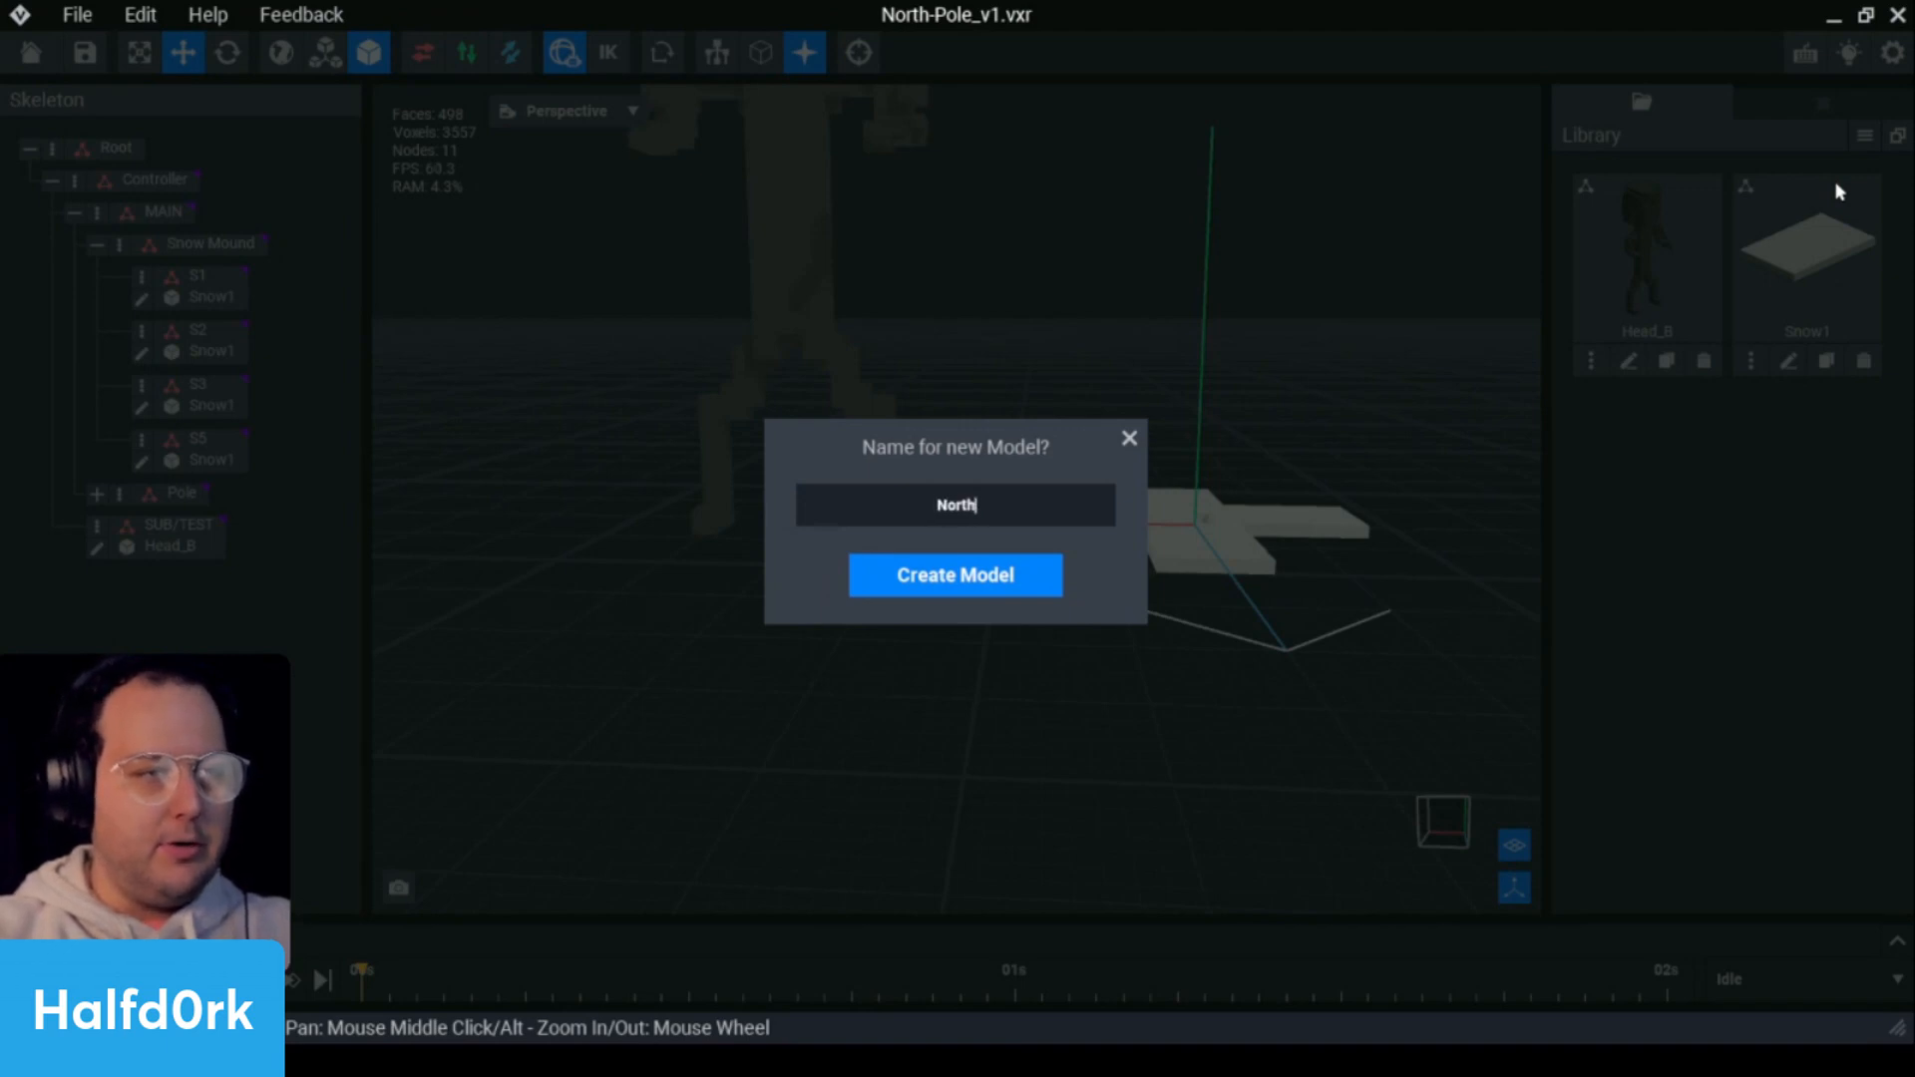
text(NorthPole )
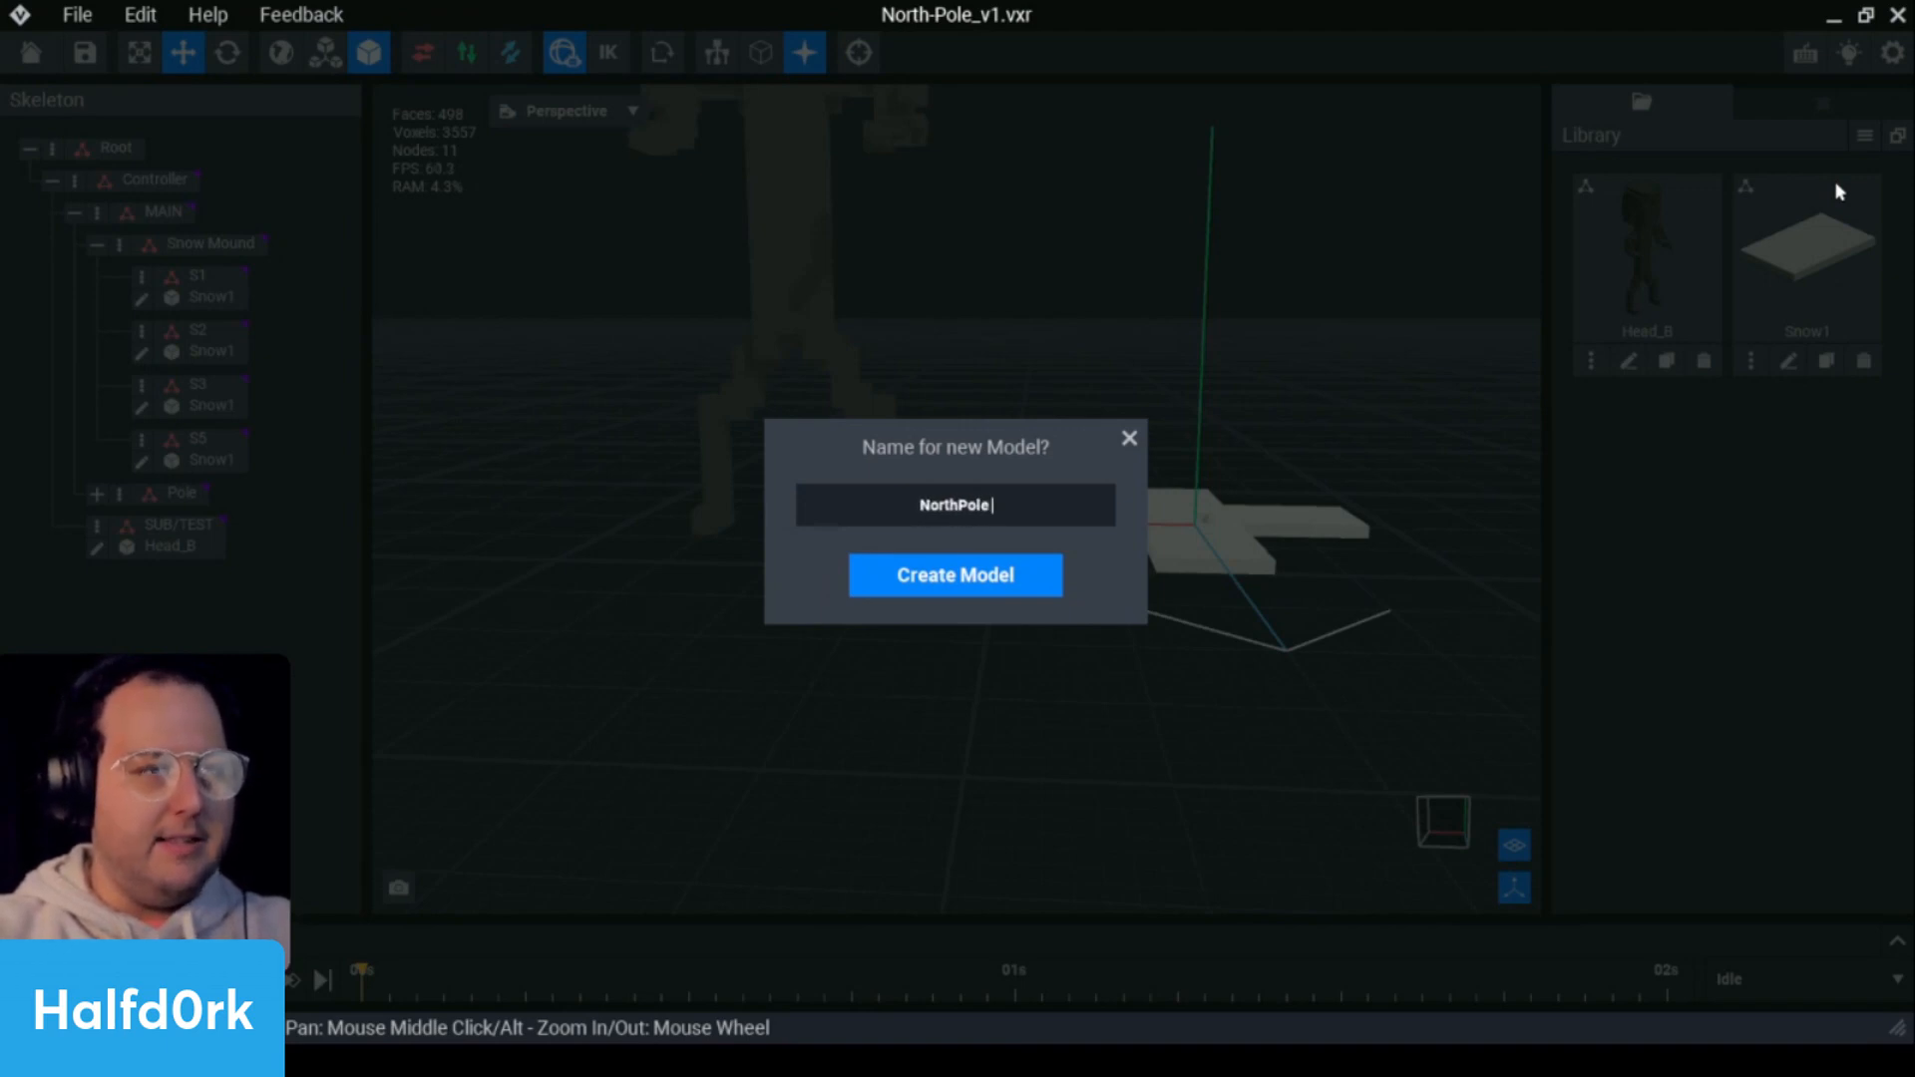
text(Ba)
key(BackSpace)
key(BackSpace)
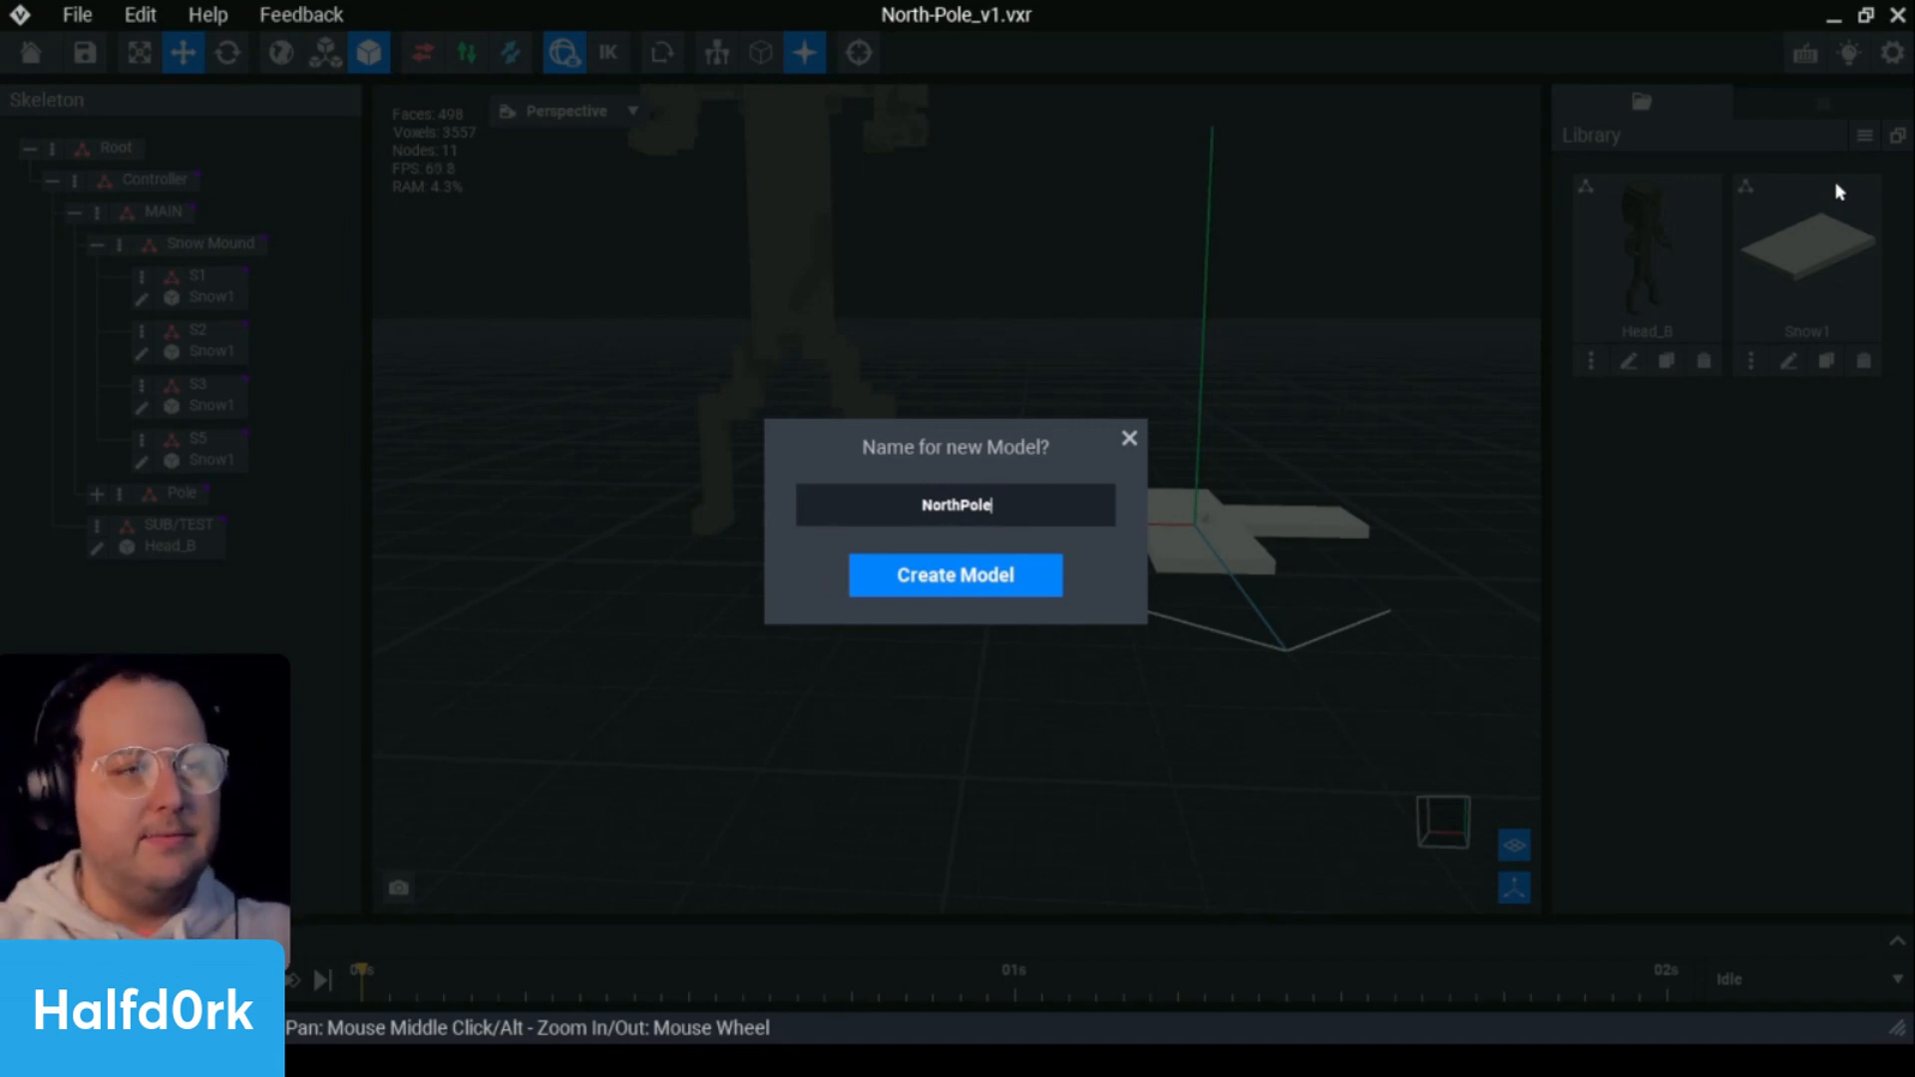
key(Return)
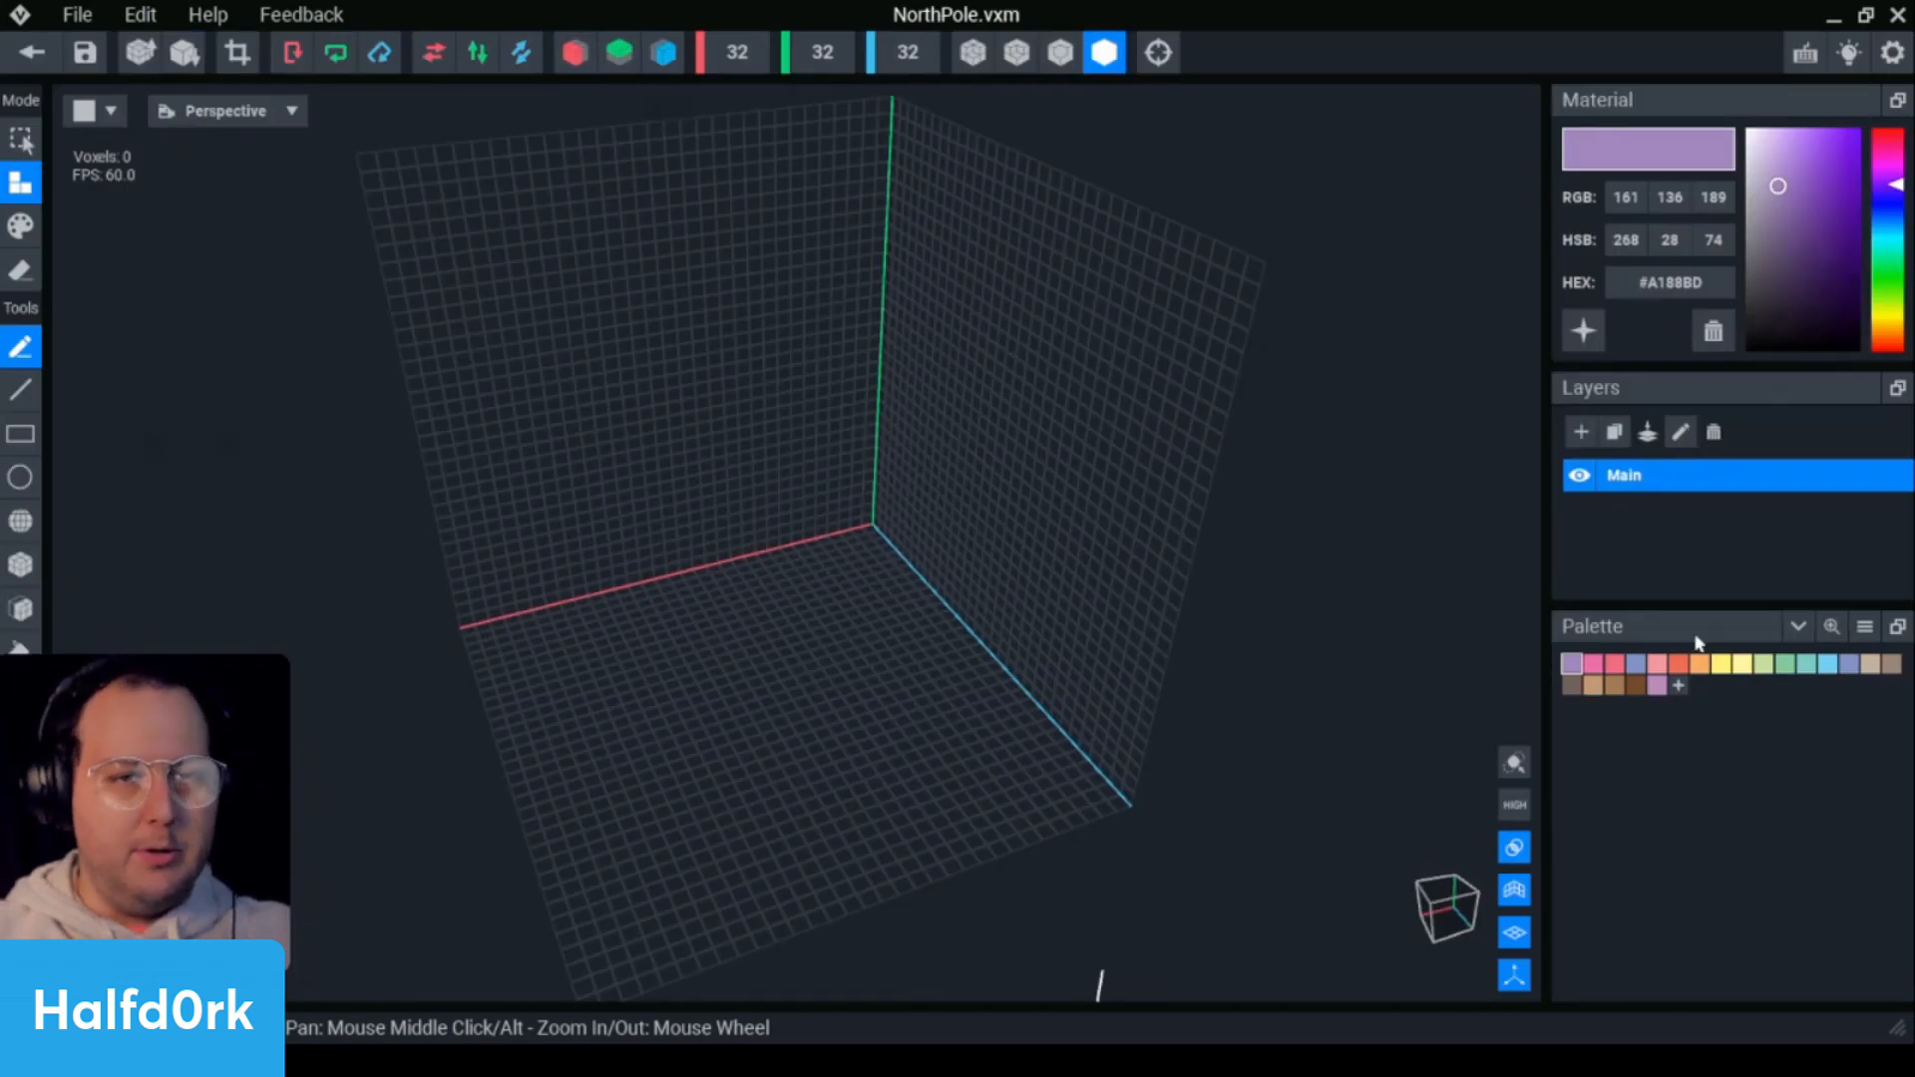
- Set the NorthPole model's Y height to 256 voxels
right_drag(829, 462, 868, 115)
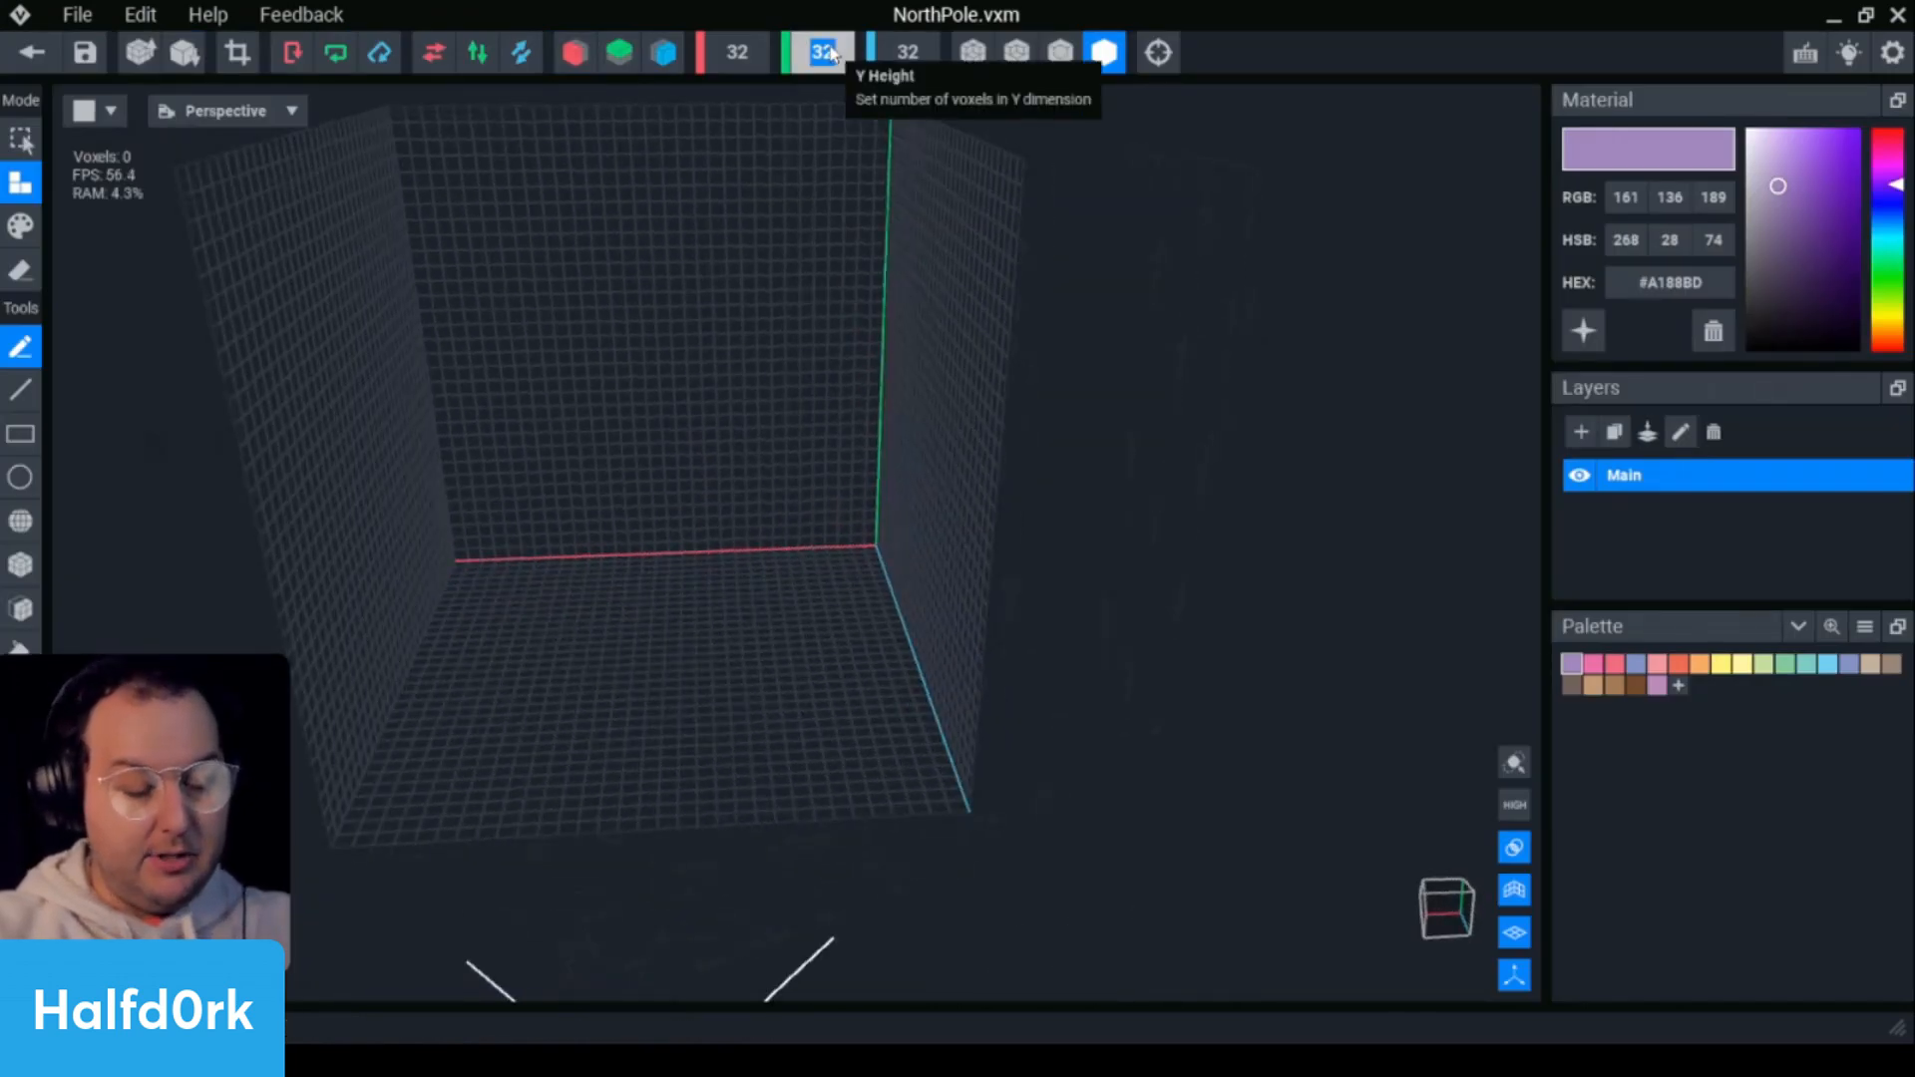
text(248)
key(Return)
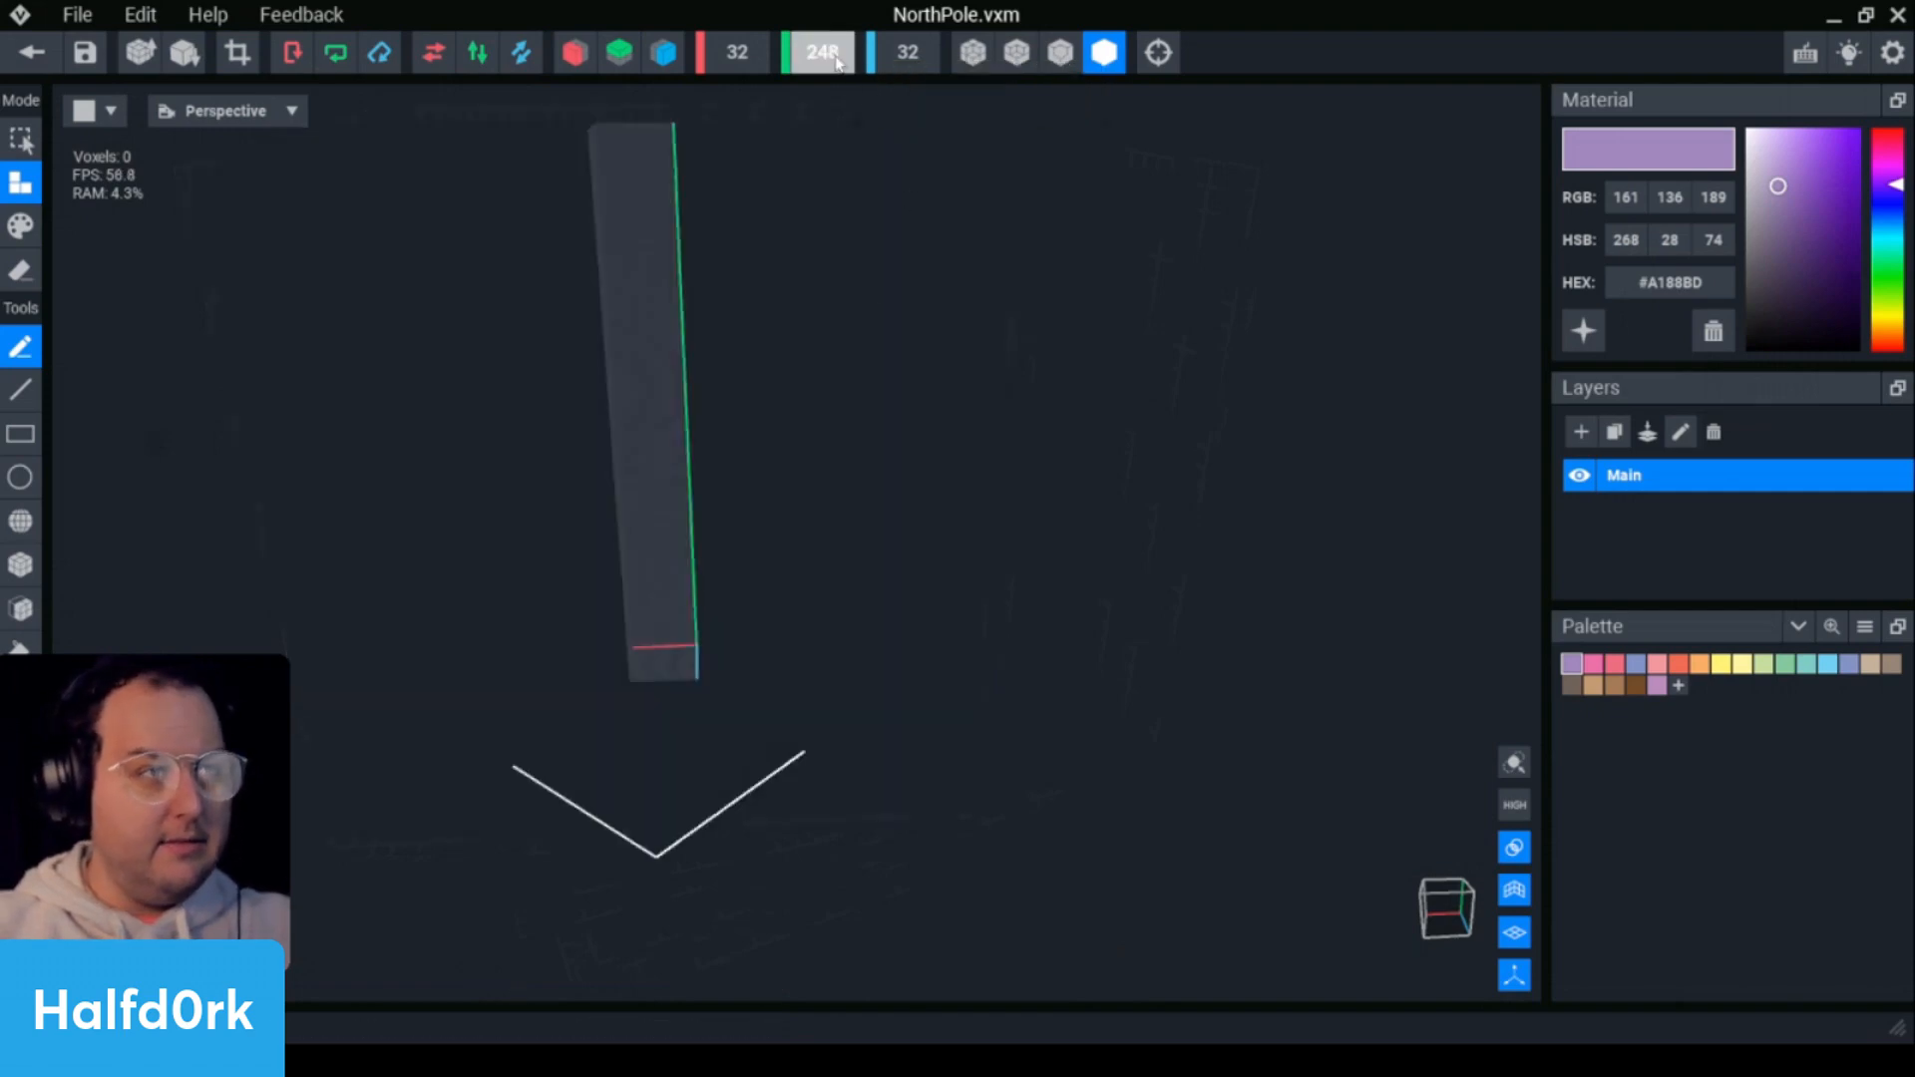
click(824, 53)
text(256)
key(Return)
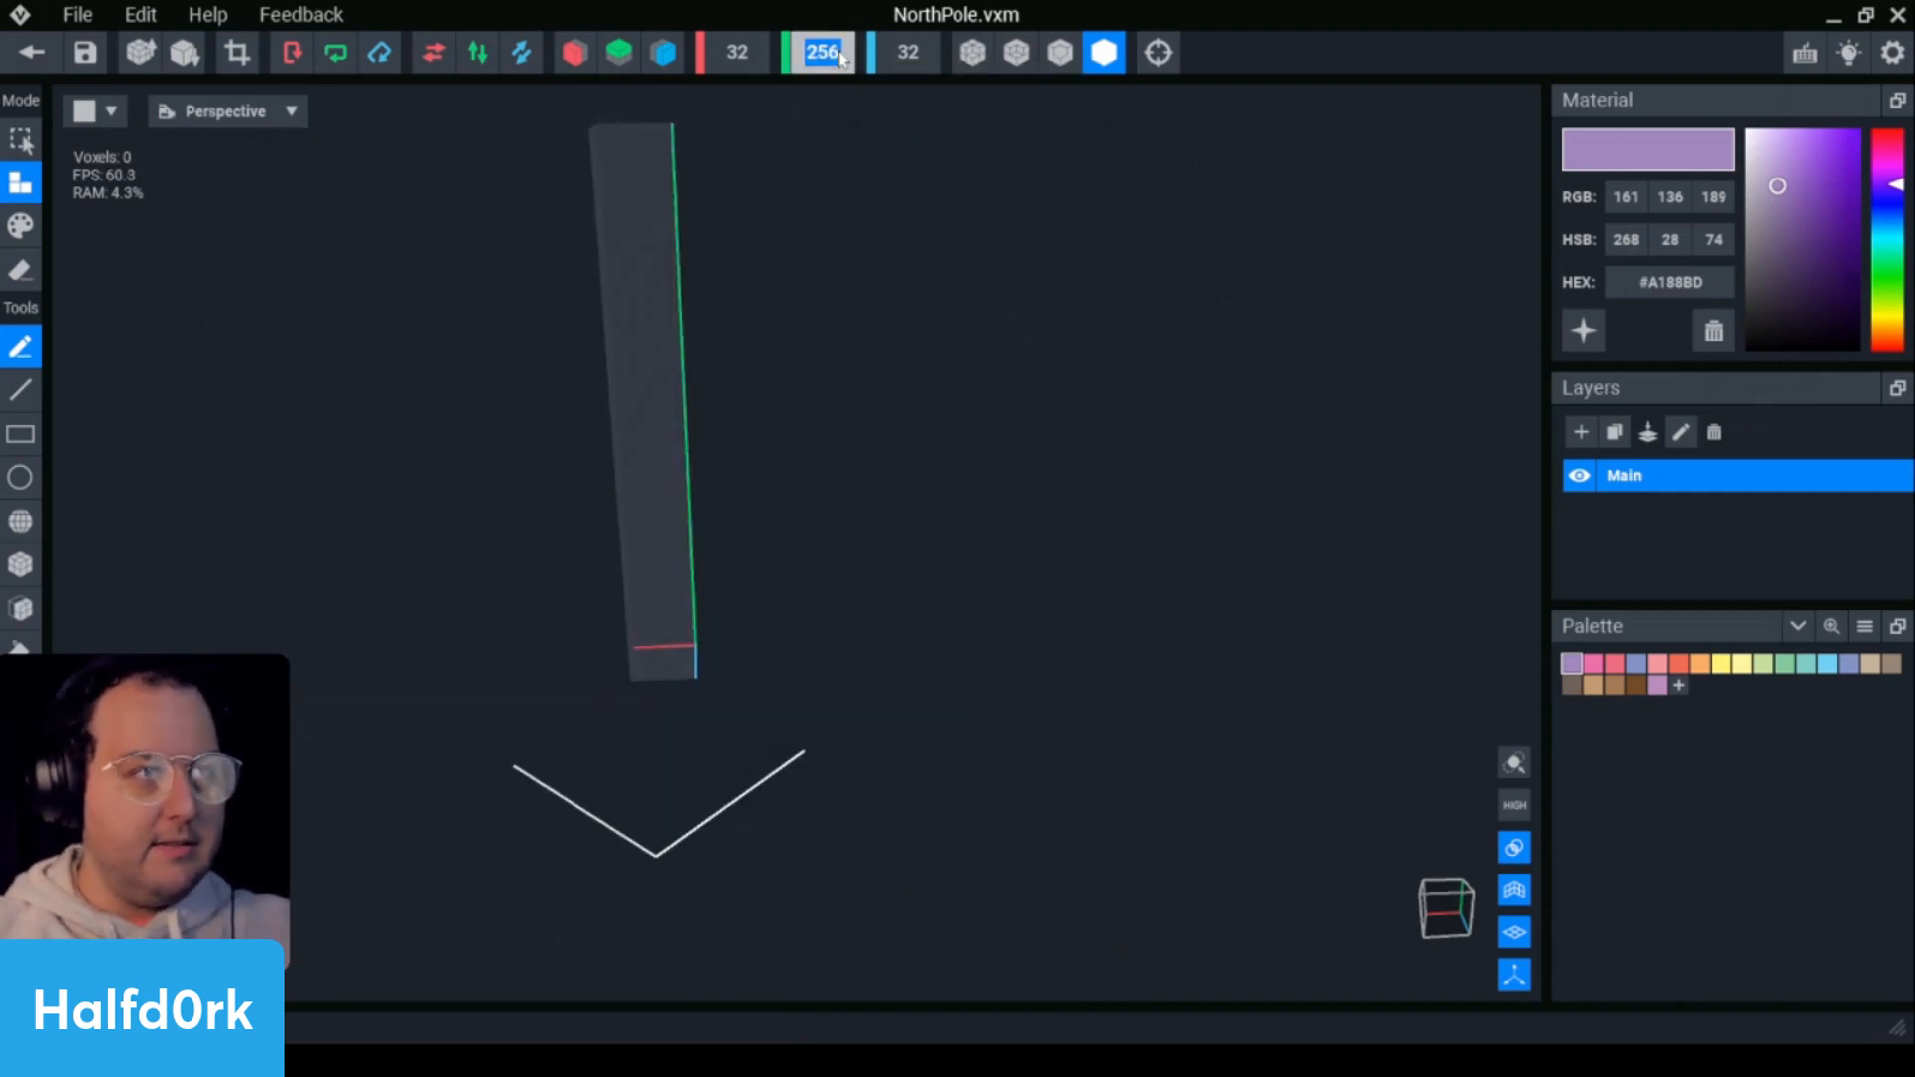
key(Return)
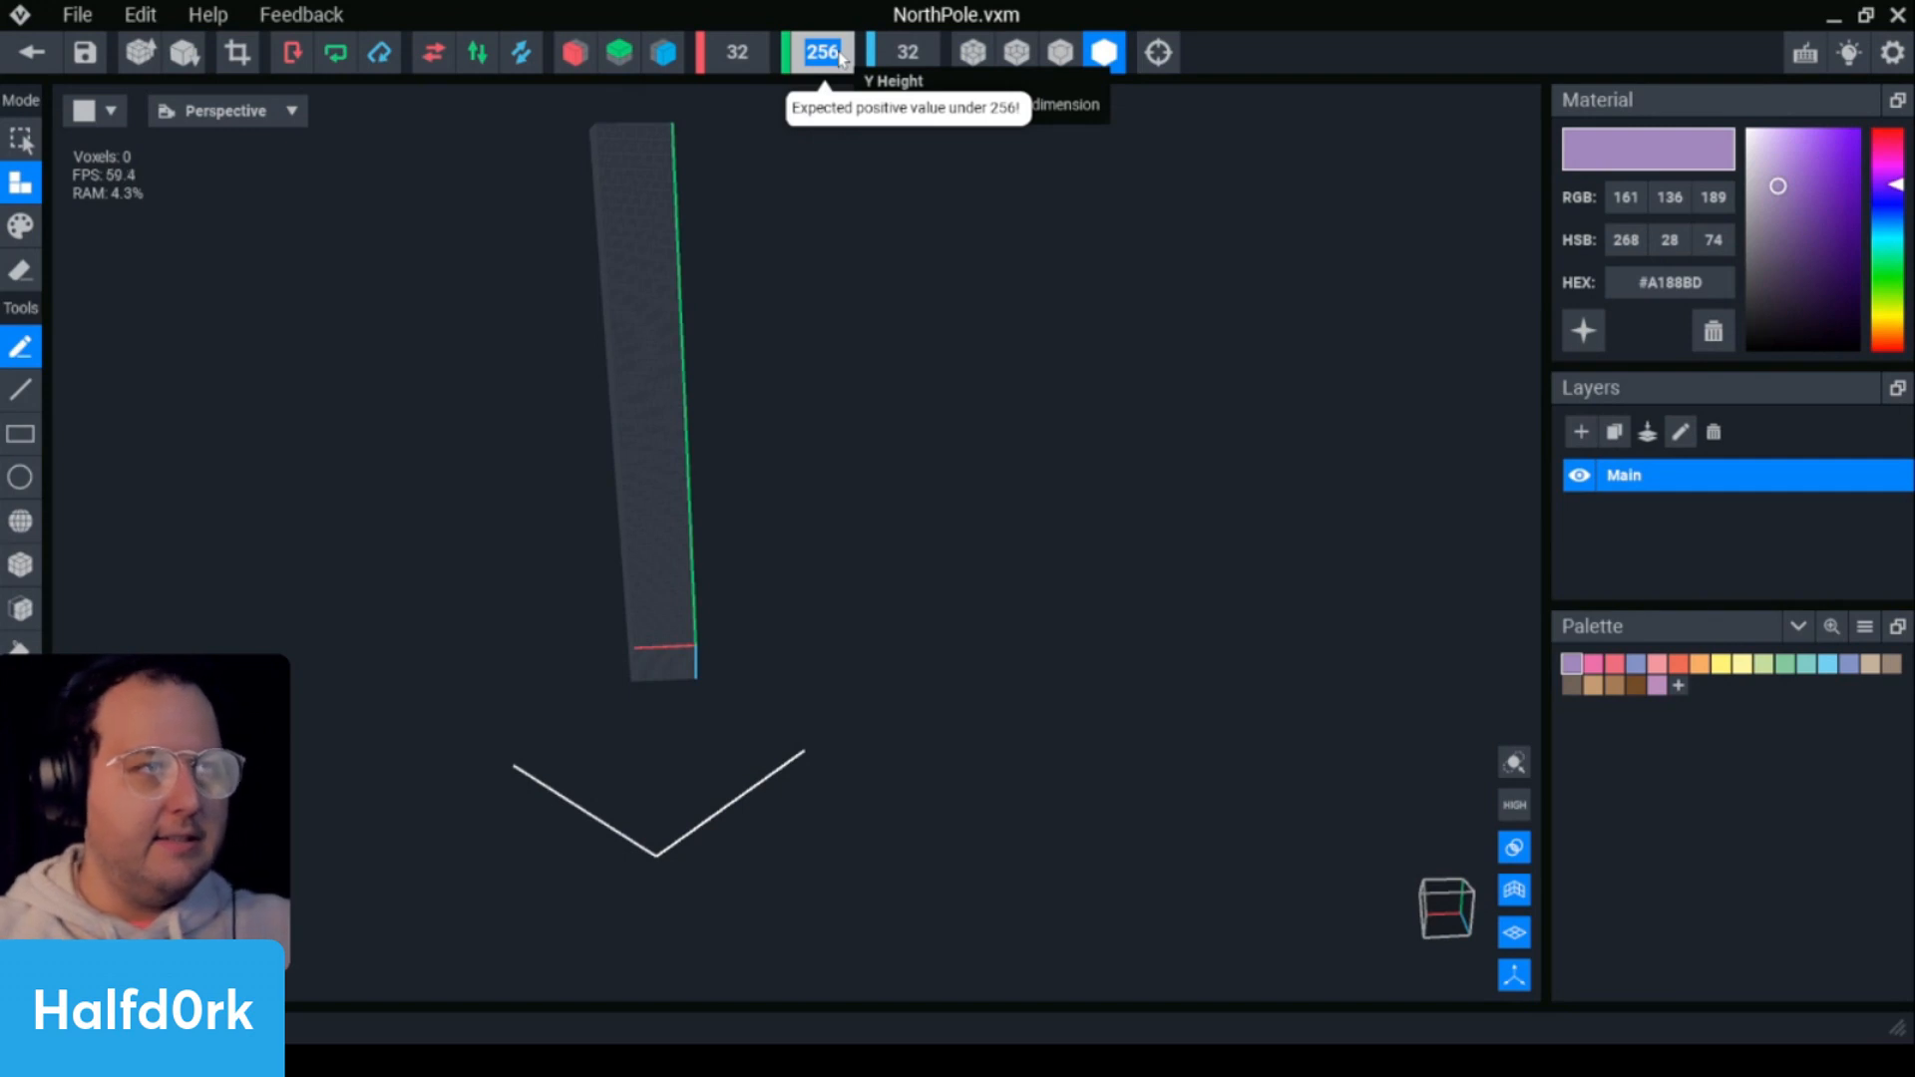
- Set the model volume's X width and Z depth to 6 voxels each
scroll(649, 565, up, 5)
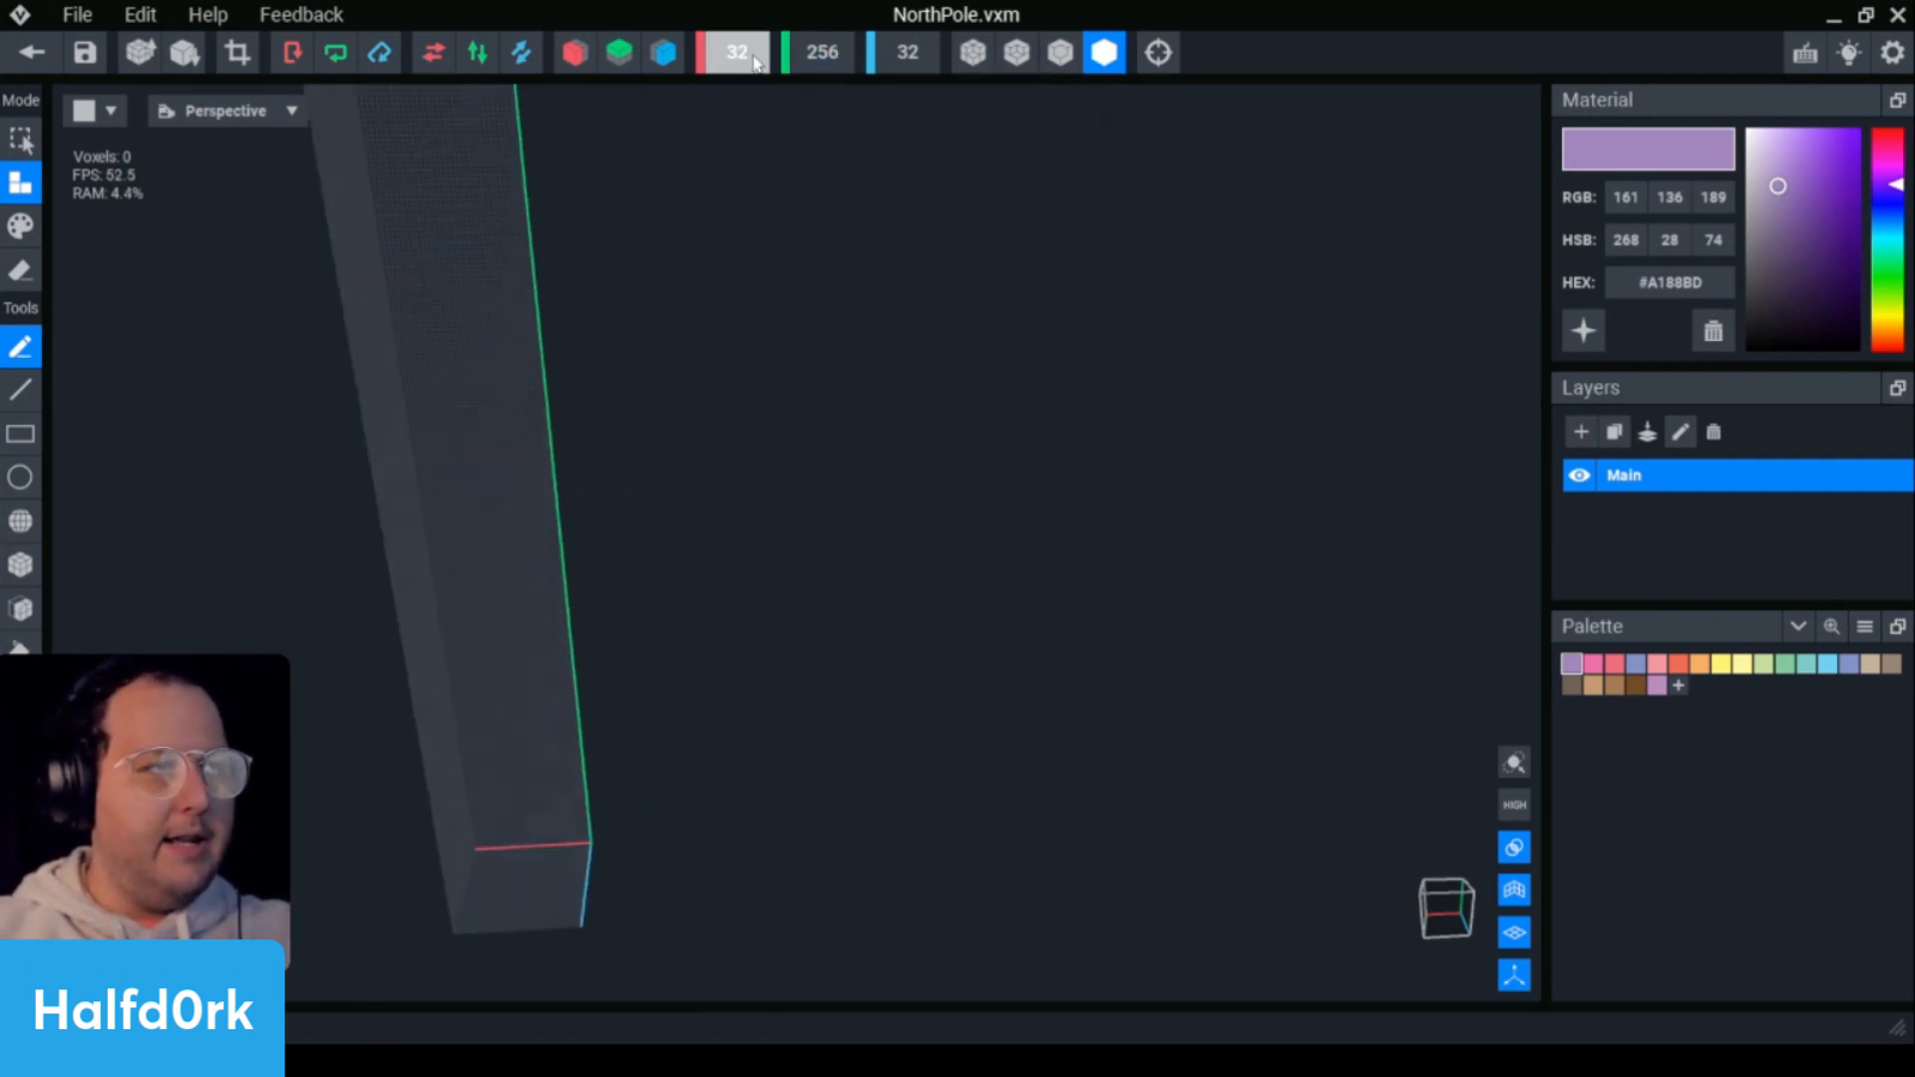
text(4)
key(Return)
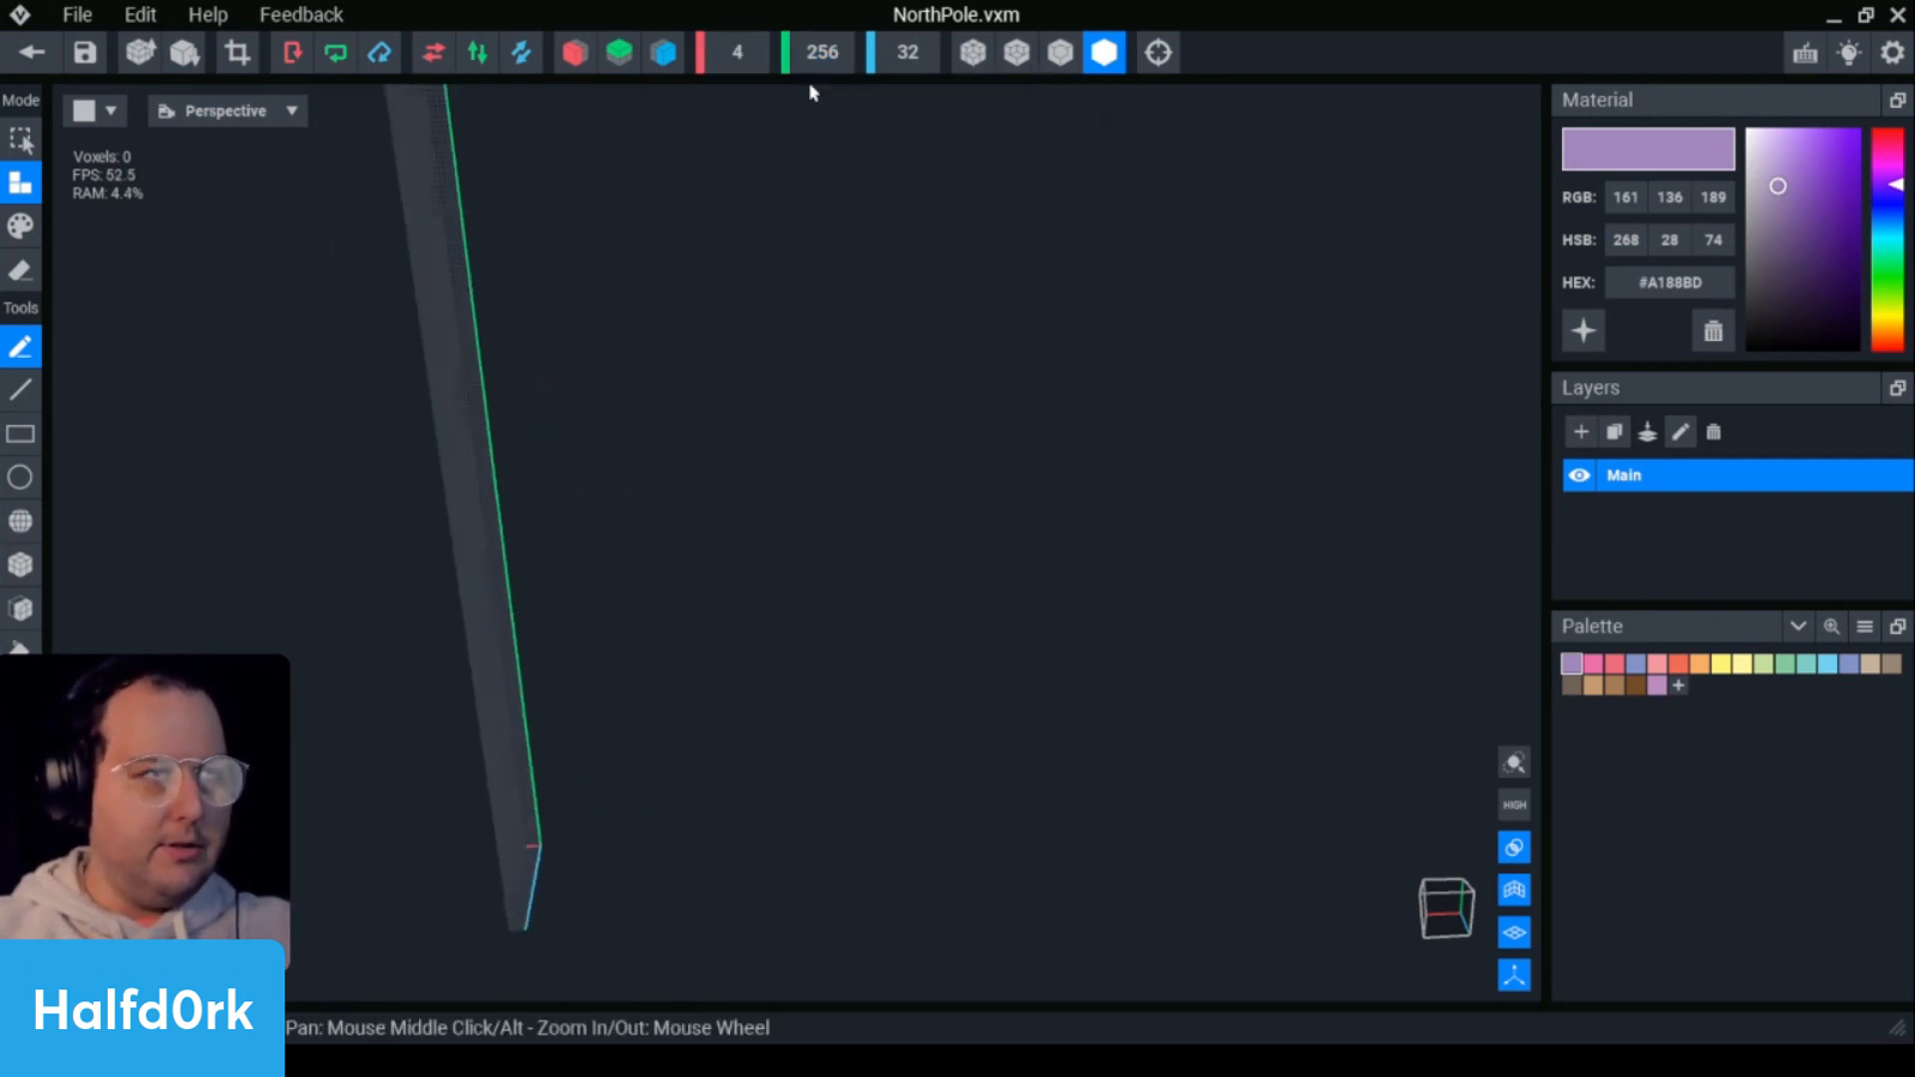
click(746, 64)
text(6)
key(Return)
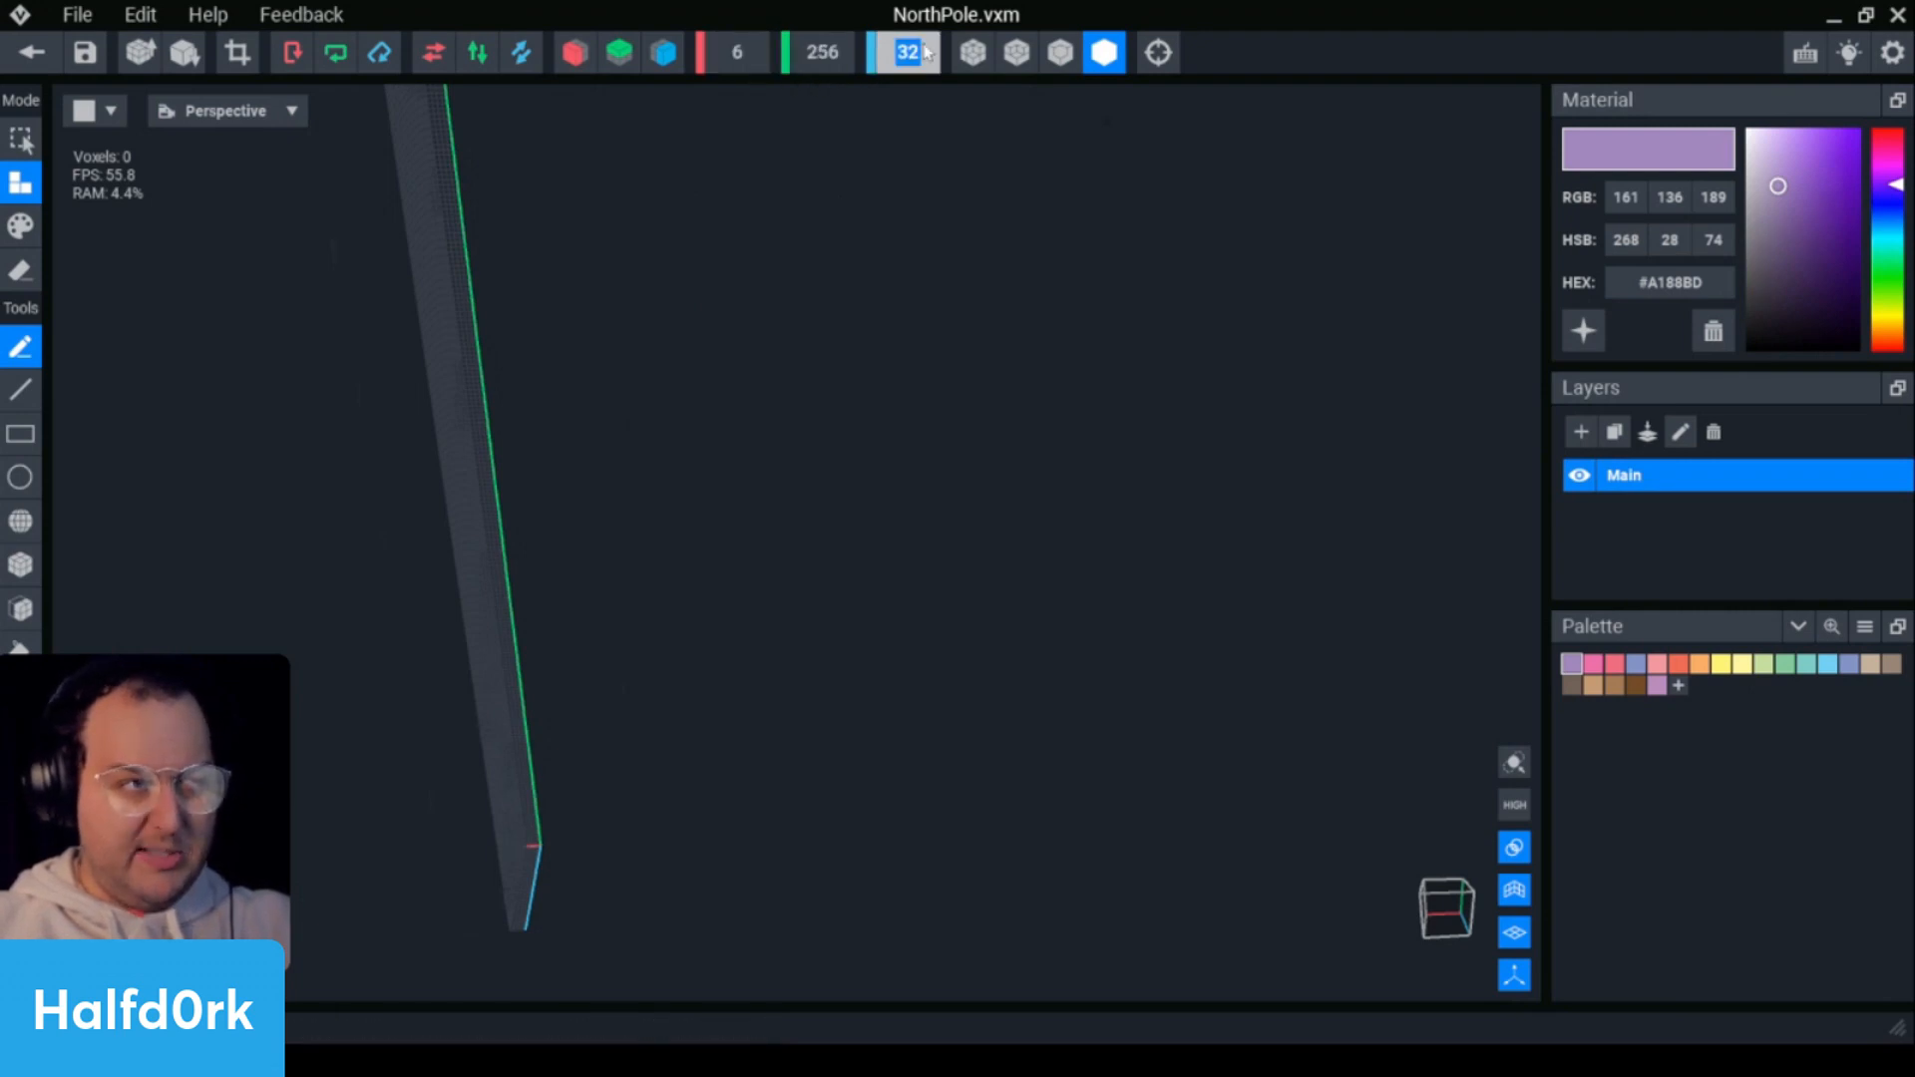
click(923, 68)
text(6)
key(Return)
right_drag(477, 777, 808, 706)
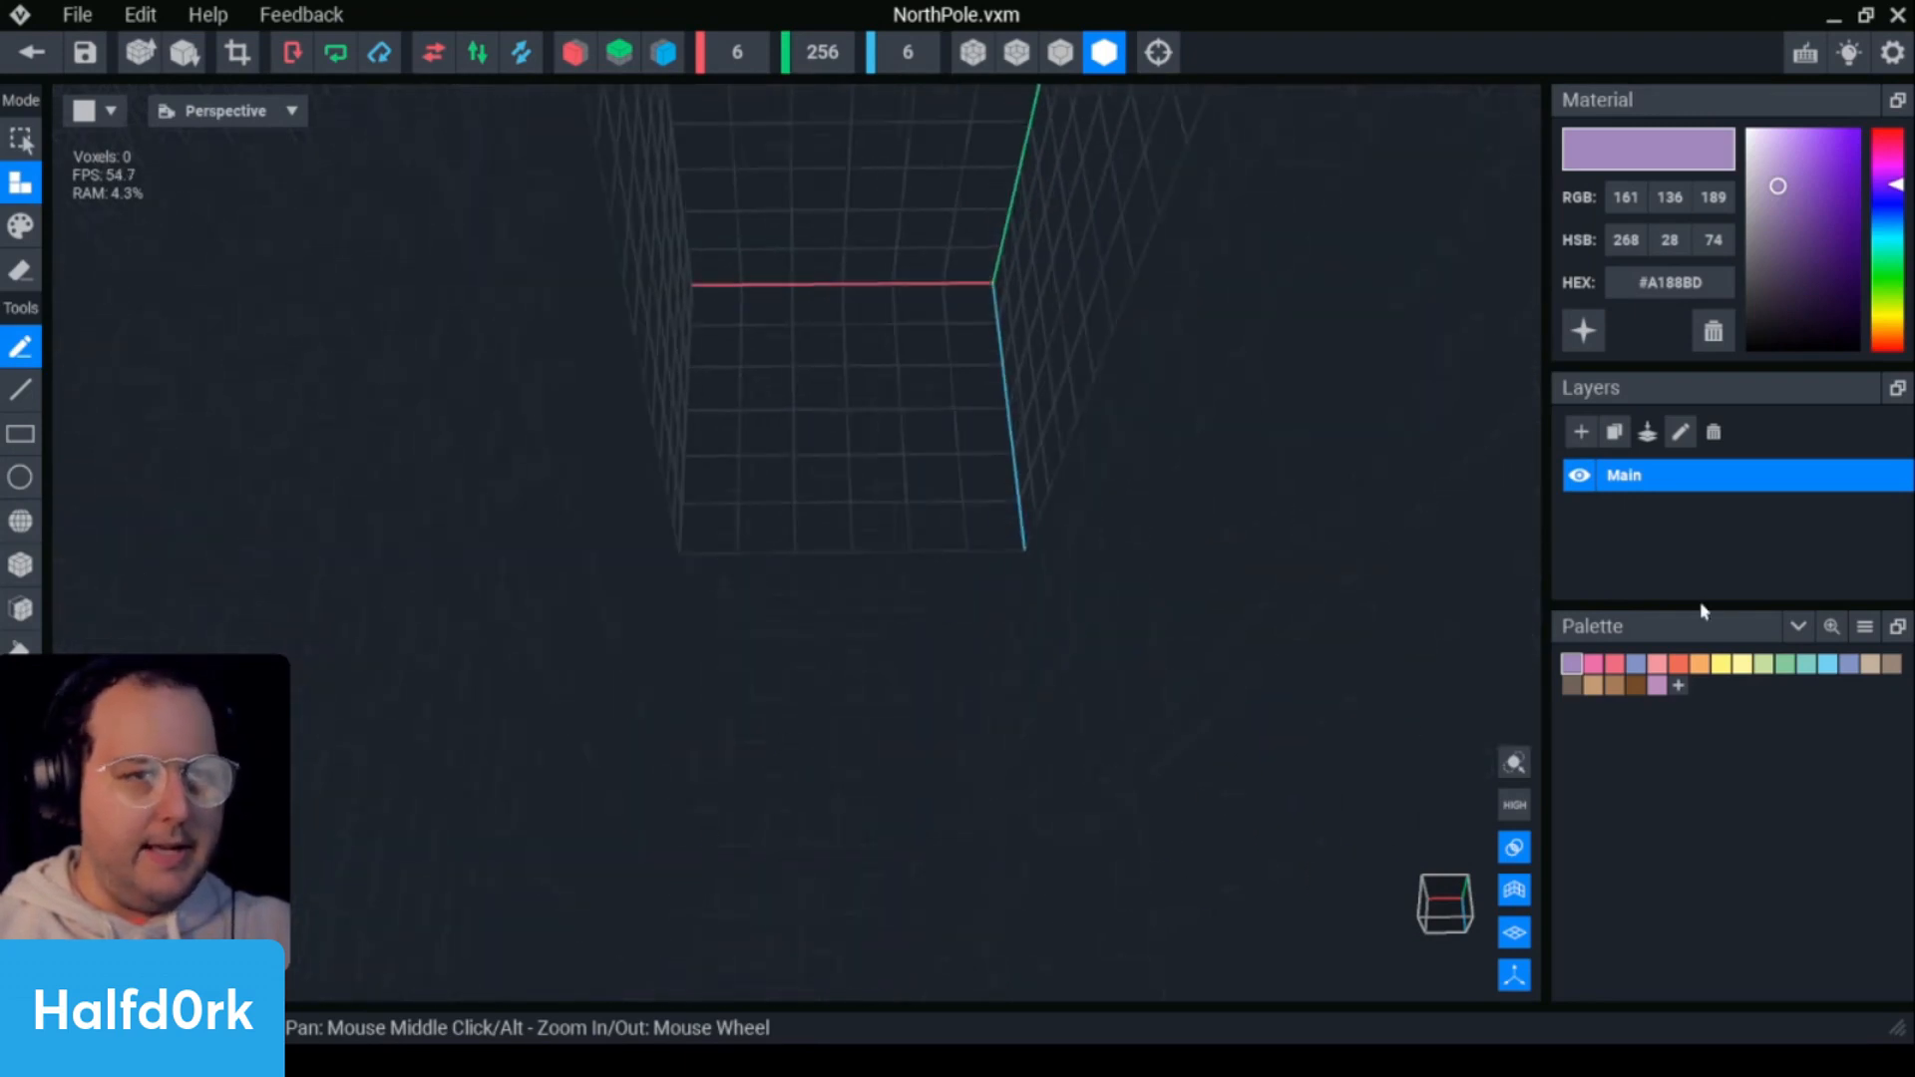
- Load the SBPalette file from the VoxEdit folder as the color palette
click(1865, 626)
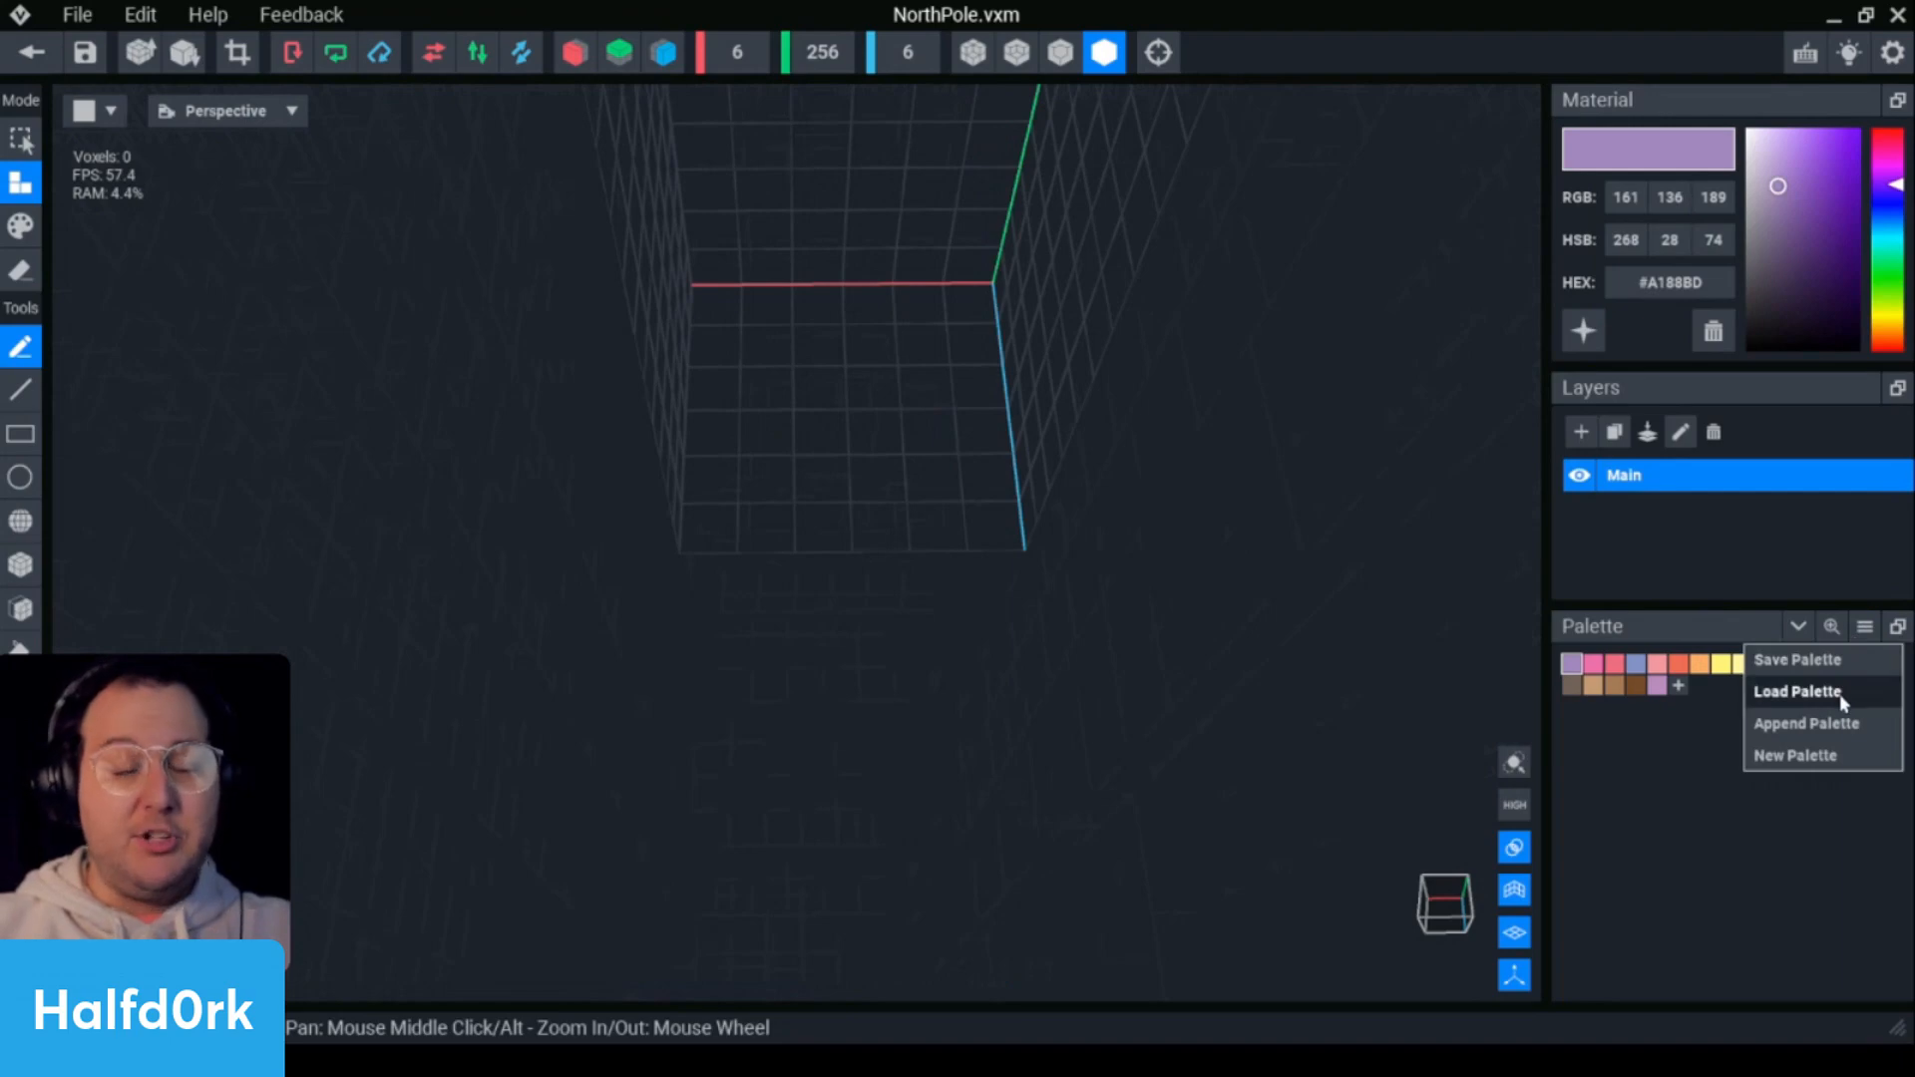
click(1841, 692)
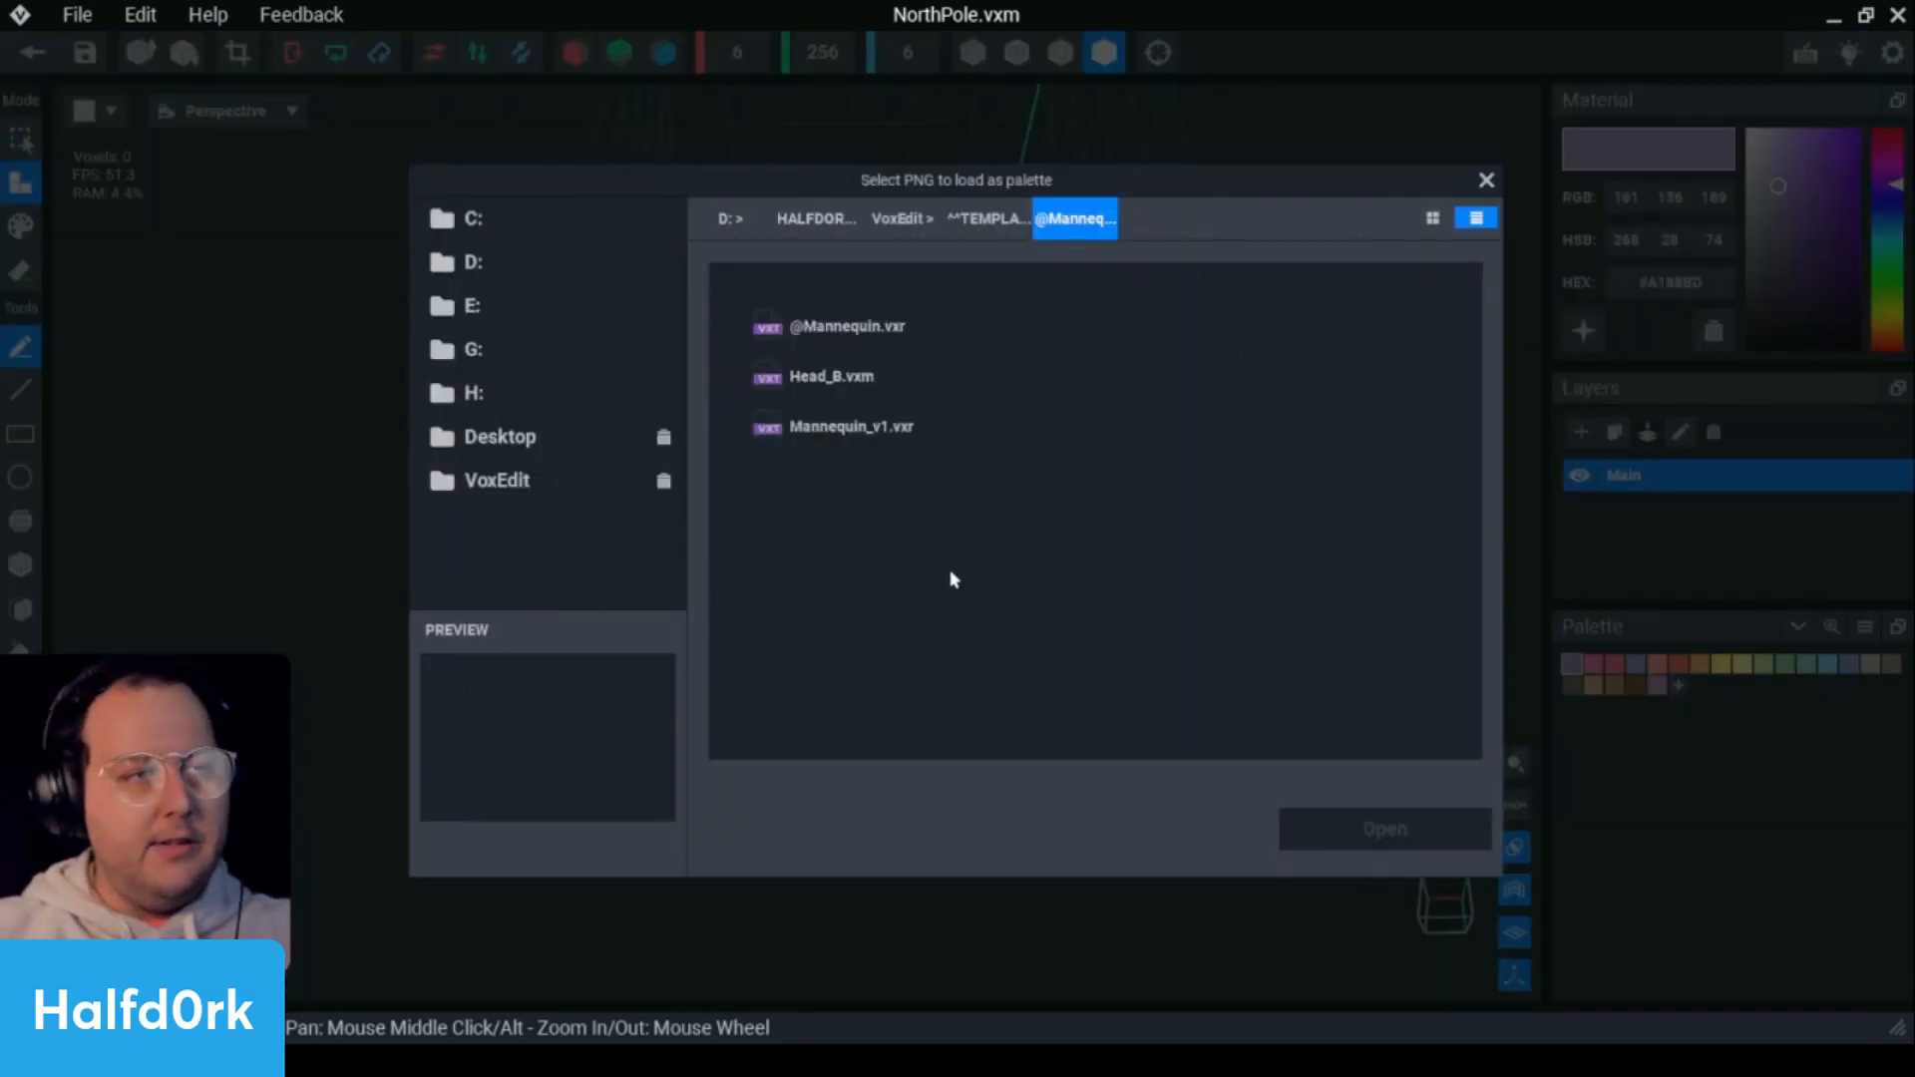
click(903, 219)
click(1382, 678)
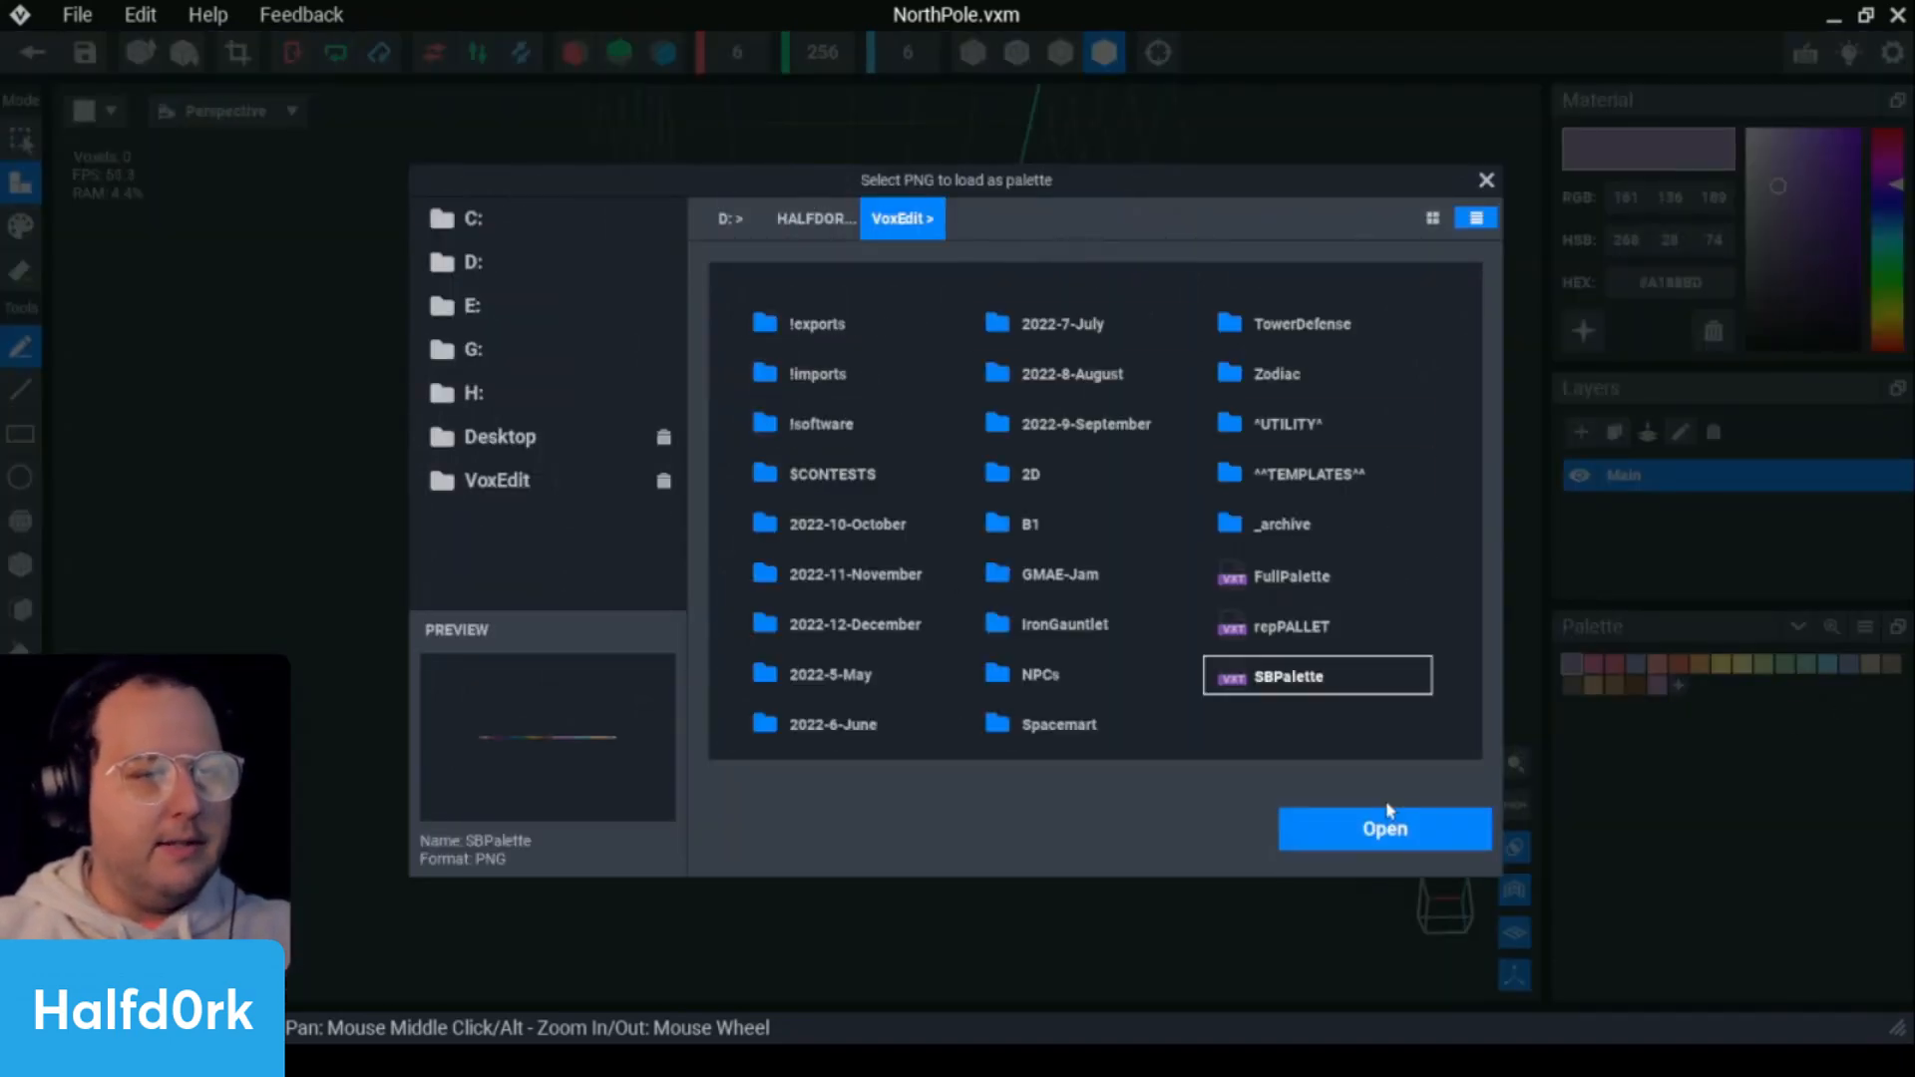
click(1389, 828)
scroll(1694, 789, down, 1)
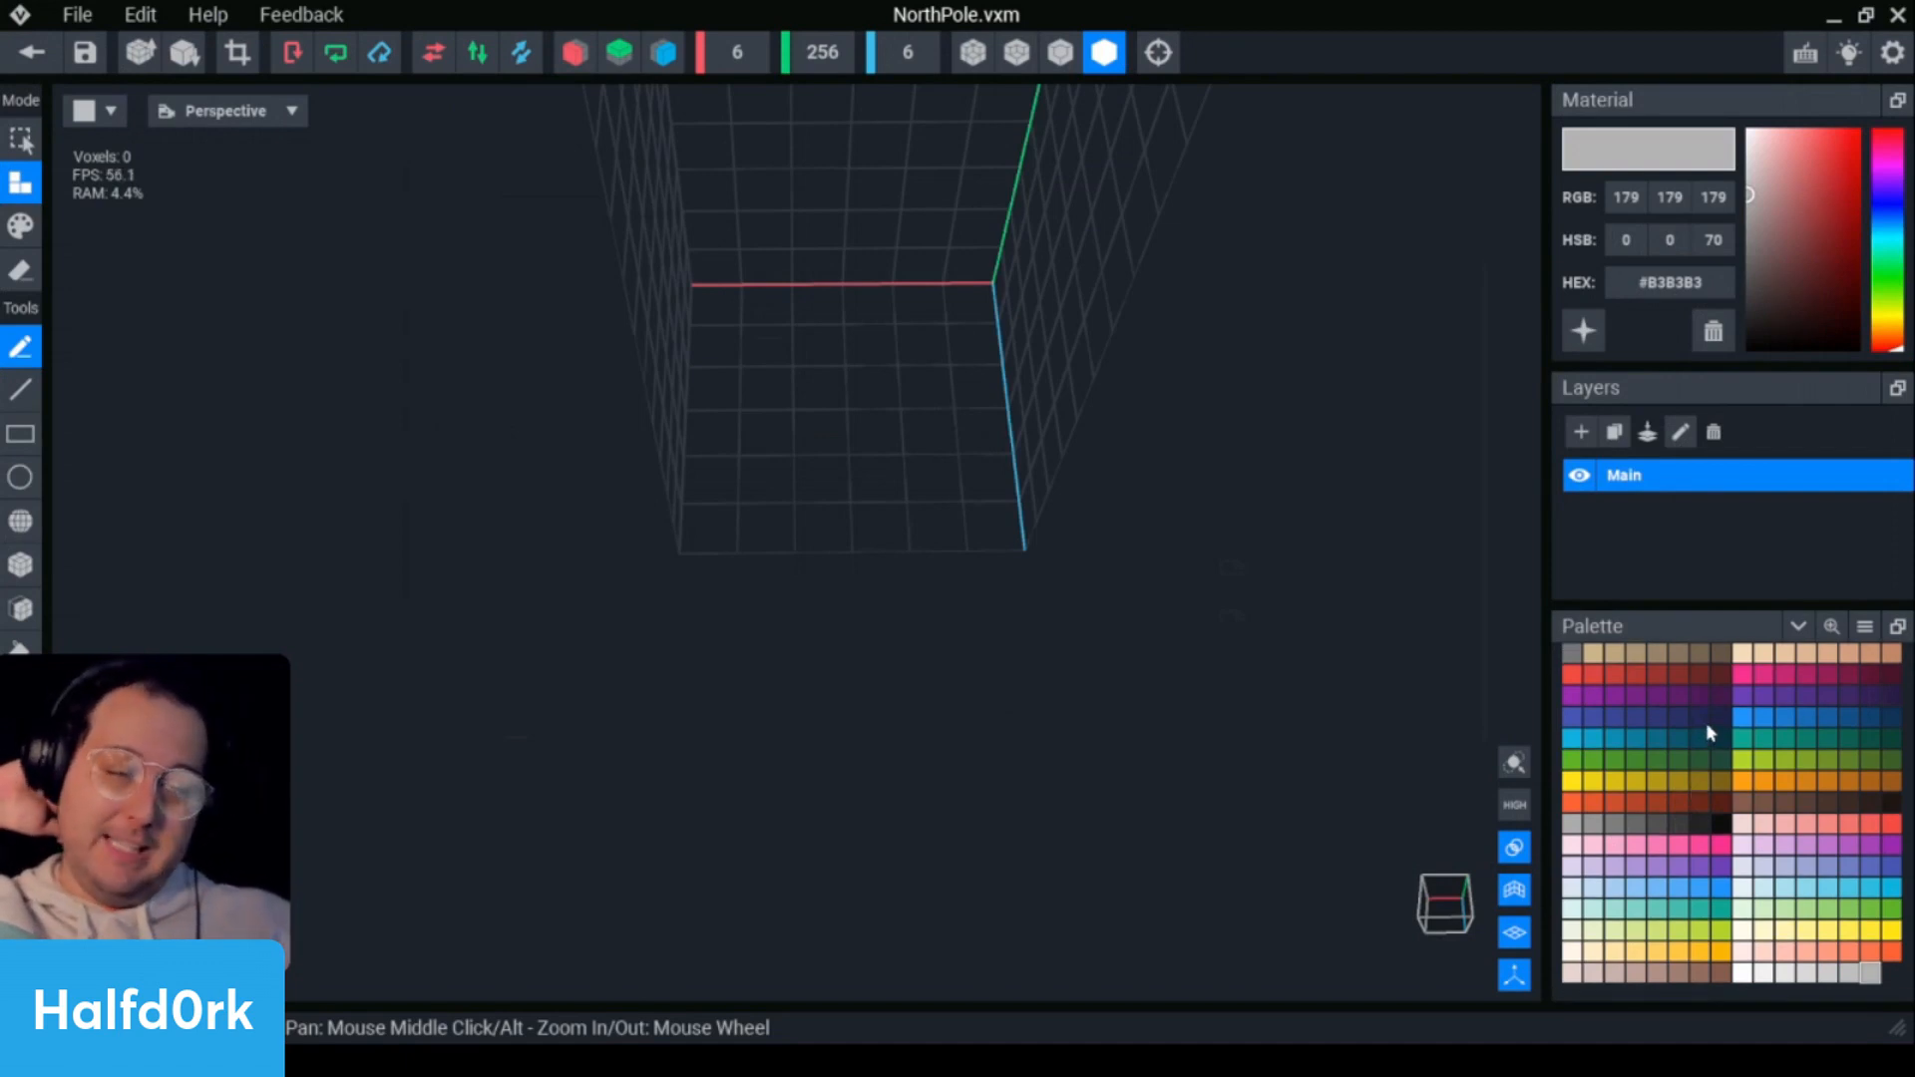
click(1866, 626)
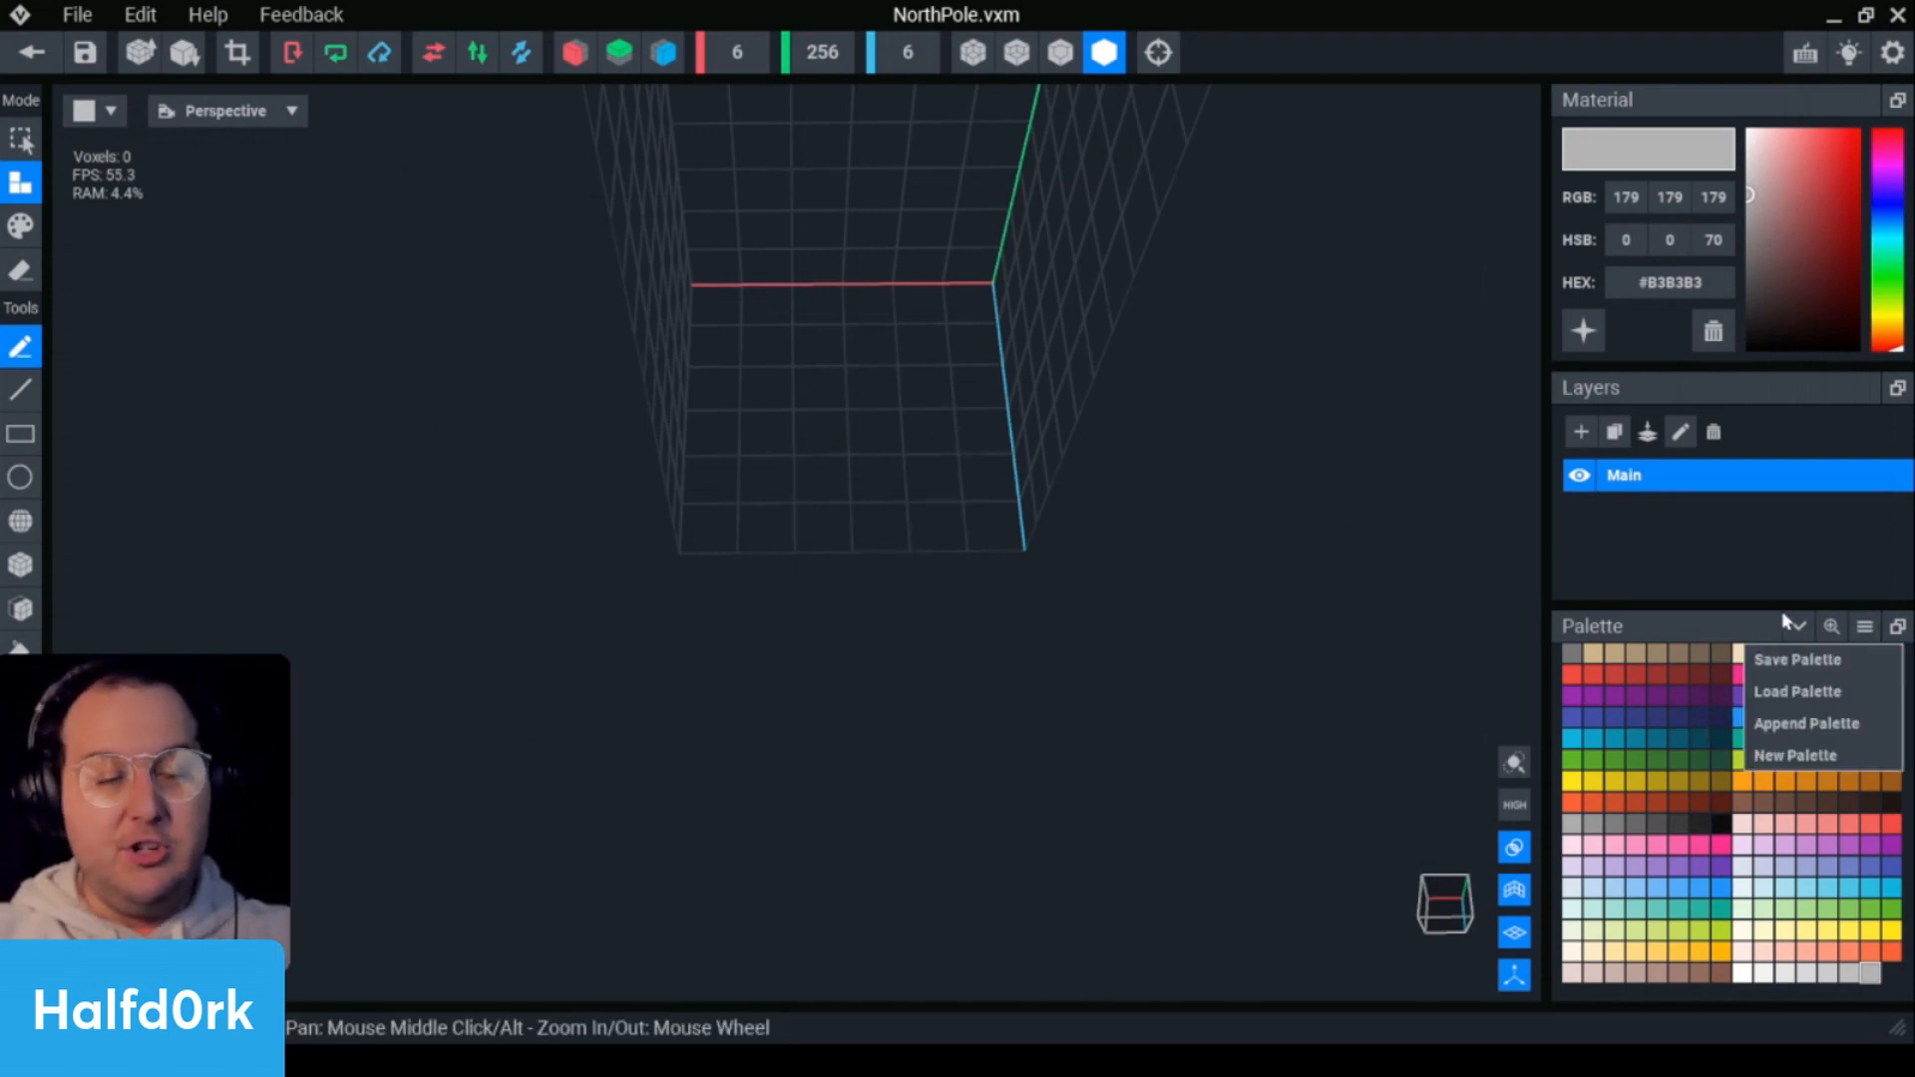
click(1764, 588)
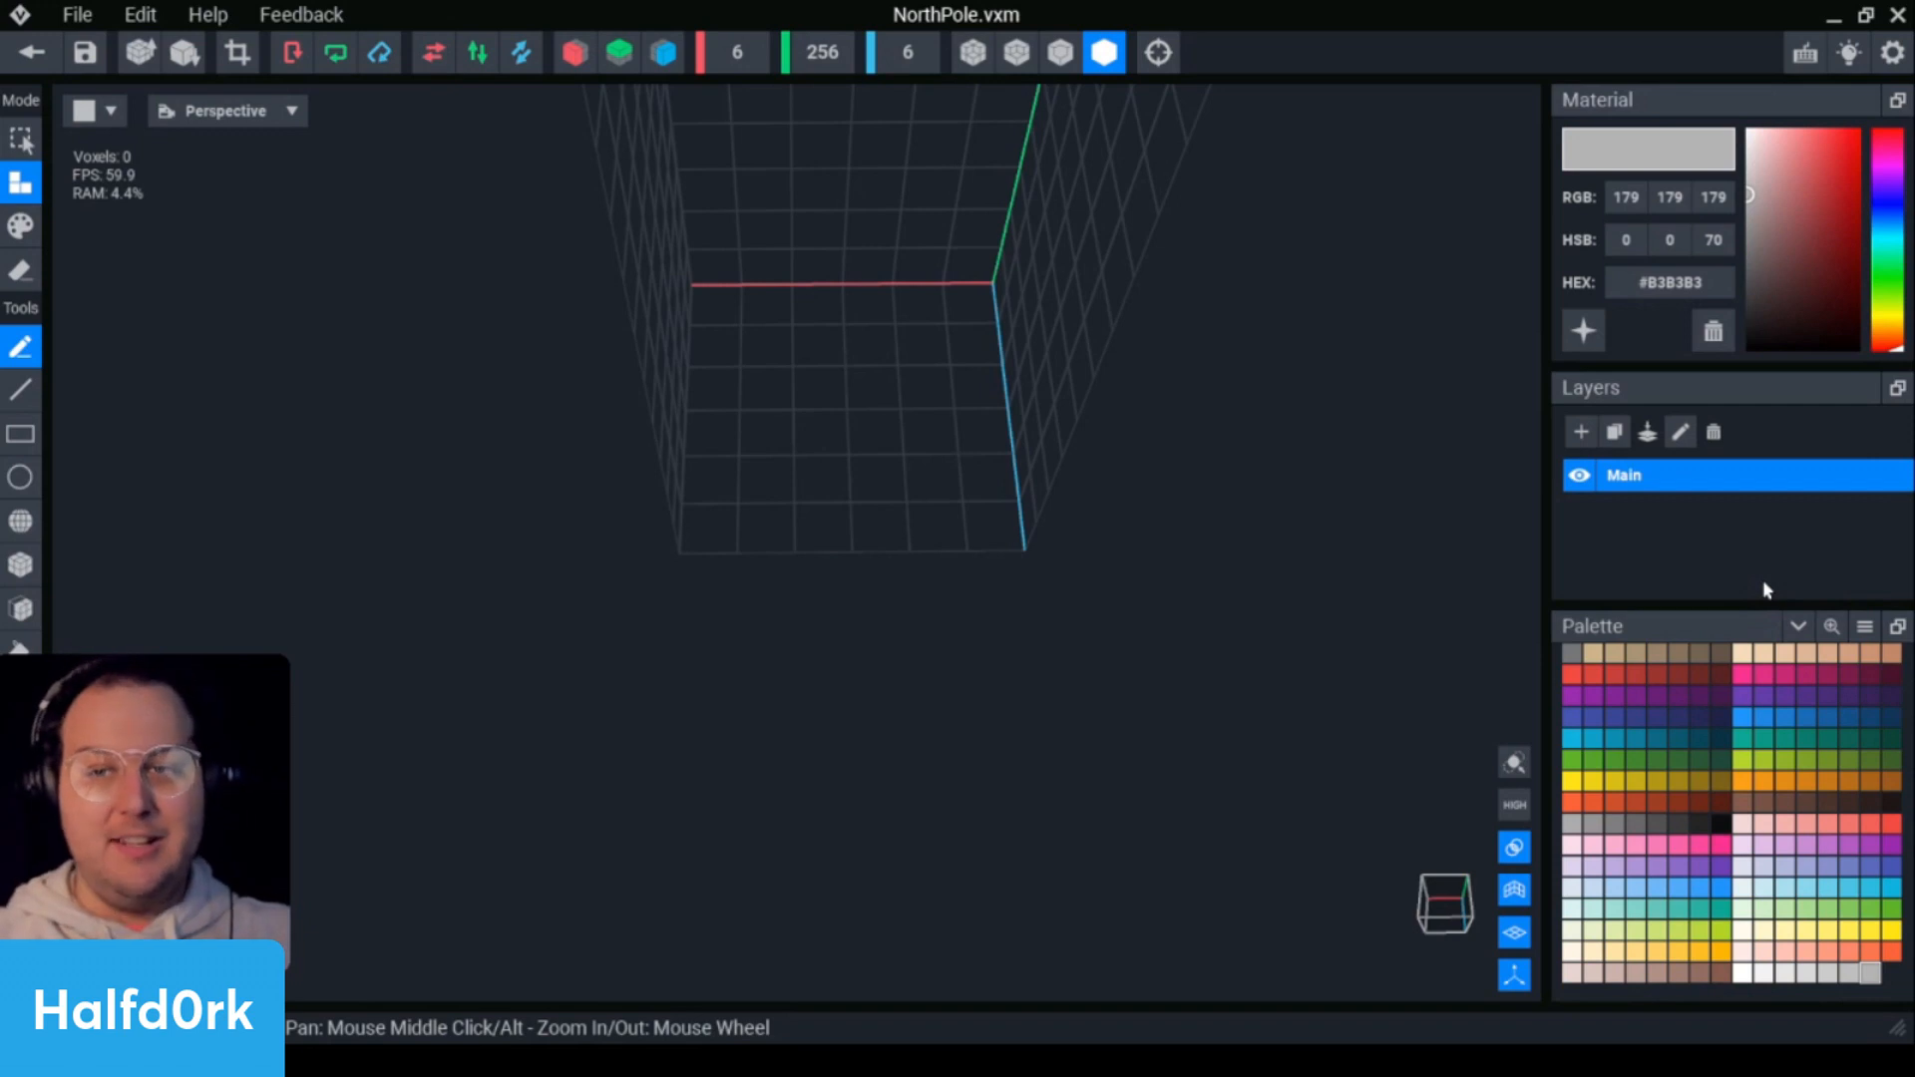
- Draw a one-voxel-wide ring in red #F44D42 around the edge of the volume's floor, leaving the four corners empty
click(1593, 675)
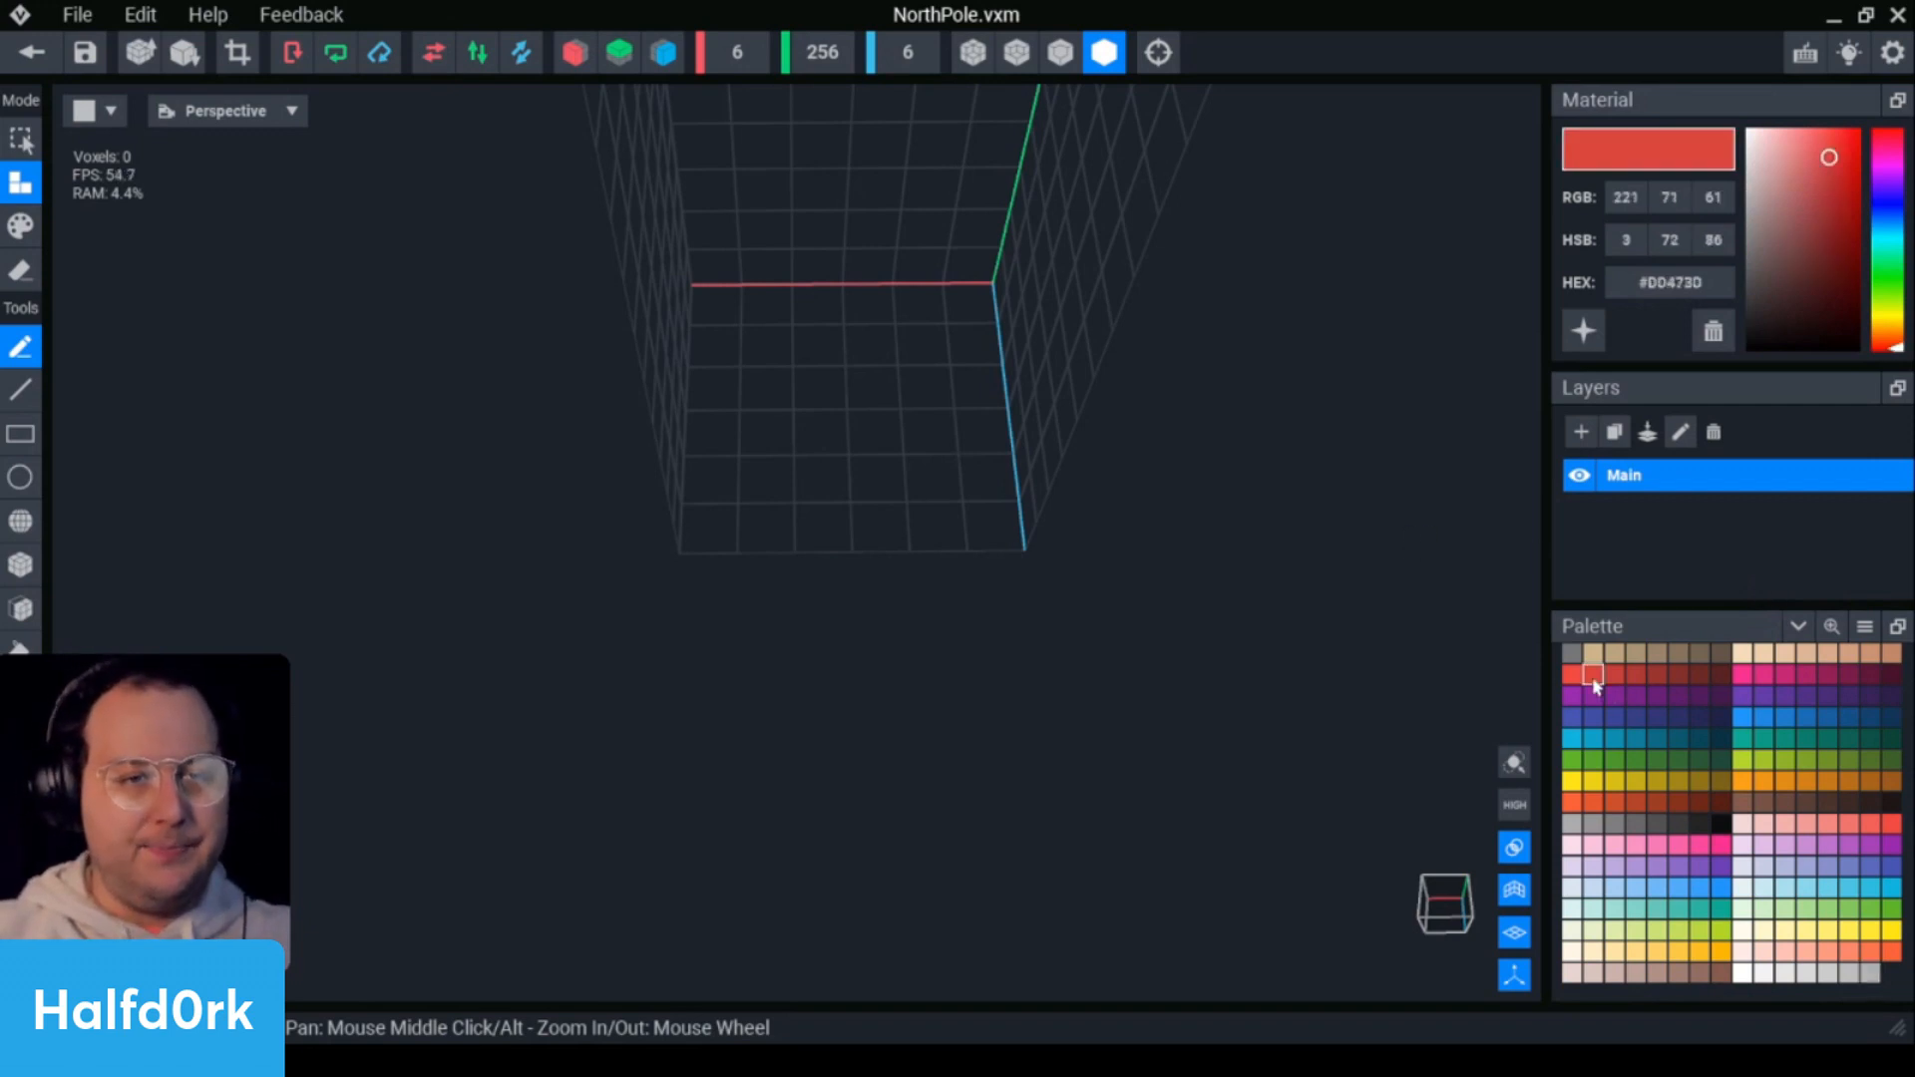
click(1573, 677)
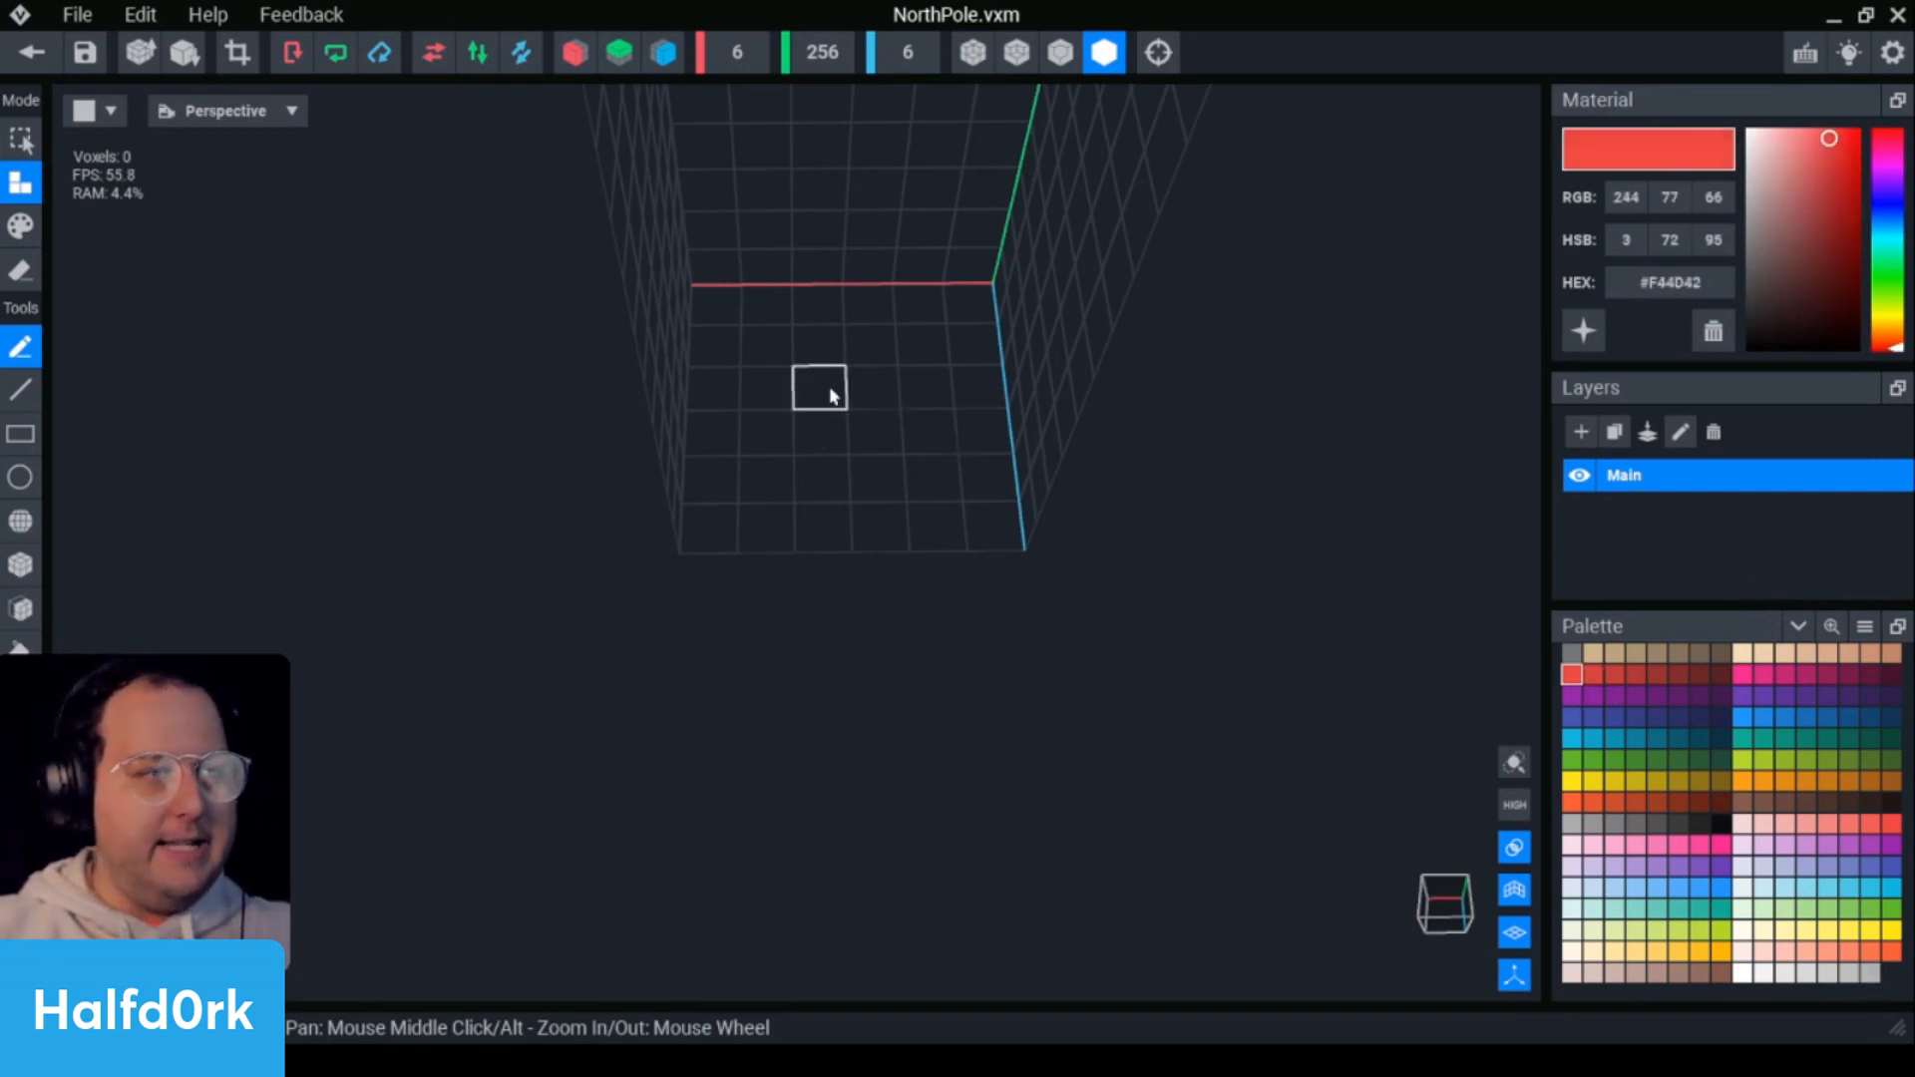
right_drag(817, 415, 826, 597)
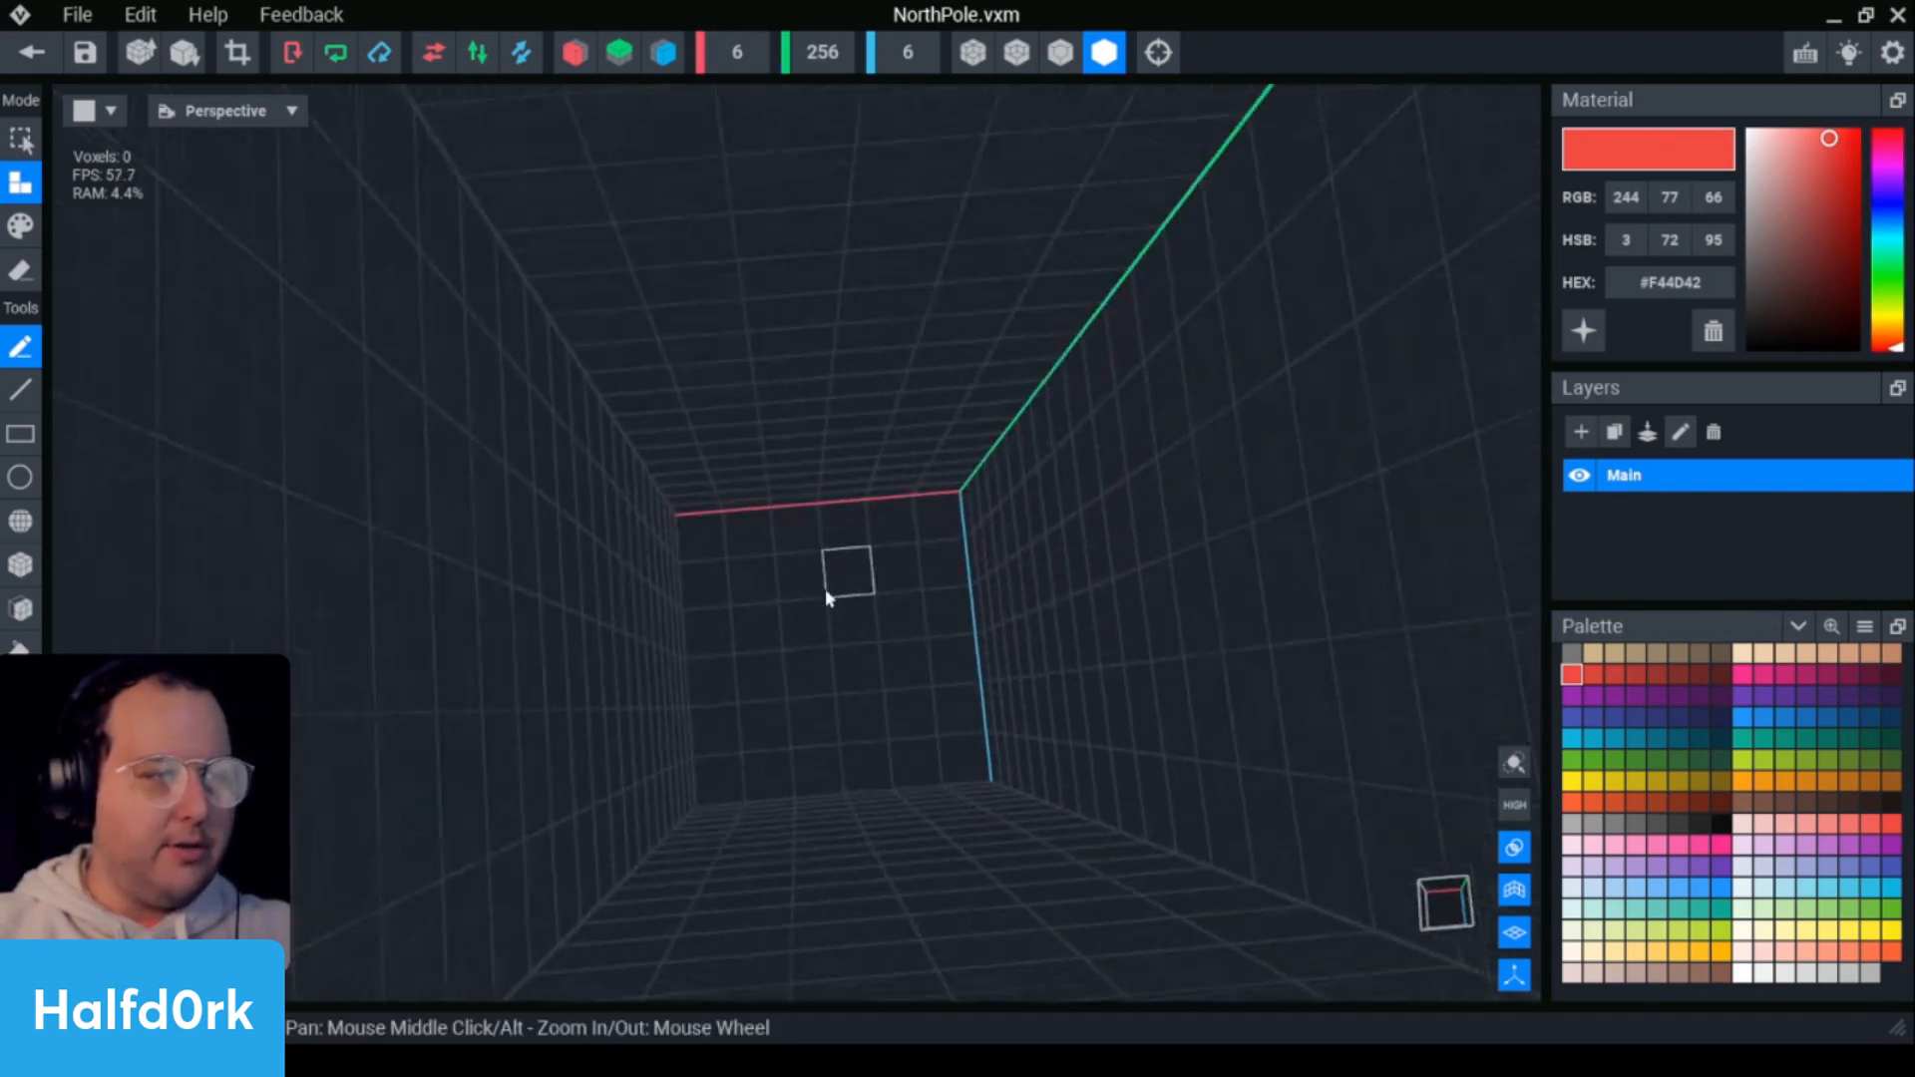
drag(768, 557, 884, 530)
mouse_move(720, 584)
mouse_down()
mouse_move(723, 758)
mouse_move(895, 785)
mouse_up()
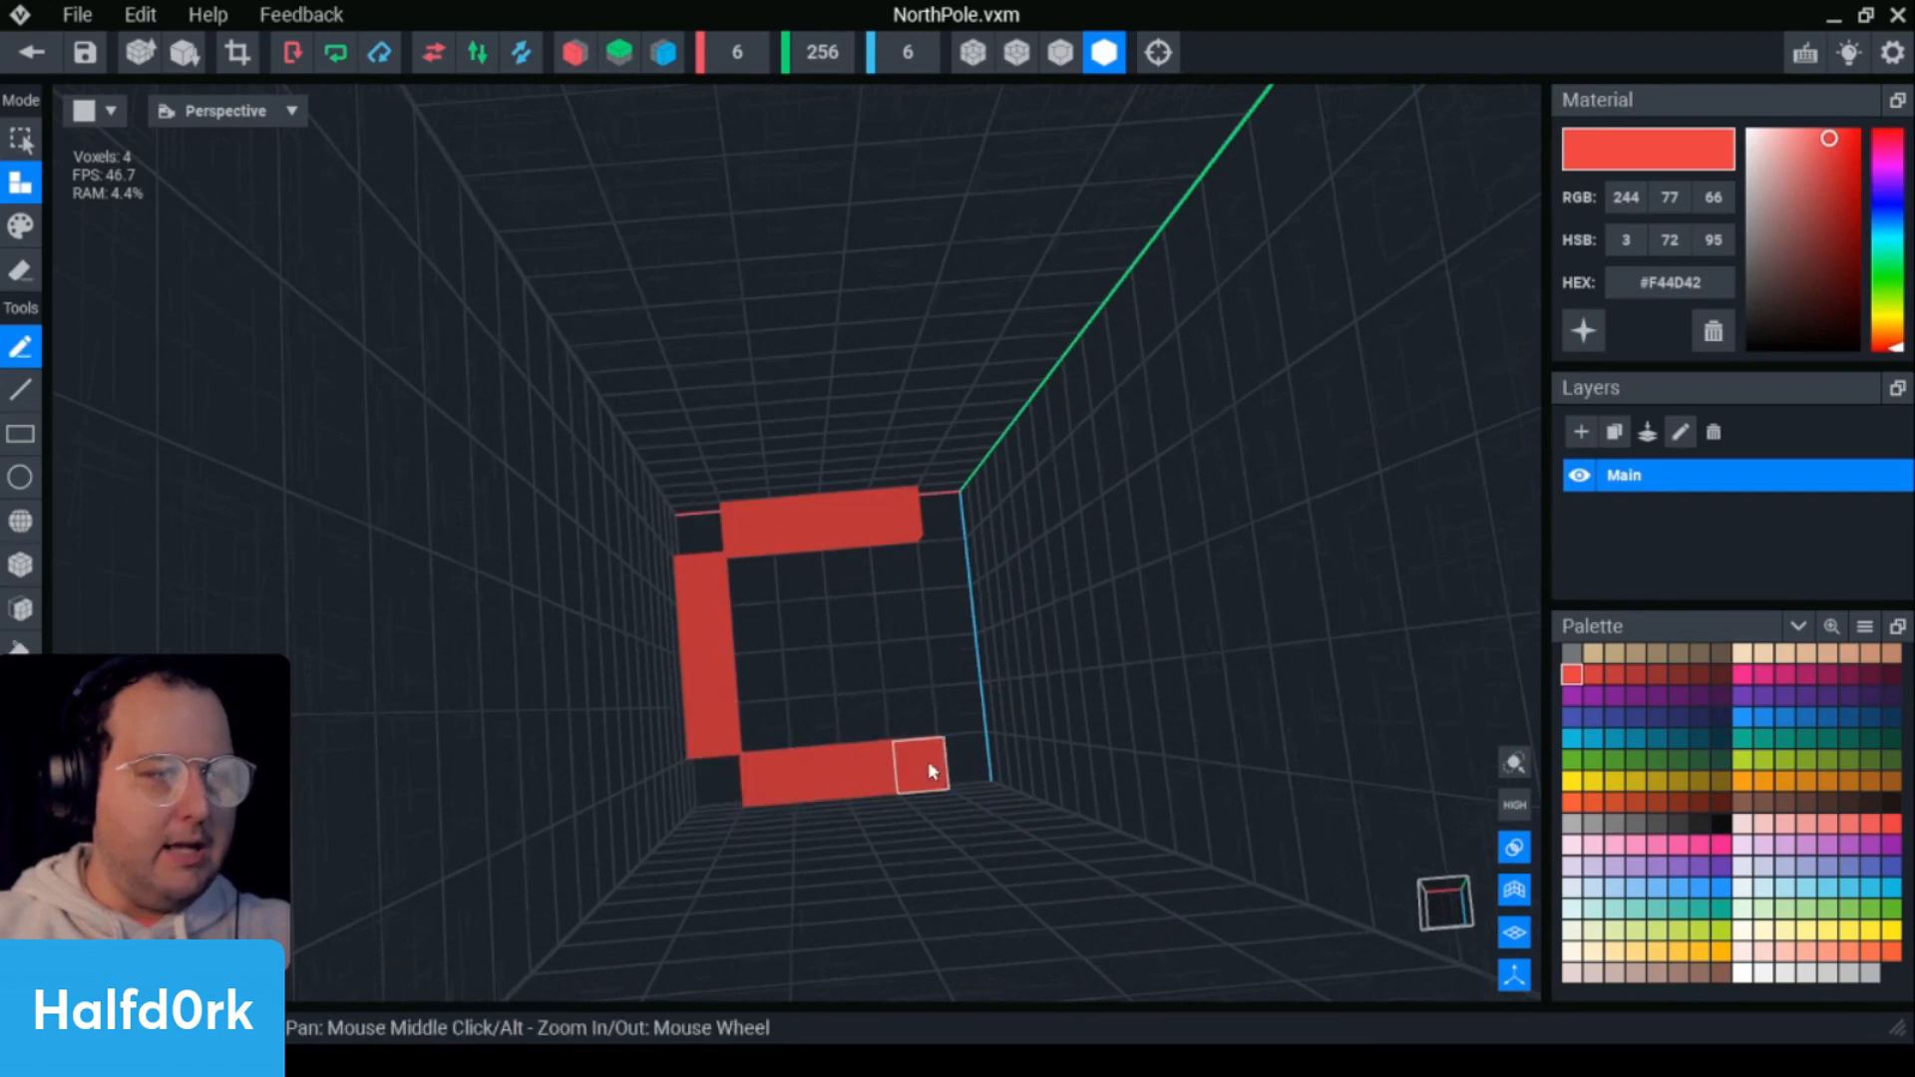
drag(945, 564, 958, 705)
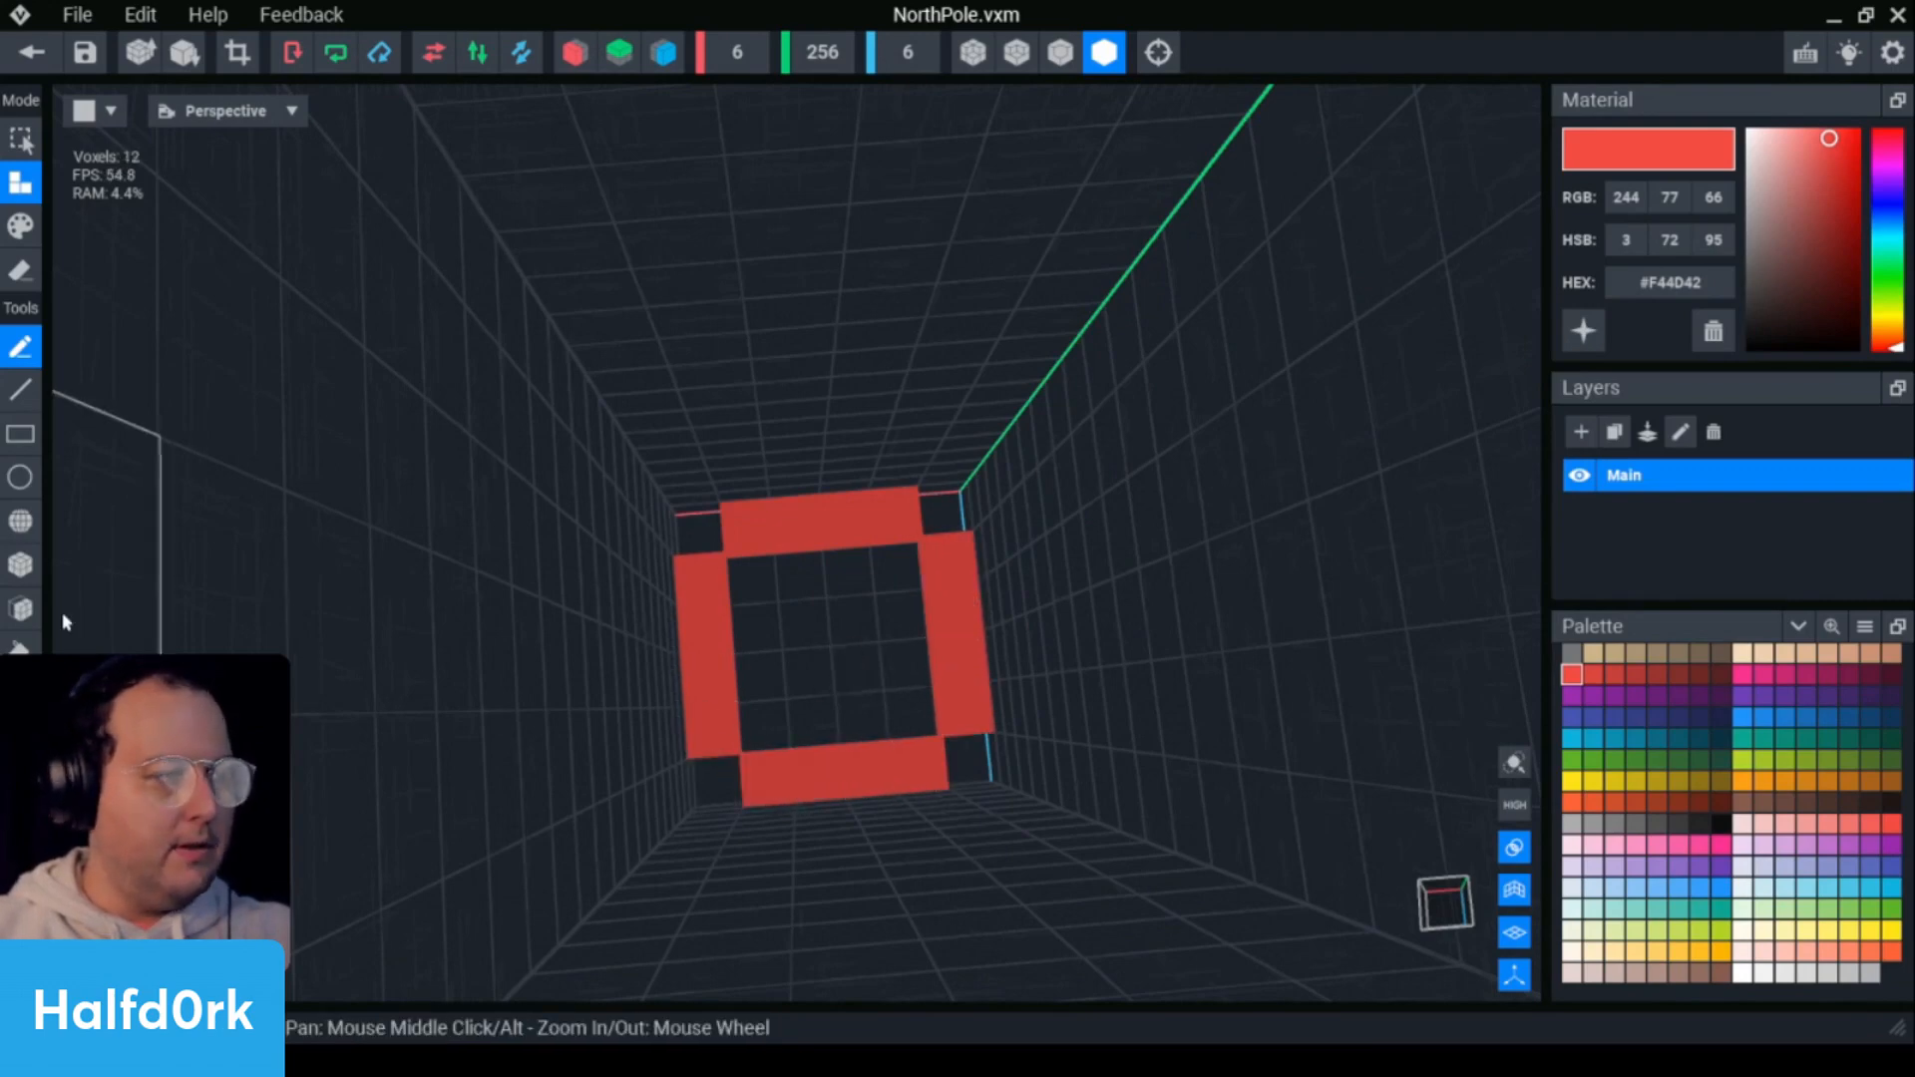
click(24, 612)
click(869, 674)
right_drag(922, 706, 921, 609)
key(ctrl+z)
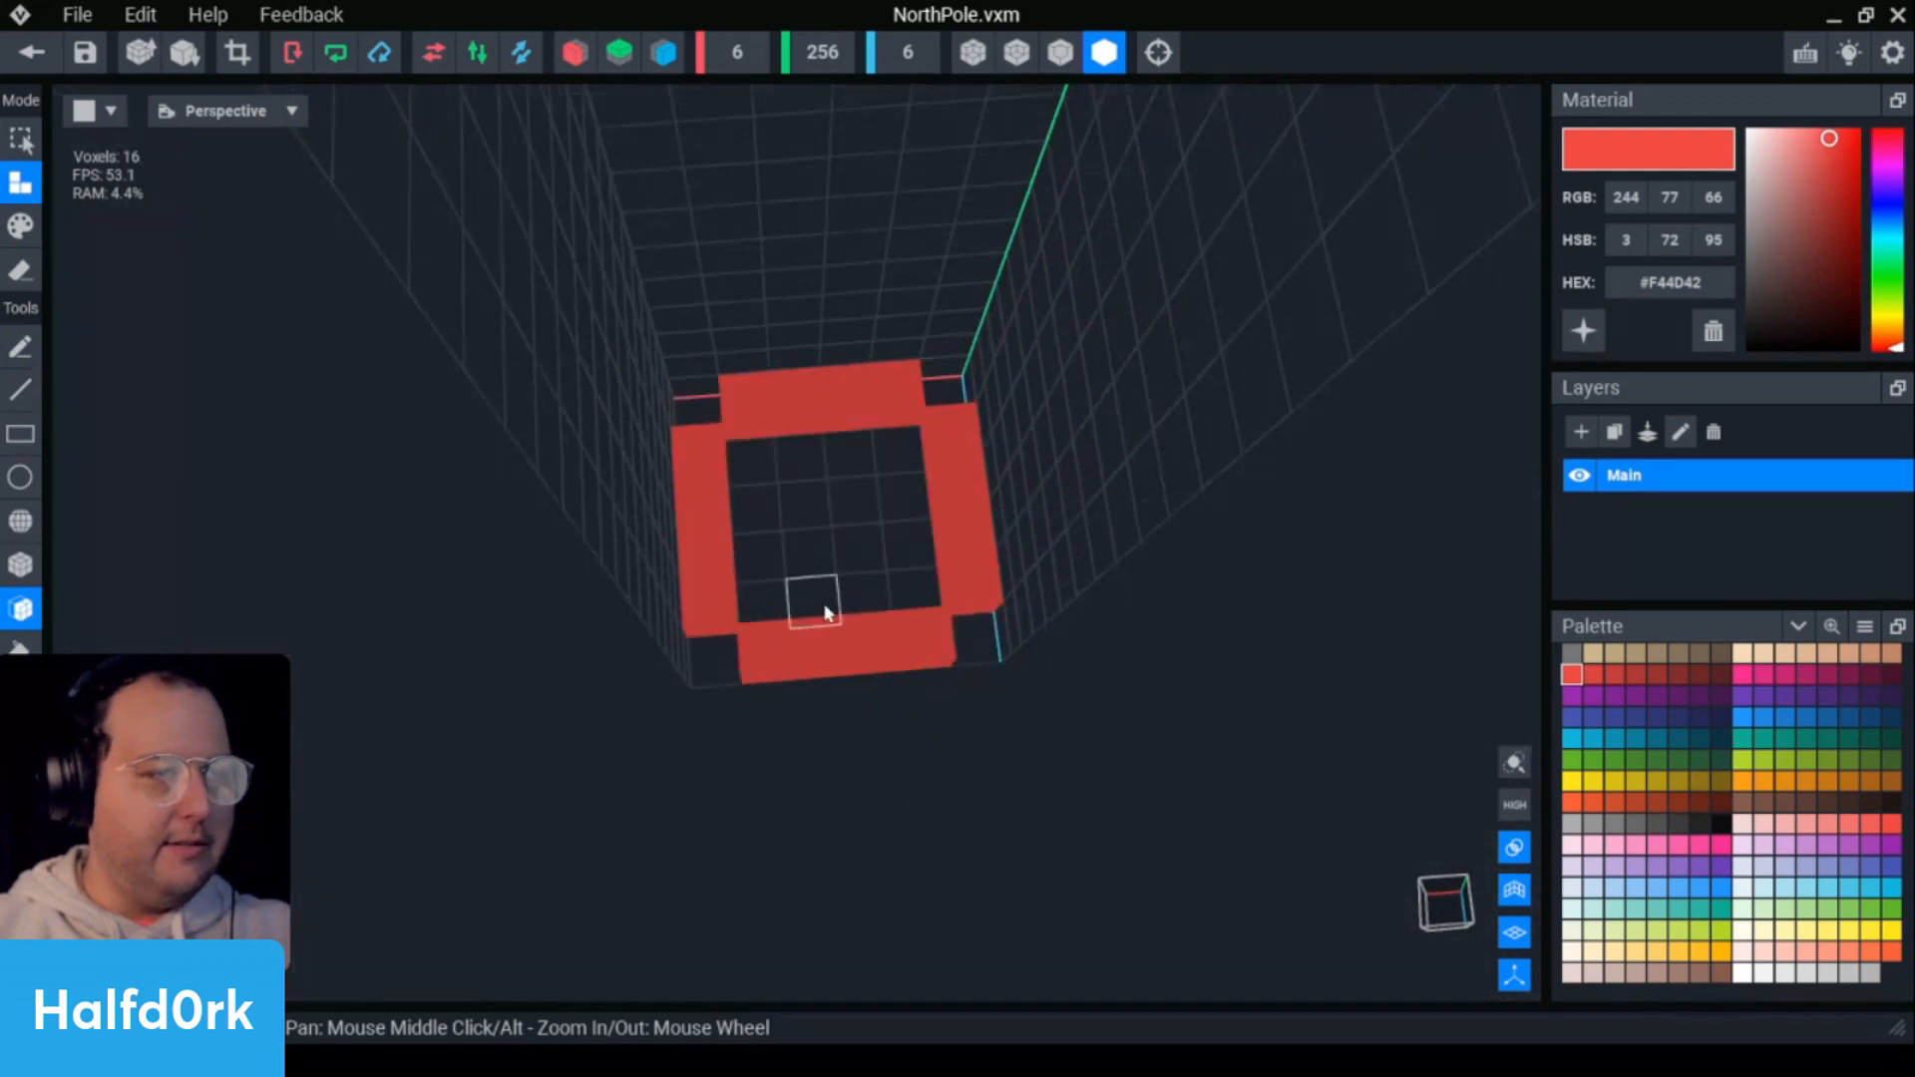
- Fill the inside of the red floor ring with lines of red voxels
key(l)
scroll(823, 614, up, 5)
scroll(816, 623, down, 3)
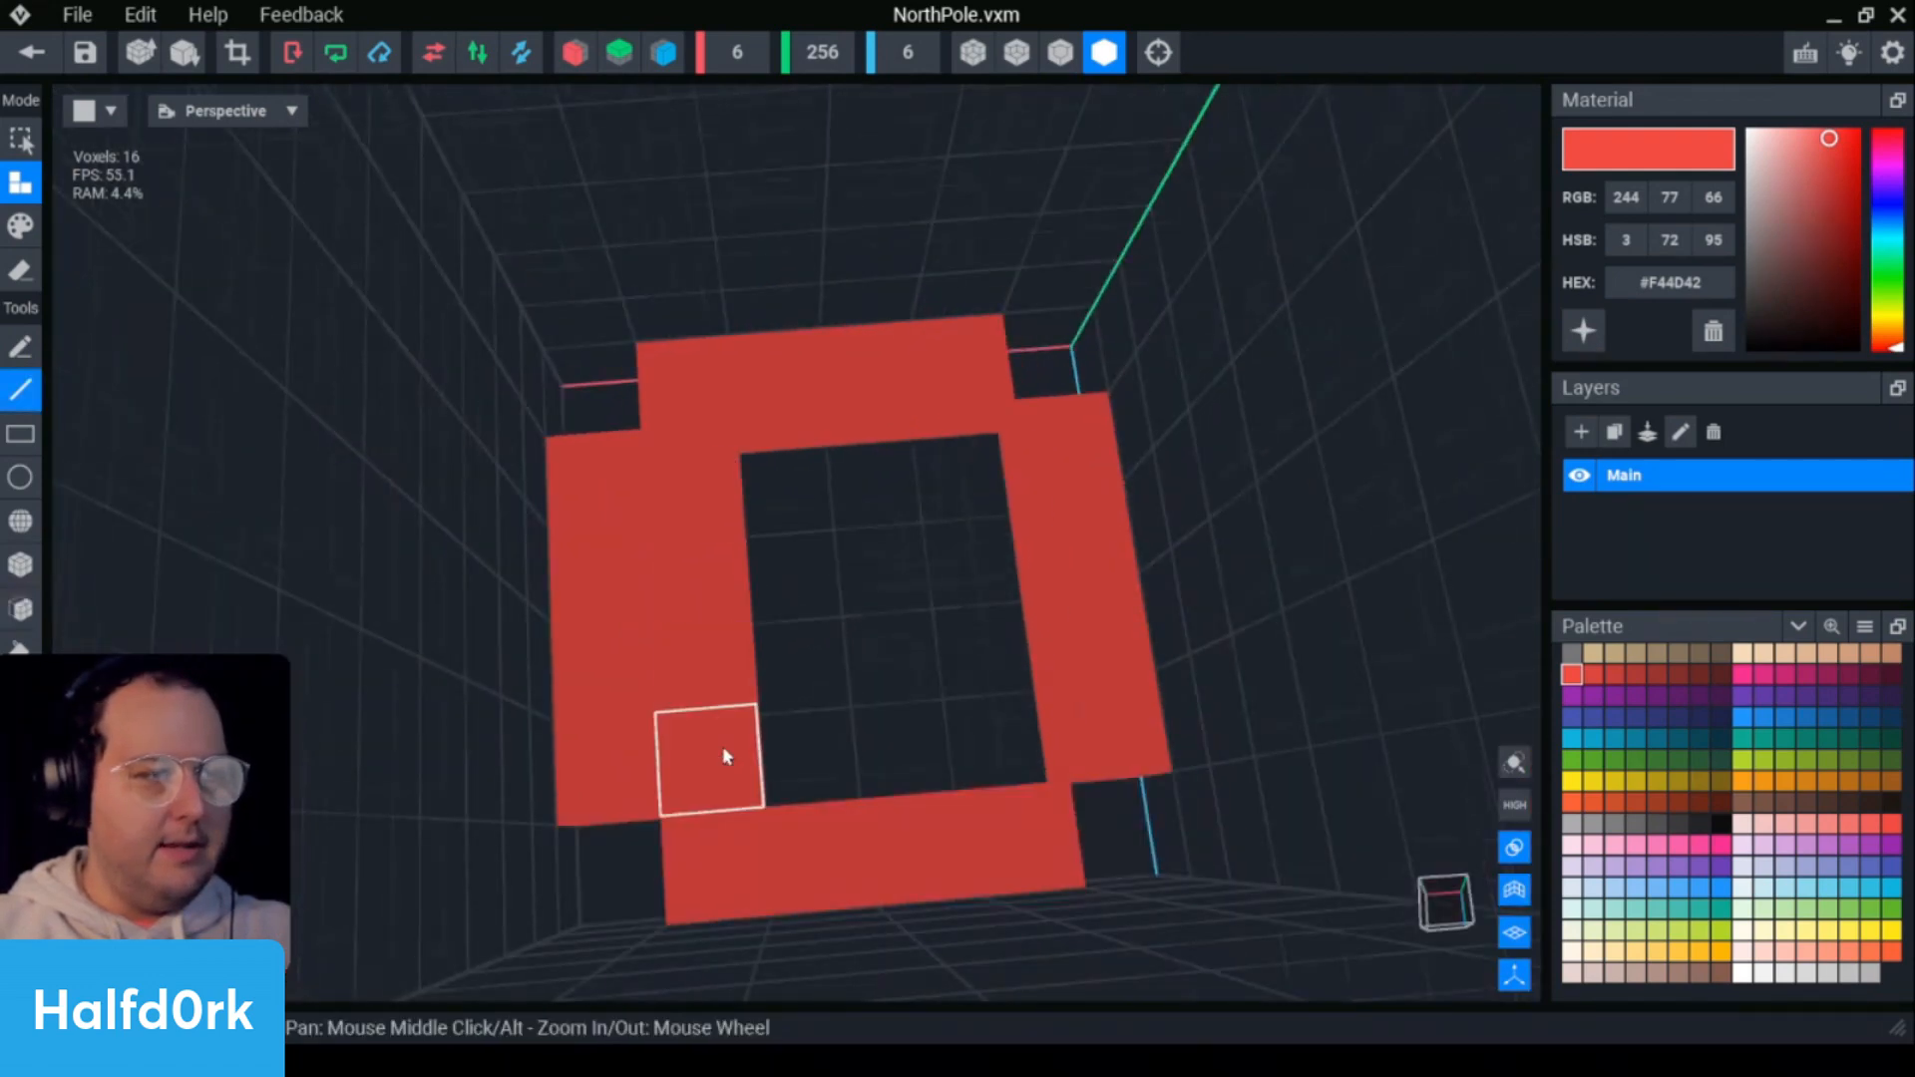
drag(783, 578, 806, 750)
click(792, 479)
drag(878, 491, 919, 684)
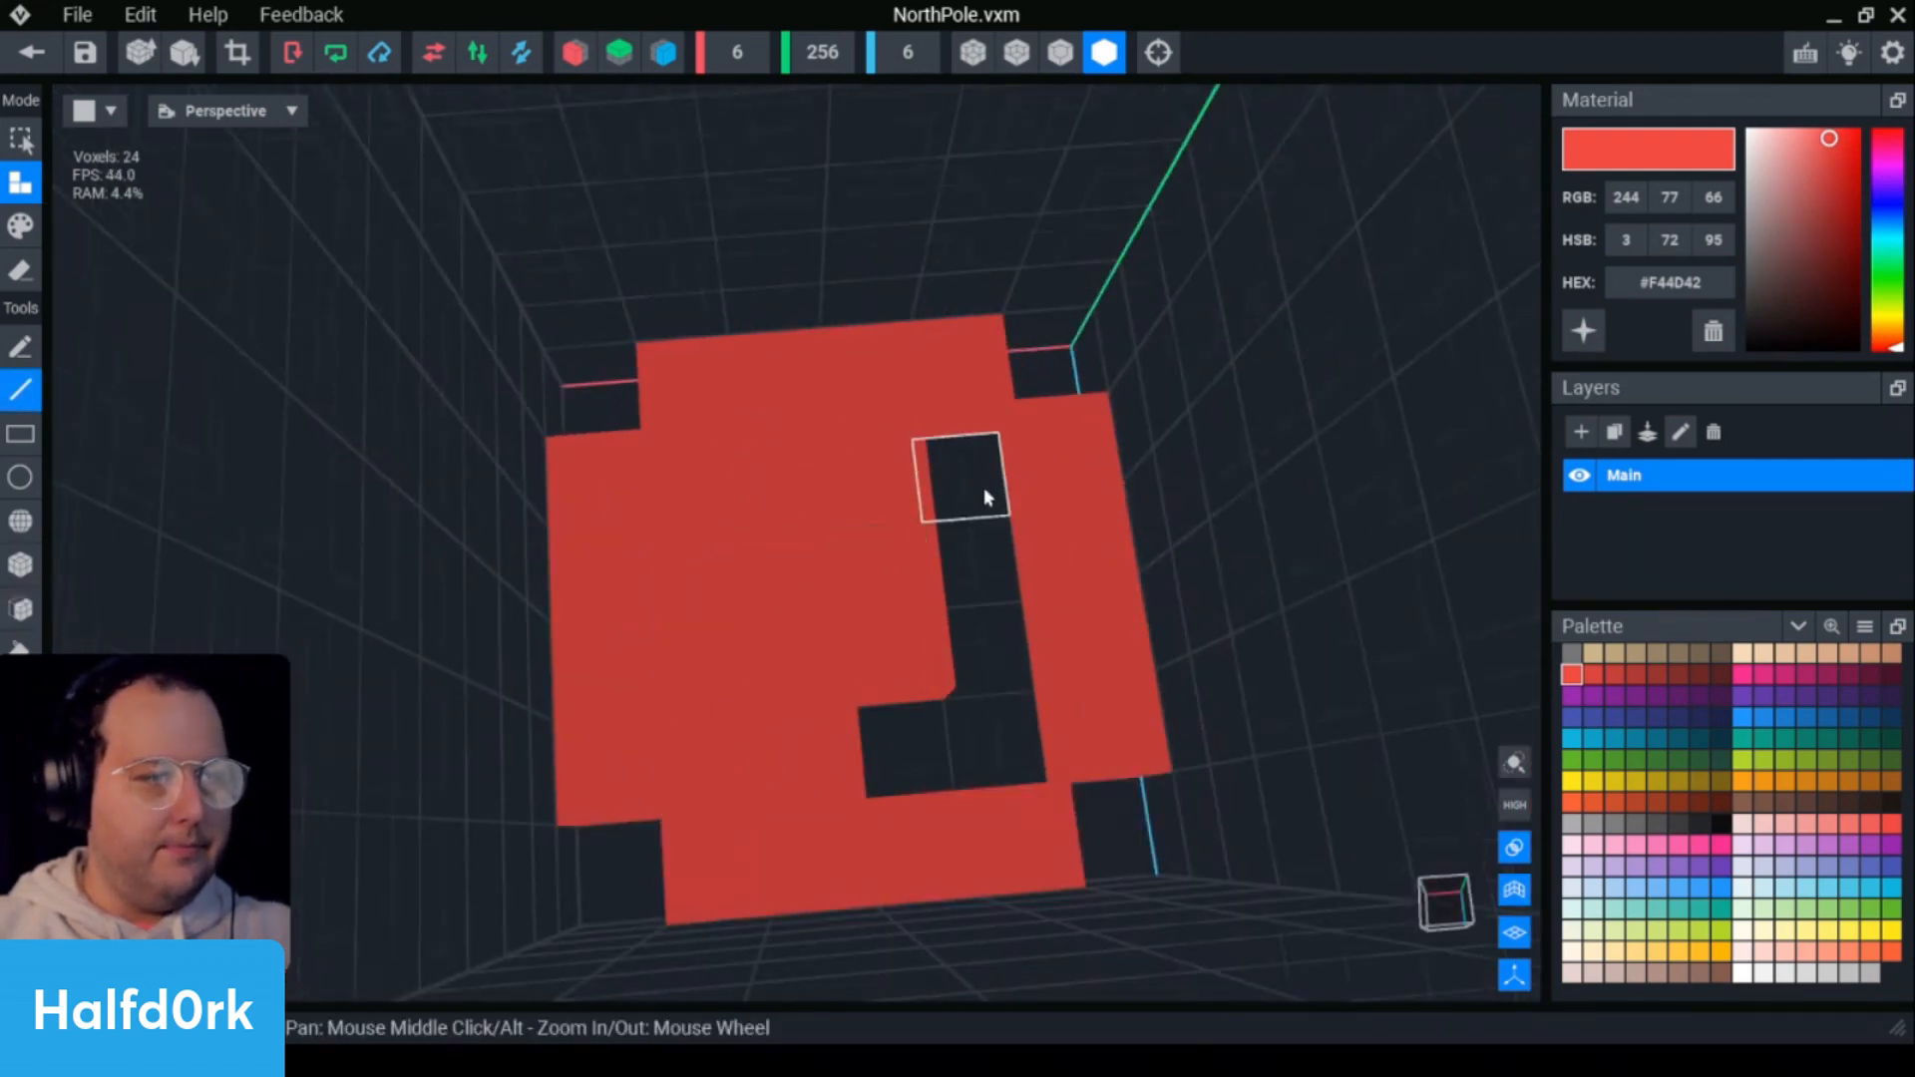
drag(984, 491, 981, 646)
drag(906, 751, 1018, 754)
scroll(986, 763, down, 5)
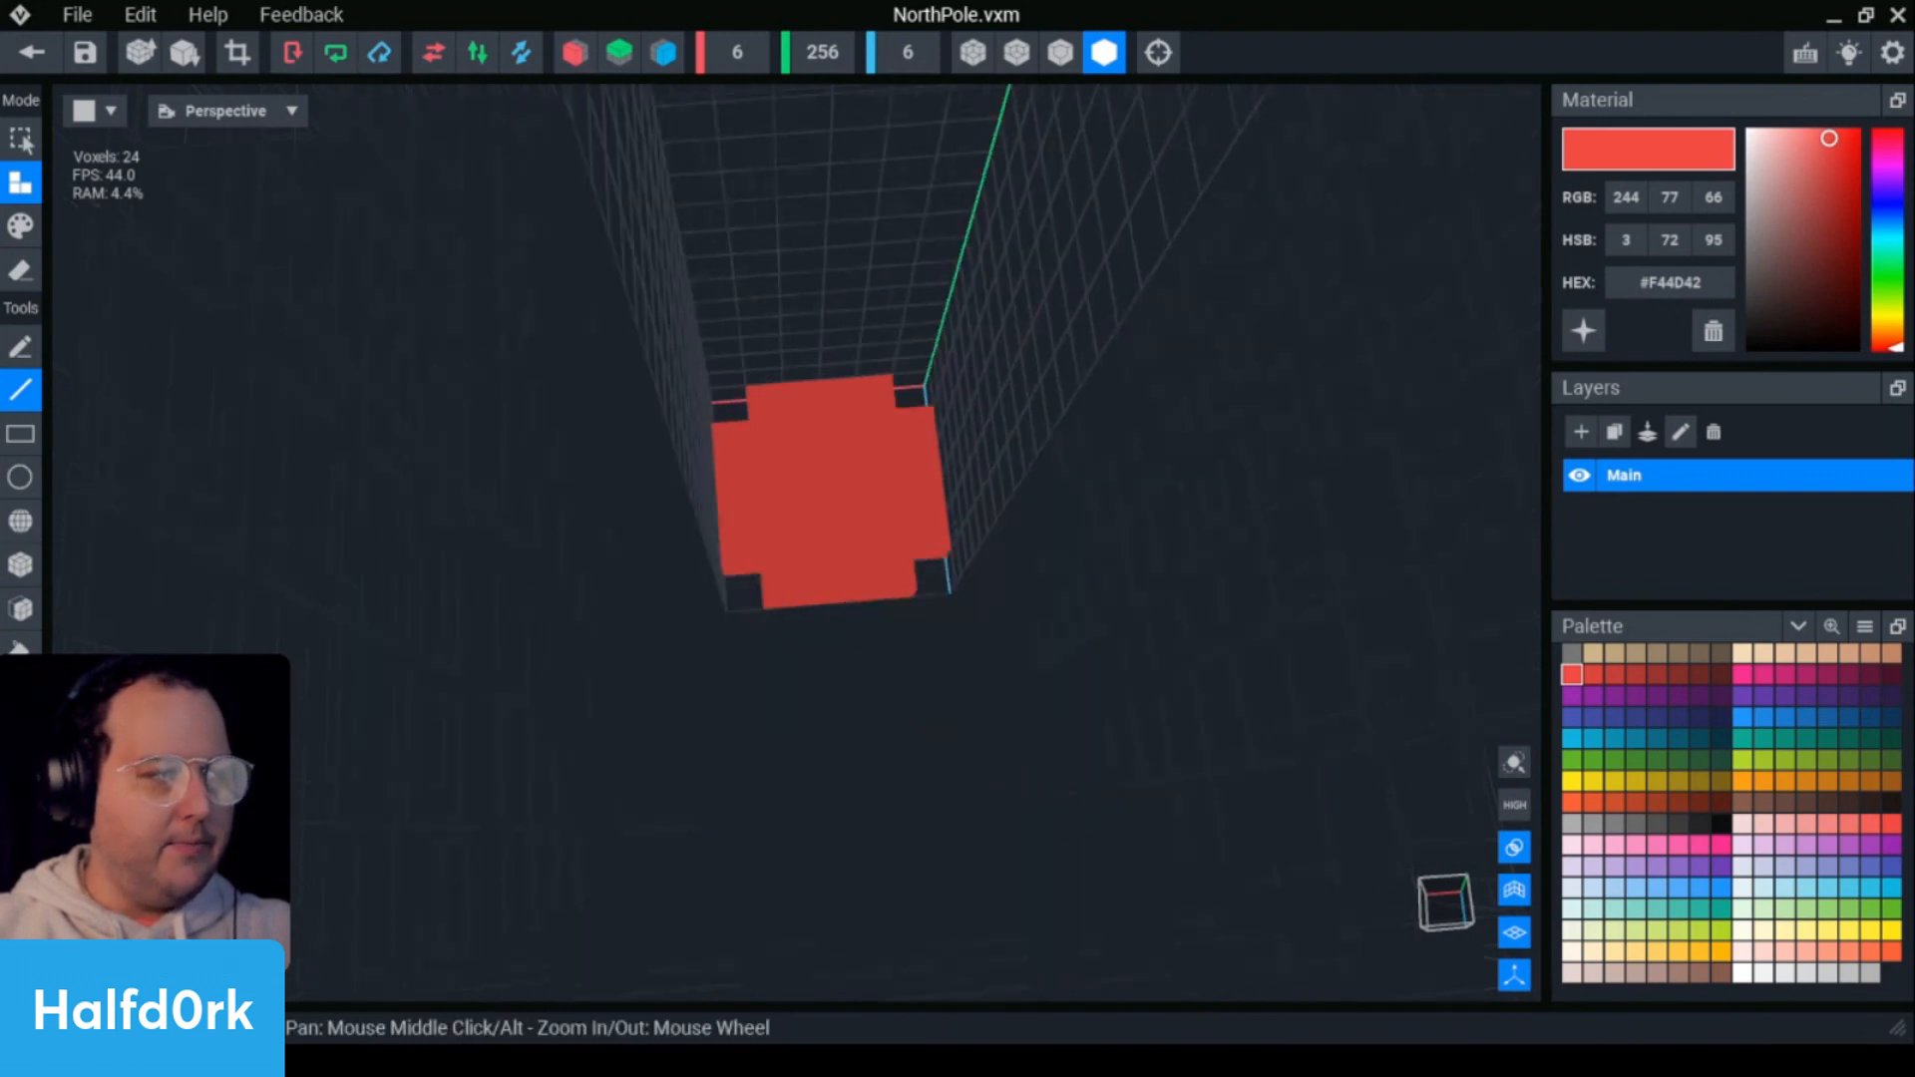
- Extrude the red floor layer upward into a column about 18 voxels tall
click(21, 609)
drag(809, 521, 819, 384)
scroll(848, 447, down, 5)
right_drag(820, 384, 817, 415)
scroll(818, 415, up, 4)
middle_drag(858, 353, 861, 374)
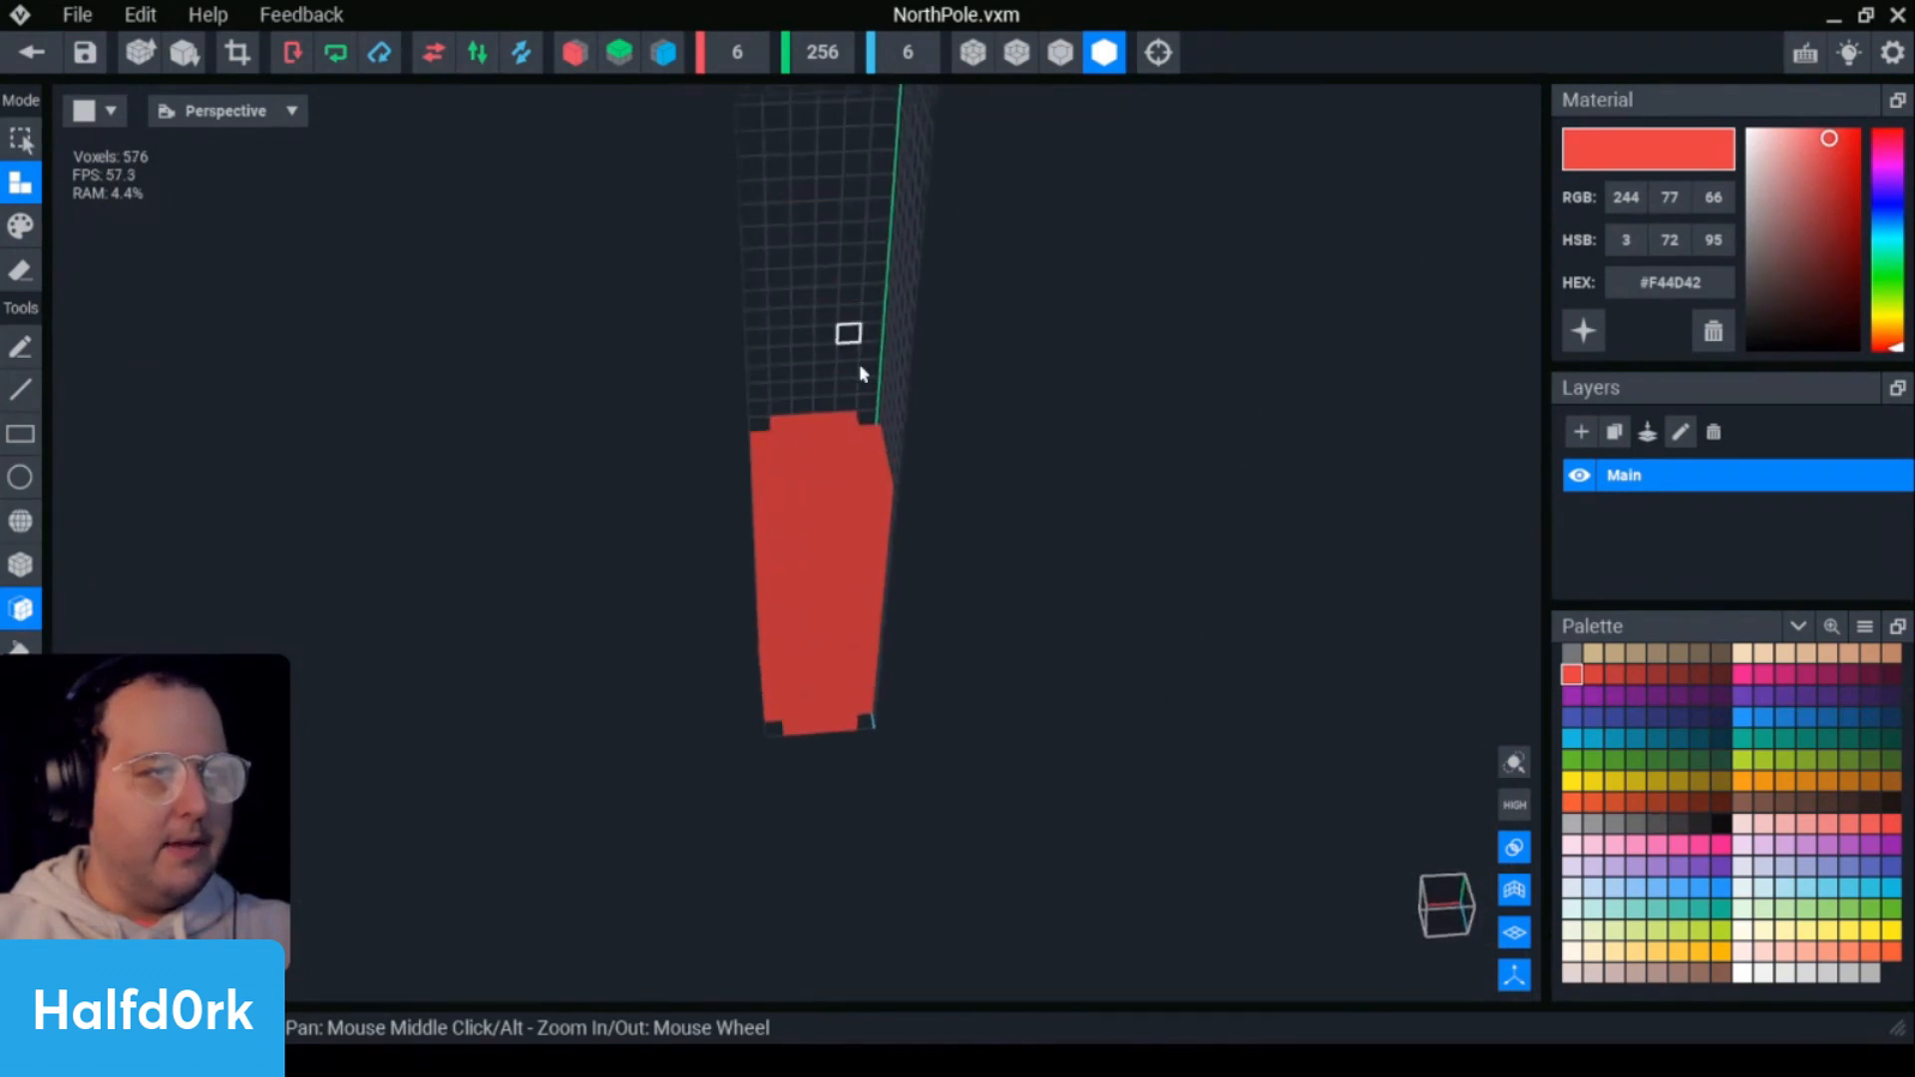
right_drag(863, 374, 817, 415)
middle_drag(850, 373, 840, 445)
scroll(848, 455, up, 3)
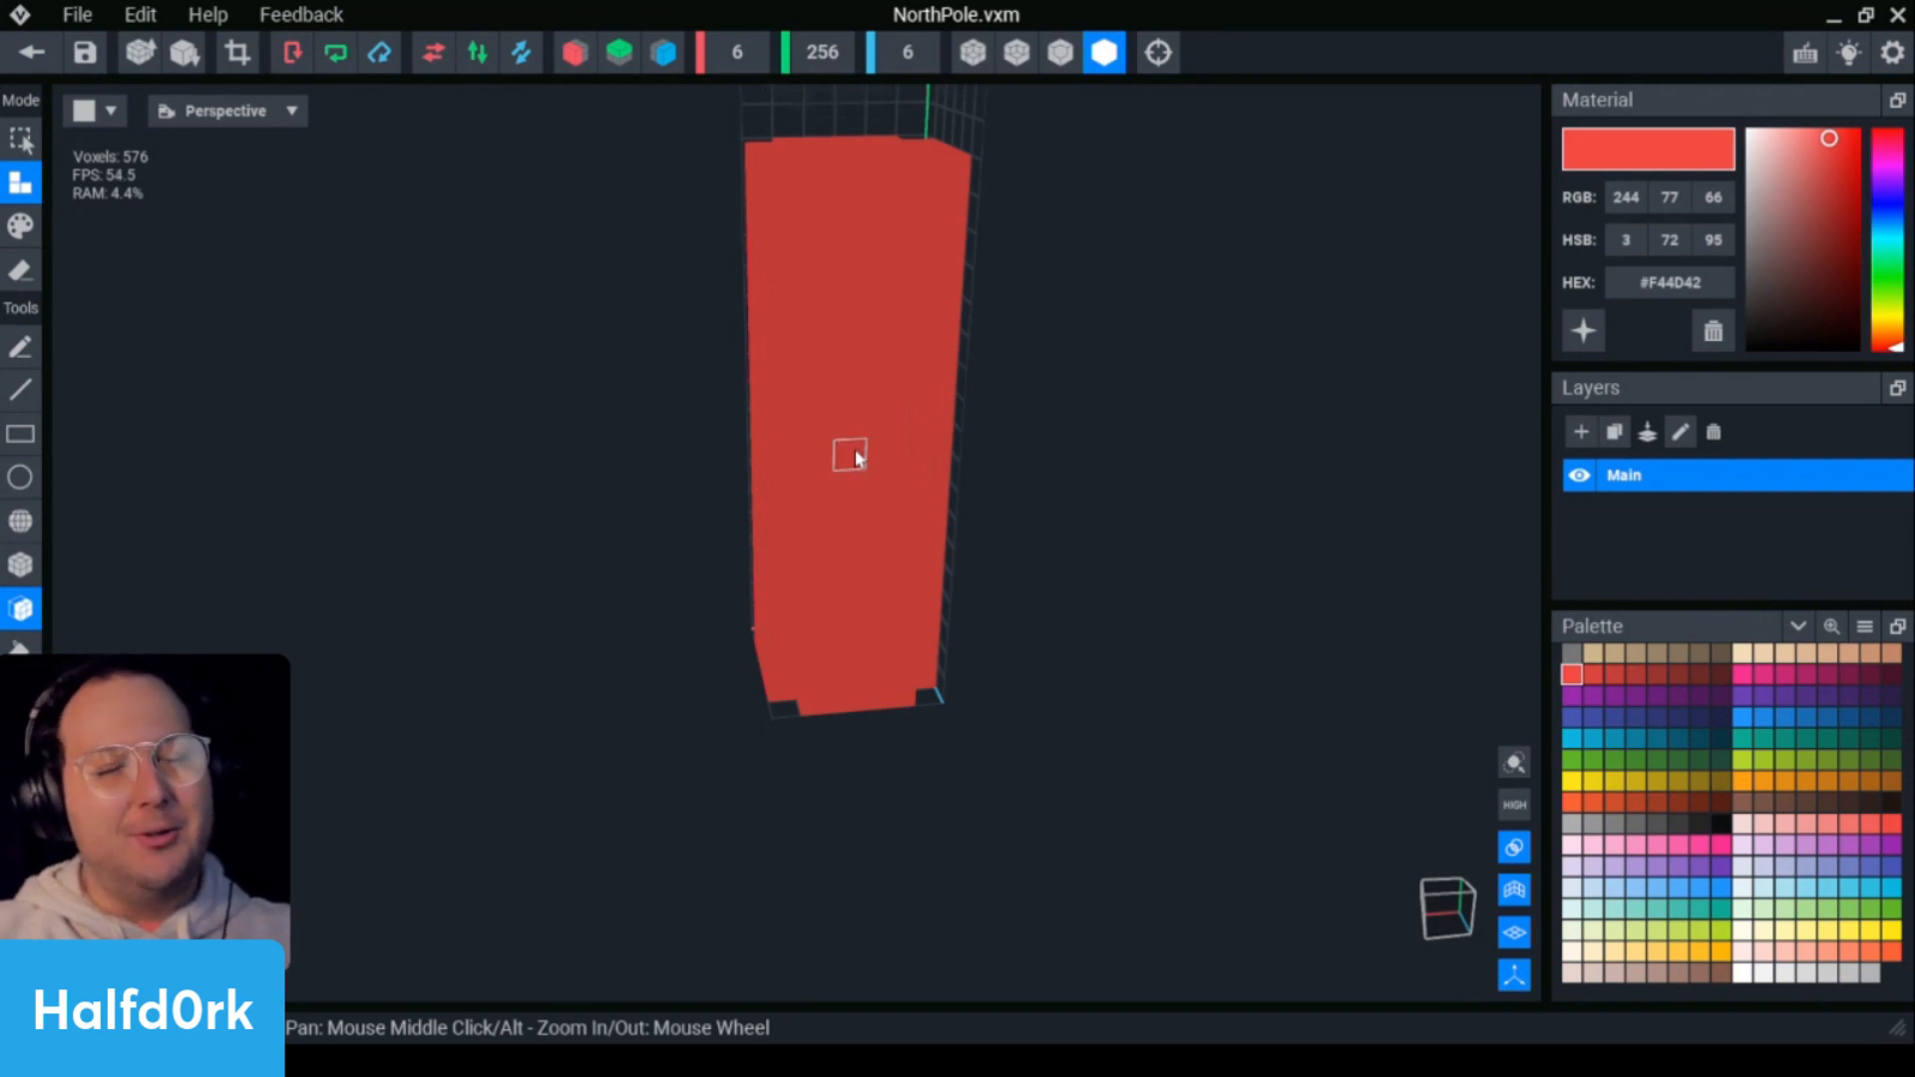
- Set up the Line tool in Paint mode with white #F2F2F2 for striping the red column
right_drag(860, 475, 812, 461)
middle_drag(812, 461, 902, 495)
scroll(788, 417, up, 4)
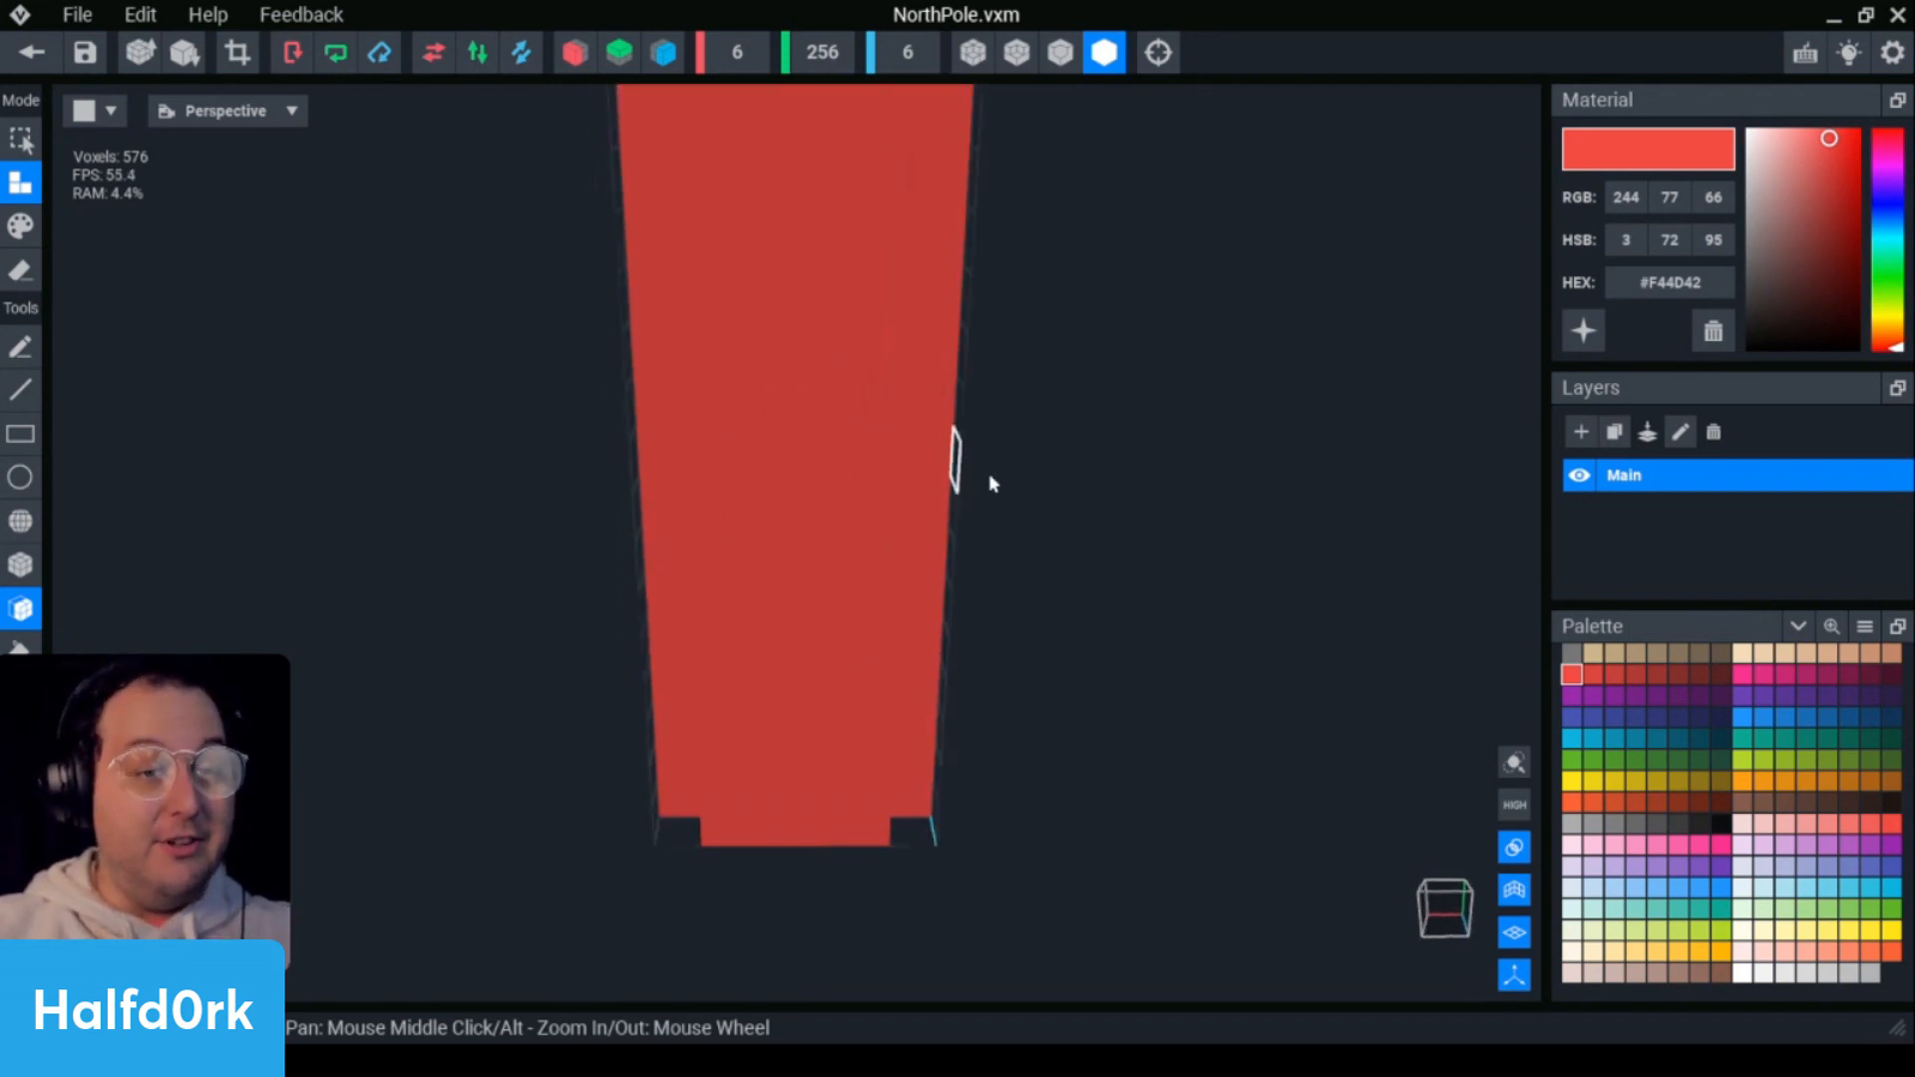
scroll(908, 521, down, 2)
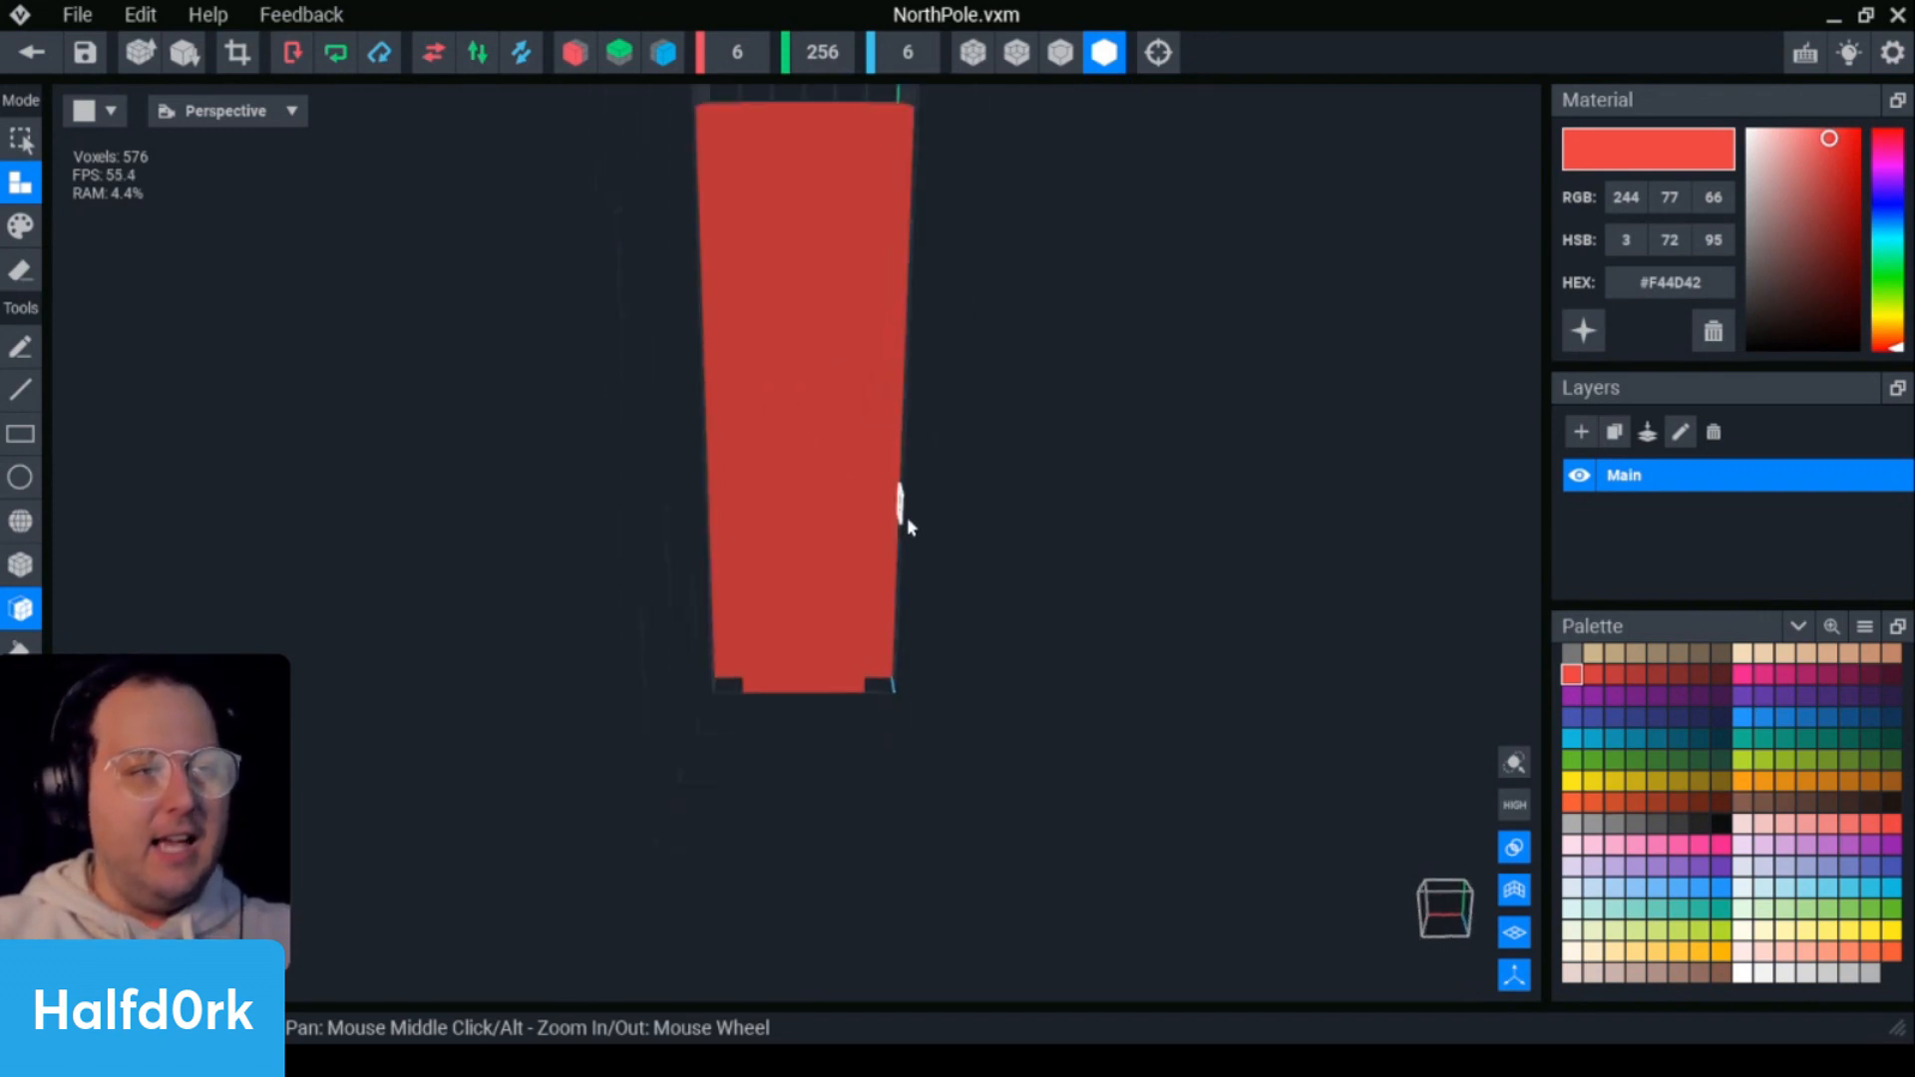
click(1742, 973)
click(1764, 974)
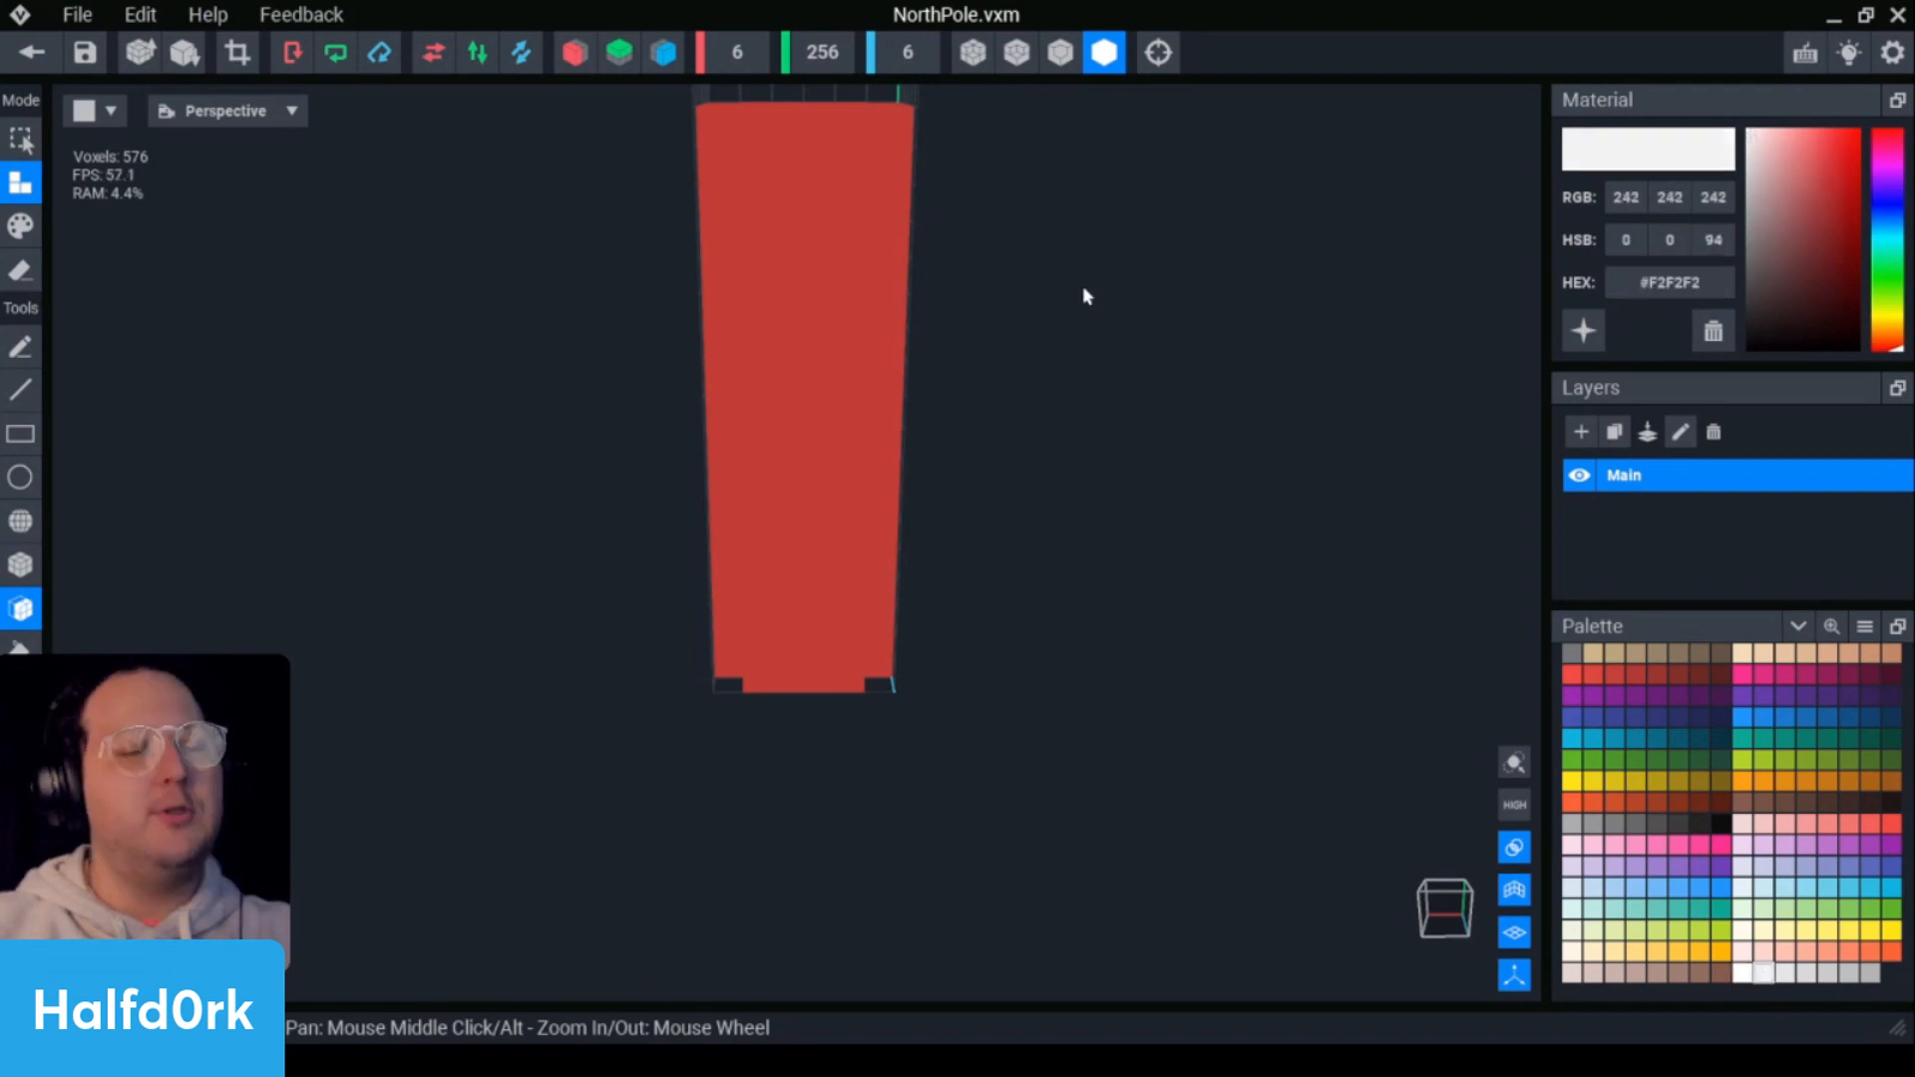
click(20, 393)
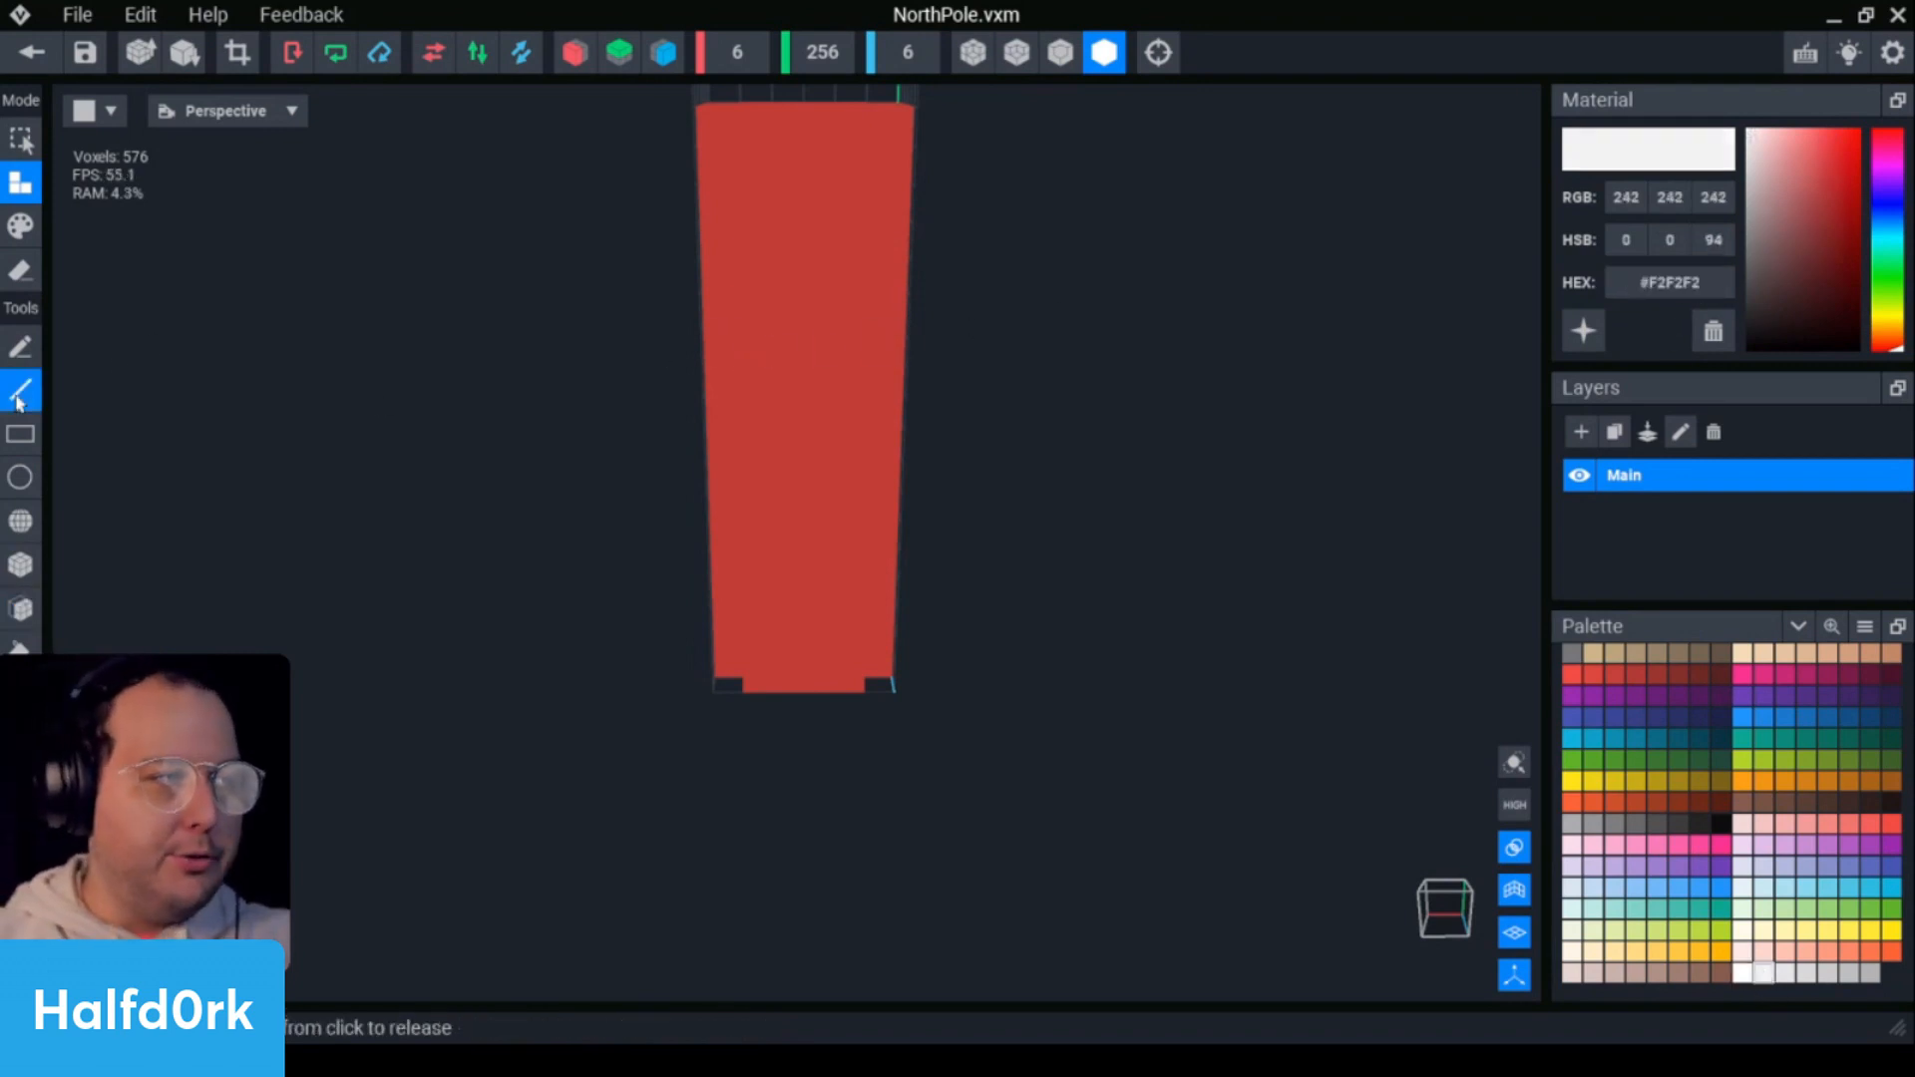
key(p)
right_drag(810, 423, 941, 296)
- Try to paint a white diagonal stripe around the column's faces with Z symmetry turned on
click(663, 54)
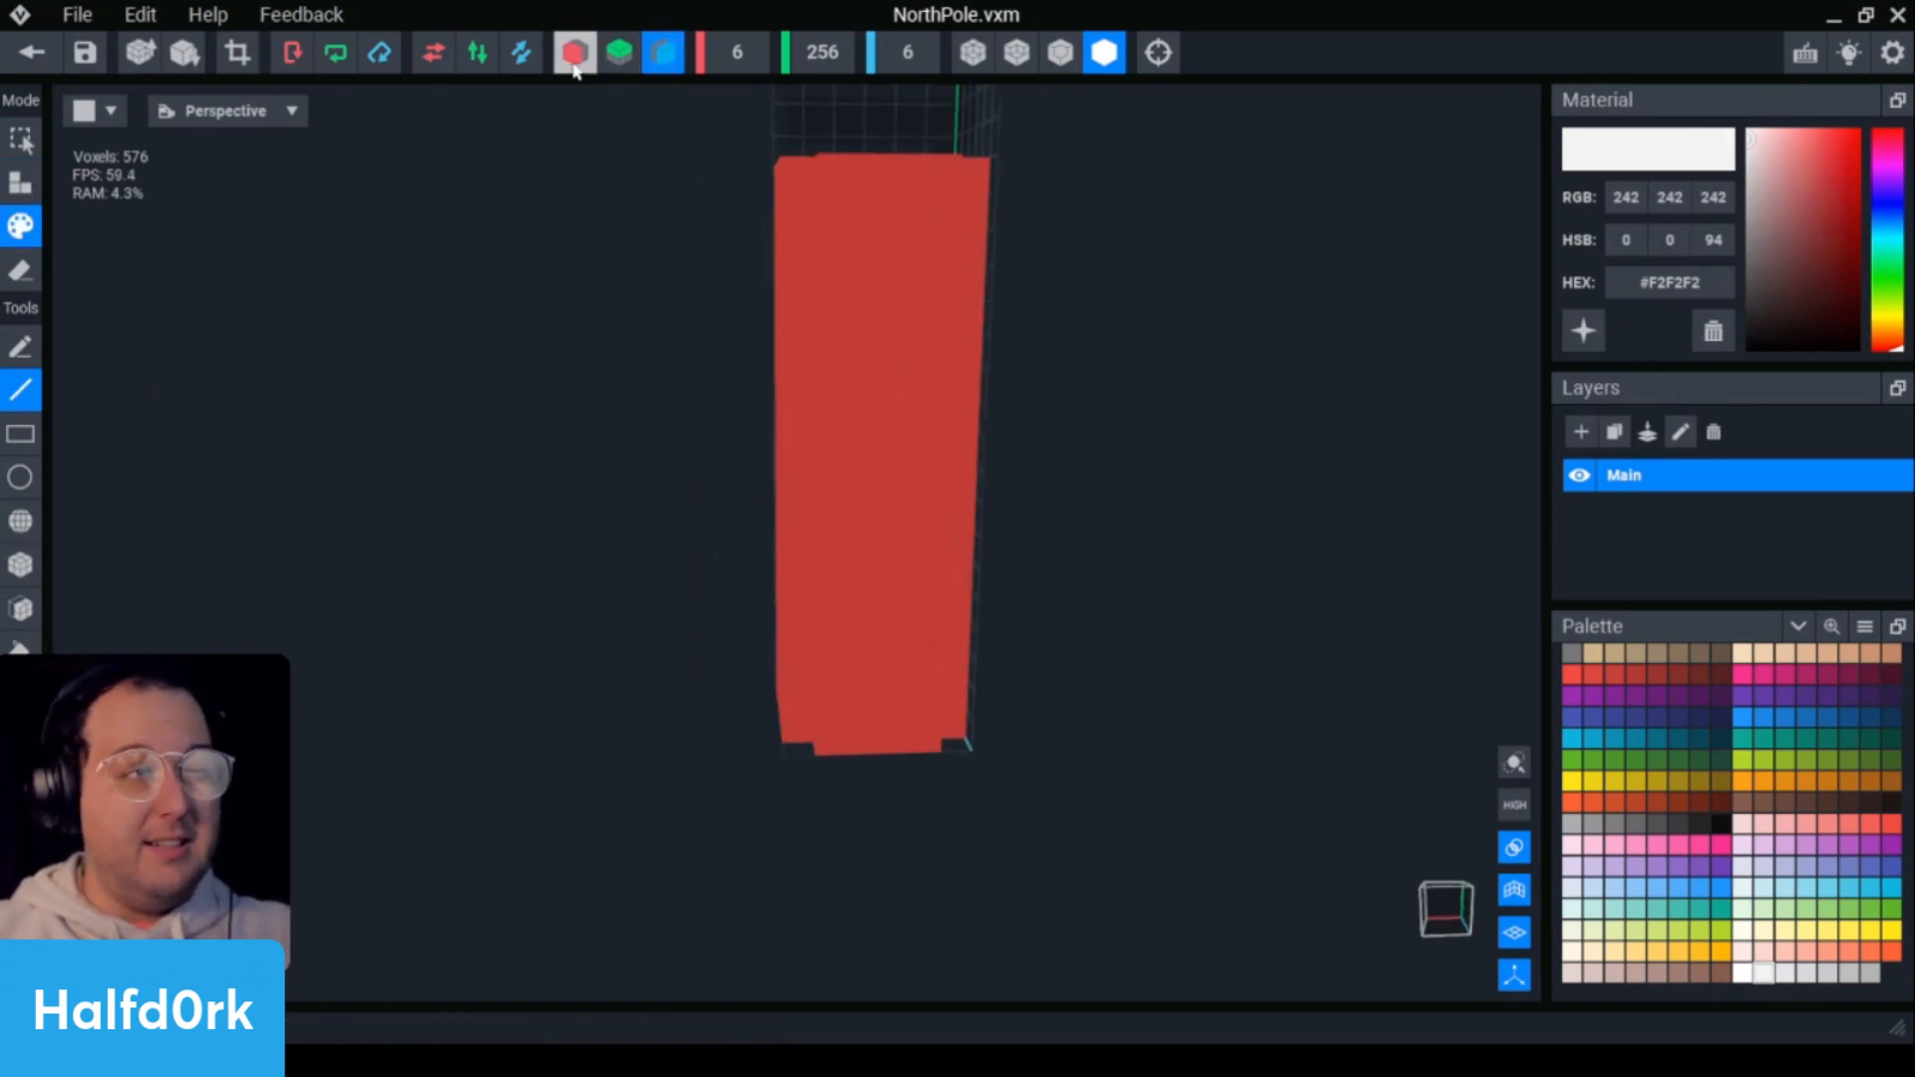
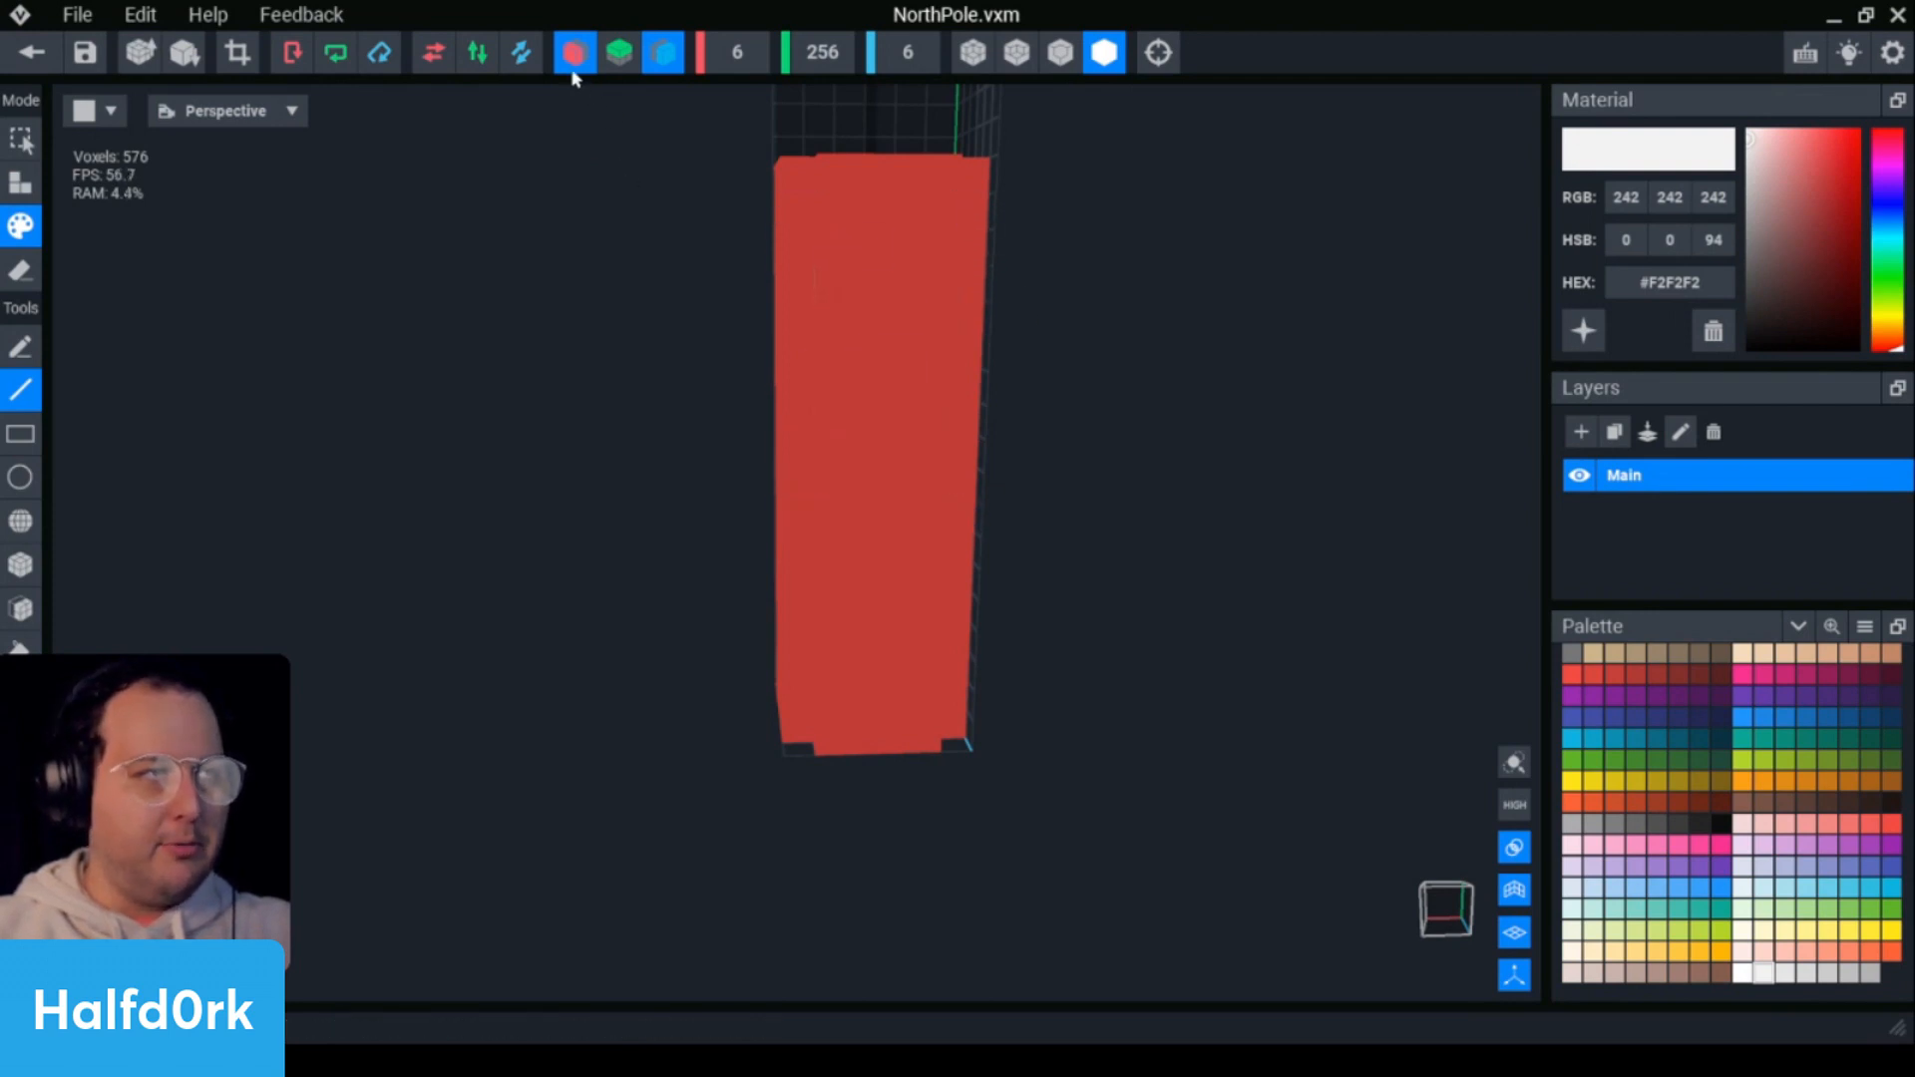
drag(966, 251, 820, 410)
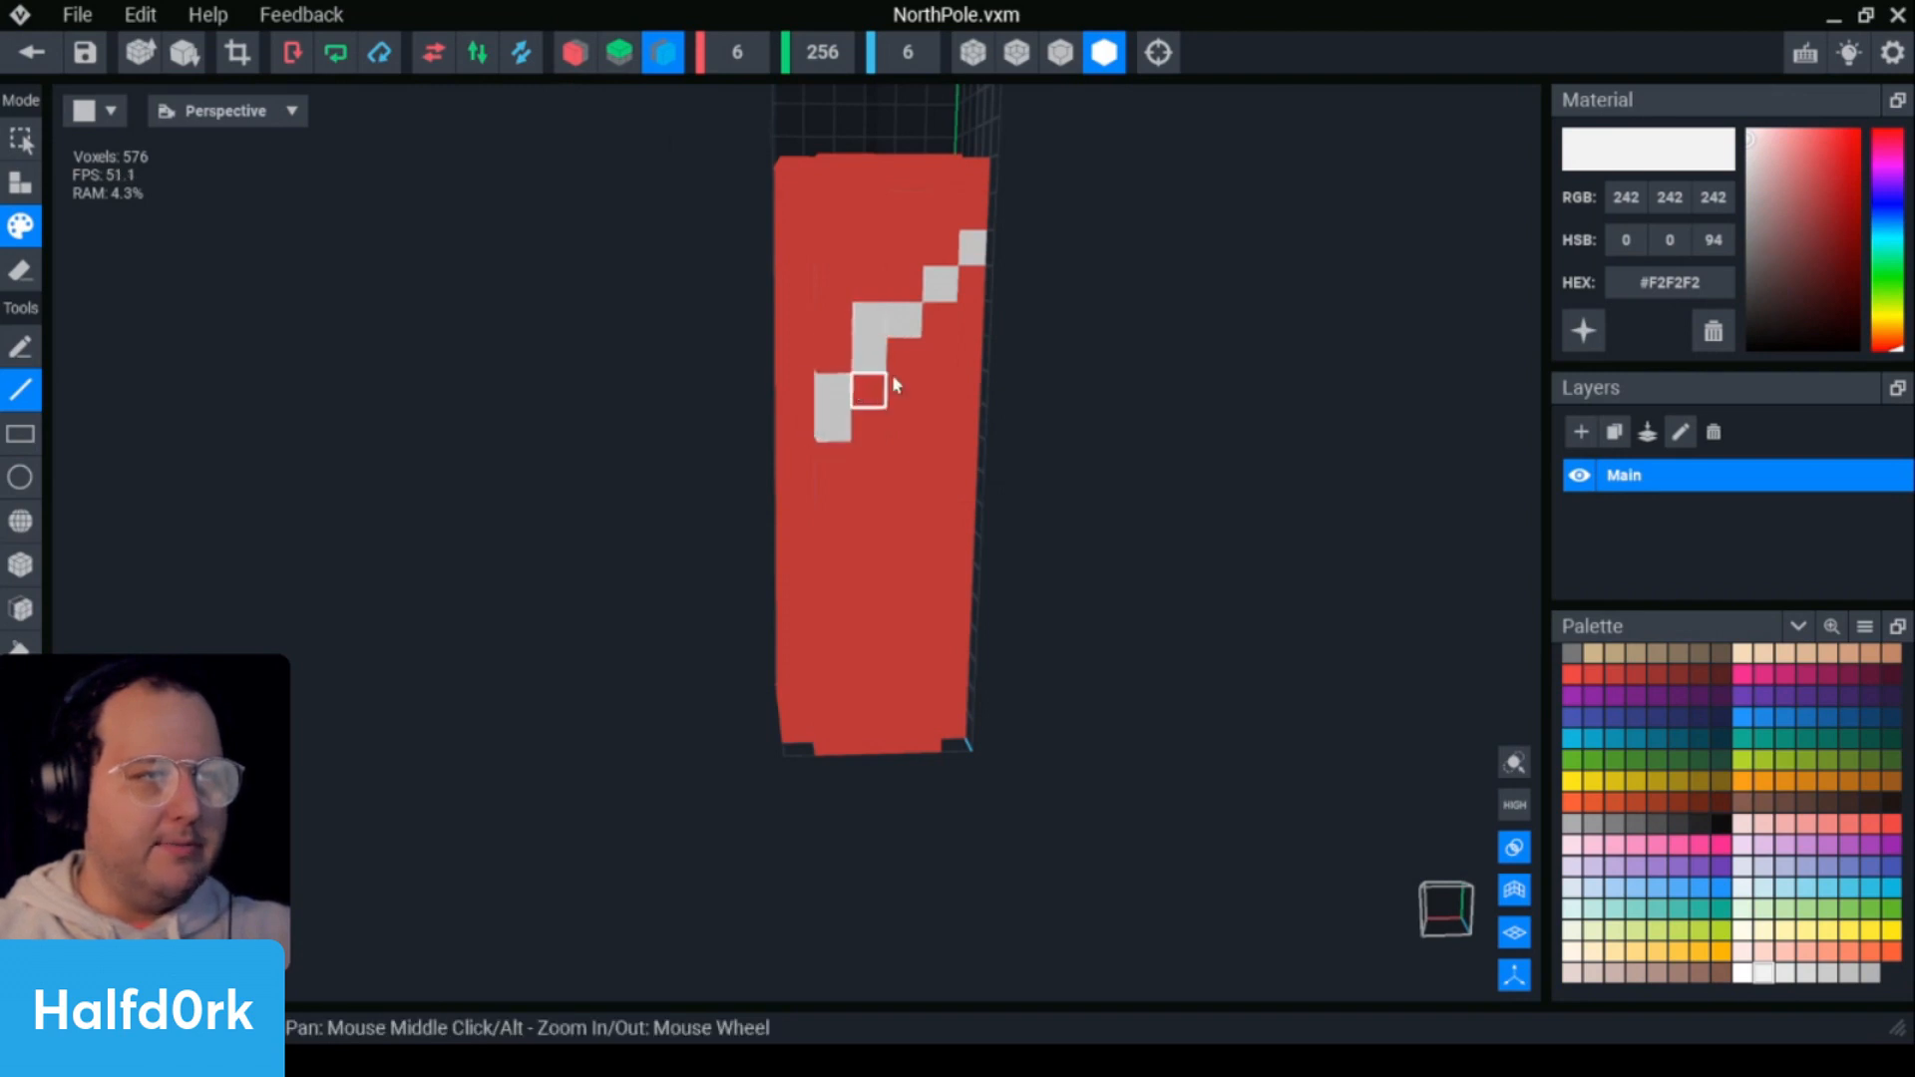
key(ctrl+z)
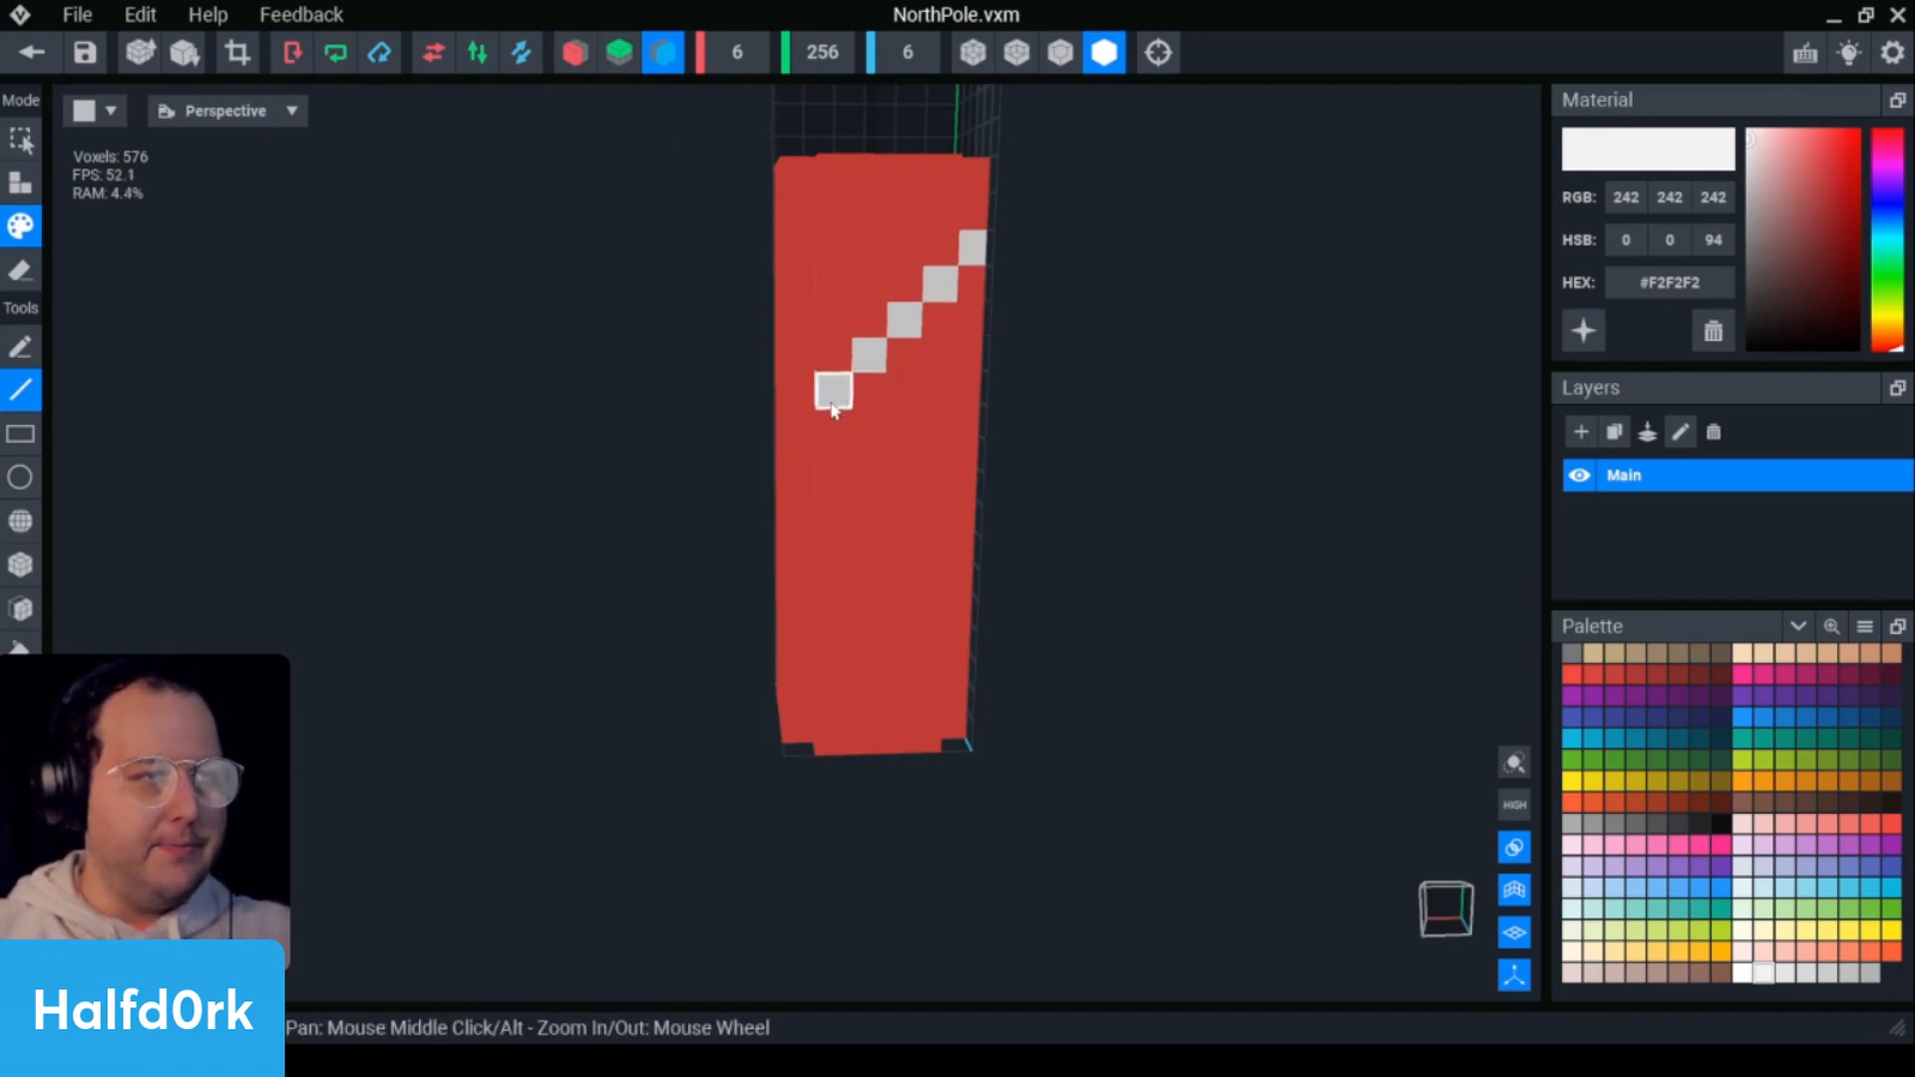
right_drag(813, 424, 1162, 396)
middle_drag(1162, 396, 873, 444)
right_drag(873, 444, 1197, 387)
scroll(1122, 399, up, 4)
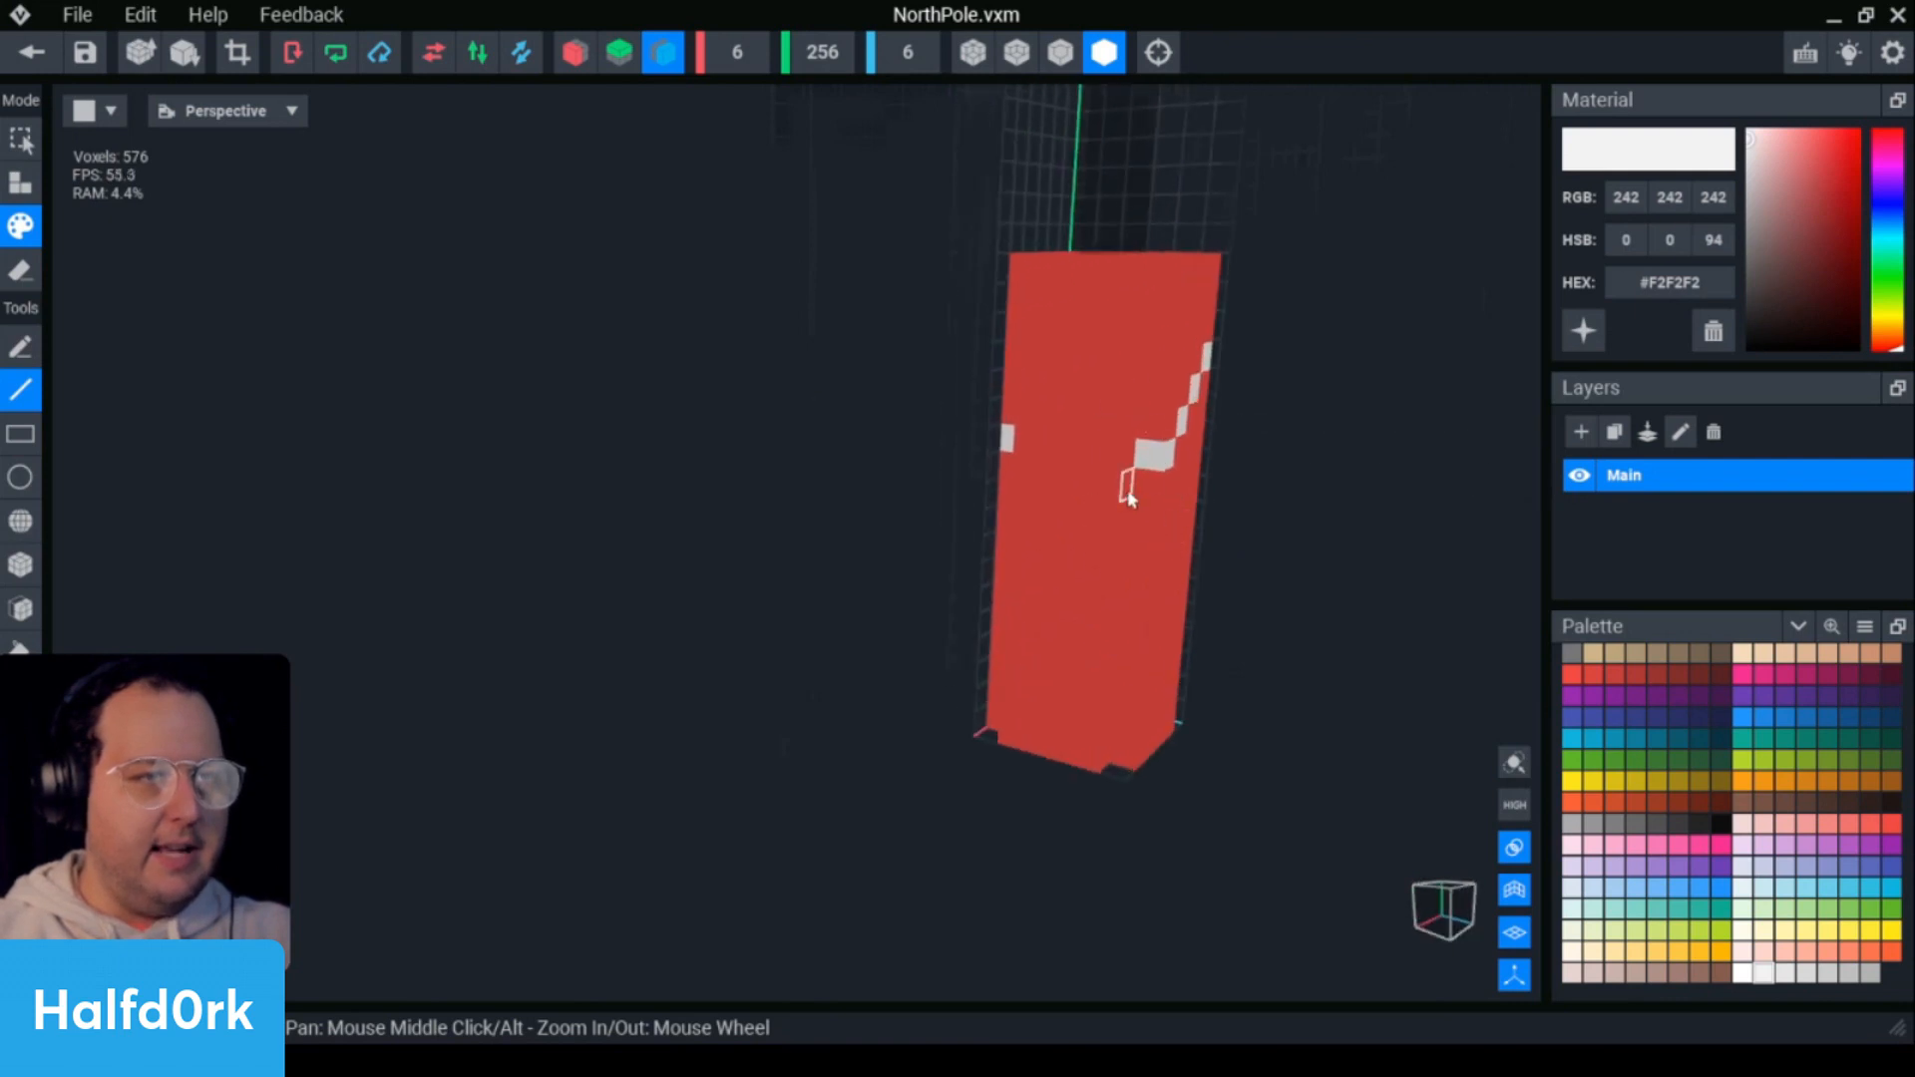
drag(1127, 496, 1033, 536)
right_drag(1173, 499, 818, 414)
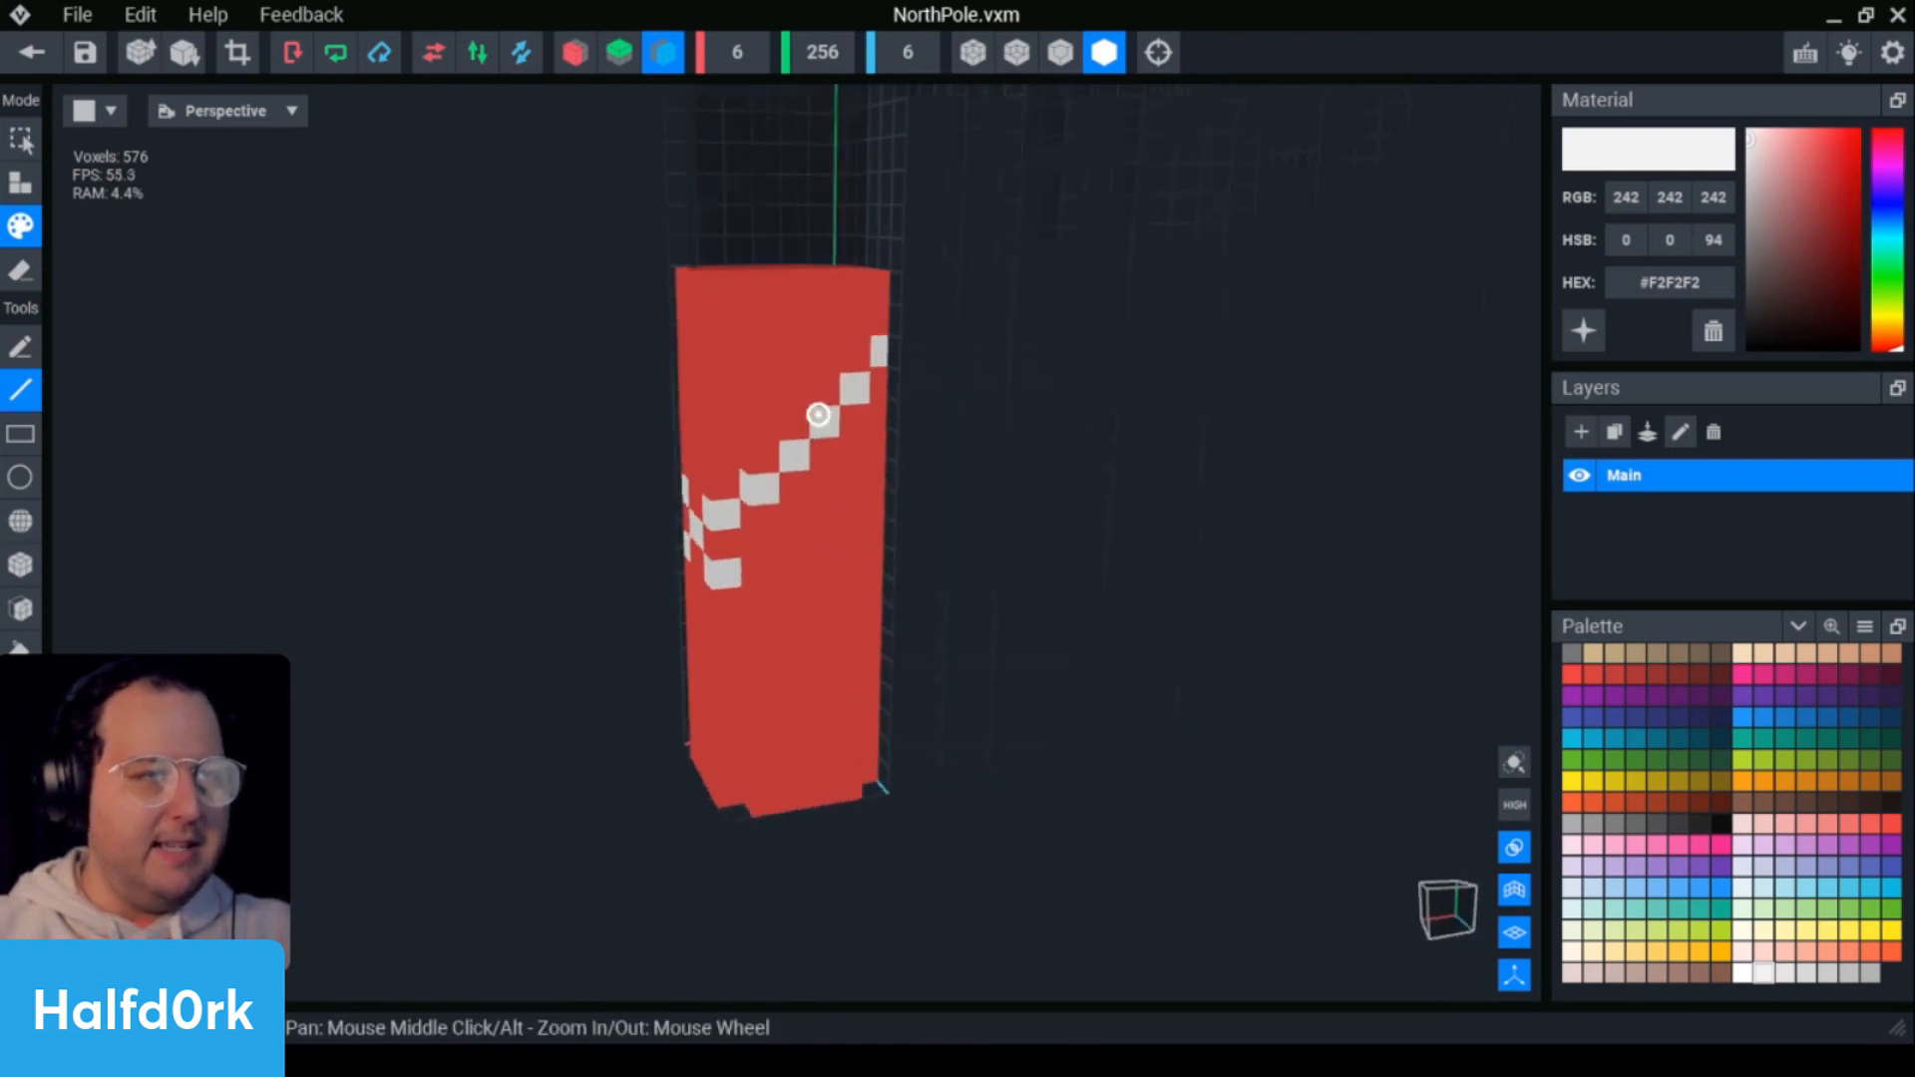
key(ctrl+z)
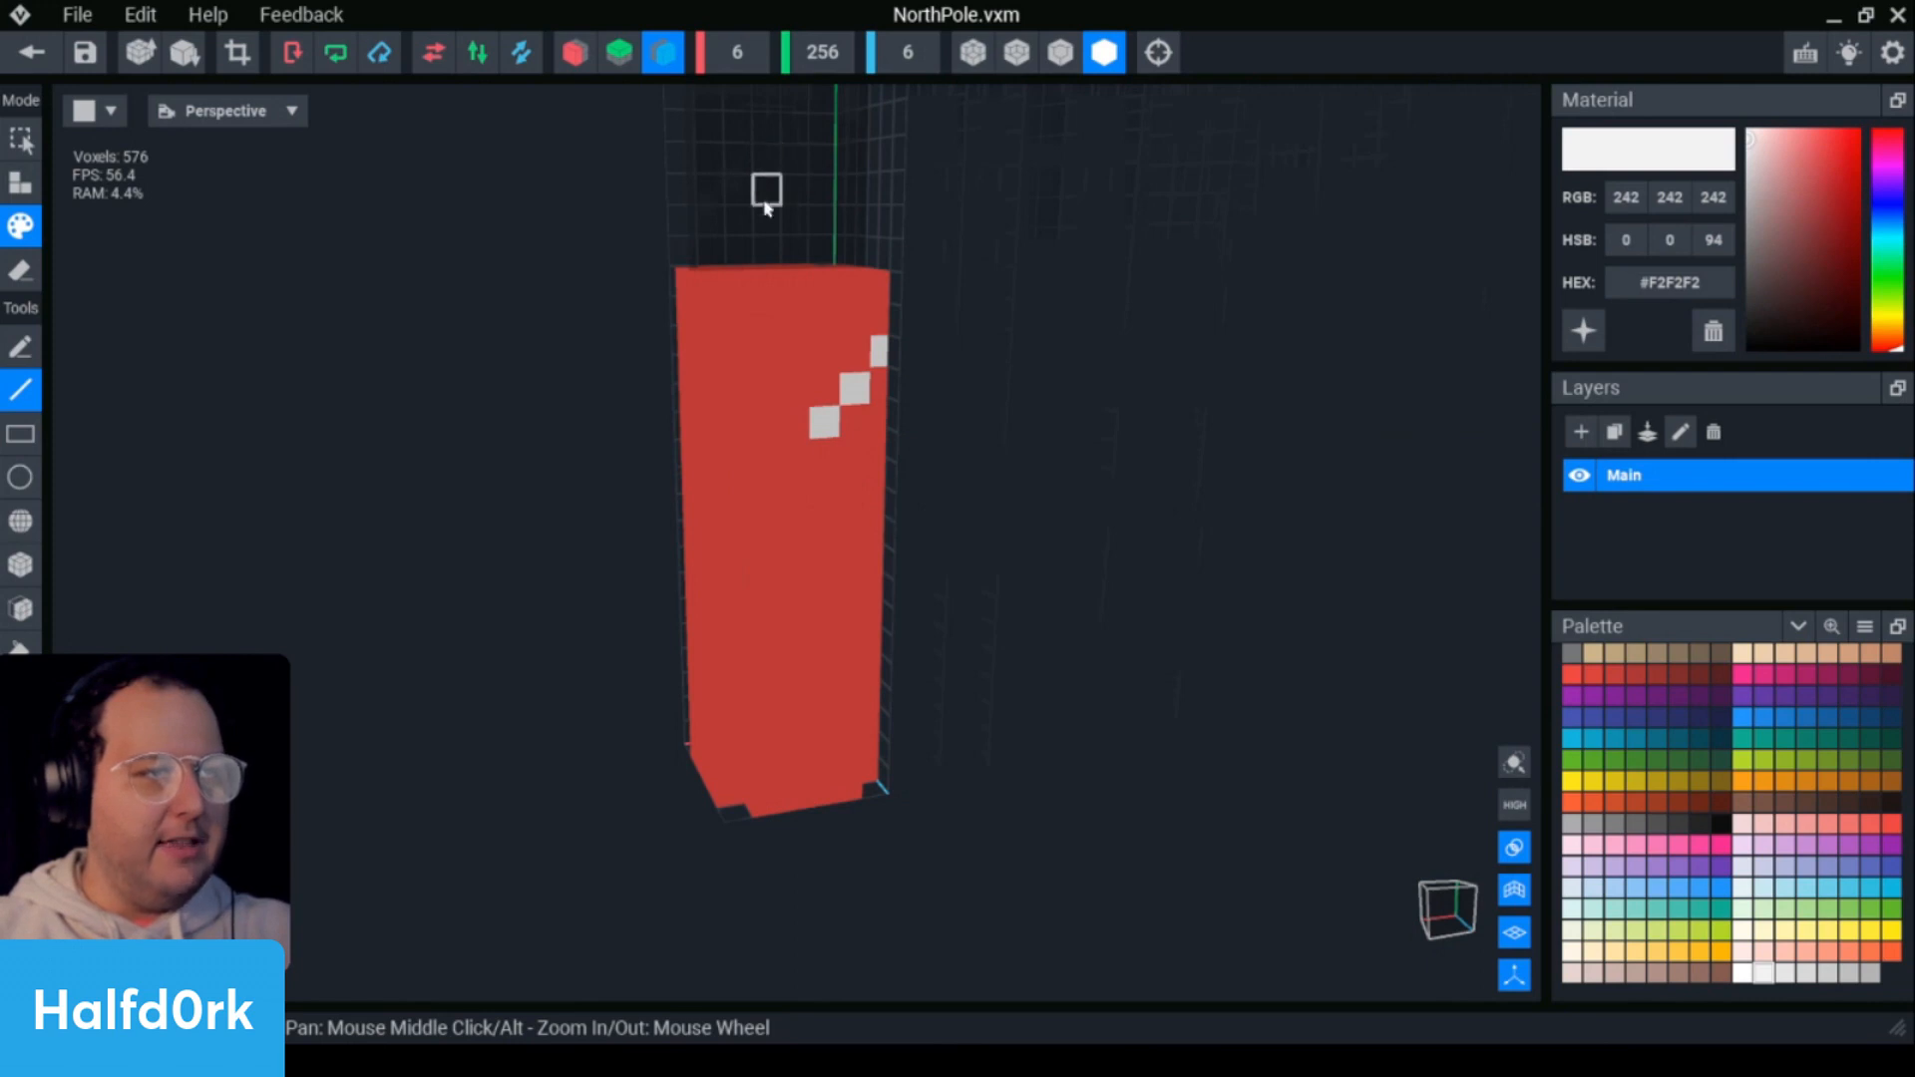
- Sample the column's red #F44D42 and paint over the leftover white stripe voxels
key(i)
click(796, 578)
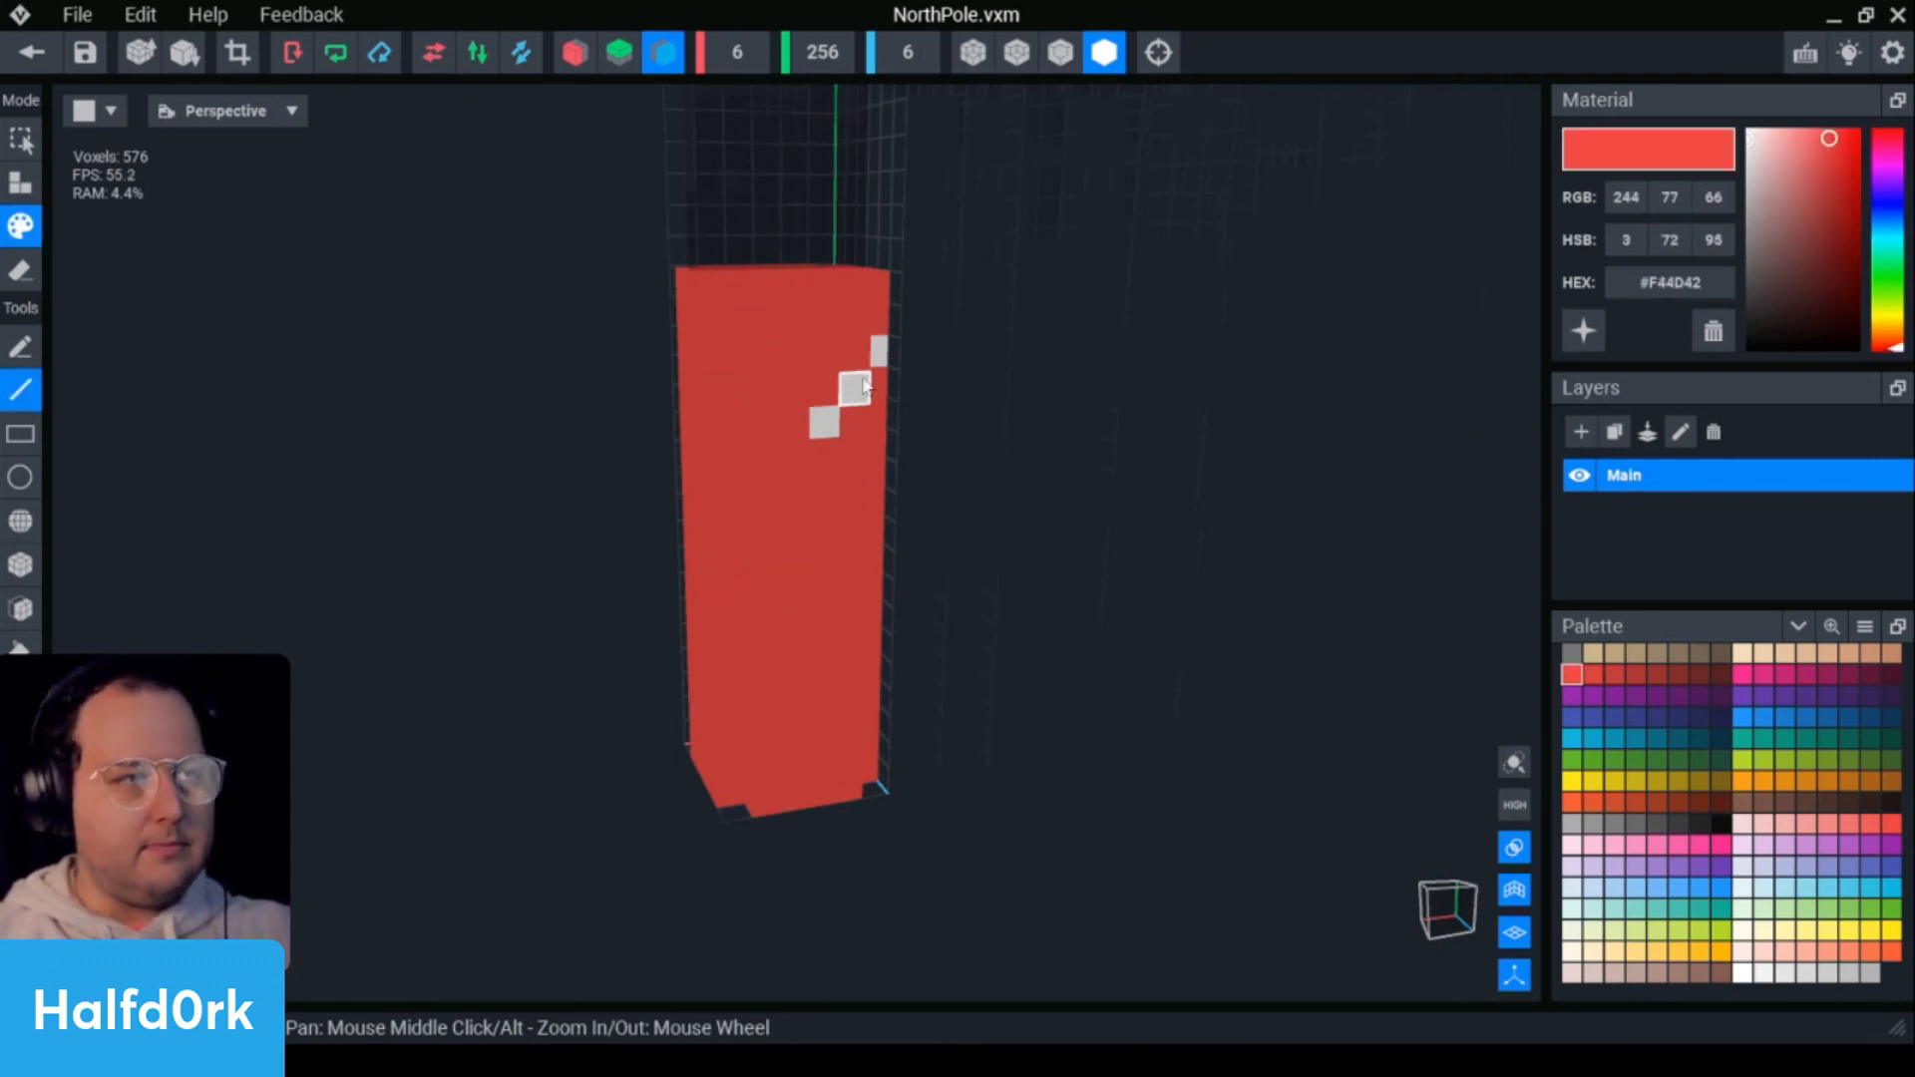
click(836, 422)
click(862, 395)
- Try painting a white #F2F2F2 diagonal from the column's top corner down across one face, with Z symmetry still on
right_drag(878, 404, 738, 407)
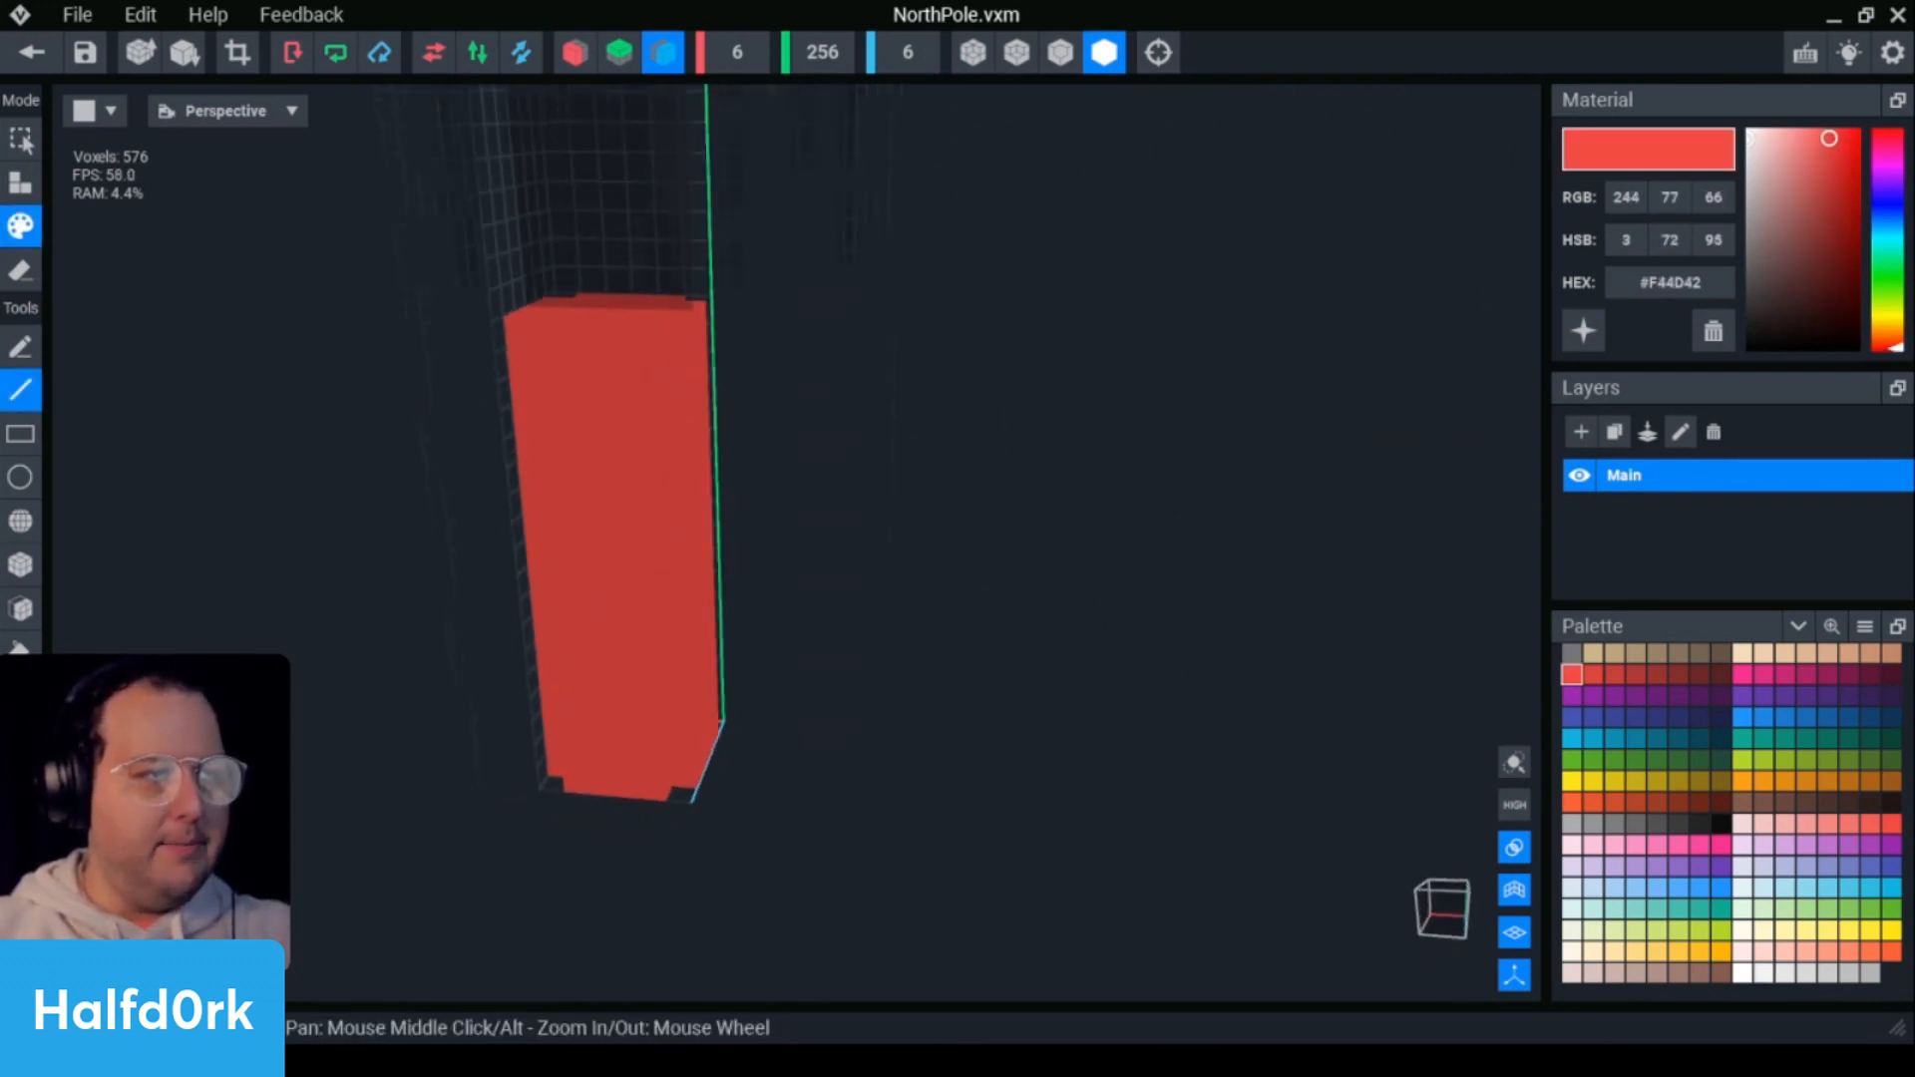
middle_drag(679, 401, 760, 401)
scroll(760, 401, up, 2)
scroll(738, 330, down, 1)
right_drag(725, 319, 723, 288)
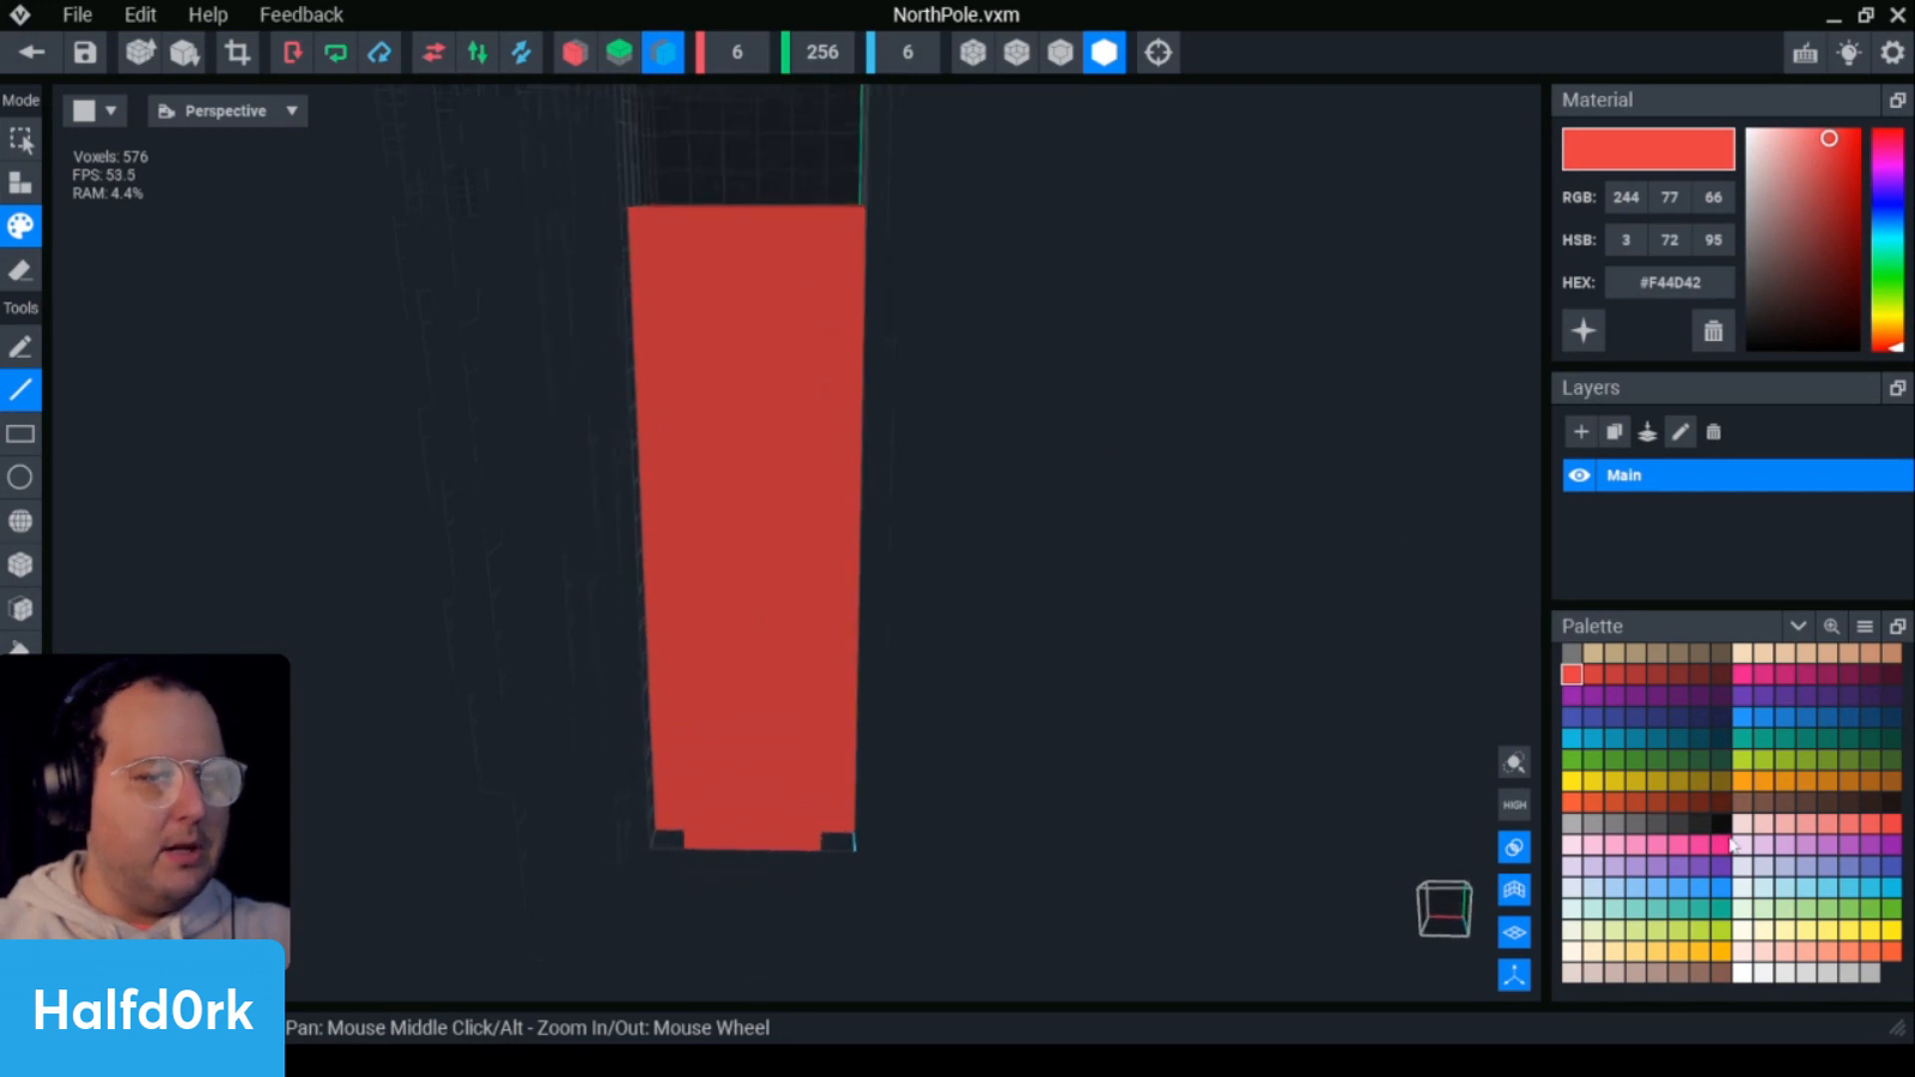
click(1745, 974)
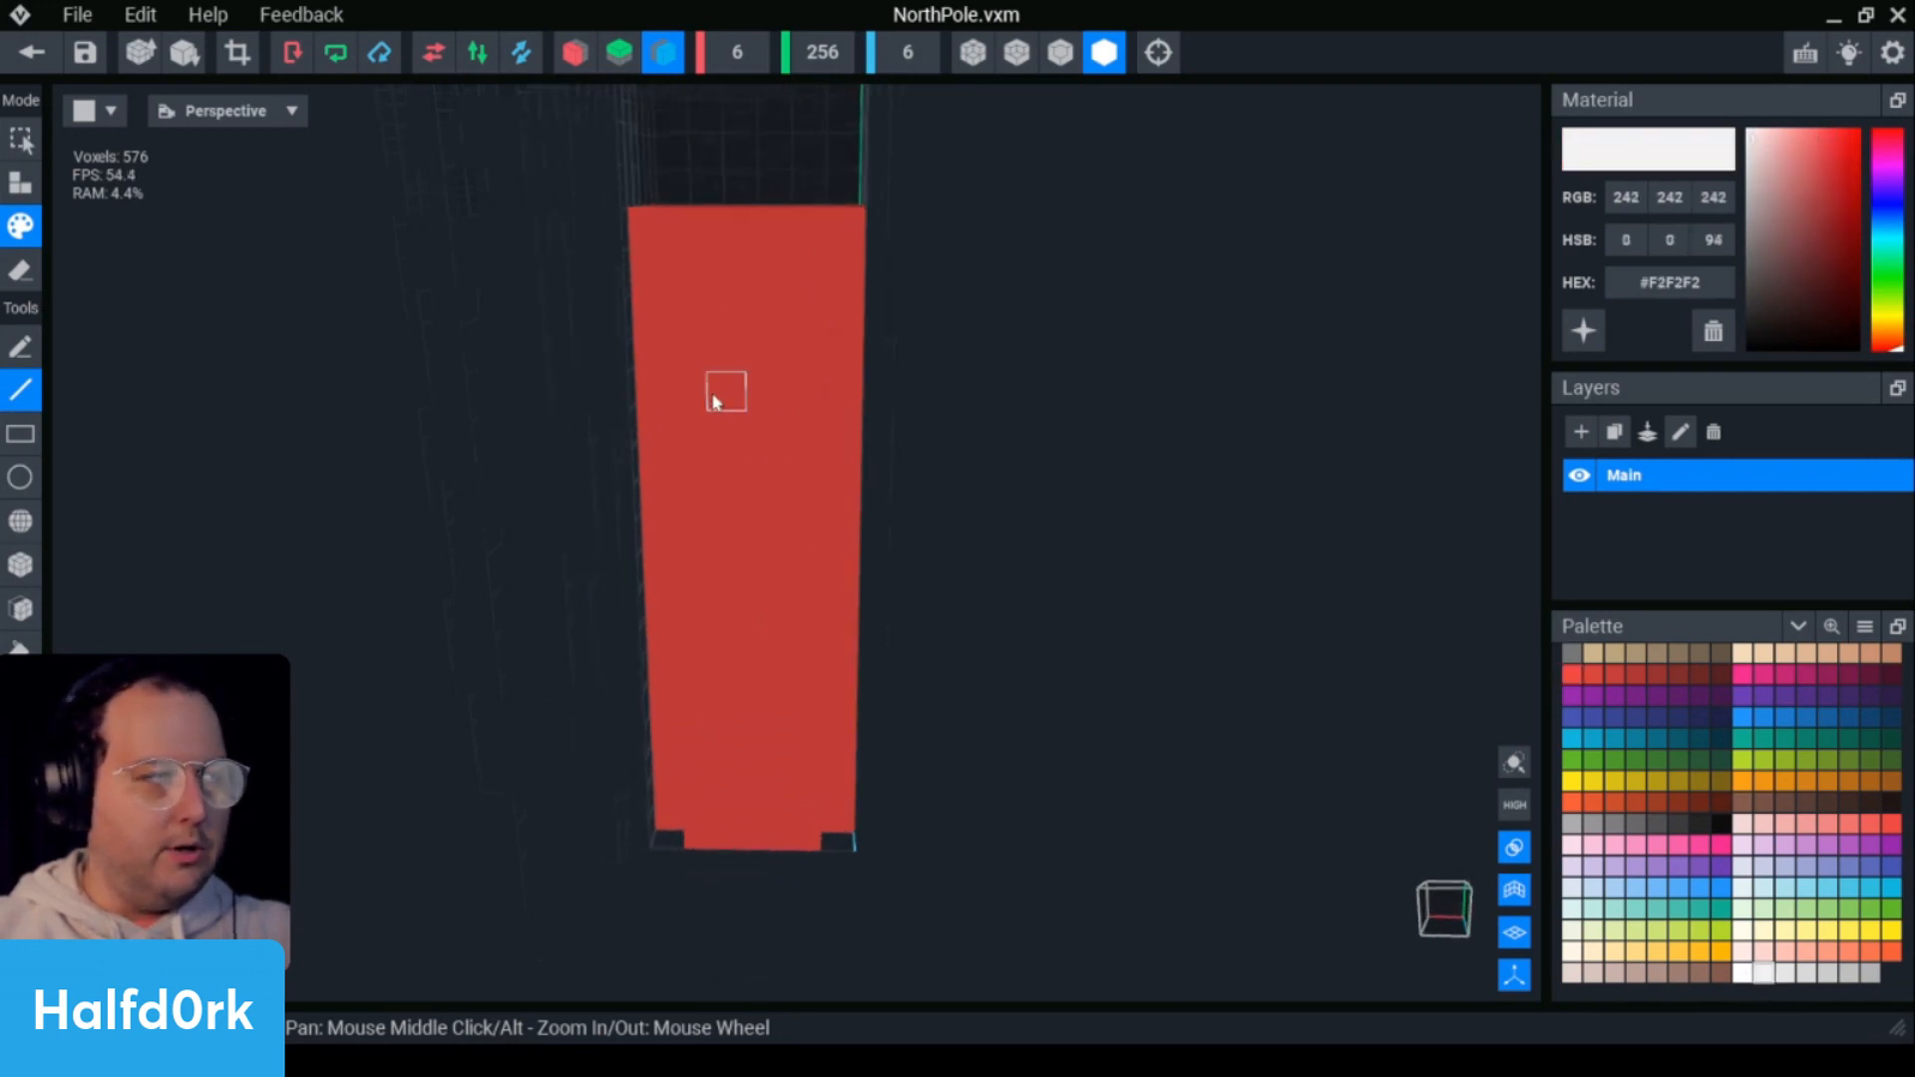
mouse_move(845, 228)
mouse_down()
mouse_move(771, 340)
mouse_move(685, 391)
mouse_move(668, 375)
mouse_up()
drag(810, 278, 718, 354)
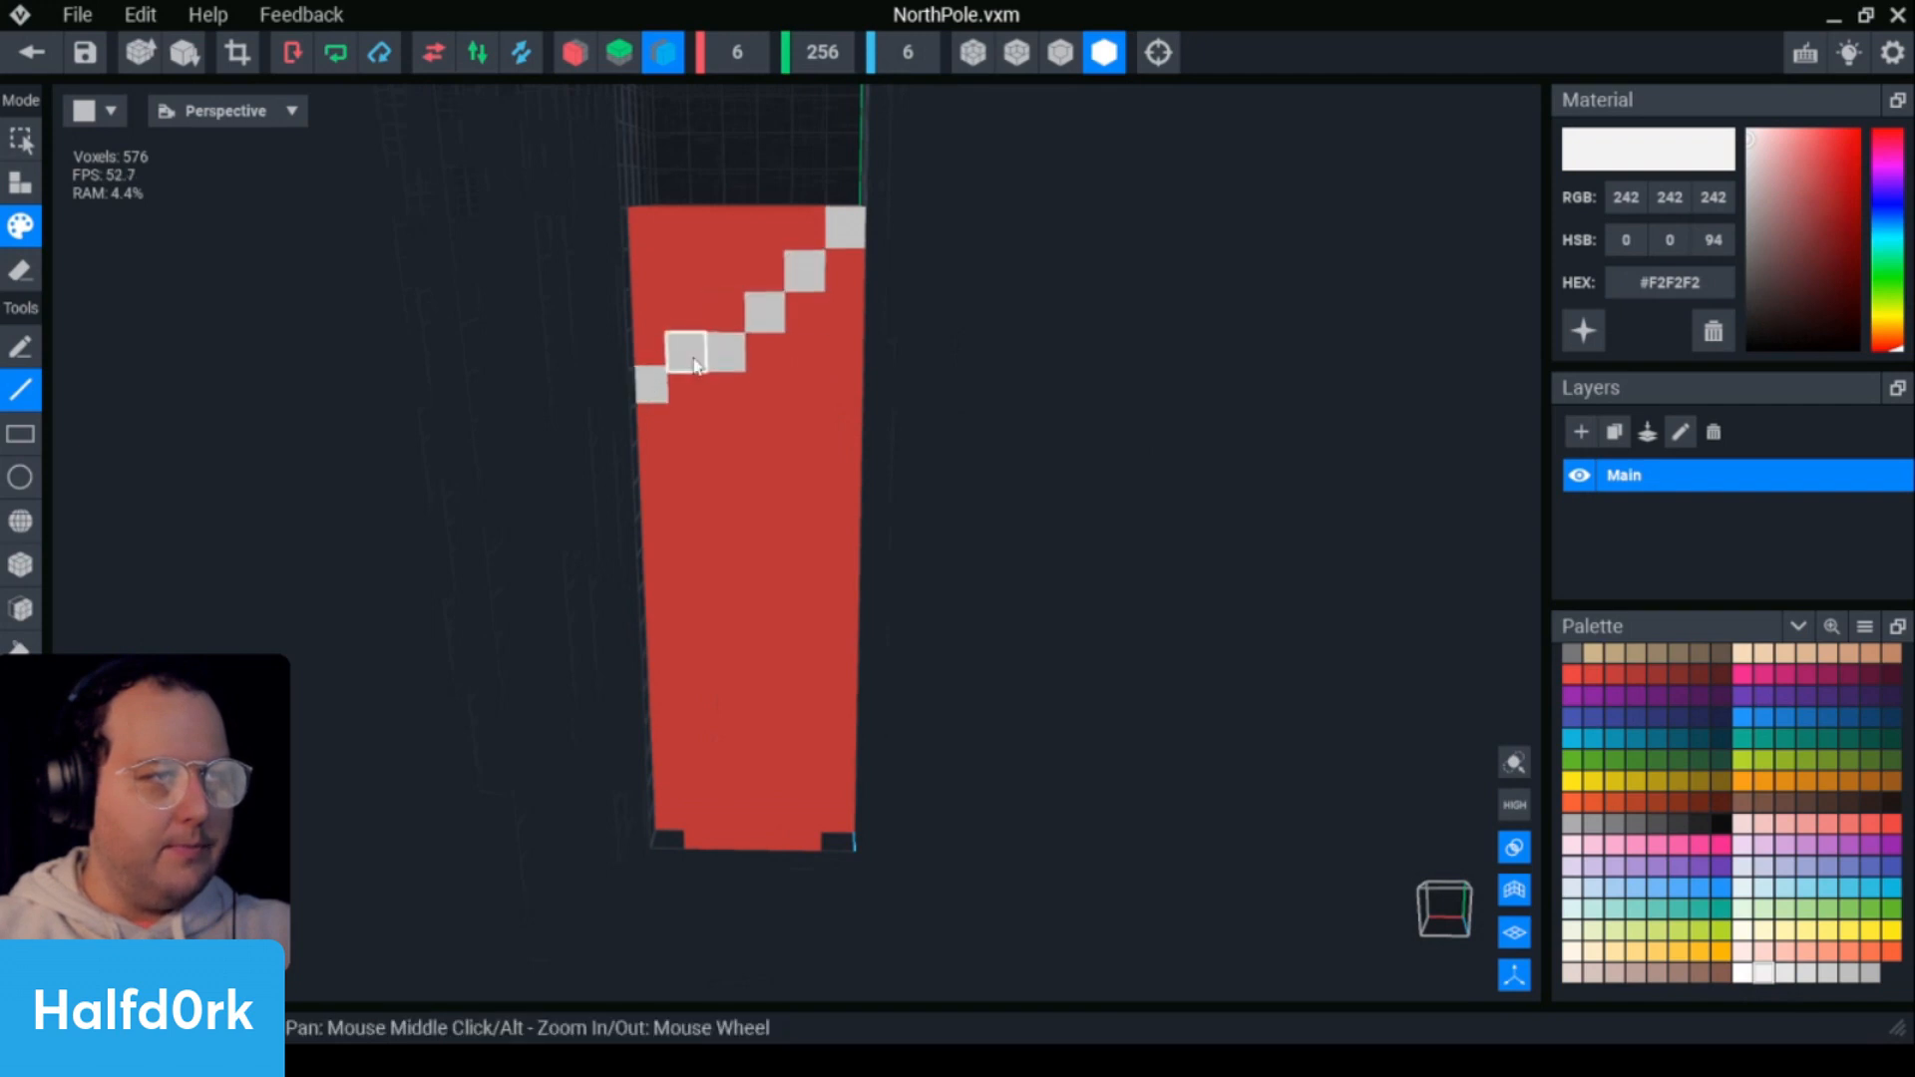
- Undo the mirrored white diagonal strokes and turn off Z symmetry
right_drag(695, 364, 818, 414)
right_drag(1081, 307, 1092, 296)
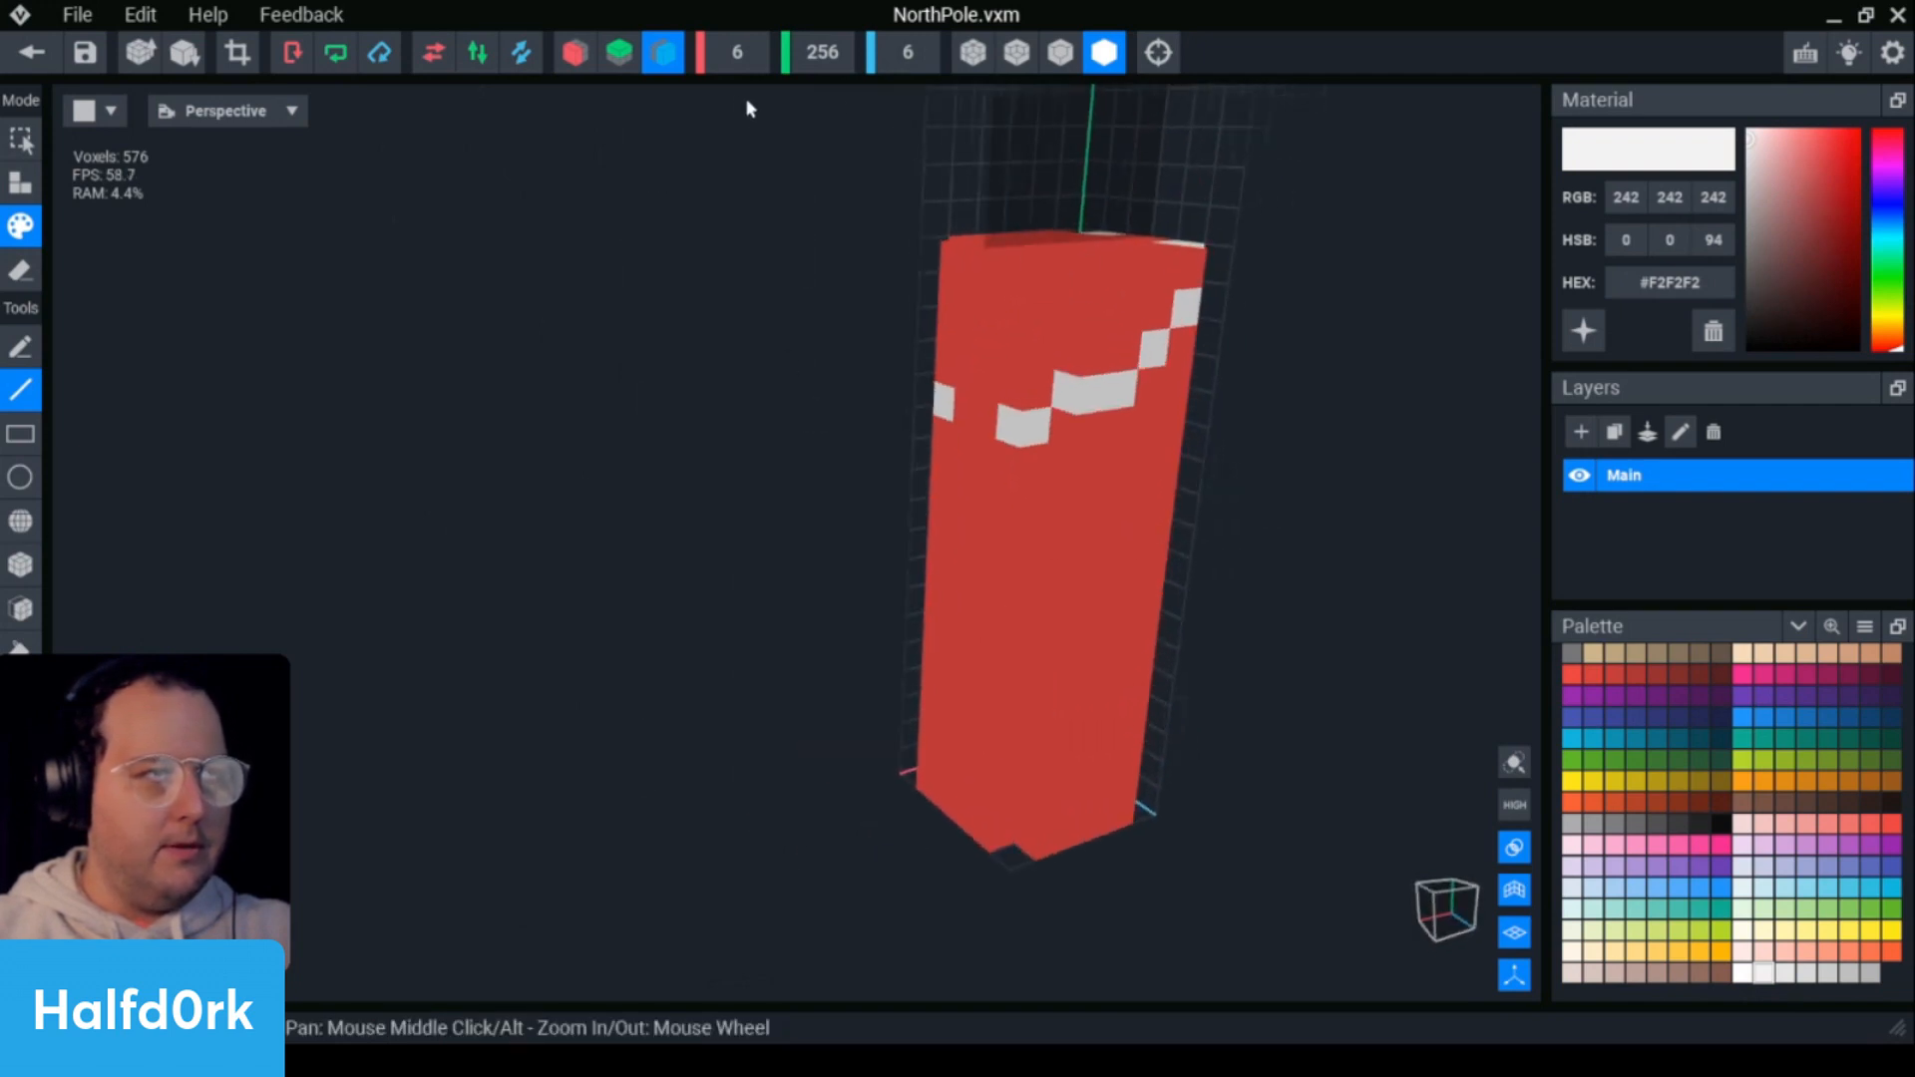
key(ctrl+z)
key(ctrl+z)
click(669, 55)
key(ctrl+z)
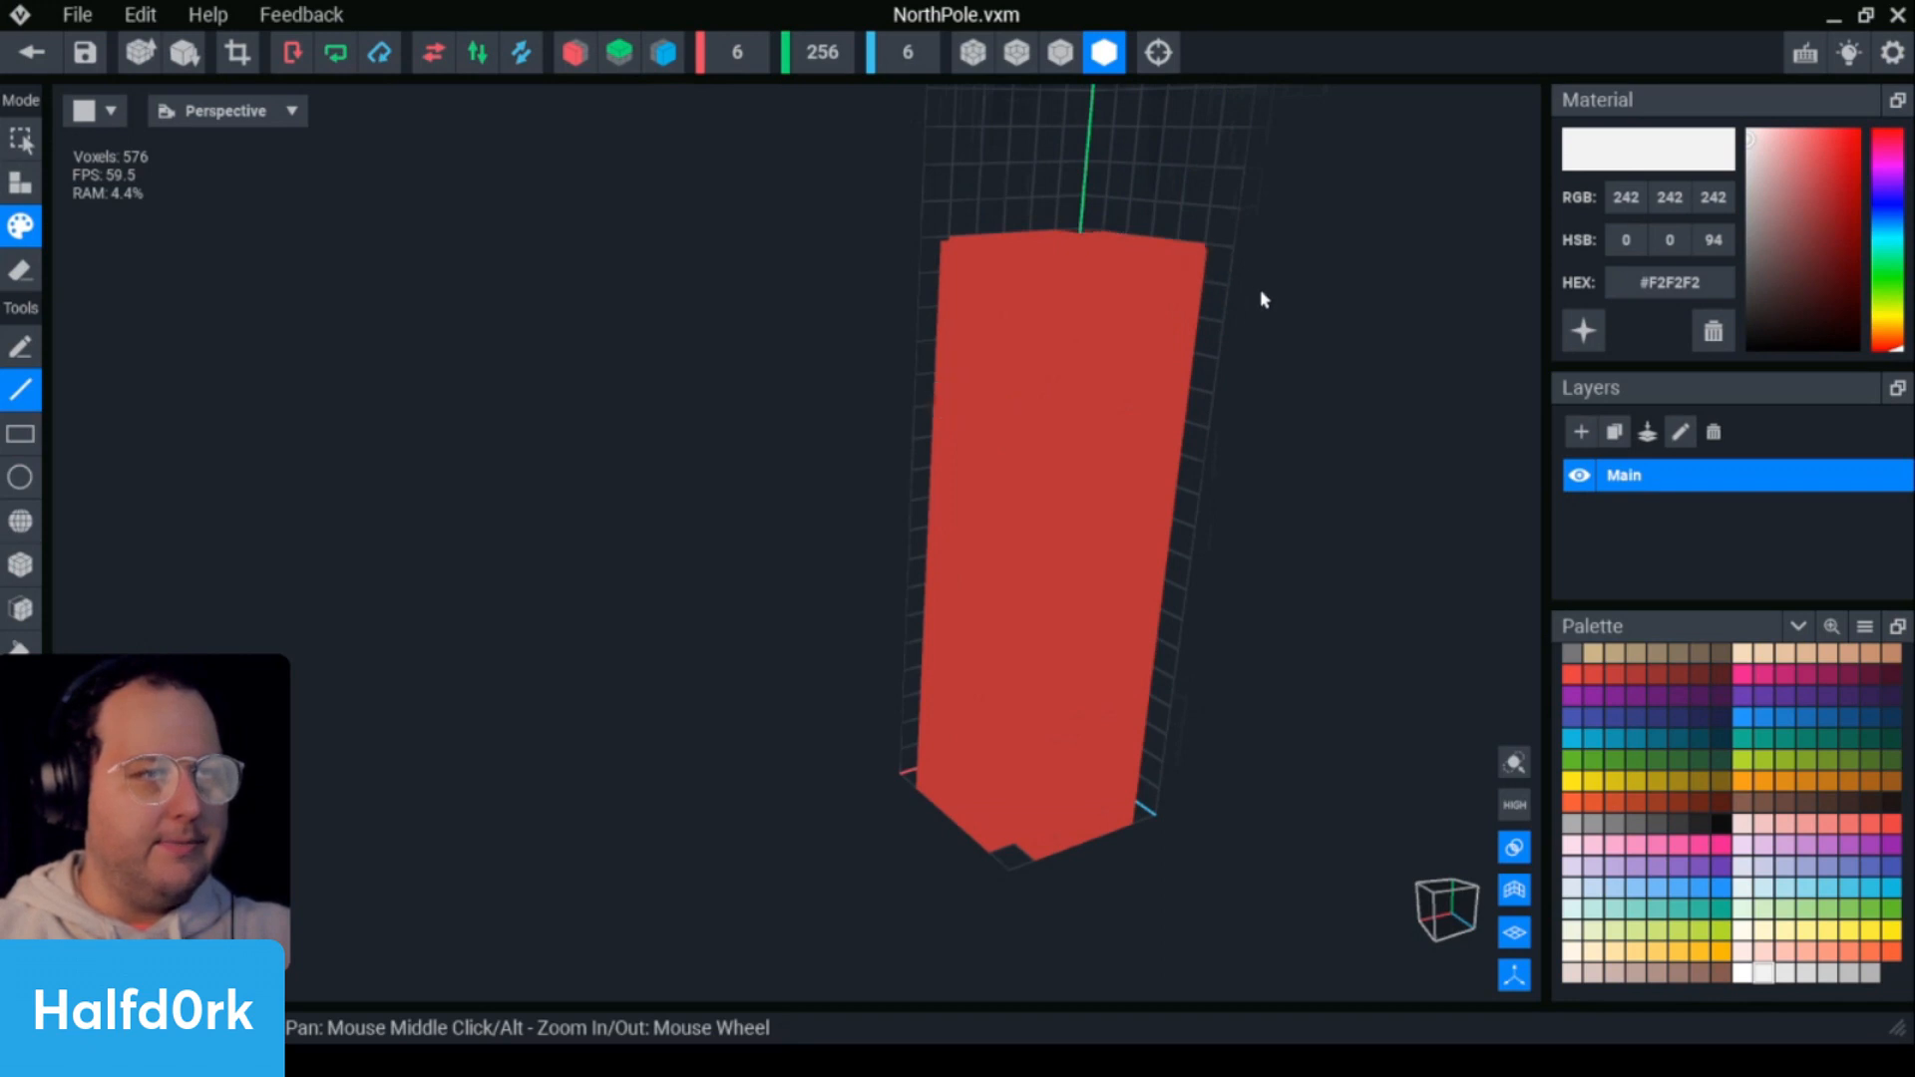
- Paint a one-voxel-wide white diagonal from the column's top corner down one face and on across the adjacent face
right_drag(1191, 309, 1163, 320)
scroll(1157, 315, up, 2)
drag(1007, 211, 804, 397)
mouse_move(979, 265)
right_down()
mouse_move(818, 414)
mouse_move(1287, 239)
right_up()
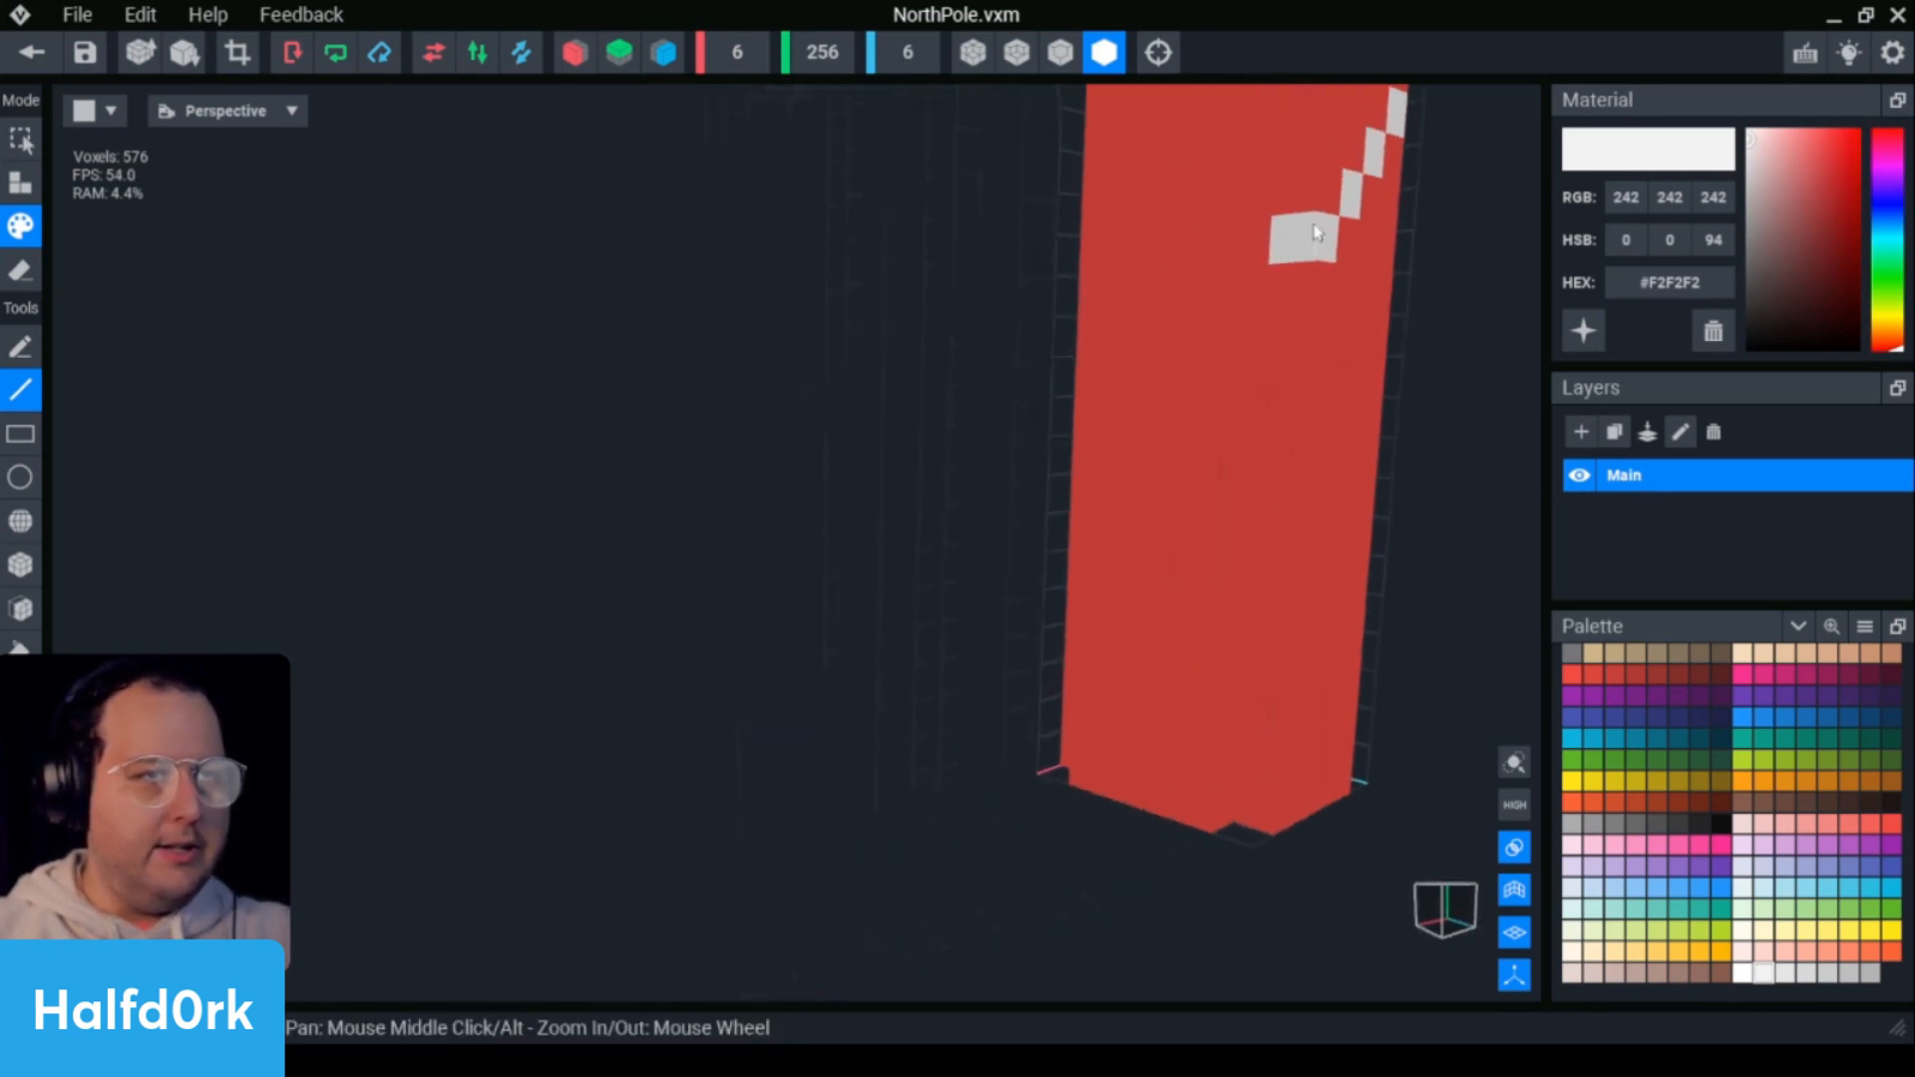
scroll(1101, 370, down, 2)
right_drag(1102, 370, 1227, 399)
drag(1145, 404, 1073, 454)
right_drag(1072, 454, 817, 415)
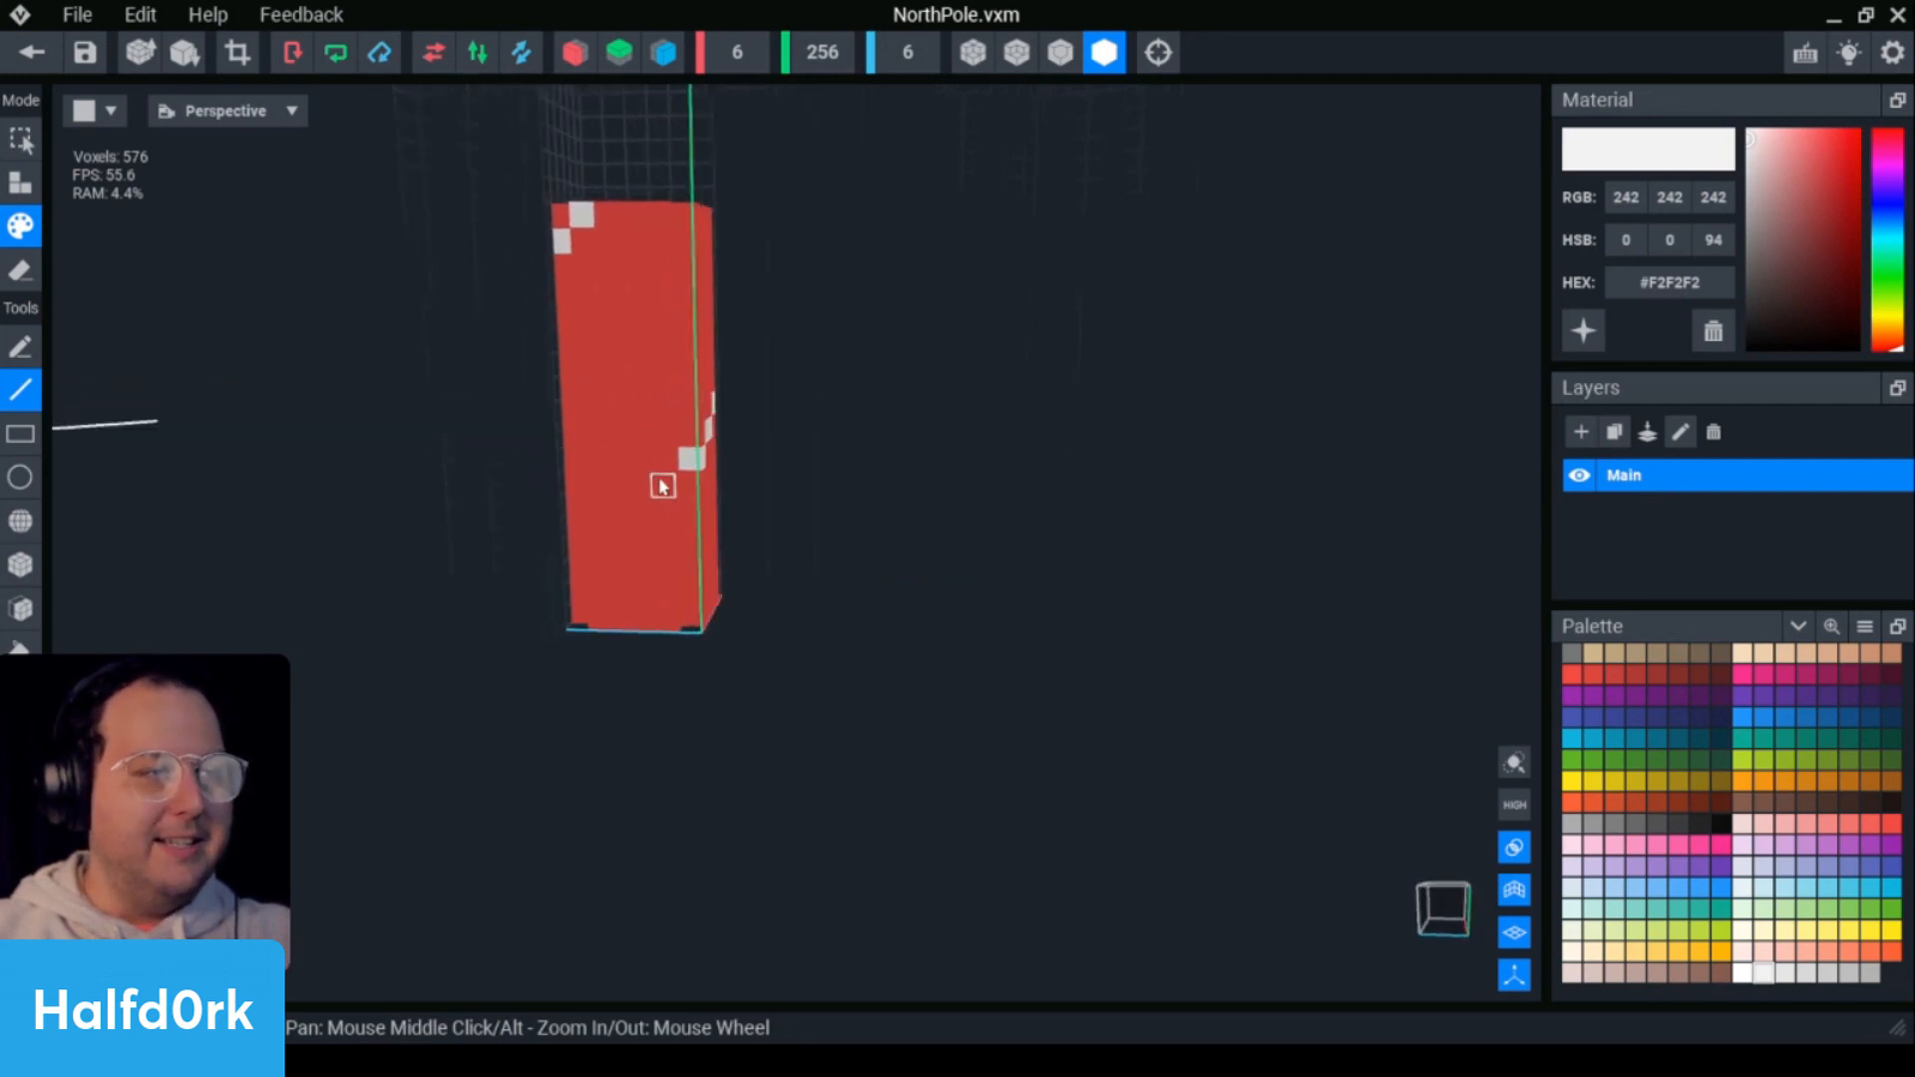
- Continue the white diagonal stripe down the next face towards the column's base
drag(677, 481, 605, 556)
right_drag(688, 413, 817, 415)
scroll(546, 662, up, 3)
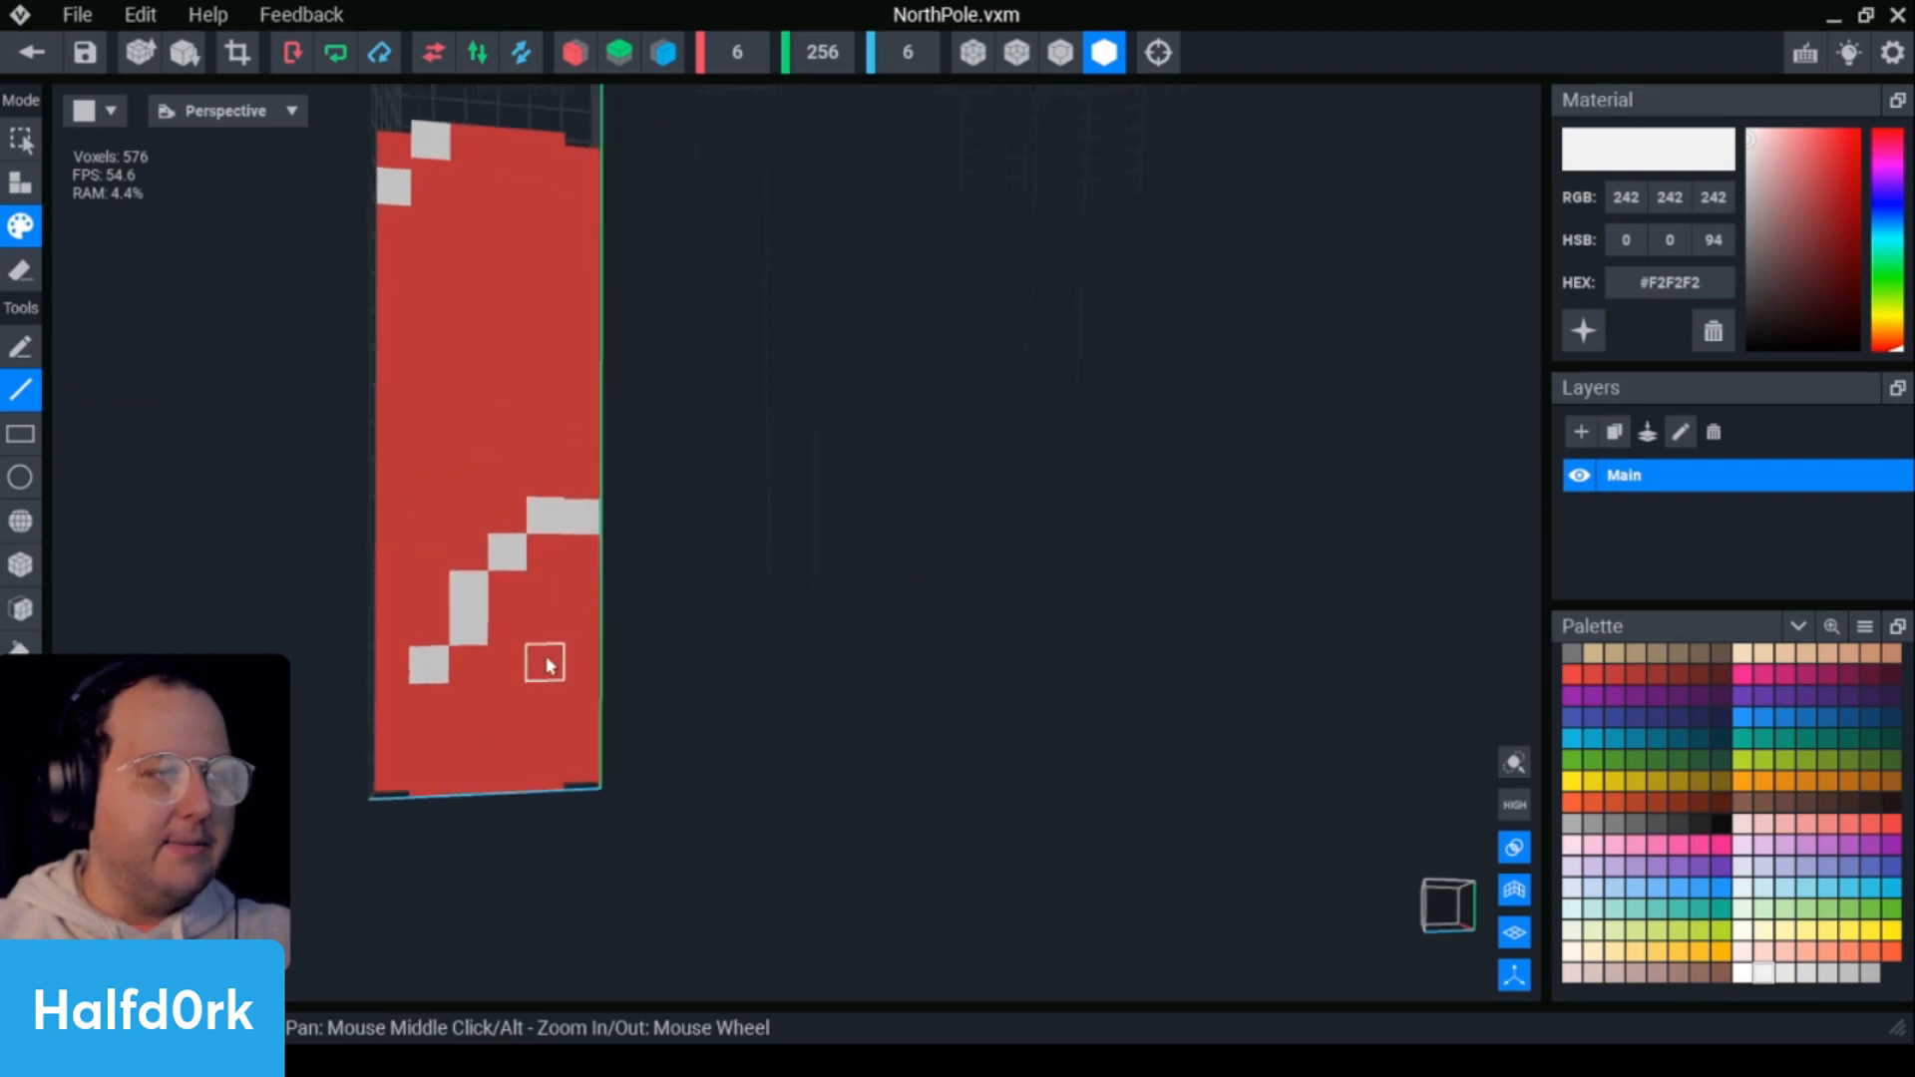
middle_drag(469, 552, 682, 484)
- Try extending the stripe's lower end by one white voxel, and paint that voxel back to red #F44D42
drag(656, 649, 650, 699)
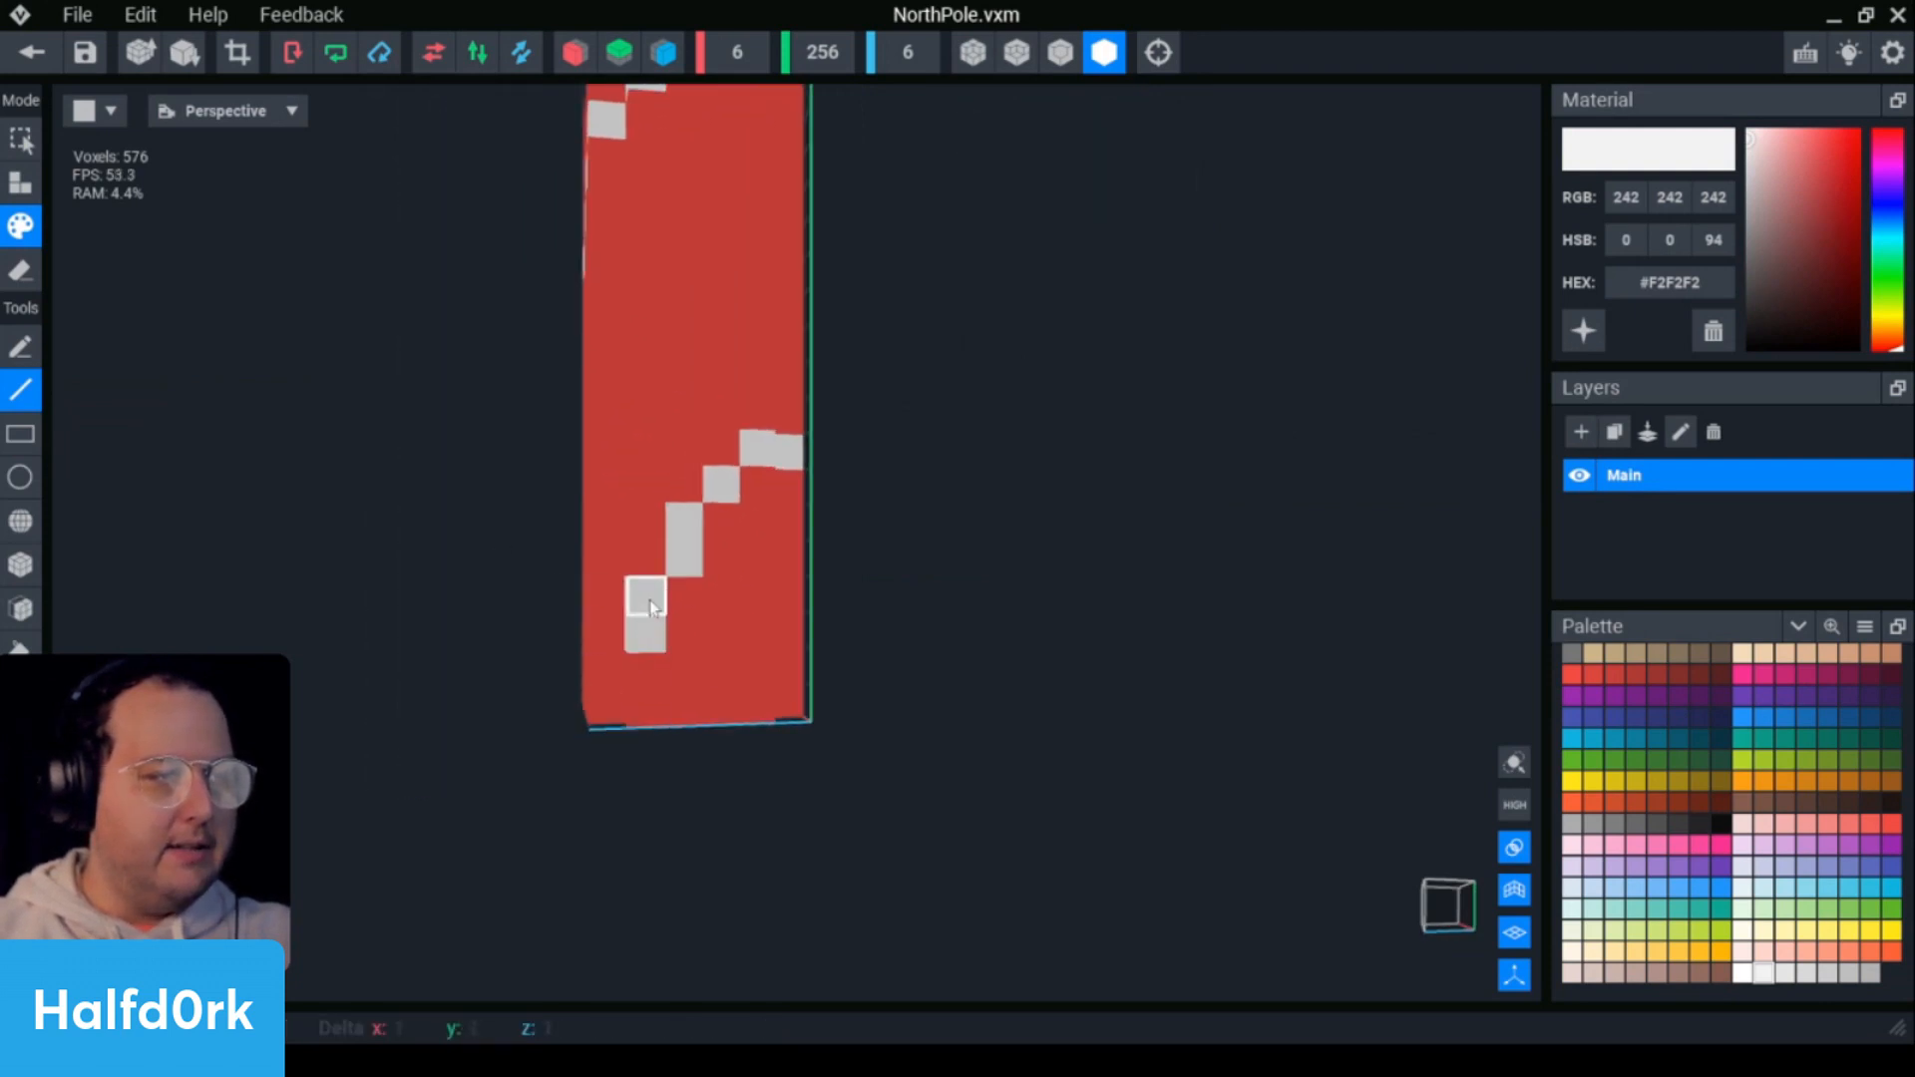
key(i)
click(721, 596)
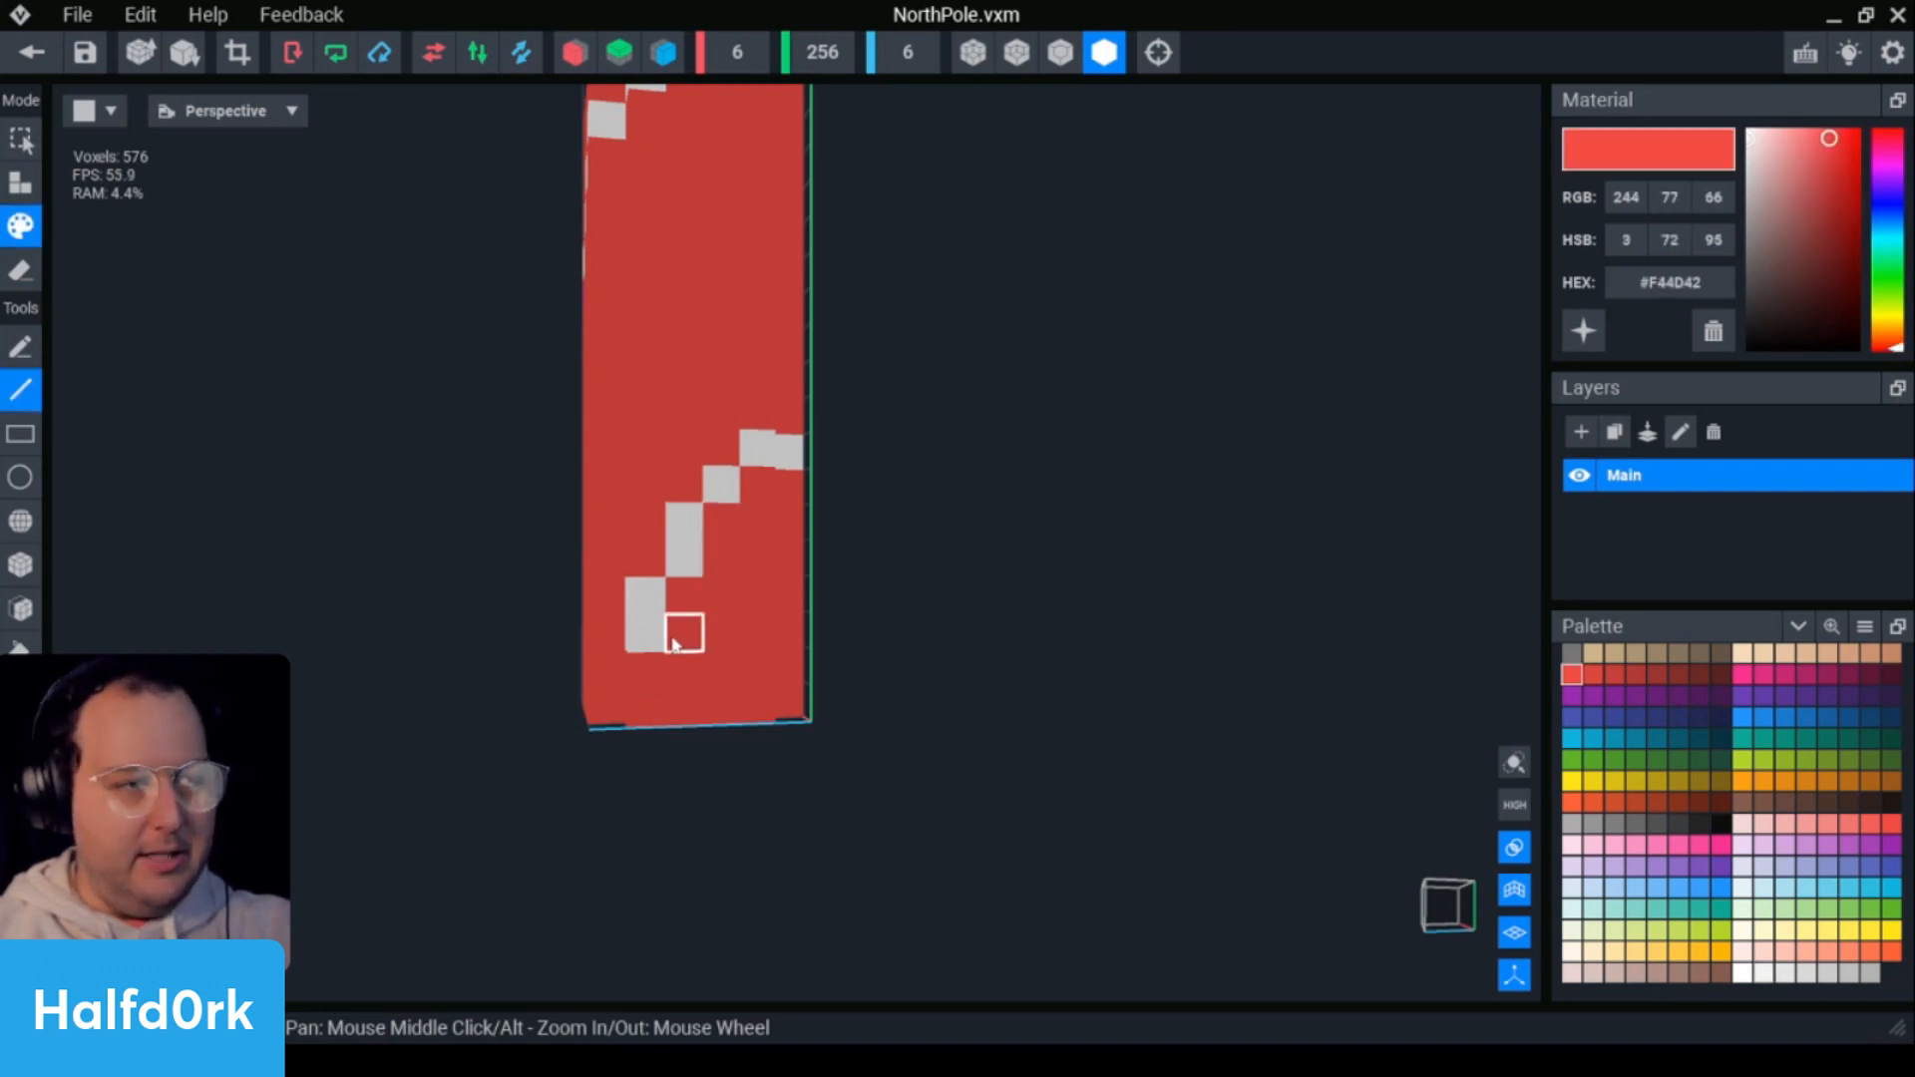
click(649, 635)
- Erase the lowest three voxel layers of the column from its underside
right_drag(720, 561, 644, 577)
right_drag(818, 414, 819, 414)
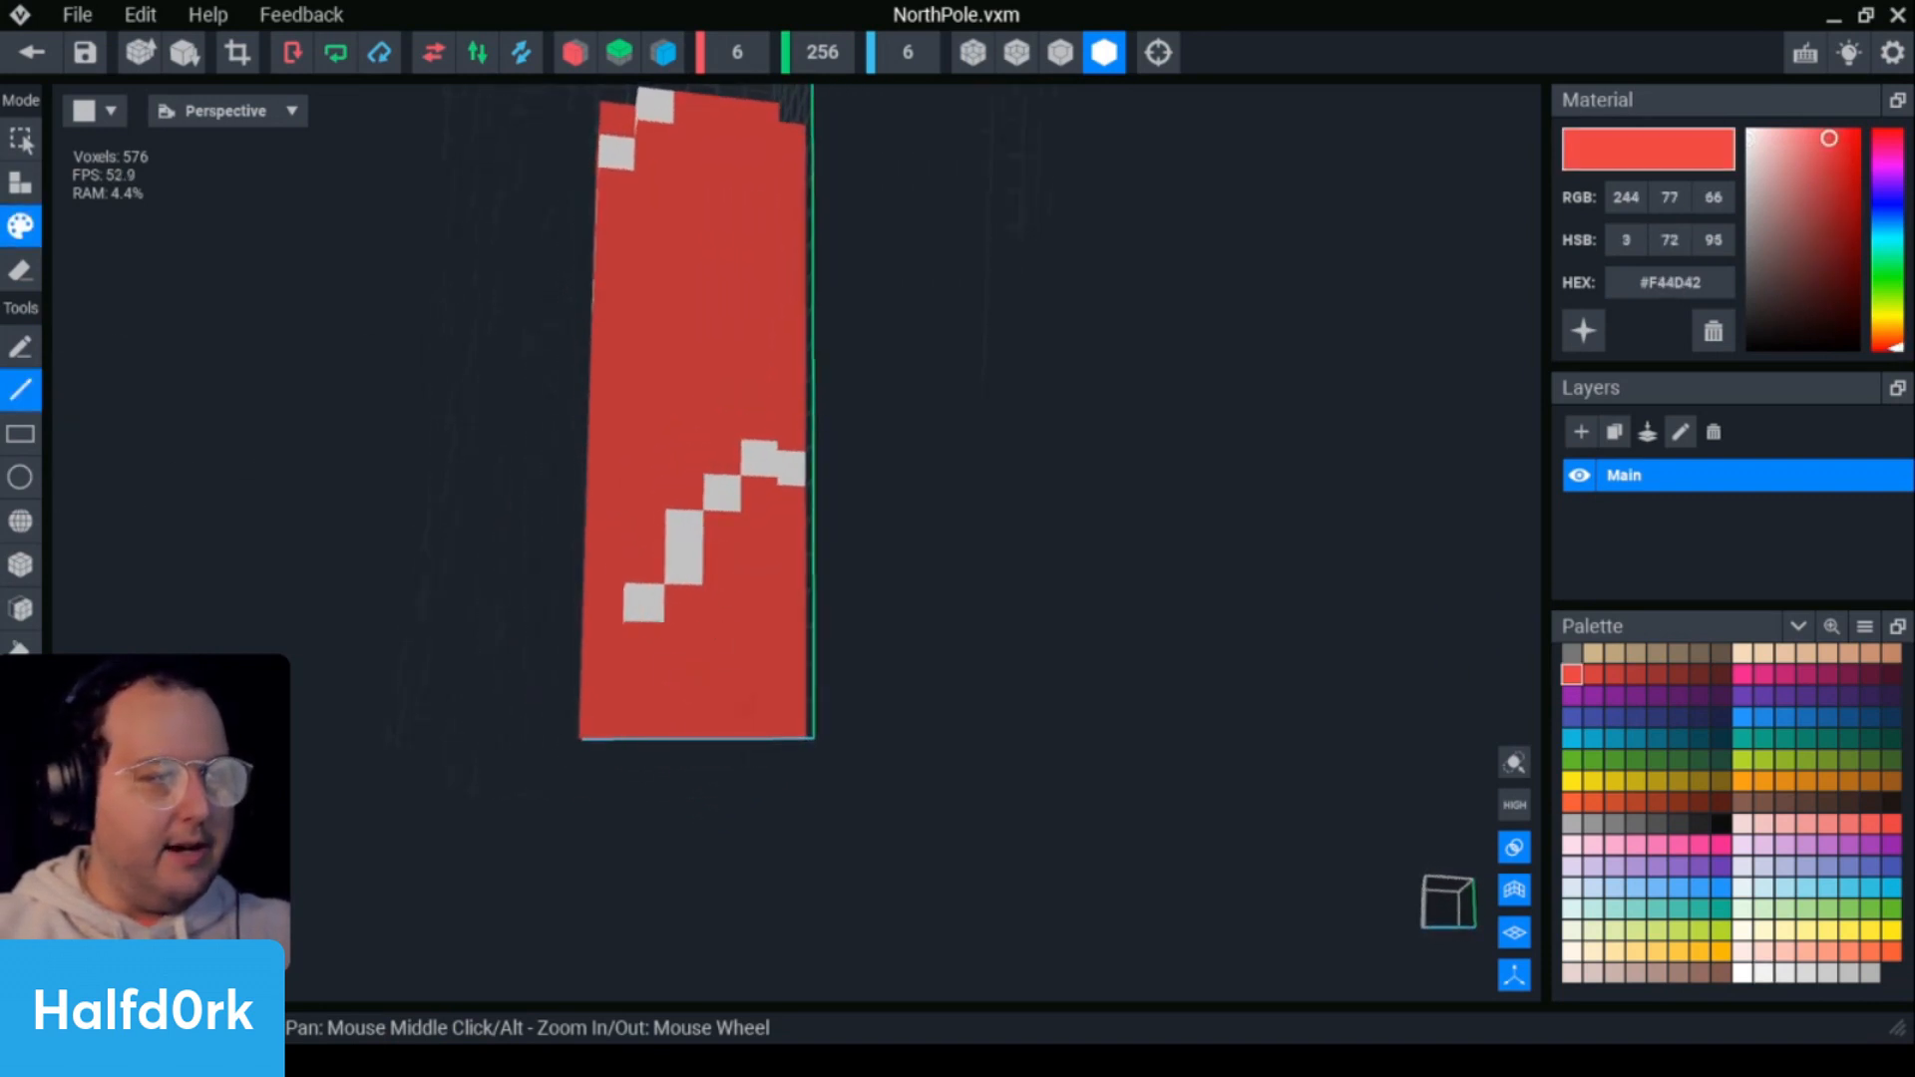
right_drag(688, 638, 688, 603)
click(20, 271)
right_drag(627, 758, 634, 804)
click(641, 802)
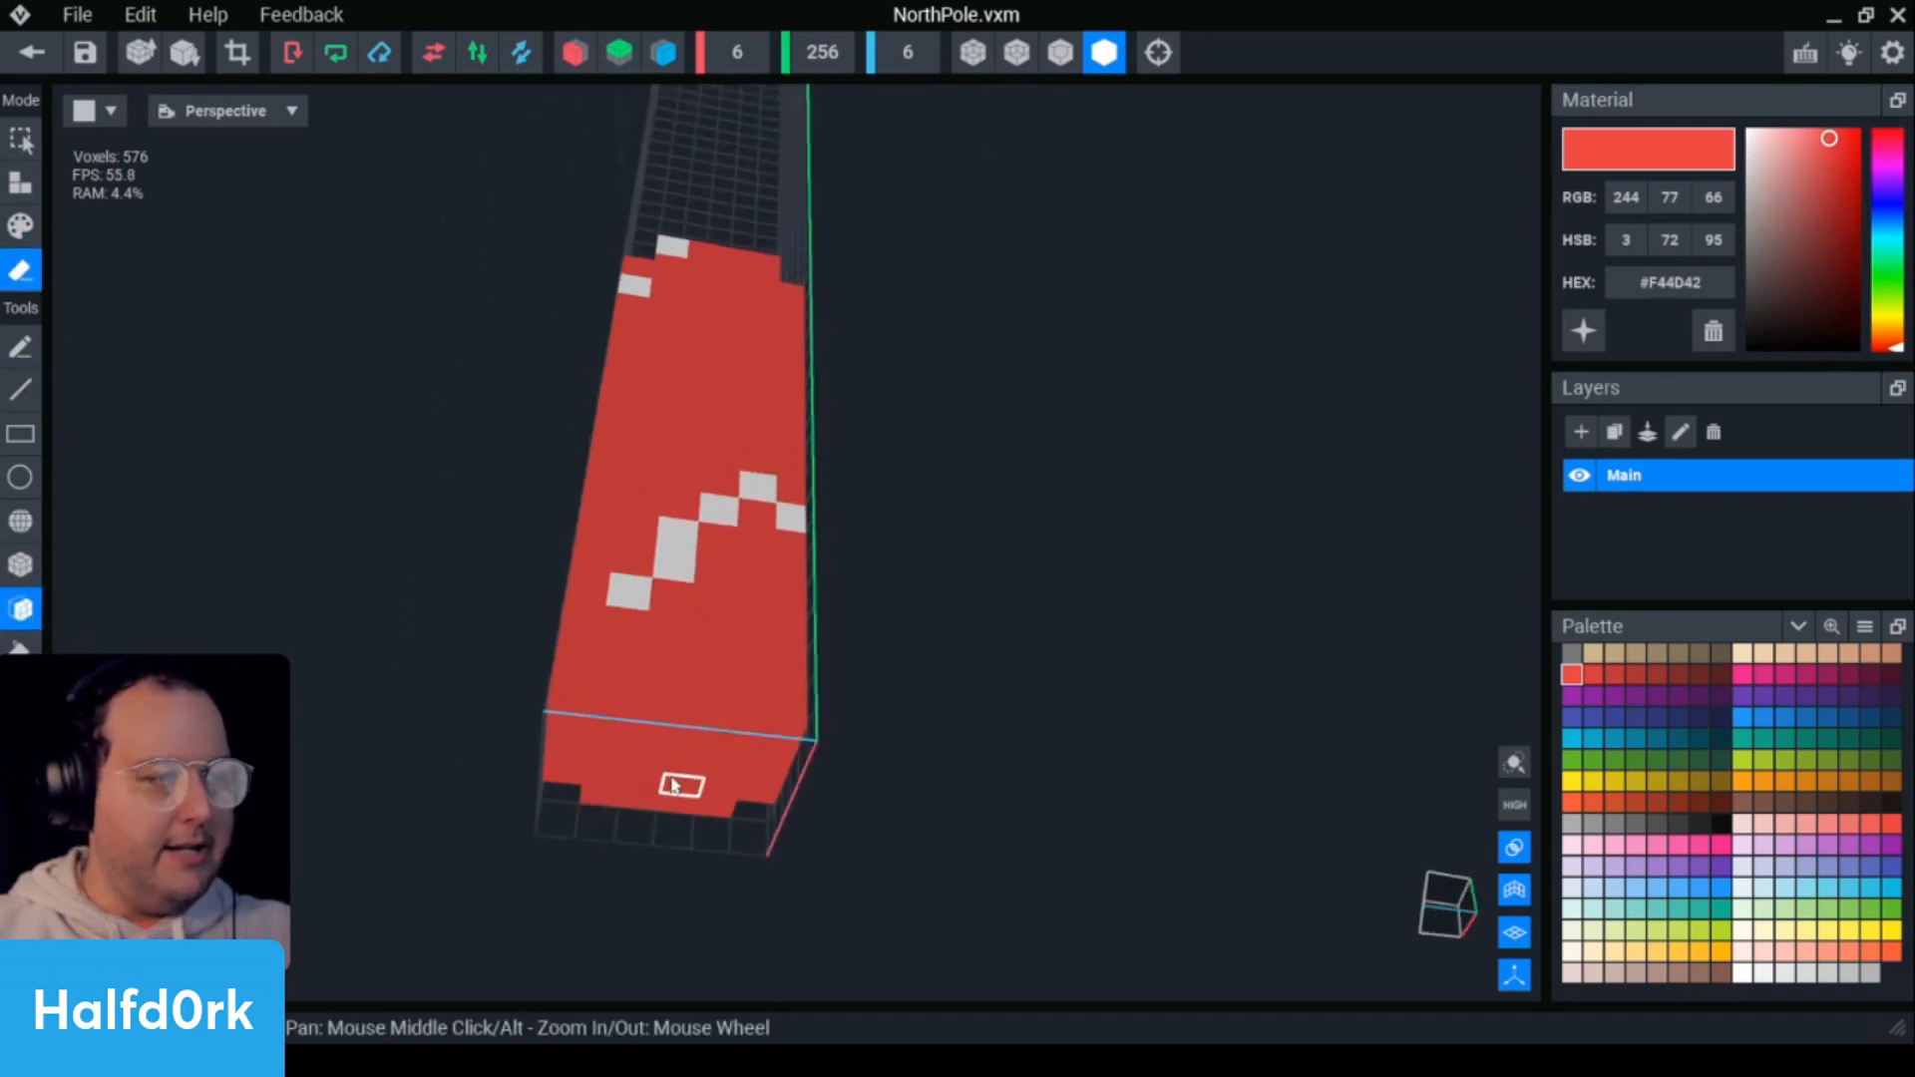
click(673, 785)
click(642, 745)
right_drag(818, 414, 817, 415)
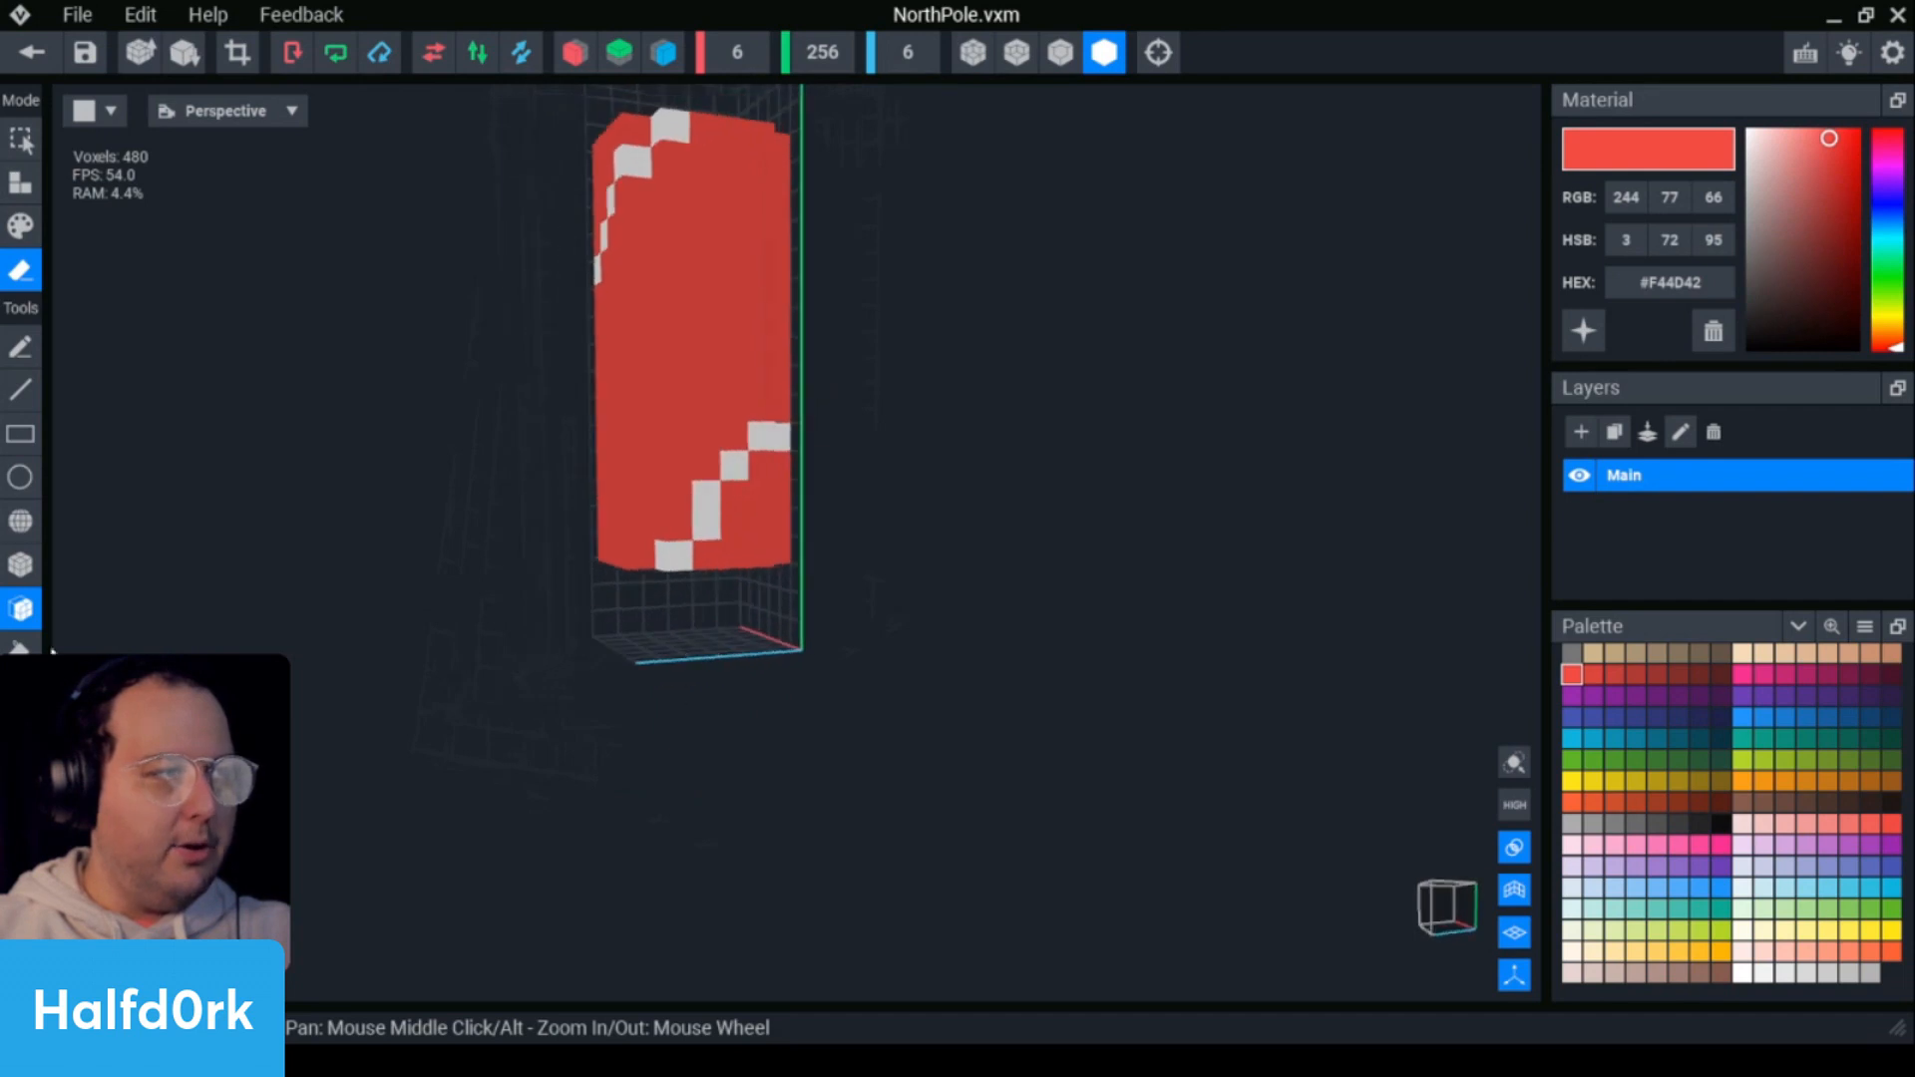
- Thicken the lowest section of the diagonal stripe with extra voxels in white #F2F2F2
click(20, 390)
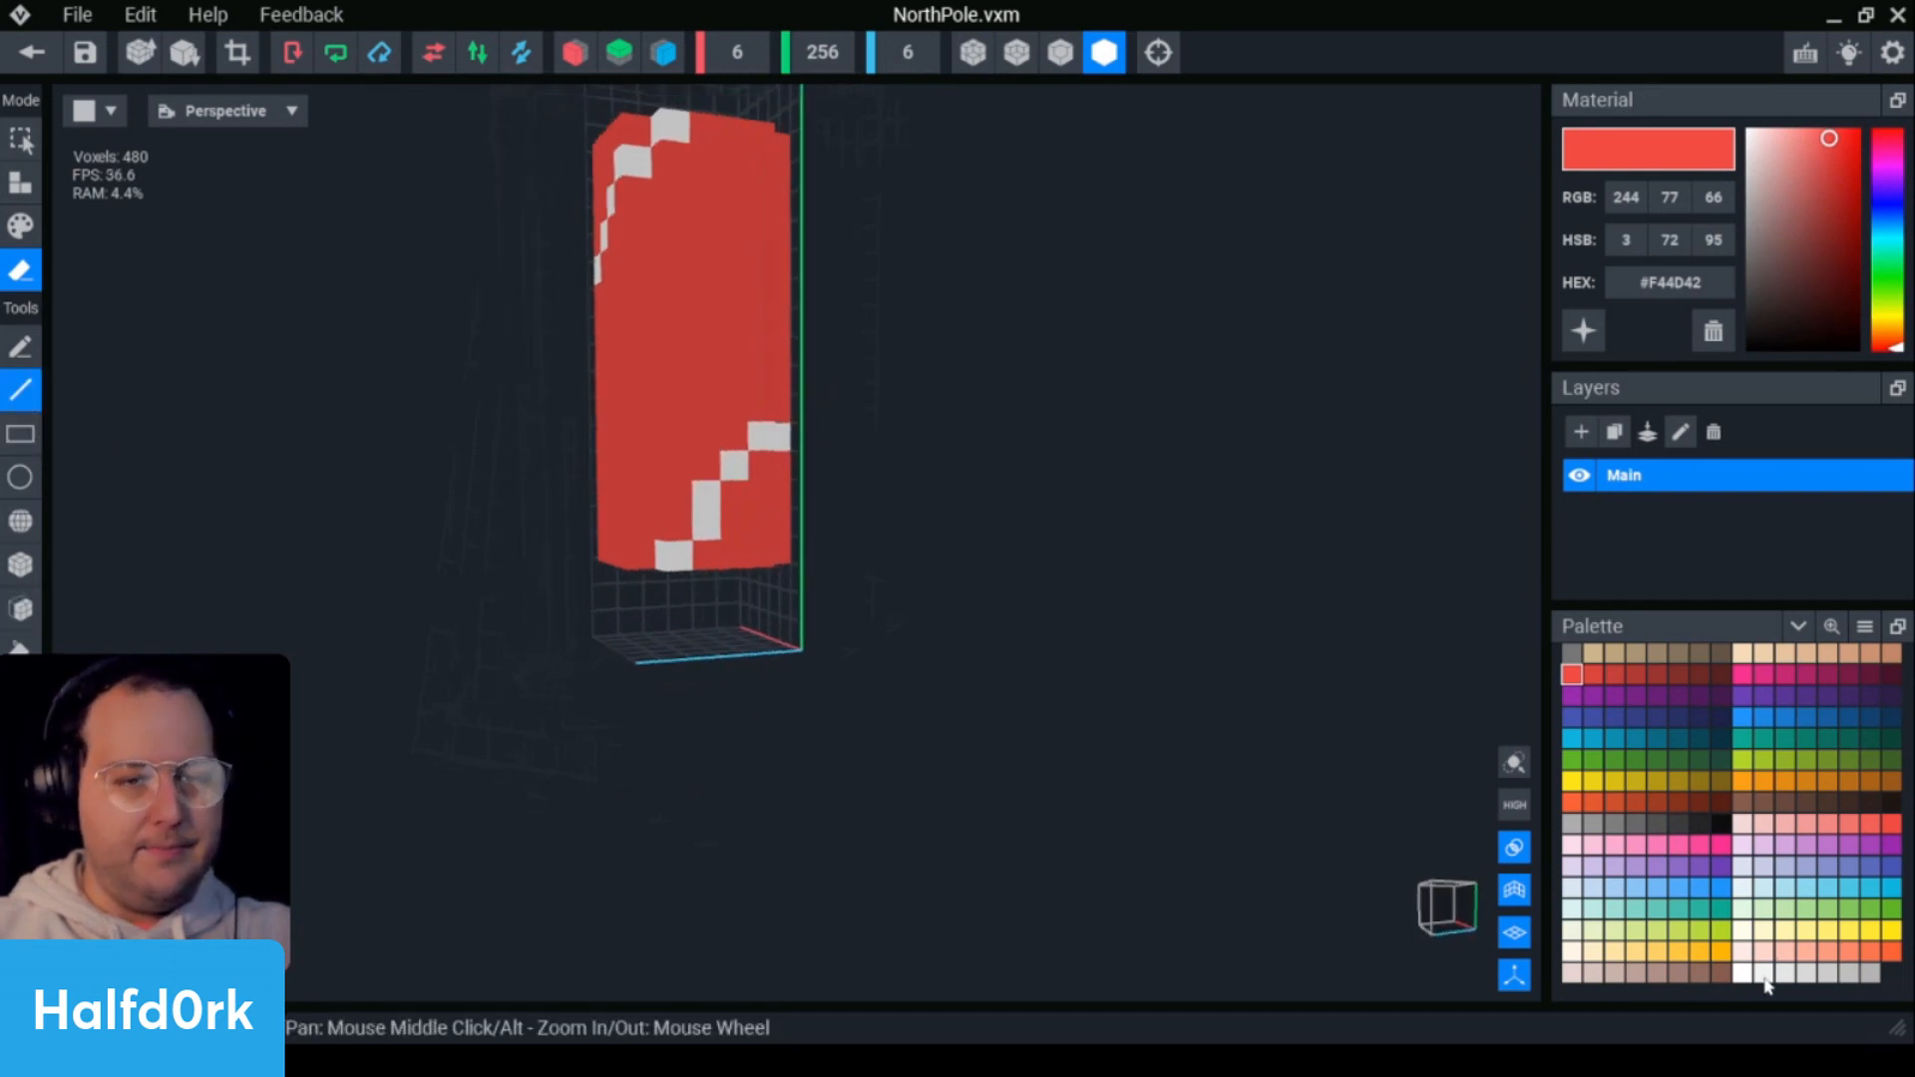
click(1763, 974)
key(p)
click(779, 413)
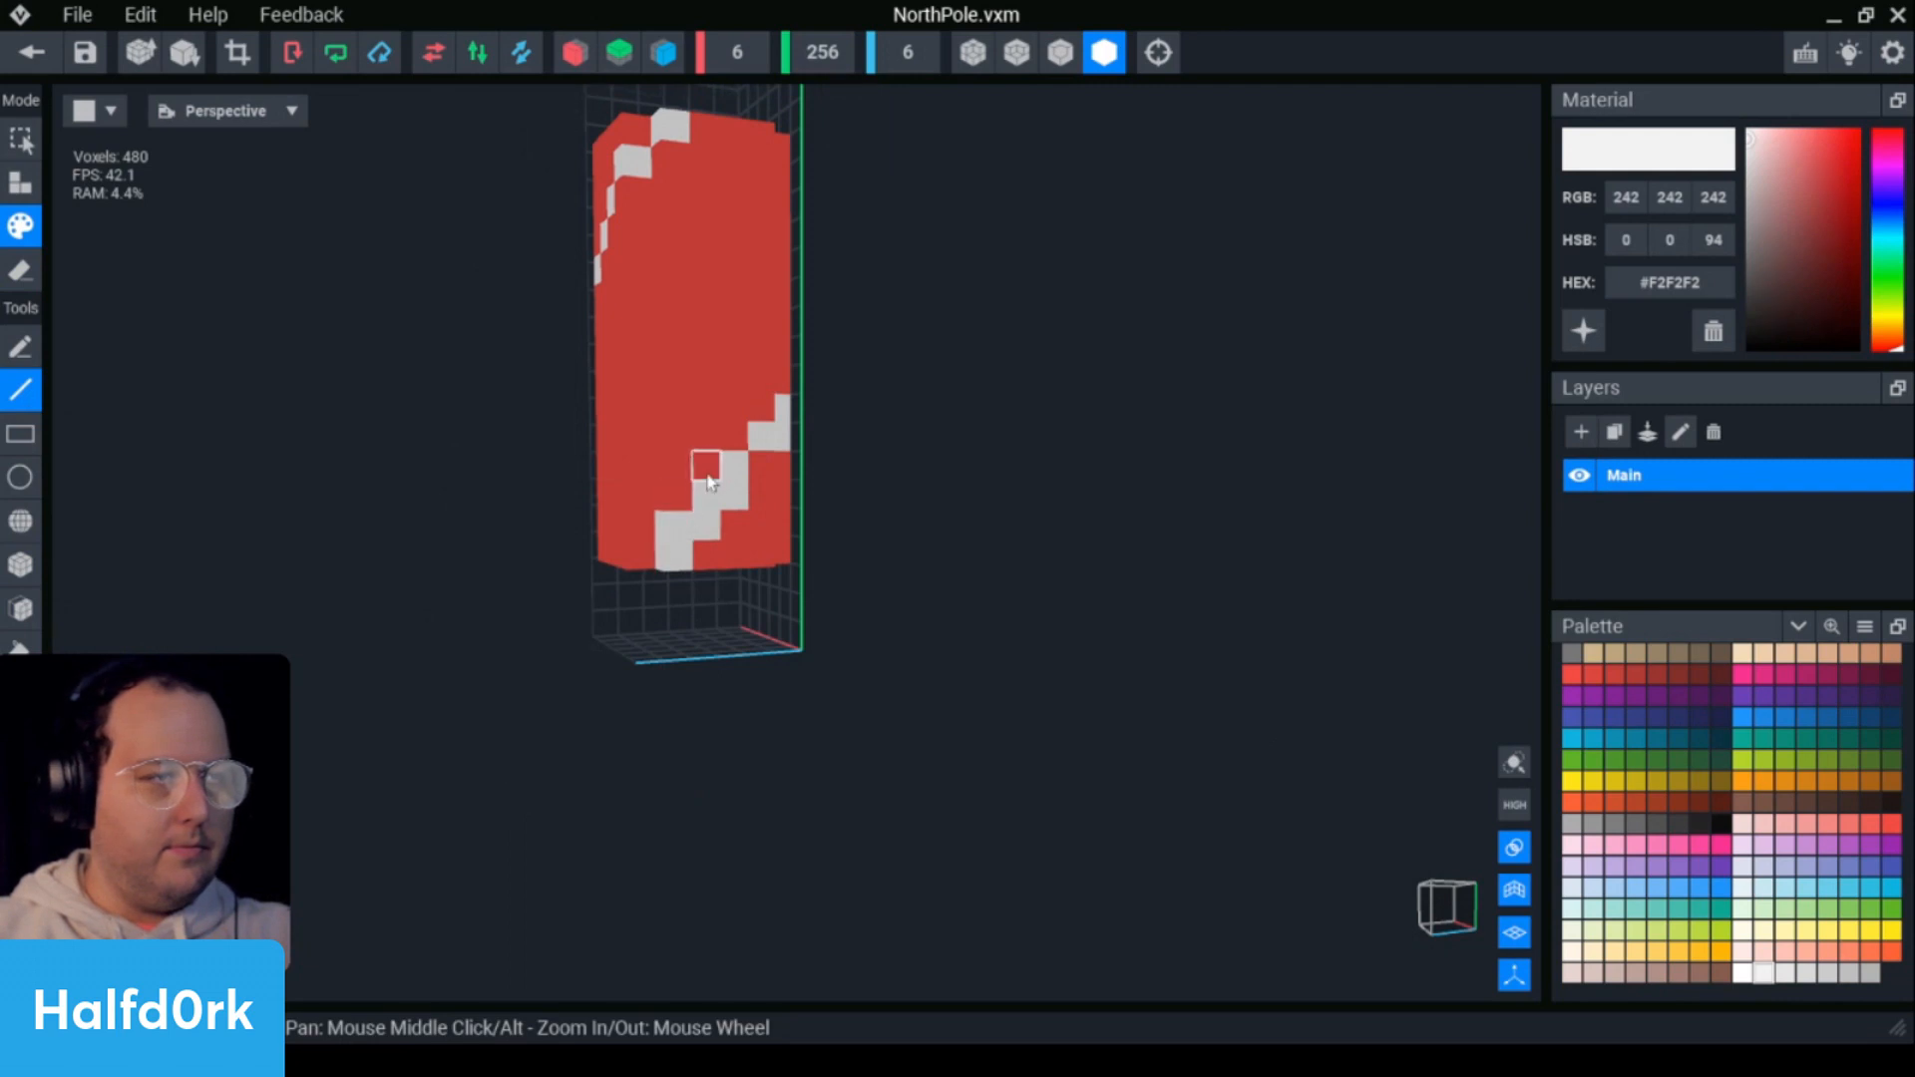
click(708, 477)
click(736, 439)
click(767, 409)
- Widen the white stripe around the corner and across the middle face by painting voxels above and below it
right_drag(778, 403, 658, 407)
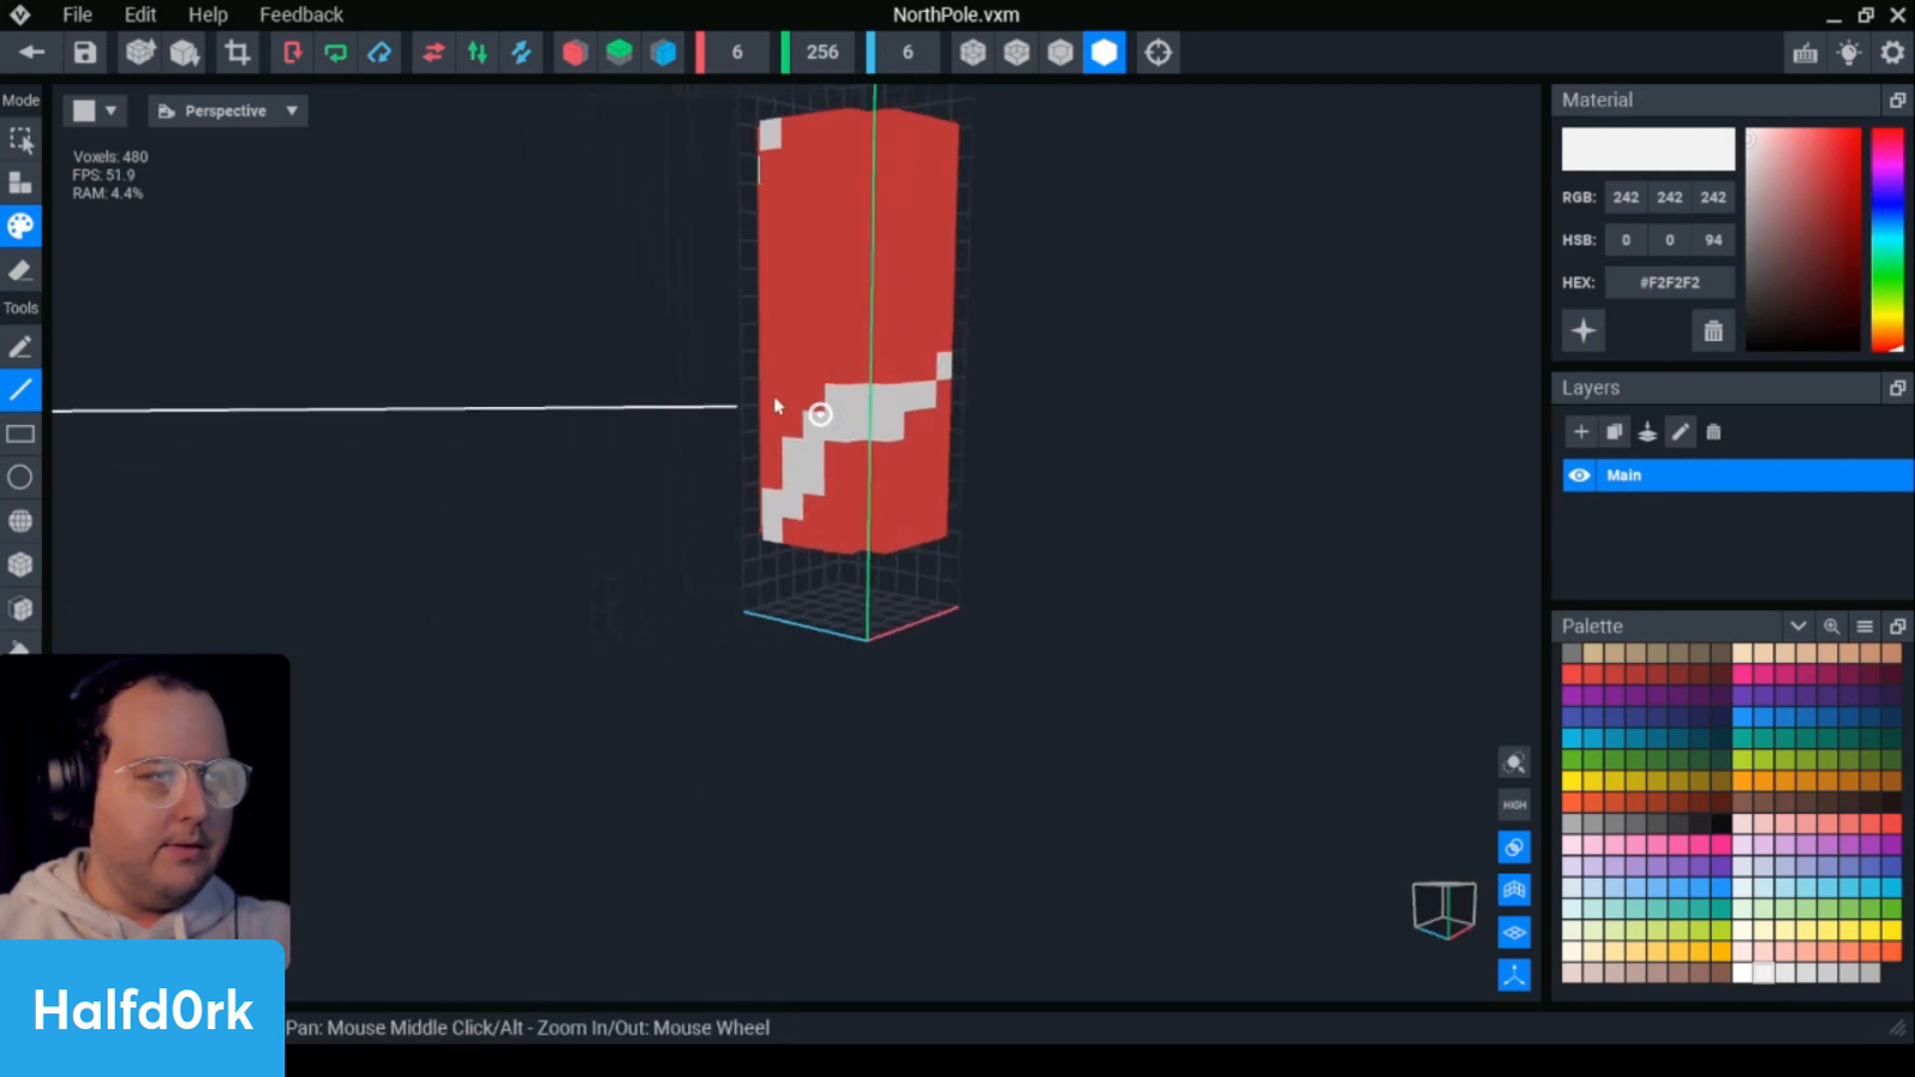
click(860, 375)
click(923, 341)
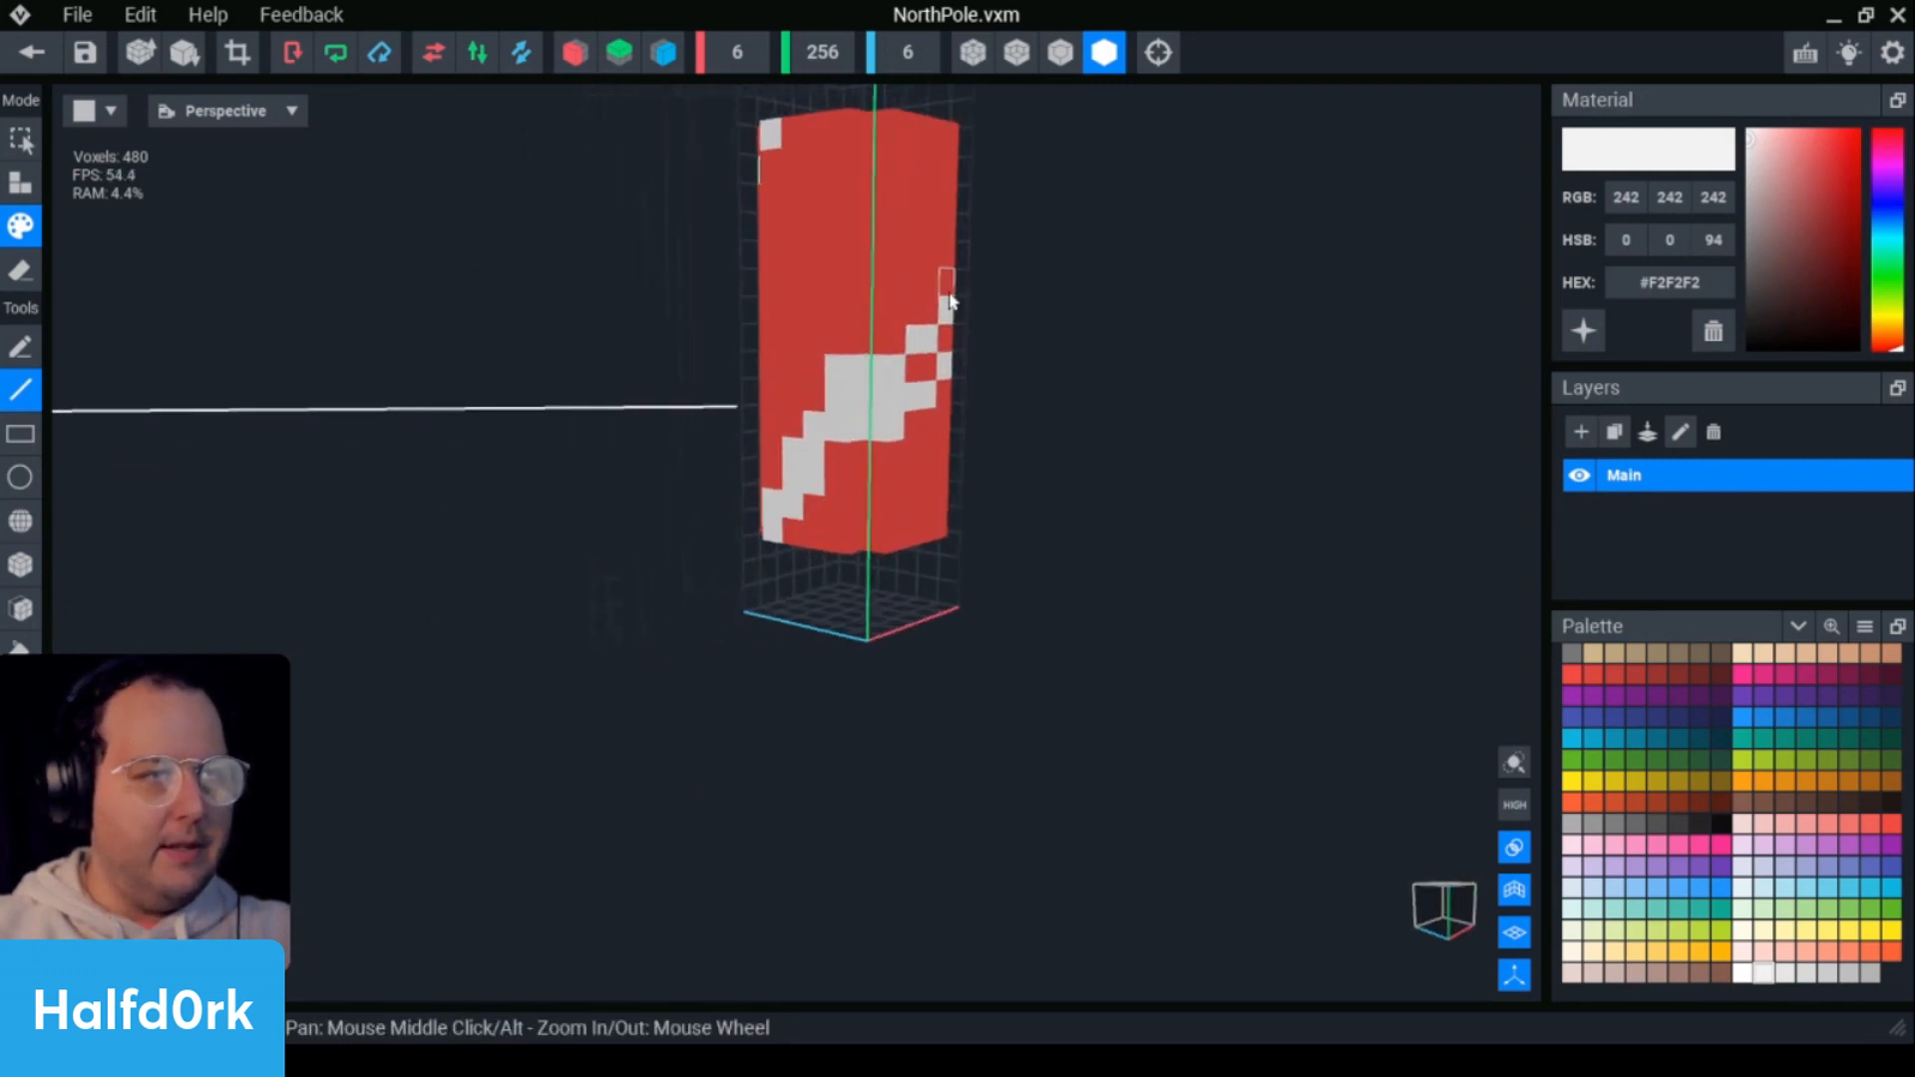
right_drag(931, 349, 987, 389)
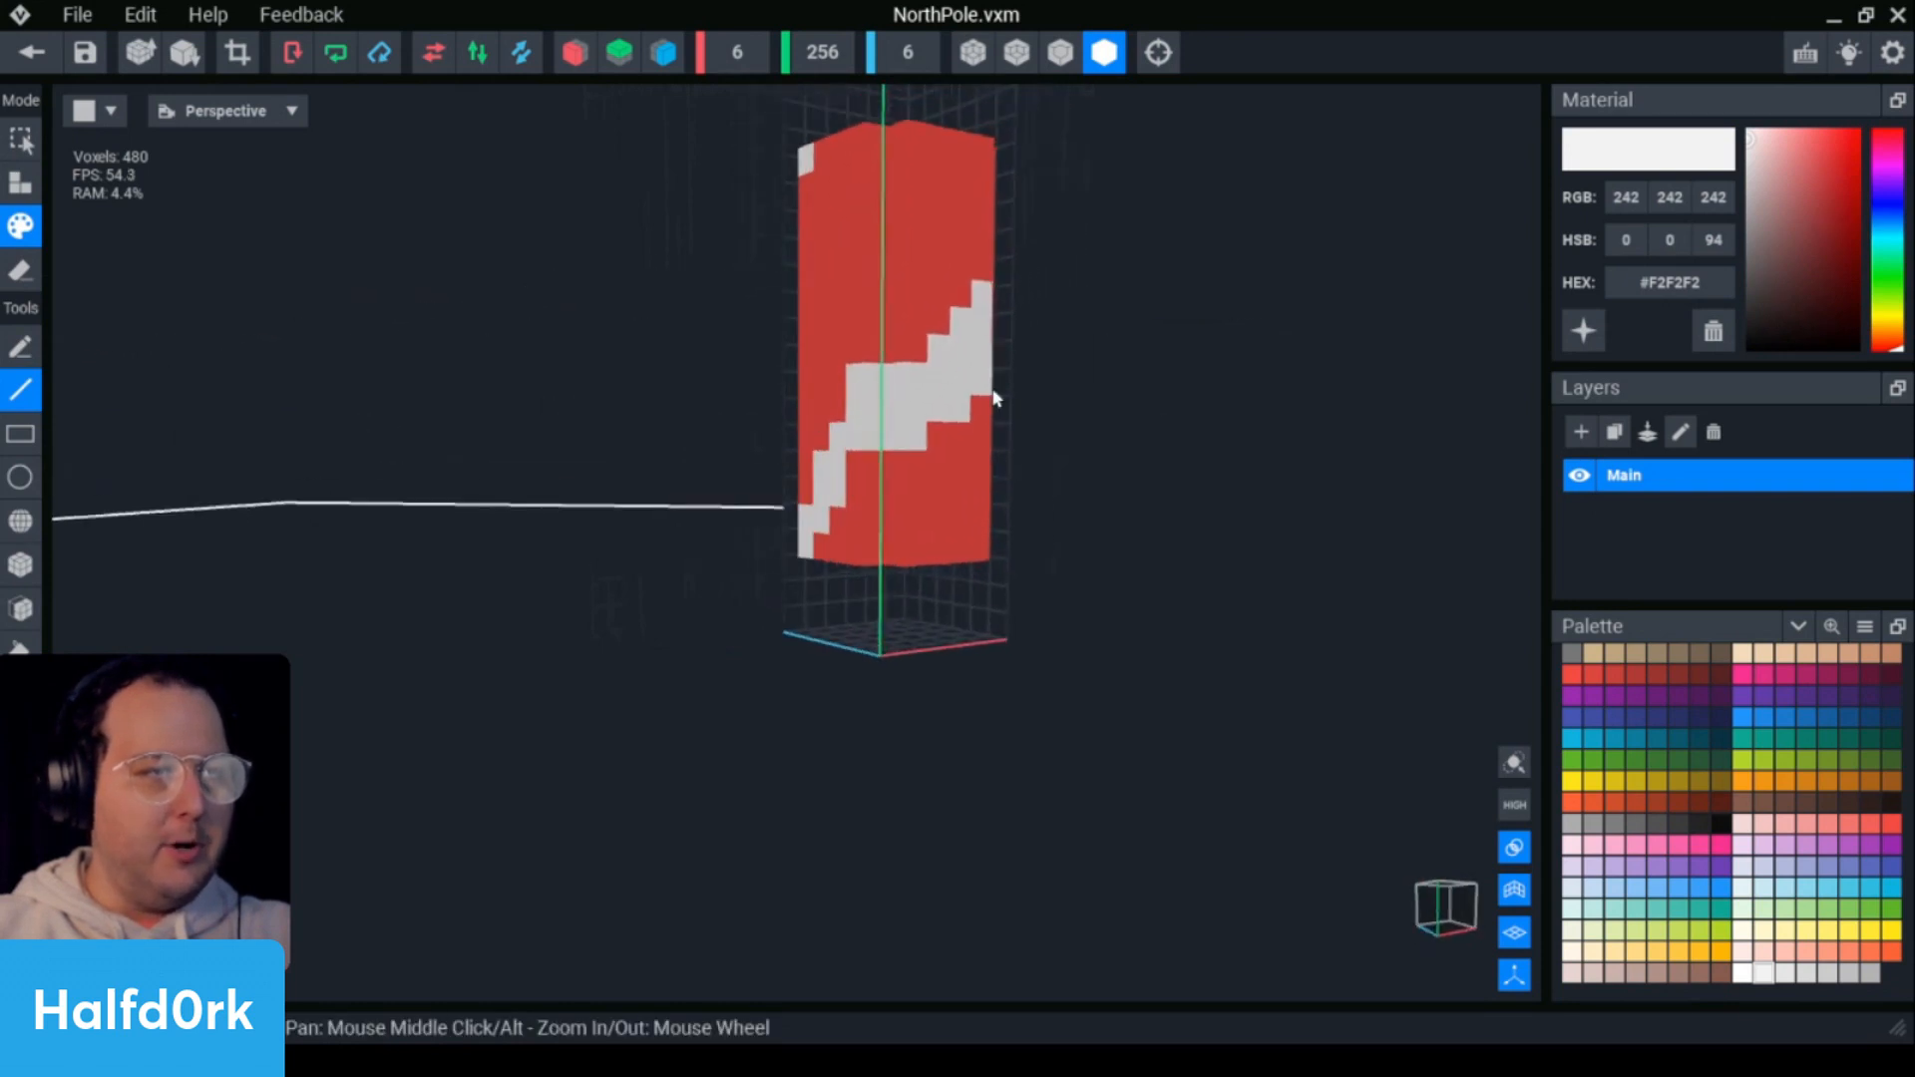
click(891, 475)
click(865, 491)
click(867, 469)
right_drag(867, 469, 820, 414)
click(806, 532)
click(819, 352)
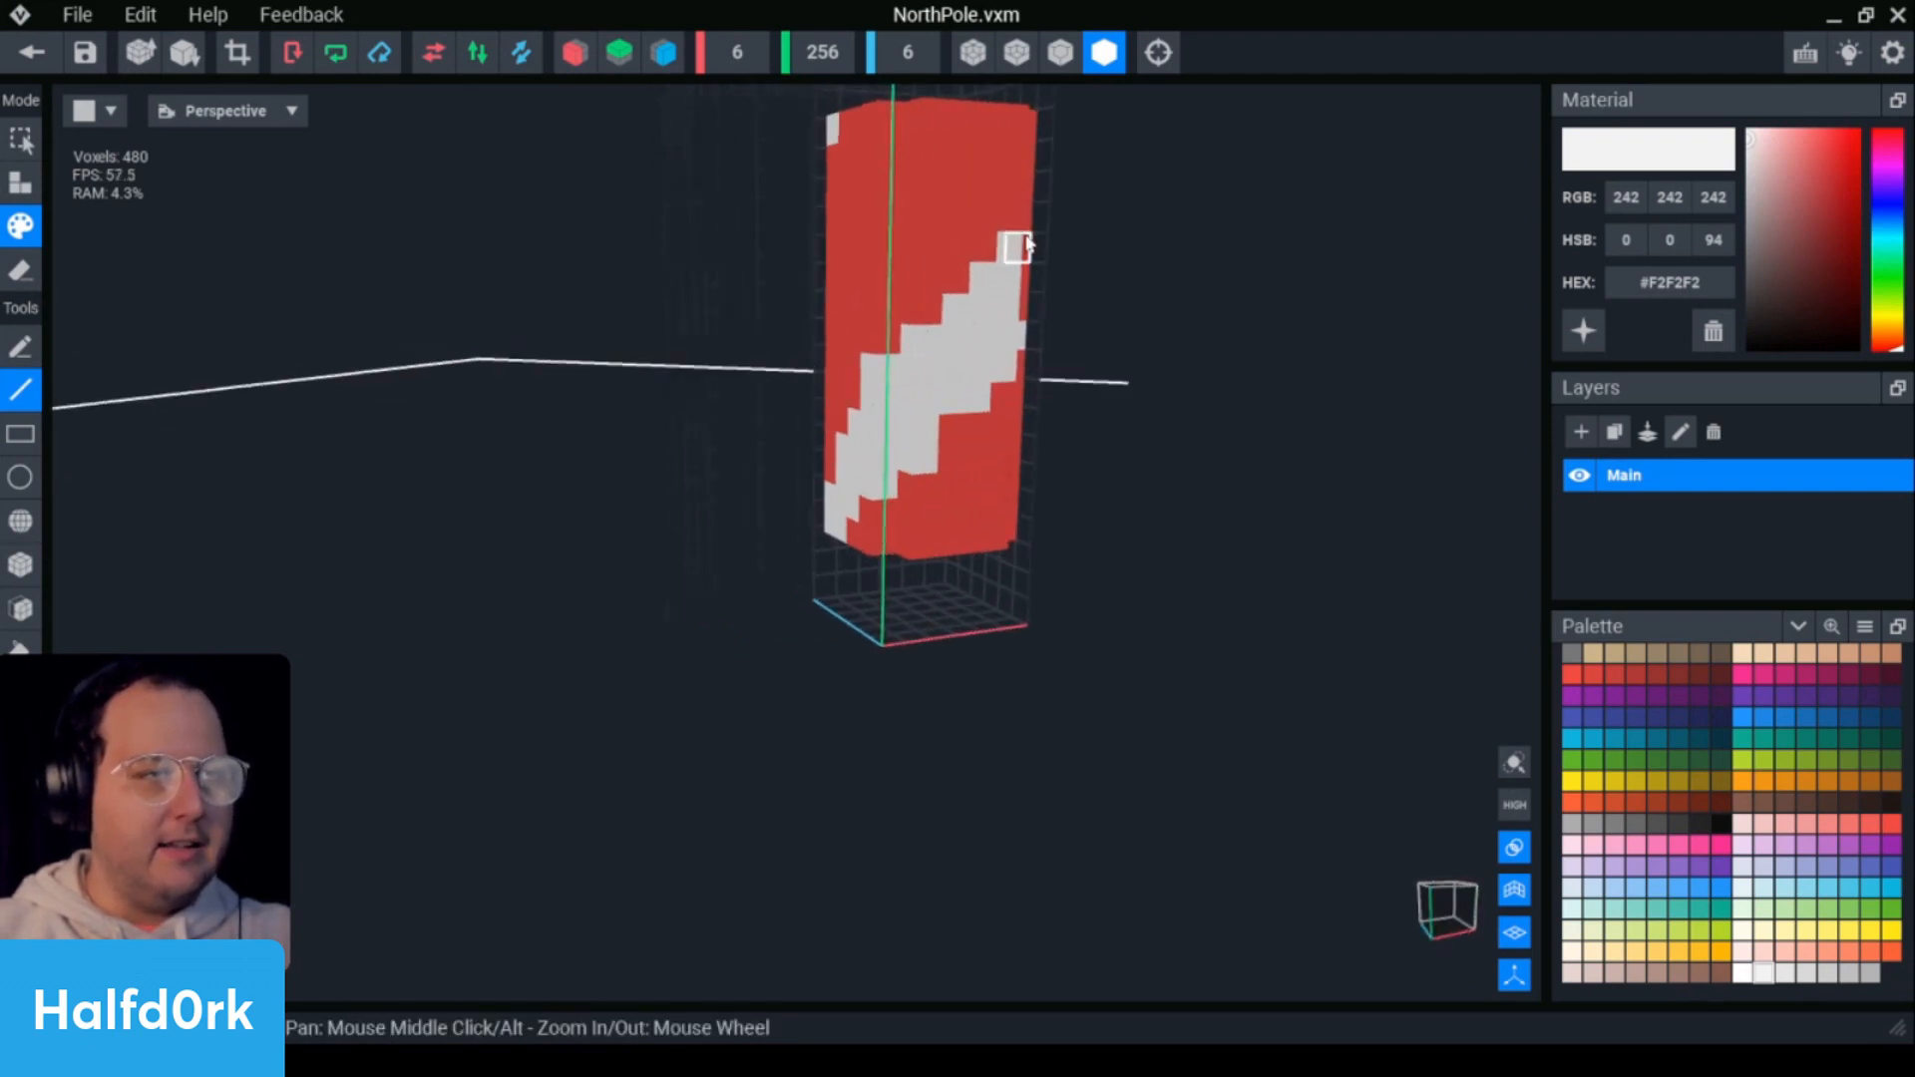
- Widen the white stripe around the column's remaining faces, filling the red gaps along its stepped edges with #F2F2F2 voxels
right_drag(956, 311, 1013, 223)
click(1067, 264)
click(1033, 342)
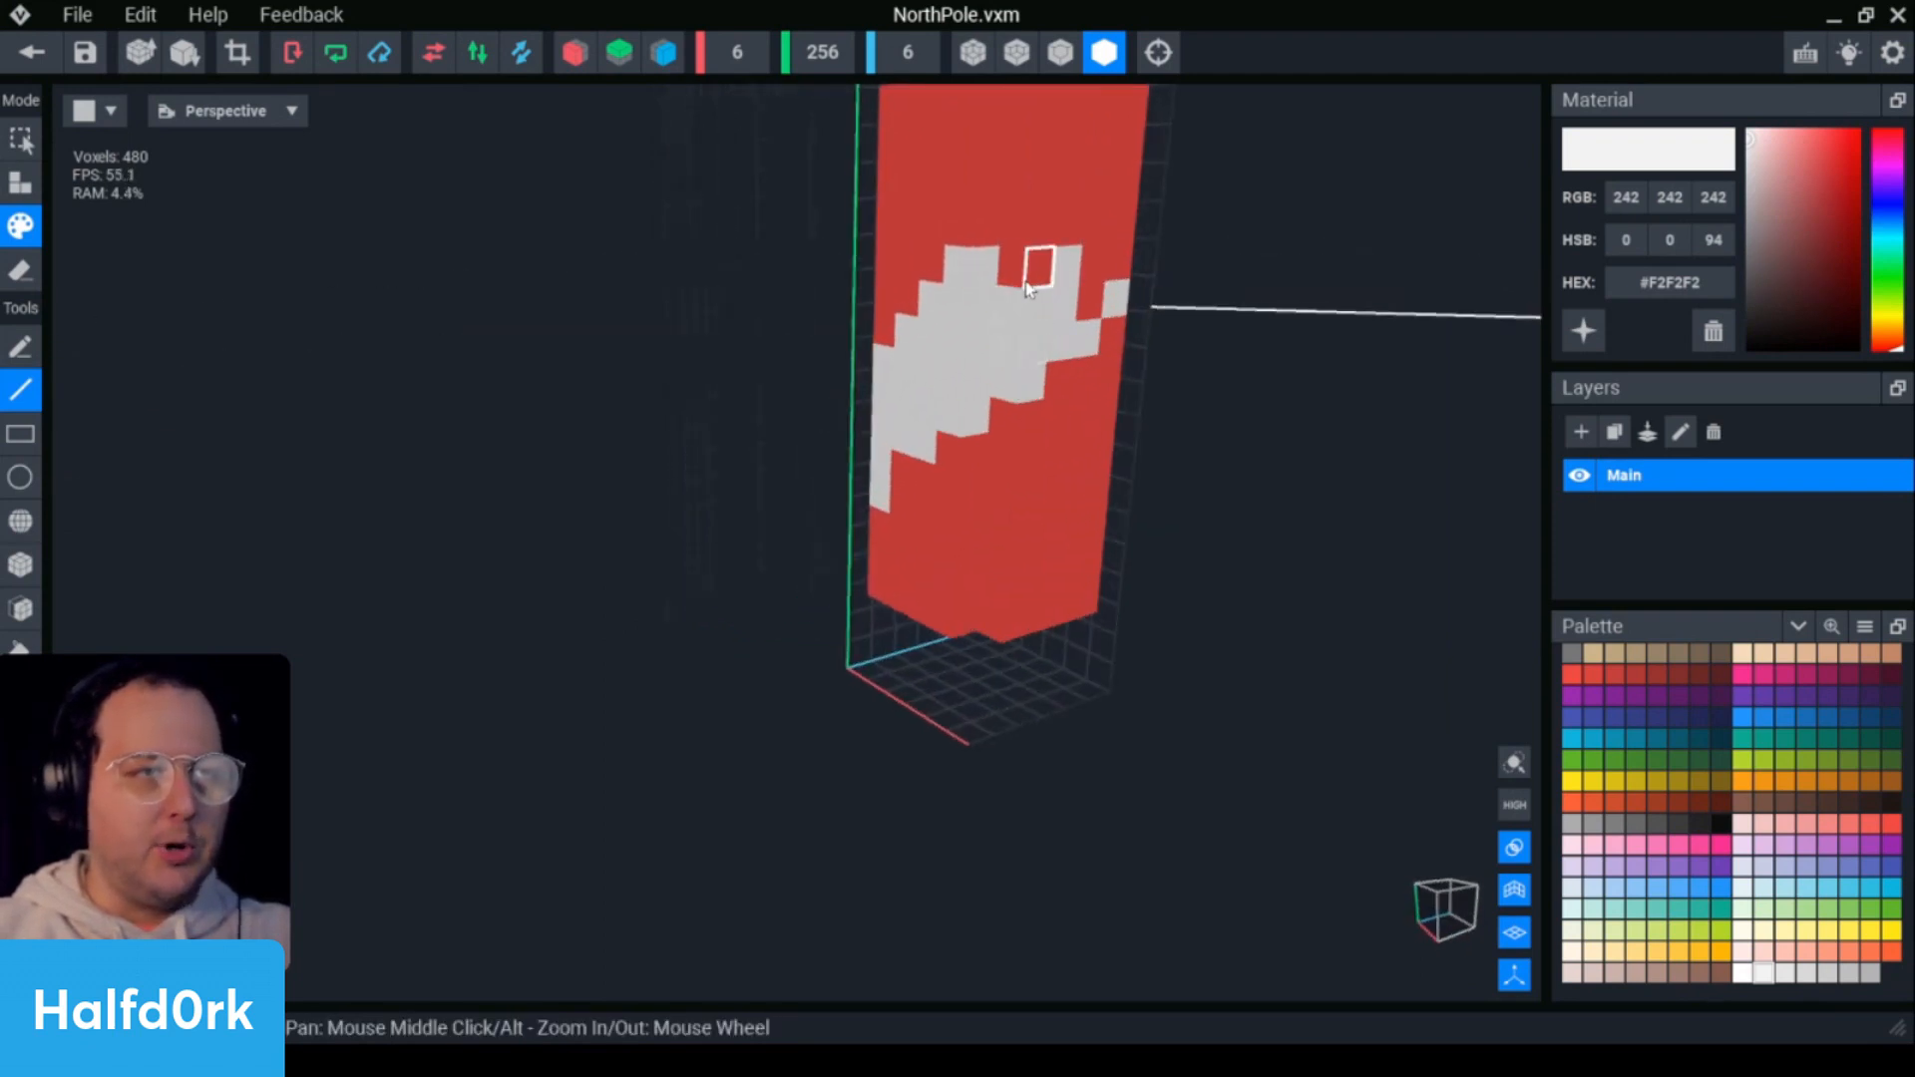
click(1037, 271)
mouse_move(1033, 289)
right_down()
mouse_move(1094, 205)
mouse_move(949, 244)
right_up()
click(736, 442)
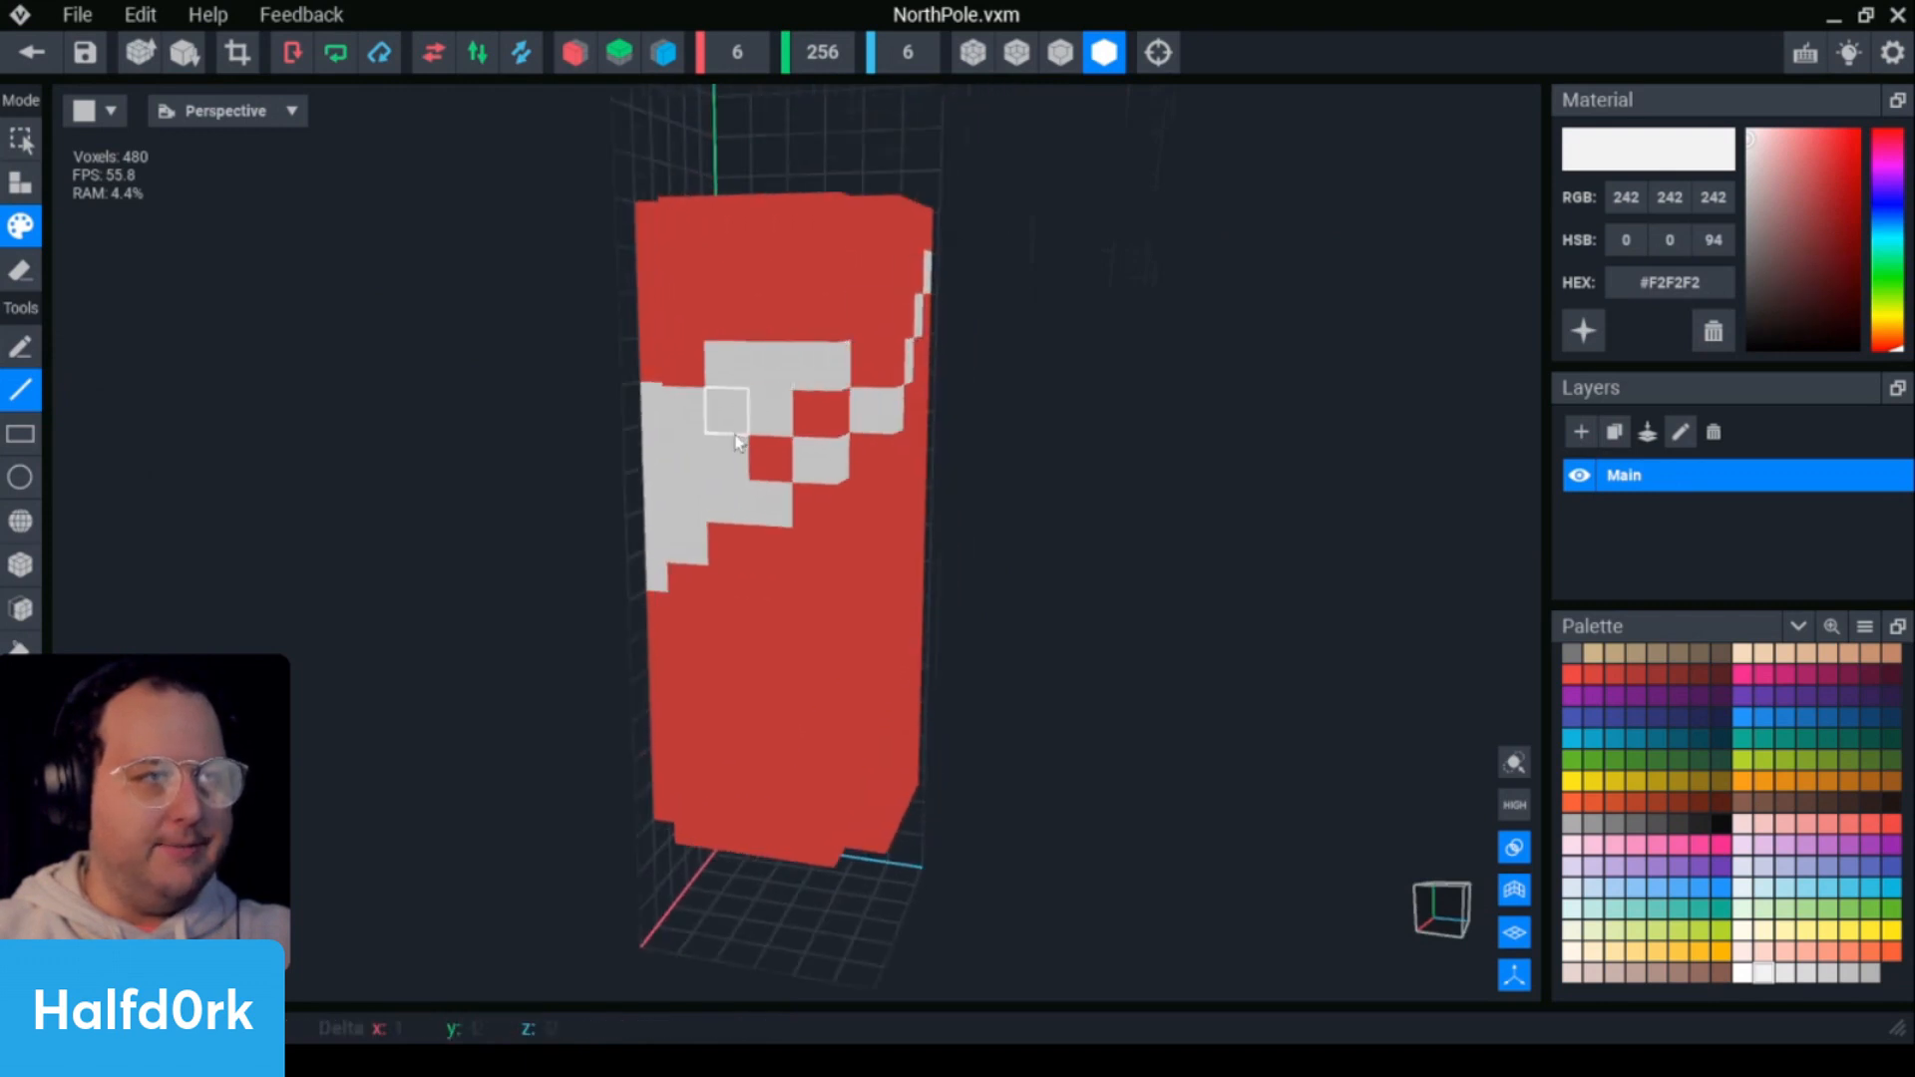
click(823, 427)
right_drag(770, 449, 1070, 332)
right_drag(985, 465, 750, 390)
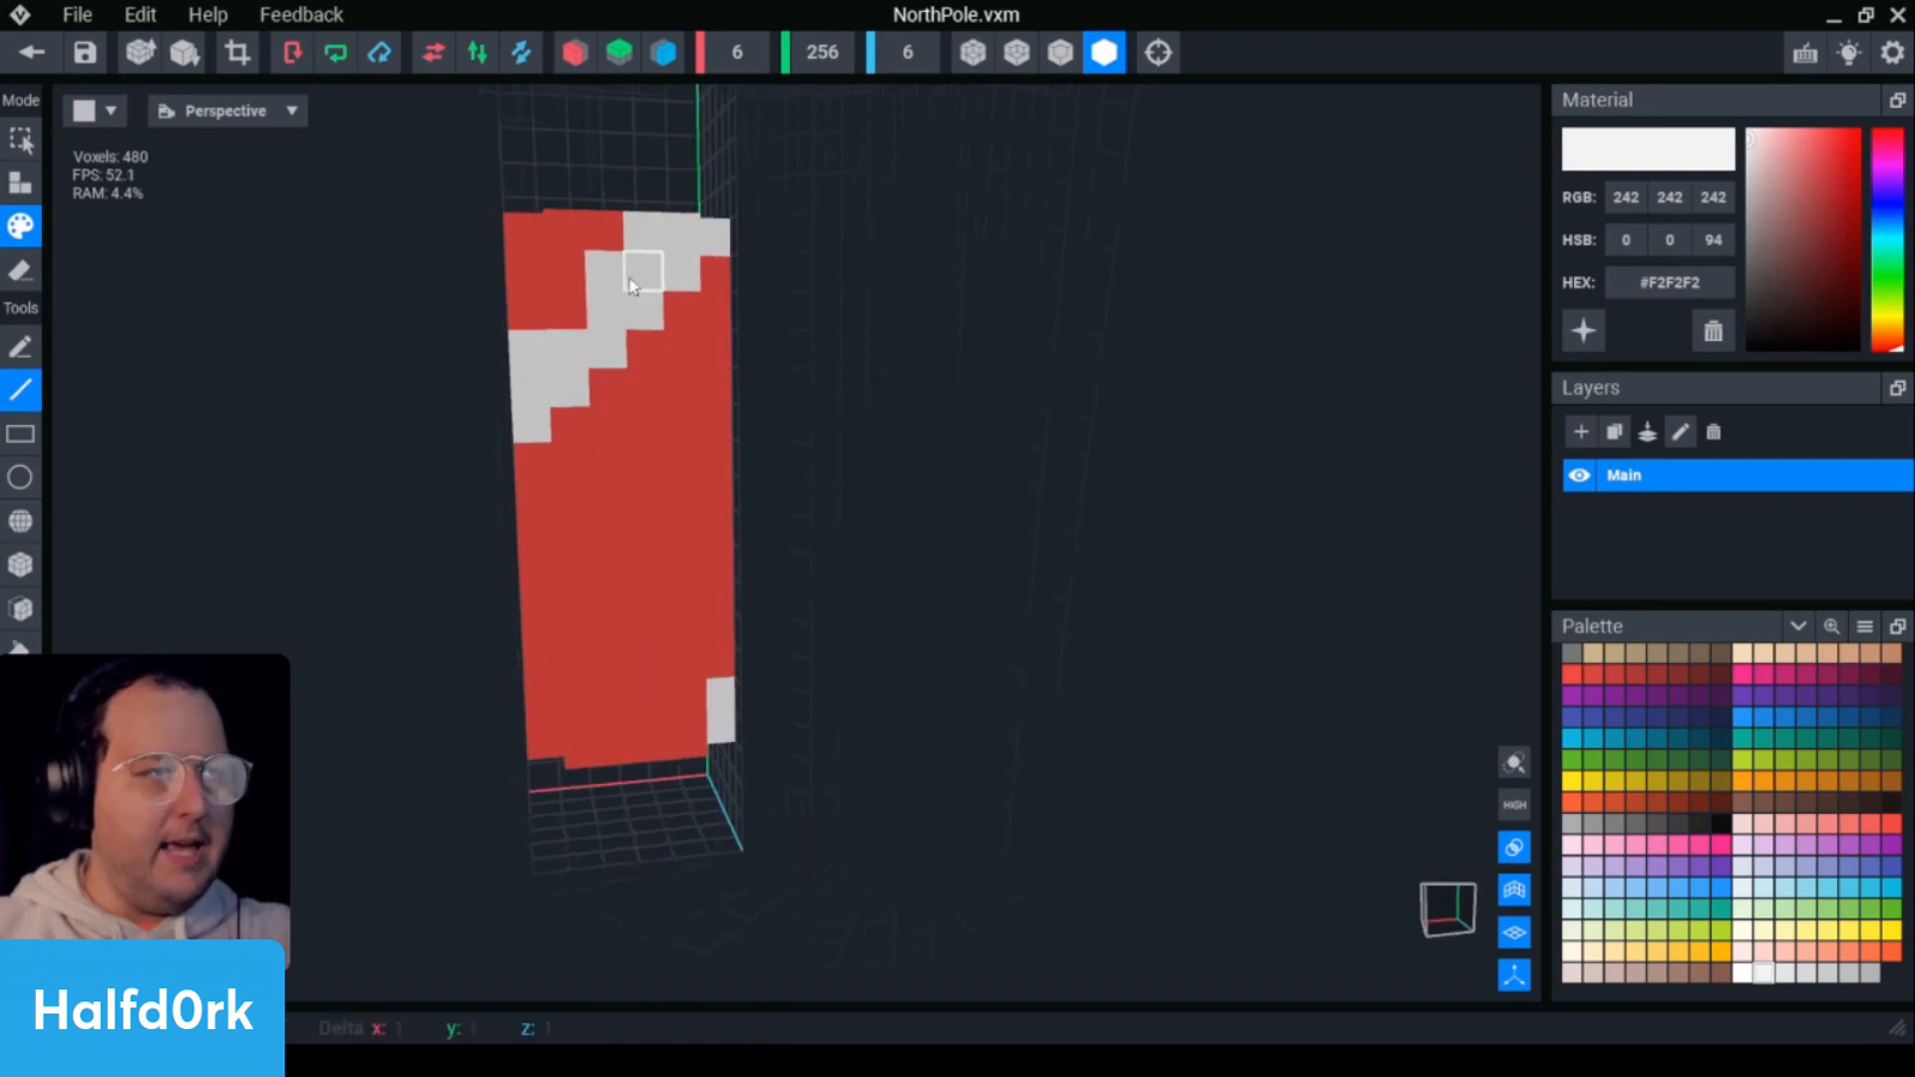
- Extend the white stripe's lower end along the column's bottom edge to match where the stripe ends at the top
right_drag(637, 270, 675, 428)
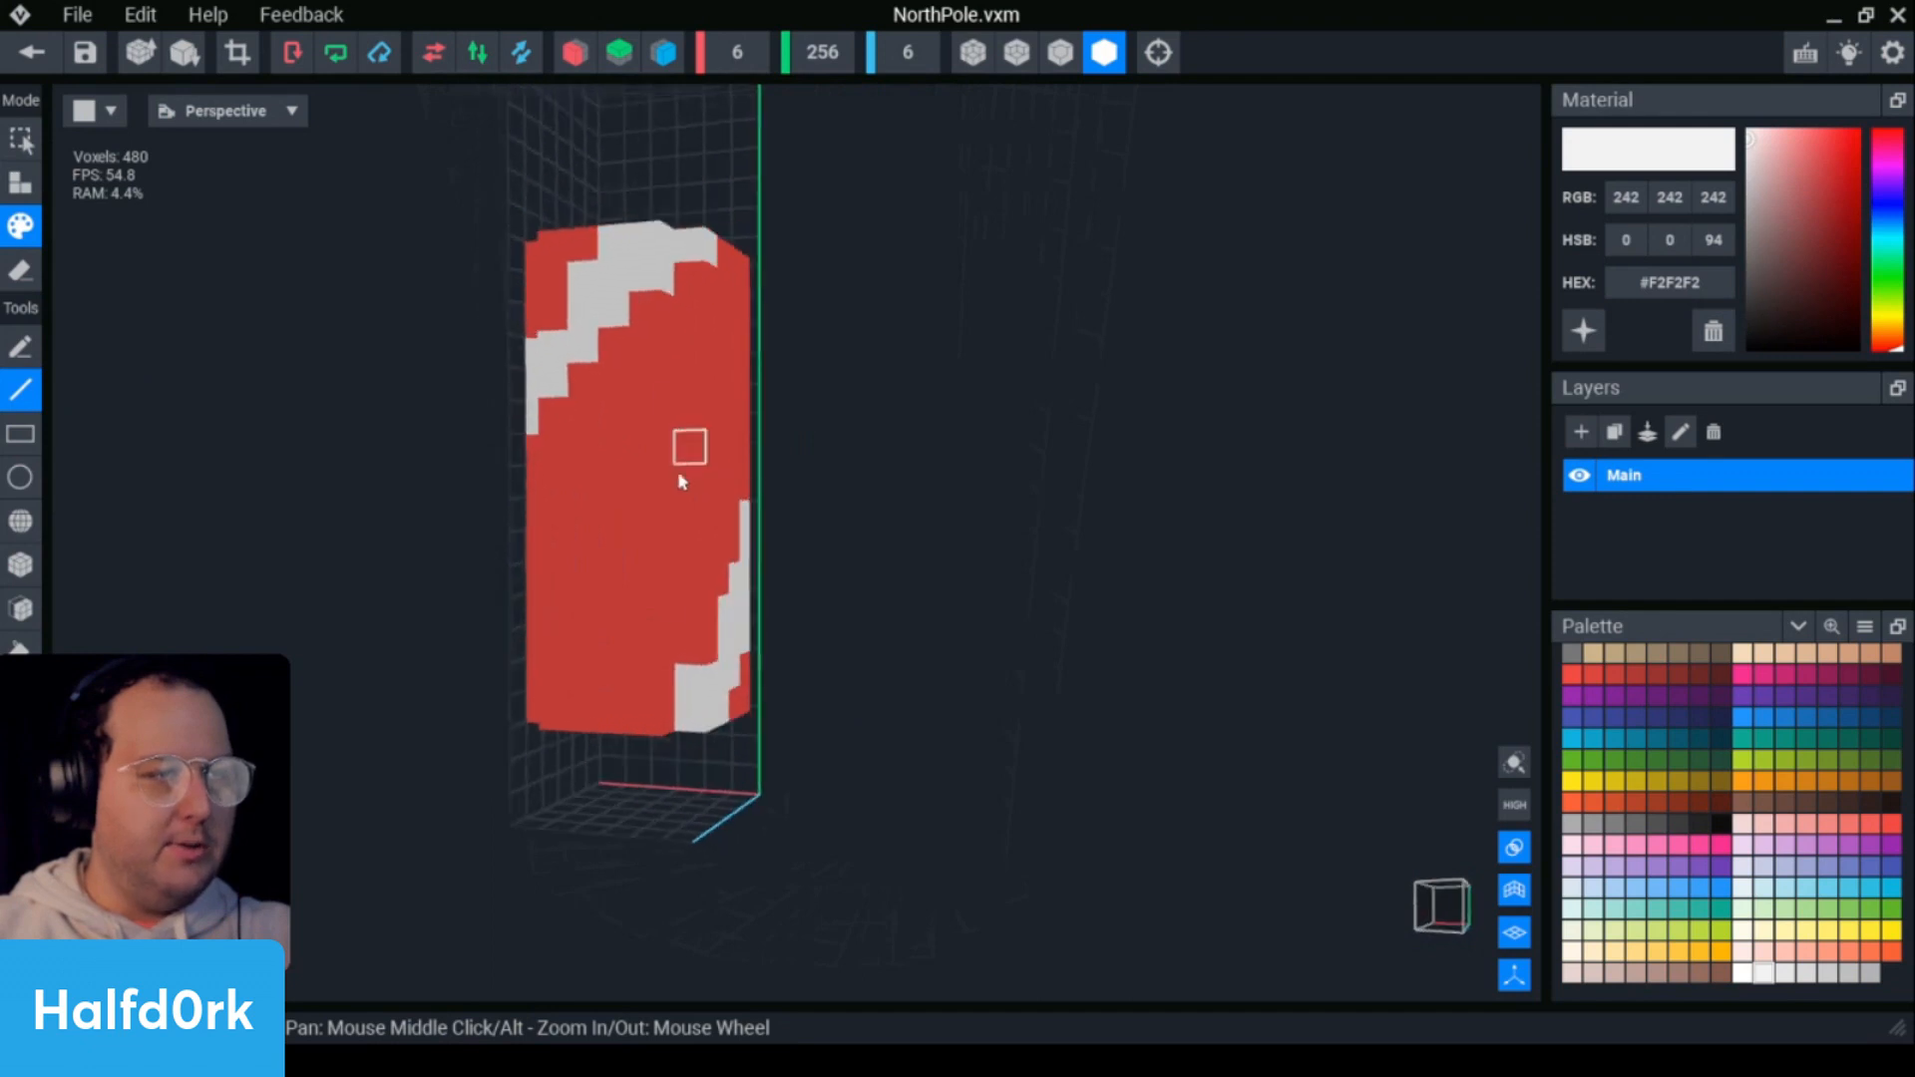
drag(673, 718, 603, 720)
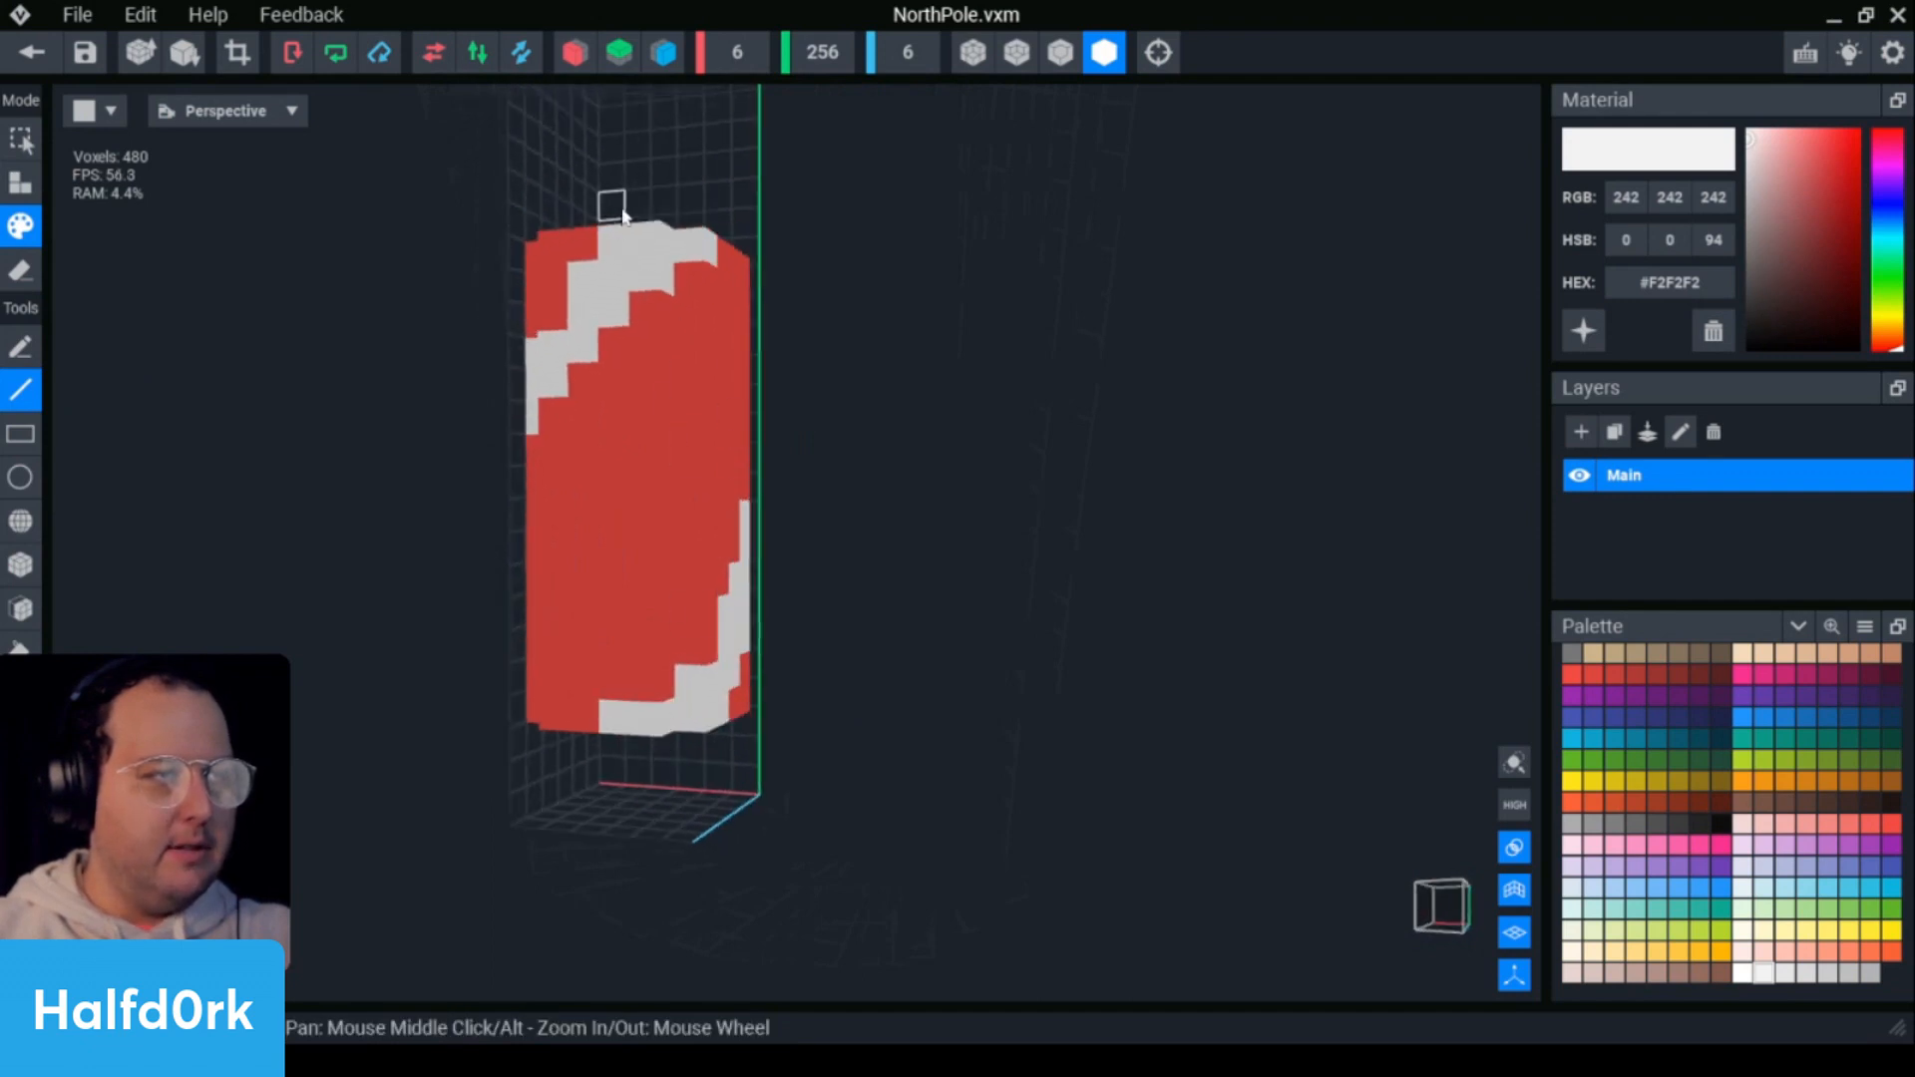
right_drag(630, 274, 819, 415)
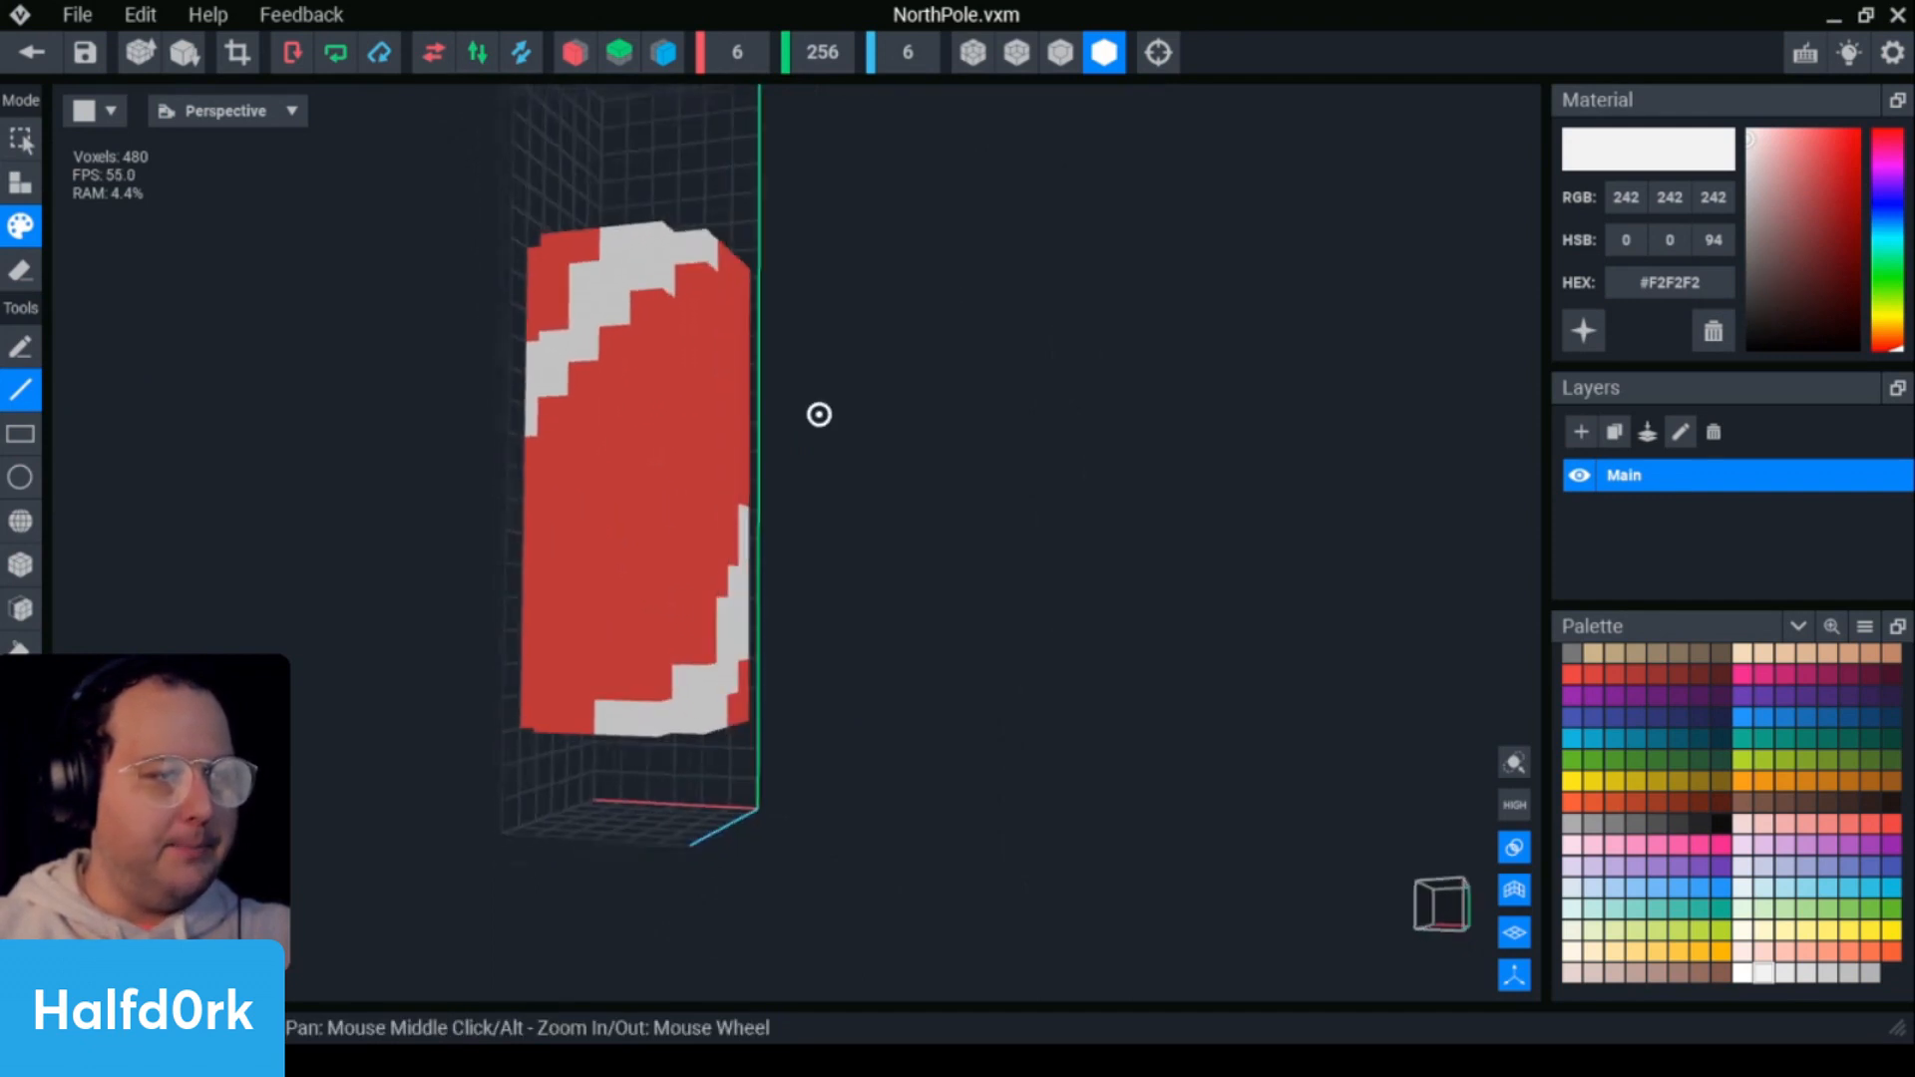
right_drag(750, 703, 670, 813)
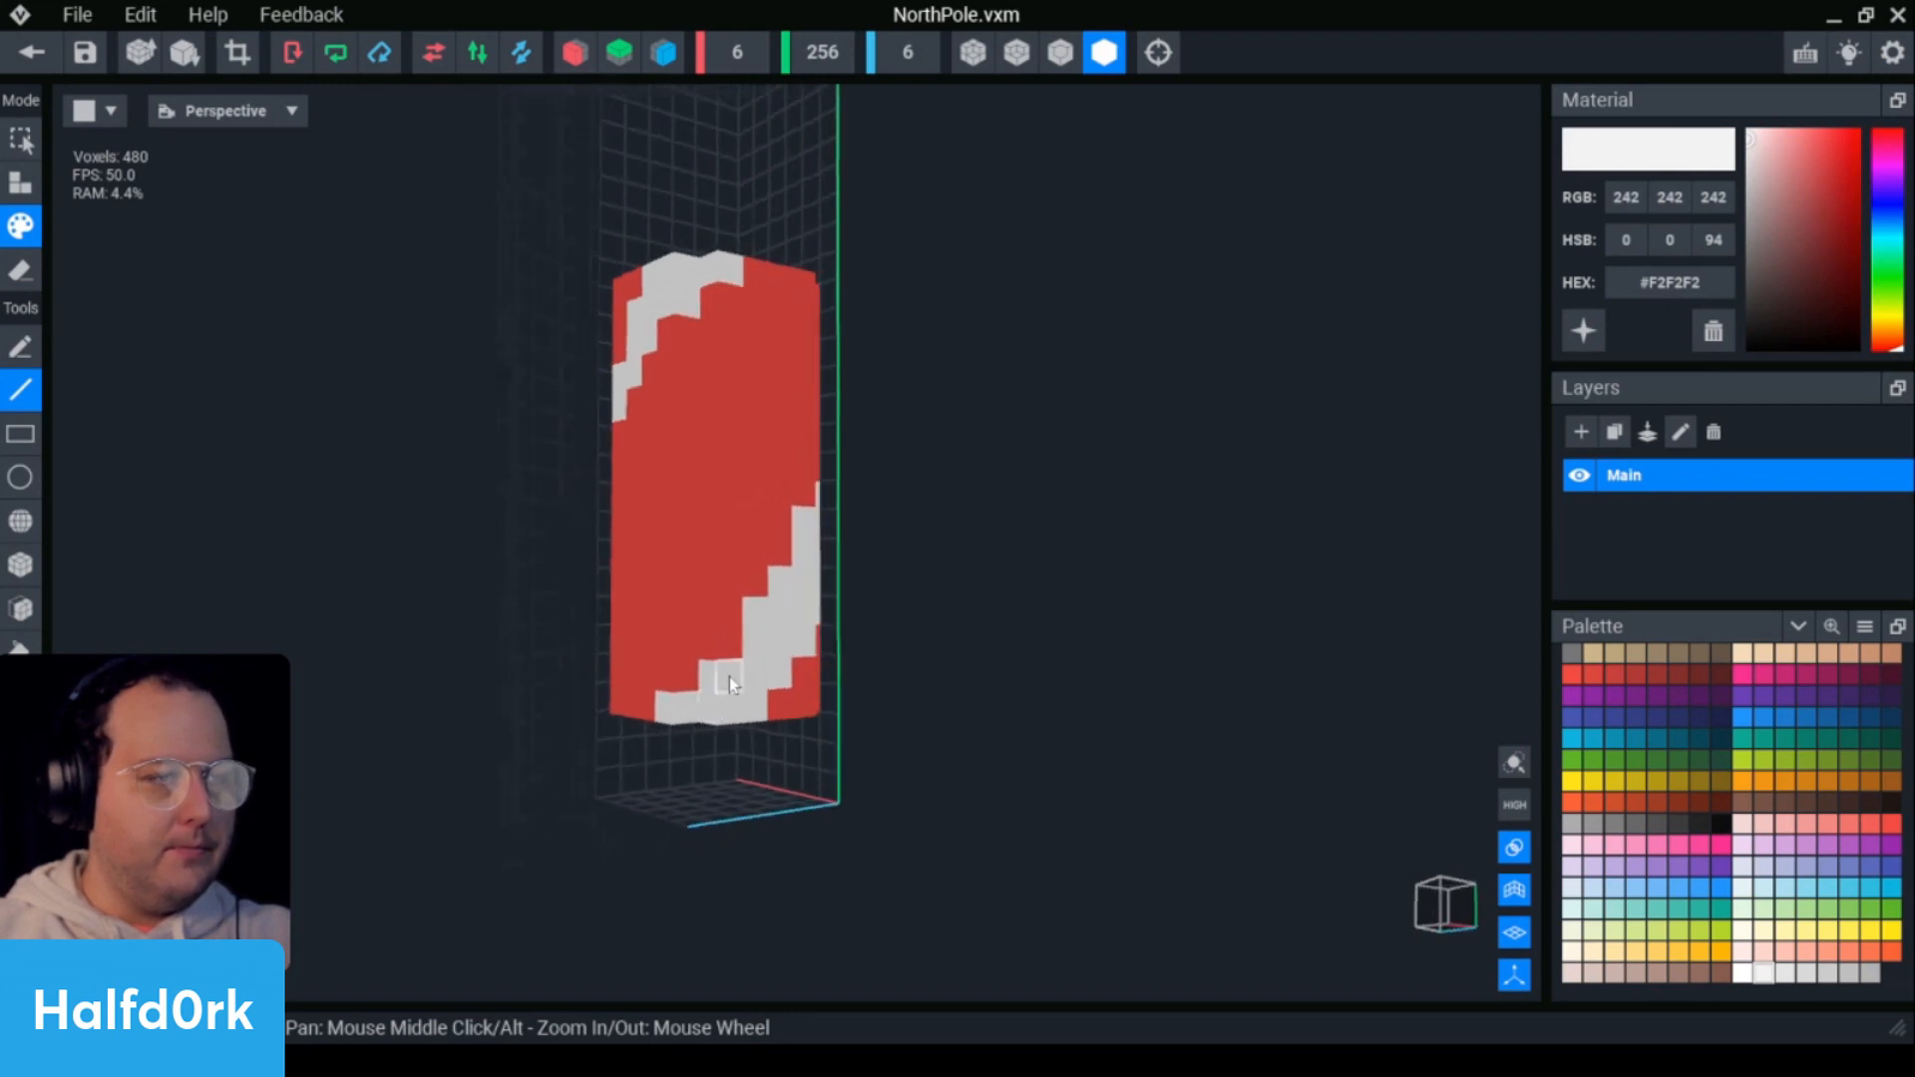
right_drag(705, 688, 704, 783)
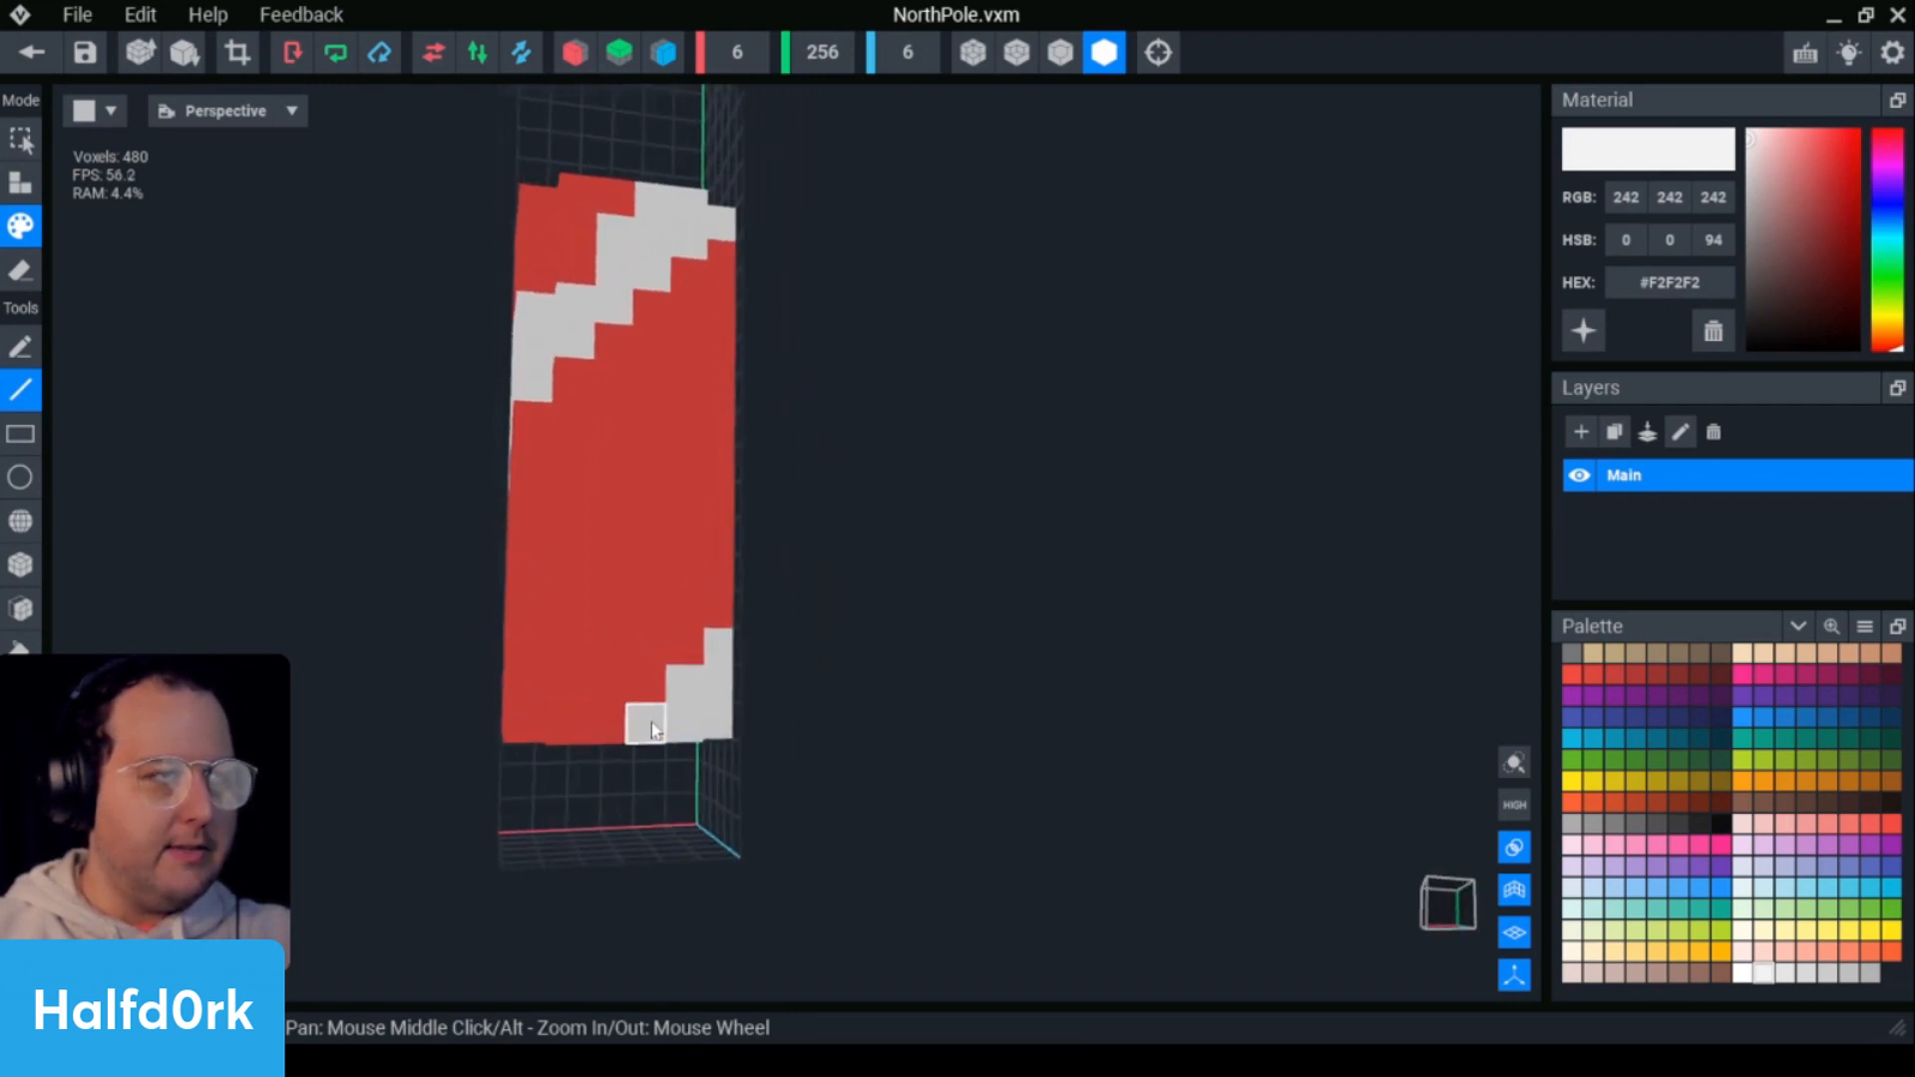
right_drag(650, 723, 682, 471)
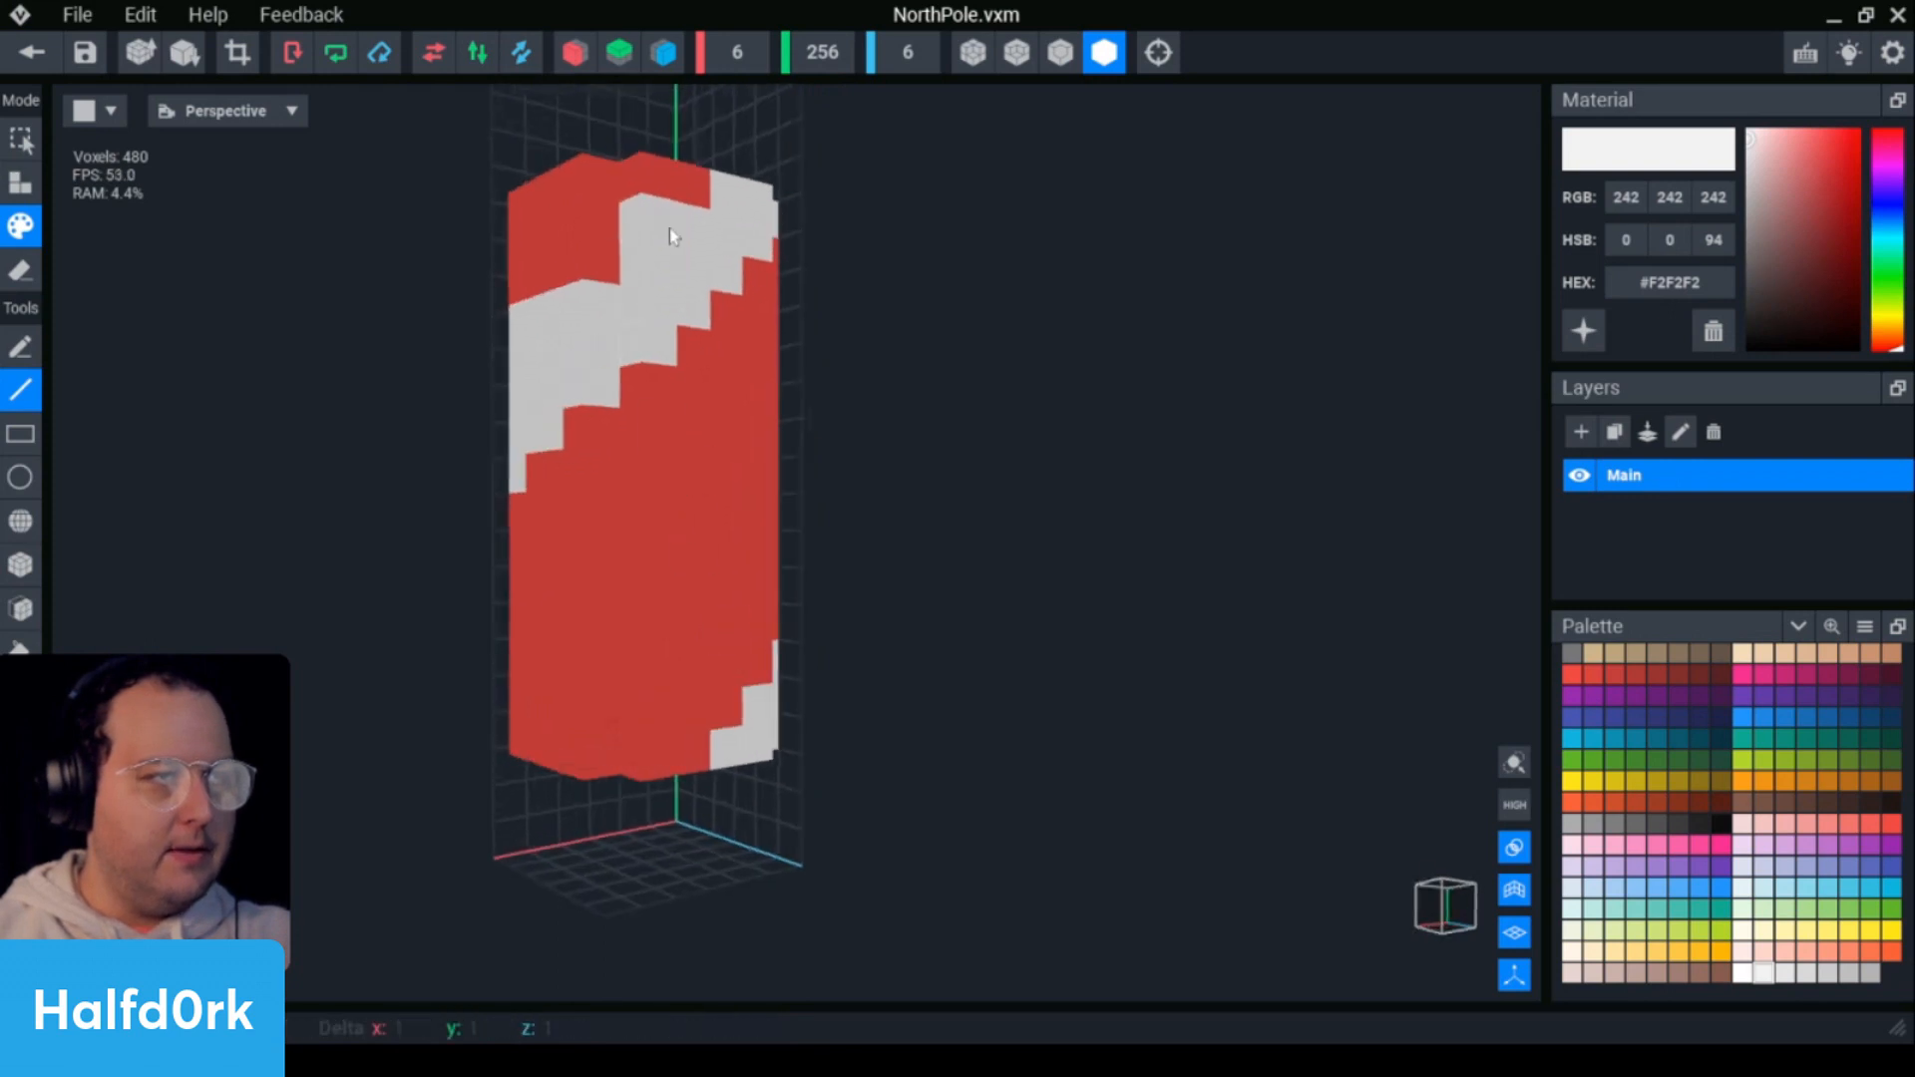
- Even out the stripe's lower edge near the column's corner by repainting voxels in red #F44D42 and white #F2F2F2
right_drag(621, 282, 764, 447)
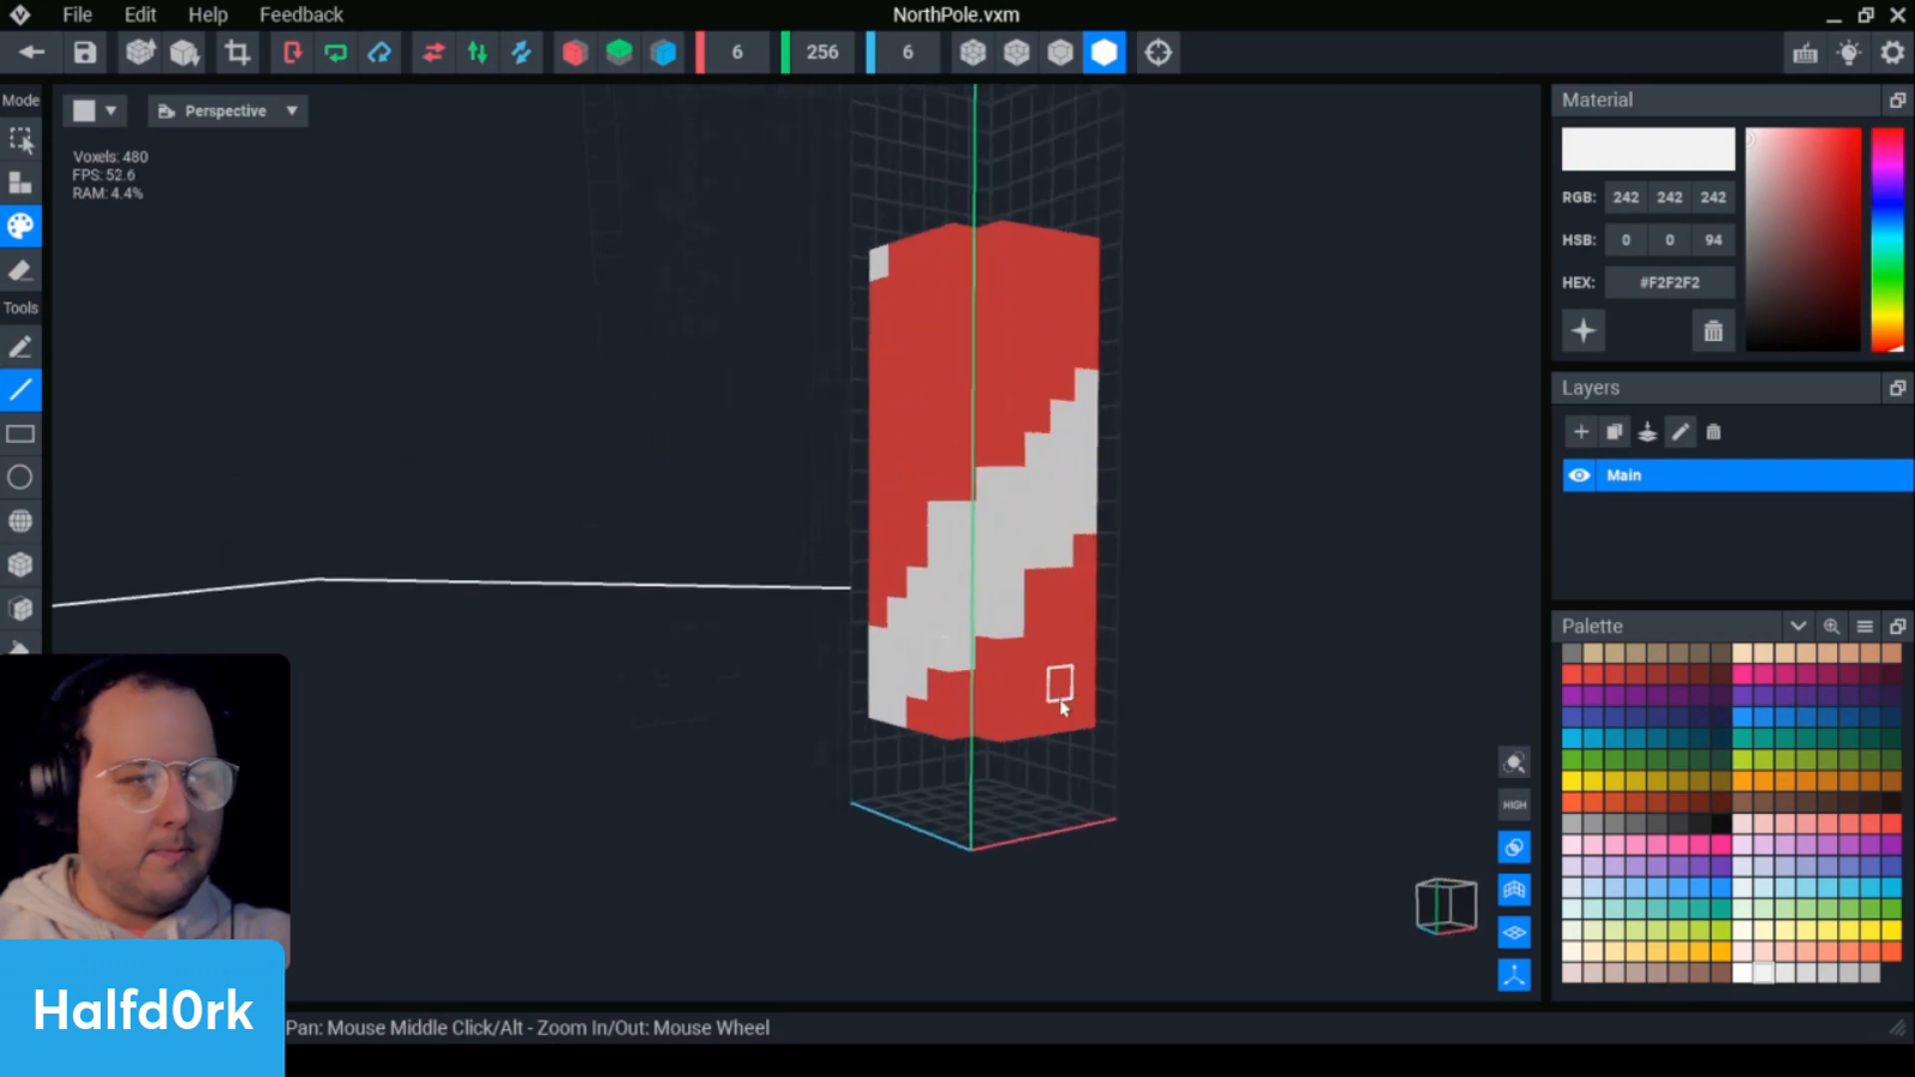
click(1018, 698)
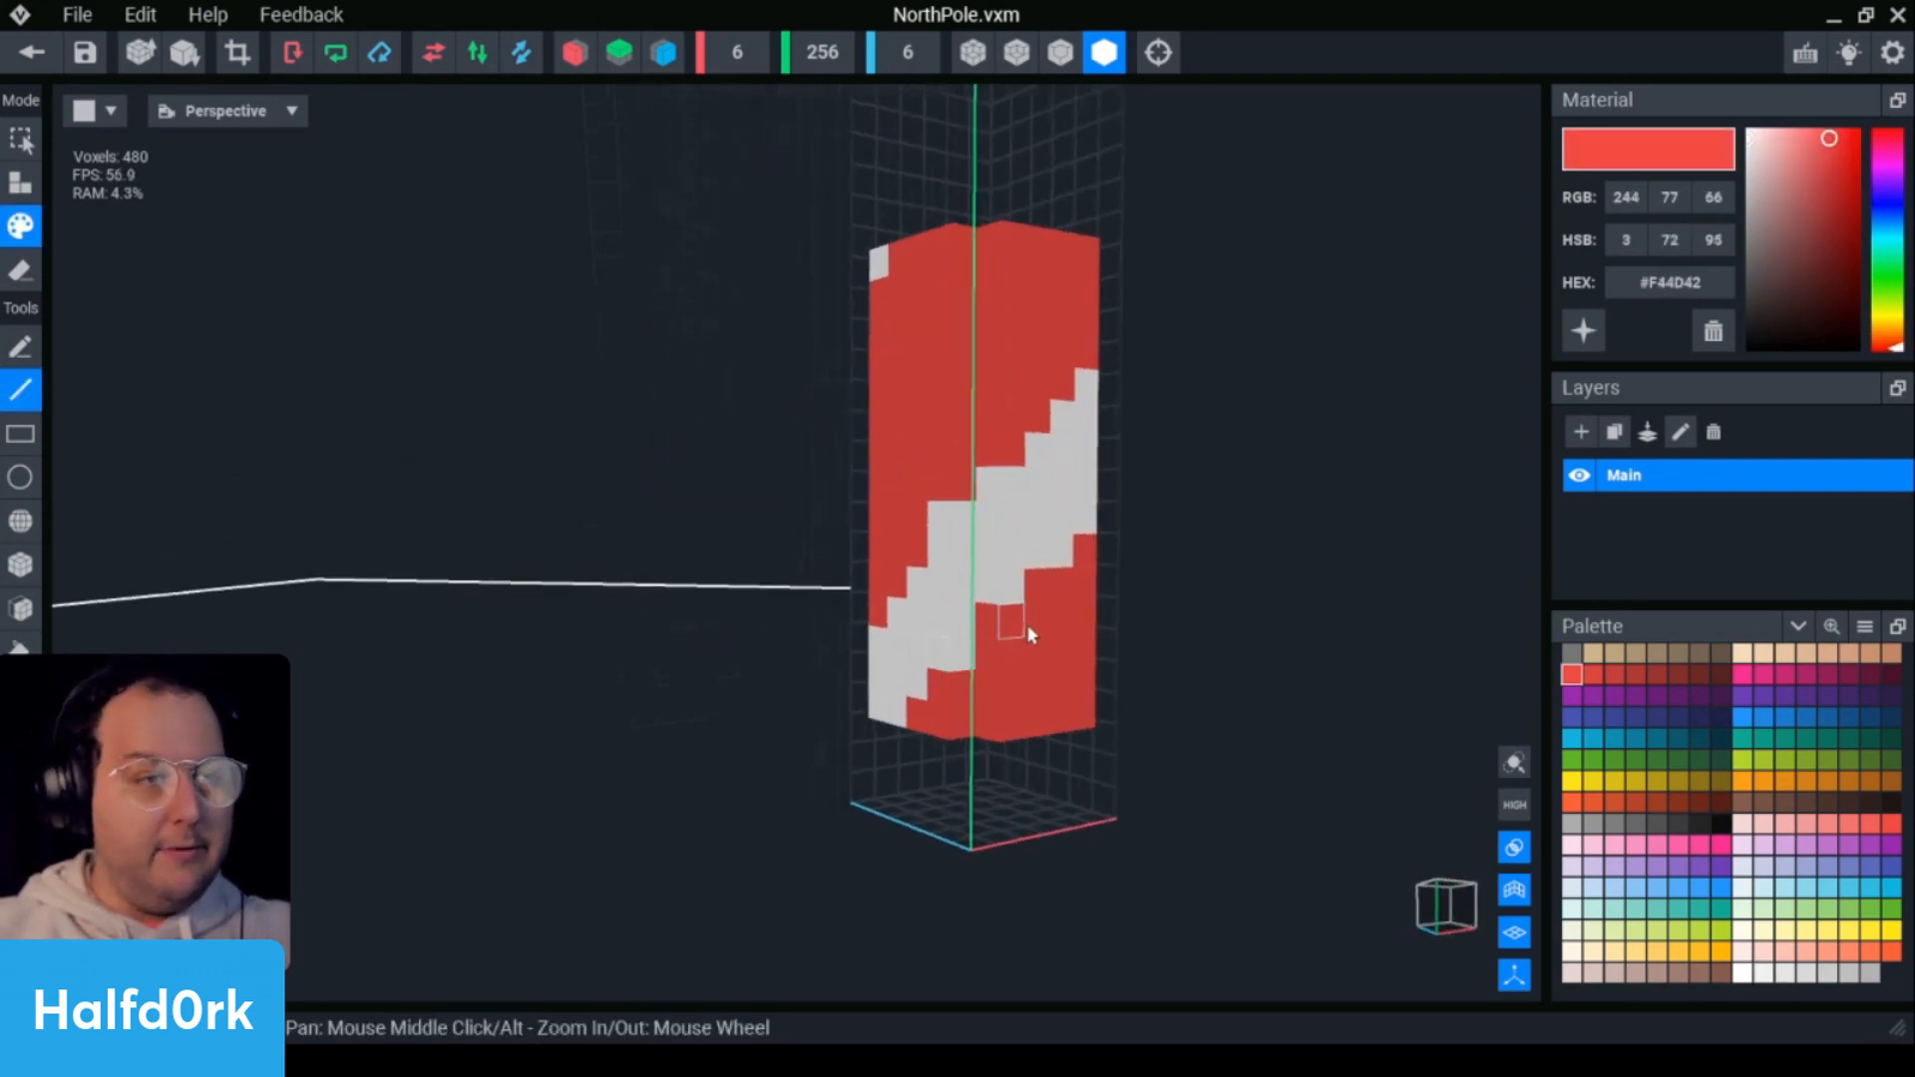
right_drag(1030, 634, 976, 556)
scroll(916, 440, up, 2)
alt+click(914, 647)
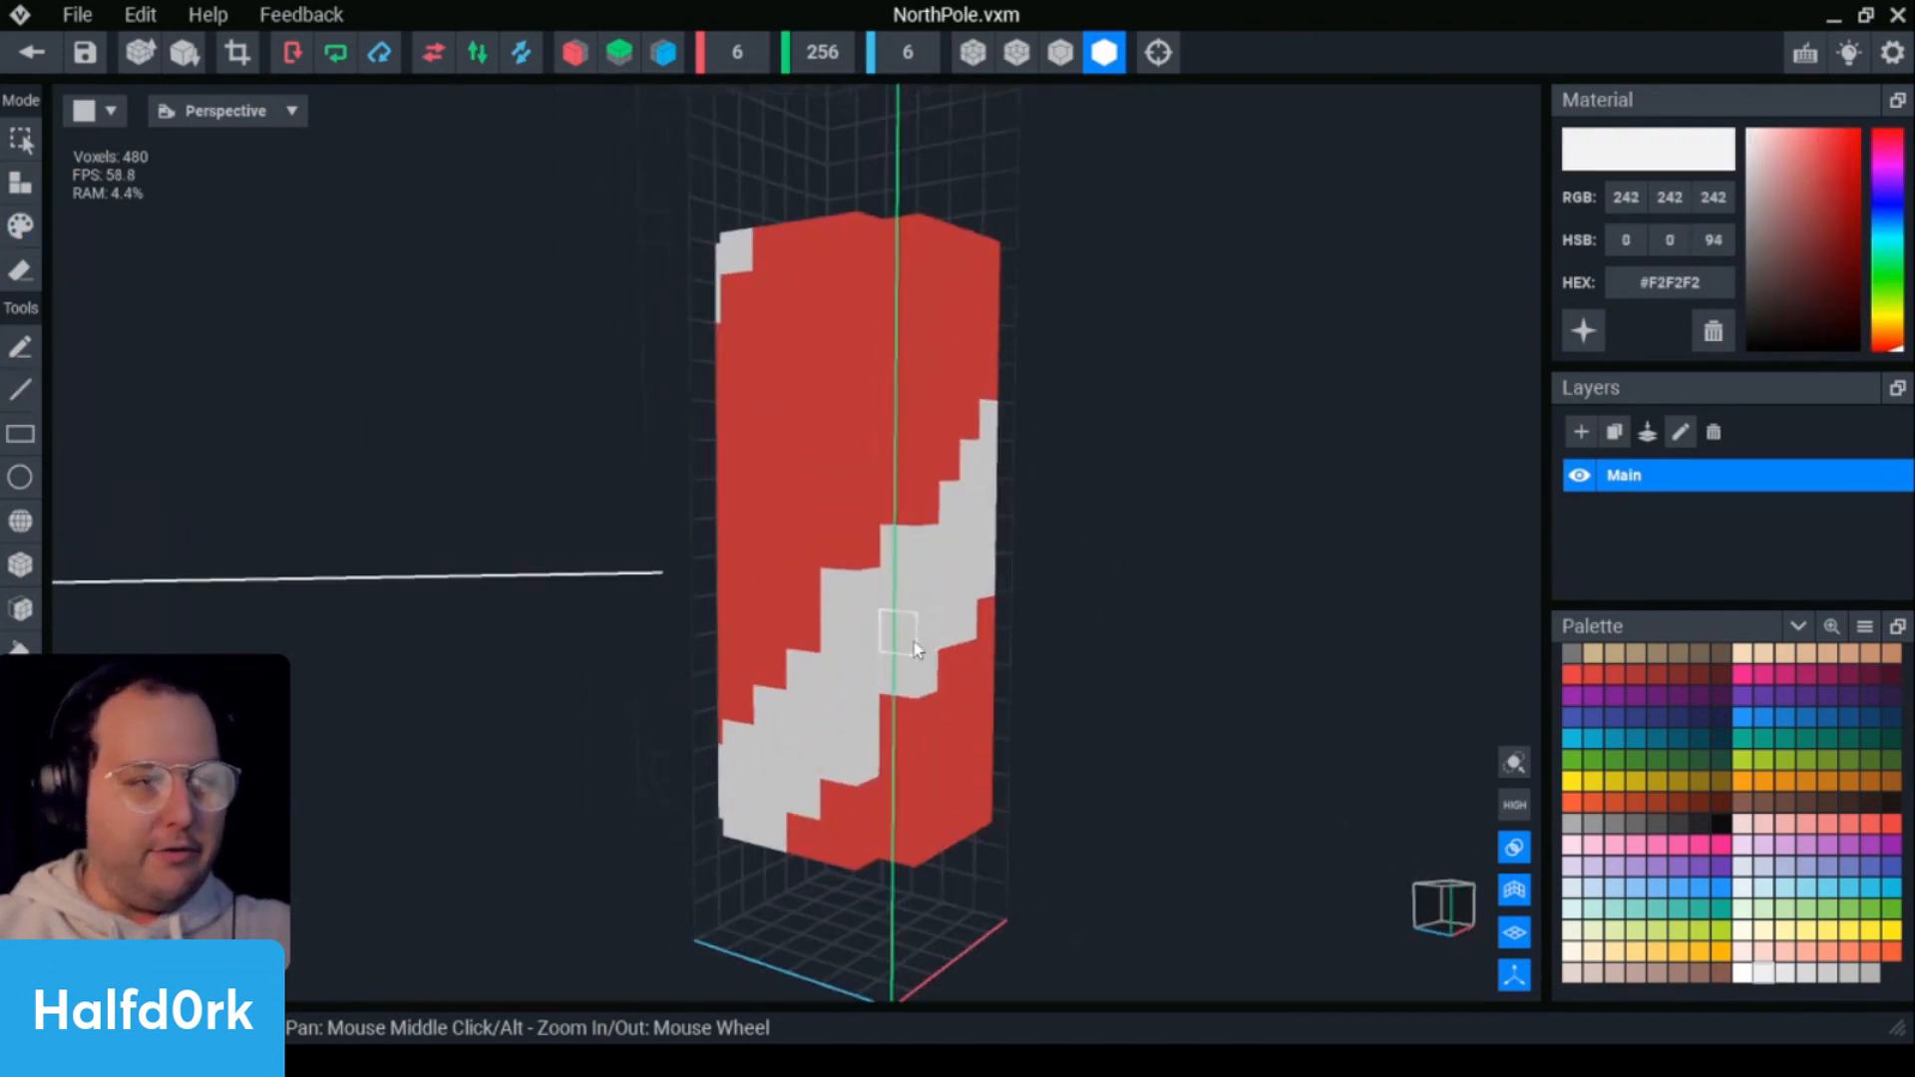
right_drag(909, 714, 938, 718)
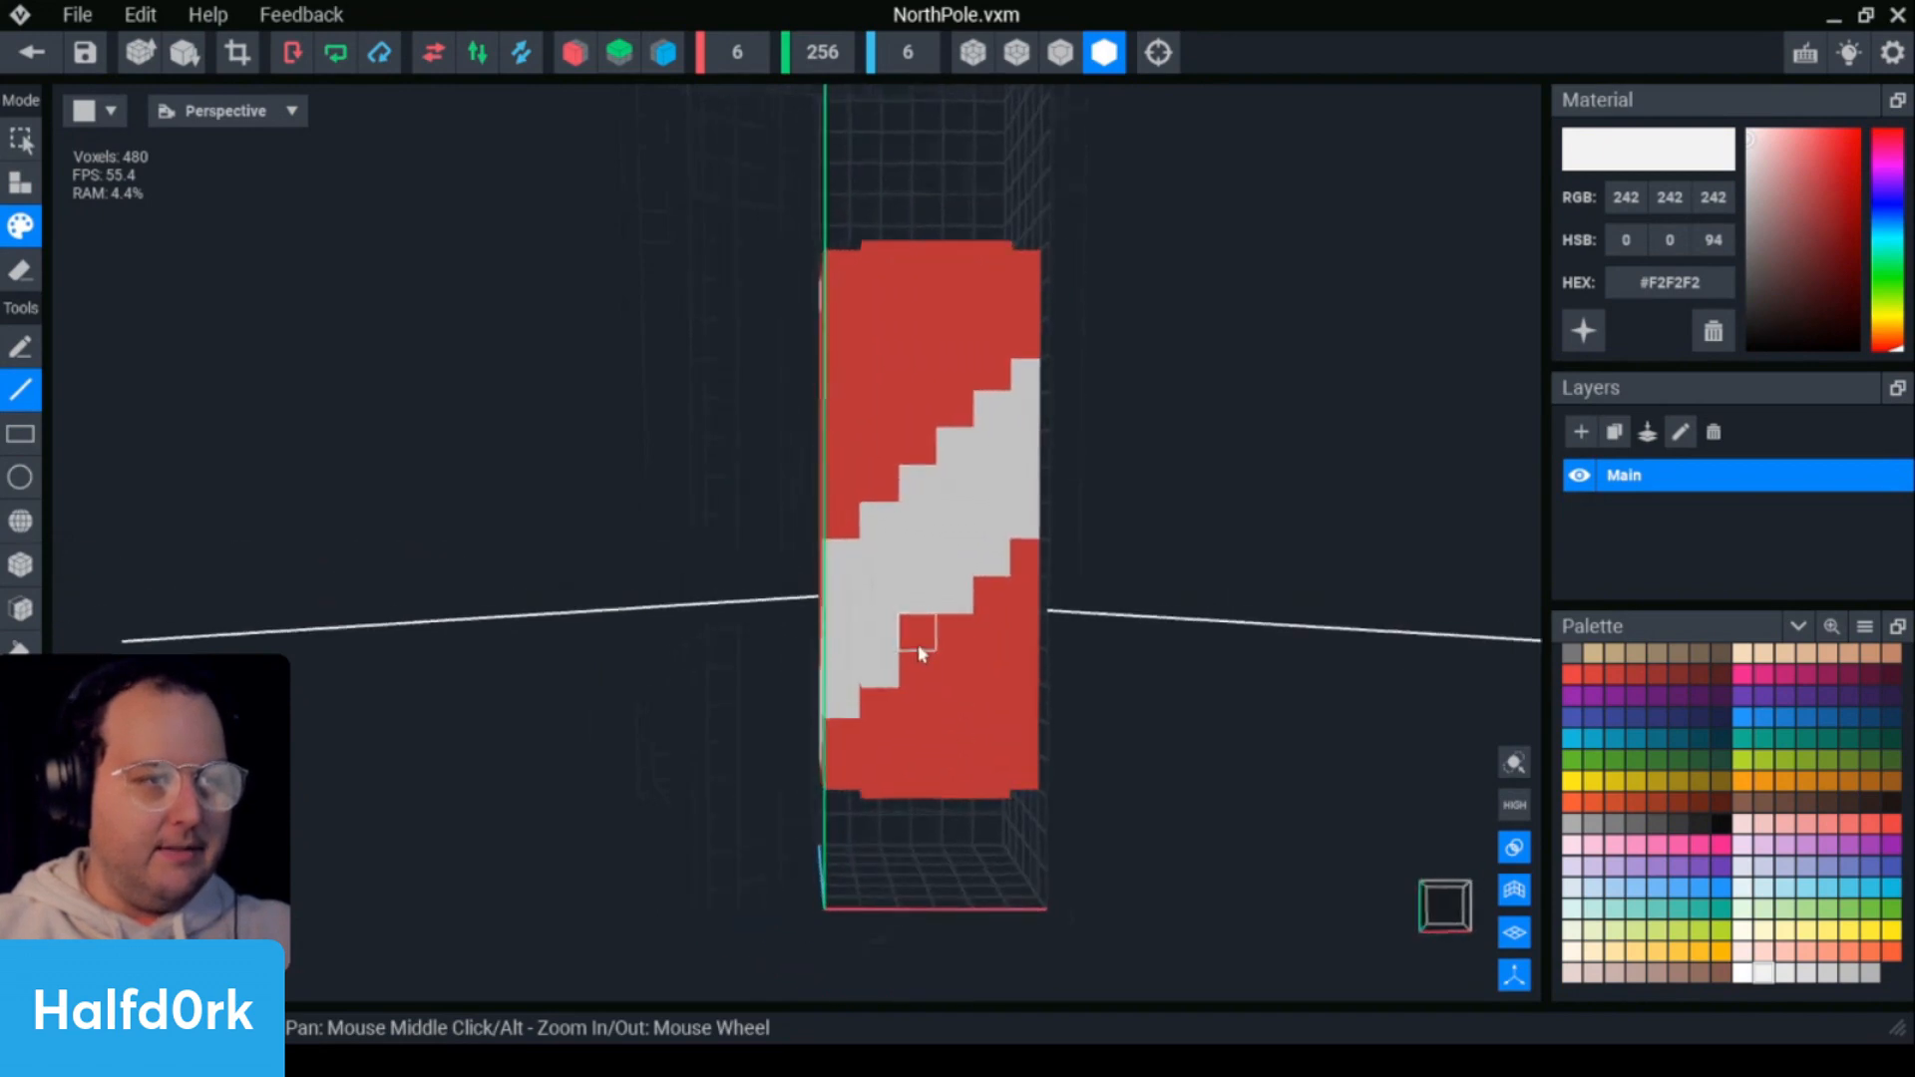
right_drag(920, 653, 808, 494)
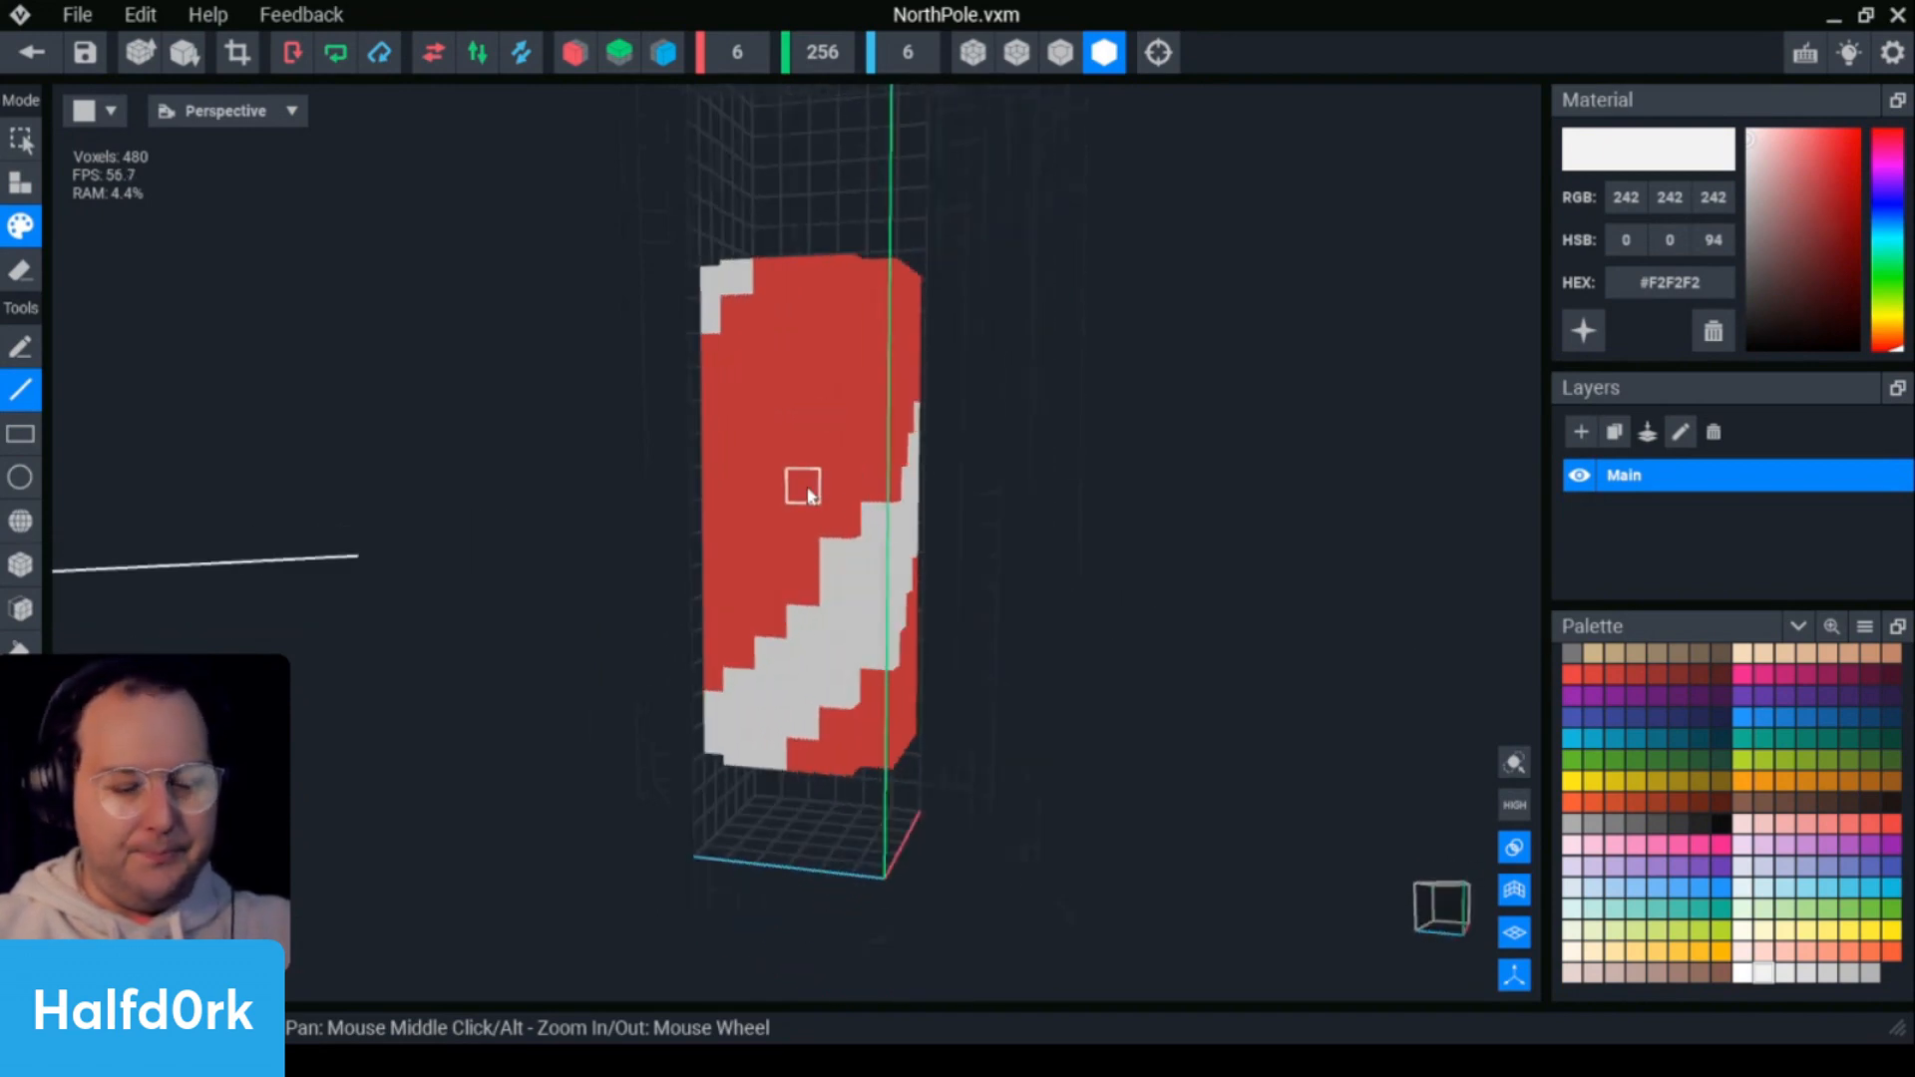
- Examine the stripe on every side of the column for uneven or missing voxels
alt+click(808, 493)
right_drag(836, 560, 968, 504)
right_drag(918, 410, 1000, 406)
scroll(922, 408, up, 3)
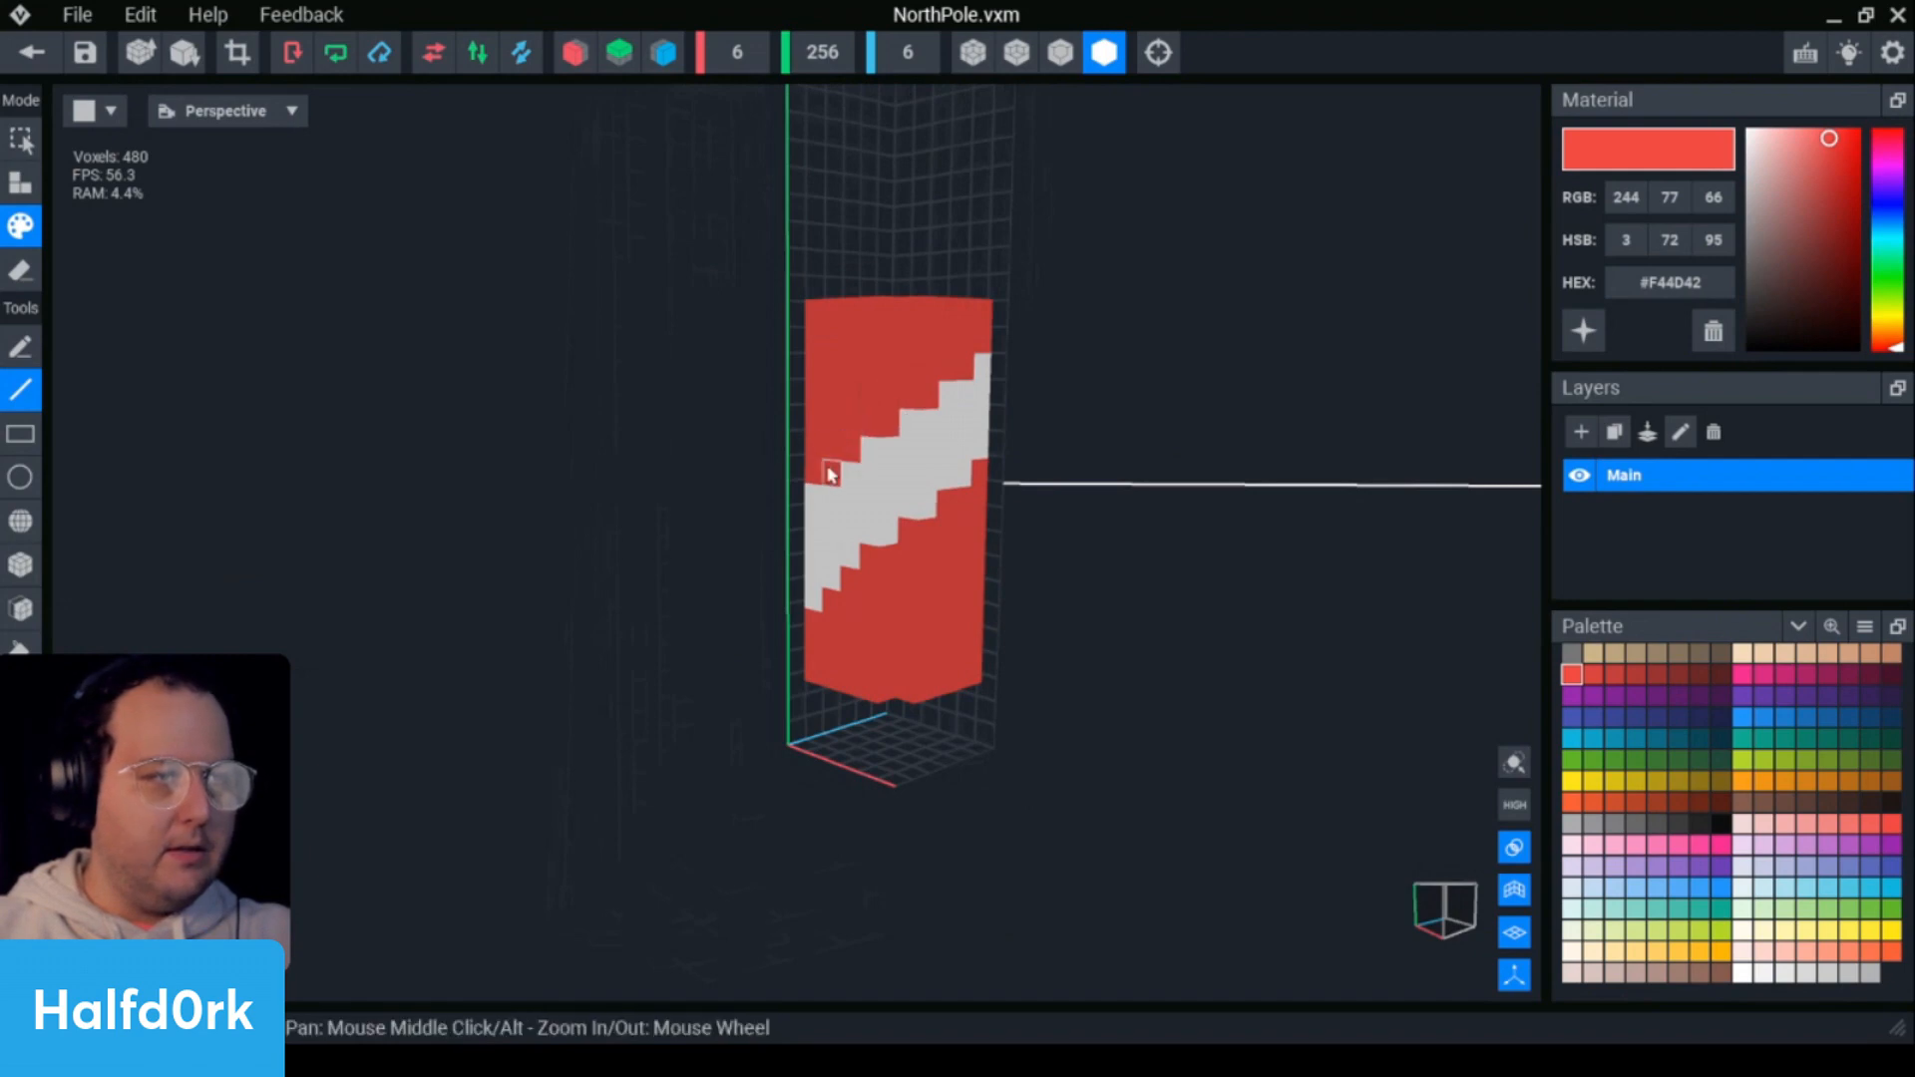
right_drag(830, 473, 898, 515)
right_drag(822, 414, 823, 414)
scroll(823, 414, down, 5)
scroll(880, 517, up, 3)
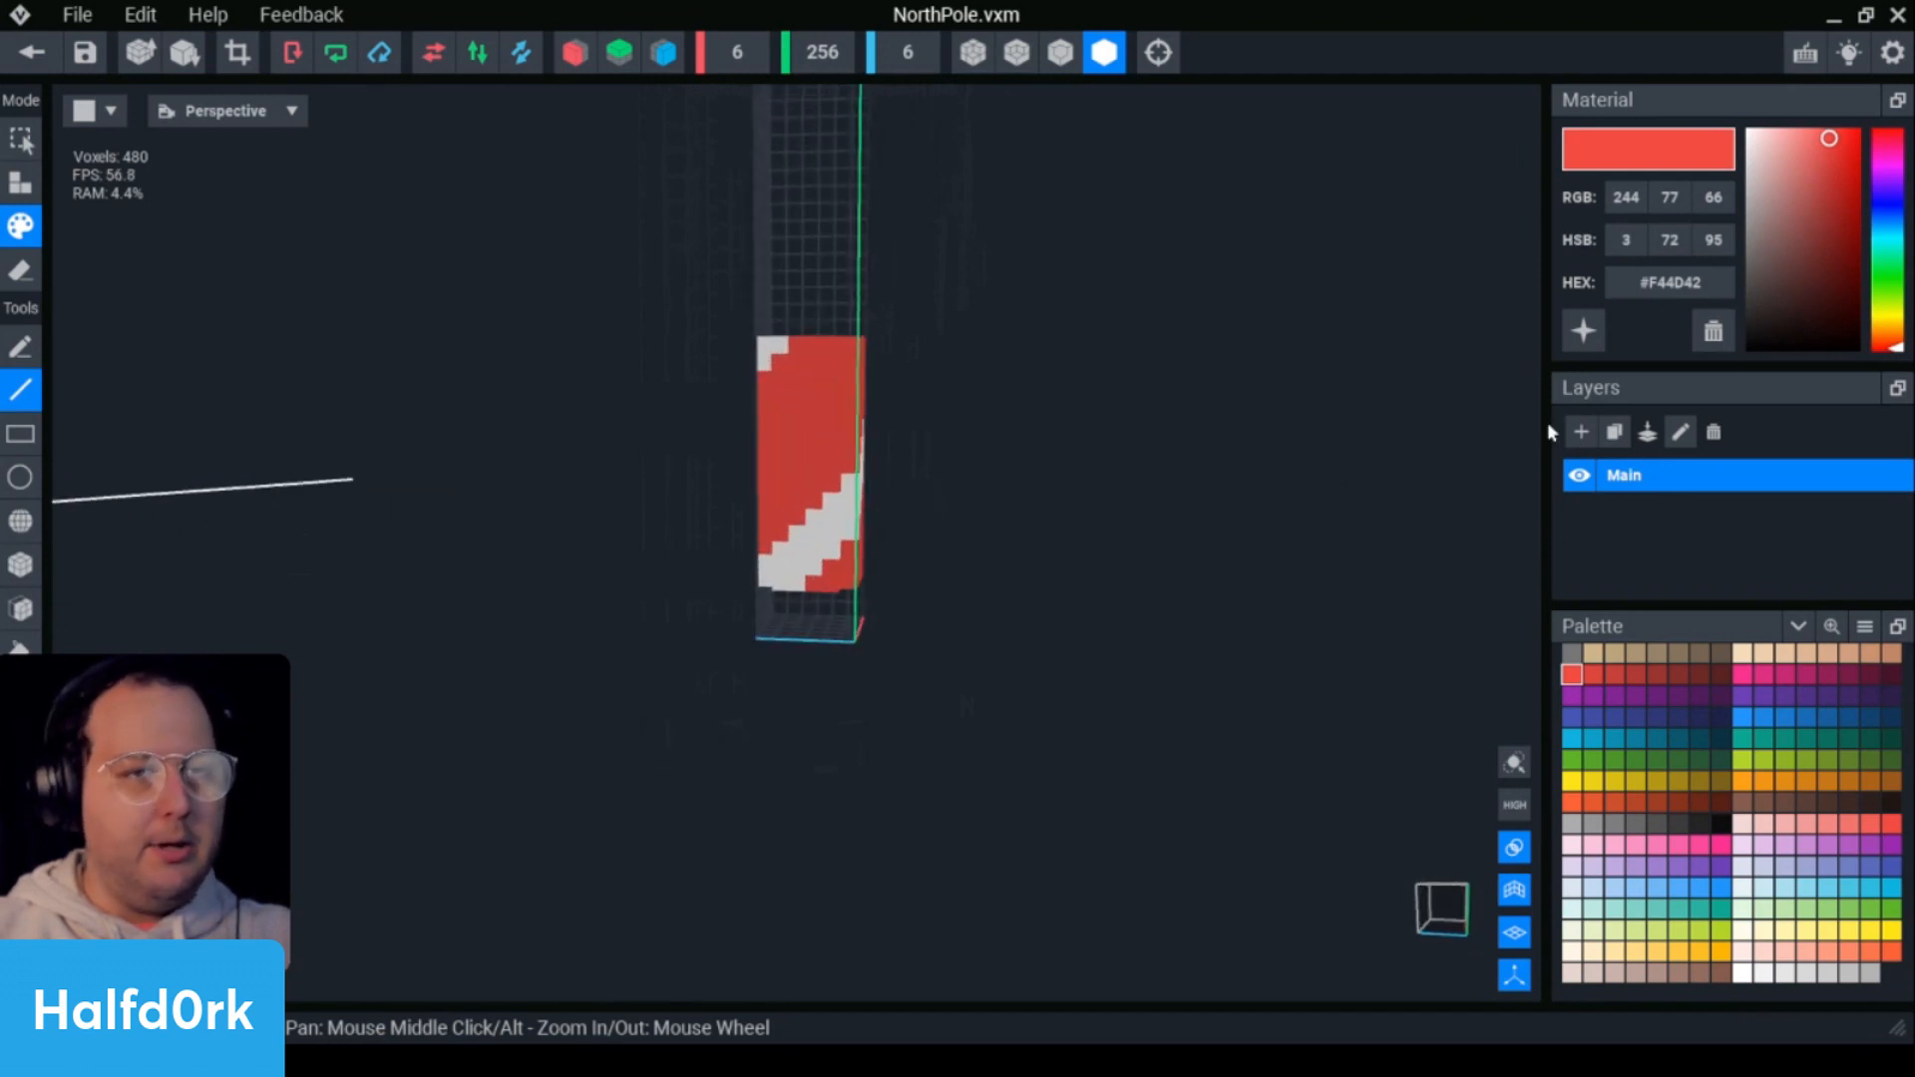
- Select the whole striped column and lower it to the floor of the voxel grid
click(21, 140)
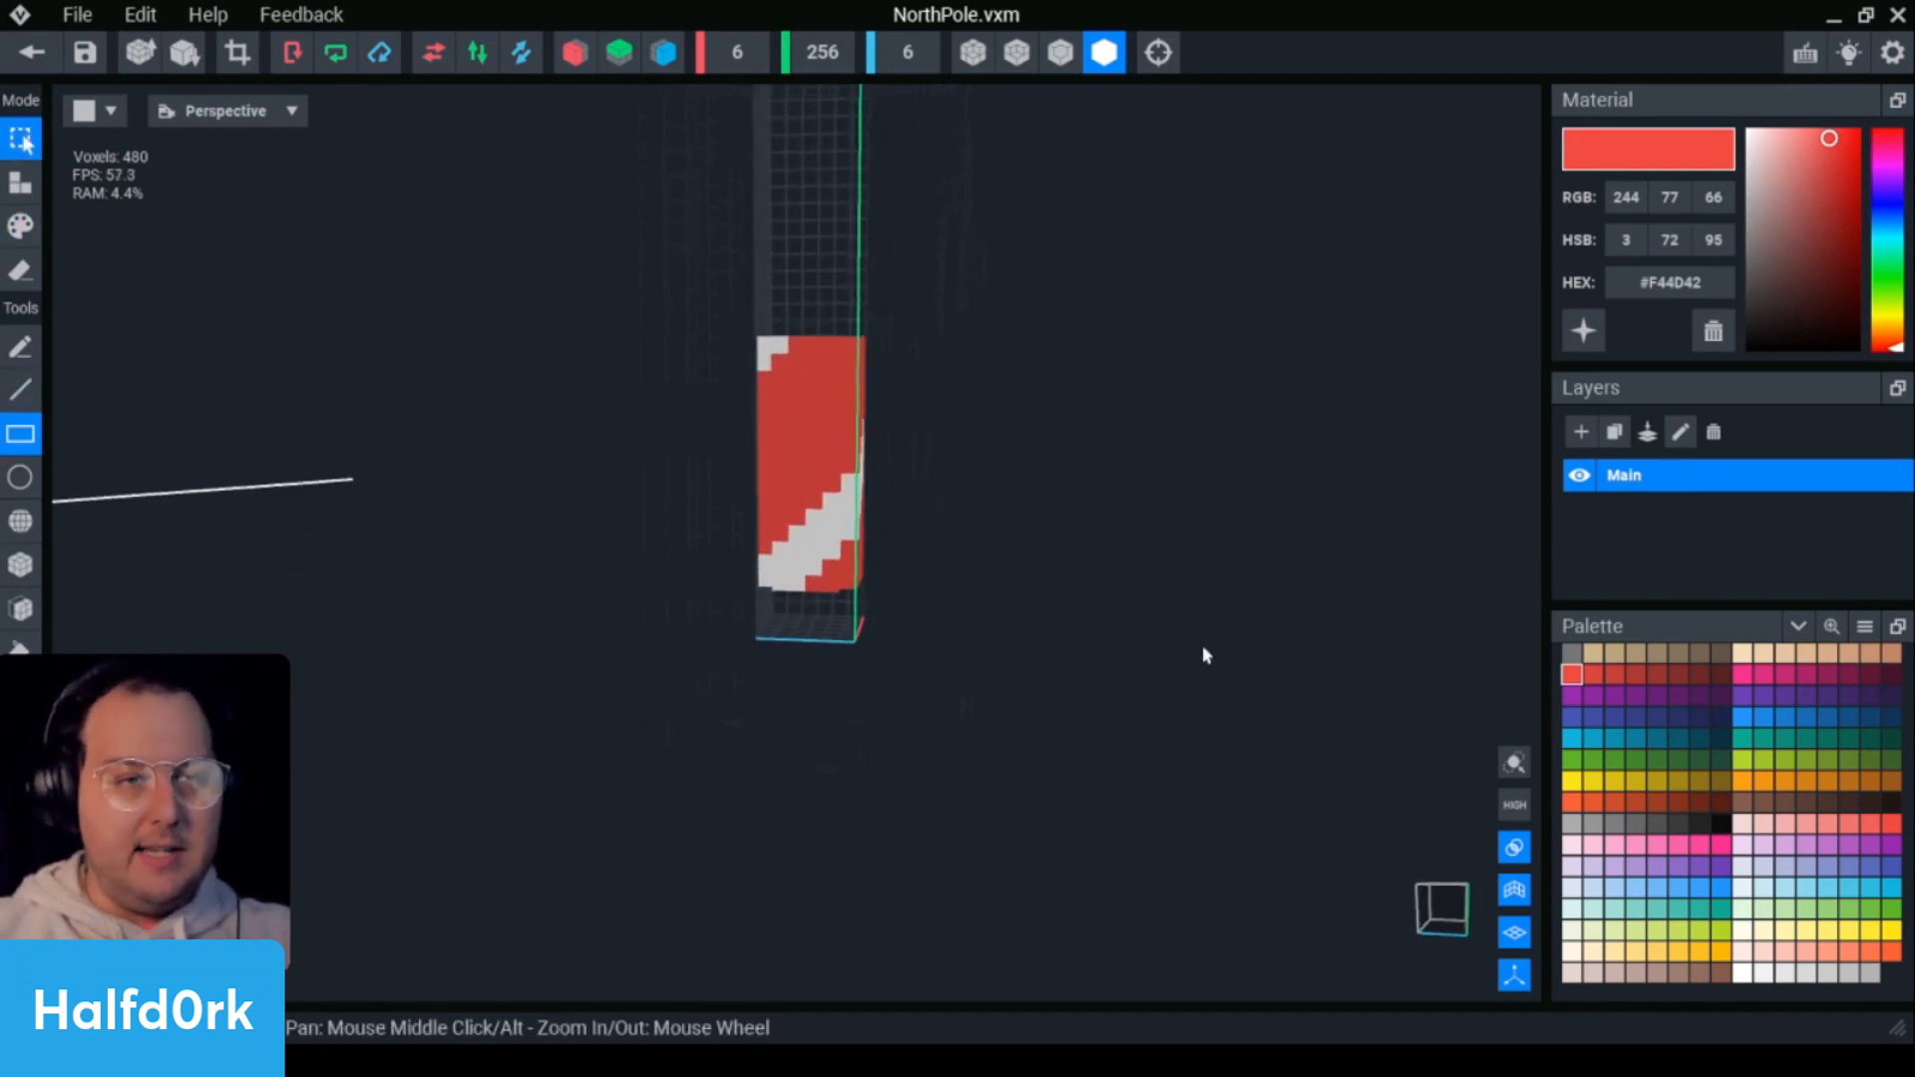
drag(998, 639, 641, 216)
drag(818, 317, 817, 383)
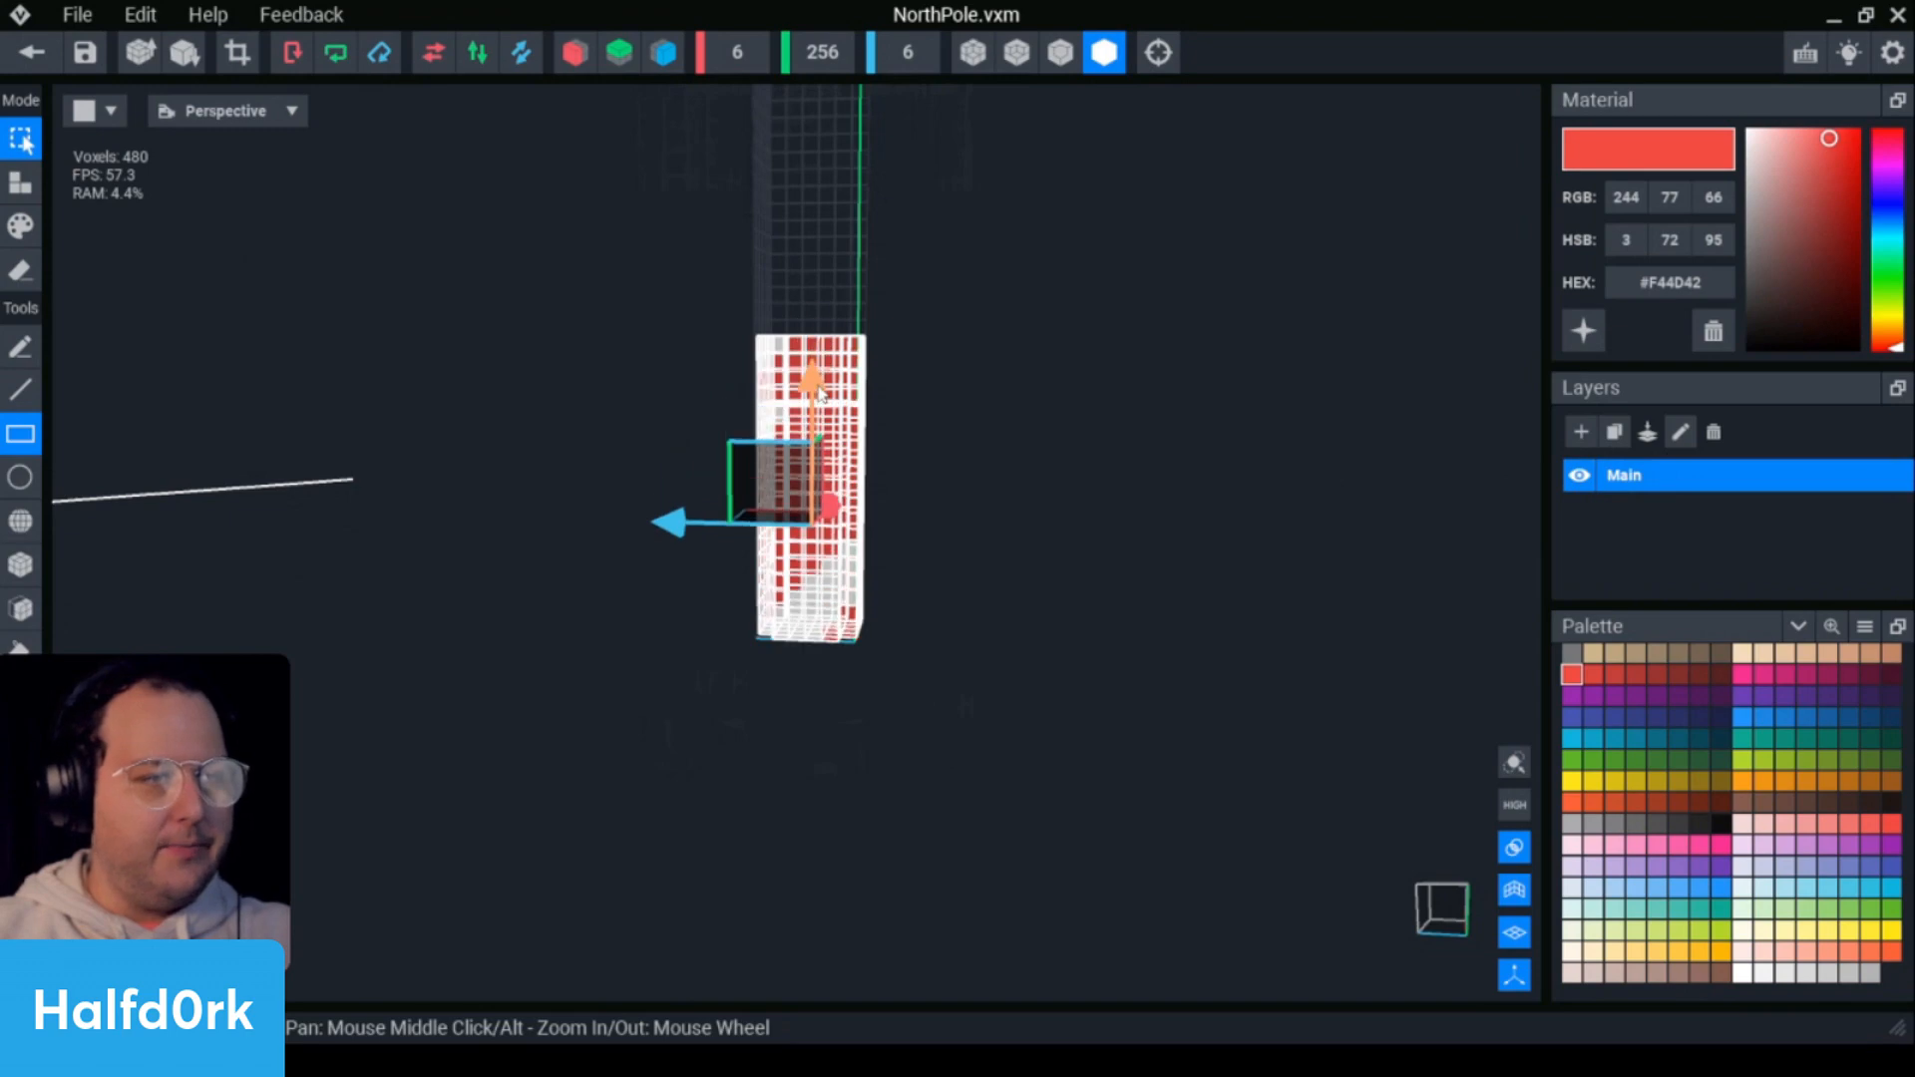
click(1113, 456)
scroll(1191, 521, down, 5)
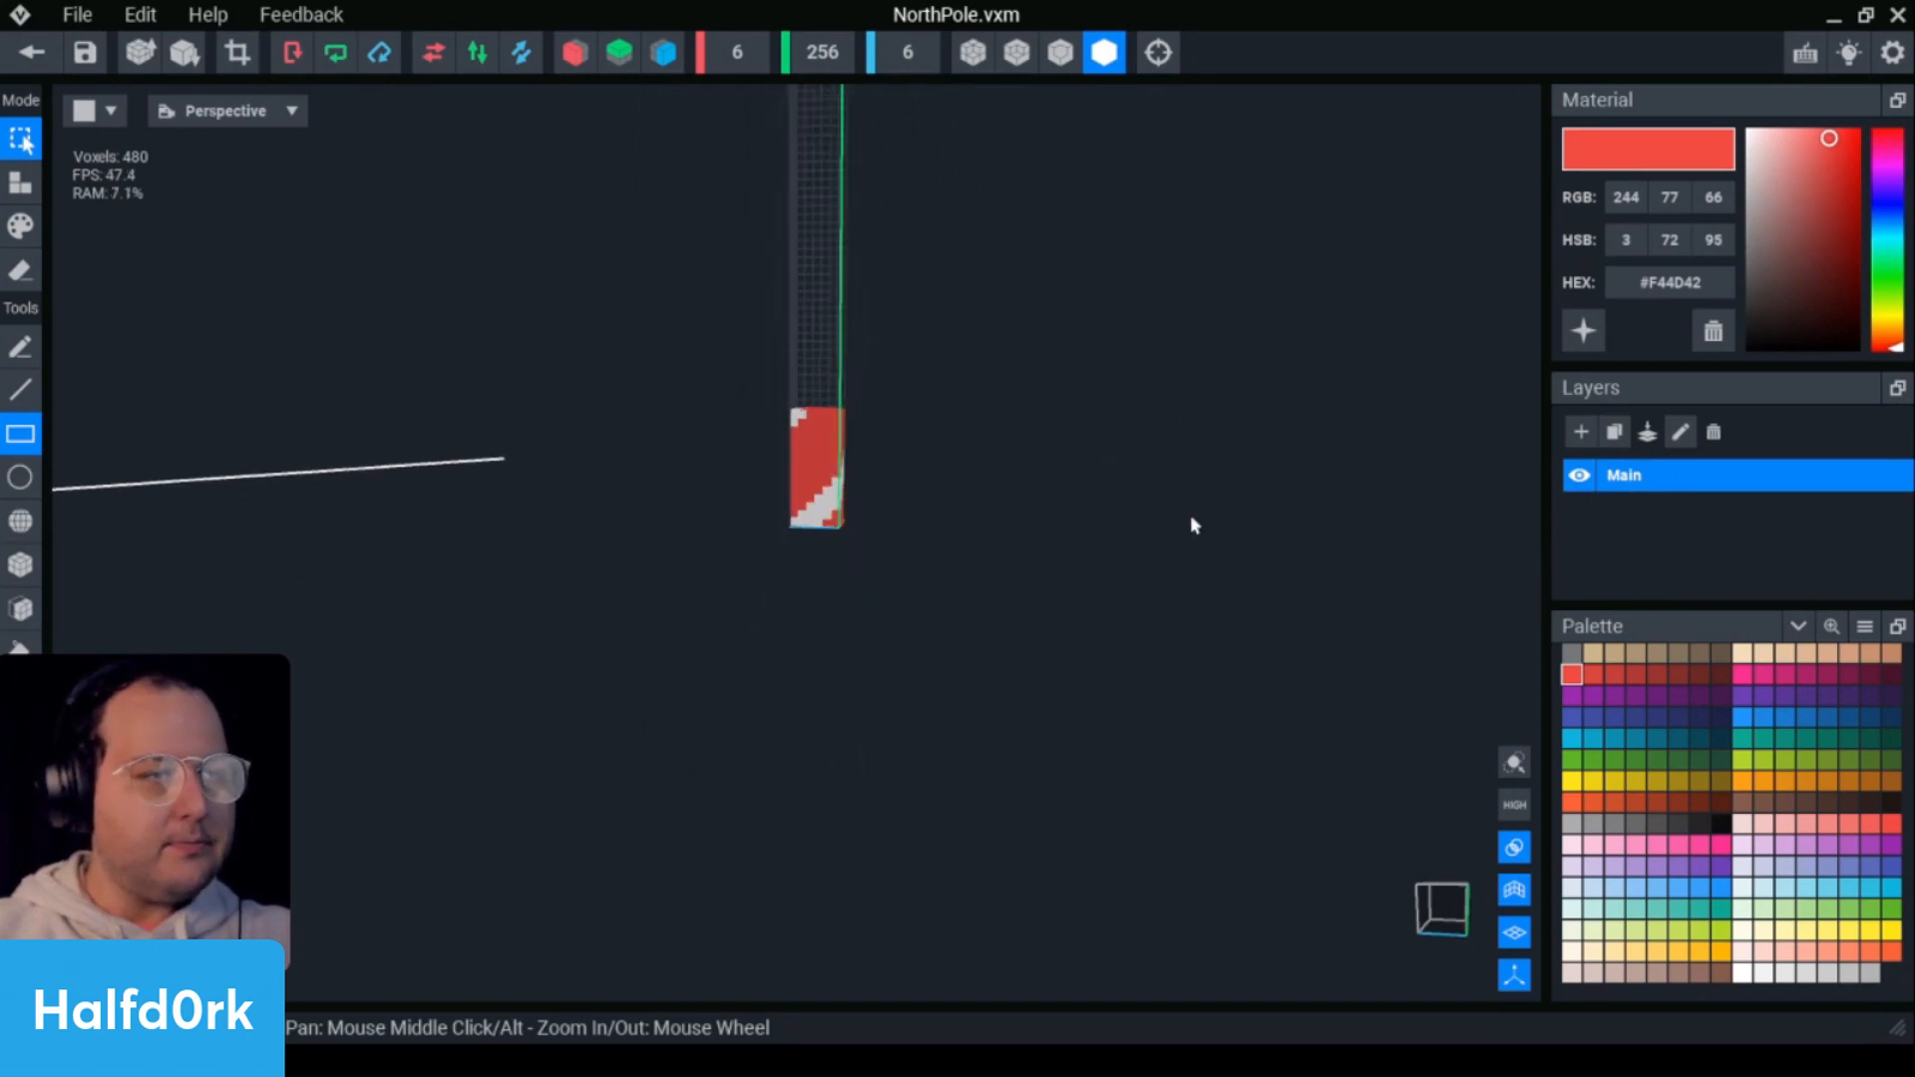
- Duplicate the Main layer and raise the copied column section onto the top of the original
click(1614, 432)
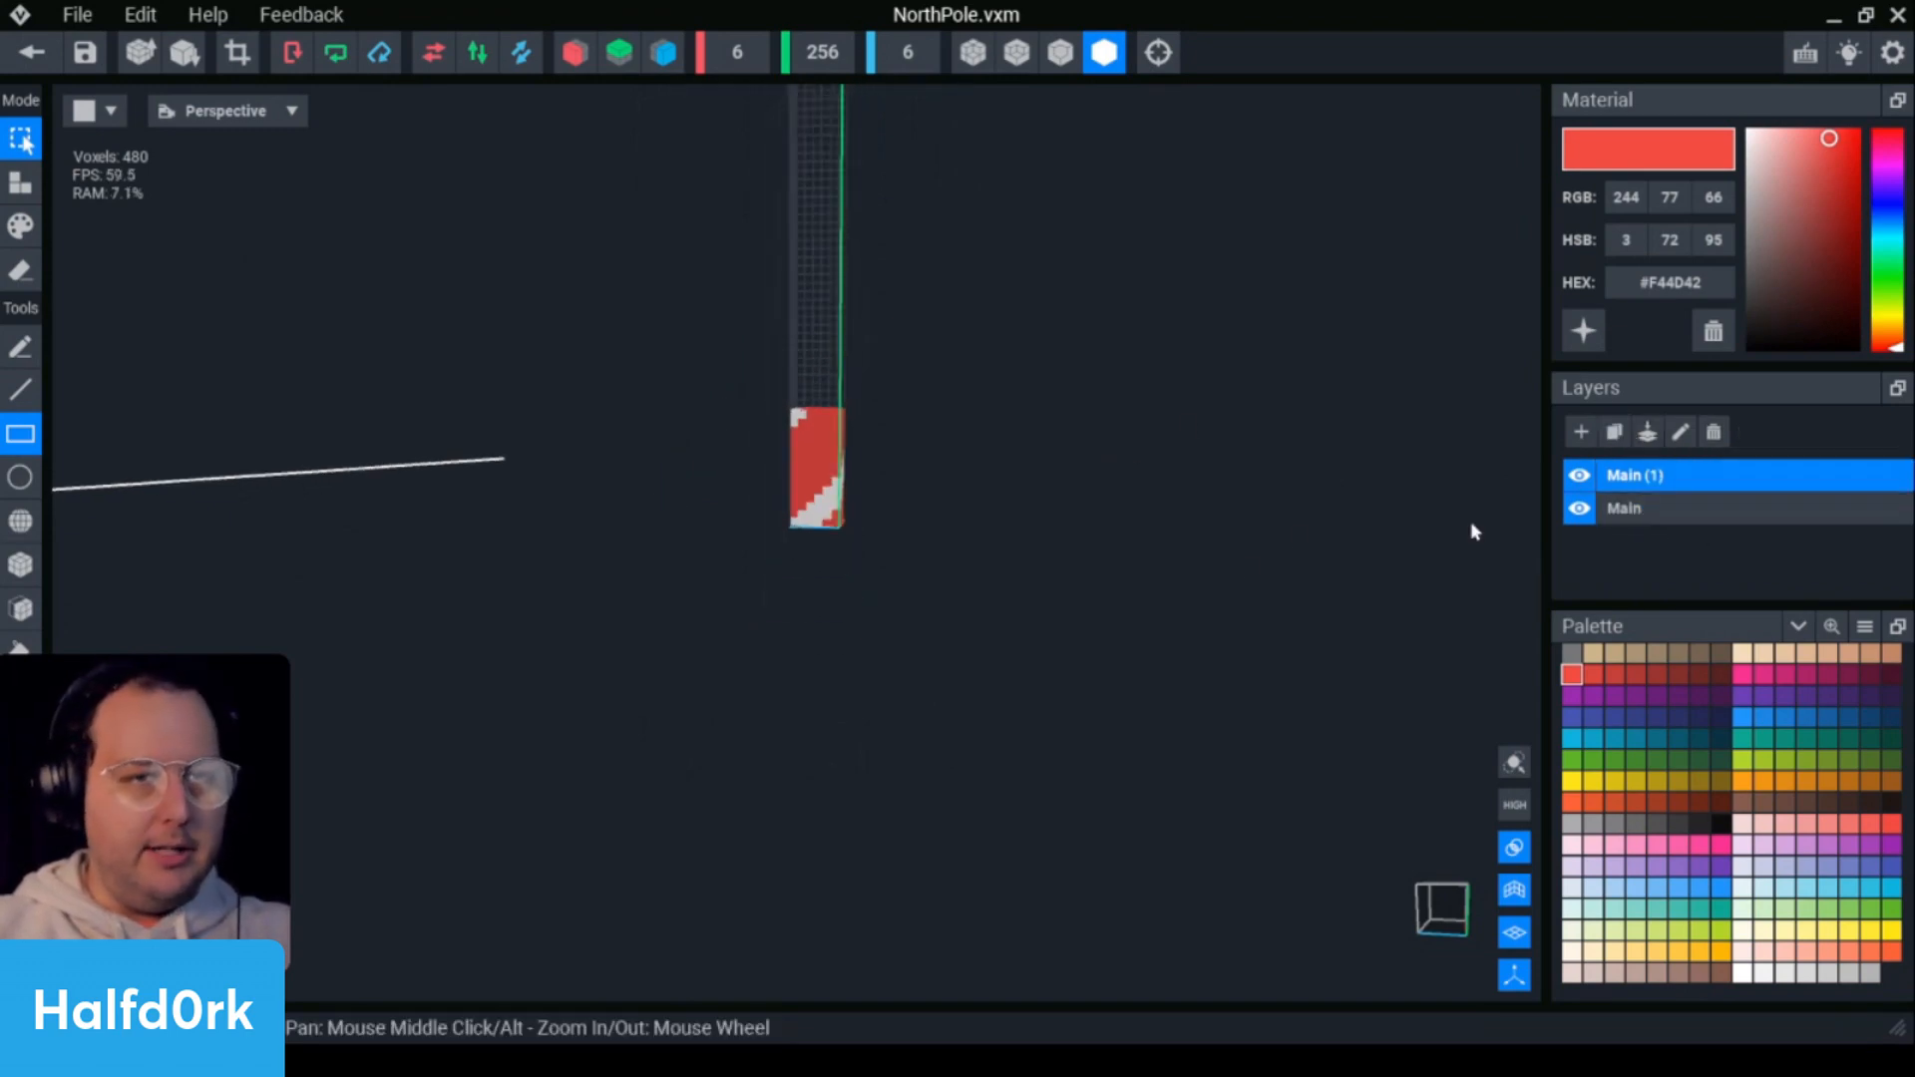
drag(1001, 629, 691, 361)
drag(808, 342, 810, 218)
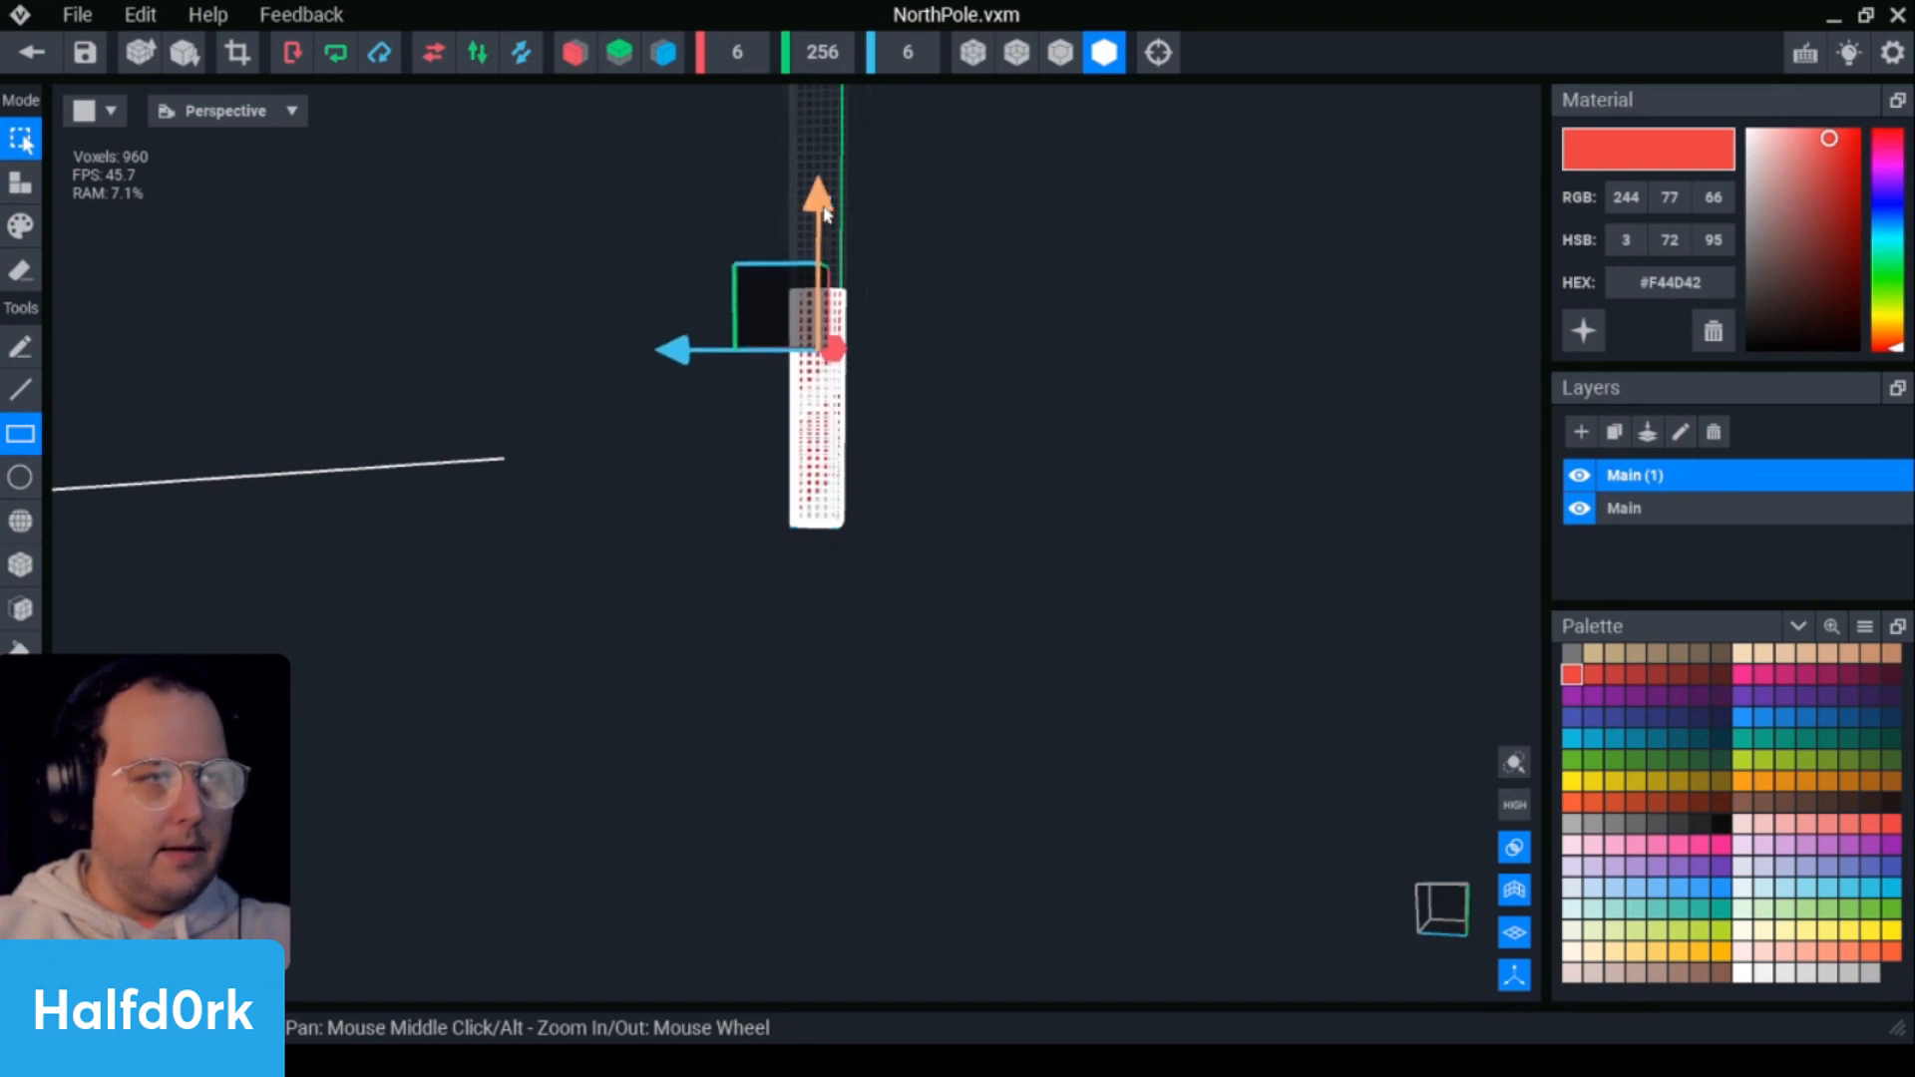
click(1137, 249)
scroll(873, 388, up, 2)
right_drag(874, 388, 826, 415)
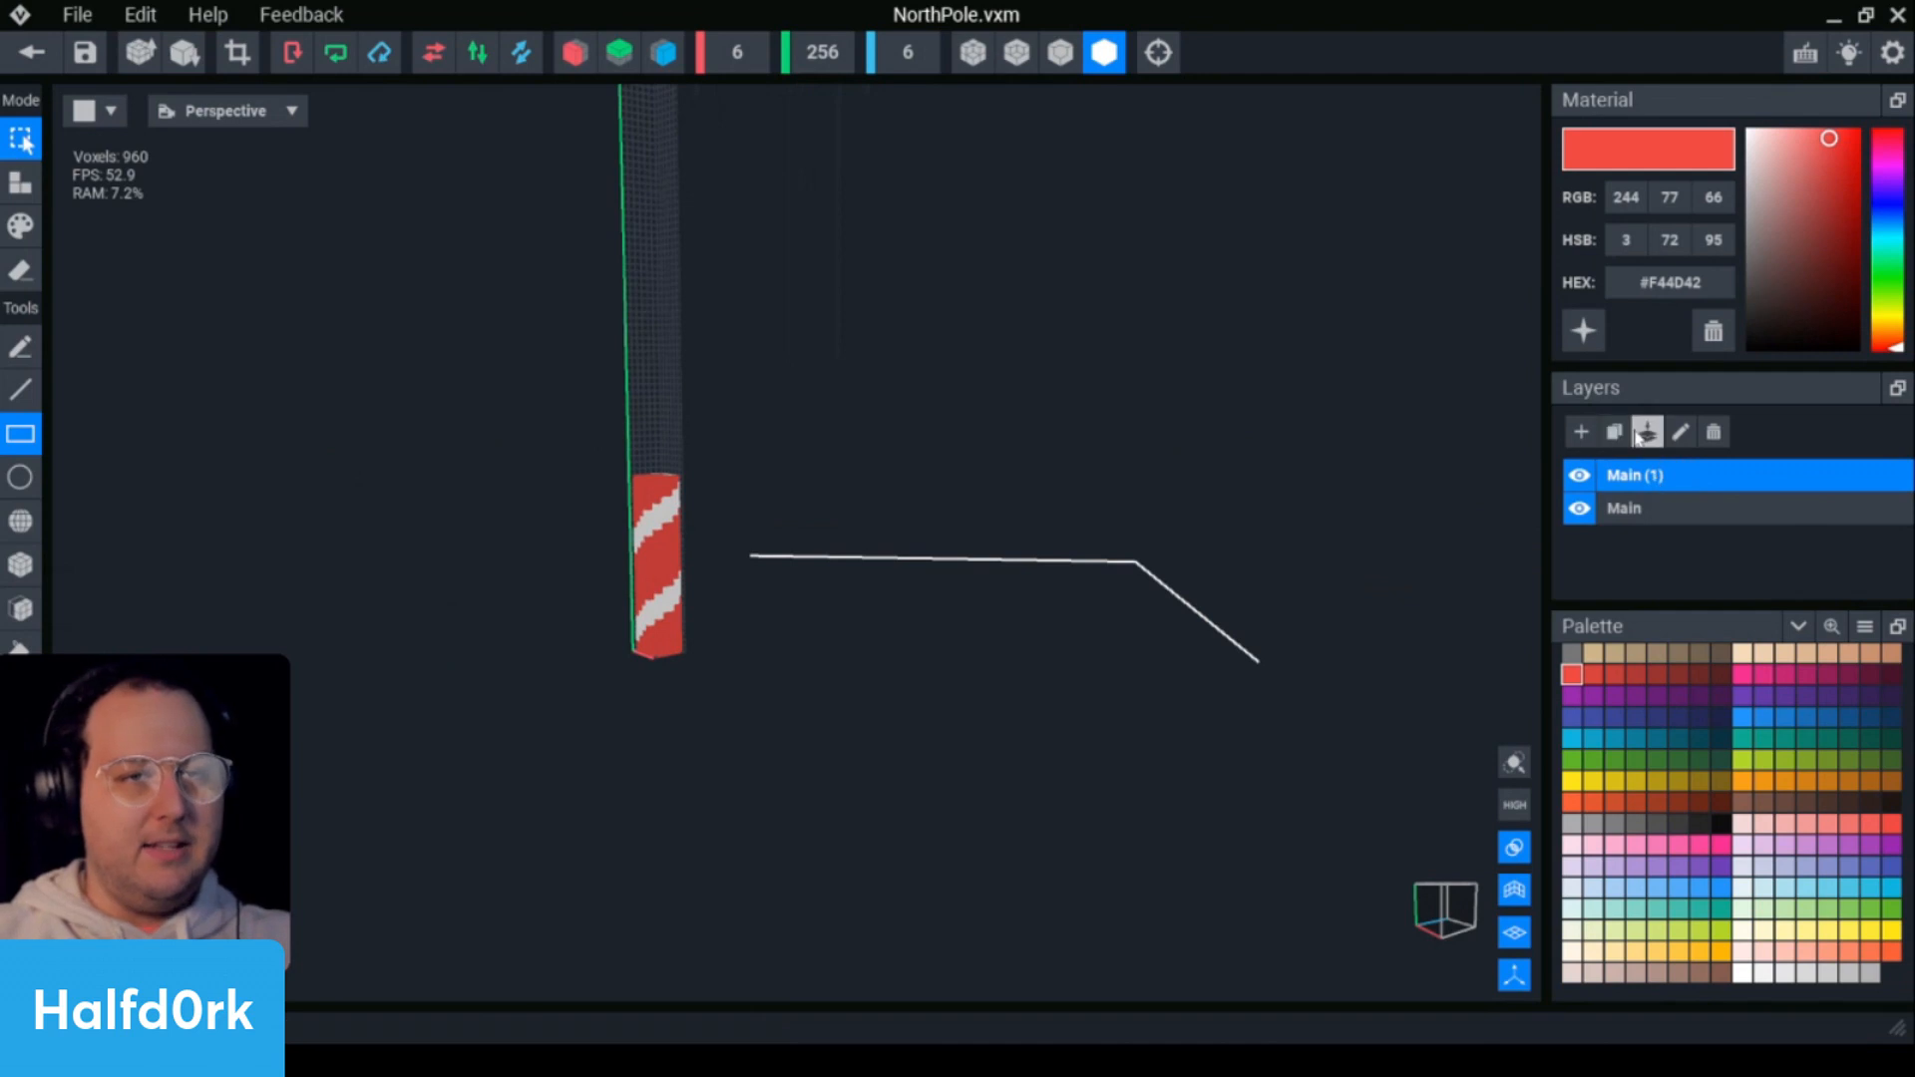
- Merge the Main (1) layer with Main and duplicate the merged layer
click(1708, 512)
click(1695, 477)
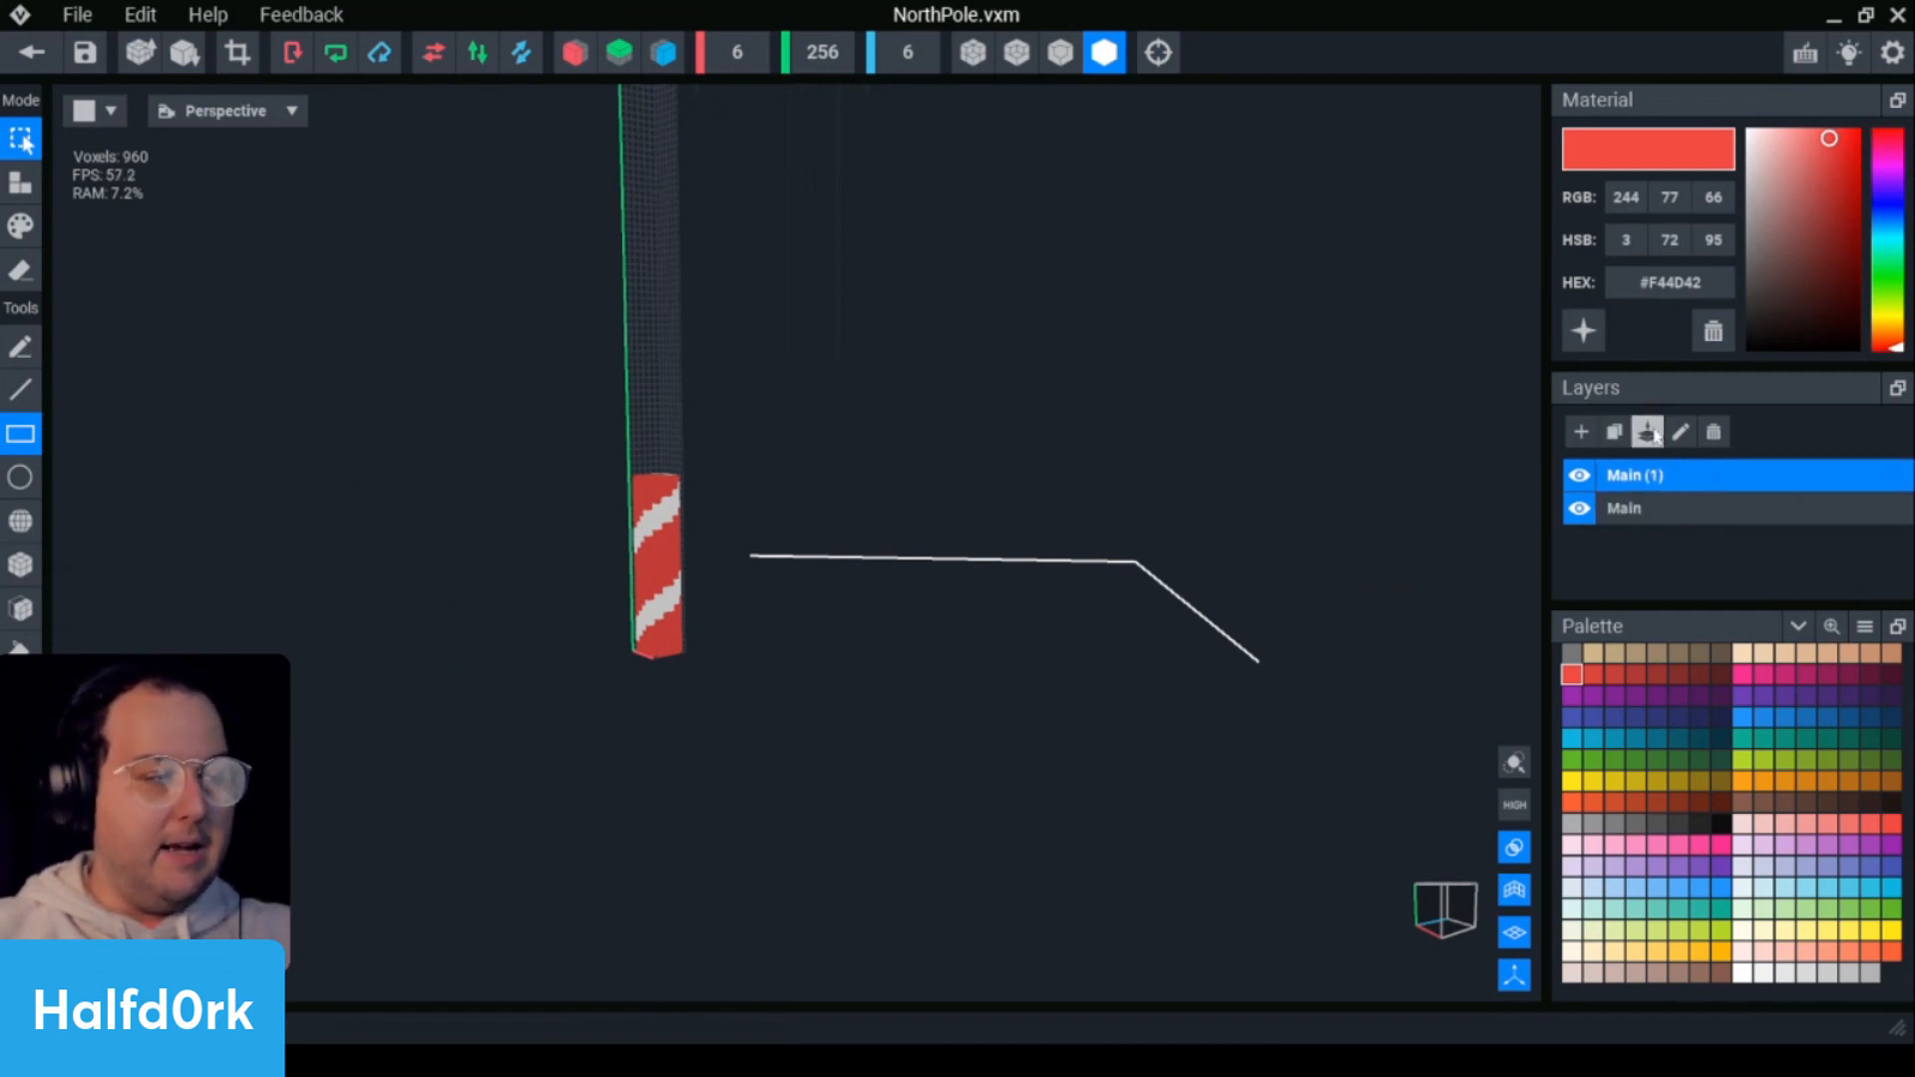
click(1648, 431)
click(1623, 440)
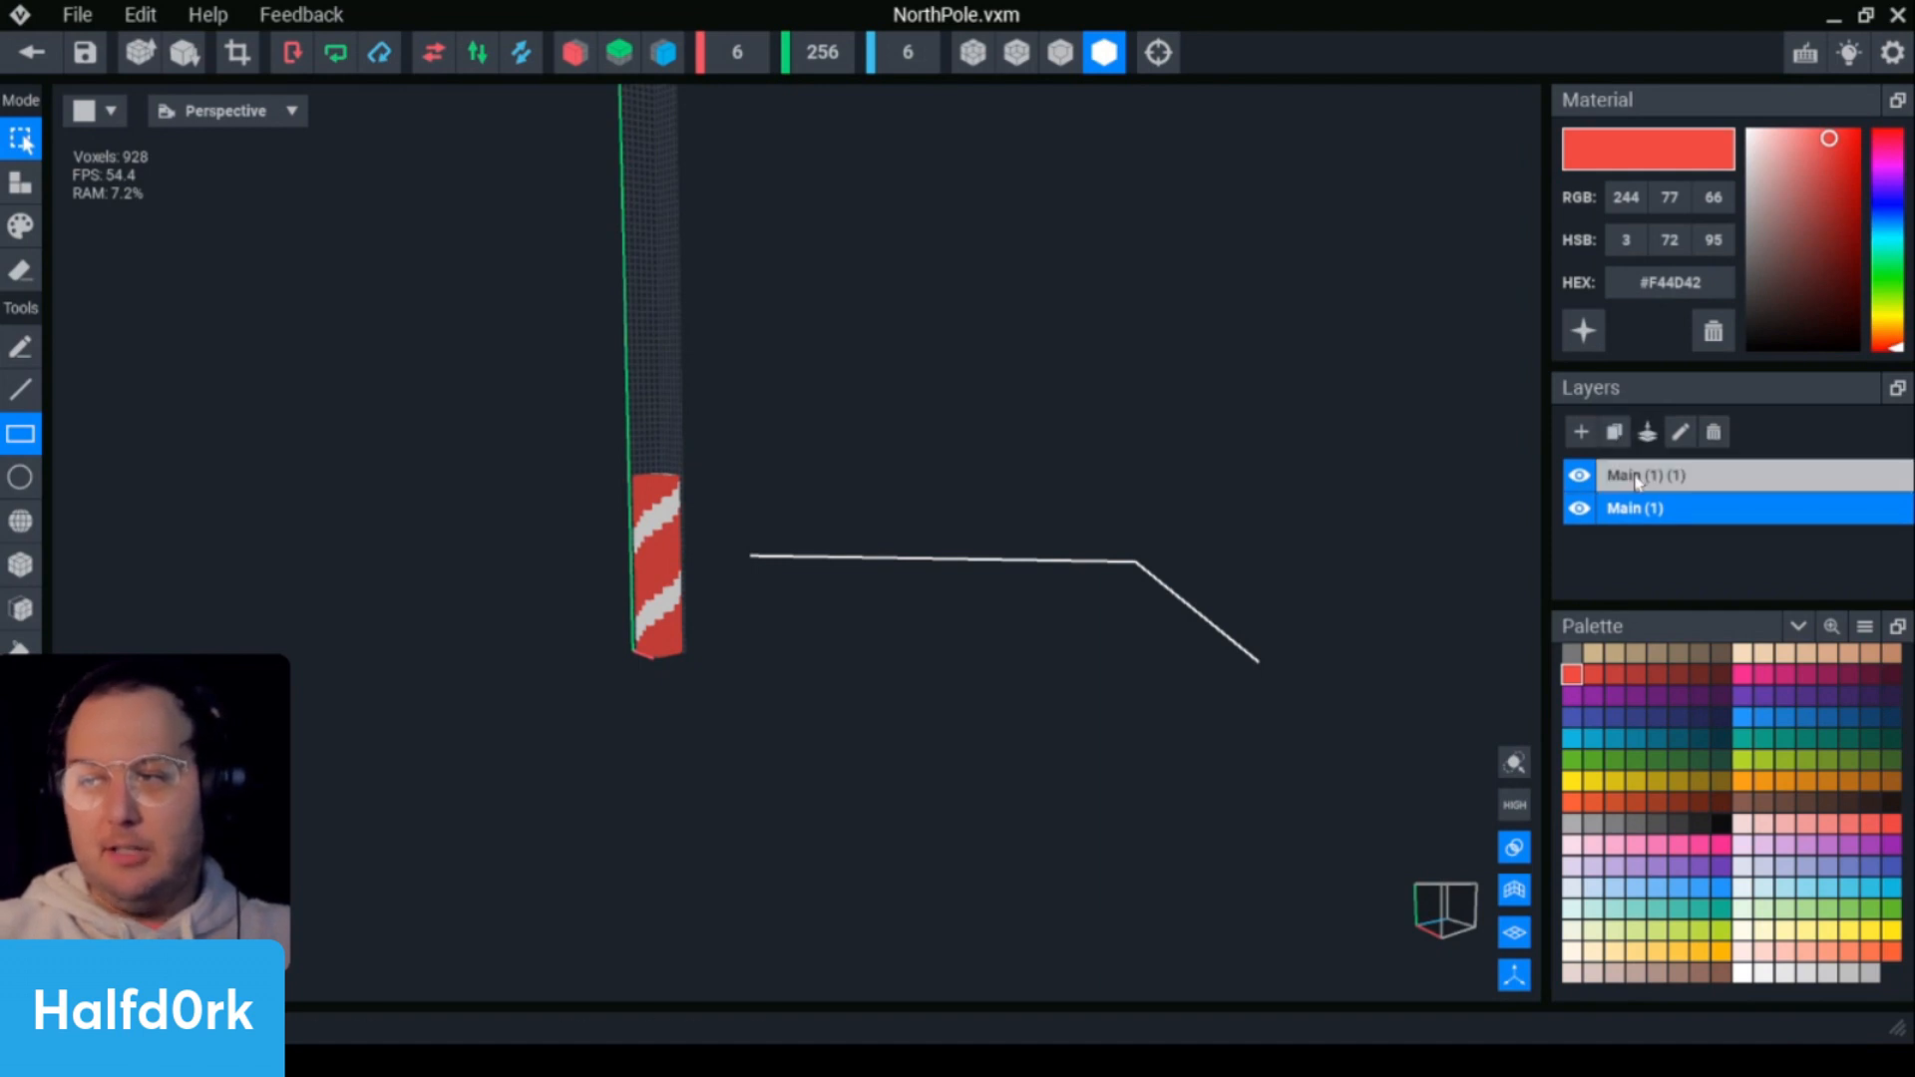
- Select all voxels of the Main (1) (1) layer and raise them above the existing striped column
click(1658, 475)
scroll(894, 506, down, 3)
drag(809, 648, 524, 388)
right_drag(526, 394, 701, 389)
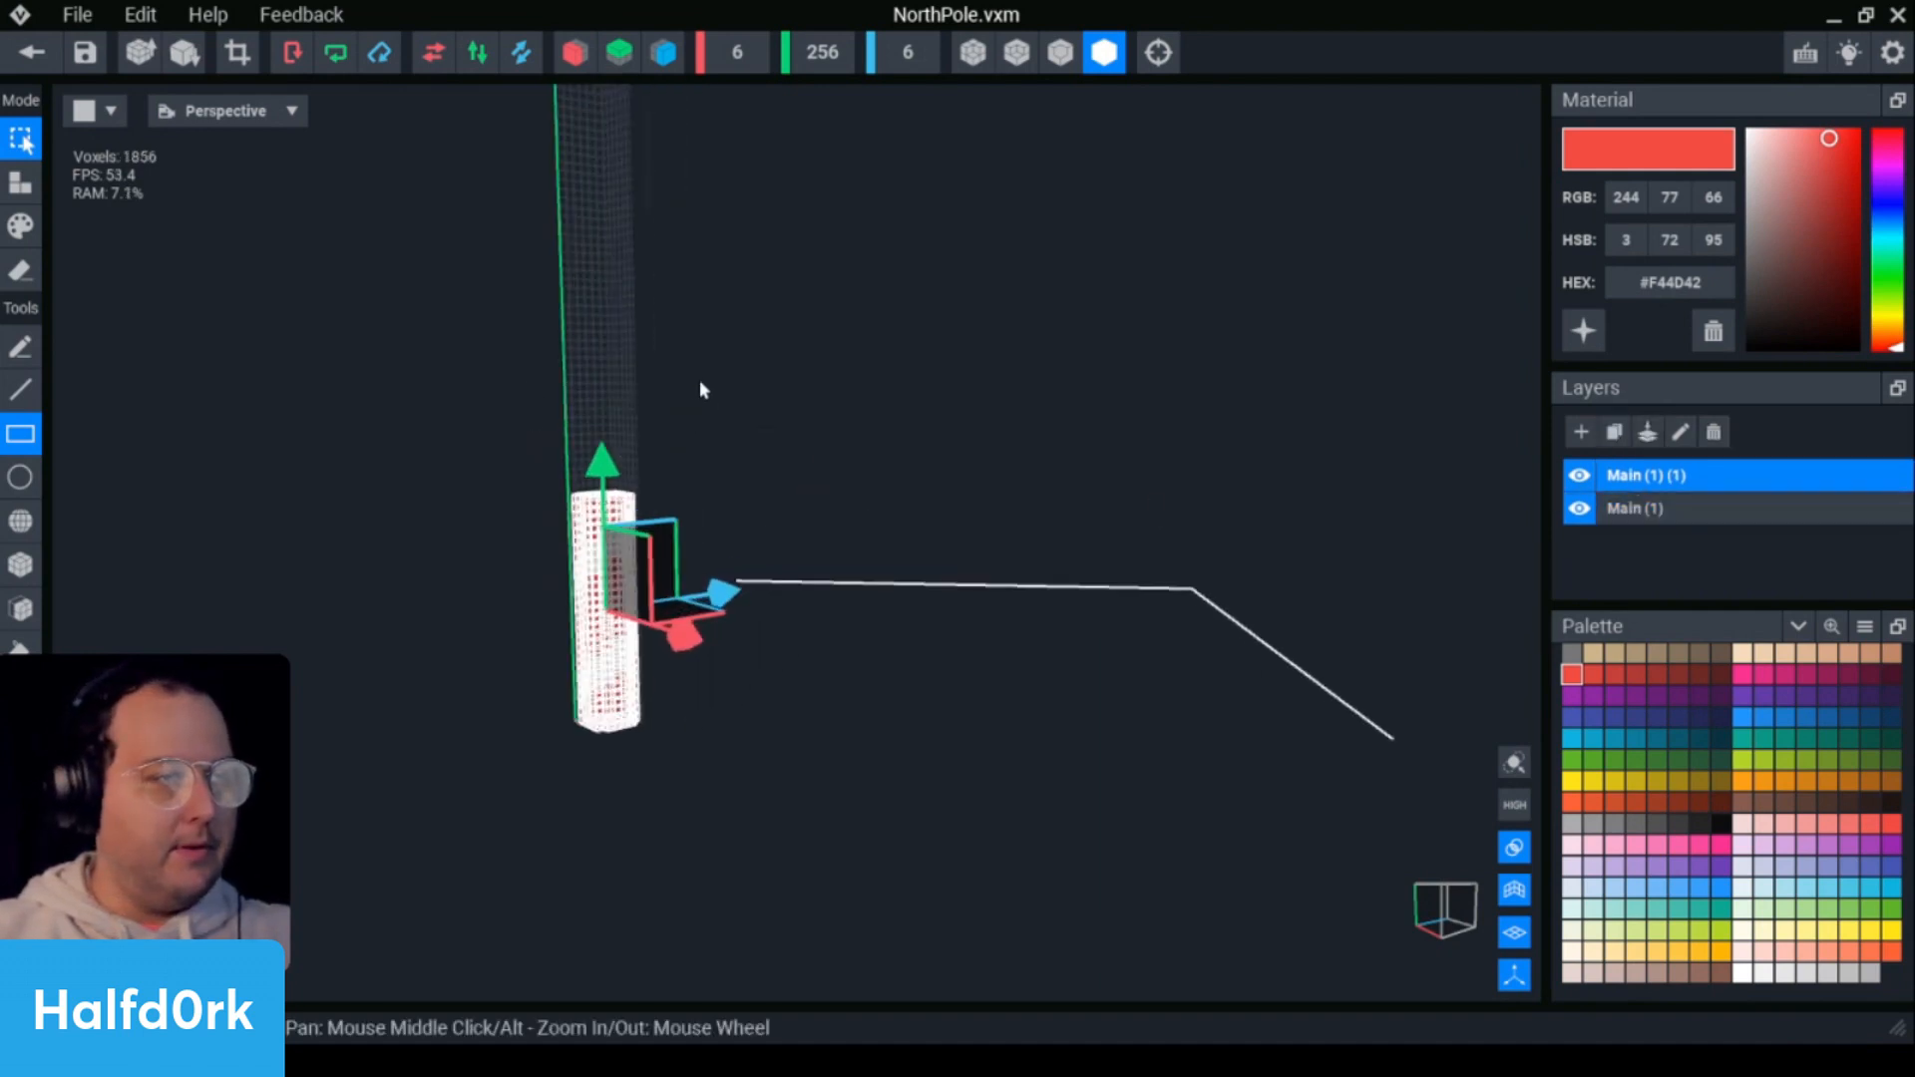
drag(596, 471, 596, 249)
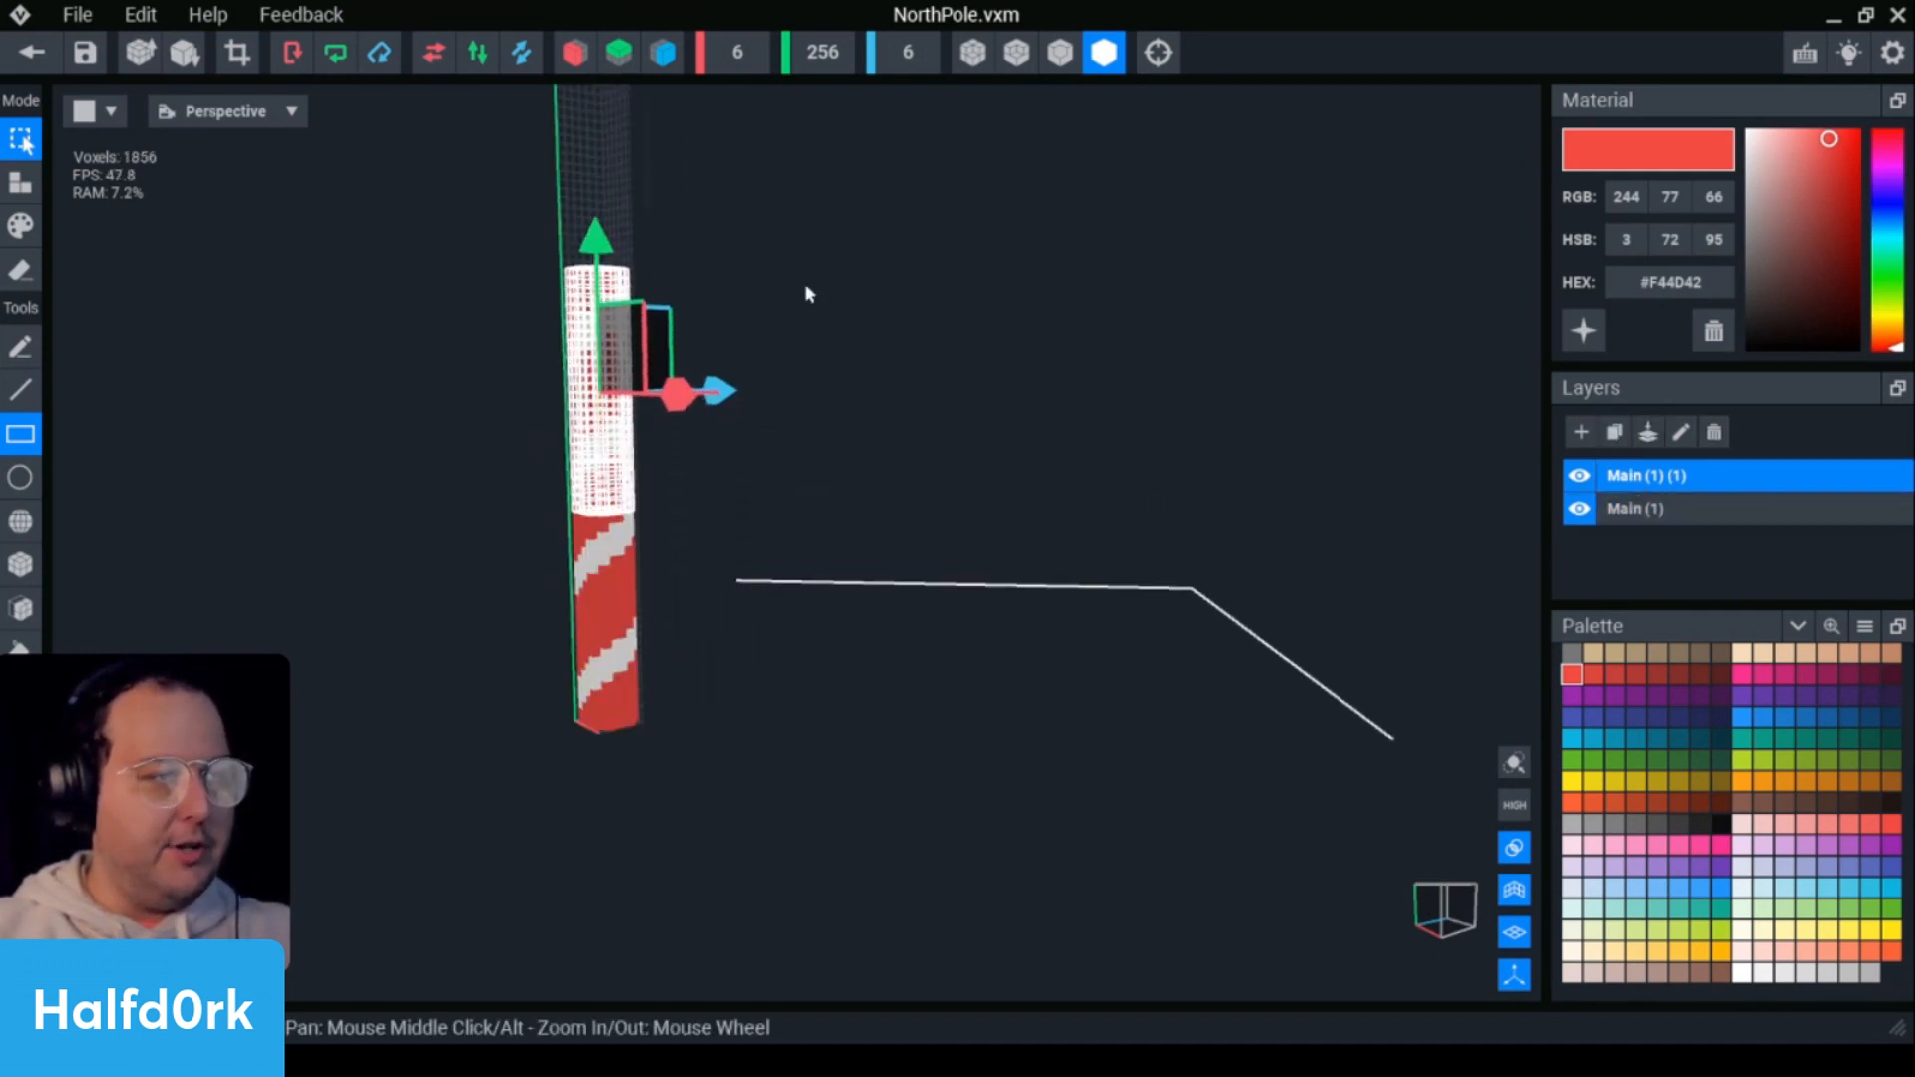
click(880, 401)
right_drag(879, 403, 828, 415)
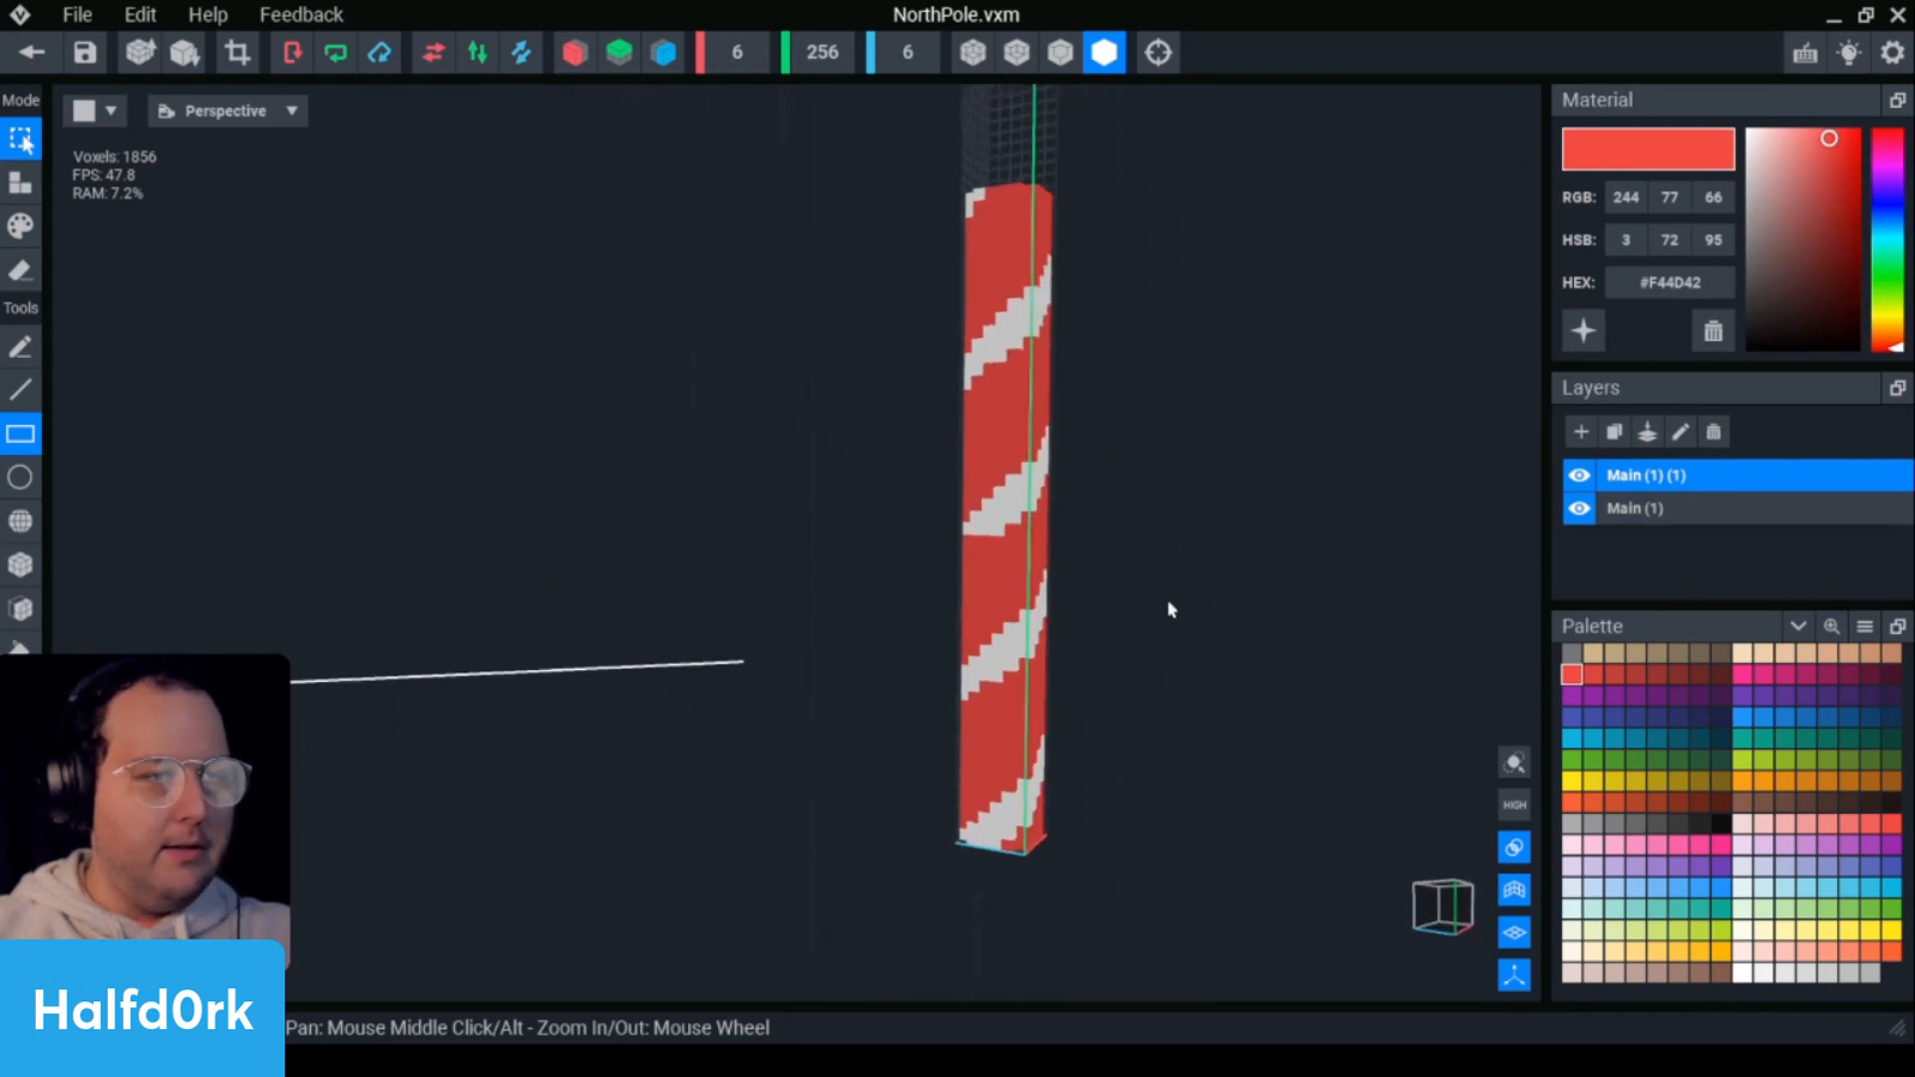
- Nudge the upper column section vertically until the spiral stripe runs continuously across the seam
drag(1292, 532, 1218, 566)
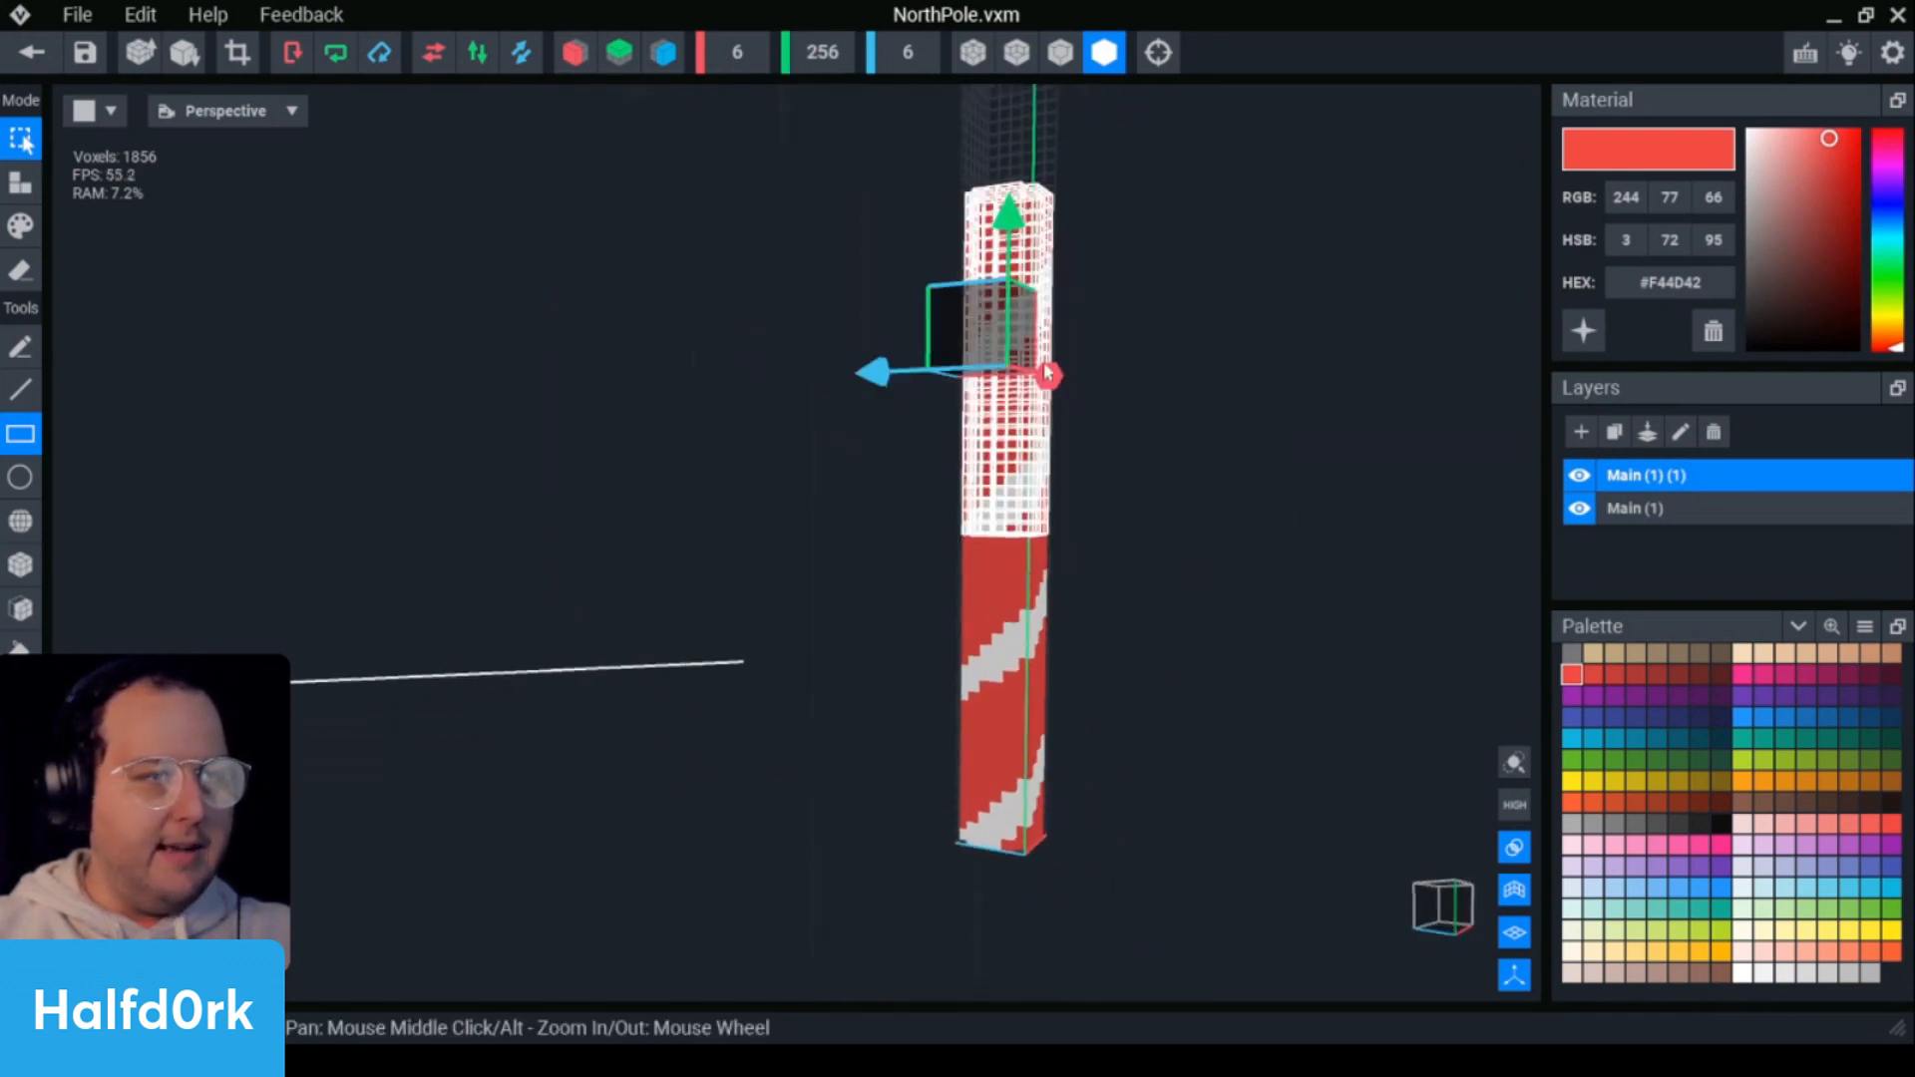
drag(1010, 212, 1009, 188)
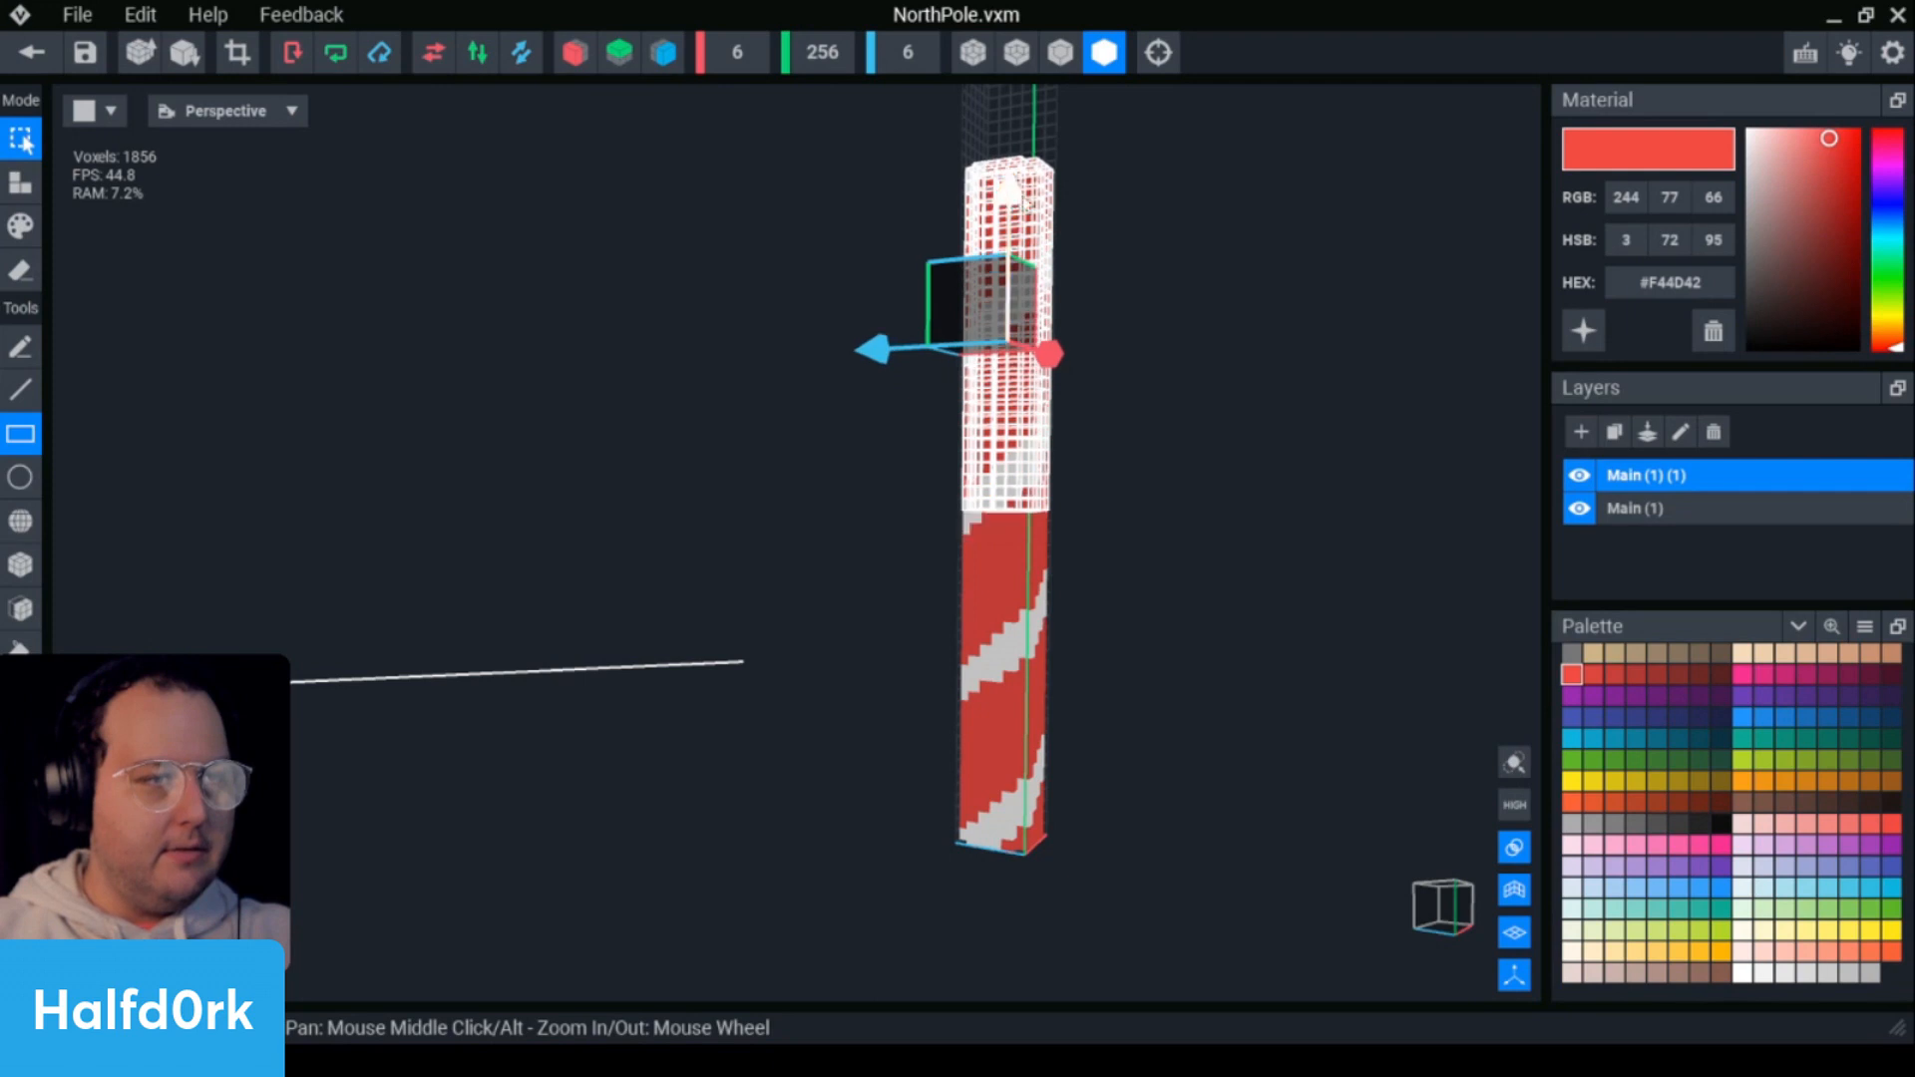
click(1253, 329)
right_drag(1253, 329, 1258, 326)
drag(1177, 466, 1012, 175)
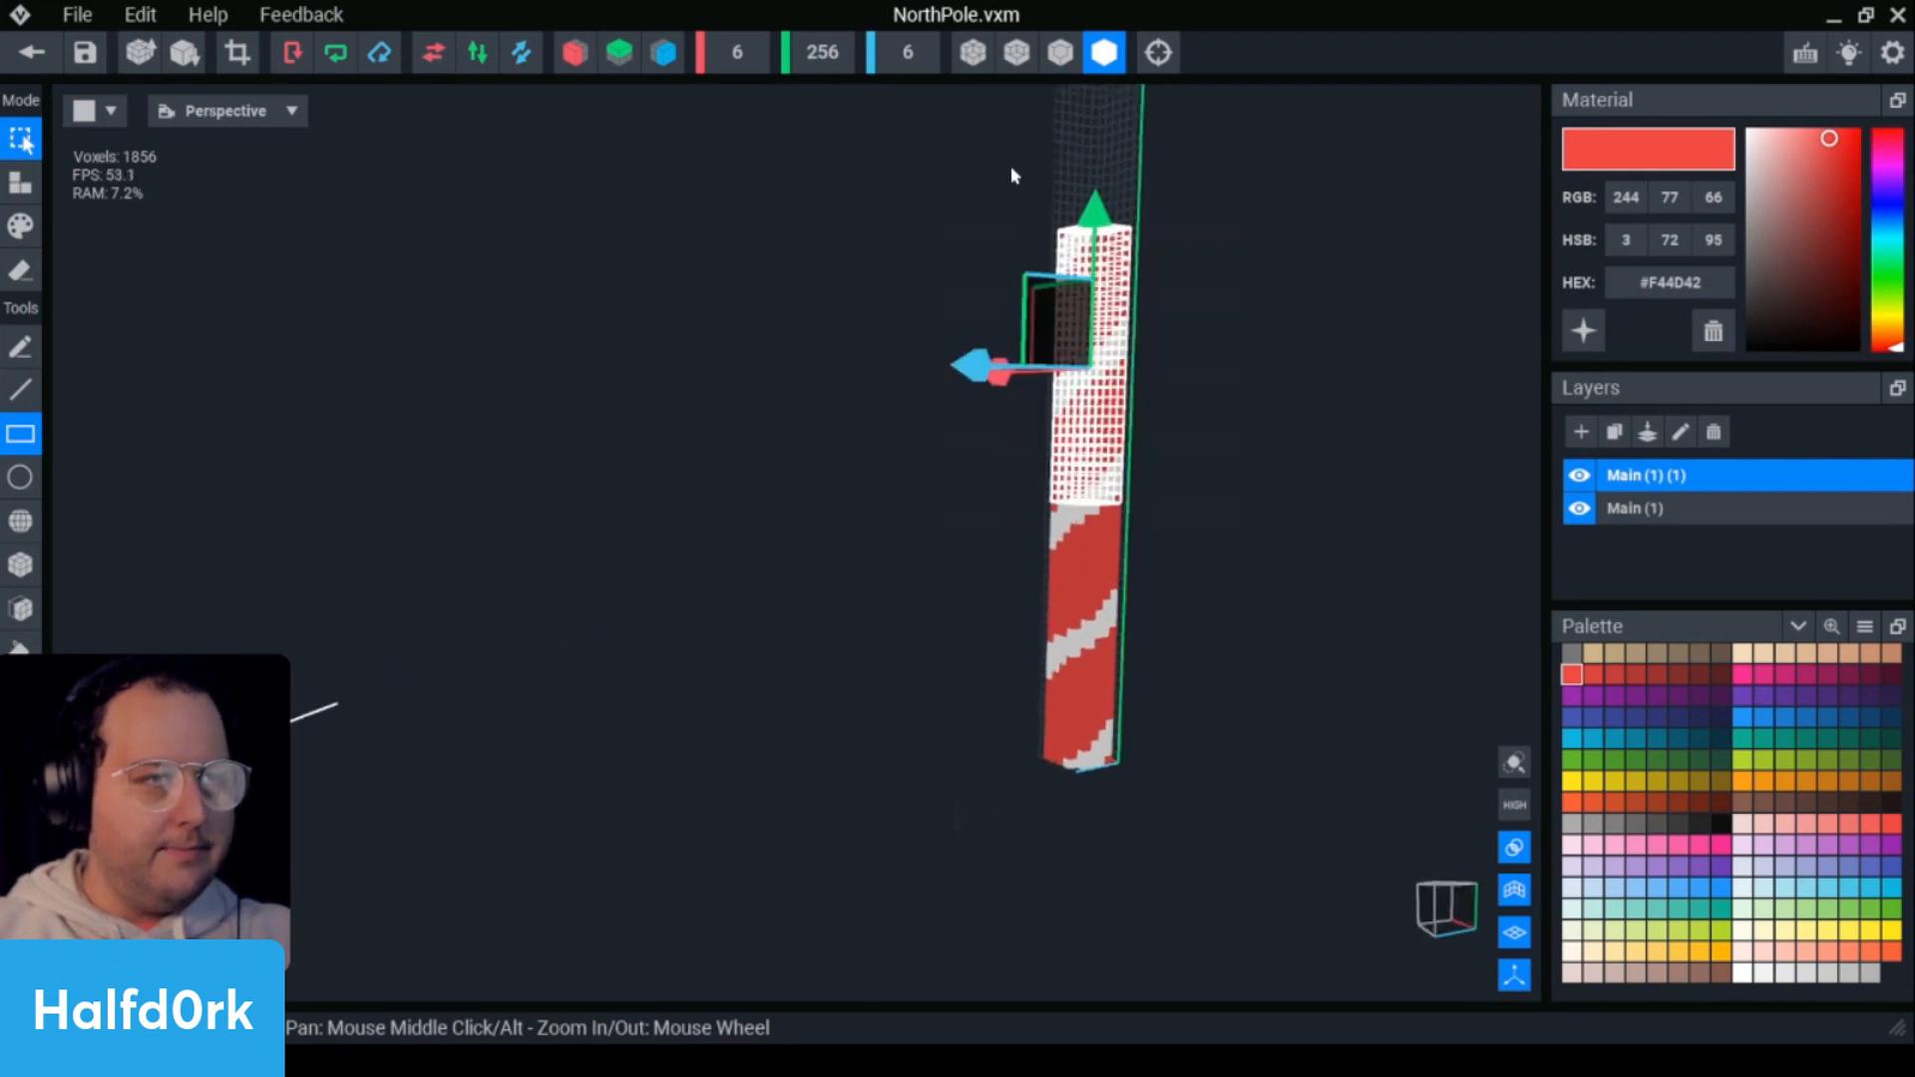
mouse_move(1104, 228)
mouse_down()
mouse_move(1104, 196)
mouse_move(1104, 219)
mouse_up()
click(1282, 331)
right_drag(1282, 331, 1335, 510)
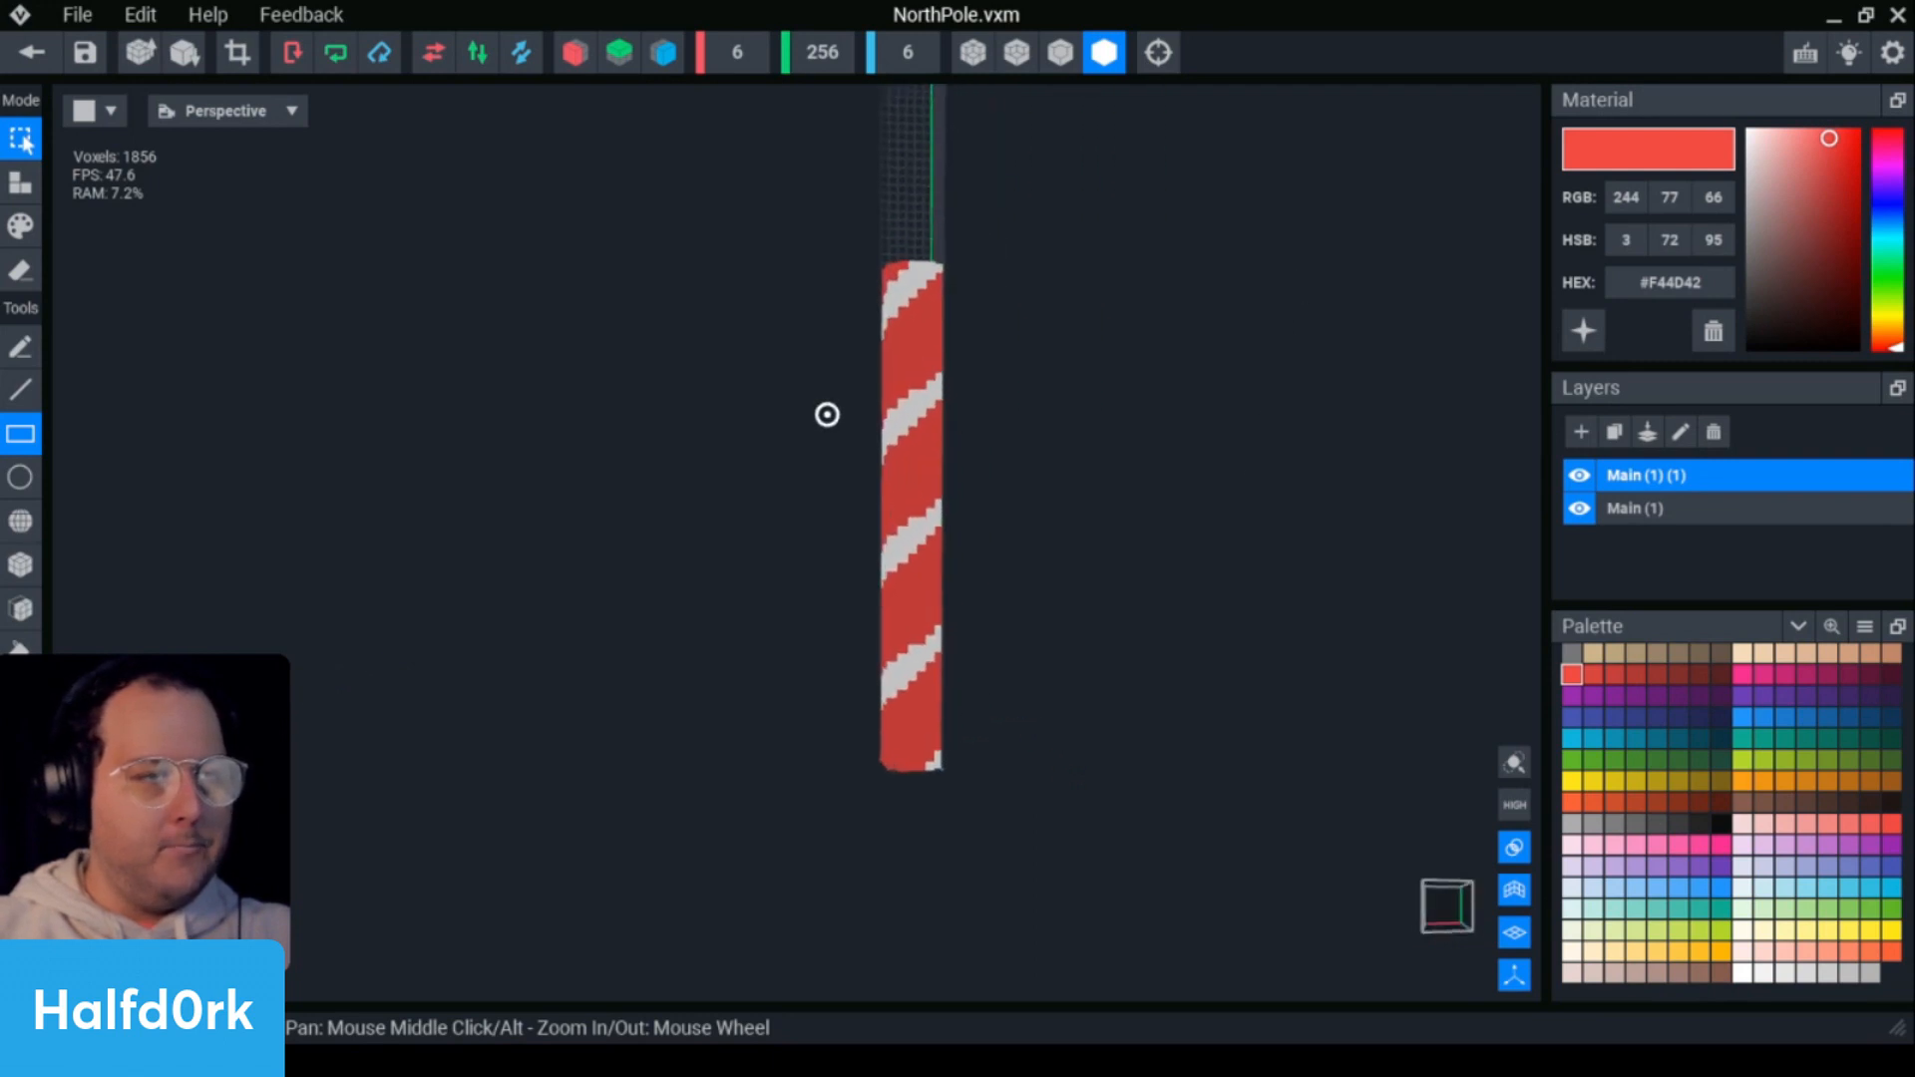
- Merge the Main (1) (1) layer with Main (1) and duplicate the resulting taller column layer
scroll(1335, 509, down, 3)
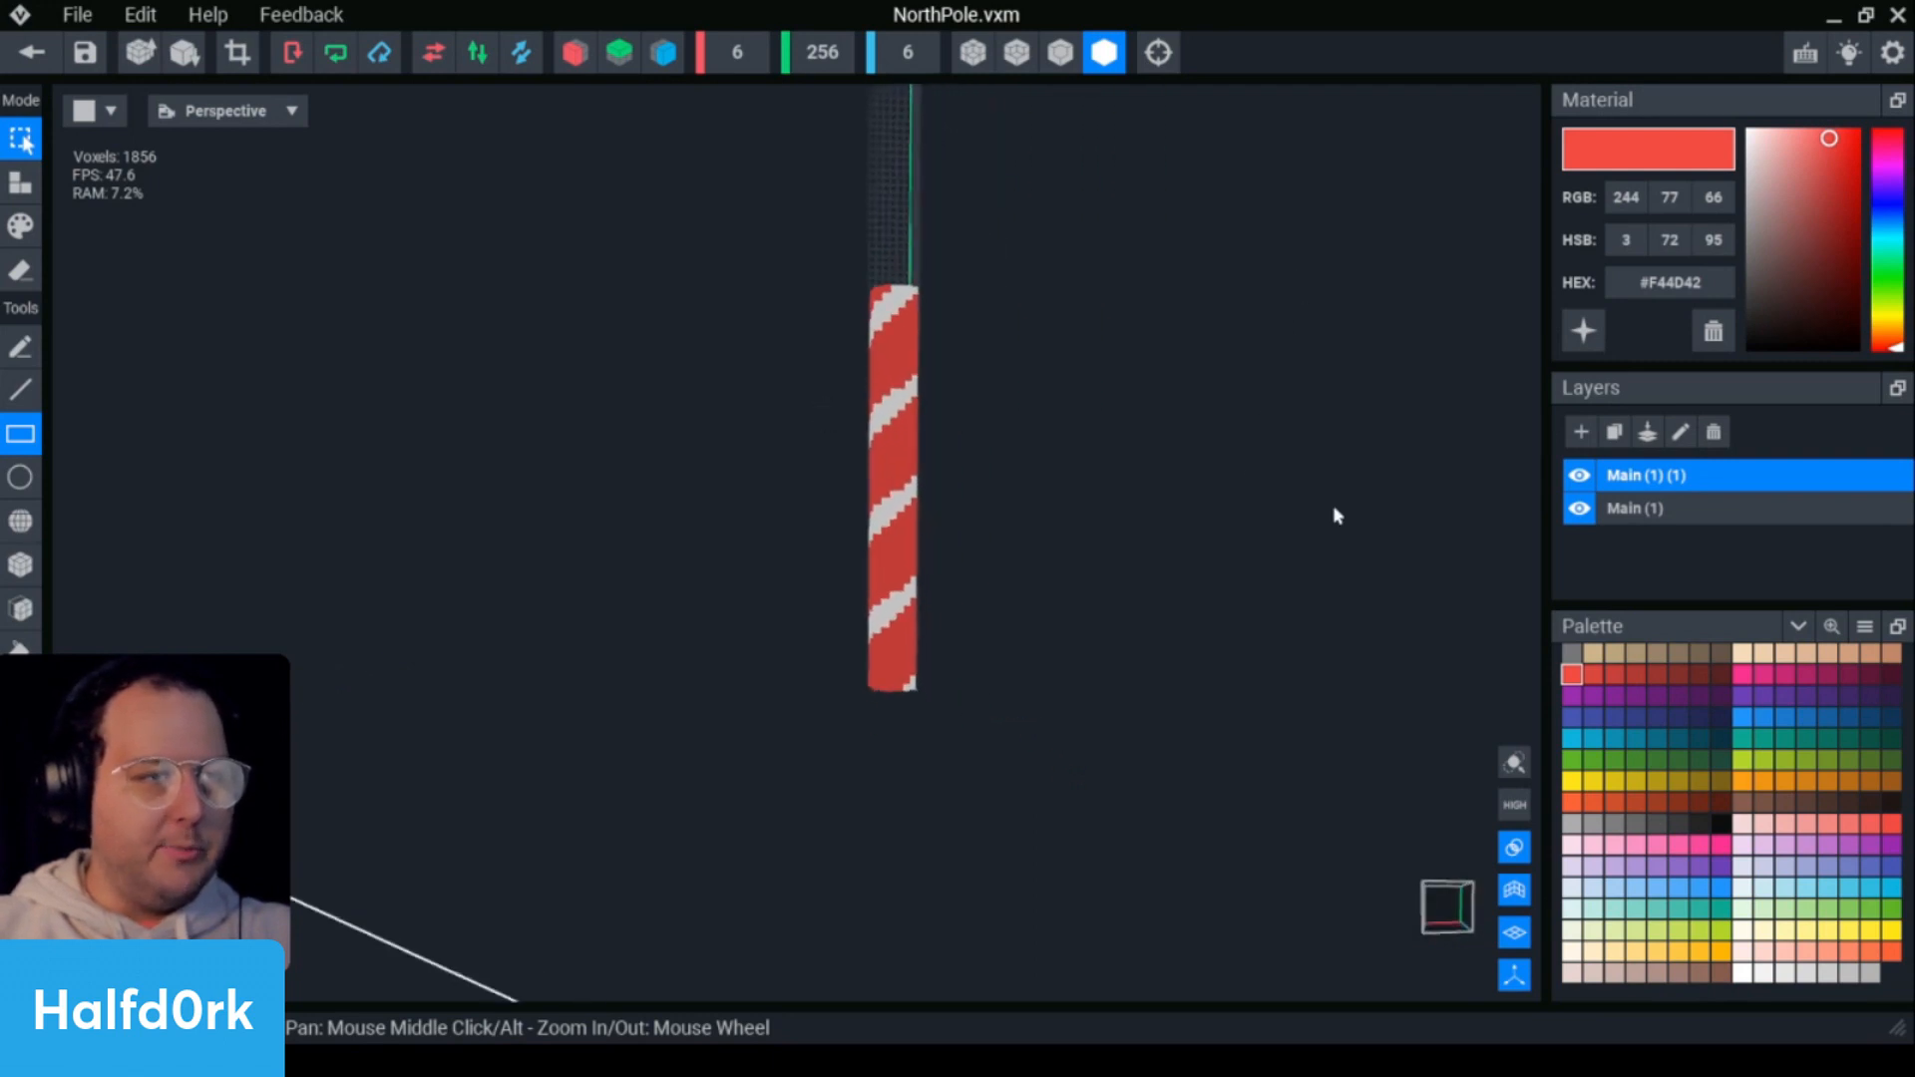
click(1648, 432)
scroll(1060, 646, down, 2)
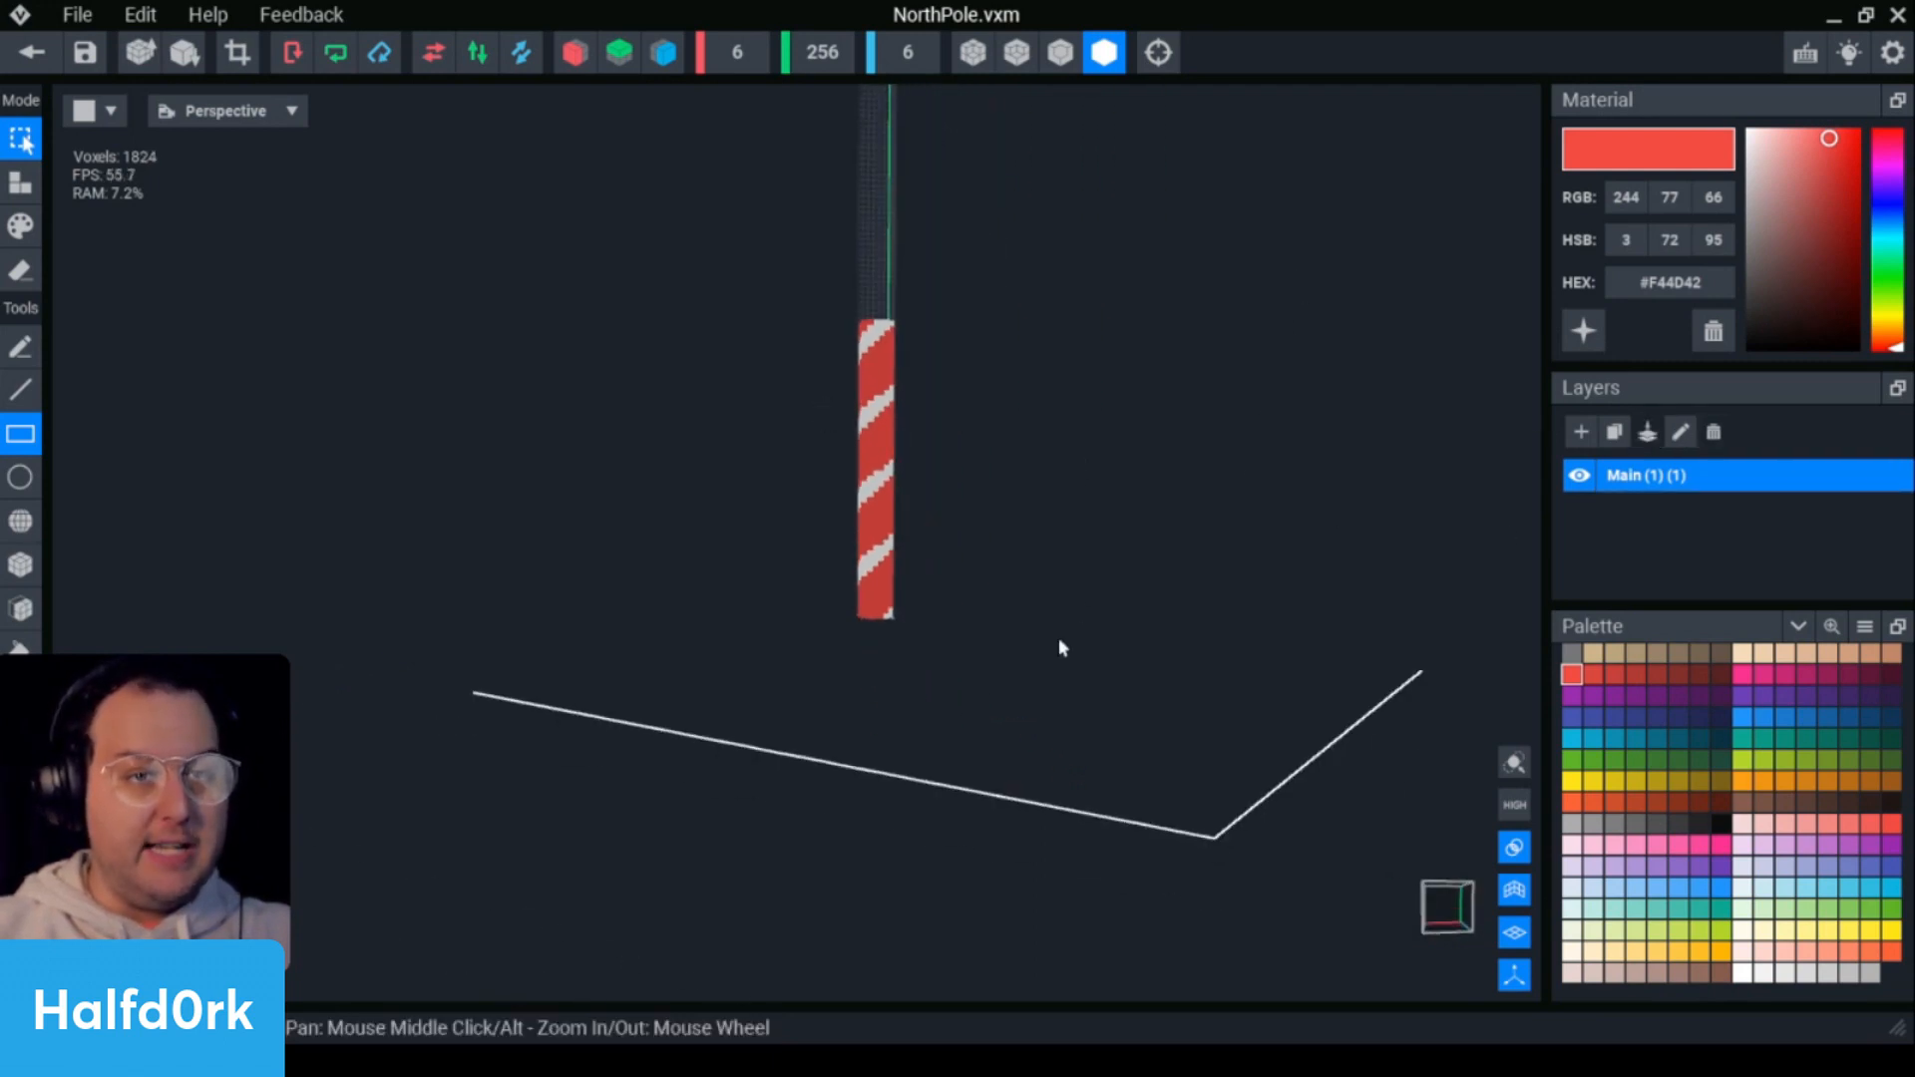
click(1615, 432)
- Raise the duplicated tall section onto the top of the column so the candy-cane stripe continues upward
scroll(804, 290, down, 2)
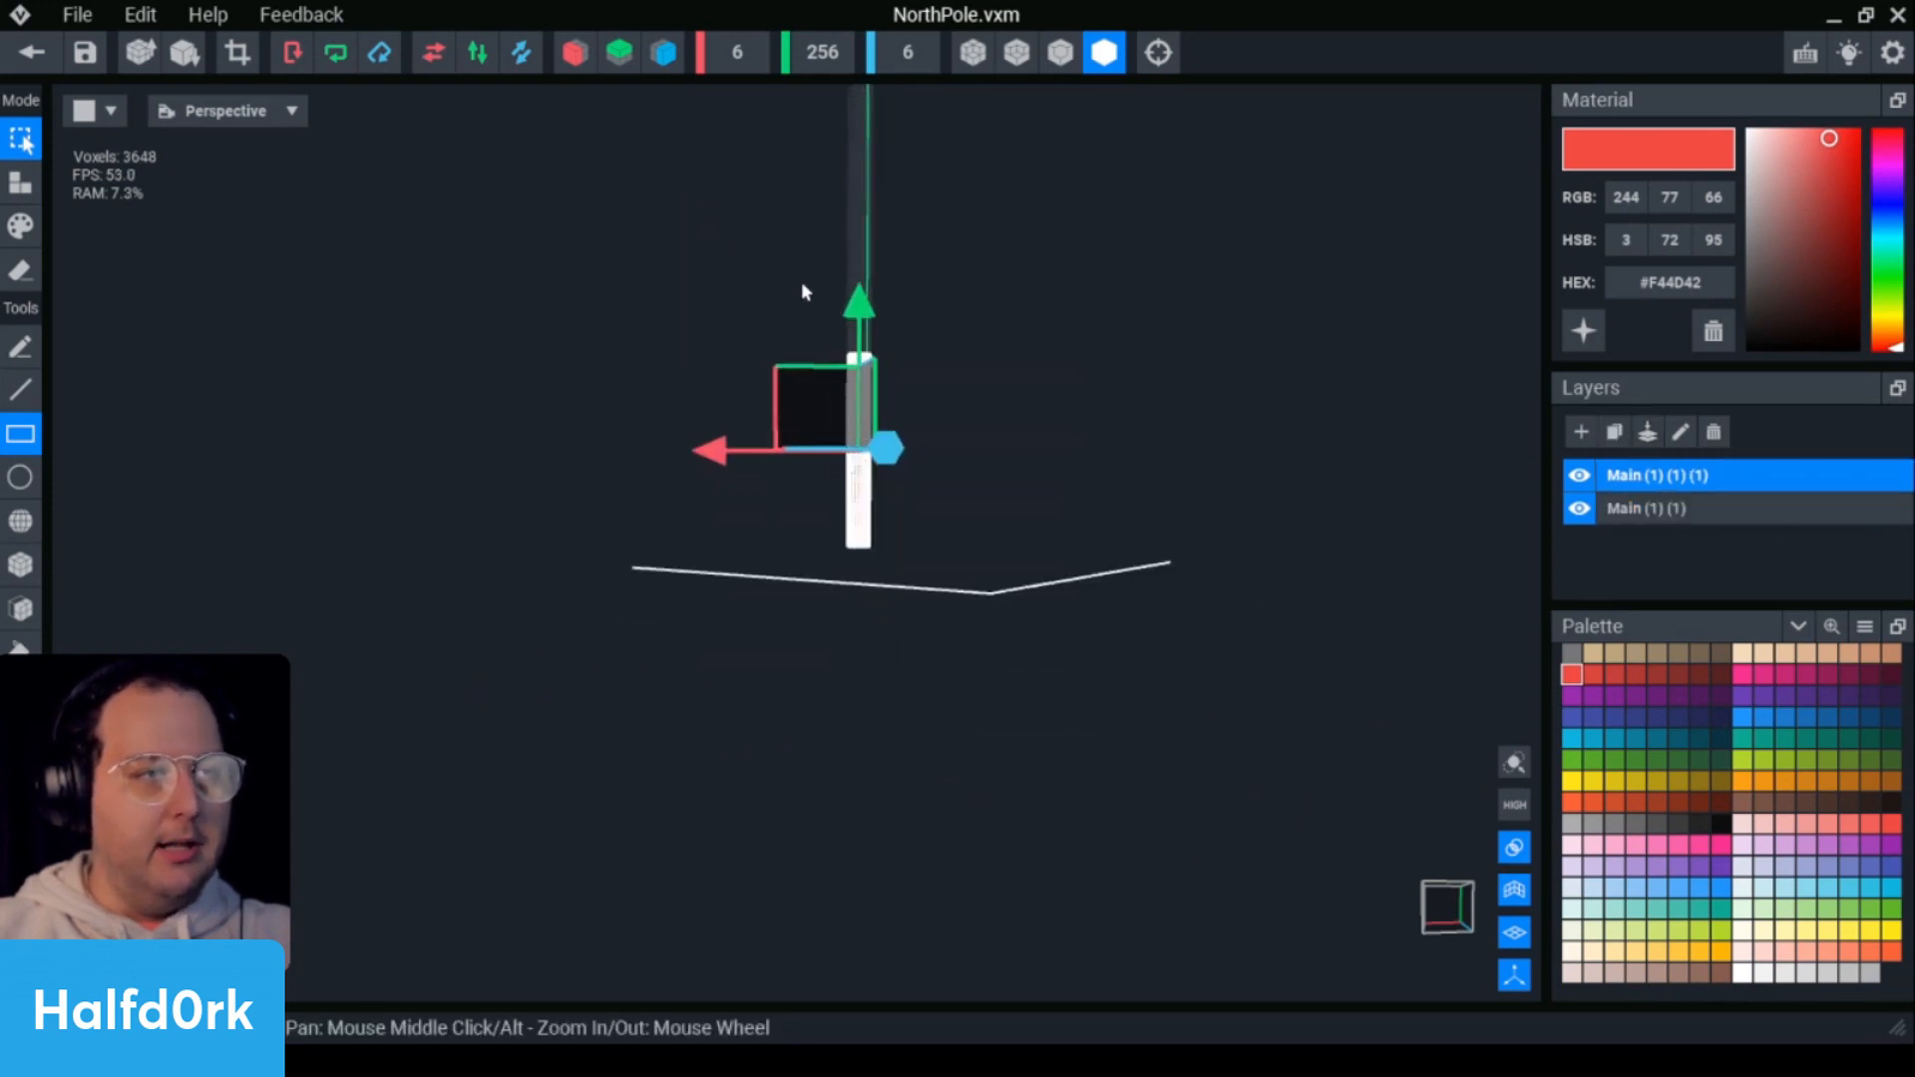
drag(860, 314, 858, 121)
click(912, 249)
scroll(912, 249, up, 6)
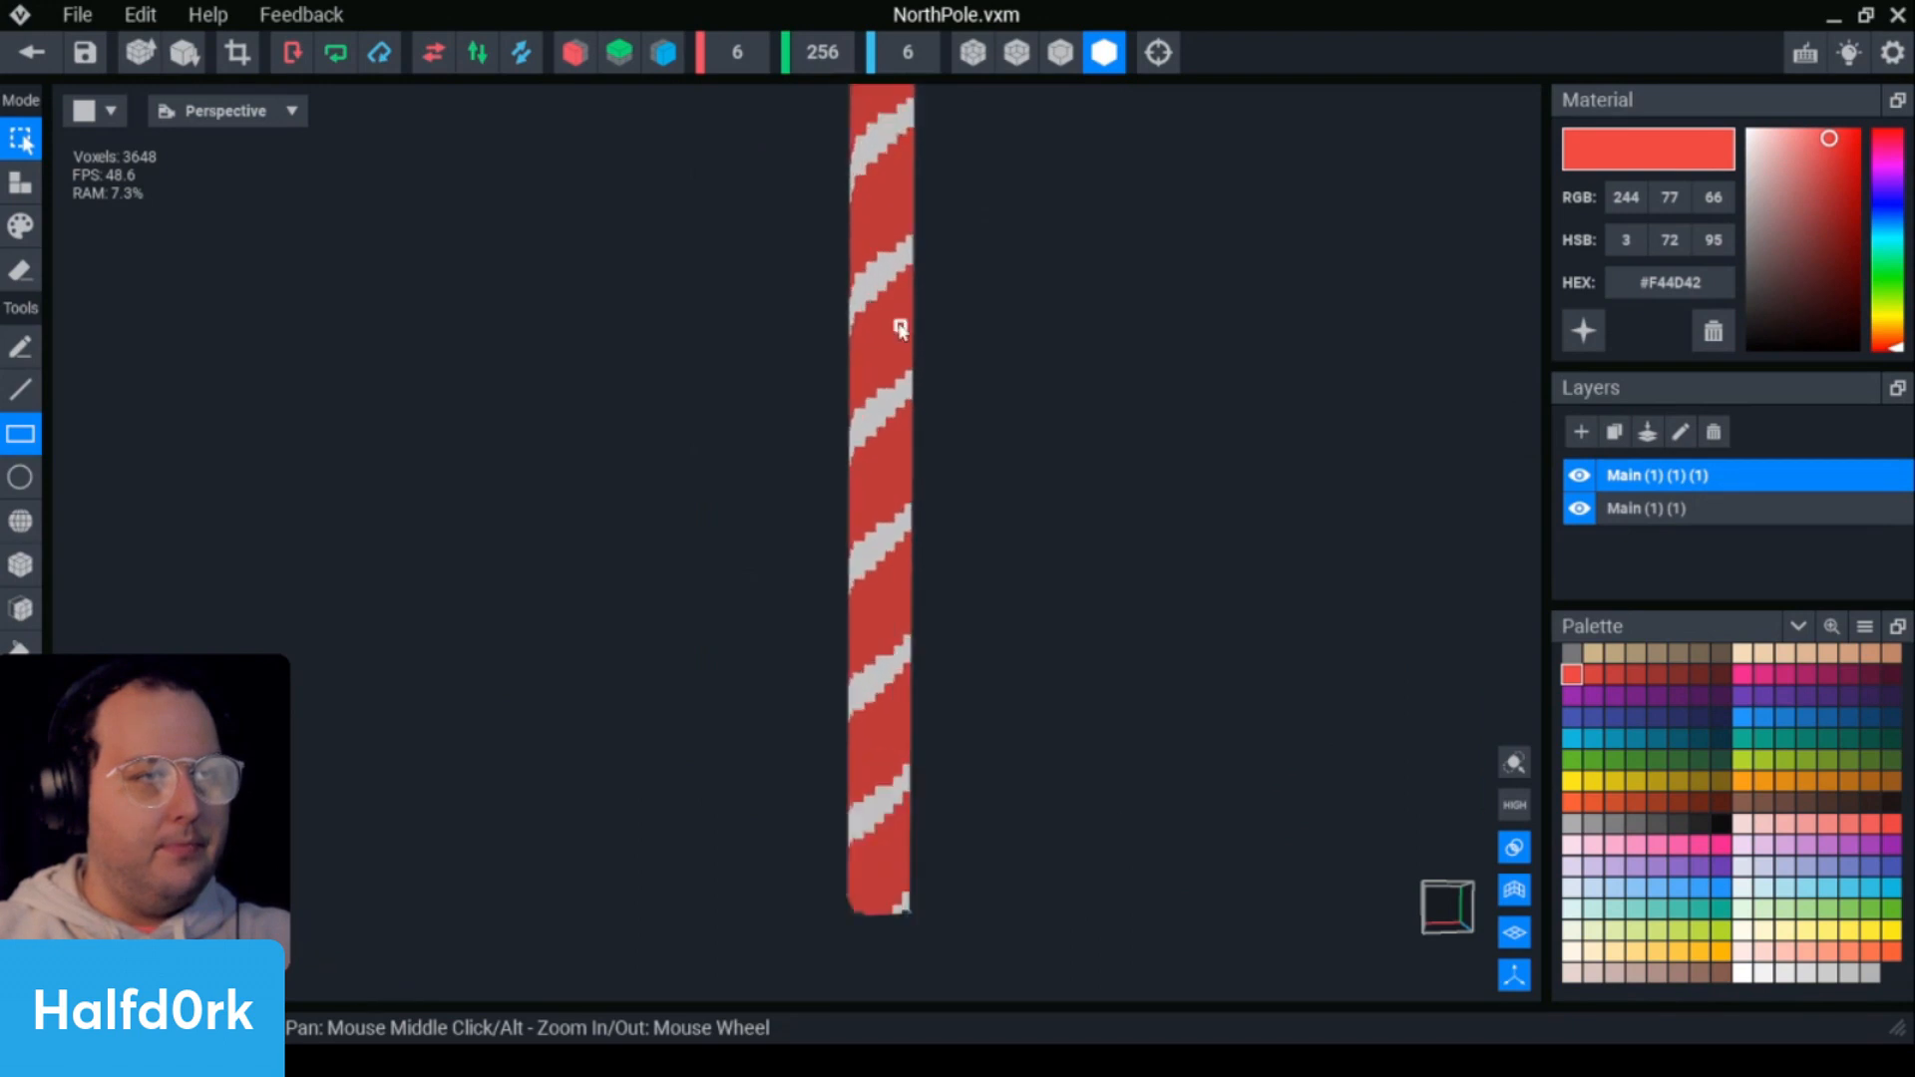
- Examine the whole striped column and the stray voxels above it, comparing the view with the Main (1) (1) (1) layer hidden and shown
scroll(895, 326, down, 8)
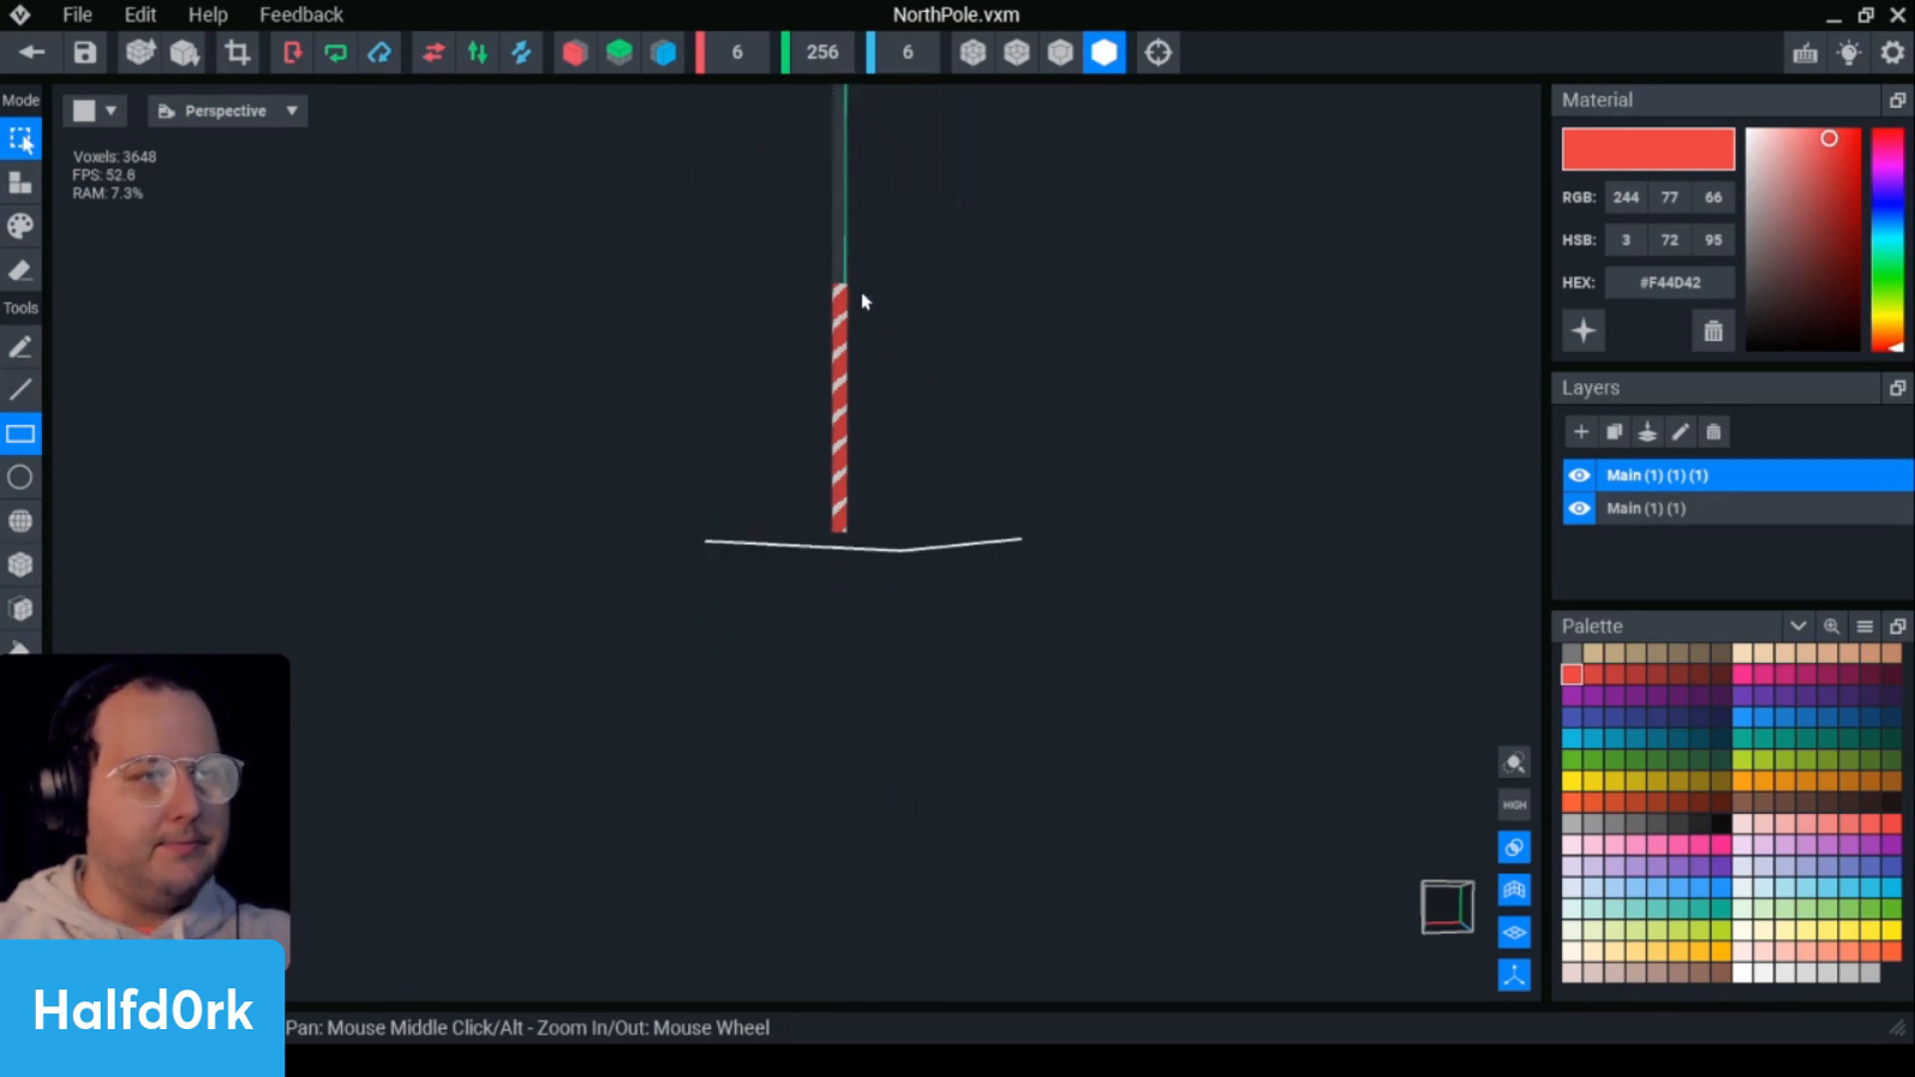
scroll(863, 300, up, 8)
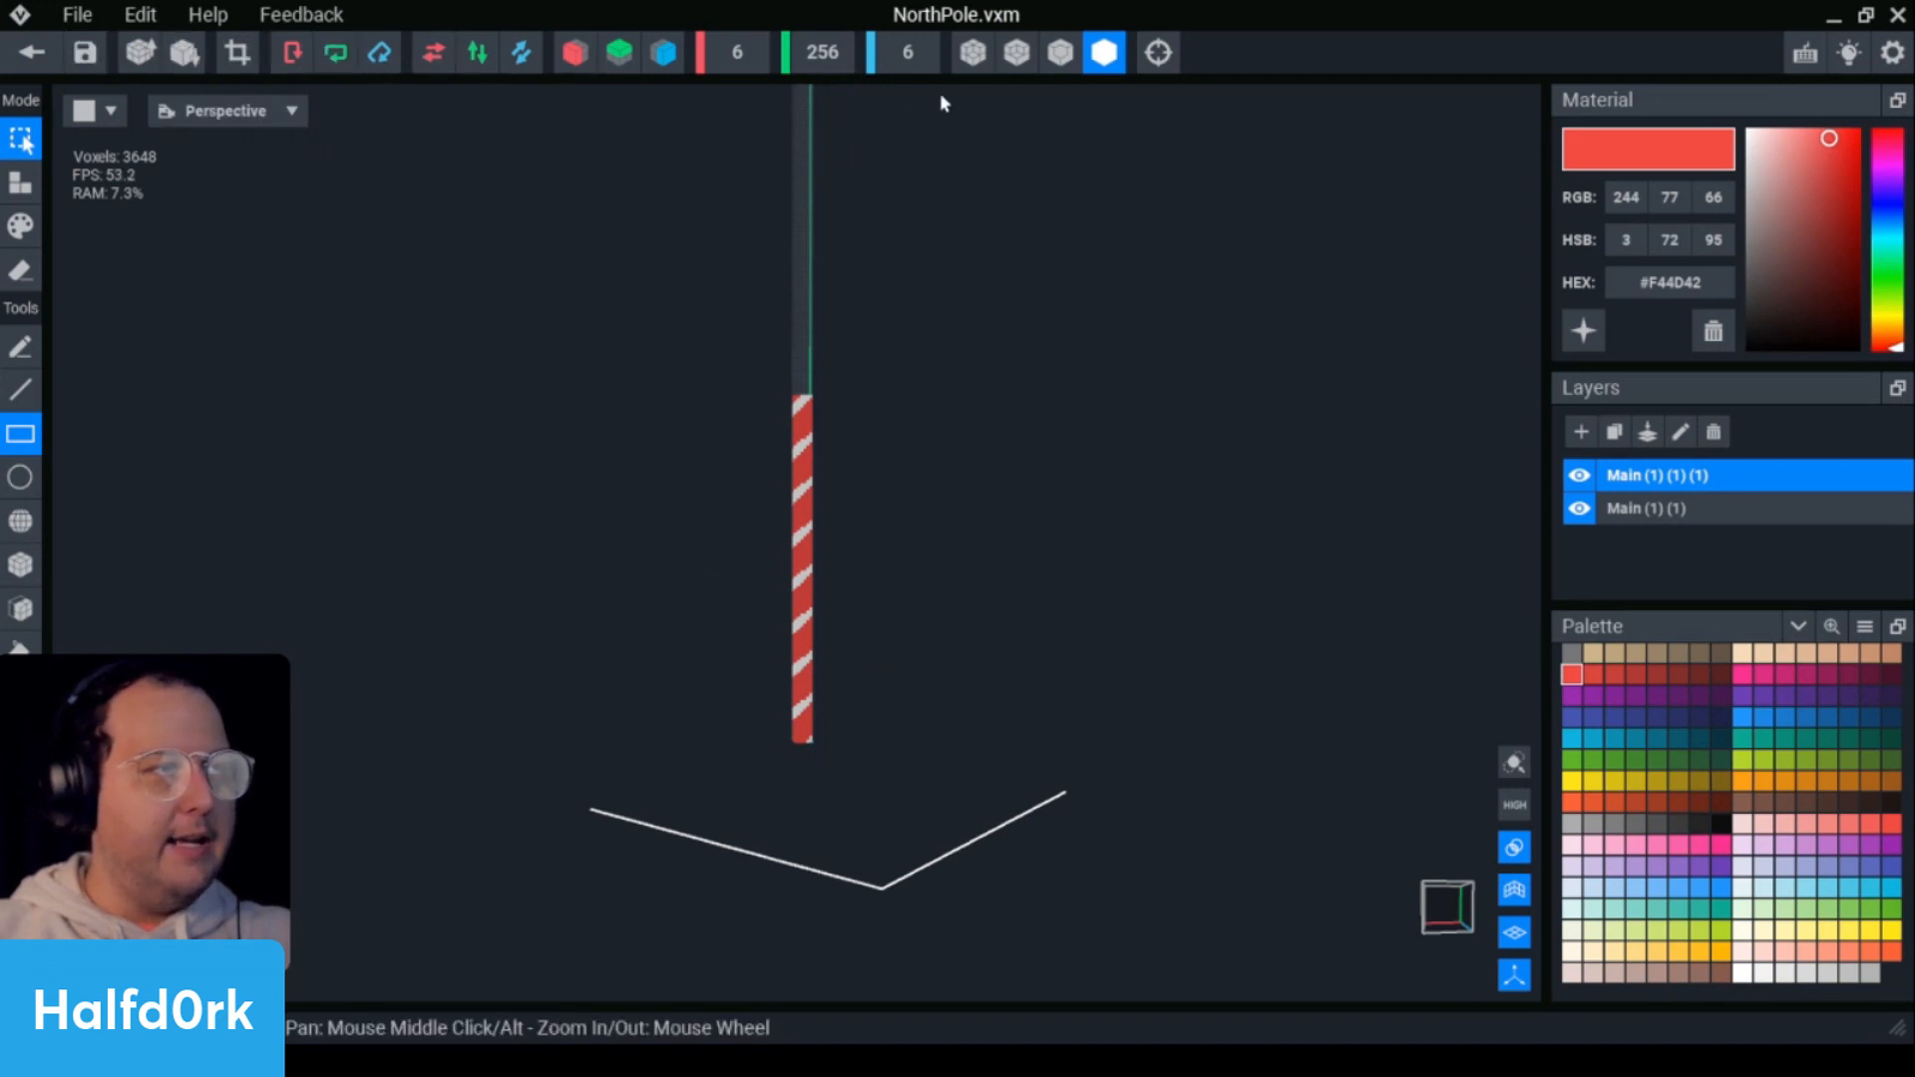
scroll(818, 130, down, 1)
middle_drag(818, 130, 801, 304)
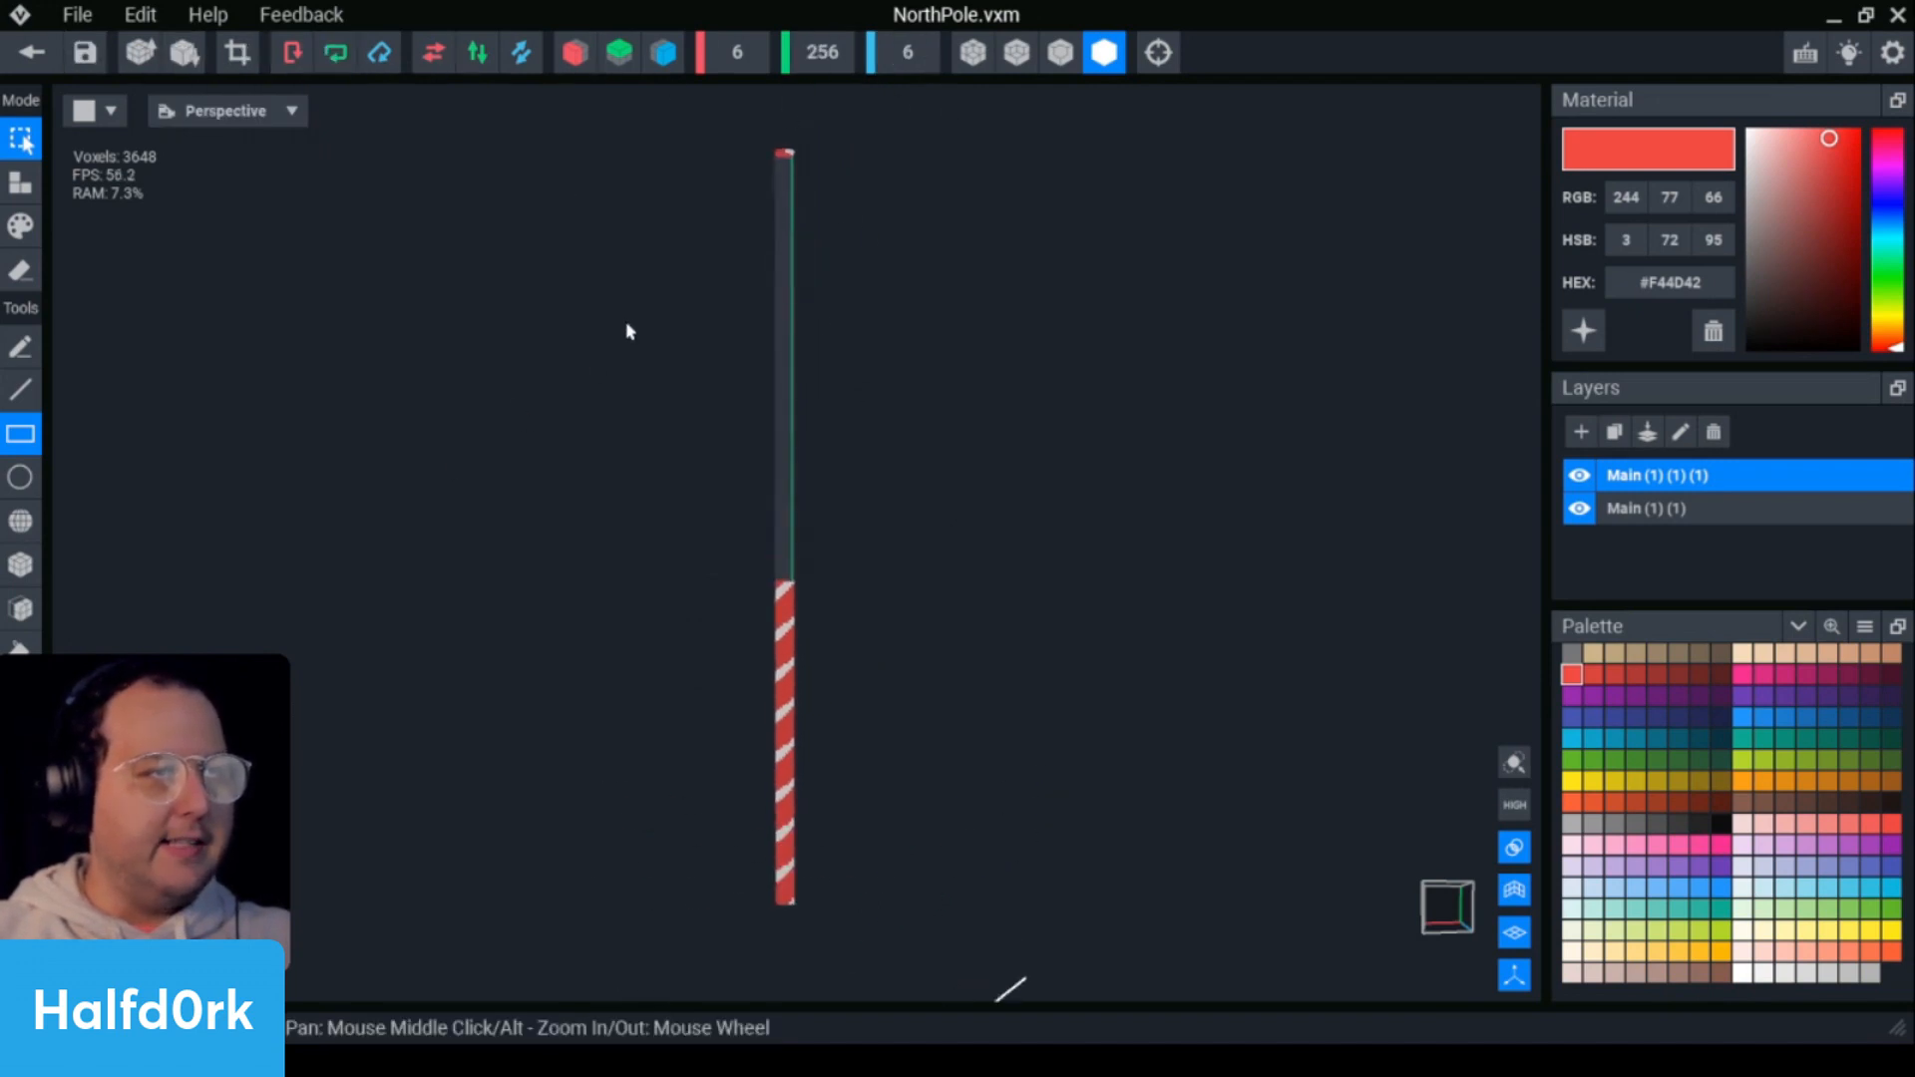
scroll(698, 334, up, 4)
scroll(731, 330, down, 5)
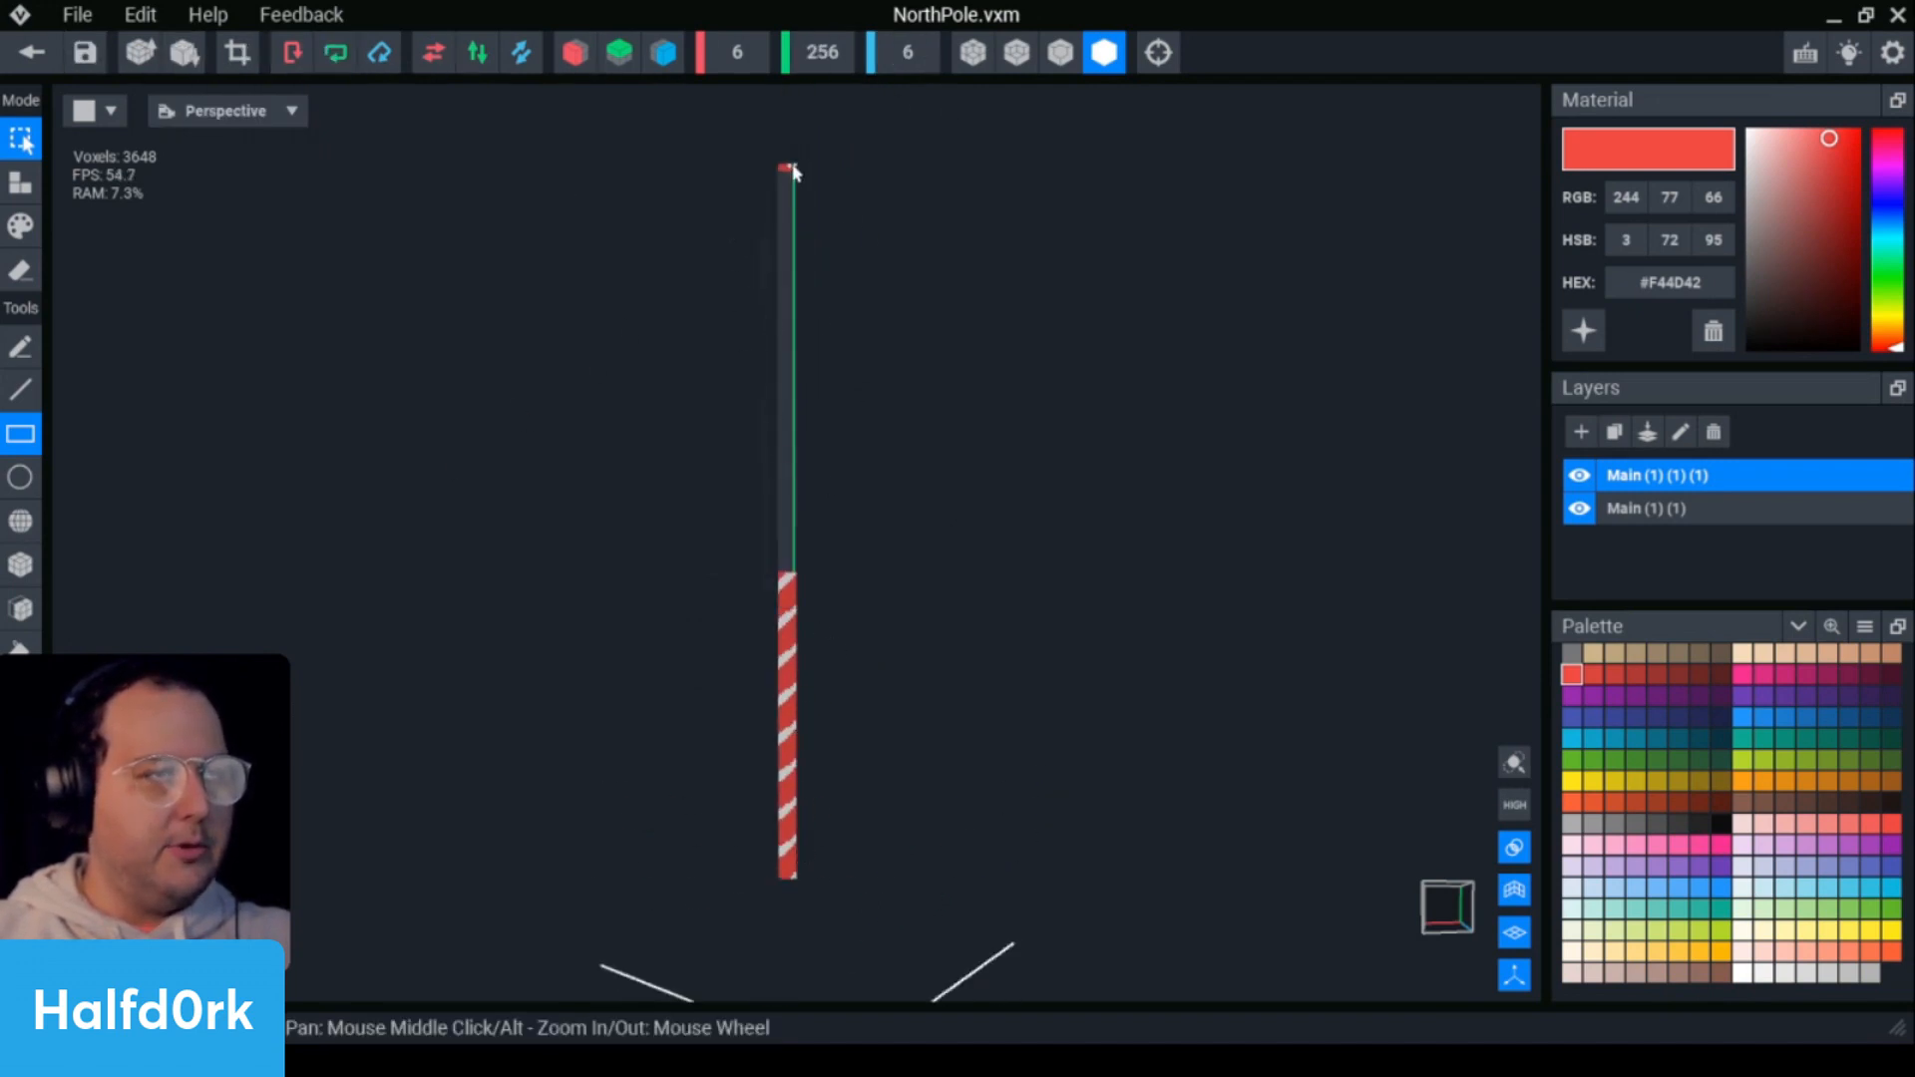
scroll(769, 141, up, 2)
middle_drag(794, 144, 770, 214)
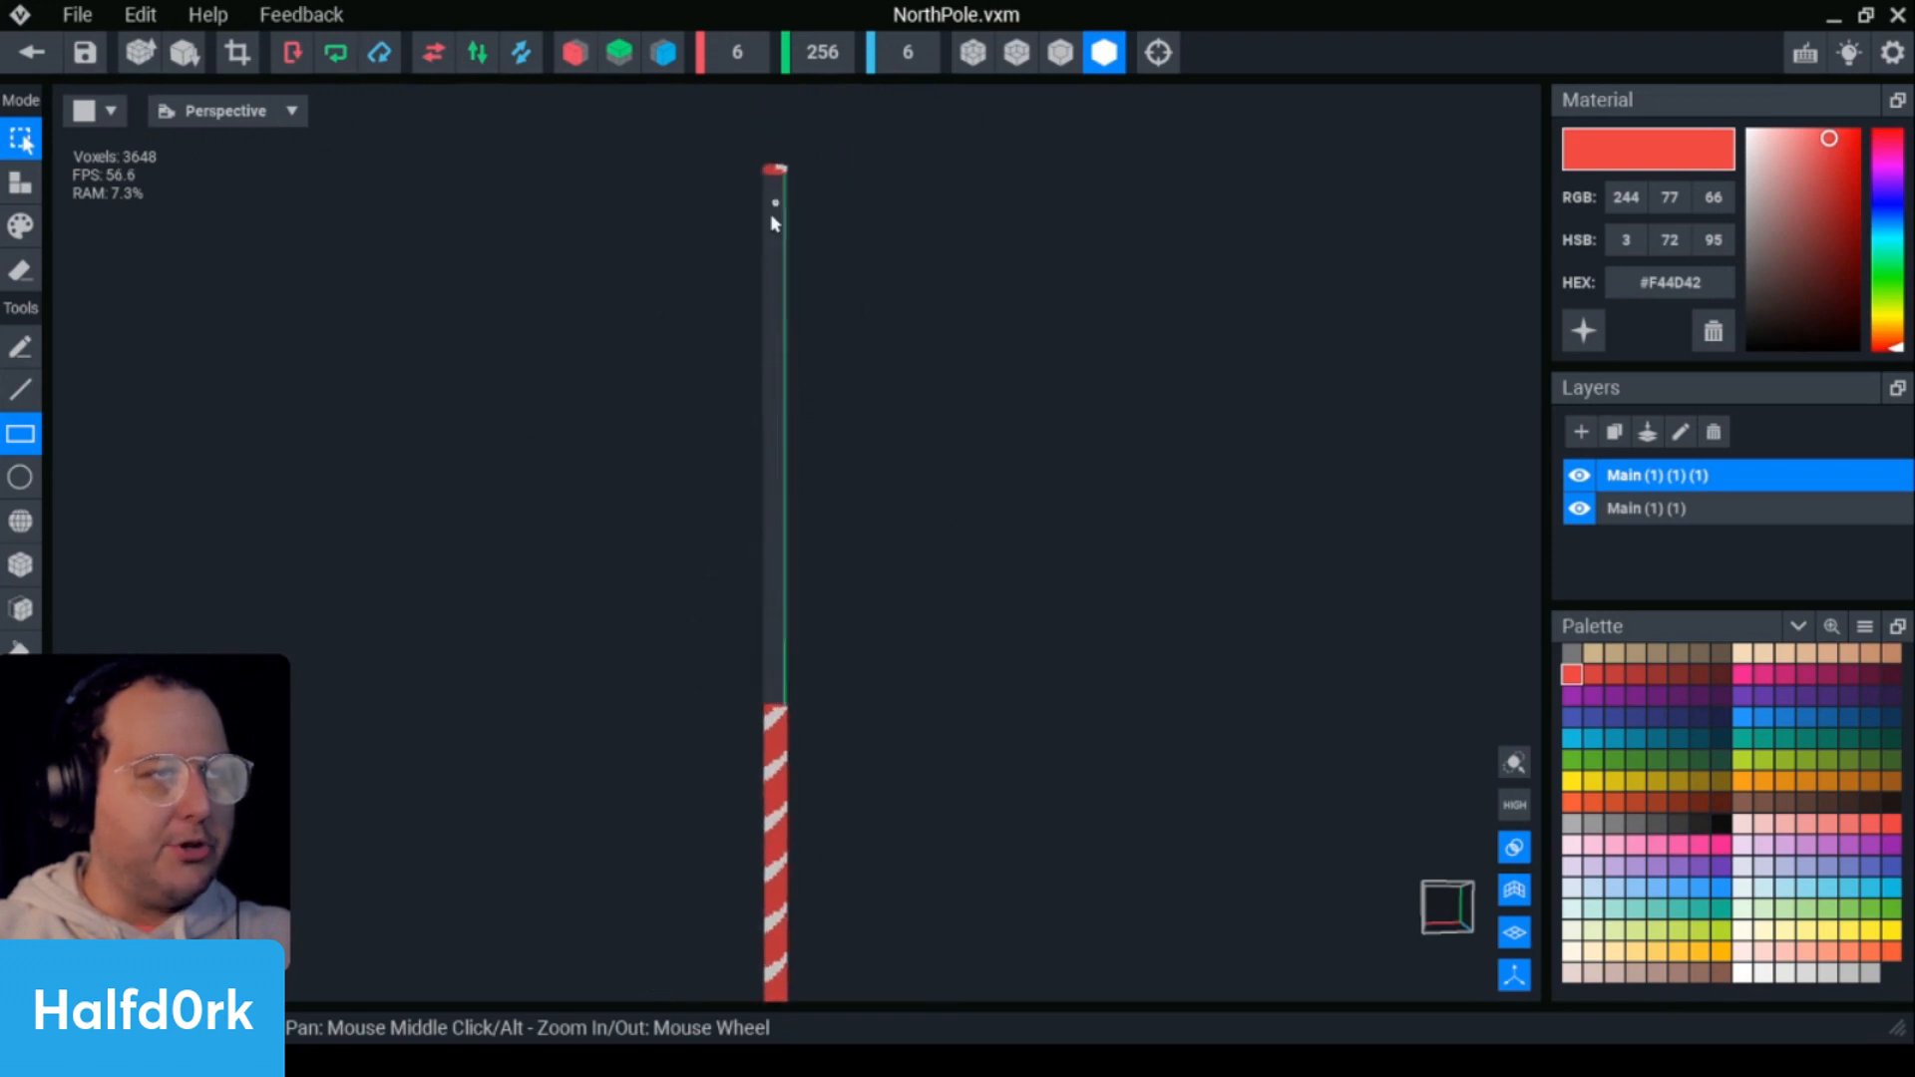
click(1624, 507)
click(1579, 479)
click(1579, 479)
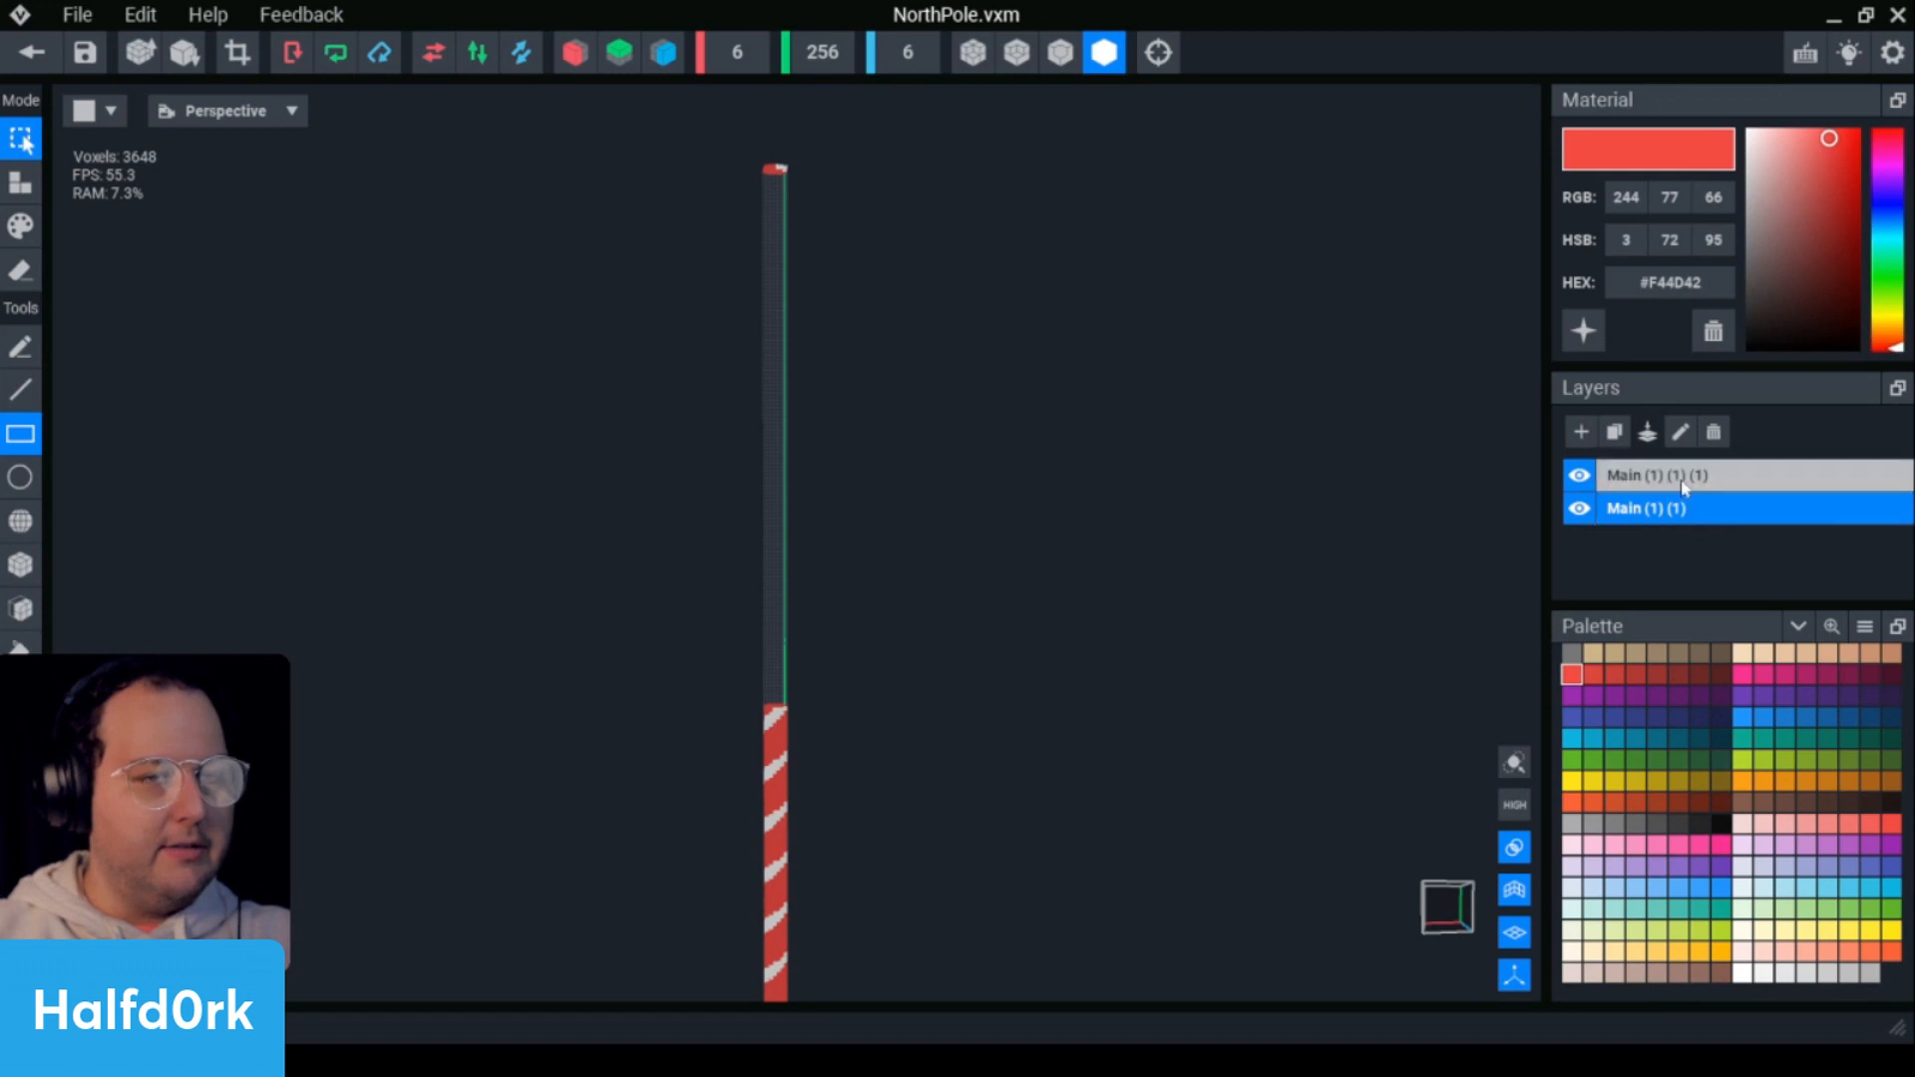
- Erase the stray voxels at the very top of the canvas, high above the striped column, on the Main (1) (1) and Main (1) (1) (1) layers
click(1675, 477)
scroll(1018, 816, down, 2)
scroll(919, 794, up, 3)
right_drag(827, 415, 827, 414)
scroll(853, 647, down, 2)
click(1686, 507)
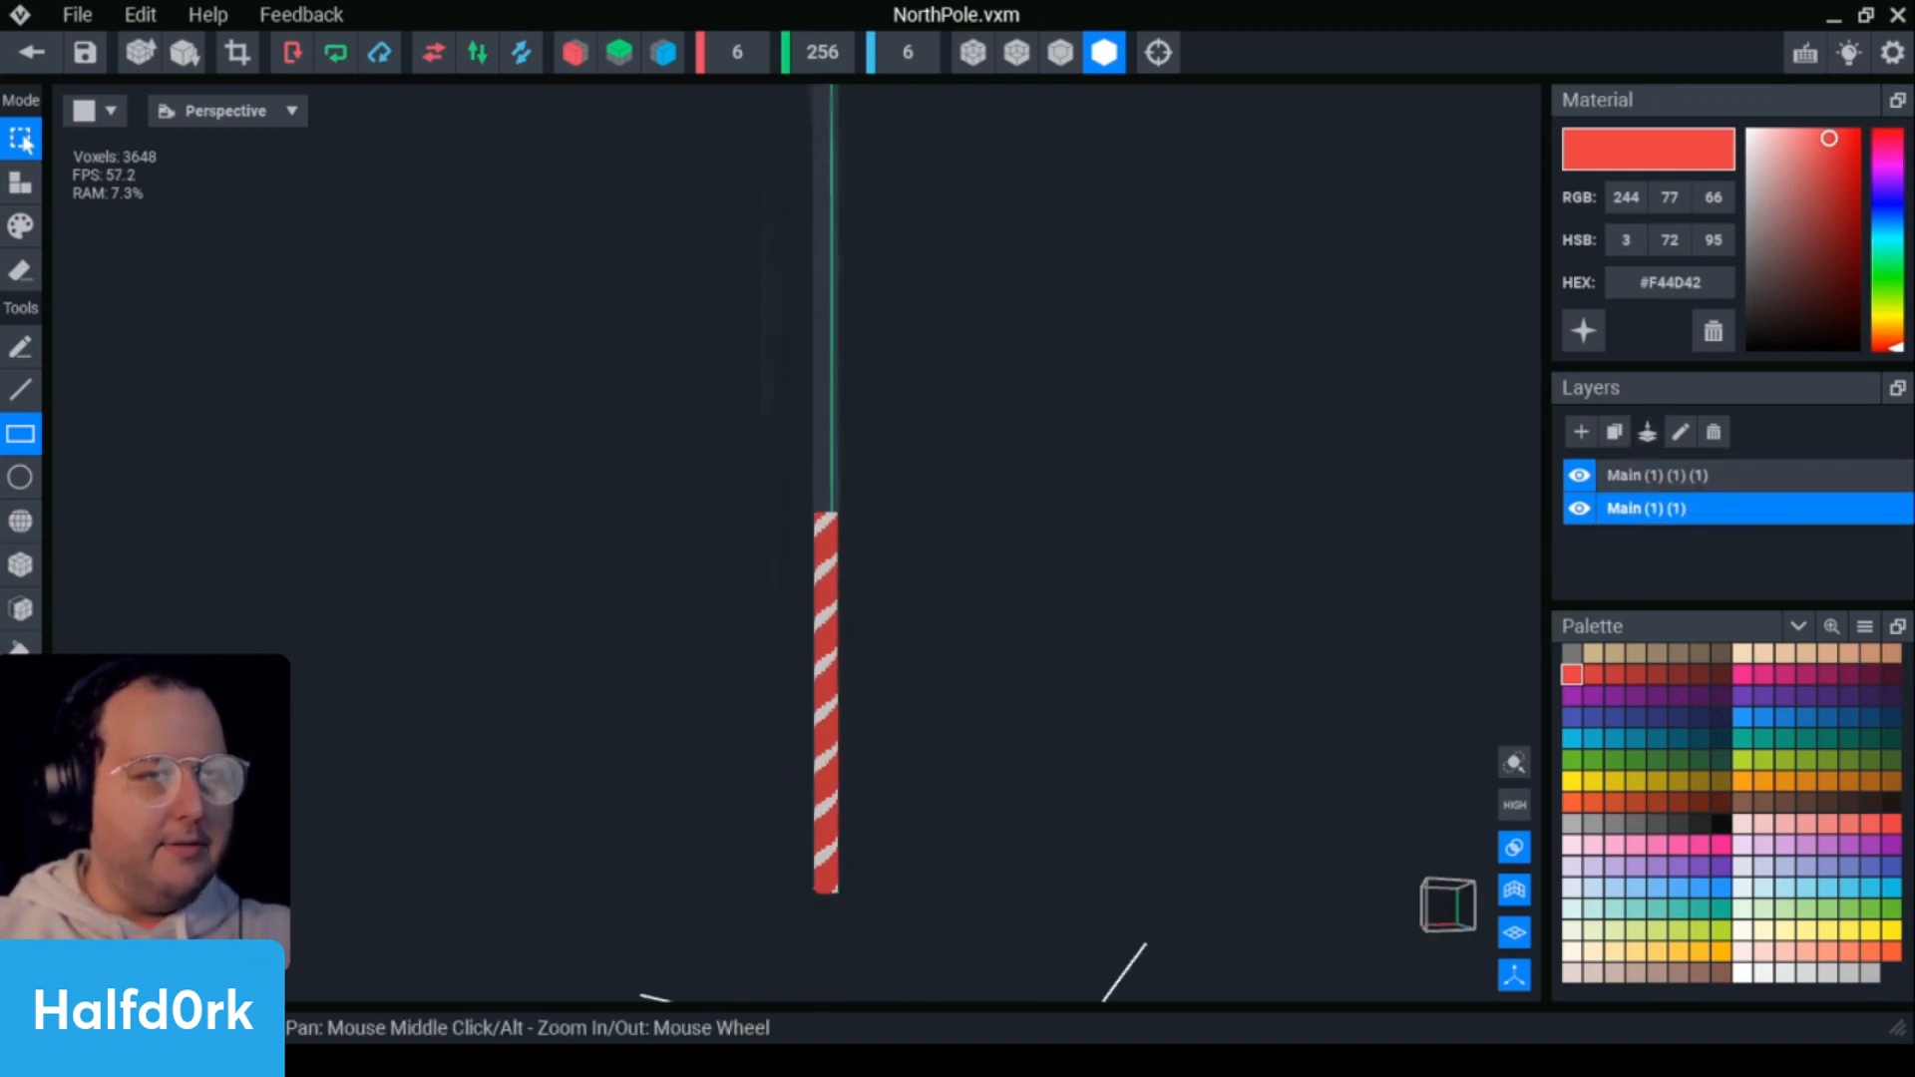
middle_drag(970, 100, 950, 325)
key(e)
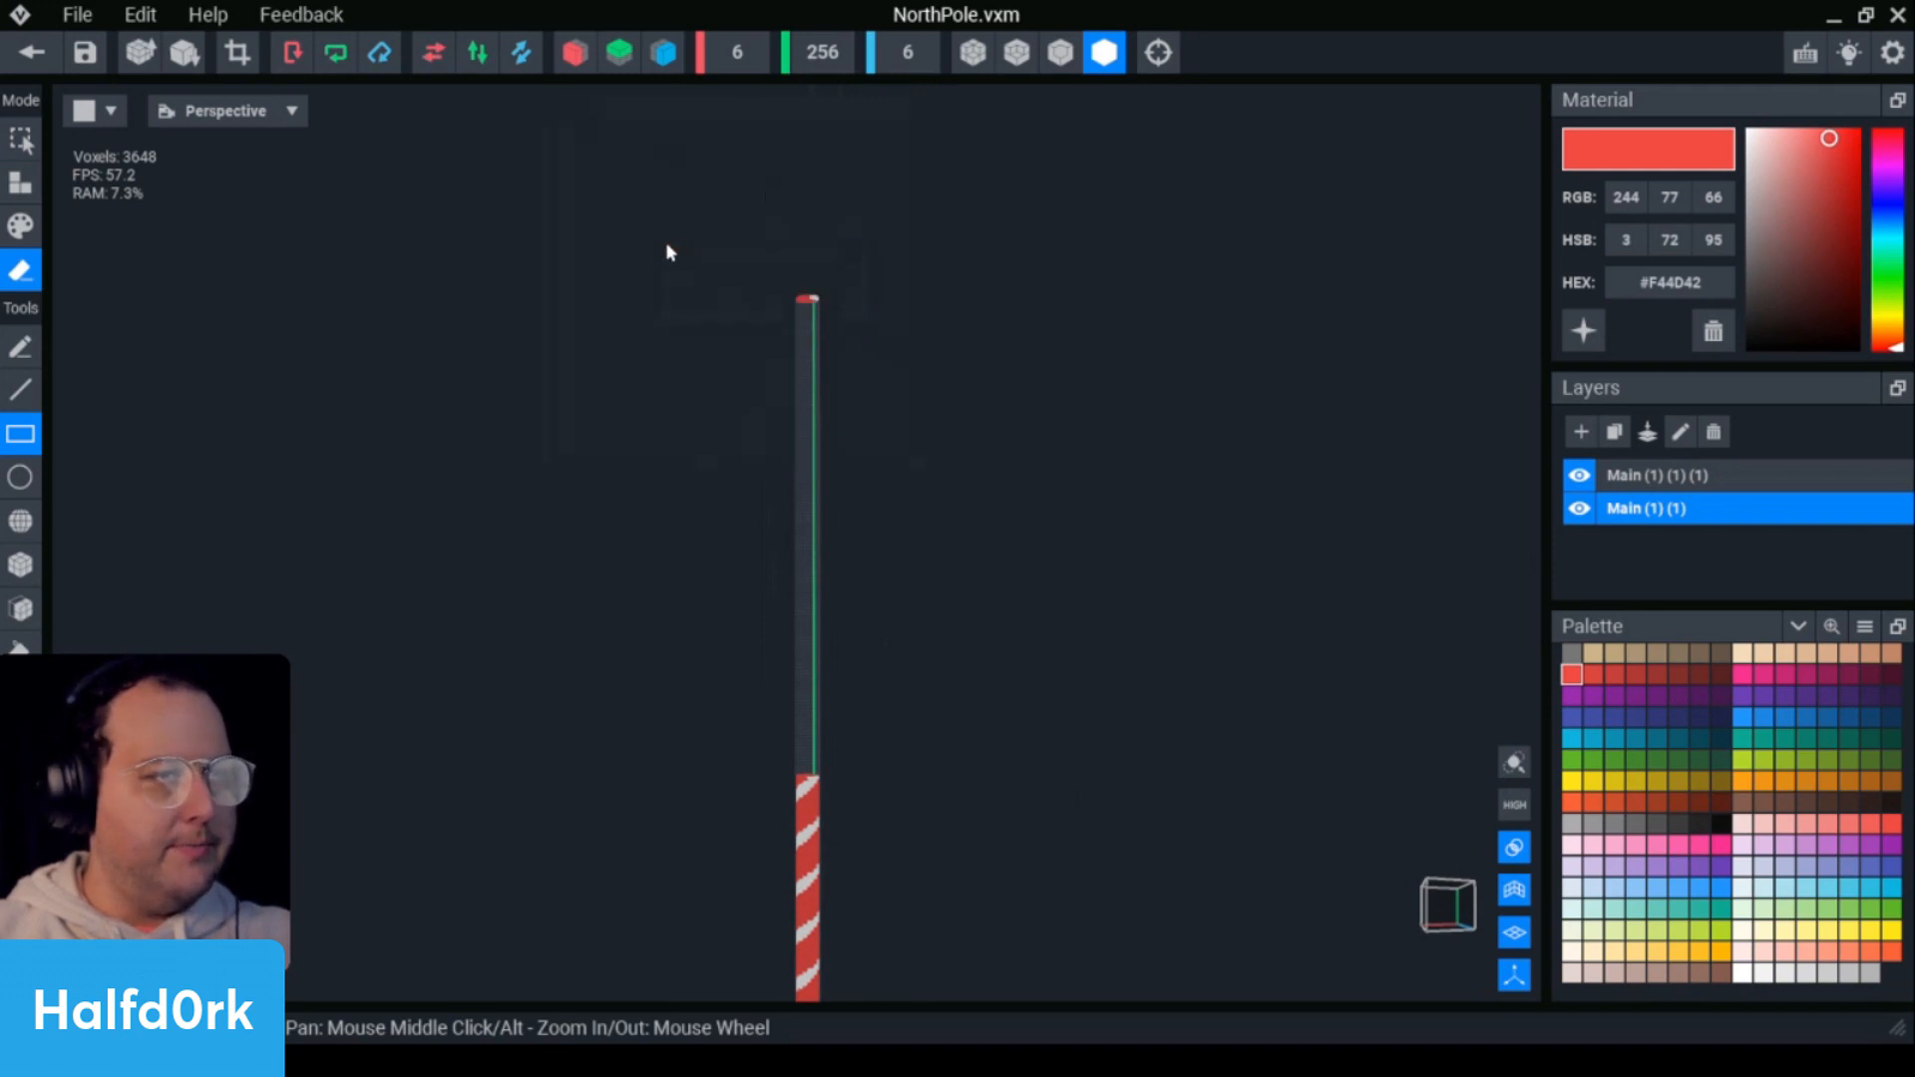
click(1559, 475)
drag(982, 189, 608, 406)
scroll(1002, 349, down, 3)
scroll(861, 527, up, 4)
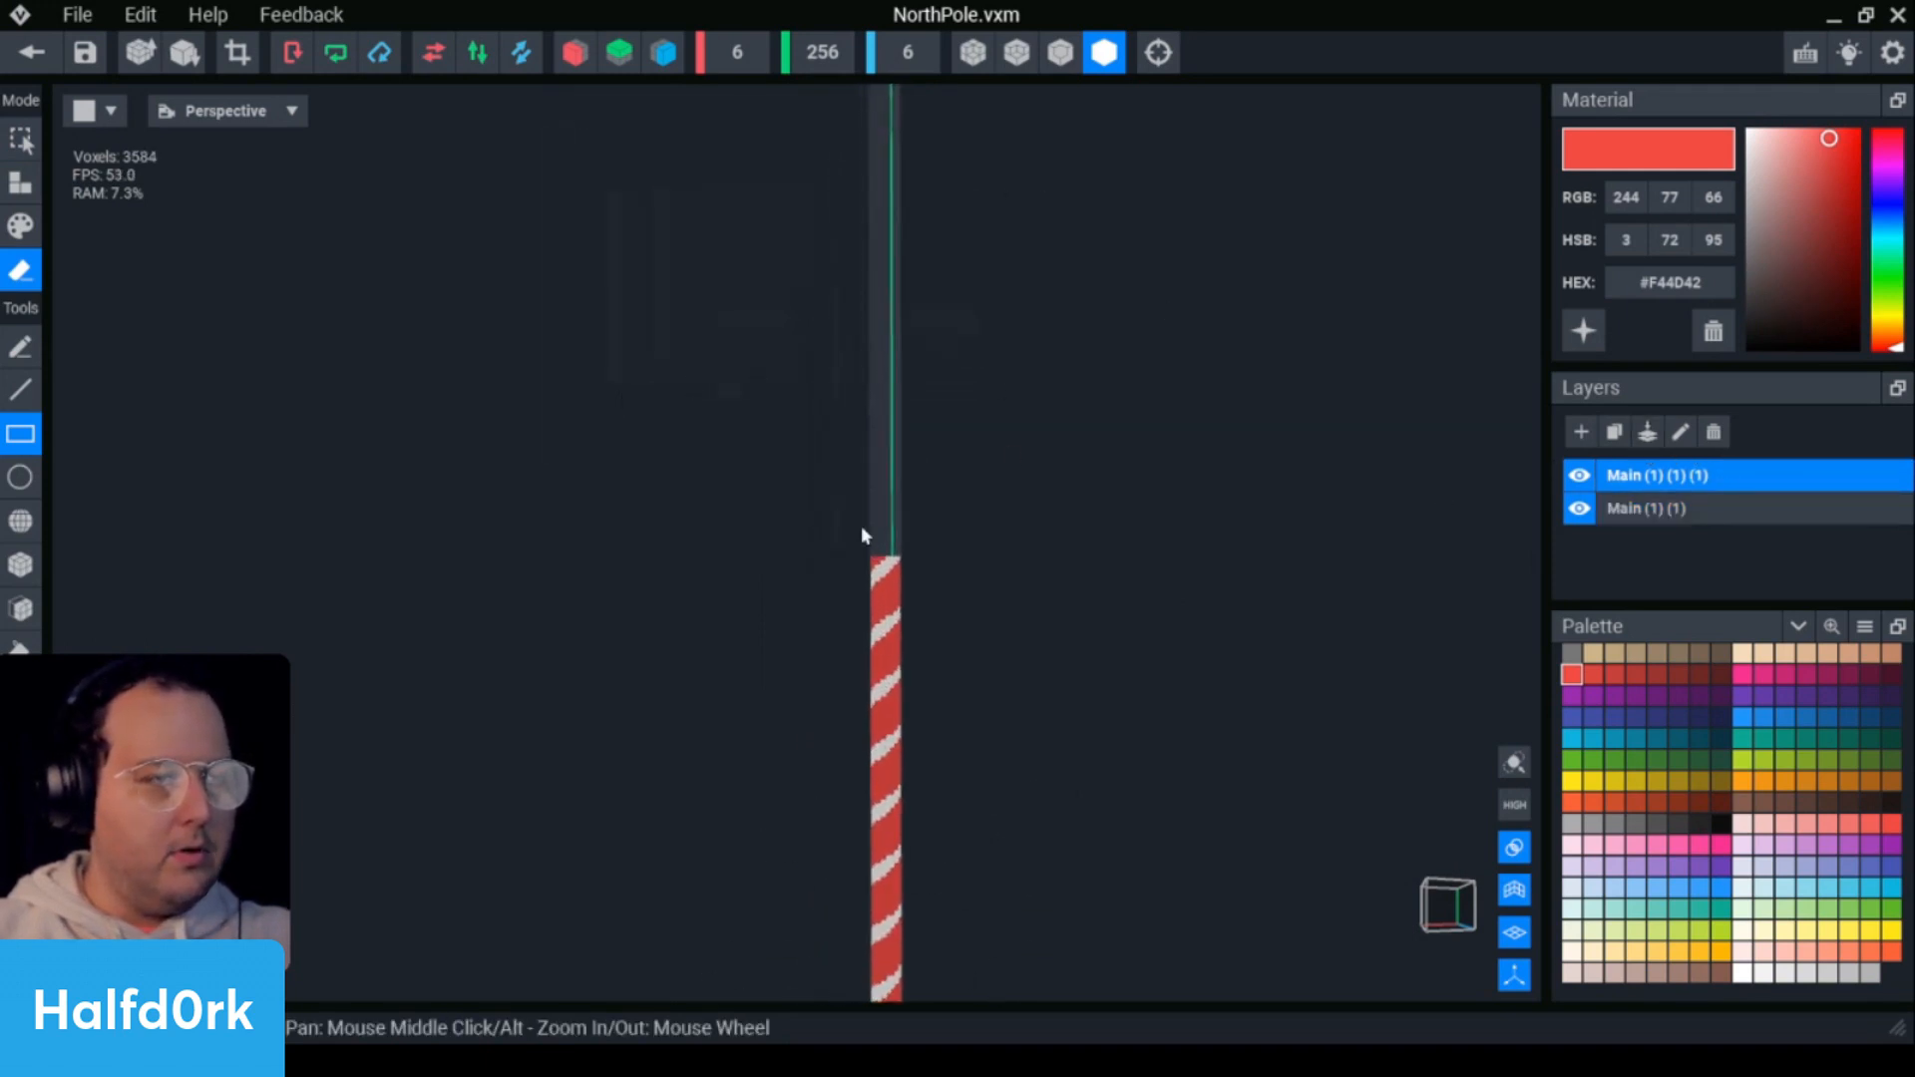
- Undo the last erasure of the stray top voxels and reapply it
right_drag(860, 524, 915, 539)
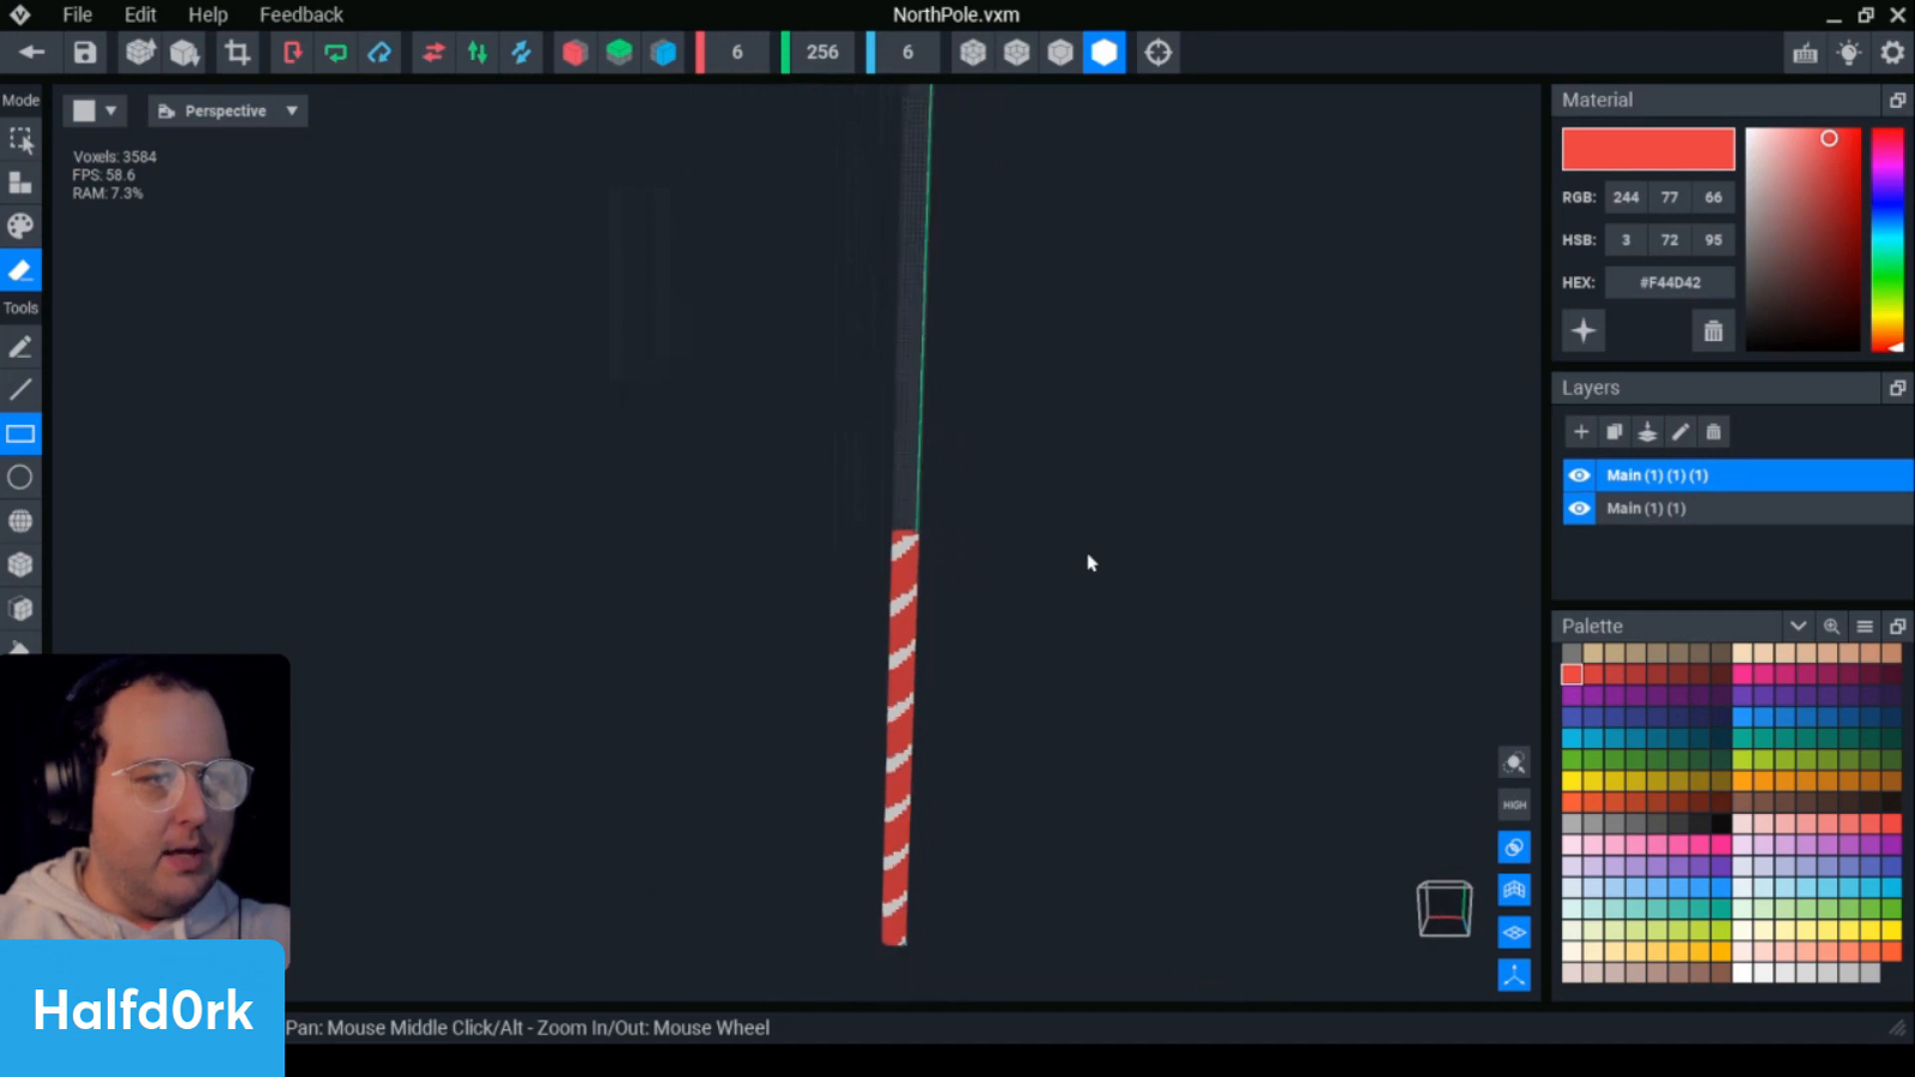
mouse_move(940, 293)
middle_down()
mouse_move(955, 359)
mouse_move(915, 336)
mouse_move(915, 379)
middle_up()
key(1)
key(4)
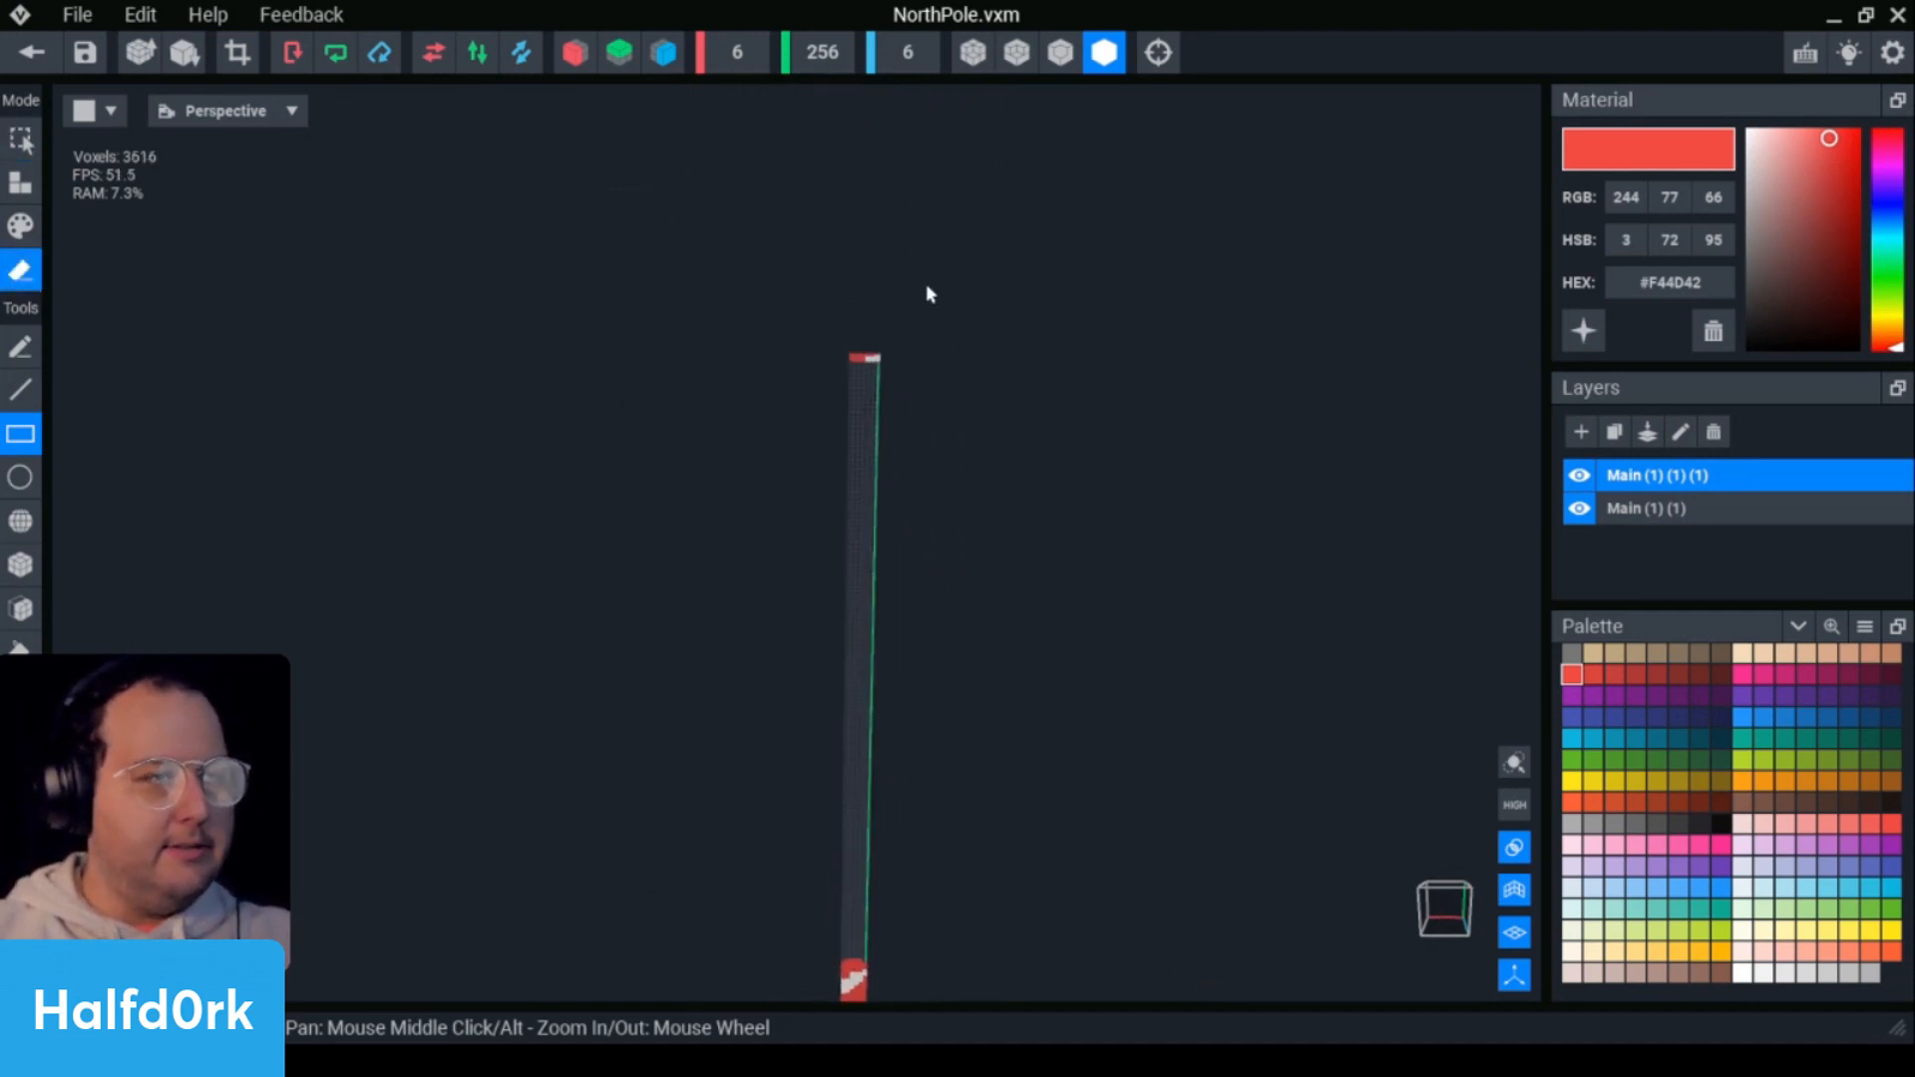
scroll(1038, 593, down, 2)
middle_drag(1039, 592, 1016, 394)
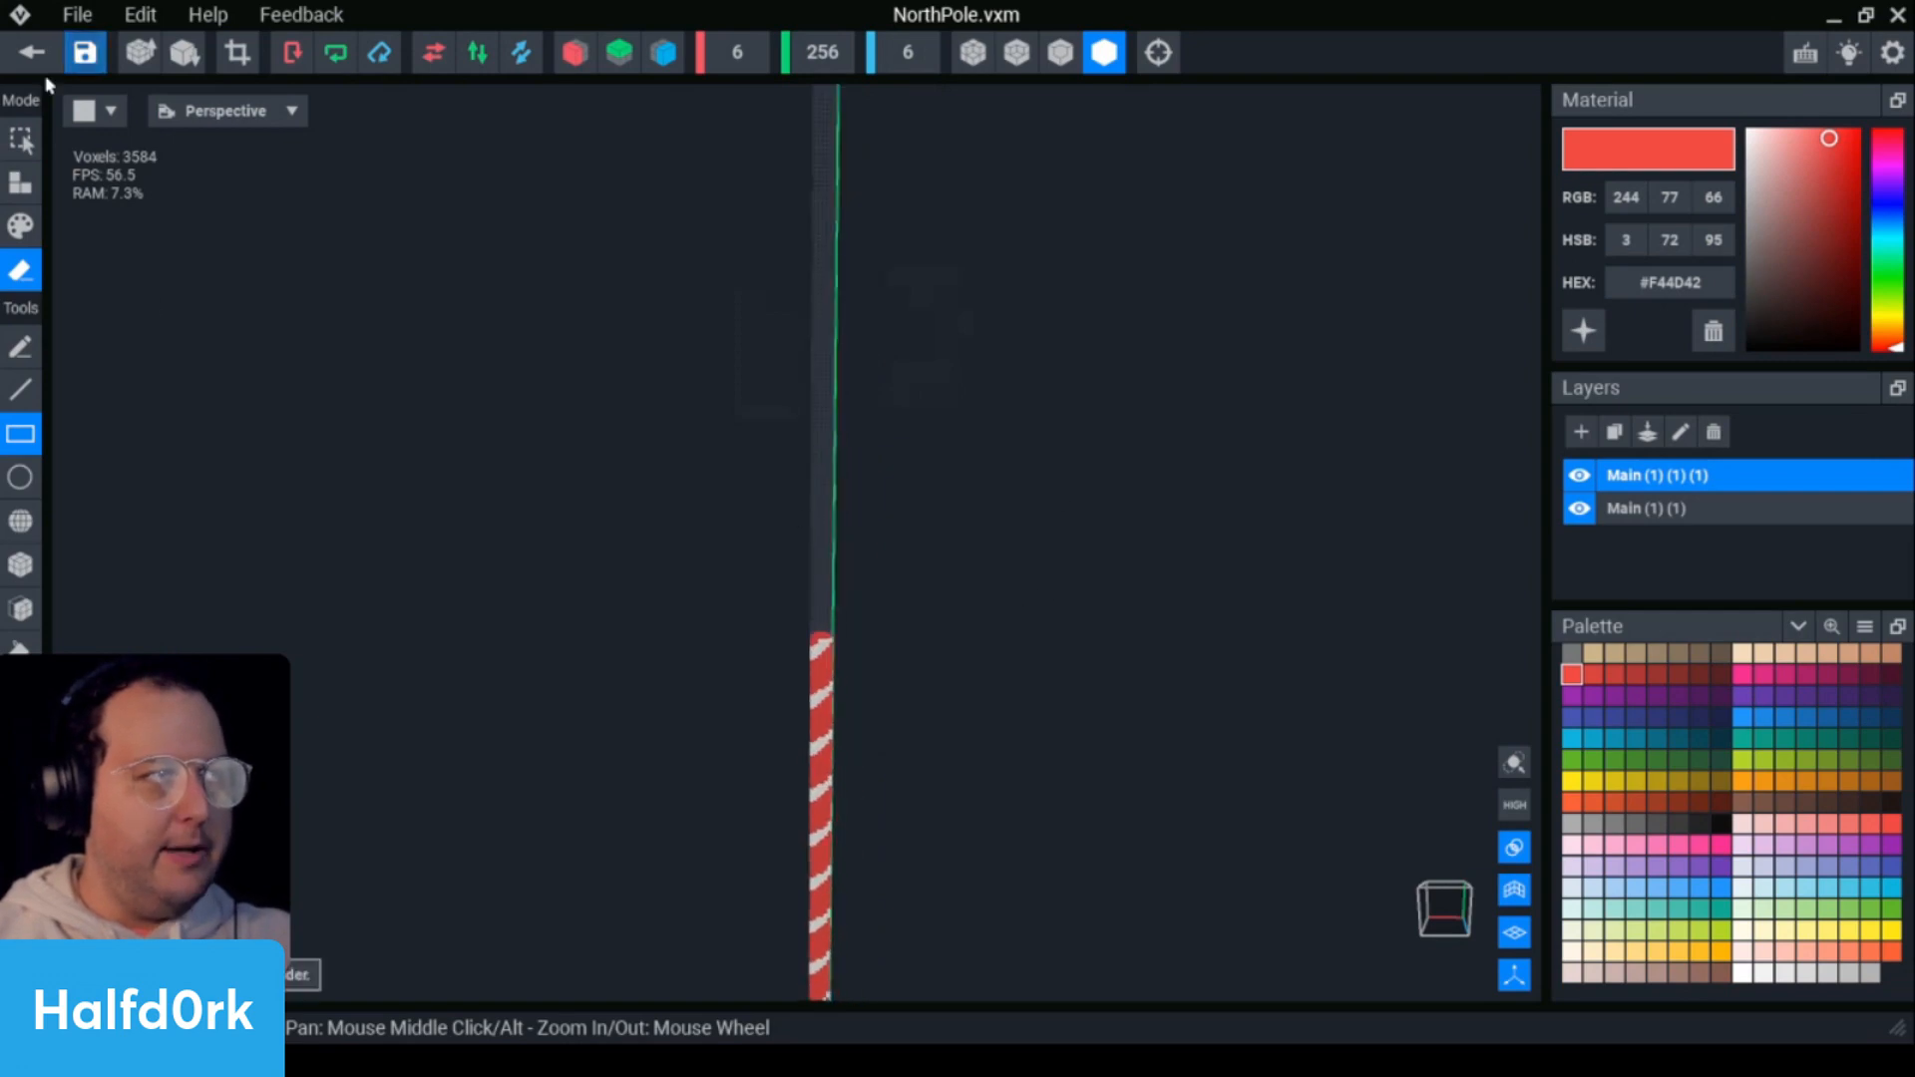
- Save the NorthPole model and return to the North-Pole_v1 rig
click(32, 54)
click(812, 402)
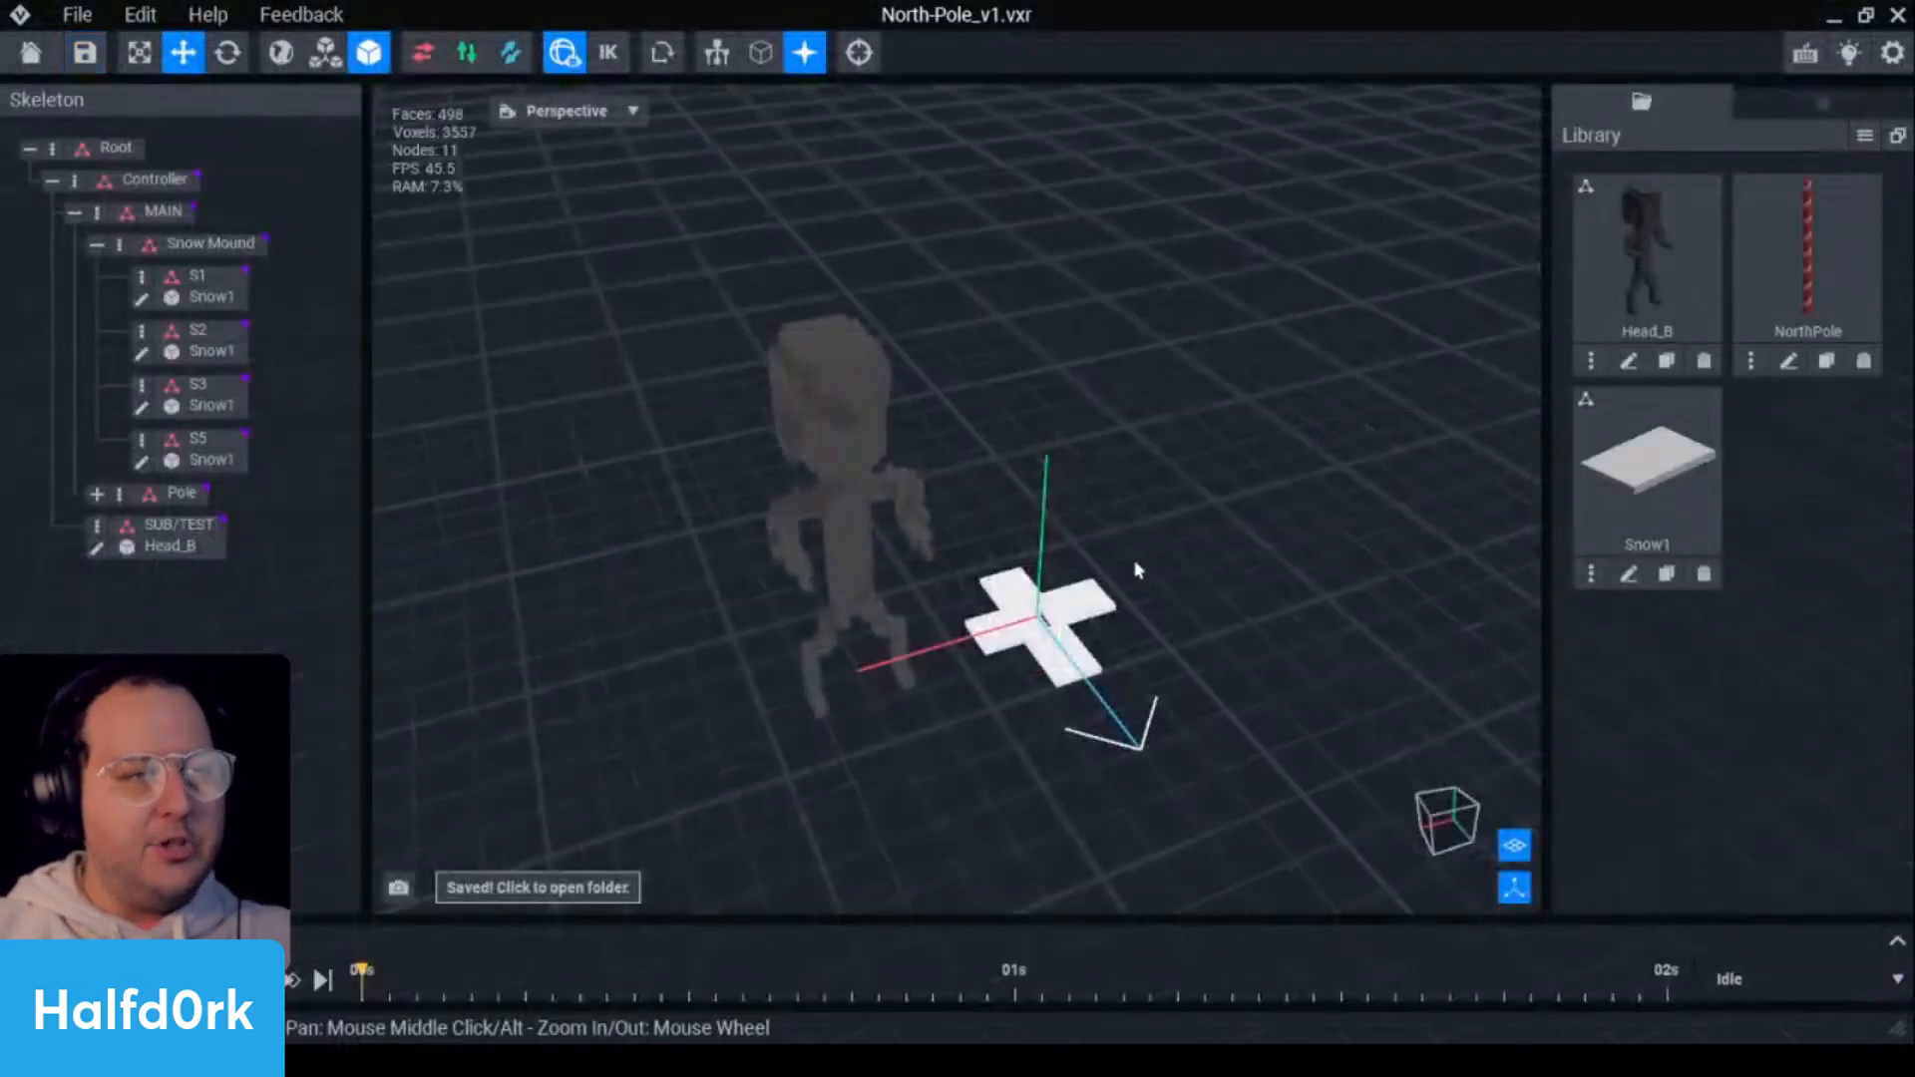
click(774, 356)
click(1403, 453)
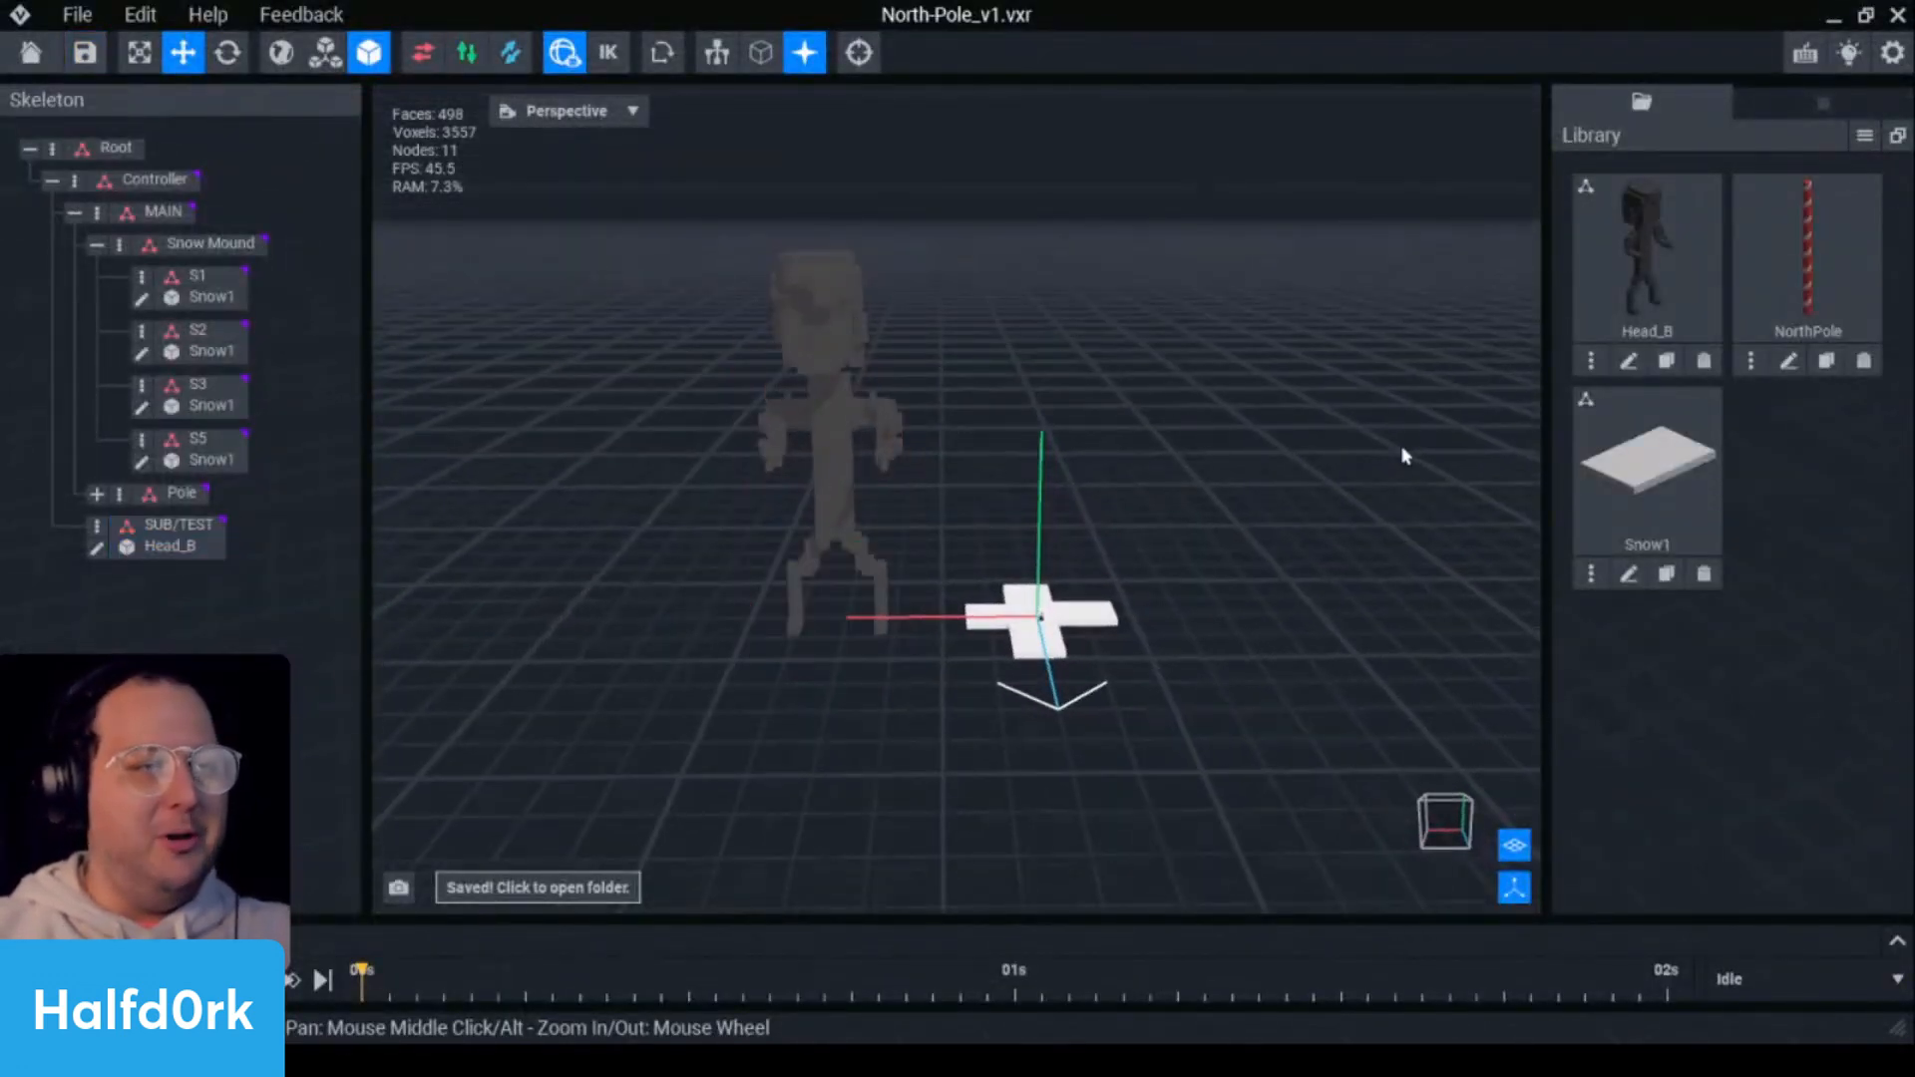
middle_drag(1189, 442, 1124, 434)
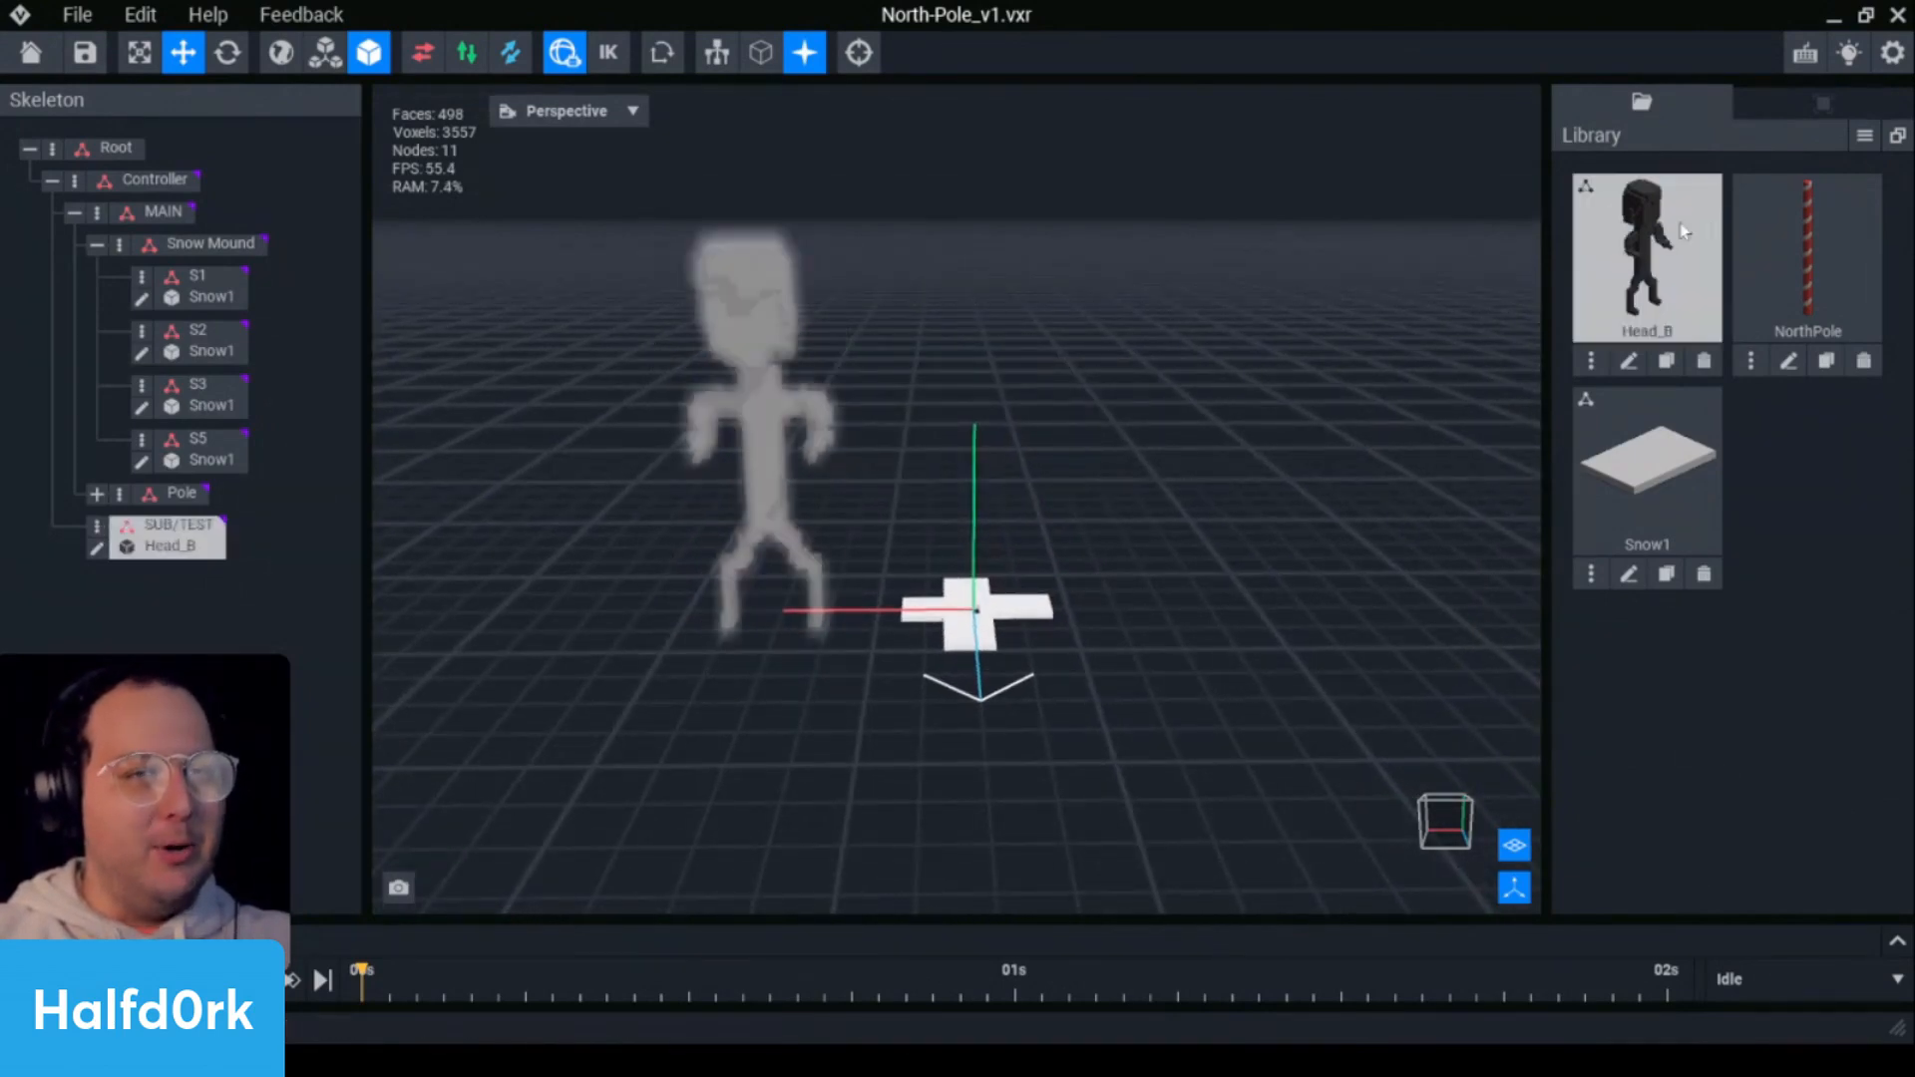
- Expand the Pole node in the skeleton and assign the NorthPole model to its P1 node
click(1801, 262)
drag(223, 502, 1803, 300)
click(98, 500)
click(98, 501)
click(96, 495)
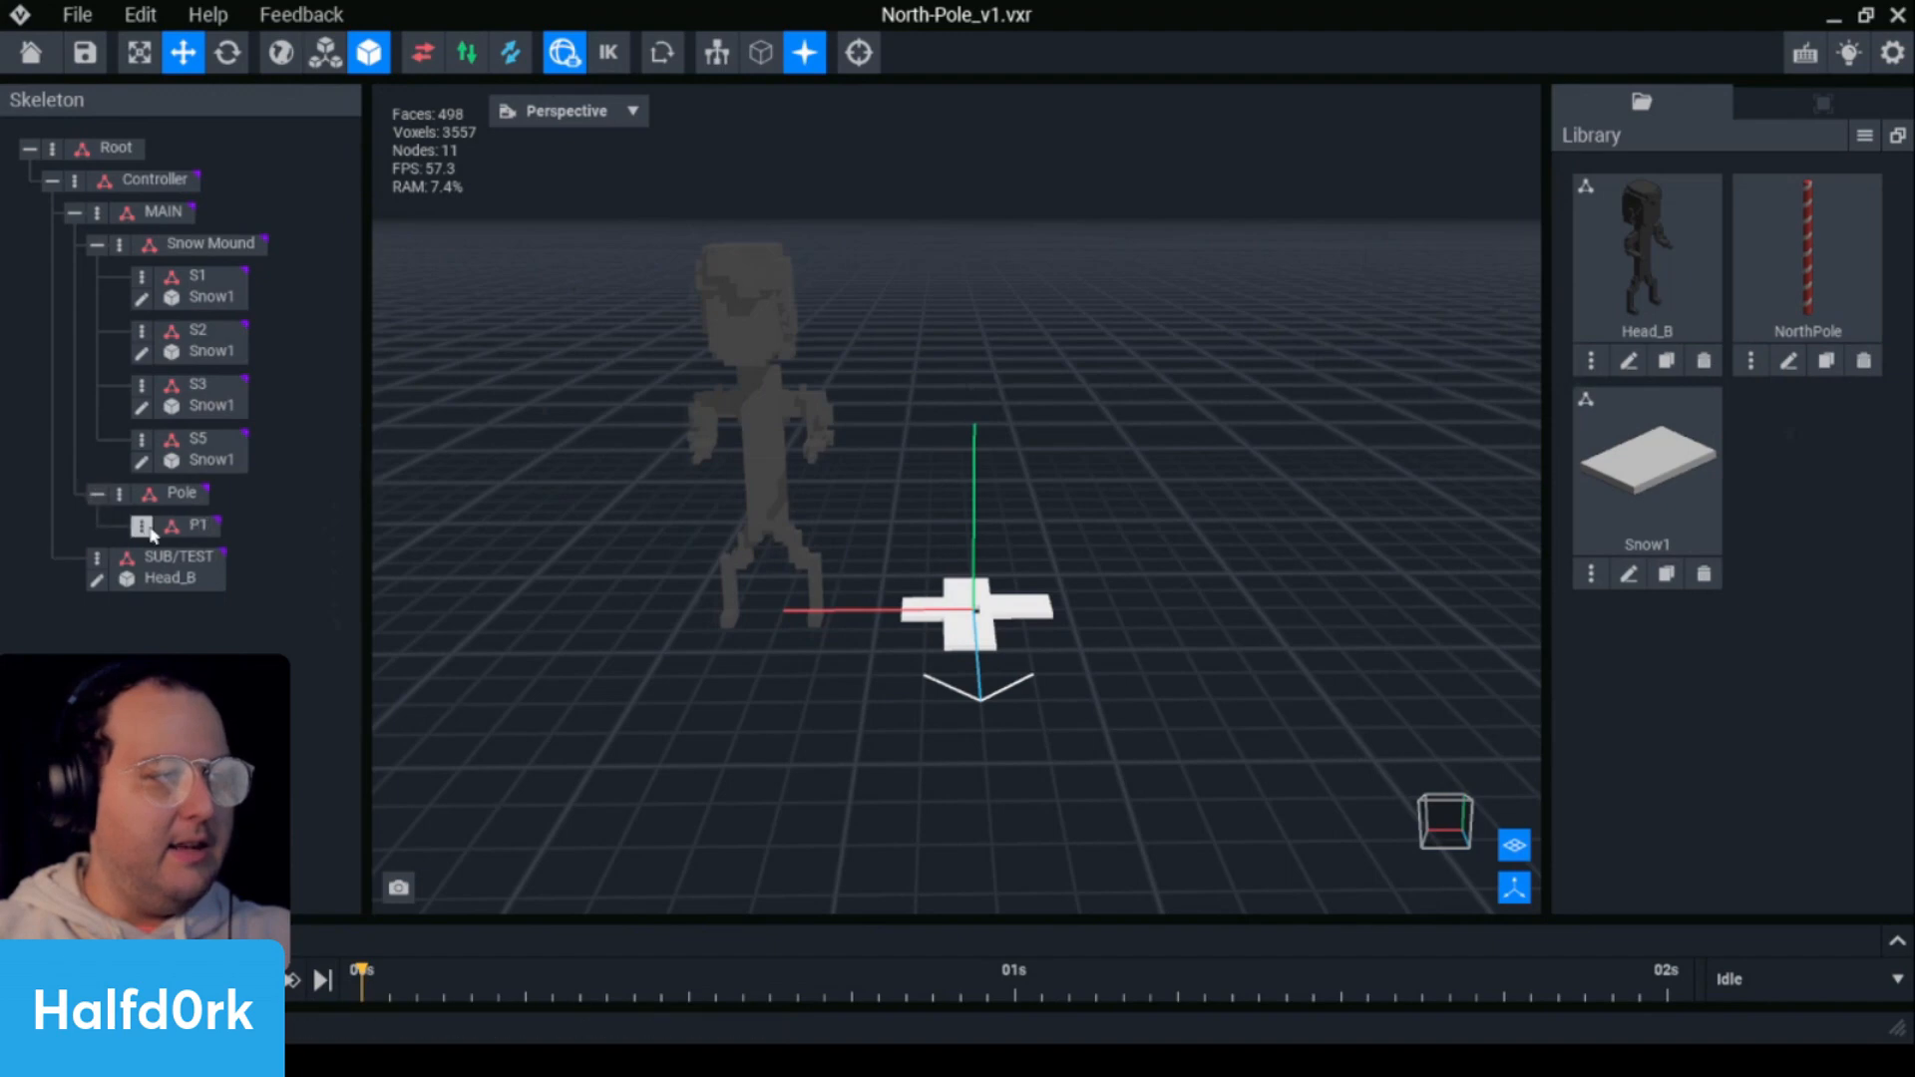
click(189, 529)
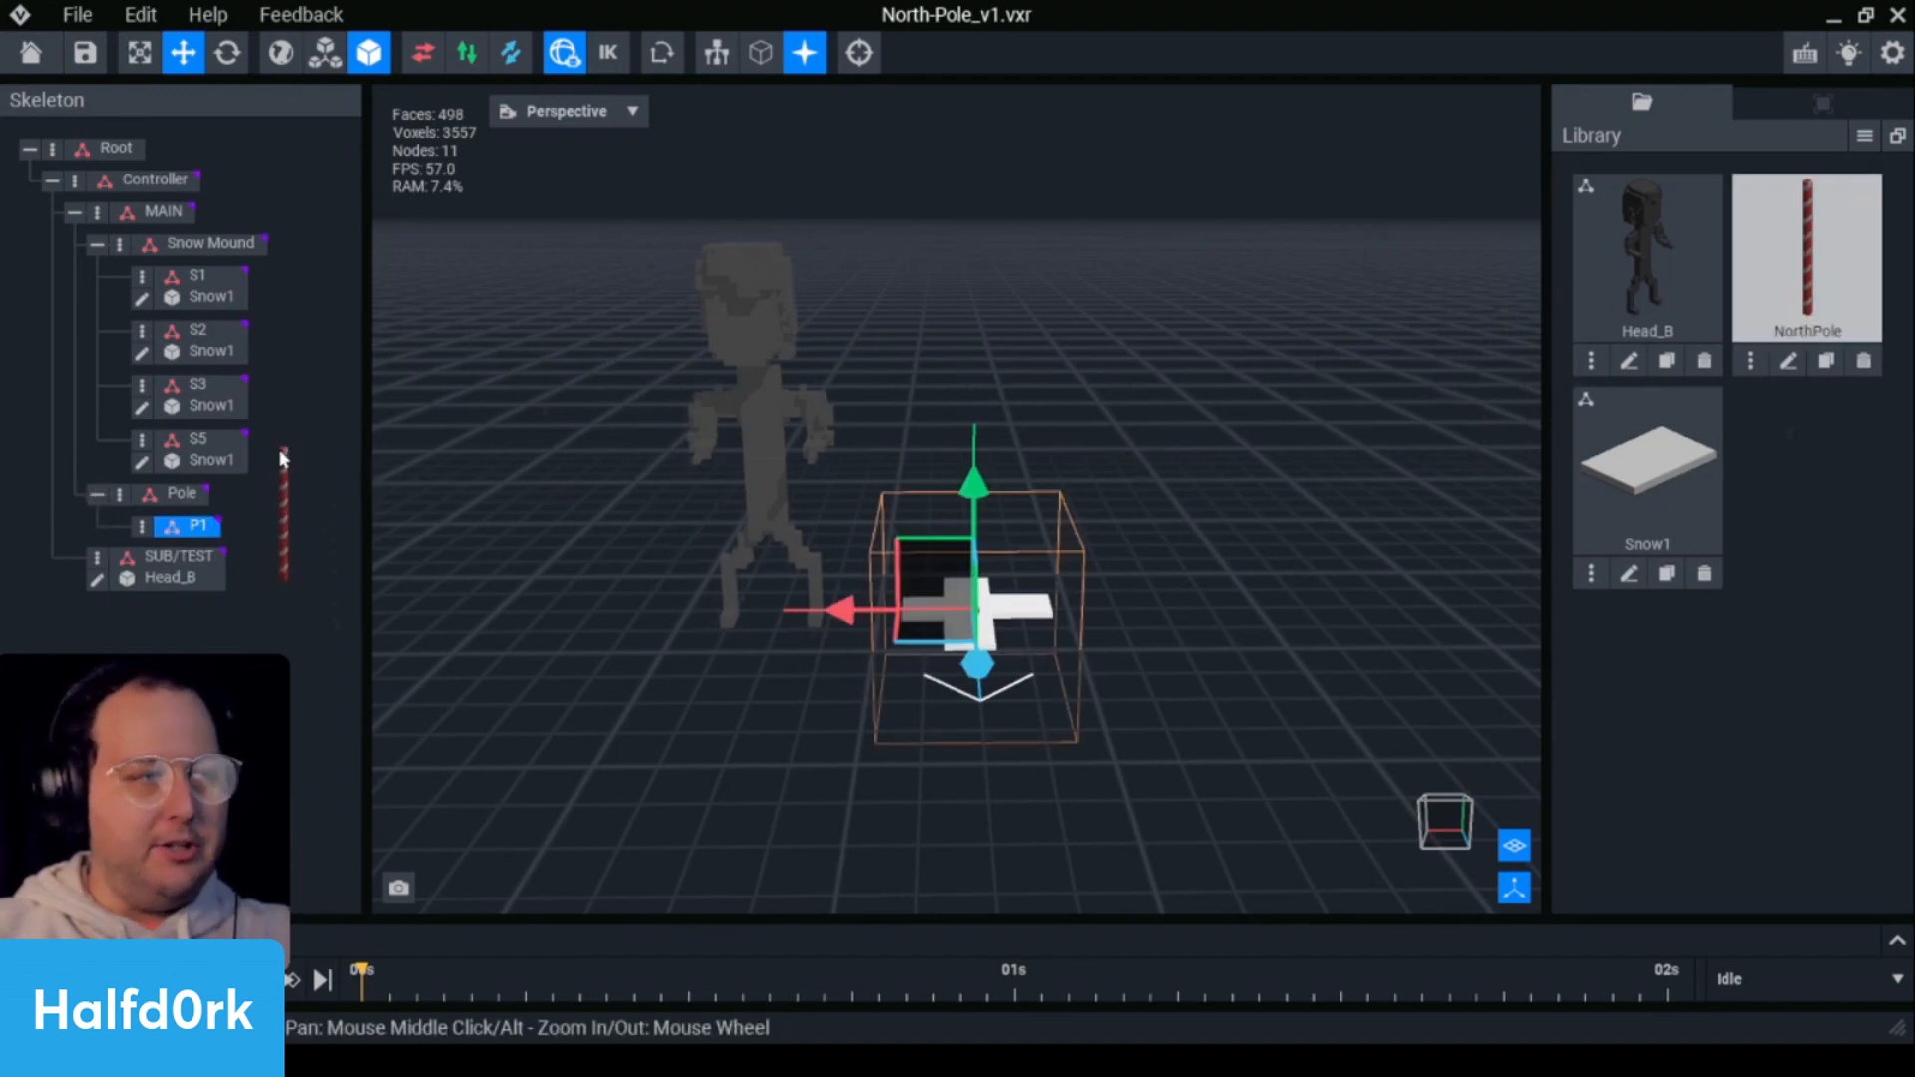
drag(1809, 245, 198, 528)
- Open the NorthPole model, center its pivot at the column's base, and save it while returning to the rig
scroll(1006, 552, down, 2)
right_drag(1006, 551, 1035, 616)
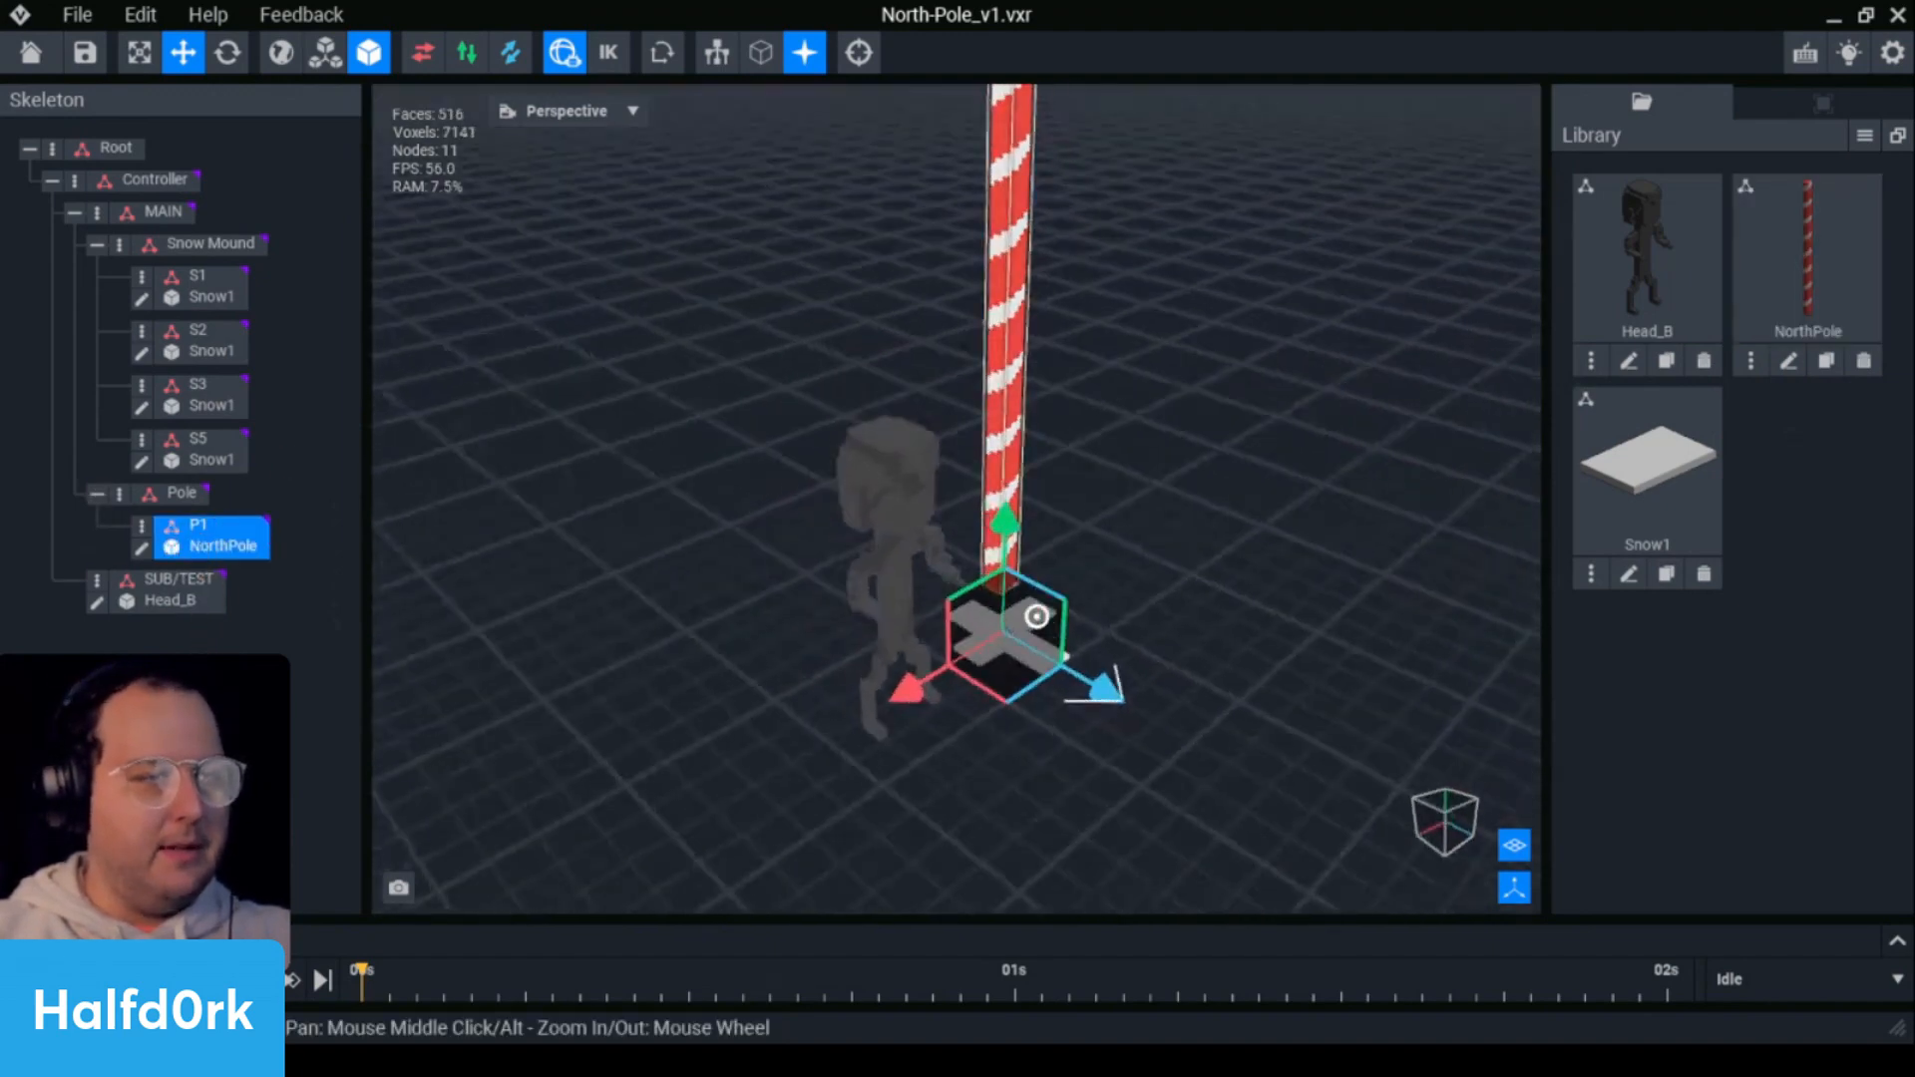
scroll(1259, 267, down, 3)
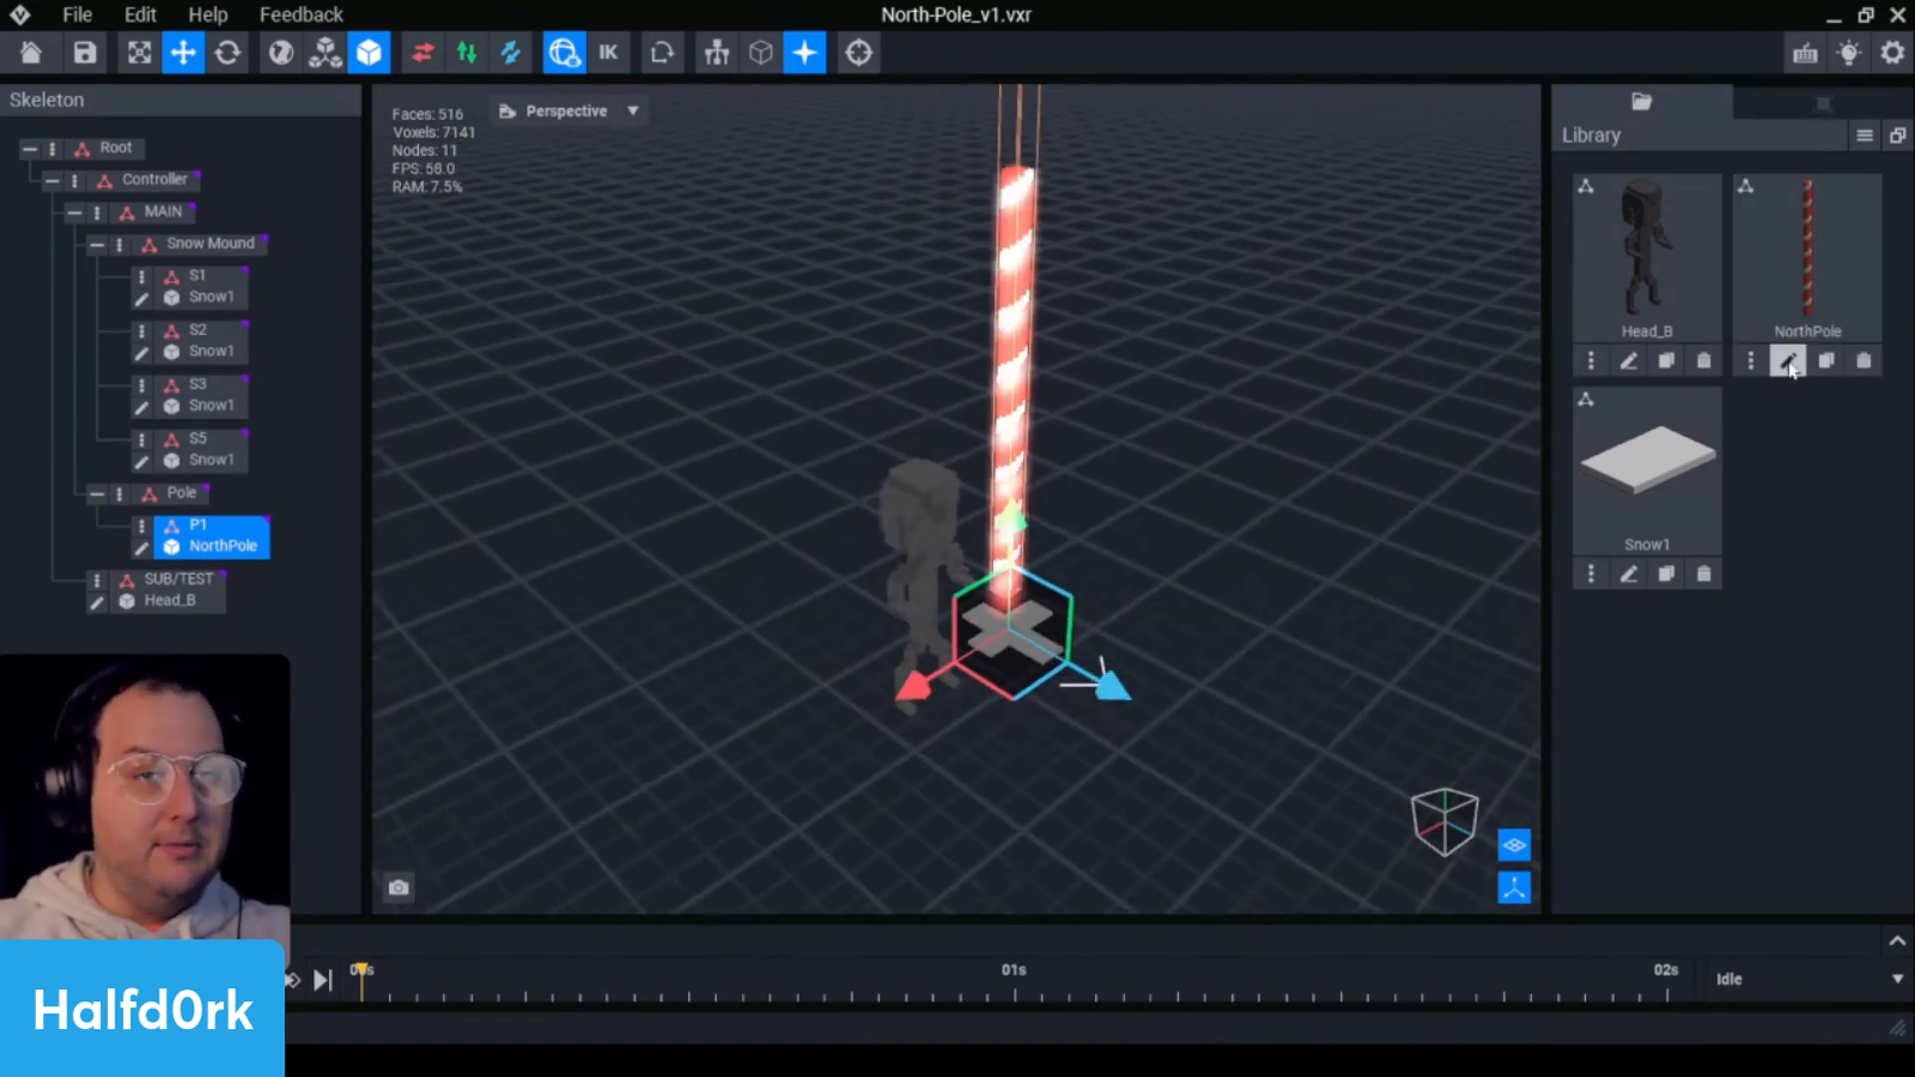
click(1789, 361)
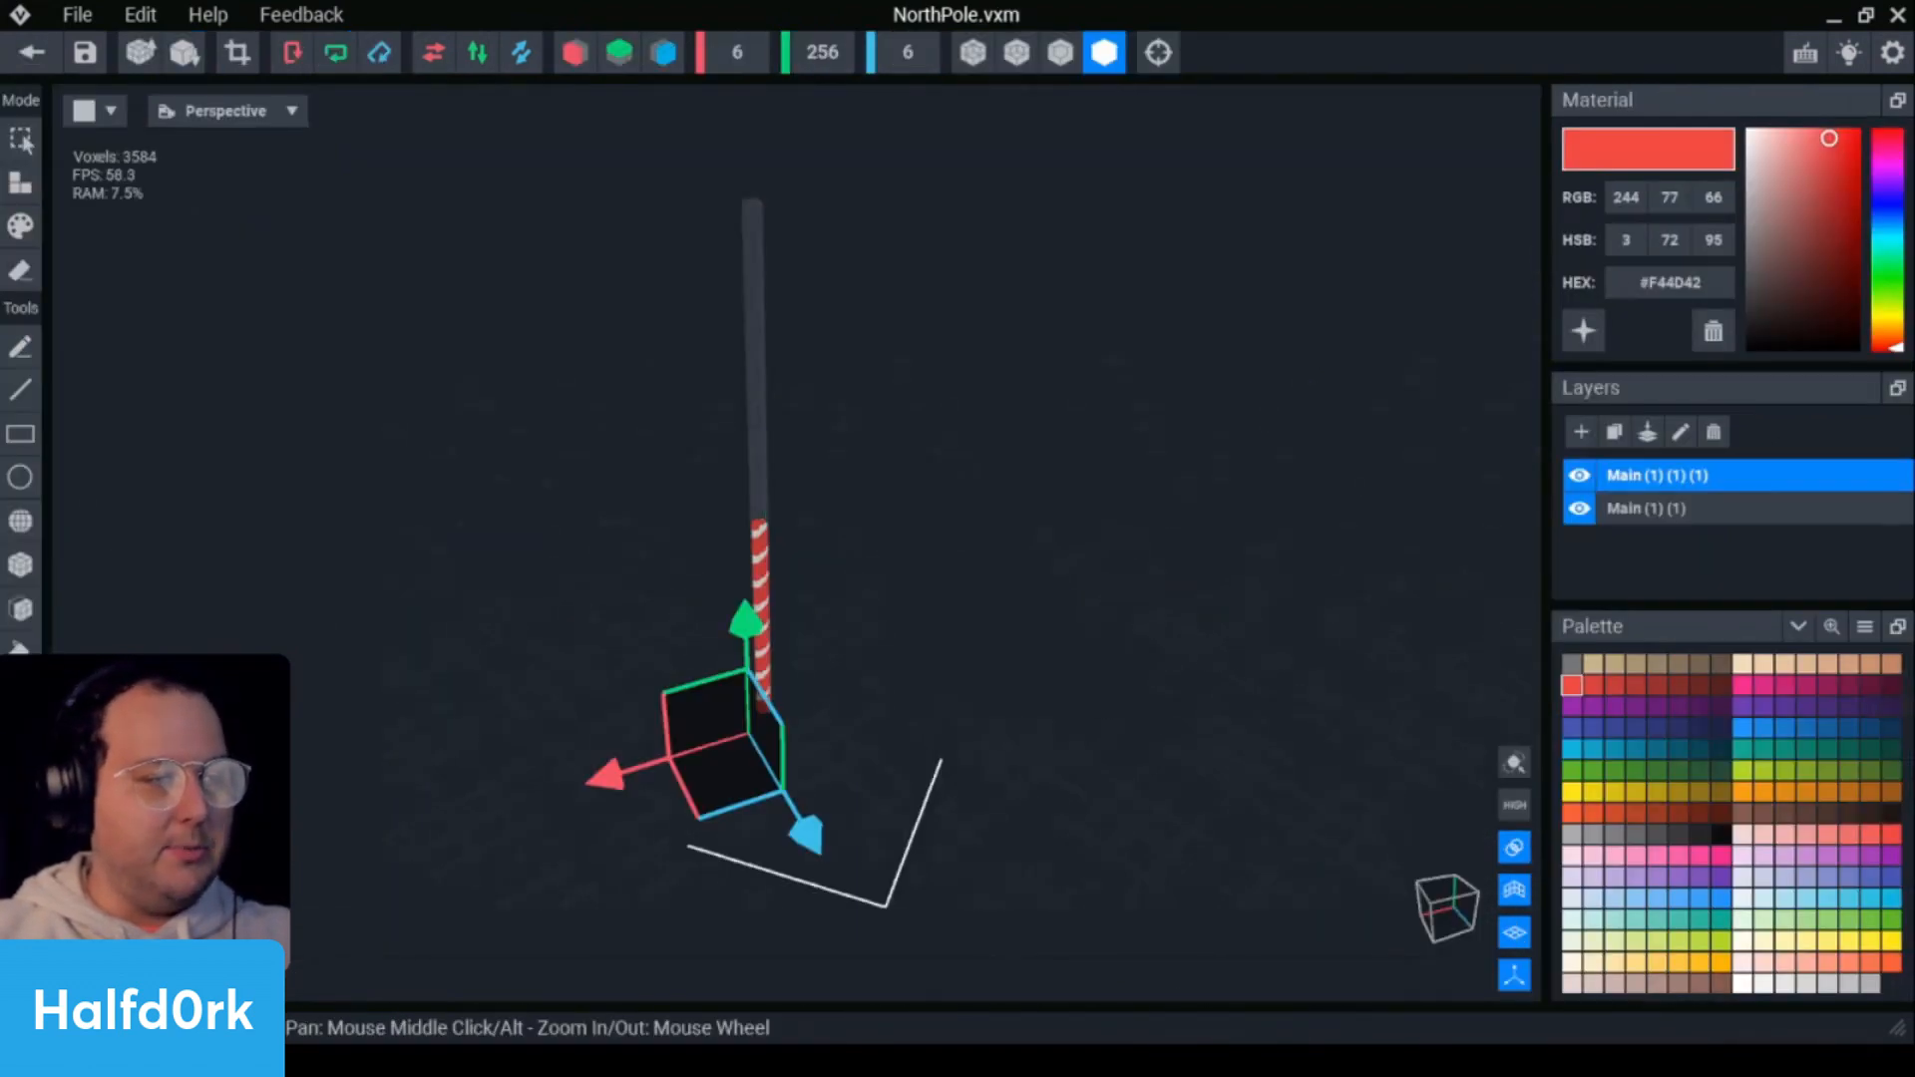
click(20, 783)
click(66, 784)
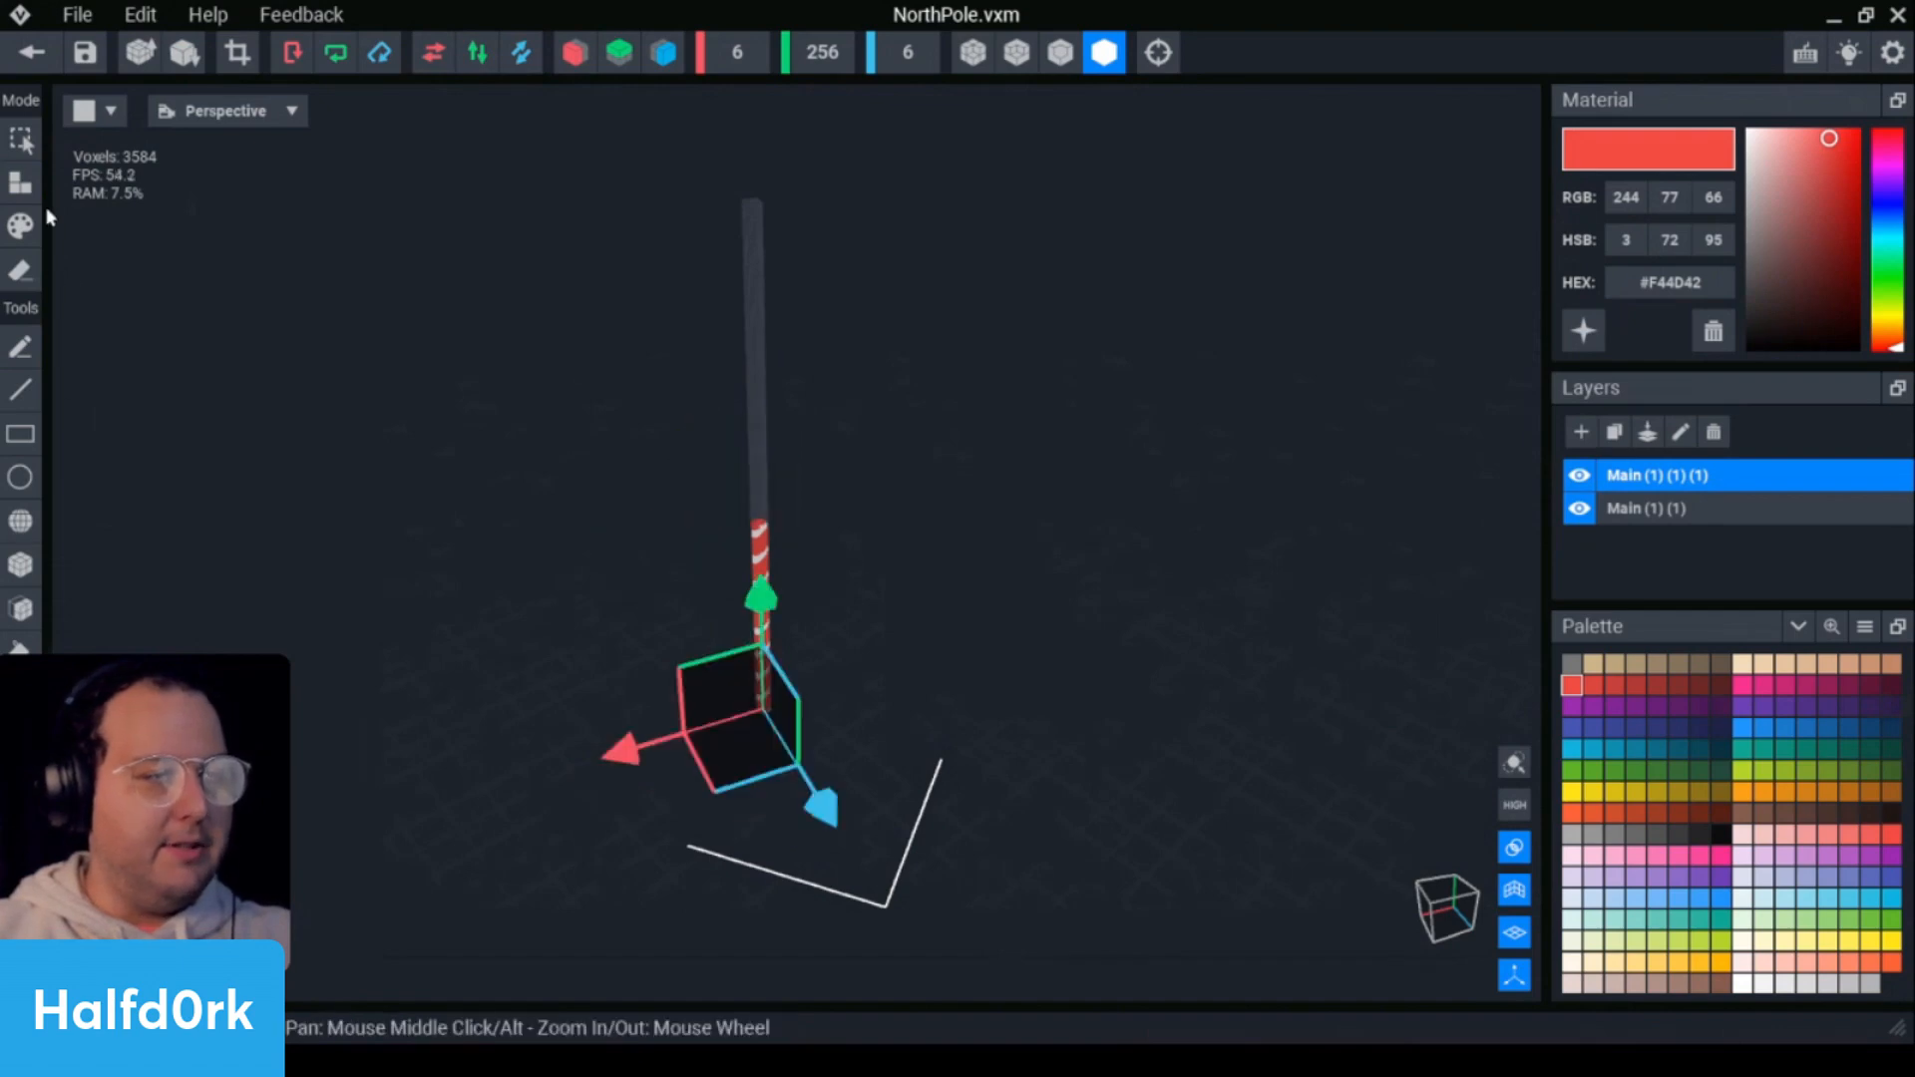
click(32, 52)
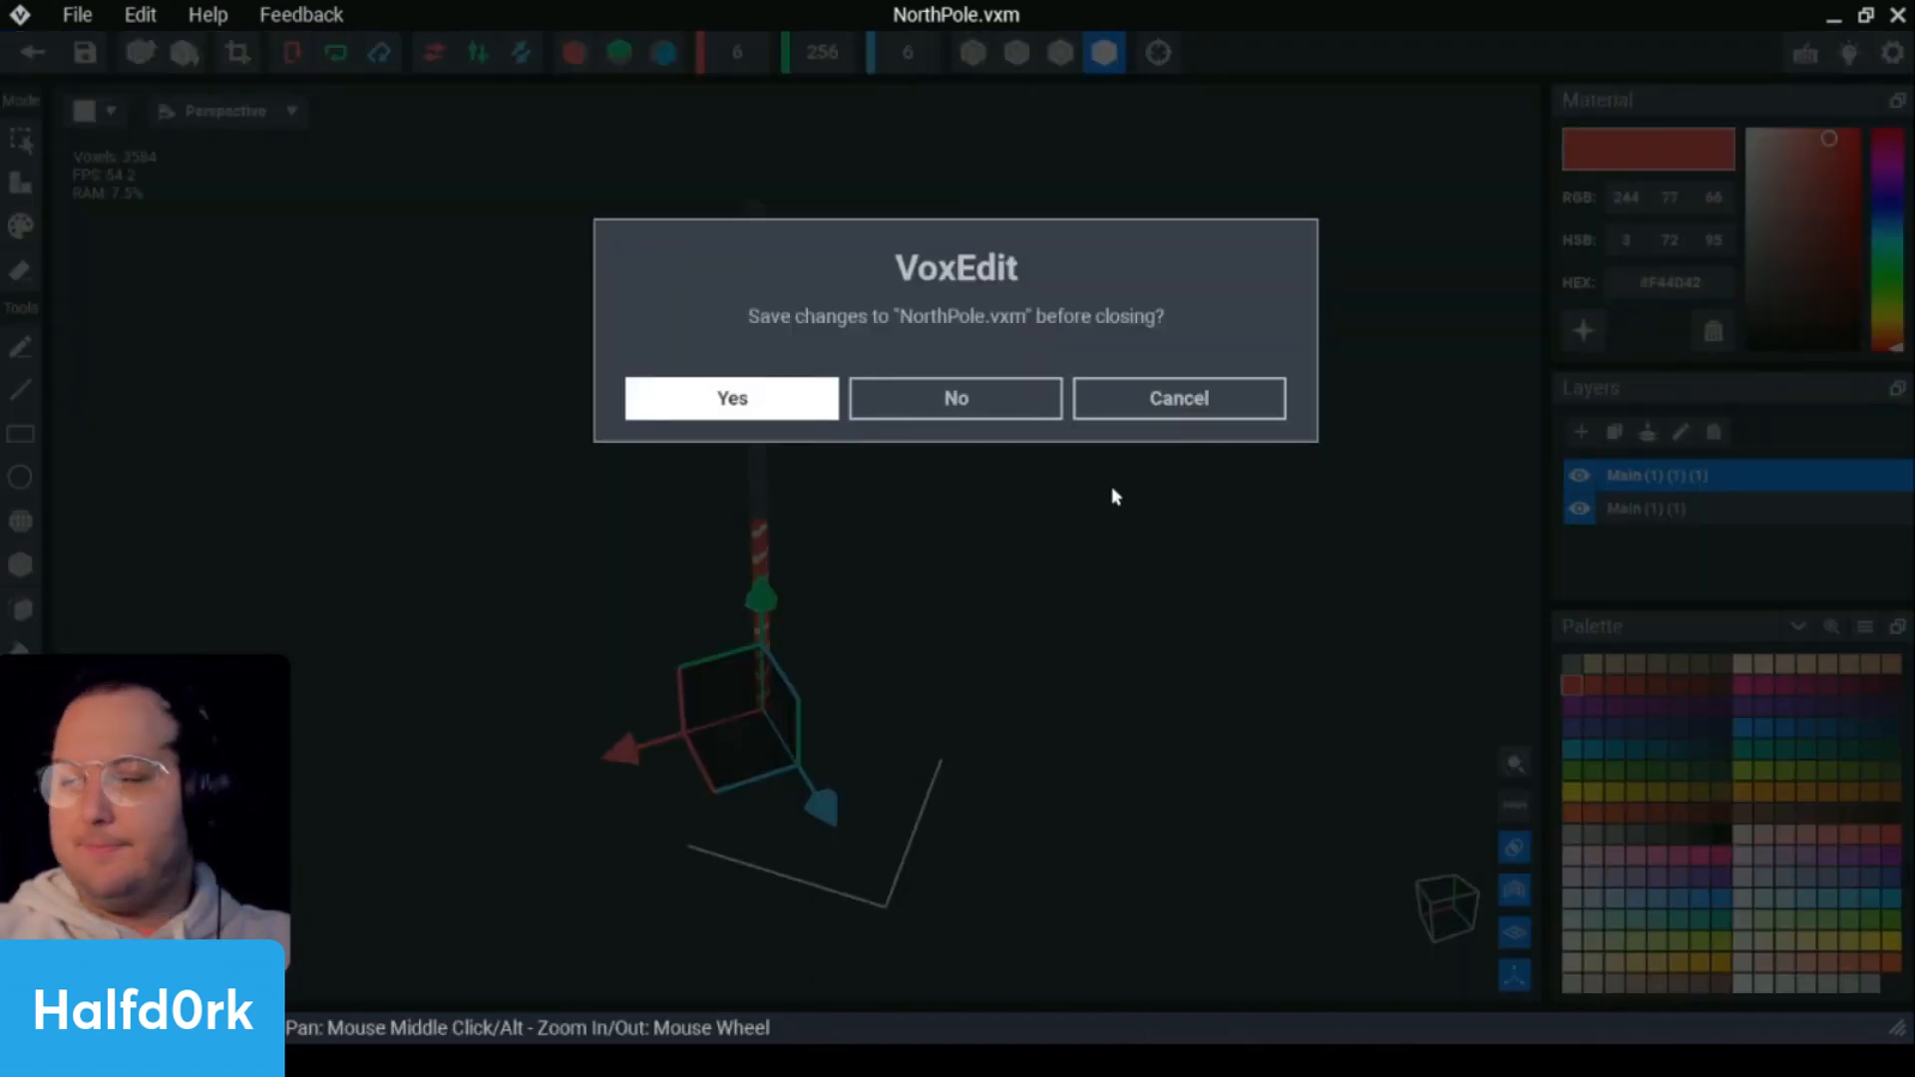
key(Return)
- Check the pole's proportions beside the Head_B figure and clone the NorthPole model as NorthPole_v1
scroll(1007, 579, up, 3)
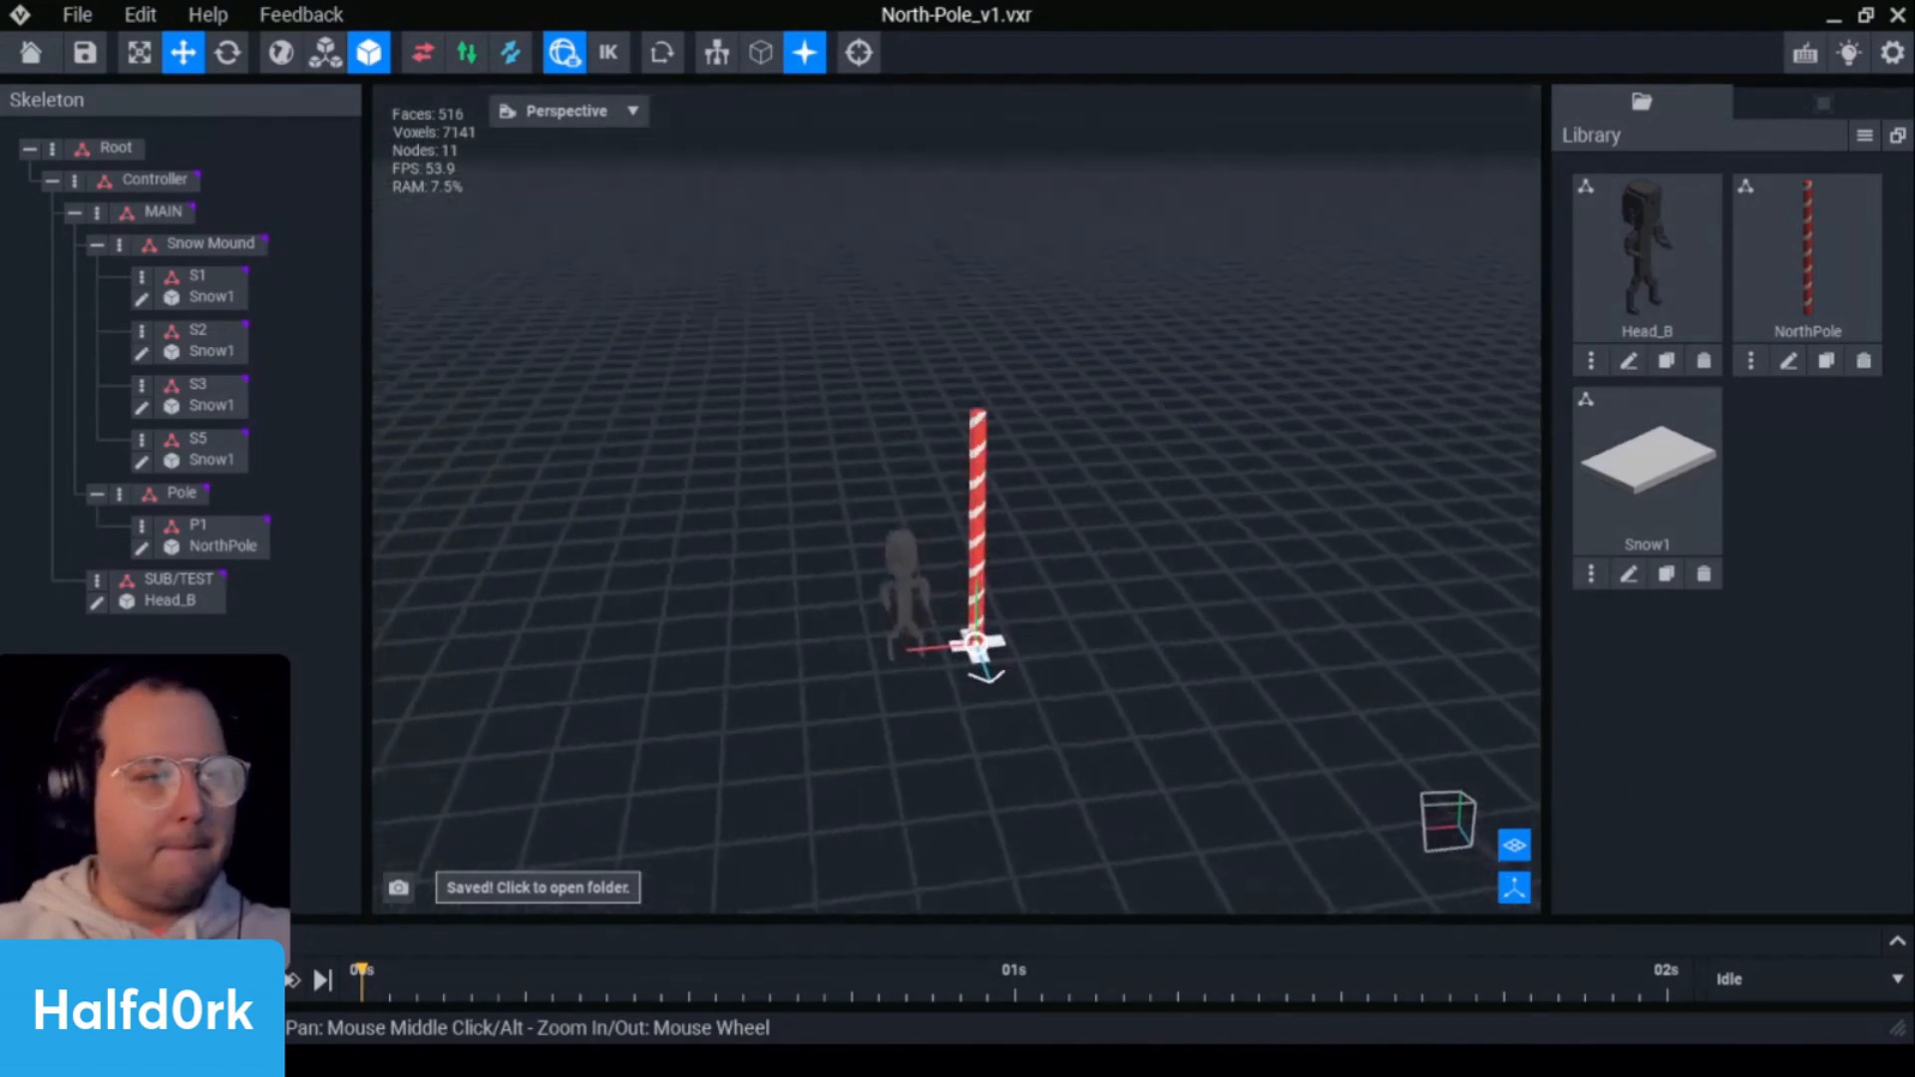
right_drag(1007, 579, 1008, 479)
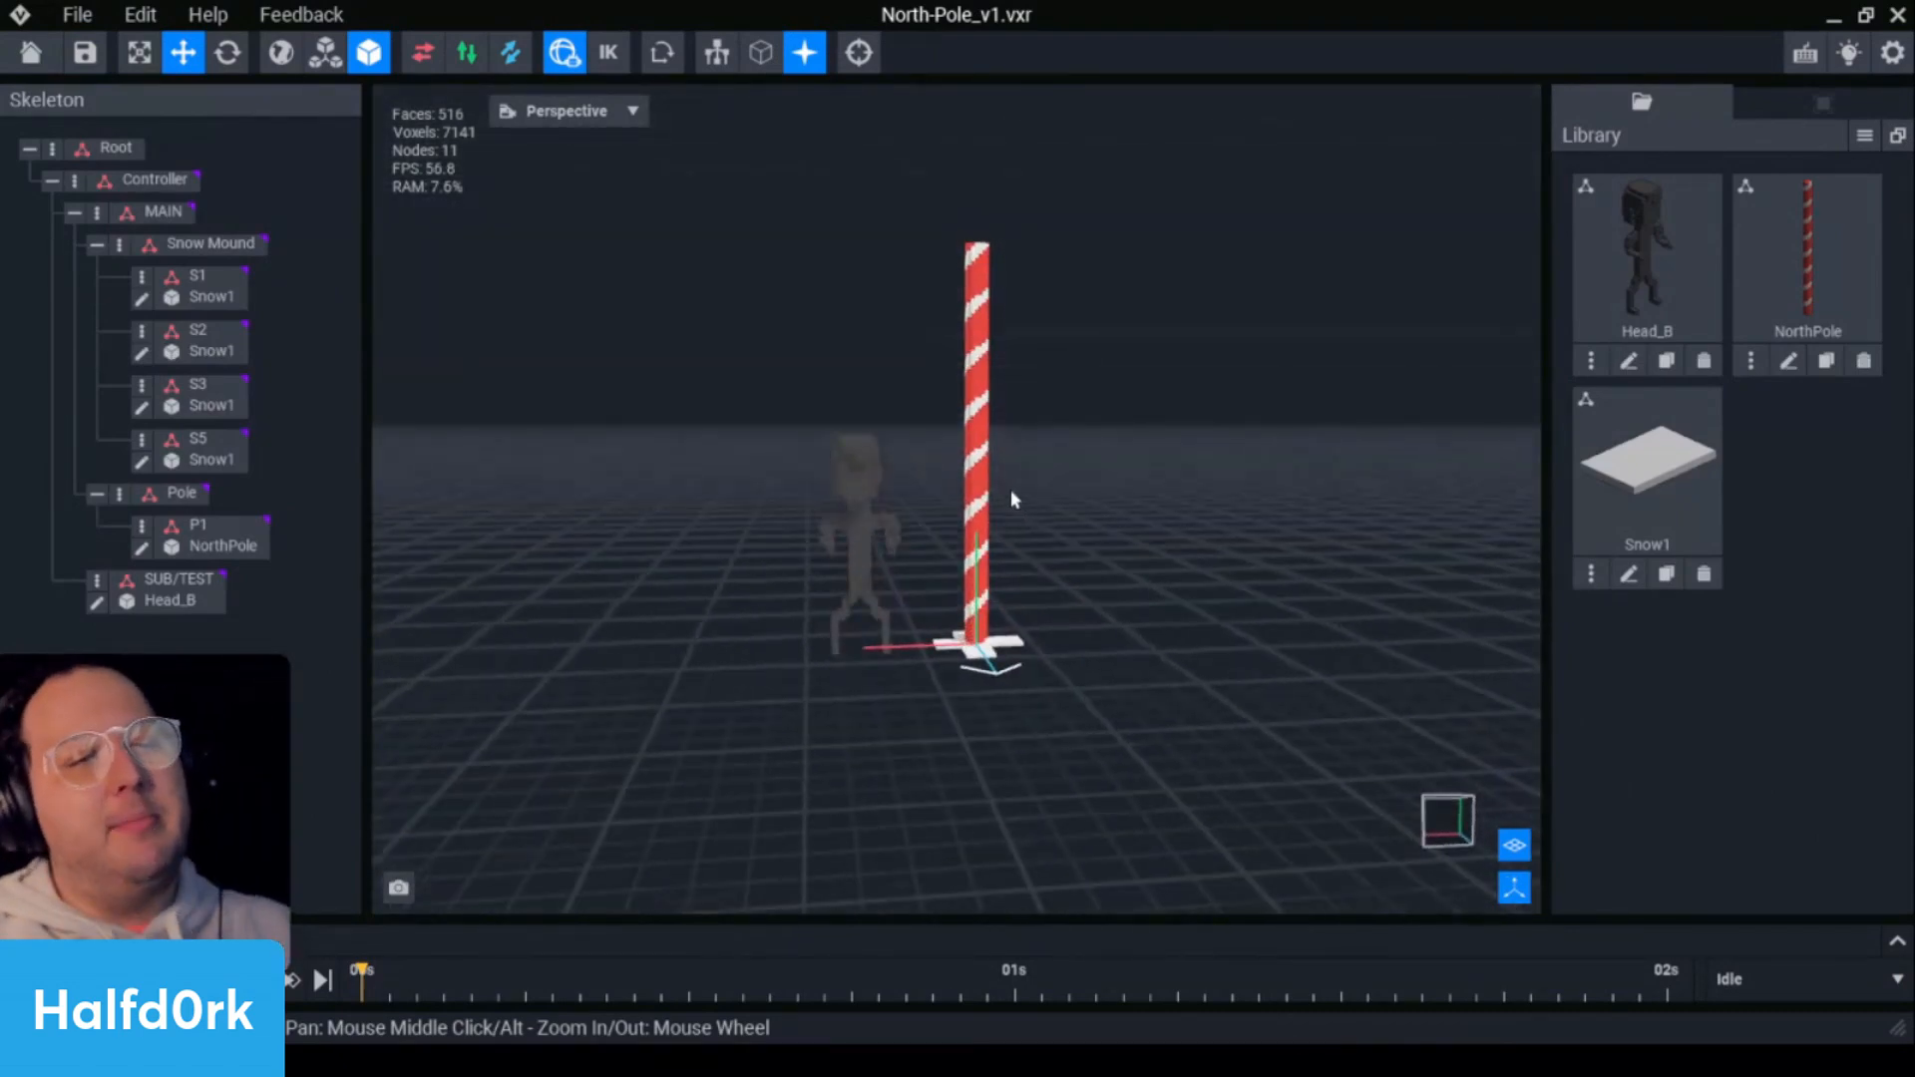
right_drag(1085, 536, 1198, 218)
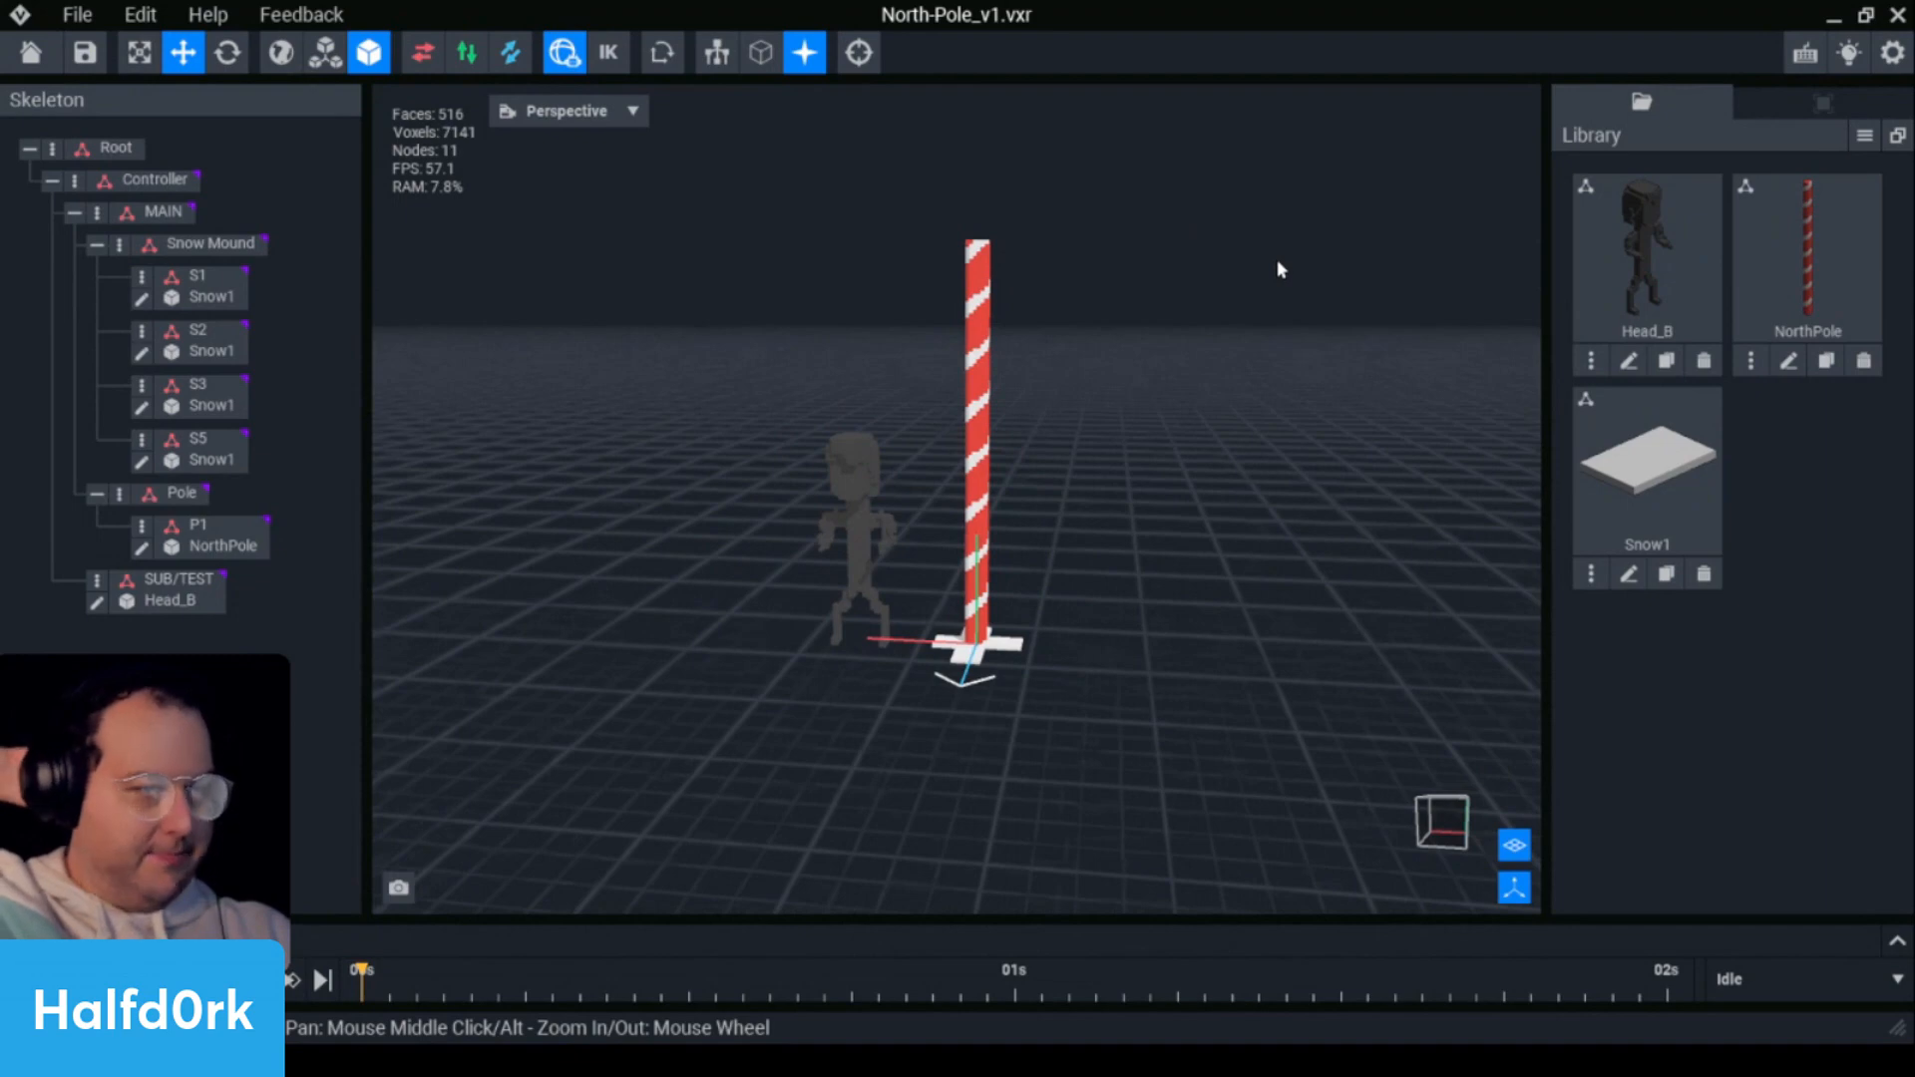
click(1829, 364)
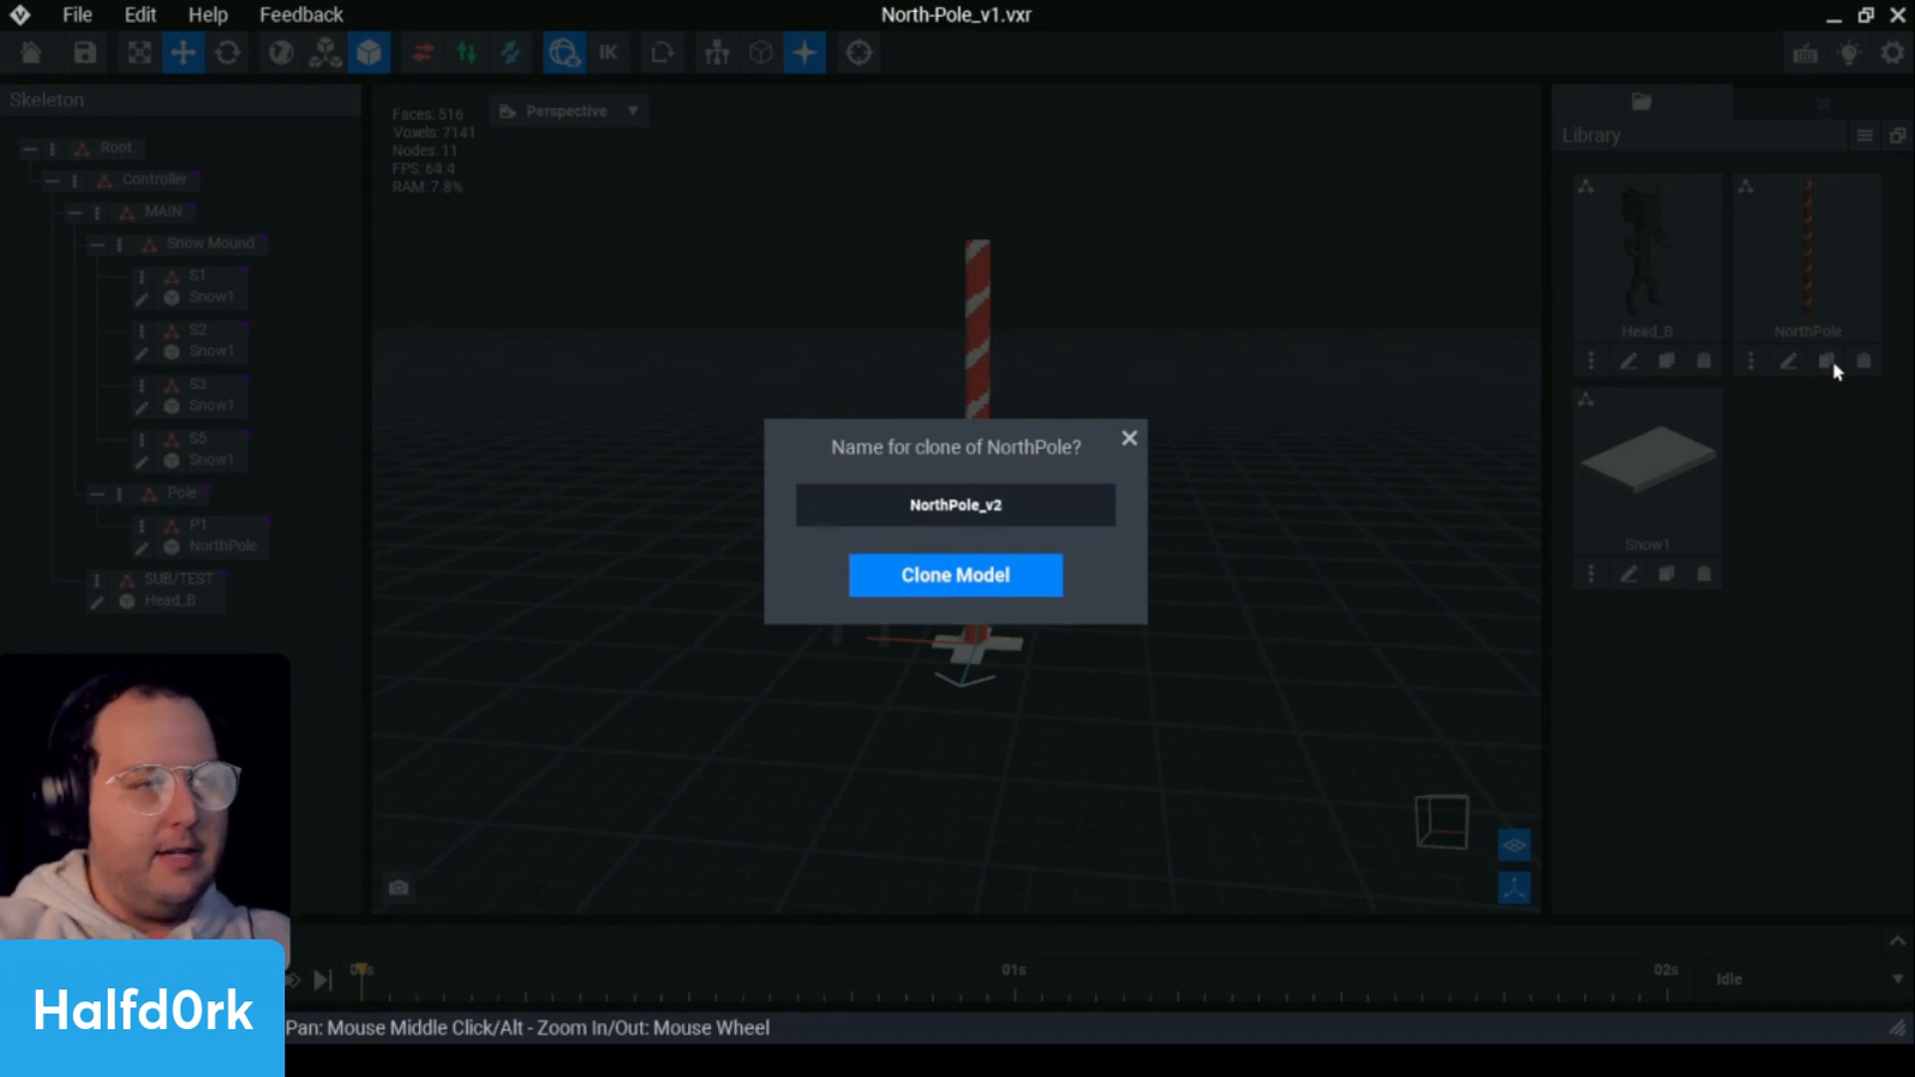
key(Return)
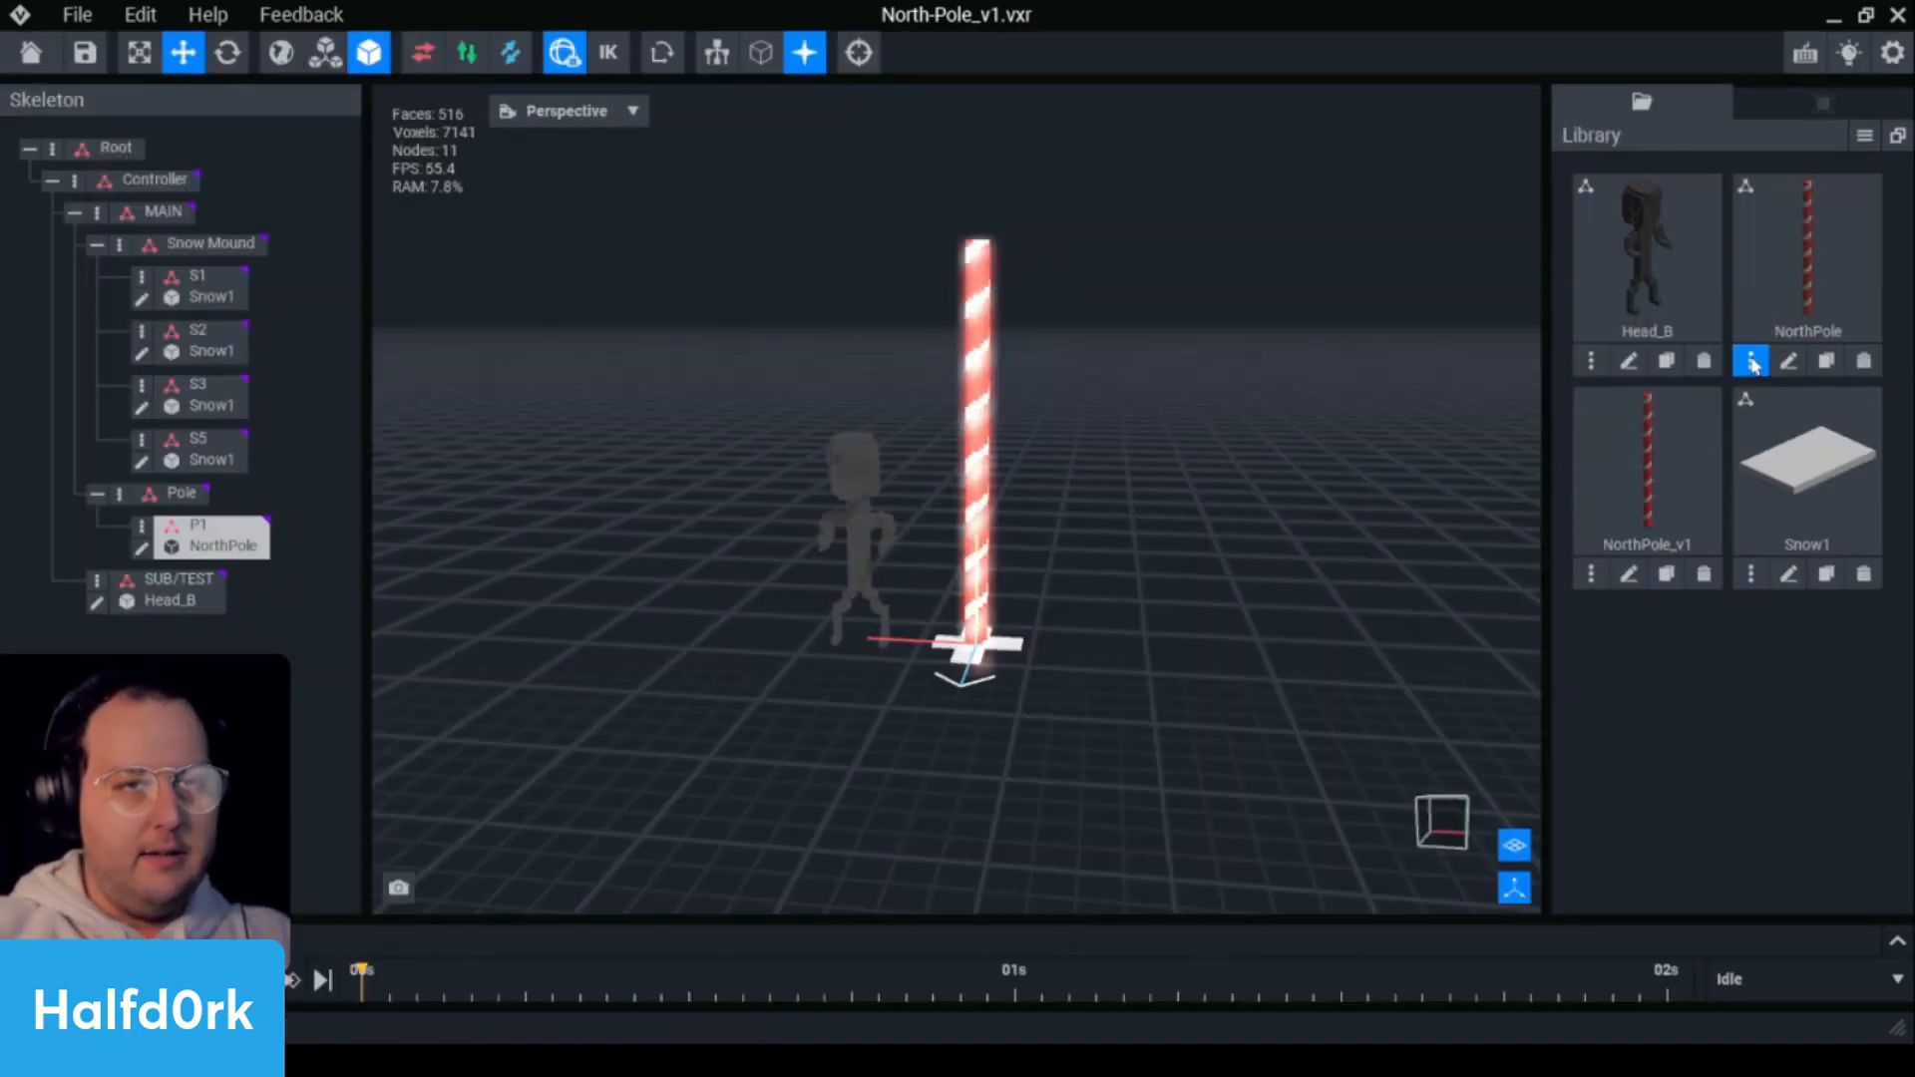
- Rename the original NorthPole model to NorthPole_v2
click(1752, 365)
click(1732, 387)
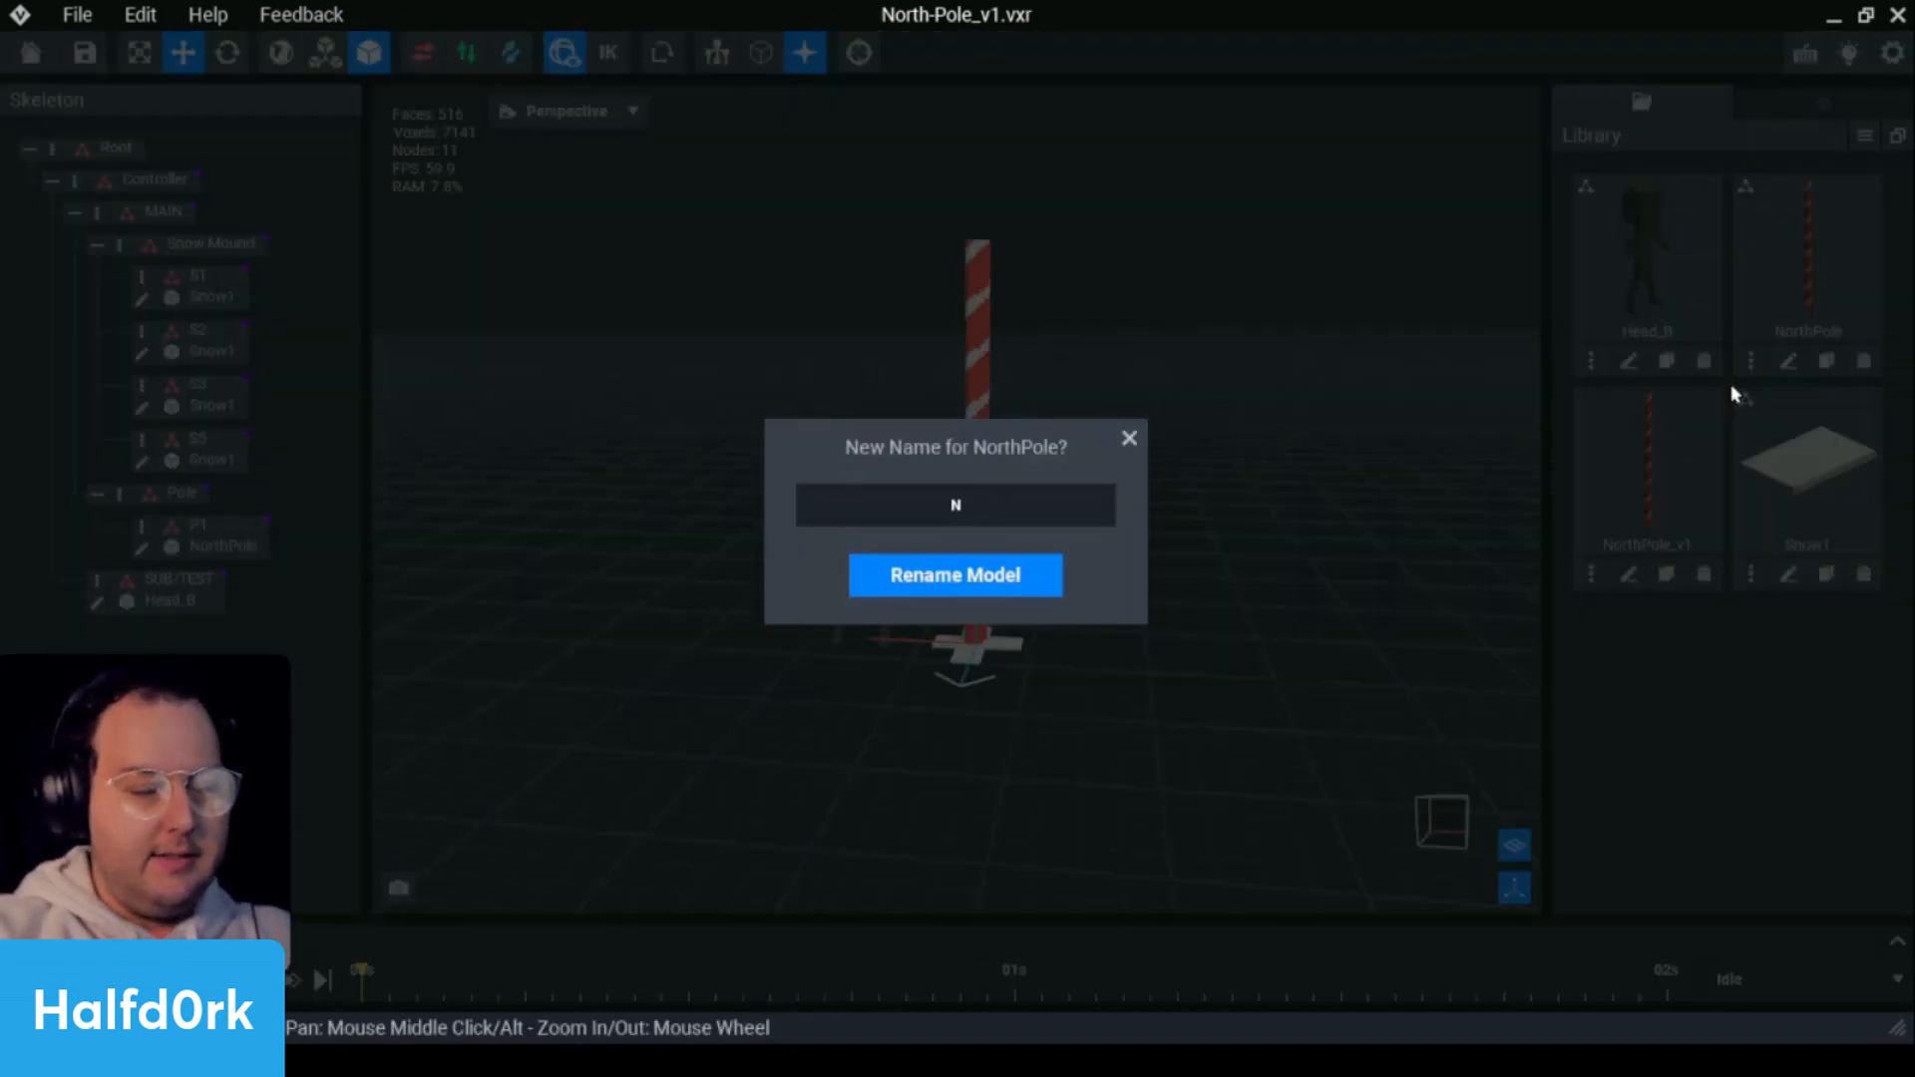
text(_v)
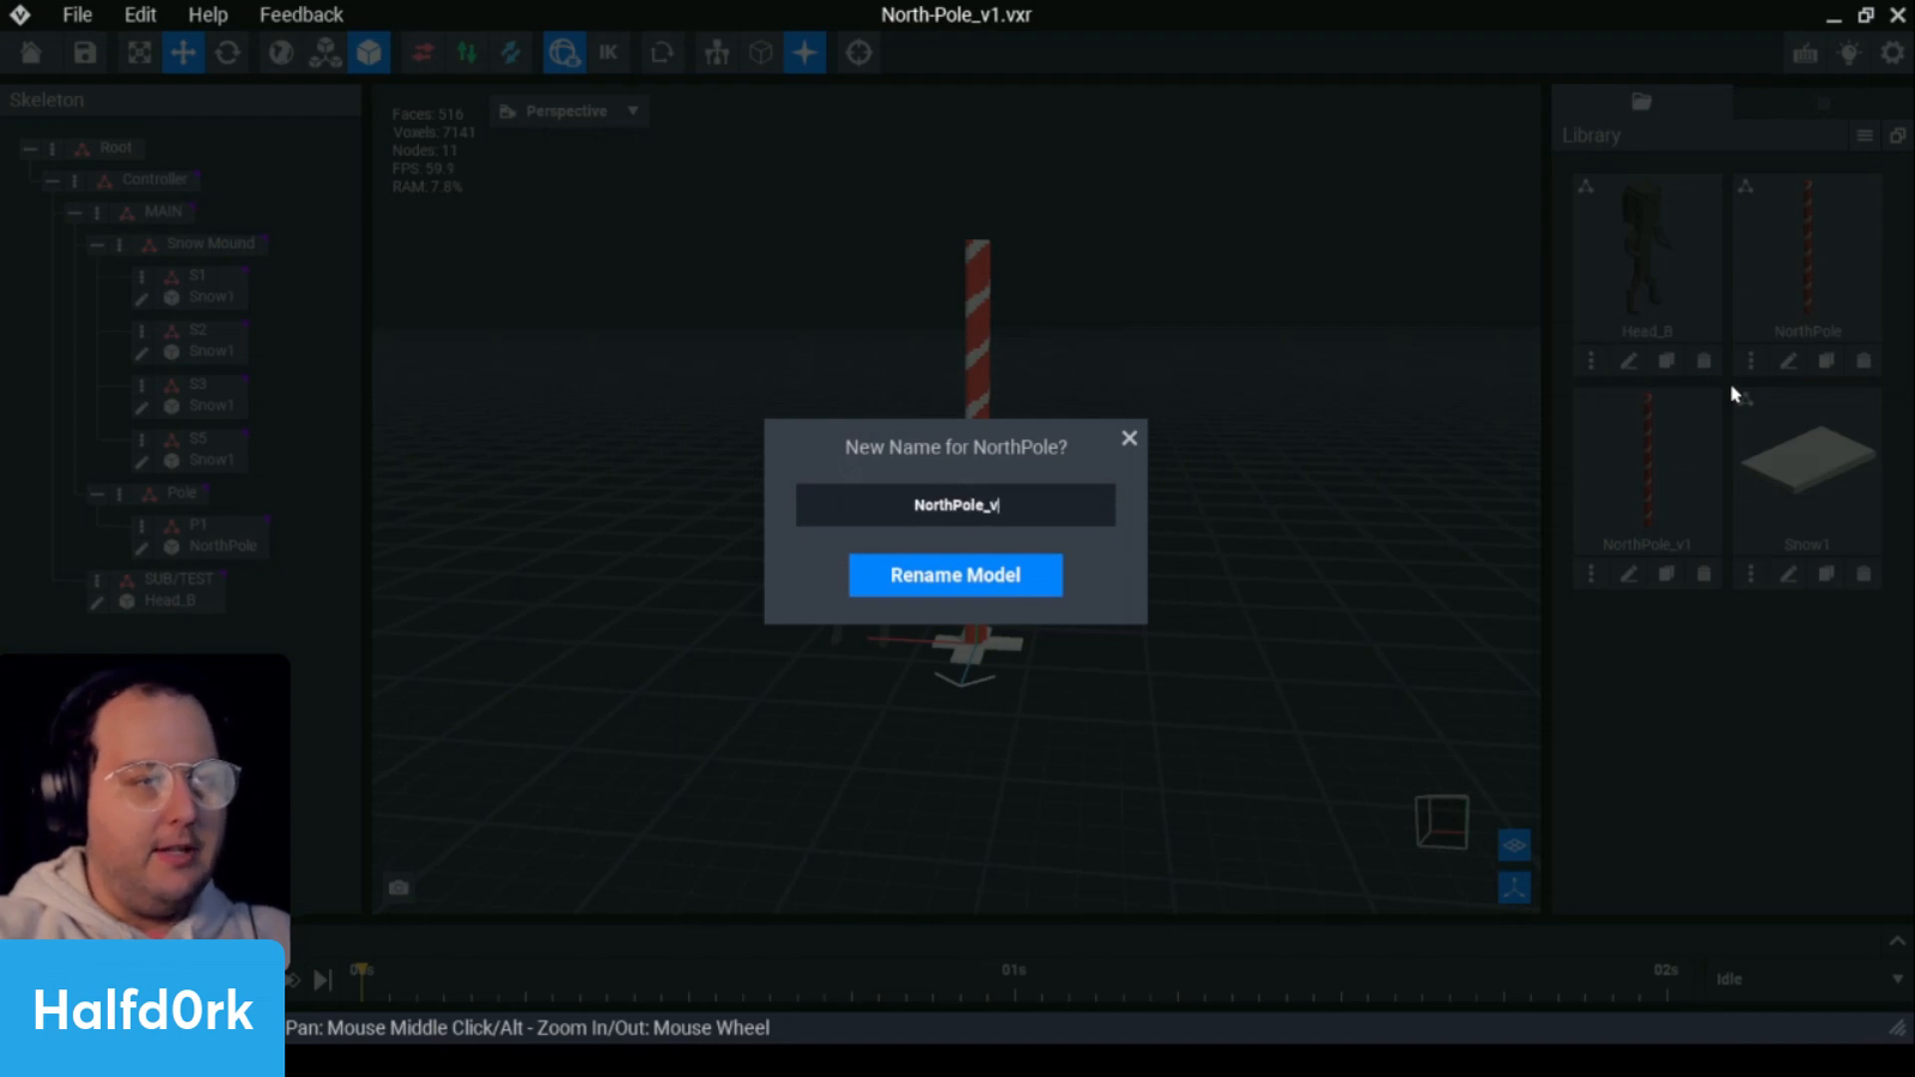
text(2)
key(Return)
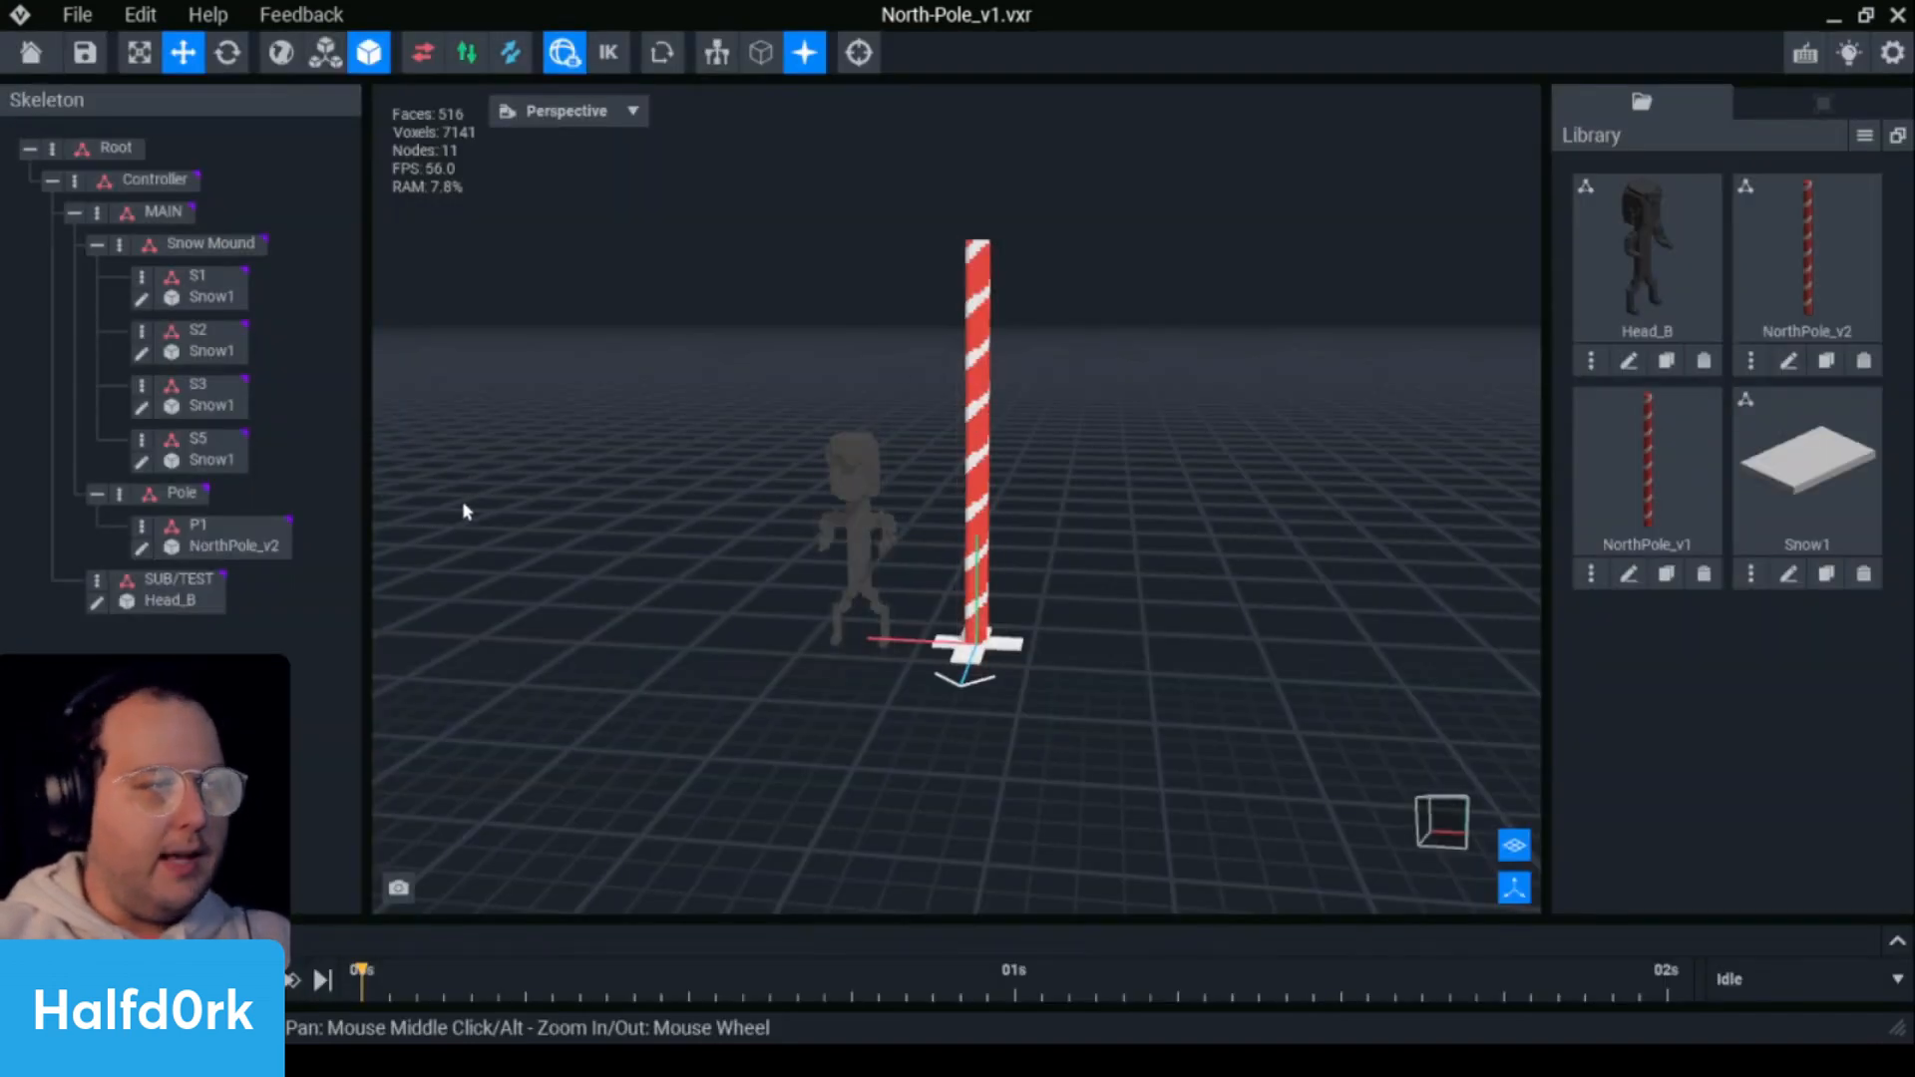
- Open the NorthPole_v2 model from the P1 node and crop its canvas to the striped column
click(178, 555)
double_click(213, 552)
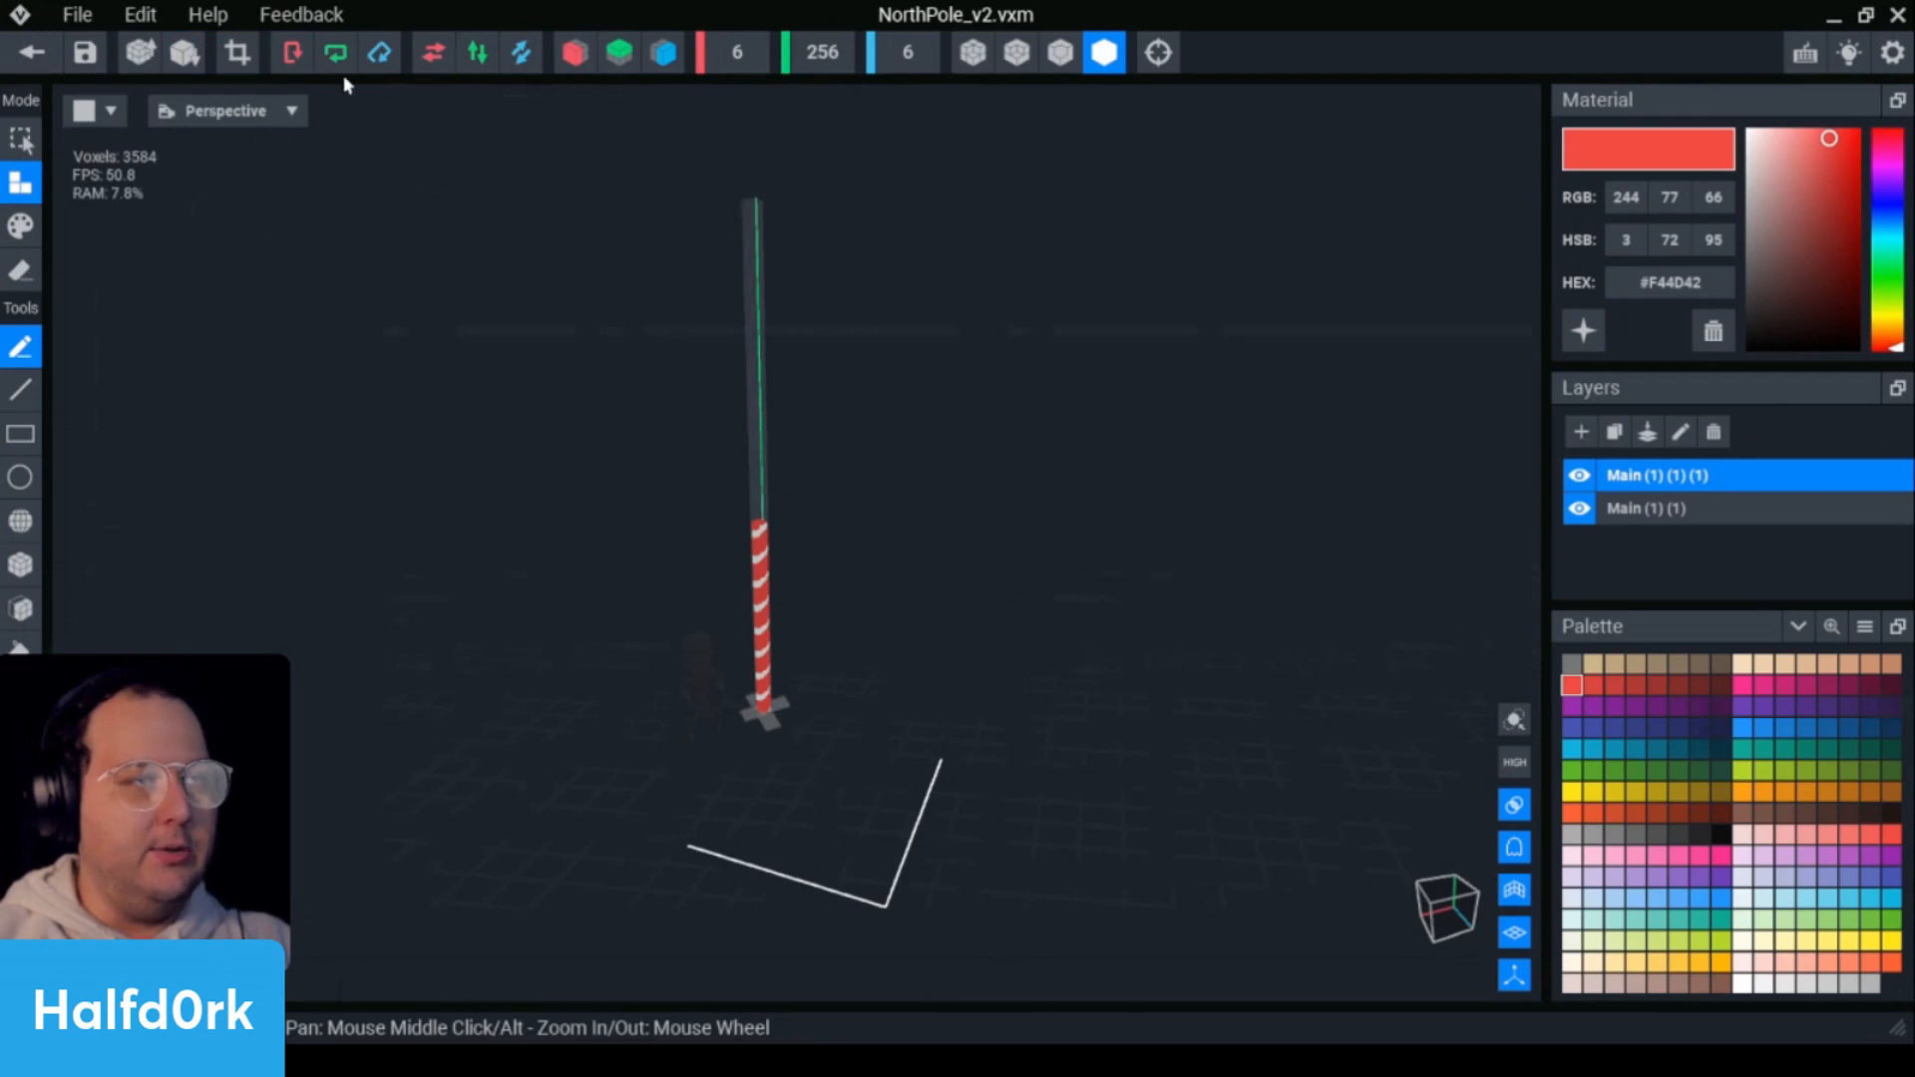
click(237, 52)
right_drag(1015, 727, 875, 646)
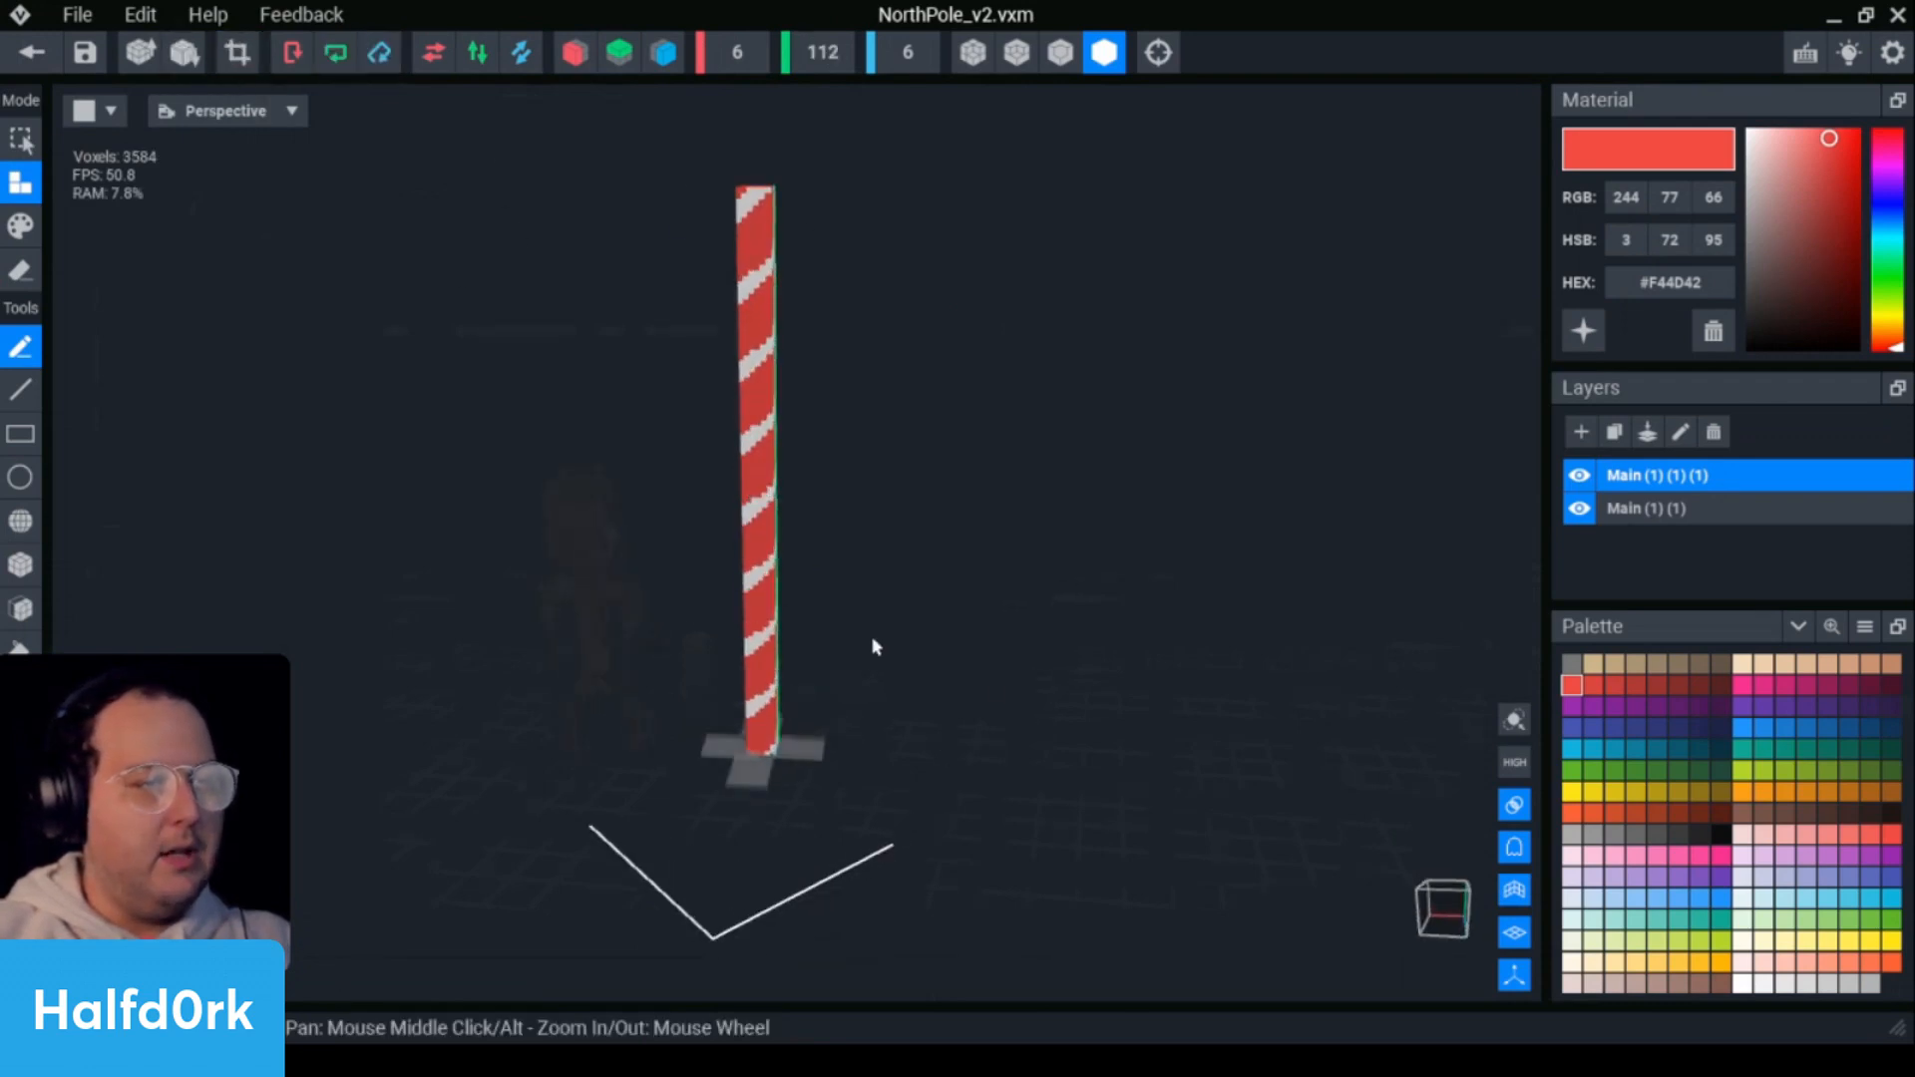
- Merge the two striped-column layers into one and rename the merged layer to POLE
scroll(761, 499, up, 3)
right_drag(718, 320, 825, 559)
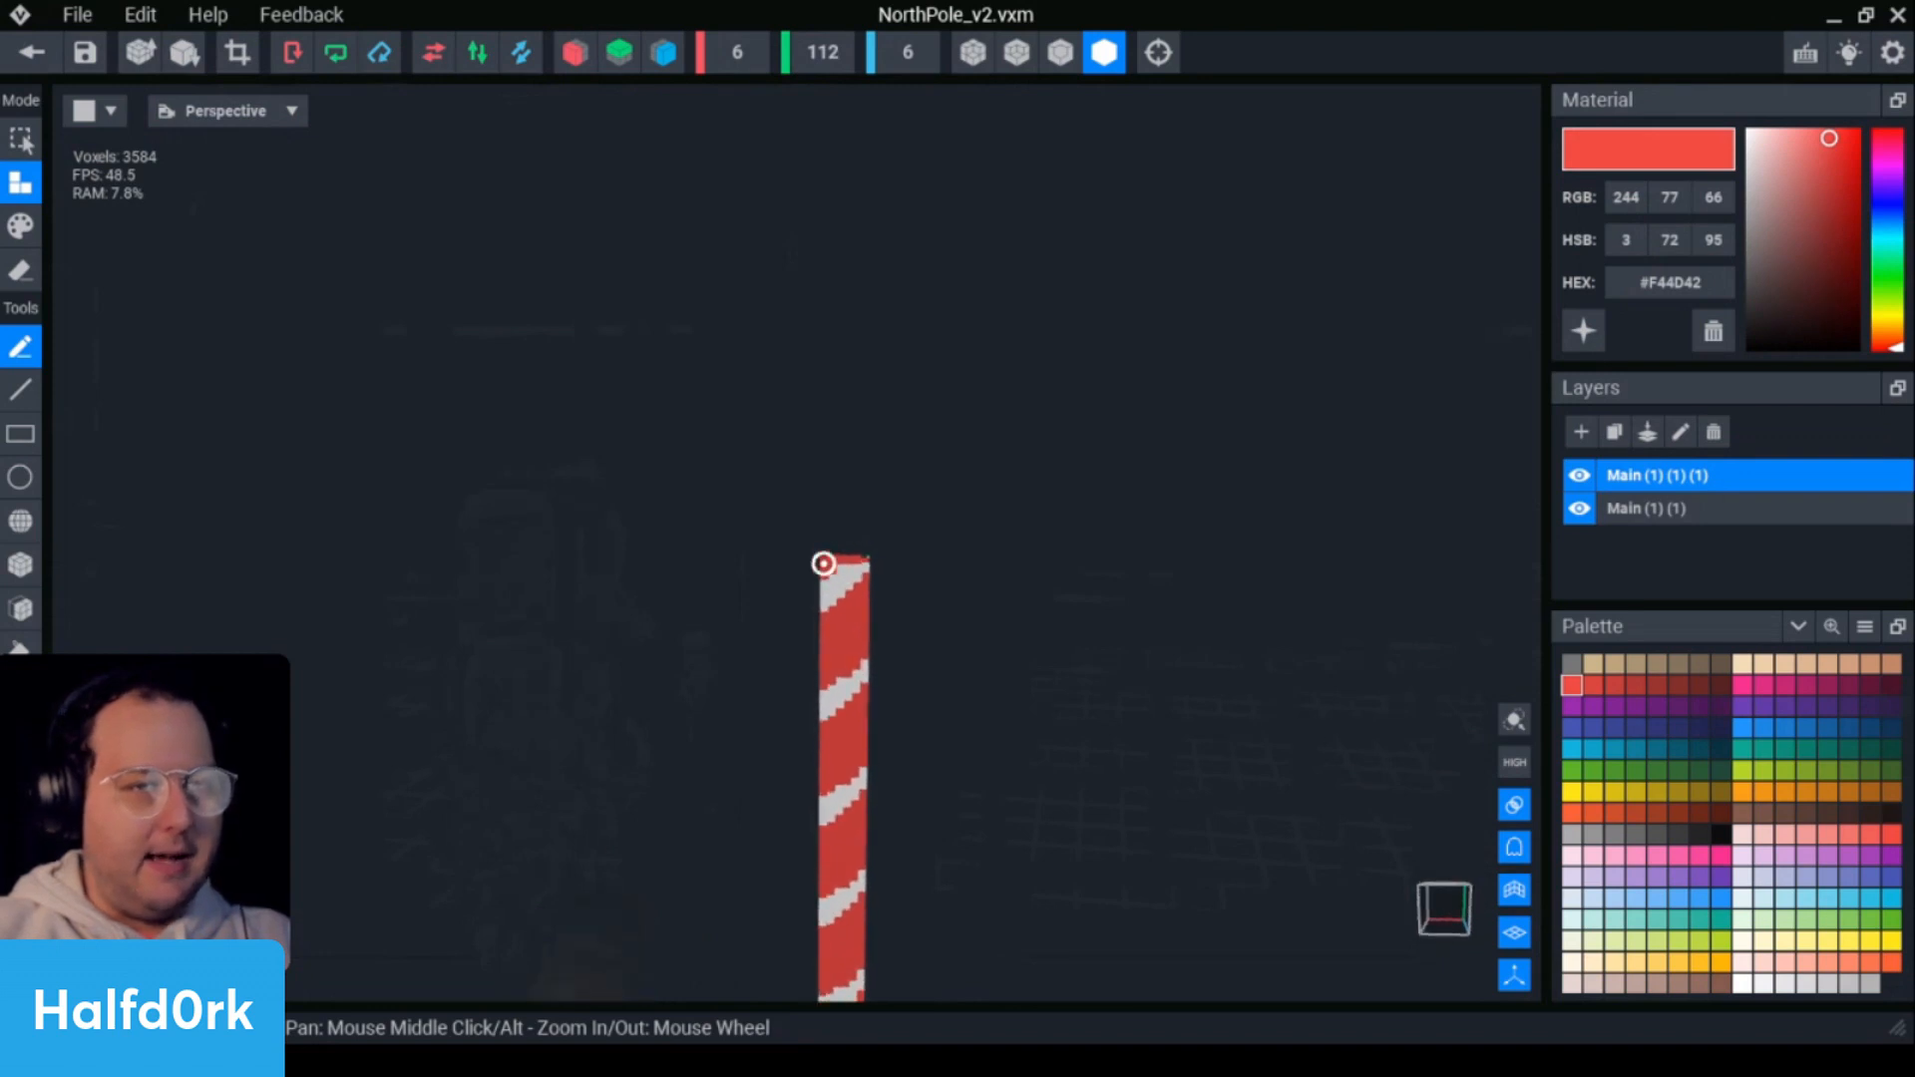
click(1648, 432)
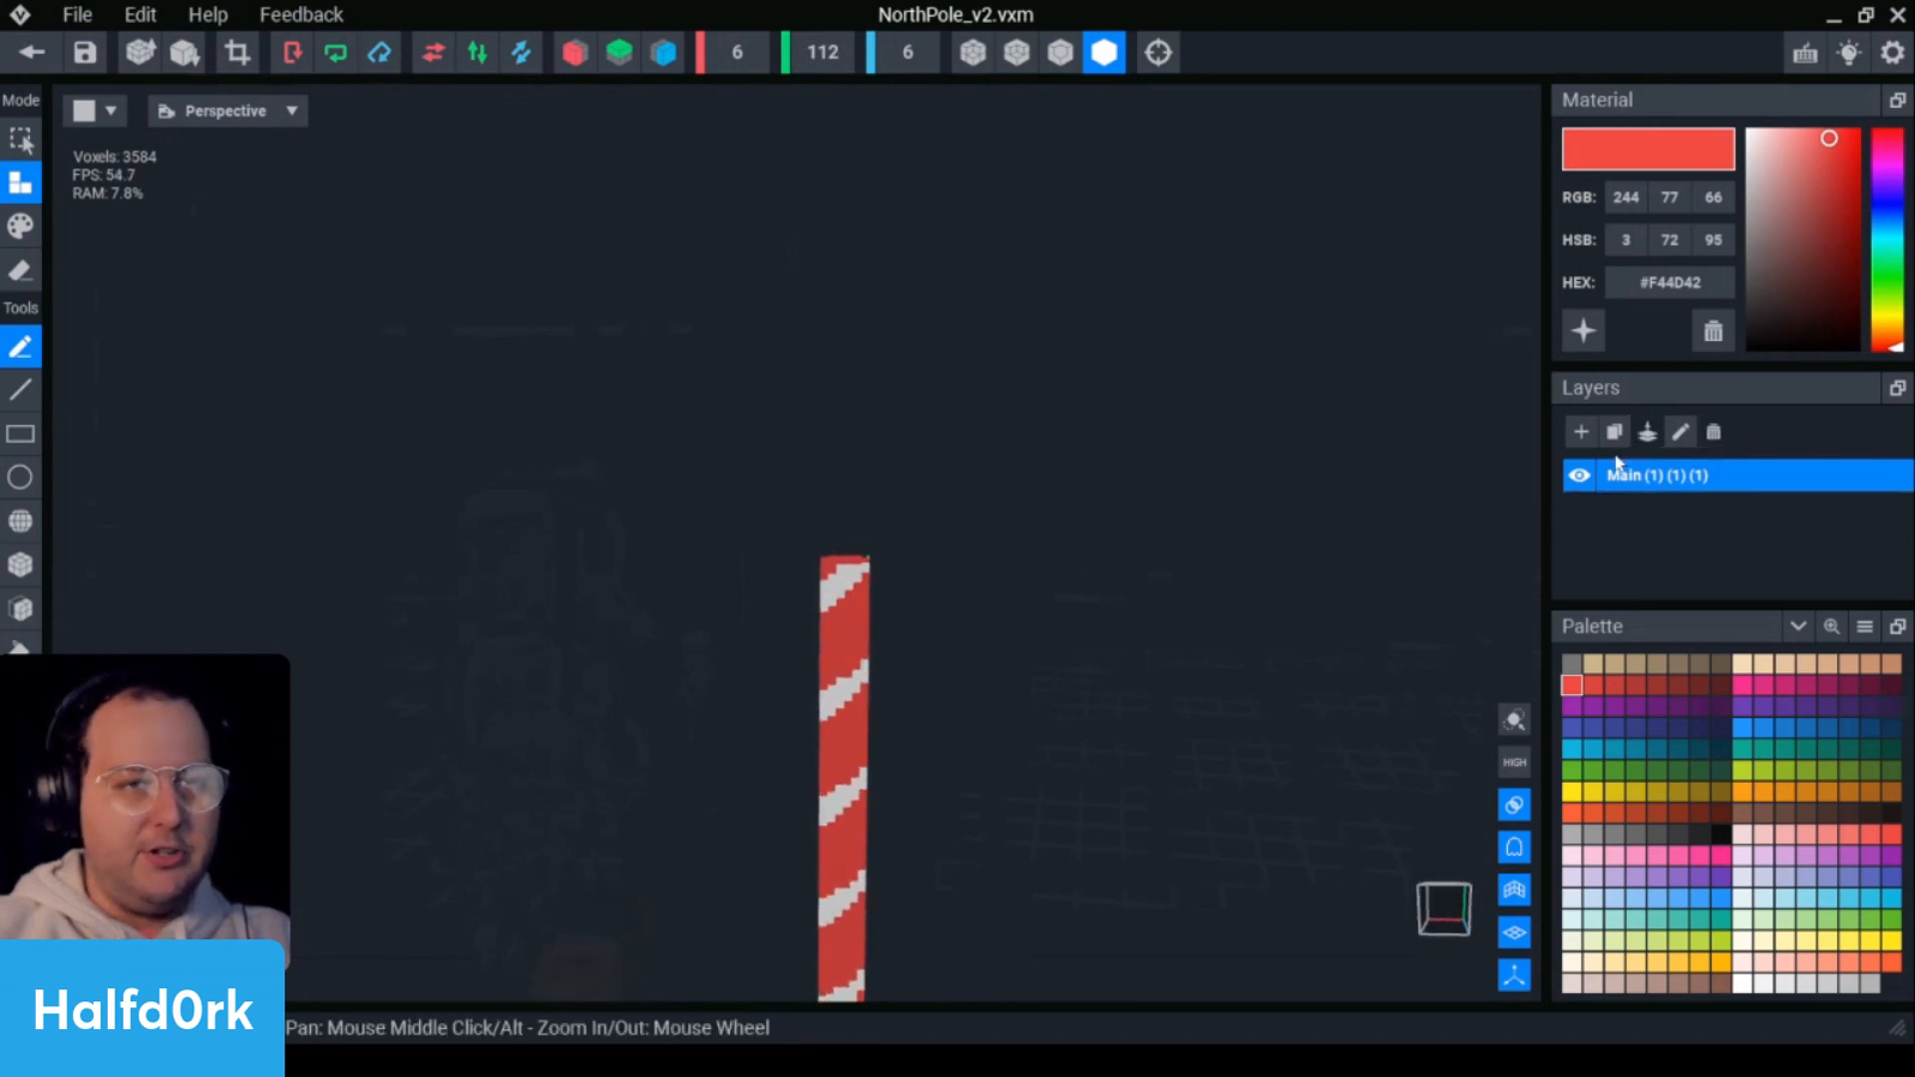
click(1679, 432)
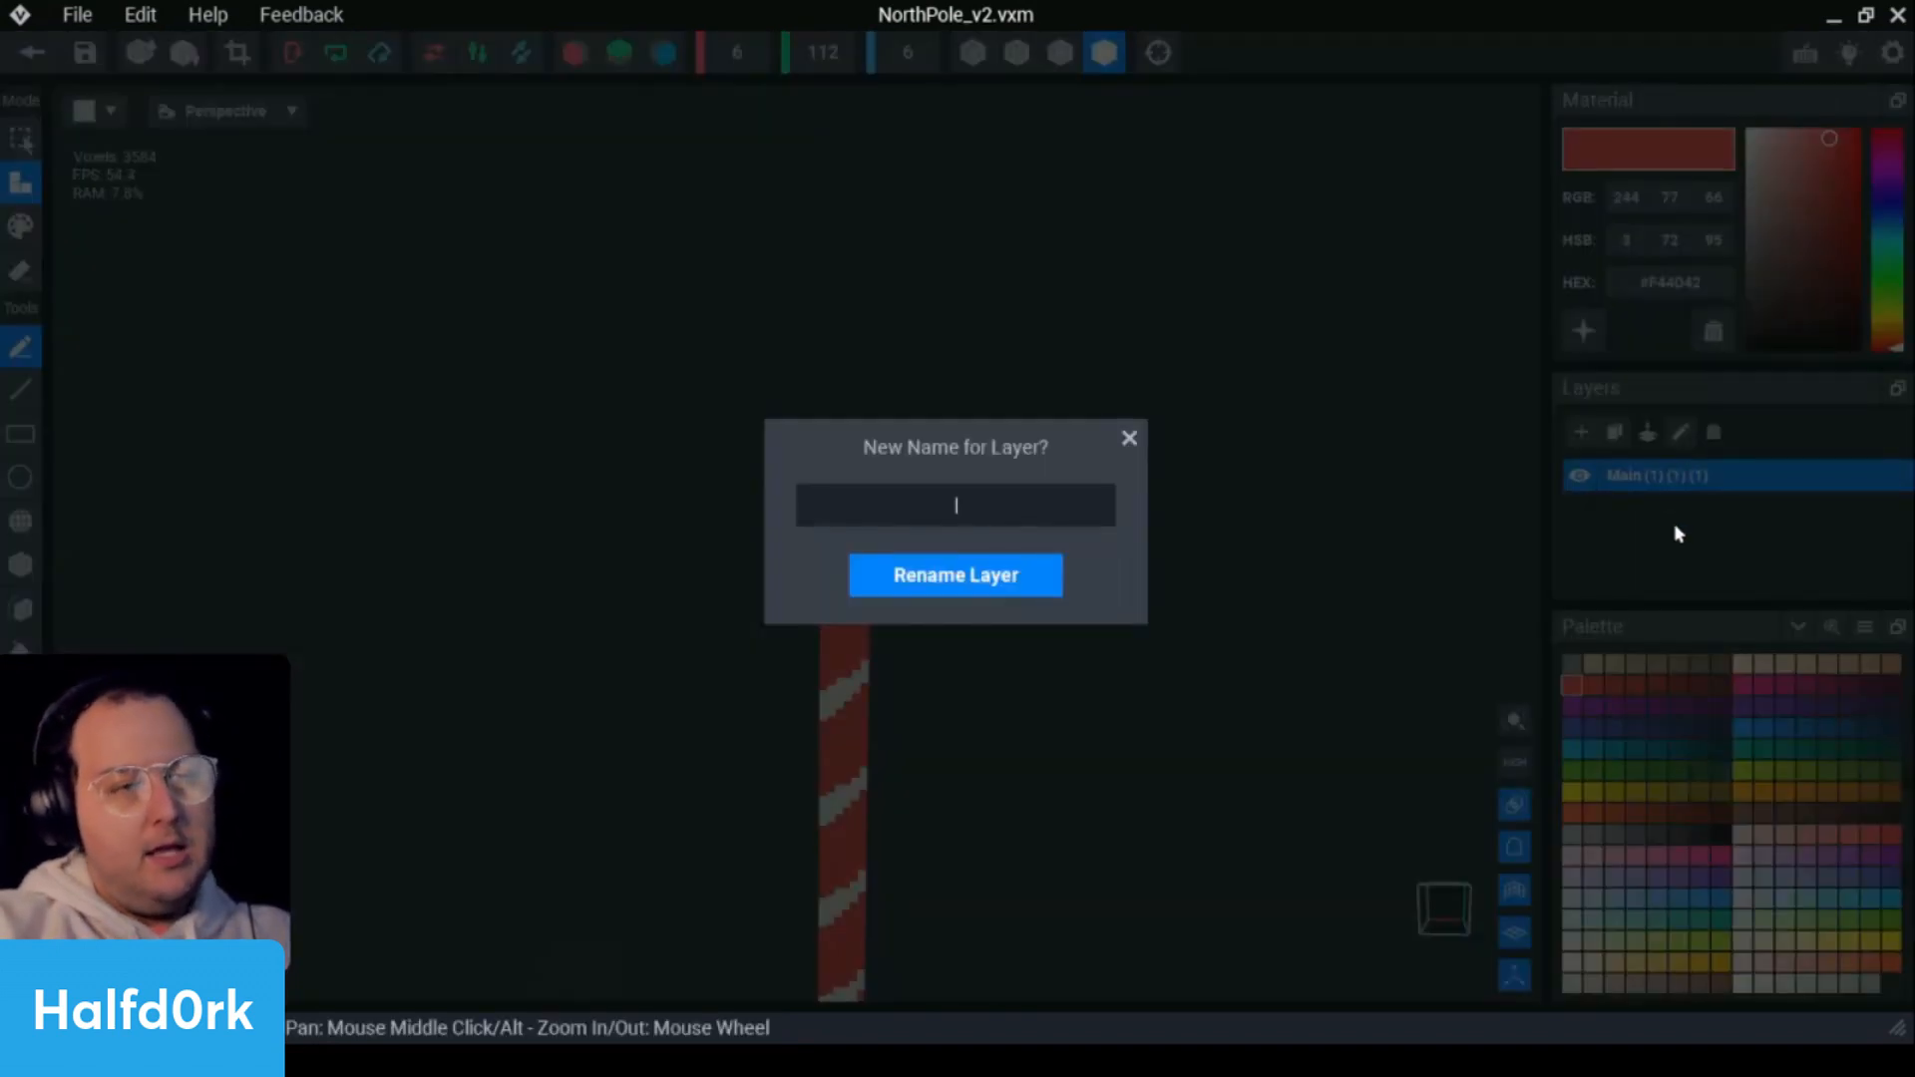
text(POLE)
key(Return)
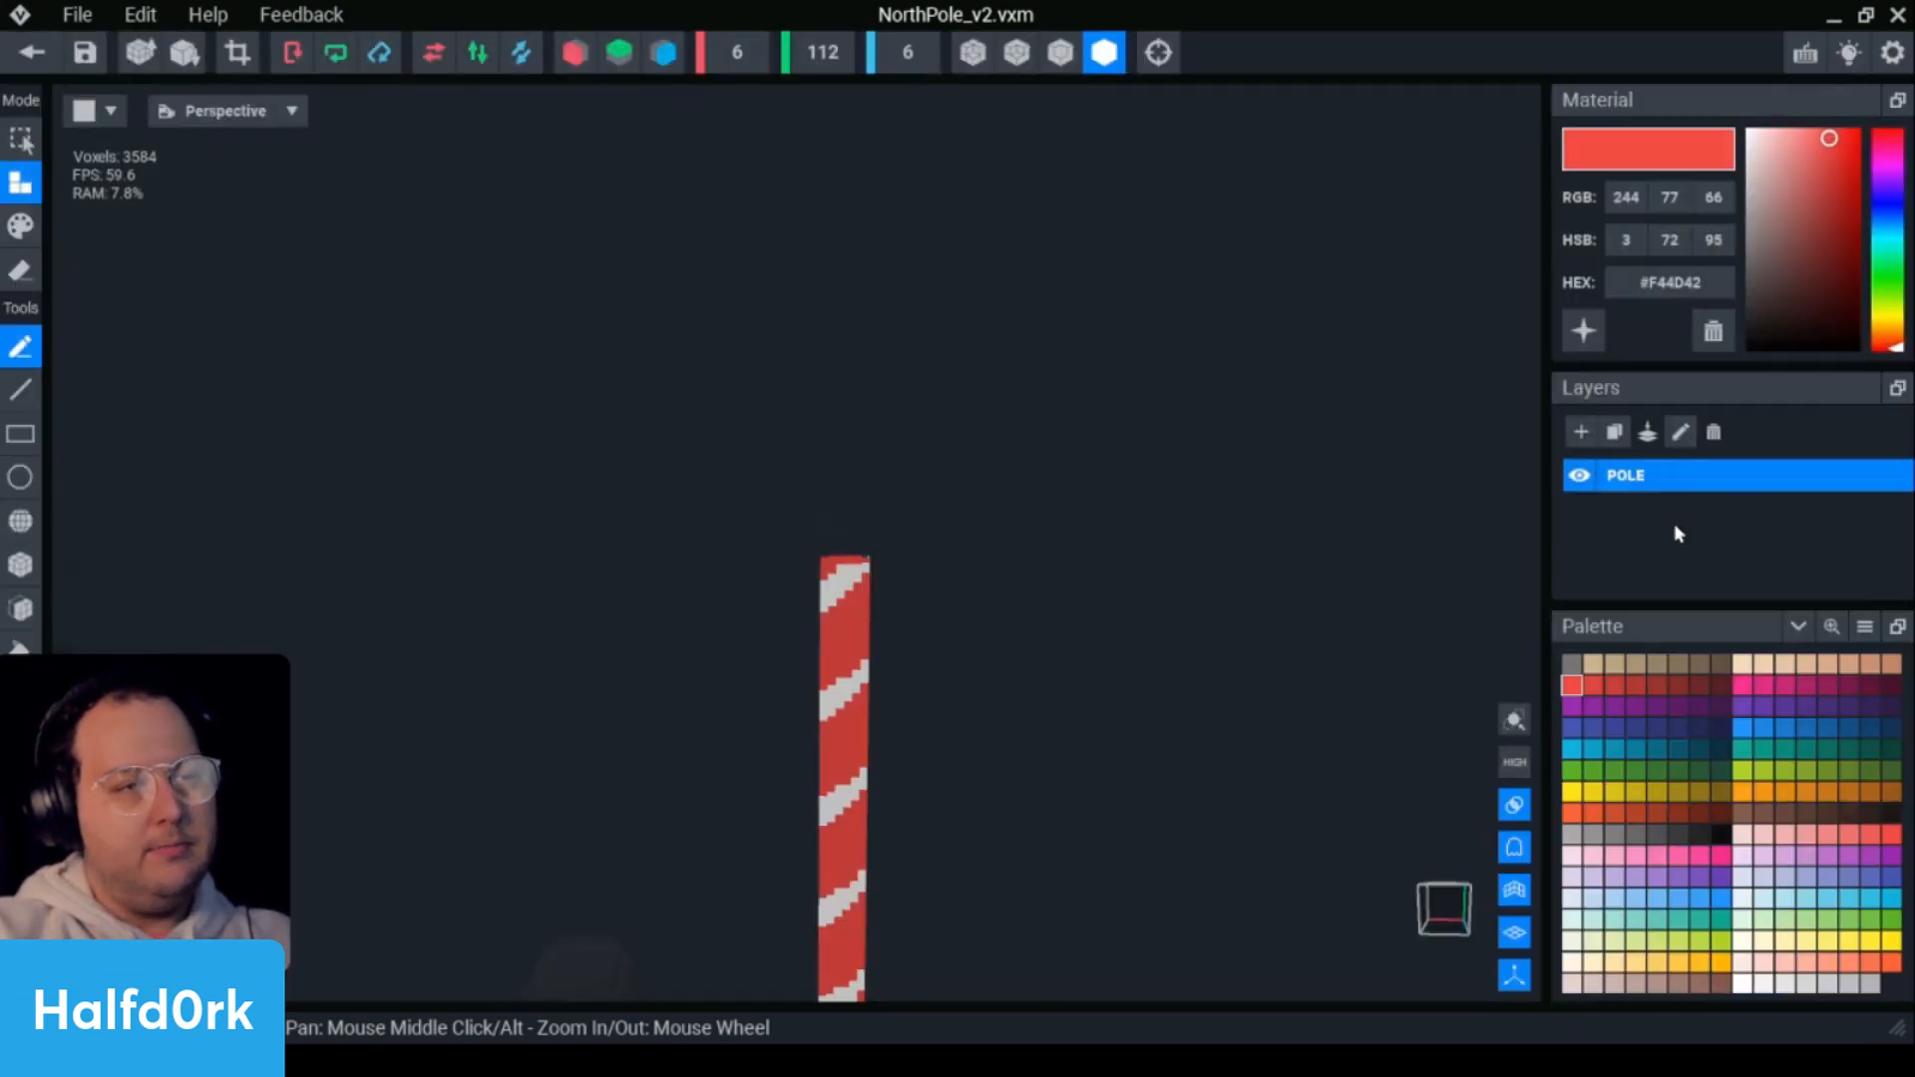
- Add a new layer above POLE and rename it to Nob
click(1581, 432)
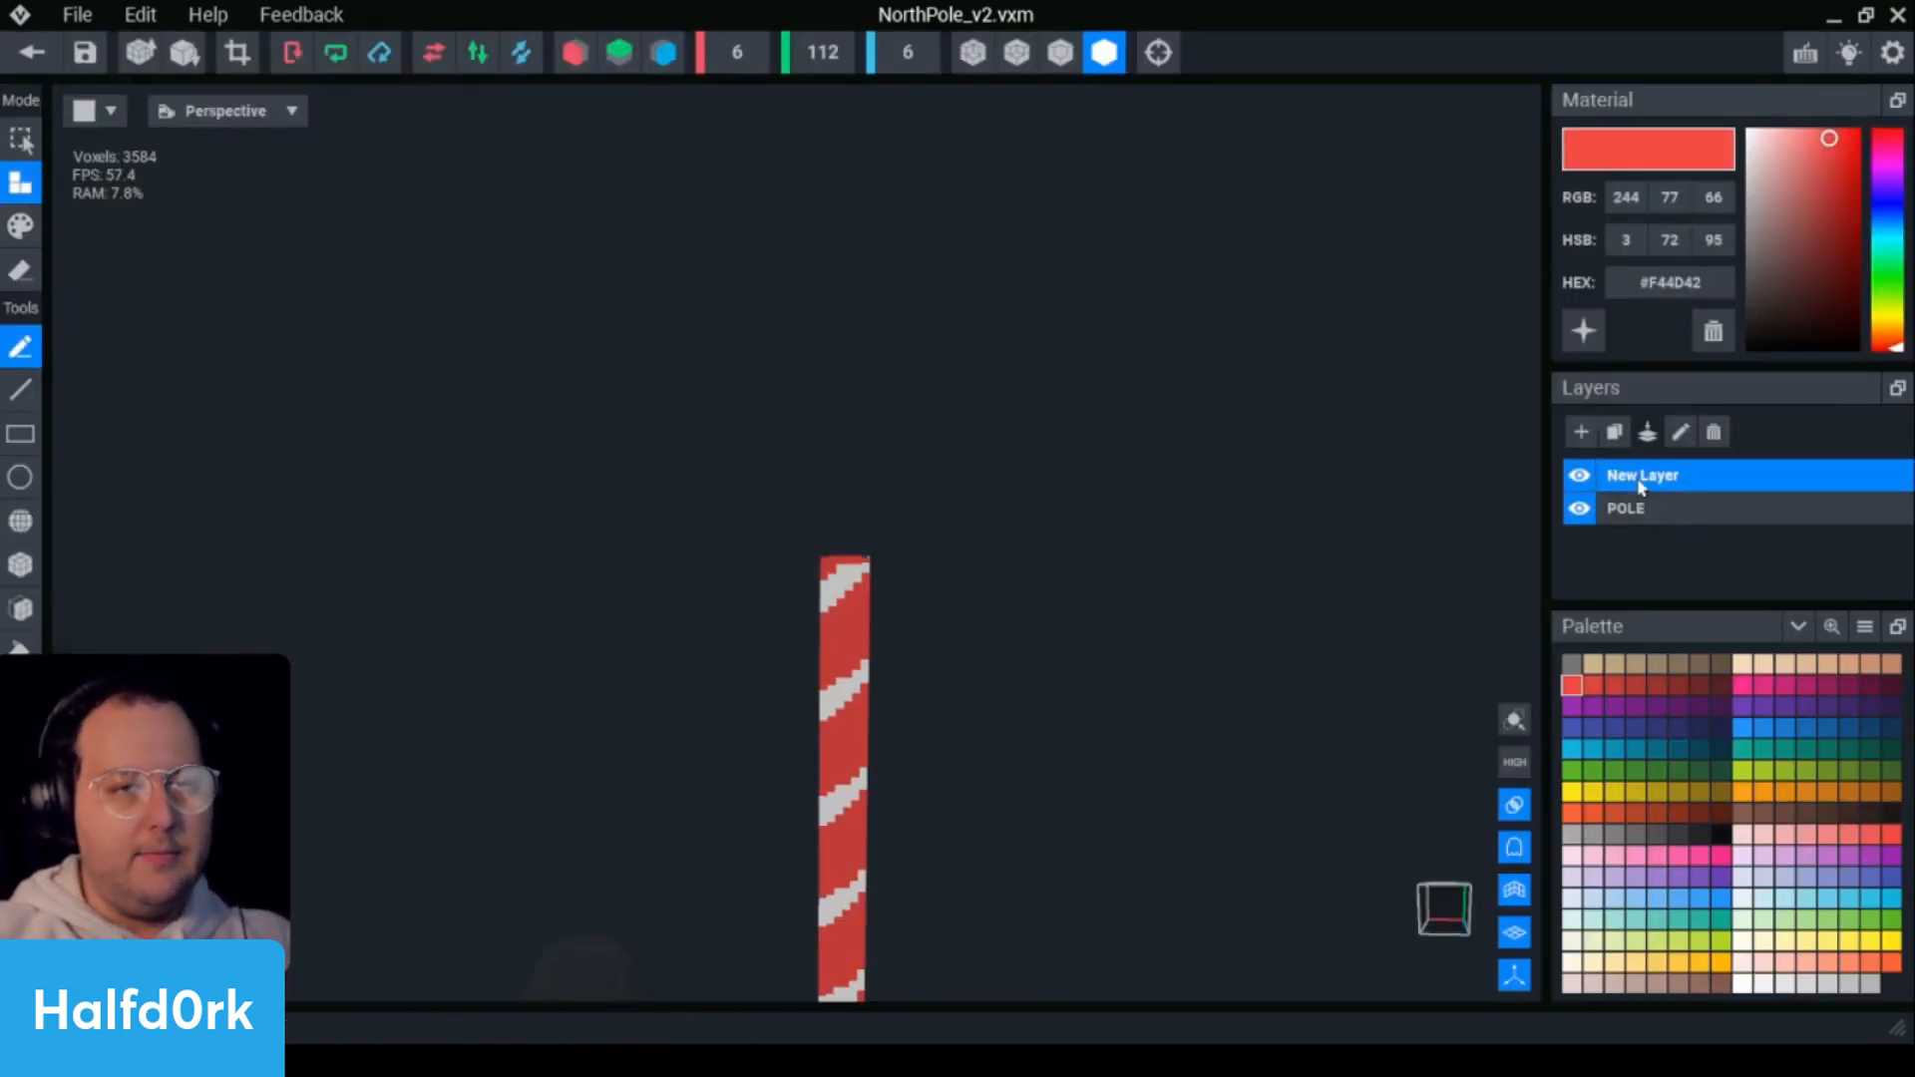
click(1680, 435)
text(Nob)
key(Return)
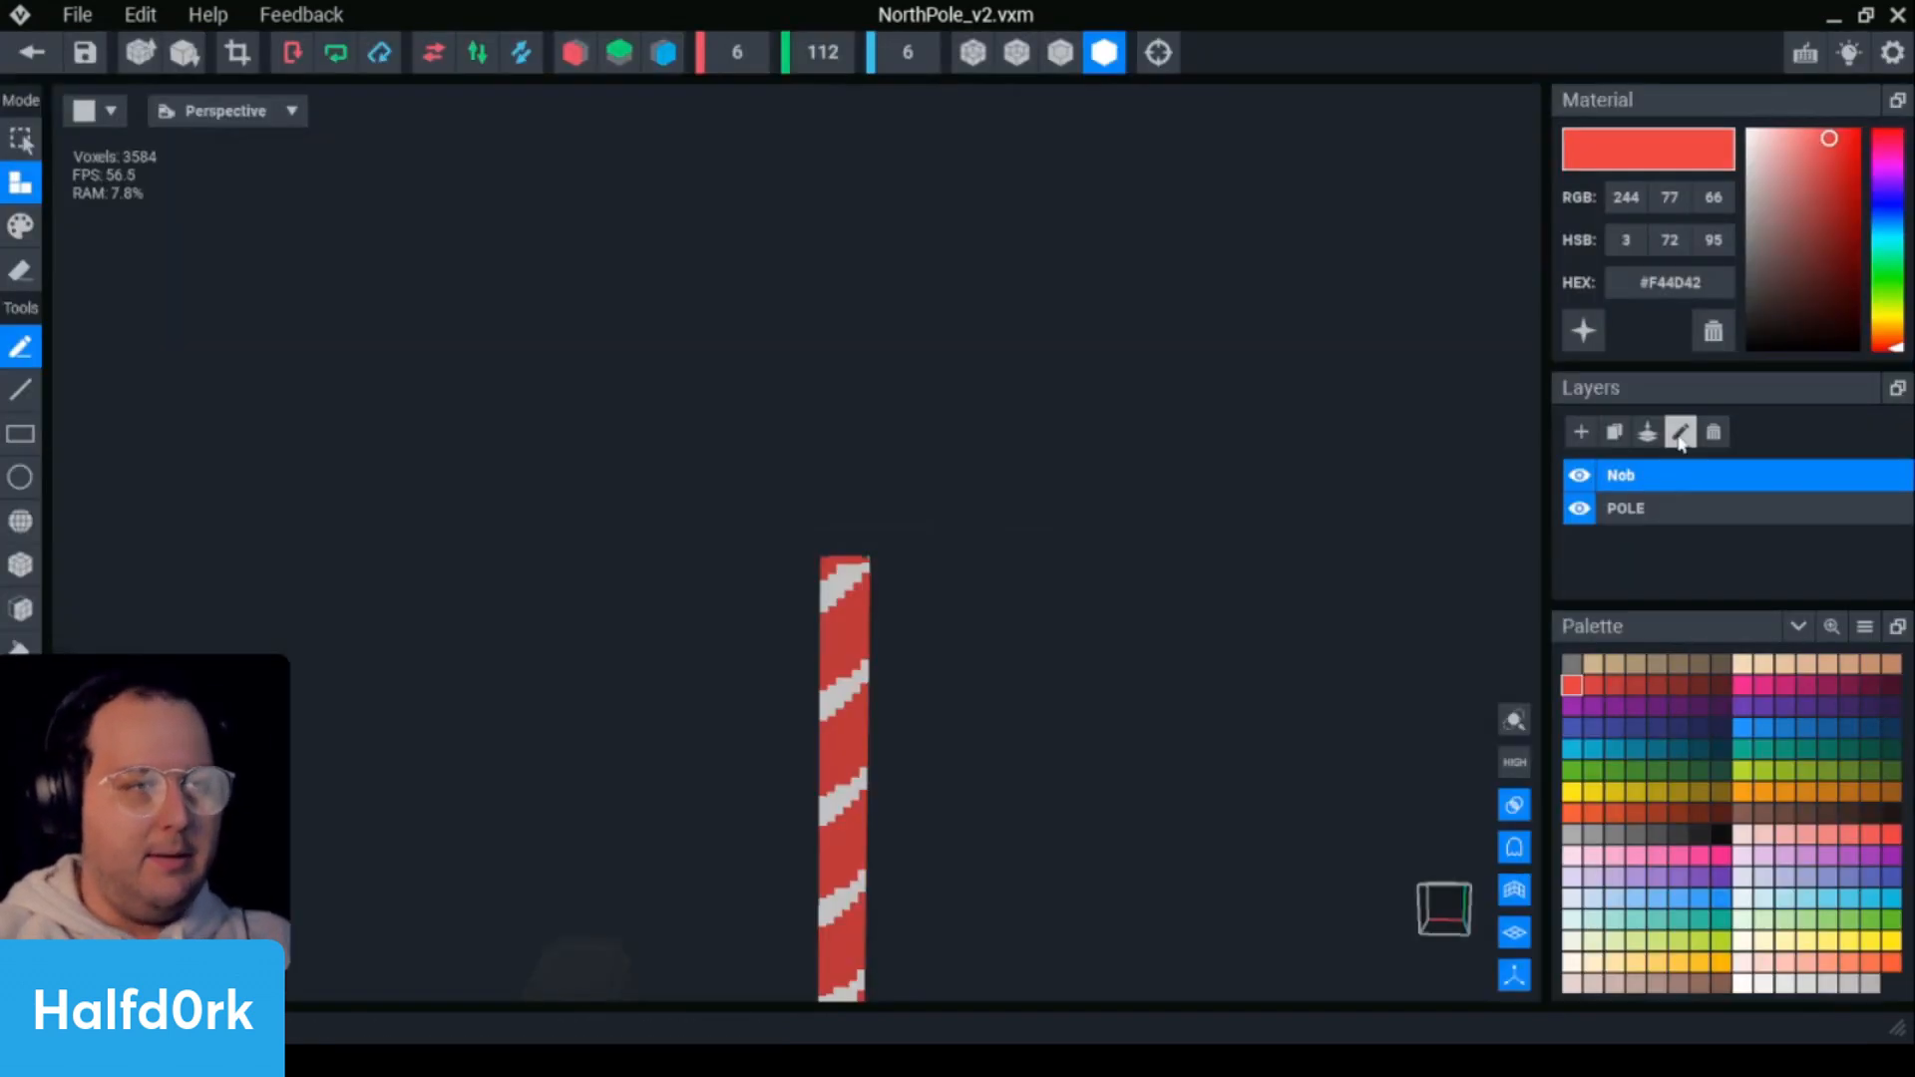
- Set the canvas height to 120 voxels to add room above the striped column
middle_drag(820, 713, 843, 554)
right_drag(843, 553, 824, 564)
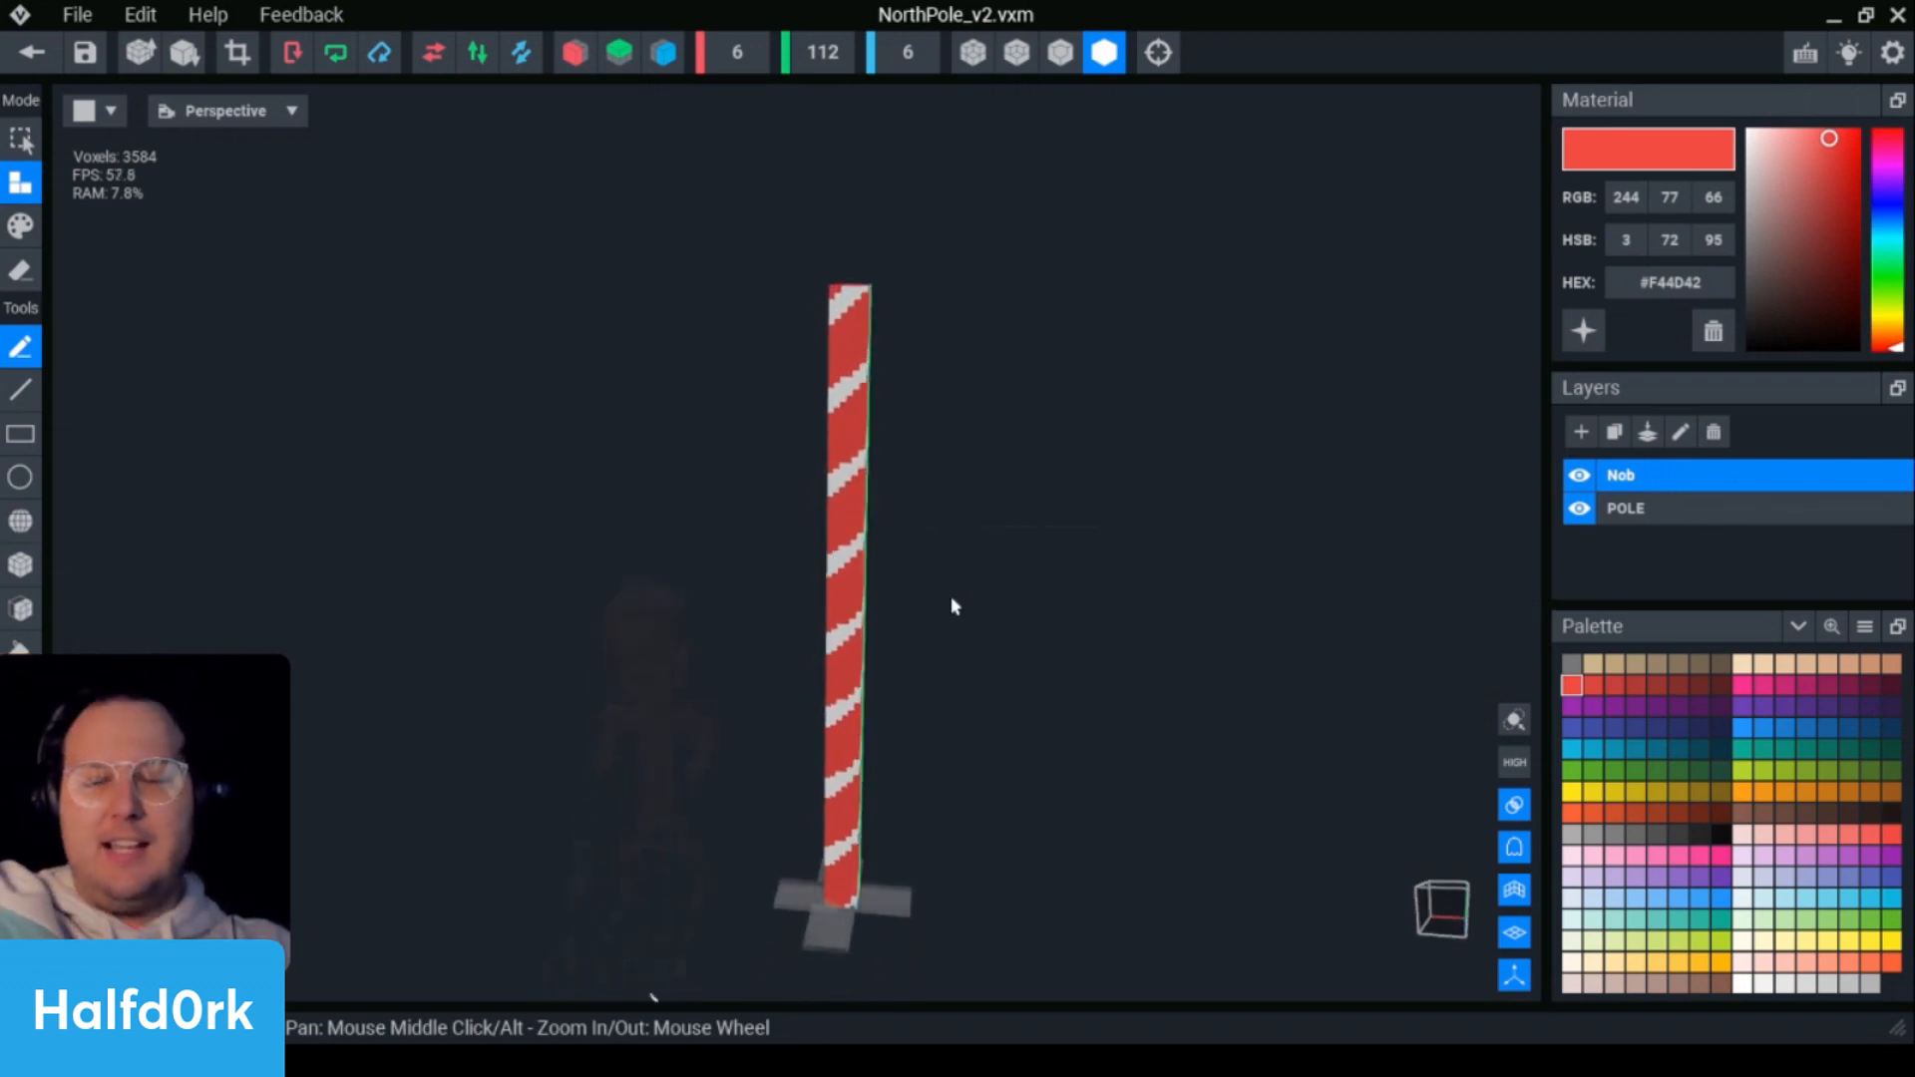
scroll(952, 594, down, 2)
scroll(798, 140, down, 1)
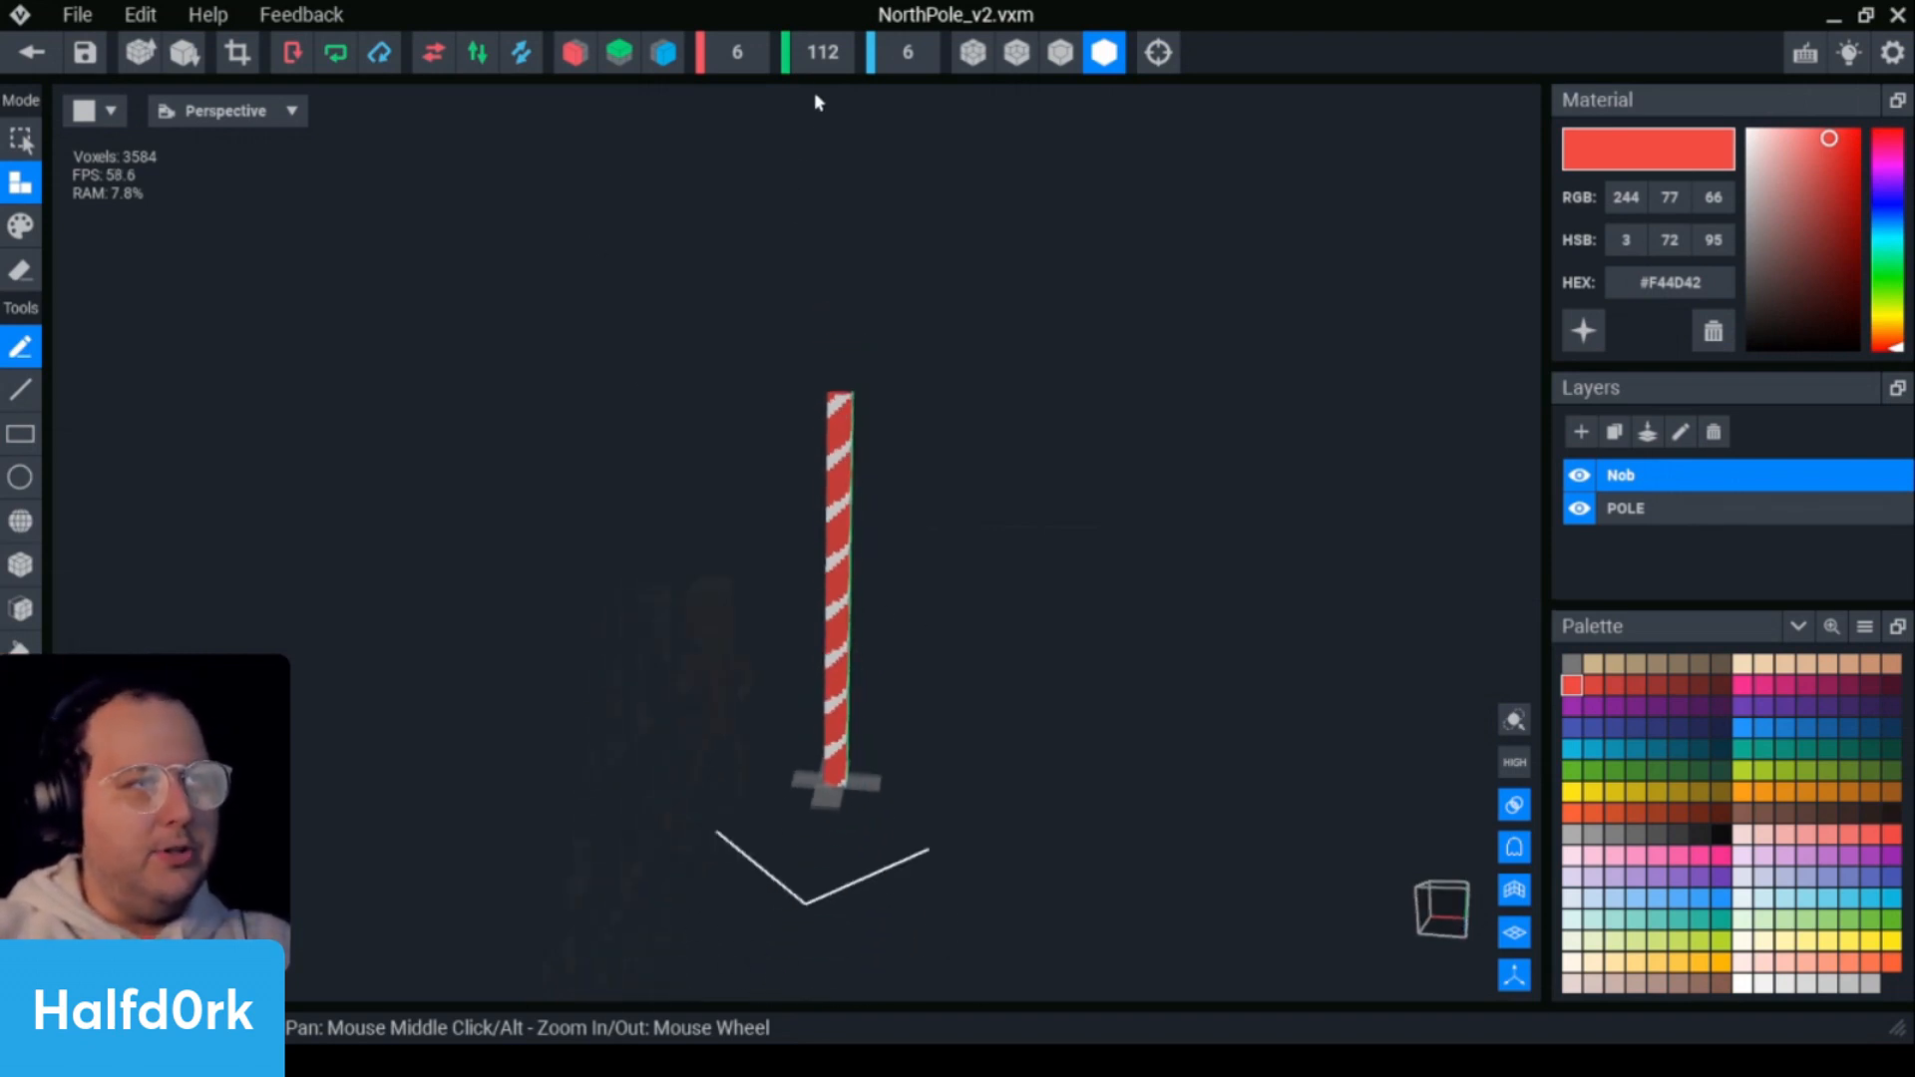
click(822, 52)
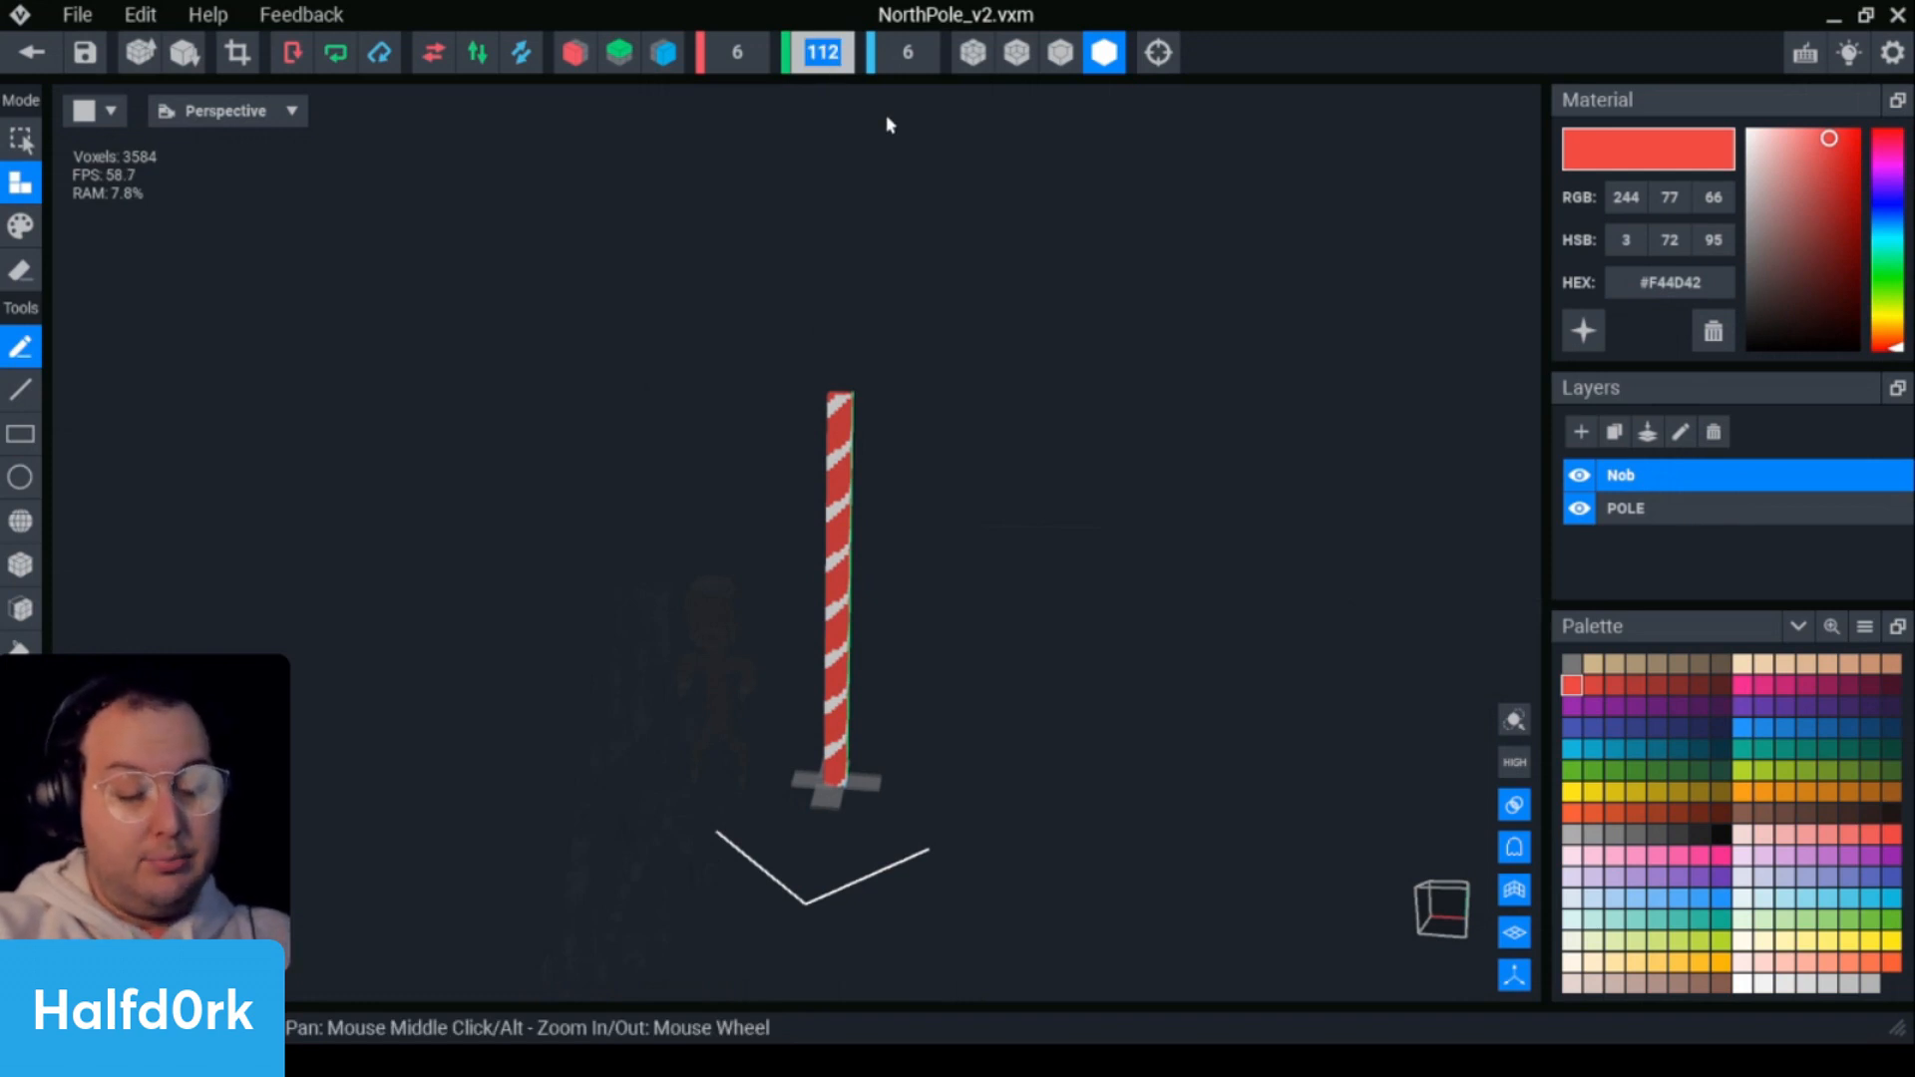
text(120)
key(Return)
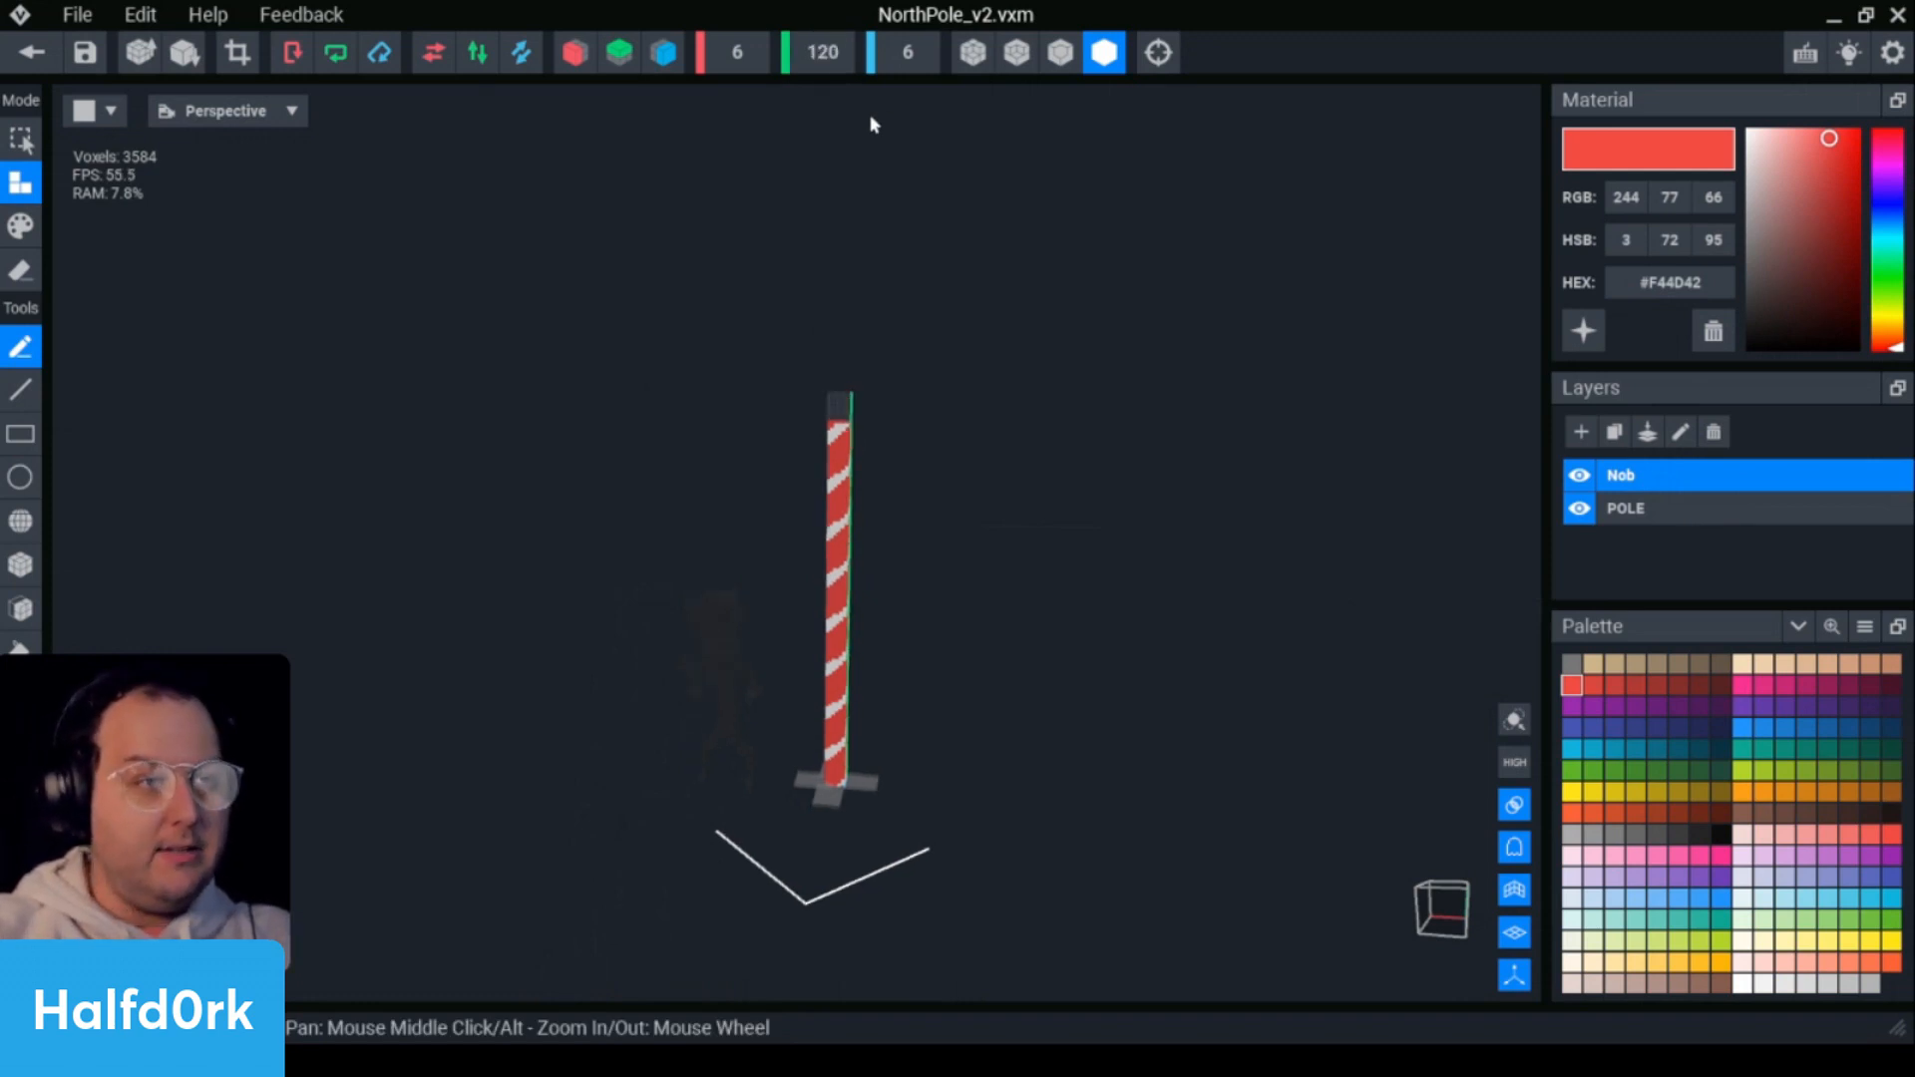
- Set the canvas width and depth to 8 voxels each
right_drag(818, 557, 825, 560)
right_drag(865, 221, 853, 195)
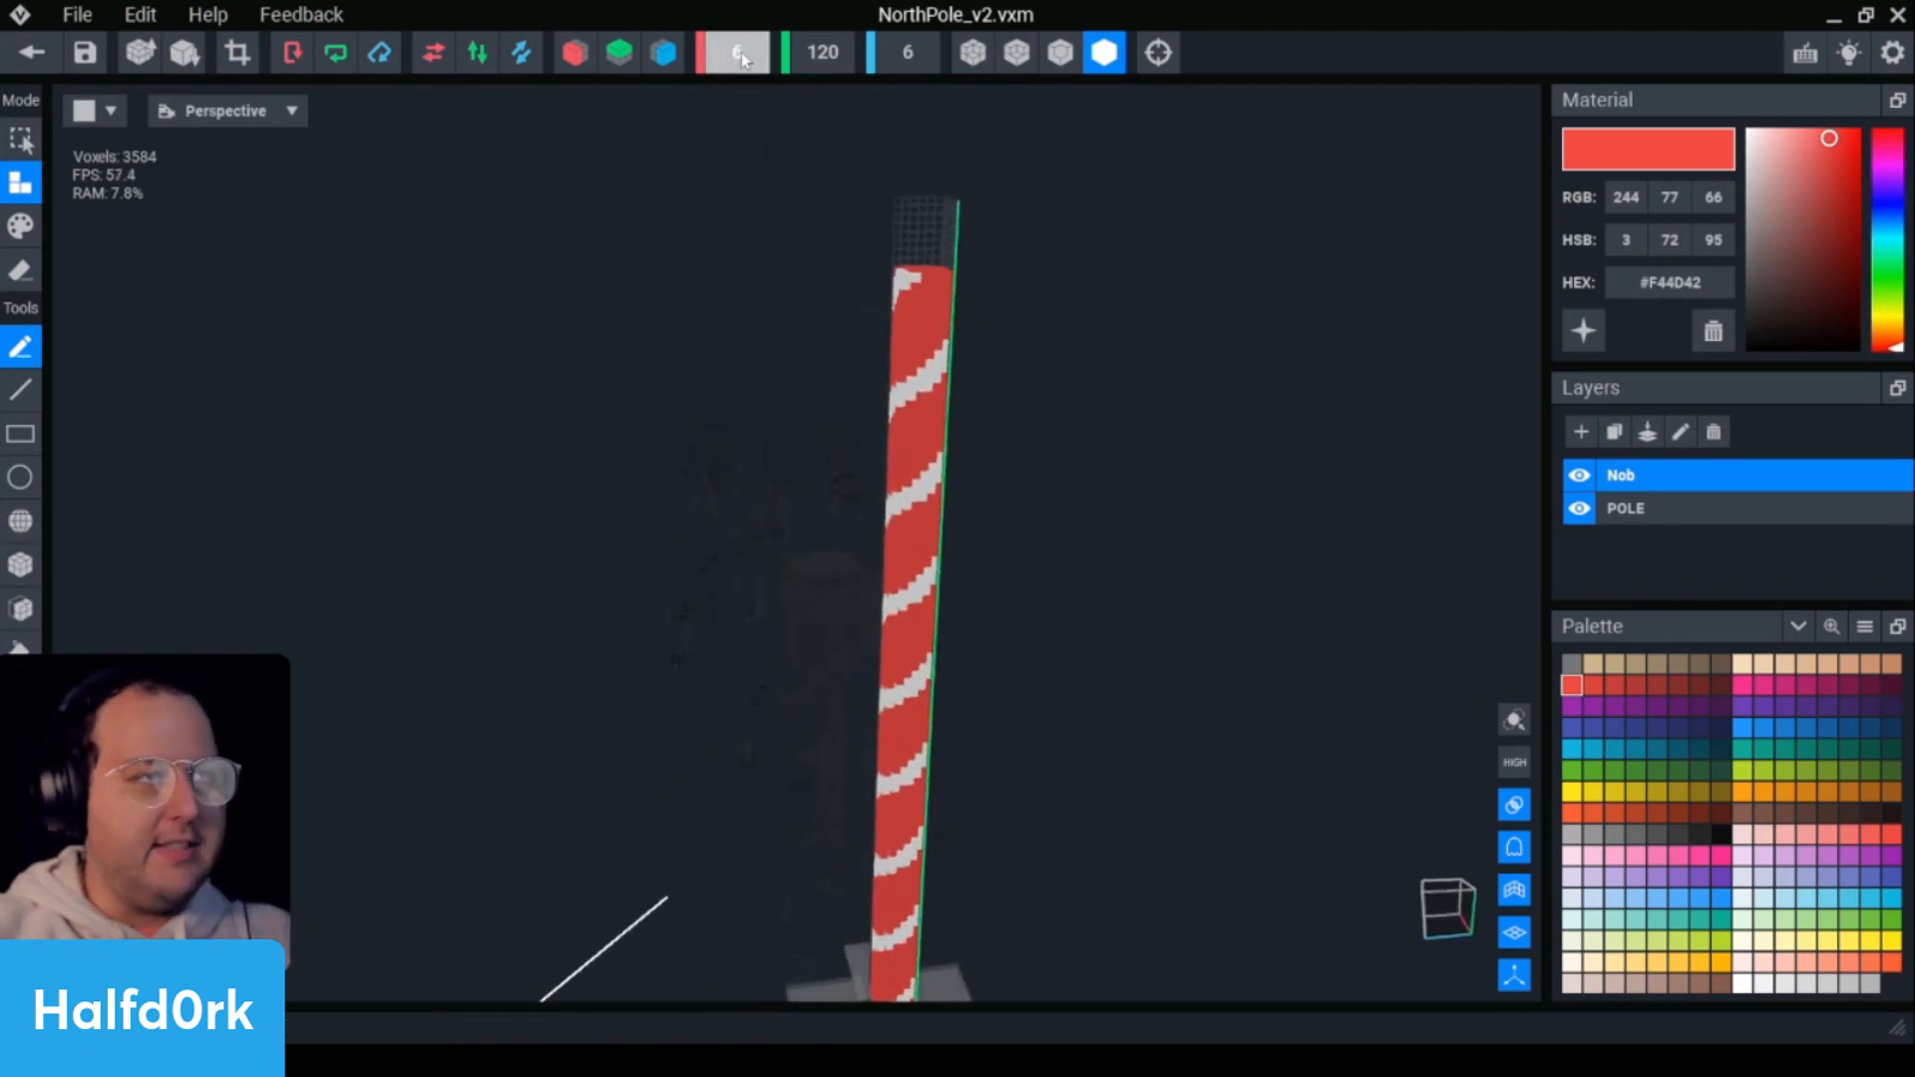
text(8)
key(Return)
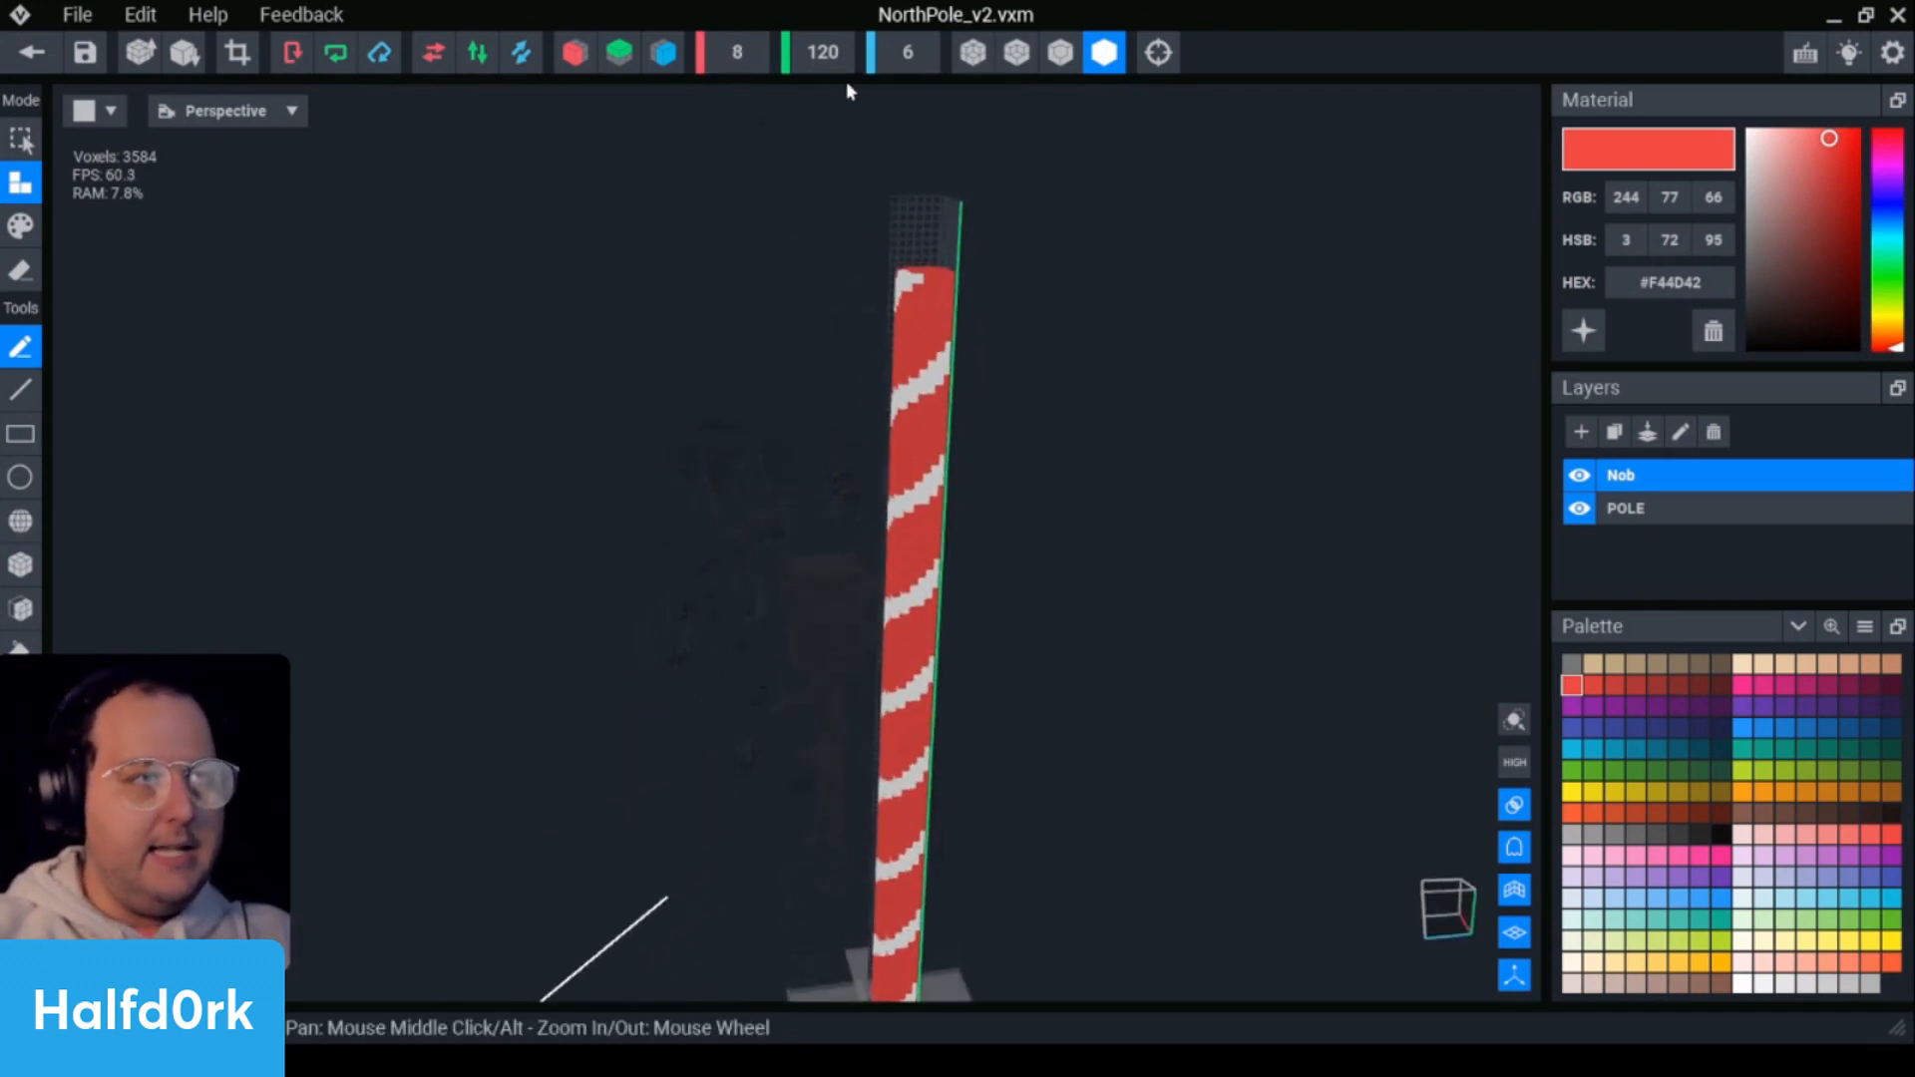
click(912, 55)
text(8)
key(Return)
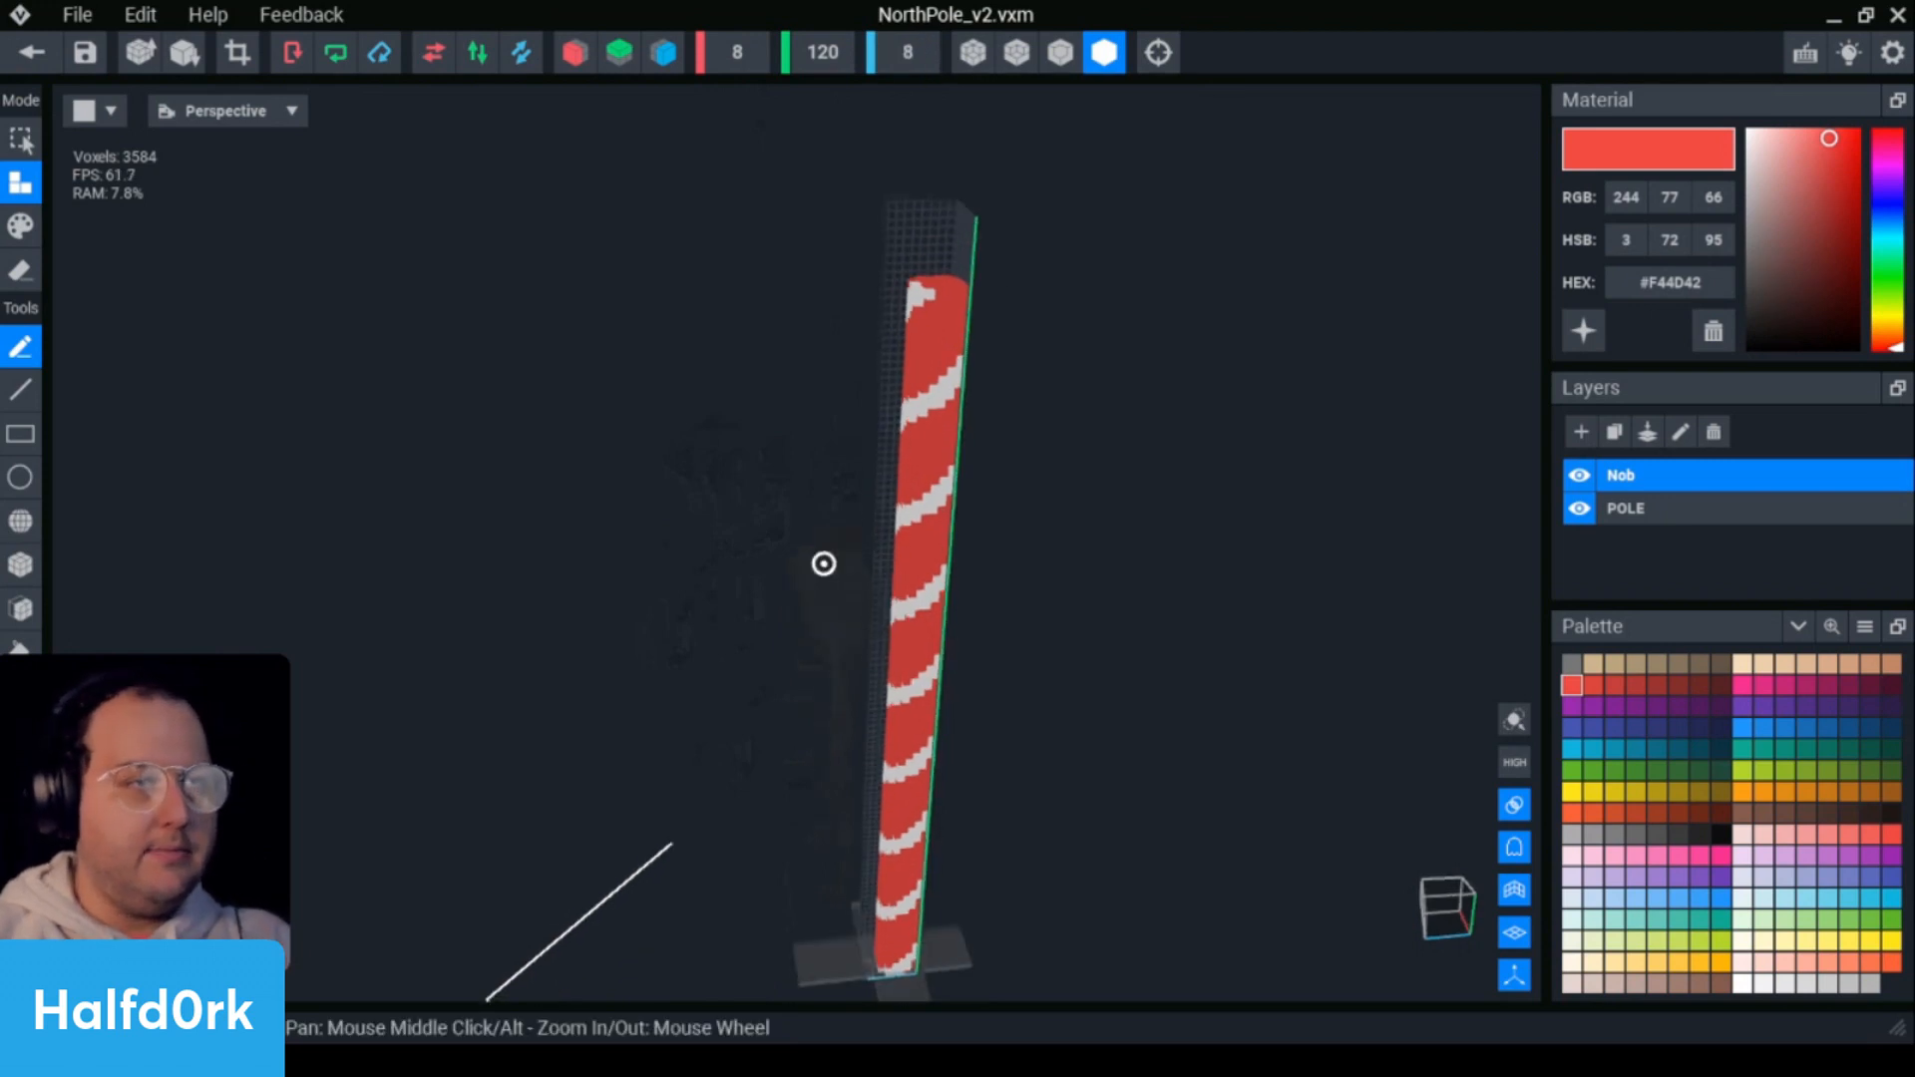
- Select the whole striped column on the POLE layer, center it within the enlarged canvas, and undo the excess changes
right_drag(826, 561, 1176, 613)
click(1613, 519)
mouse_move(1154, 821)
right_down()
mouse_move(825, 565)
mouse_move(1154, 821)
right_up()
key(s)
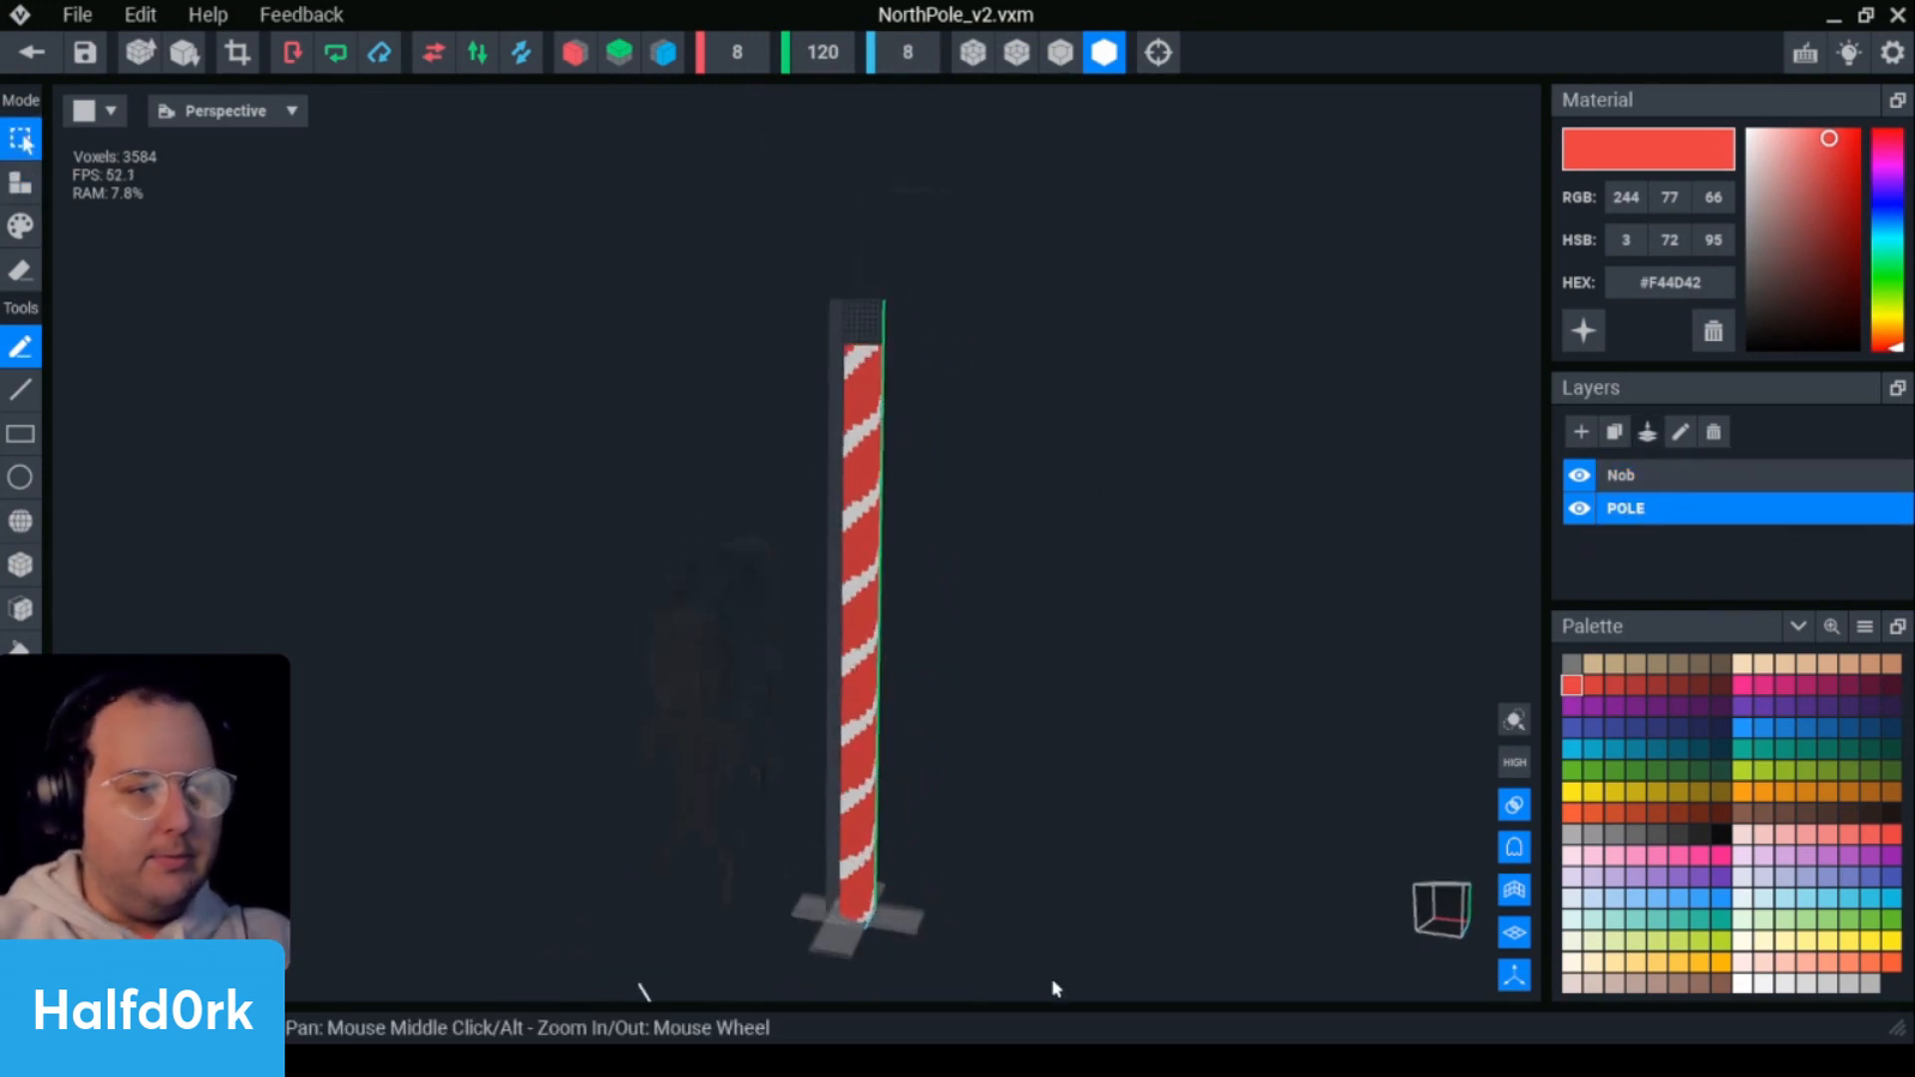
key(r)
drag(1062, 945, 803, 558)
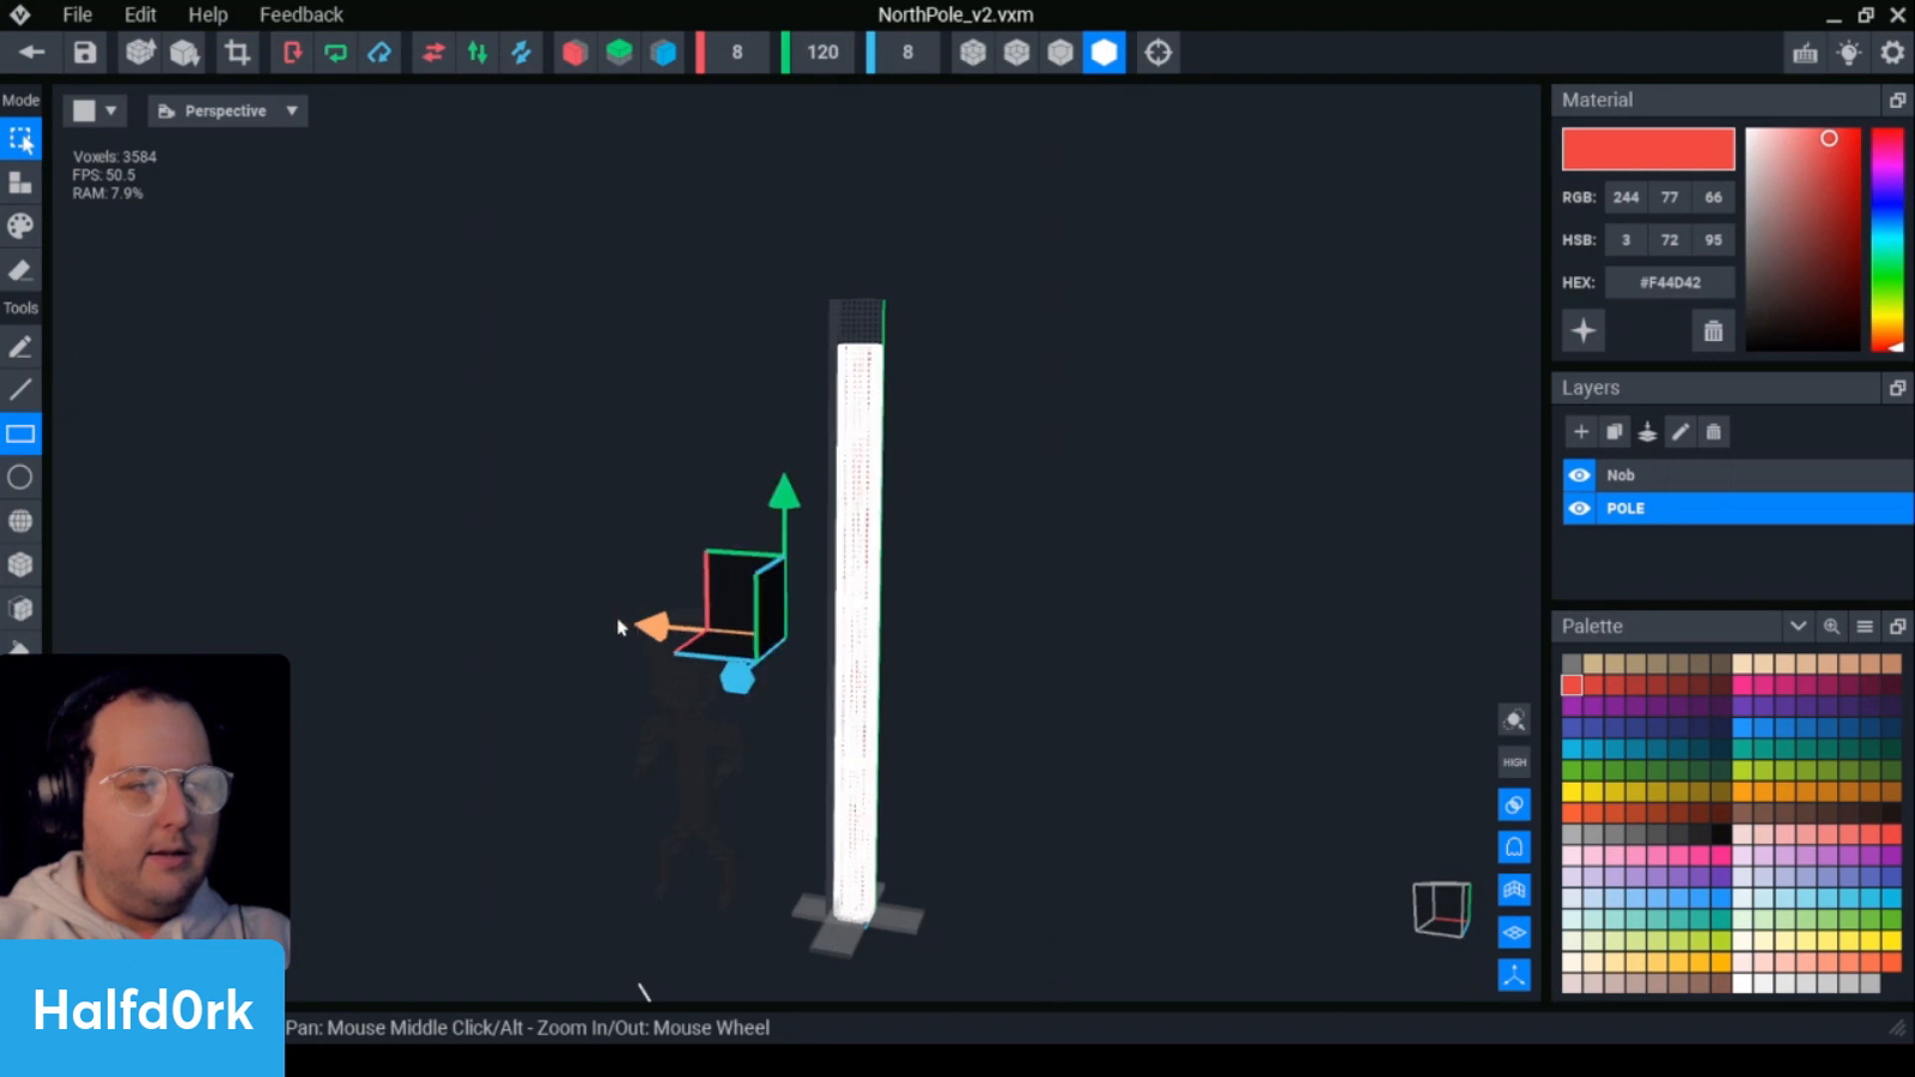
right_drag(617, 617, 964, 682)
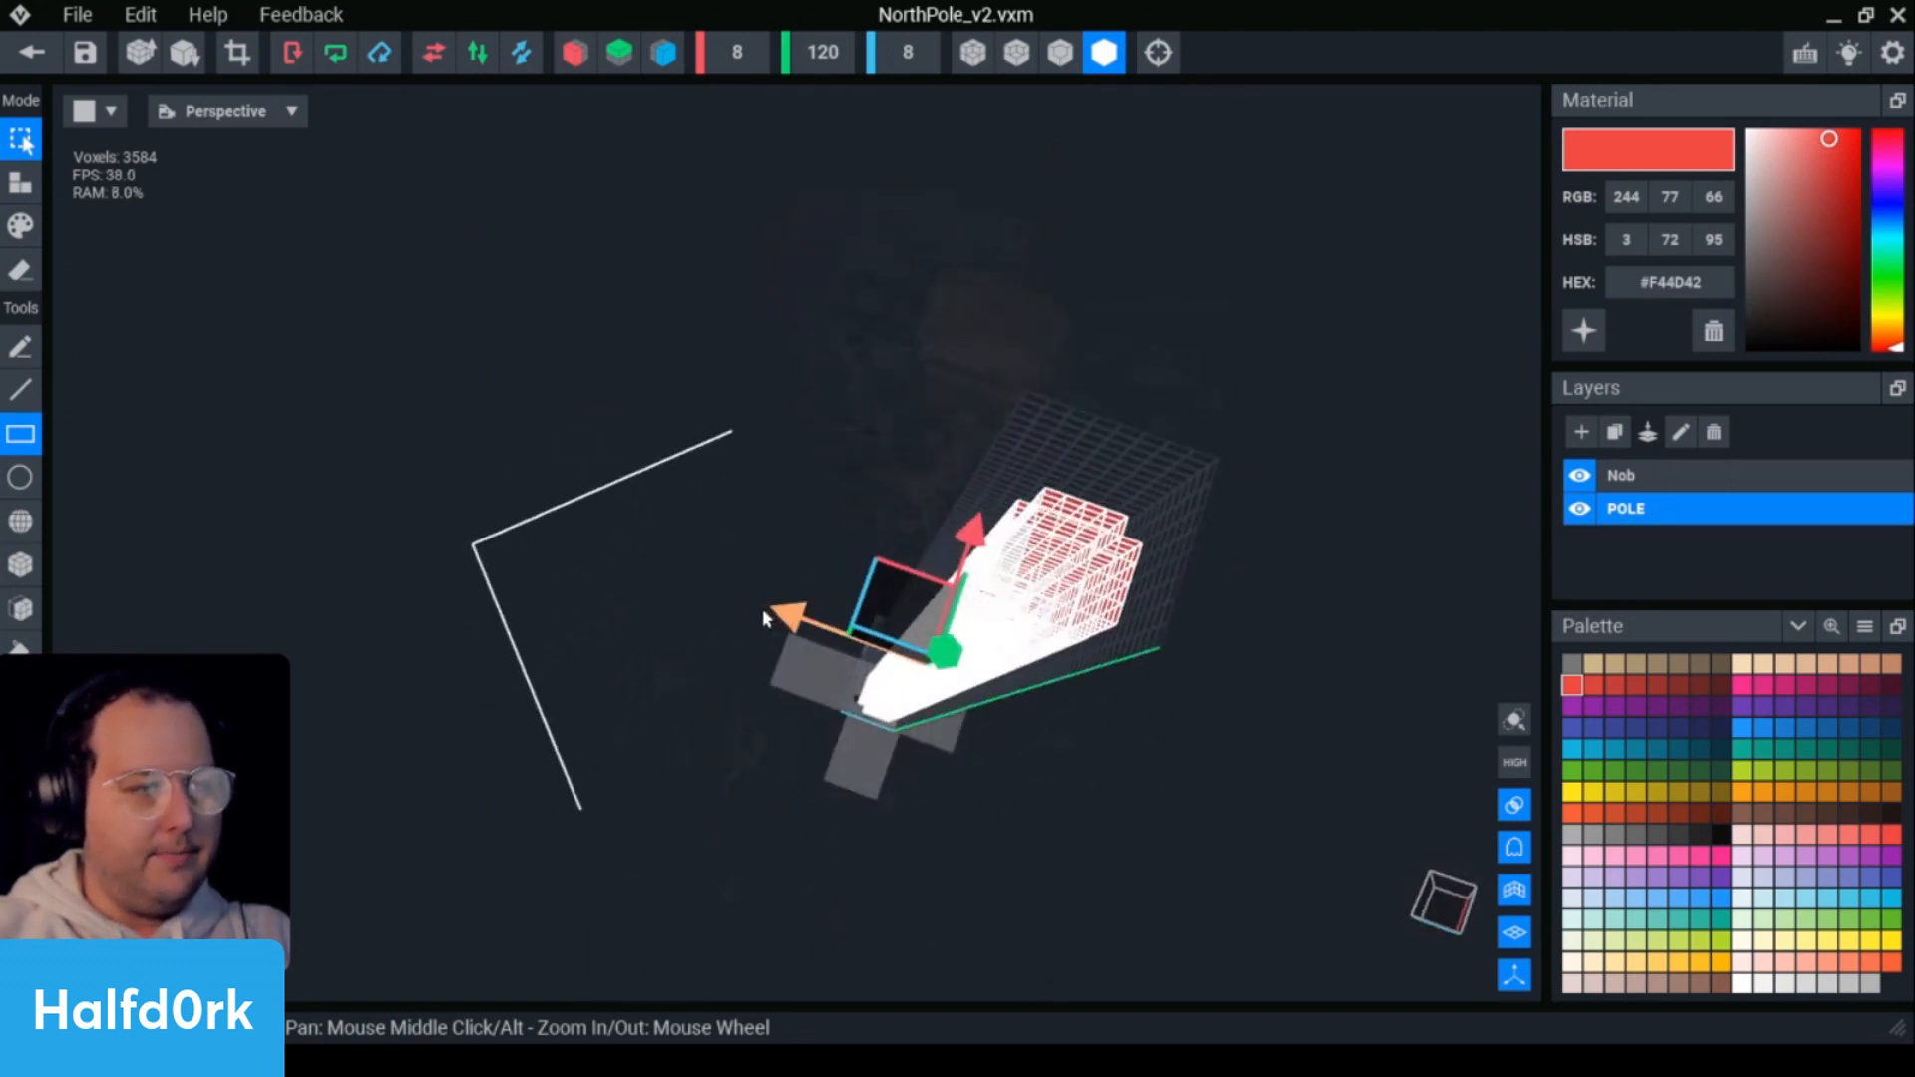
drag(675, 573, 596, 529)
key(ctrl+z)
key(ctrl+z)
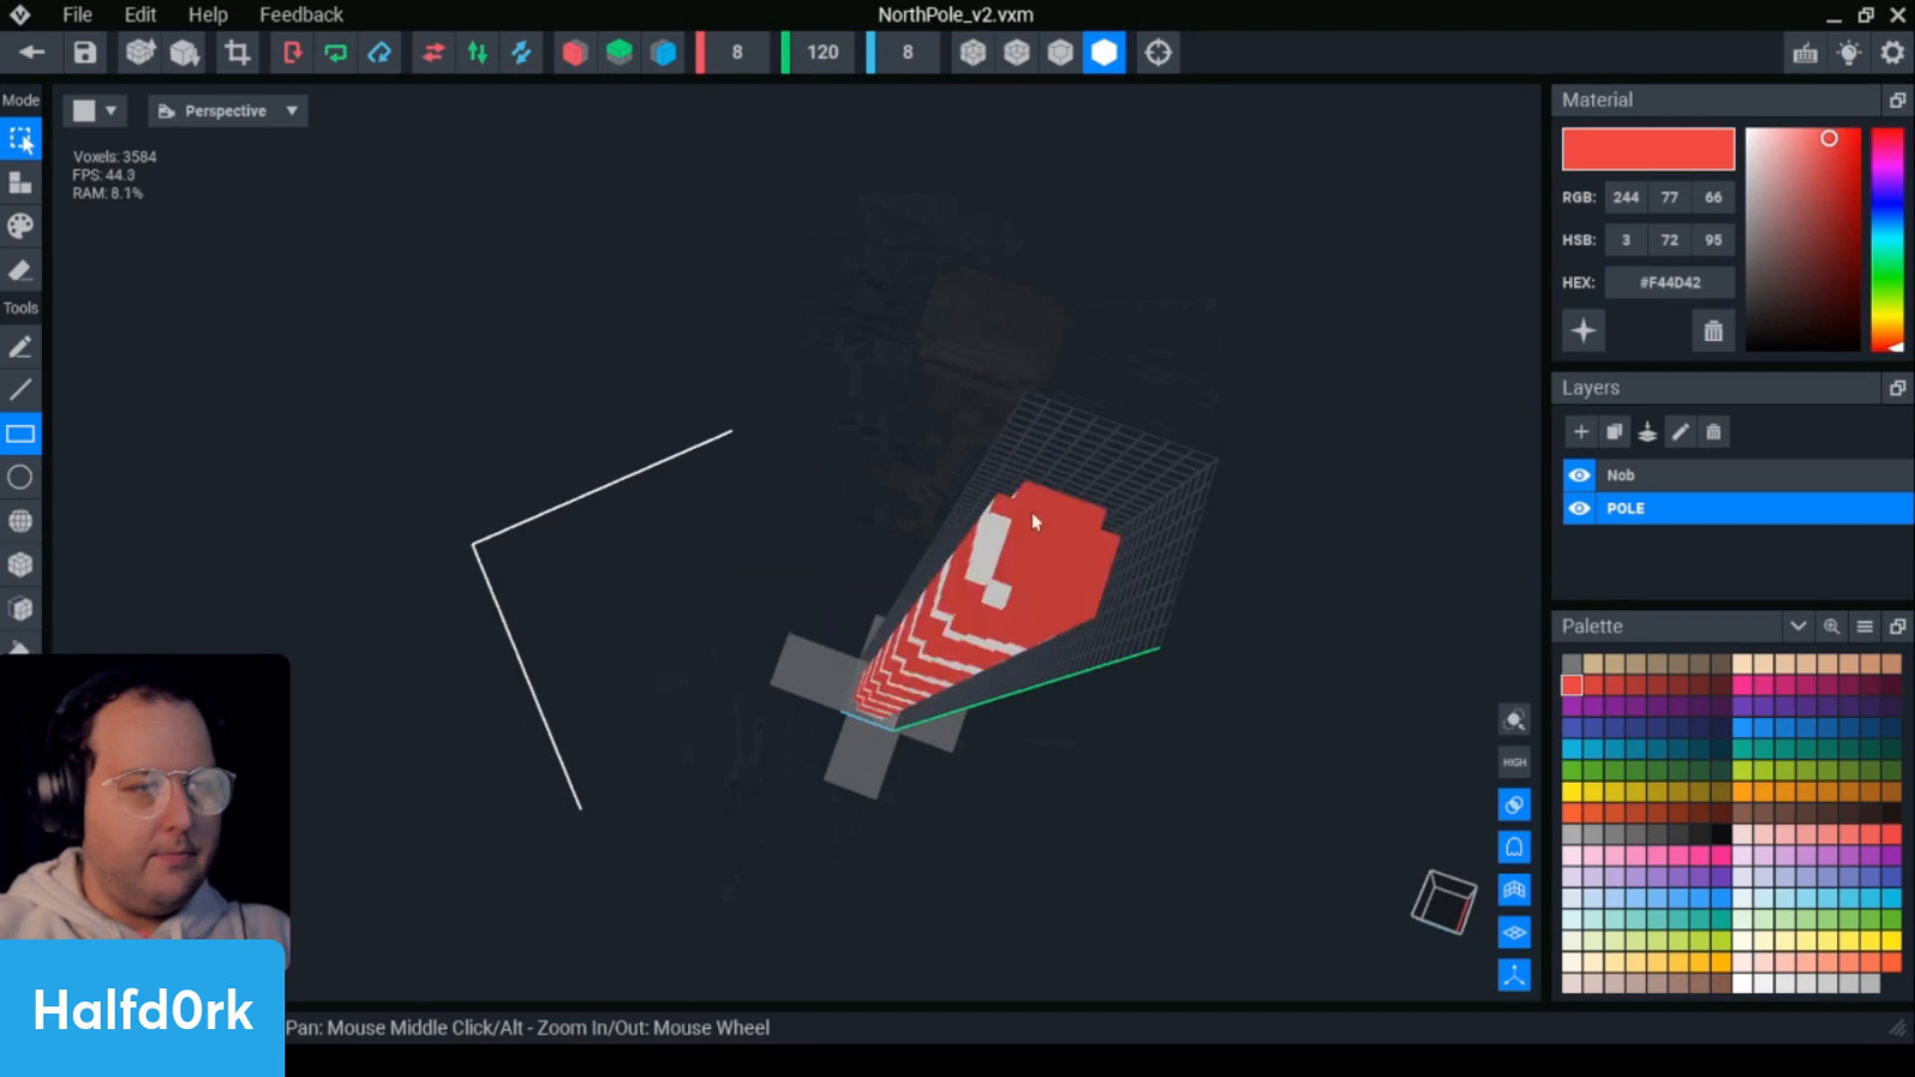
- Check the column's centering from above and make the Nob layer active
scroll(1087, 538, up, 4)
middle_drag(1245, 593, 878, 623)
right_drag(825, 559, 1044, 564)
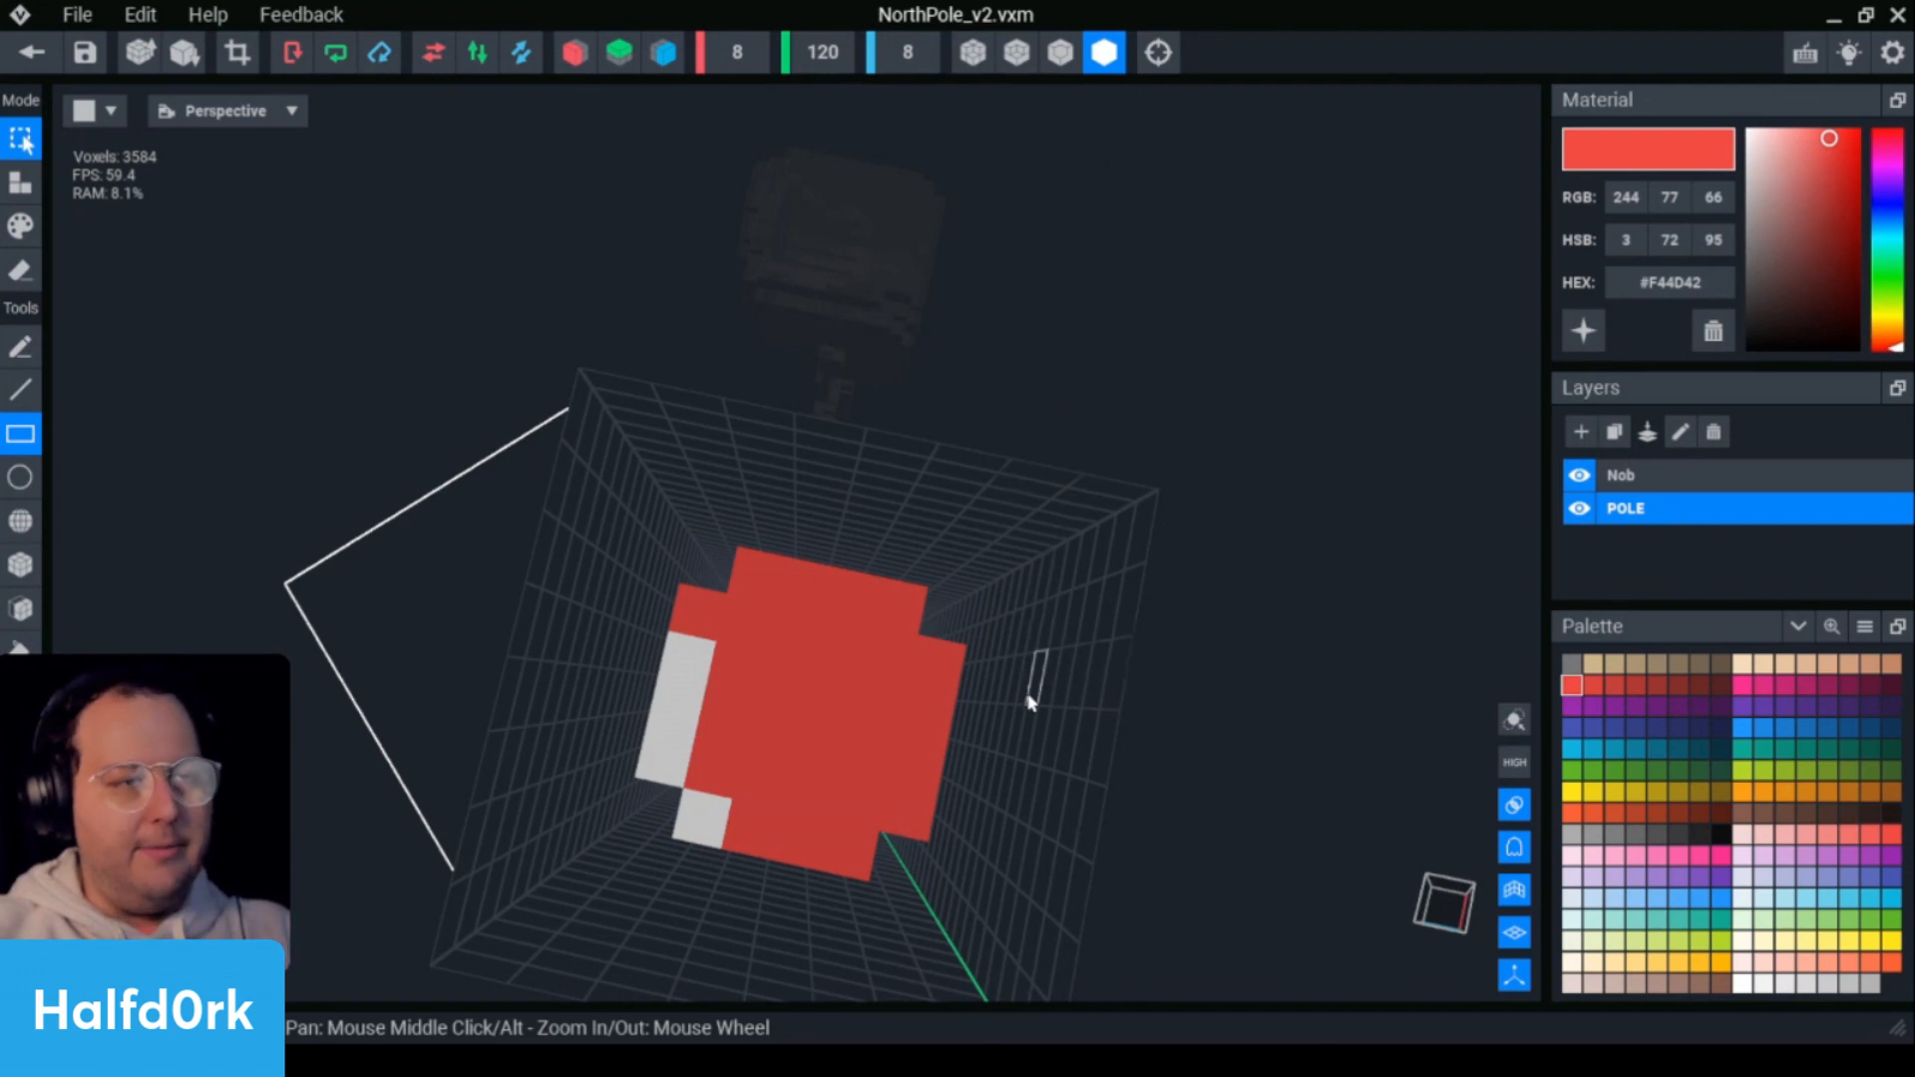
right_drag(1031, 701, 1033, 728)
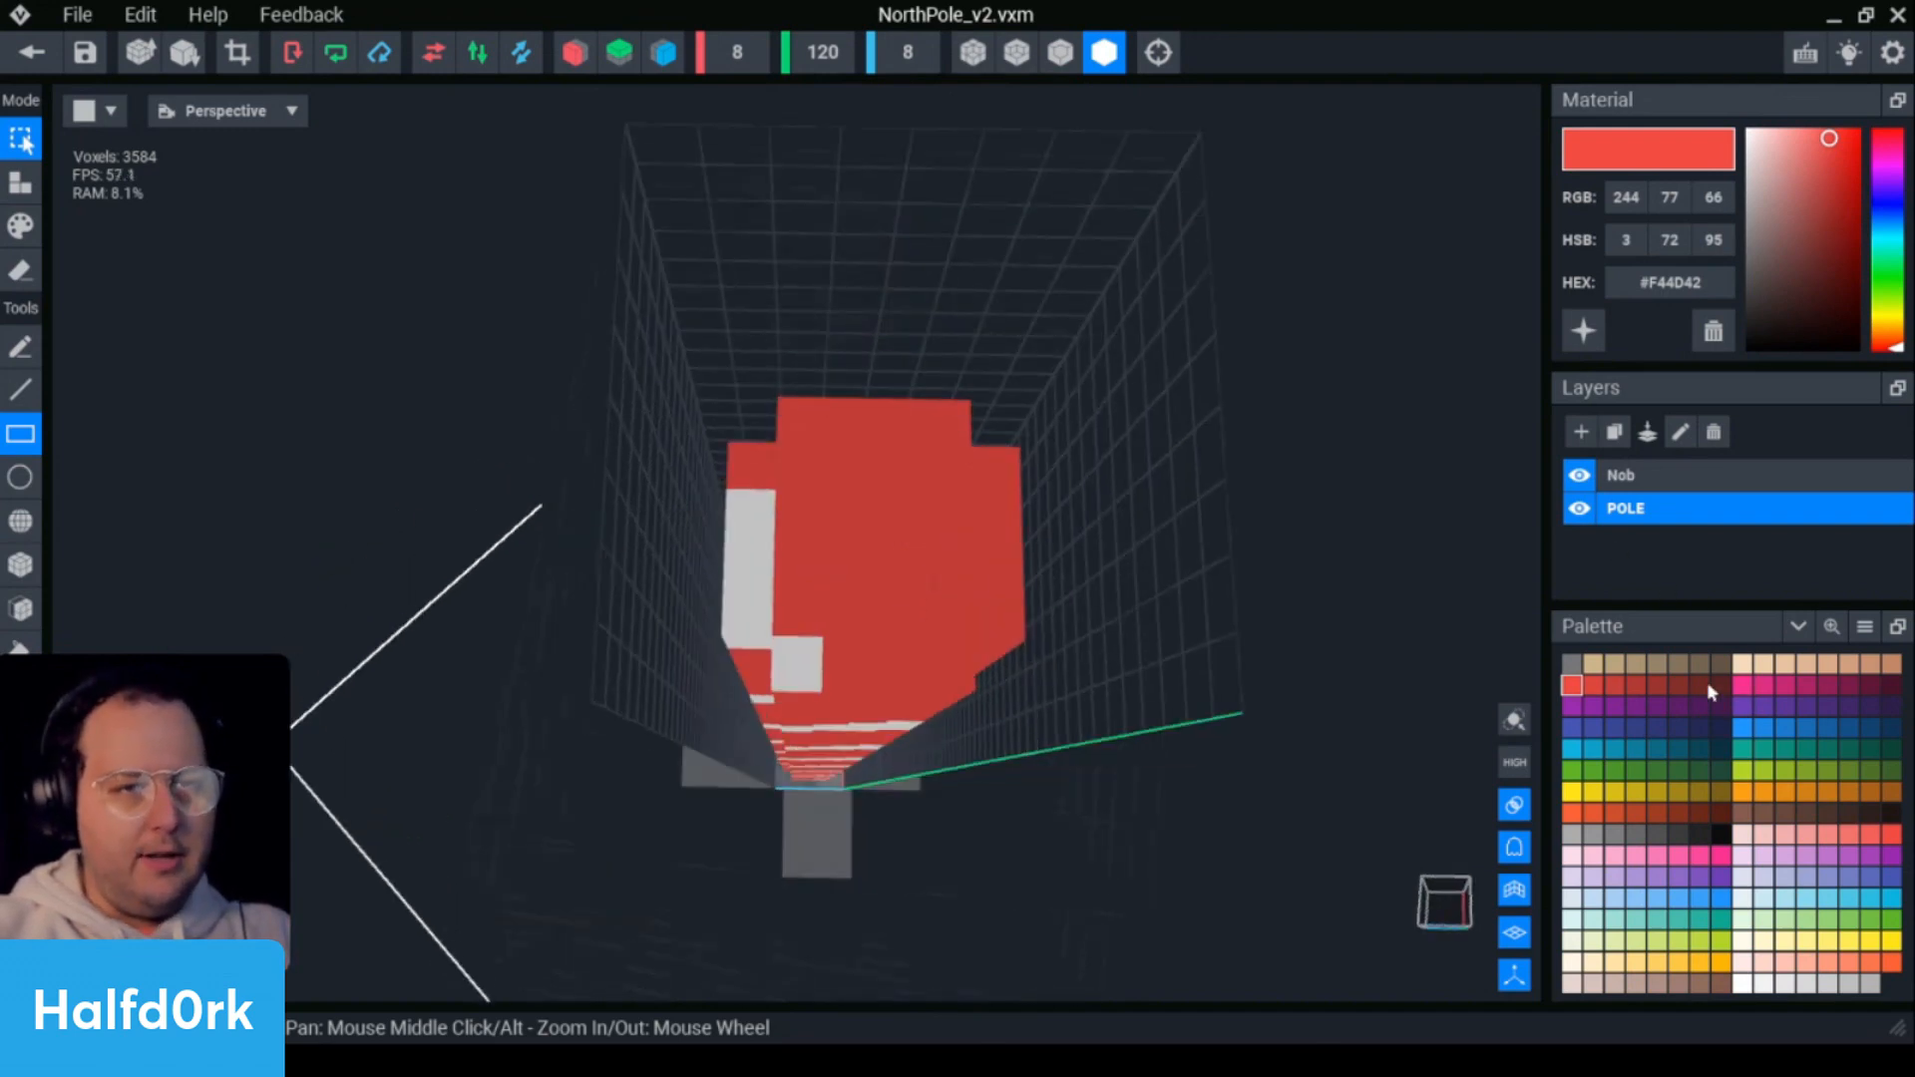
click(1644, 473)
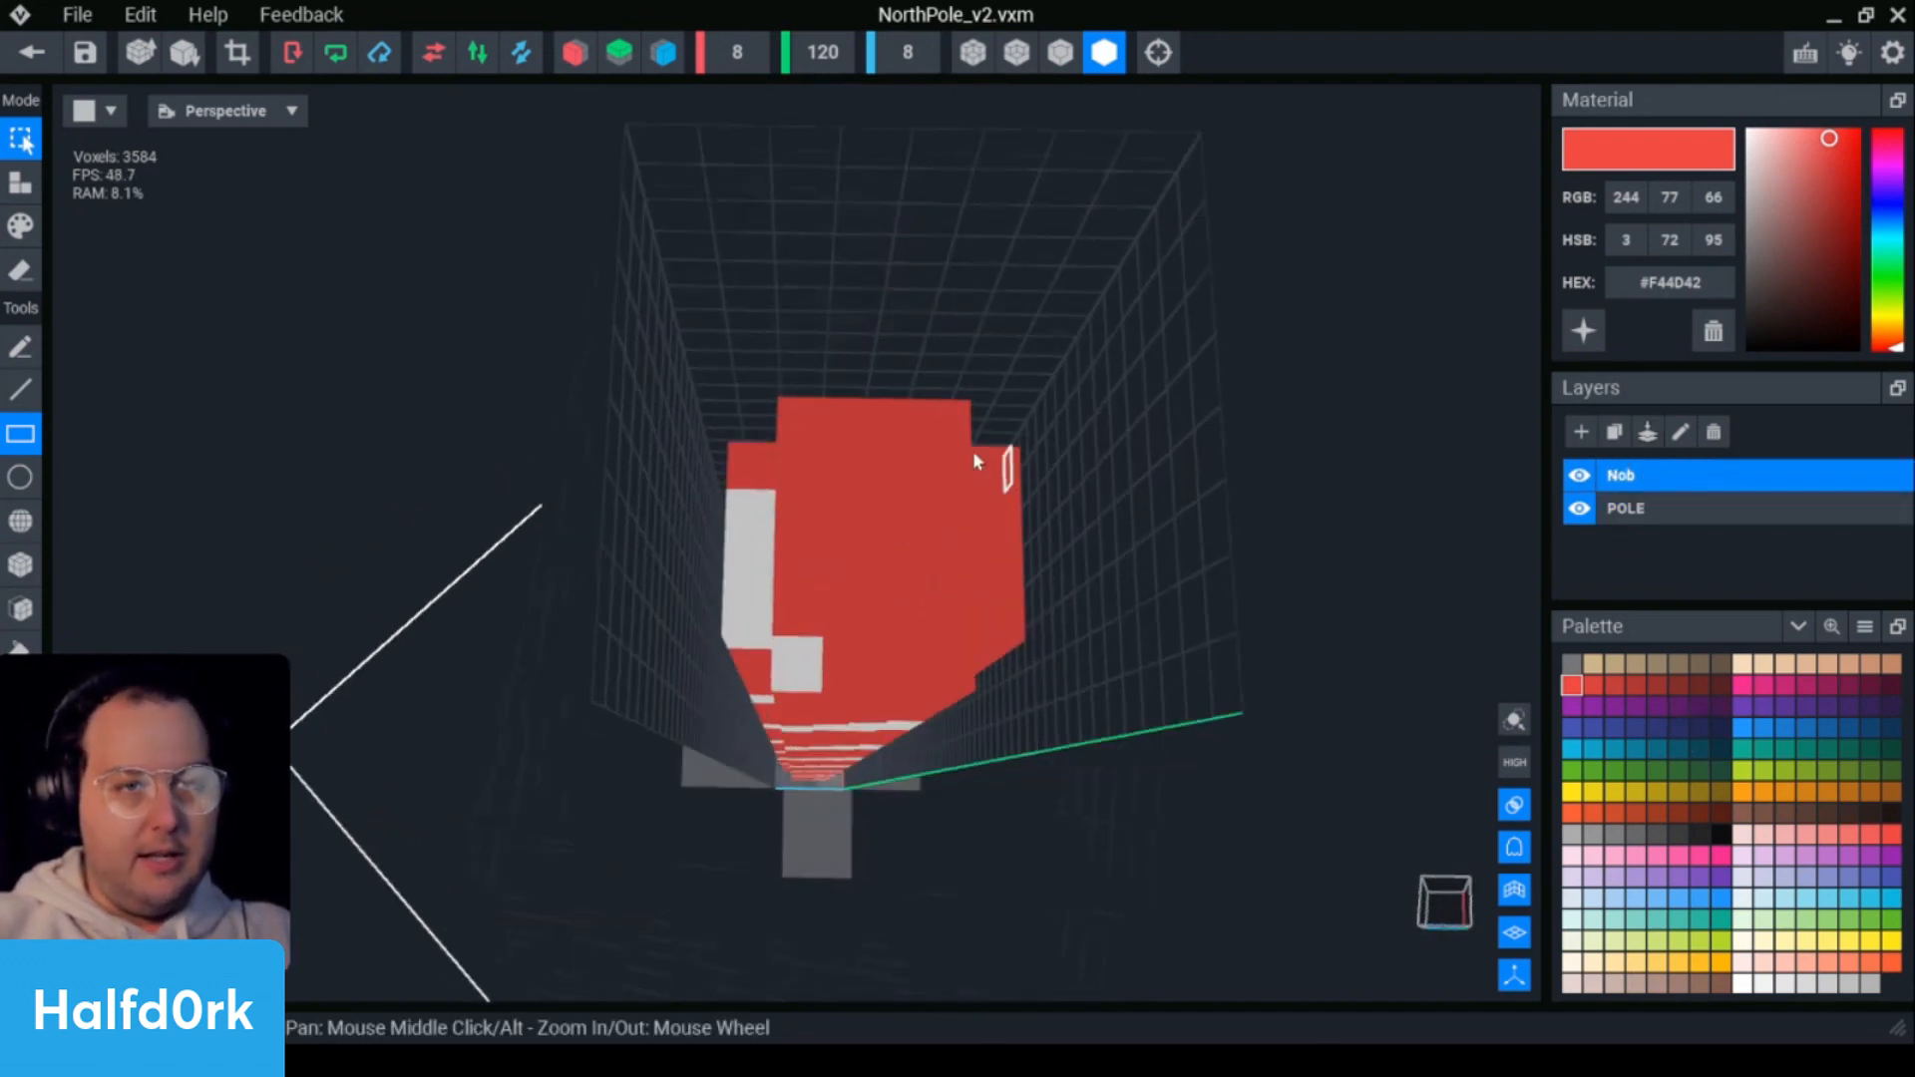
right_drag(973, 451, 919, 481)
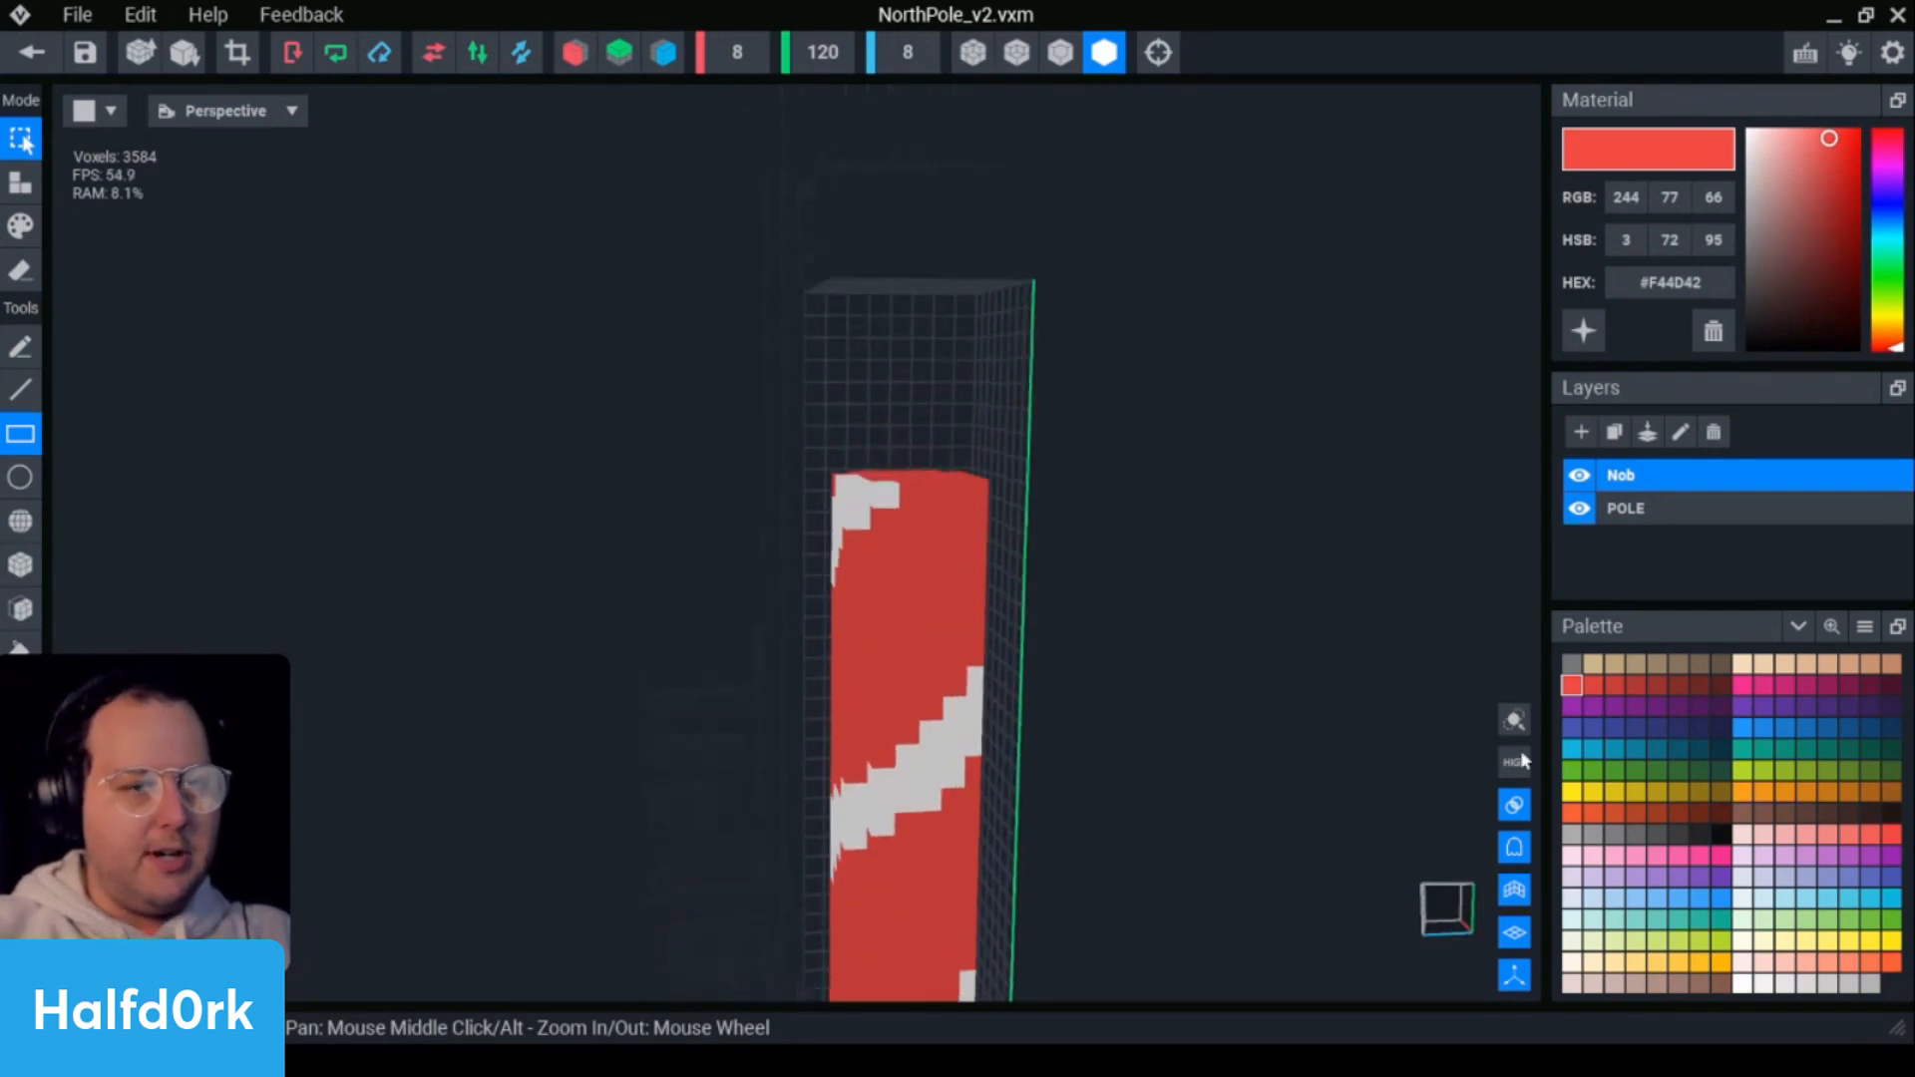
- Set the material colour to gold #FFB500 and try a straight line of voxels across the pole's top edge
click(1722, 964)
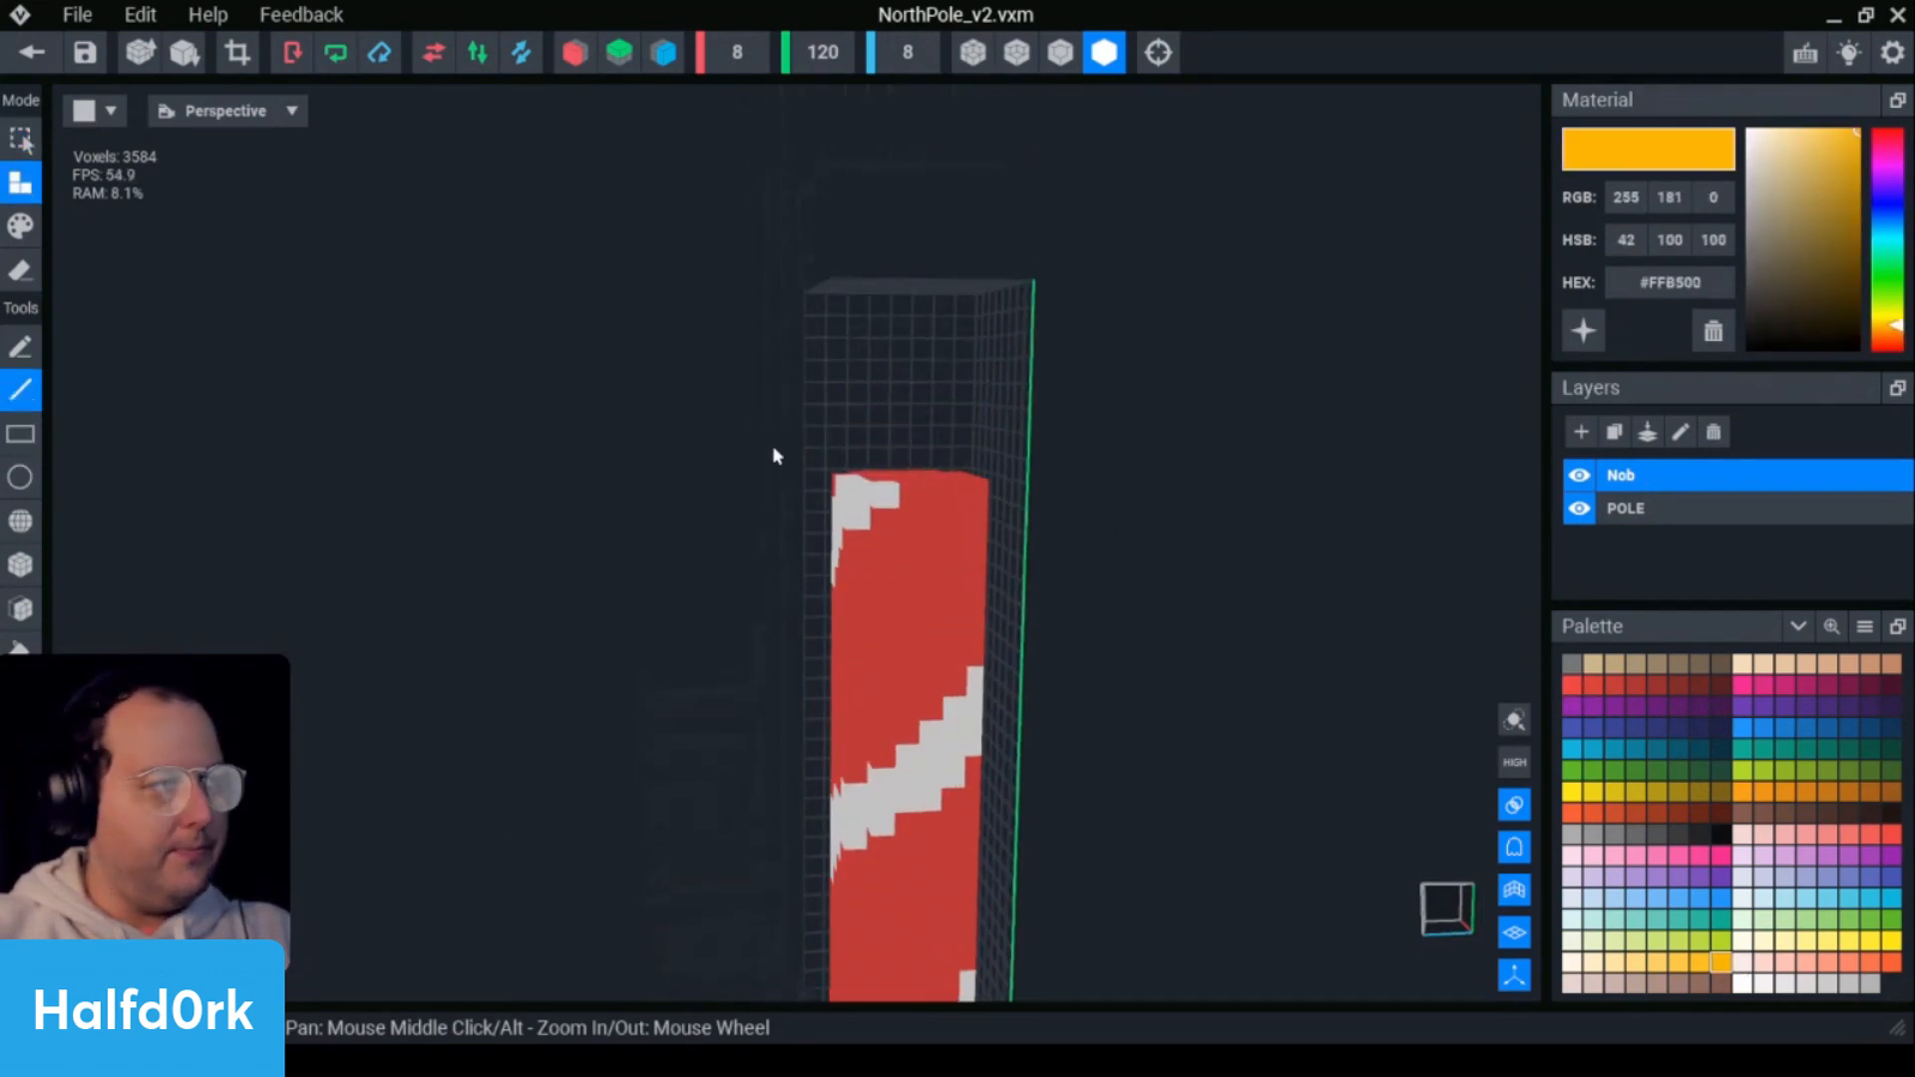
drag(816, 456, 1003, 461)
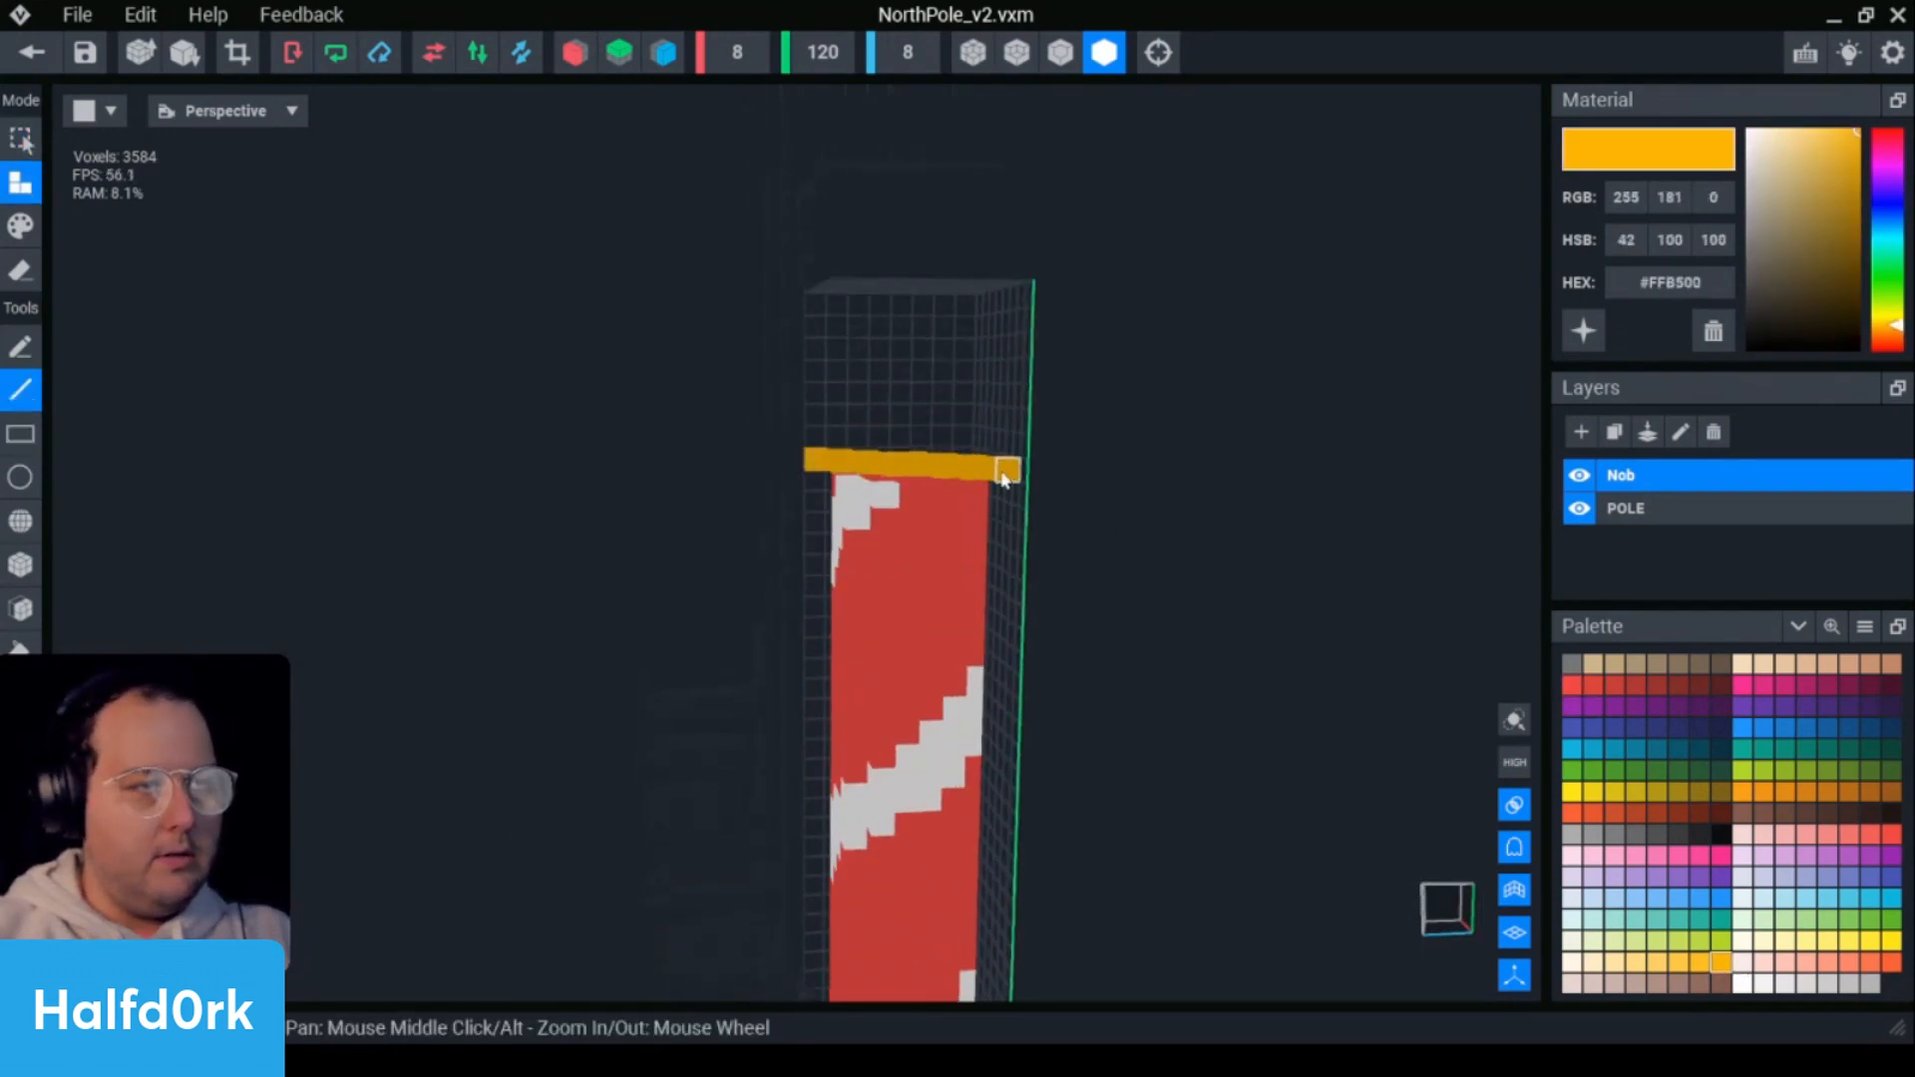
mouse_move(1002, 466)
right_down()
mouse_move(949, 484)
mouse_move(904, 469)
right_up()
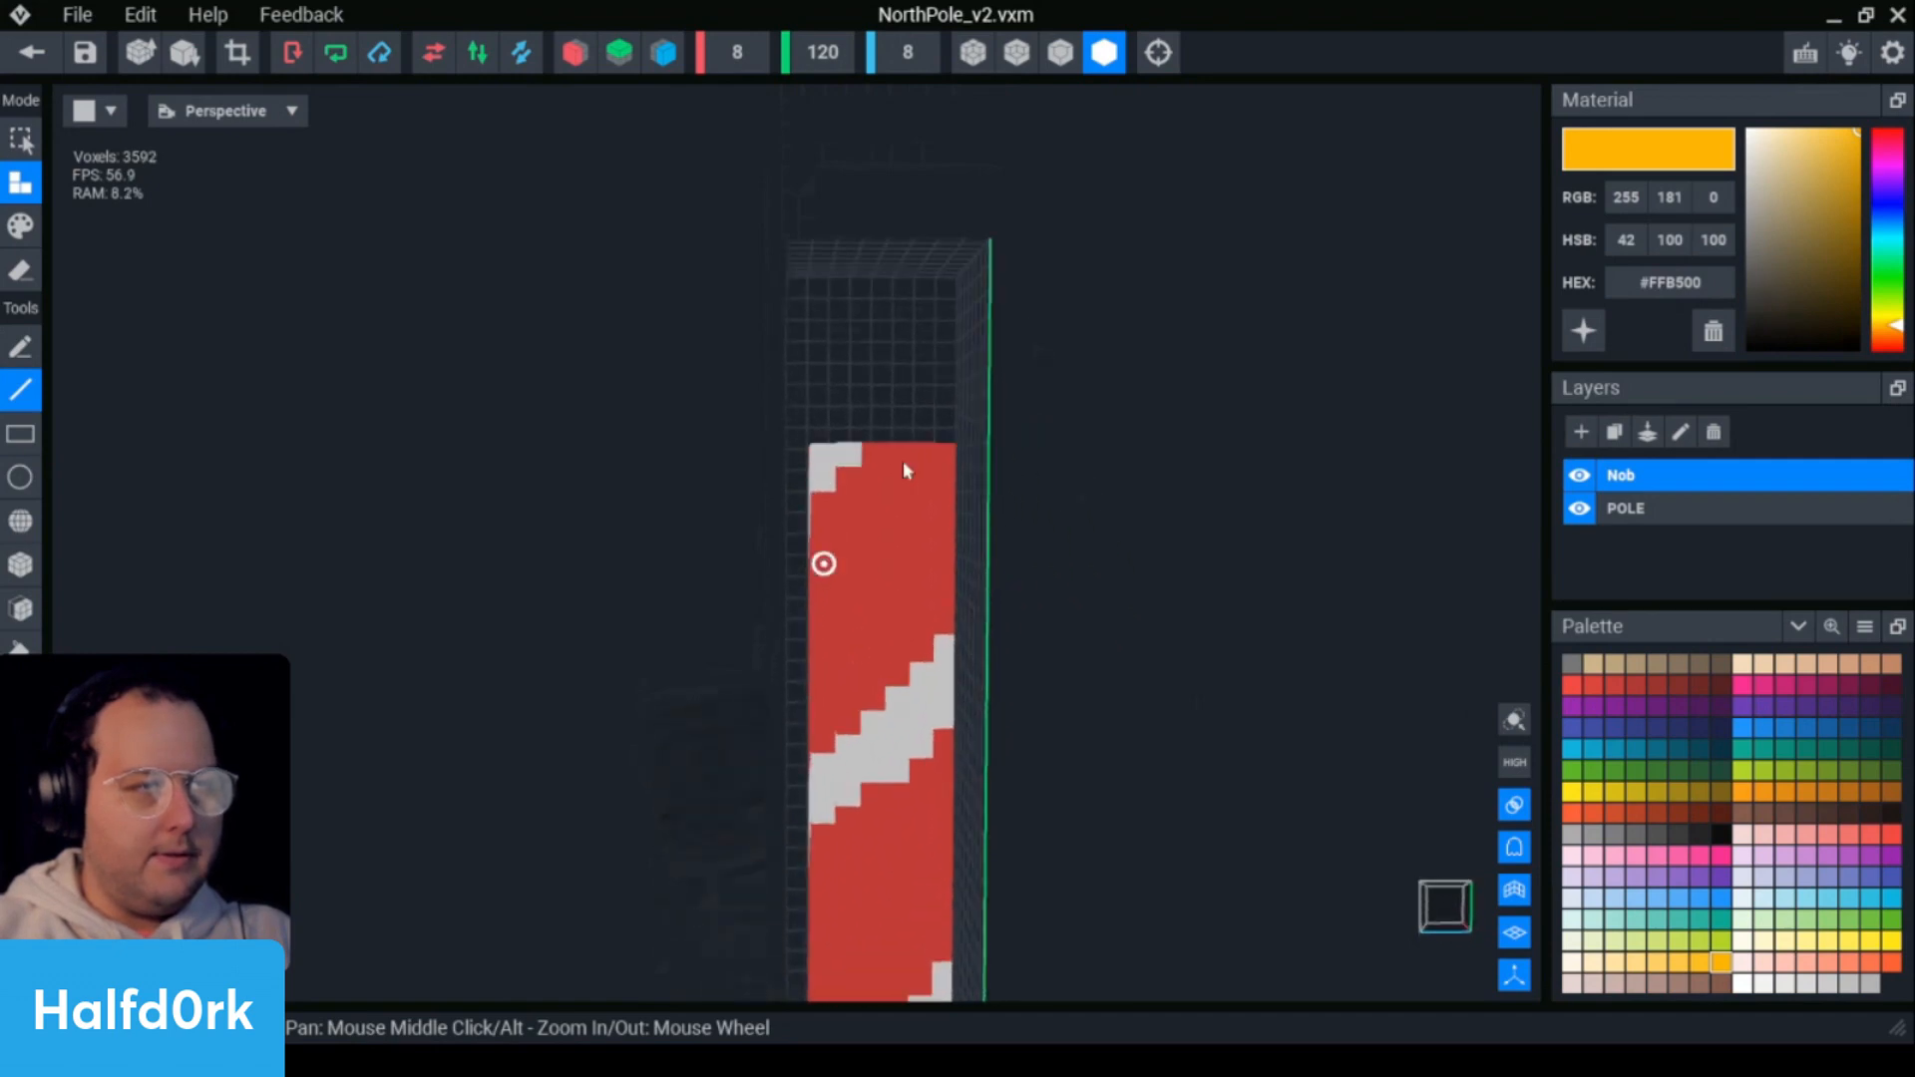
scroll(898, 477, up, 2)
- Draw a freehand gold row along one side of the pole's top and erase the stray voxel below it
key(b)
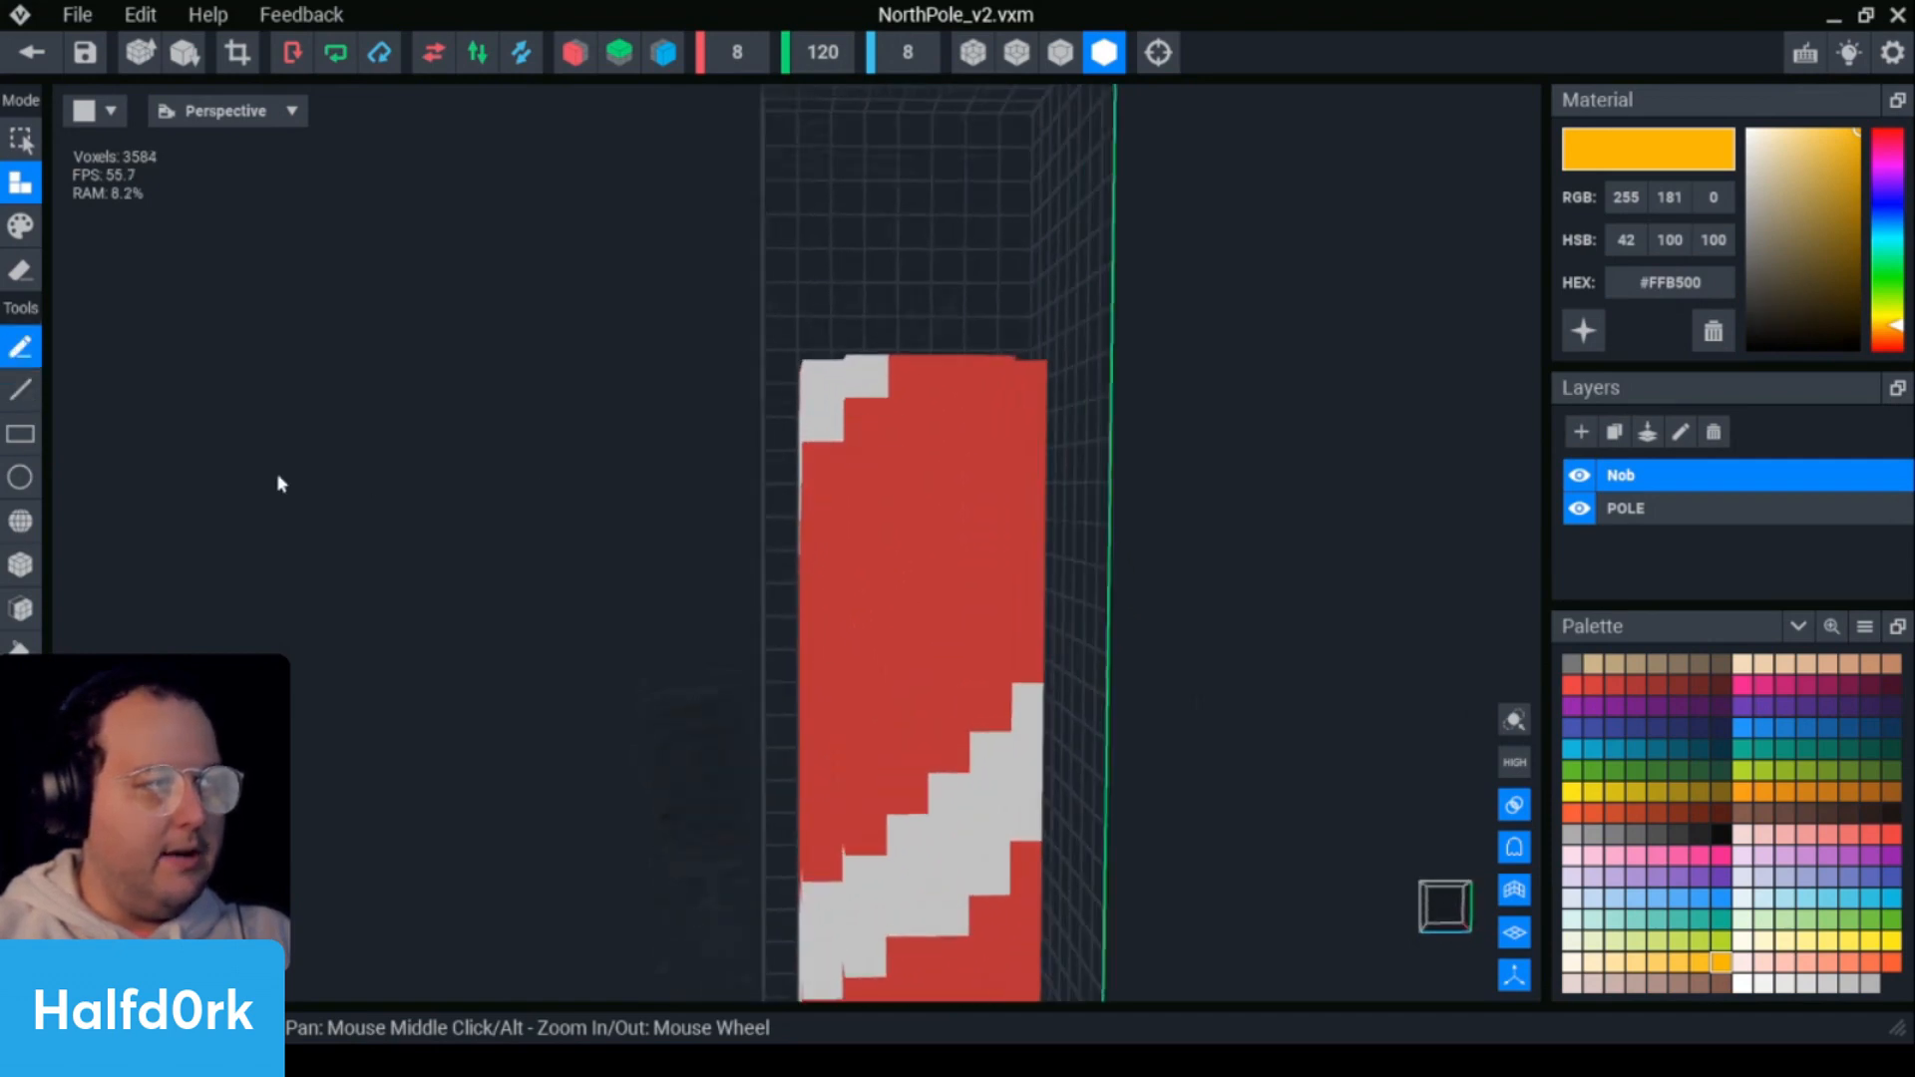
drag(778, 360, 778, 352)
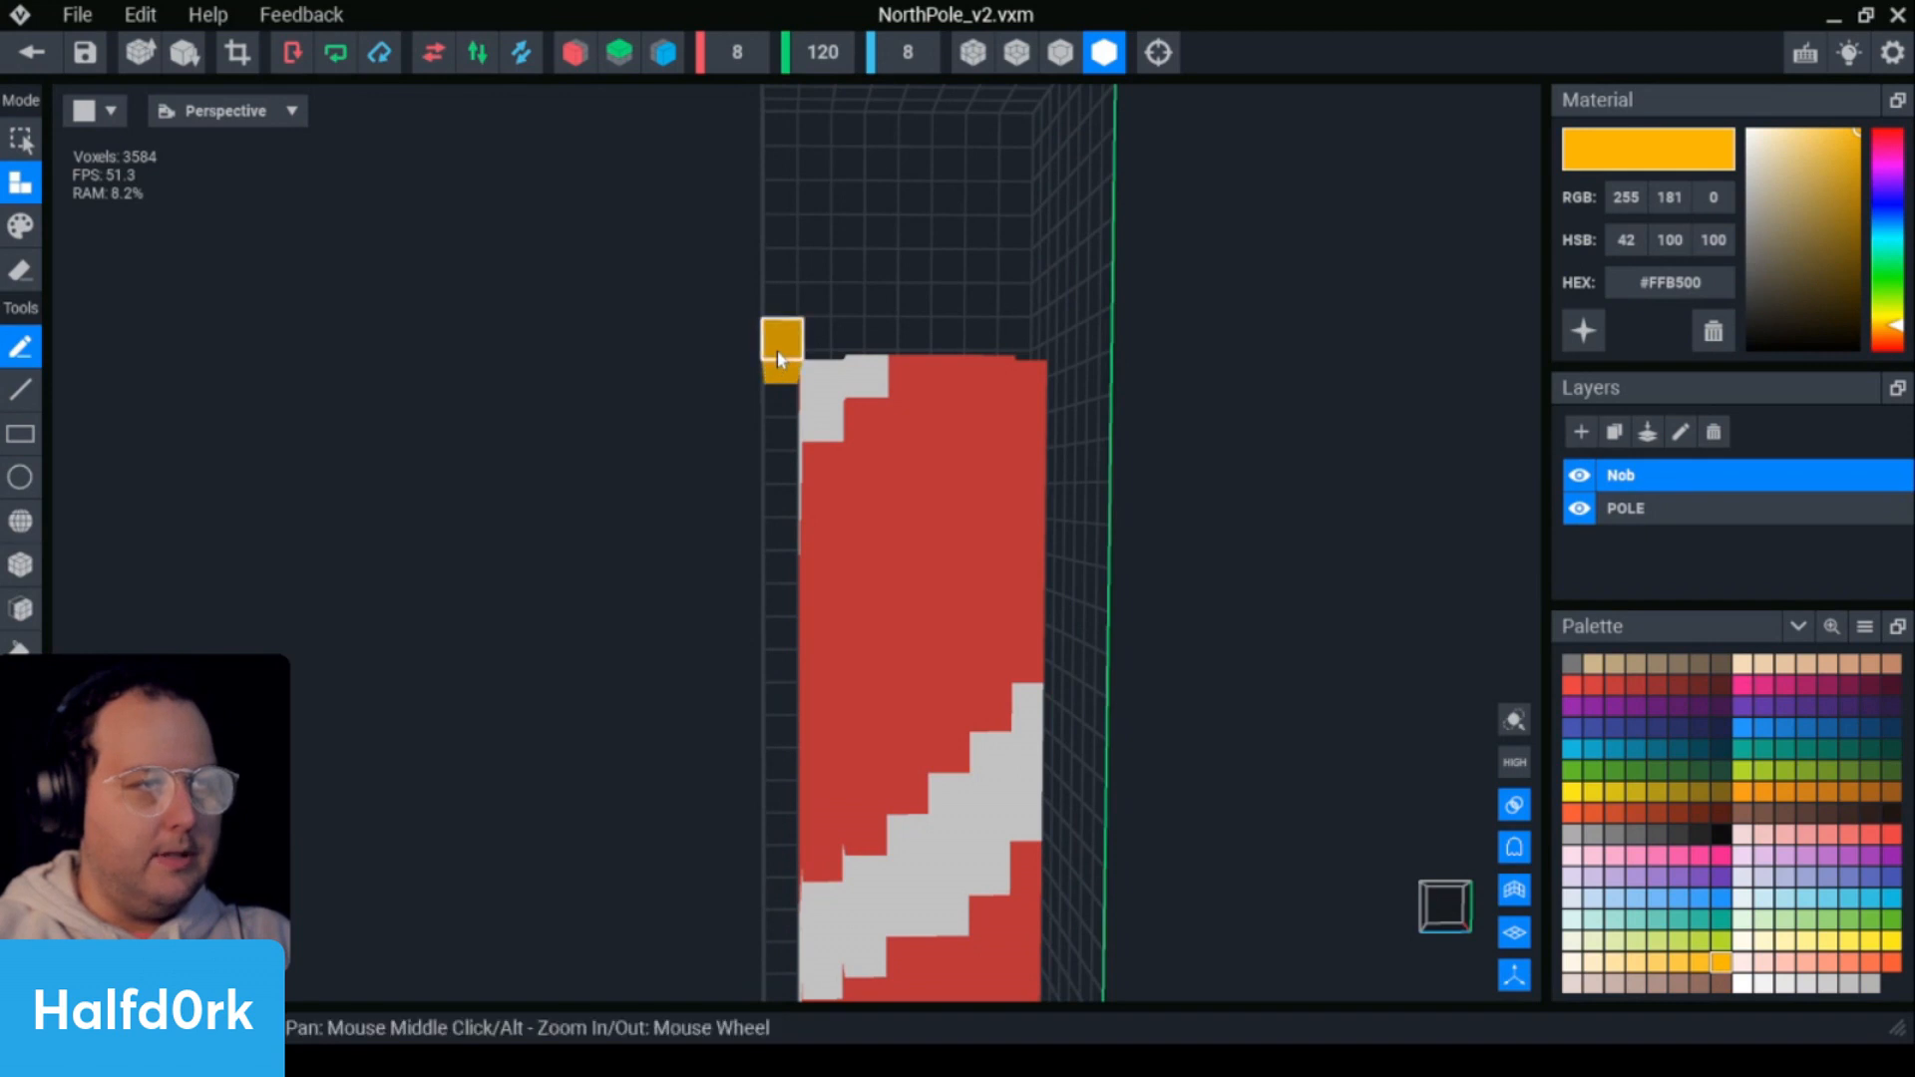
right_drag(781, 319, 424, 344)
key(e)
click(387, 417)
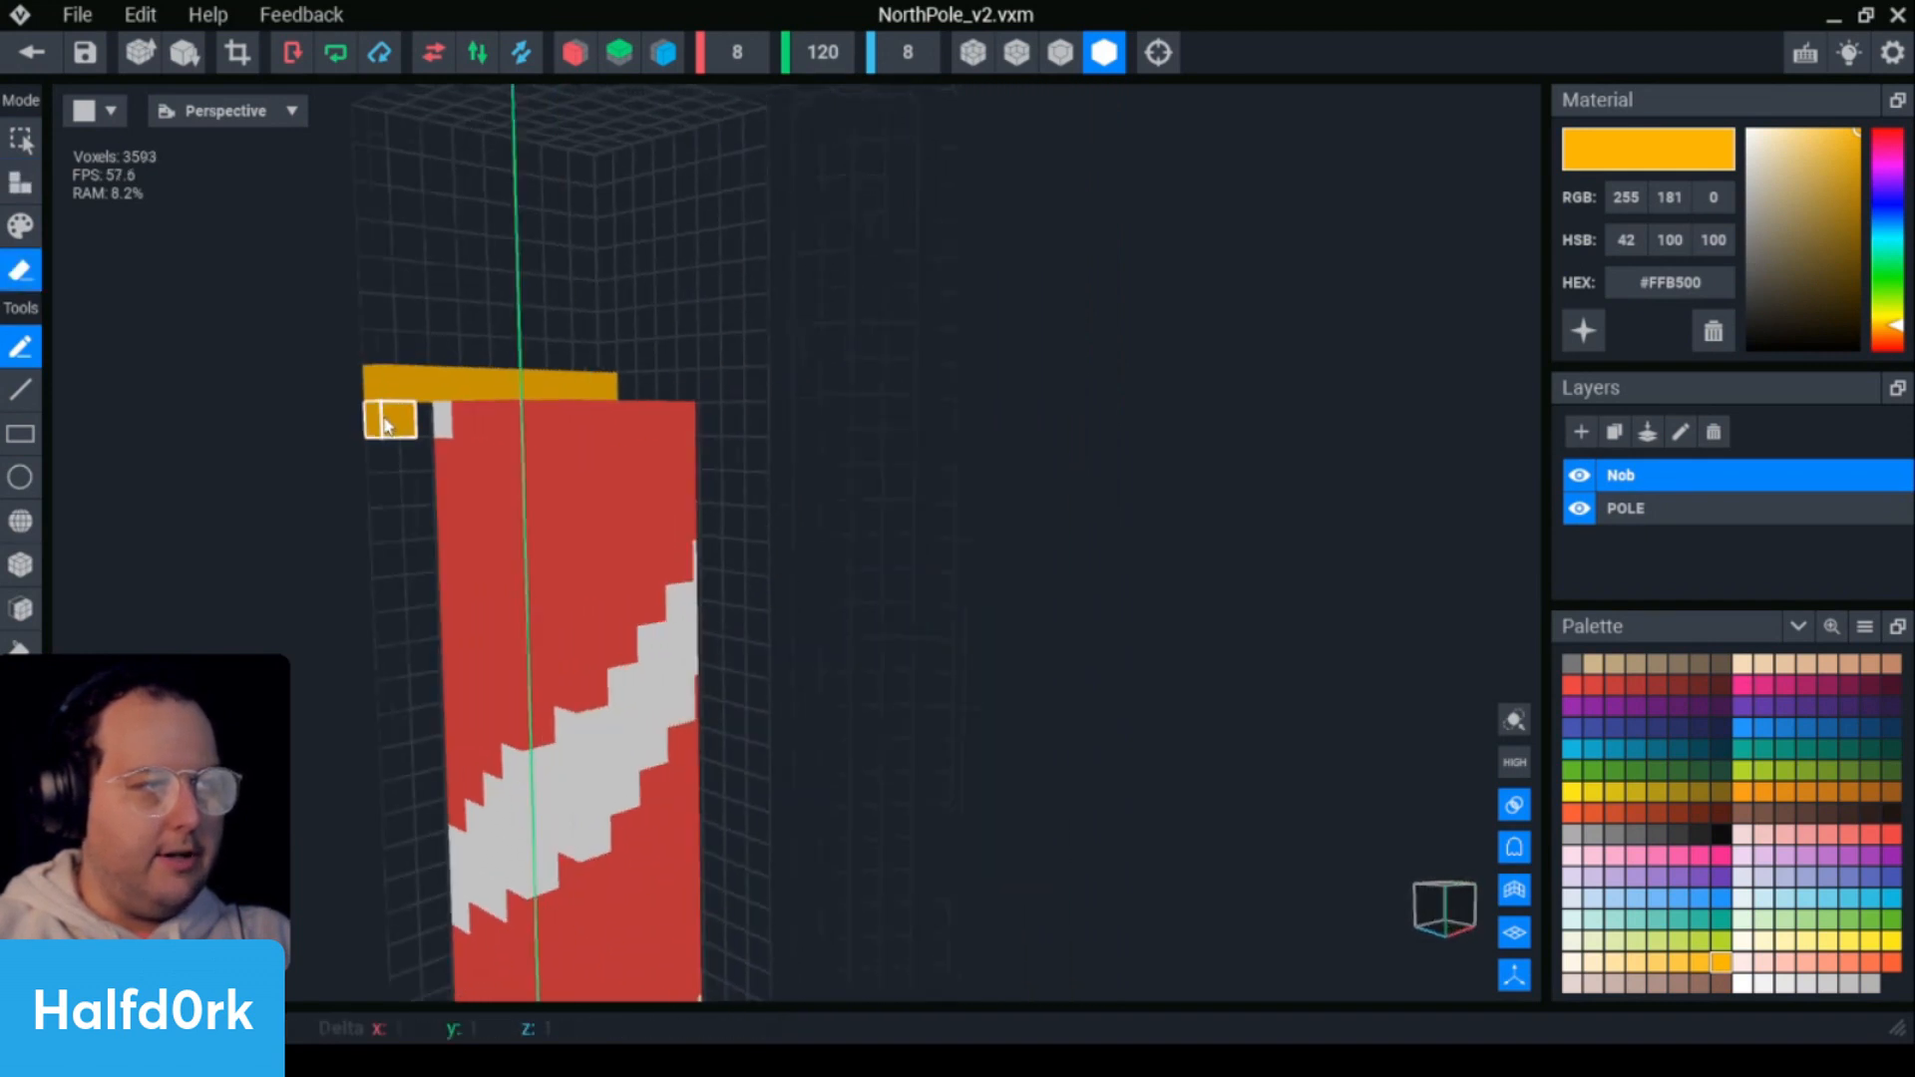
- Extend the gold rim along the adjacent side of the pole's top and erase the stray voxels beneath it
right_drag(387, 417, 266, 407)
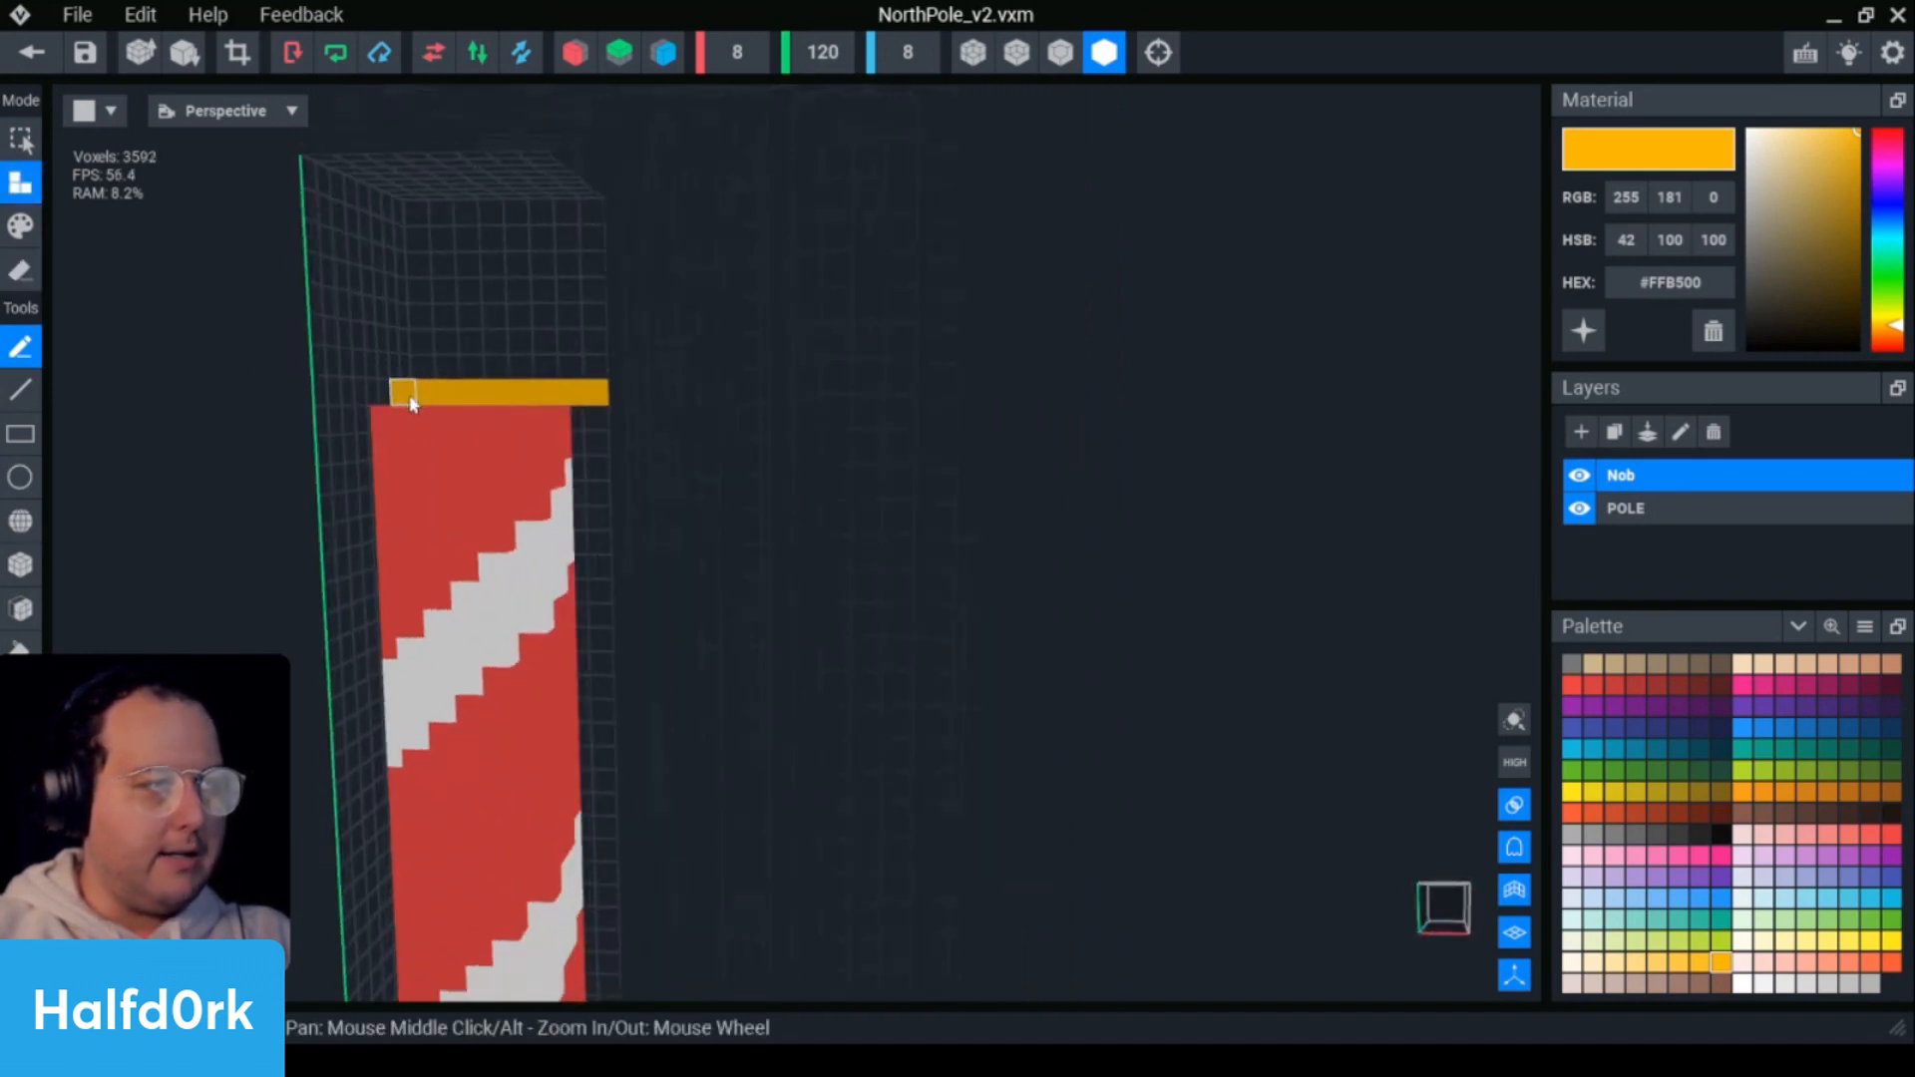
click(347, 412)
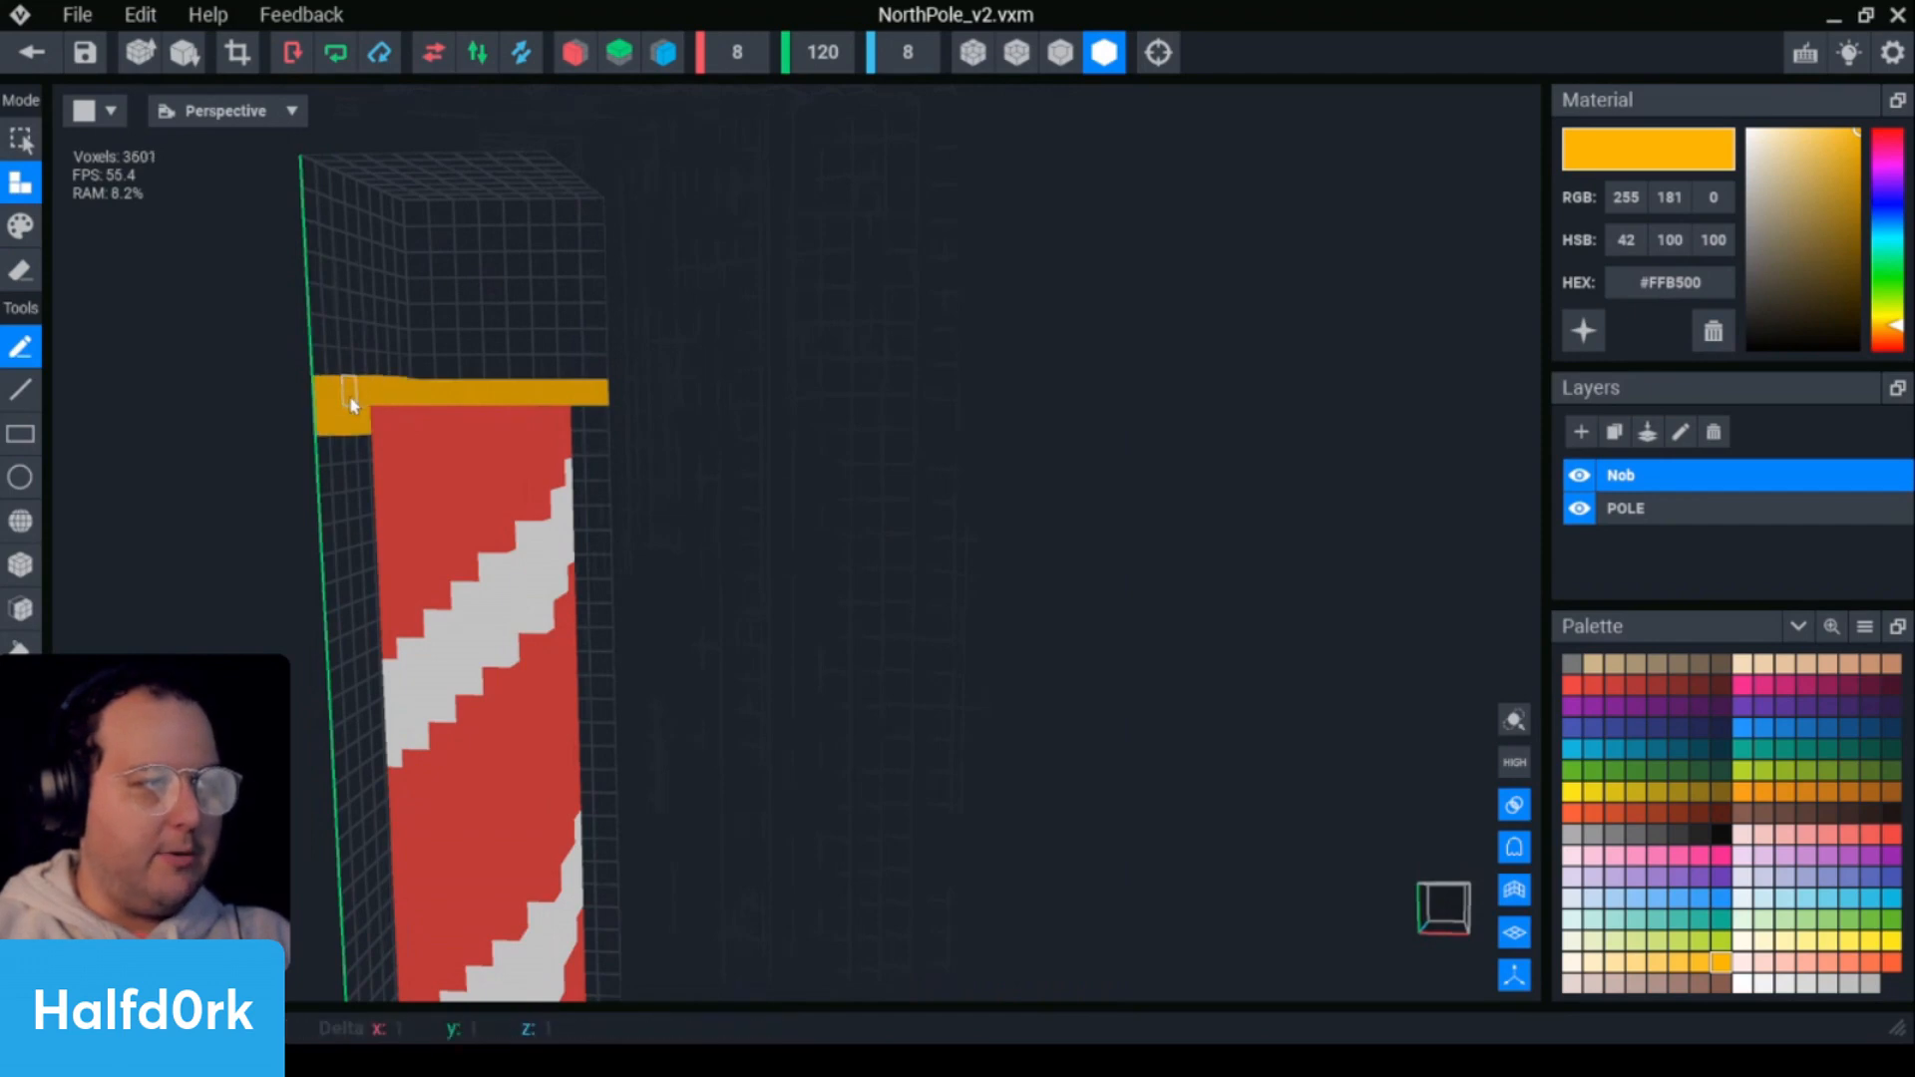
key(e)
right_drag(348, 427, 407, 496)
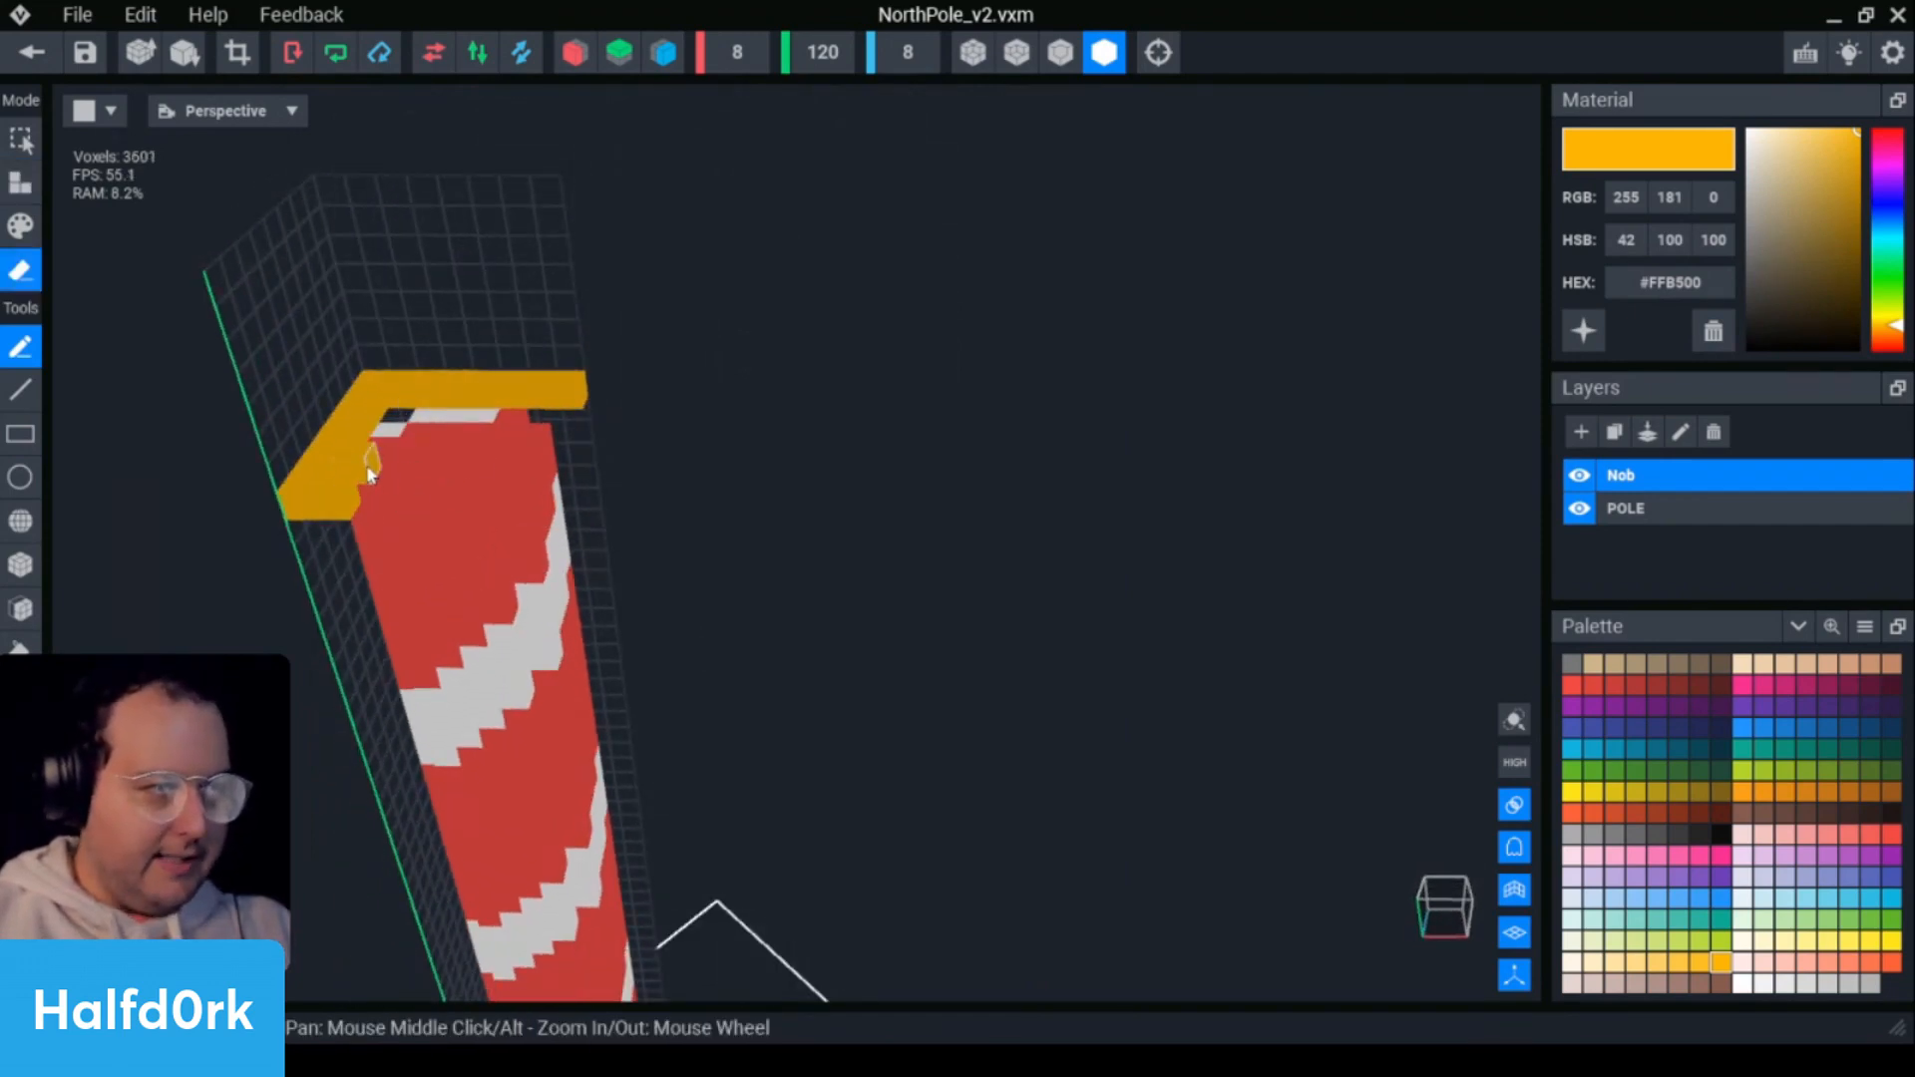
click(369, 474)
mouse_move(333, 482)
right_down()
mouse_move(359, 415)
mouse_move(551, 363)
mouse_move(820, 562)
mouse_move(877, 534)
right_up()
click(923, 453)
- Add gold rows along the remaining two sides to close the square rim around the pole's top
key(a)
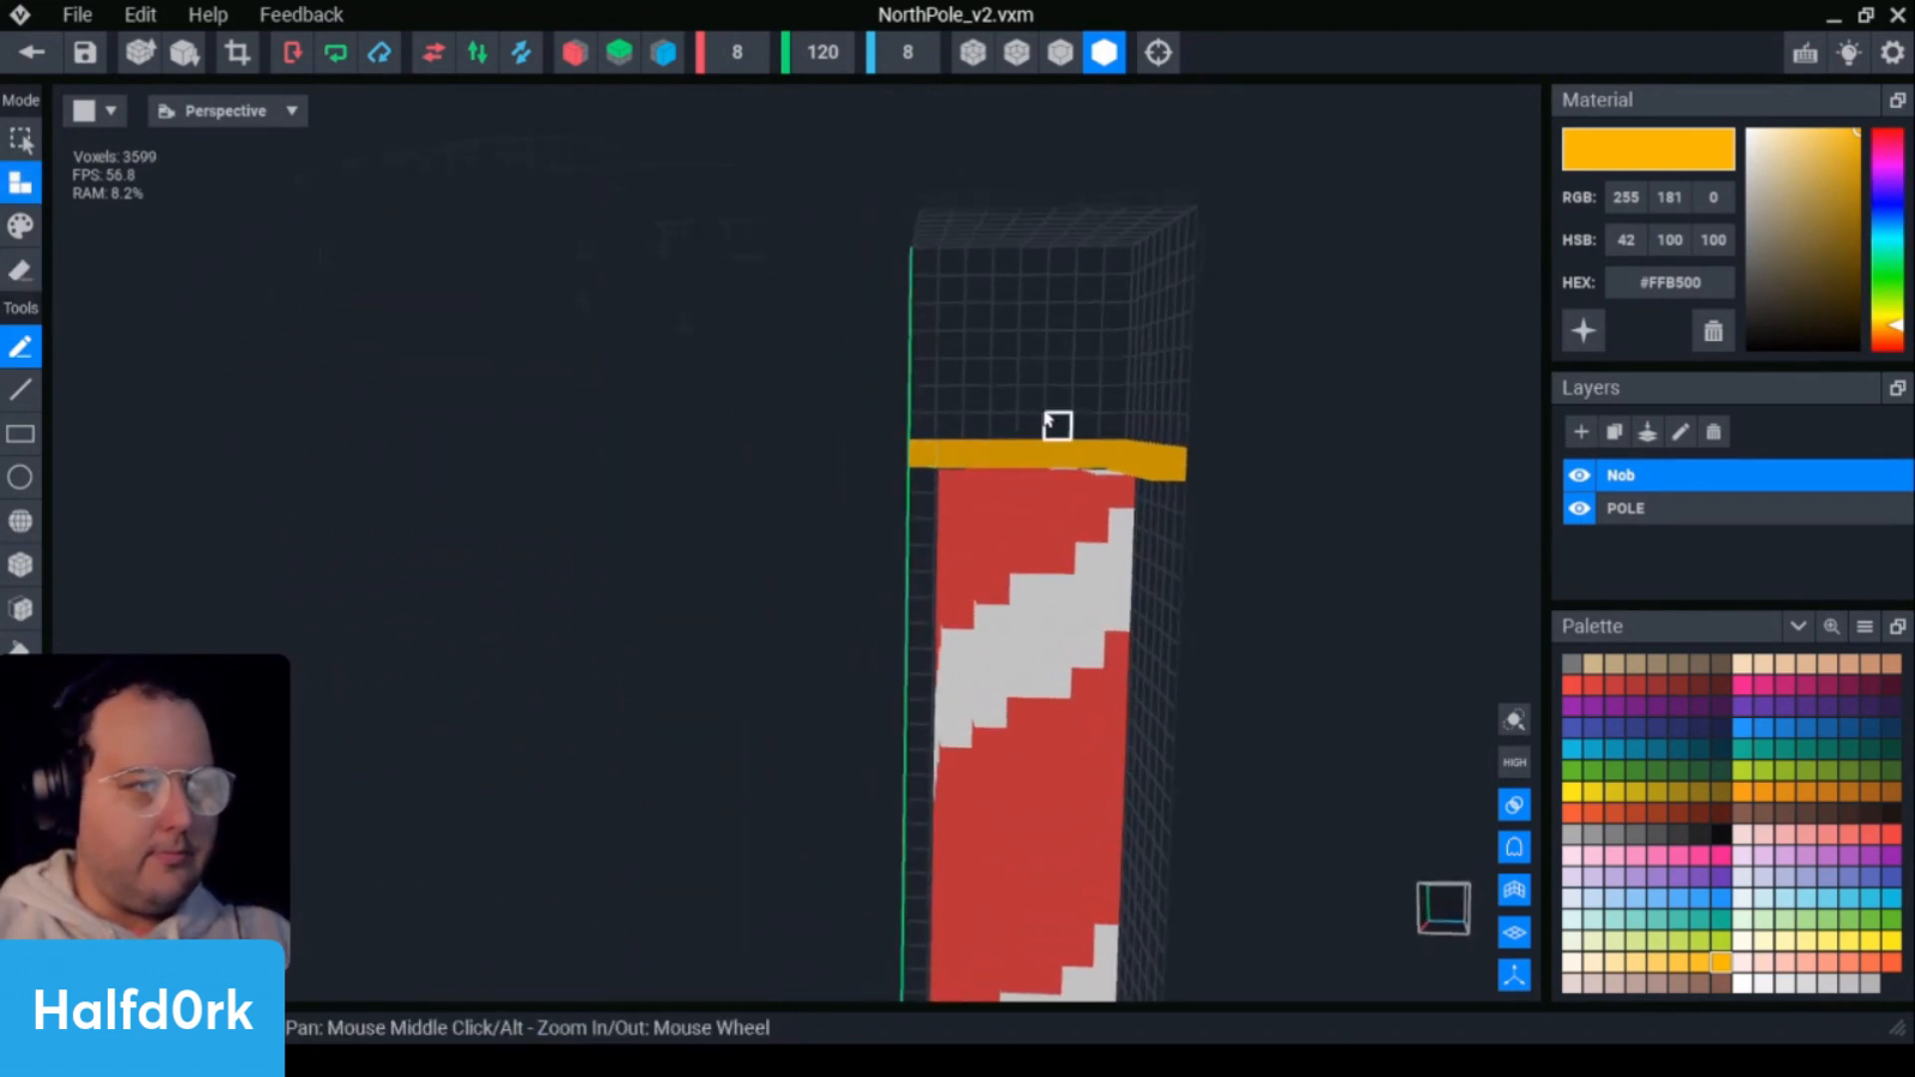
click(920, 457)
right_drag(920, 457, 823, 563)
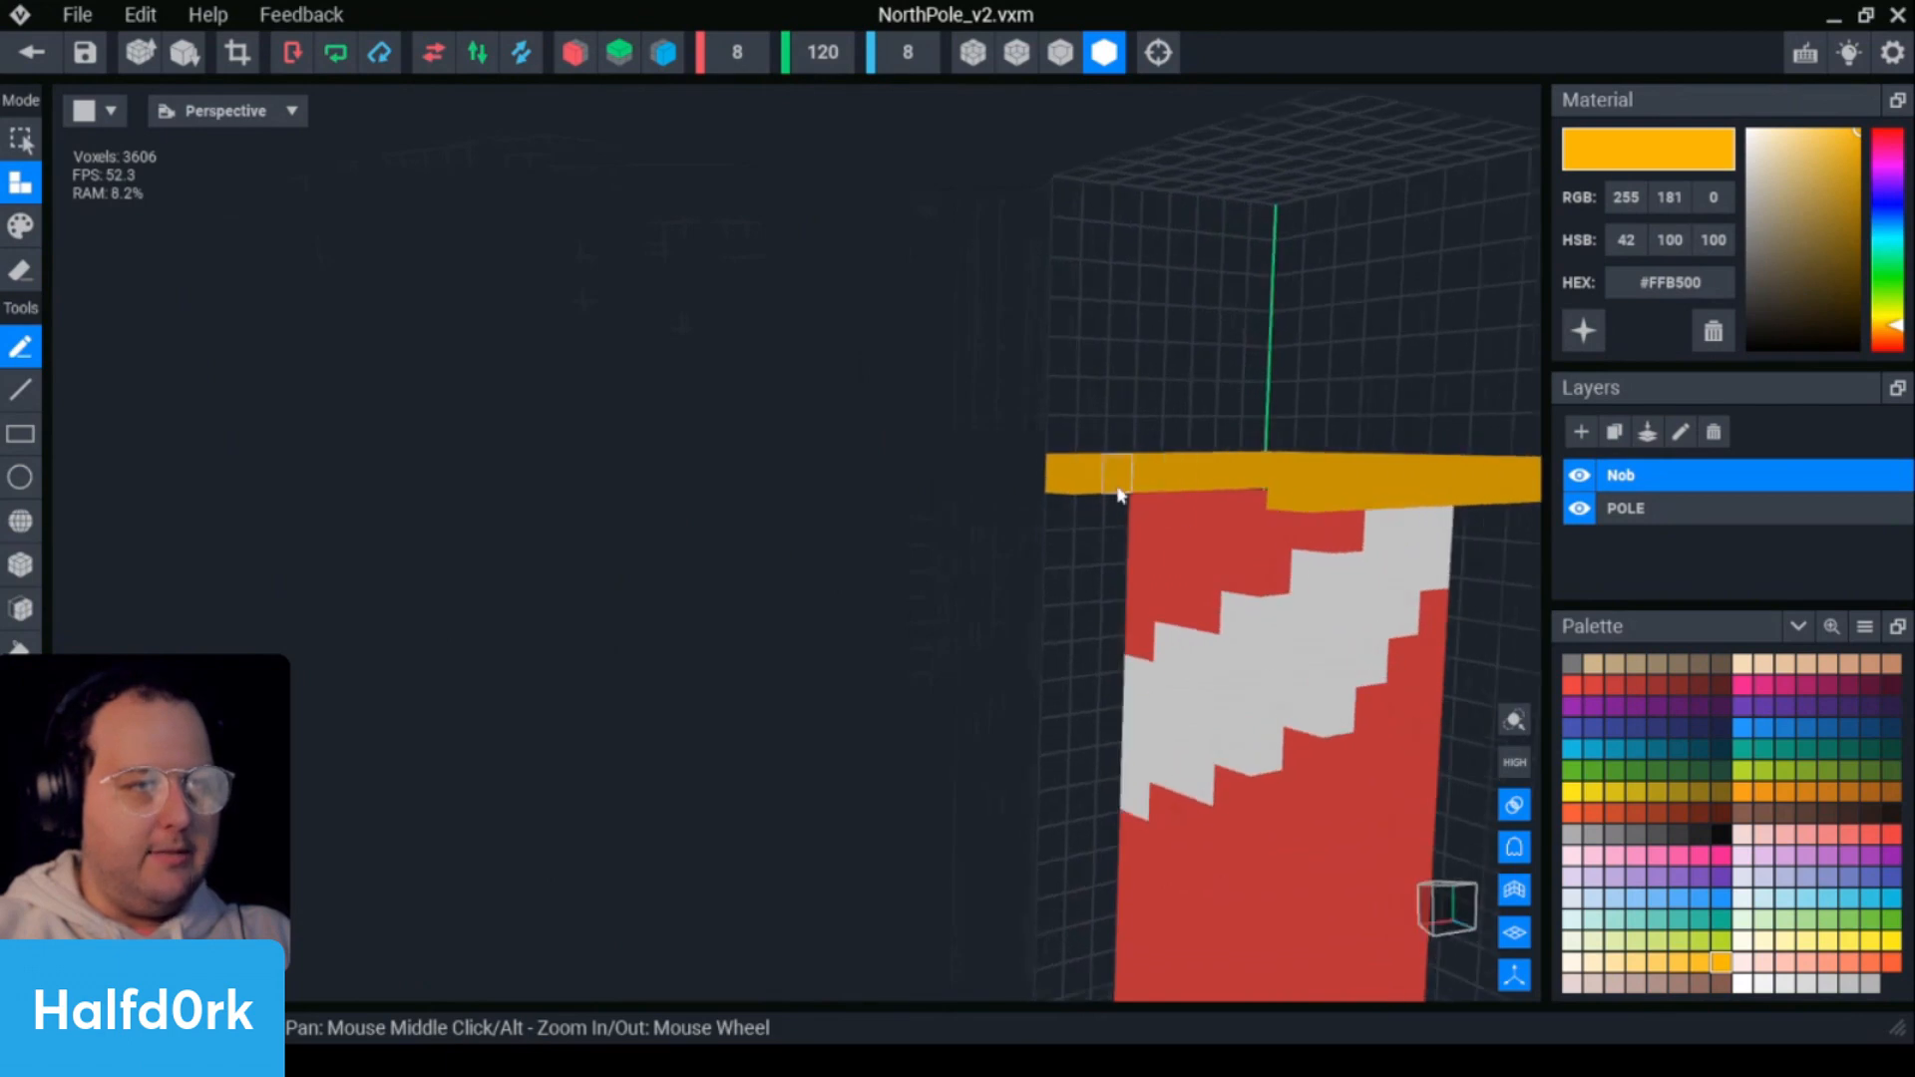
scroll(1087, 482, up, 3)
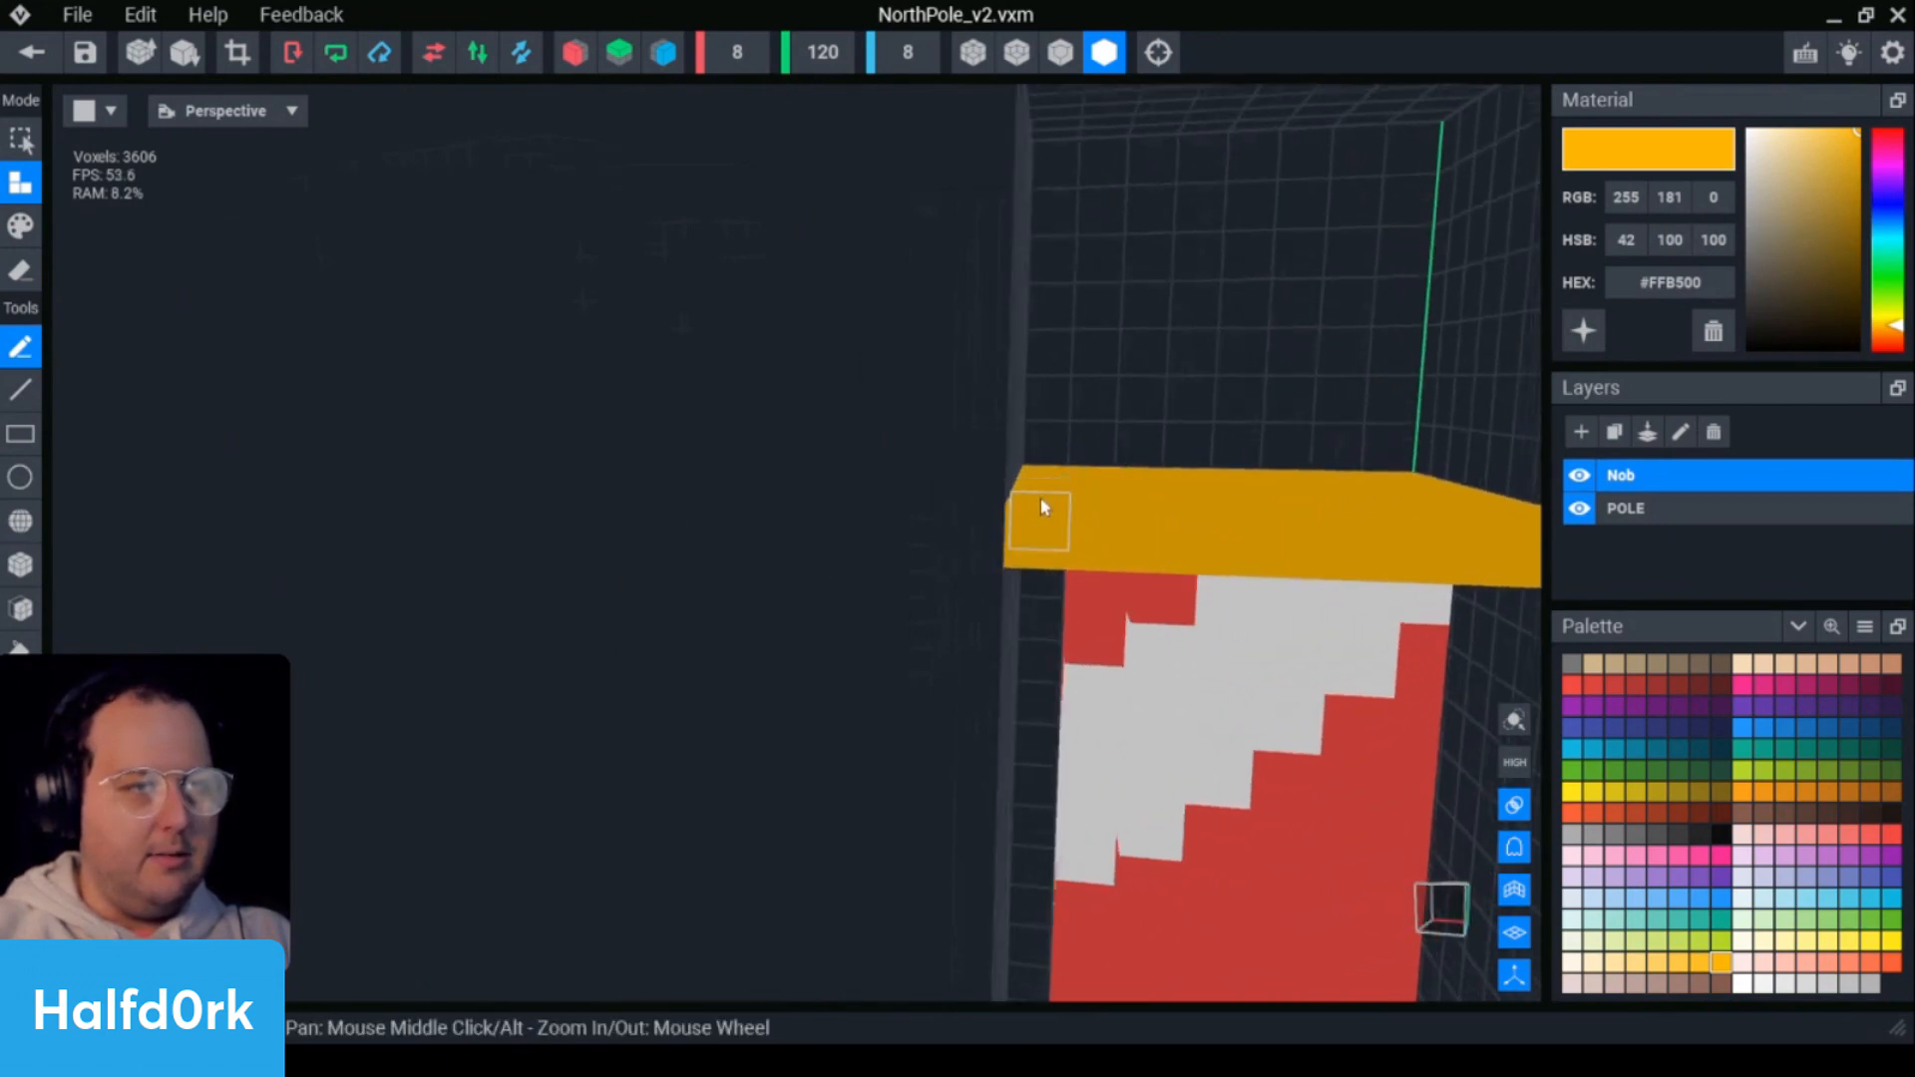
right_drag(1111, 522, 1255, 502)
middle_drag(1255, 502, 1197, 576)
scroll(1197, 576, up, 2)
right_drag(1197, 577, 984, 518)
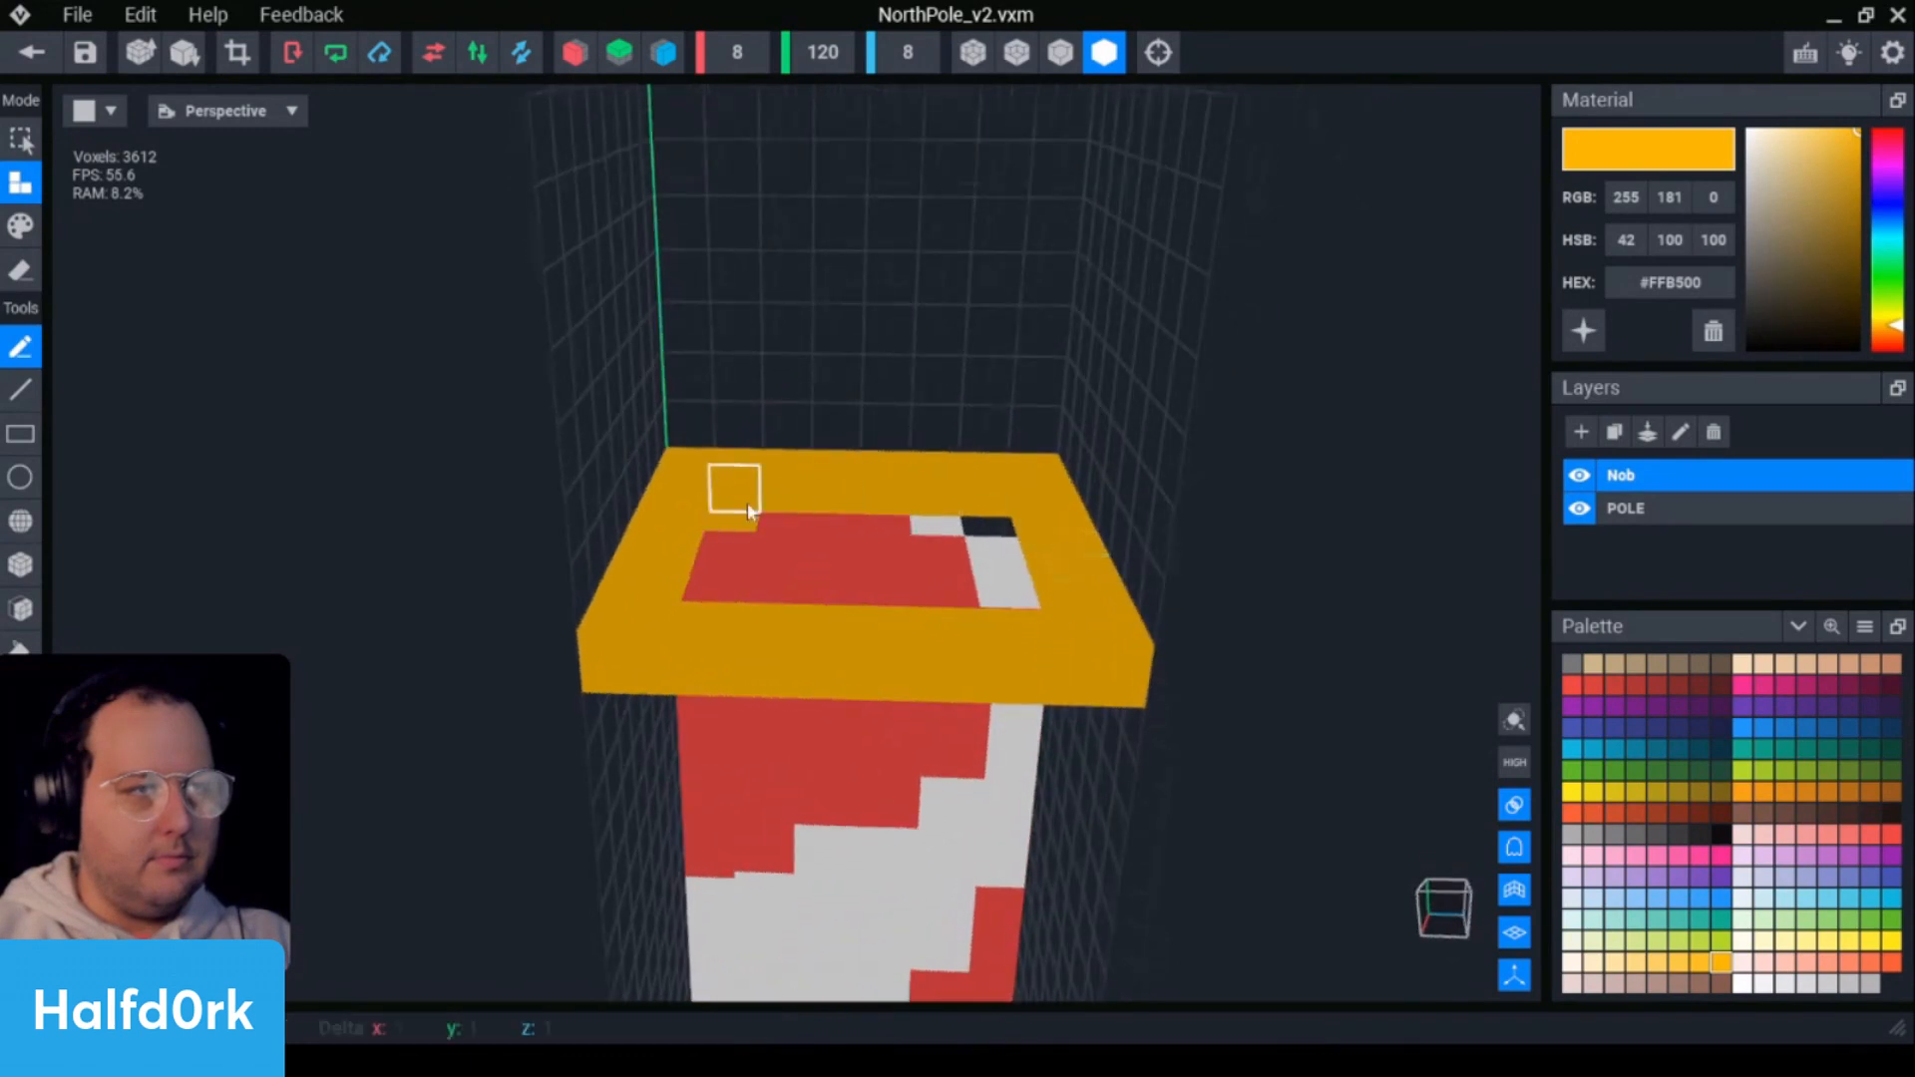
- Fill the inside of the gold rim with voxels to cover the top of the pole
mouse_move(710, 554)
mouse_down()
mouse_move(1010, 569)
mouse_move(701, 582)
mouse_move(764, 605)
mouse_up()
right_drag(1057, 629, 956, 567)
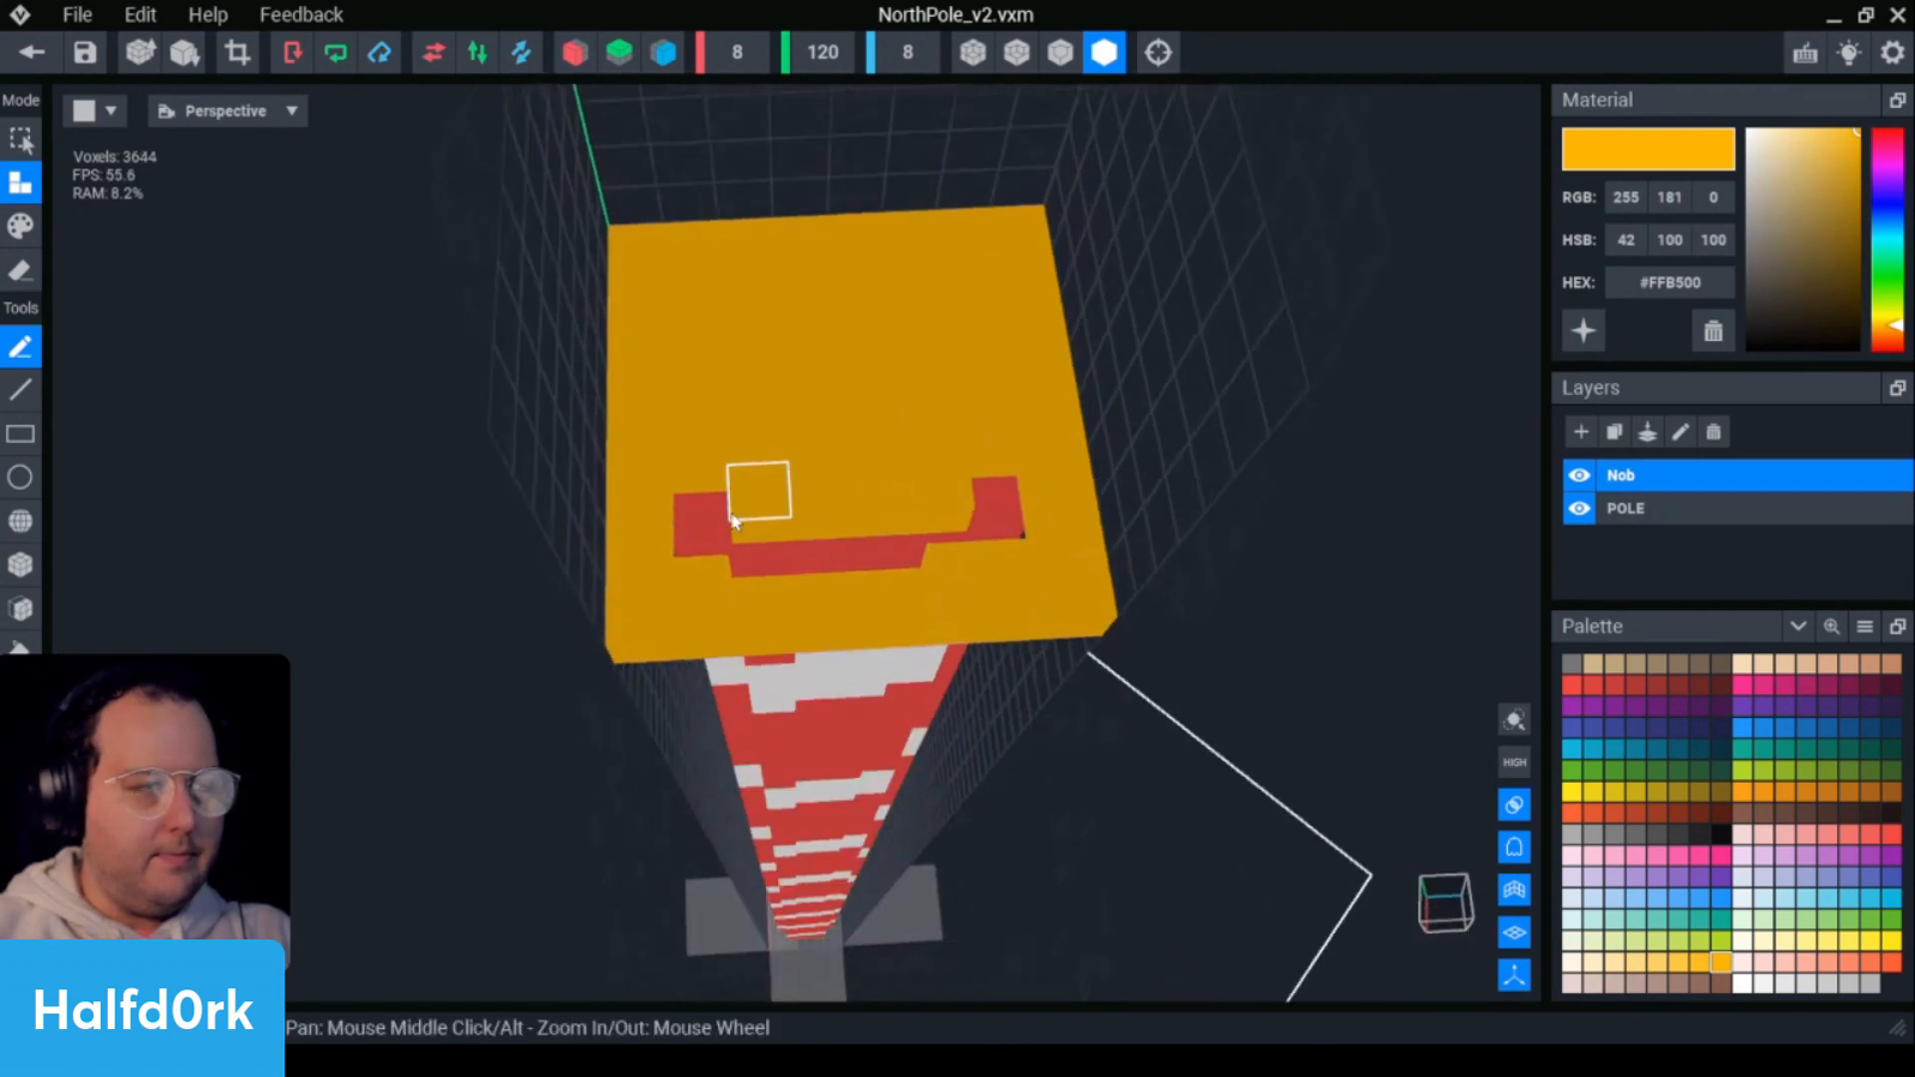
right_drag(733, 519, 669, 531)
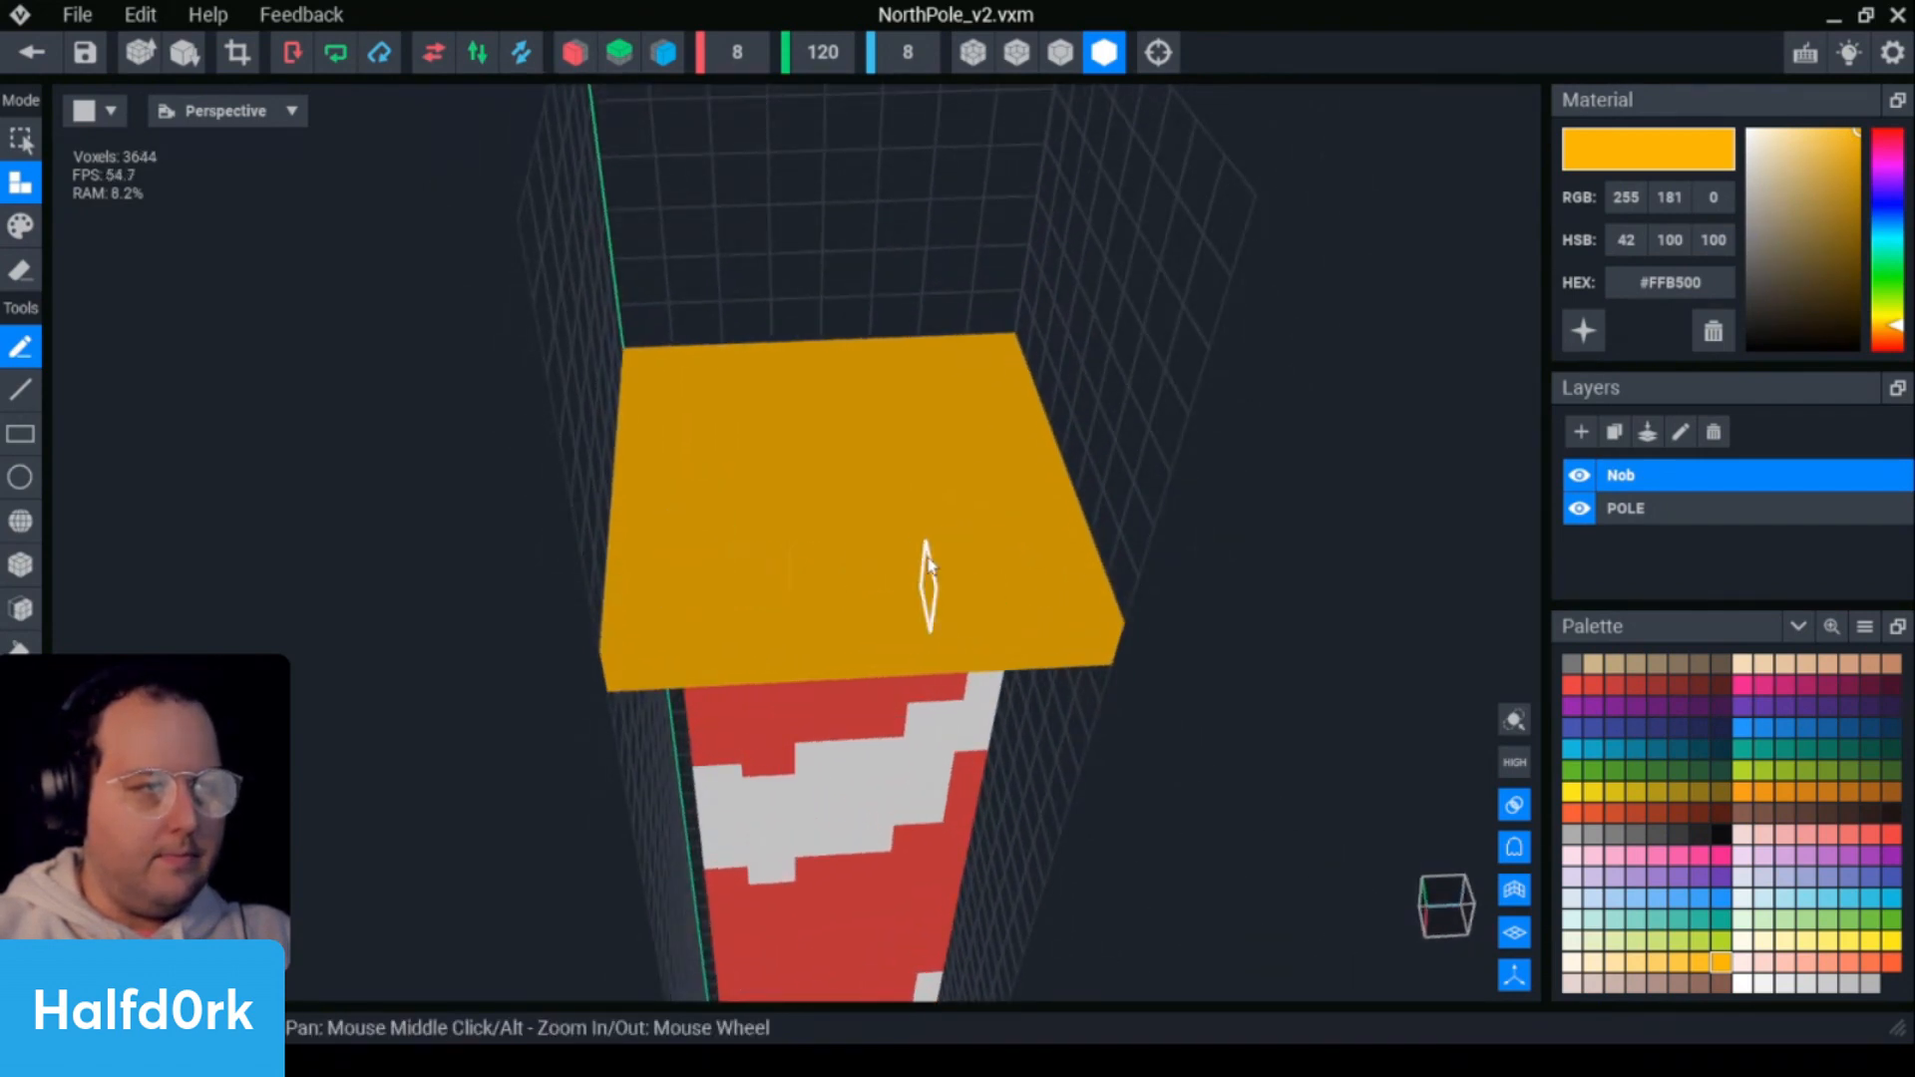
- Turn on edge outlines for the voxels and erase the stray gold voxels raised above the slab
click(1017, 52)
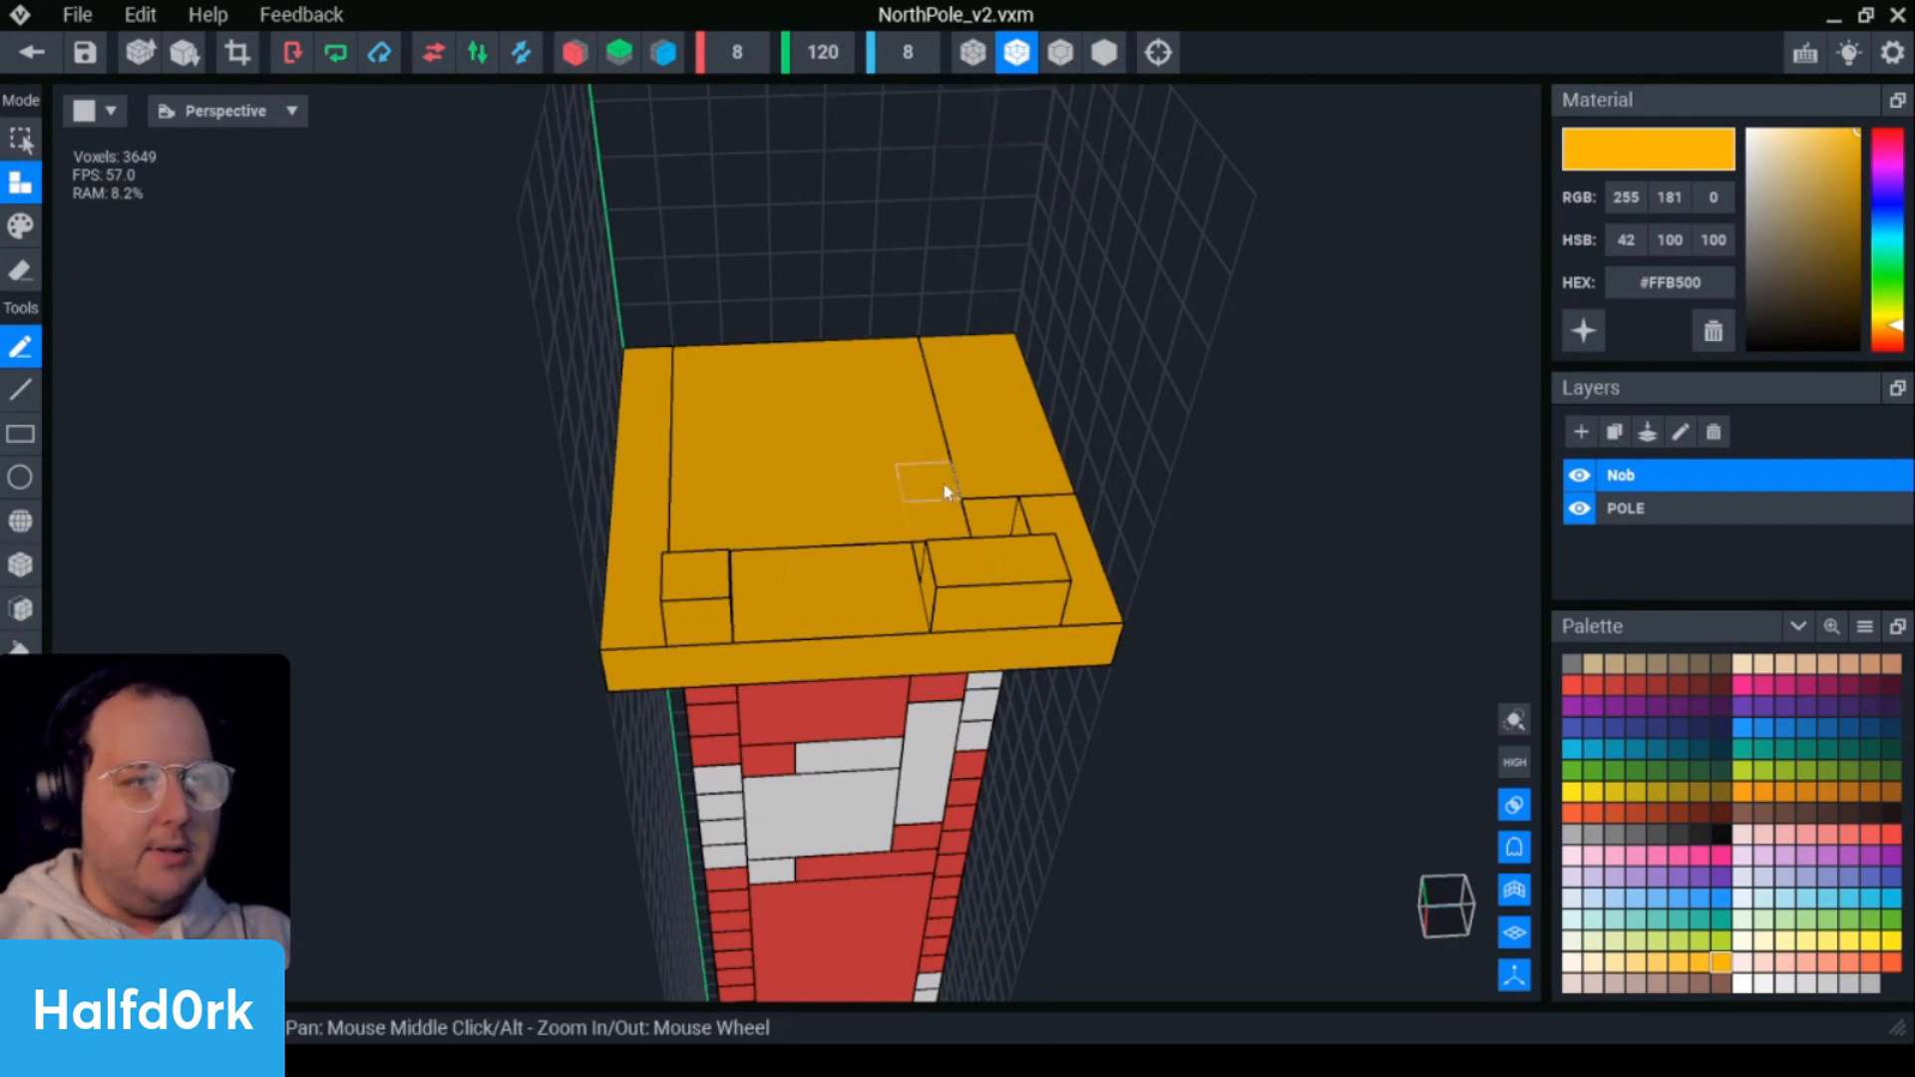
right_drag(944, 492, 1103, 449)
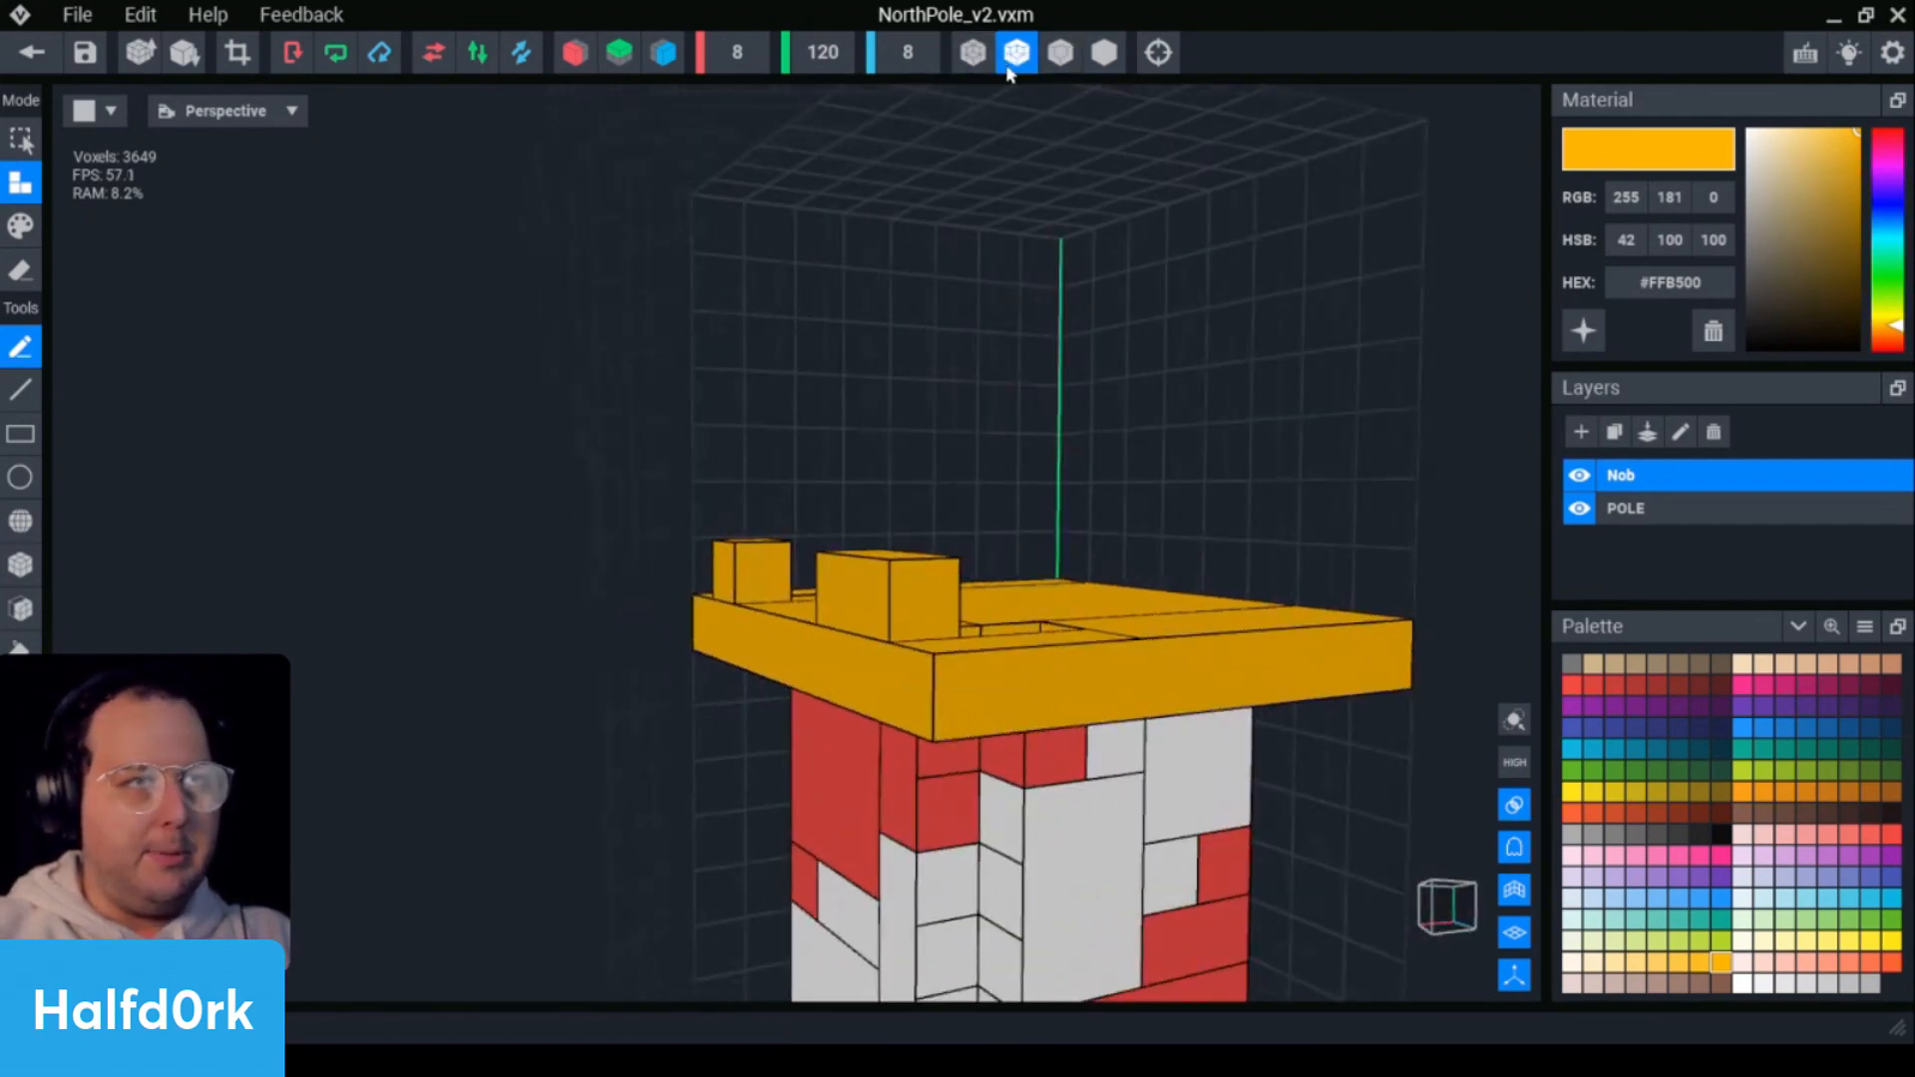
key(e)
click(941, 589)
click(889, 589)
click(753, 574)
- Fill the gaps left in the gold slab and hide the POLE layer
right_drag(752, 573, 1033, 483)
key(a)
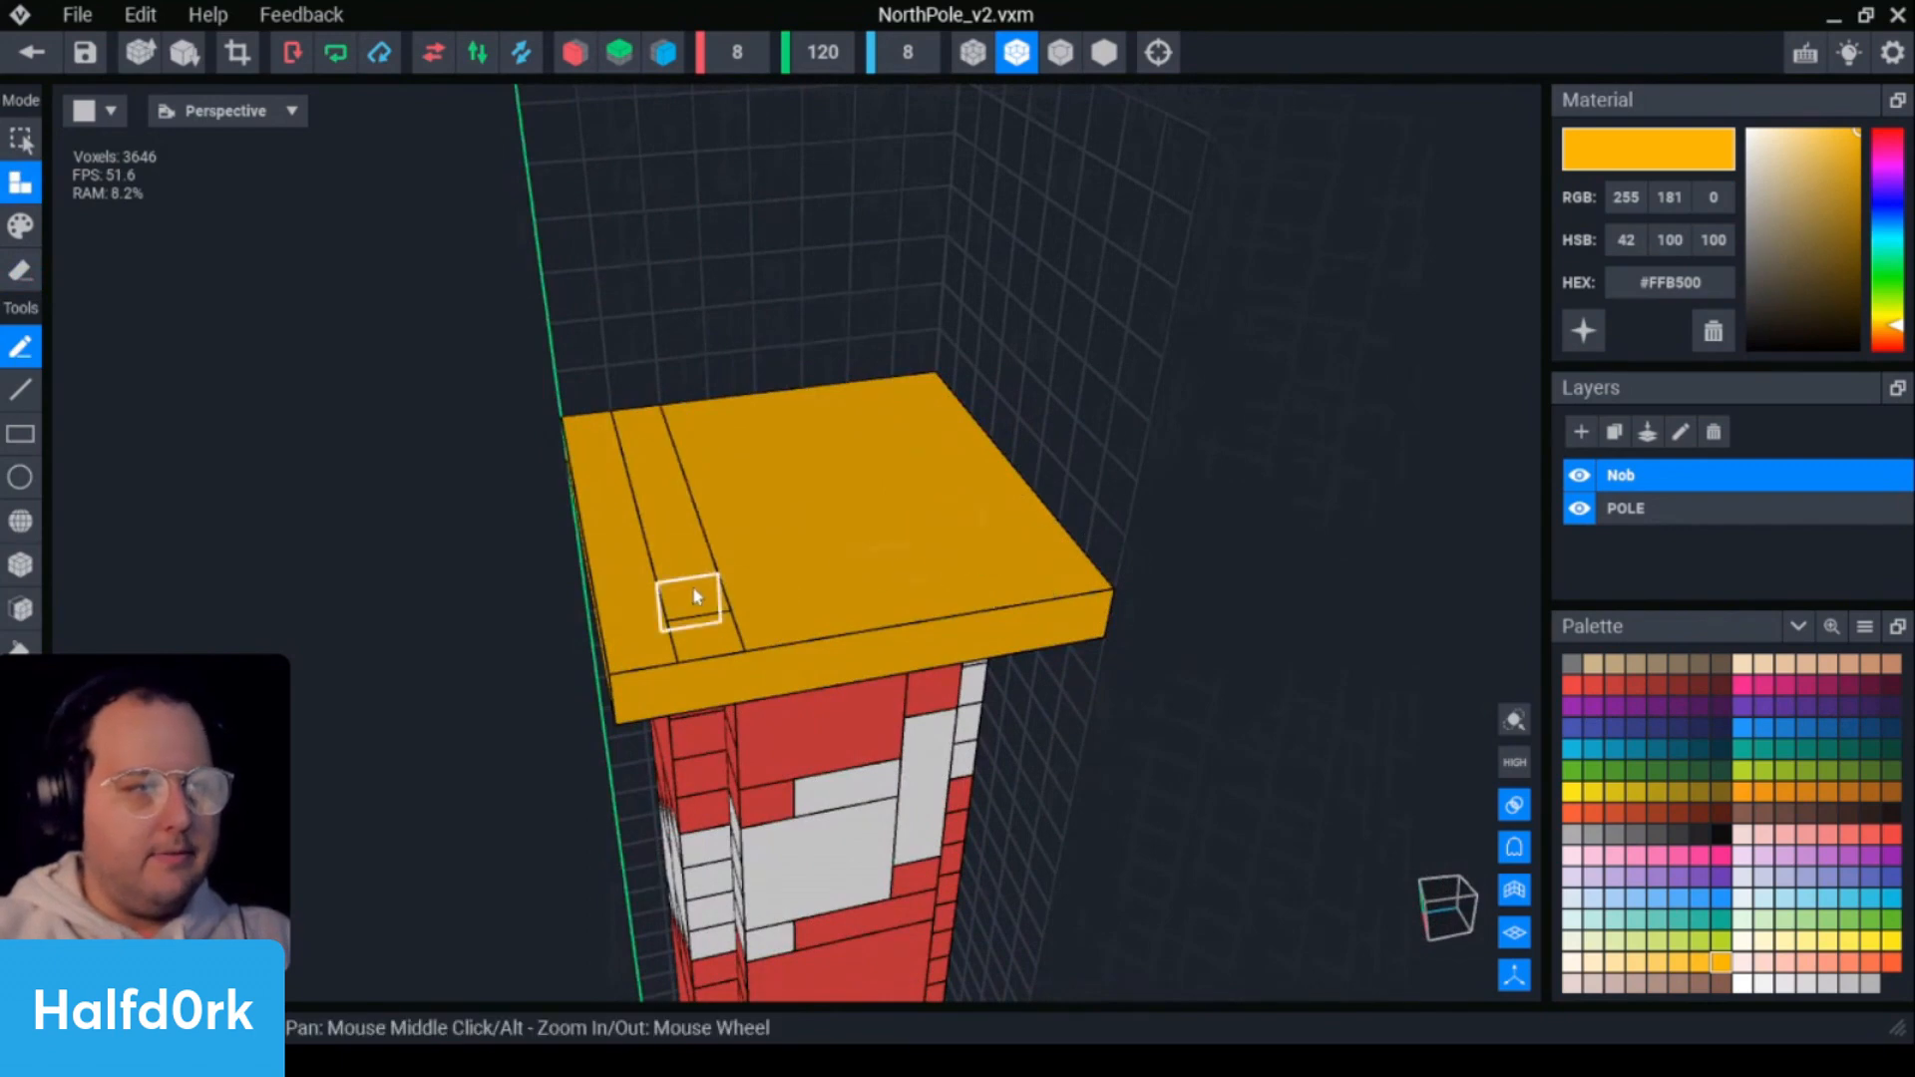
right_drag(758, 614, 821, 569)
scroll(881, 625, down, 5)
click(1580, 509)
- Erase the stray gold voxel hanging under the slab
scroll(821, 565, down, 3)
middle_drag(821, 564, 833, 267)
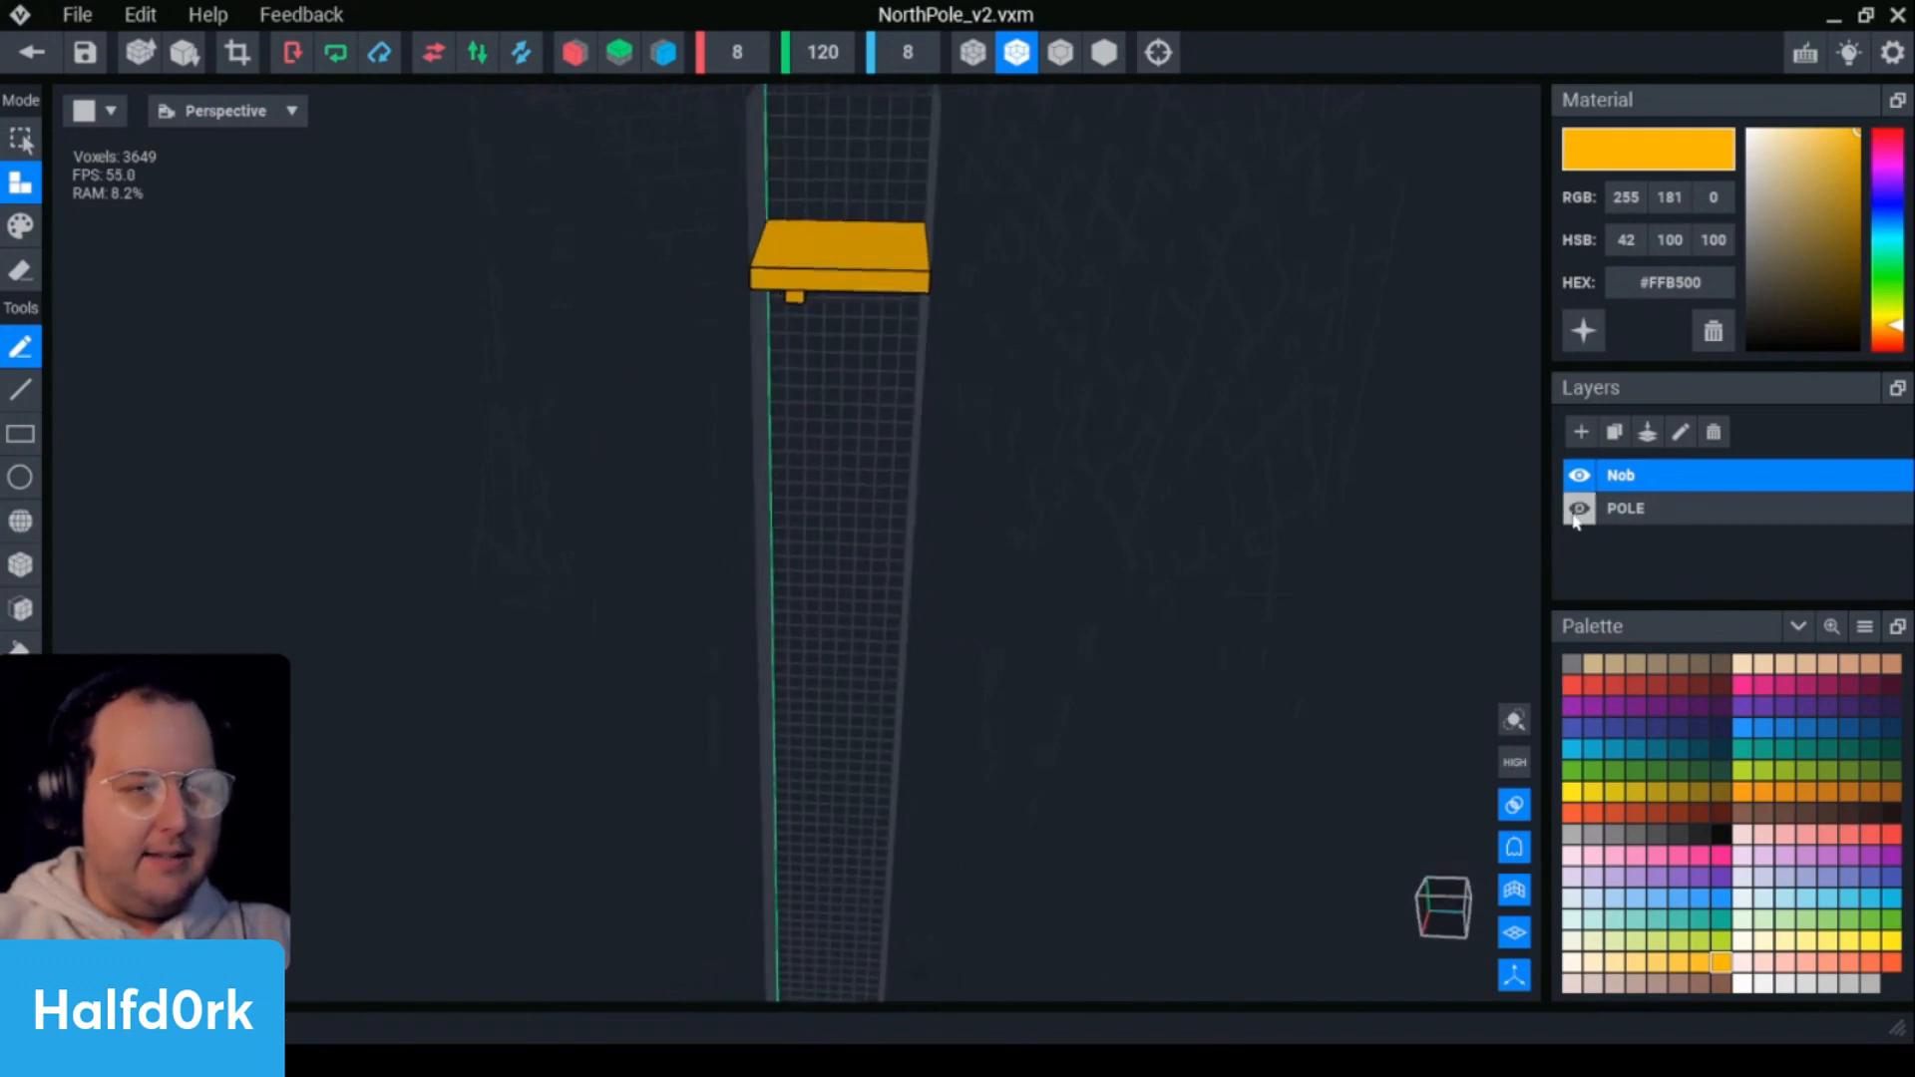
right_drag(955, 445, 941, 367)
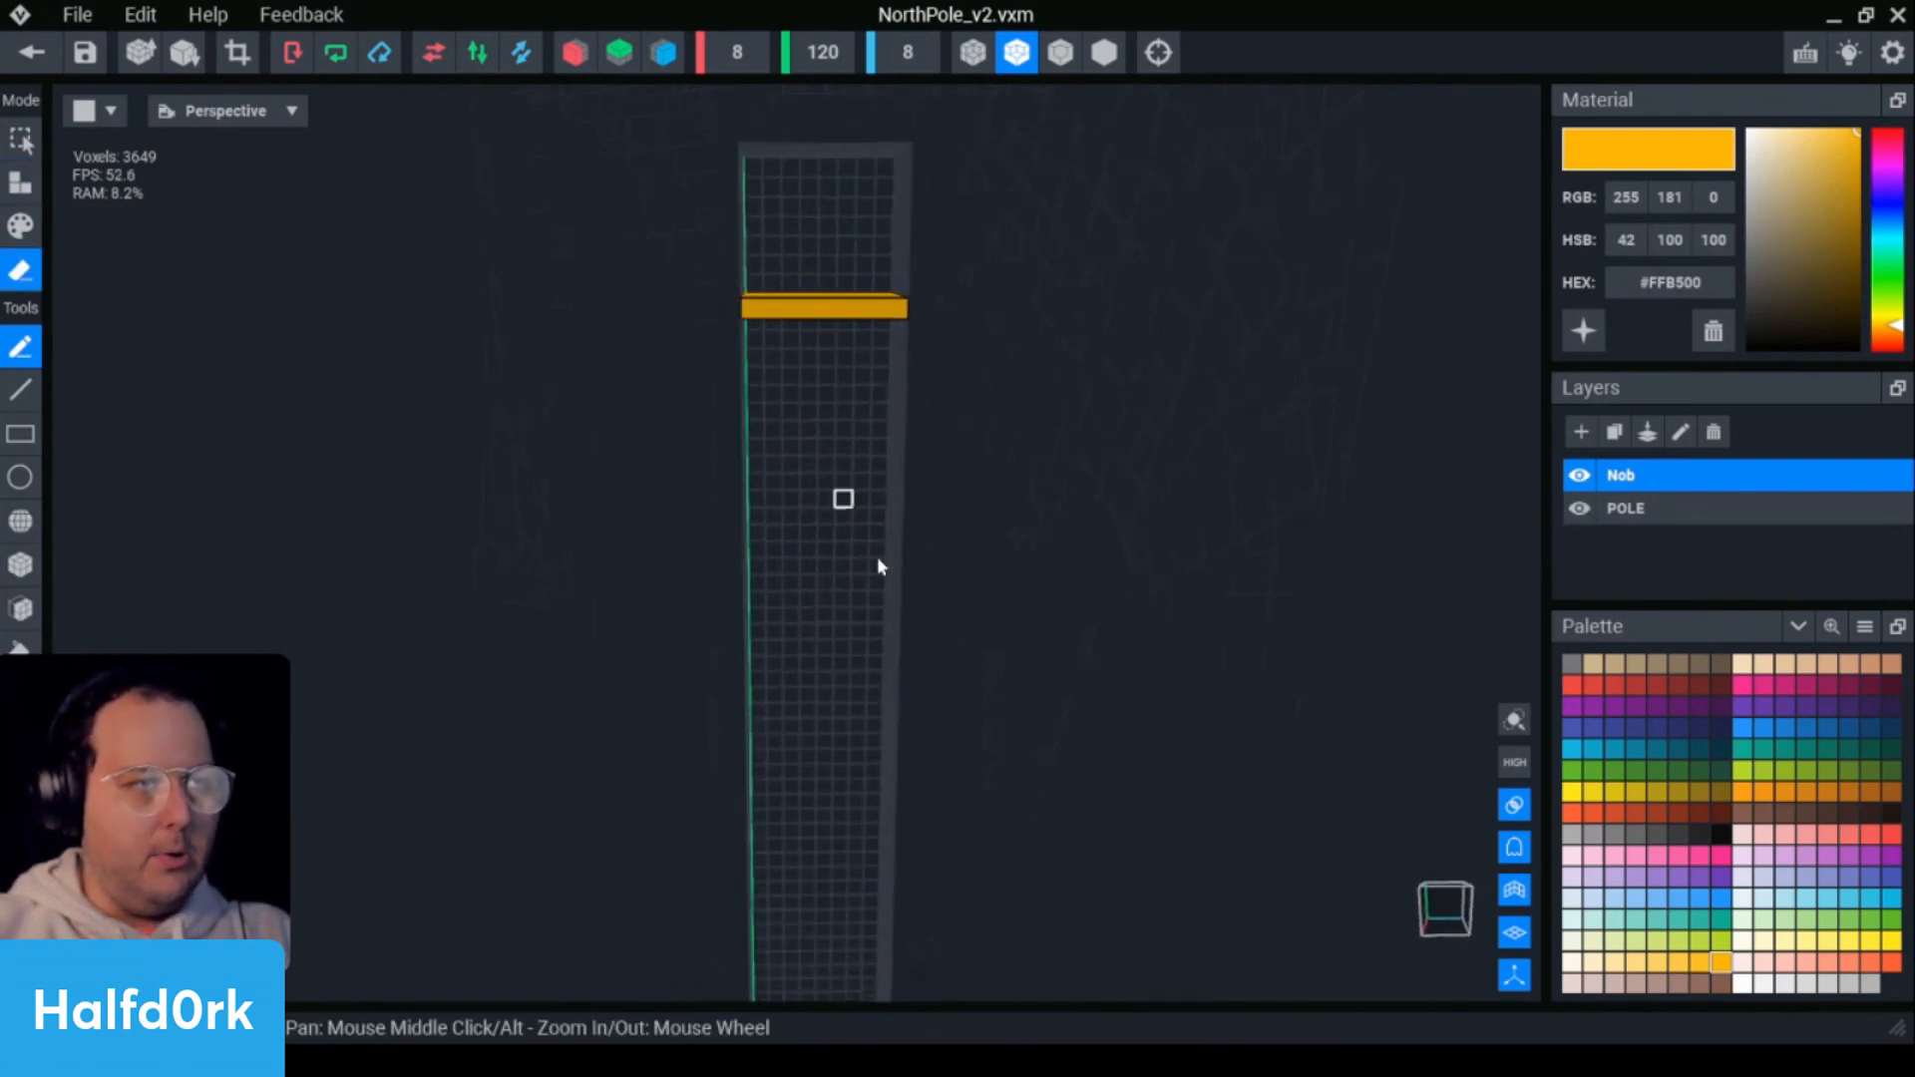
scroll(877, 557, down, 3)
right_drag(821, 564, 830, 658)
middle_drag(821, 565, 893, 768)
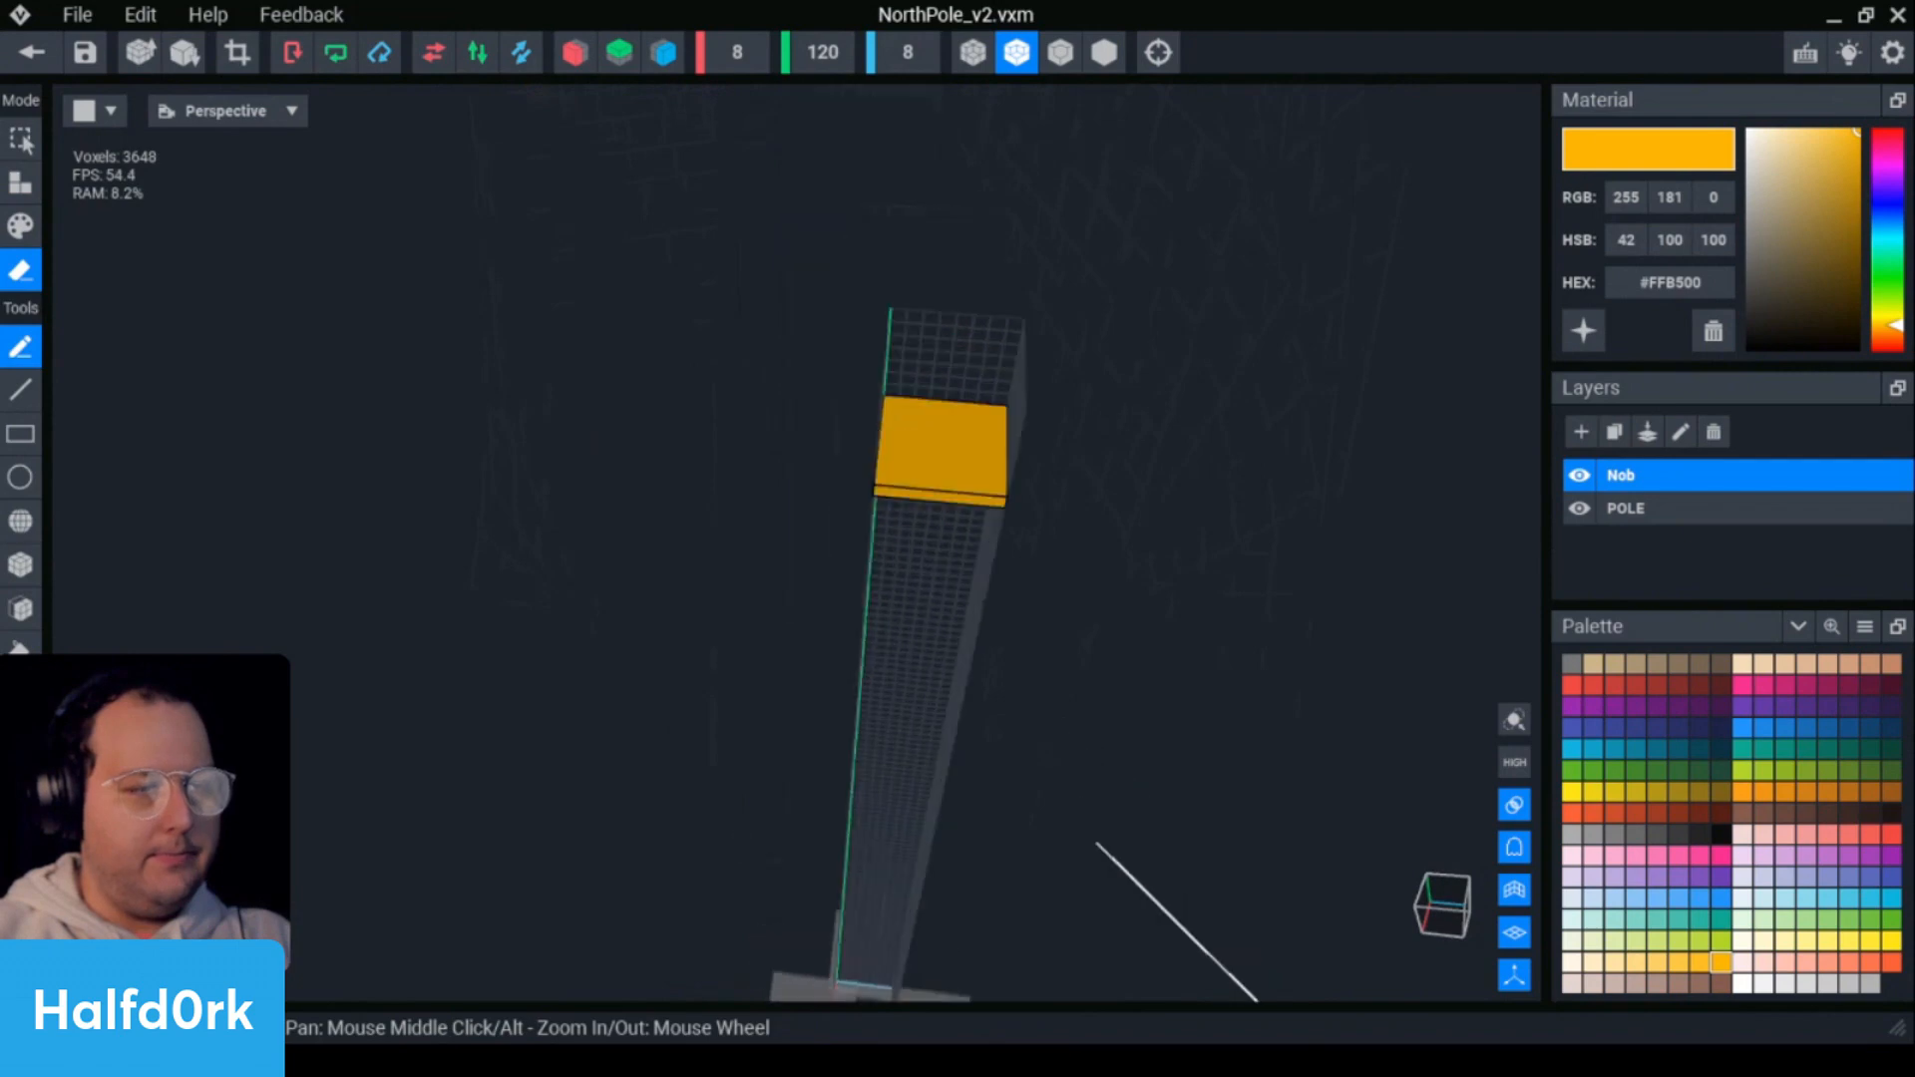
- Set the colour to #FFBE20 and draw a six-voxel row on the slab, one voxel in from its edge
scroll(1021, 635, up, 3)
middle_drag(1247, 359, 1038, 515)
scroll(803, 571, up, 3)
right_drag(803, 571, 1095, 544)
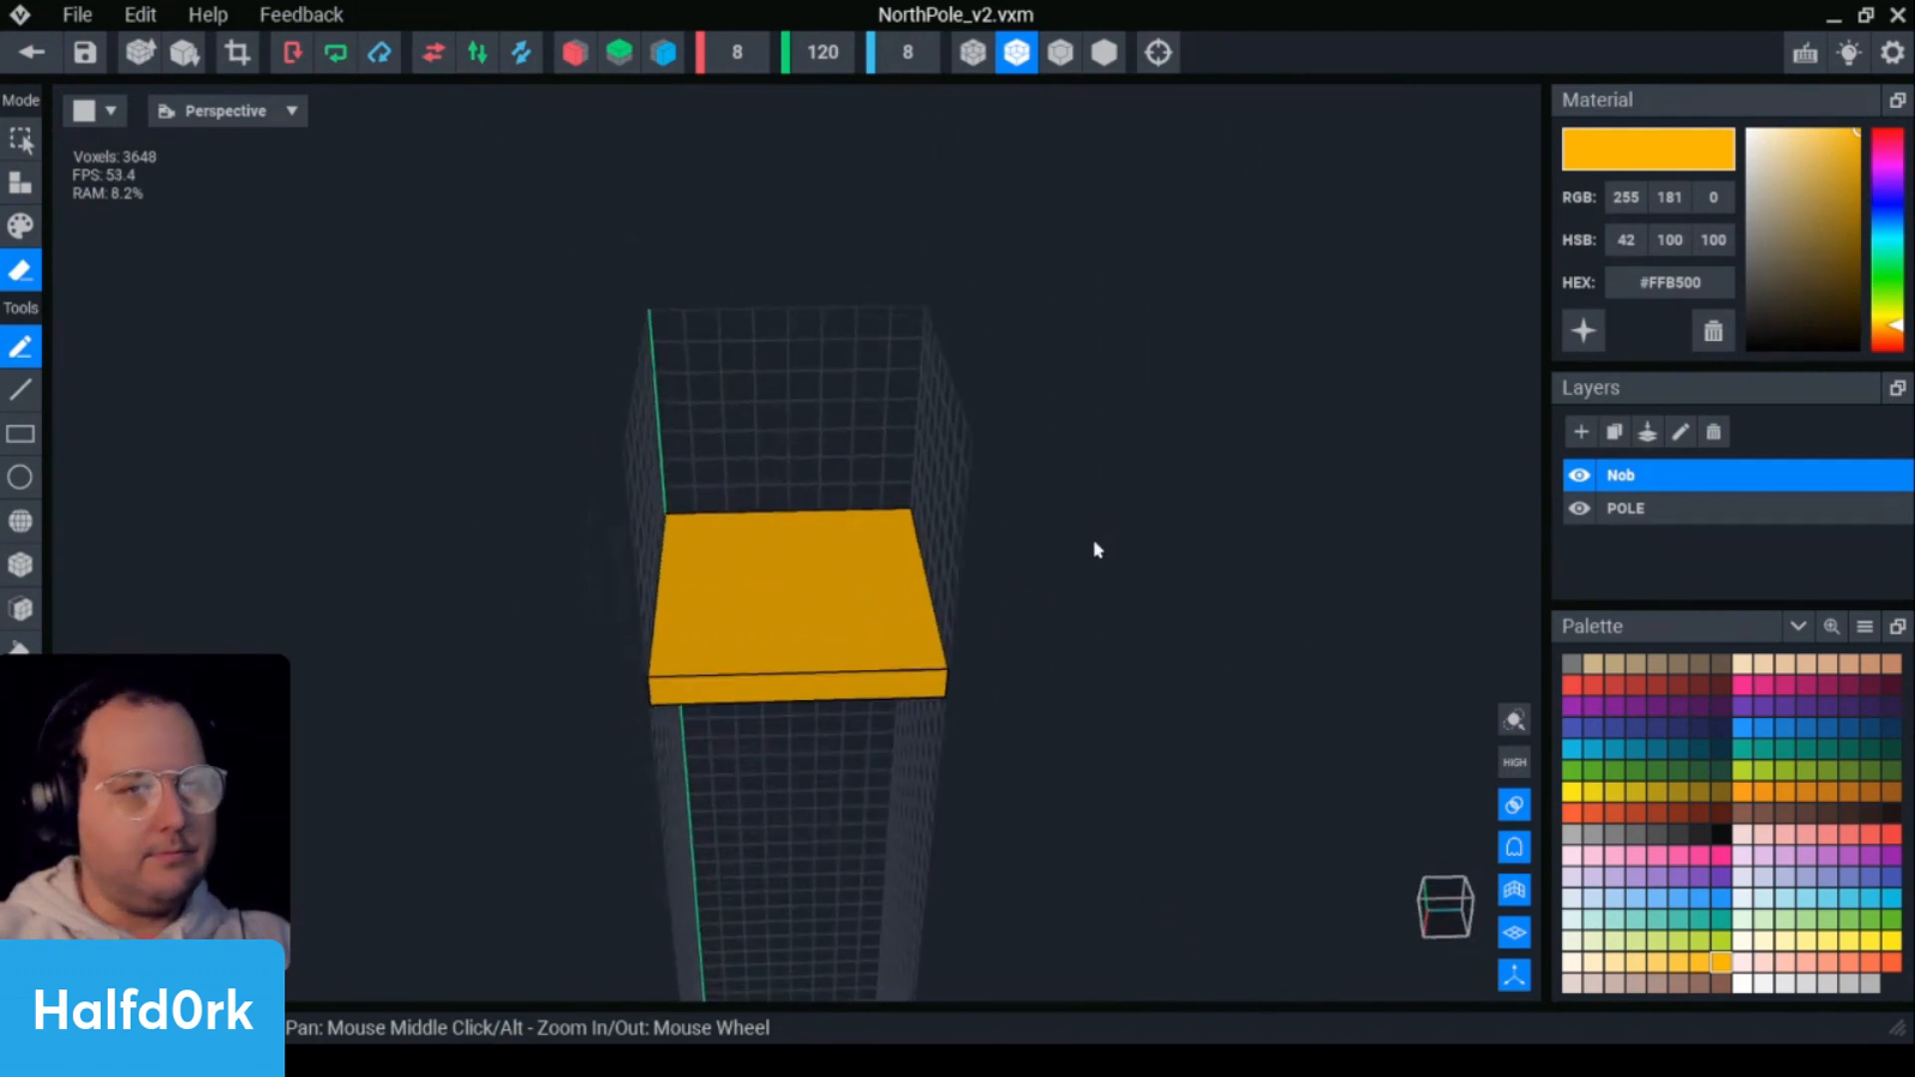
scroll(1095, 550, up, 2)
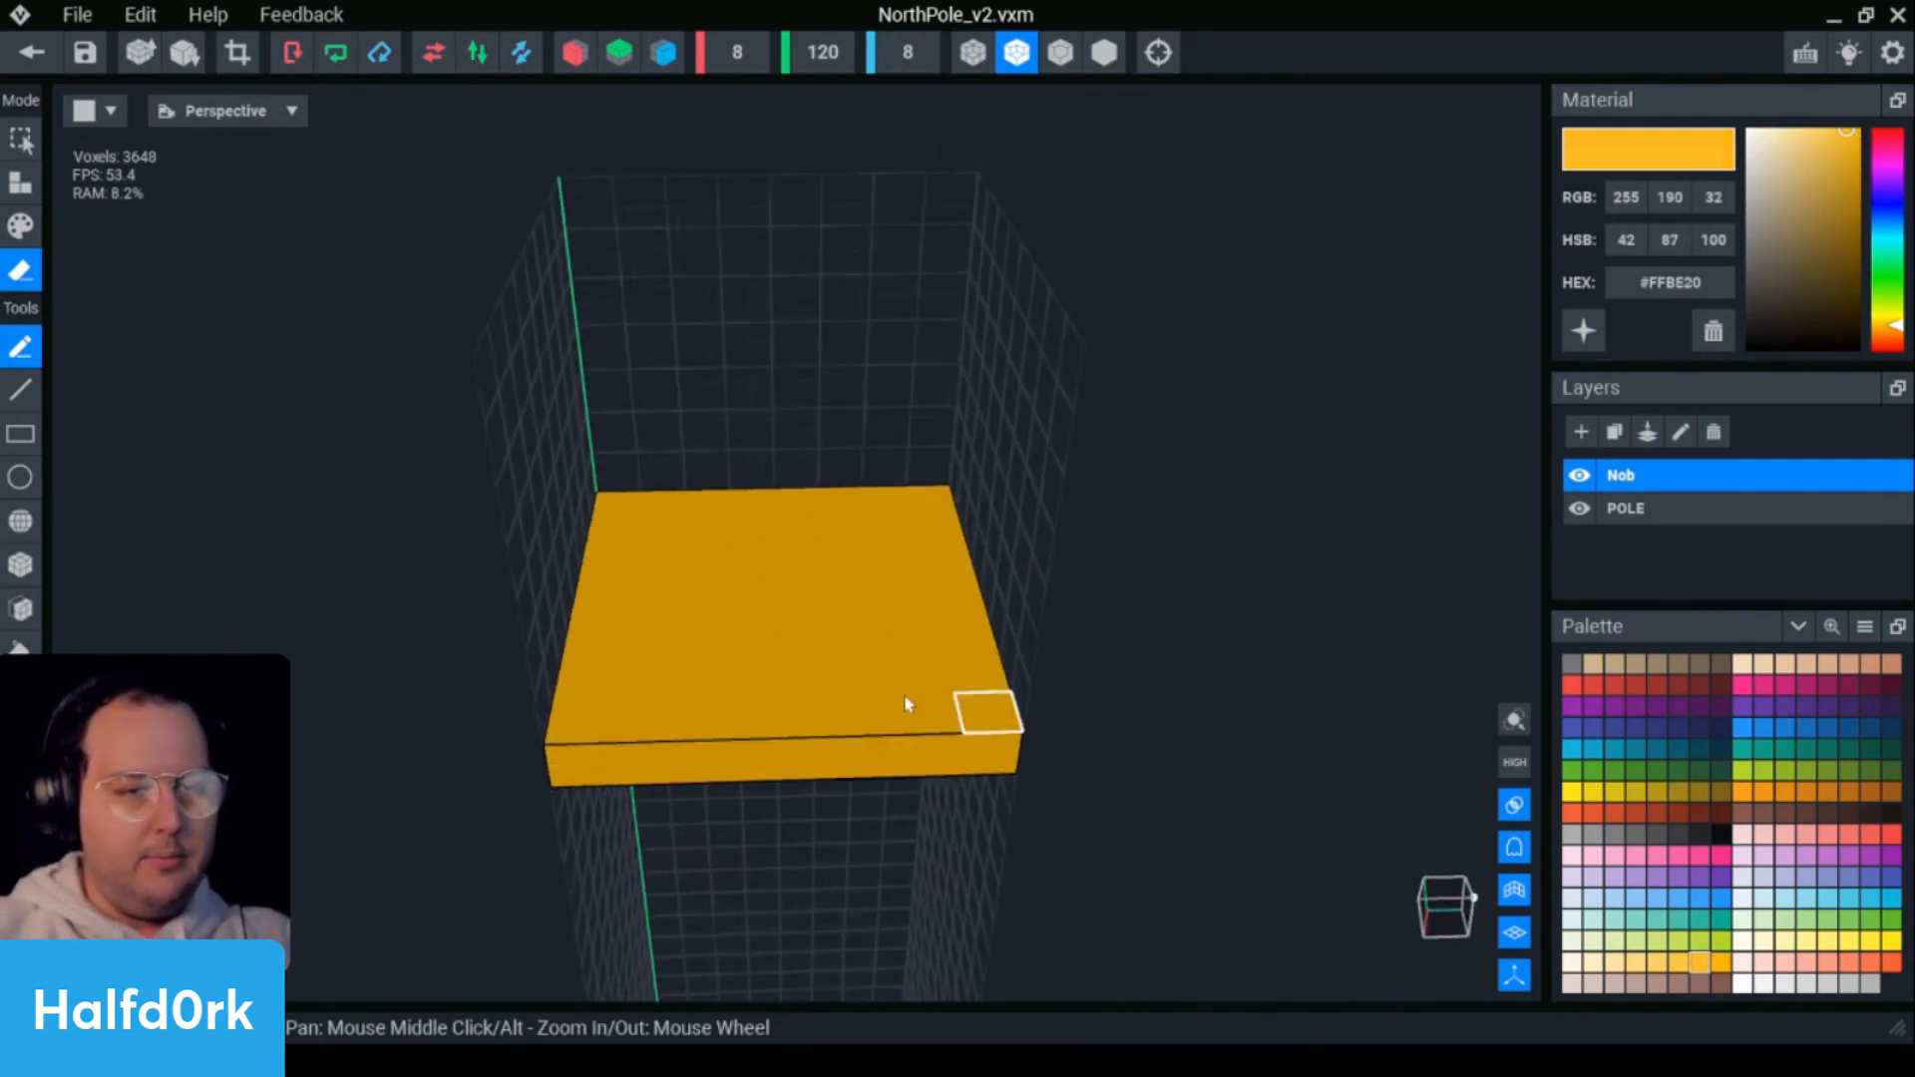
scroll(744, 633, down, 2)
scroll(701, 562, up, 2)
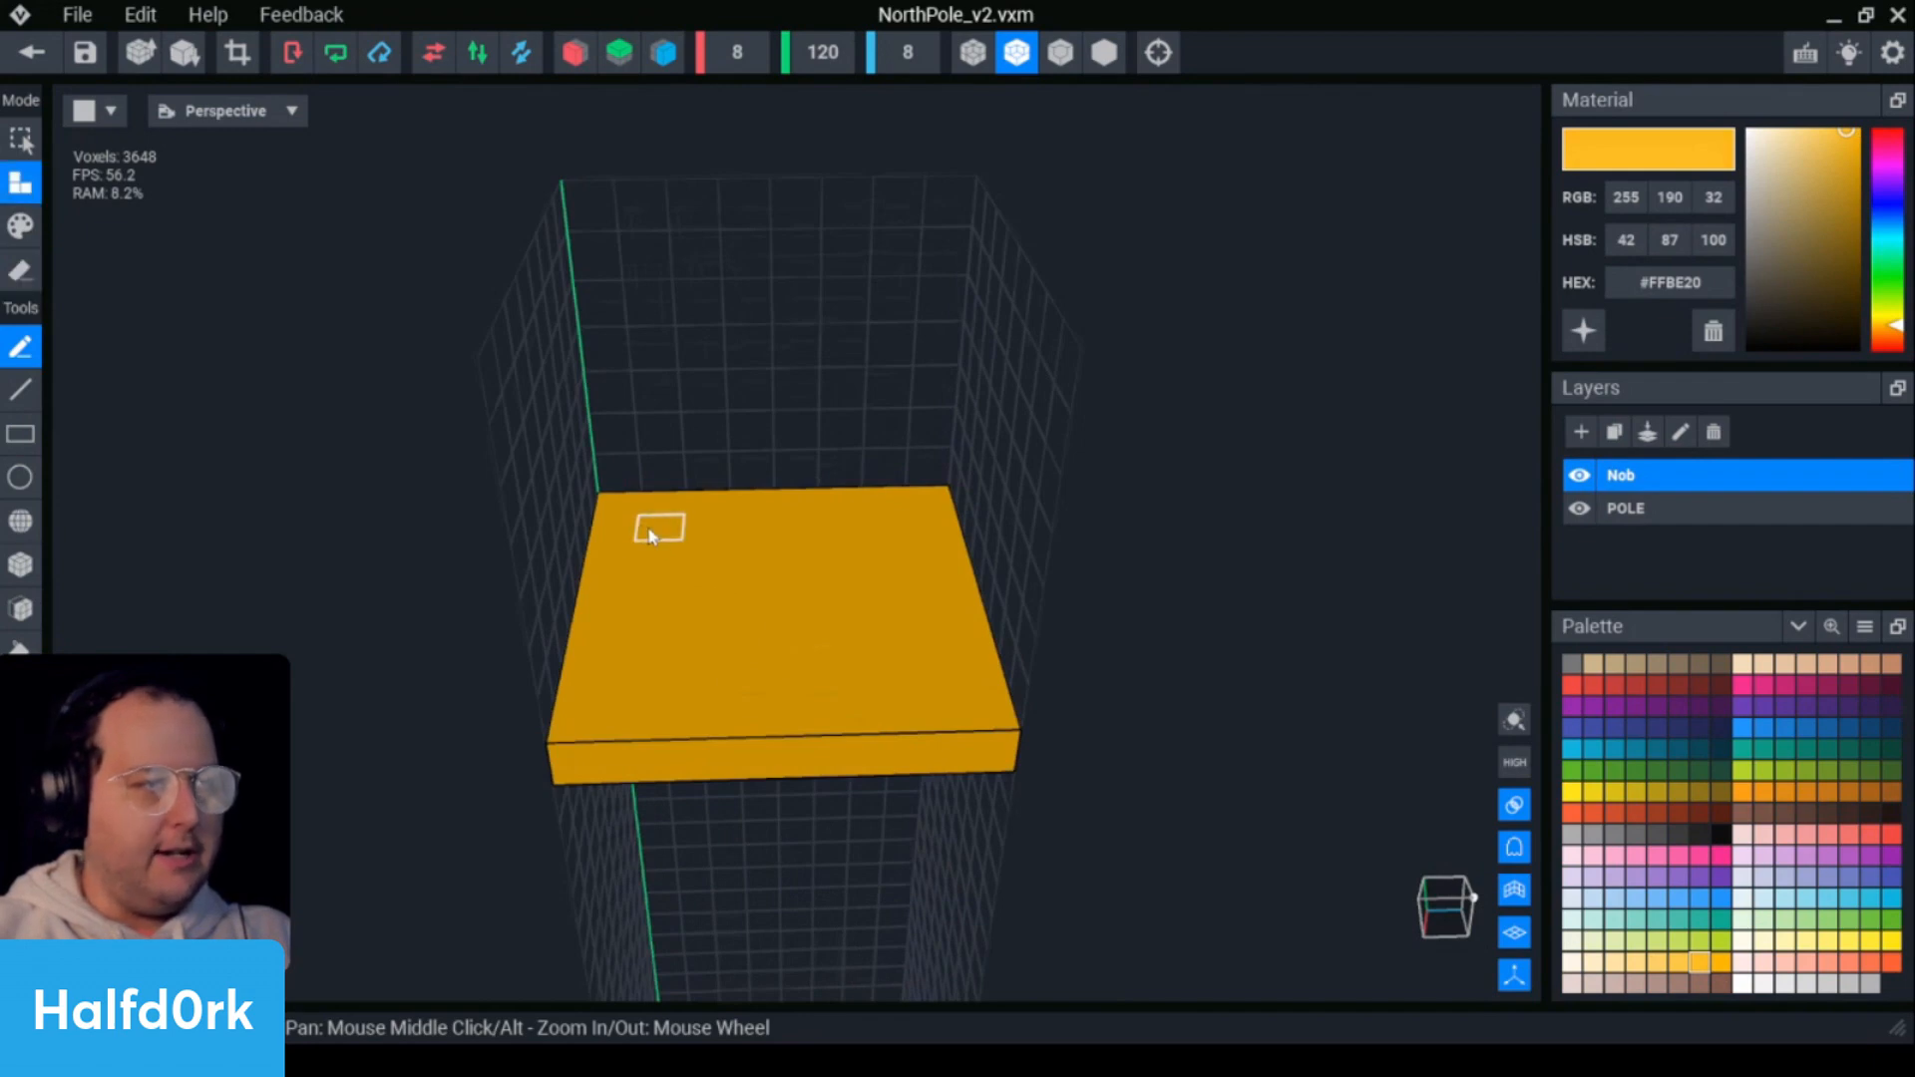
mouse_move(650, 537)
right_down()
mouse_move(821, 560)
mouse_move(622, 552)
right_up()
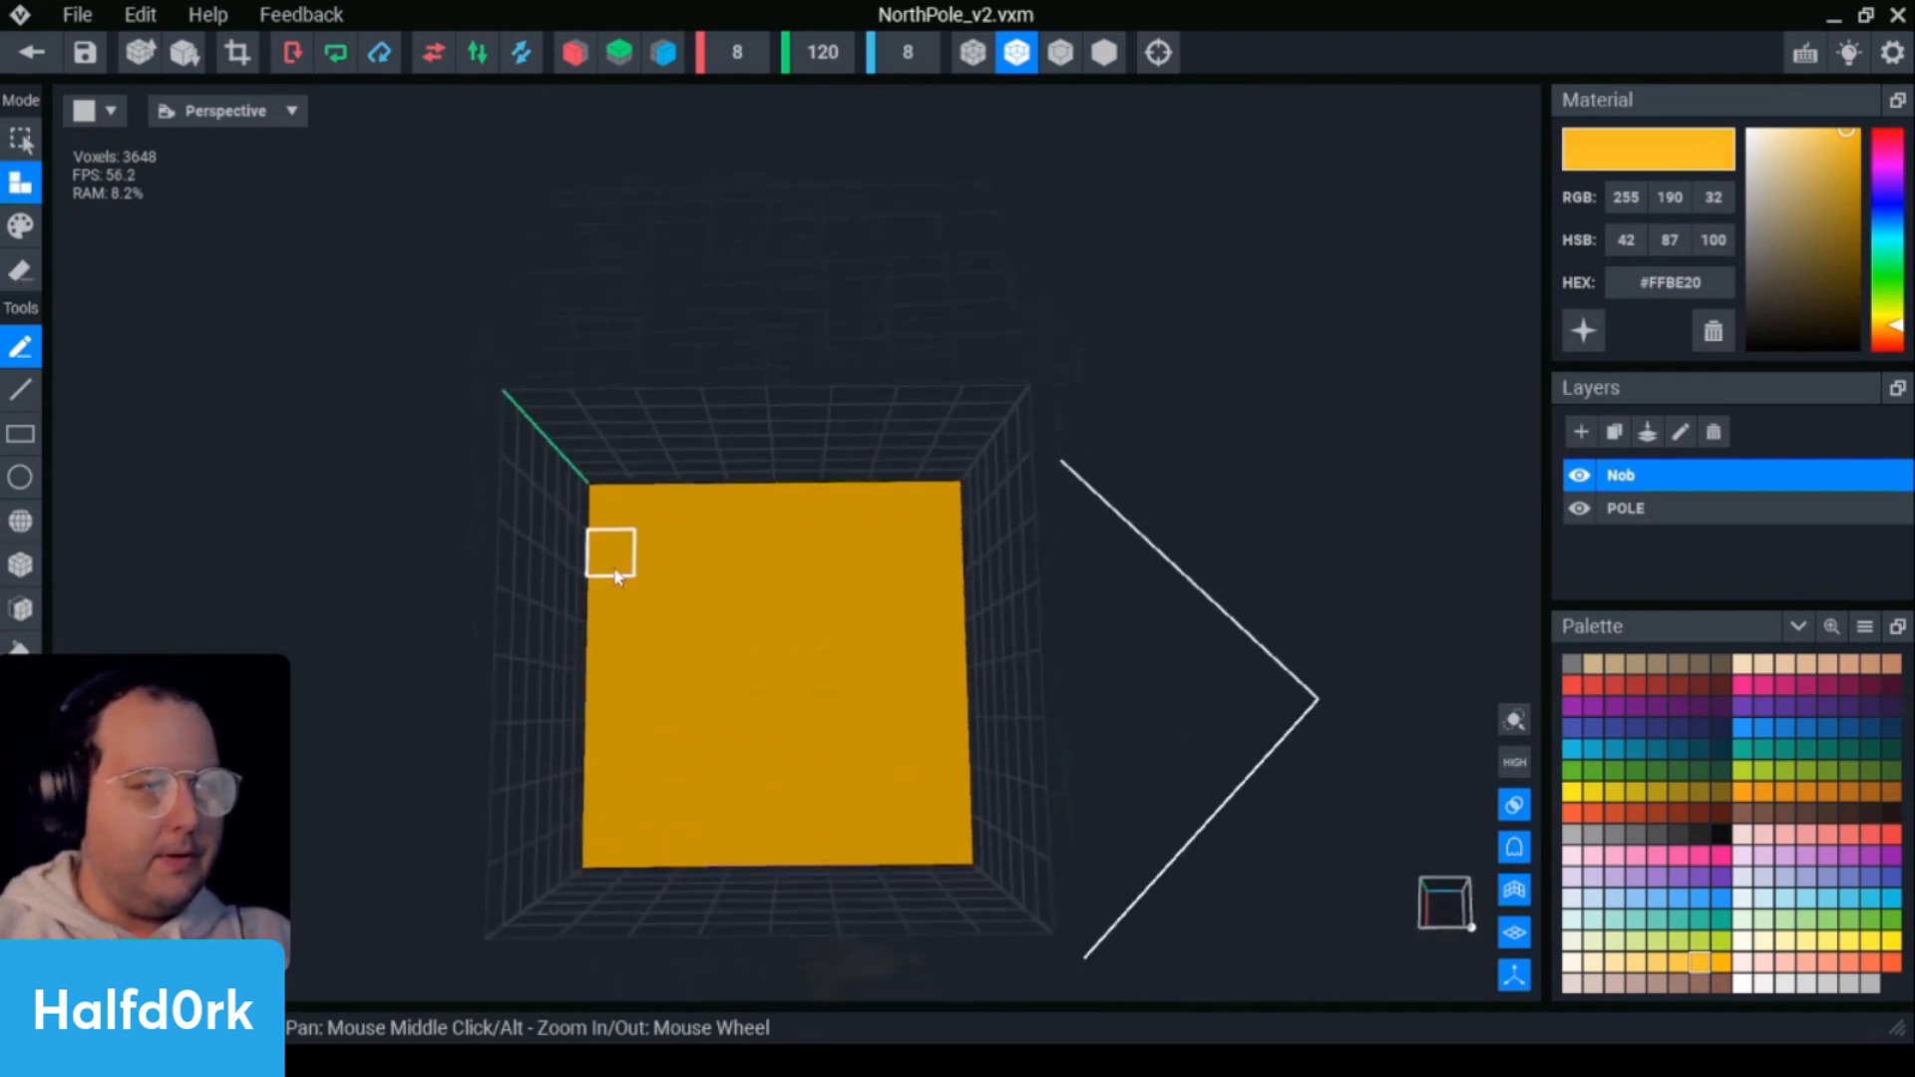
drag(643, 576, 644, 671)
drag(643, 766, 645, 798)
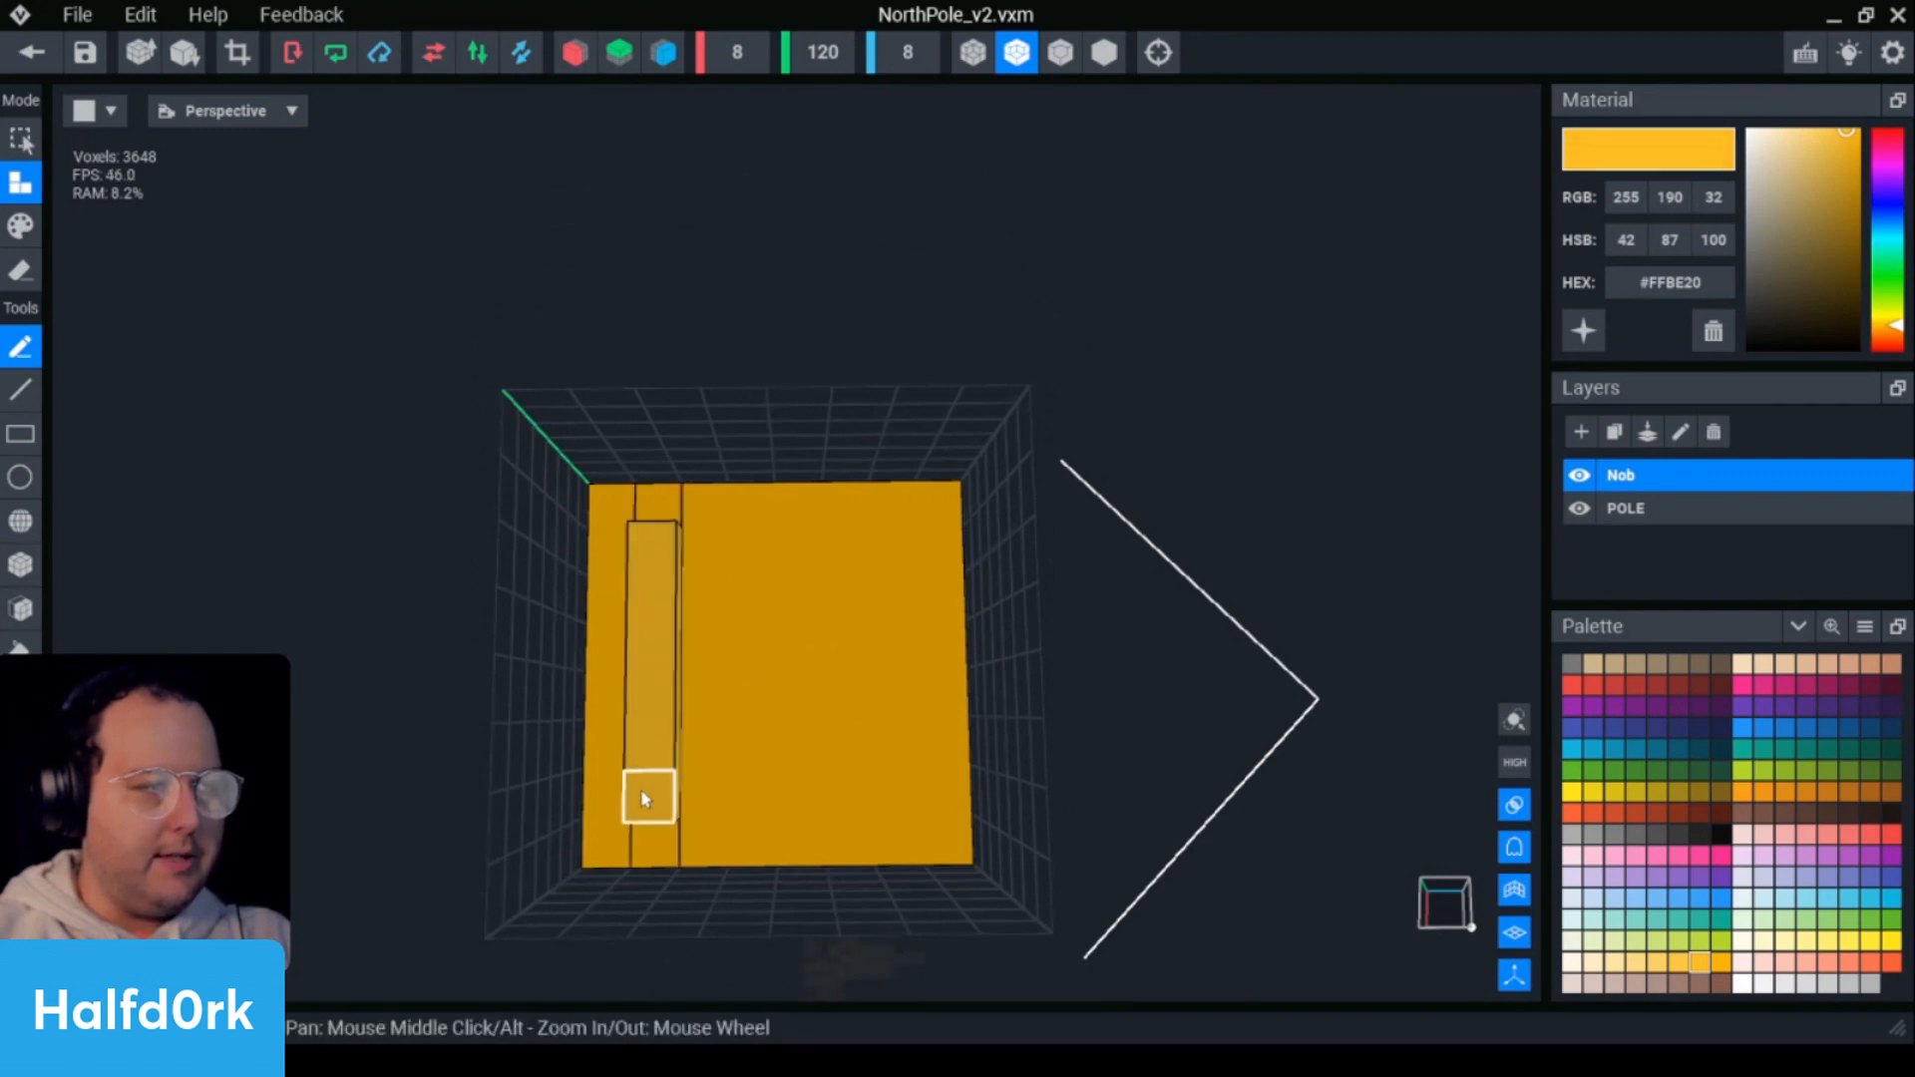
- Extend the raised row along the adjacent side of the slab and start the third side
right_drag(822, 563, 479, 499)
click(595, 484)
click(598, 494)
click(599, 498)
click(601, 501)
click(601, 497)
right_drag(602, 505, 559, 524)
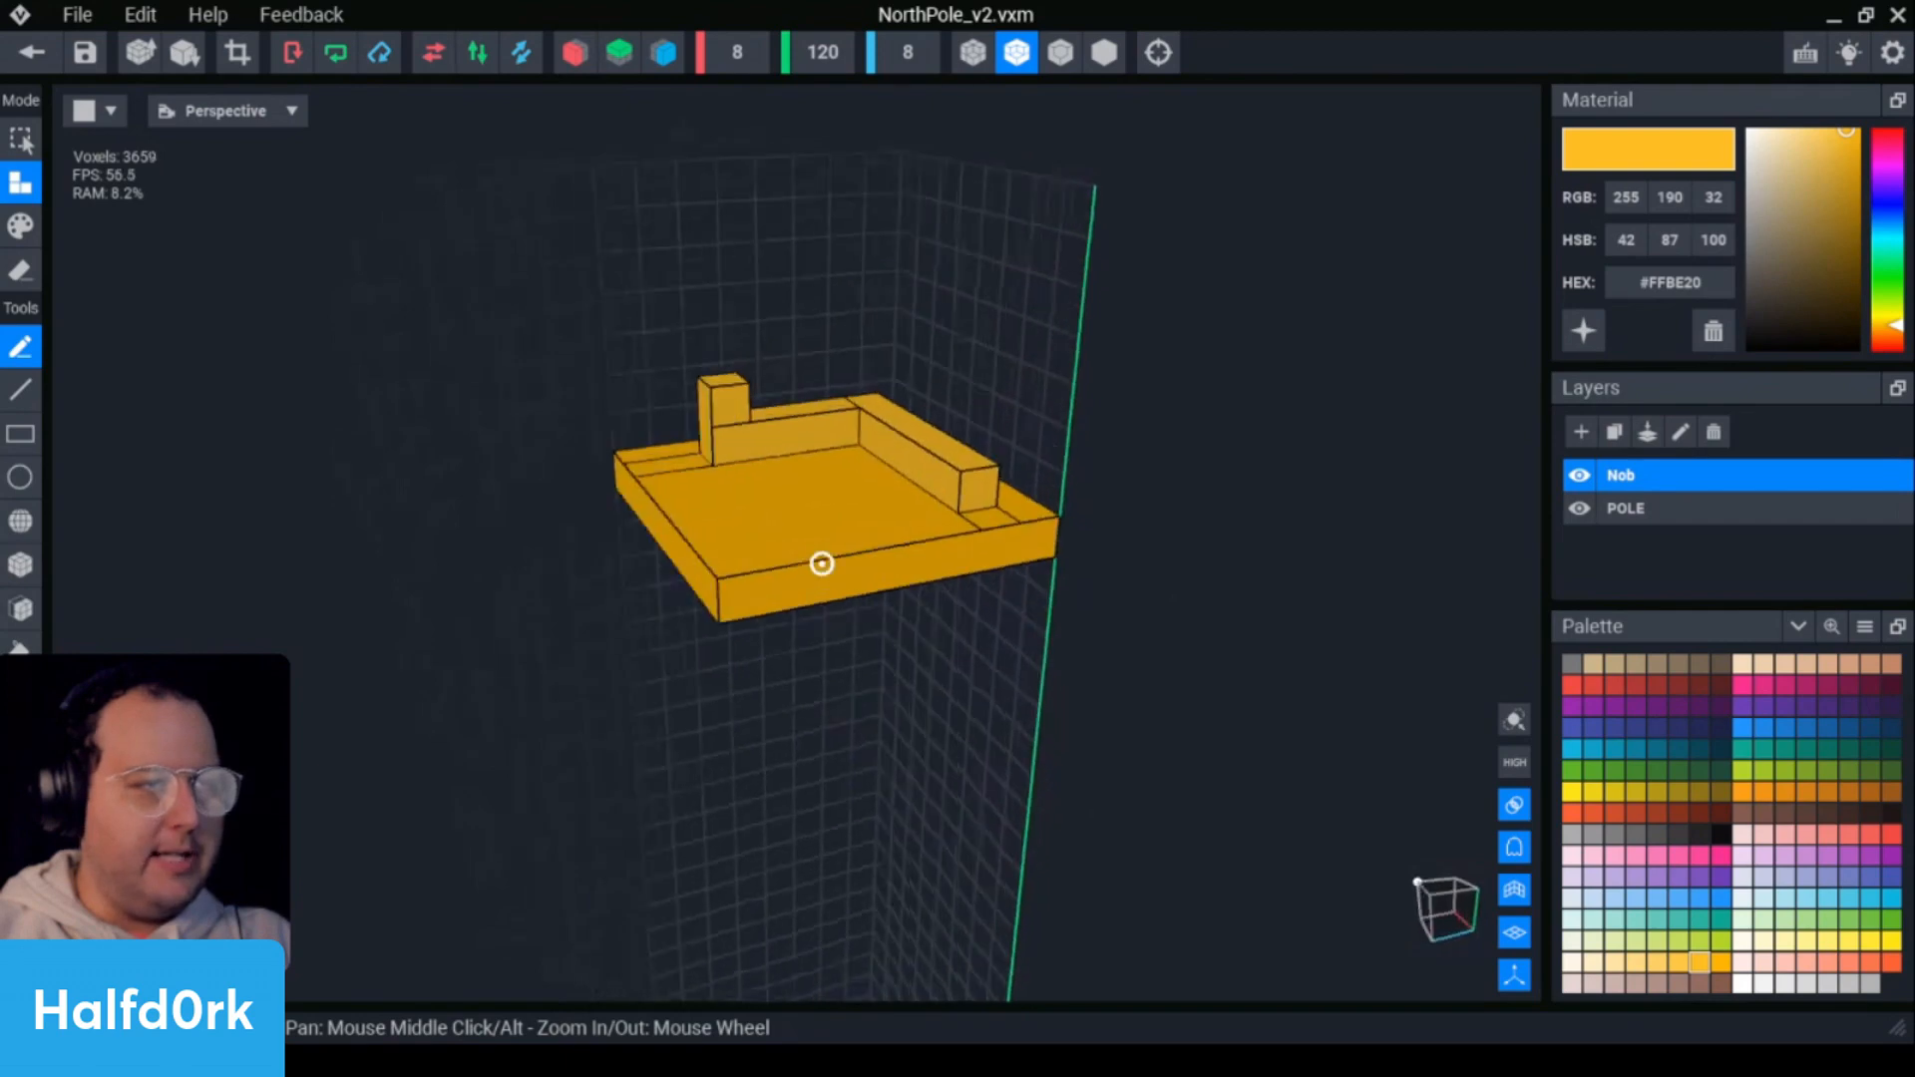
right_drag(822, 563, 662, 469)
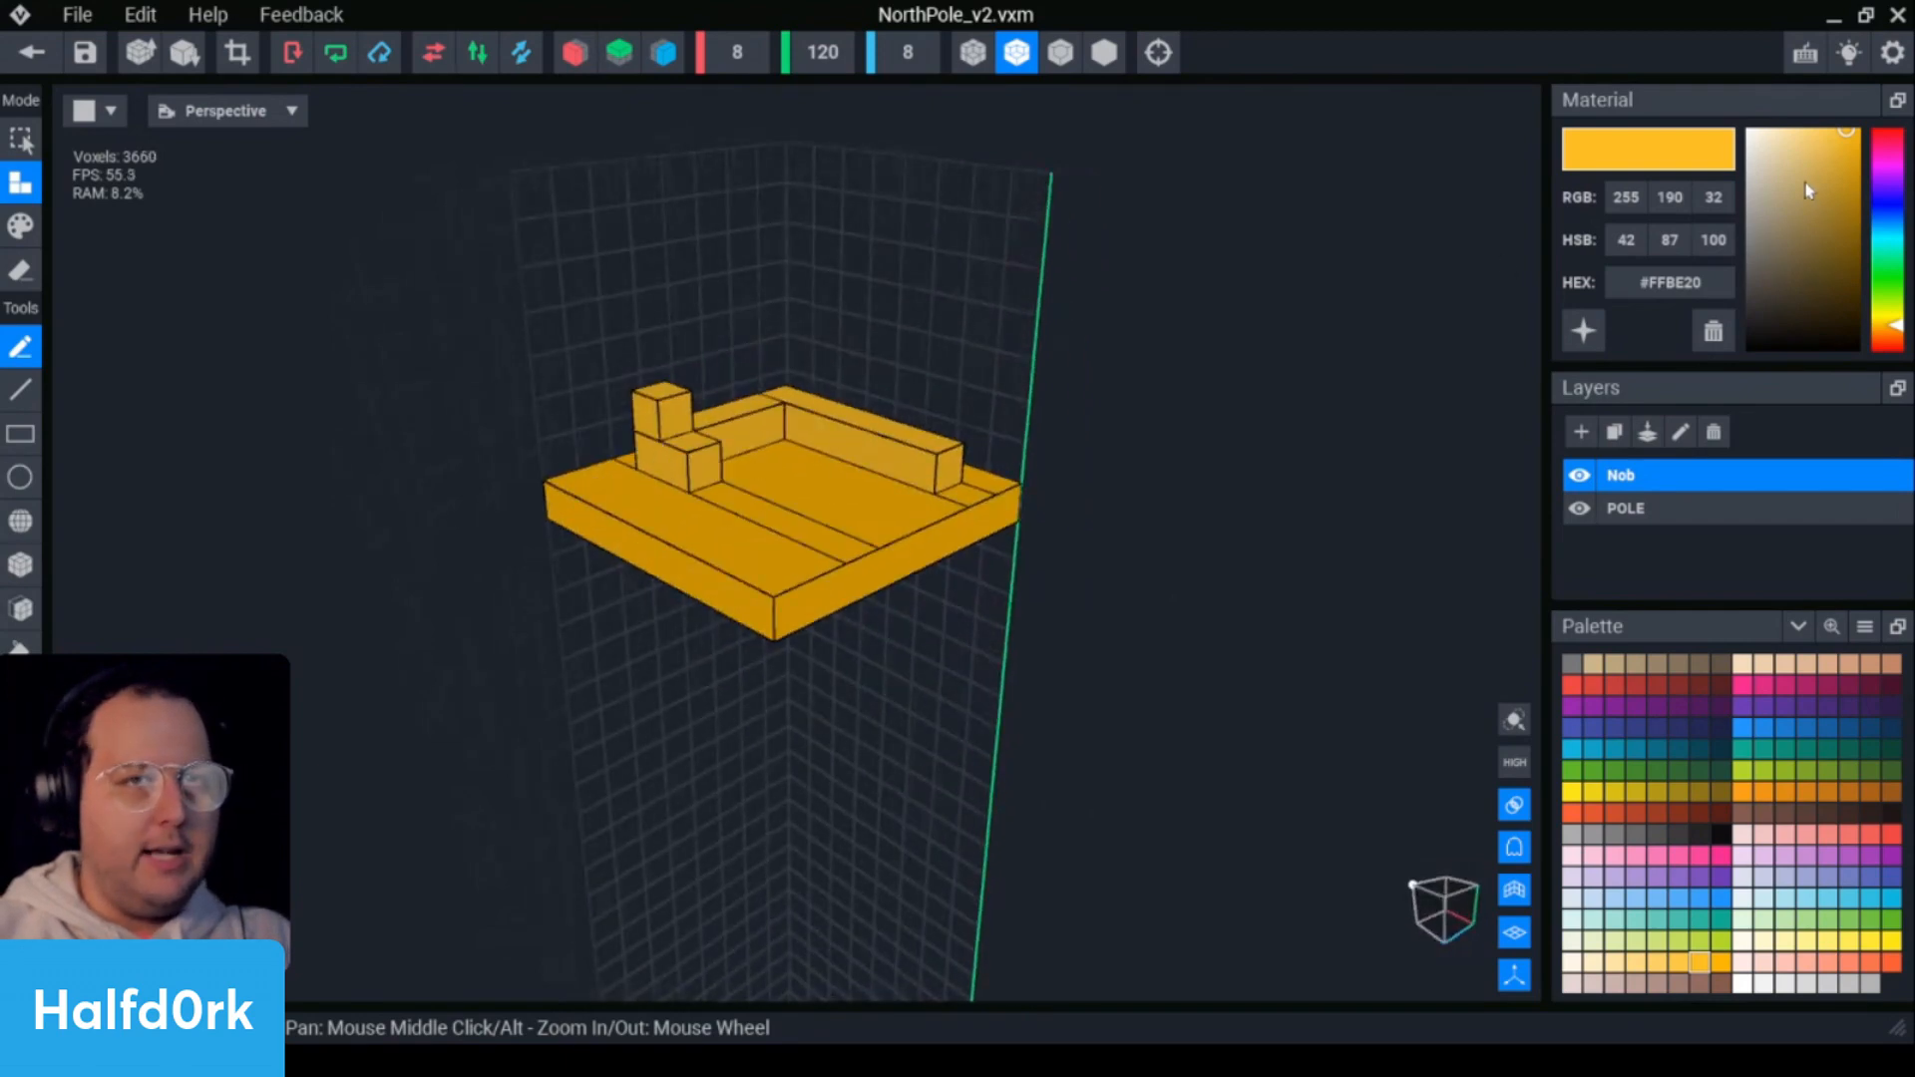
- Recolour the raised voxels on the slab to pale yellow #FFE4A2
drag(1809, 191, 1747, 130)
right_drag(822, 564, 750, 470)
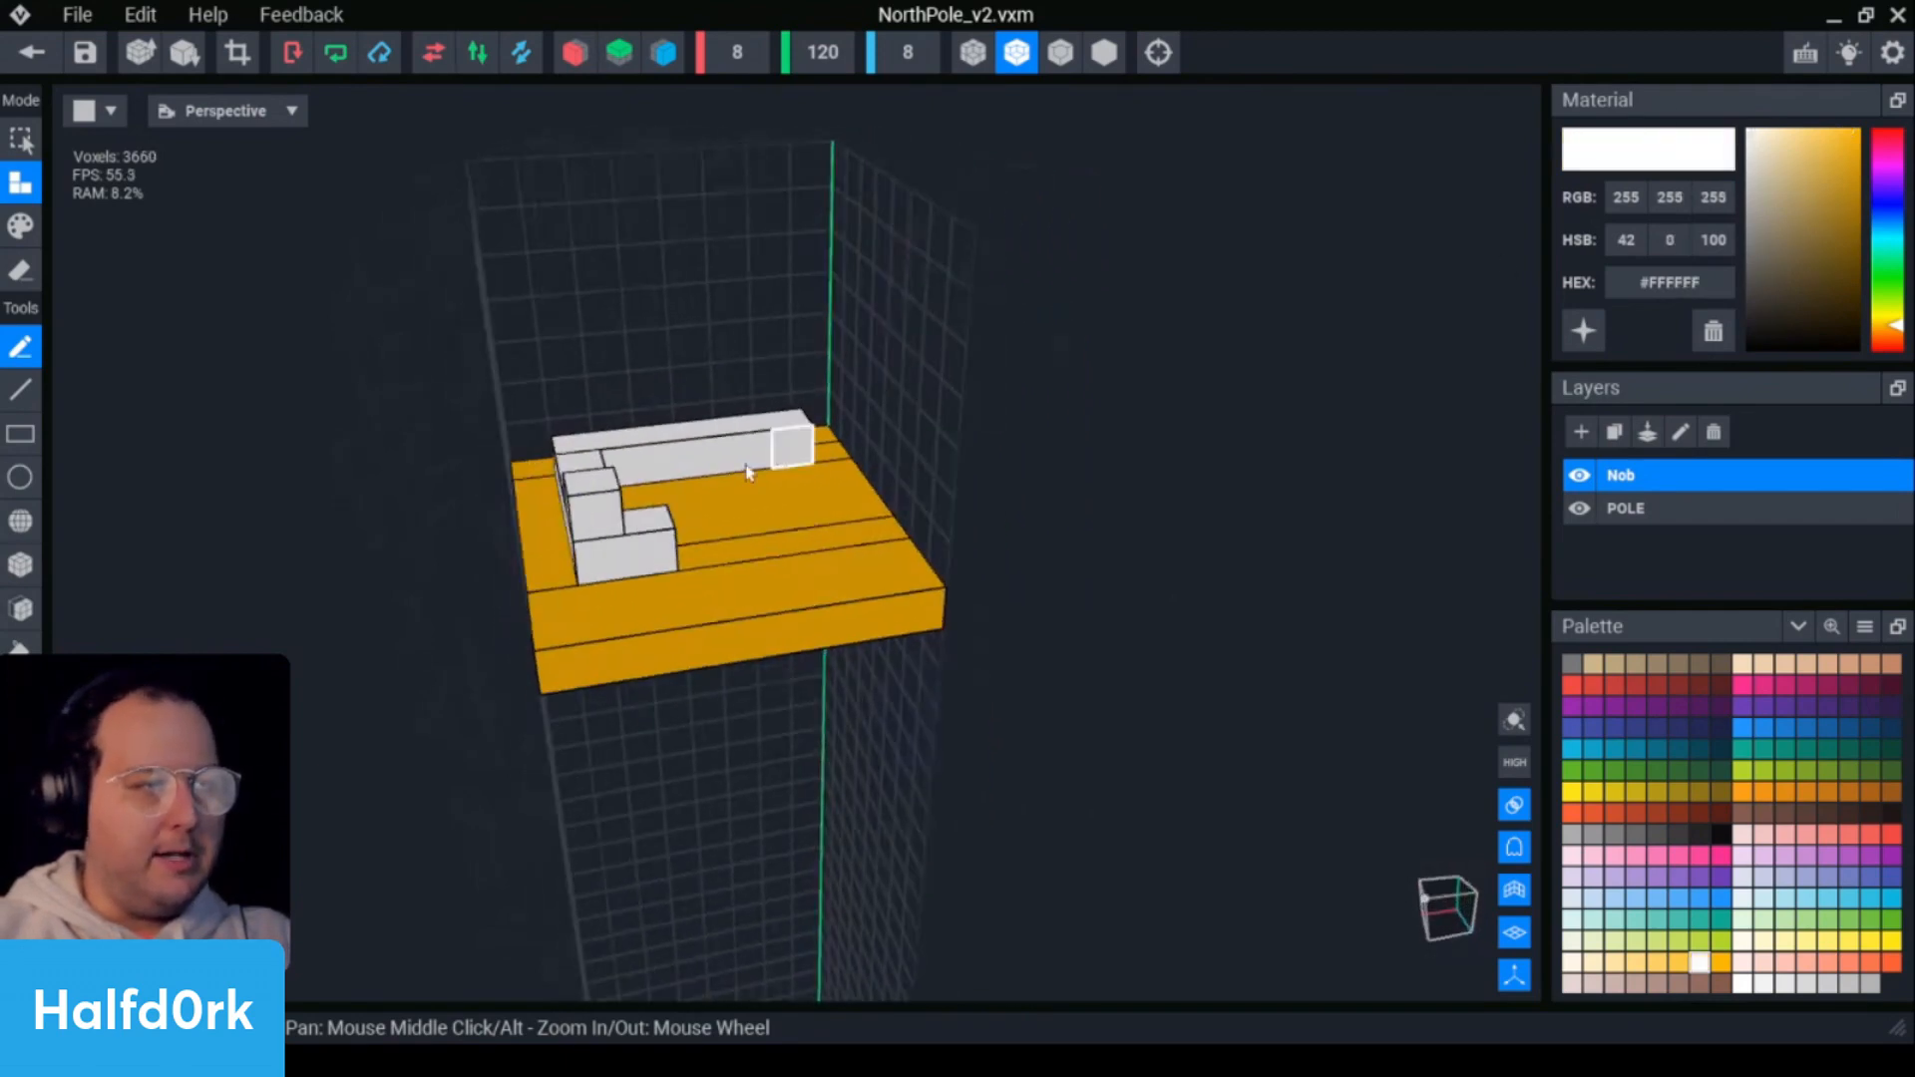
click(601, 578)
right_drag(647, 570, 686, 578)
drag(1760, 165, 1806, 117)
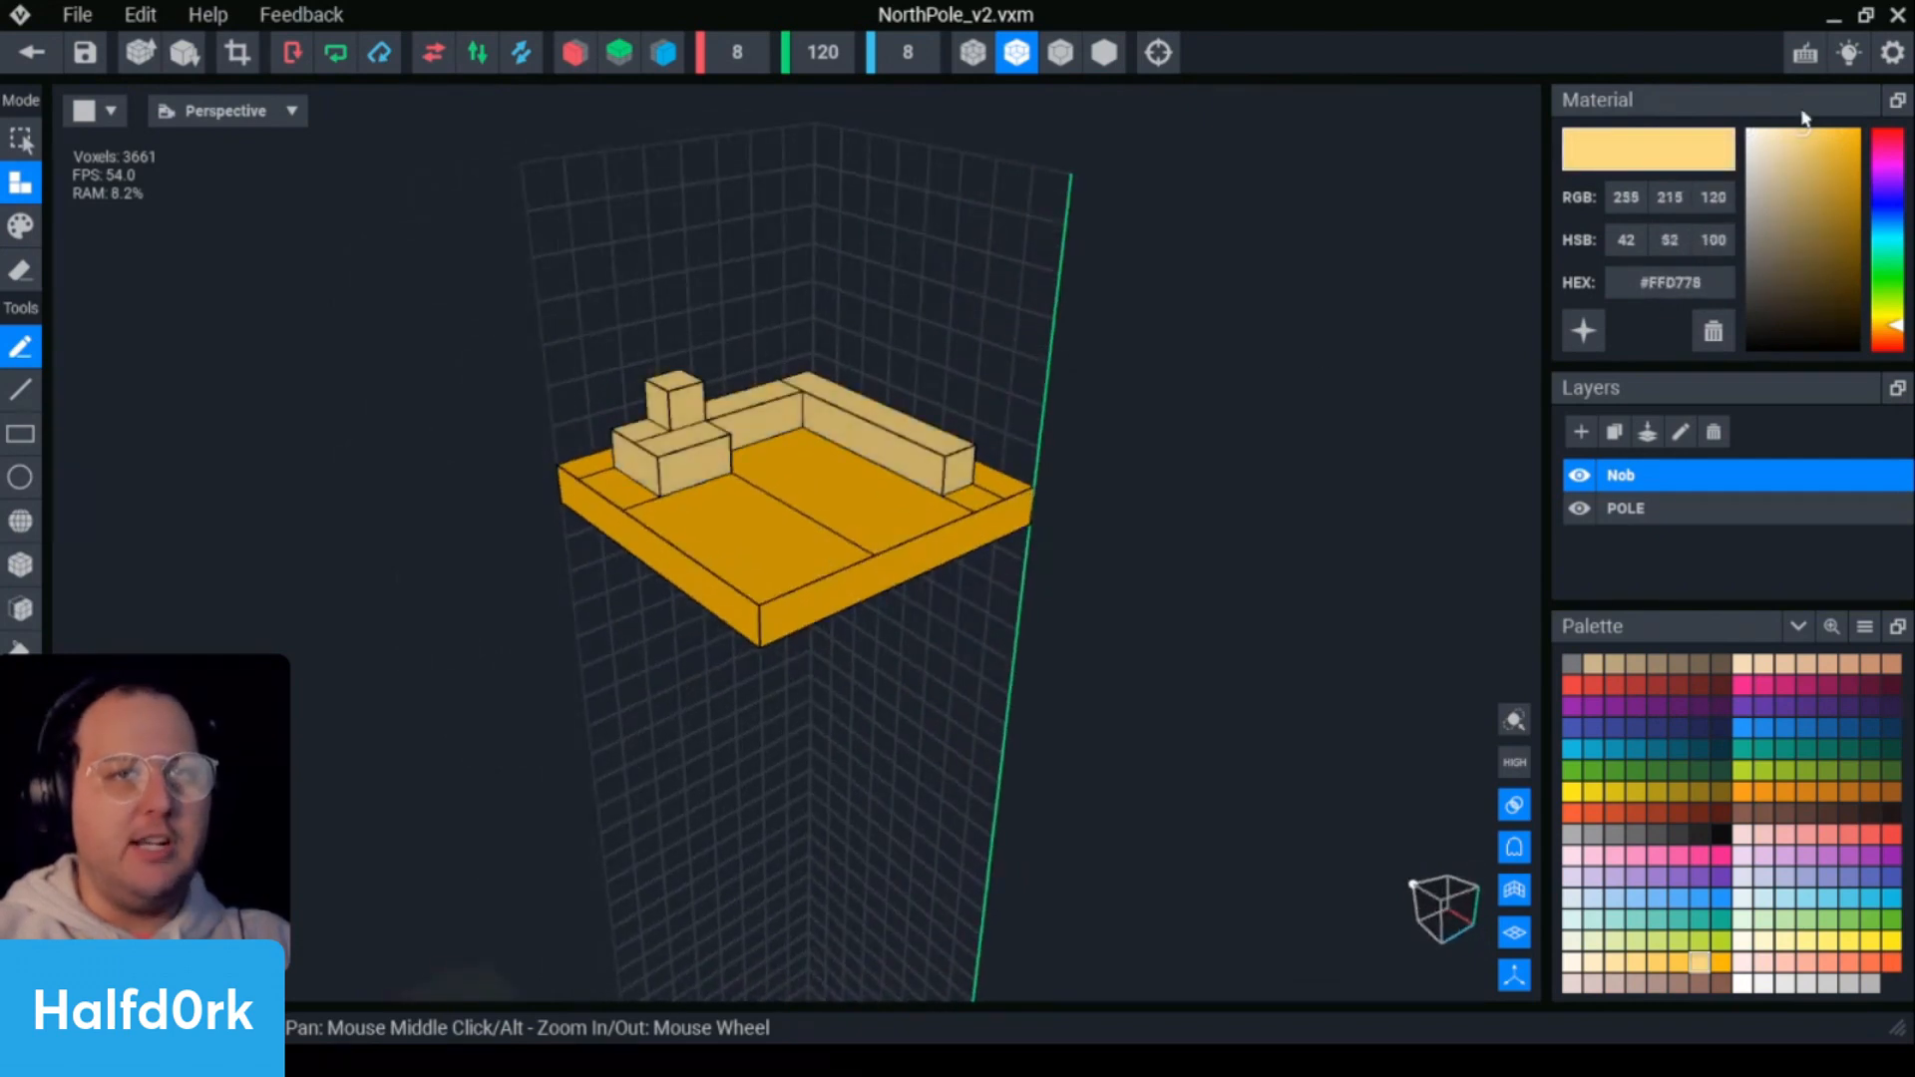
- Extend the pale layer along its third side and erase the stray voxel standing on it
right_drag(878, 579, 766, 519)
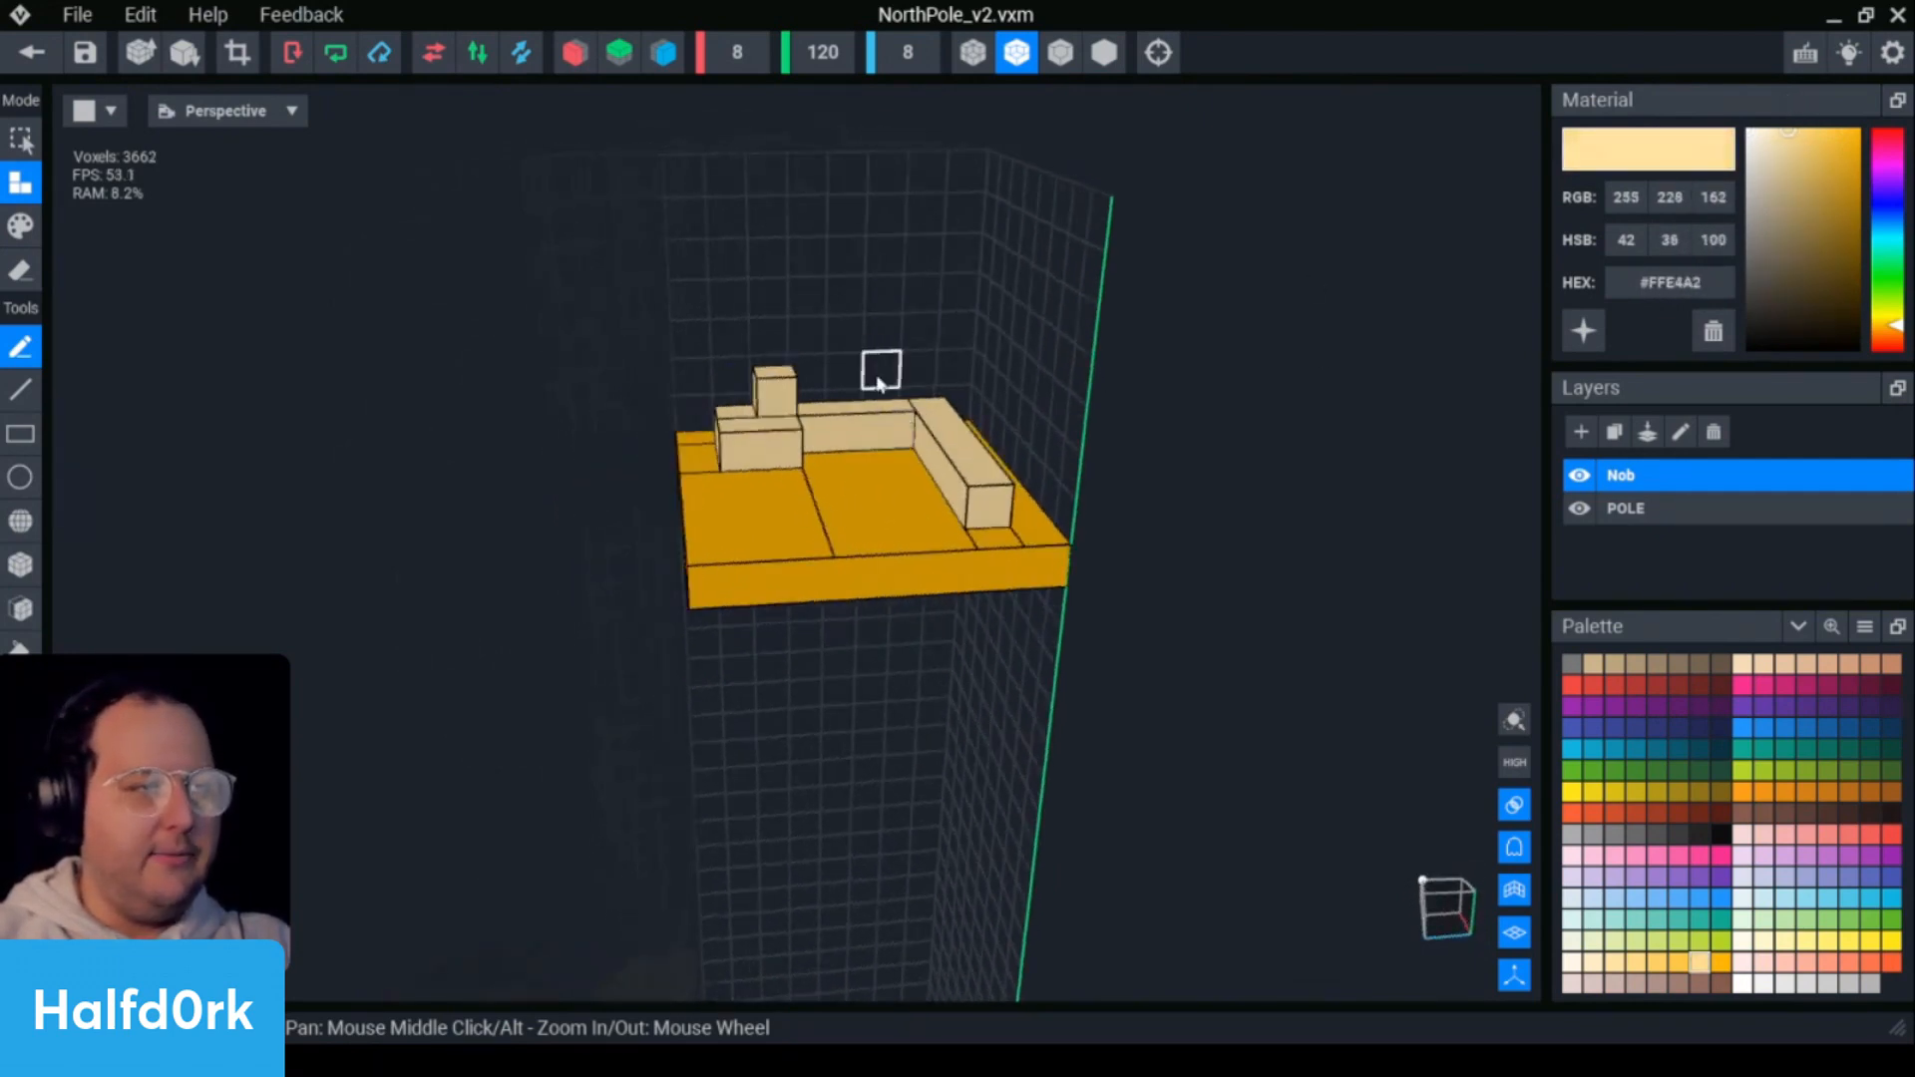
mouse_move(783, 455)
mouse_down()
mouse_move(741, 455)
mouse_move(738, 488)
mouse_up()
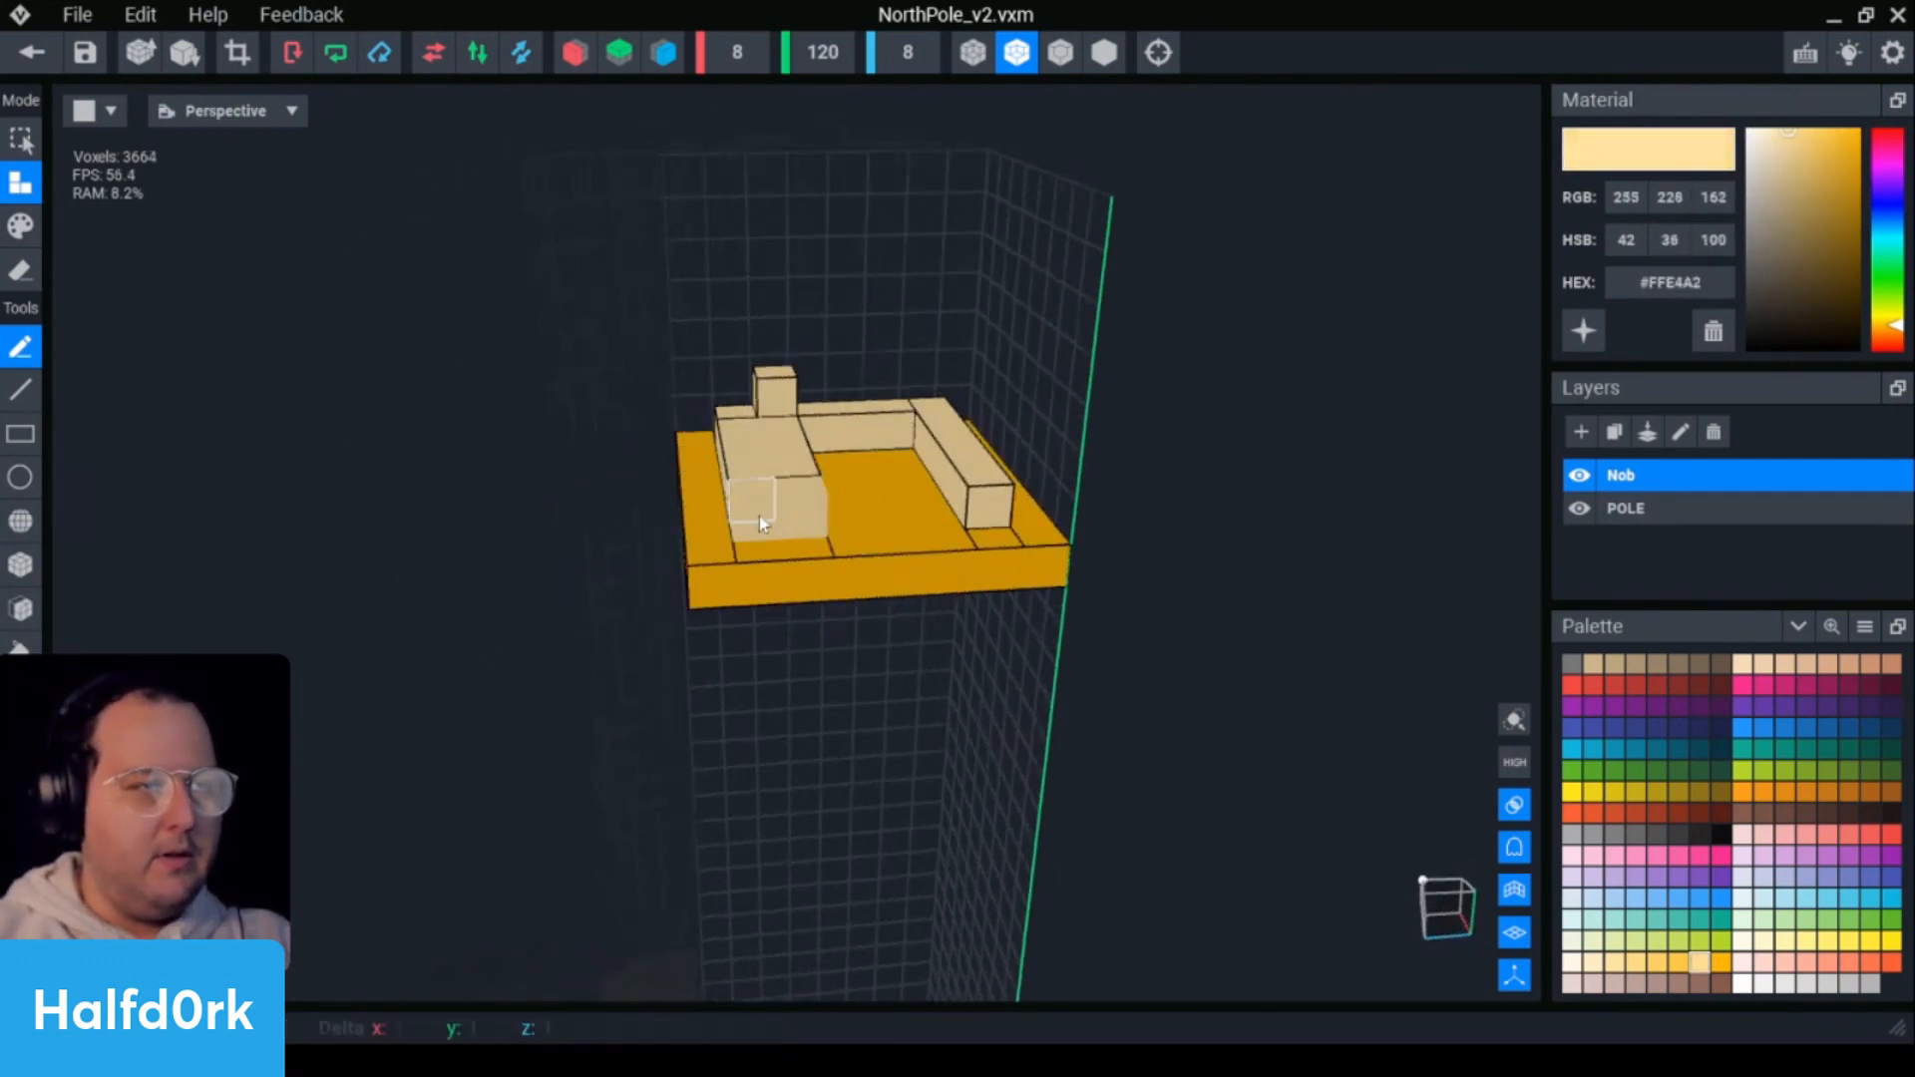
mouse_move(798, 524)
right_down()
mouse_move(821, 564)
mouse_move(800, 531)
mouse_move(750, 540)
mouse_move(822, 564)
mouse_move(810, 510)
mouse_move(821, 556)
mouse_move(793, 528)
mouse_move(825, 569)
right_up()
click(769, 530)
key(e)
click(943, 403)
- Fill the remaining opening of the pale layer to form a solid square inset on the gold slab
key(a)
drag(942, 427, 890, 481)
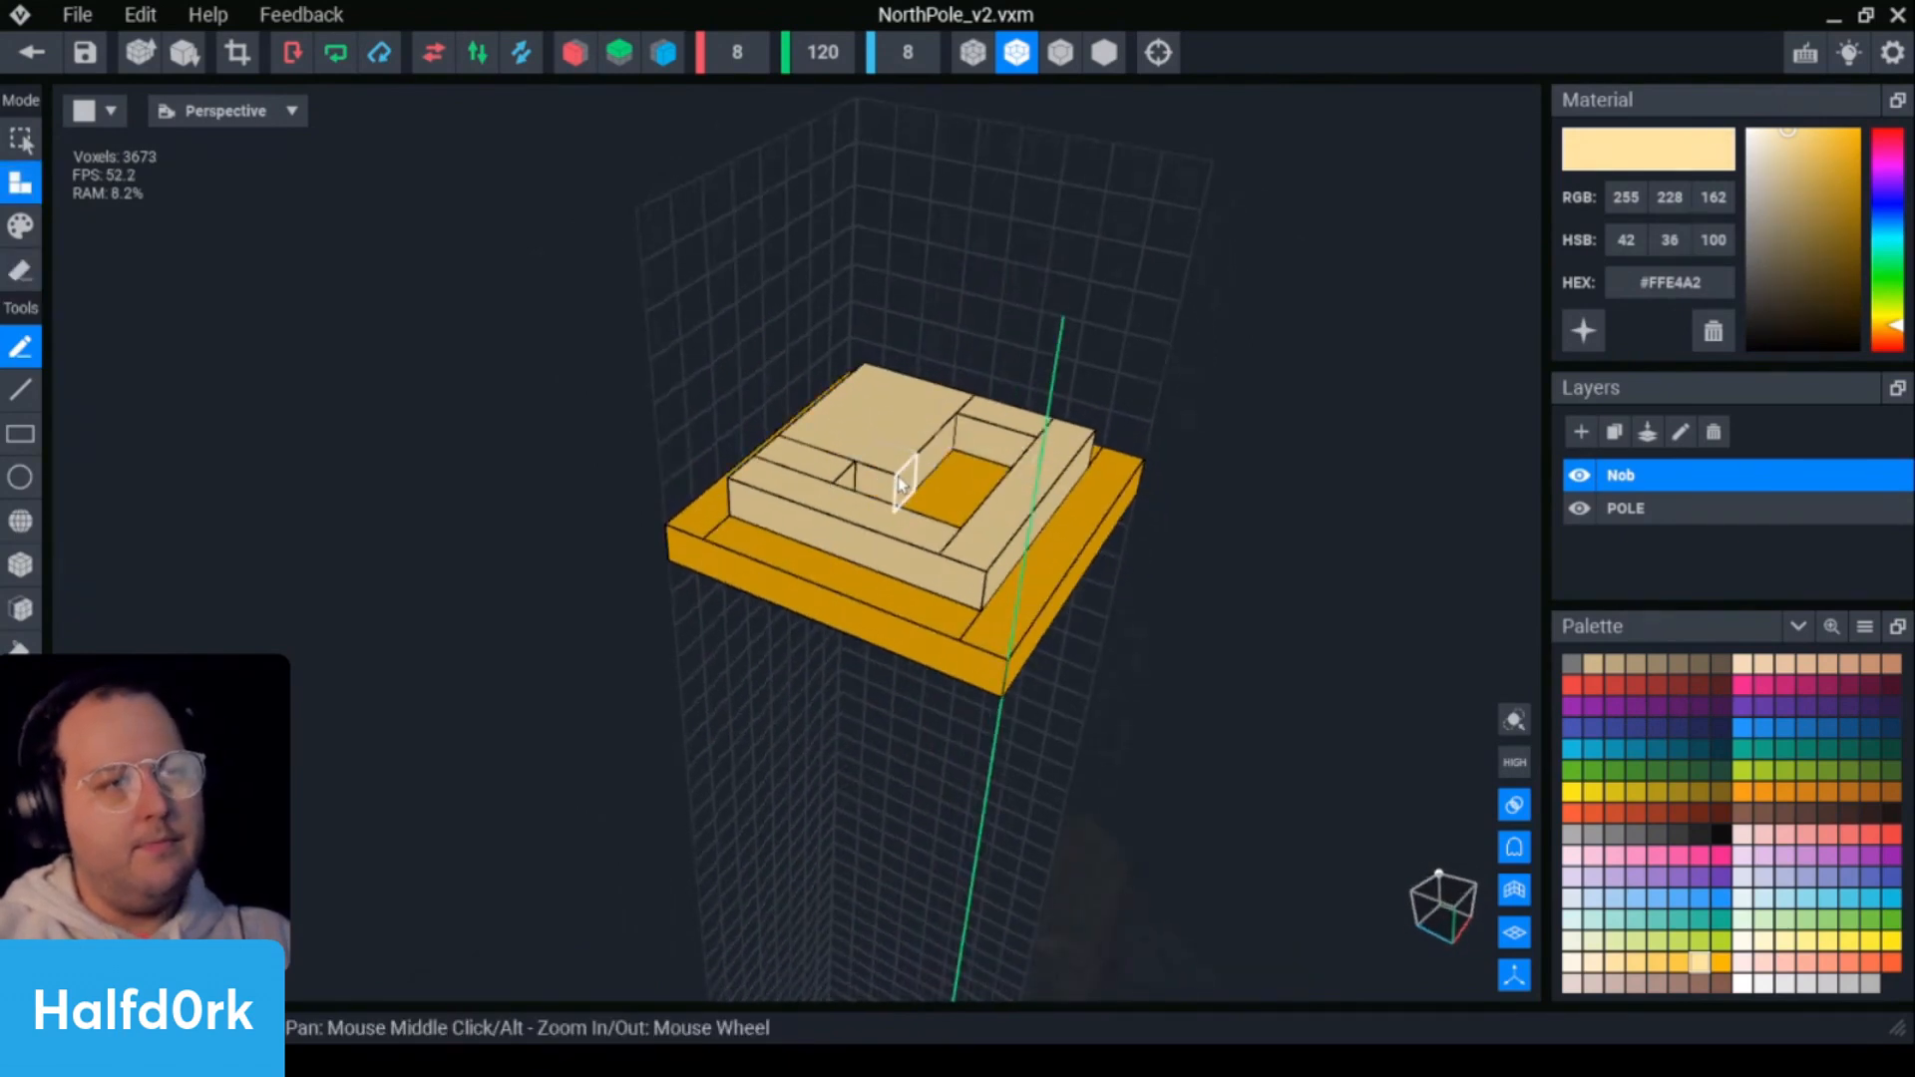
click(878, 488)
click(972, 460)
click(926, 491)
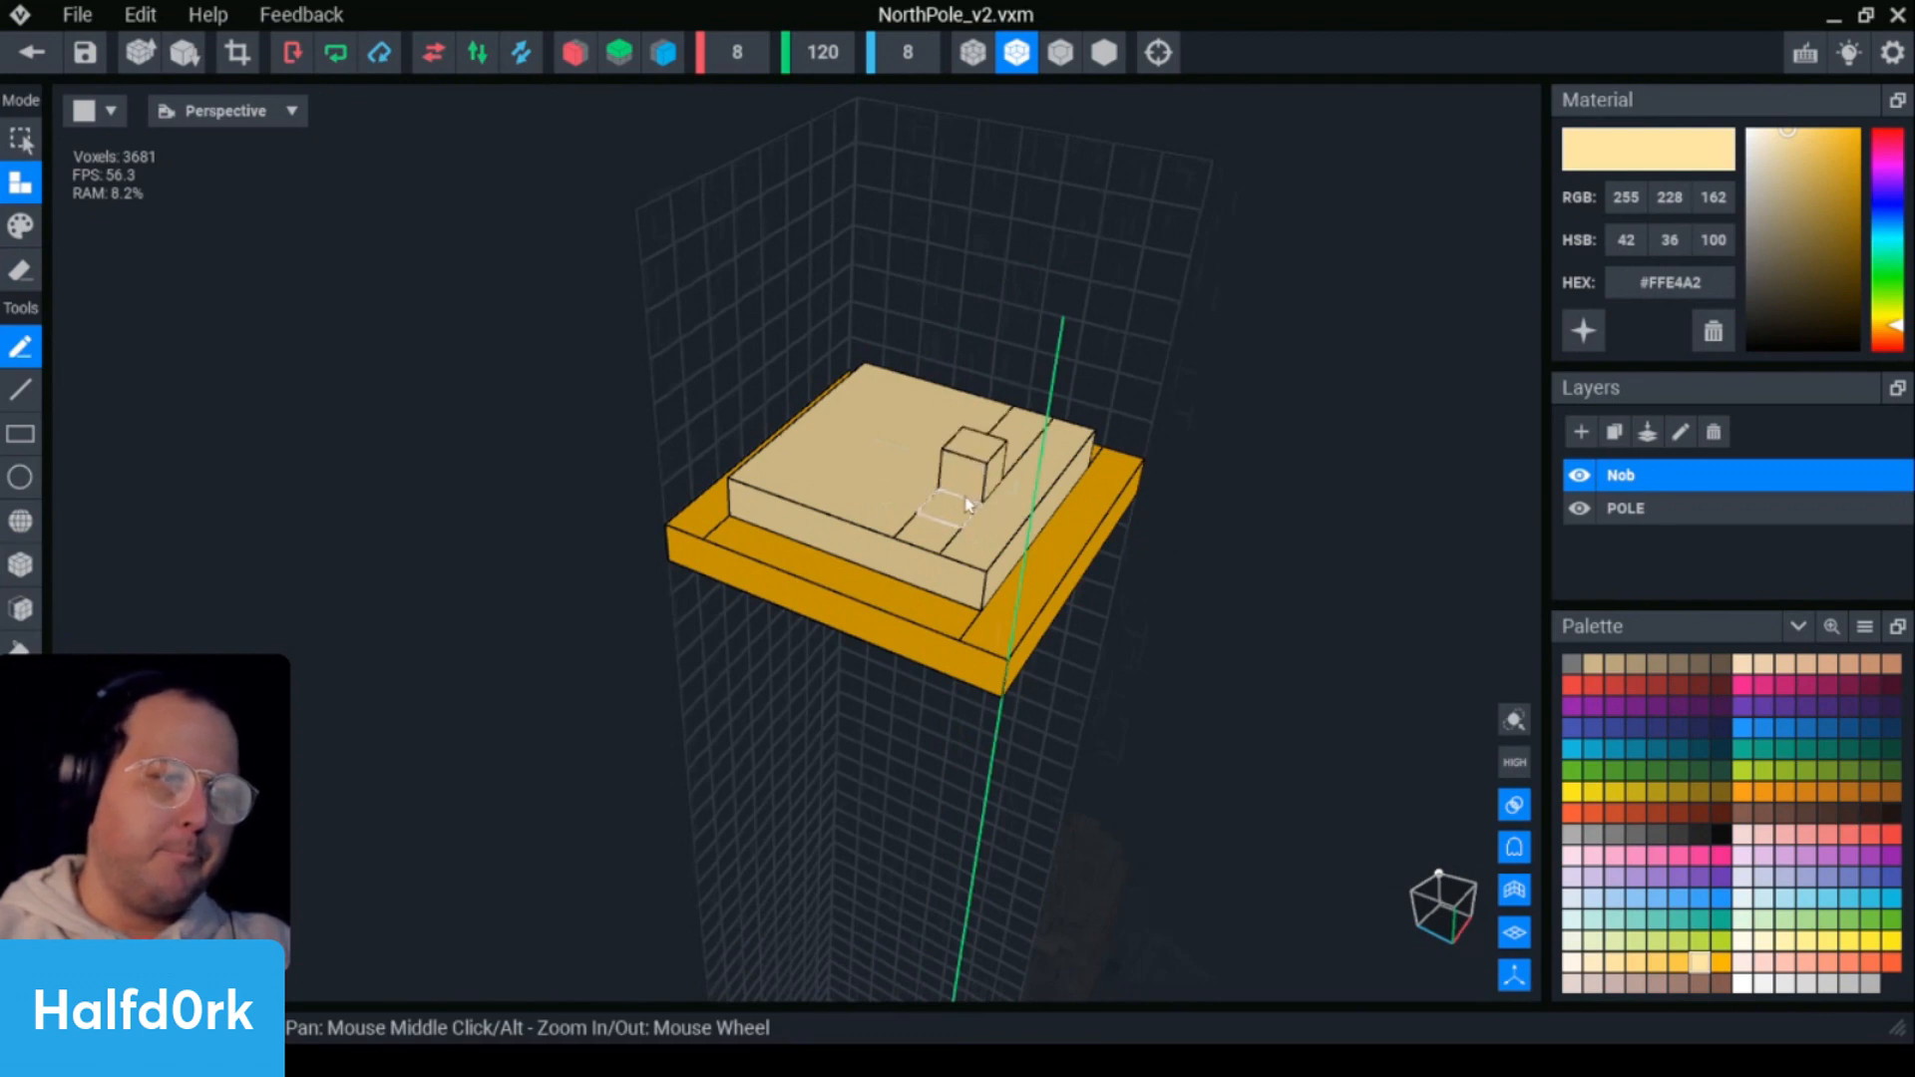
- Erase the stray voxel on top of the pale layer and switch to the Line tool
key(e)
mouse_move(821, 560)
right_down()
mouse_move(1012, 457)
mouse_move(821, 563)
right_up()
click(20, 390)
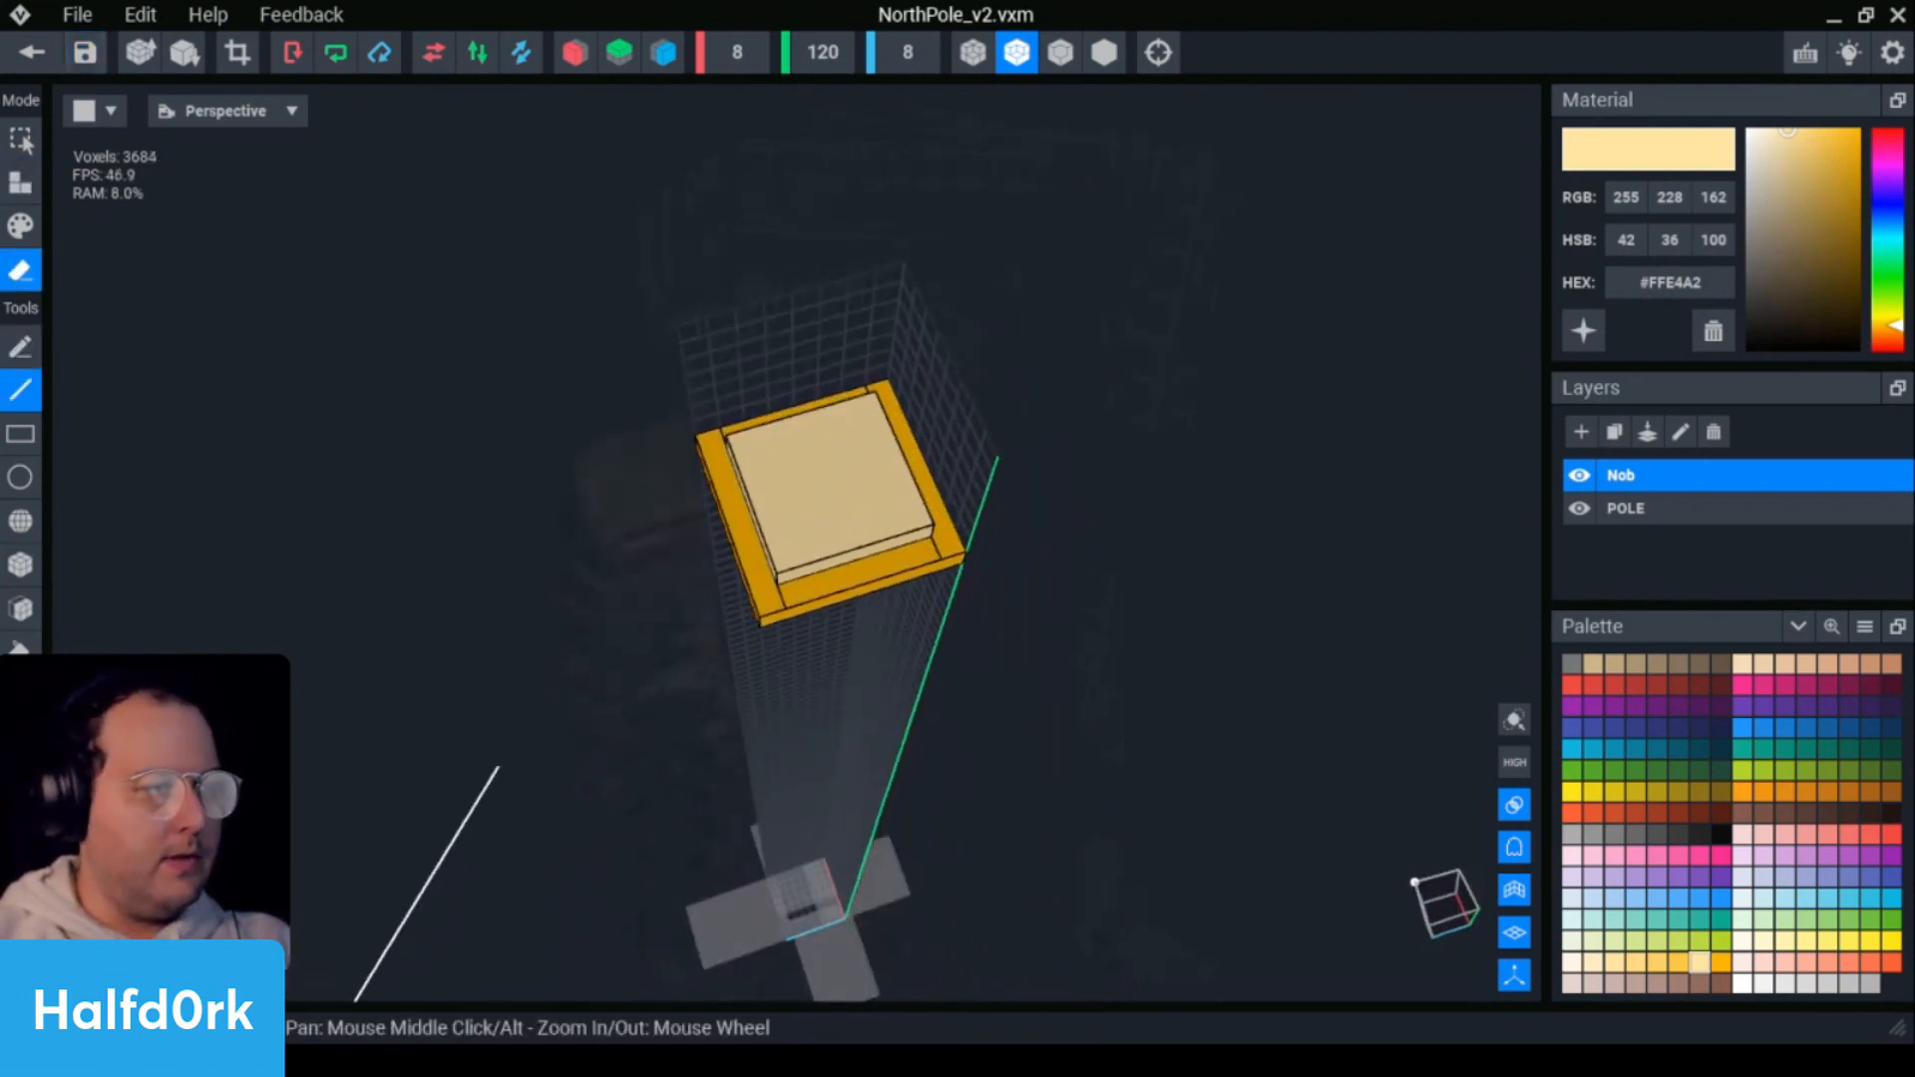
- Extrude the pale square upward by six voxels into a tall block and show the POLE layer again
click(20, 609)
drag(870, 461, 846, 387)
right_drag(818, 381, 1541, 371)
click(1579, 509)
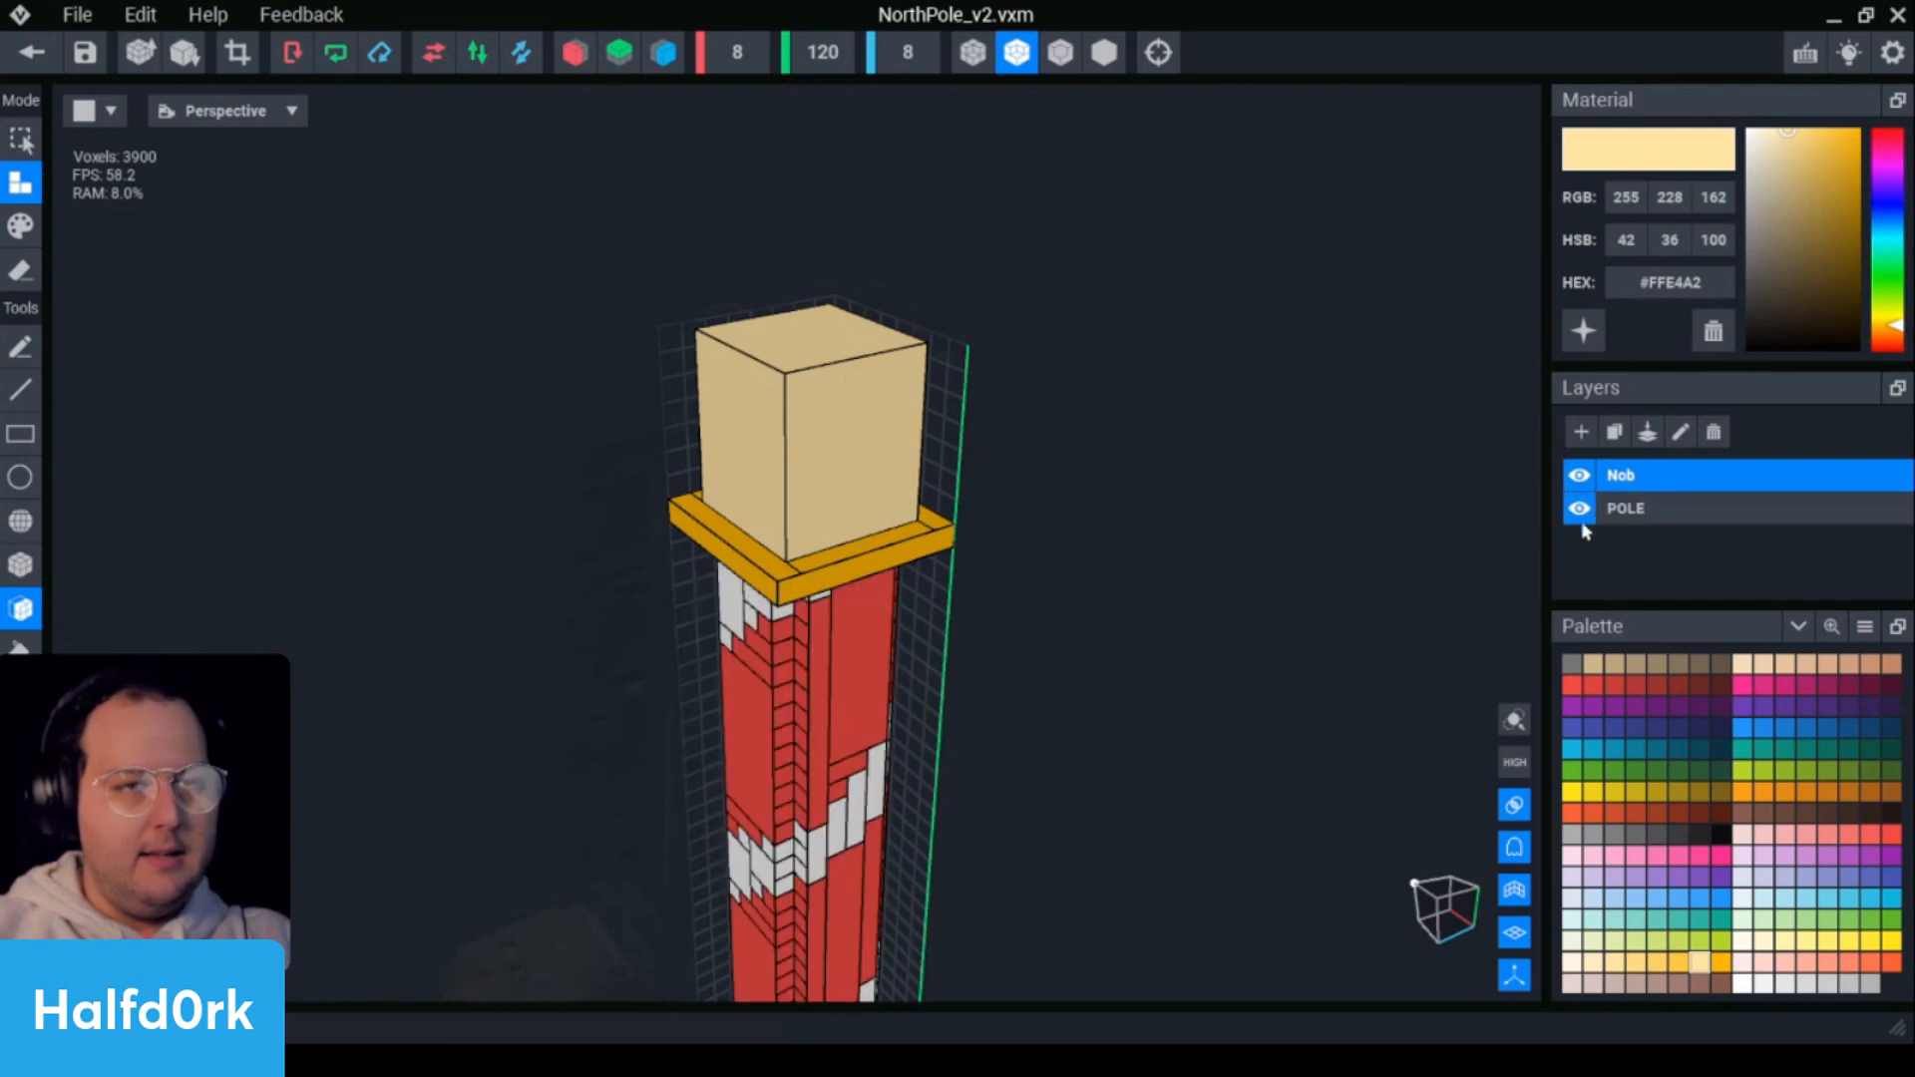
- Close the voxel model, saving the changes to NorthPole_v2, and return to the North-Pole_v1 rig
scroll(1129, 564, down, 4)
click(32, 52)
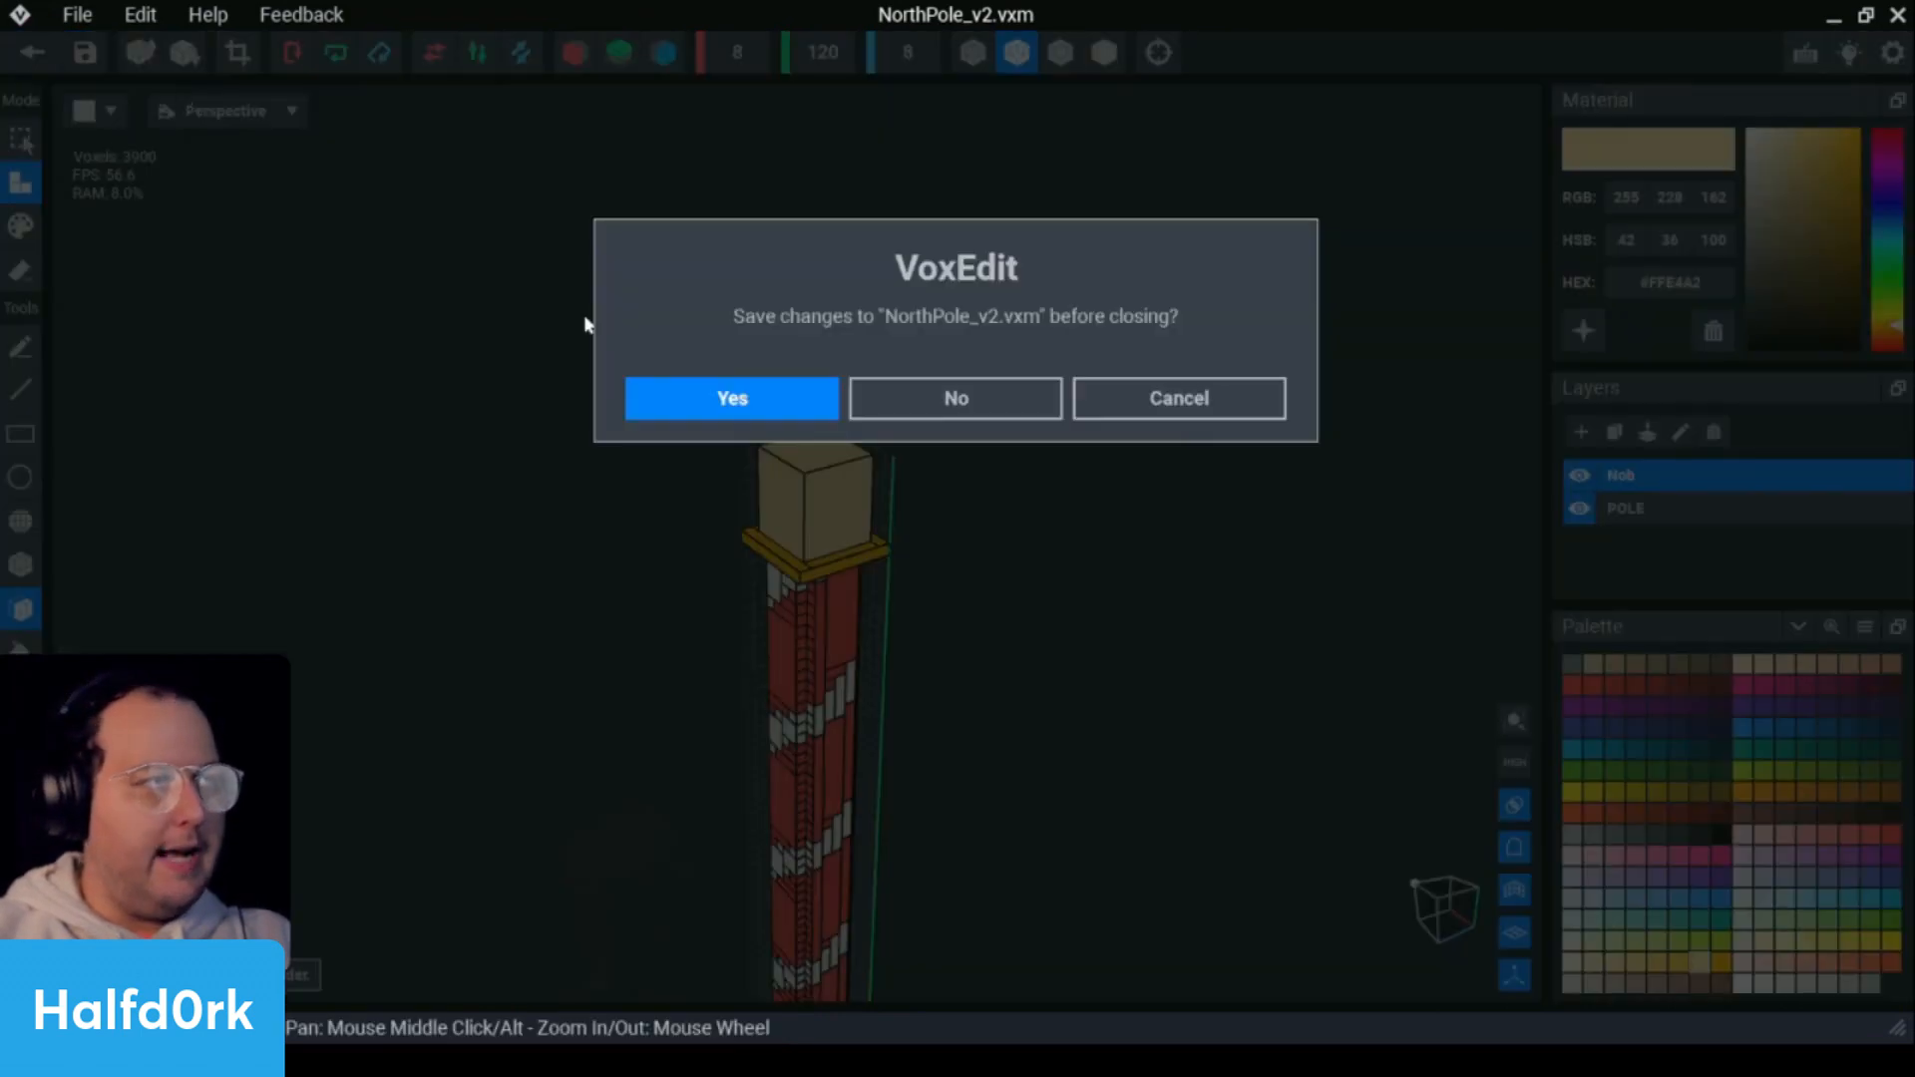
key(Return)
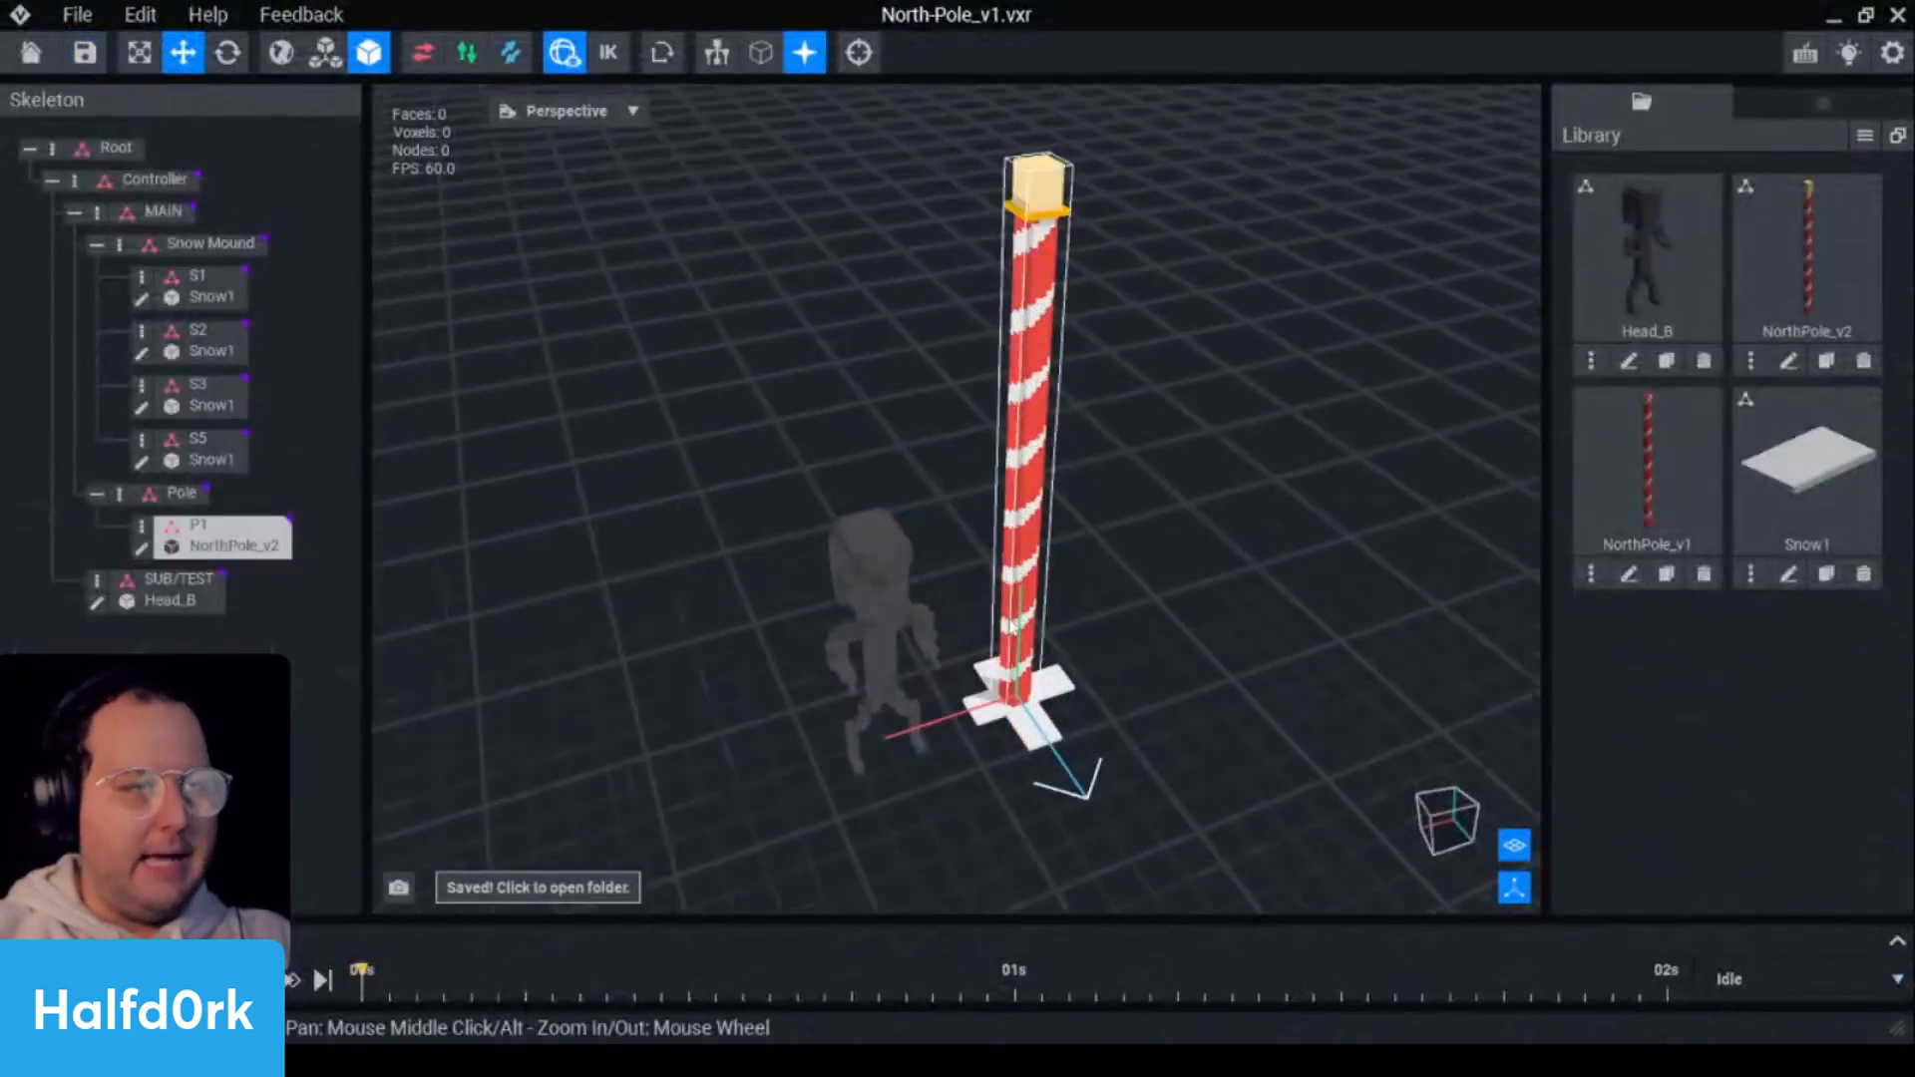
- Examine the pole with its block-shaped knob beside the grey reference figure in the rig scene
right_drag(1027, 616, 1167, 678)
scroll(1167, 598, up, 2)
scroll(1168, 448, down, 4)
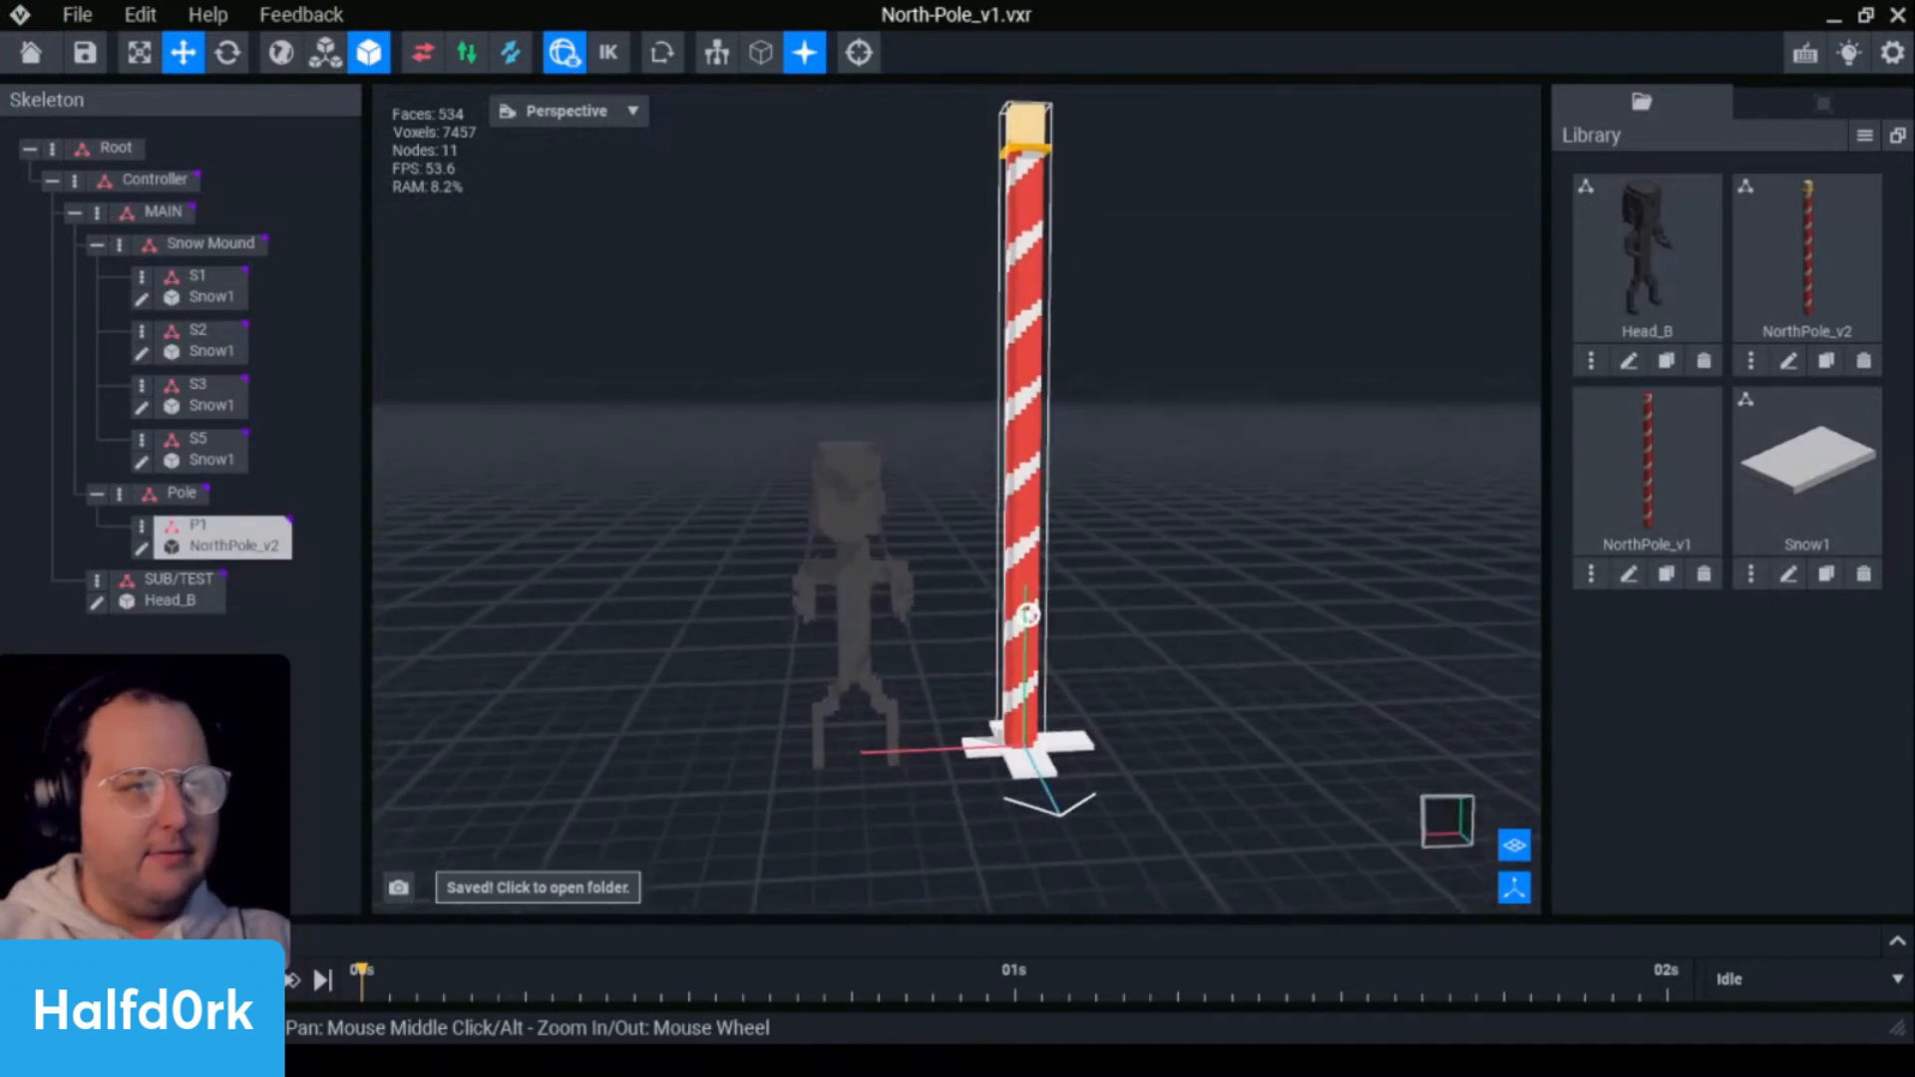
click(1166, 401)
scroll(1044, 335, up, 3)
scroll(1043, 339, down, 3)
click(1028, 354)
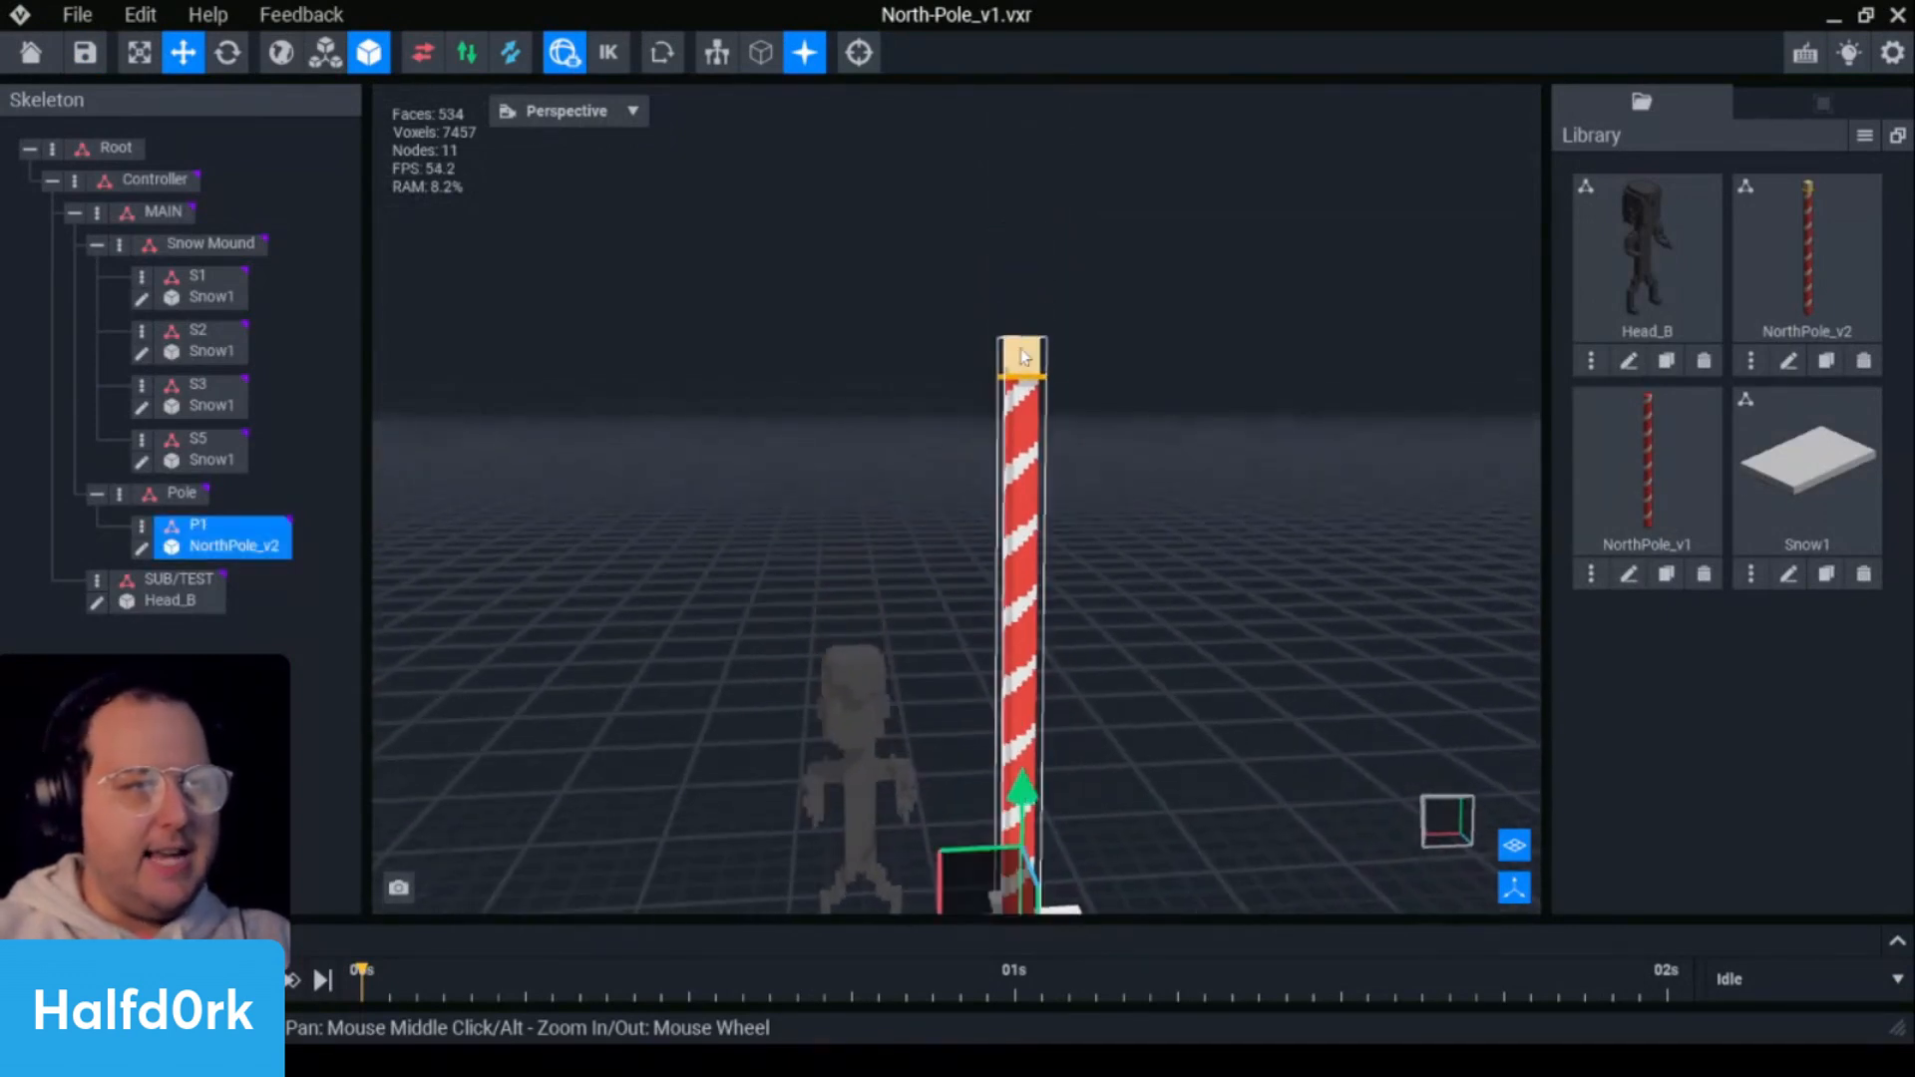
- Reopen the P1 node's NorthPole_v2 model for voxel editing
click(146, 548)
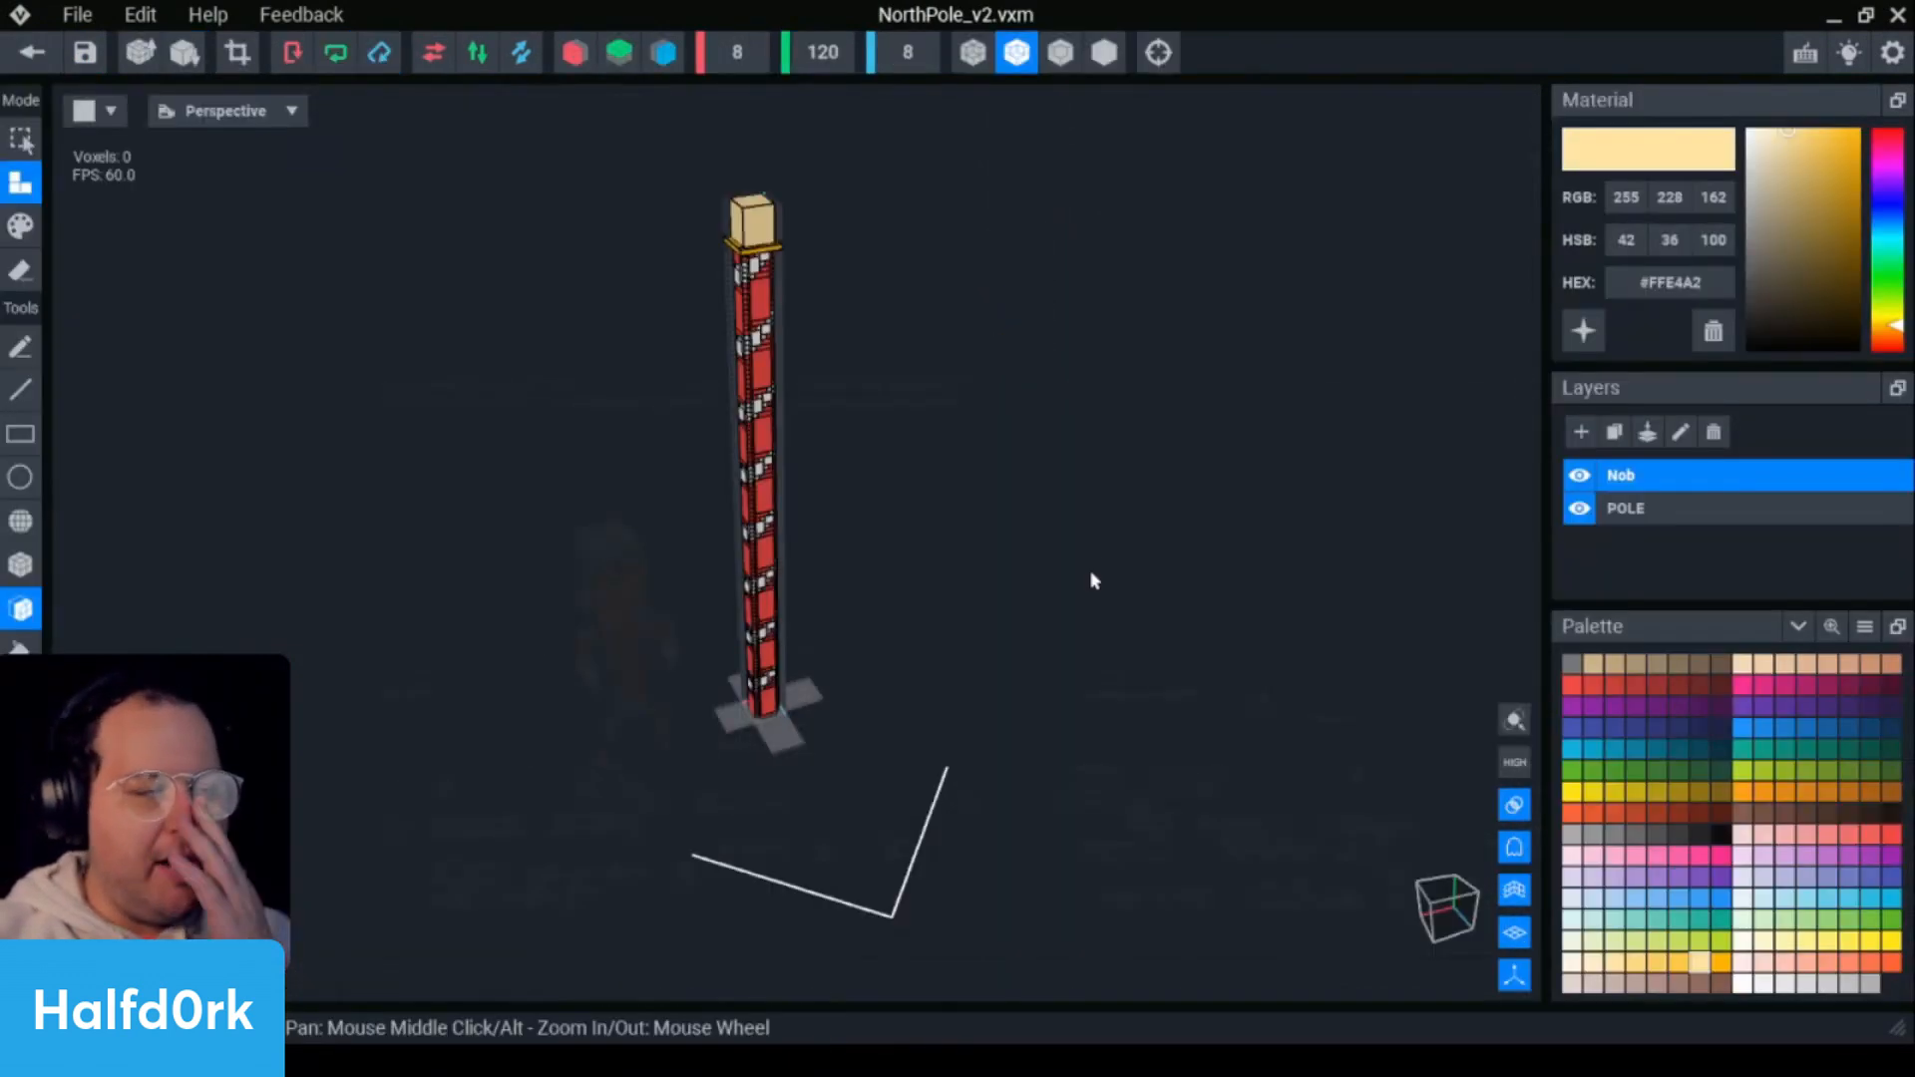
scroll(778, 259, up, 3)
middle_drag(774, 200, 782, 290)
scroll(938, 529, up, 6)
right_drag(1114, 607, 698, 474)
middle_drag(609, 140, 878, 354)
mouse_move(926, 377)
right_down()
mouse_move(757, 492)
mouse_move(907, 363)
right_up()
scroll(997, 240, up, 2)
scroll(870, 336, down, 3)
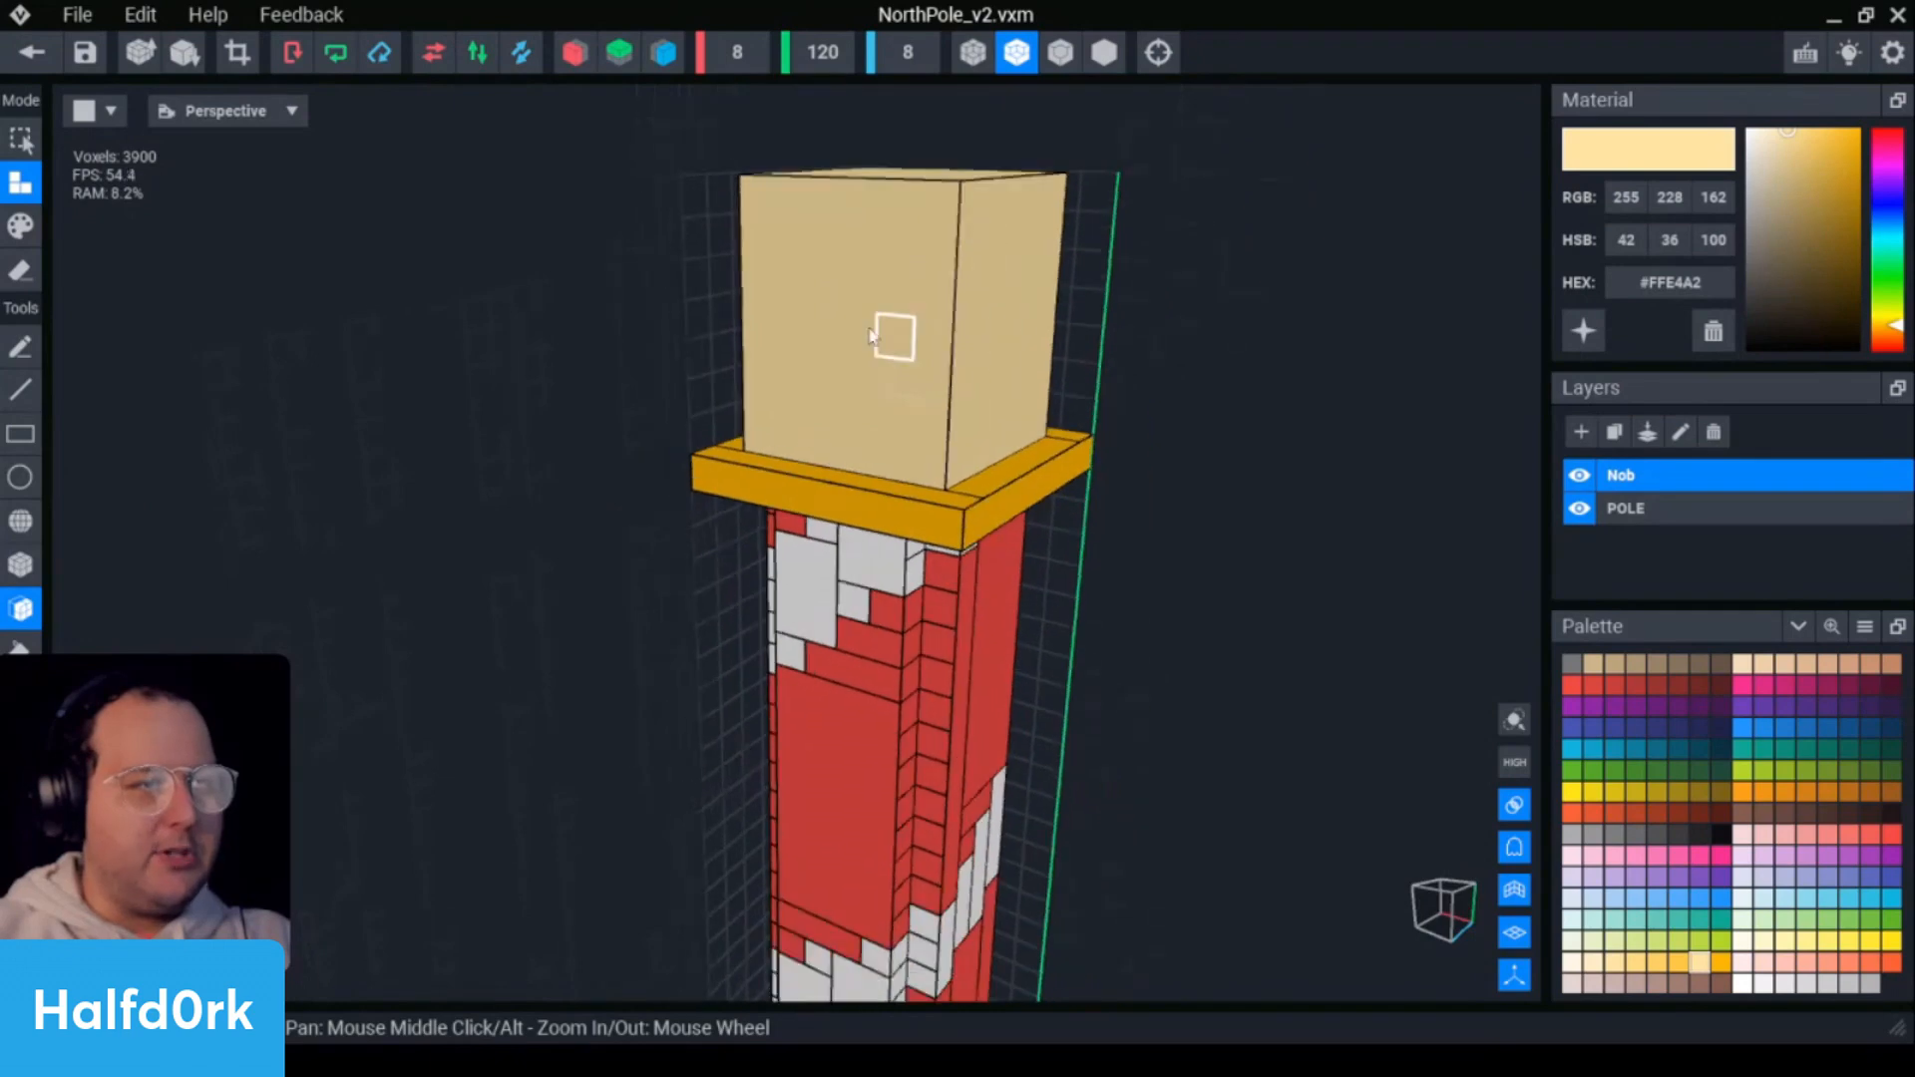
- Add a one-voxel-thick pale panel, four voxels wide and five high, to one side of the knob block and erase the surplus voxels
right_drag(758, 492, 1296, 331)
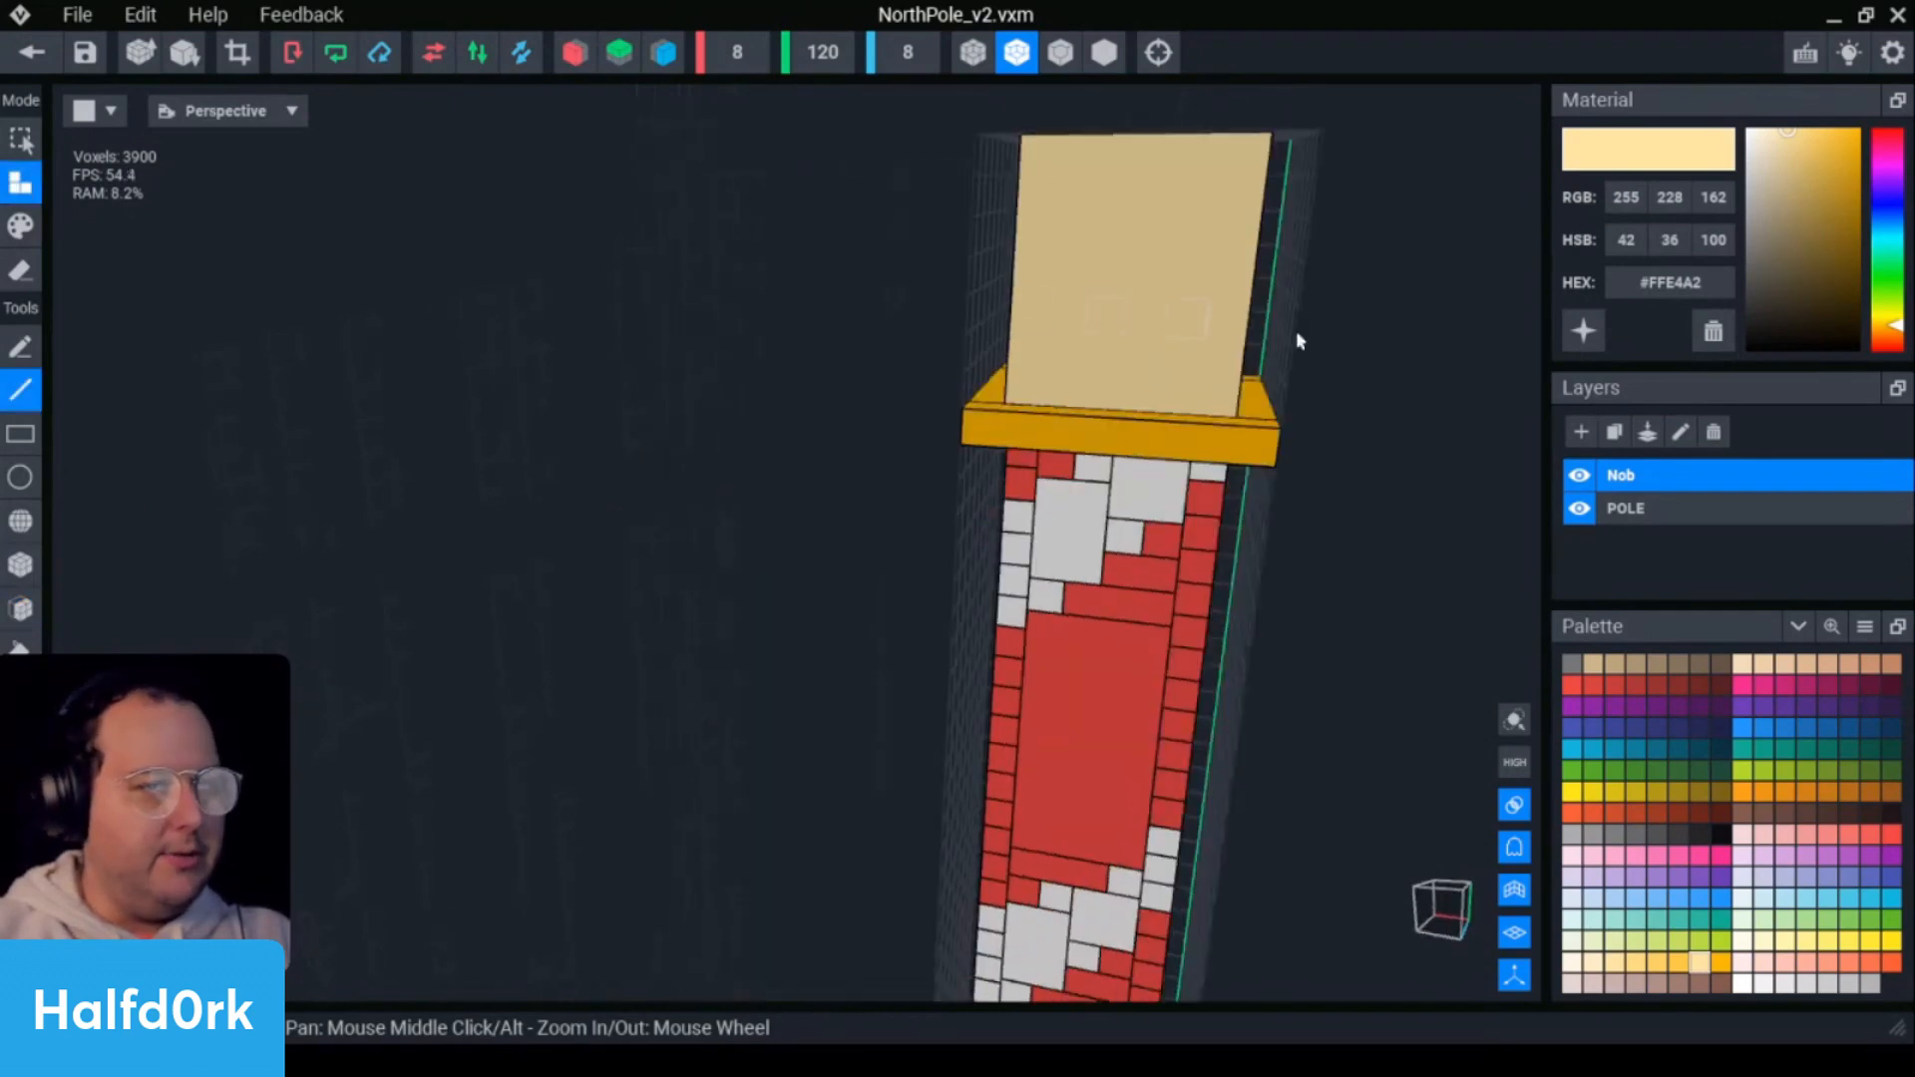
right_drag(1097, 419, 863, 408)
scroll(995, 382, up, 2)
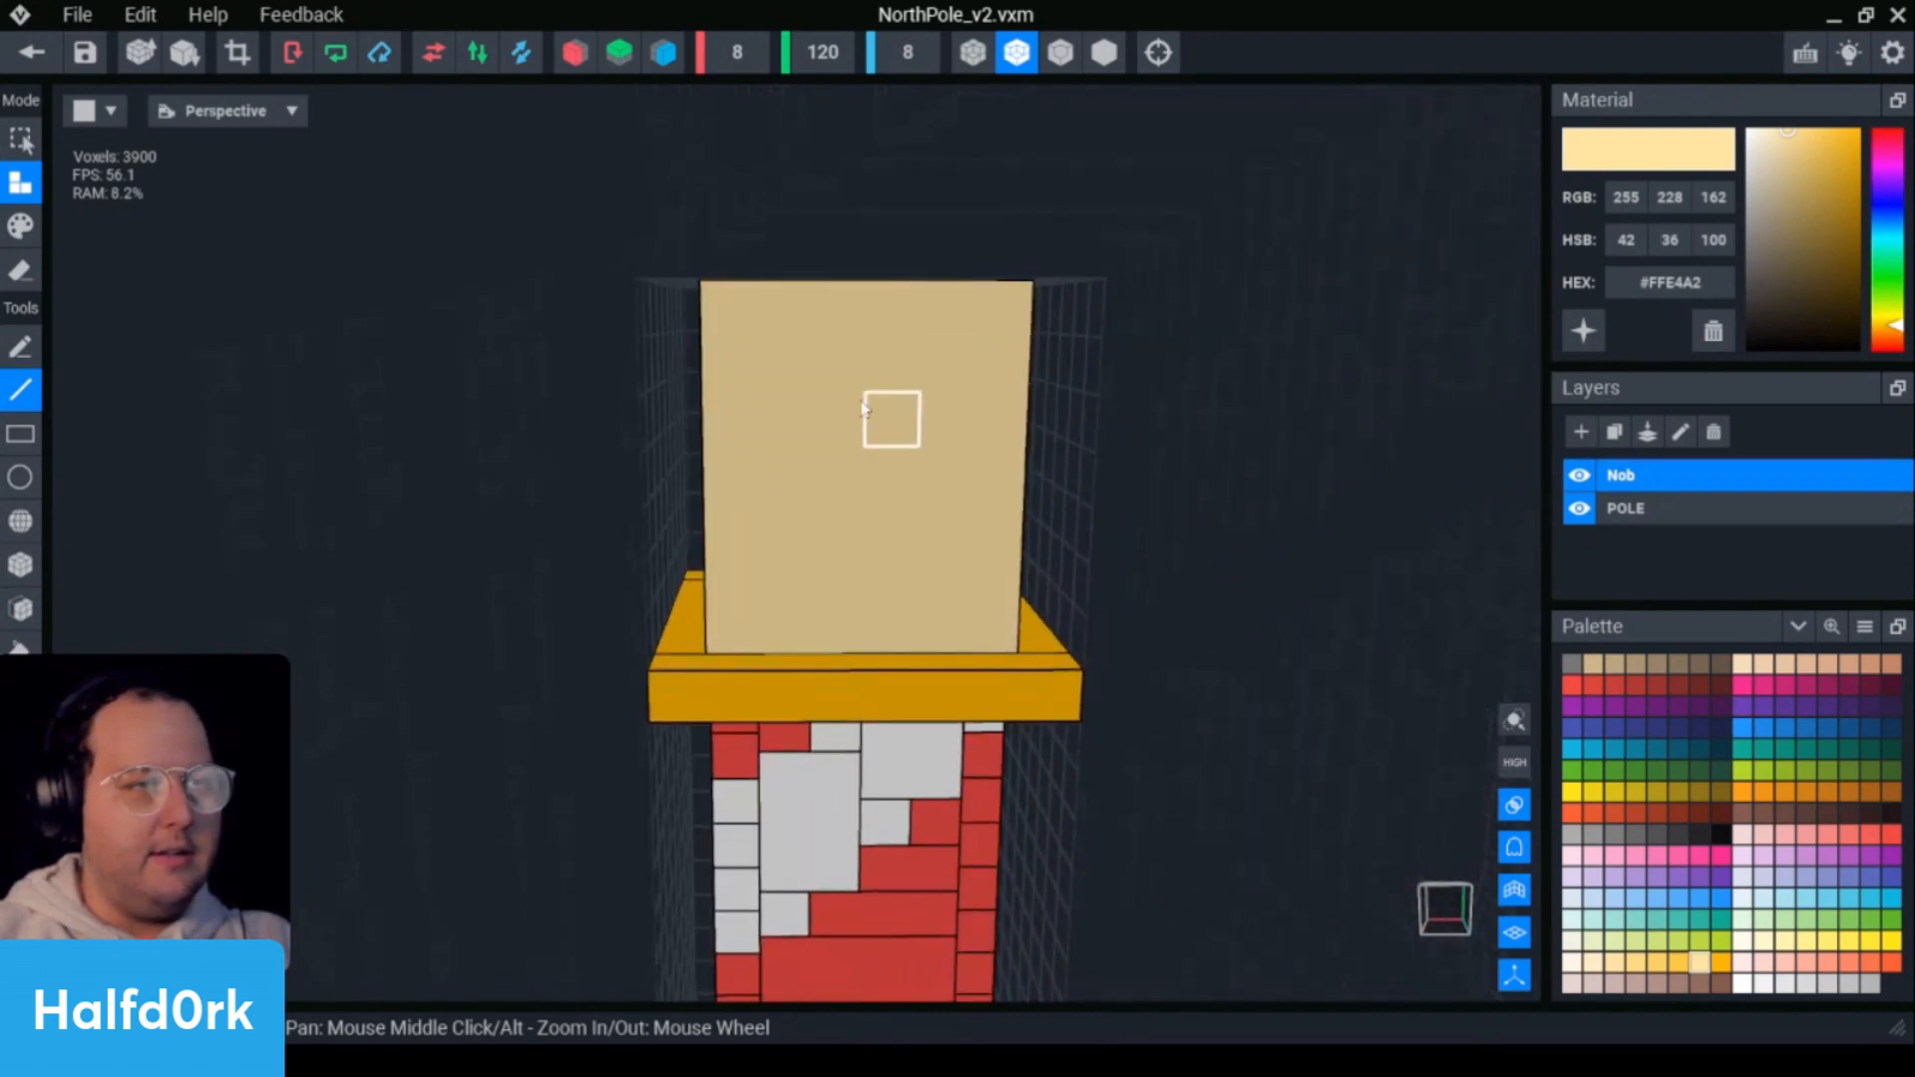
mouse_move(761, 371)
mouse_down()
mouse_move(782, 589)
mouse_move(864, 586)
mouse_move(897, 393)
mouse_move(911, 602)
mouse_move(979, 368)
mouse_move(995, 587)
mouse_up()
drag(952, 344, 958, 609)
key(e)
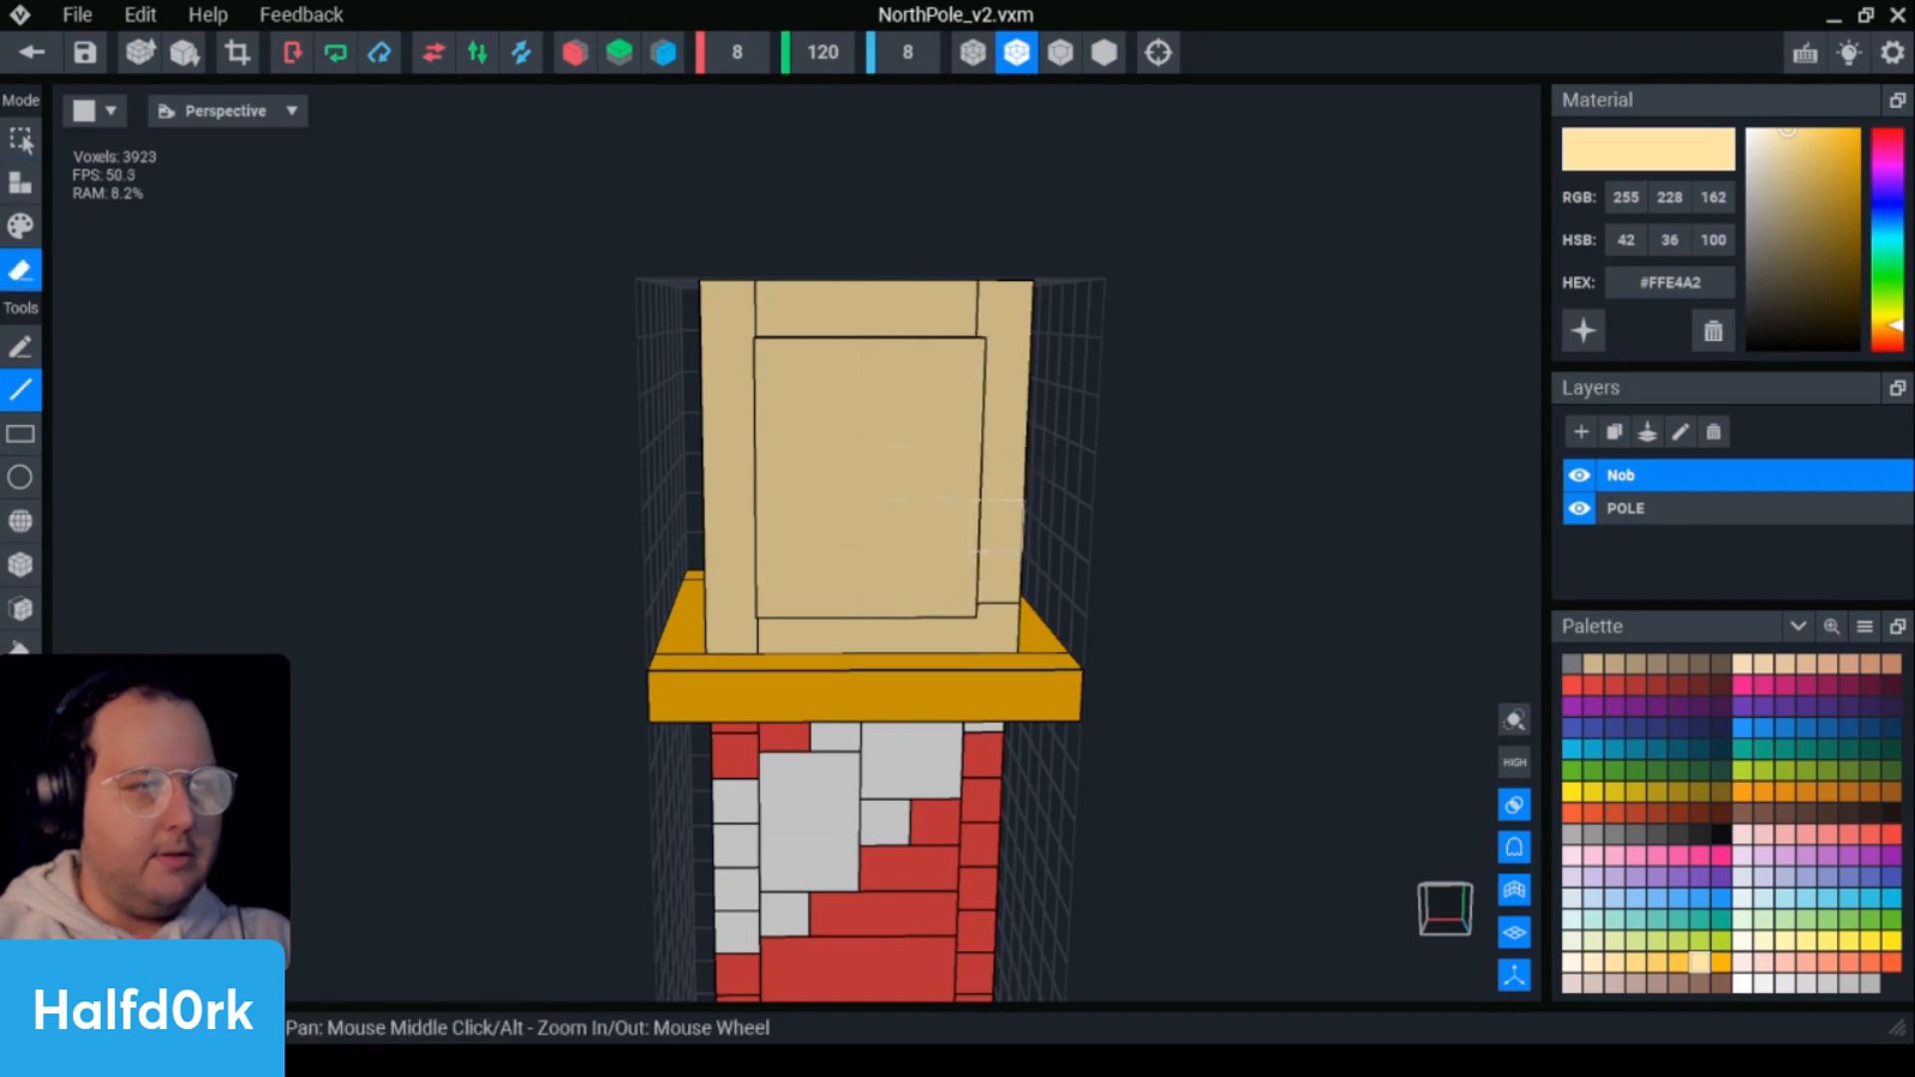
mouse_move(1000, 479)
right_down()
mouse_move(919, 526)
mouse_move(778, 419)
mouse_move(357, 327)
right_up()
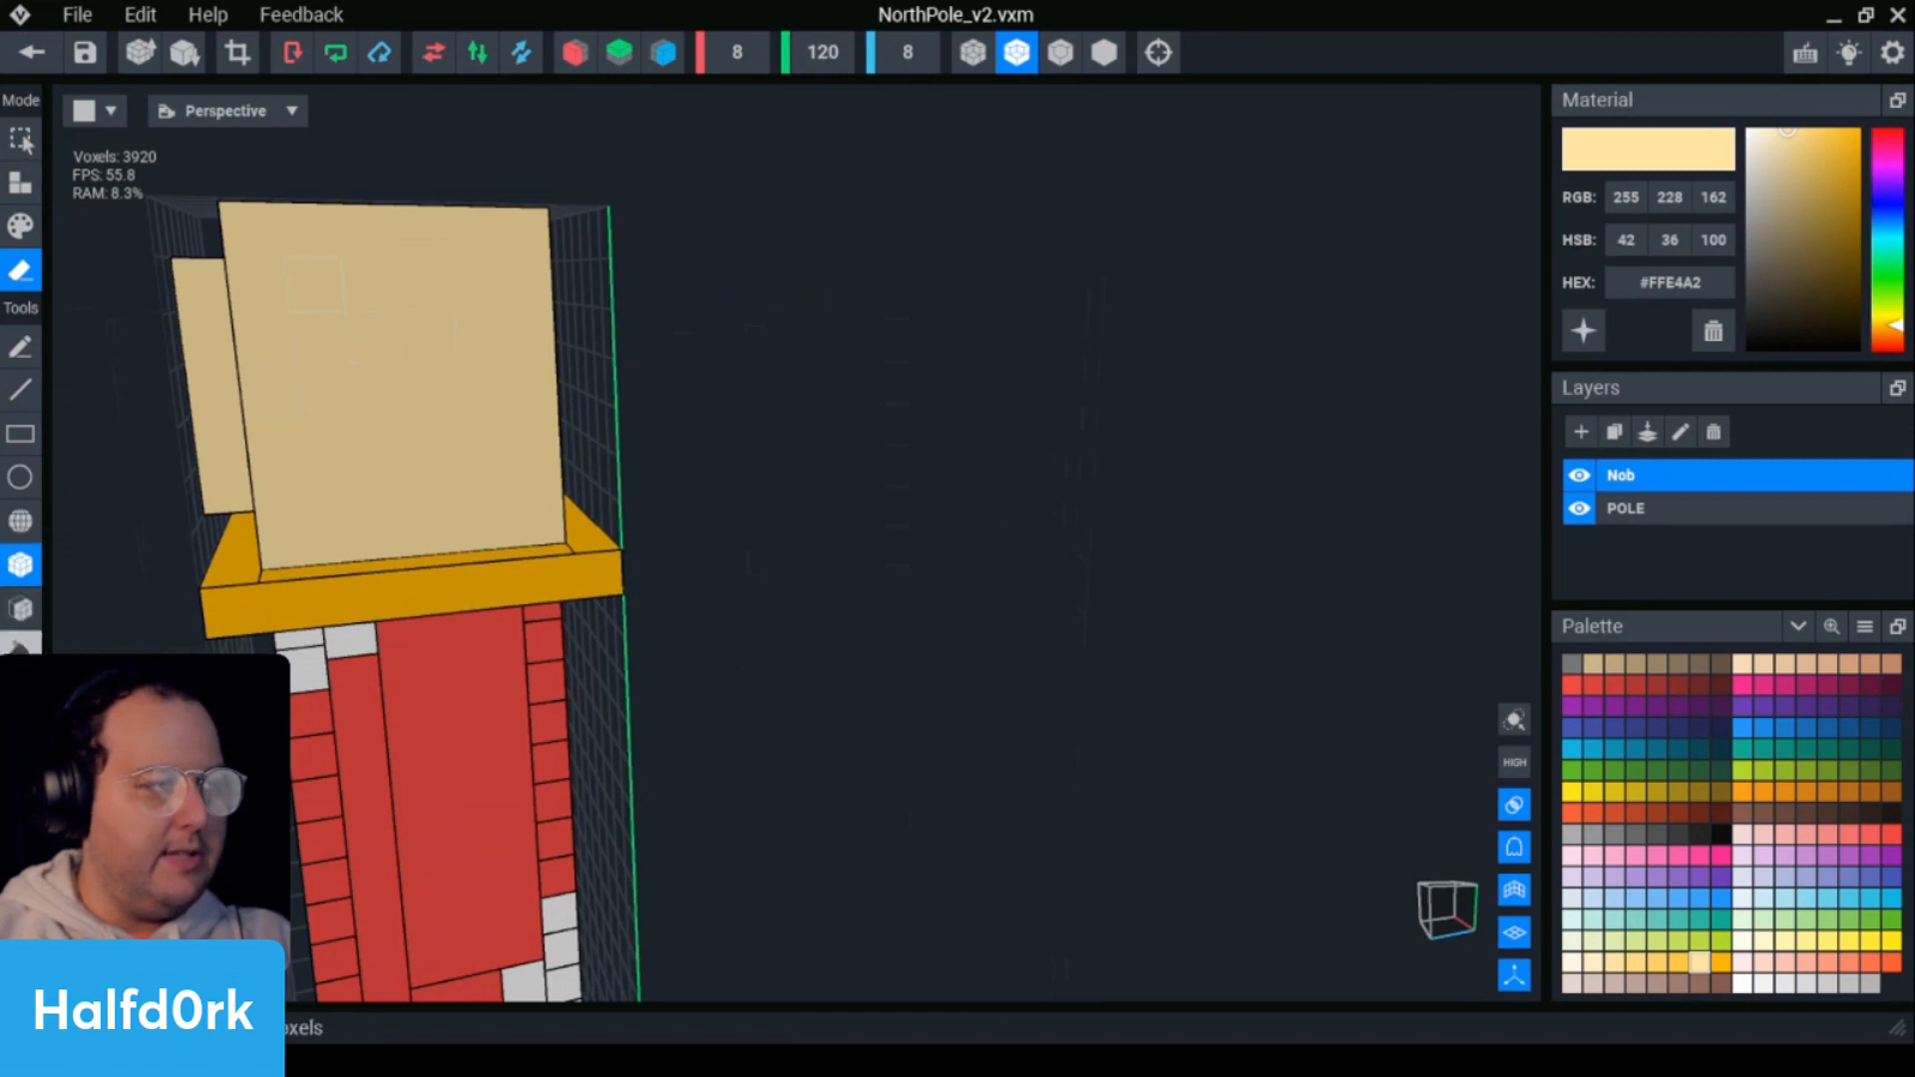
drag(304, 277, 483, 458)
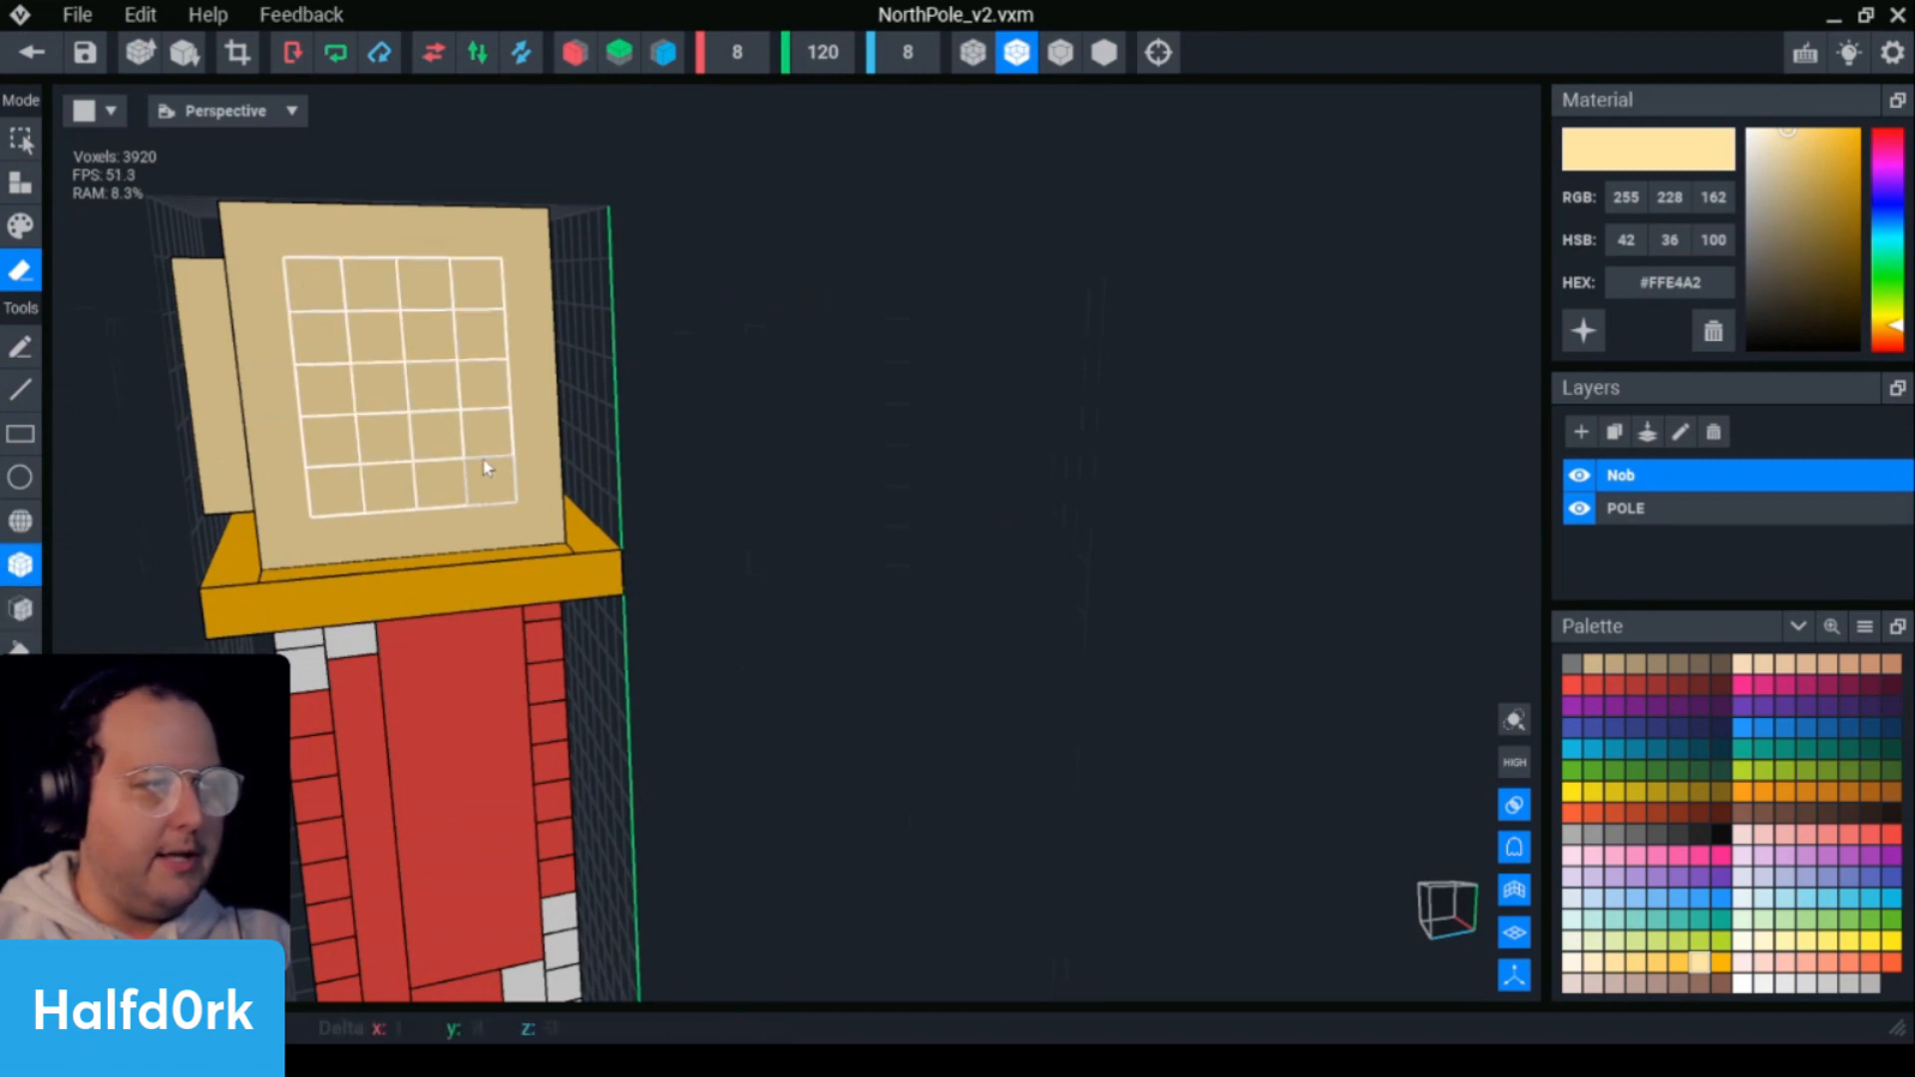
right_drag(483, 459, 293, 397)
key(ctrl+z)
- Attach a matching four-by-five voxel pale panel to the centre of the knob block's second side
key(a)
drag(200, 299, 351, 477)
middle_drag(435, 444, 762, 491)
right_drag(762, 492, 543, 389)
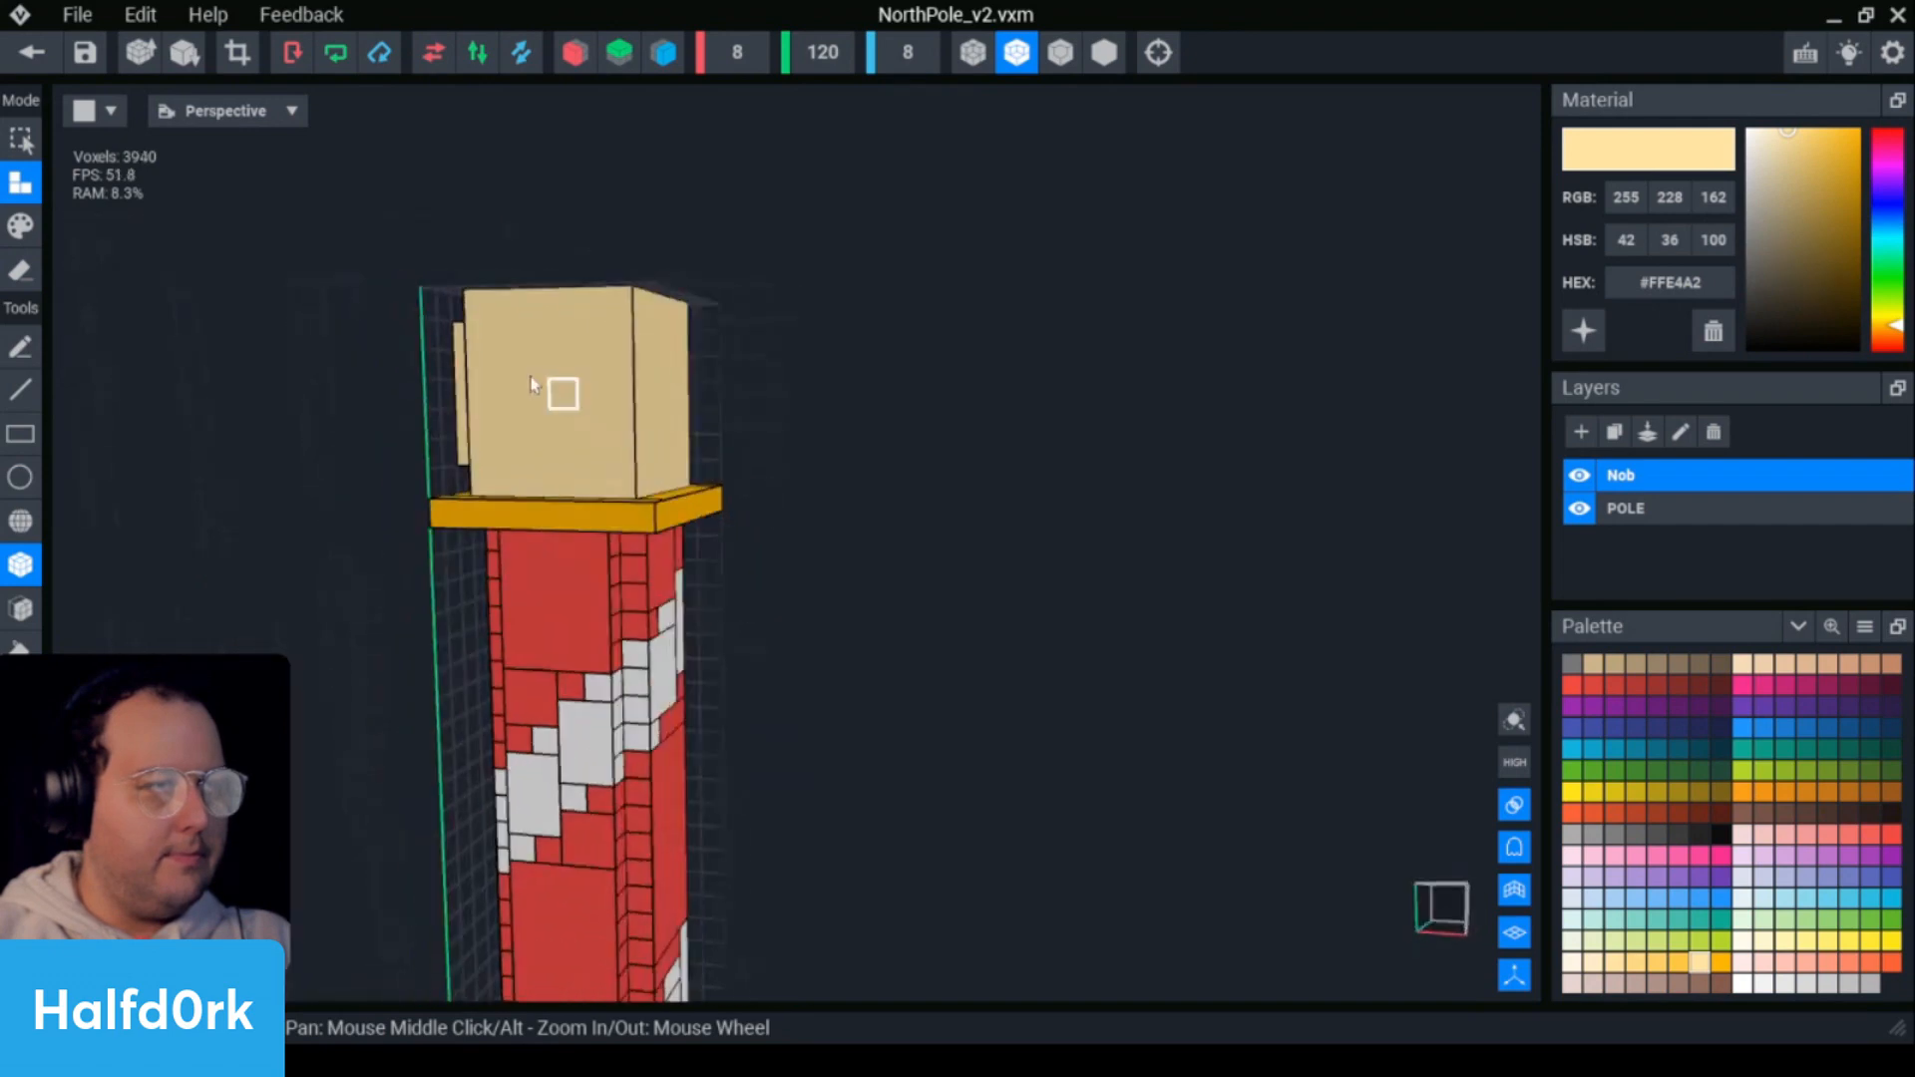
- Attach matching four-by-five voxel panels to the remaining two sides of the knob block
middle_drag(562, 377, 843, 415)
scroll(560, 375, up, 2)
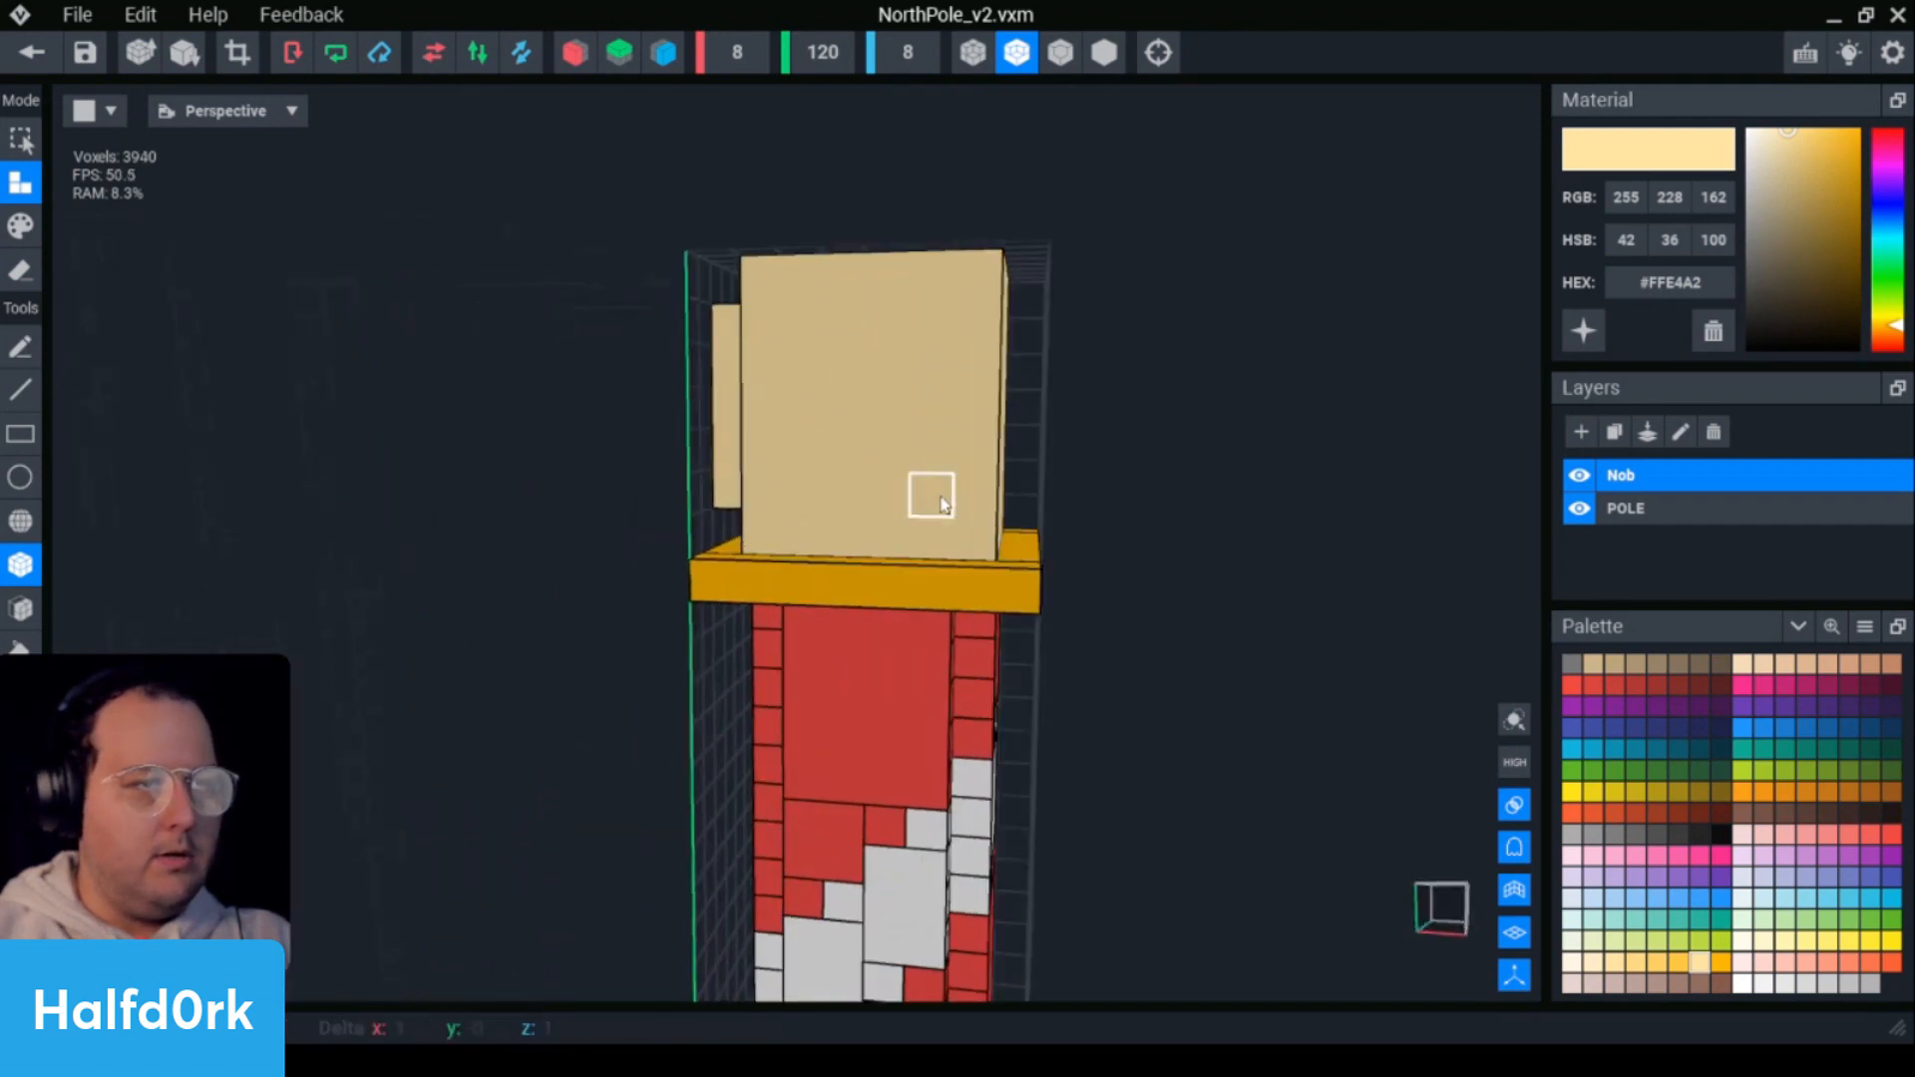
right_drag(943, 504, 978, 479)
scroll(977, 478, up, 1)
drag(978, 294, 1154, 522)
mouse_move(1154, 522)
right_down()
mouse_move(761, 491)
mouse_move(1062, 359)
right_up()
- Erase the upper and lower corner voxels of the pale knob block on all four sides to round it
key(e)
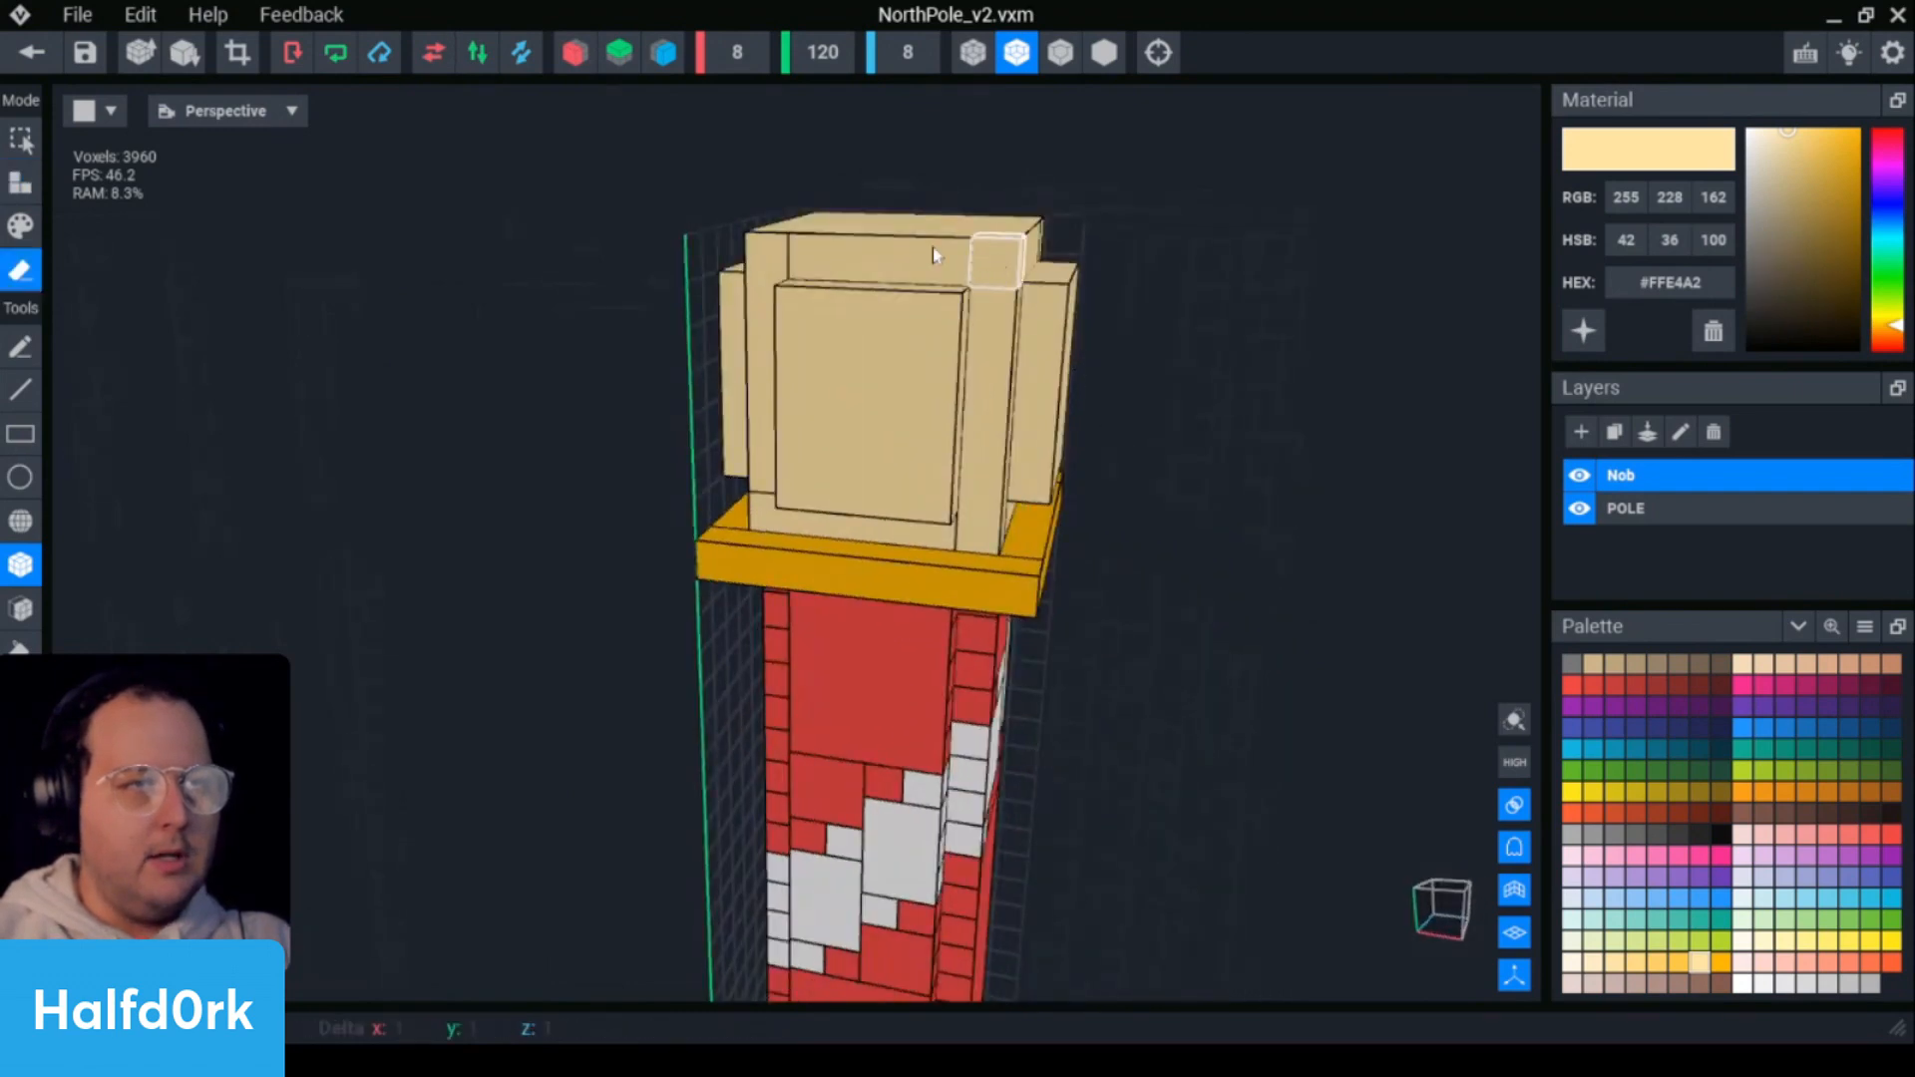
click(773, 510)
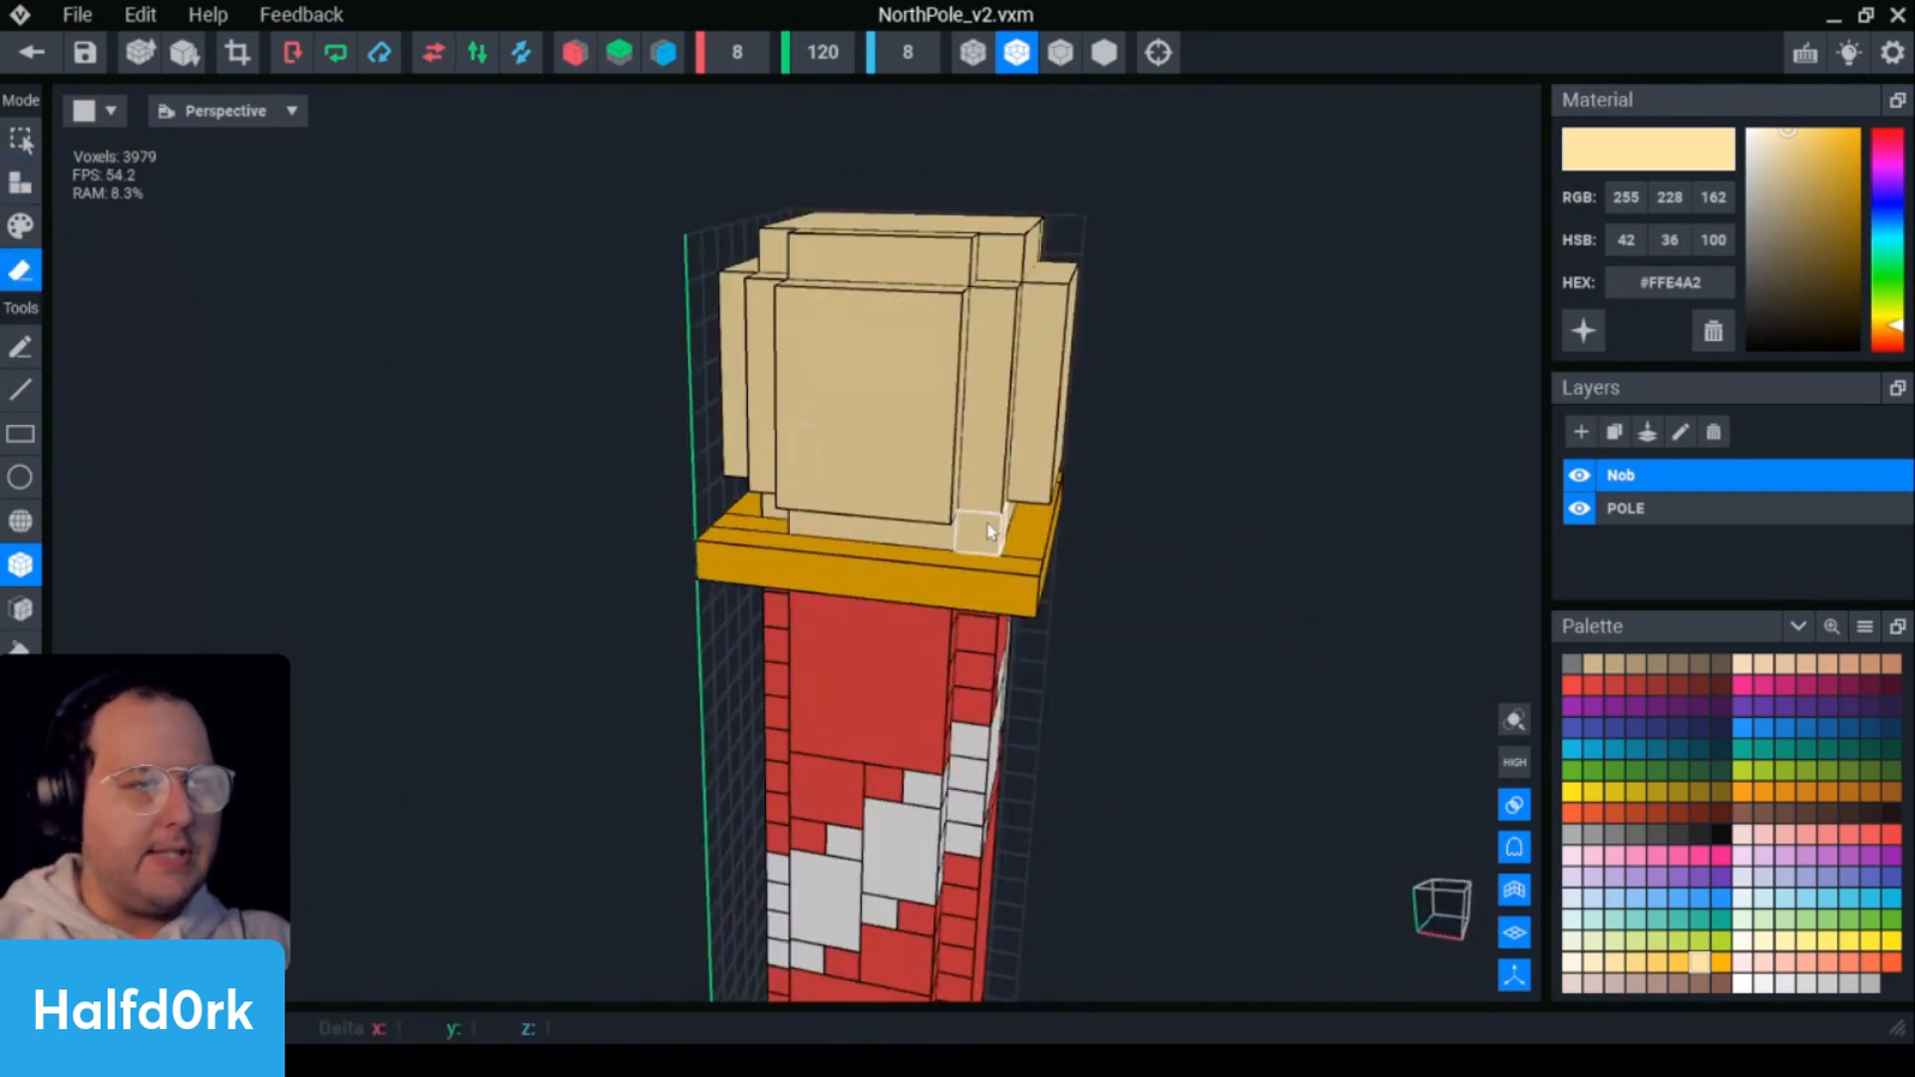
mouse_move(979, 530)
right_down()
mouse_move(761, 492)
mouse_move(1217, 504)
right_up()
click(1211, 291)
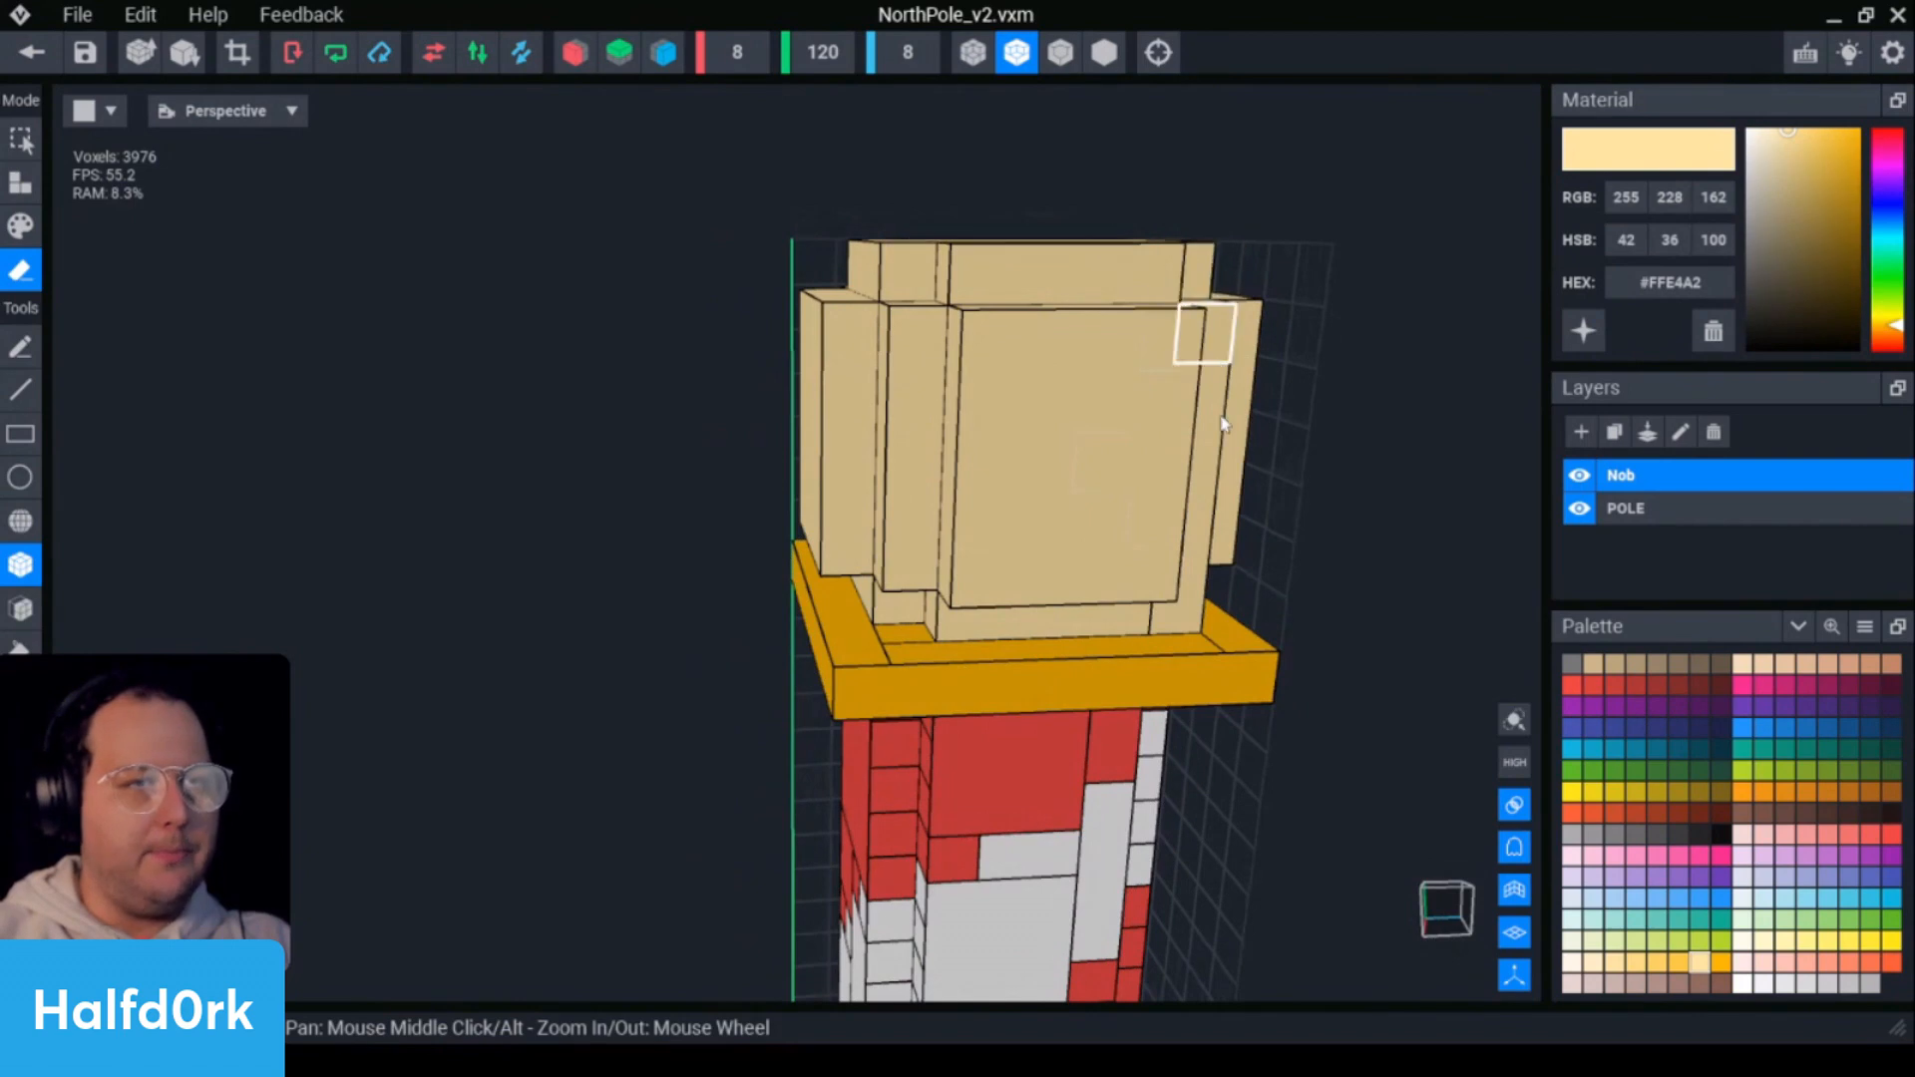
click(1190, 619)
mouse_move(1190, 618)
right_down()
mouse_move(761, 492)
mouse_move(878, 284)
right_up()
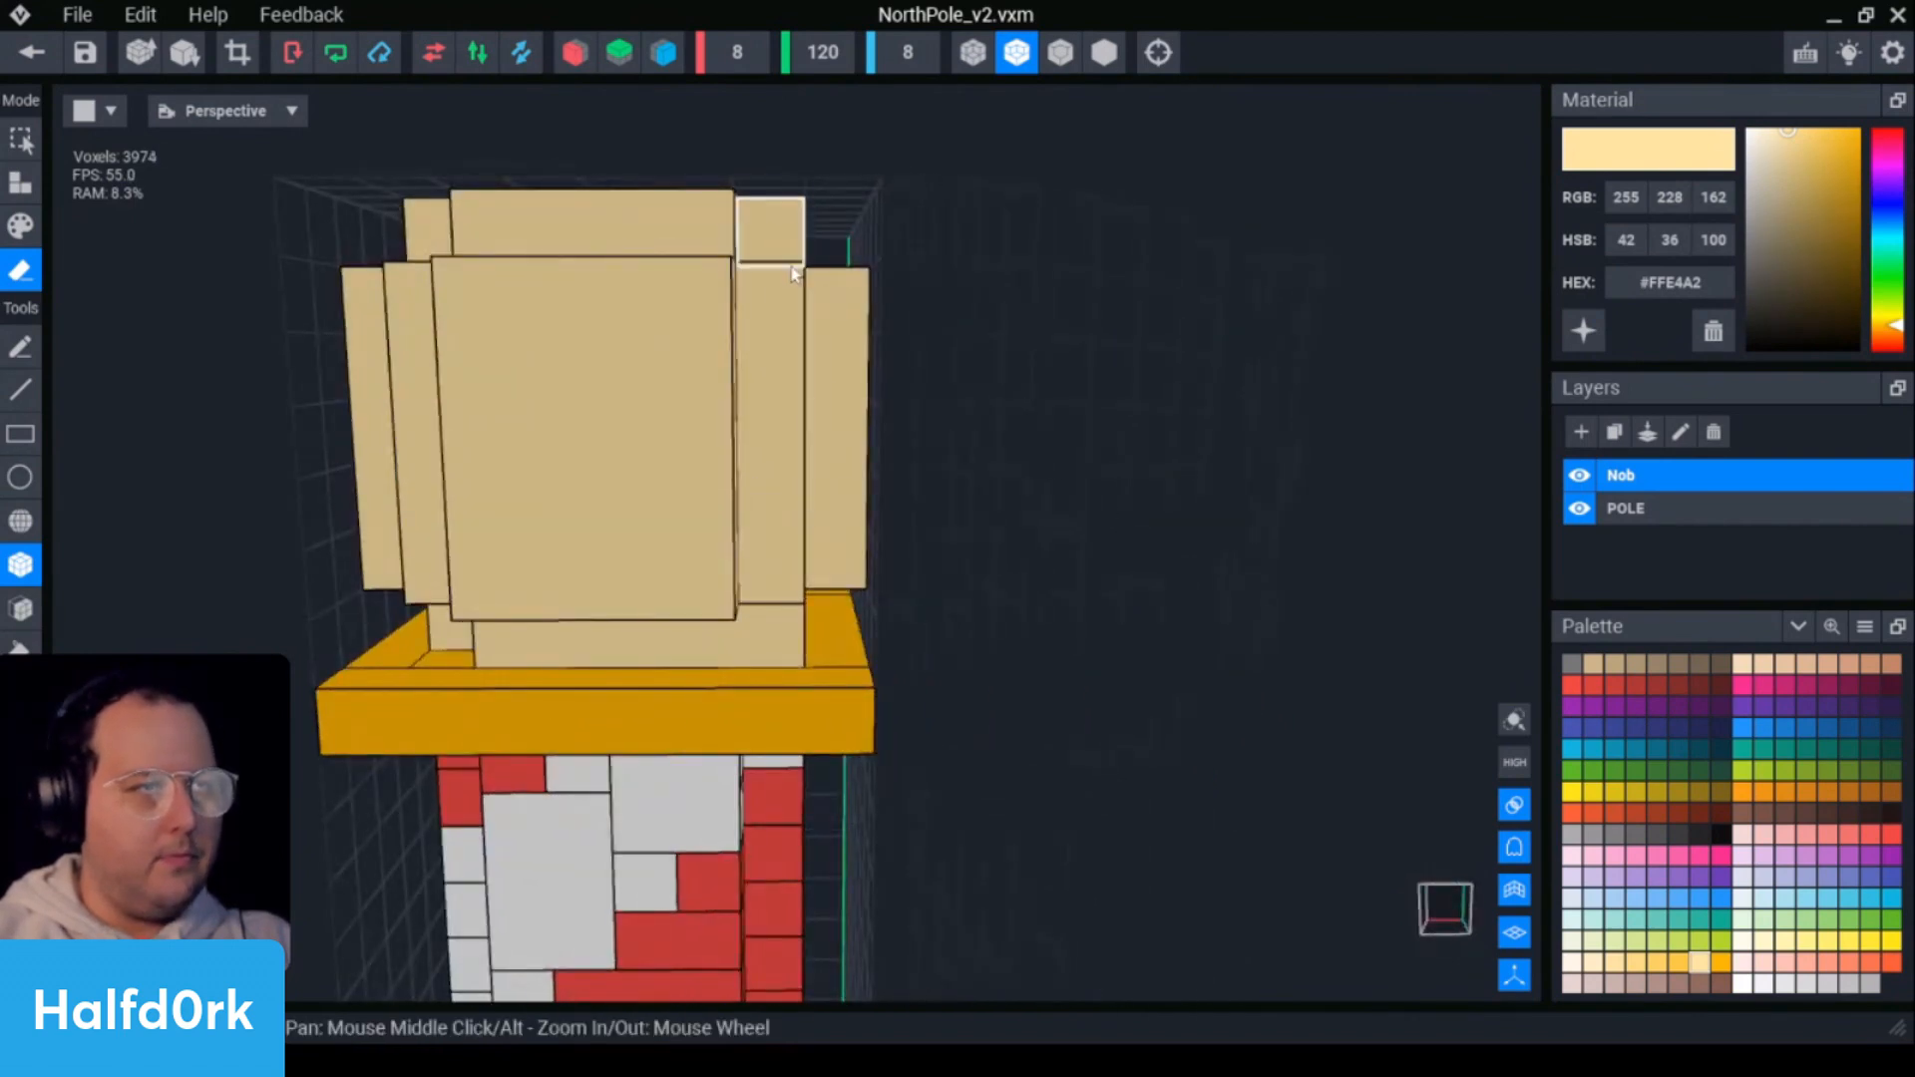
scroll(802, 598, down, 2)
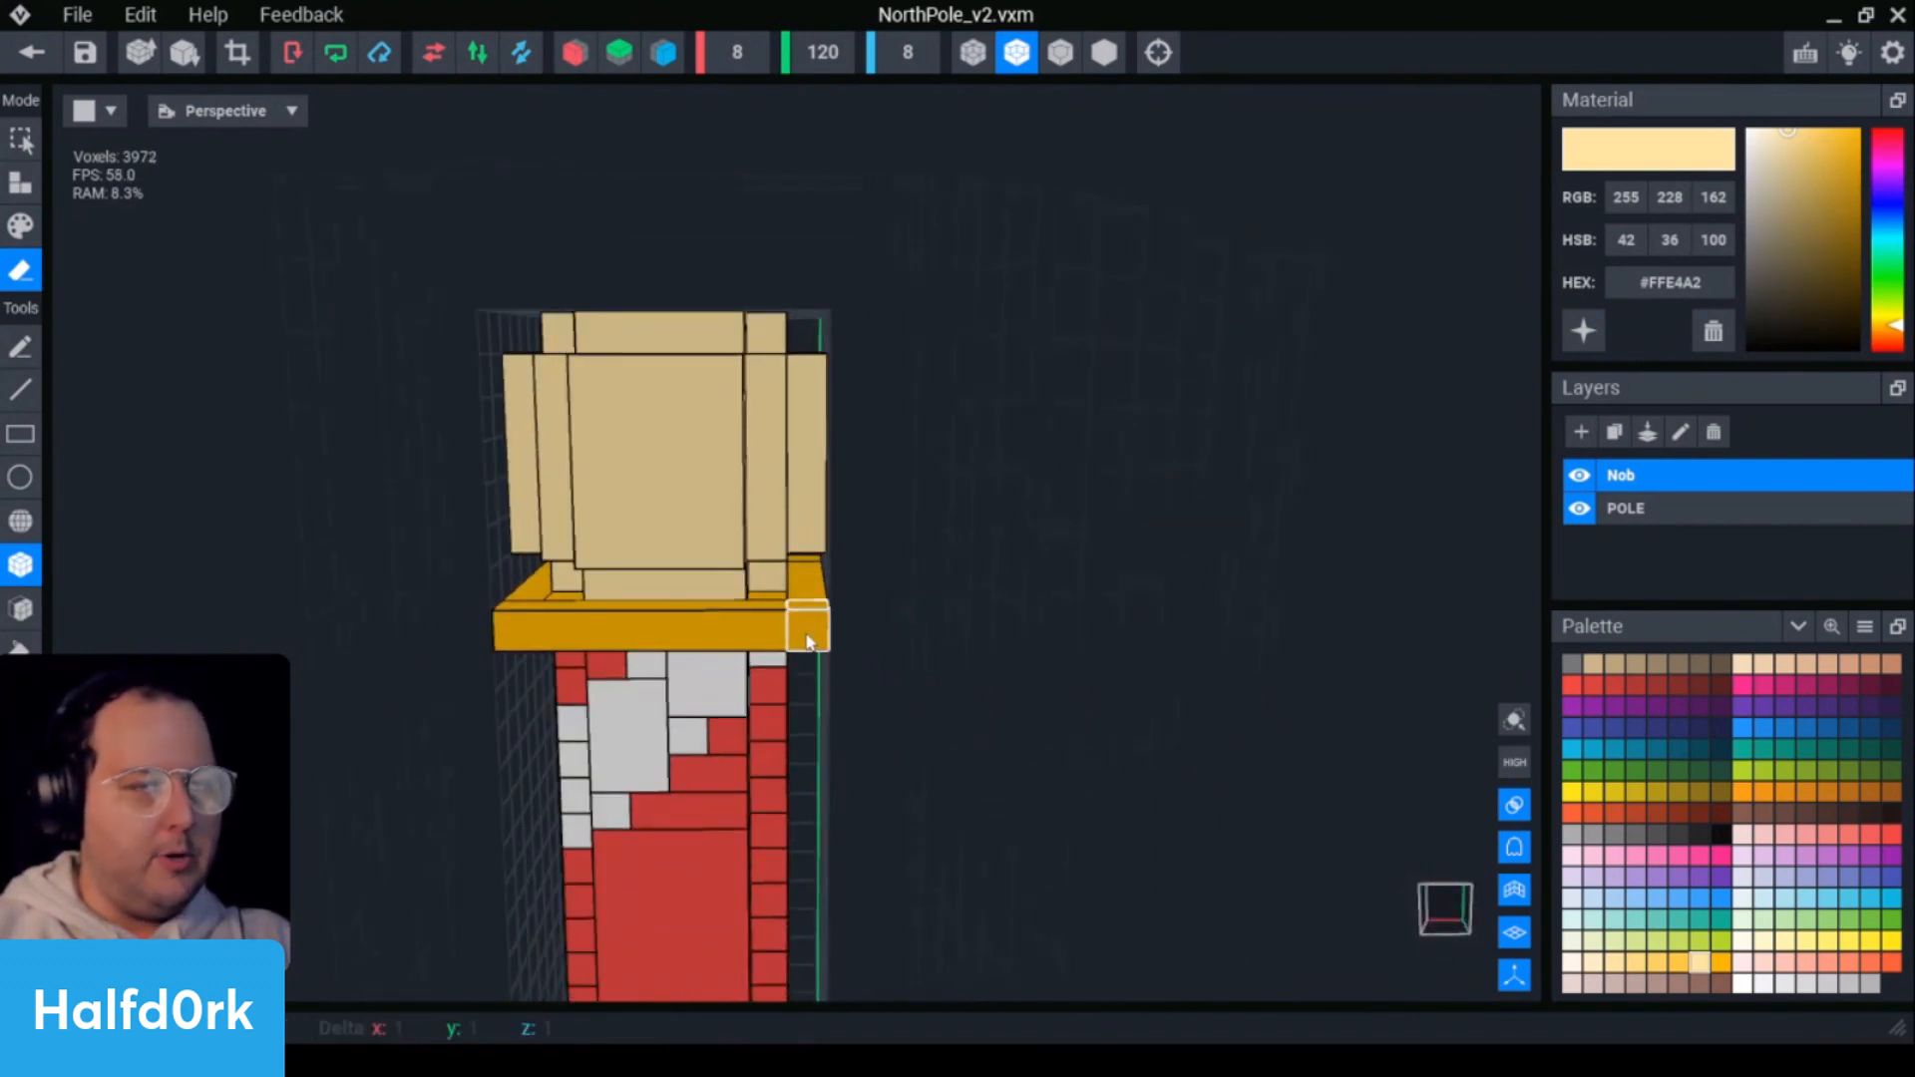
- Erase the four corner voxels of the gold slab beneath the knob
mouse_move(806, 629)
right_down()
mouse_move(758, 493)
mouse_move(739, 611)
mouse_move(759, 493)
mouse_move(808, 606)
right_up()
click(808, 606)
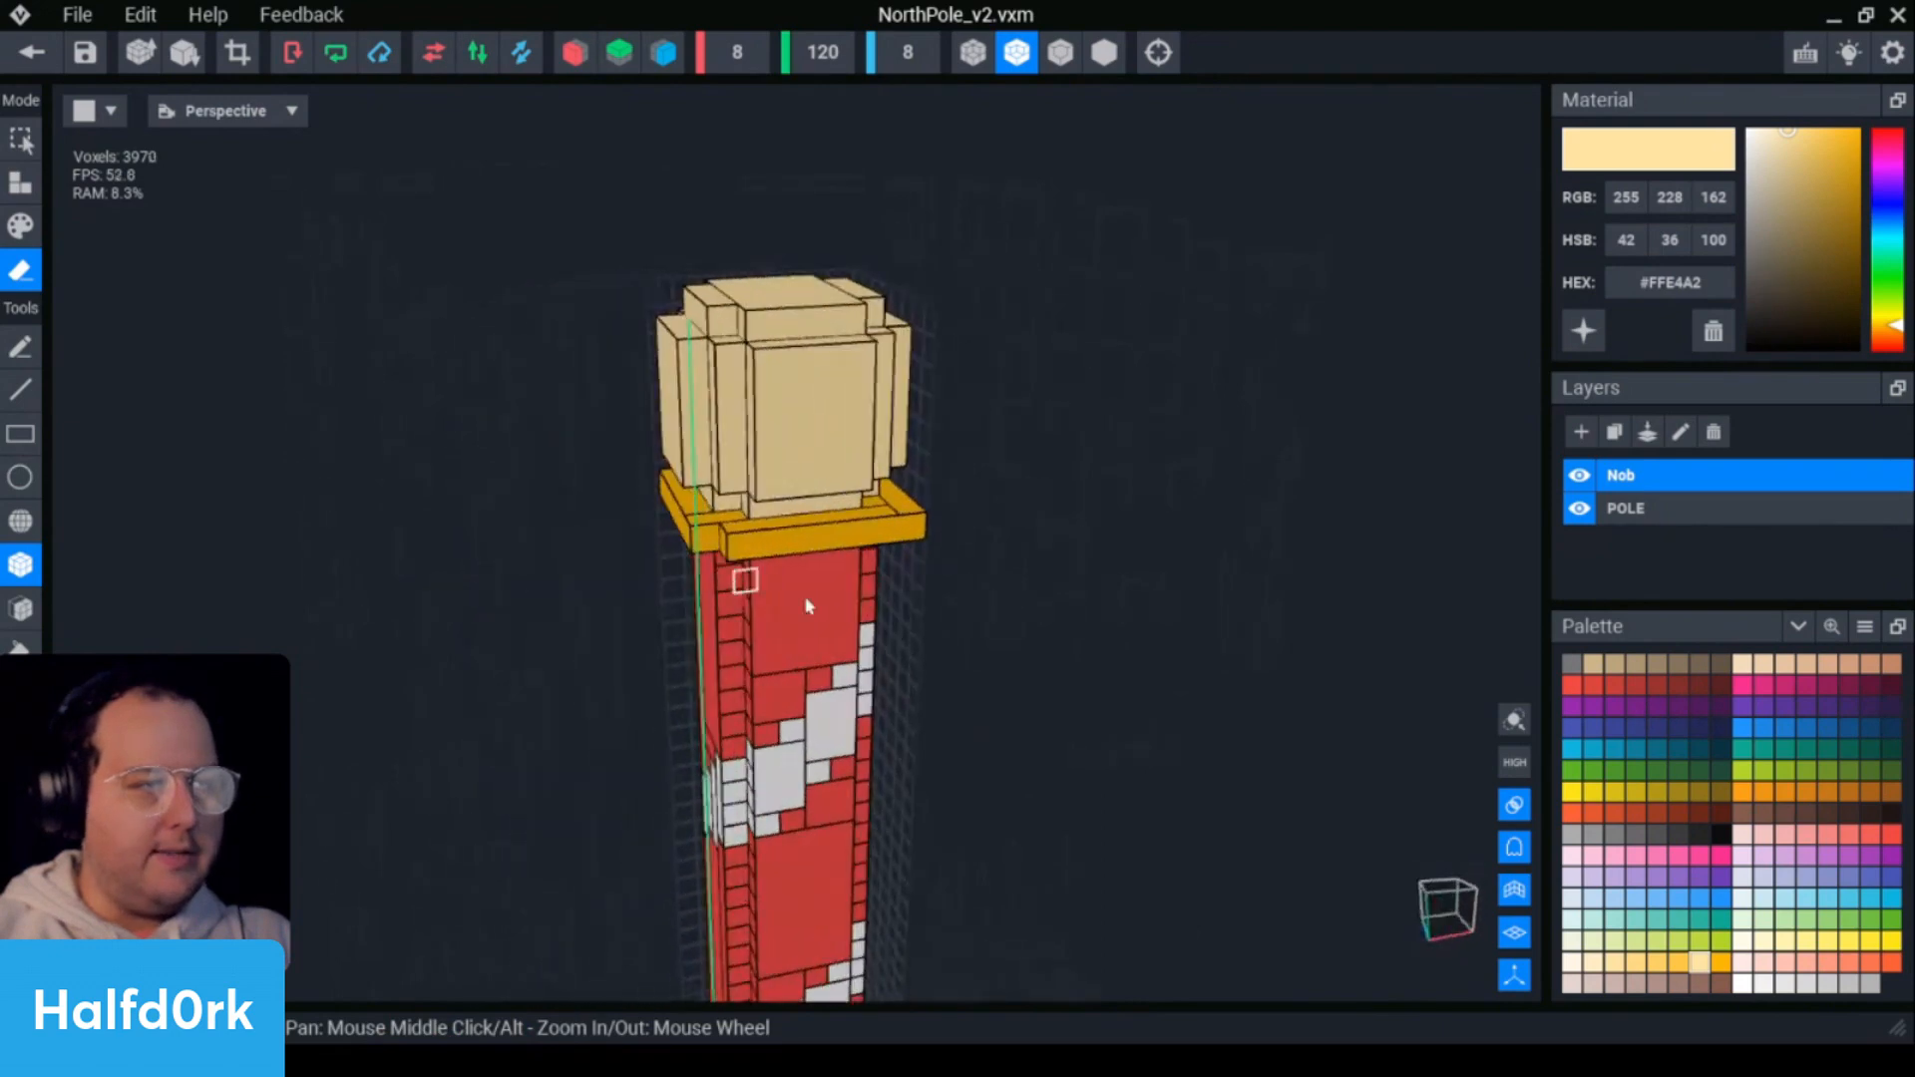
right_drag(916, 544, 1157, 627)
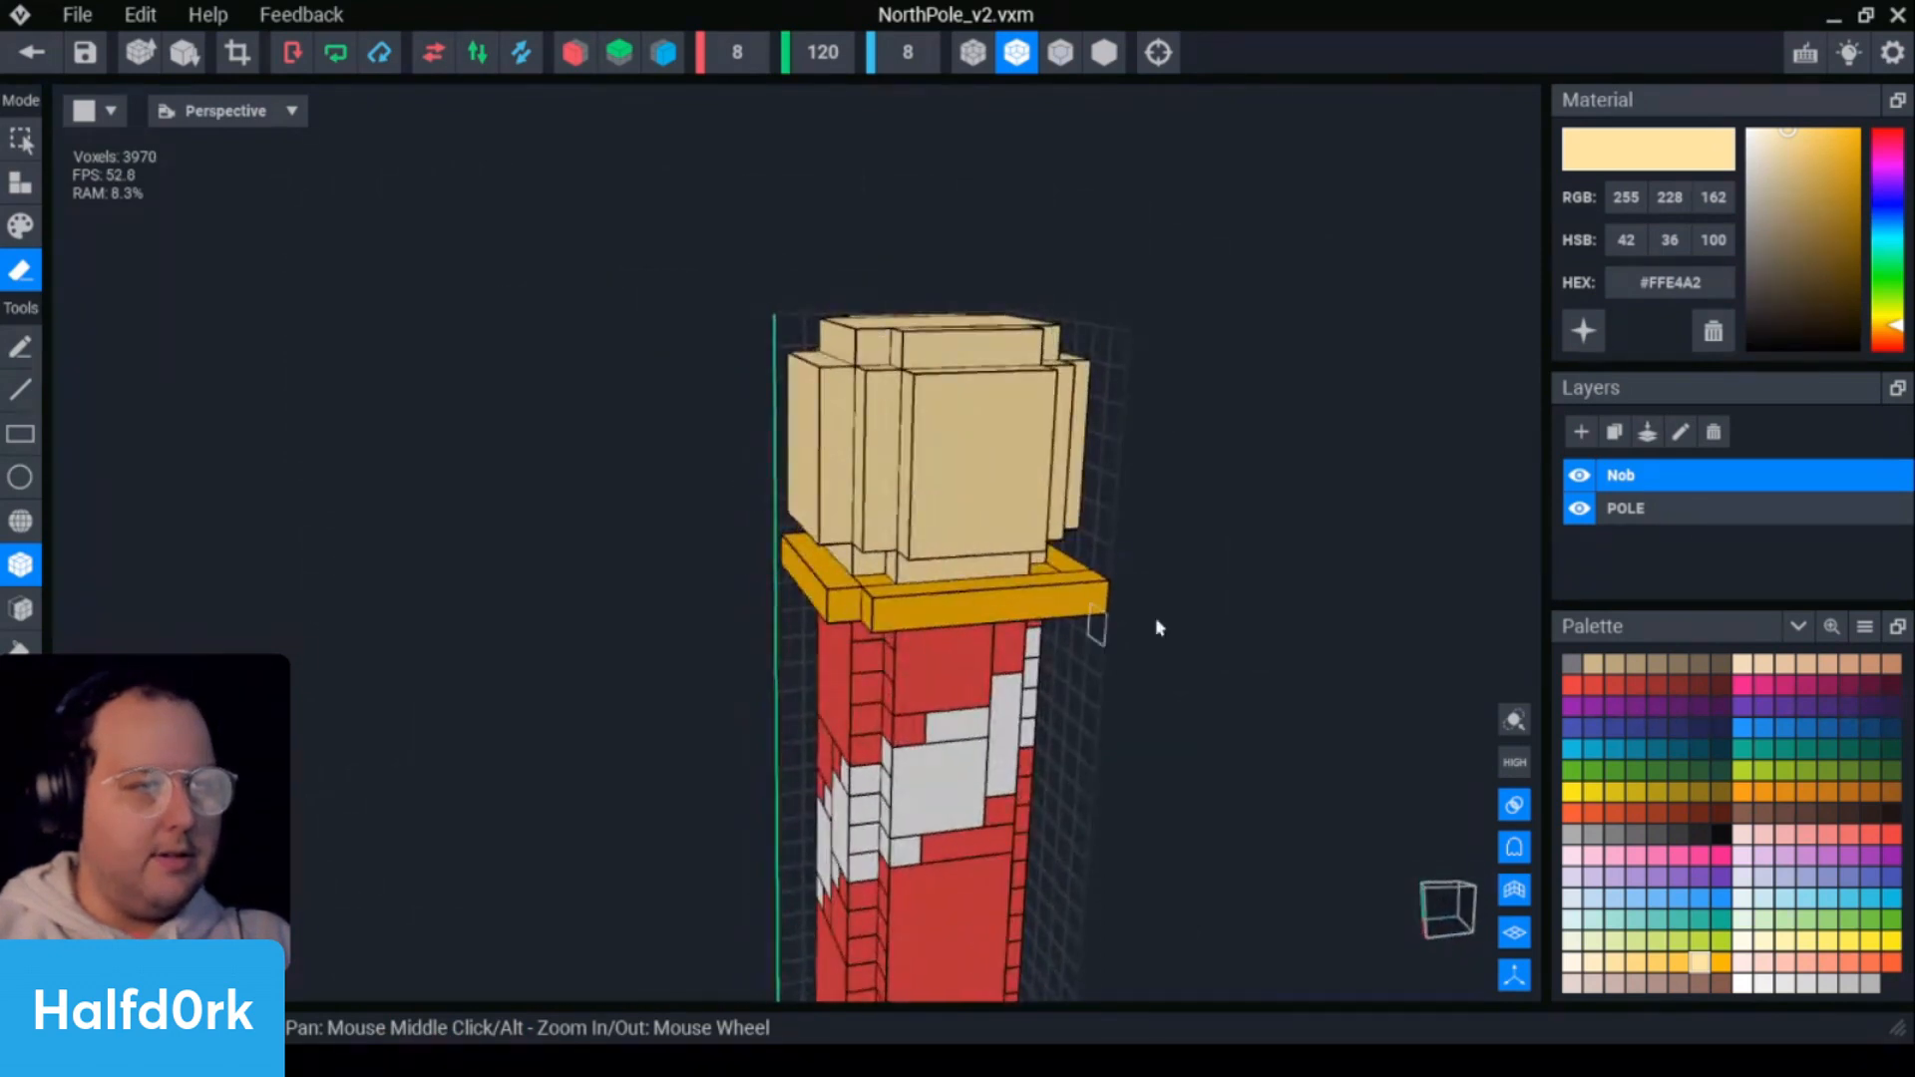
click(1100, 598)
- Make the knob's pale material emissive and change its colour to #FFD36A
scroll(1137, 593, down, 2)
click(1586, 332)
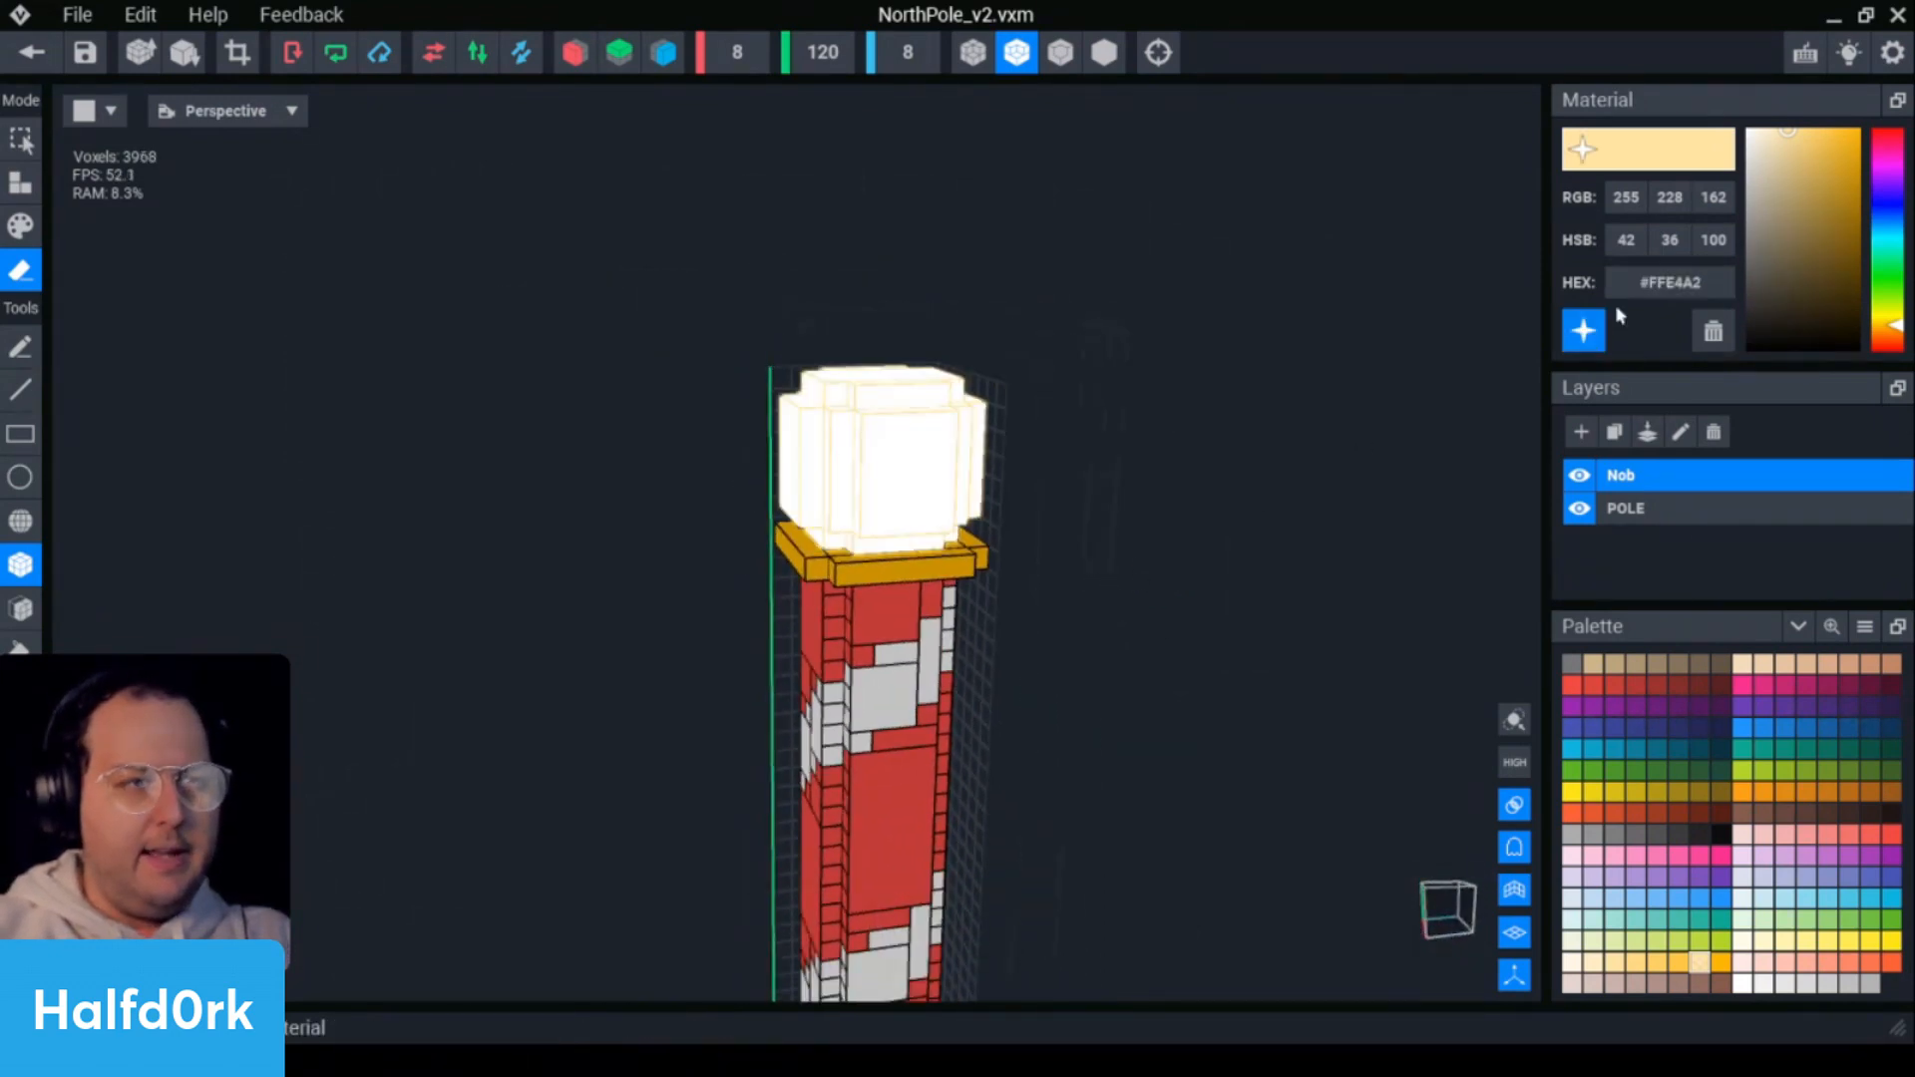
scroll(1086, 518, down, 2)
scroll(1103, 466, up, 1)
scroll(1102, 466, up, 2)
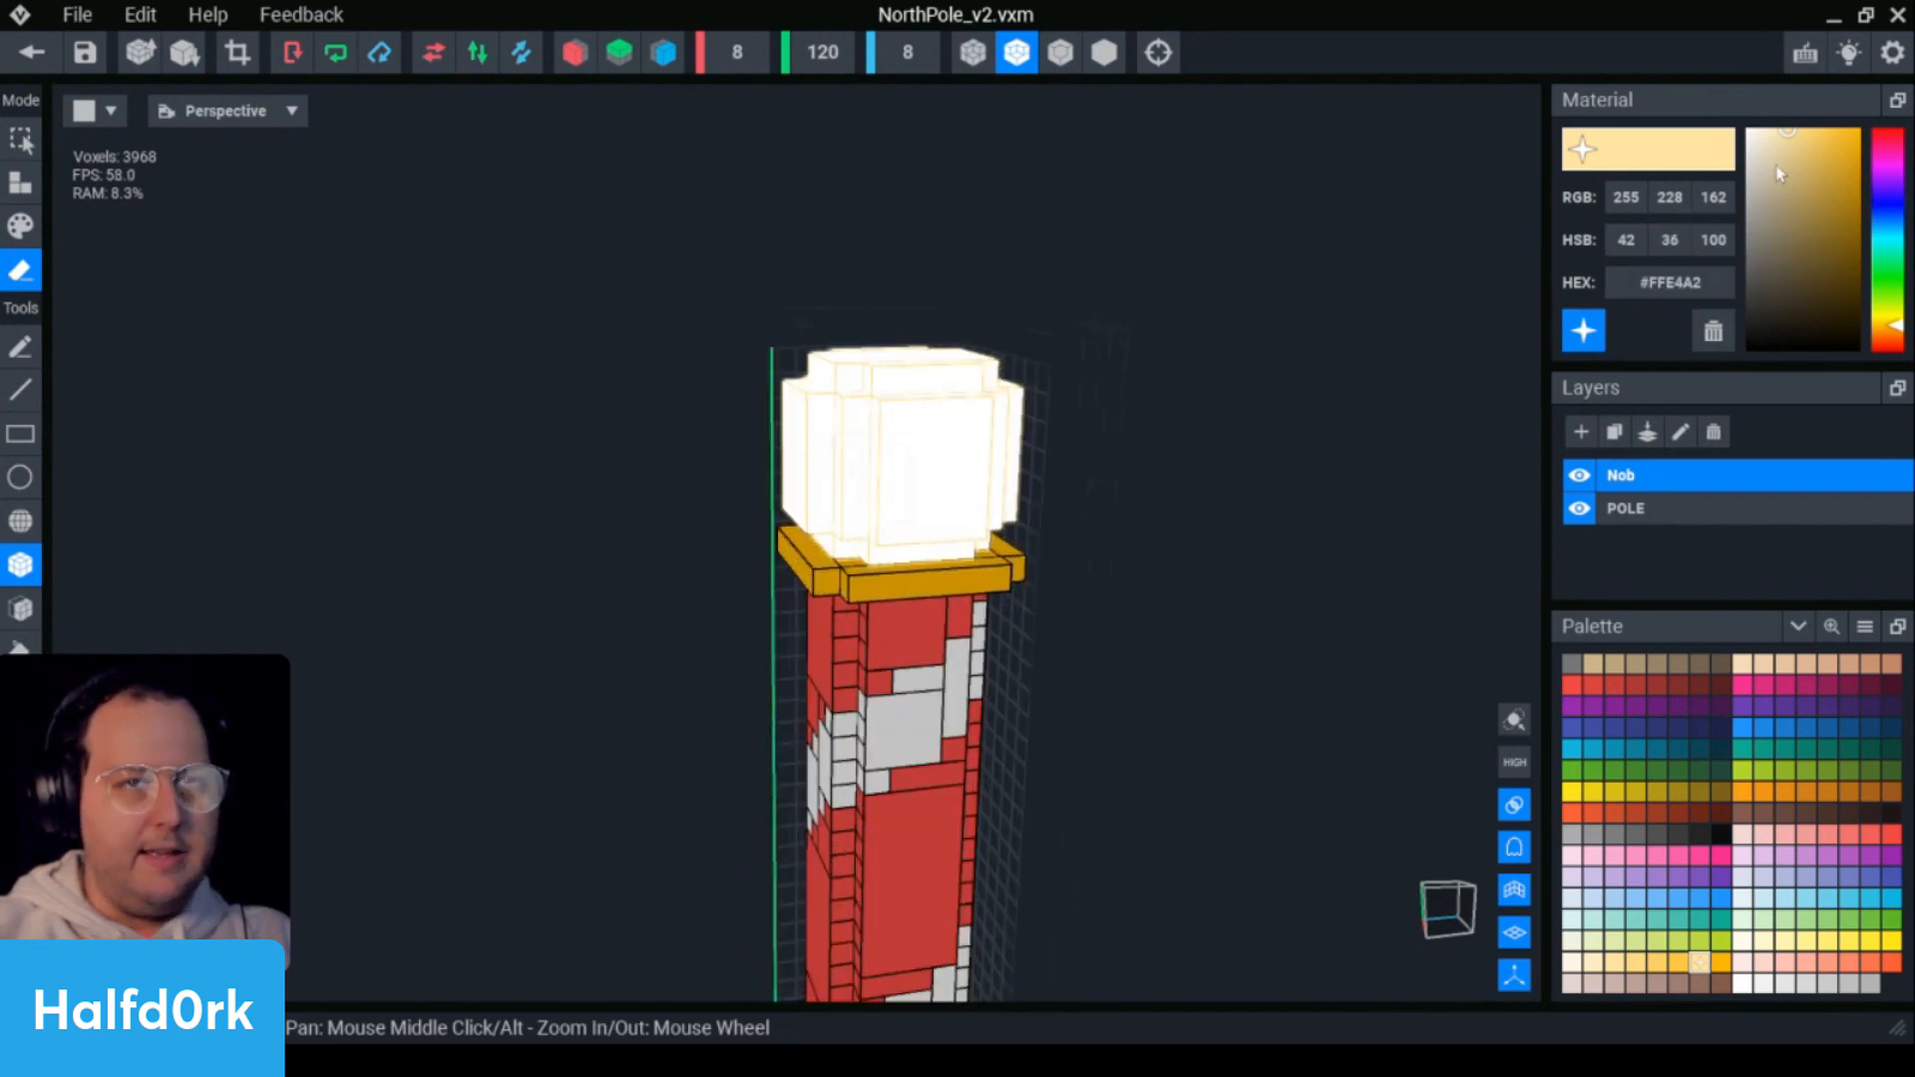
drag(1787, 130, 1812, 131)
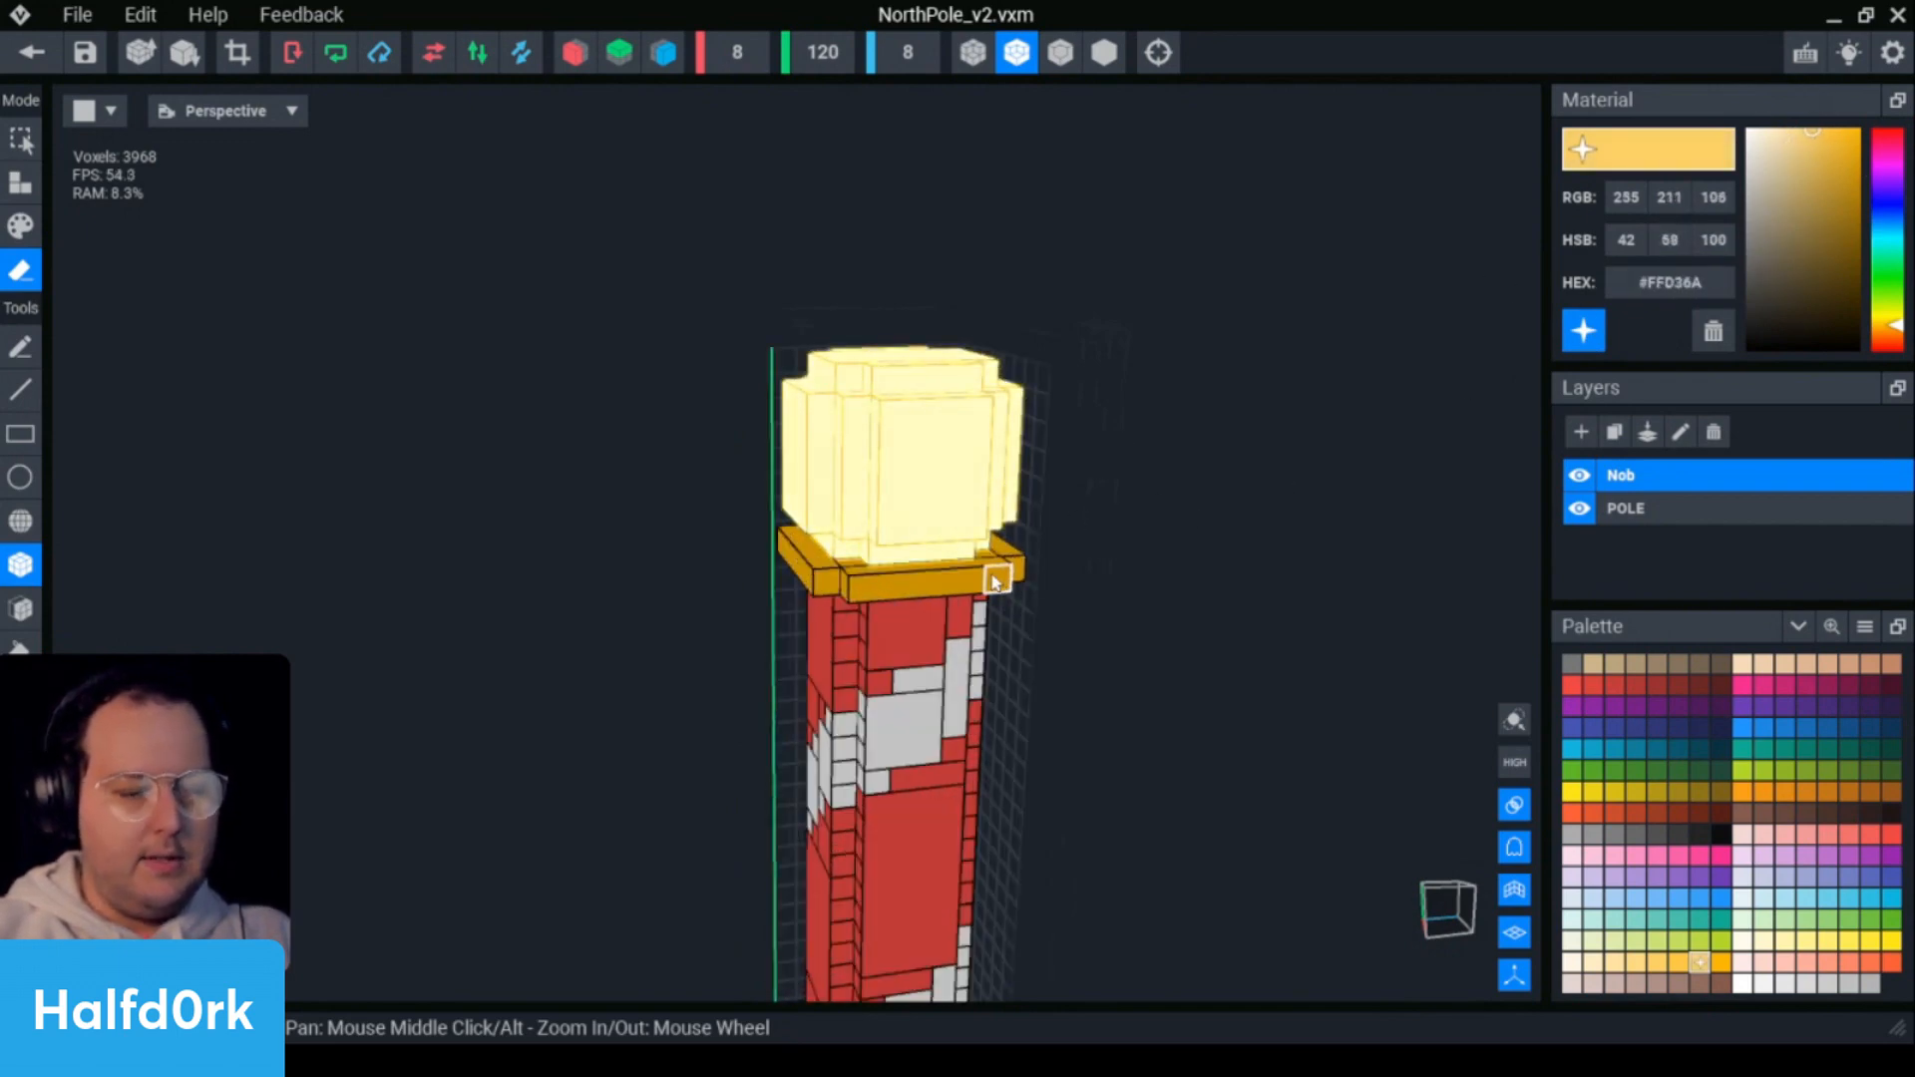
- Pick the gold slab's material and change its colour to light gold #FFD56E
key(i)
click(1818, 137)
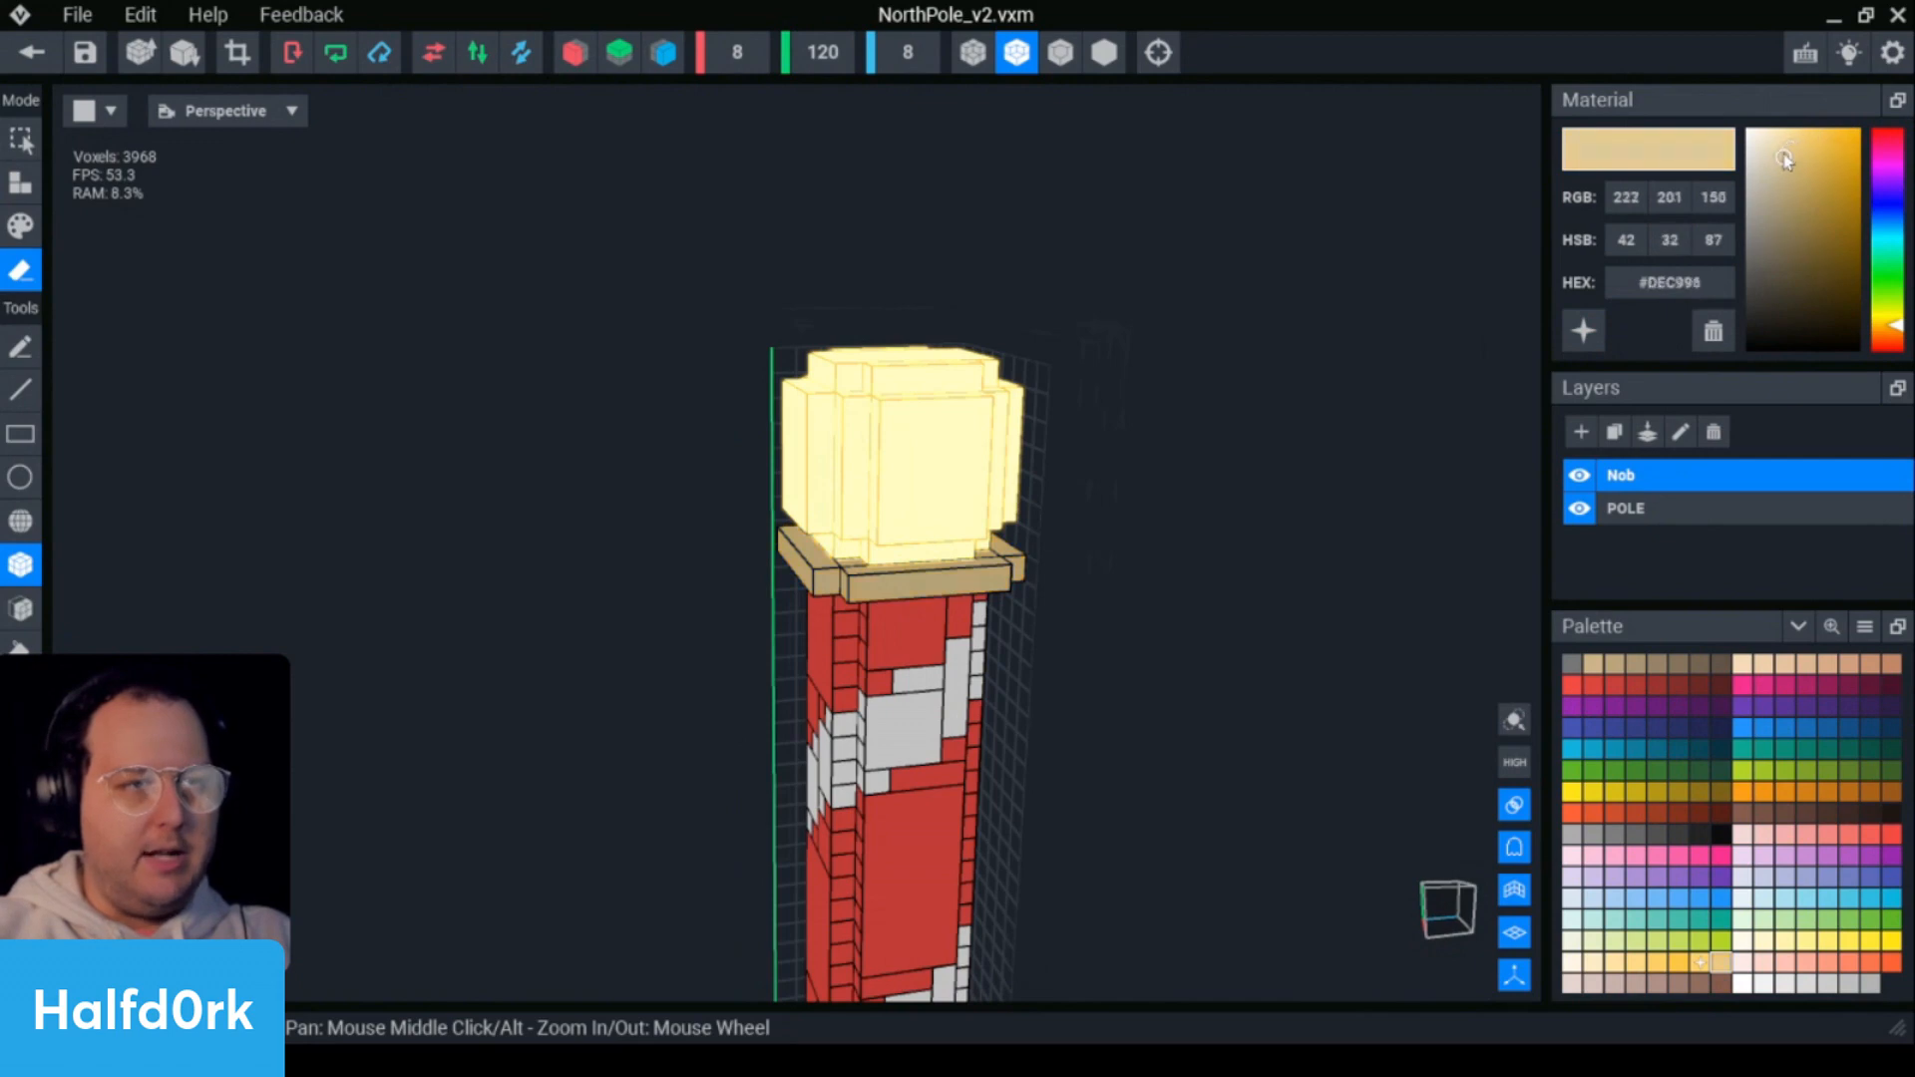
mouse_move(1784, 146)
mouse_down()
mouse_move(1824, 128)
mouse_move(1806, 122)
mouse_up()
scroll(1027, 608, down, 6)
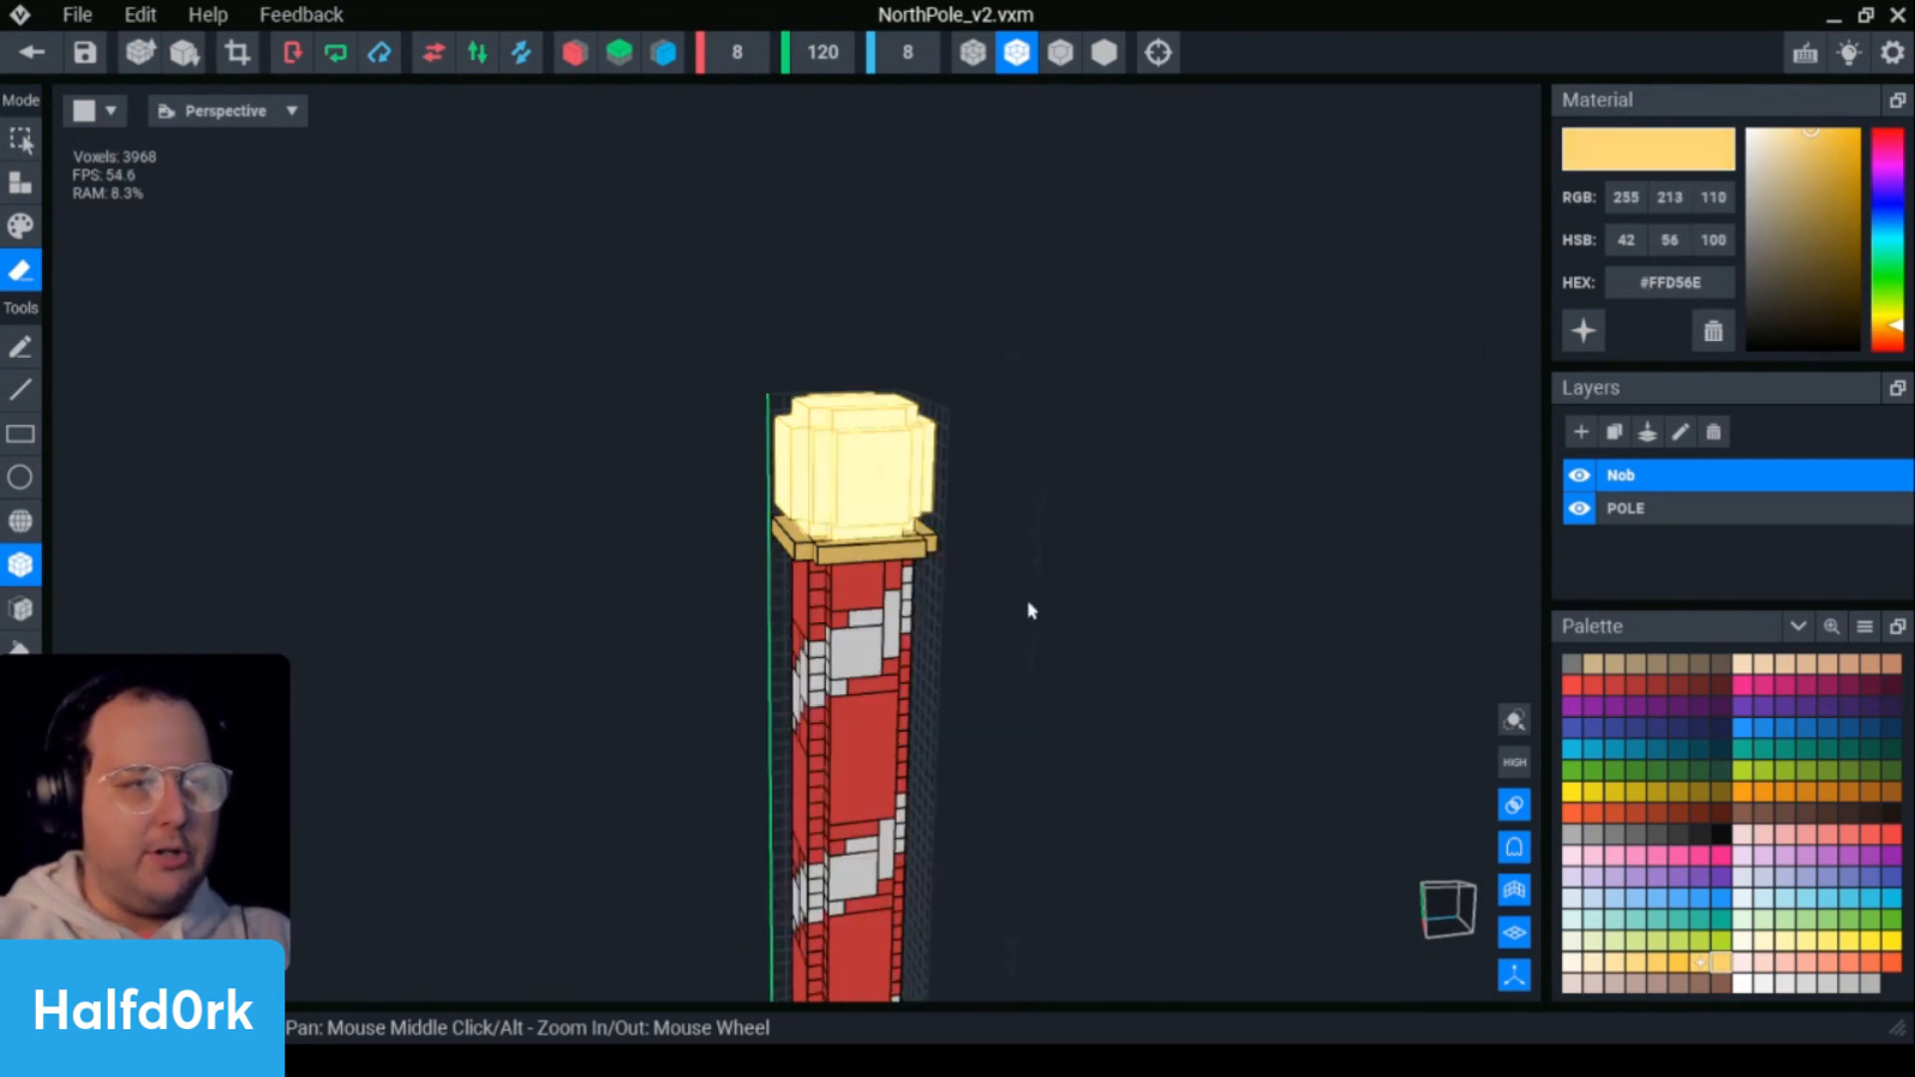
- Save the recoloured NorthPole_v2 model on closing and go back to the rig scene
scroll(881, 560, up, 2)
click(32, 52)
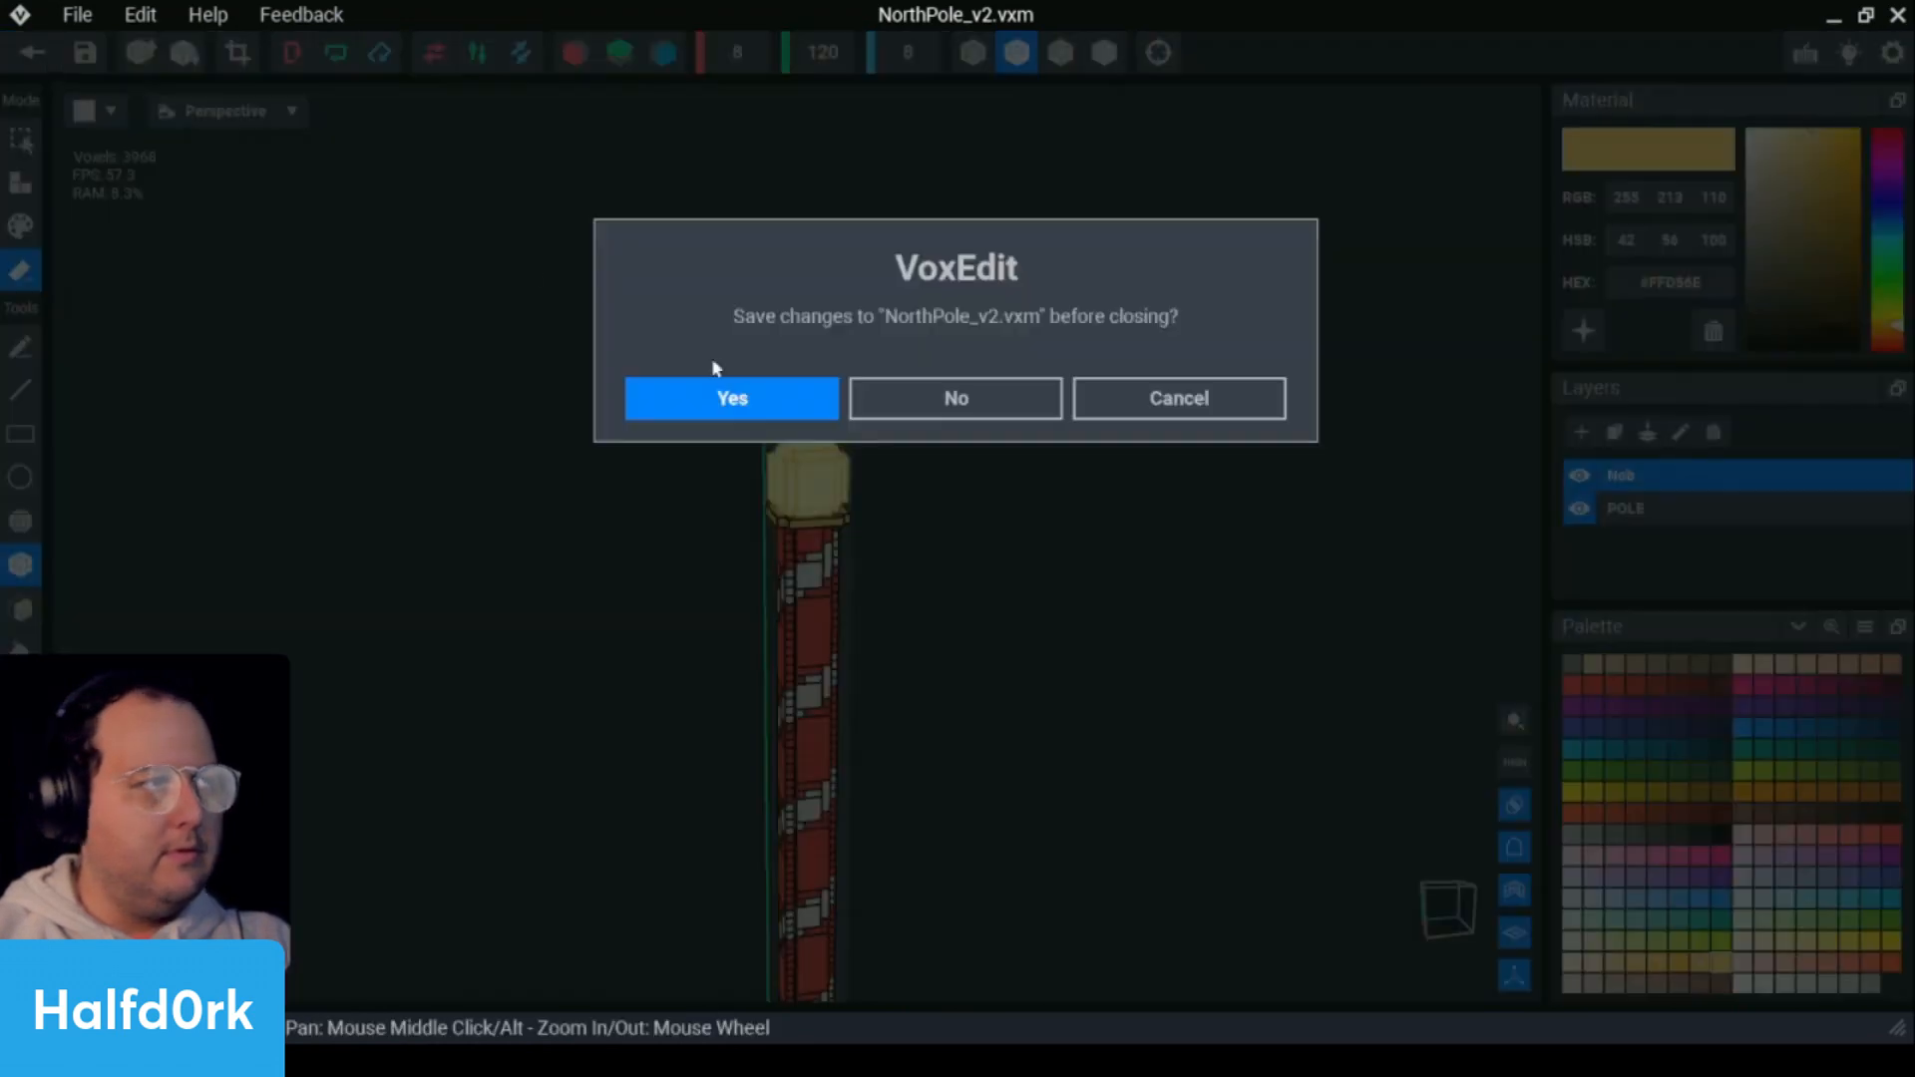
click(728, 399)
- Inspect the glowing knob and the striped pole in the rig scene from several distances
right_drag(1026, 399, 1475, 380)
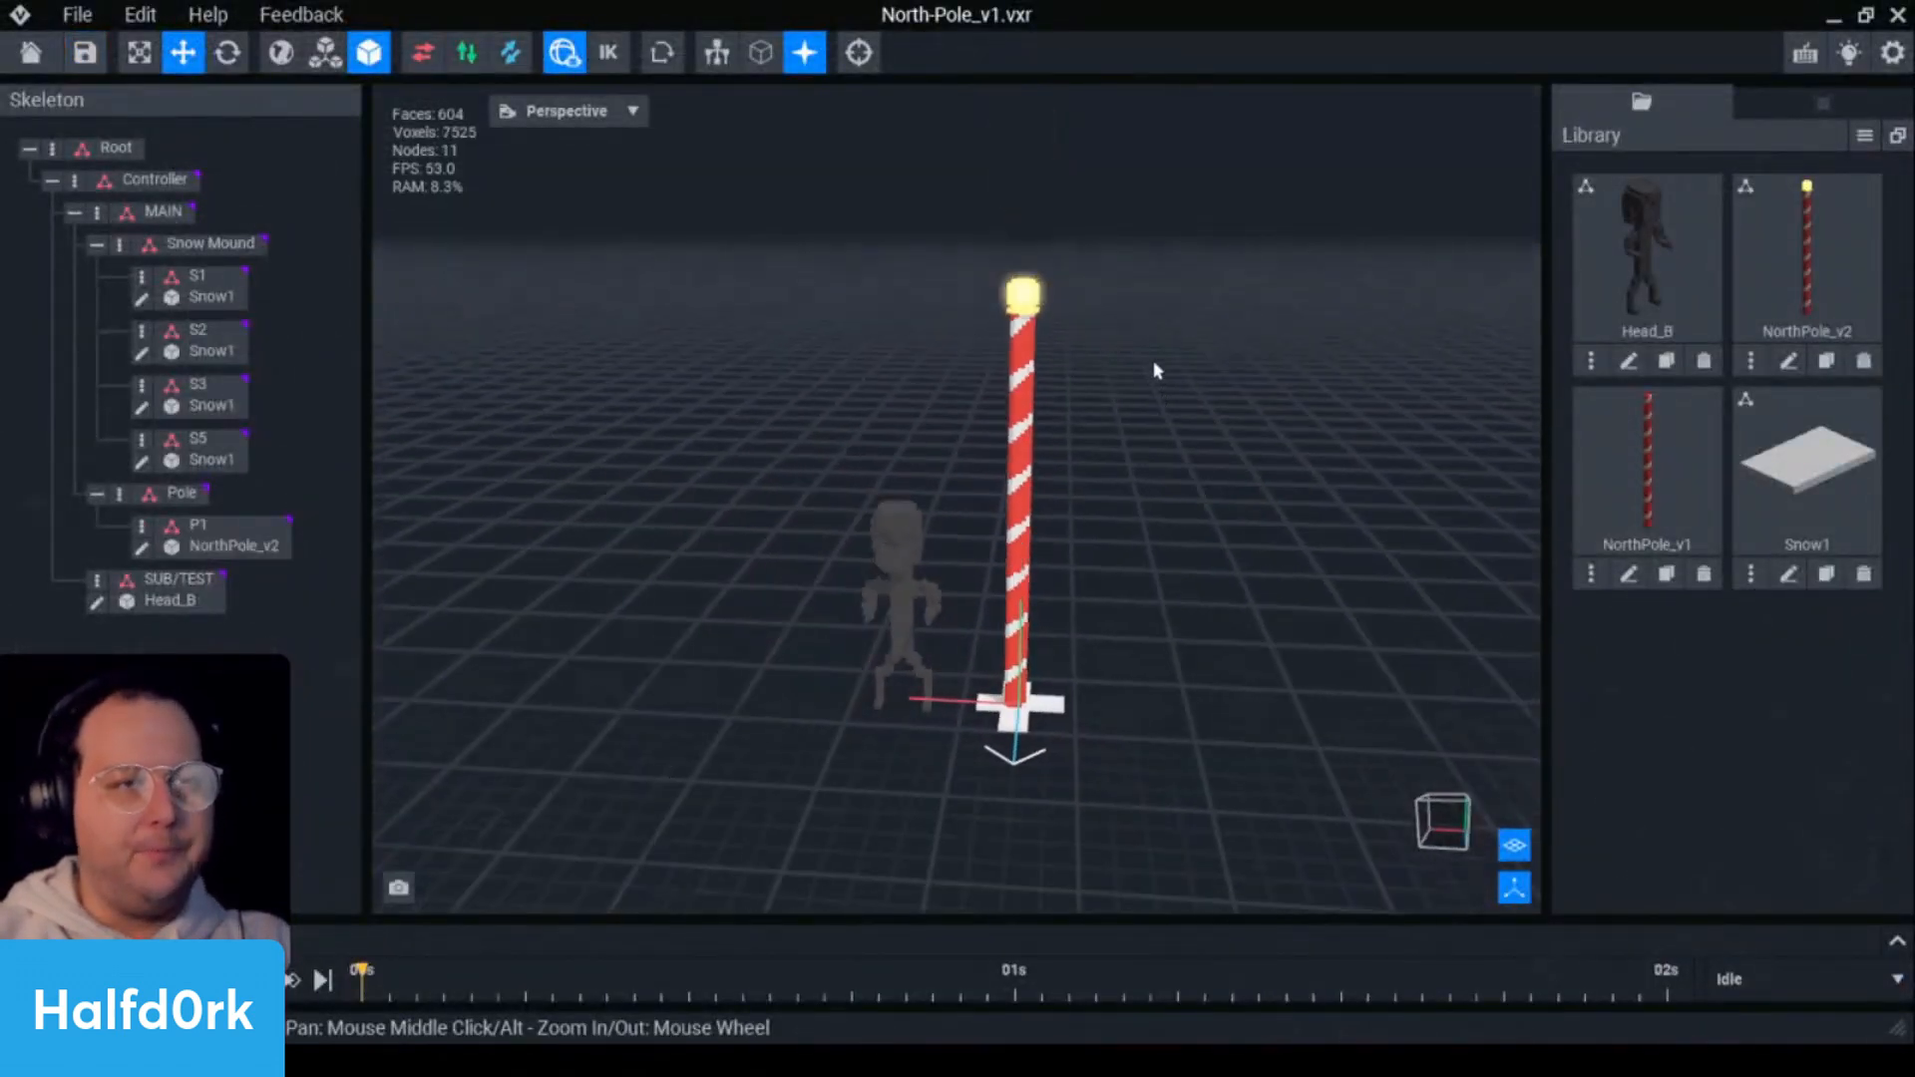
scroll(1043, 289, up, 4)
click(1043, 287)
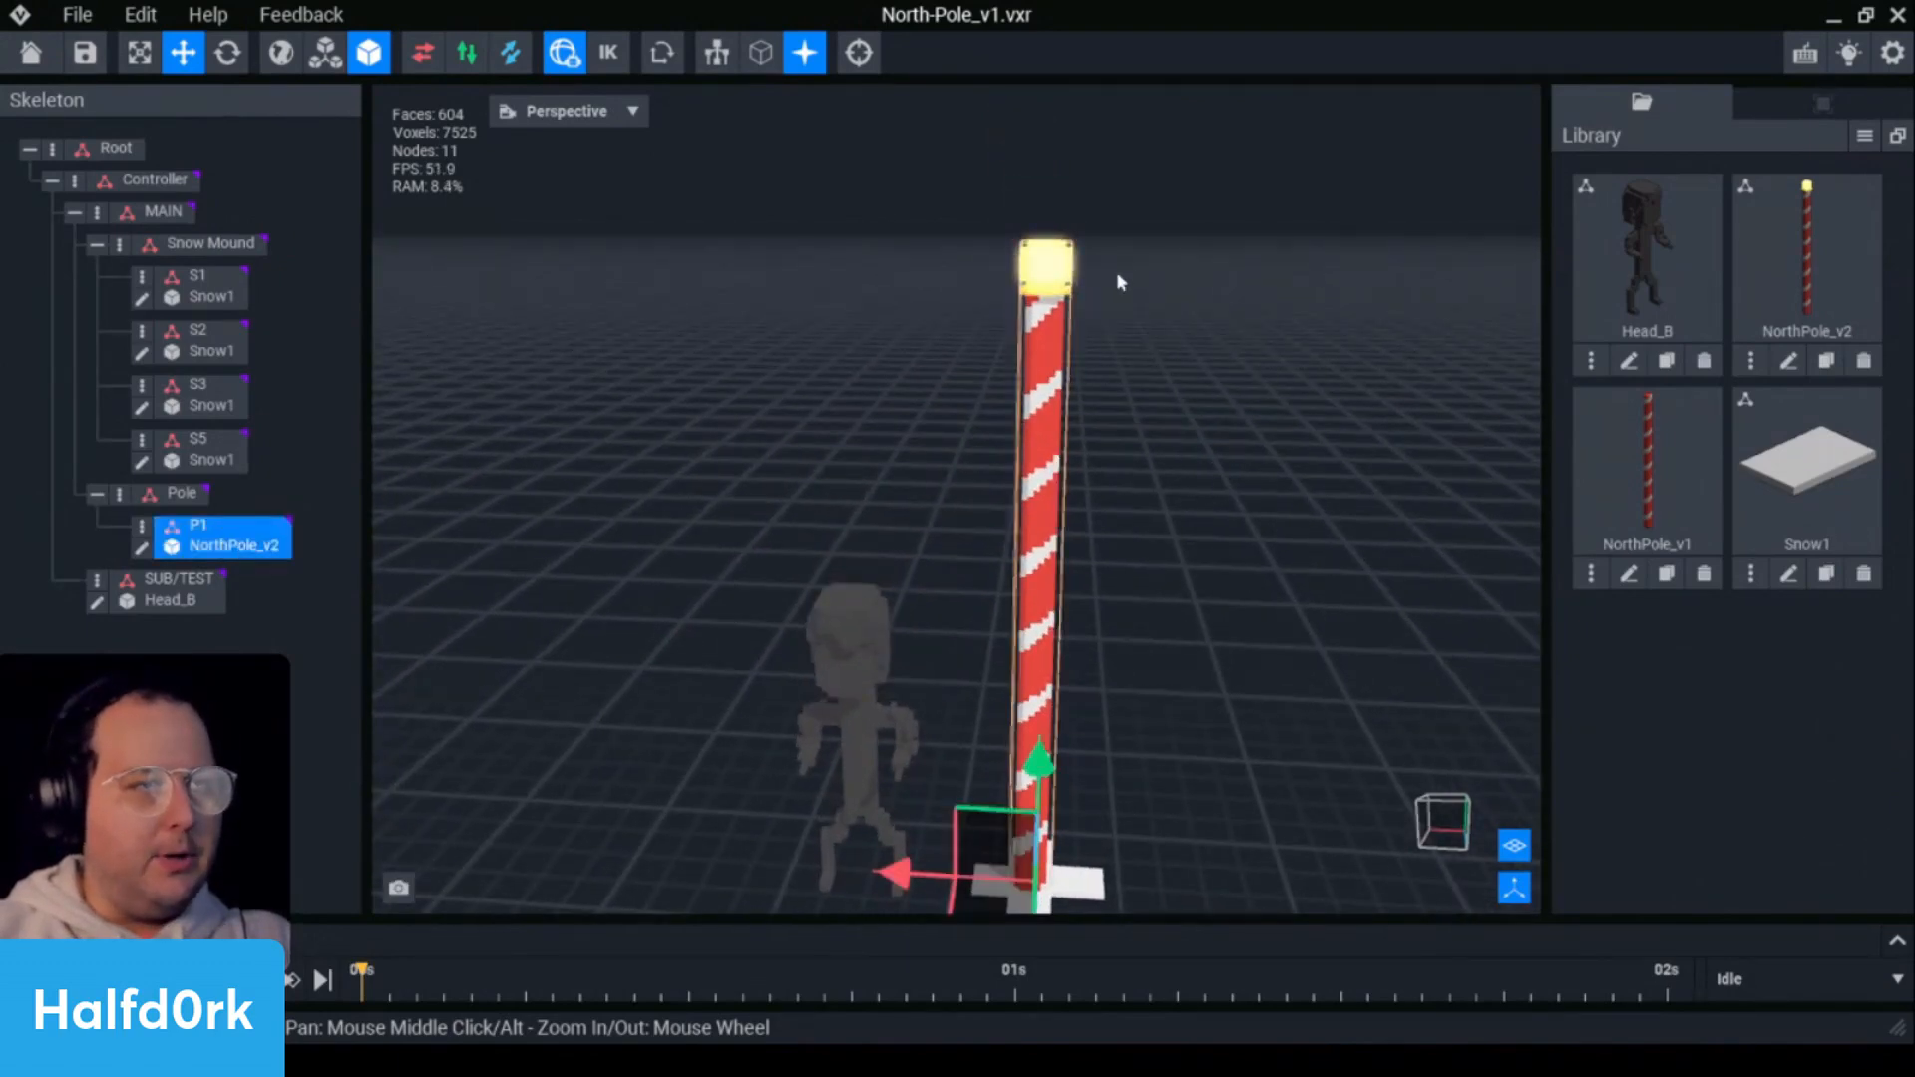
scroll(1058, 271, up, 3)
click(1241, 315)
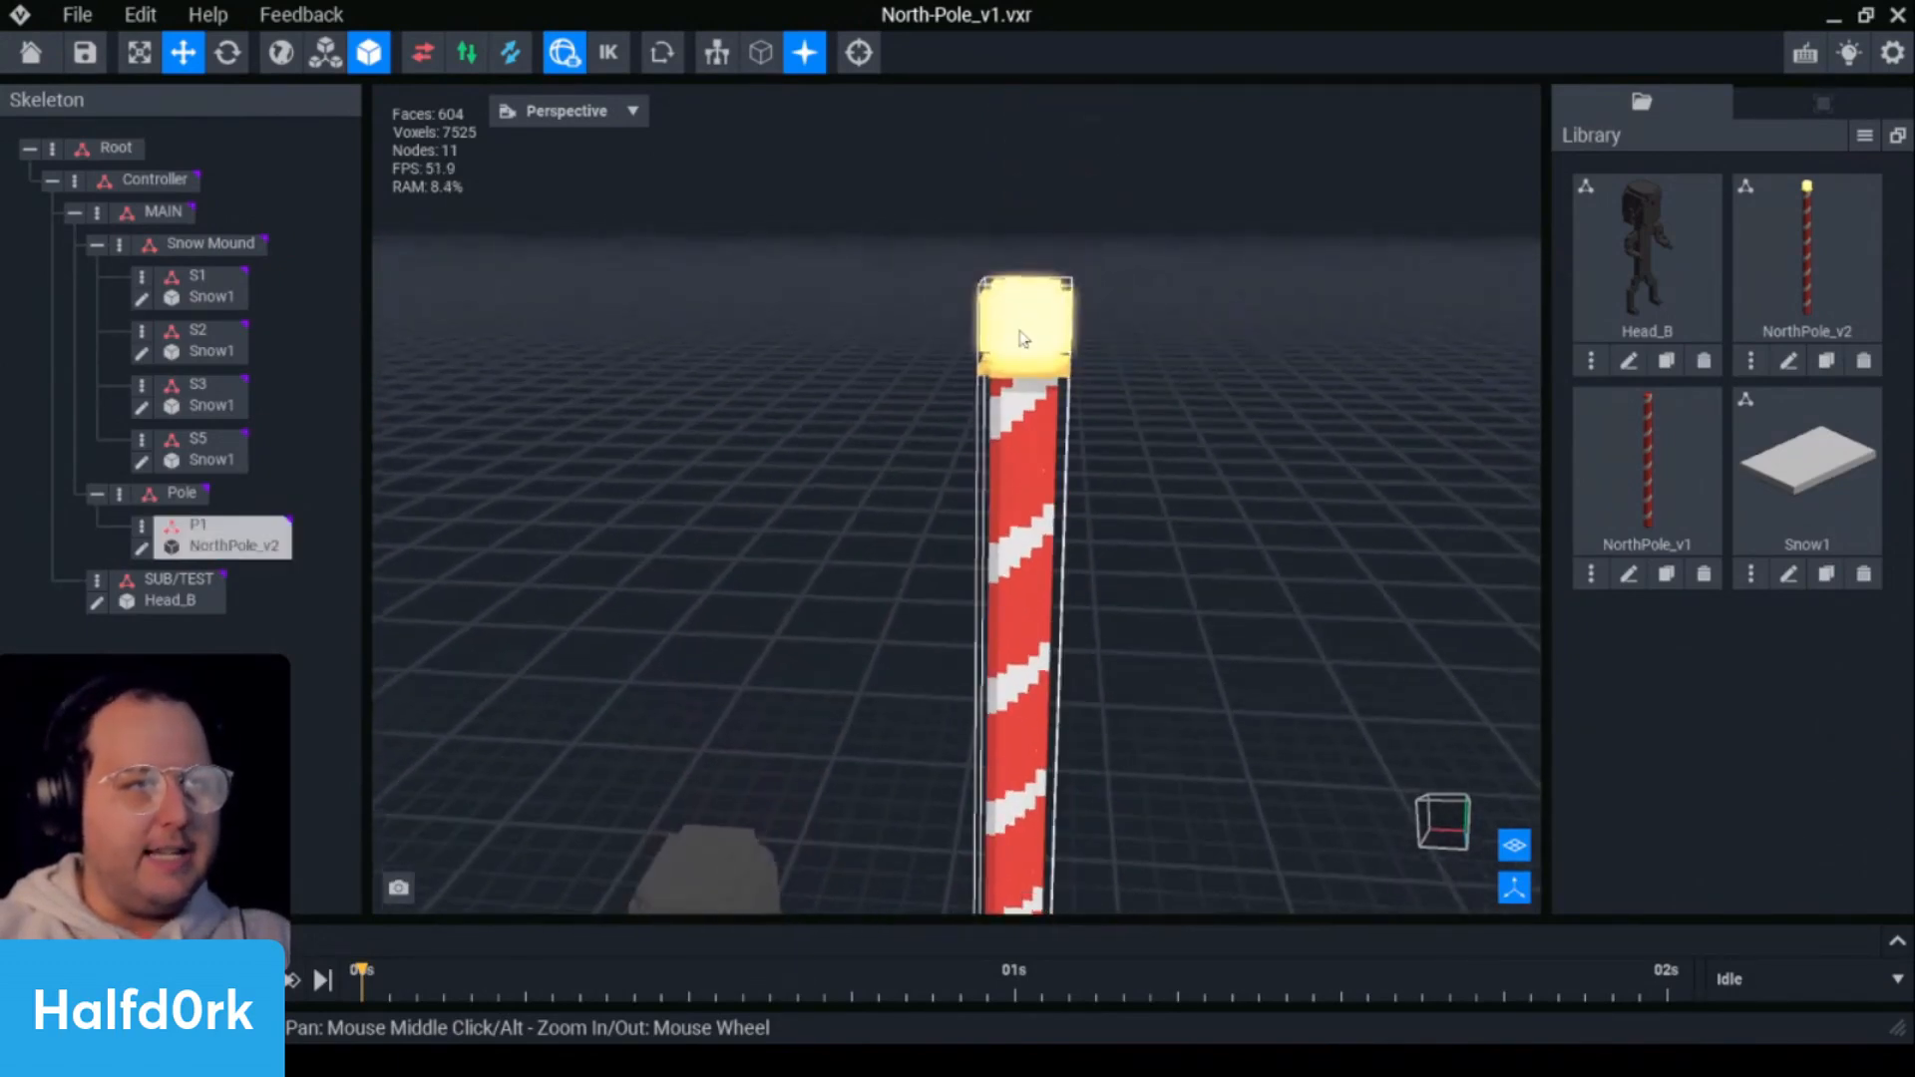
right_drag(1019, 334, 1027, 322)
scroll(1026, 324, down, 4)
scroll(1182, 386, up, 2)
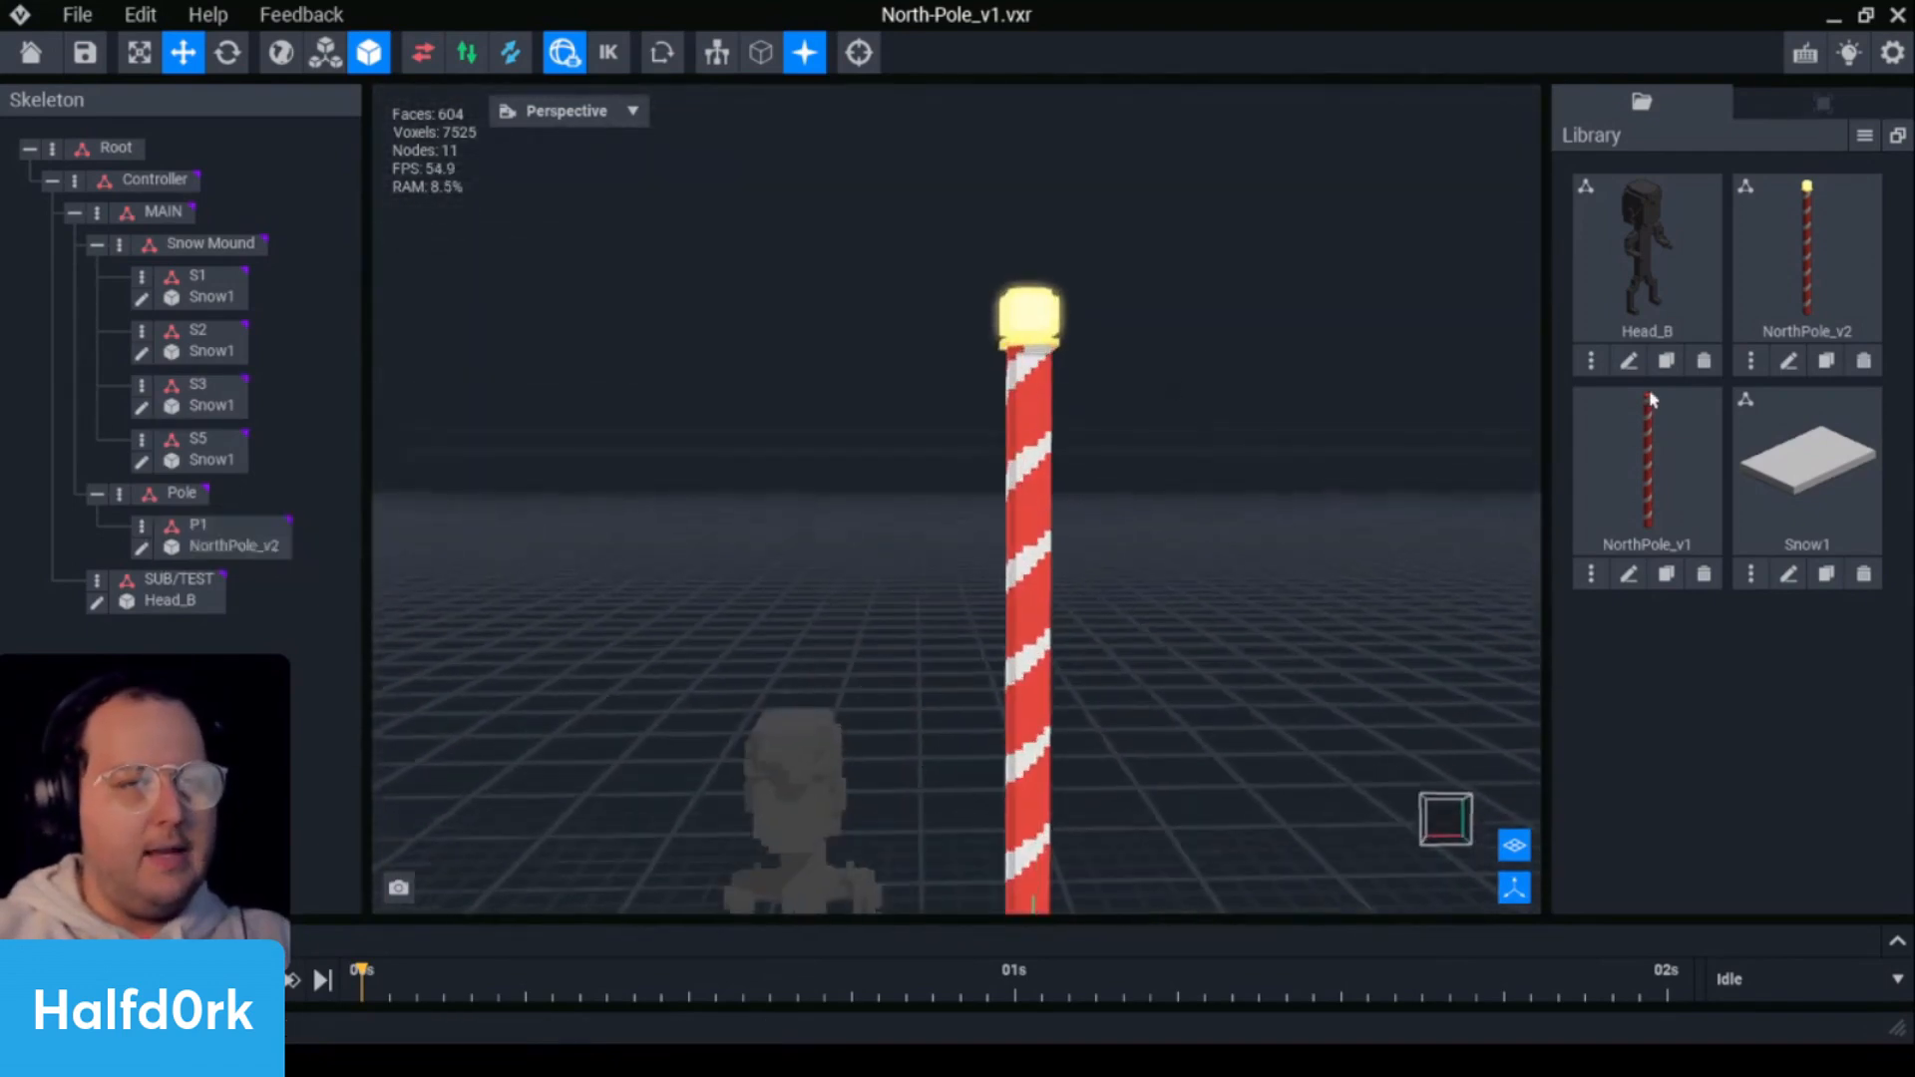
- Create a new VXM model named "NorthPole Sign" in the library
click(1865, 136)
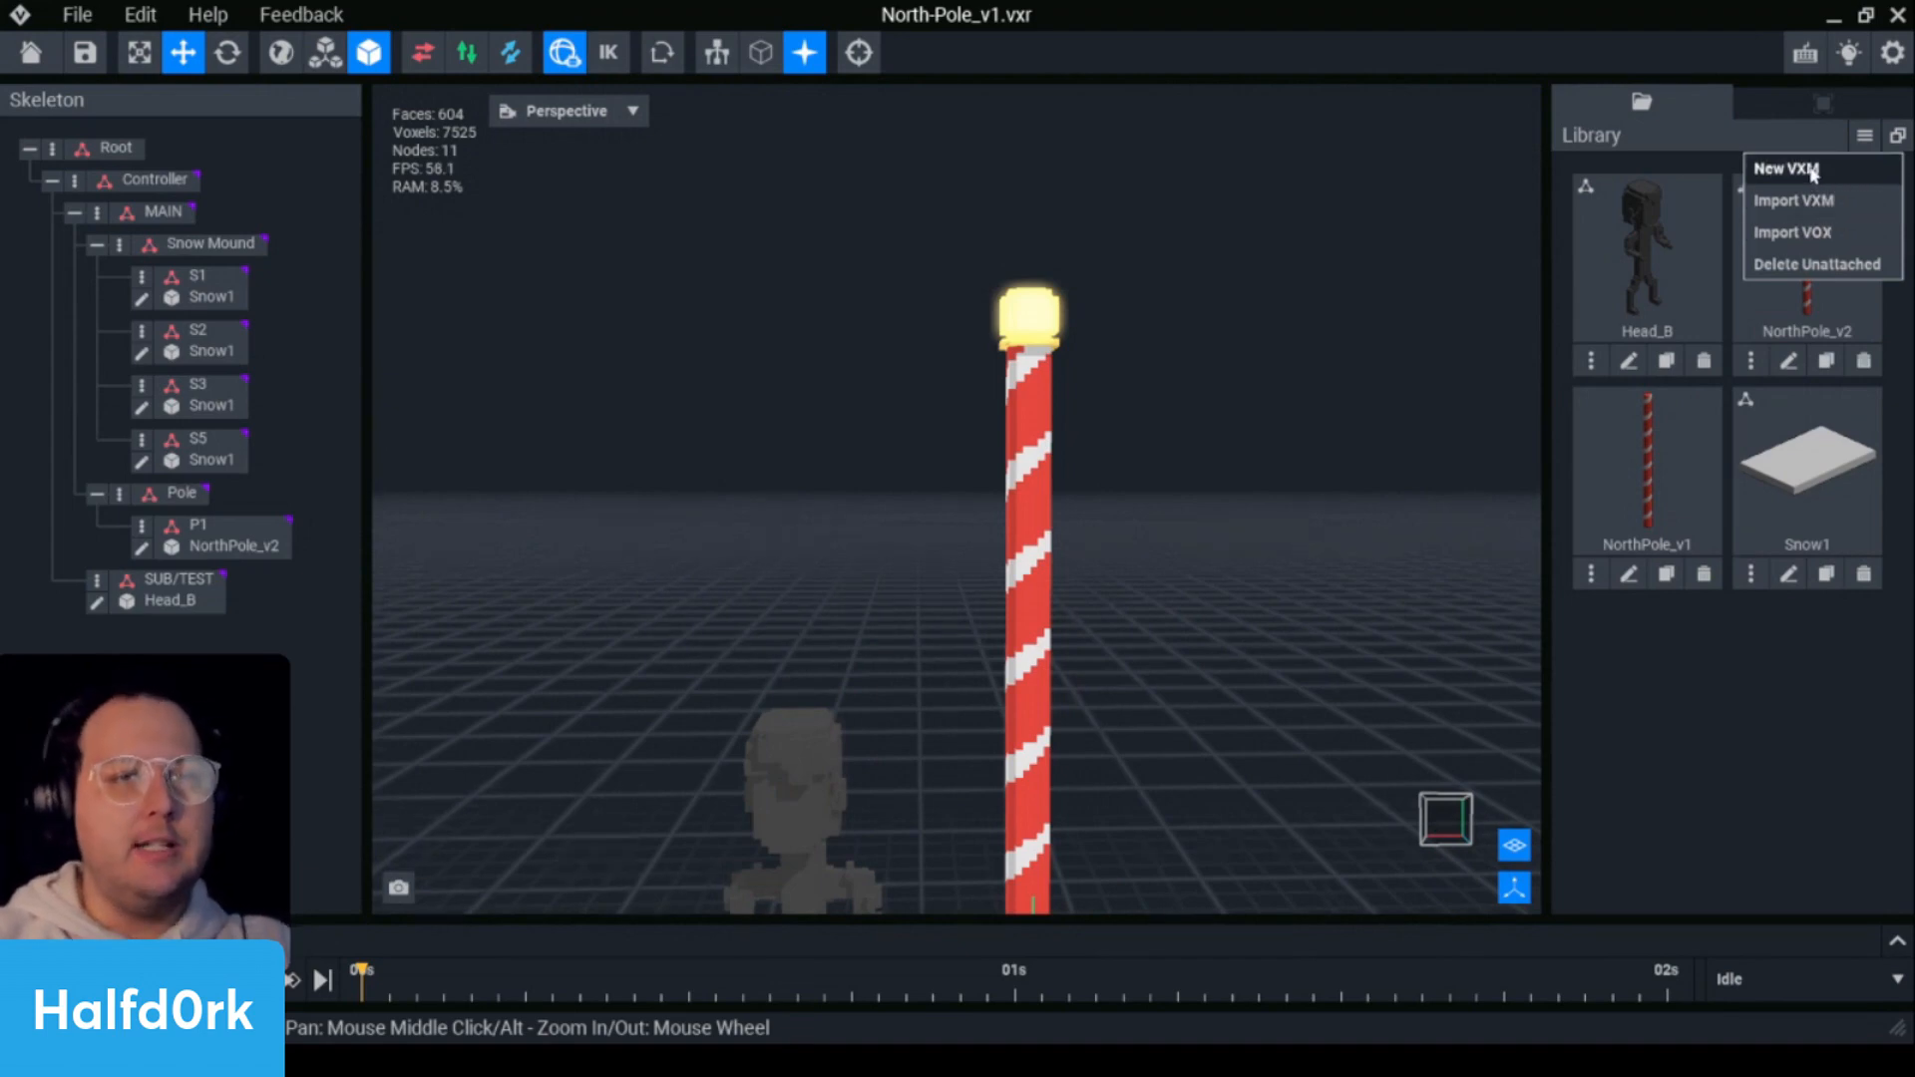
click(1808, 169)
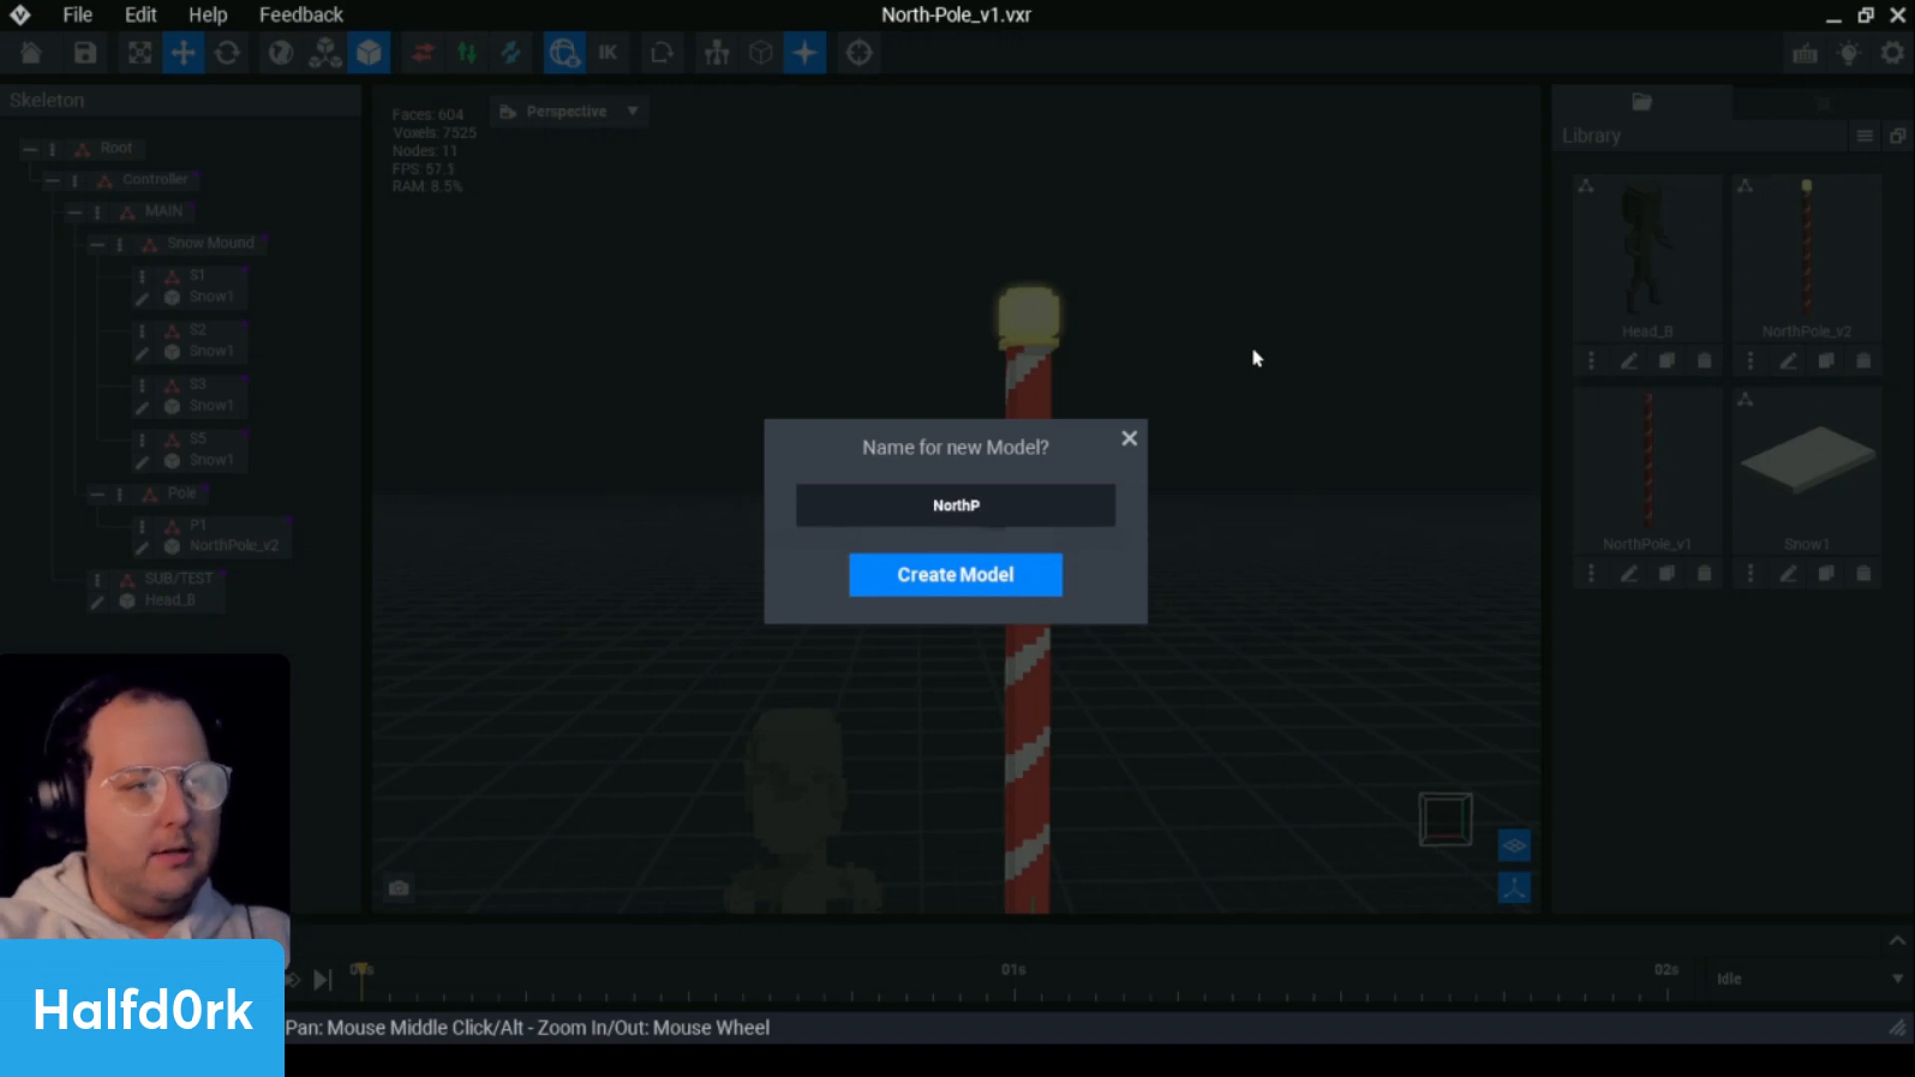
text(NorthPole Sign)
key(Return)
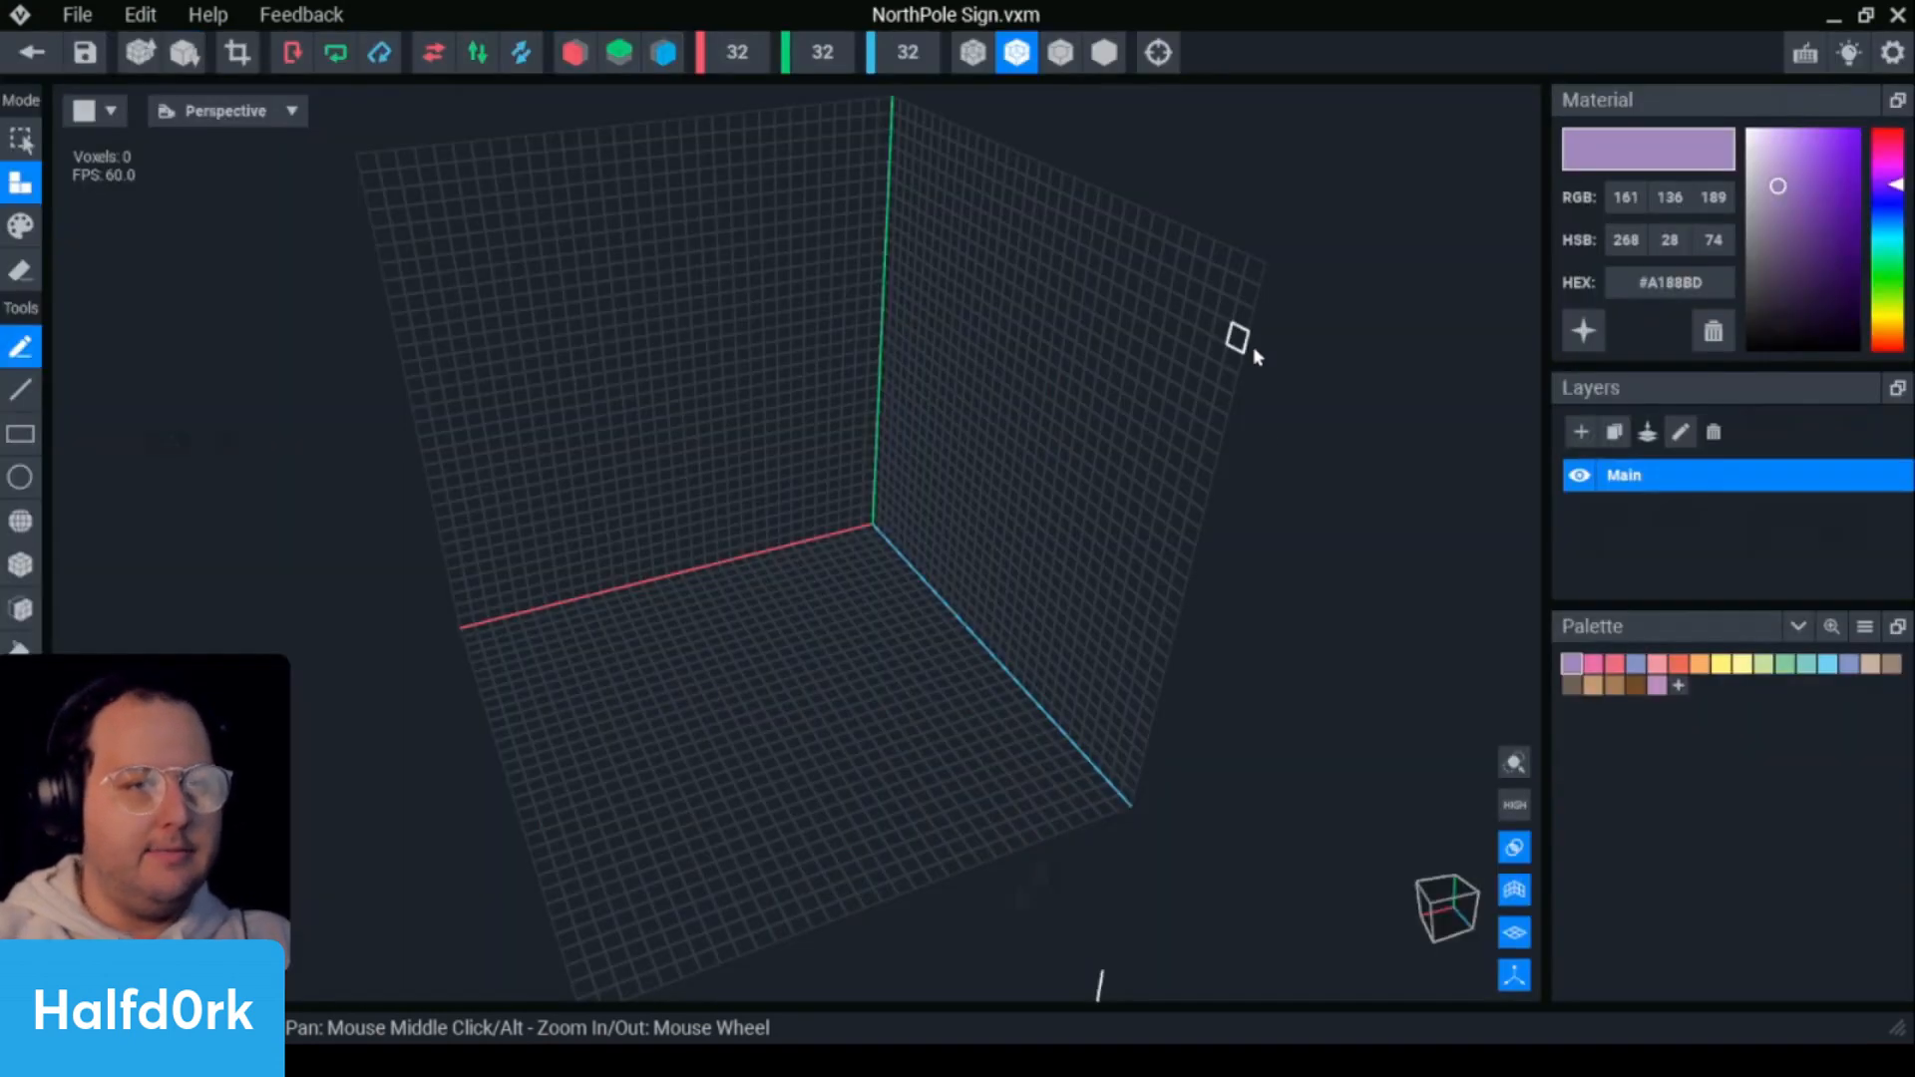
right_drag(1252, 345, 1143, 531)
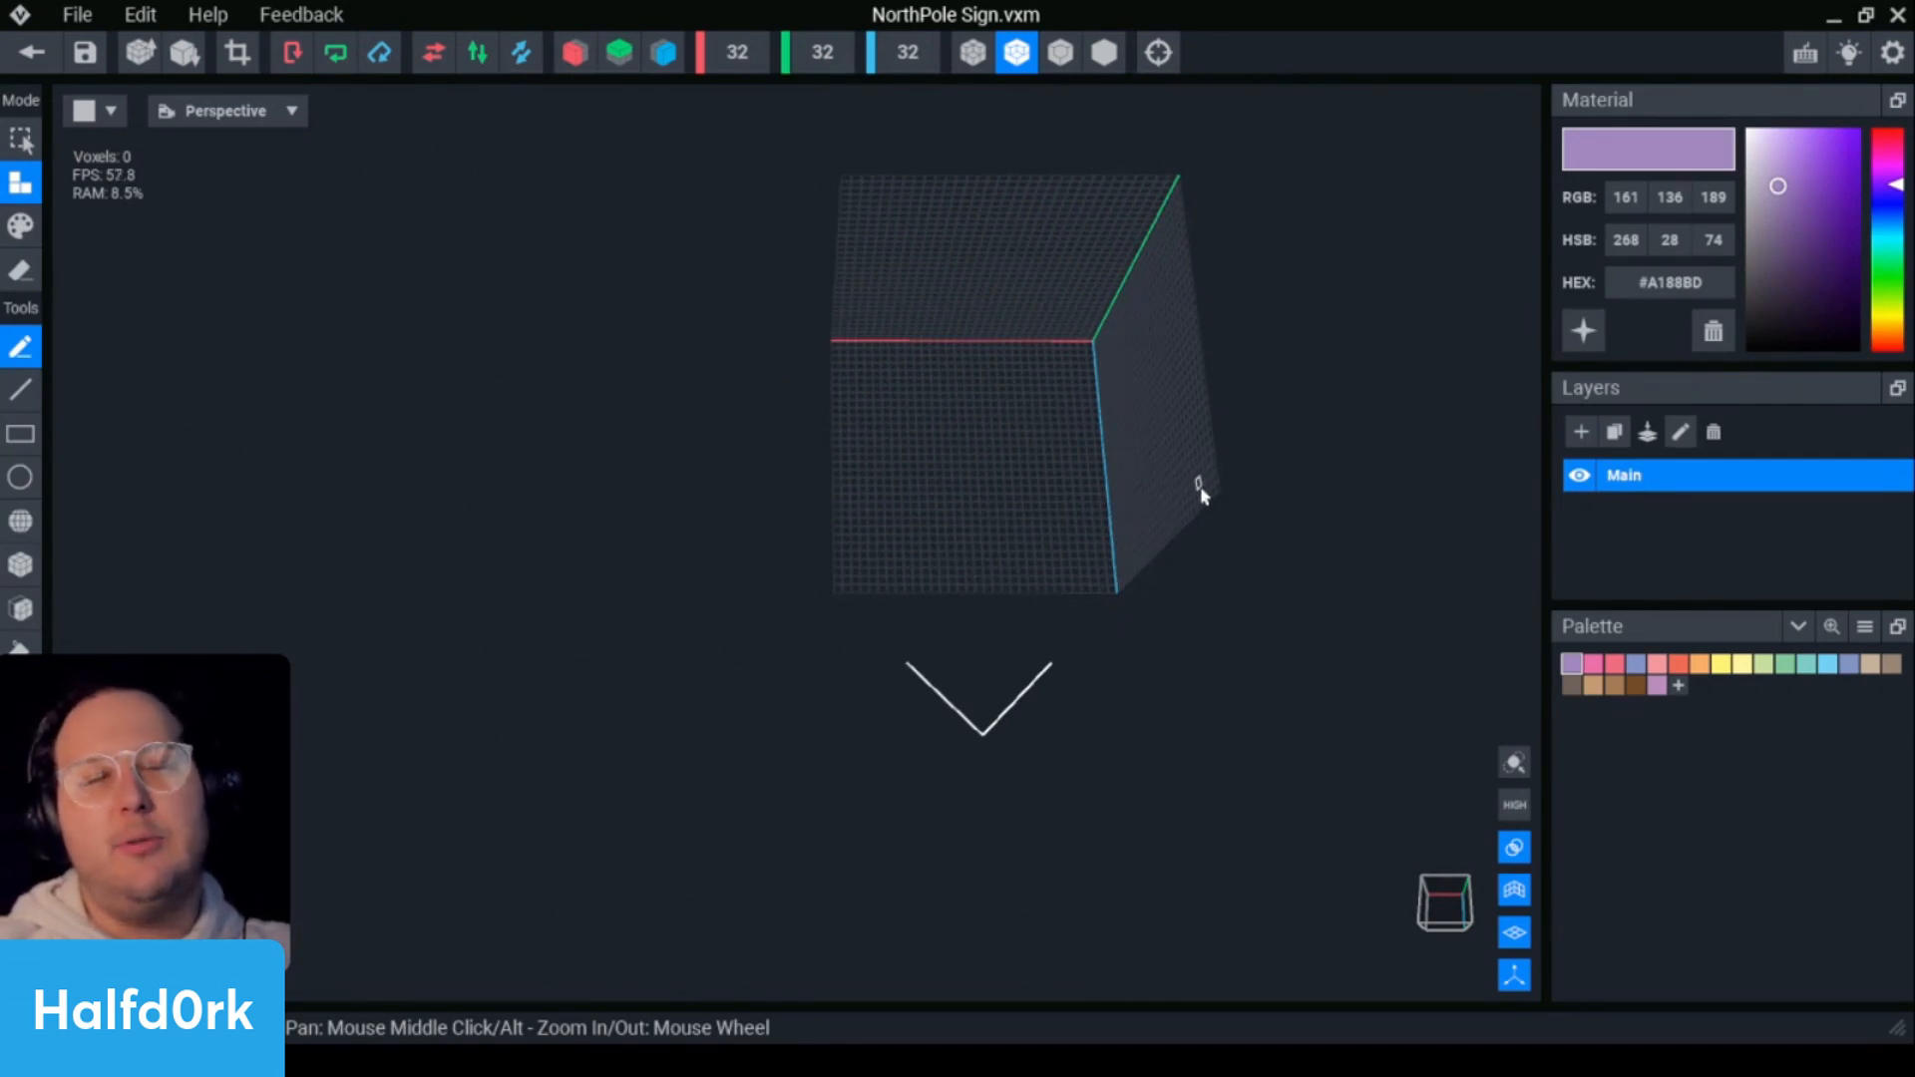
right_drag(1313, 523, 1175, 499)
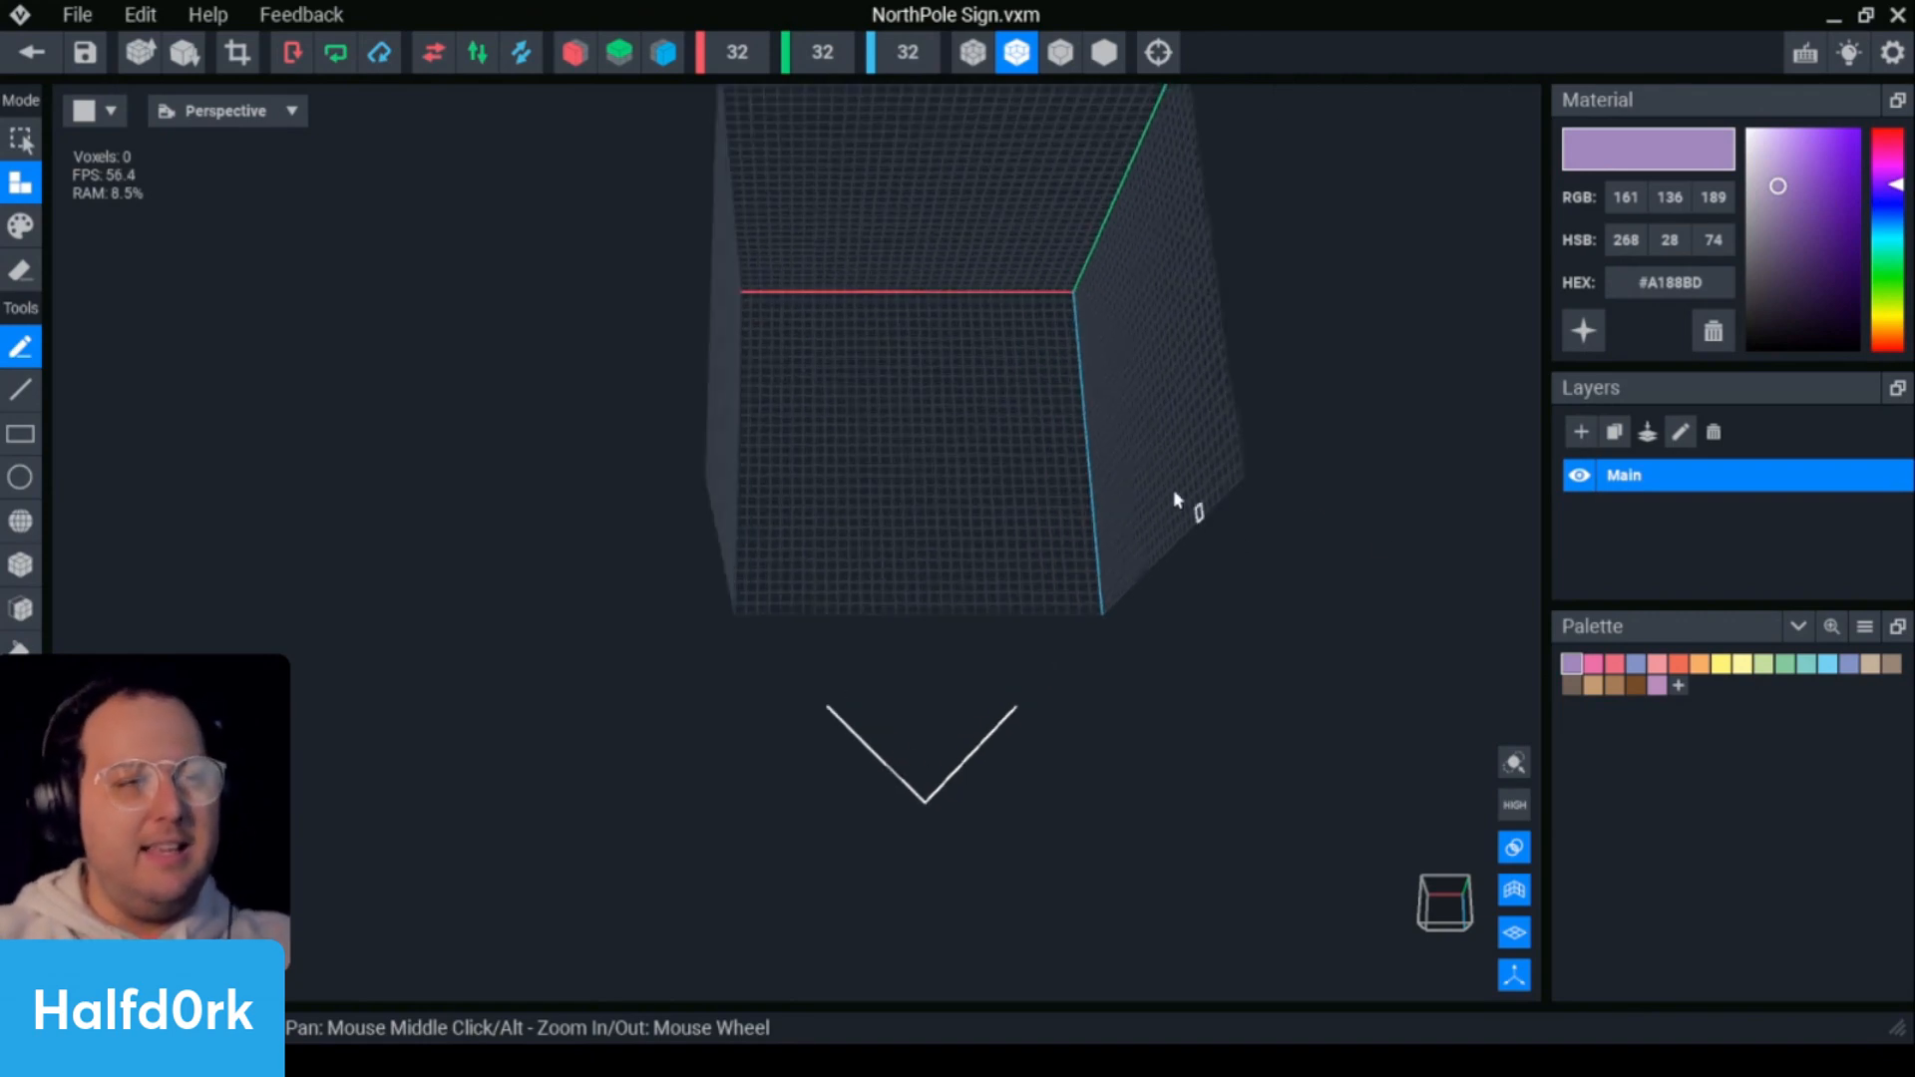
right_drag(967, 330, 1001, 404)
scroll(1013, 431, up, 3)
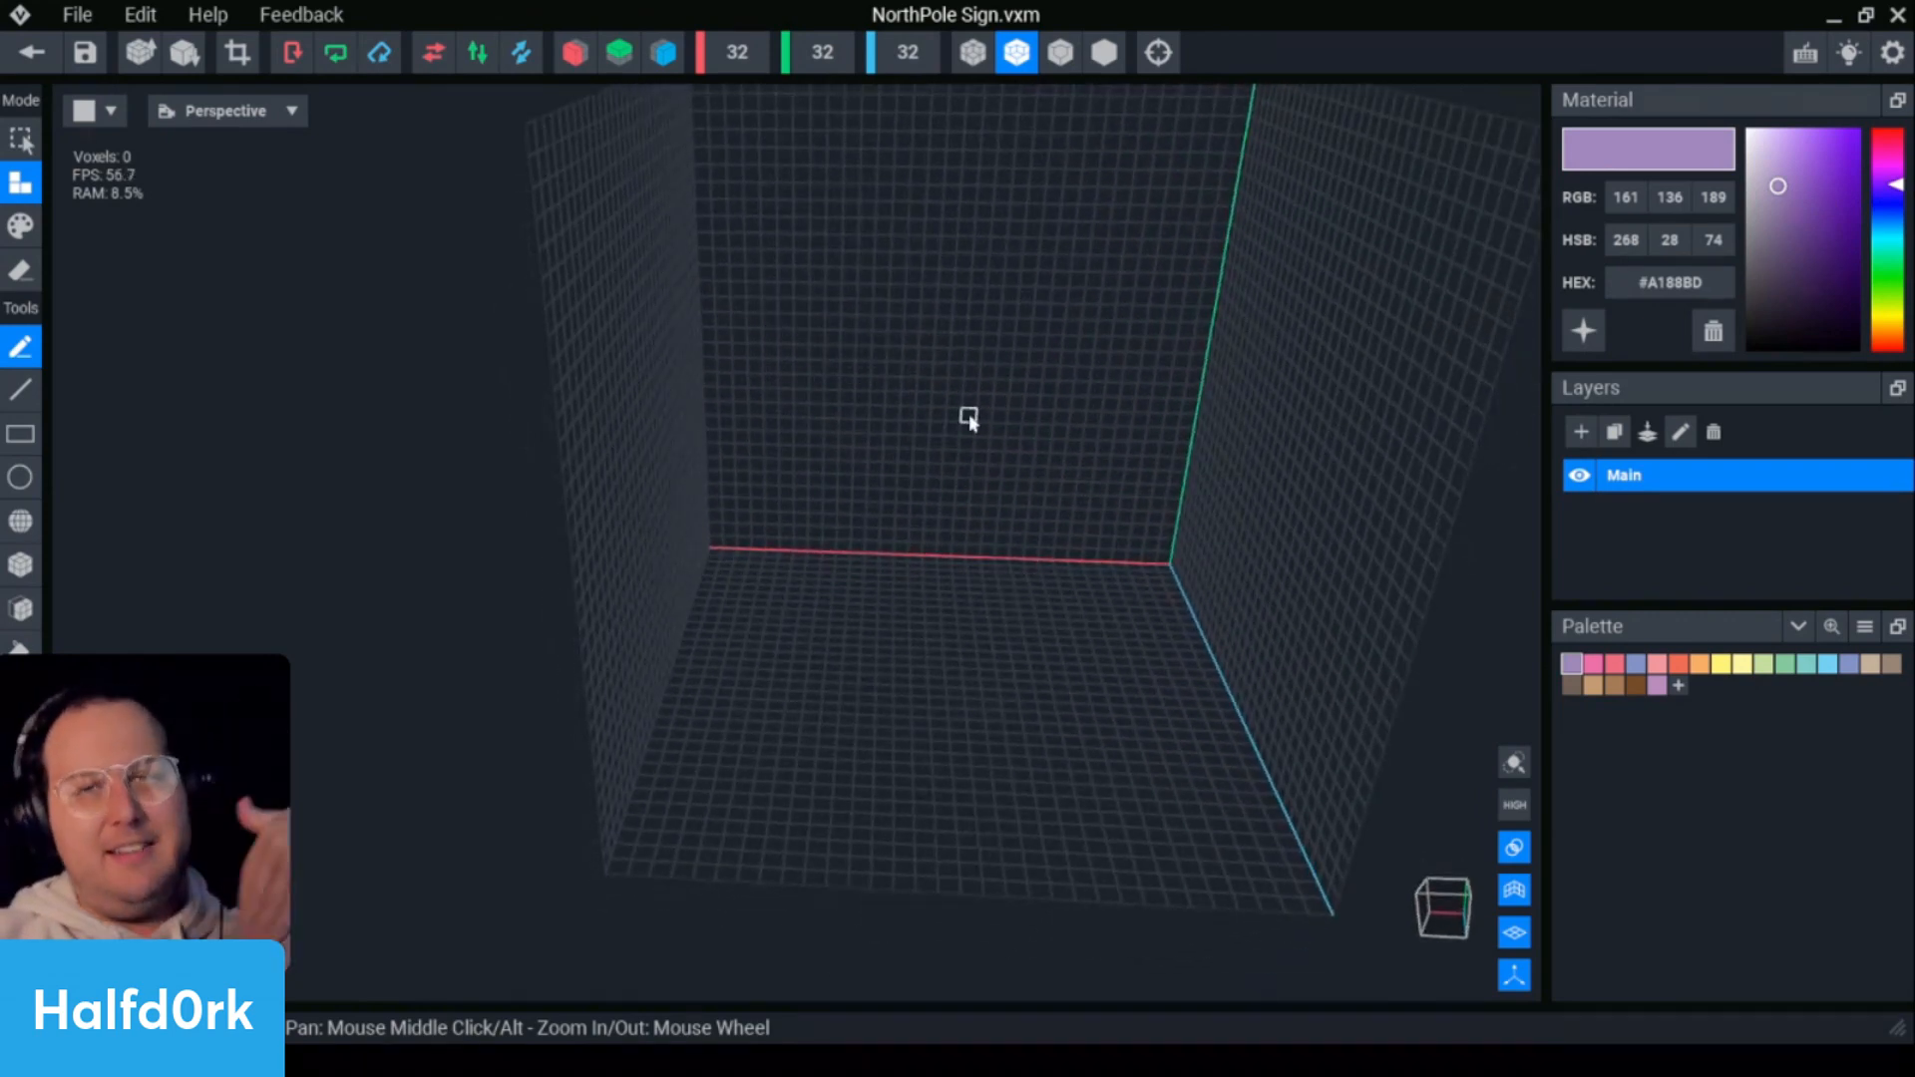
scroll(1030, 462, down, 5)
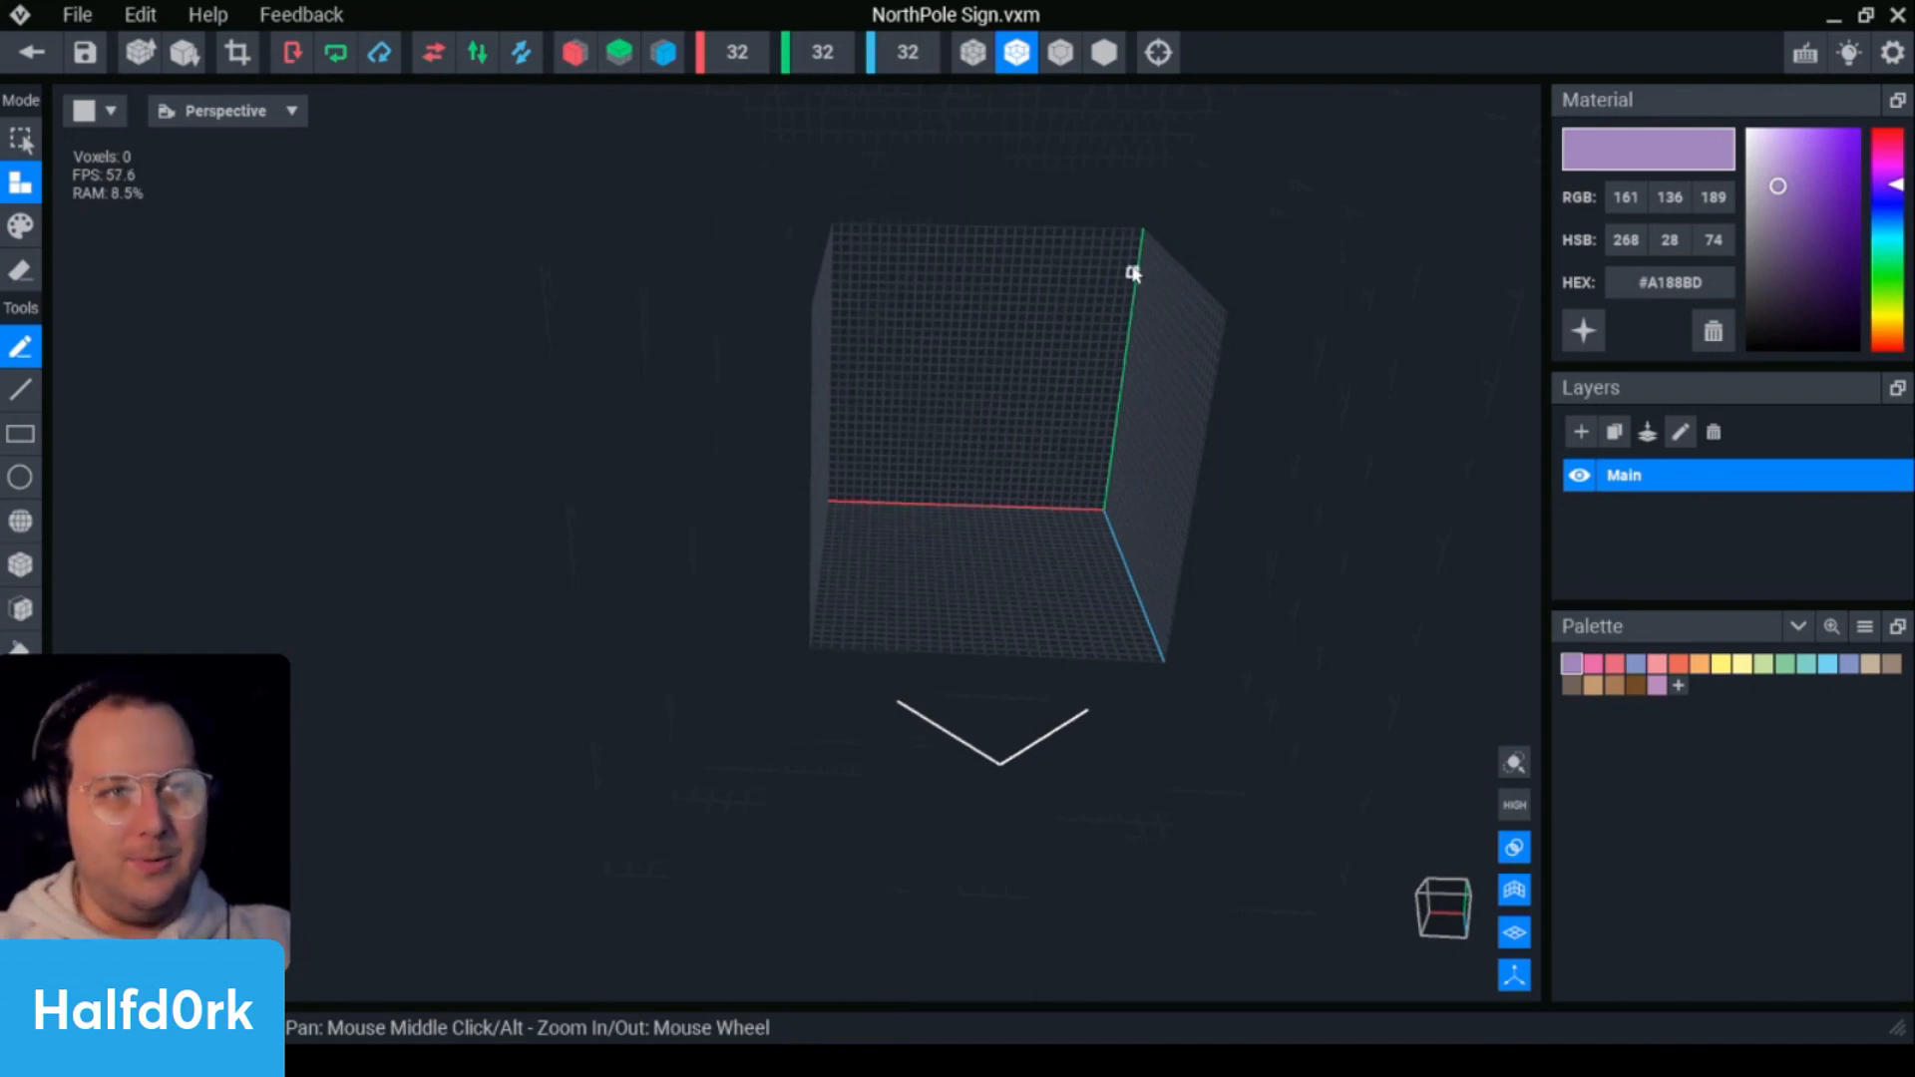
scroll(1147, 499, up, 5)
scroll(1197, 529, down, 2)
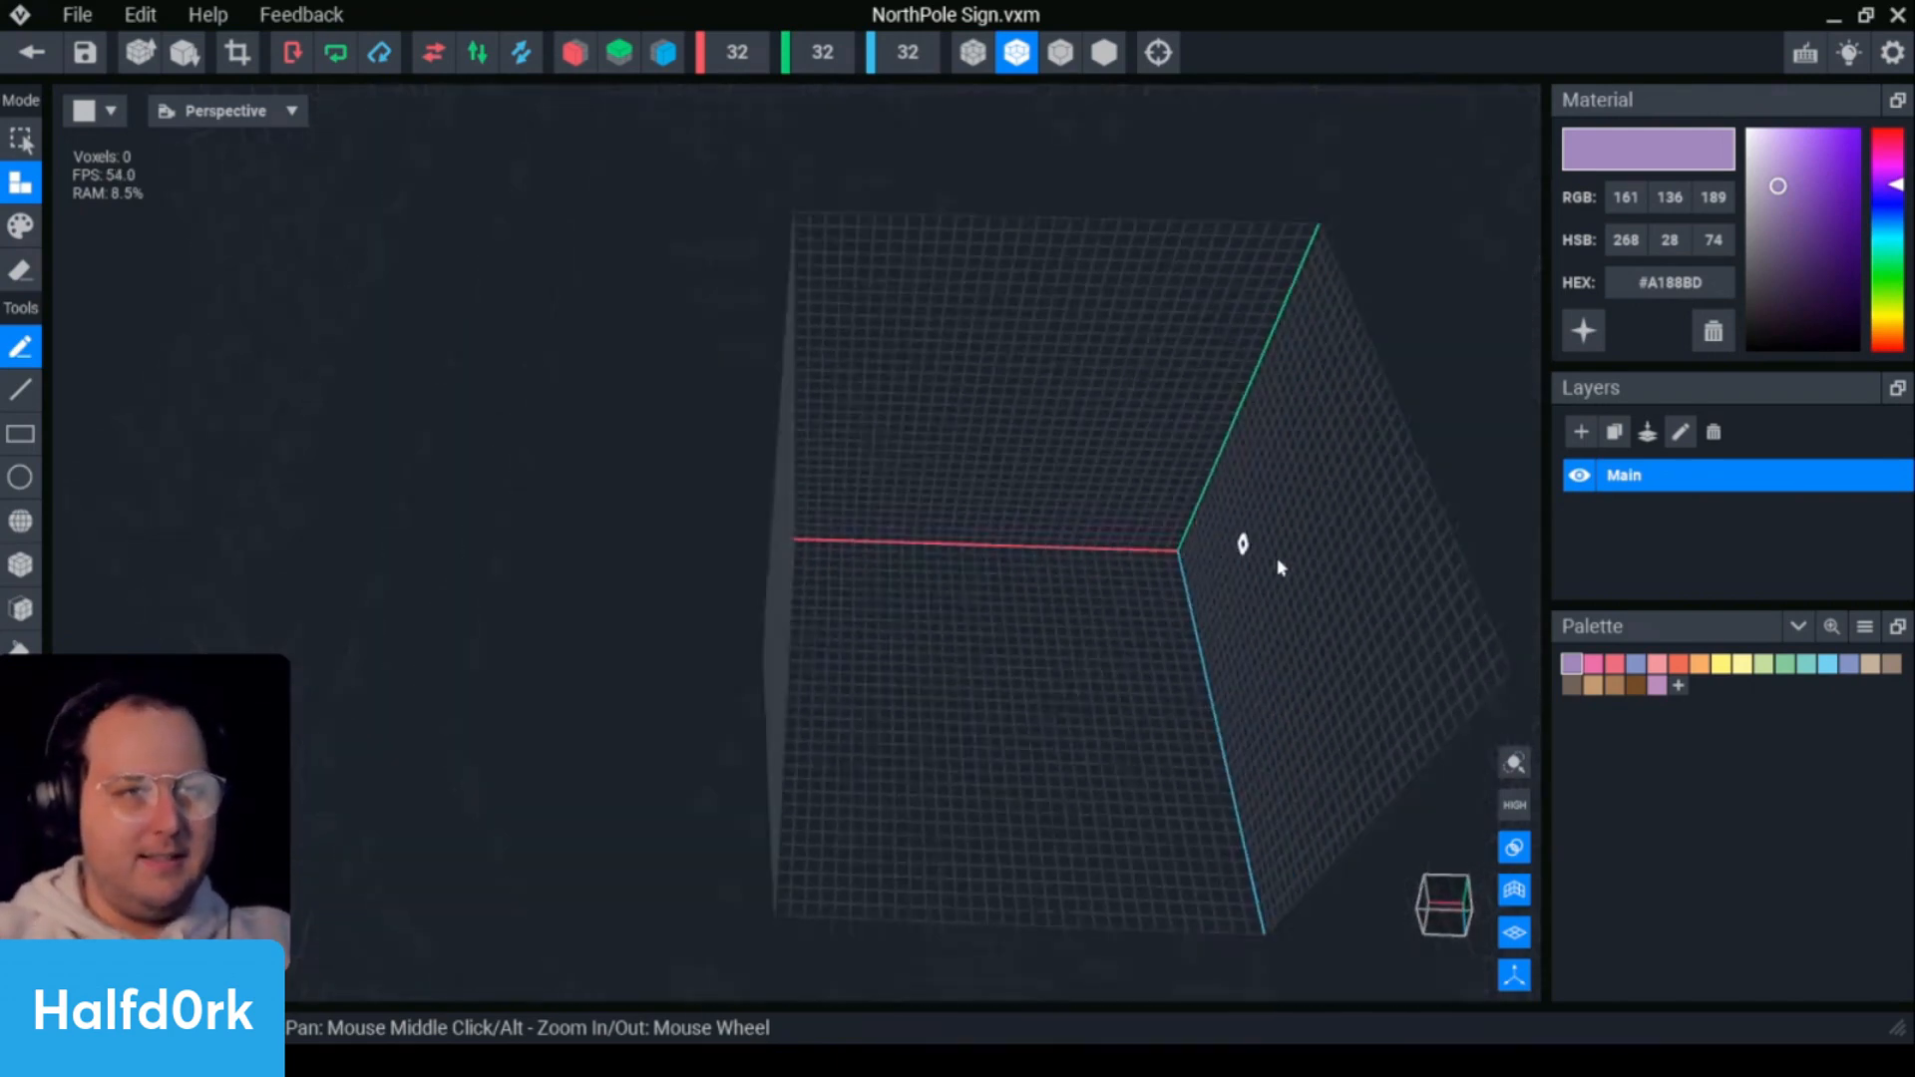
- Load SBPalette as the model's colour palette and pick the red #DD473D
click(1865, 629)
click(1851, 688)
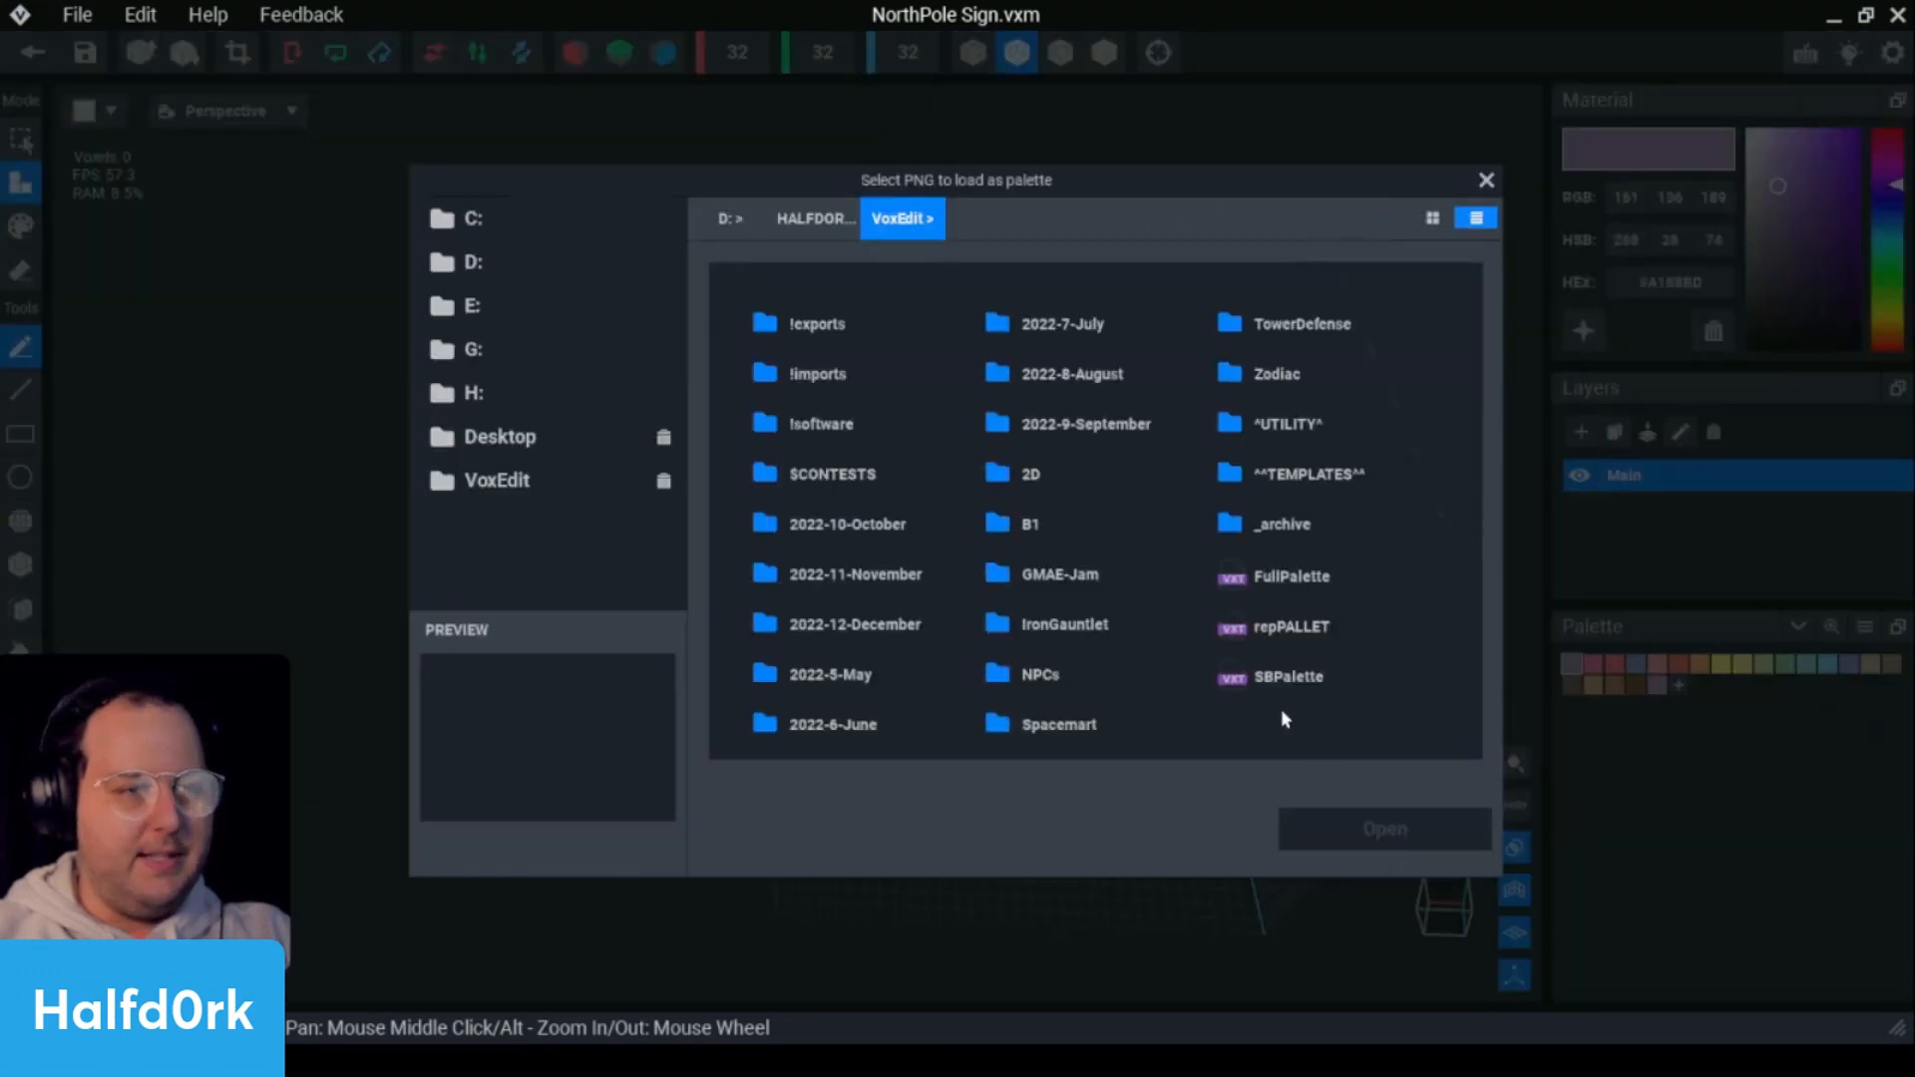
click(1285, 677)
click(1356, 826)
scroll(1297, 778, up, 3)
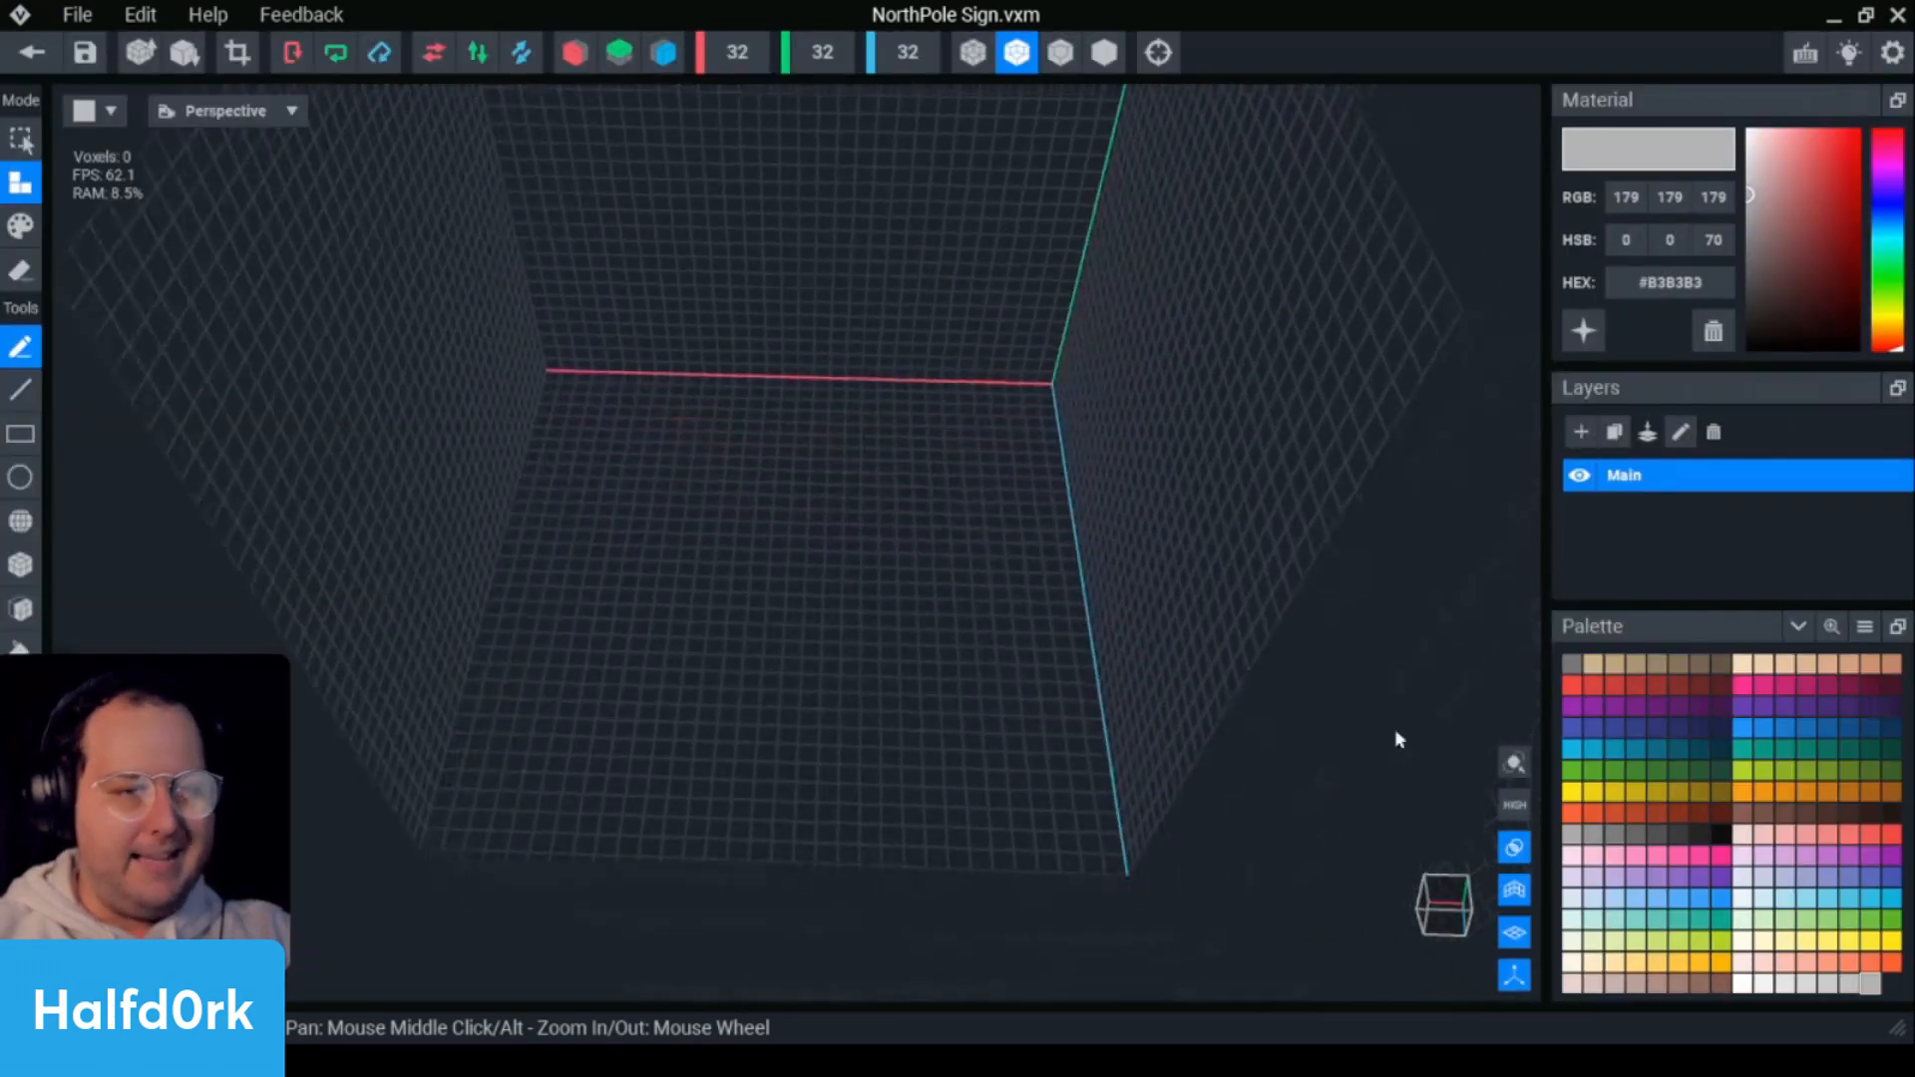
click(1600, 690)
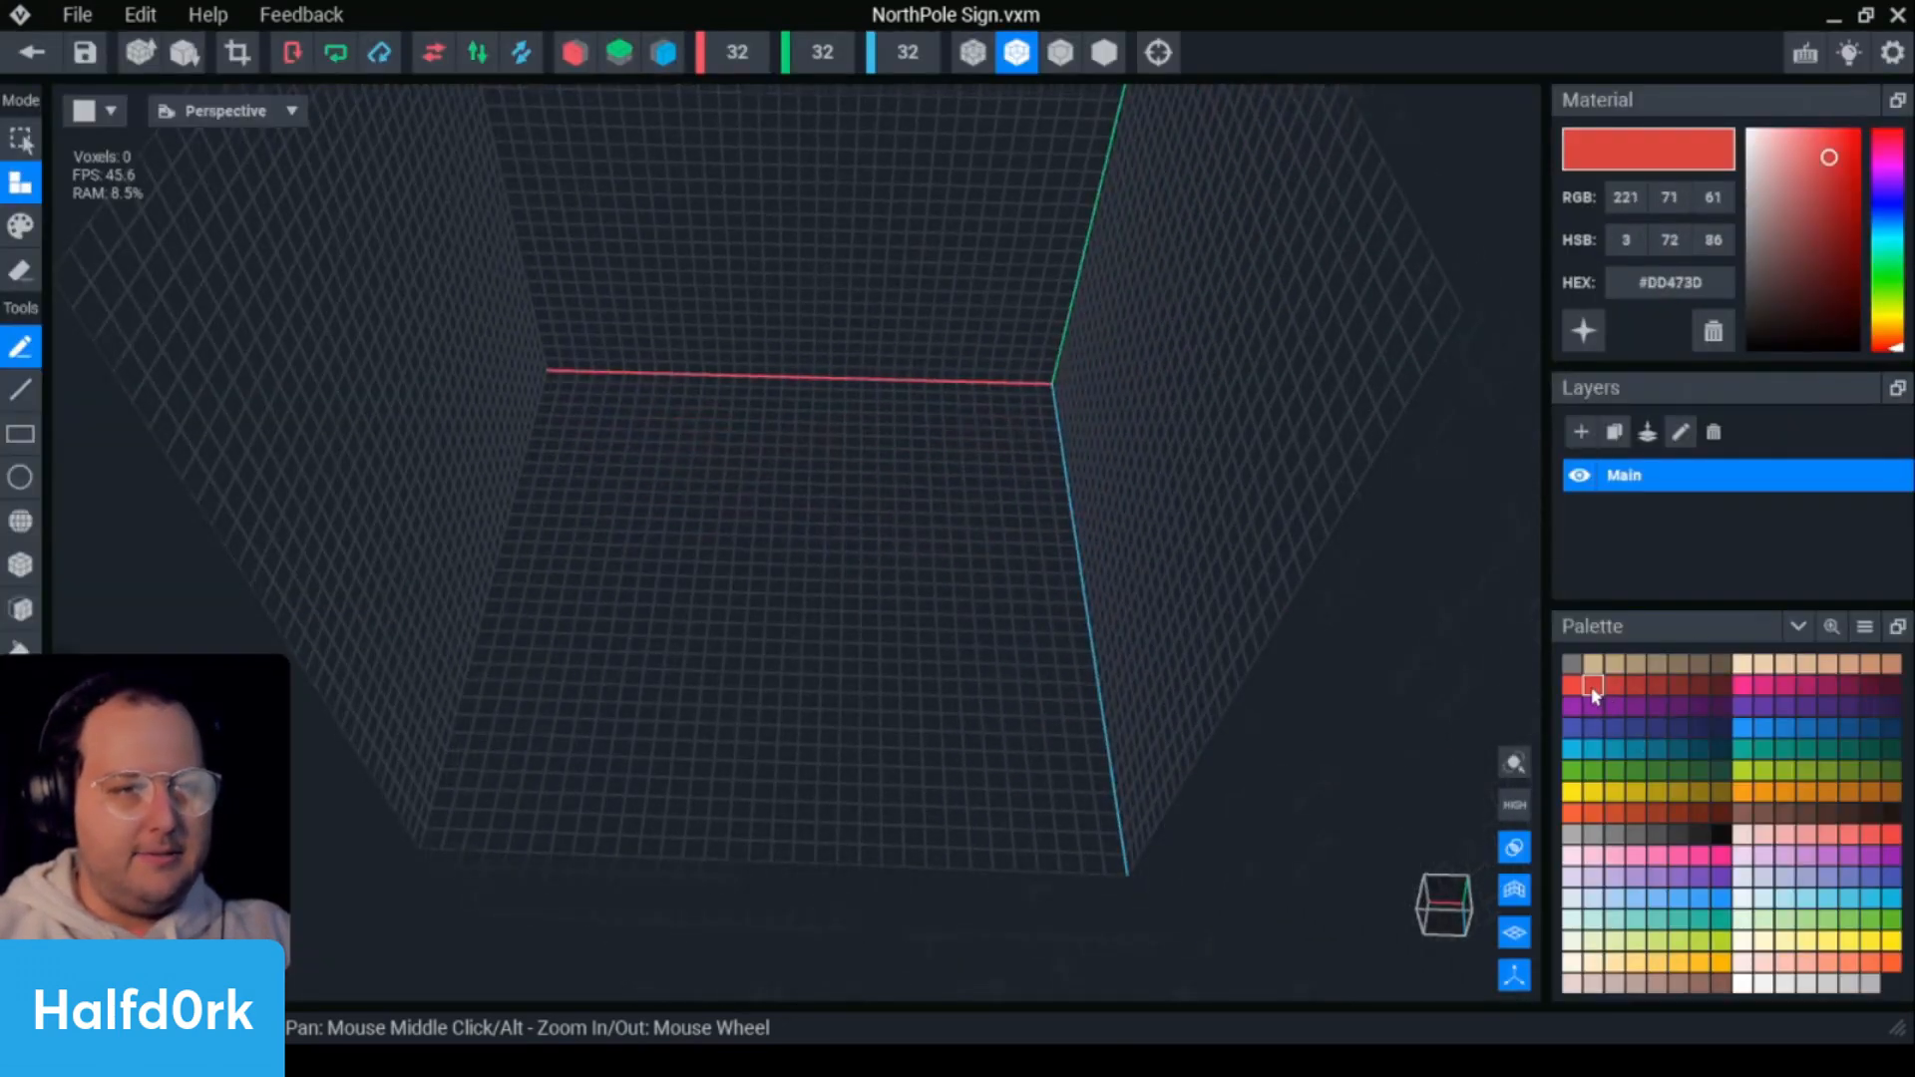
- Set the sign volume's X size and Z size to 64 voxels each
scroll(975, 573, down, 3)
click(755, 55)
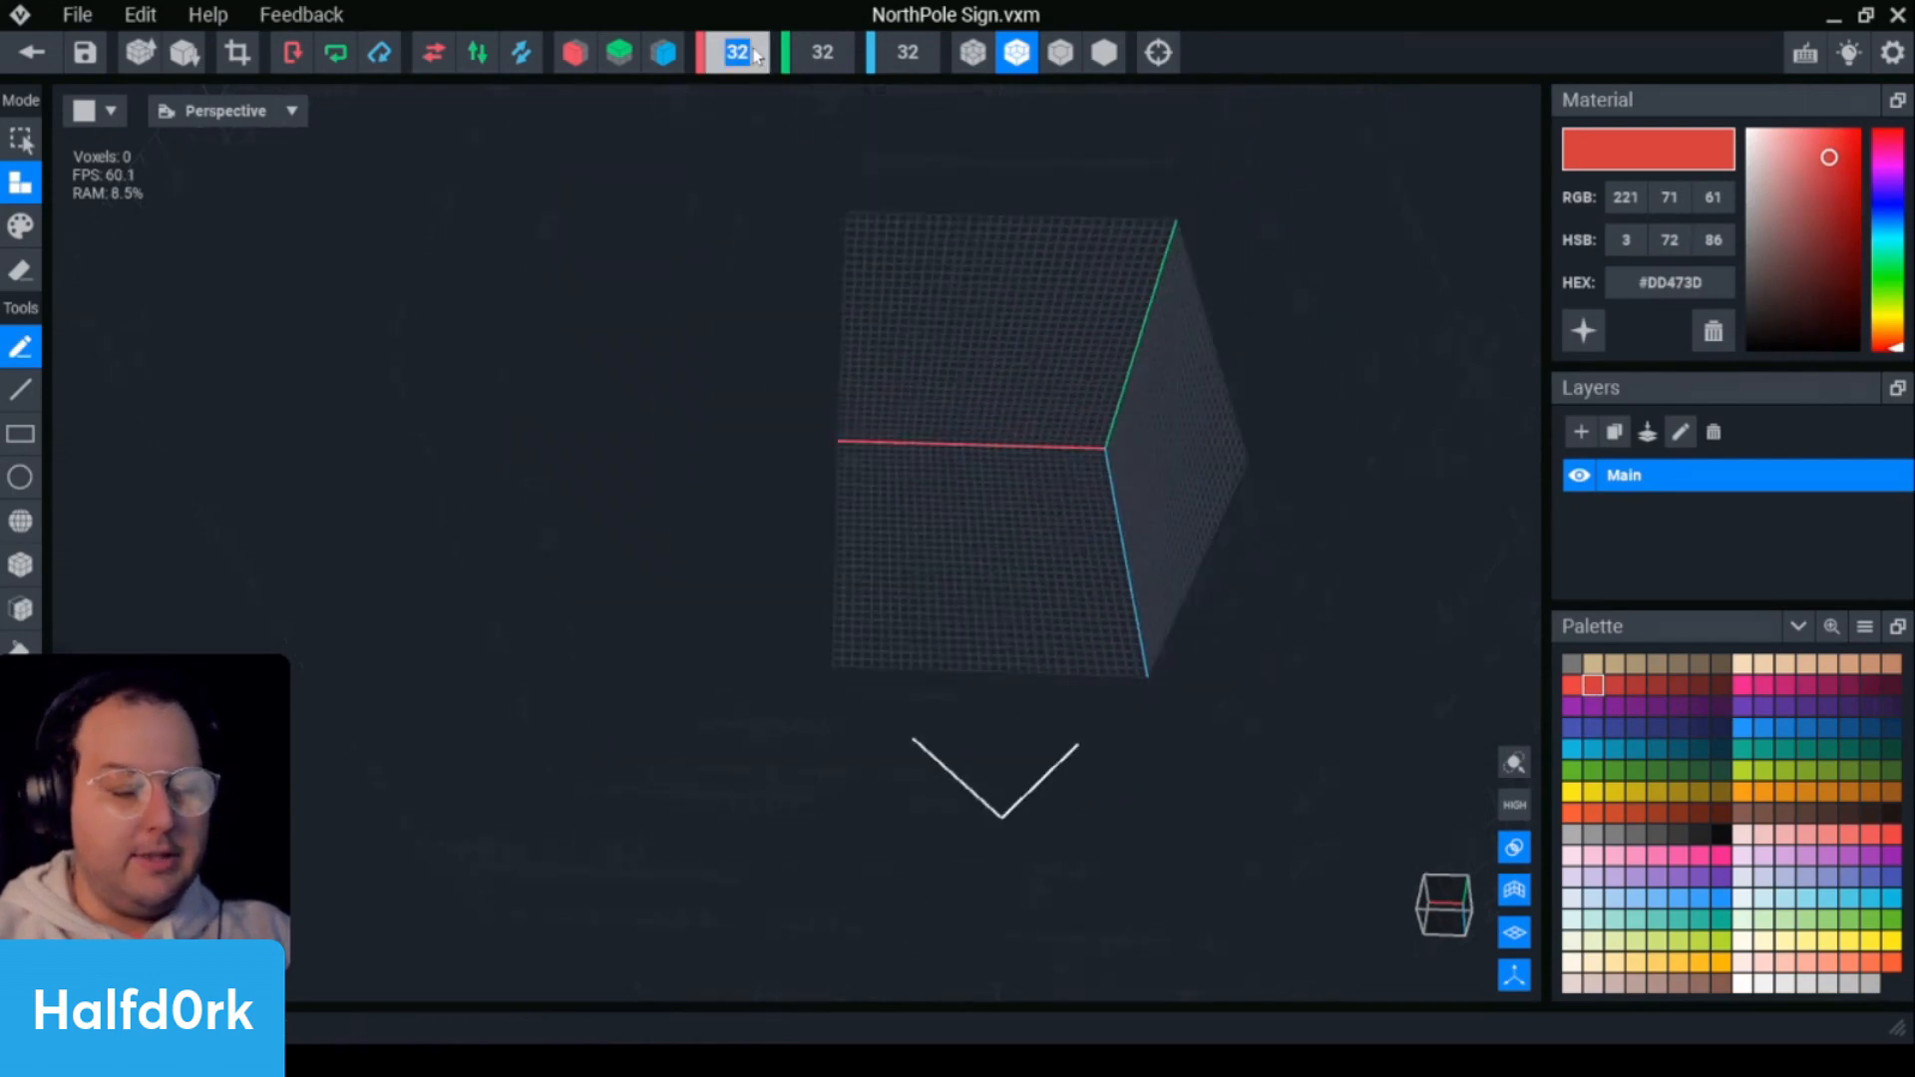
text(64)
key(Return)
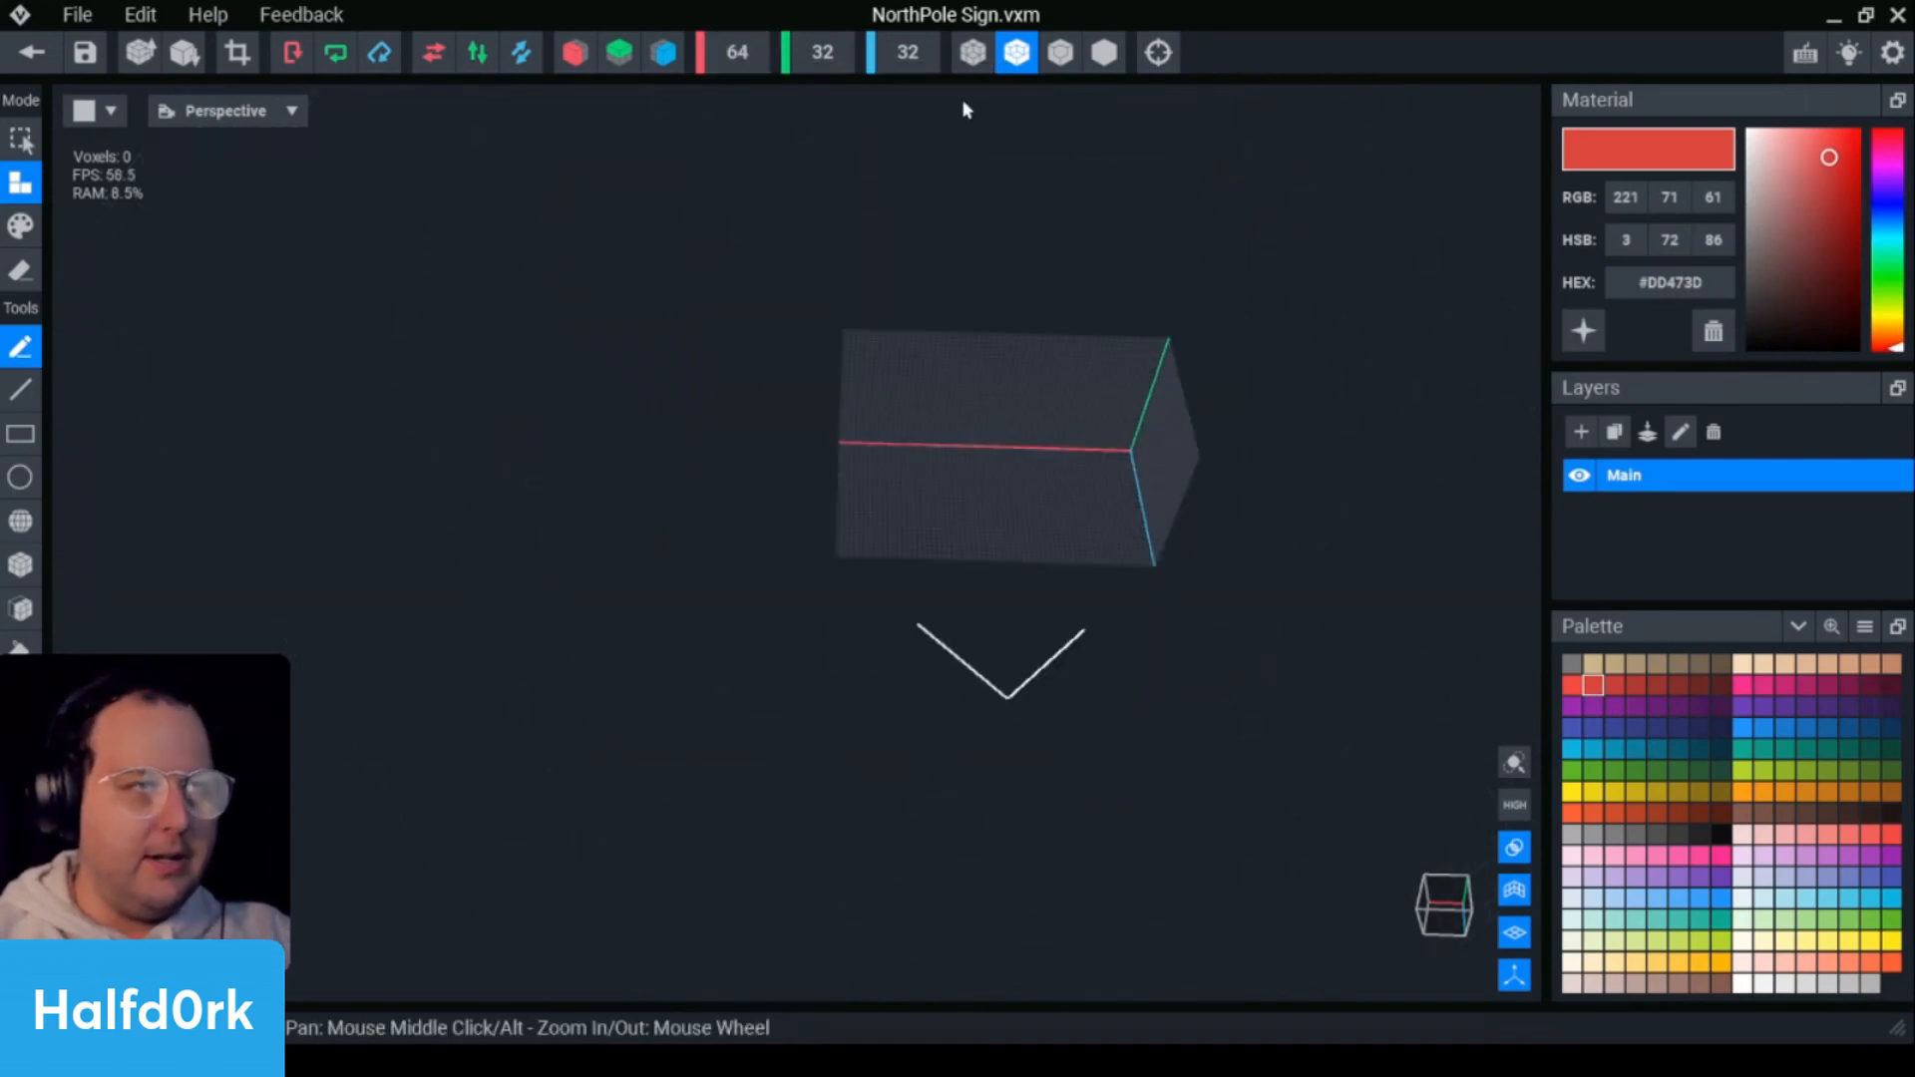
click(893, 62)
text(64)
key(Return)
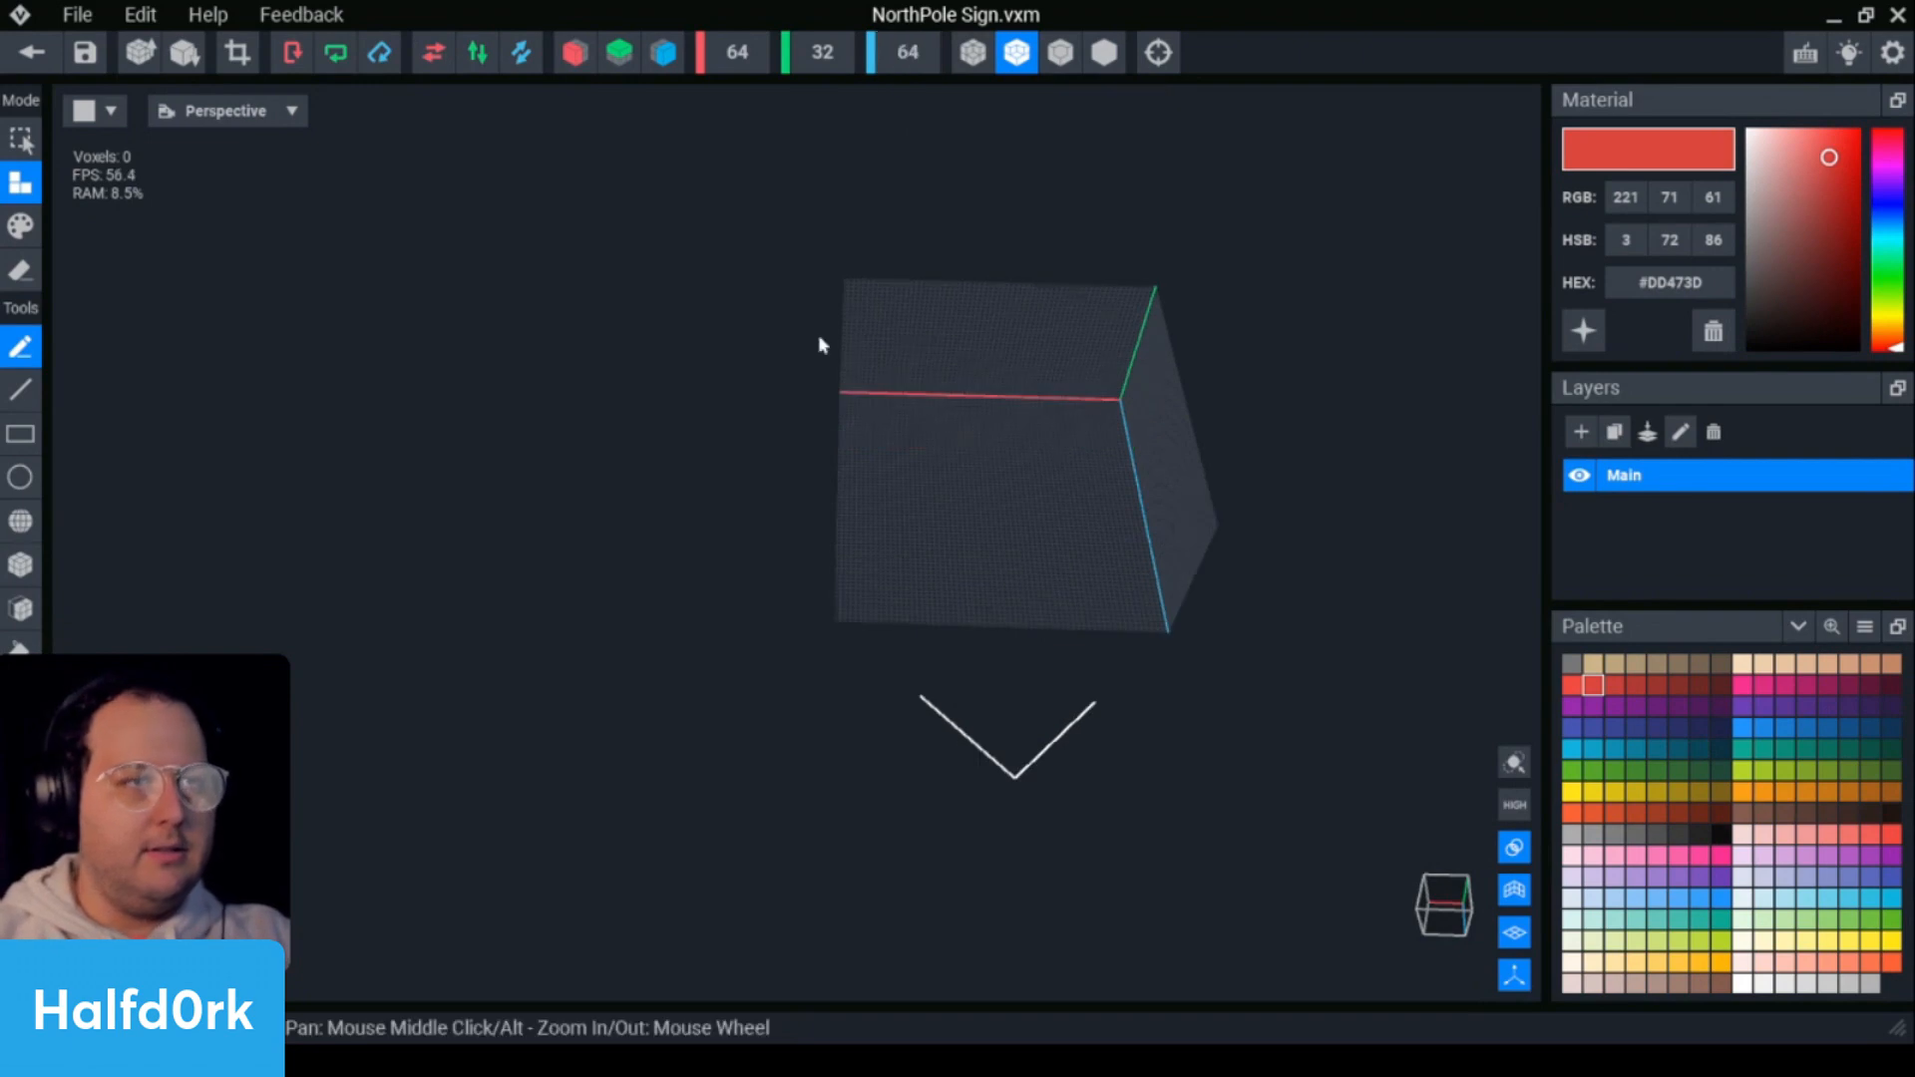
- Flatten the sign volume by setting its Y size to 1 voxel
scroll(960, 504, up, 5)
scroll(960, 506, up, 2)
key(l)
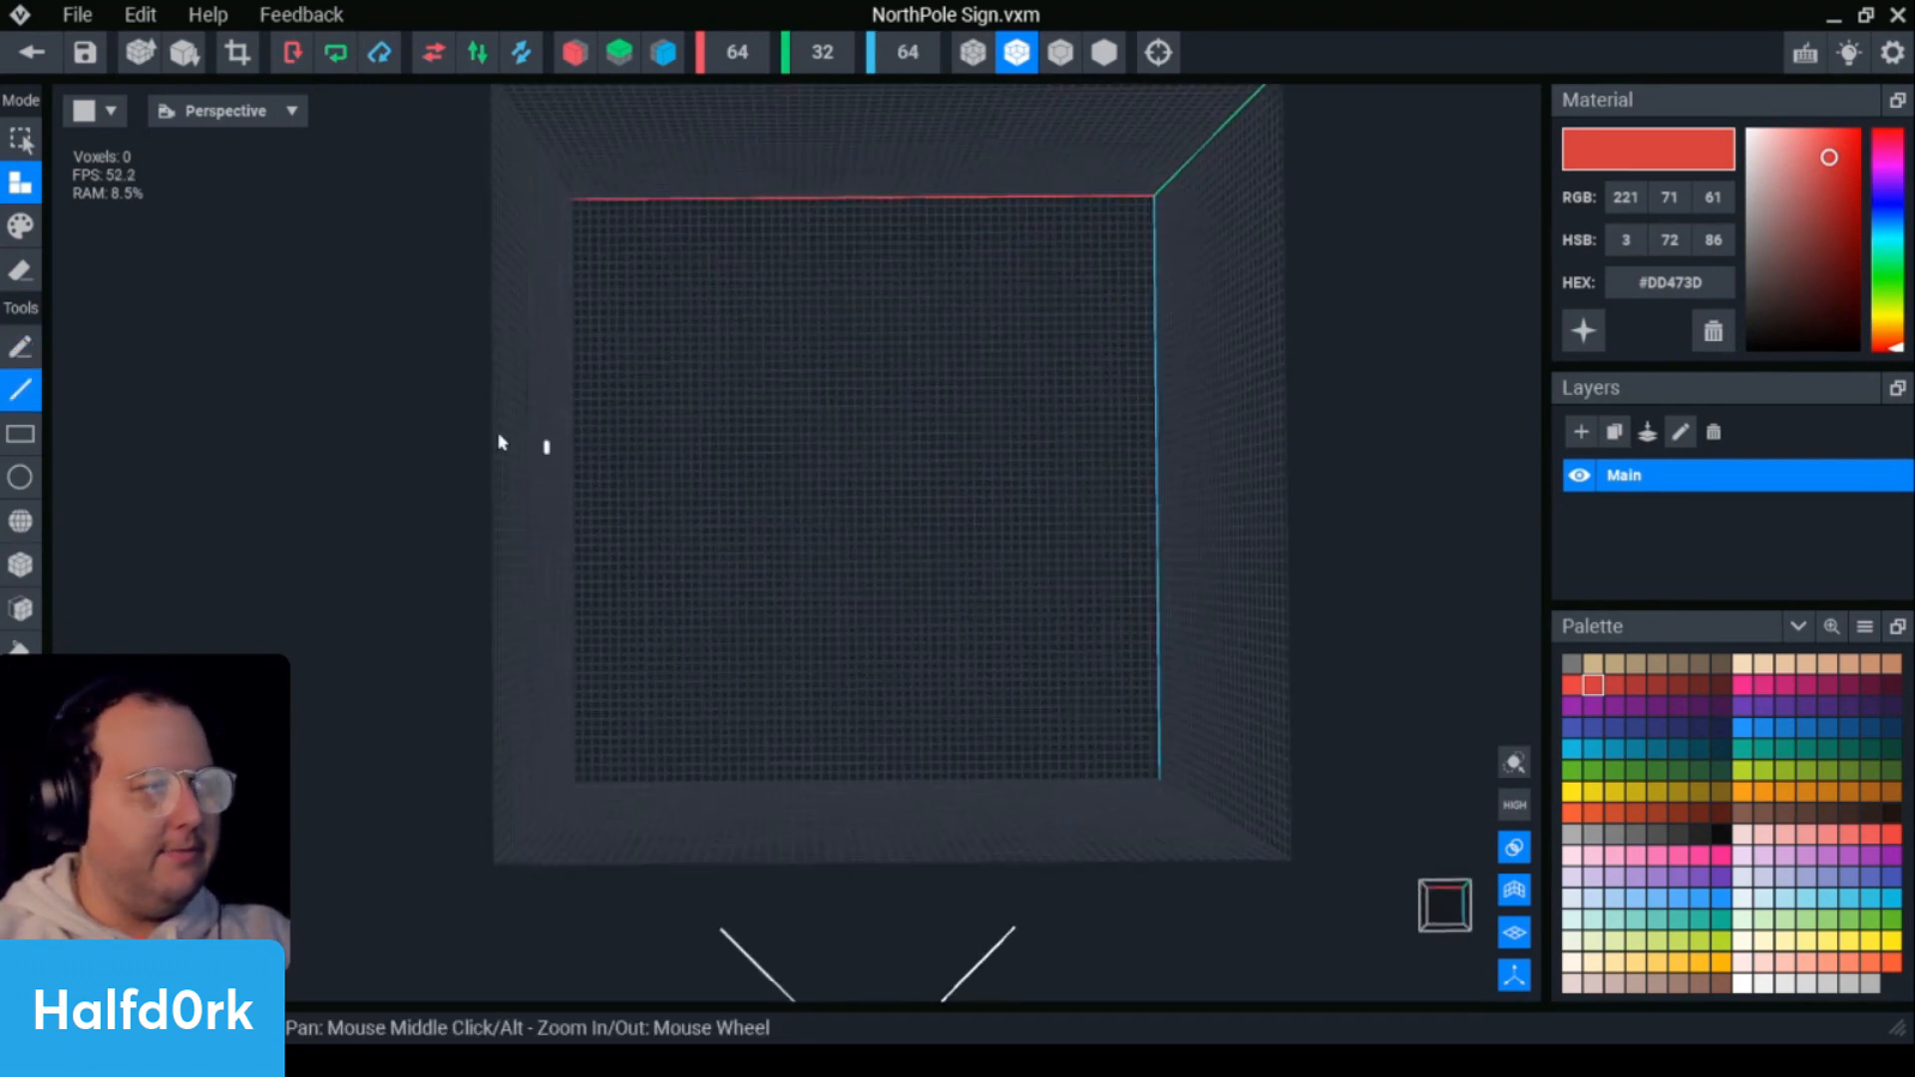
click(822, 53)
text(1)
key(Return)
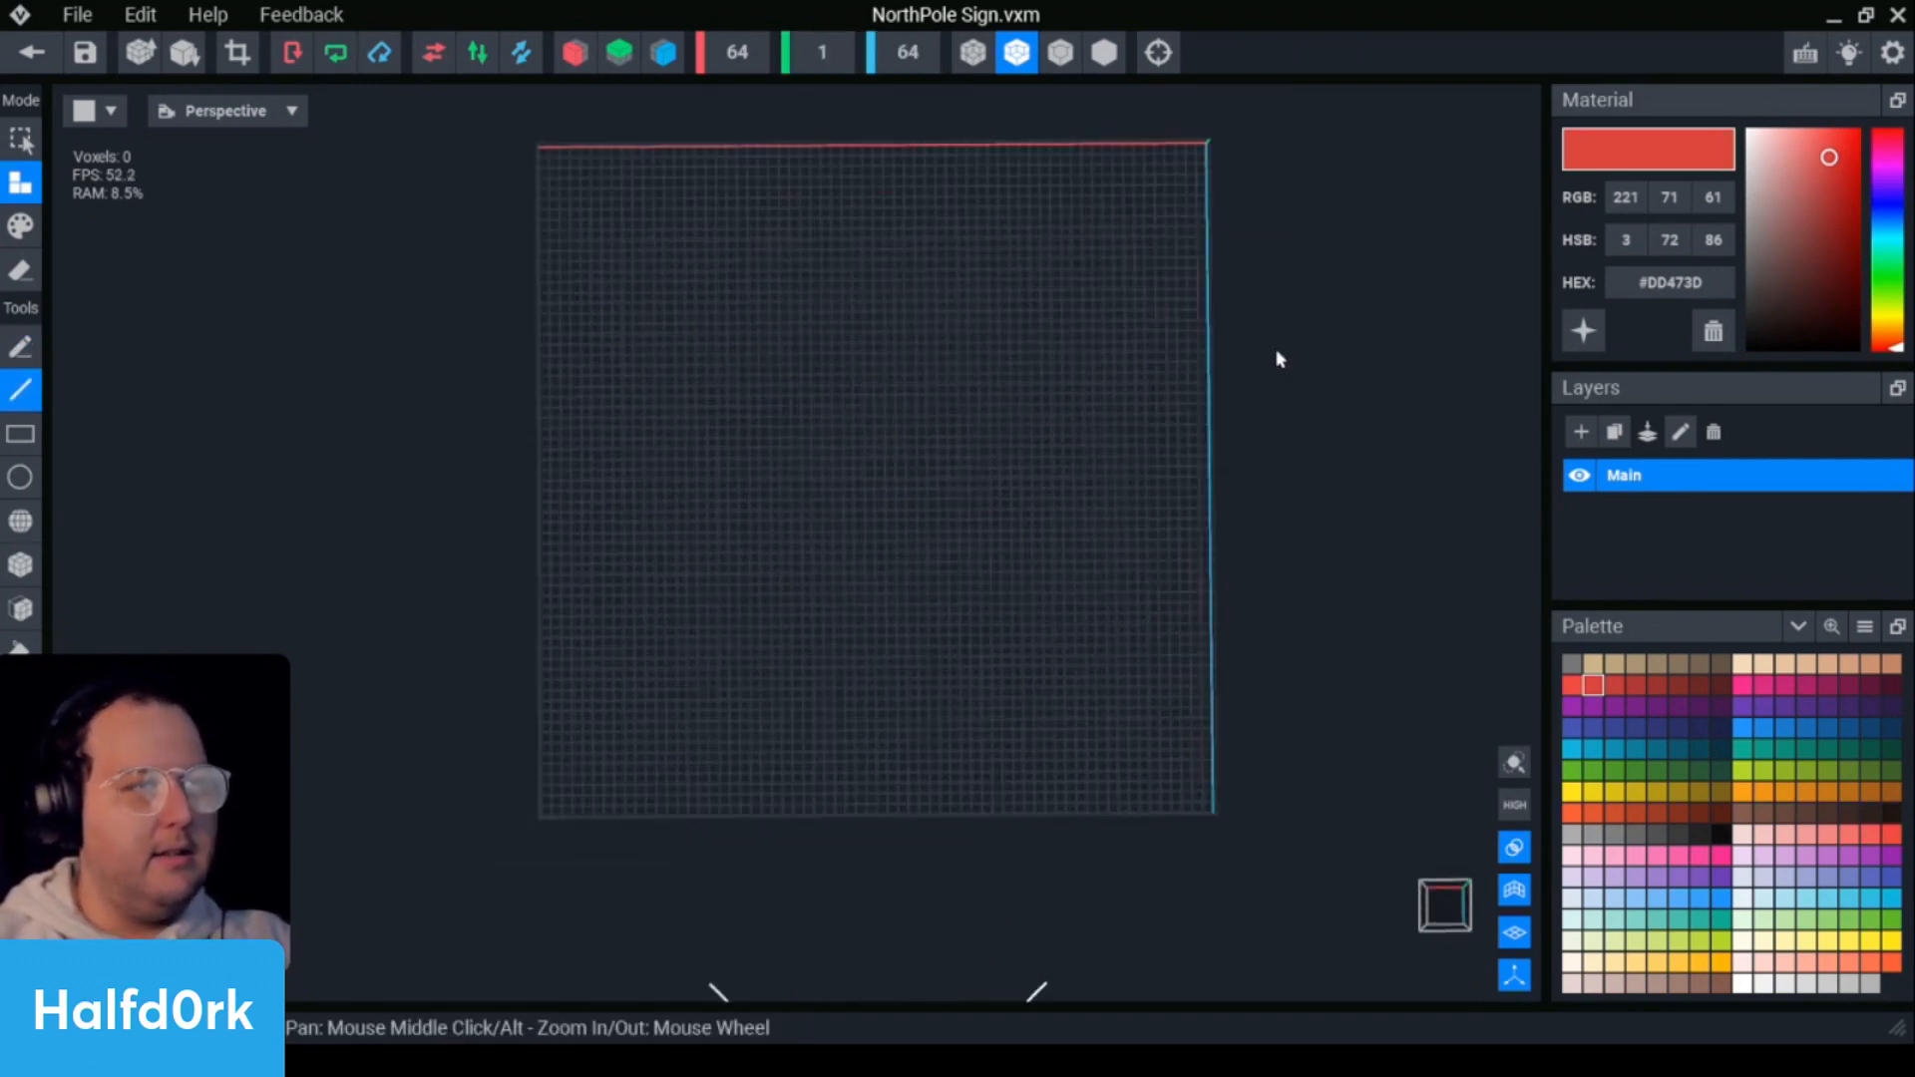
- Draw a red filled rectangle across the full width of the grid, about 21 voxels deep
right_drag(1201, 427, 1181, 425)
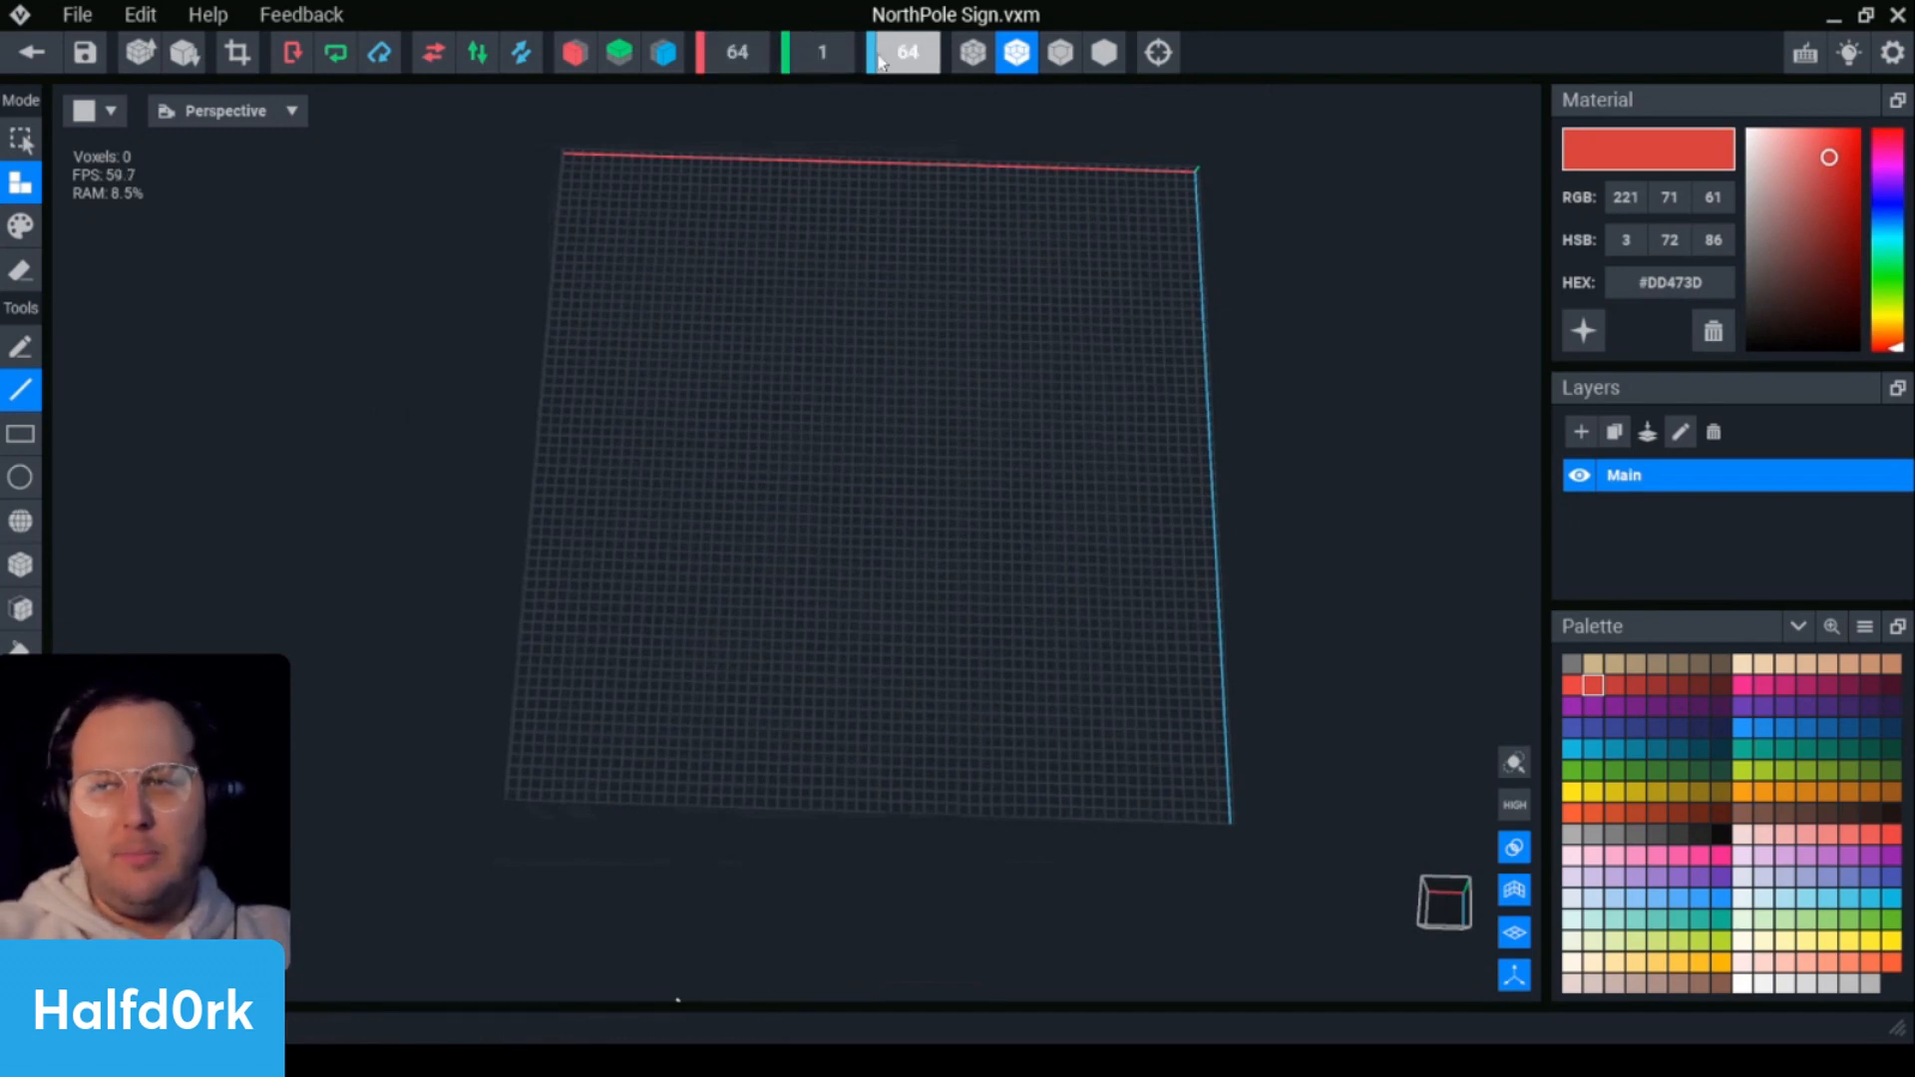
right_drag(321, 409, 333, 424)
key(3)
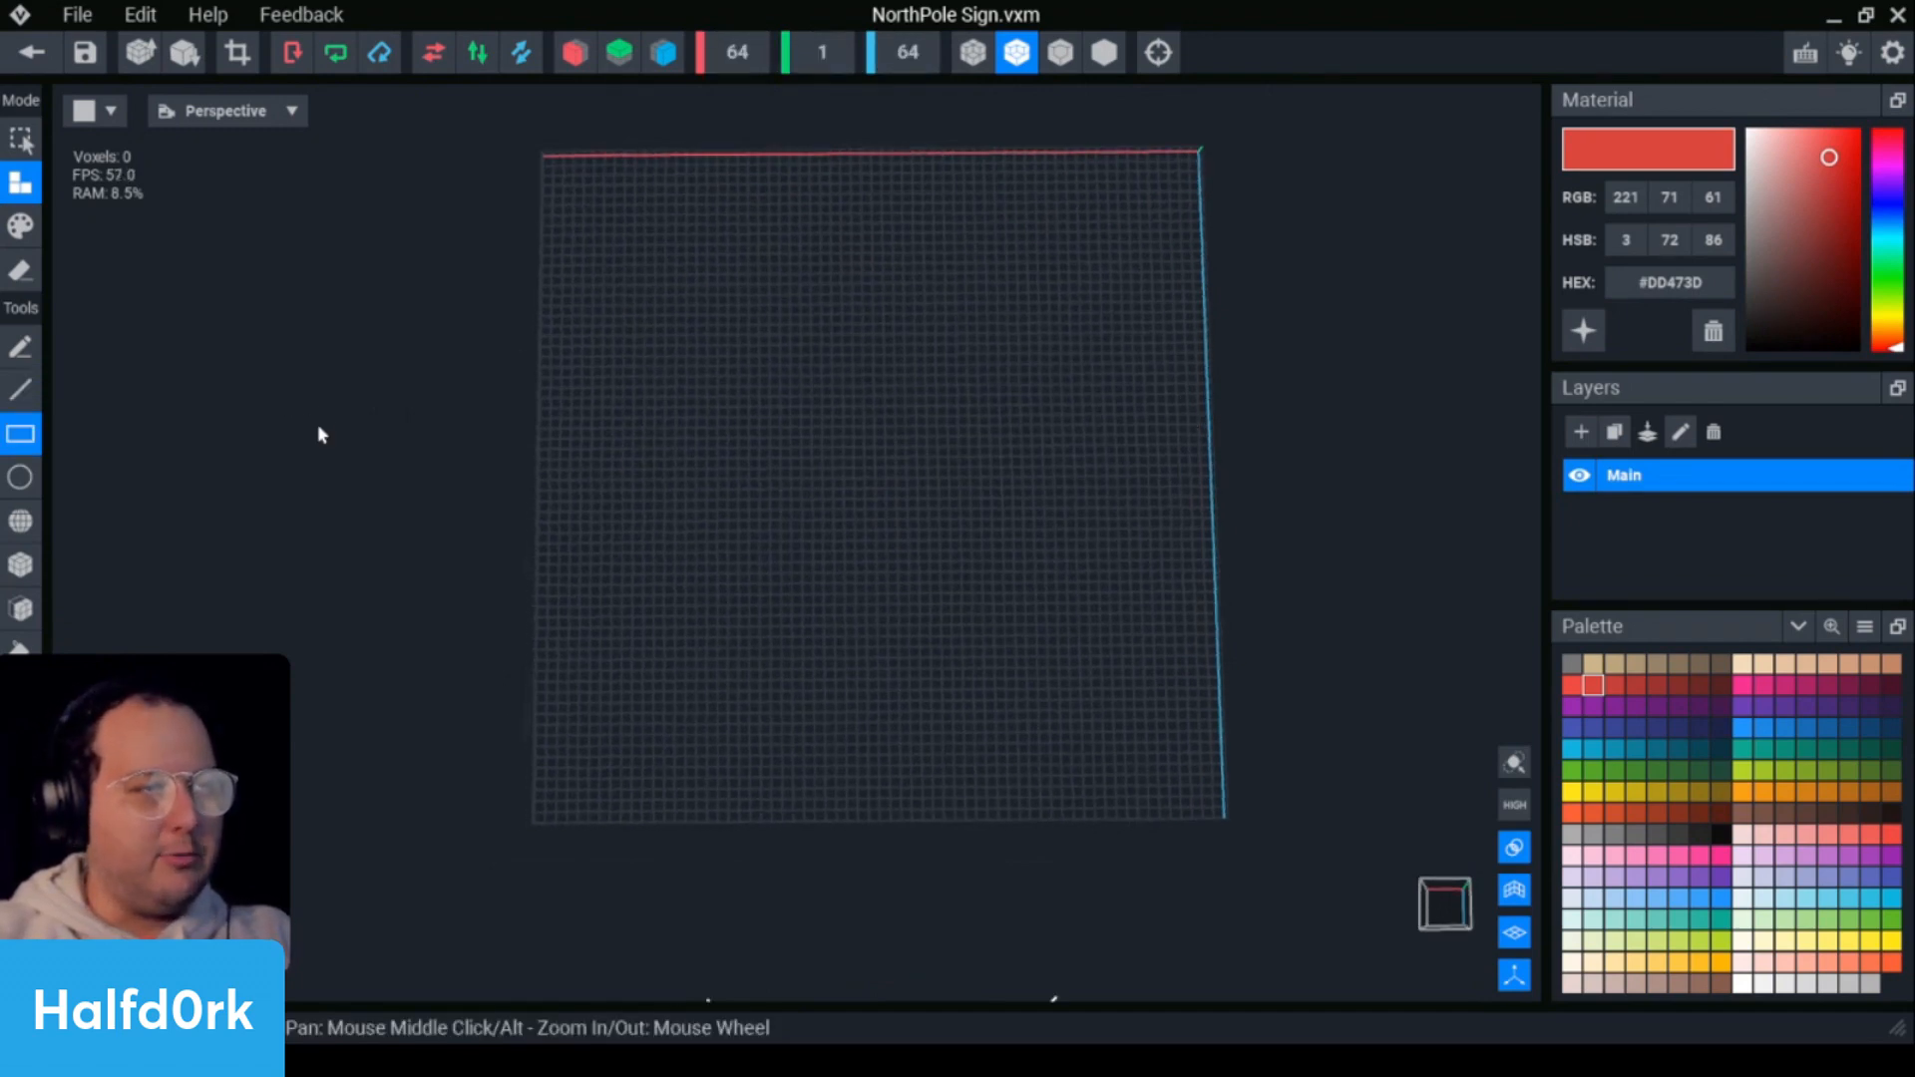
key(q)
key(w)
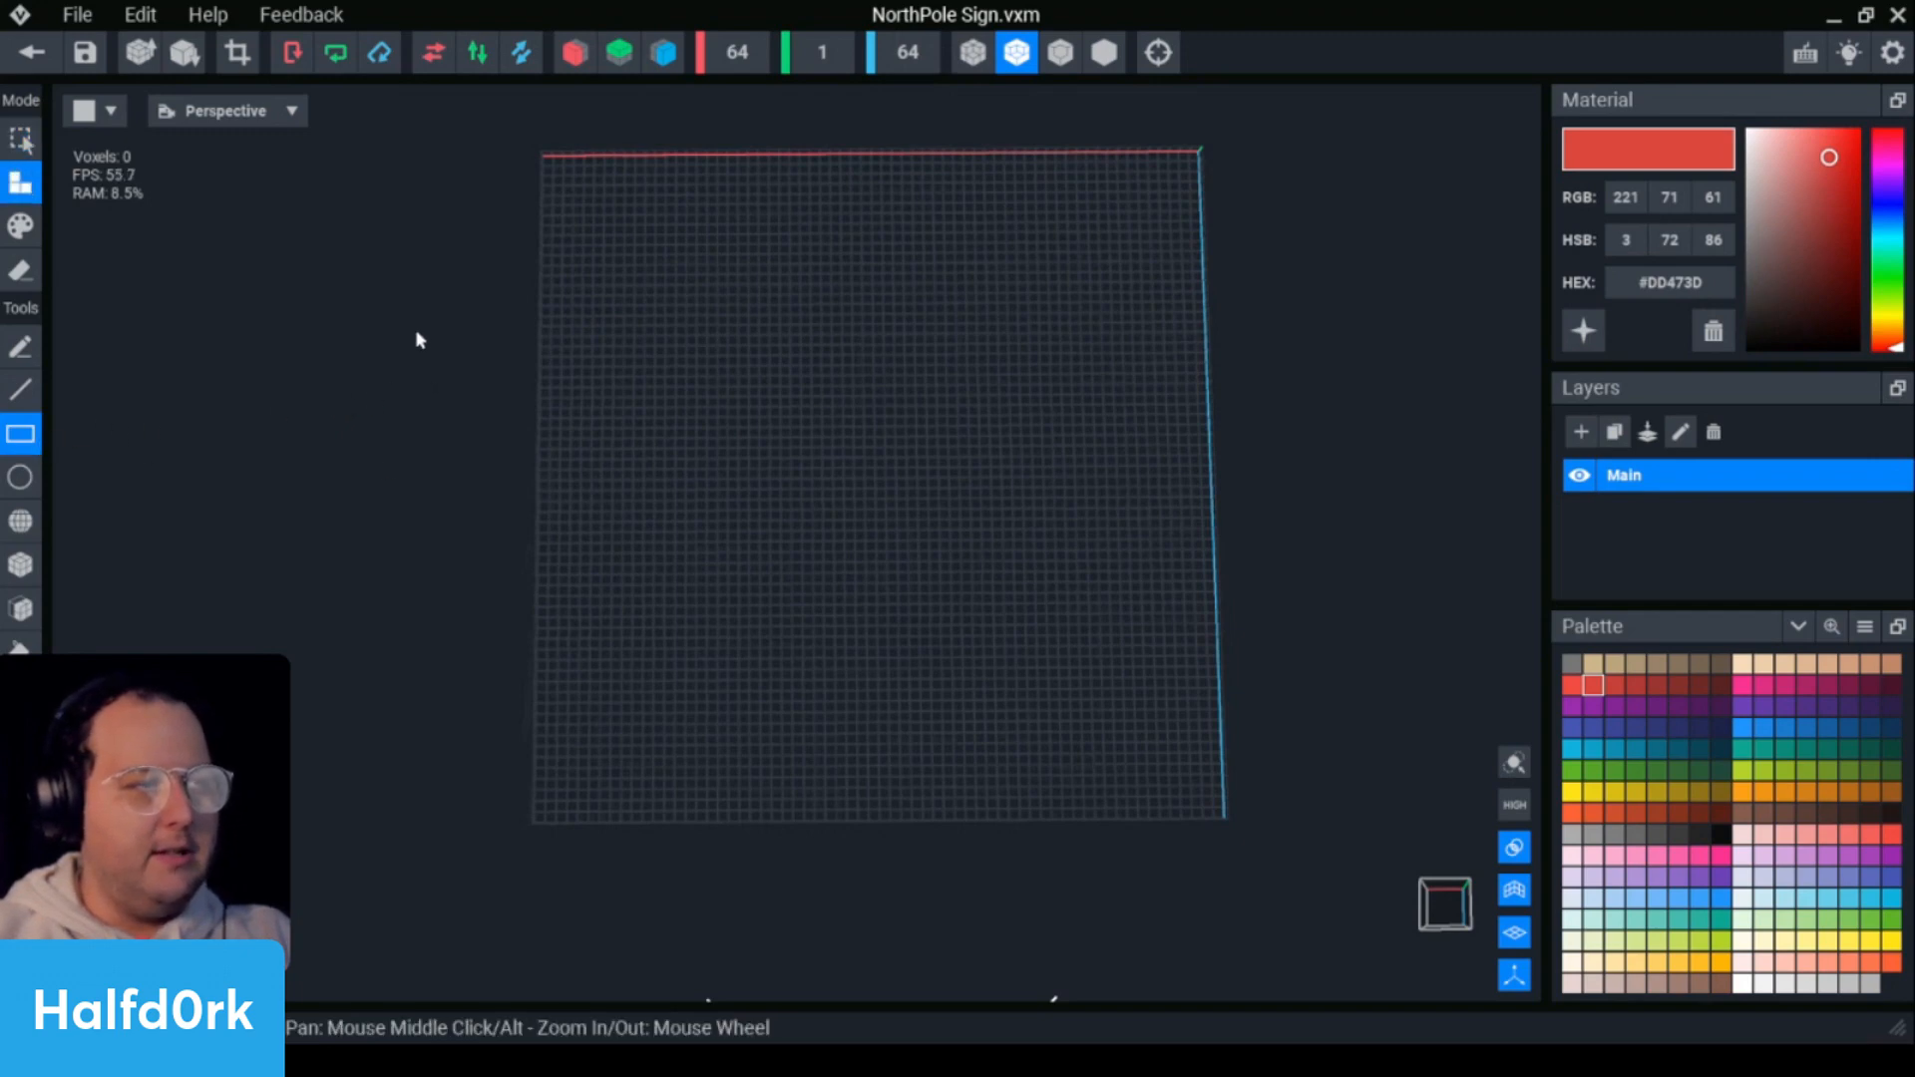
drag(415, 335, 1339, 564)
- Erase the stray partial row of voxels along the front edge of the red rectangle
key(e)
key(2)
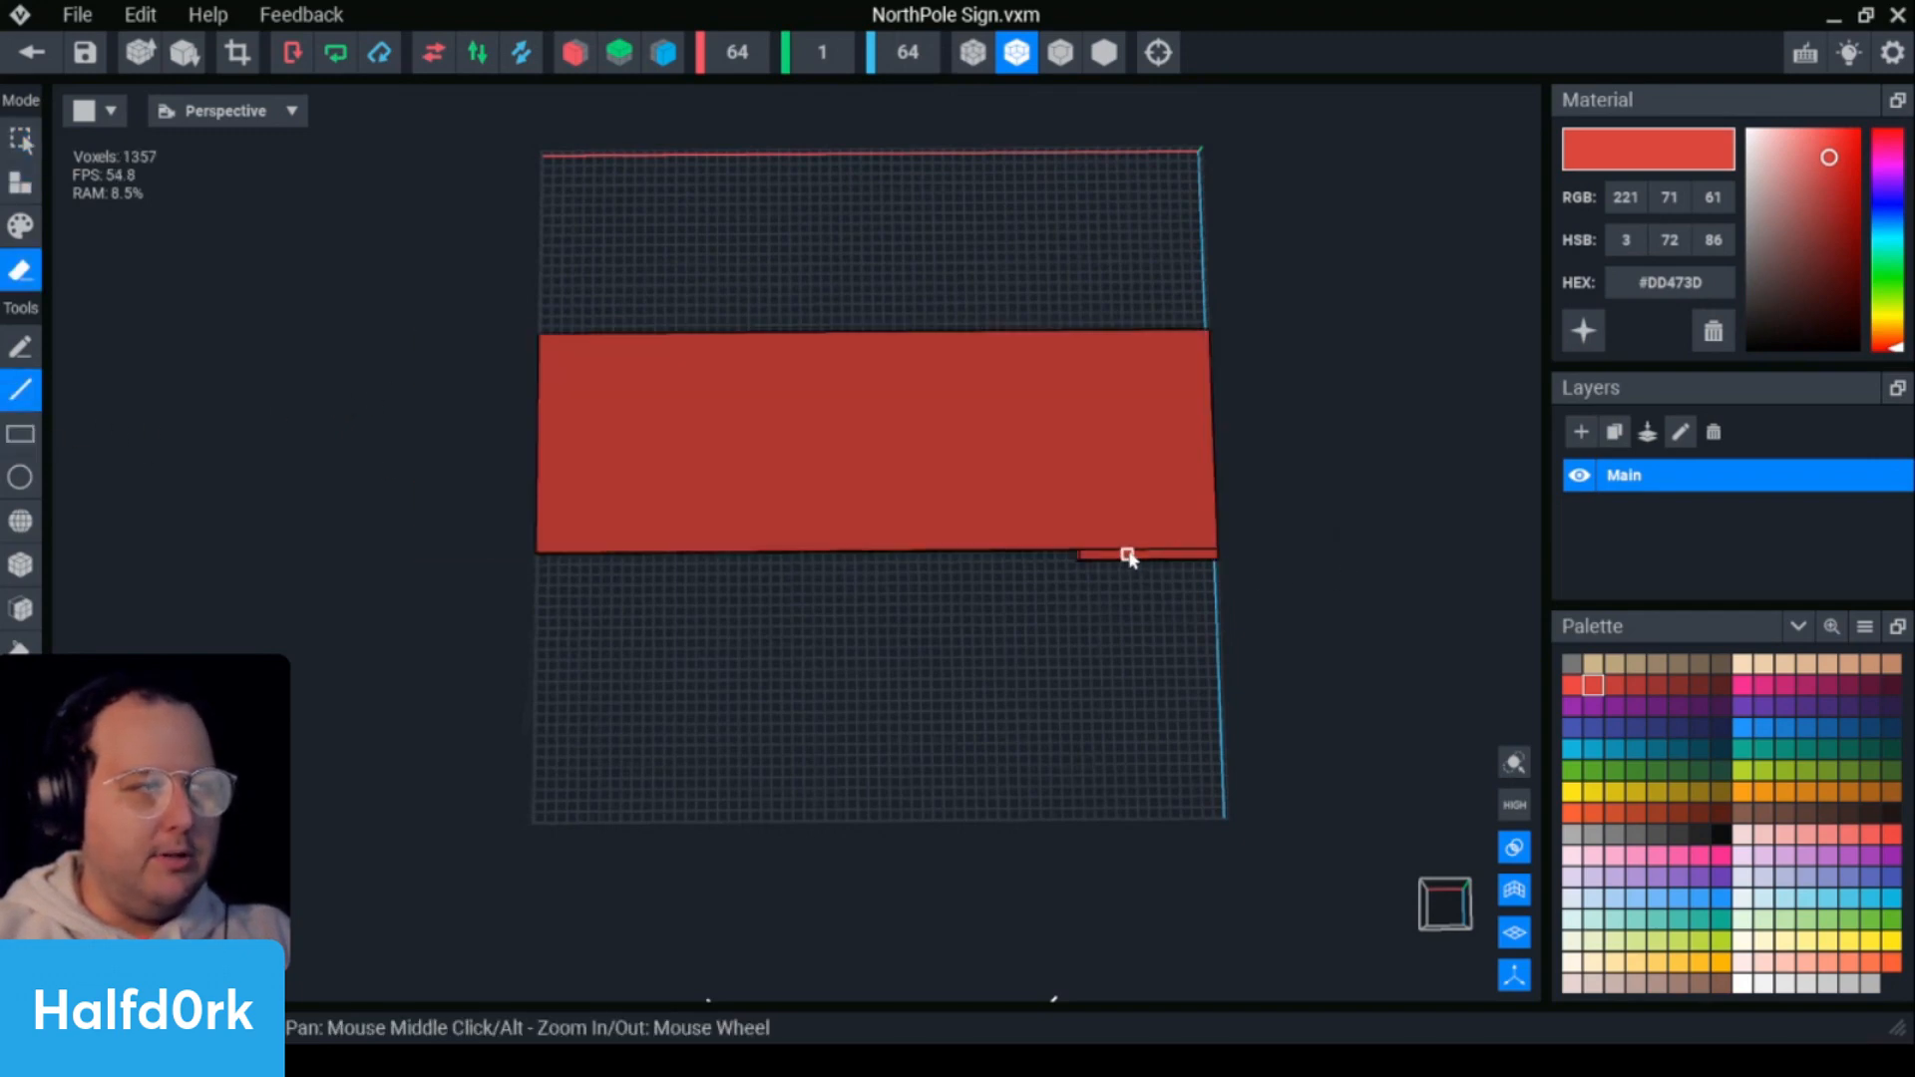
drag(1210, 556, 1082, 559)
right_drag(1154, 534, 674, 175)
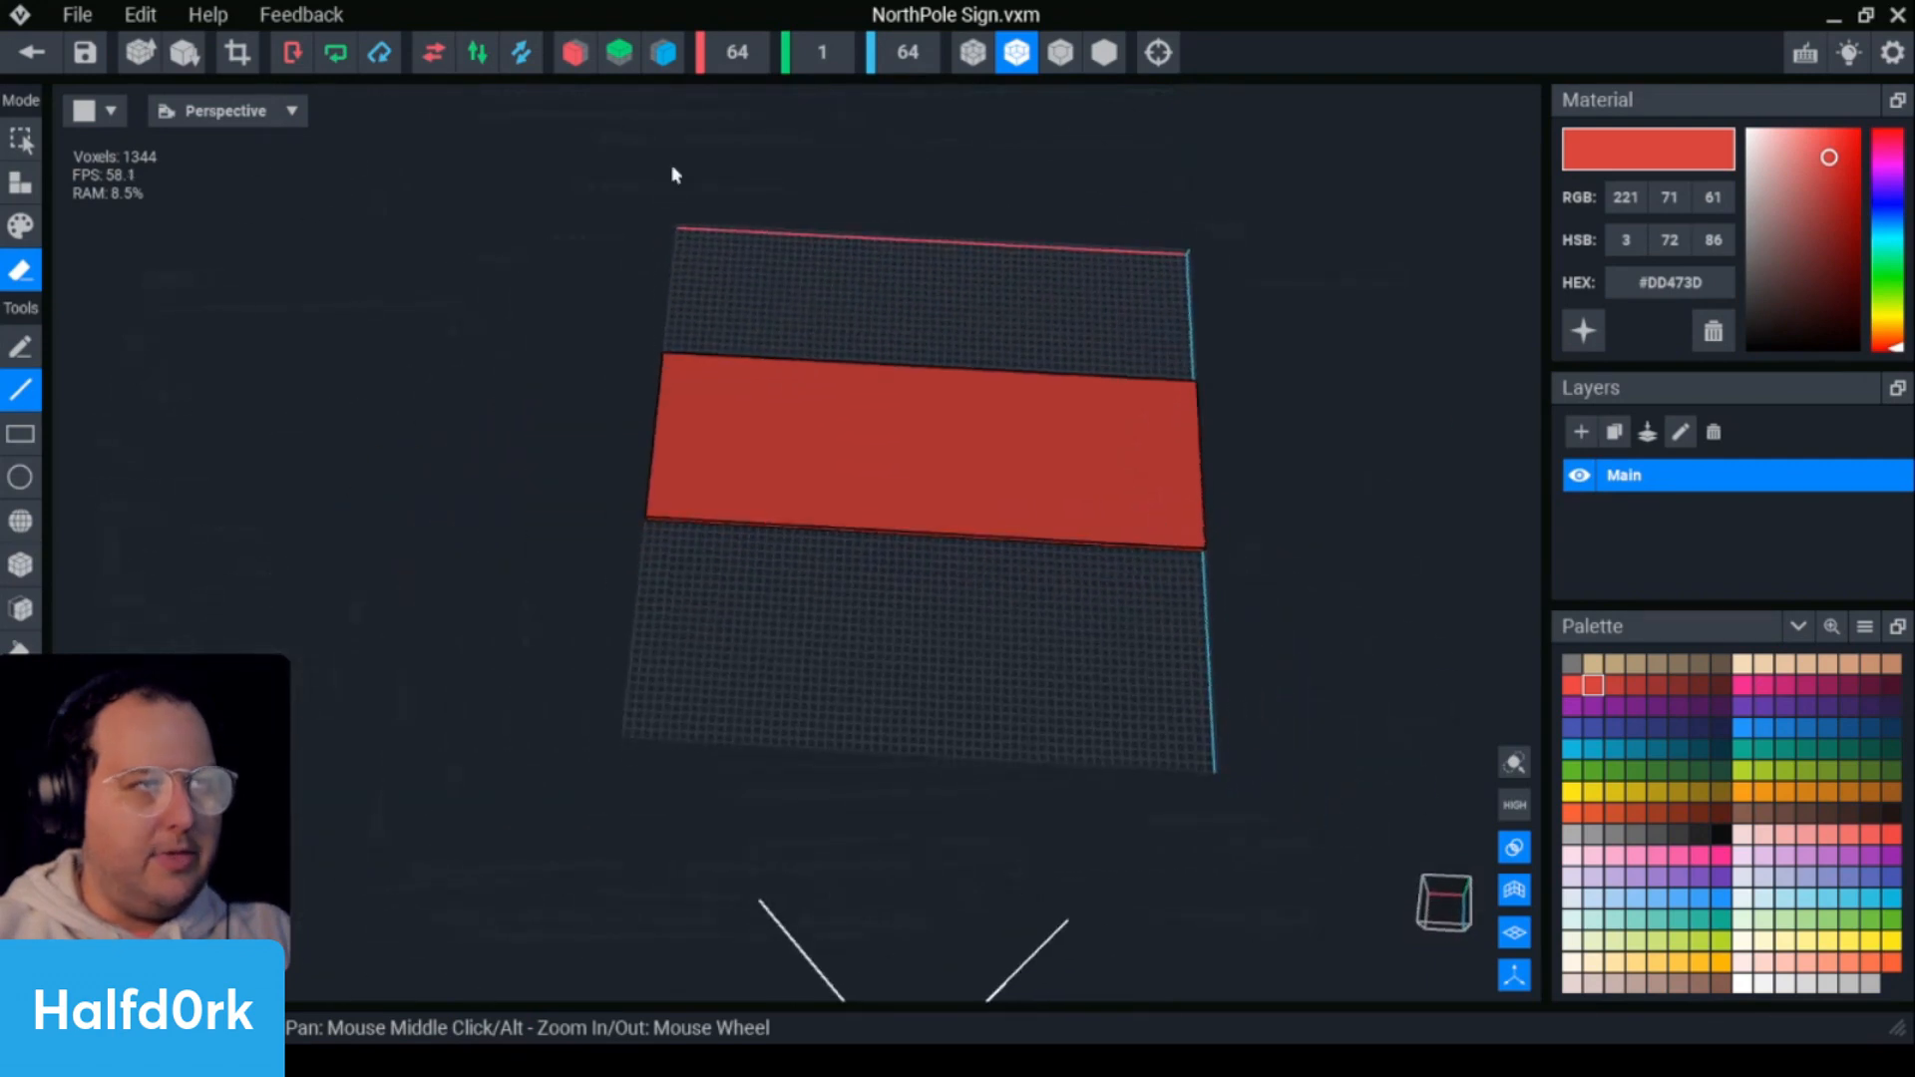
- Crop the volume to the red slab and set its Z size to 20 voxels
click(237, 52)
click(926, 62)
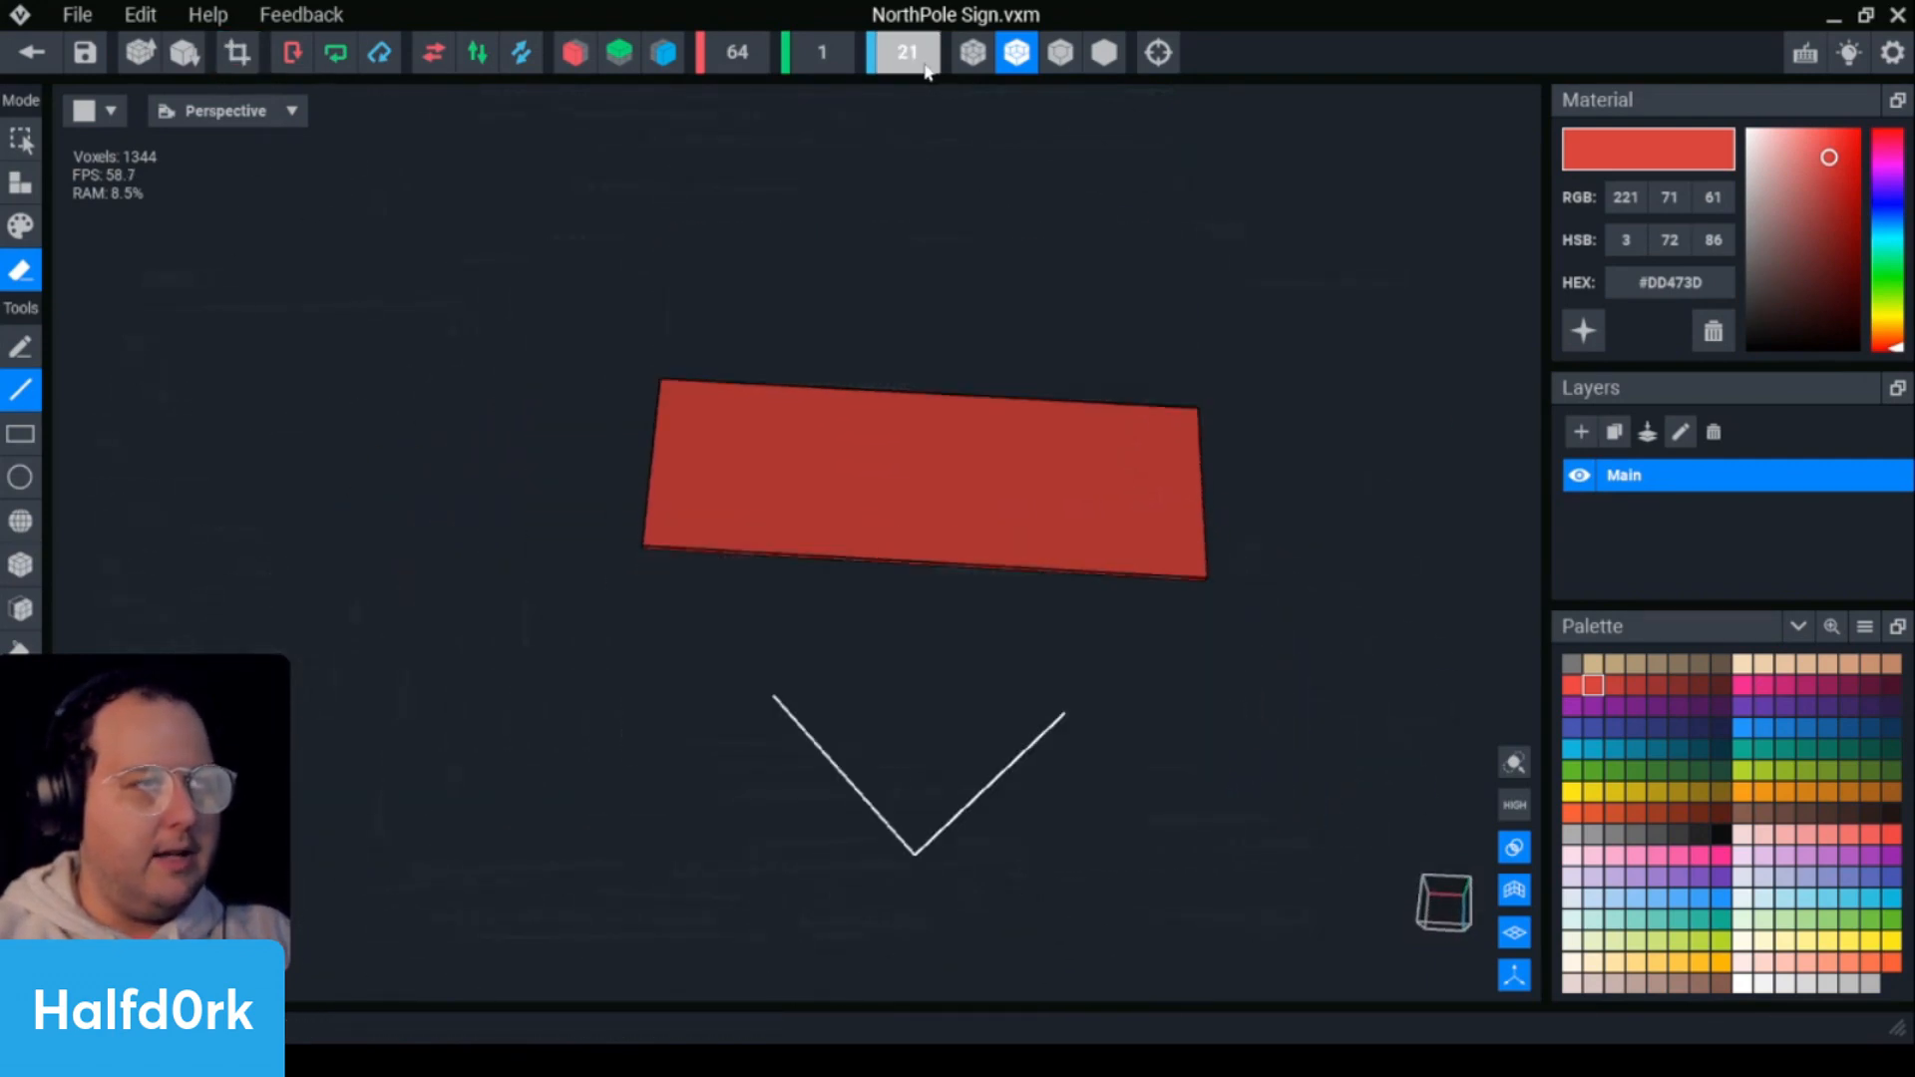
key(Return)
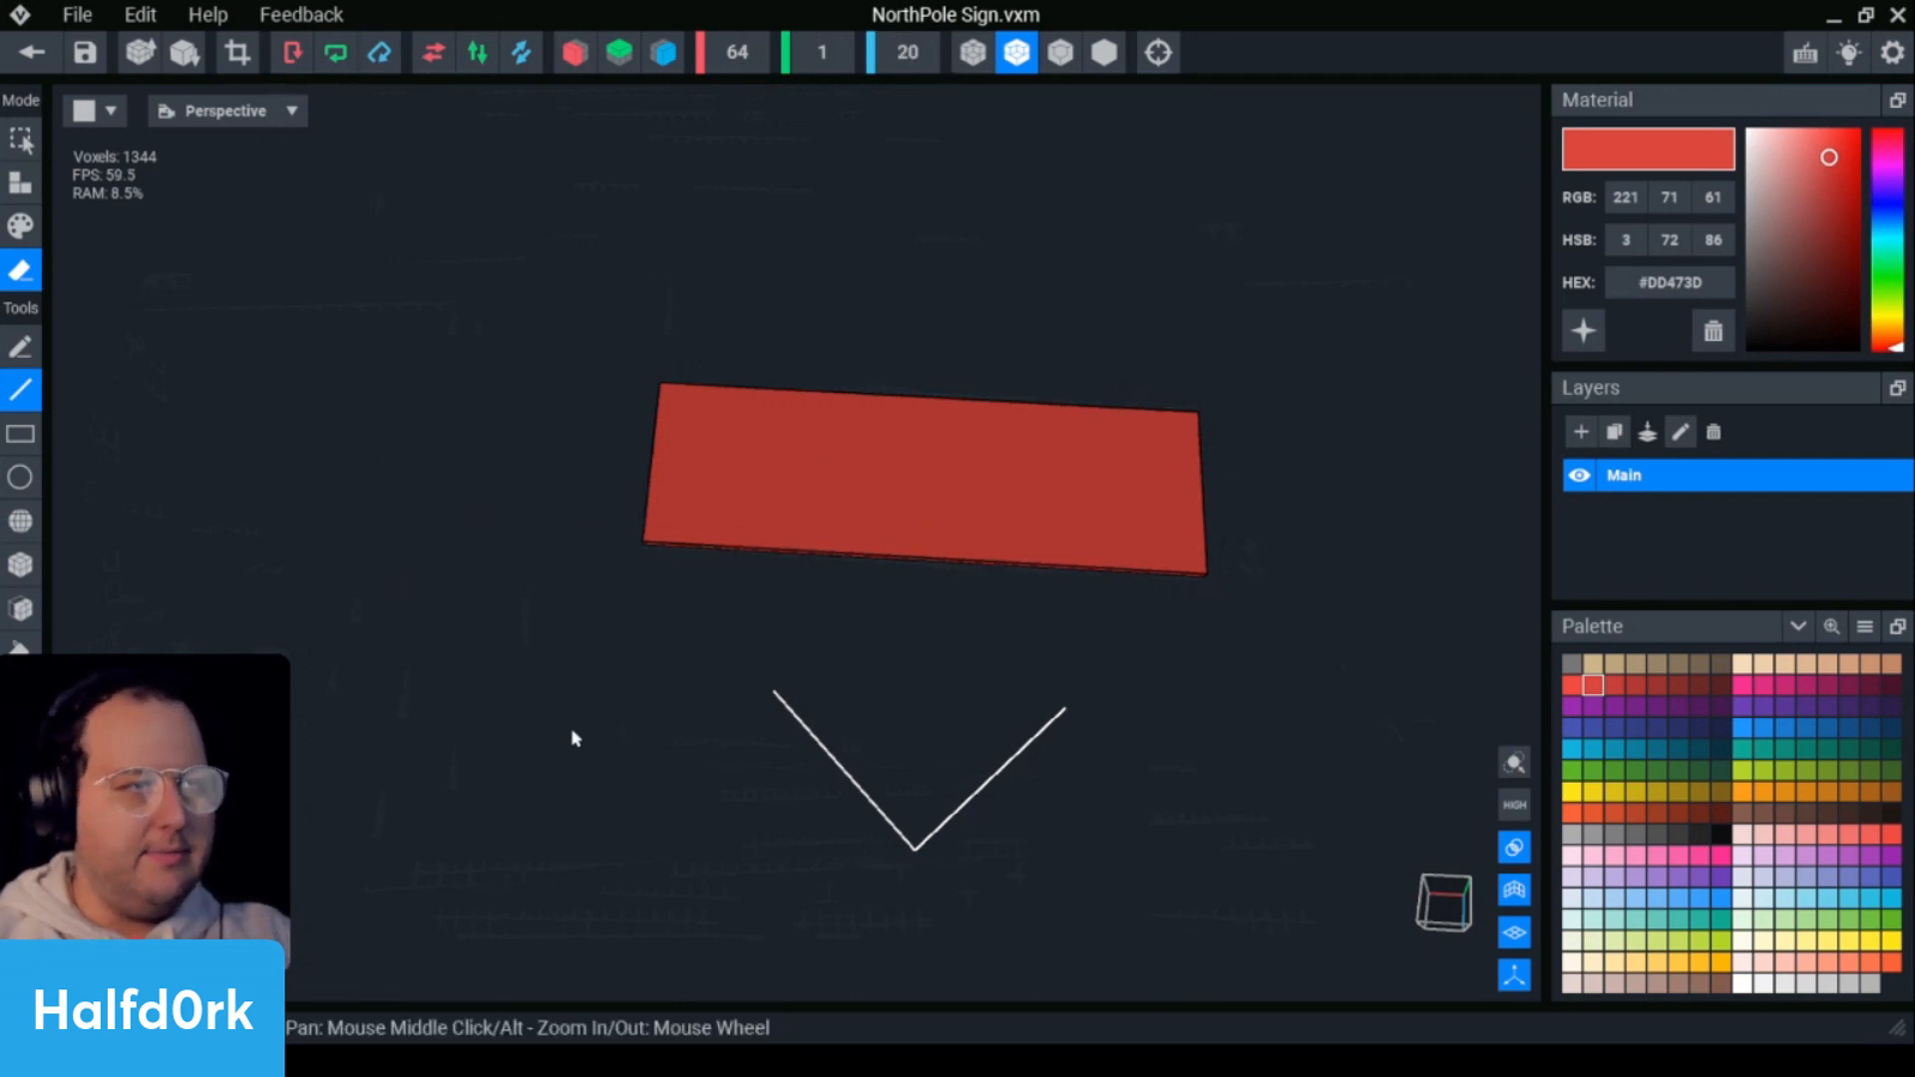
- Centre the pivot of the sign slab, then save the model and return to the rig scene
click(20, 783)
click(169, 817)
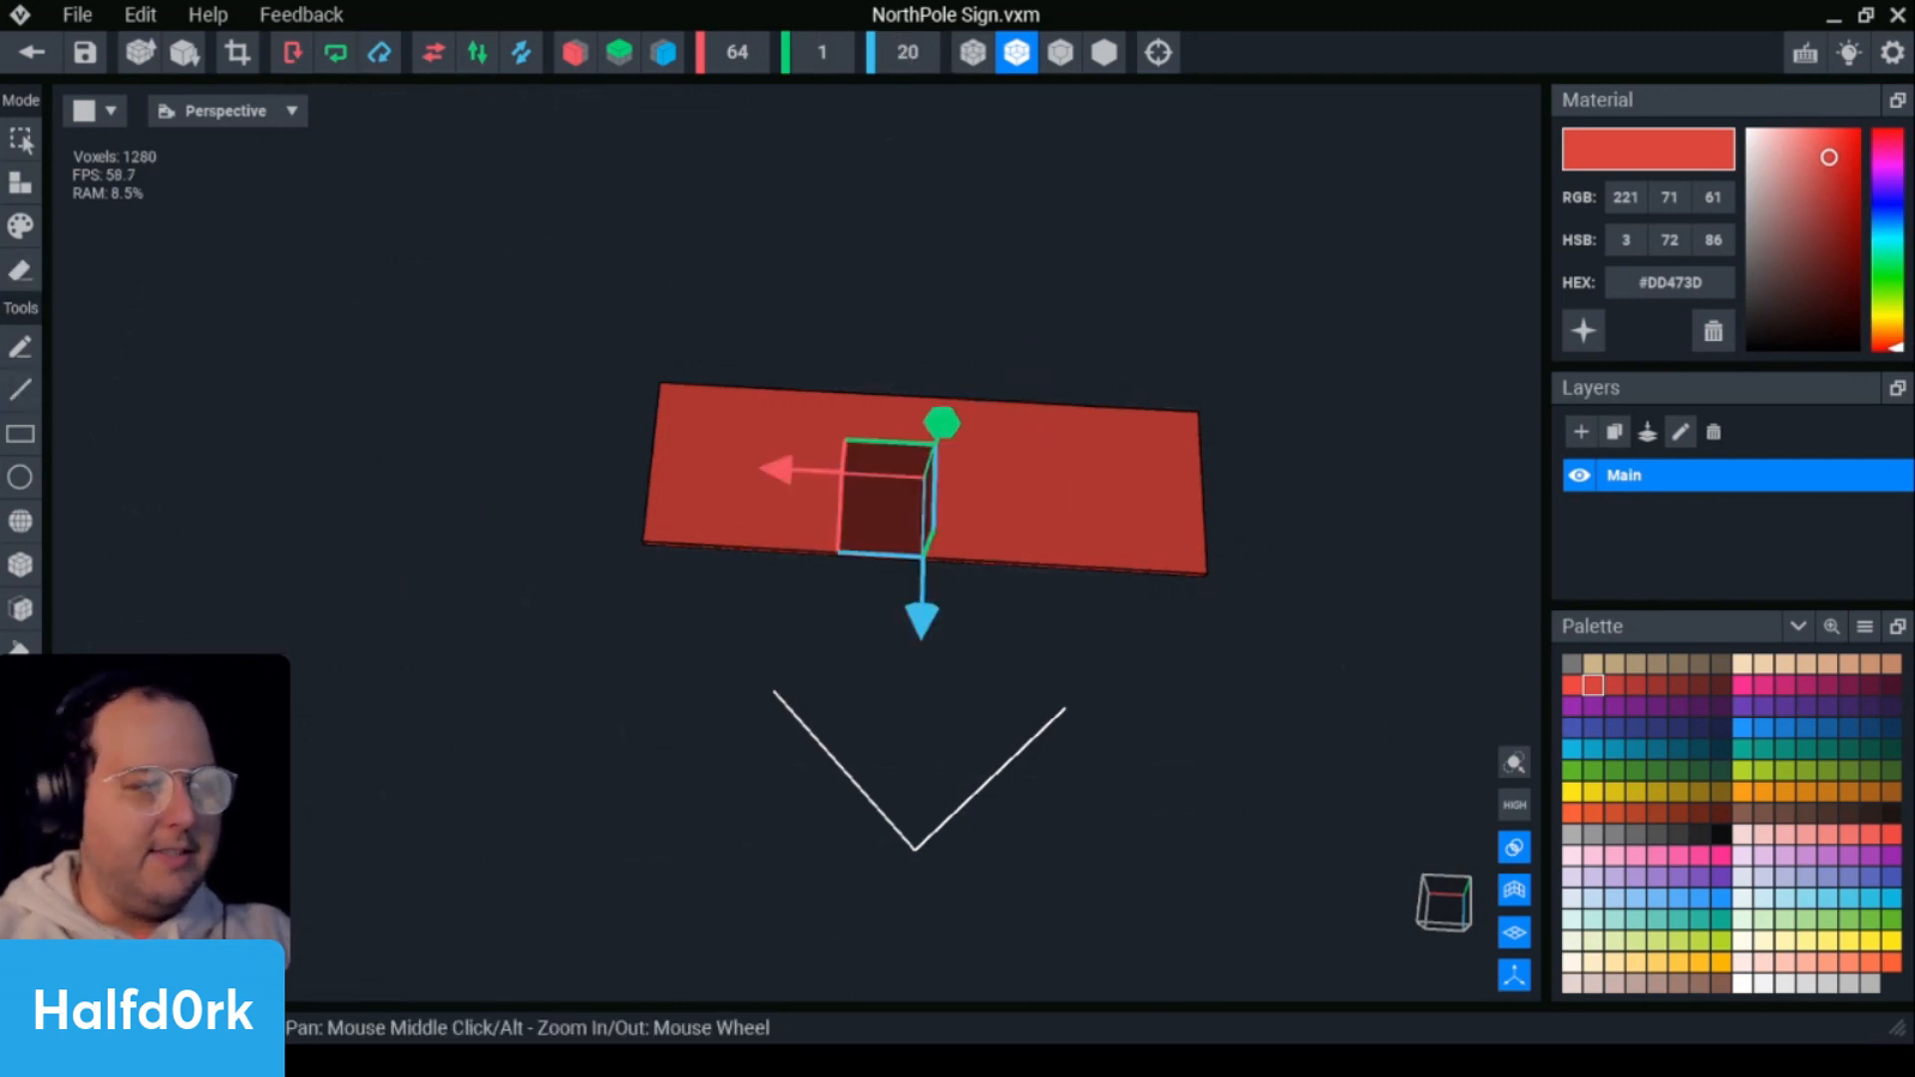
right_drag(469, 459, 385, 505)
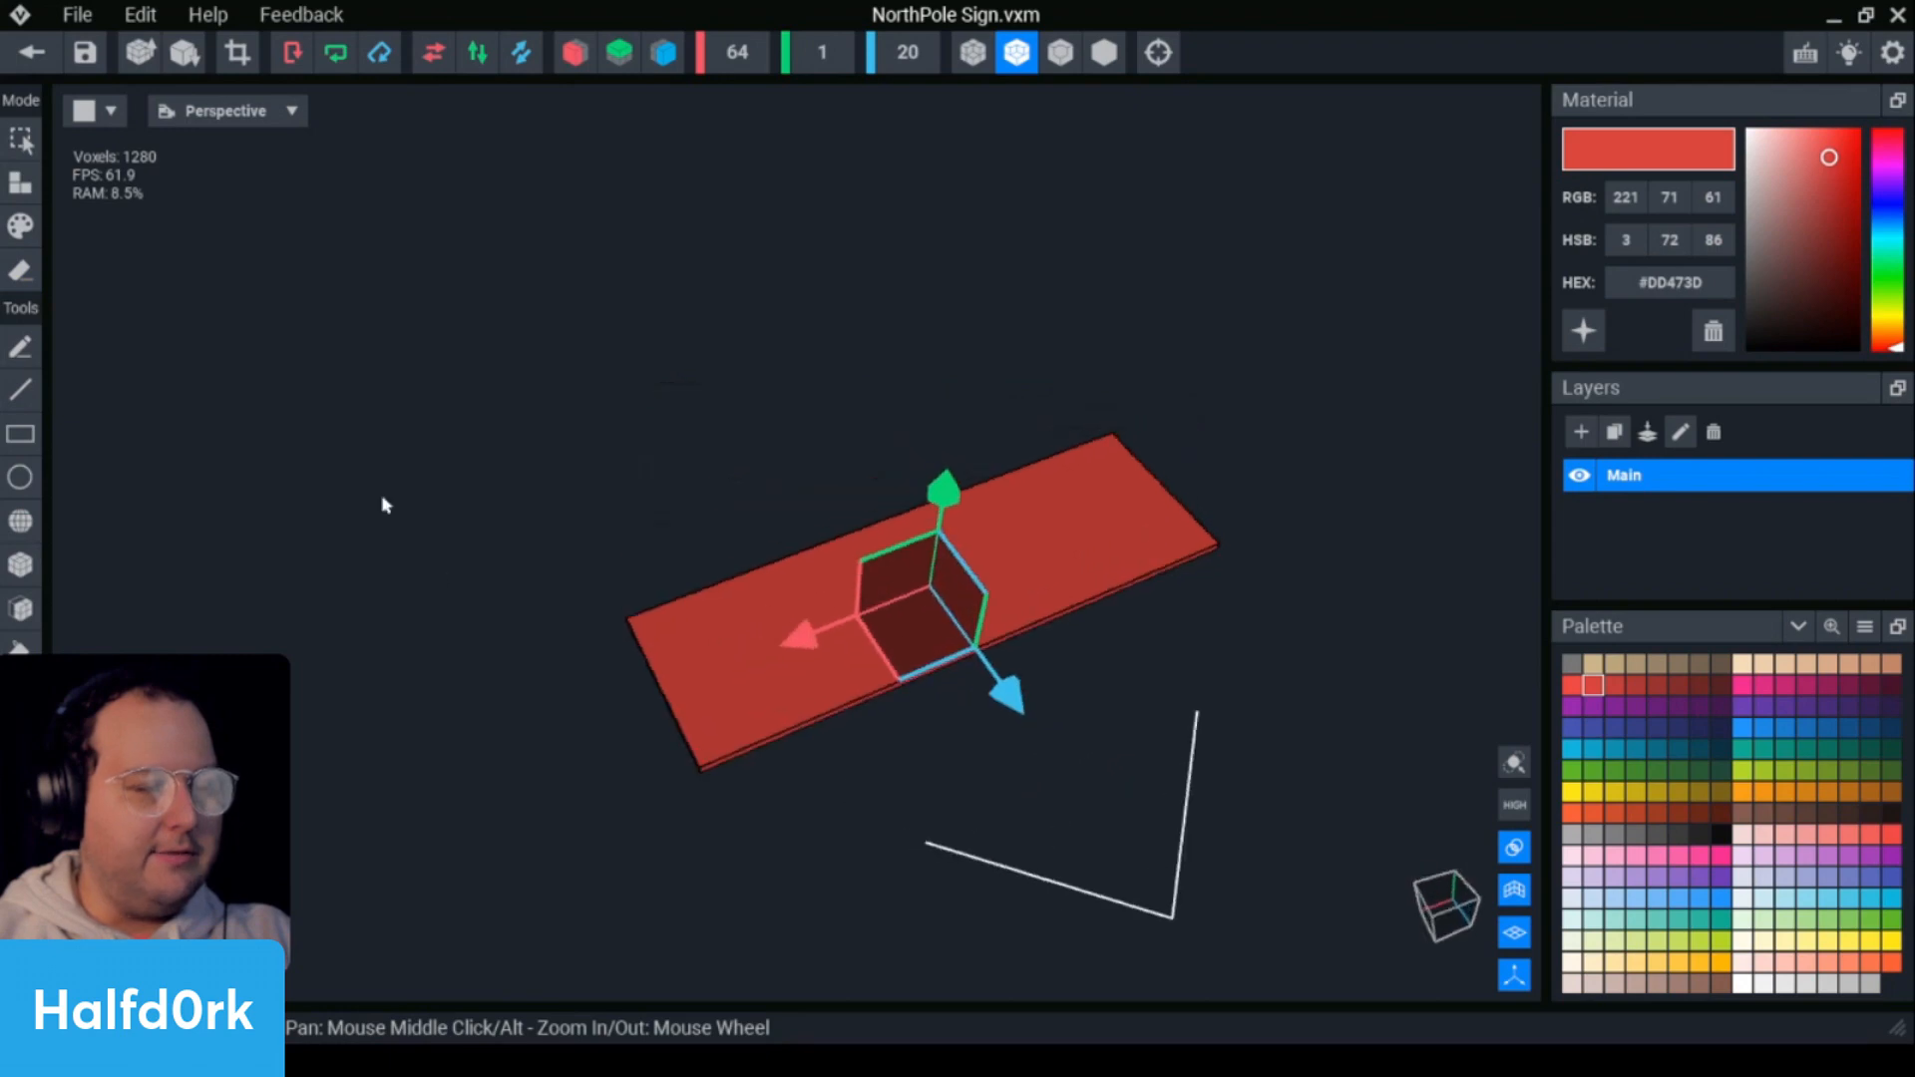
click(30, 48)
key(Return)
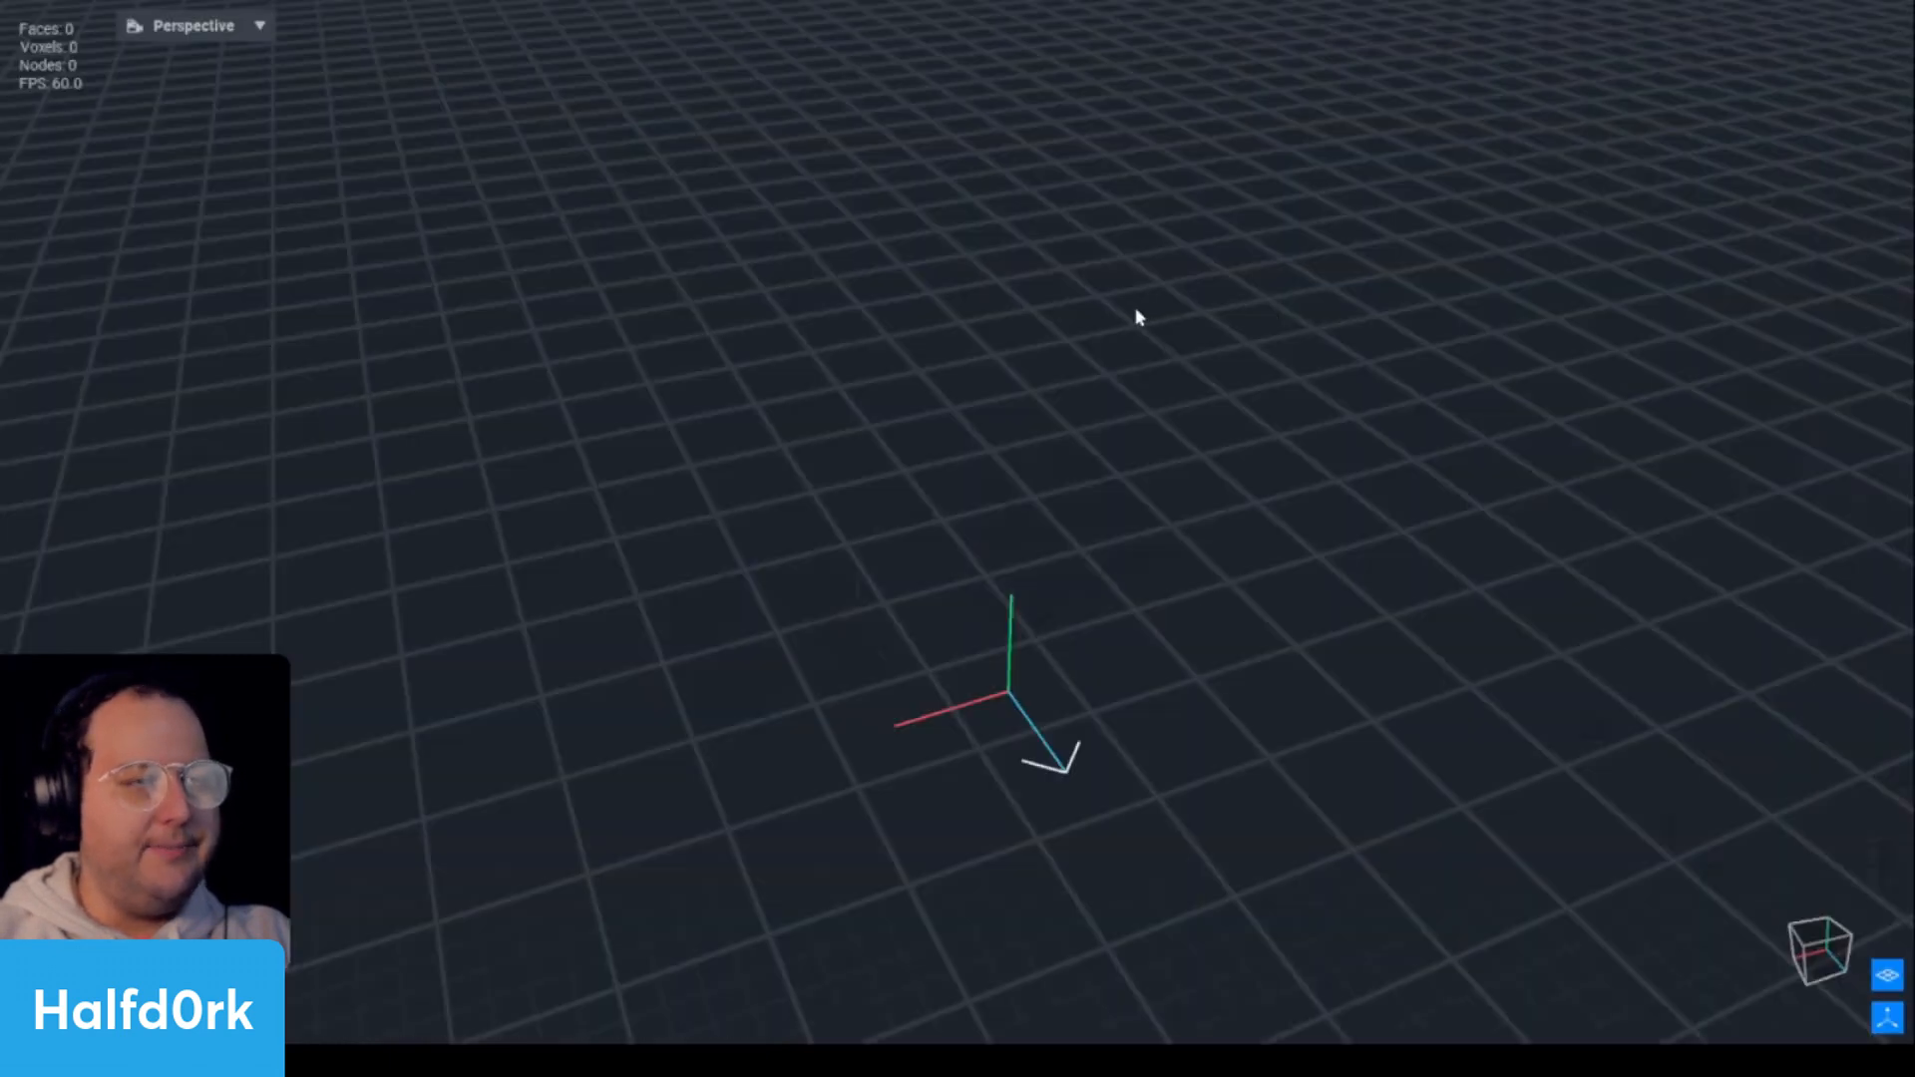
- Create a child node named "Sign" under the Pole node
click(164, 492)
right_click(122, 509)
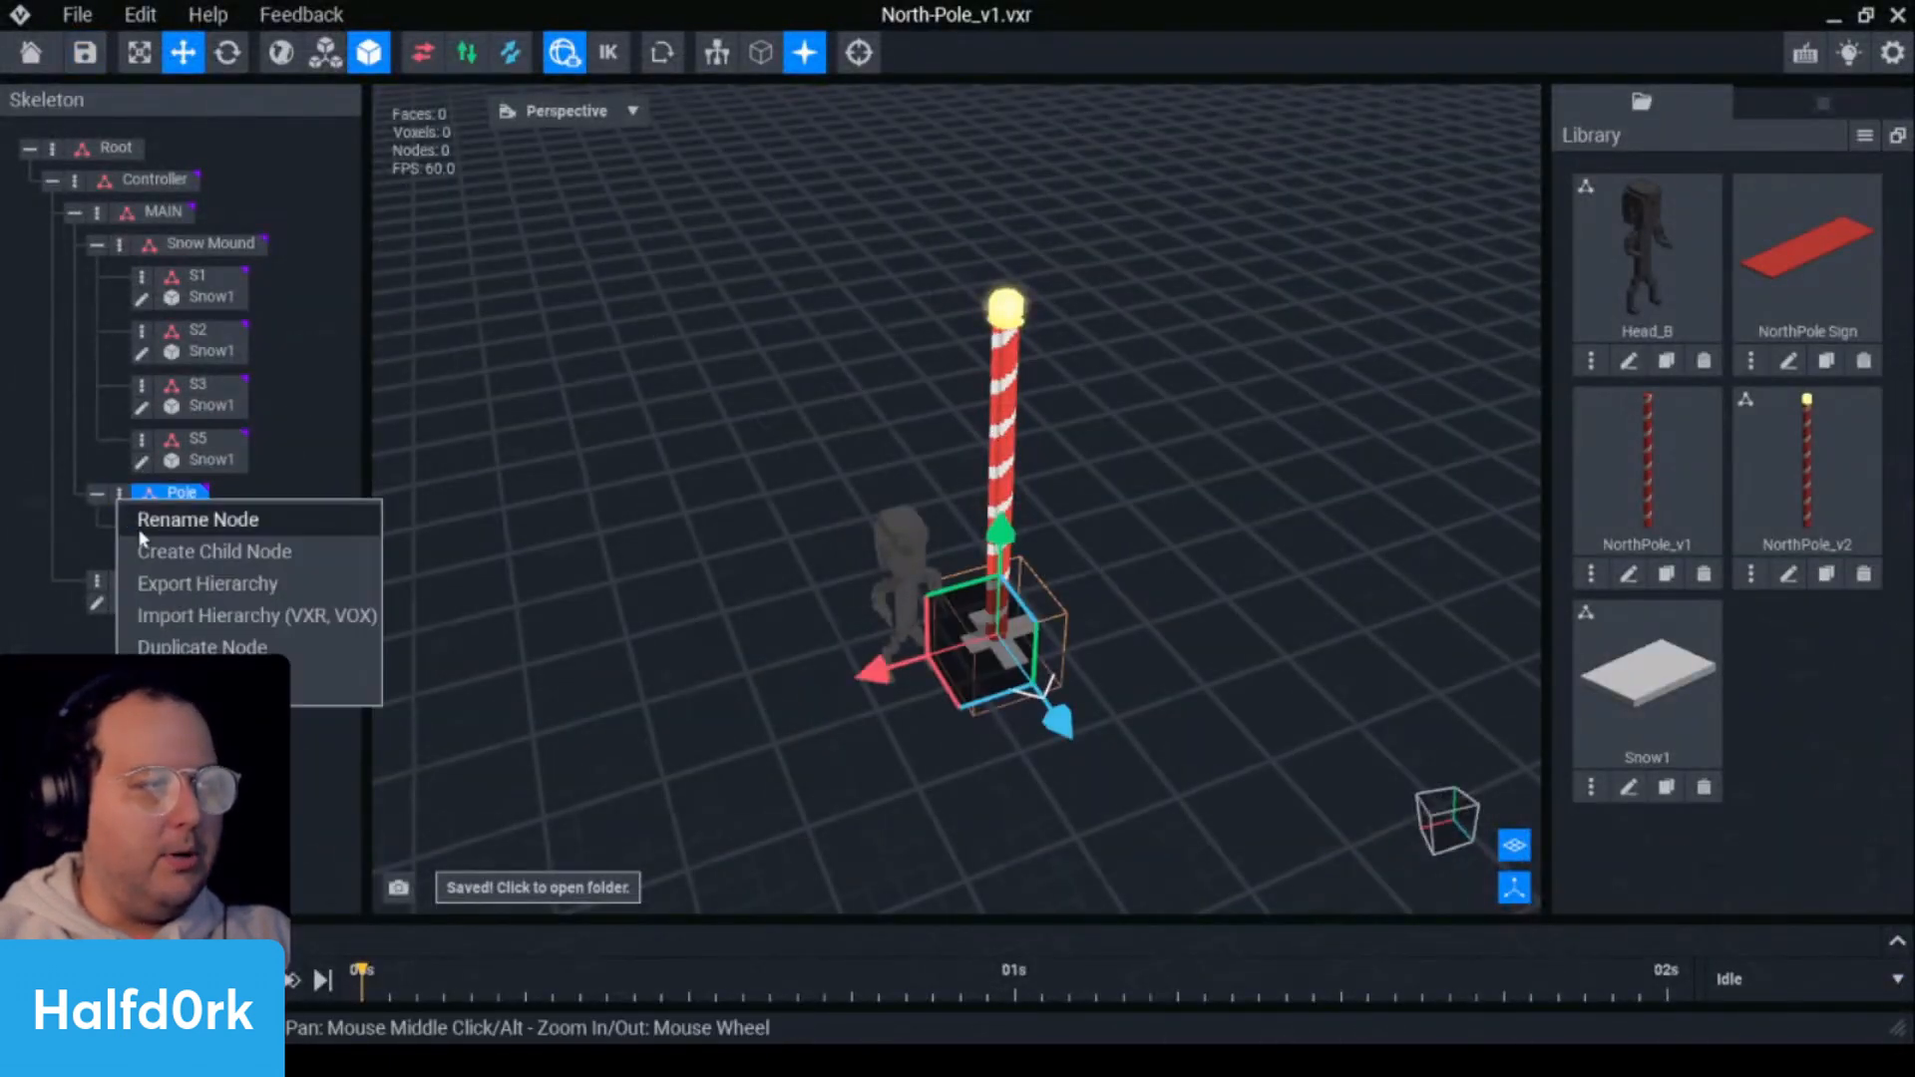
click(178, 548)
text(Sig)
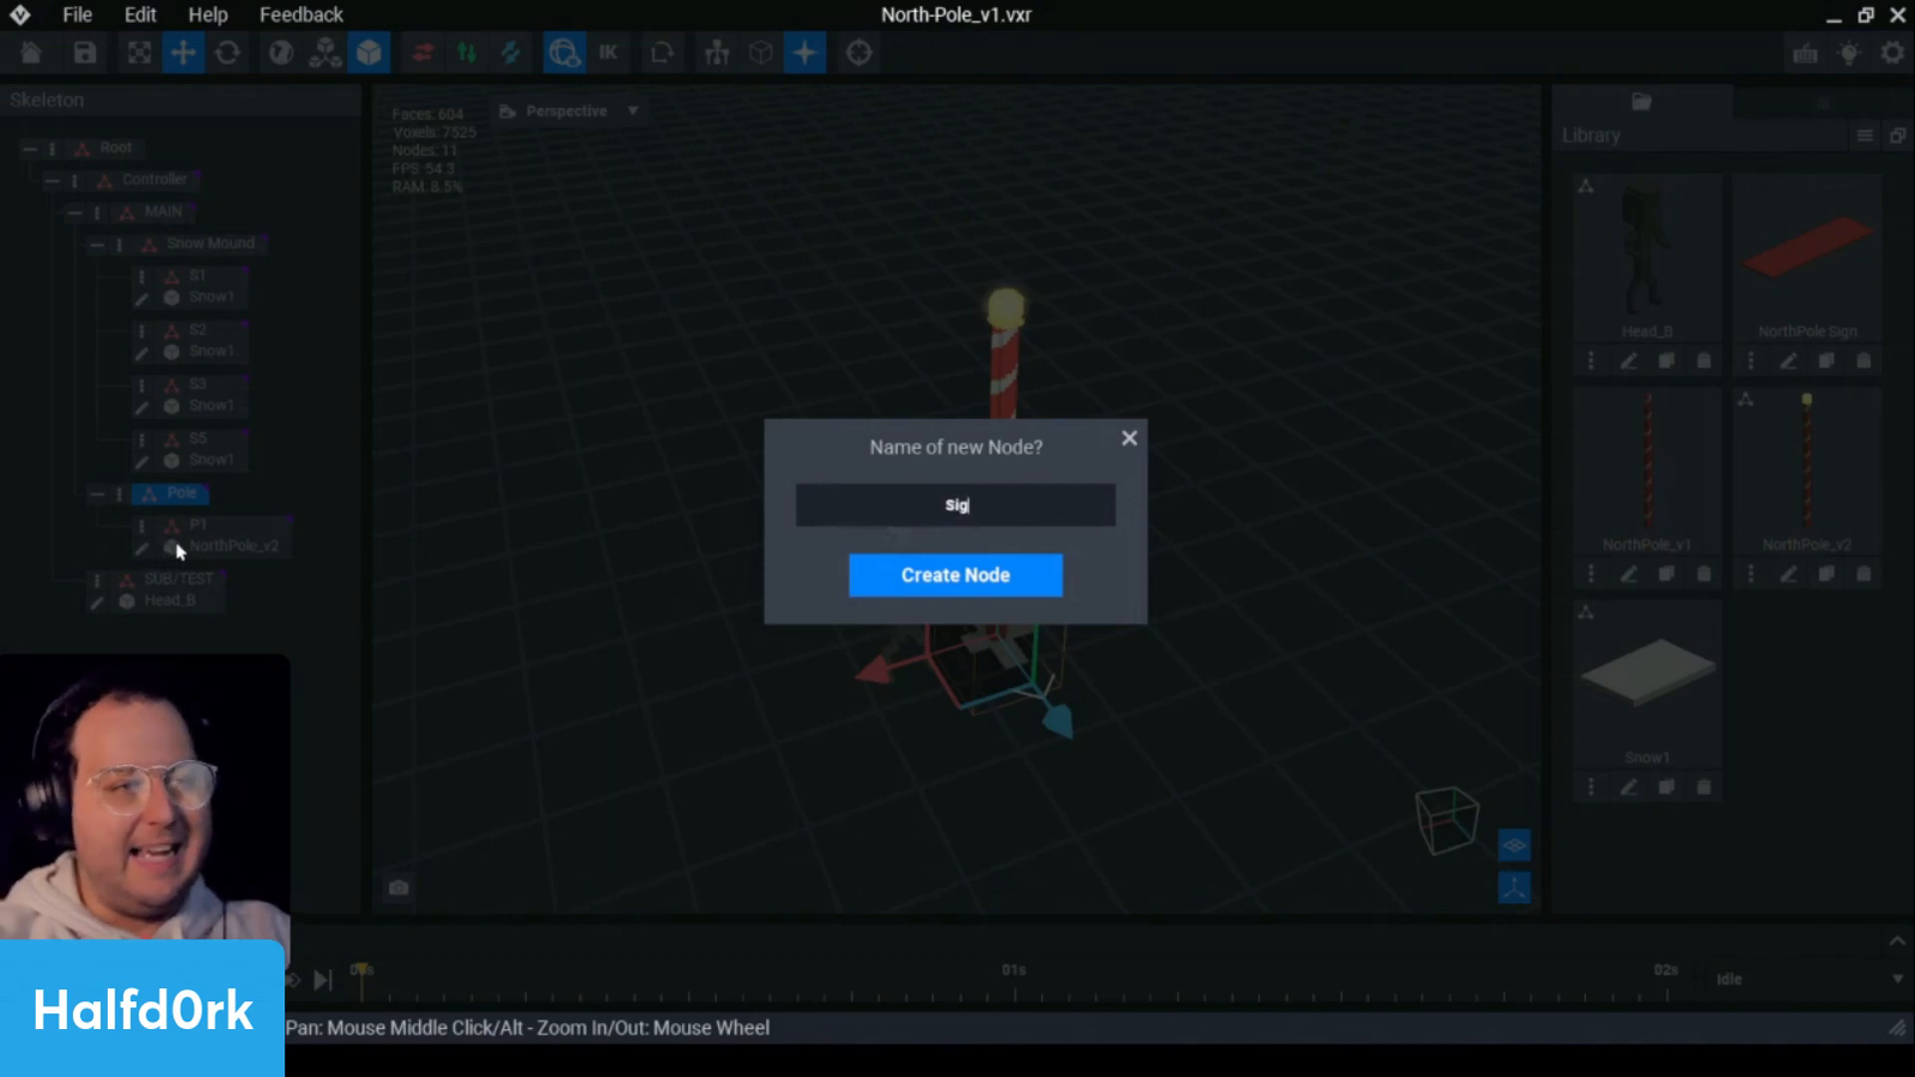
text(n)
key(Return)
- Assign the NorthPole Sign model from the library to the Sign node
click(145, 586)
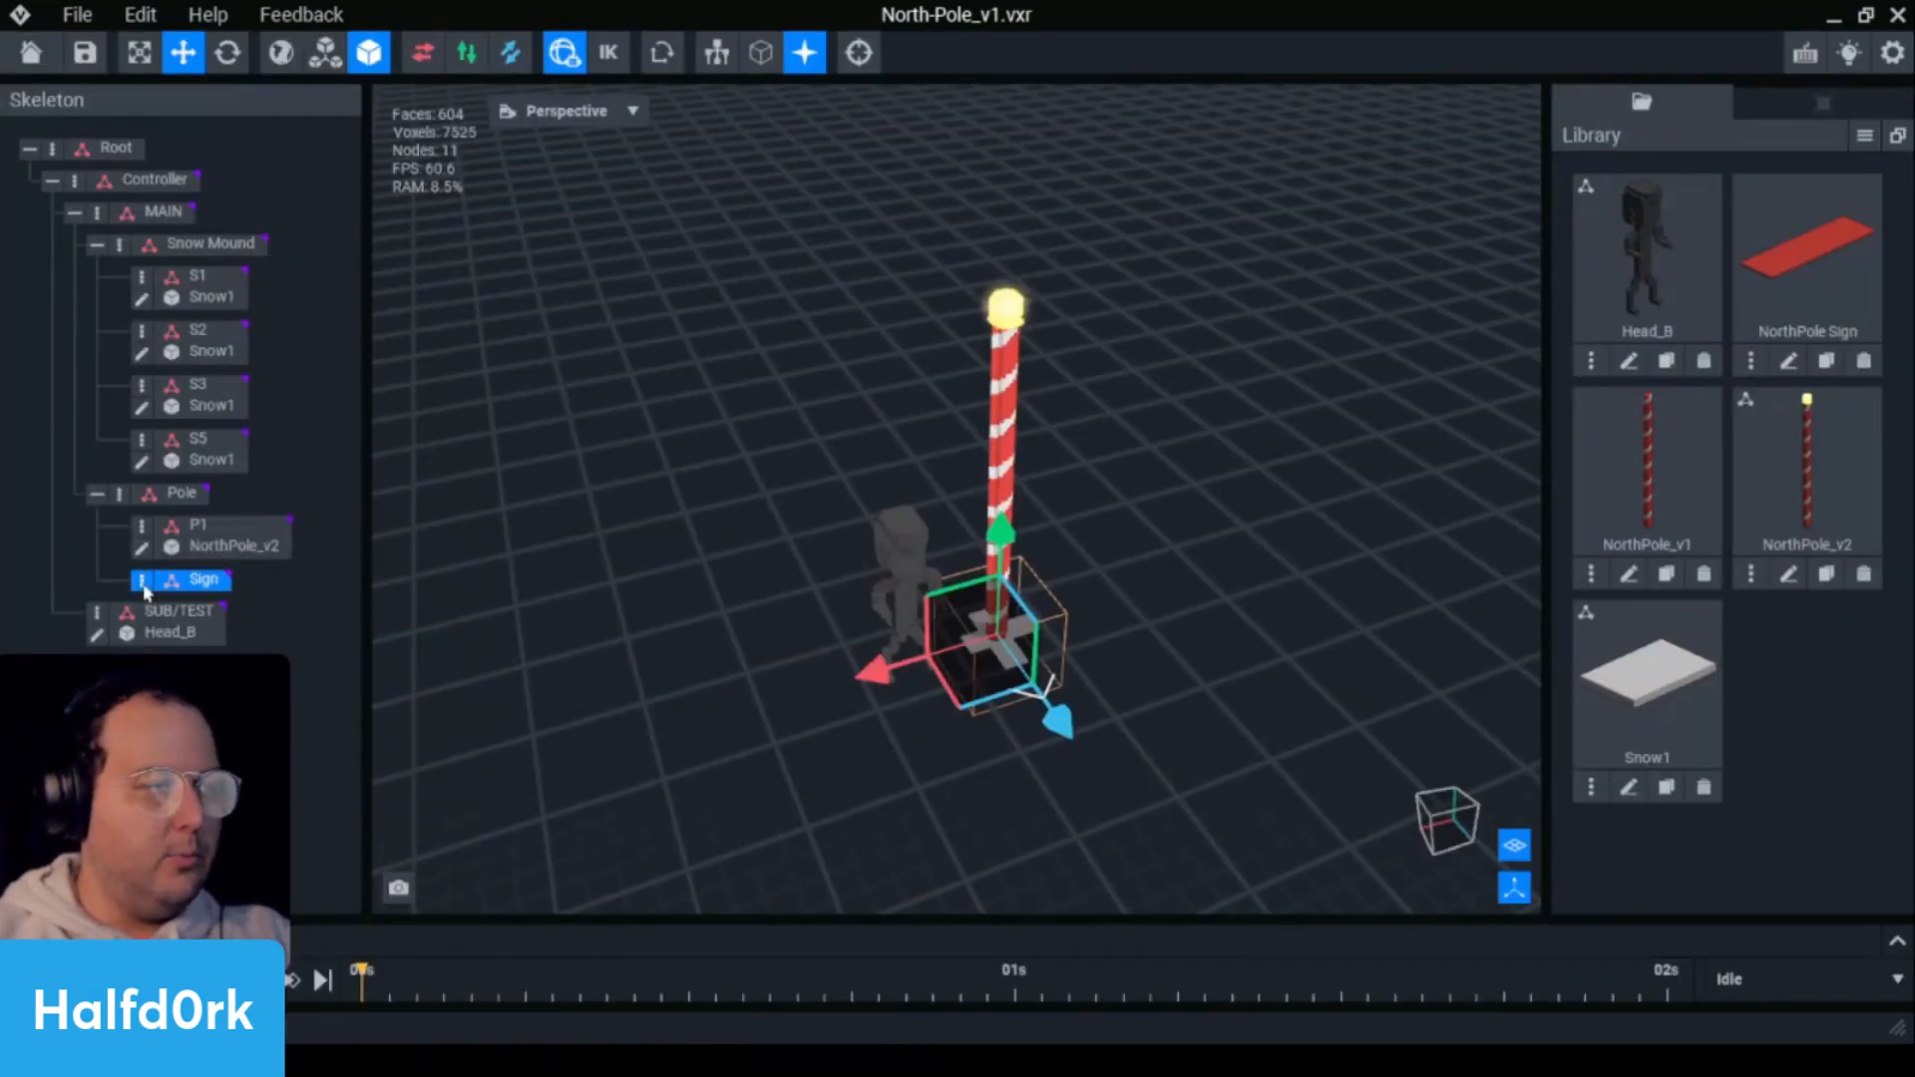
click(143, 585)
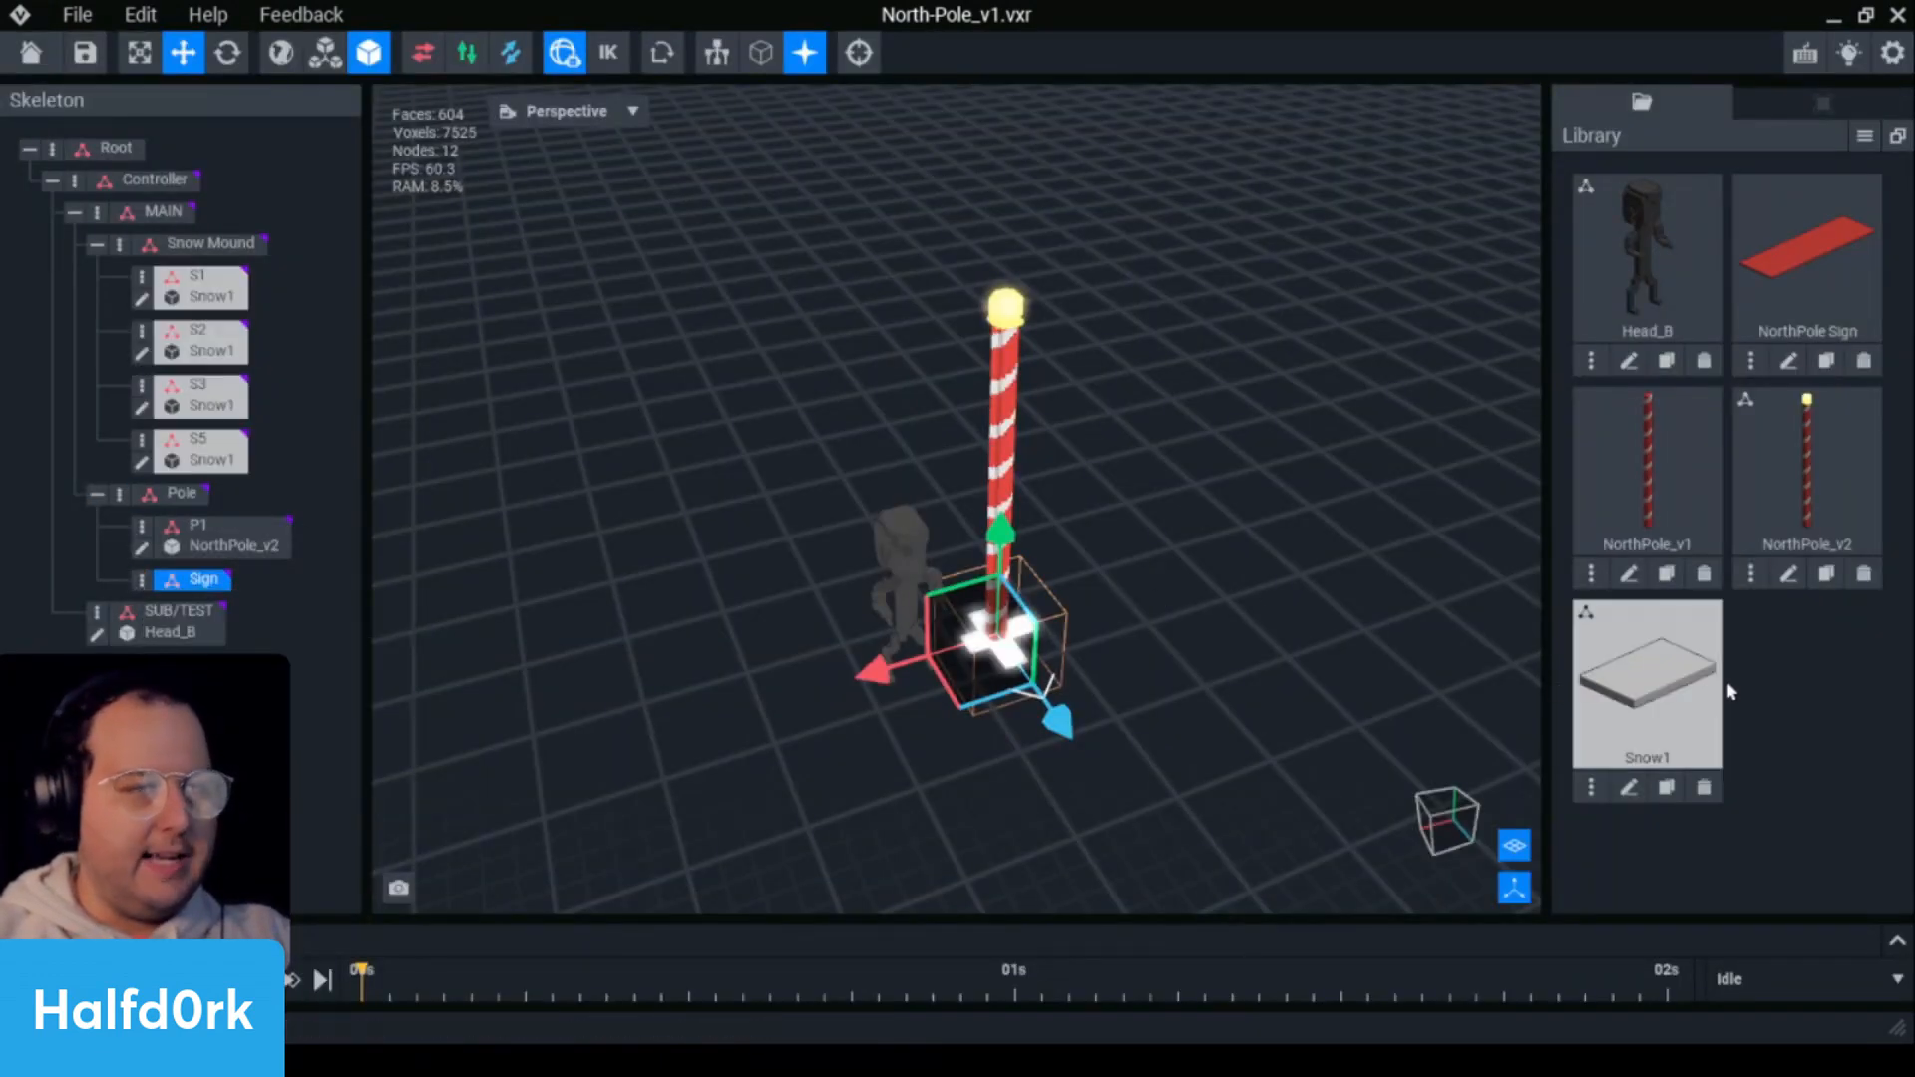
drag(1808, 254, 223, 594)
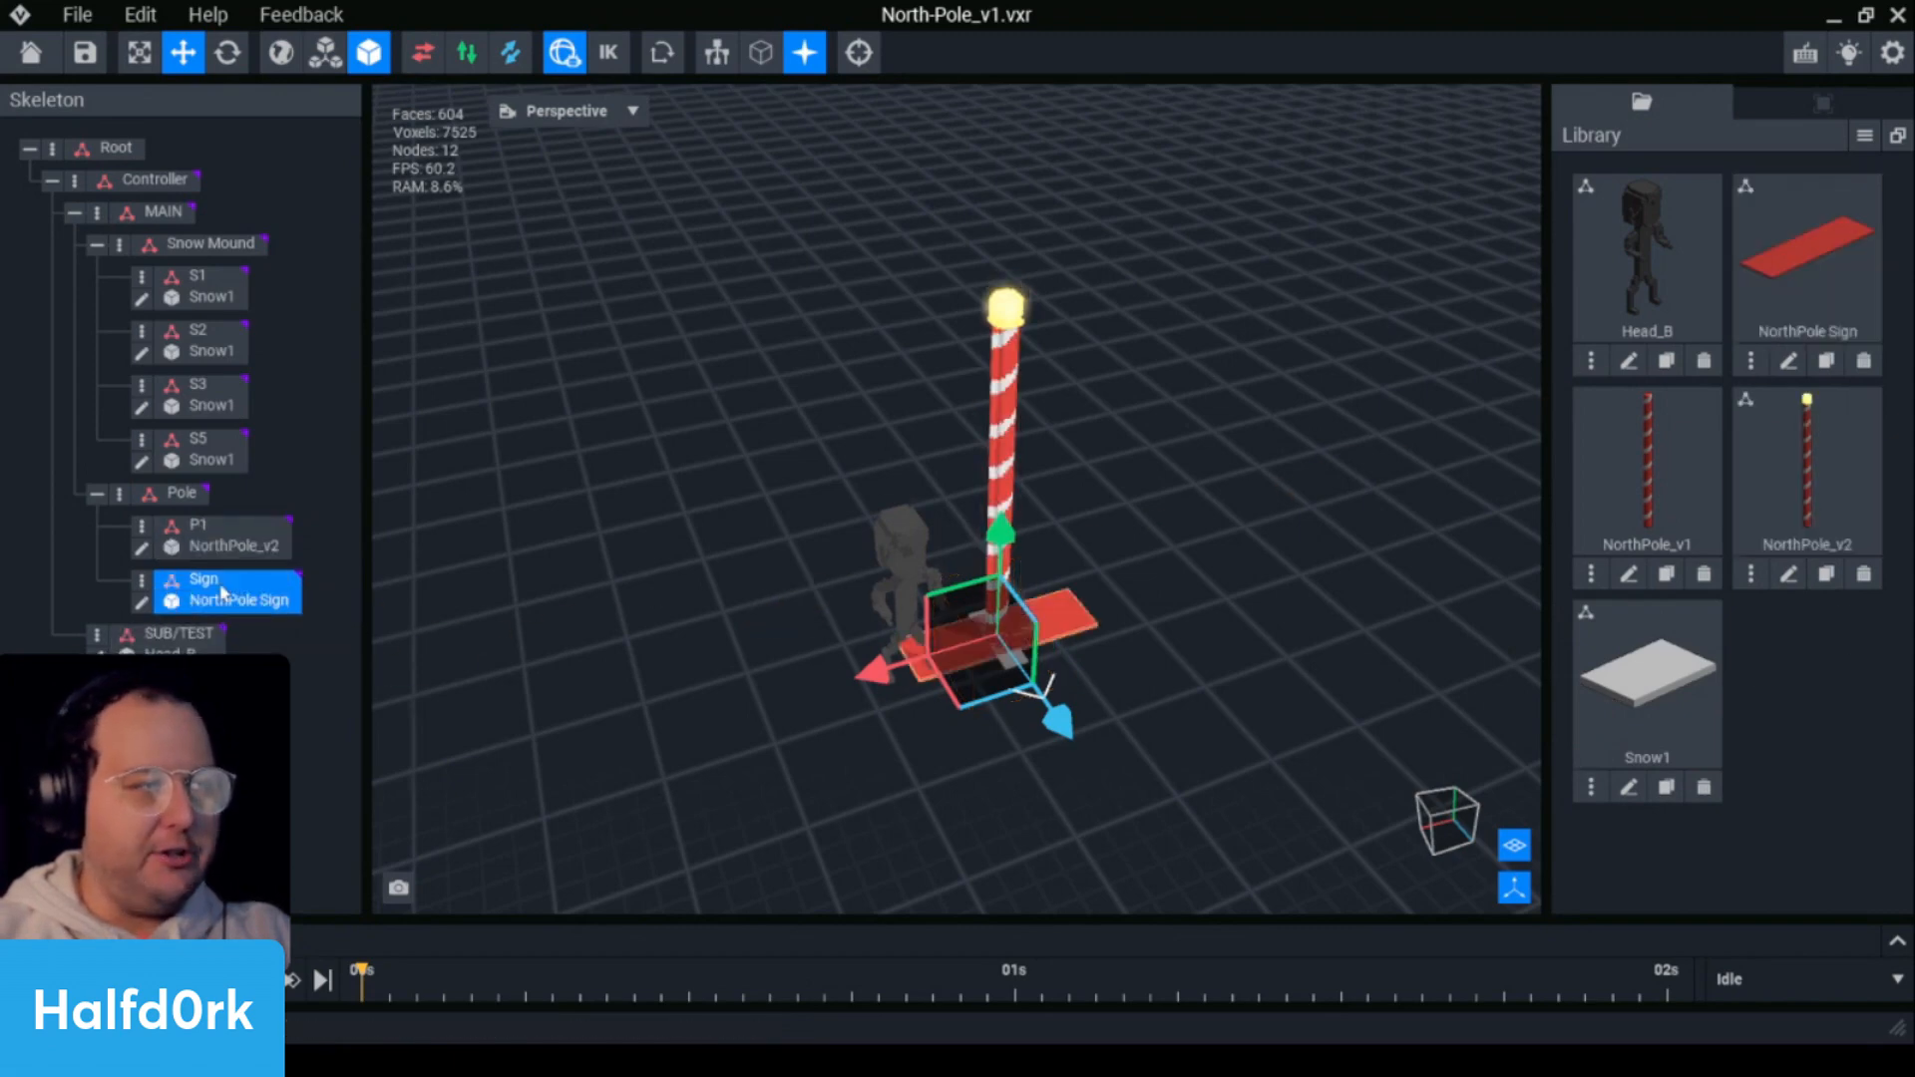
- Rotate the sign about its X axis so that the slab stands upright
key(f)
right_drag(988, 655, 1013, 638)
scroll(1014, 639, down, 5)
key(e)
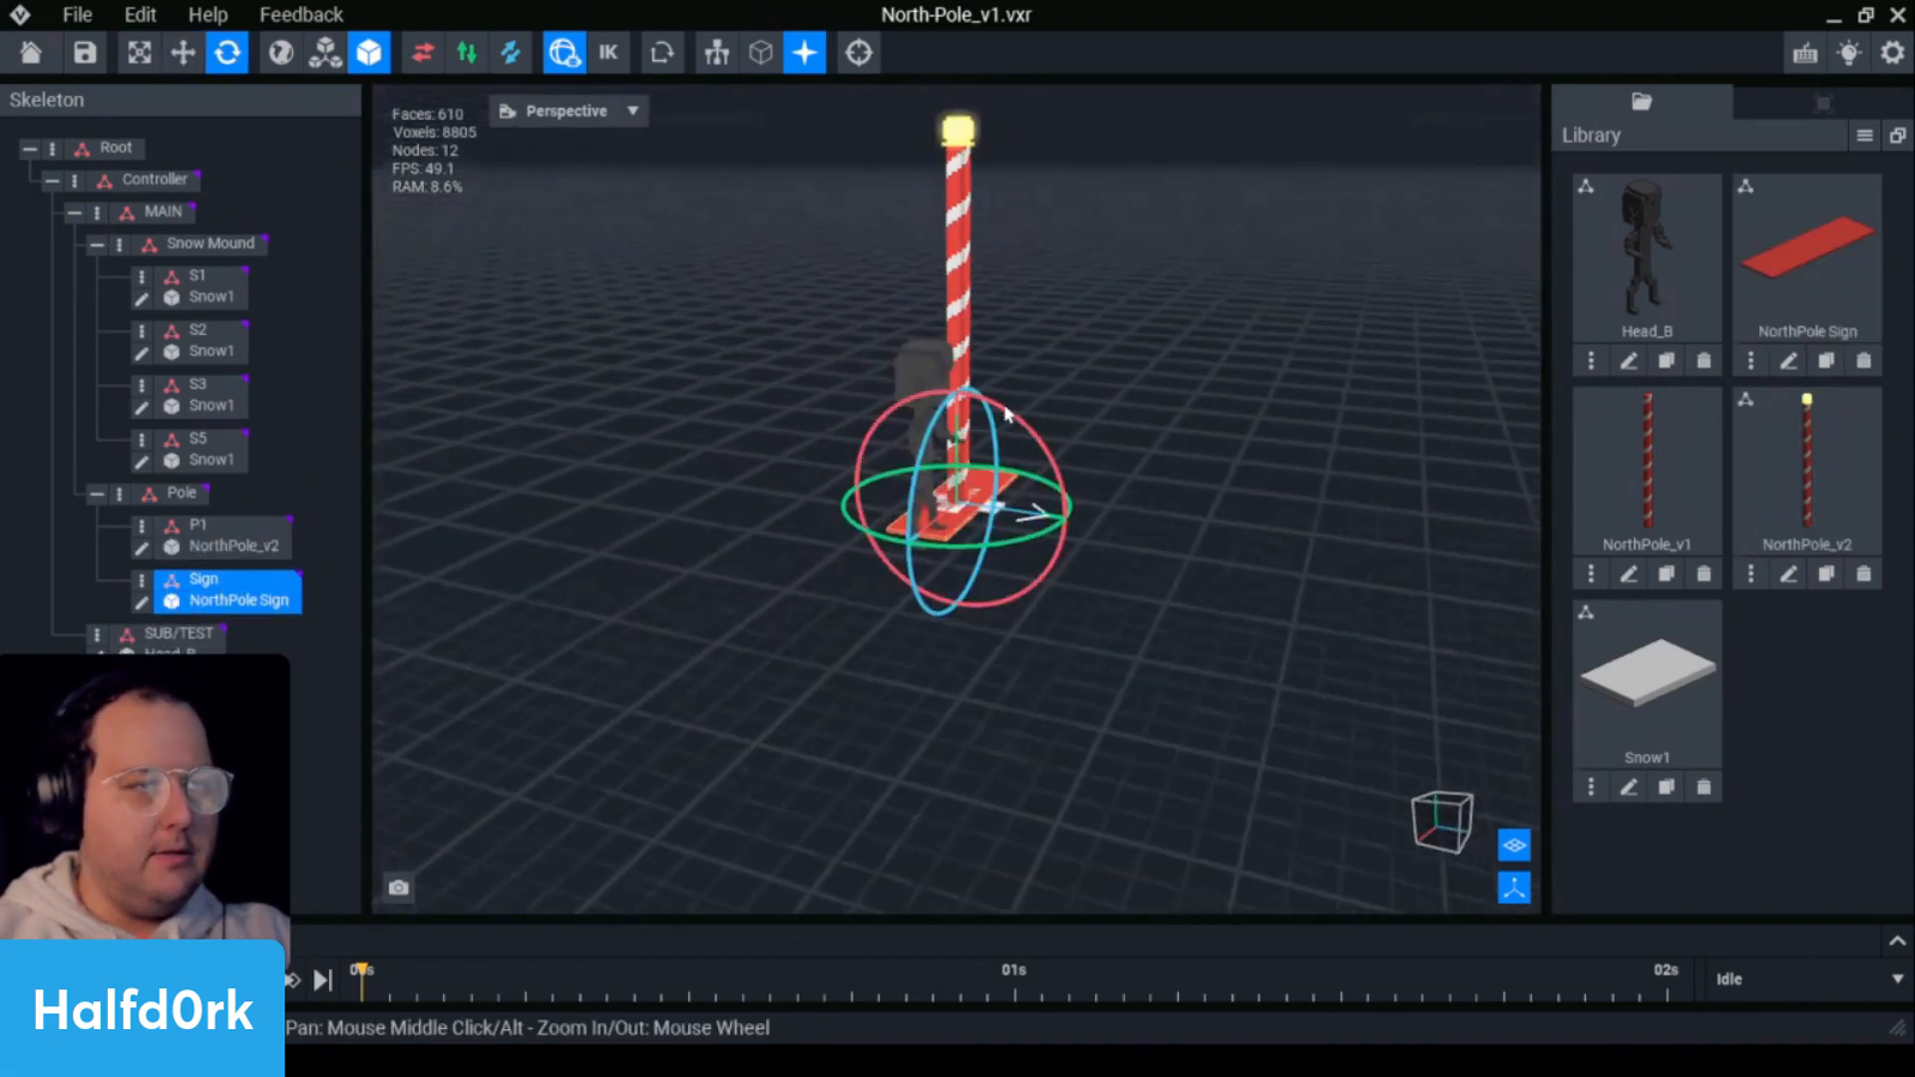
drag(1016, 423, 1586, 893)
- Raise the sign along the striped pole to the upper section below the glowing knob
key(w)
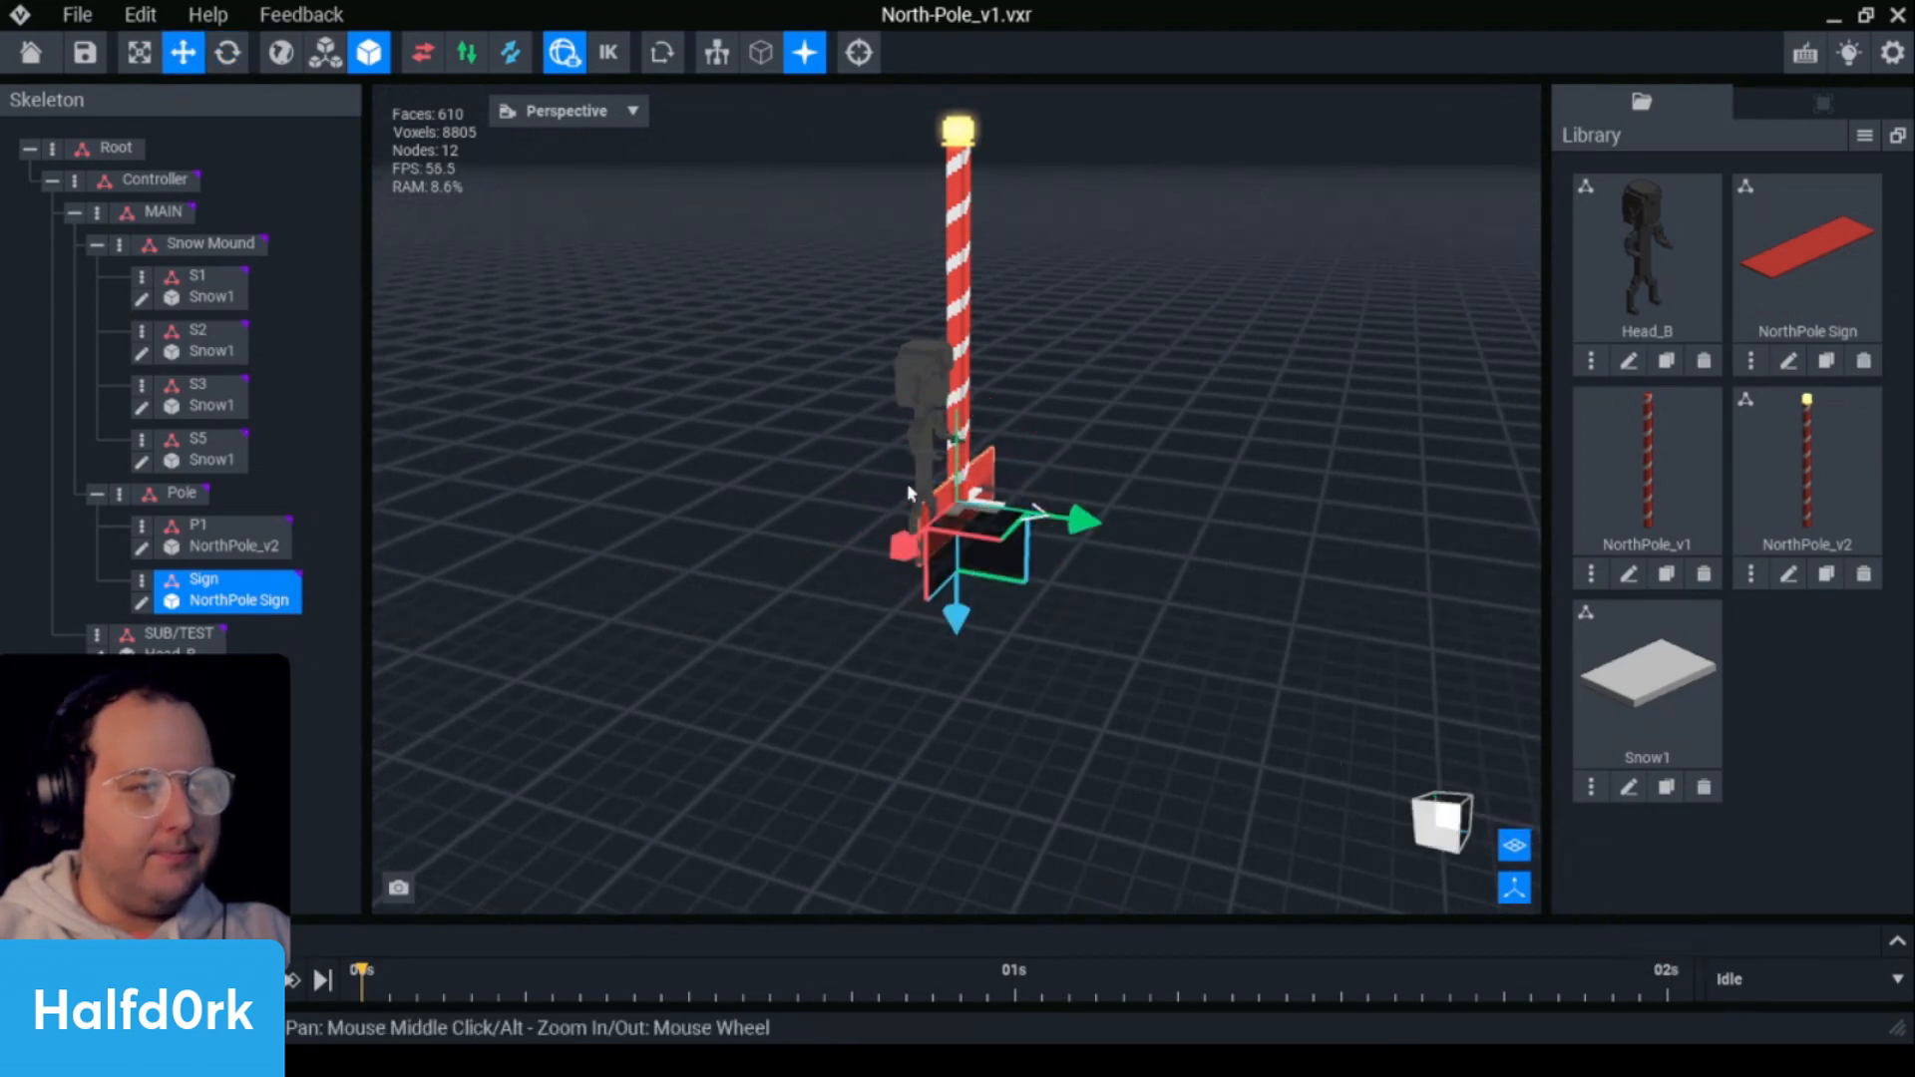
drag(972, 618, 975, 414)
right_drag(1196, 434, 1012, 389)
scroll(1193, 435, up, 3)
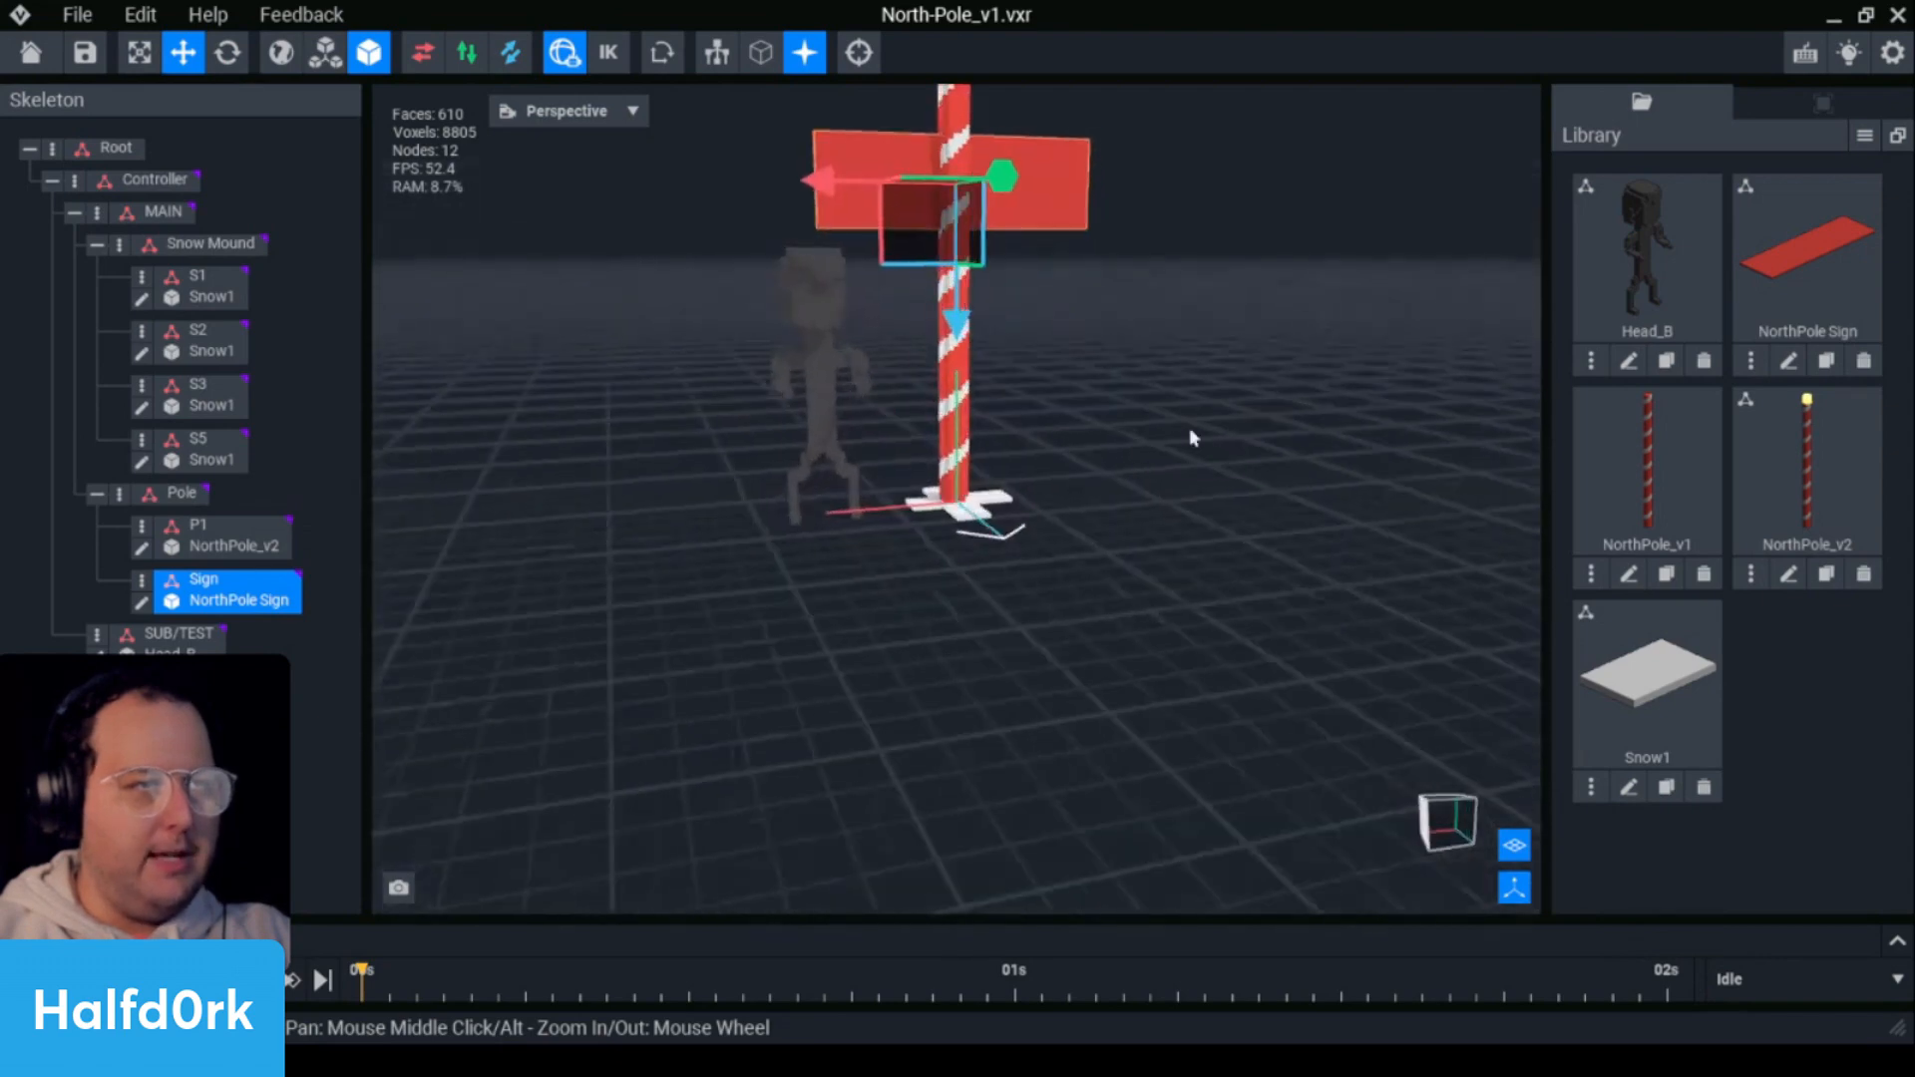
middle_drag(1193, 436, 1287, 668)
middle_drag(1053, 425, 1066, 448)
drag(1065, 557, 1064, 518)
- Shift the sign slightly forward so that it sits in front of the pole
right_drag(1065, 514, 1144, 484)
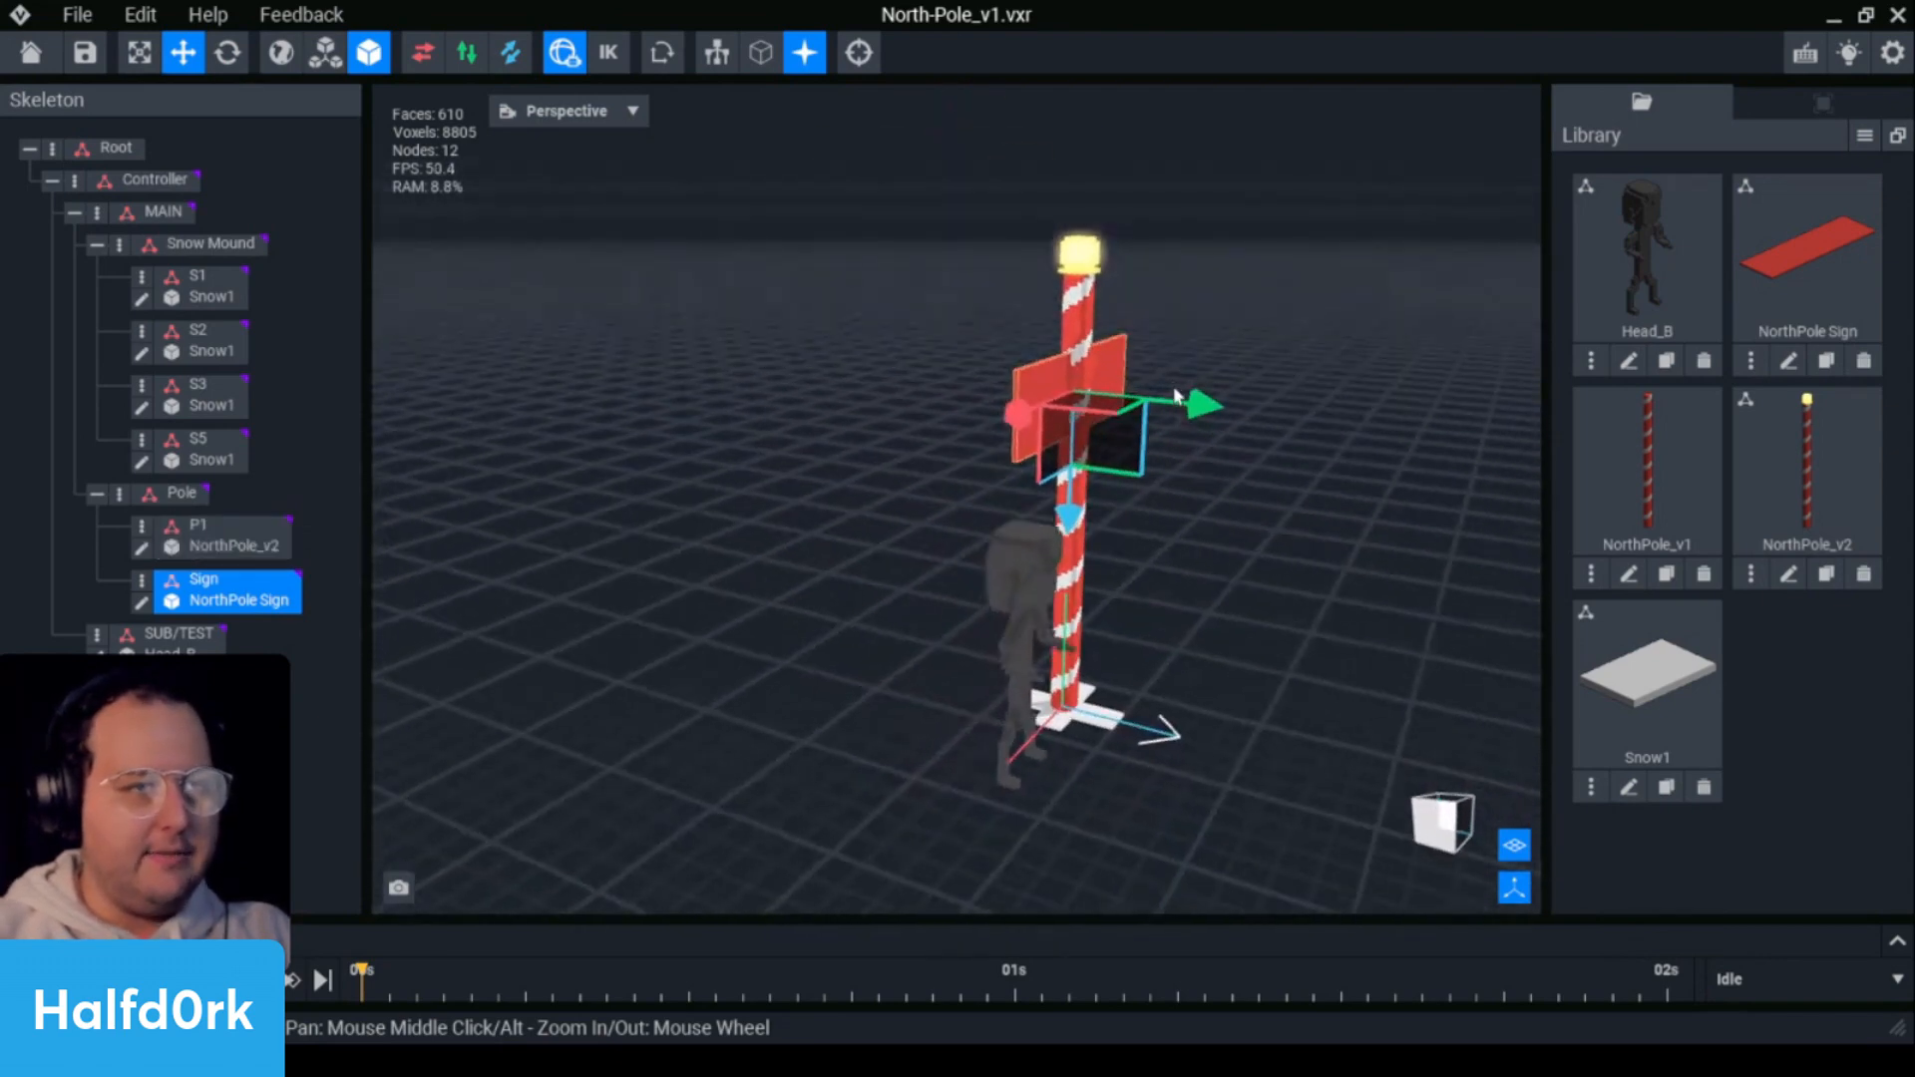
drag(1207, 409, 1213, 414)
right_drag(1431, 519, 1275, 473)
click(1351, 498)
click(1040, 387)
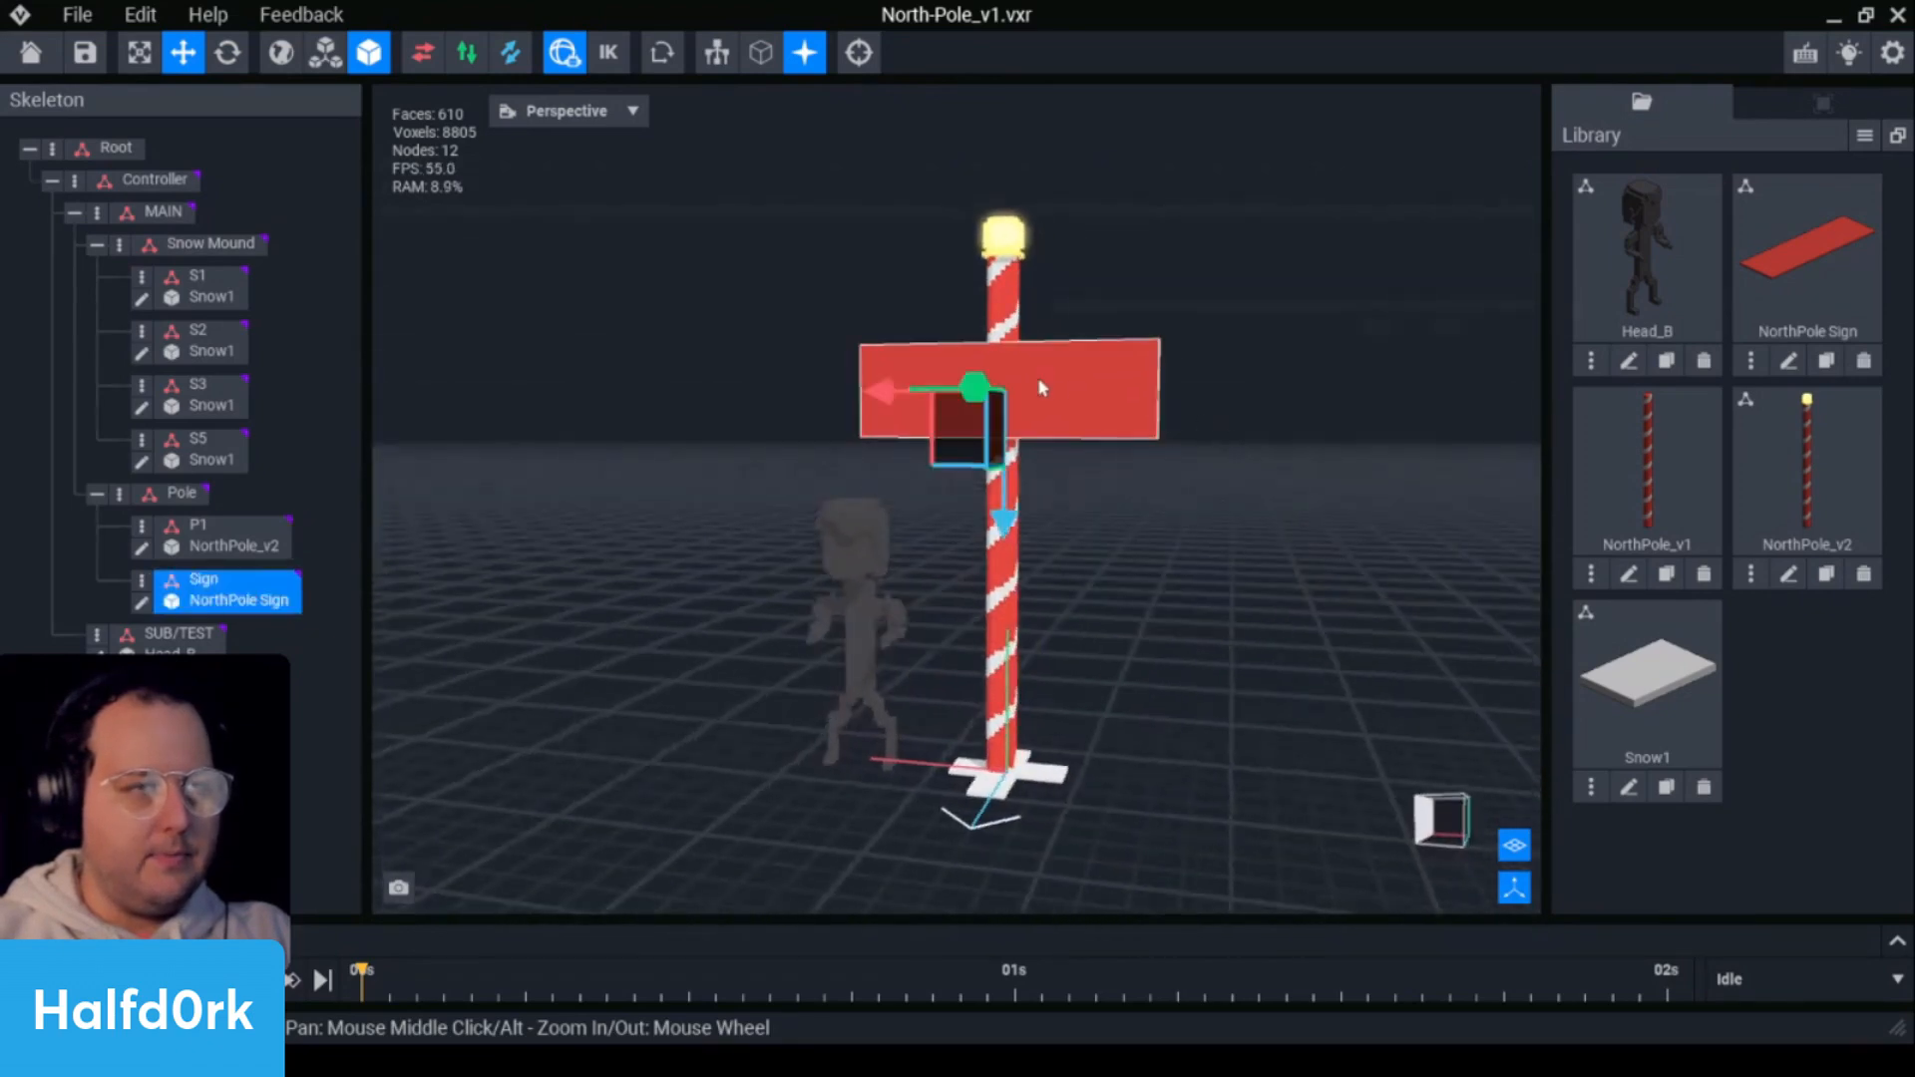
- Open the NorthPole Sign model for editing and set its Y size to 2 voxels
click(142, 602)
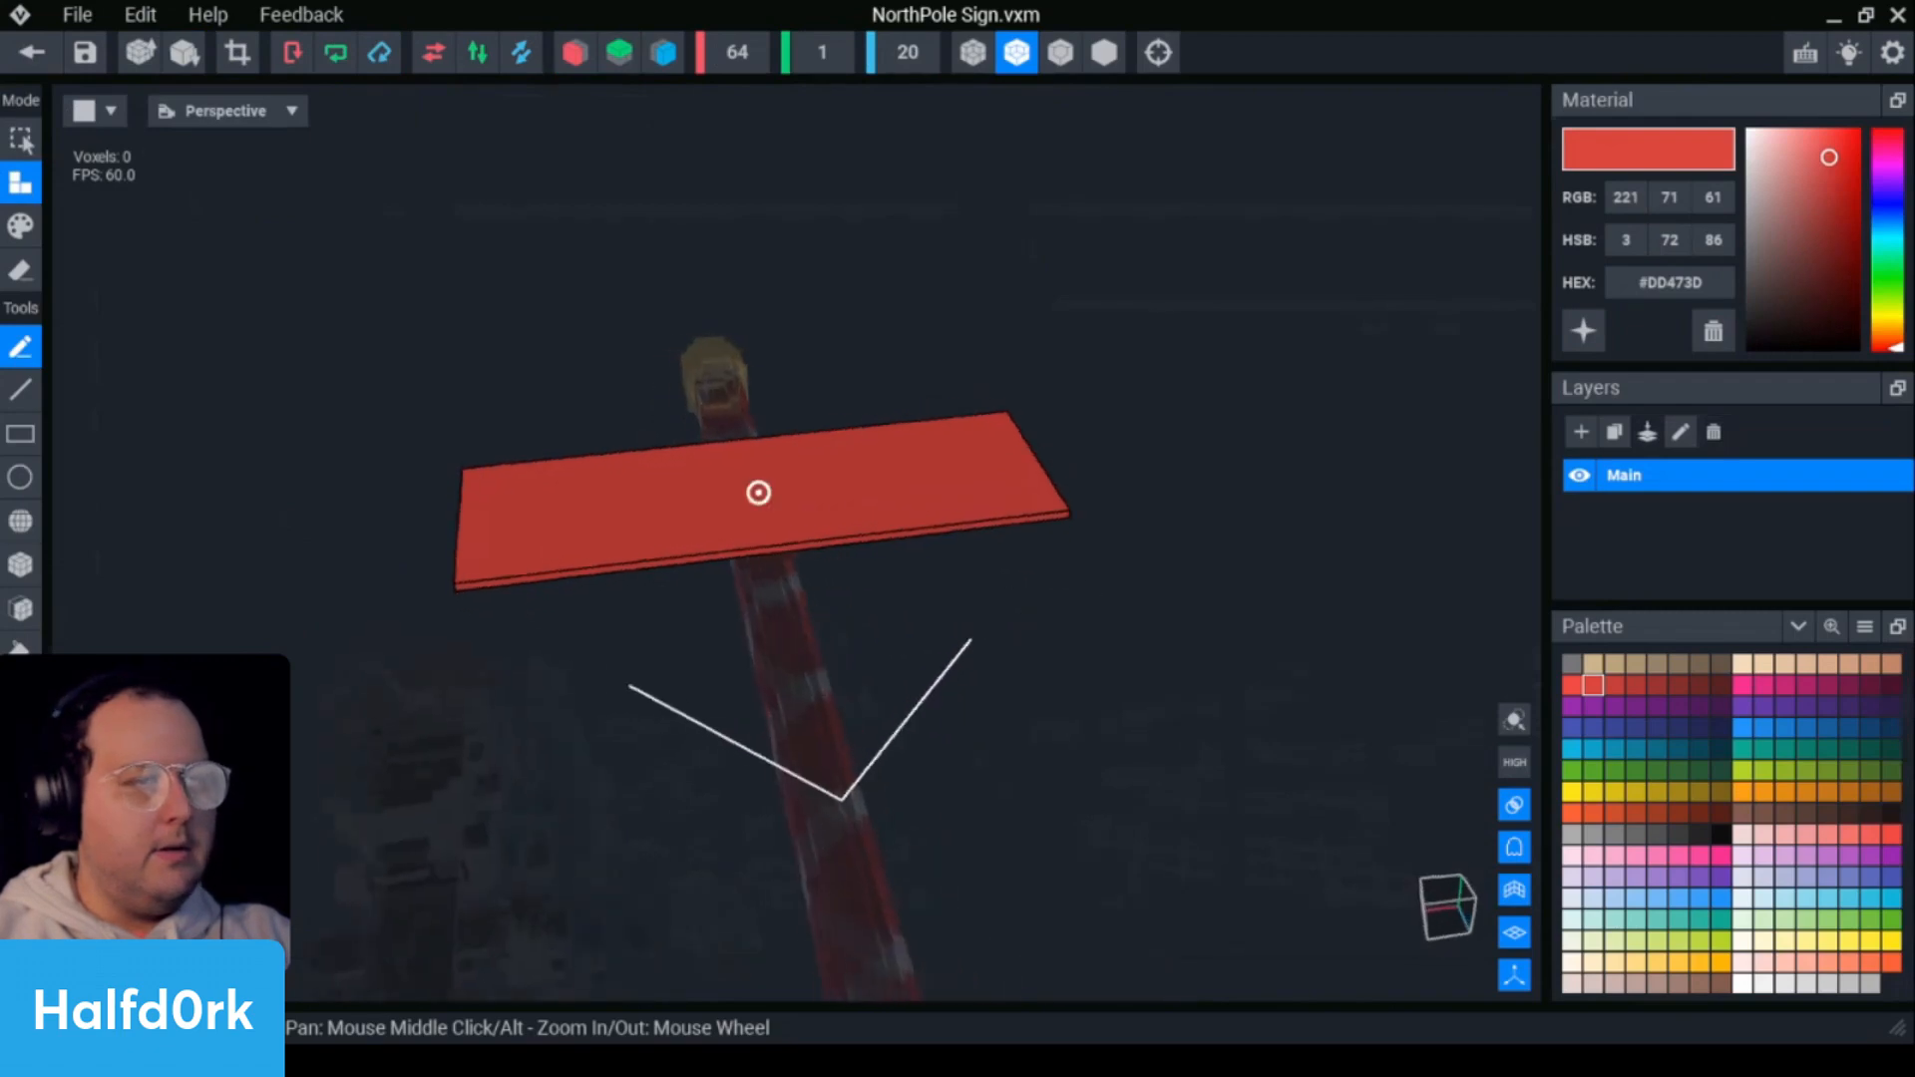
right_drag(757, 492, 910, 574)
click(841, 68)
text(2)
key(Return)
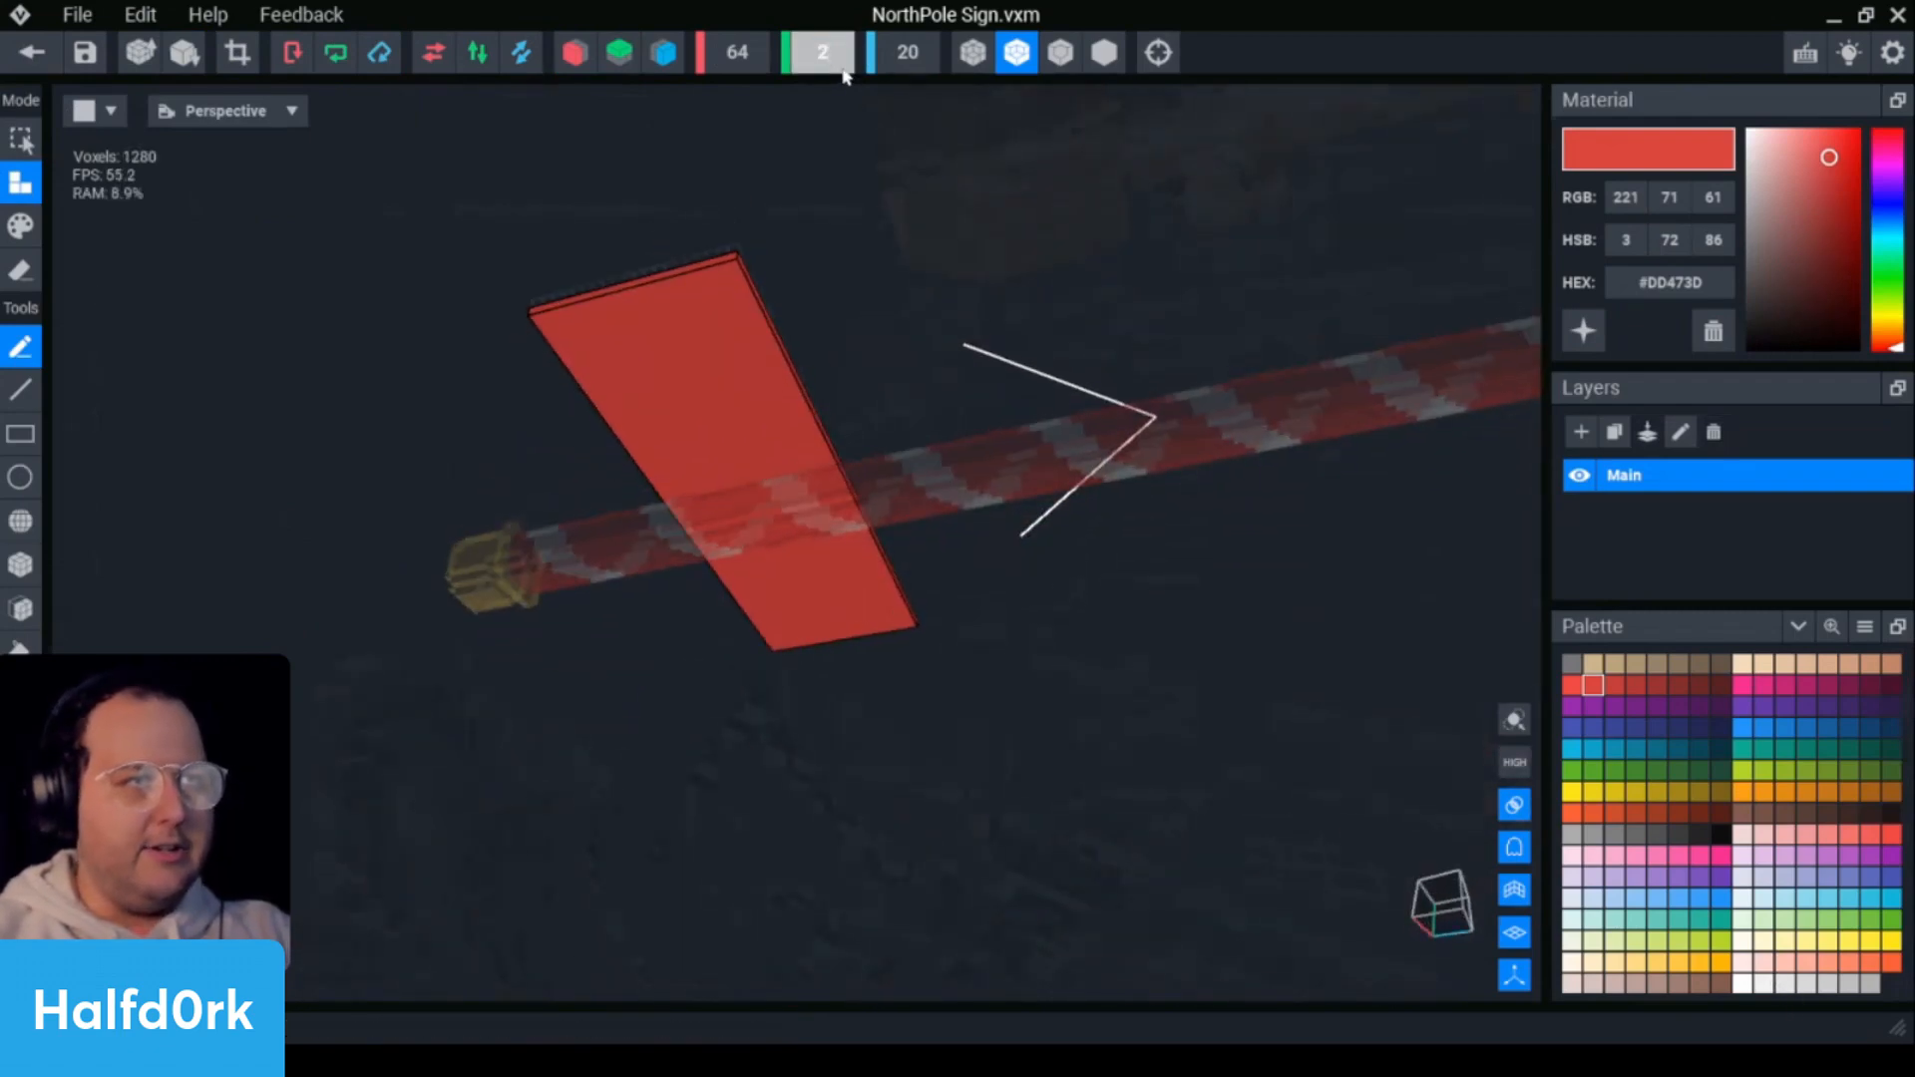
right_drag(786, 261, 783, 282)
scroll(784, 290, up, 3)
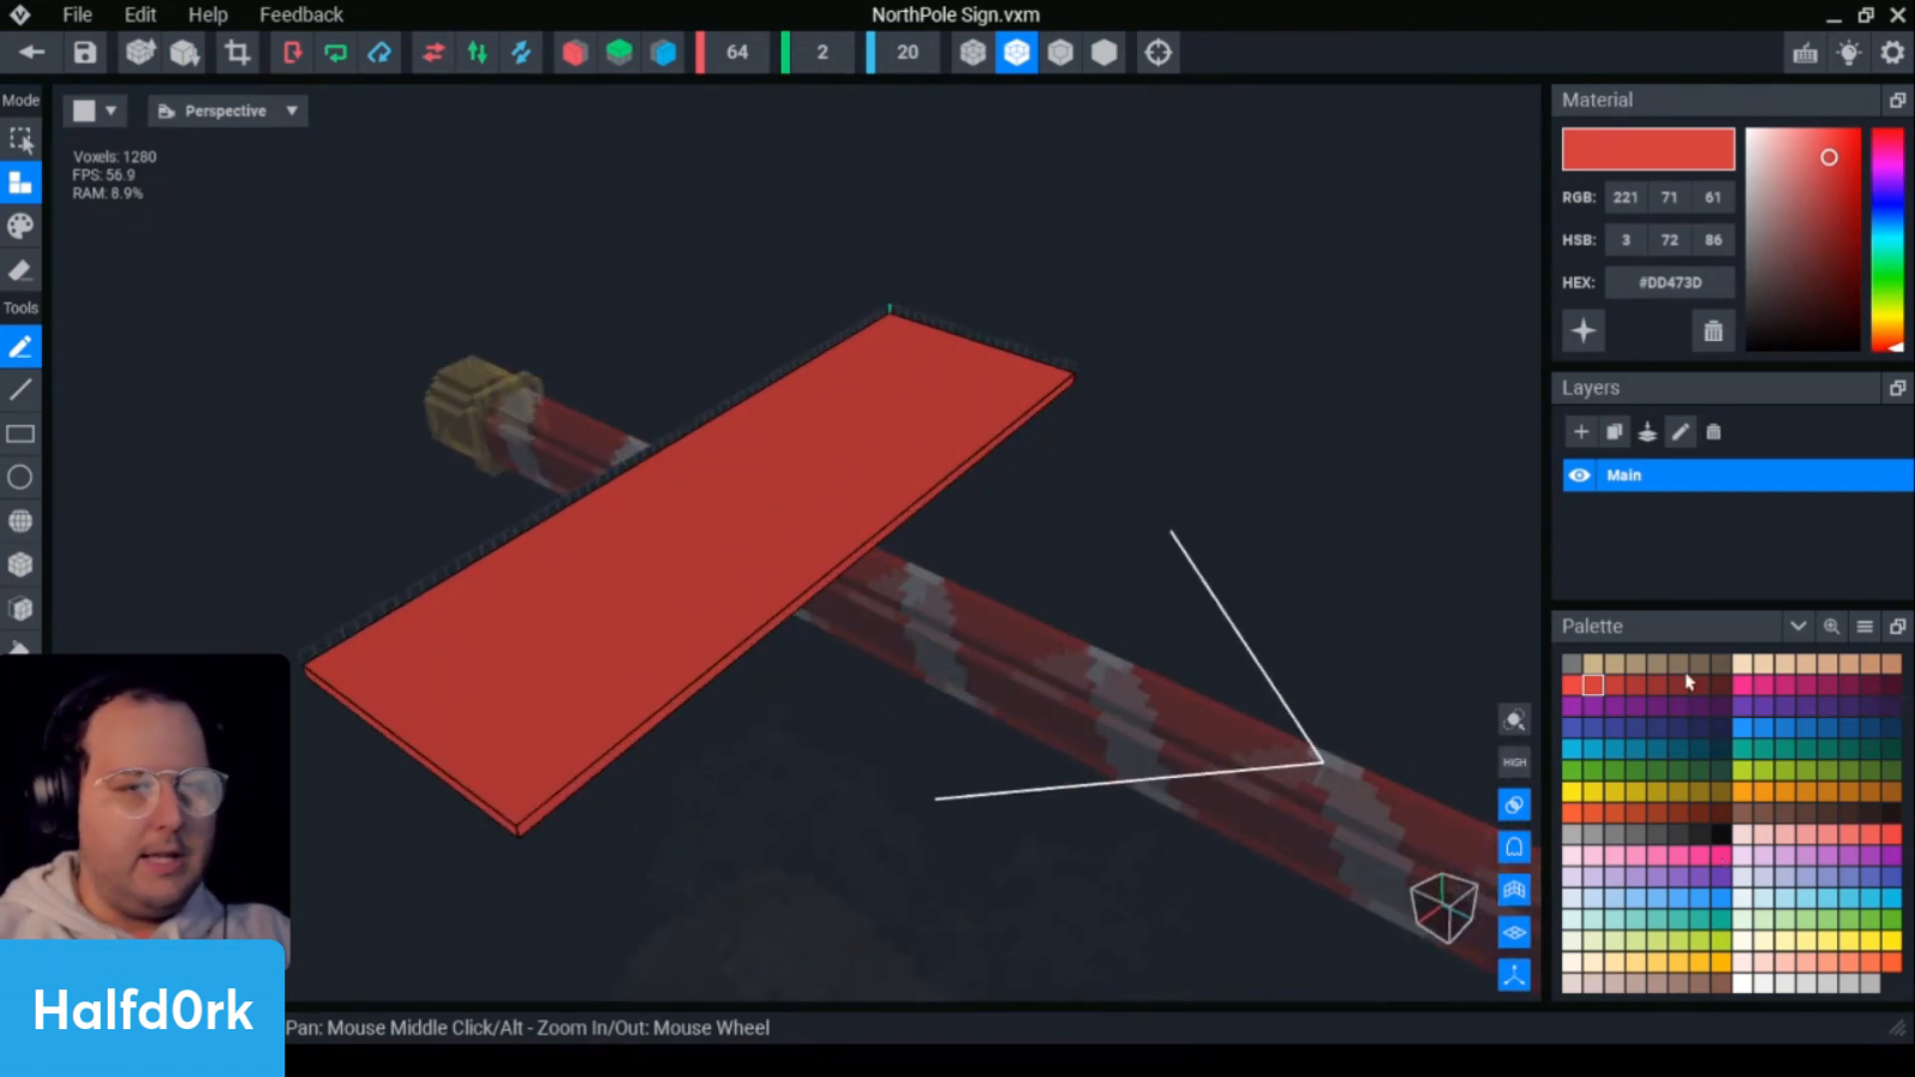
- Extrude the sign's broad face by one voxel to make the slab two voxels thick
click(20, 608)
click(897, 416)
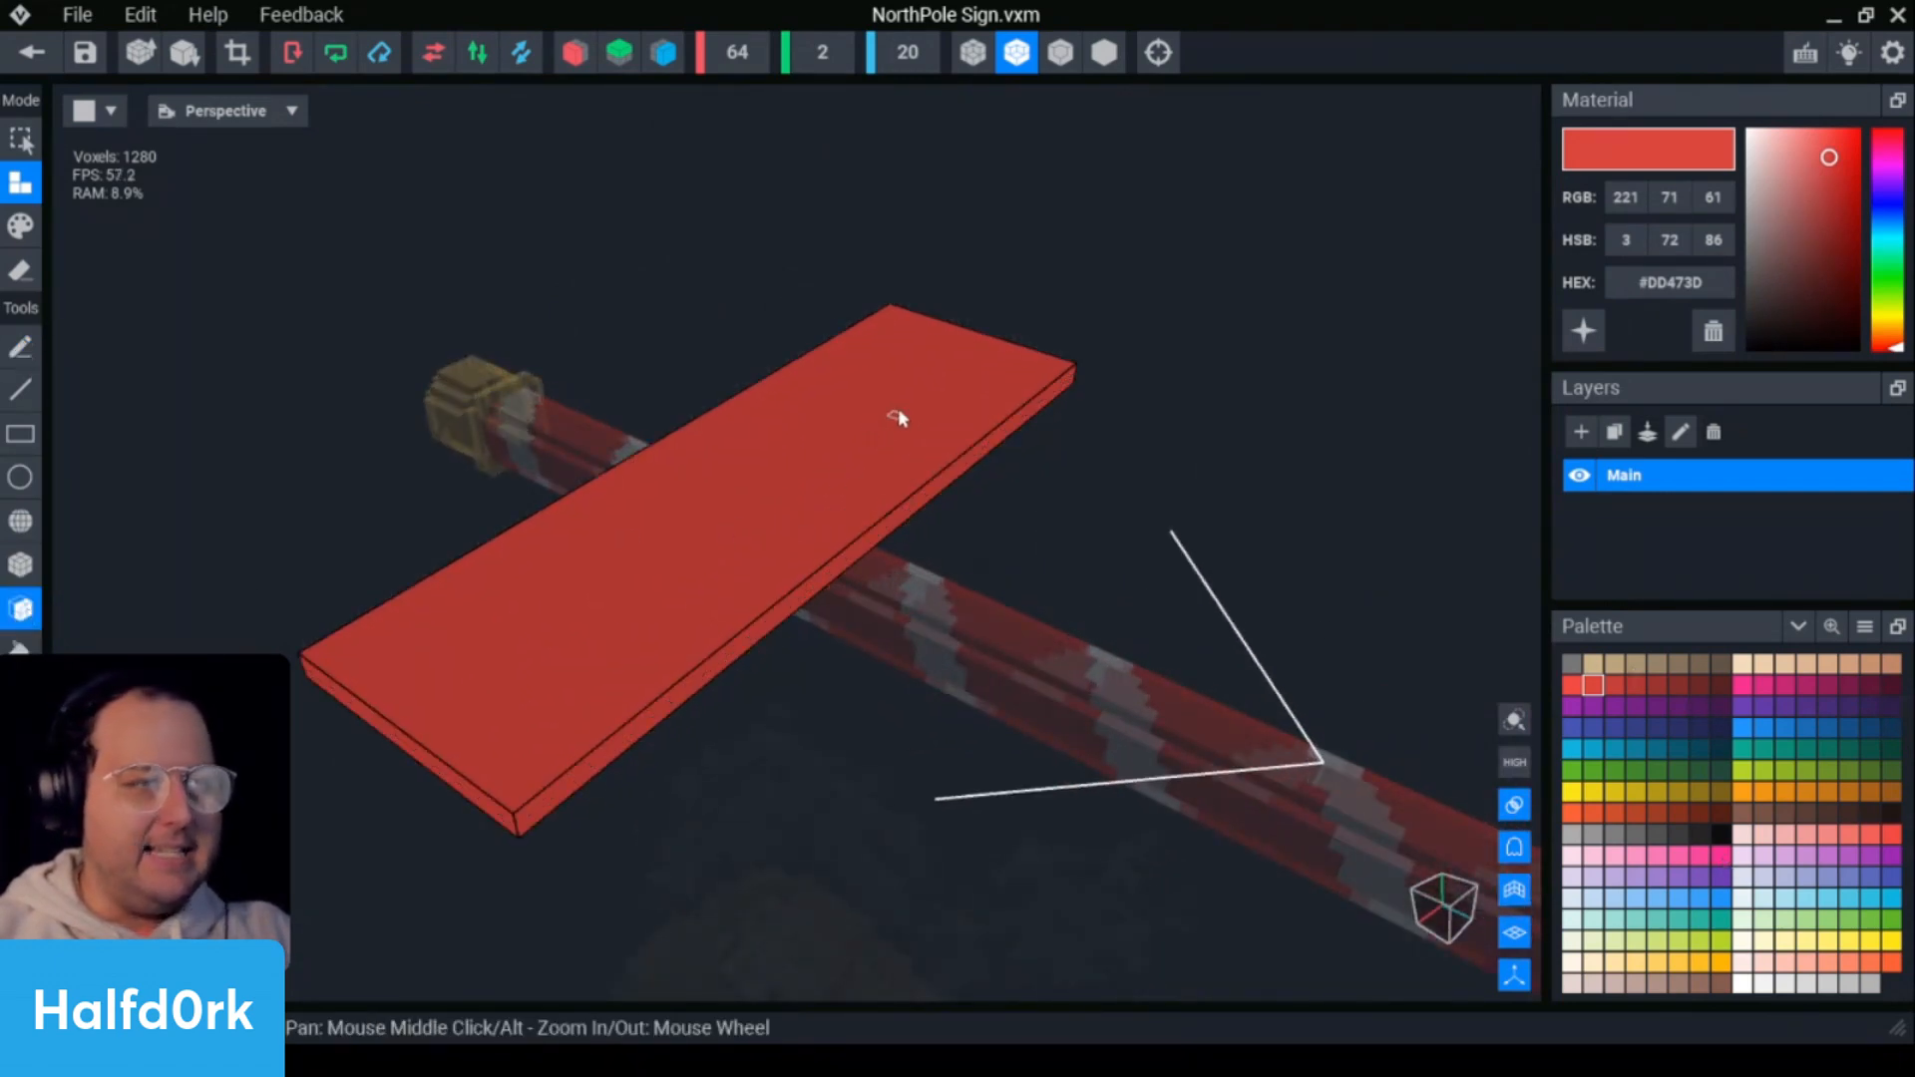
right_drag(599, 841, 1297, 723)
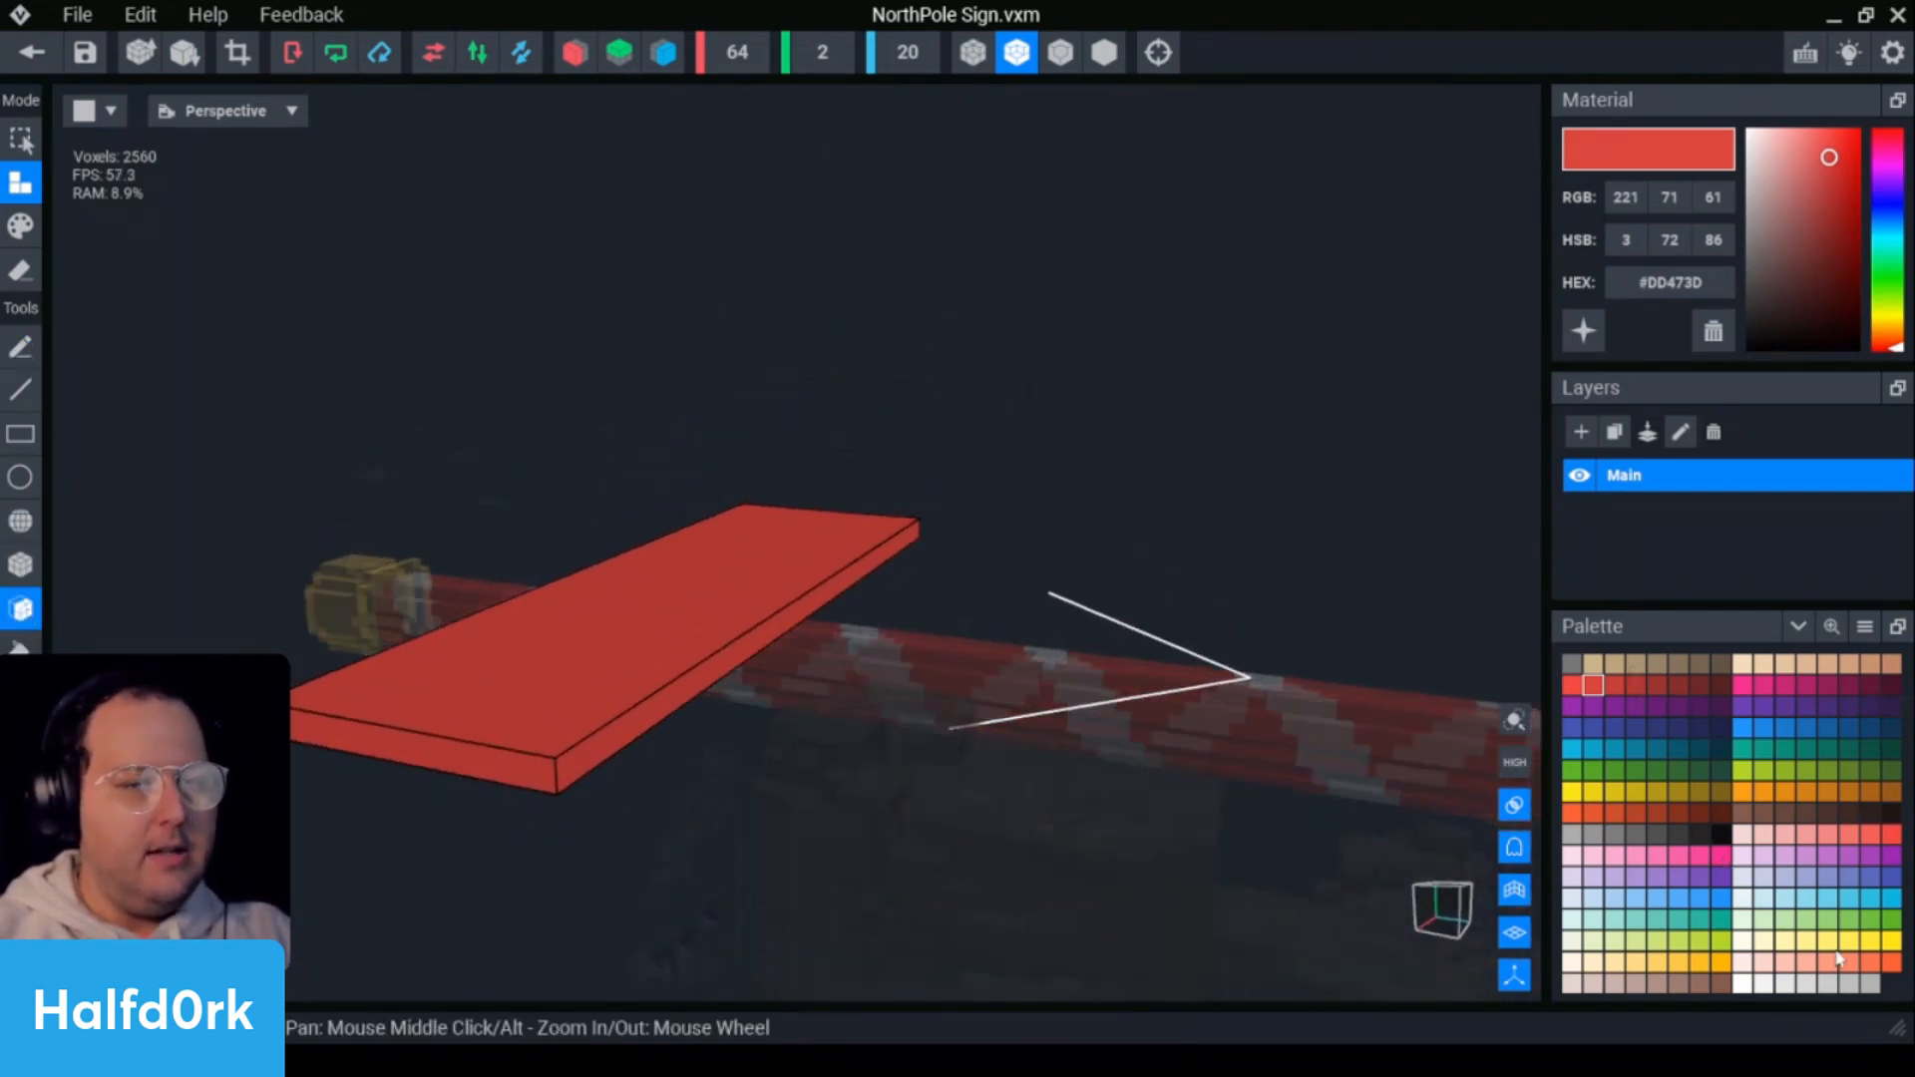
- Paint a white #F2F2F2 rectangular panel on the sign's front face, leaving a red border around it
click(1771, 984)
right_drag(1397, 384, 791, 500)
key(s)
scroll(821, 496, down, 5)
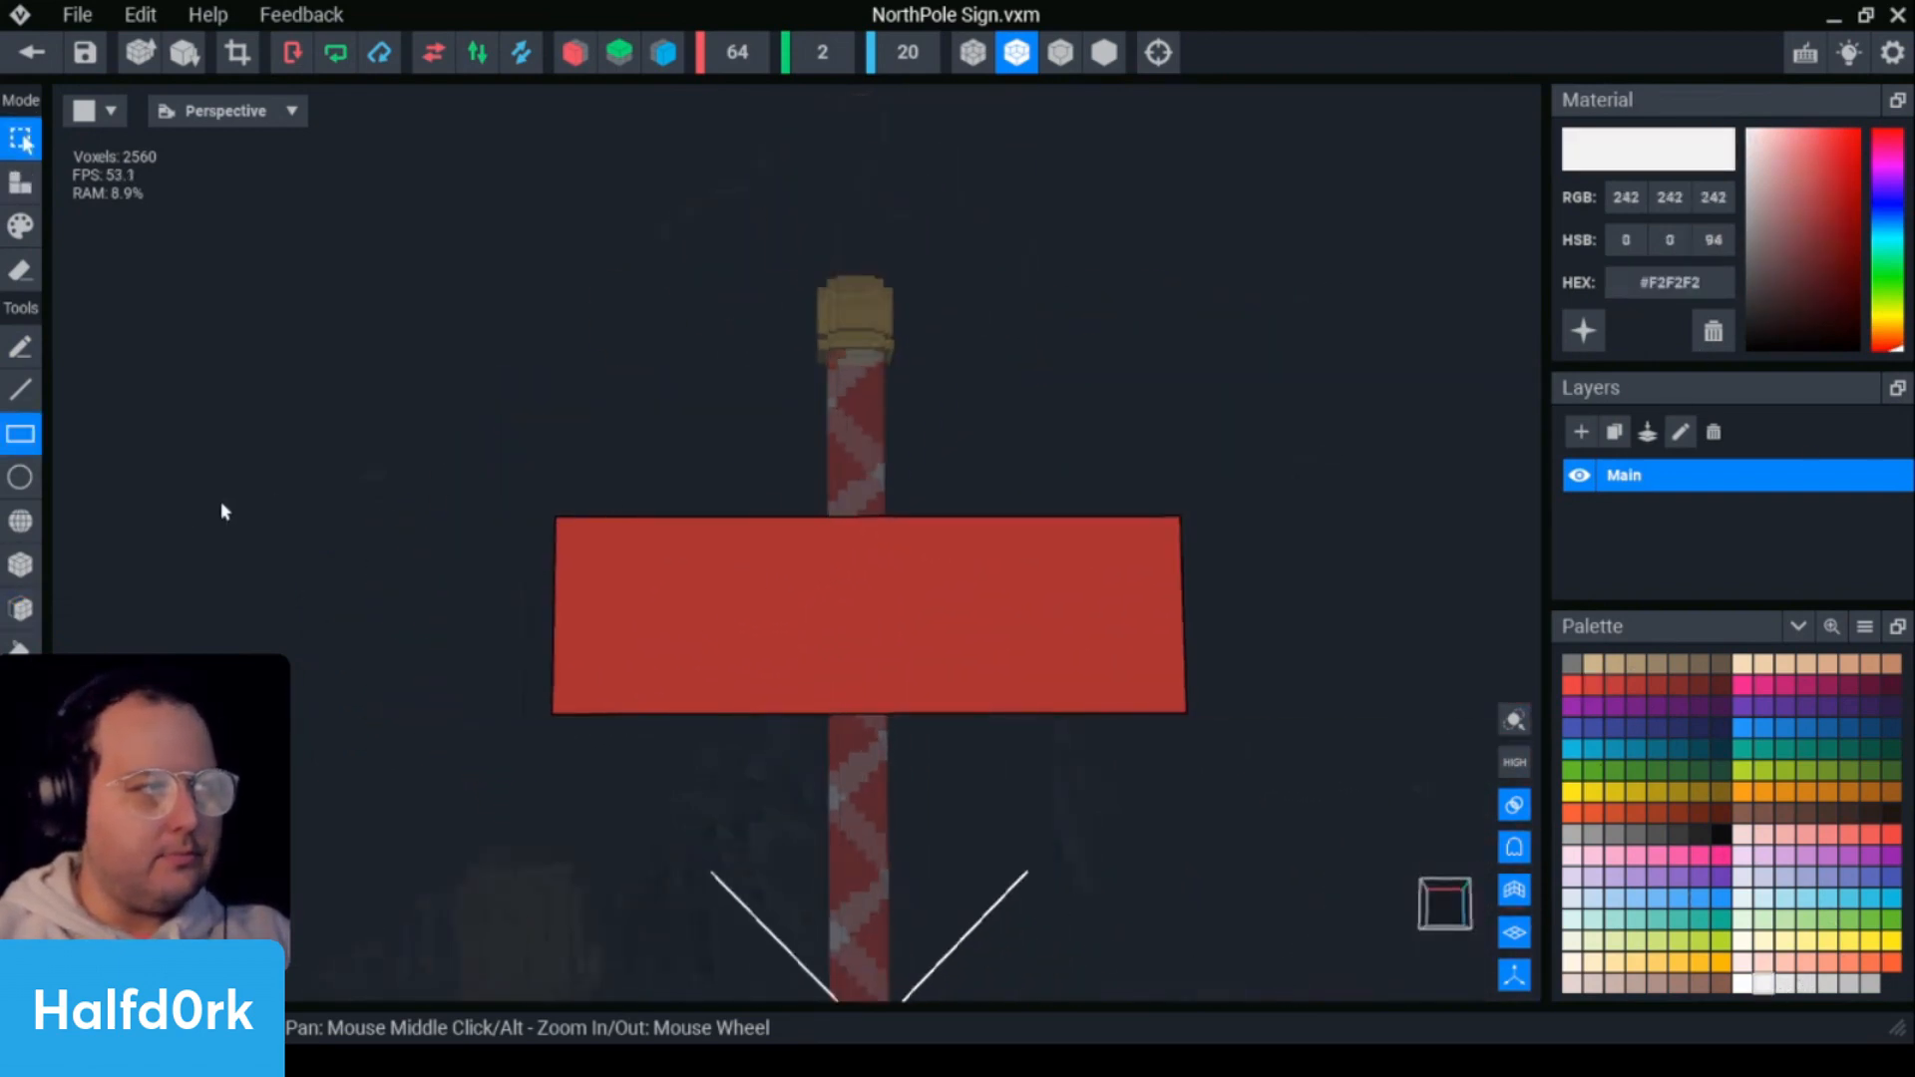
scroll(223, 505, up, 3)
click(20, 565)
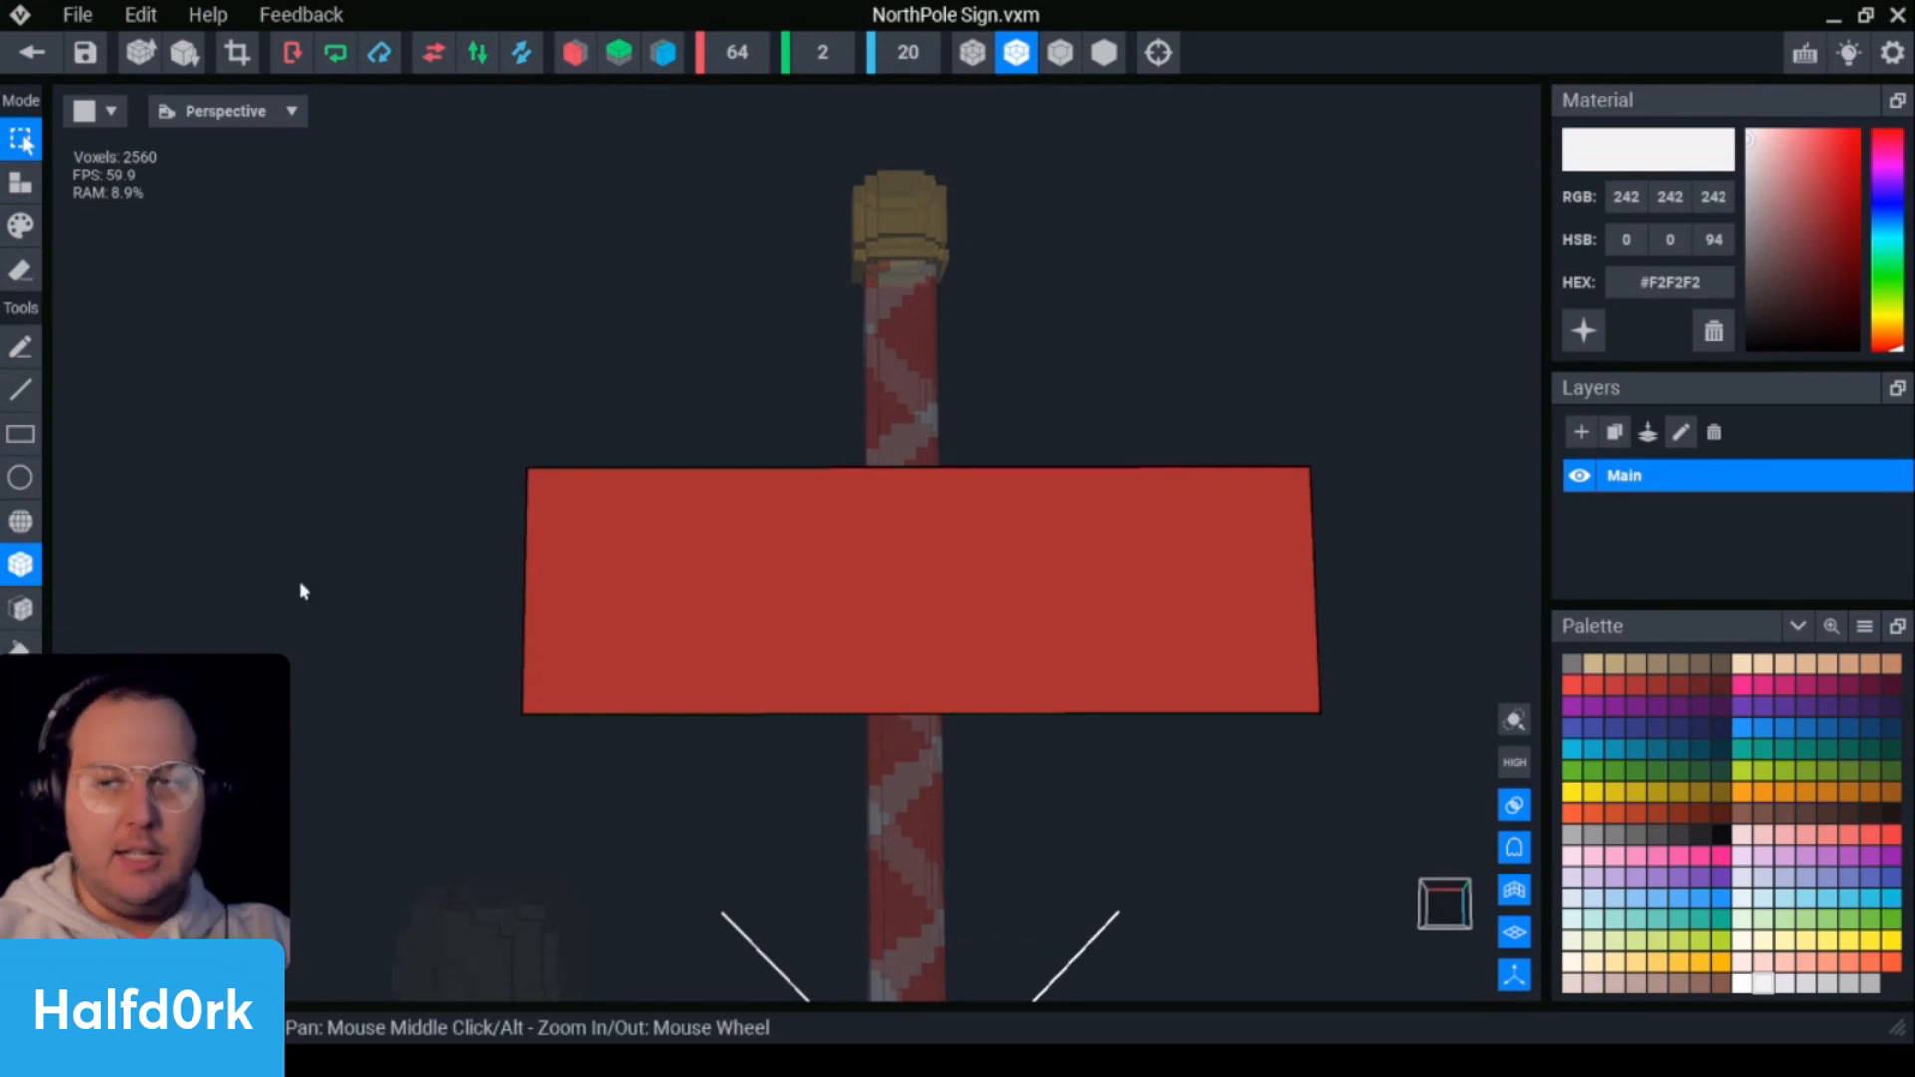
middle_drag(299, 589, 787, 589)
key(p)
scroll(624, 470, down, 2)
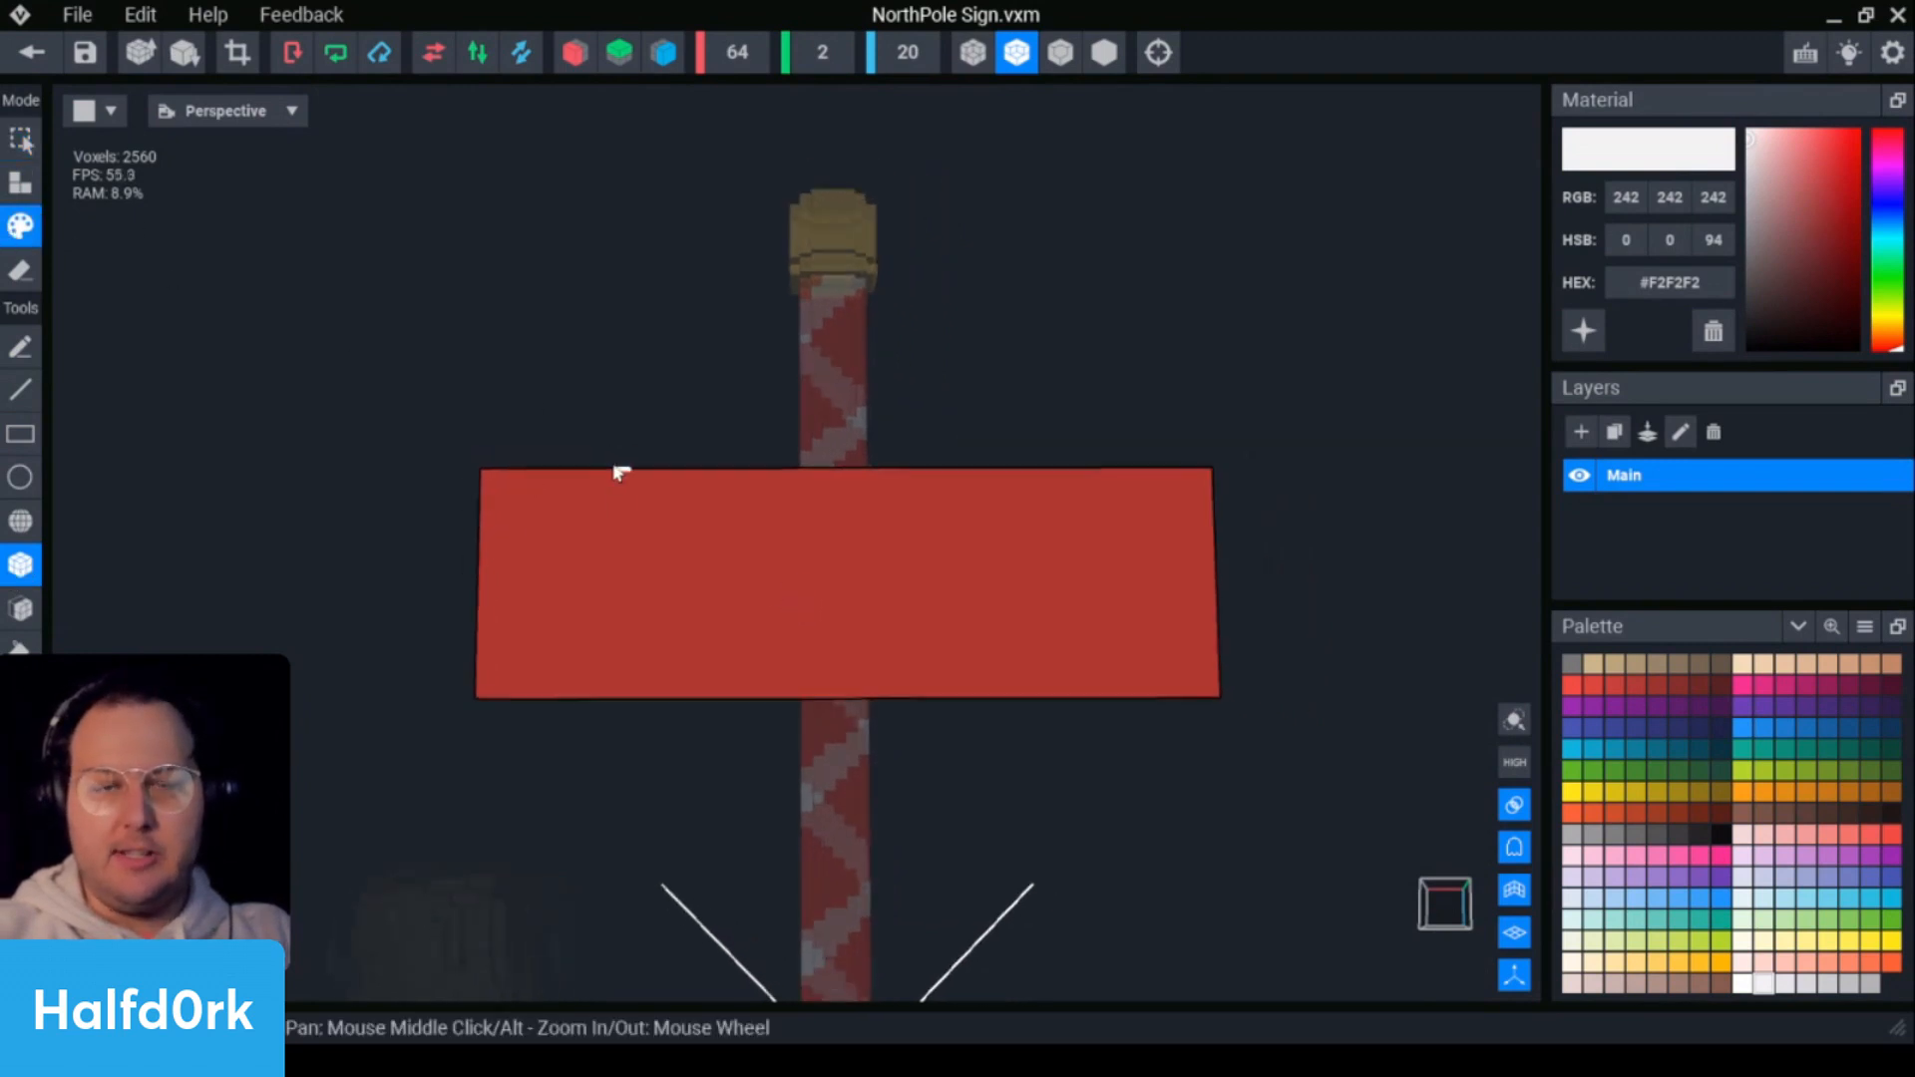
mouse_move(518, 513)
mouse_down()
mouse_move(668, 578)
mouse_move(1228, 676)
mouse_move(1155, 688)
mouse_up()
scroll(630, 556, up, 2)
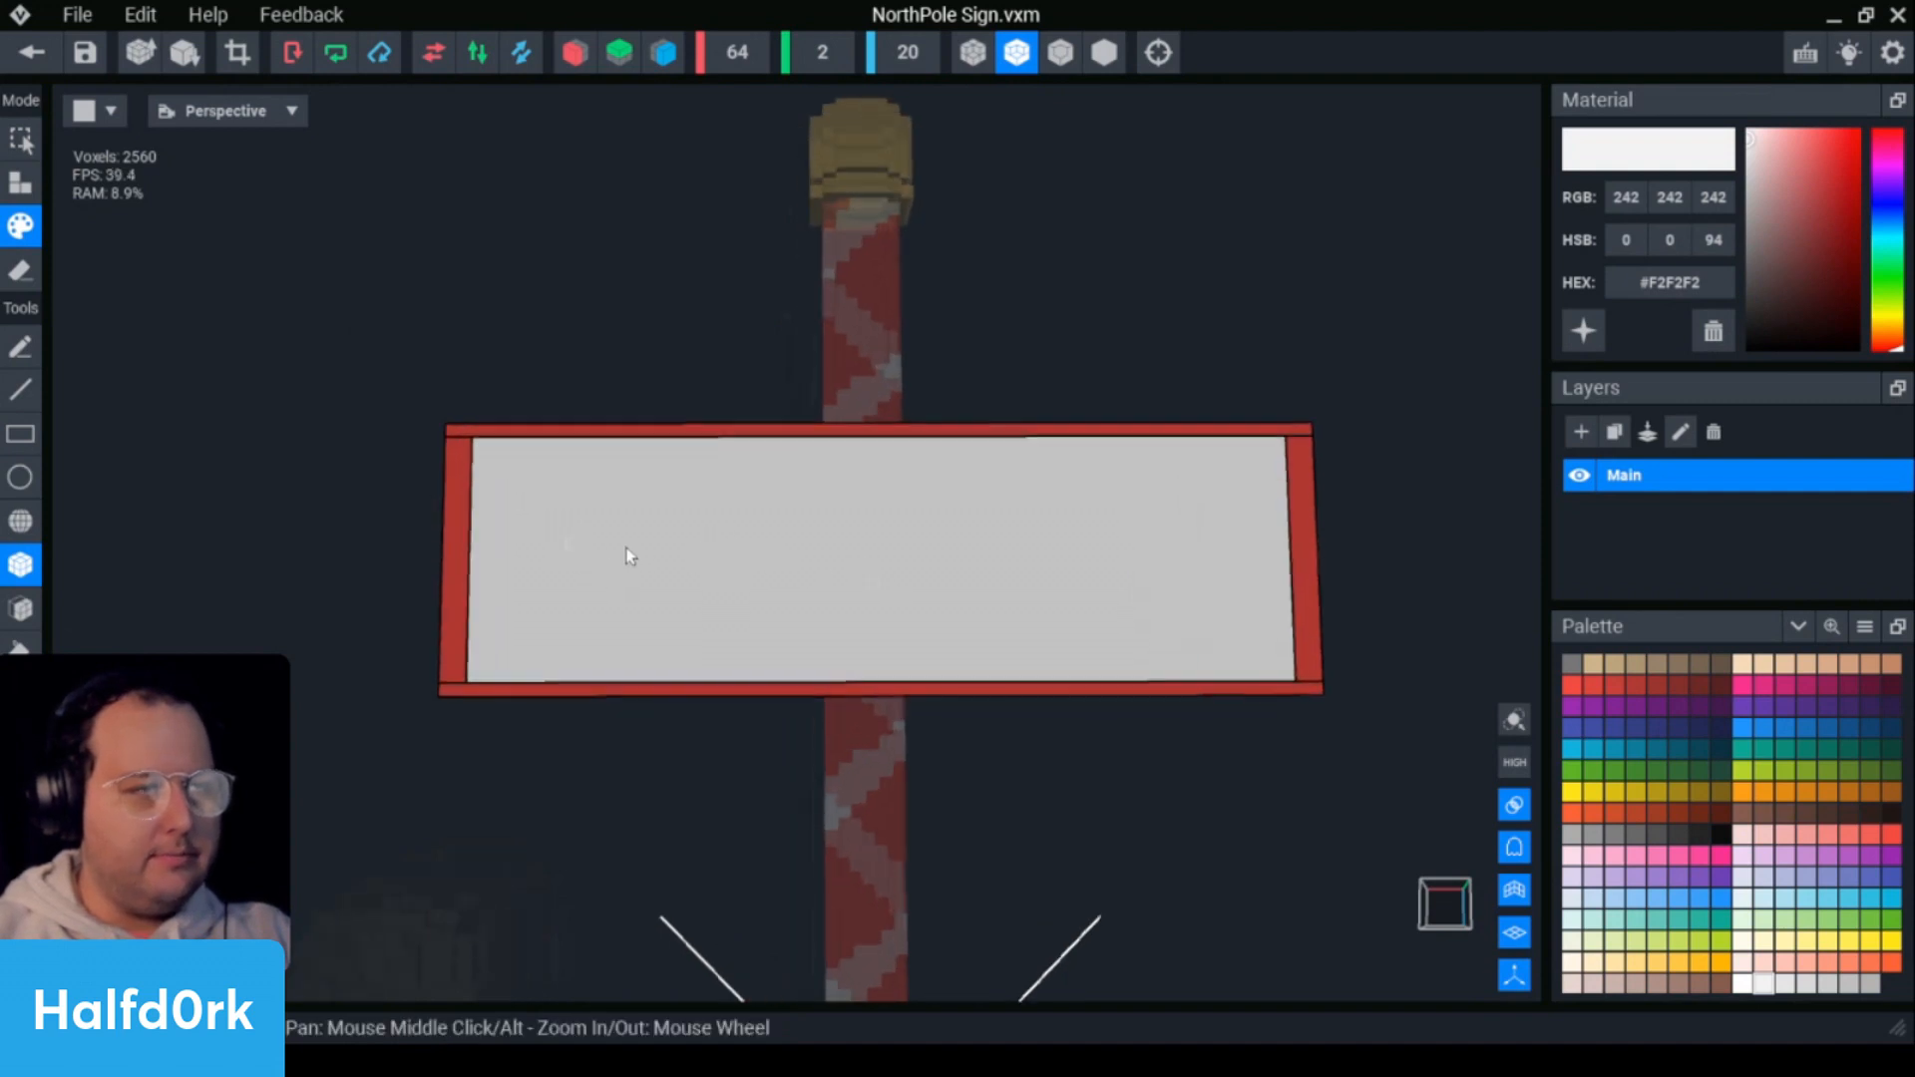
- Sample the border's red and paint lines along the white panel's upper and lower edges to thicken the border to match its sides
alt+click(627, 435)
scroll(625, 428, down, 2)
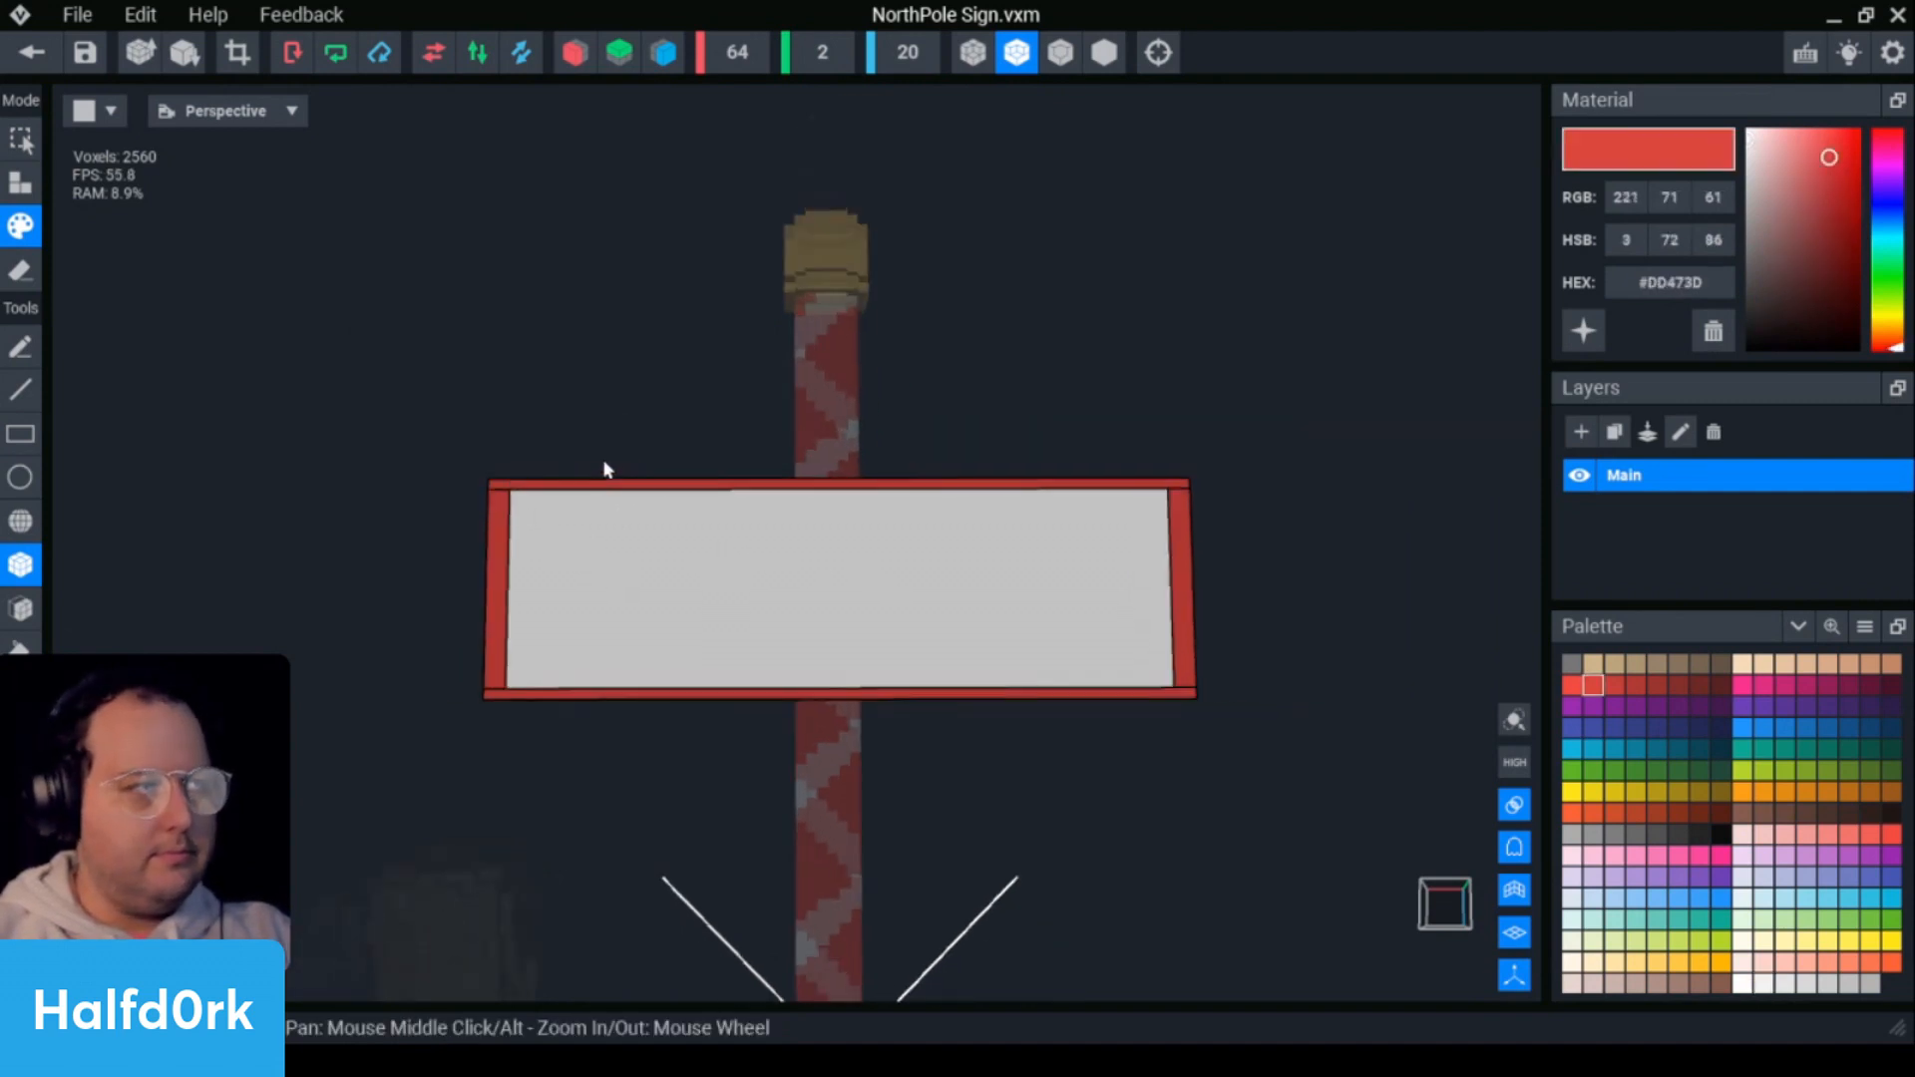
key(l)
mouse_move(520, 509)
mouse_down()
mouse_move(962, 511)
mouse_move(515, 495)
mouse_up()
drag(927, 518, 1165, 498)
drag(1172, 688, 506, 686)
scroll(1031, 608, up, 2)
scroll(1031, 608, down, 1)
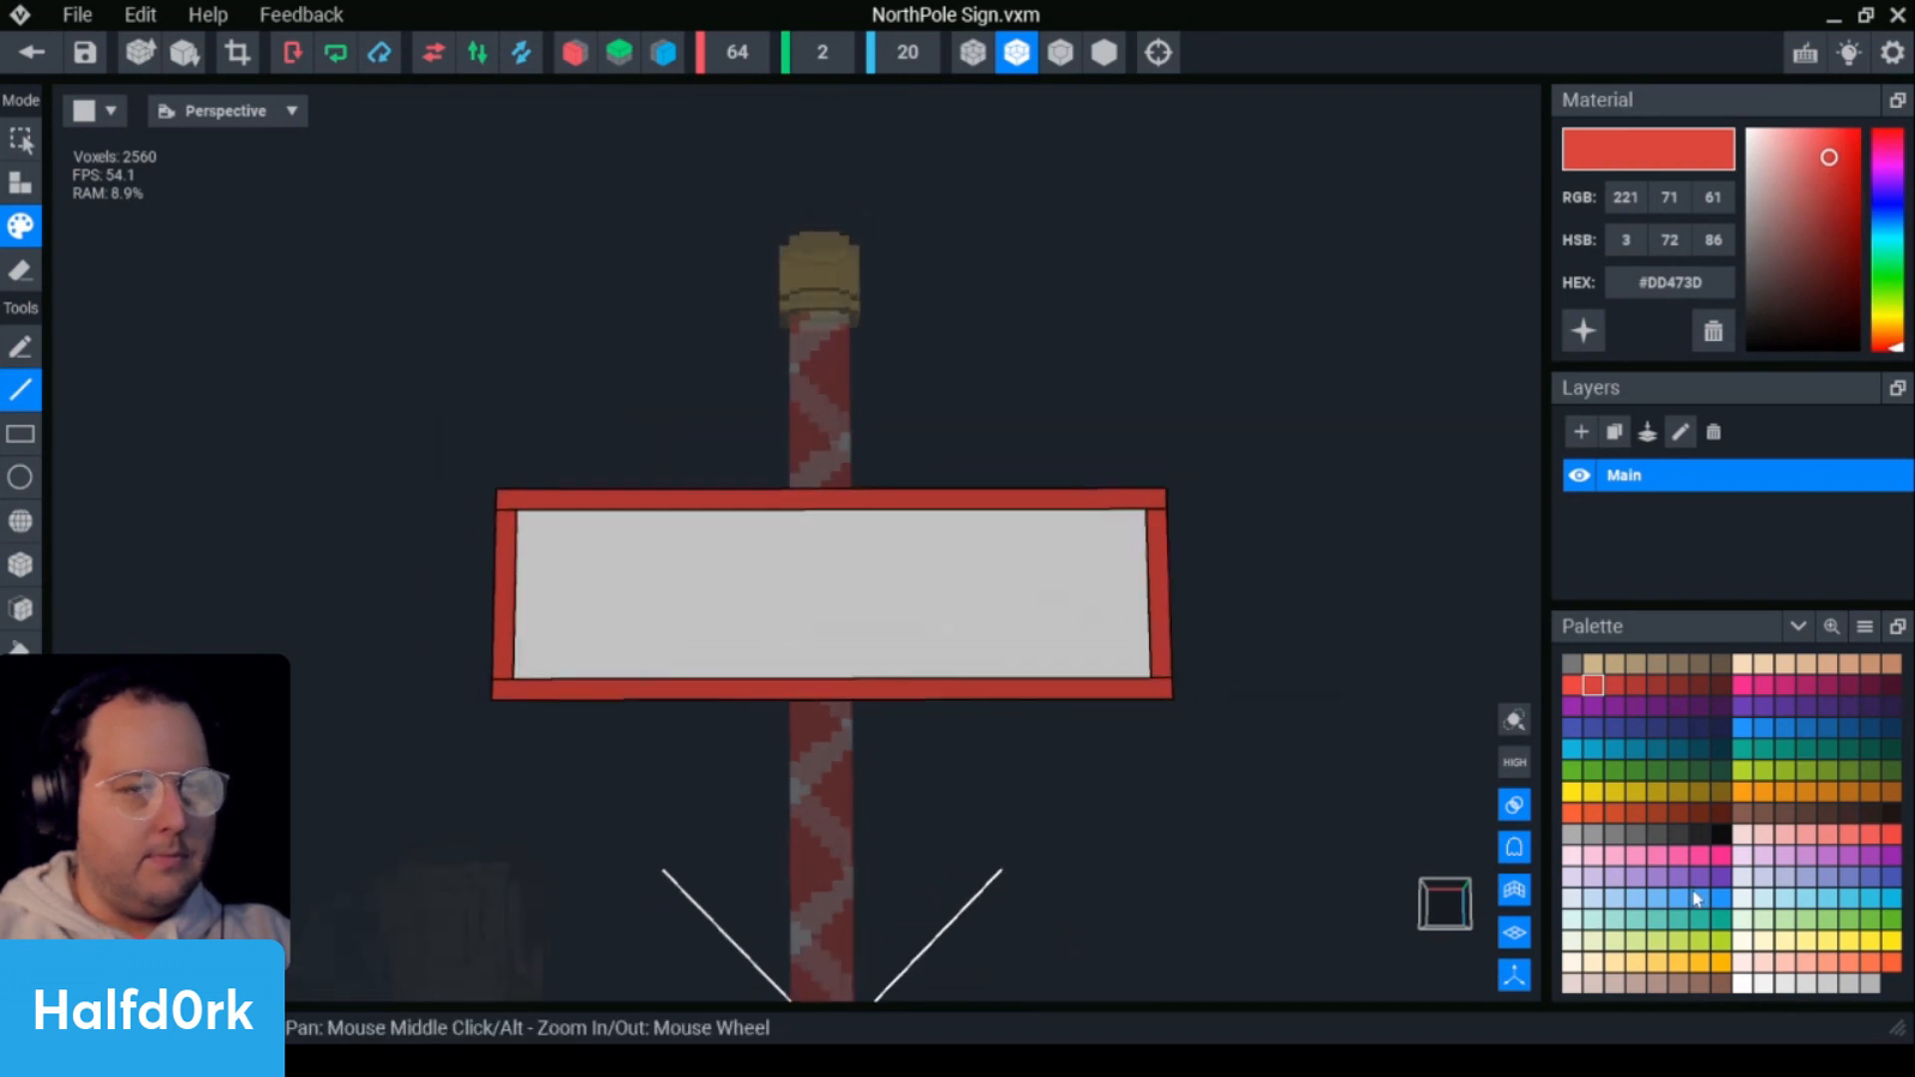
- Paint the letter N in dark grey #242424 at the start of the sign's white panel, undoing a stray stroke
click(1704, 839)
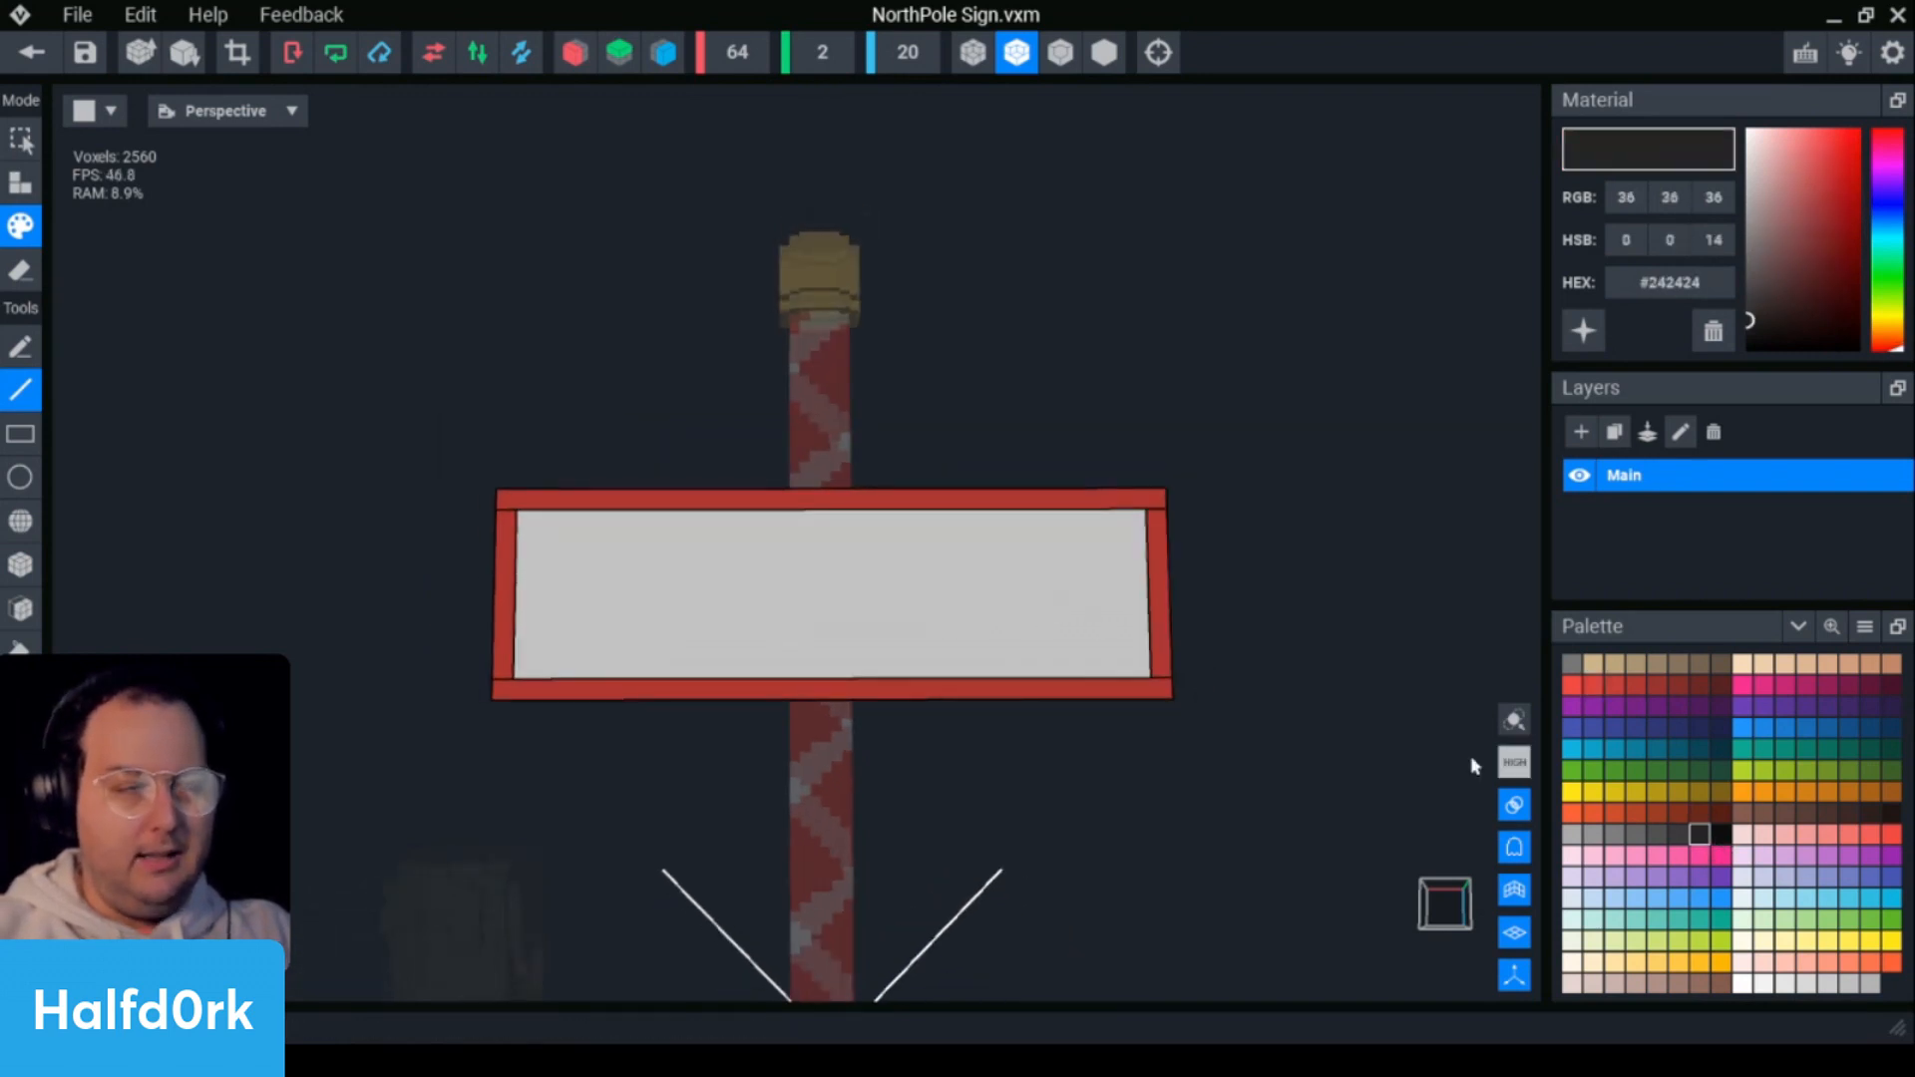
scroll(569, 498, up, 2)
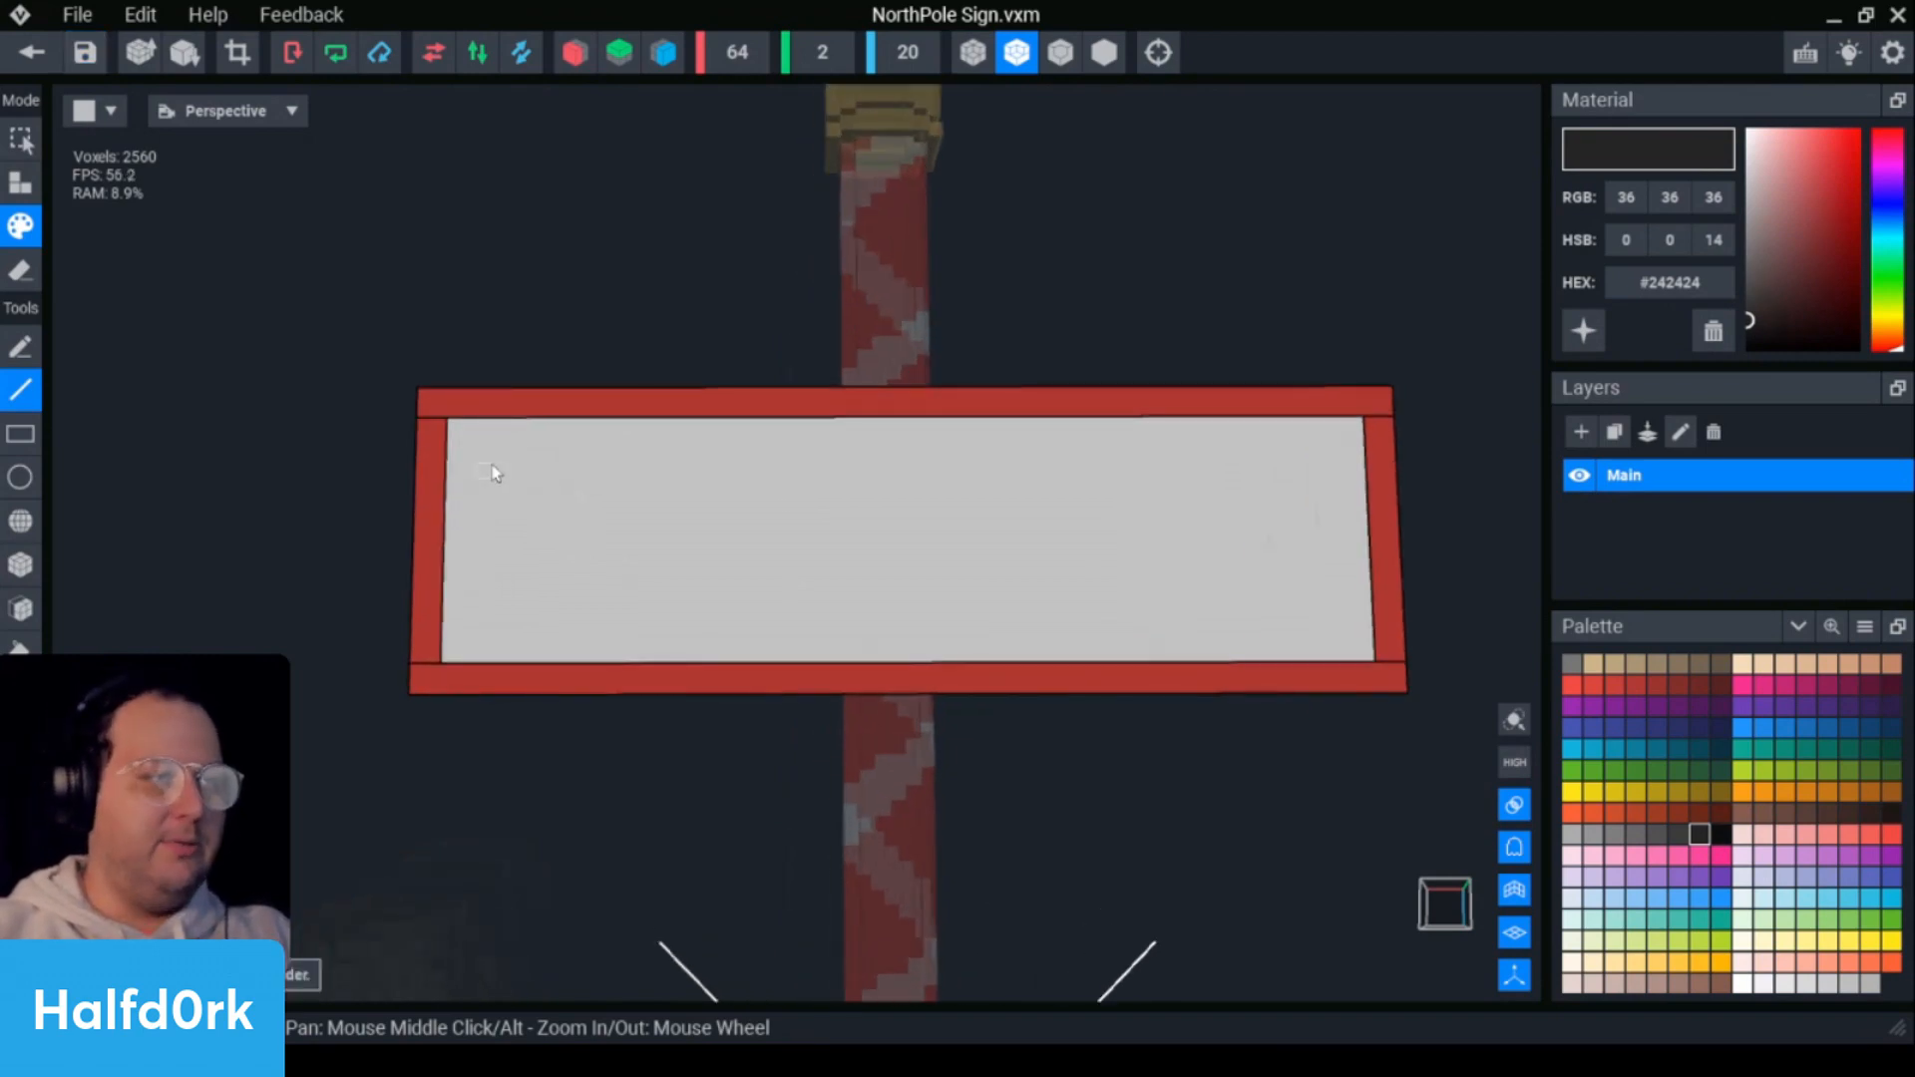
drag(494, 472, 487, 584)
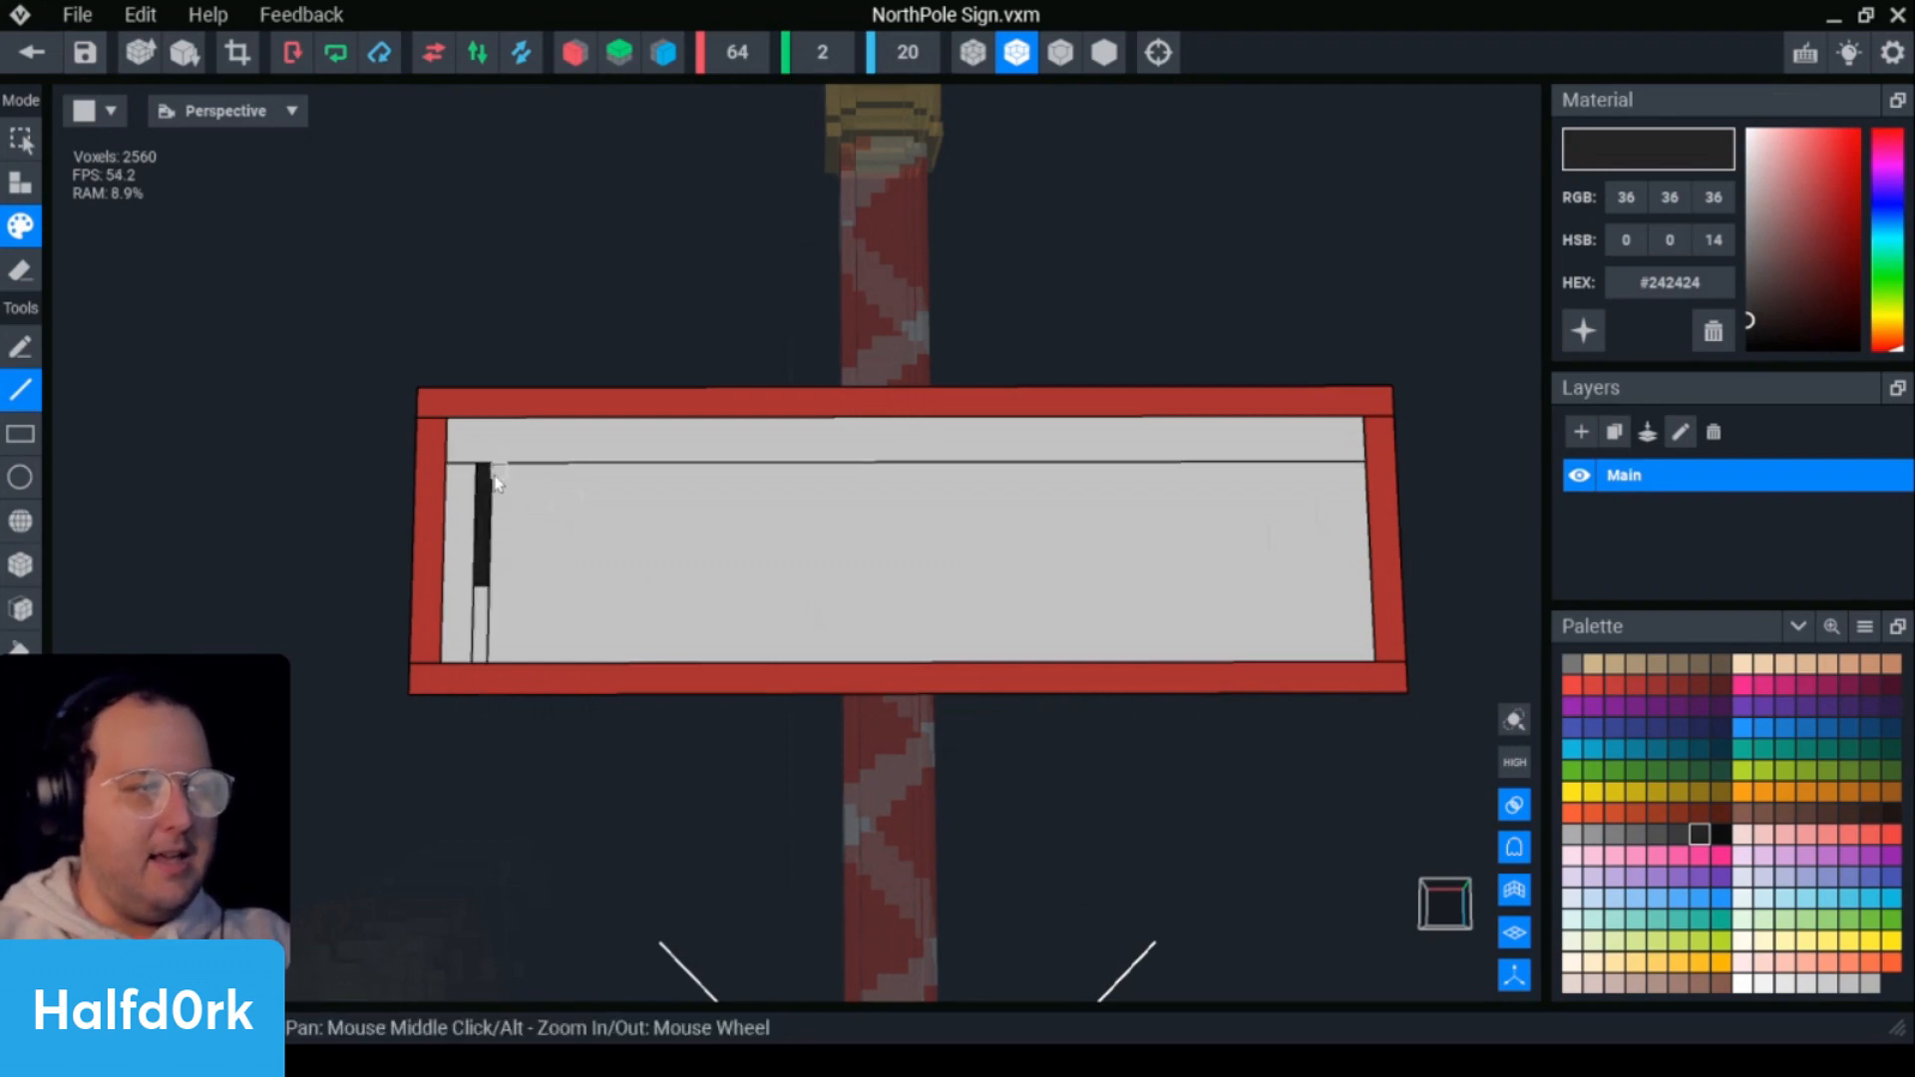
drag(501, 474, 548, 577)
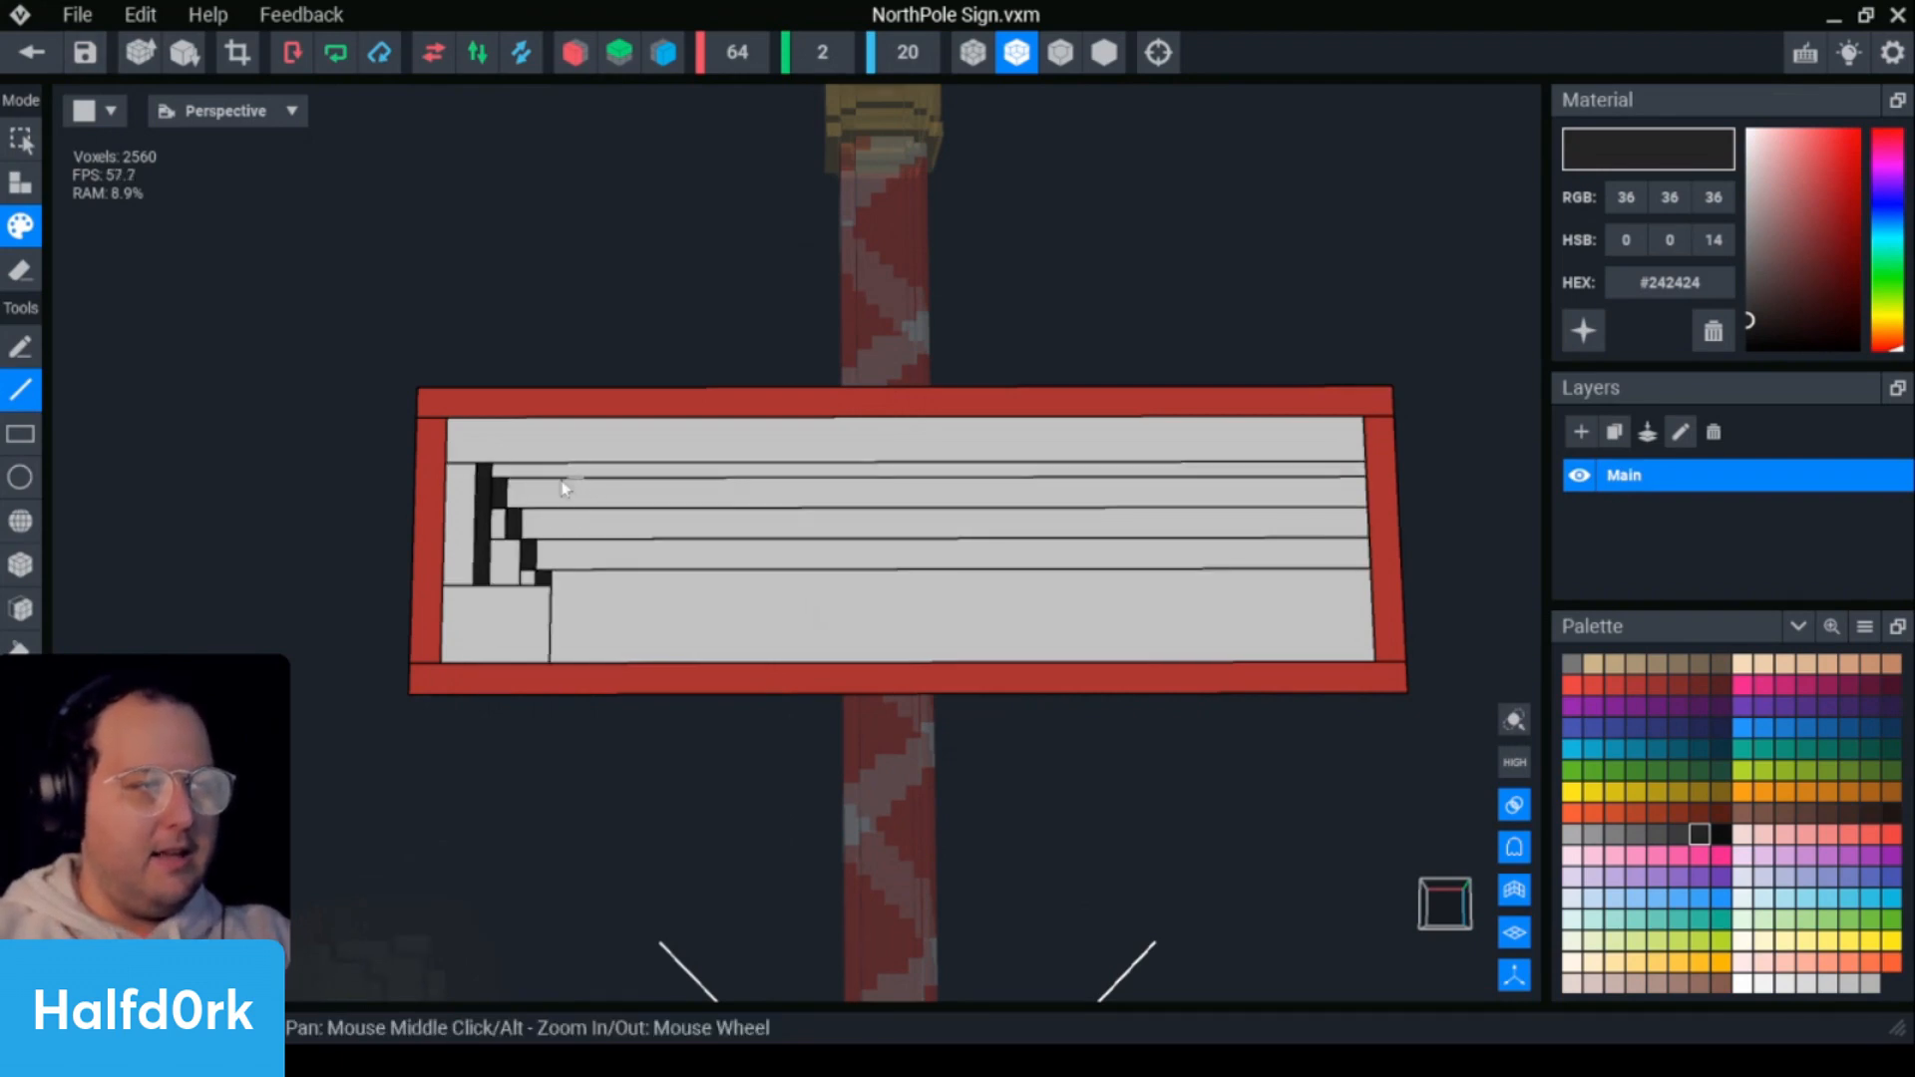
drag(546, 469, 544, 584)
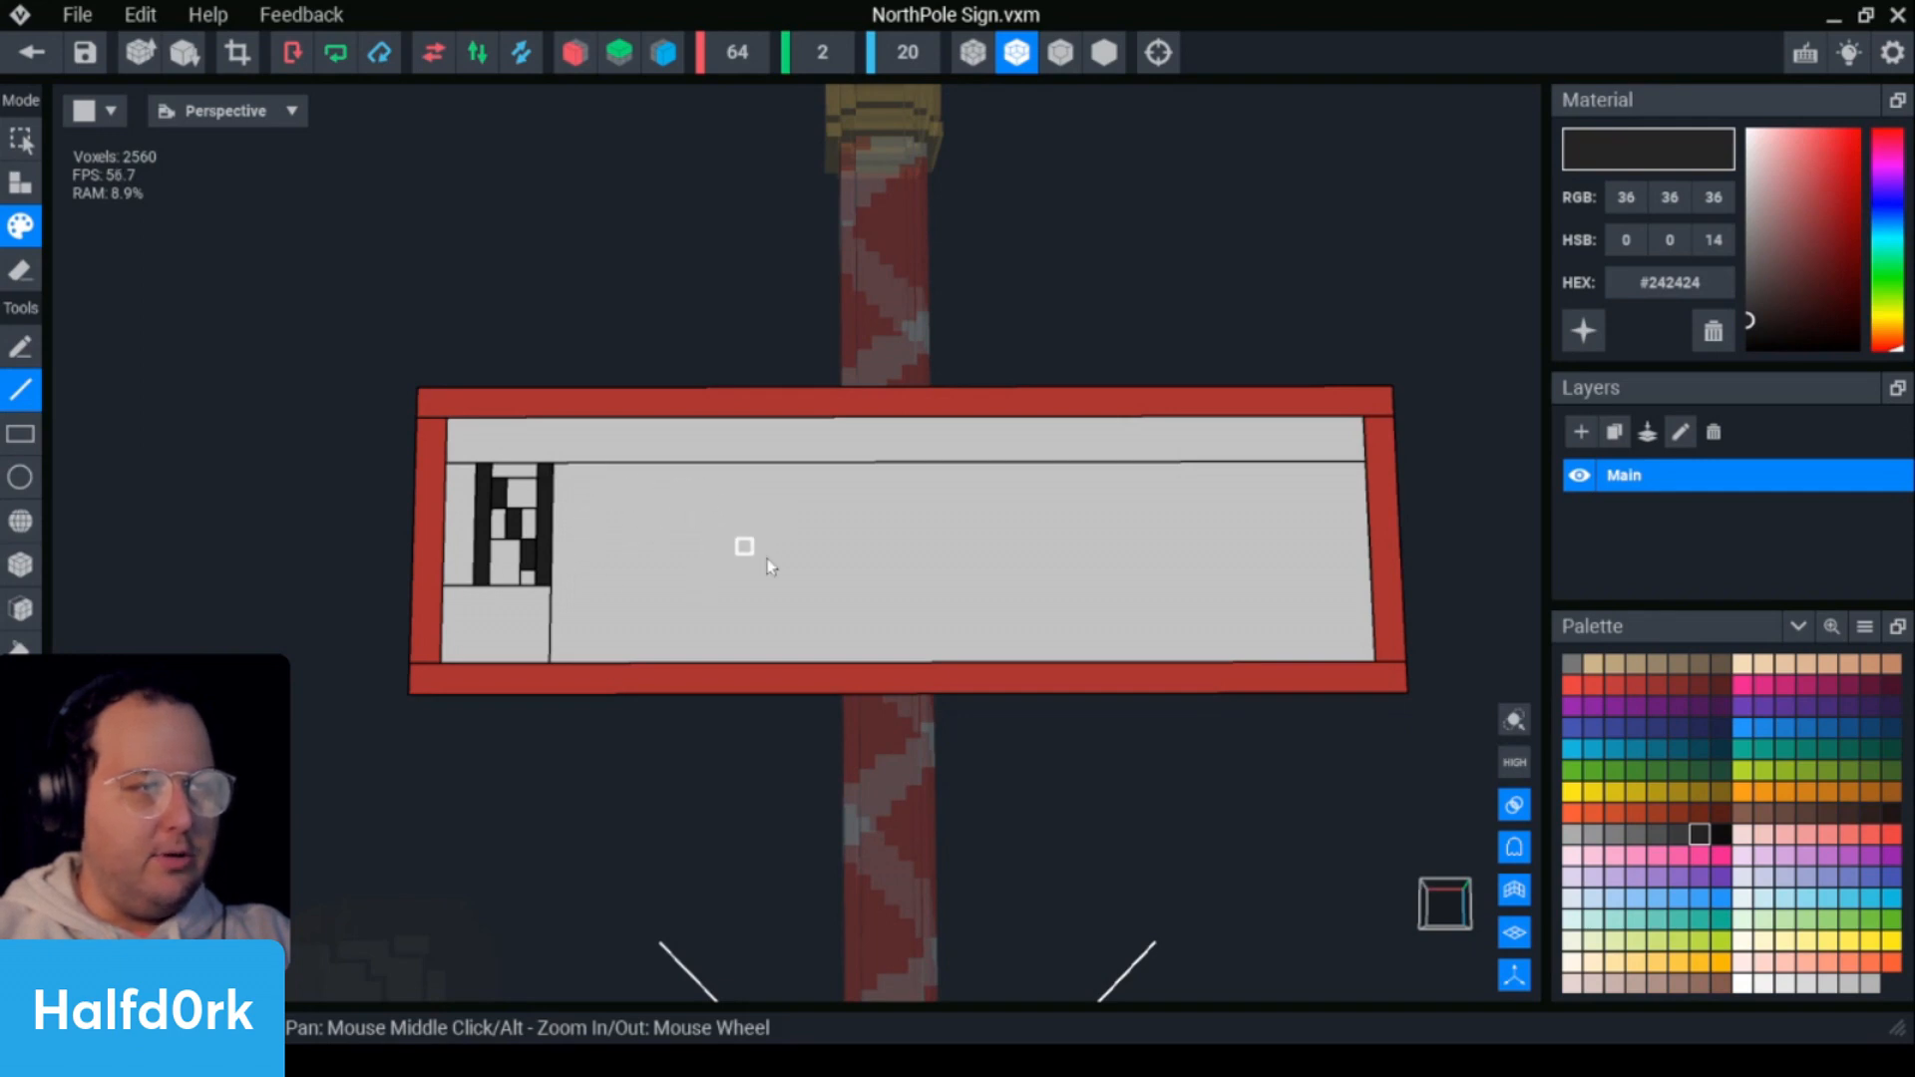
drag(873, 503, 911, 484)
key(ctrl+z)
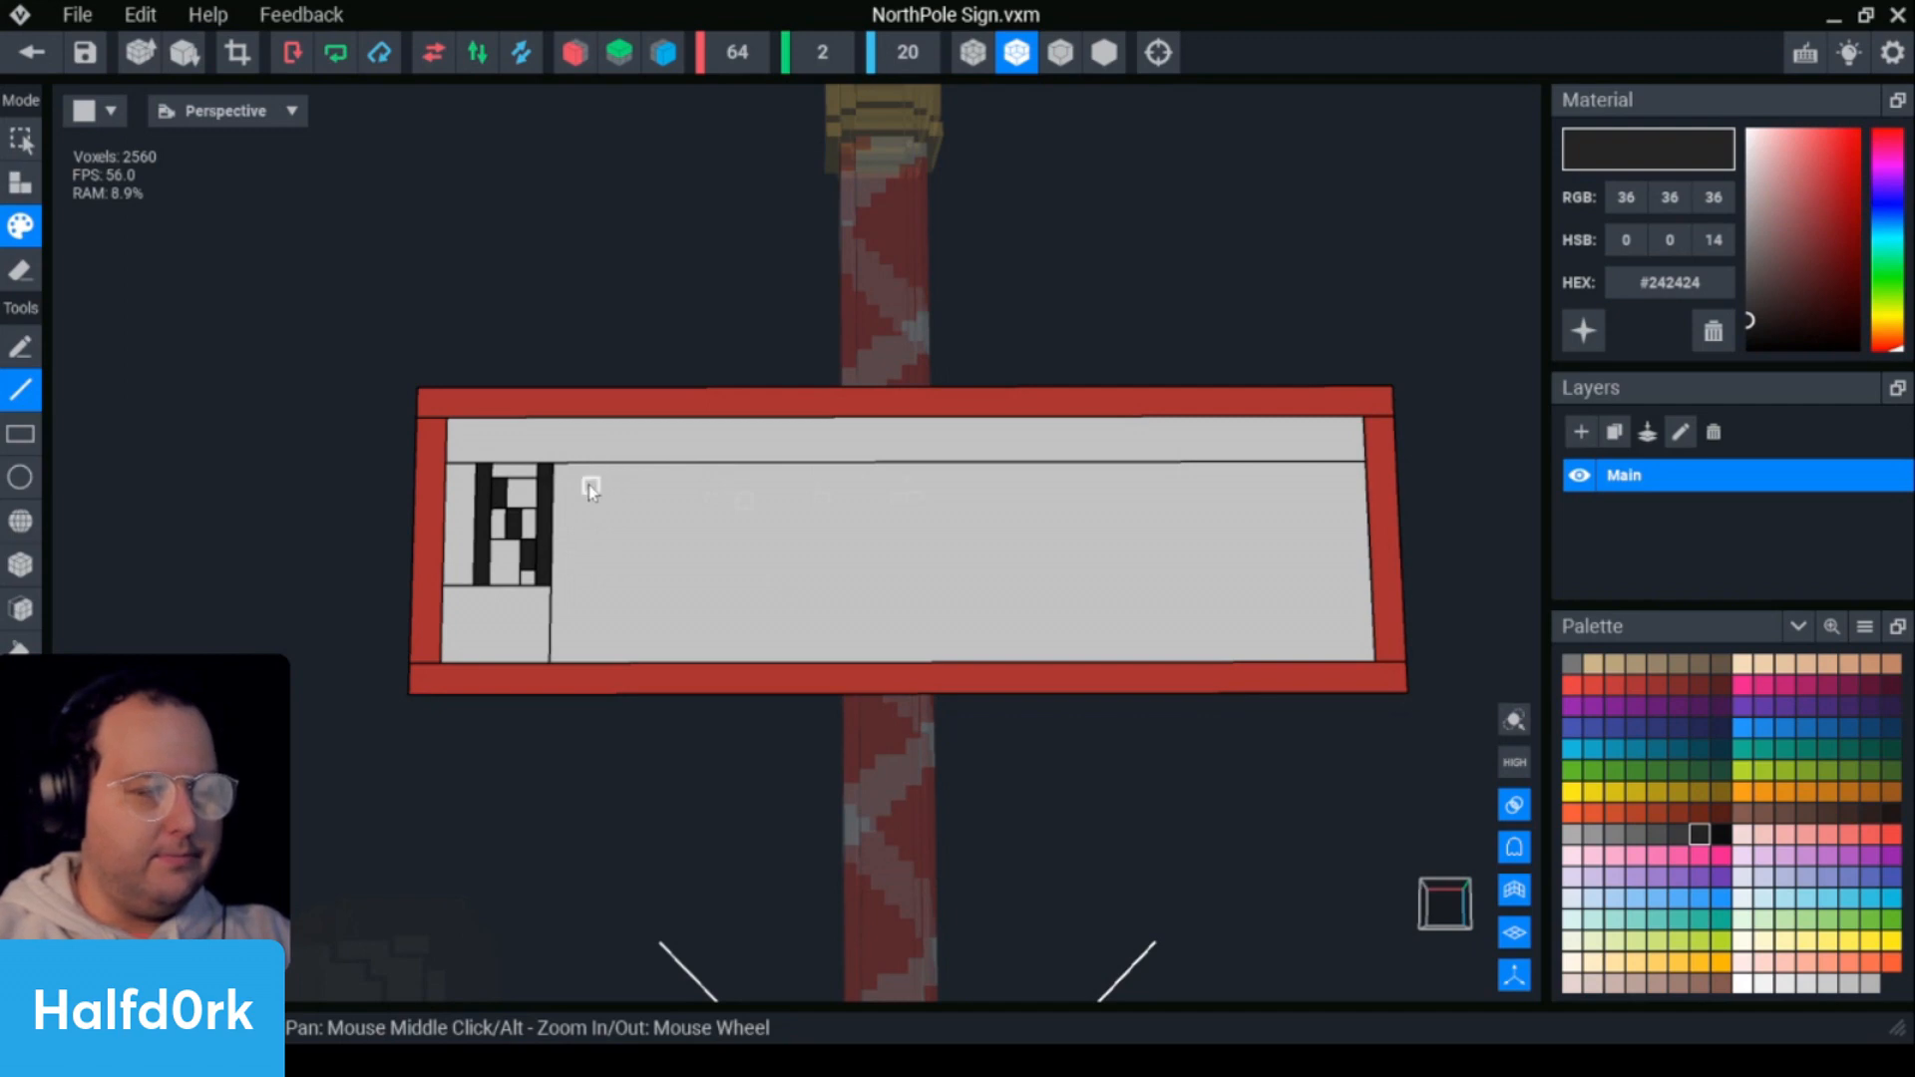
- Paint the letters O and R in dark grey after the N, using straight lines
drag(588, 477, 590, 580)
drag(591, 579, 652, 579)
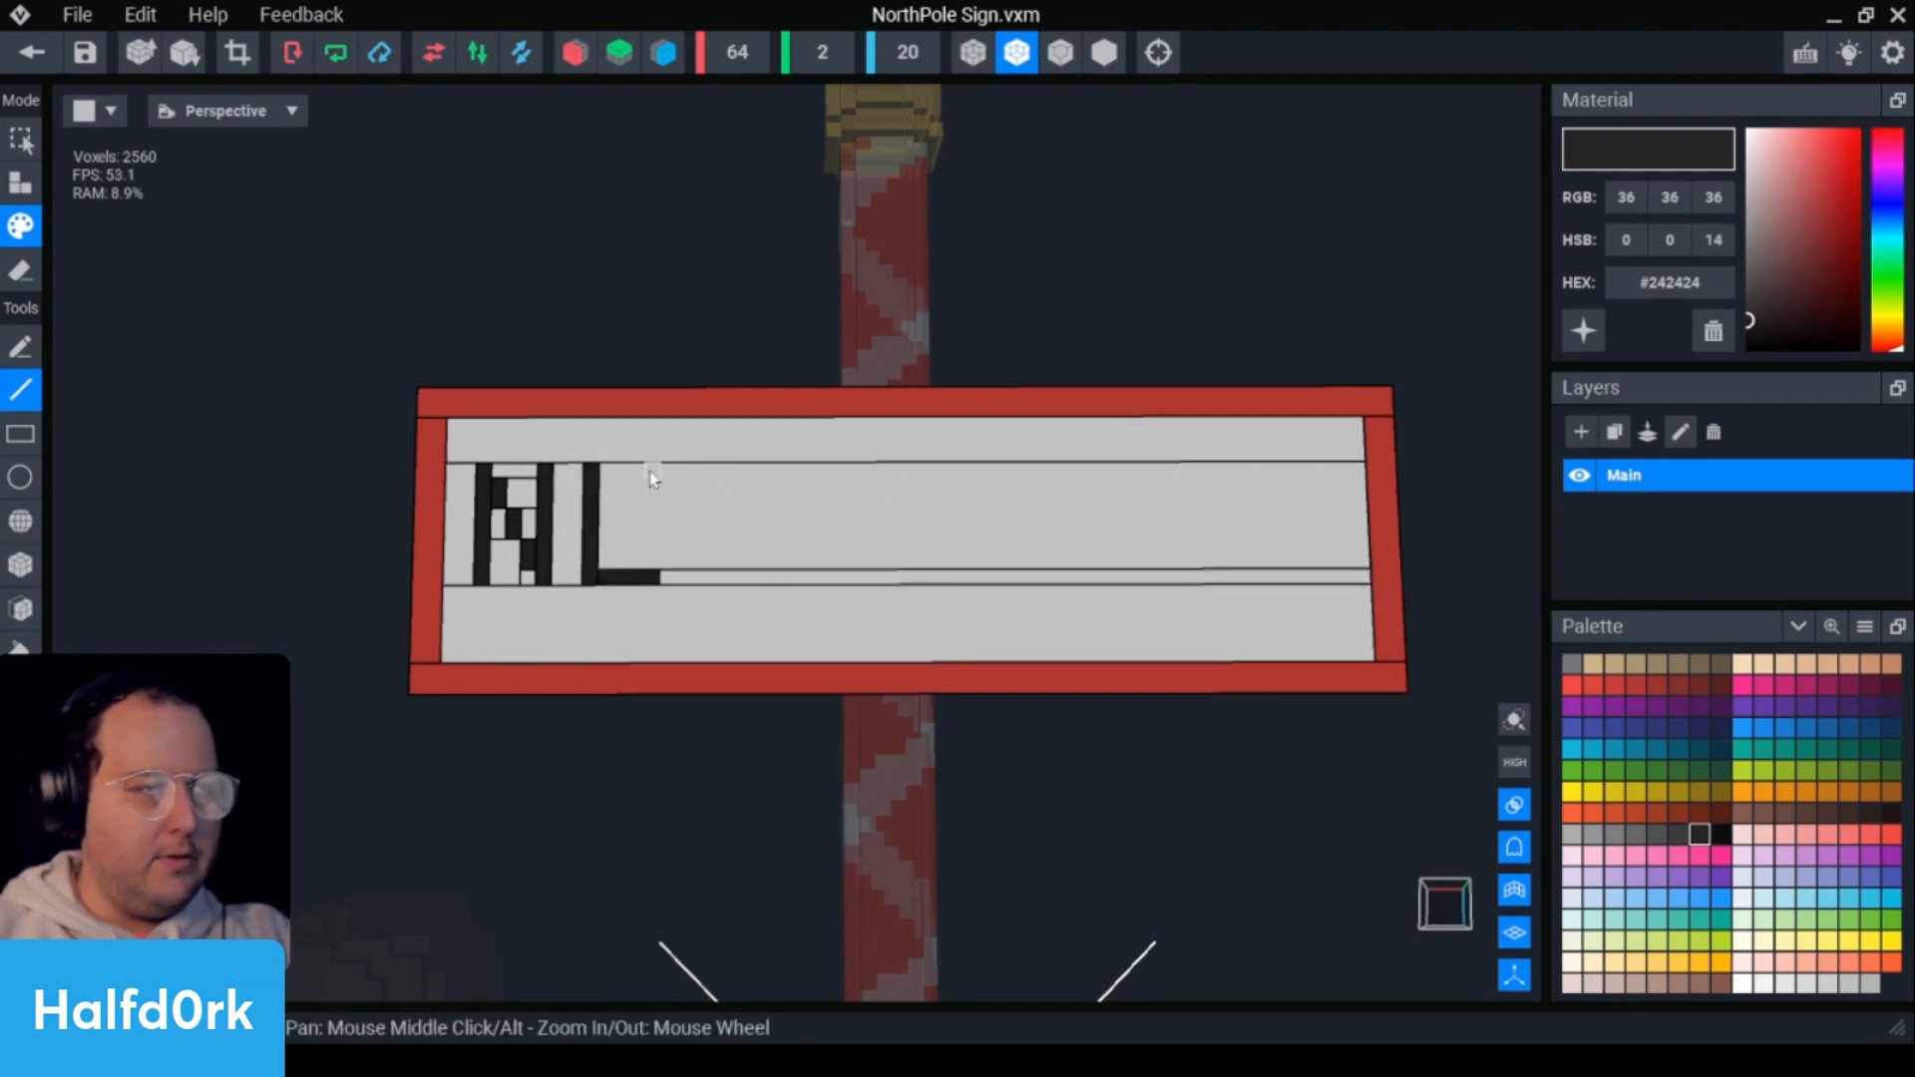
drag(651, 465, 653, 581)
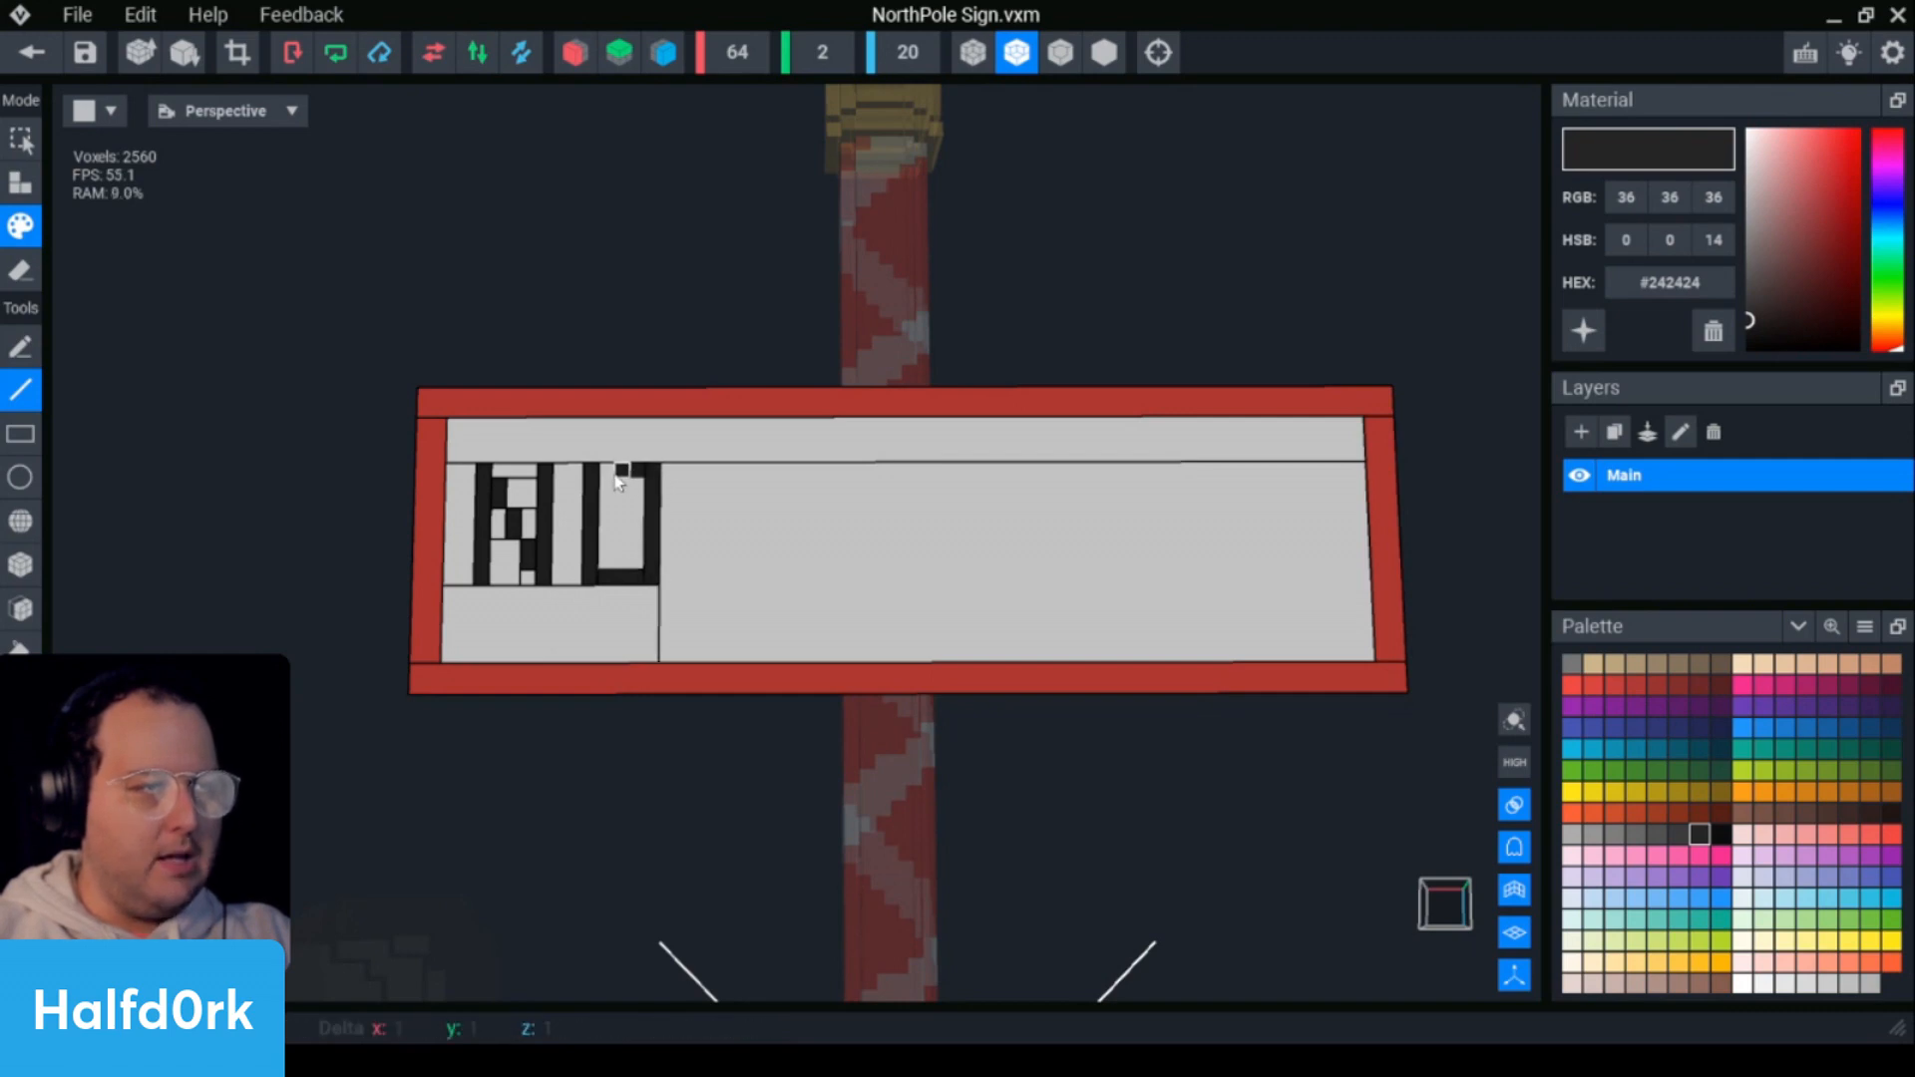
mouse_move(596, 469)
mouse_down()
mouse_move(654, 469)
mouse_move(699, 585)
mouse_up()
mouse_move(702, 471)
mouse_down()
mouse_move(760, 471)
mouse_move(760, 516)
mouse_up()
mouse_move(754, 515)
mouse_down()
mouse_move(715, 517)
mouse_move(764, 582)
mouse_up()
- Undo the misplaced vertical stroke after the R and paint the letters T and H to complete NORTH
drag(804, 483, 808, 583)
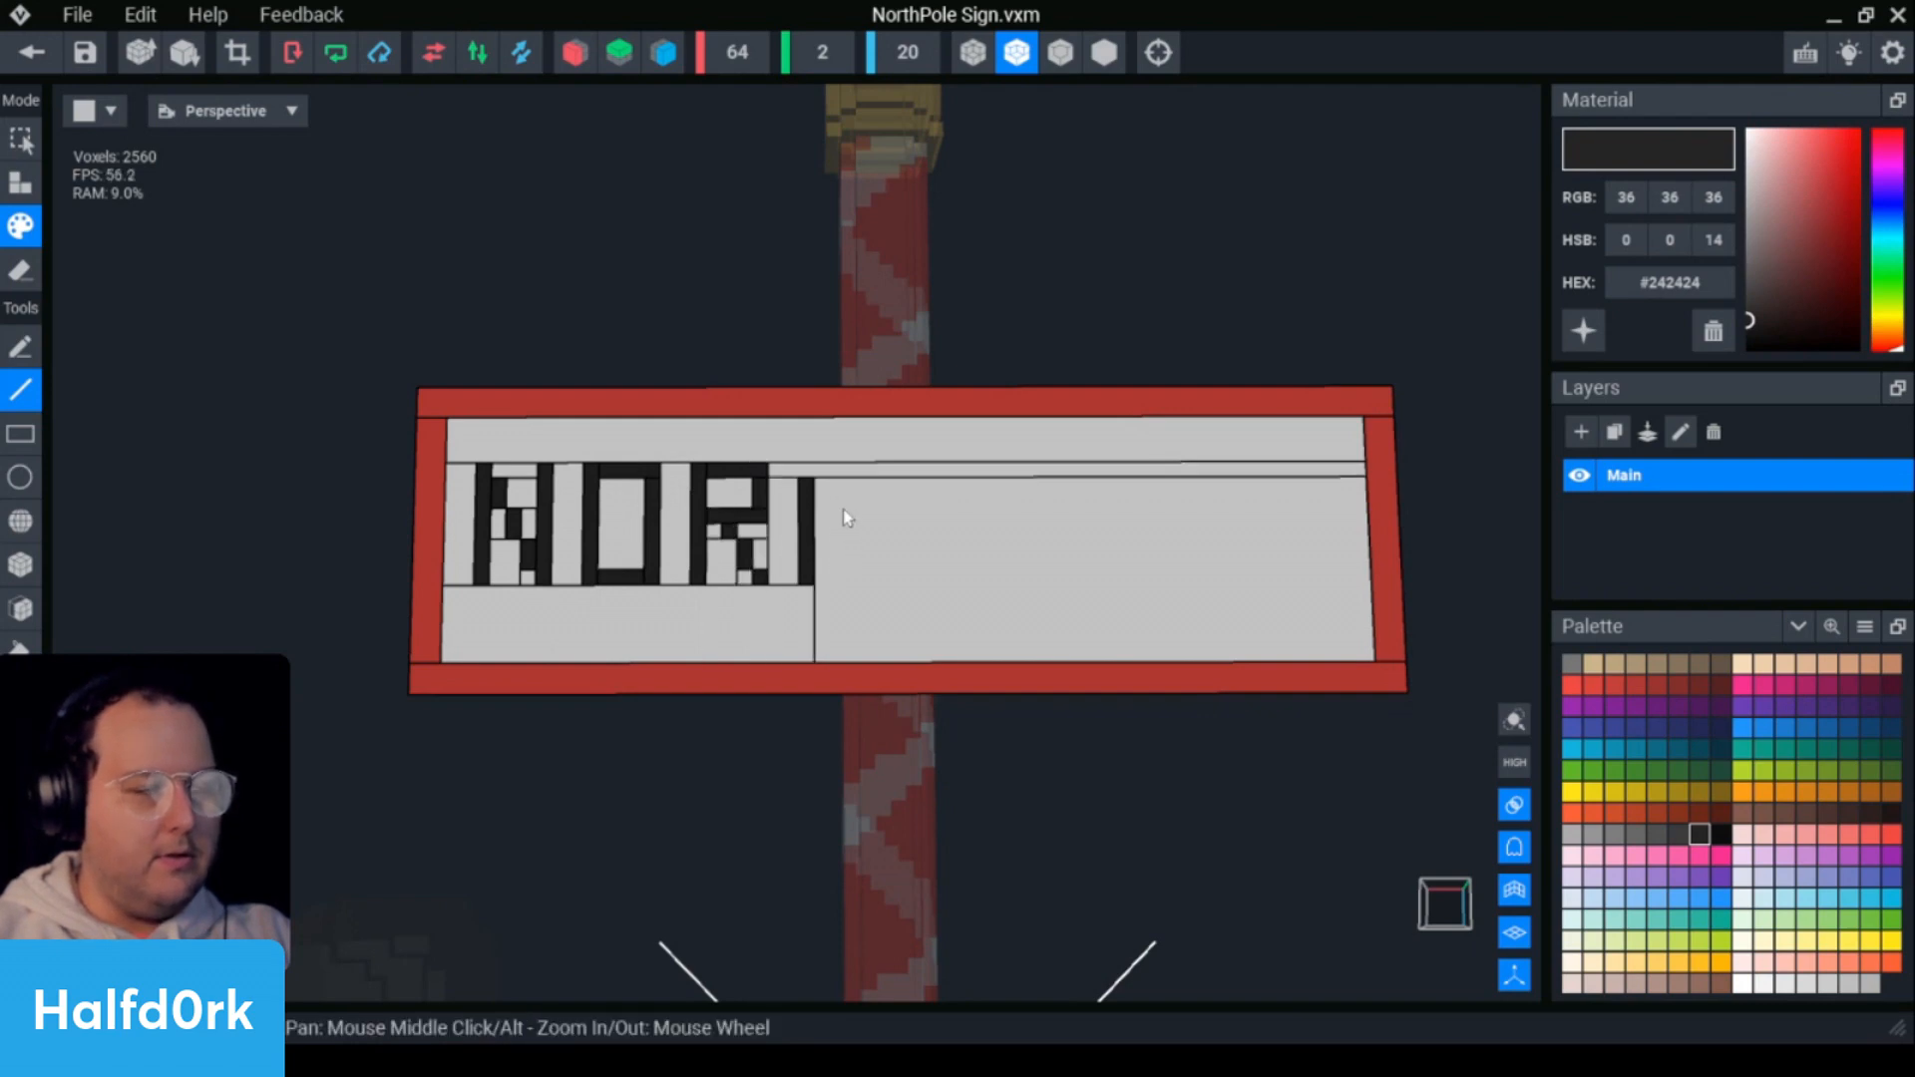
key(ctrl+z)
mouse_move(800, 475)
mouse_down()
mouse_move(859, 481)
mouse_move(843, 580)
mouse_up()
mouse_move(919, 479)
mouse_down()
mouse_move(916, 581)
mouse_move(927, 533)
mouse_move(953, 533)
mouse_move(978, 576)
mouse_up()
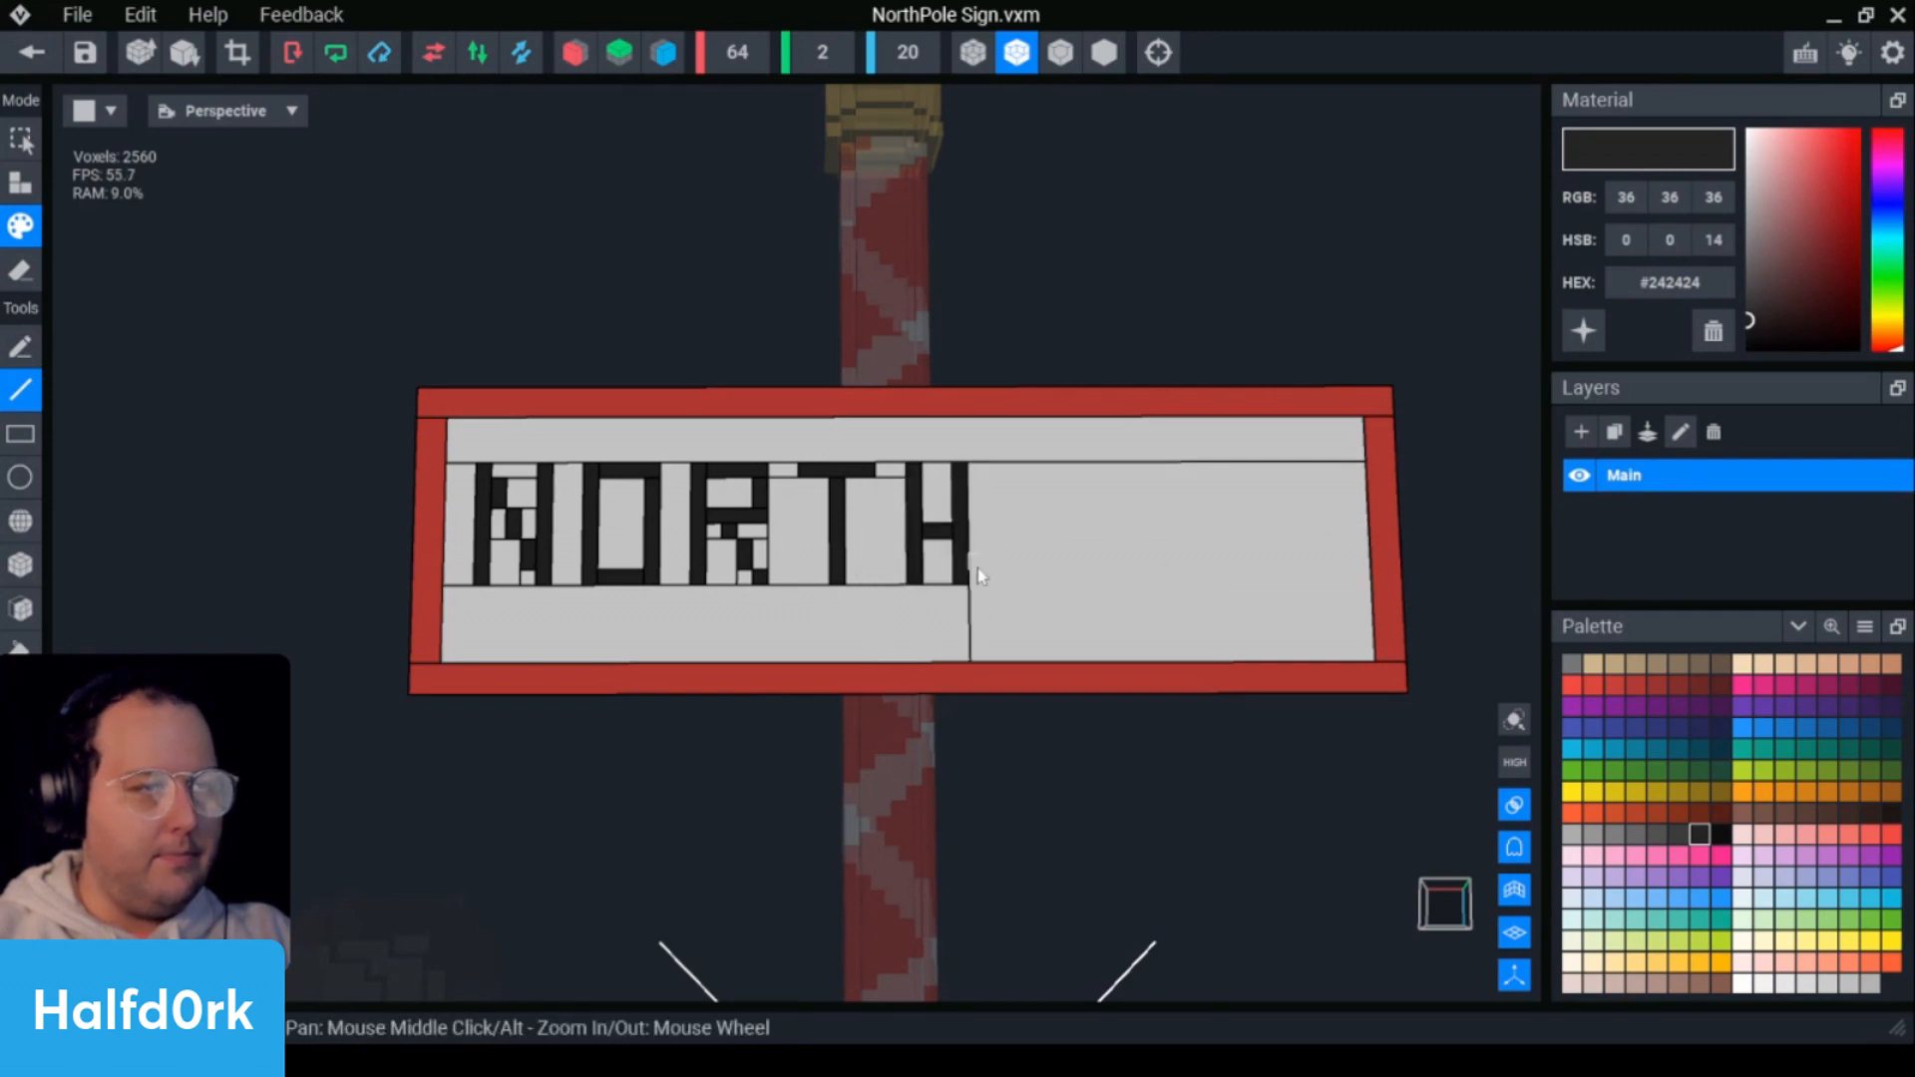
- Paint the letters P, O and L in dark grey after a gap following NORTH
drag(1056, 565, 1056, 578)
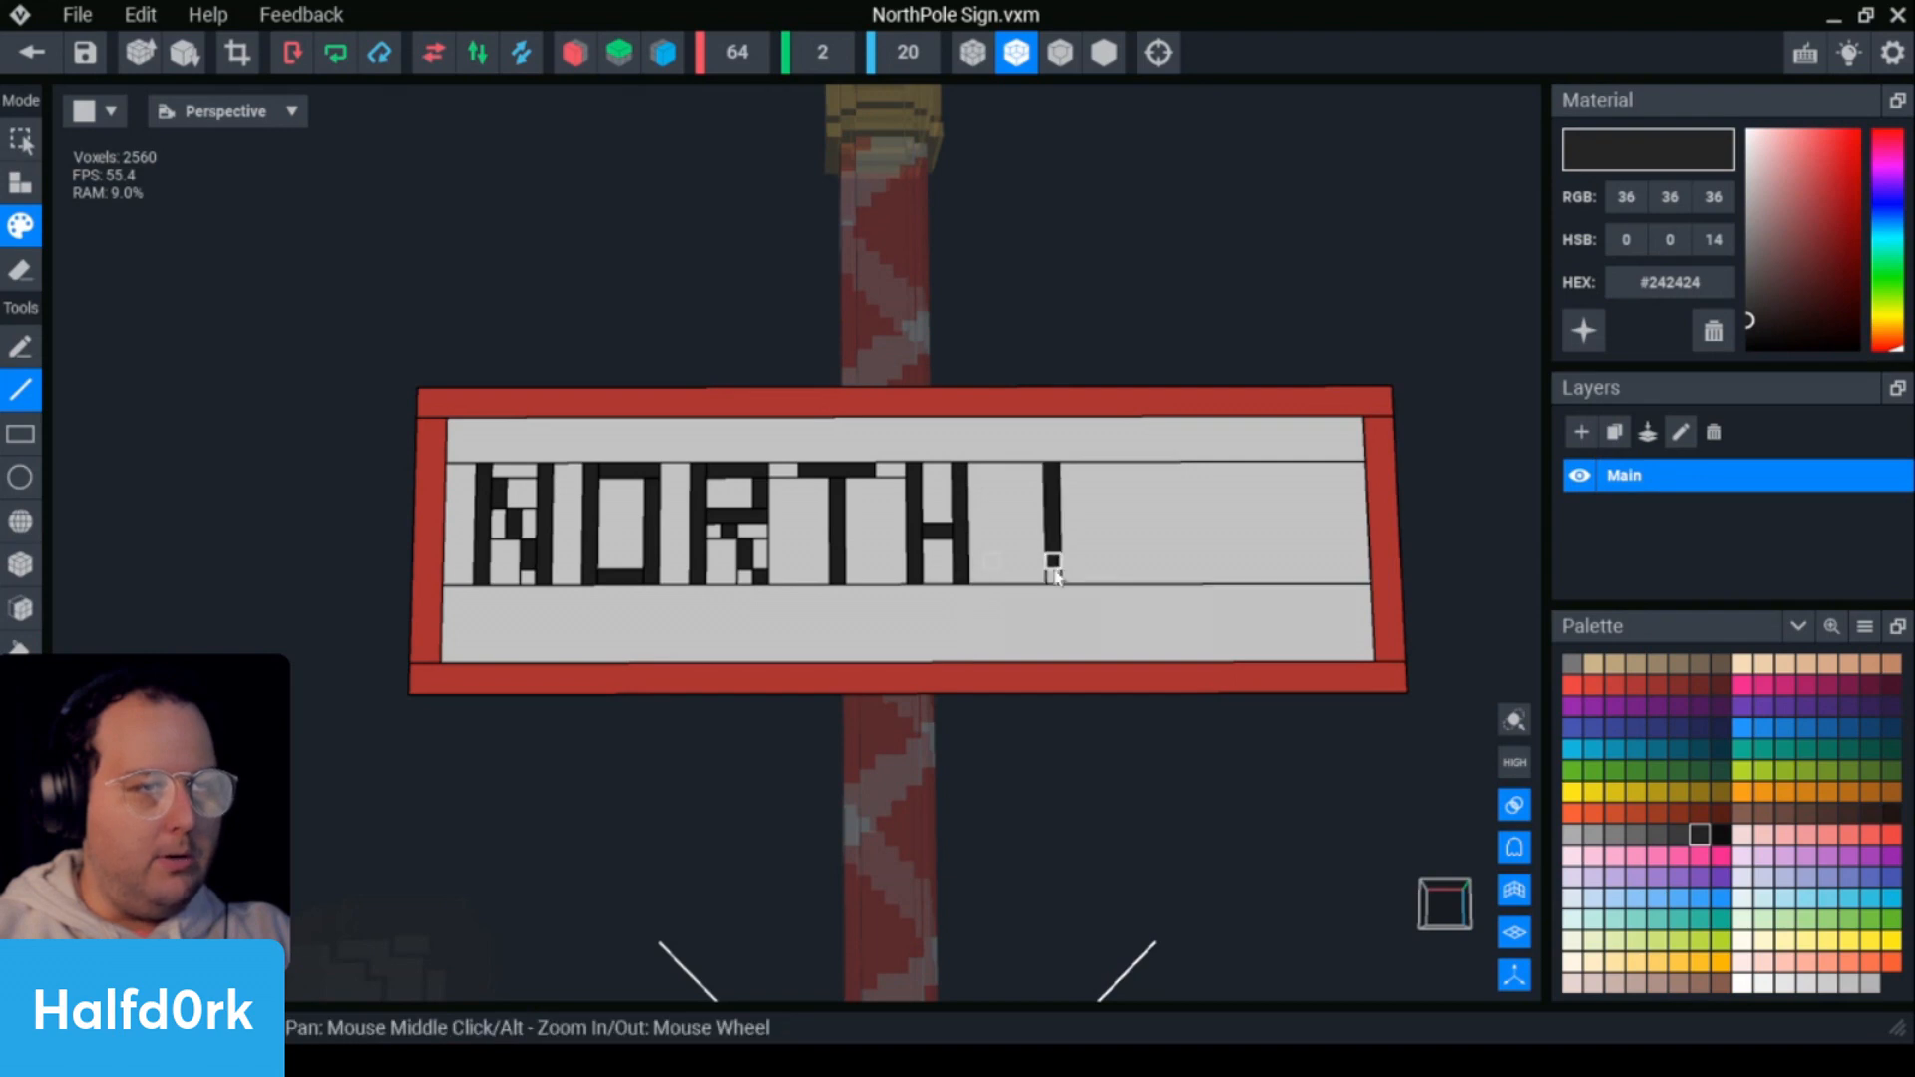
mouse_move(1057, 469)
mouse_down()
mouse_move(1098, 467)
mouse_move(1098, 517)
mouse_up()
drag(1090, 530, 1068, 531)
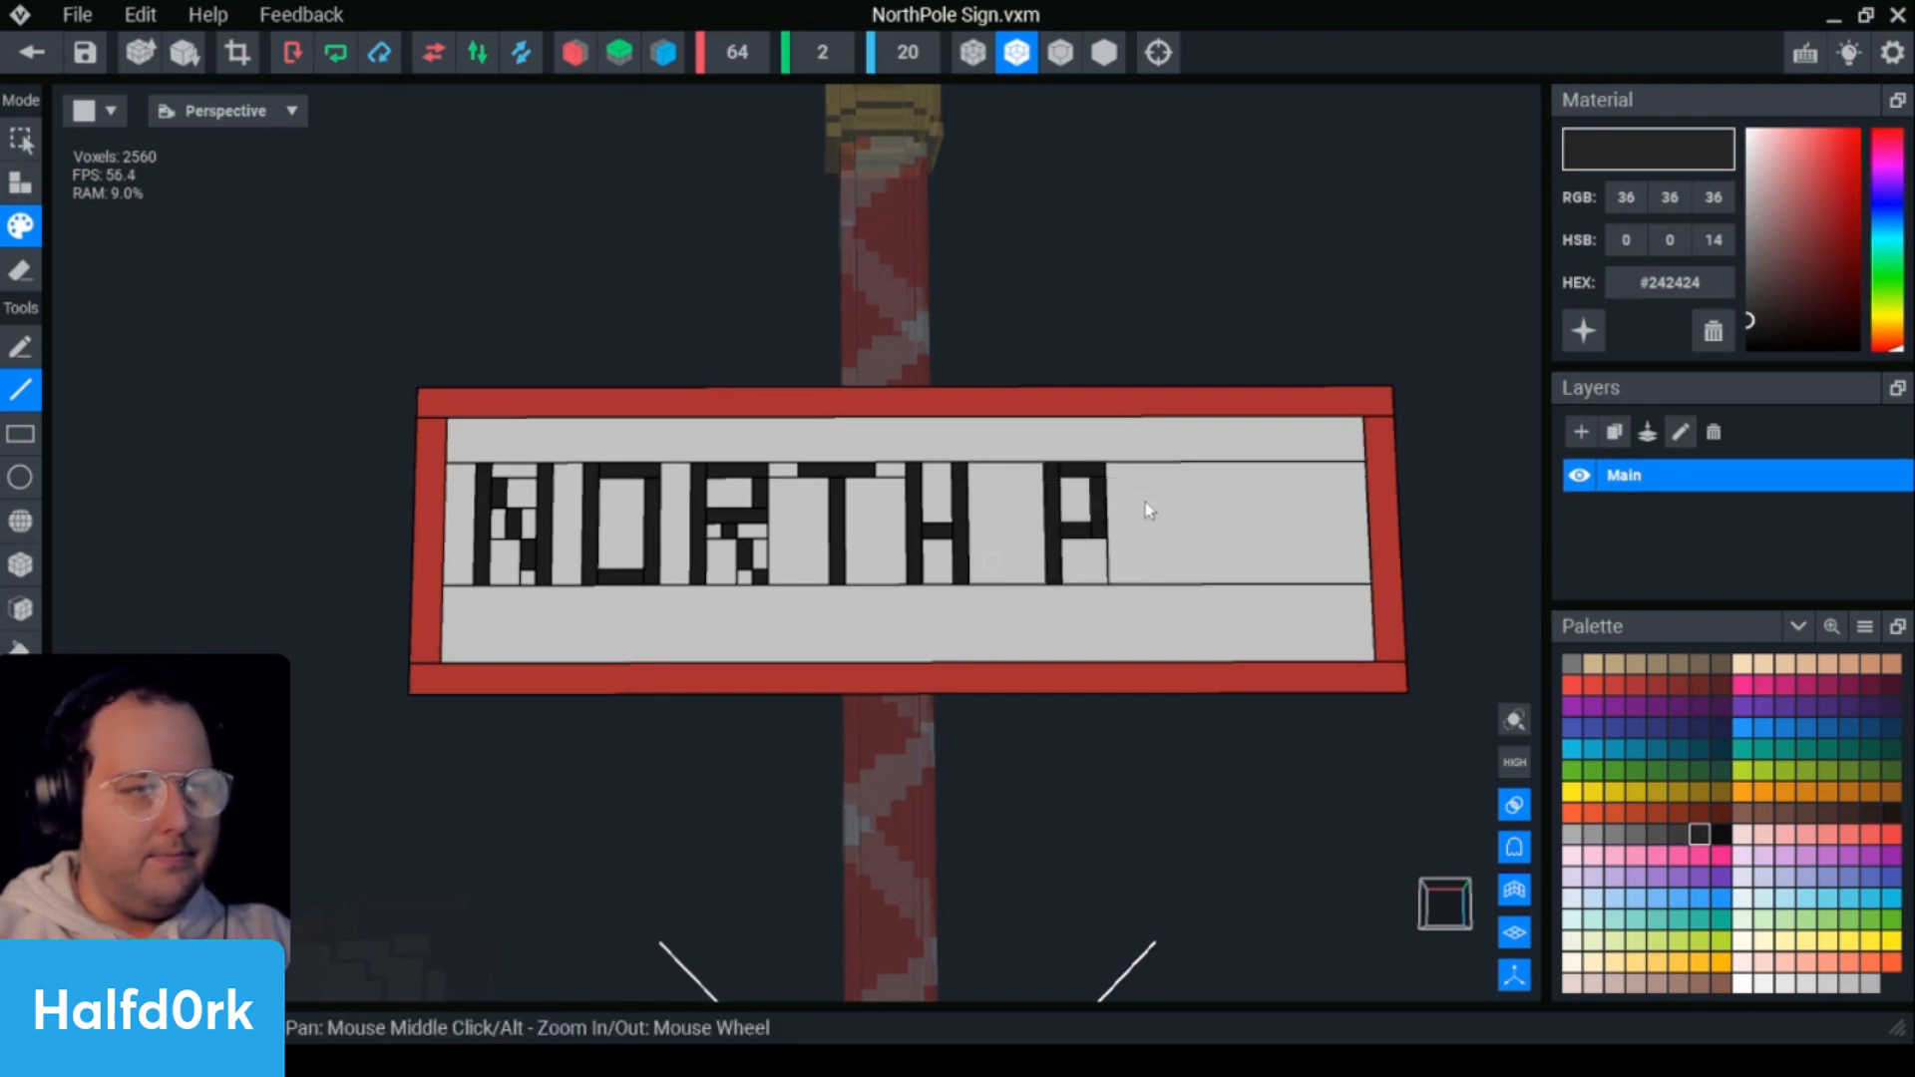
mouse_move(1149, 474)
mouse_down()
mouse_move(1147, 557)
mouse_move(1167, 582)
mouse_move(1150, 586)
mouse_move(1213, 575)
mouse_up()
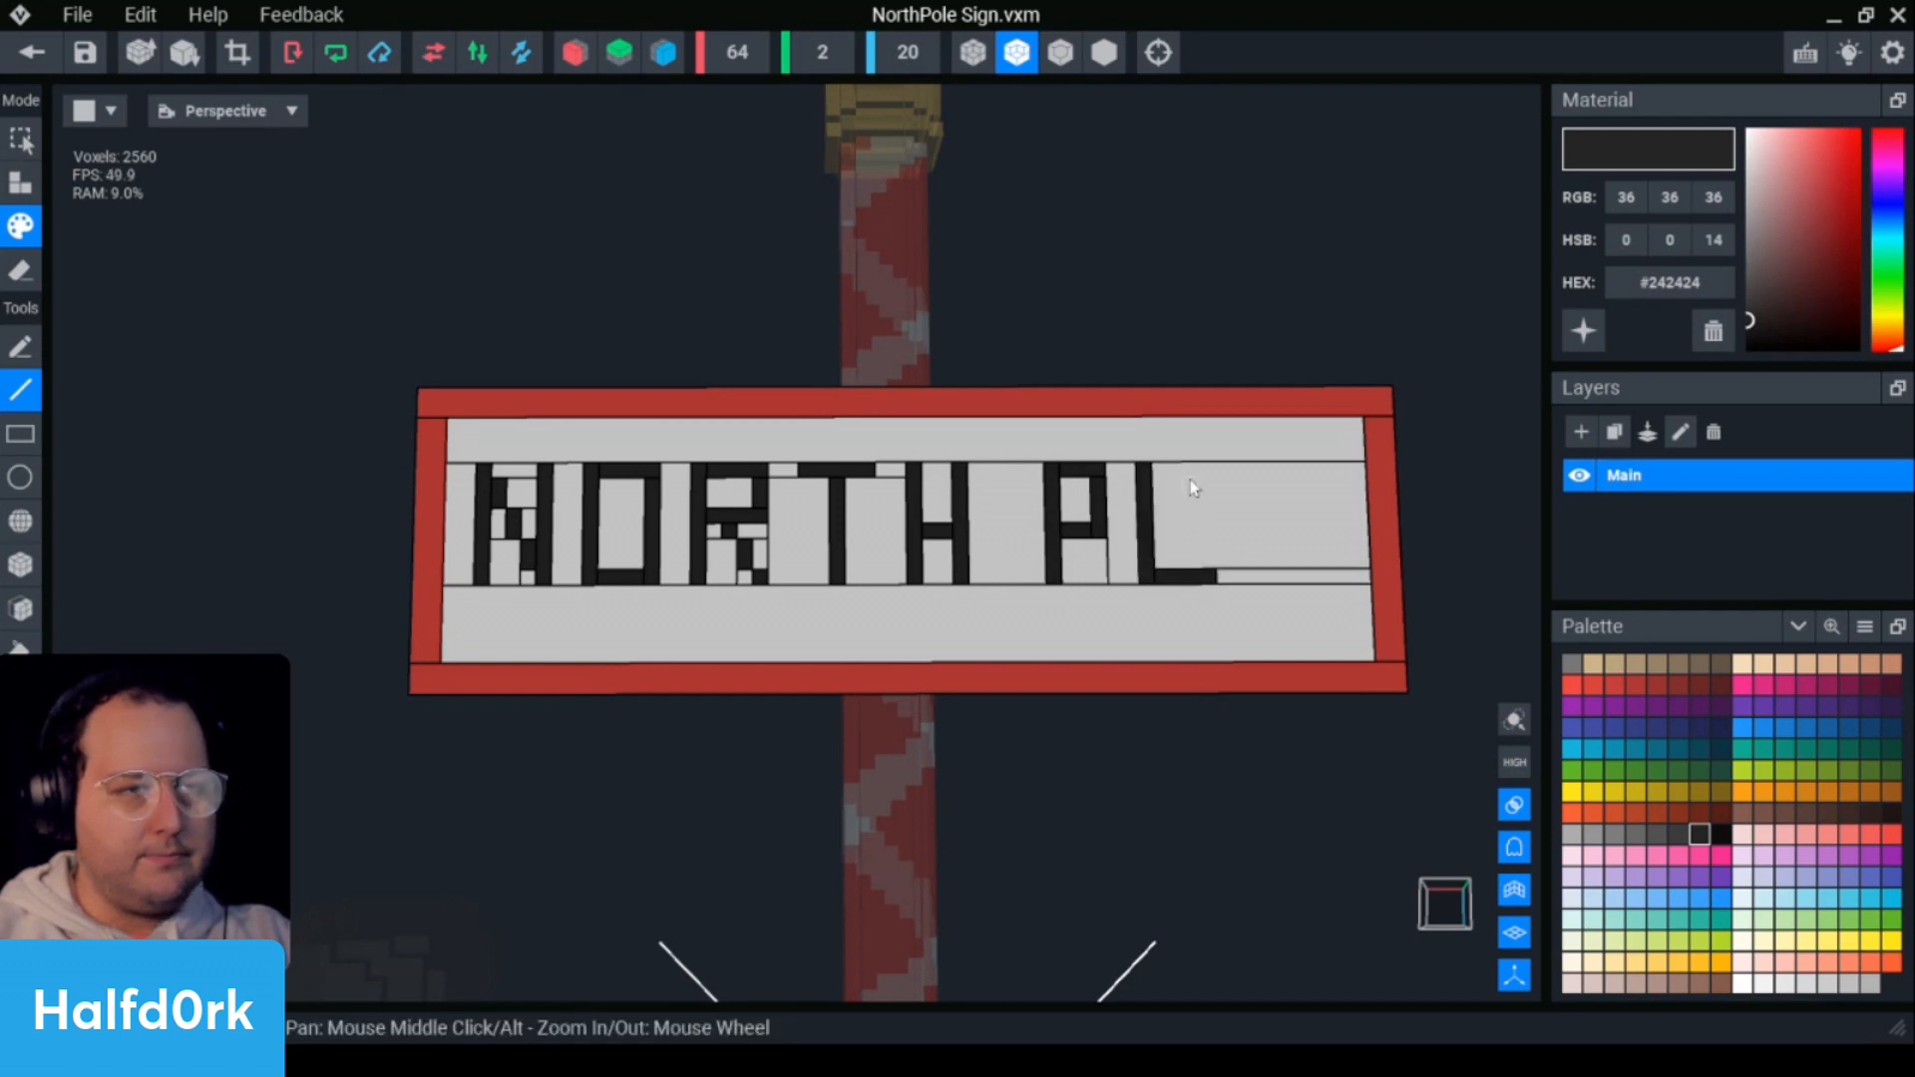
mouse_move(1205, 471)
mouse_down()
mouse_move(1206, 578)
mouse_move(1161, 475)
mouse_move(1140, 474)
mouse_up()
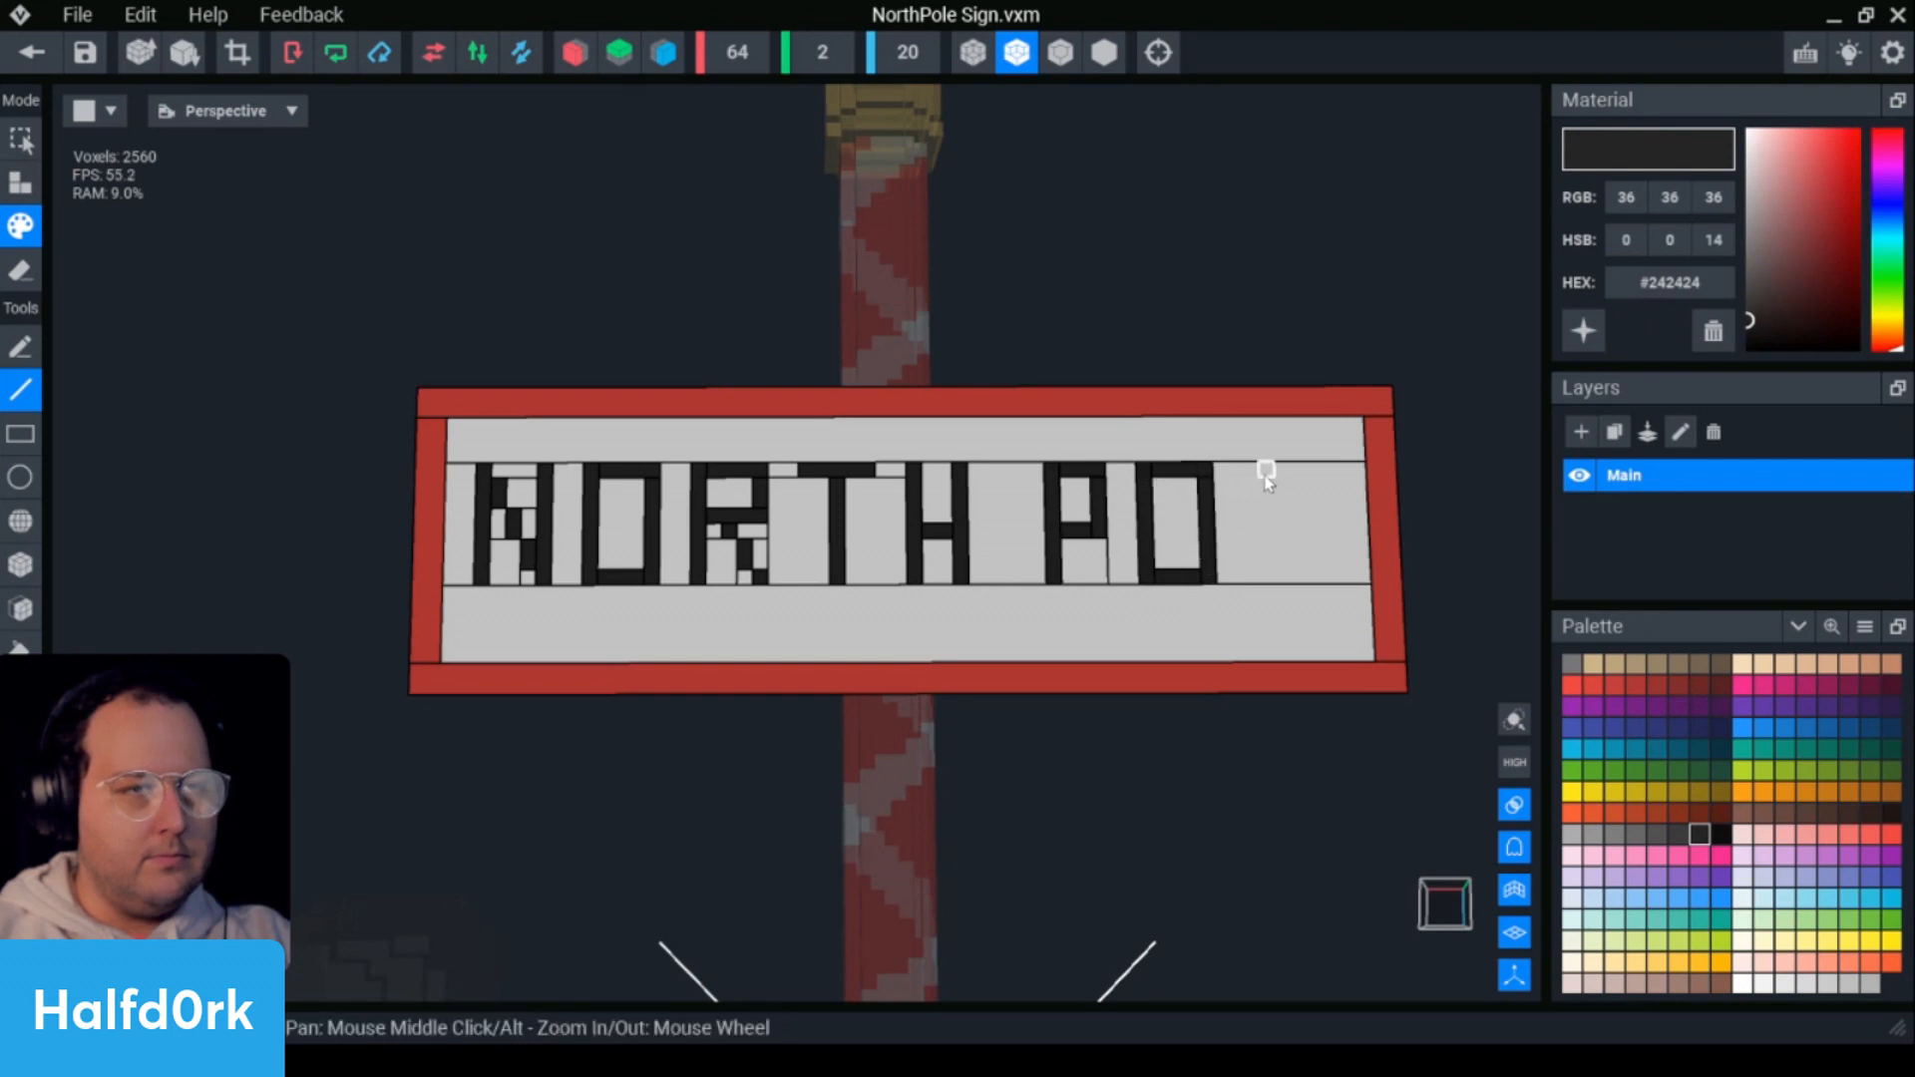
drag(1266, 475, 1269, 576)
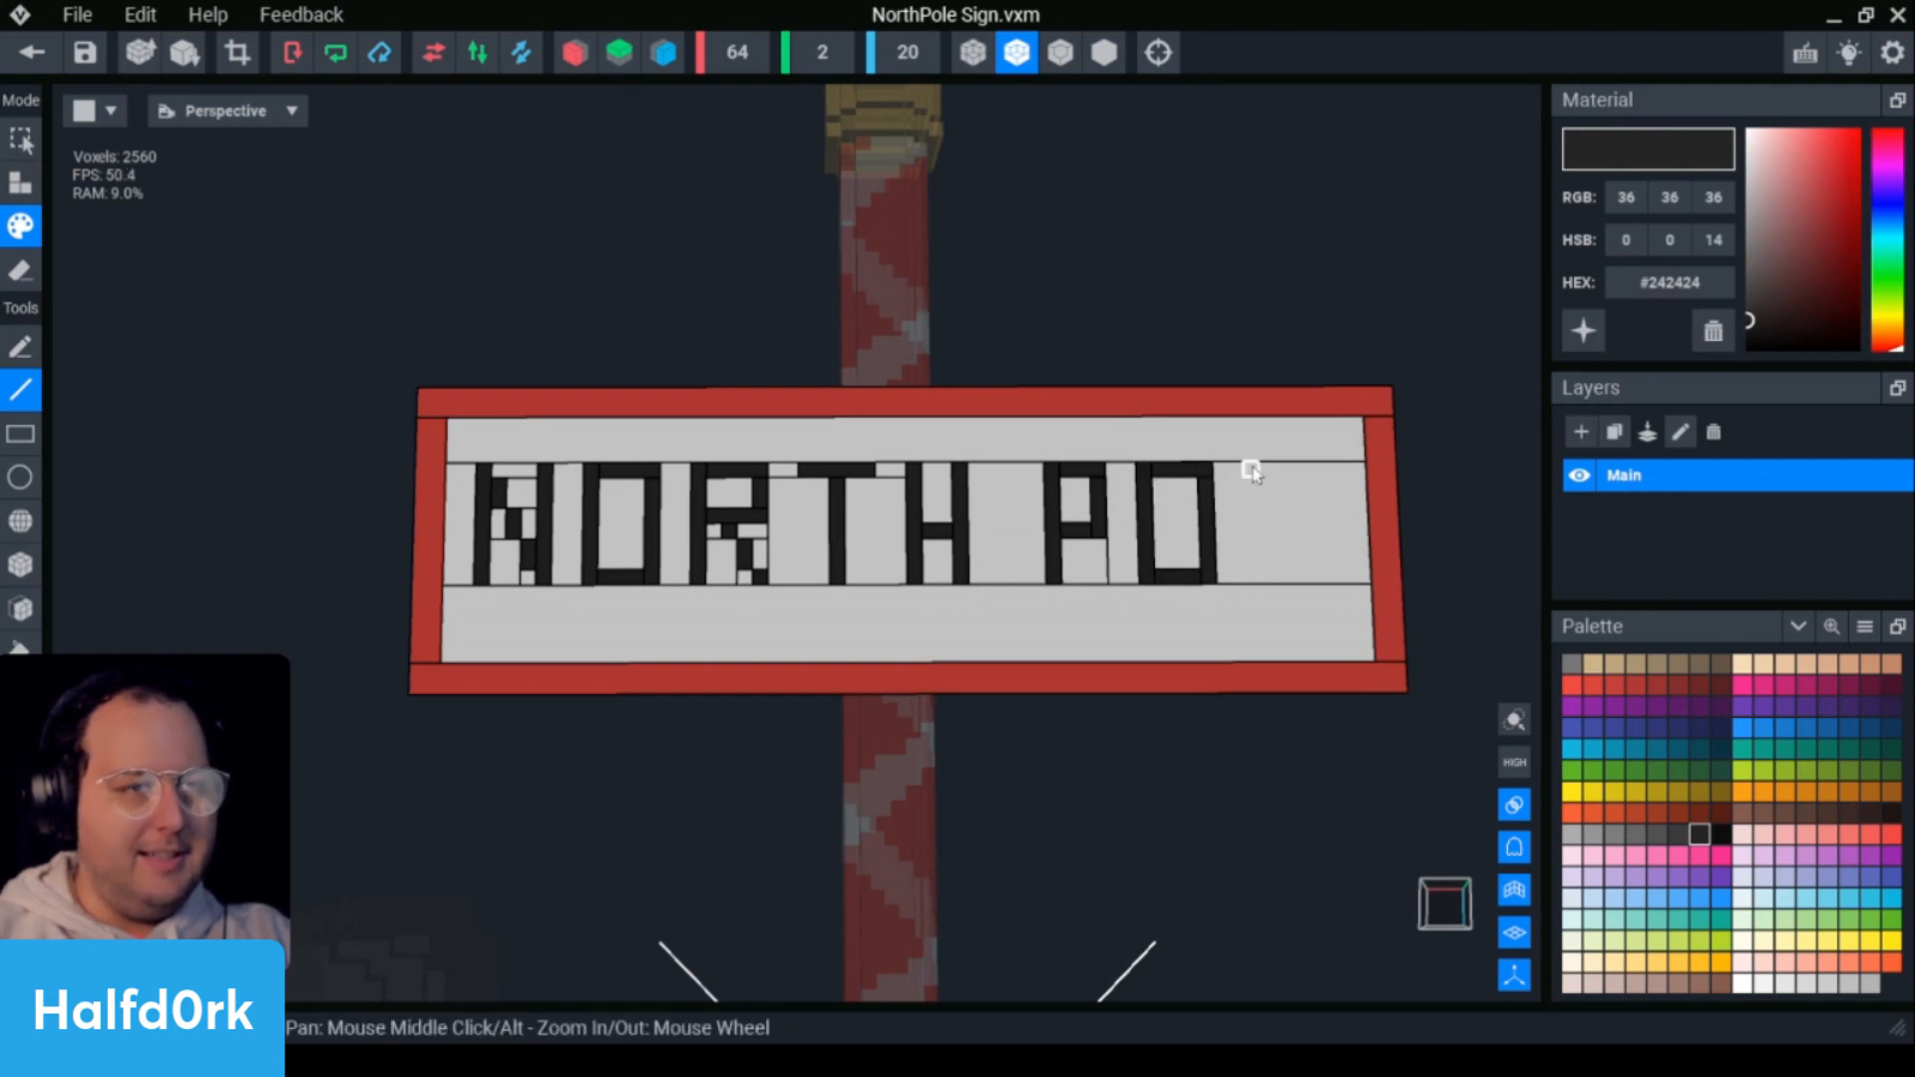
mouse_move(1252, 471)
mouse_down()
mouse_move(1253, 576)
mouse_move(1318, 581)
mouse_up()
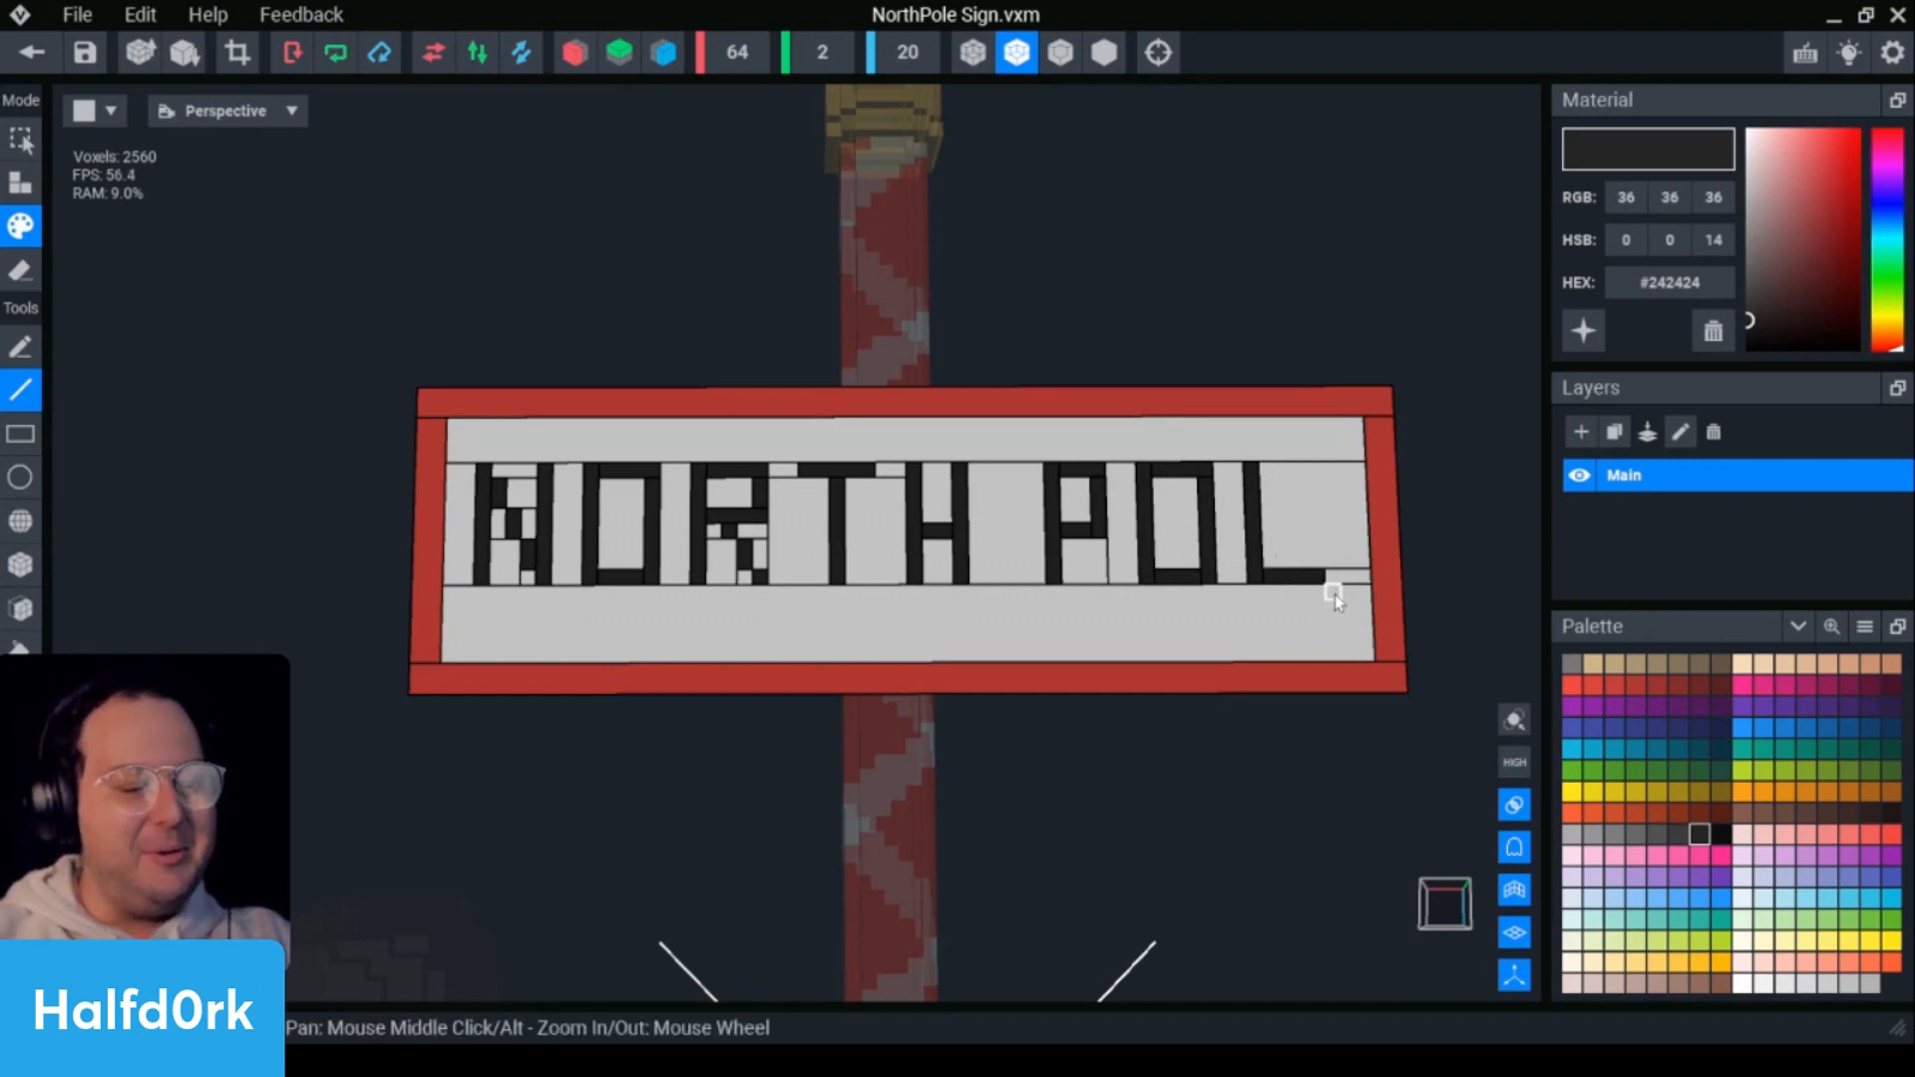
- Examine the sign's NORTH POL lettering and the space remaining on the panel from near and far
key(i)
scroll(1313, 646, down, 5)
scroll(1297, 648, down, 3)
scroll(1247, 654, up, 4)
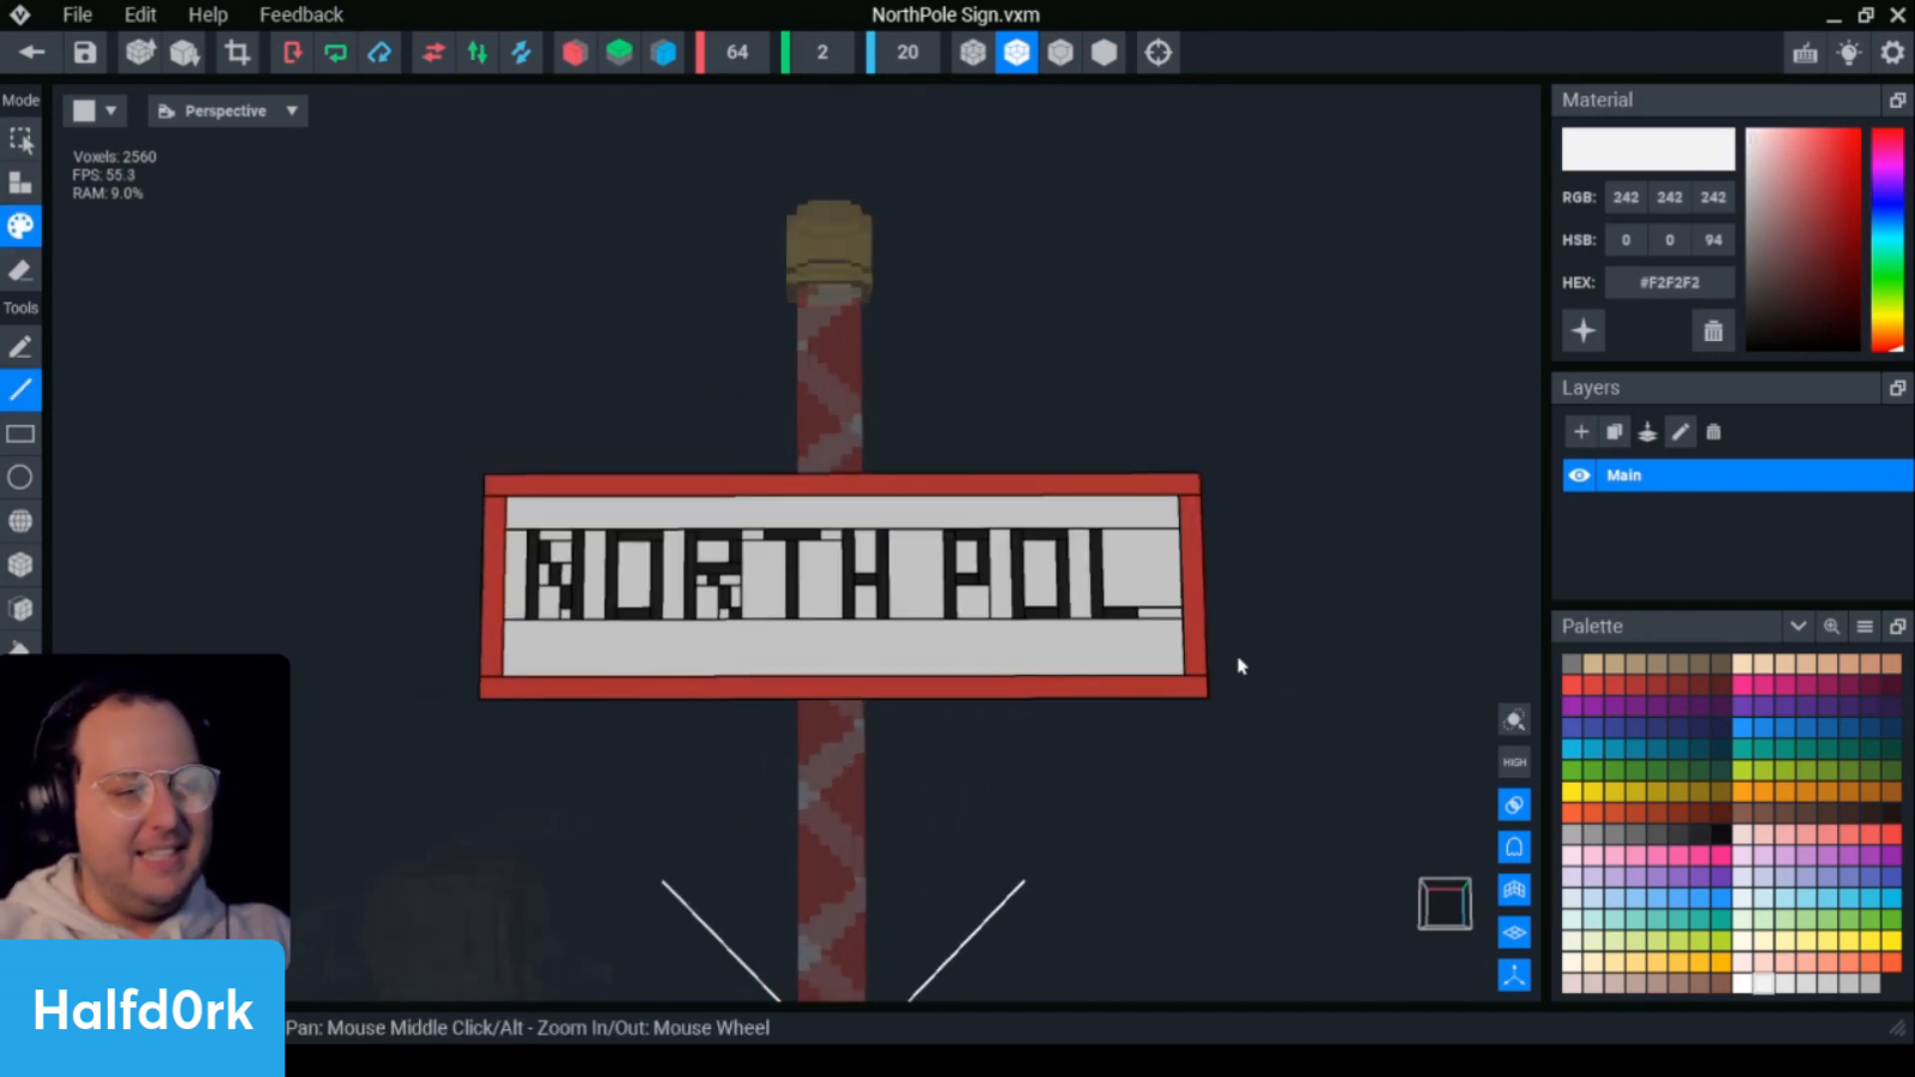
scroll(1177, 643, down, 4)
scroll(1108, 627, up, 5)
scroll(782, 550, up, 3)
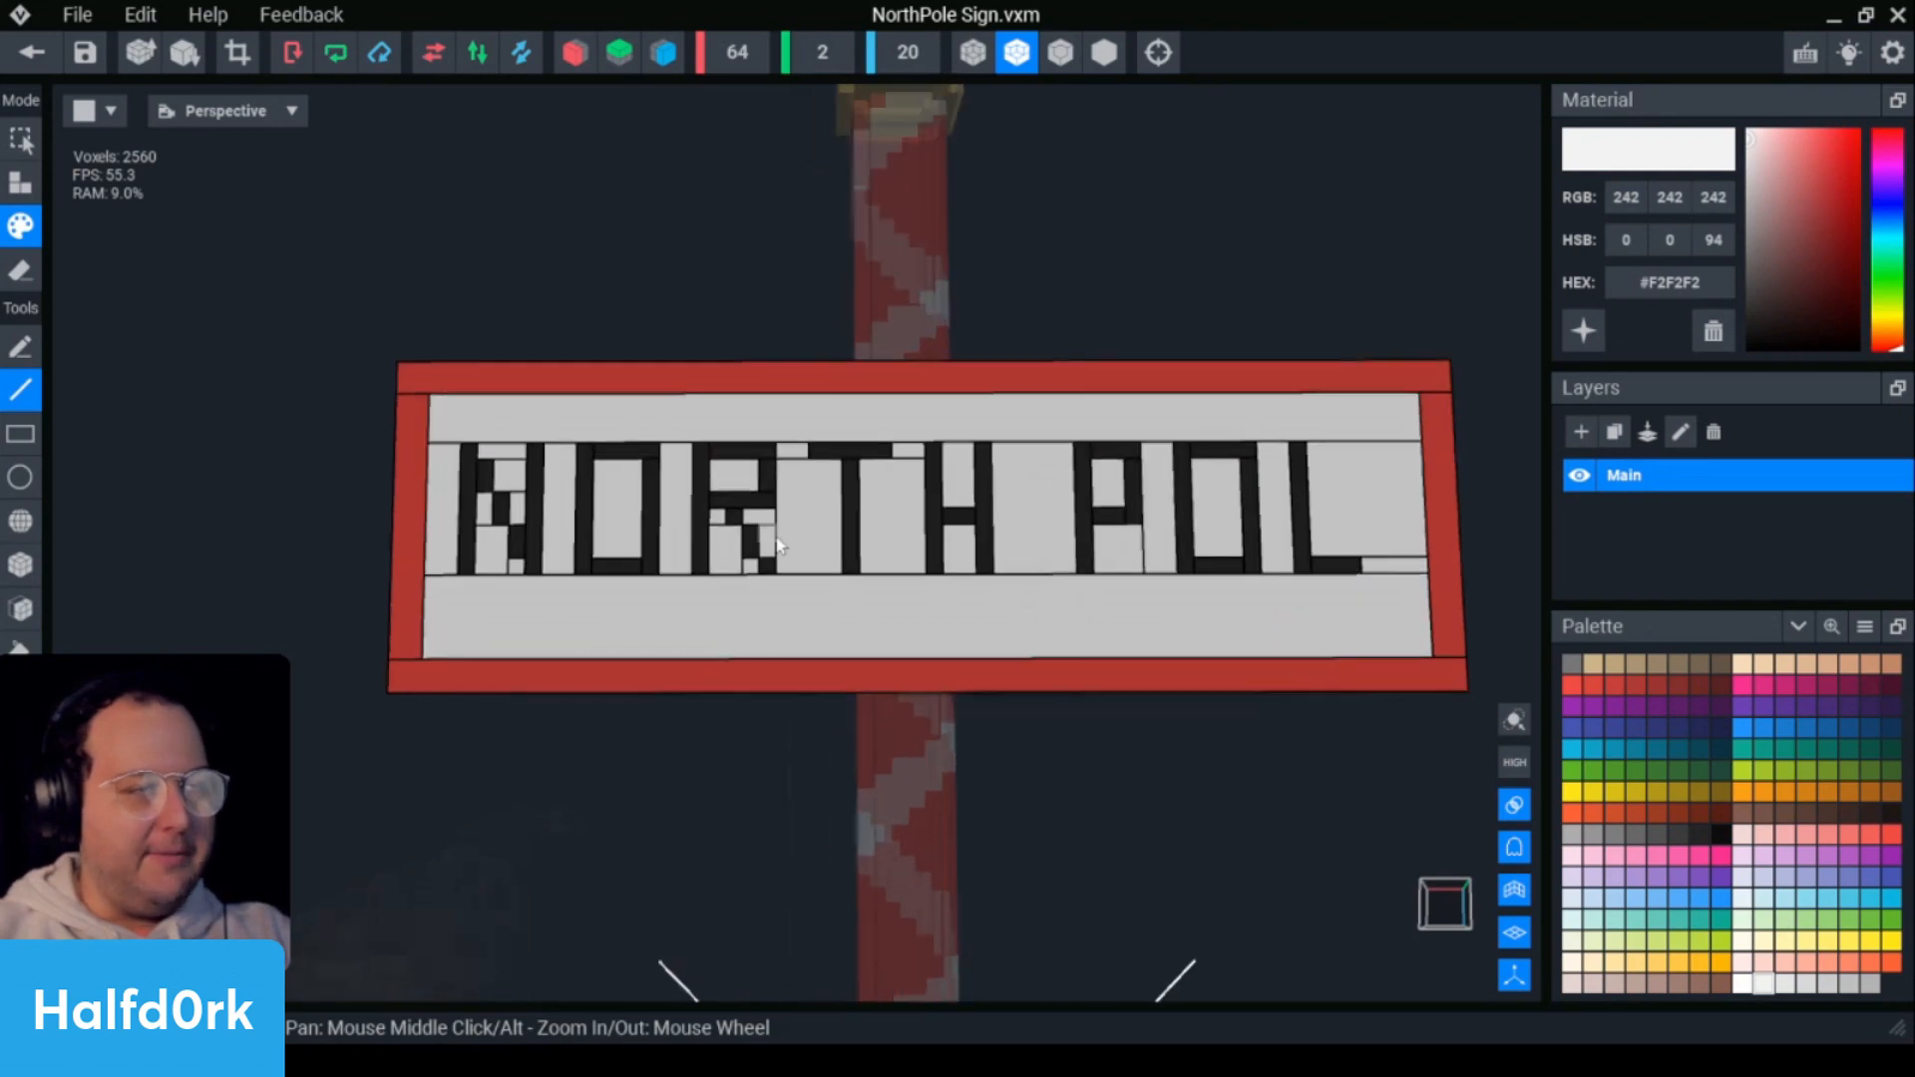
scroll(884, 561, down, 4)
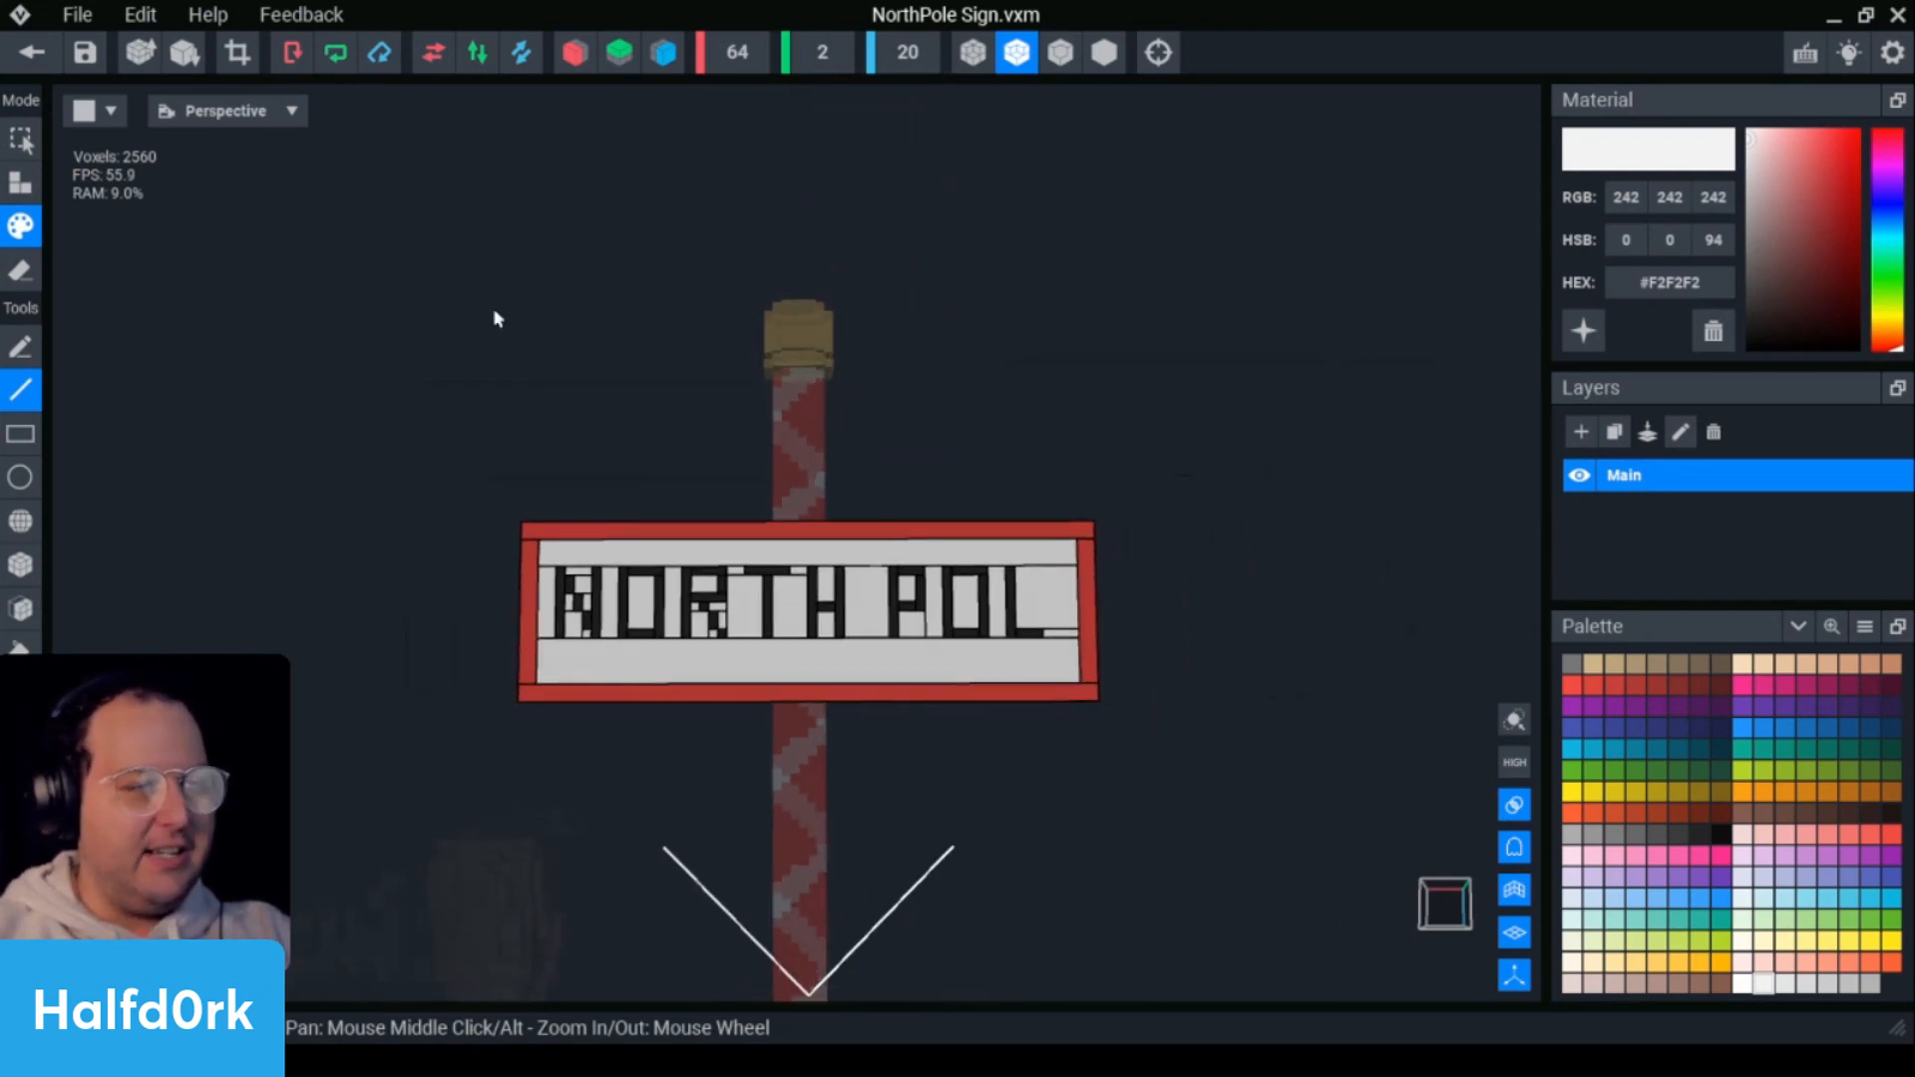
- Leave the sign model and return to the North-Pole_v1 rig, viewing the lettered sign on the pole from the front
click(32, 52)
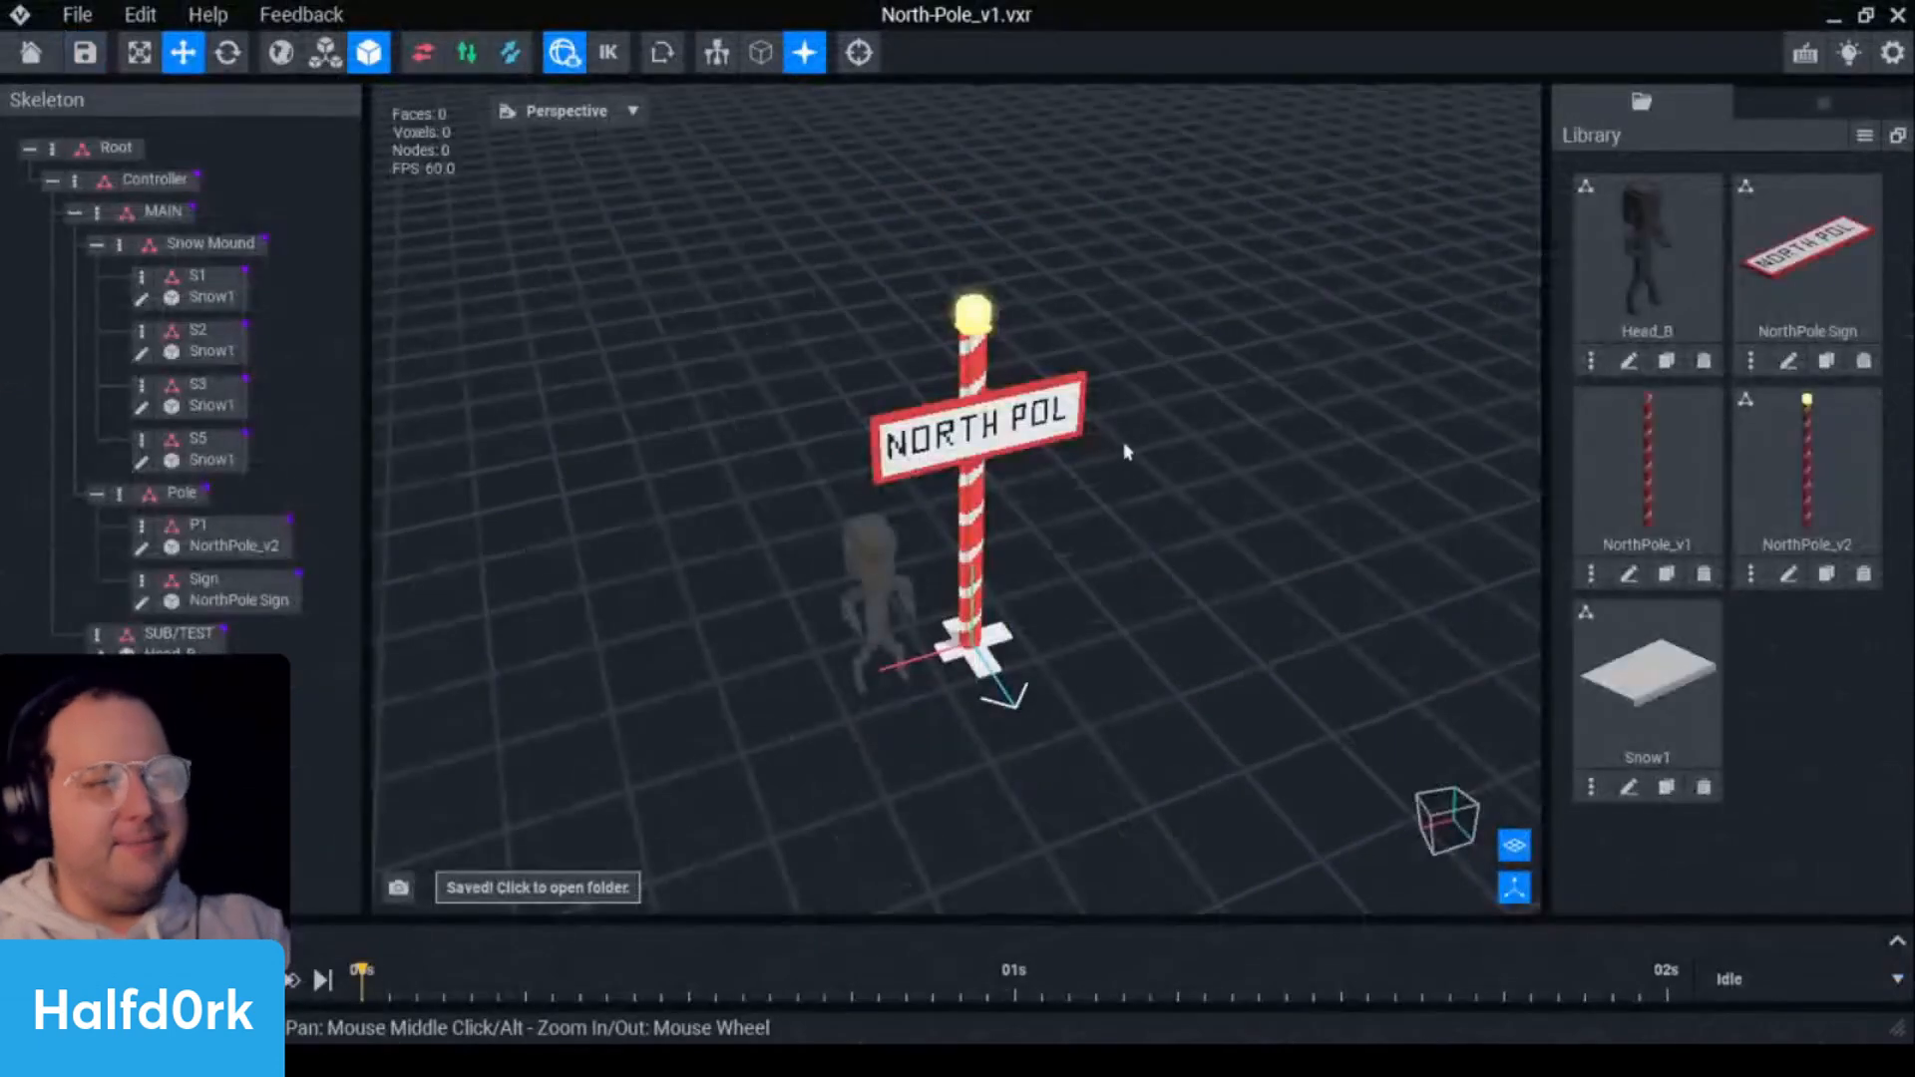
right_drag(1134, 379, 982, 303)
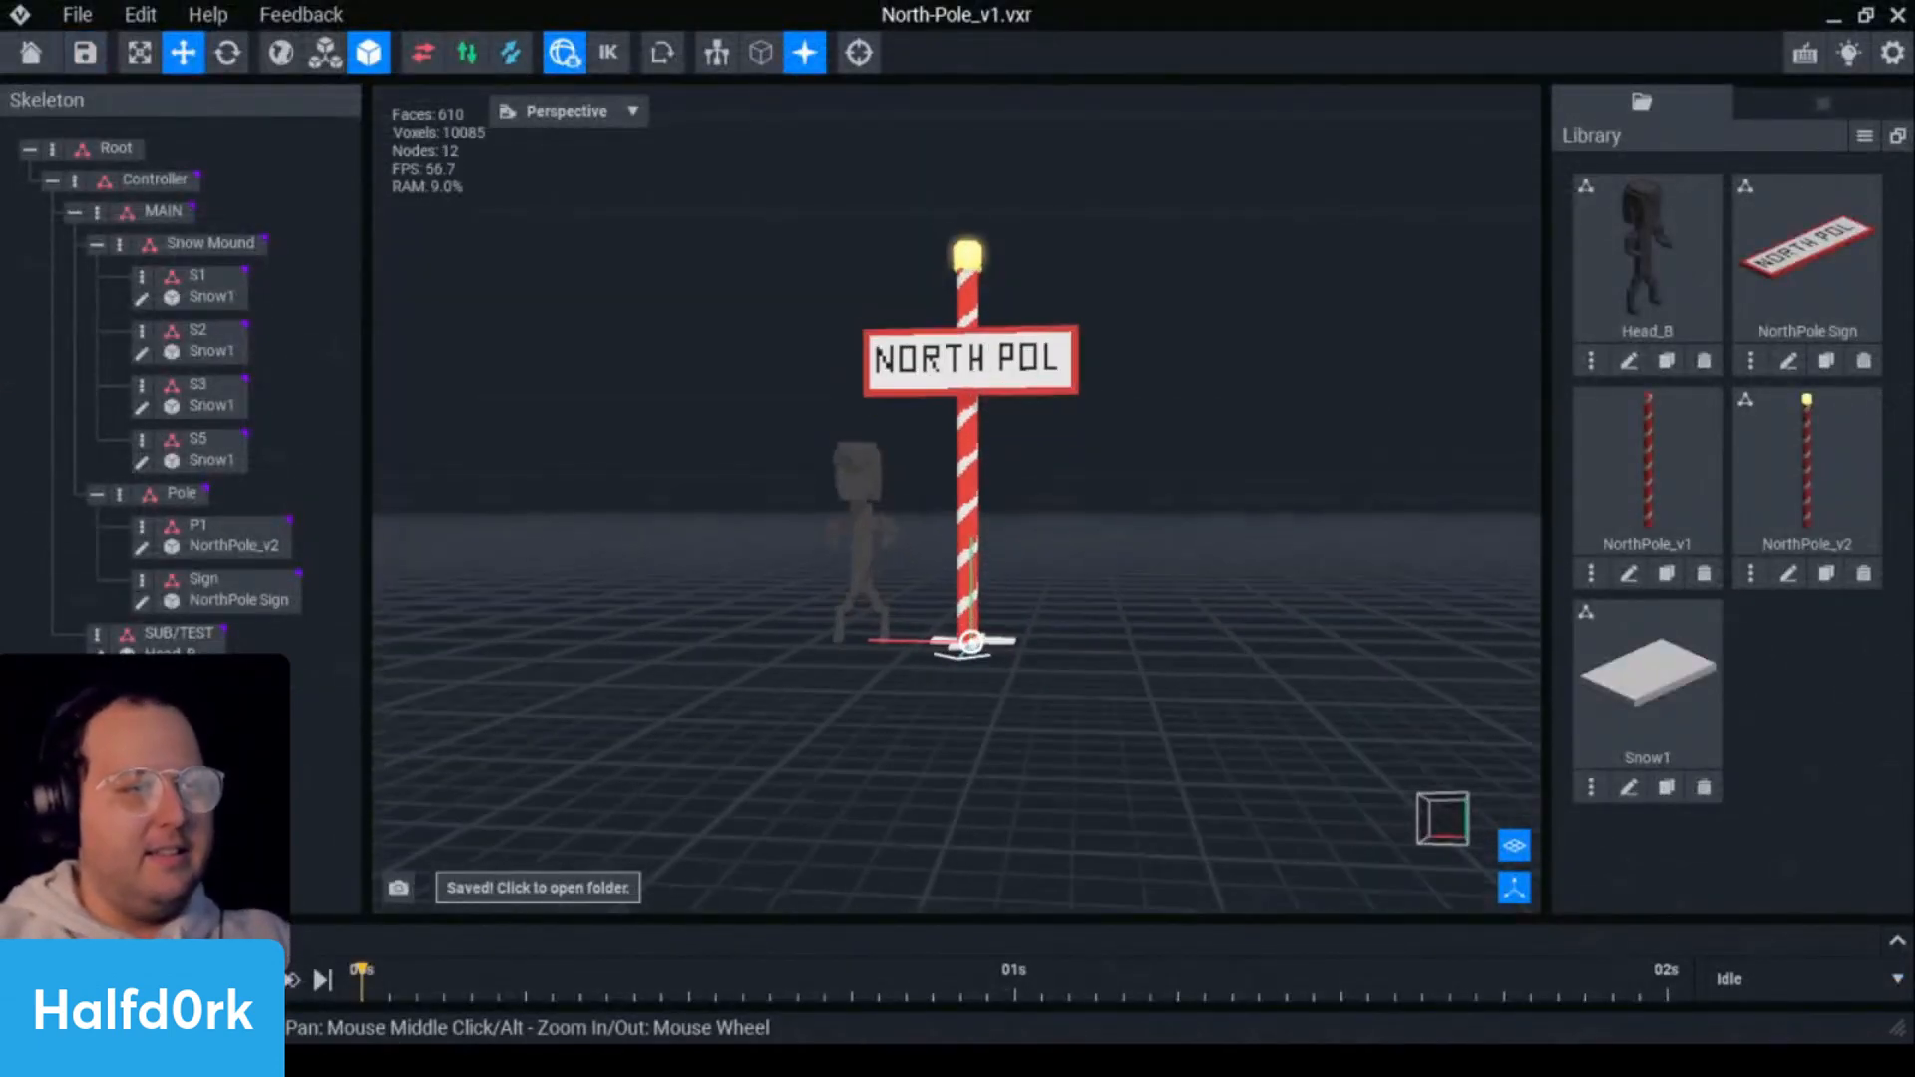
scroll(957, 499, up, 3)
right_drag(1119, 393, 1118, 379)
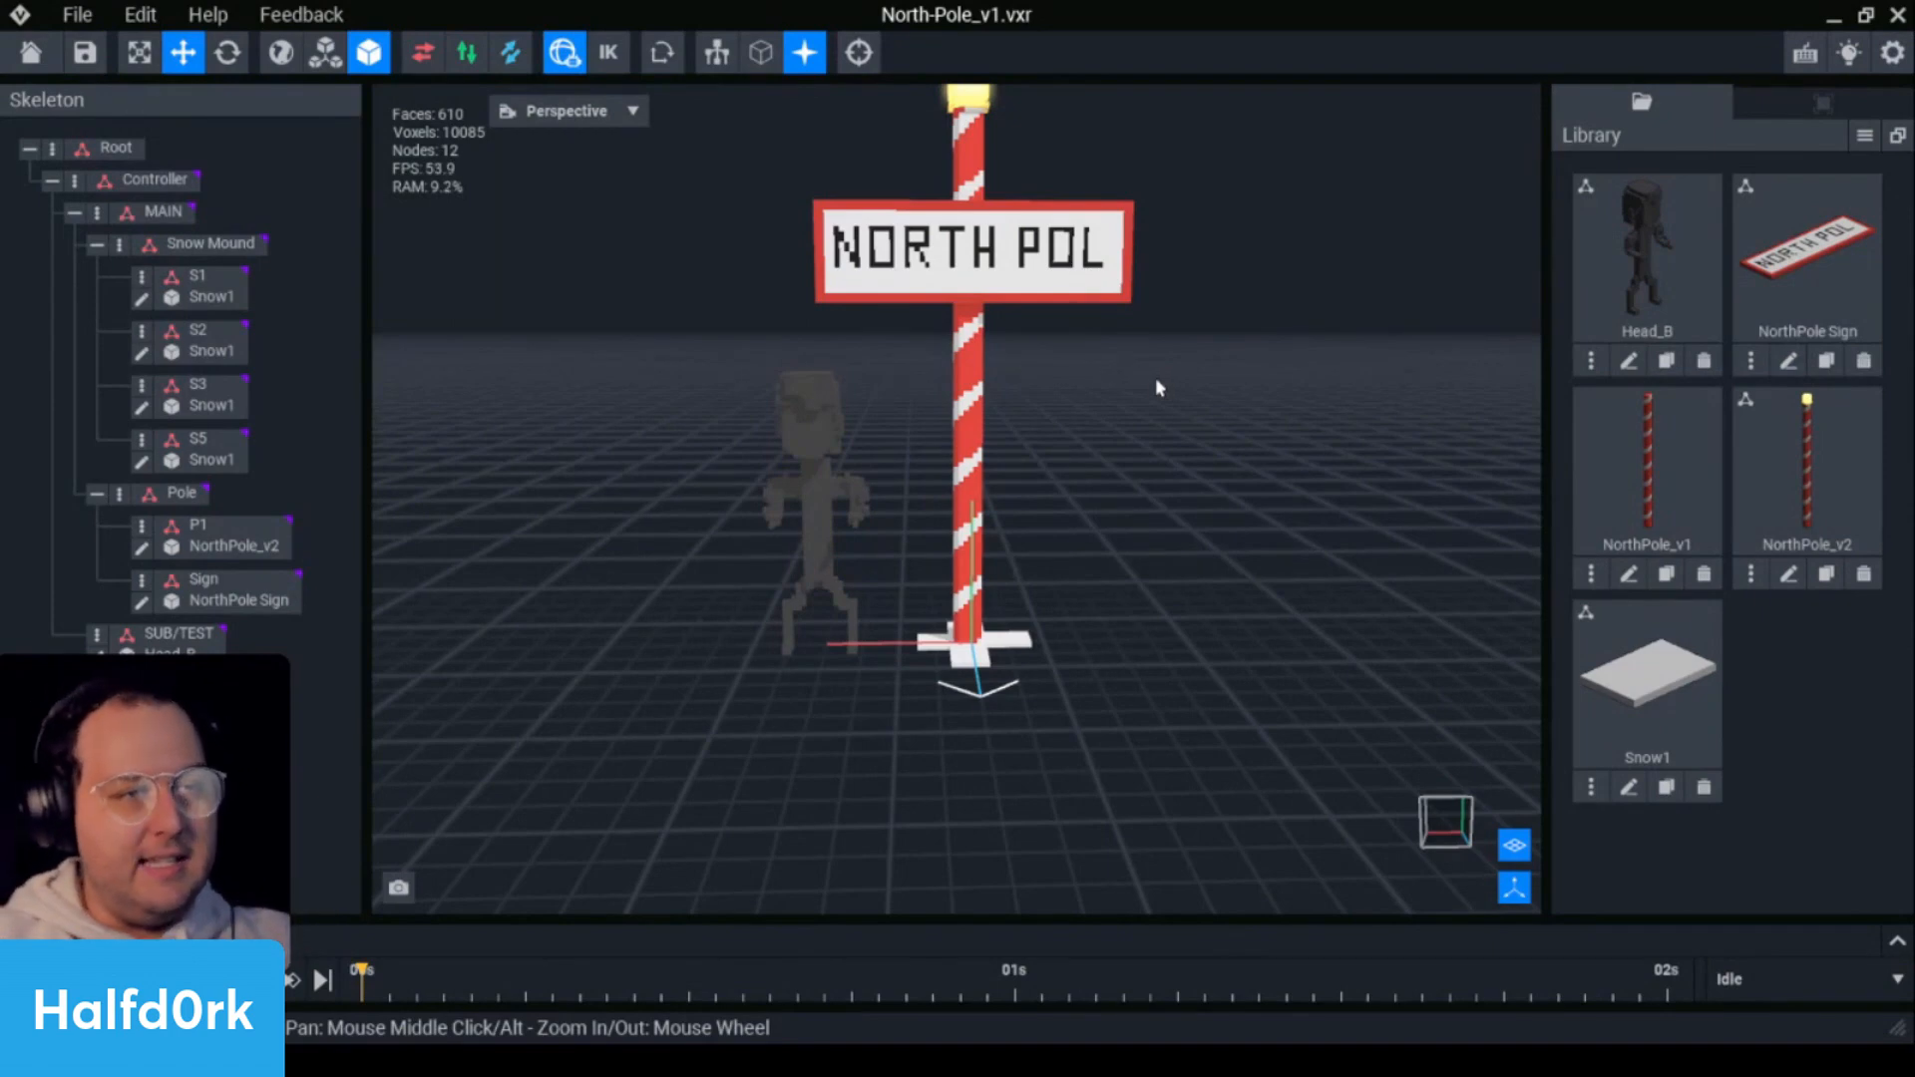
middle_drag(1159, 388, 1111, 388)
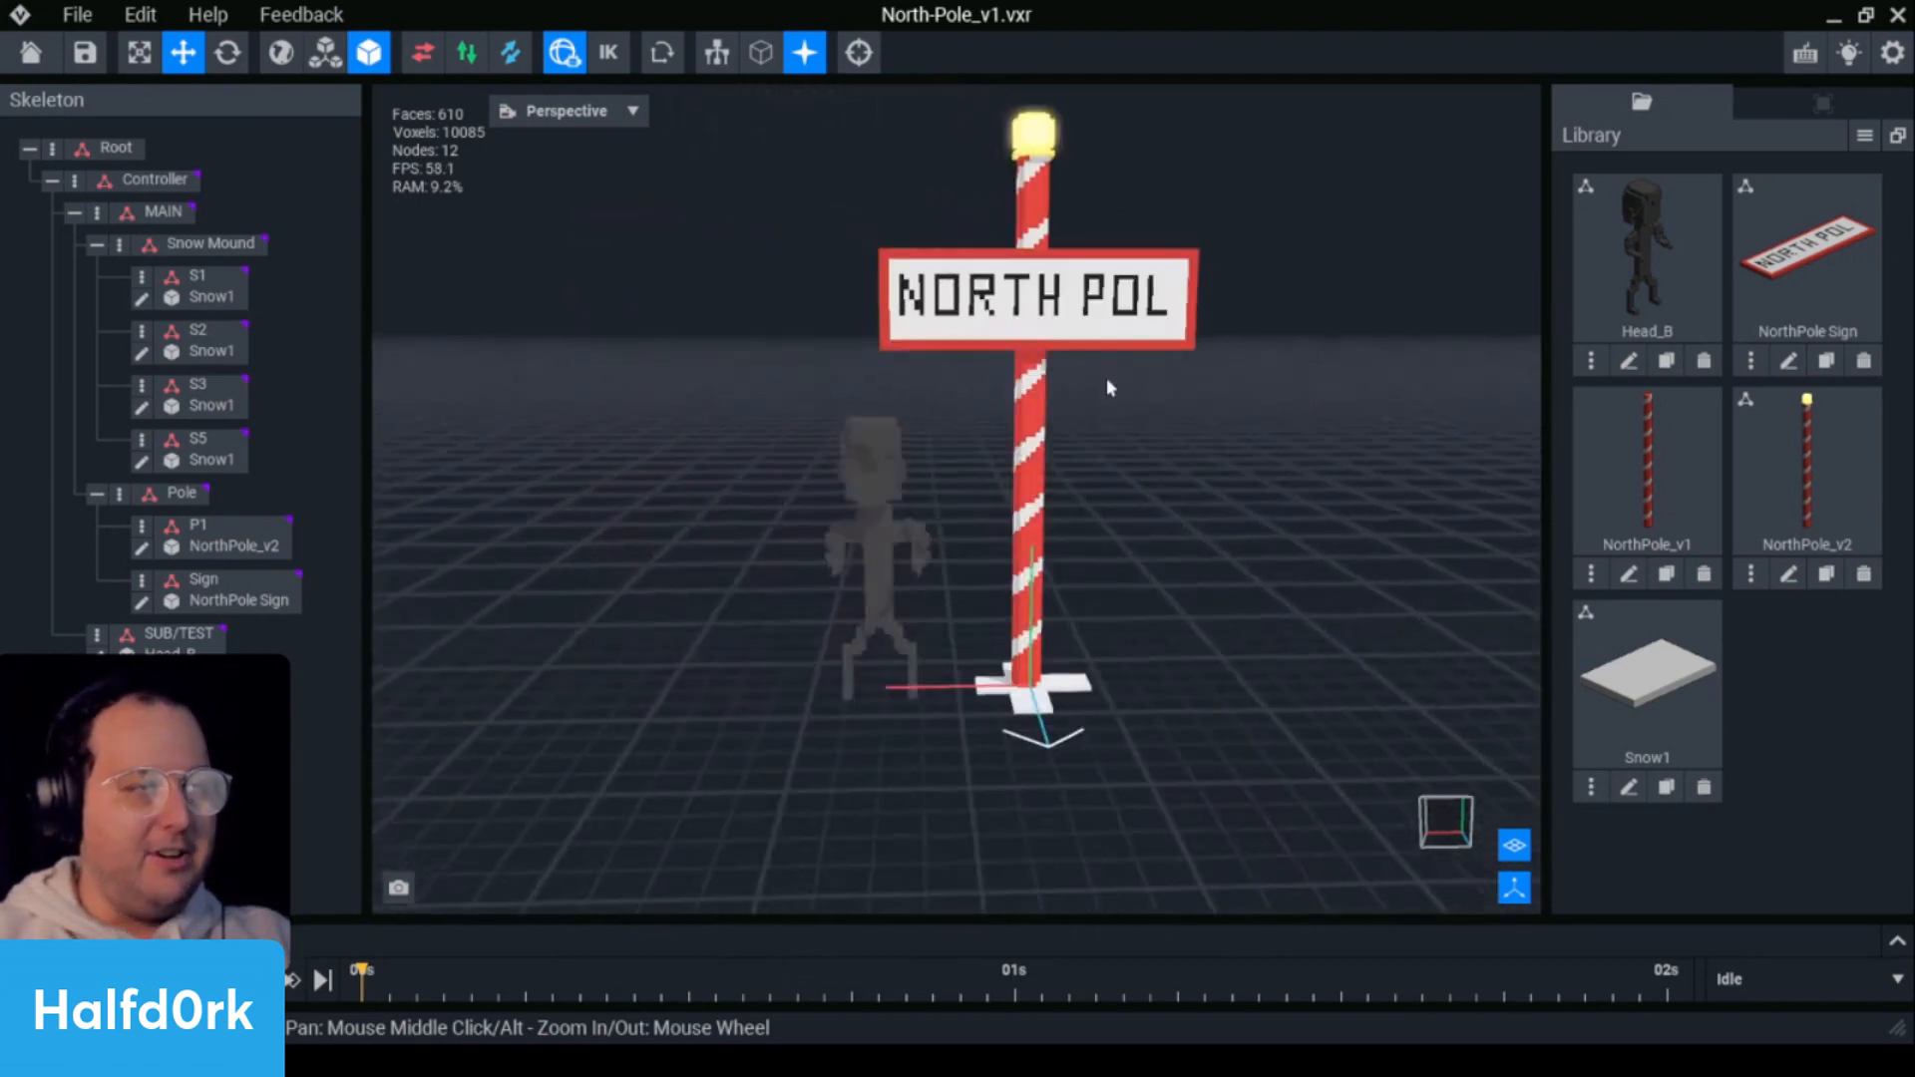
right_drag(1133, 349, 1131, 348)
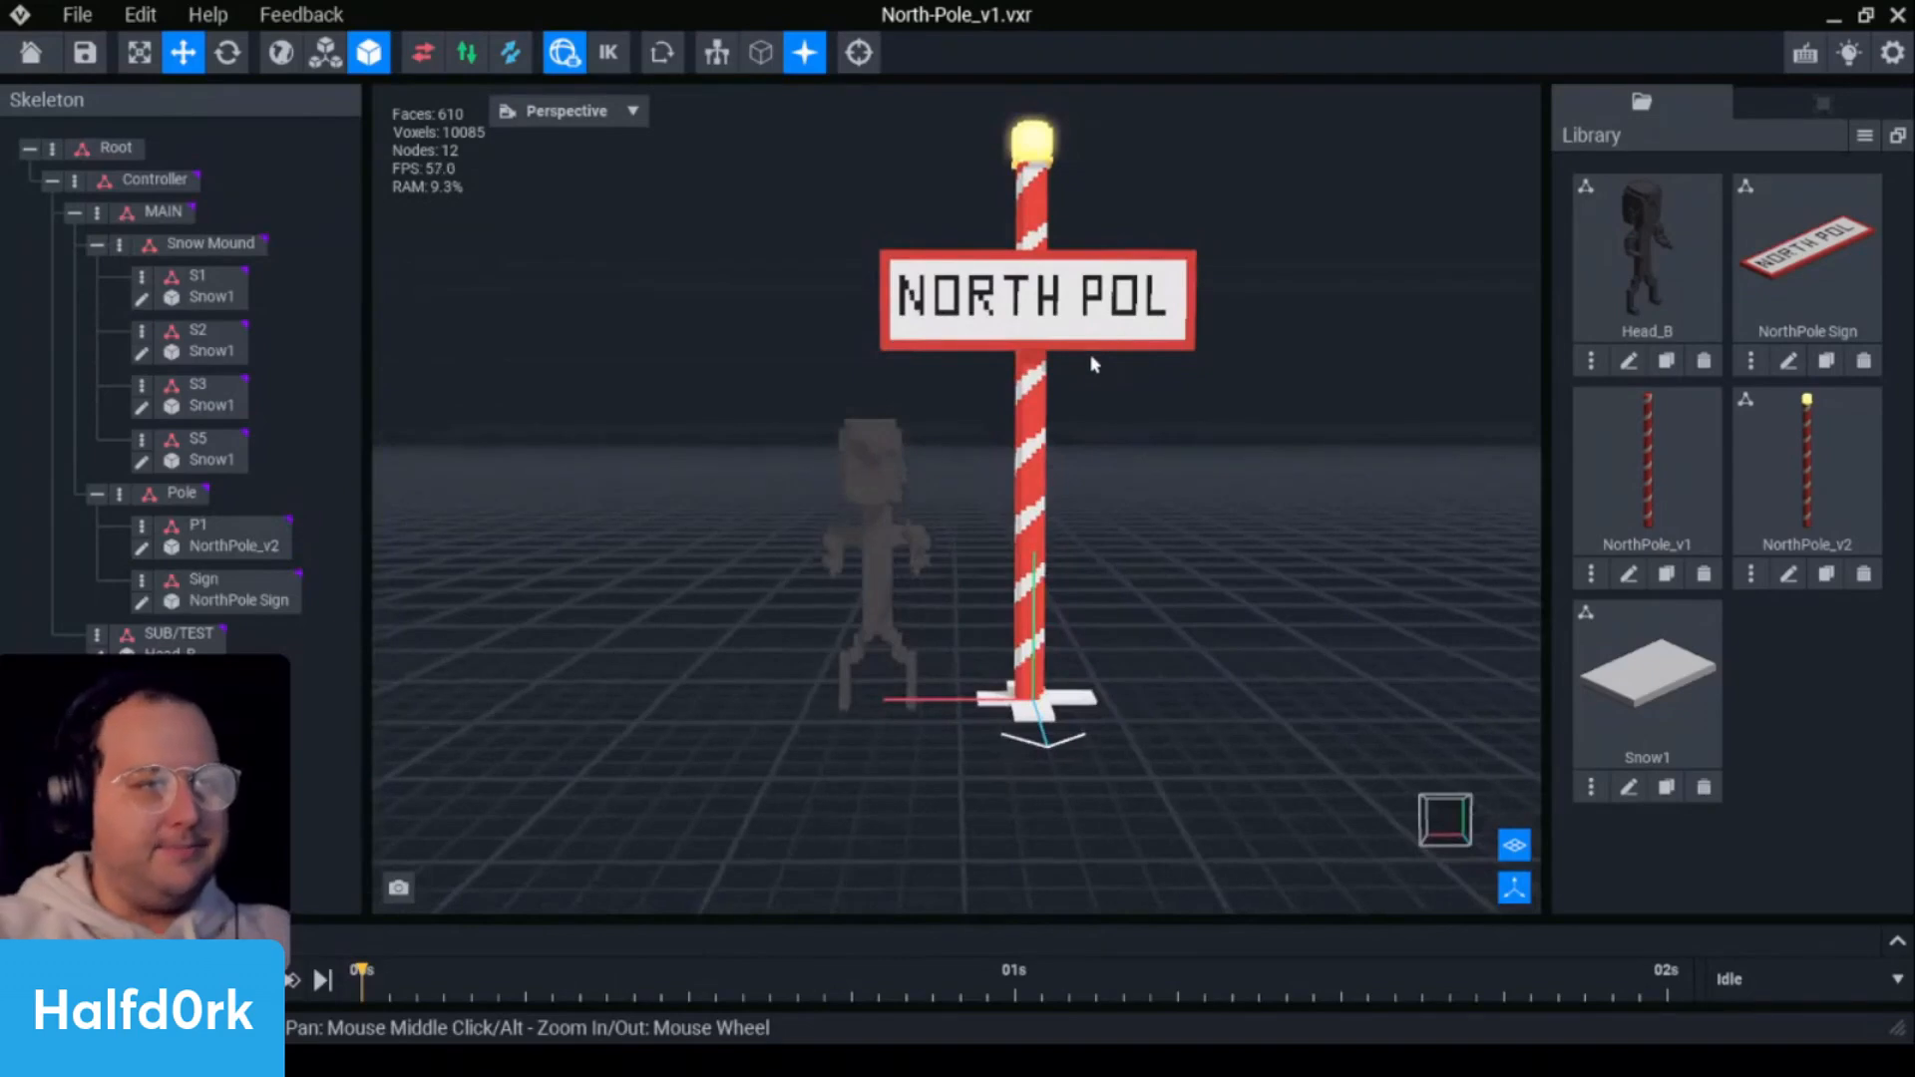
- Select the sign on the pole and inspect its lettering and border up close
click(1131, 349)
scroll(1134, 399, up, 6)
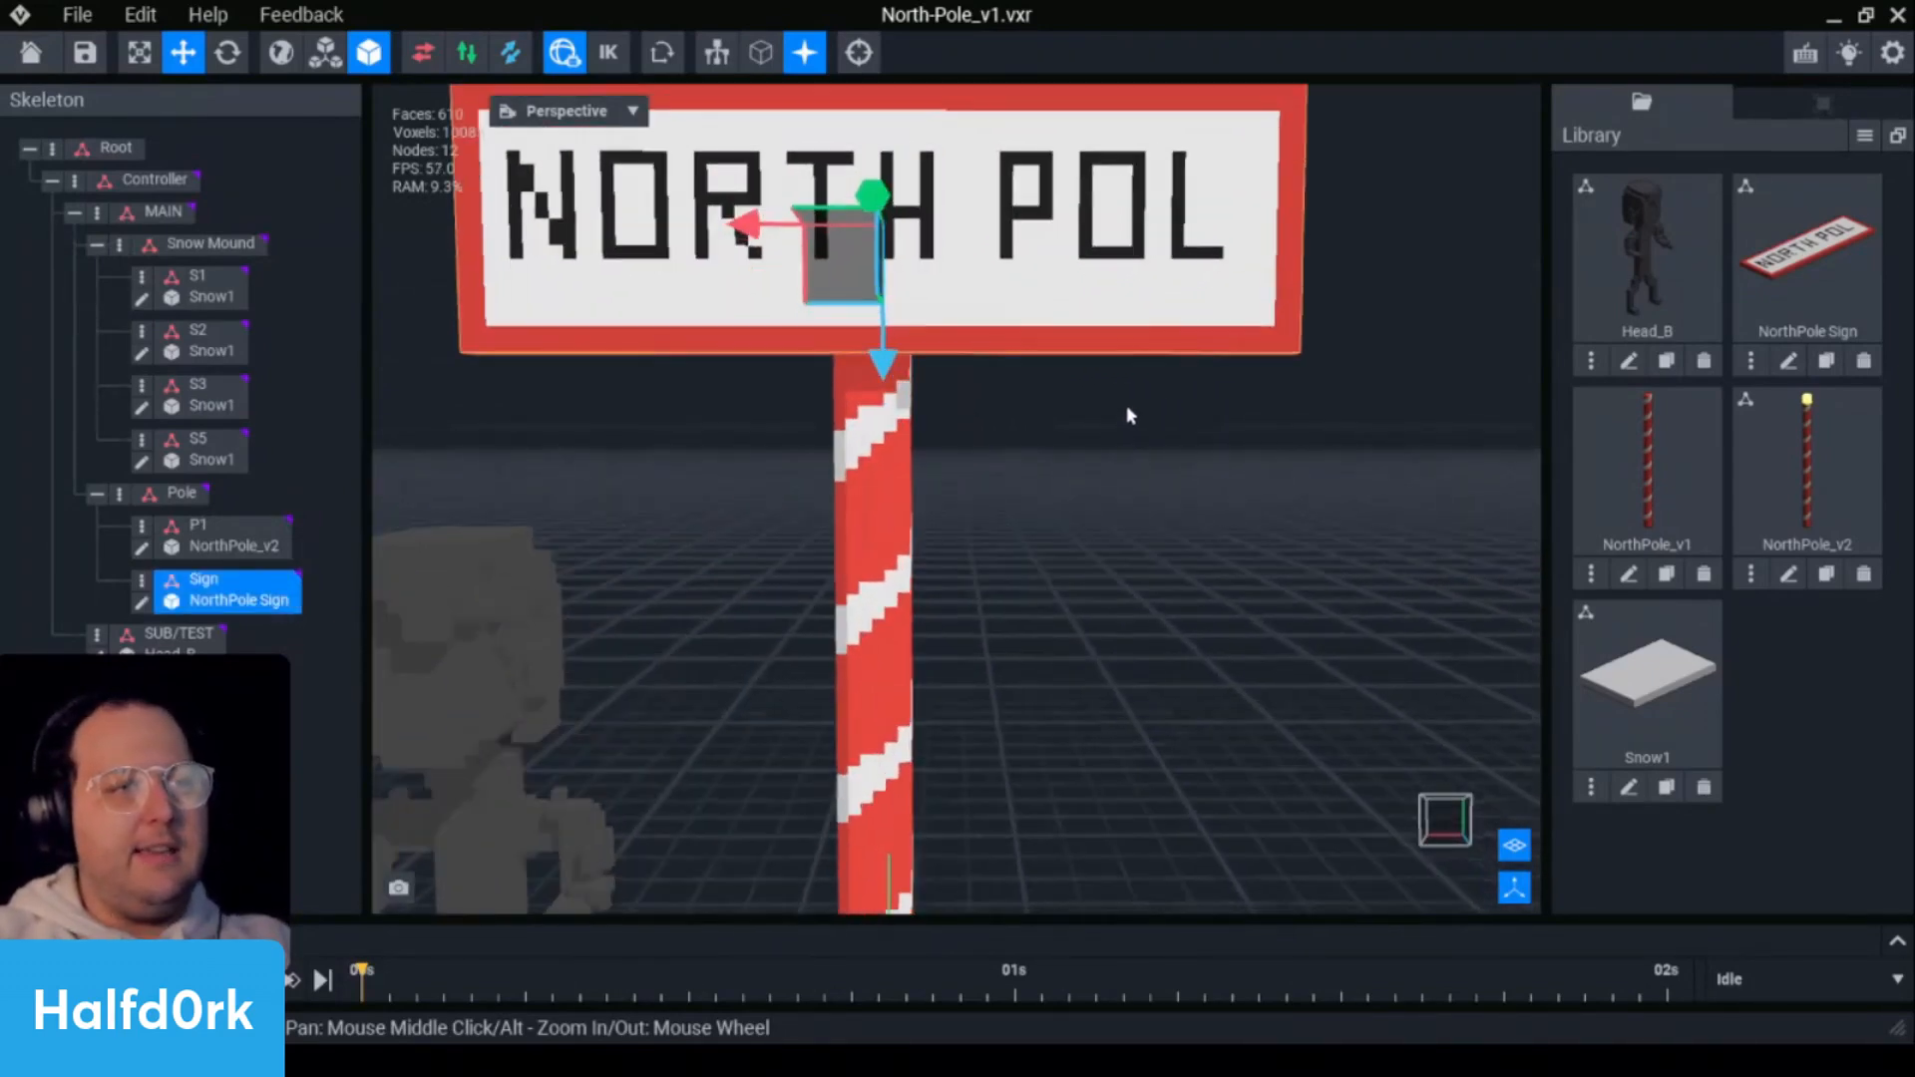
middle_drag(1114, 435, 1191, 518)
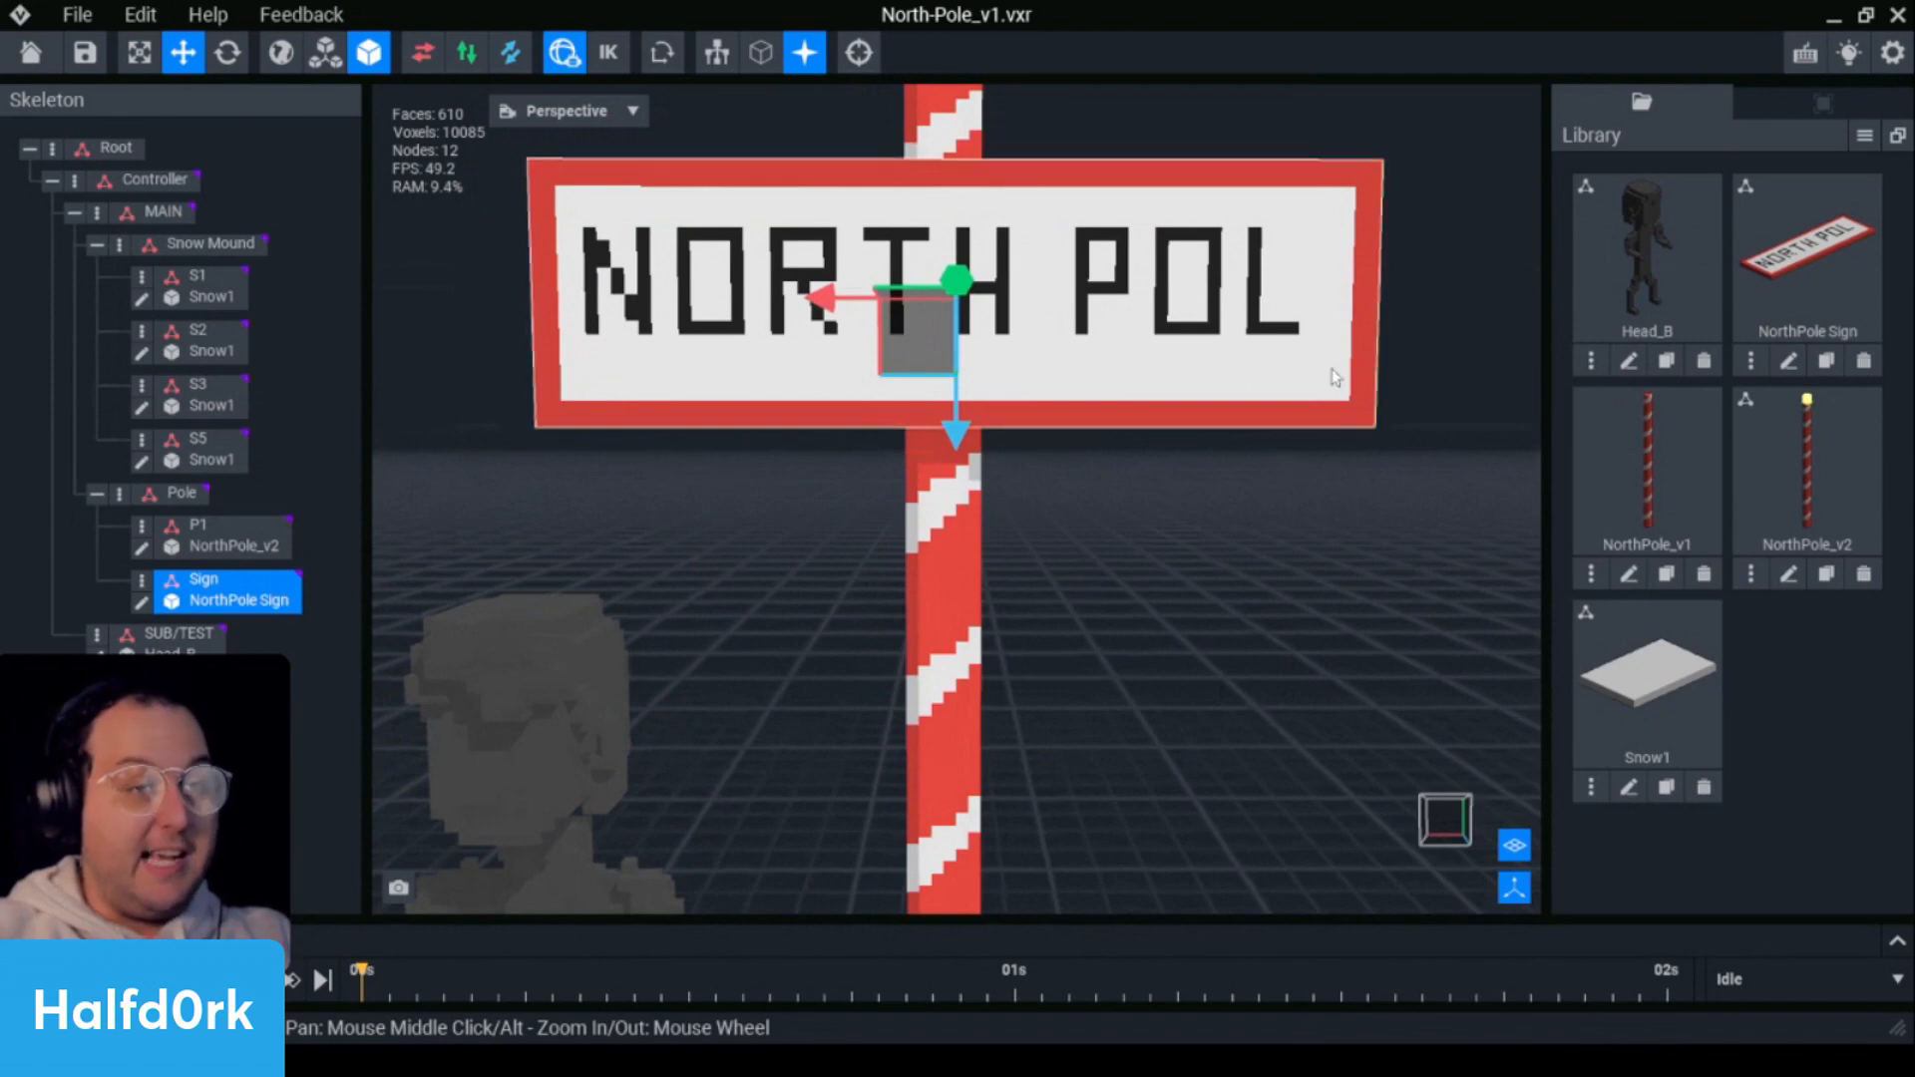
scroll(1211, 429, down, 1)
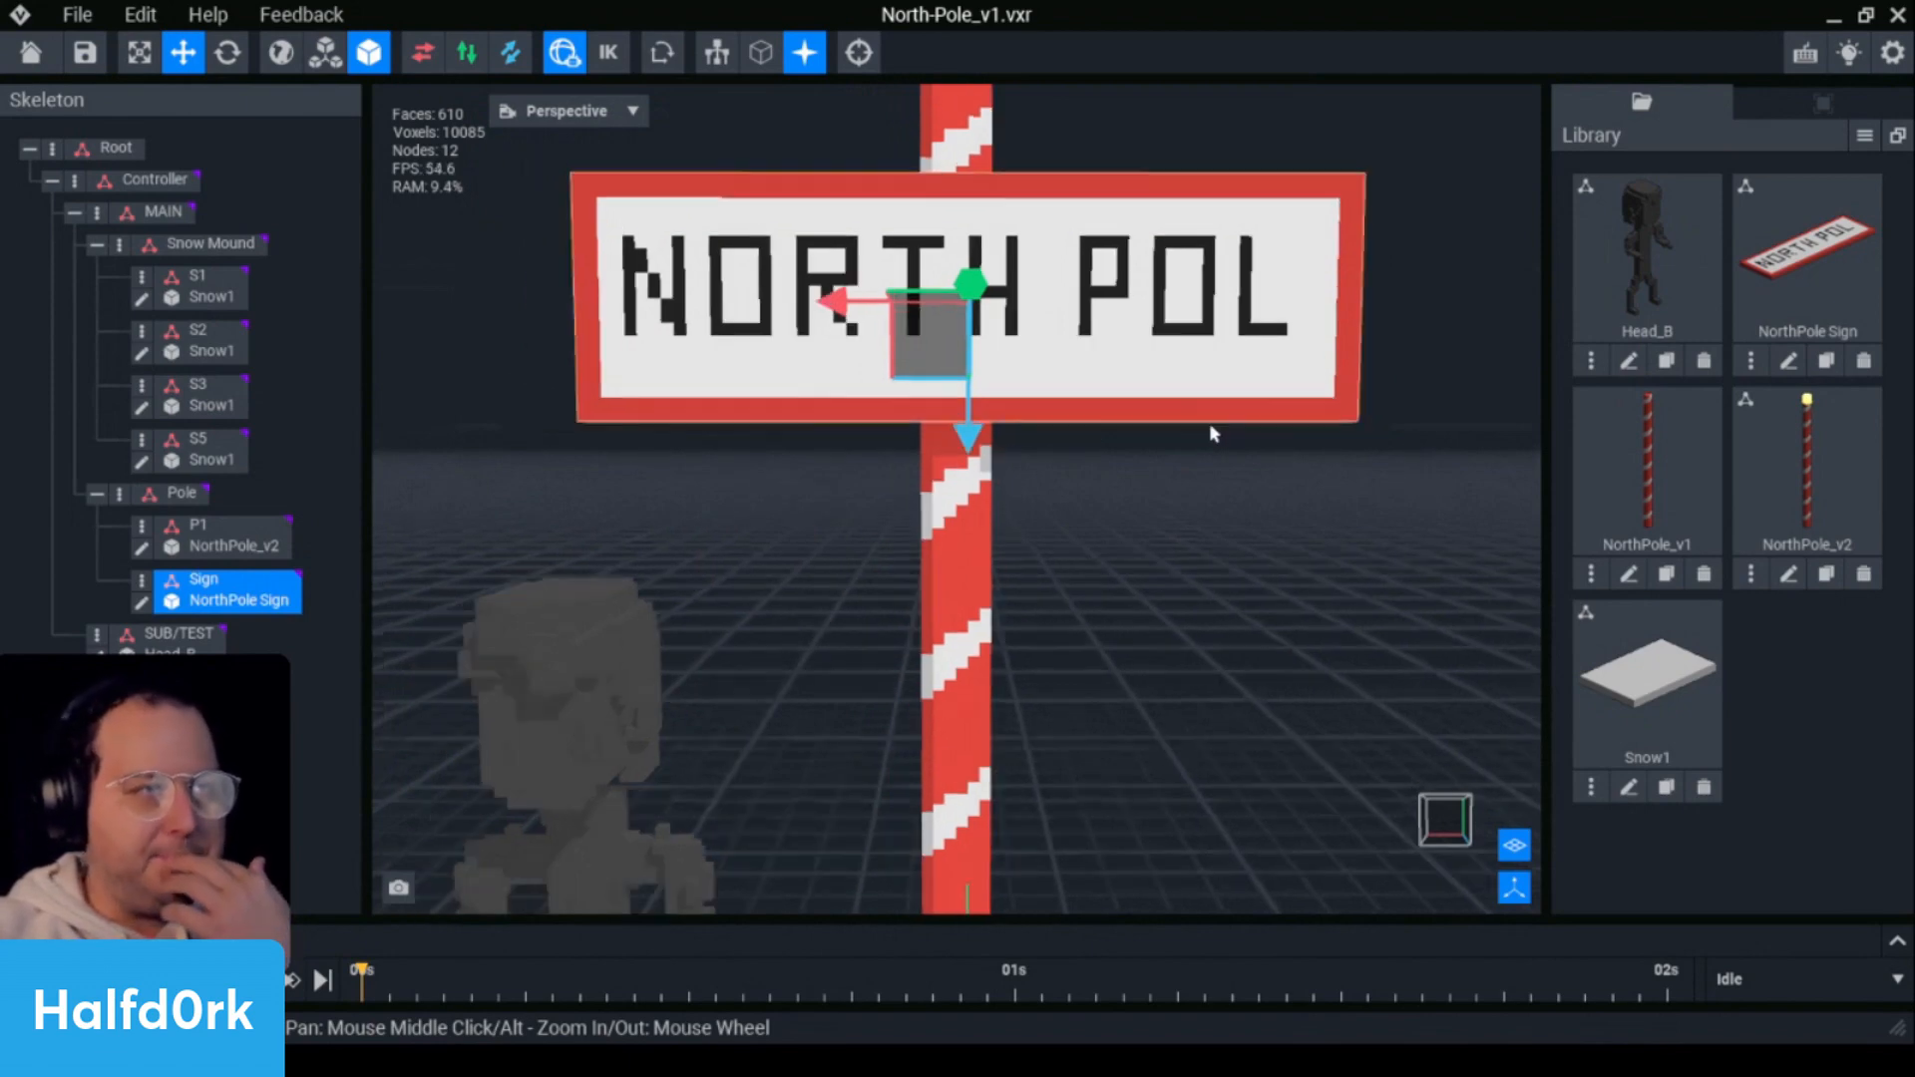
- Open the NorthPole Sign model for editing and bring the front lettering into close view
click(1335, 482)
scroll(813, 256, up, 1)
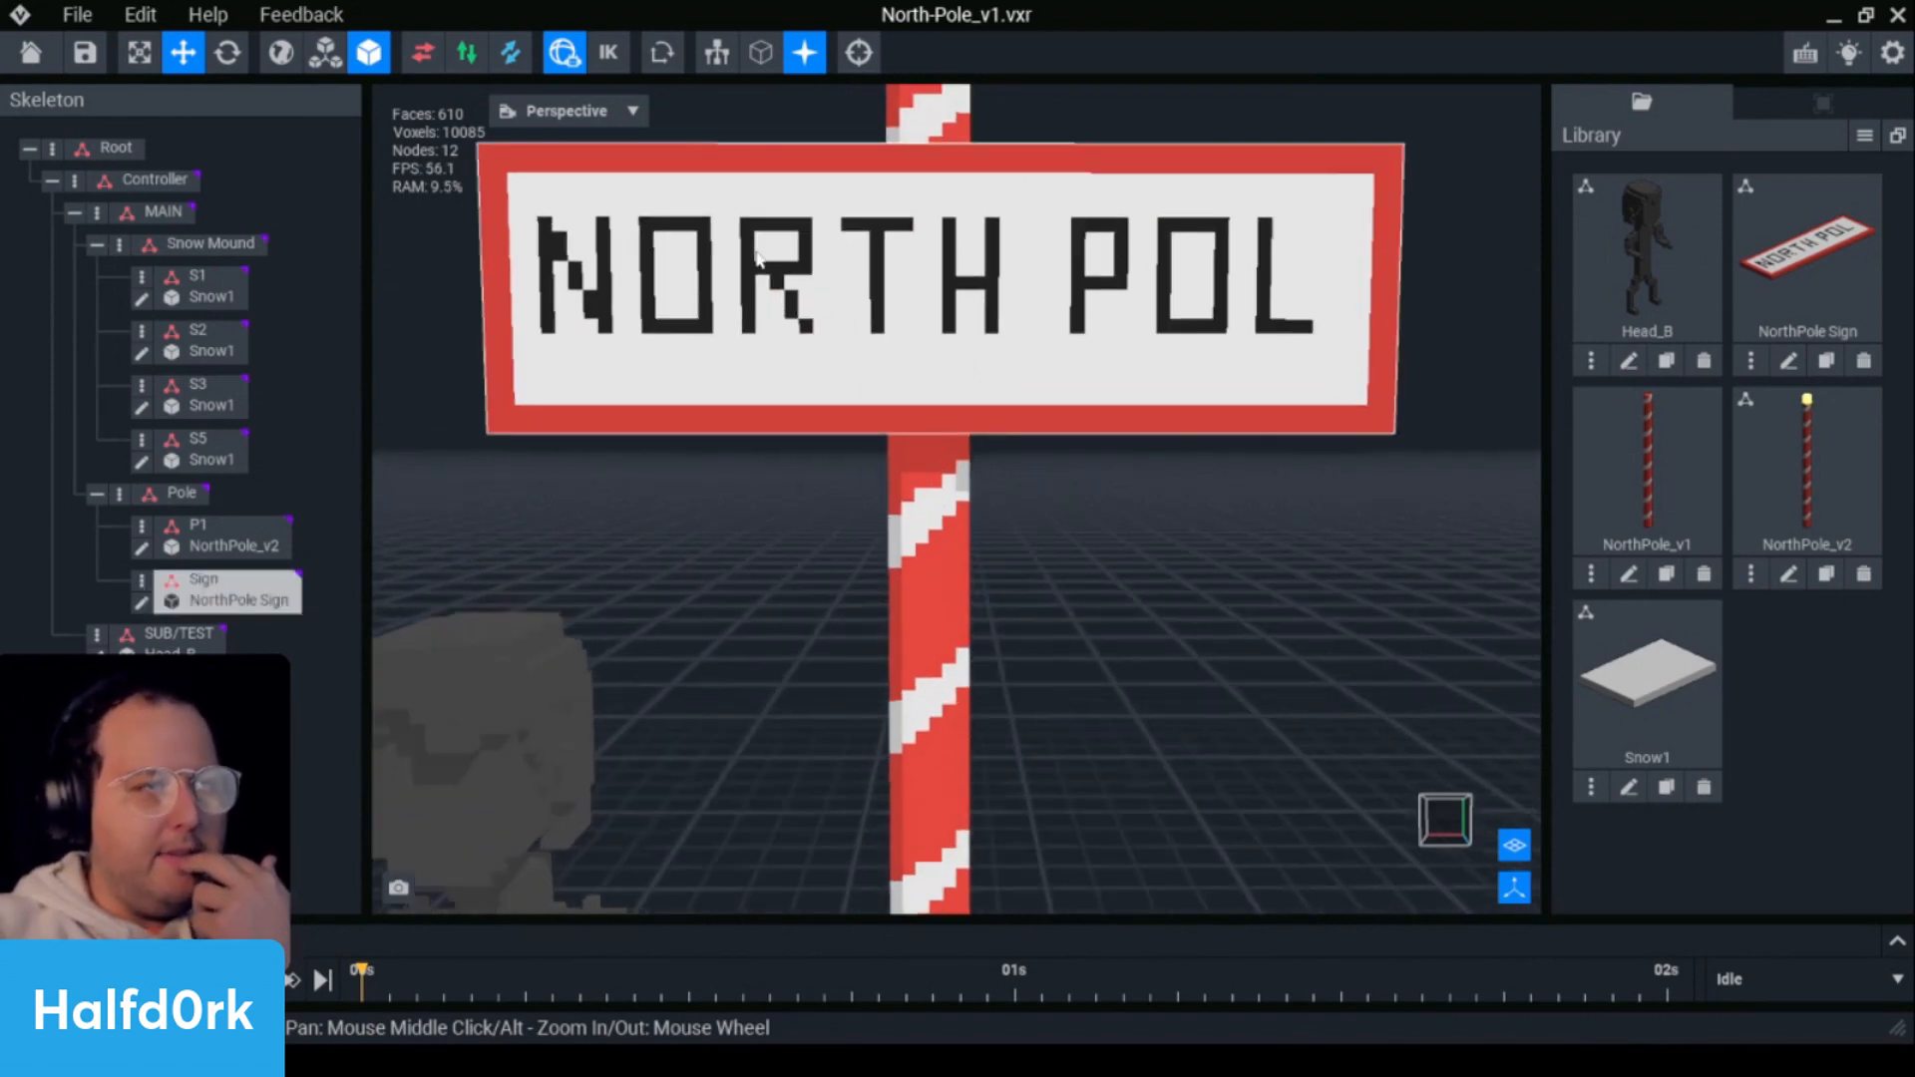
click(566, 241)
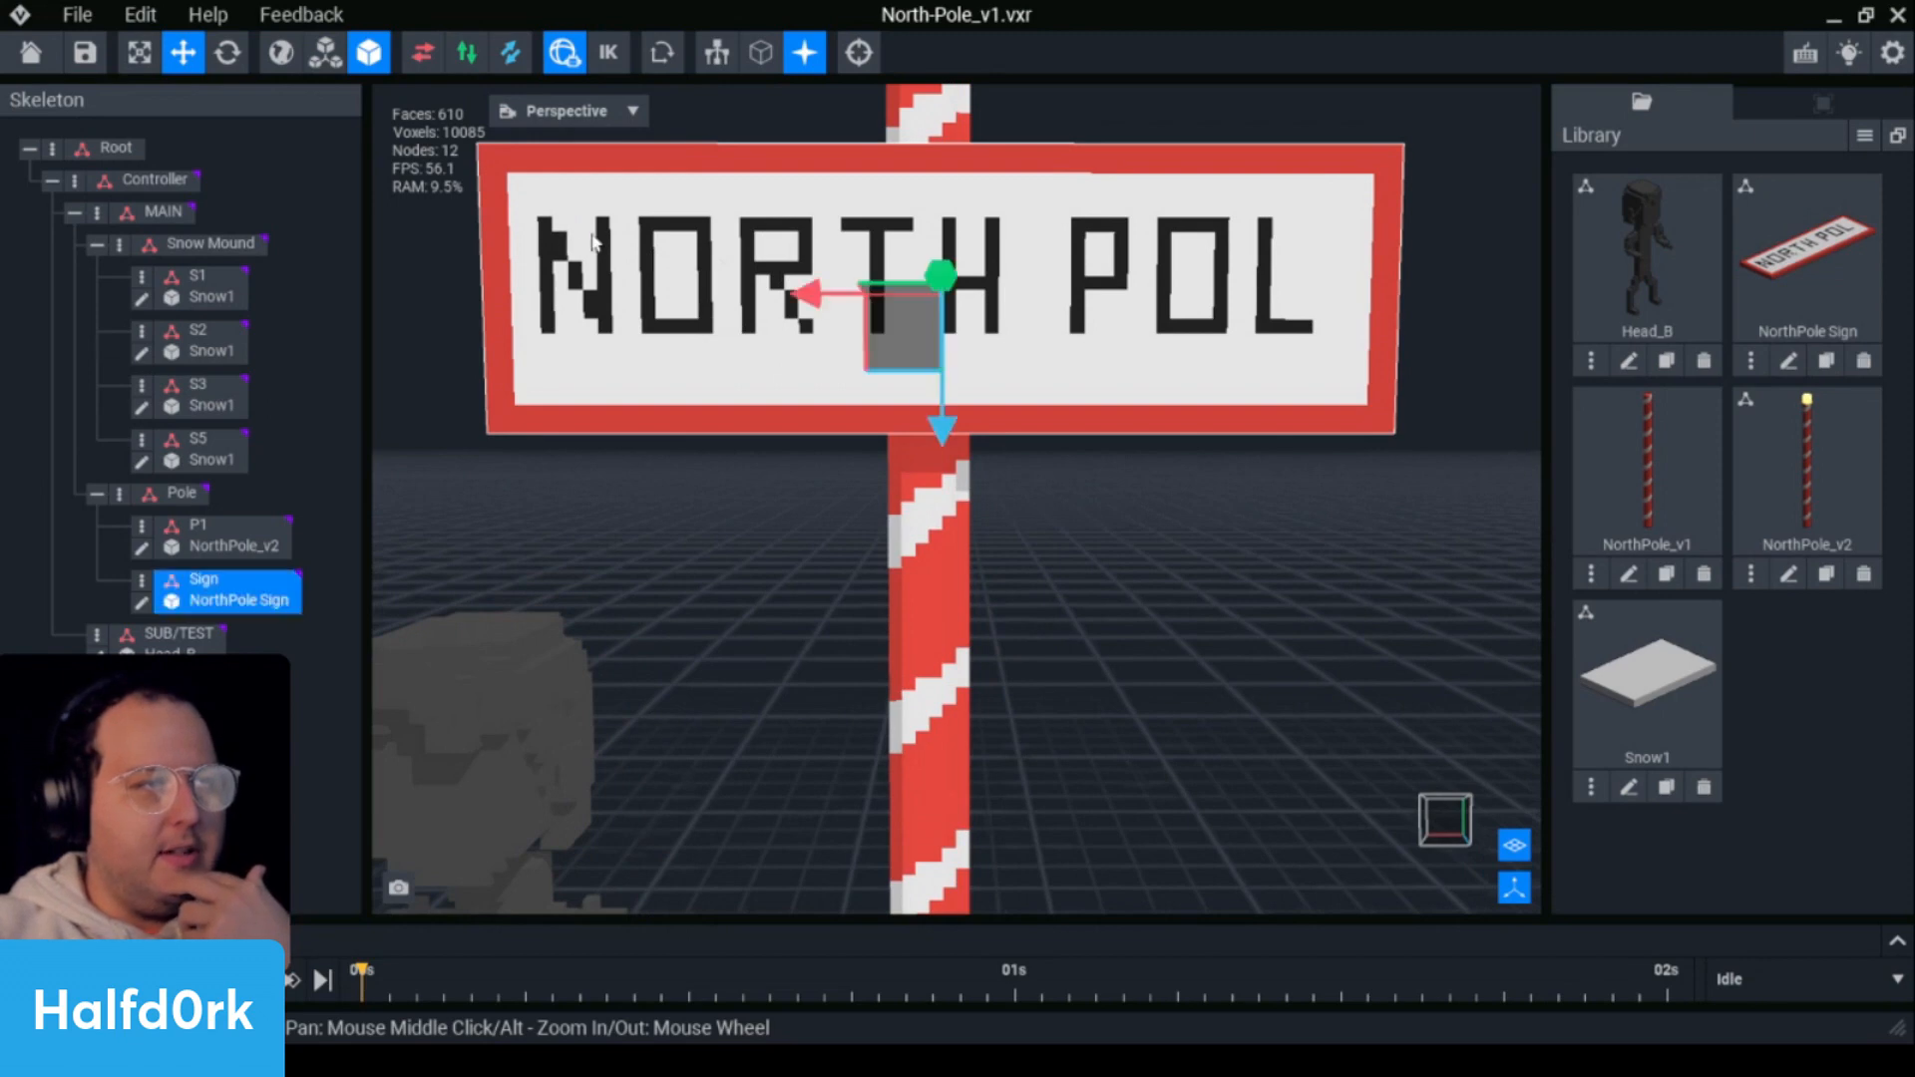
click(141, 604)
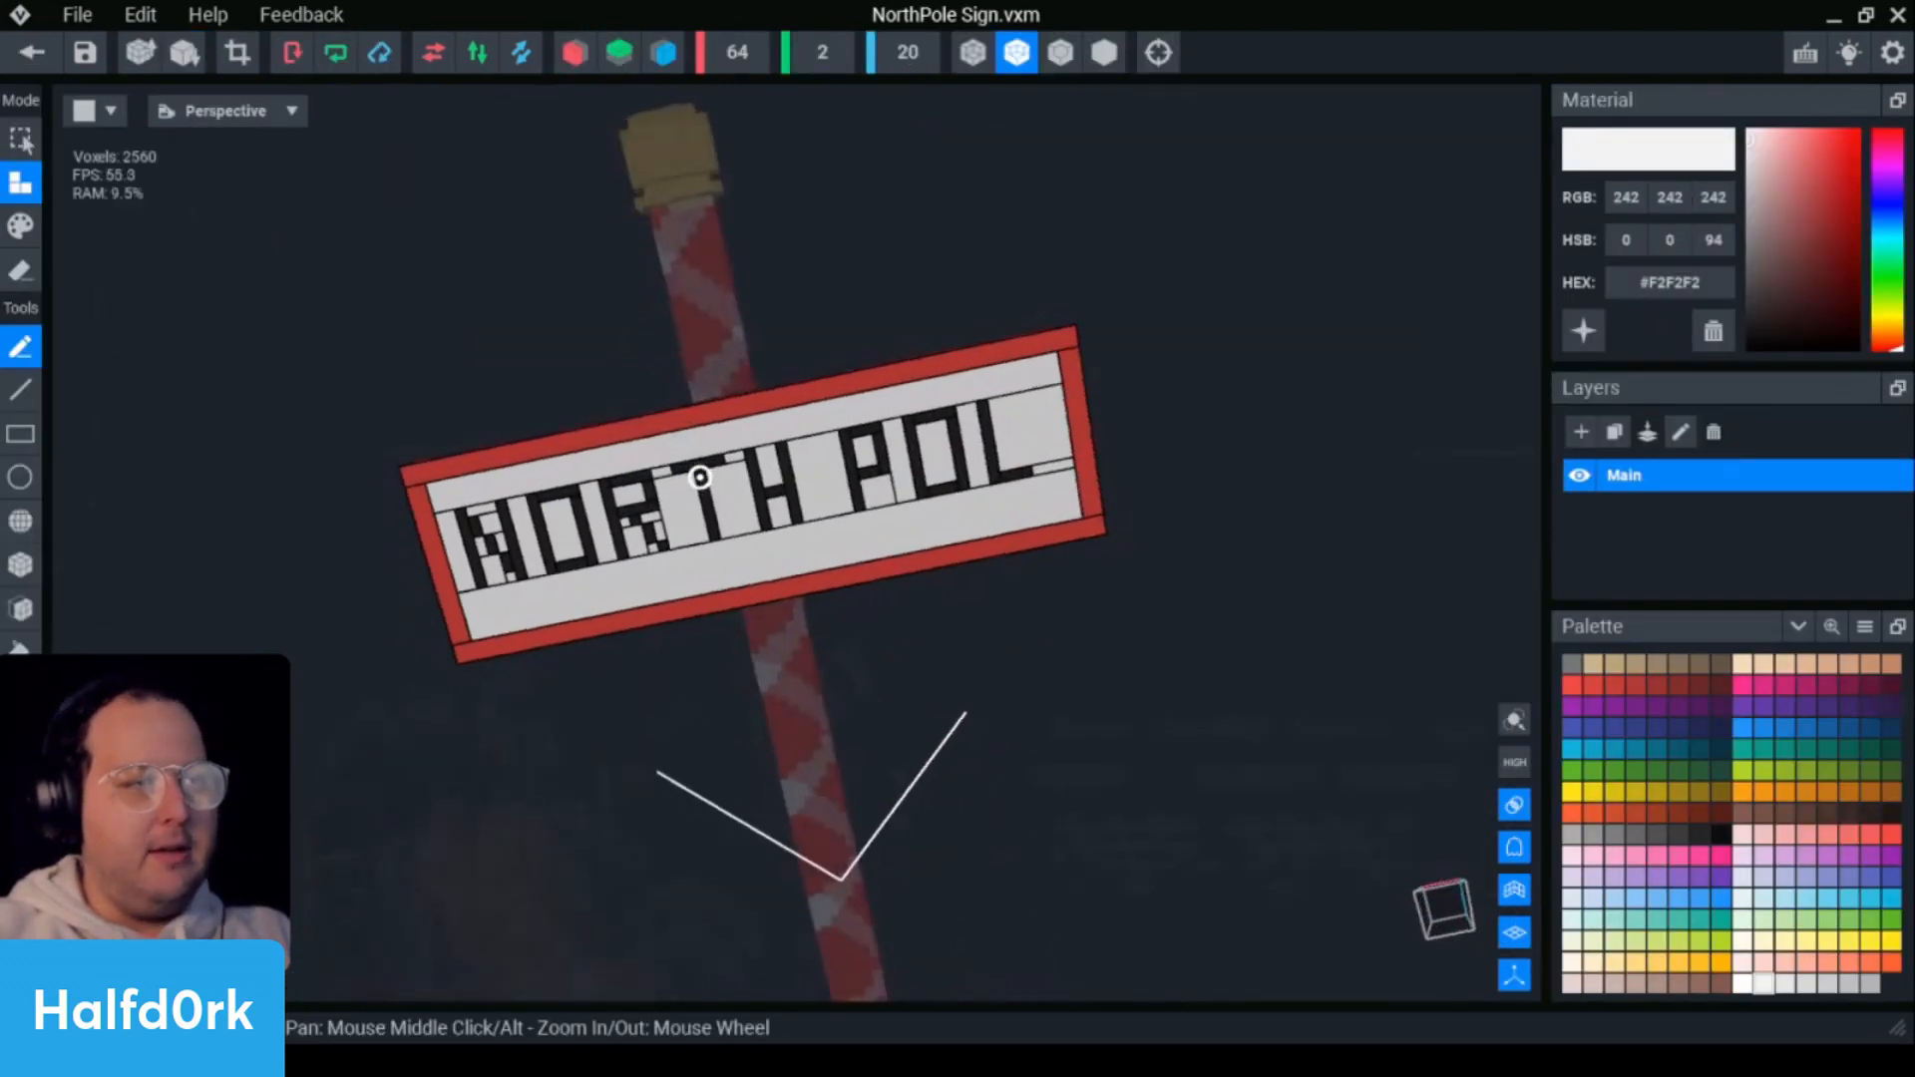
right_drag(713, 469, 753, 449)
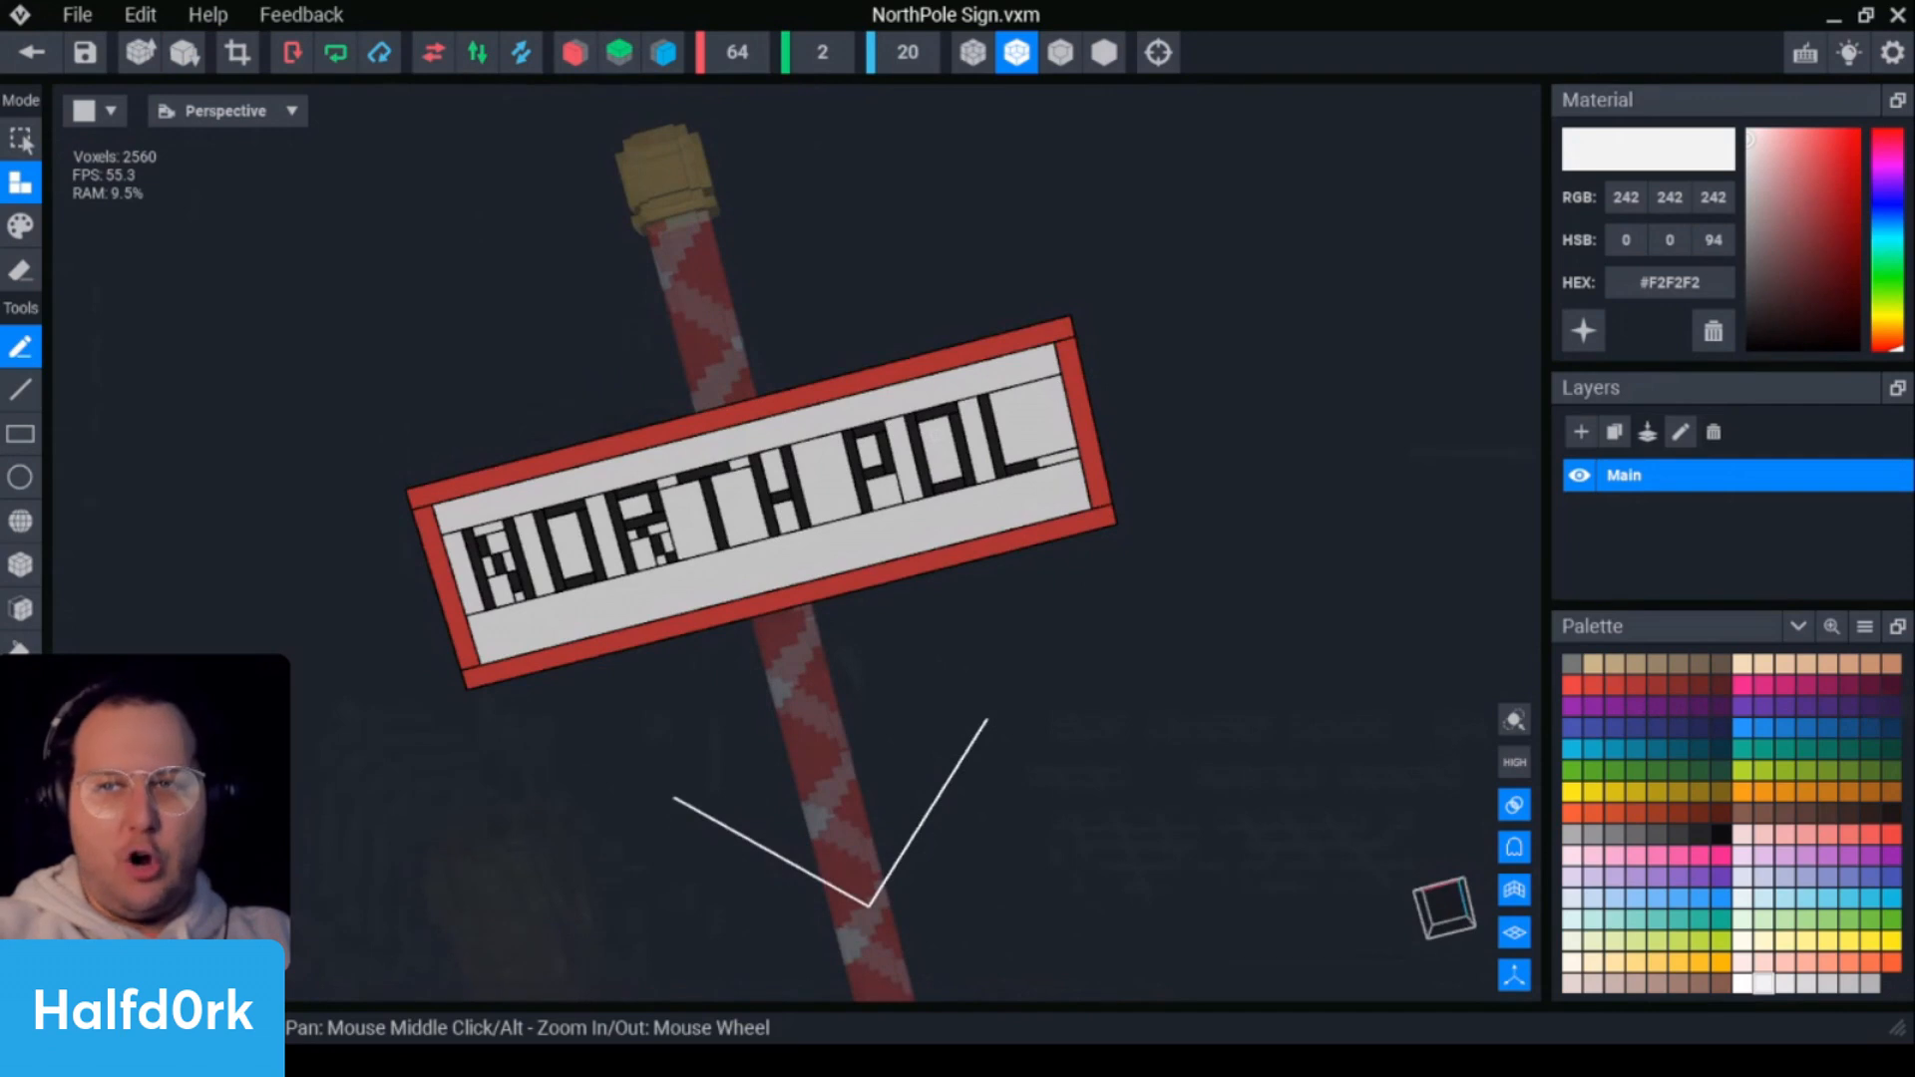
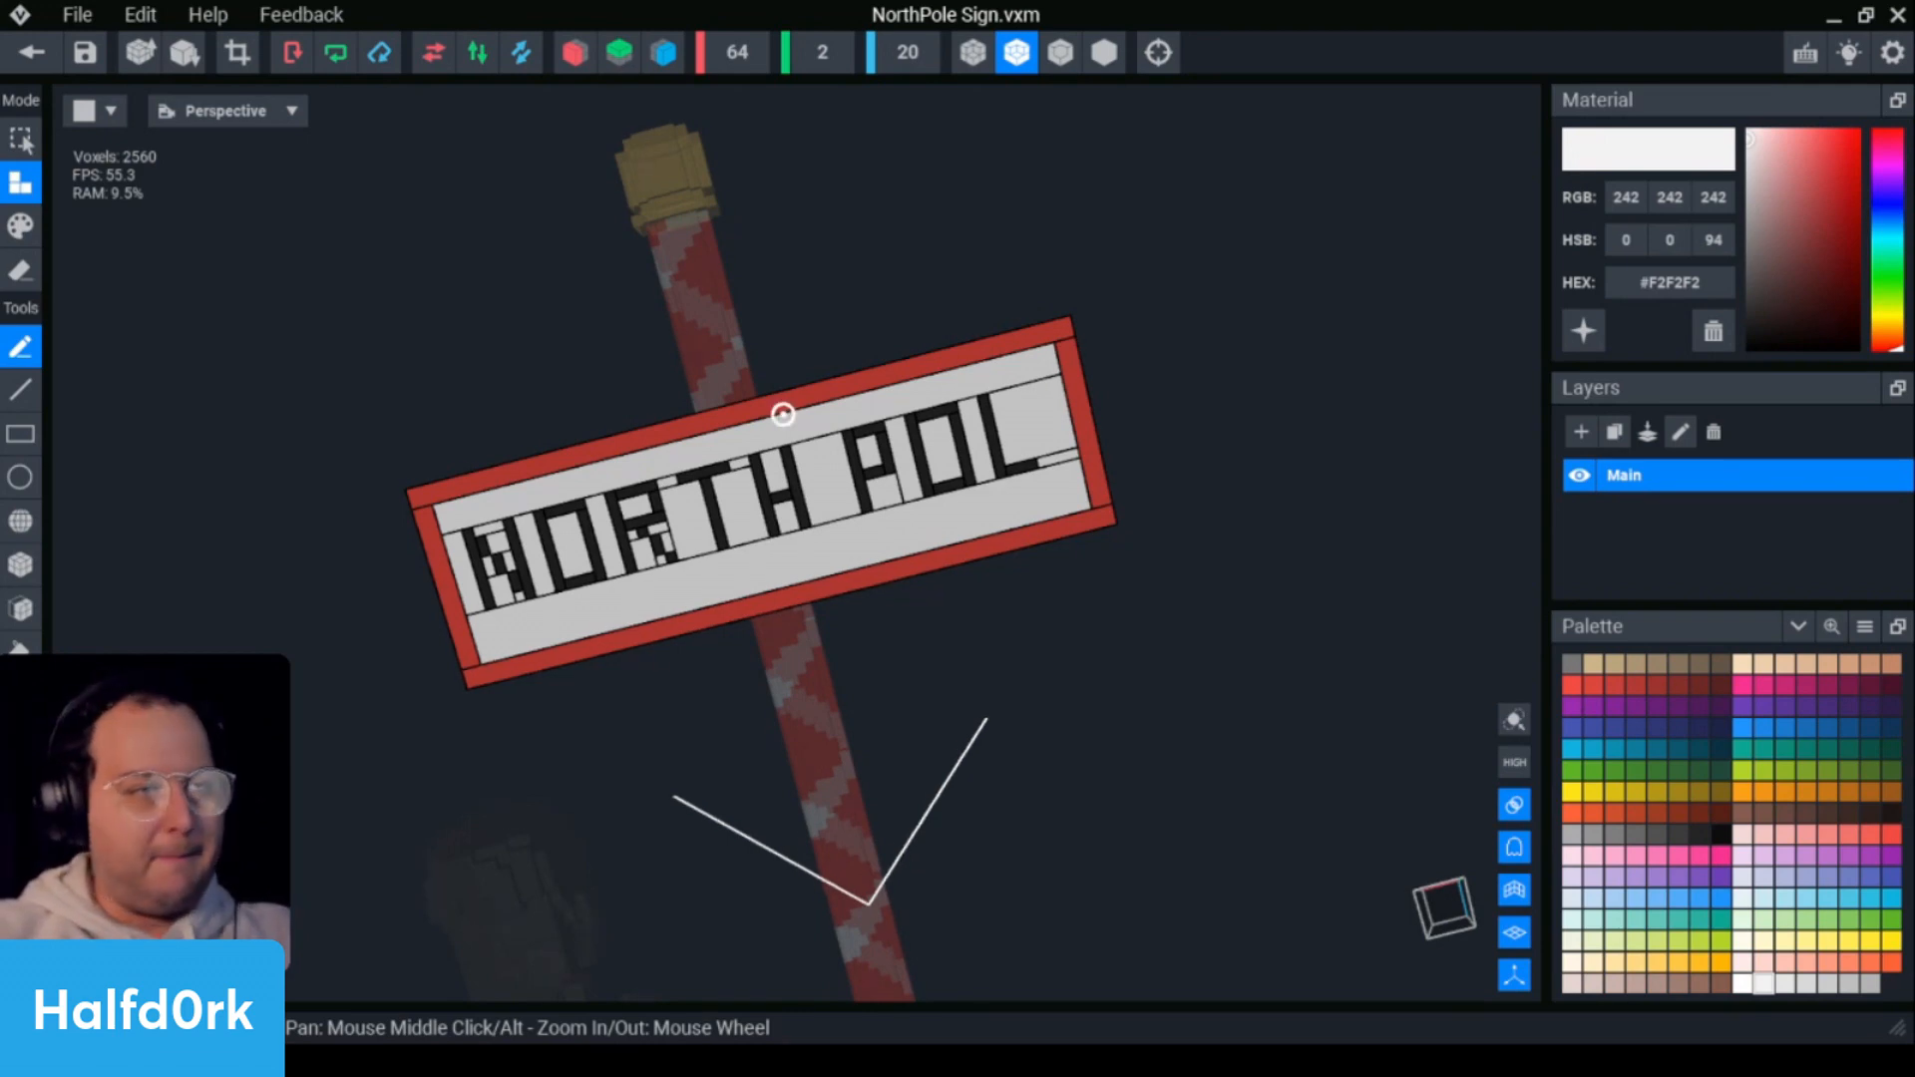
right_drag(782, 415, 778, 429)
scroll(776, 429, up, 4)
scroll(778, 431, up, 2)
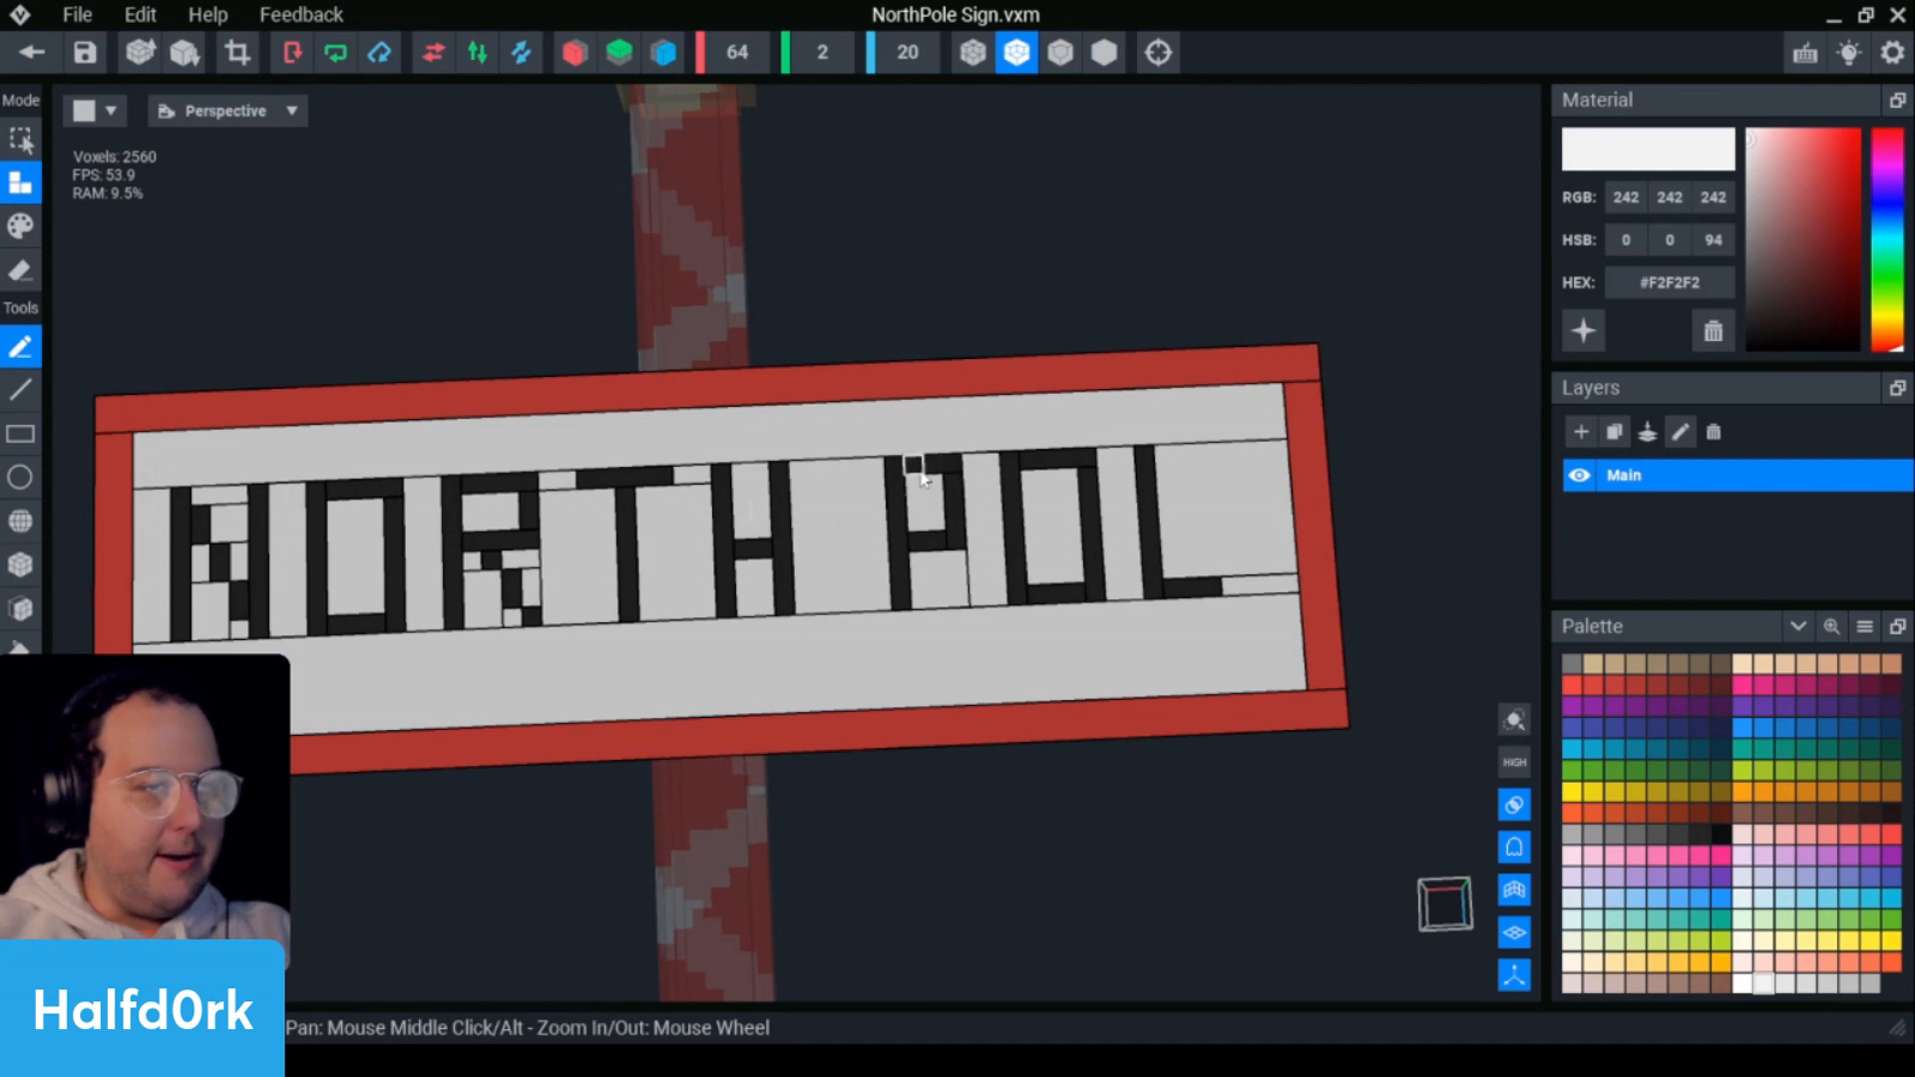
- Sample the lettering's dark grey #242424 and paint extra voxels to thicken the stem and bowl of the P
key(i)
click(900, 602)
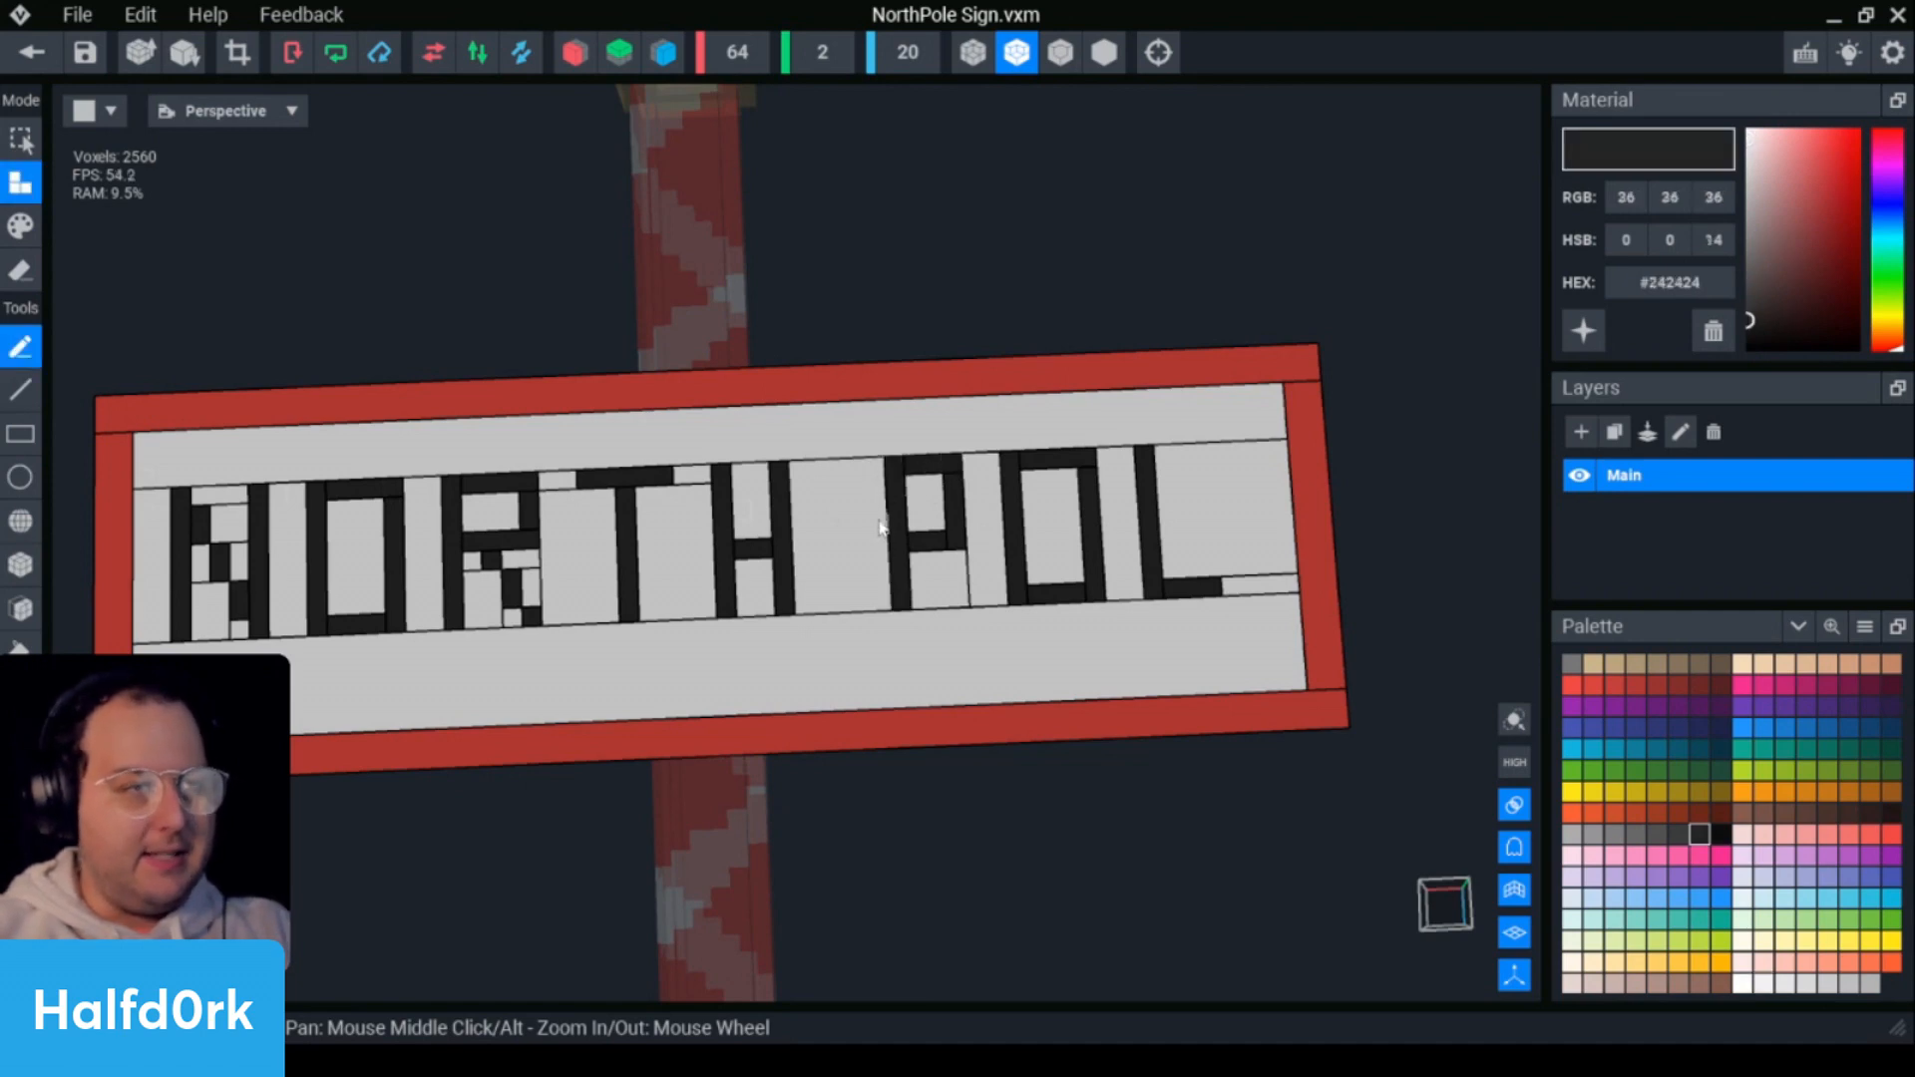
key(g)
drag(877, 467, 883, 606)
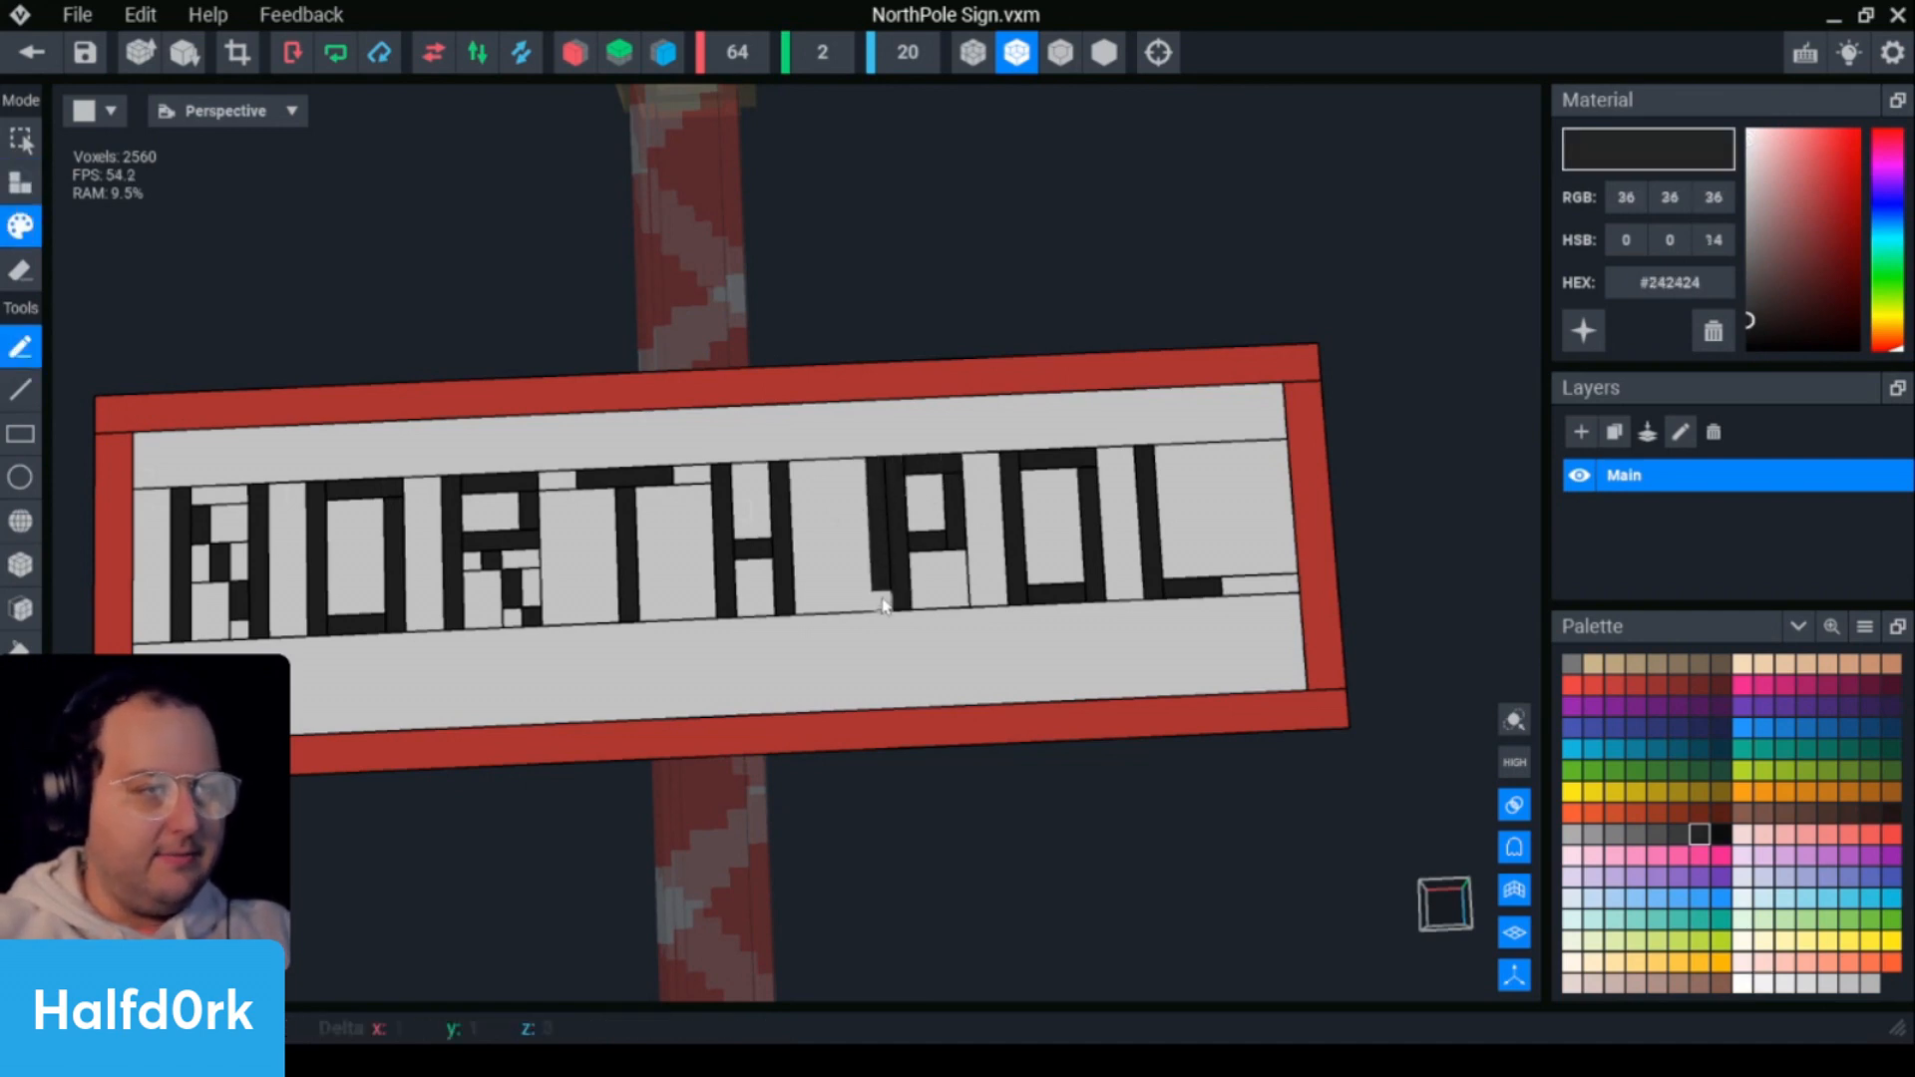
drag(937, 479, 940, 524)
click(918, 524)
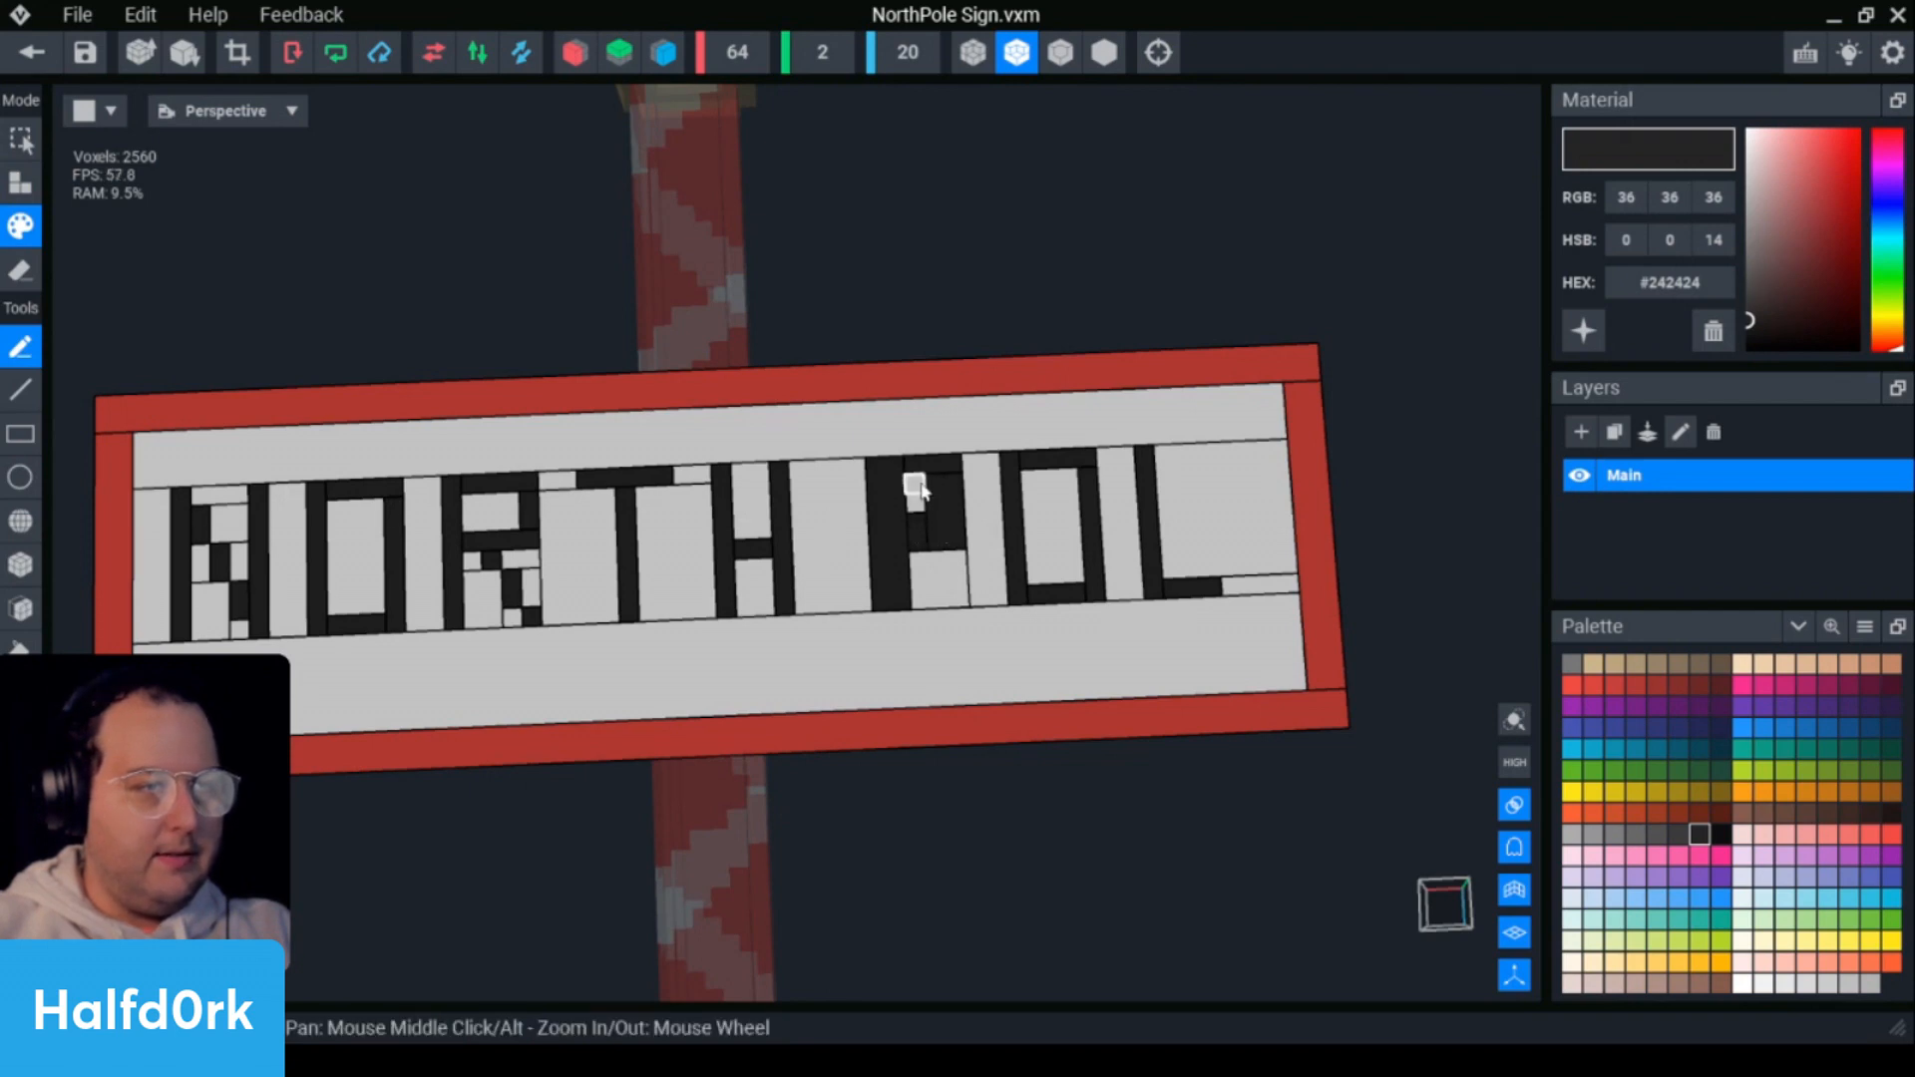
click(917, 487)
scroll(1056, 584, down, 2)
scroll(1057, 586, up, 2)
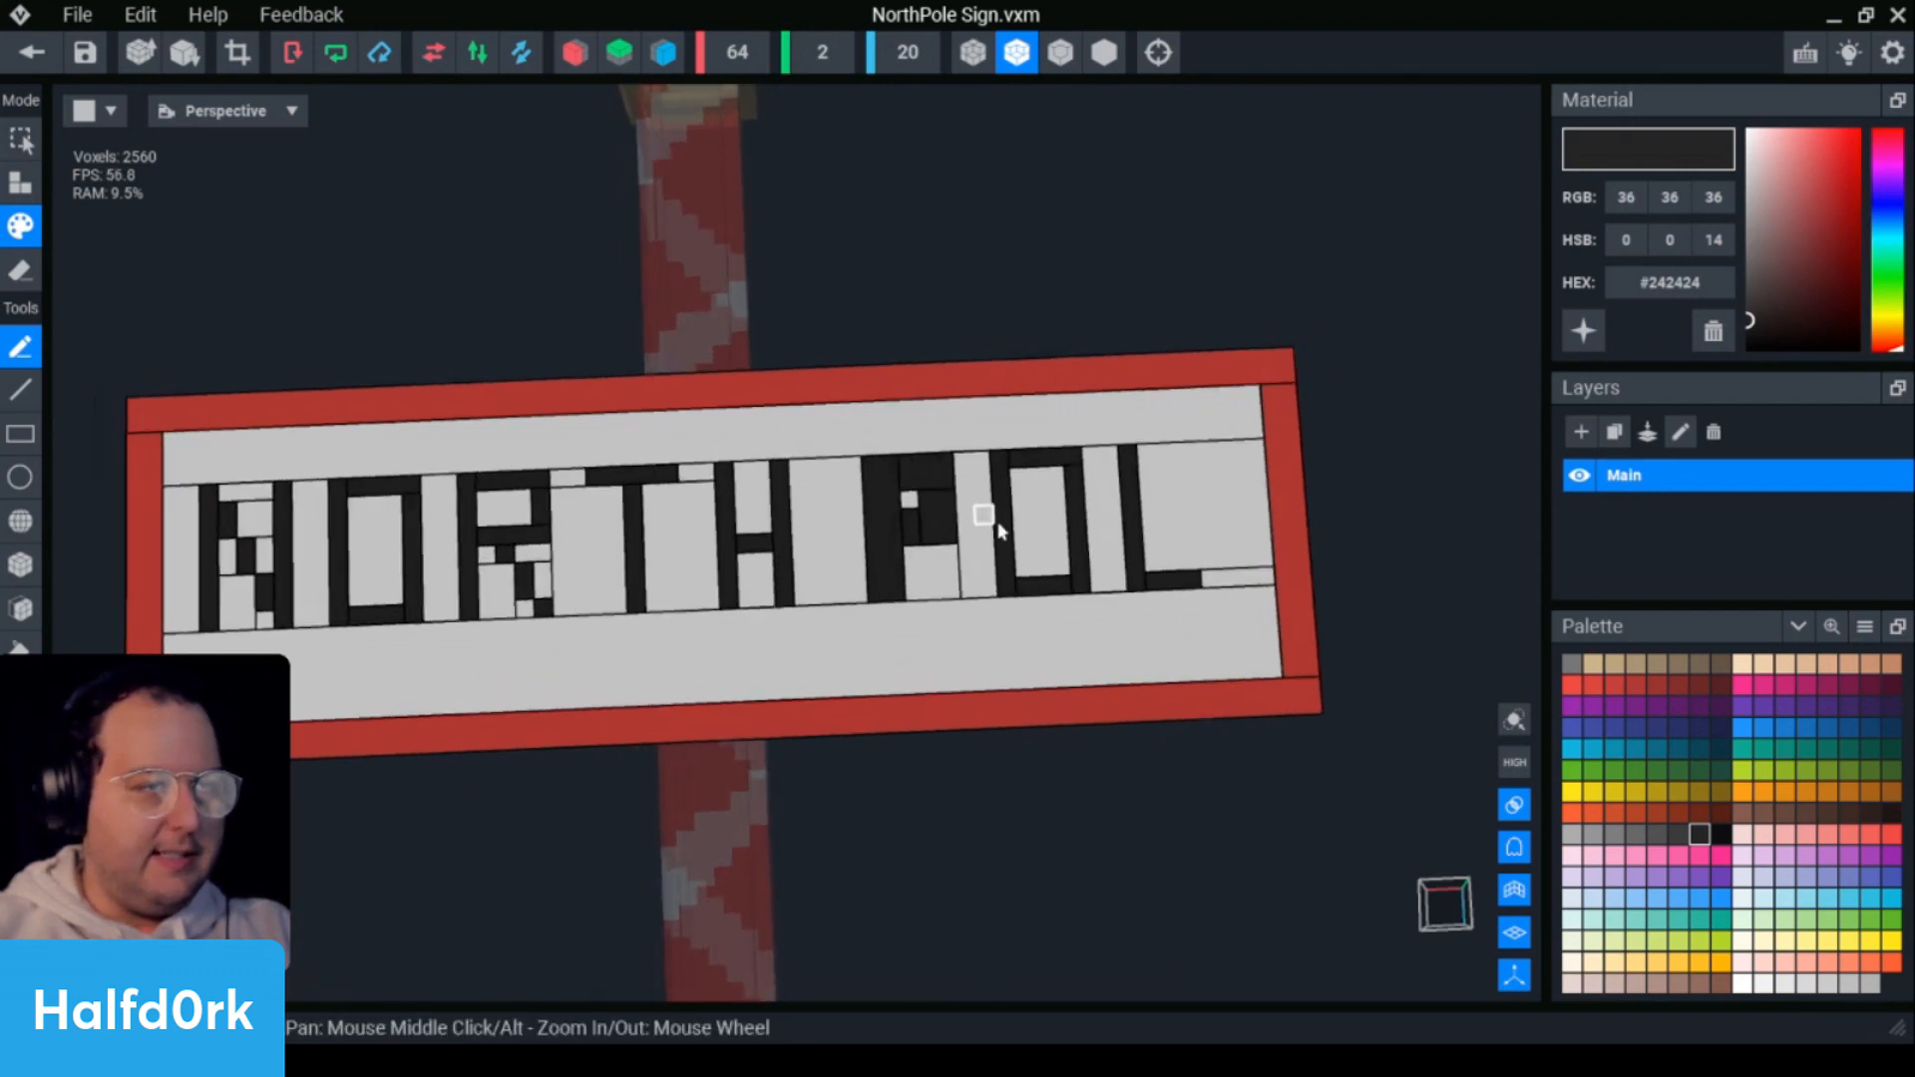
- Thicken the L's stem and foot and both sides of the O in POL with dark grey
scroll(997, 539, up, 1)
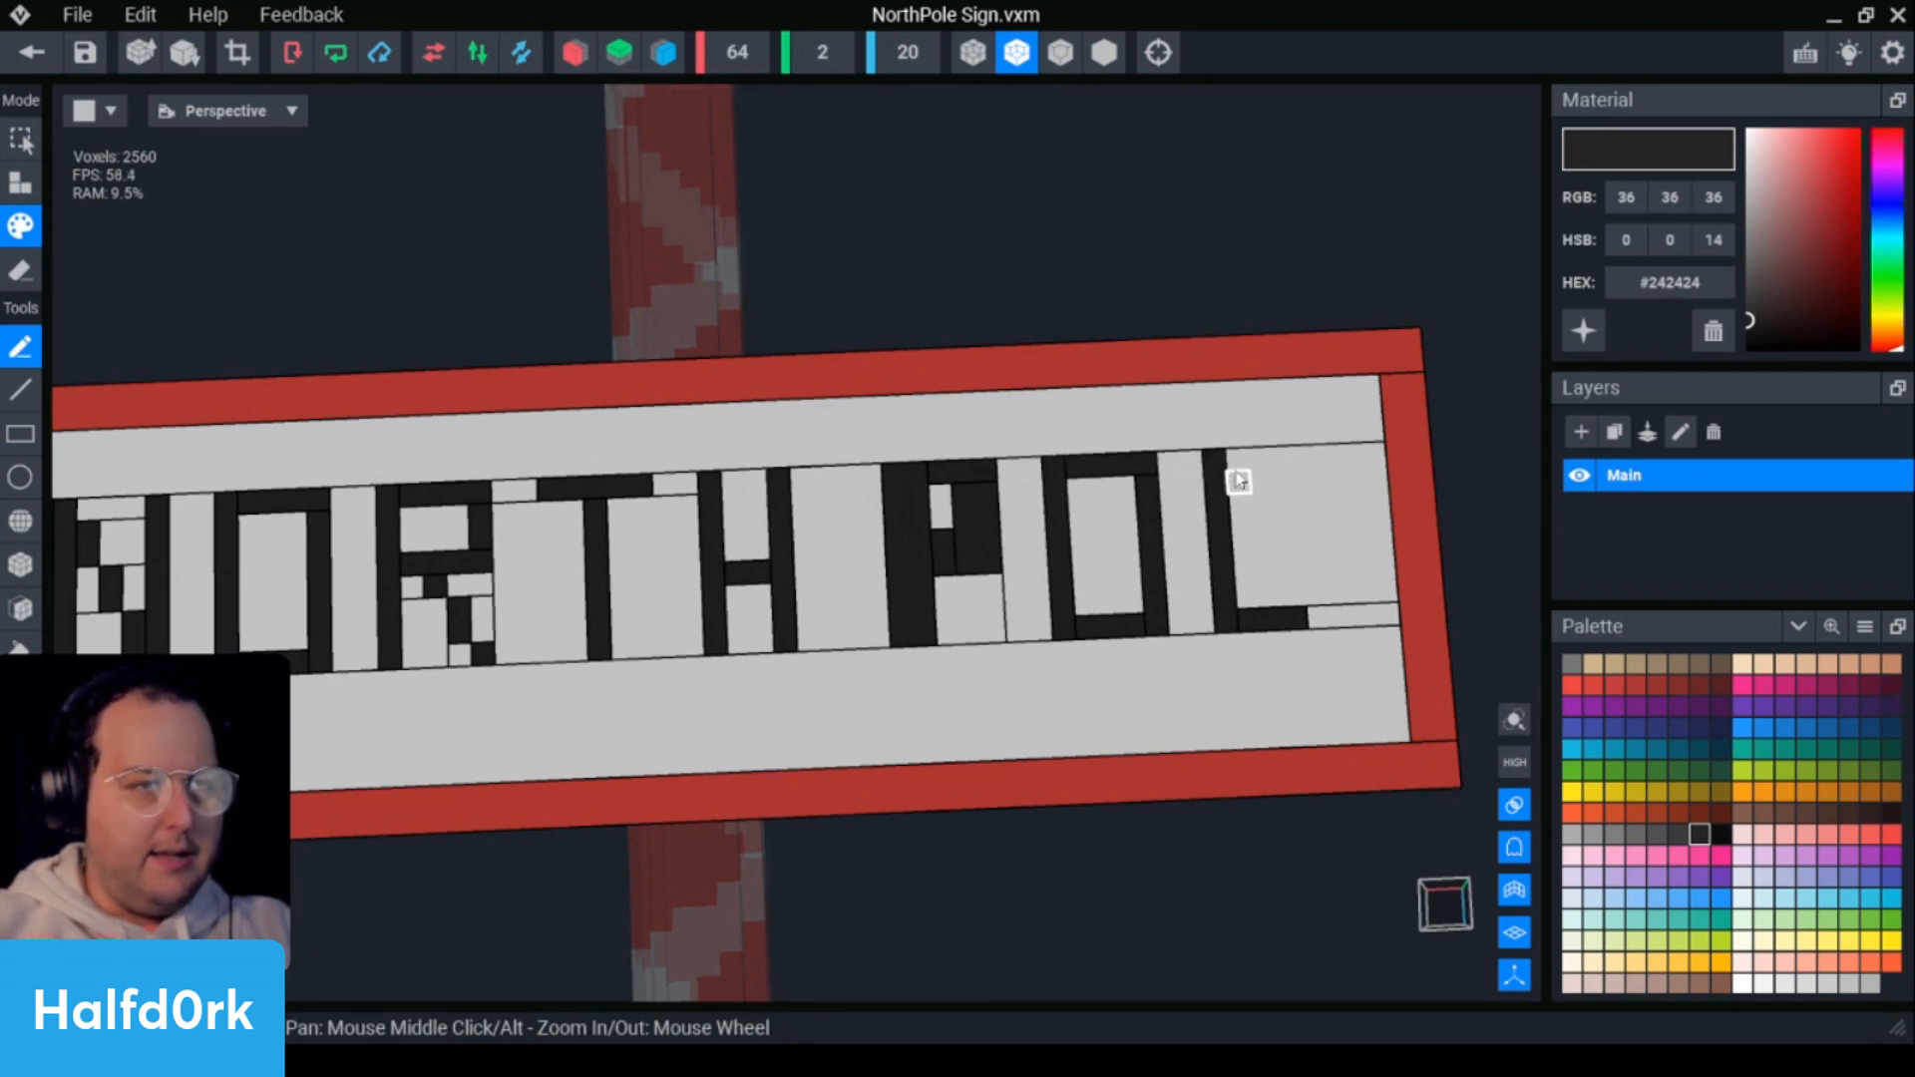
drag(1234, 482, 1249, 603)
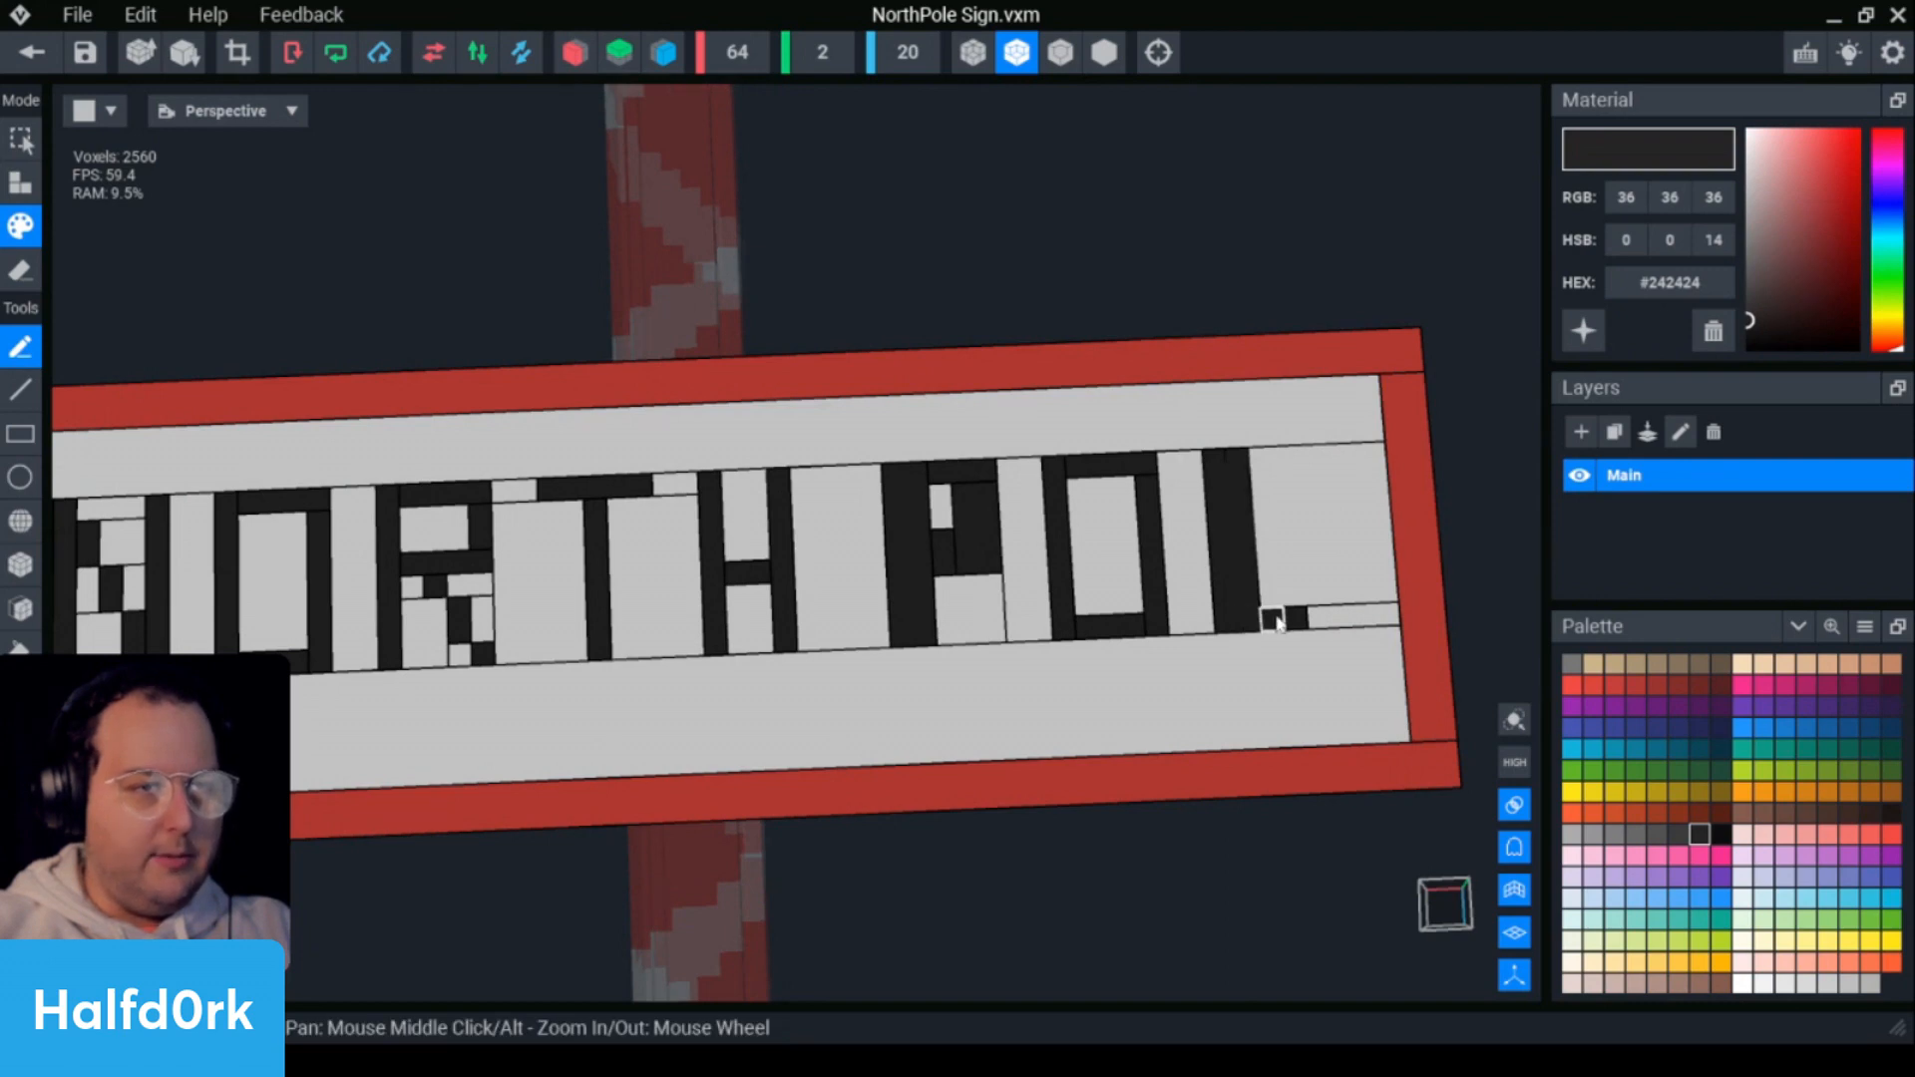
click(1318, 617)
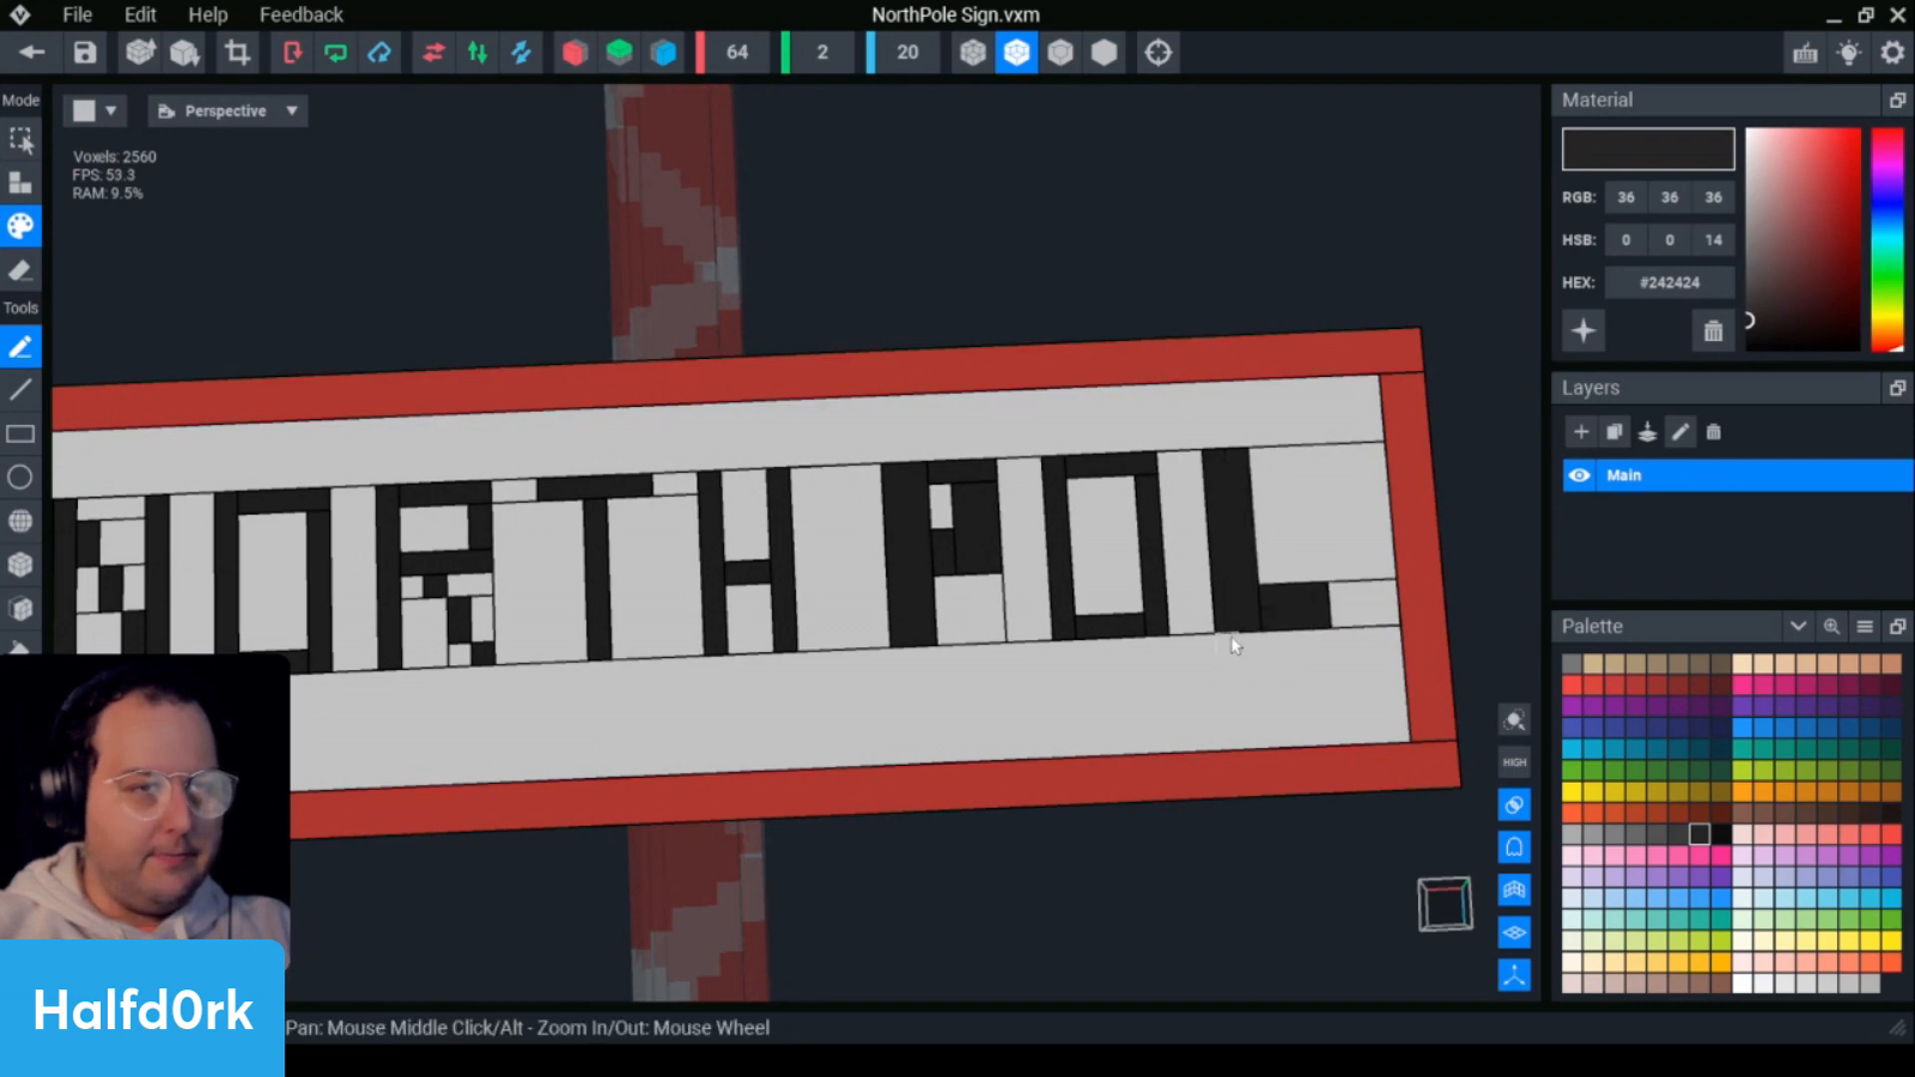
scroll(1227, 641, down, 3)
scroll(1210, 642, up, 3)
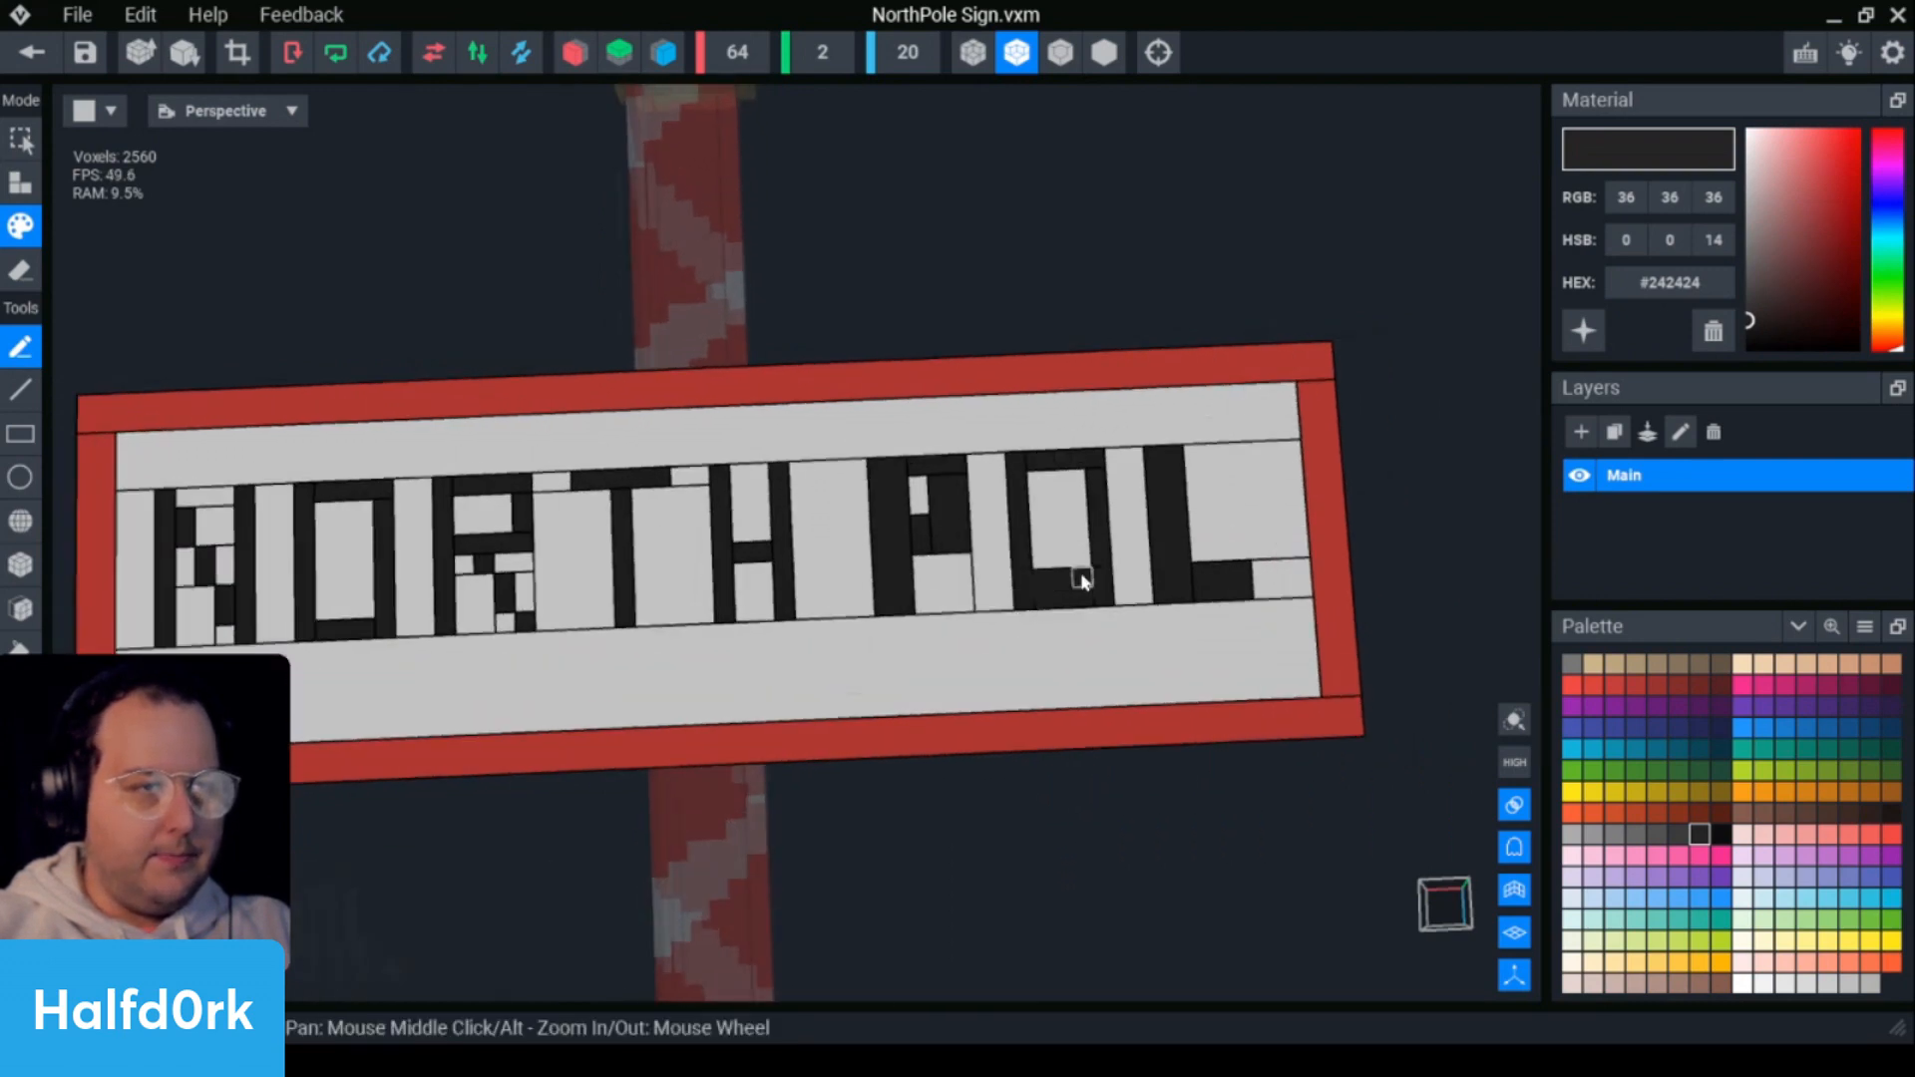
drag(1085, 529, 1078, 554)
drag(1035, 477, 1043, 562)
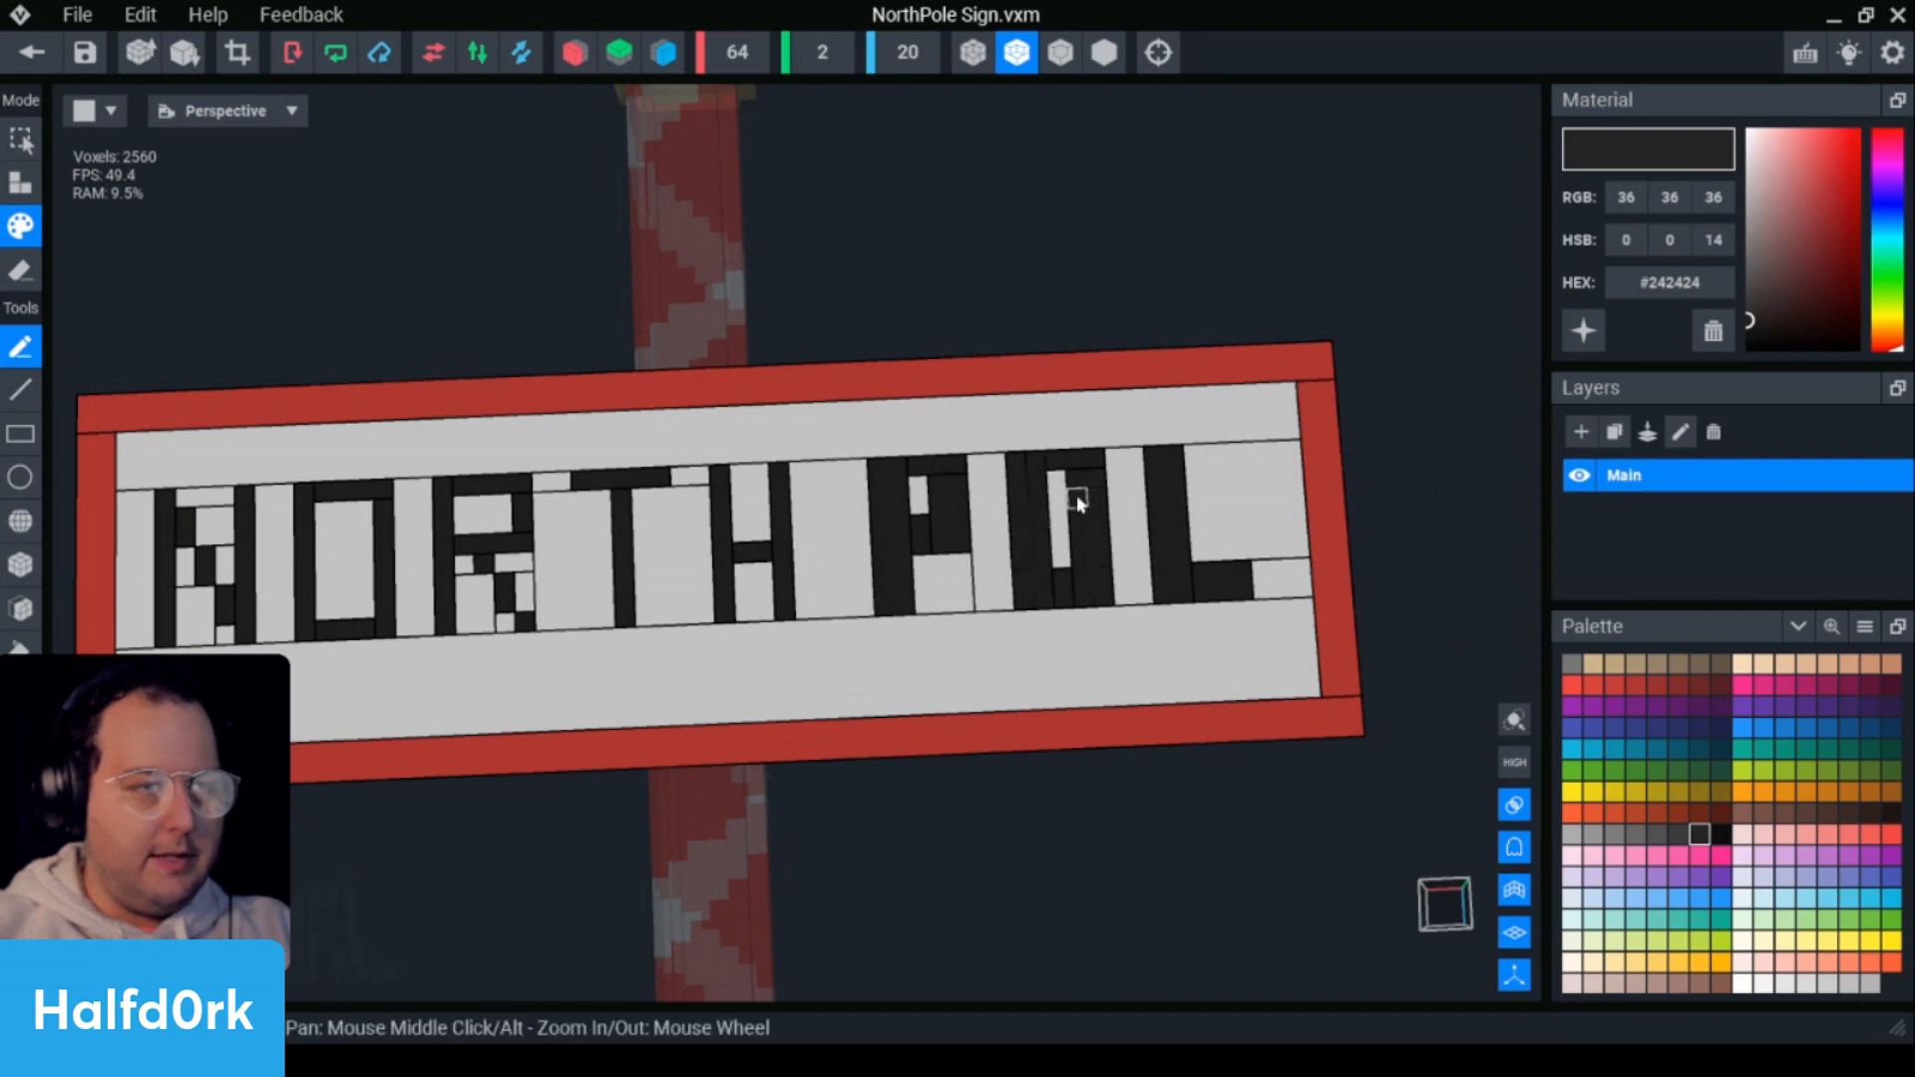
scroll(1171, 637, down, 4)
scroll(855, 505, up, 4)
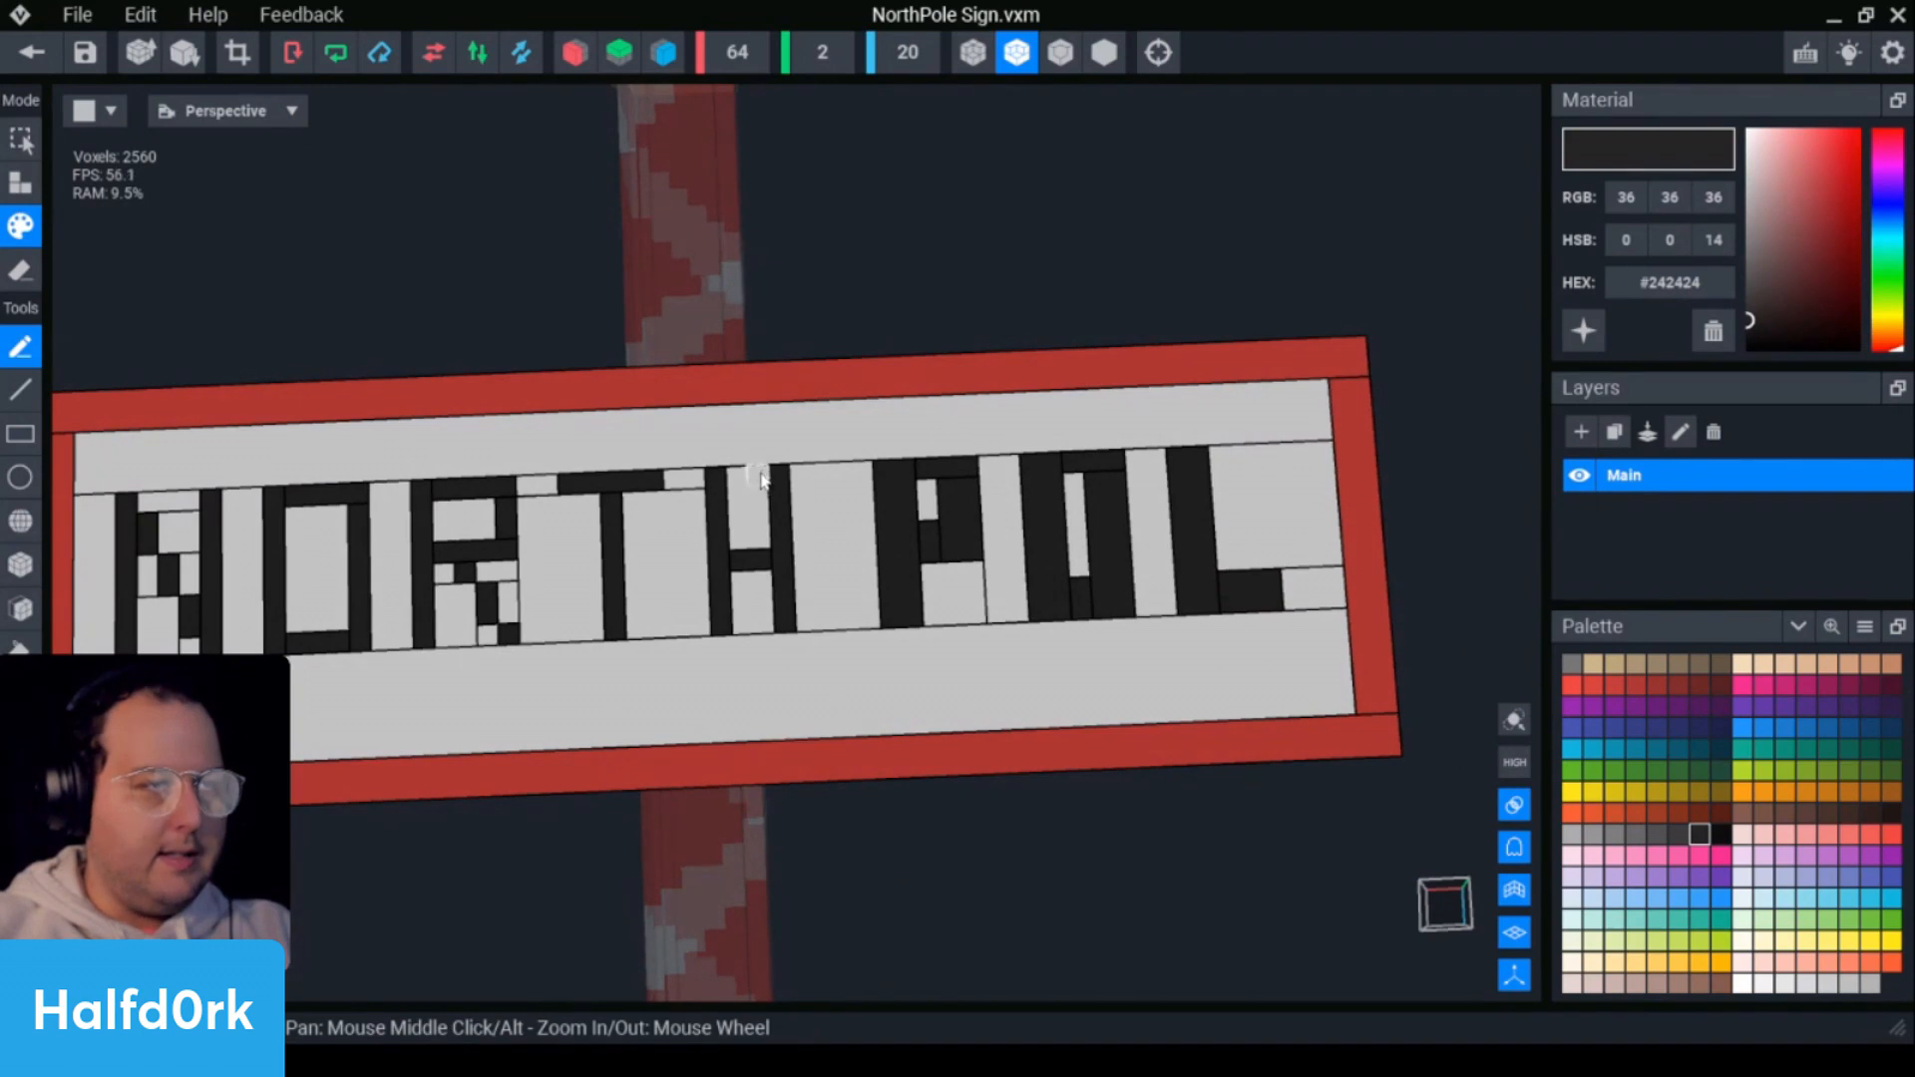
- Thicken both uprights of the H and the stem and crossbar of the T with dark grey
drag(800, 469, 803, 630)
drag(736, 465, 746, 638)
scroll(903, 599, down, 4)
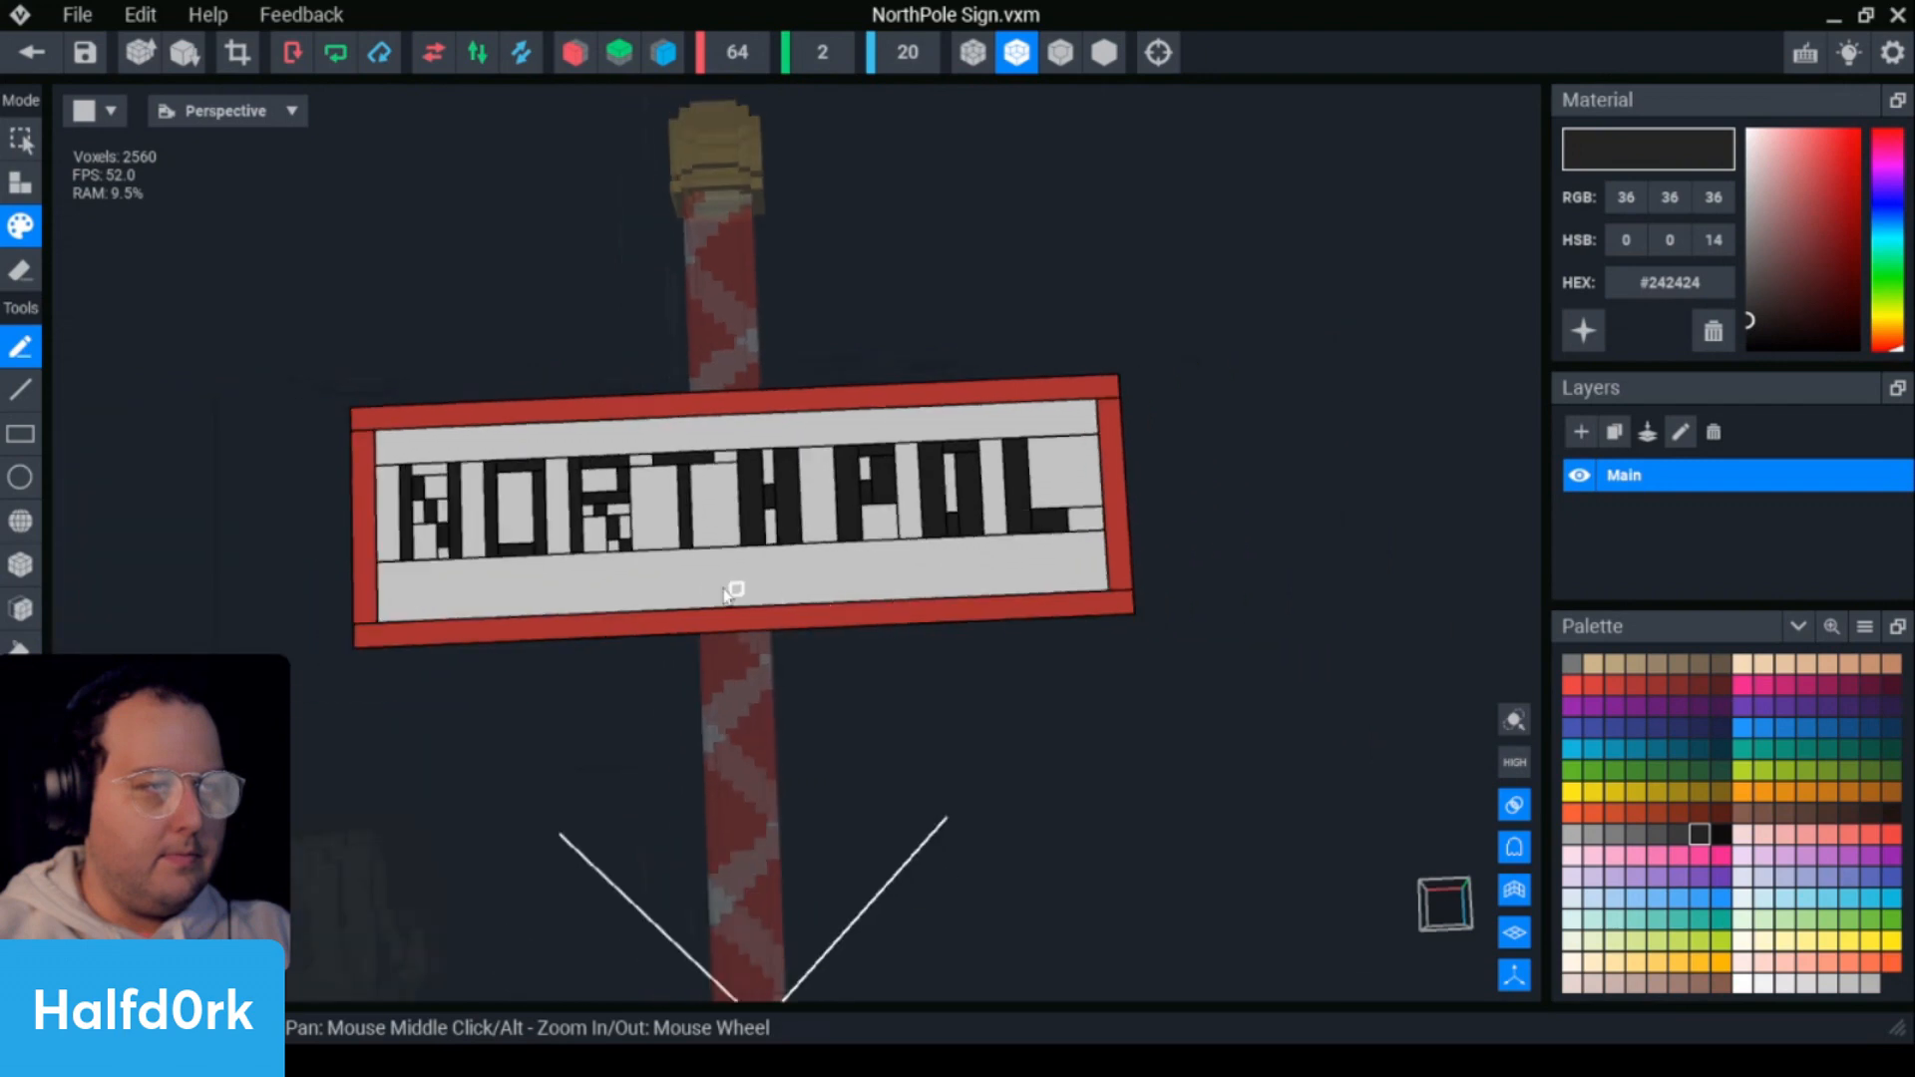
scroll(704, 591, up, 3)
scroll(704, 591, up, 2)
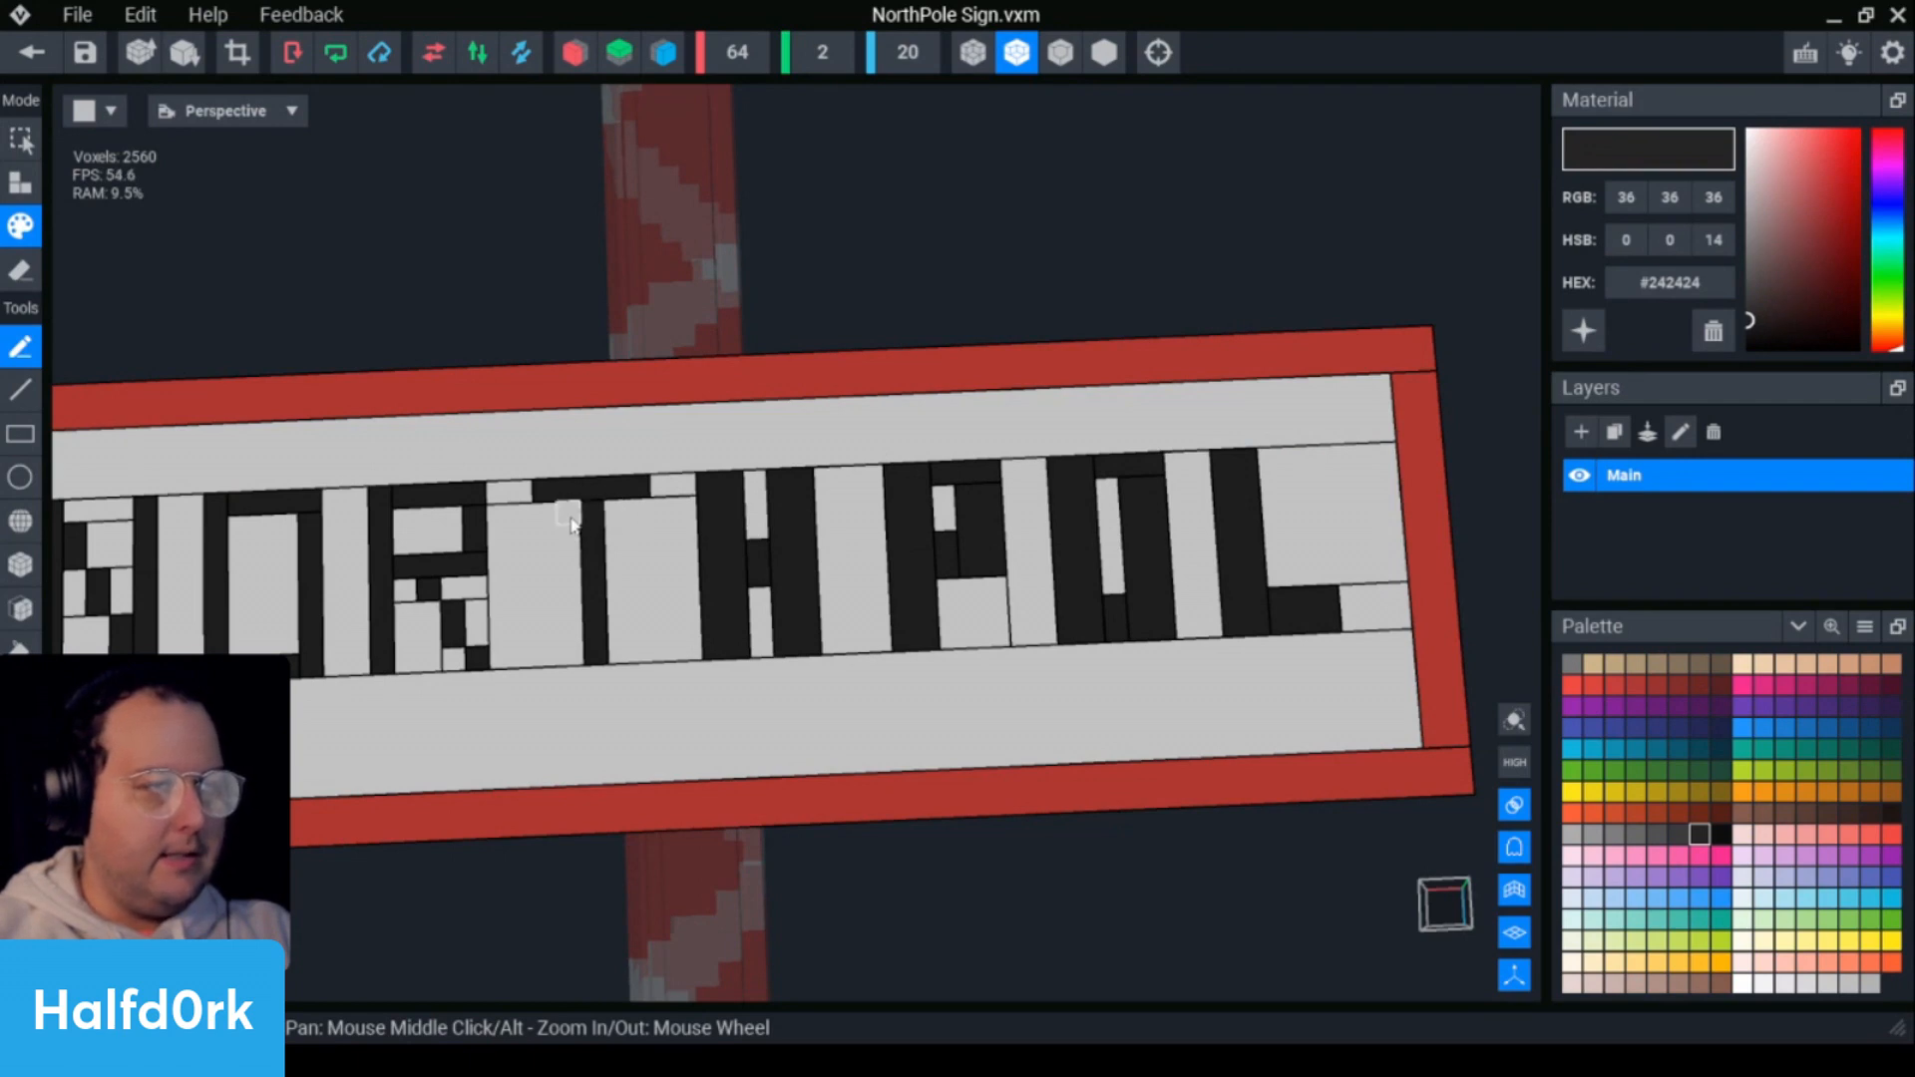
mouse_move(549, 512)
mouse_down()
mouse_move(644, 511)
mouse_move(569, 656)
mouse_up()
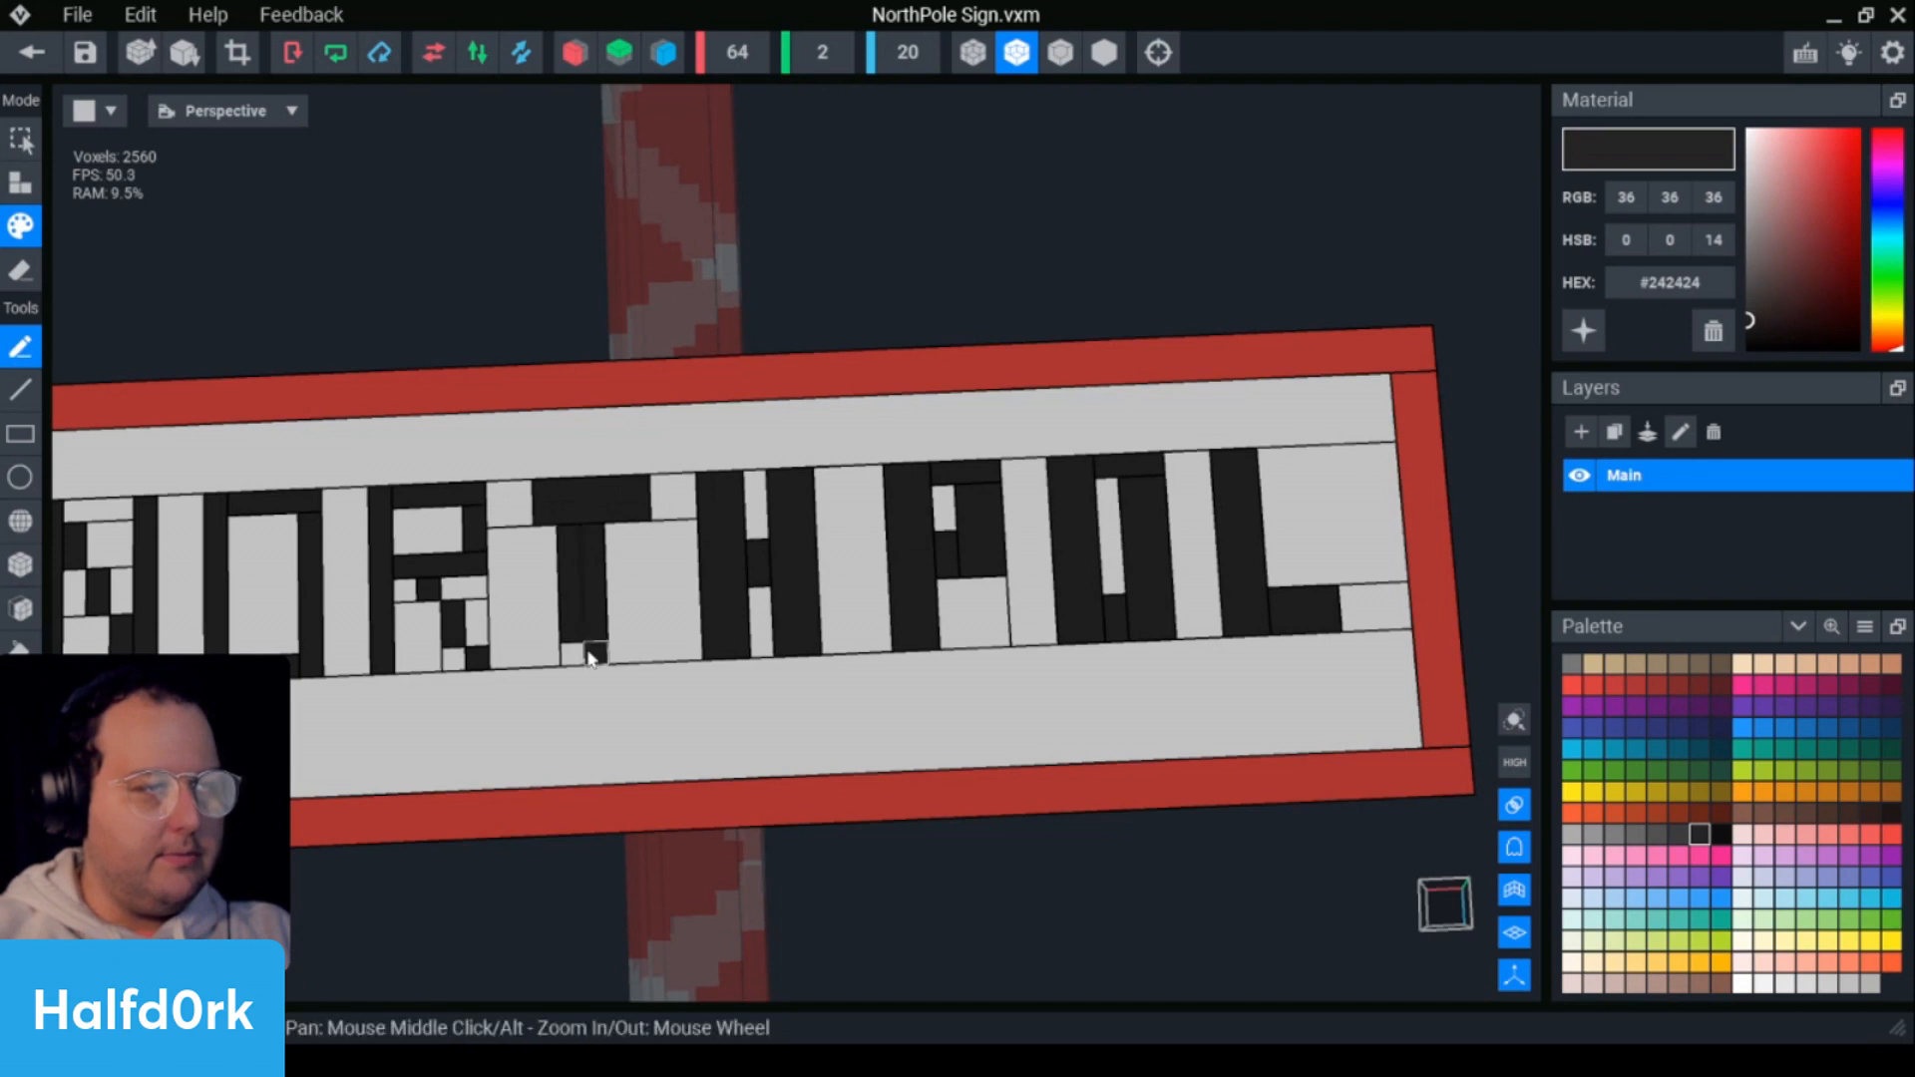
scroll(513, 500, down, 5)
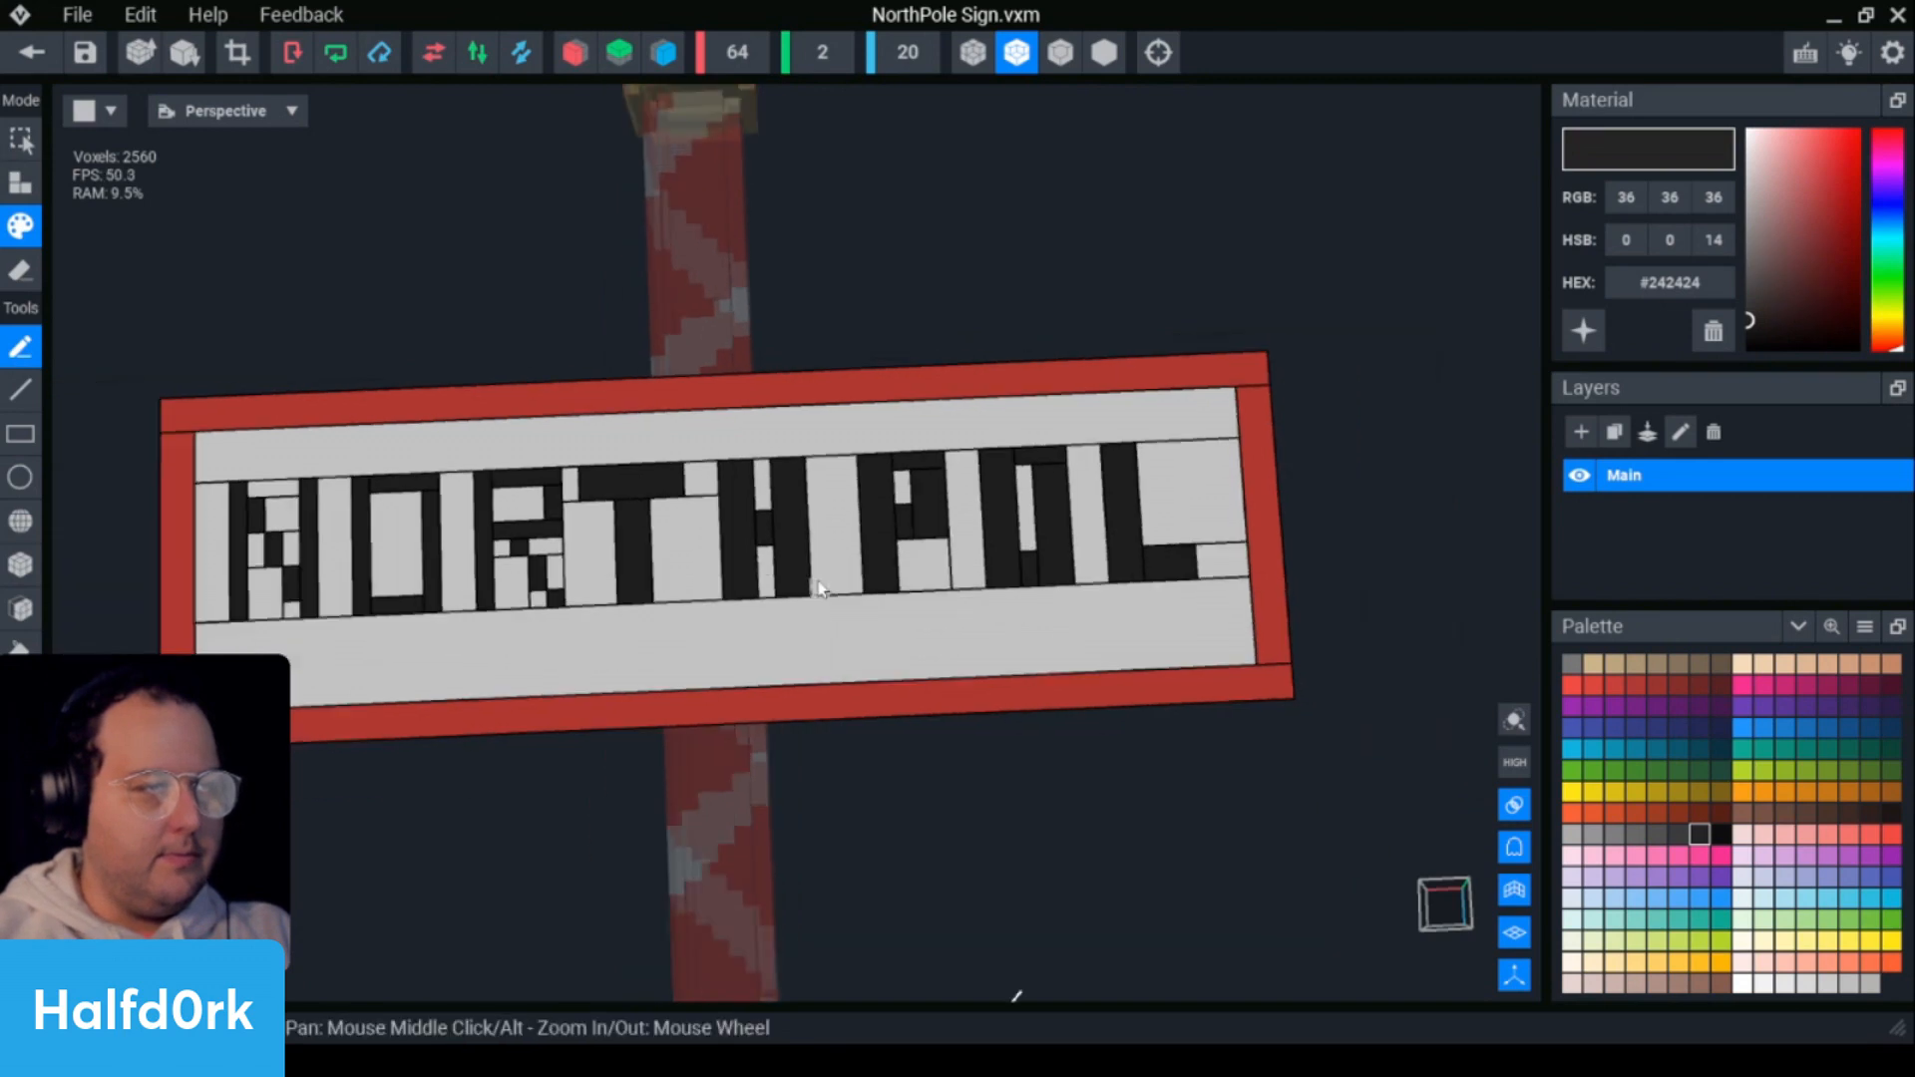
- Try to shorten the T's crossbar by painting both ends with the panel's white #F2F2F2
scroll(709, 494, up, 2)
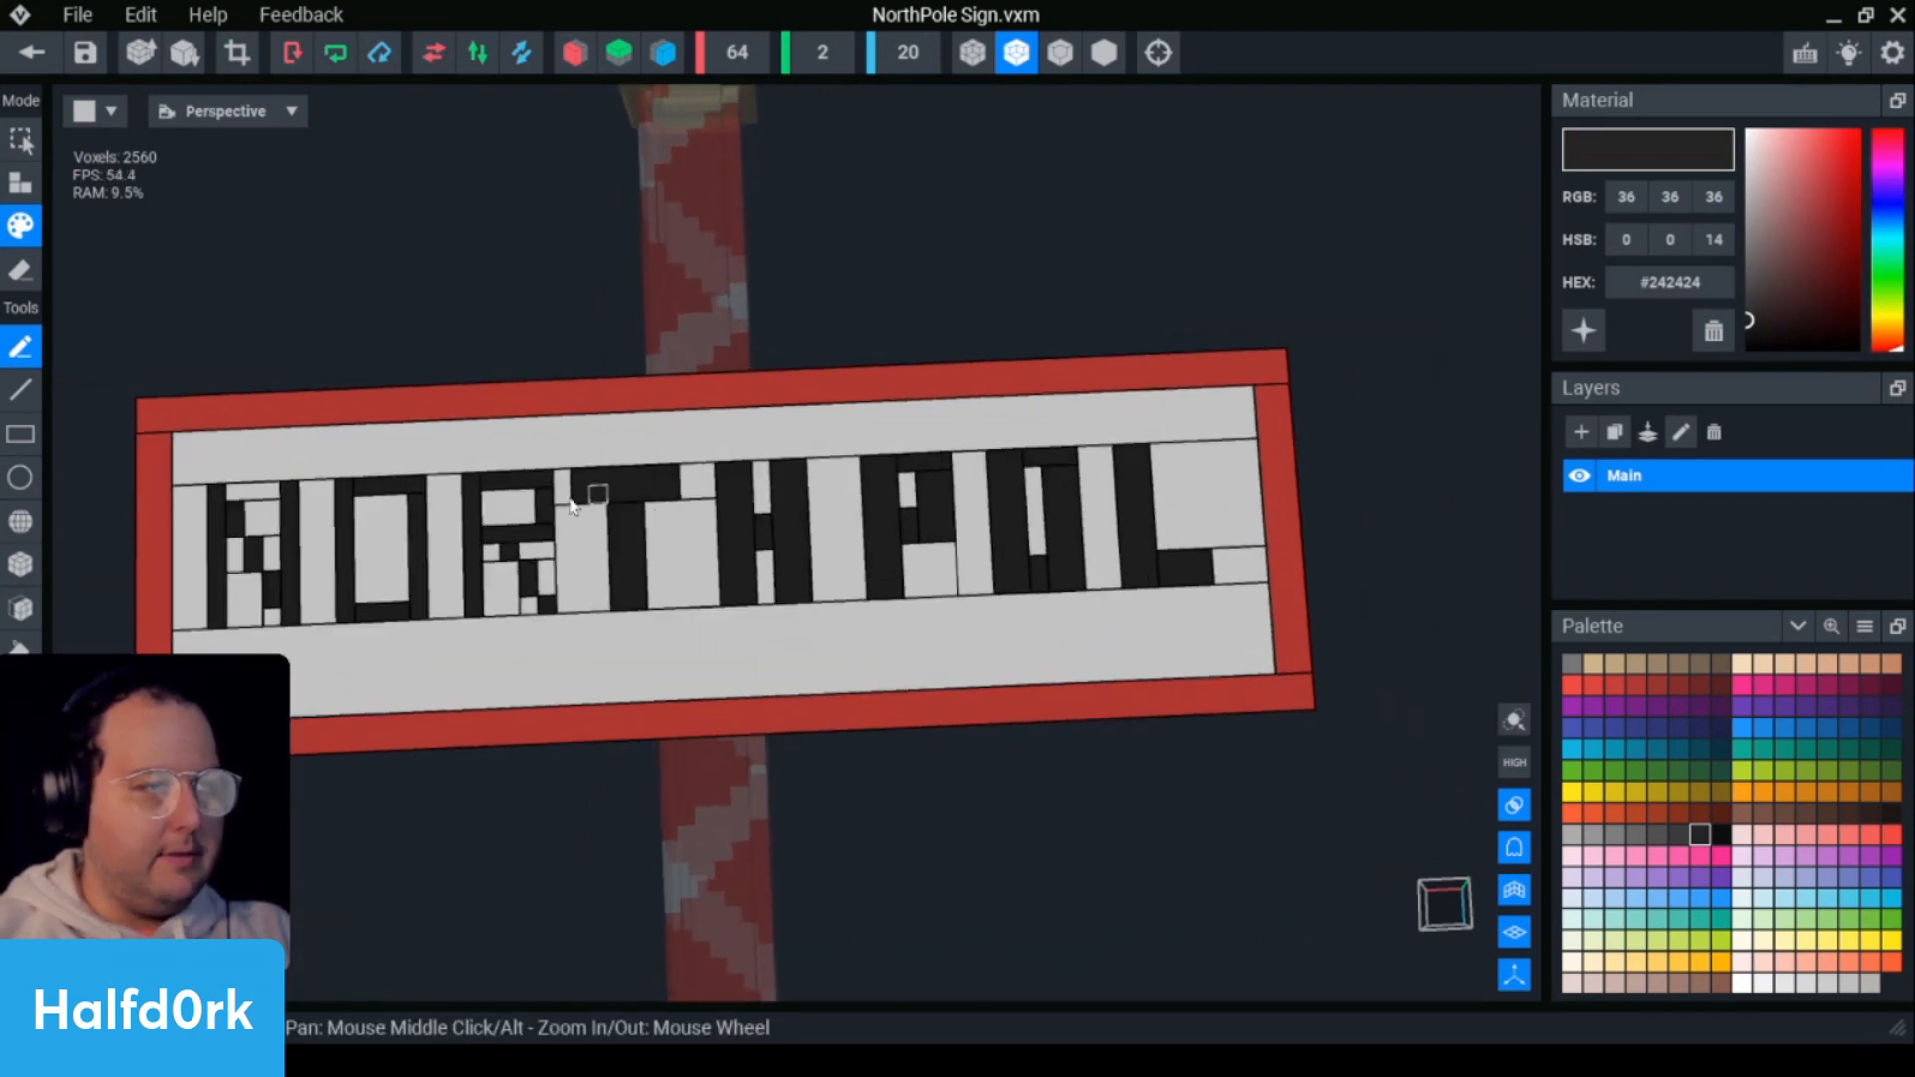
scroll(529, 513, up, 3)
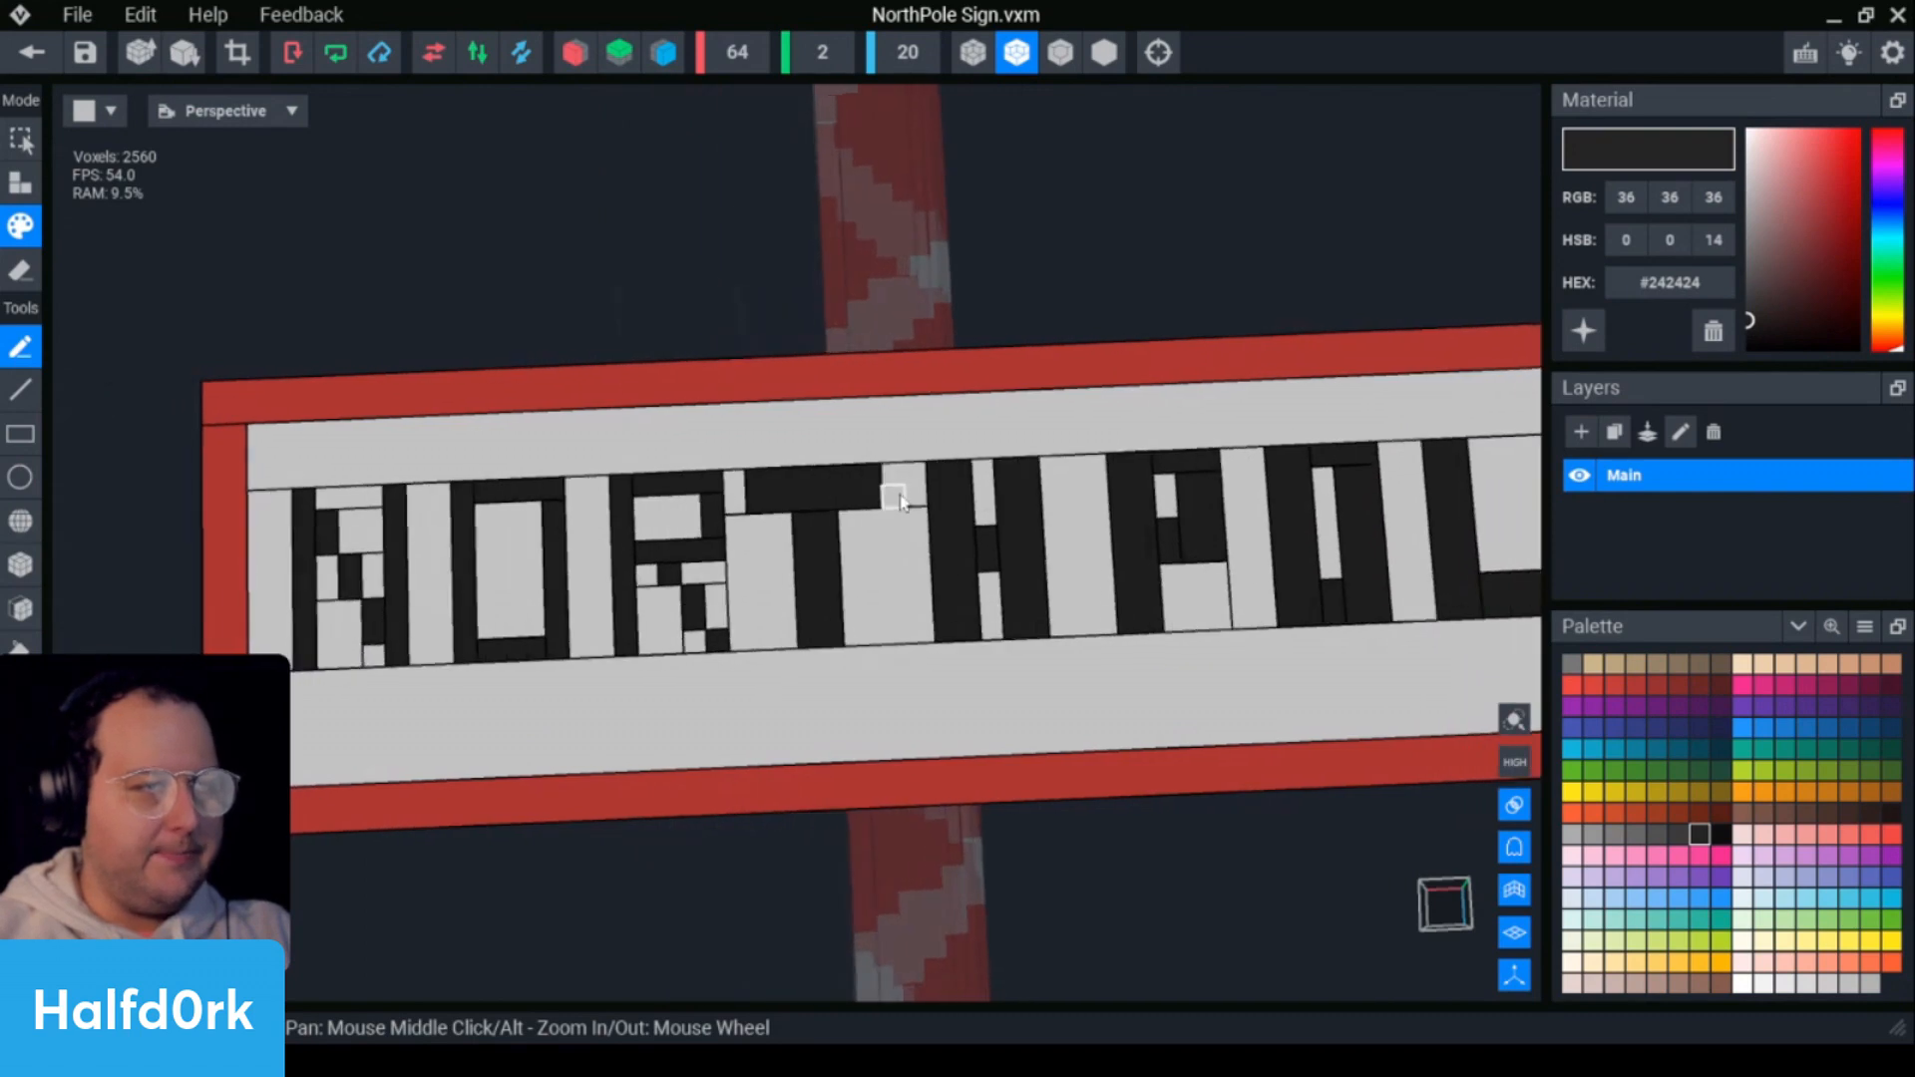
scroll(887, 502, up, 1)
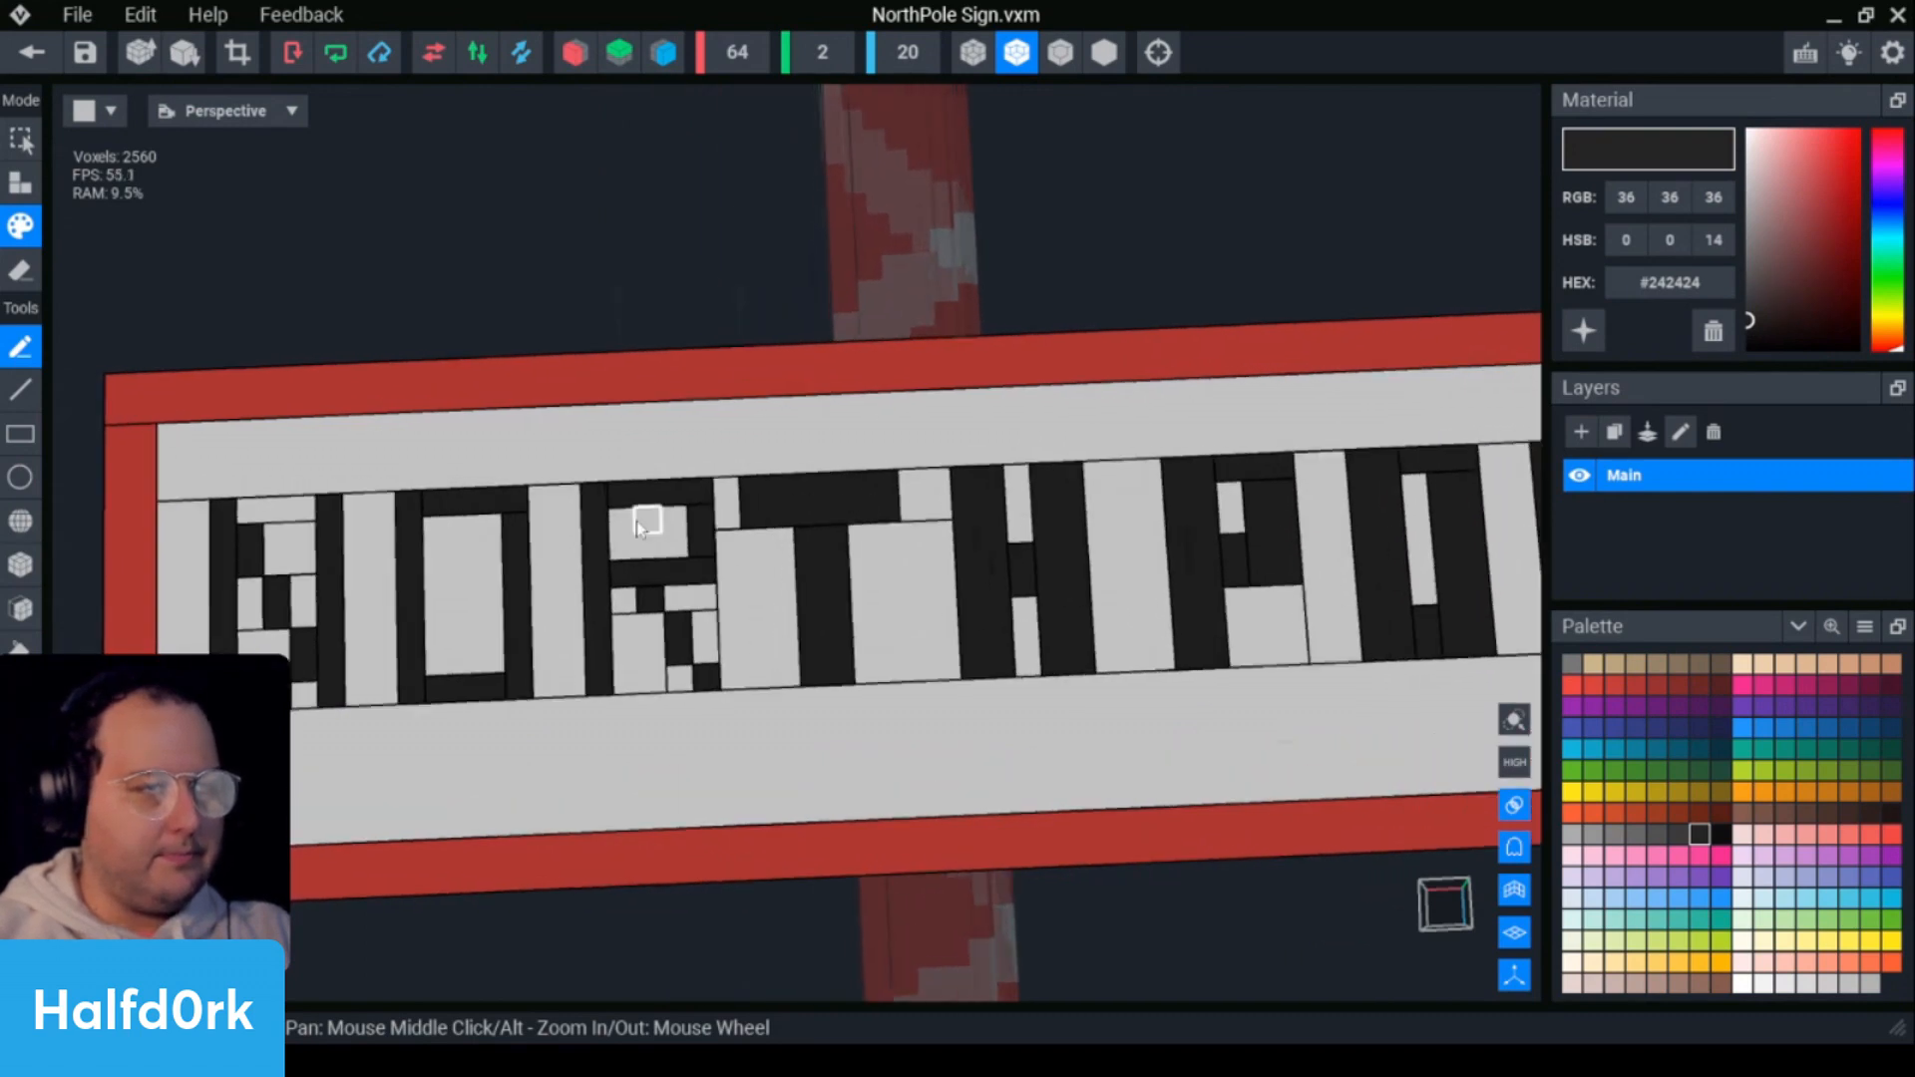
ctrl+click(897, 575)
key(e)
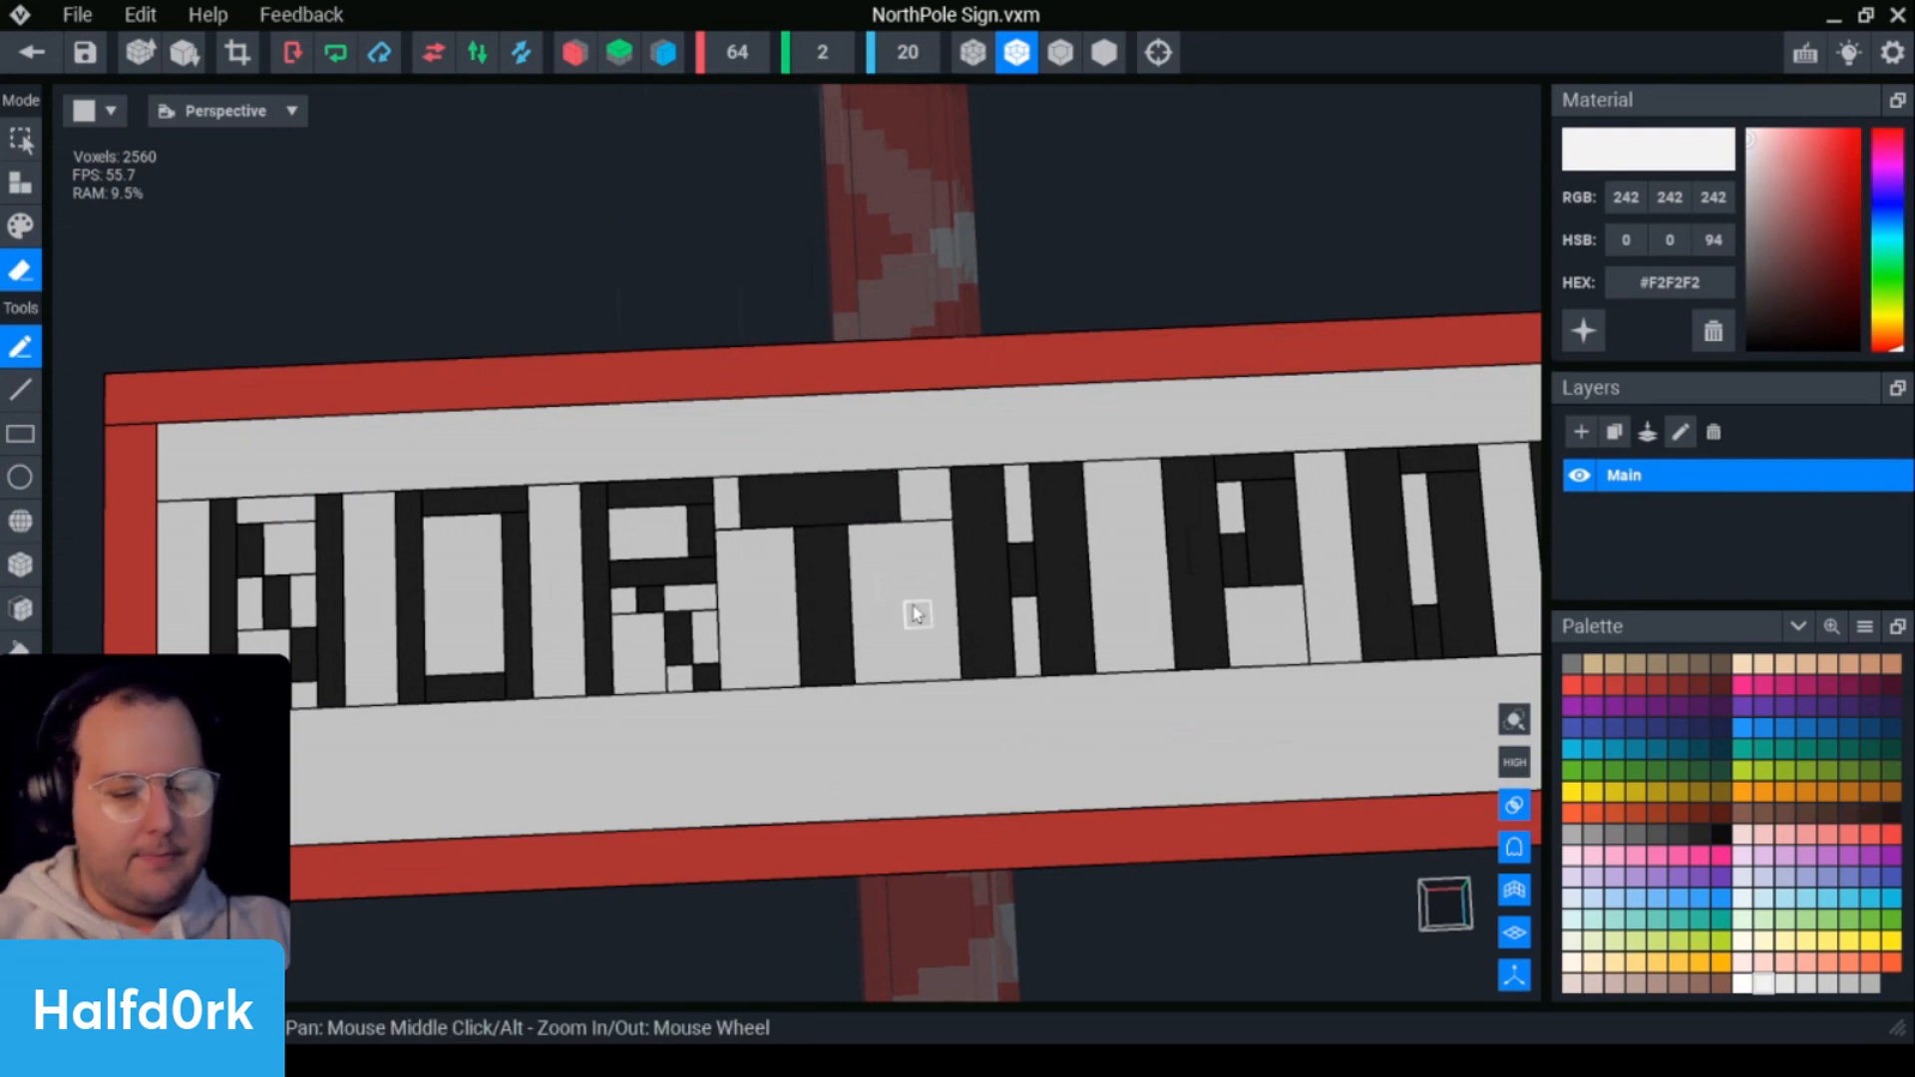
key(p)
click(885, 505)
click(748, 499)
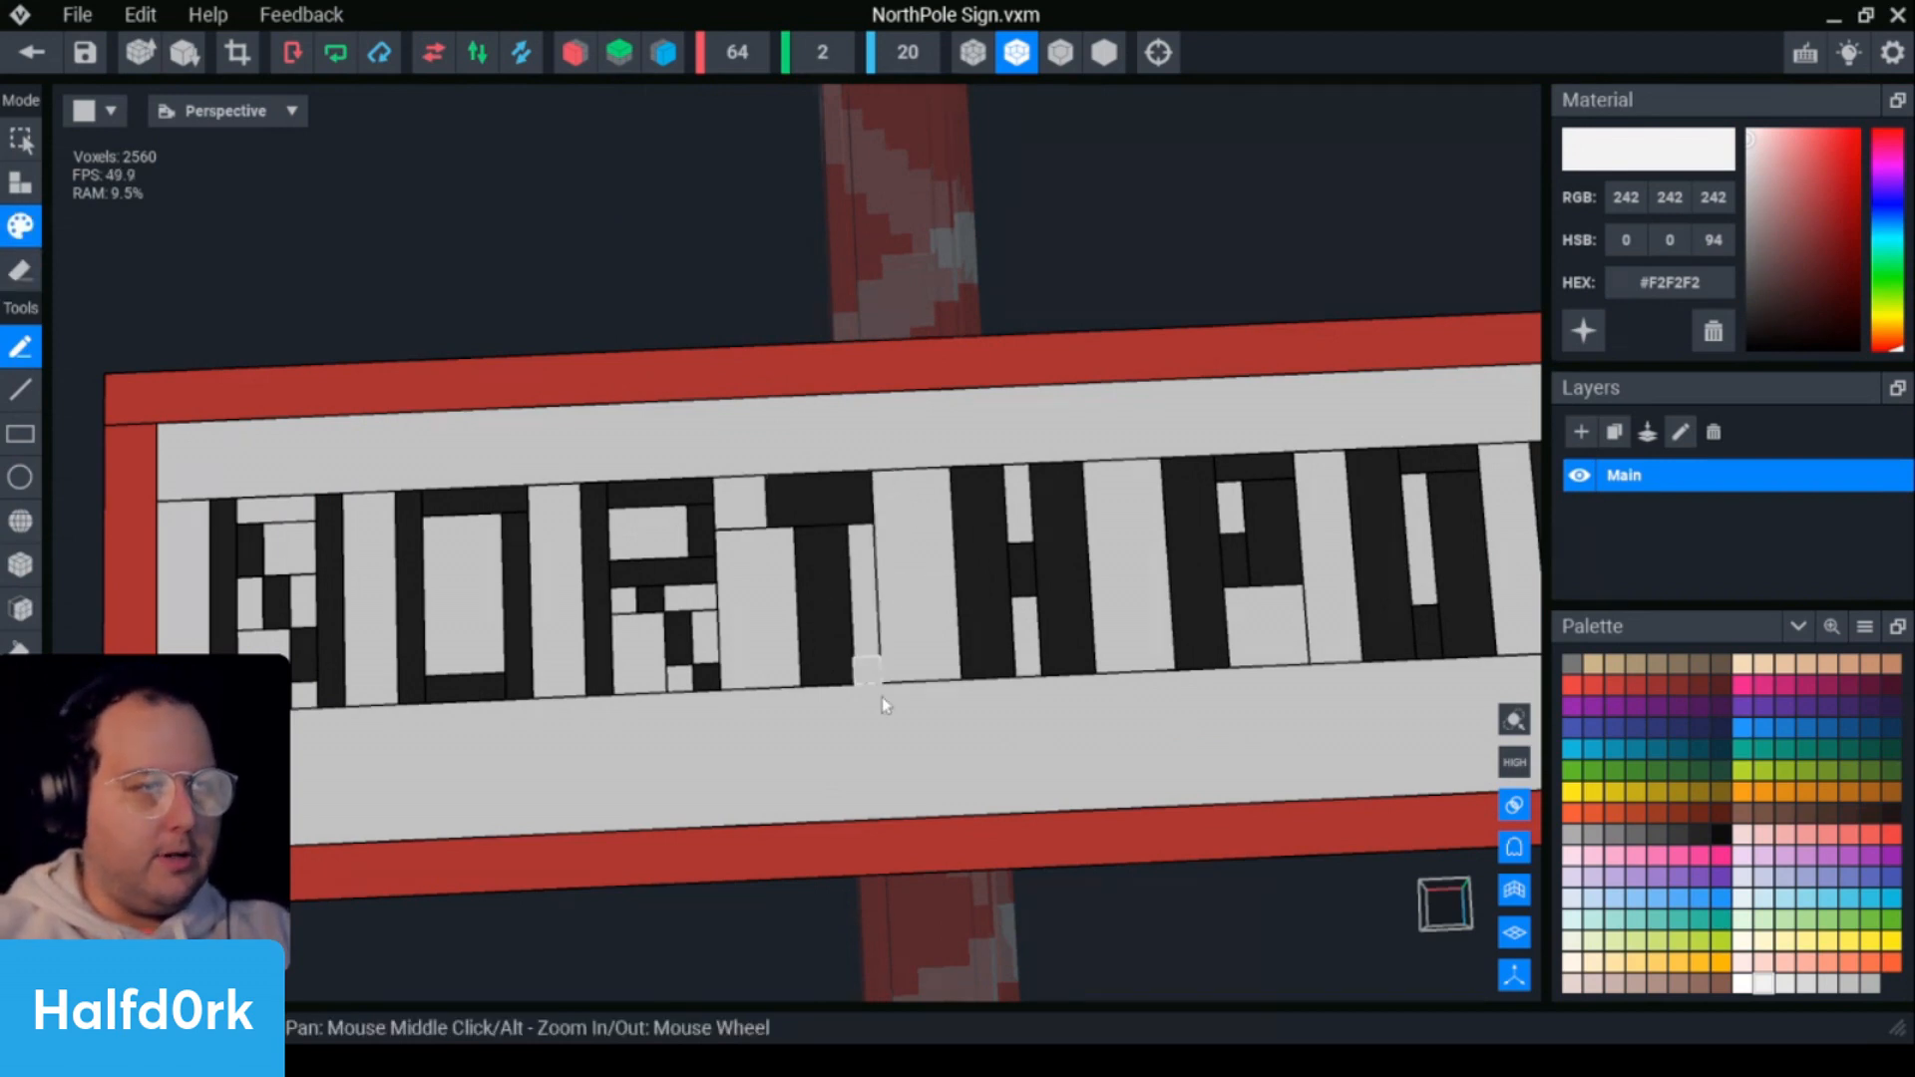
scroll(885, 758, down, 3)
scroll(868, 718, up, 4)
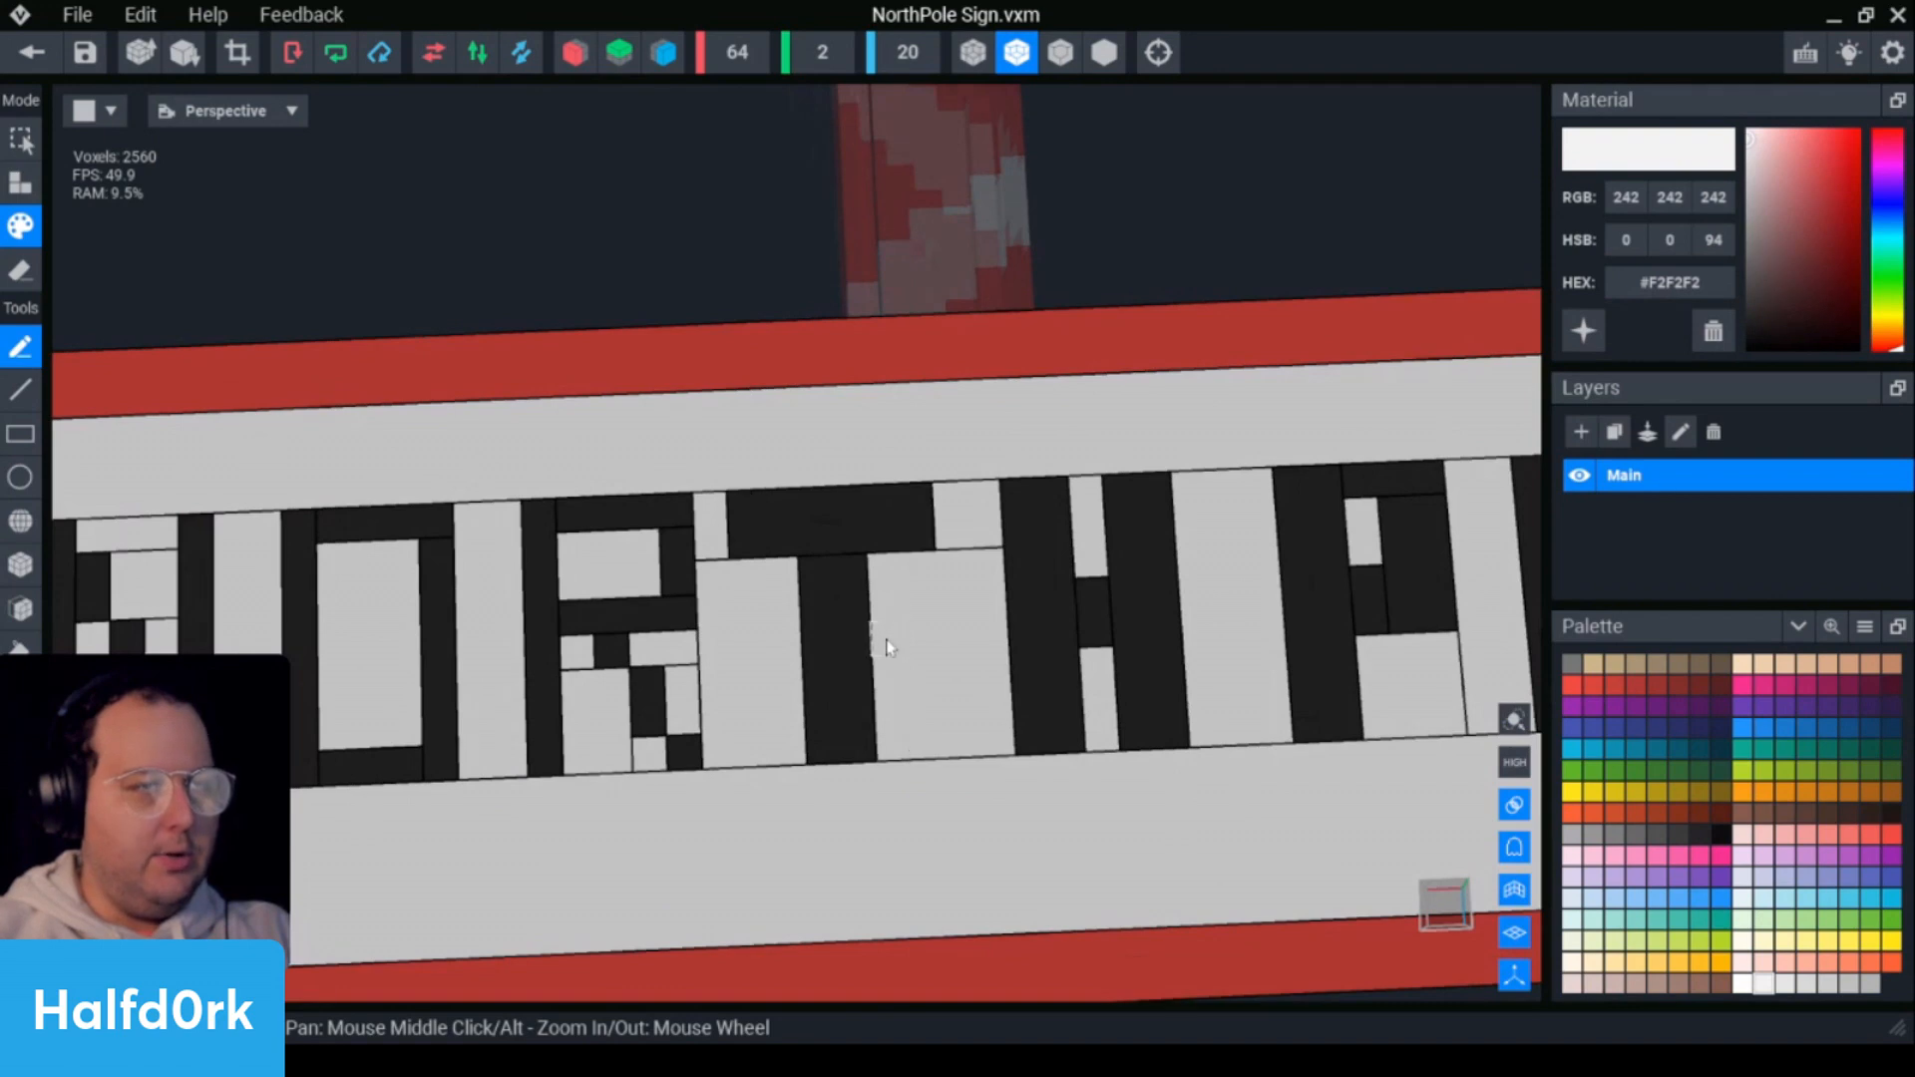
- Set the sign model's X width to 70 voxels
scroll(887, 648, down, 5)
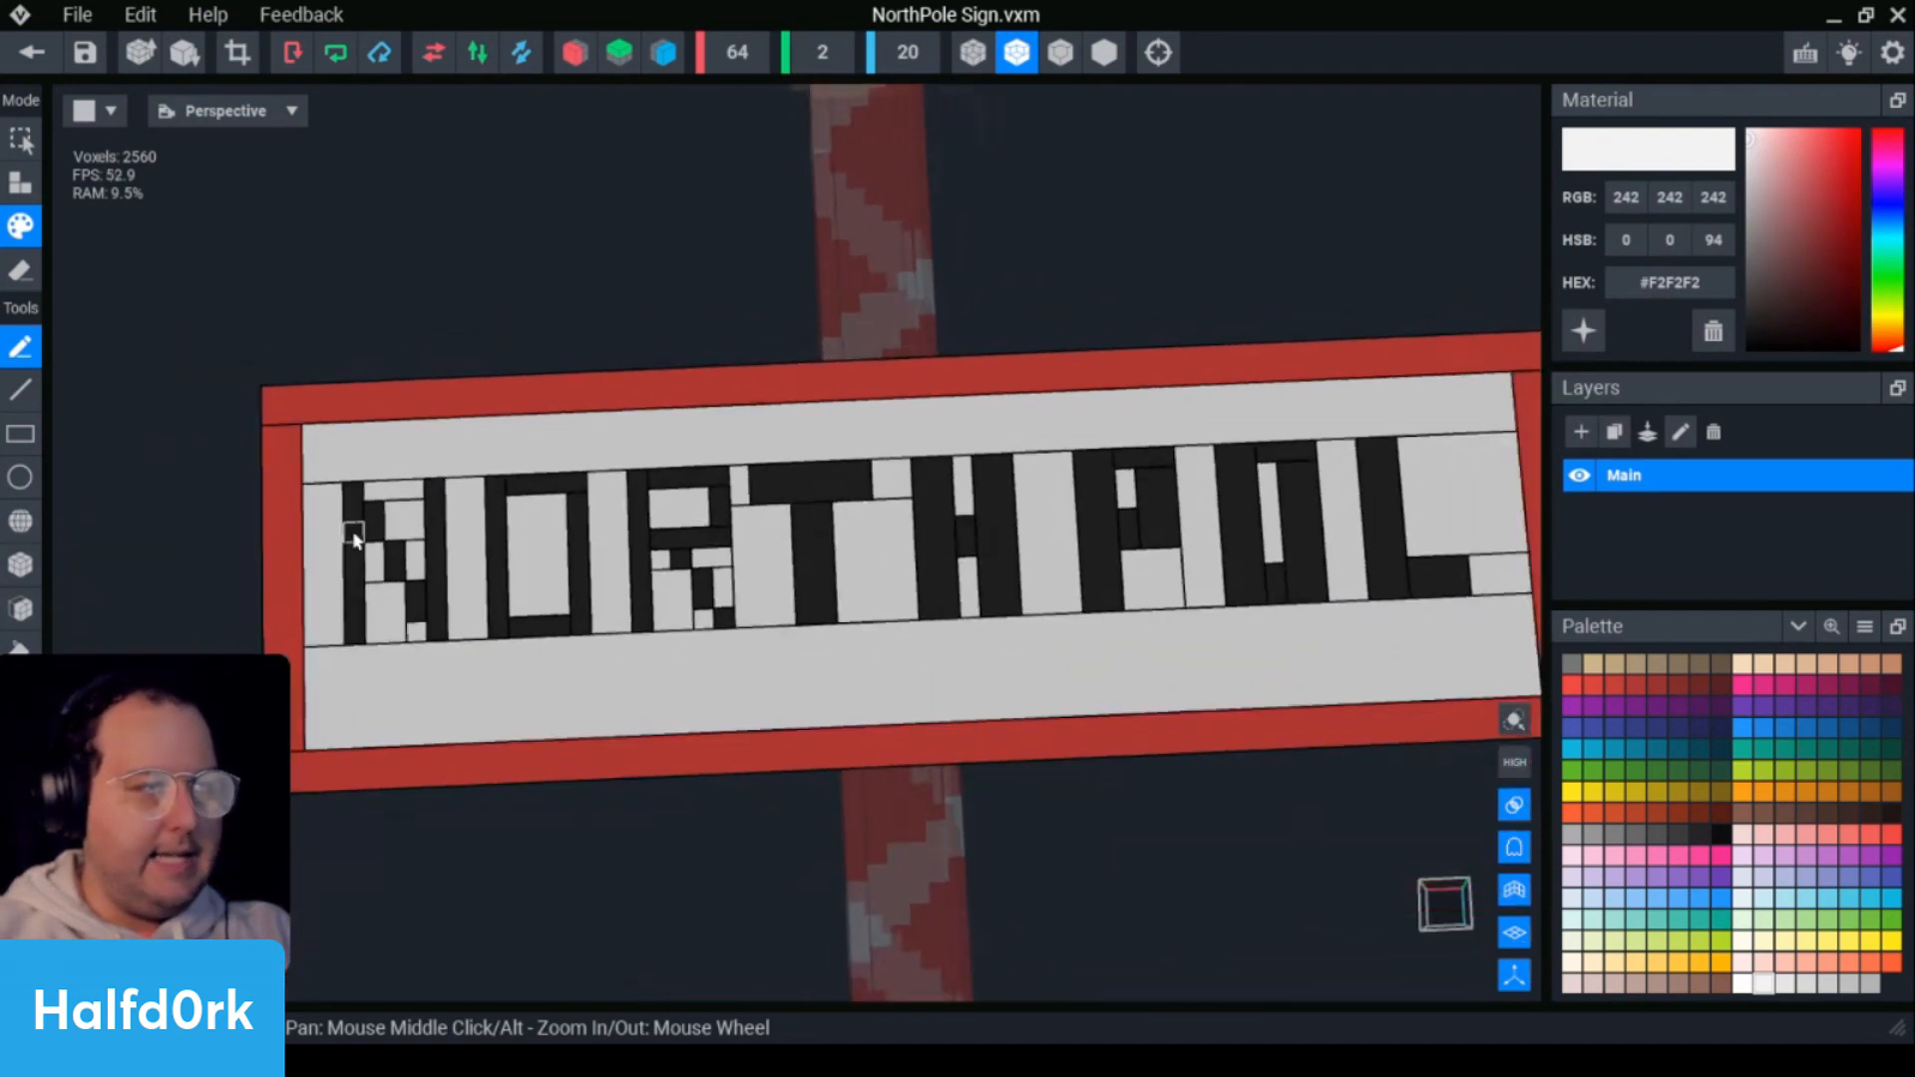
scroll(1098, 626, down, 2)
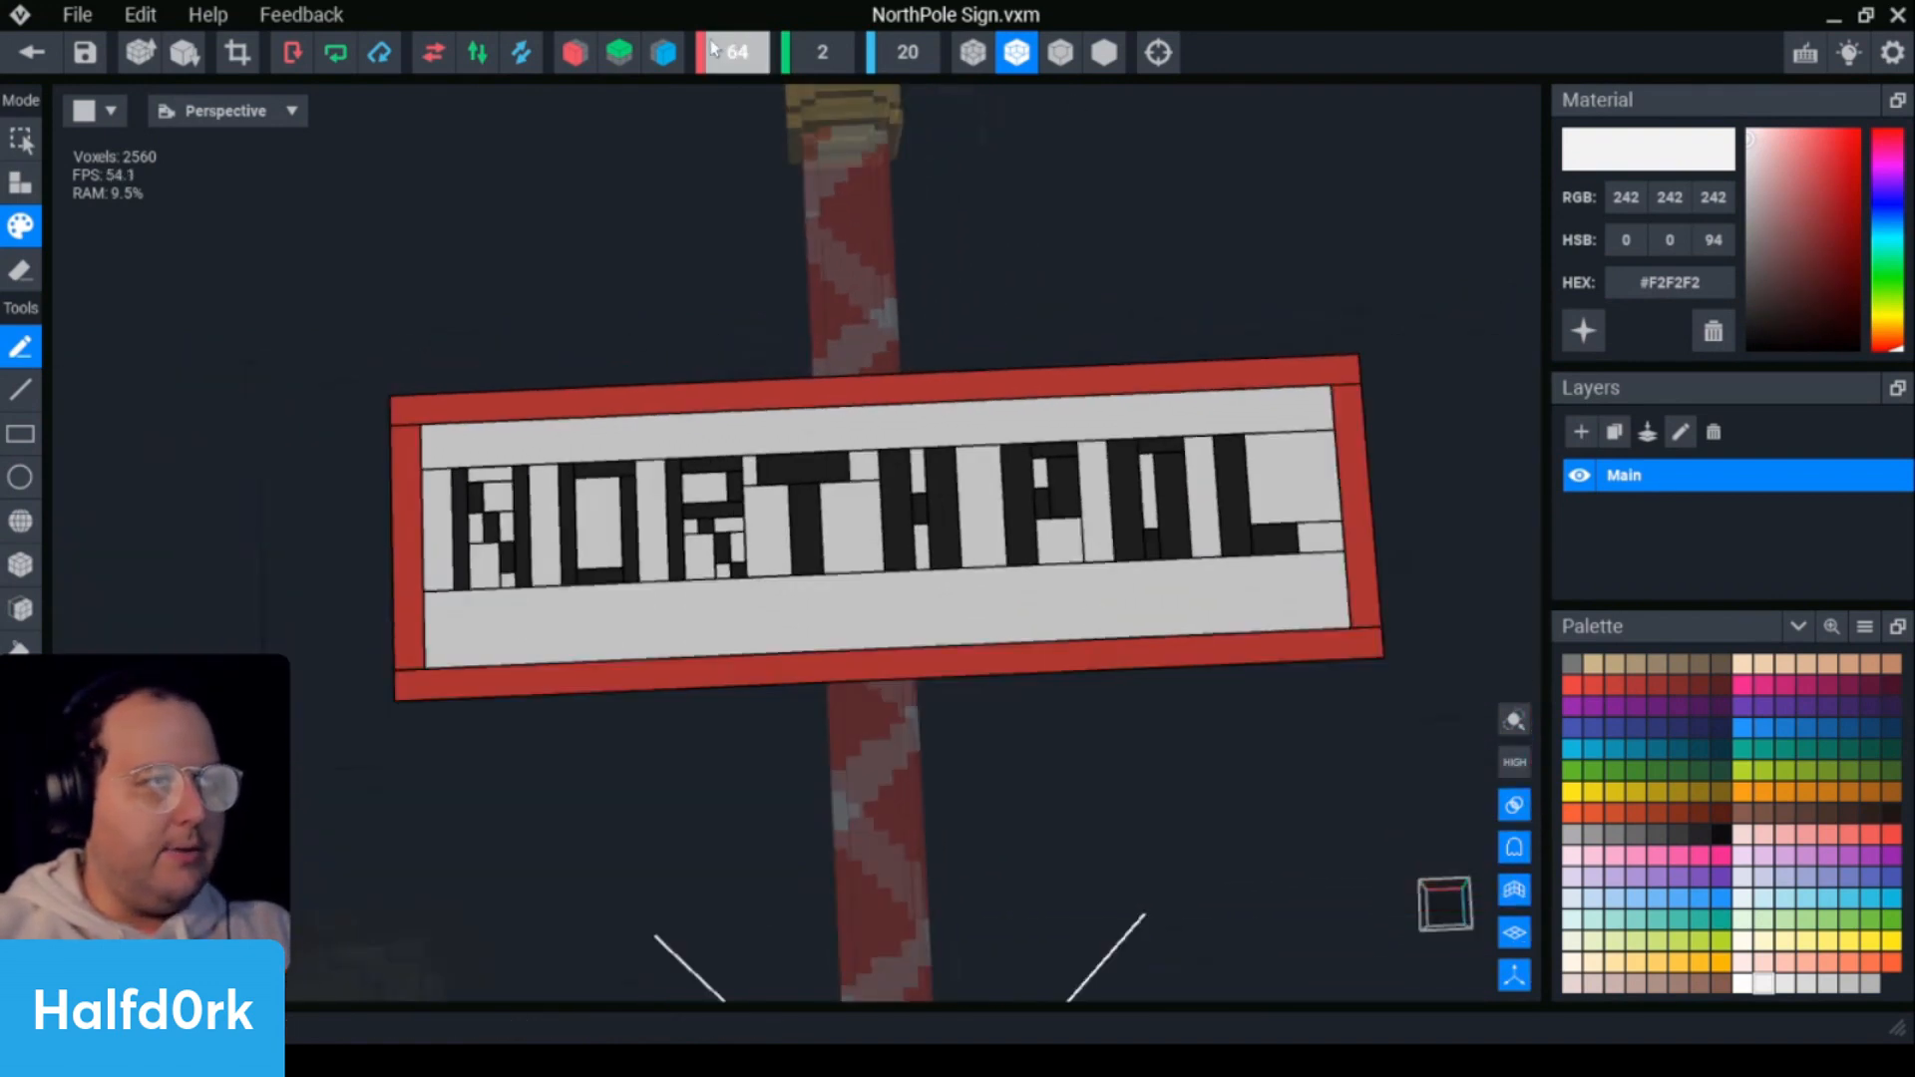
scroll(1146, 464, down, 2)
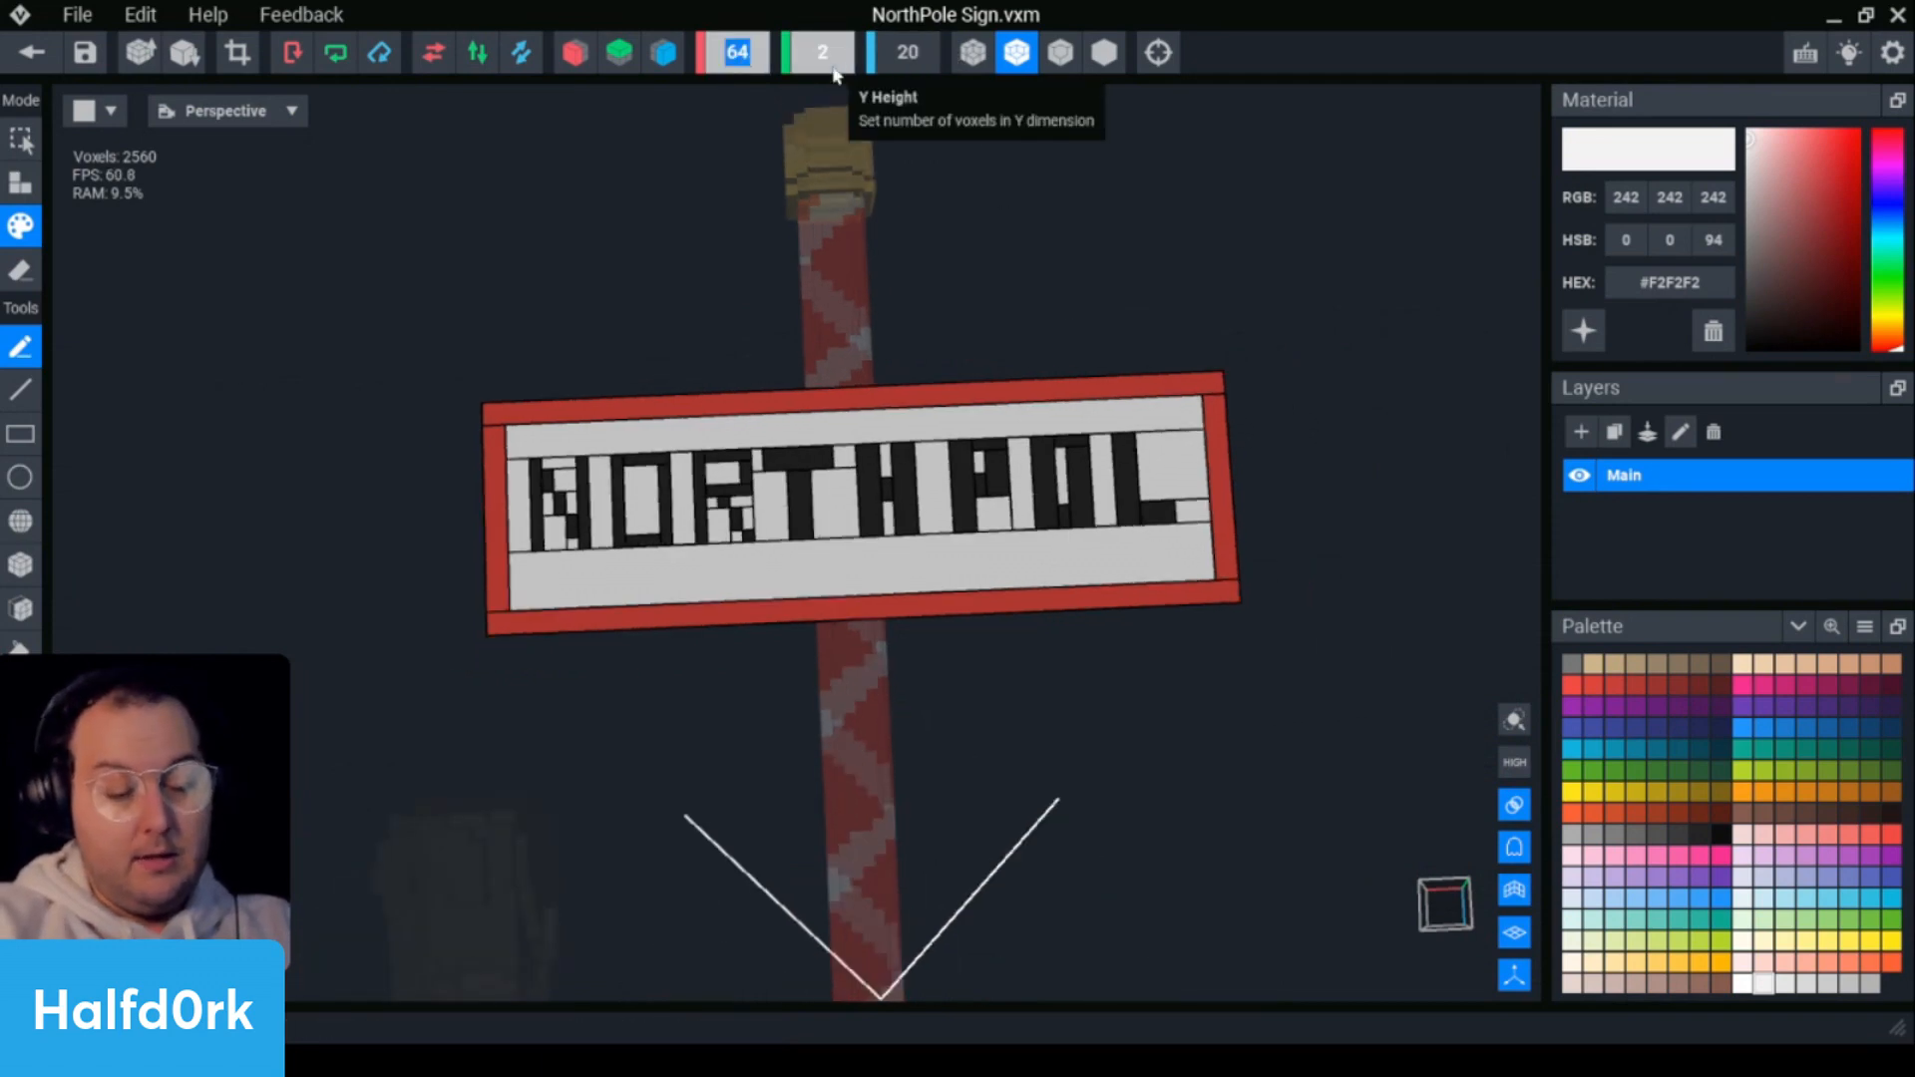
text(70)
key(Return)
scroll(1180, 587, up, 2)
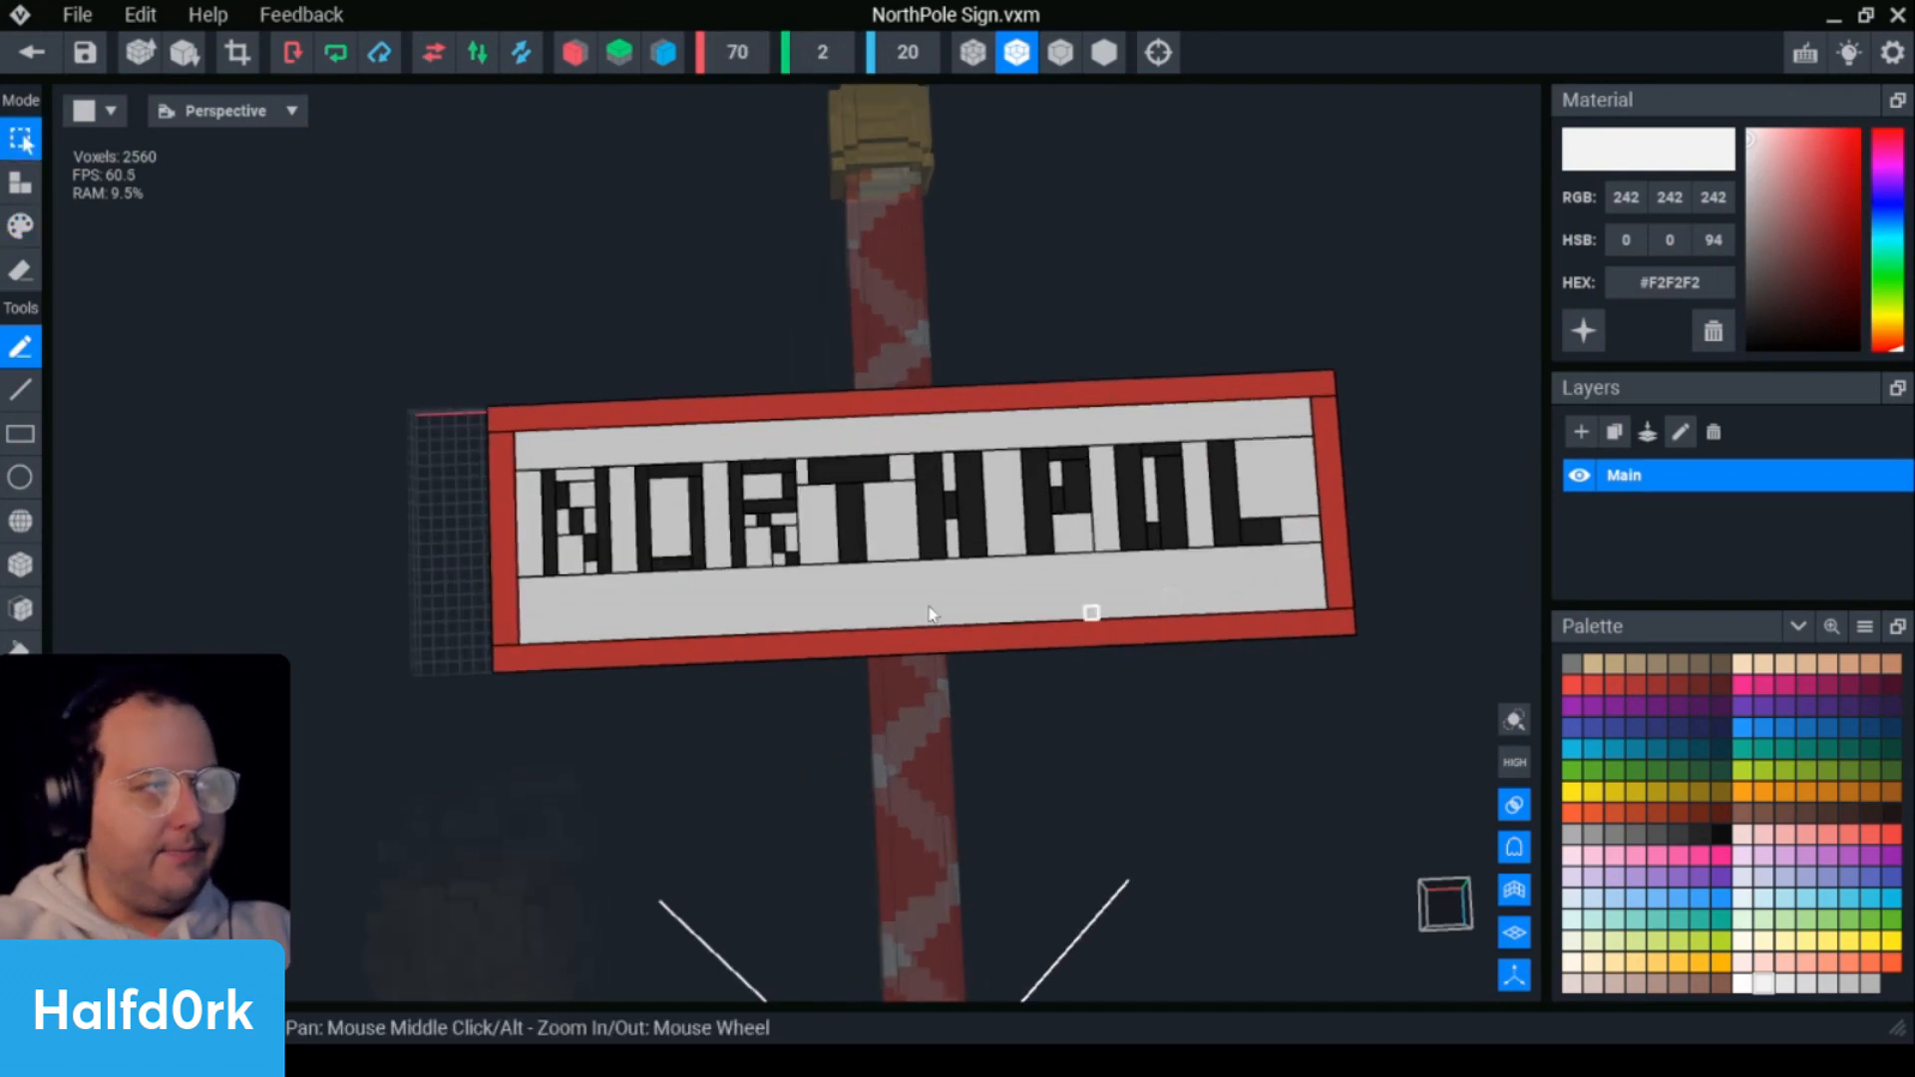
- Select the whole sign and shift it sideways so the added empty space lies beyond the L
key(r)
key(ctrl+a)
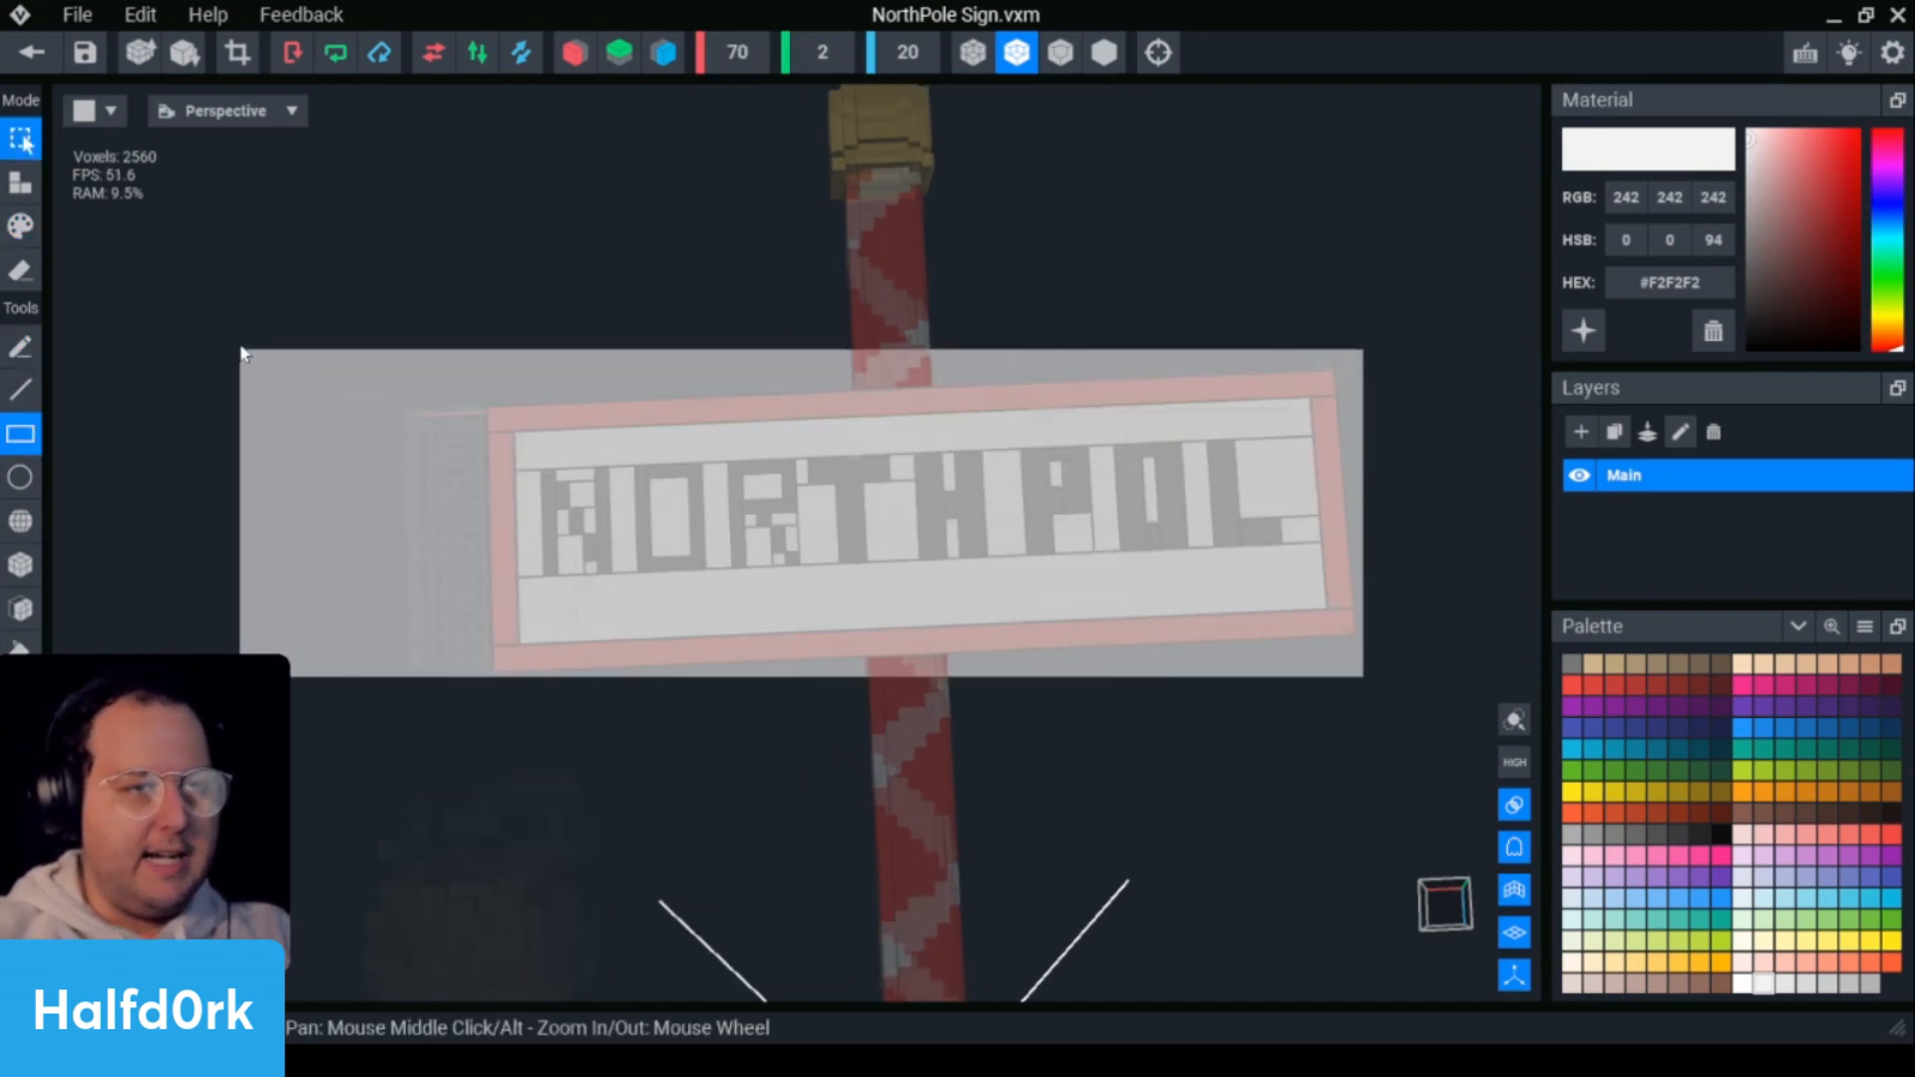
drag(757, 531, 681, 538)
click(1283, 619)
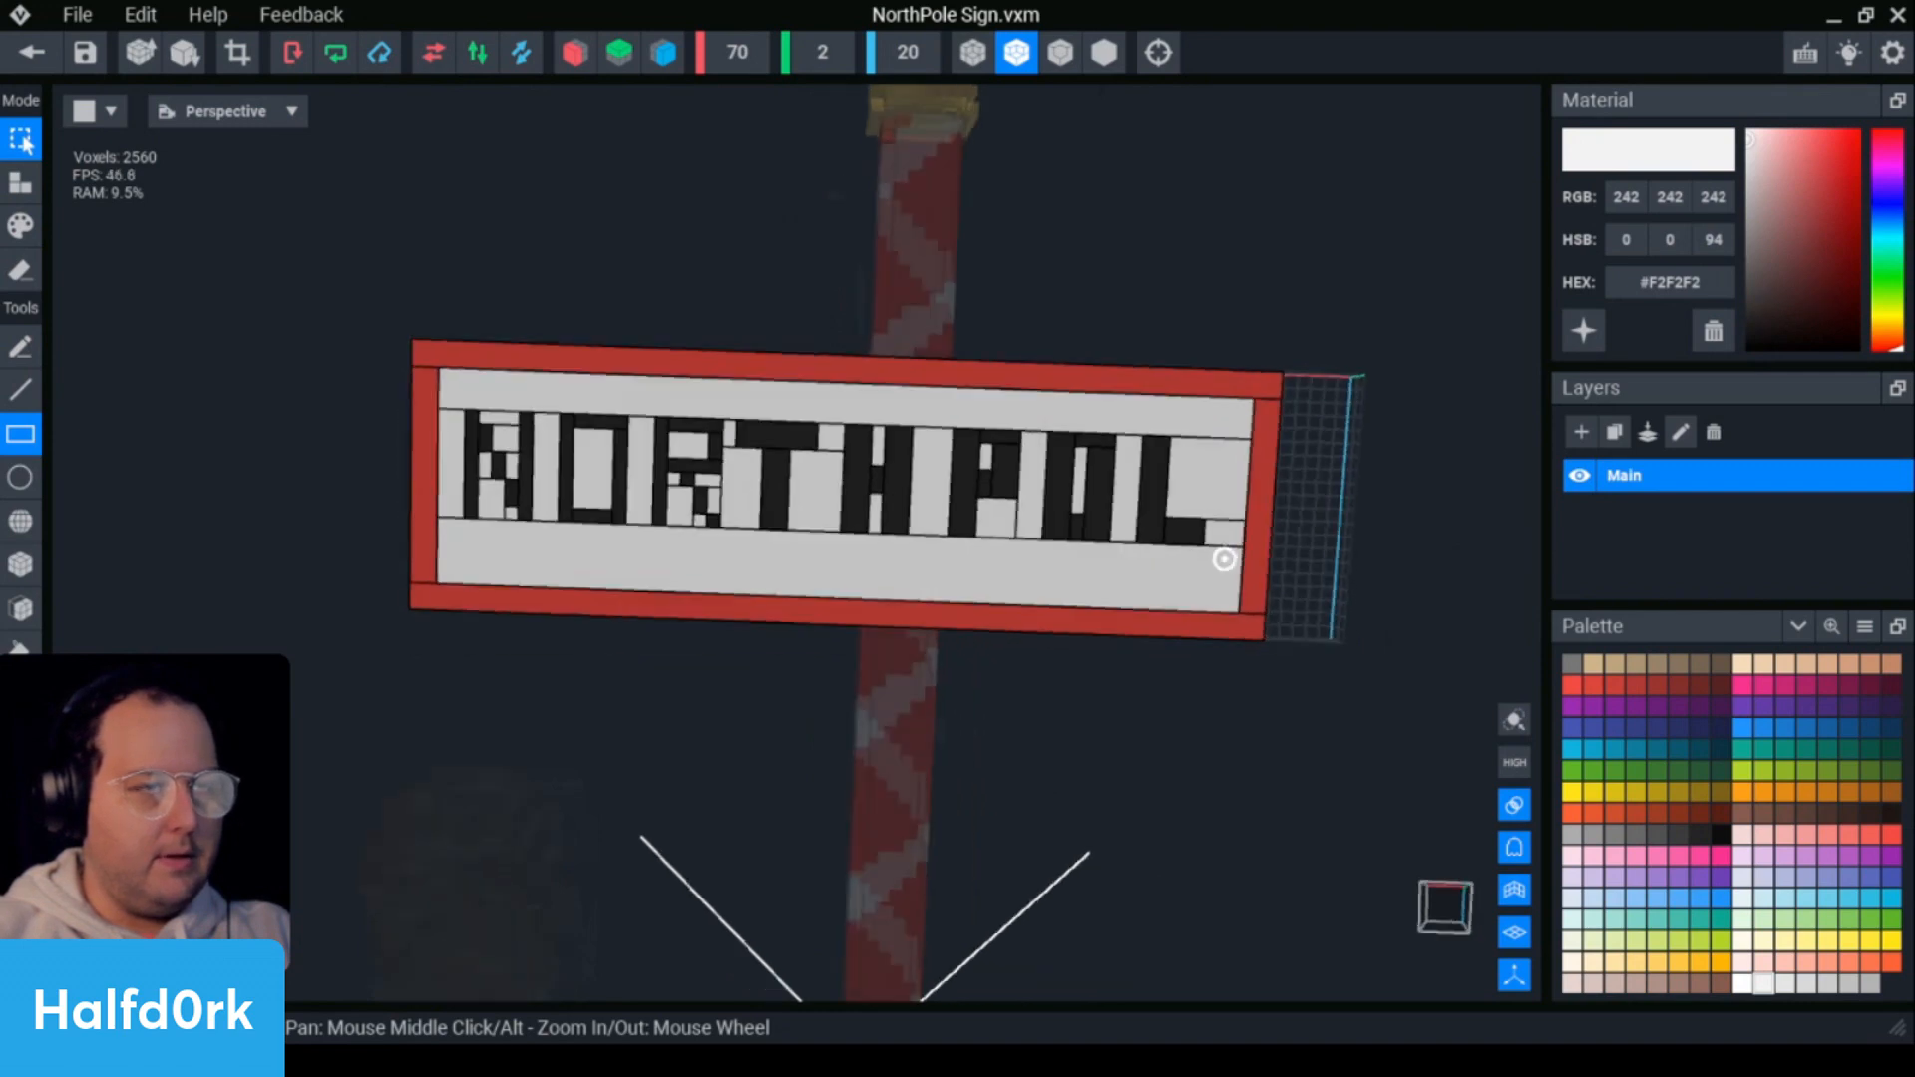
right_drag(1224, 560, 1312, 551)
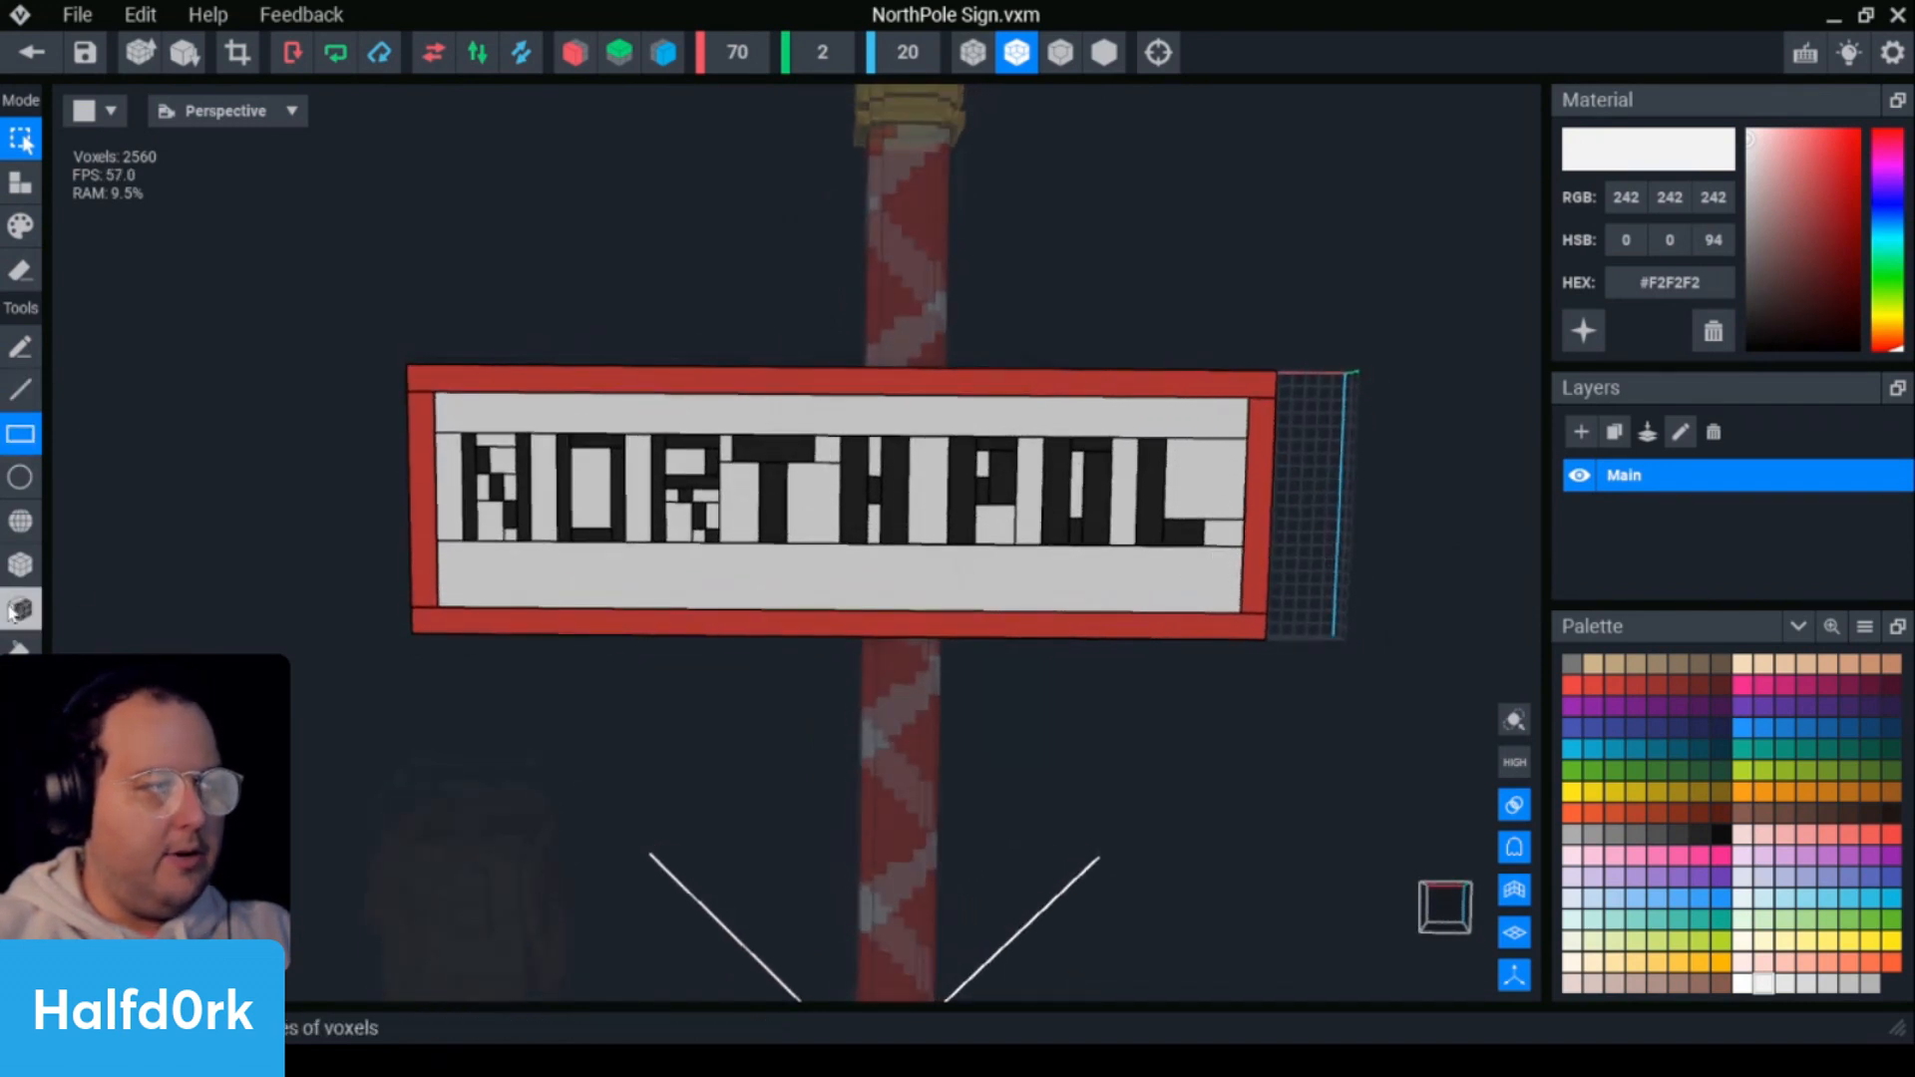
- Erase the red end border beside the empty space with the Face tool, and switch to the Line tool
click(20, 608)
right_drag(1146, 585, 1140, 585)
click(1287, 627)
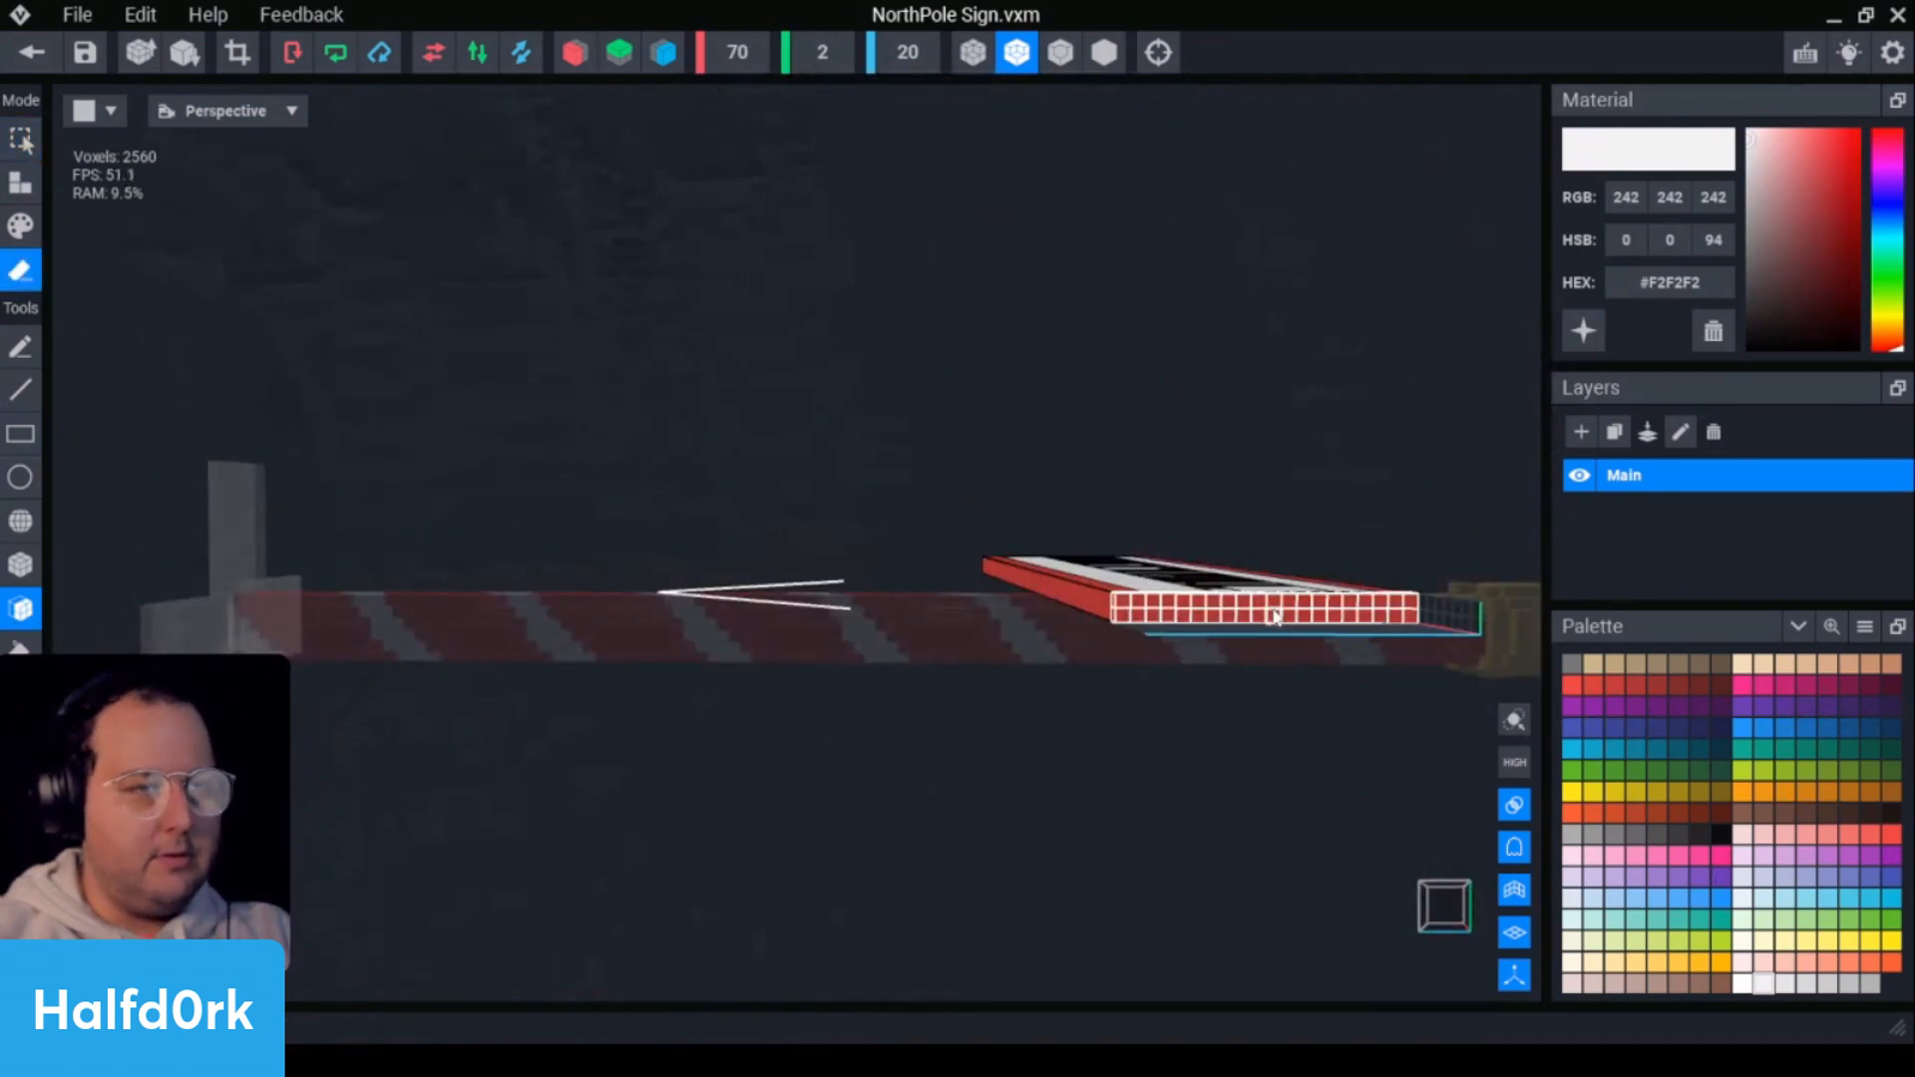
right_drag(1287, 627, 1244, 620)
click(20, 390)
right_drag(1087, 599, 1085, 596)
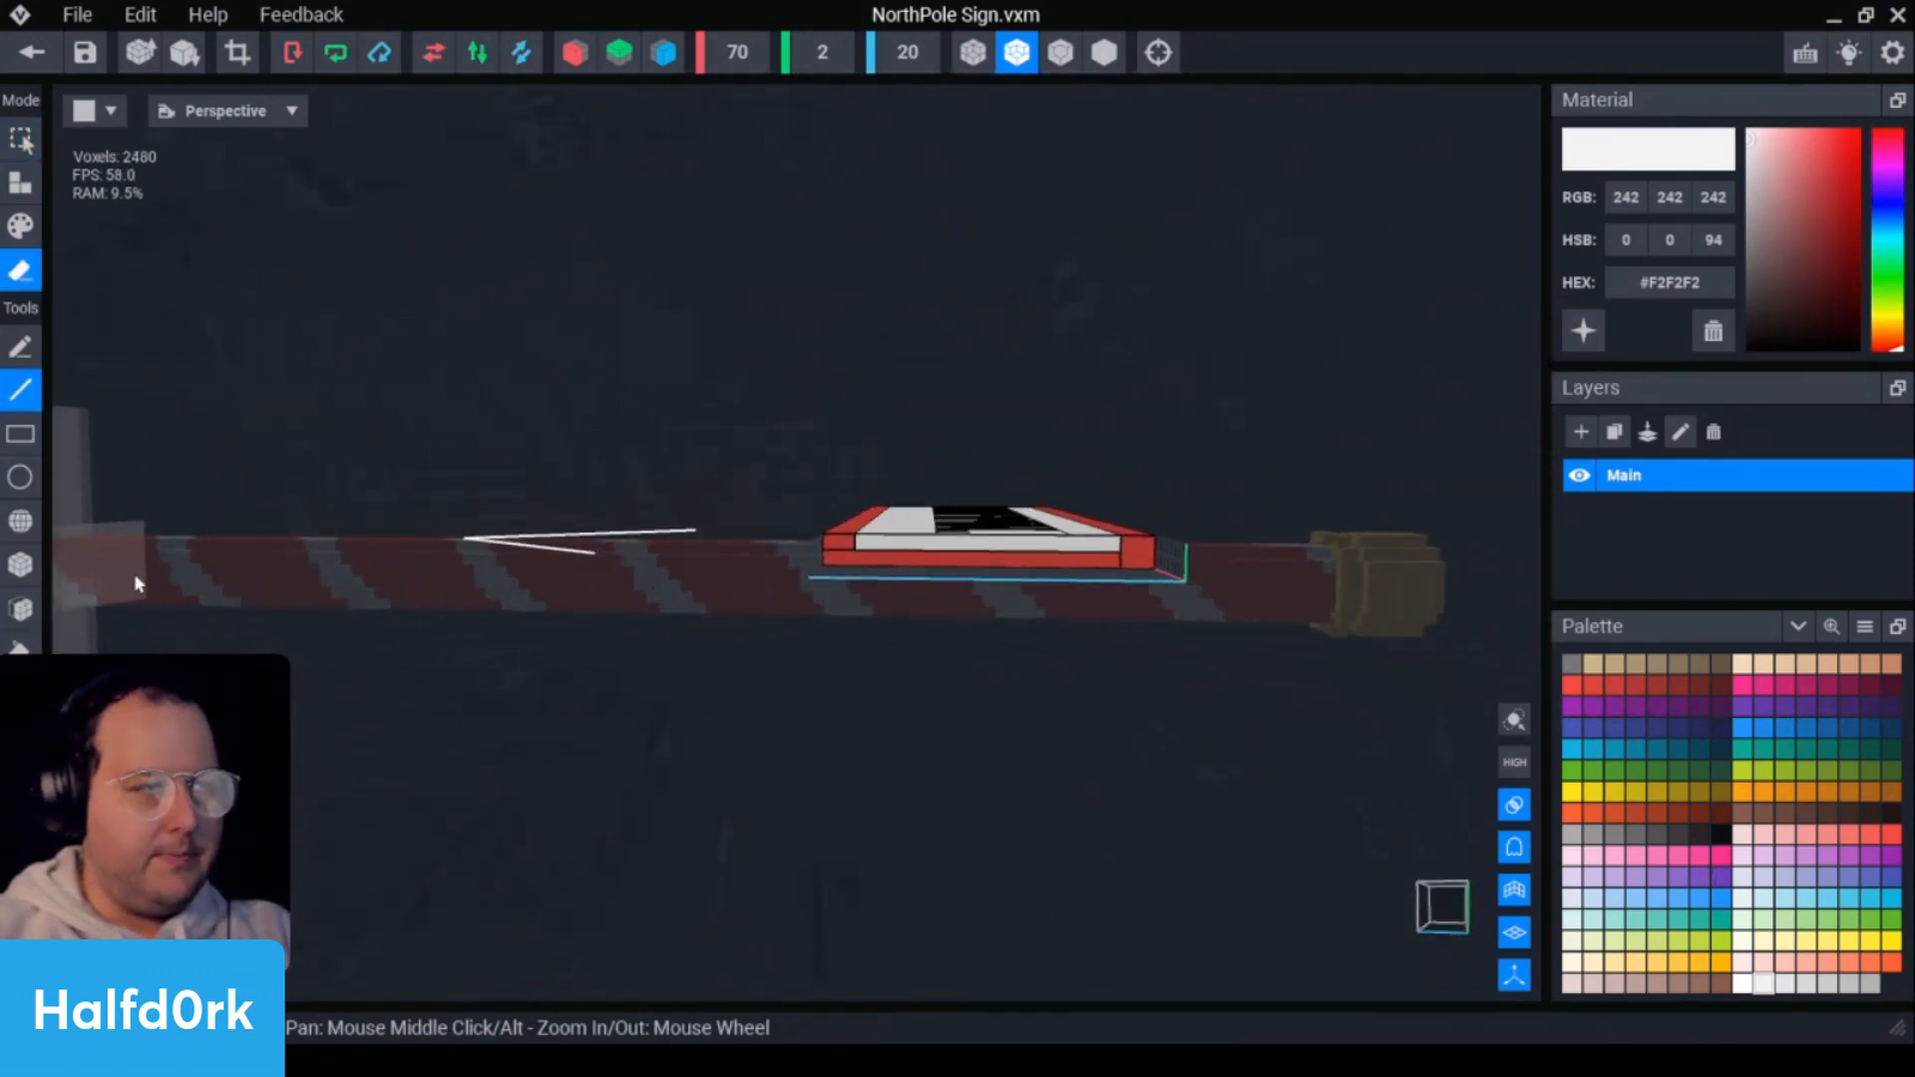
- Extend the sign's red back and borders to the end of the empty space with the Face tool, using #DD473D
click(21, 608)
click(20, 182)
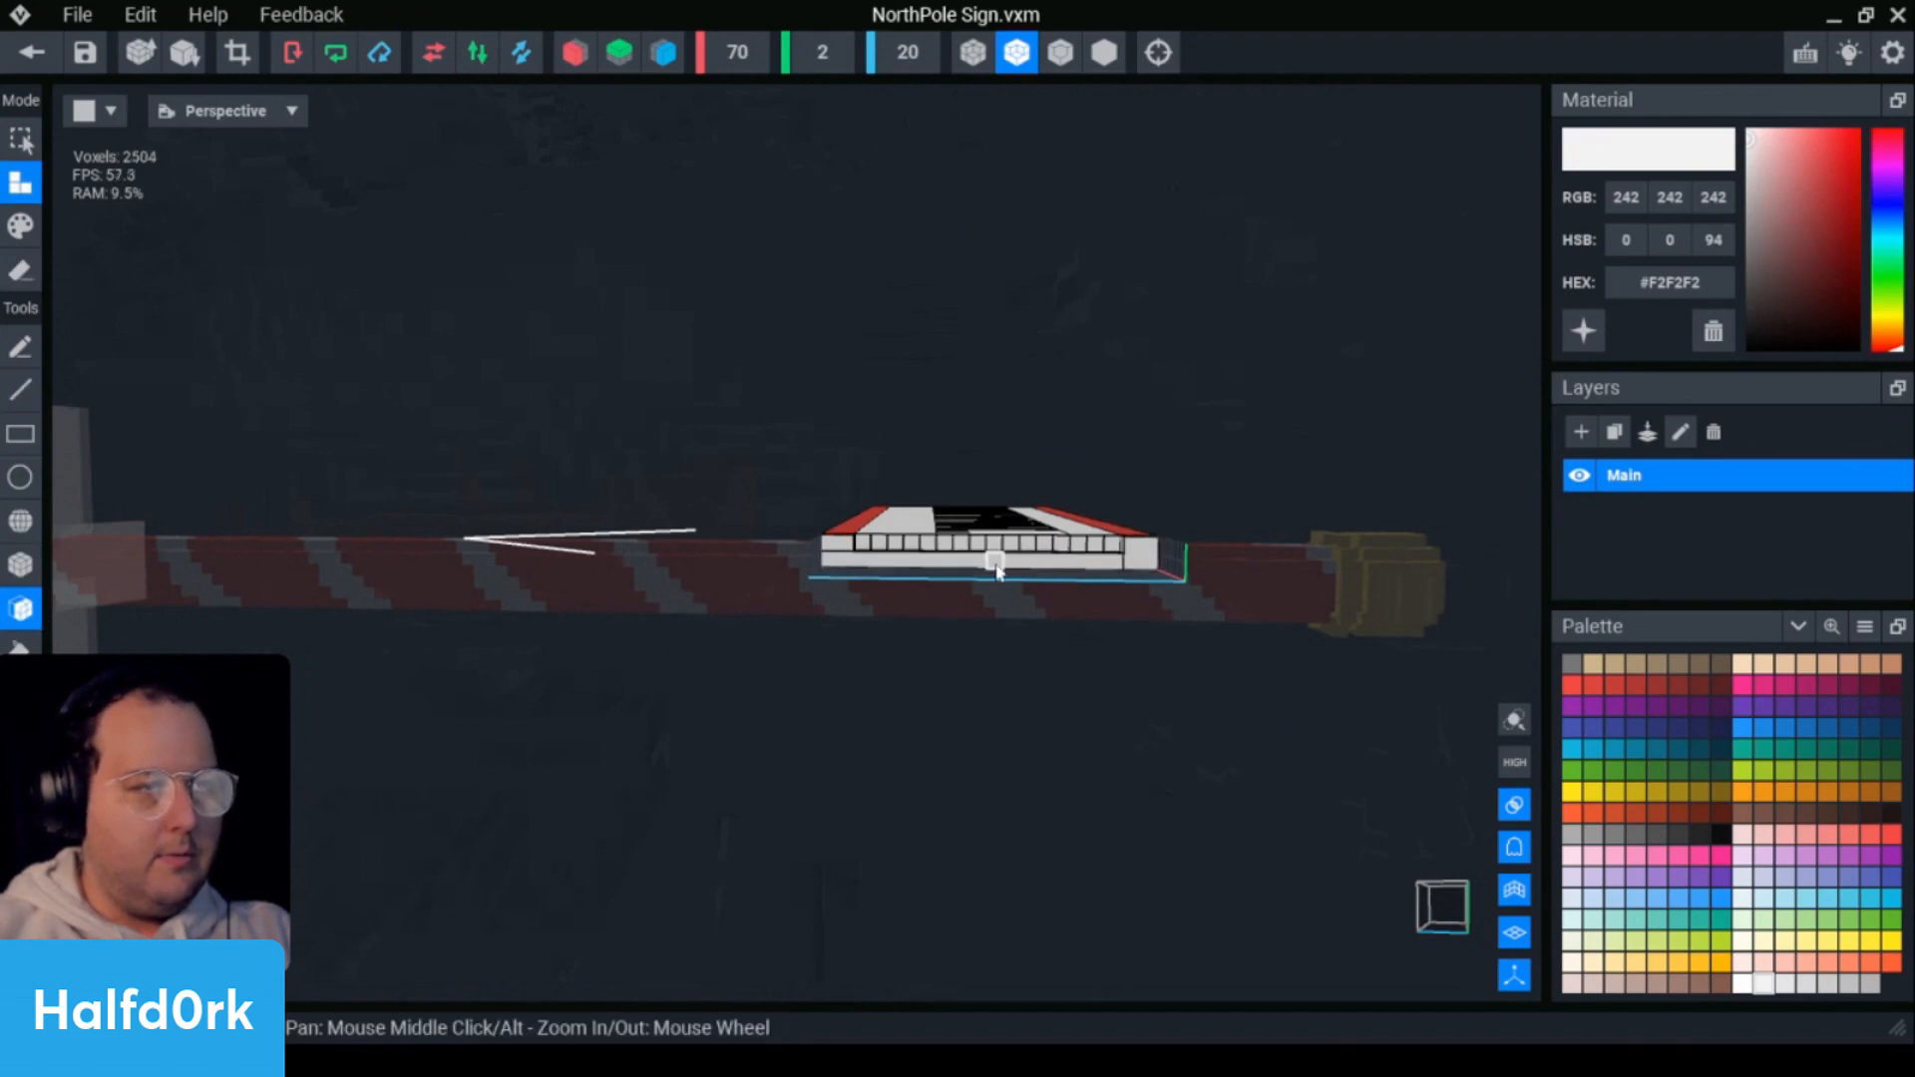
click(995, 576)
click(999, 569)
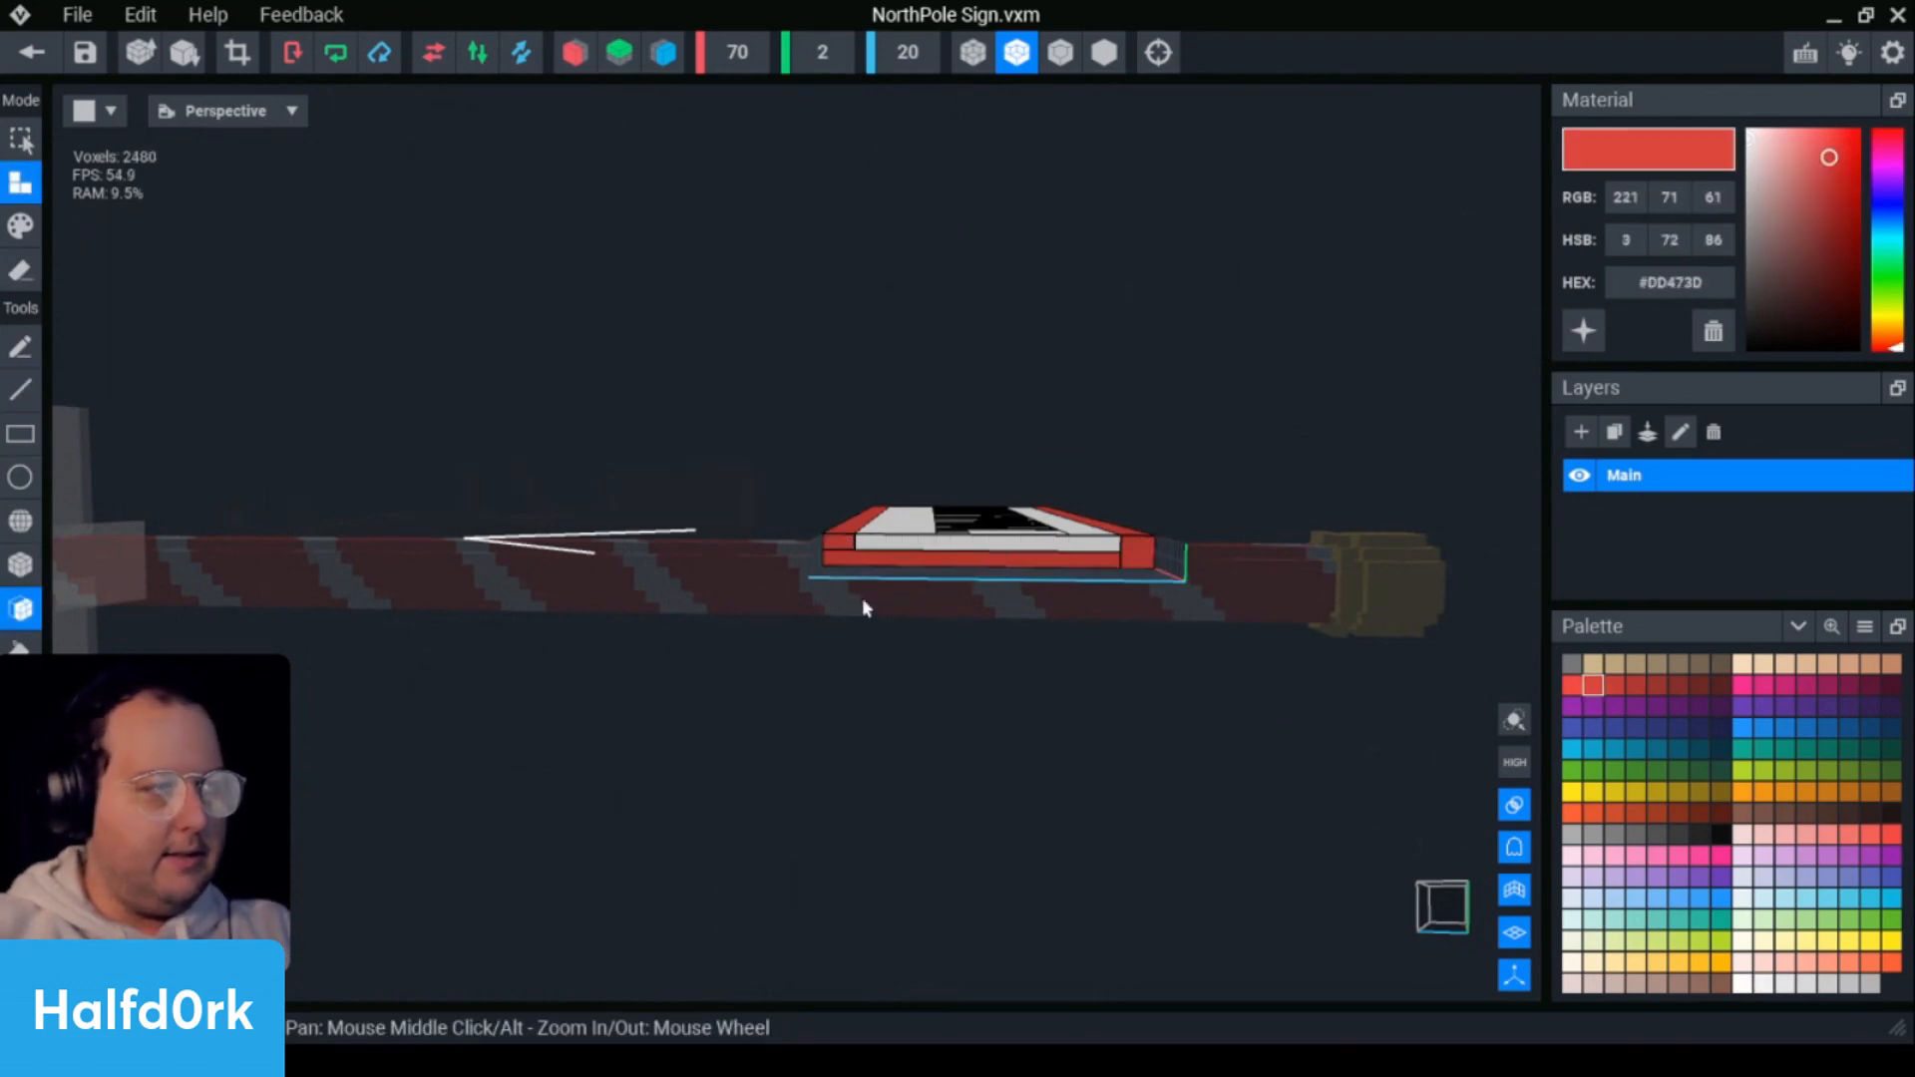
click(982, 584)
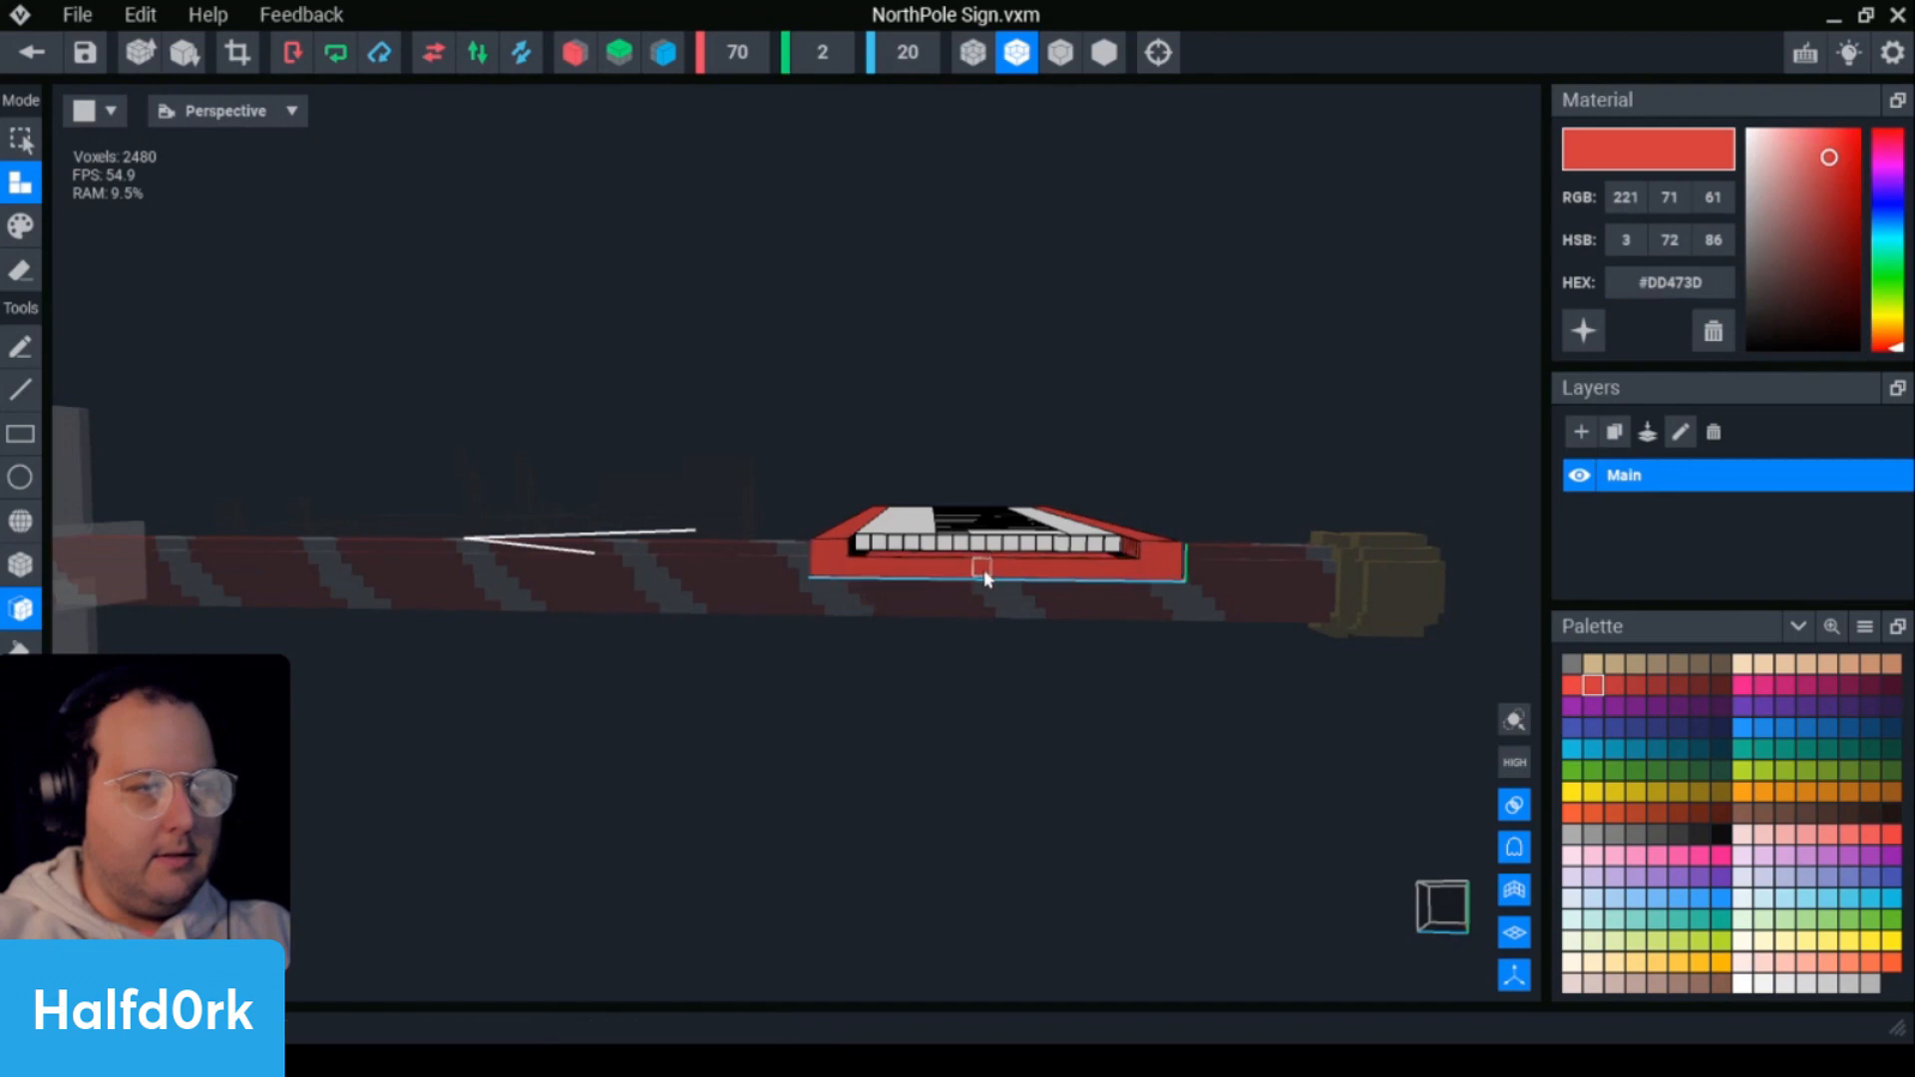
- Fill the recessed extension beyond the L with panel white #F2F2F2, using the Face tool
mouse_move(983, 574)
right_down()
mouse_move(1244, 620)
mouse_move(980, 589)
mouse_move(698, 469)
mouse_move(950, 559)
right_up()
click(1235, 429)
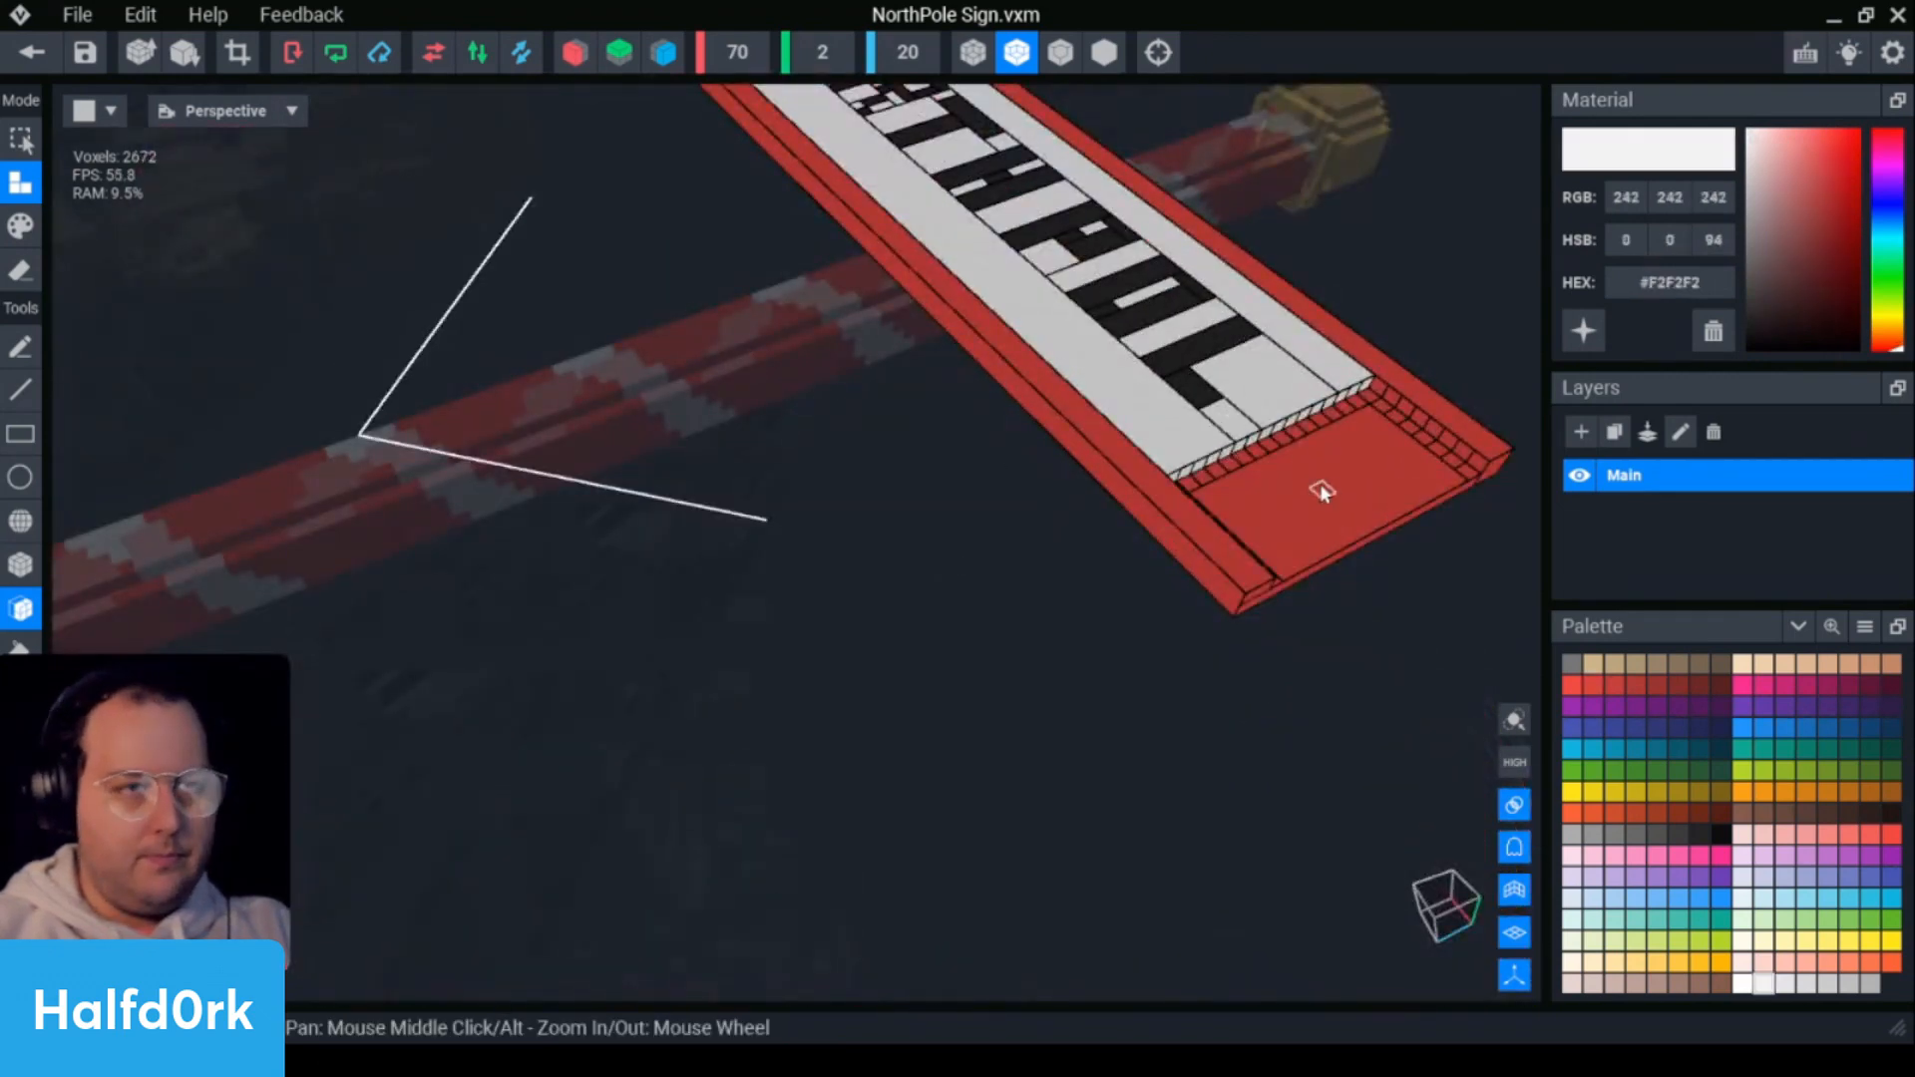
click(1322, 490)
- Sample the lettering's dark #242424 and try to thicken the N's two stems inward with painted lines
right_drag(1257, 599, 1164, 584)
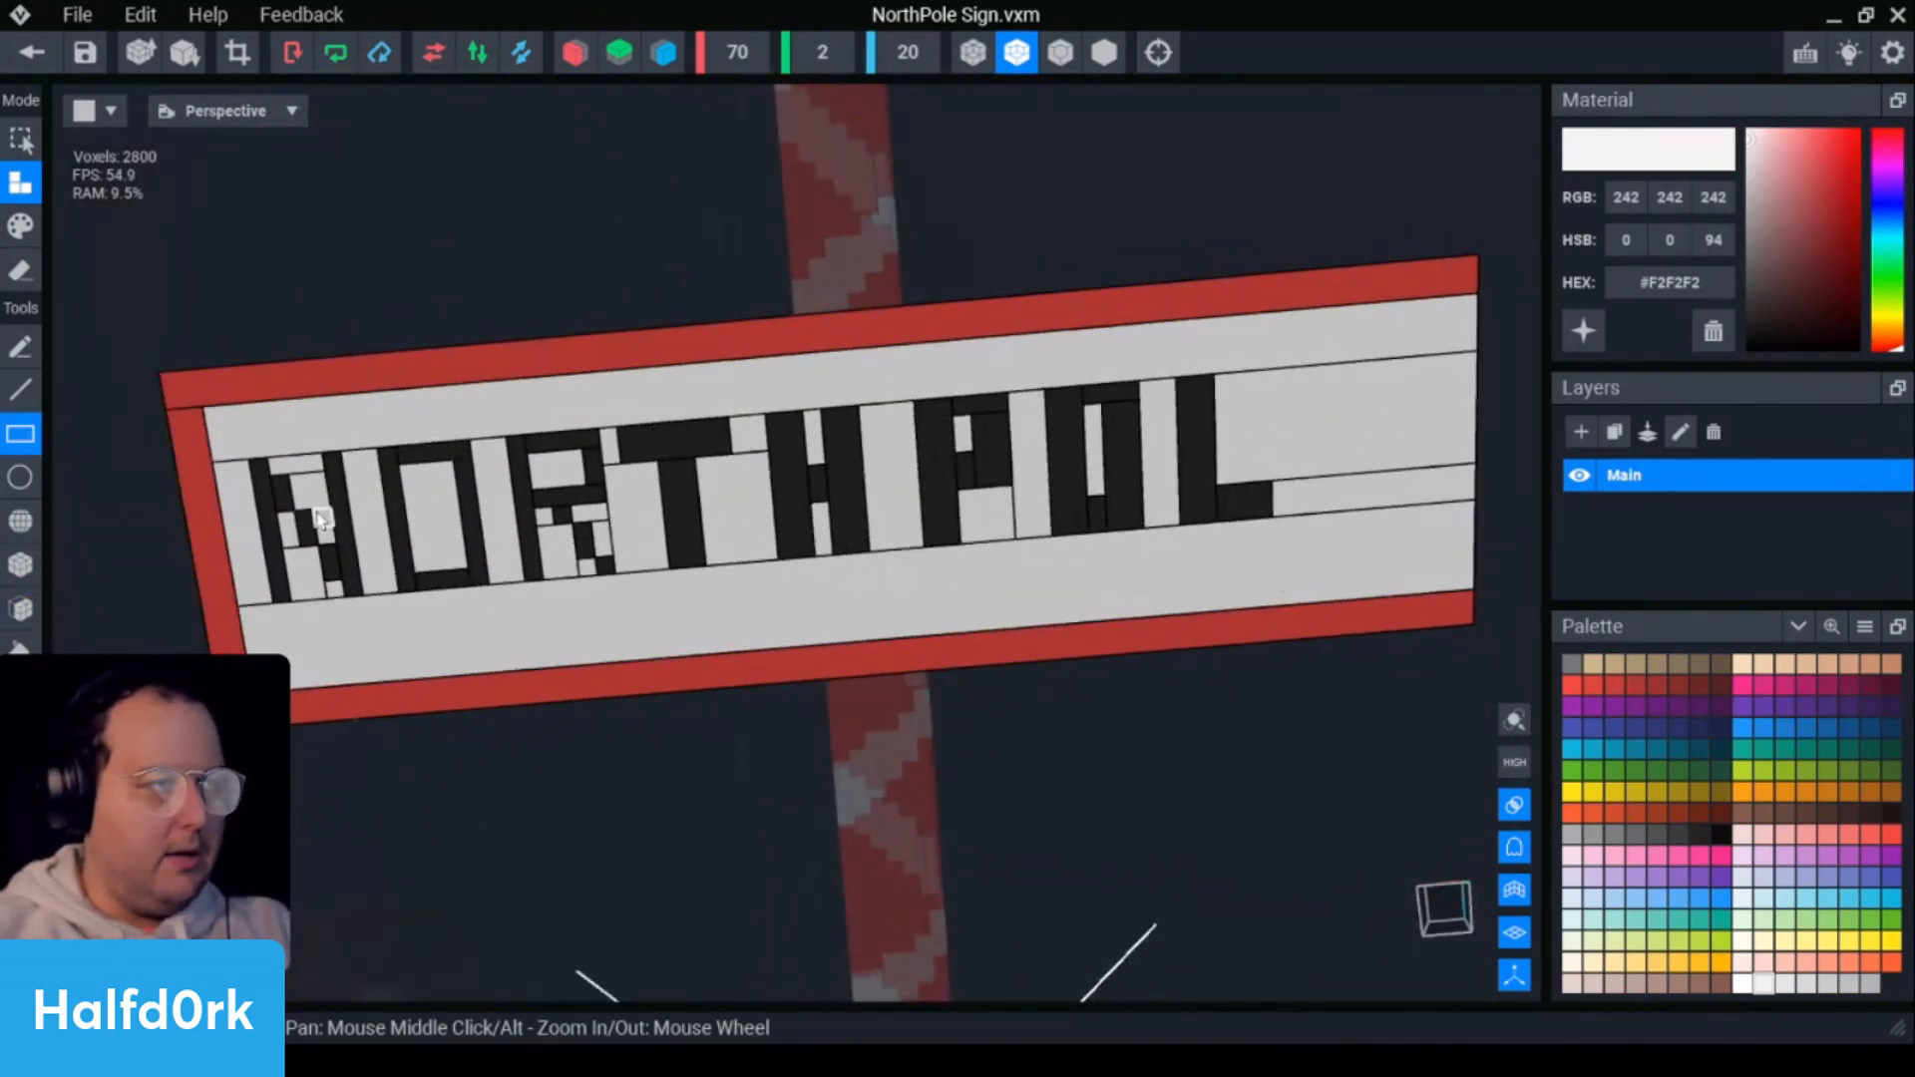
key(i)
click(325, 554)
middle_drag(326, 554, 482, 543)
key(g)
scroll(936, 547, up, 2)
key(l)
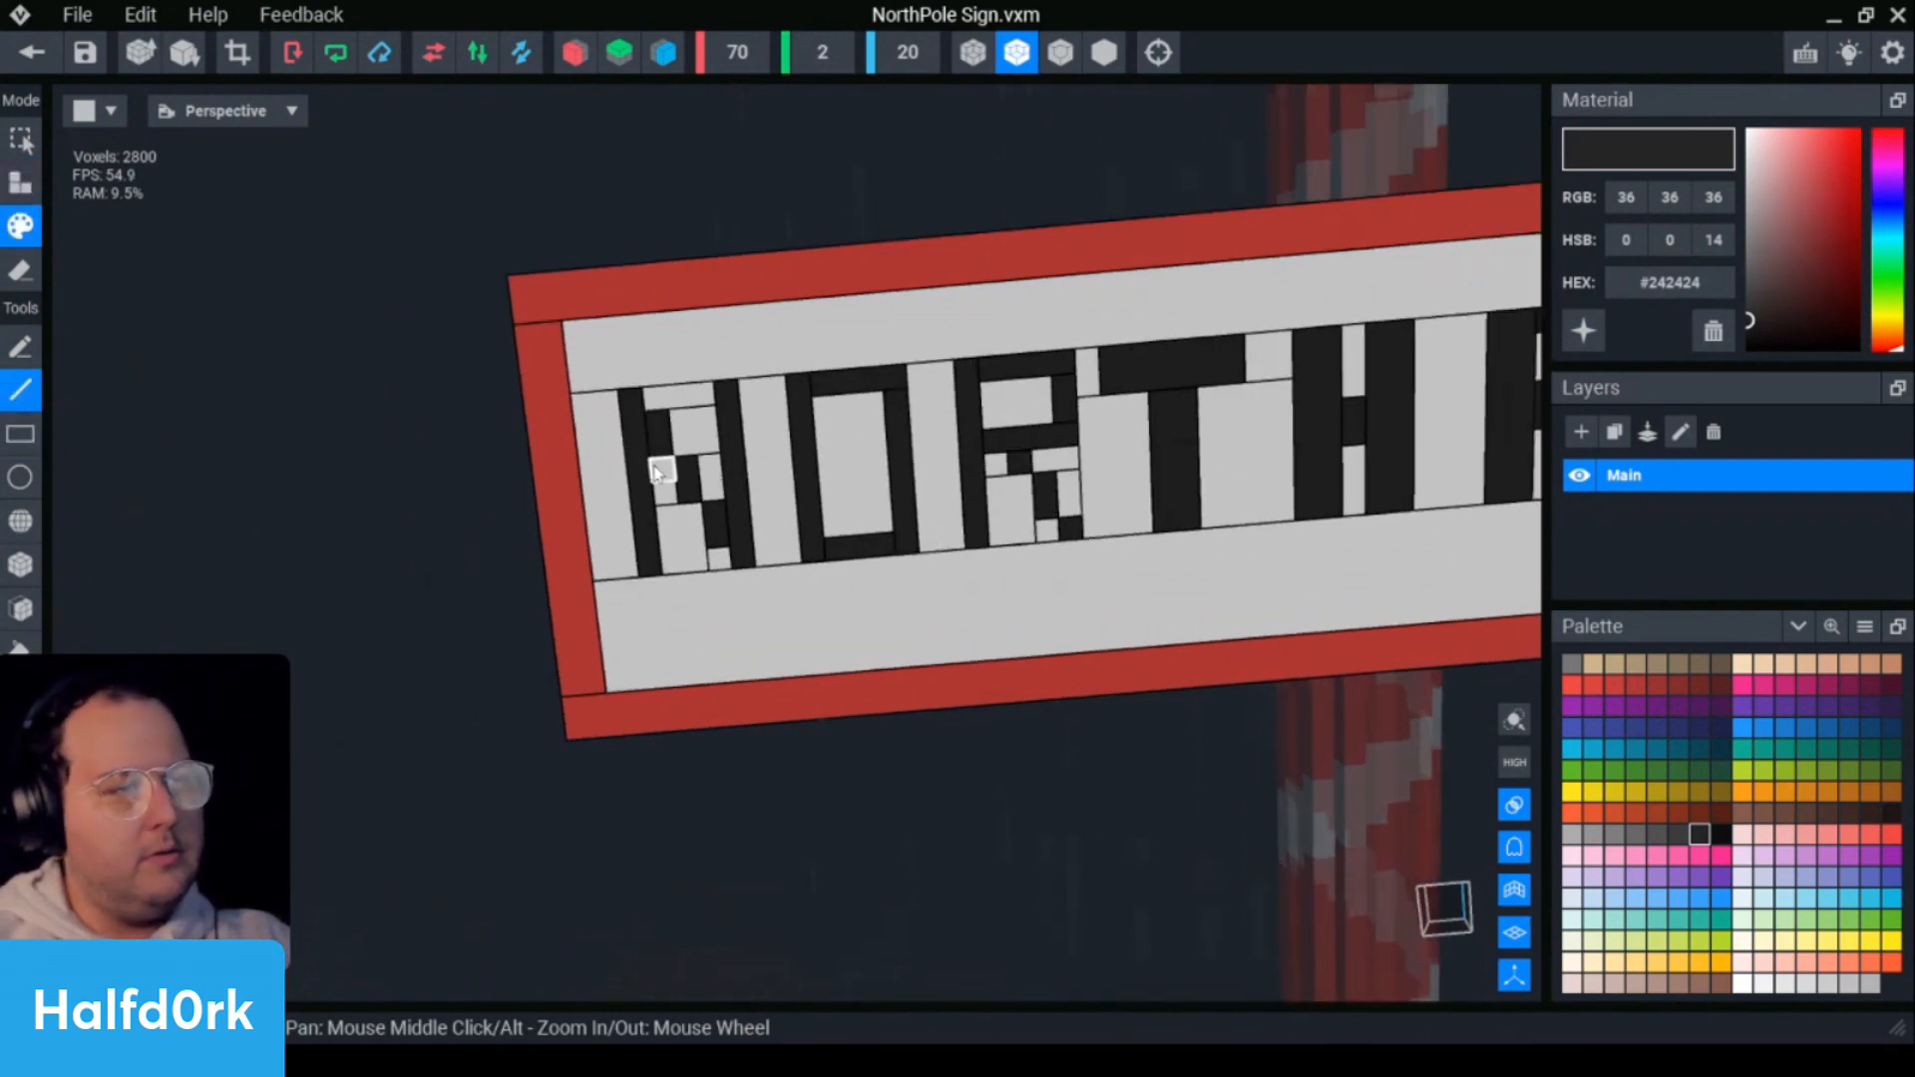
mouse_move(705, 398)
mouse_down()
mouse_move(709, 515)
mouse_move(687, 501)
mouse_up()
drag(650, 398, 669, 564)
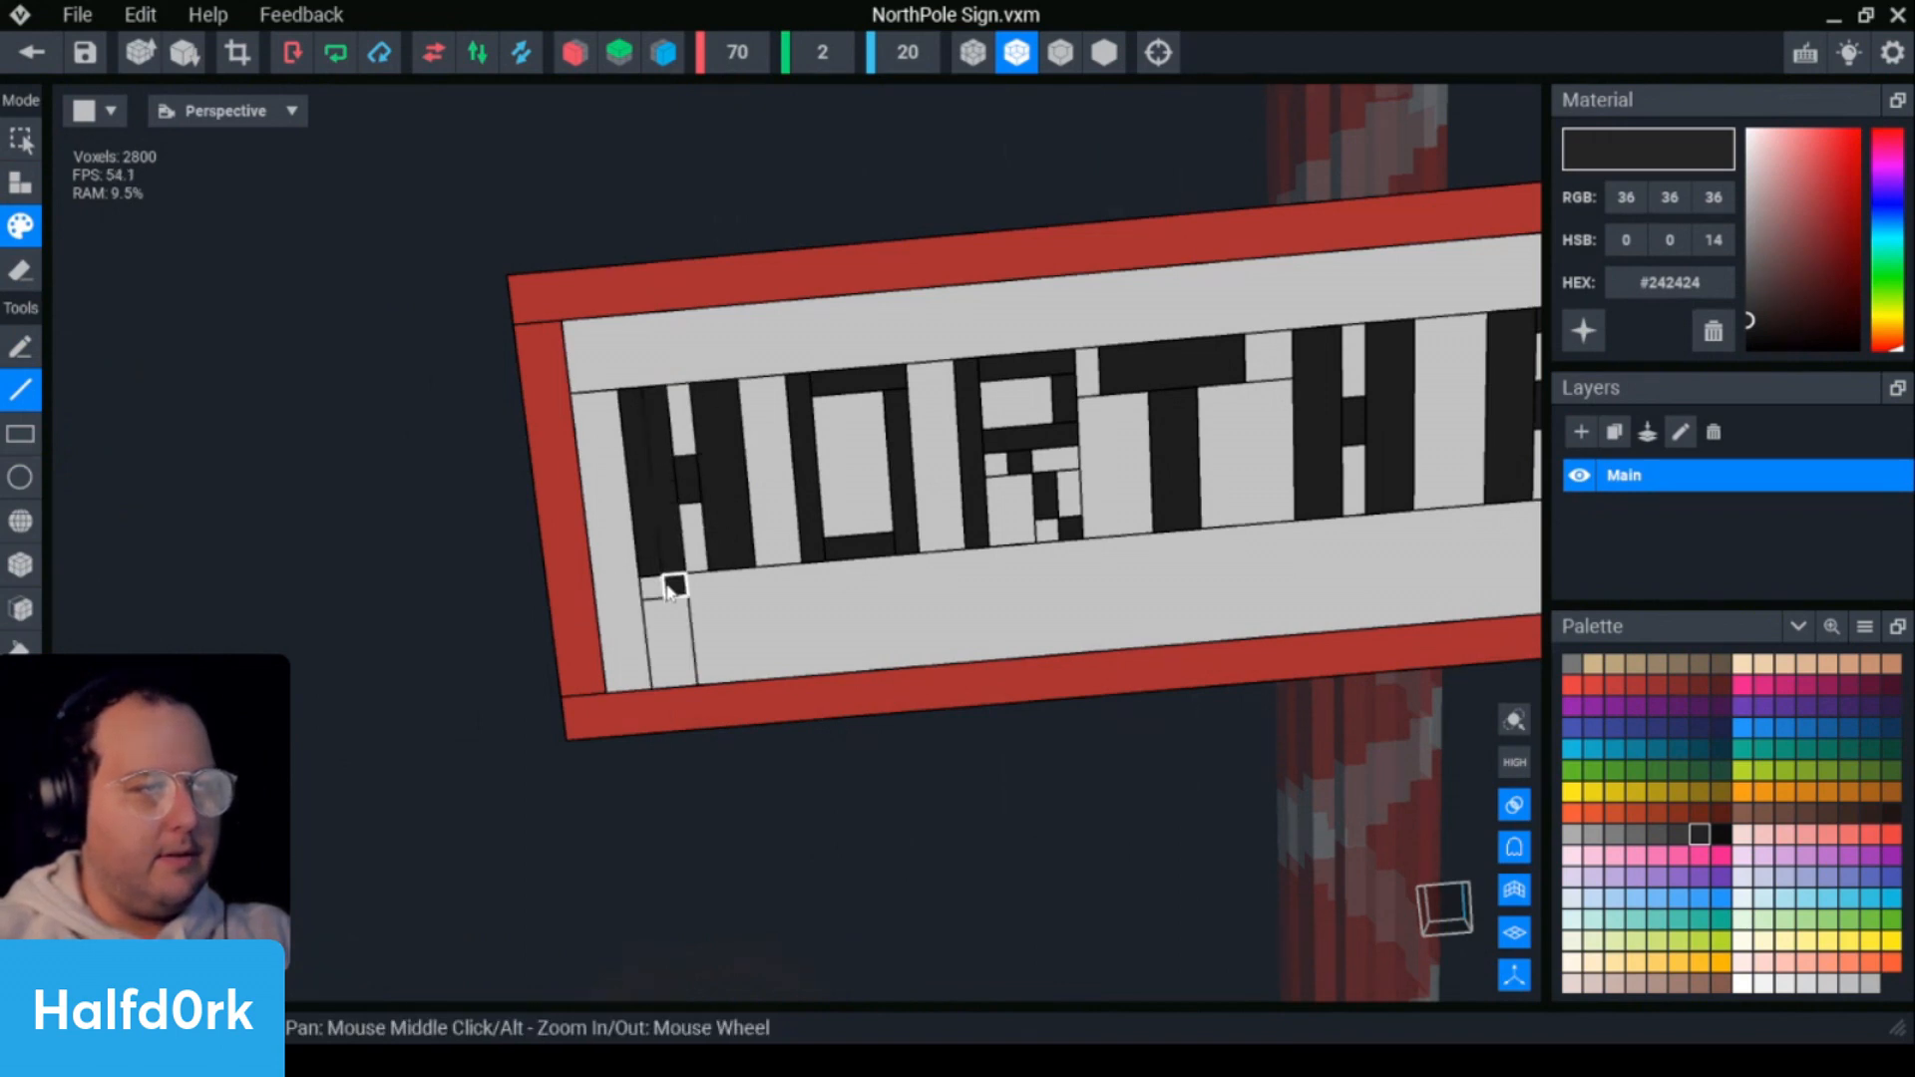
key(ctrl+z)
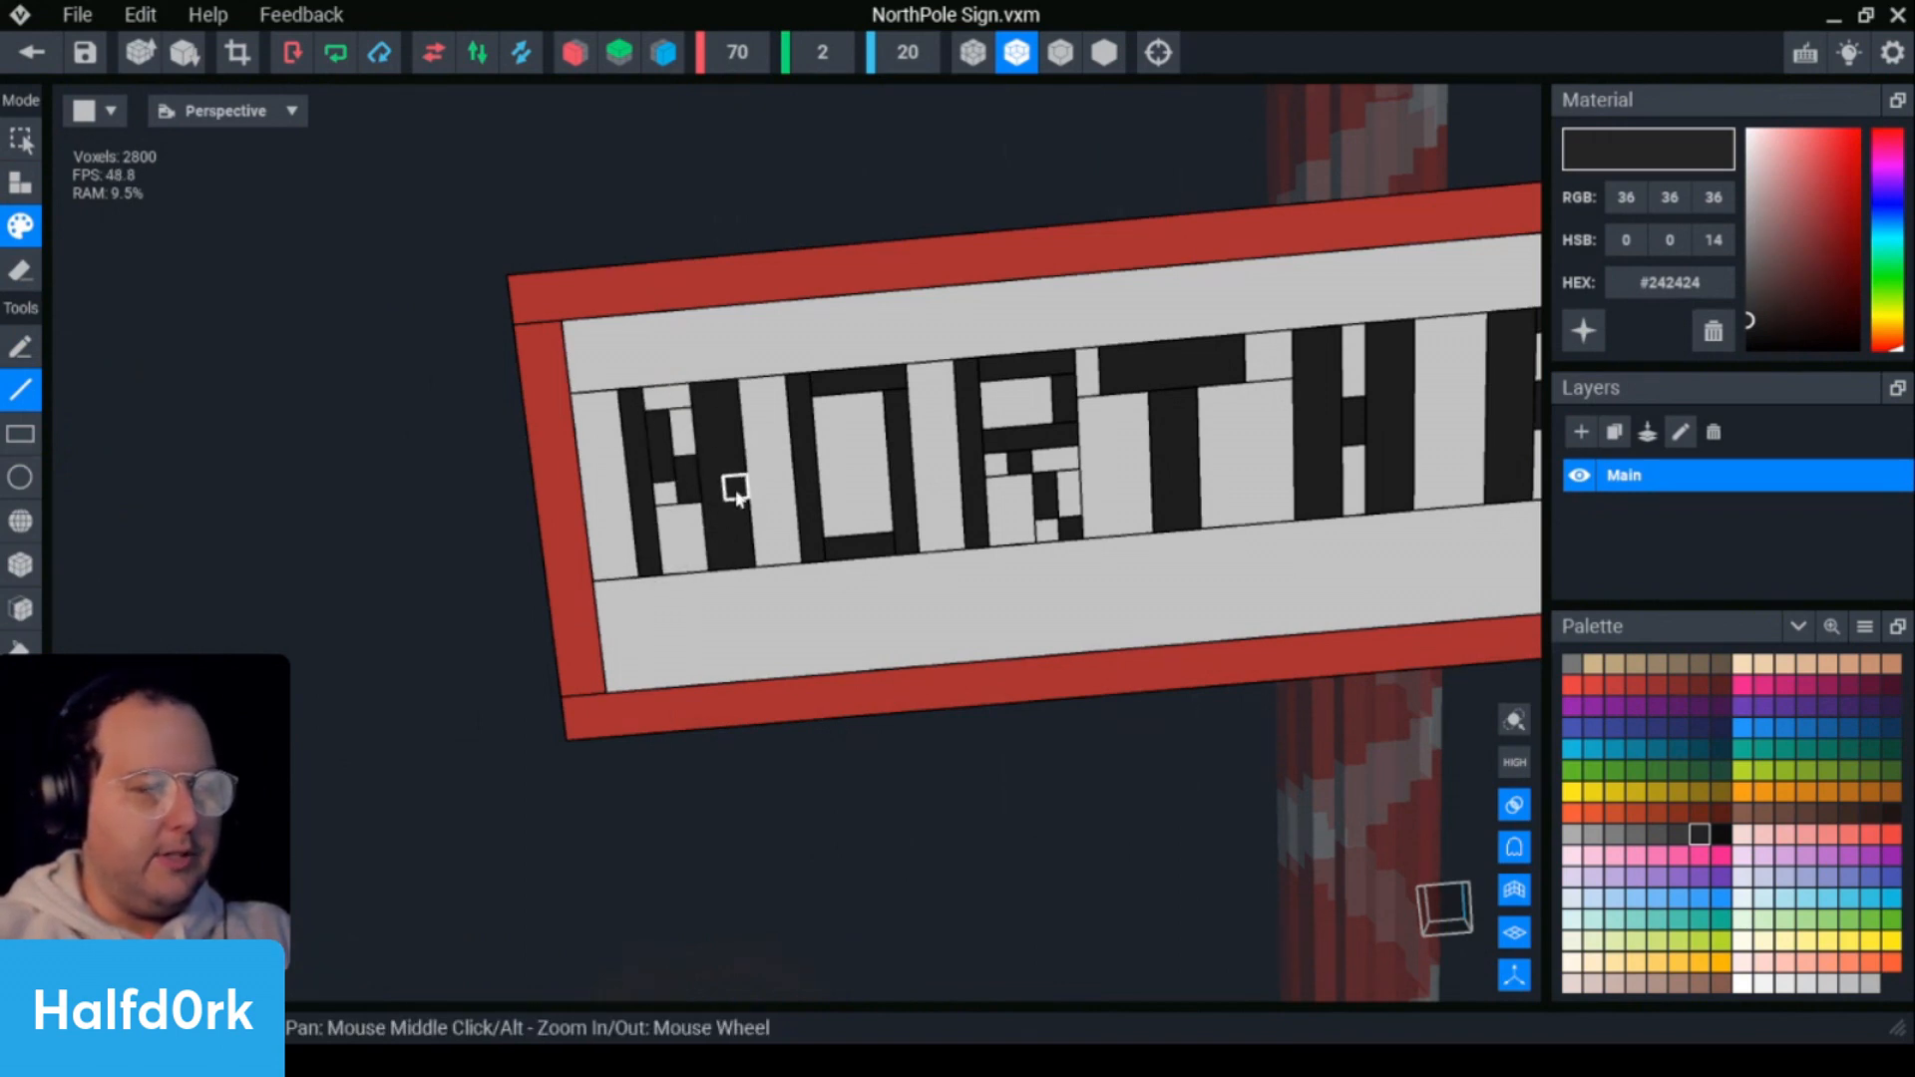
- Thicken the N's left stem outward and its right stem inward with #242424 lines
mouse_move(705, 531)
right_down()
mouse_move(757, 560)
mouse_move(812, 543)
mouse_move(557, 497)
mouse_move(620, 321)
right_up()
drag(604, 324, 621, 528)
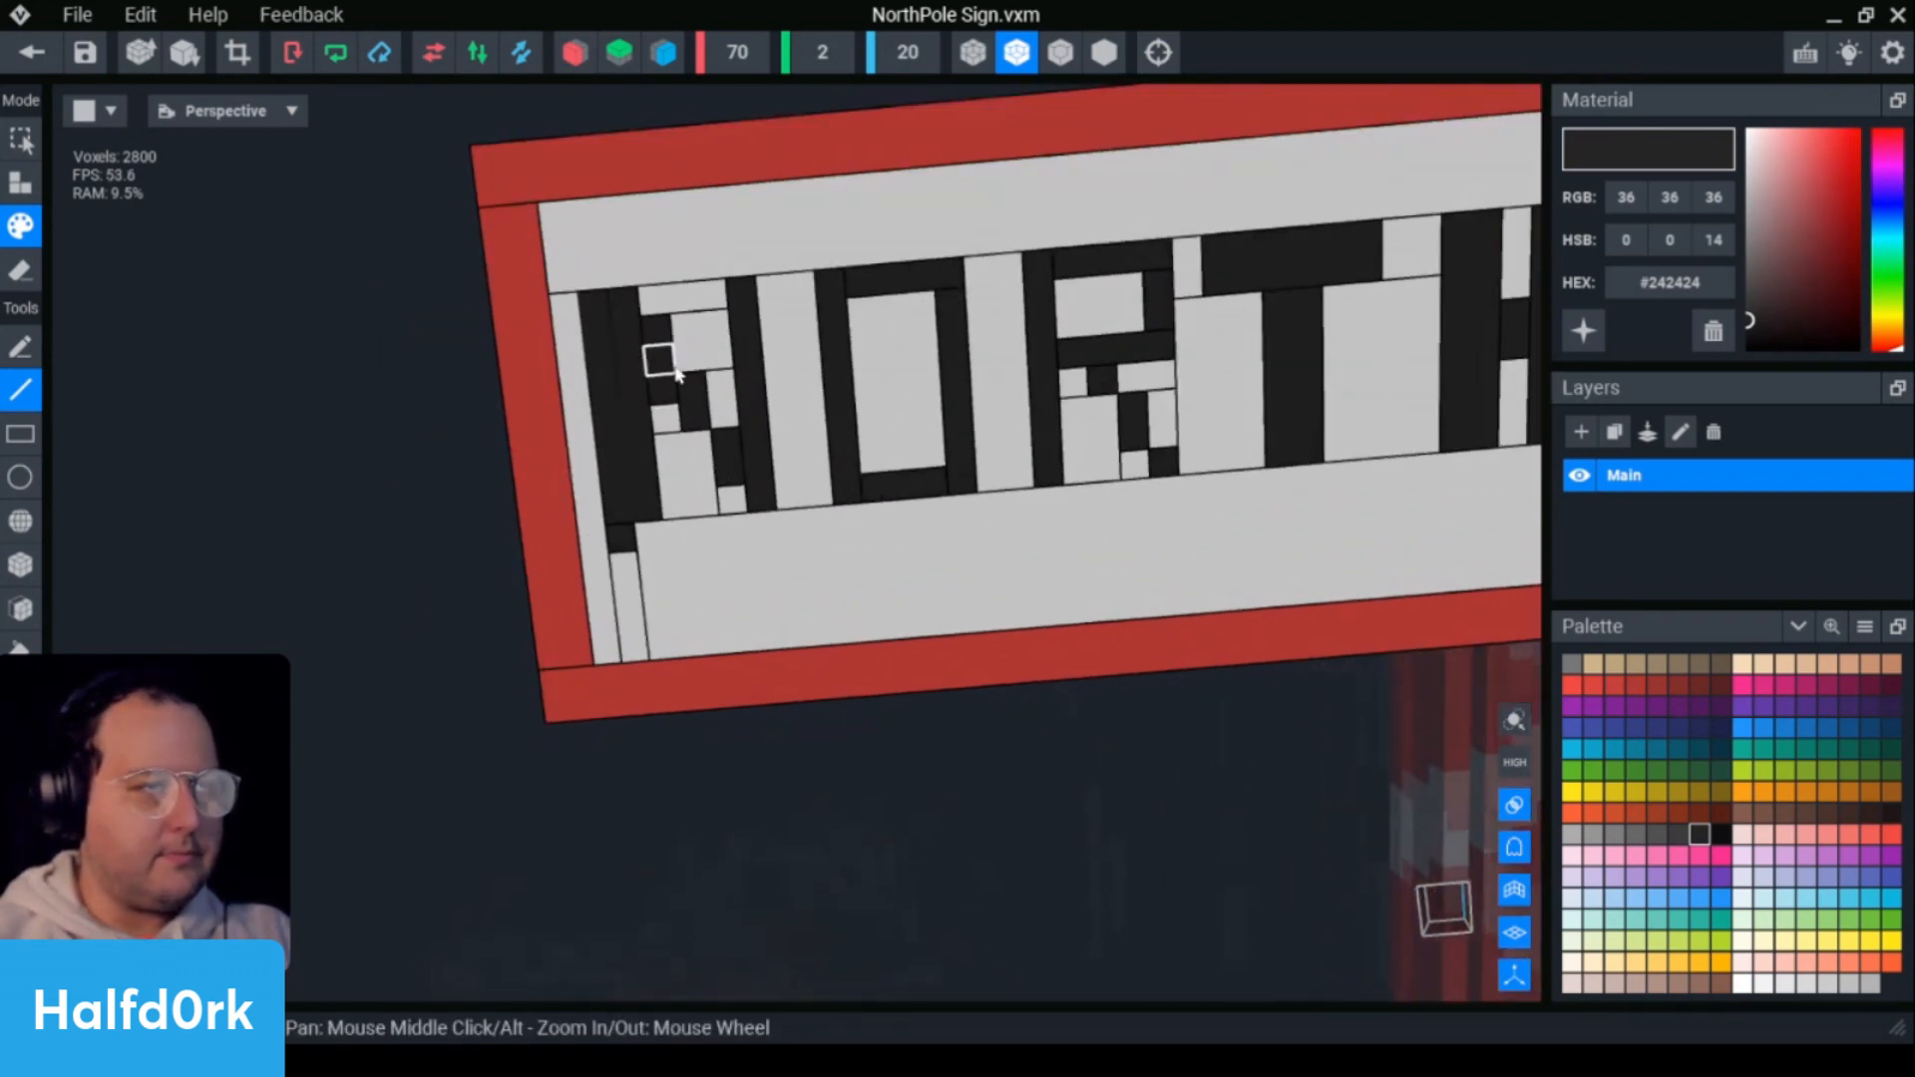
key(ctrl+z)
drag(597, 307, 623, 514)
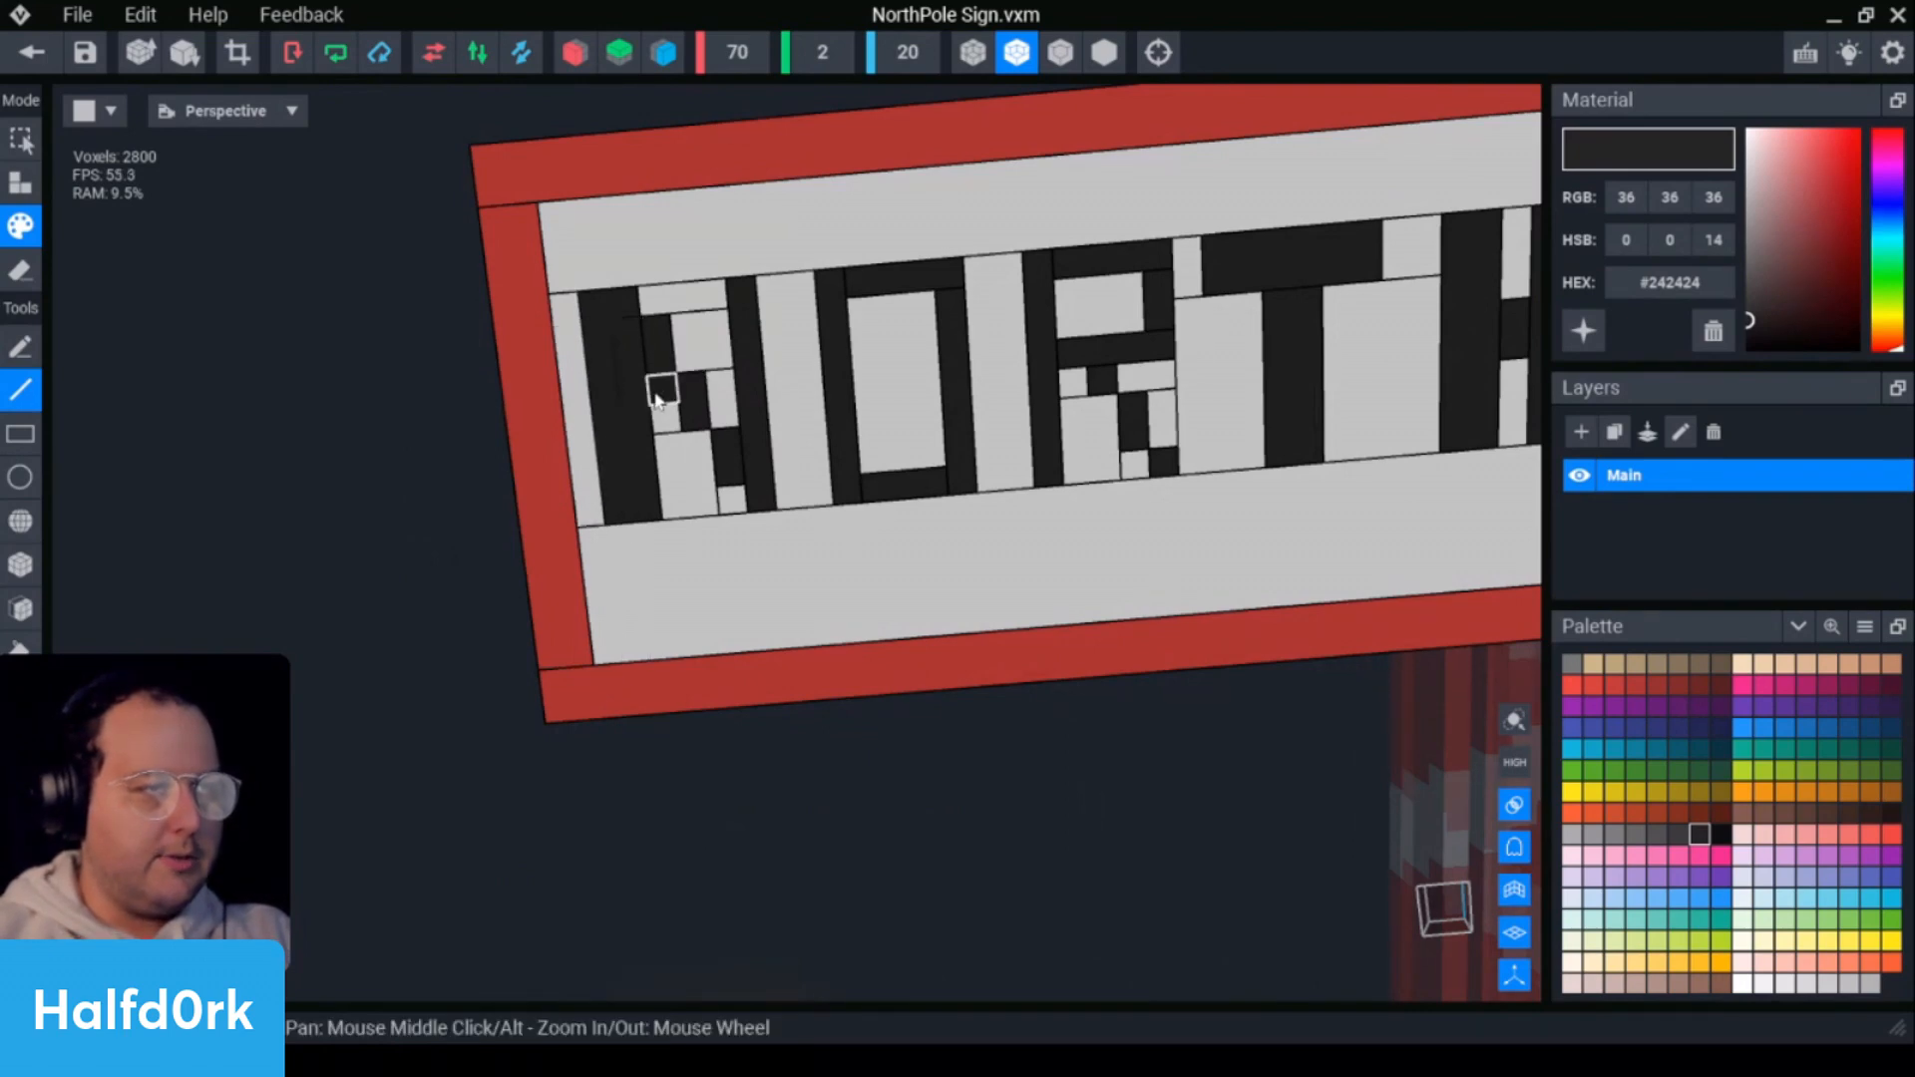
drag(666, 418, 746, 506)
drag(712, 296, 731, 499)
- Thicken both stems of the O in NORTH inward with painted #242424 lines
scroll(818, 562, down, 1)
scroll(820, 565, down, 3)
scroll(838, 409, up, 3)
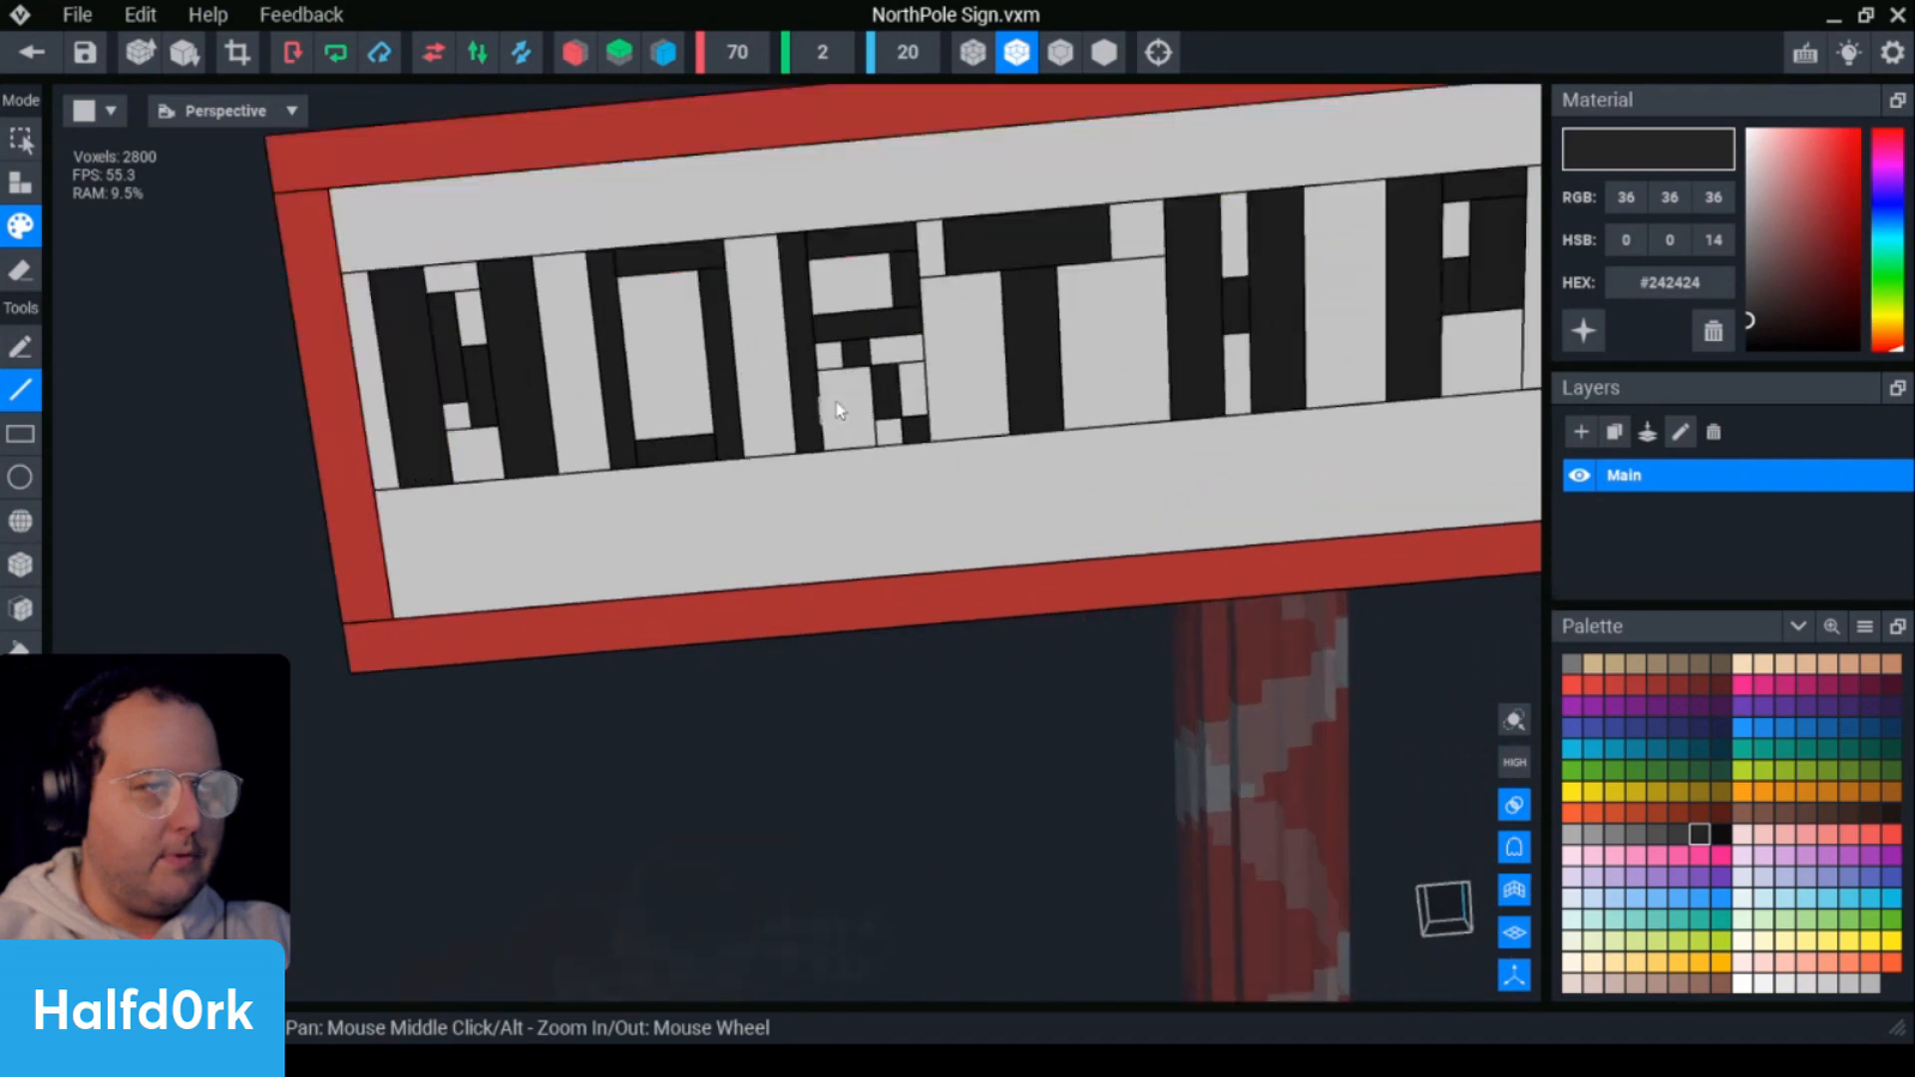
drag(632, 297, 647, 441)
drag(671, 427, 698, 419)
drag(701, 335, 702, 369)
drag(696, 279, 697, 311)
click(697, 392)
- Thicken the R's stem, bowl and leg with painted #242424 lines
scroll(803, 344, down, 4)
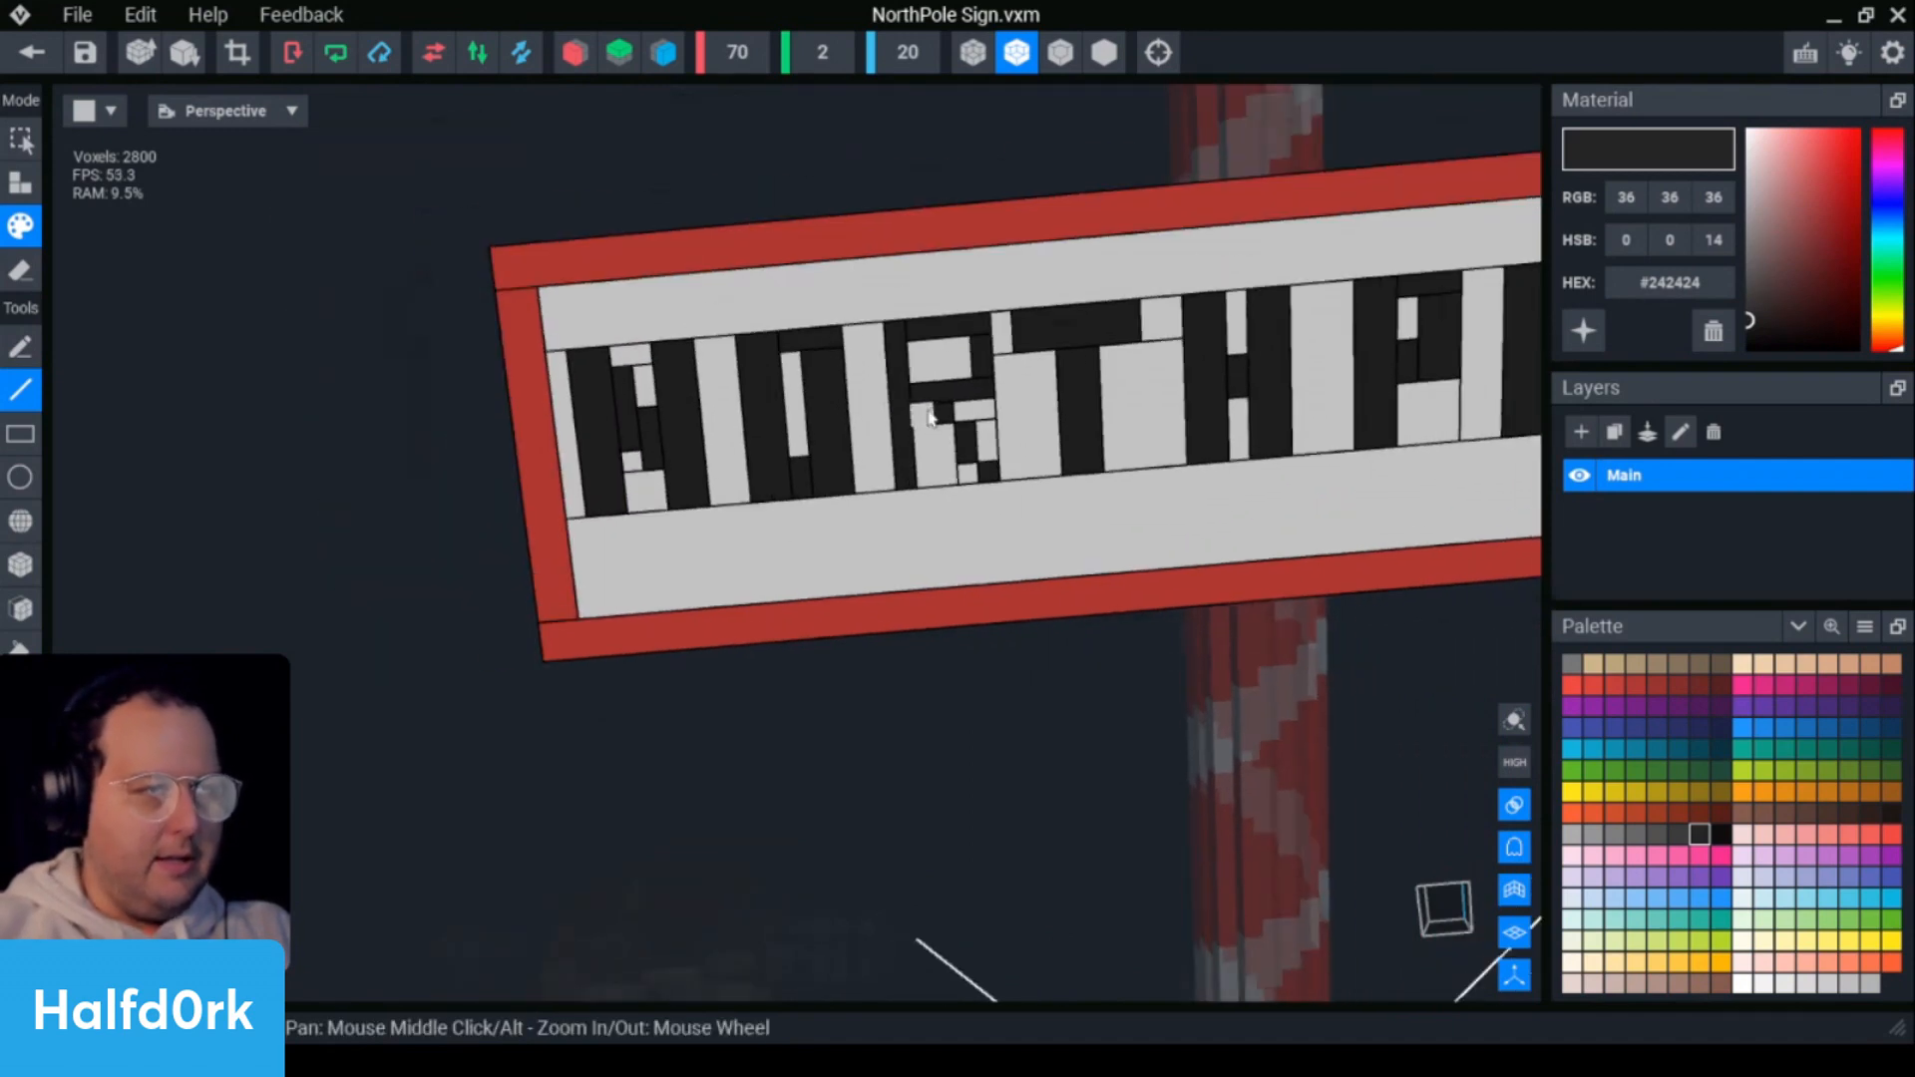
scroll(564, 481, up, 4)
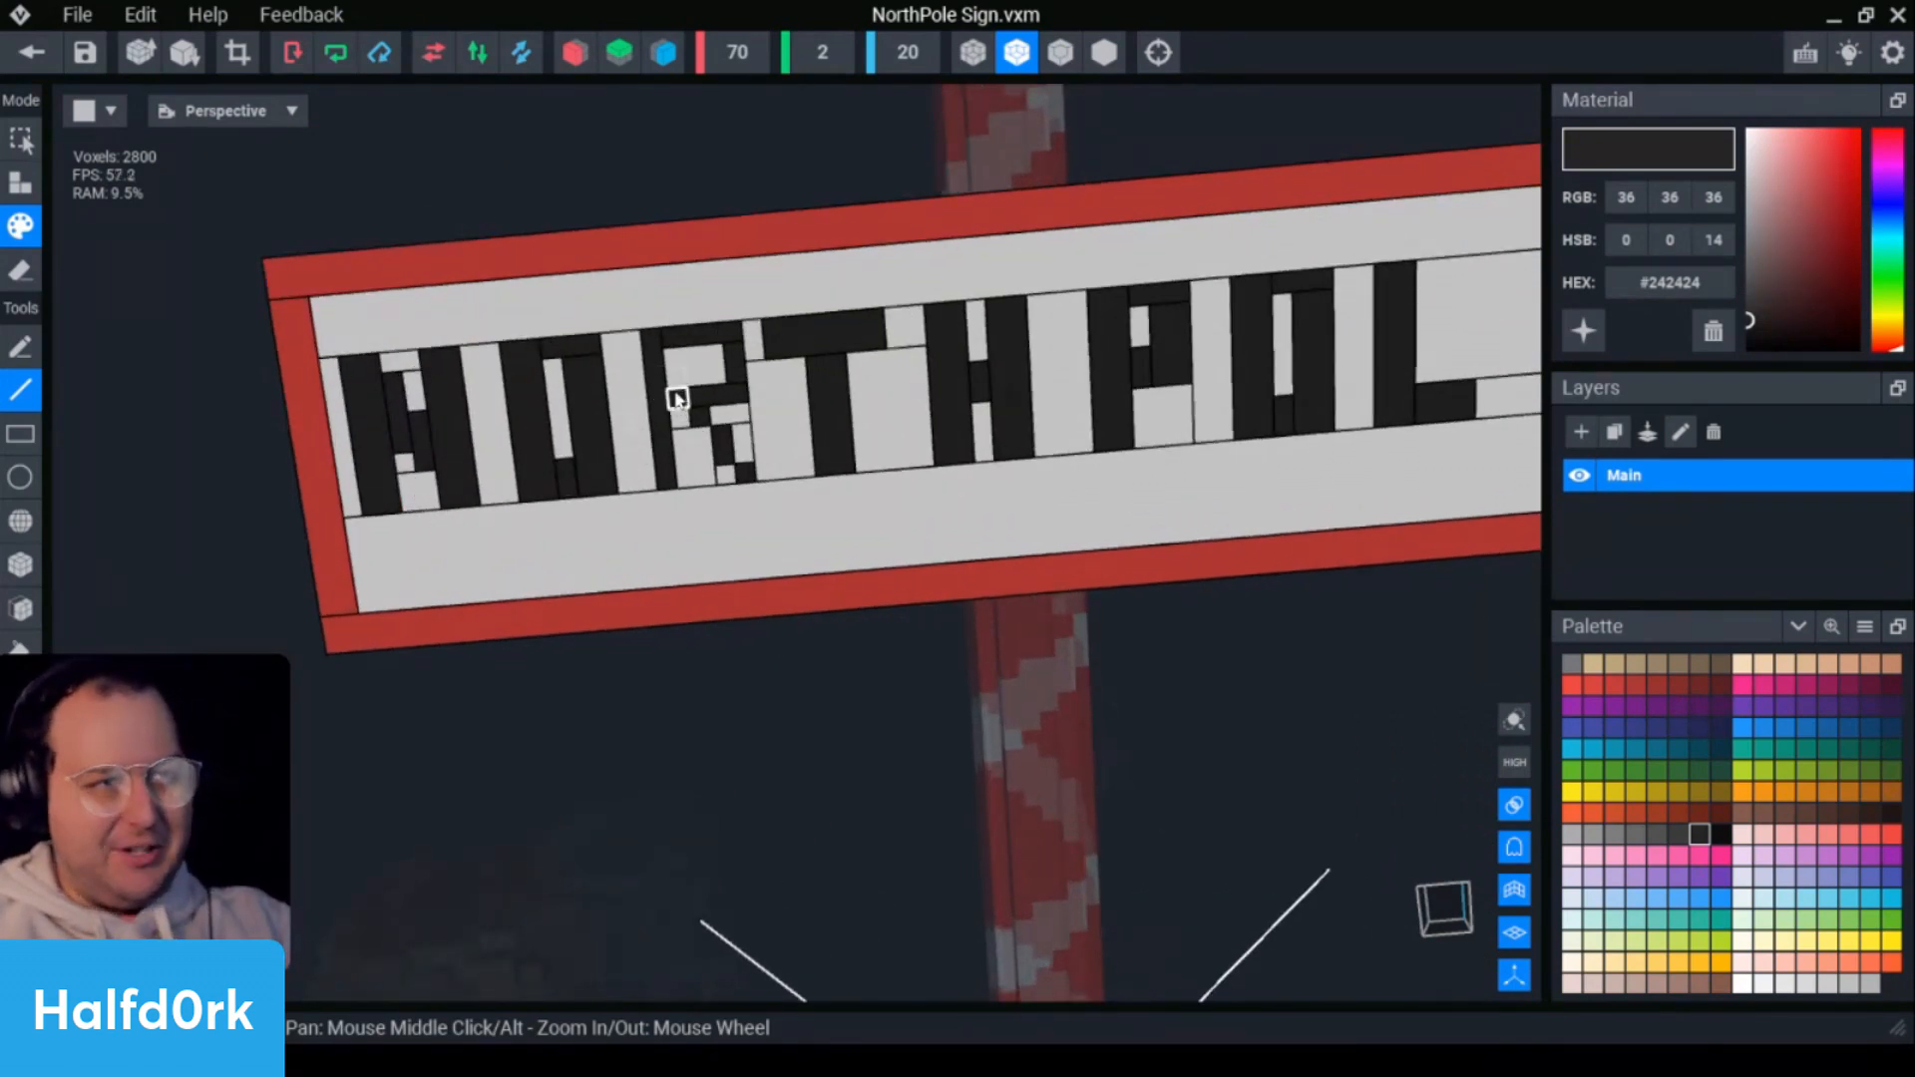
scroll(653, 389, up, 2)
mouse_move(511, 296)
mouse_down()
mouse_move(531, 435)
mouse_move(631, 423)
mouse_move(627, 446)
mouse_up()
scroll(678, 419, down, 2)
scroll(826, 384, up, 3)
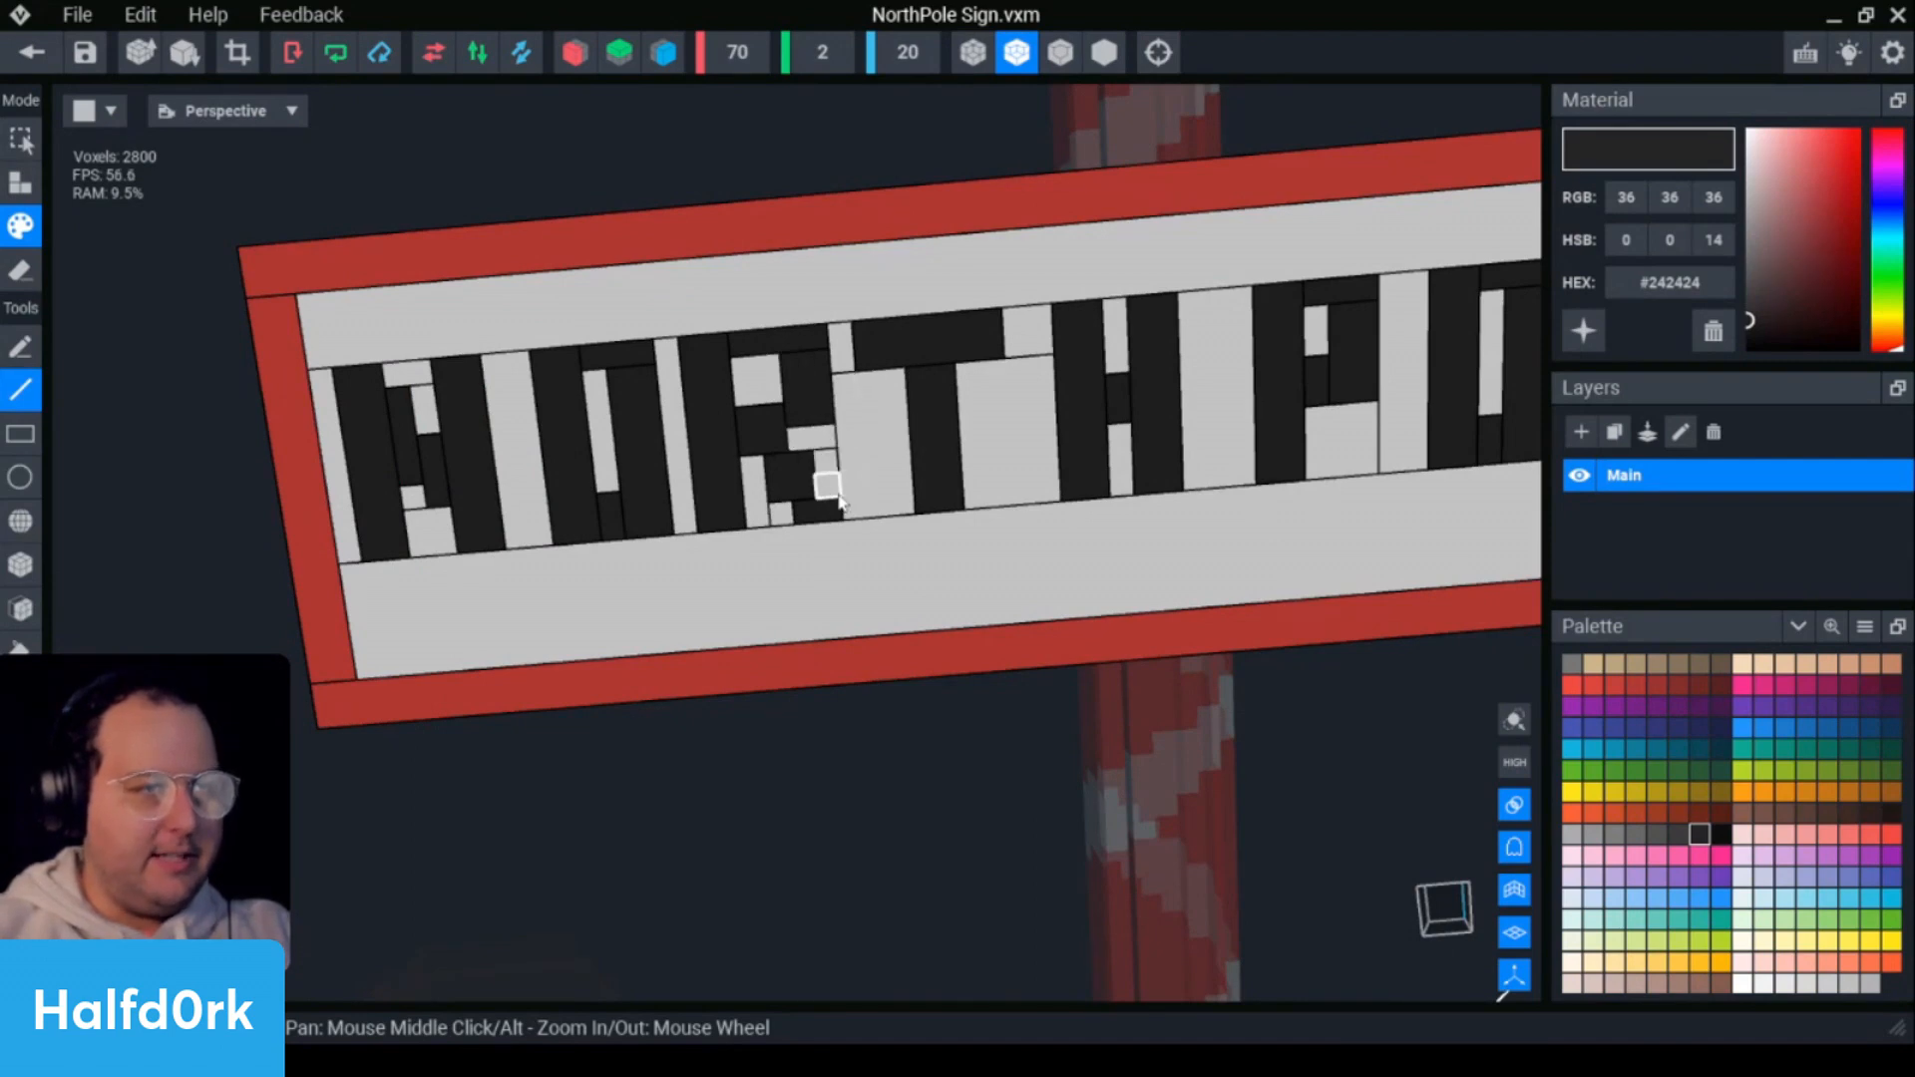
scroll(999, 558, down, 3)
scroll(1075, 470, up, 3)
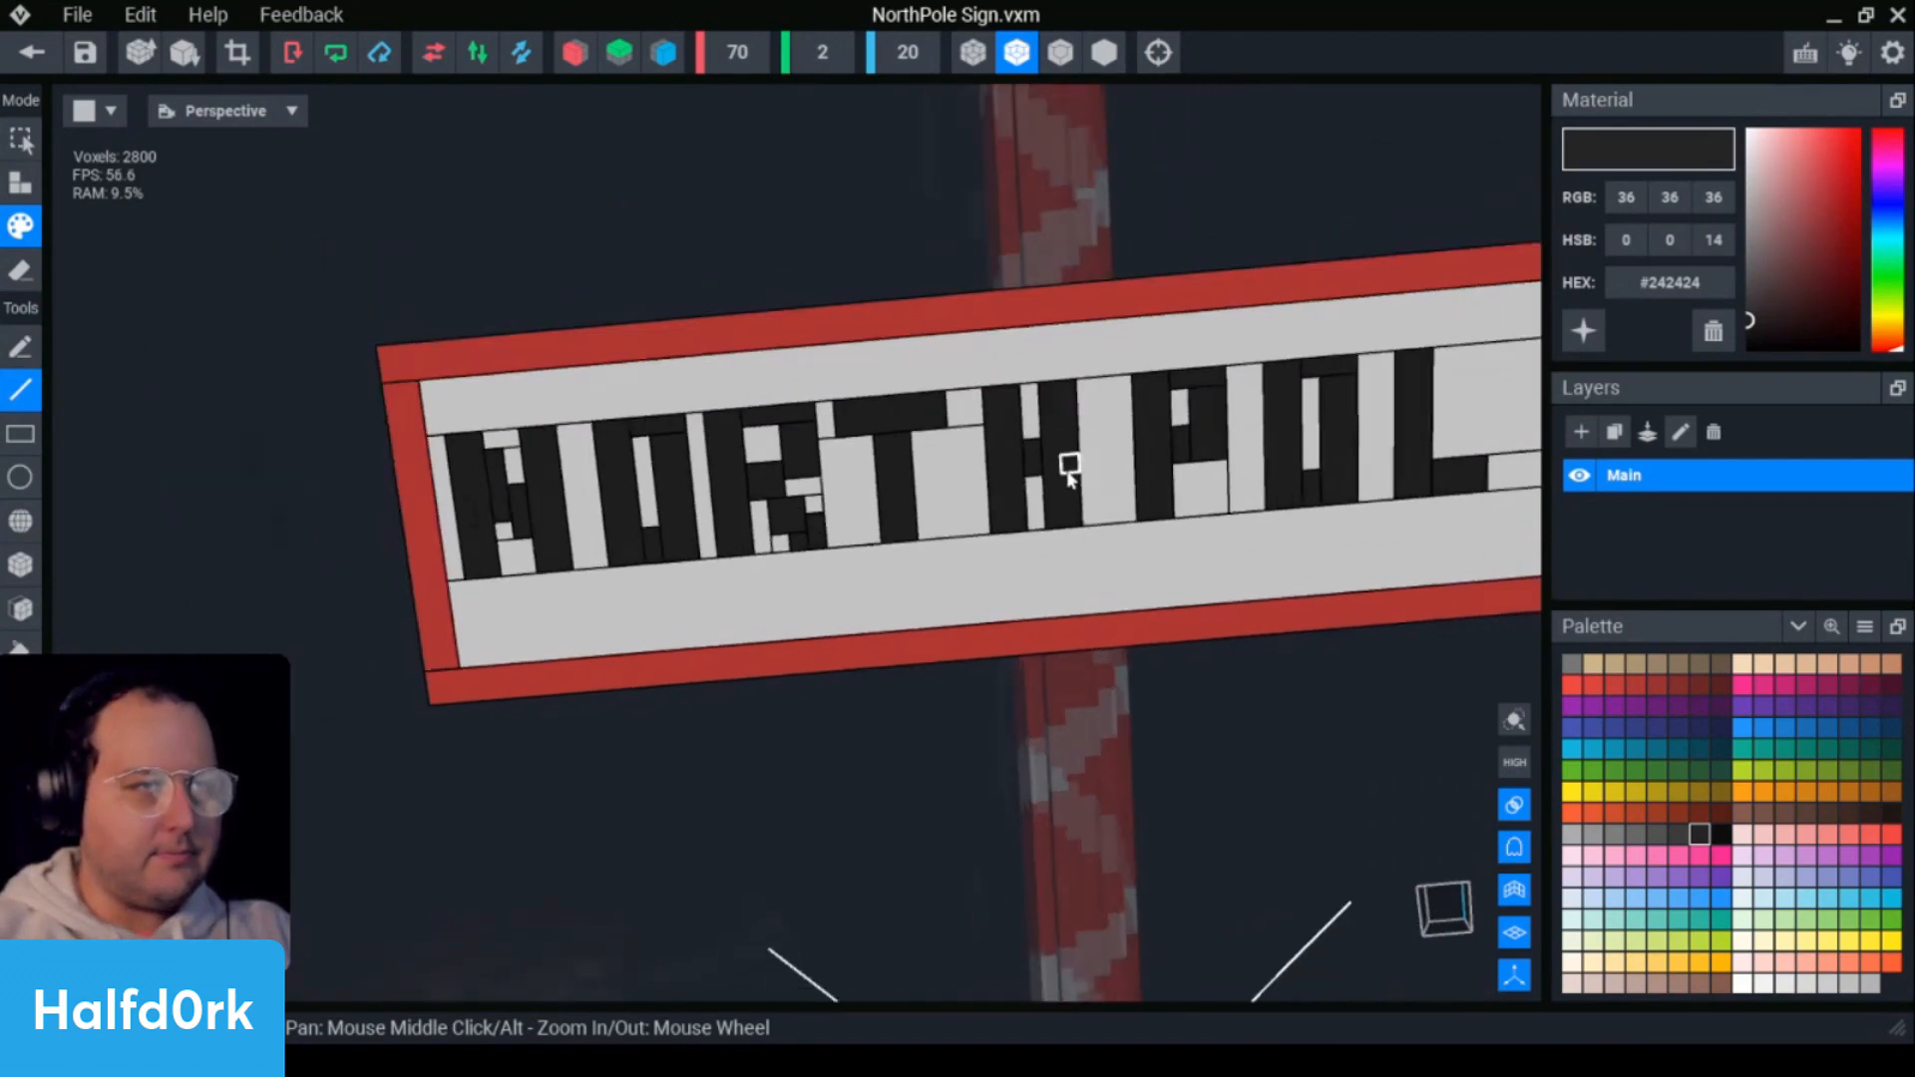
- Switch the model display to plain surfaces without edge outlines and check how the lettering reads from near and far
mouse_move(1063, 479)
right_down()
mouse_move(1244, 620)
mouse_move(1057, 478)
right_up()
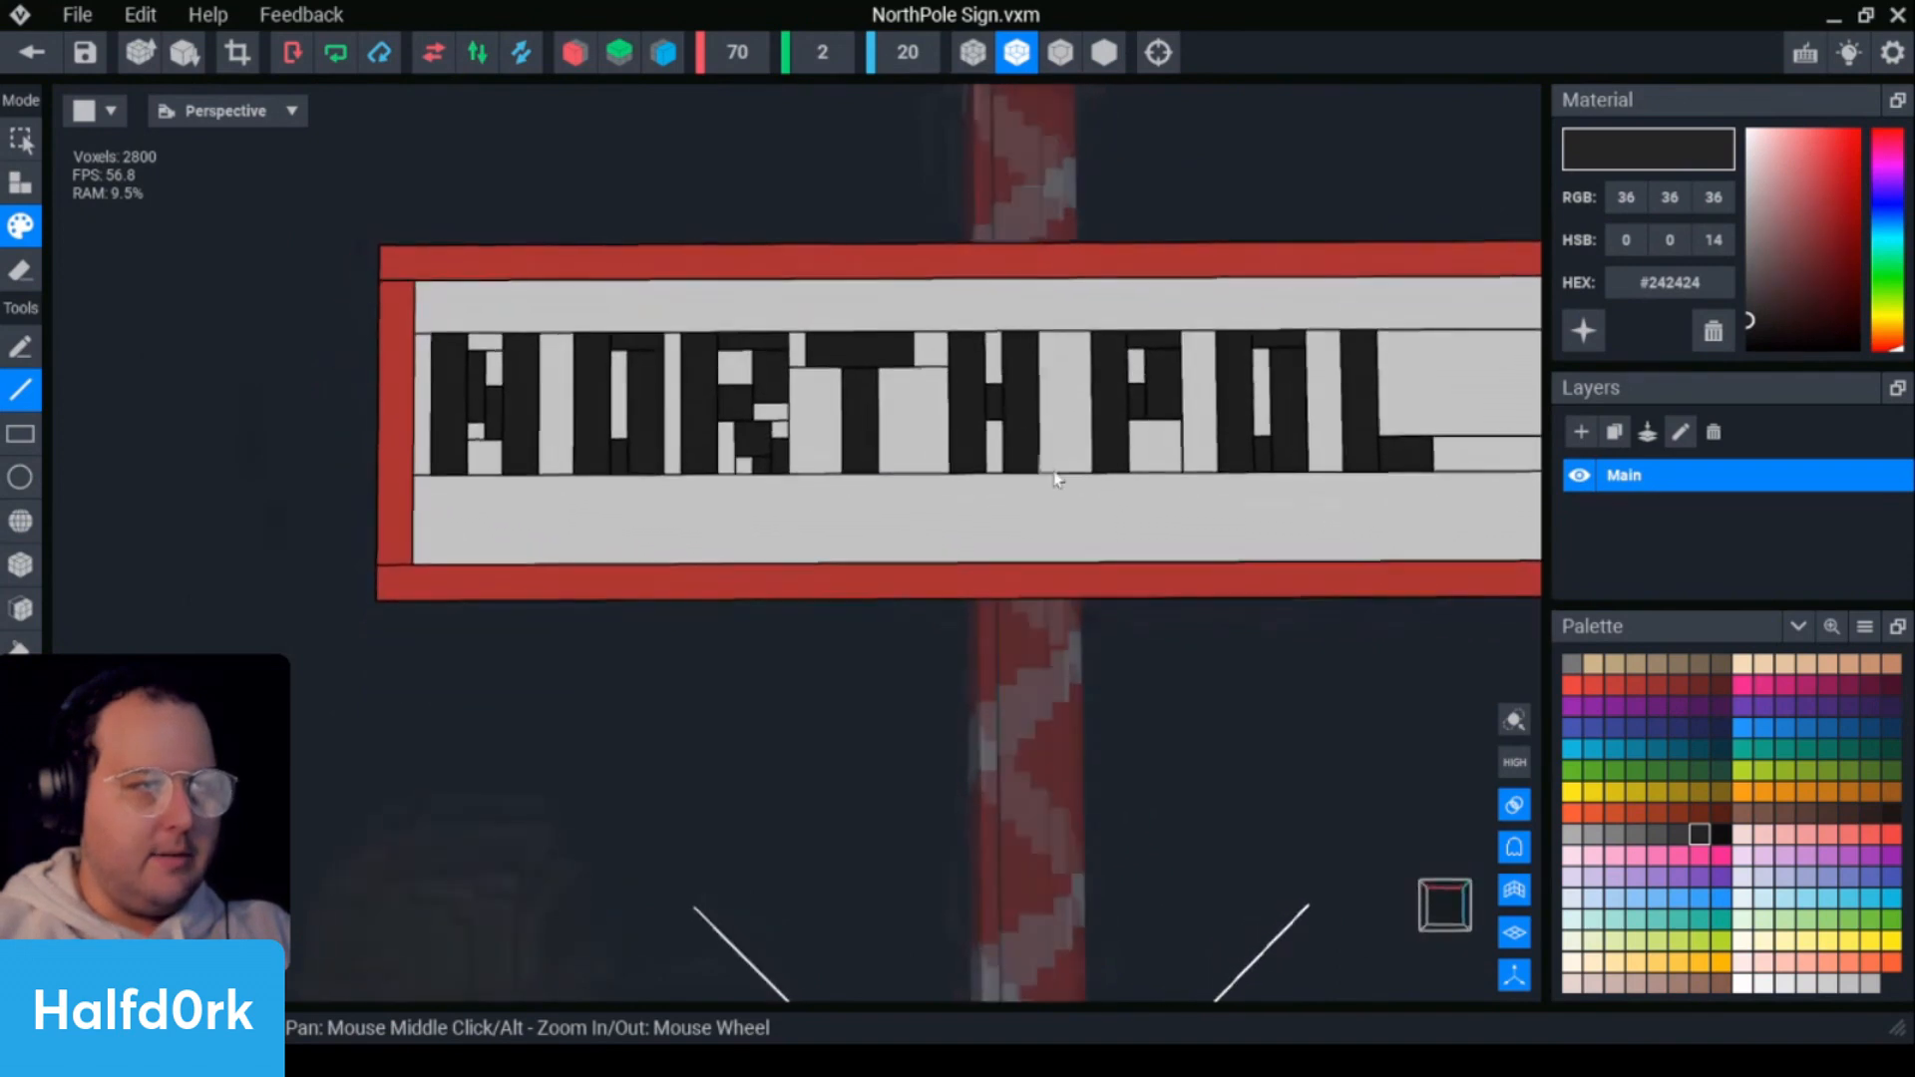
scroll(1056, 479, up, 1)
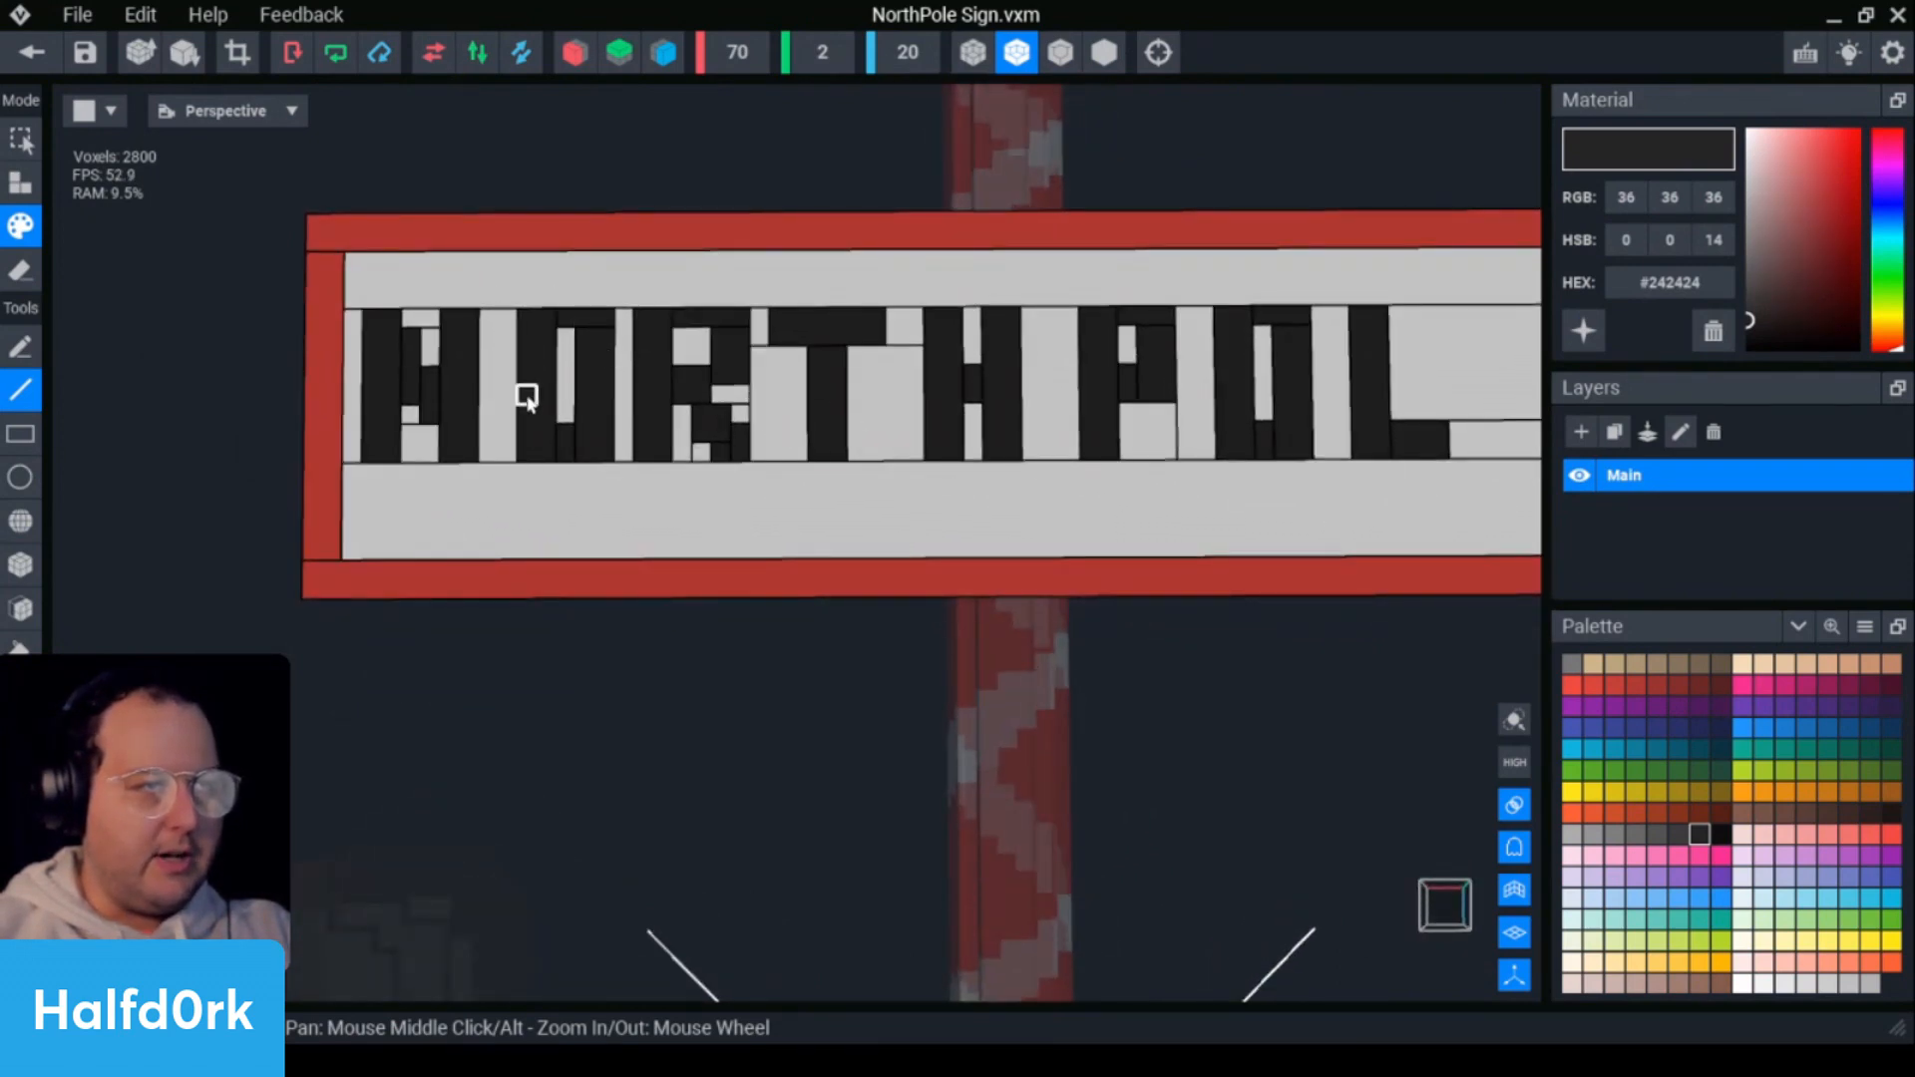
scroll(850, 421, down, 5)
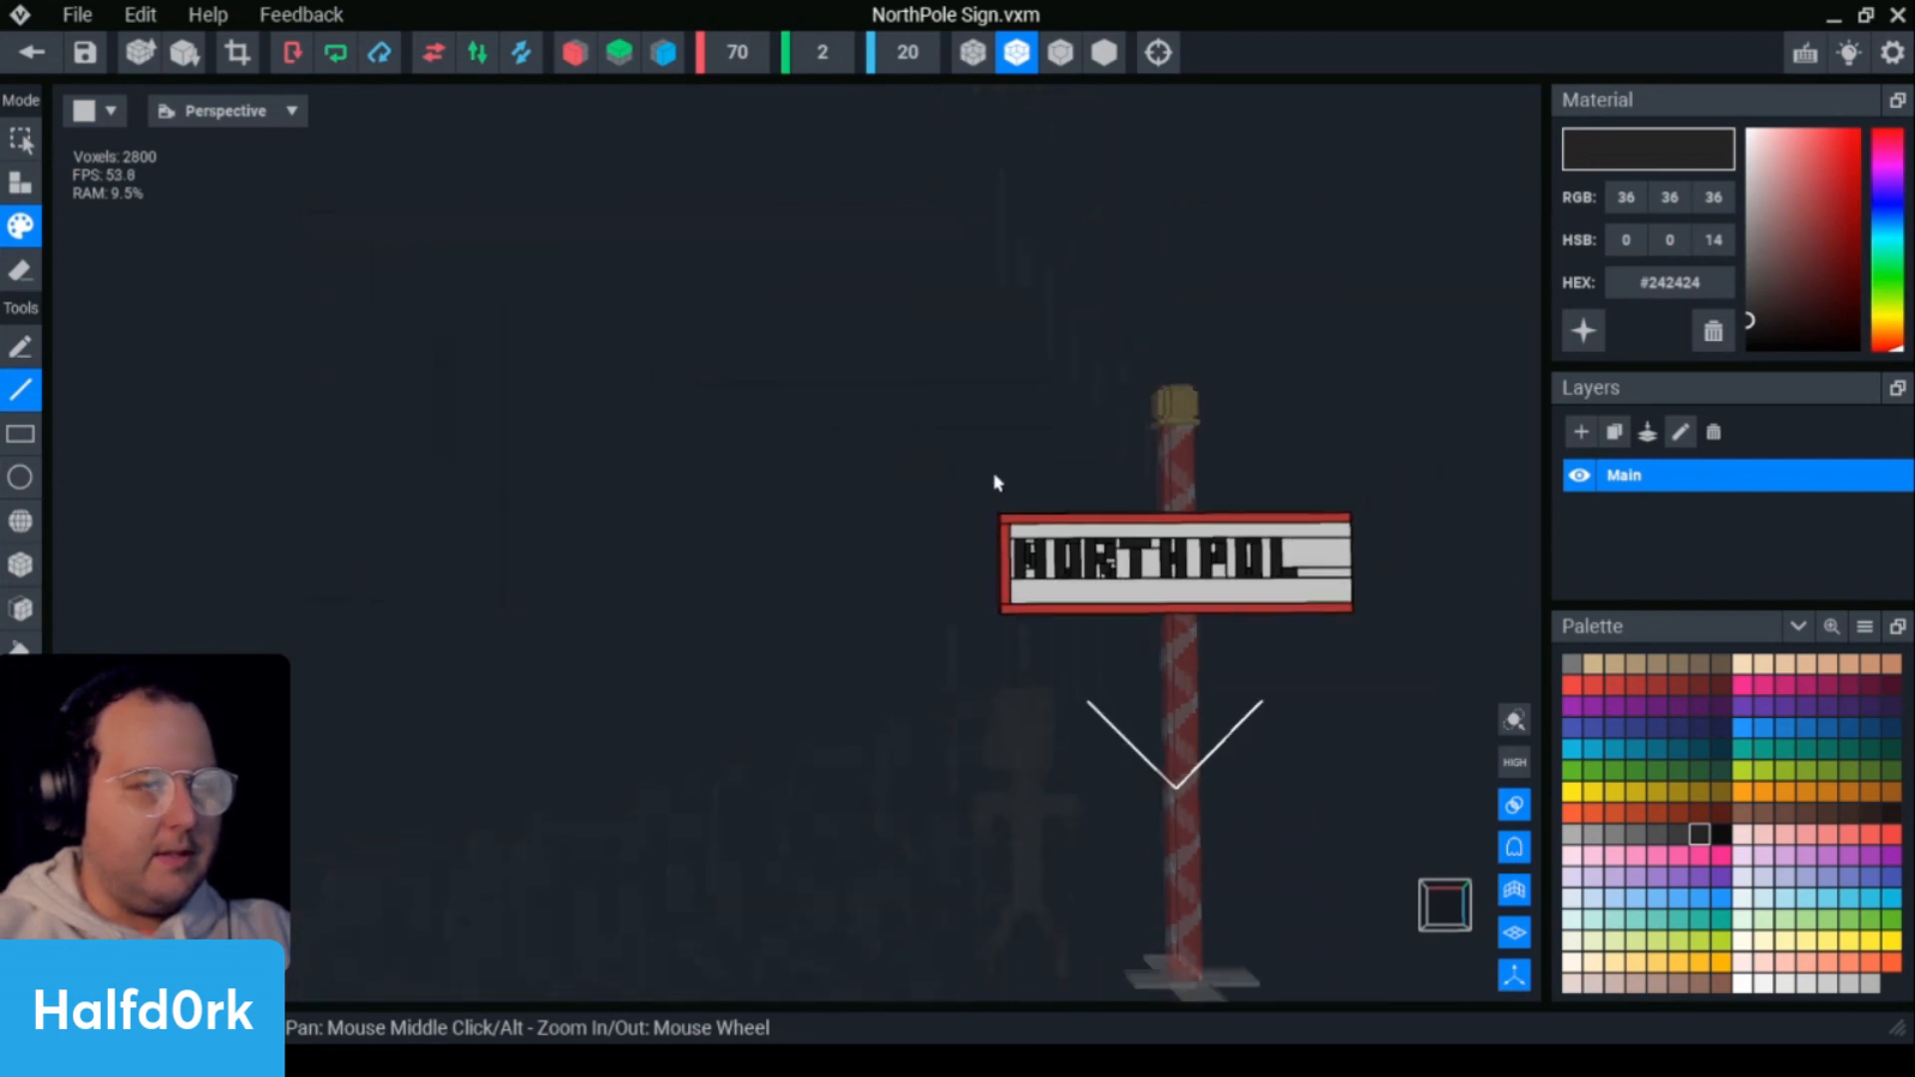
scroll(1132, 165, up, 2)
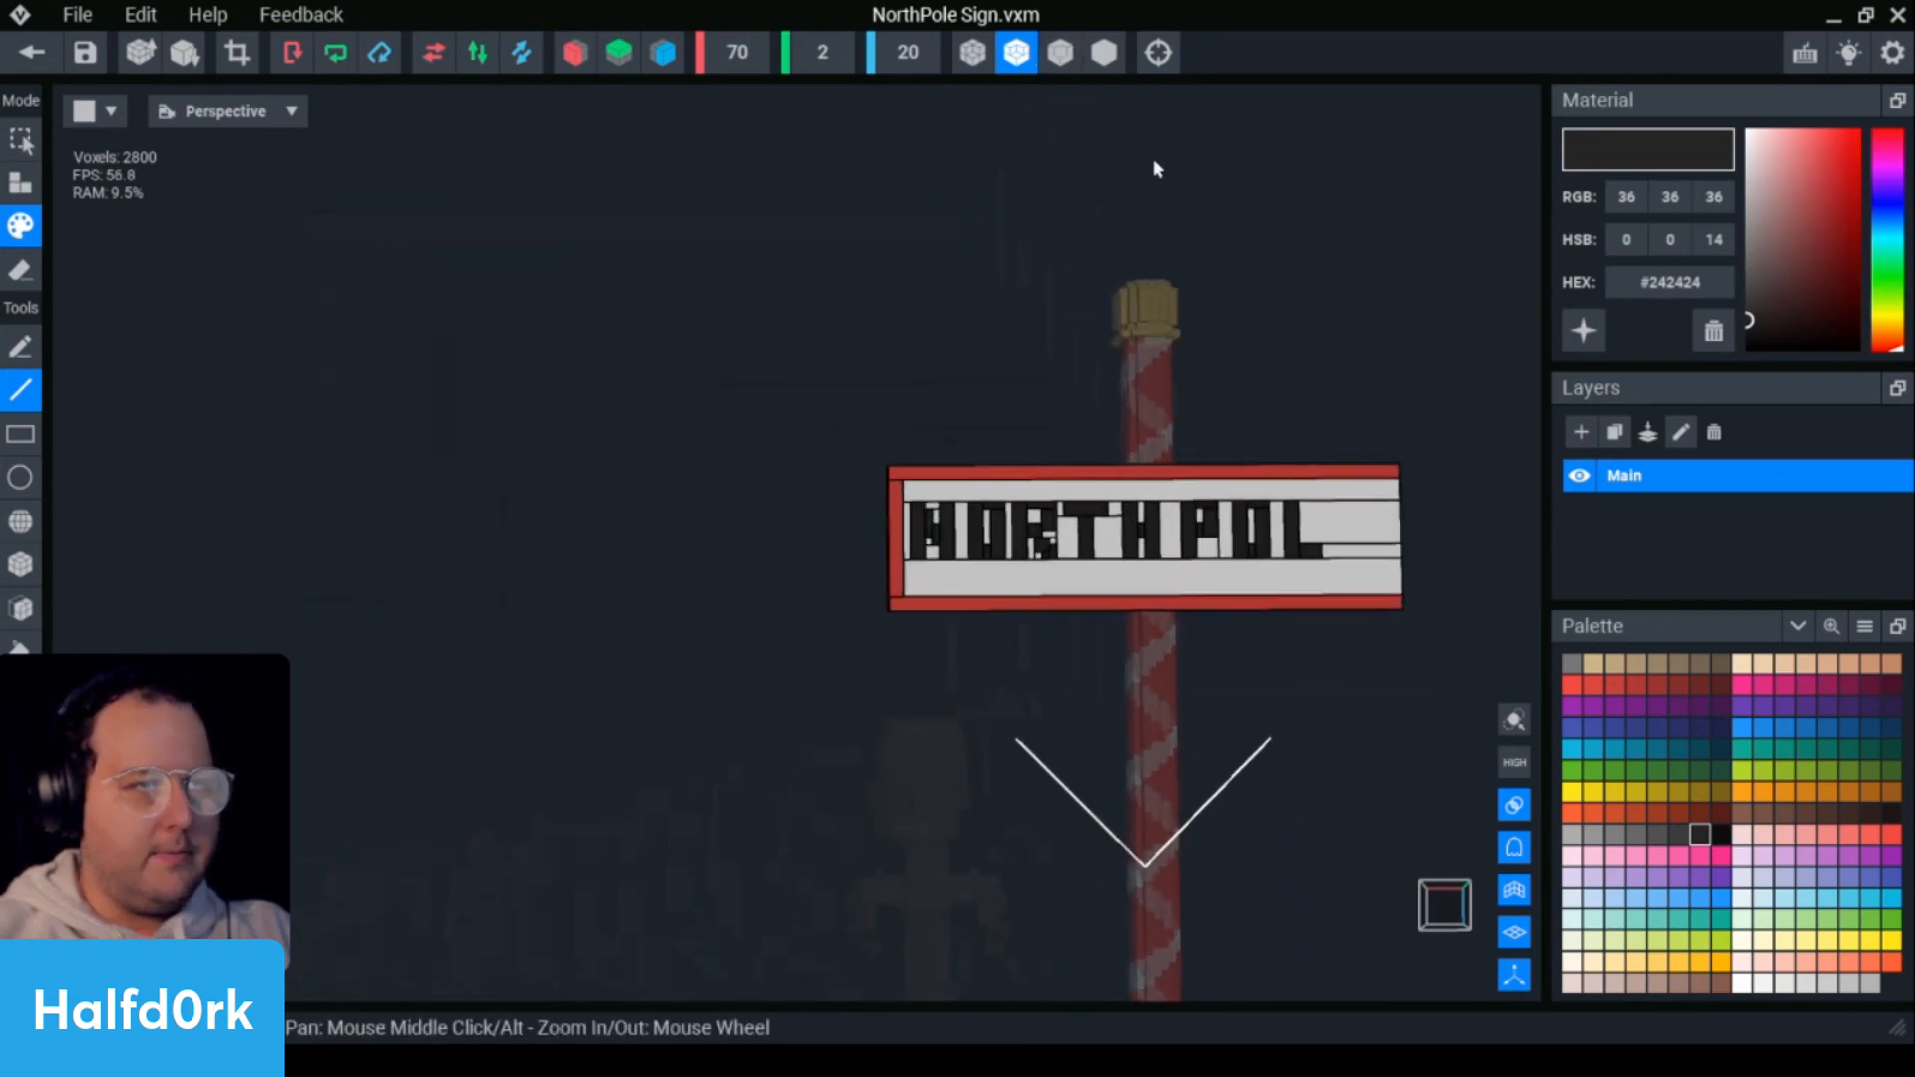
click(1060, 52)
click(1104, 52)
scroll(1436, 325, down, 3)
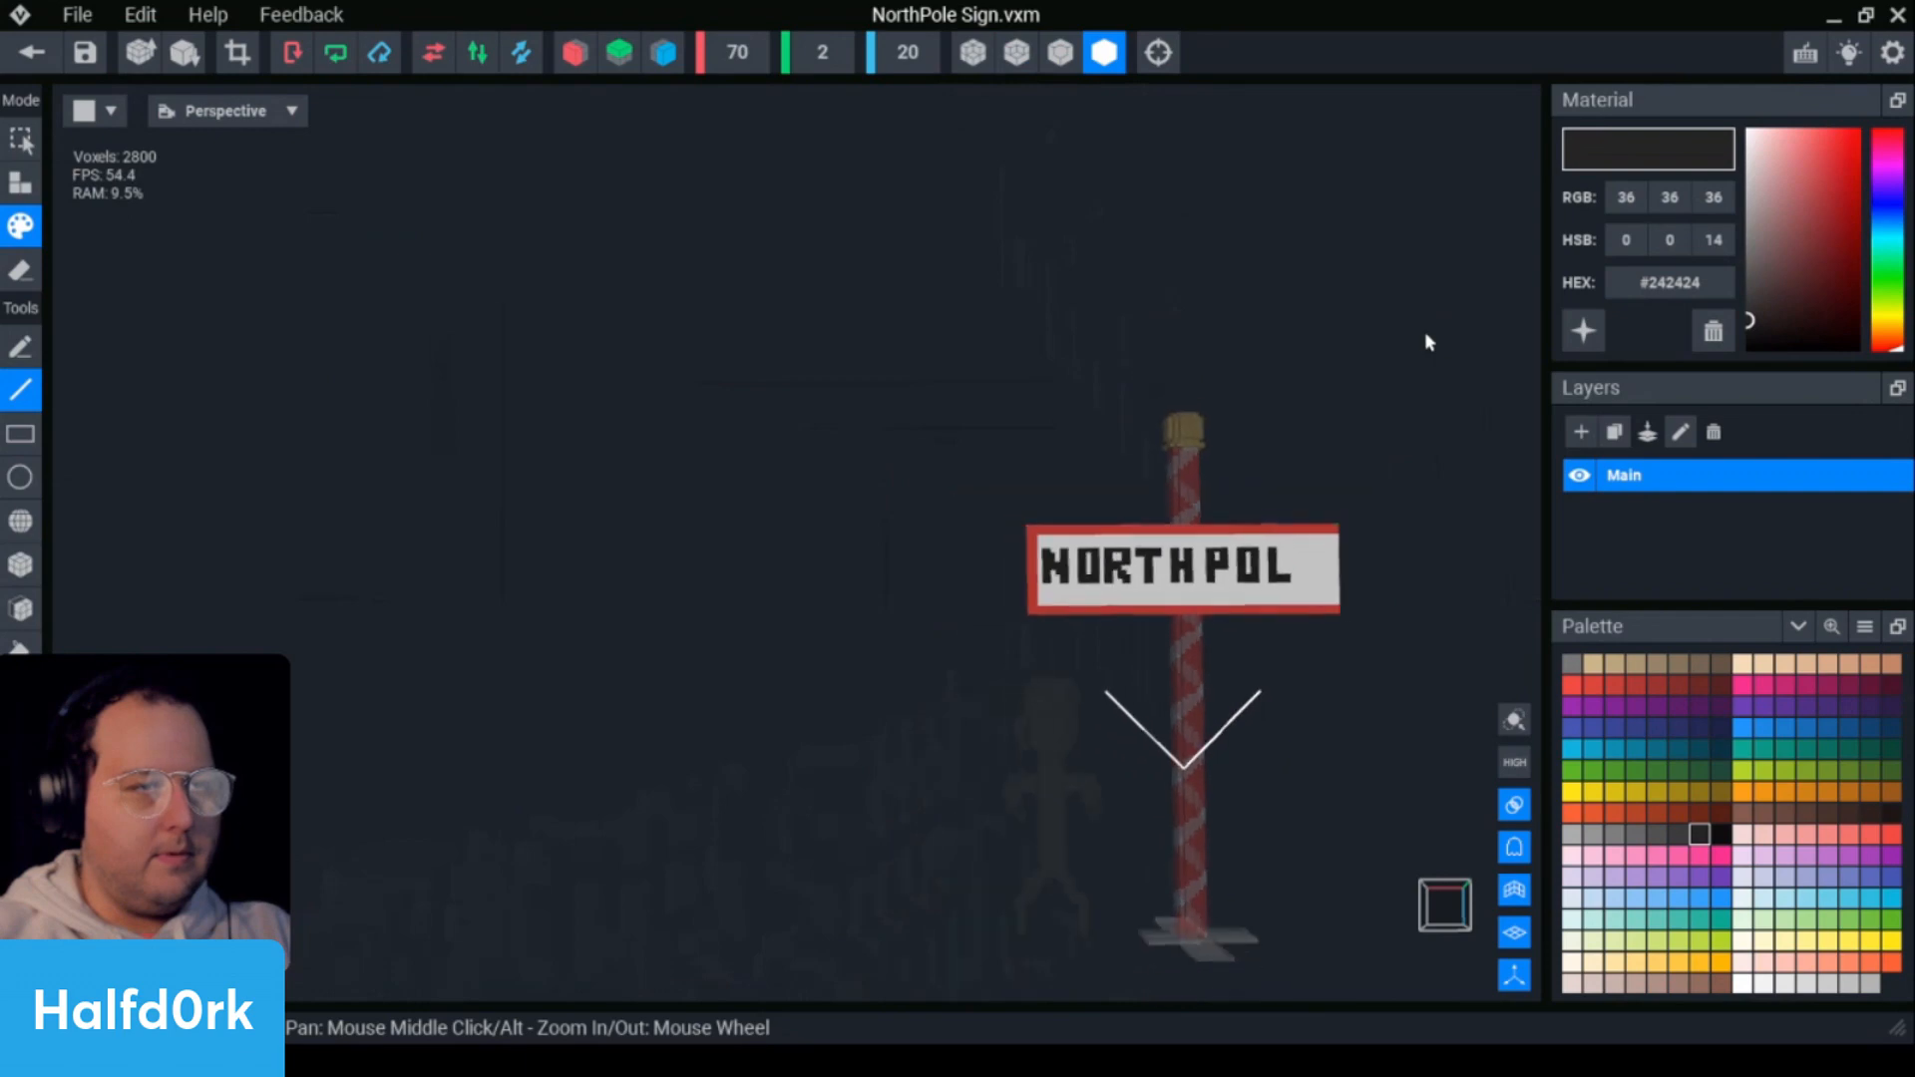
scroll(1427, 337, up, 2)
scroll(1427, 361, up, 4)
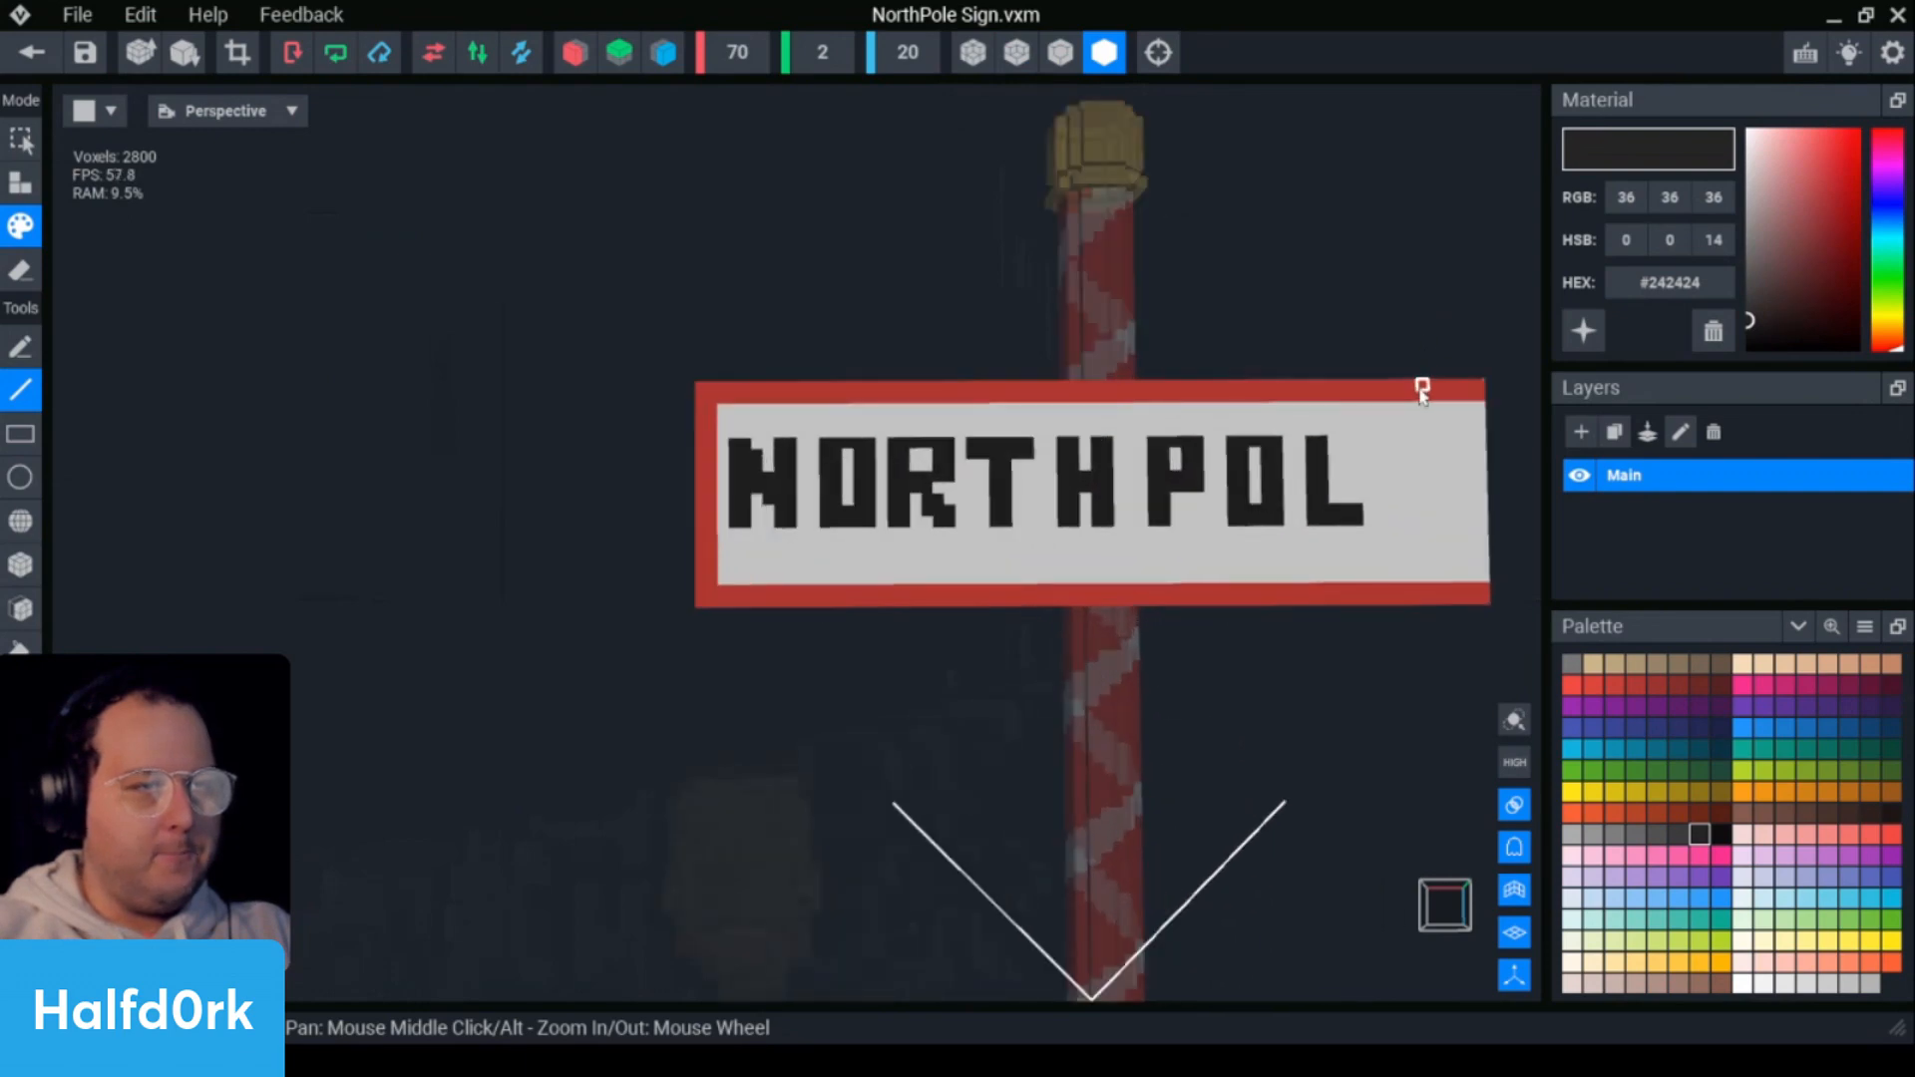
scroll(1333, 613, up, 2)
- Try to shift the P, O and L as one rectangular selection toward the sign's open end
key(s)
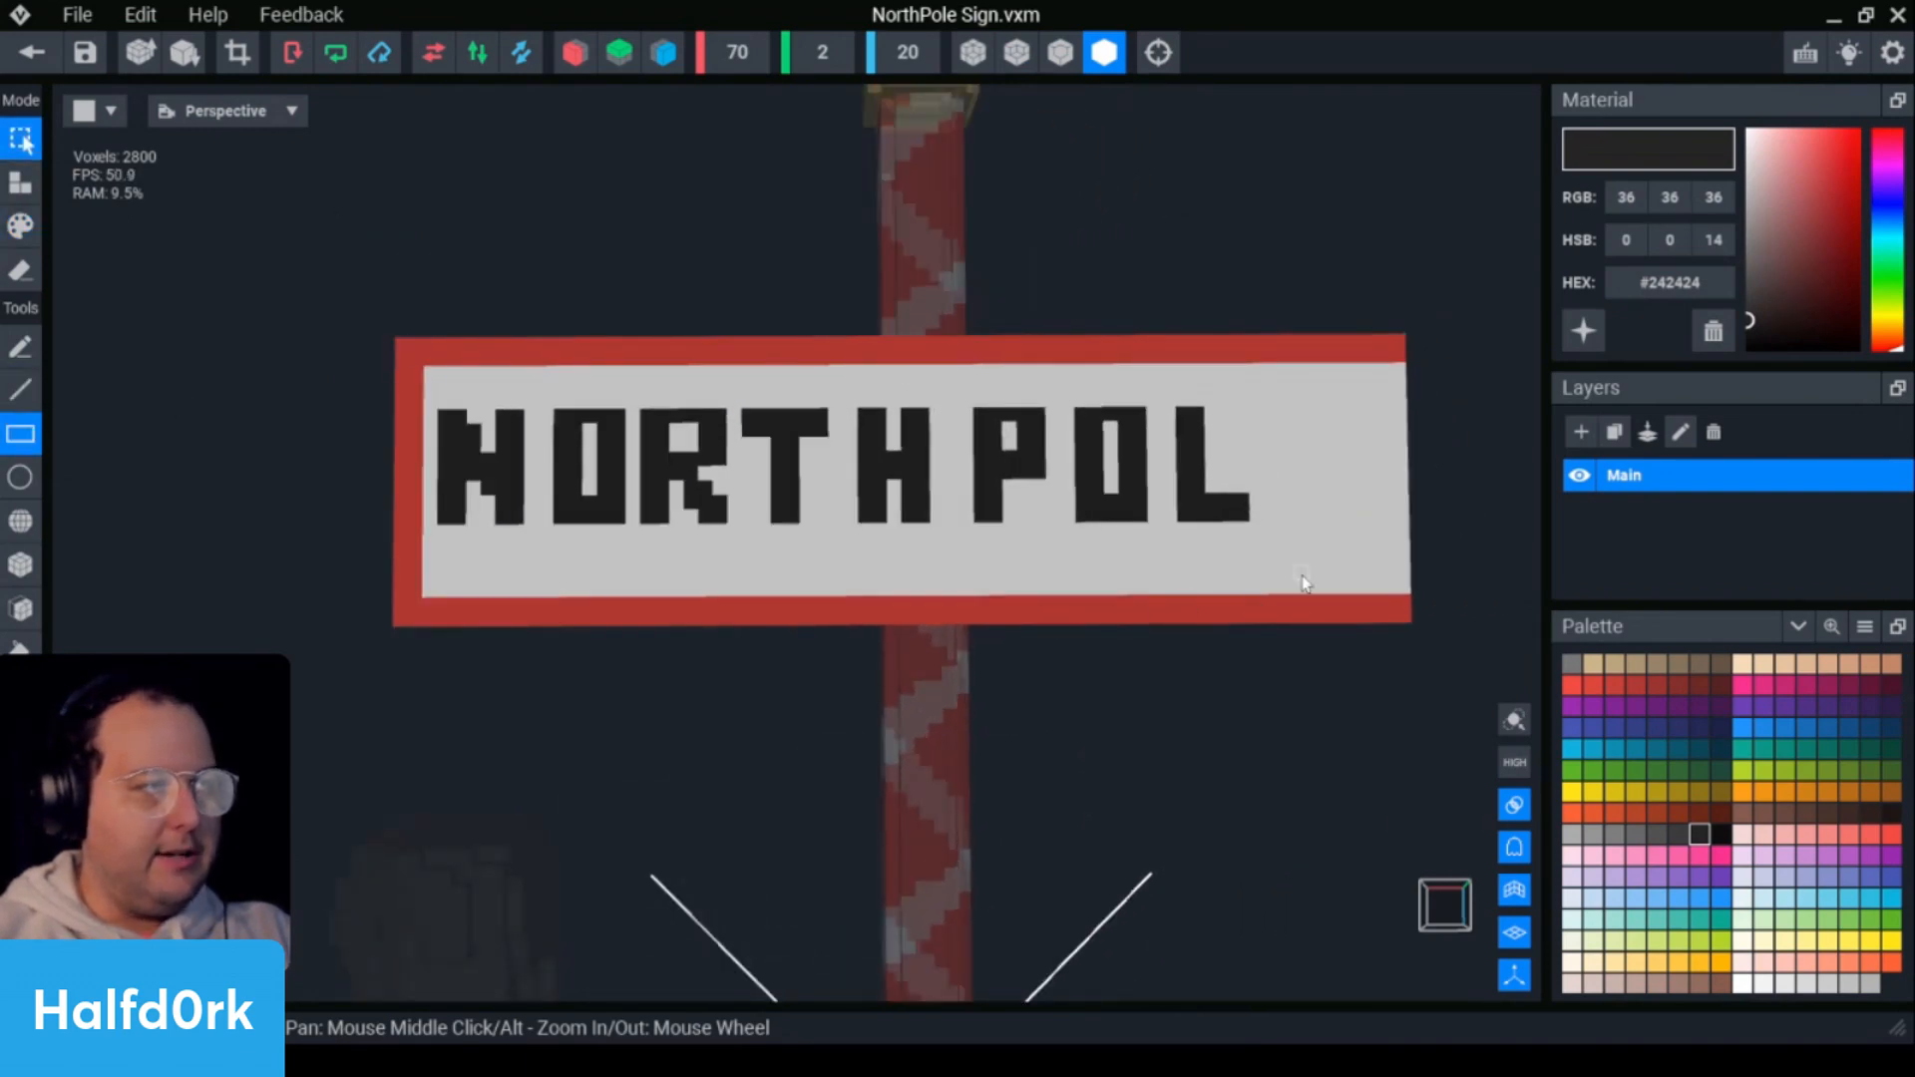
drag(1270, 529, 958, 394)
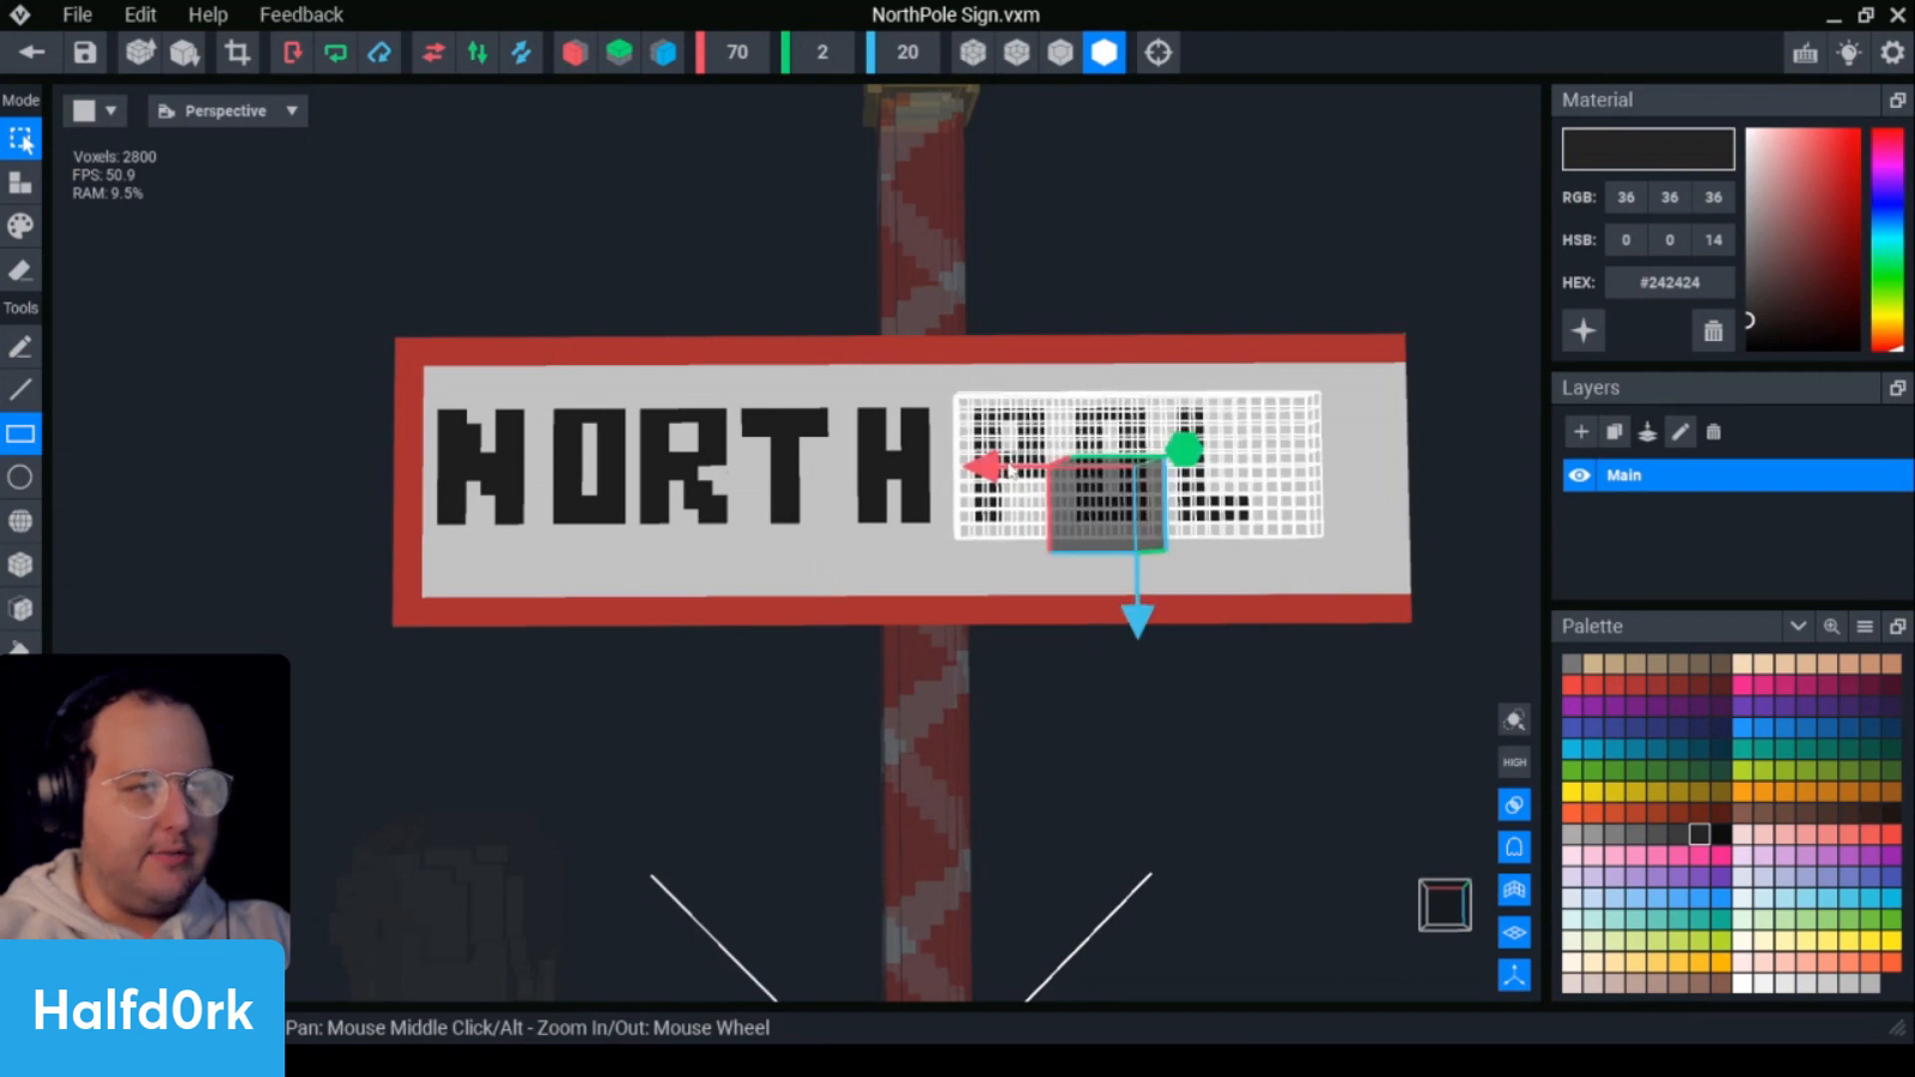
drag(1011, 469, 1097, 467)
click(1236, 316)
scroll(1242, 365, up, 3)
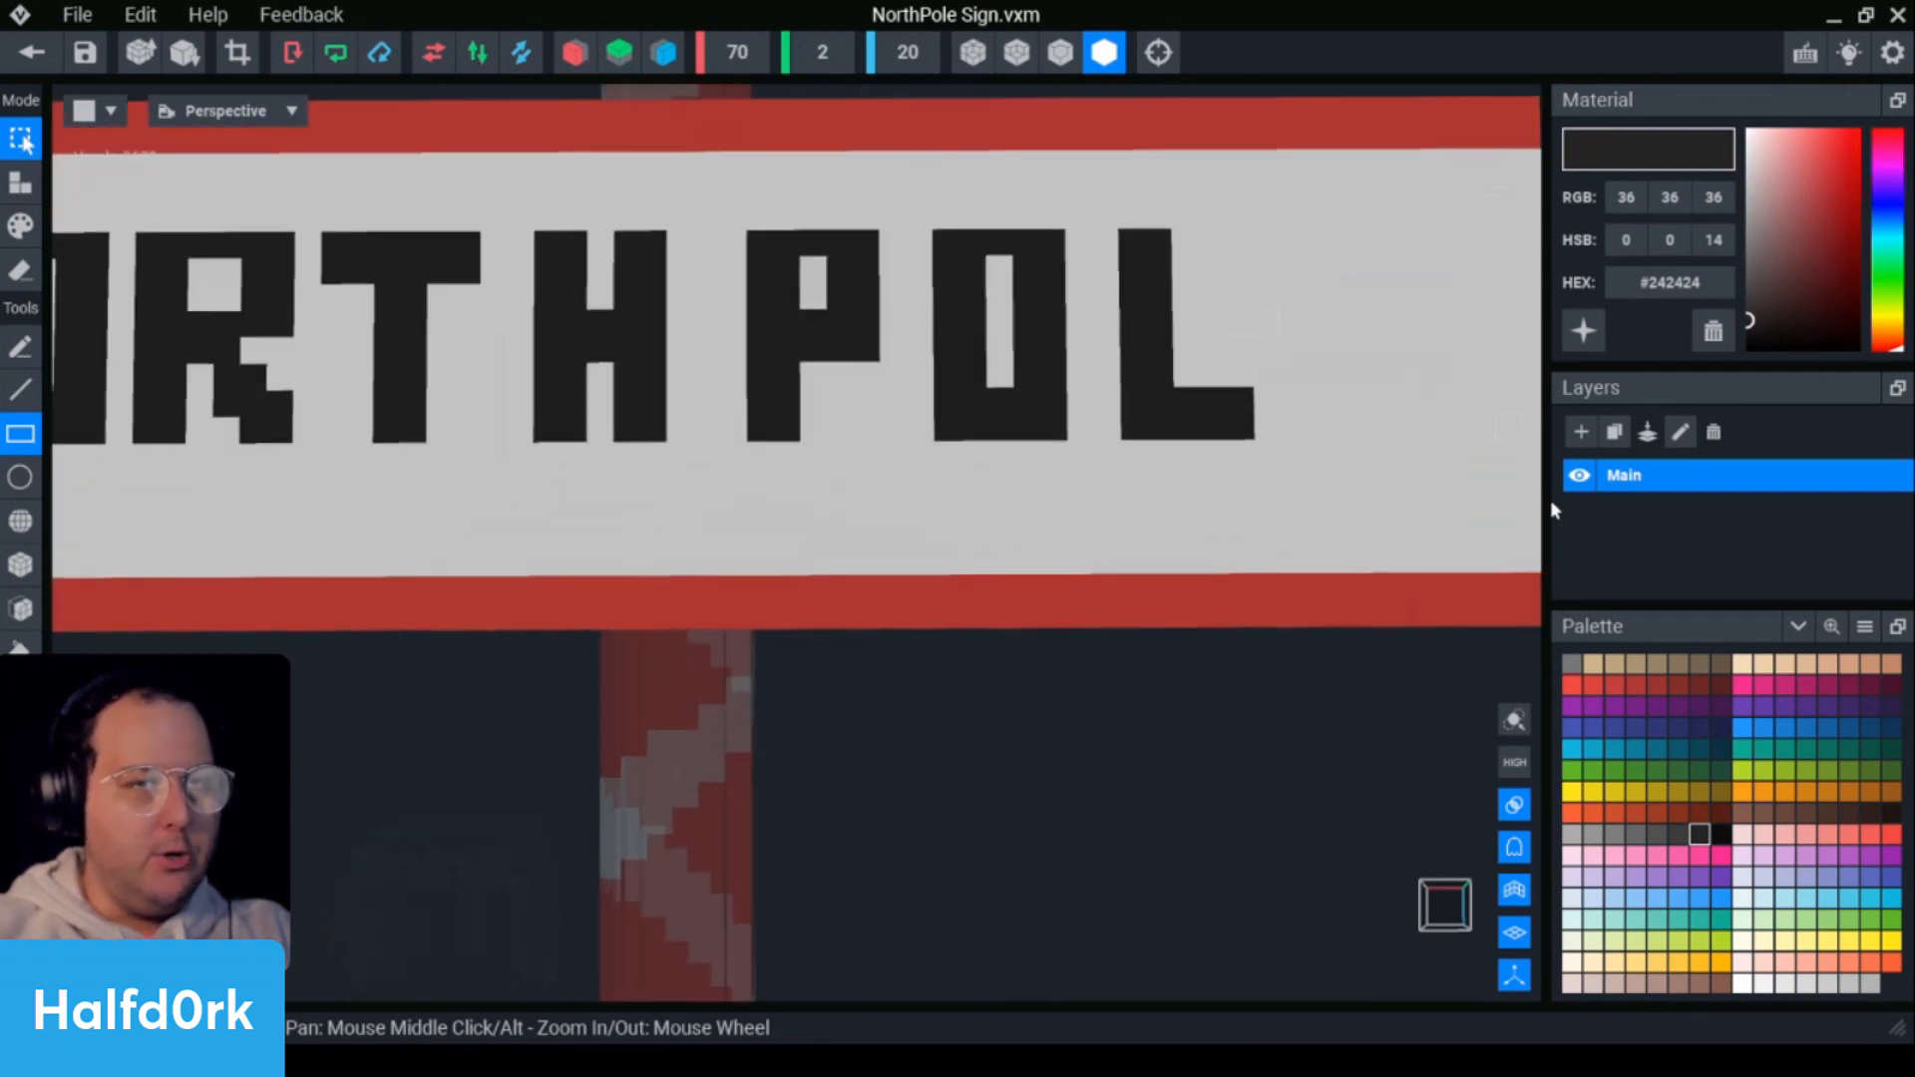
scroll(1247, 484, down, 2)
drag(1347, 523, 796, 309)
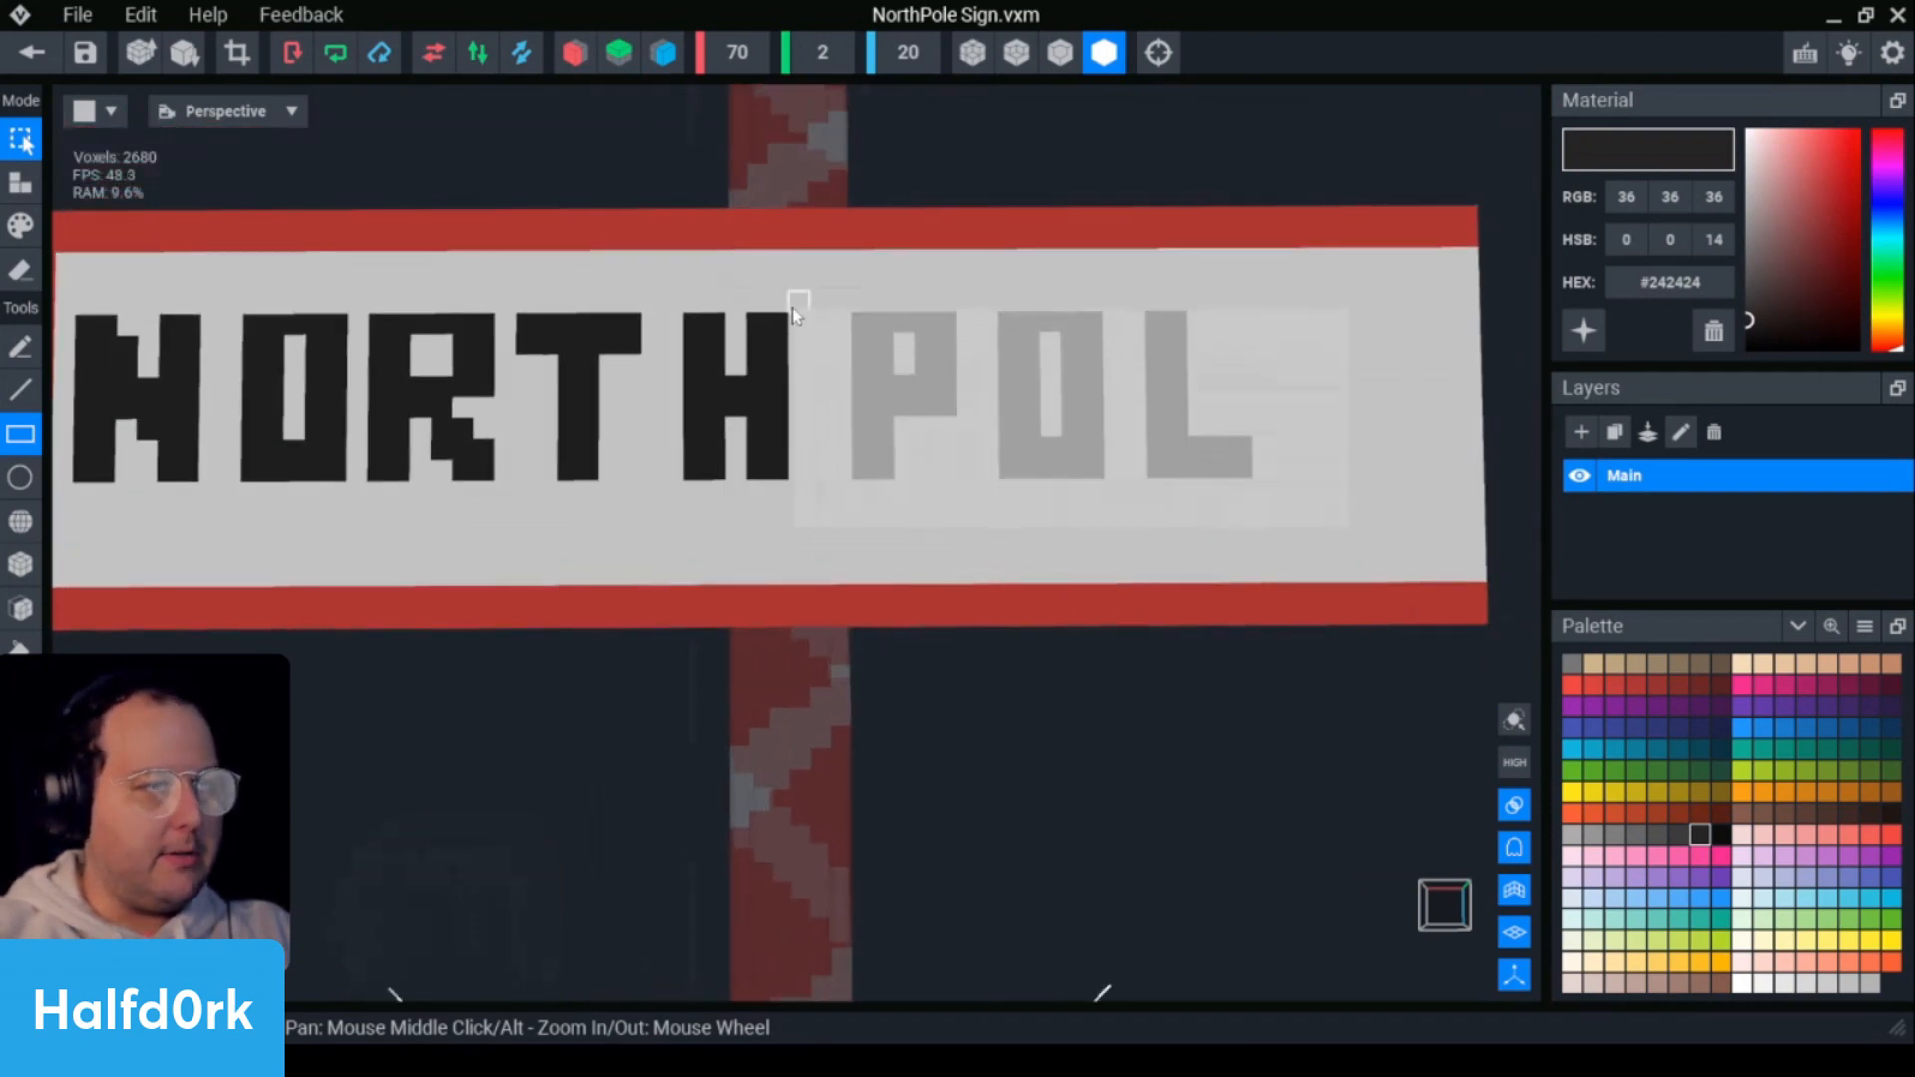
click(1386, 495)
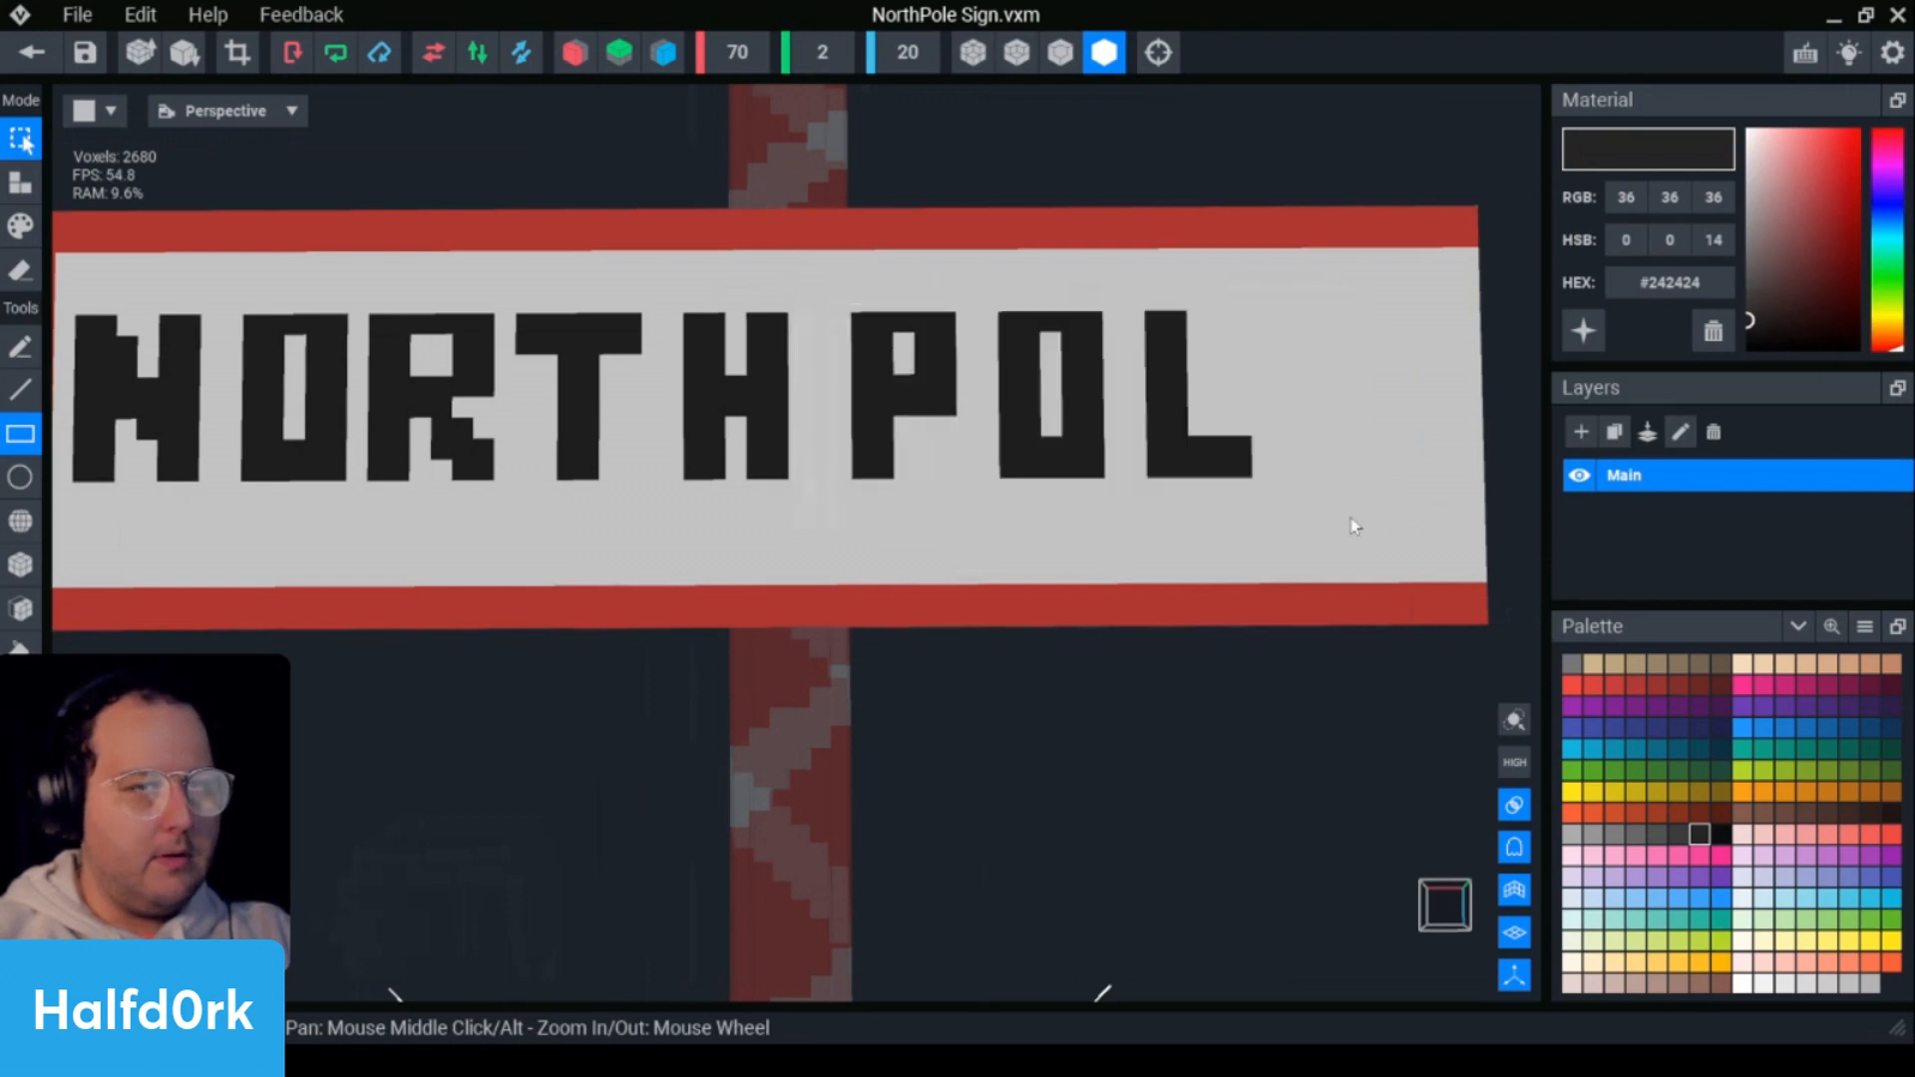
- Reselect the block containing P, O and L and shift it away from the H to widen the word gap
drag(1353, 525, 803, 305)
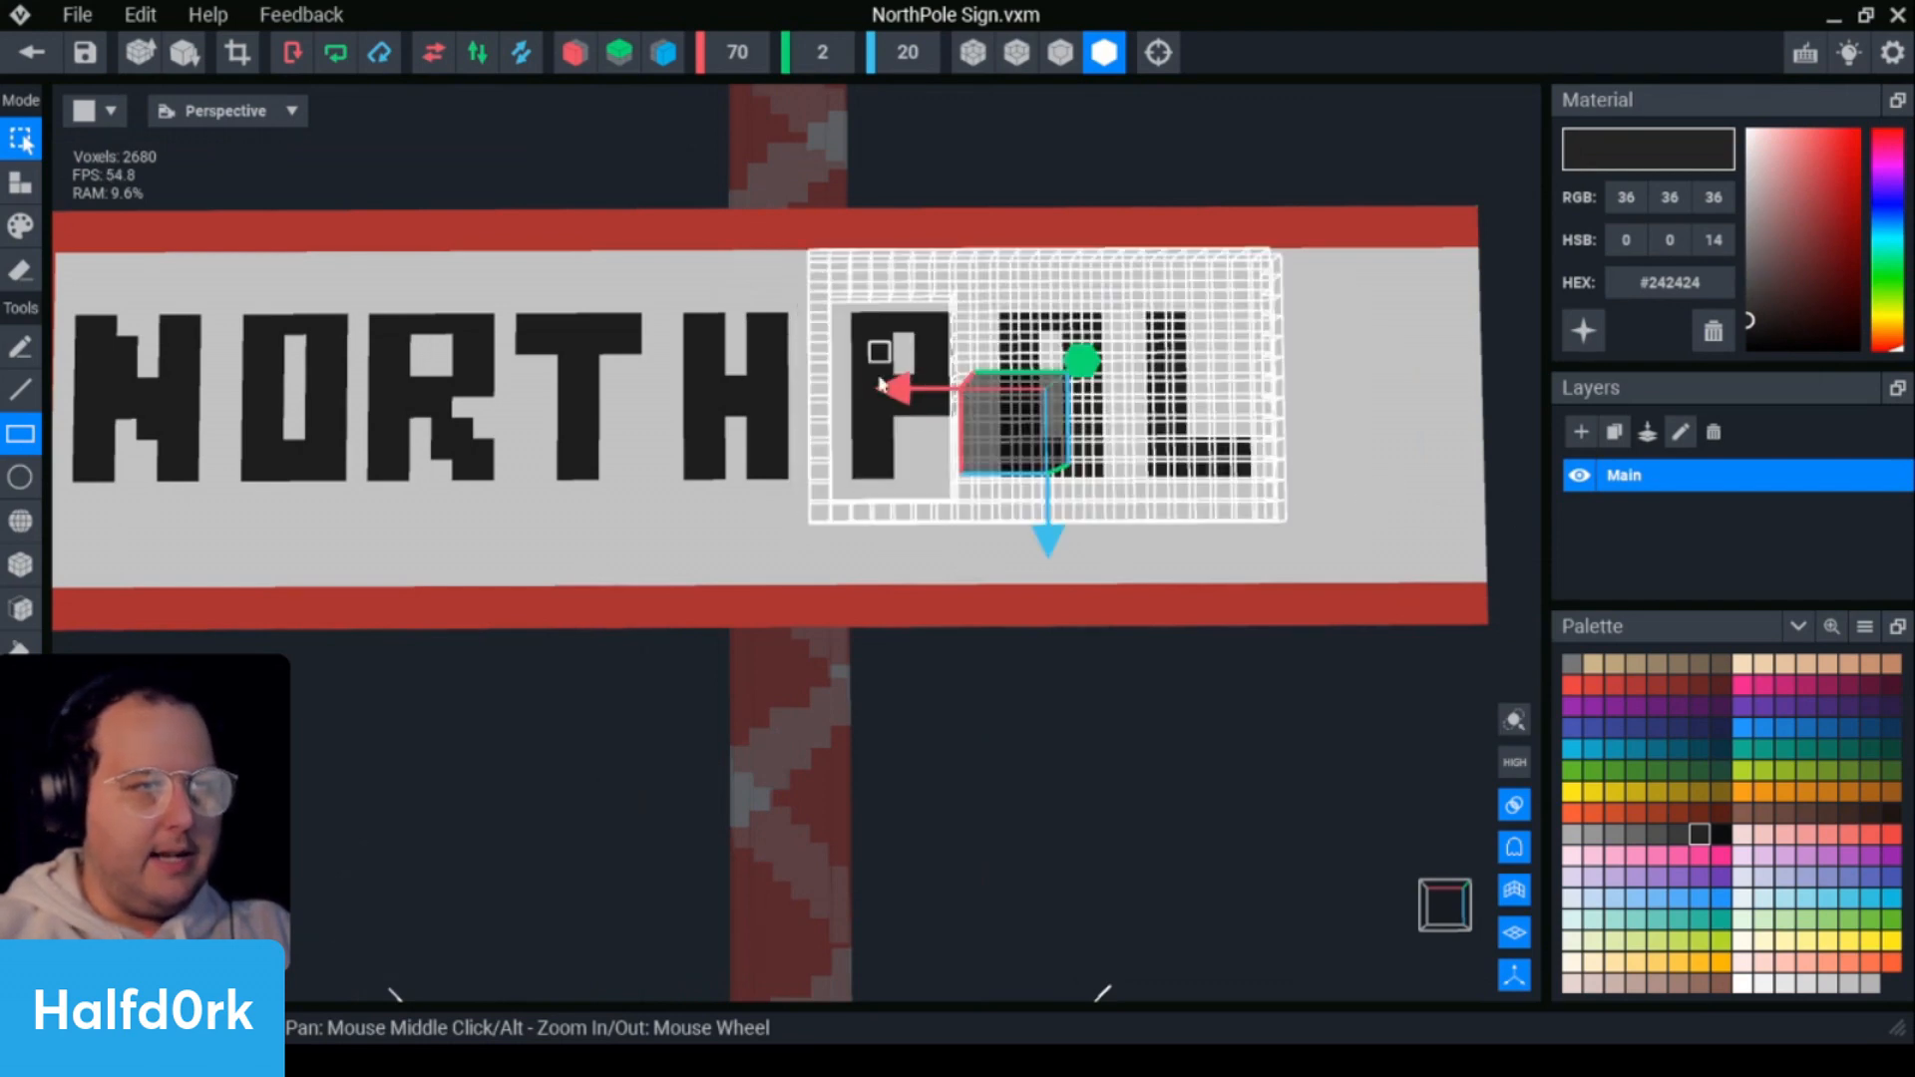
right_drag(915, 297, 1202, 509)
click(1172, 484)
right_drag(1095, 479, 1042, 429)
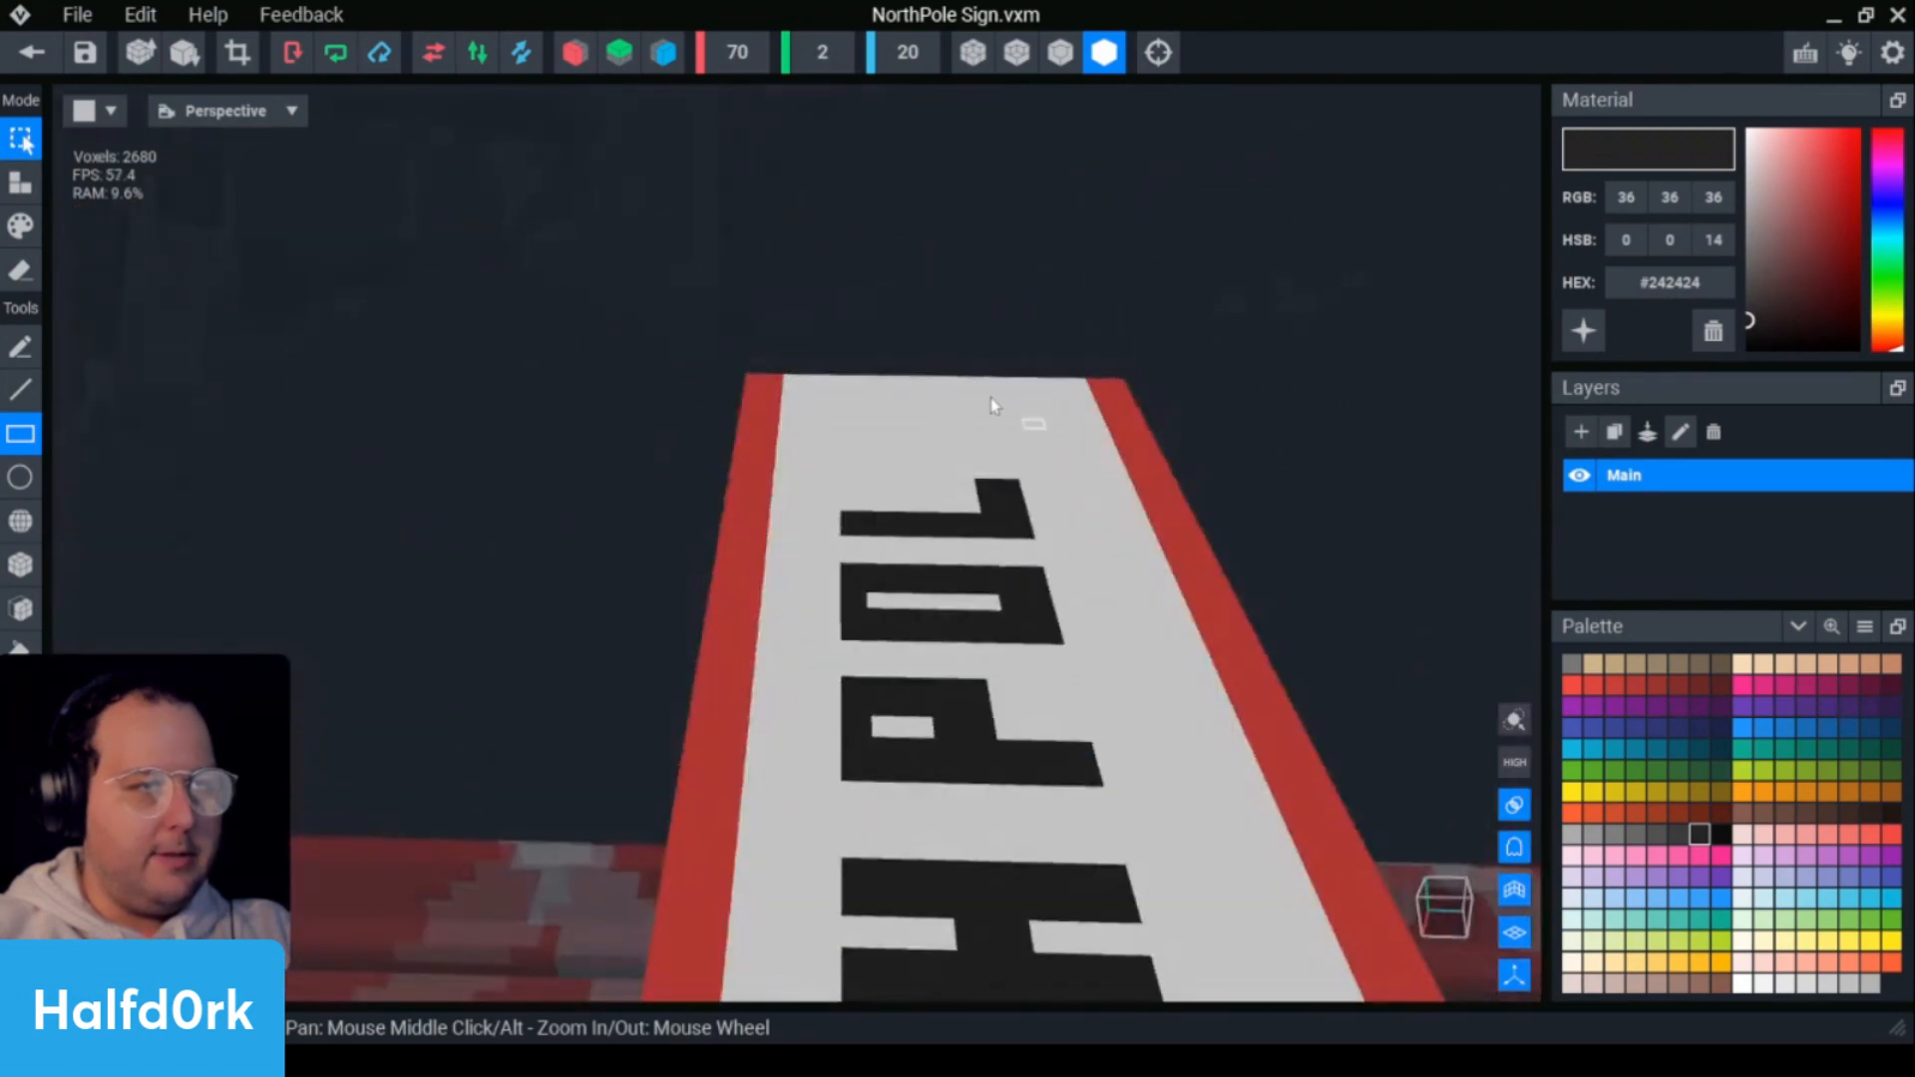
drag(1006, 360, 819, 792)
right_drag(819, 792, 1436, 596)
click(1437, 596)
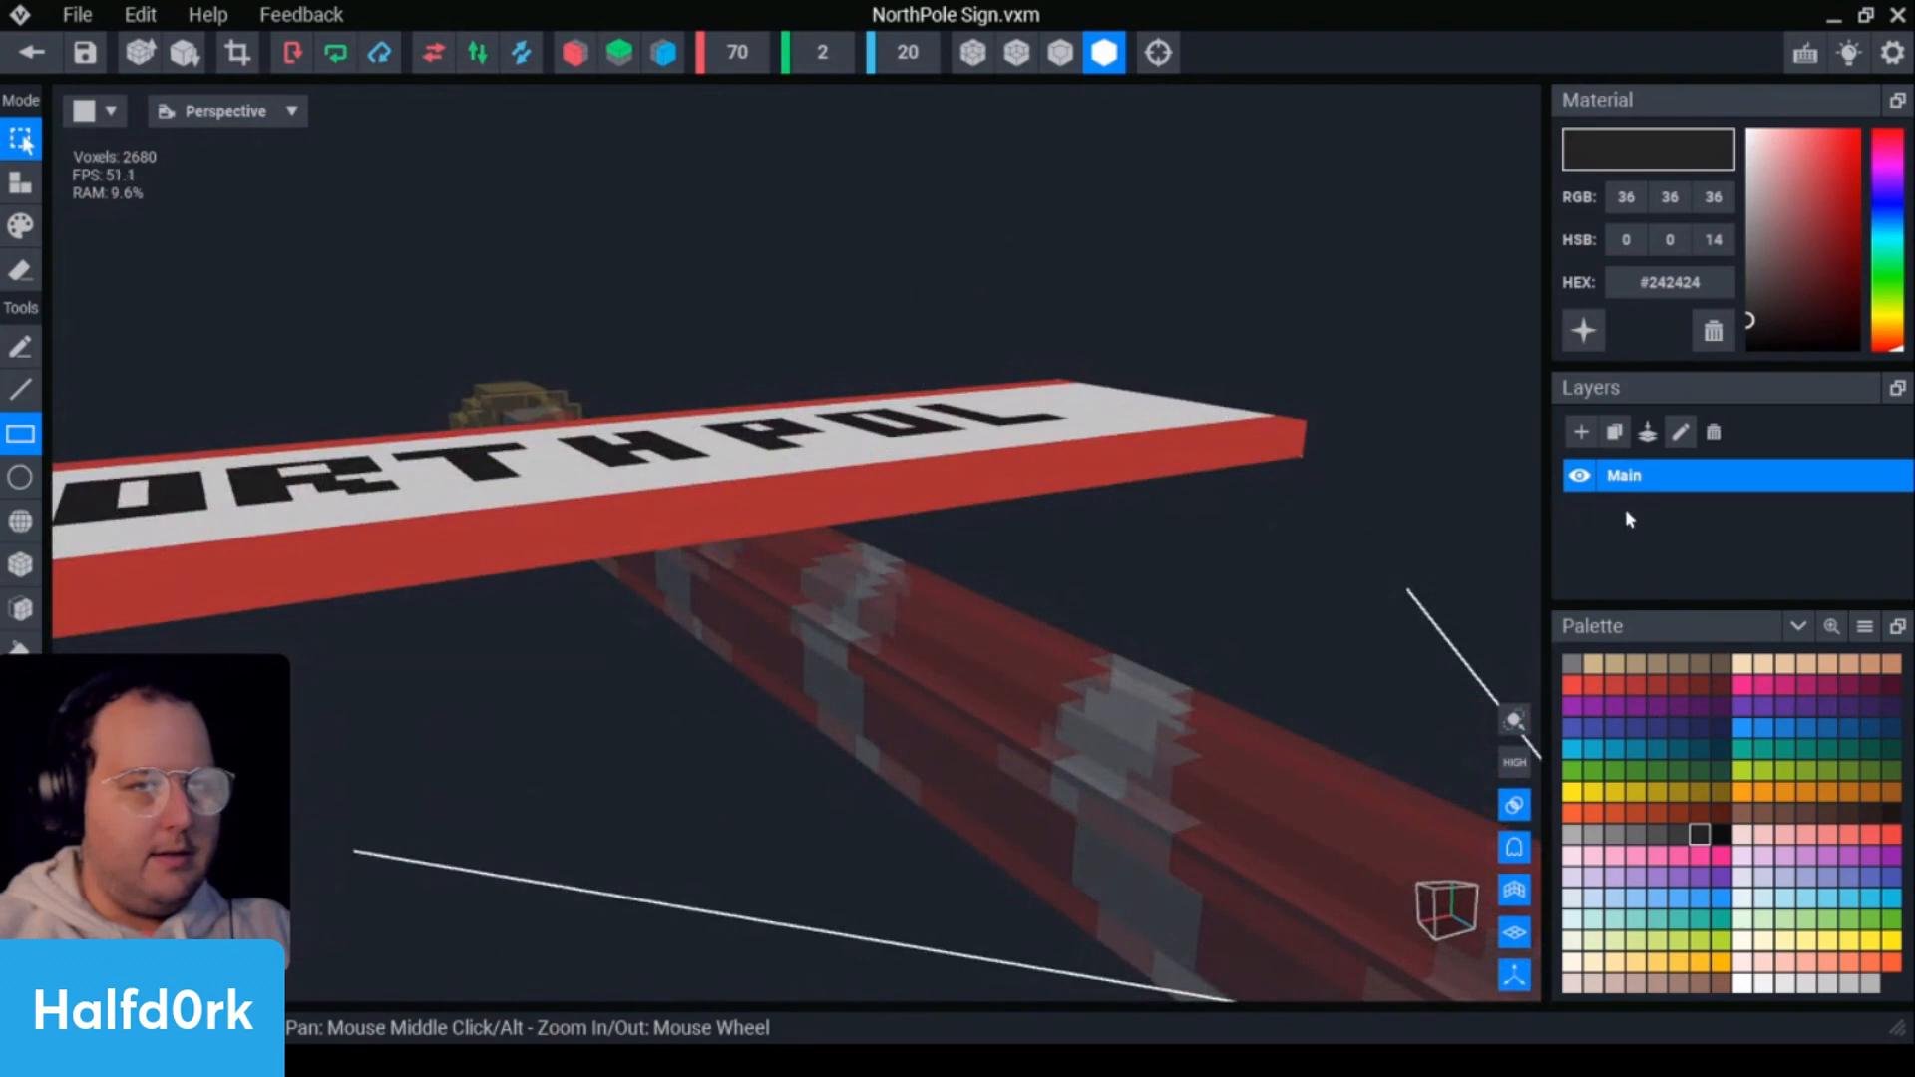
- Add a new layer, hide and reshow the Main layer, and make Main the active layer
click(1580, 432)
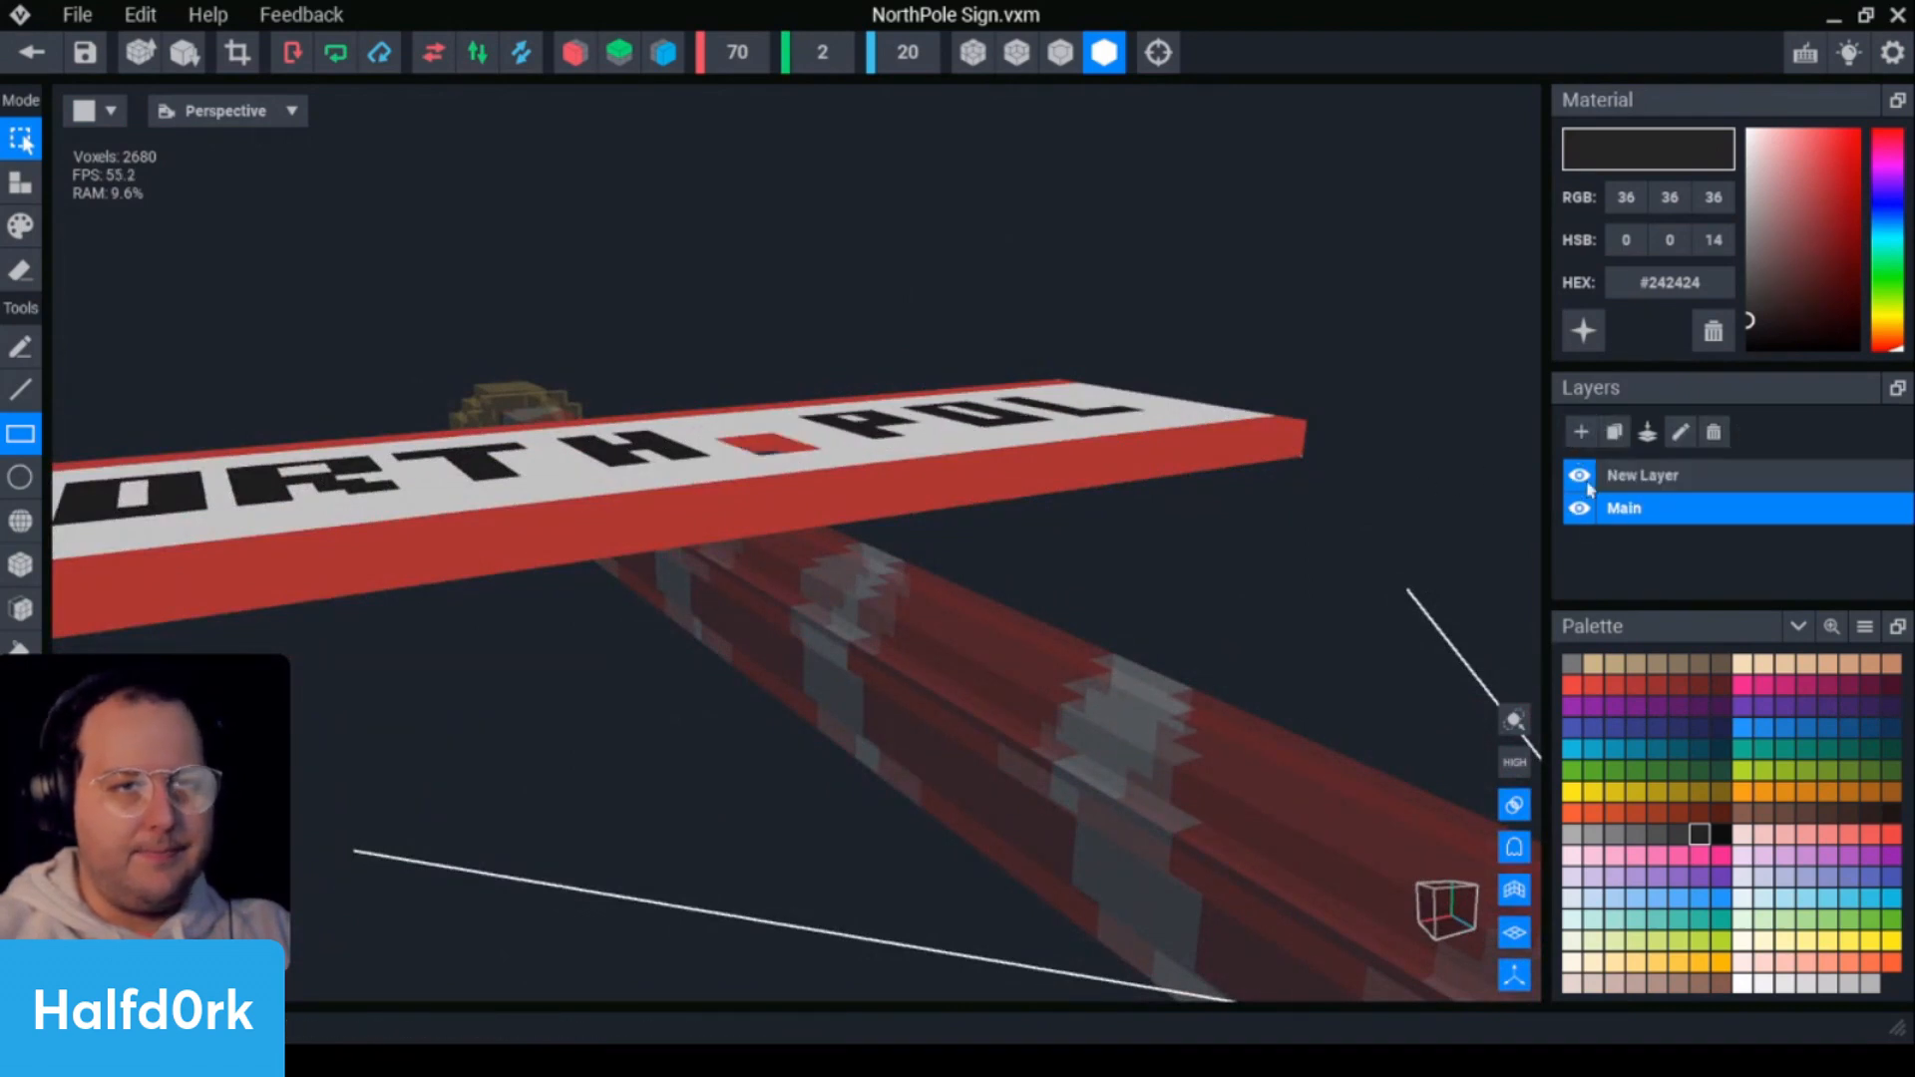
click(1631, 477)
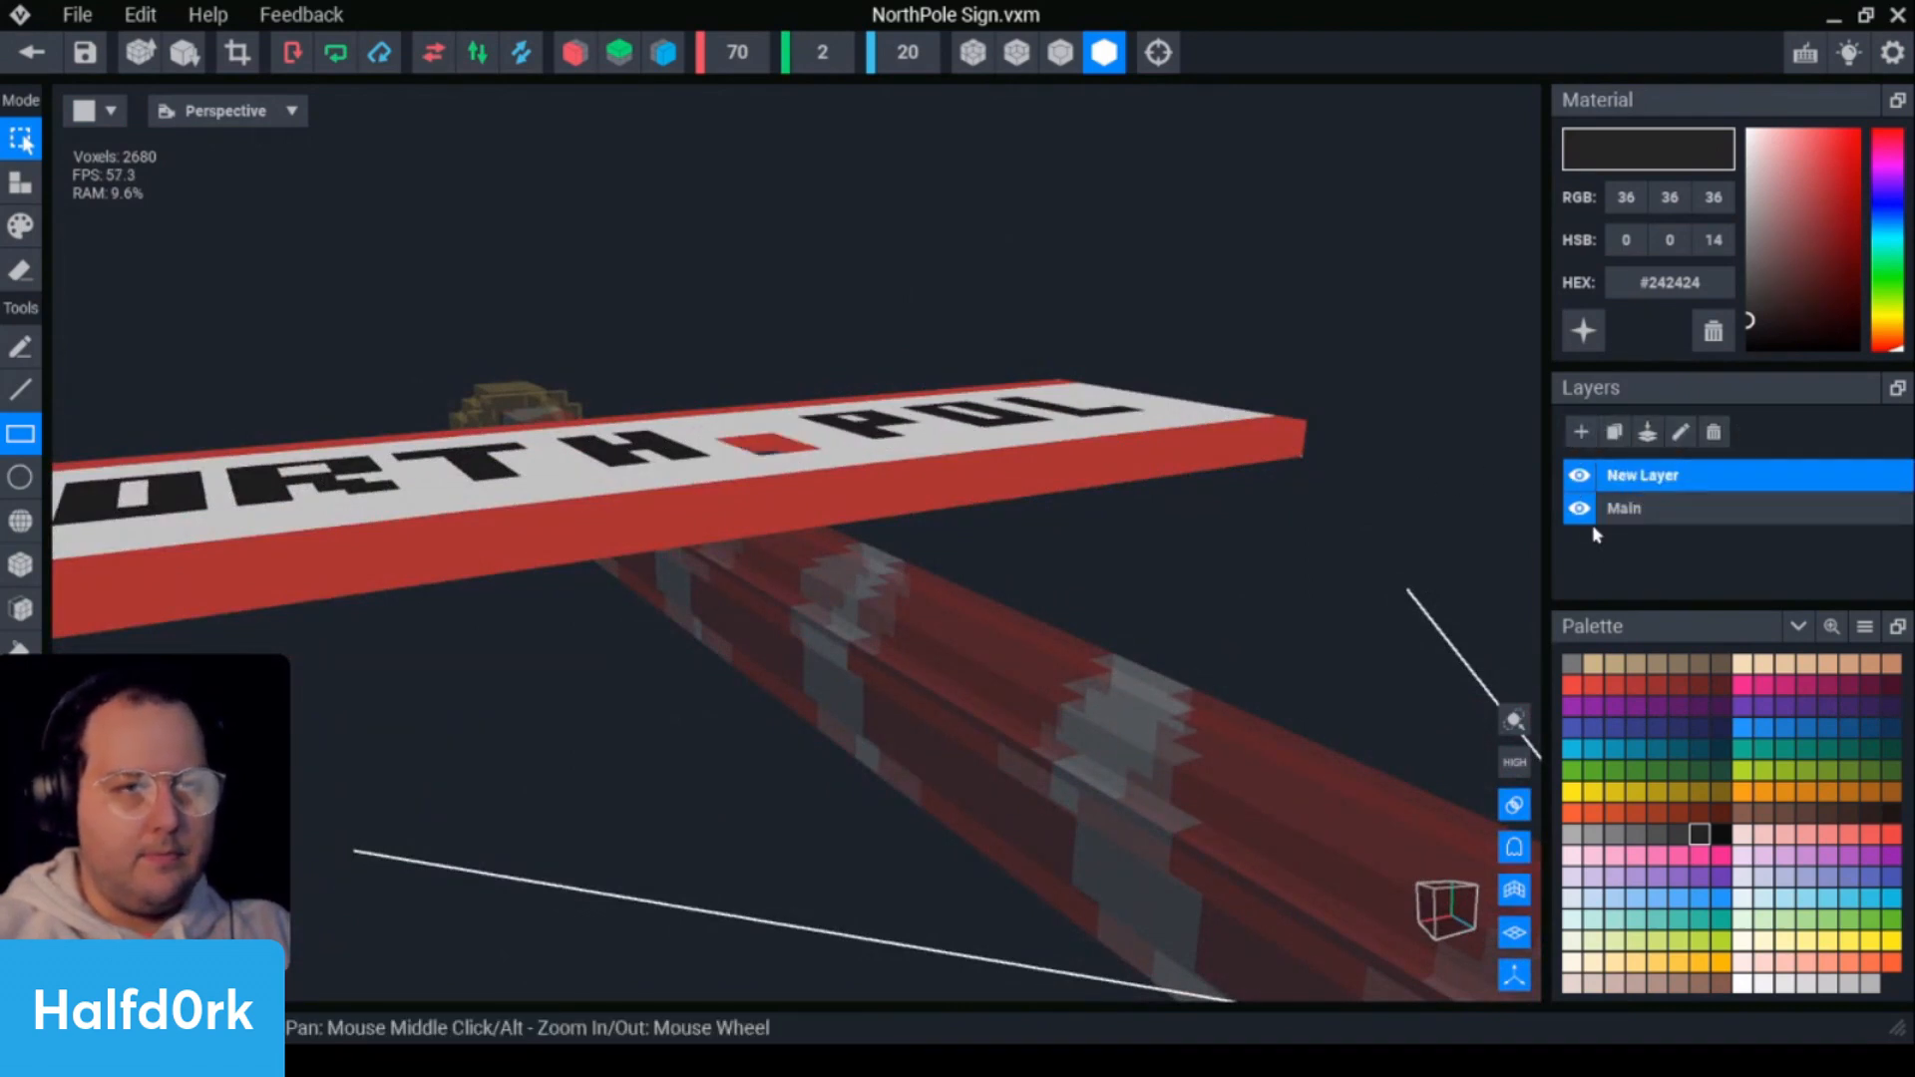
click(1585, 521)
click(1585, 520)
click(1585, 521)
click(1585, 521)
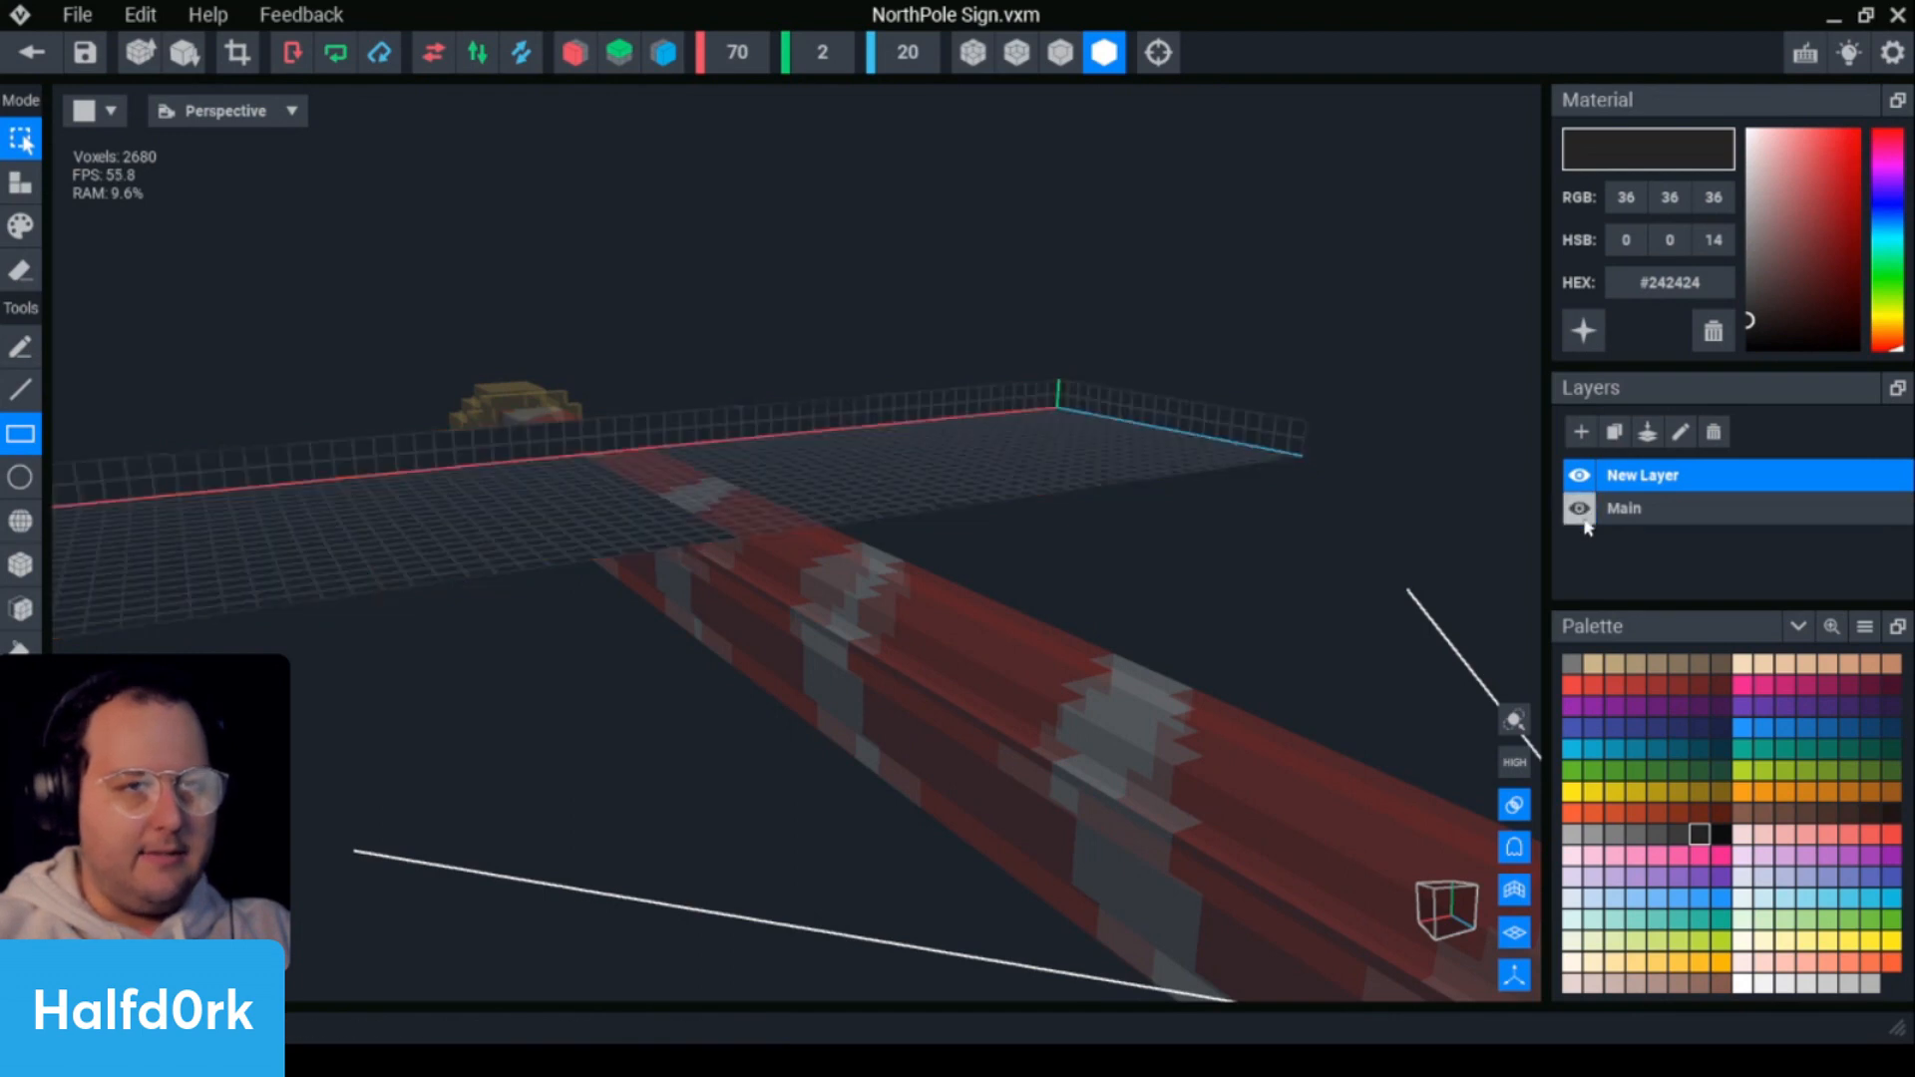
click(1579, 508)
click(1672, 514)
- Fill the hole between the H and P with sampled panel white #F2F2F2, using the Face tool in attach mode
right_drag(1316, 638, 1255, 361)
middle_drag(1257, 362, 1309, 554)
key(i)
click(1061, 589)
right_drag(1061, 590, 1321, 649)
key(l)
click(22, 607)
right_drag(639, 620, 836, 633)
key(b)
click(987, 721)
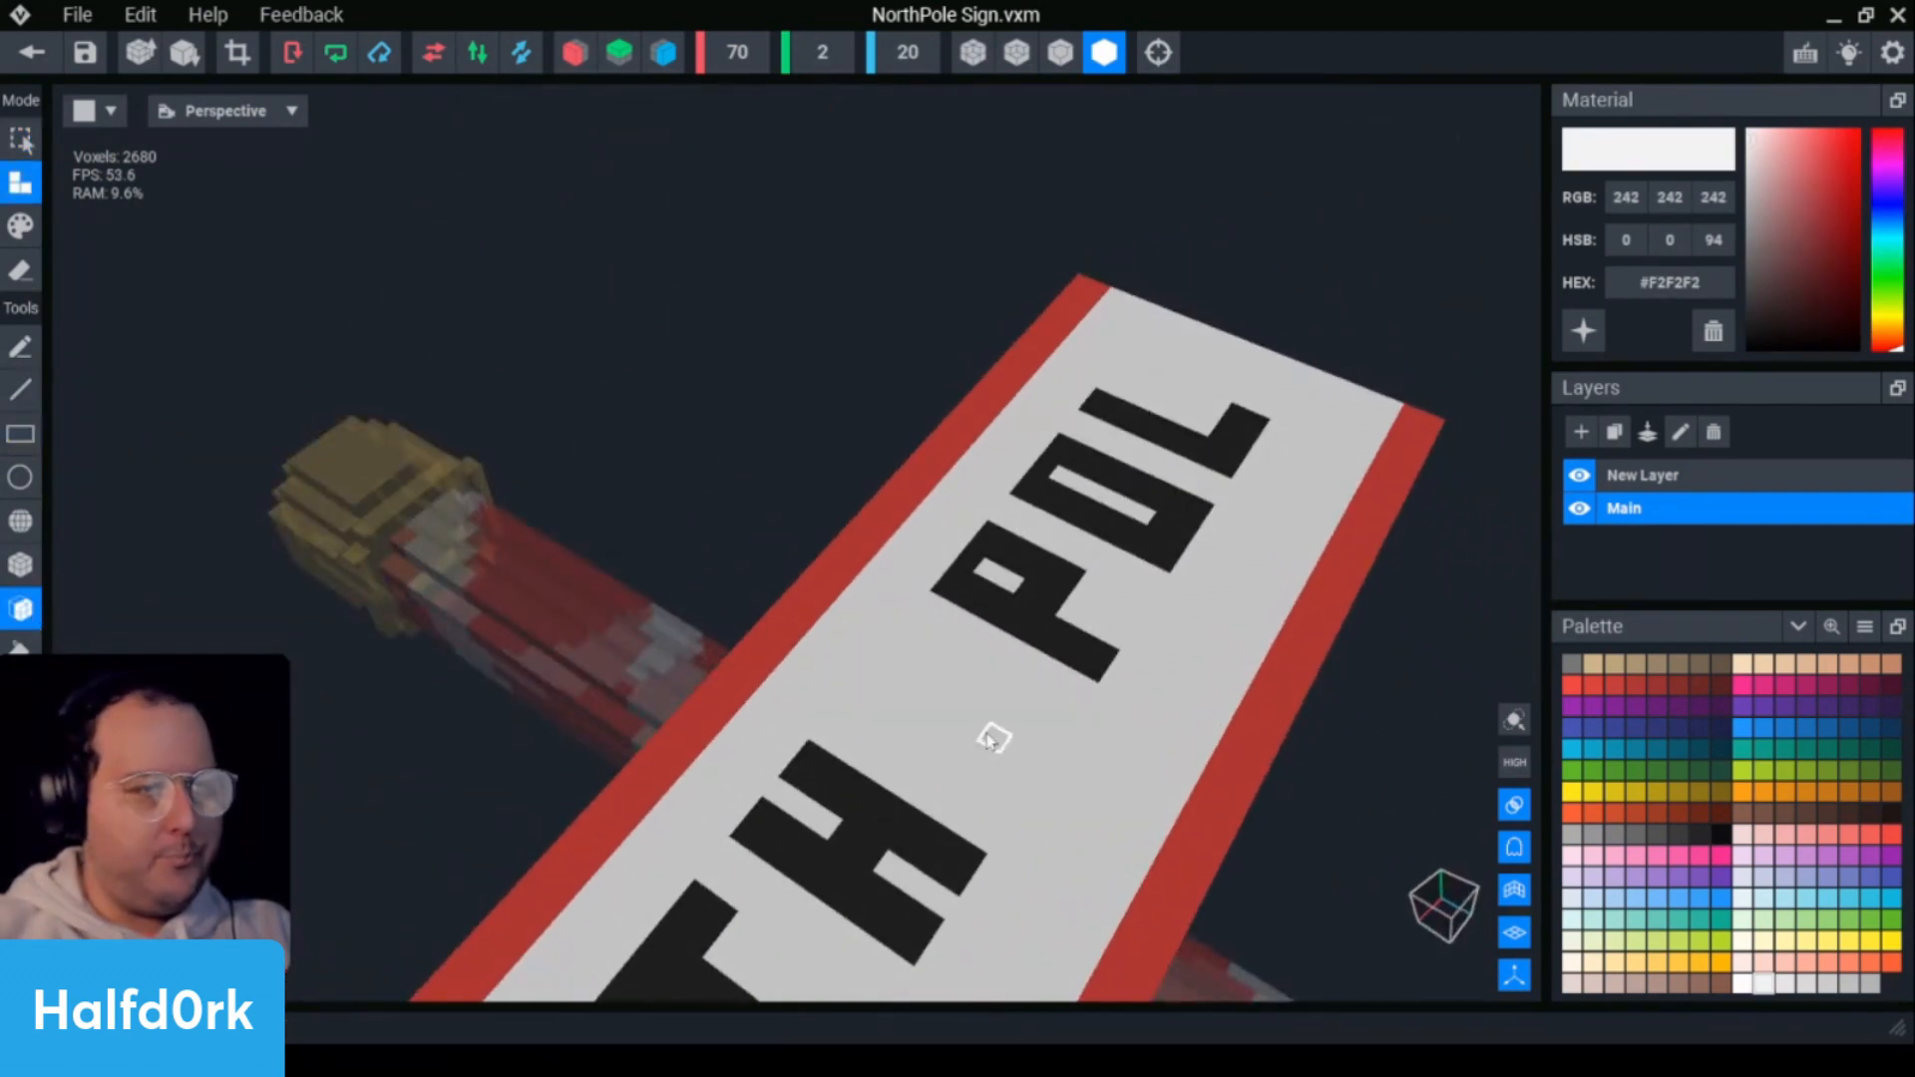
right_drag(1002, 715, 1128, 491)
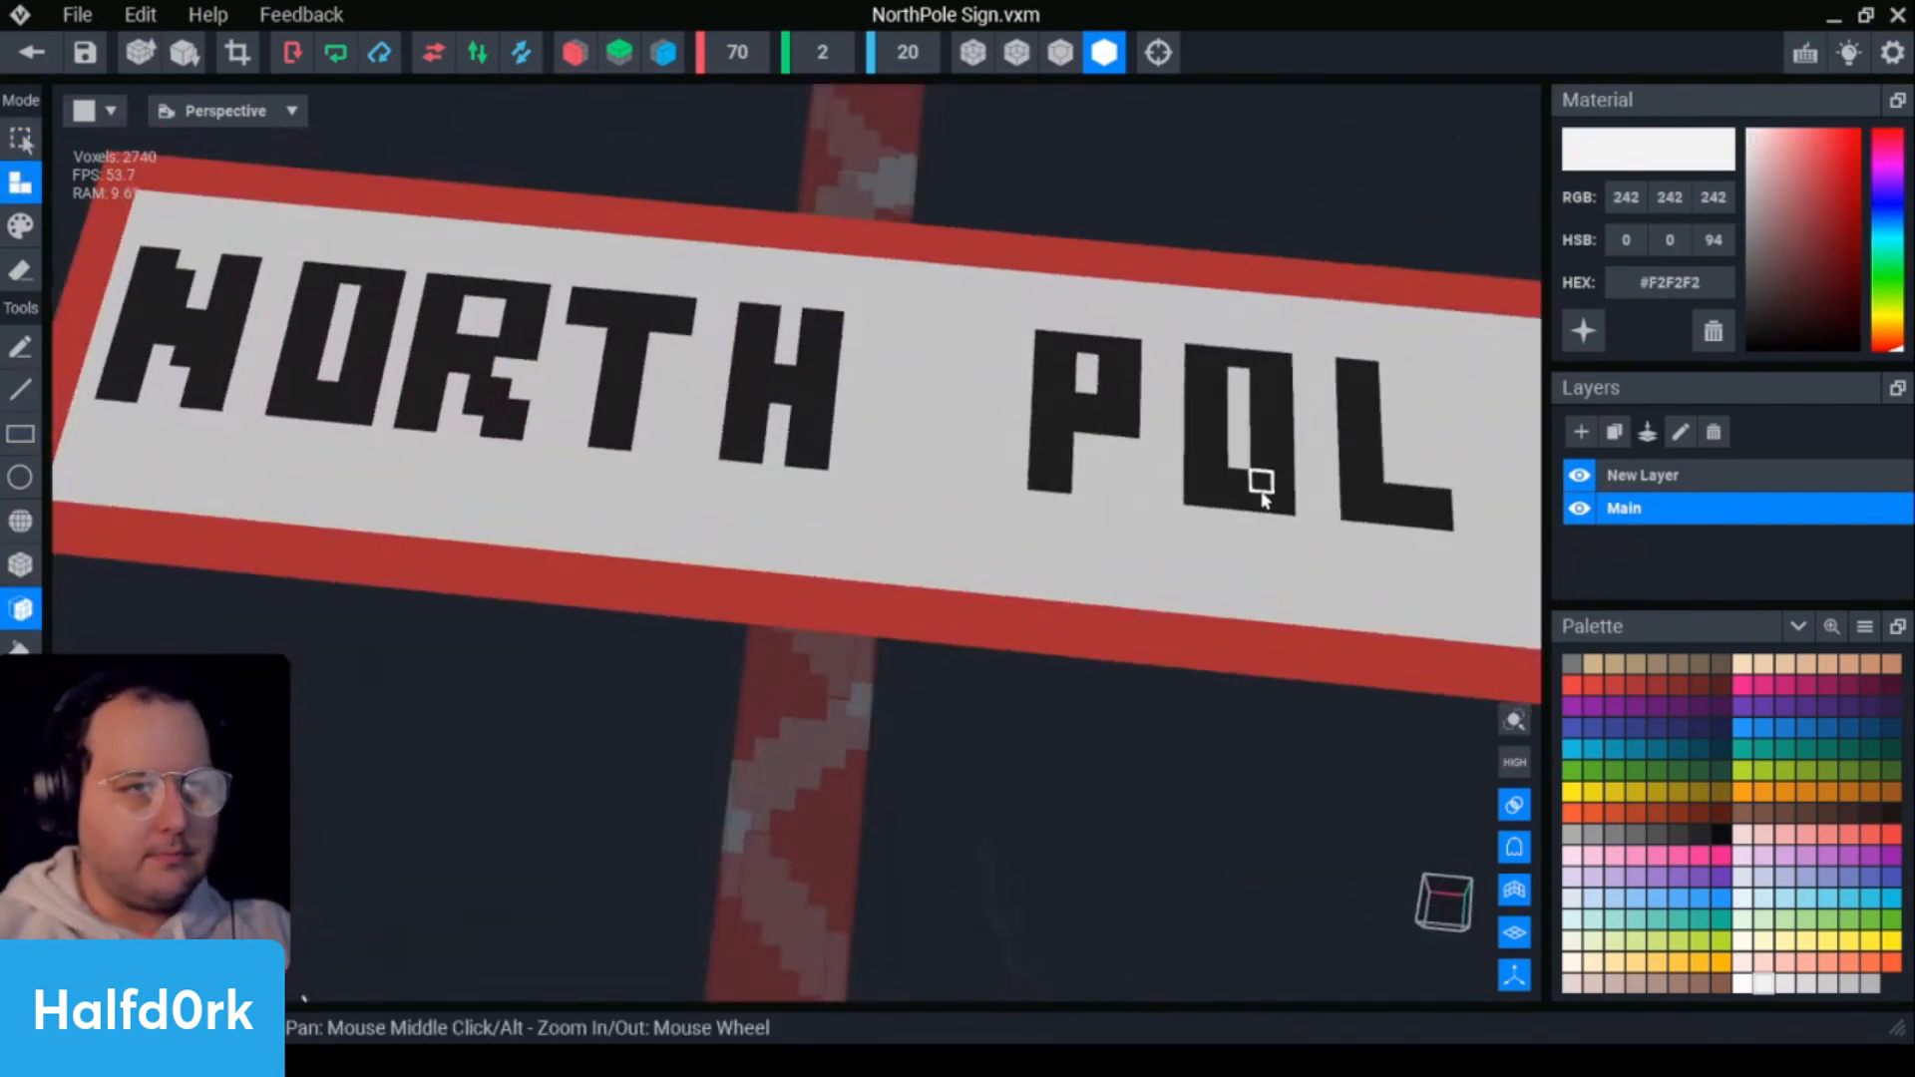
- Sample the letter black #242424 and shift the O and L of POL together one voxel toward the P
key(i)
click(1261, 502)
right_drag(1261, 502, 1396, 569)
middle_drag(1530, 501, 1261, 466)
key(r)
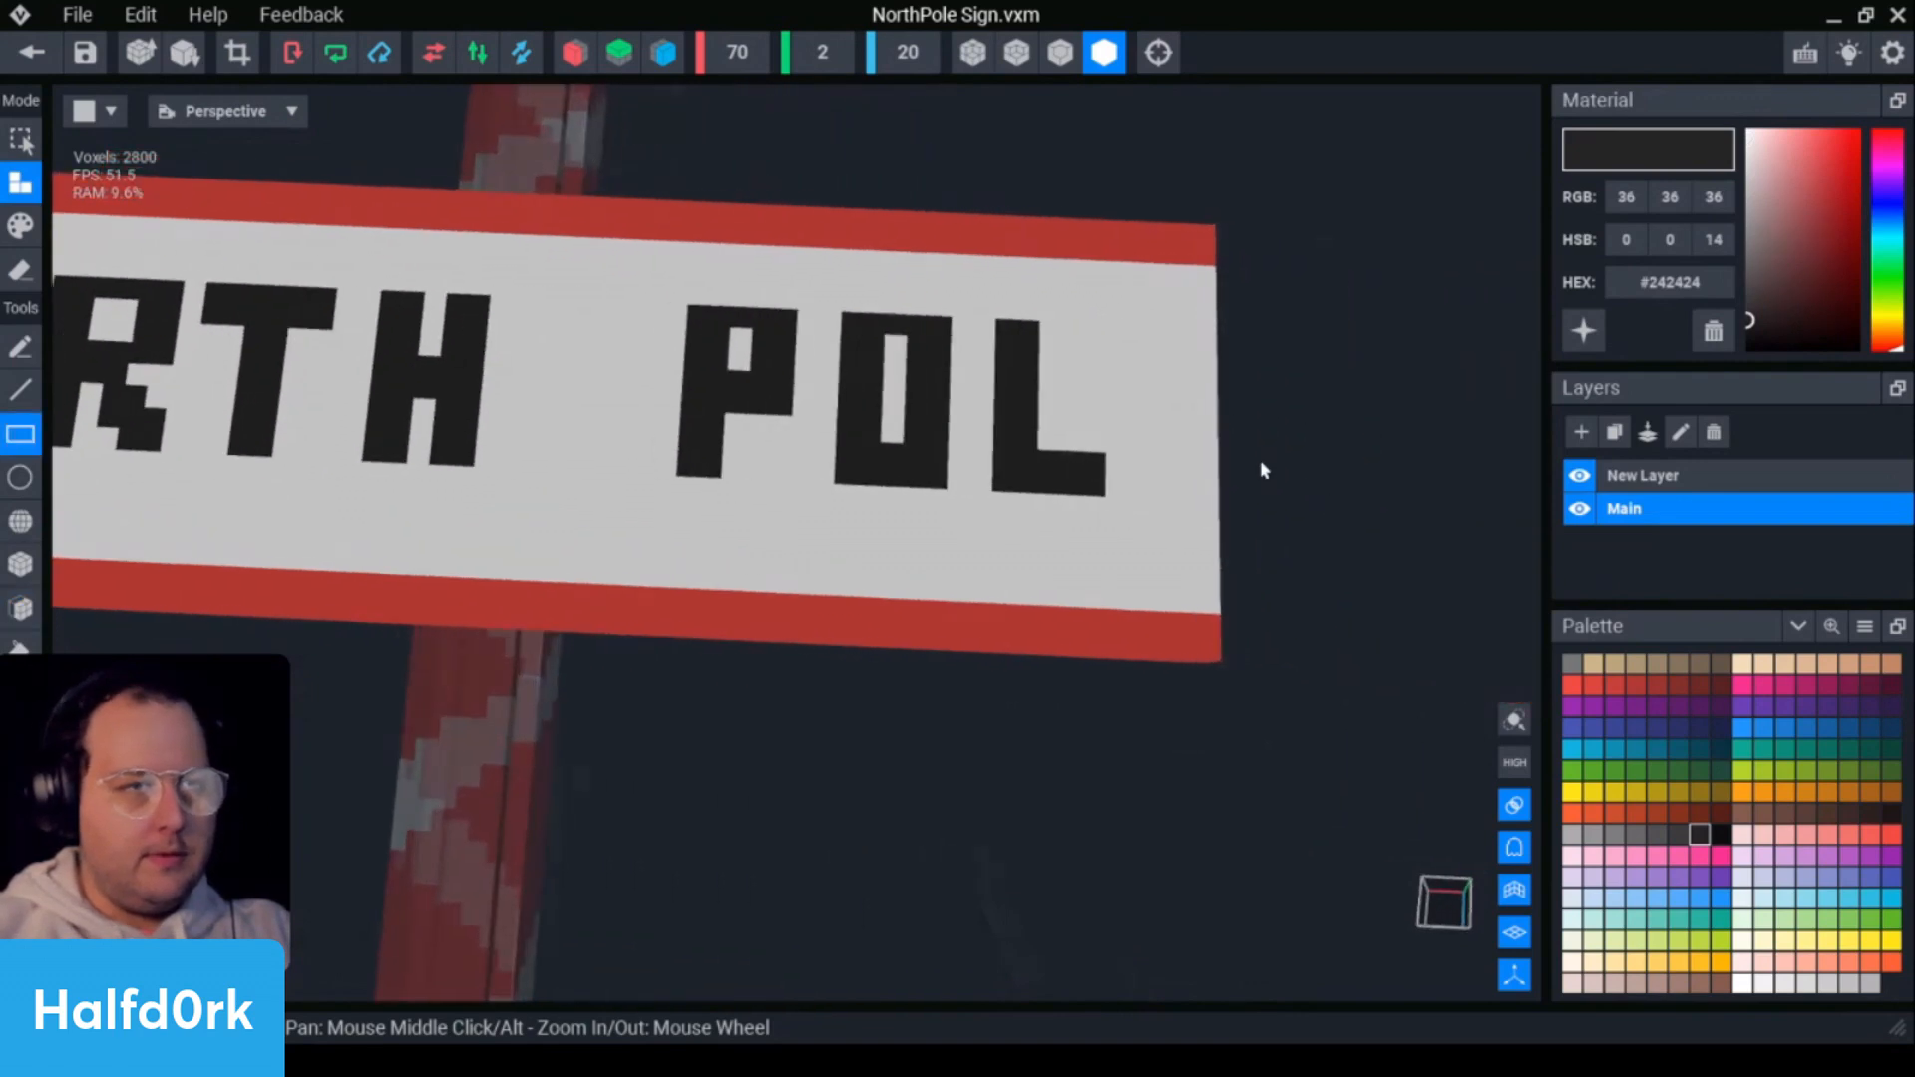
scroll(1197, 465, up, 2)
right_drag(1193, 465, 1080, 469)
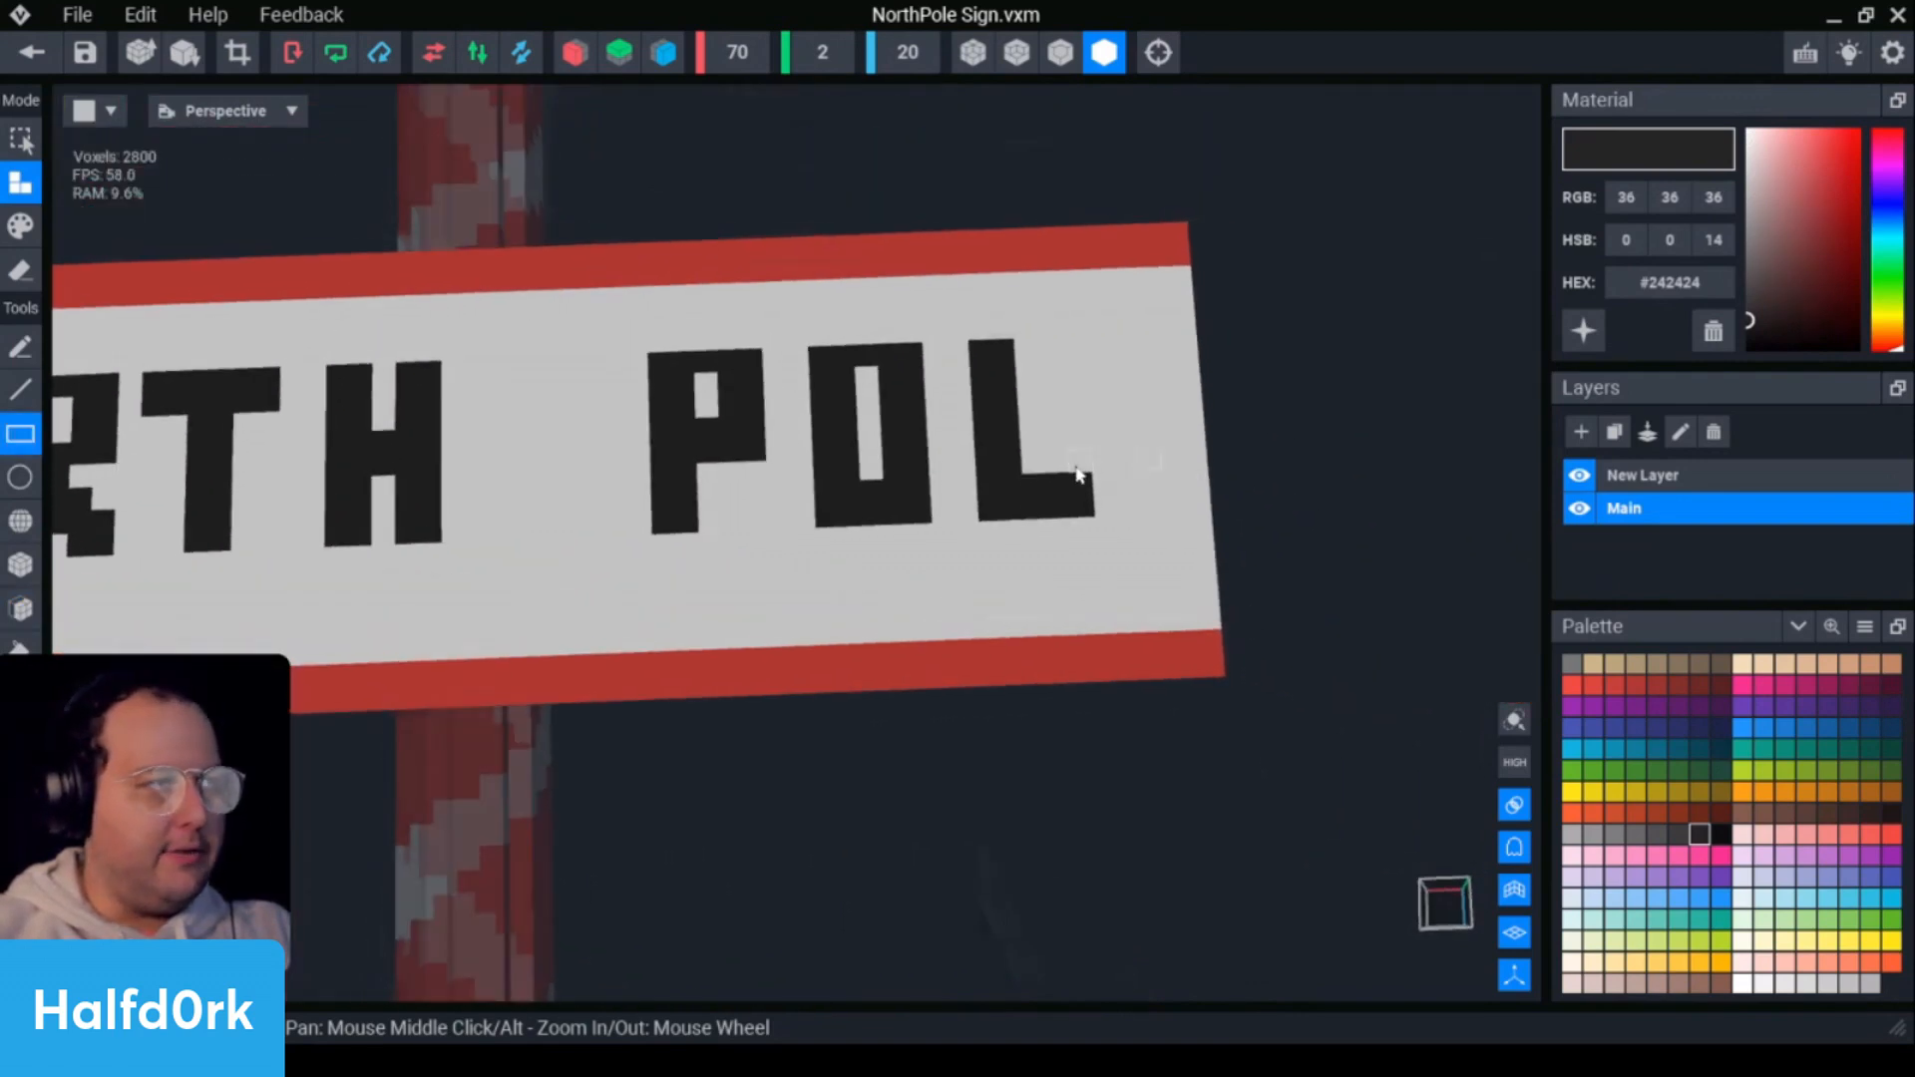
key(s)
drag(1146, 548, 793, 317)
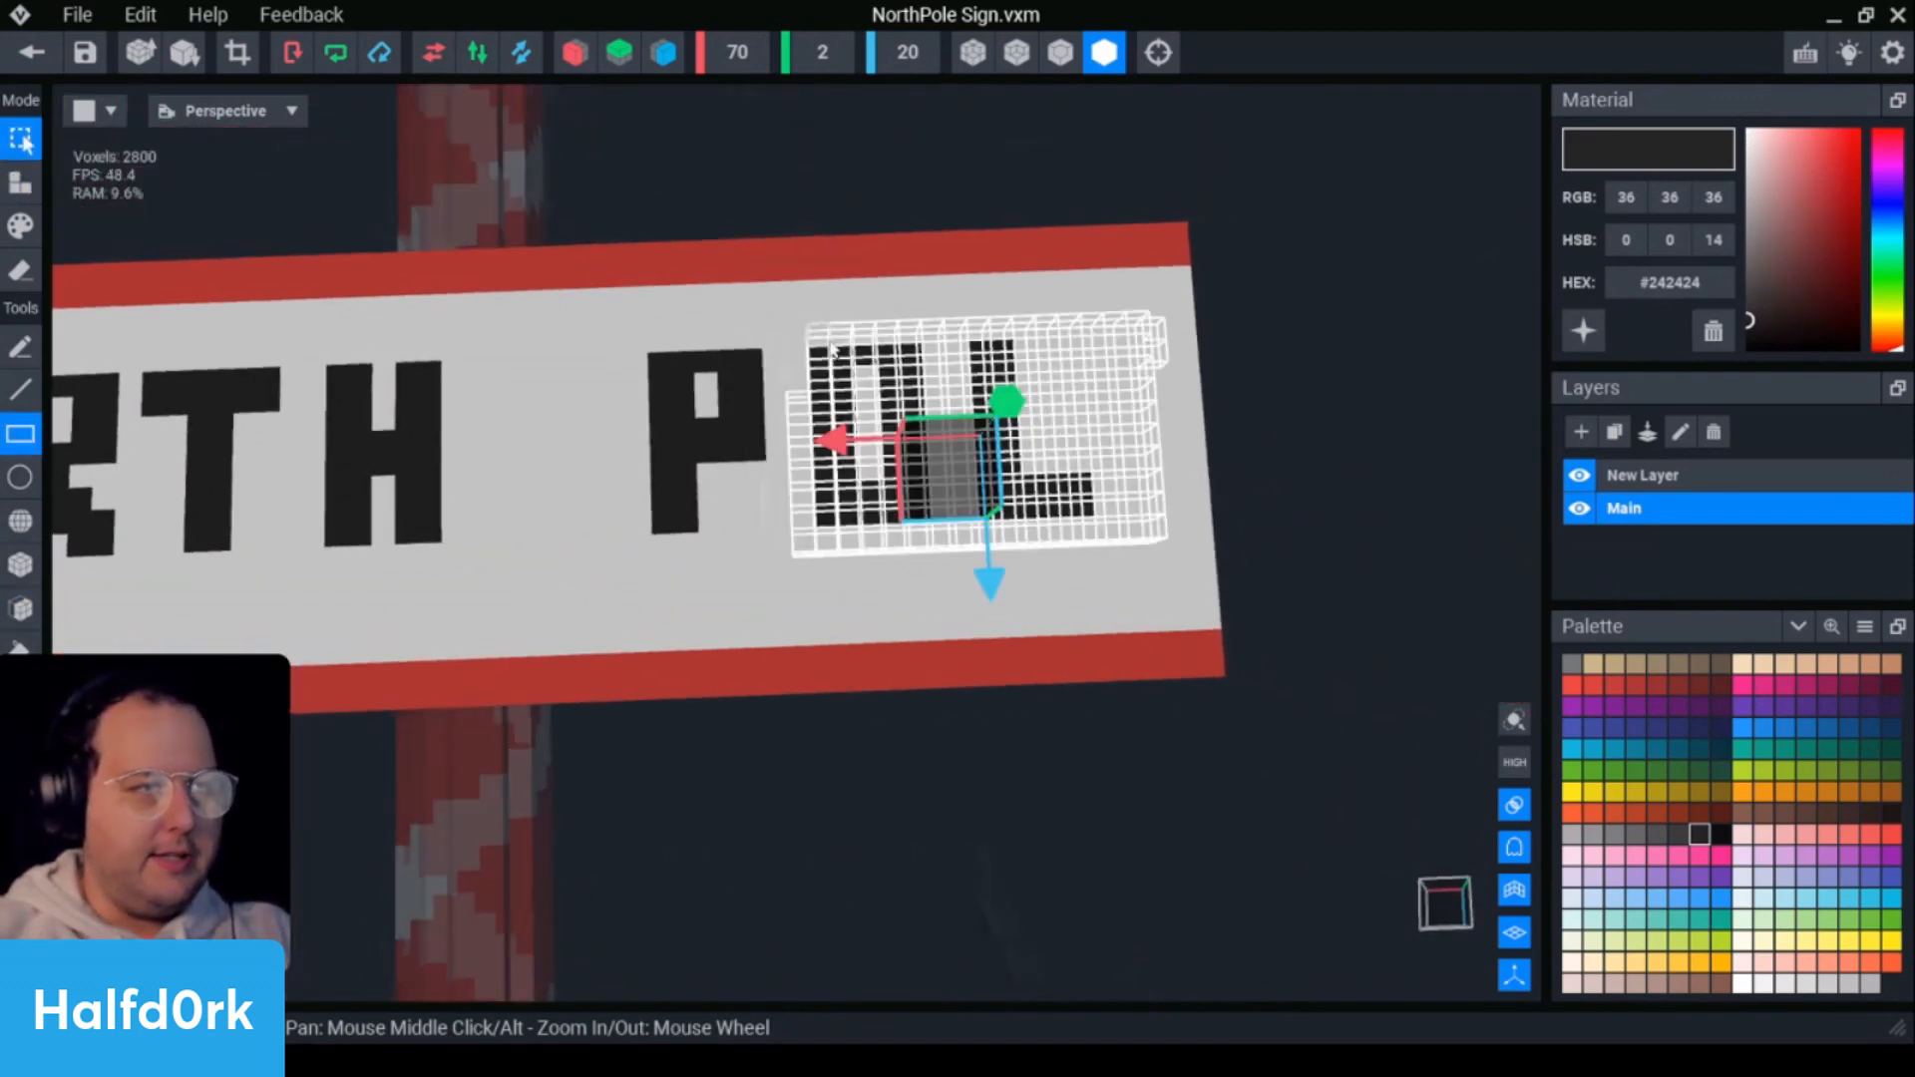
mouse_move(833, 440)
mouse_down()
mouse_move(793, 449)
mouse_move(842, 445)
mouse_up()
click(1203, 485)
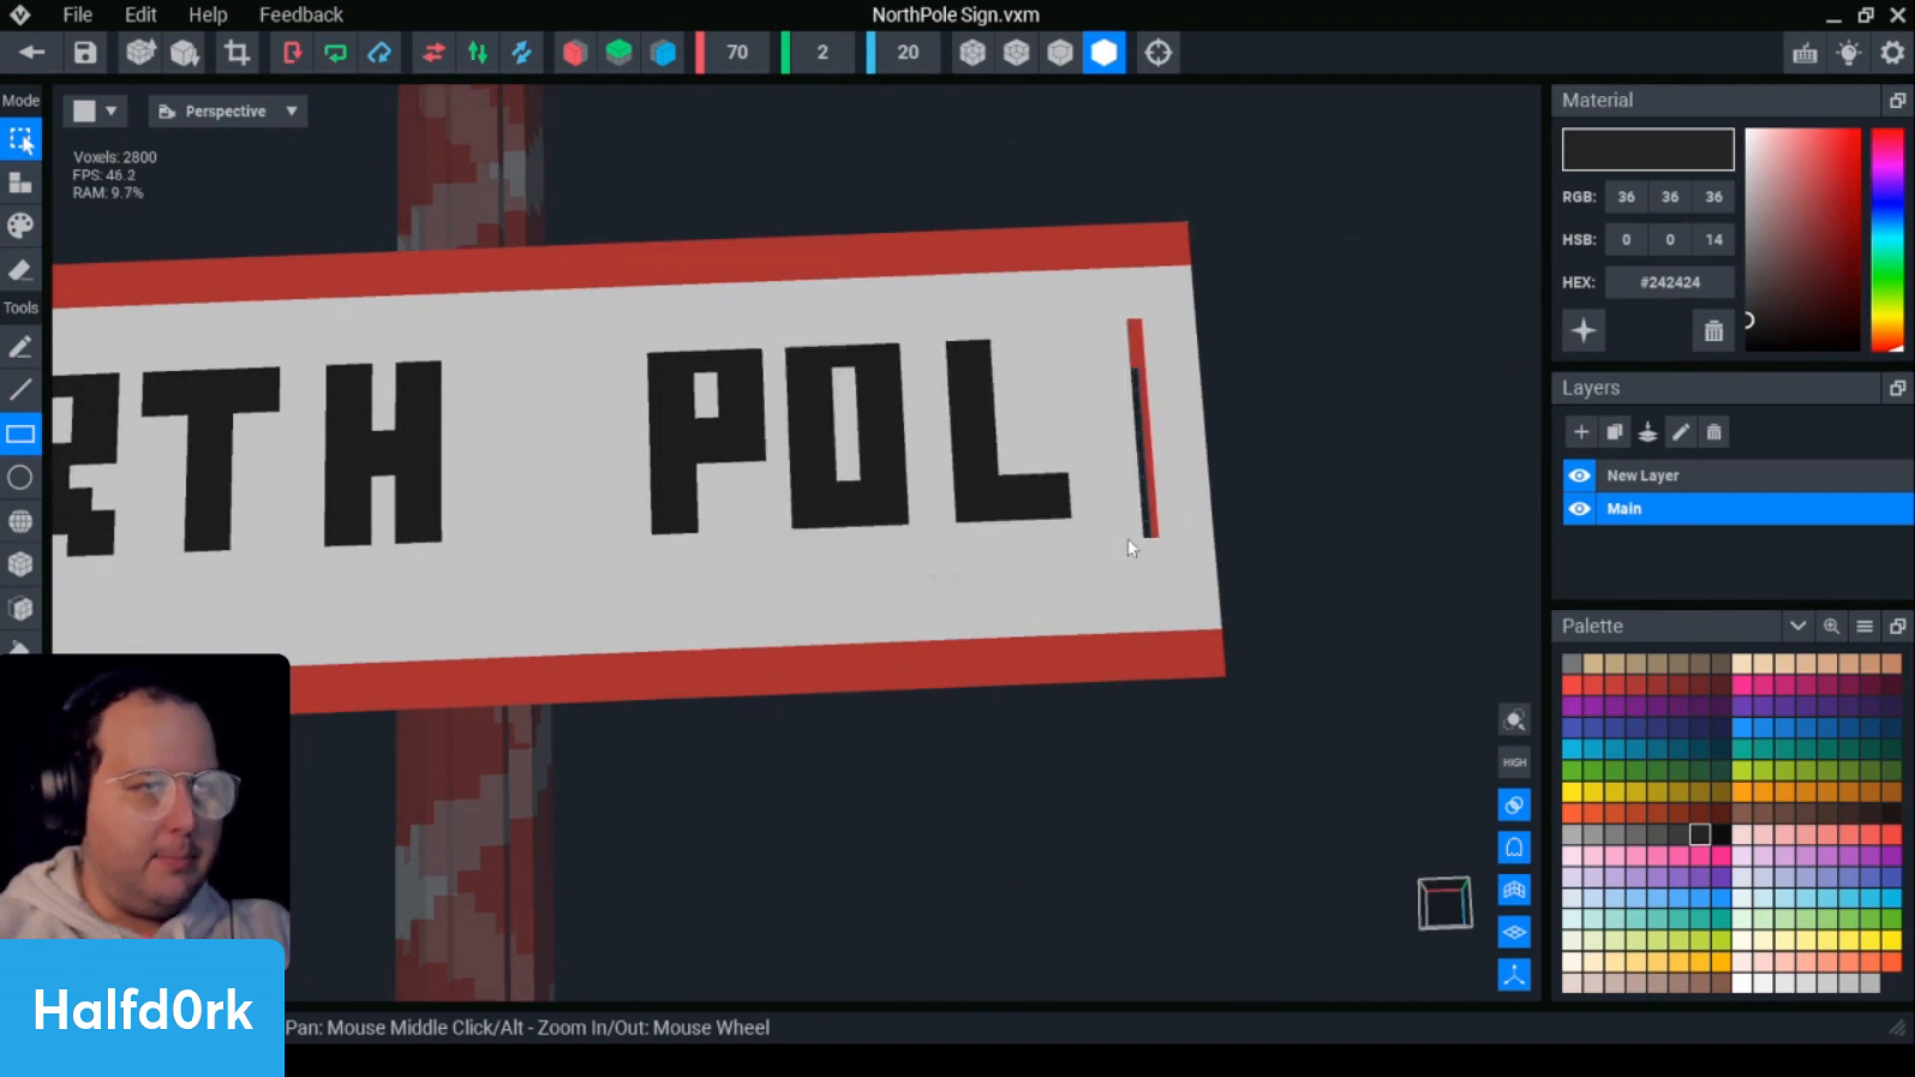
- Select the L alone and shift it one voxel toward the O
drag(1132, 549, 943, 318)
drag(919, 436, 866, 439)
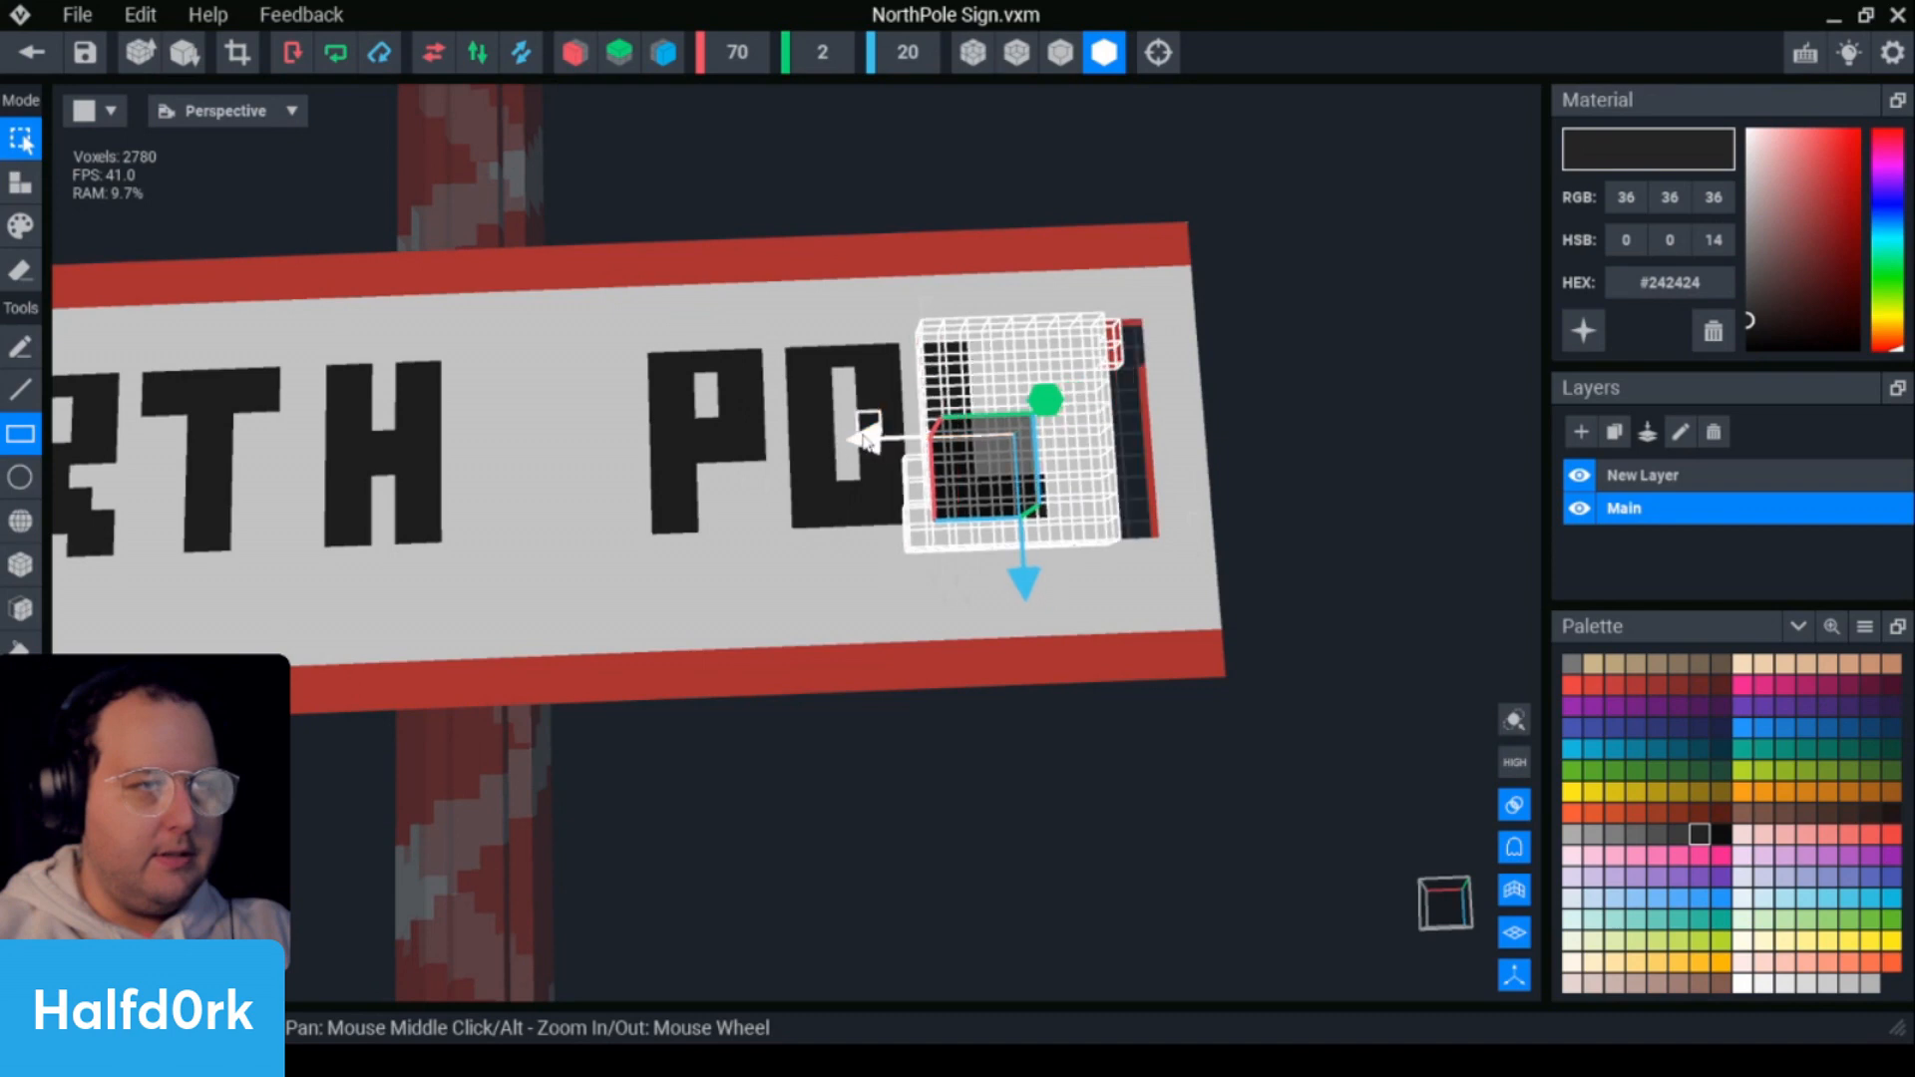
click(1175, 499)
- Select the N of NORTH and shift it one voxel toward the neighbouring O
scroll(1175, 498, up, 2)
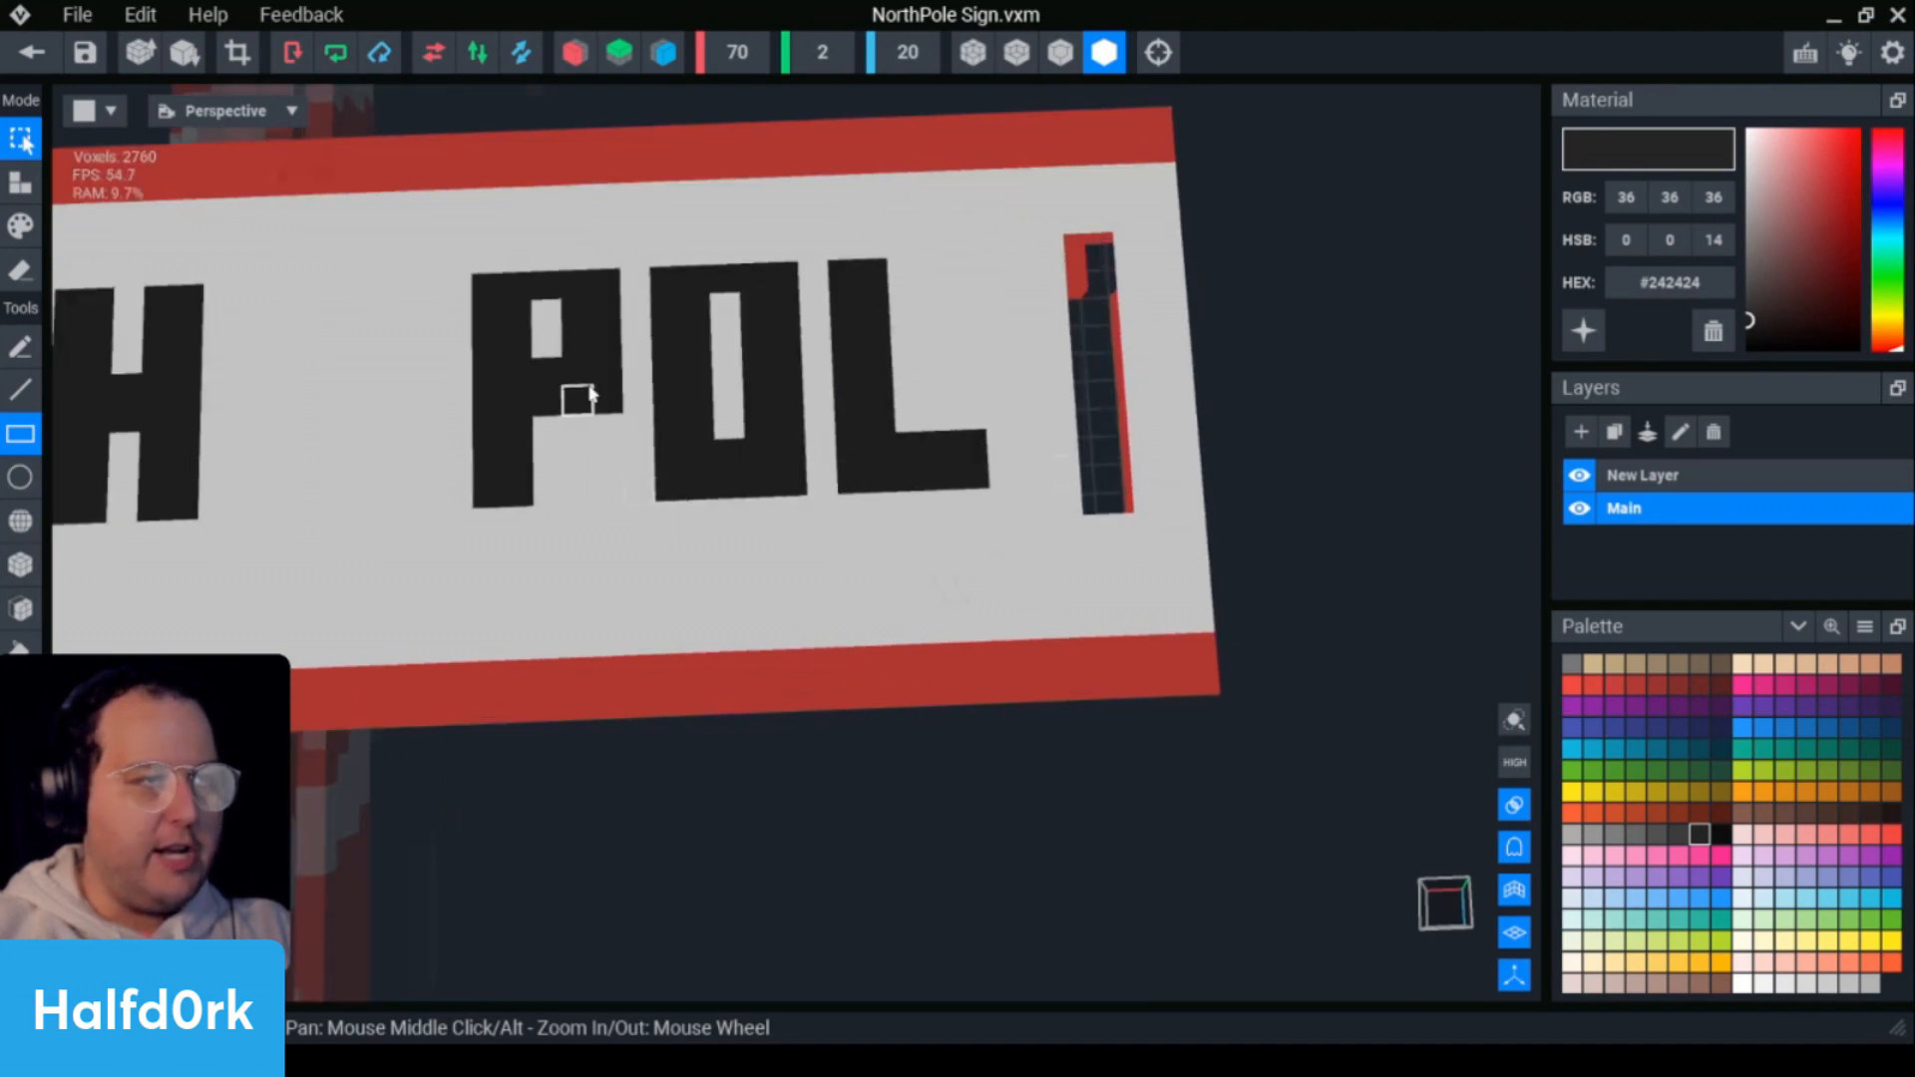
middle_drag(484, 297, 1092, 327)
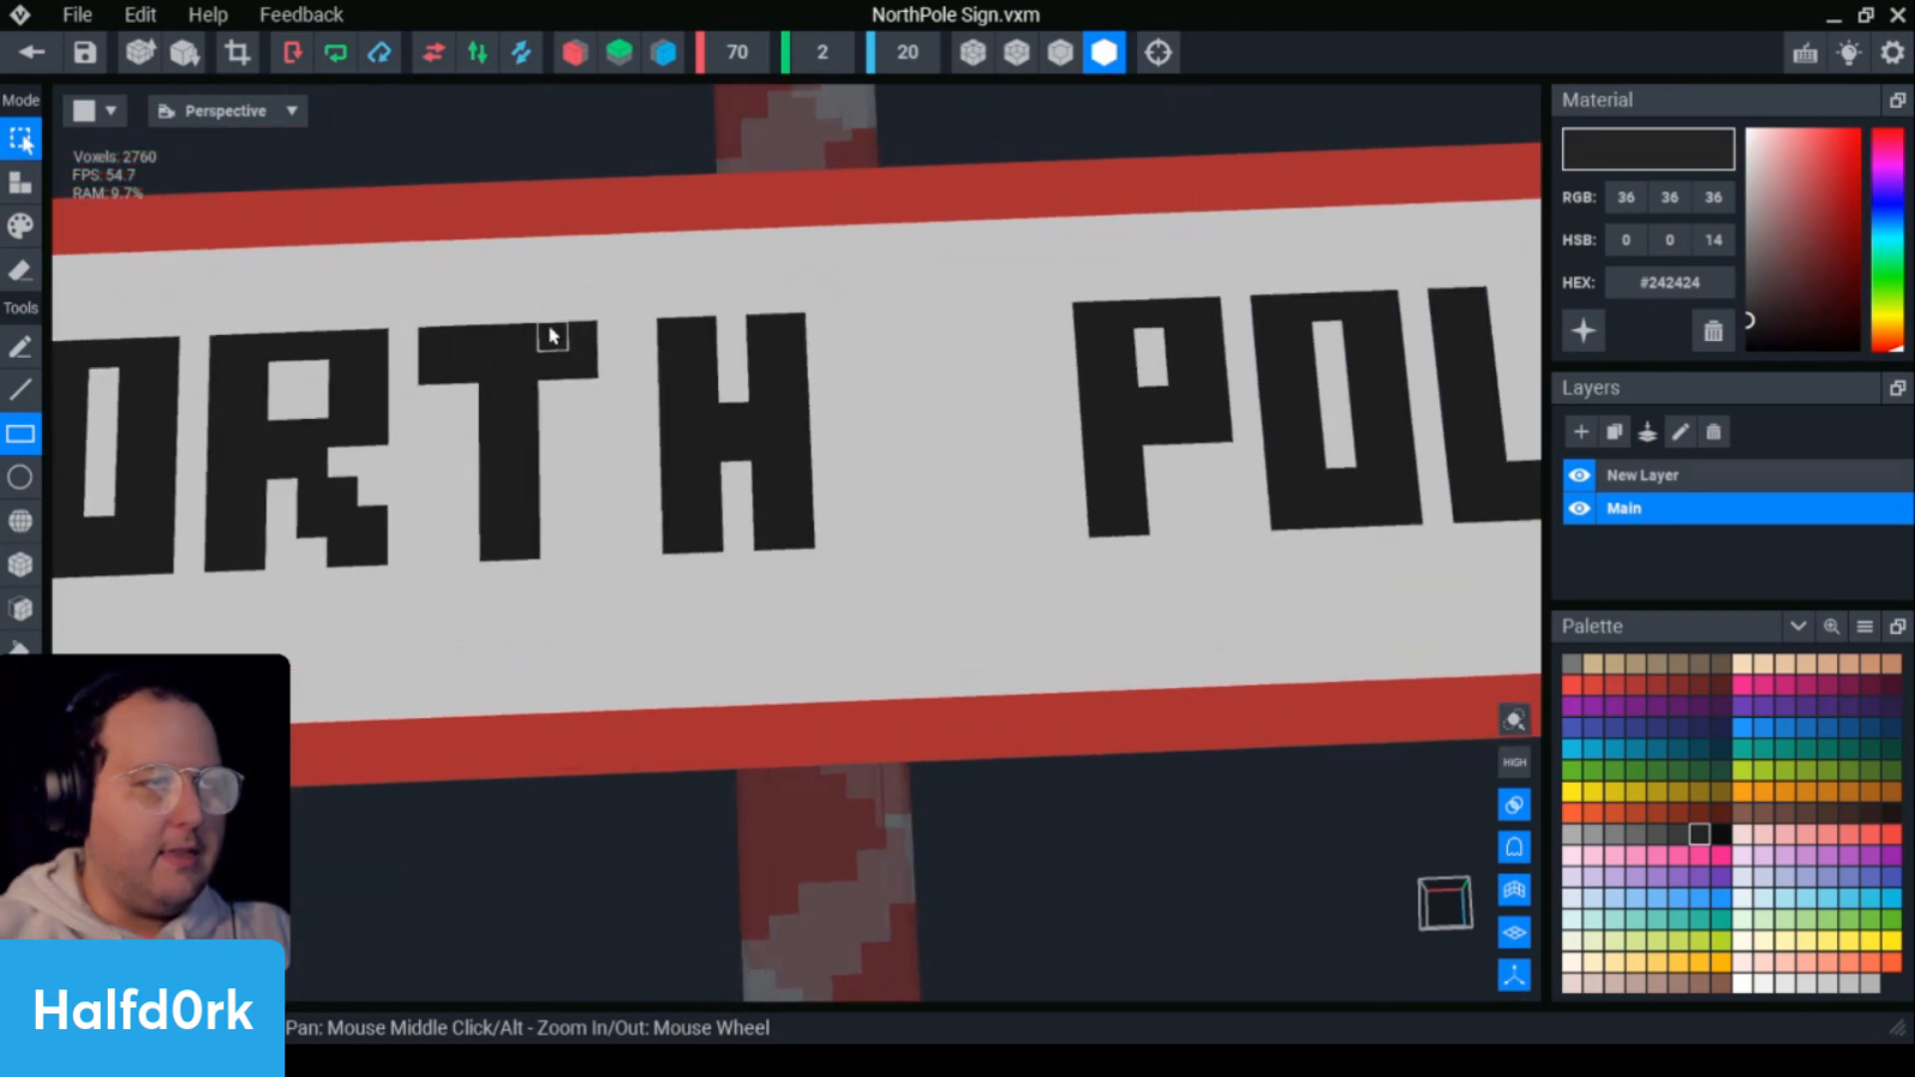
scroll(439, 379, down, 2)
scroll(718, 524, up, 2)
middle_drag(773, 537, 638, 514)
middle_drag(240, 393, 591, 381)
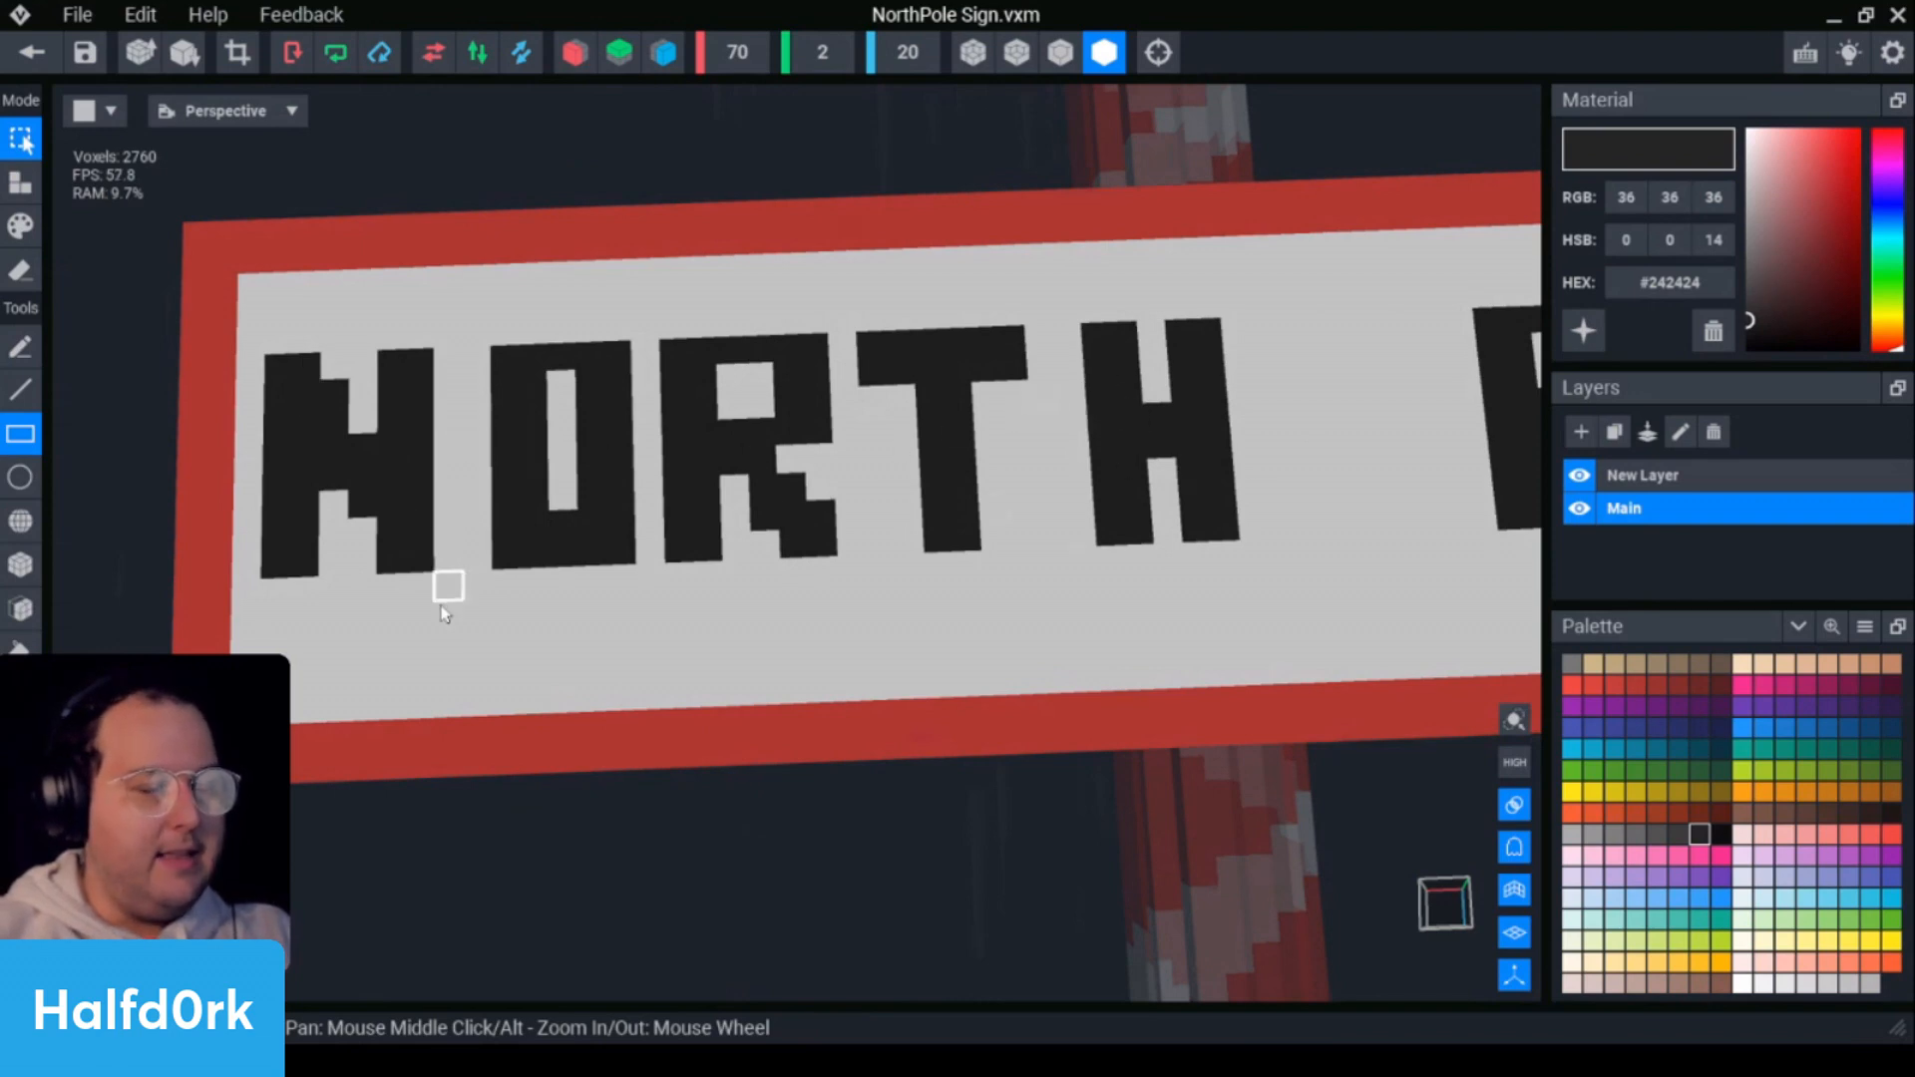
drag(416, 589, 240, 330)
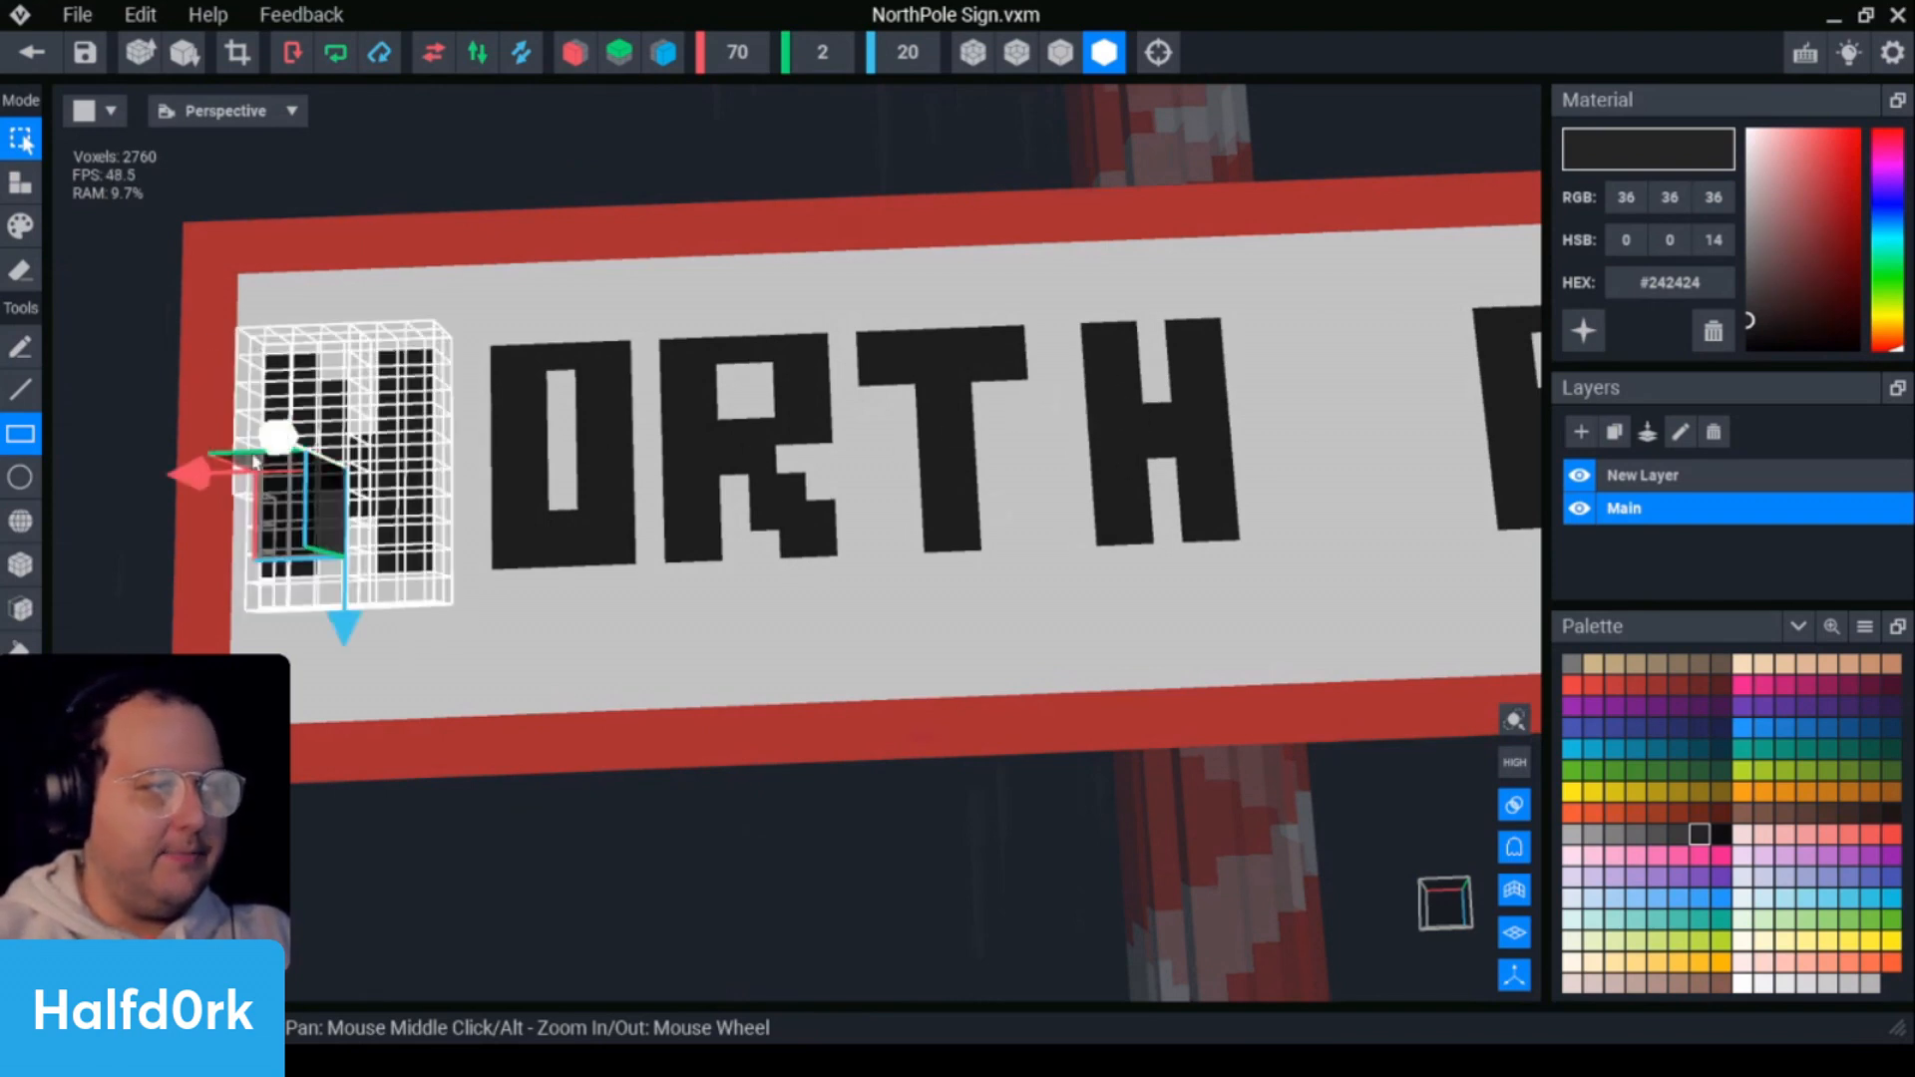
drag(200, 484, 235, 480)
click(616, 612)
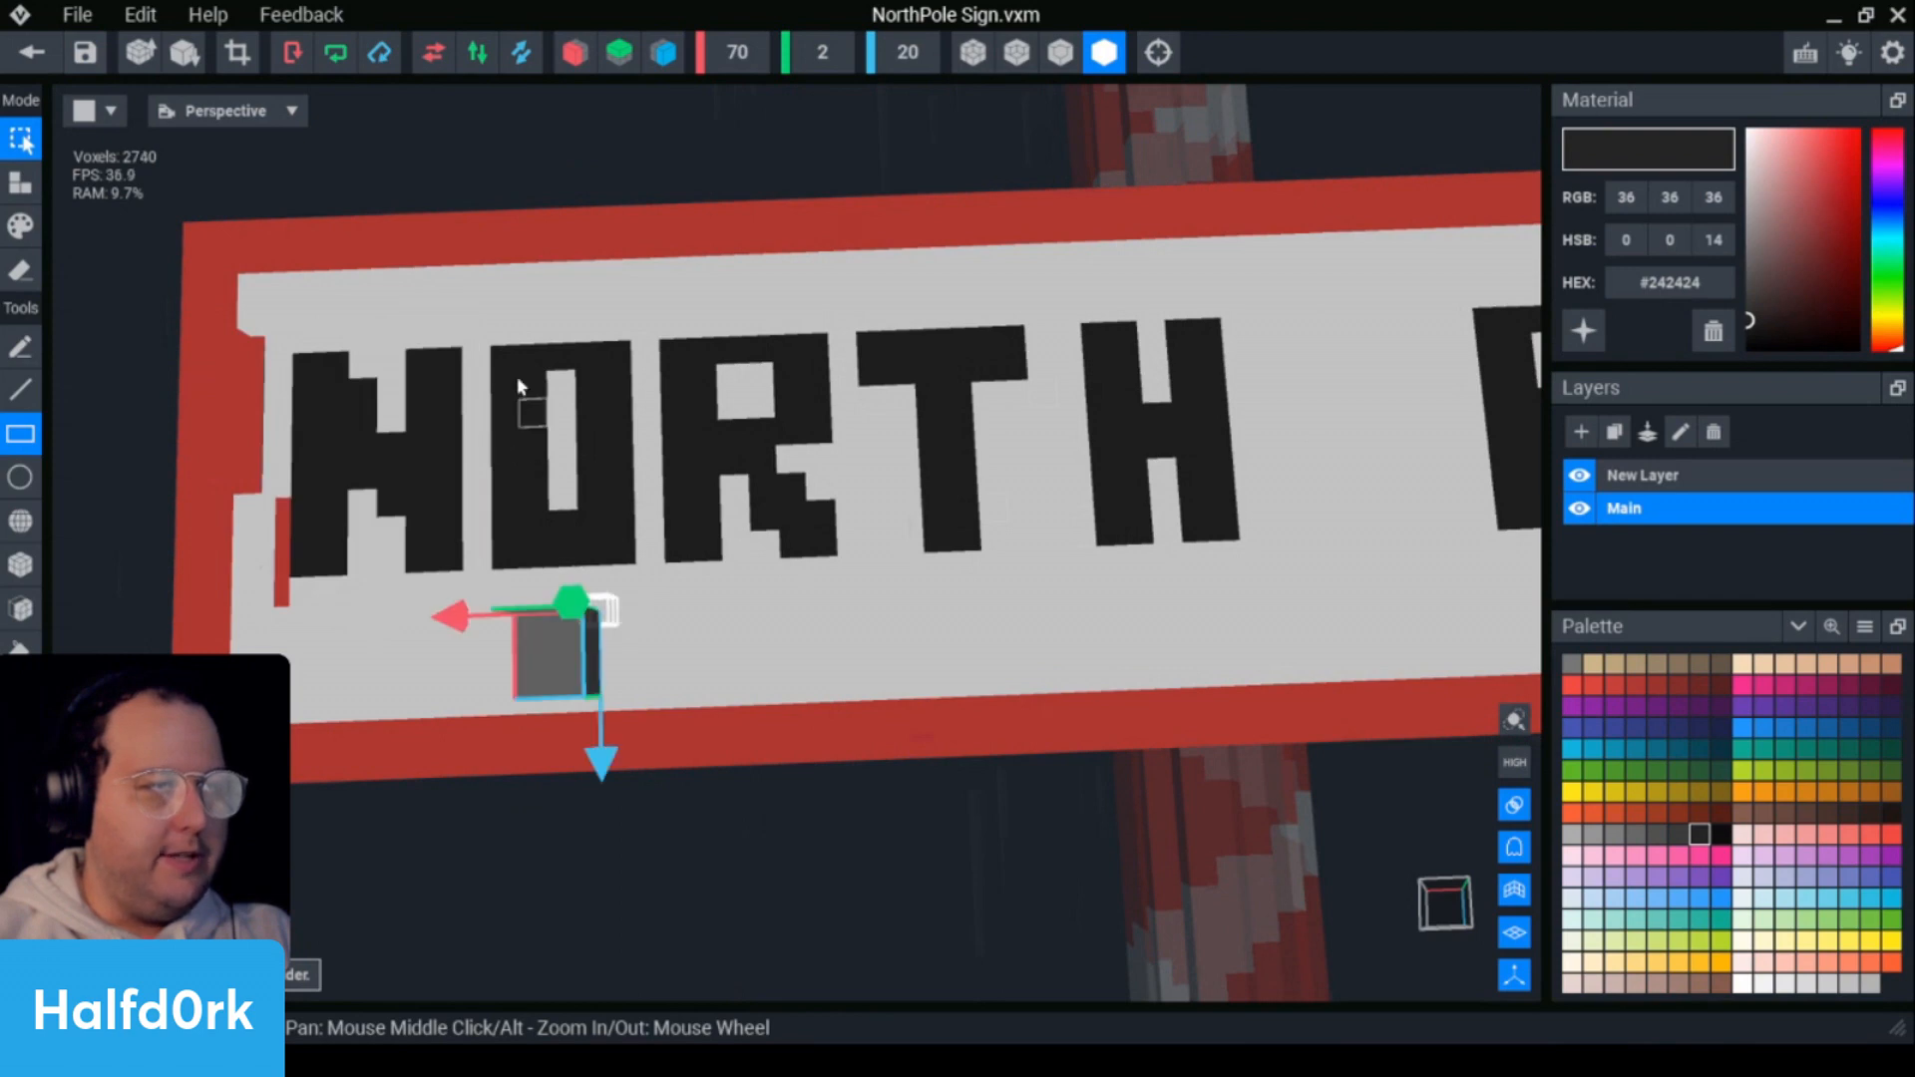
- Select the H of NORTH and shift it one voxel toward the T
middle_drag(1157, 449, 860, 474)
drag(1017, 605, 795, 336)
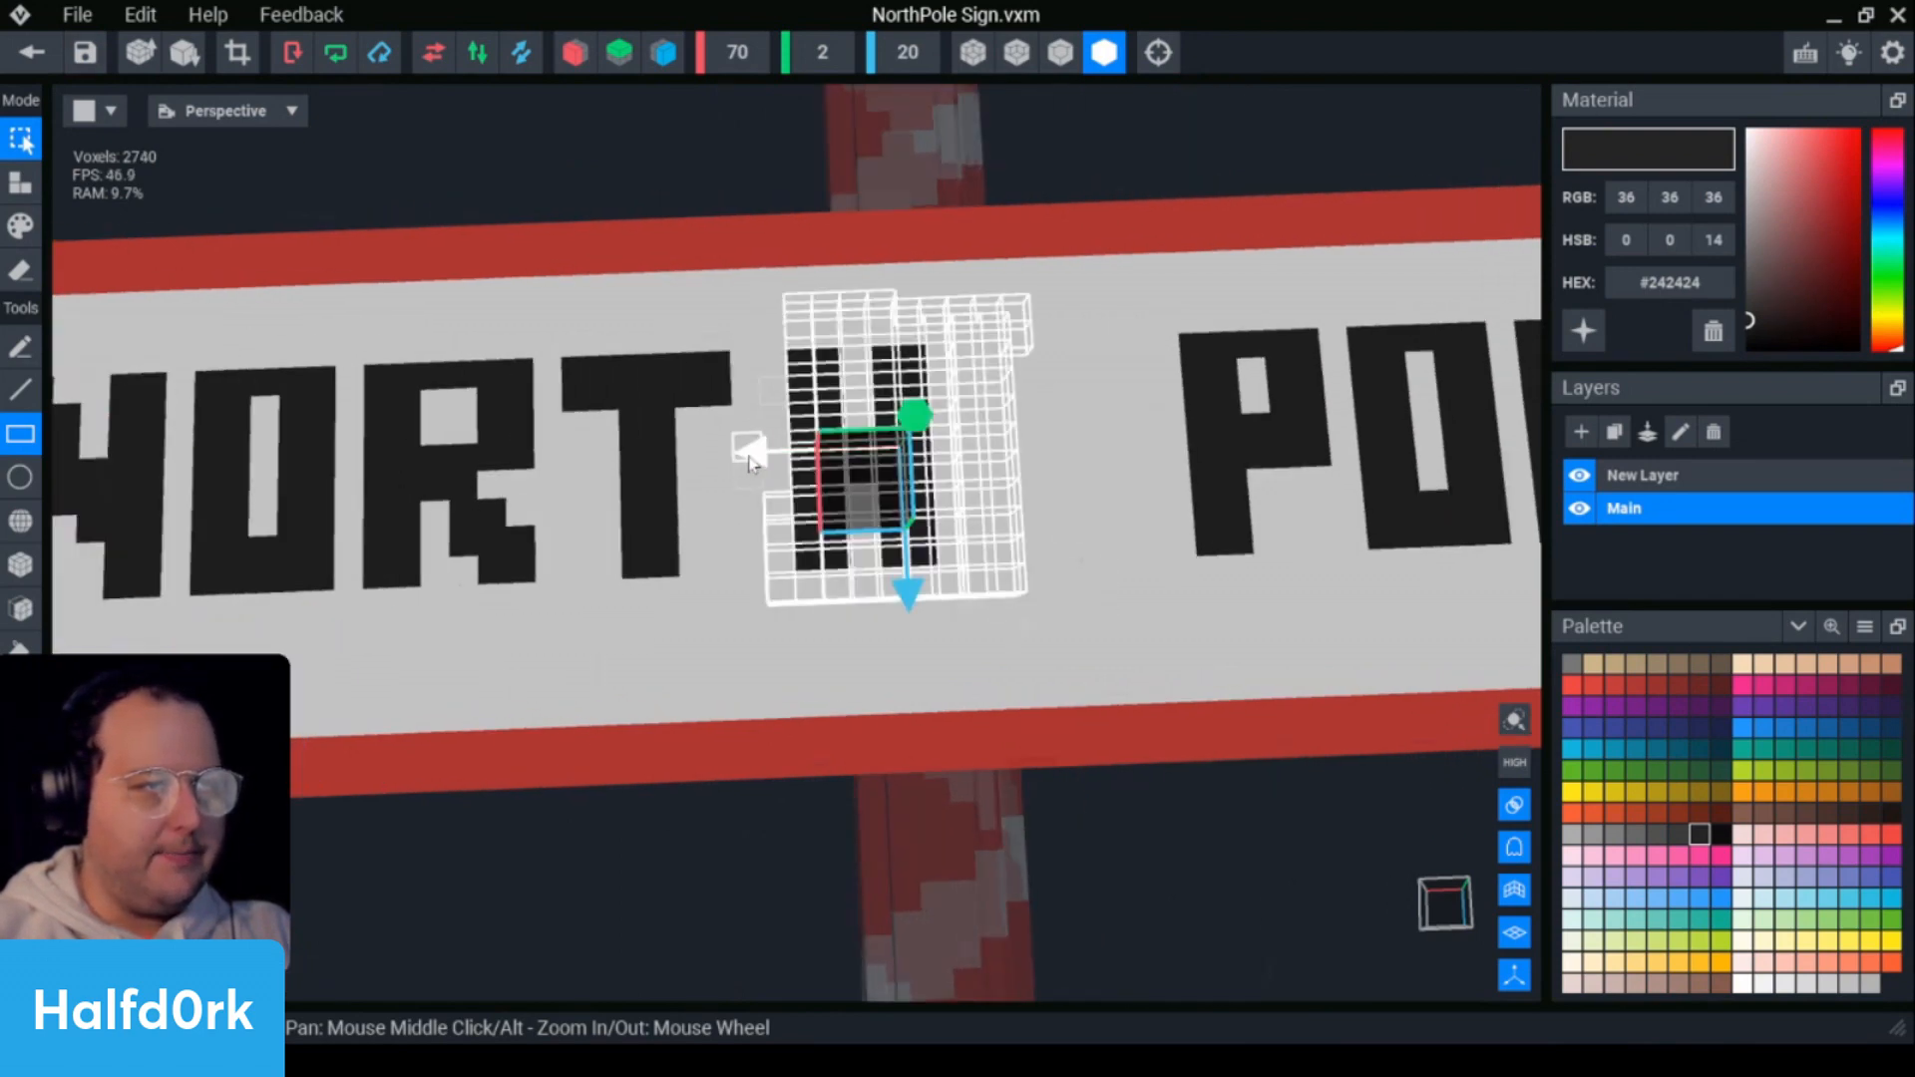
mouse_move(752, 445)
mouse_down()
mouse_move(706, 440)
mouse_move(703, 459)
mouse_move(744, 447)
mouse_up()
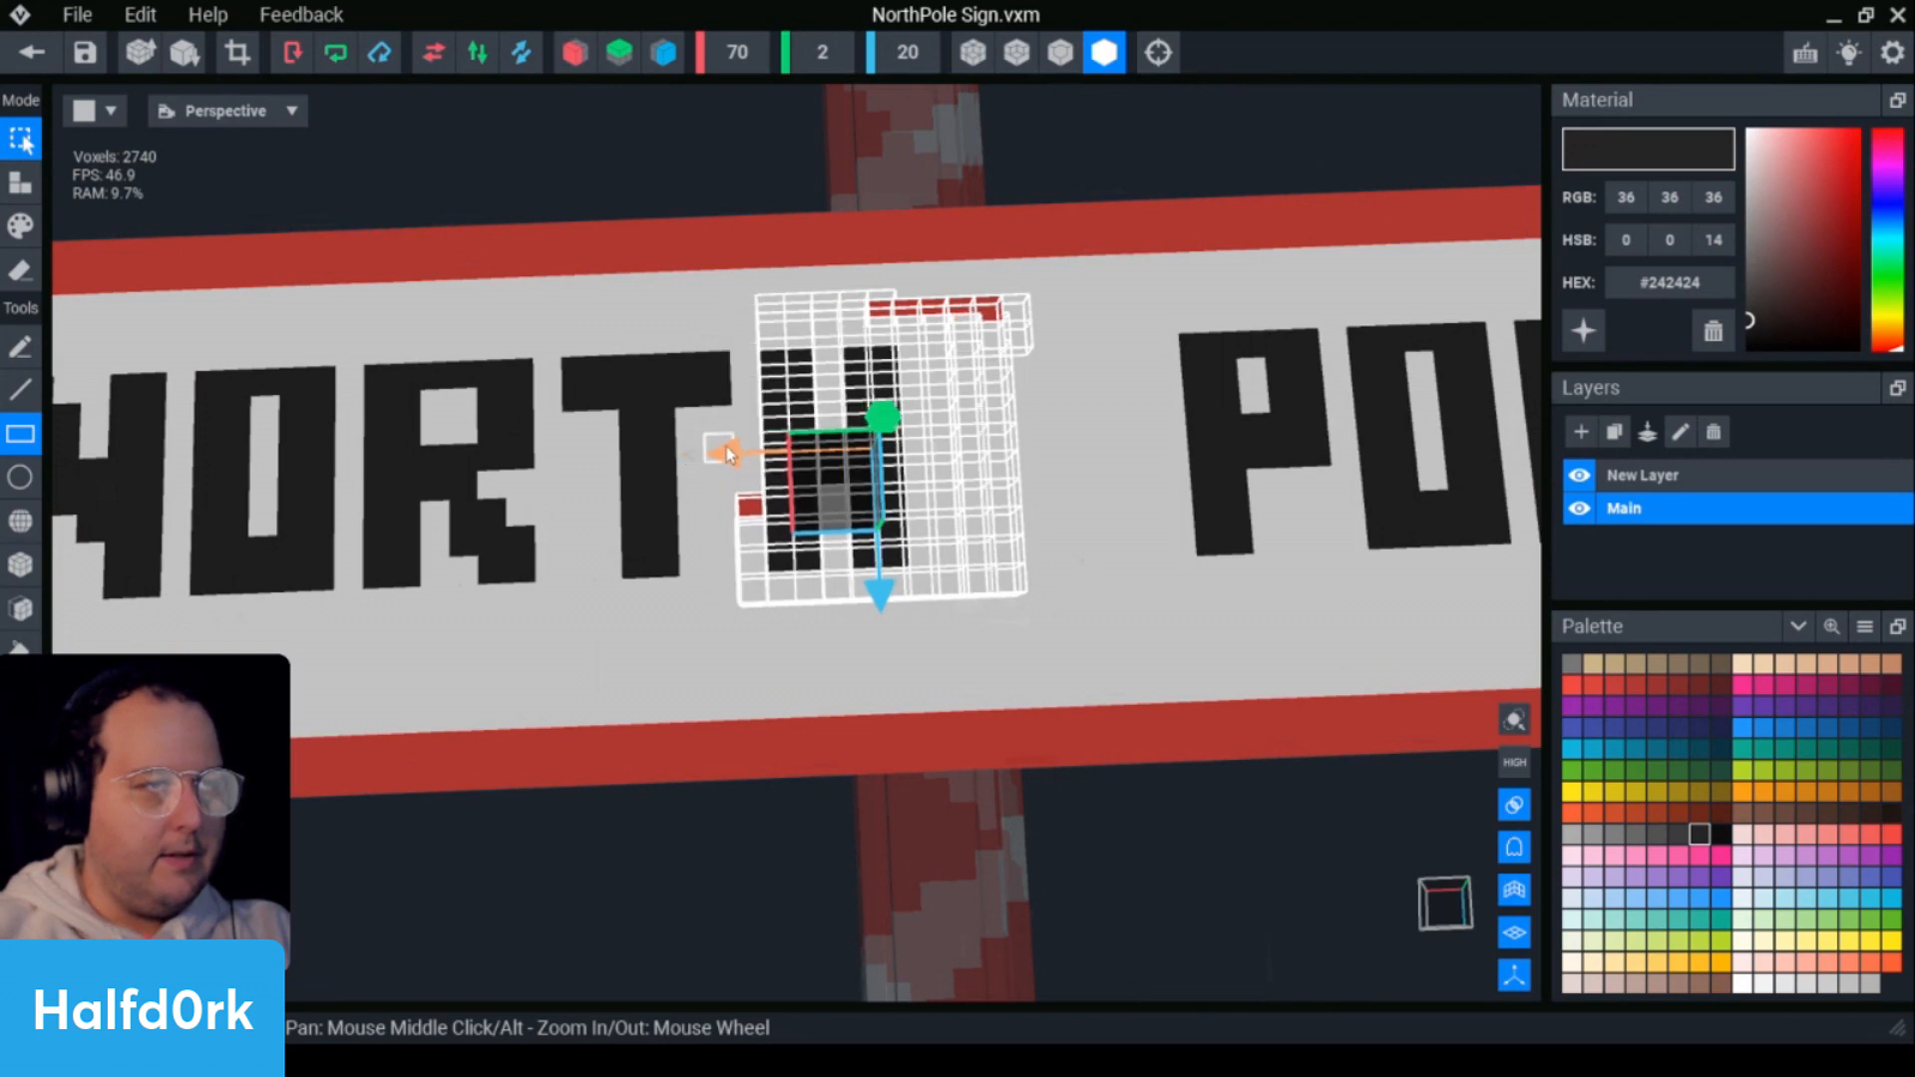
click(1209, 424)
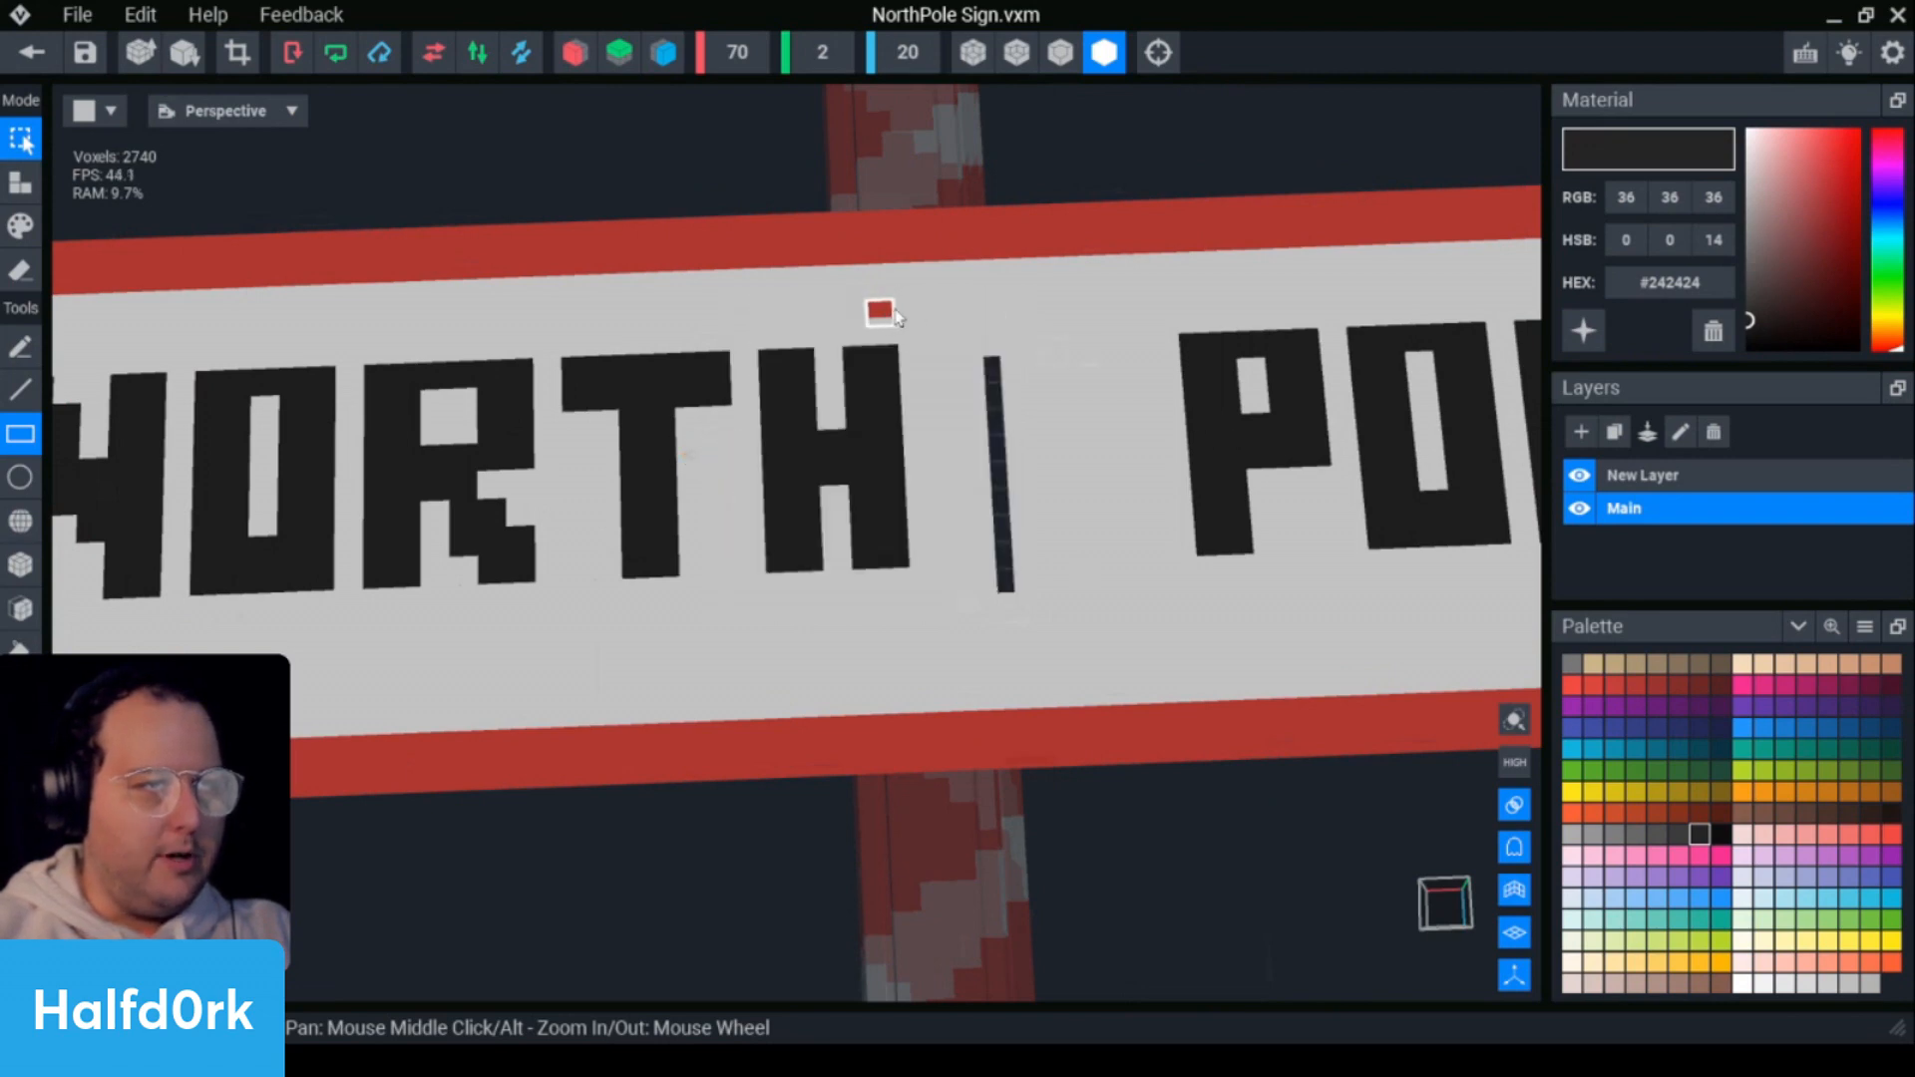
- Select the block containing P, O and L and shift it toward the H to free space for an E
right_drag(1228, 428, 1244, 619)
middle_drag(1244, 620, 740, 438)
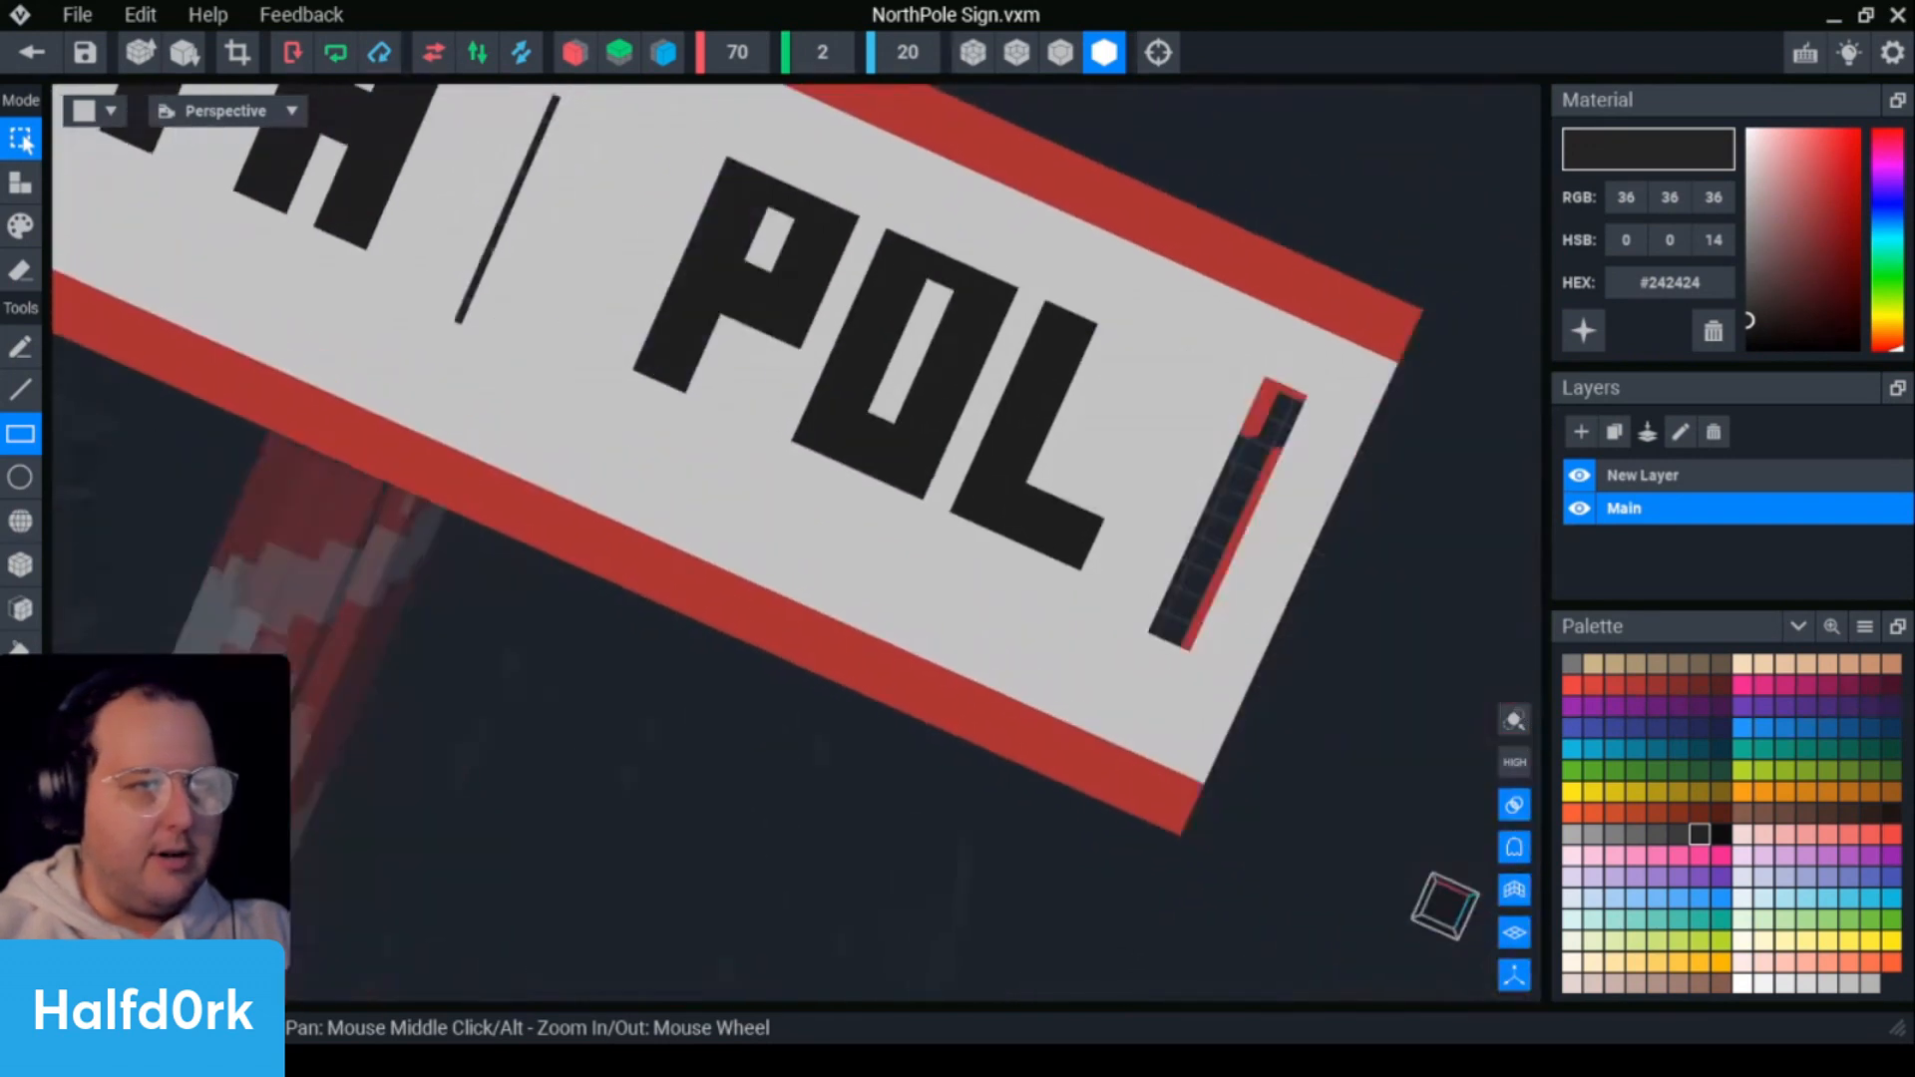
right_drag(741, 438, 1244, 620)
middle_drag(1117, 878, 1244, 620)
right_drag(1243, 619, 1107, 607)
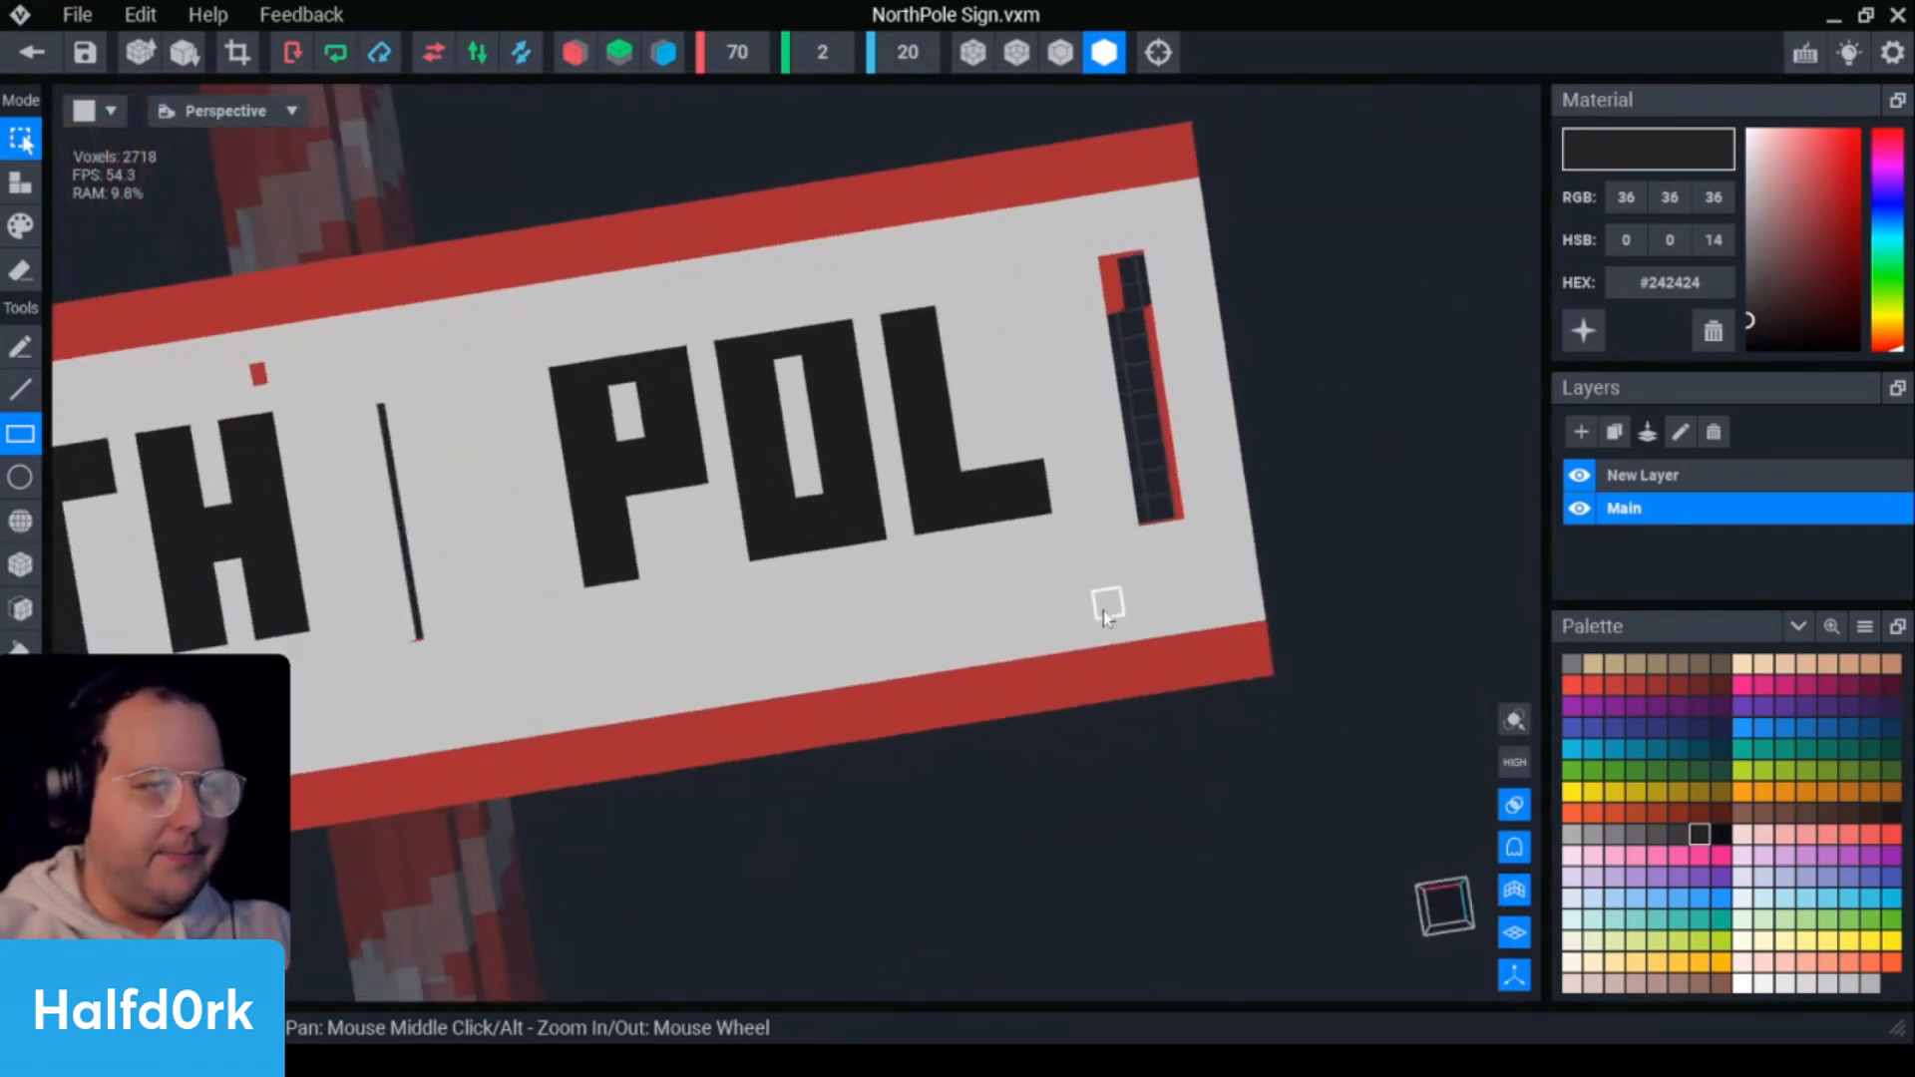
drag(1111, 591, 498, 339)
right_drag(736, 385, 1247, 499)
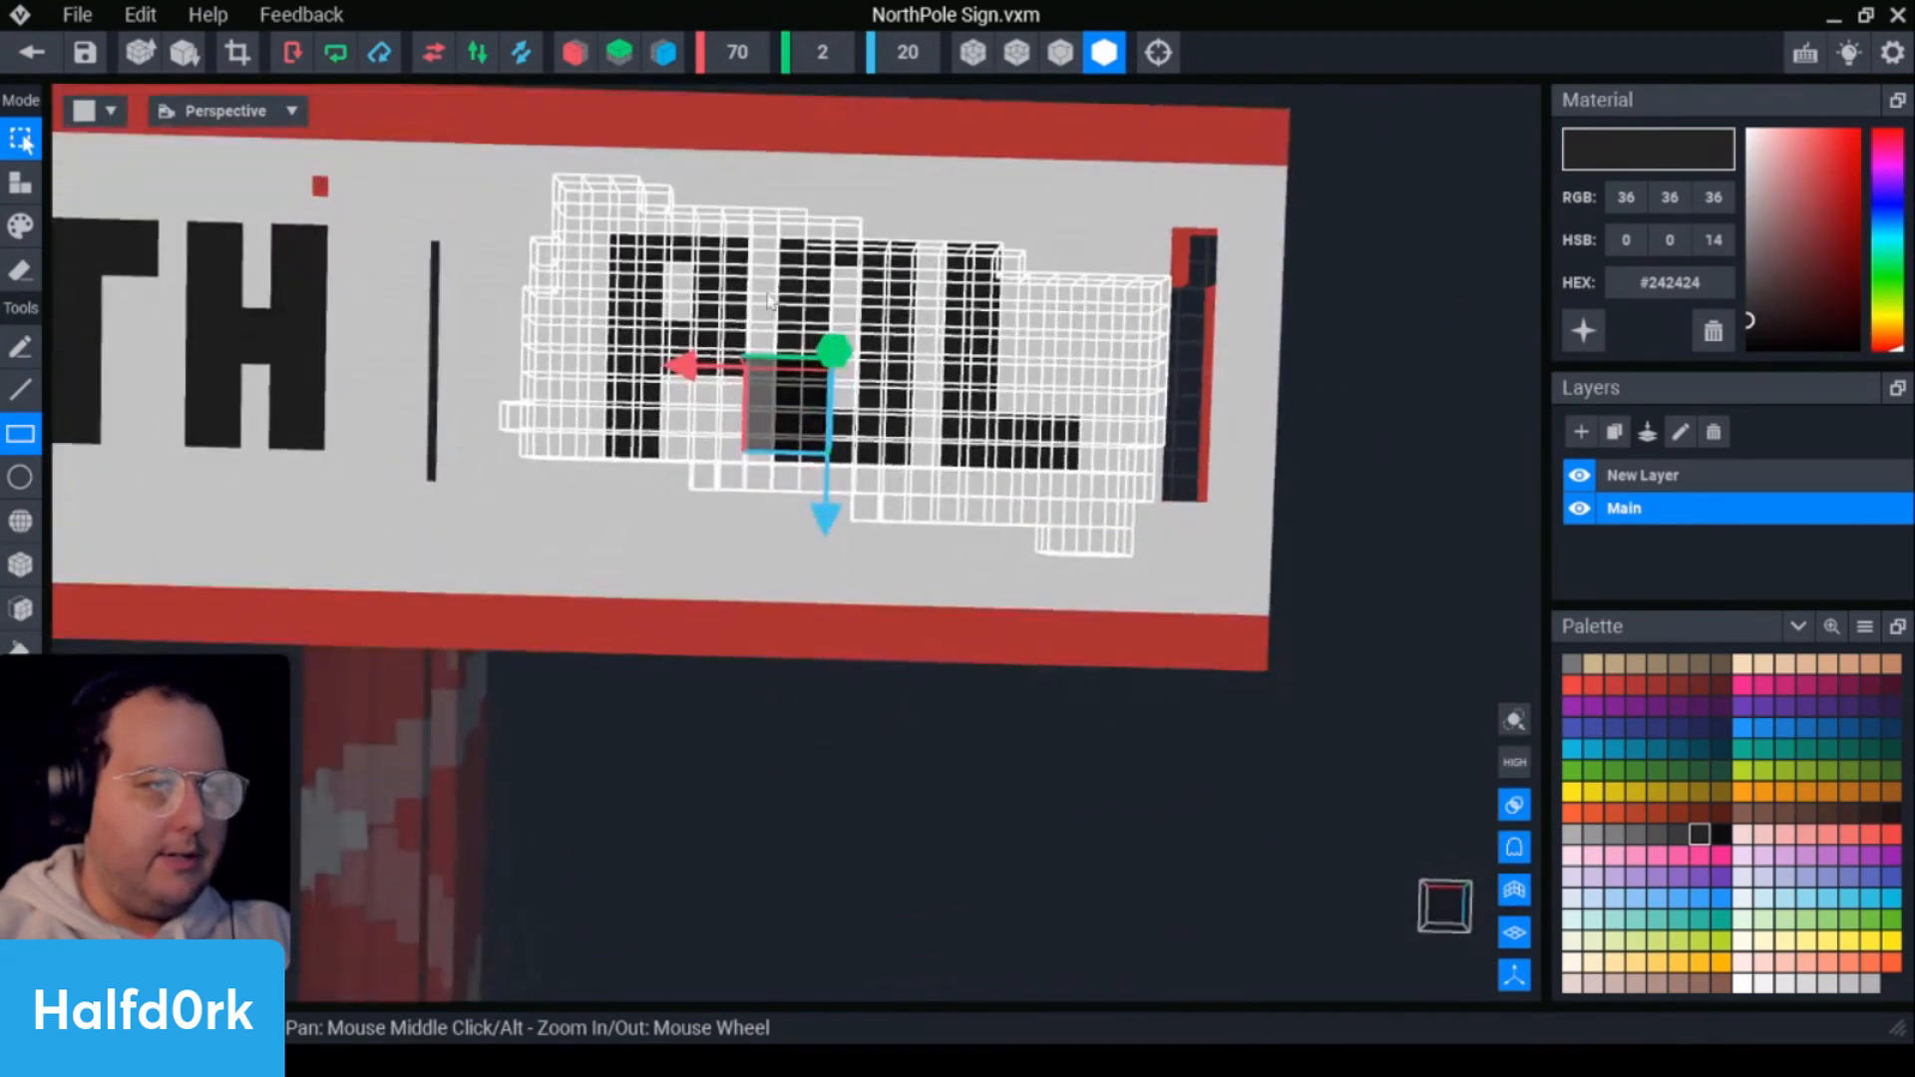
click(1275, 374)
drag(1197, 518, 573, 205)
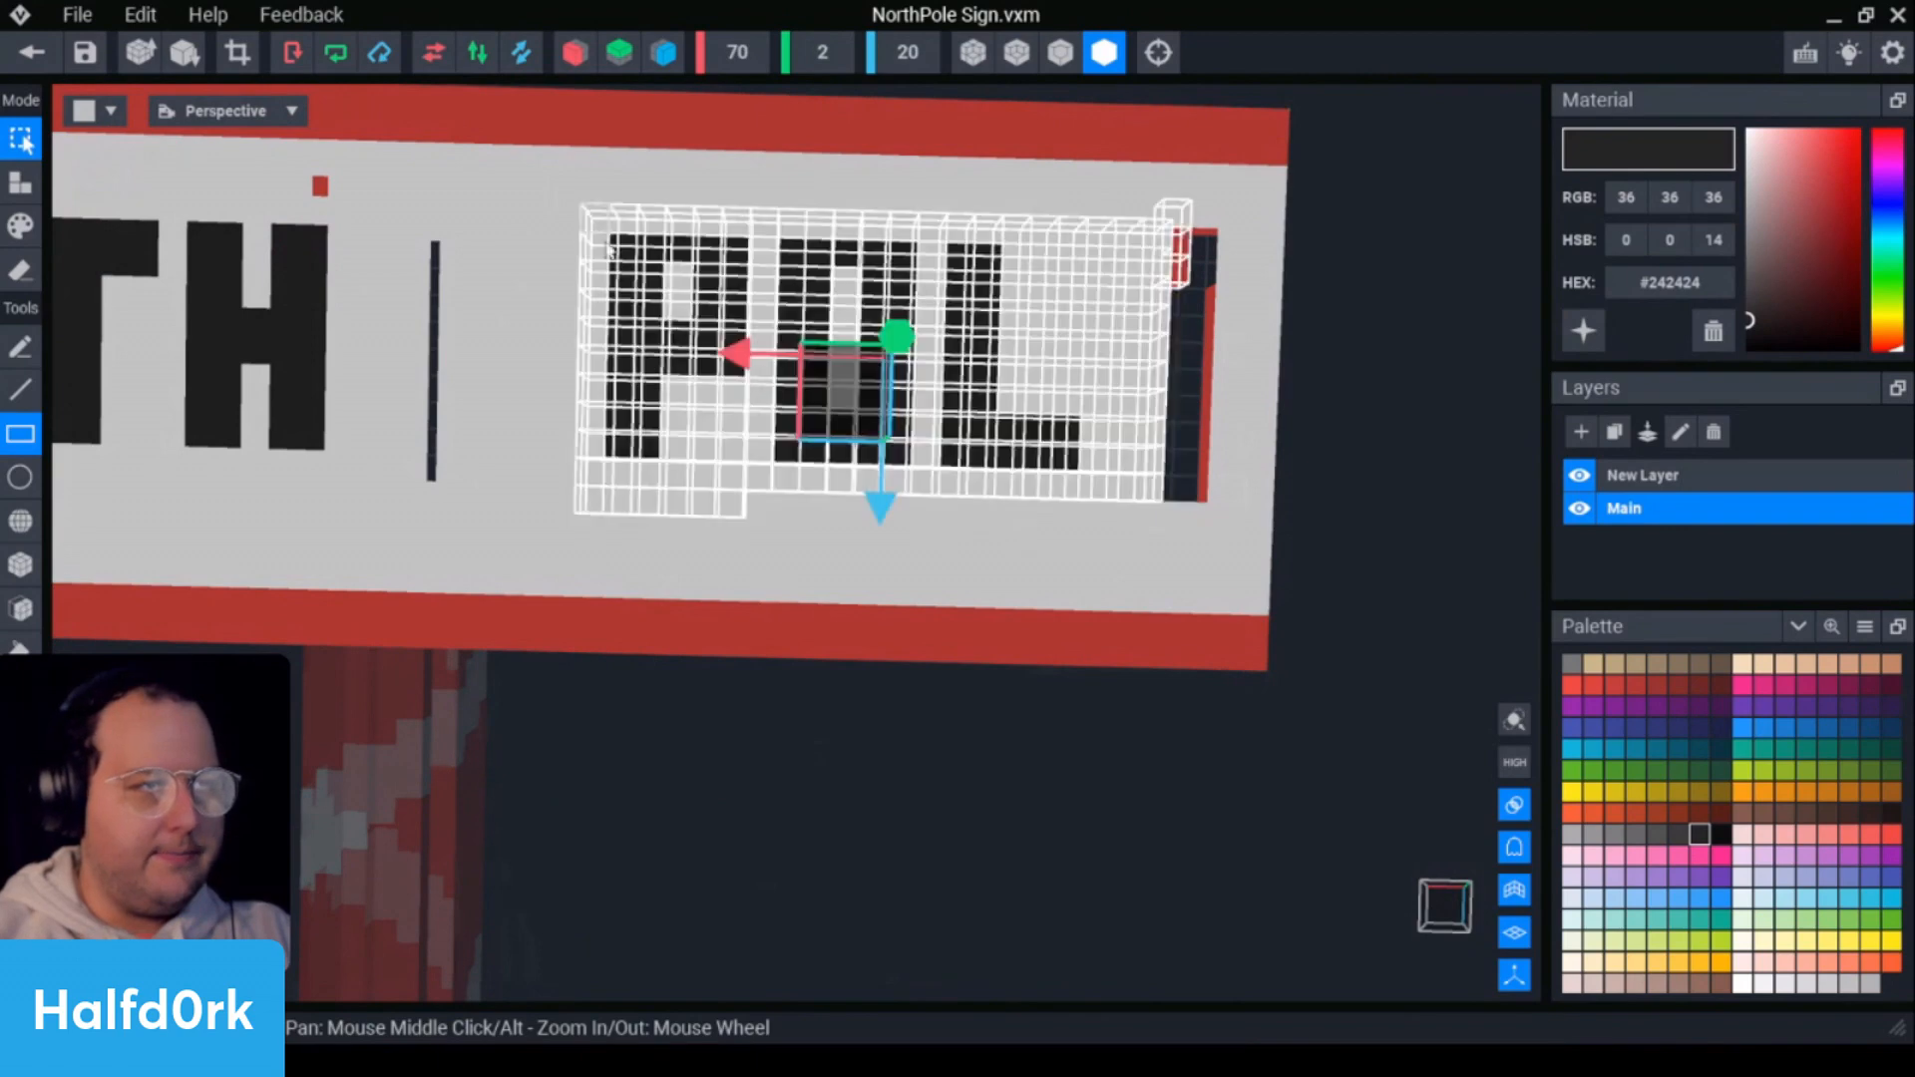
click(1184, 432)
- Fill the holes and cover the red patches around H and POL with sampled white #F2F2F2, using the Face tool in attach mode
right_drag(1184, 432, 1277, 431)
key(2)
ctrl+click(1257, 443)
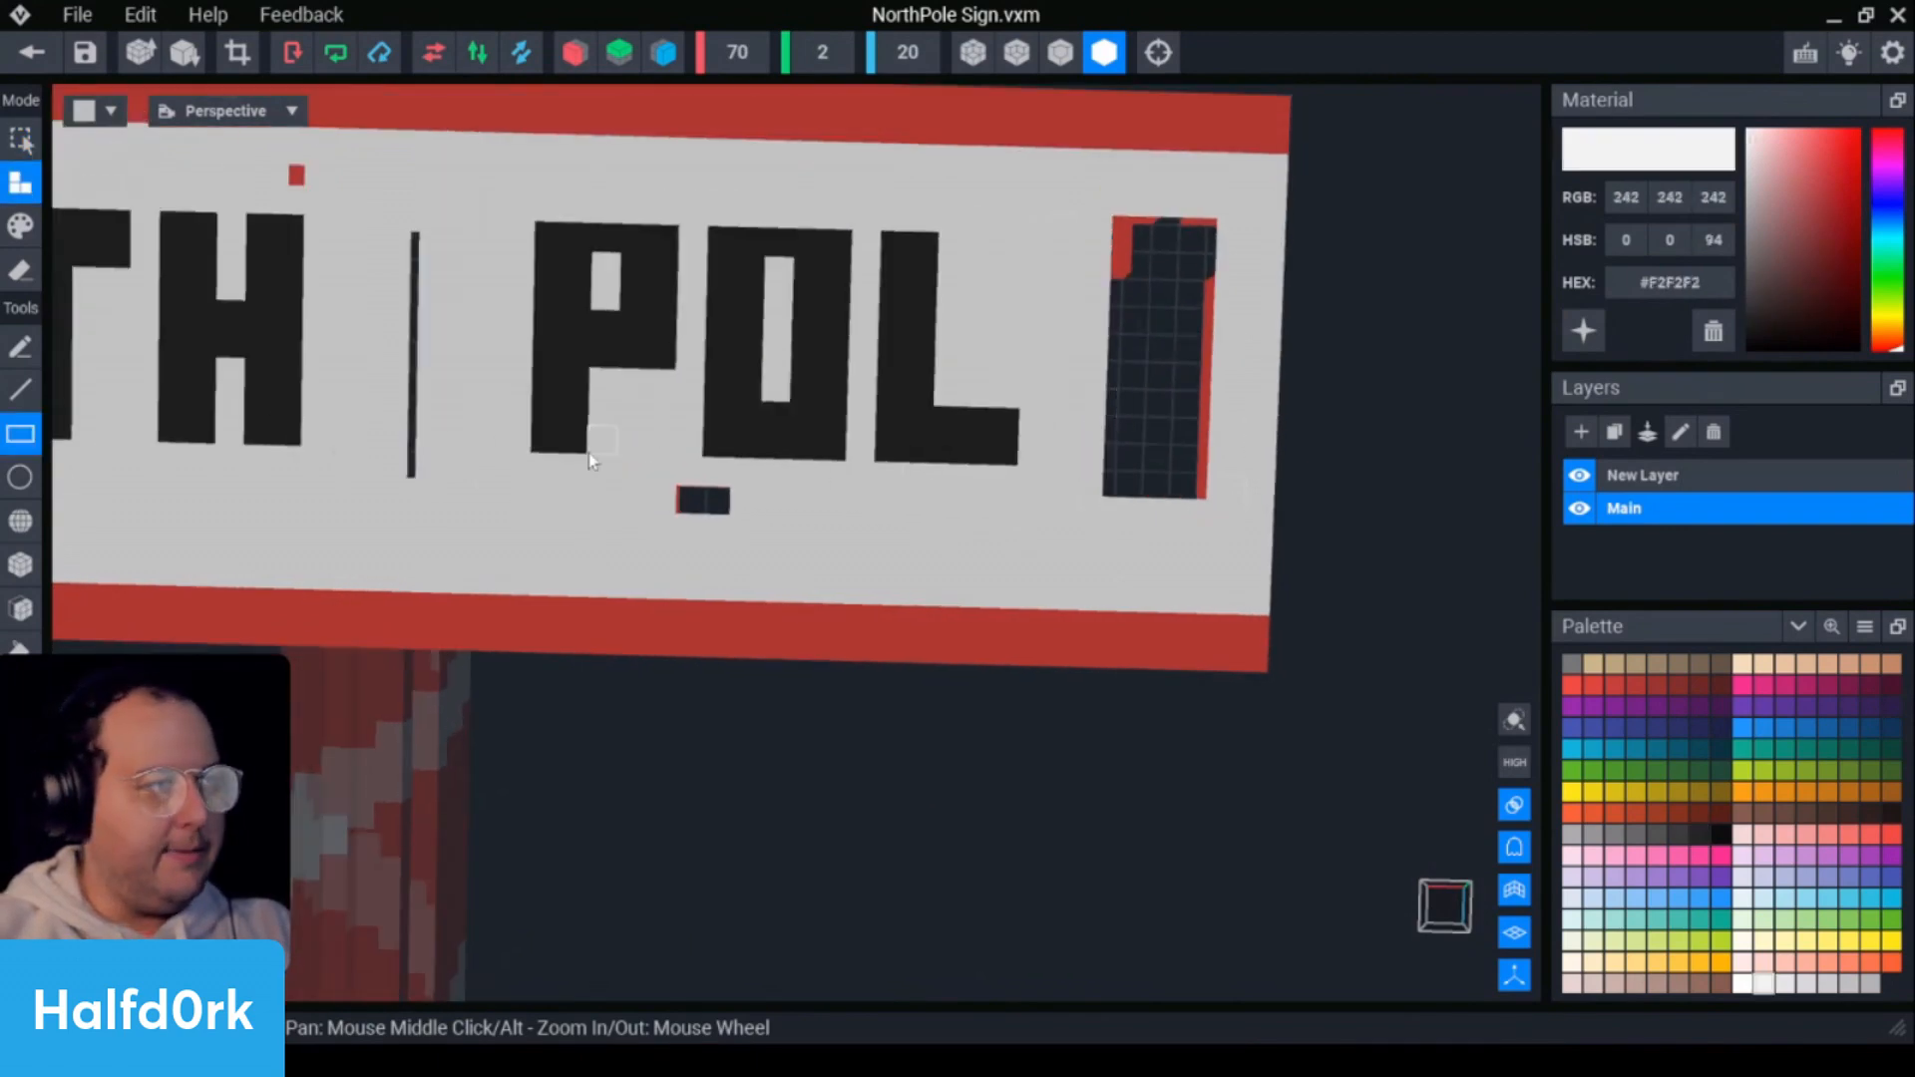
click(24, 610)
click(1183, 427)
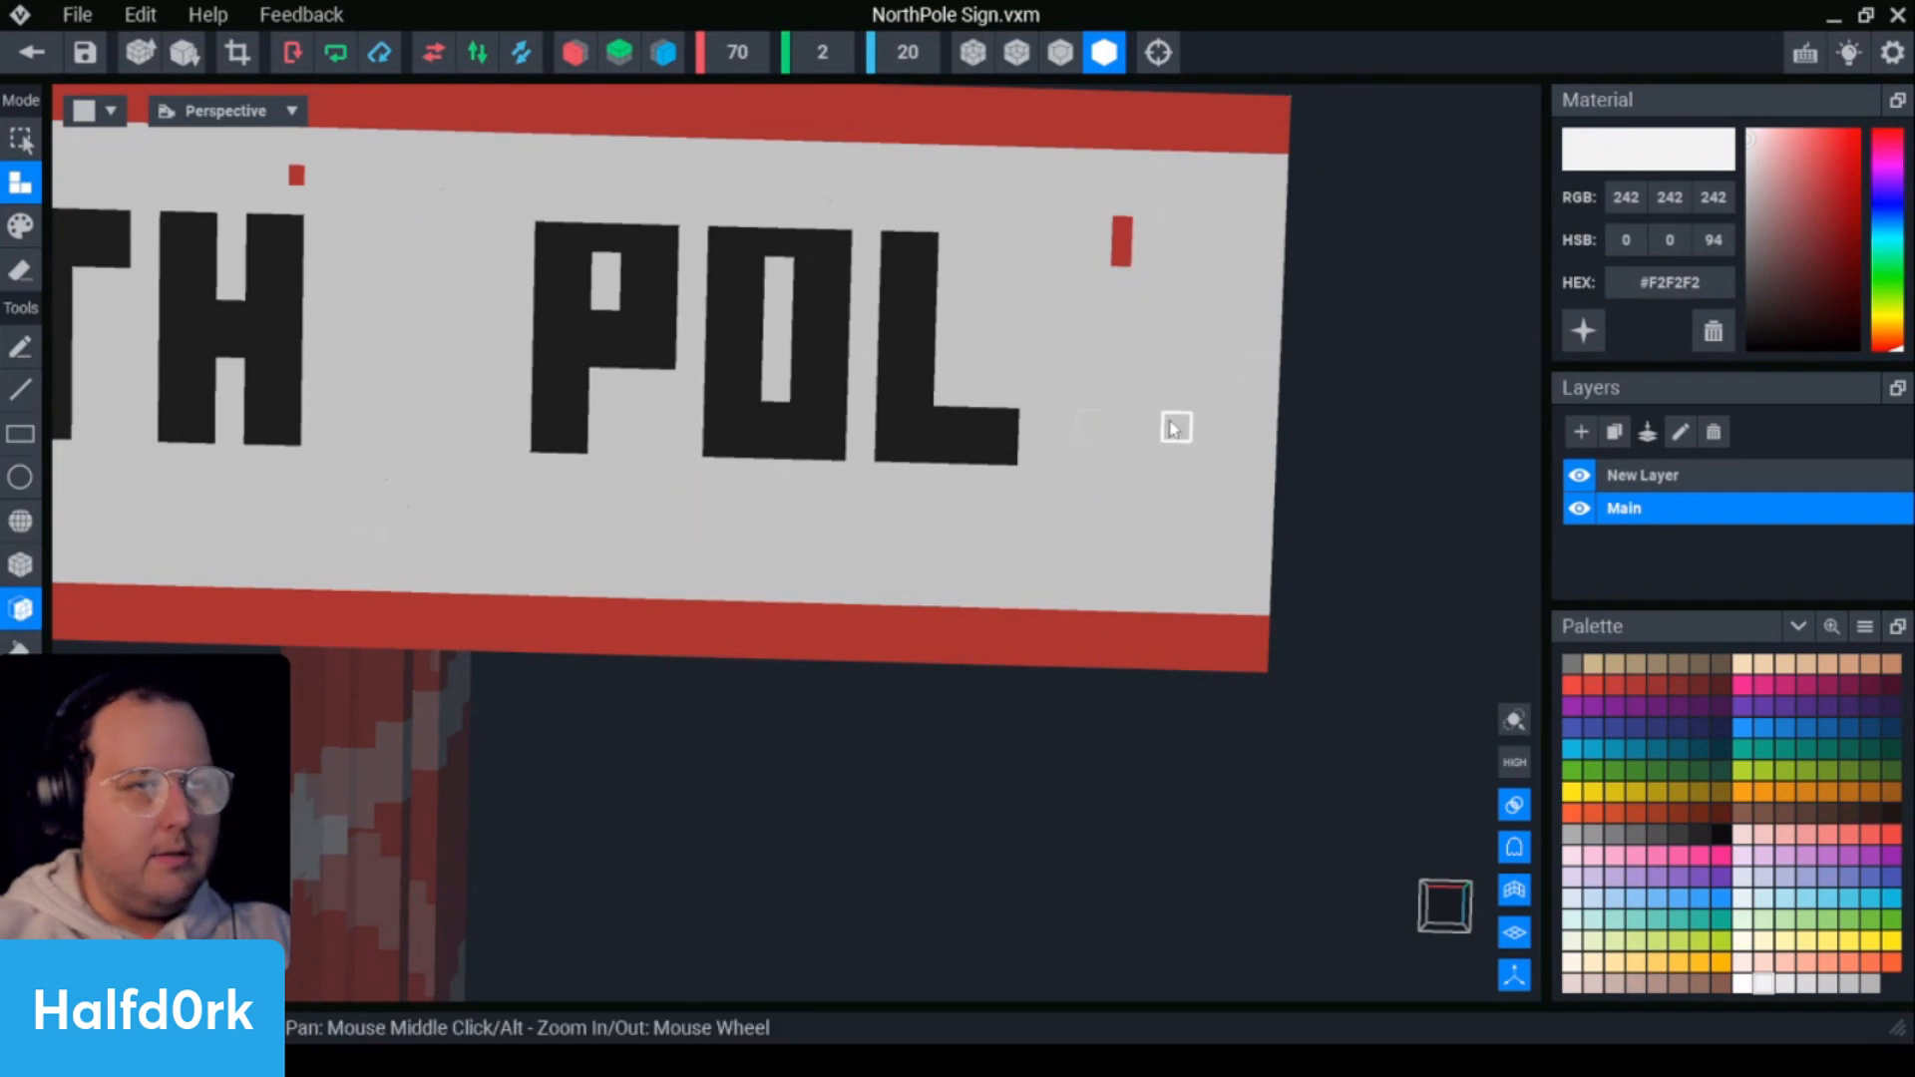
click(1119, 252)
click(298, 184)
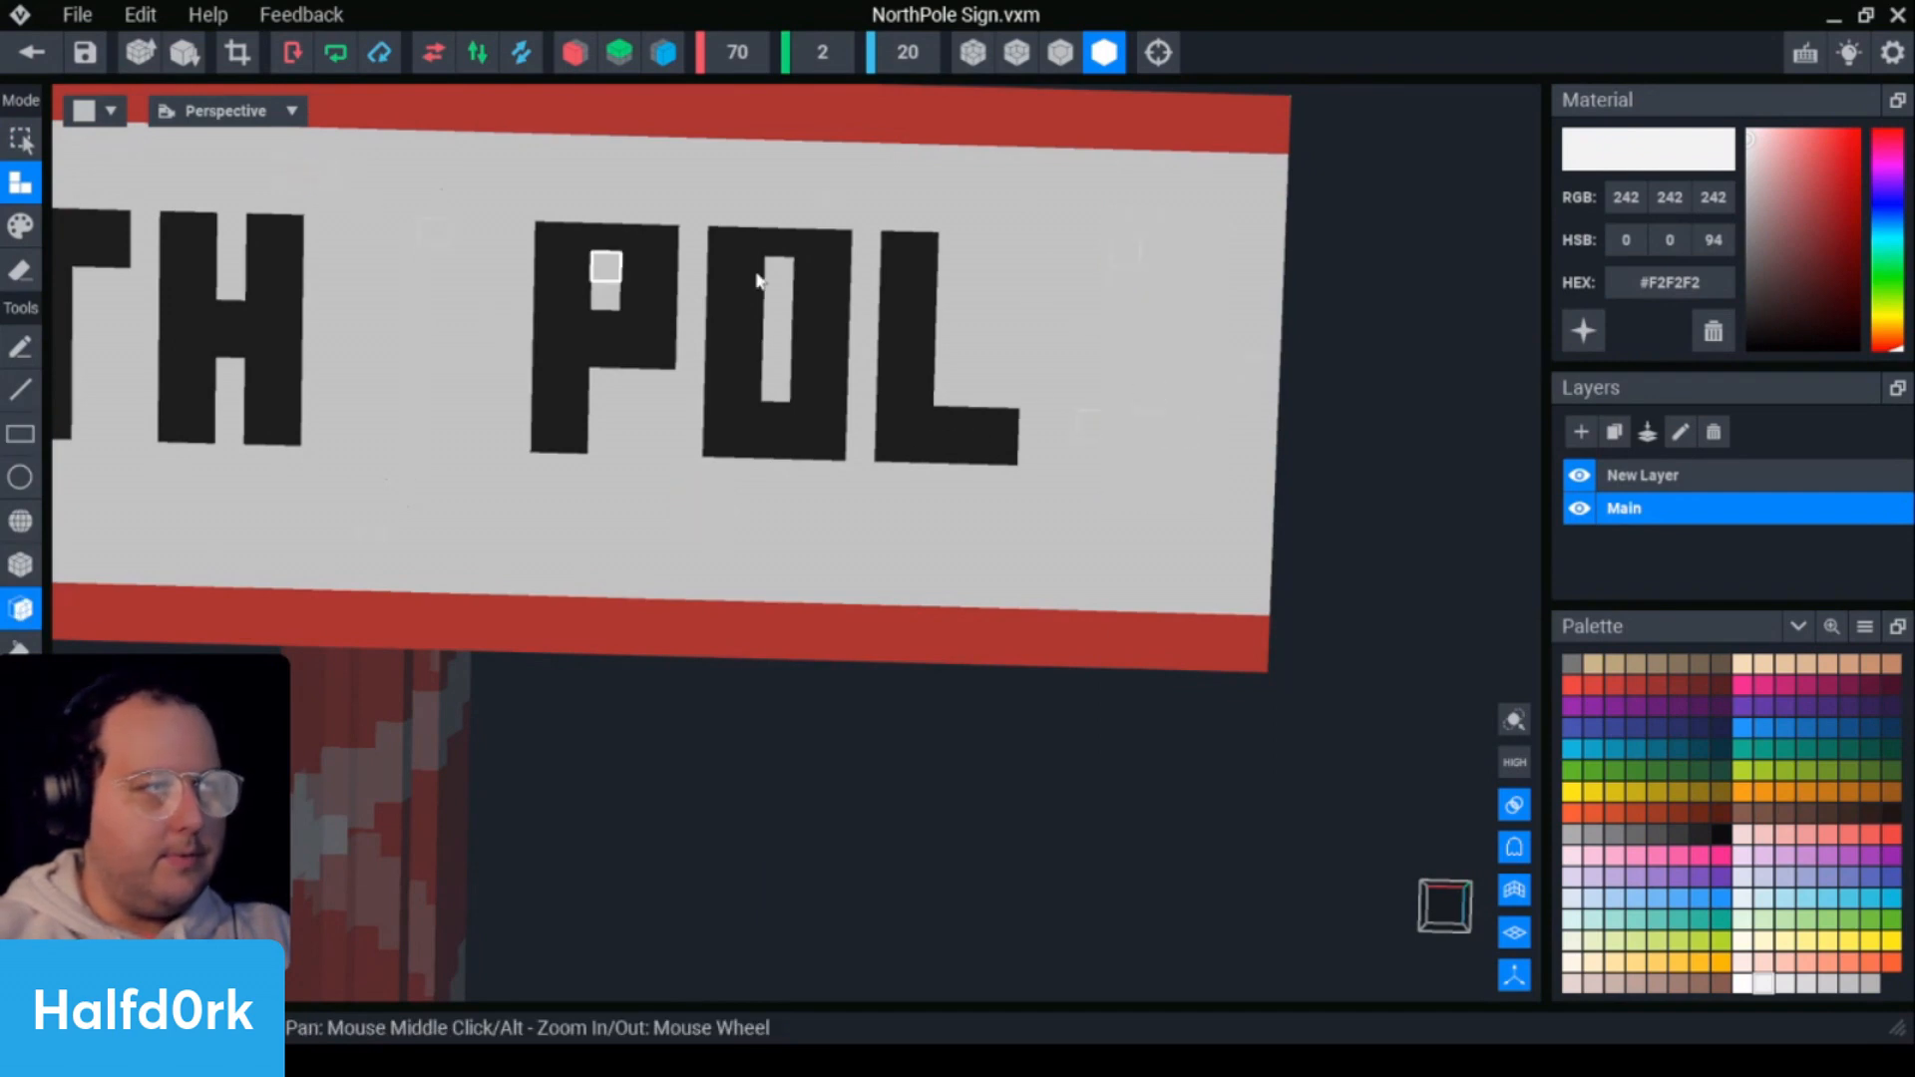
- Paint the stem, middle arm and lower arm of an E after the L in sampled black #242424 with the Line tool
click(948, 451)
key(l)
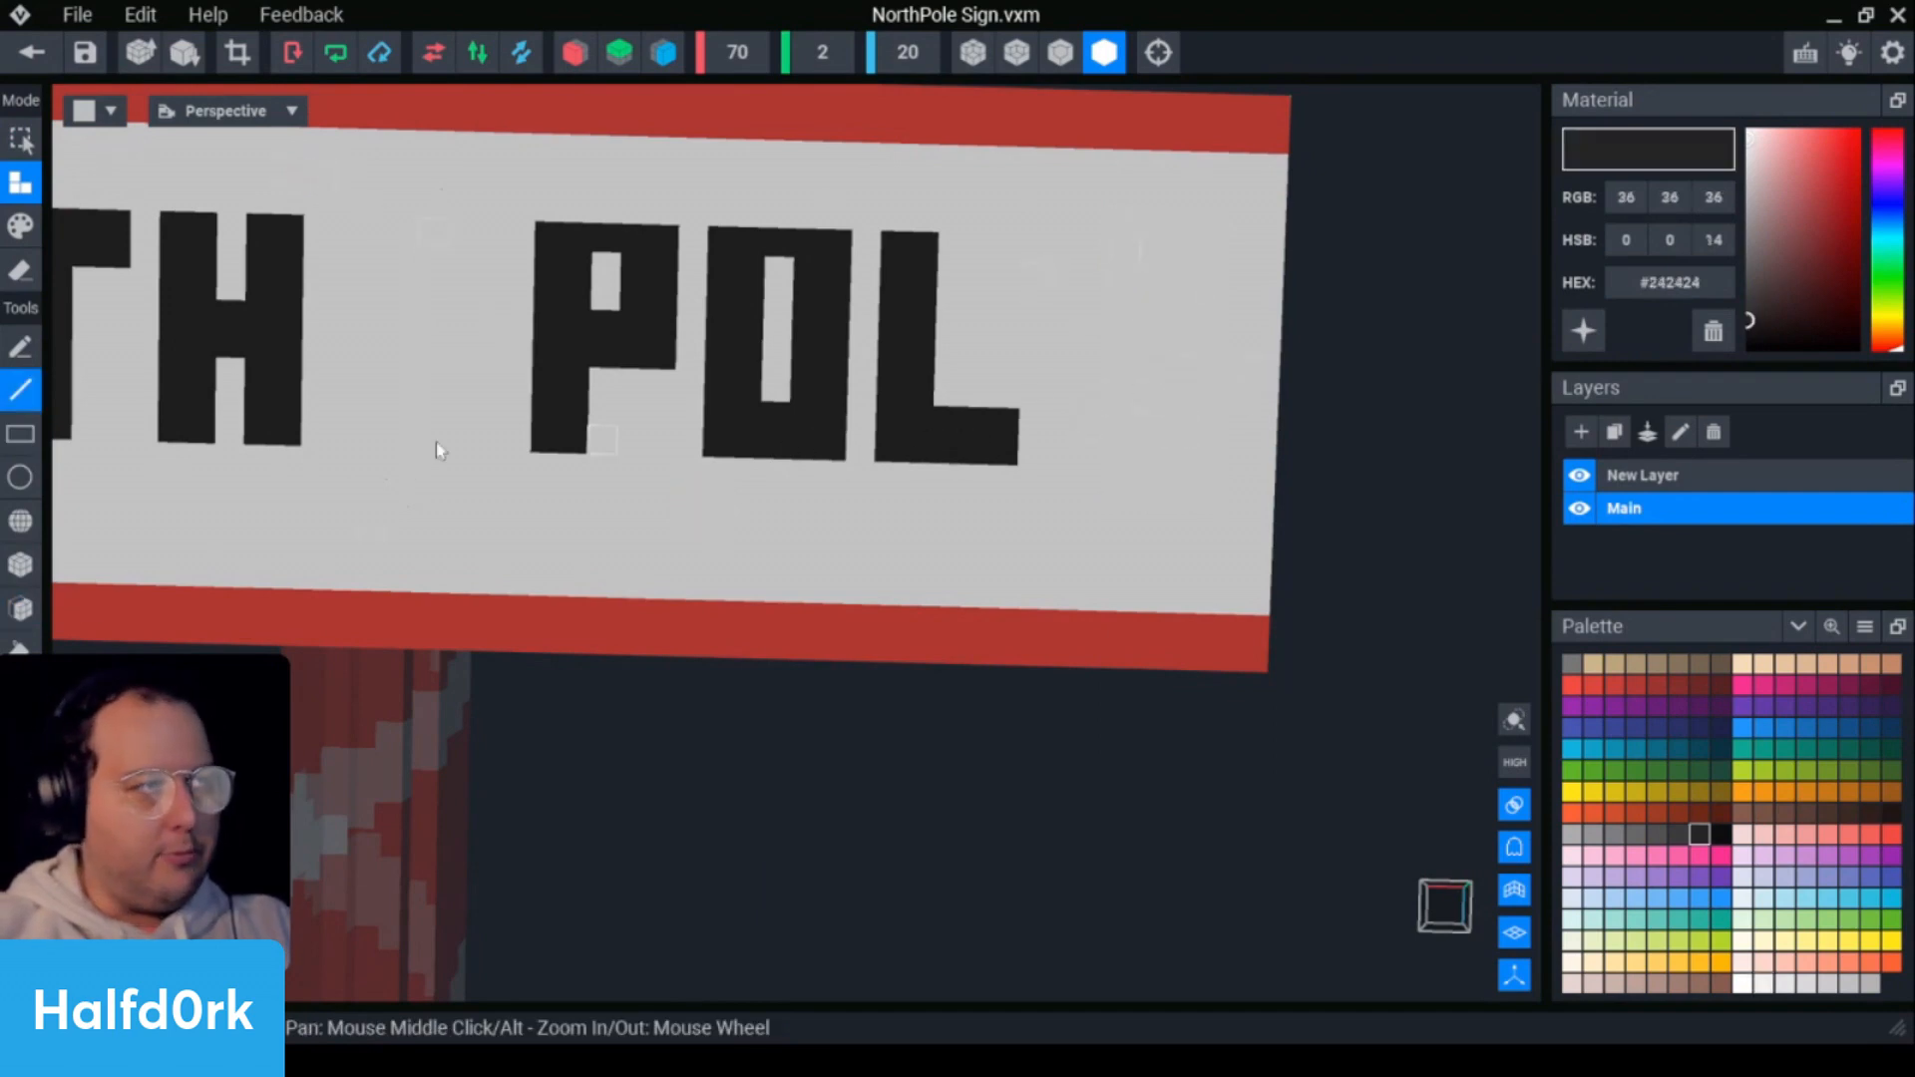
key(p)
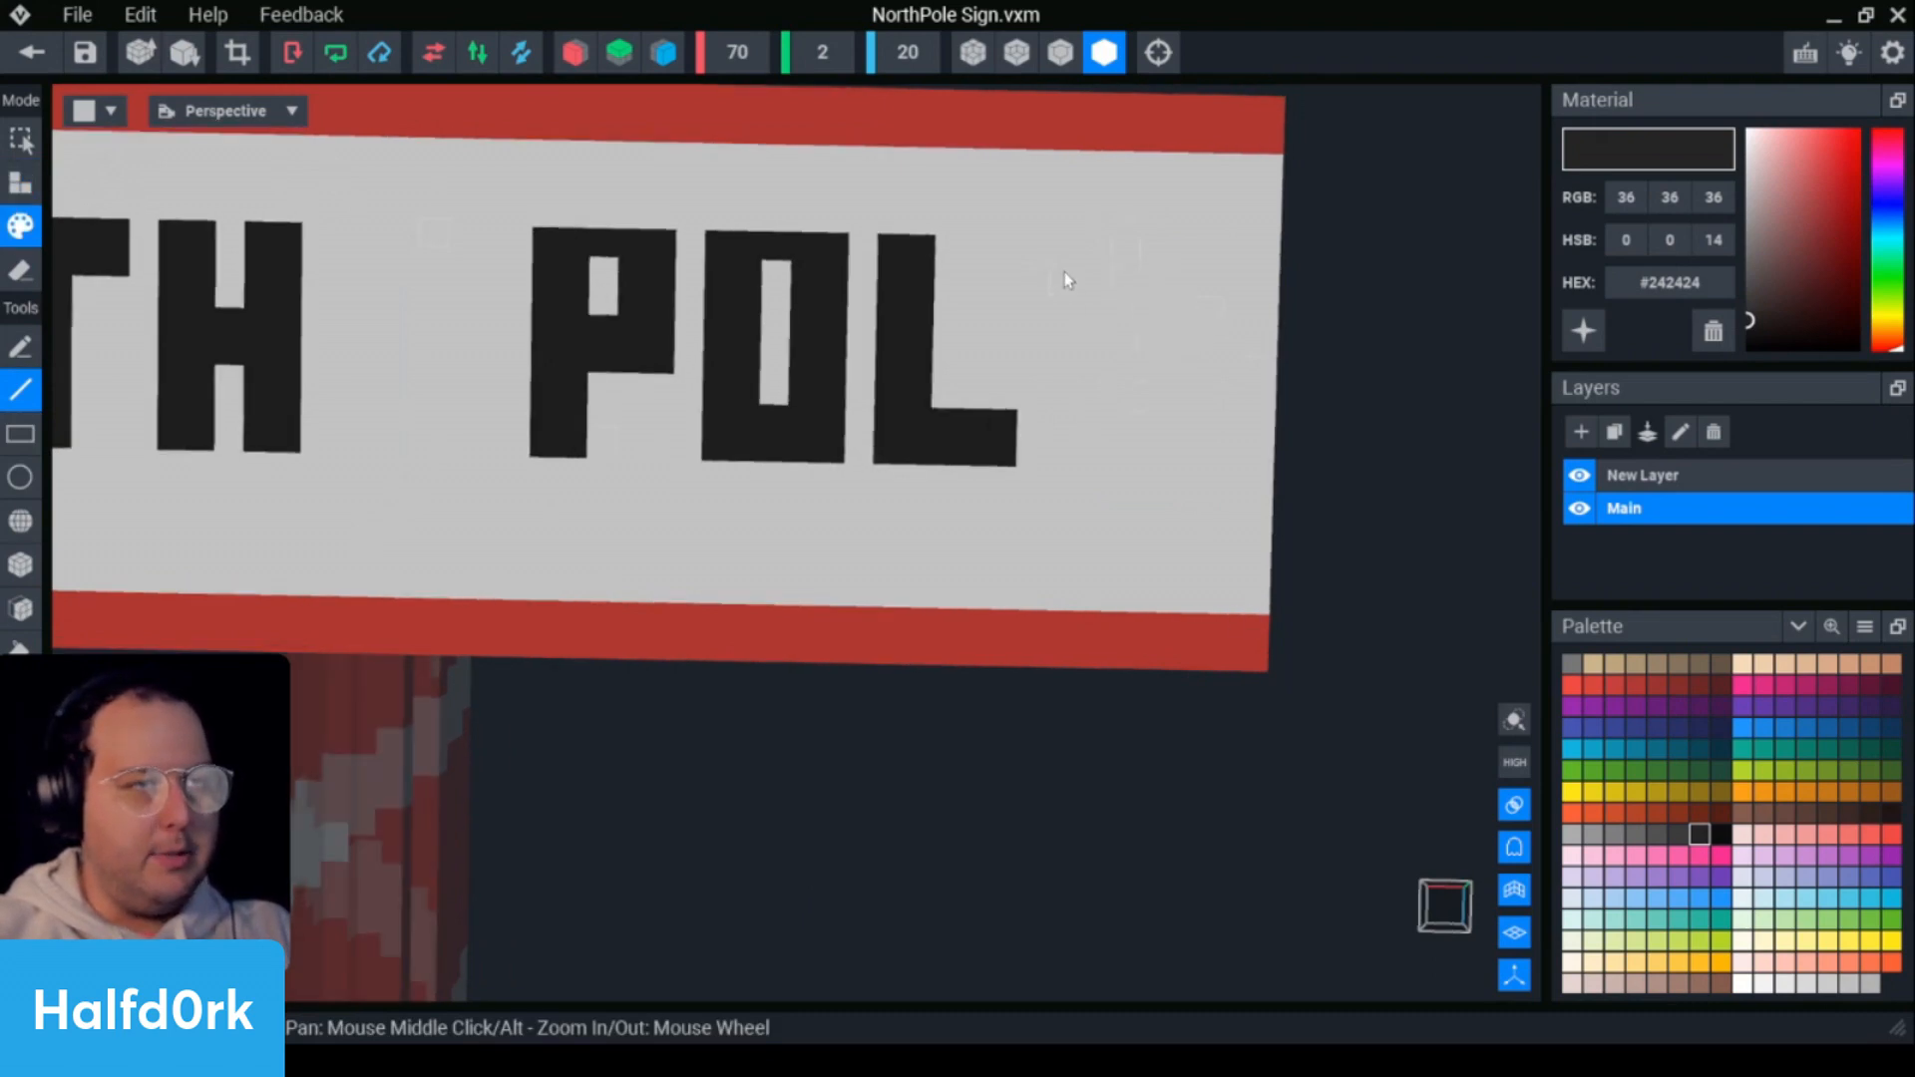
mouse_move(1059, 239)
mouse_down()
mouse_move(1058, 461)
mouse_move(1179, 471)
mouse_move(1060, 429)
mouse_up()
mouse_move(1087, 314)
mouse_down()
mouse_move(1145, 340)
mouse_move(1153, 320)
mouse_up()
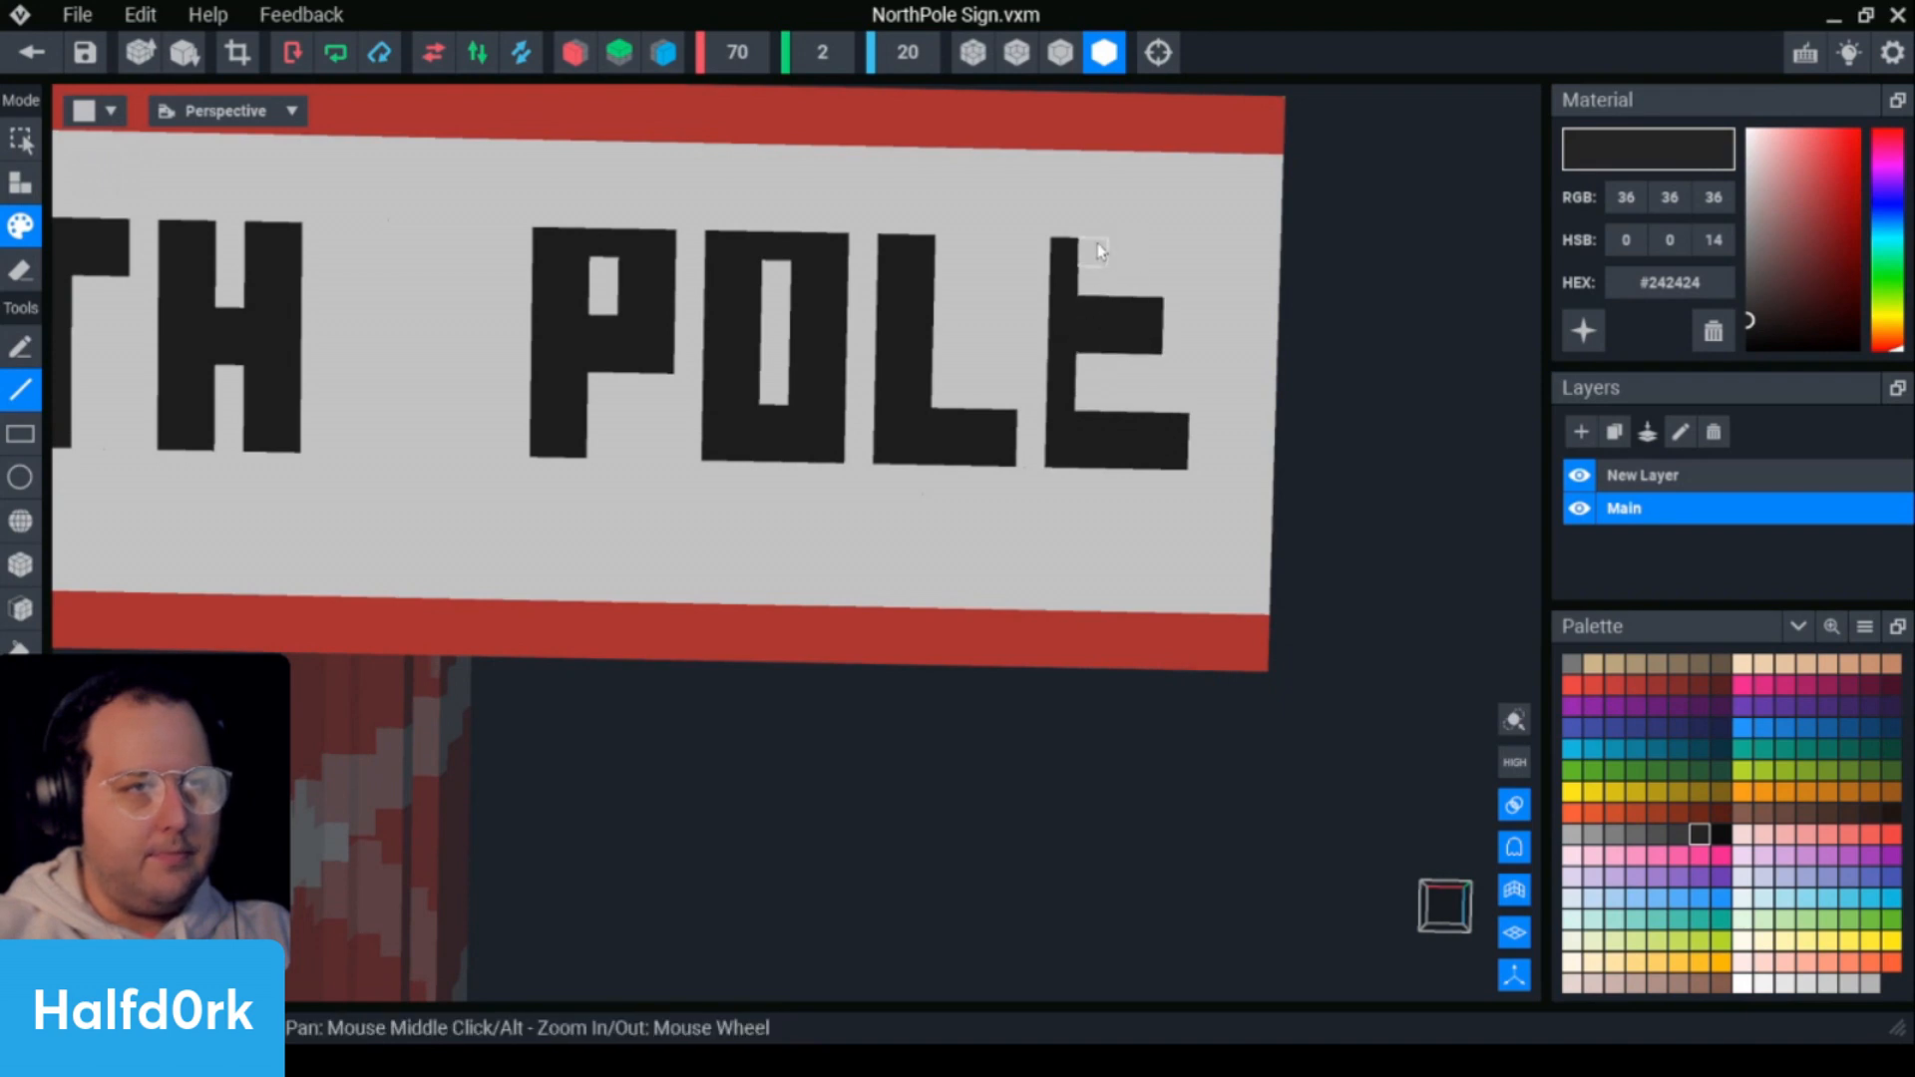
- Add the E's upper arm, thicken its stem, and trim the middle arm to a short stub using sampled white #F2F2F2 and black #242424
mouse_move(1101, 252)
mouse_down()
mouse_move(1201, 249)
mouse_move(1091, 287)
mouse_up()
mouse_move(1146, 363)
mouse_down()
mouse_move(1061, 376)
mouse_move(1170, 377)
mouse_move(1094, 311)
mouse_move(1105, 339)
mouse_up()
alt+click(1169, 344)
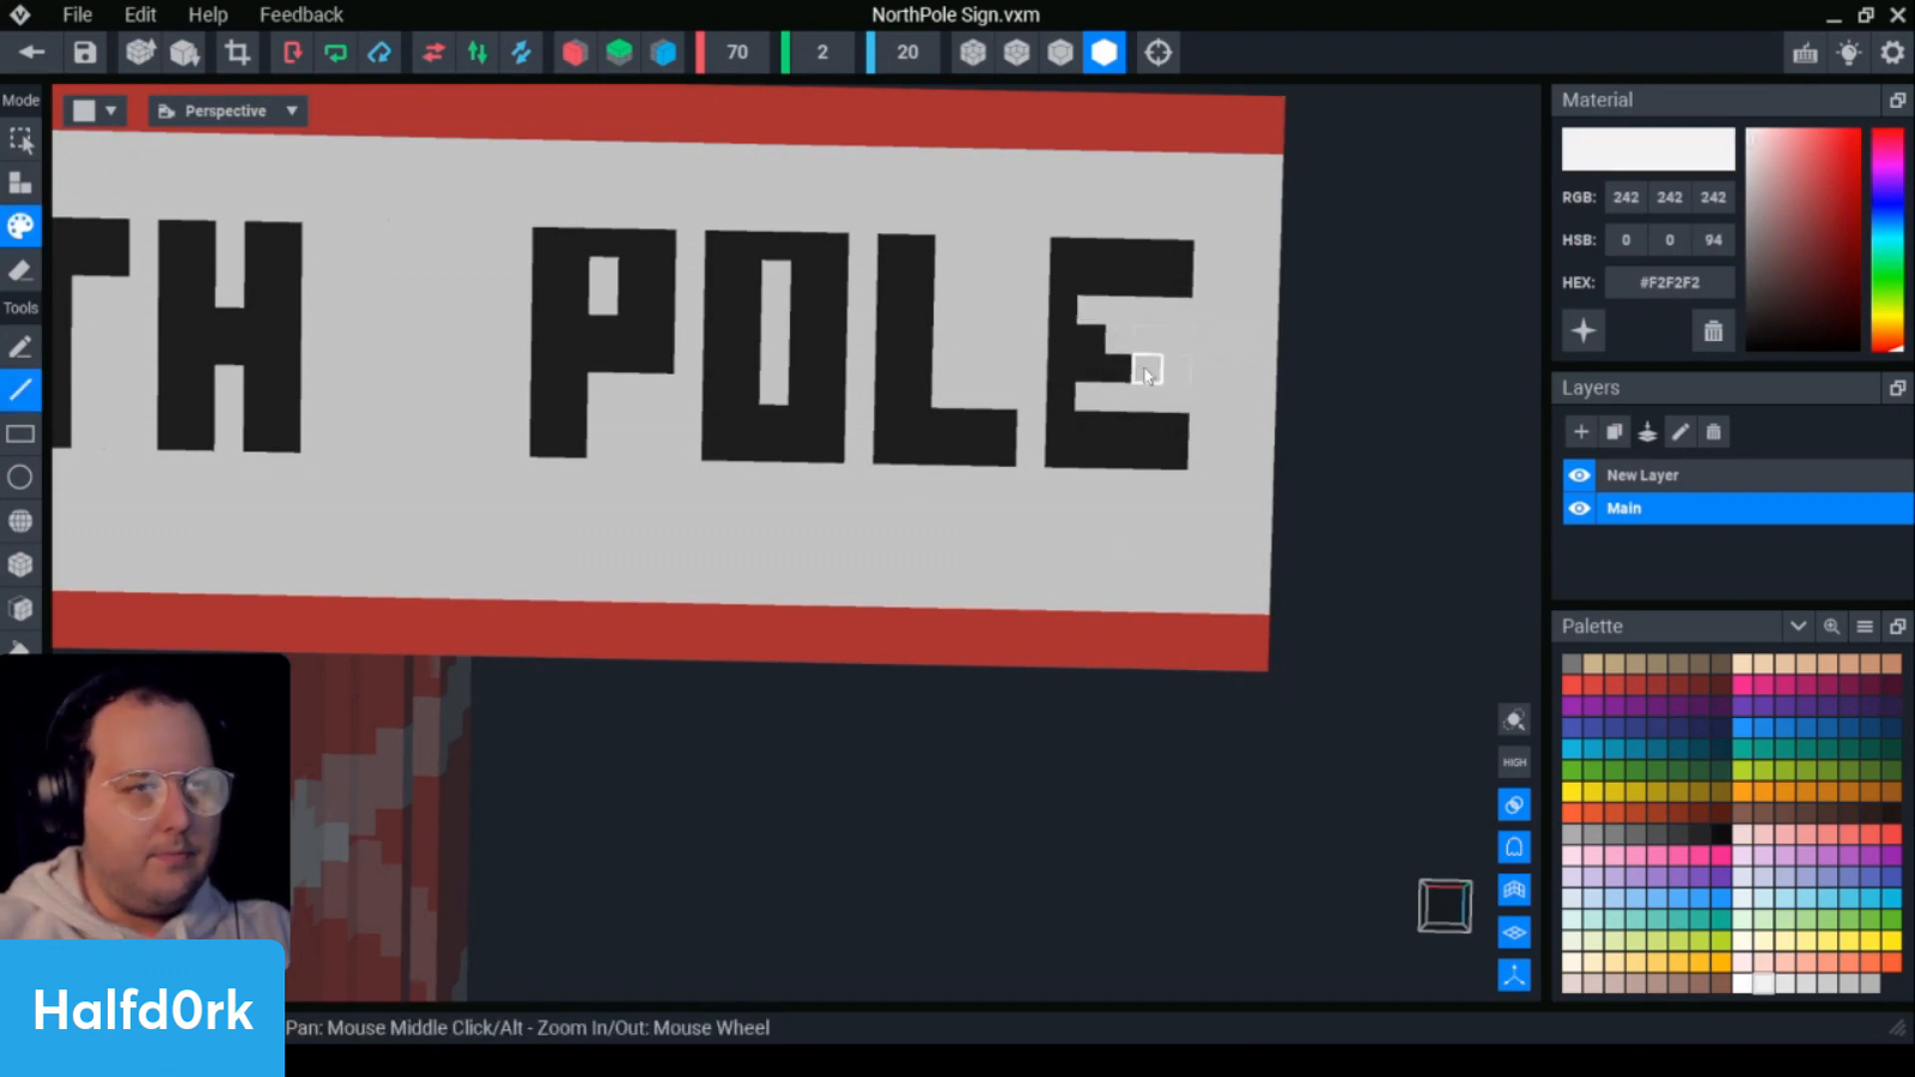
alt+click(1100, 371)
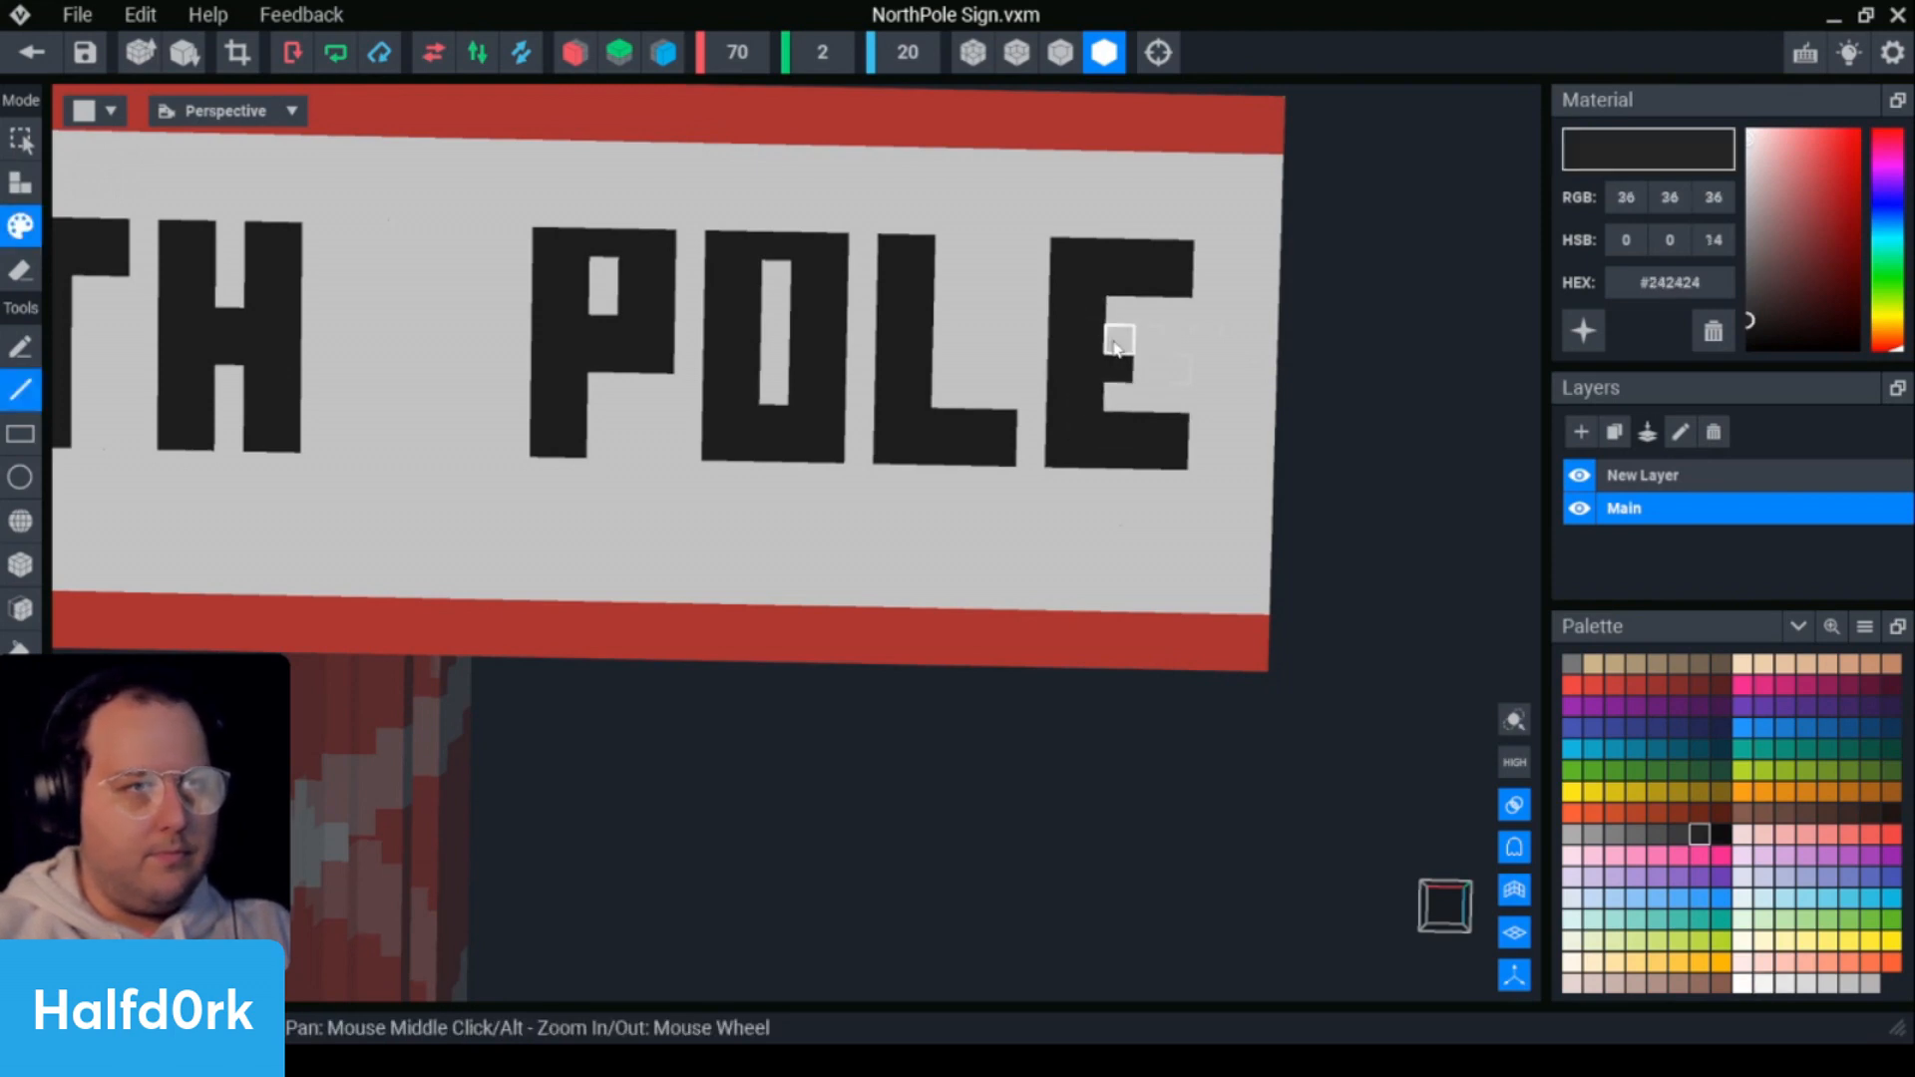
- Examine the shape of the E and the spacing of the whole NORTH POLE lettering up close and from afar
scroll(1120, 334, down, 2)
scroll(1183, 517, down, 2)
scroll(1179, 529, up, 3)
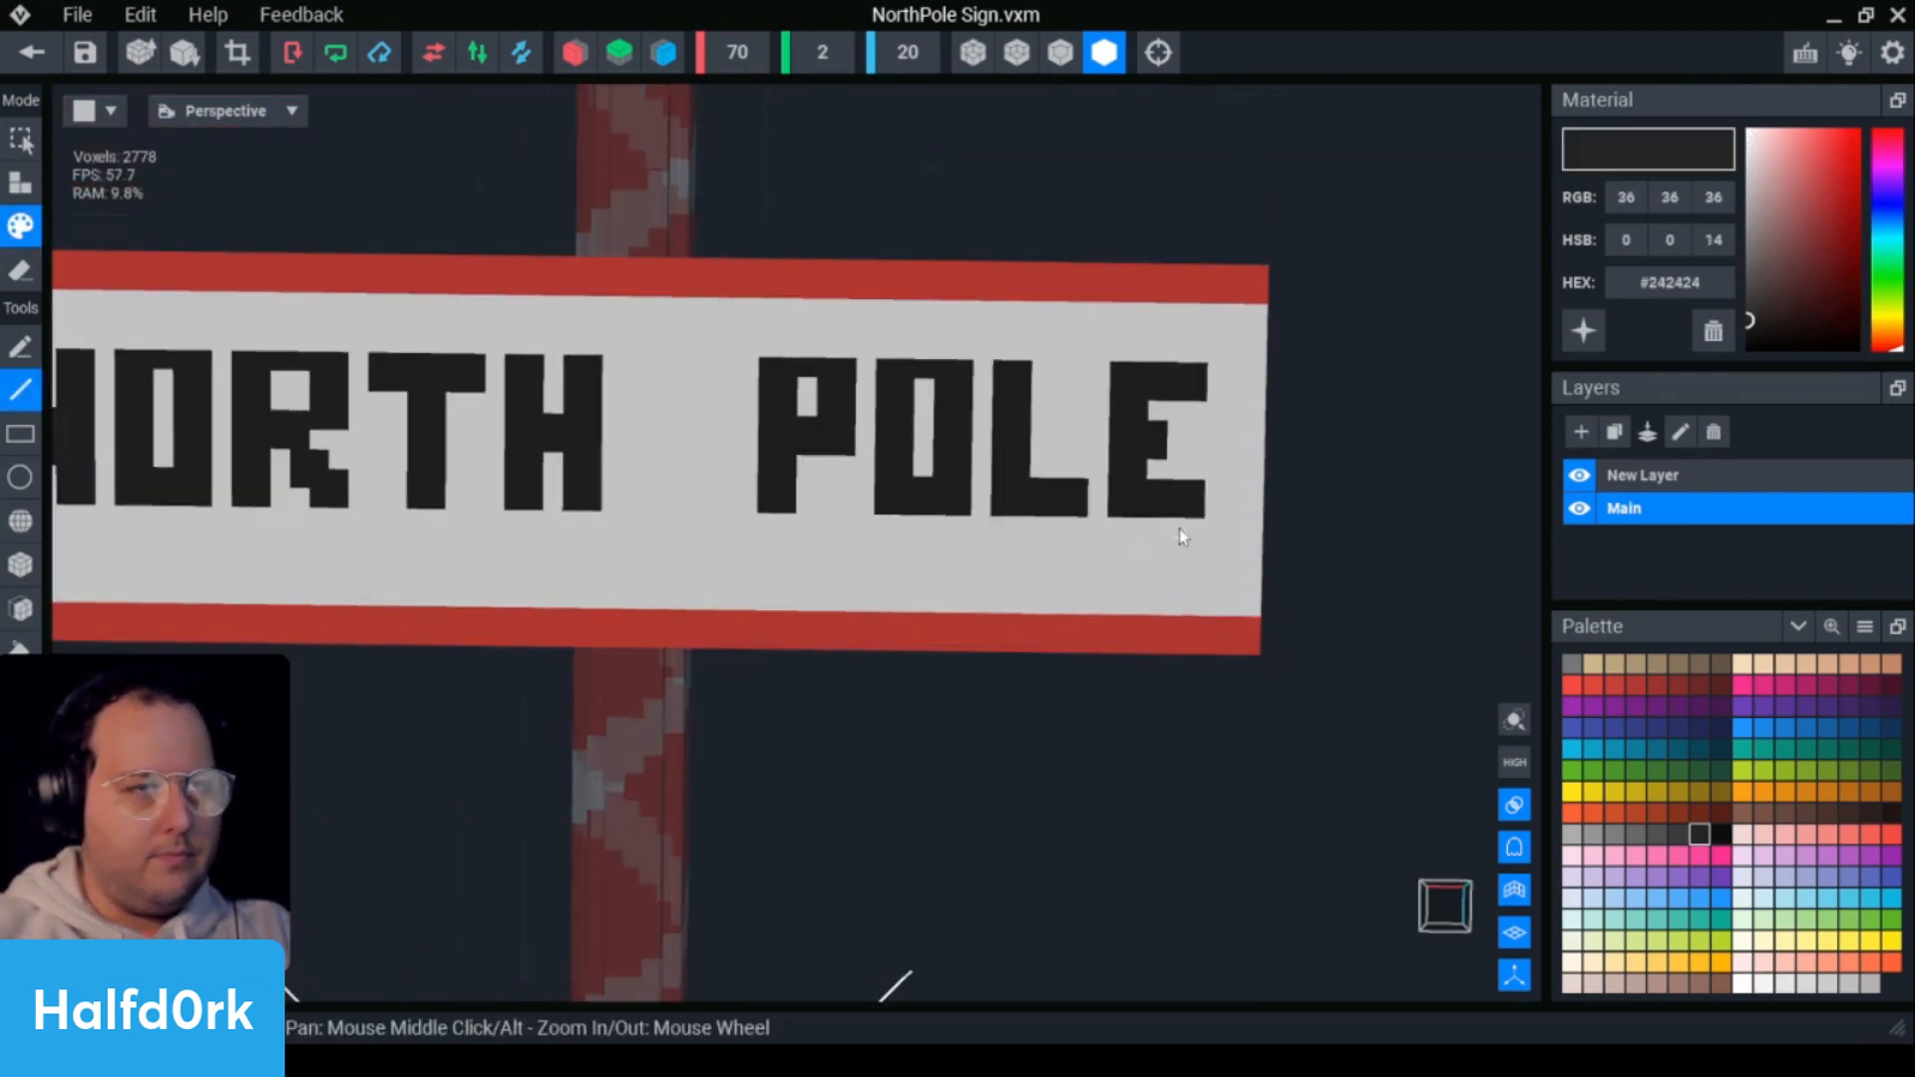
scroll(1179, 528, down, 2)
scroll(1187, 419, up, 2)
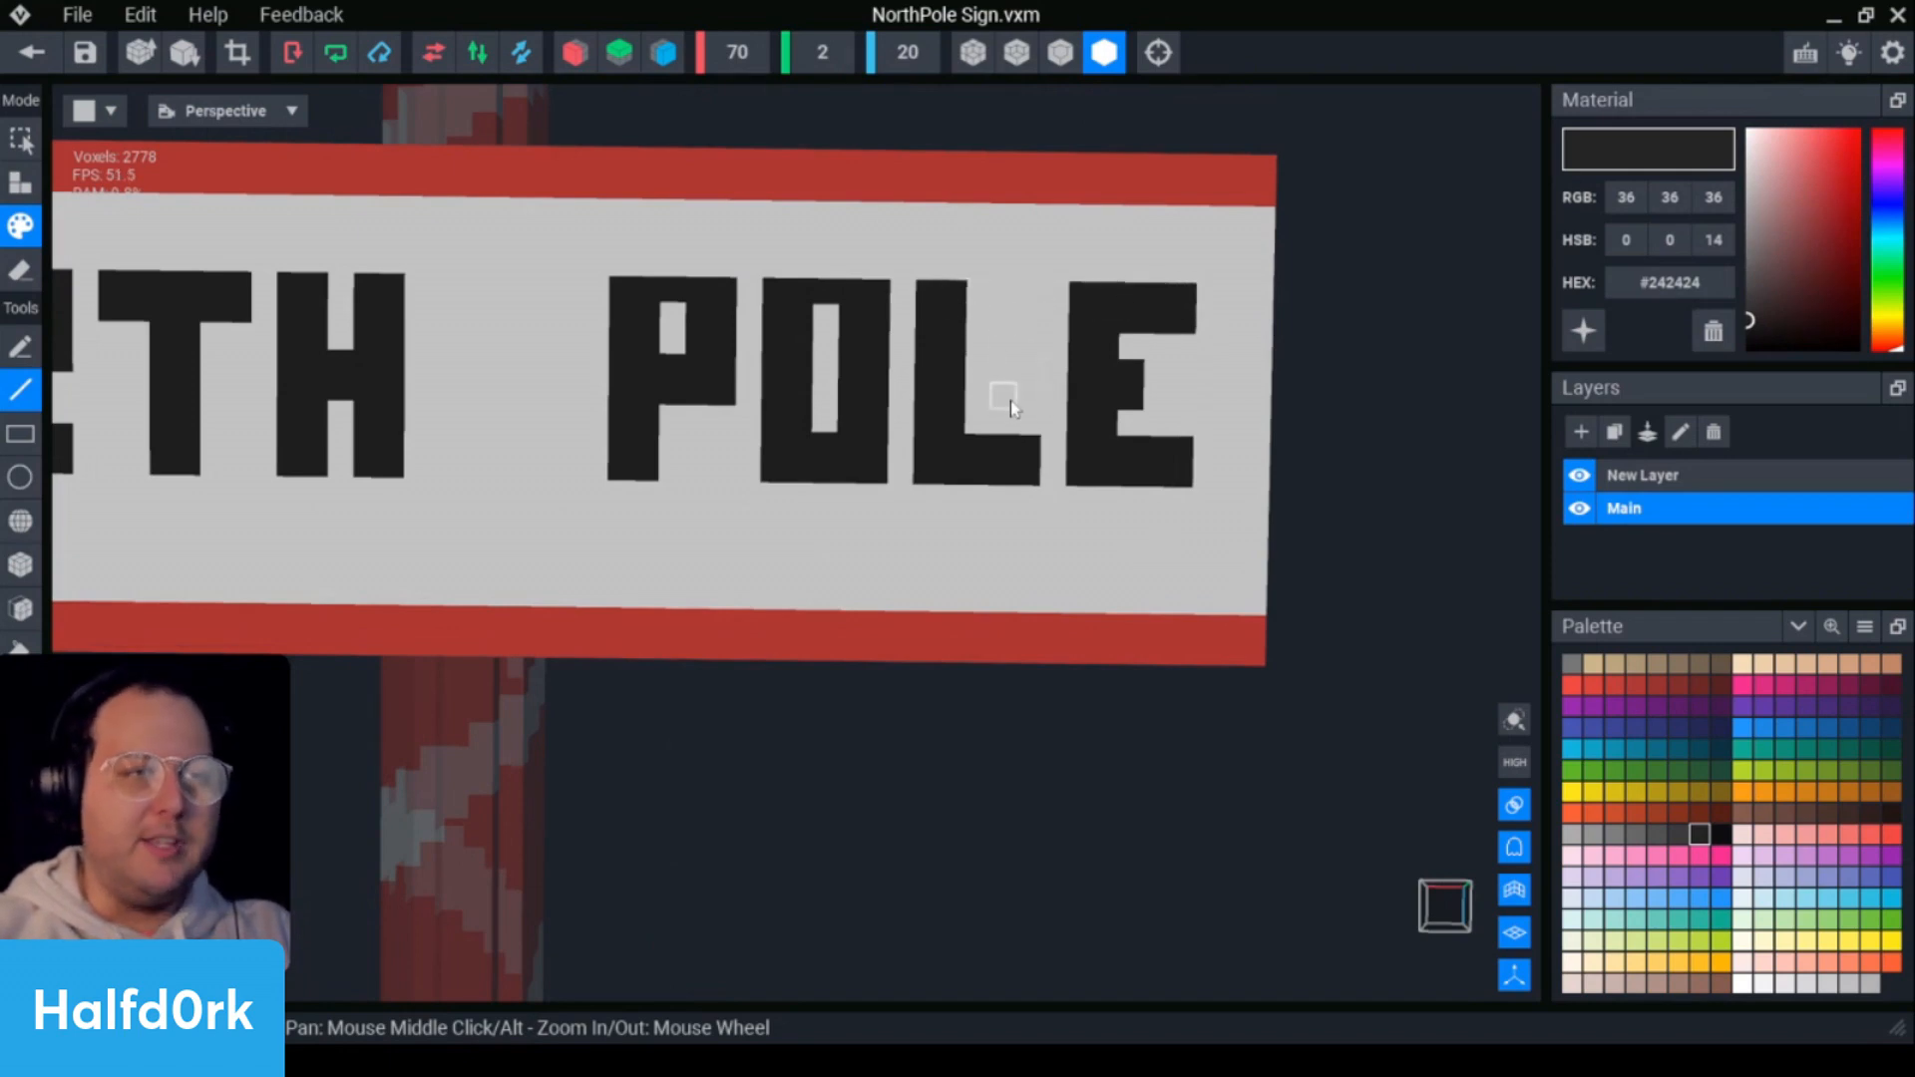
scroll(1199, 528, down, 2)
scroll(1201, 547, up, 2)
scroll(1201, 547, down, 2)
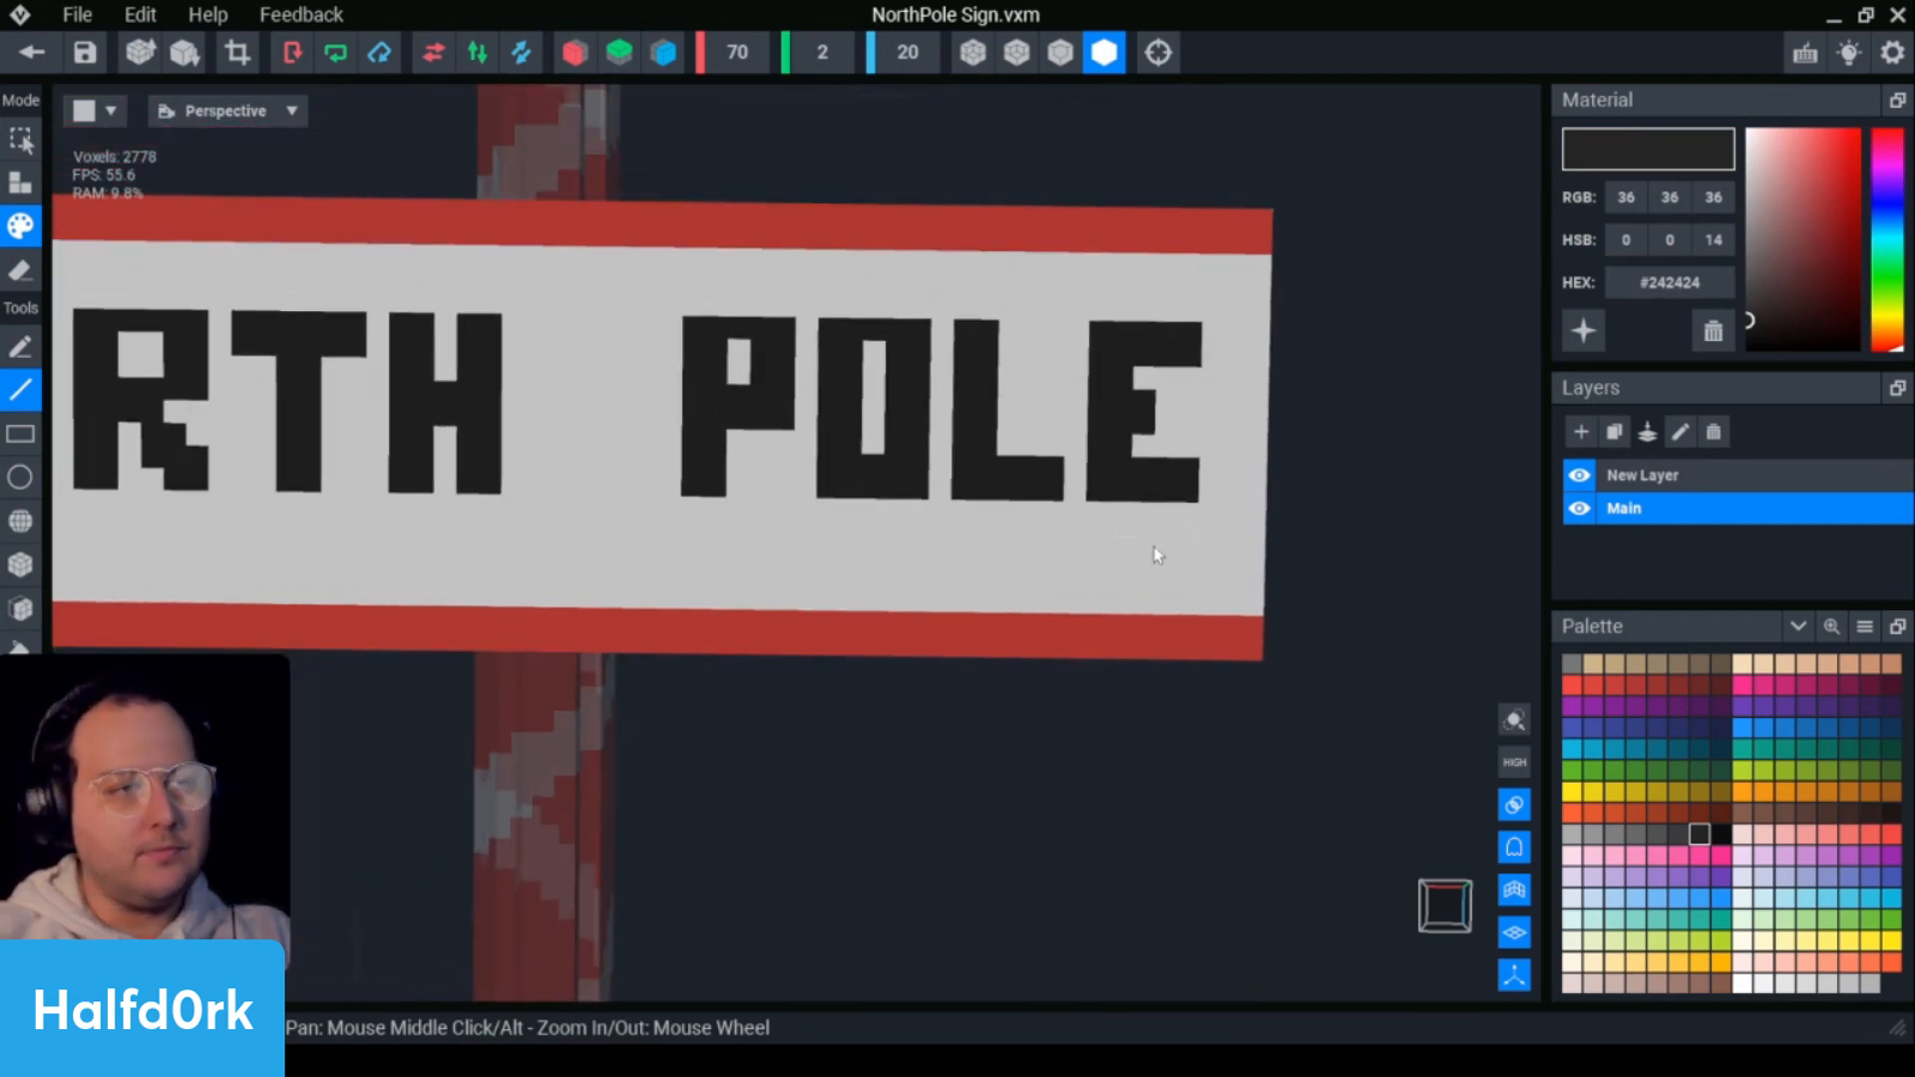
scroll(1126, 550, down, 2)
middle_drag(617, 559, 824, 514)
scroll(997, 518, up, 2)
right_drag(1103, 521, 1122, 493)
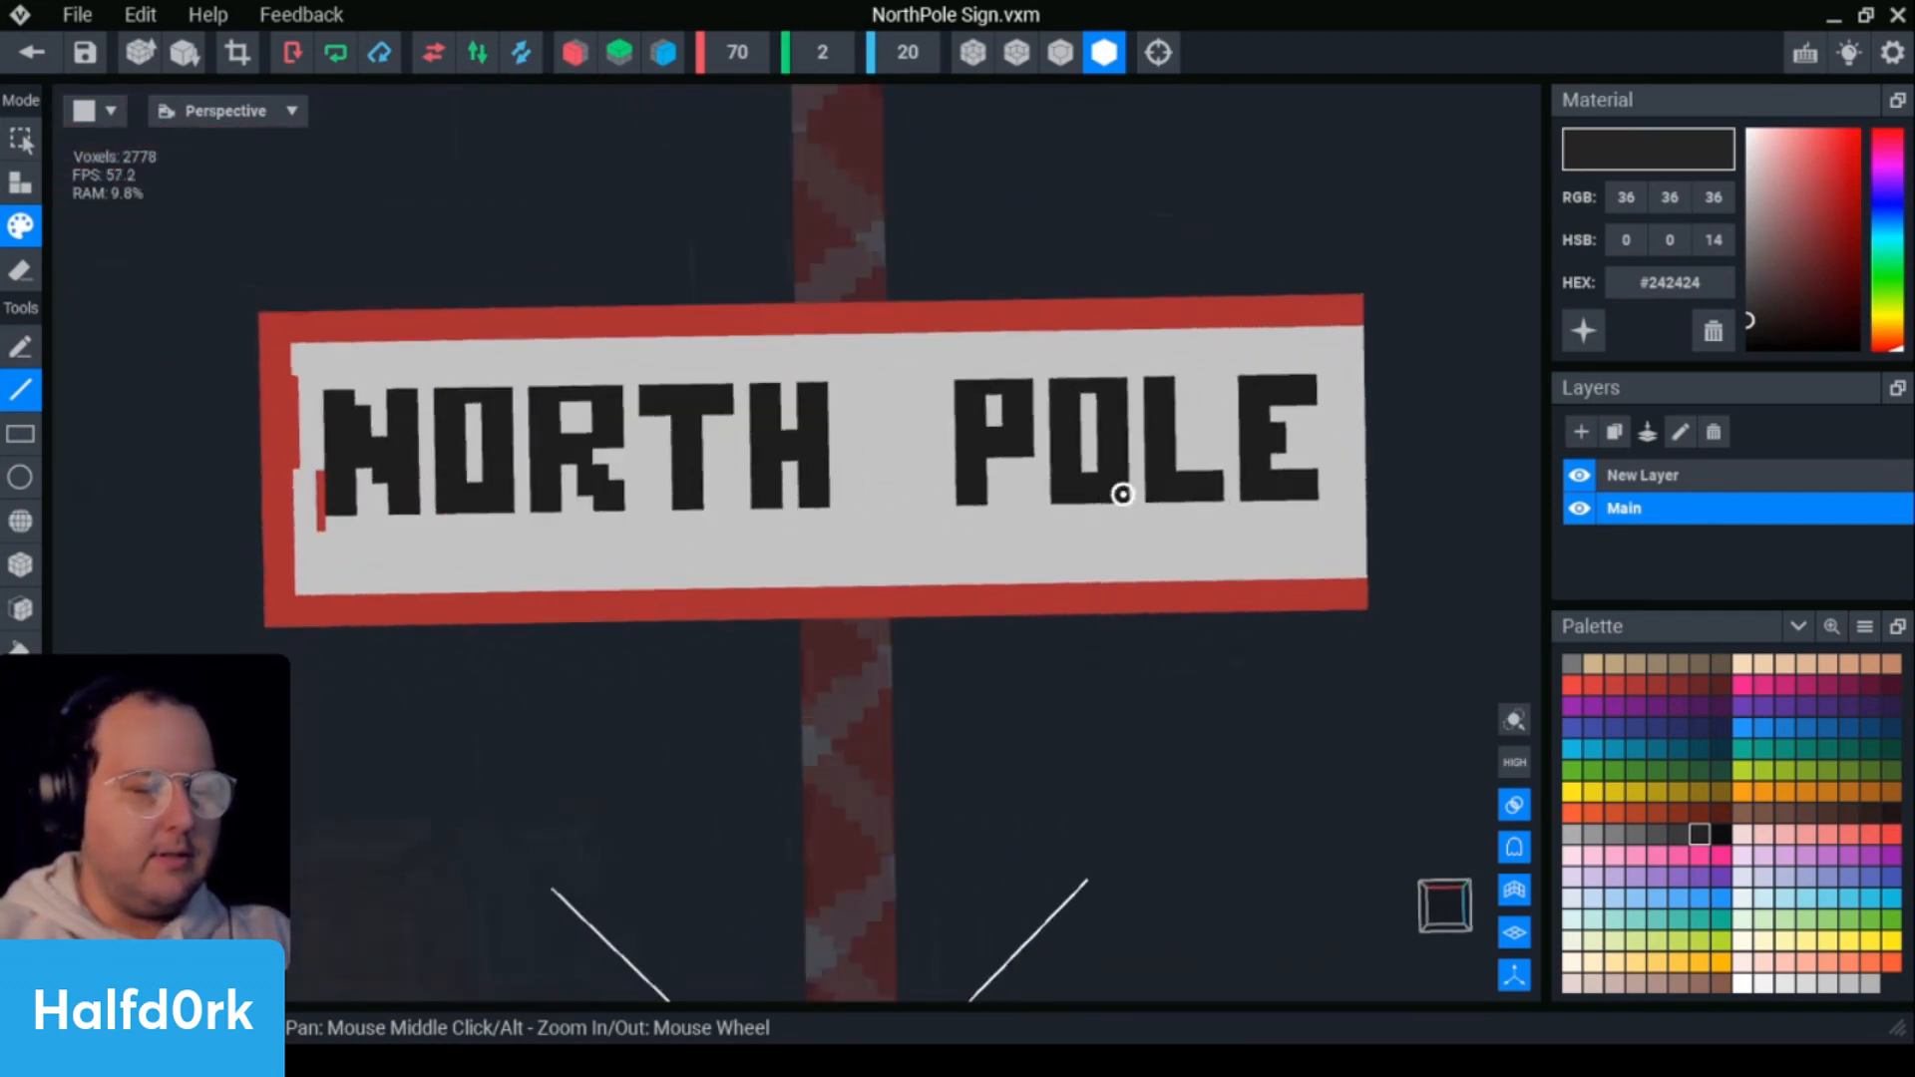
- Shorten the E's upper arm by painting its end in sampled white #F2F2F2 with the Rectangle tool, and check the lettering from a distance
key(s)
key(r)
scroll(1440, 530, up, 3)
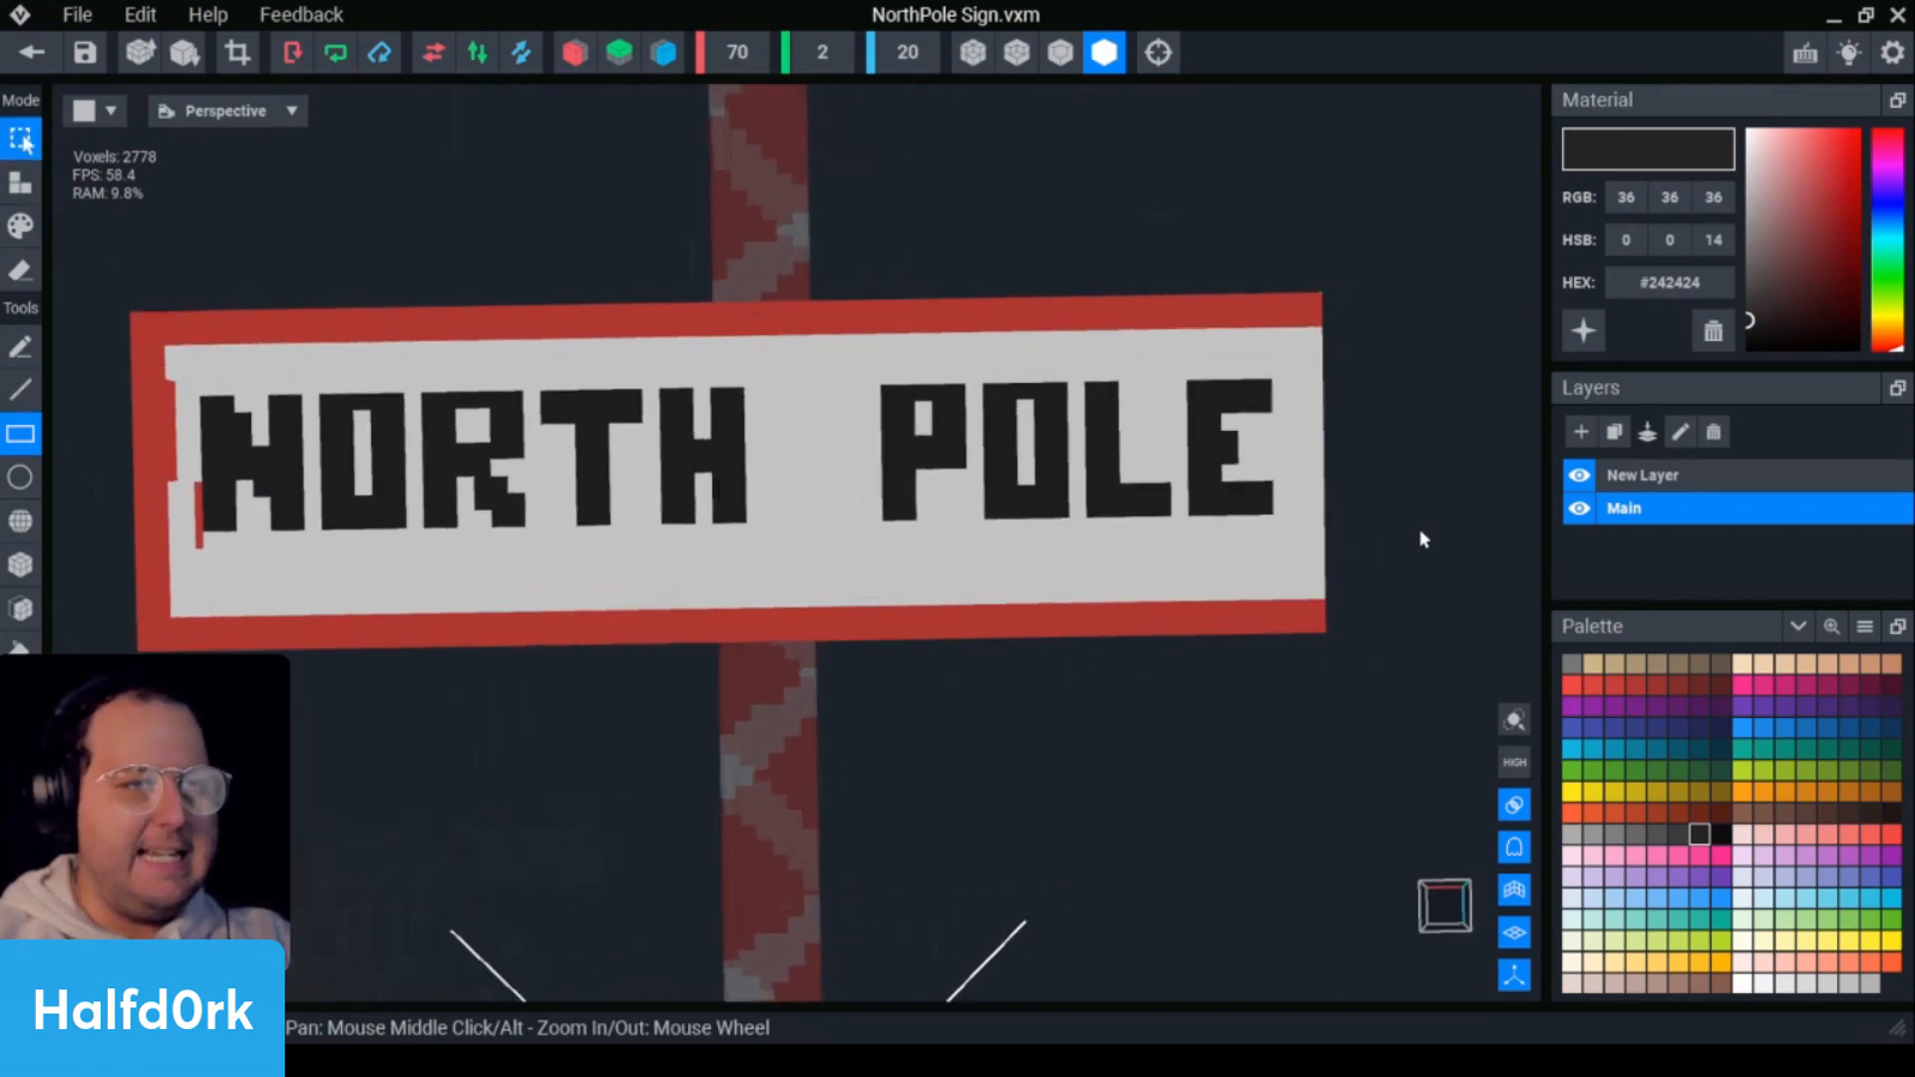
alt+click(1357, 447)
key(p)
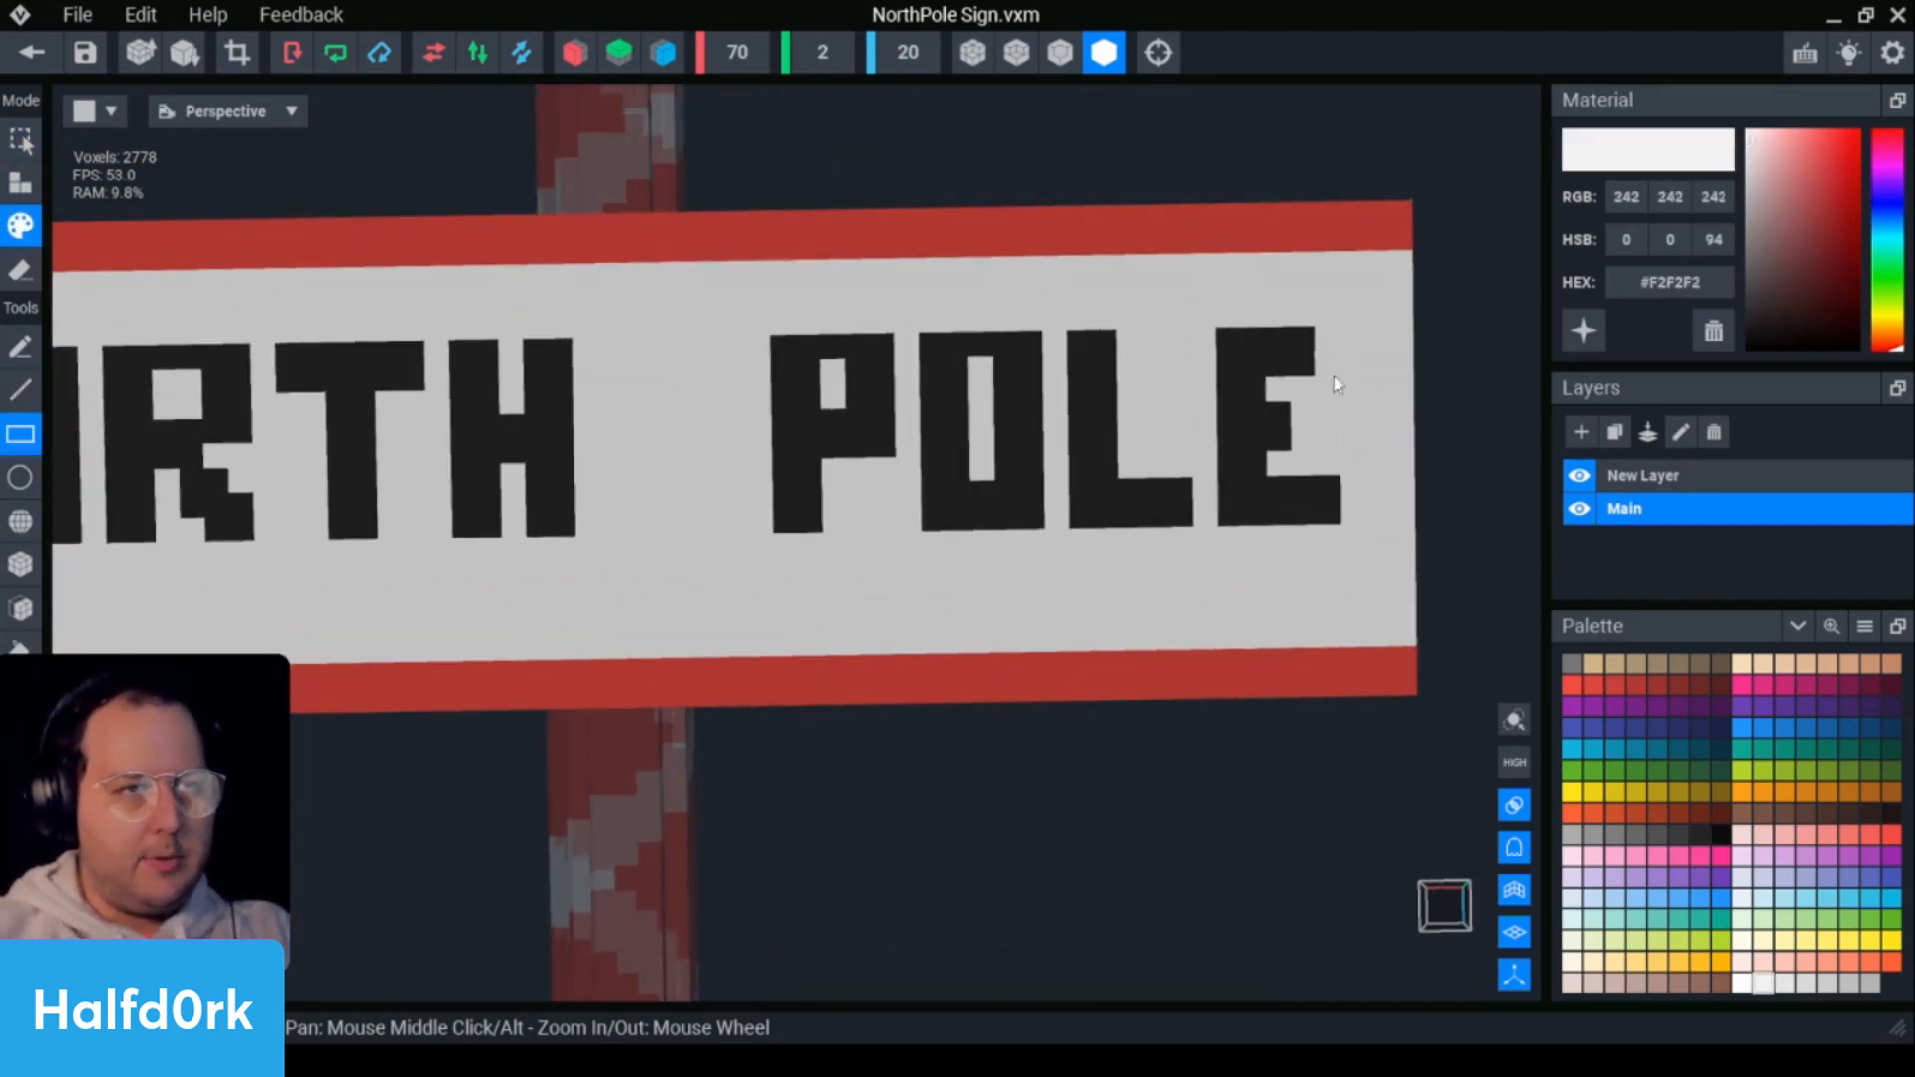
scroll(1441, 517, down, 5)
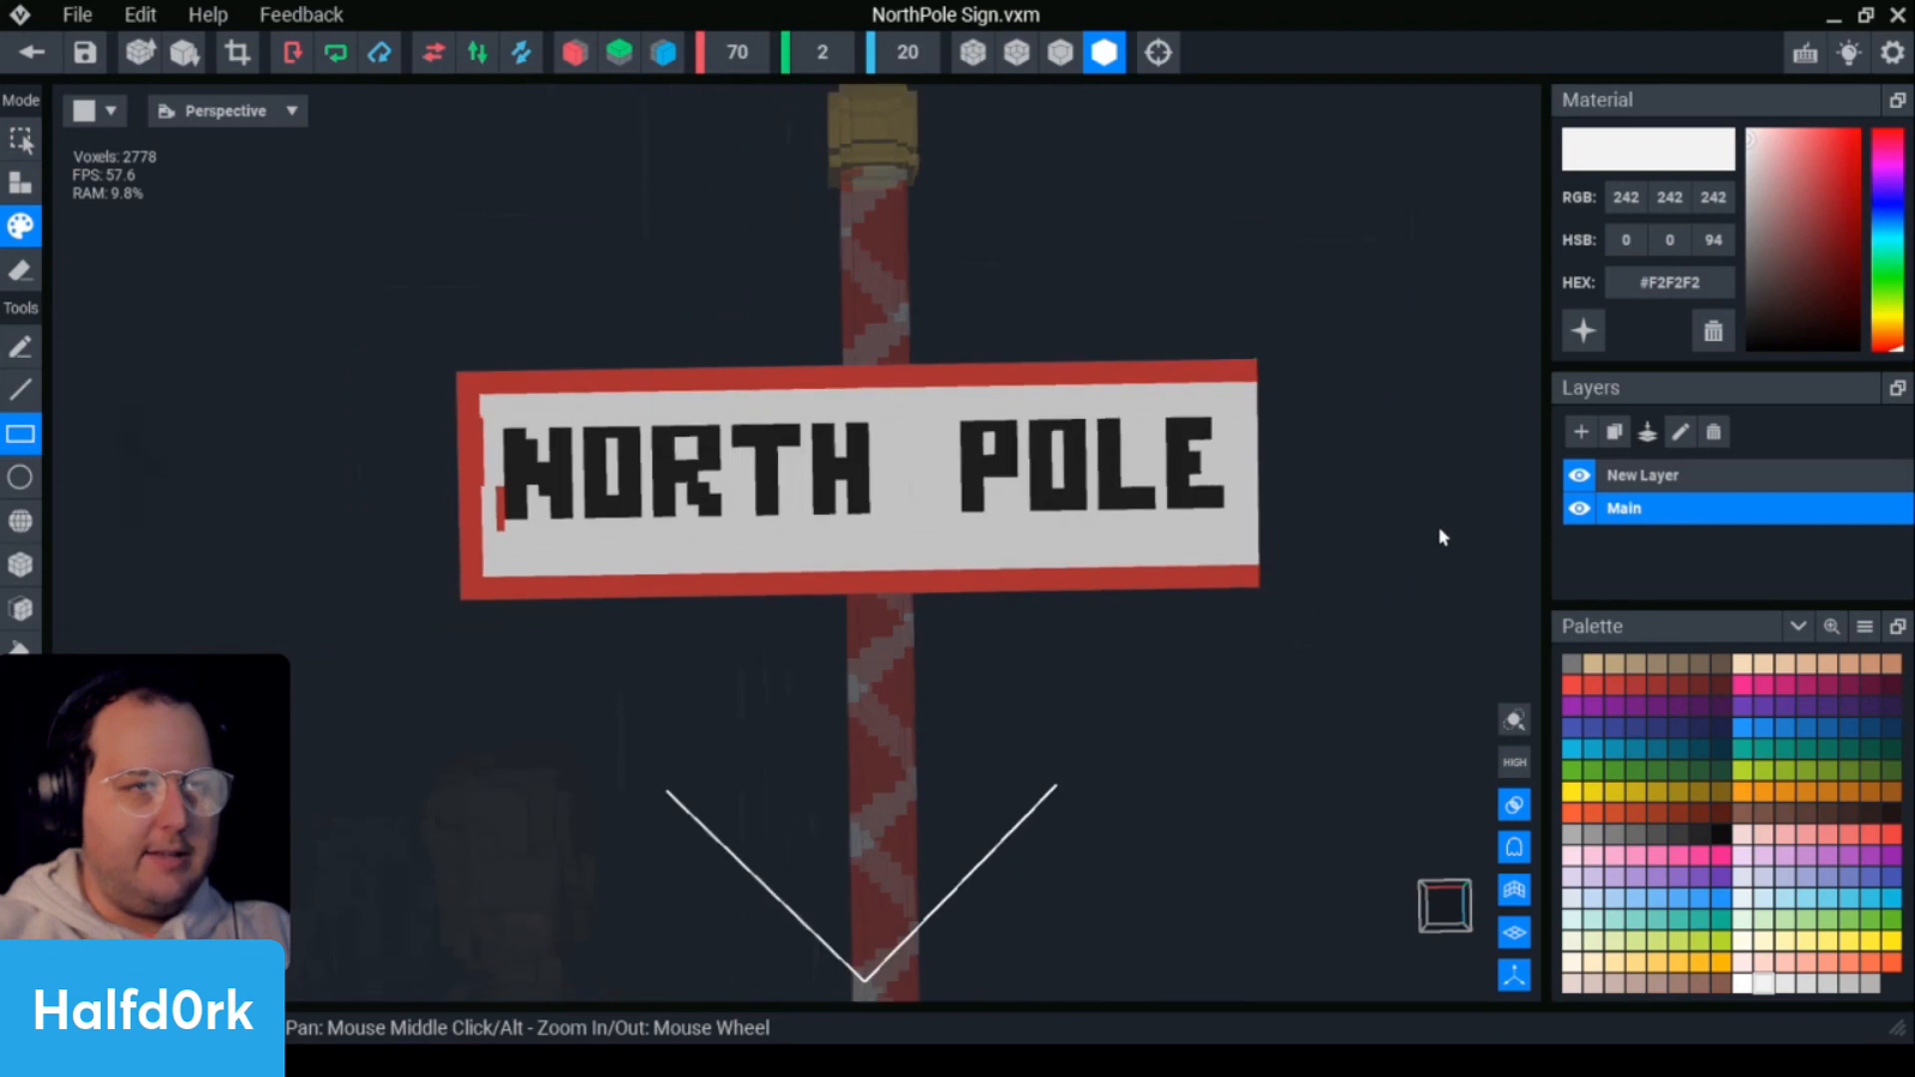
scroll(1264, 461, up, 4)
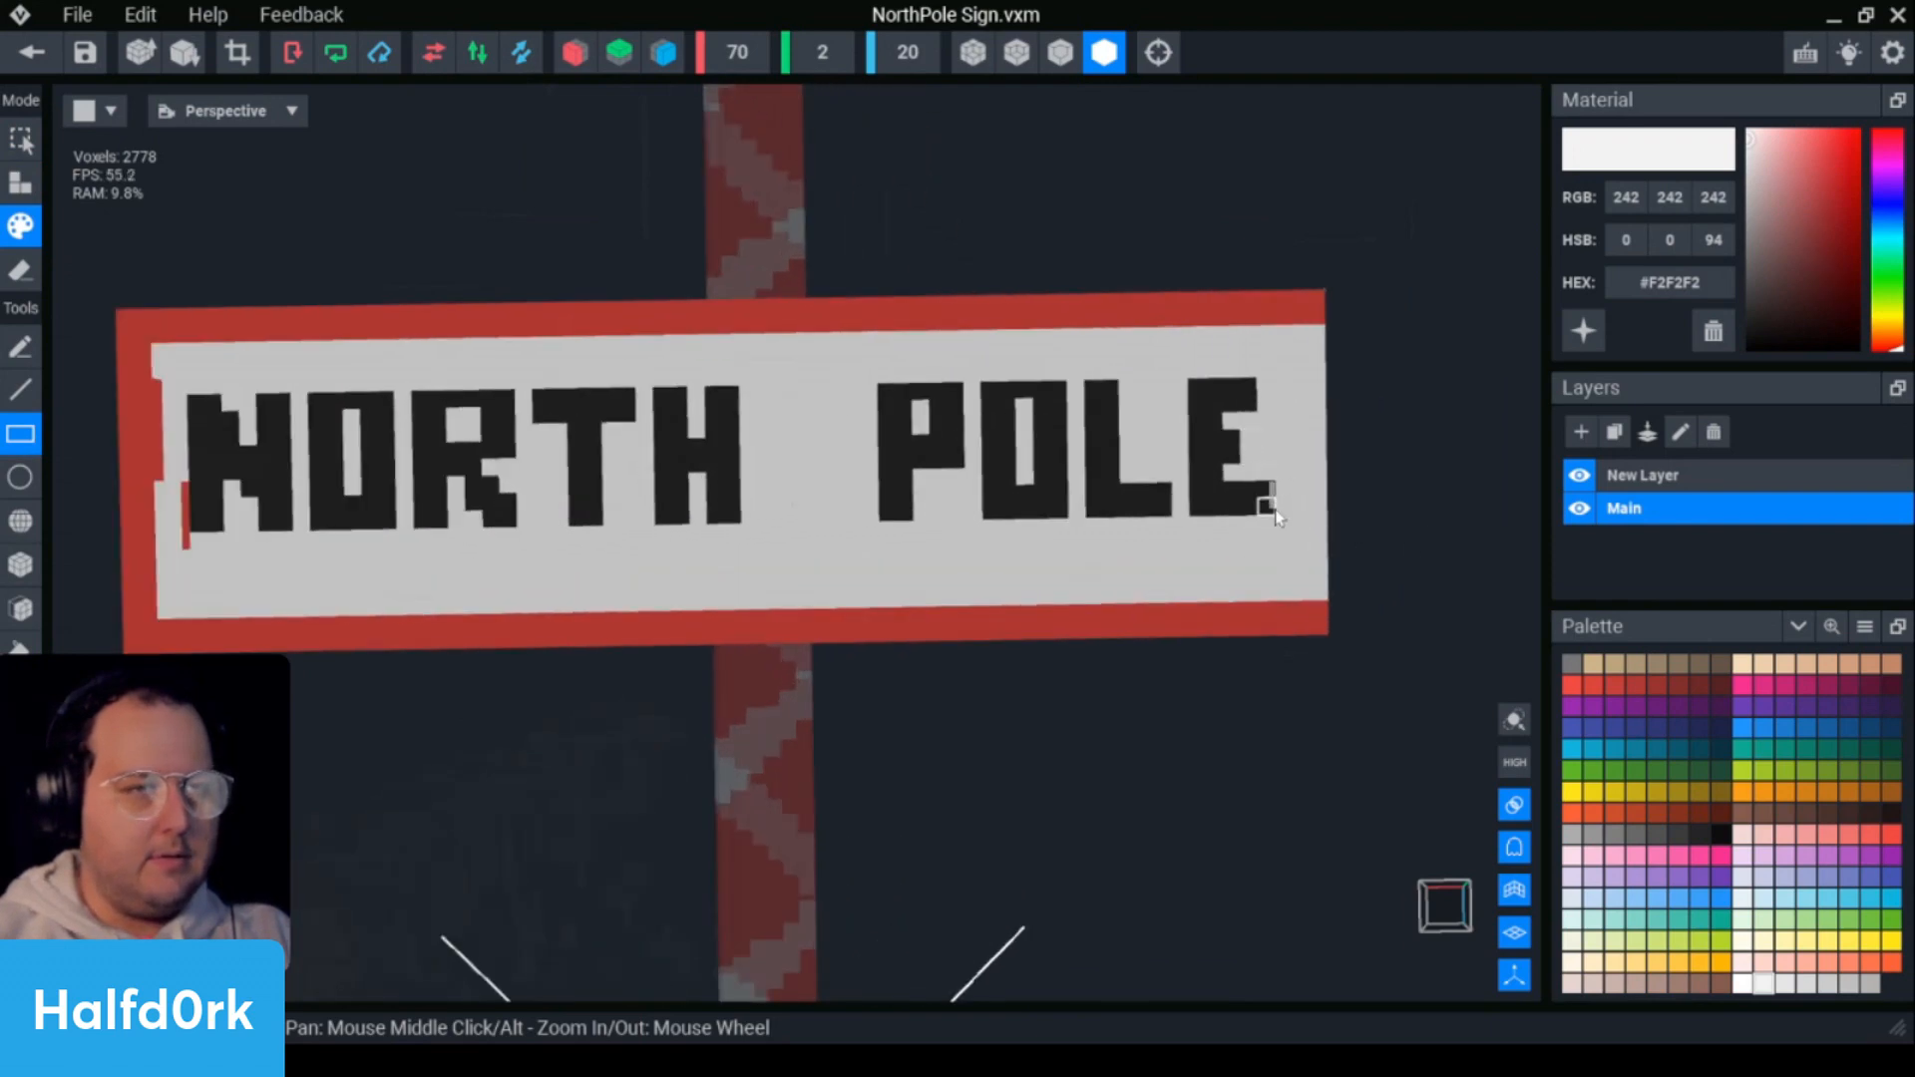
scroll(1367, 510, down, 5)
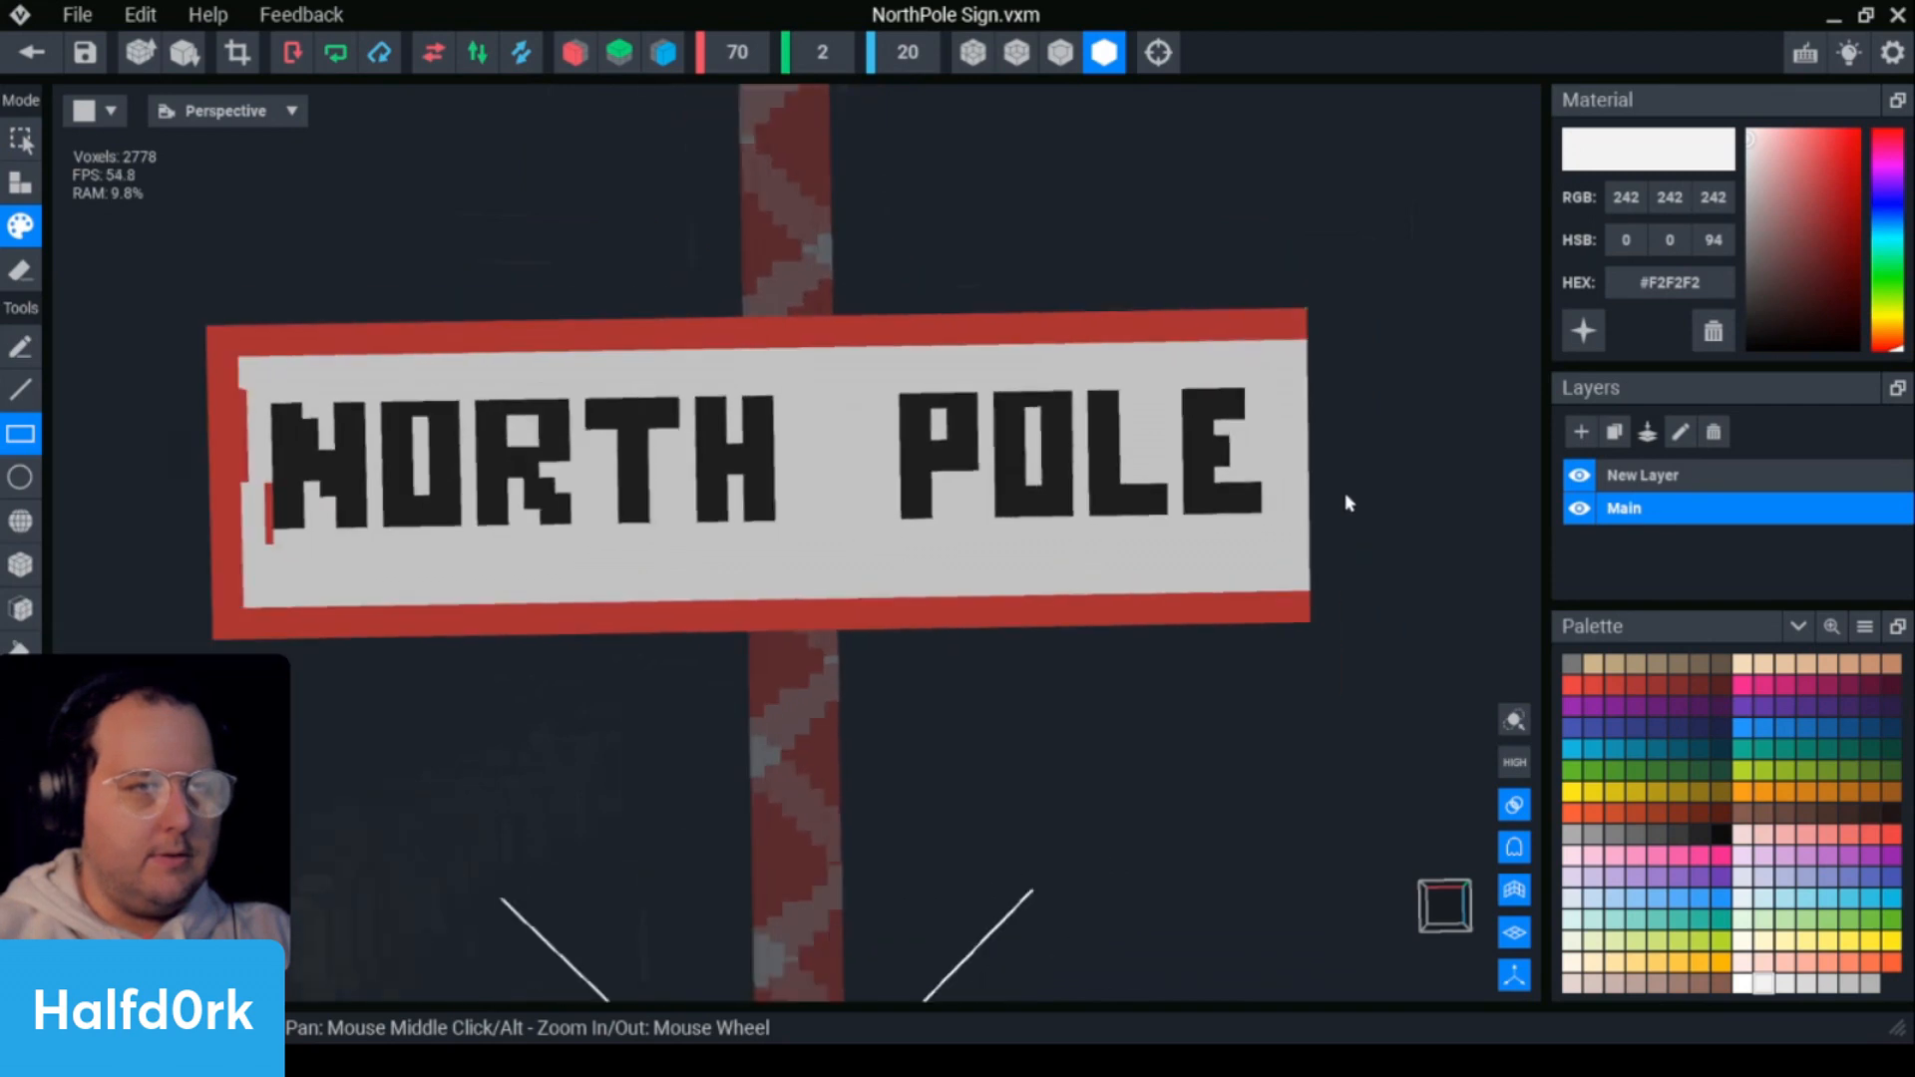
scroll(1344, 509, down, 2)
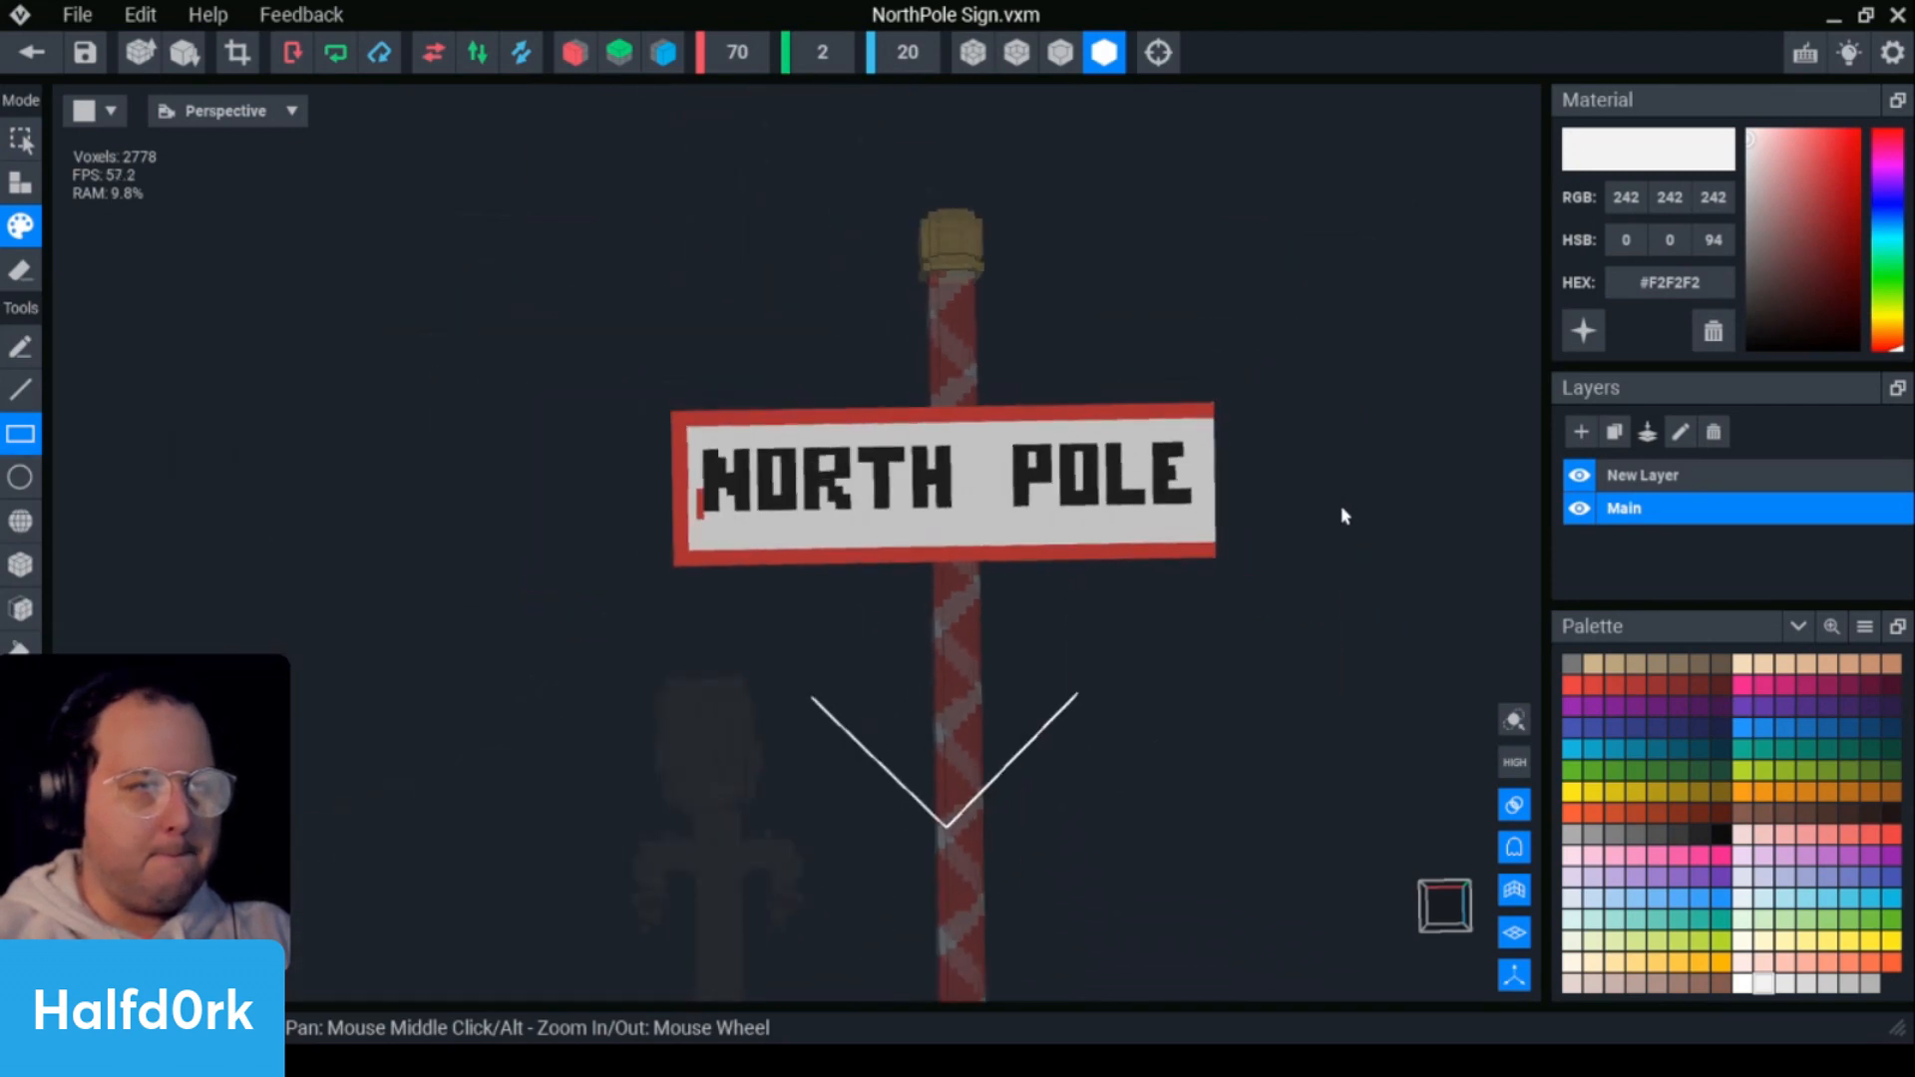
- Try to move the word POLE closer to NORTH with a rectangular selection on the sign face
scroll(1341, 513, up, 4)
key(s)
key(c)
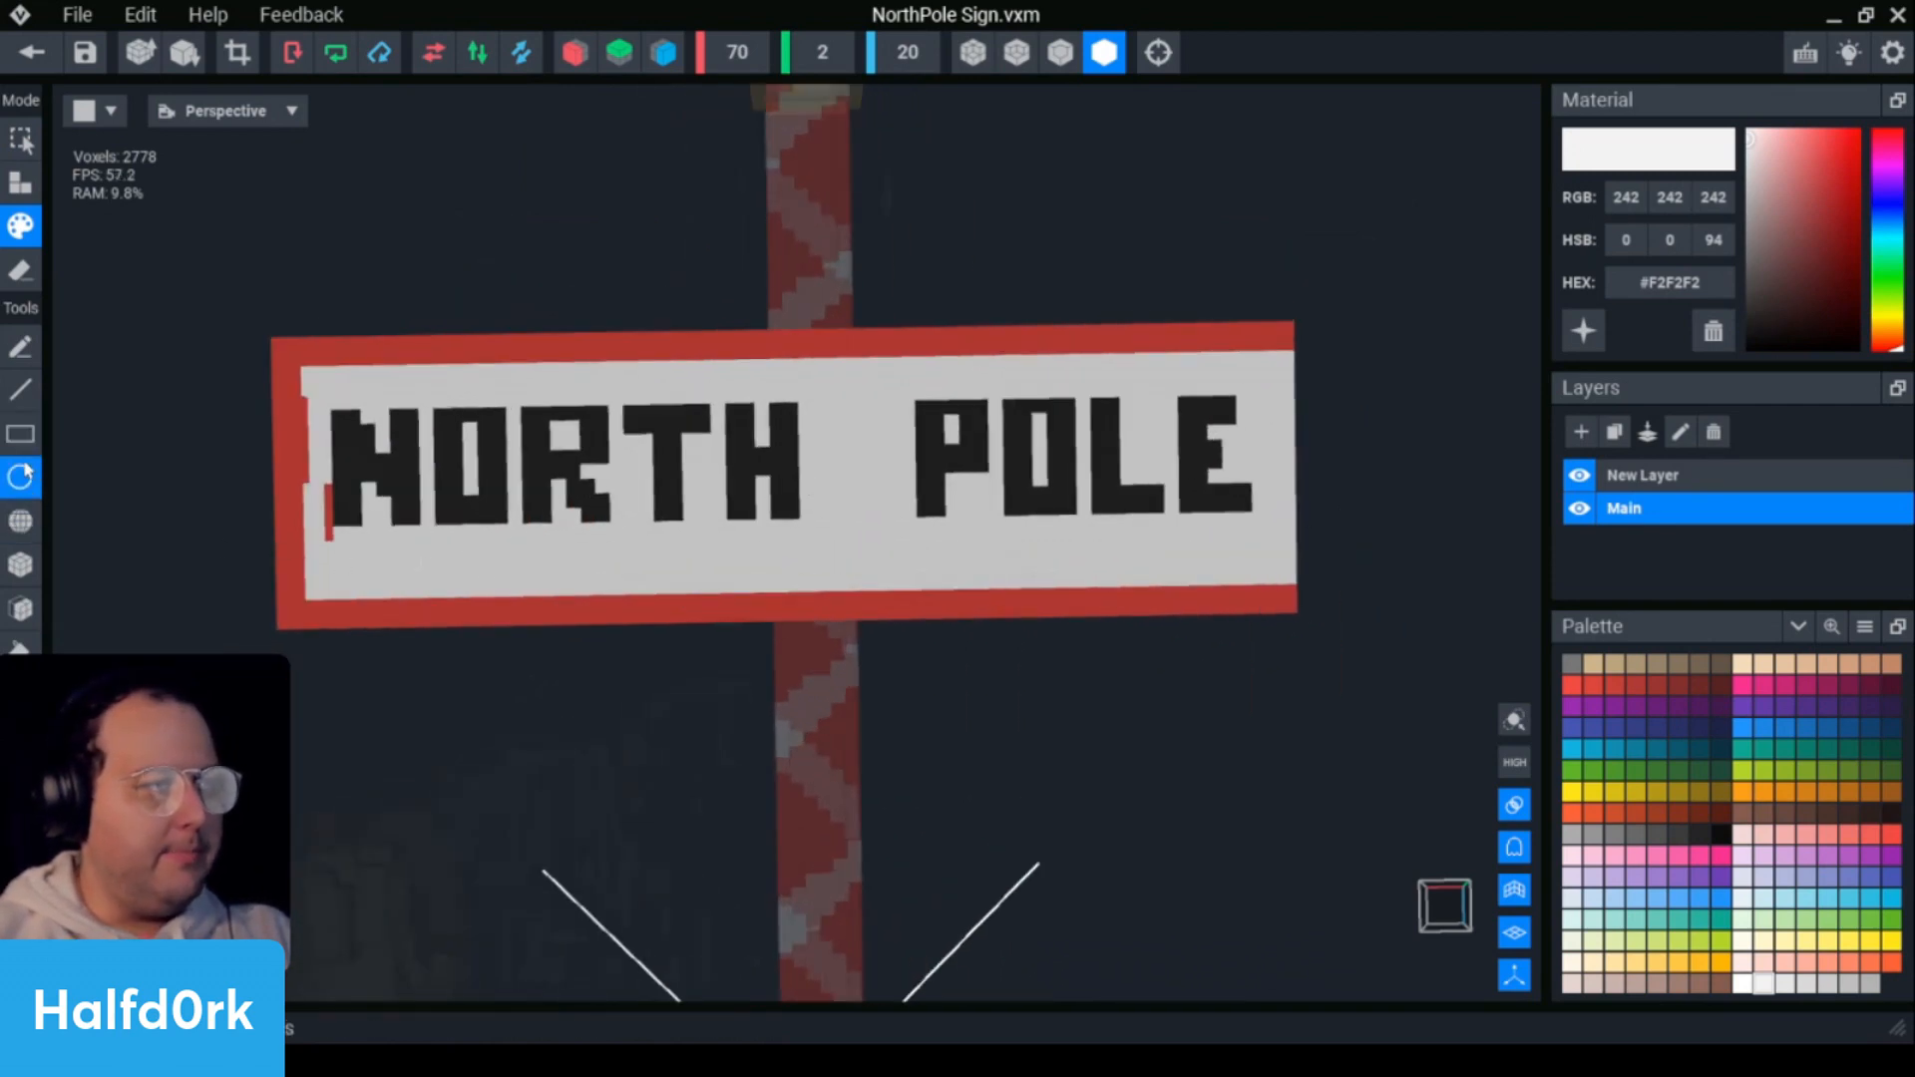
key(r)
key(1)
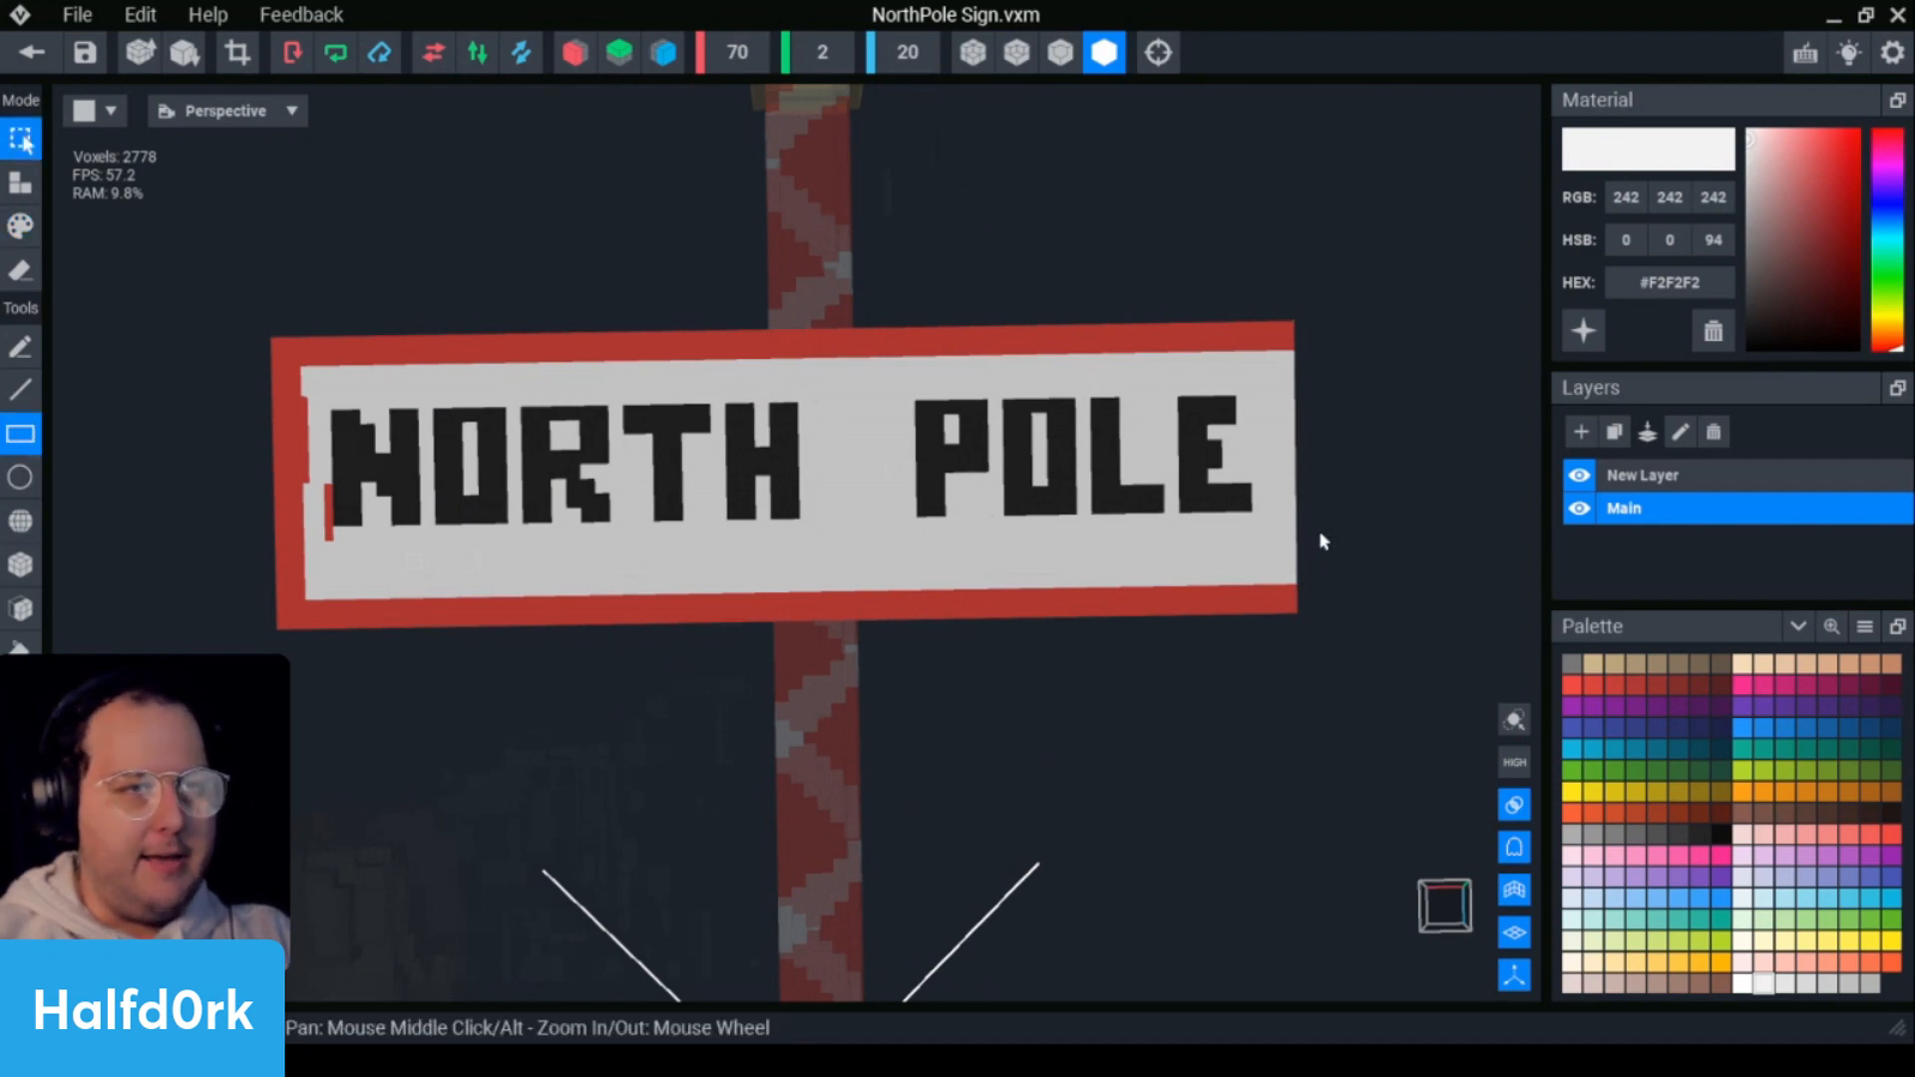
drag(1322, 542, 872, 374)
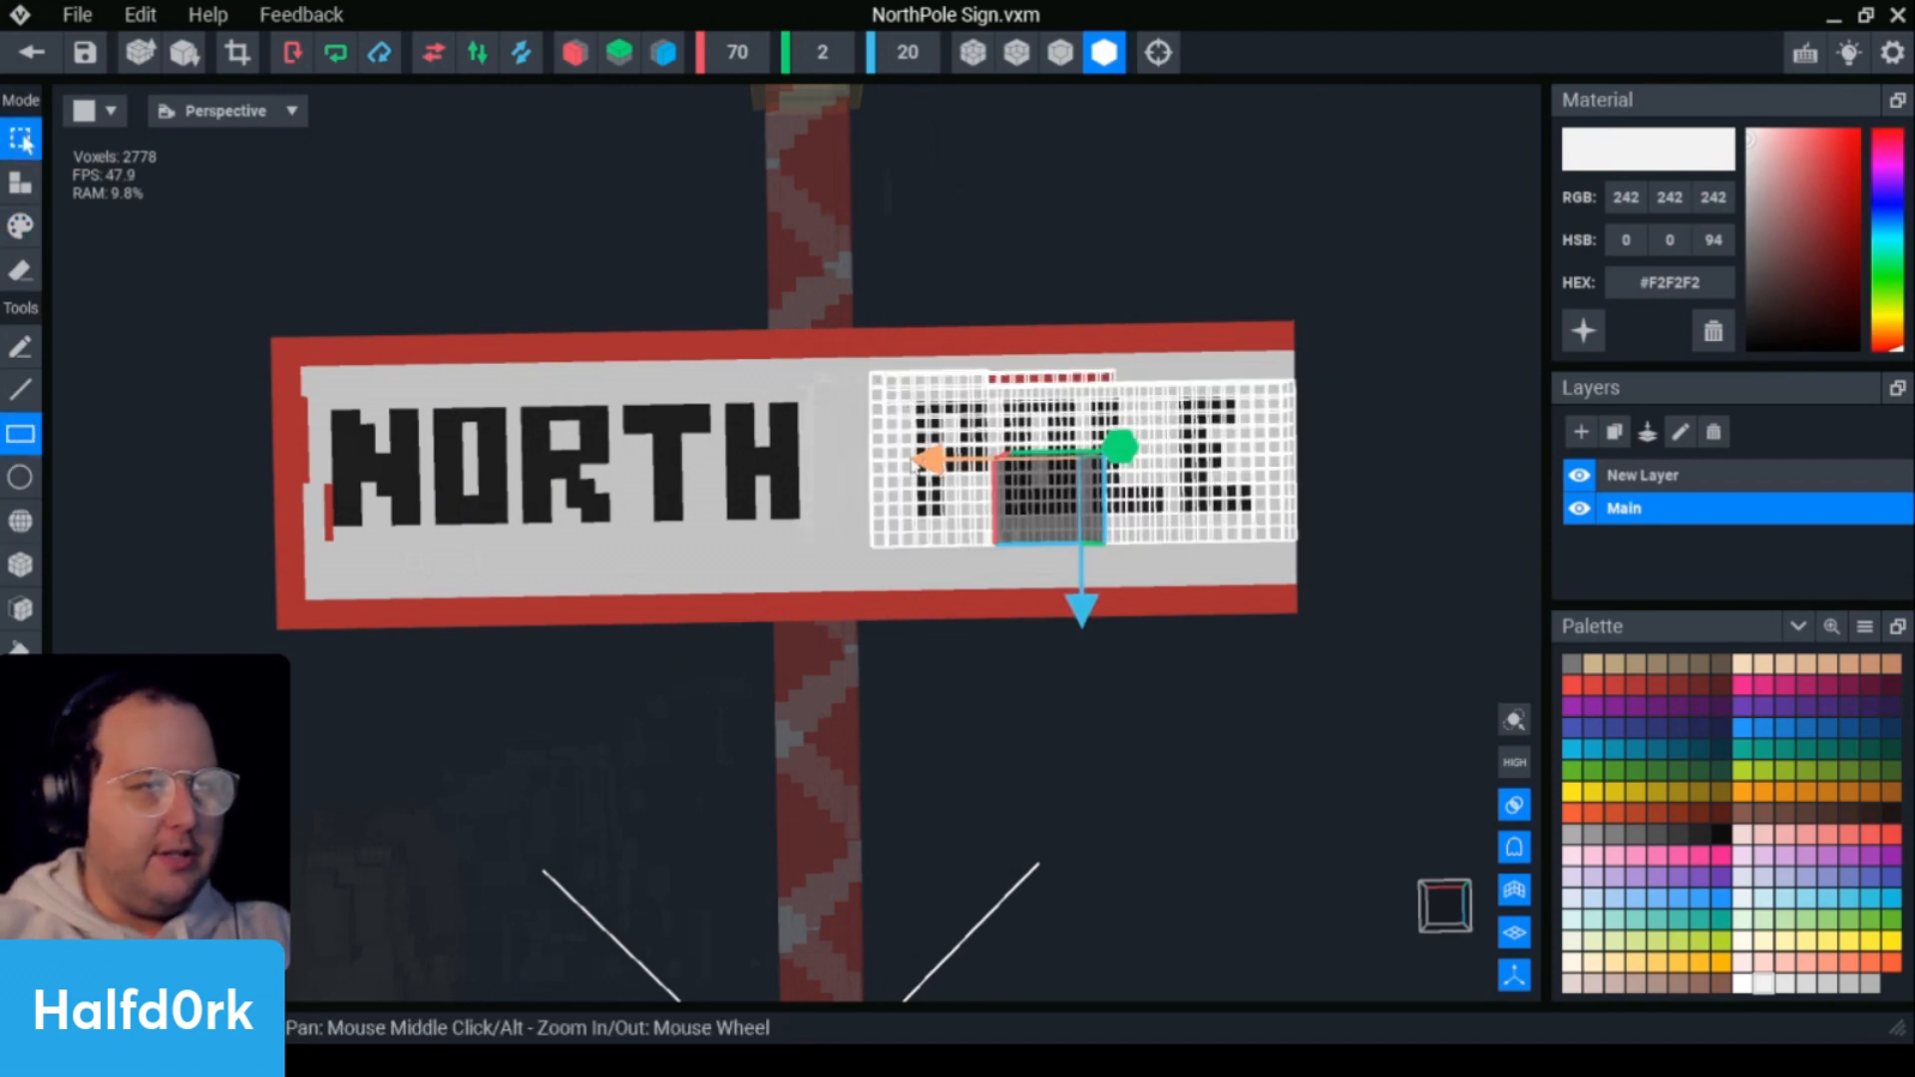
drag(916, 461, 862, 467)
click(1330, 468)
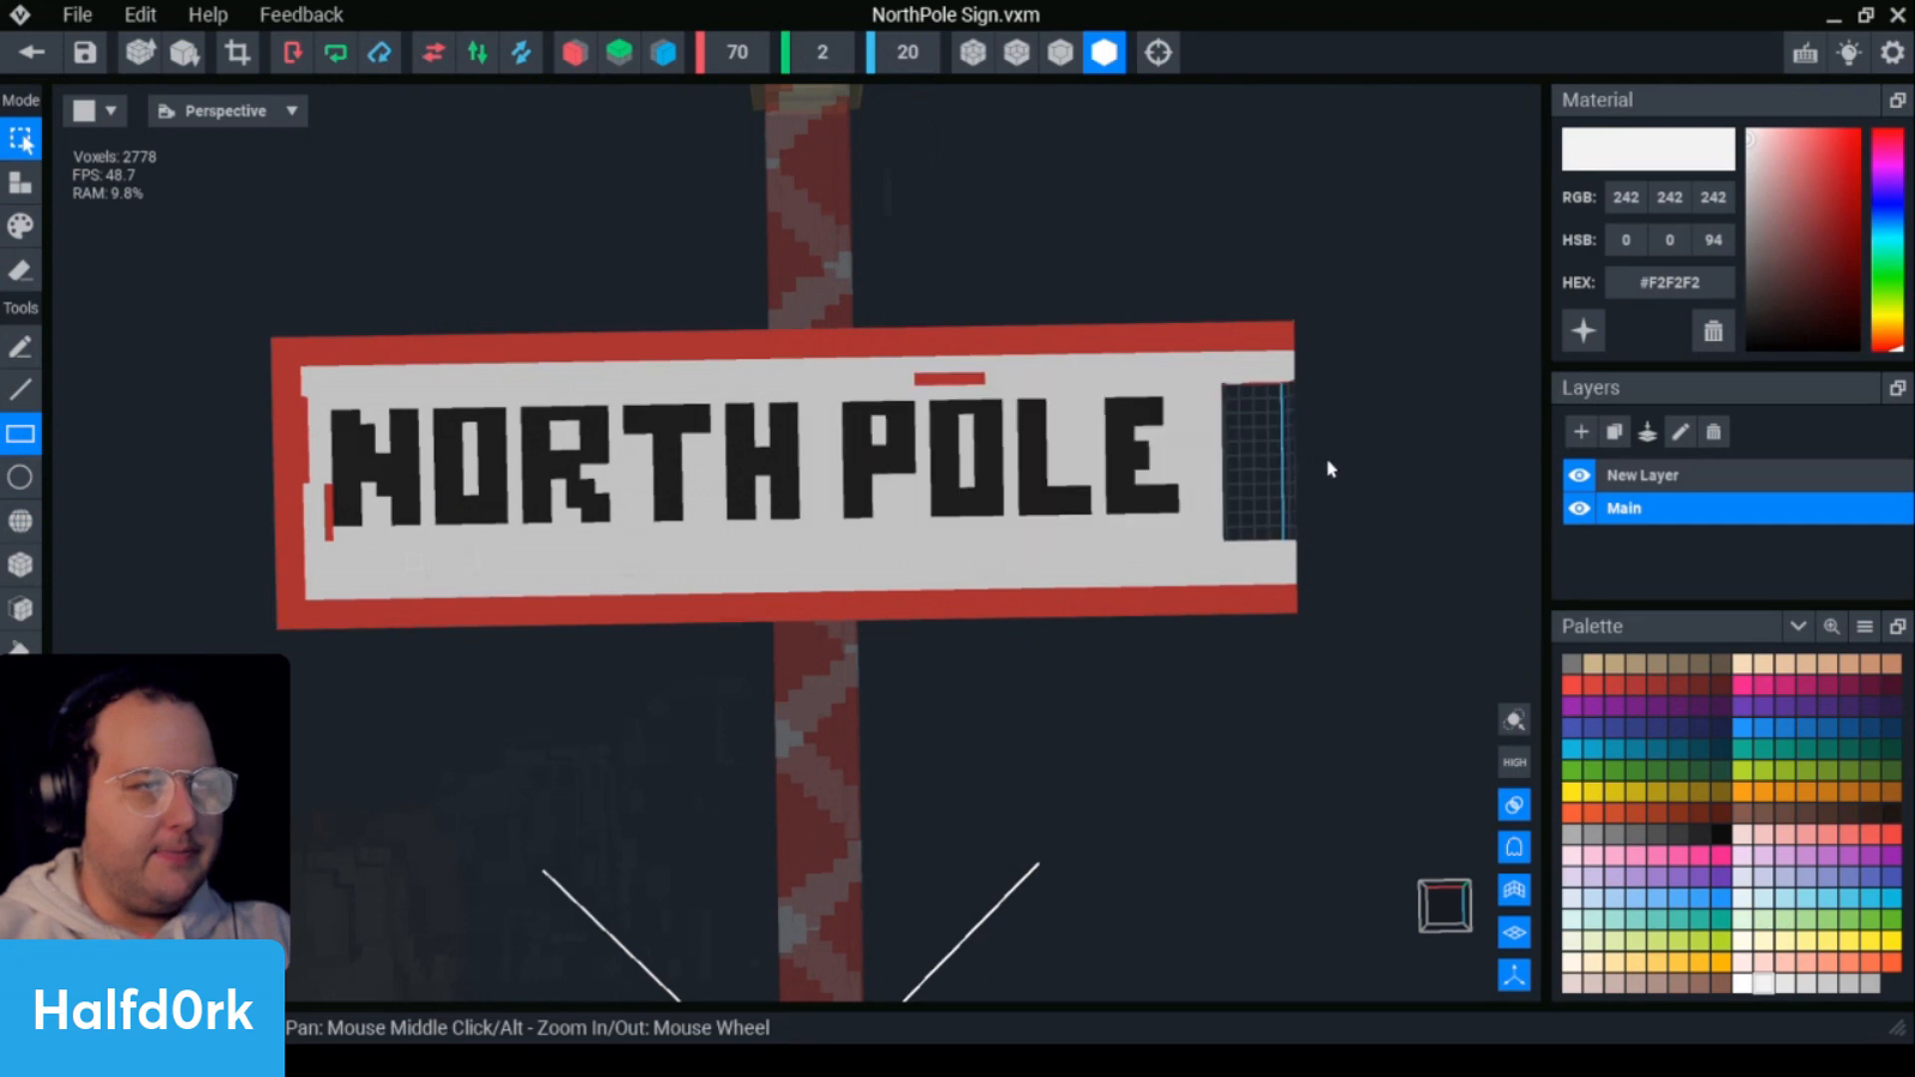
key(ctrl+z)
- Select the word POLE and move it closer to NORTH, and check the word spacing from a distance
drag(1337, 533, 824, 391)
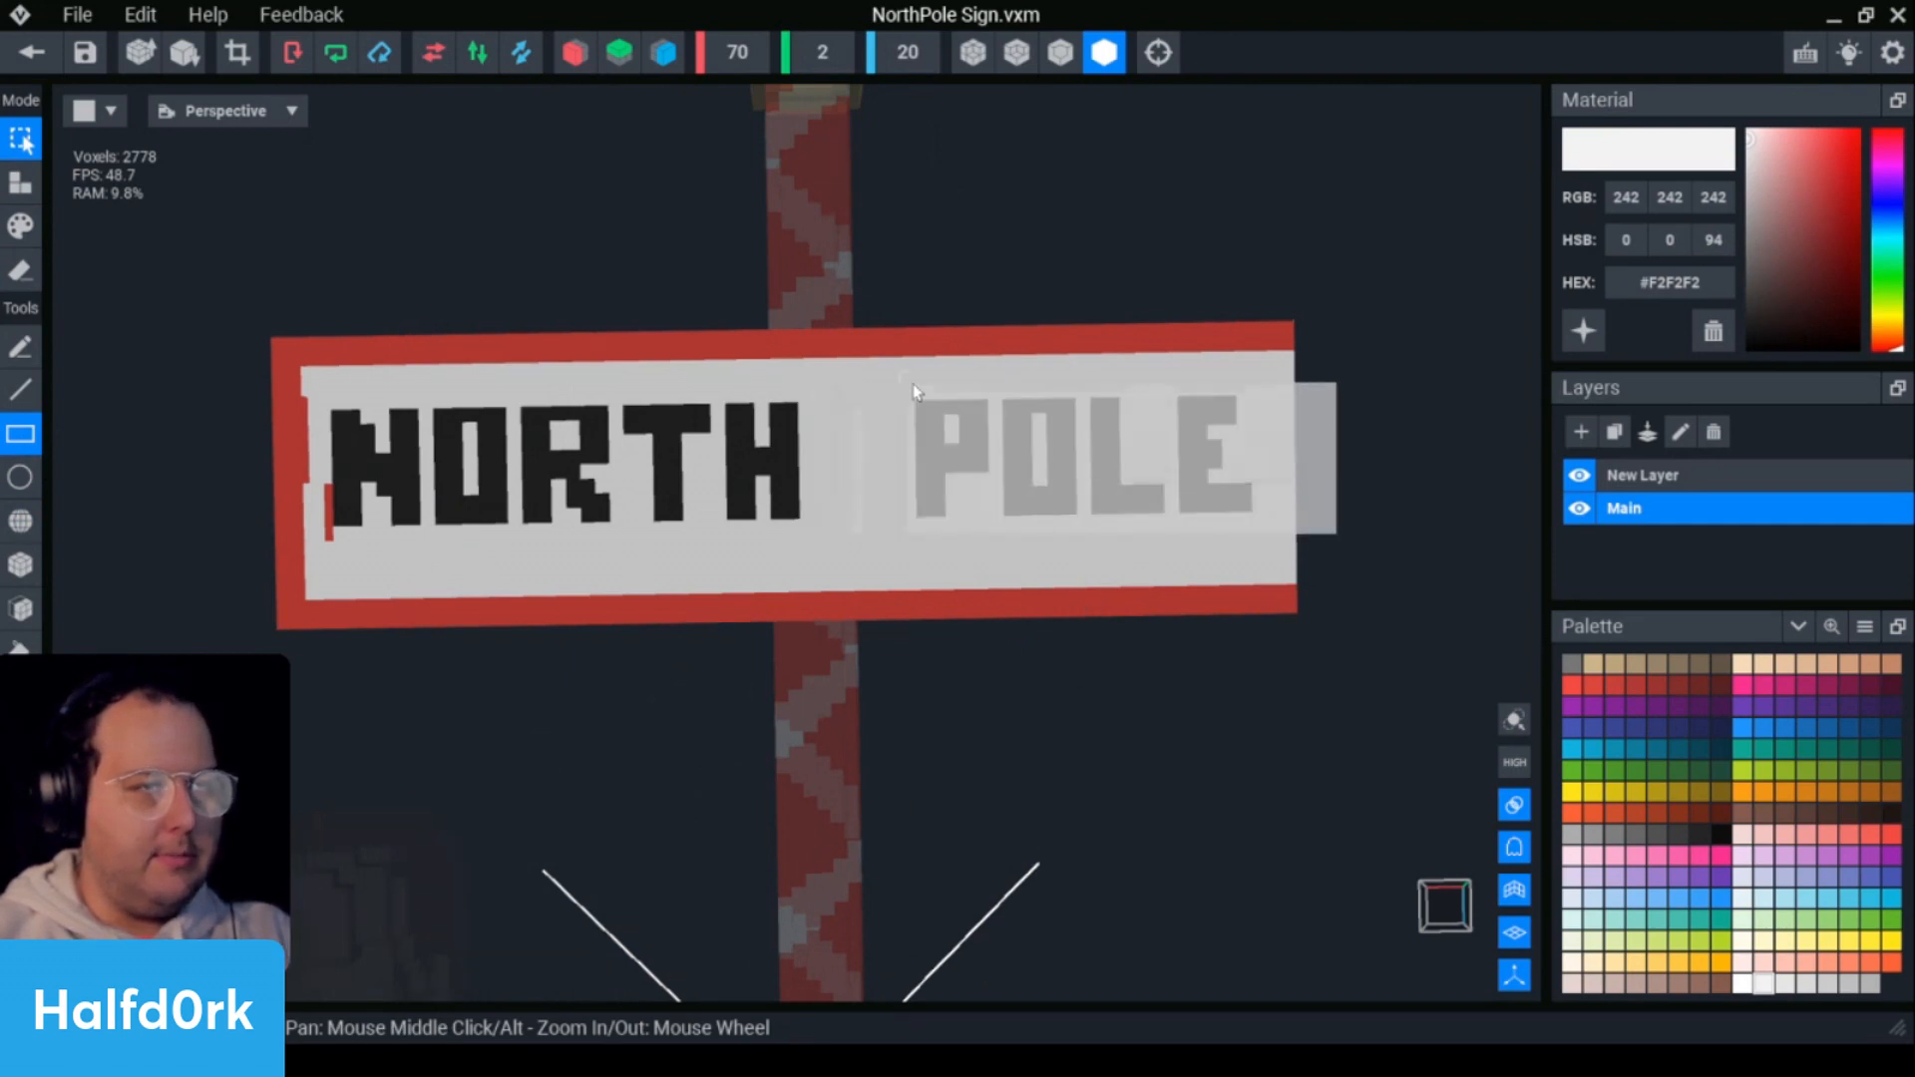
drag(948, 461, 898, 477)
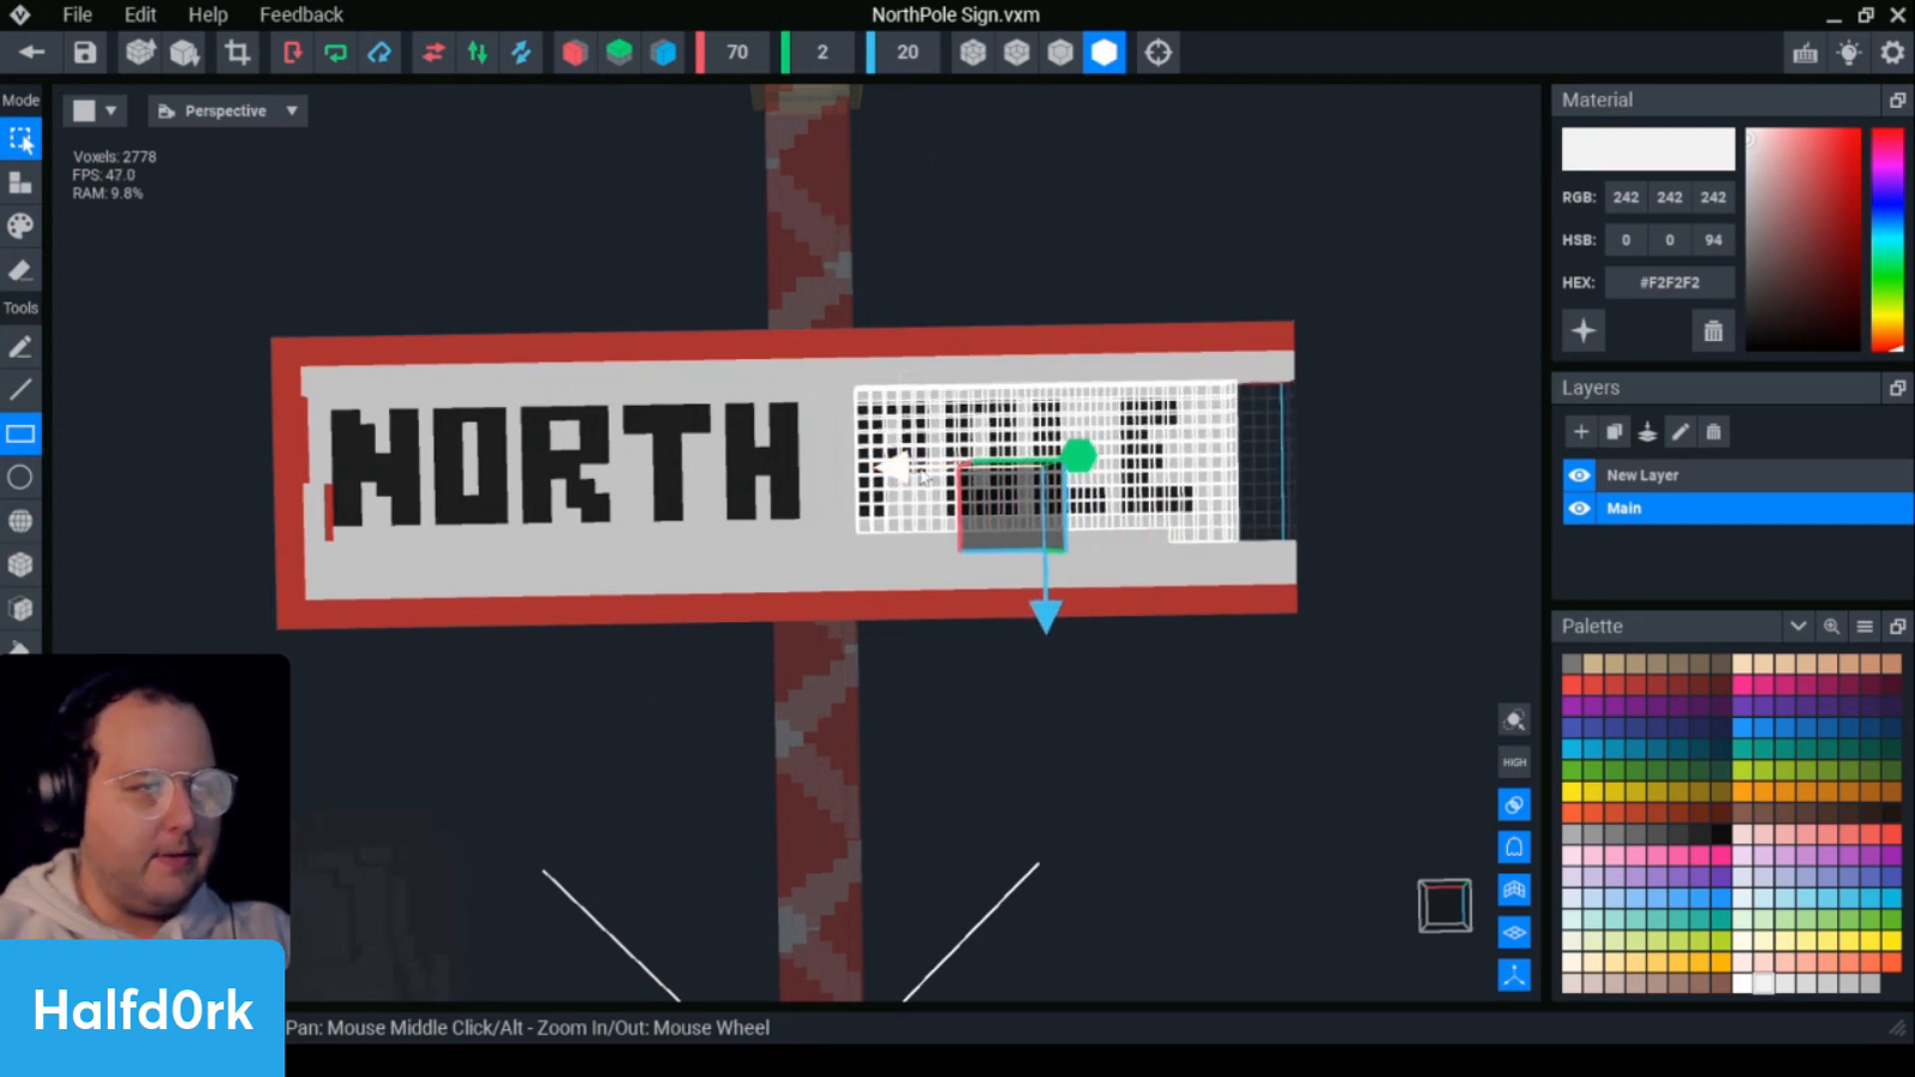
click(1337, 514)
scroll(1359, 550, down, 2)
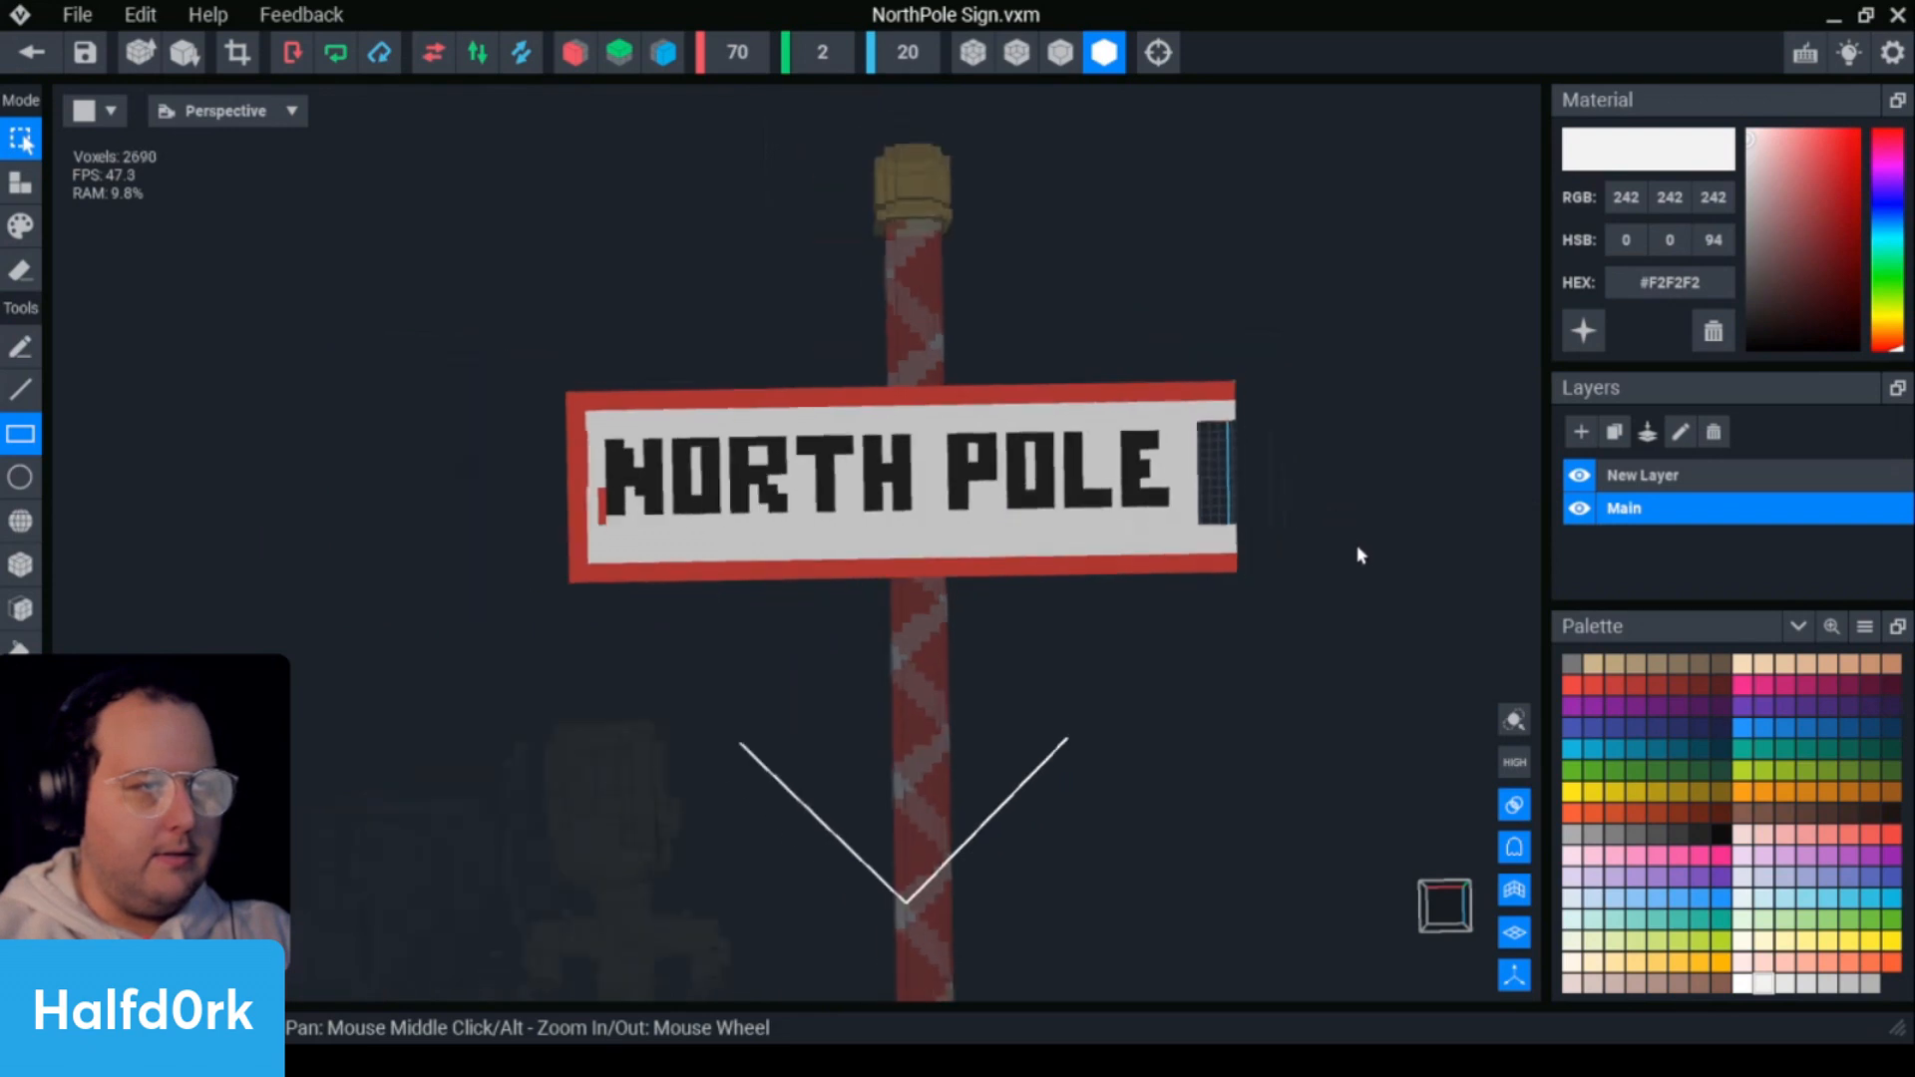
scroll(1359, 546, up, 4)
key(alt)
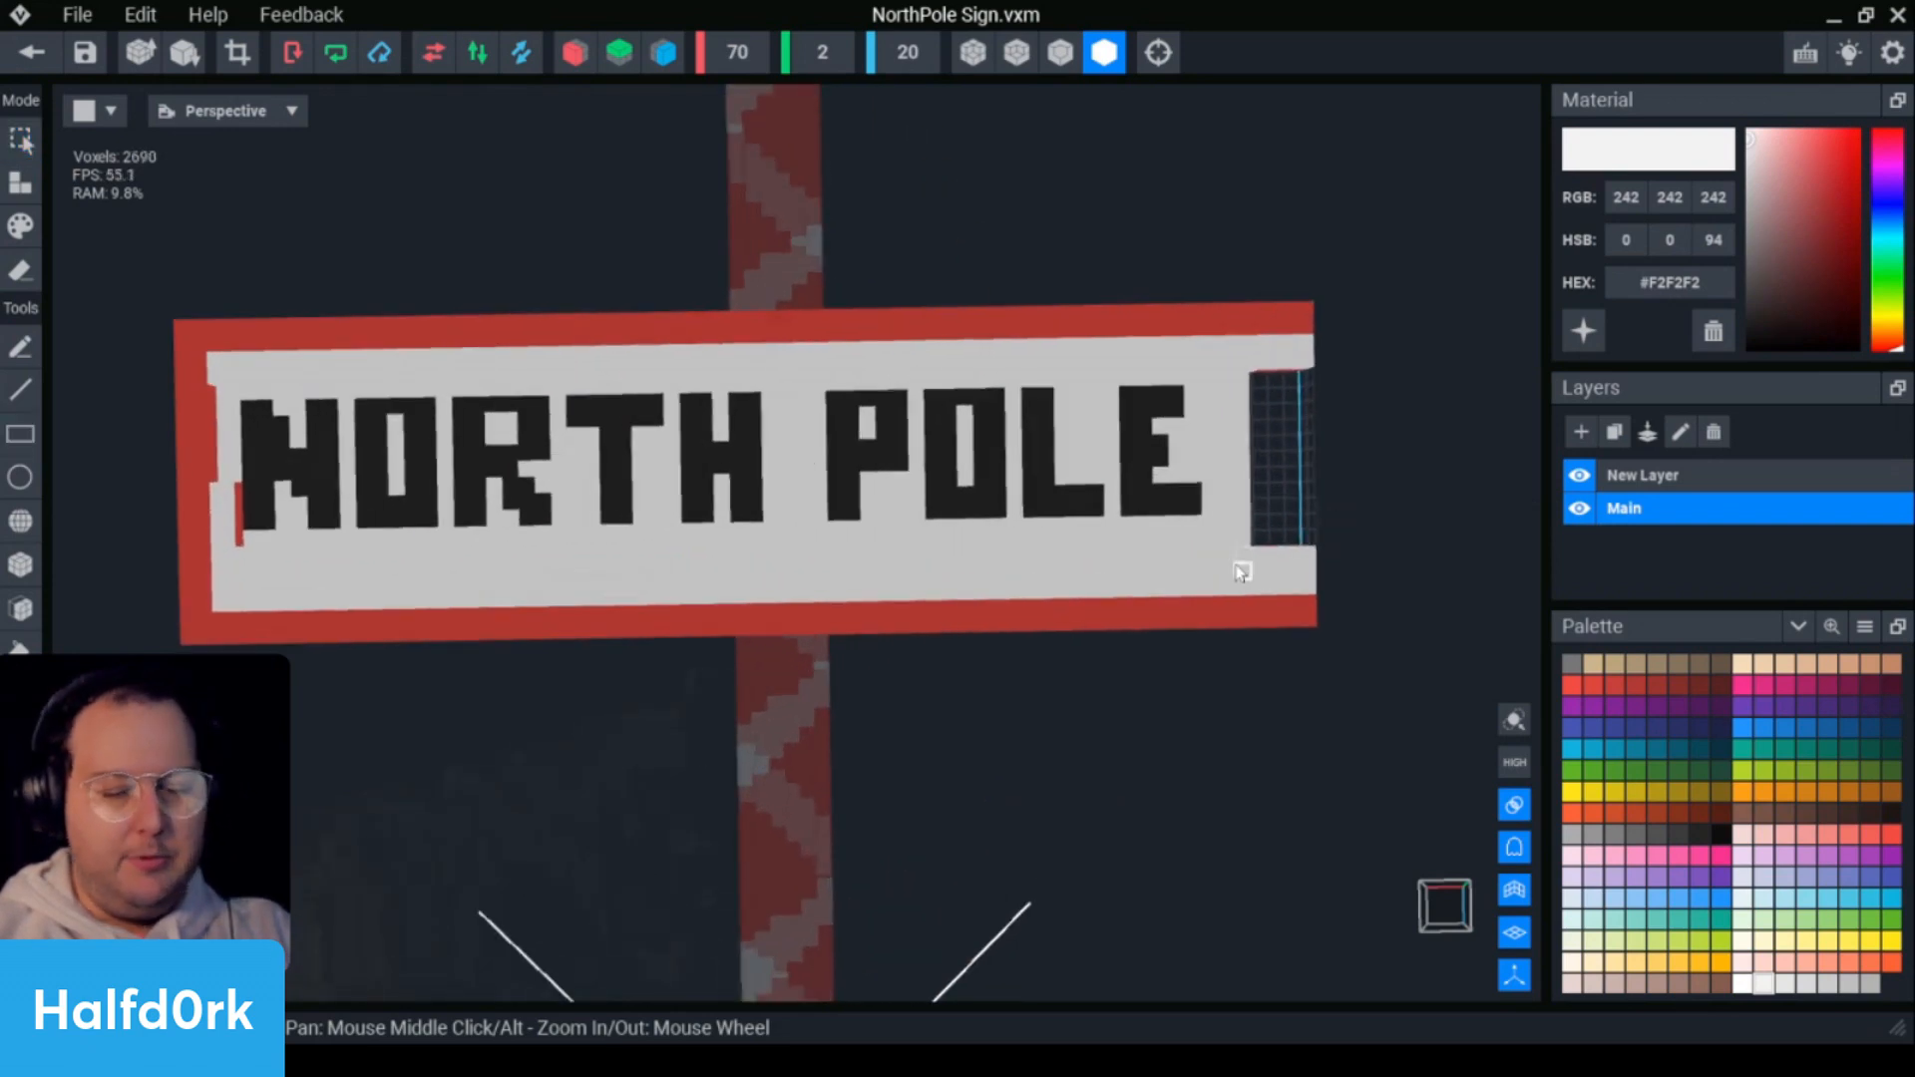
- Fill the gap and missing voxels of the sign with white #F2F2F2 using the Face tool, and show the voxel edges
click(20, 390)
click(22, 607)
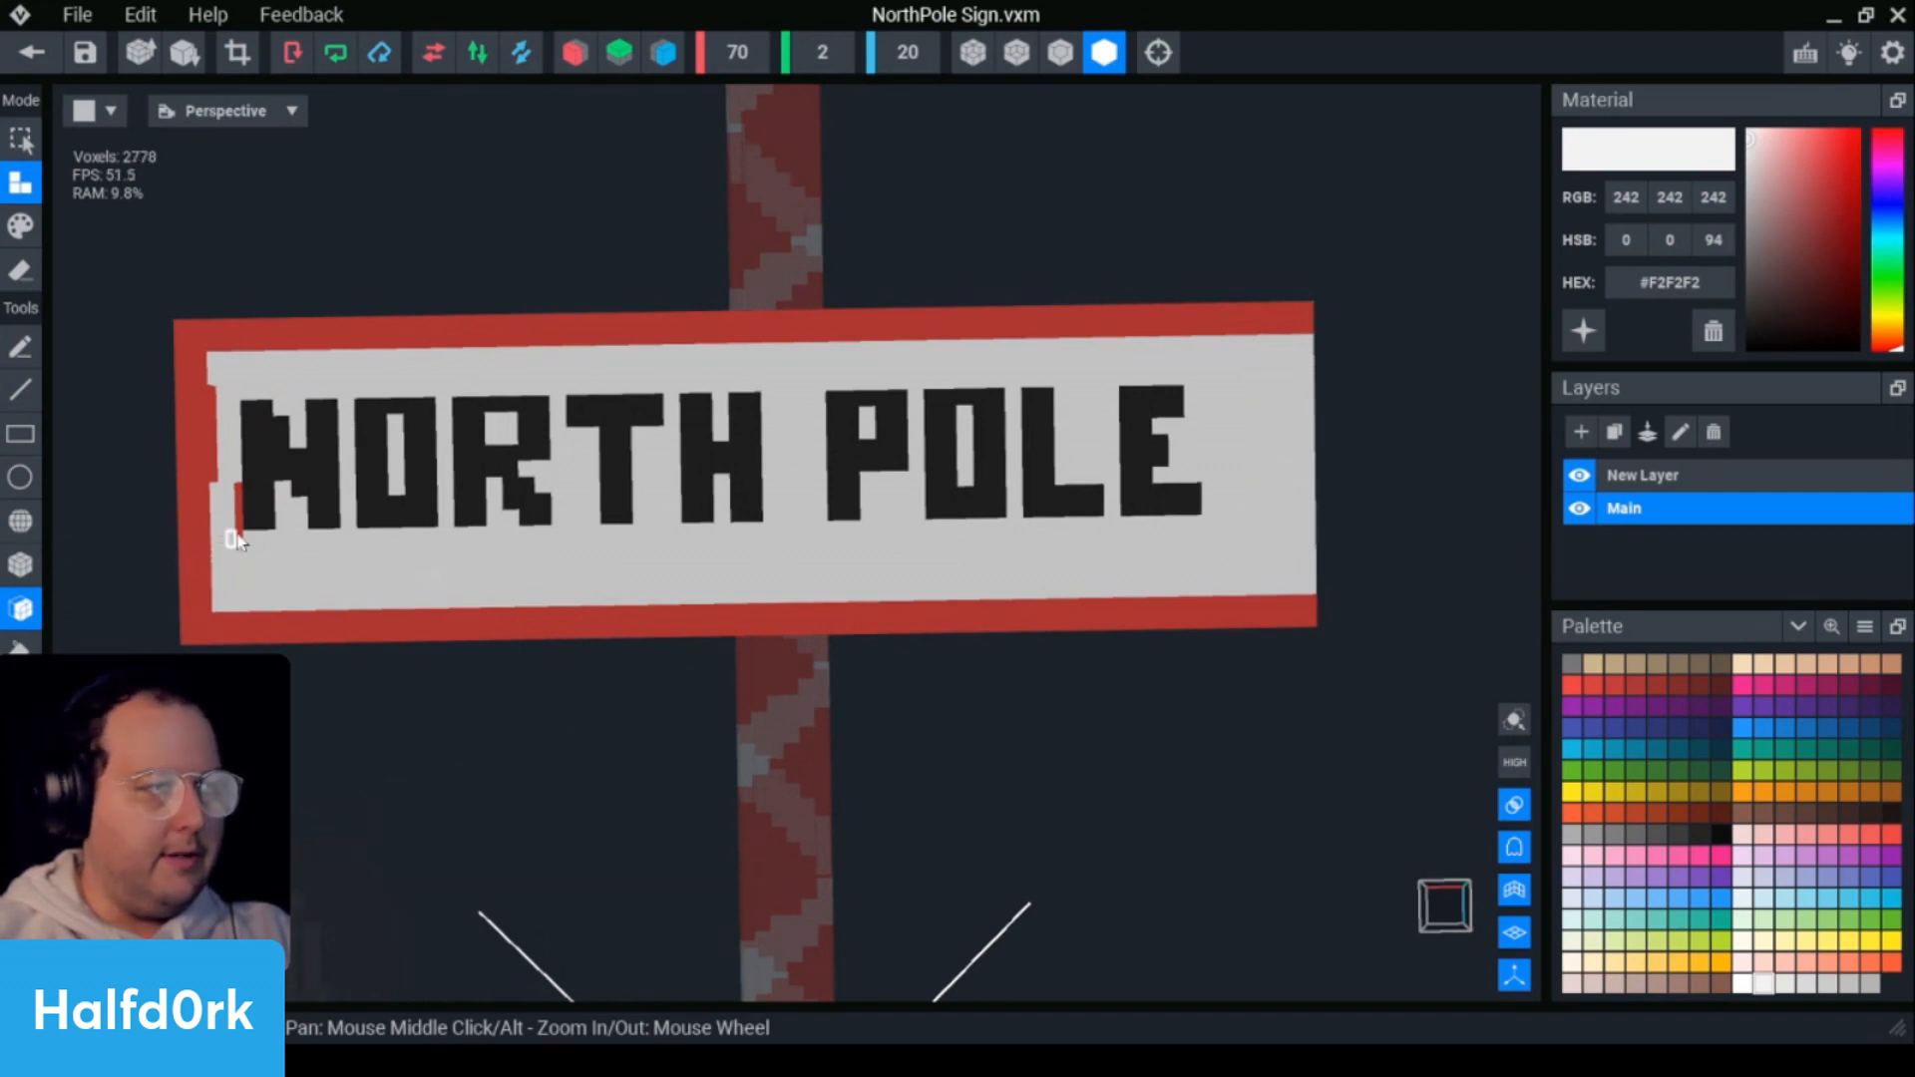
click(213, 461)
right_drag(364, 504, 1120, 496)
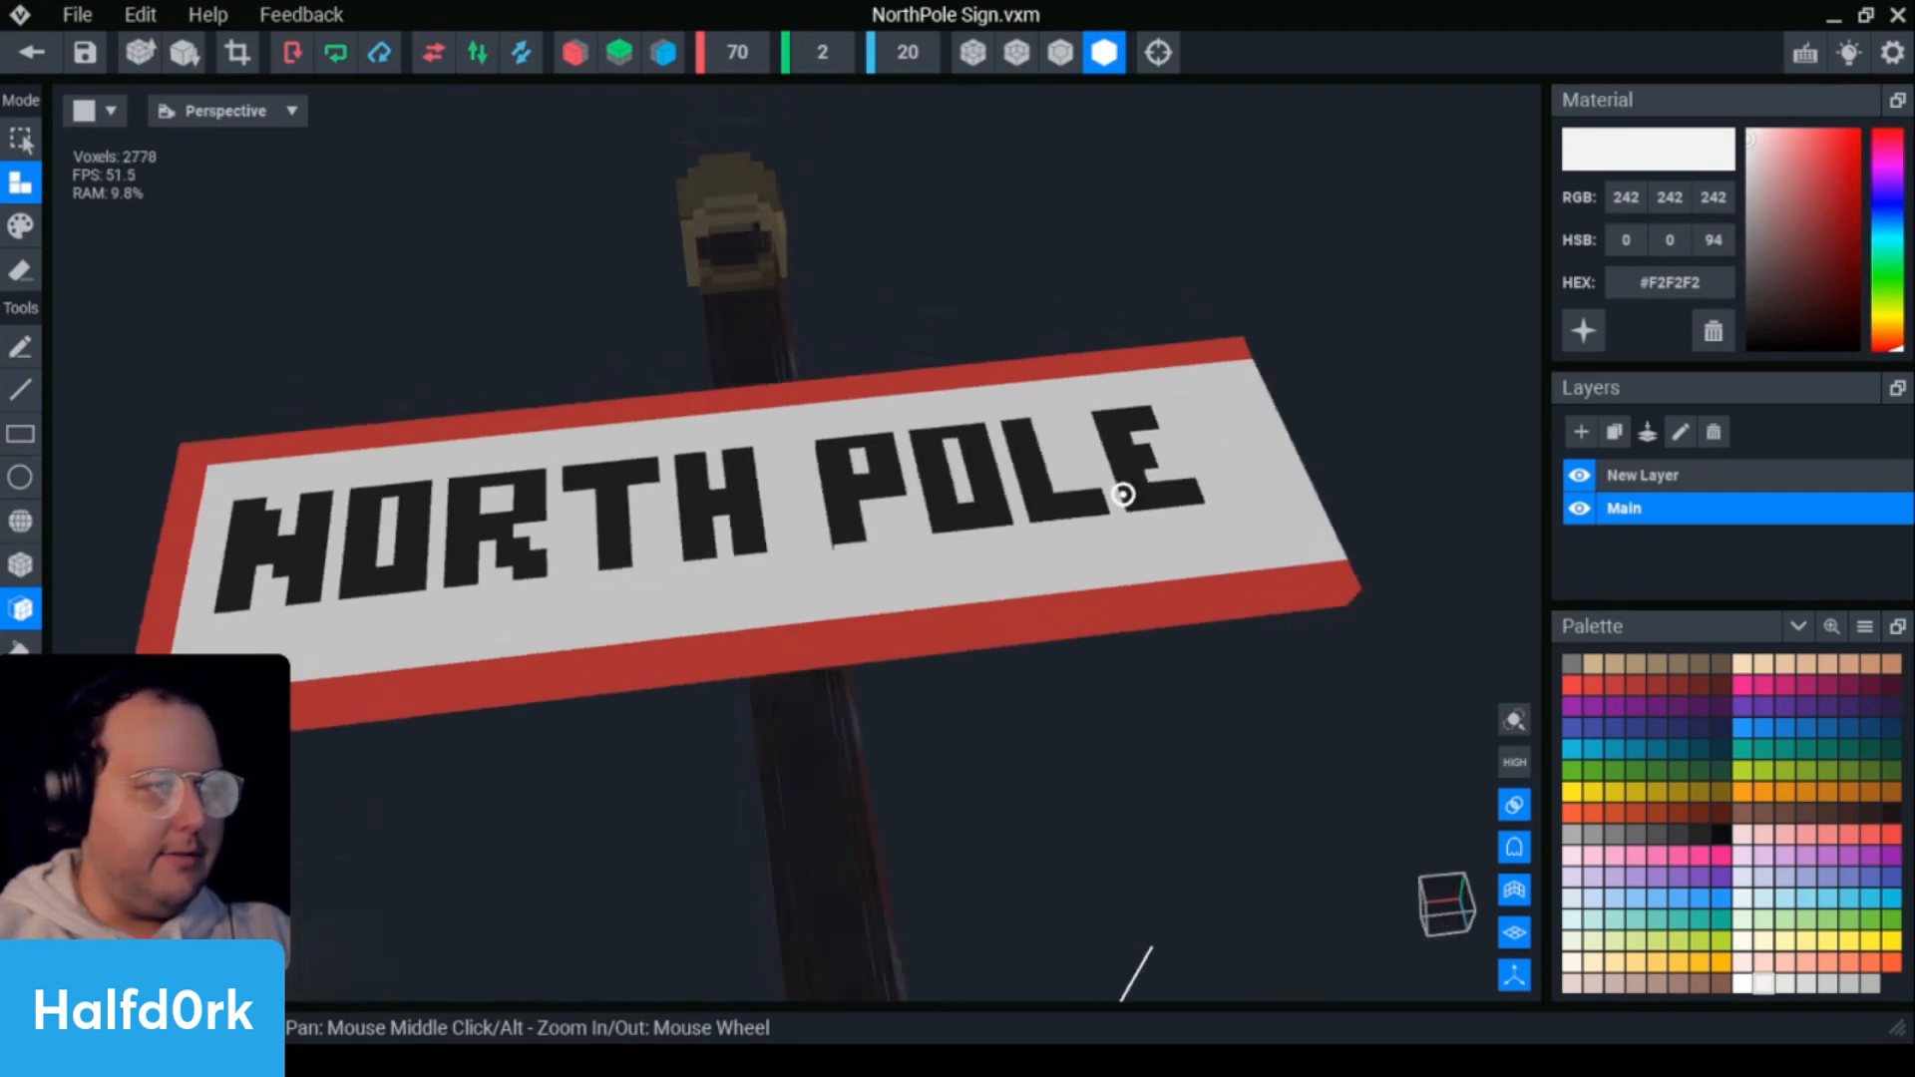
click(973, 51)
right_drag(1042, 116, 998, 443)
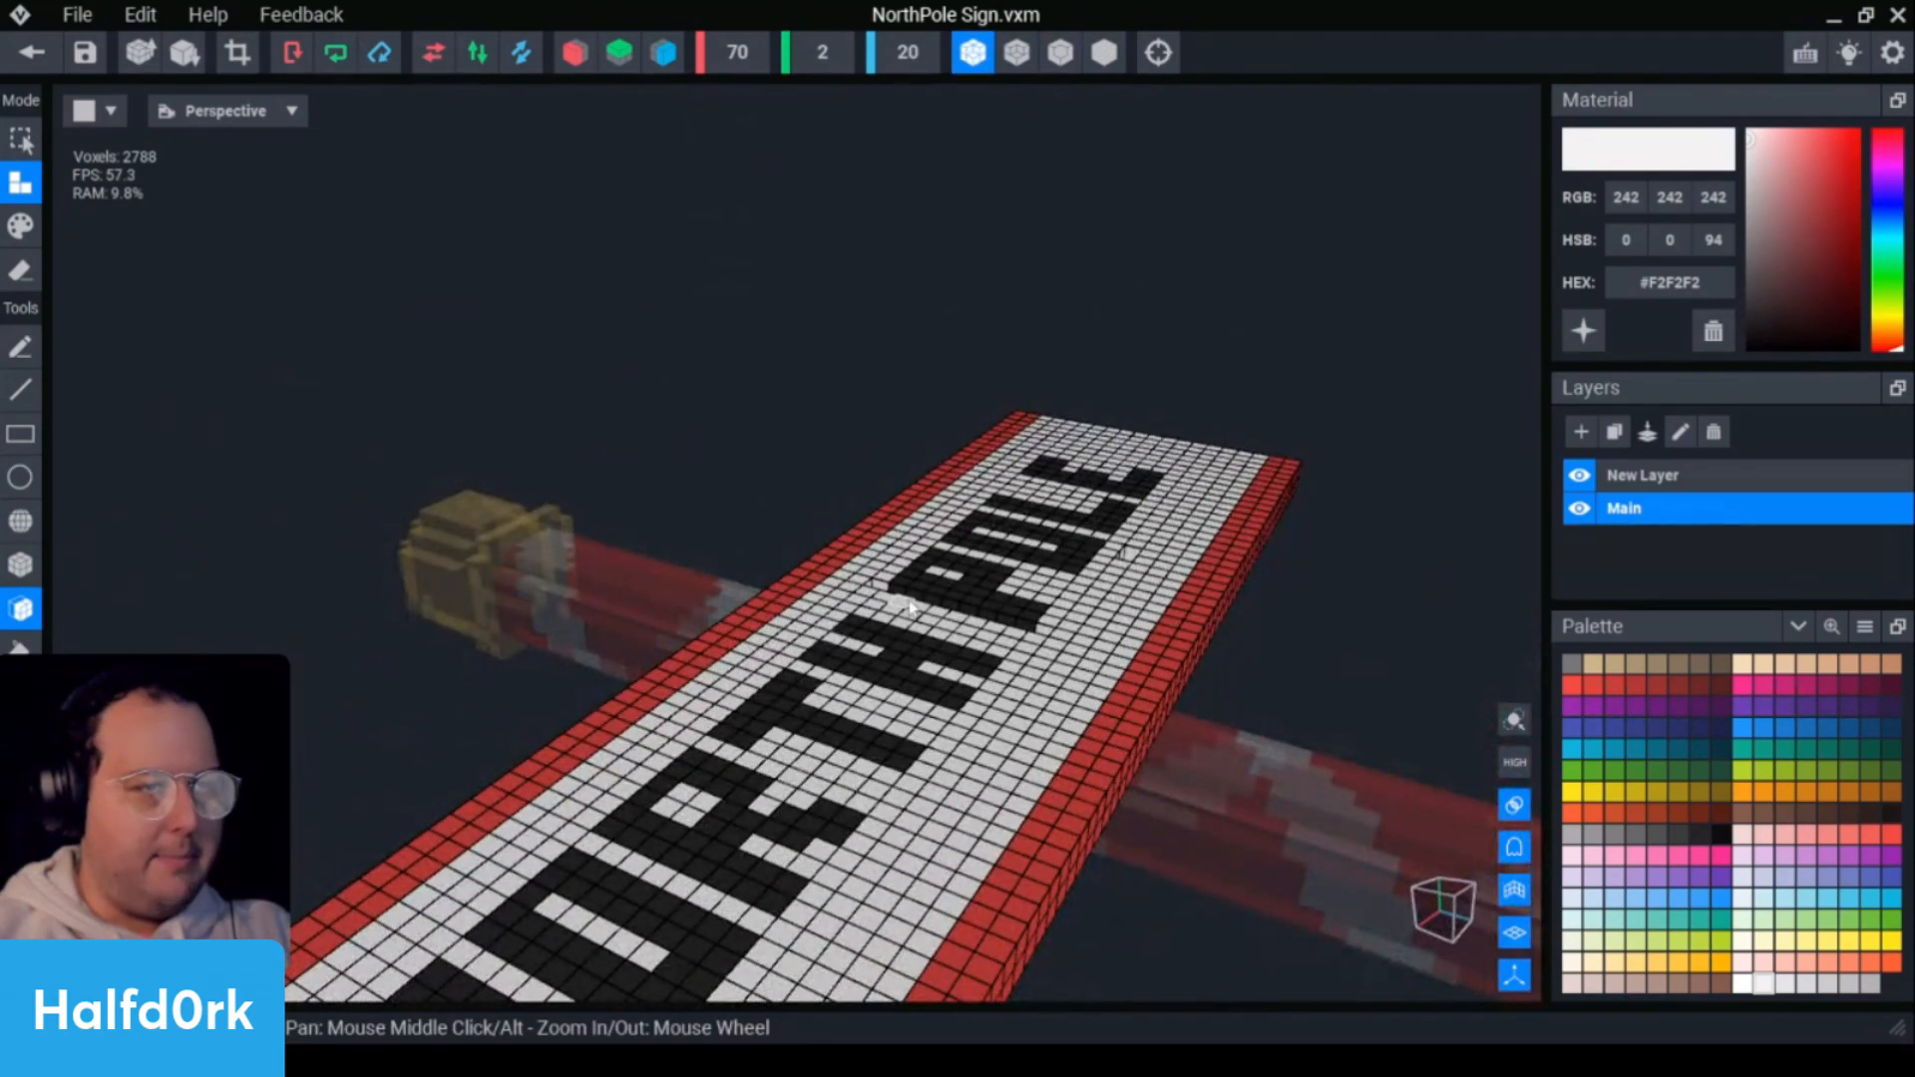
scroll(910, 606, up, 5)
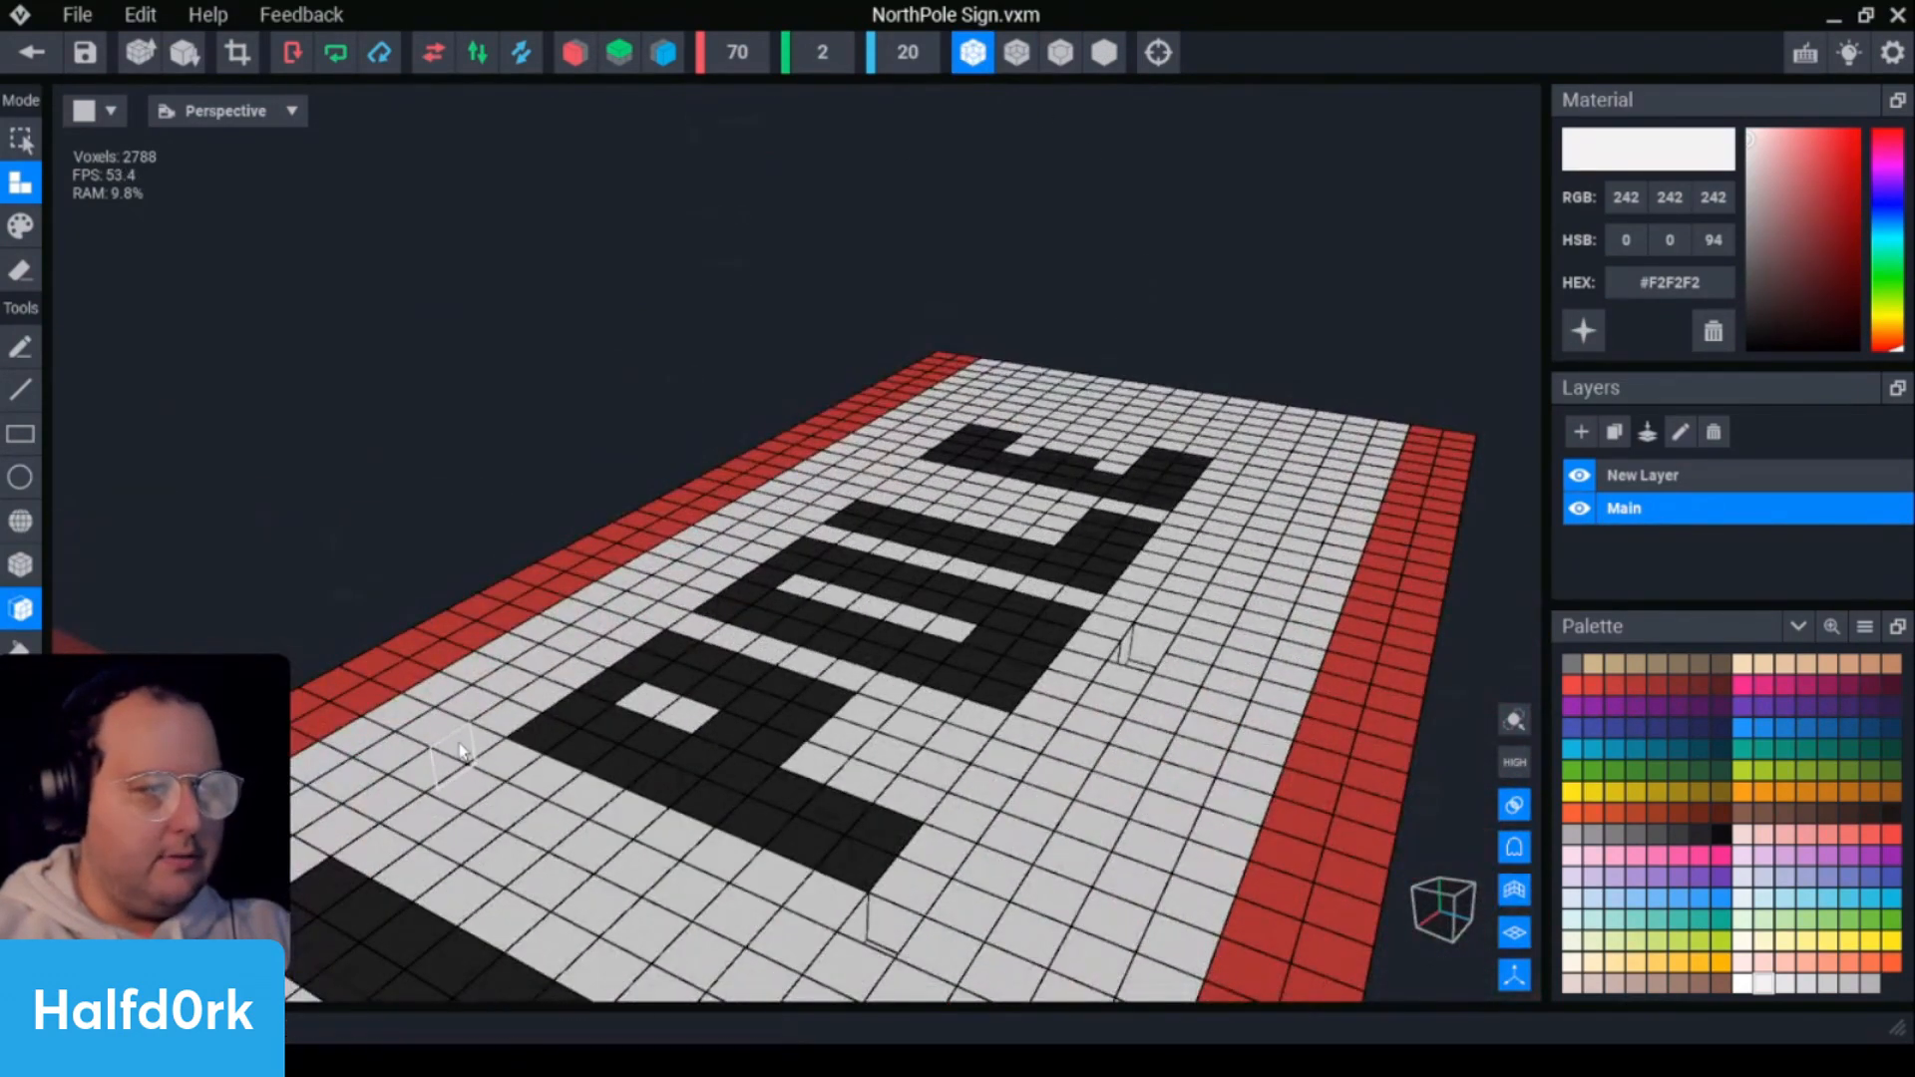
right_drag(1147, 651, 1471, 648)
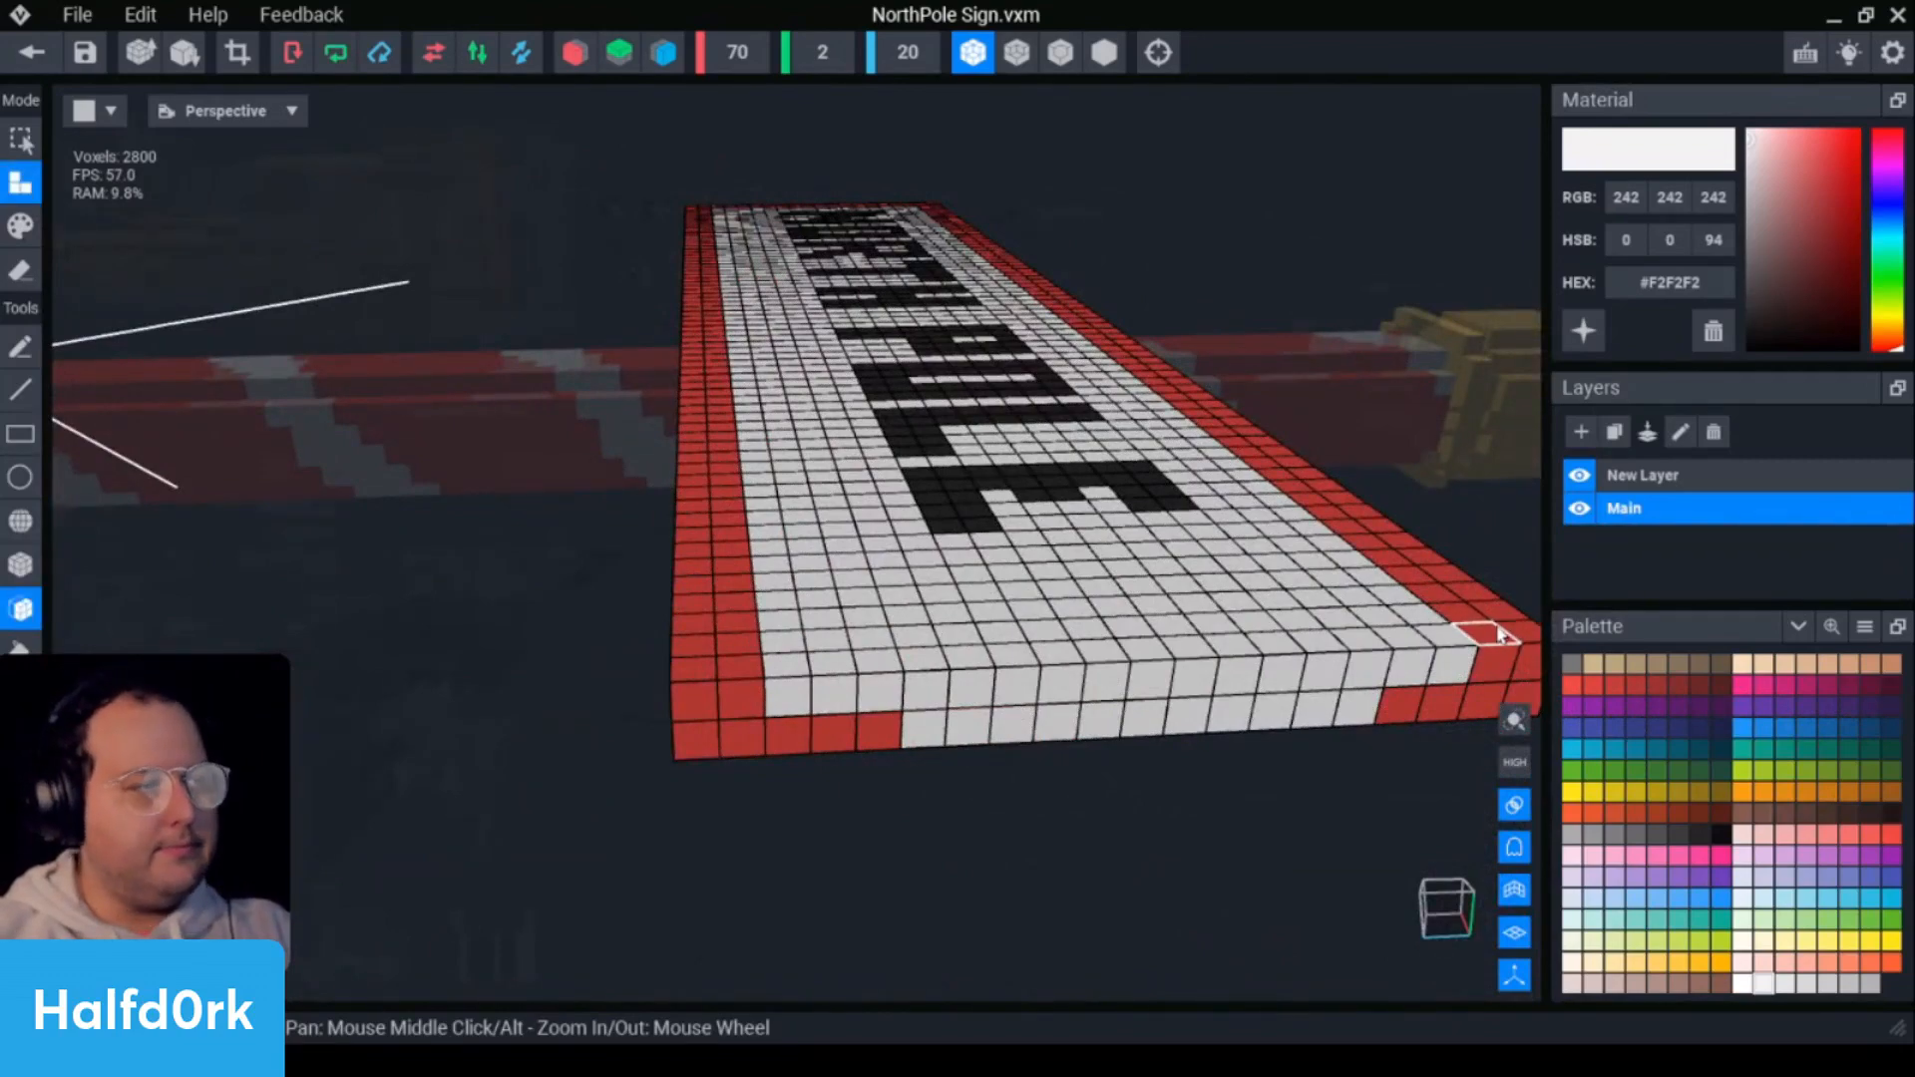
- Sample the frame's red #DD473D and paint the white end of the sign next to the E red with the Line tool
key(i)
click(1498, 636)
scroll(1421, 654, down, 3)
key(l)
middle_drag(1354, 689, 1310, 660)
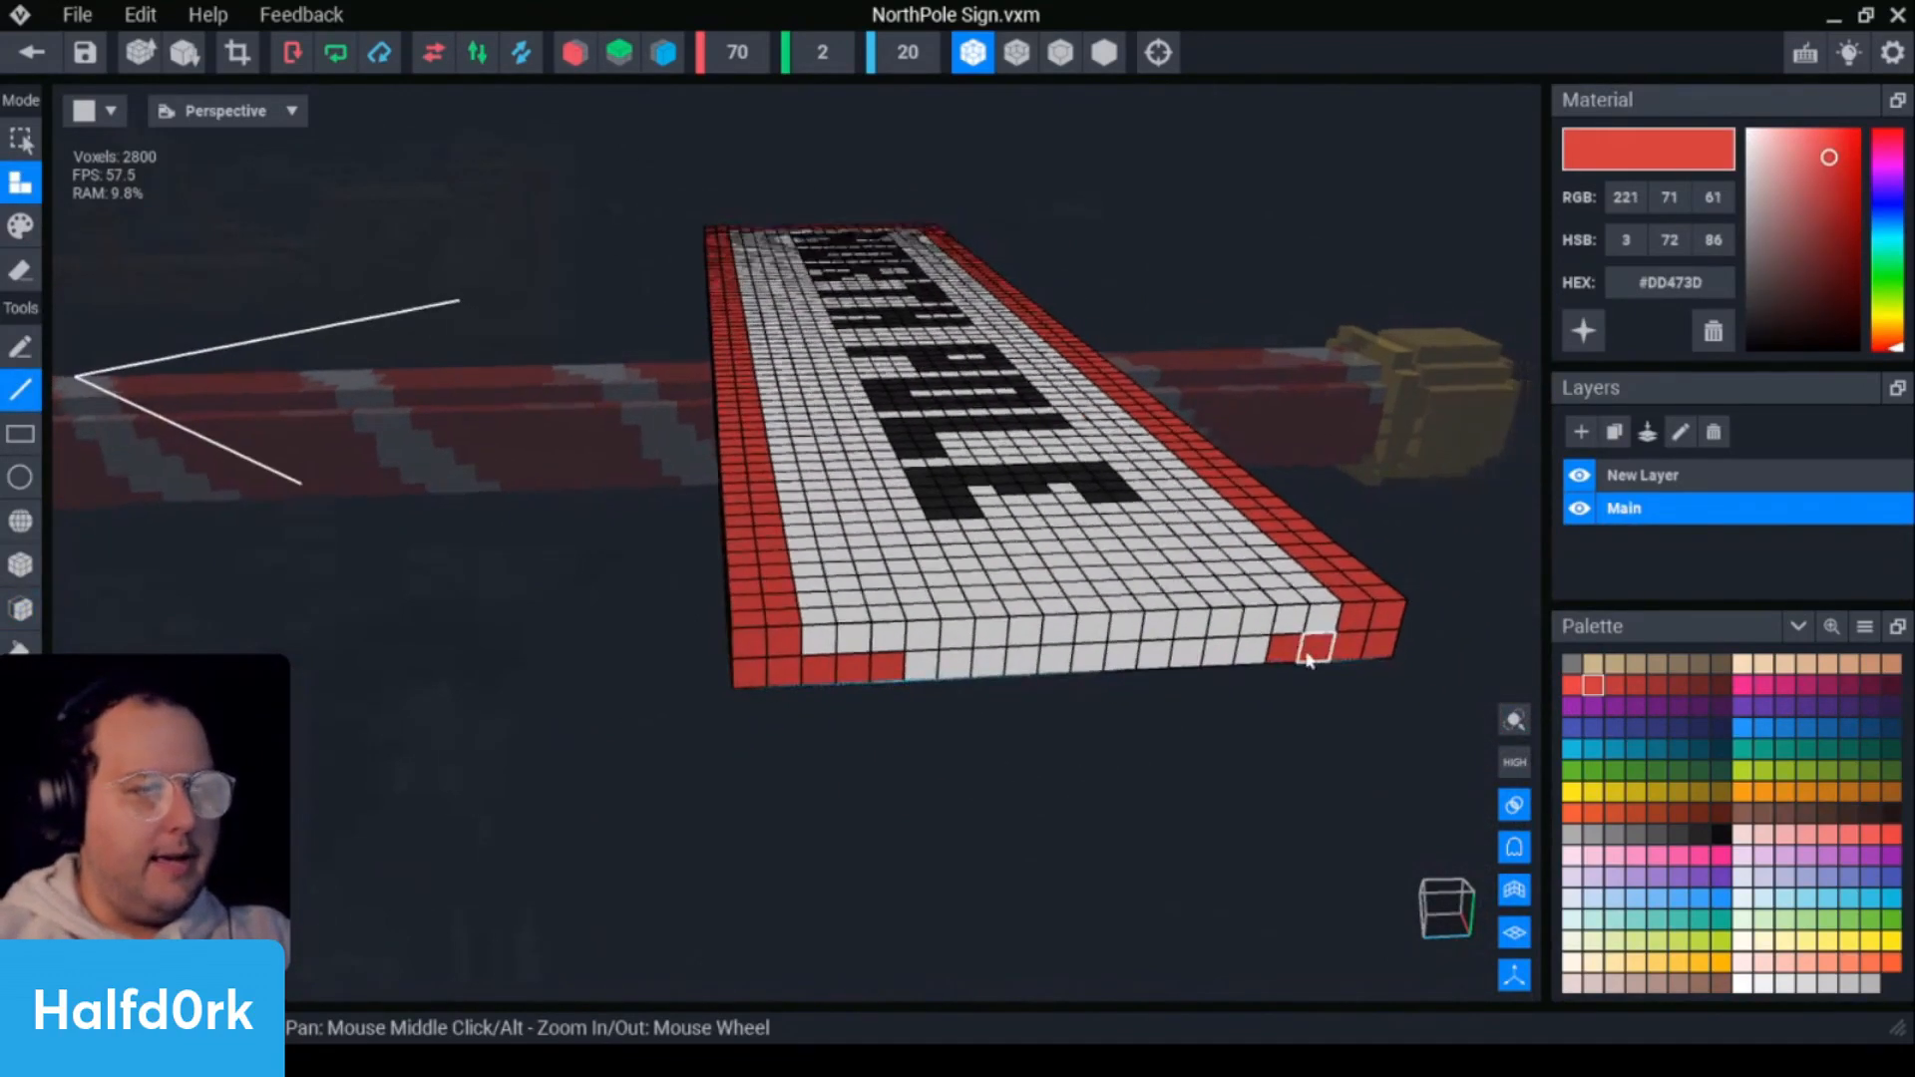
scroll(1310, 661, up, 3)
key(p)
drag(1389, 659, 707, 692)
drag(850, 728, 1287, 710)
scroll(1286, 709, down, 3)
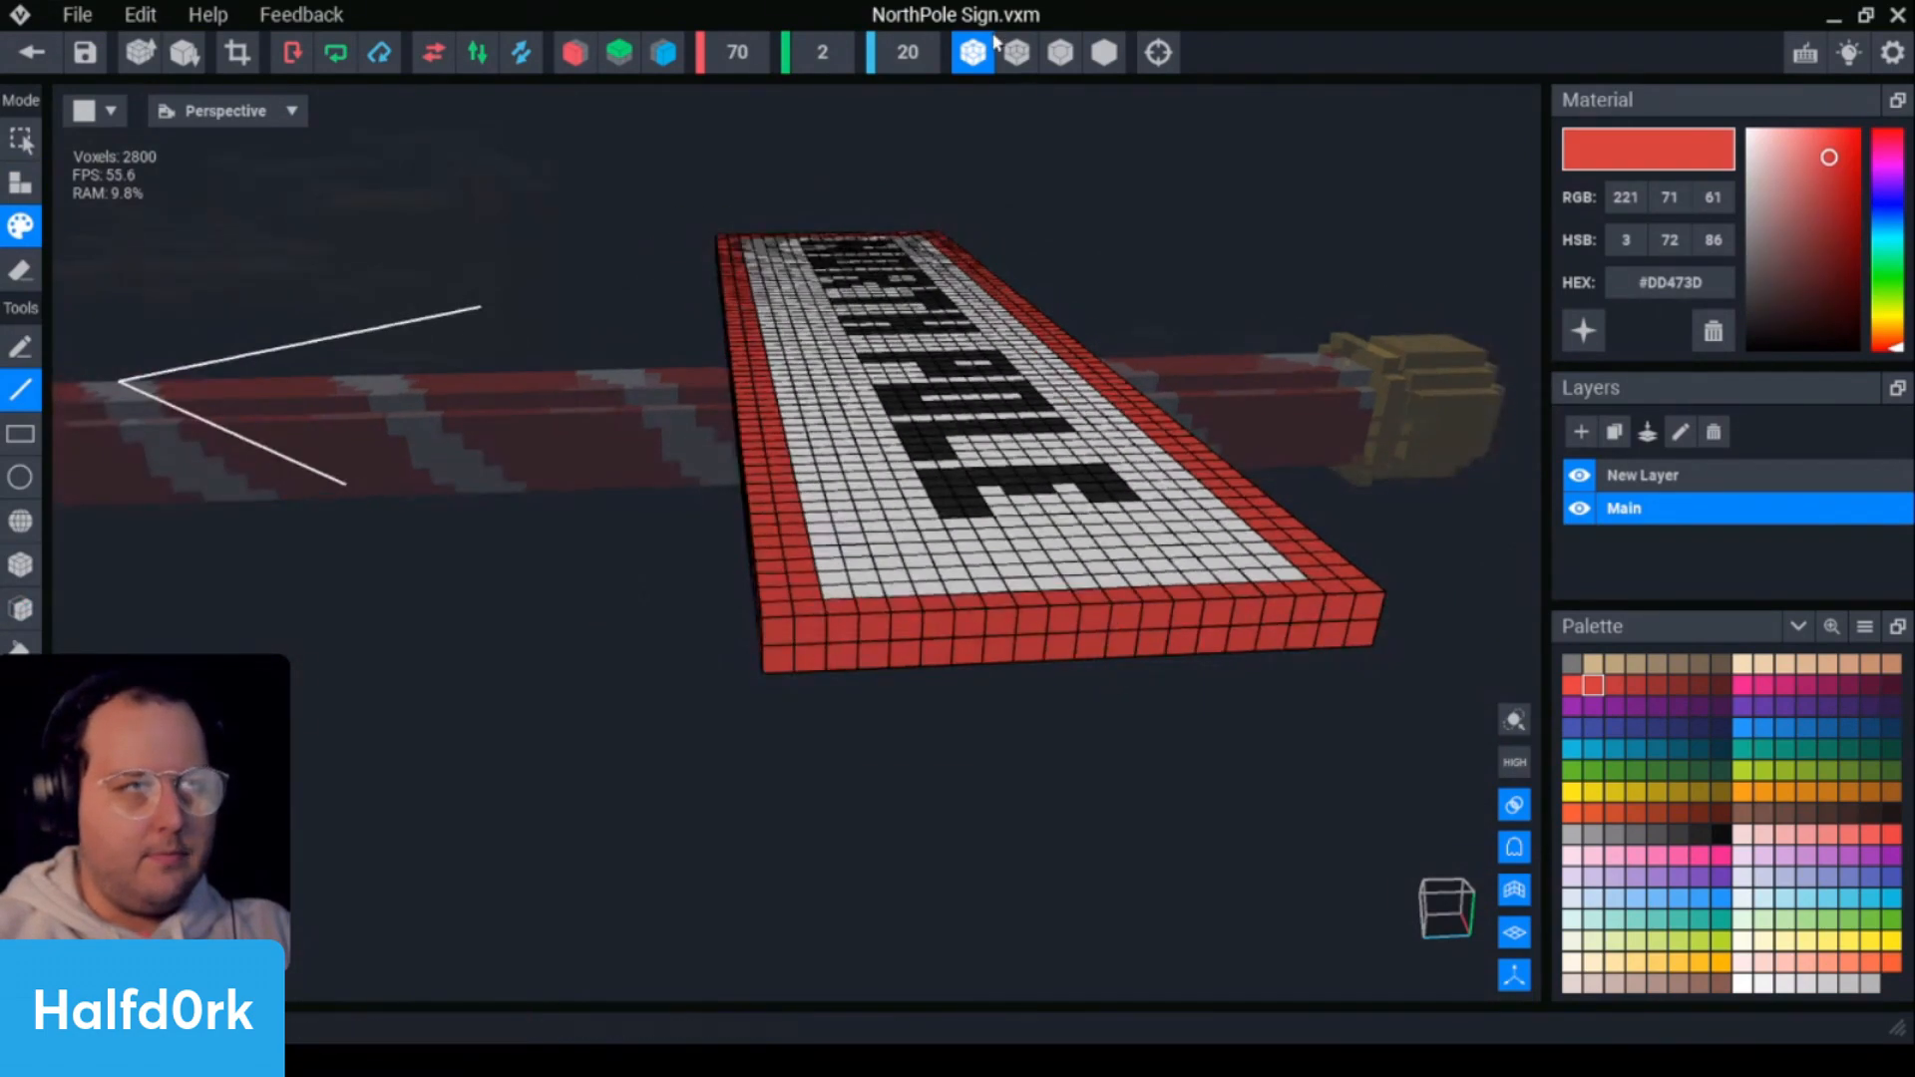
- Hide the voxel edges and thicken the border beside the E by painting a second red #DD473D column with the Line tool
right_drag(1090, 467, 1286, 638)
scroll(1141, 244, down, 3)
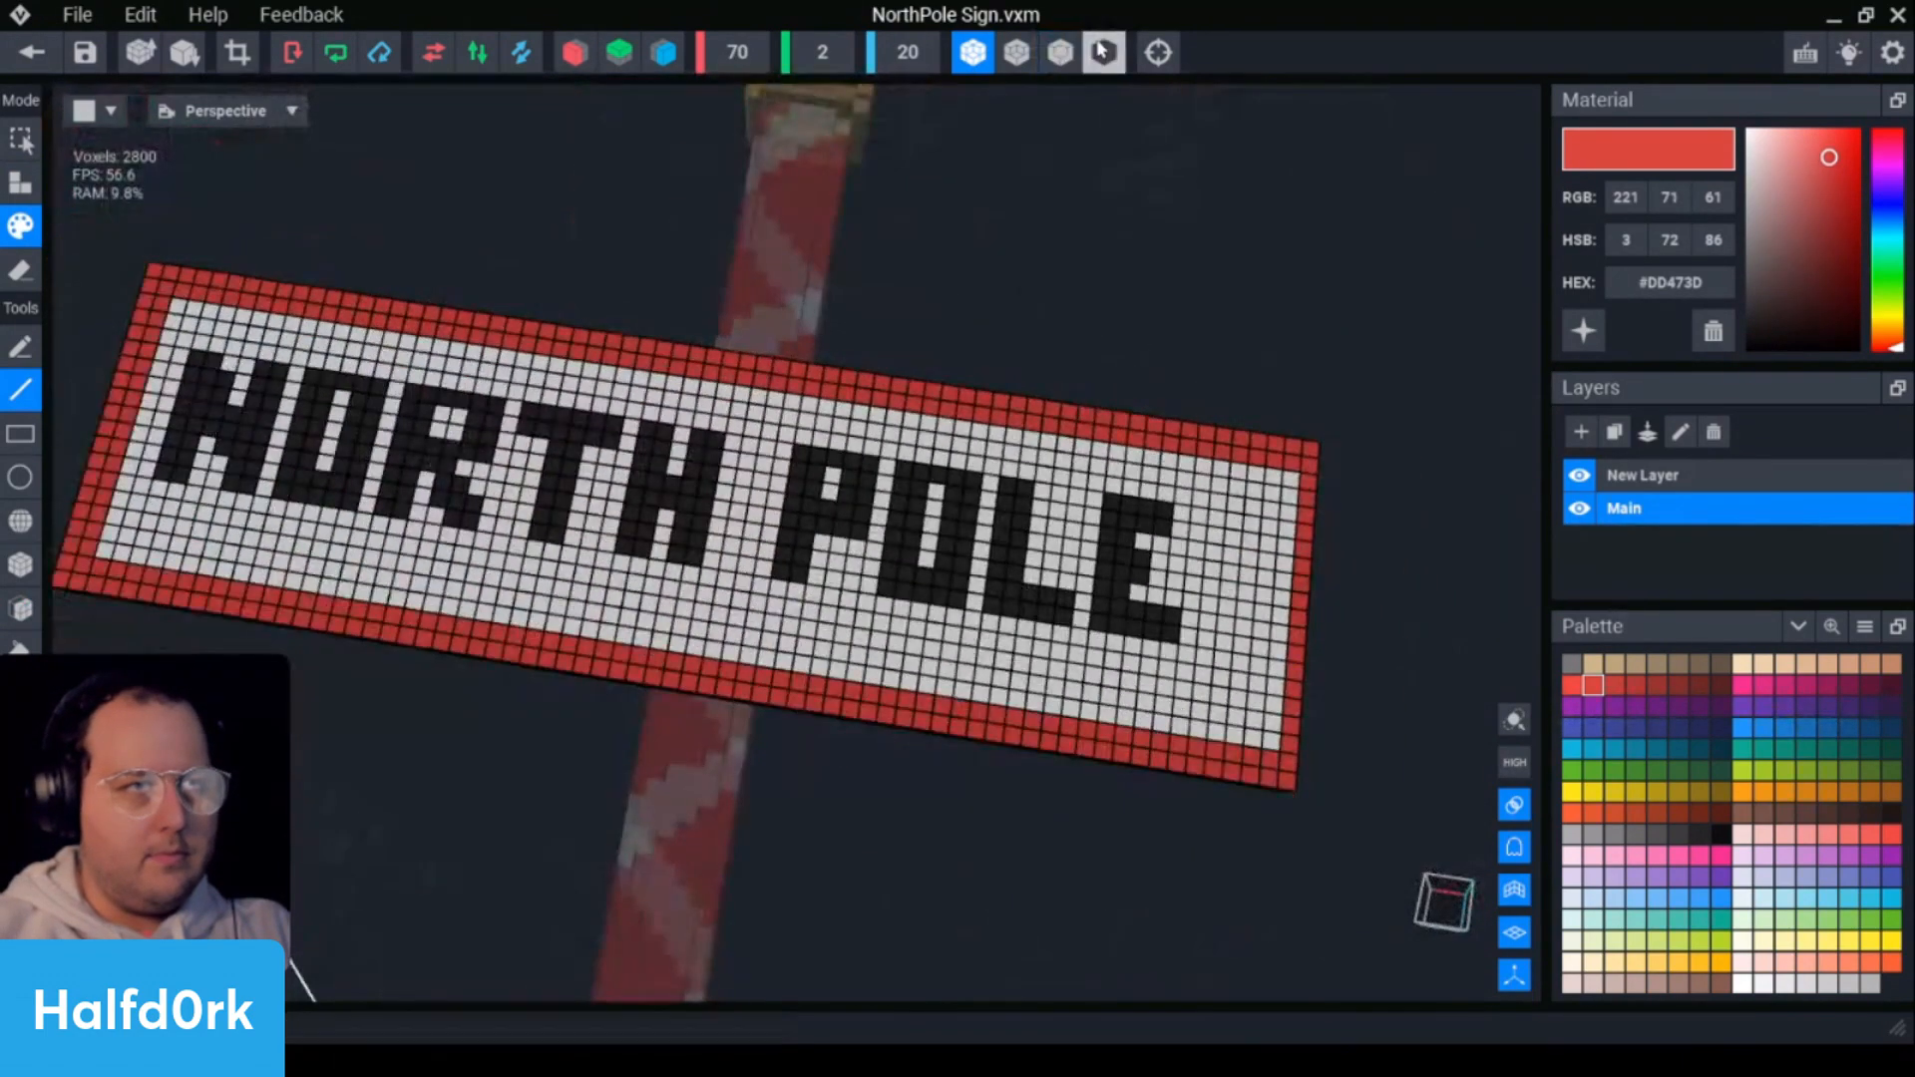
click(1104, 52)
drag(1290, 484, 1271, 741)
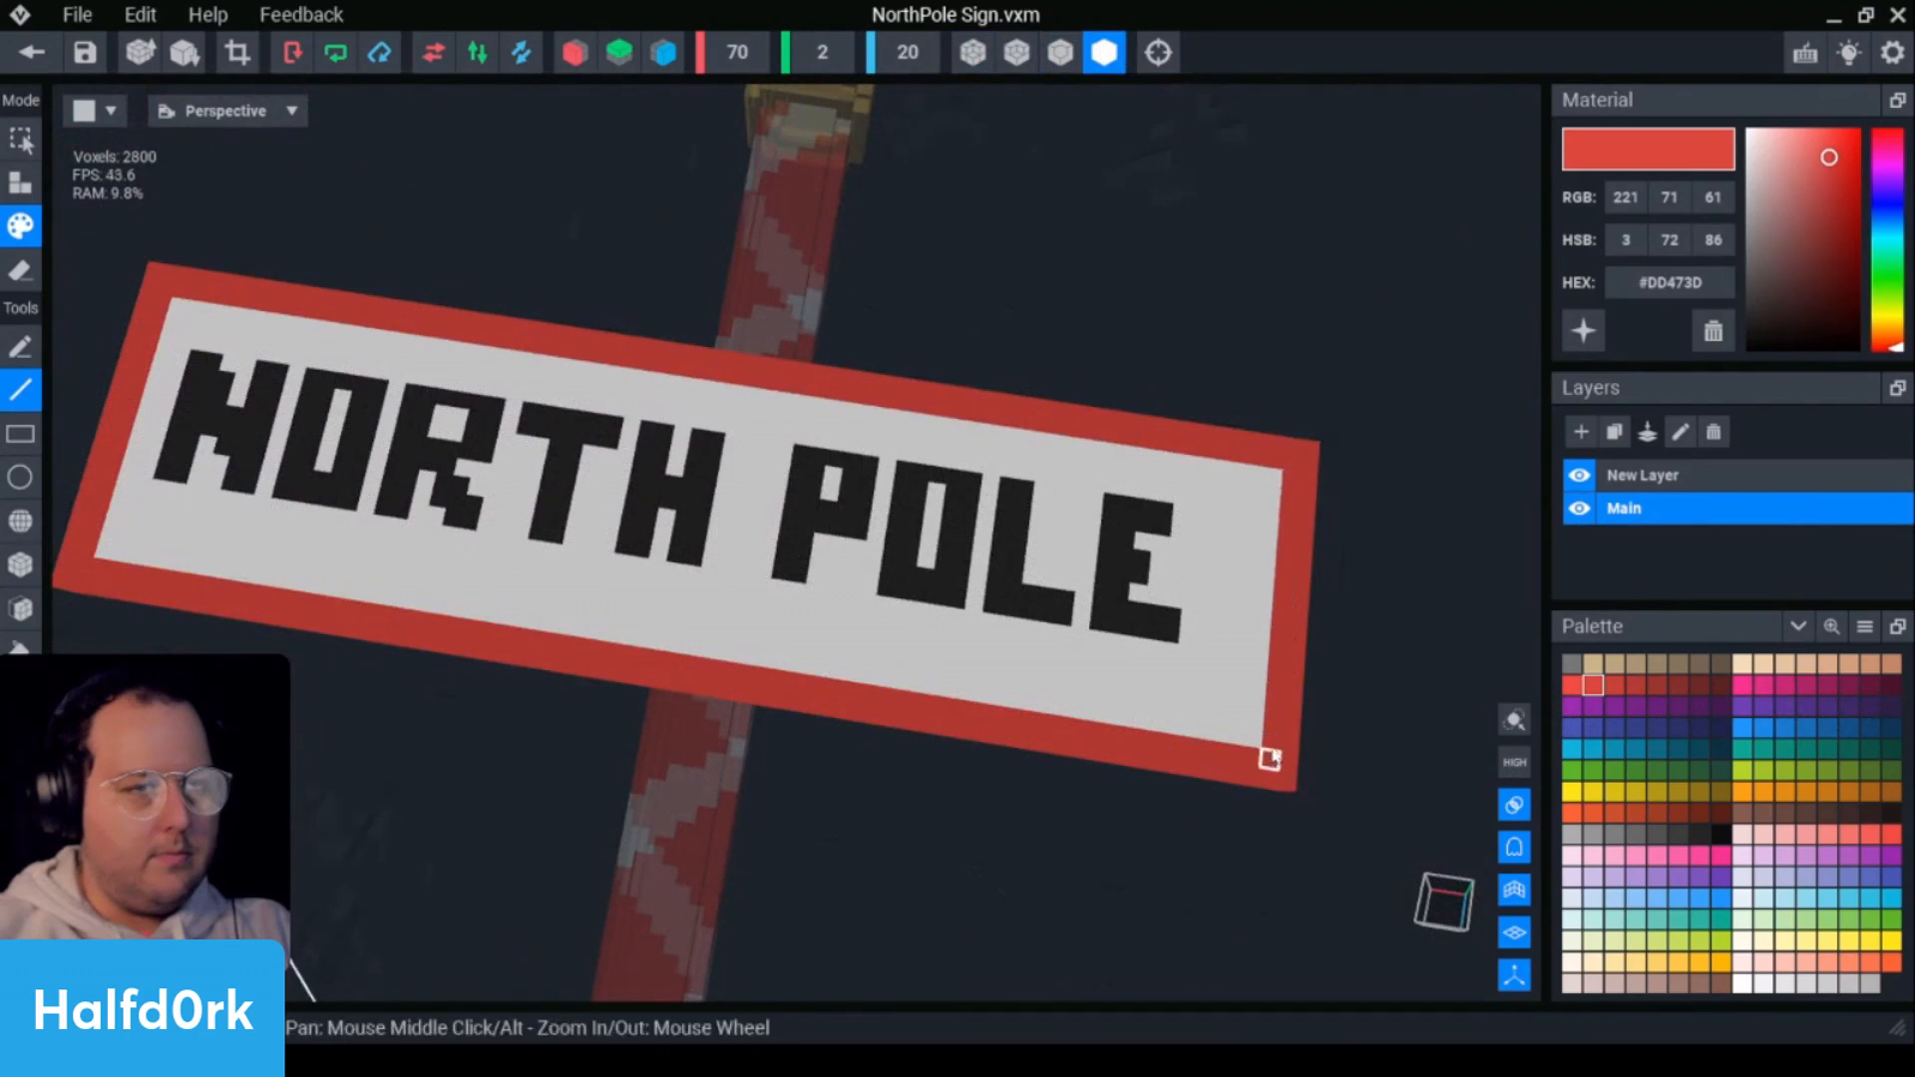
scroll(1278, 725, down, 4)
right_drag(1099, 473, 1128, 509)
scroll(1128, 509, up, 3)
right_drag(1163, 641, 1133, 632)
scroll(1163, 628, up, 2)
- Box-select the whole NORTH POLE lettering and move it one voxel toward the E's end and one voxel down
key(r)
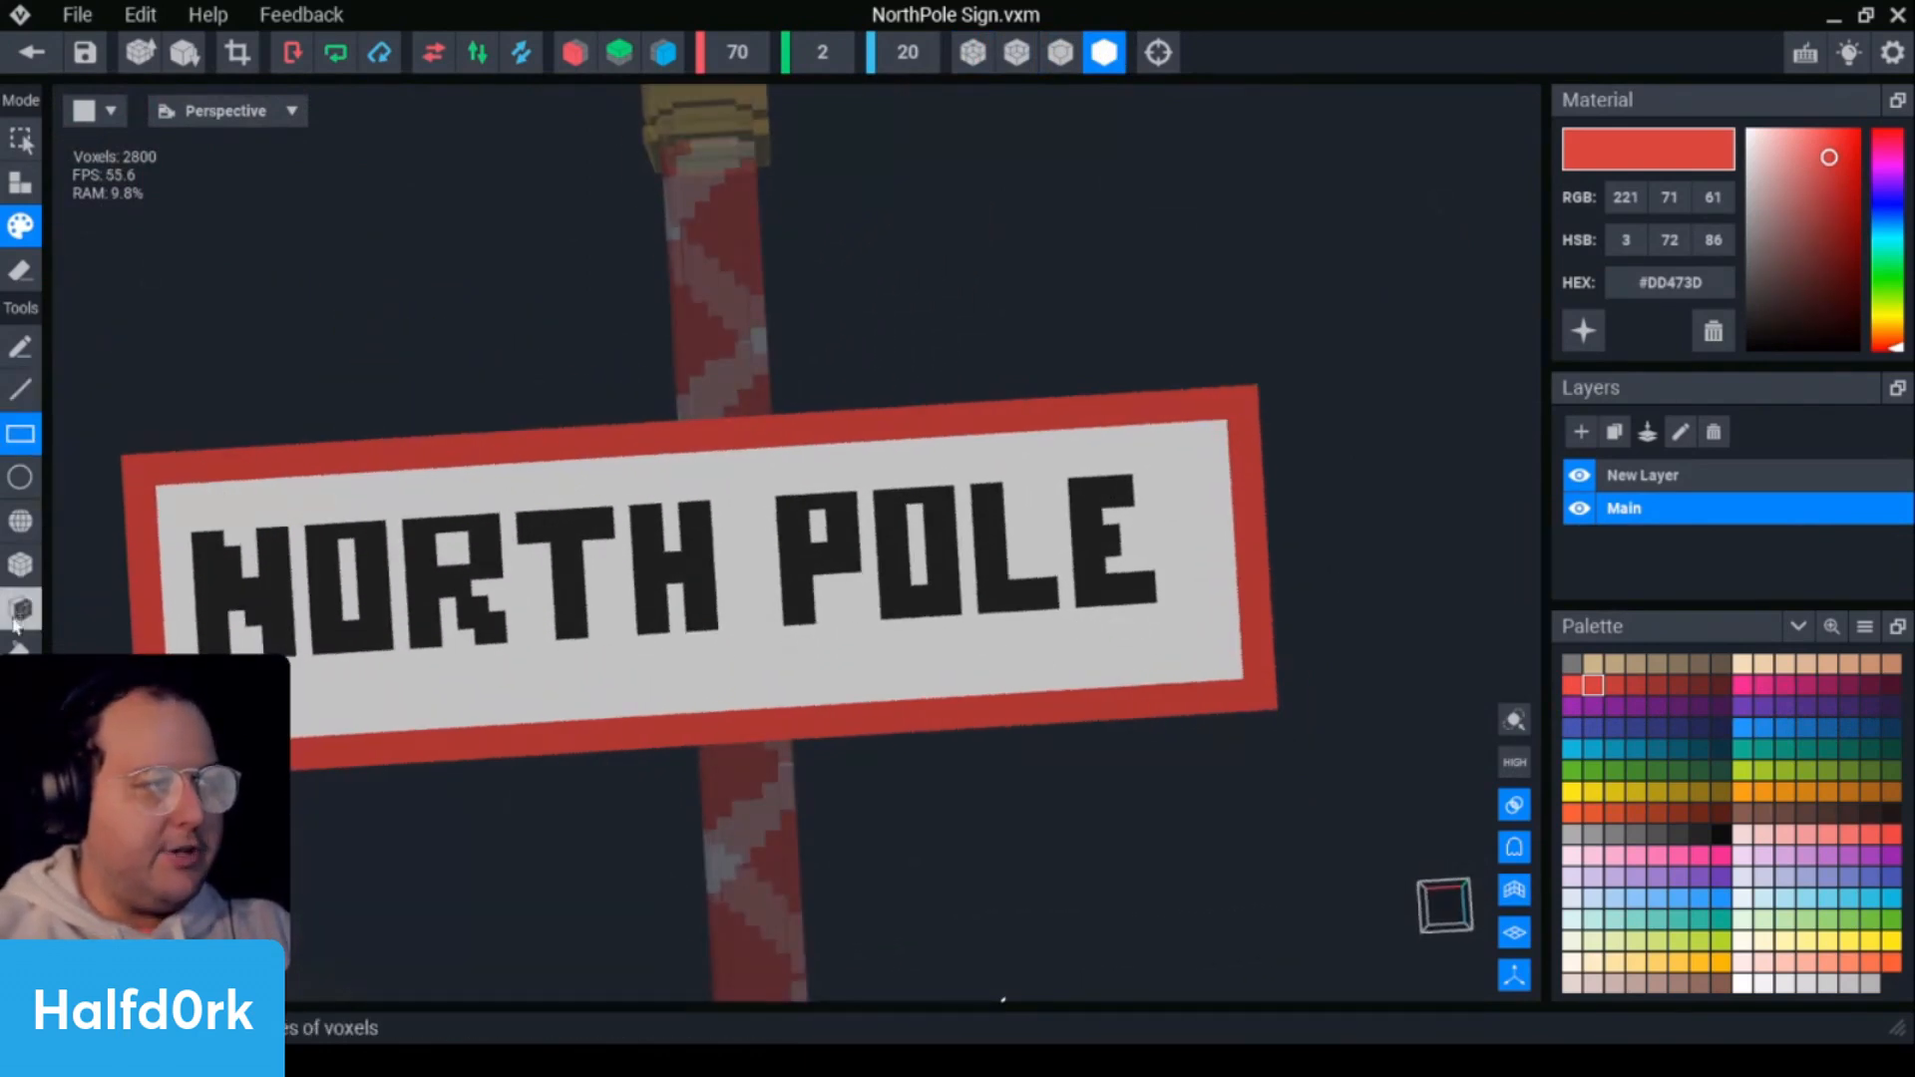
click(20, 570)
key(e)
key(s)
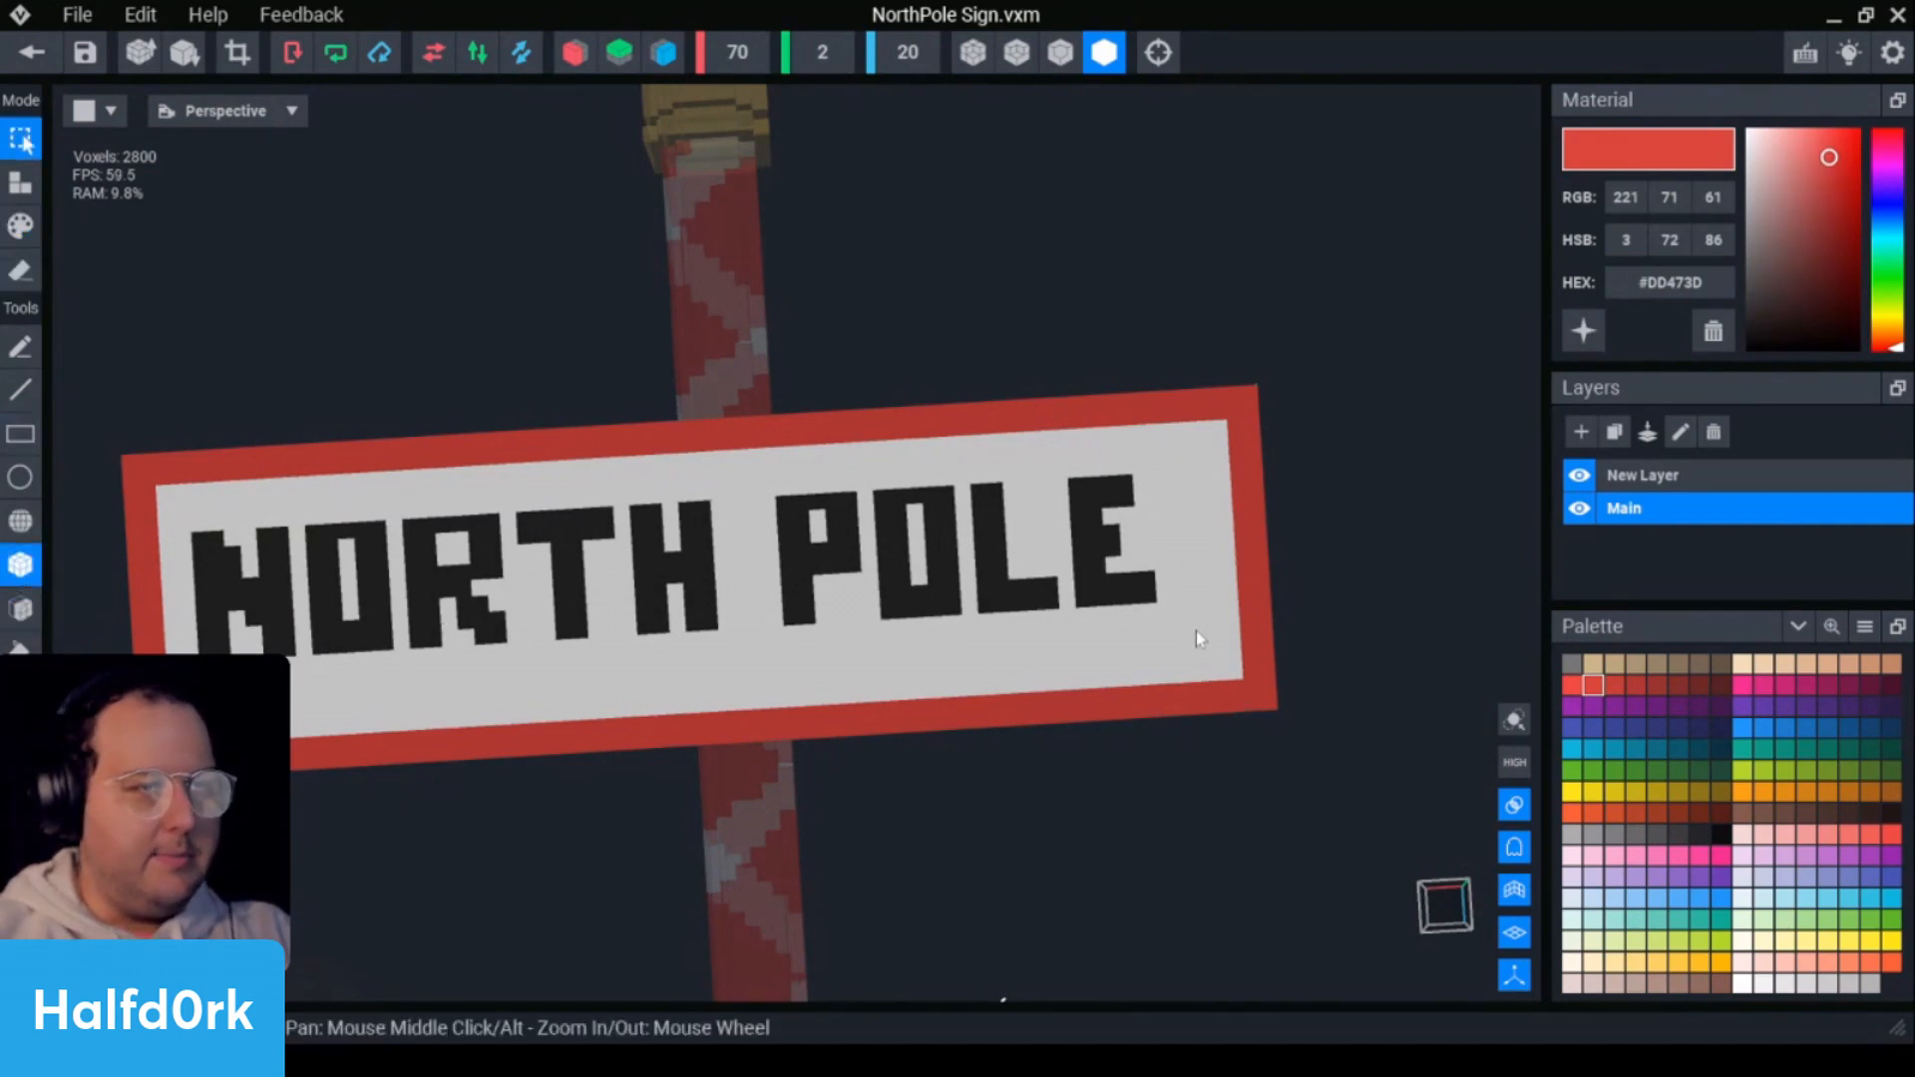
drag(1195, 631, 204, 544)
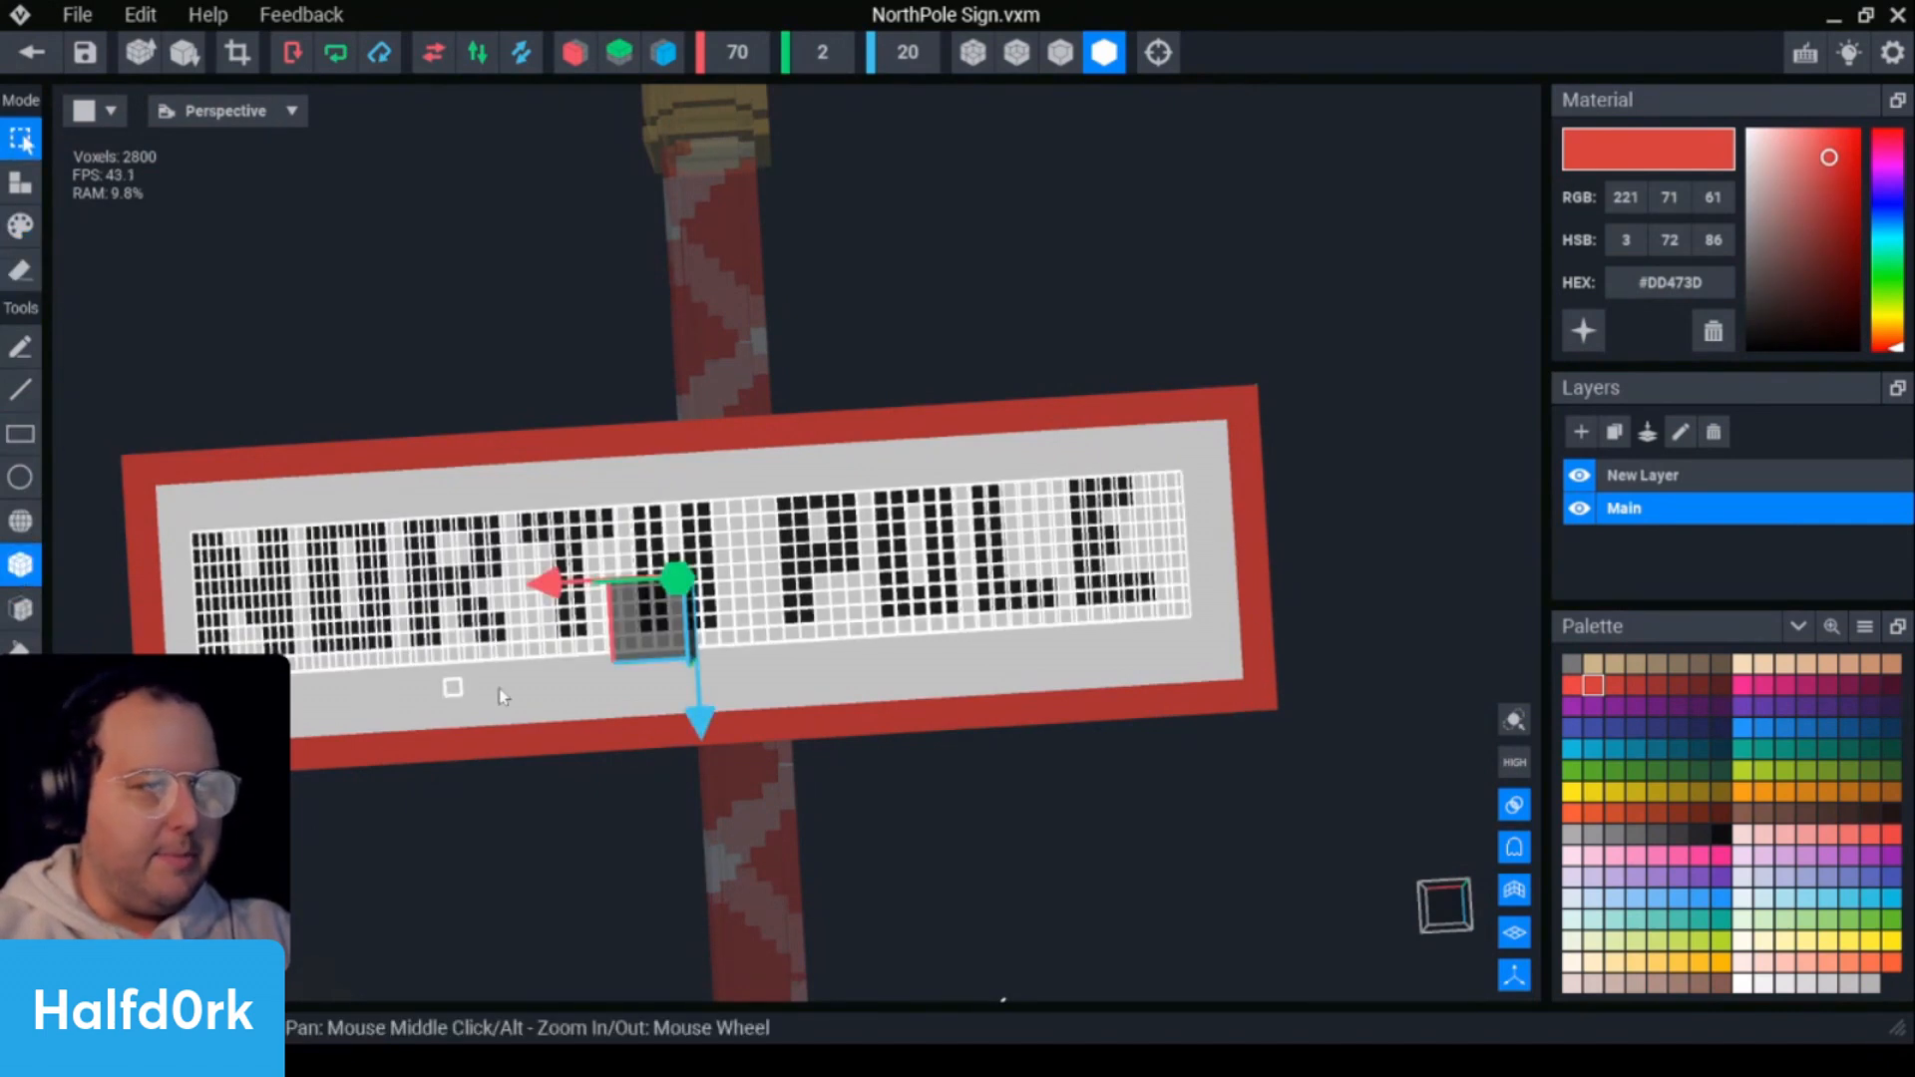
drag(553, 589, 568, 590)
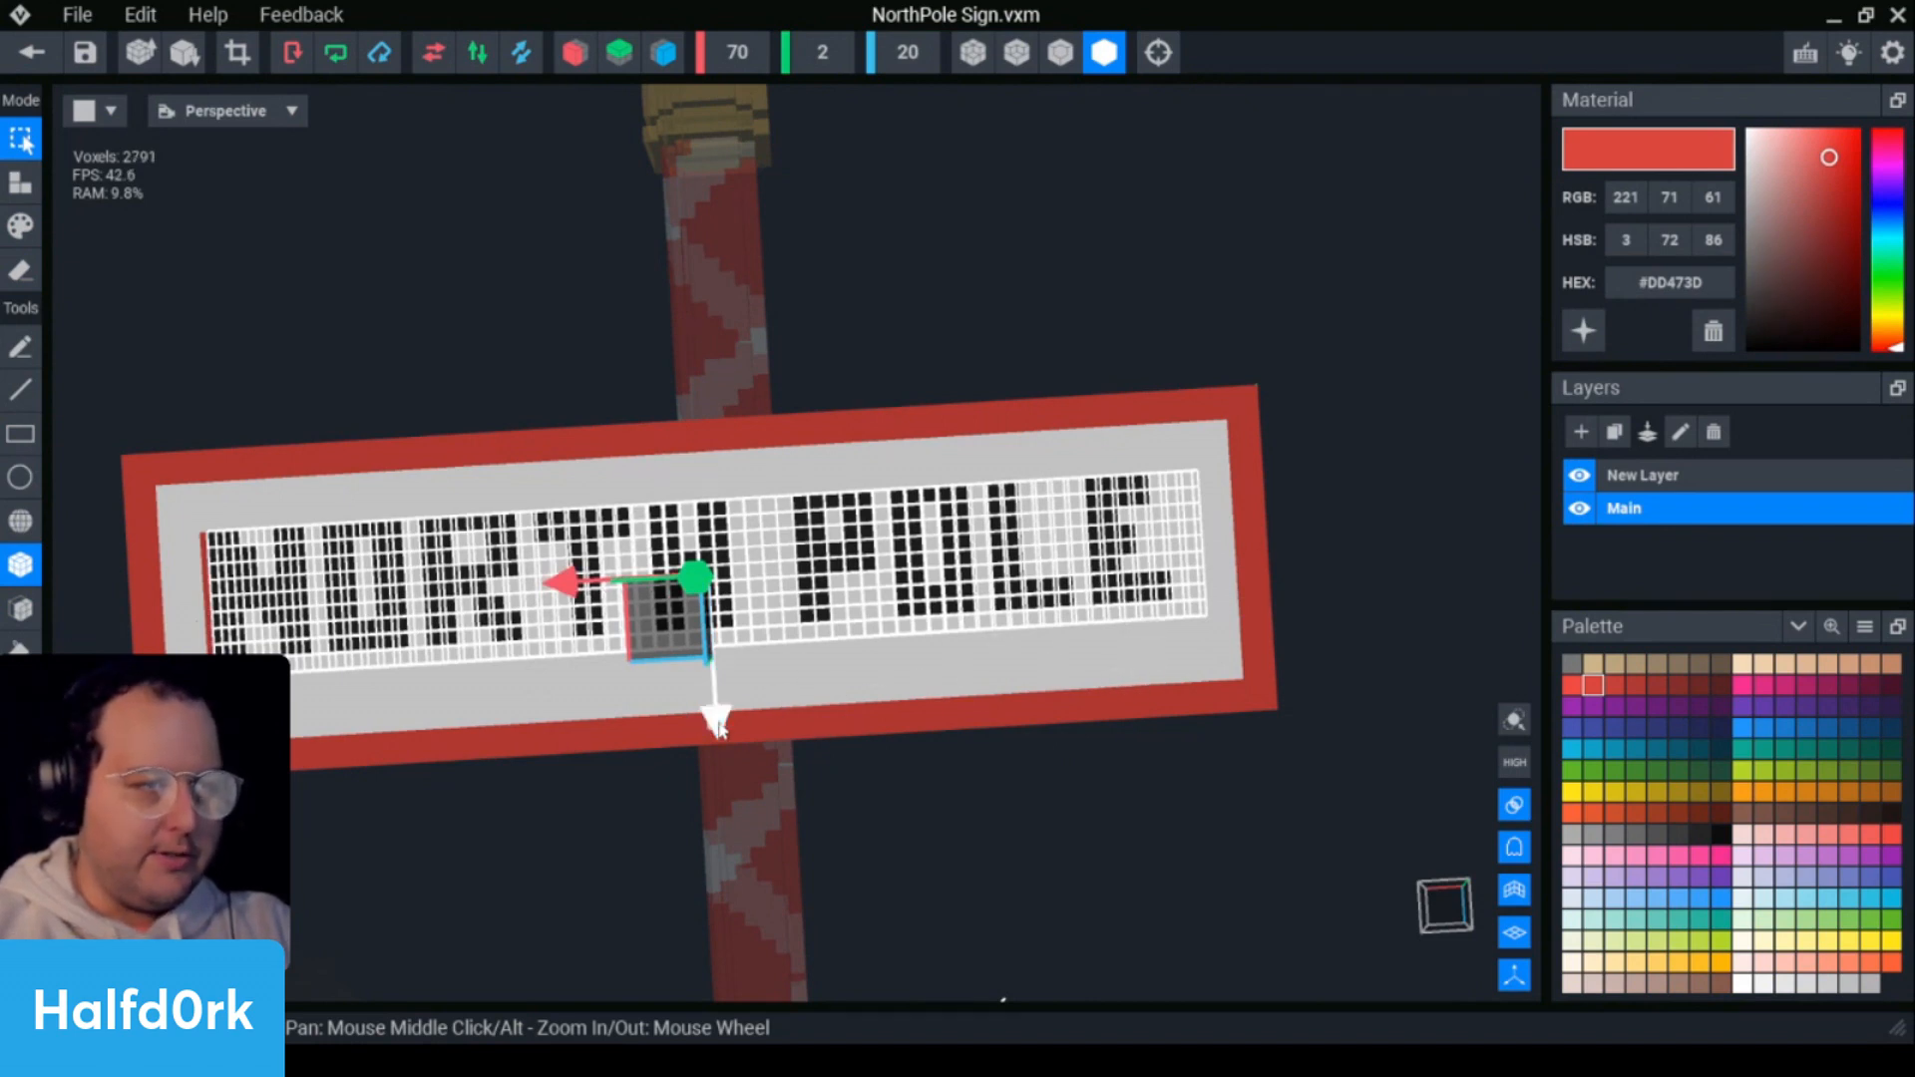
drag(727, 782, 720, 809)
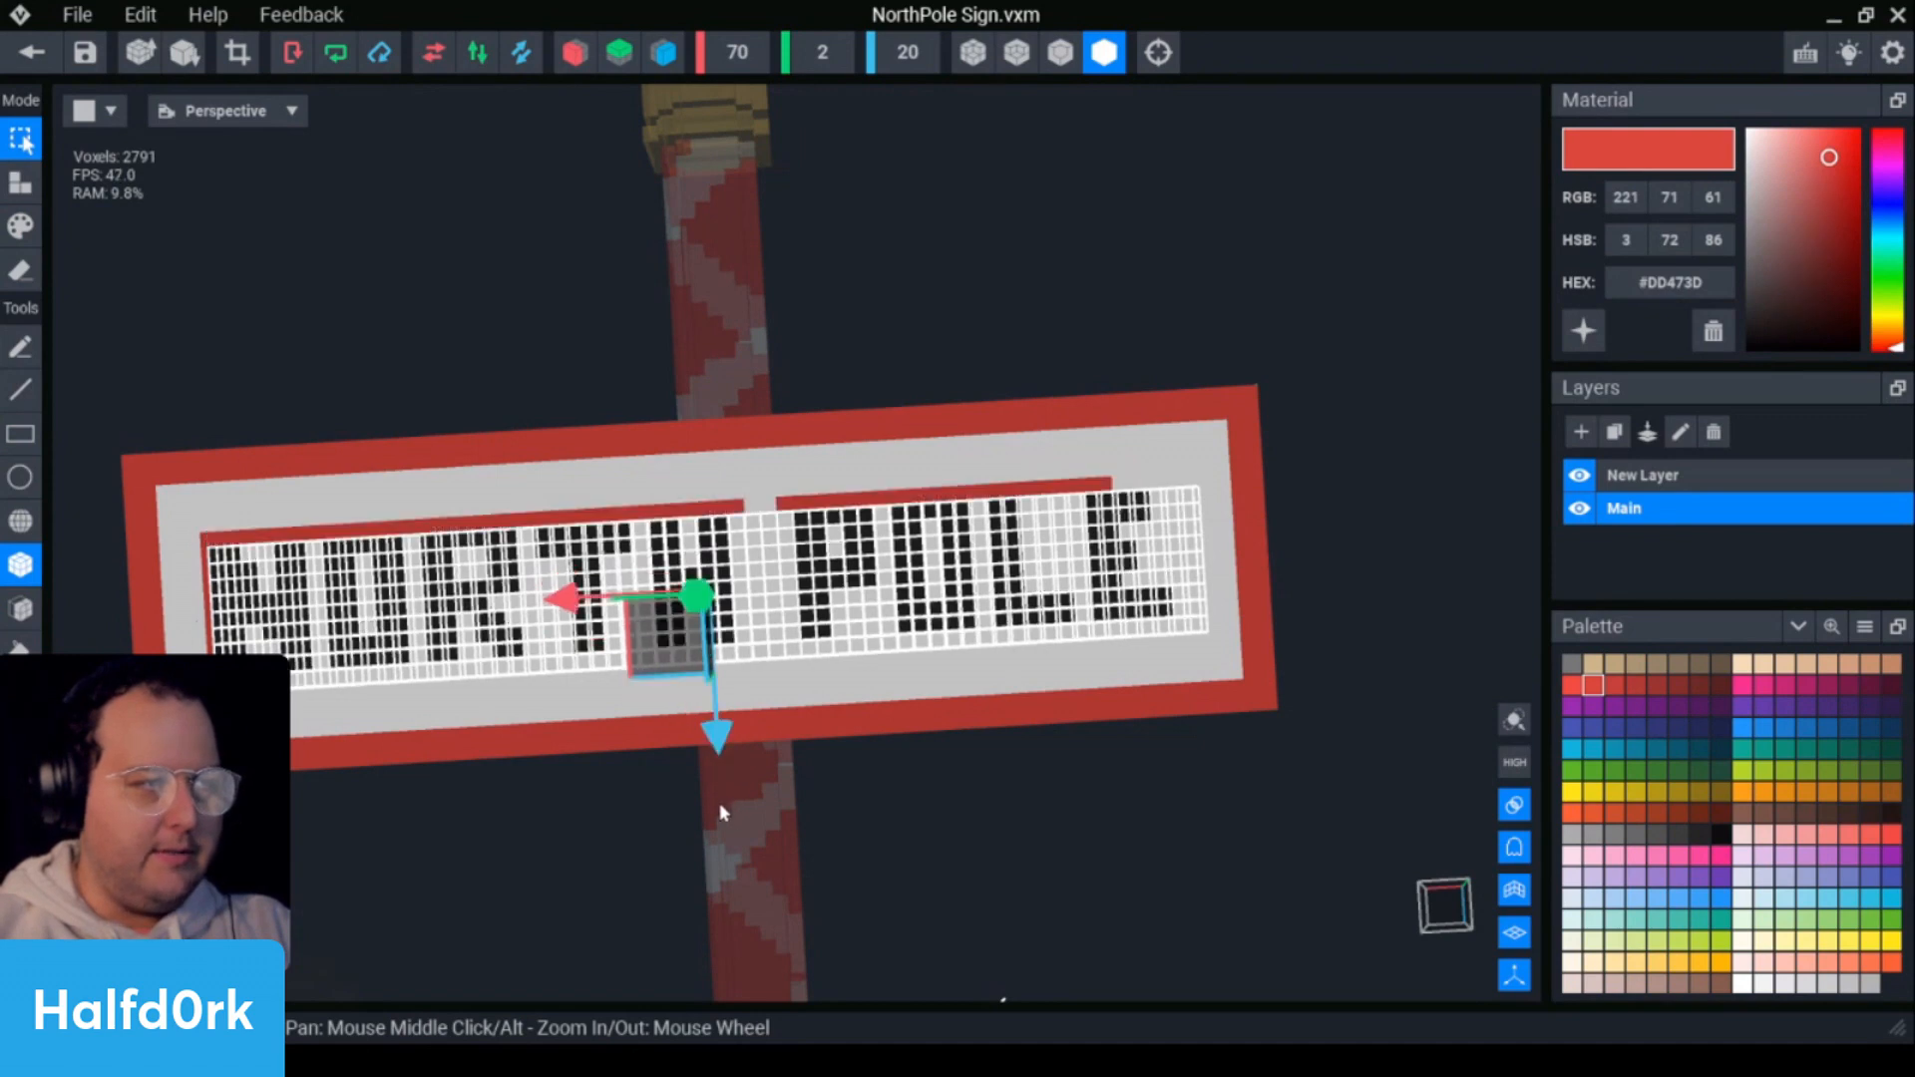
- Try to enlarge the sign volume's Z size to 21
right_drag(1187, 718, 1187, 614)
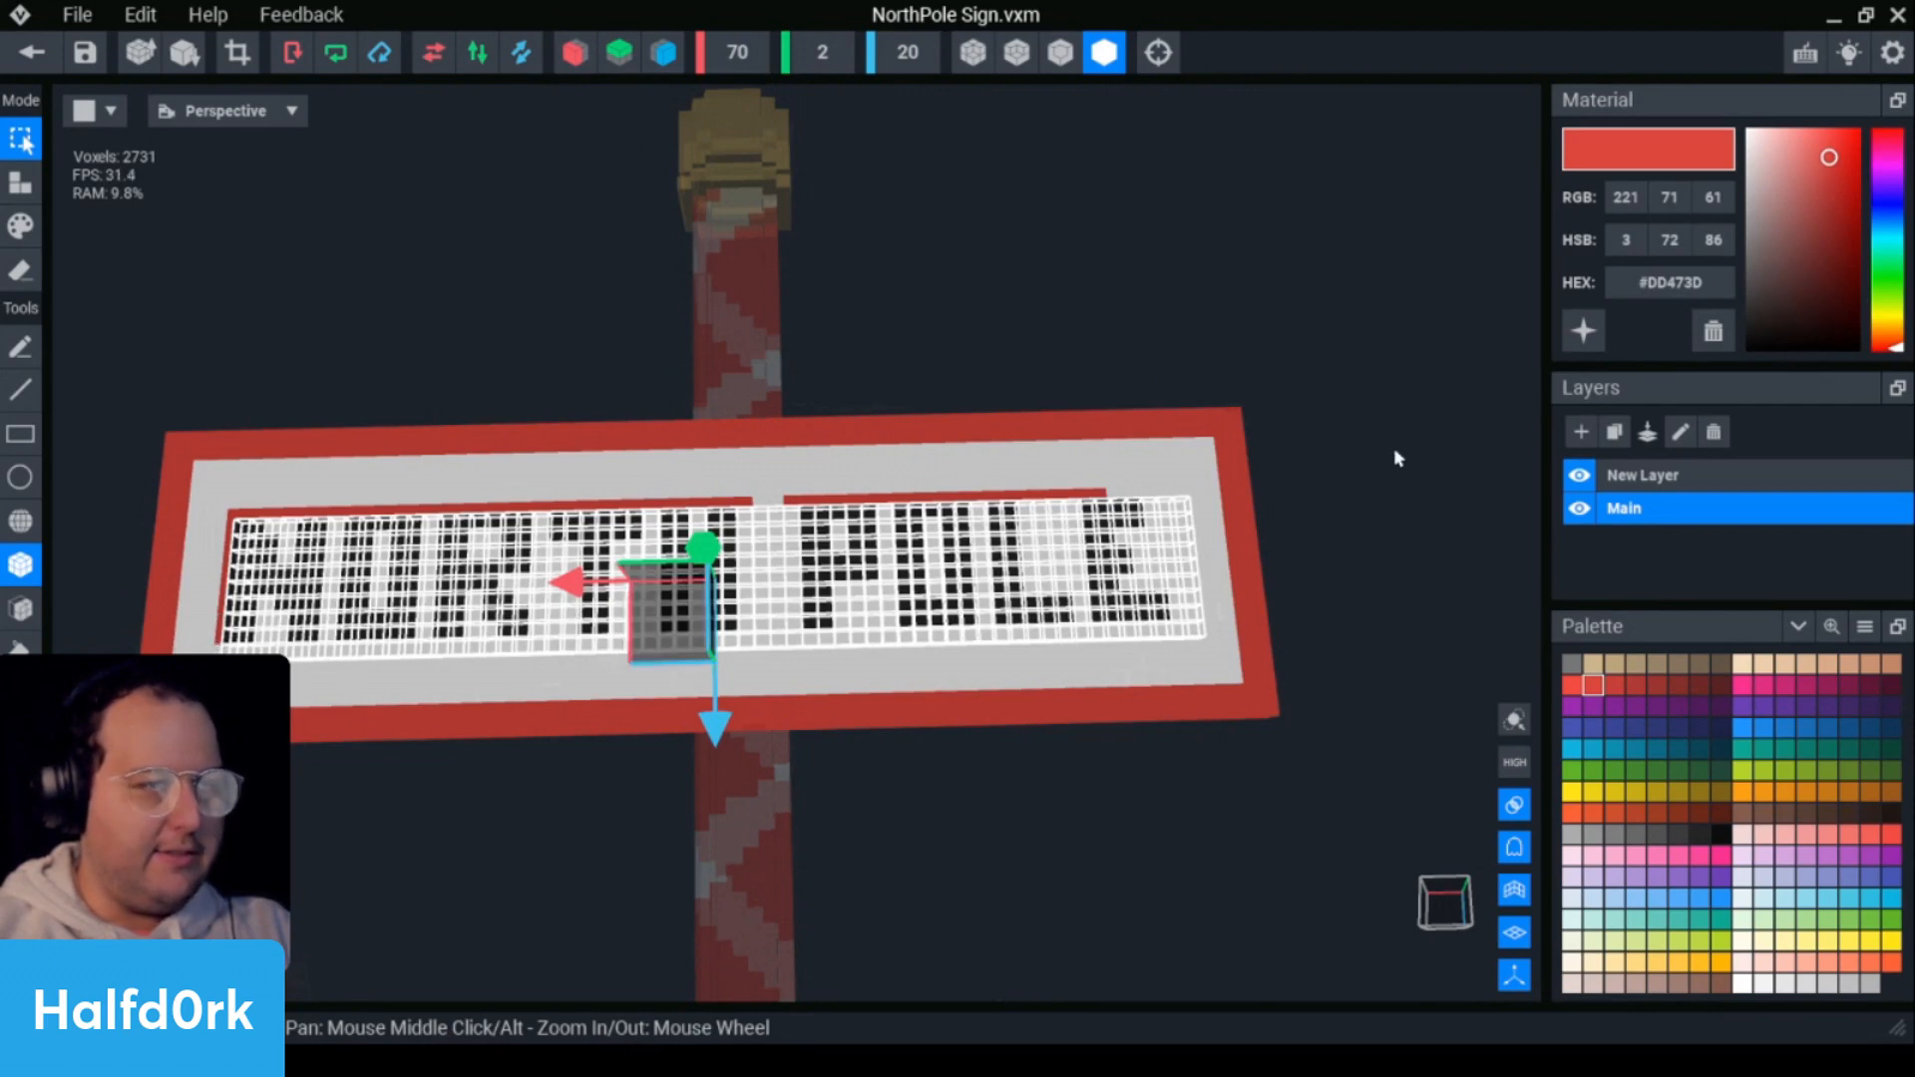
scroll(1394, 453, up, 3)
scroll(1176, 472, down, 2)
double_click(907, 53)
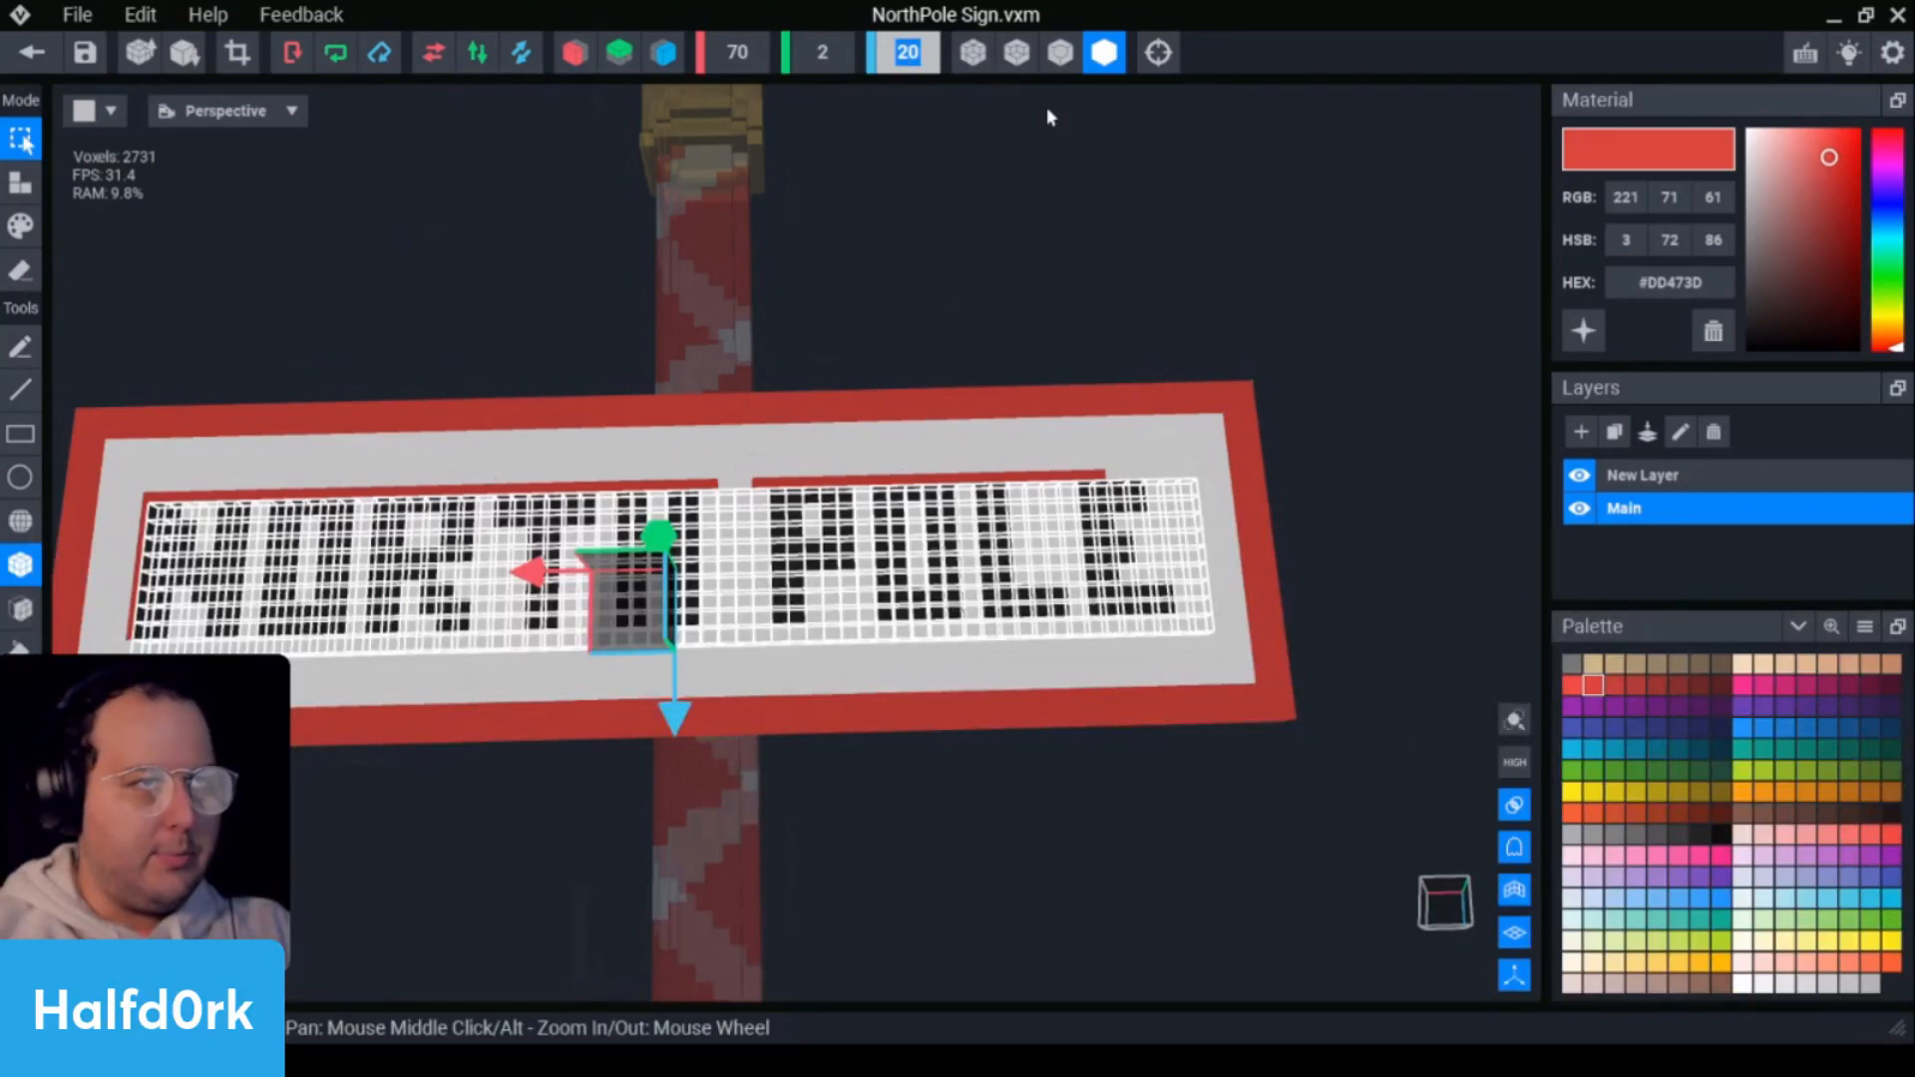
text(21)
key(Return)
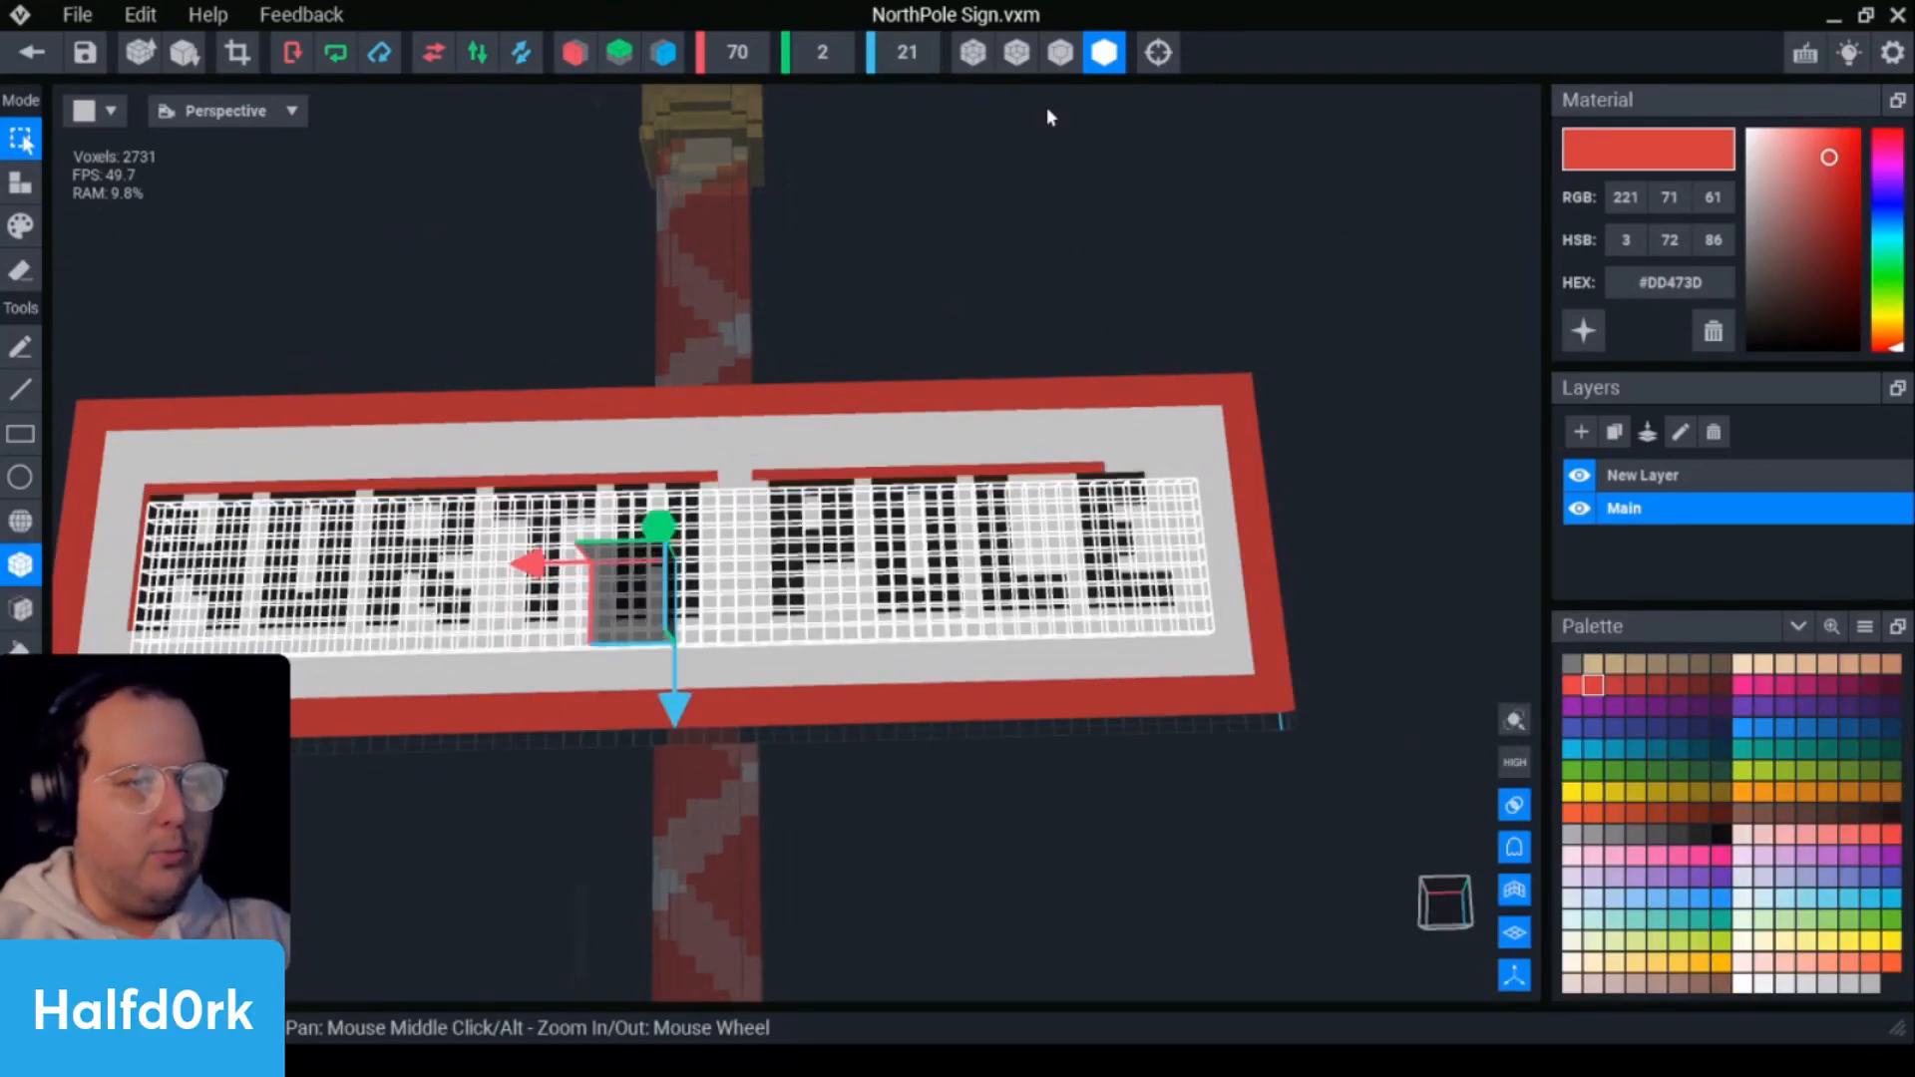
key(ctrl+z)
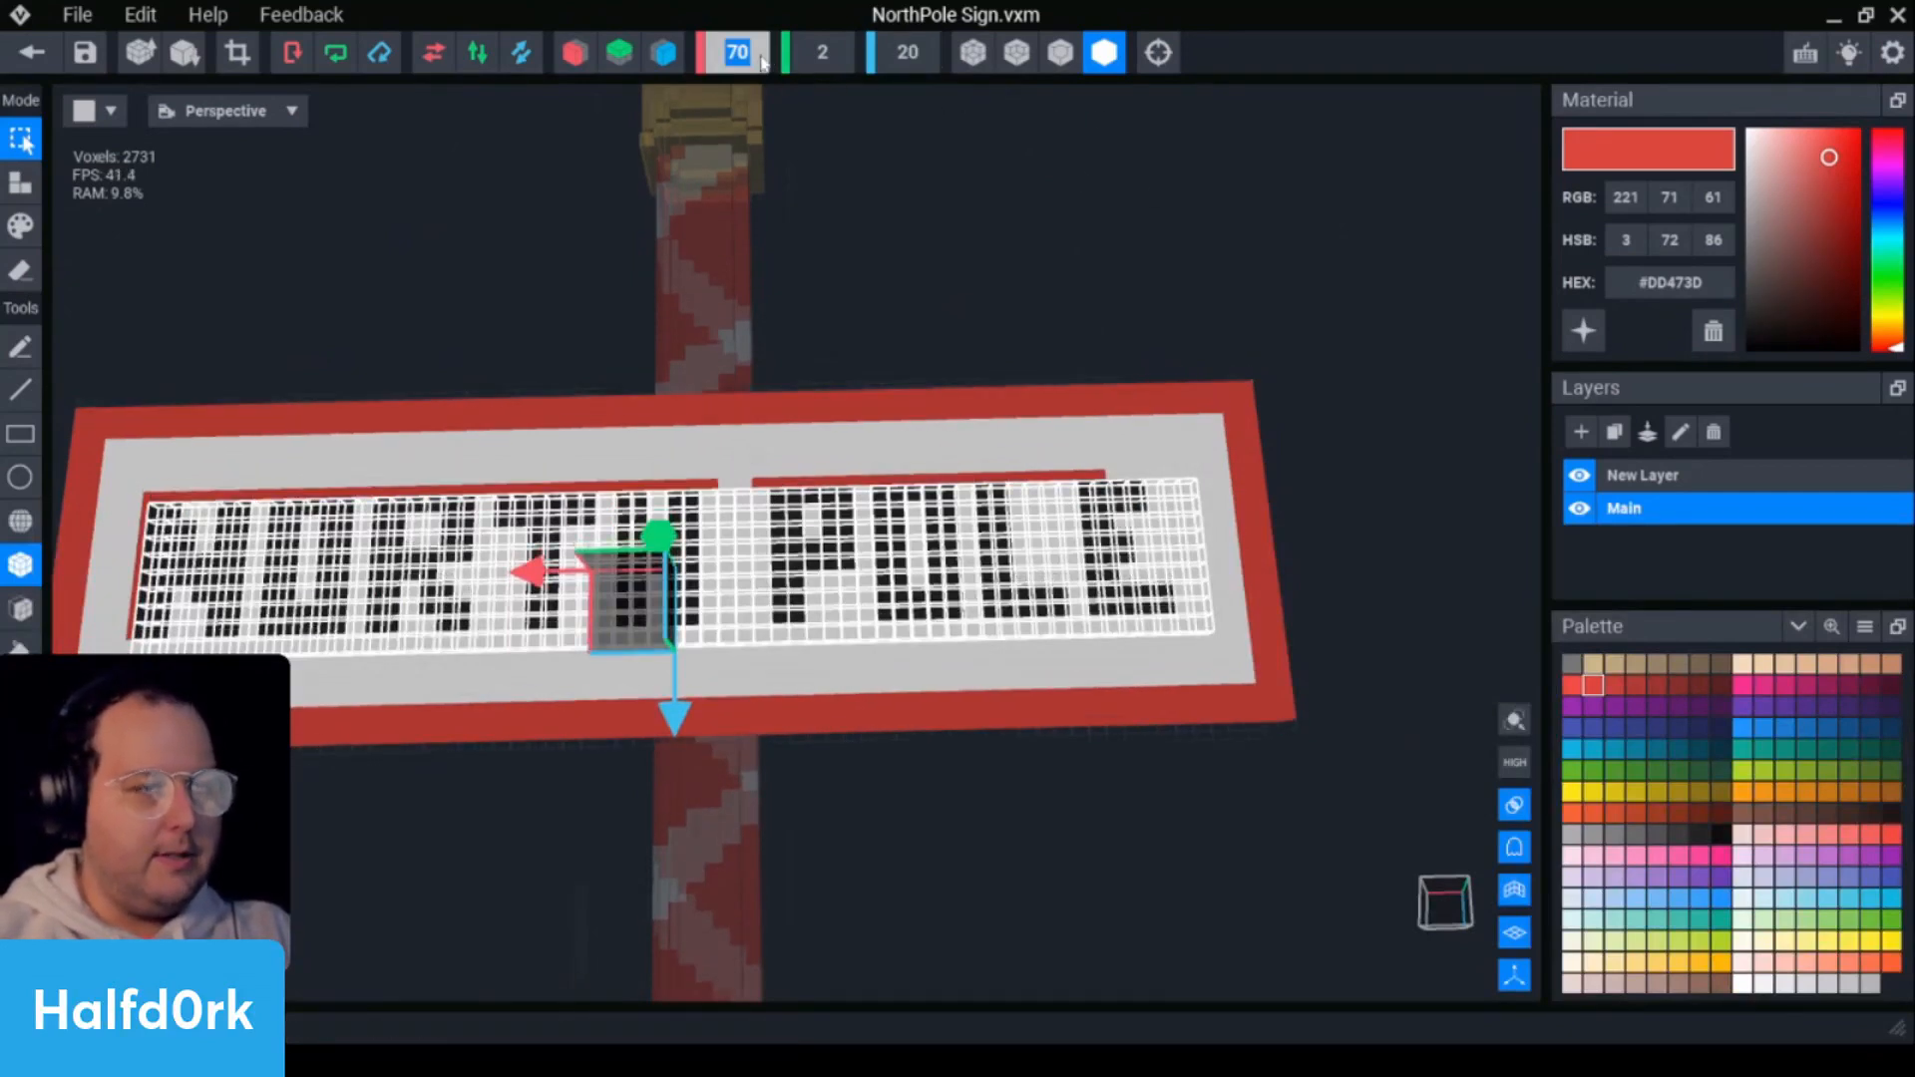
- Set the sign volume's X size to 71
click(762, 60)
text(71)
key(Return)
scroll(1410, 589, down, 1)
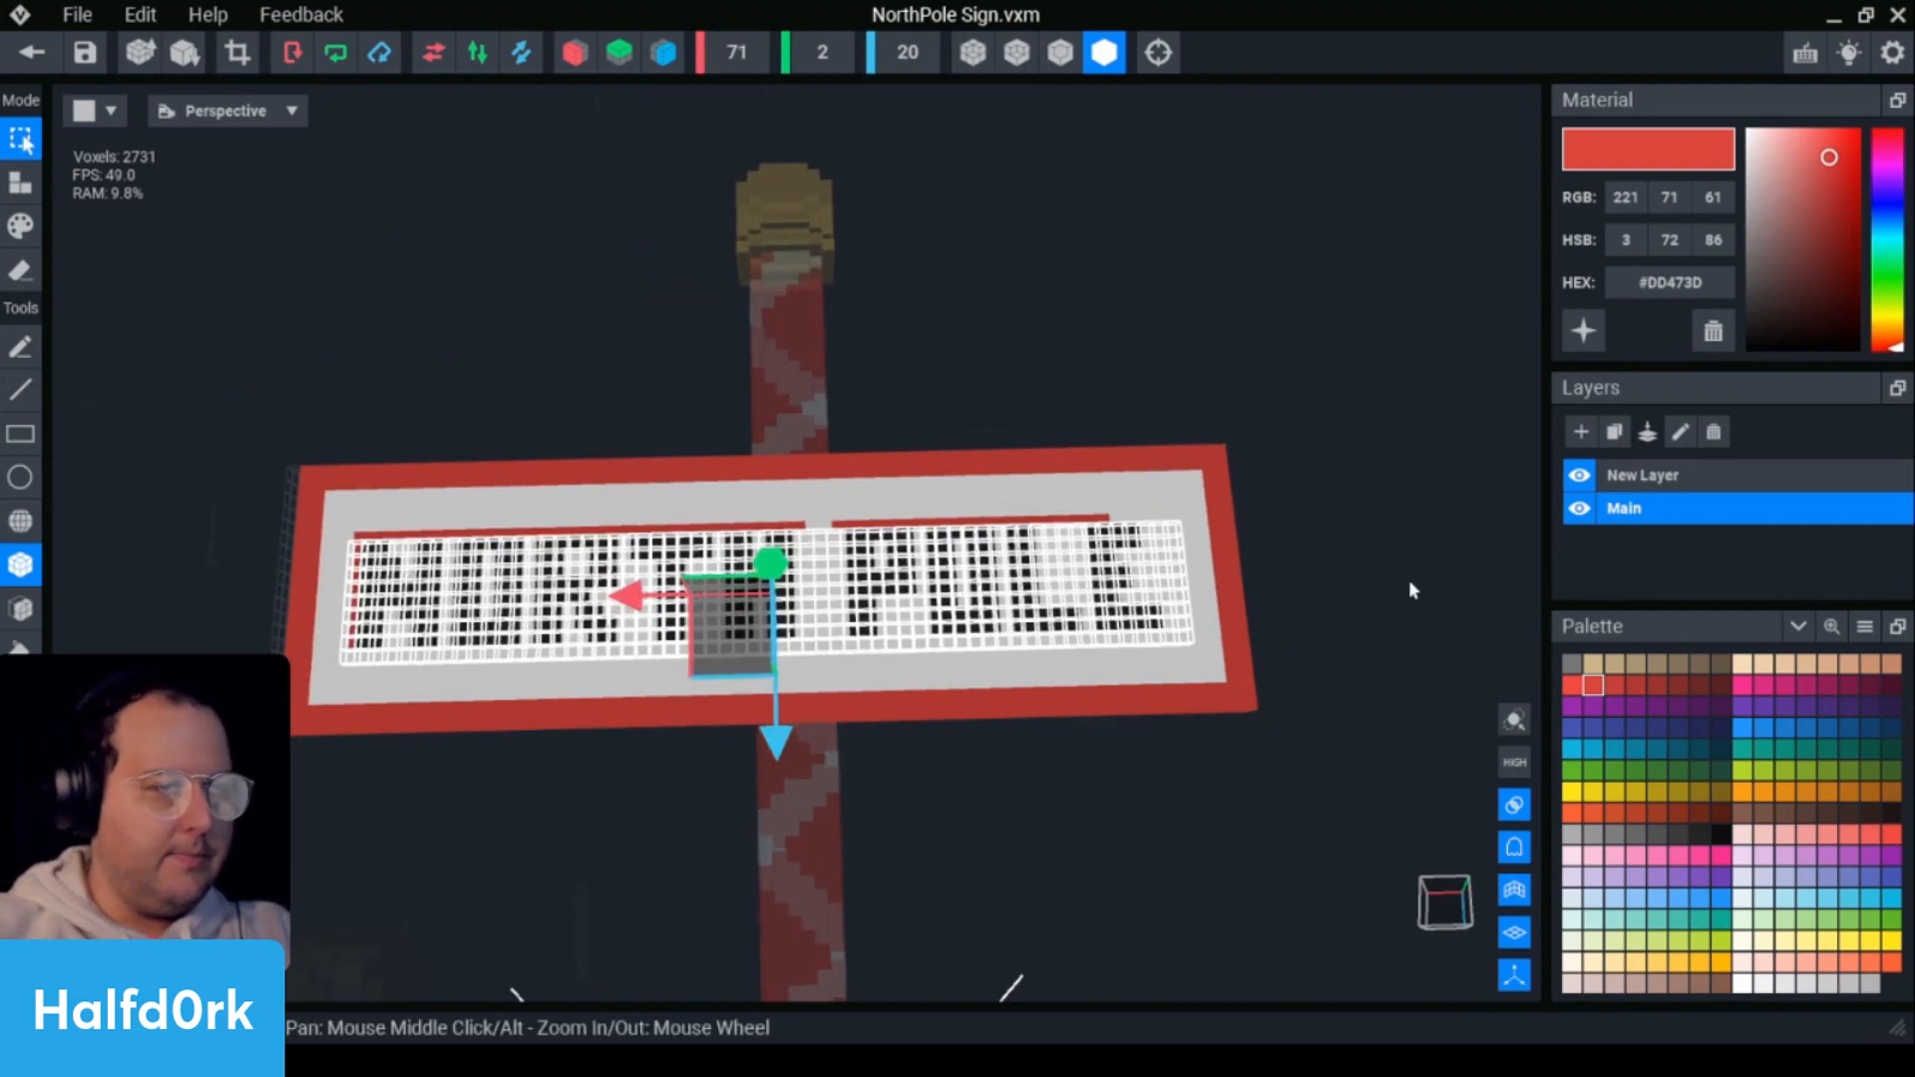
scroll(292, 500, up, 1)
middle_drag(297, 504, 724, 447)
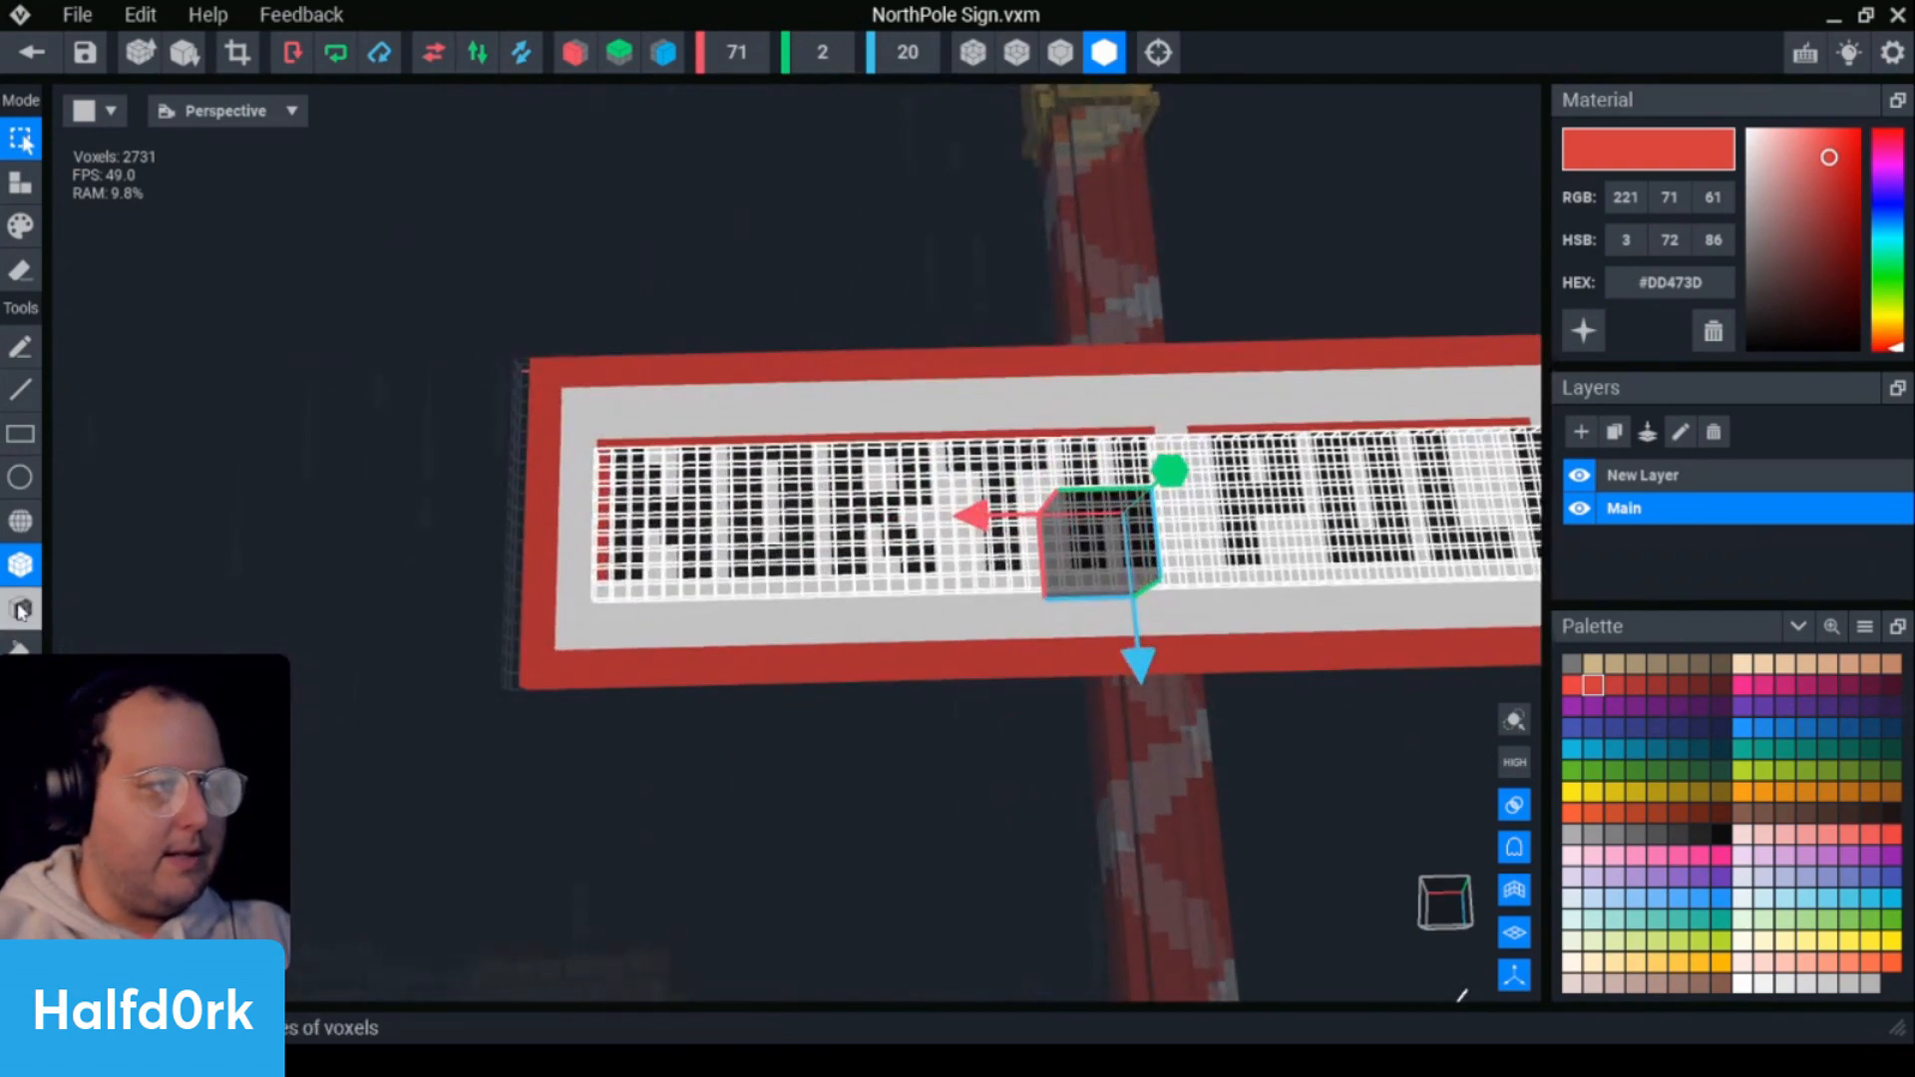
- Extend the border beside the N by one voxel in red #DD473D with the Face tool, and sample the sign's white #F2F2F2
right_drag(848, 638, 1116, 679)
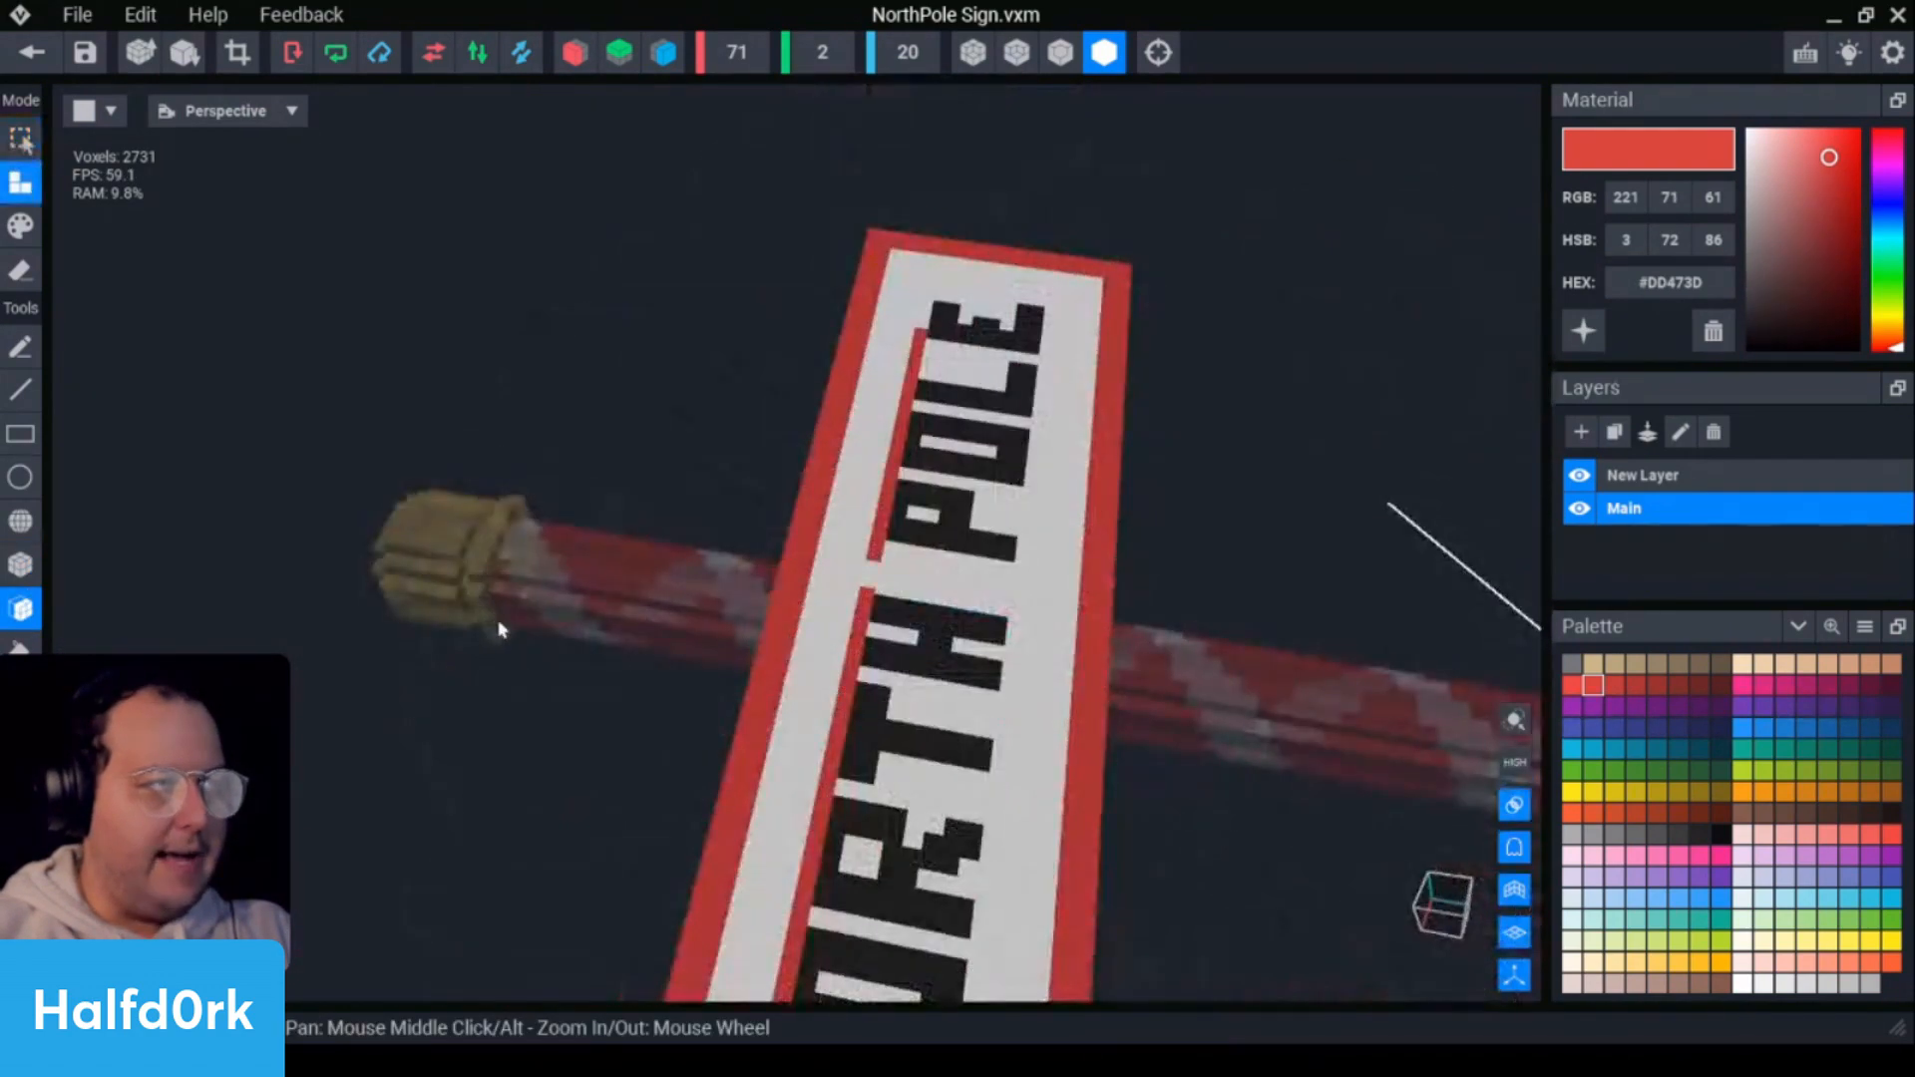
middle_drag(500, 628, 543, 607)
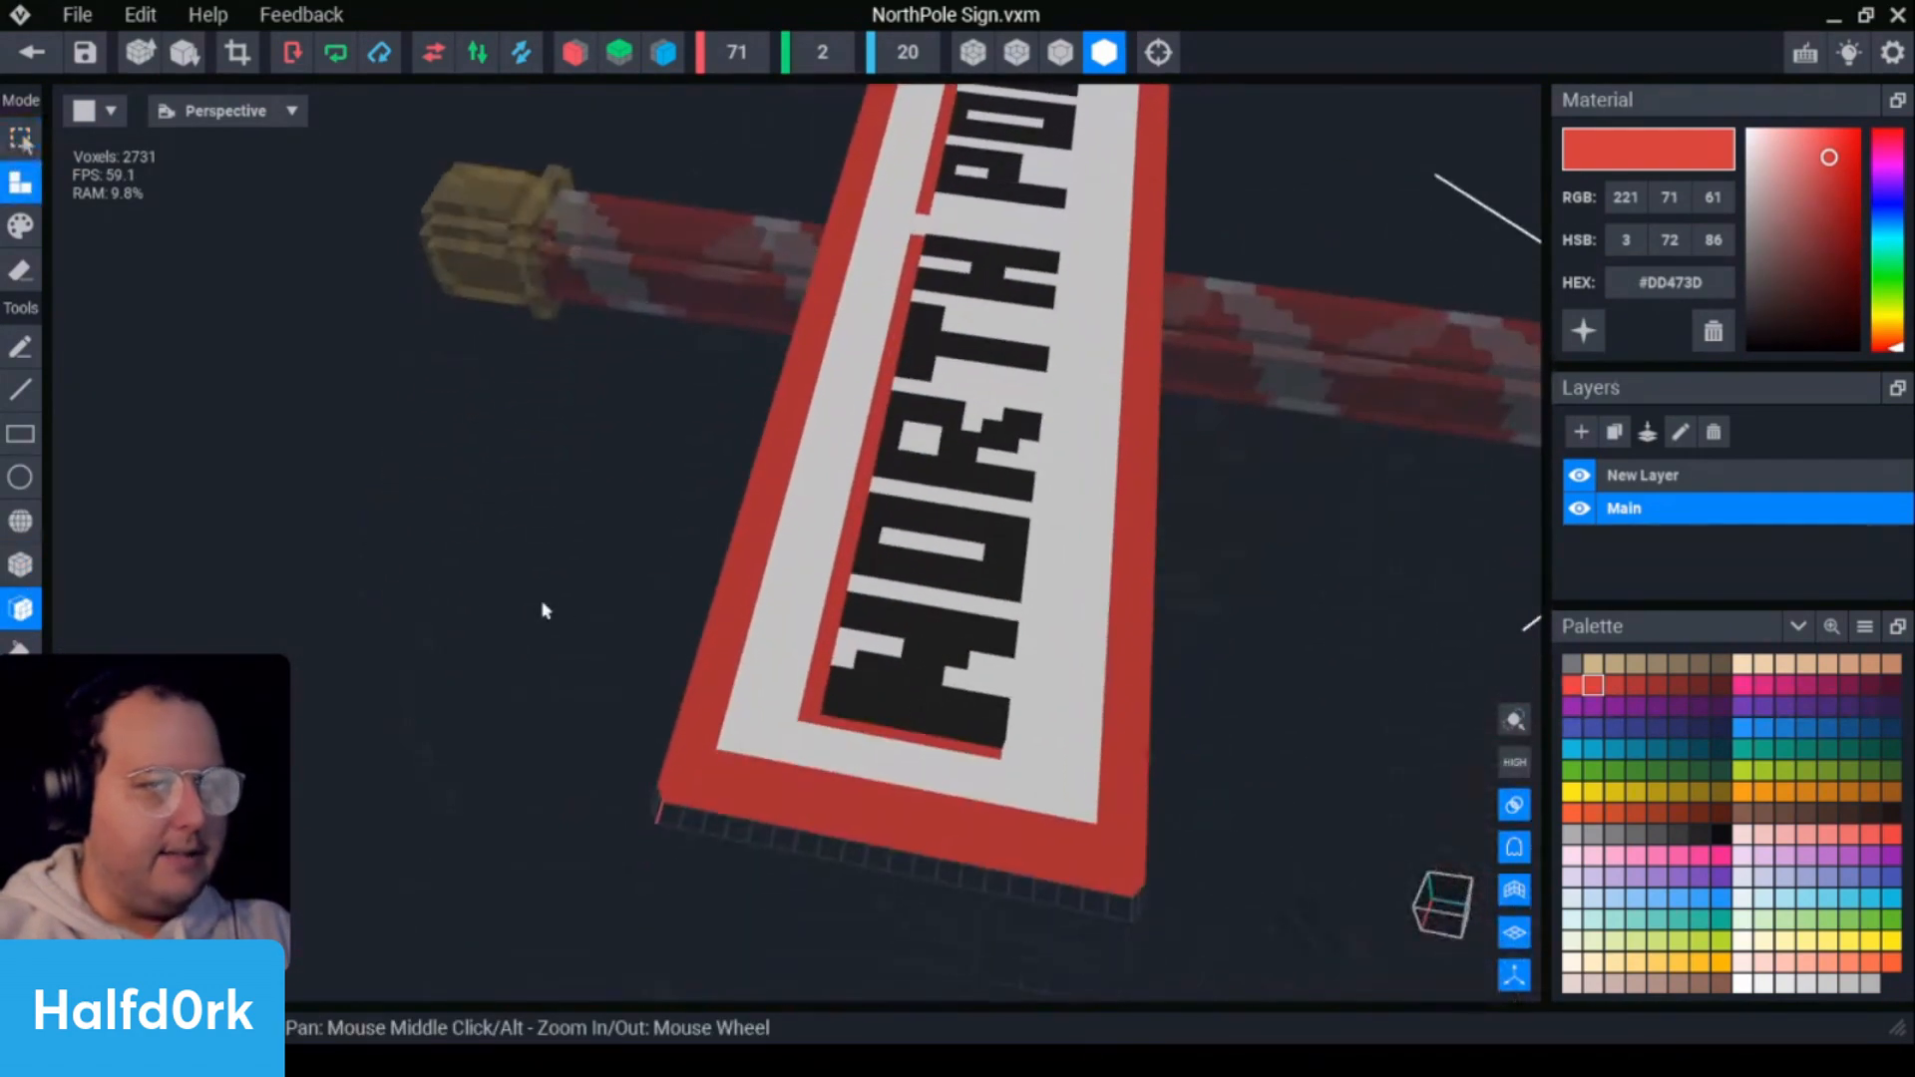
right_drag(543, 606, 1117, 684)
scroll(1117, 684, up, 5)
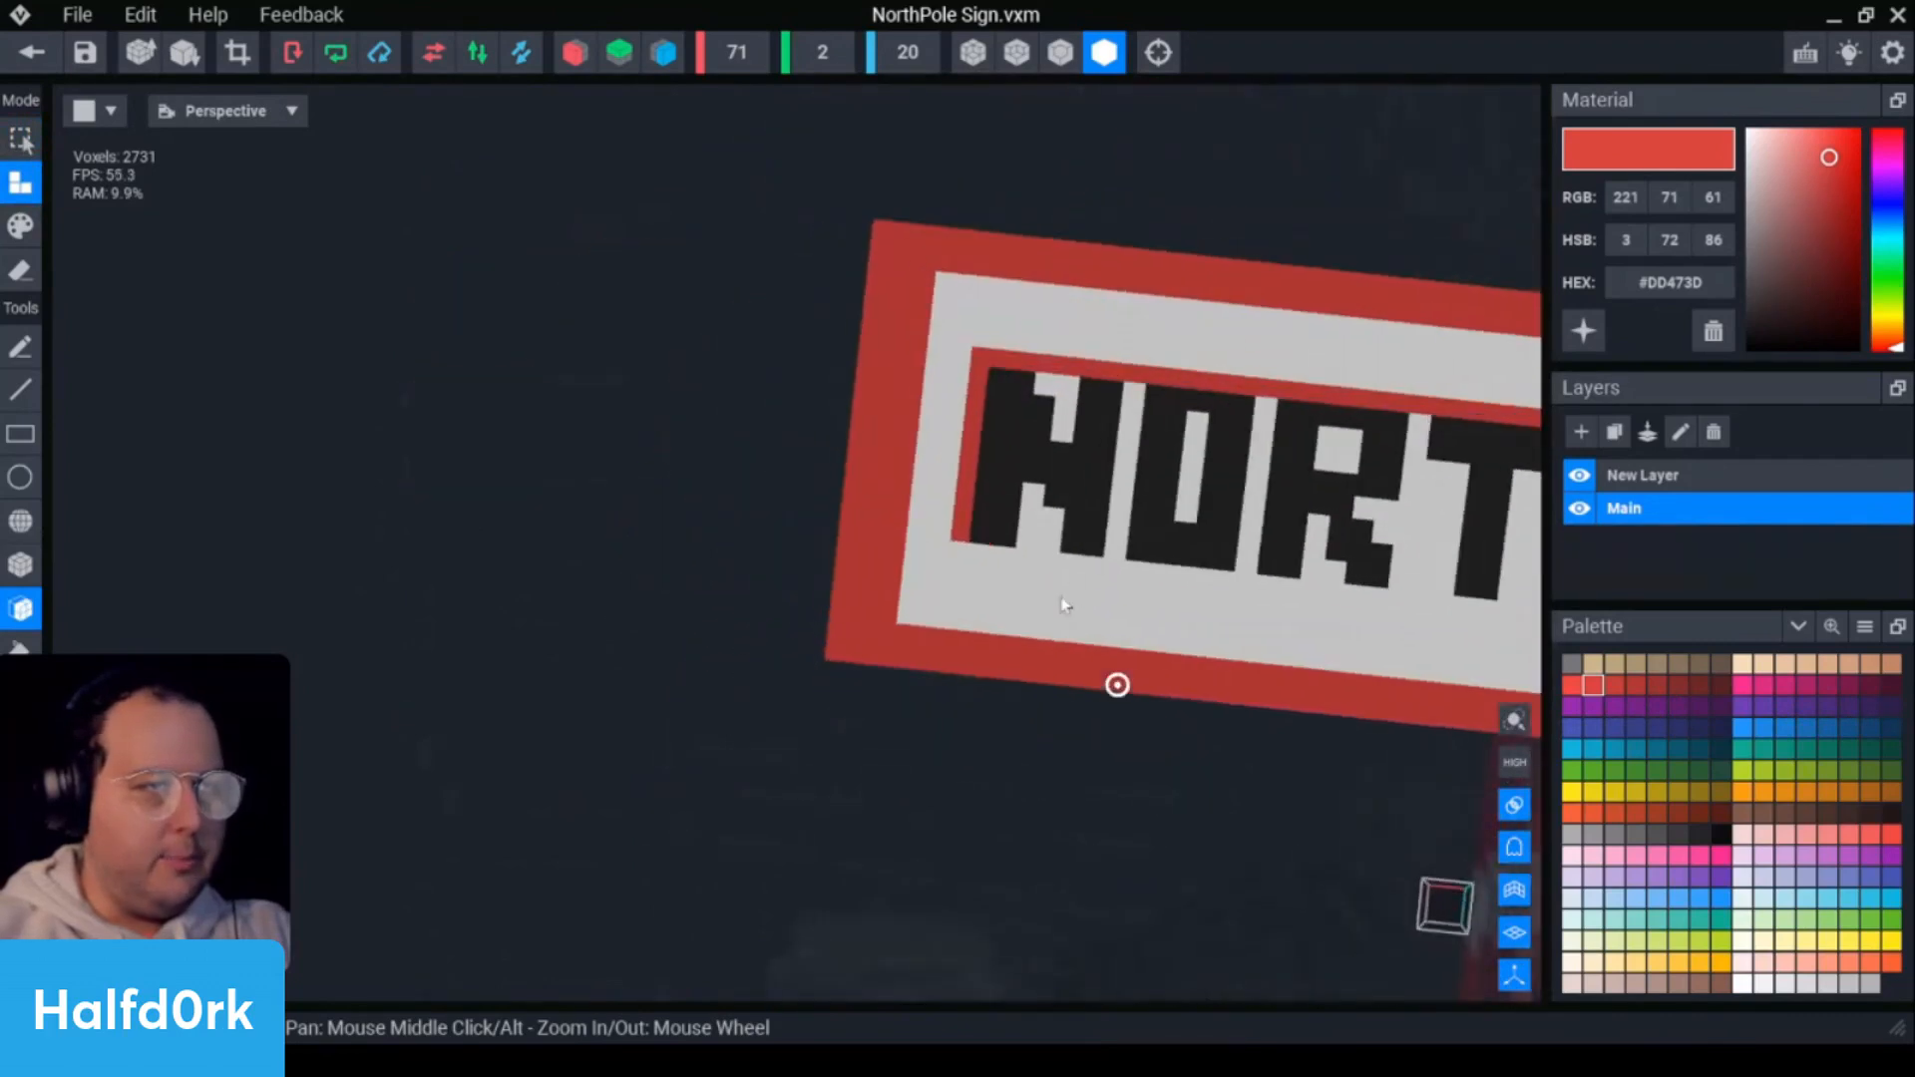
middle_drag(1214, 635, 1132, 639)
key(i)
right_drag(1075, 609, 1038, 594)
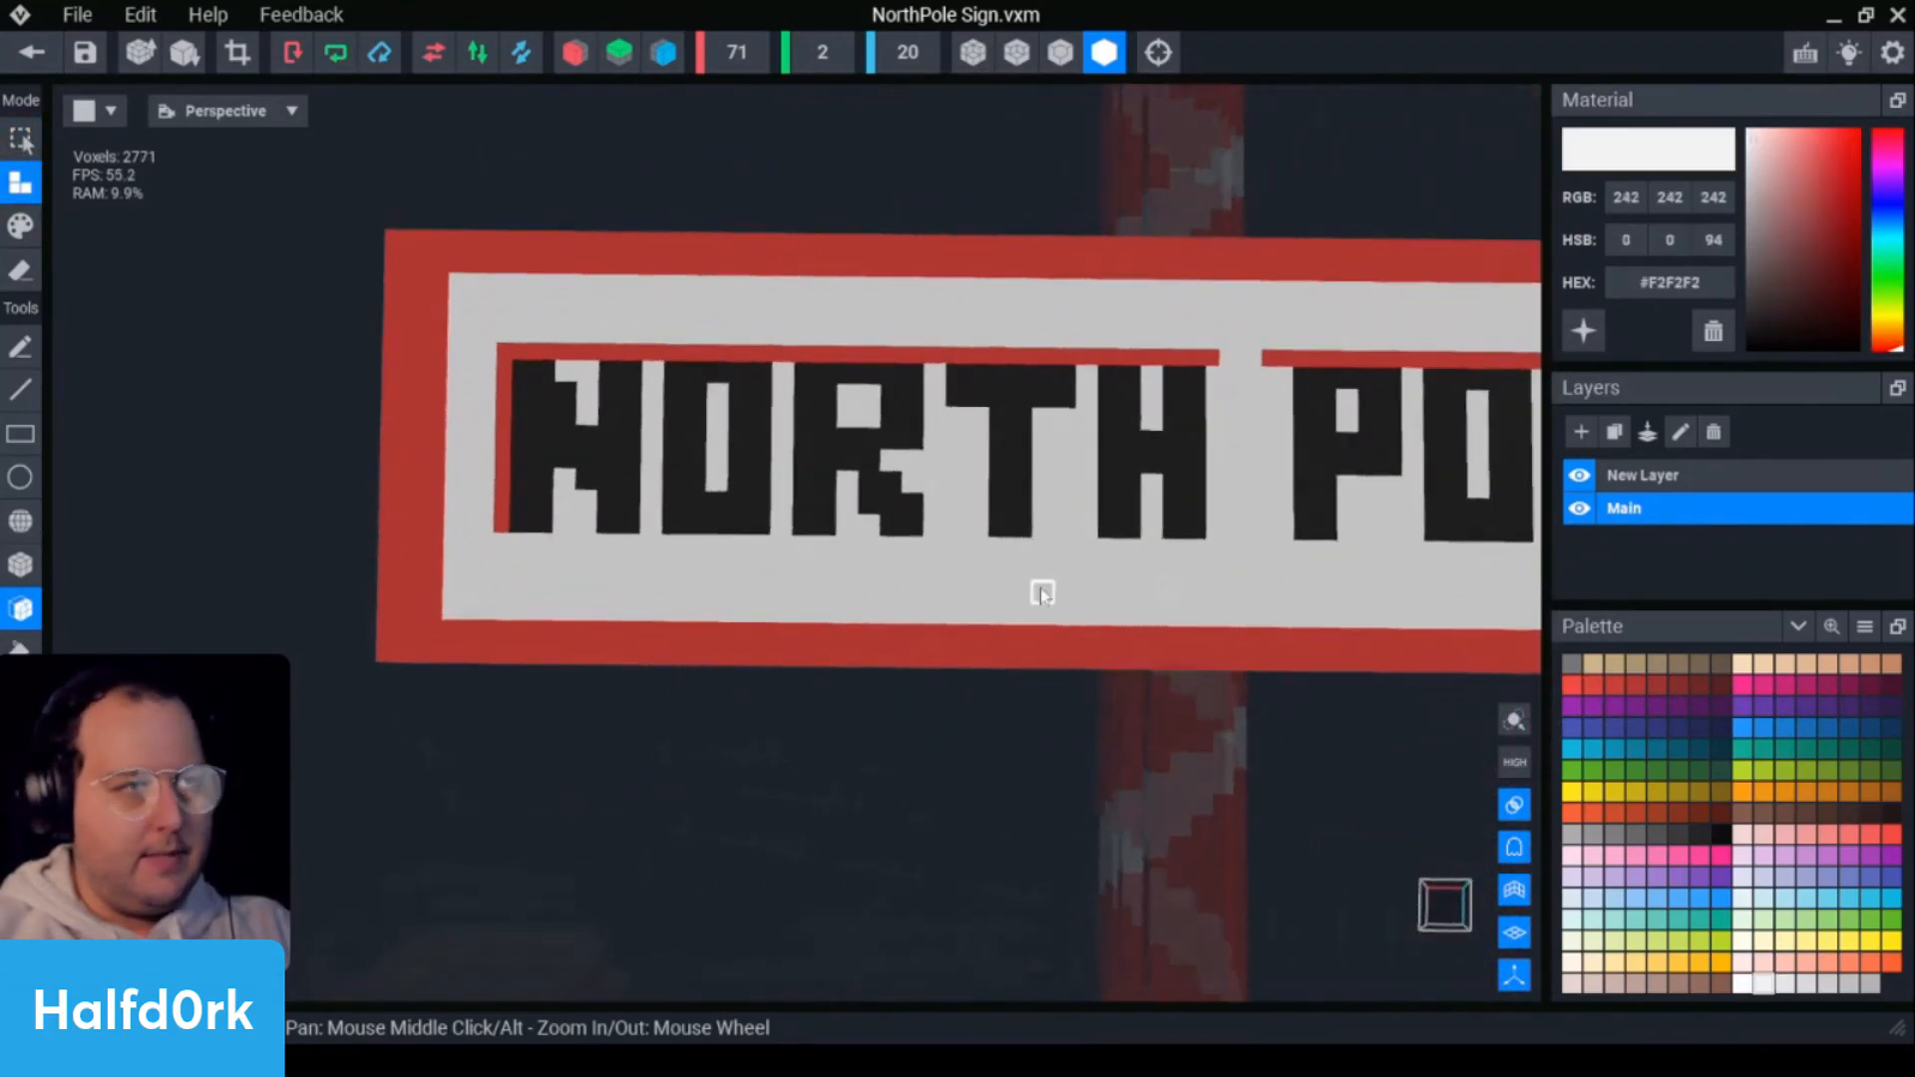
scroll(1039, 594, down, 2)
middle_drag(1042, 660, 843, 663)
key(r)
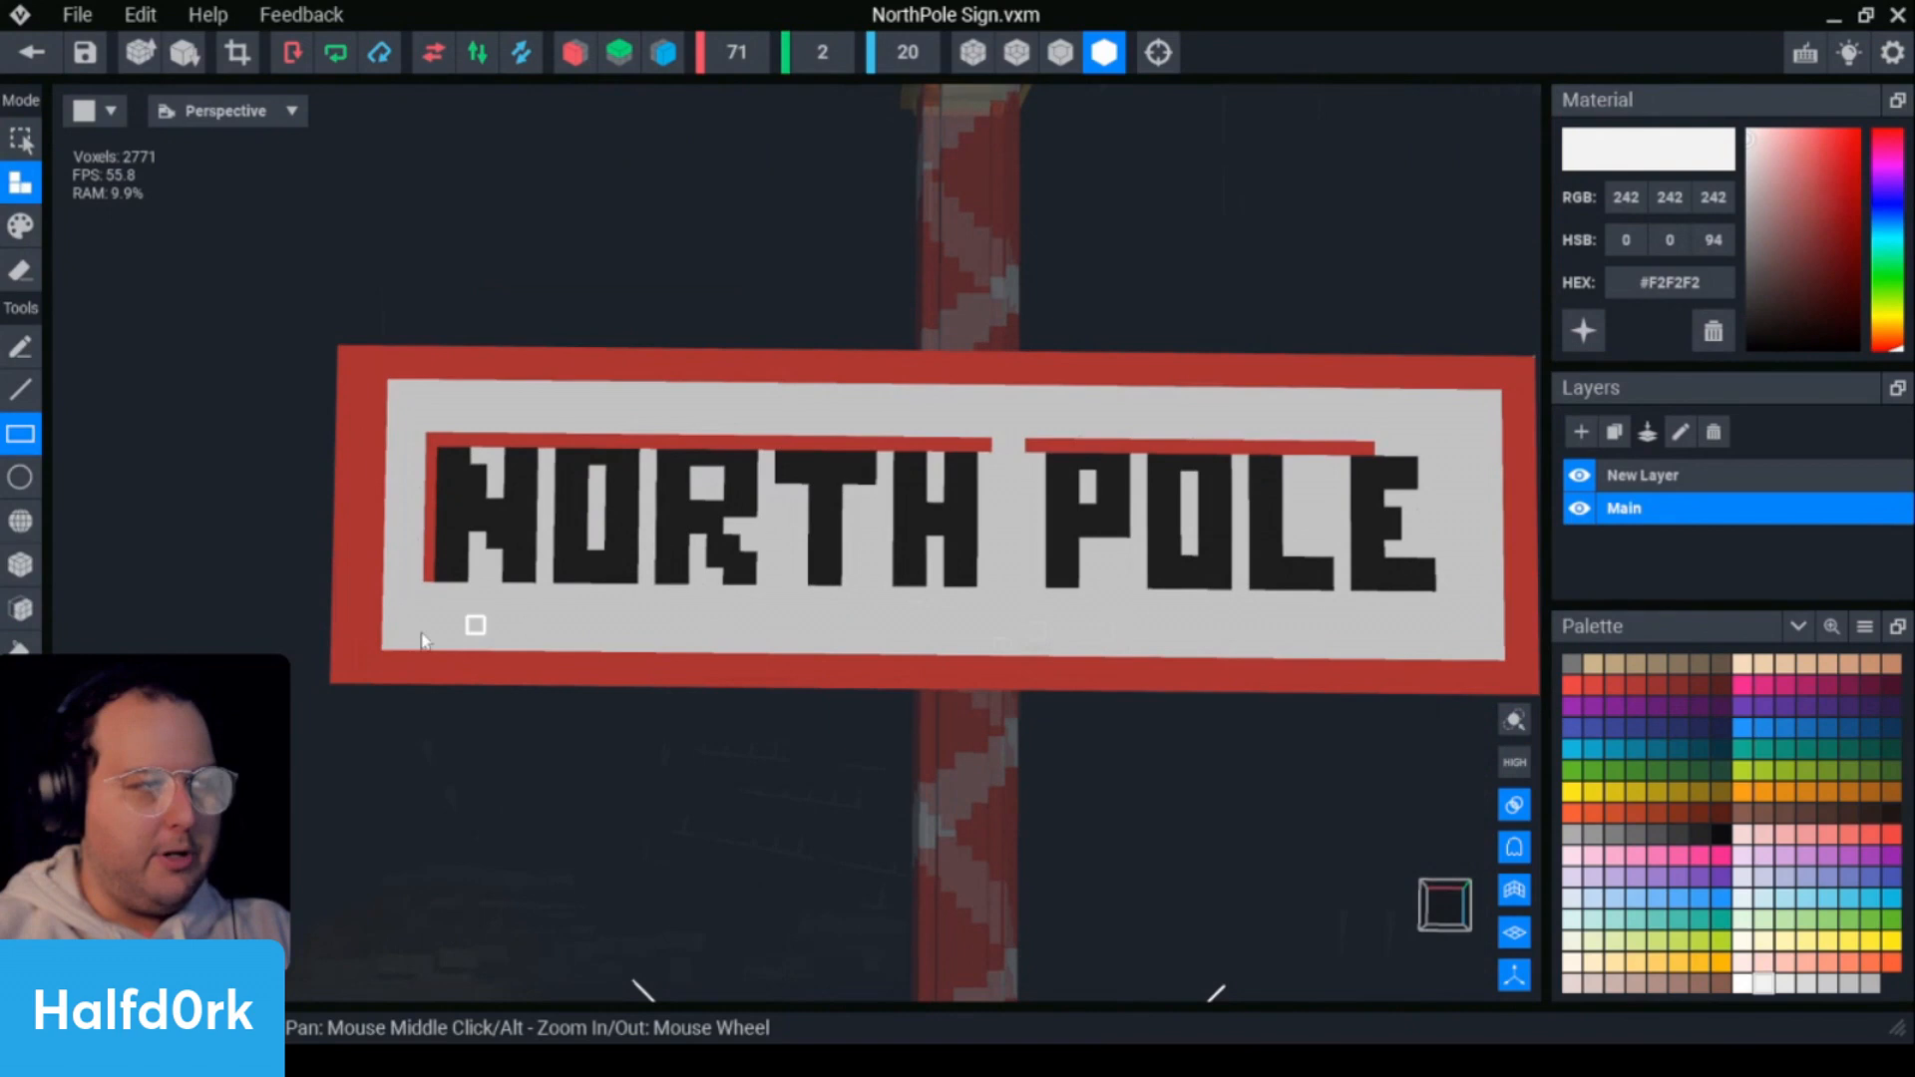
click(20, 567)
scroll(1157, 529, down, 2)
drag(1384, 641, 590, 504)
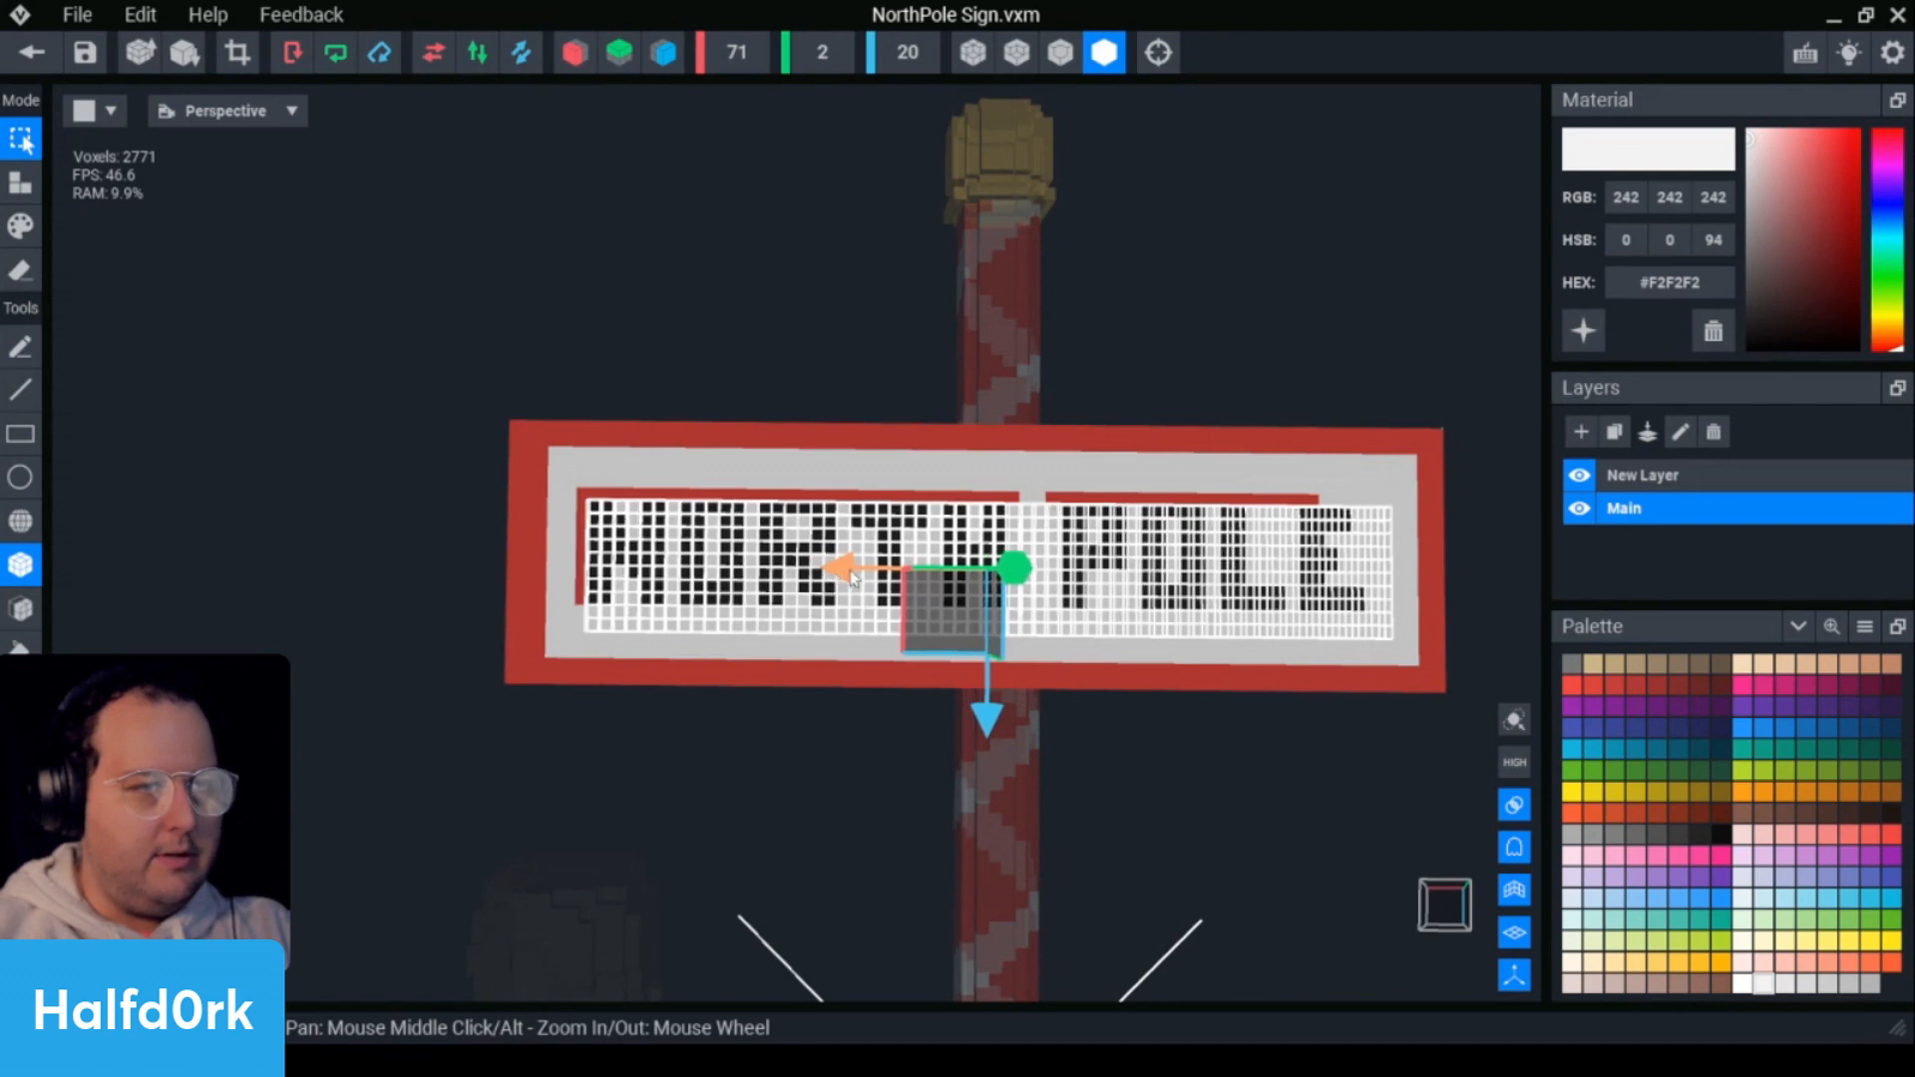
scroll(985, 622, up, 3)
scroll(766, 706, down, 3)
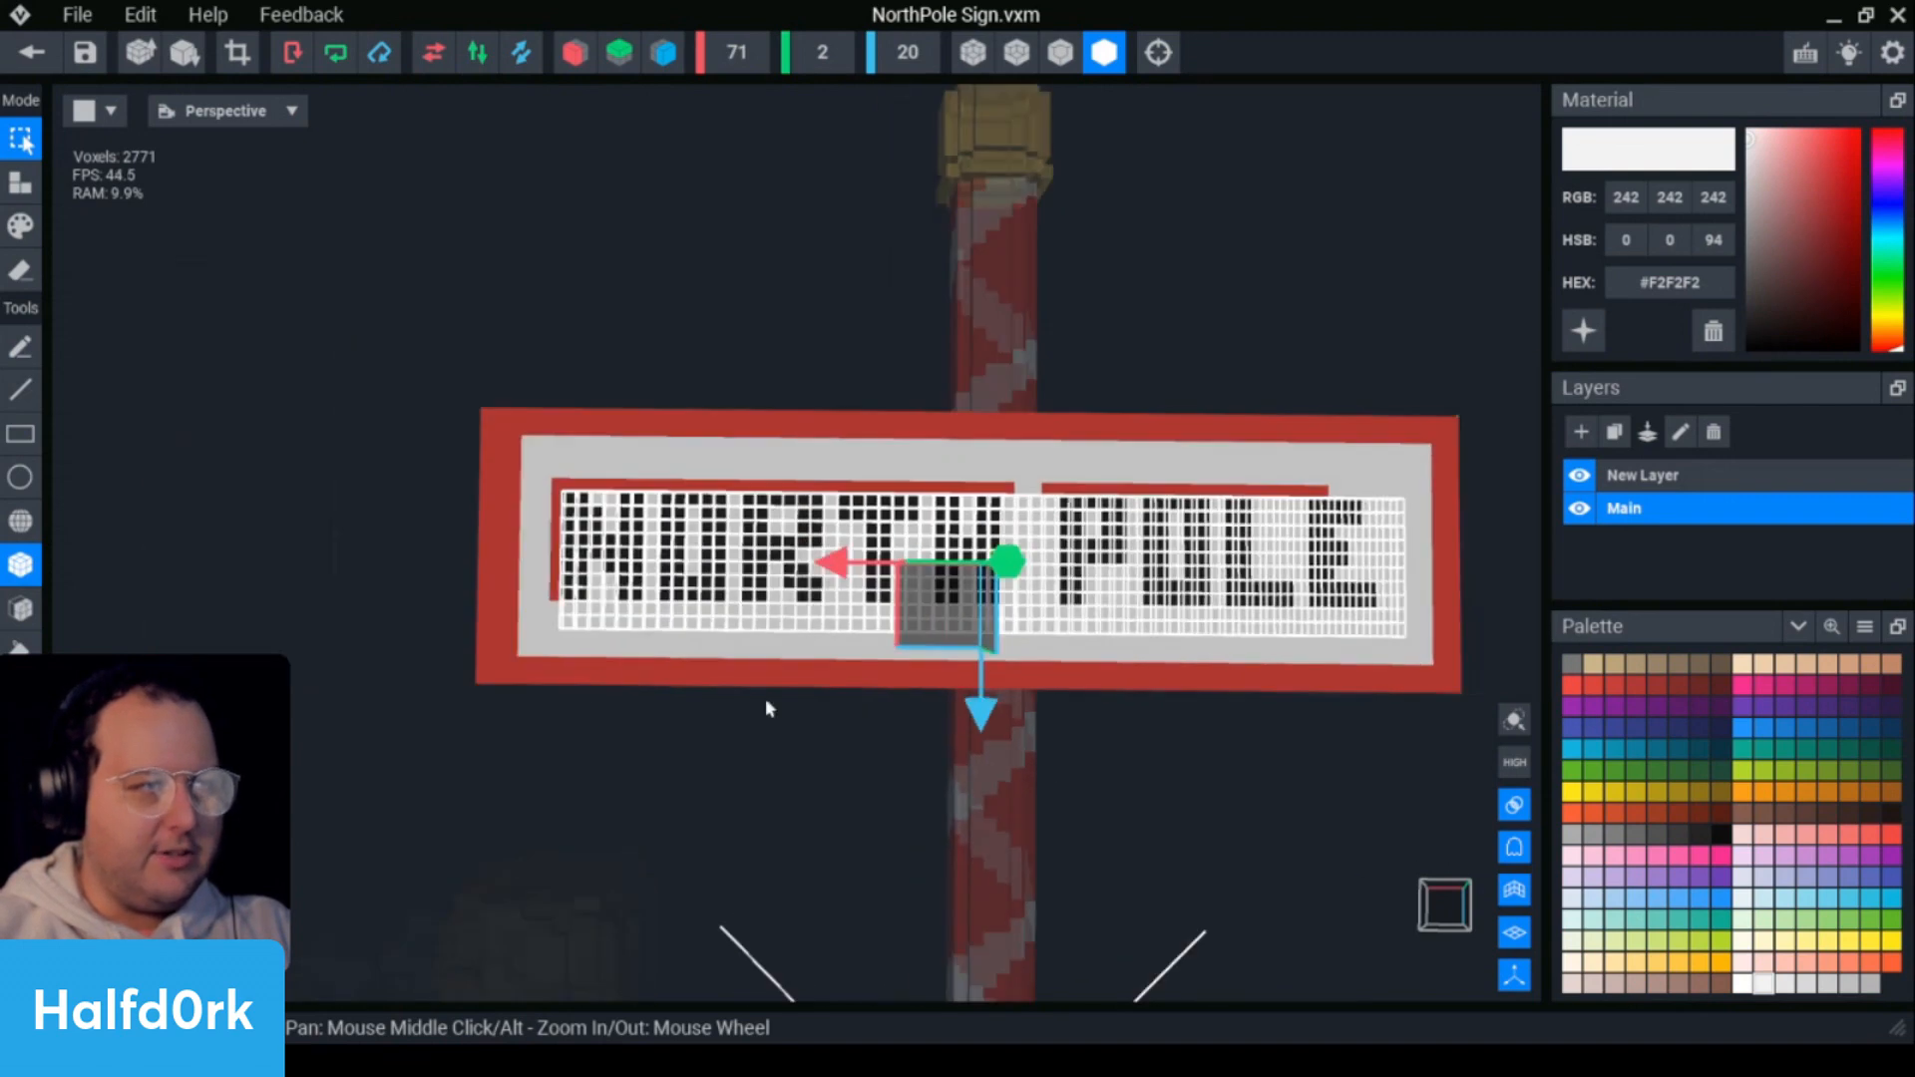
click(611, 646)
scroll(239, 608, up, 3)
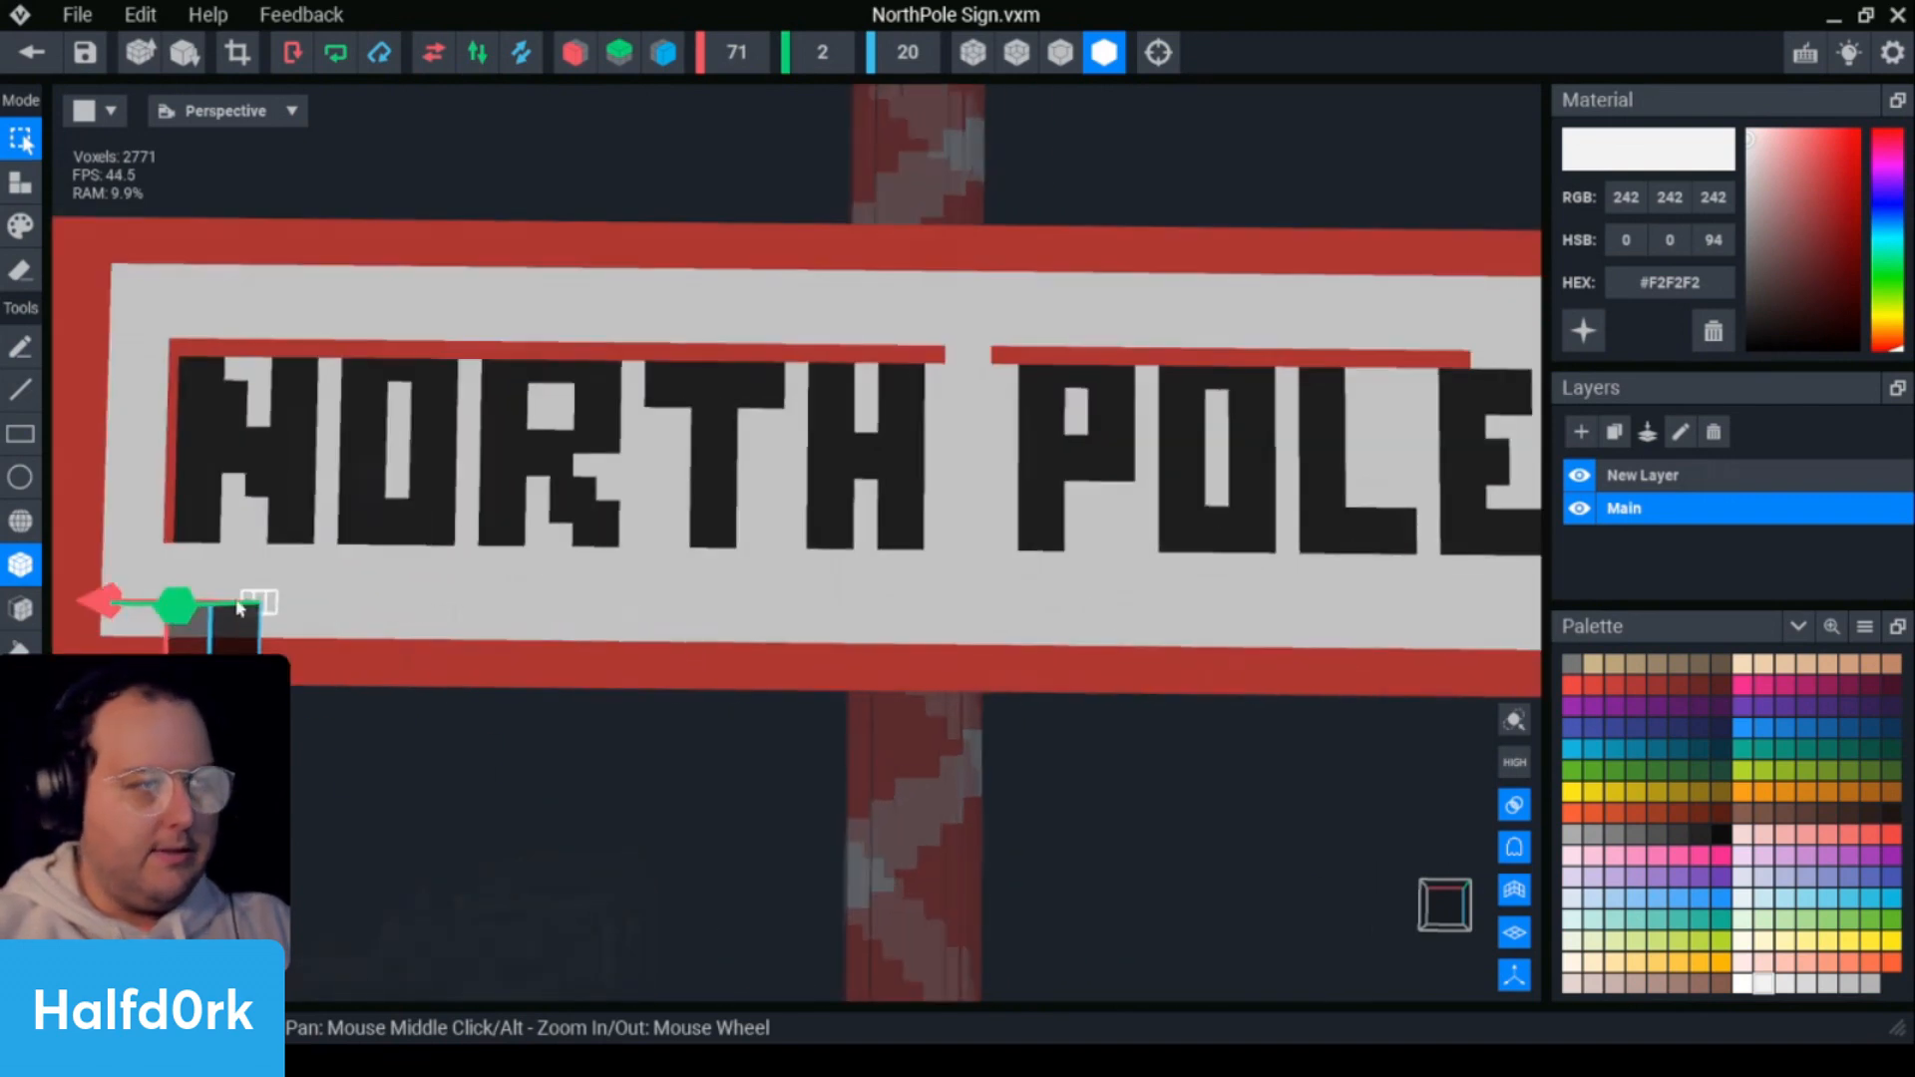
- Fill the recessed red strips beside the N and above the lettering with white #F2F2F2 using the Face tool in attach mode
click(22, 610)
key(a)
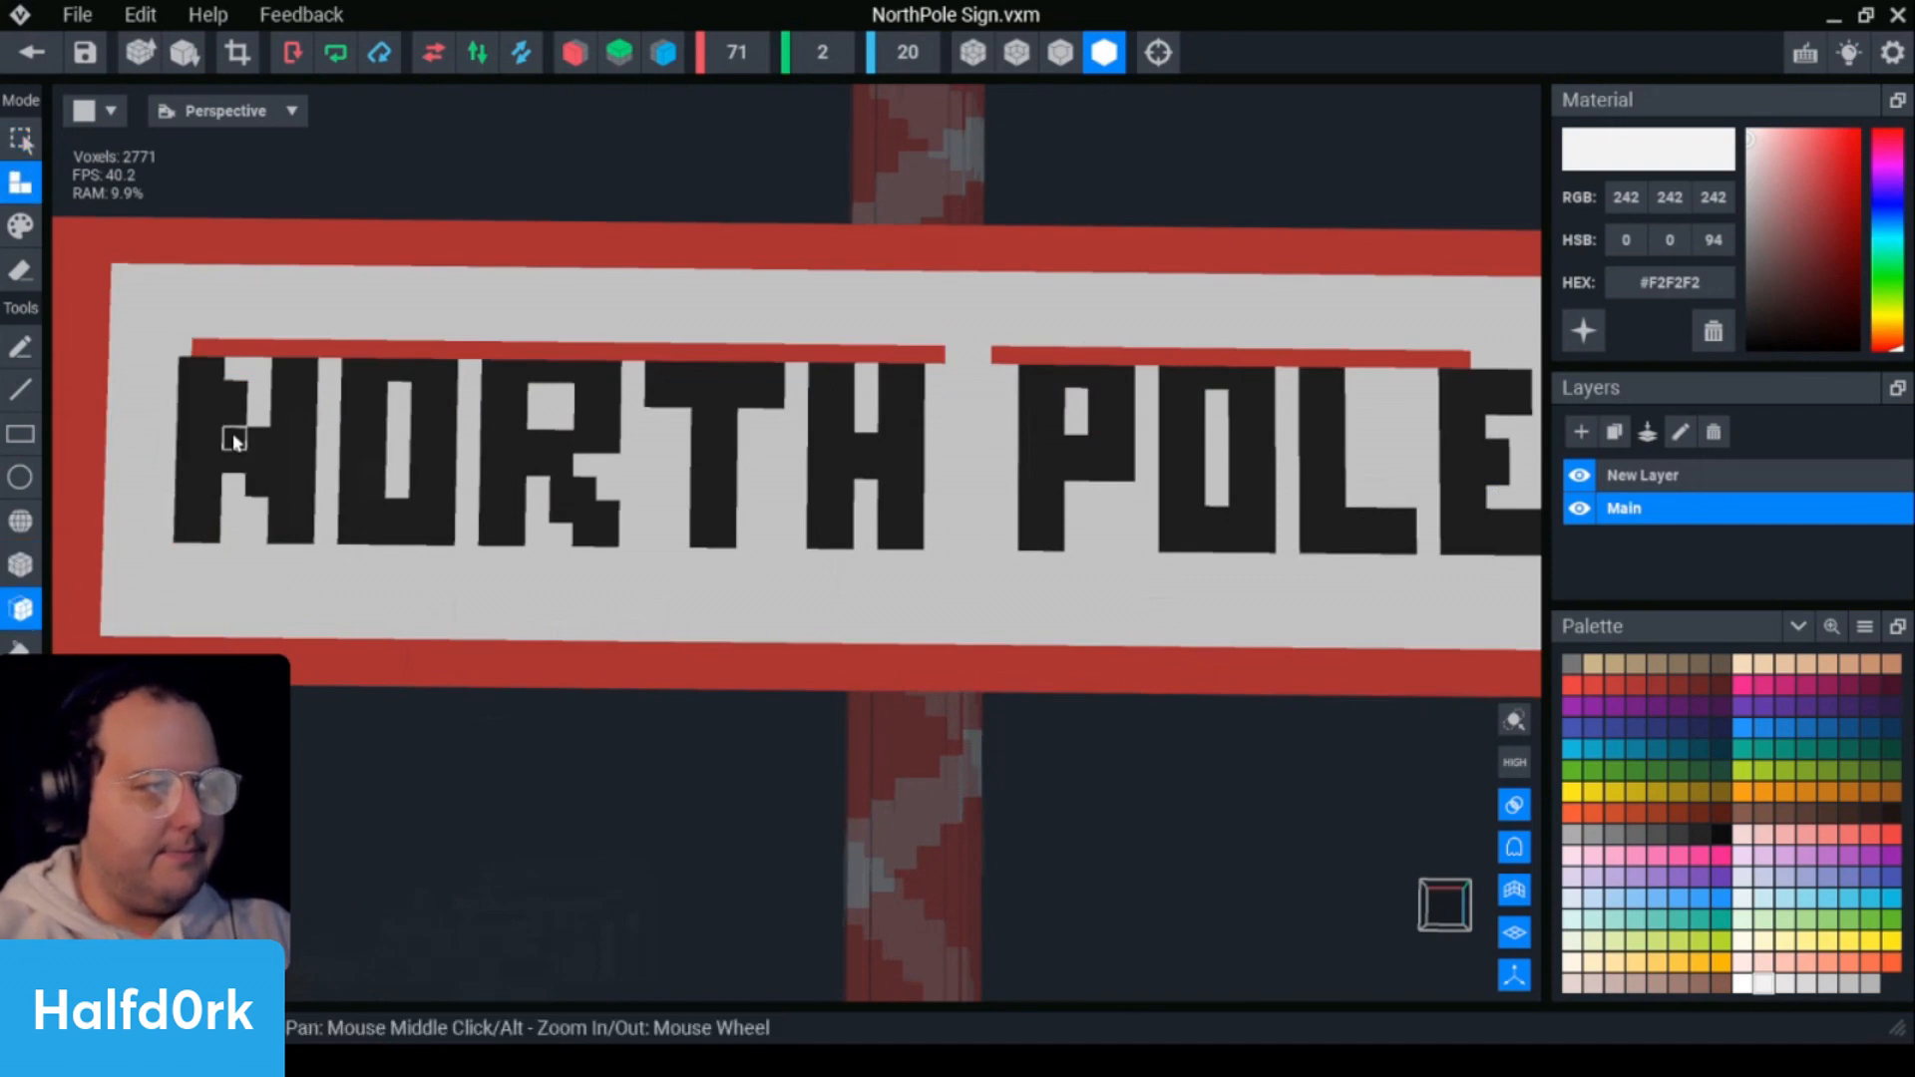
click(299, 351)
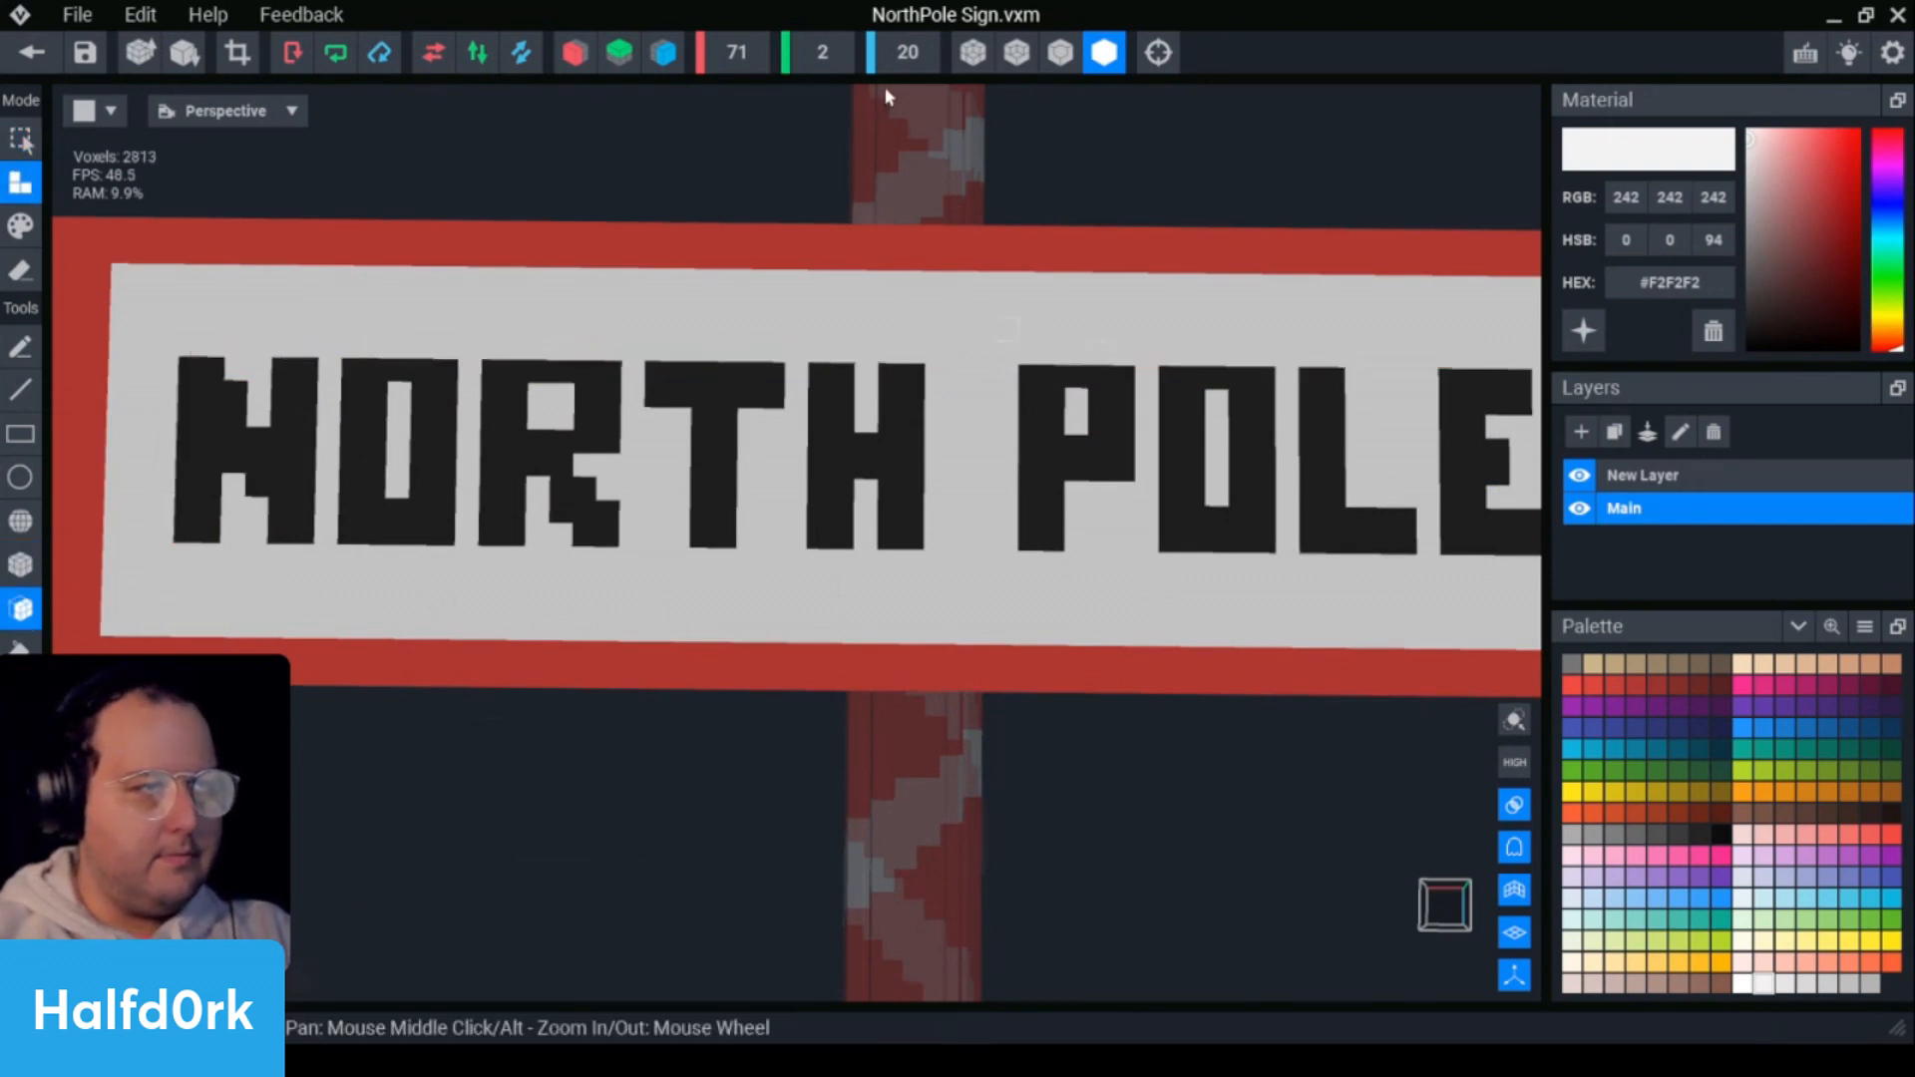
- Display the sign with voxel grid edges, and close the model, saving the changes to NorthPole Sign.vxm
click(1060, 52)
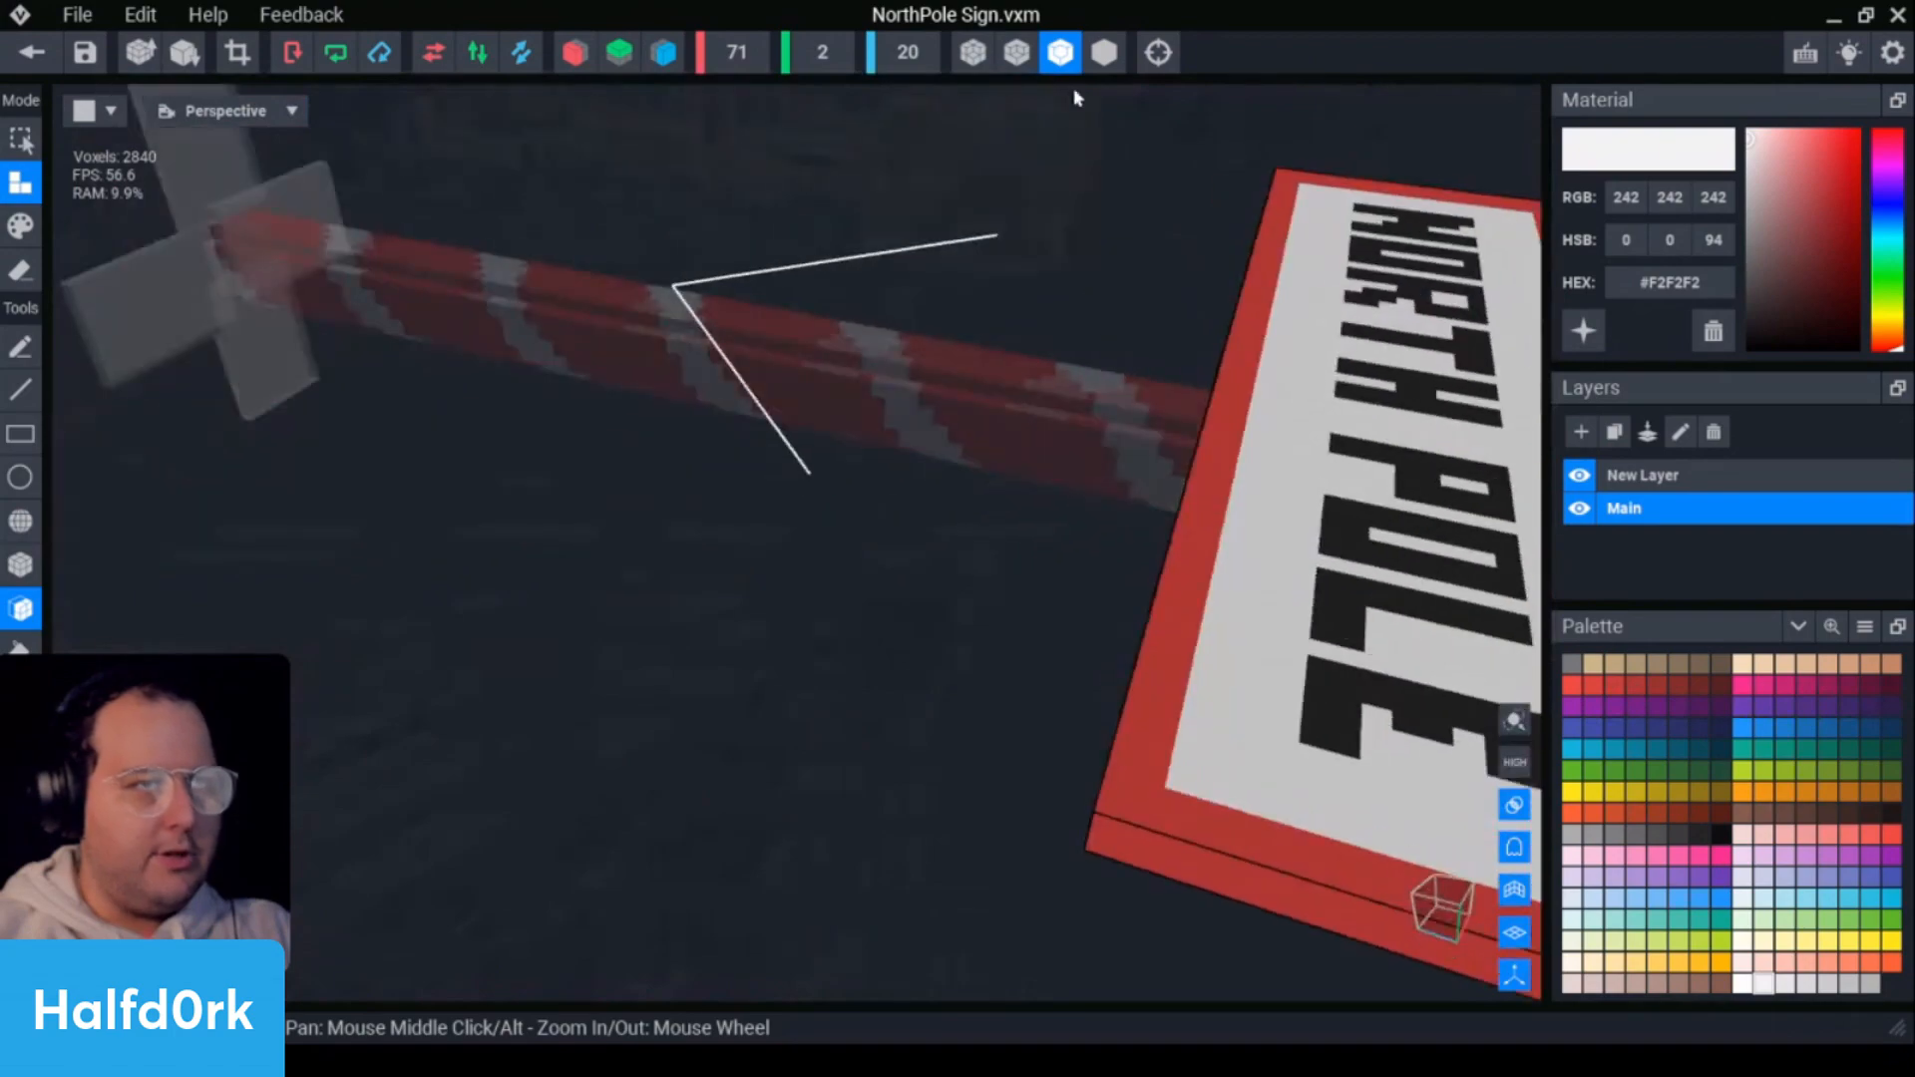
click(973, 52)
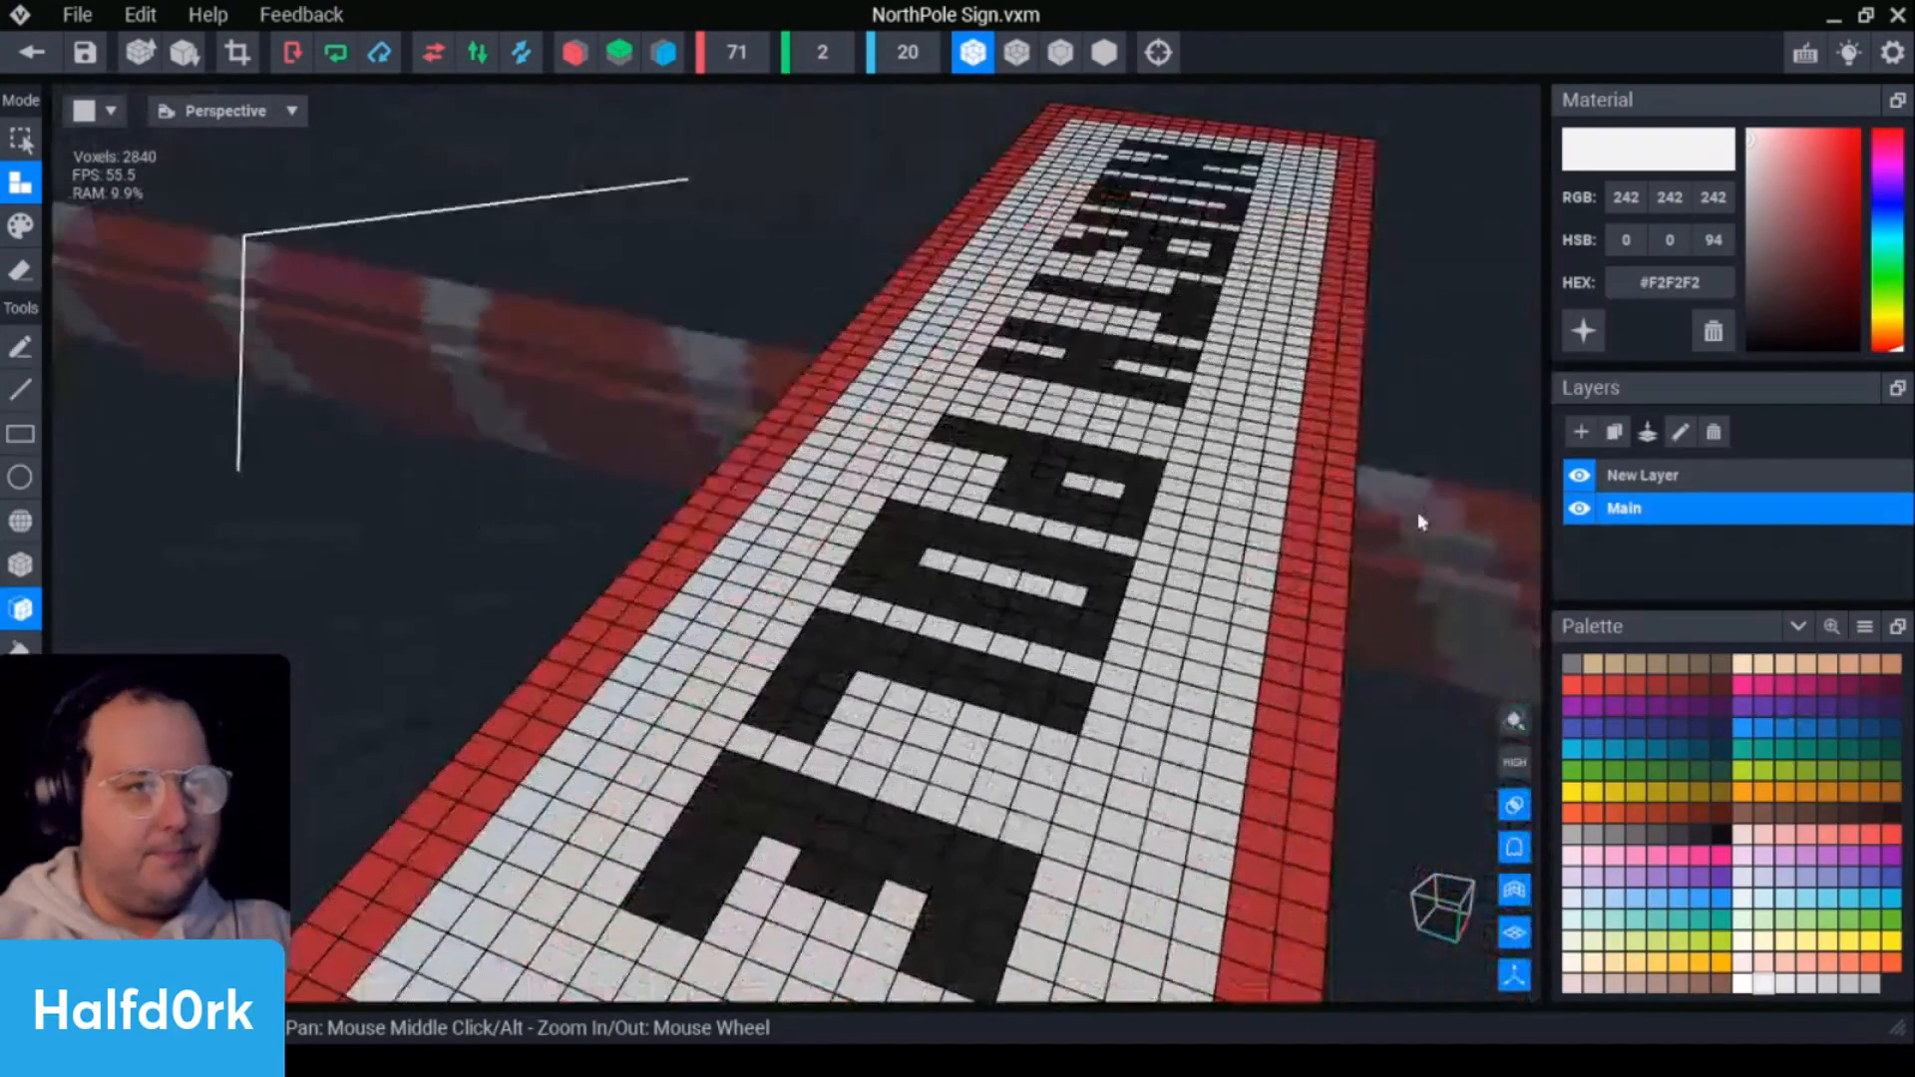
scroll(1406, 519, down, 2)
click(32, 52)
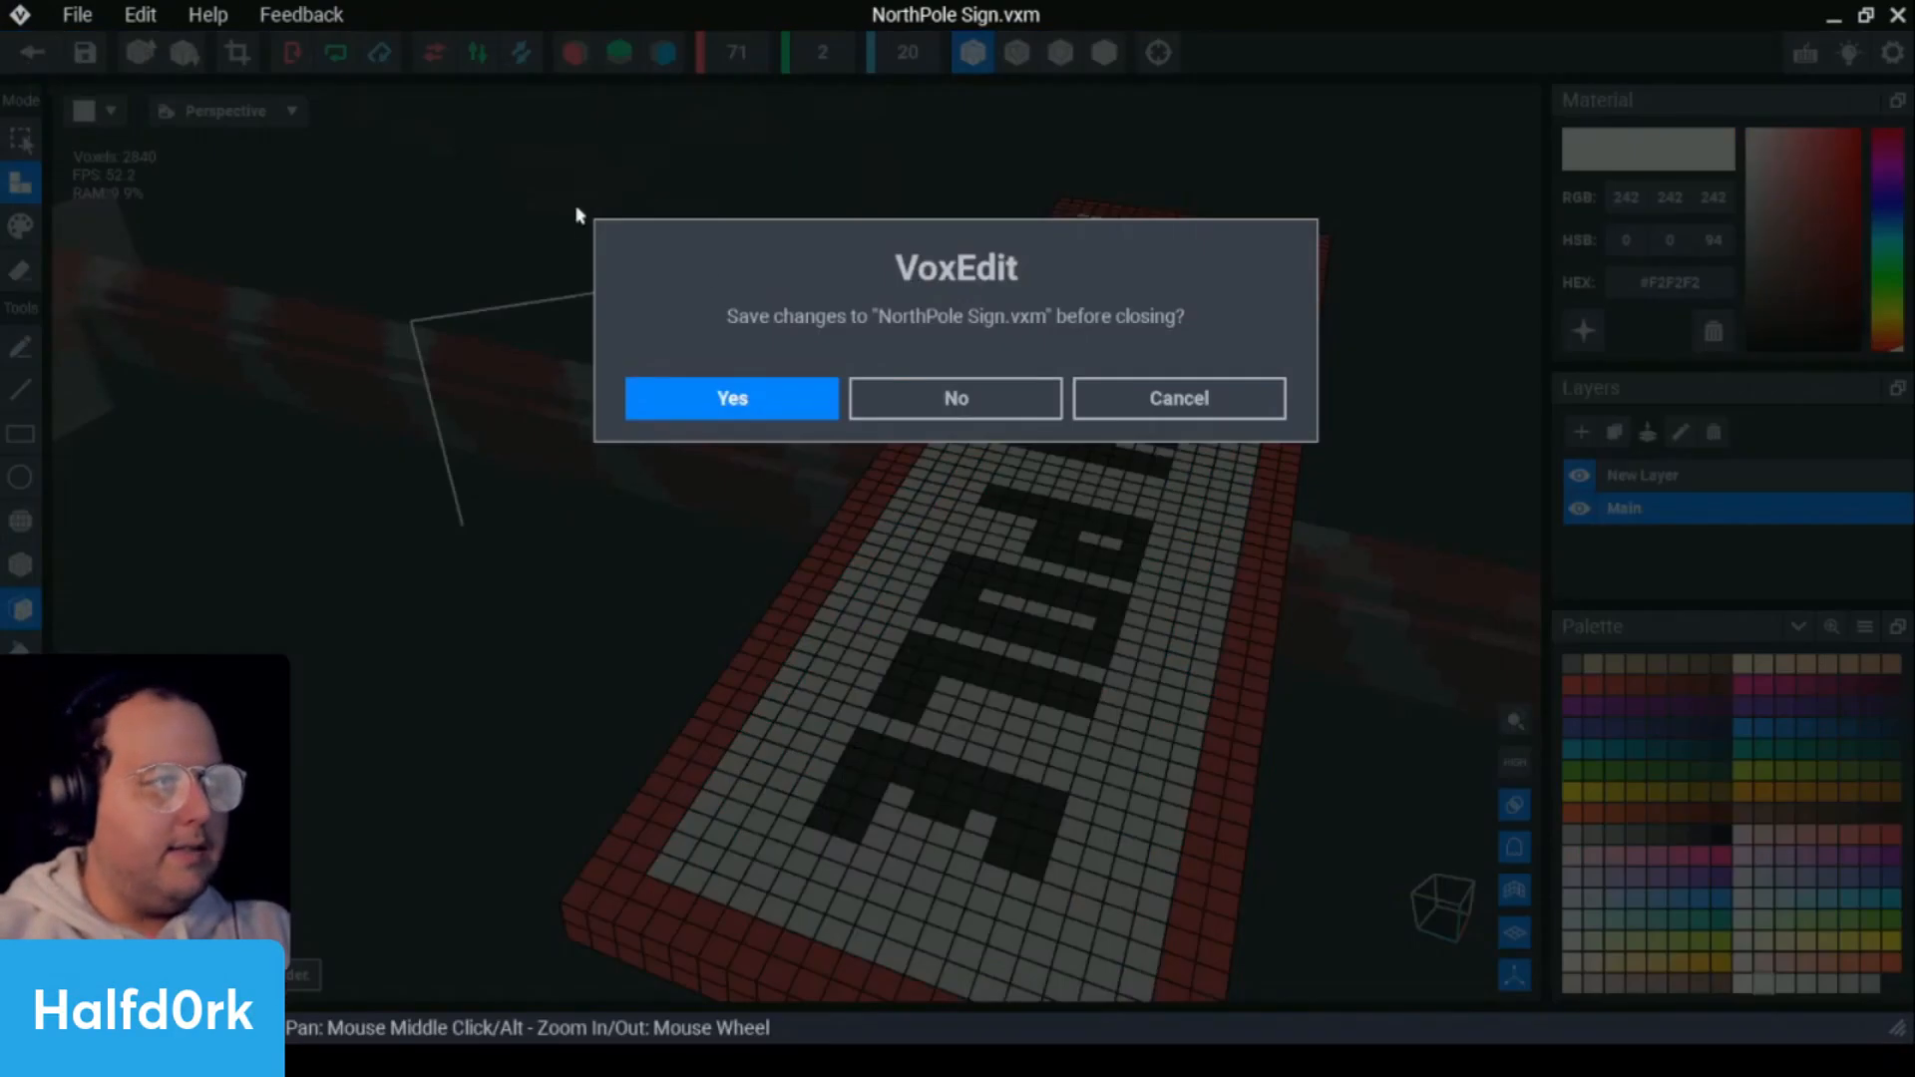
key(Return)
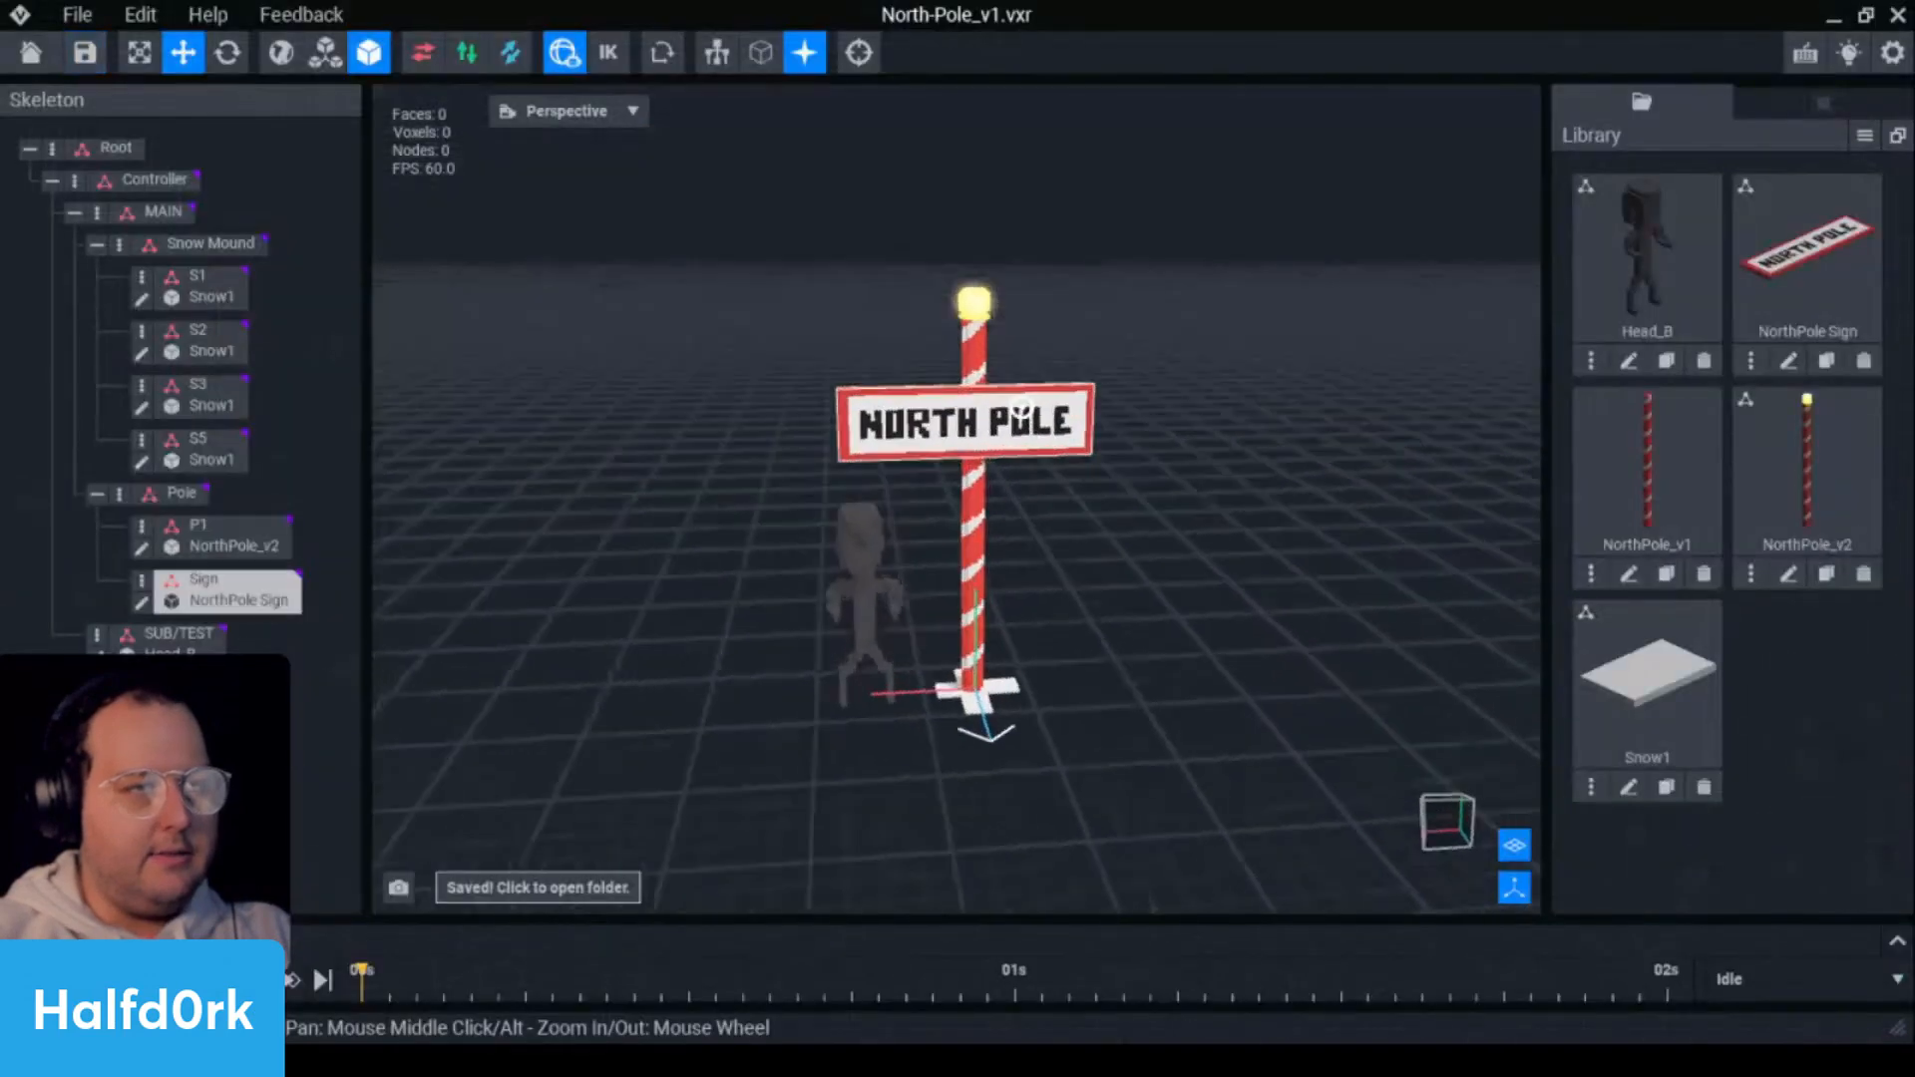
- Examine the sign and its lettering on the striped pole from the front, both close up and from a distance
scroll(1318, 516, up, 5)
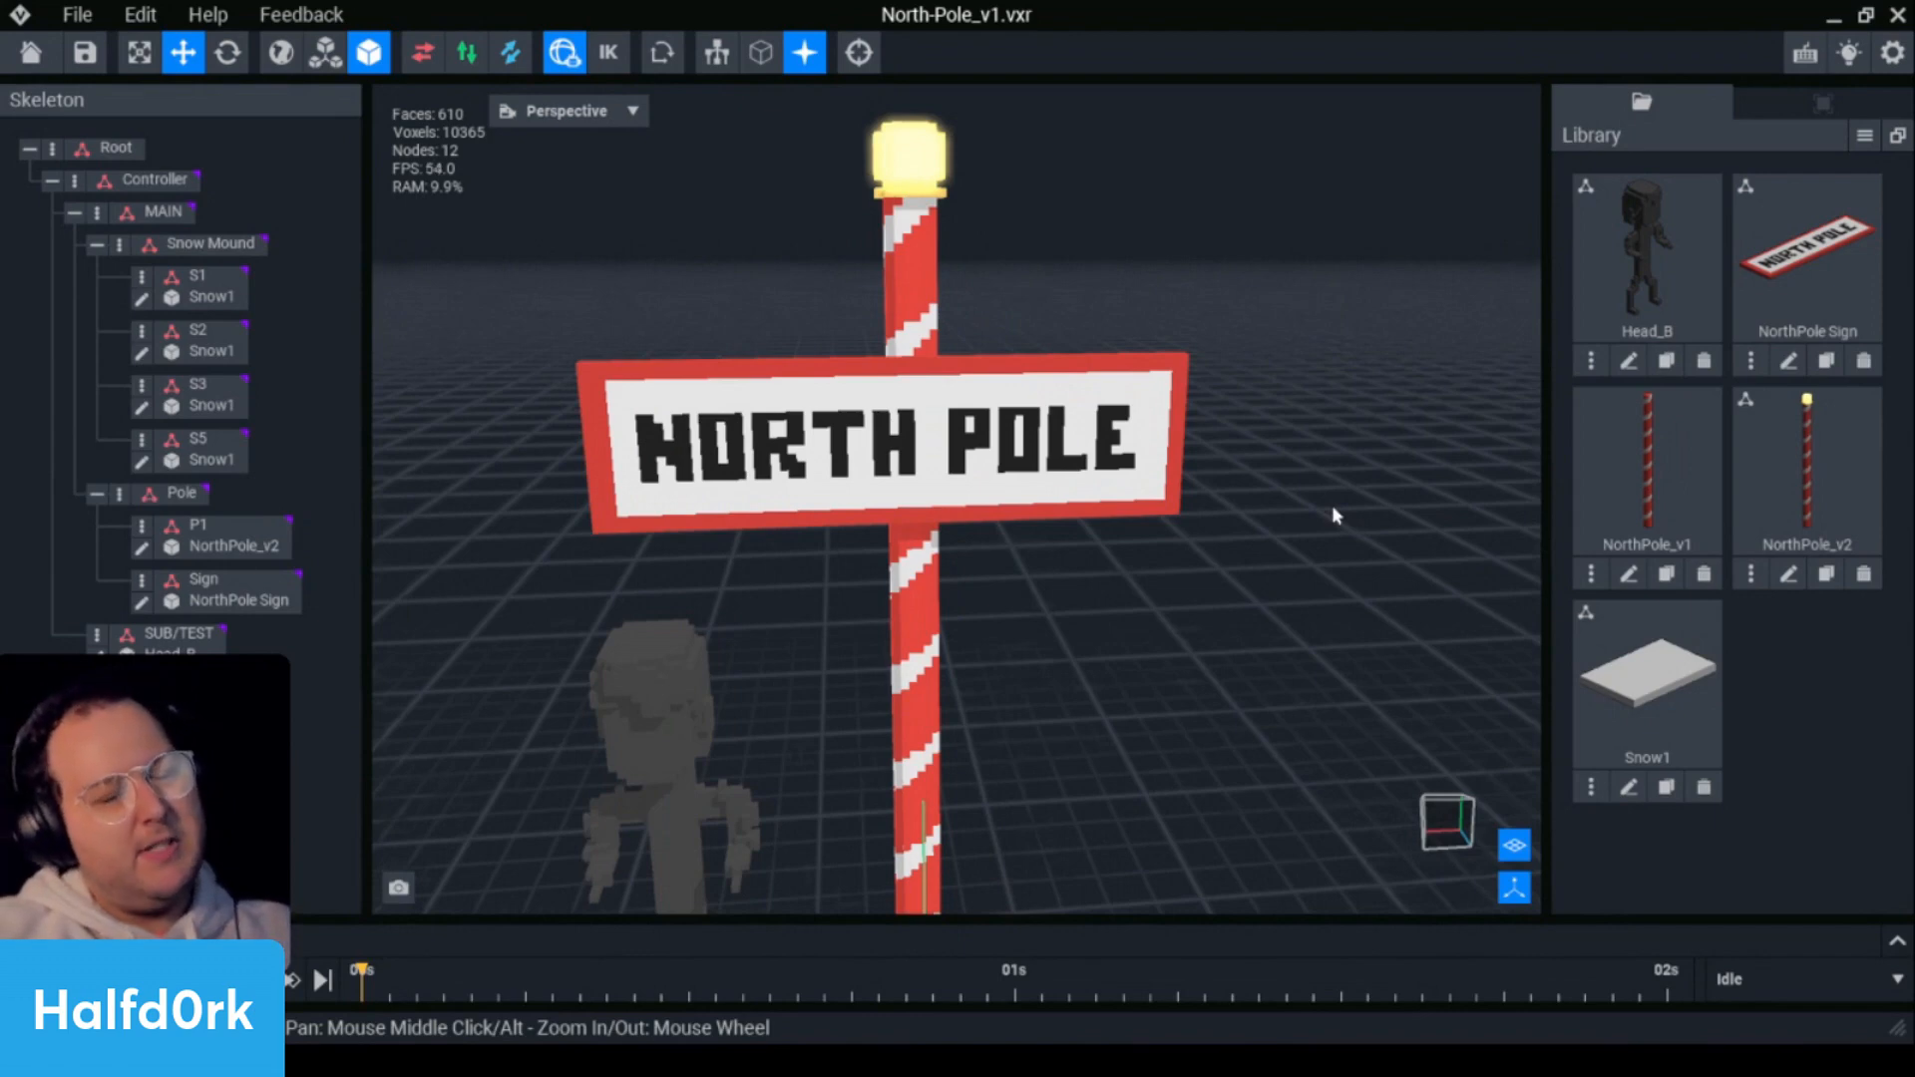
scroll(1337, 516, down, 5)
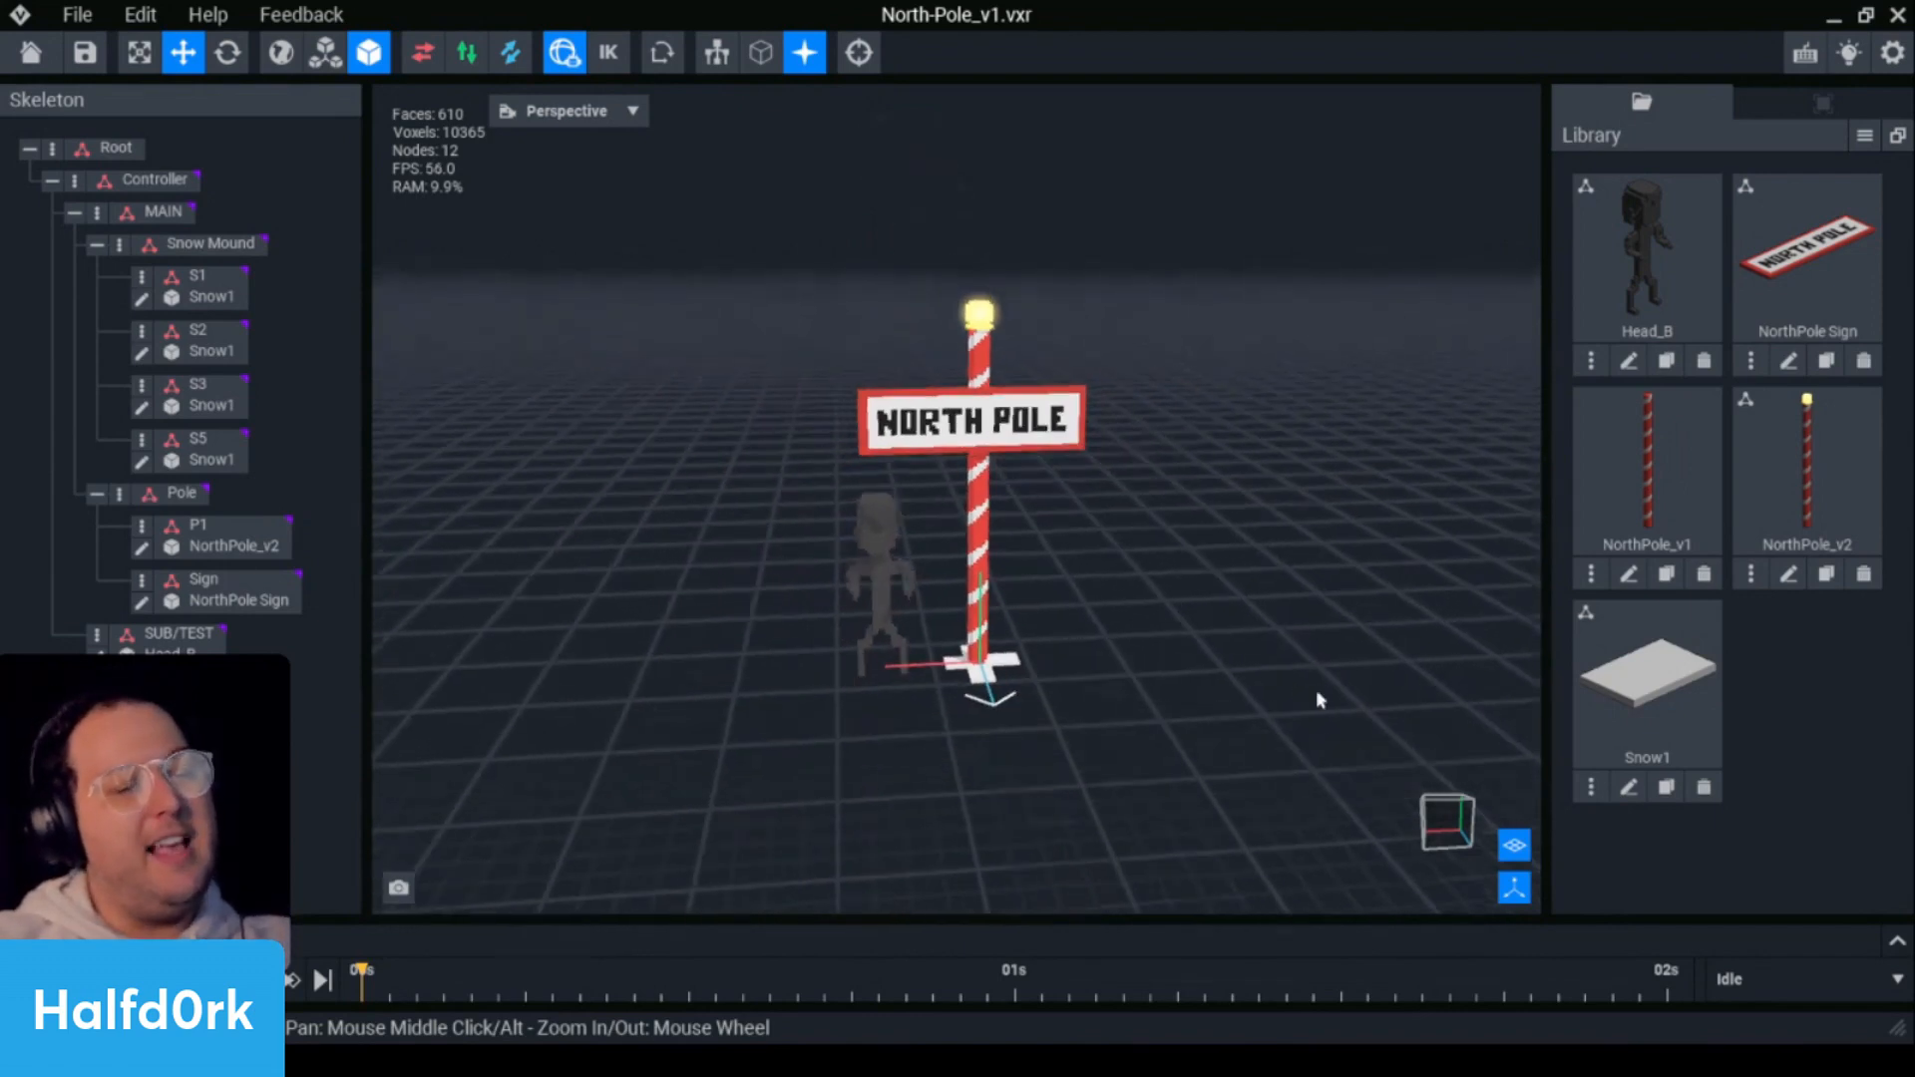
right_drag(1319, 700, 1265, 625)
scroll(1269, 617, up, 3)
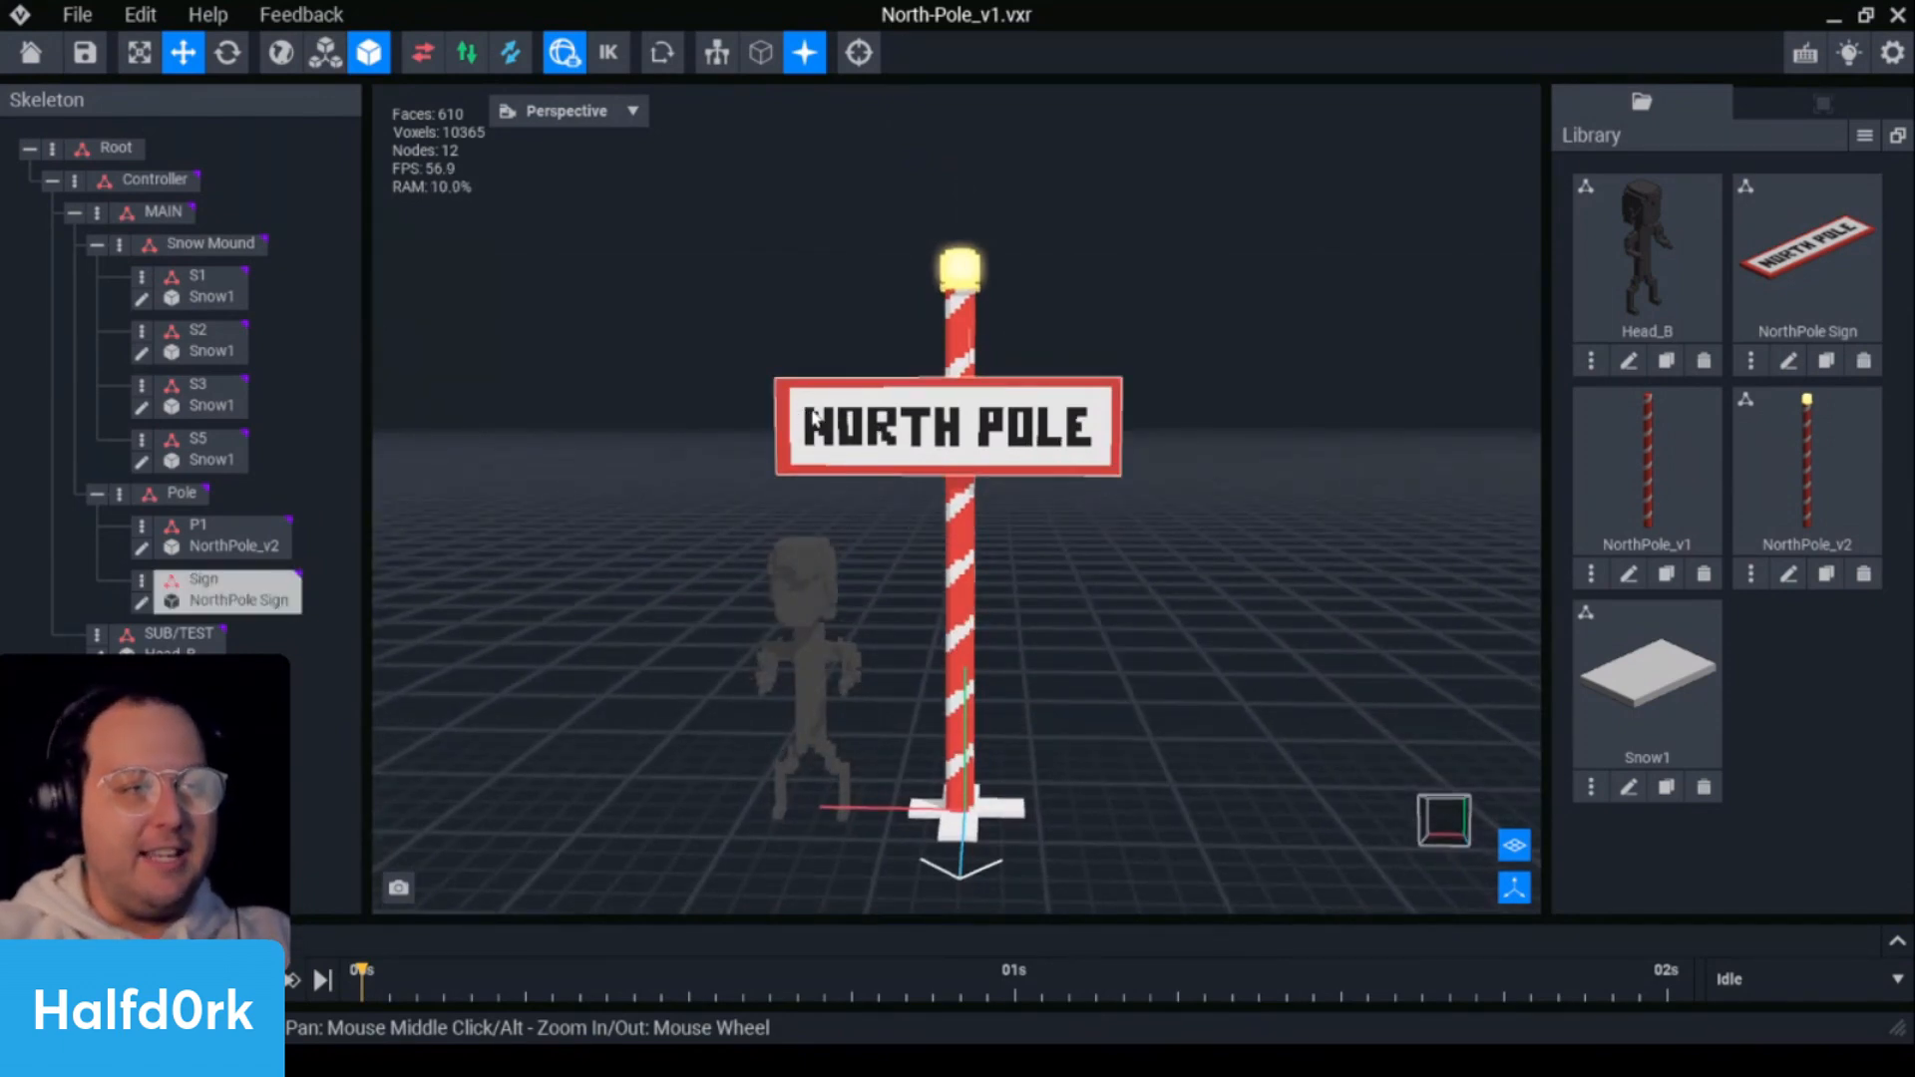
scroll(1051, 414, up, 5)
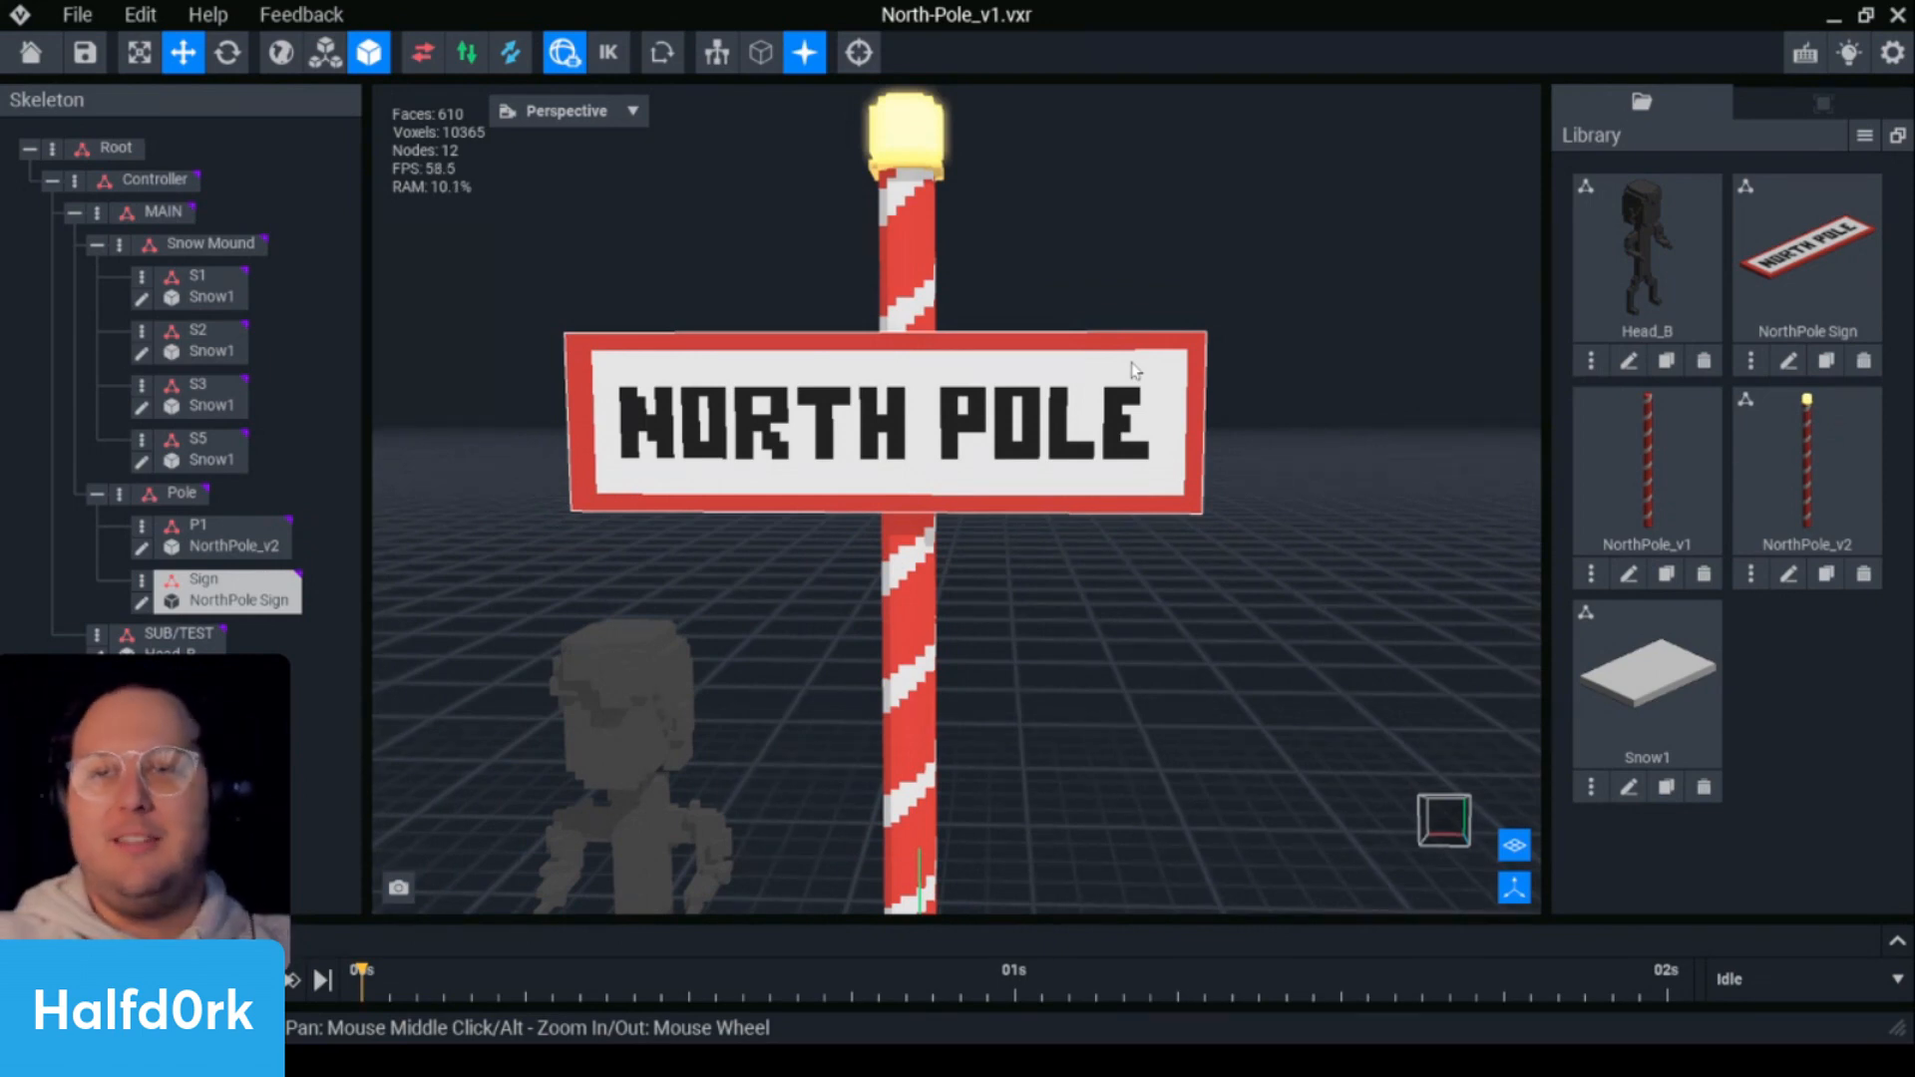
scroll(1134, 371, down, 4)
scroll(1210, 428, up, 1)
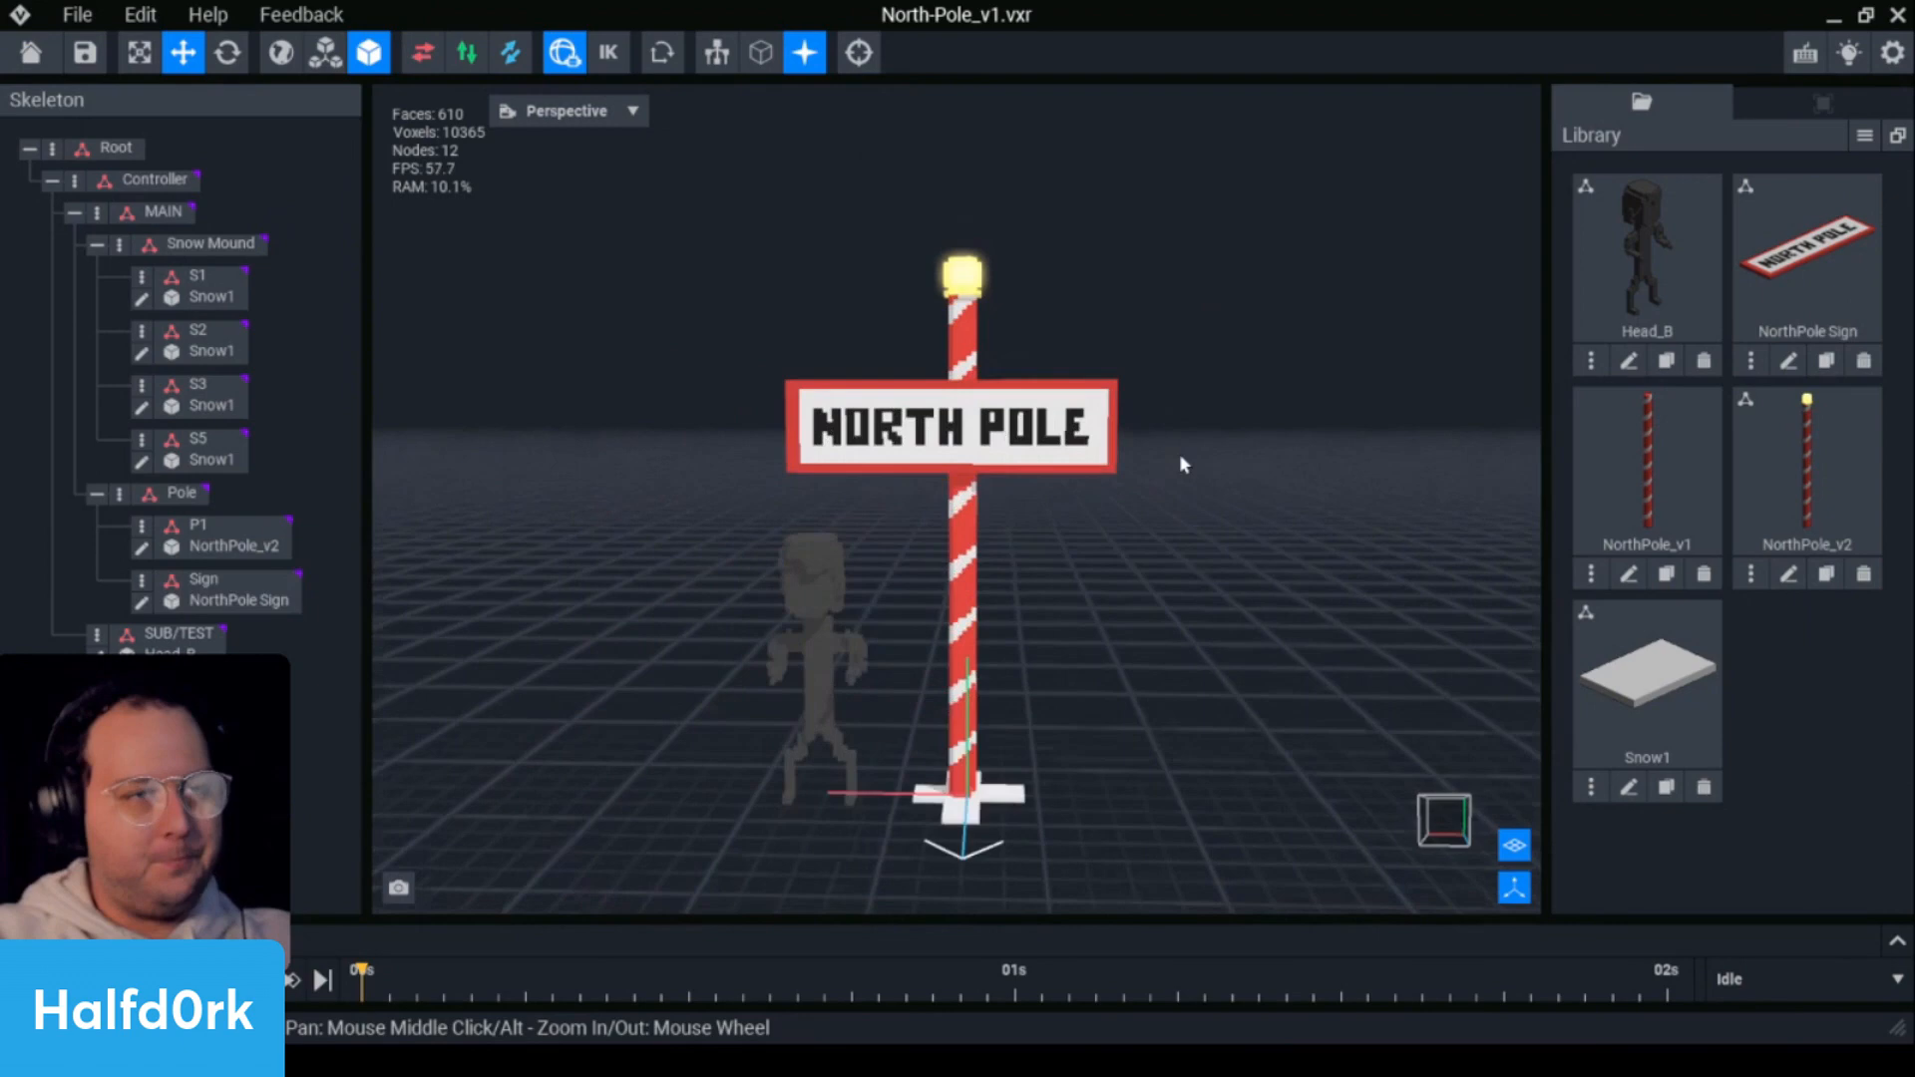
click(1054, 429)
scroll(758, 458, up, 3)
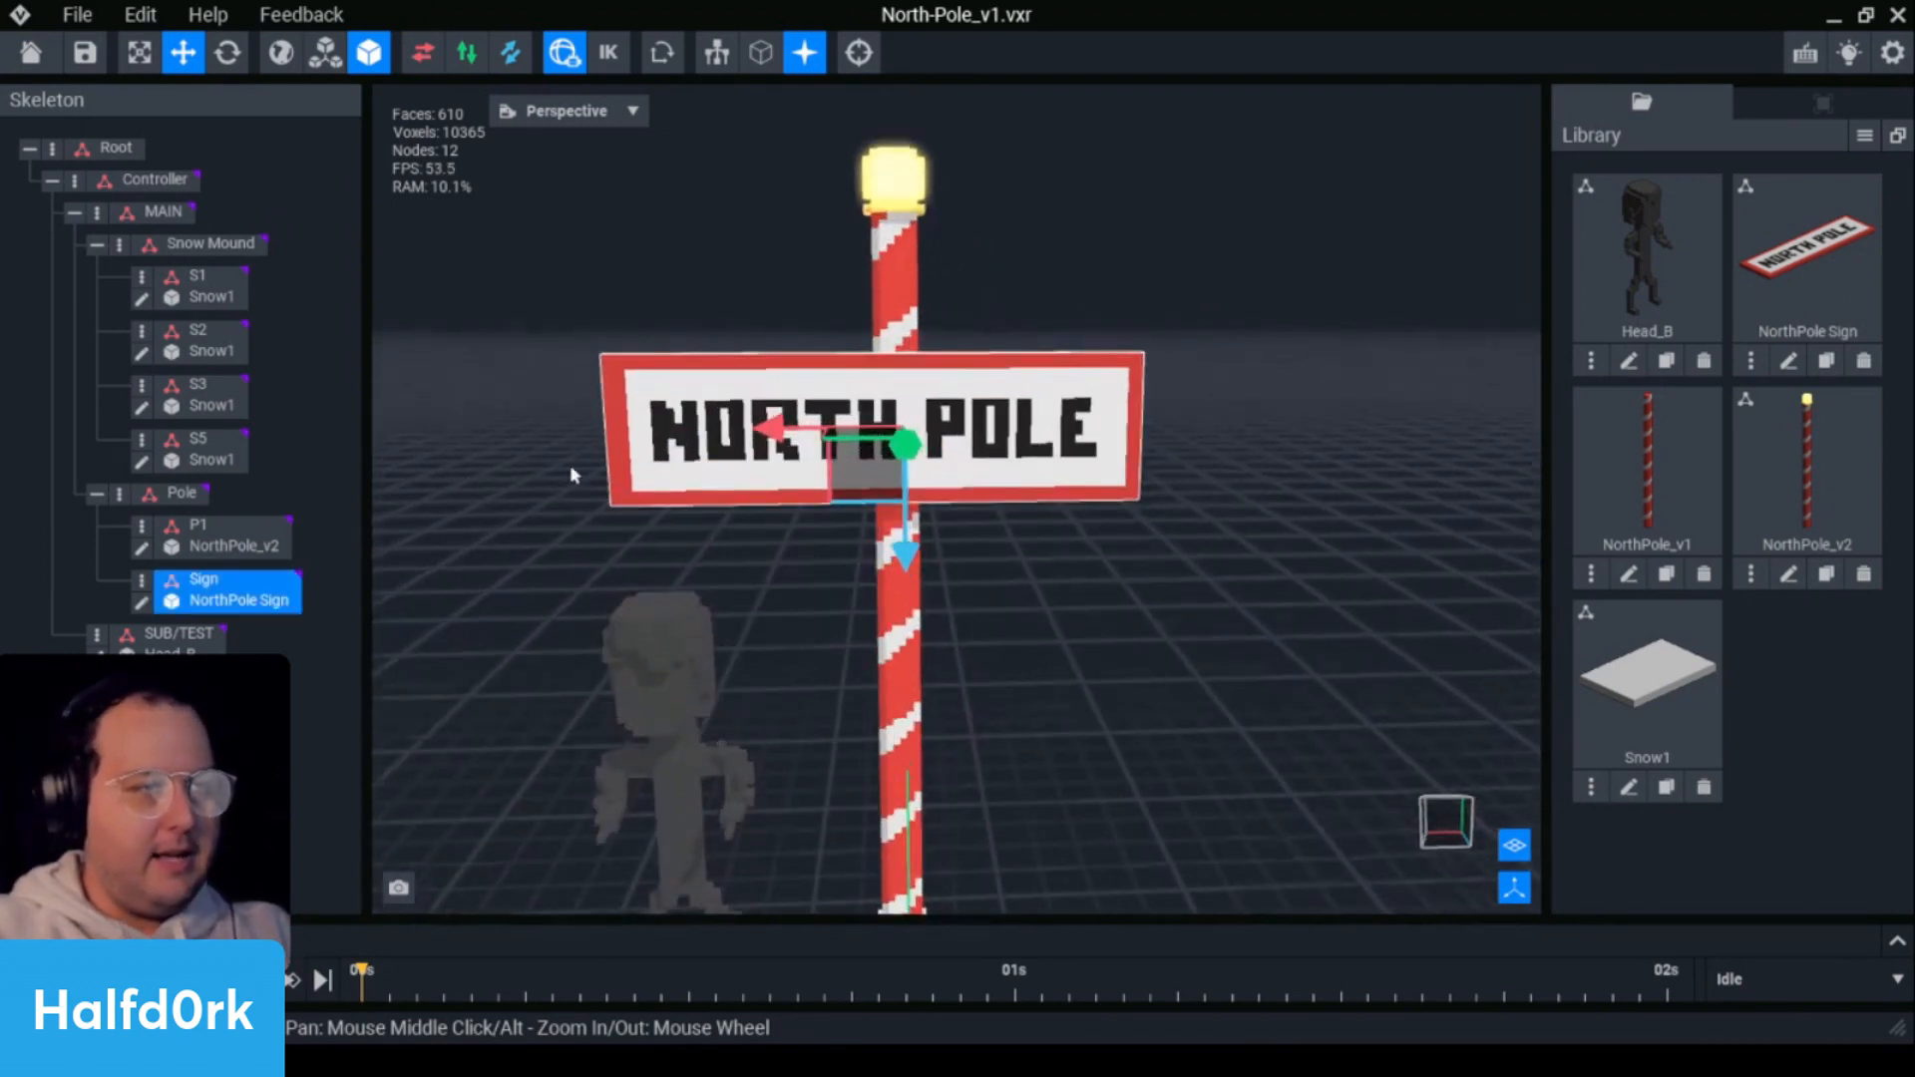
click(140, 604)
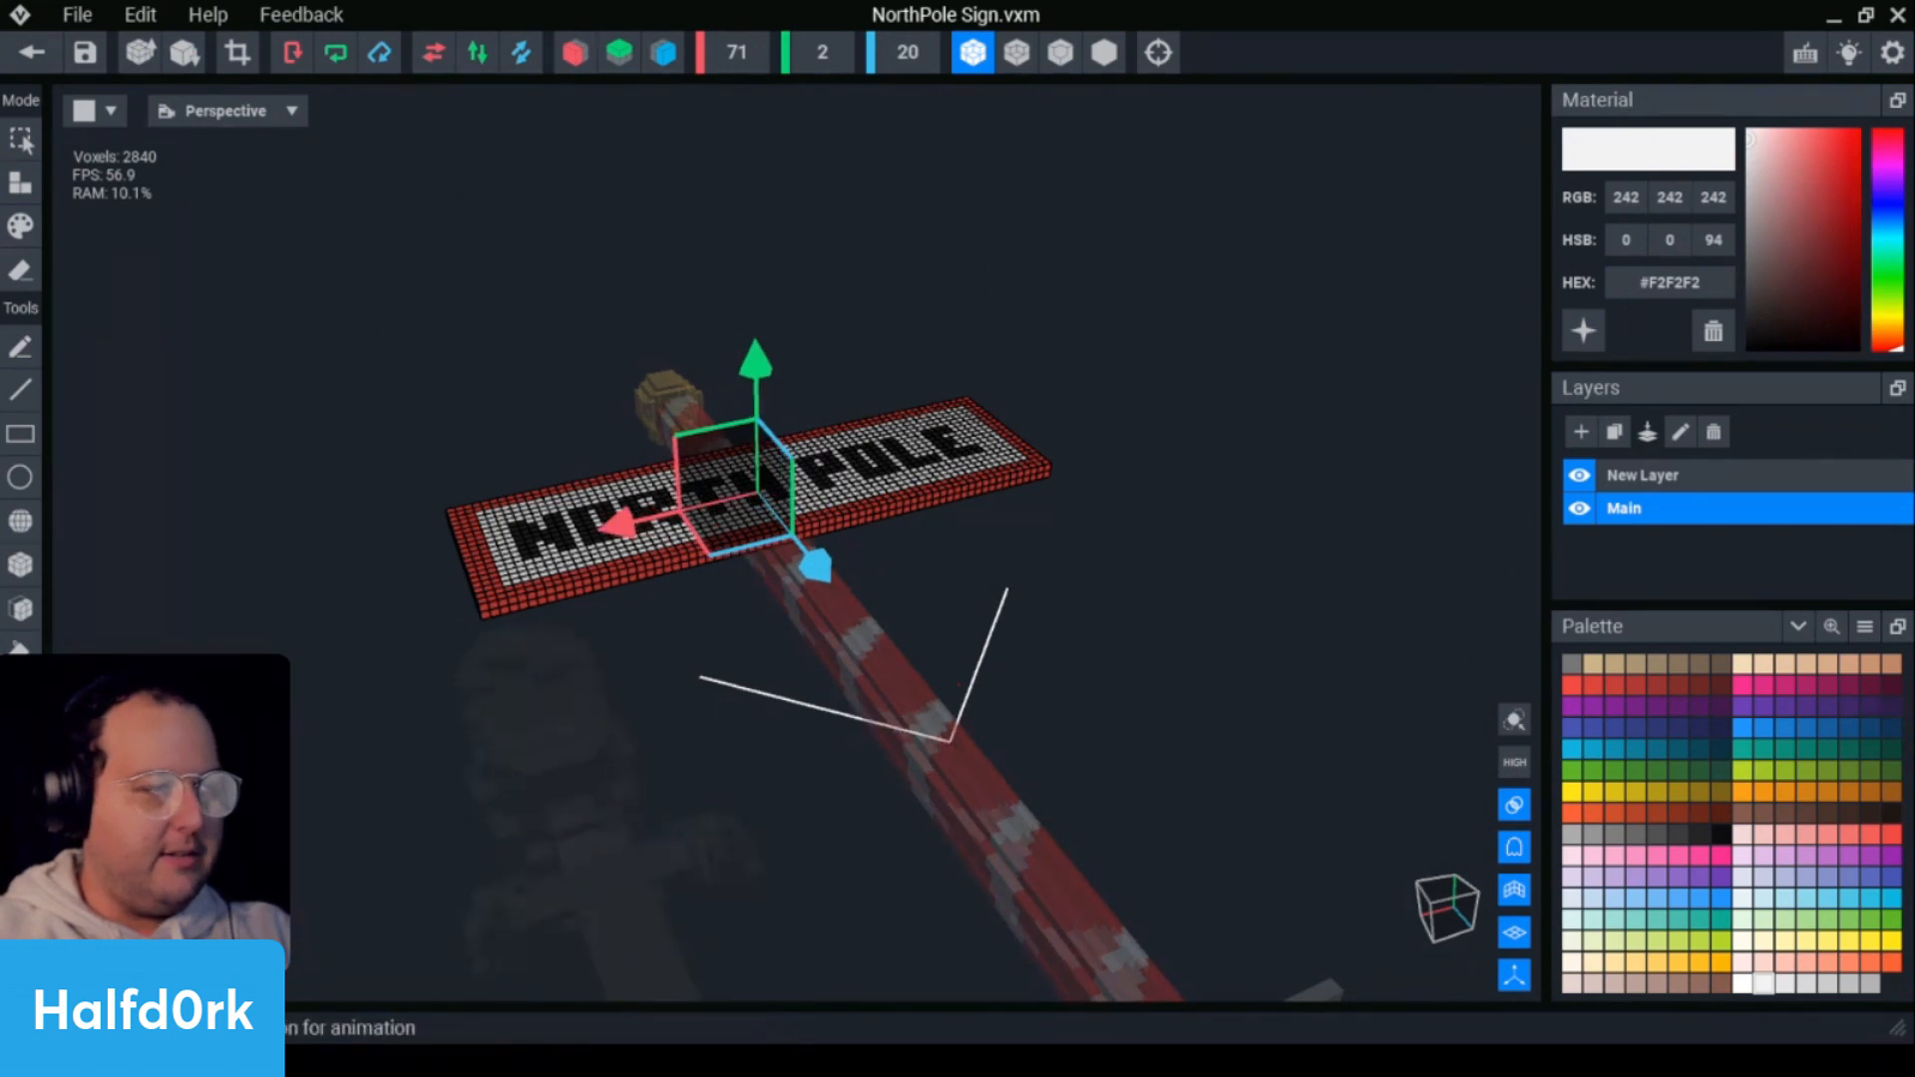
click(27, 56)
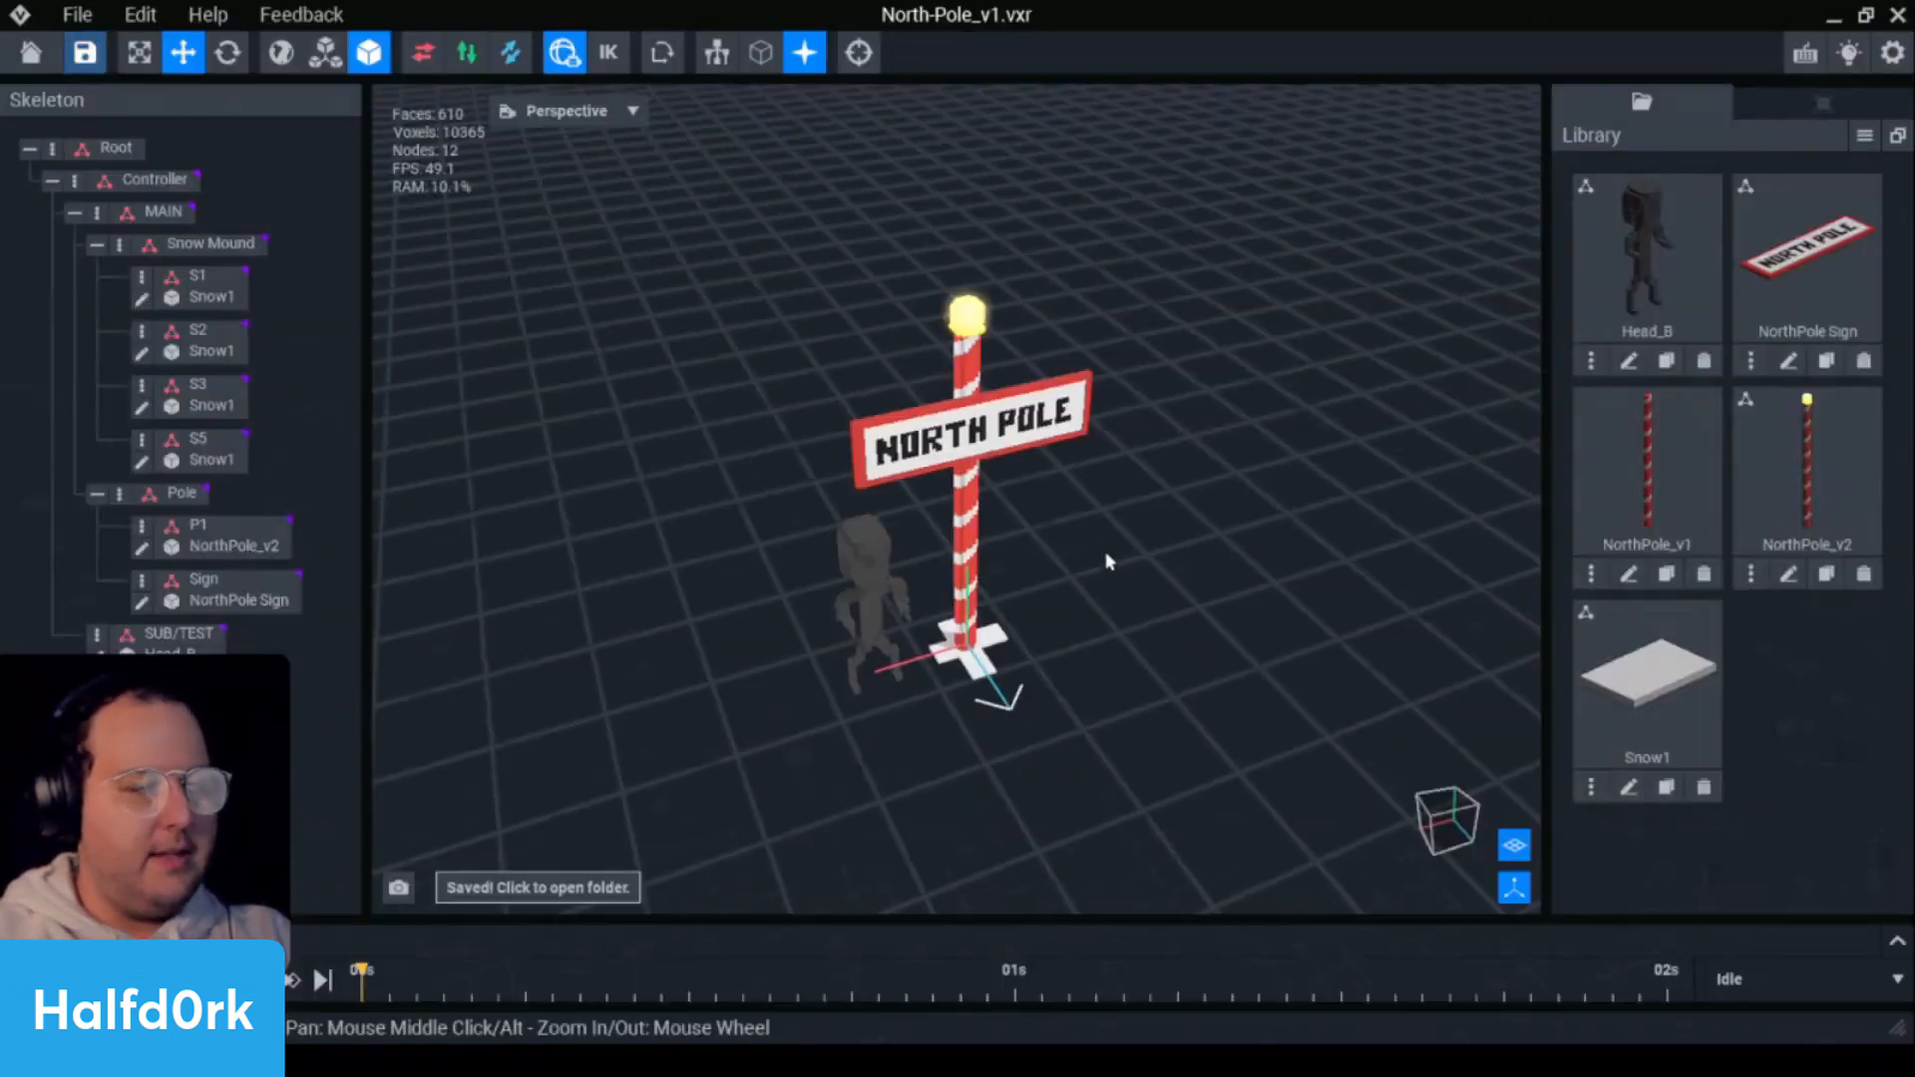
scroll(1009, 480, up, 4)
right_drag(1007, 477, 943, 419)
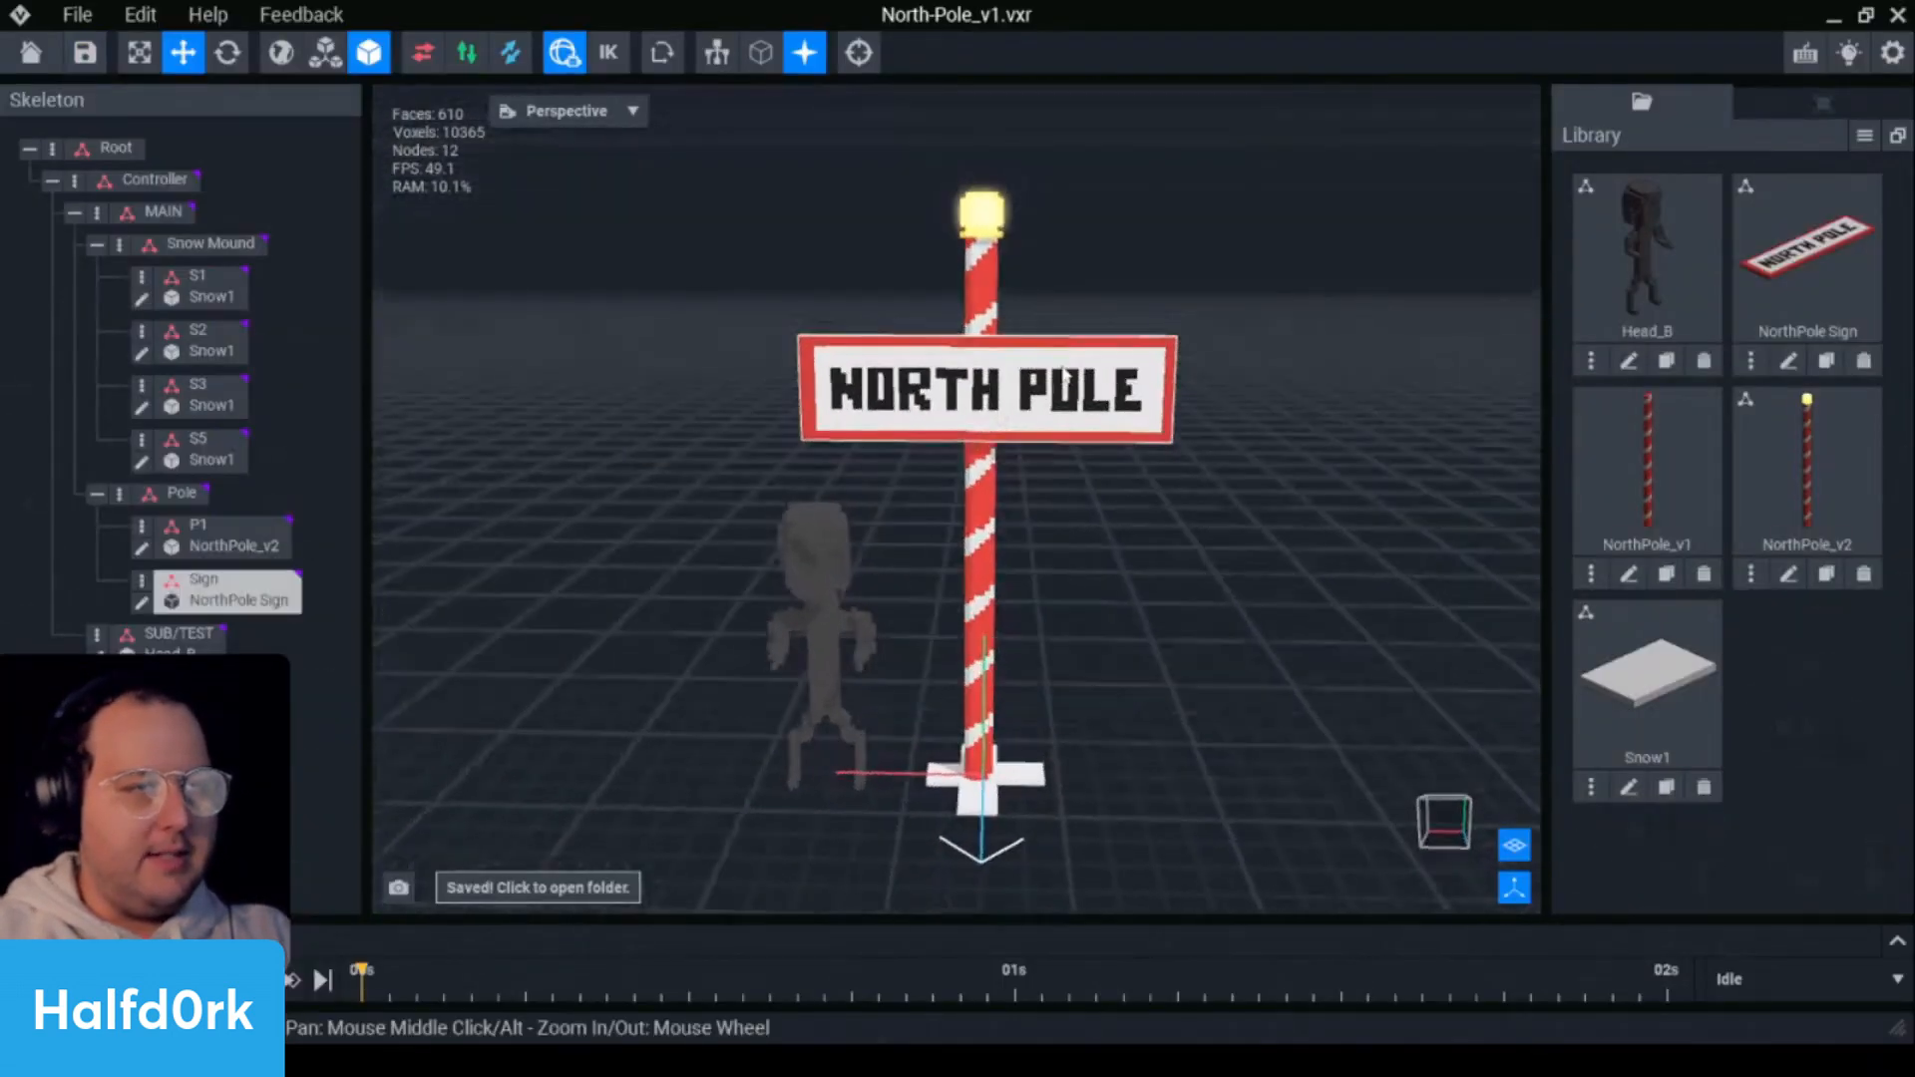
click(1094, 371)
click(1421, 560)
scroll(1396, 579, down, 4)
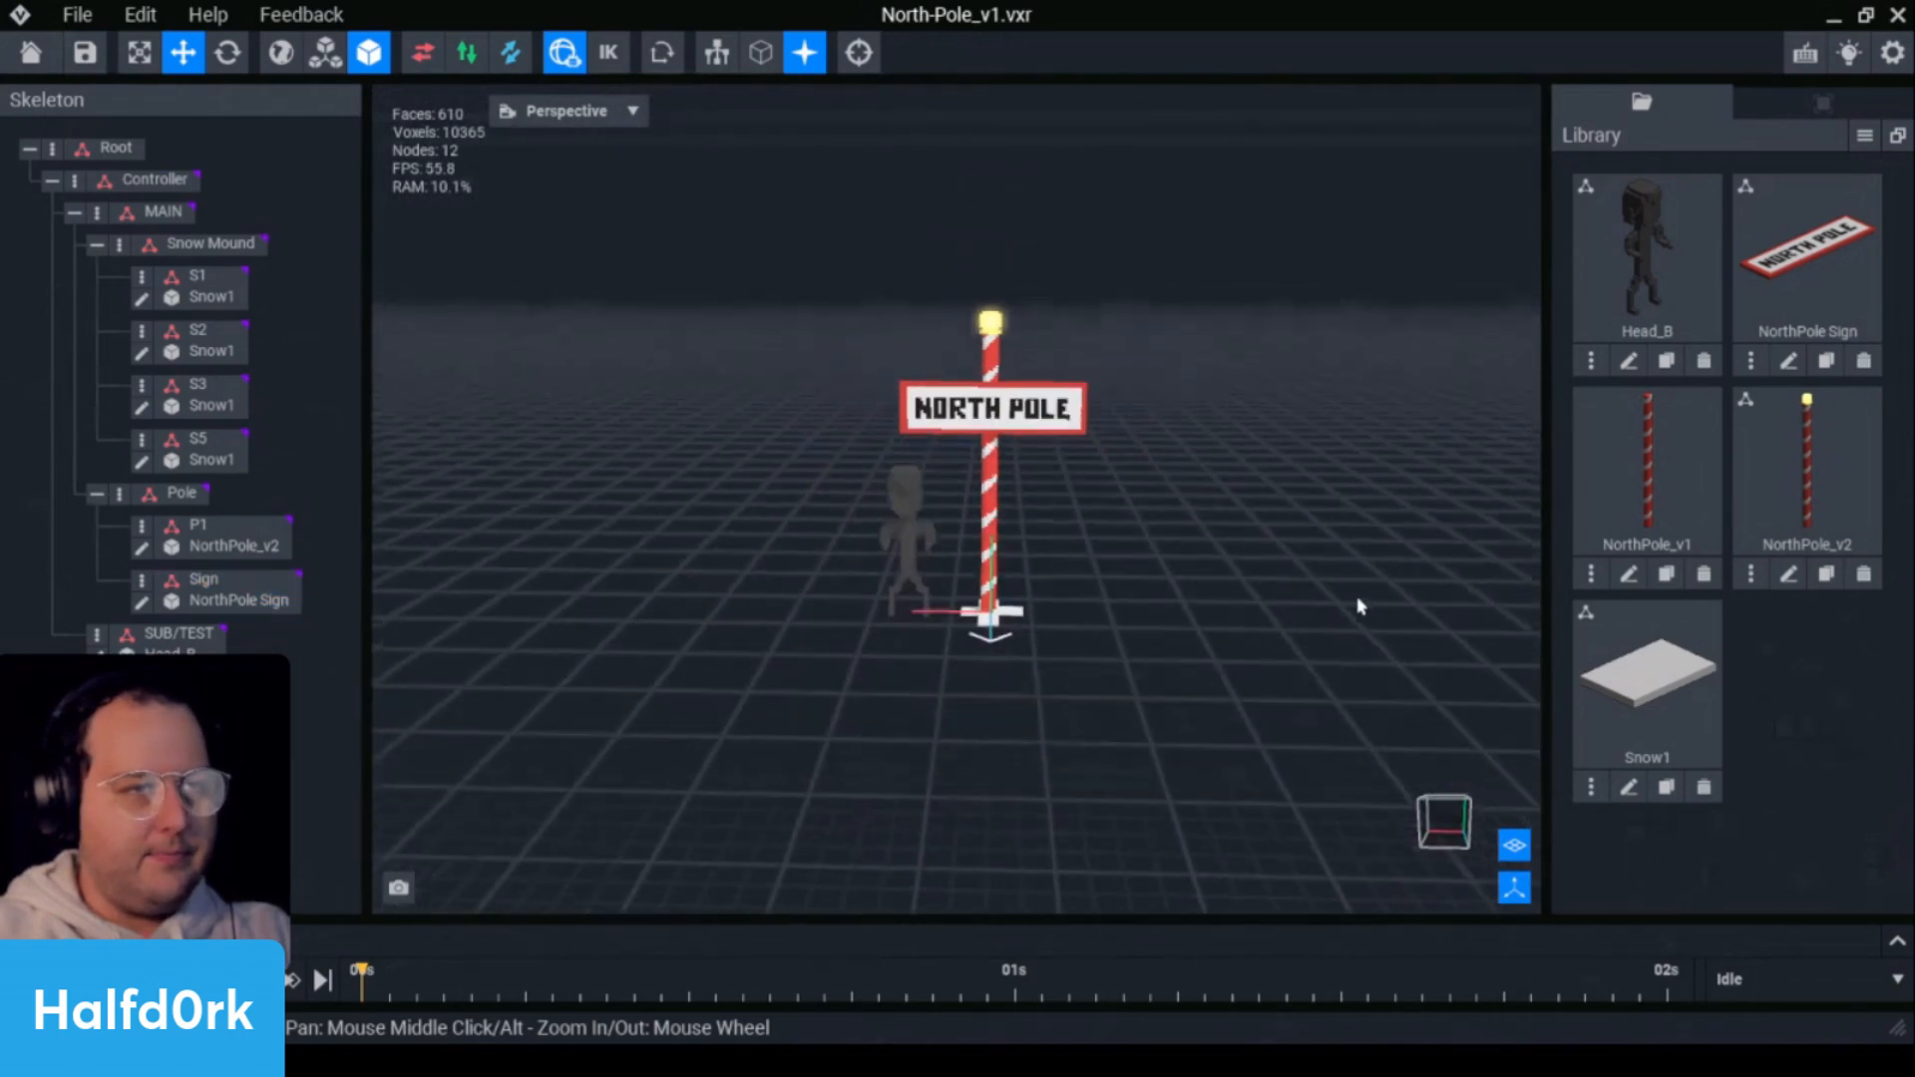
- Turn to the back of the sign, select the Sign node and open its NorthPole Sign model for editing
scroll(1339, 610, up, 2)
right_drag(1098, 419, 932, 403)
click(933, 403)
scroll(847, 469, up, 2)
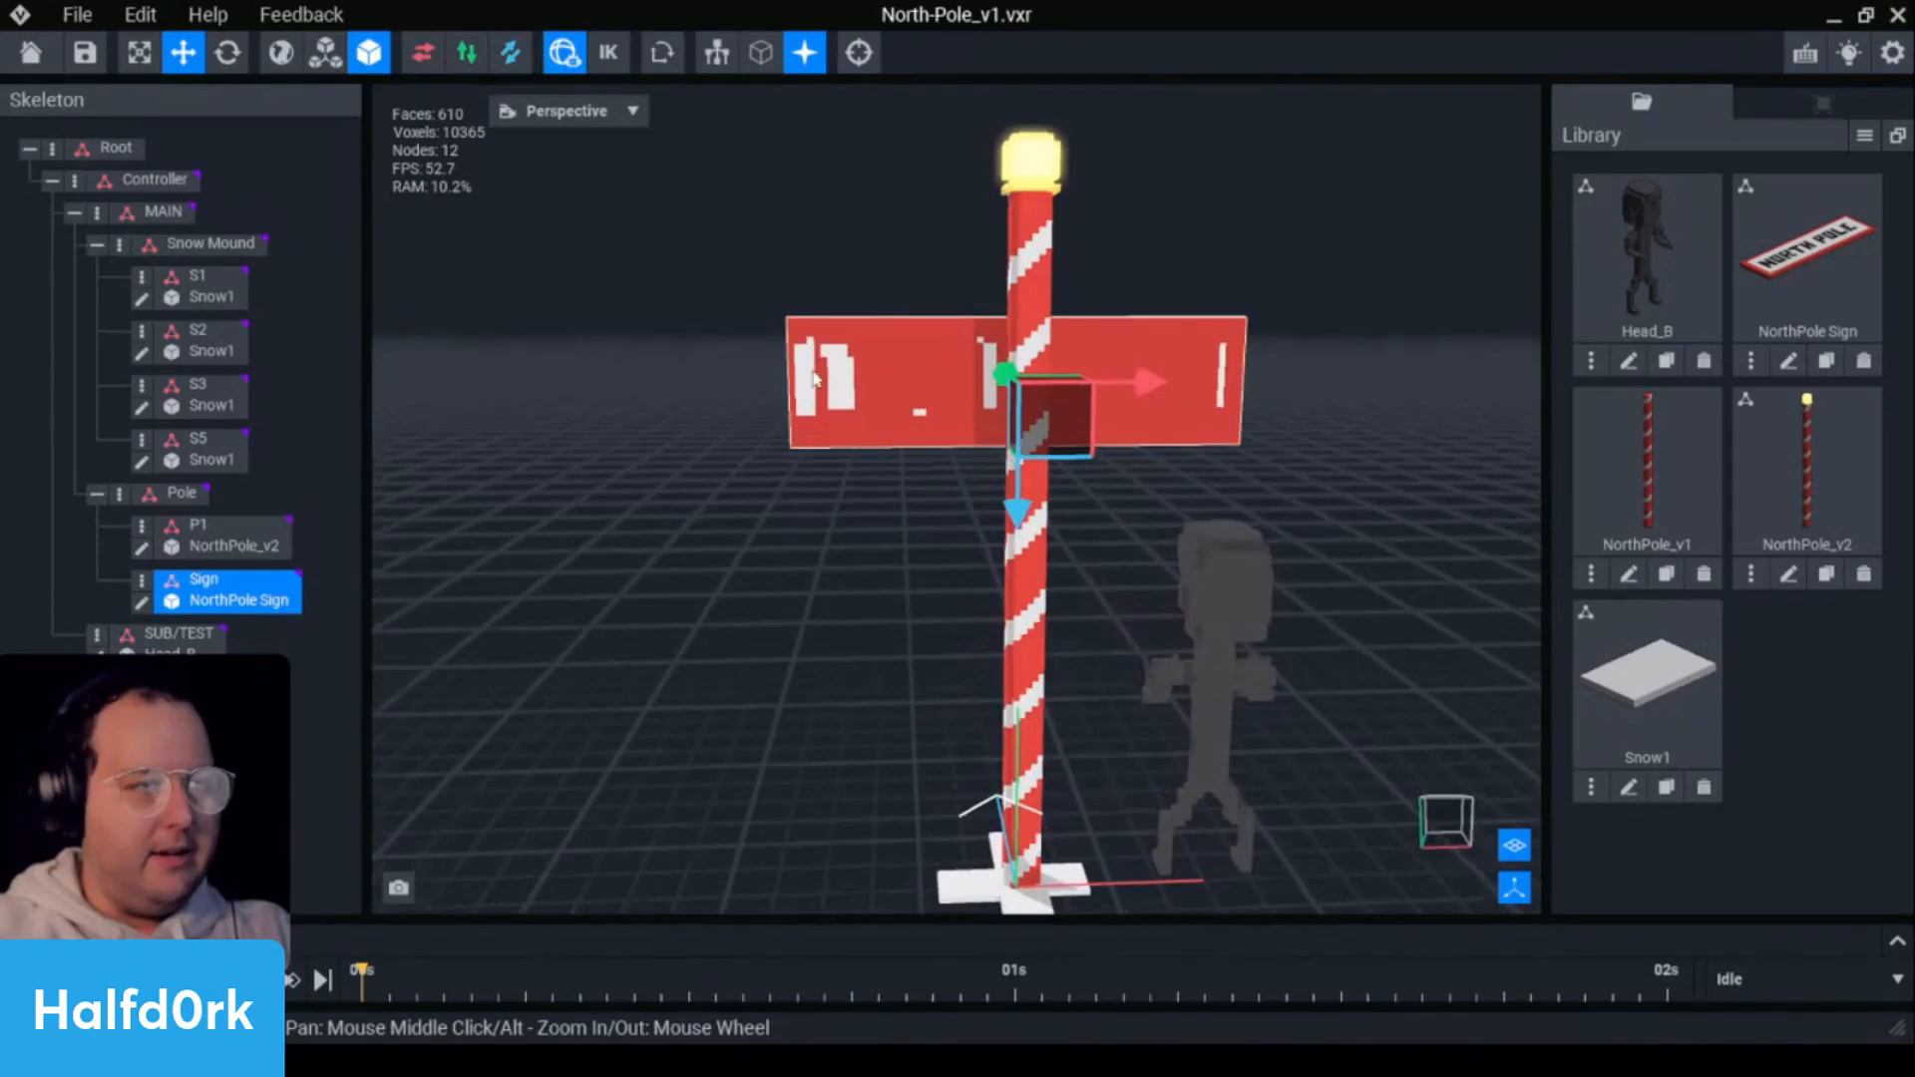
double_click(170, 603)
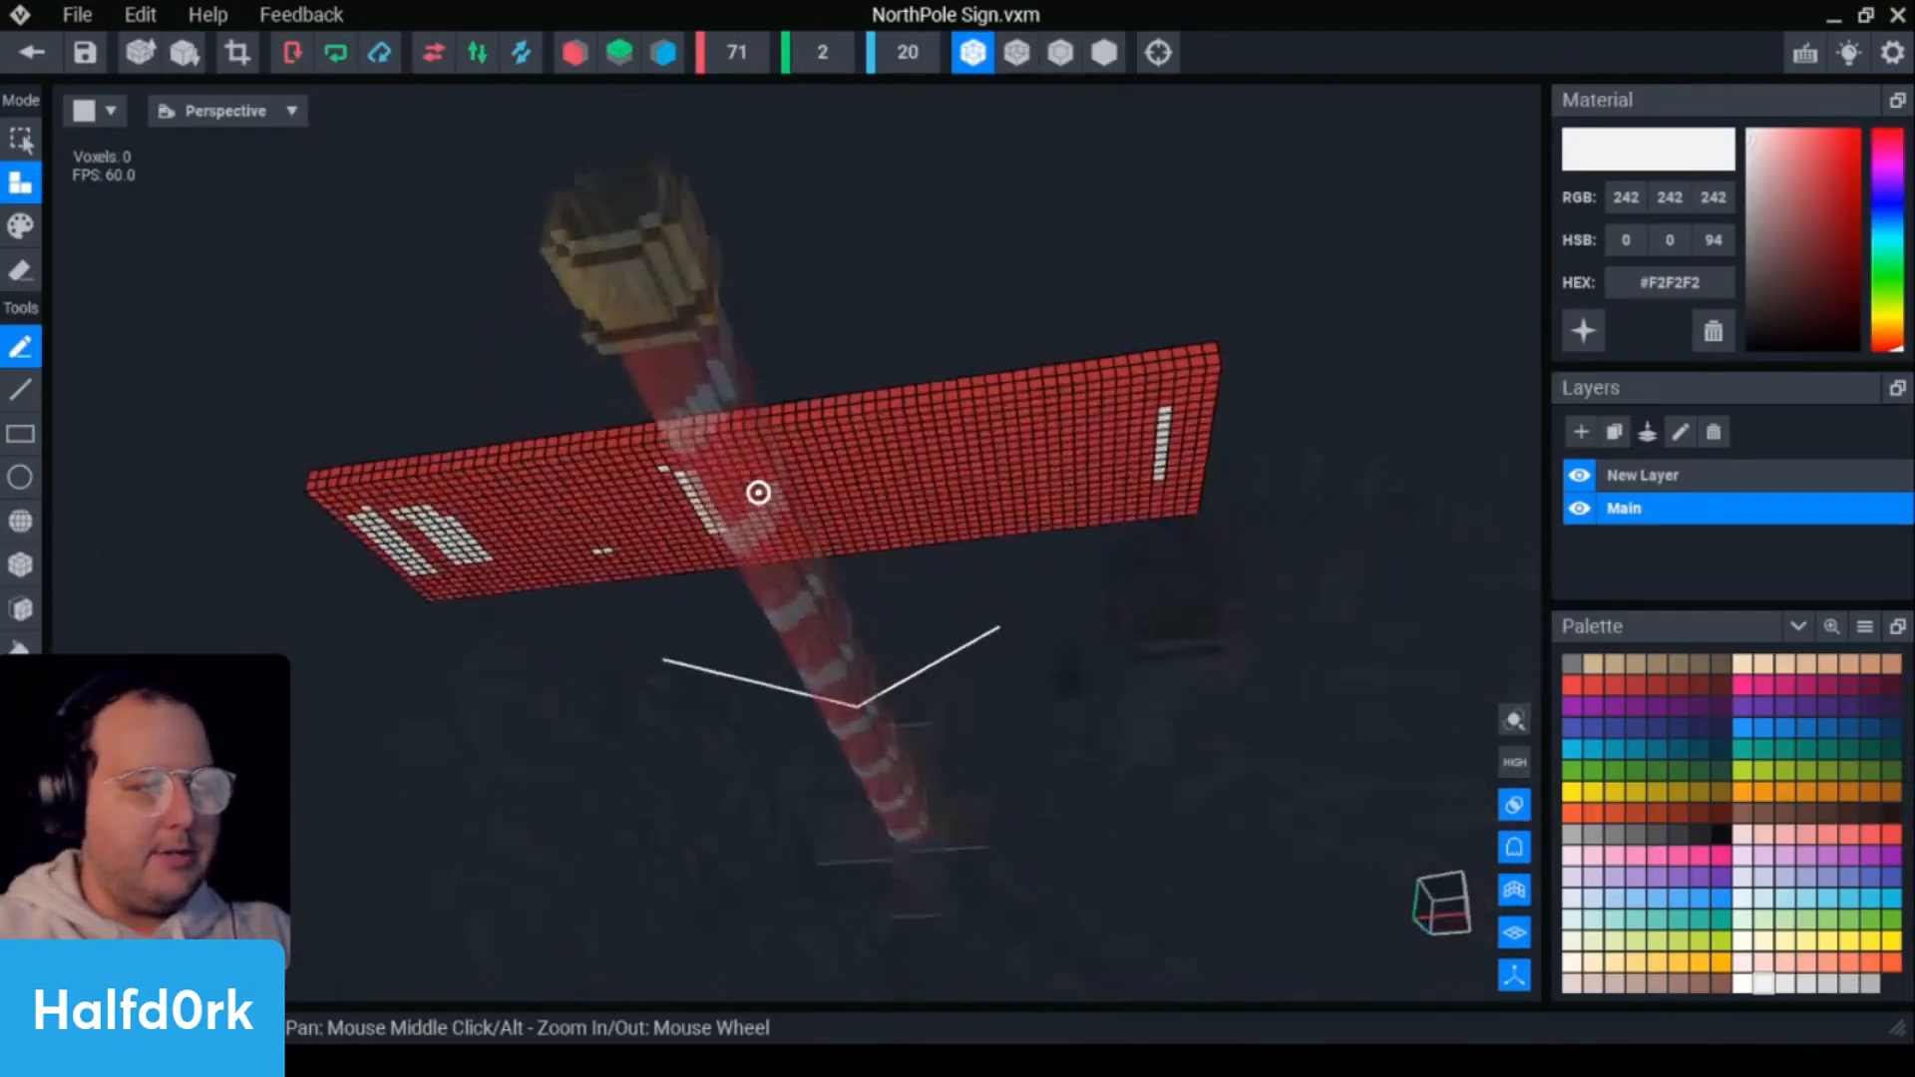
- Try painting the sign's entire back face white #F2F2F2 with the Face tool, and undo it
key(f)
key(e)
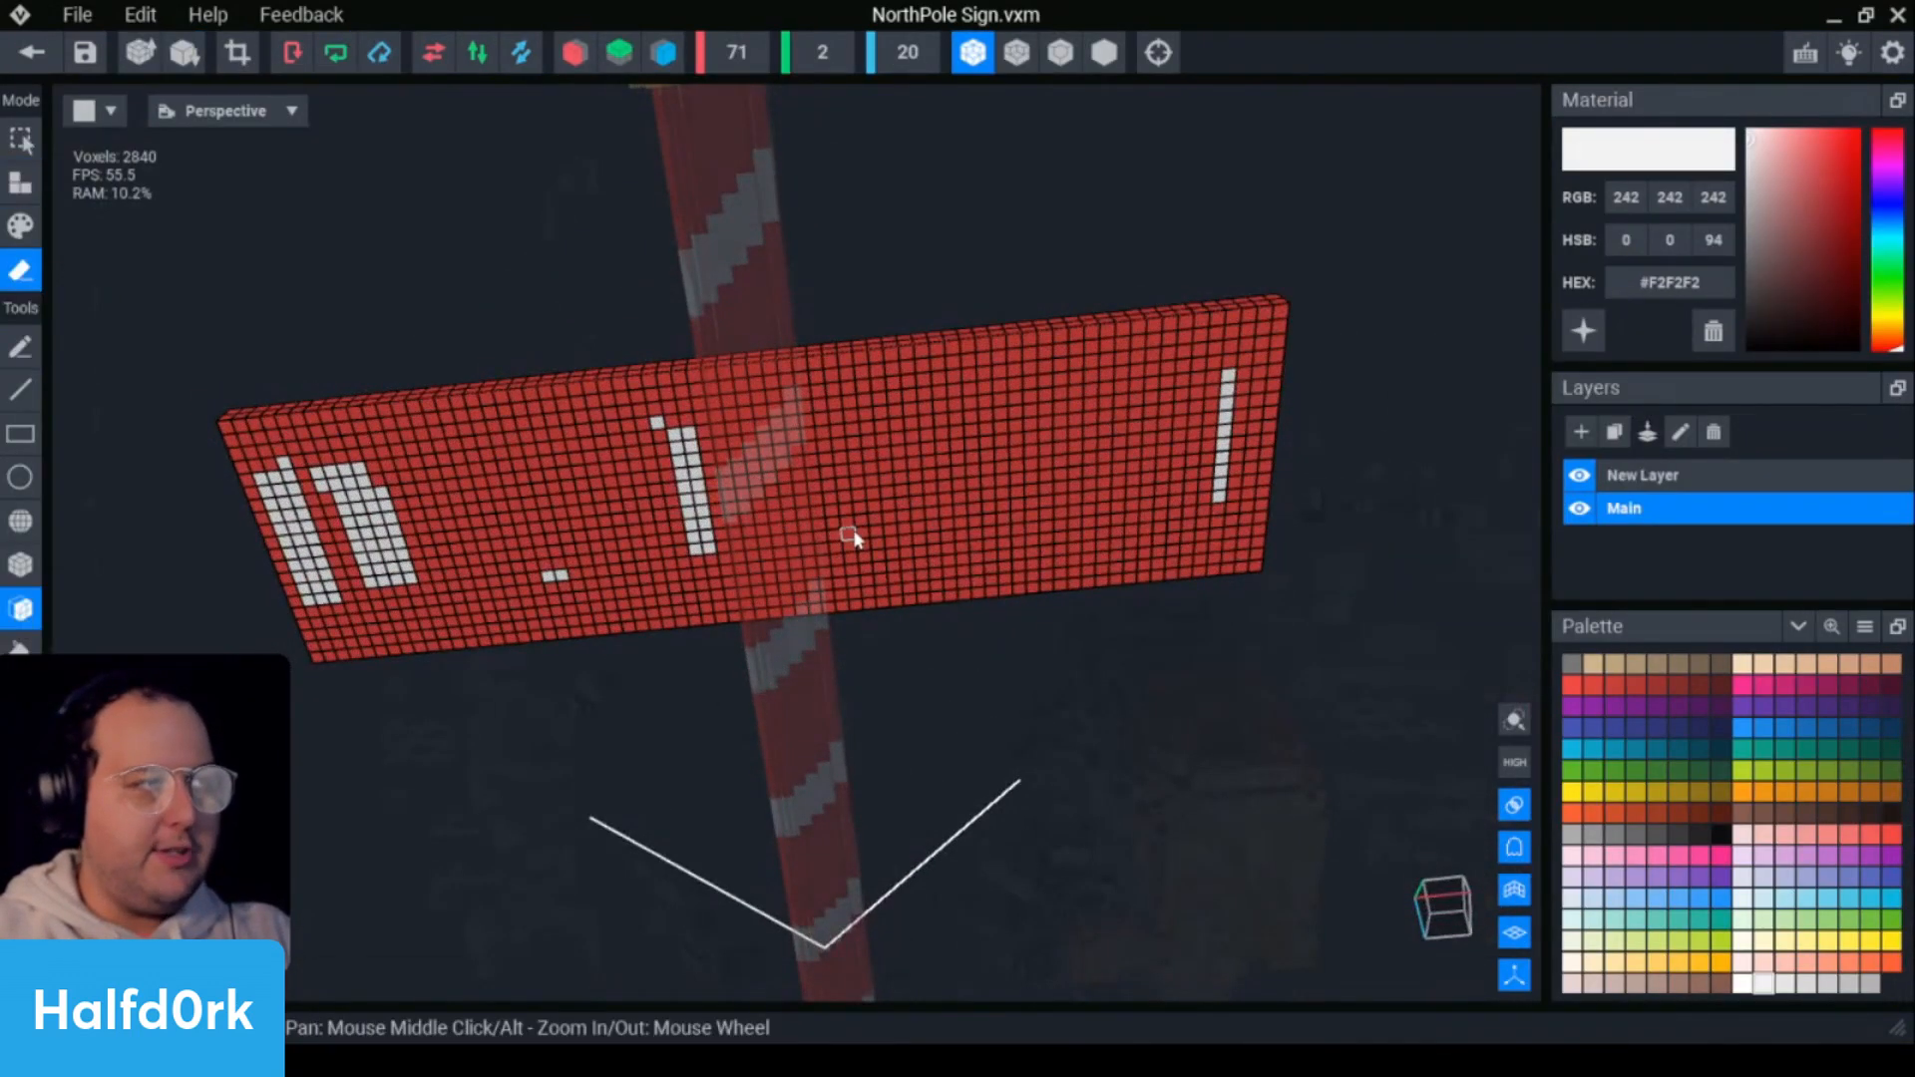
click(667, 442)
right_drag(991, 472, 1055, 477)
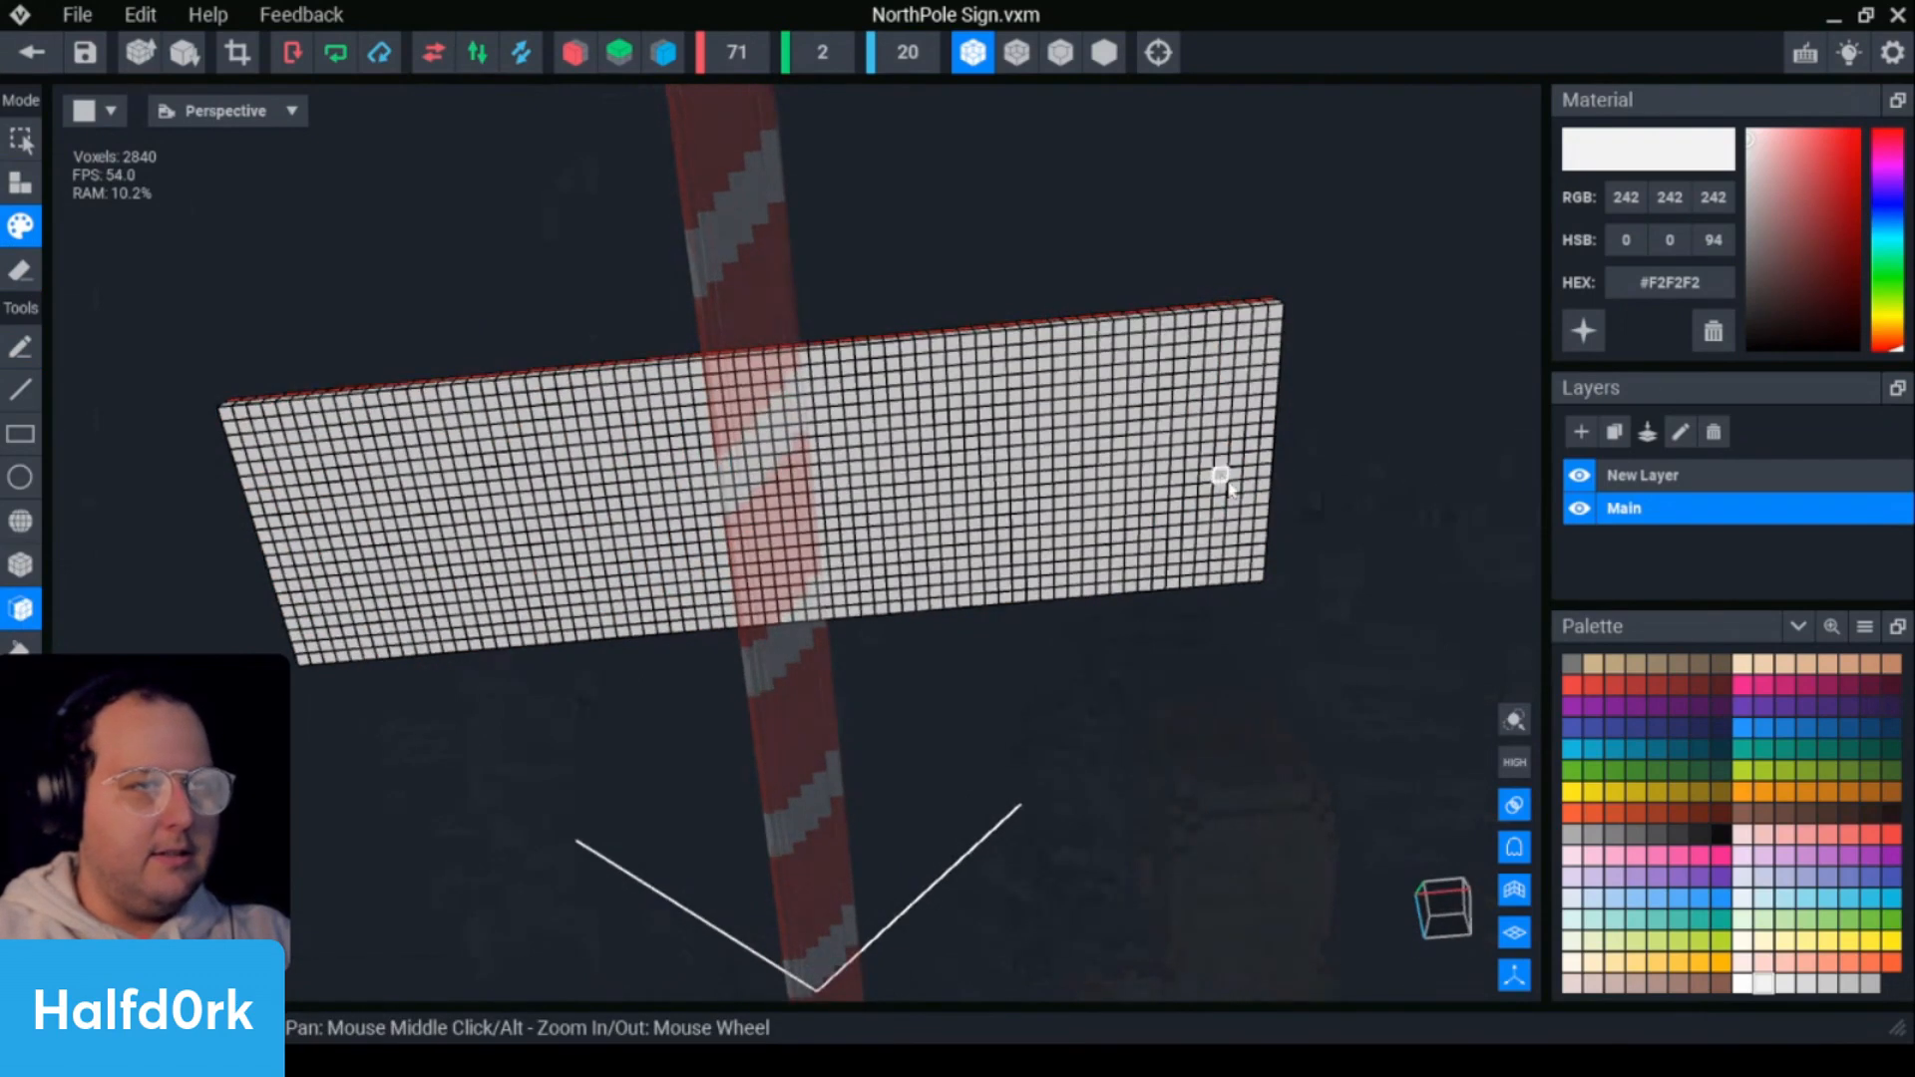
key(ctrl+z)
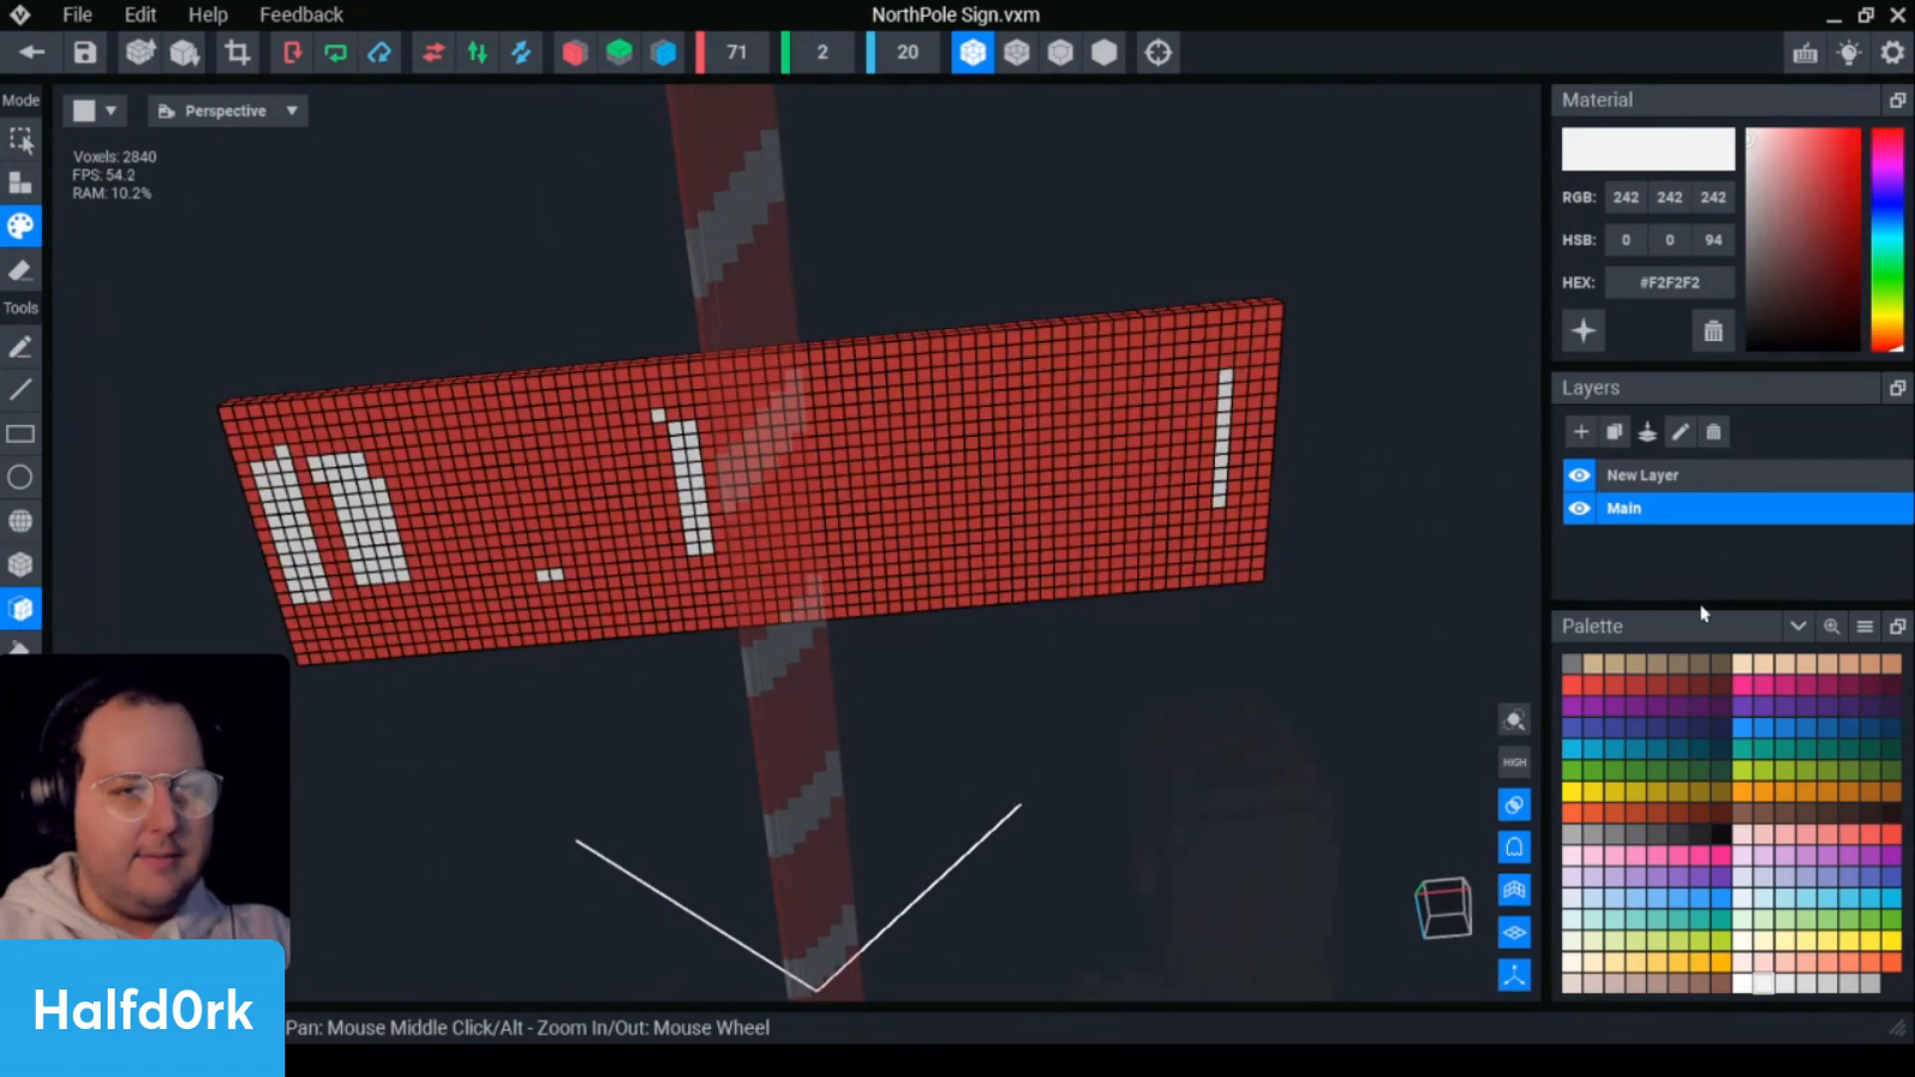
- Paint all the white patches on the sign's back red #DD473D, and close the model with its changes saved
click(1594, 686)
click(1224, 436)
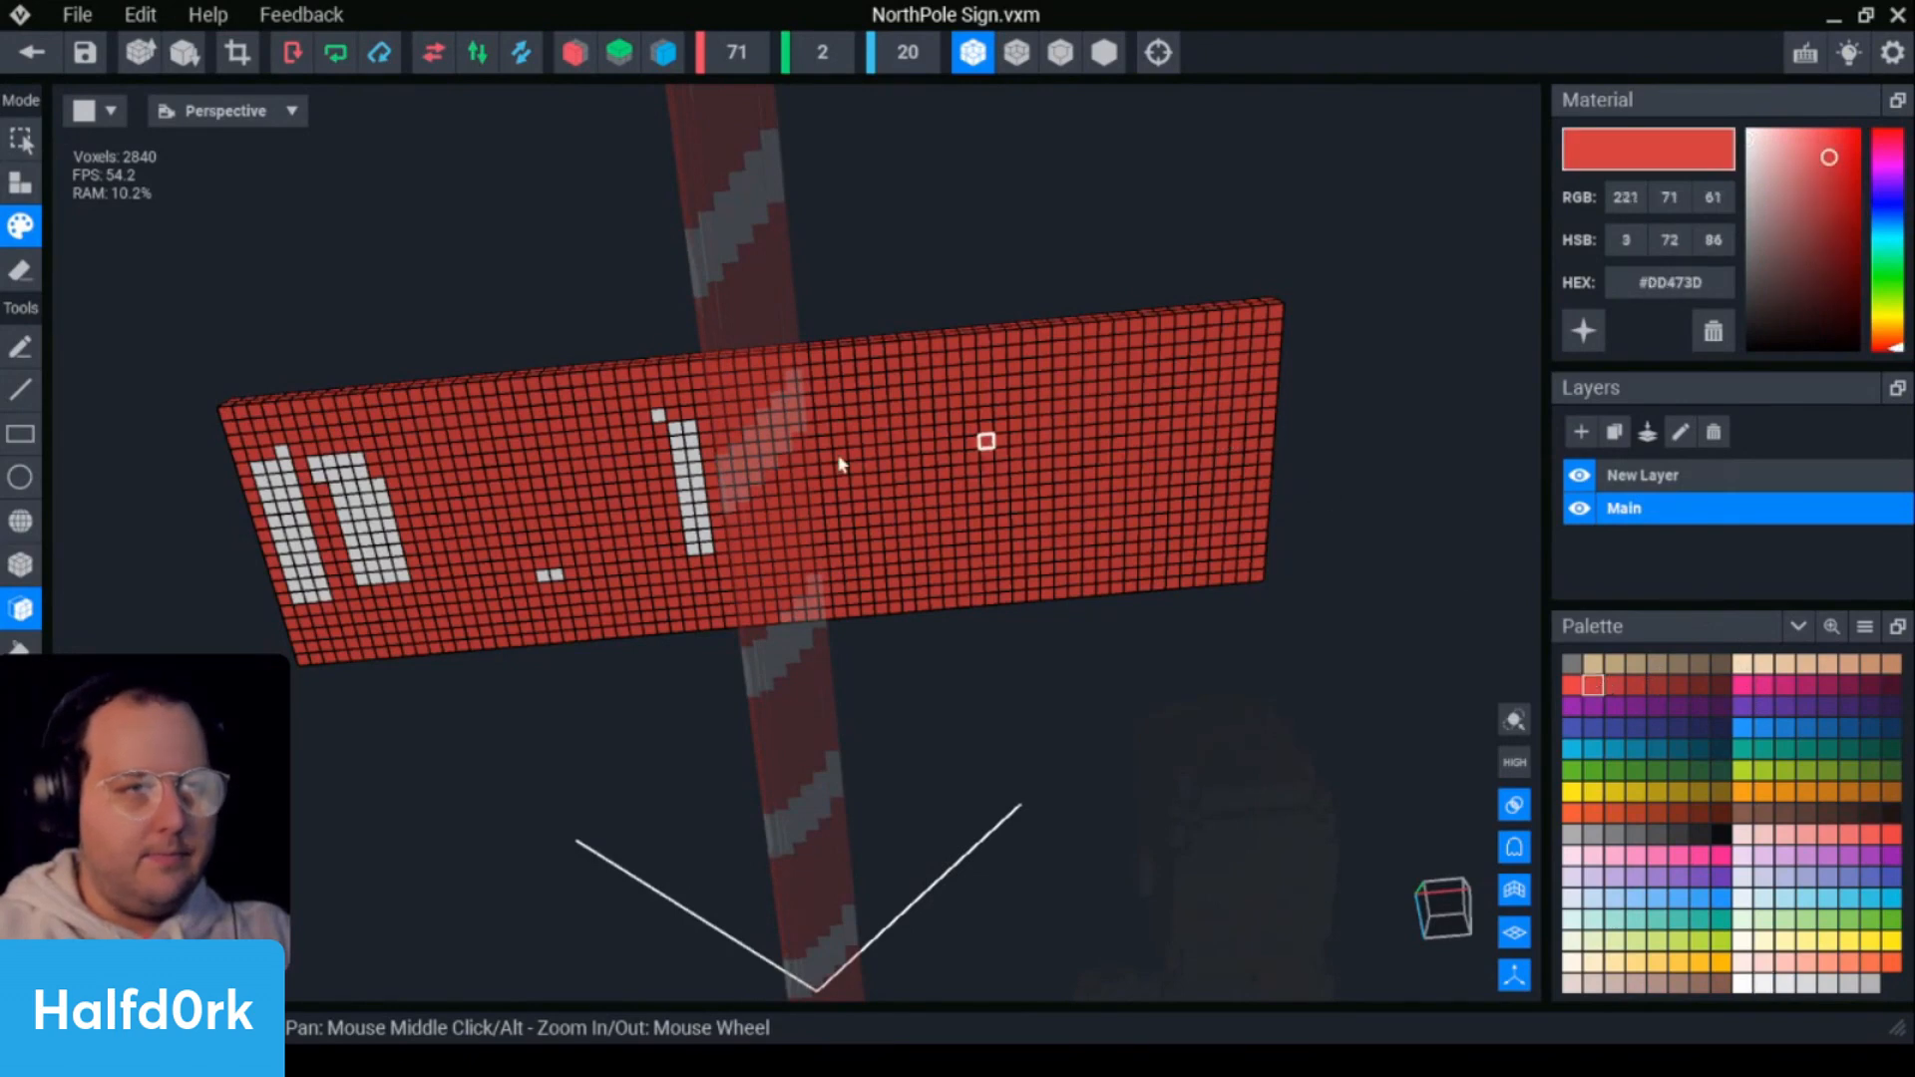
click(696, 469)
click(658, 414)
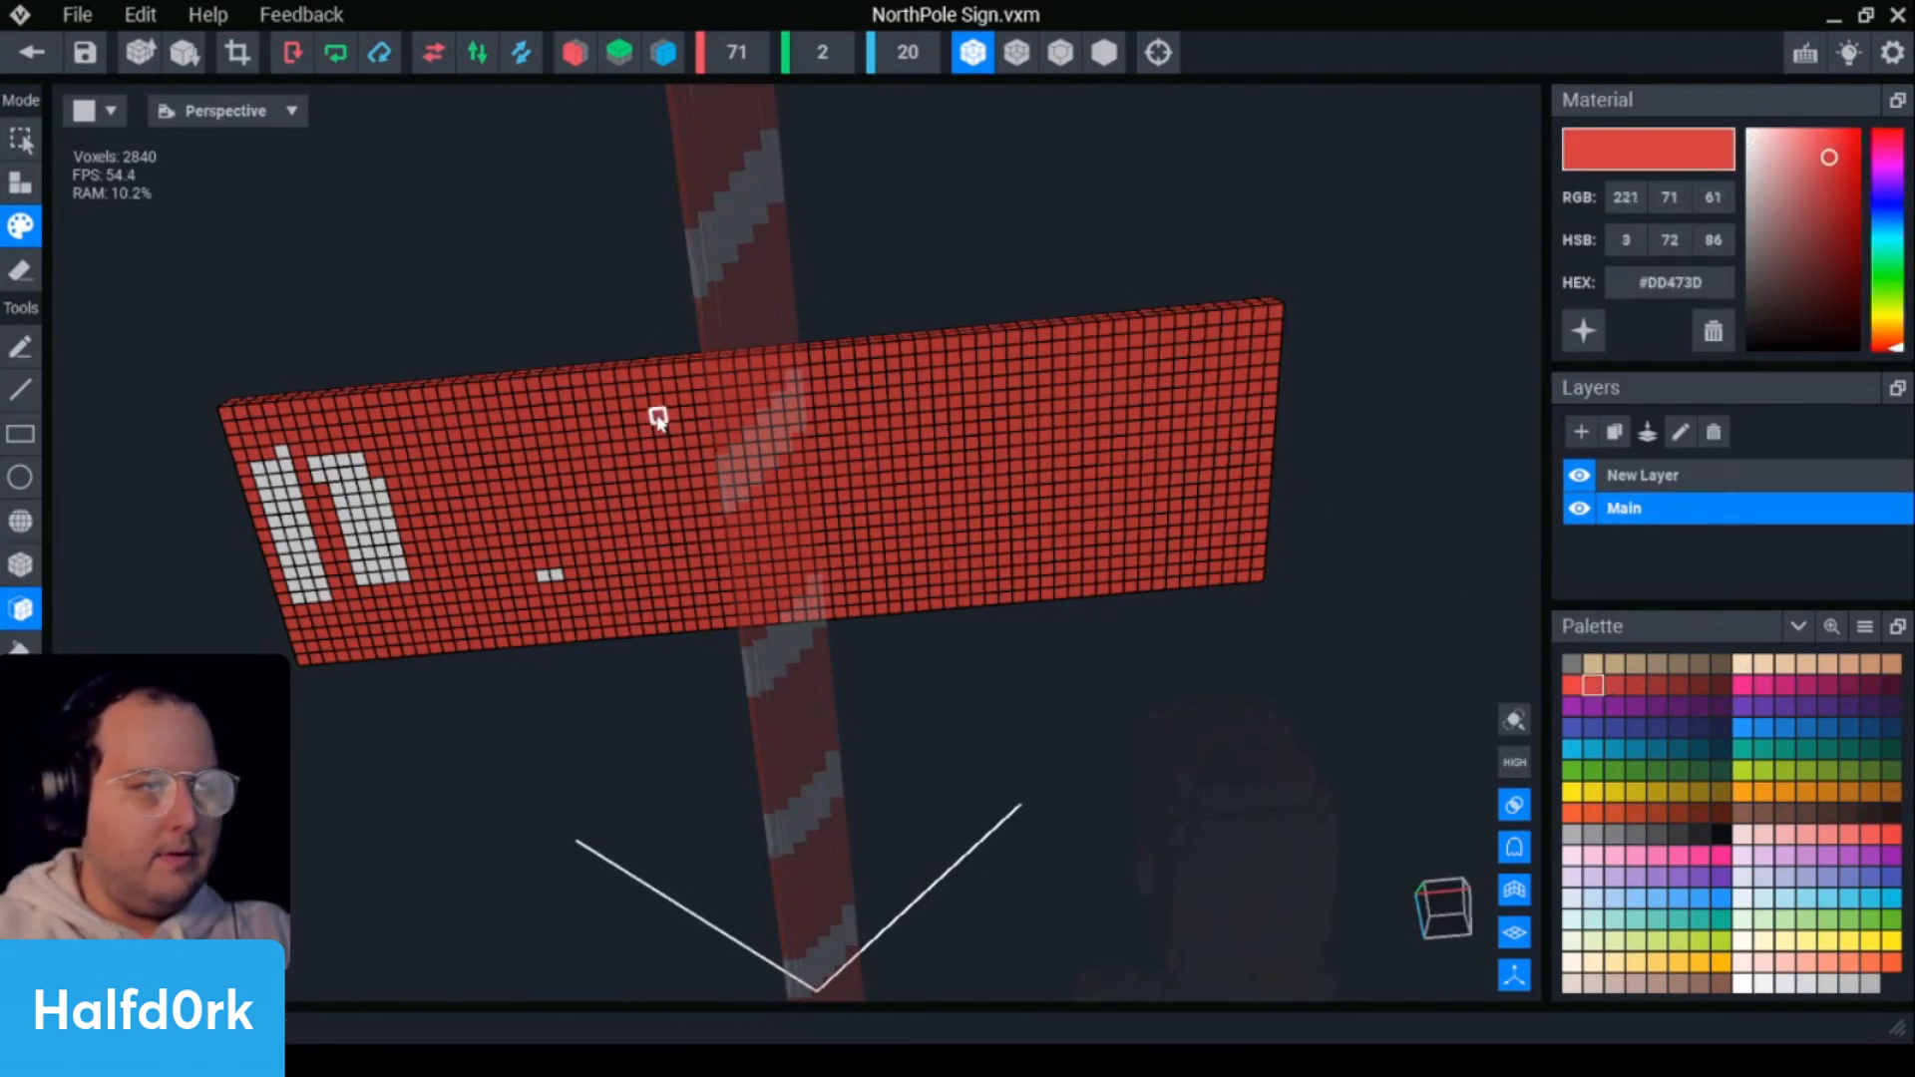
click(389, 538)
click(299, 533)
click(31, 52)
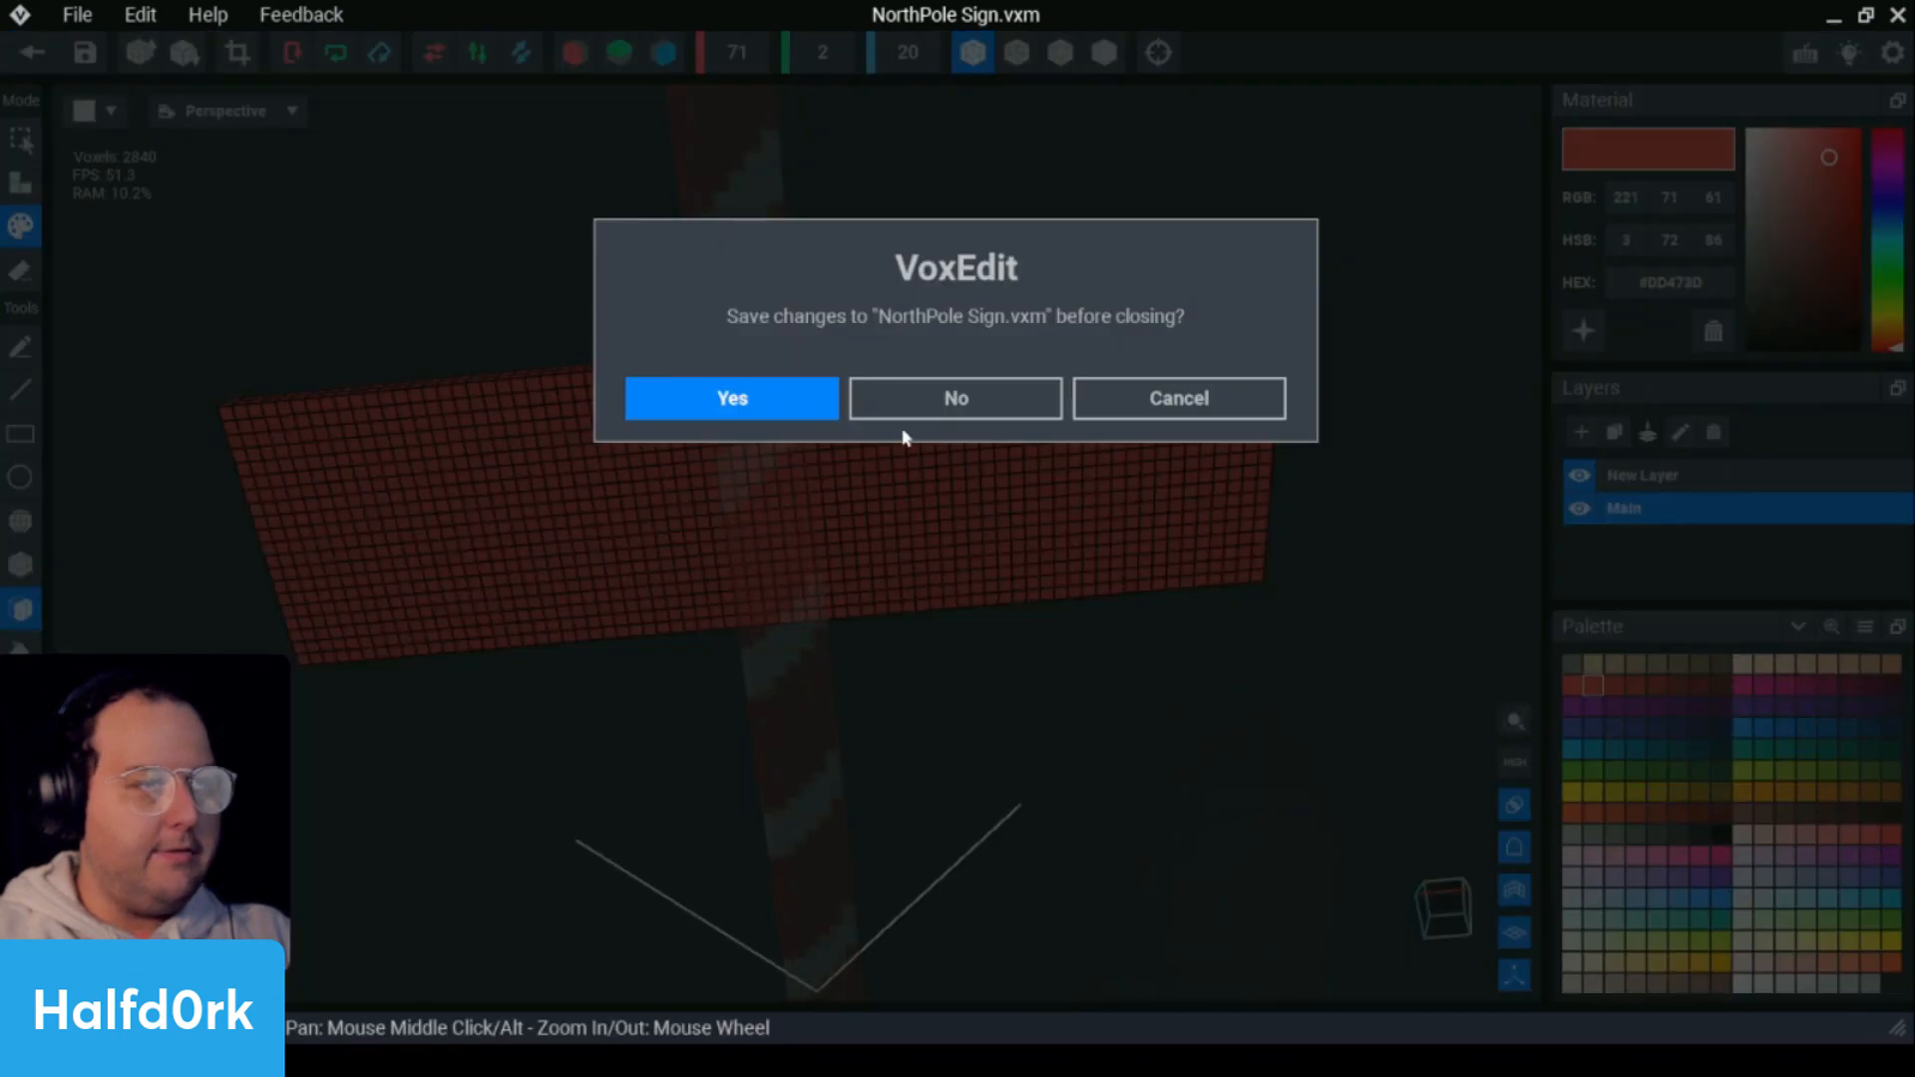
click(760, 412)
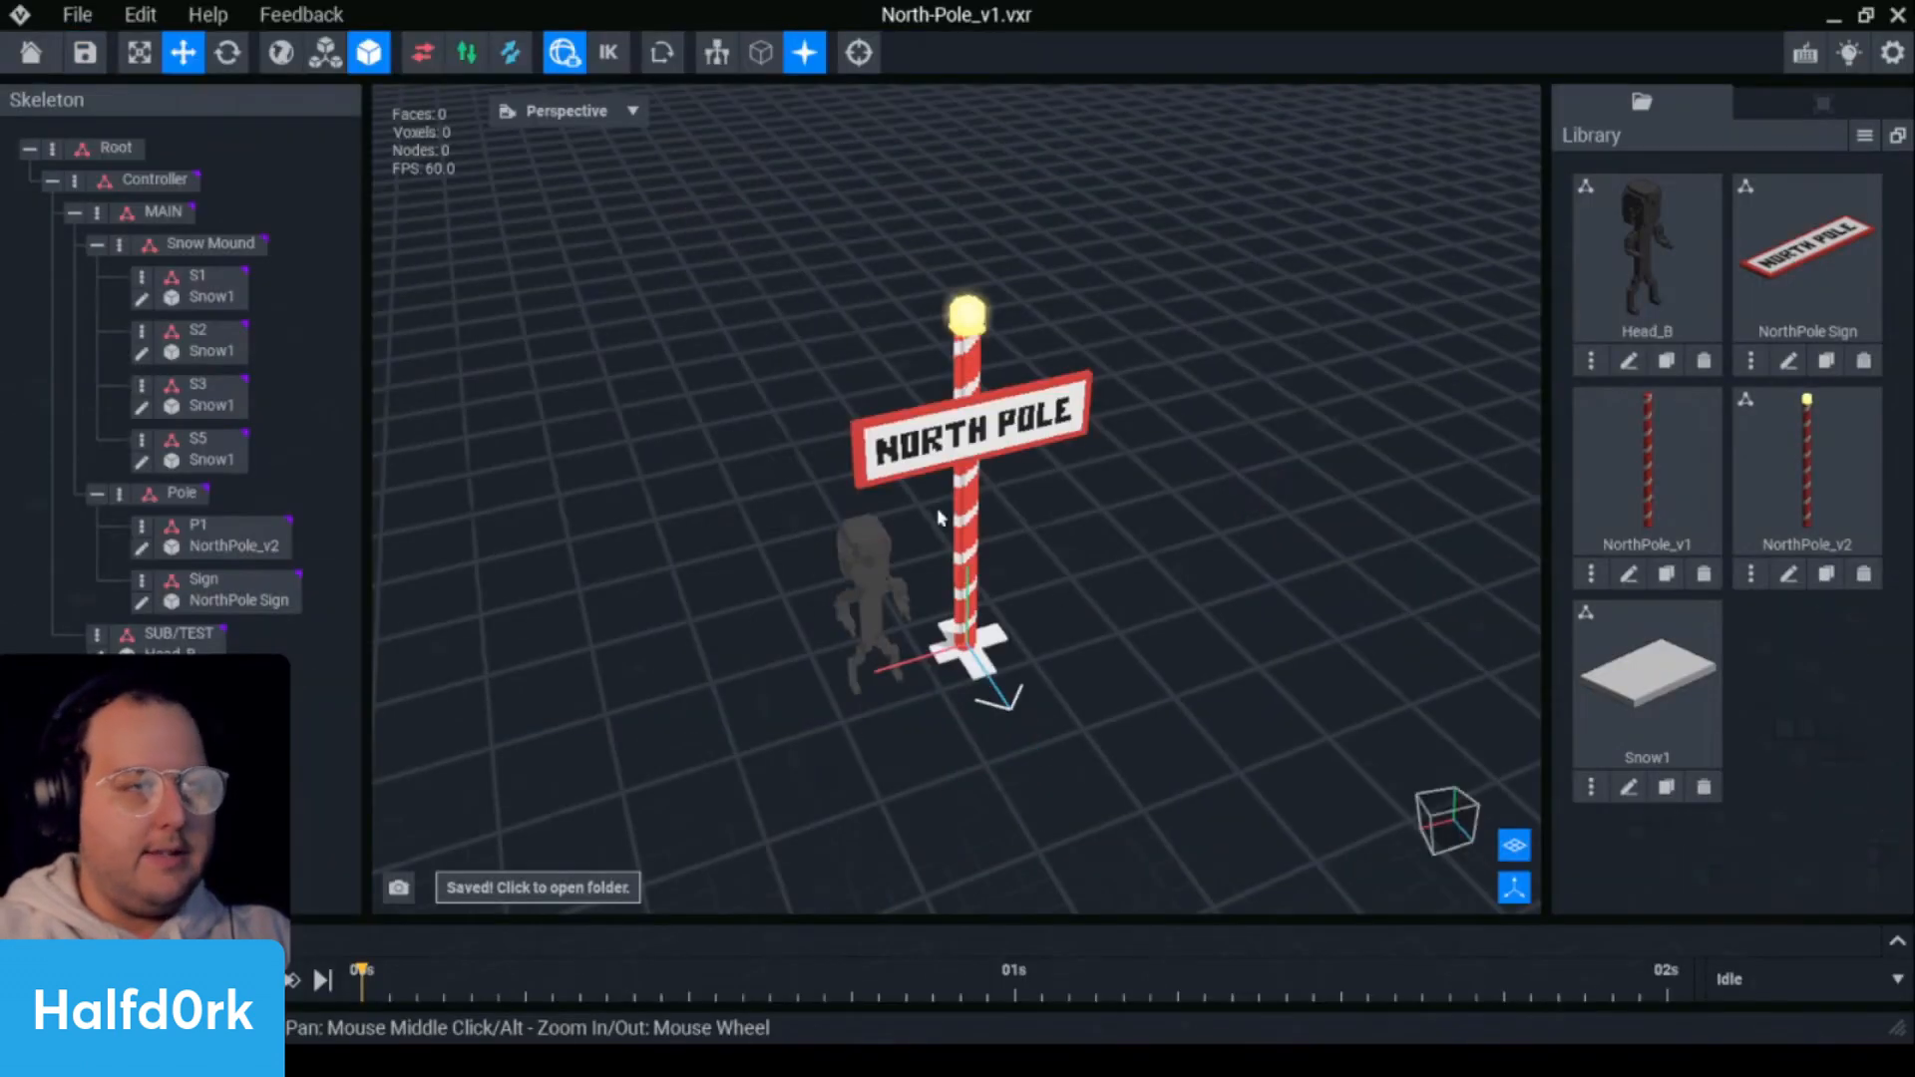
- Raise the whole Snow Mound group slightly along the pole so it sits above the pole's bottom end
right_drag(945, 511, 877, 419)
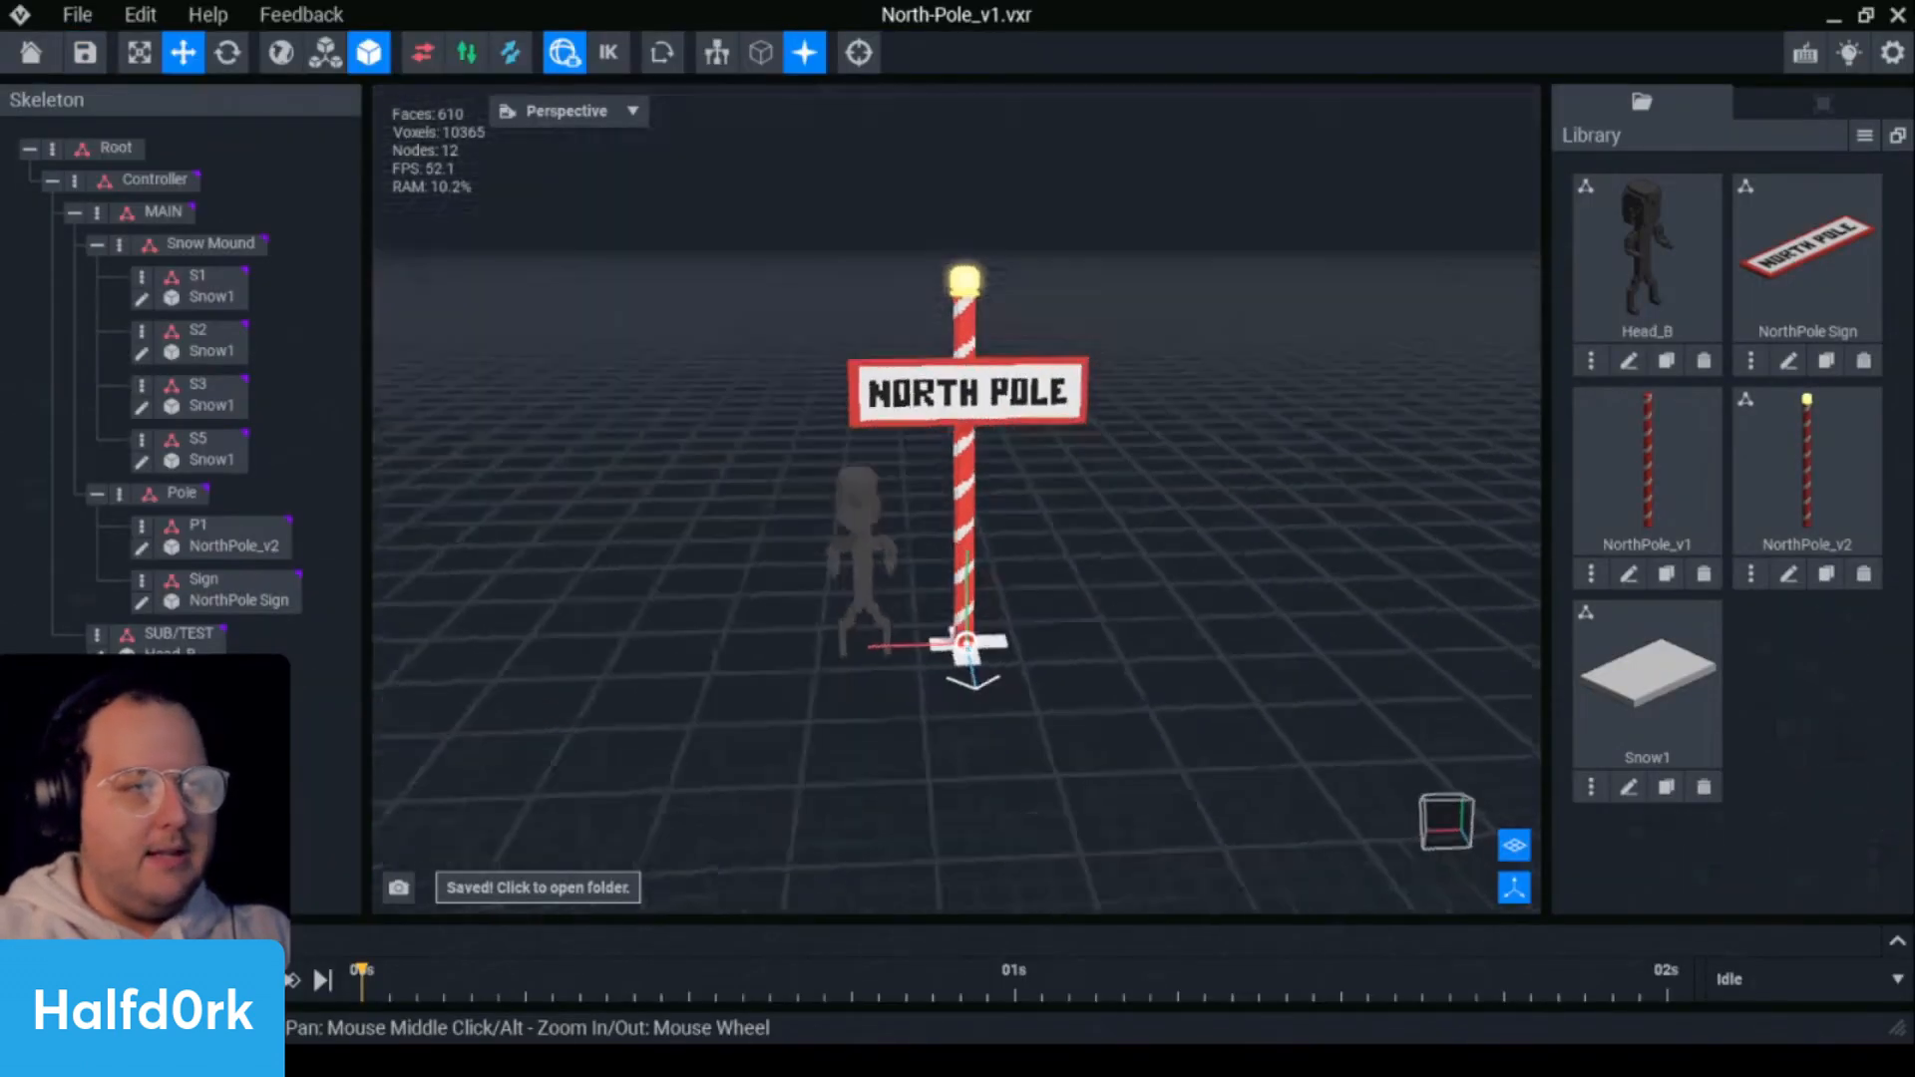
scroll(966, 644, up, 3)
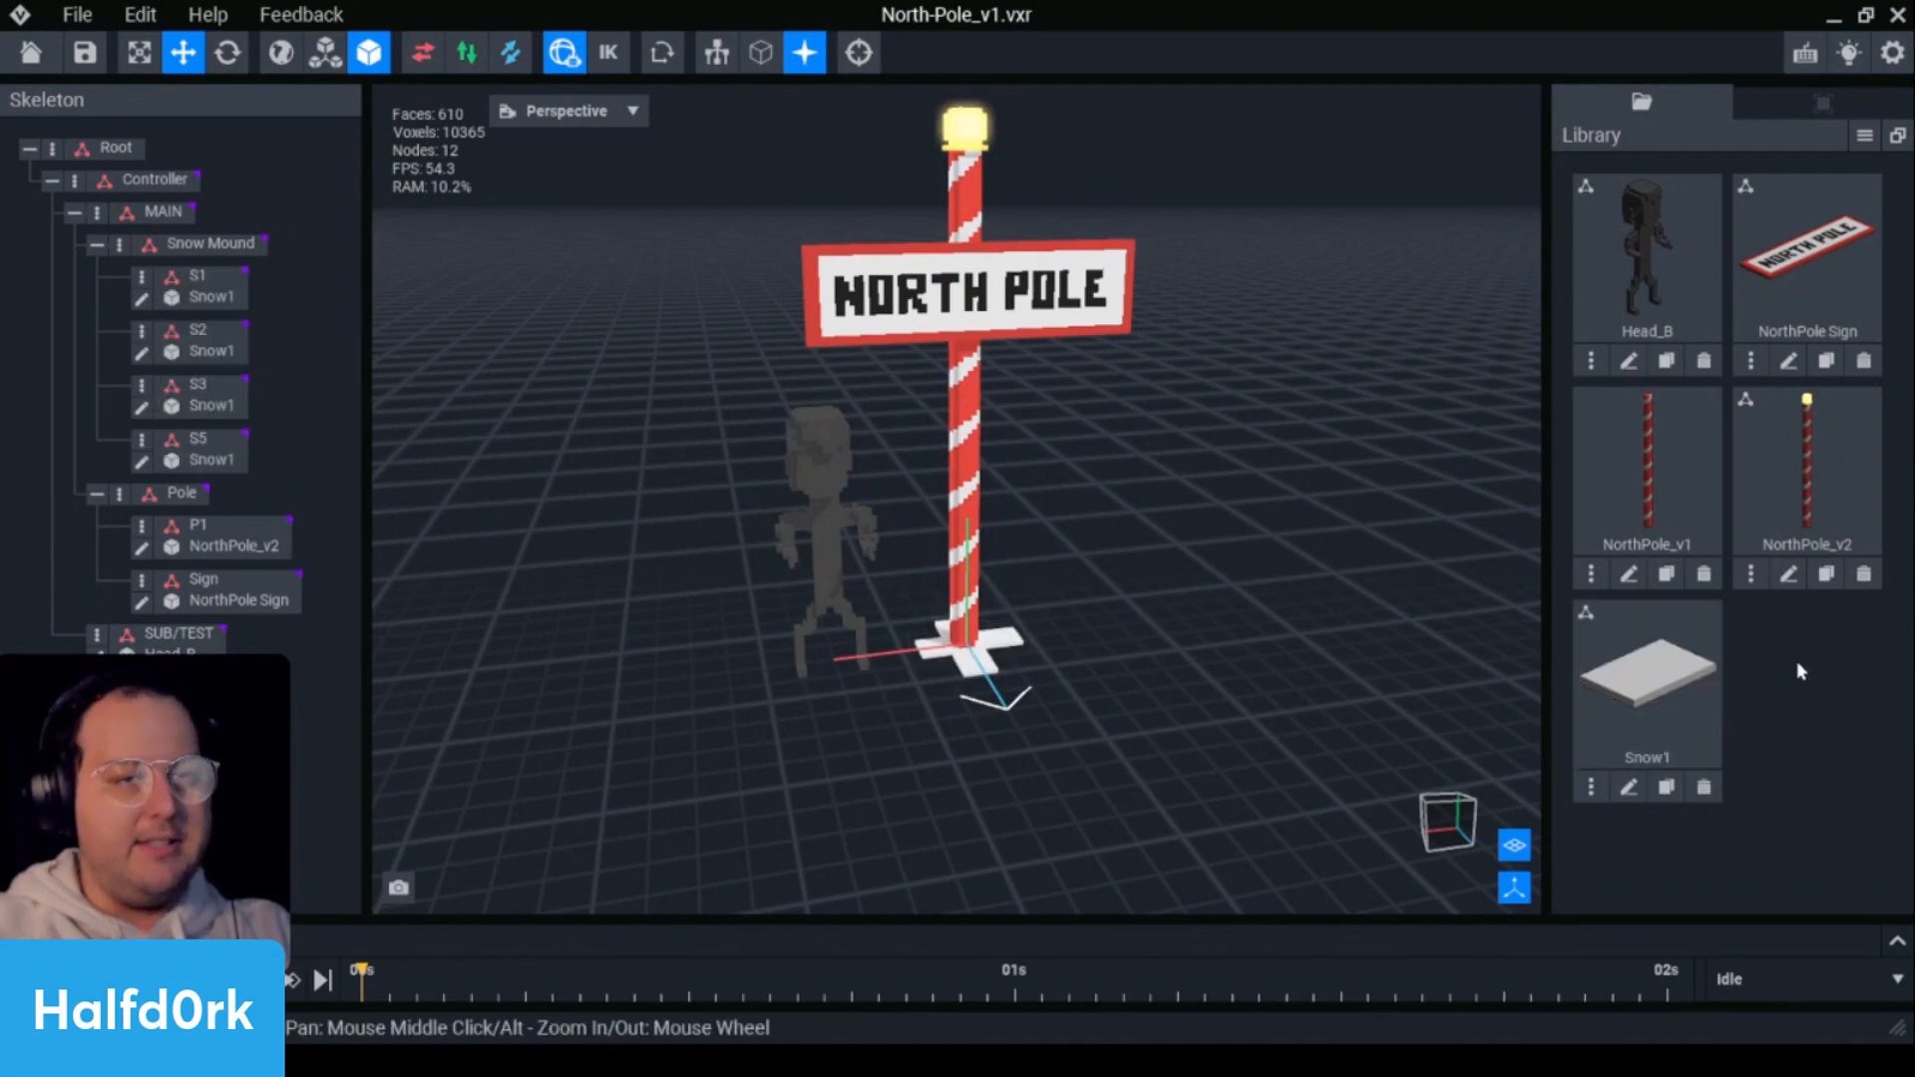
scroll(1117, 710, up, 5)
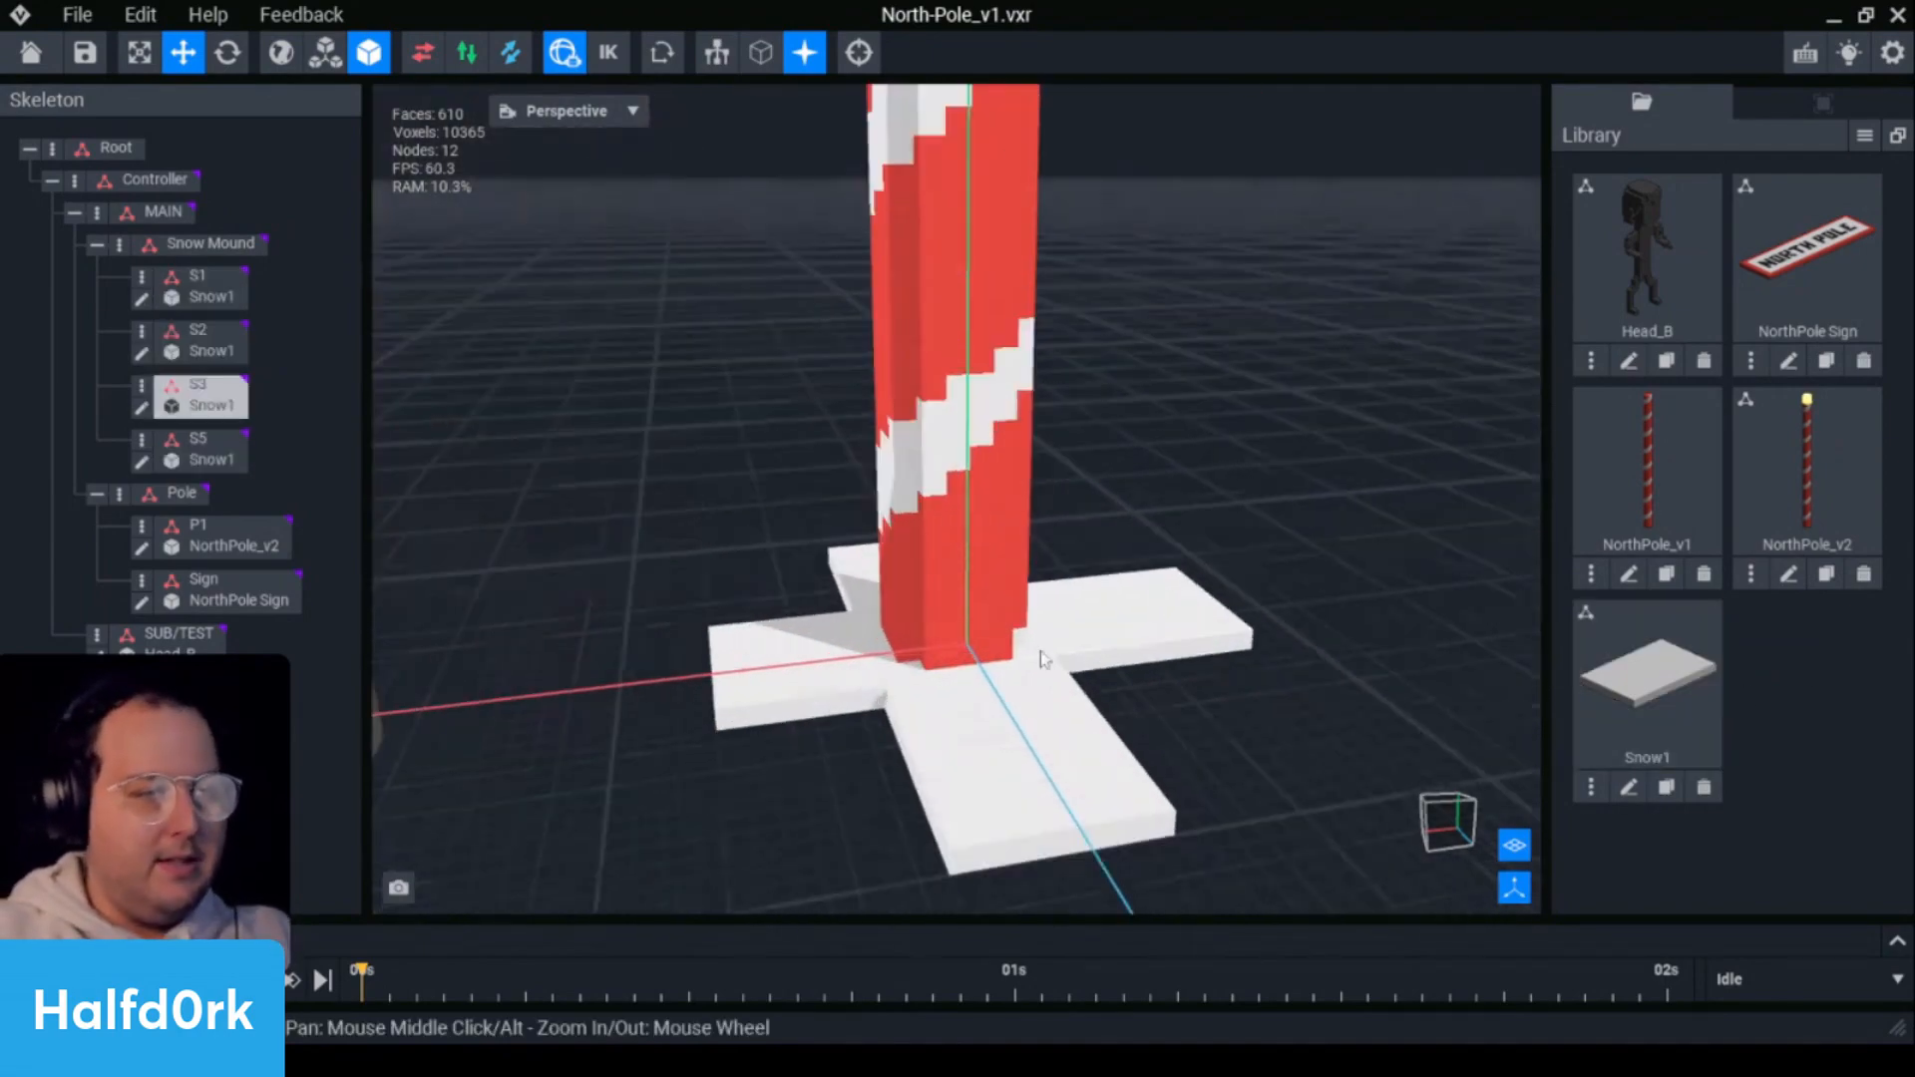
right_drag(1091, 678, 1010, 645)
scroll(1010, 645, down, 10)
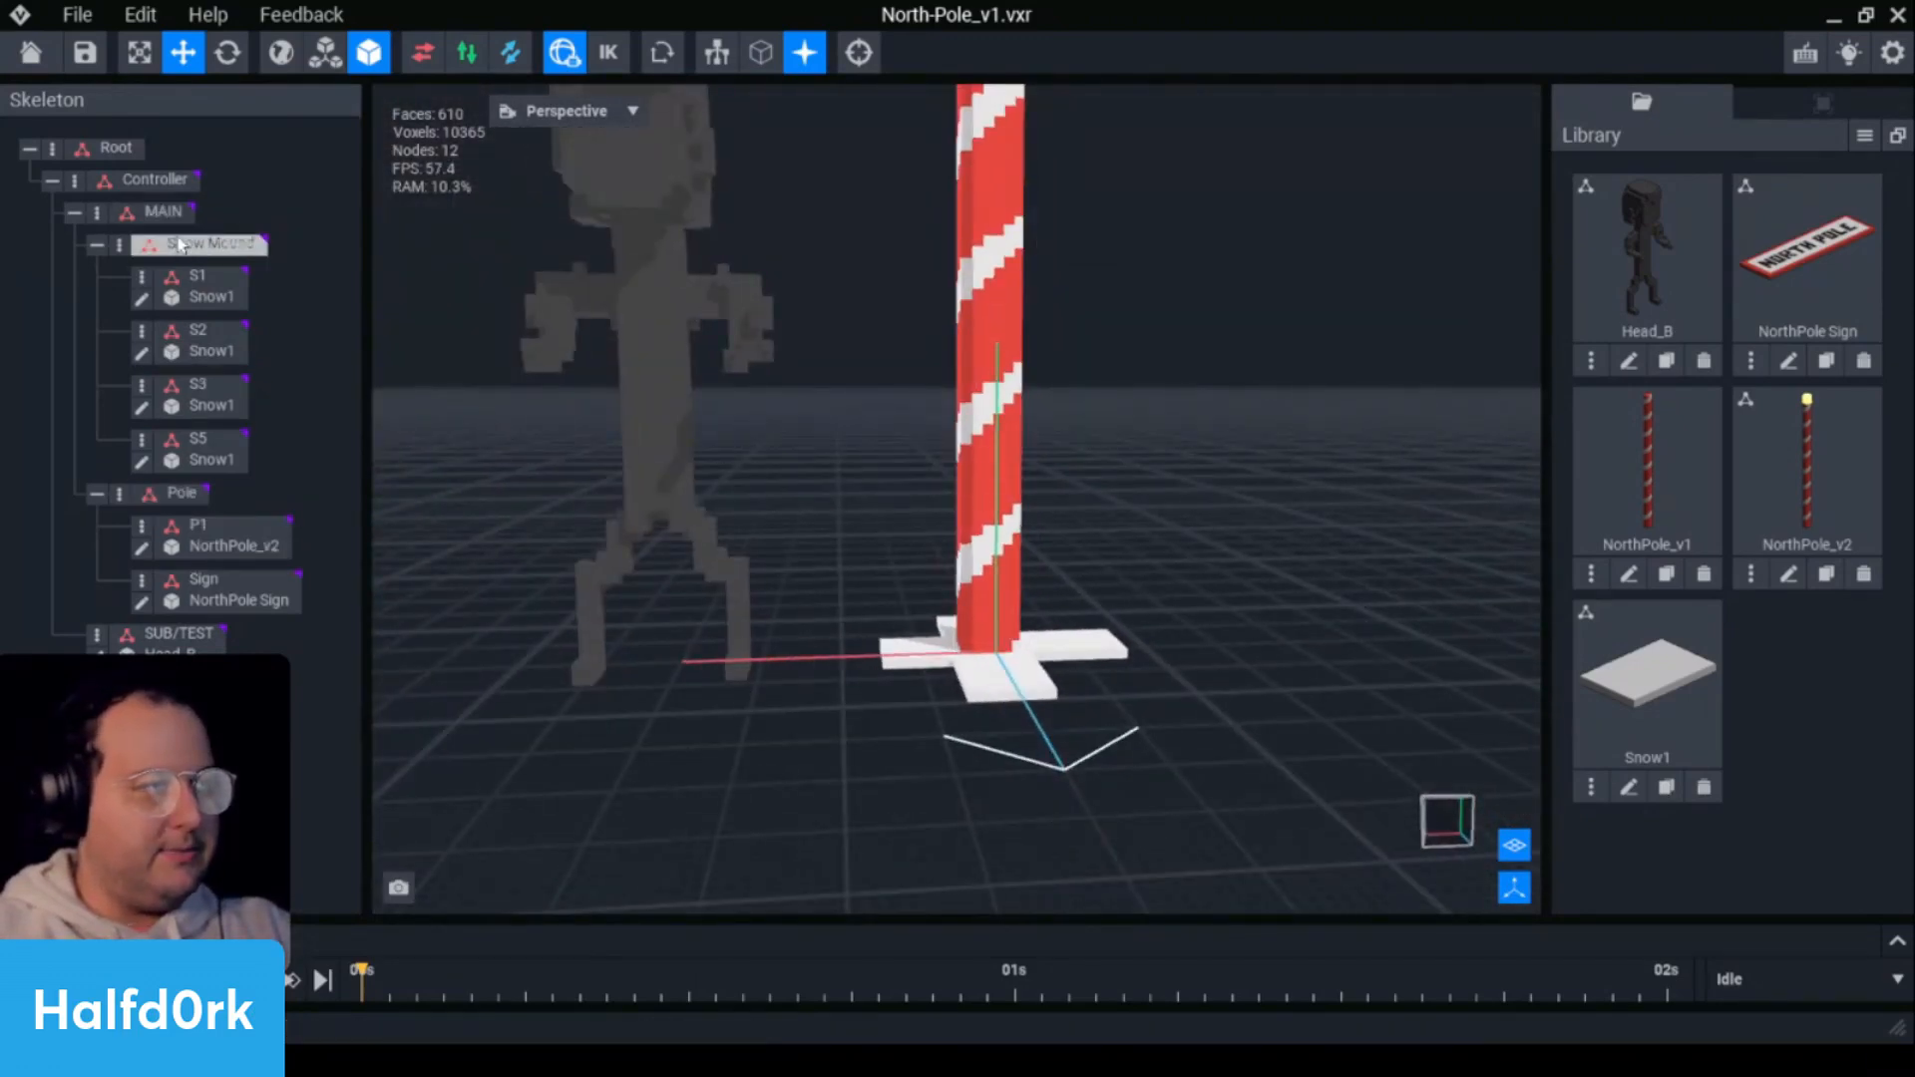
click(207, 243)
drag(985, 539, 1001, 491)
click(1008, 666)
right_drag(1008, 666, 1010, 645)
right_drag(1237, 604, 1209, 641)
key(e)
scroll(1209, 641, up, 2)
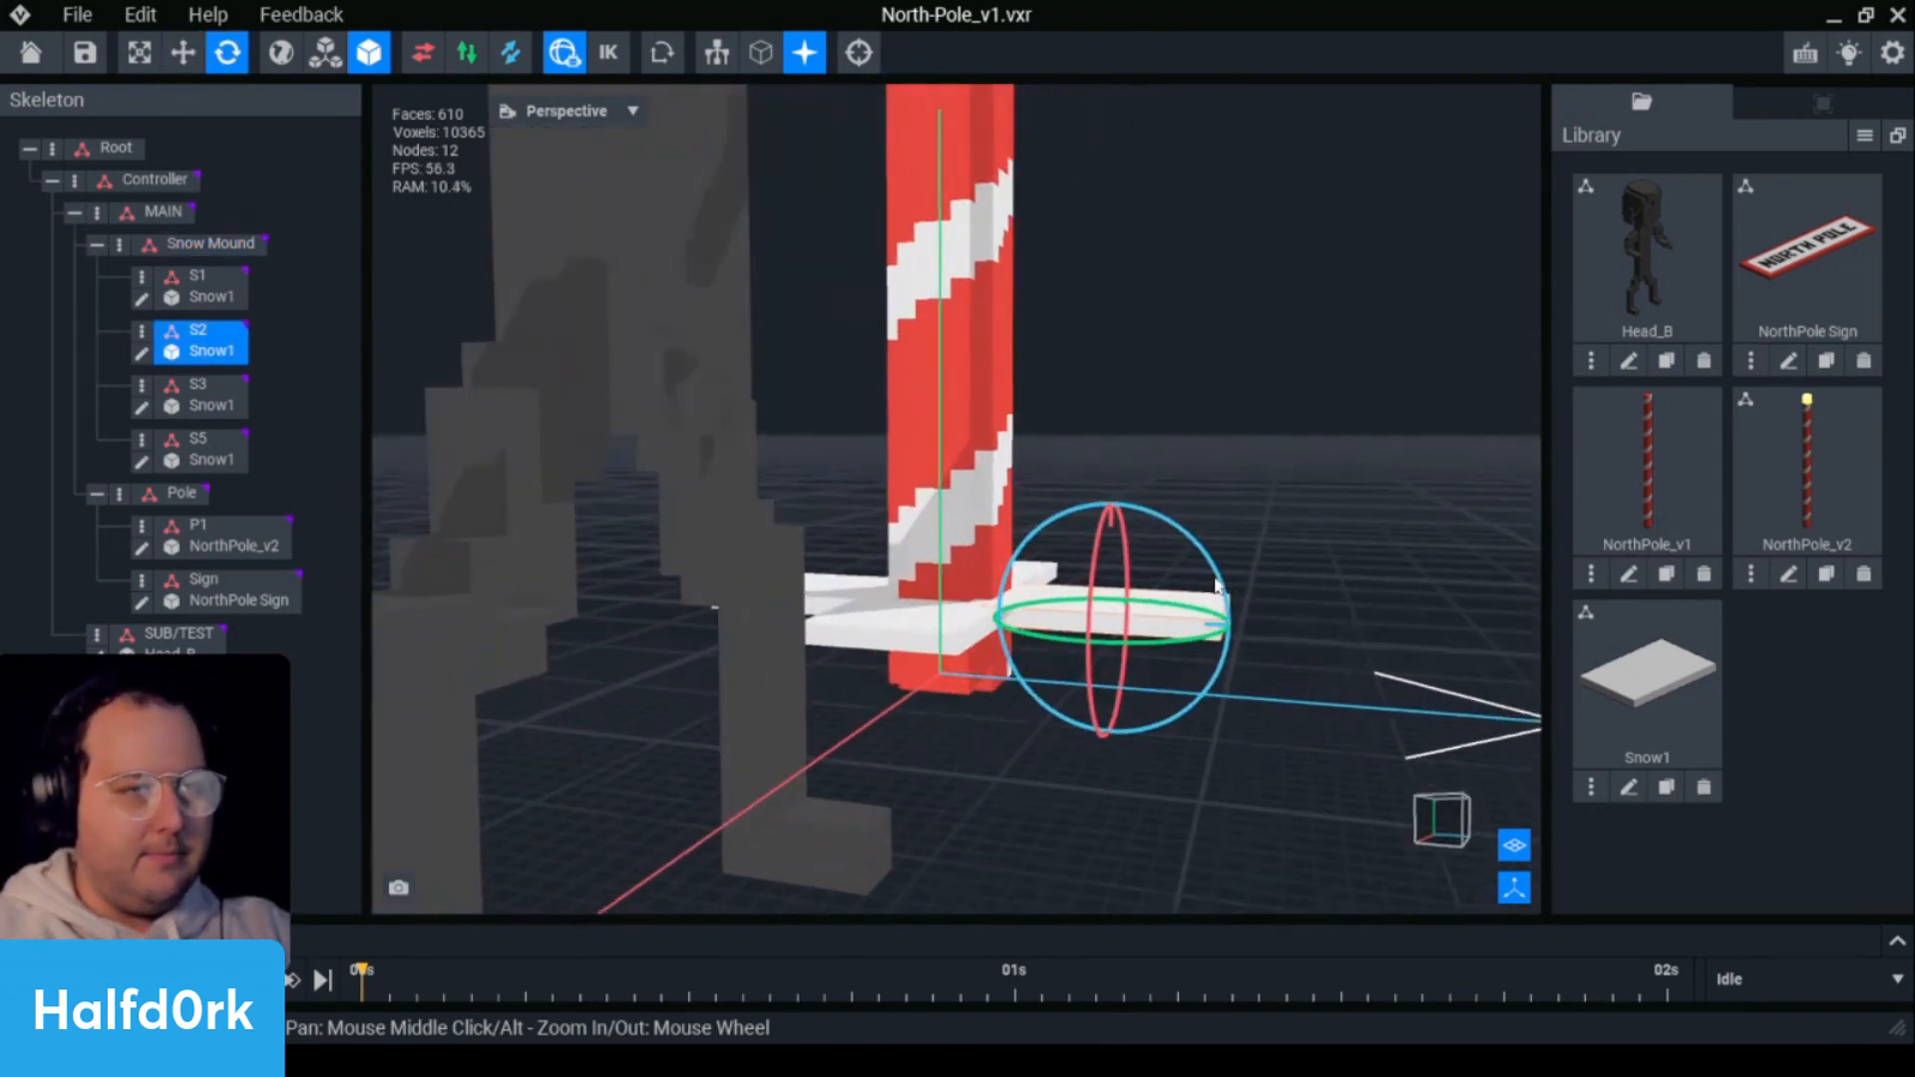
click(1358, 583)
right_drag(1358, 584, 1352, 593)
right_drag(1010, 645, 1411, 620)
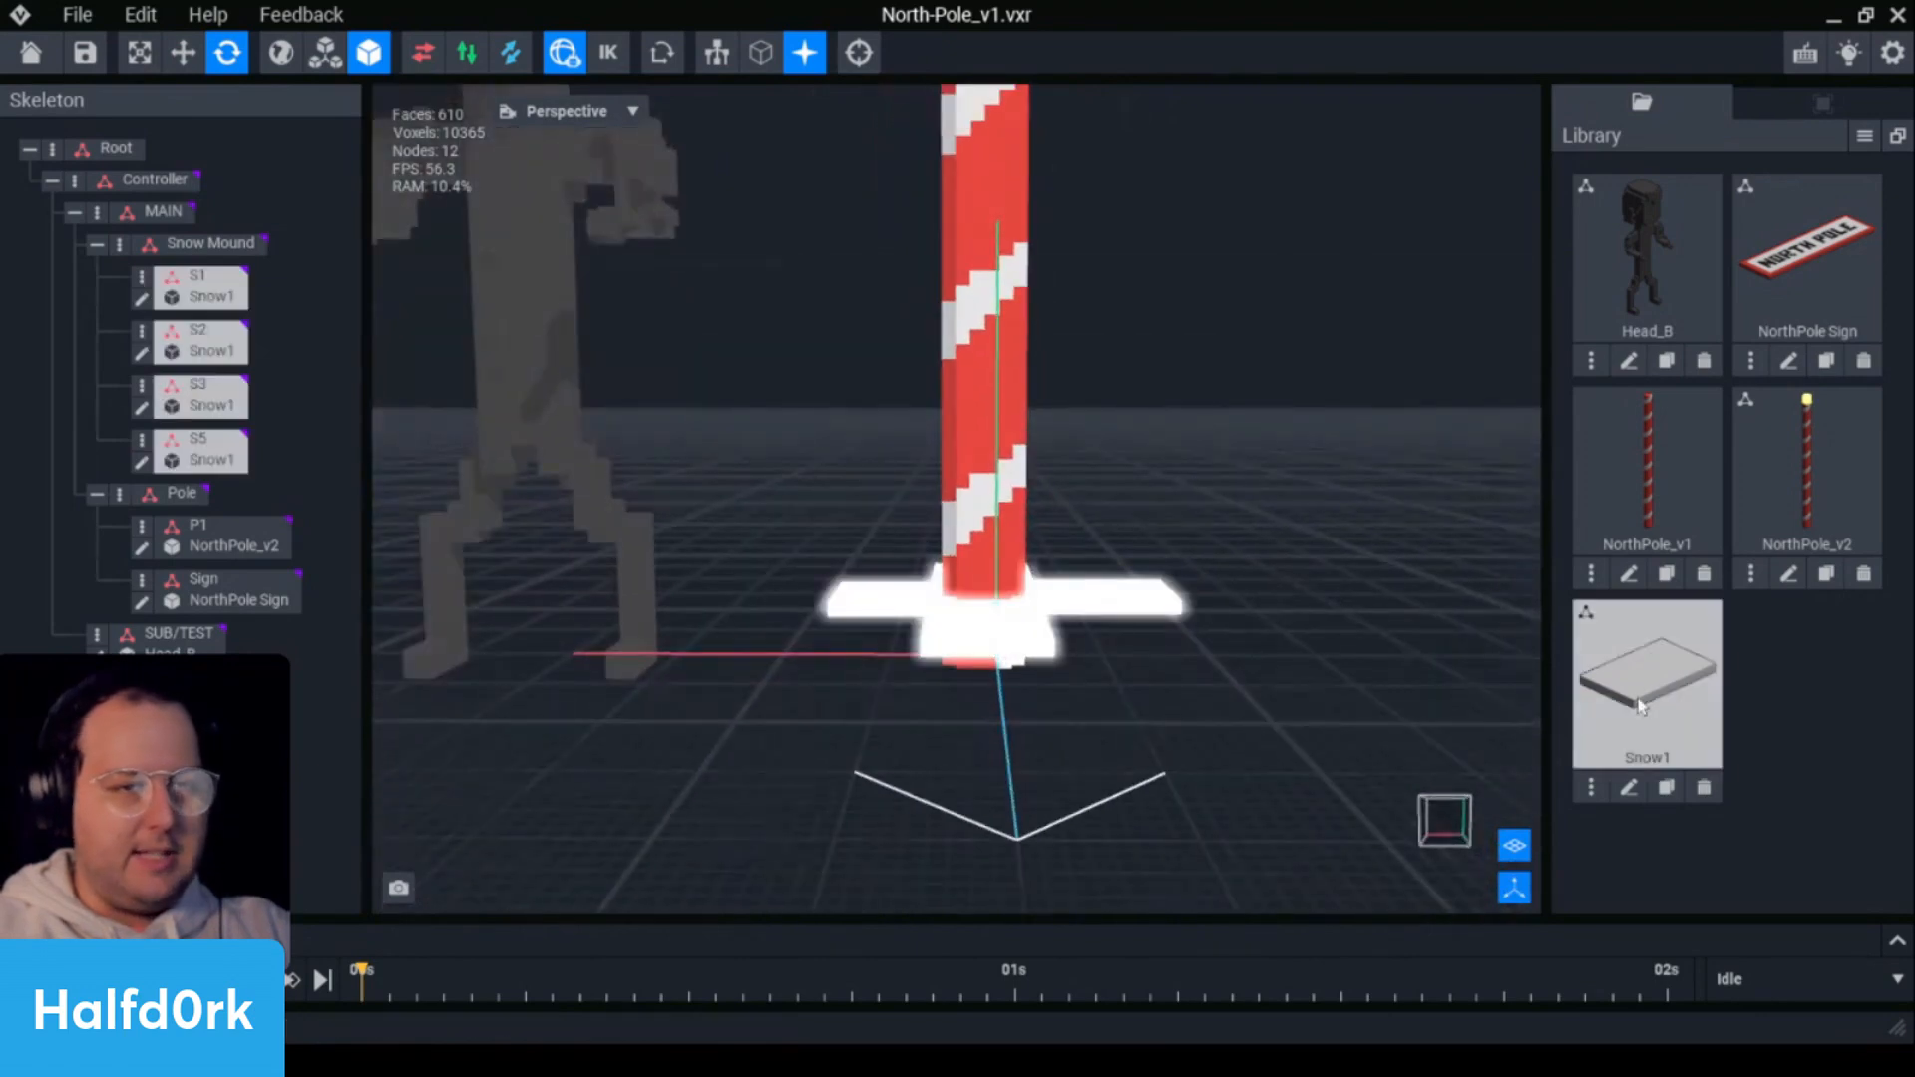
- Create a child node named S1a under S1 and assign the Snow1 model to it
click(200, 286)
right_drag(479, 329, 1160, 512)
click(1160, 512)
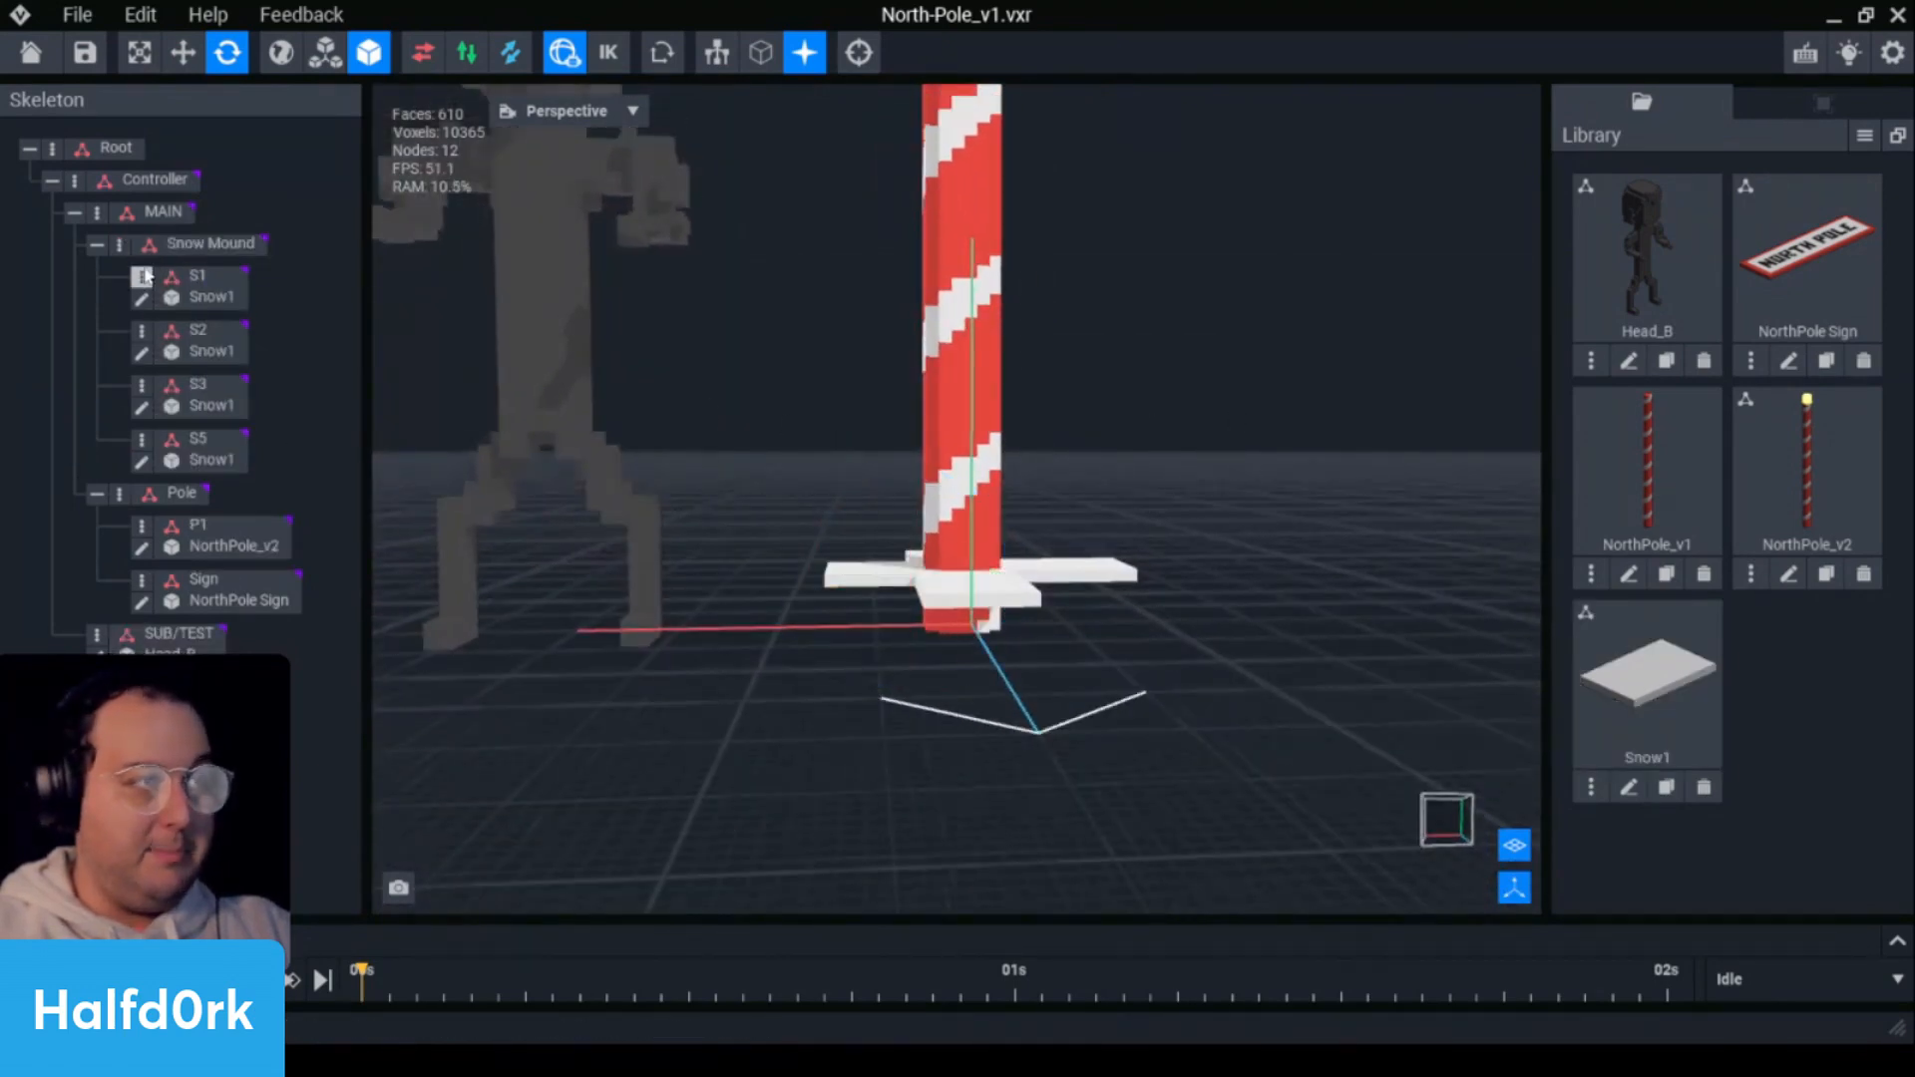
click(141, 276)
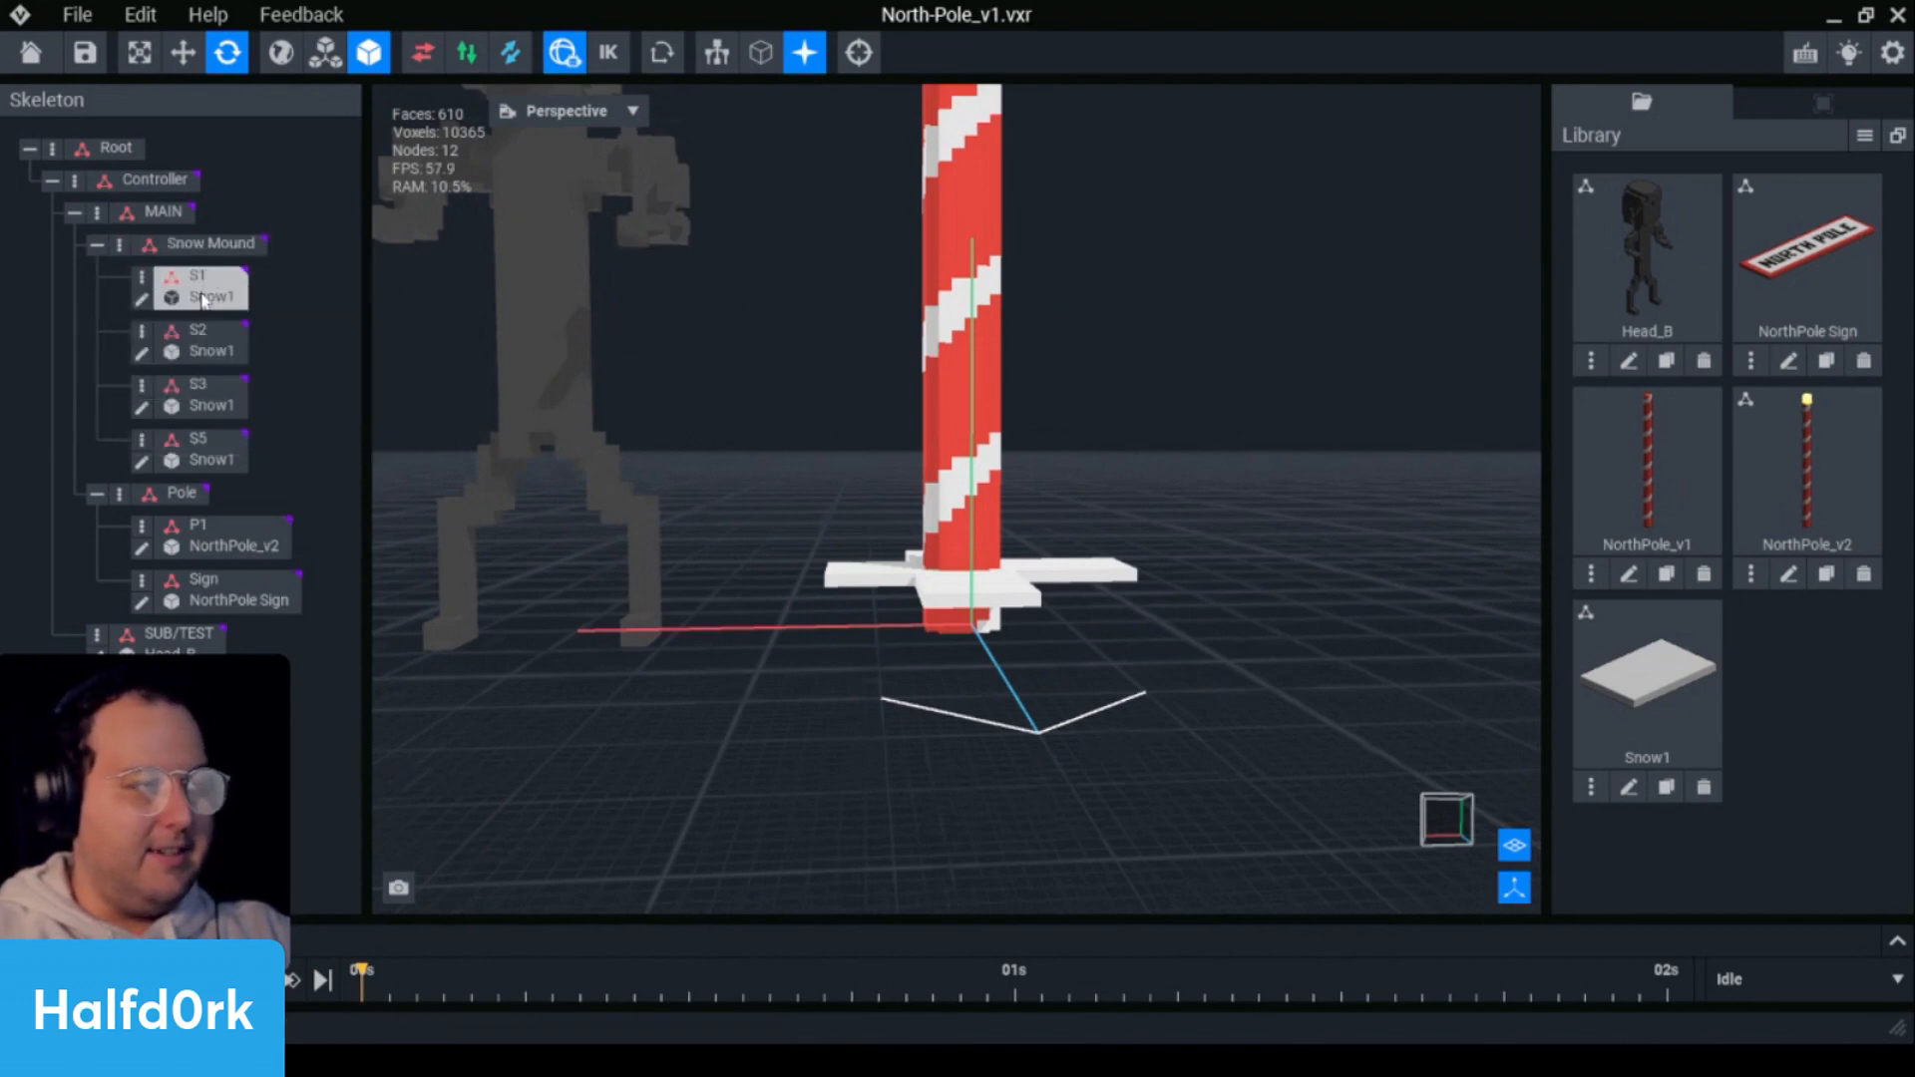
click(203, 300)
click(142, 276)
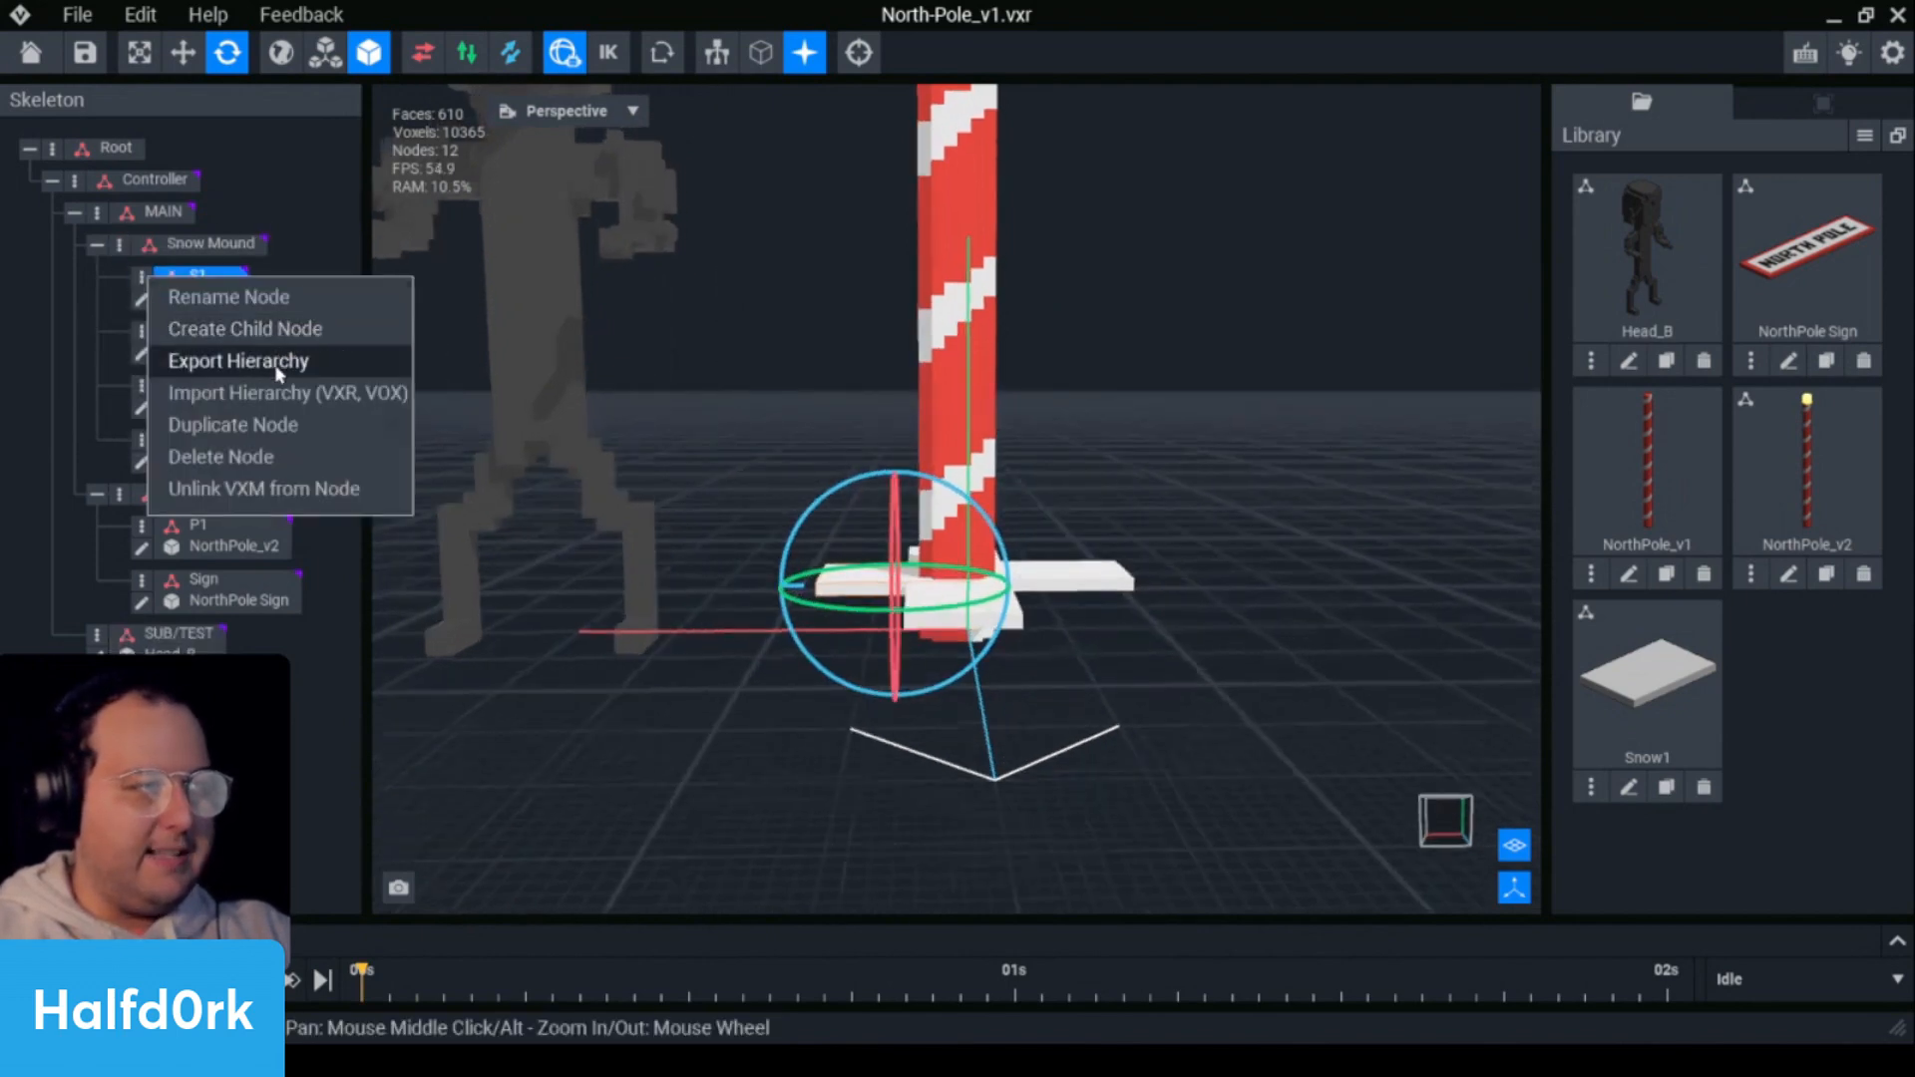
click(292, 333)
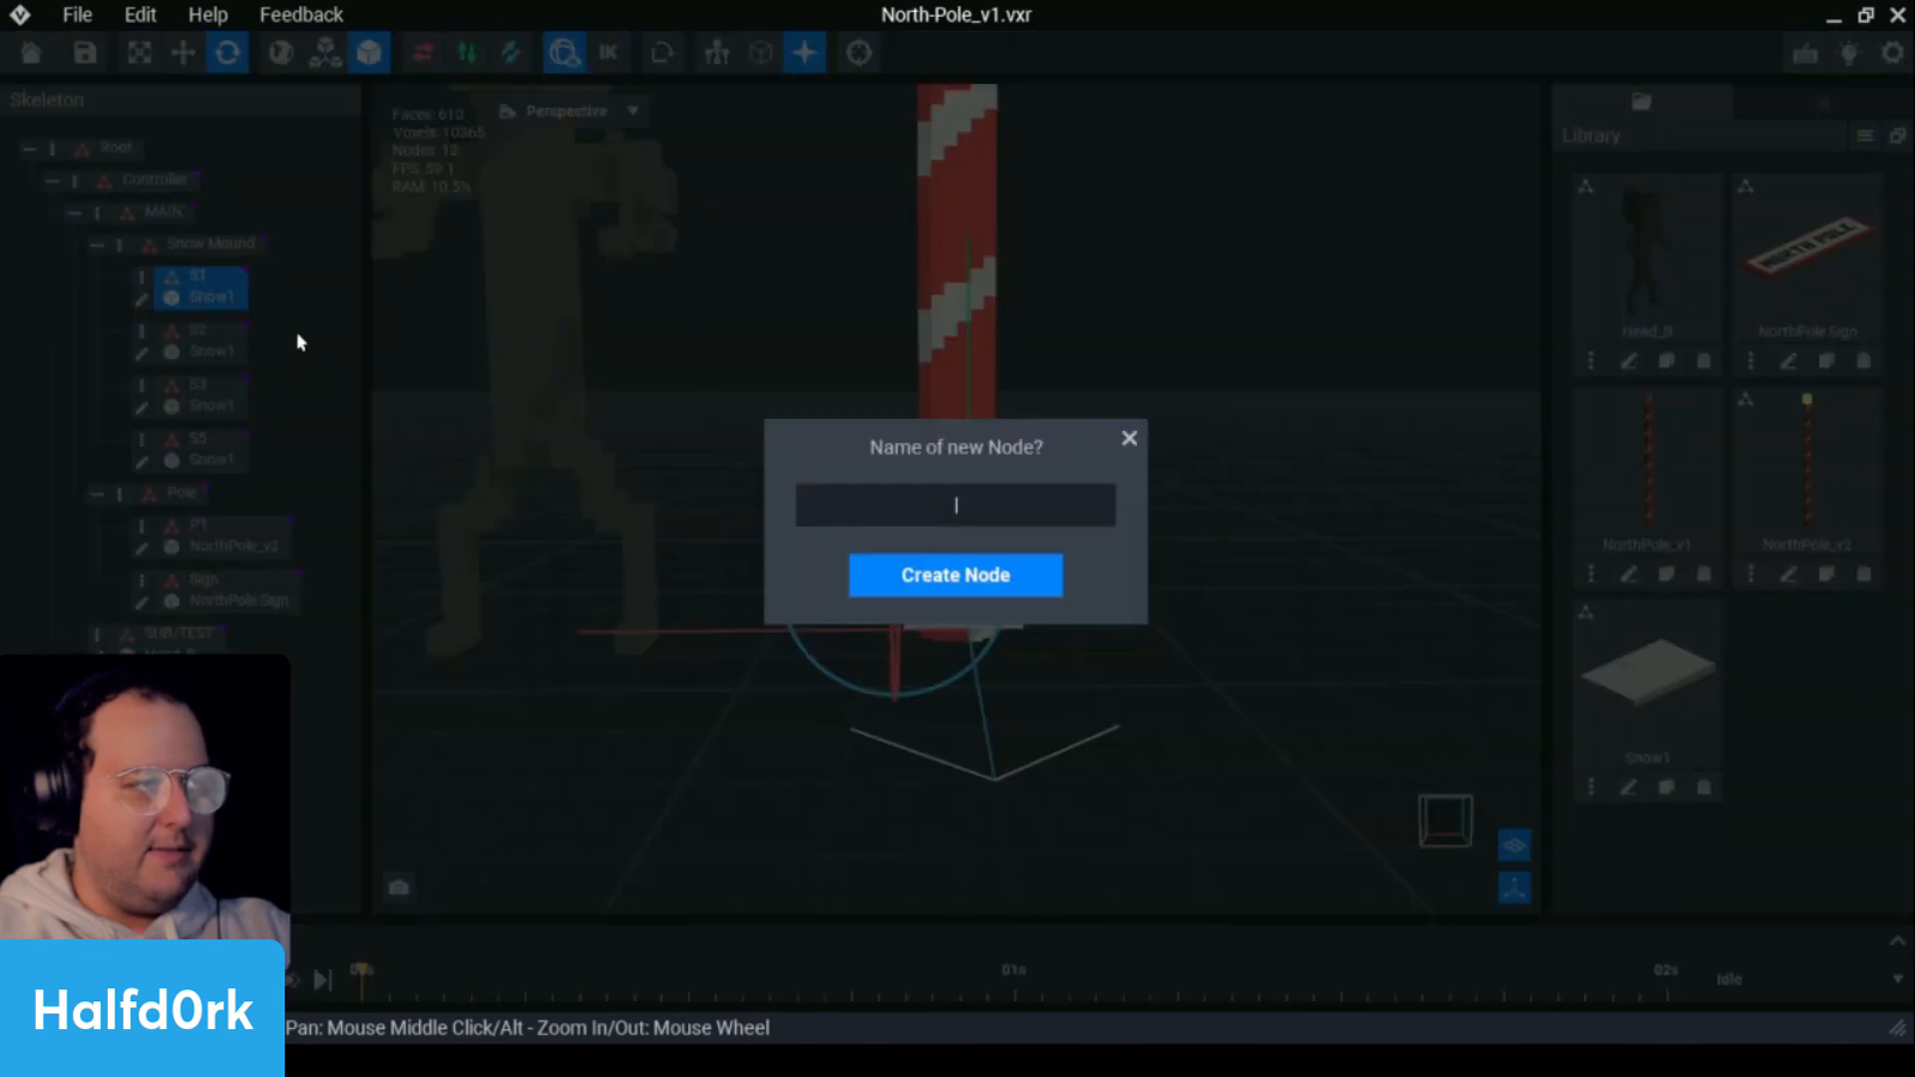
key(Return)
drag(1647, 683, 223, 330)
- Move S1a outward away from the pole and tilt its outer end downward
key(w)
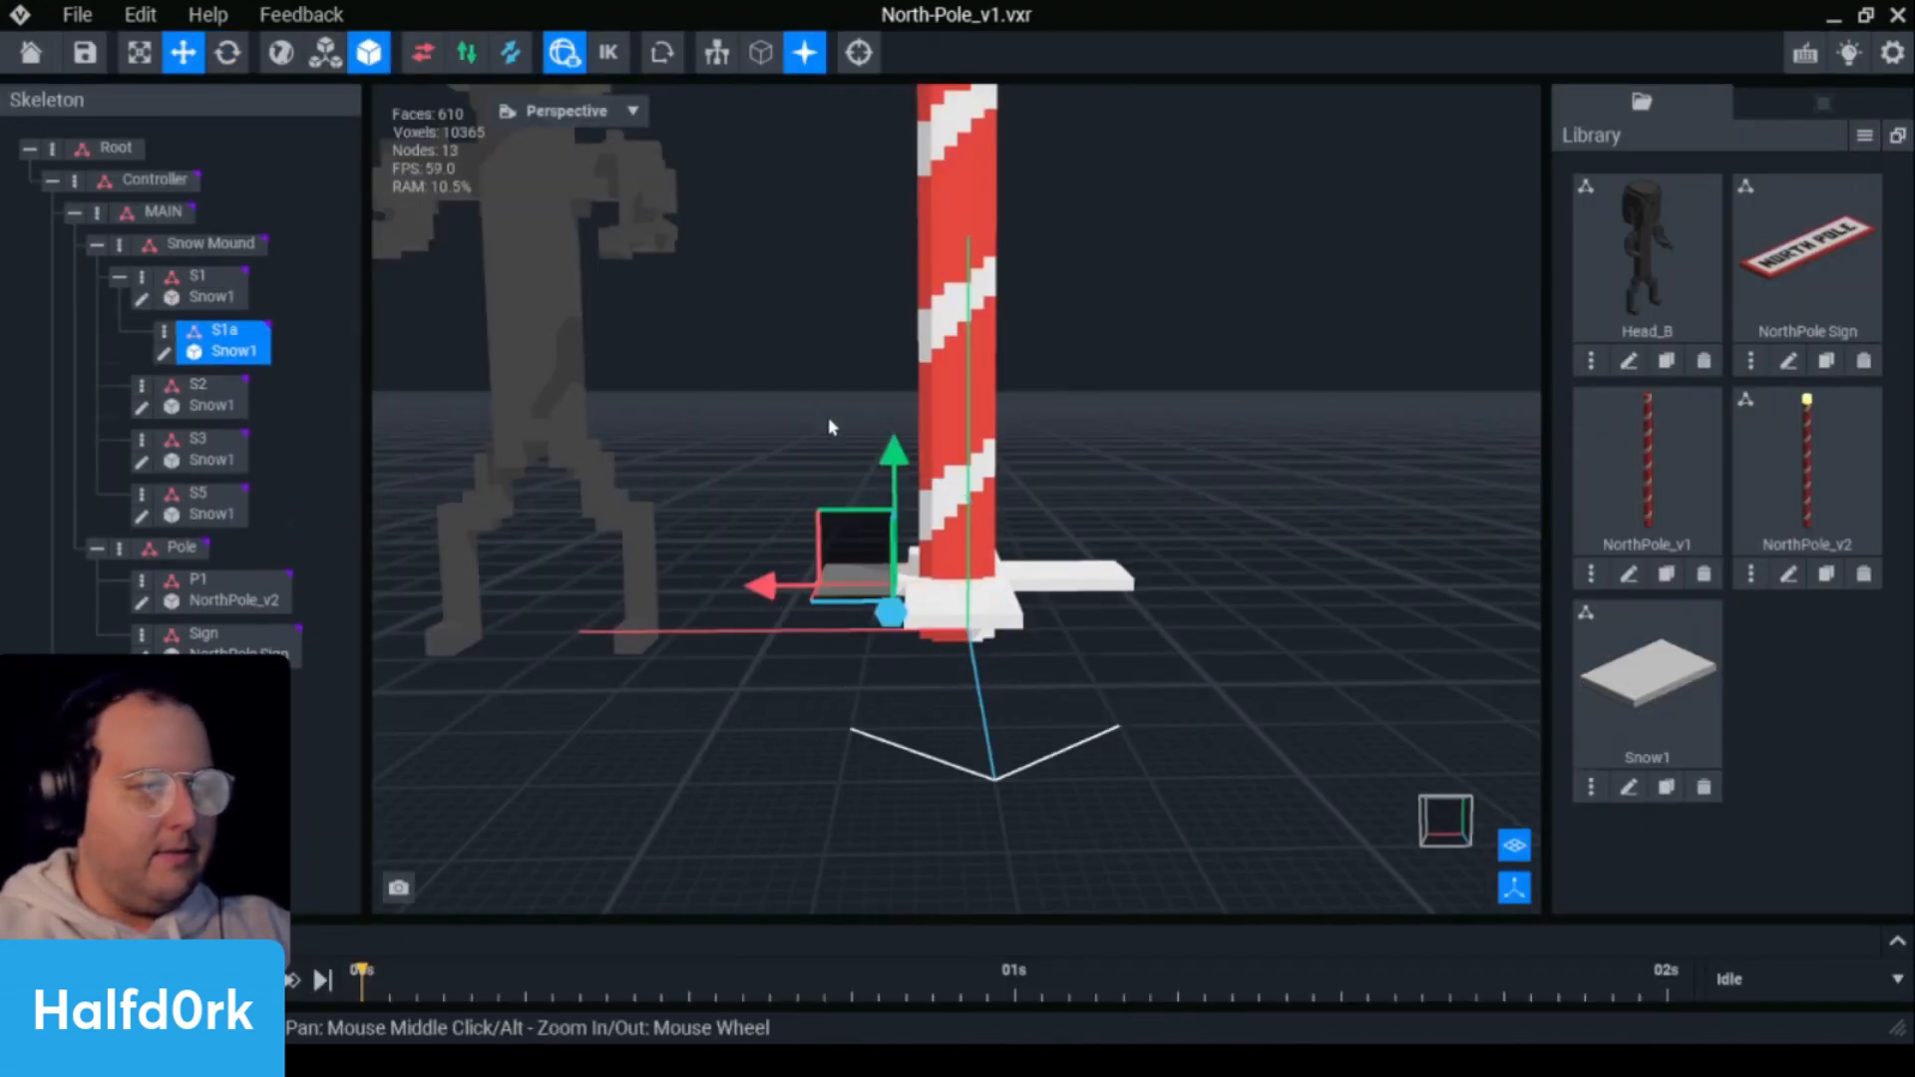
drag(753, 597, 716, 594)
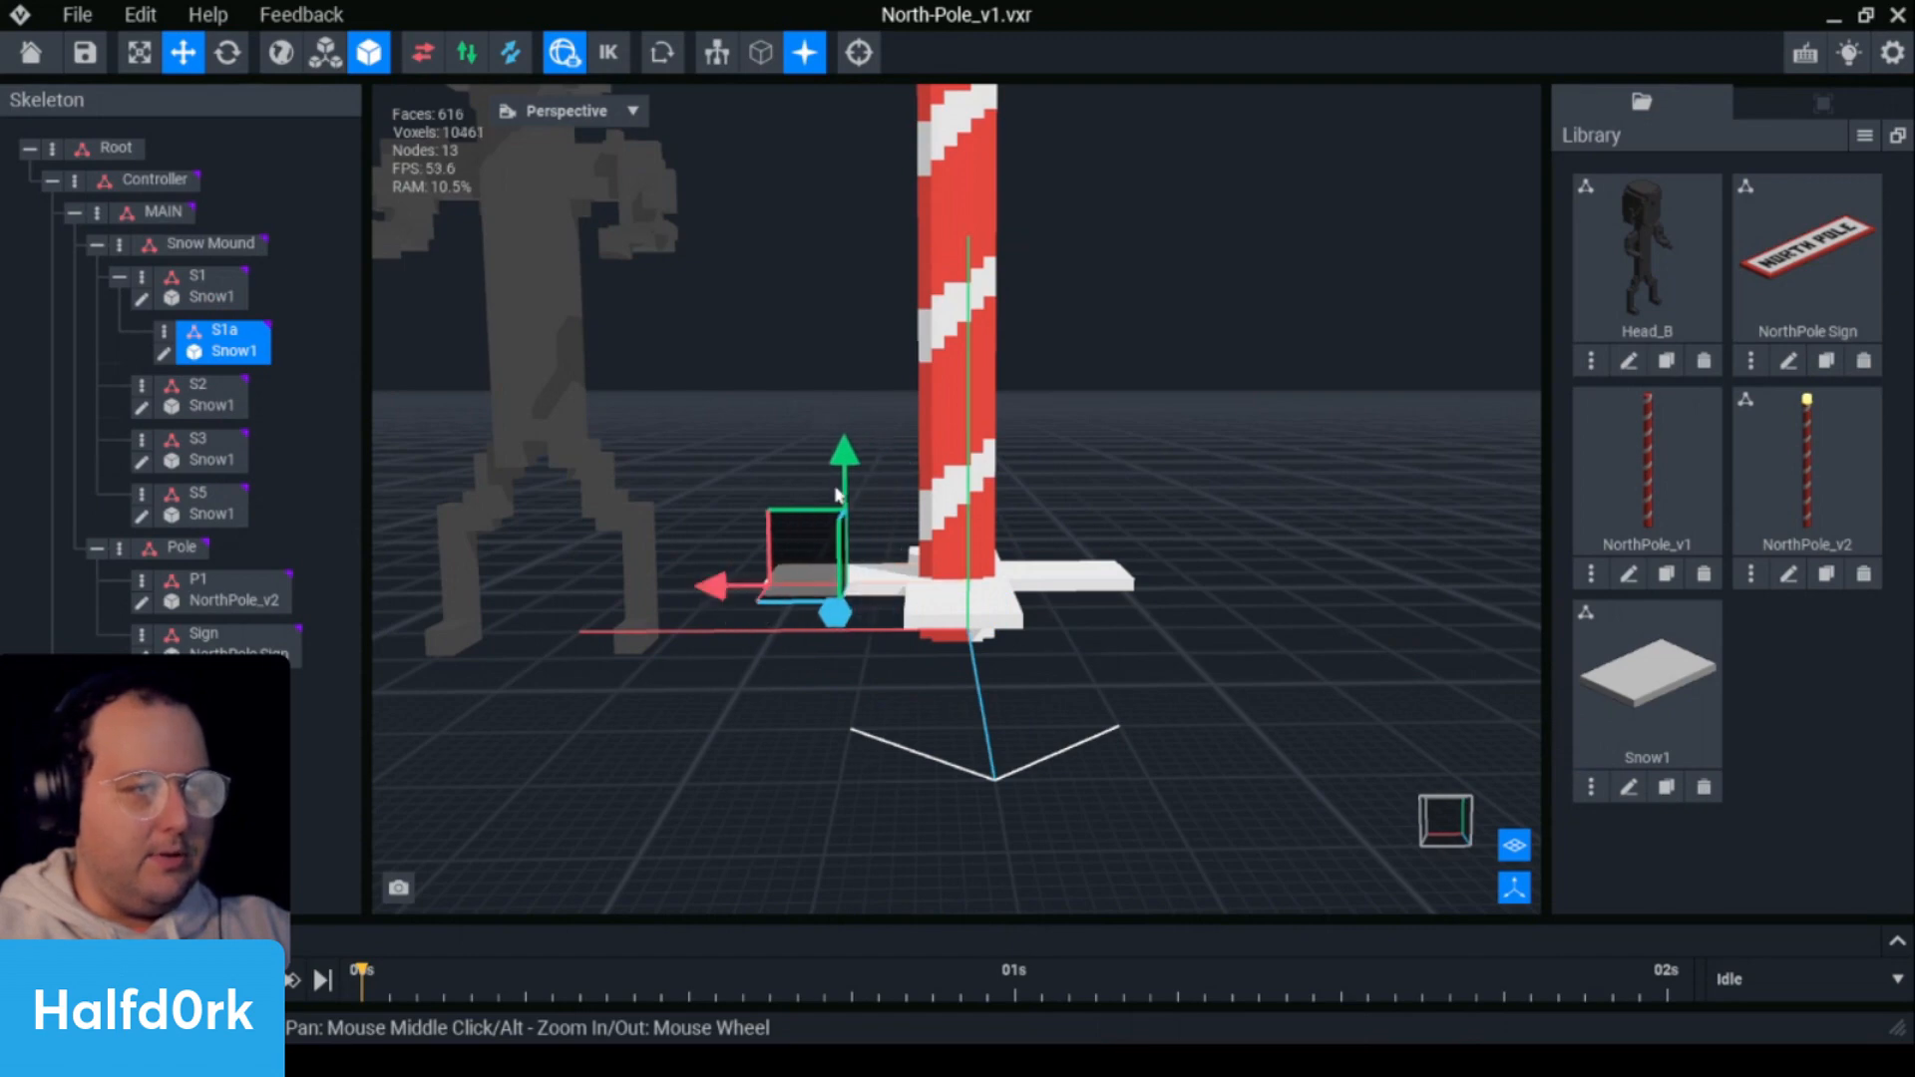
click(851, 492)
click(804, 574)
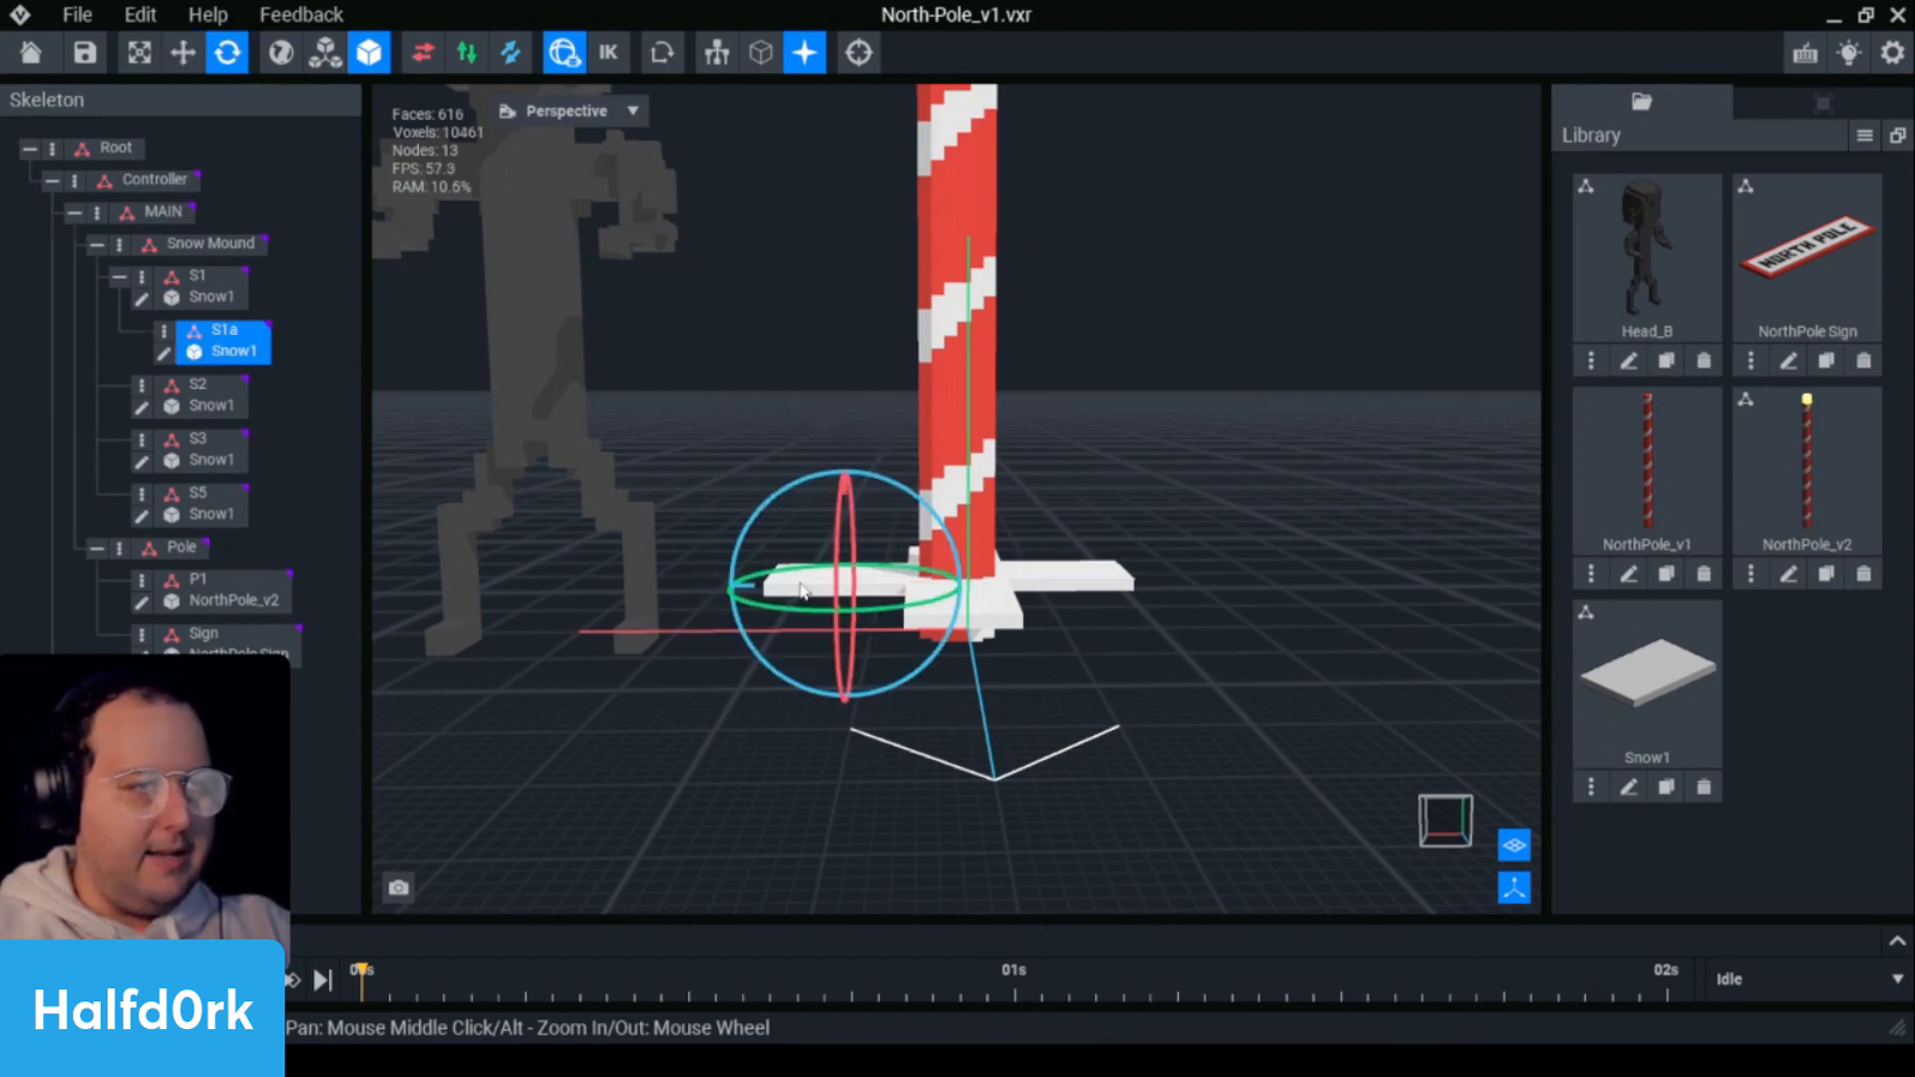
click(898, 491)
click(796, 592)
drag(916, 503, 883, 487)
right_drag(926, 479, 638, 374)
- Reposition the tilted S1a slab so its inner edge meets the outer edge of S1
key(w)
drag(868, 525, 788, 583)
right_drag(997, 589, 585, 330)
drag(815, 610, 804, 595)
right_drag(585, 324, 585, 324)
middle_drag(904, 501, 898, 465)
- Steepen S1a's downward tilt and nudge it so it still joins the end of S1
key(e)
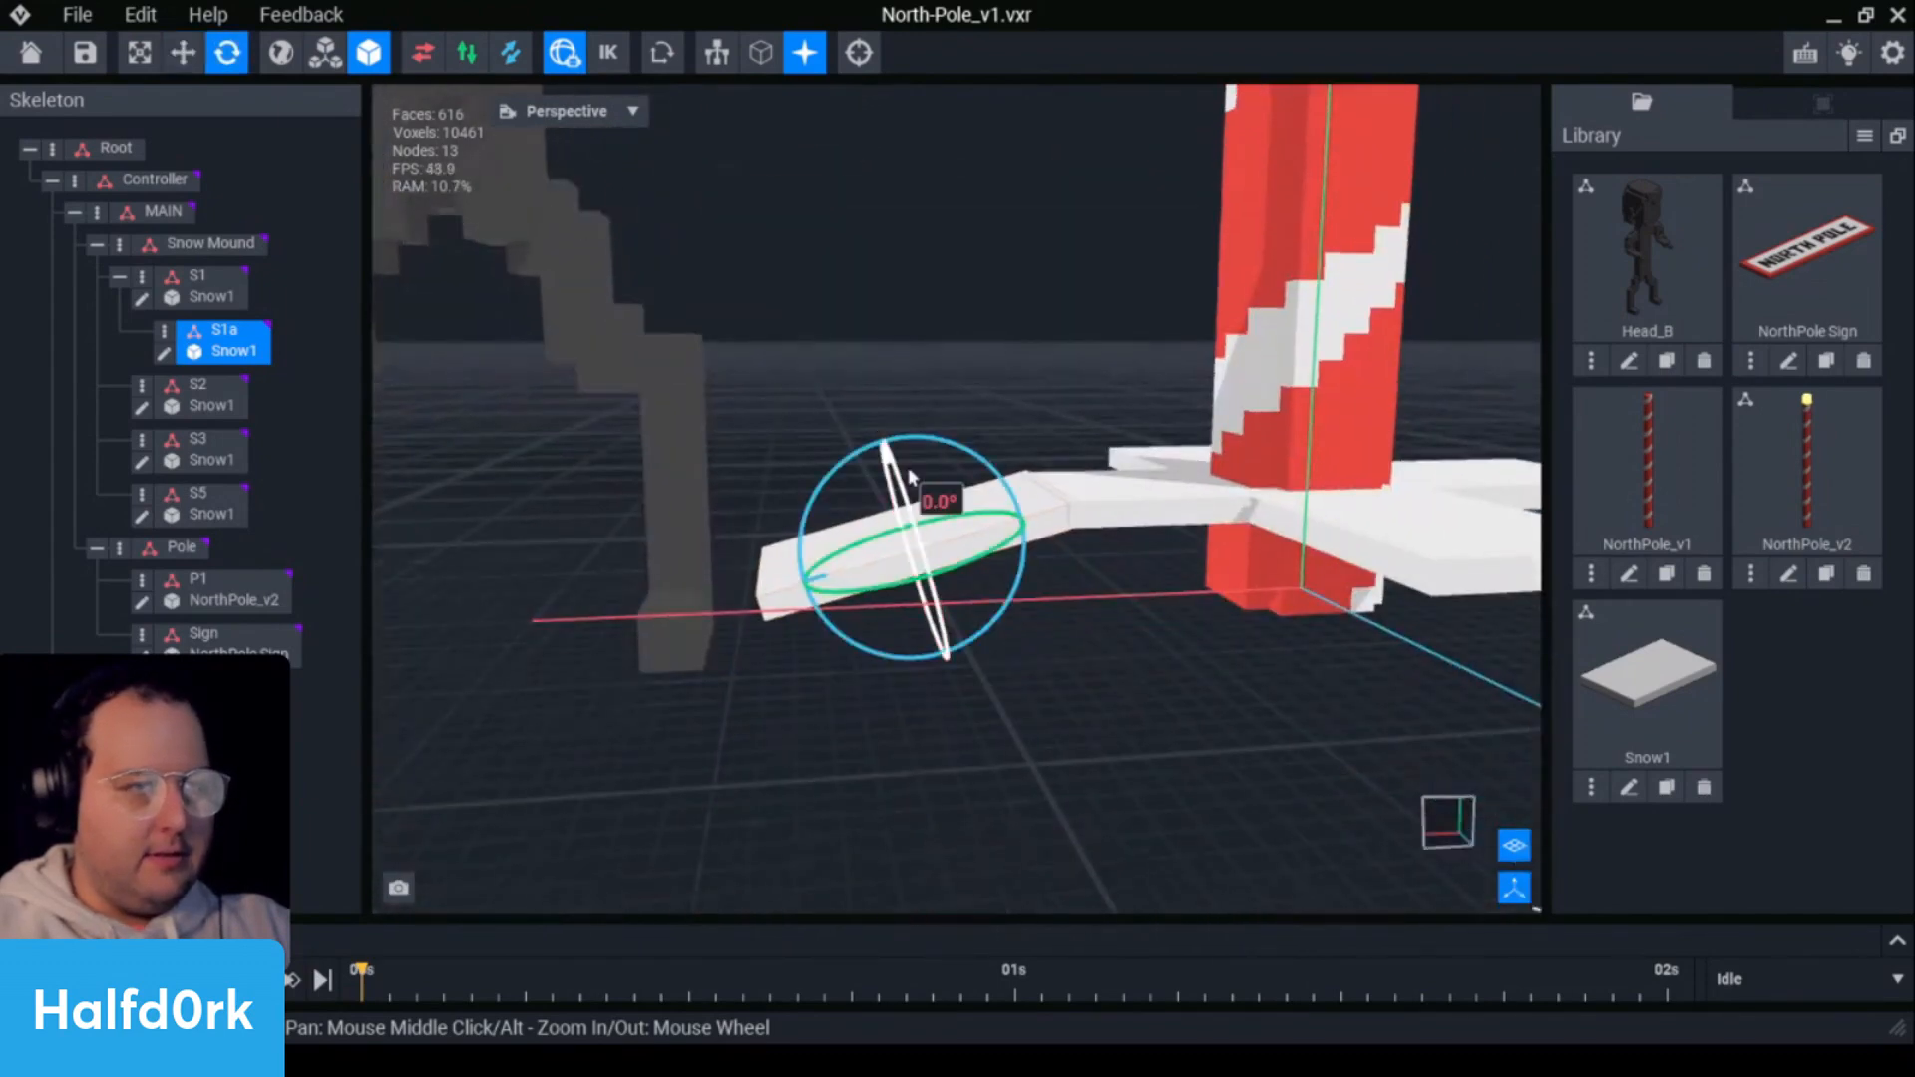
drag(972, 458, 877, 431)
key(w)
click(876, 430)
click(941, 505)
drag(795, 595, 792, 598)
click(1214, 608)
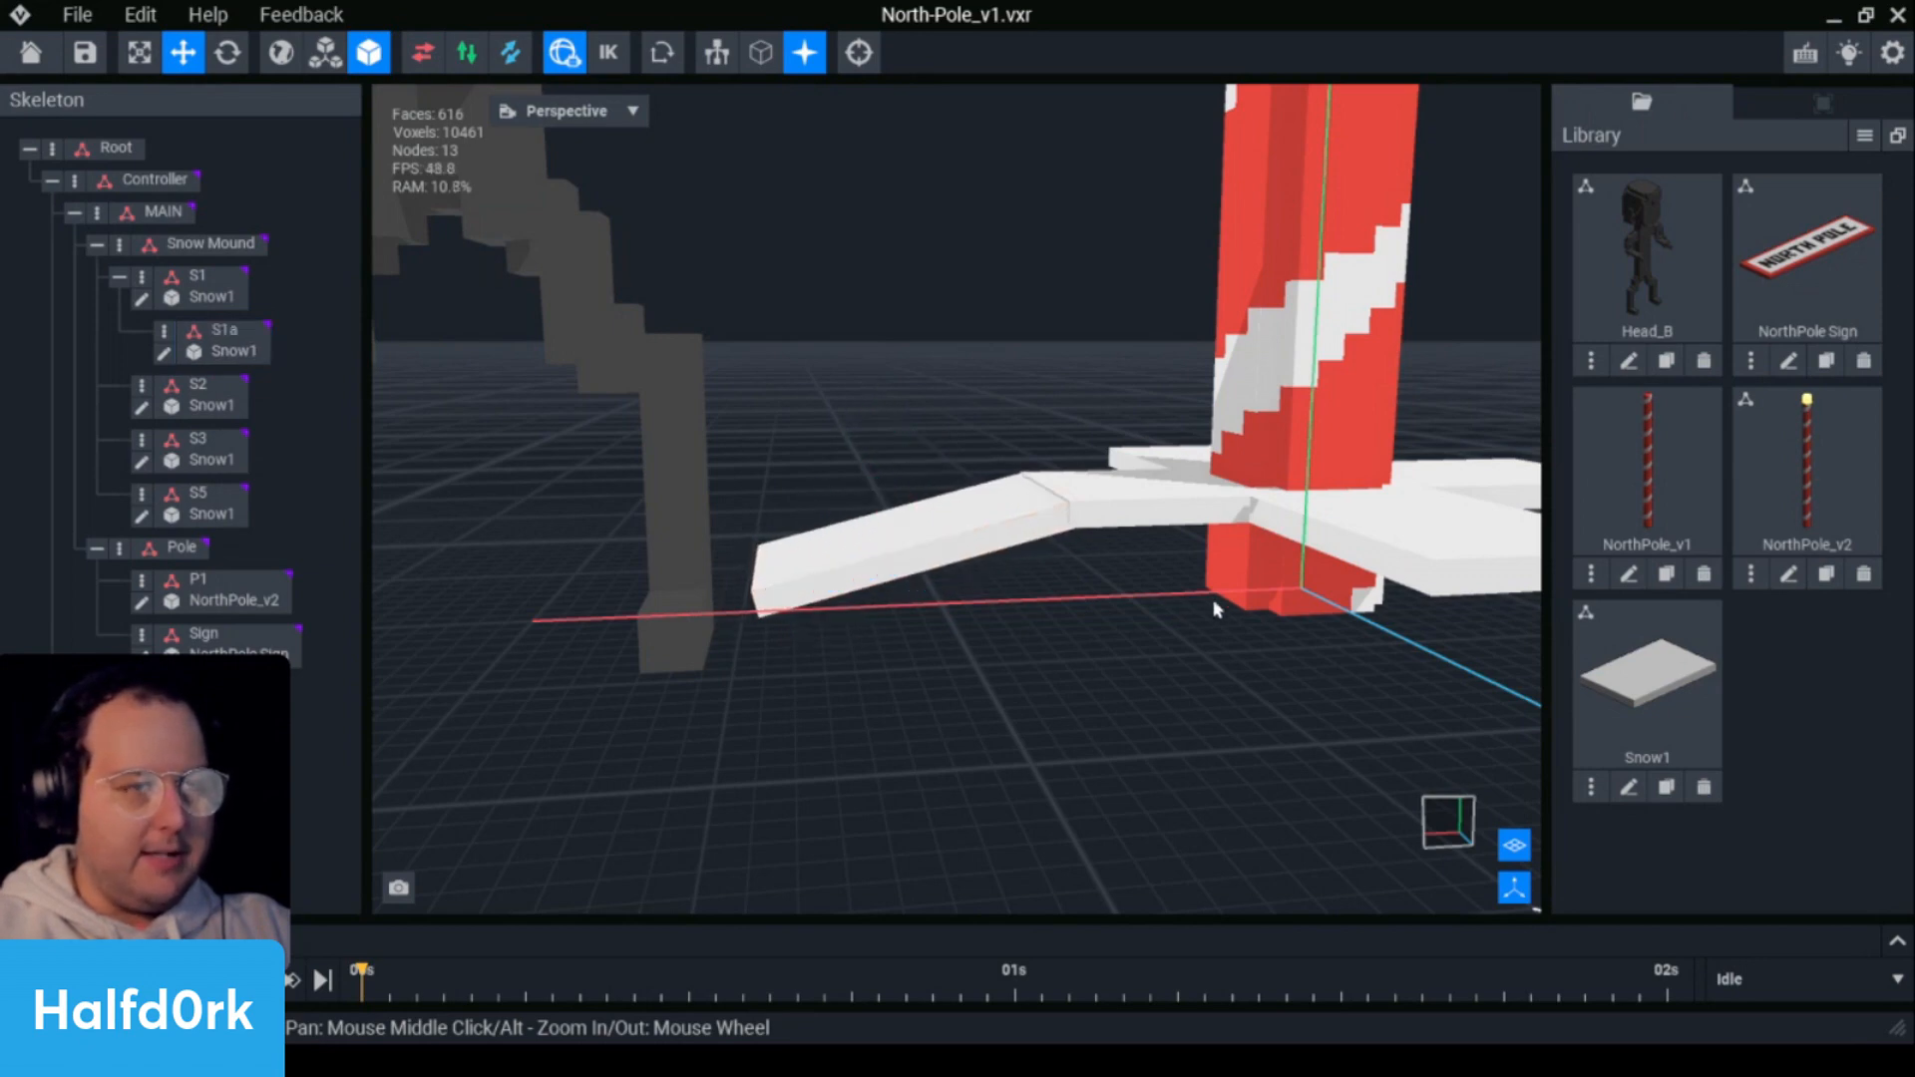
- Nudge S1a sideways so its long edges line up with the S1 slab
scroll(1187, 592, down, 2)
right_drag(1184, 590, 1169, 659)
scroll(1169, 658, up, 2)
click(923, 533)
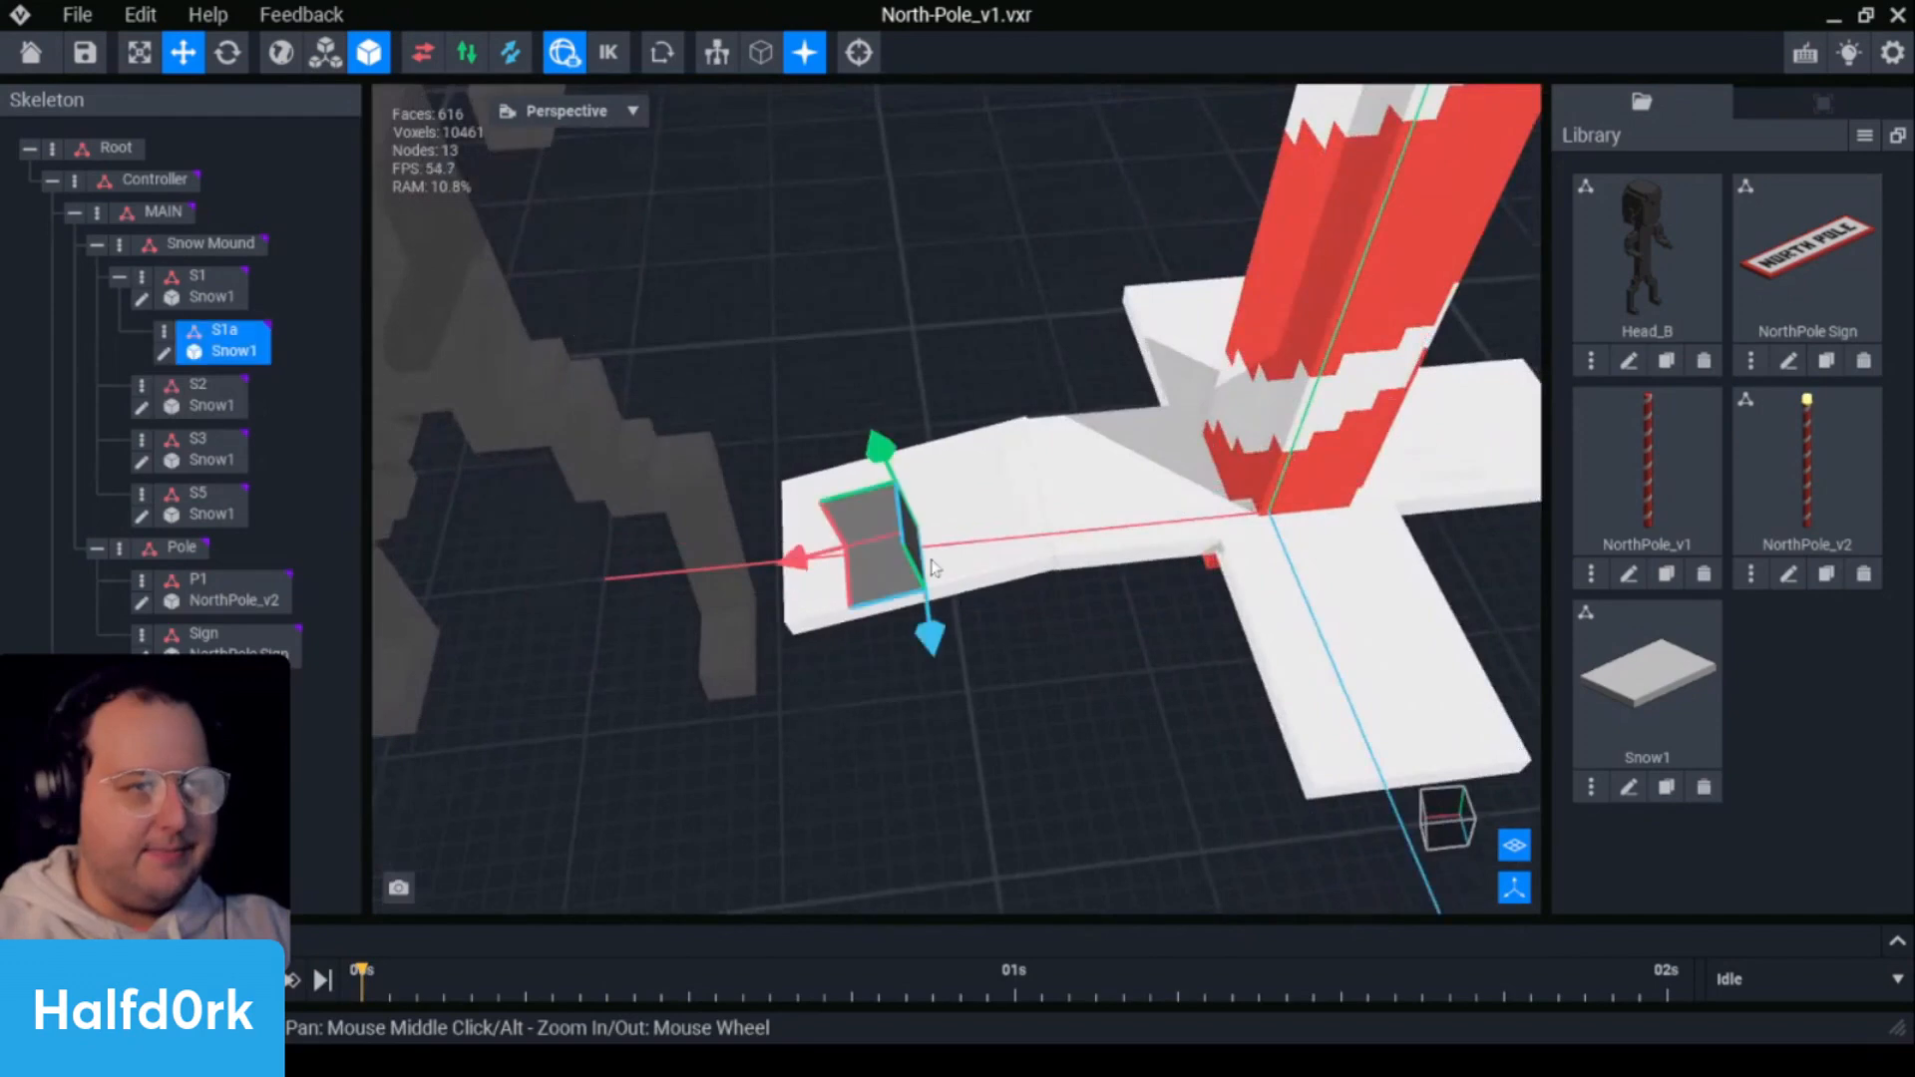
right_drag(878, 563, 970, 577)
drag(1014, 614, 1023, 624)
right_drag(1061, 624, 1008, 583)
- Duplicate S1a as S1b and move the copy outward to continue the slope beyond S1a
click(168, 327)
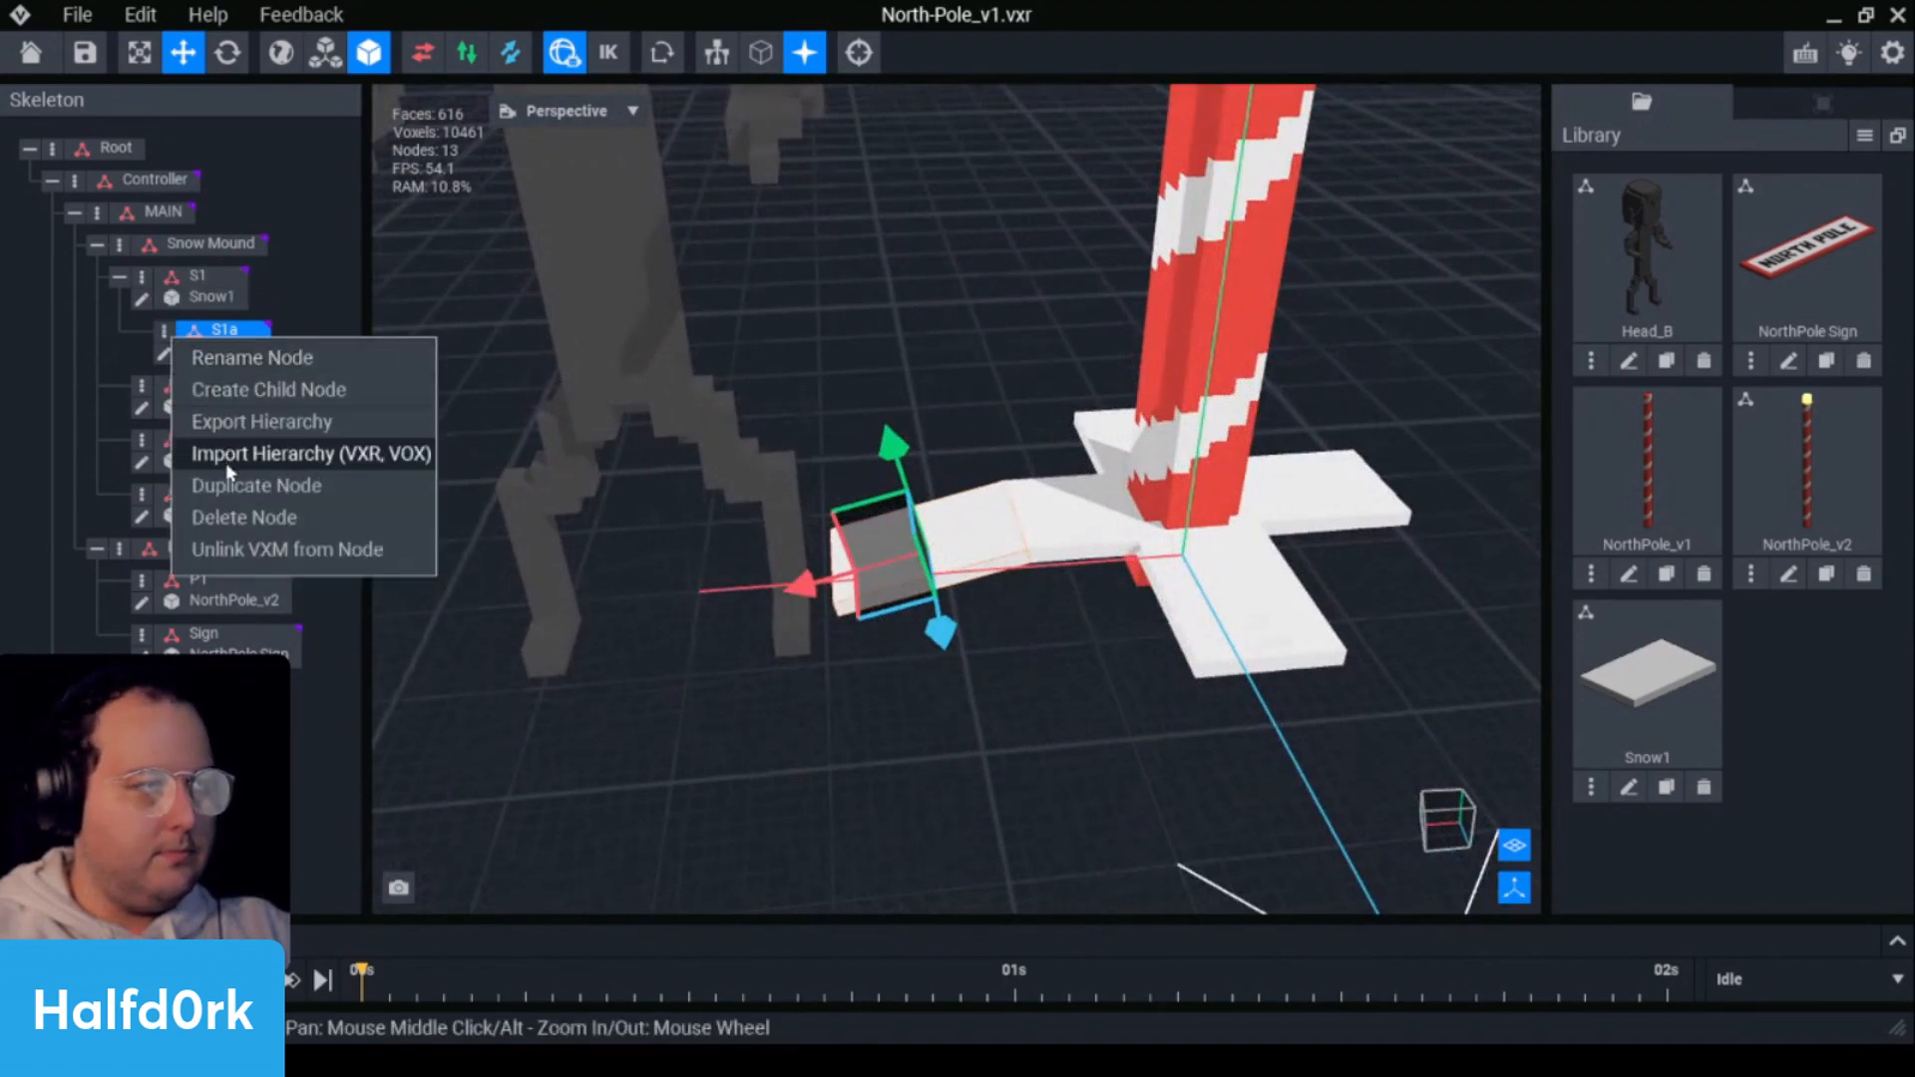
click(299, 483)
text(S1b)
key(Return)
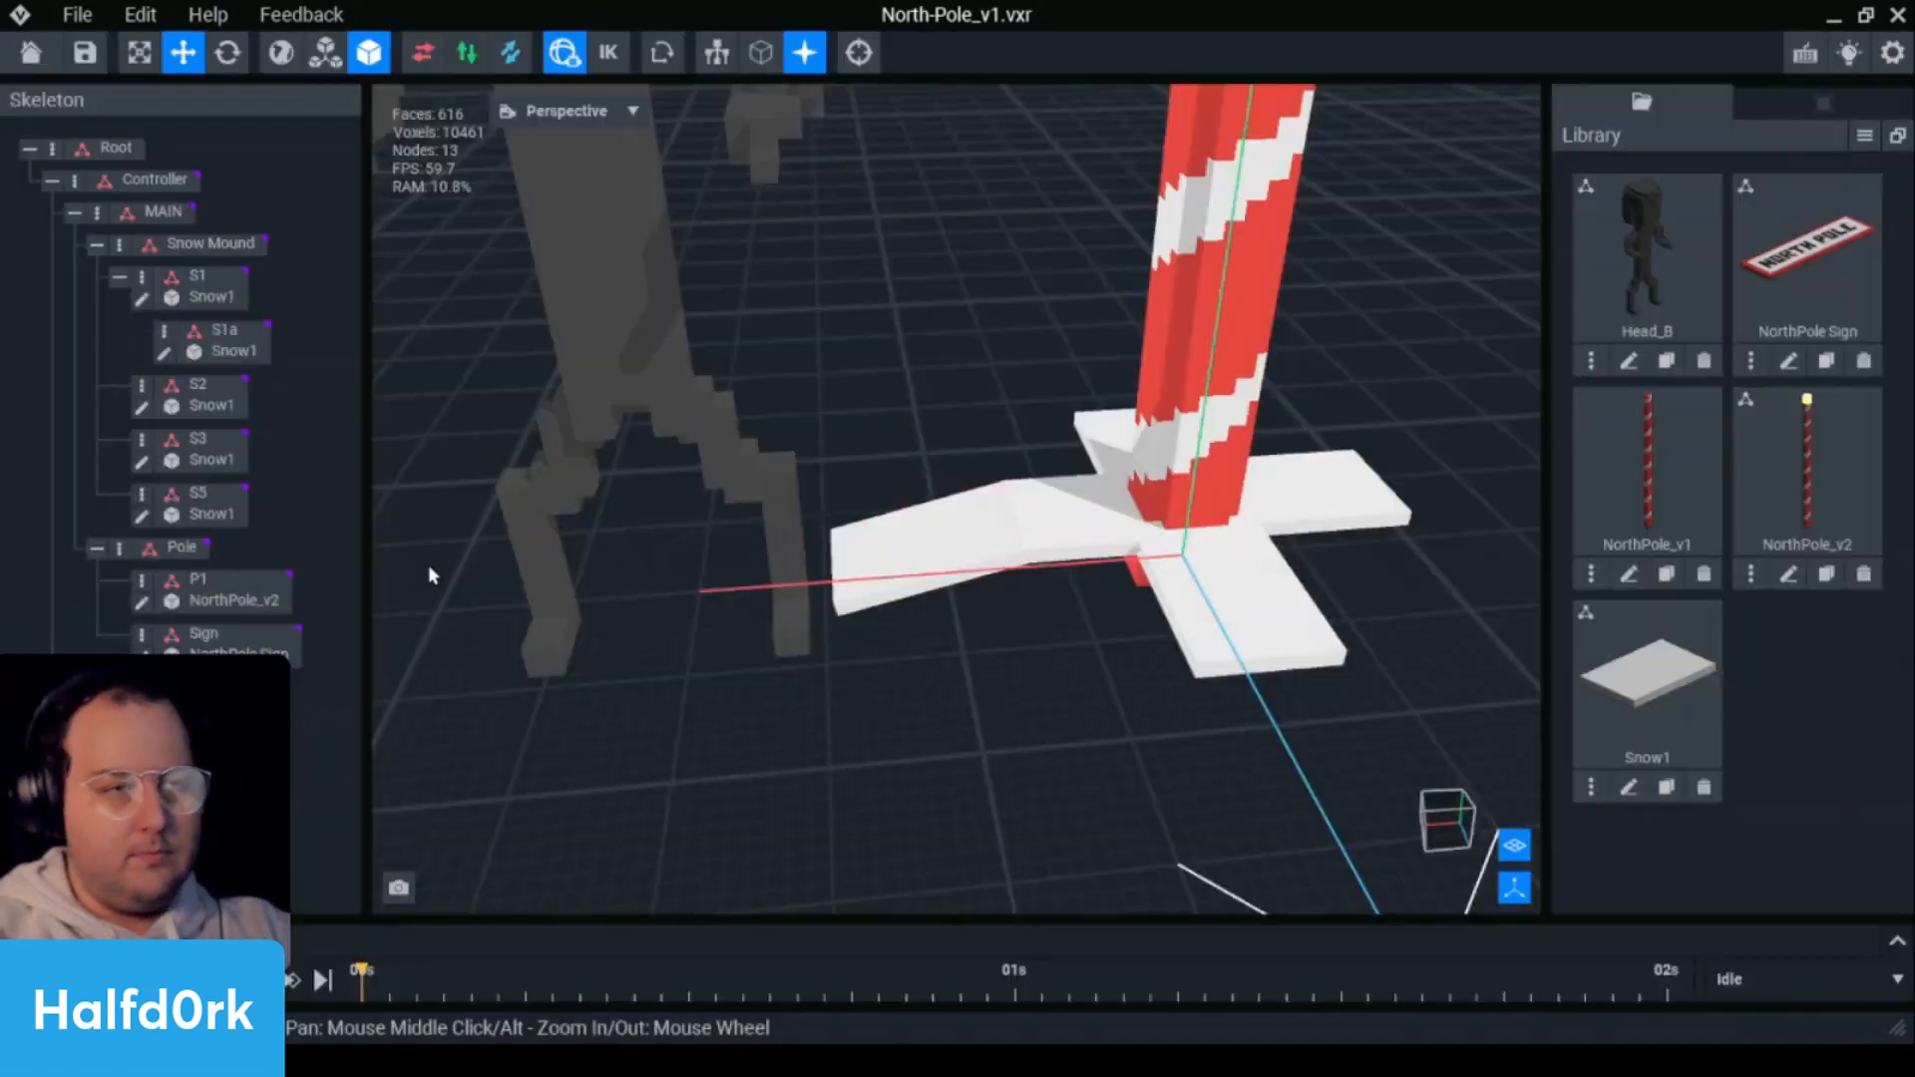
drag(798, 604, 603, 594)
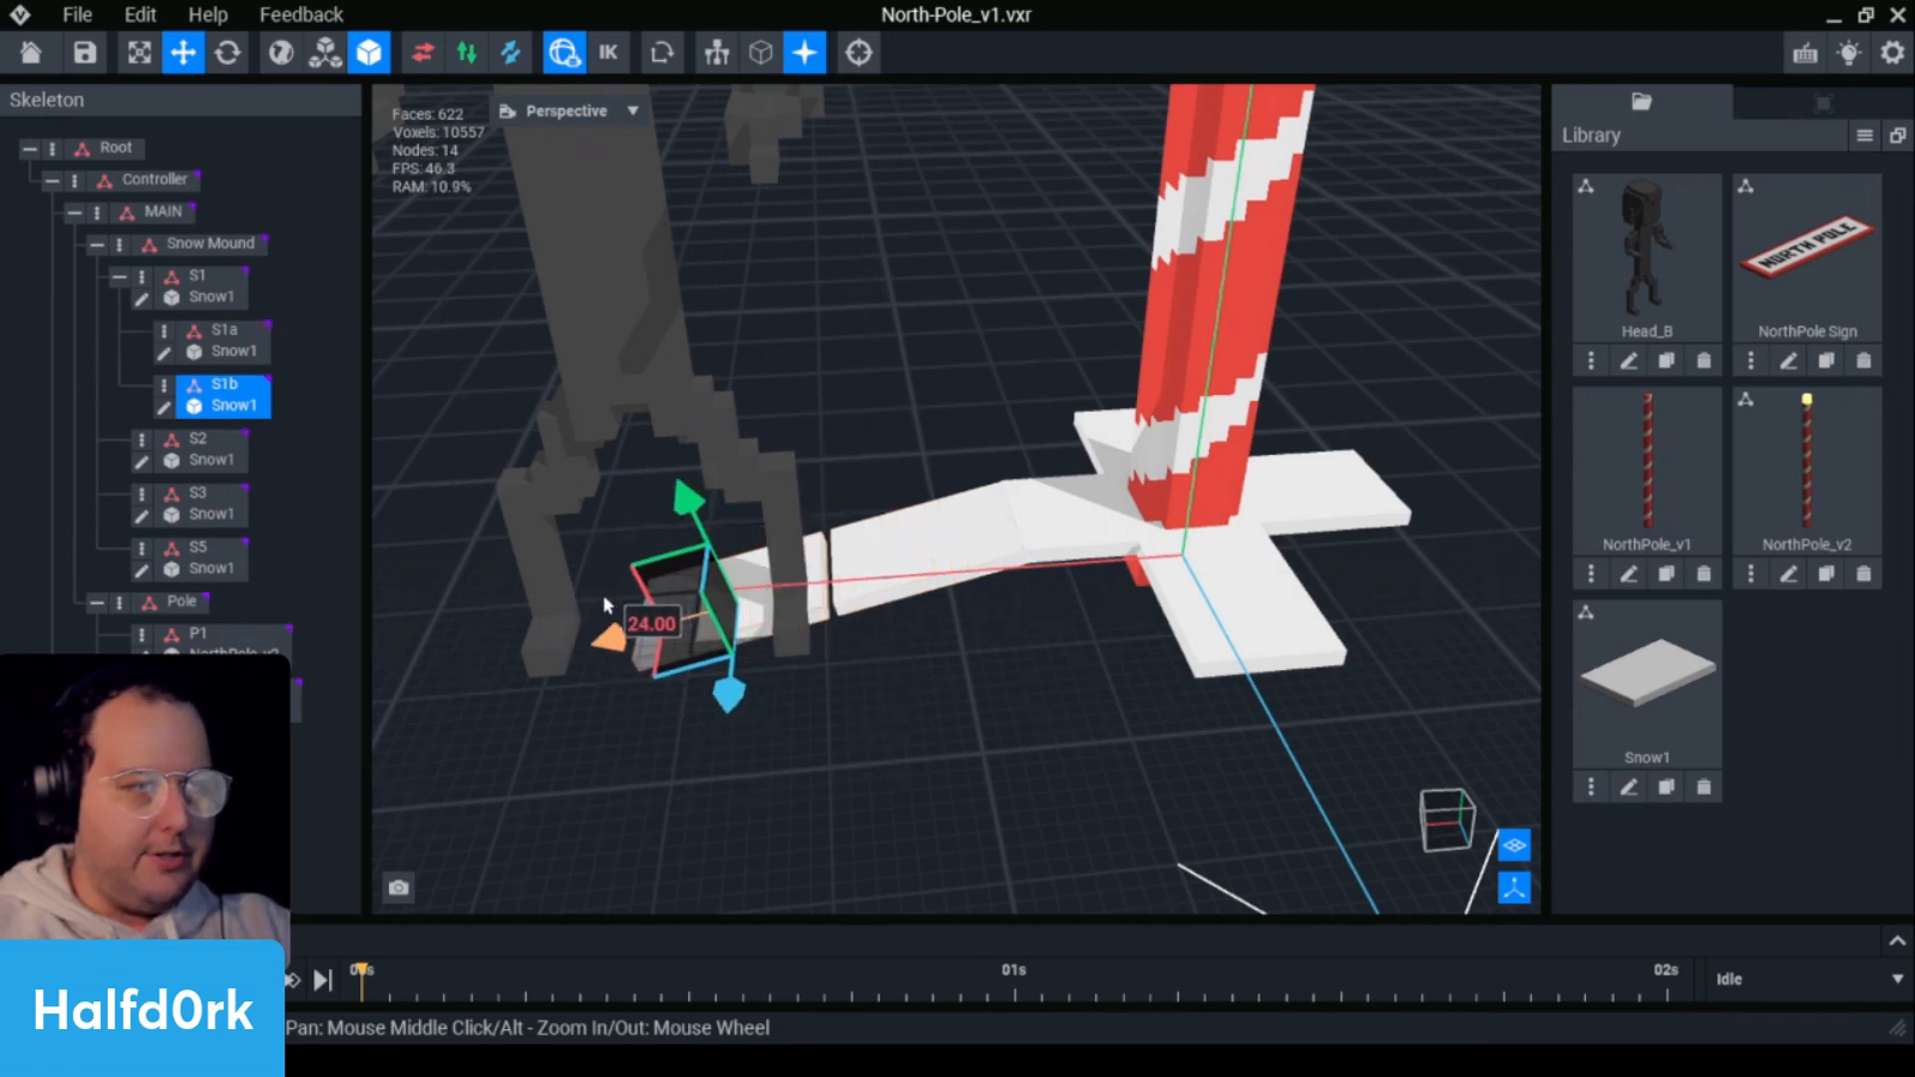
right_drag(695, 607, 906, 563)
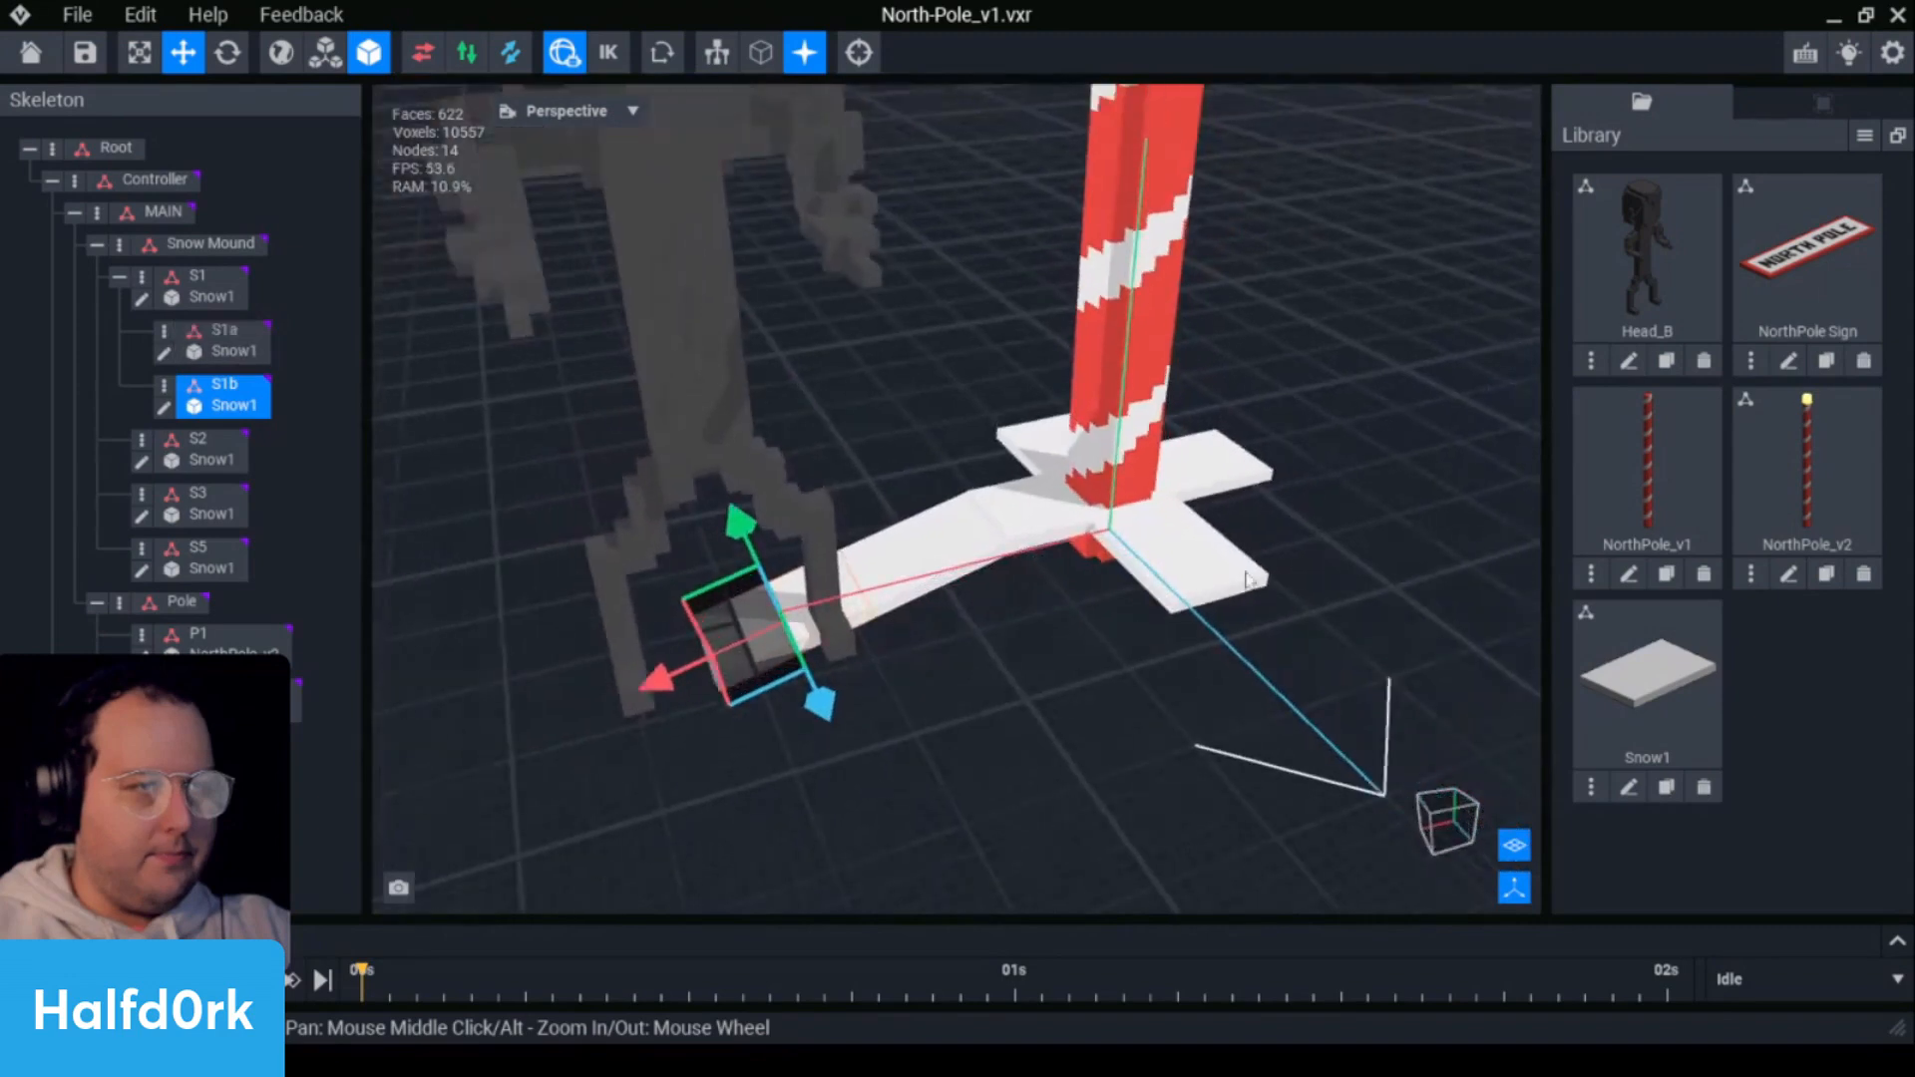
- Create a child node named S2a under S2 and assign the Snow1 model to it
click(1223, 586)
key(f)
right_drag(1227, 589, 449, 527)
scroll(1184, 589, down, 3)
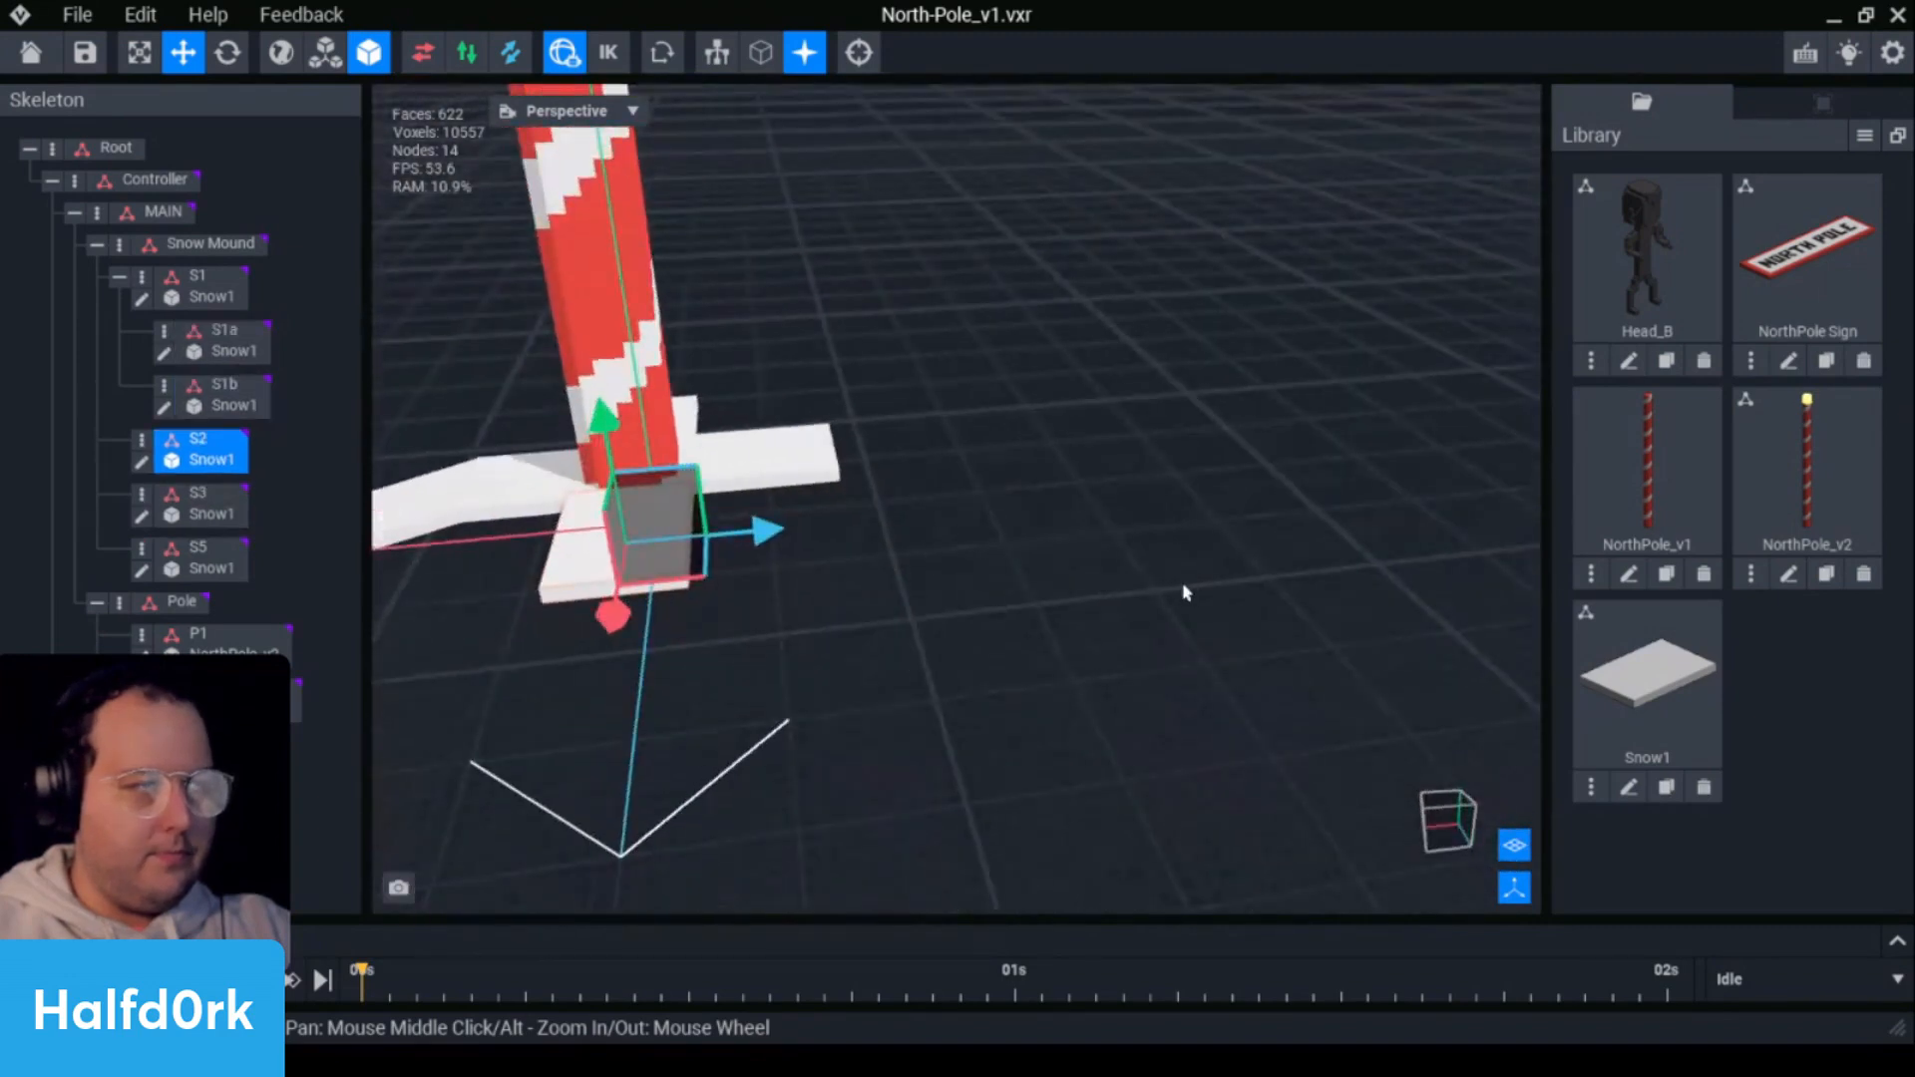
middle_drag(1185, 590, 1477, 543)
click(149, 440)
click(266, 505)
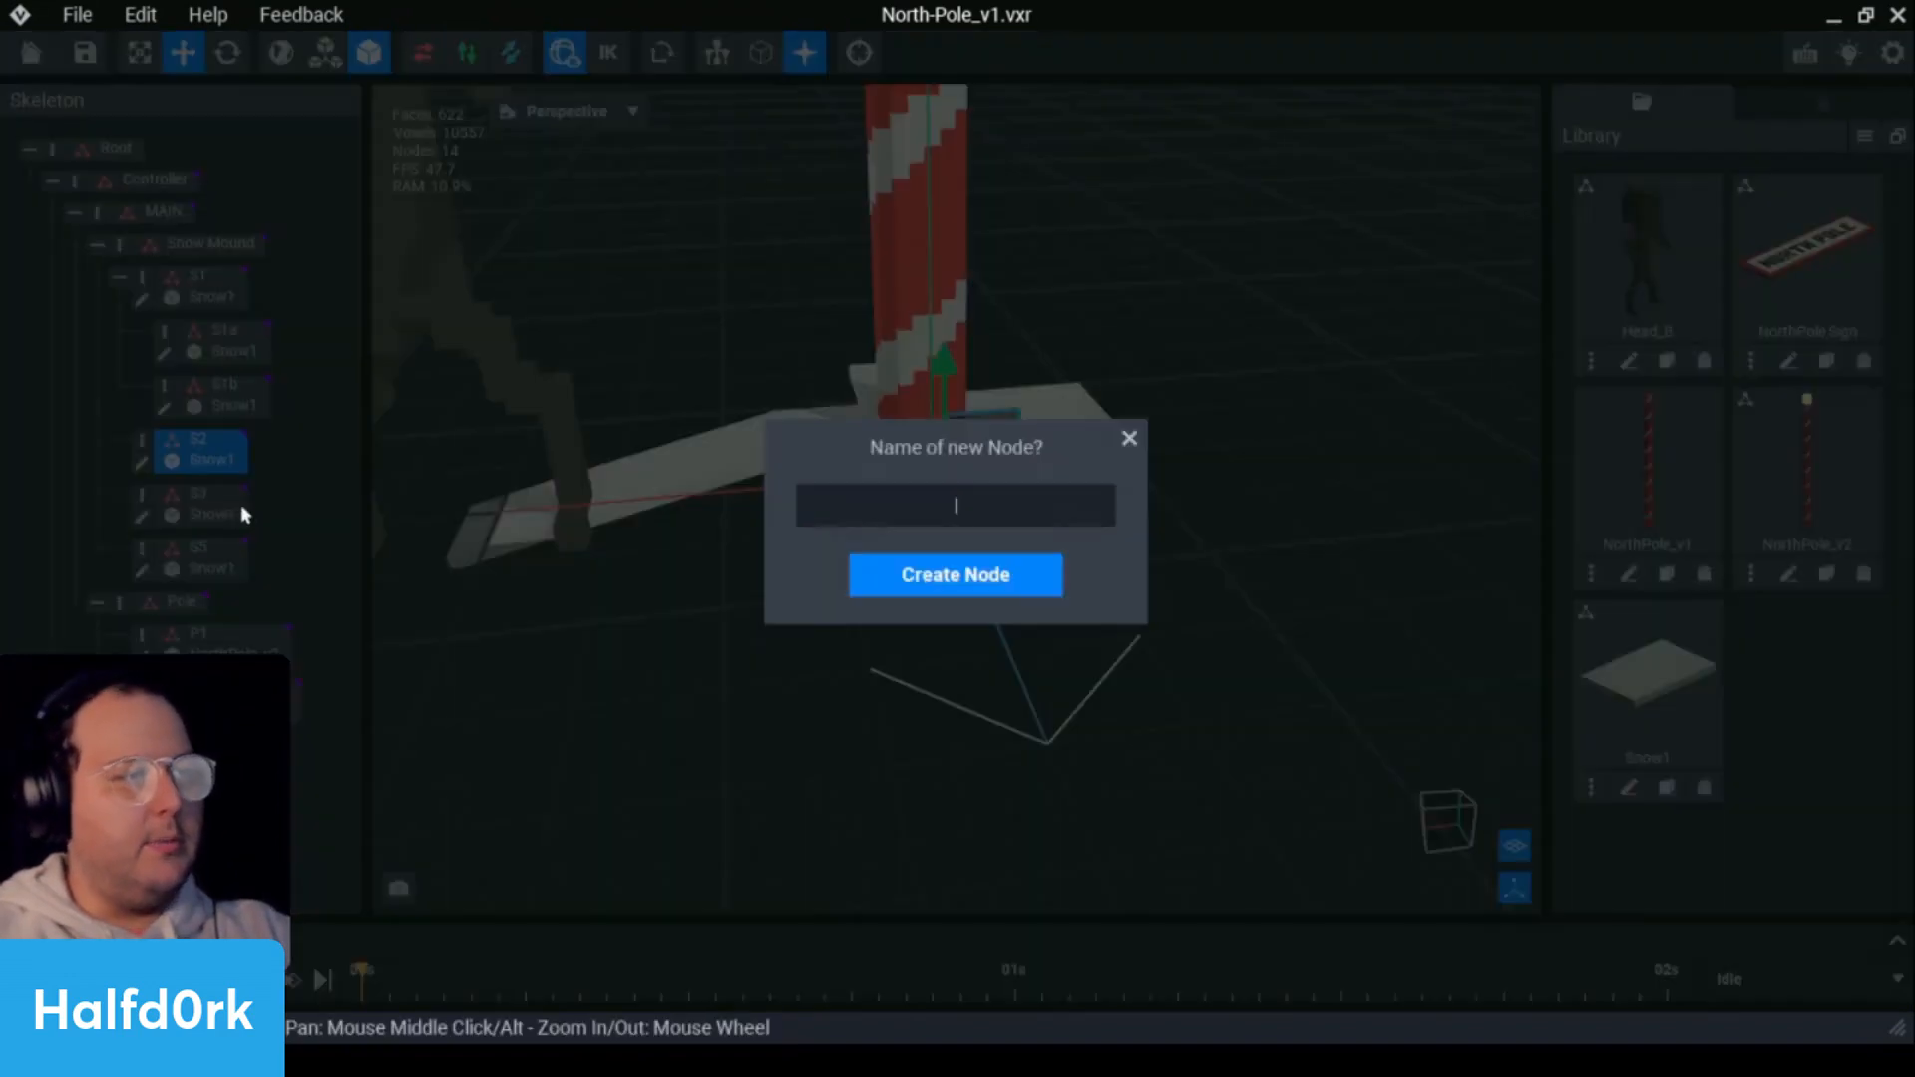
text(S2a)
key(Return)
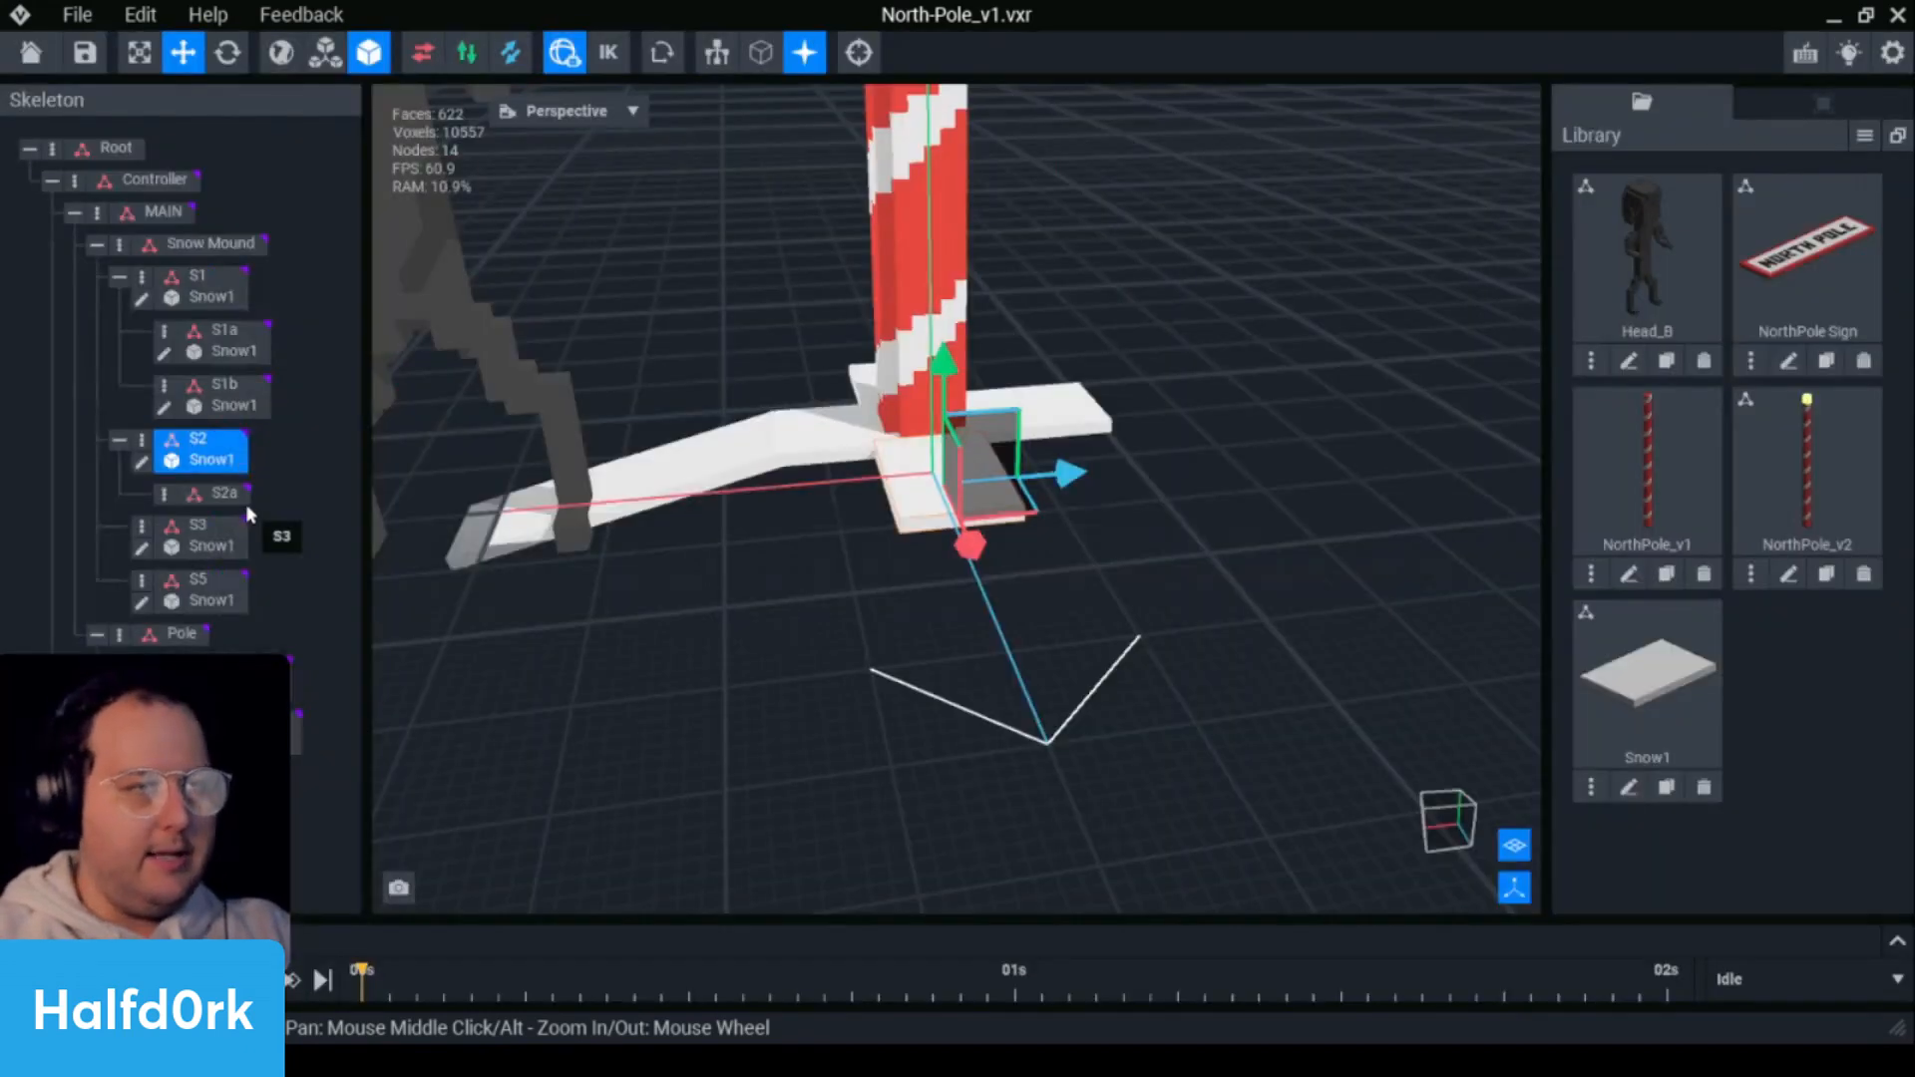
click(1692, 708)
drag(731, 612, 224, 496)
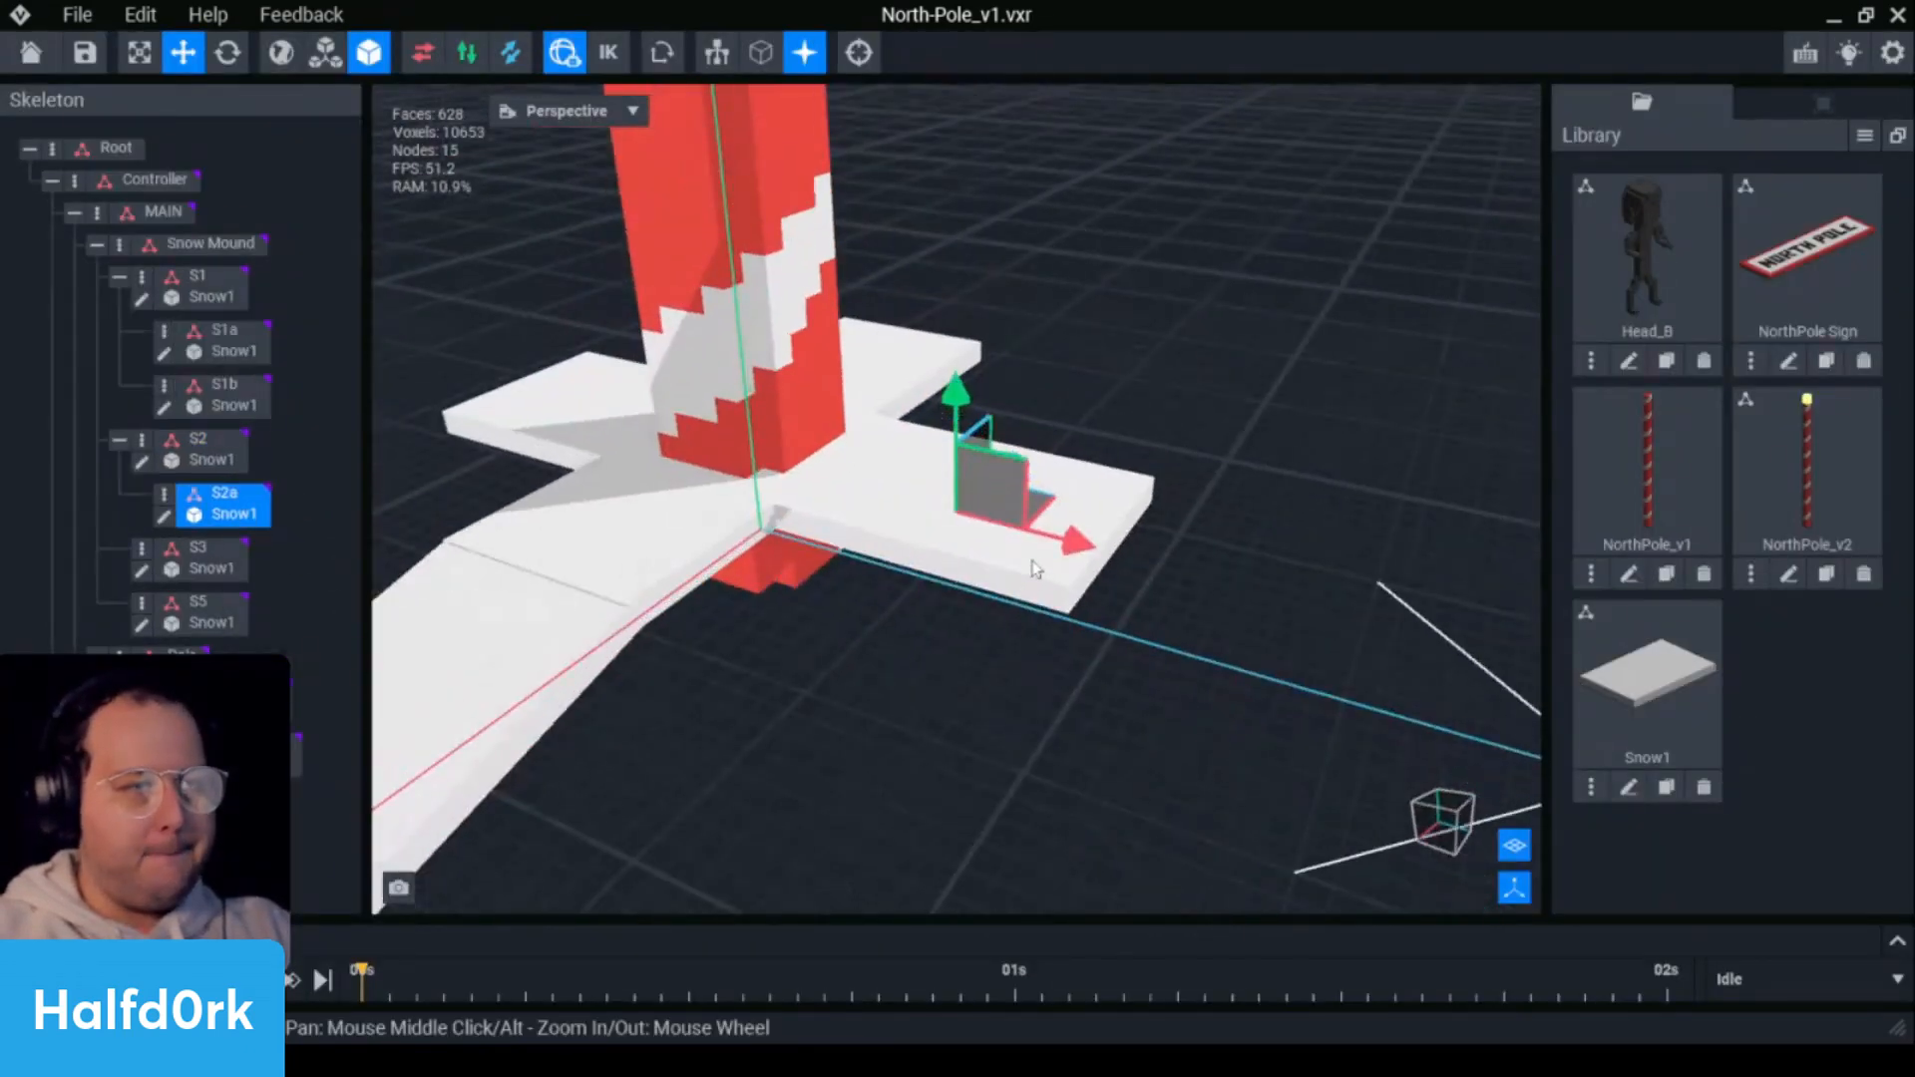
- Move S2a into the corner between the S1 and S2 slabs and turn it diagonally about the vertical axis
drag(1042, 514, 935, 611)
key(e)
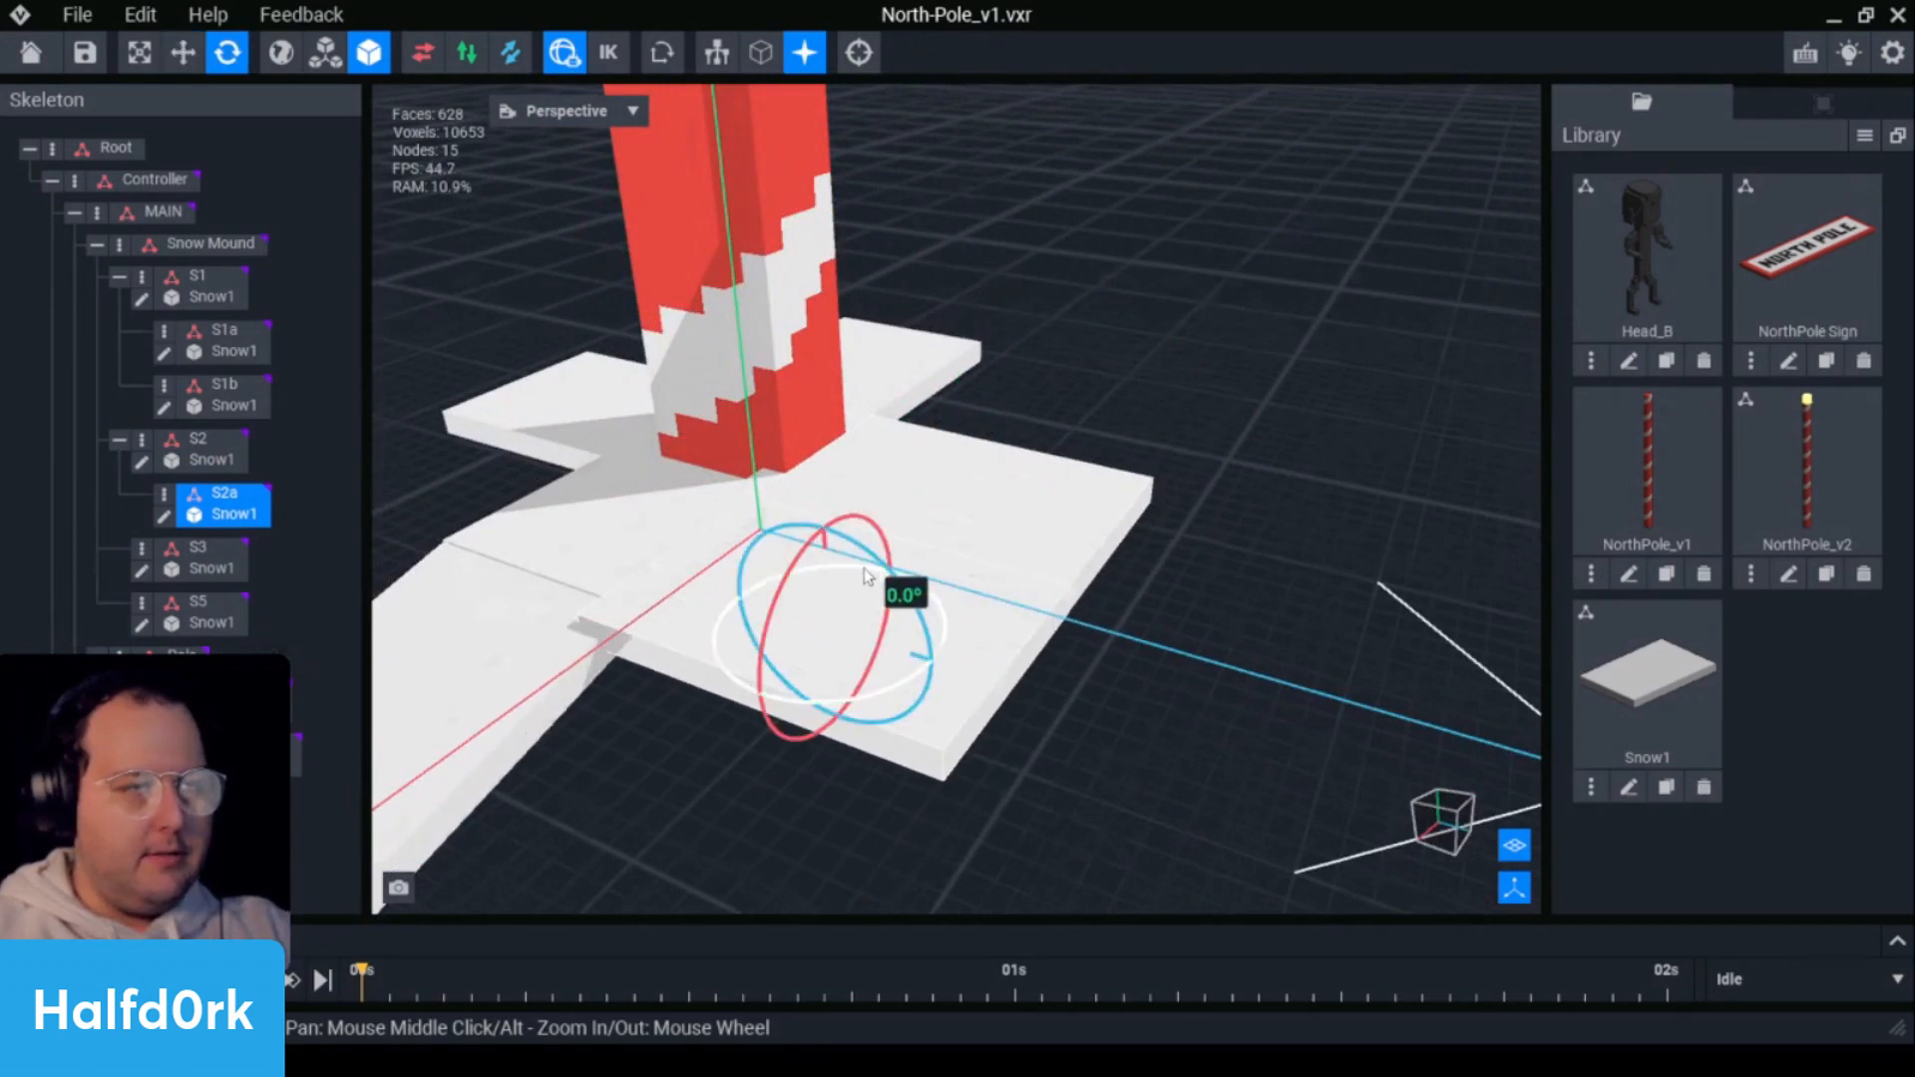
right_drag(954, 500, 930, 597)
drag(847, 508, 820, 349)
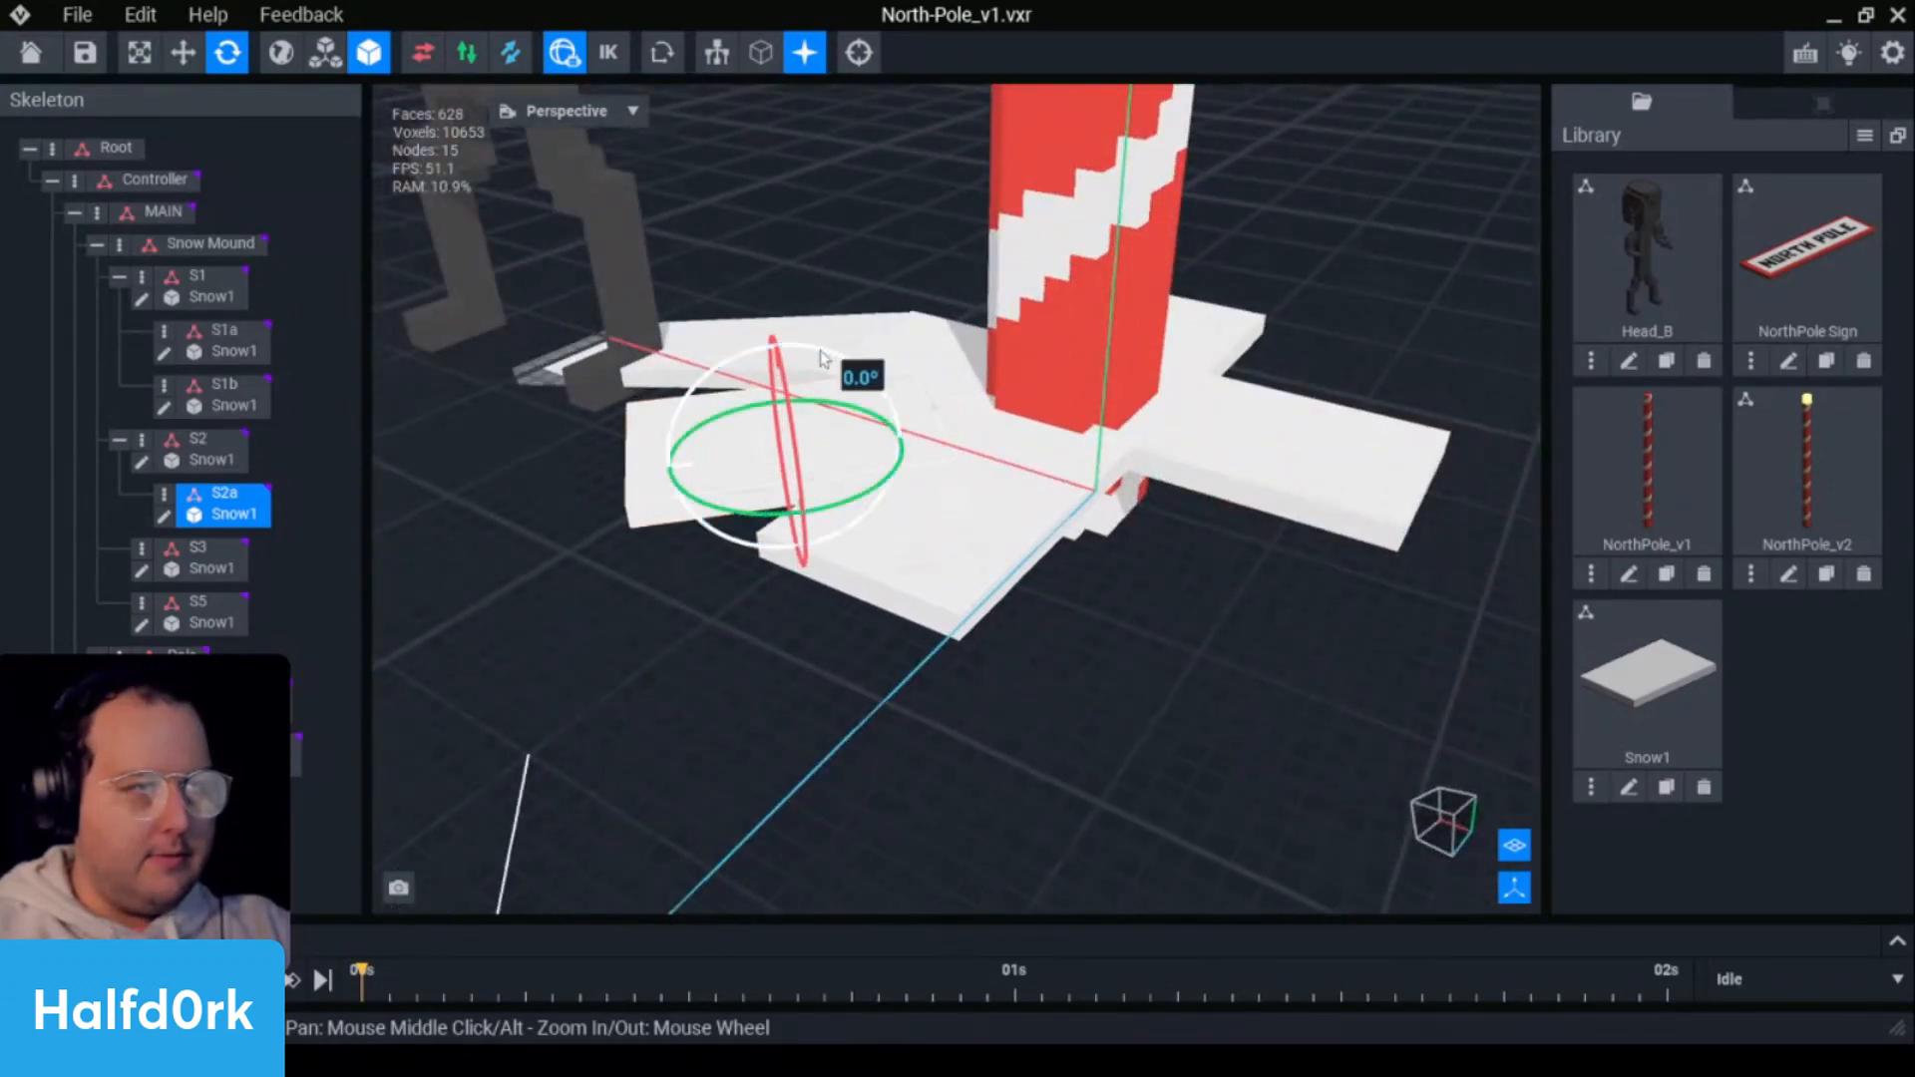
- Adjust S2a's rotation and shift its position and height to fit between the neighbouring slabs
click(813, 357)
mouse_move(868, 440)
right_down()
mouse_move(898, 389)
mouse_move(860, 444)
right_up()
click(855, 509)
right_drag(855, 508, 839, 495)
key(w)
drag(843, 590, 859, 549)
right_drag(858, 549, 864, 469)
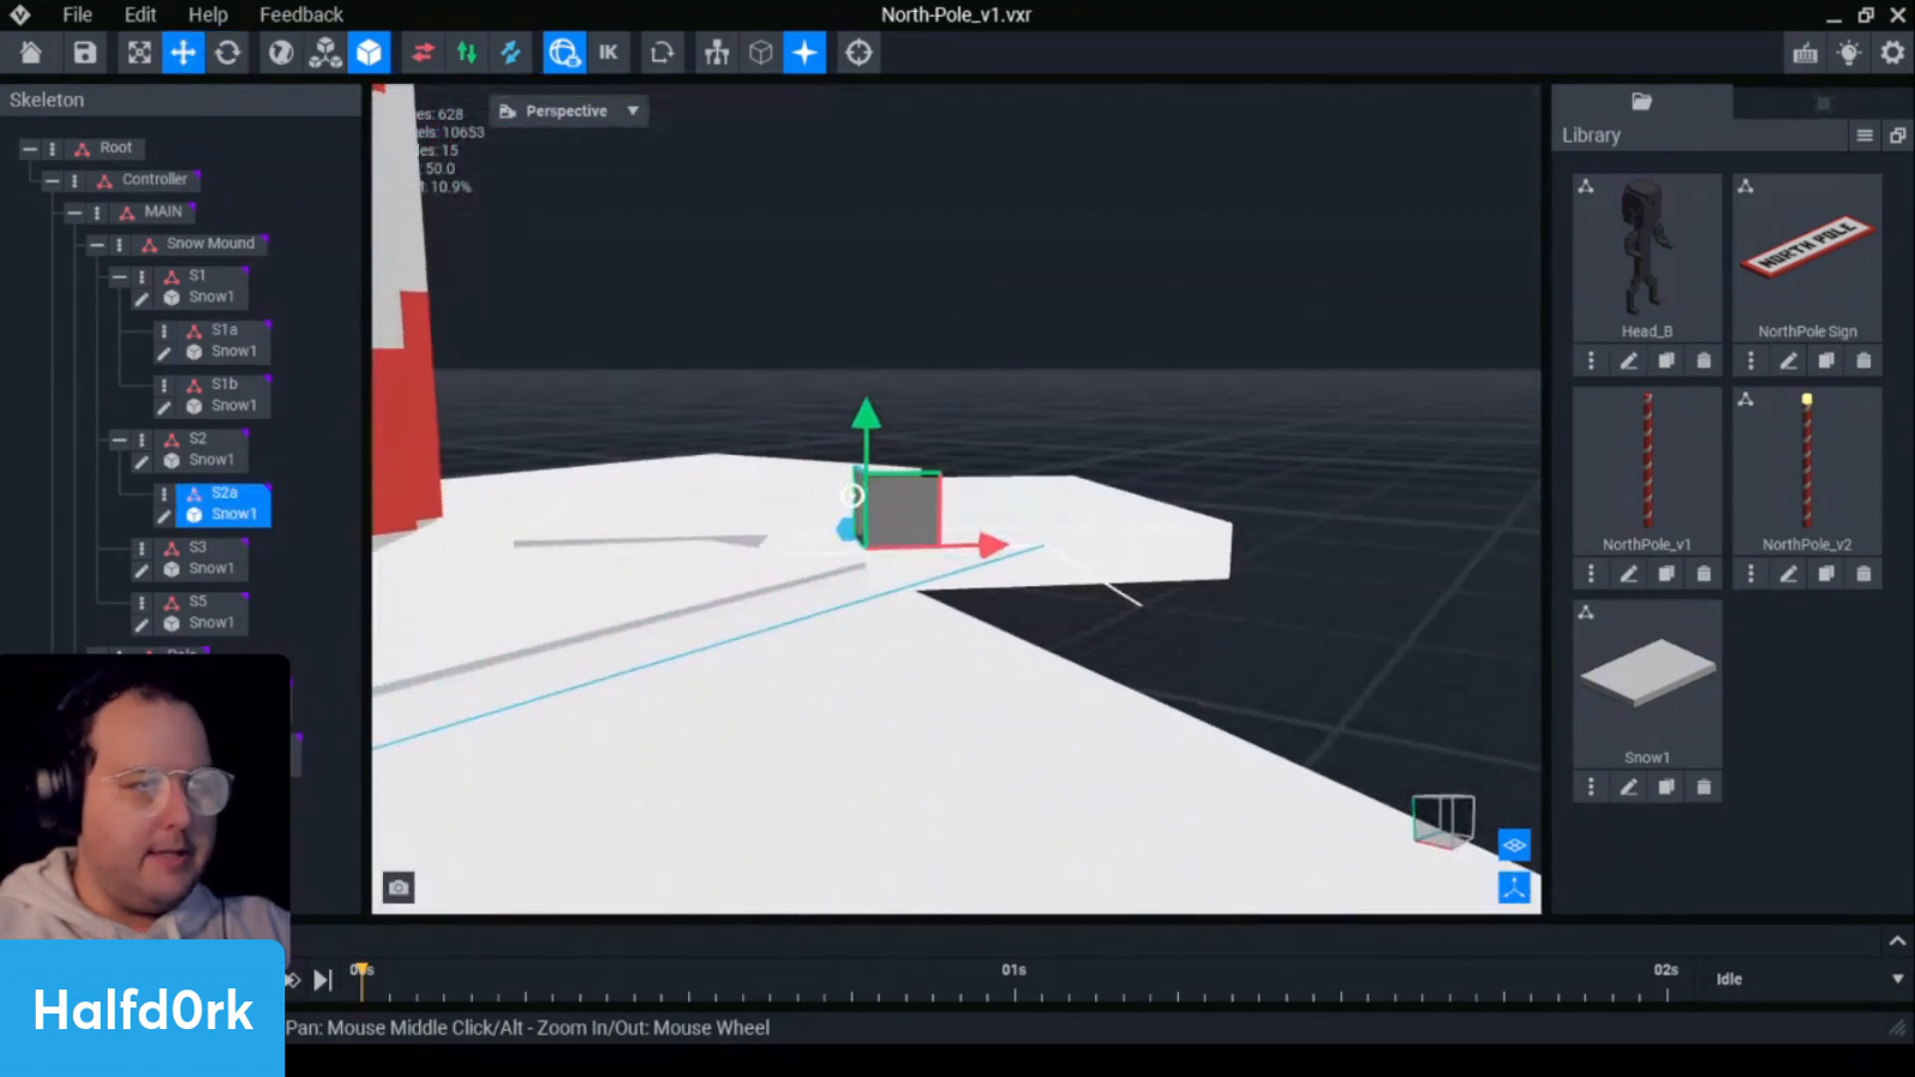
drag(870, 429, 866, 469)
right_drag(866, 469, 793, 443)
- Tilt S2a's outer end downward so the diagonal slab slopes away from the pole
key(e)
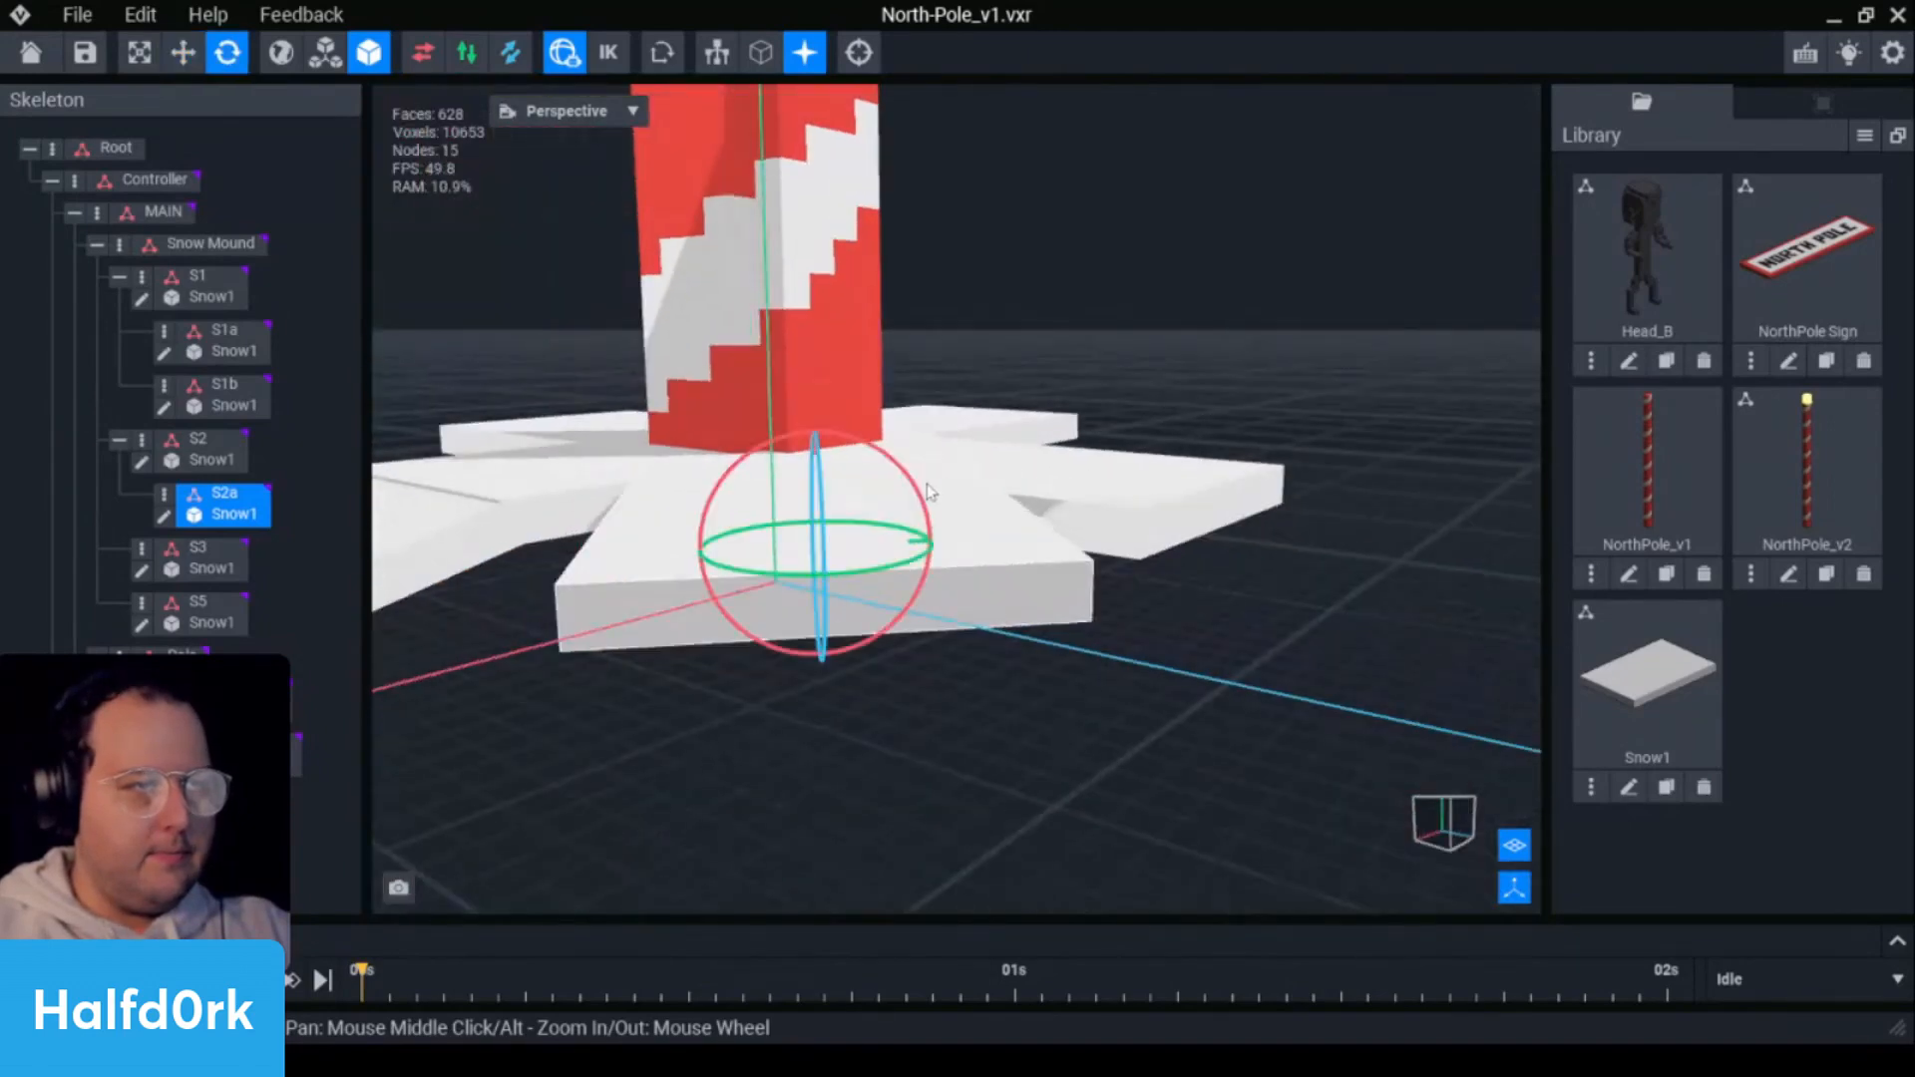
drag(793, 443, 793, 443)
click(793, 442)
right_drag(793, 442, 880, 446)
key(Escape)
click(881, 446)
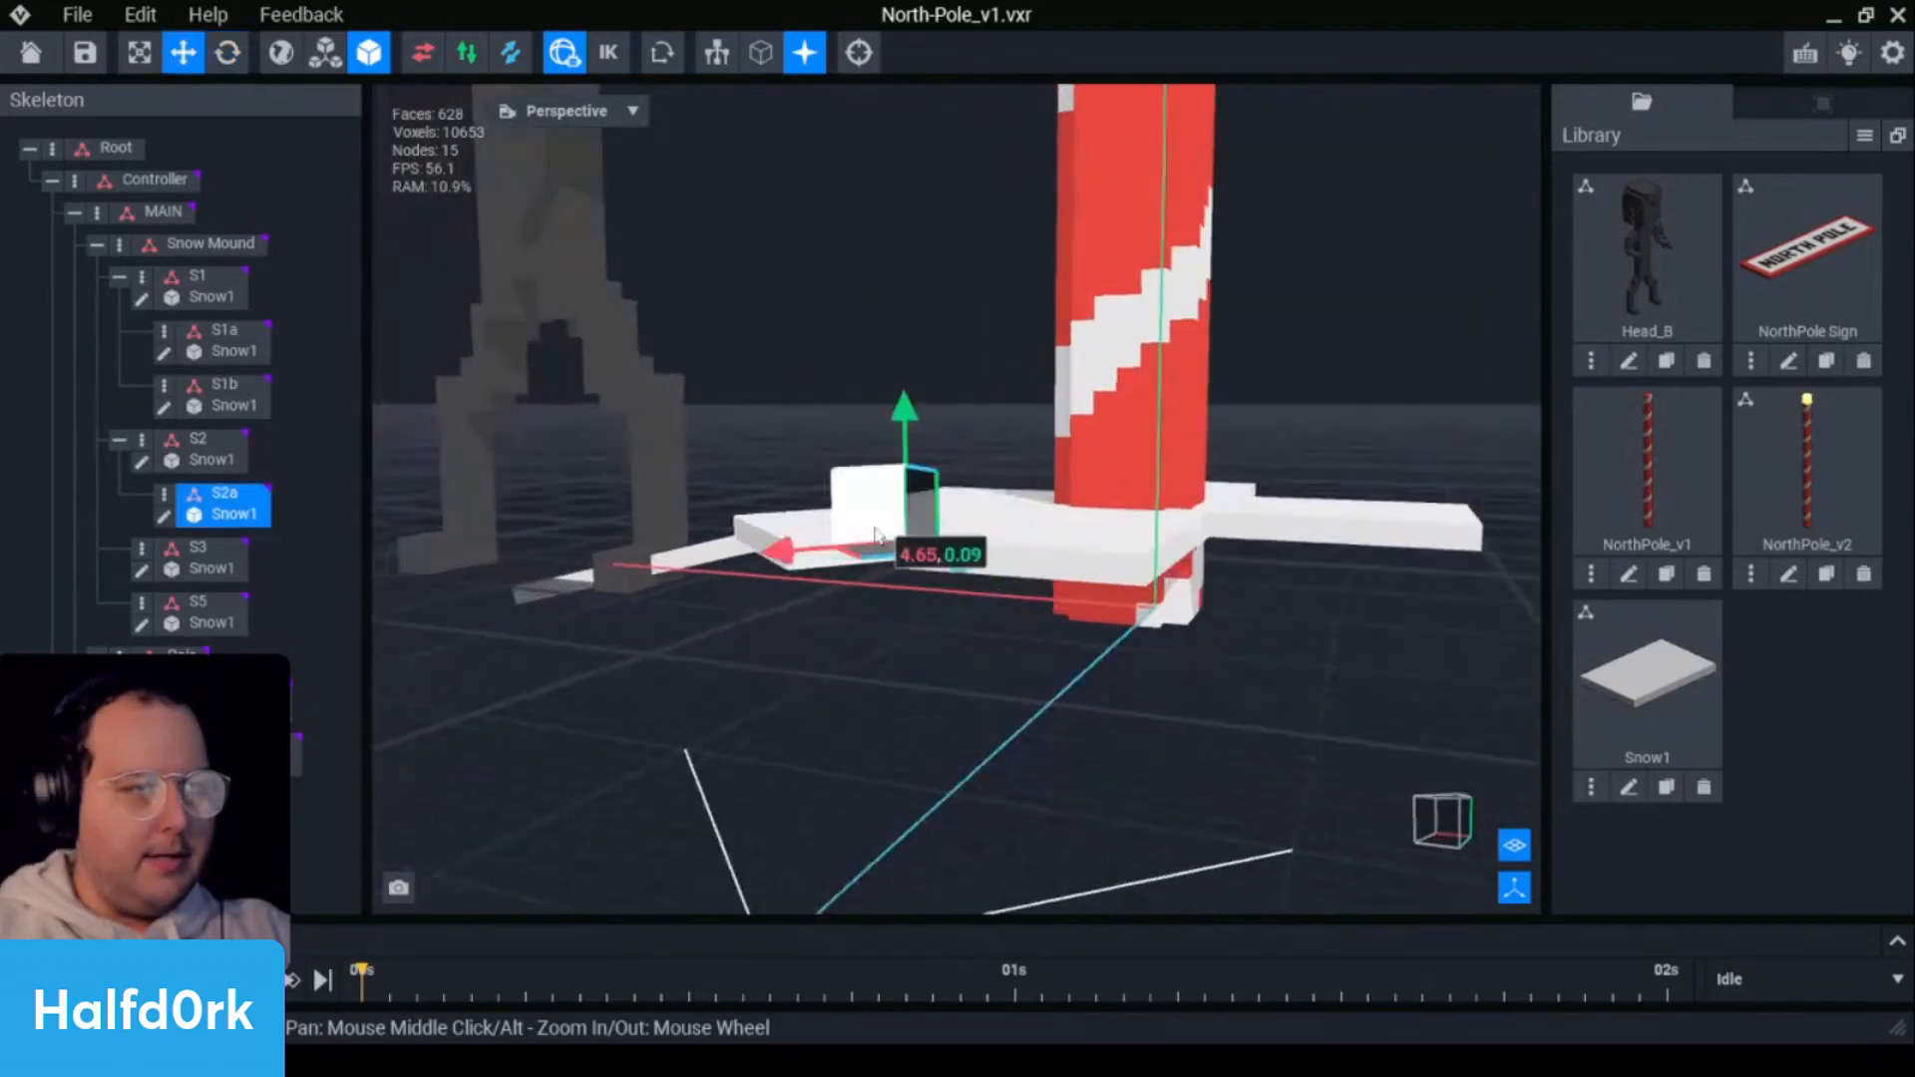
key(Escape)
click(858, 441)
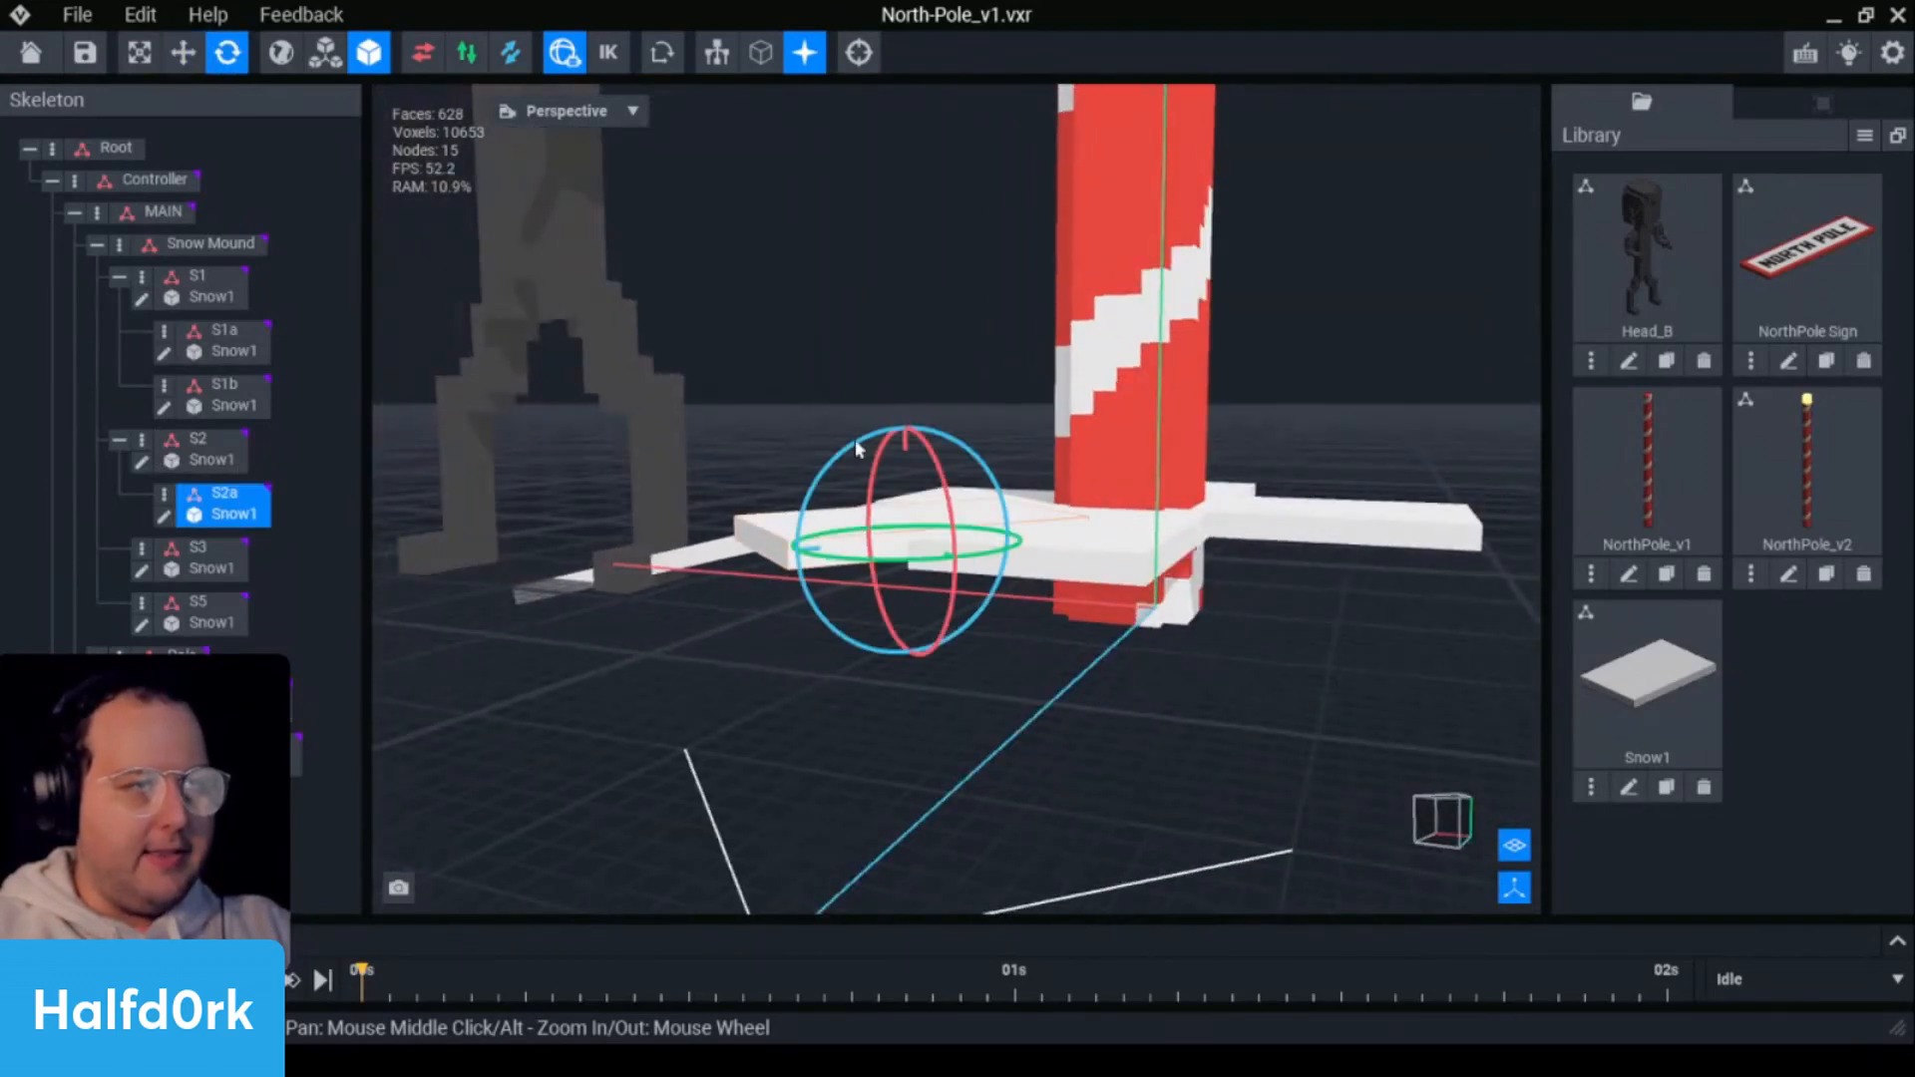
drag(854, 439, 874, 736)
- Move the tilted S2a slab along its diagonal and raise it slightly
key(w)
right_drag(768, 604, 818, 494)
drag(815, 550, 806, 506)
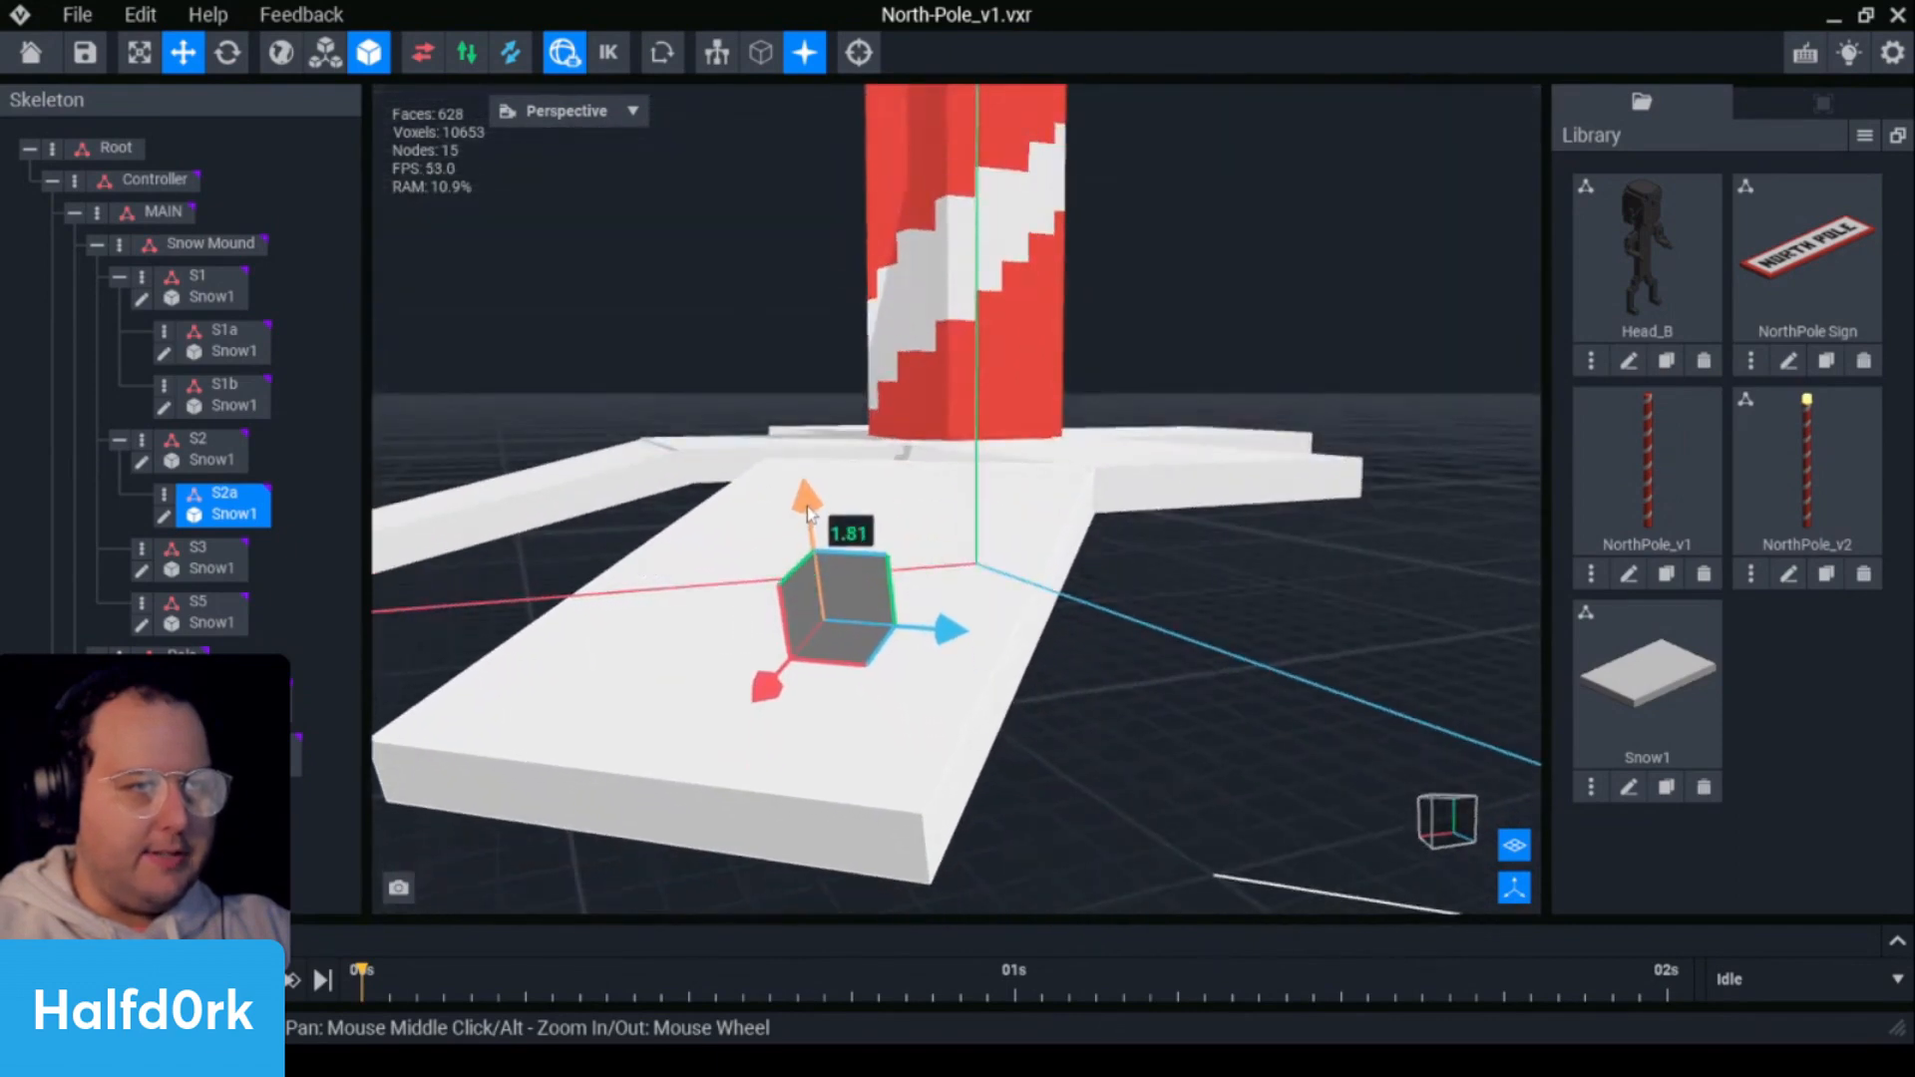
right_drag(806, 506, 998, 544)
- Duplicate S2a as S2b and move the copy outward along the diagonal to extend the slope beyond S2a
click(165, 496)
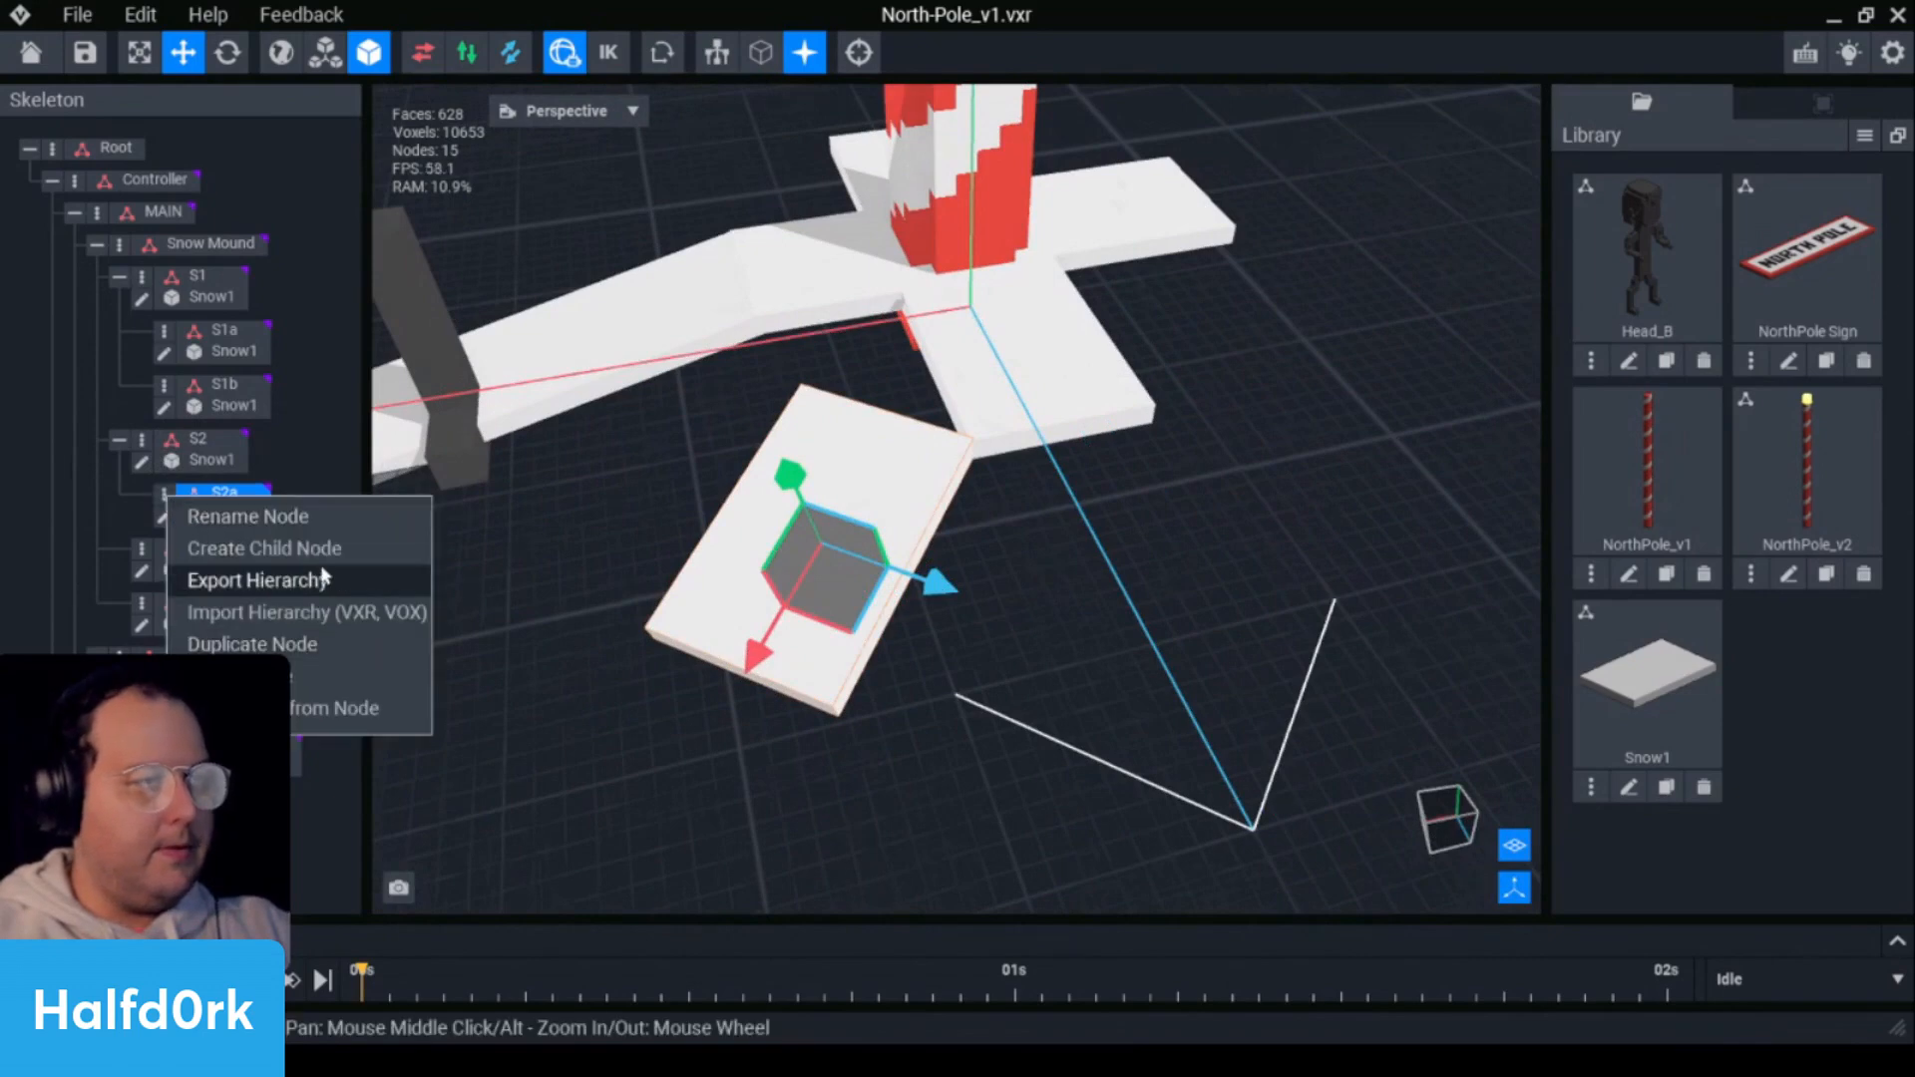
click(299, 644)
text(S2b)
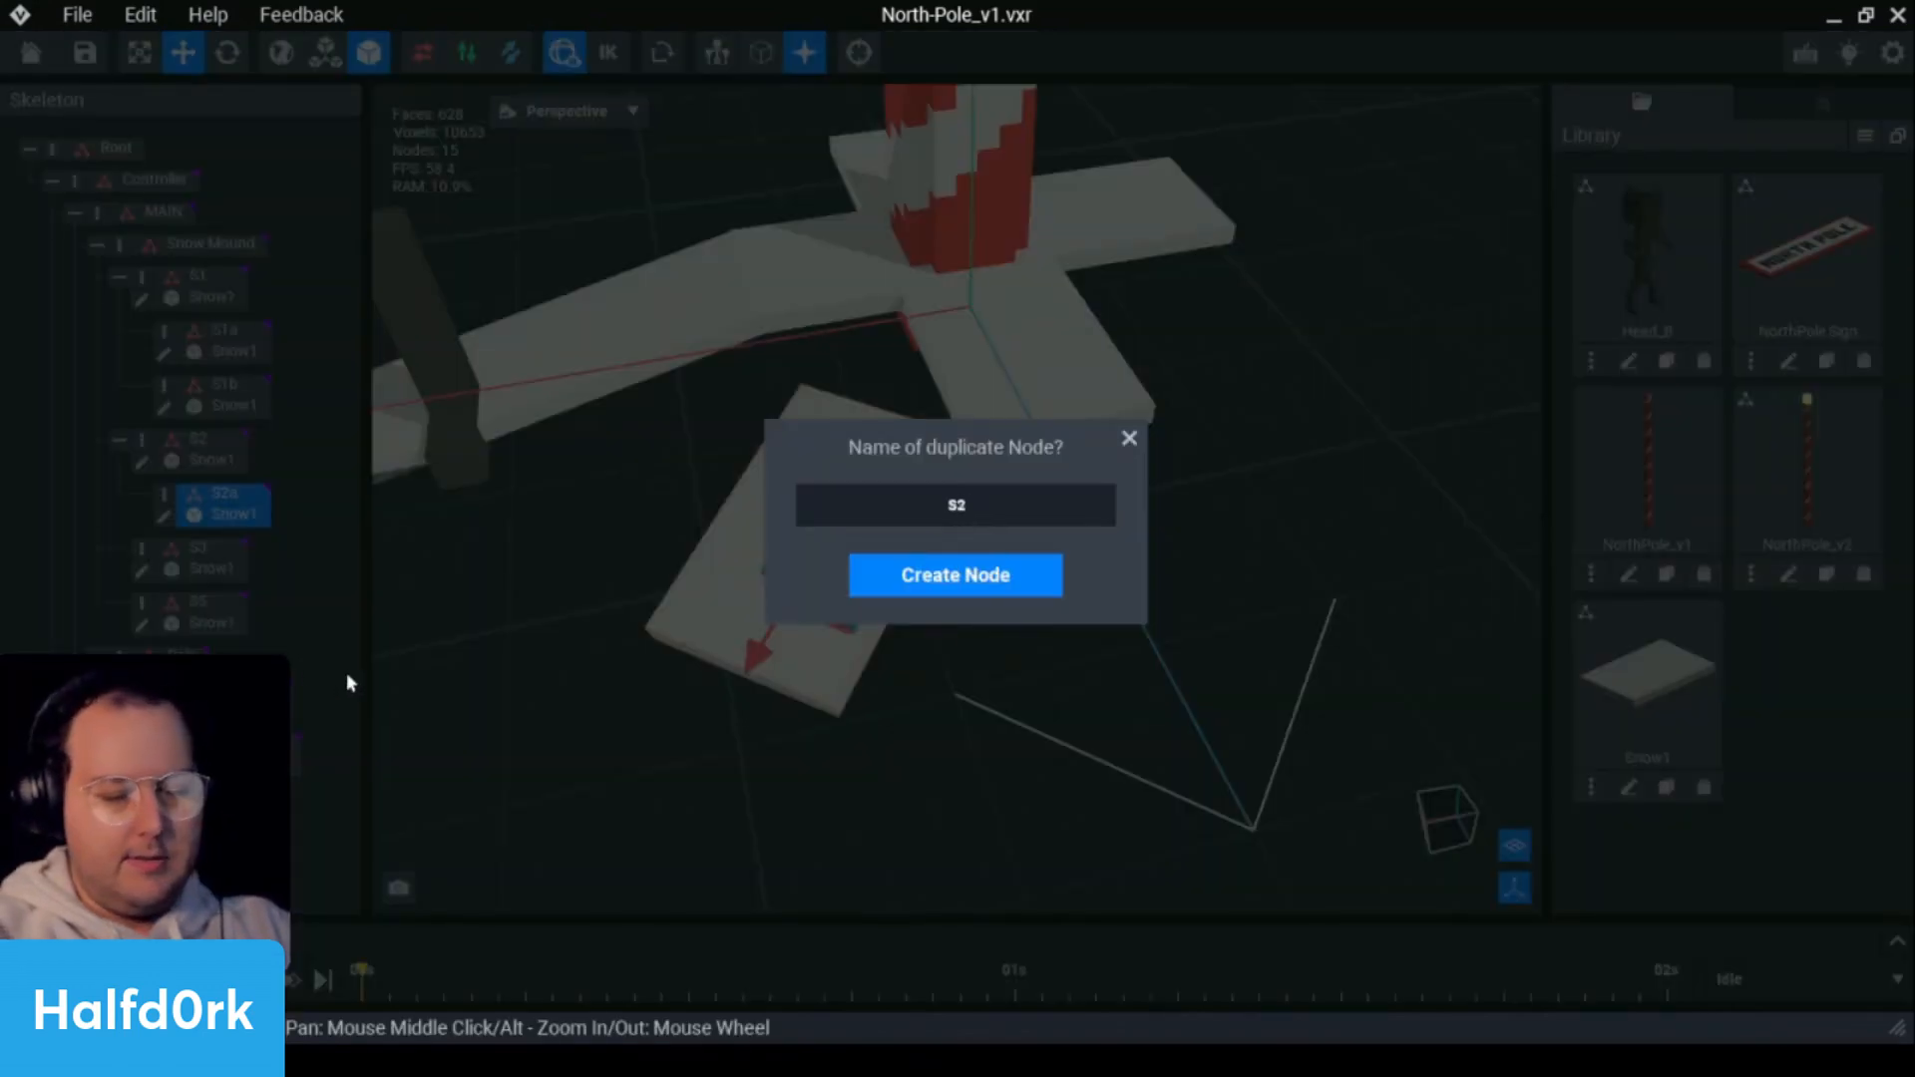
key(Return)
drag(756, 656, 547, 957)
right_drag(539, 898, 906, 654)
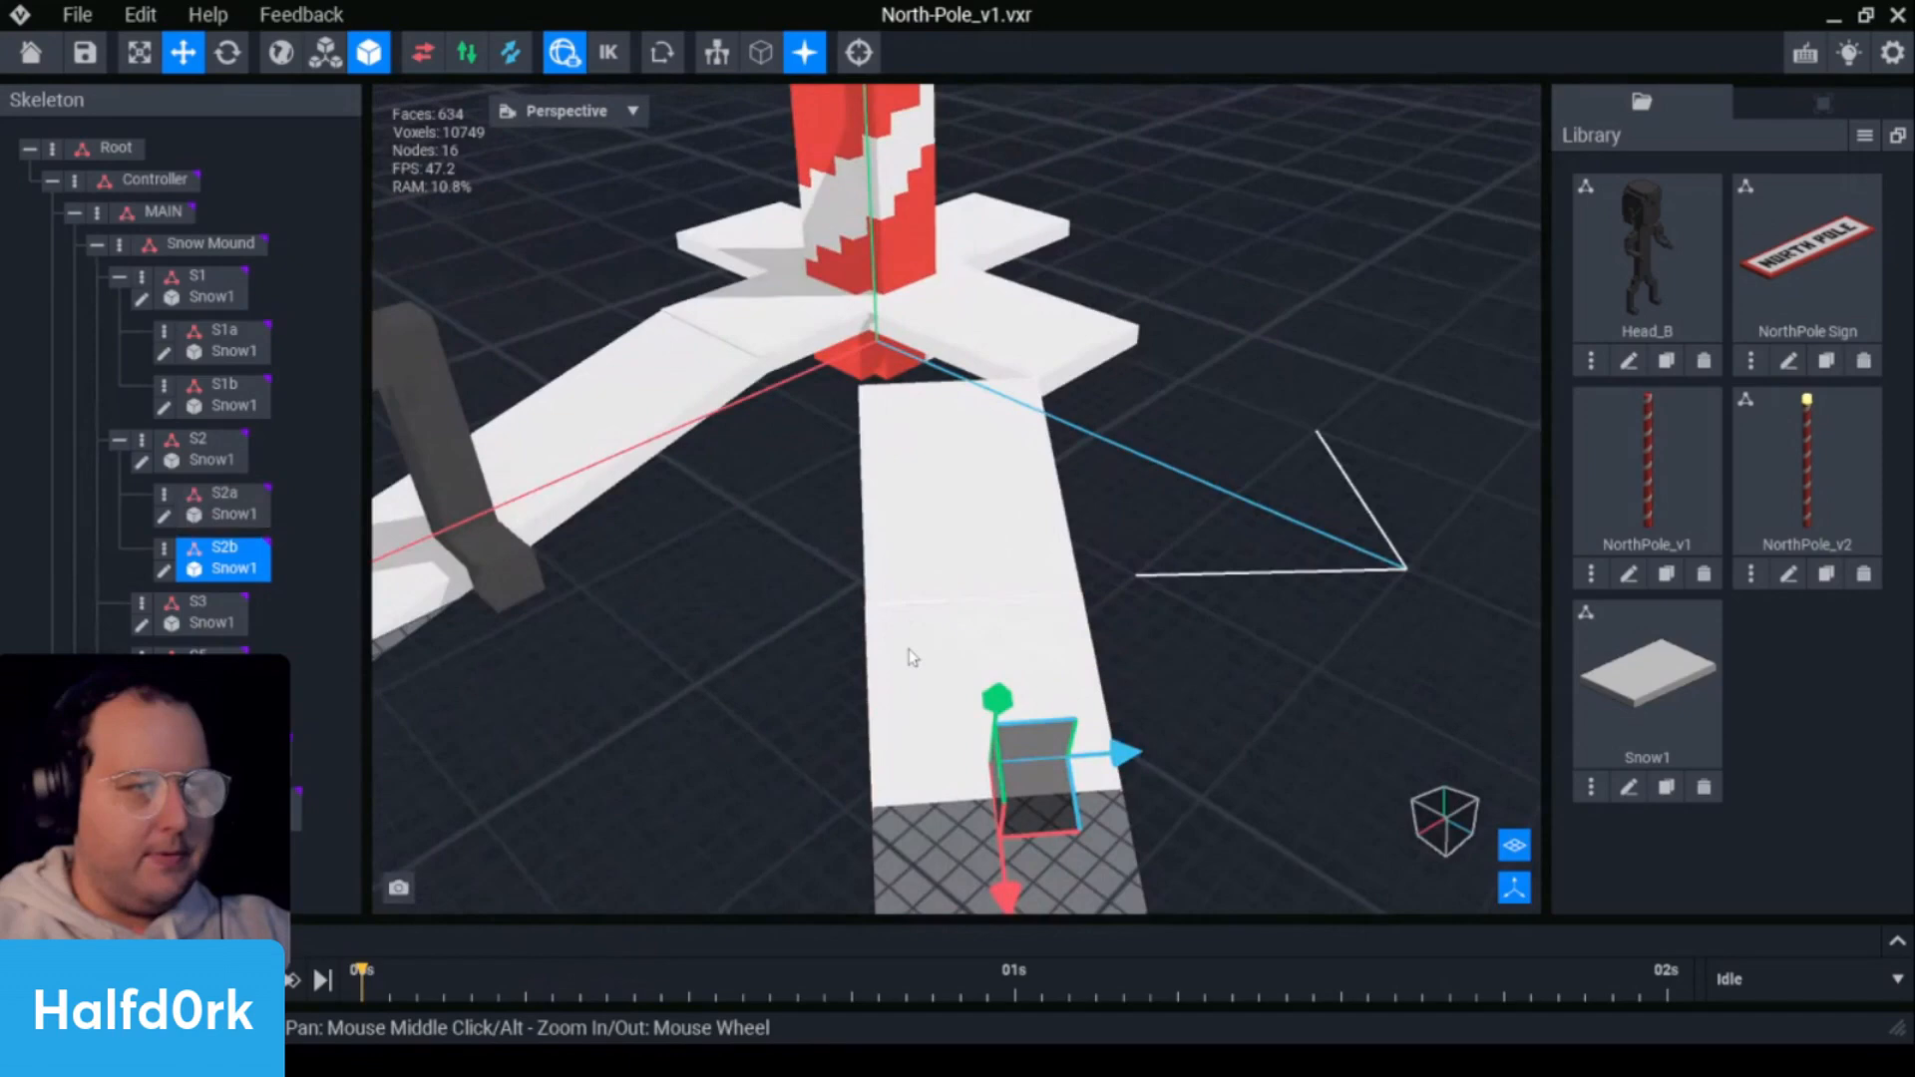
- Duplicate the S2a node as S3a and shift the copy sideways
click(948, 560)
click(262, 546)
click(239, 496)
right_click(262, 502)
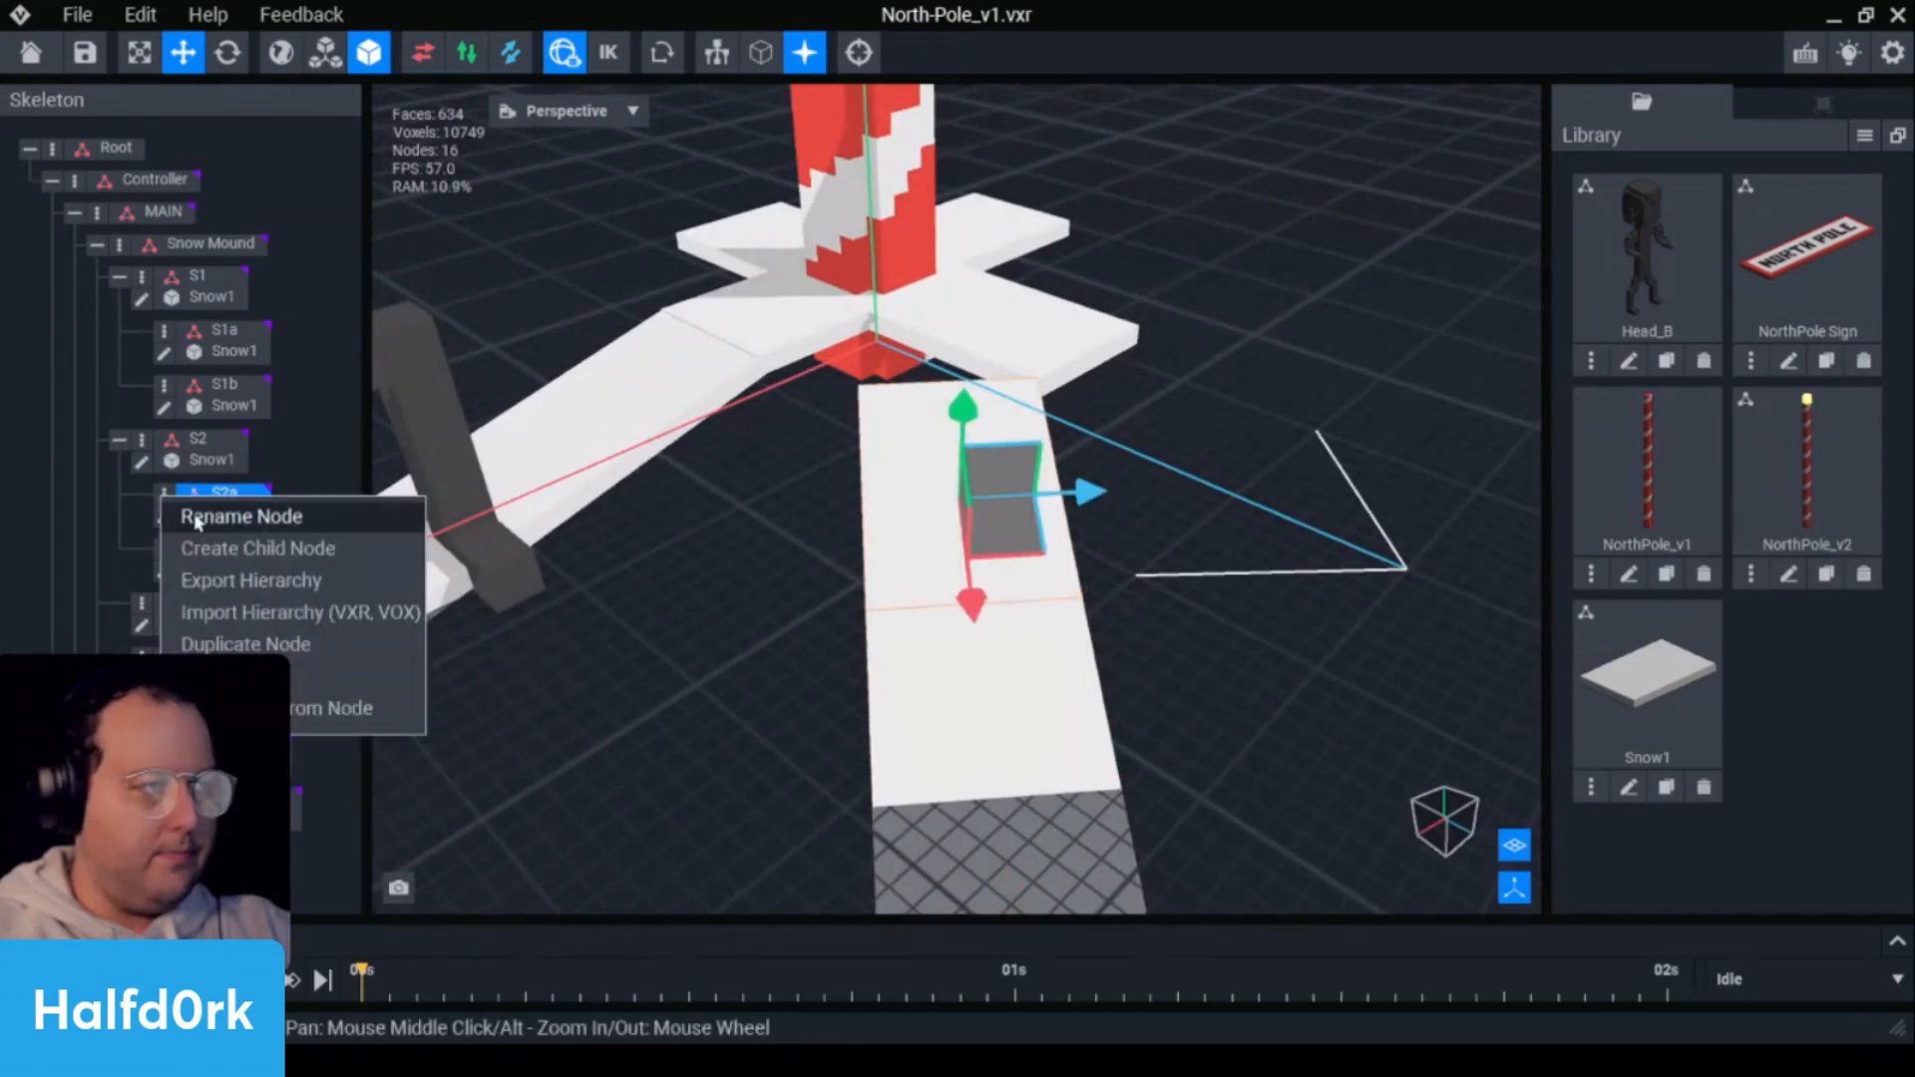
click(267, 644)
text(S3)
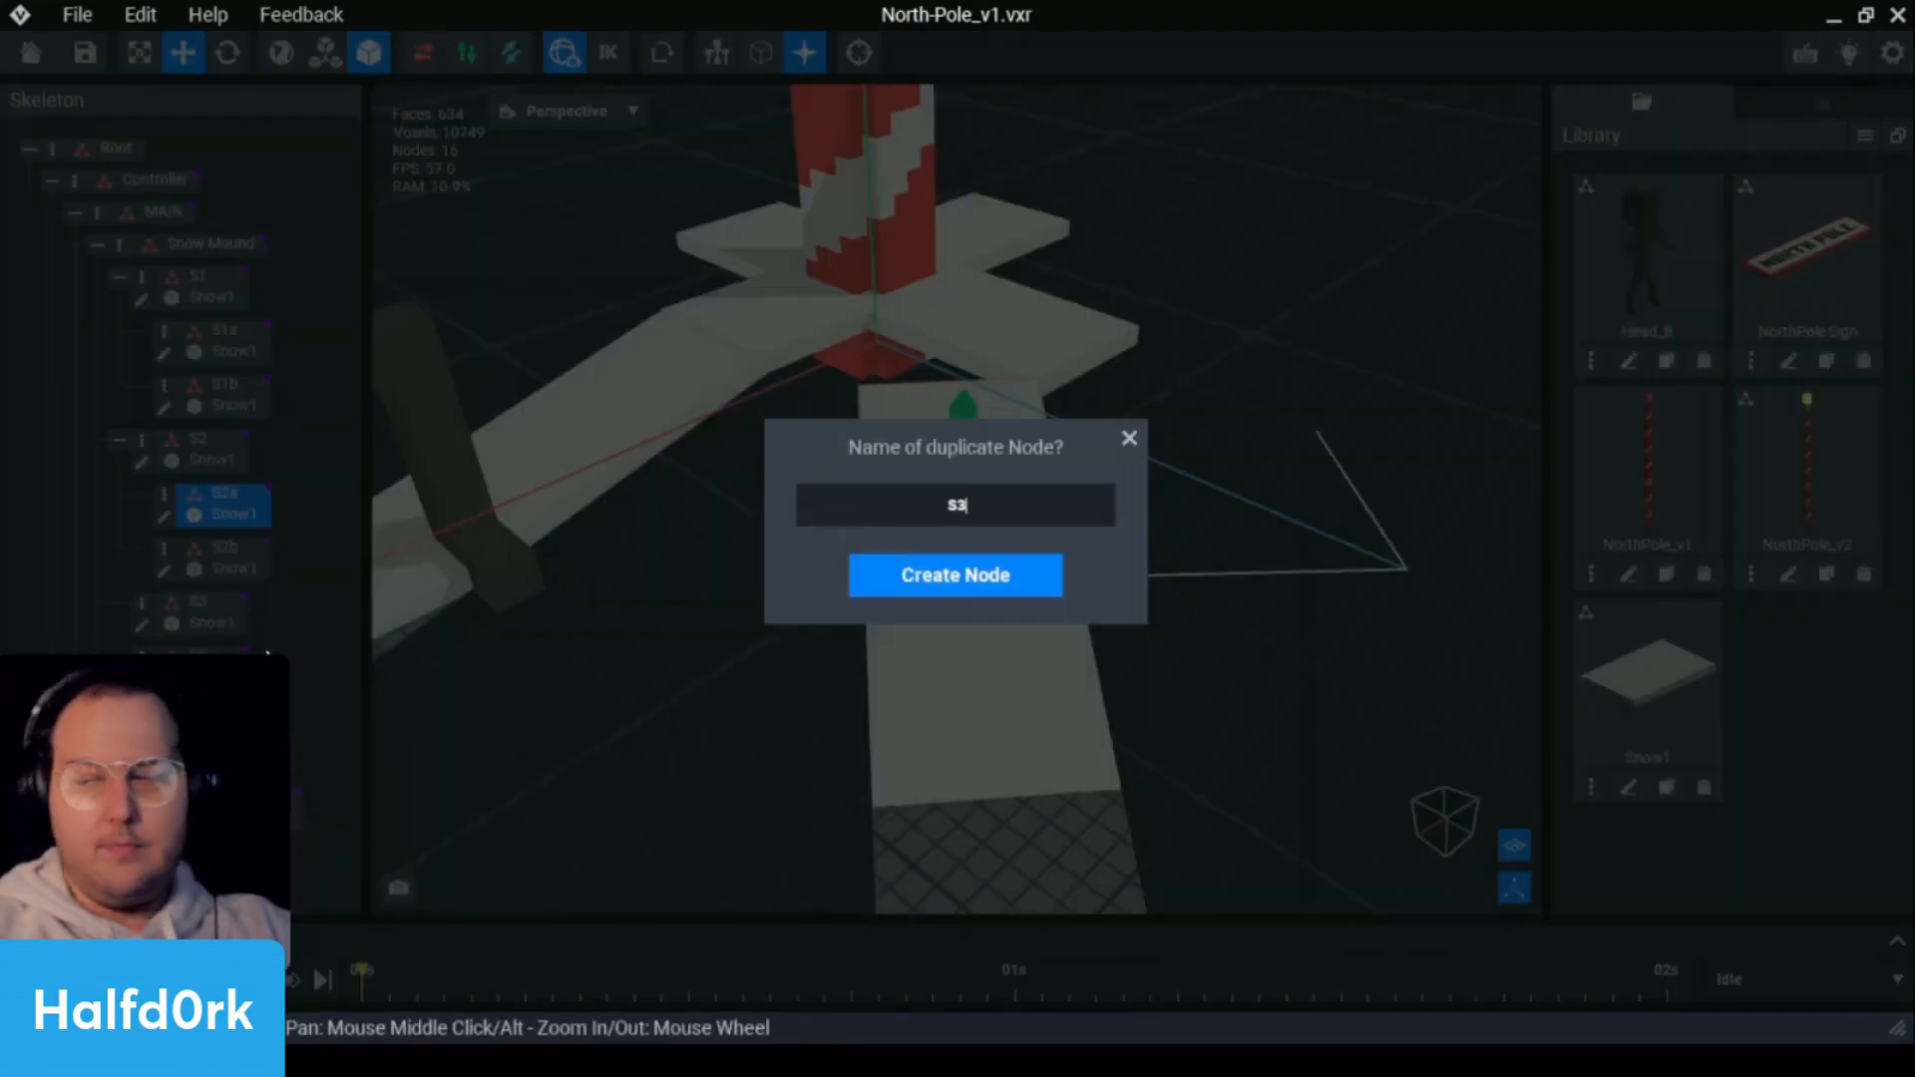
text(a)
key(Return)
drag(998, 519, 818, 544)
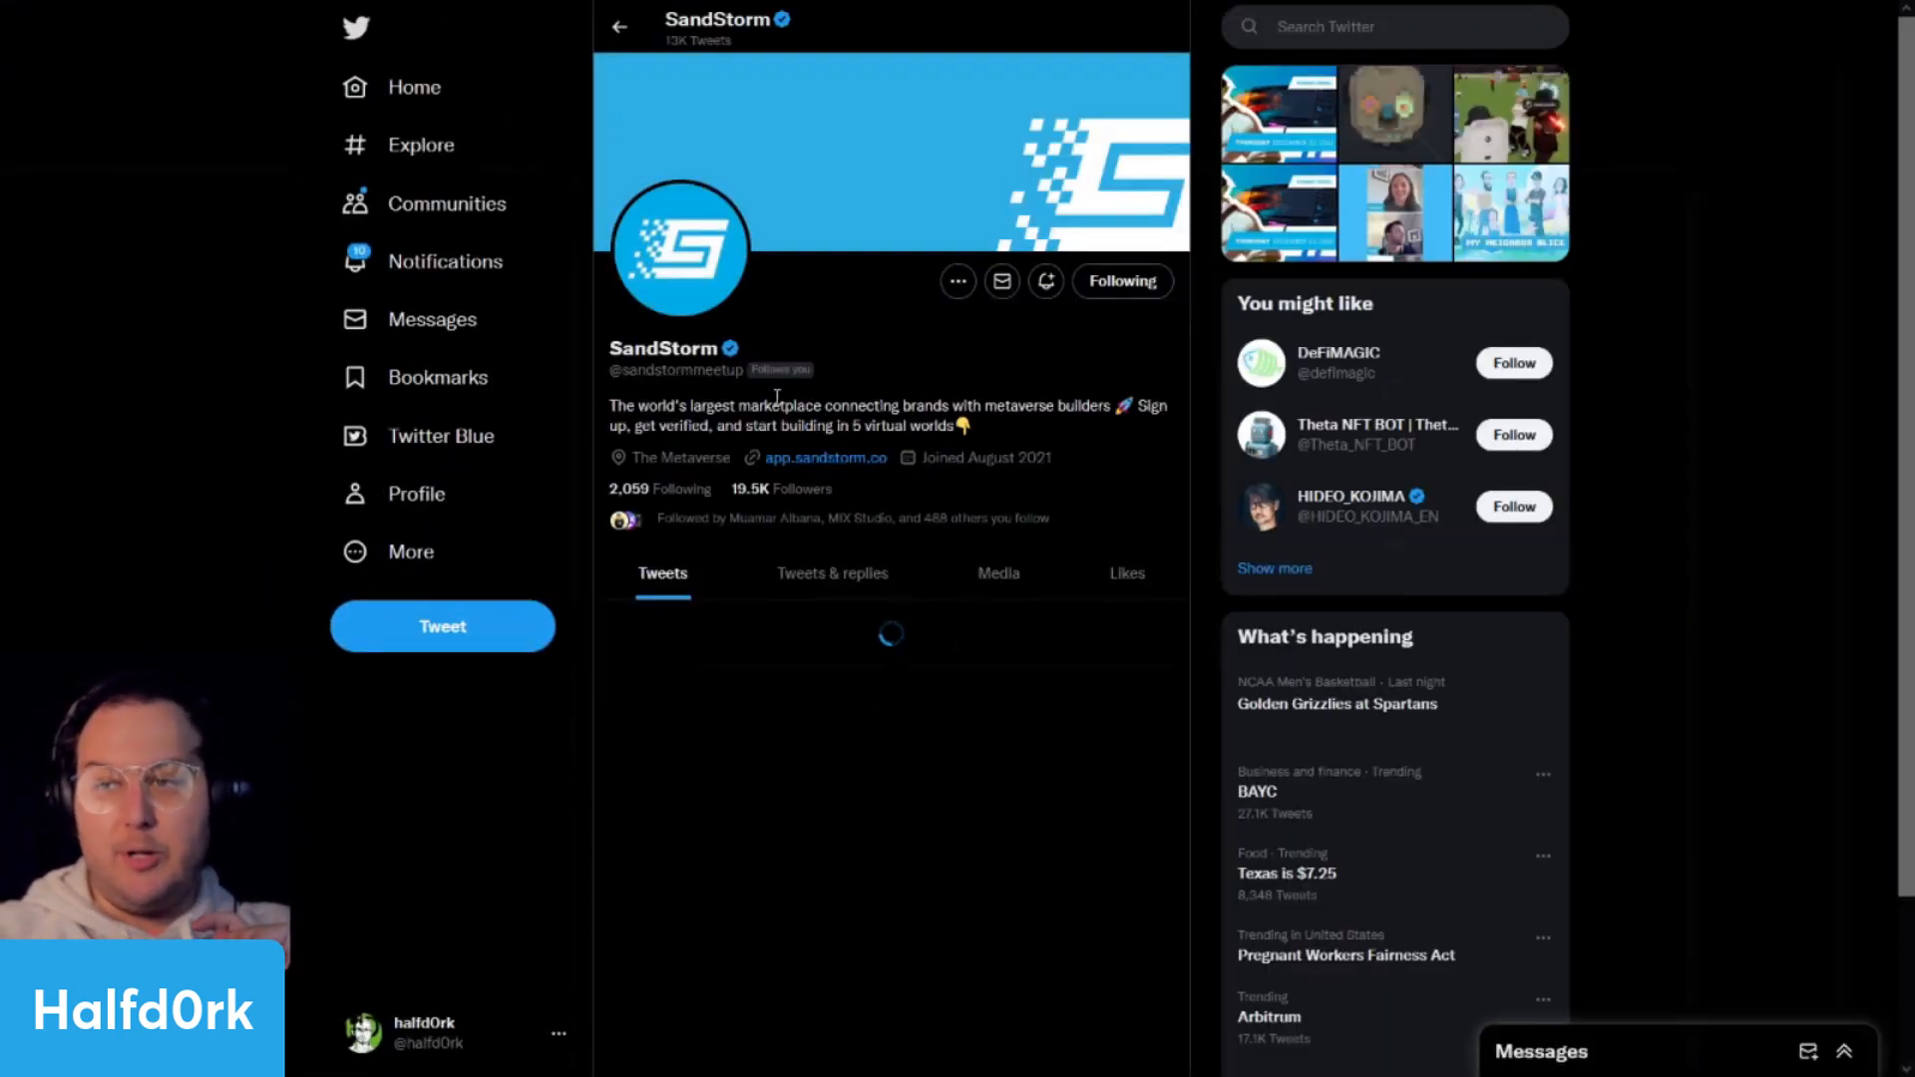
- Switch to Twitter and browse the recent posts on the SandStorm profile
scroll(838, 429, down, 5)
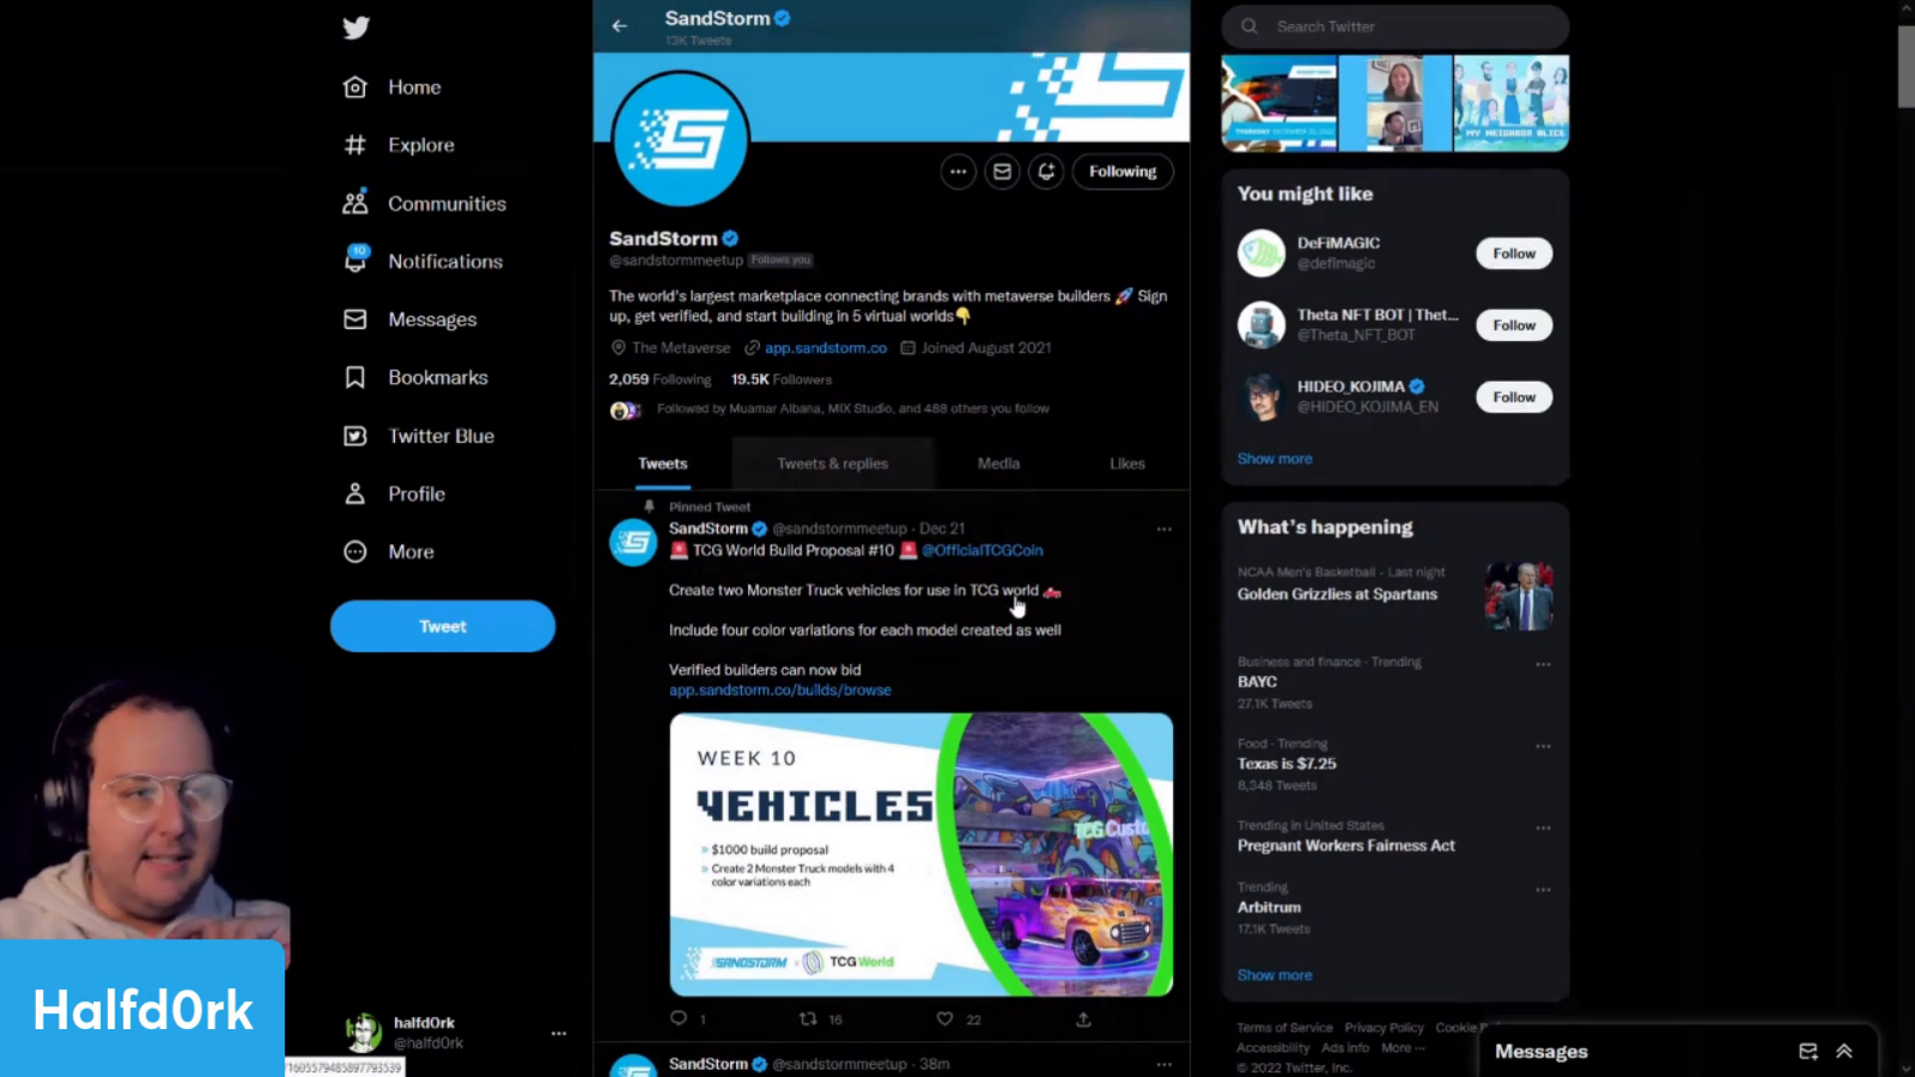
scroll(1035, 604, down, 8)
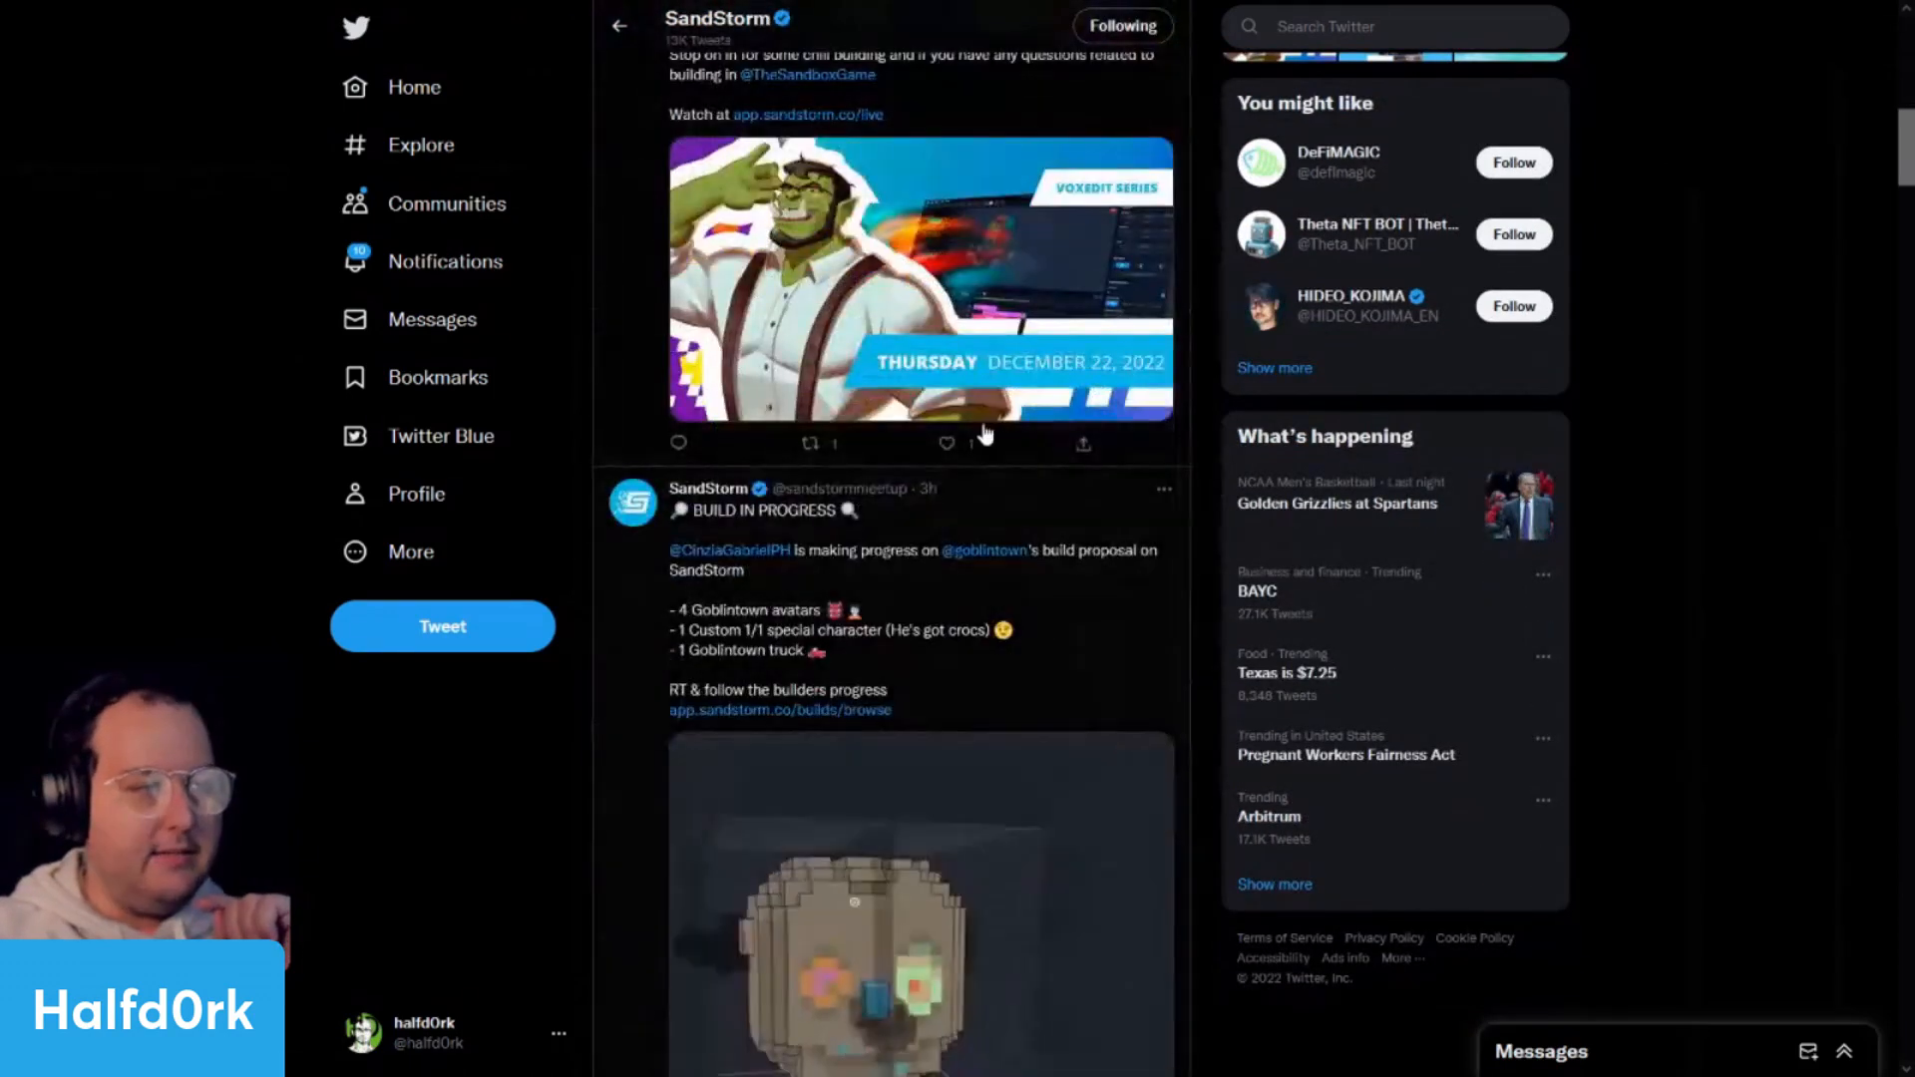
scroll(806, 469, up, 2)
scroll(983, 641, down, 10)
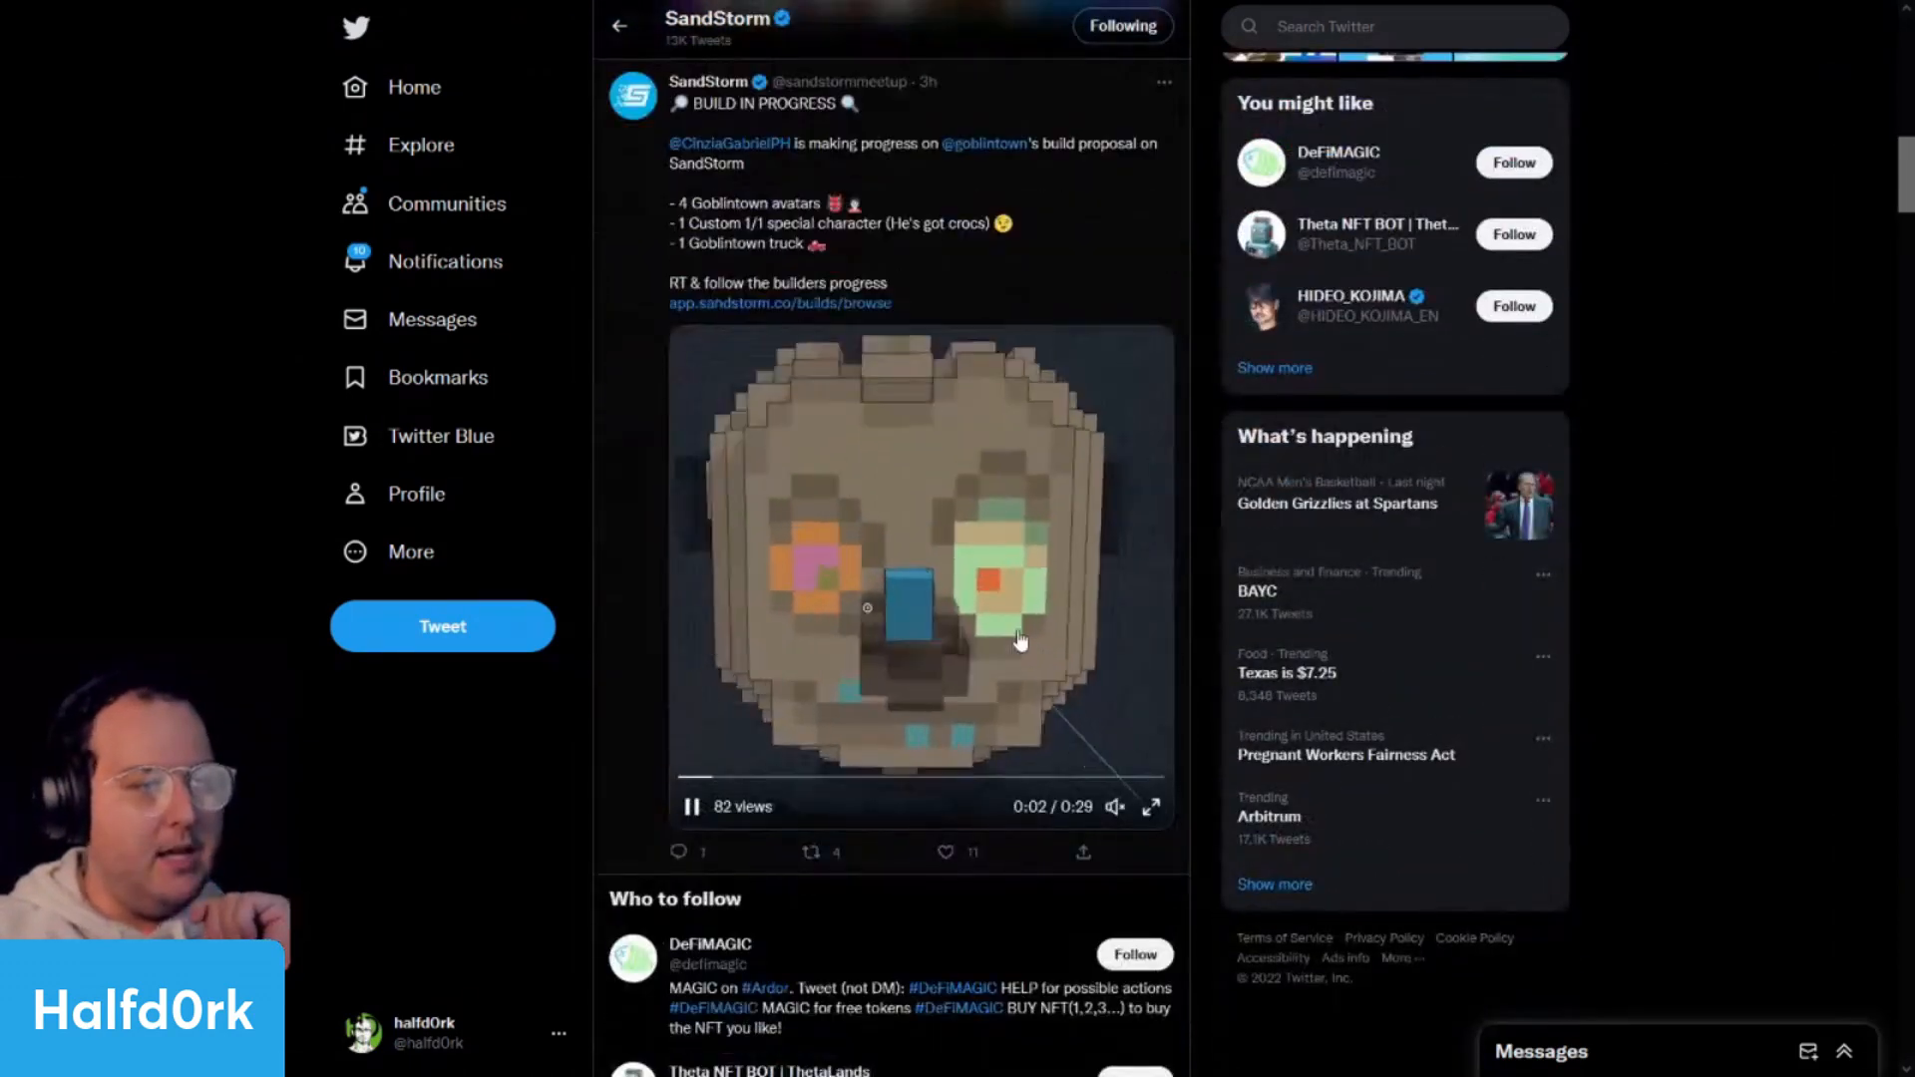
scroll(1025, 636, down, 12)
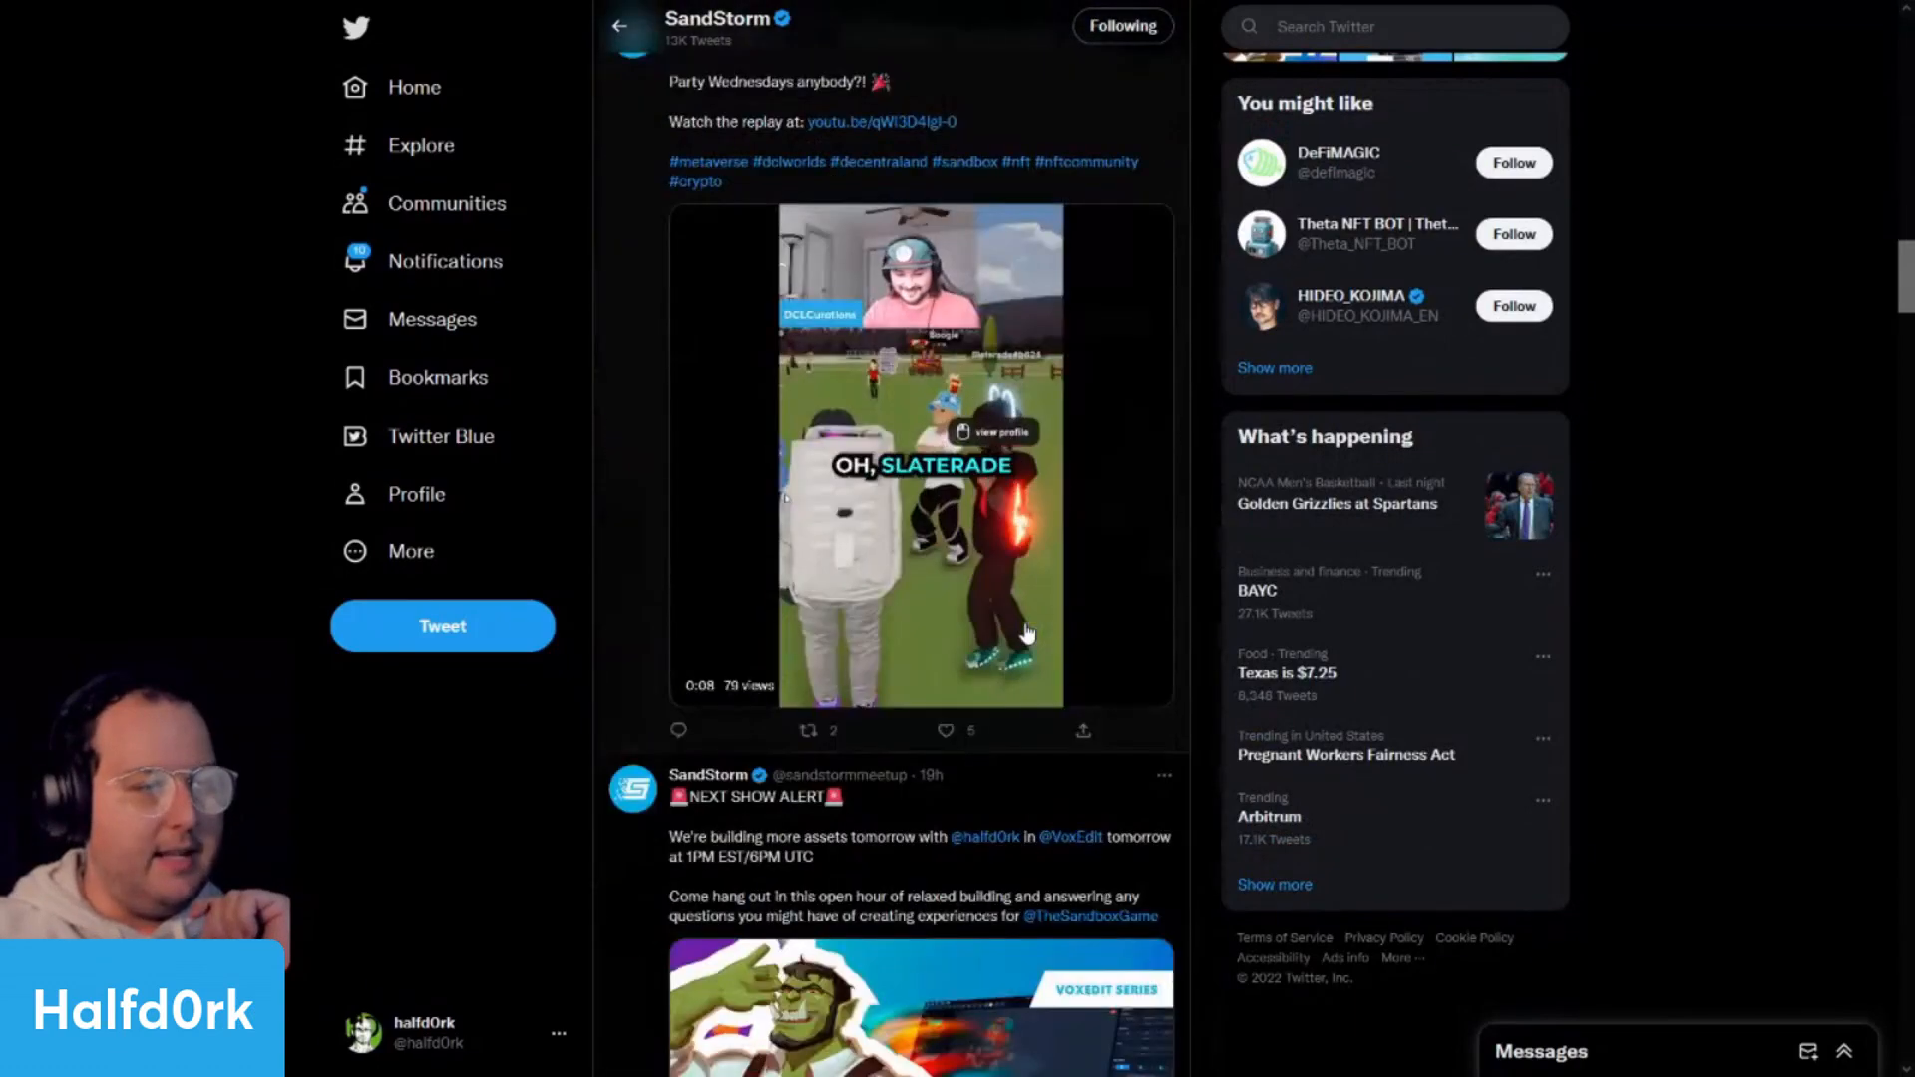
scroll(1032, 644, down, 17)
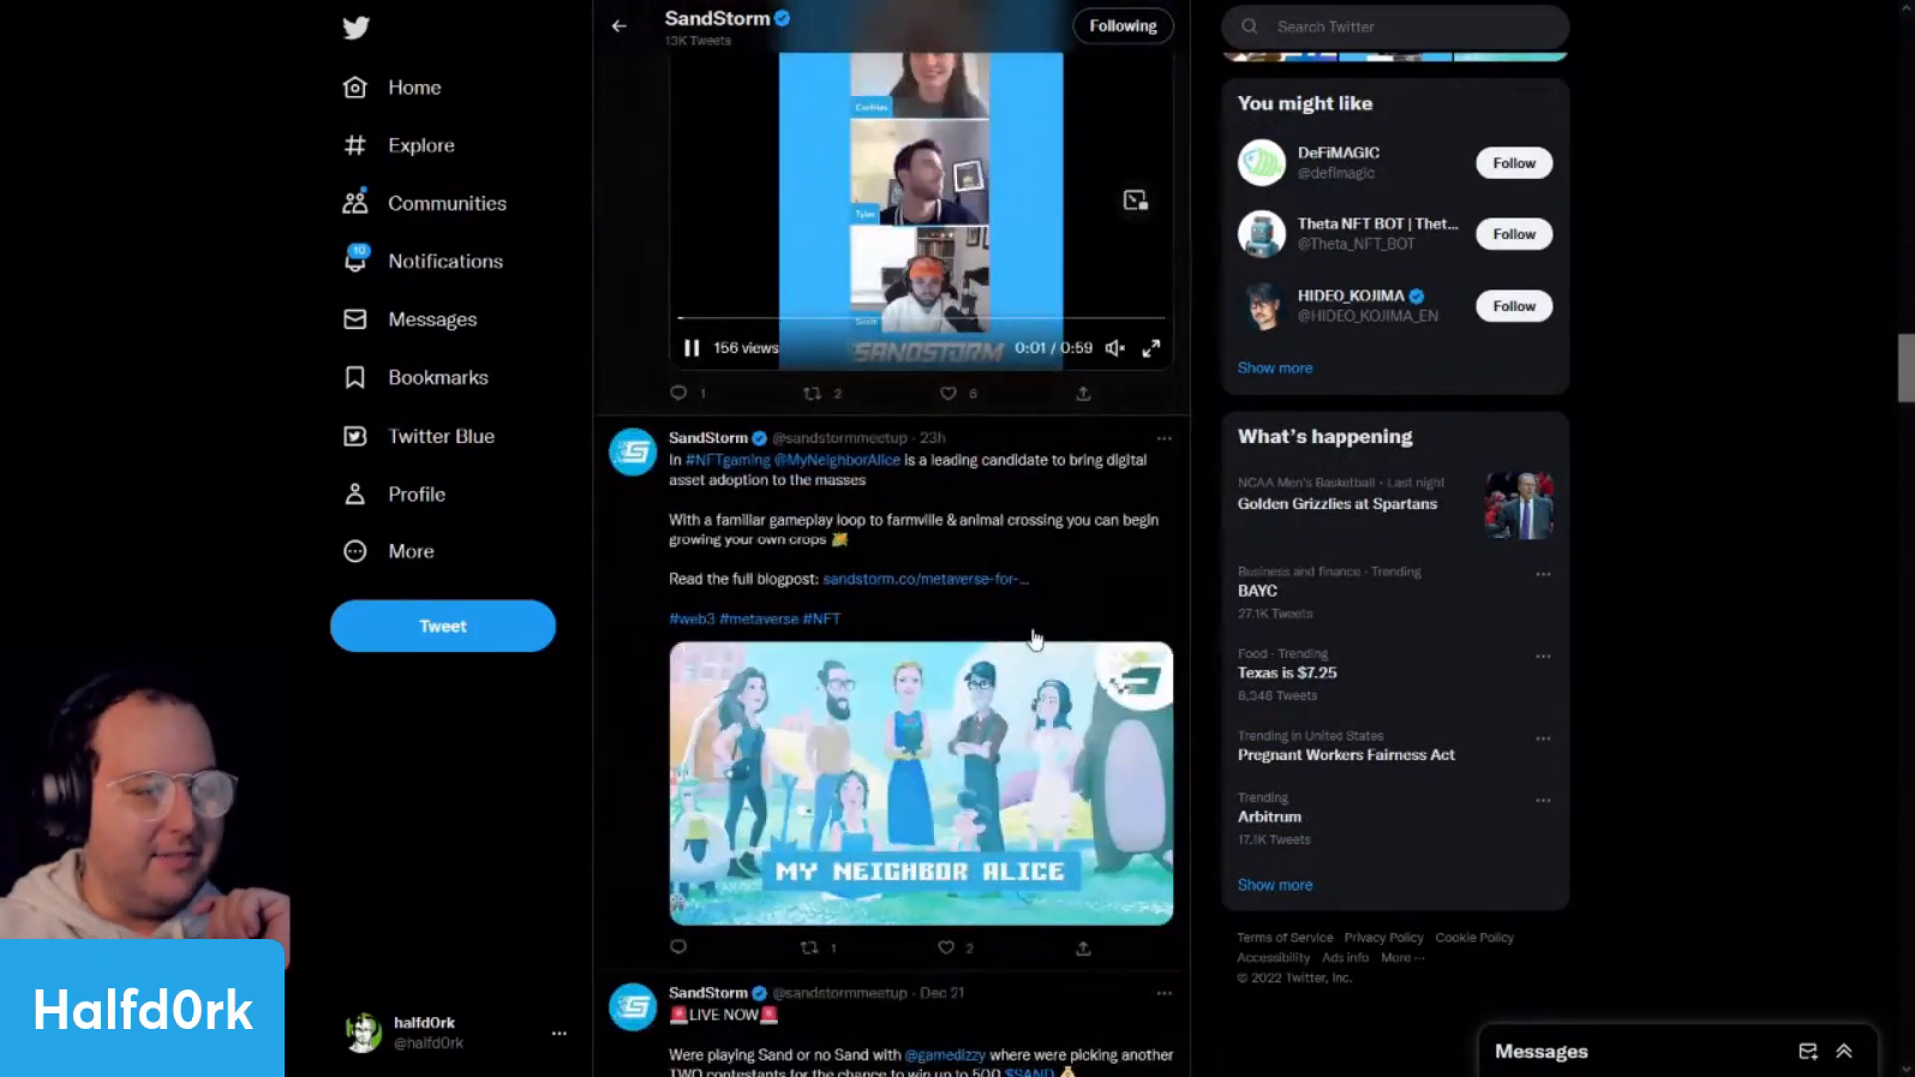
scroll(765, 299, down, 7)
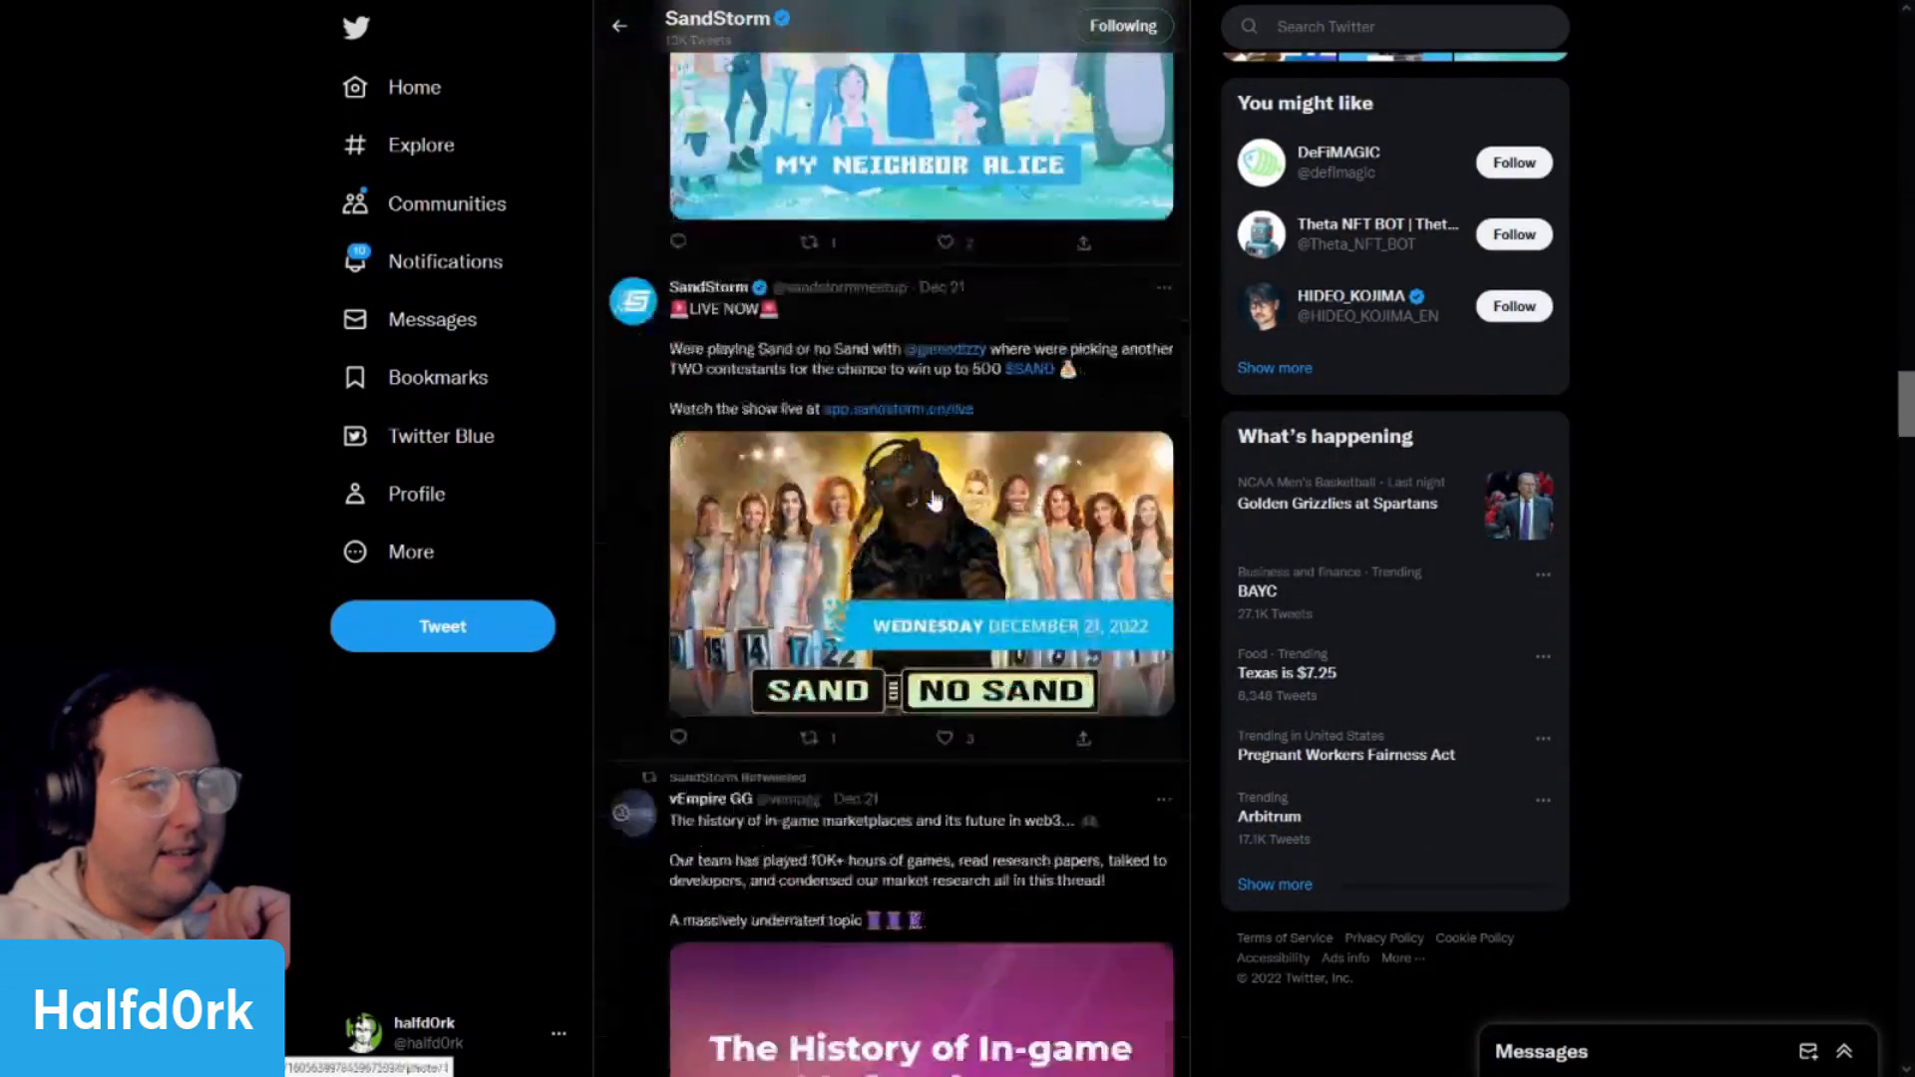
scroll(753, 417, up, 3)
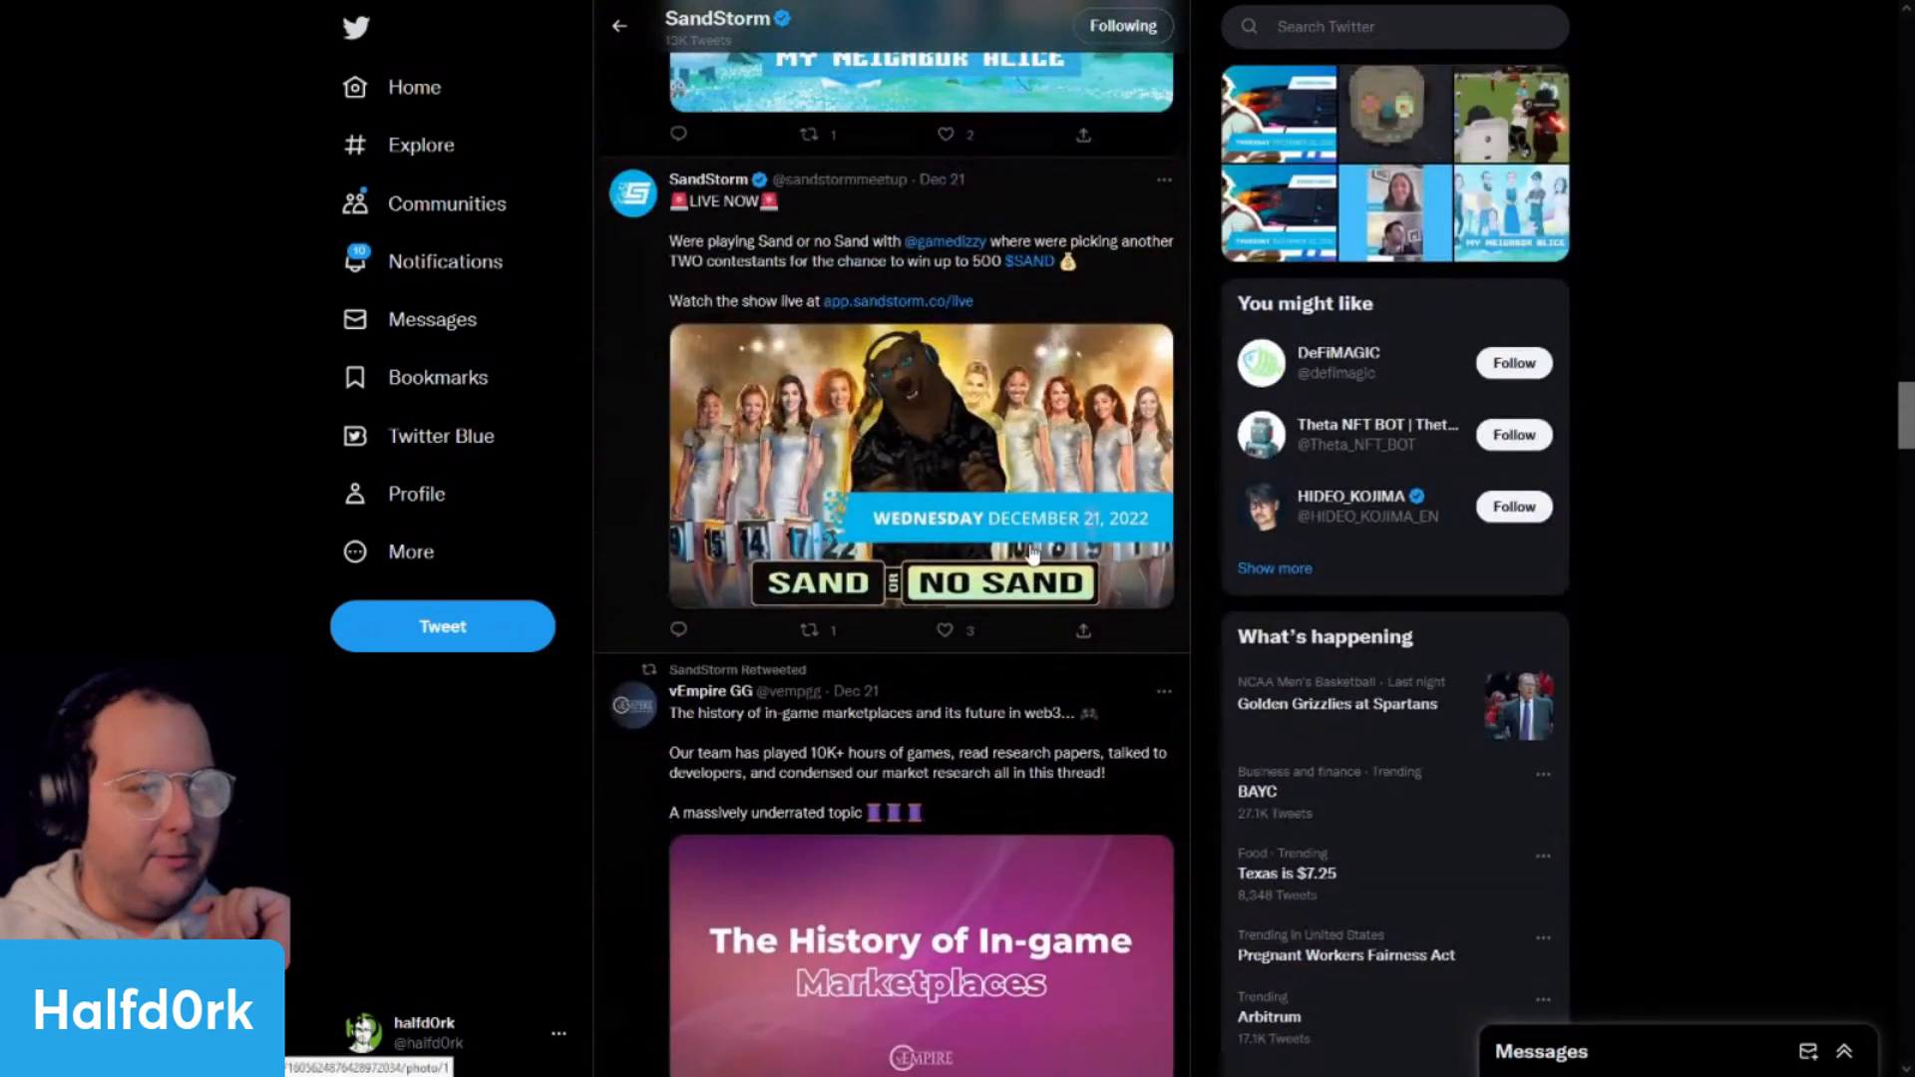
scroll(997, 599, down, 7)
scroll(1148, 684, down, 3)
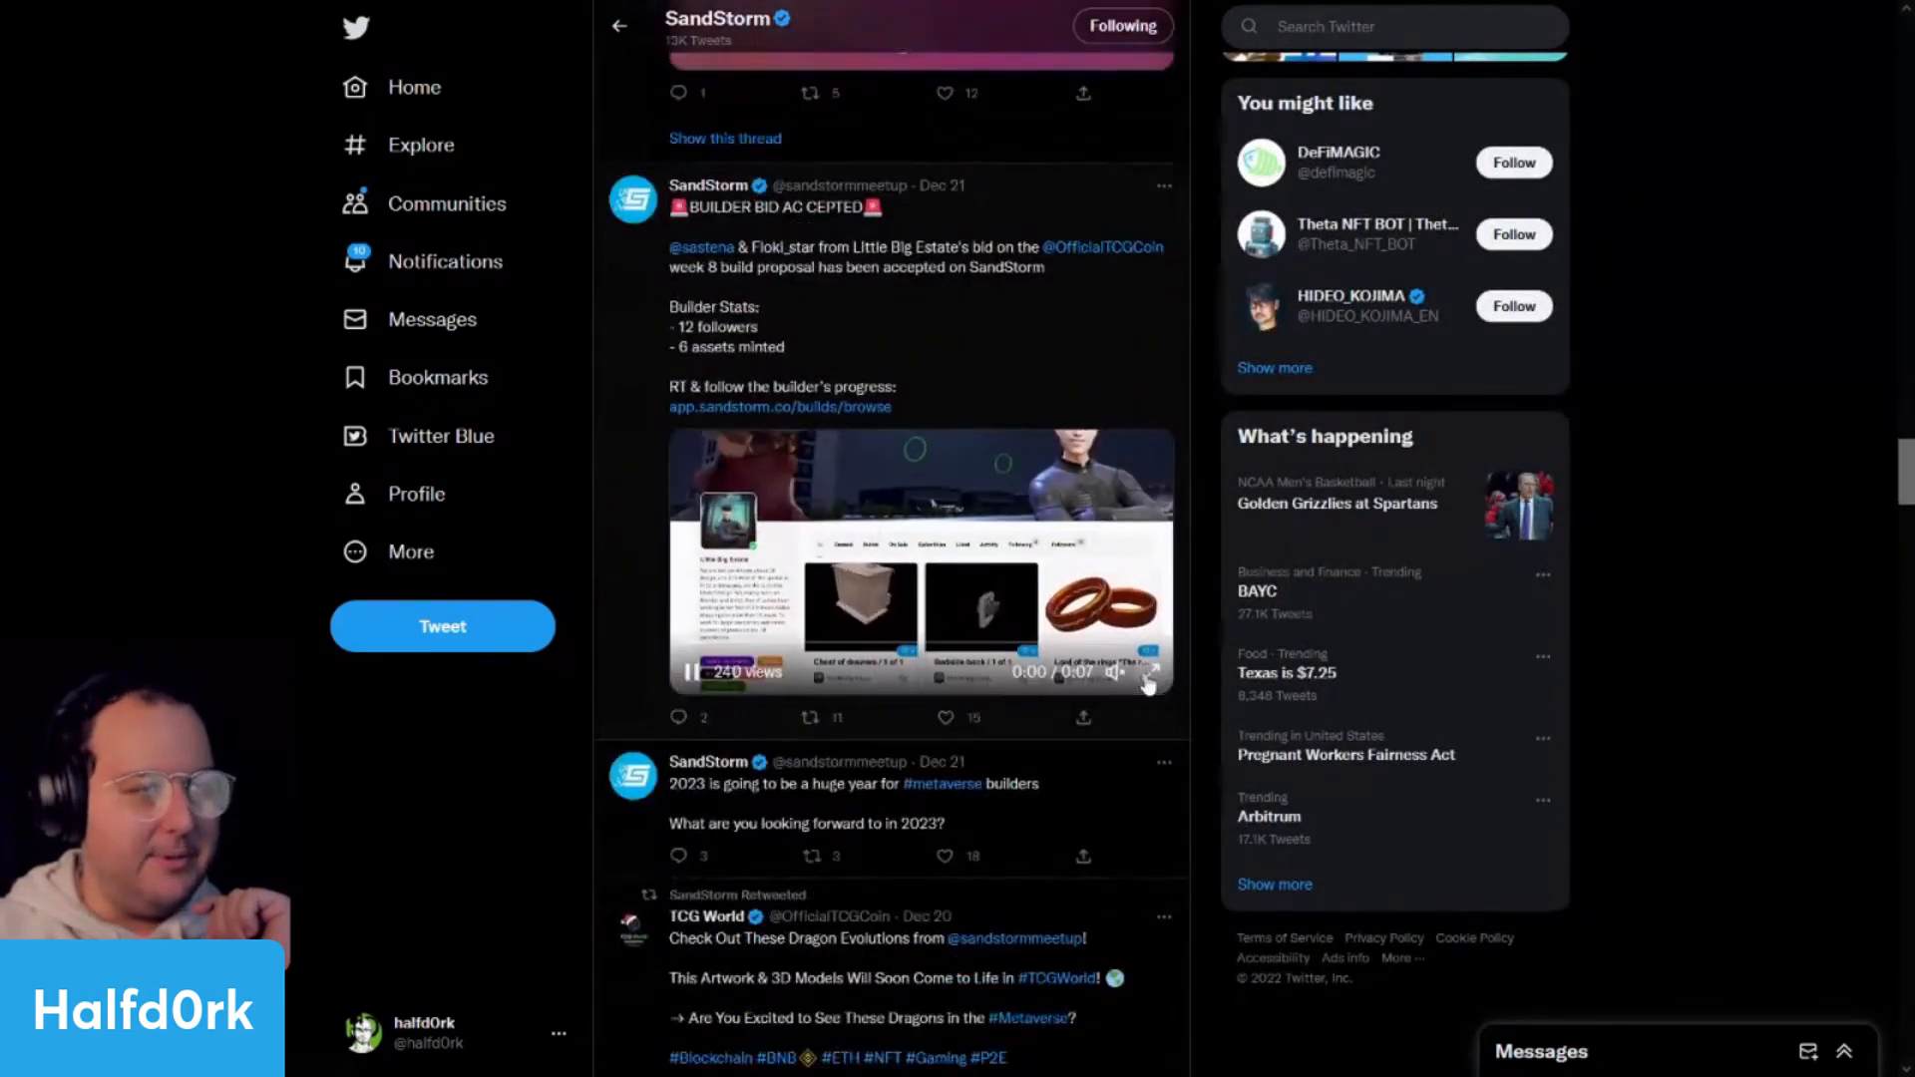
scroll(957, 359, down, 4)
scroll(1017, 449, down, 20)
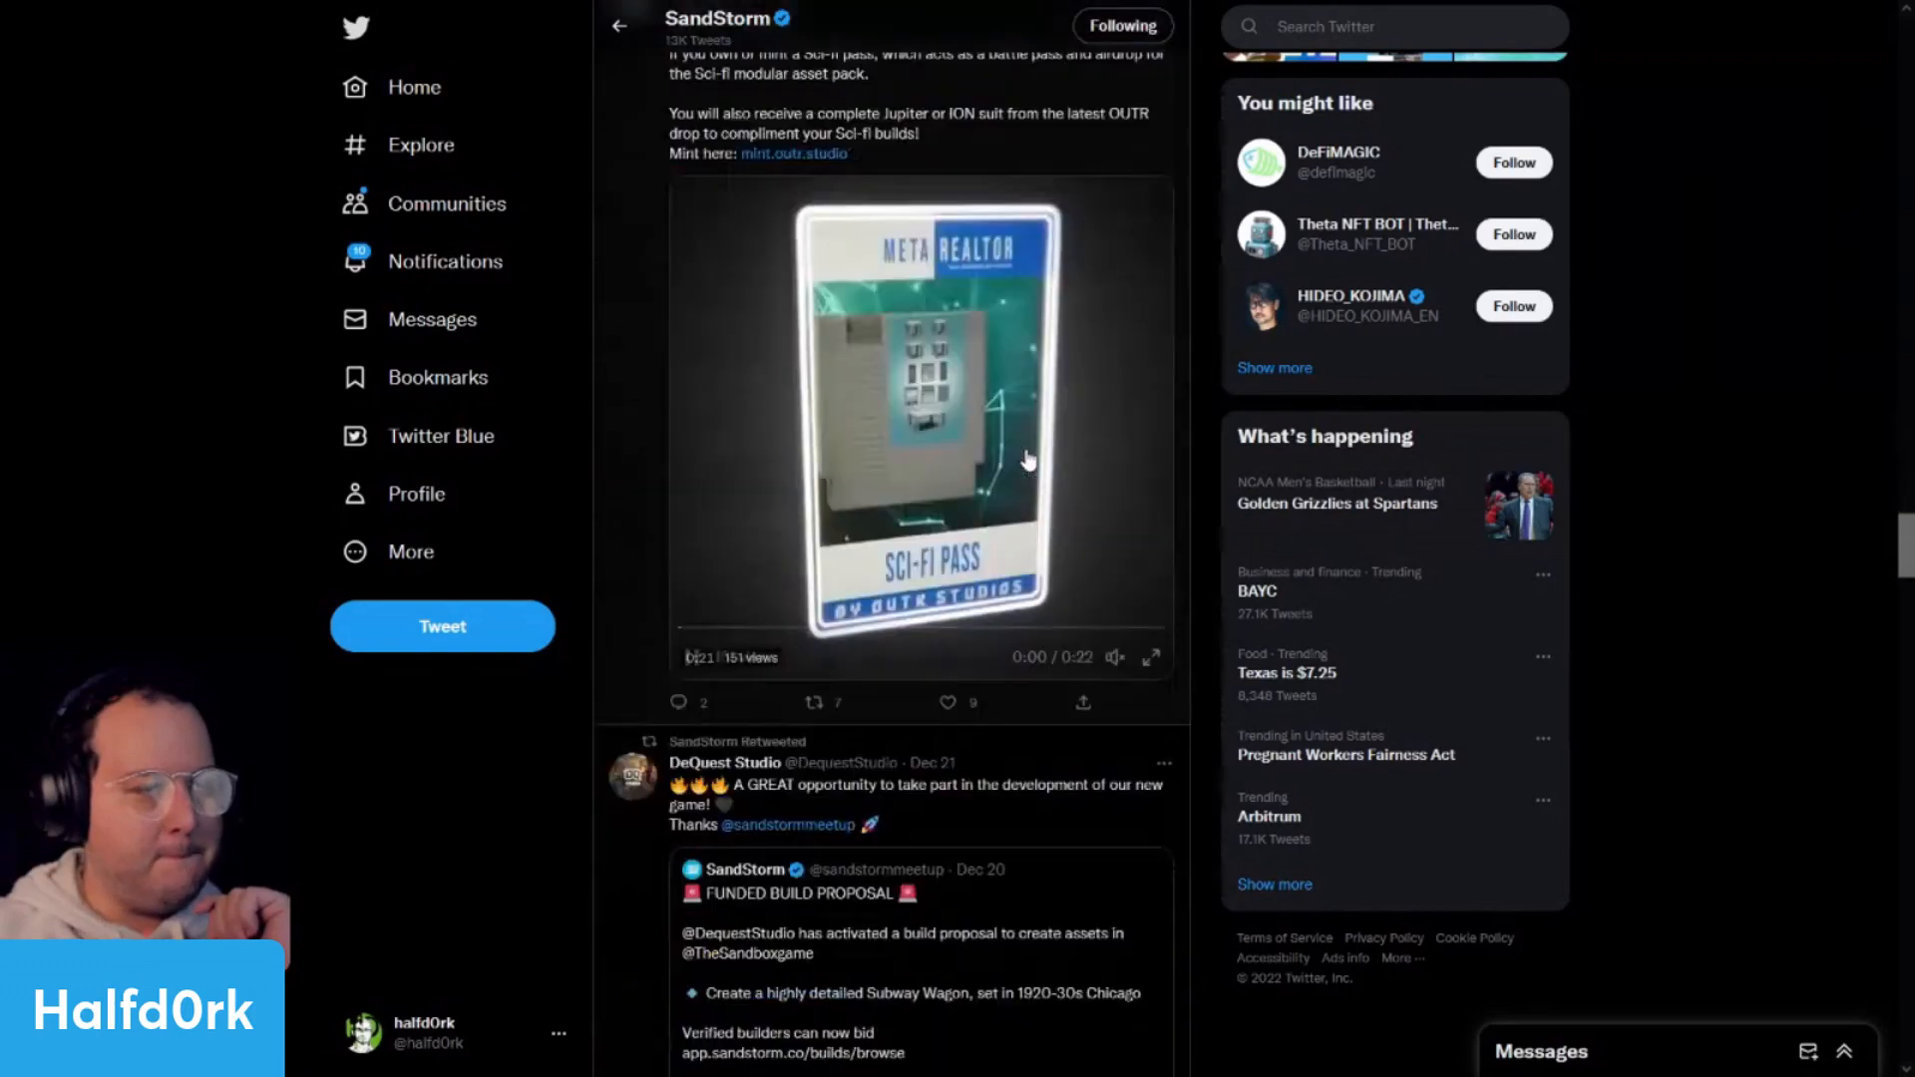
- Look through SandStorm's December tweets for the Decentraland contest announcement
scroll(1041, 486, down, 12)
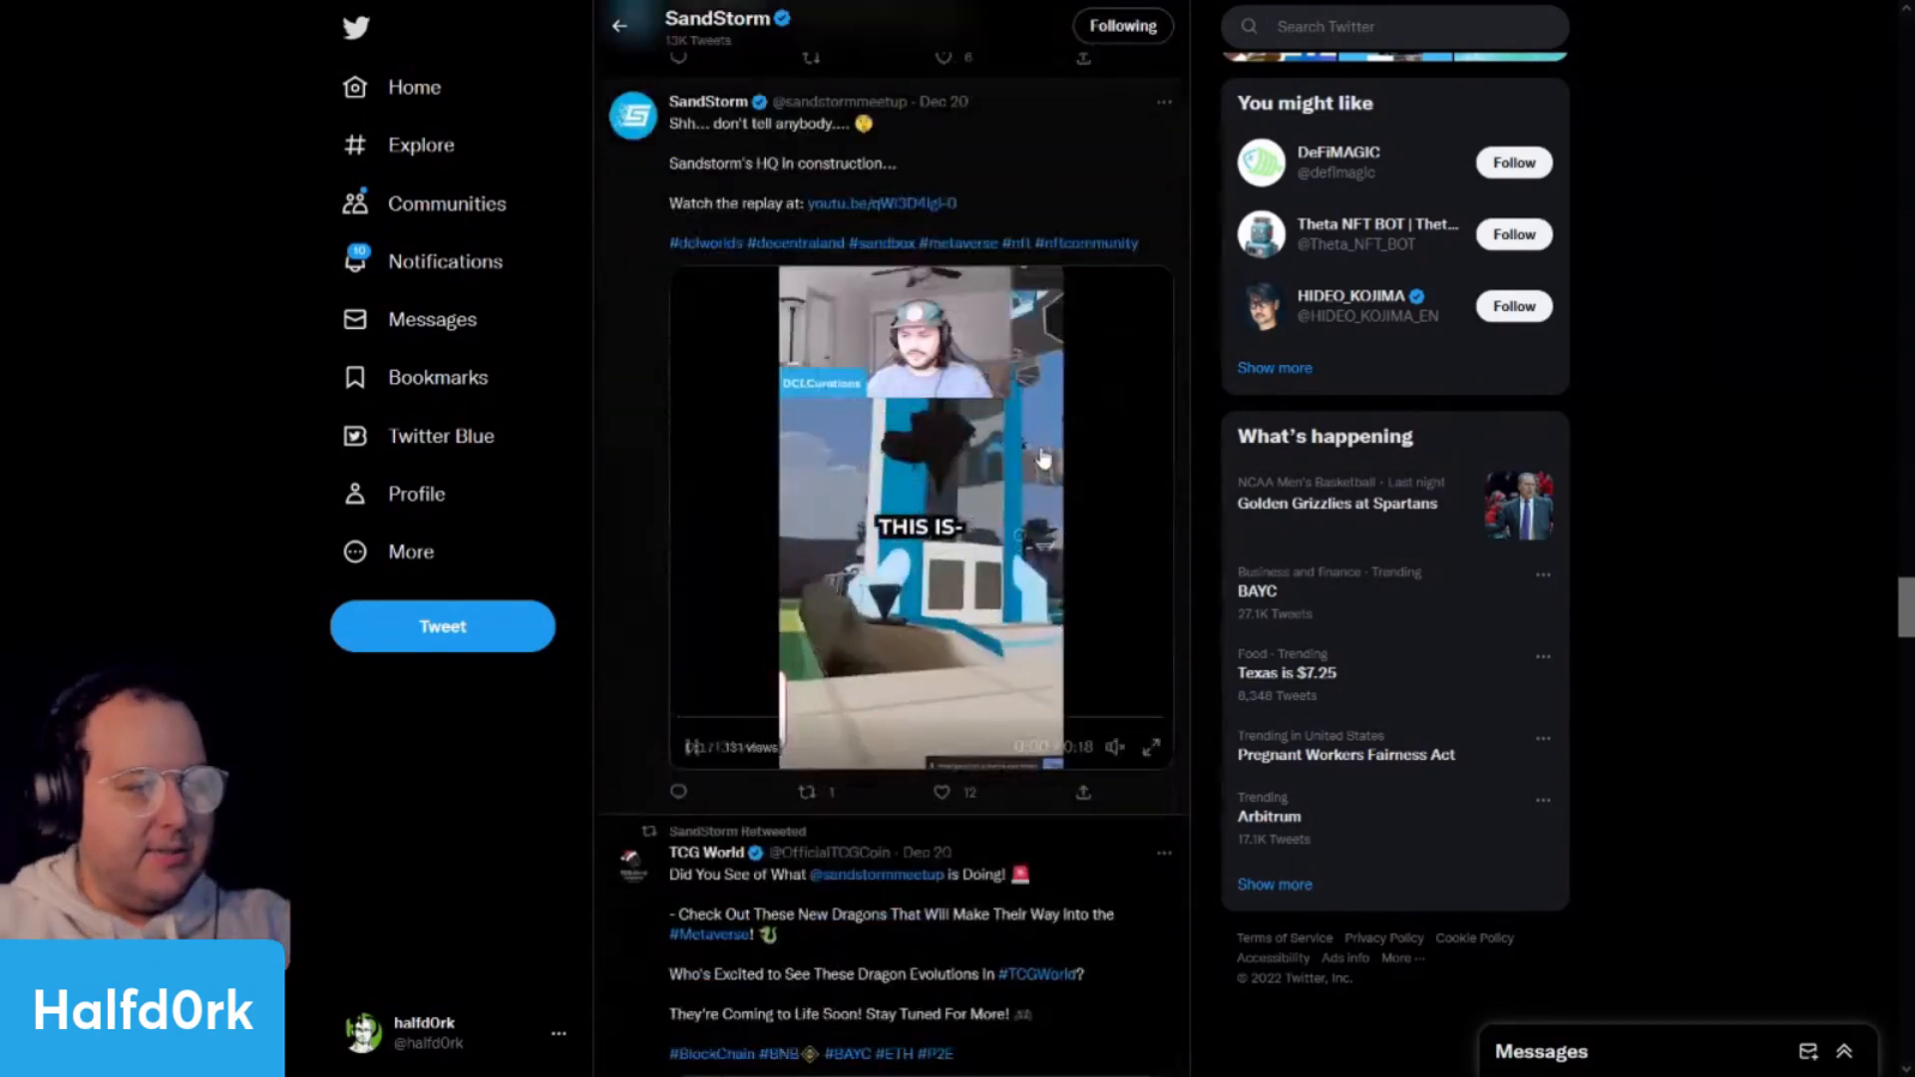
scroll(1042, 499, down, 12)
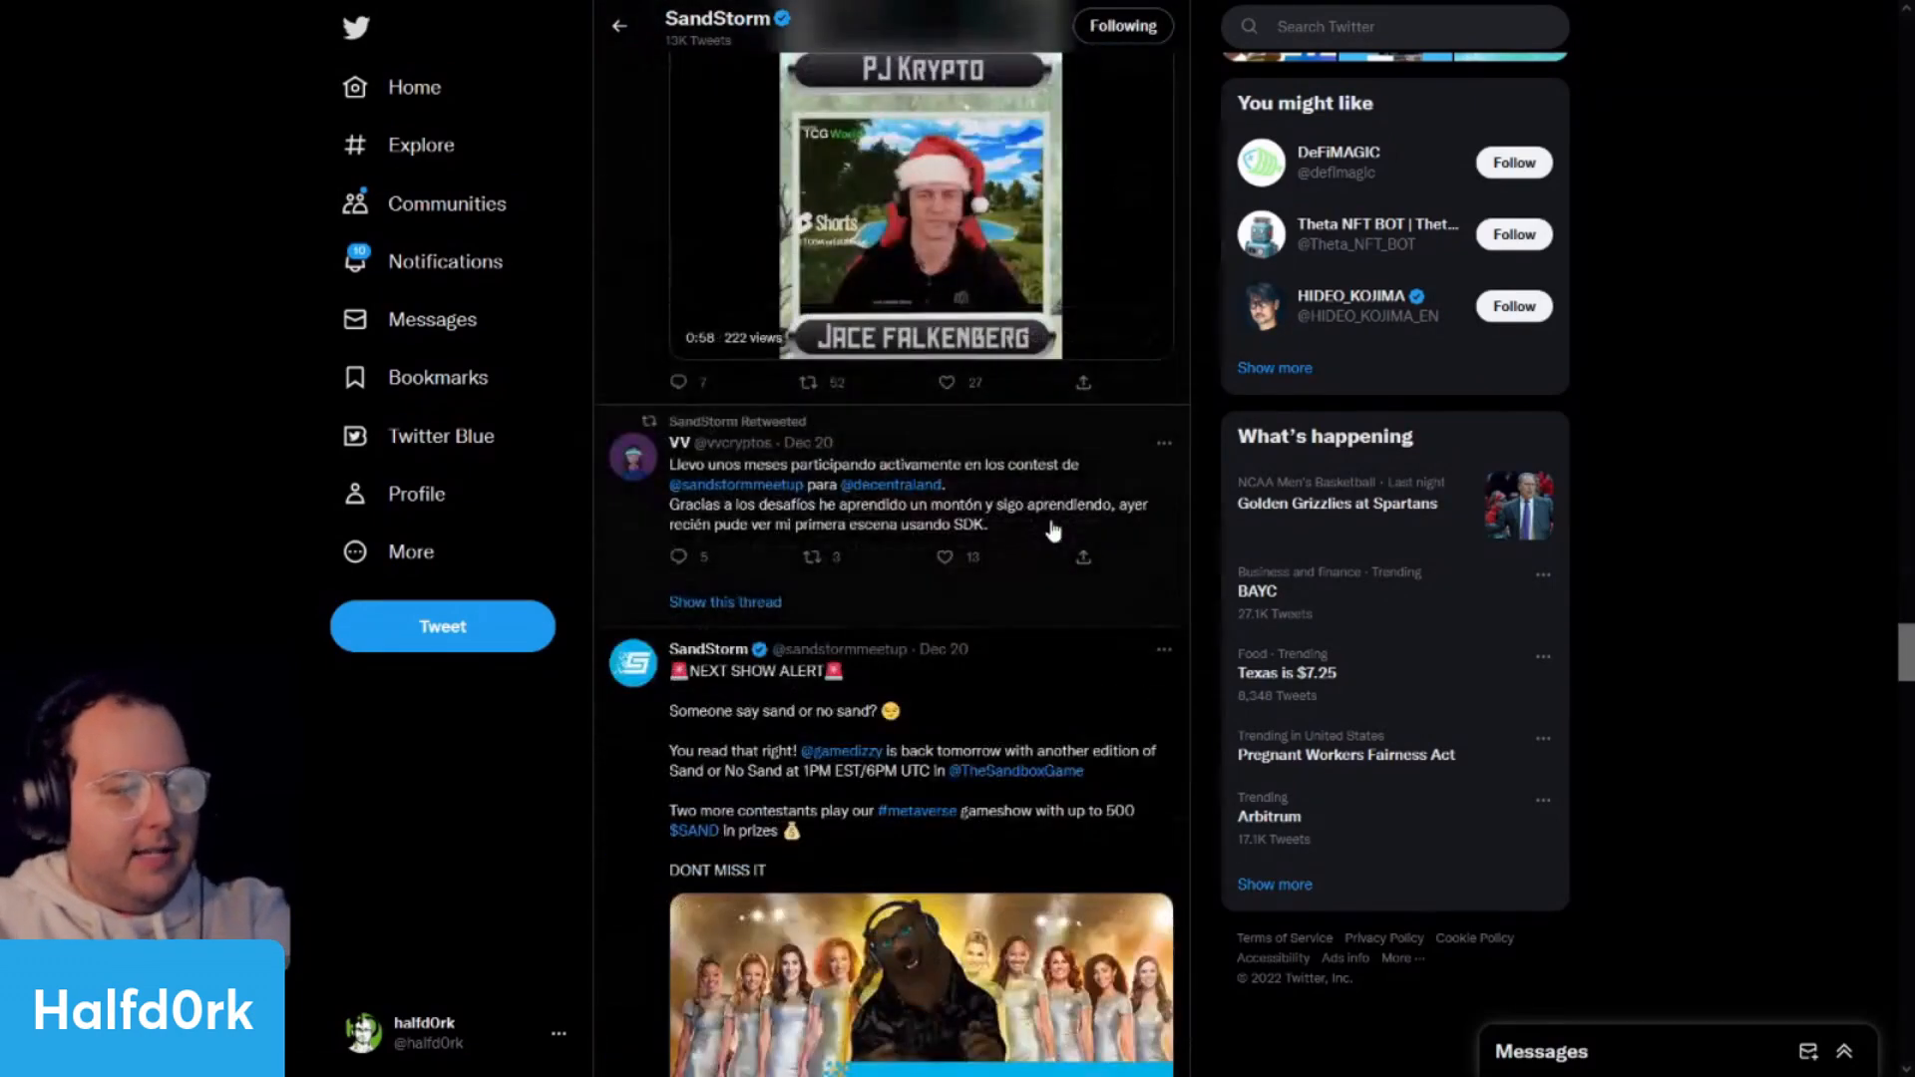
scroll(1049, 542, down, 9)
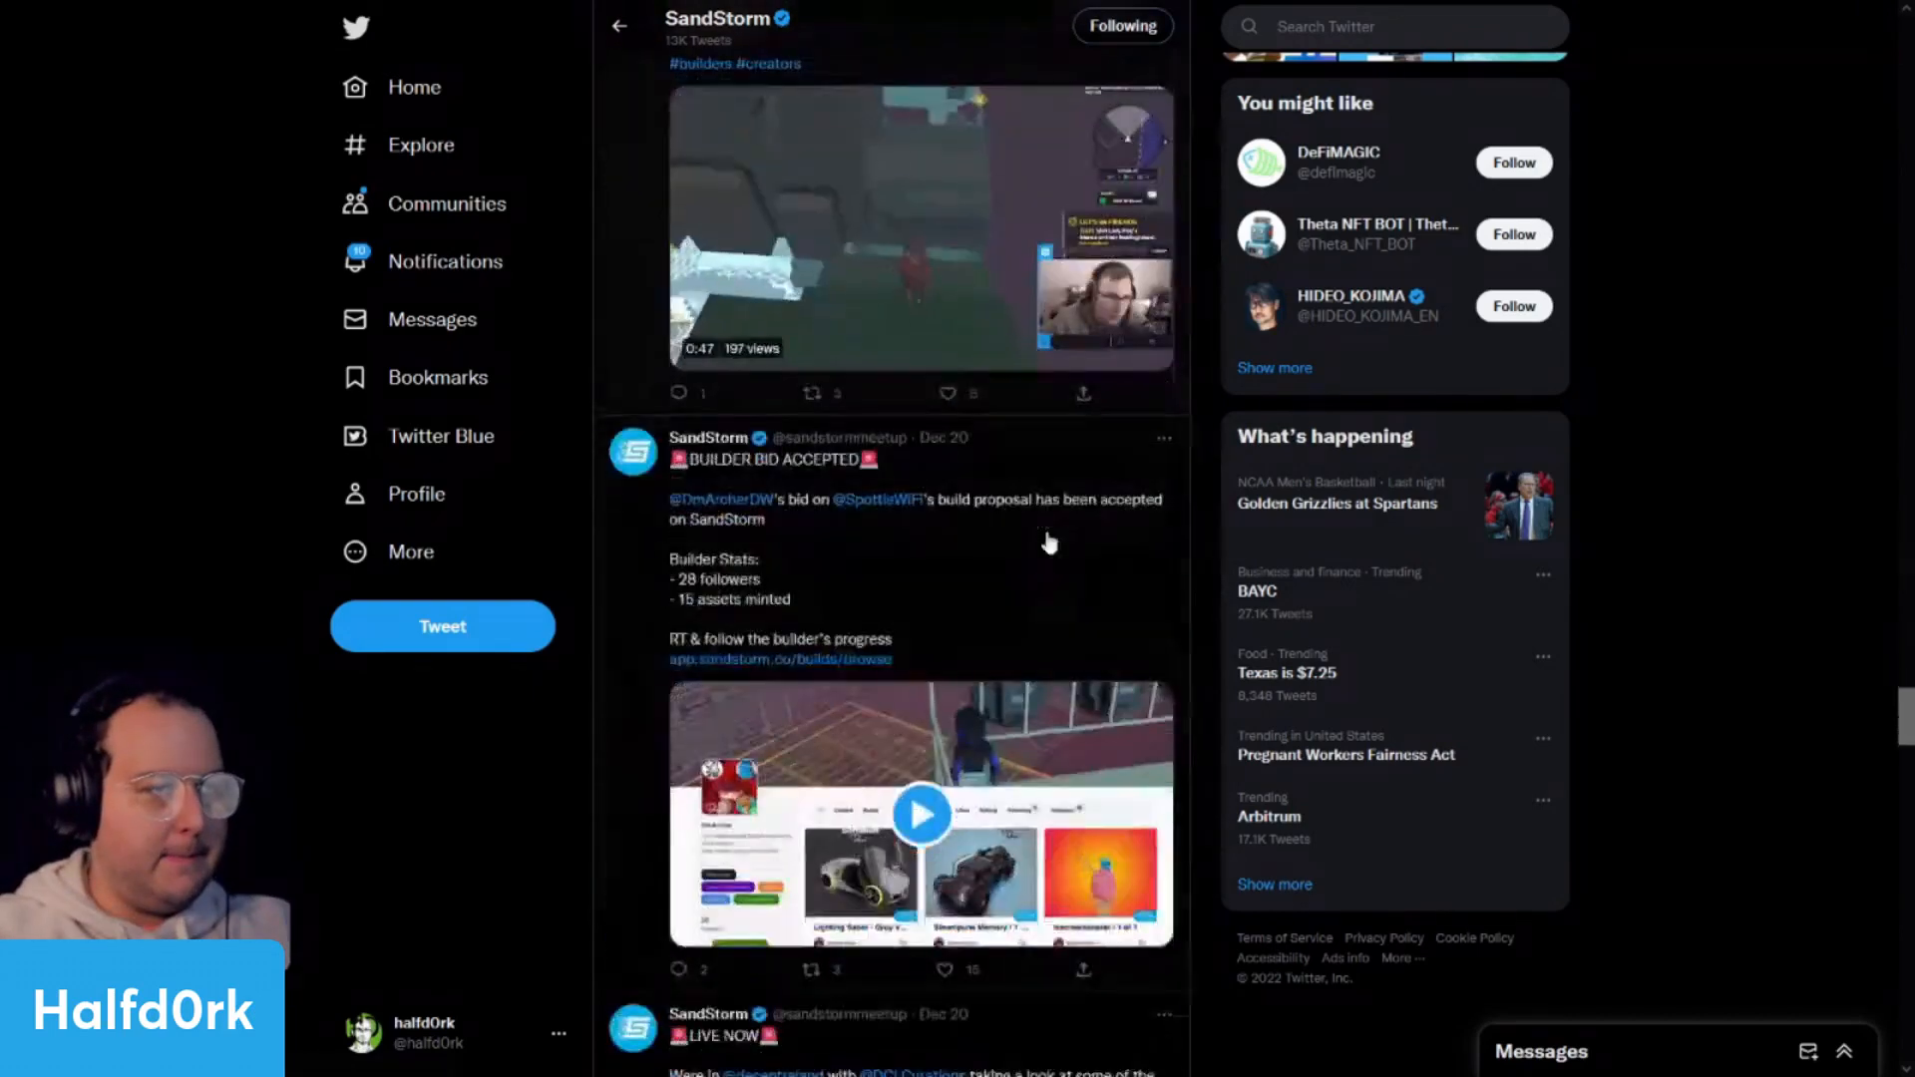
scroll(963, 450, down, 14)
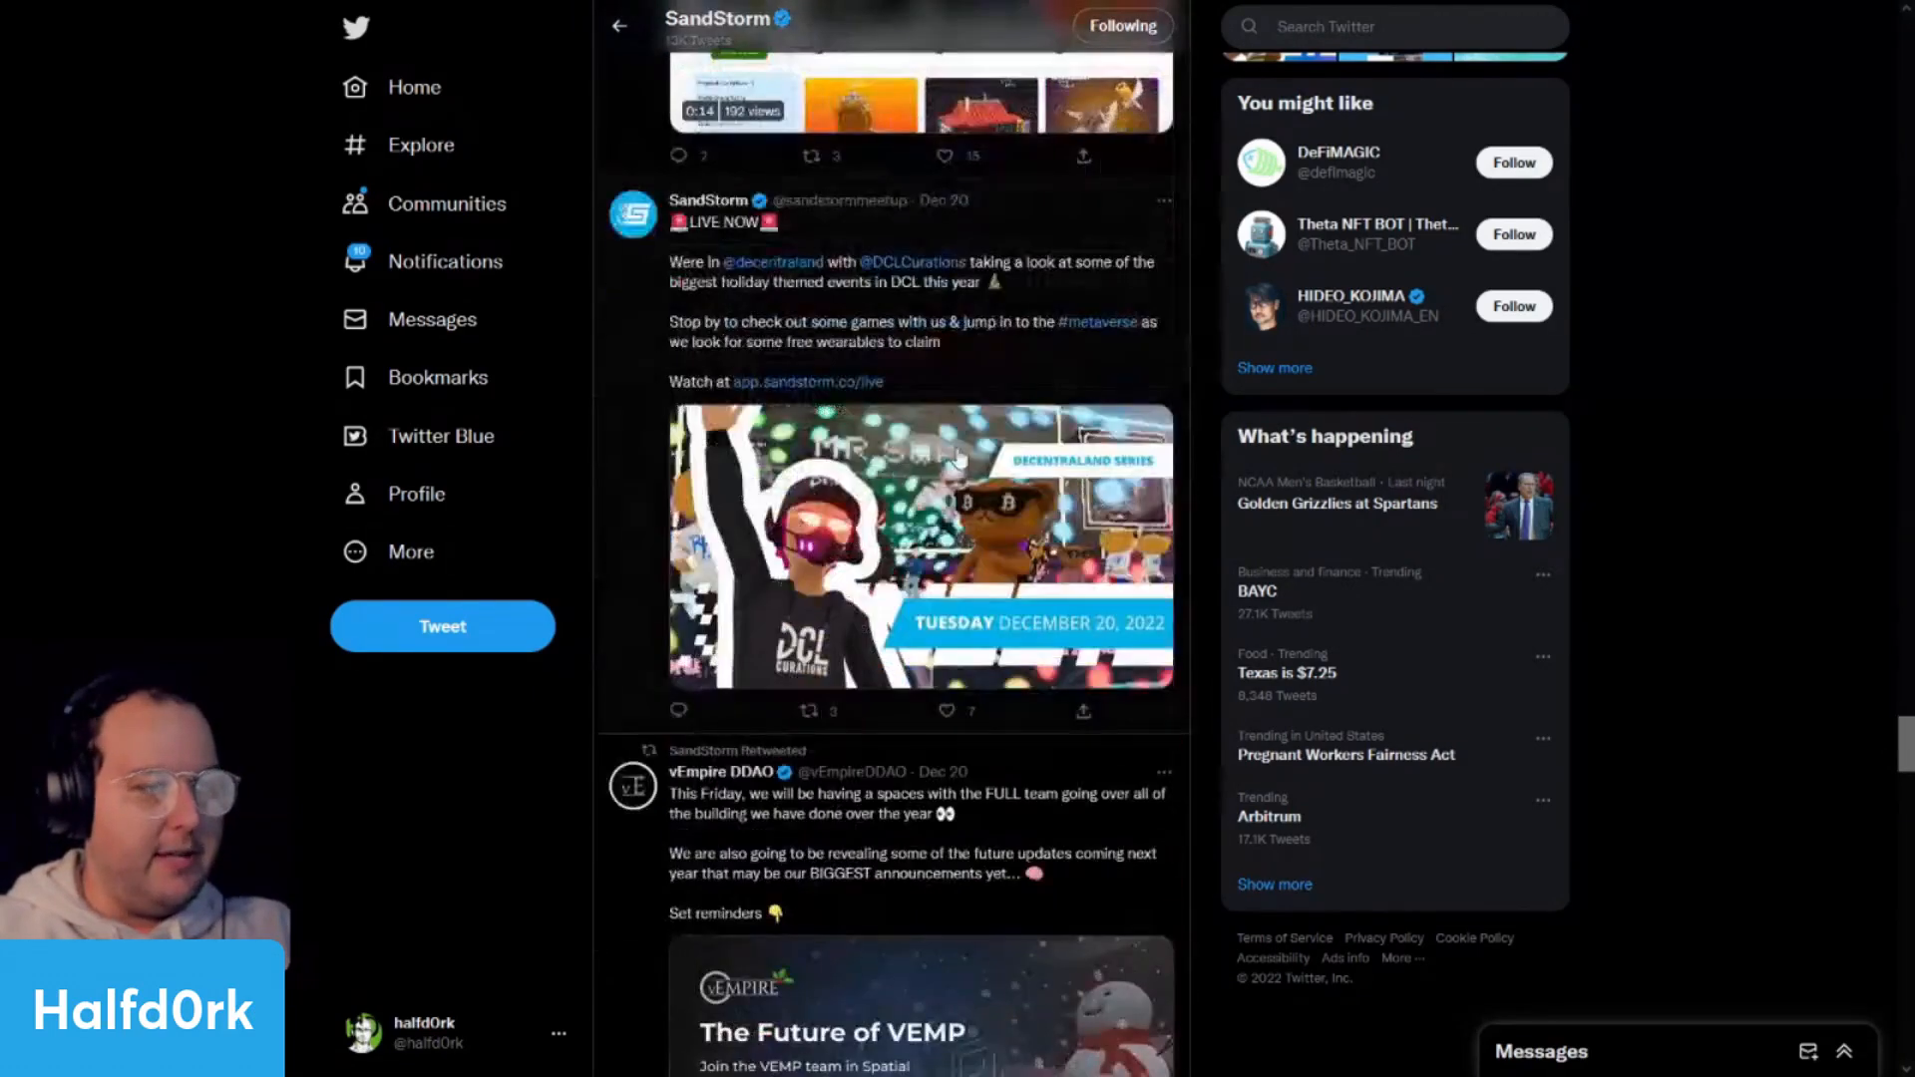
scroll(966, 448, down, 8)
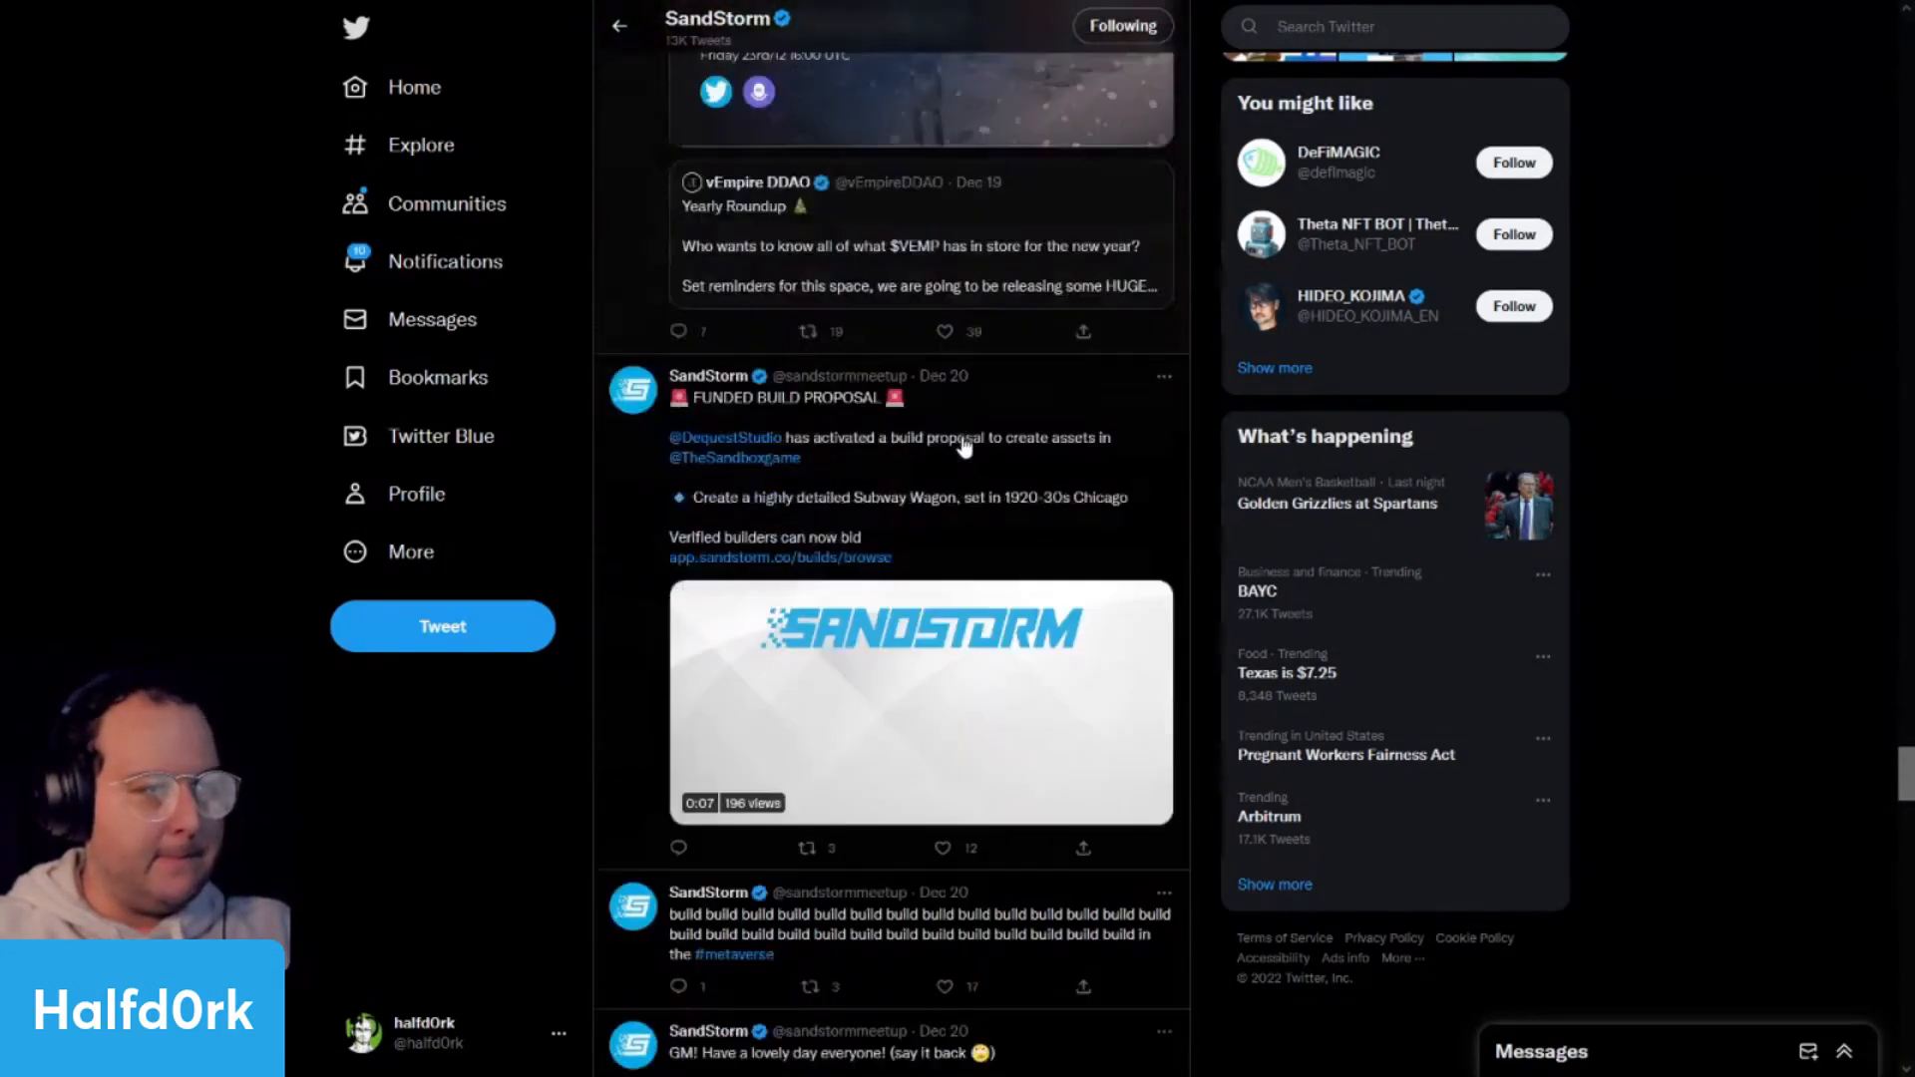
scroll(937, 475, down, 15)
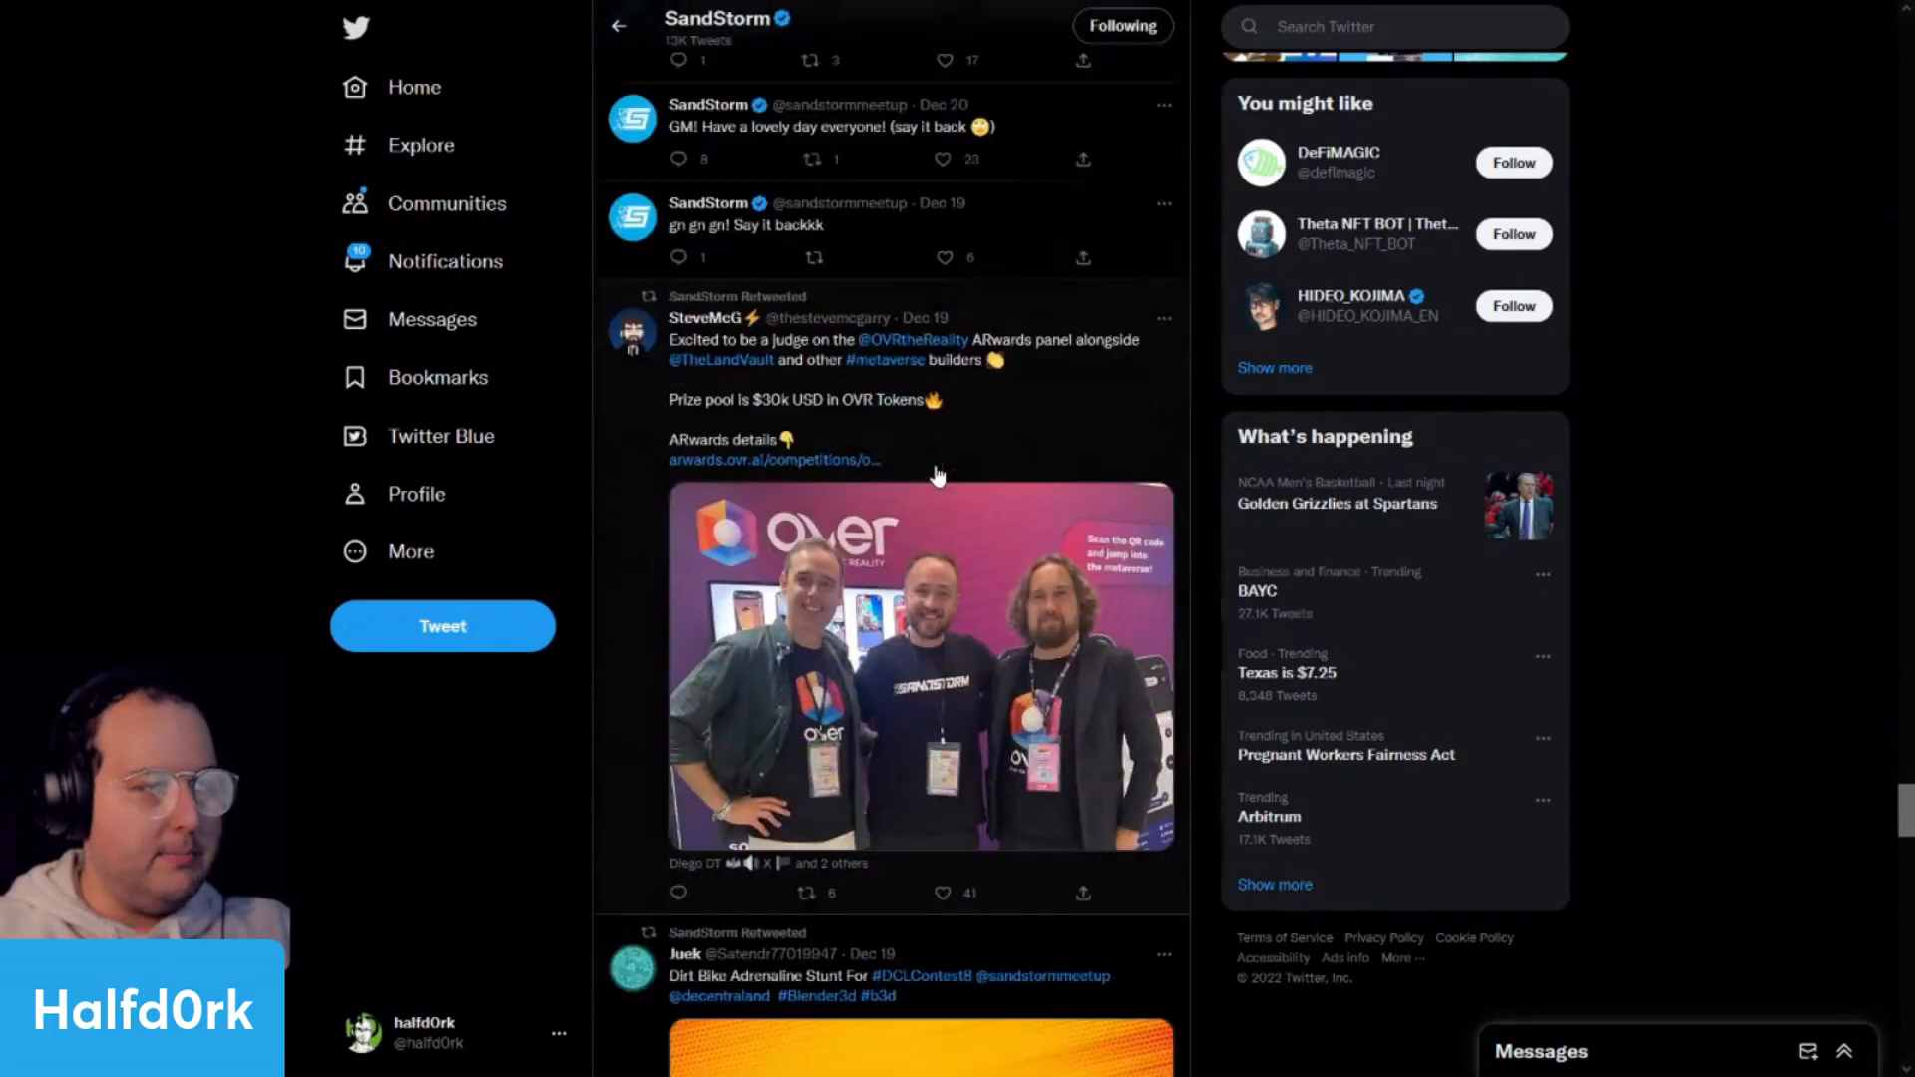
scroll(937, 489, down, 15)
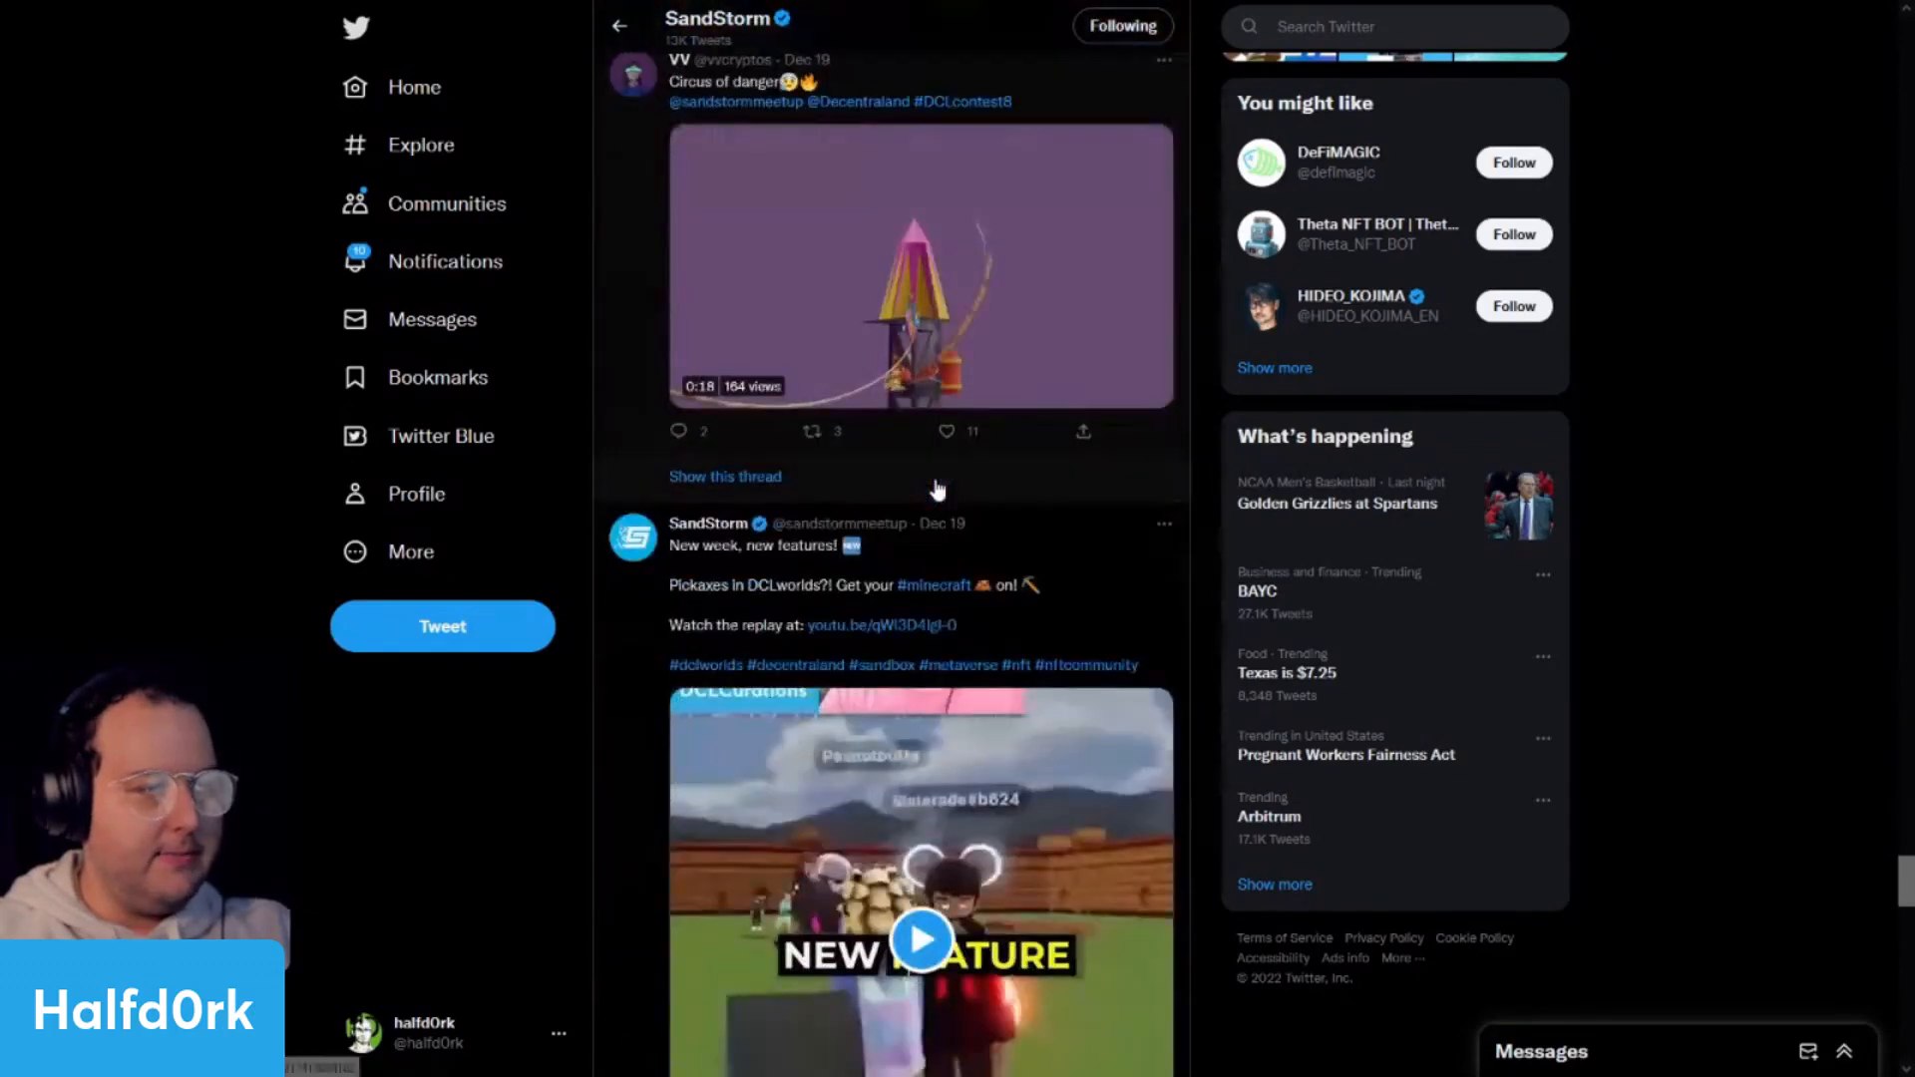
scroll(941, 488, down, 12)
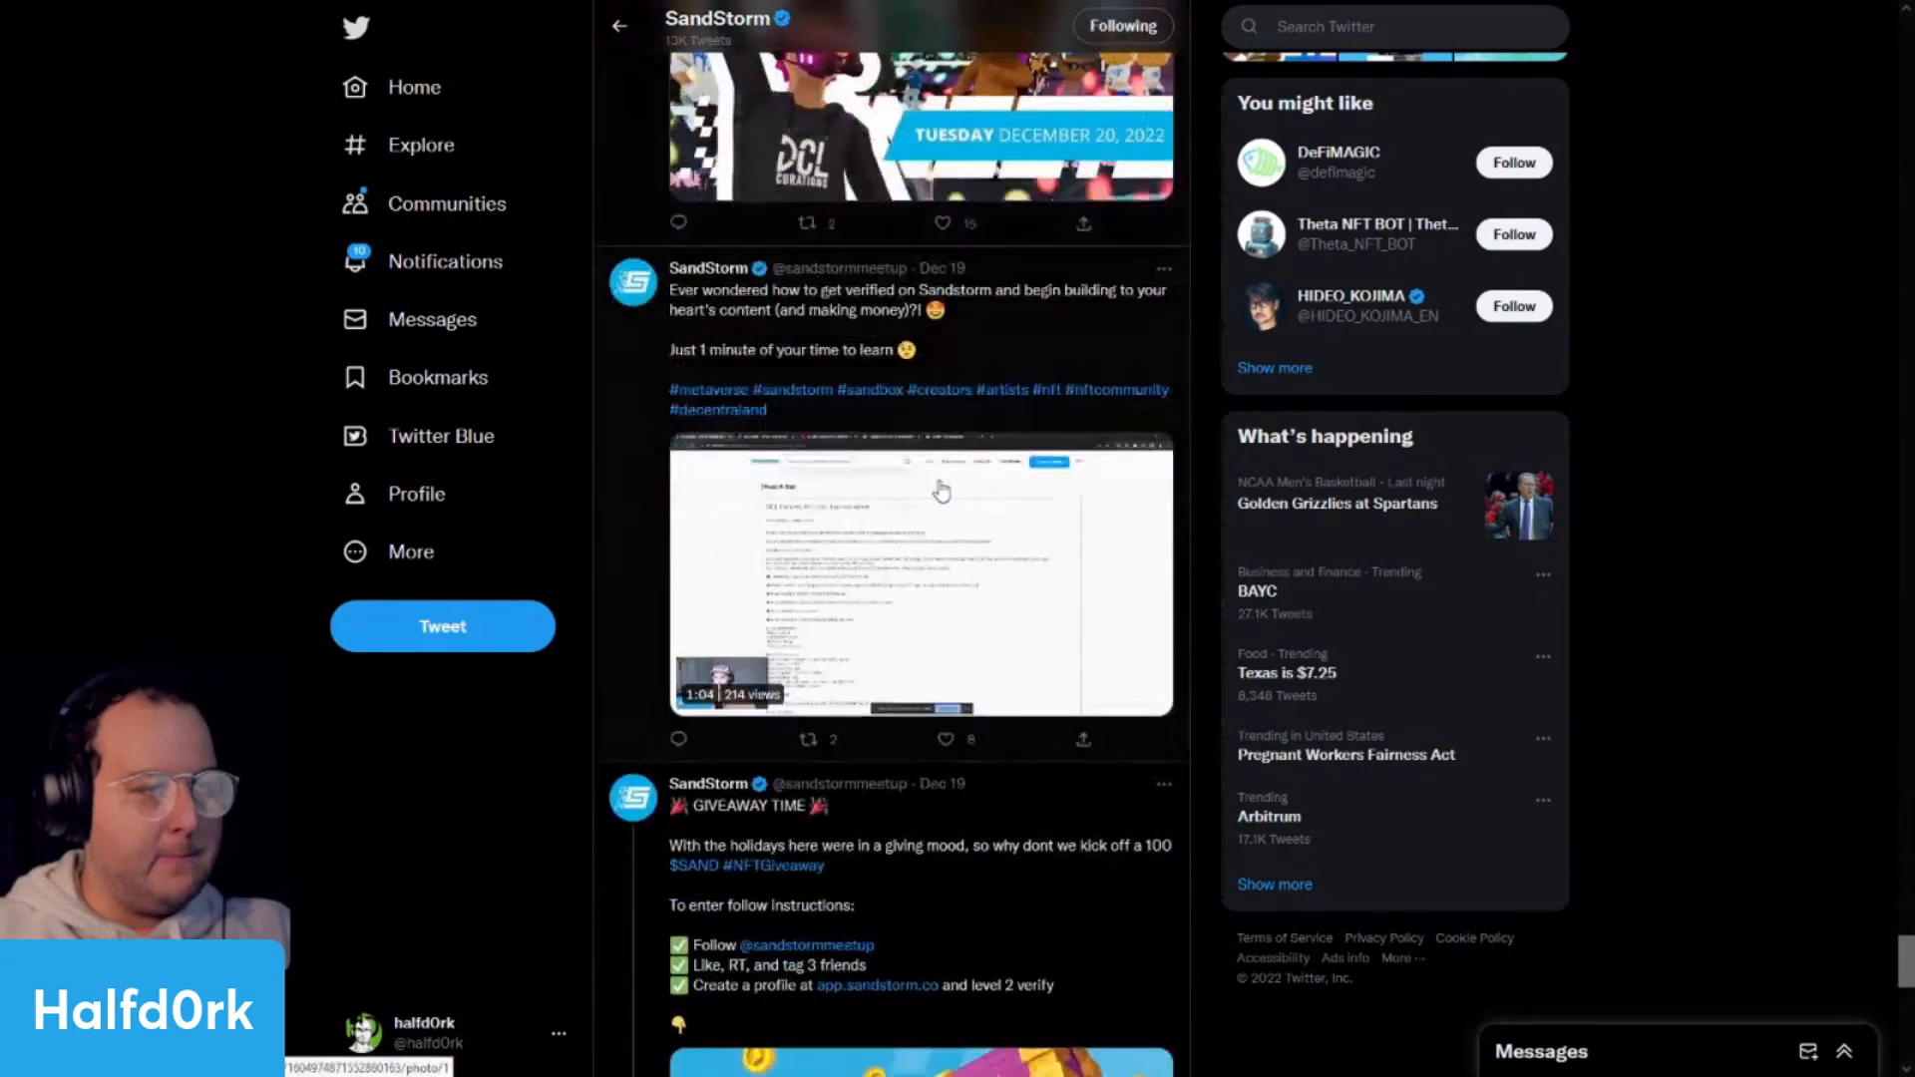
scroll(907, 467, up, 2)
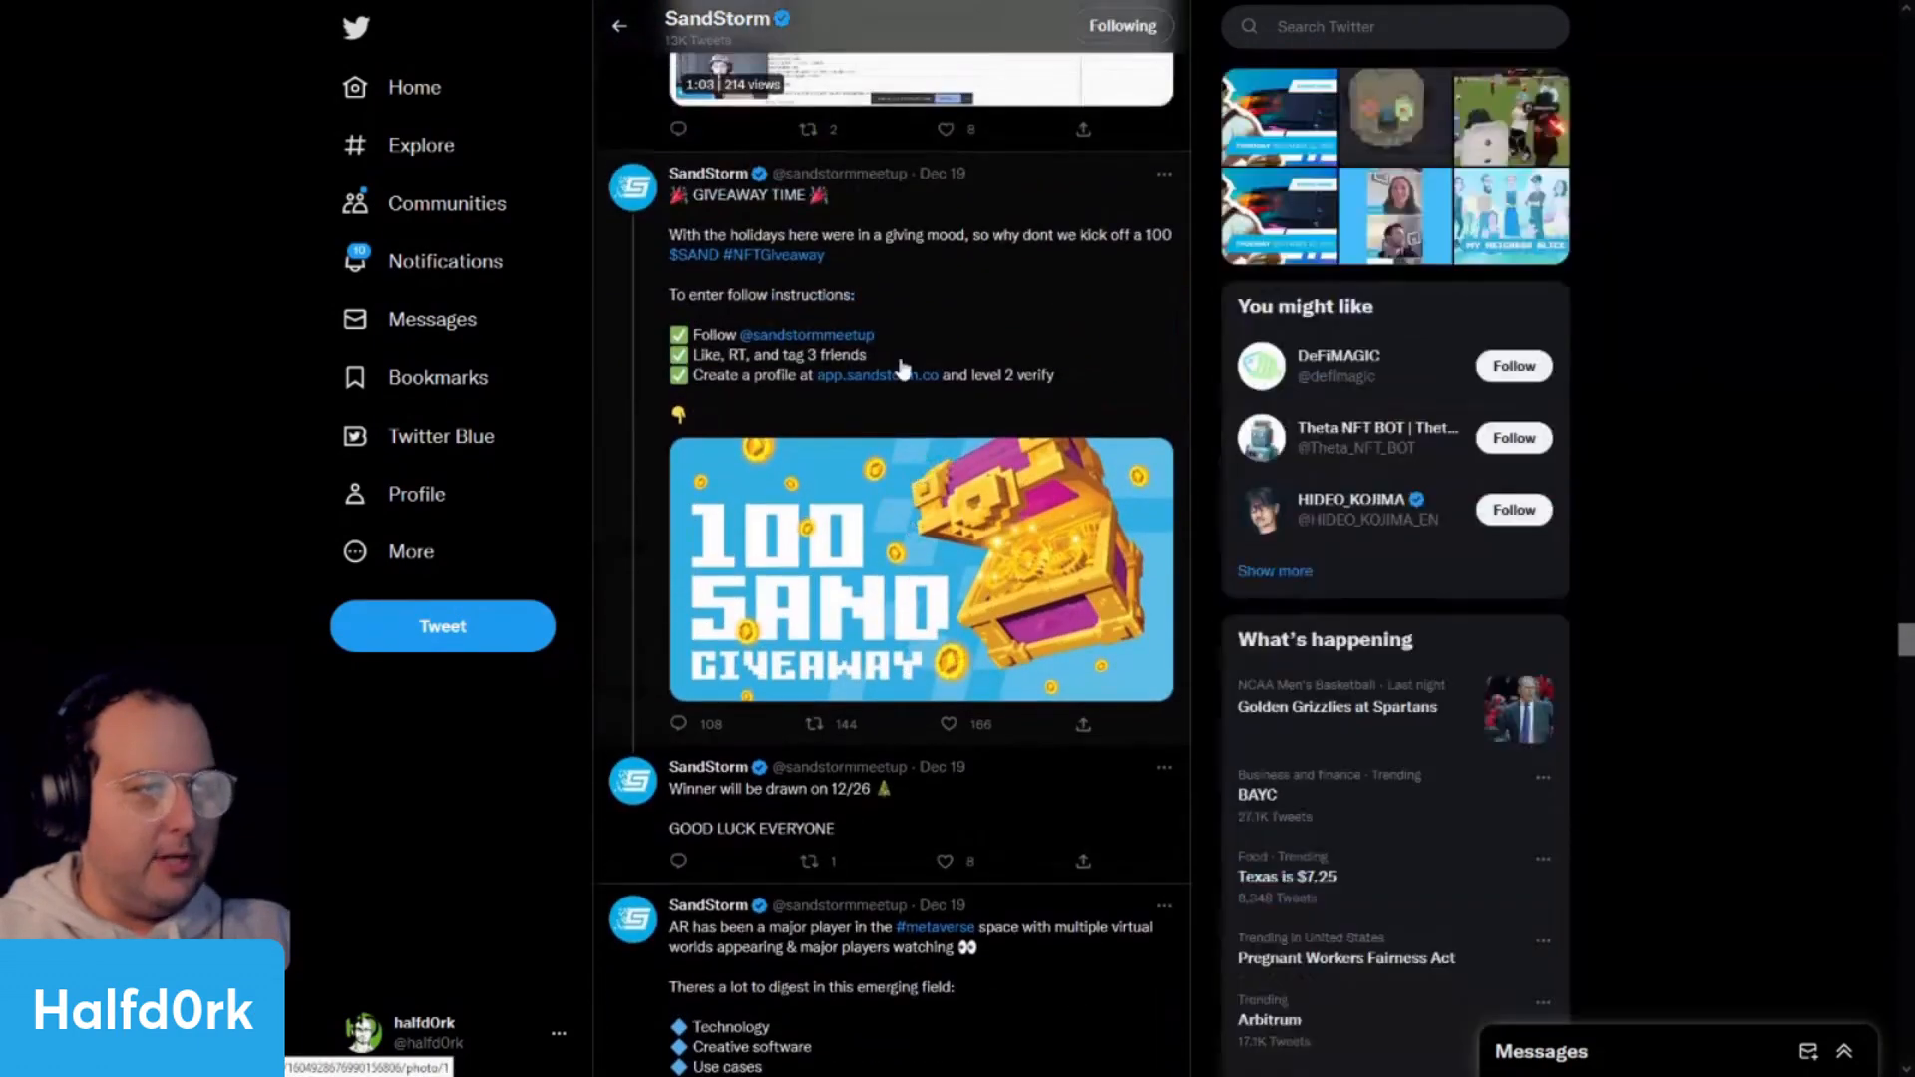
scroll(886, 278, down, 6)
scroll(1062, 424, down, 12)
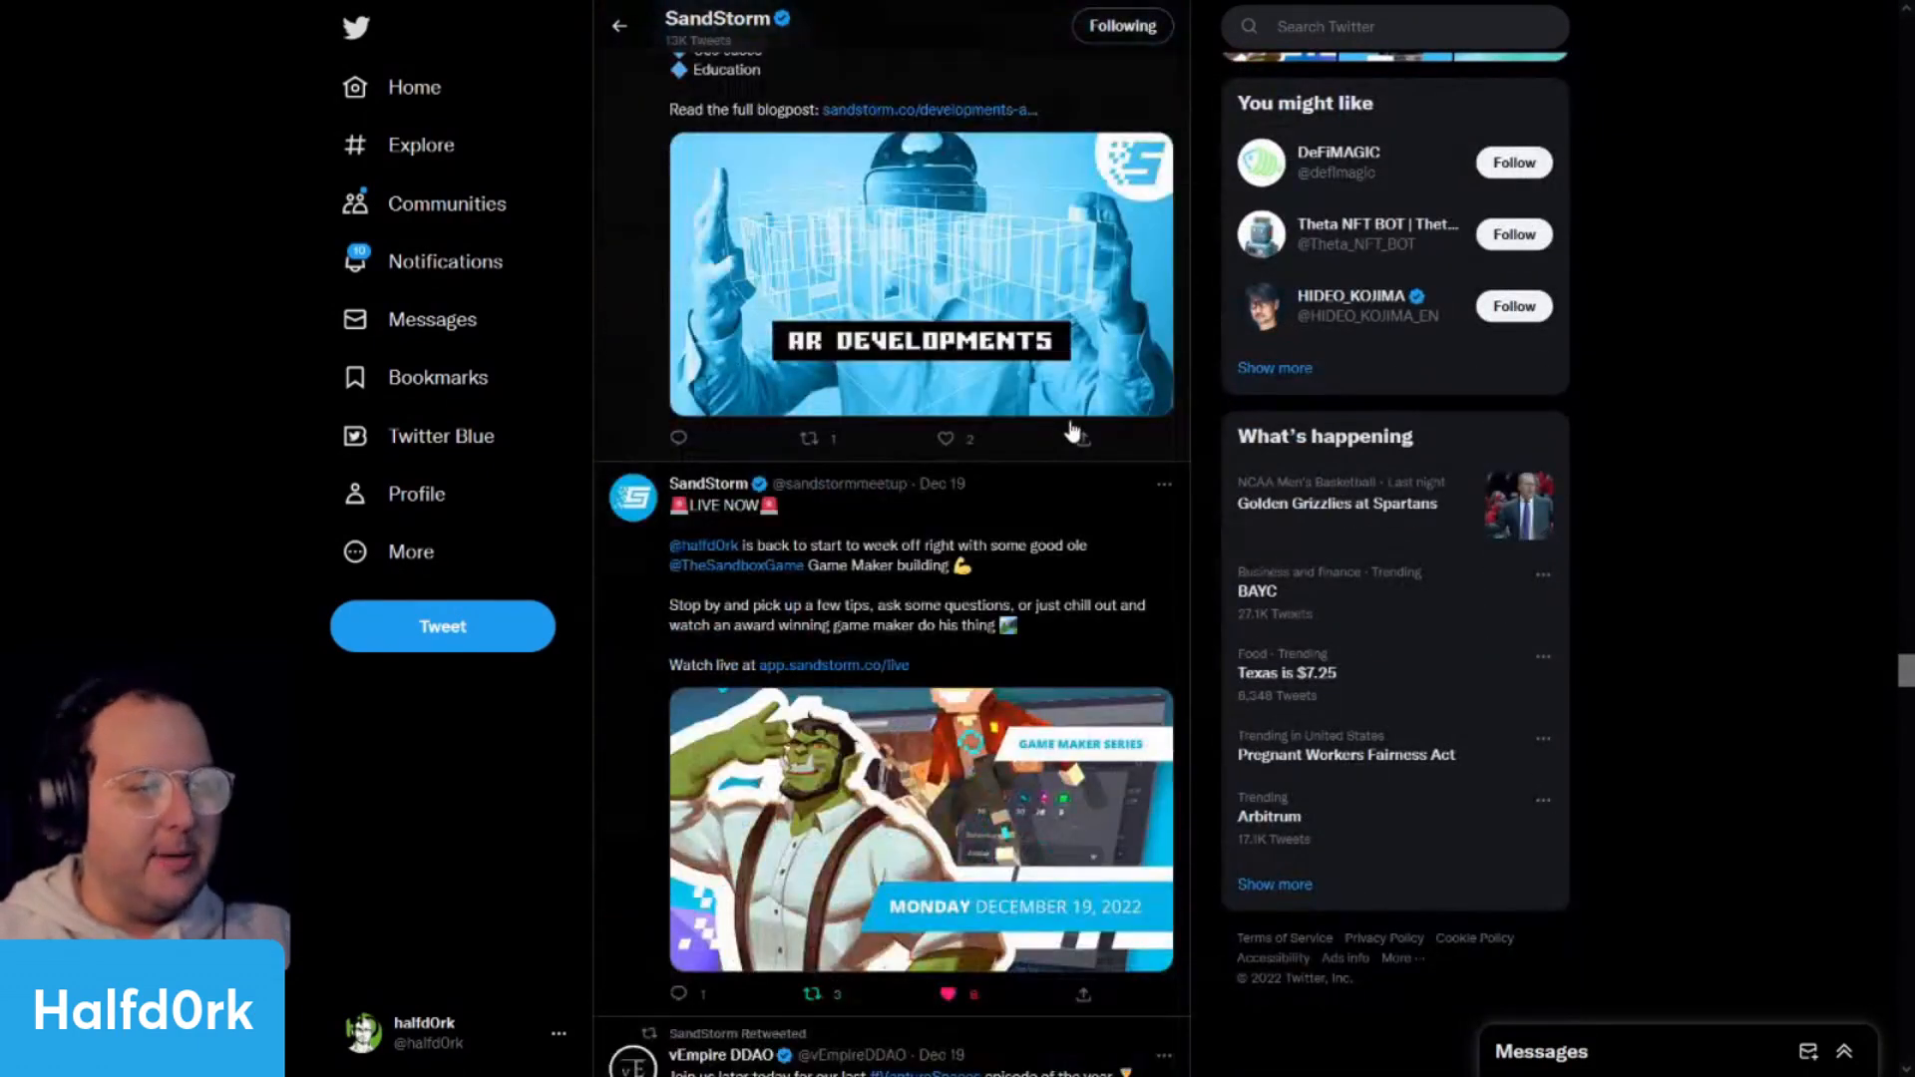
scroll(1075, 420, down, 5)
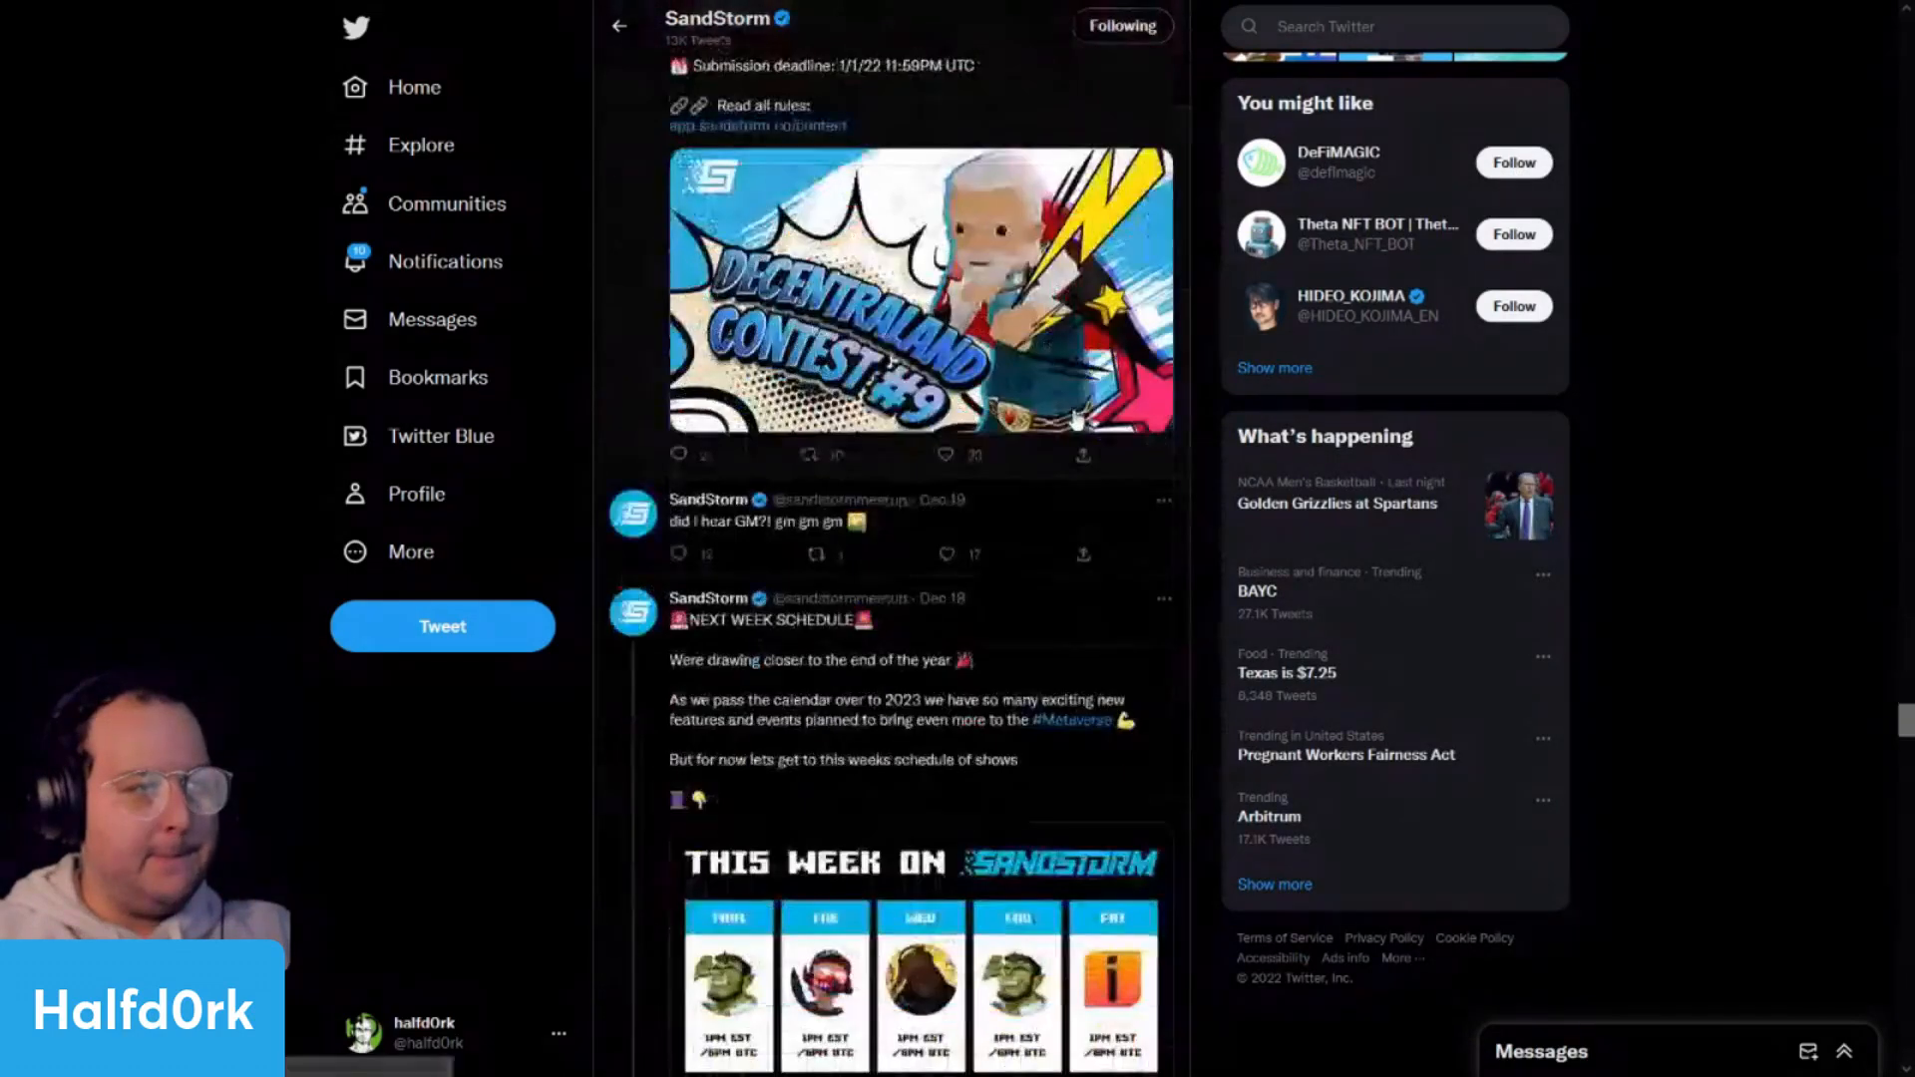
- Follow the rules link in the Decentraland Contest #9 tweet and open the New Year New Me contest from the active contests
scroll(1075, 421, up, 7)
click(804, 431)
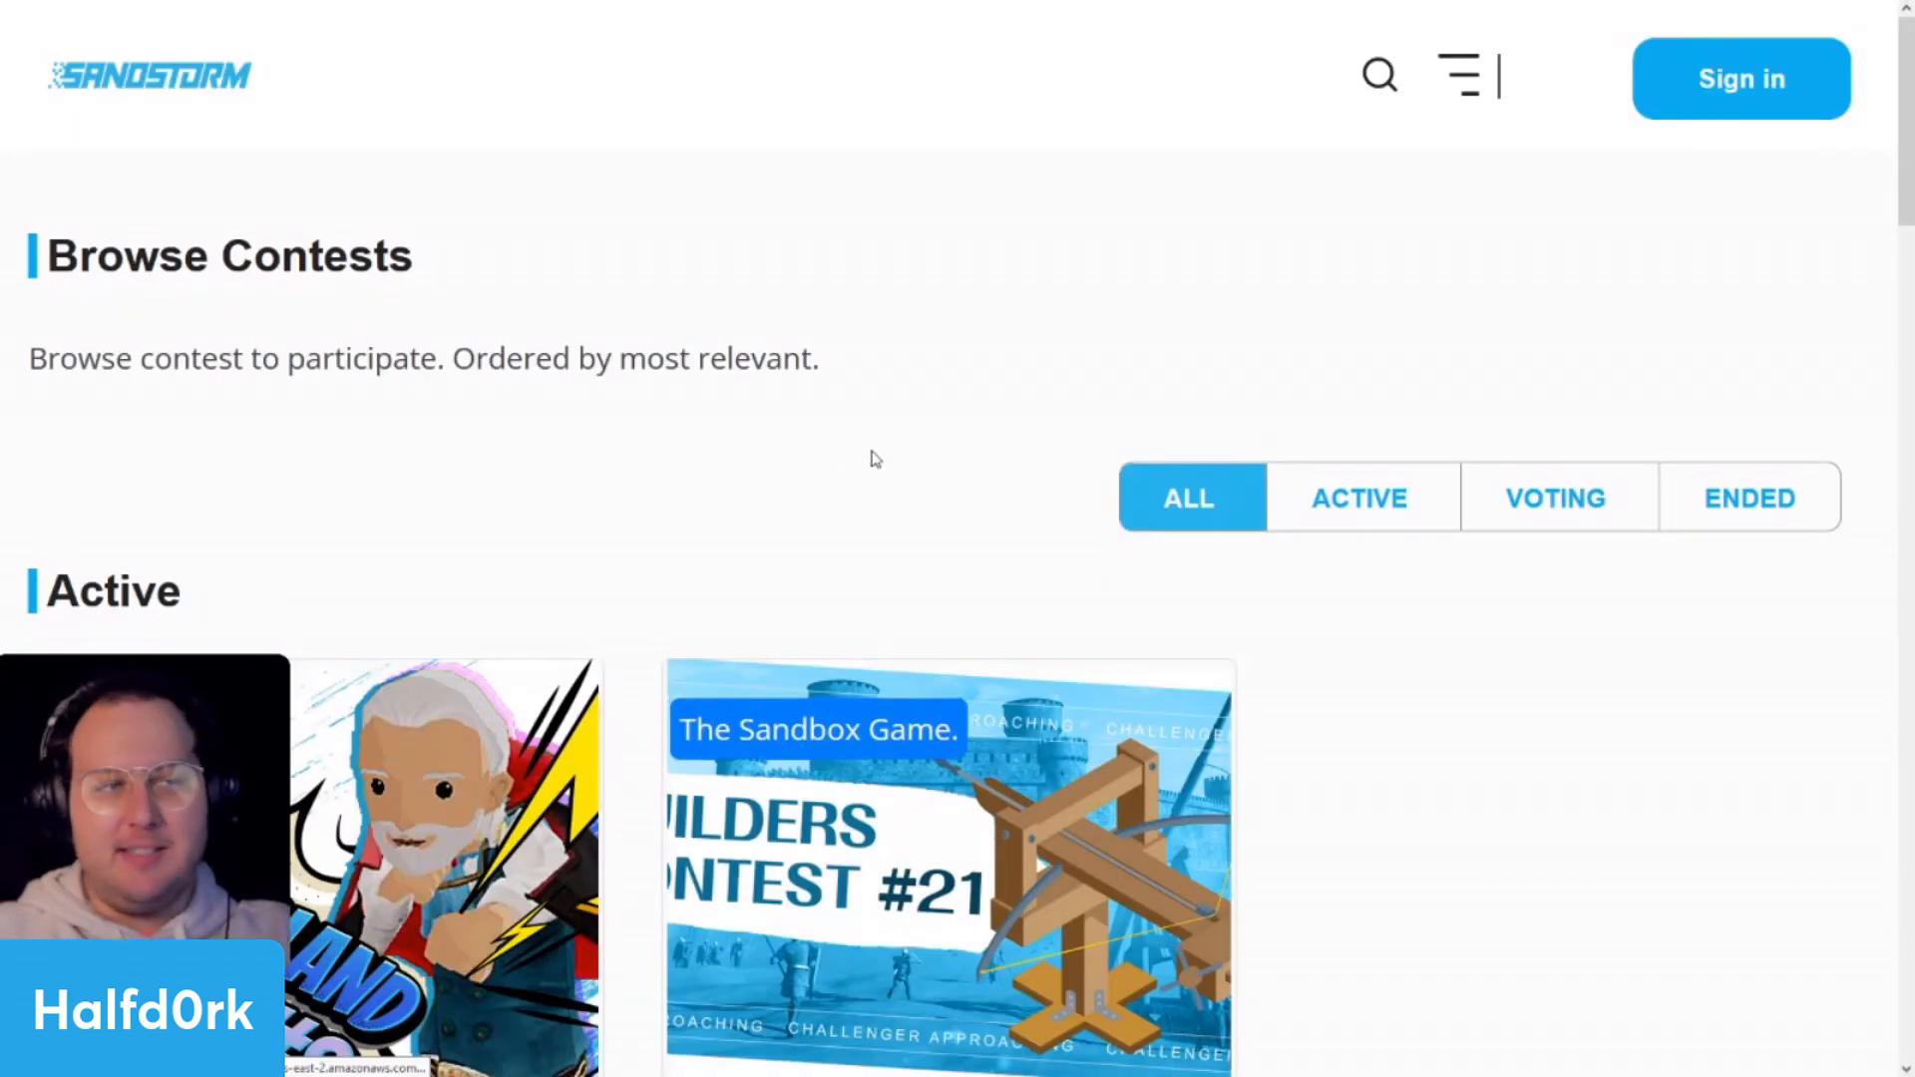
scroll(855, 500, down, 4)
scroll(1094, 535, up, 4)
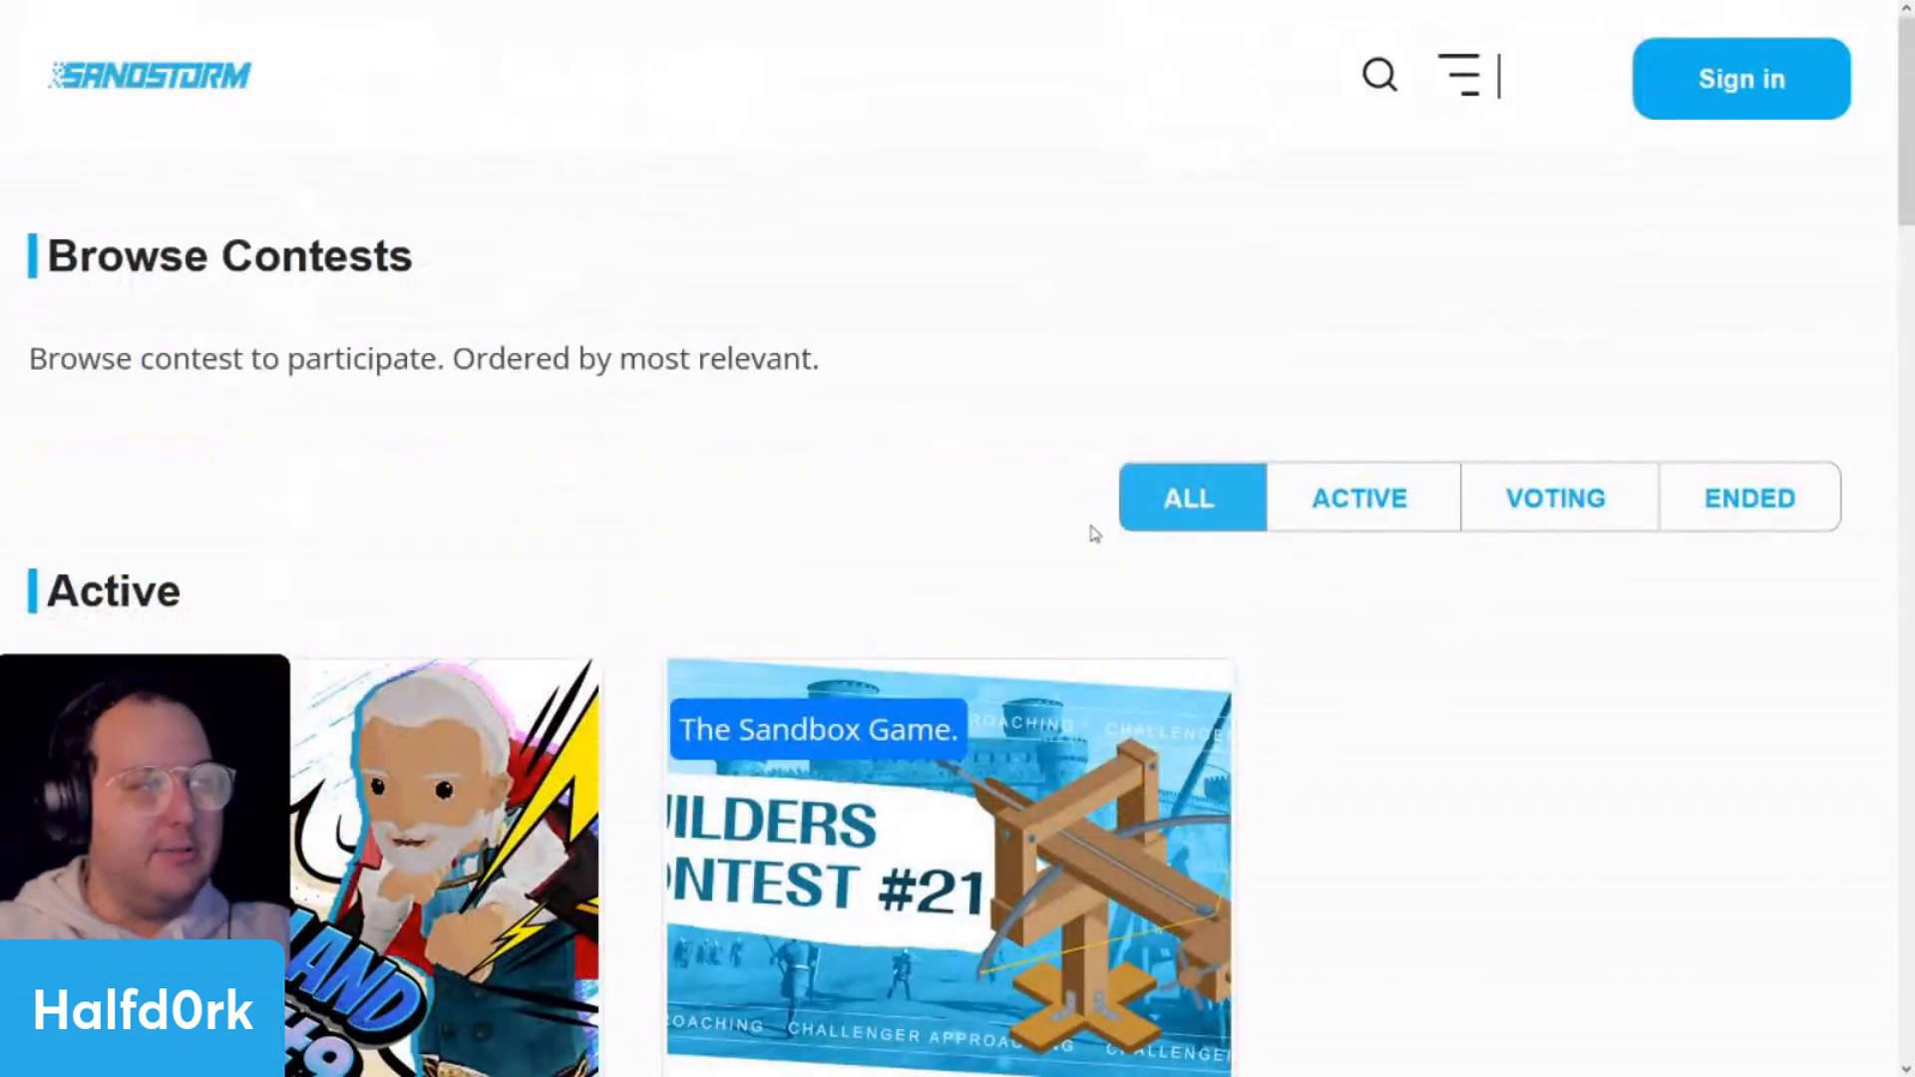
scroll(742, 530, down, 4)
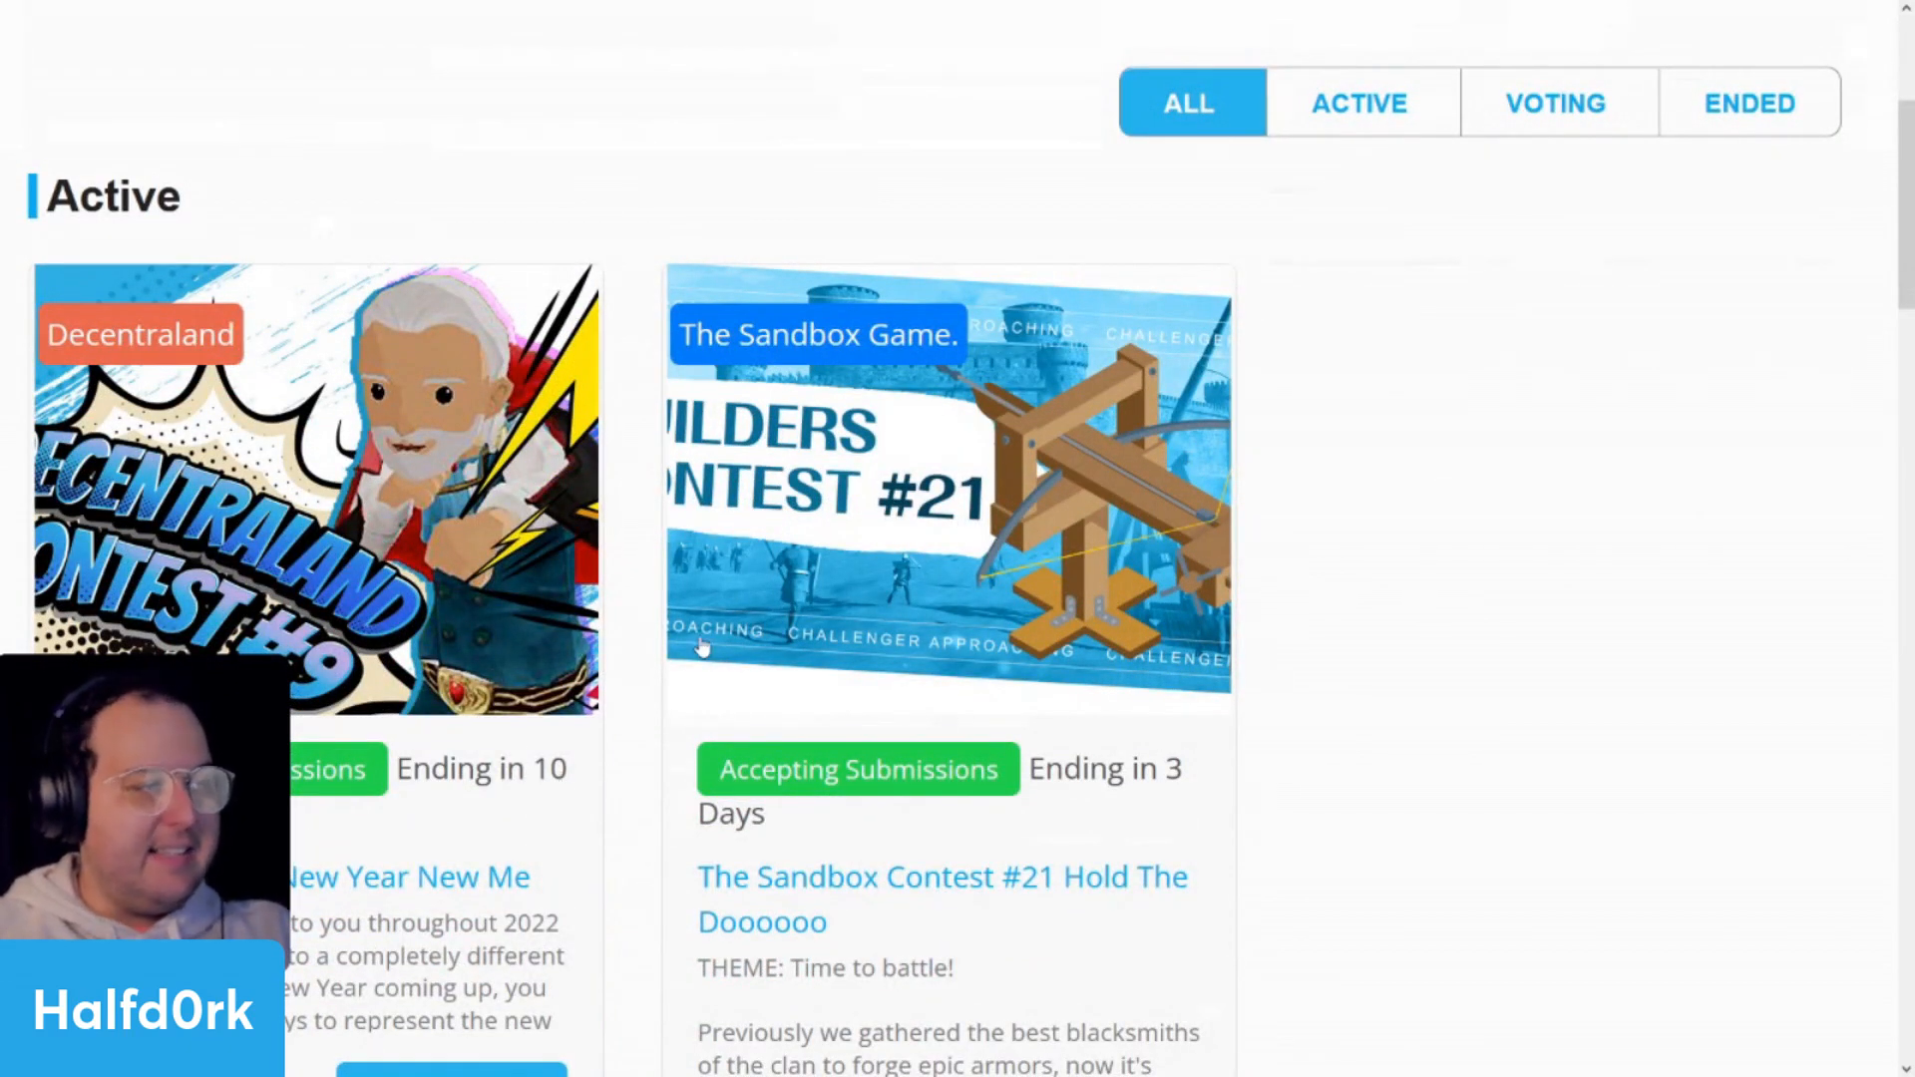
scroll(501, 626, up, 4)
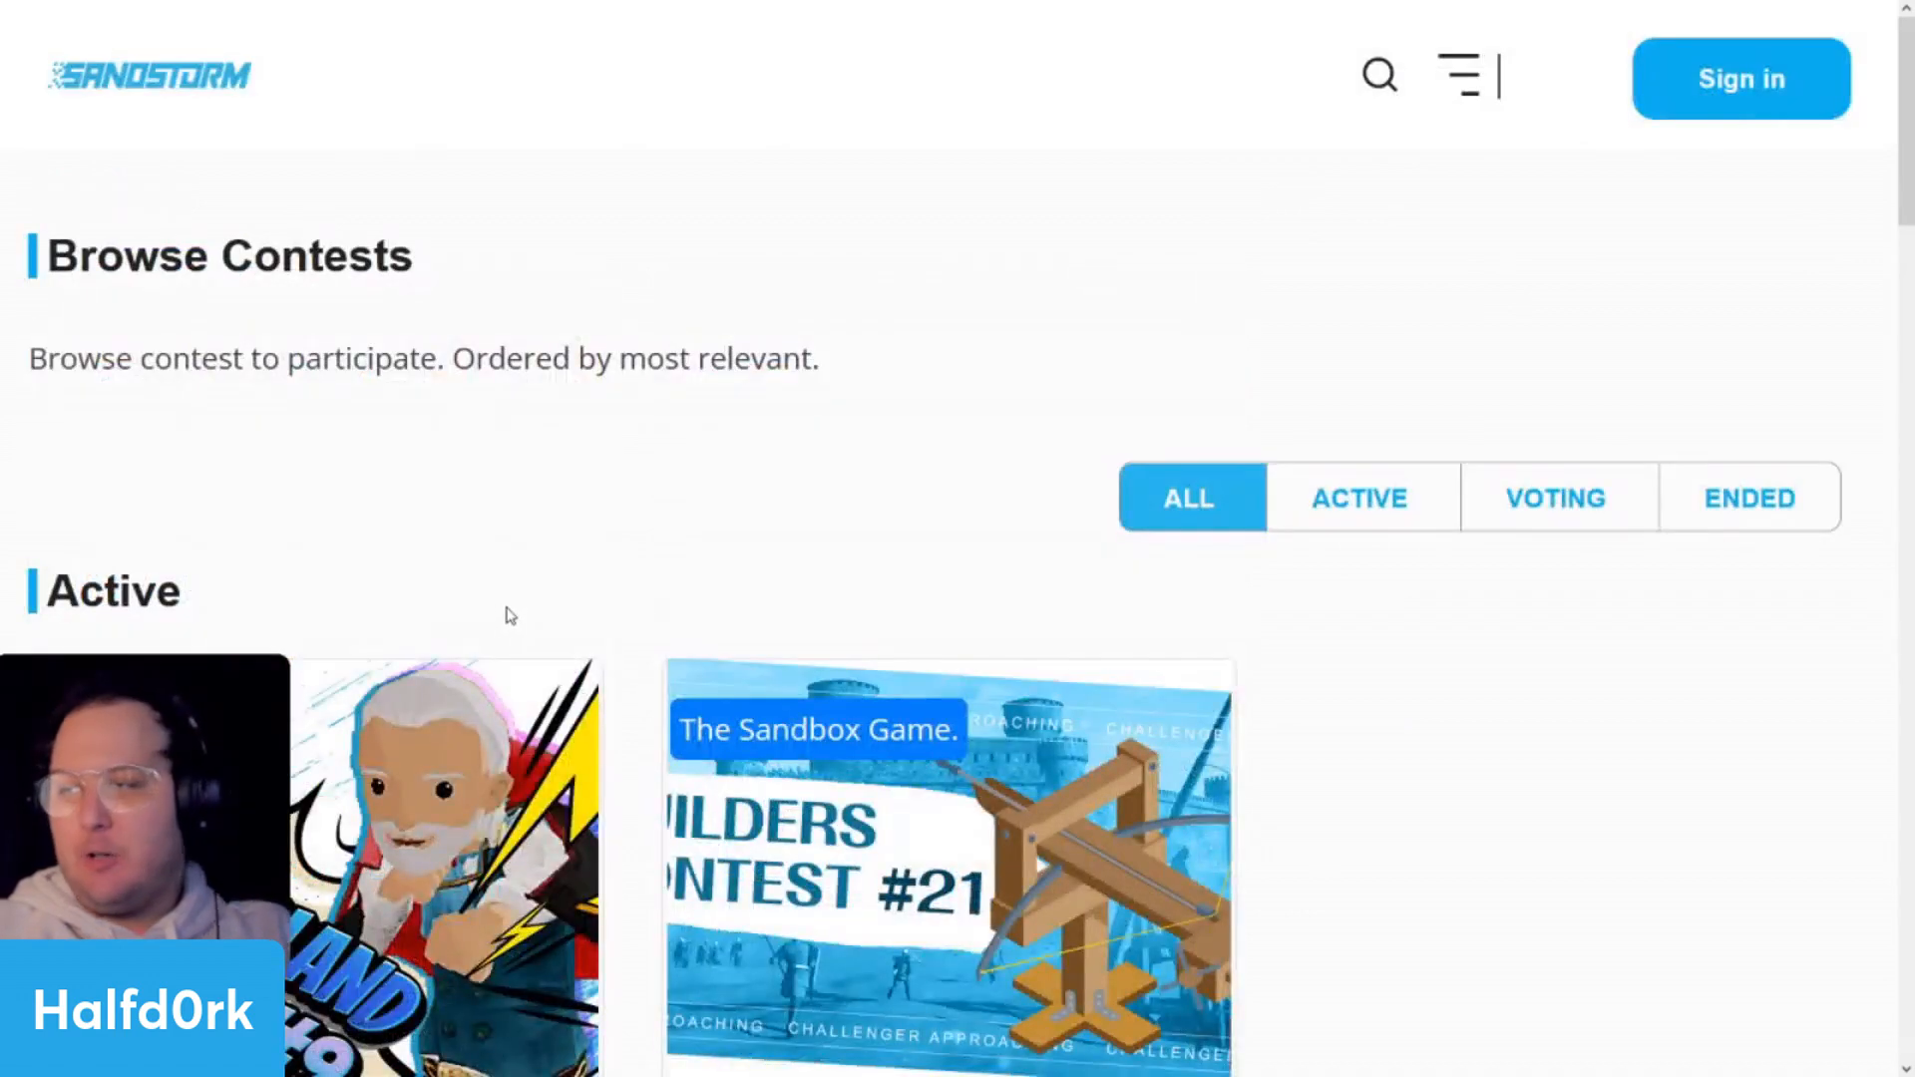
click(509, 618)
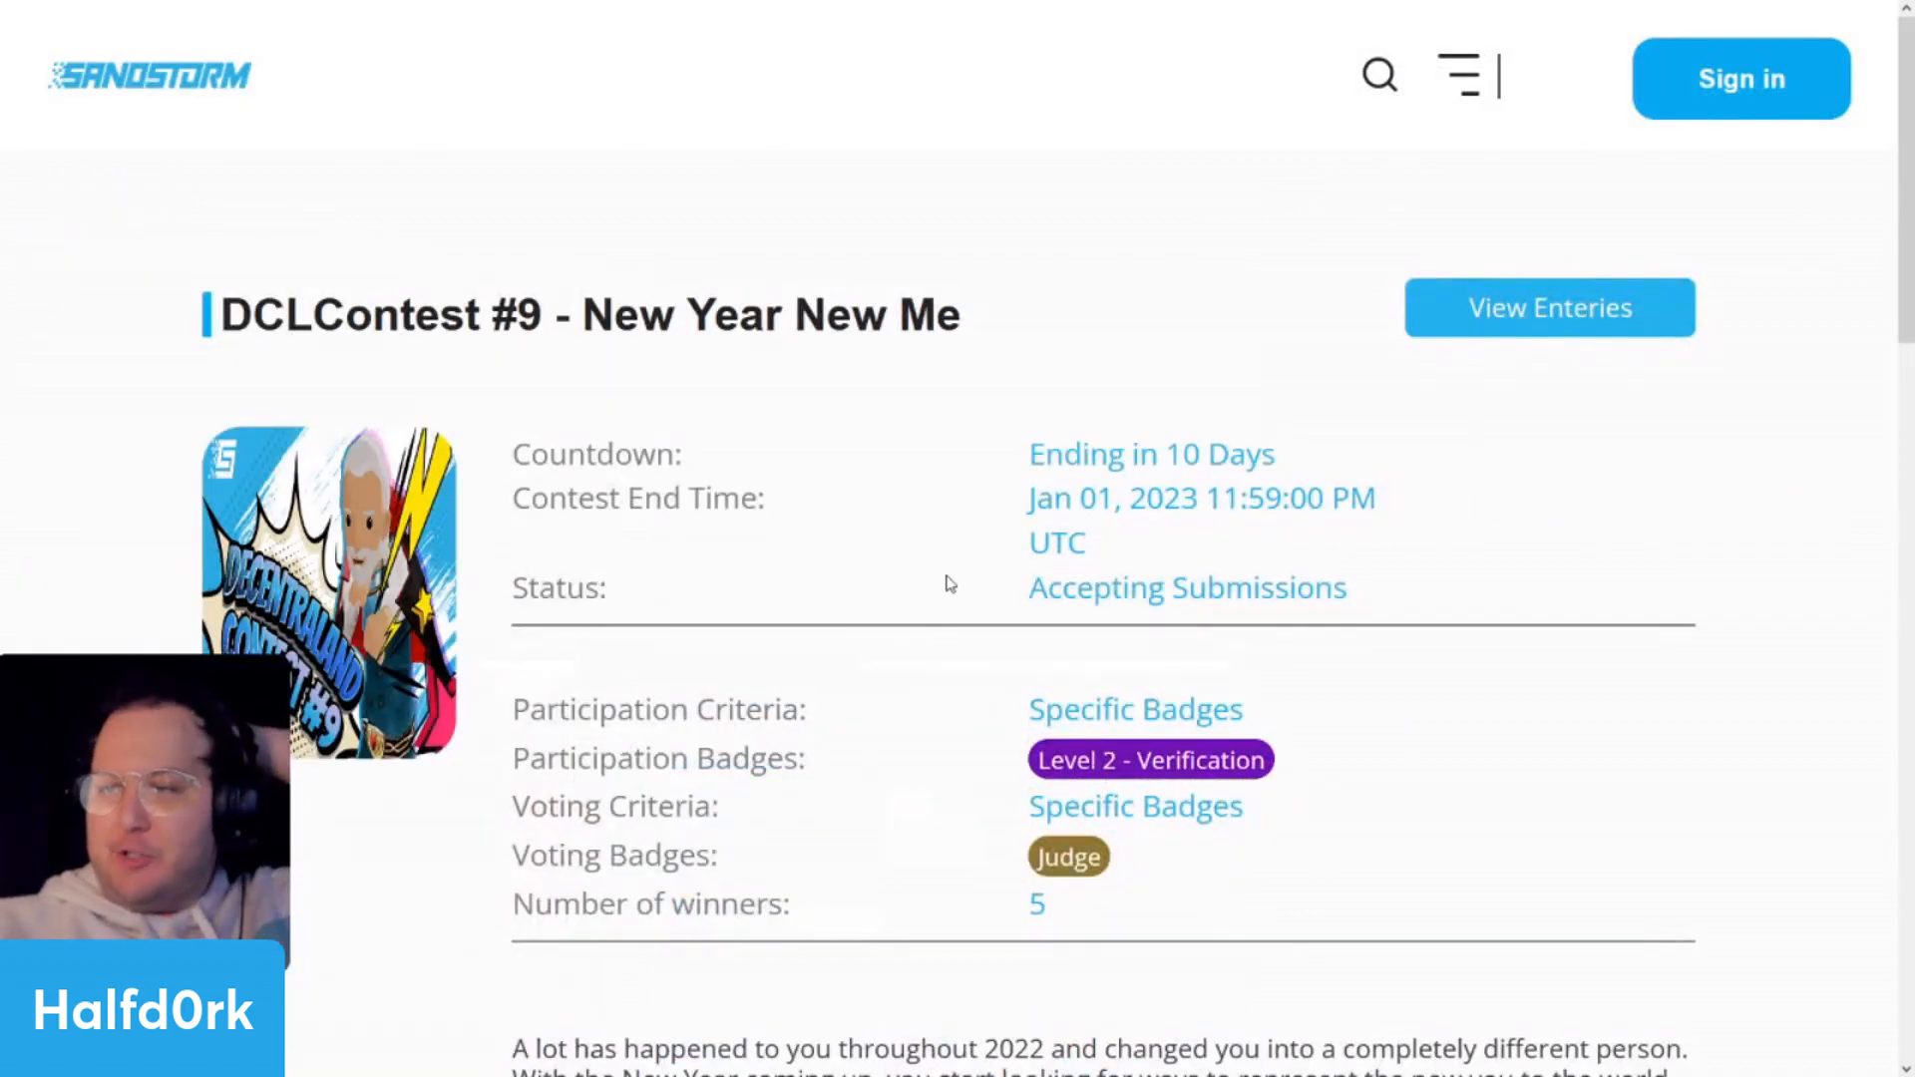
- Read the contest's title, participation details, introduction and challenge statement
scroll(953, 578, down, 2)
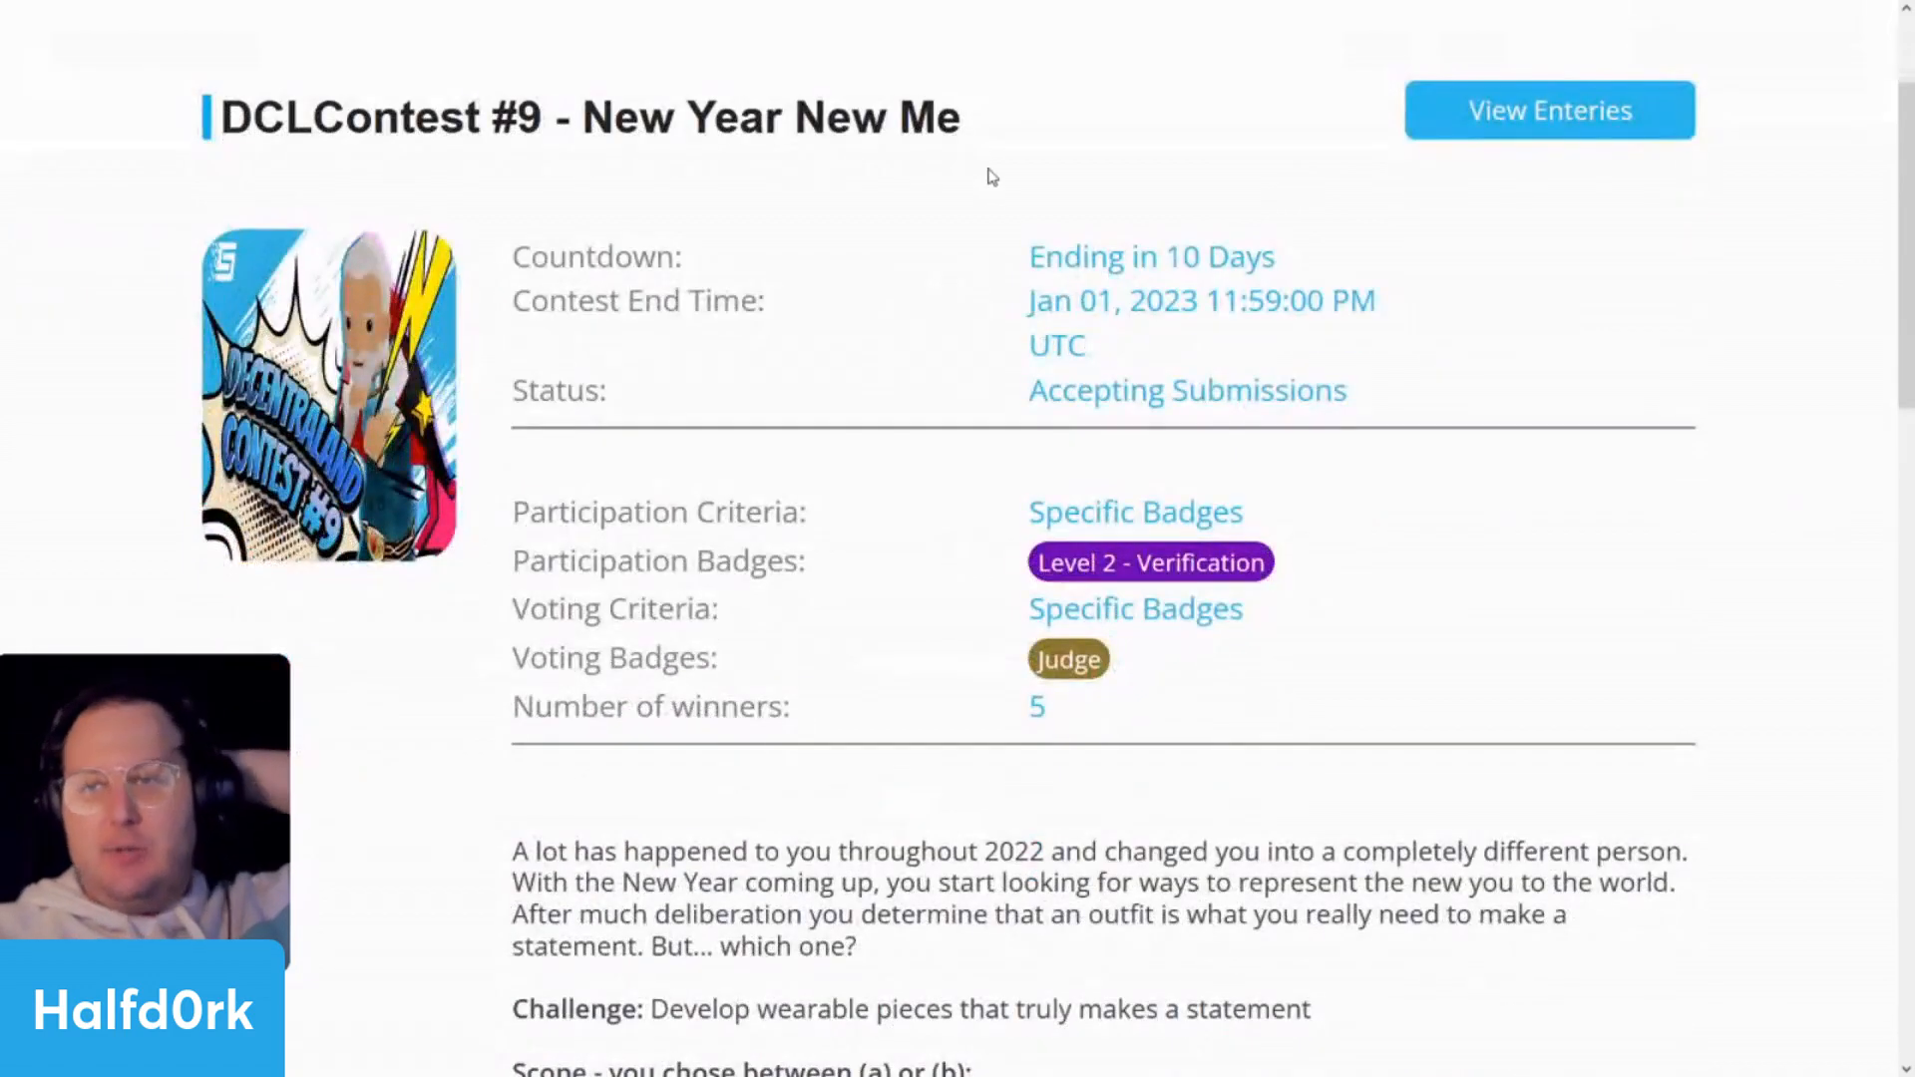
drag(983, 122, 774, 185)
click(796, 802)
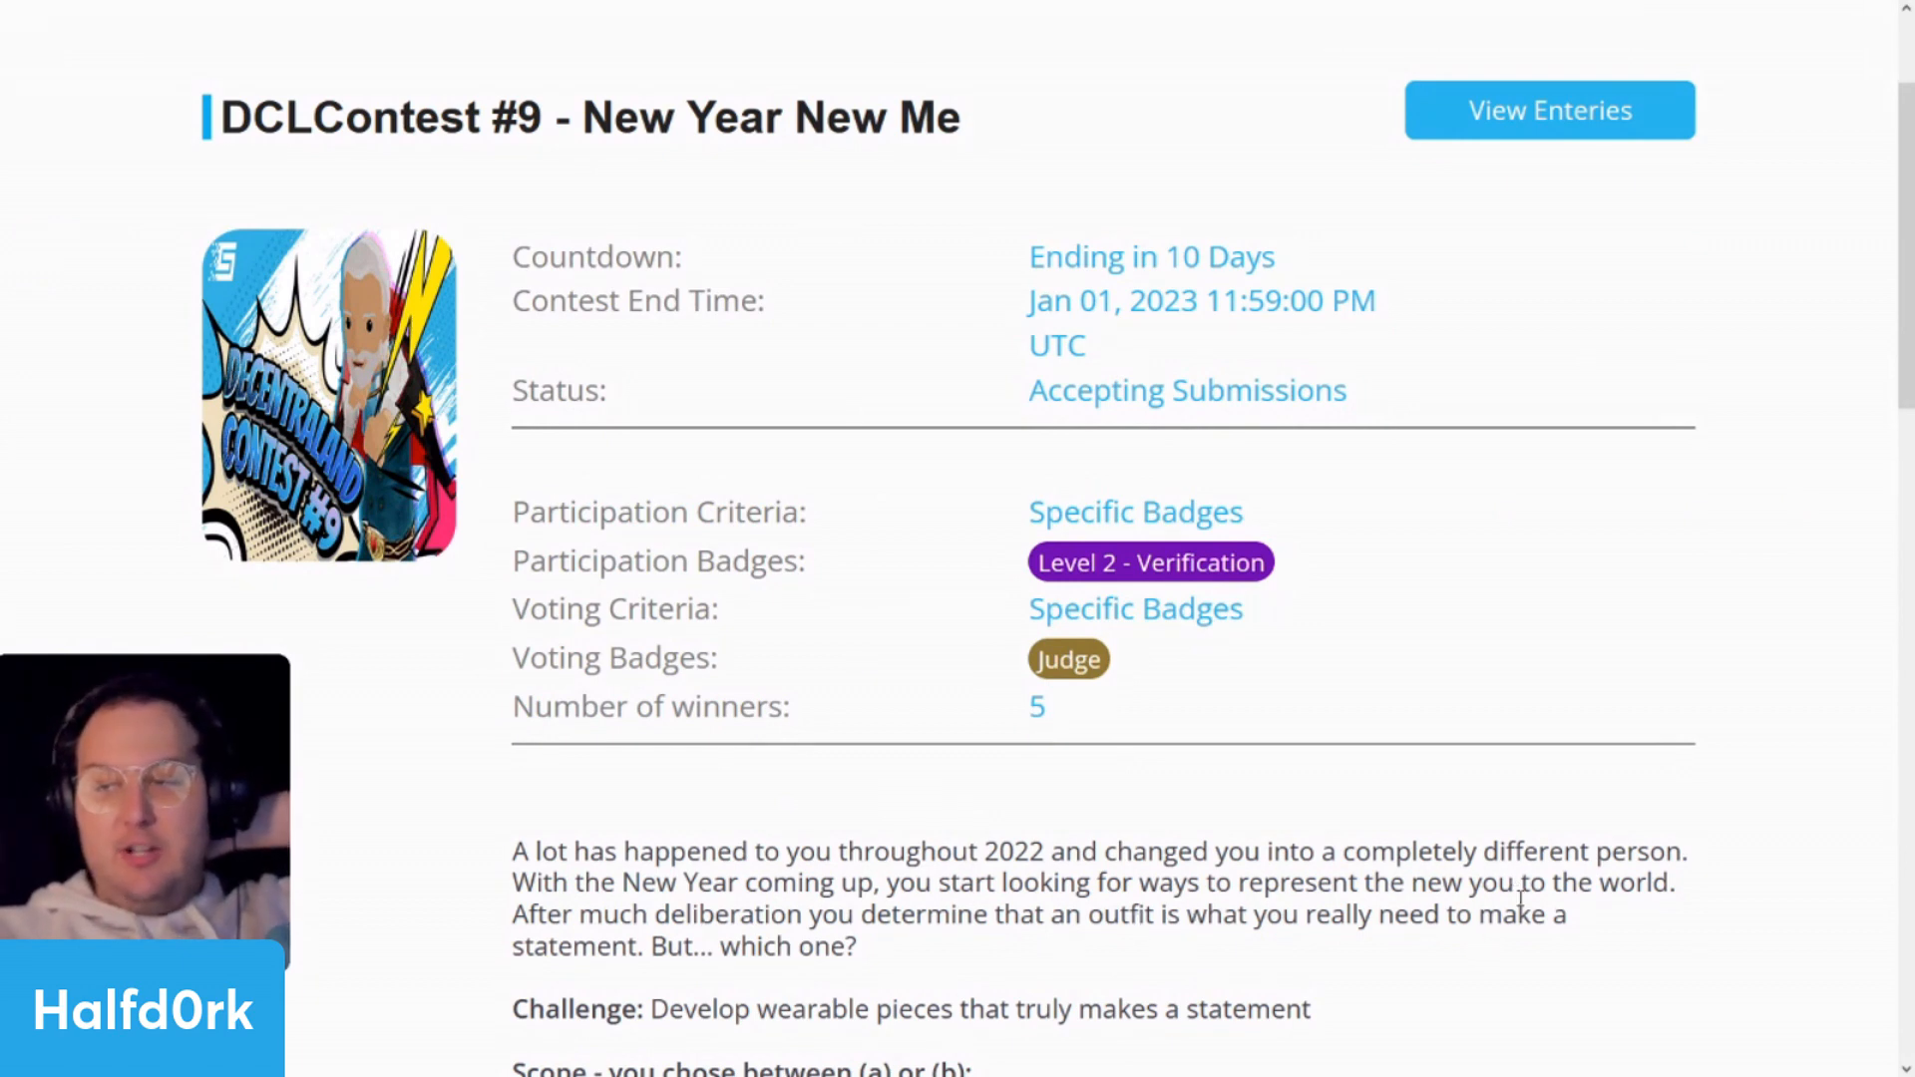
scroll(1507, 898, down, 2)
scroll(1201, 859, down, 4)
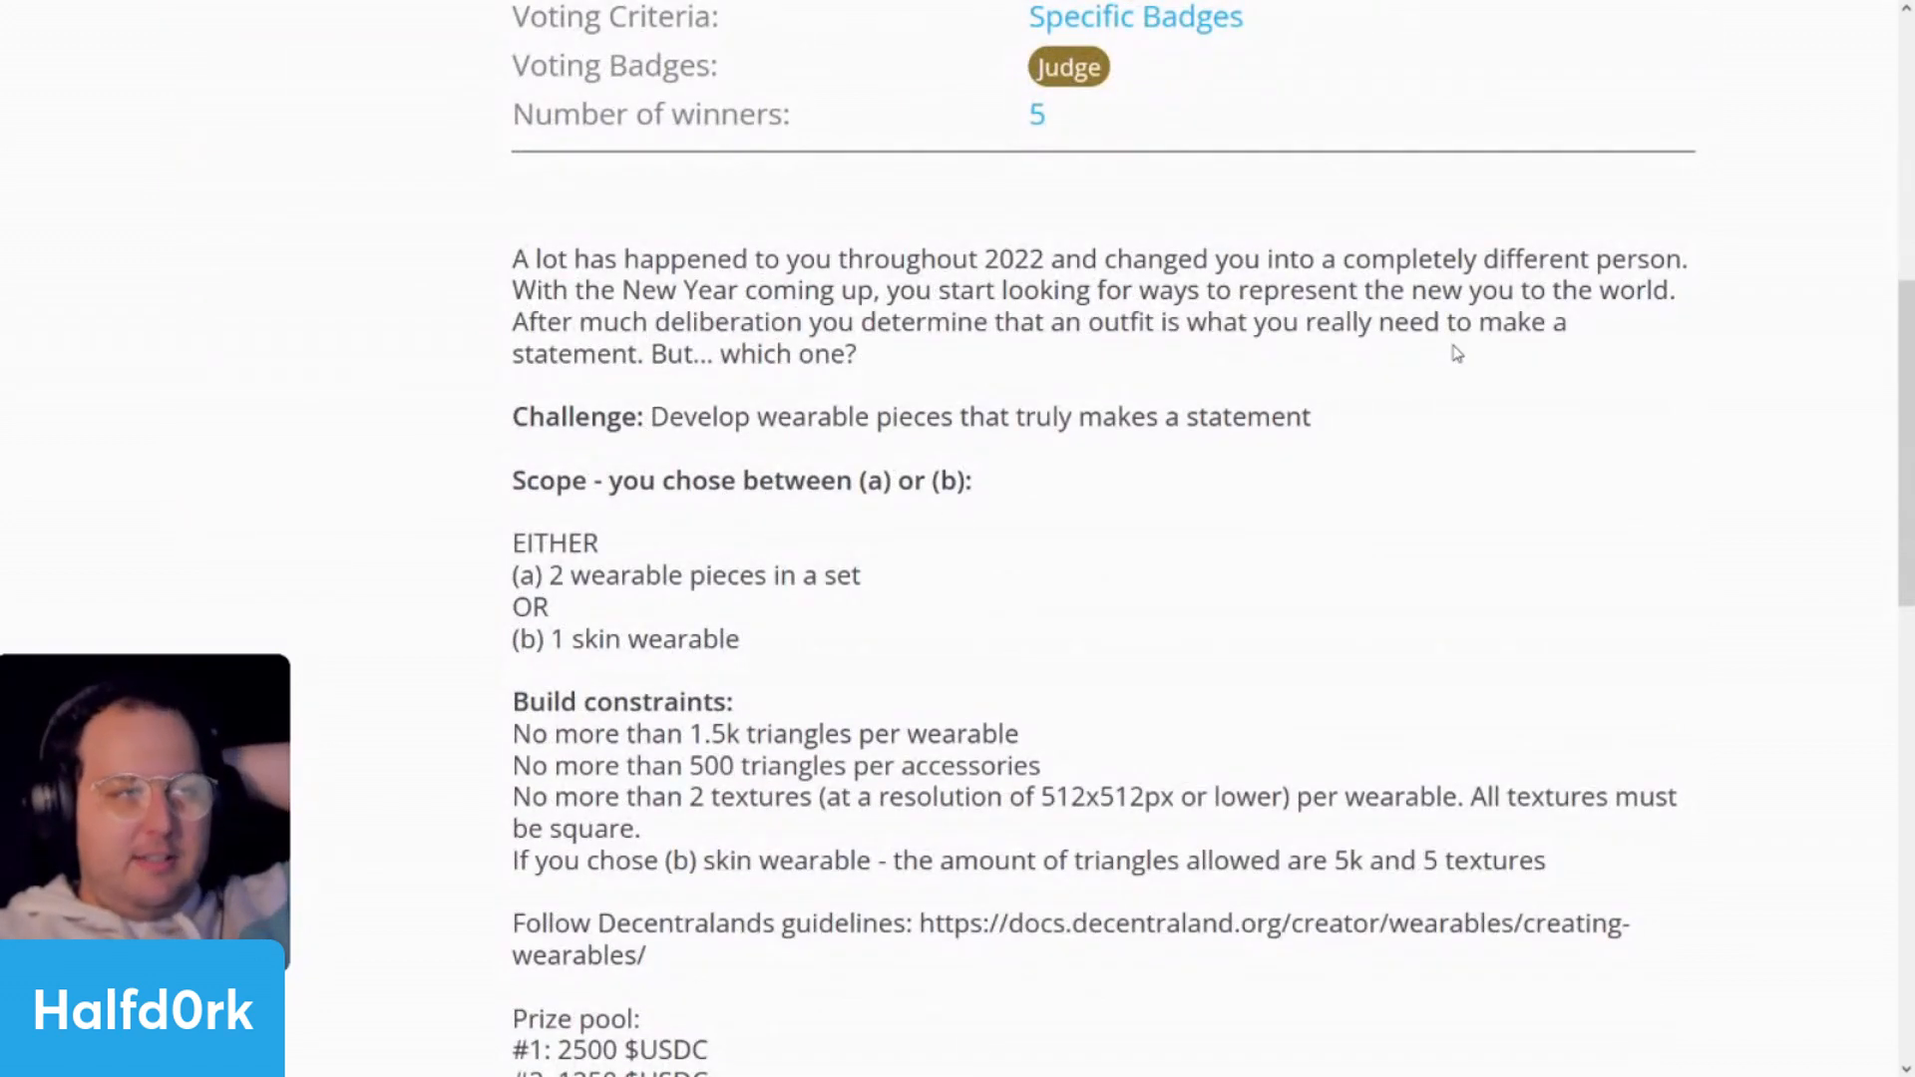
drag(1387, 425, 656, 411)
click(720, 419)
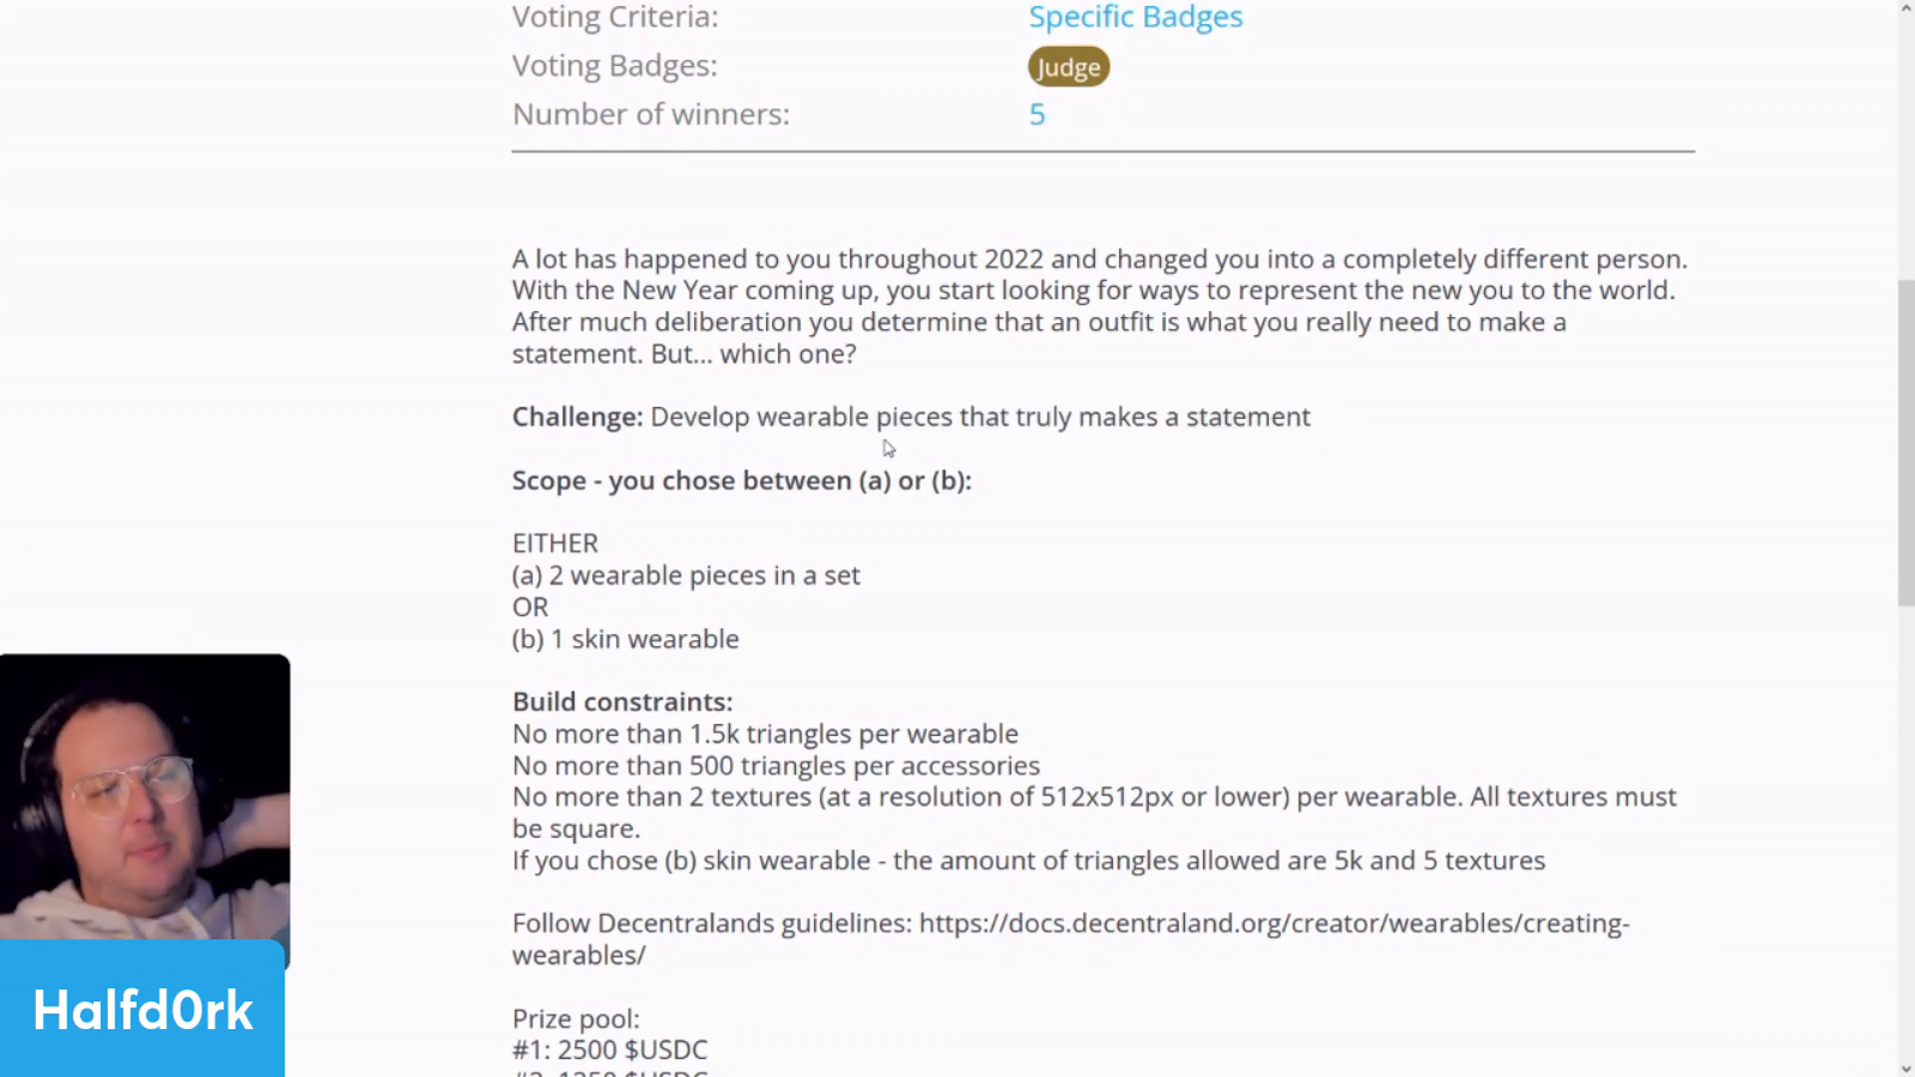
- Examine the build constraints, highlighting the triangle limits per wearable and per accessory
scroll(1305, 550, down, 2)
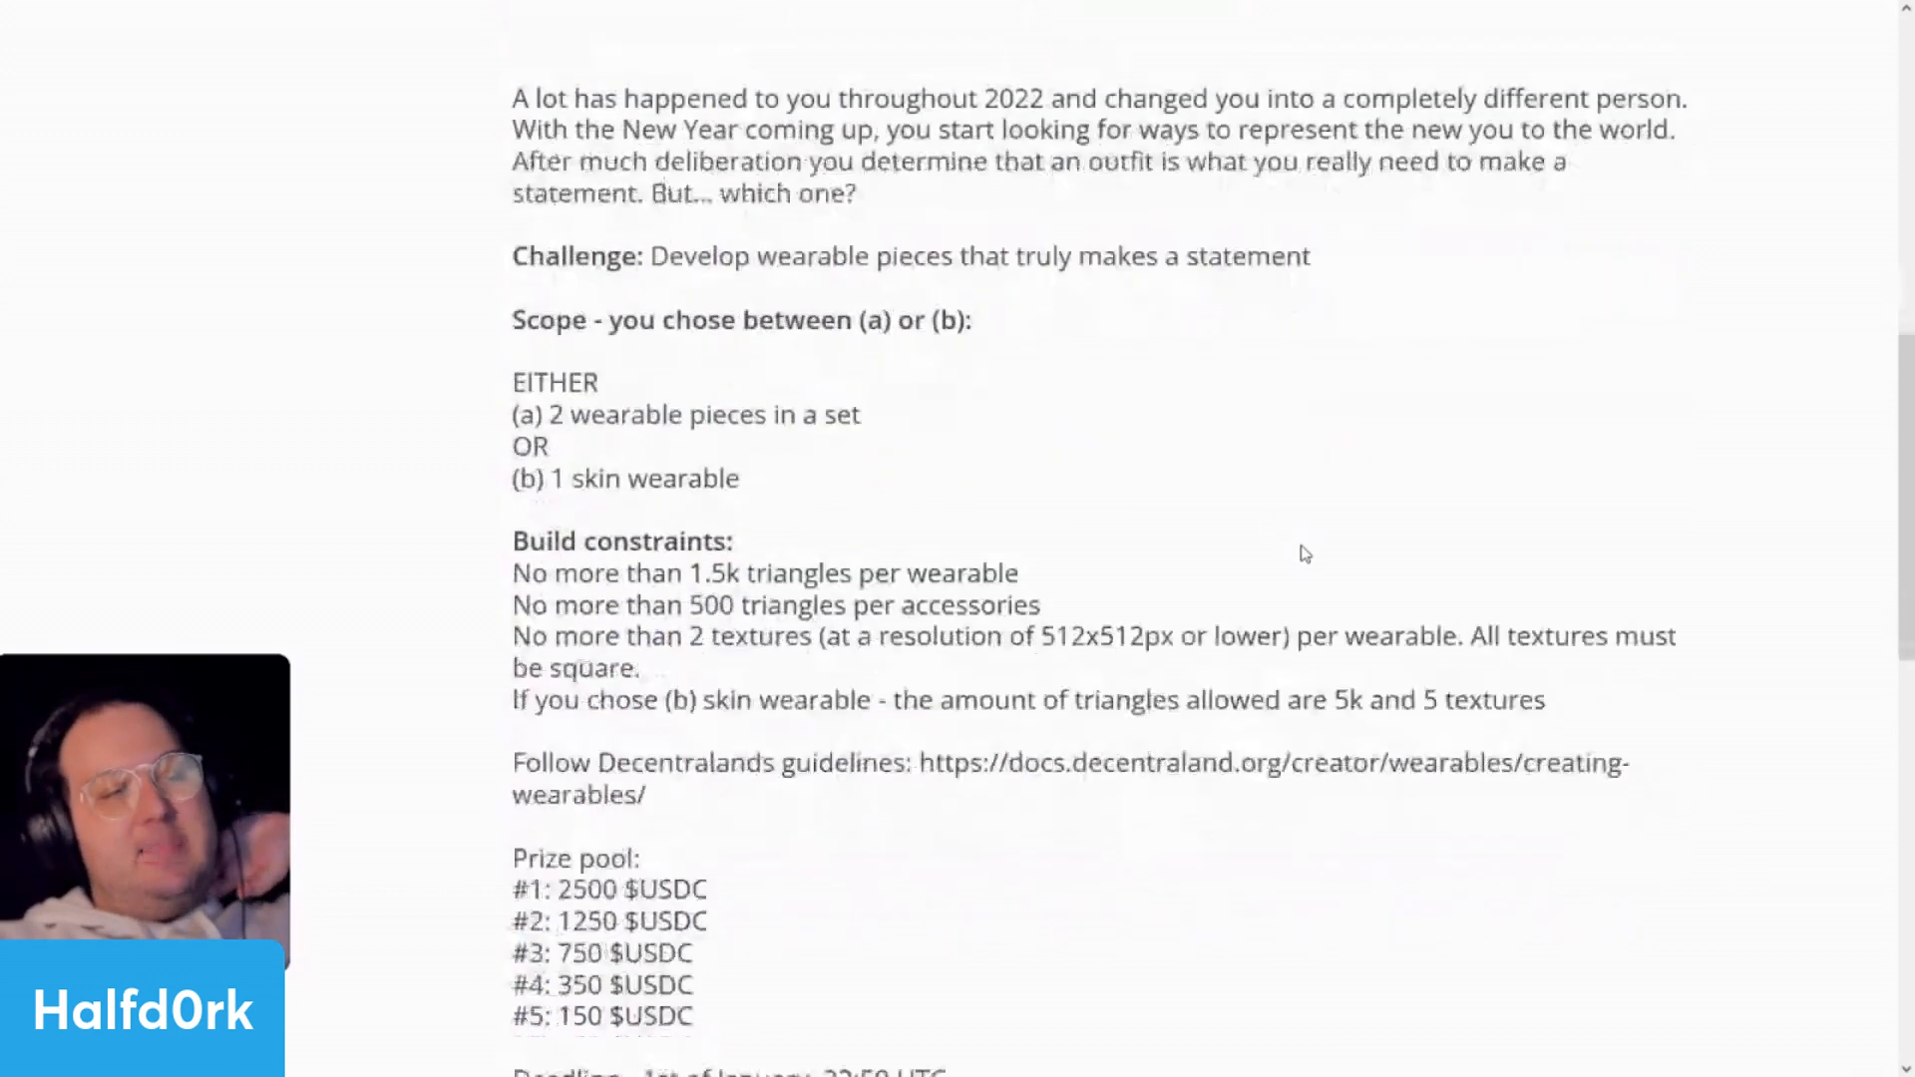
drag(1078, 543, 688, 537)
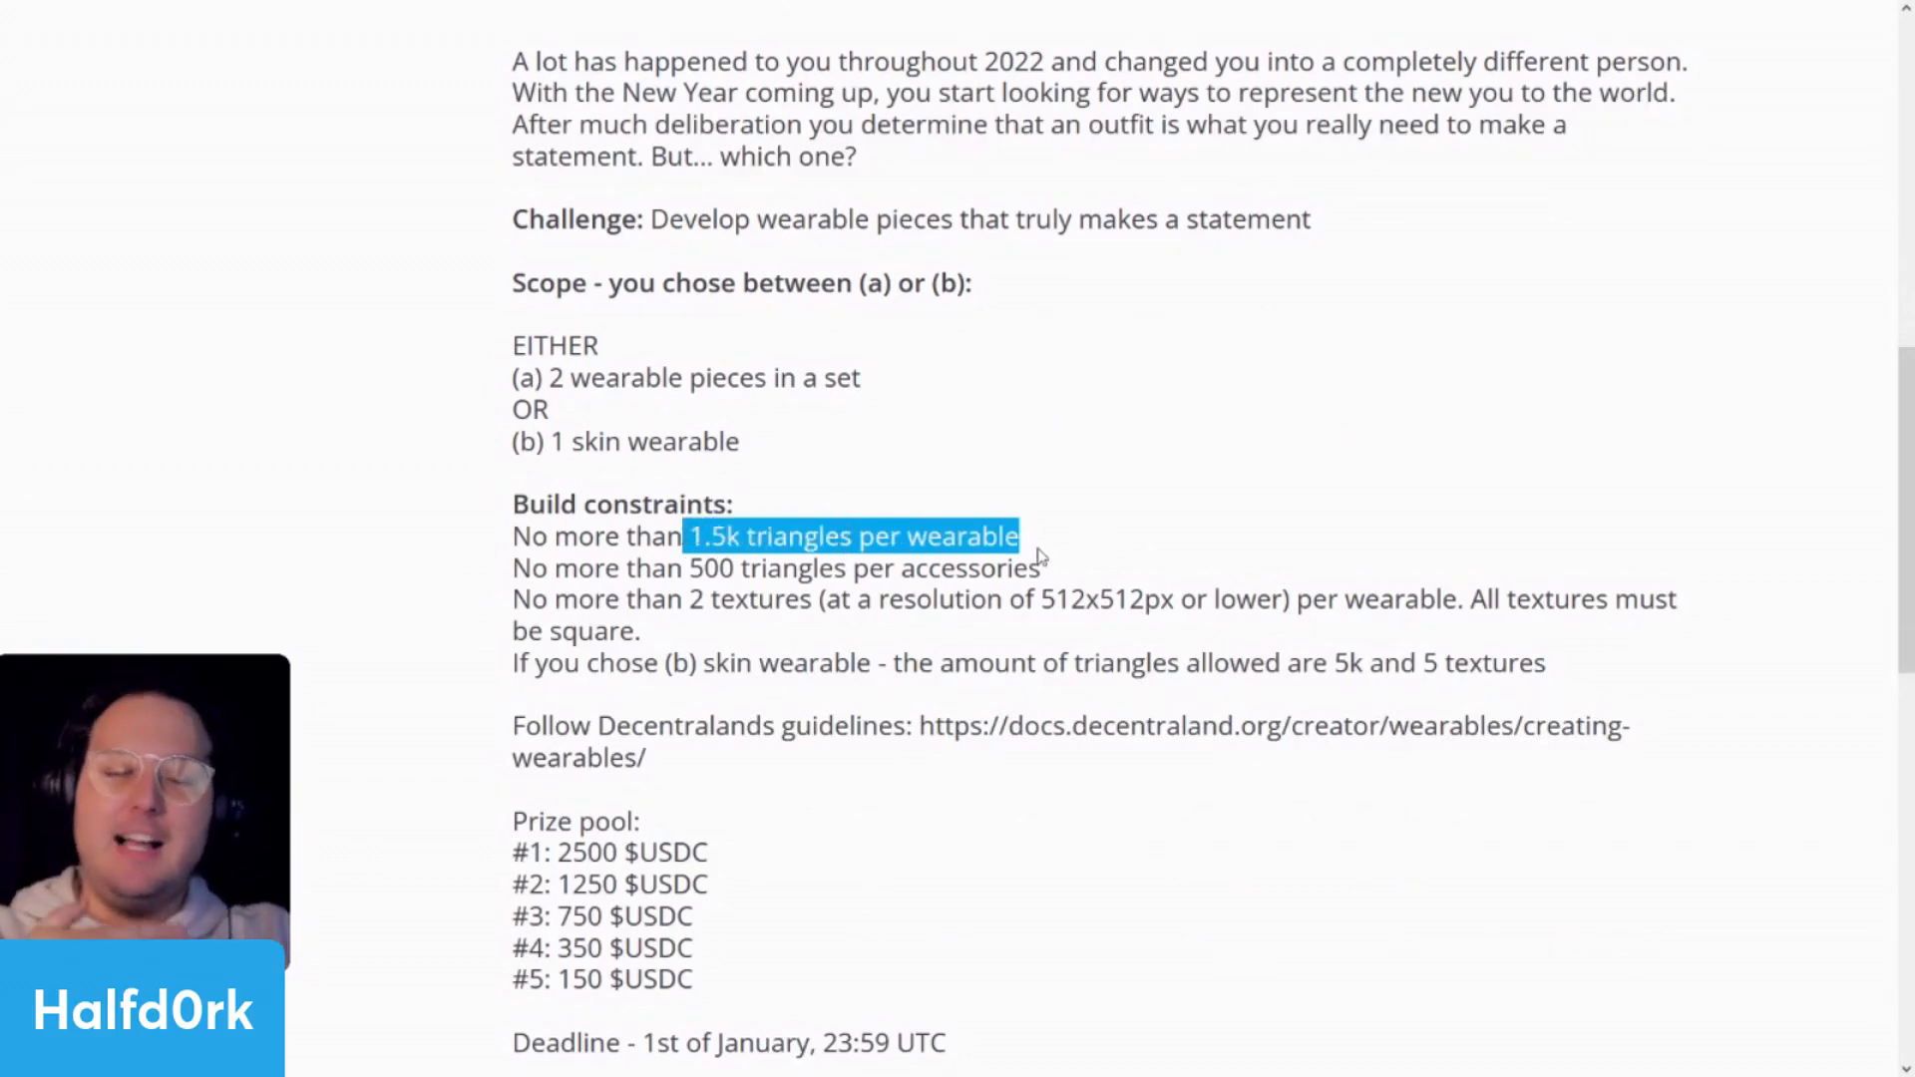
click(1090, 558)
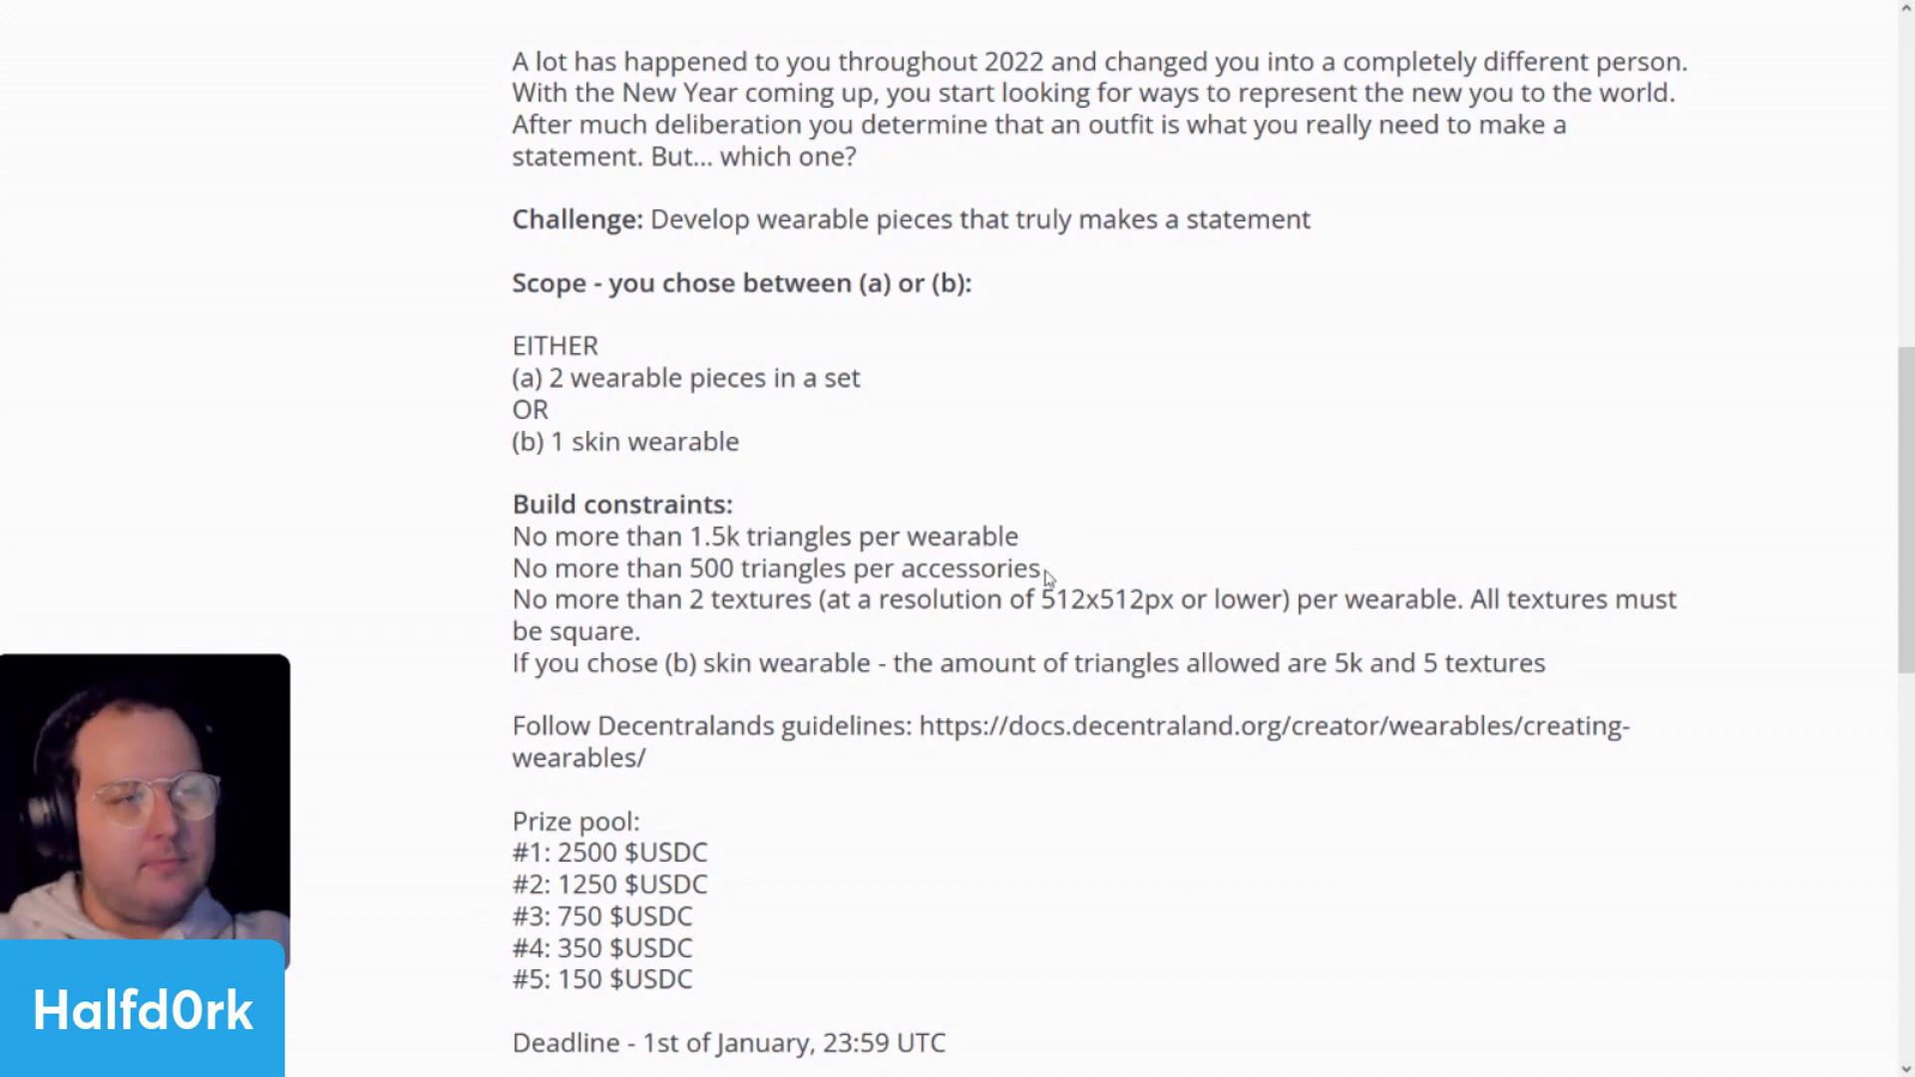
drag(1025, 544, 858, 538)
click(1077, 583)
drag(1077, 583, 693, 565)
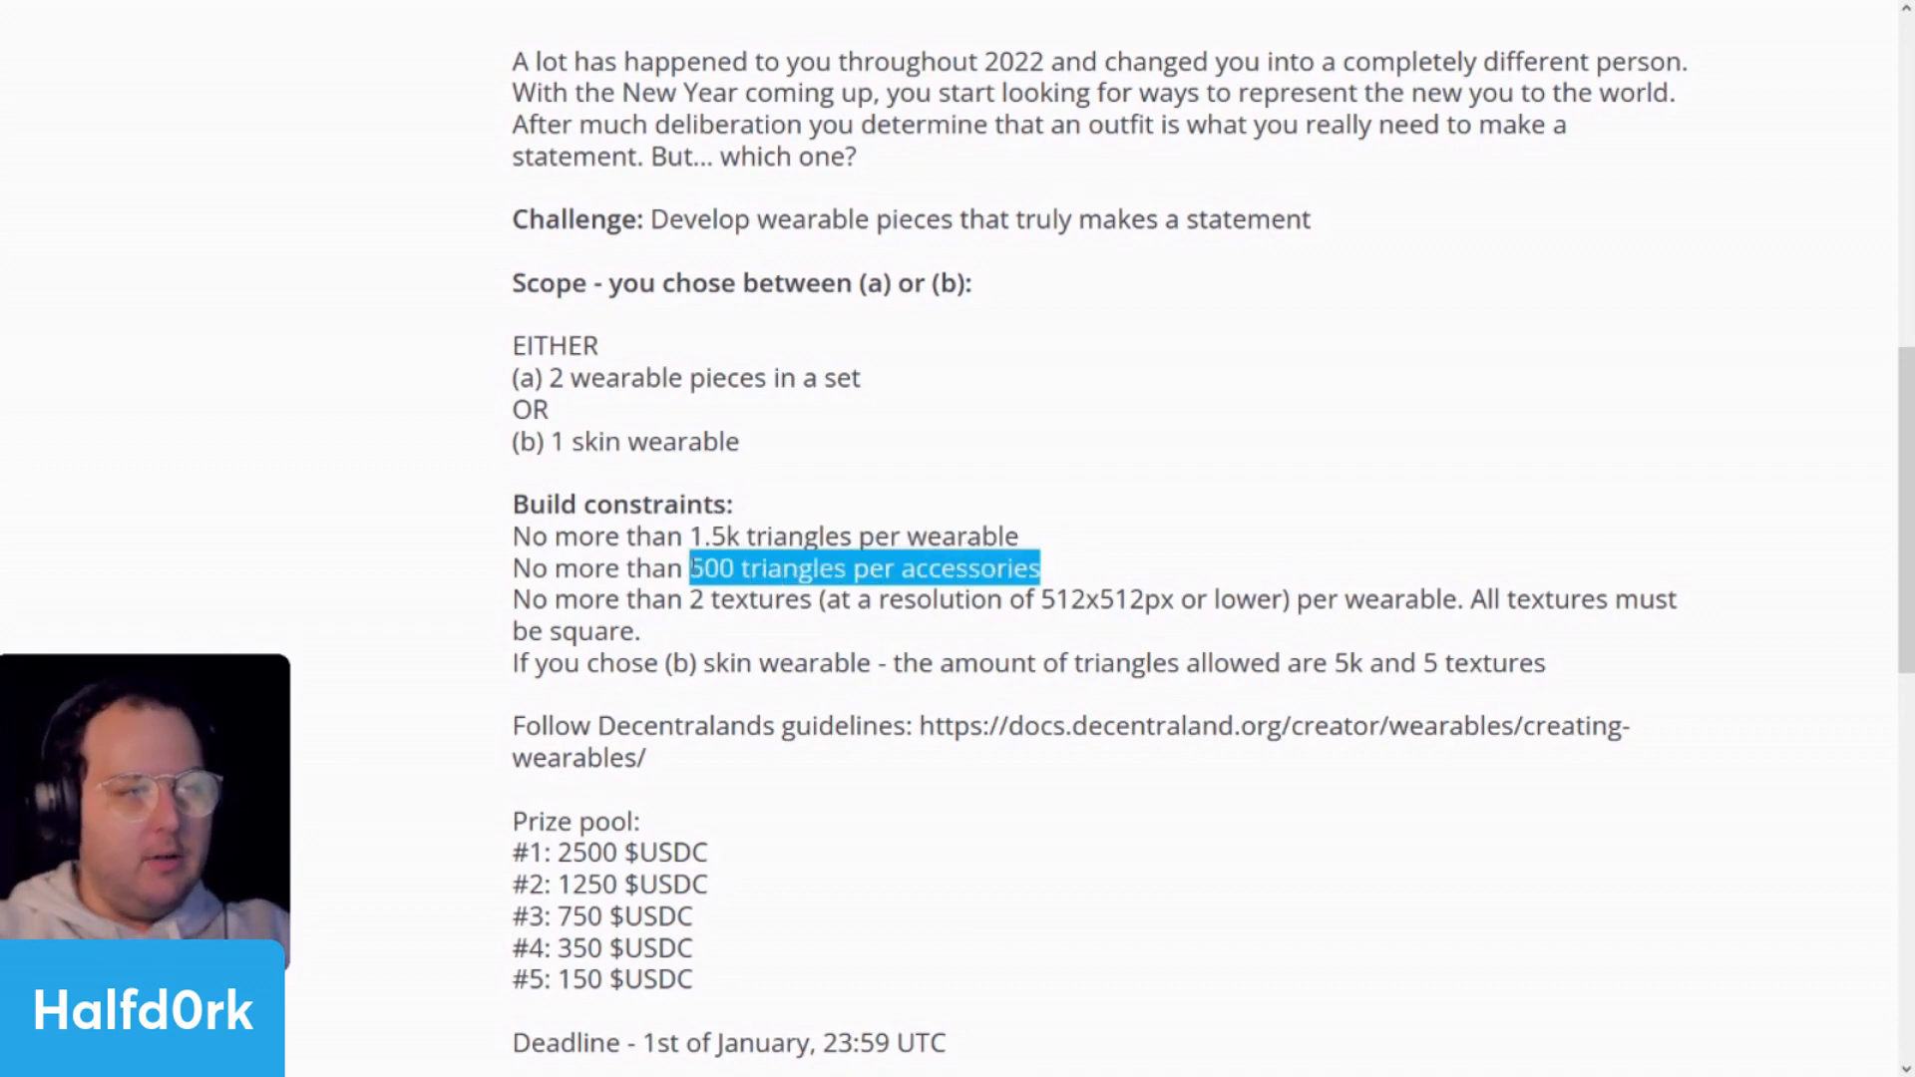
click(1082, 582)
- Highlight the skin wearable rule in the build constraints, including its triangle and texture allowance
drag(1616, 674, 676, 649)
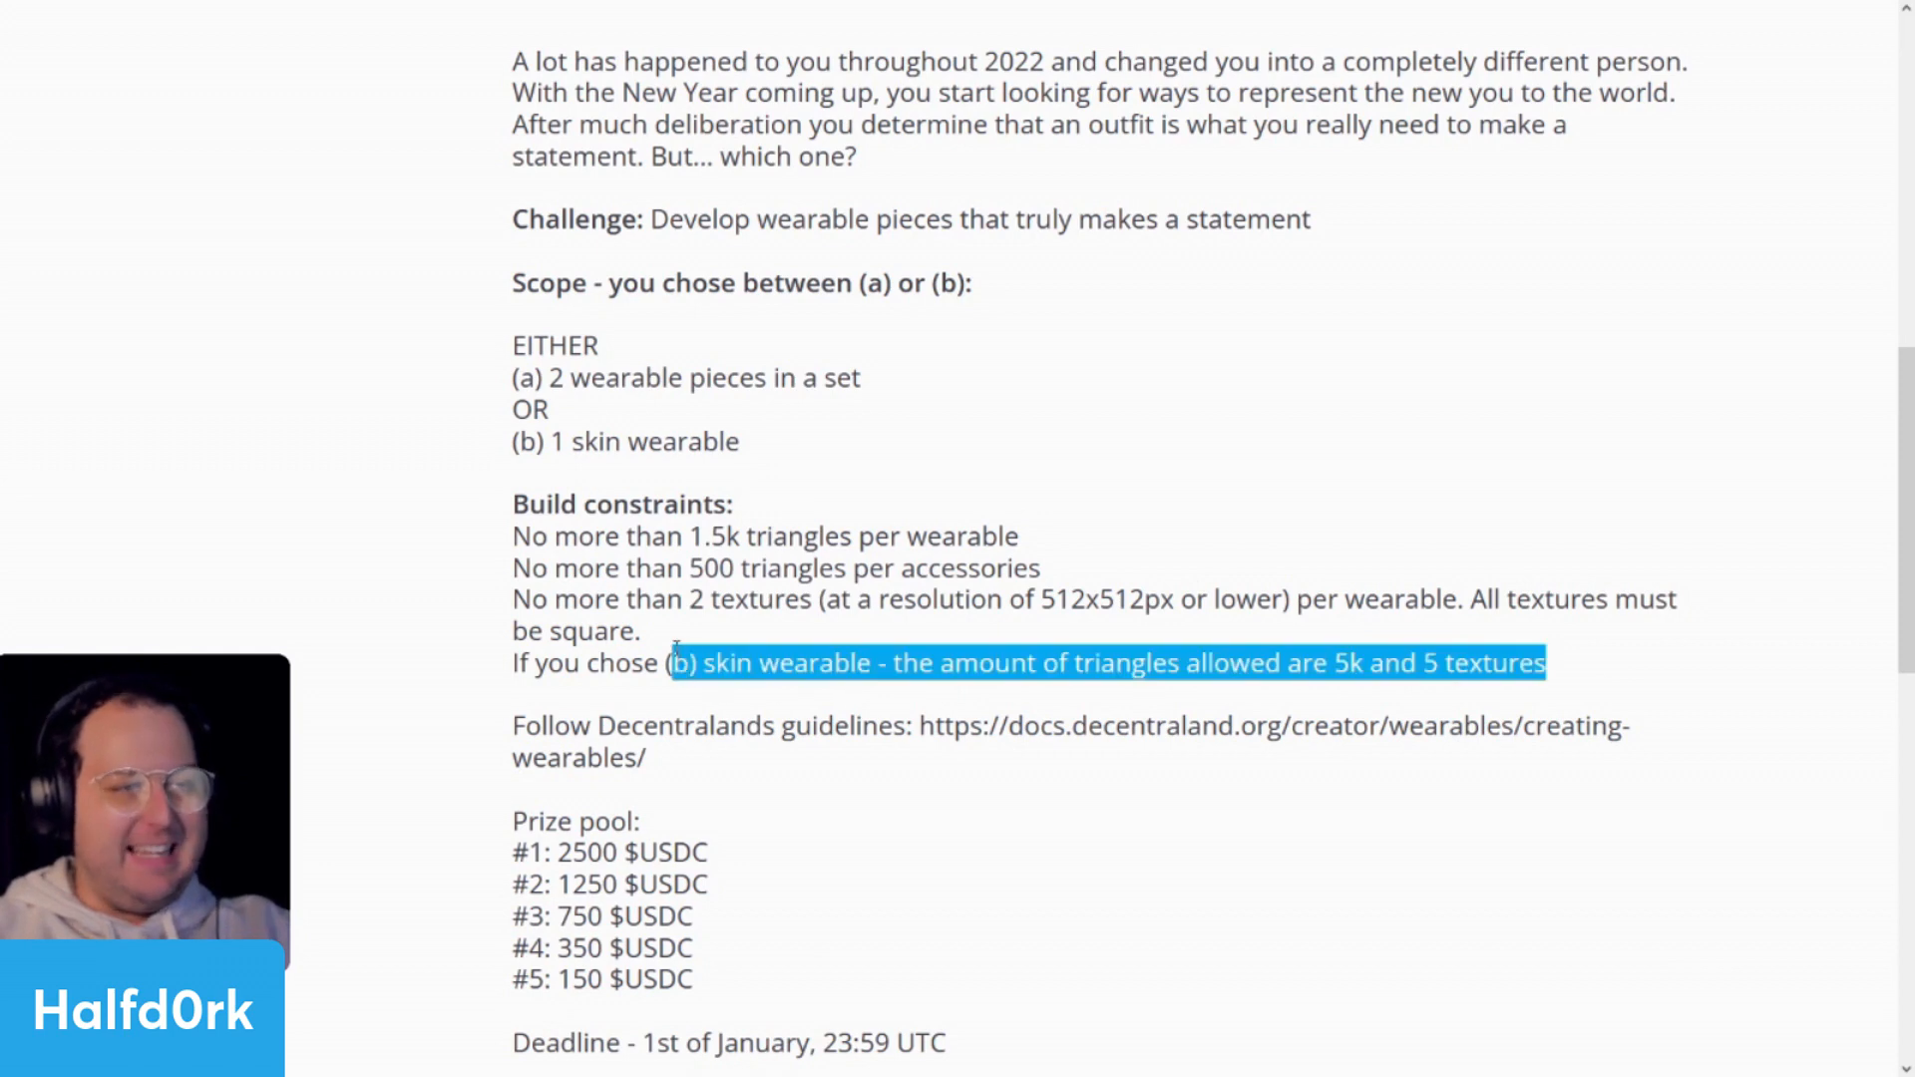
click(1226, 675)
drag(1576, 669, 1341, 663)
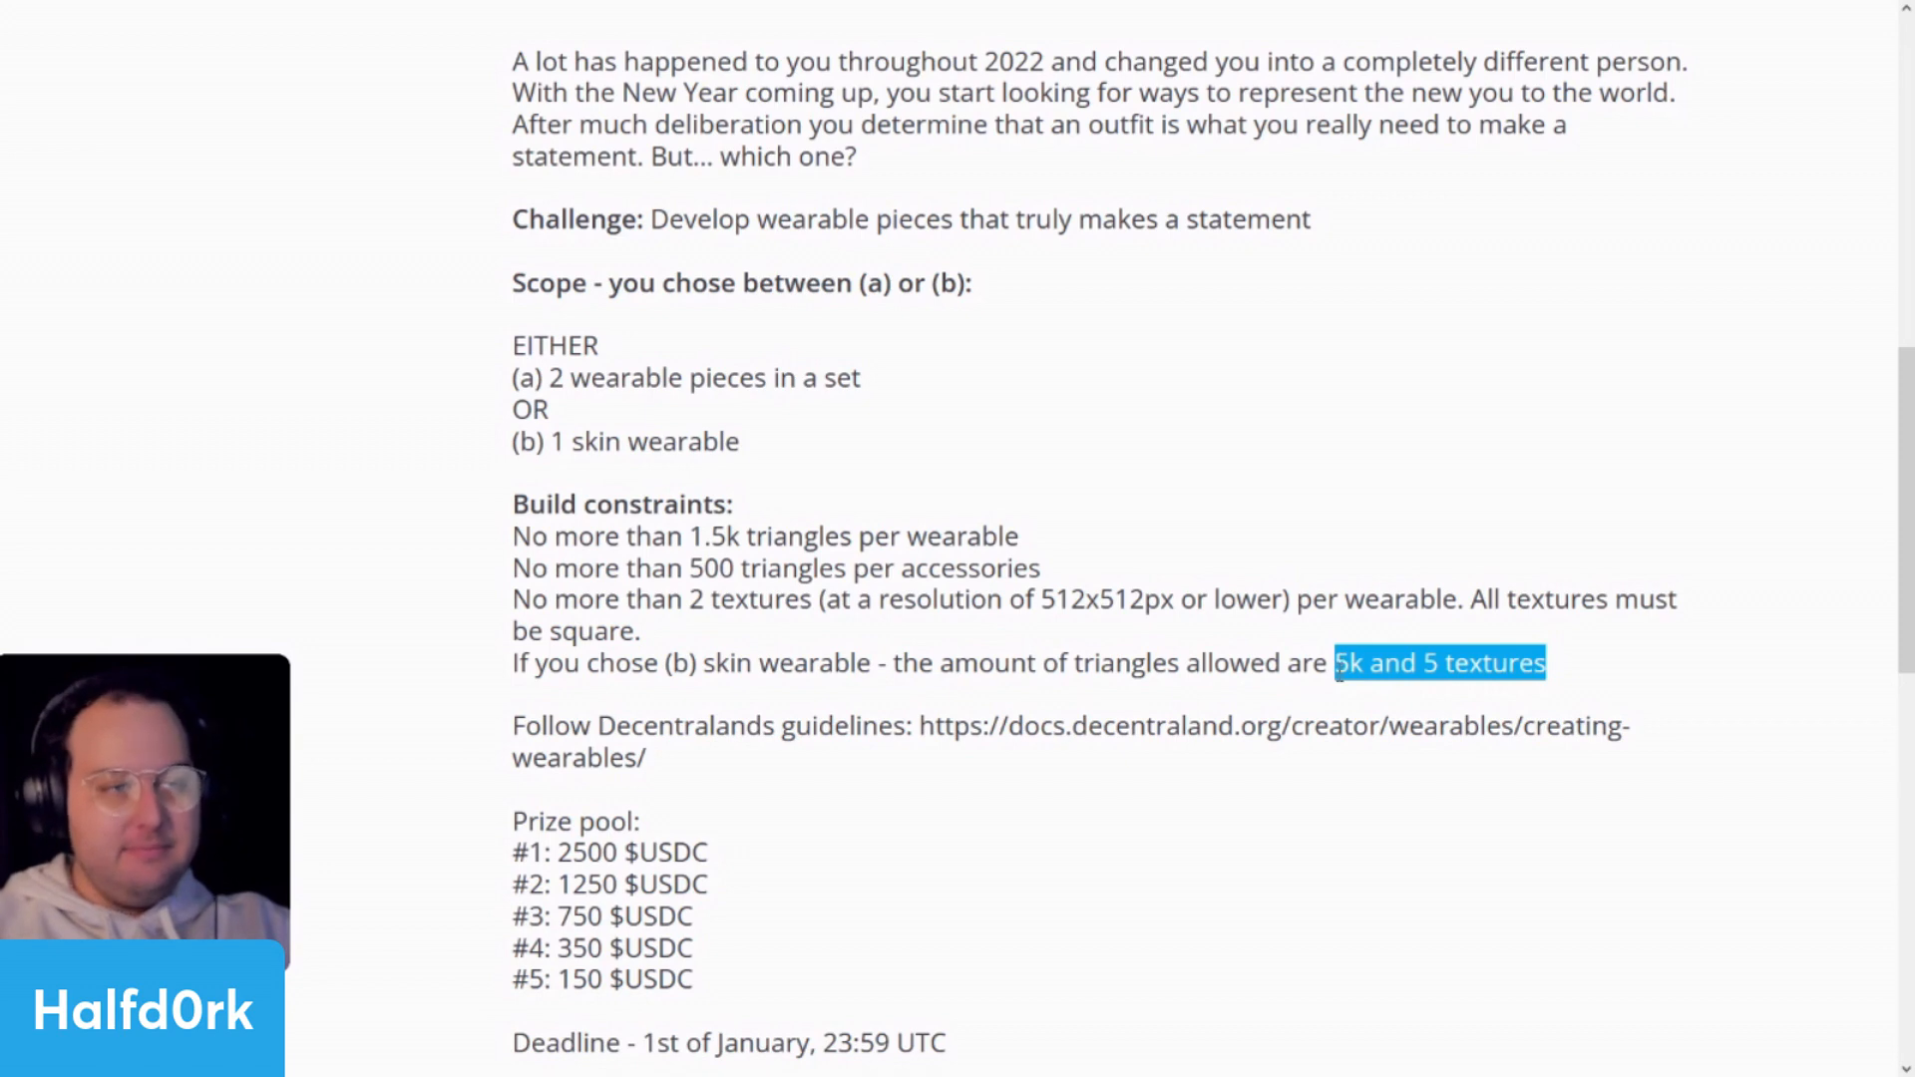
- Check the contest's prize pool, highlighting the first-place prize
scroll(1154, 608, down, 4)
drag(710, 460, 552, 459)
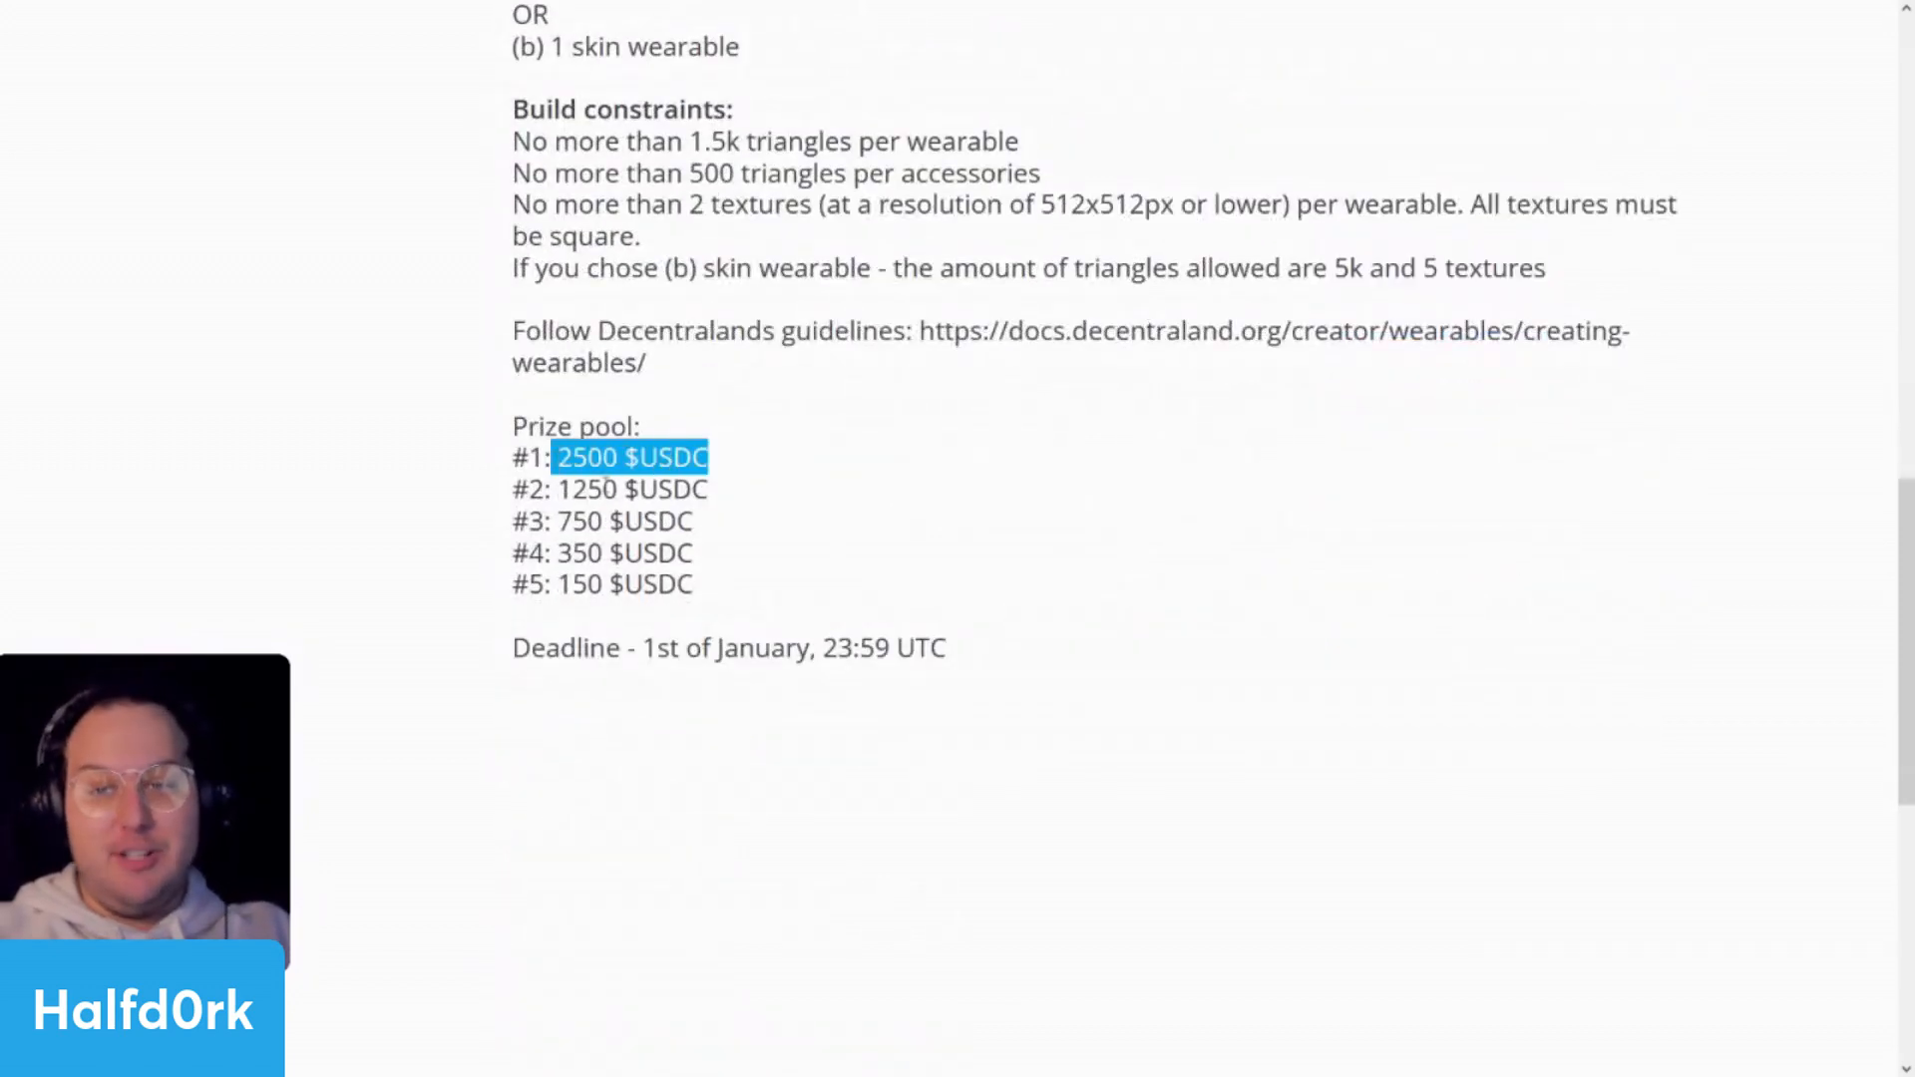
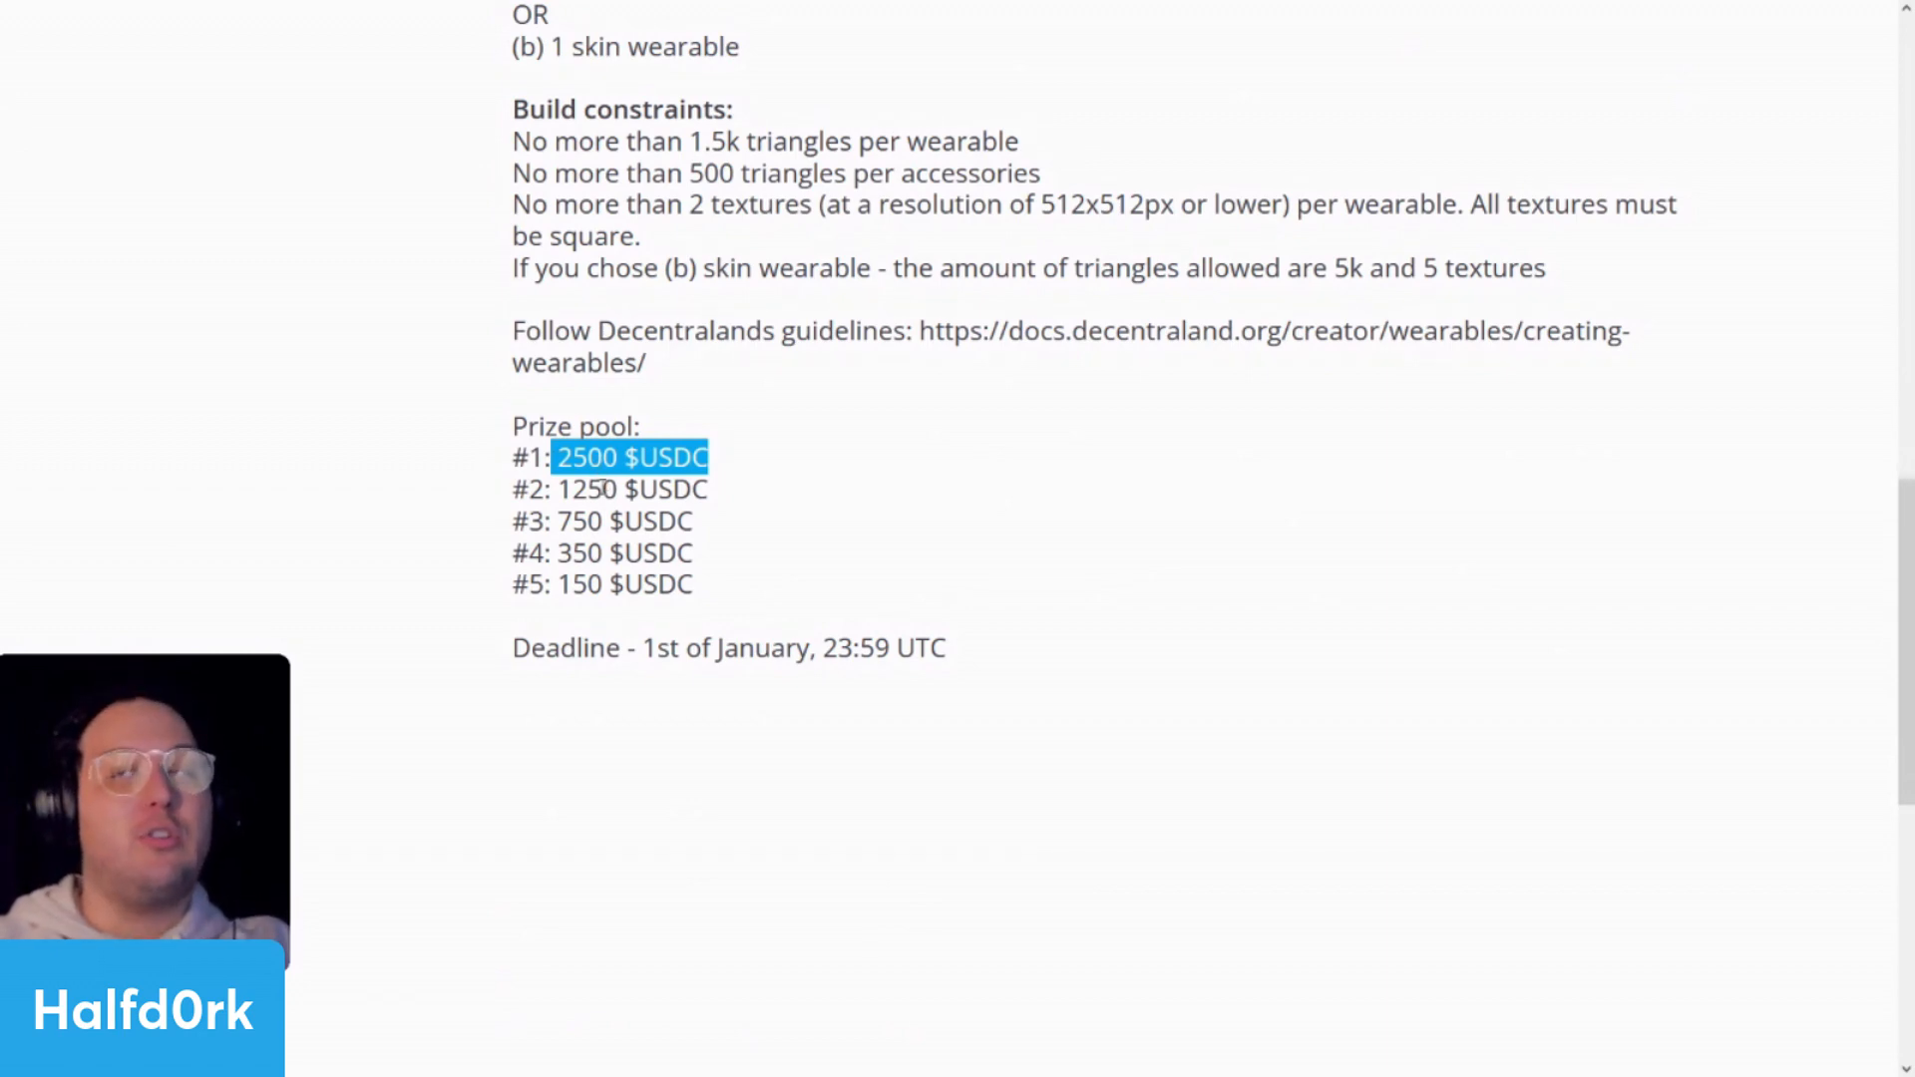
click(743, 512)
- Review the contest page again from the prize pool back to the title, highlighting the New Year New Me theme
scroll(824, 513, up, 2)
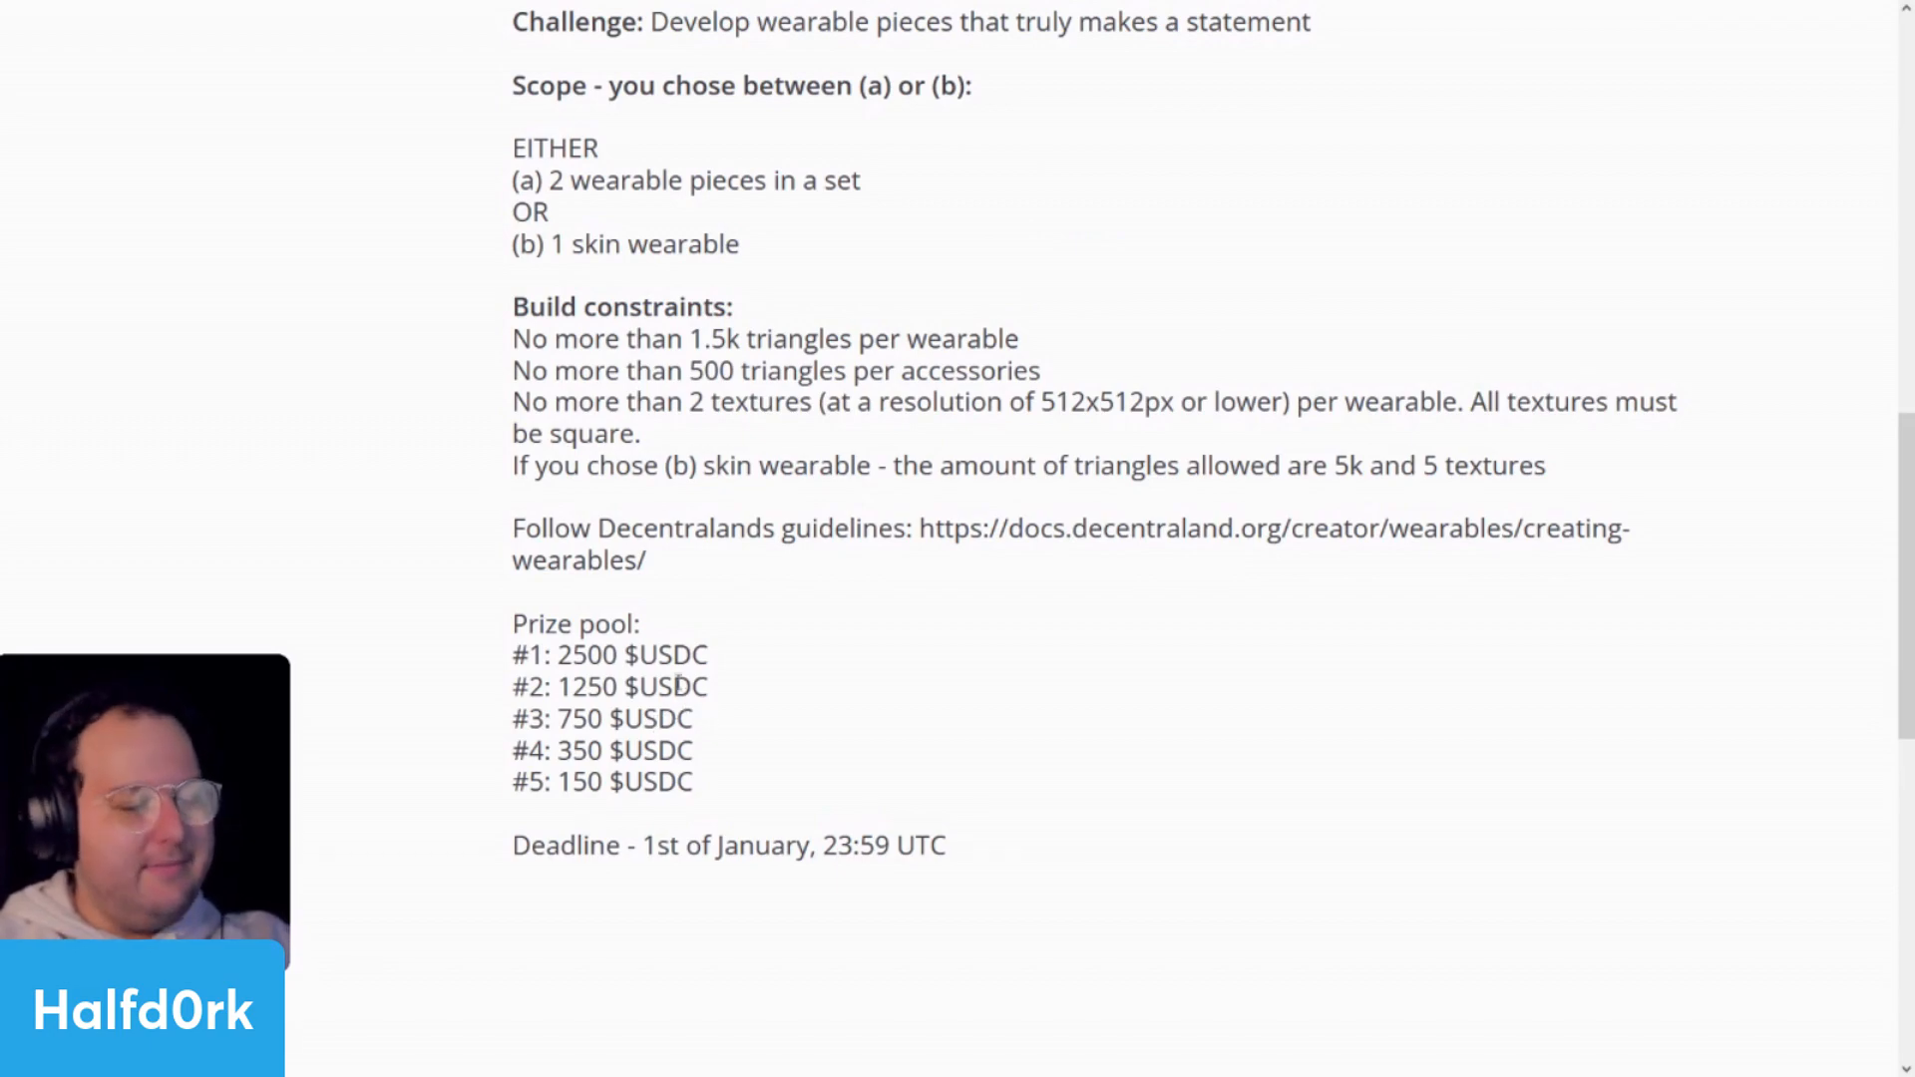
scroll(864, 654, up, 6)
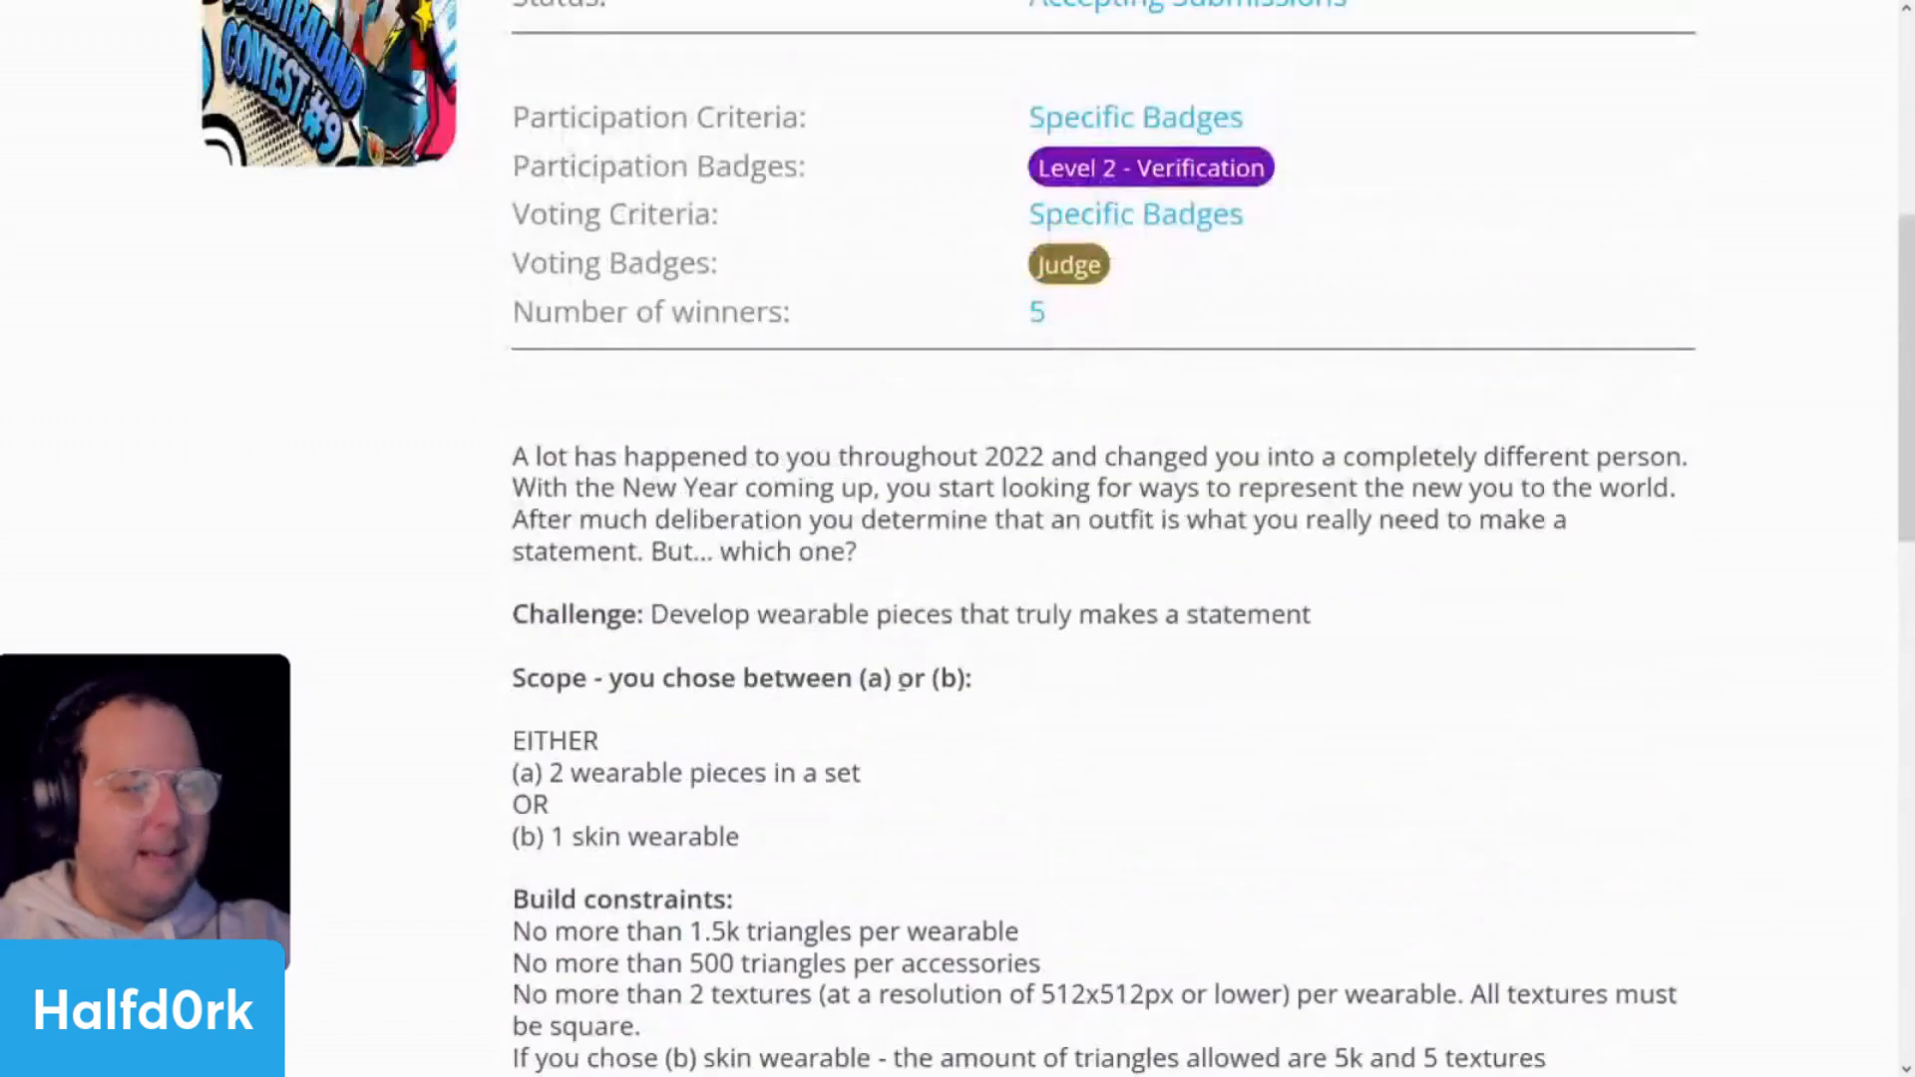
scroll(1120, 703, down, 4)
scroll(1120, 689, up, 8)
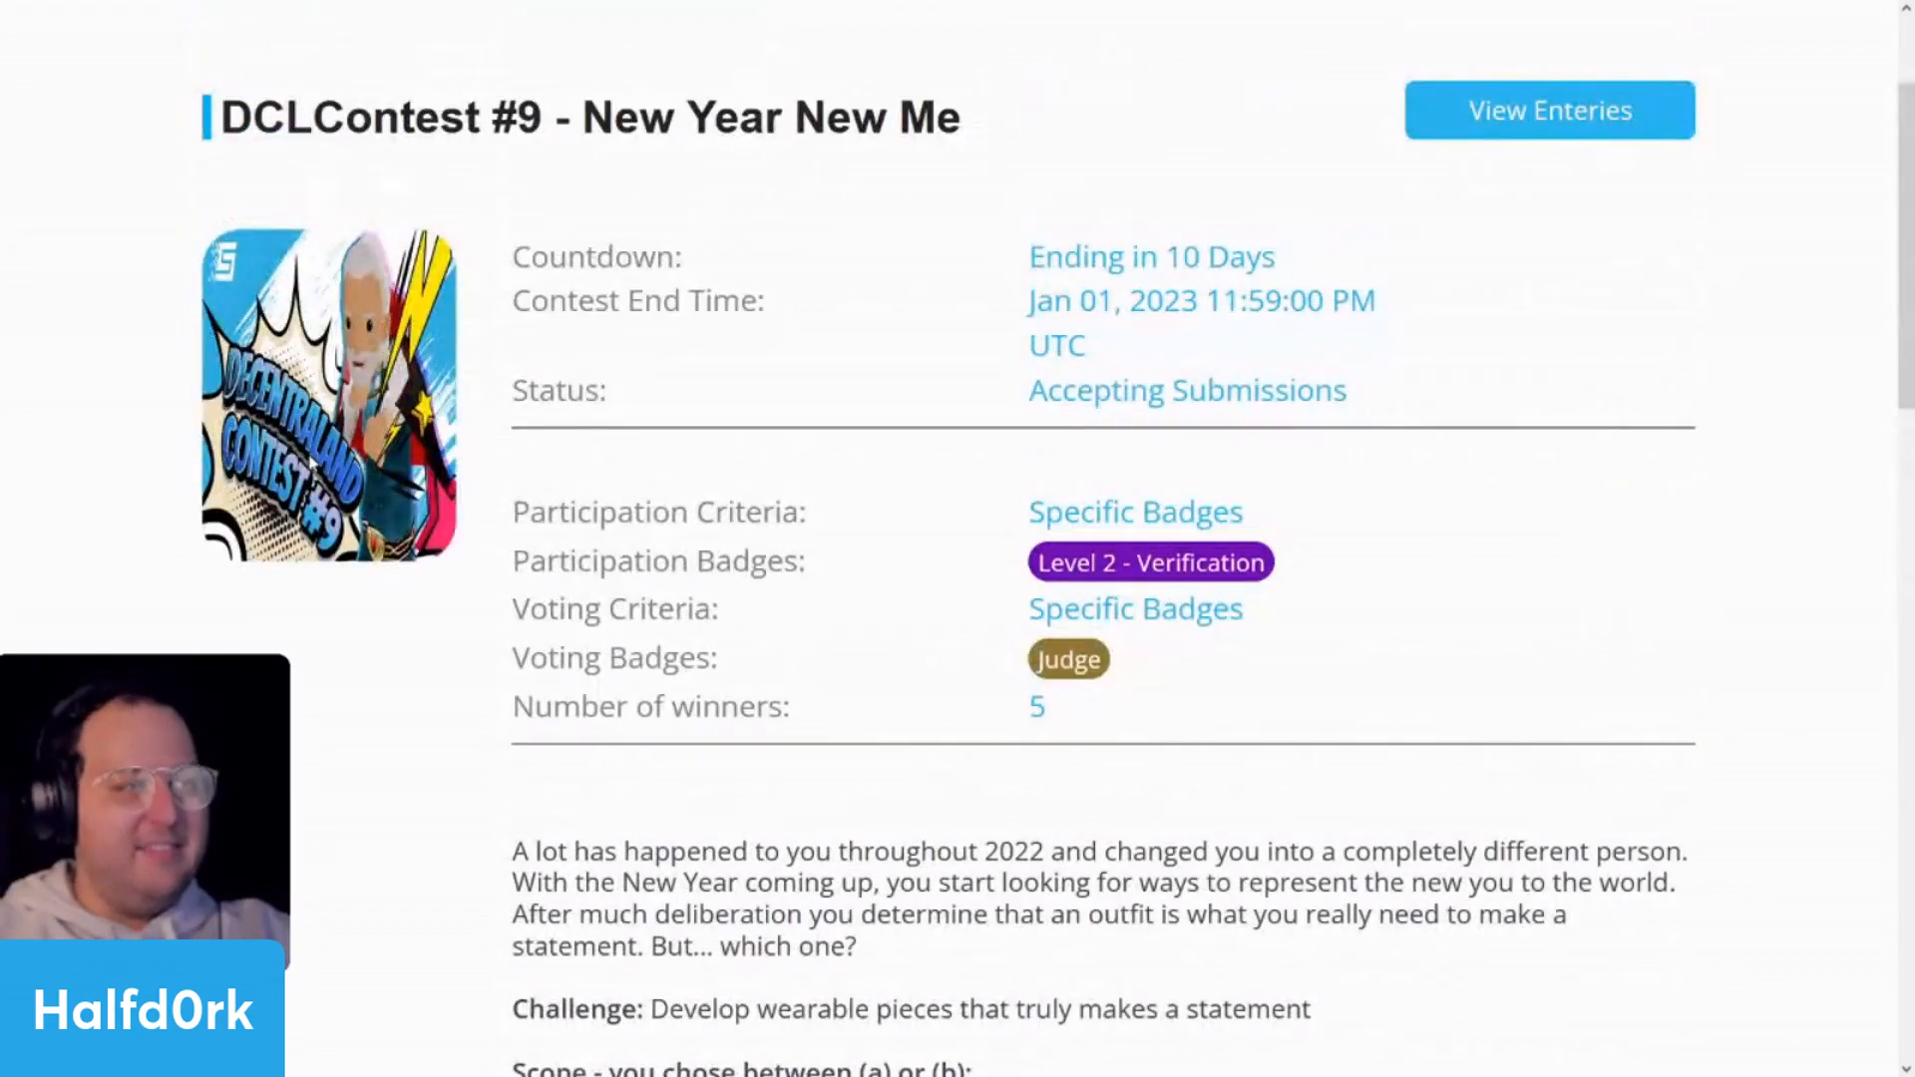
drag(1014, 133, 620, 157)
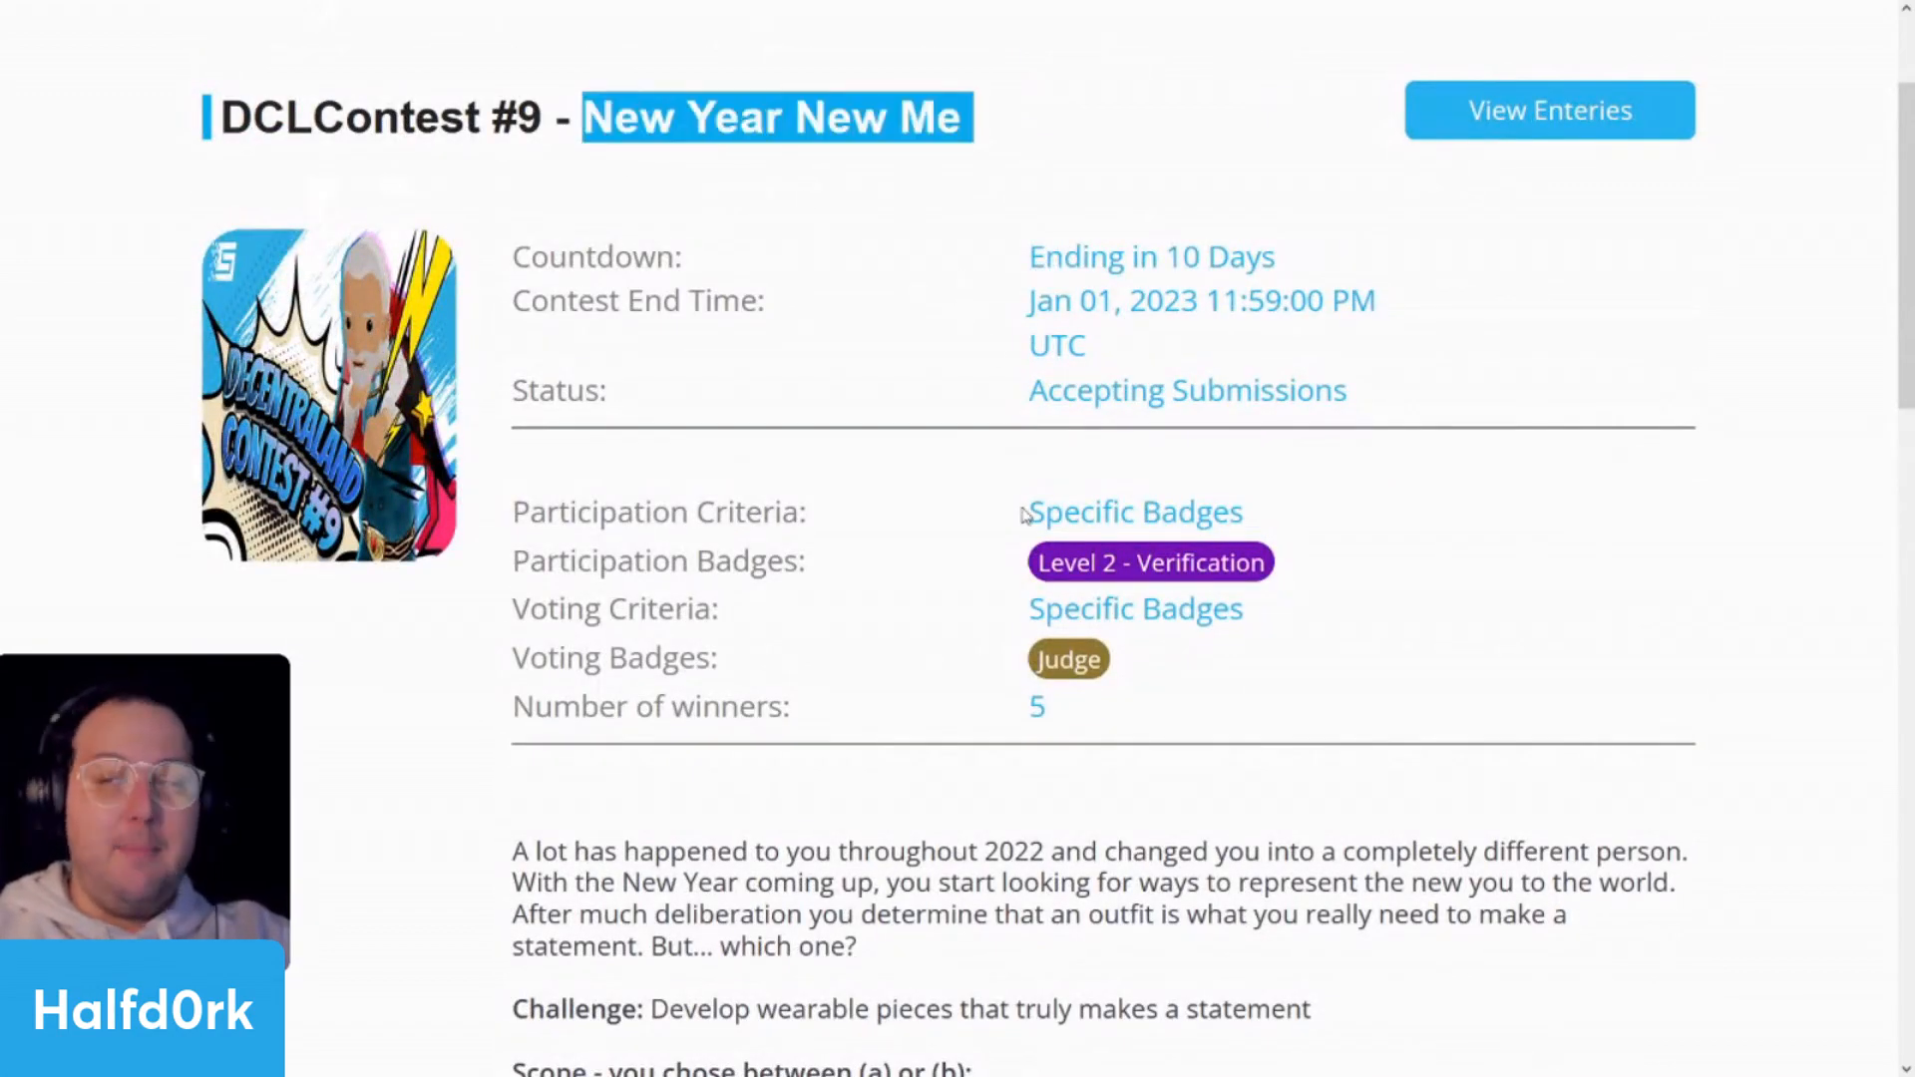
scroll(1028, 515, down, 4)
drag(1442, 610, 976, 596)
click(929, 582)
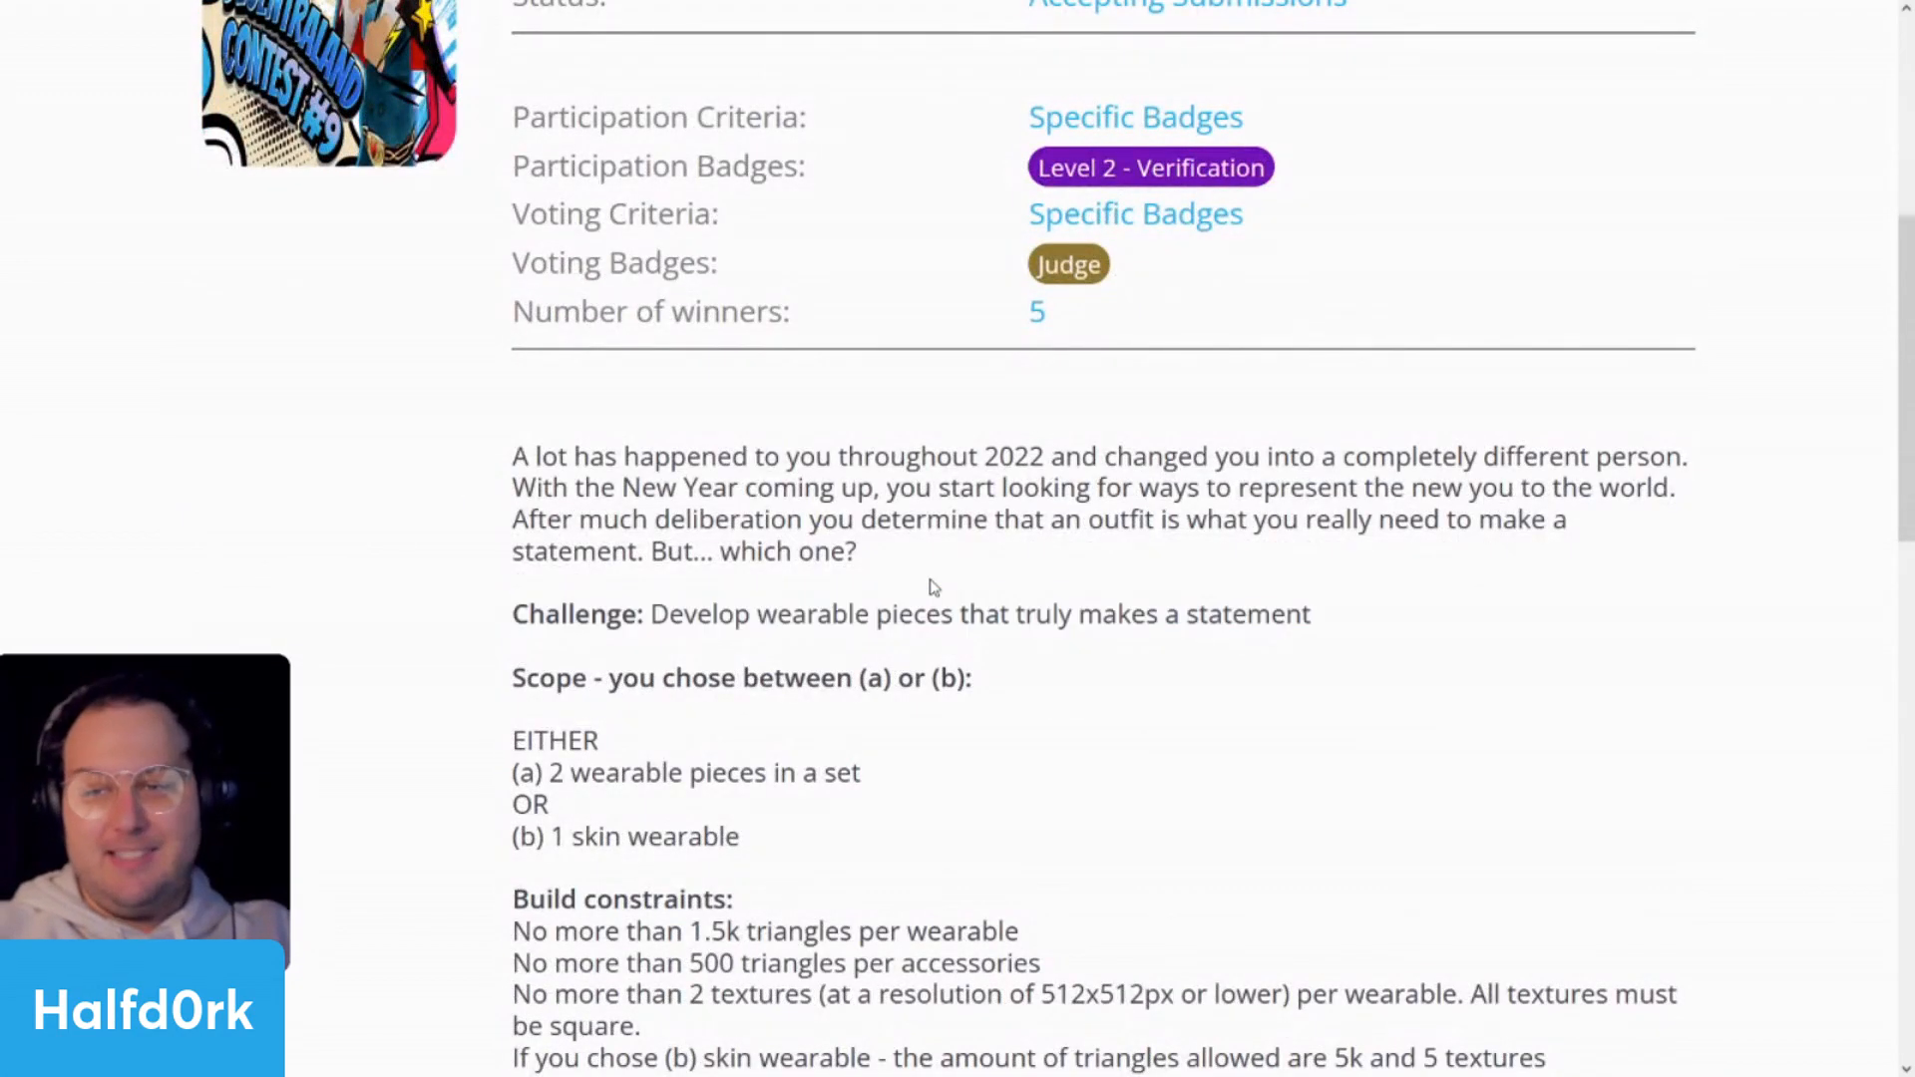
scroll(1111, 565, up, 4)
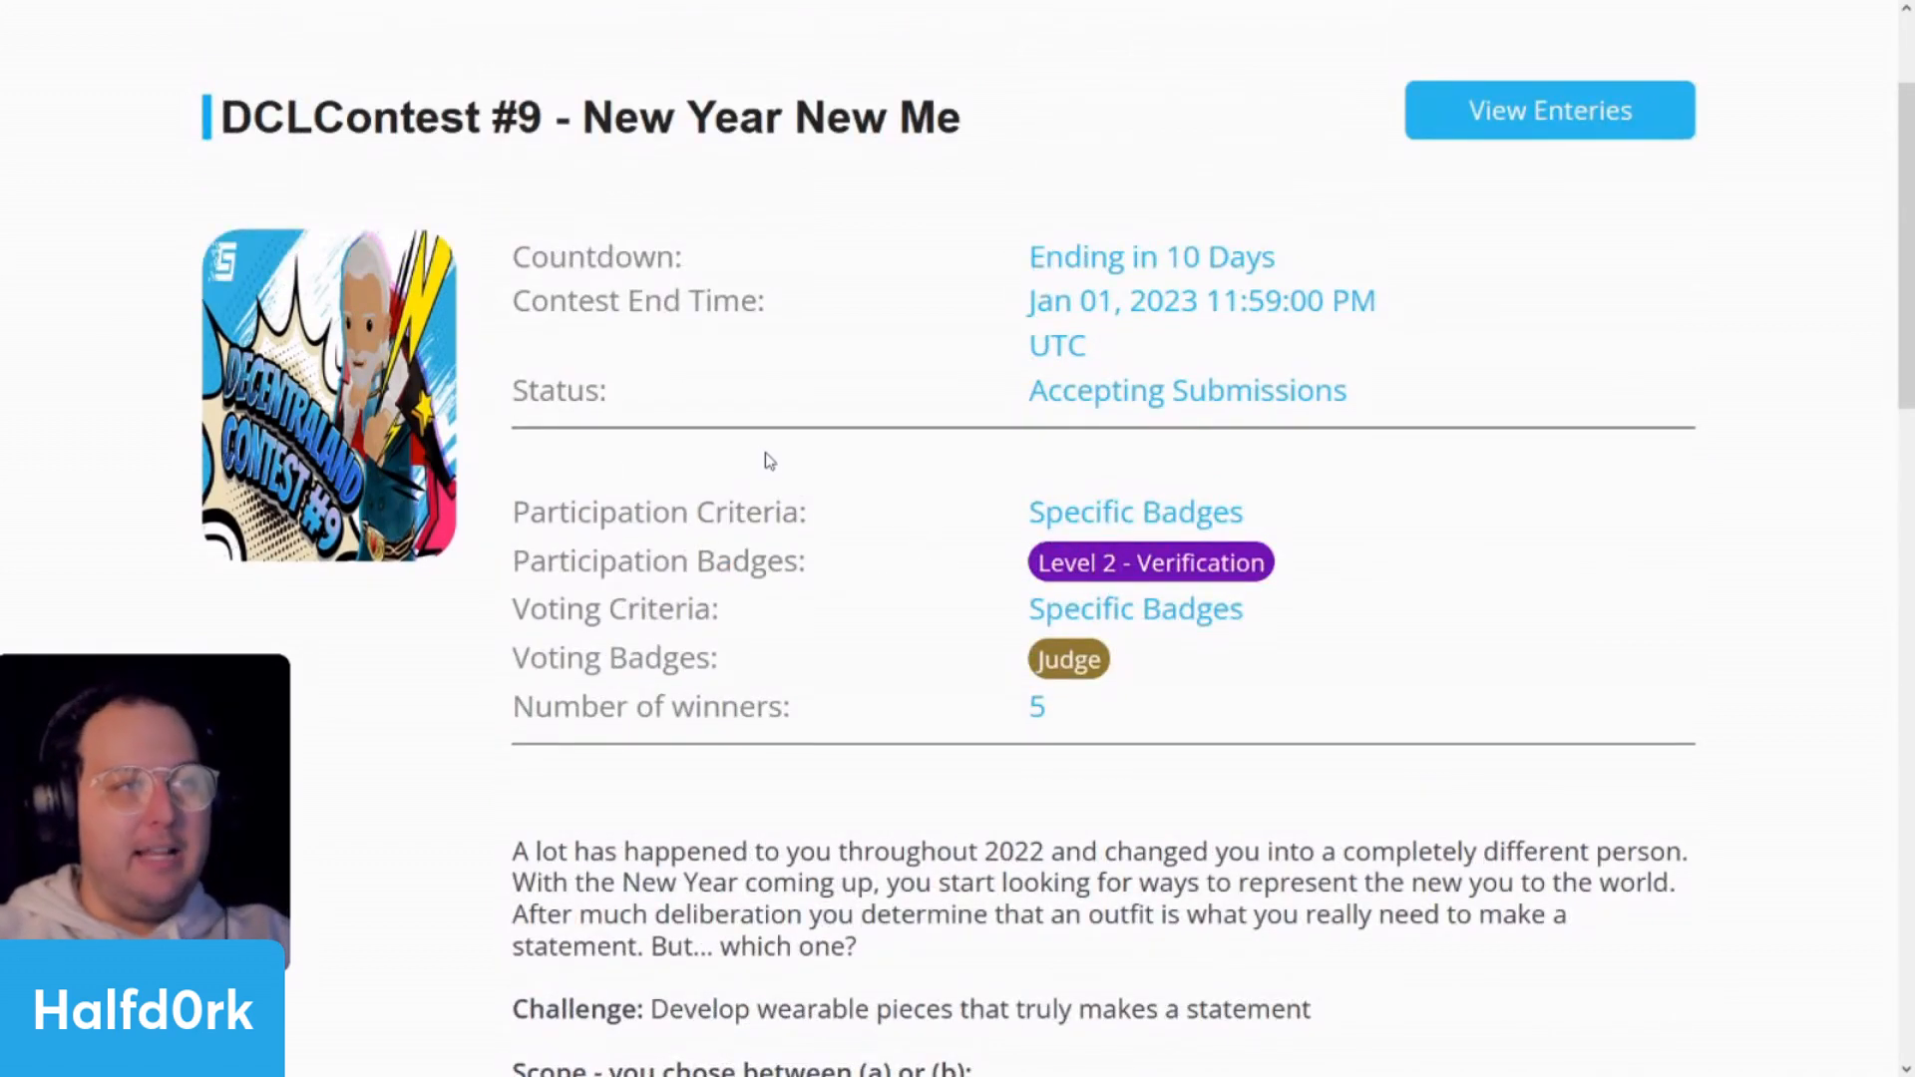
scroll(833, 481, up, 2)
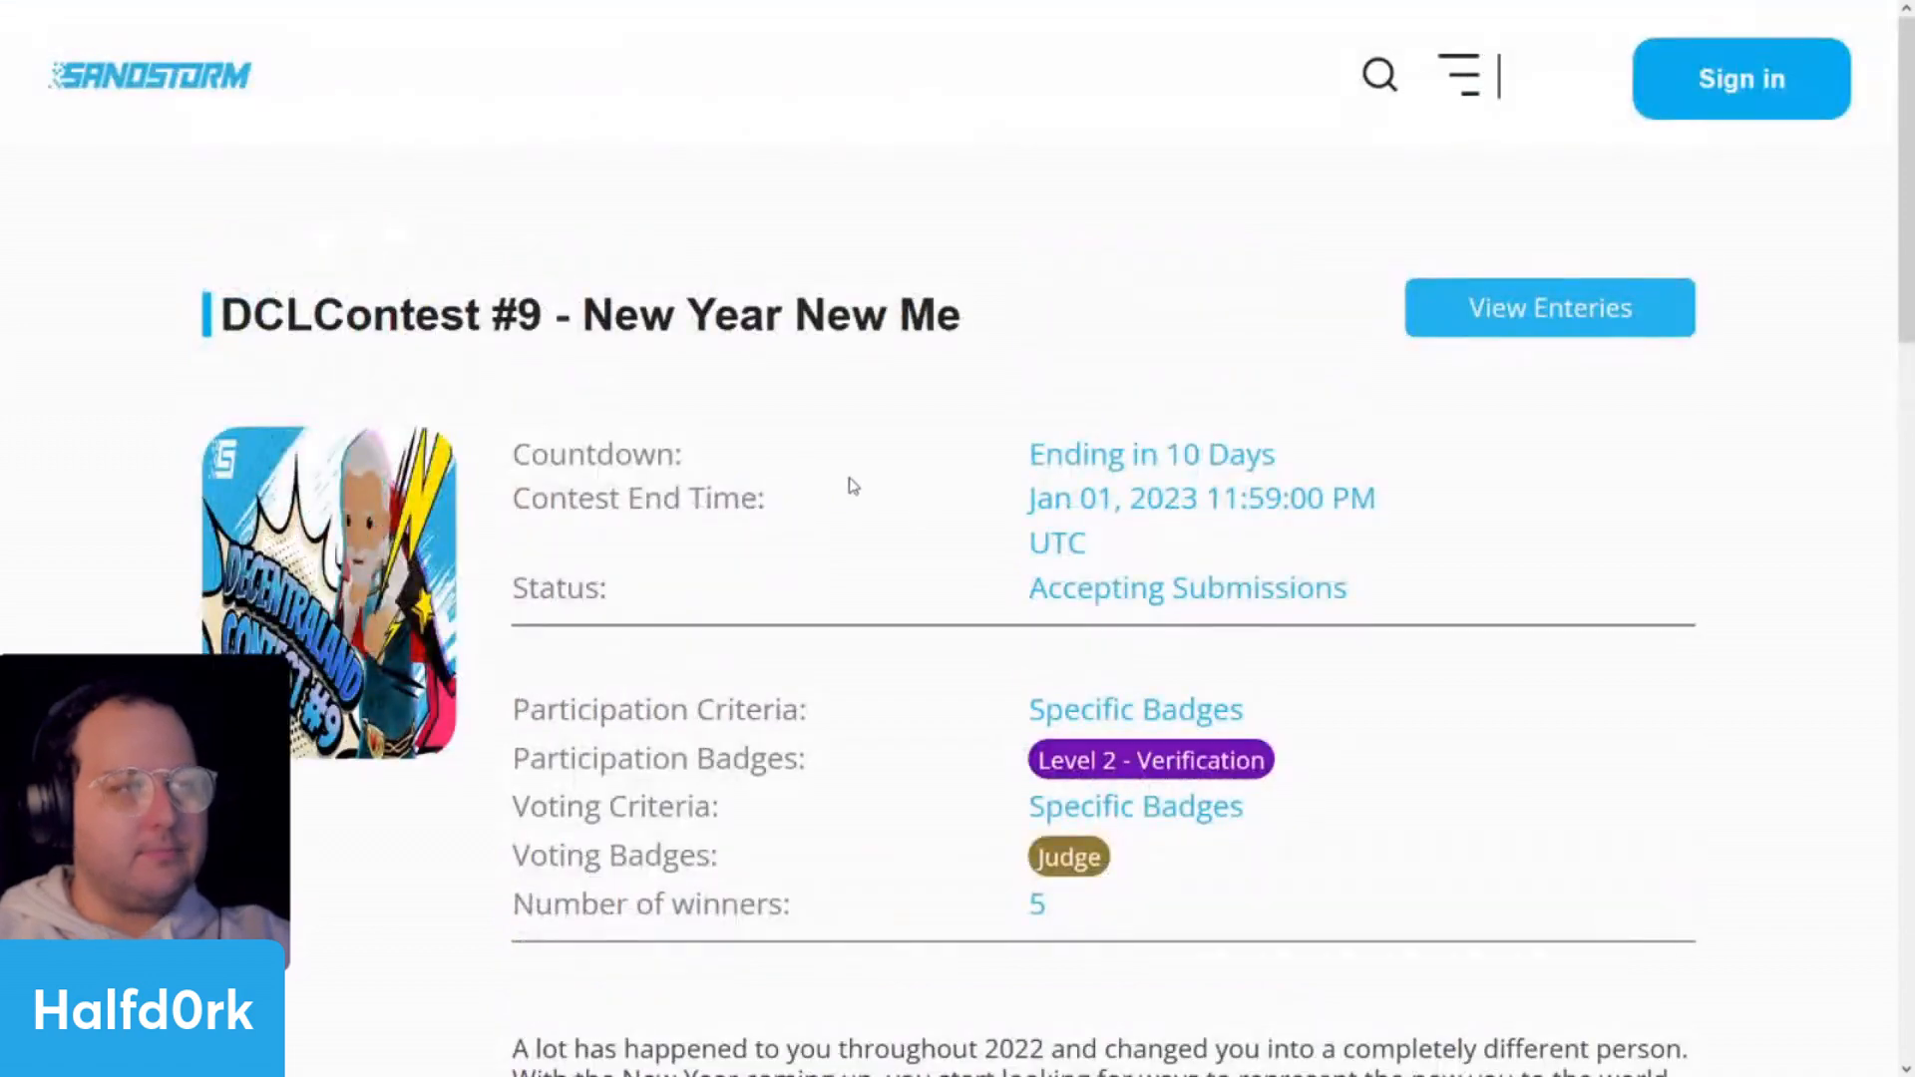
- Open The Sandbox Contest #21 from the active contests list and go to its theme description
scroll(853, 504, down, 4)
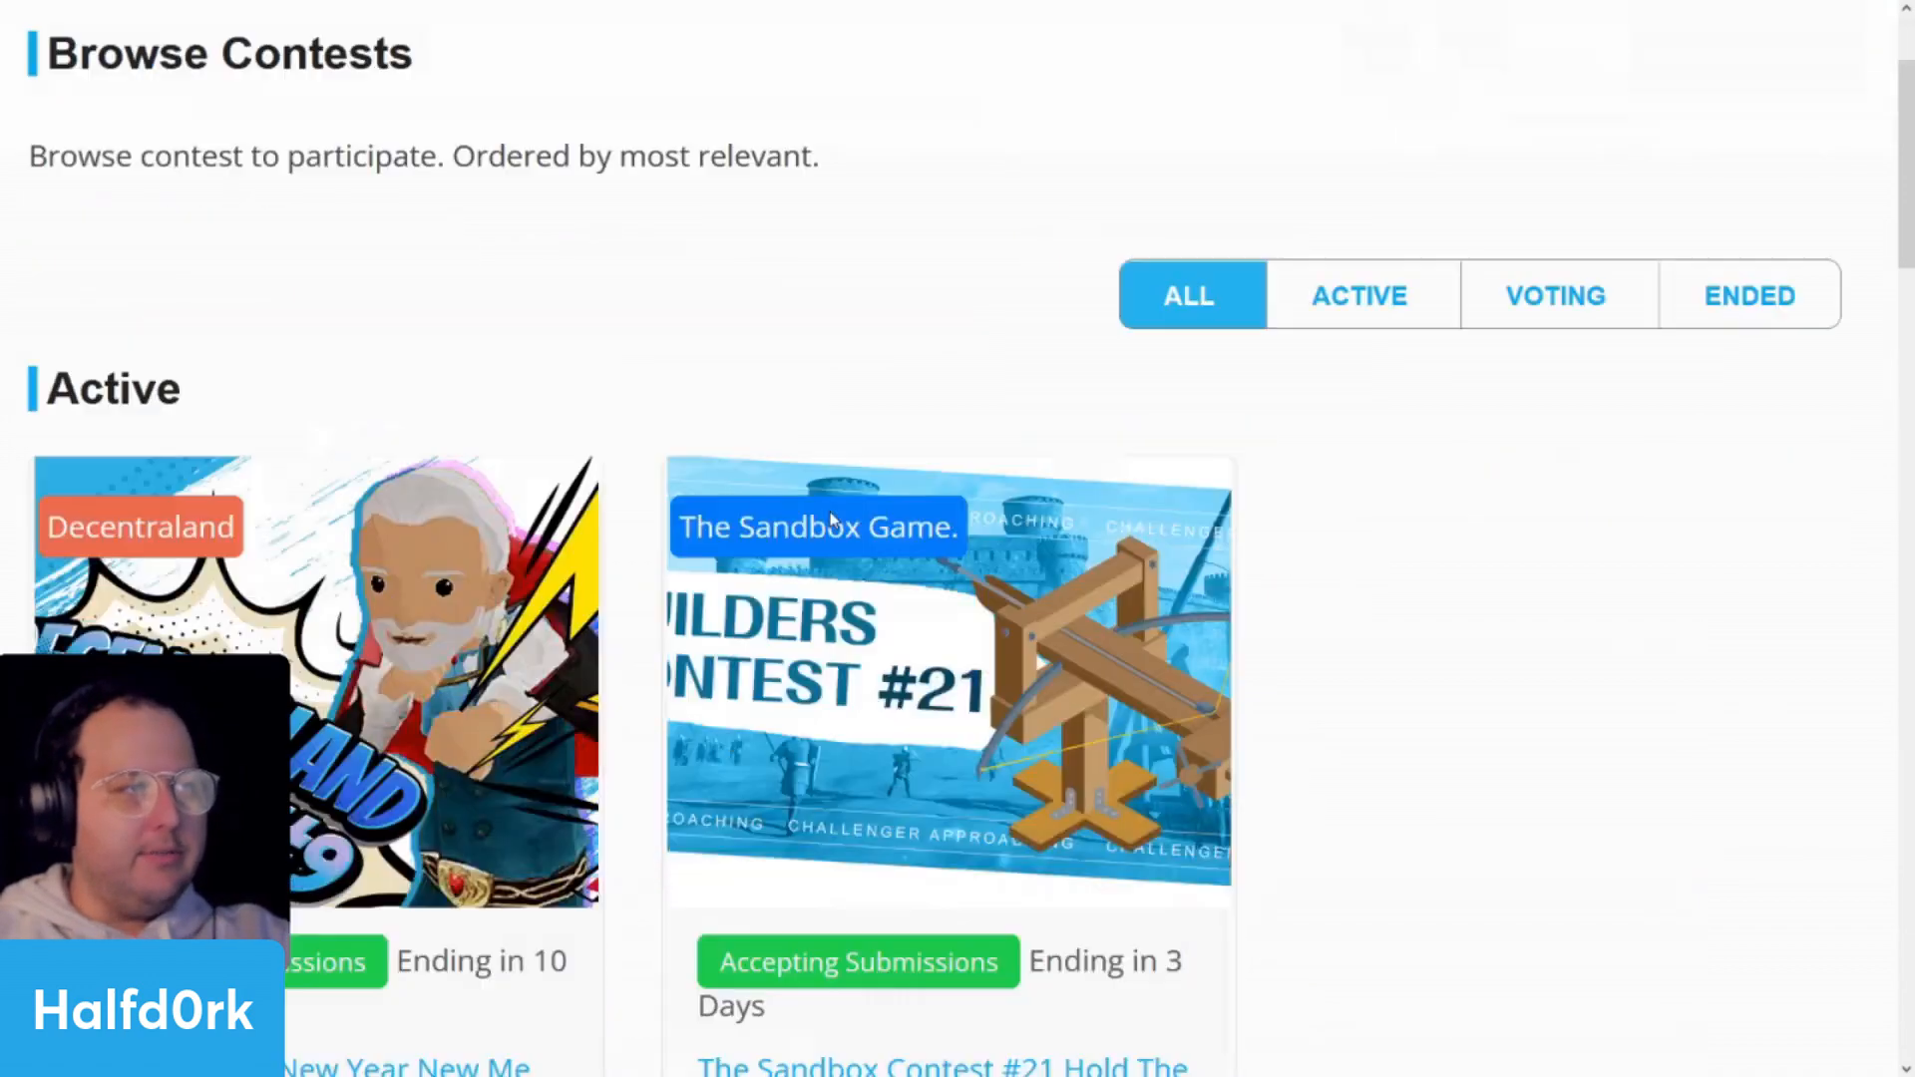
scroll(838, 521, up, 4)
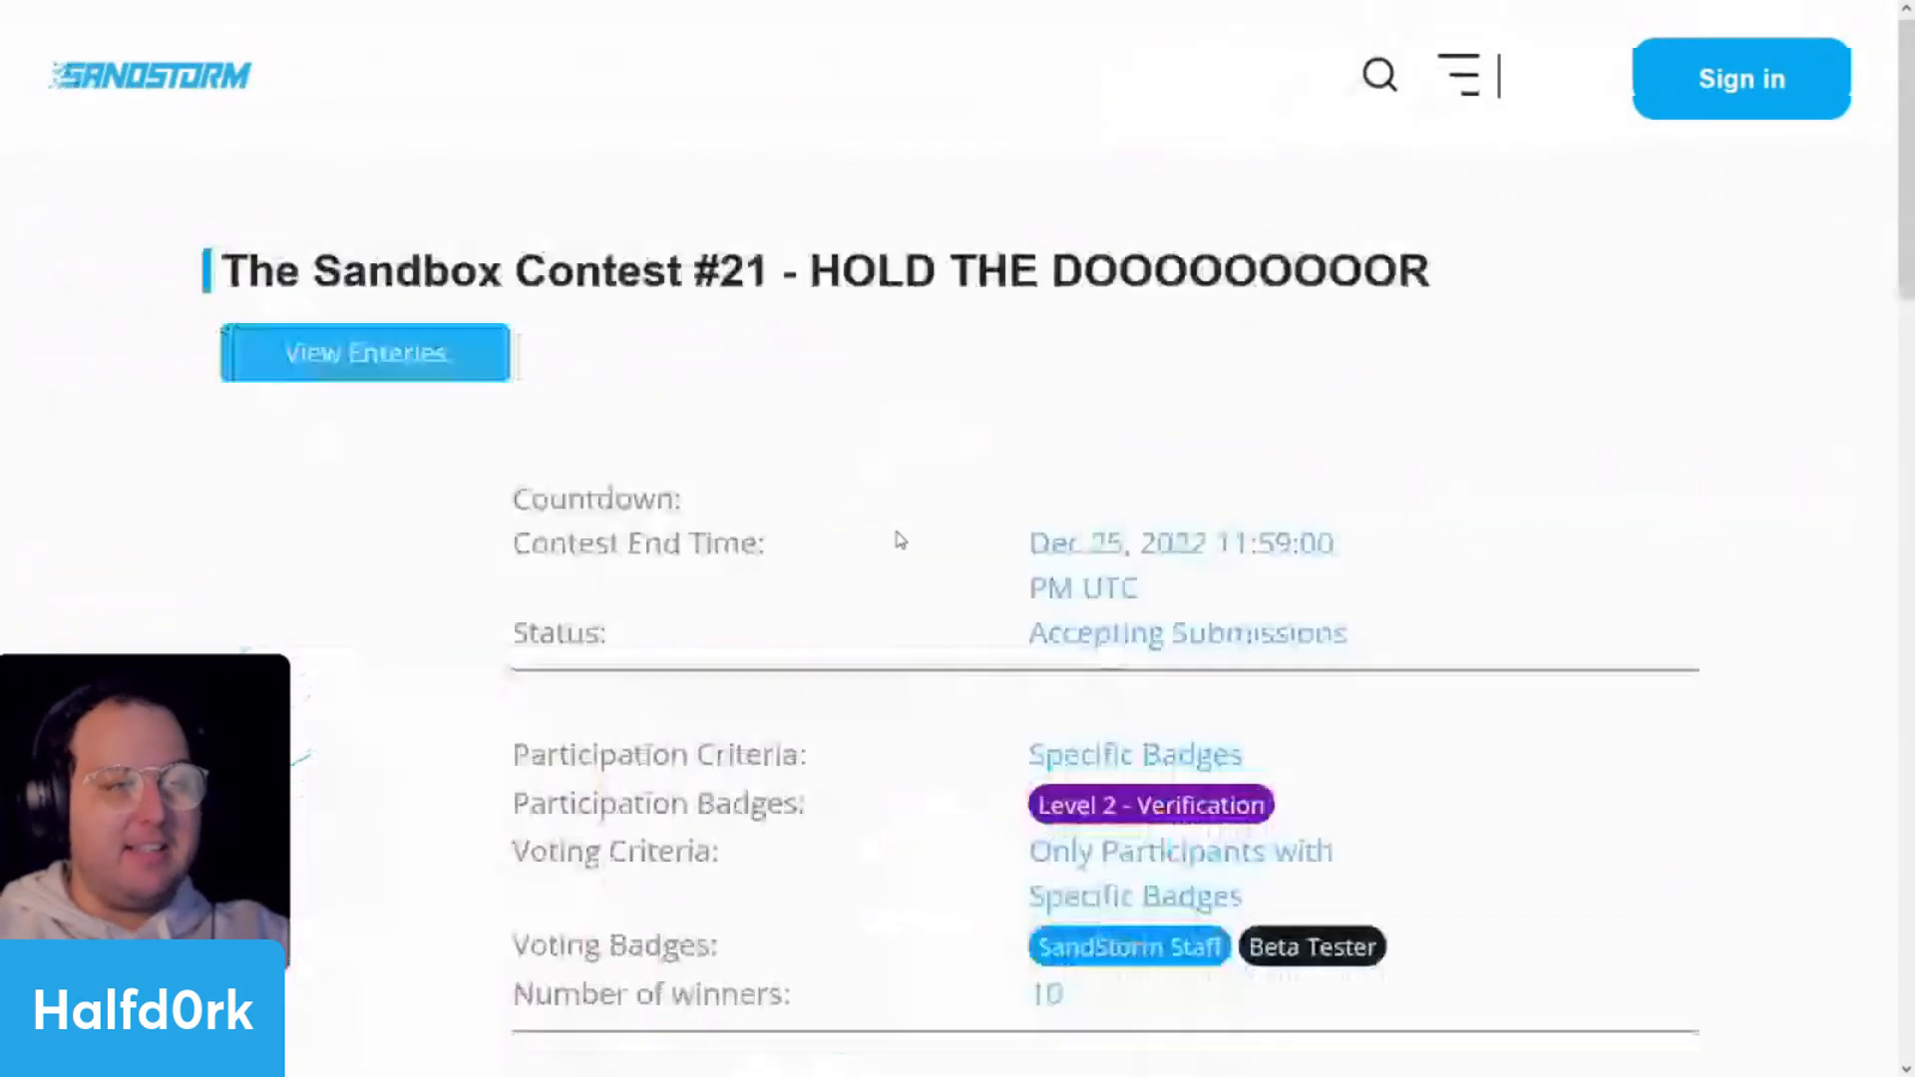
scroll(902, 598, down, 4)
scroll(910, 604, down, 4)
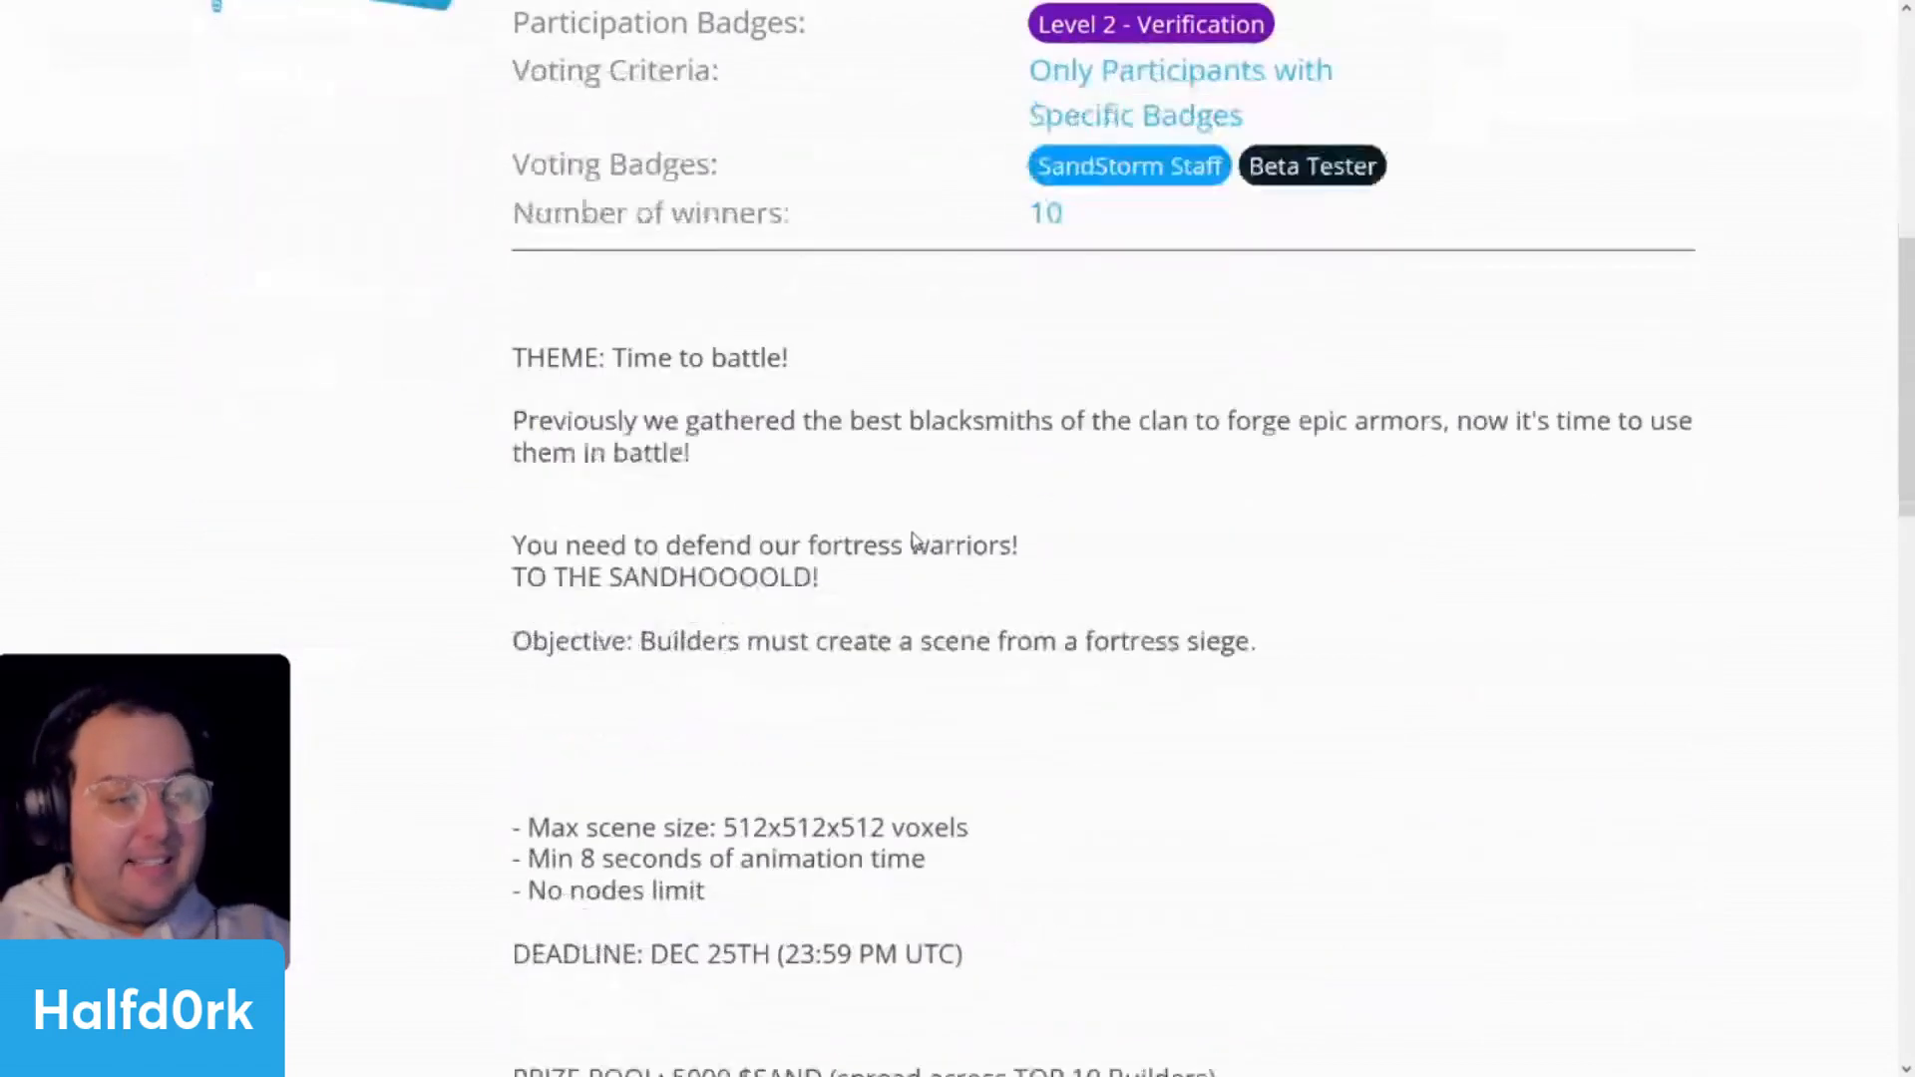
- Highlight the blacksmiths and battle sentence under the Time to battle theme and check the contest's banner image
drag(851, 412, 1235, 451)
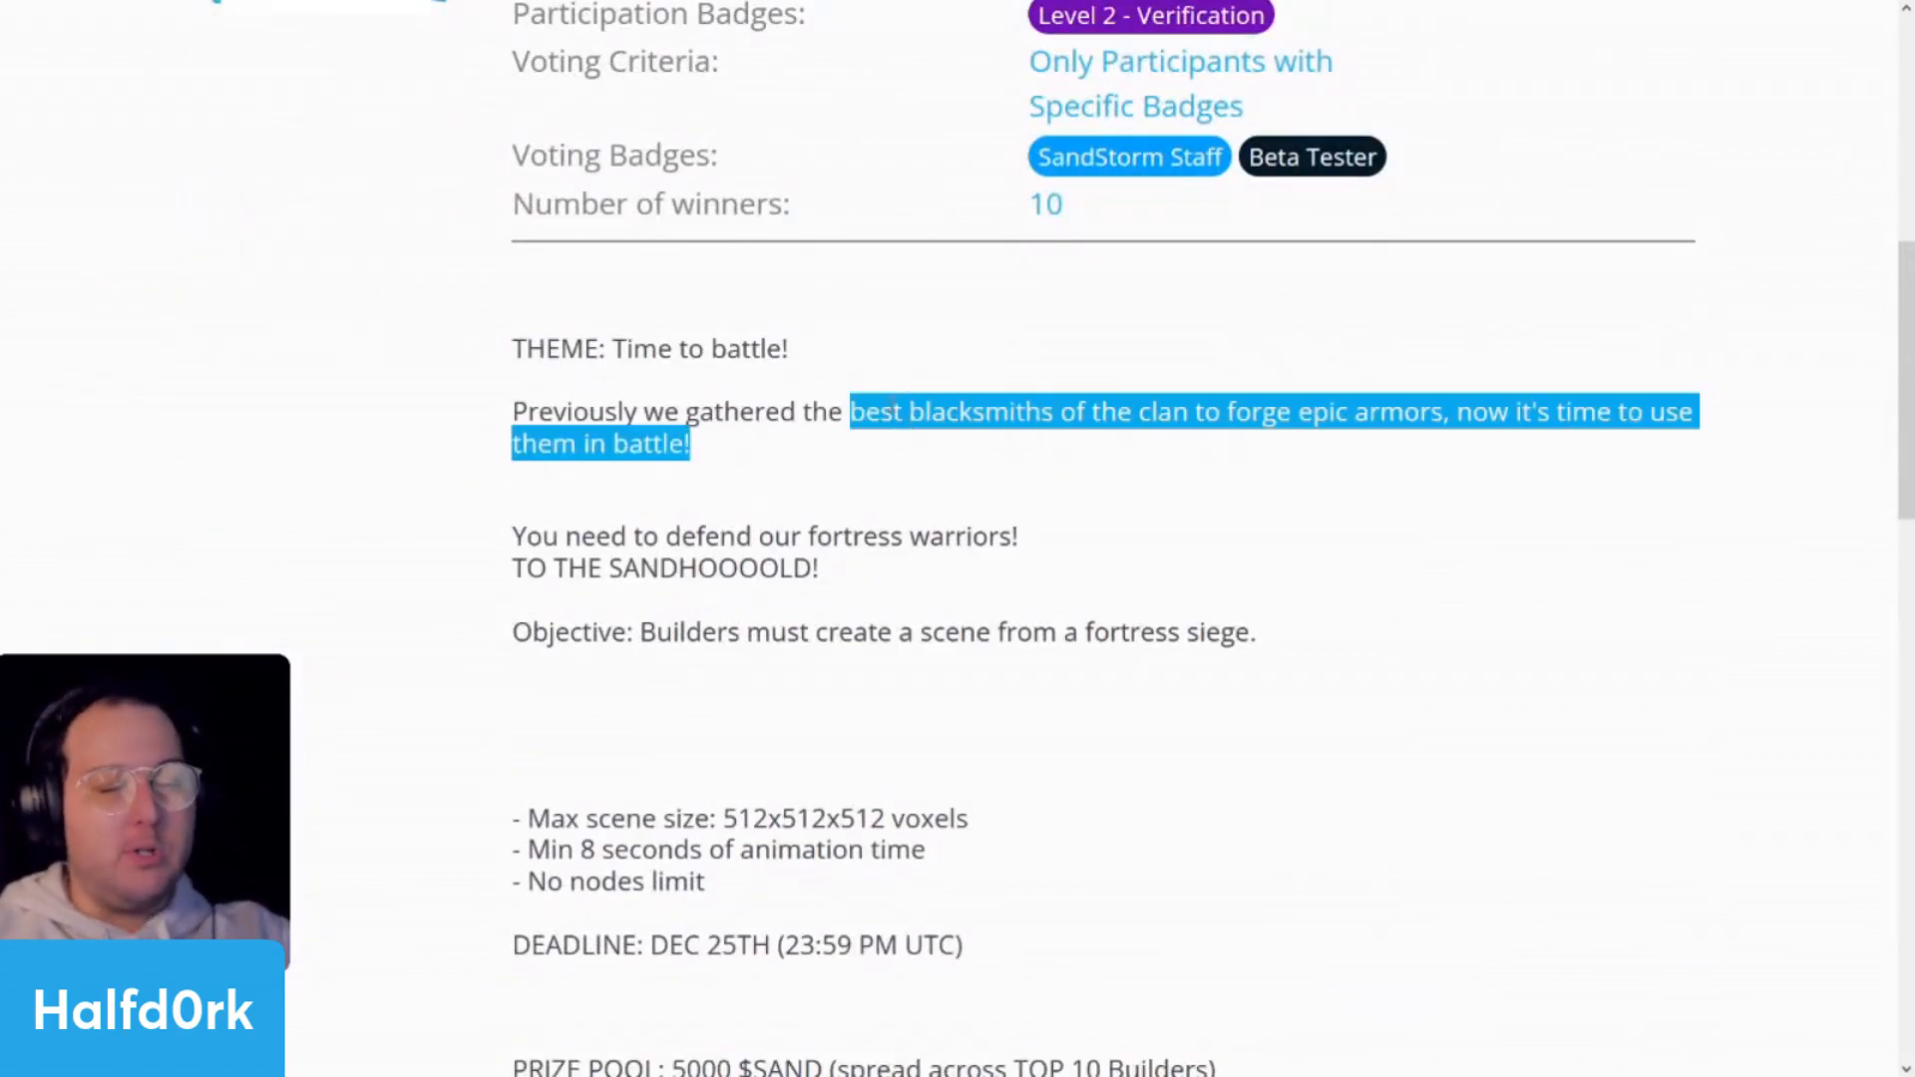
scroll(888, 421, up, 4)
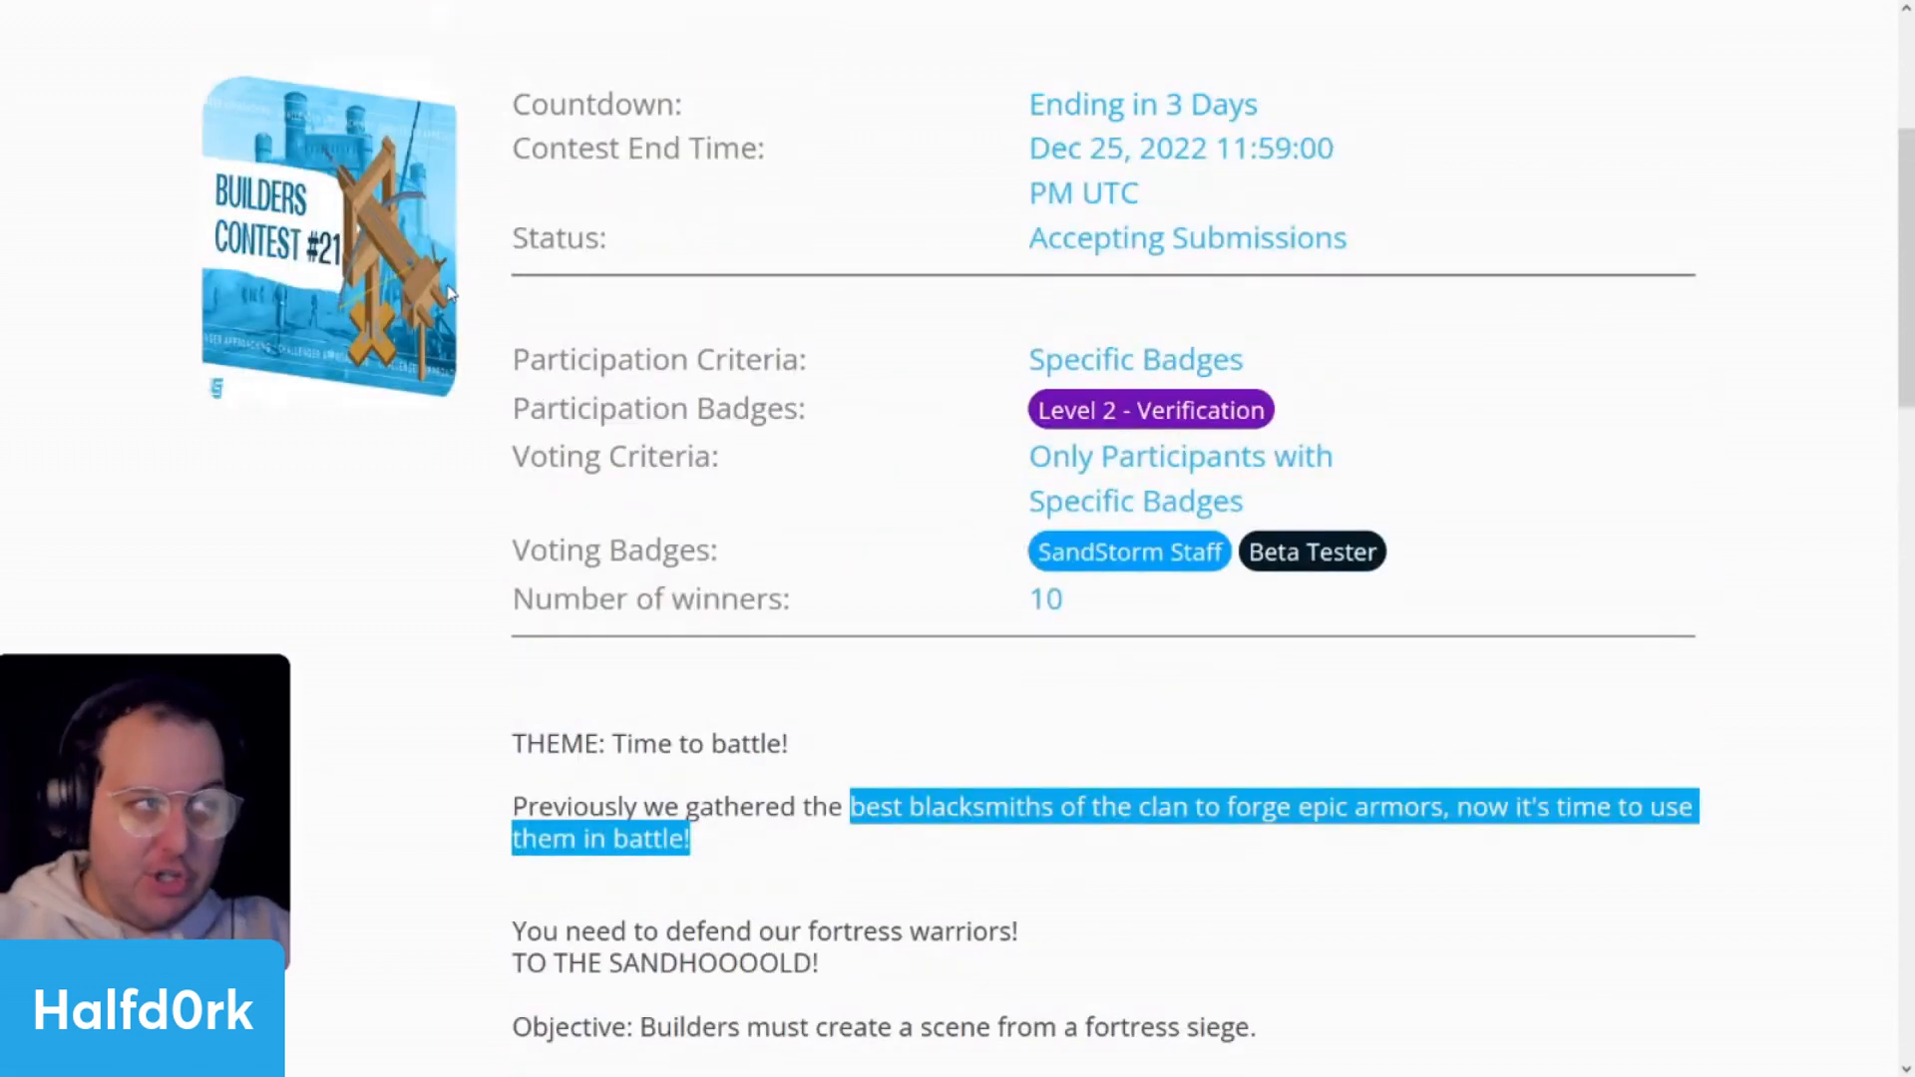
scroll(675, 519, down, 4)
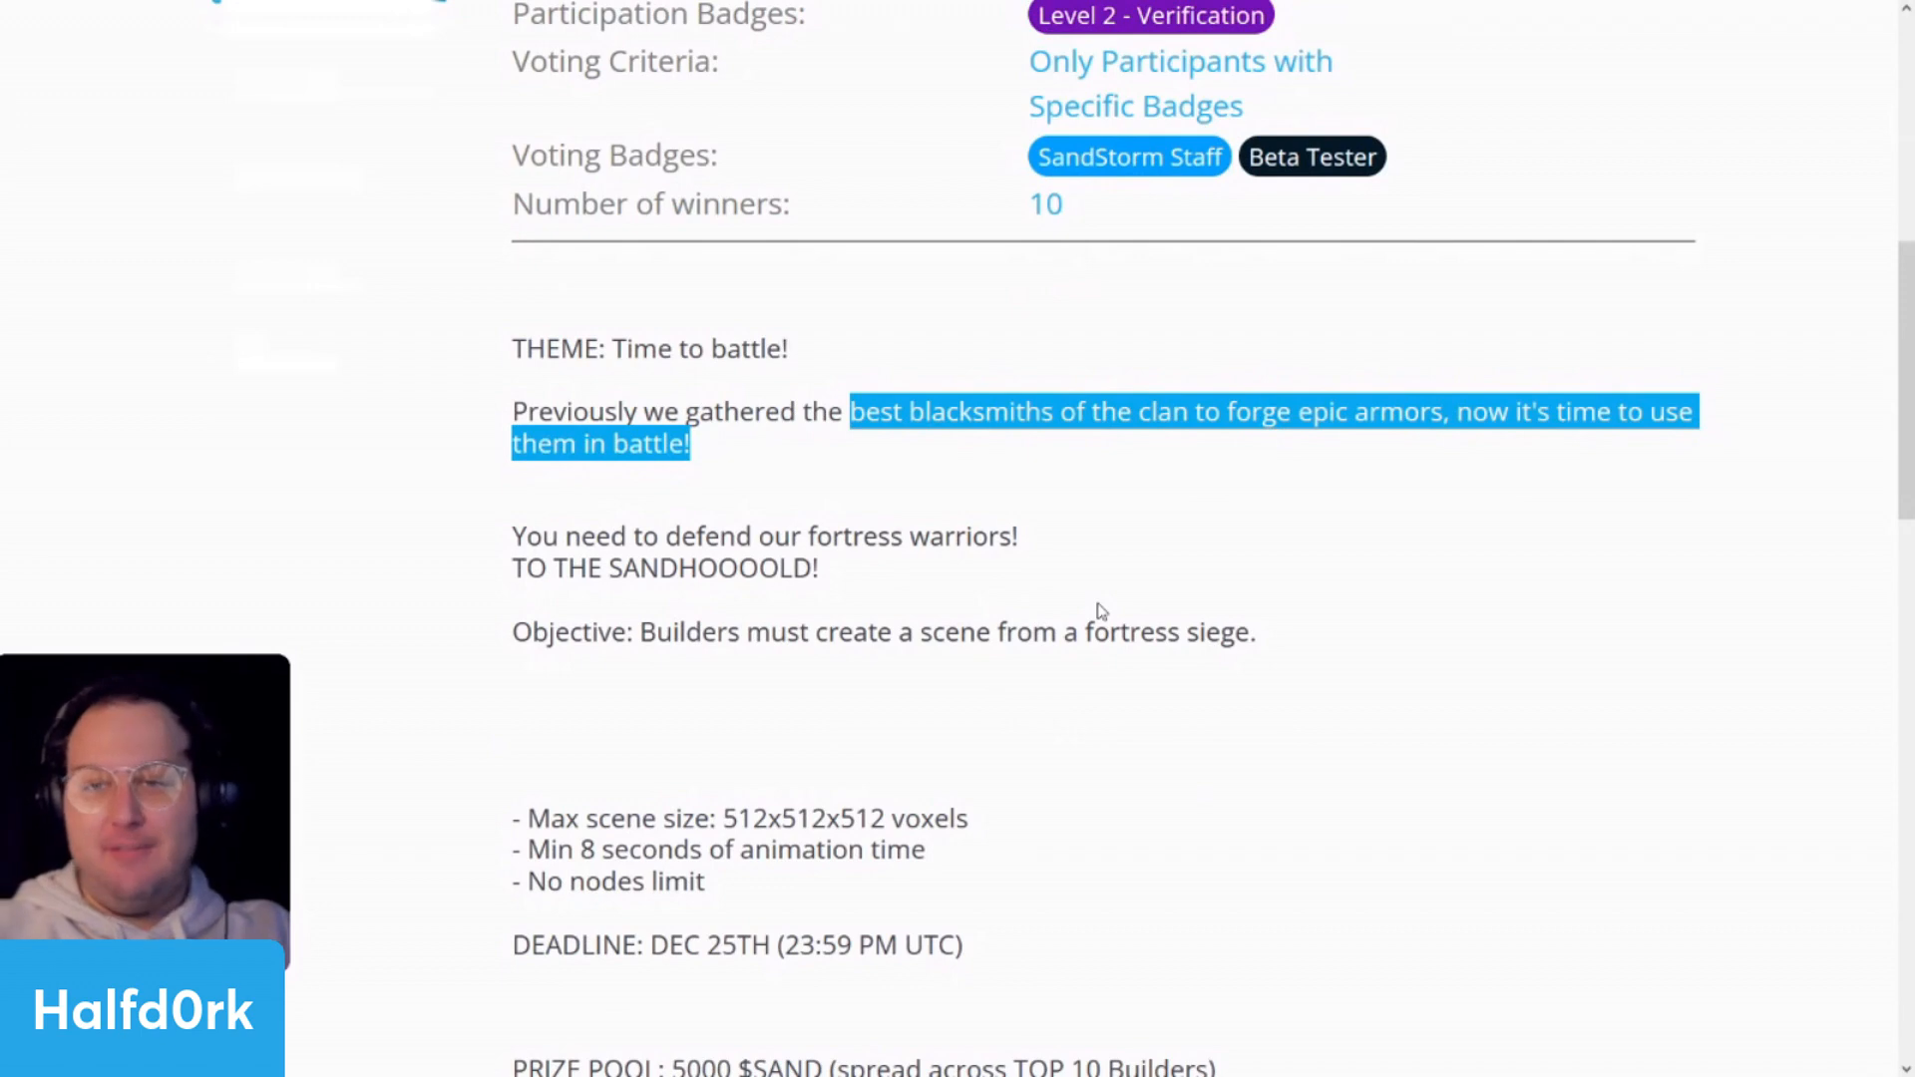
- Highlight the fortress siege objective and the TO THE SANDHOOOOLD! line above it
drag(1265, 637, 634, 632)
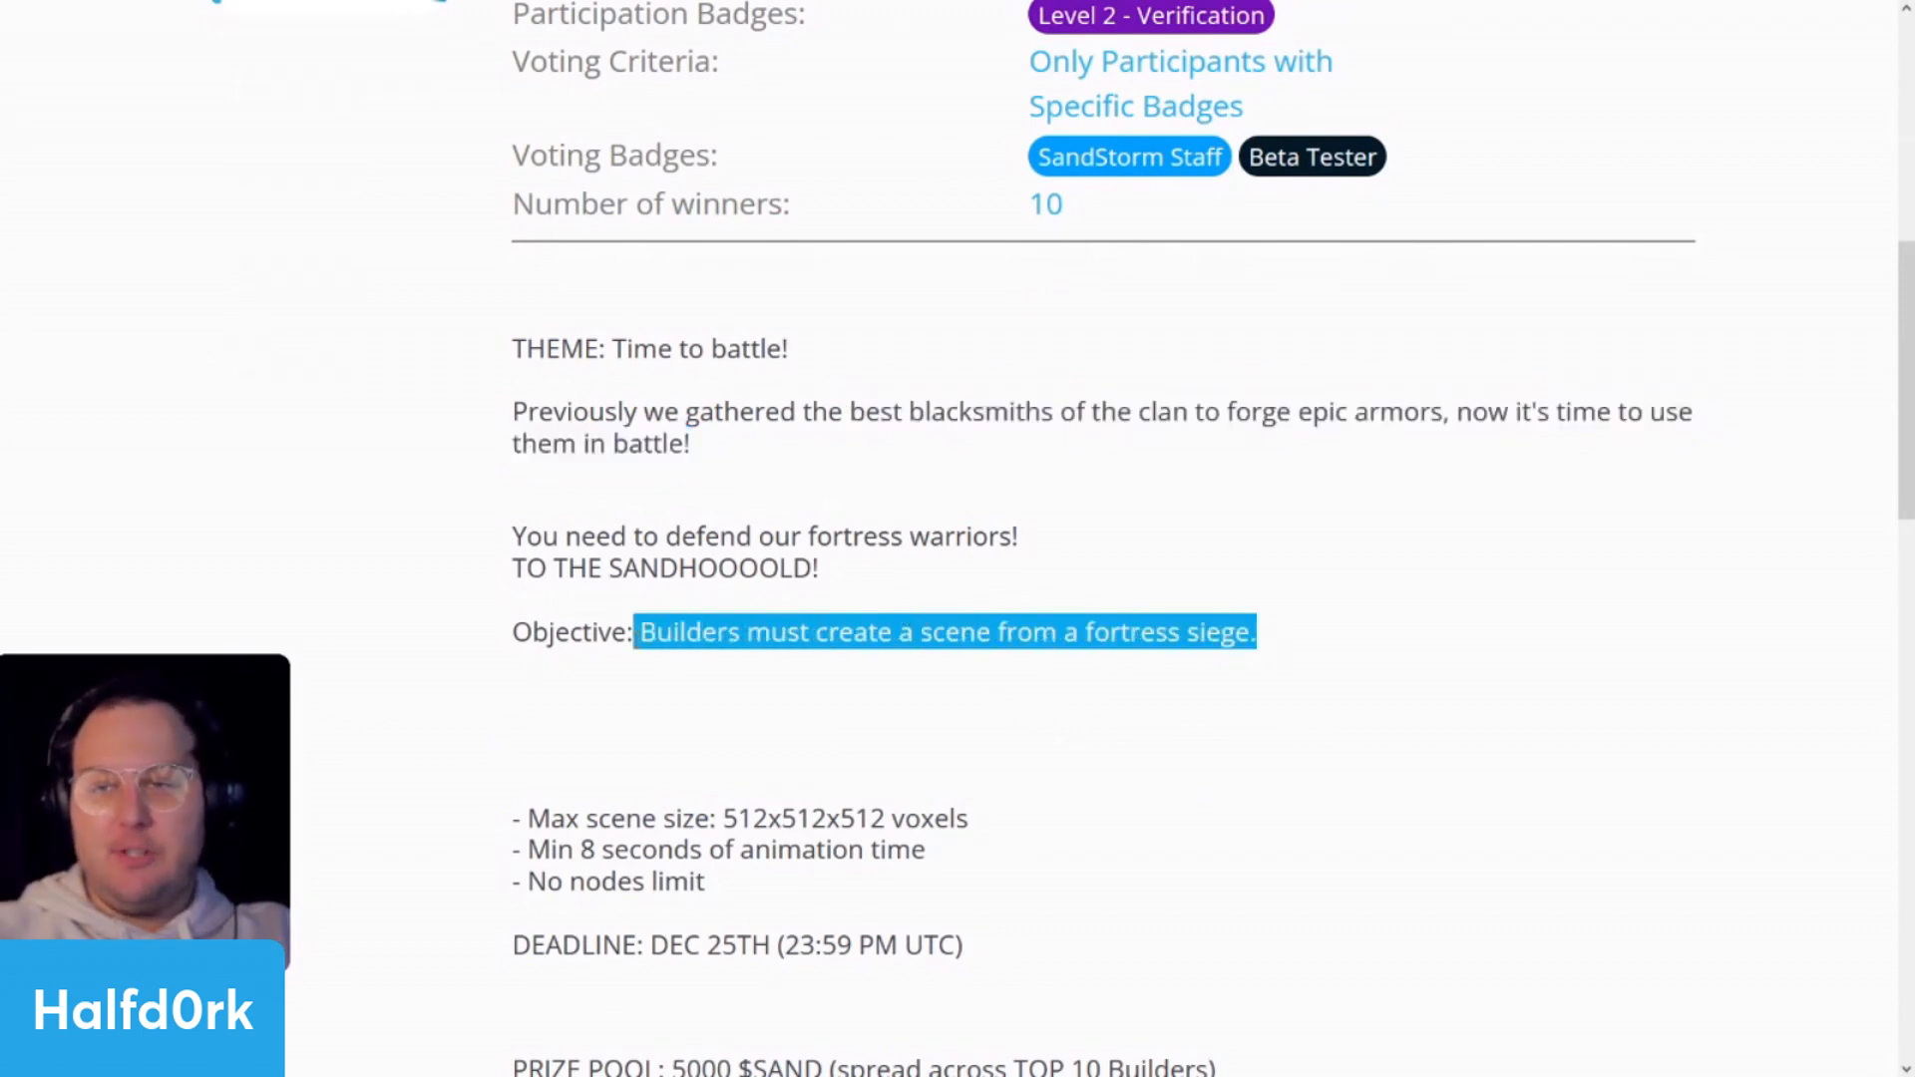
shift+click(945, 635)
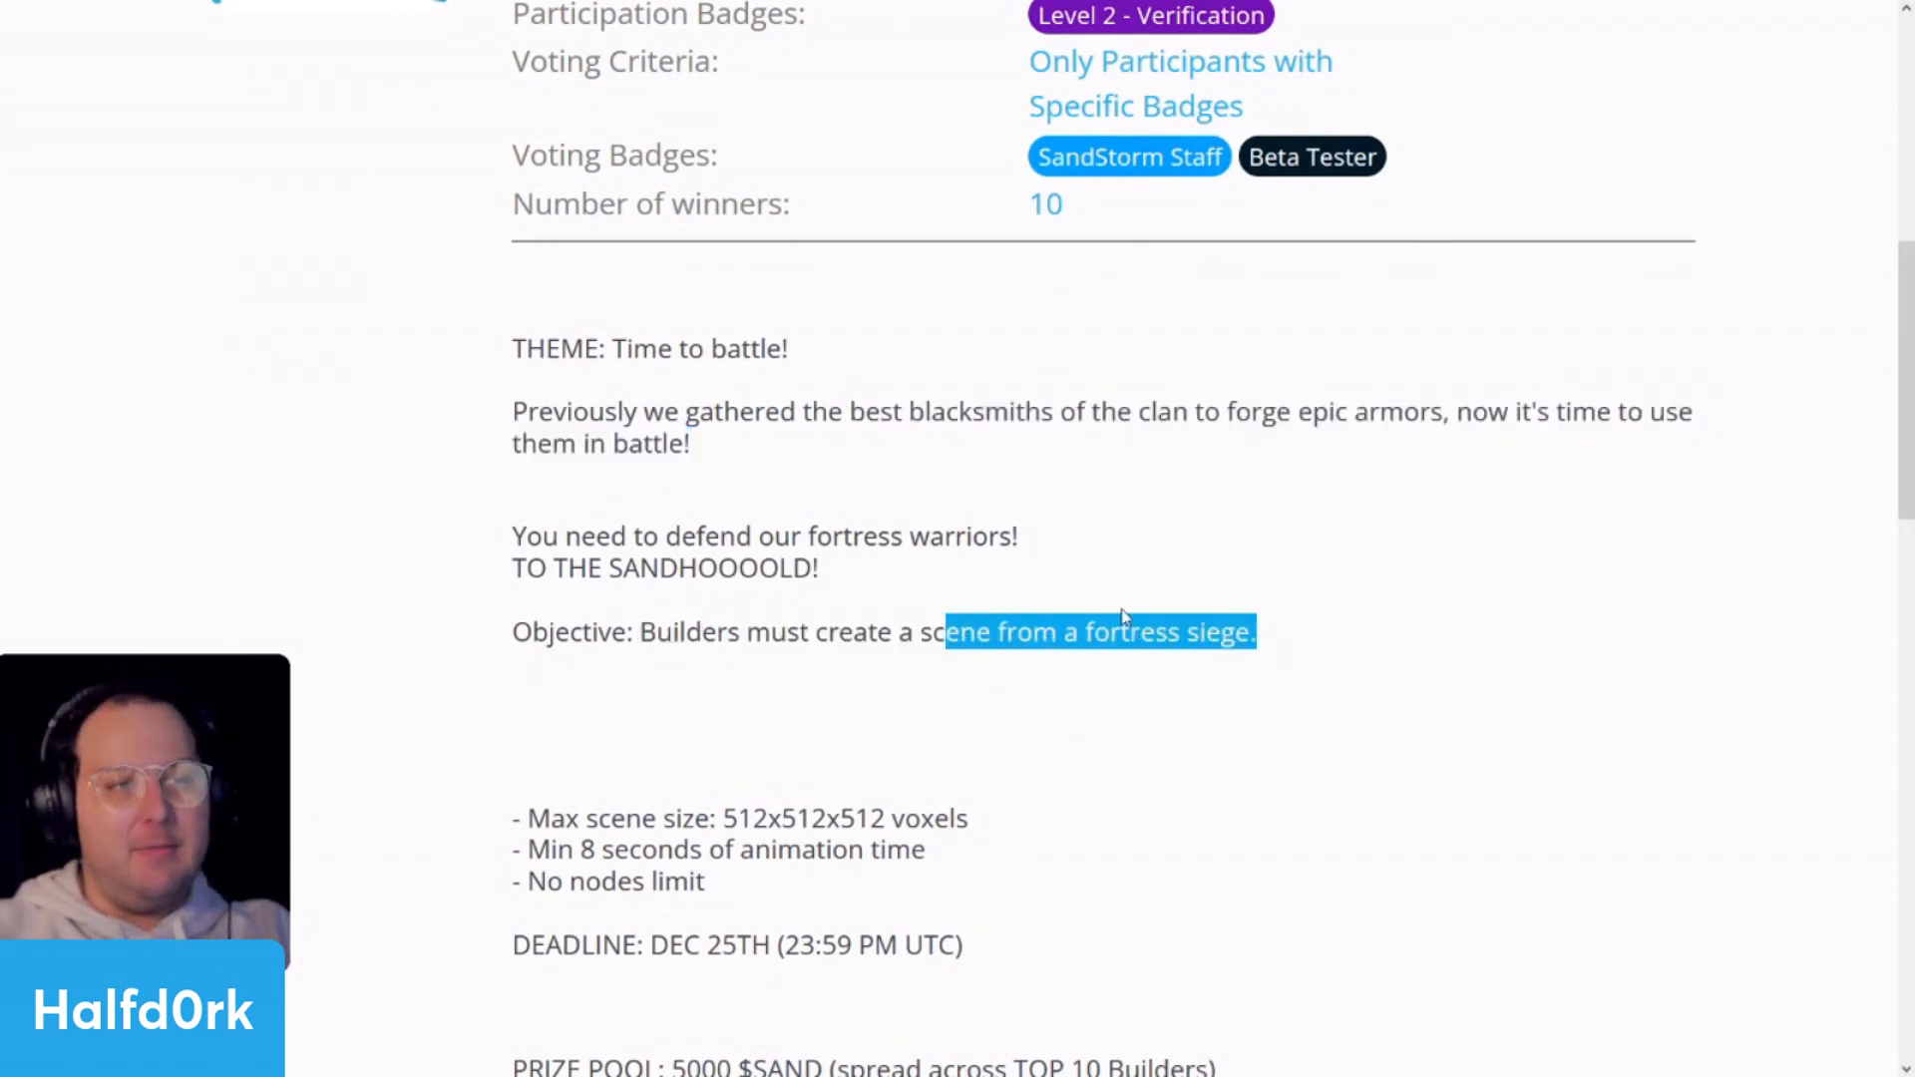
click(1120, 628)
drag(860, 579, 528, 570)
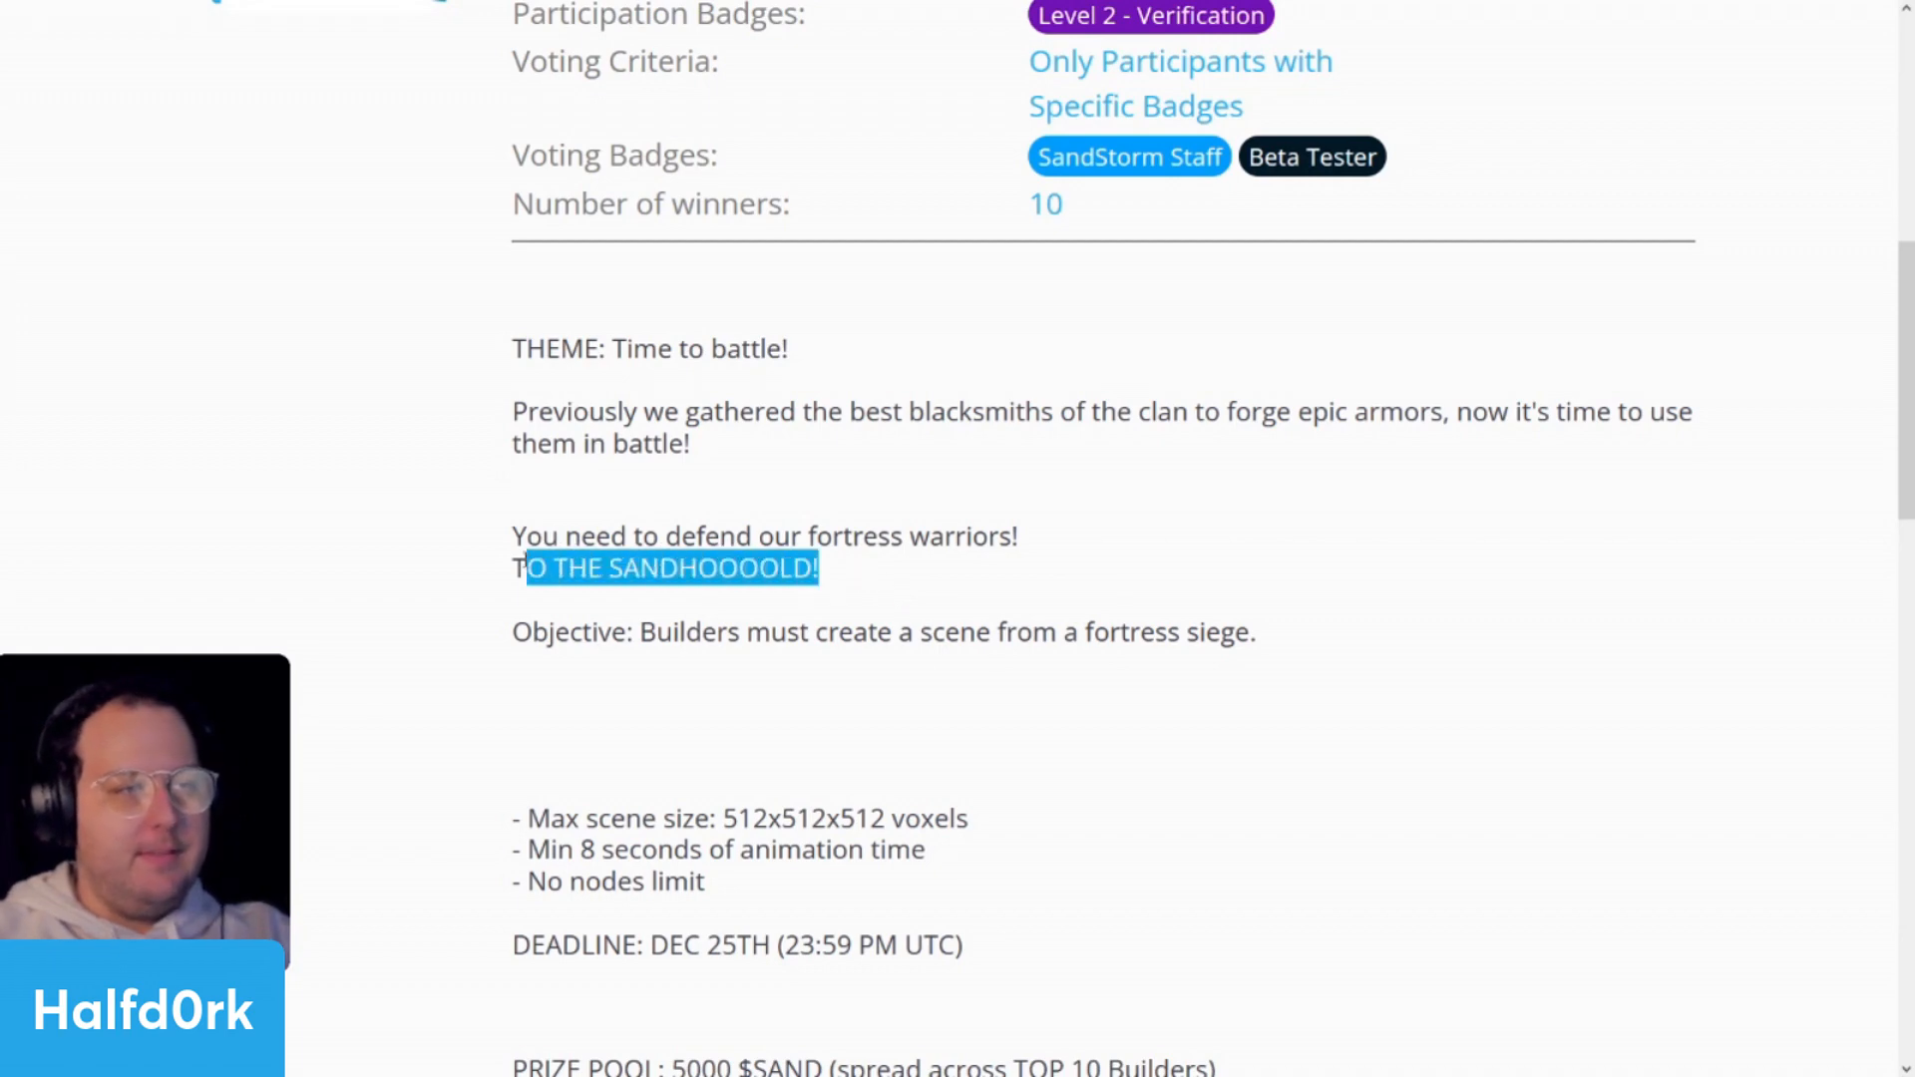
click(536, 557)
- Check the Sandbox contest's submission deadline, highlighting its date and time
scroll(827, 584, down, 3)
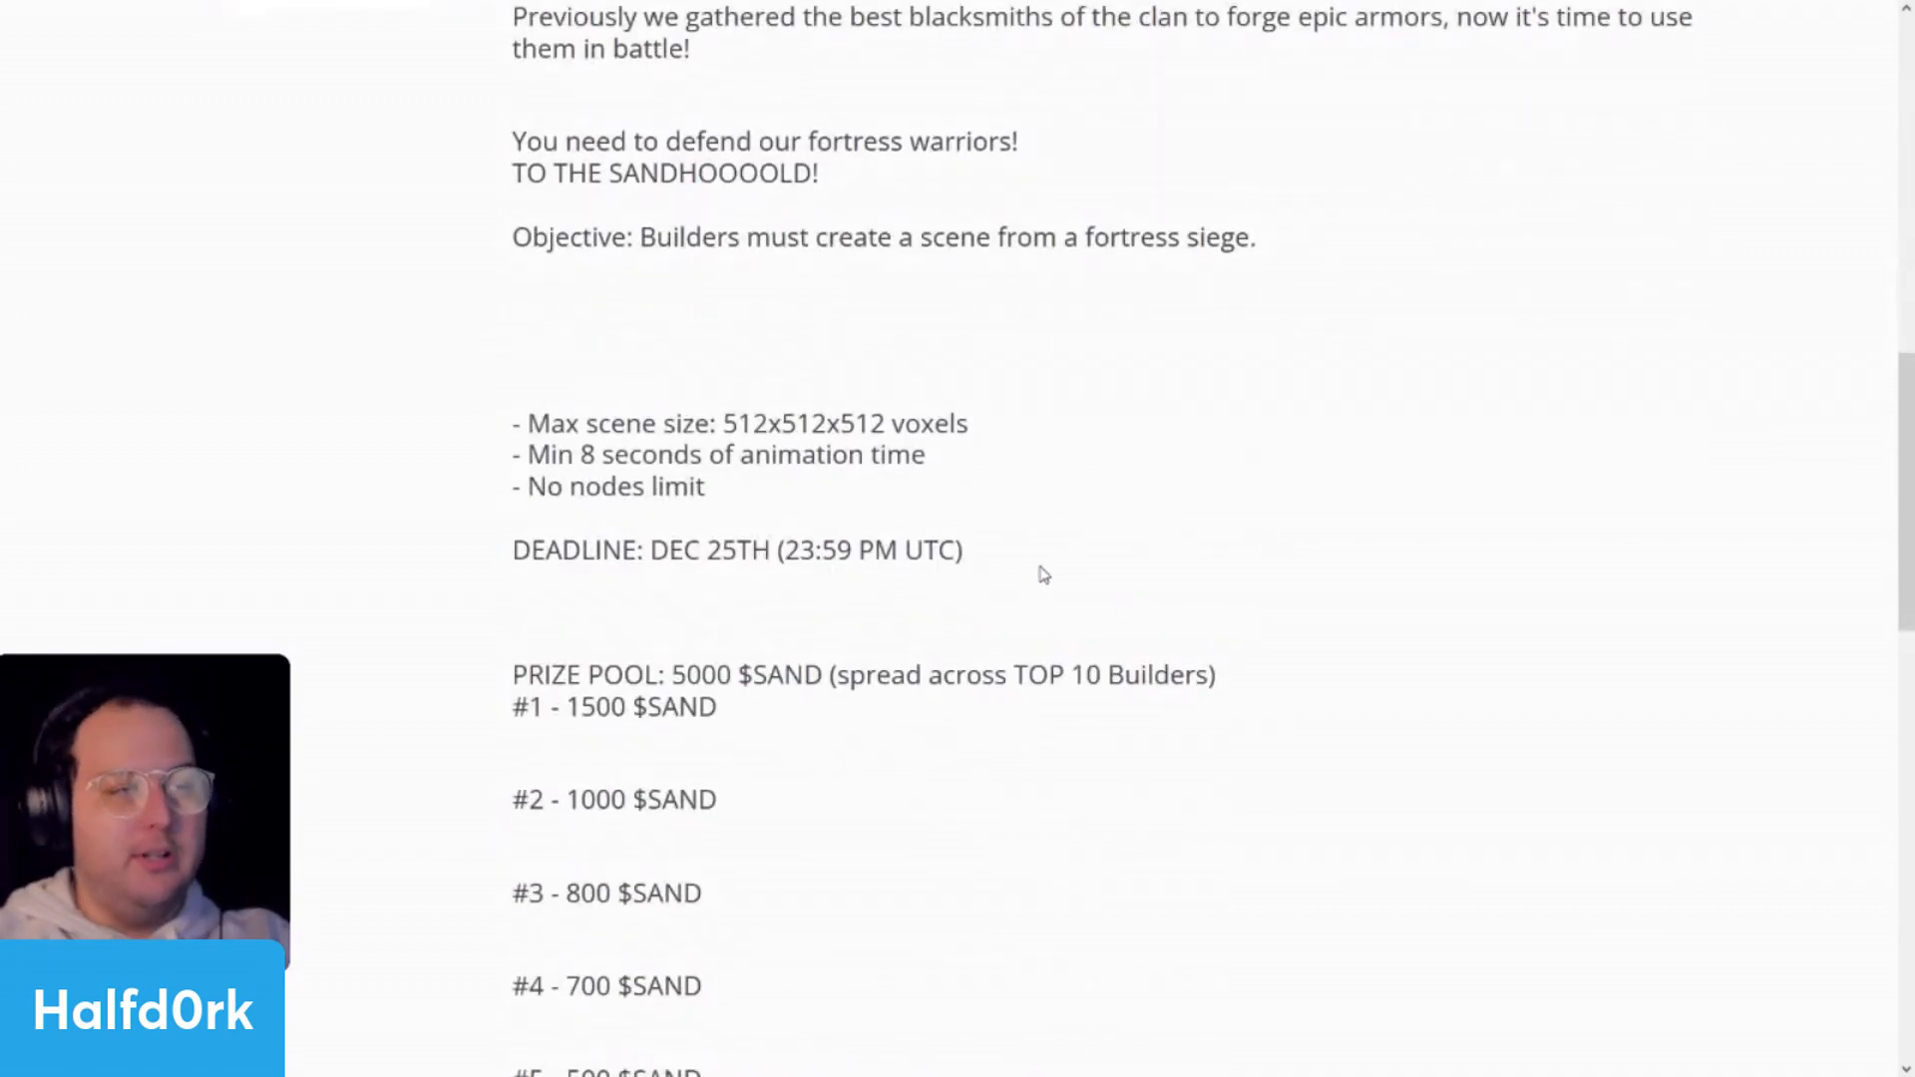
drag(963, 550, 657, 563)
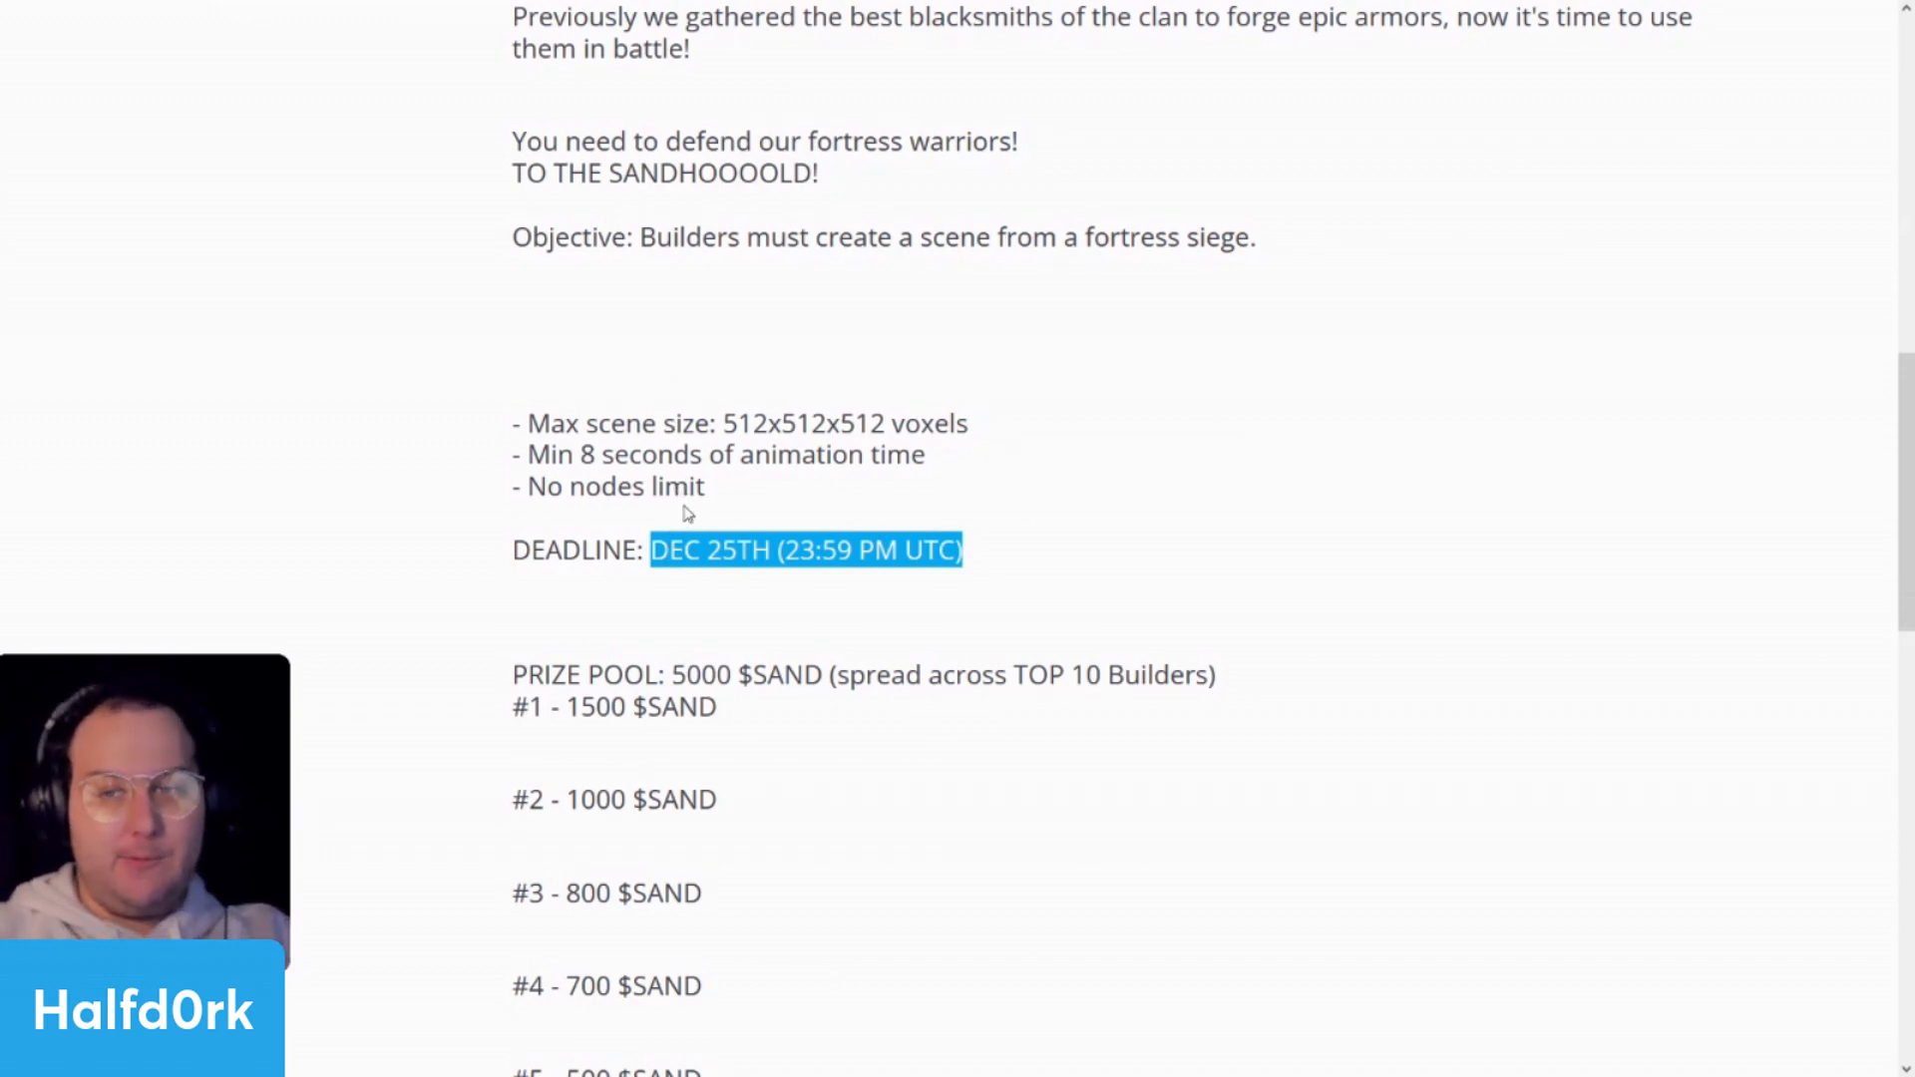
click(895, 666)
scroll(889, 648, down, 3)
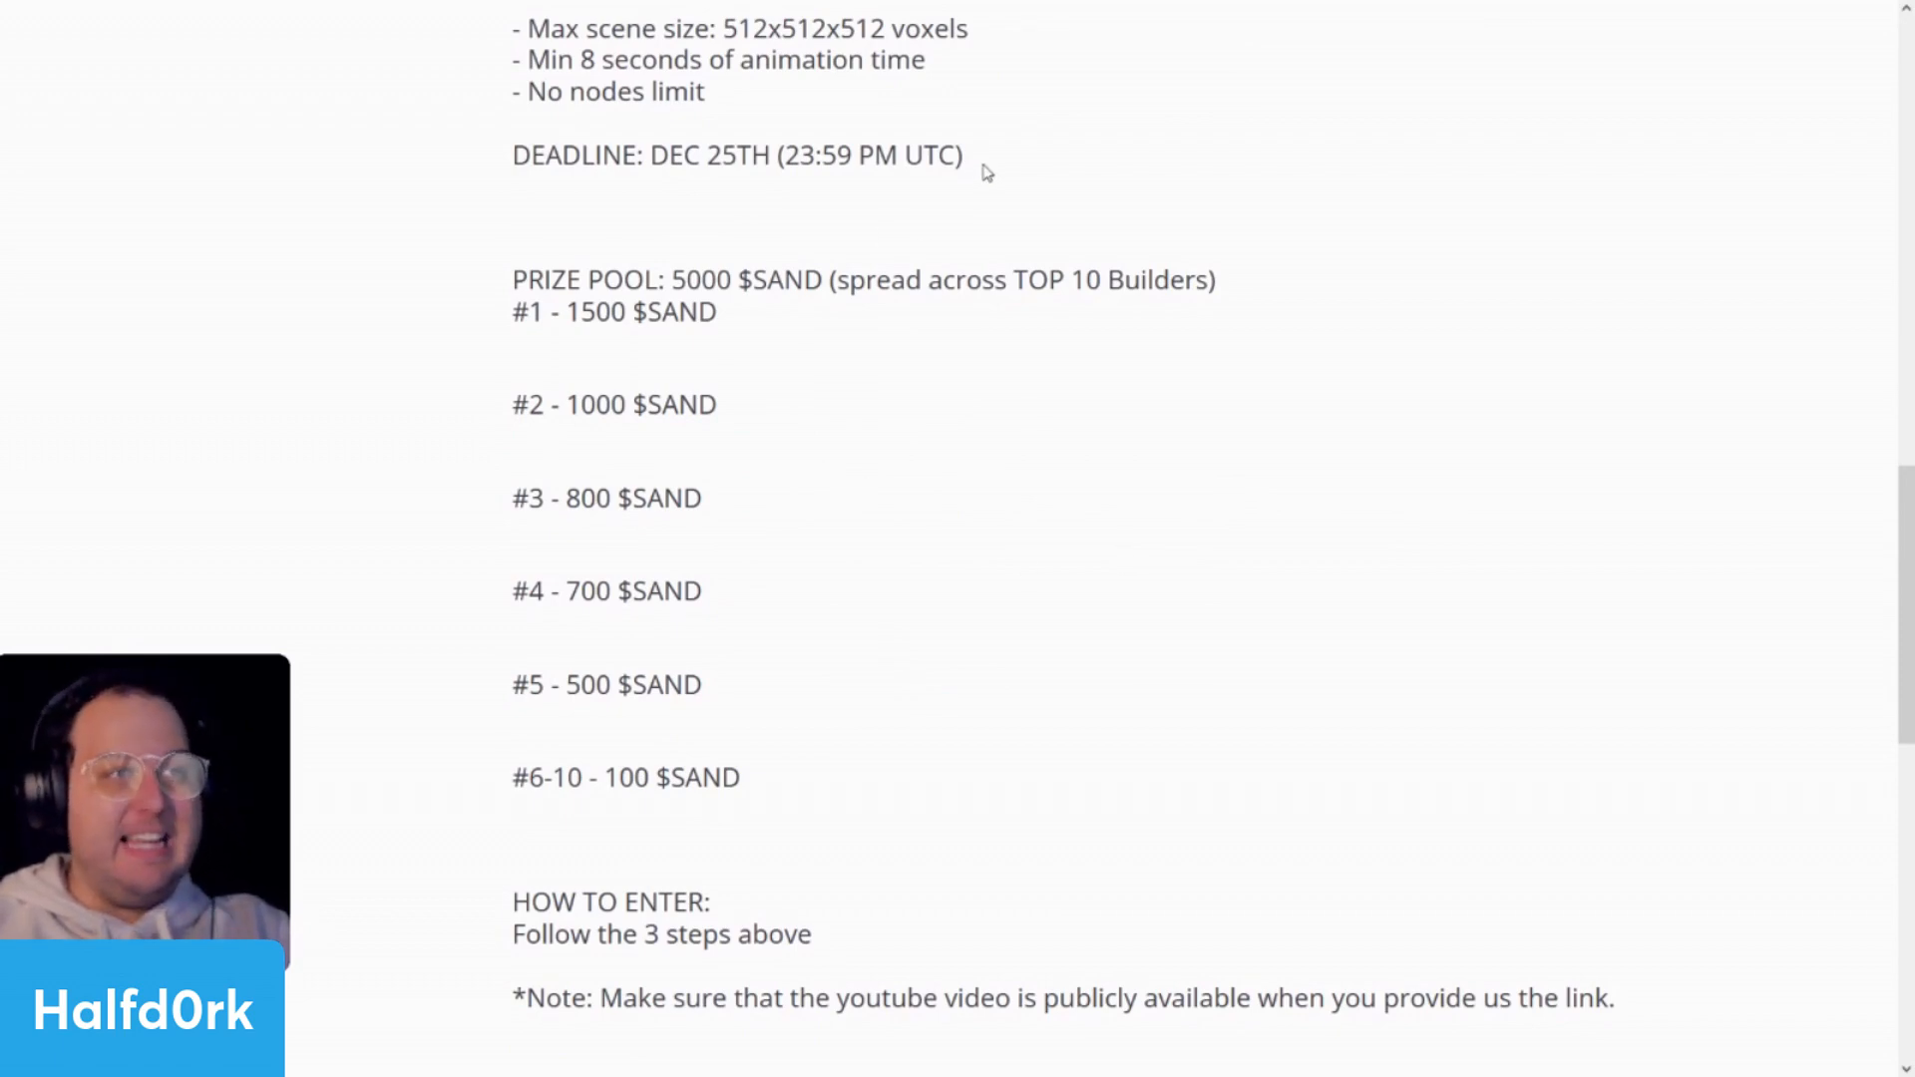
drag(966, 157, 666, 155)
click(651, 155)
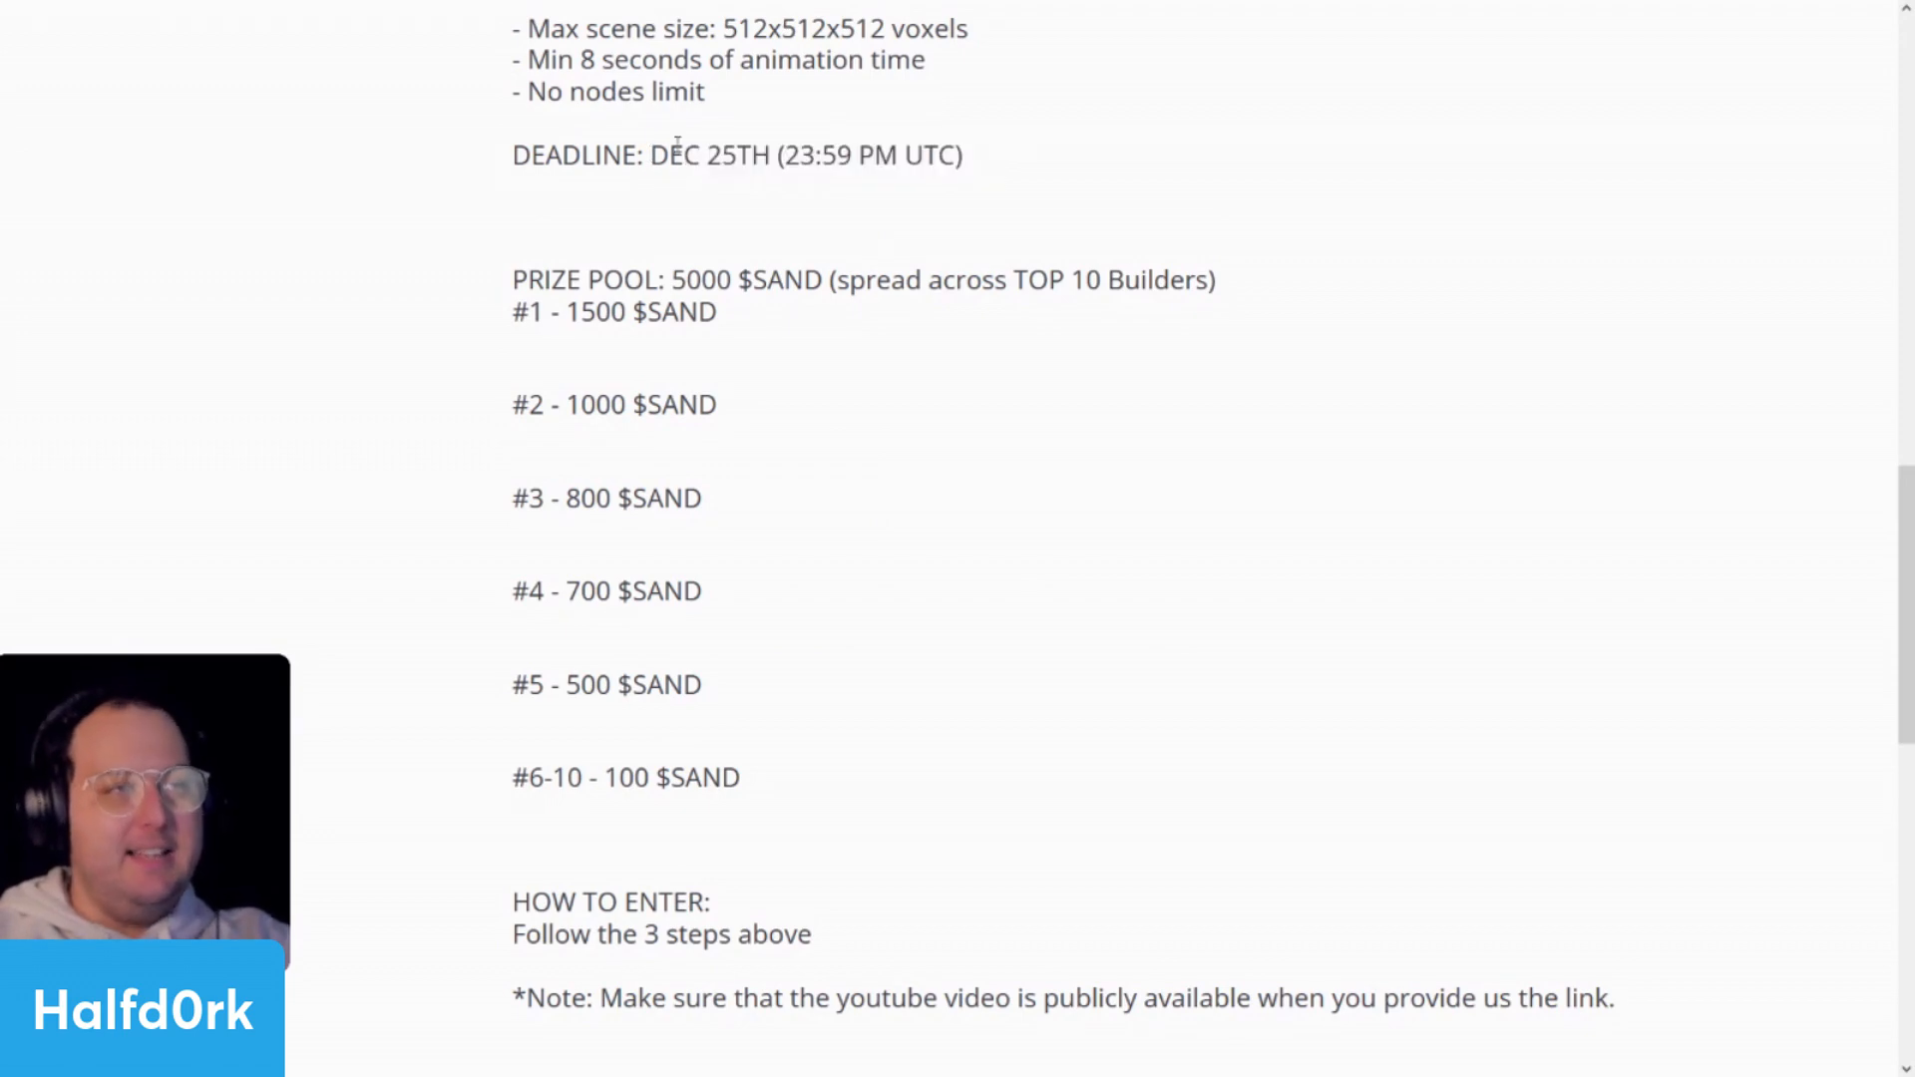
- Return to the contest's status details and highlight the full sentence introducing the battle theme
scroll(860, 220, up, 4)
scroll(857, 221, up, 8)
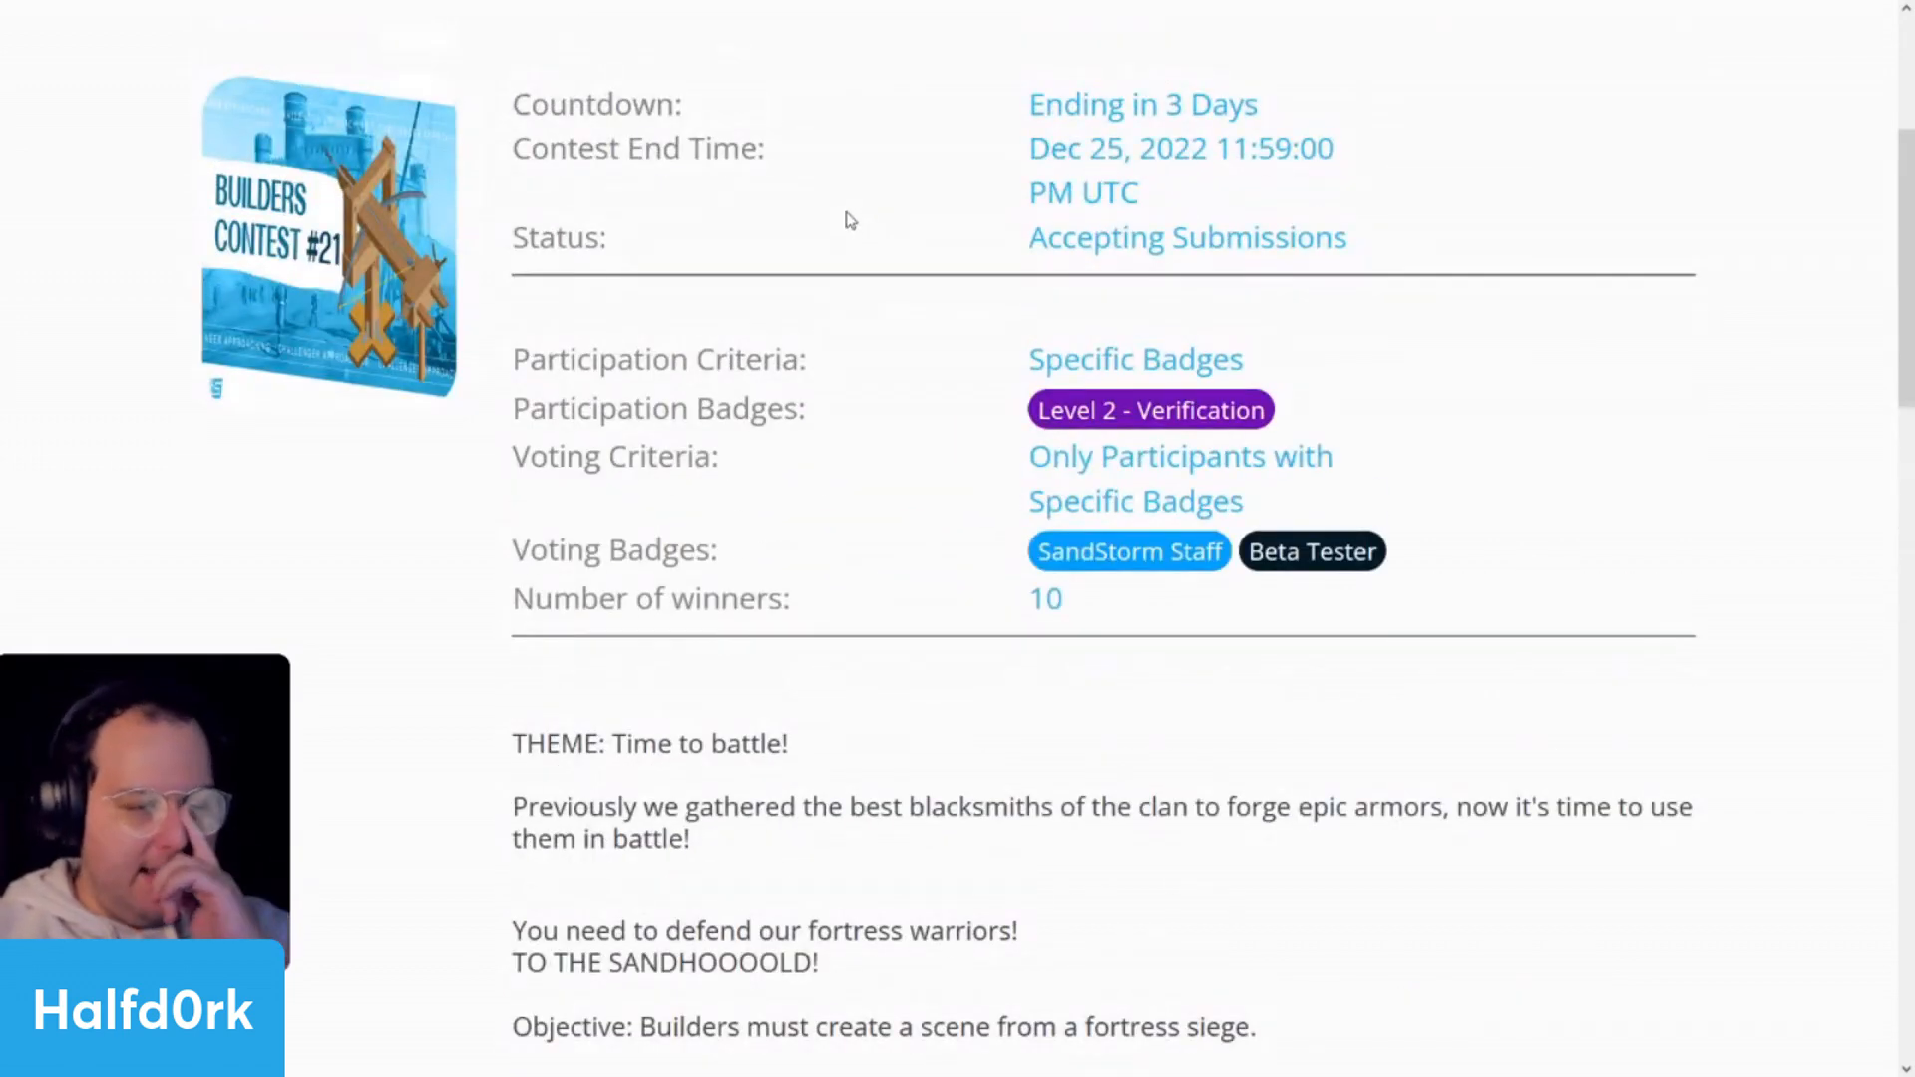
scroll(851, 228, down, 4)
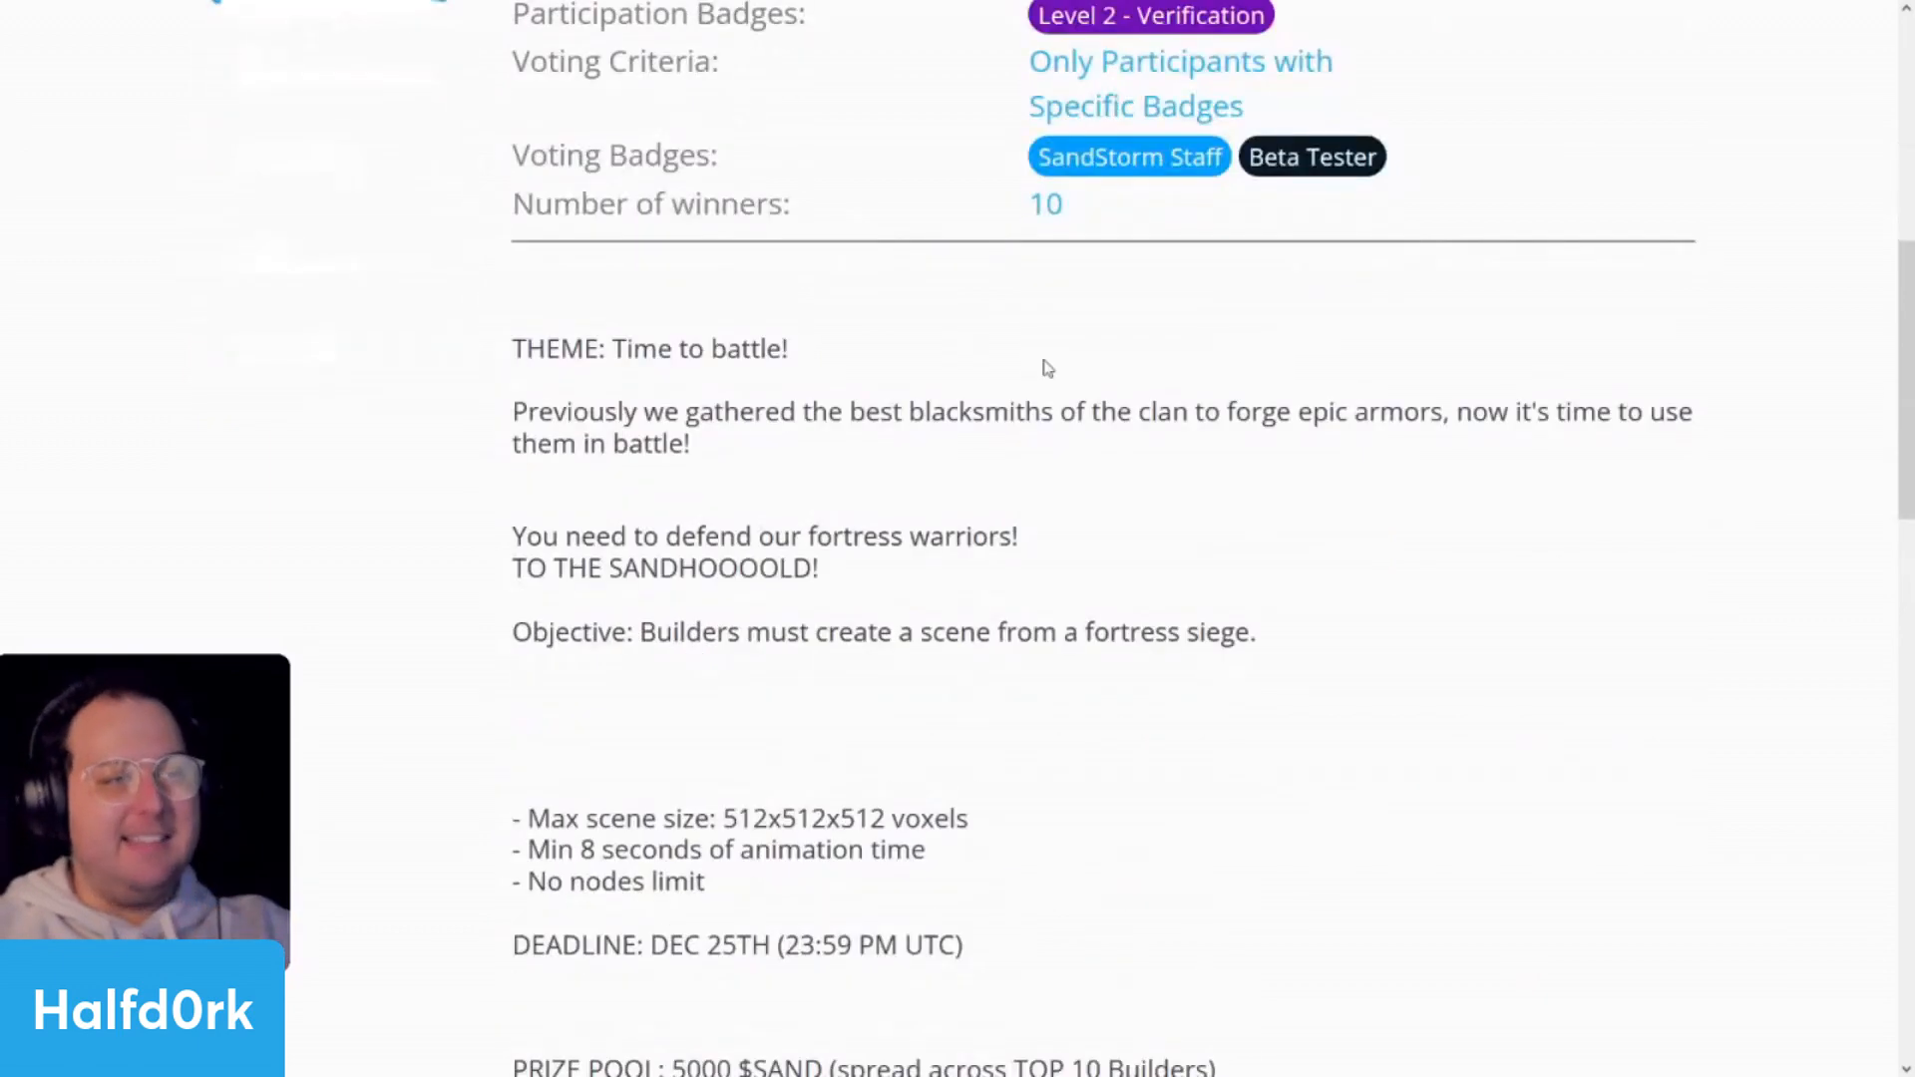
drag(770, 445, 507, 399)
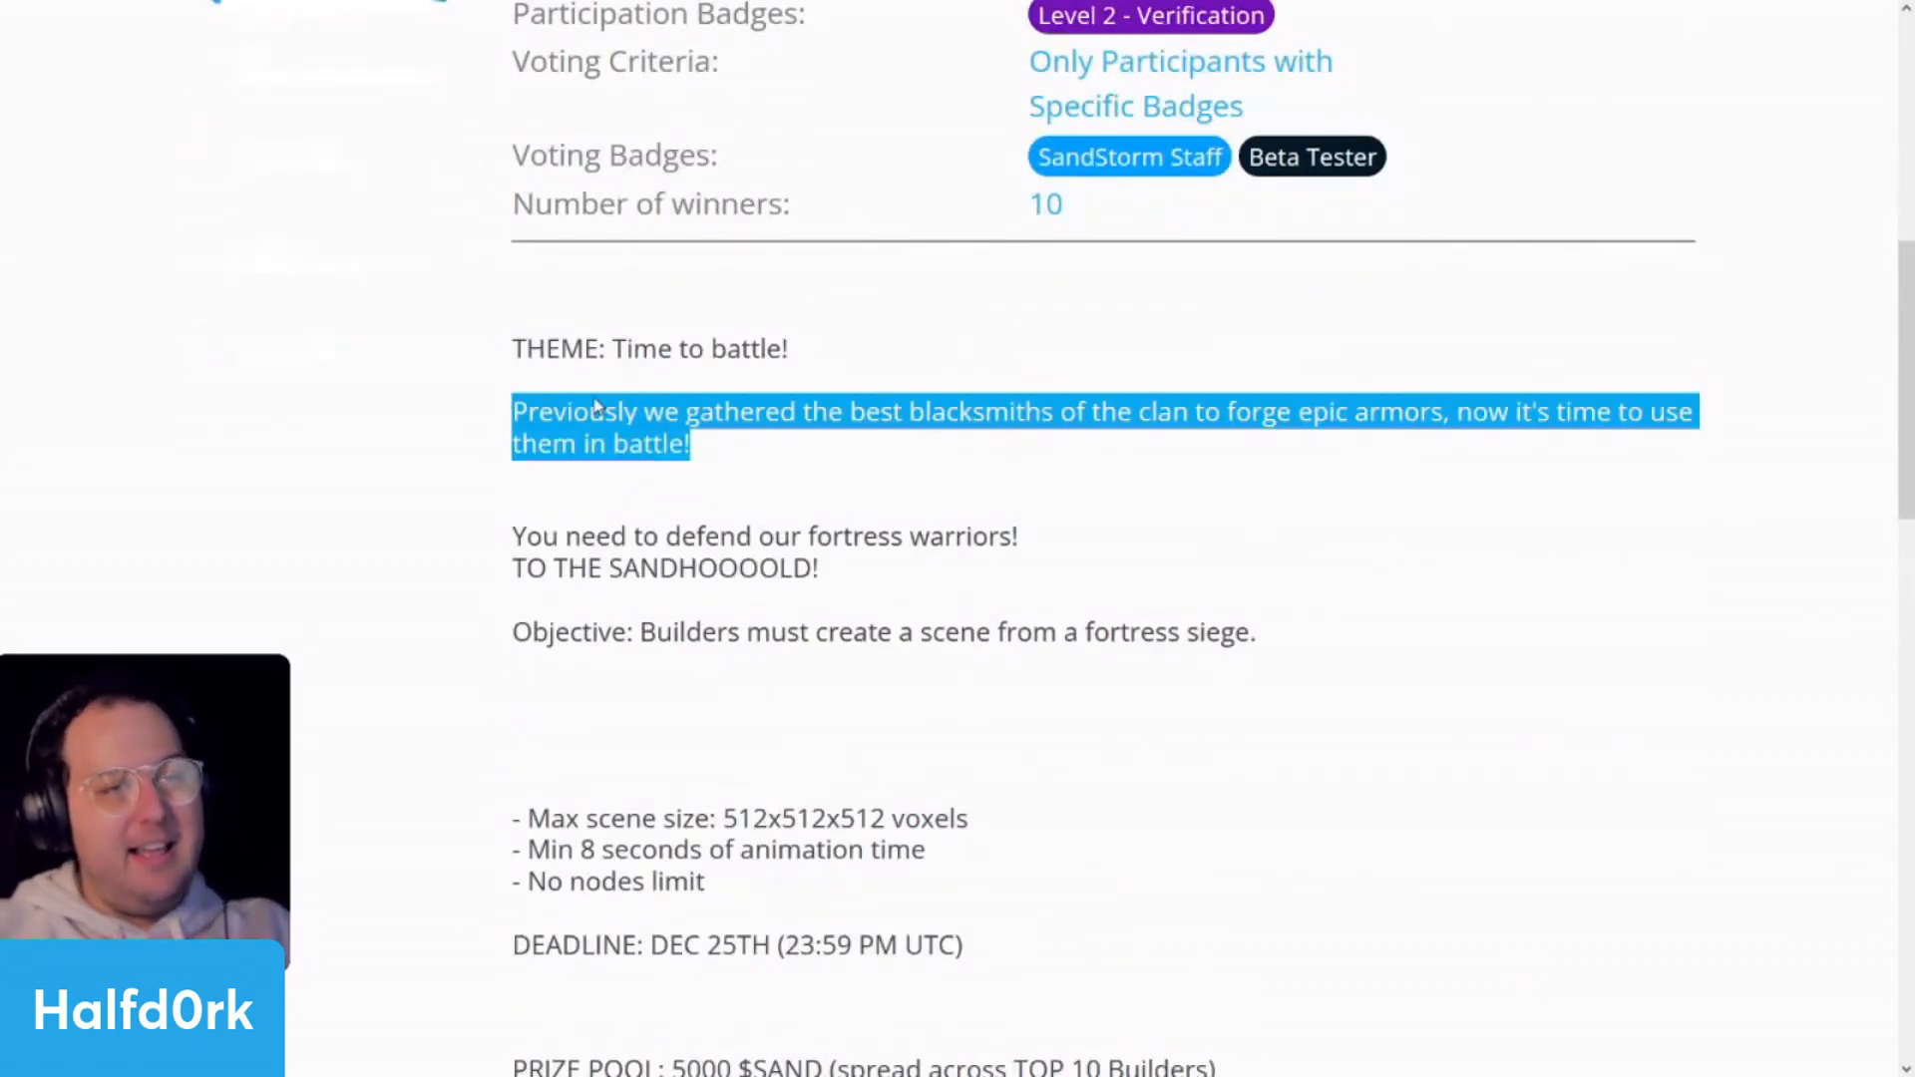
drag(1041, 436, 771, 403)
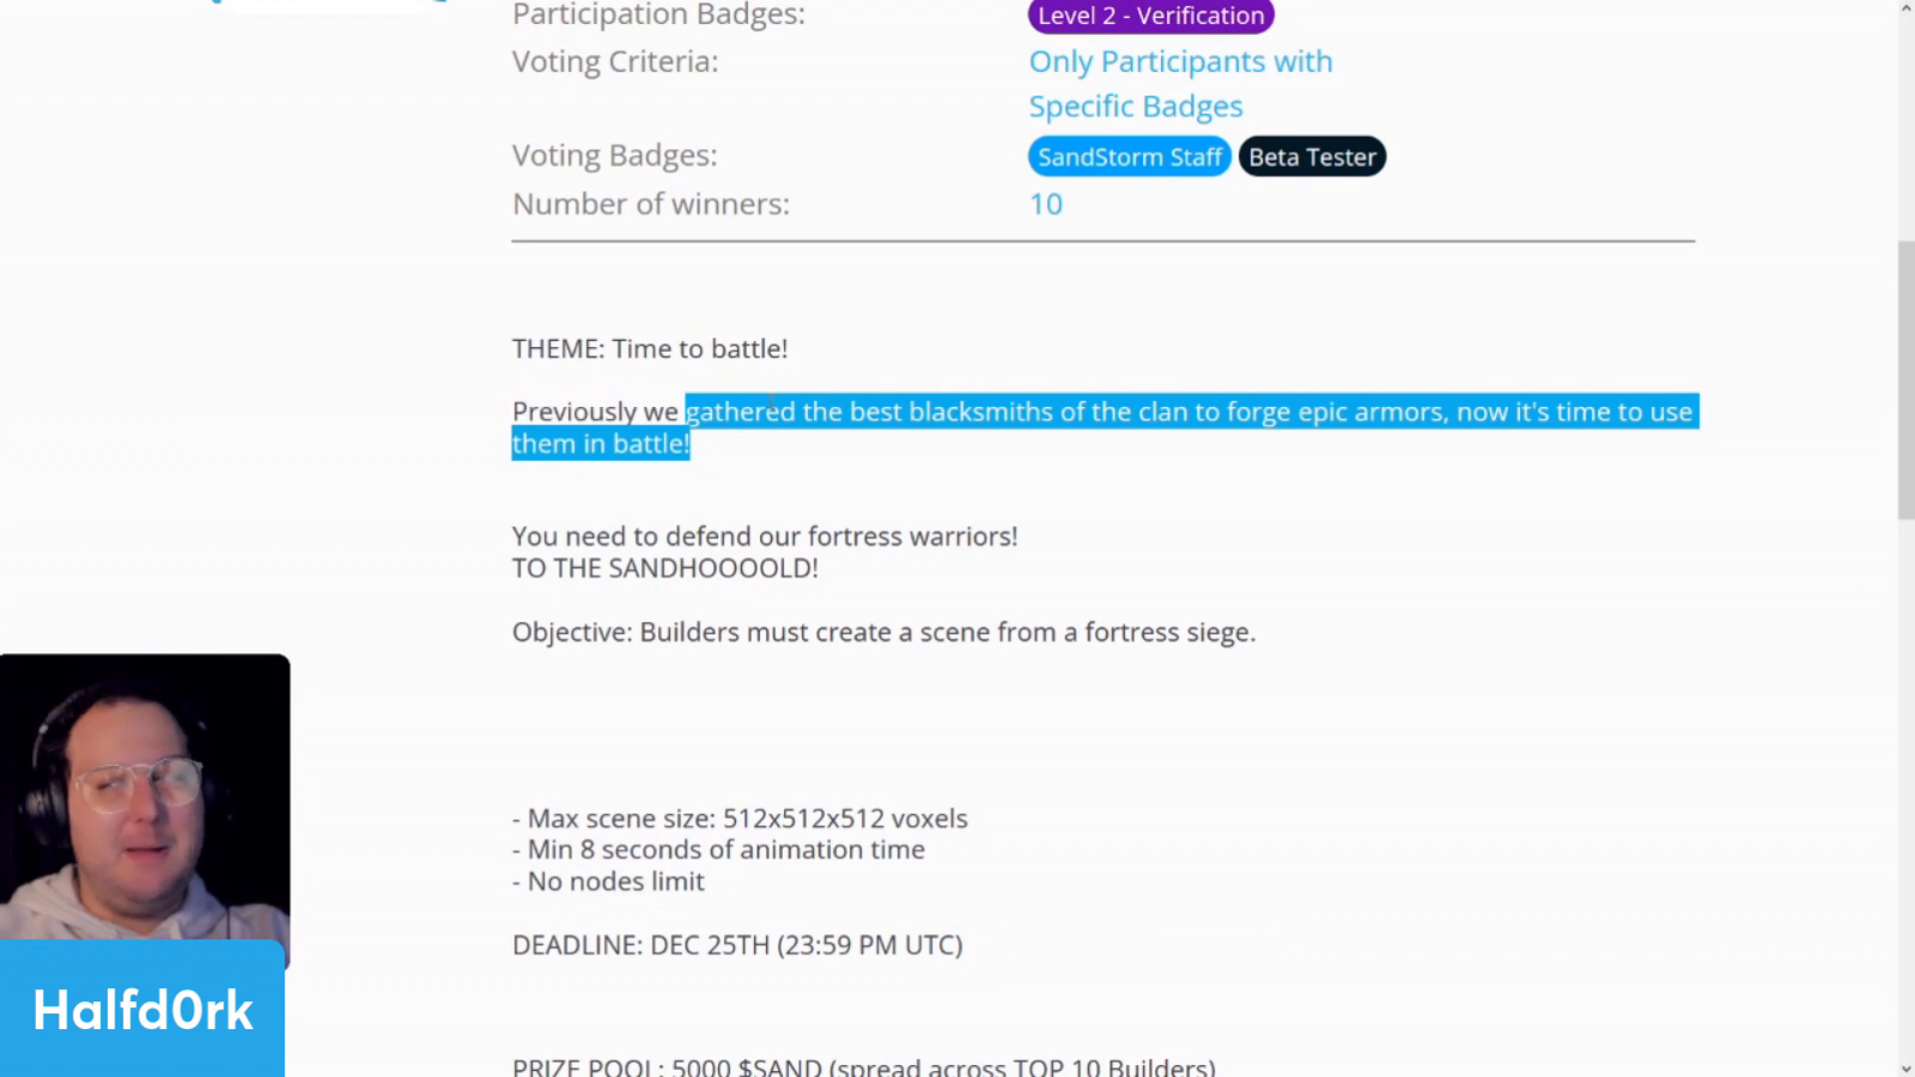
click(933, 491)
- Check the Sandbox contest's prize list, highlighting the first-place reward
scroll(934, 490, down, 6)
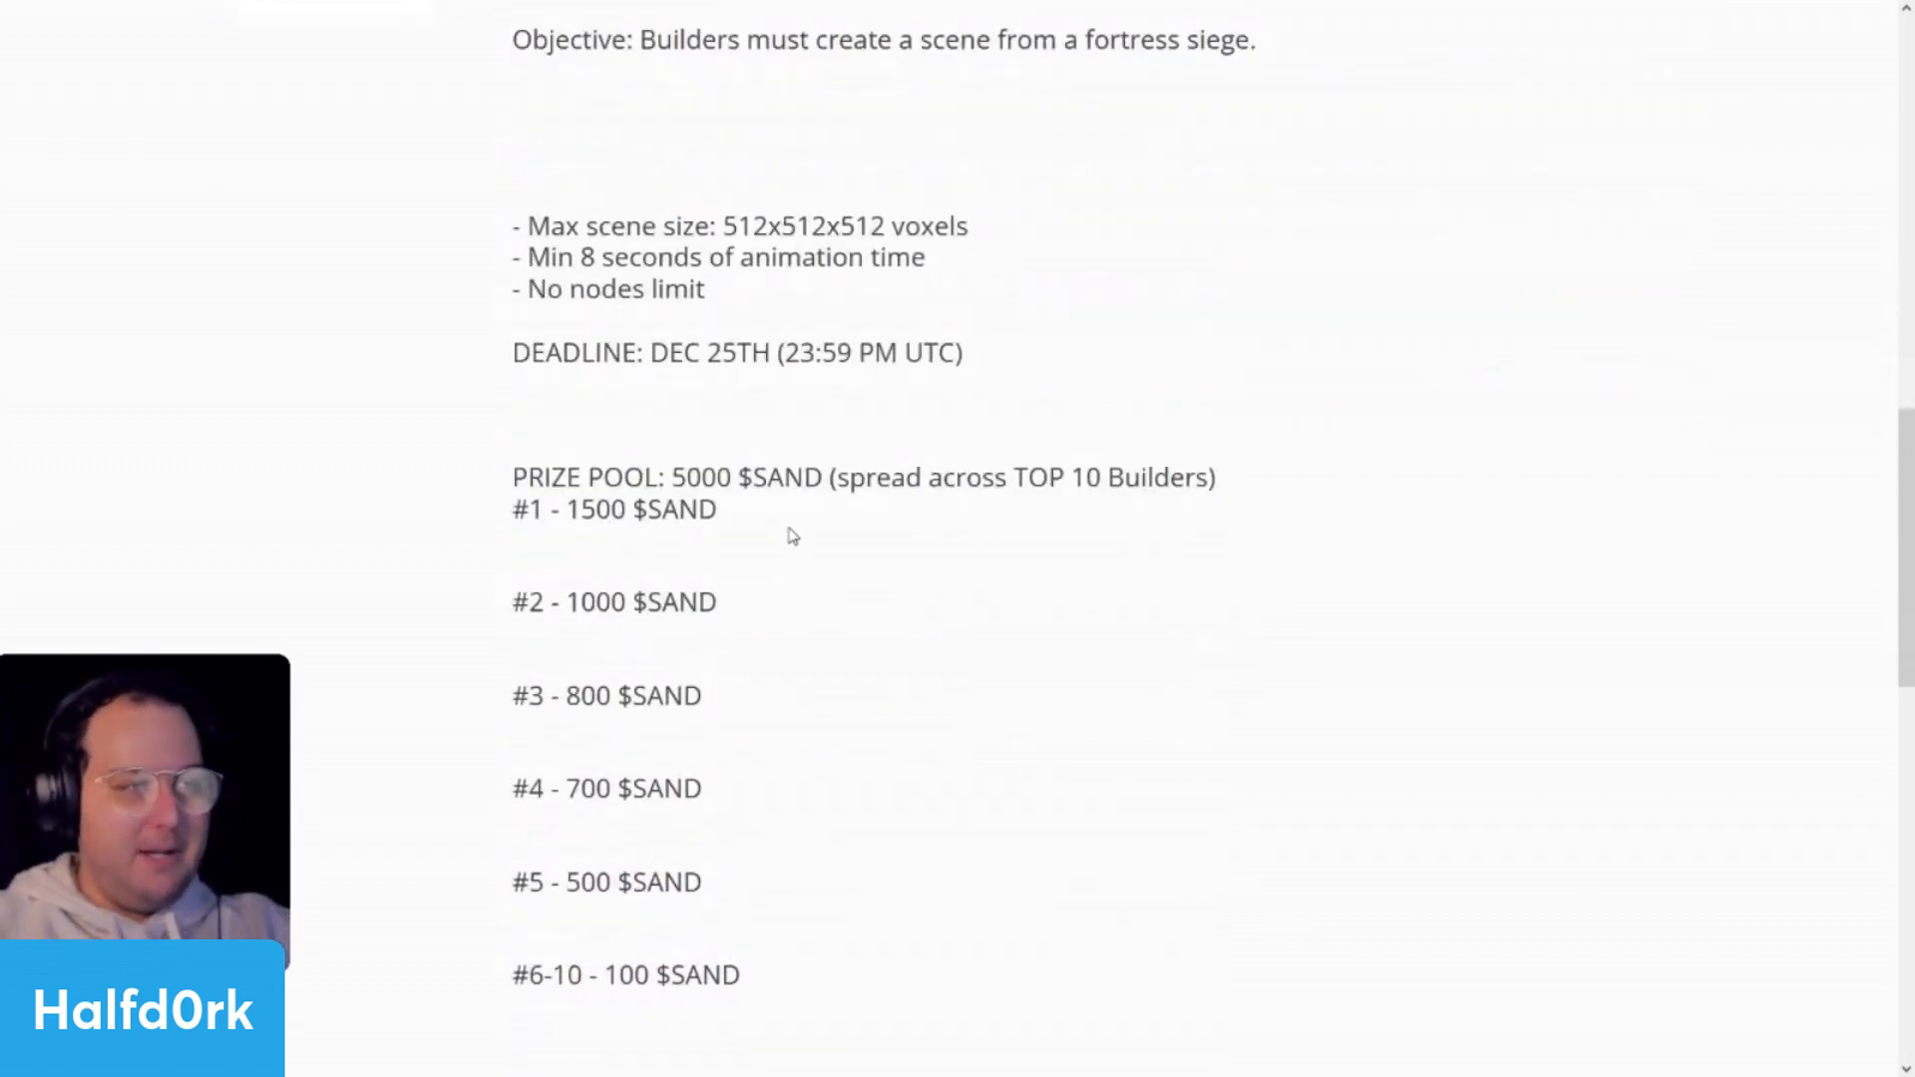
drag(720, 513, 580, 519)
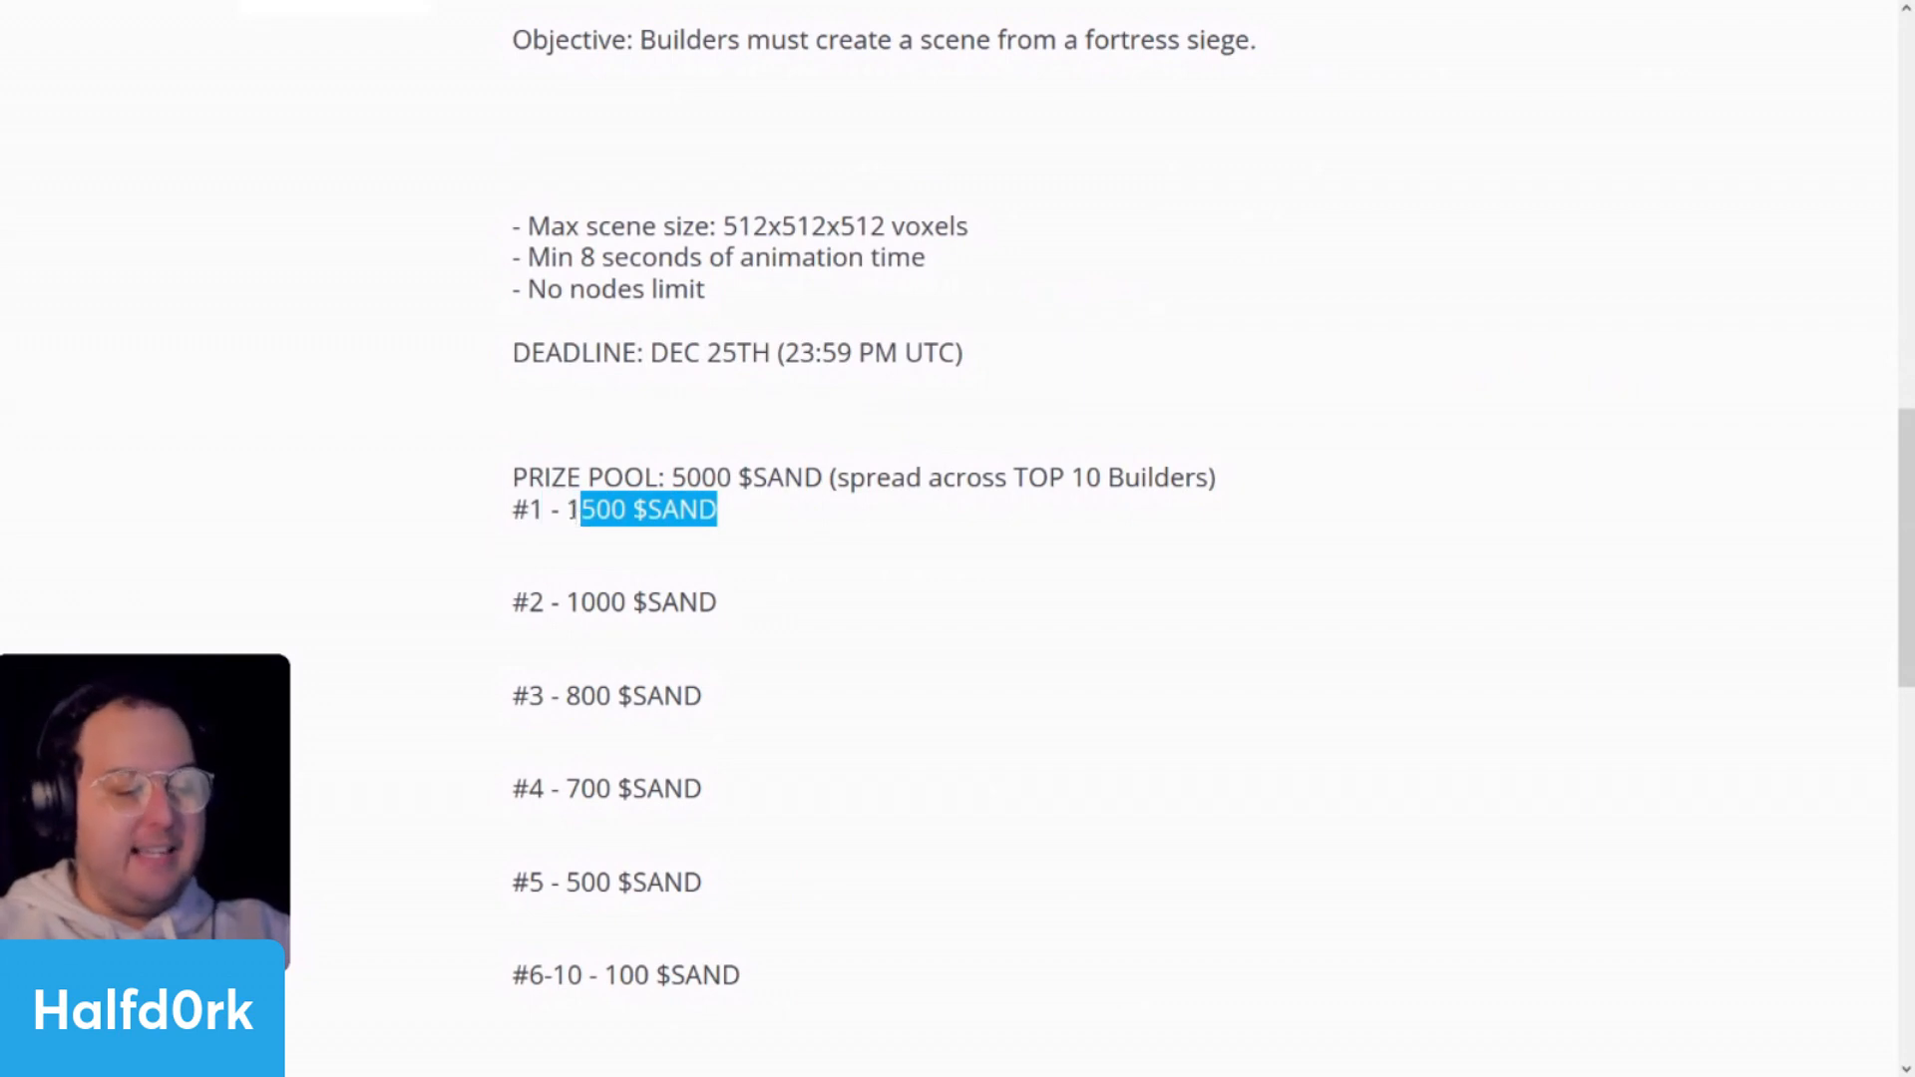
drag(780, 521, 570, 511)
click(704, 505)
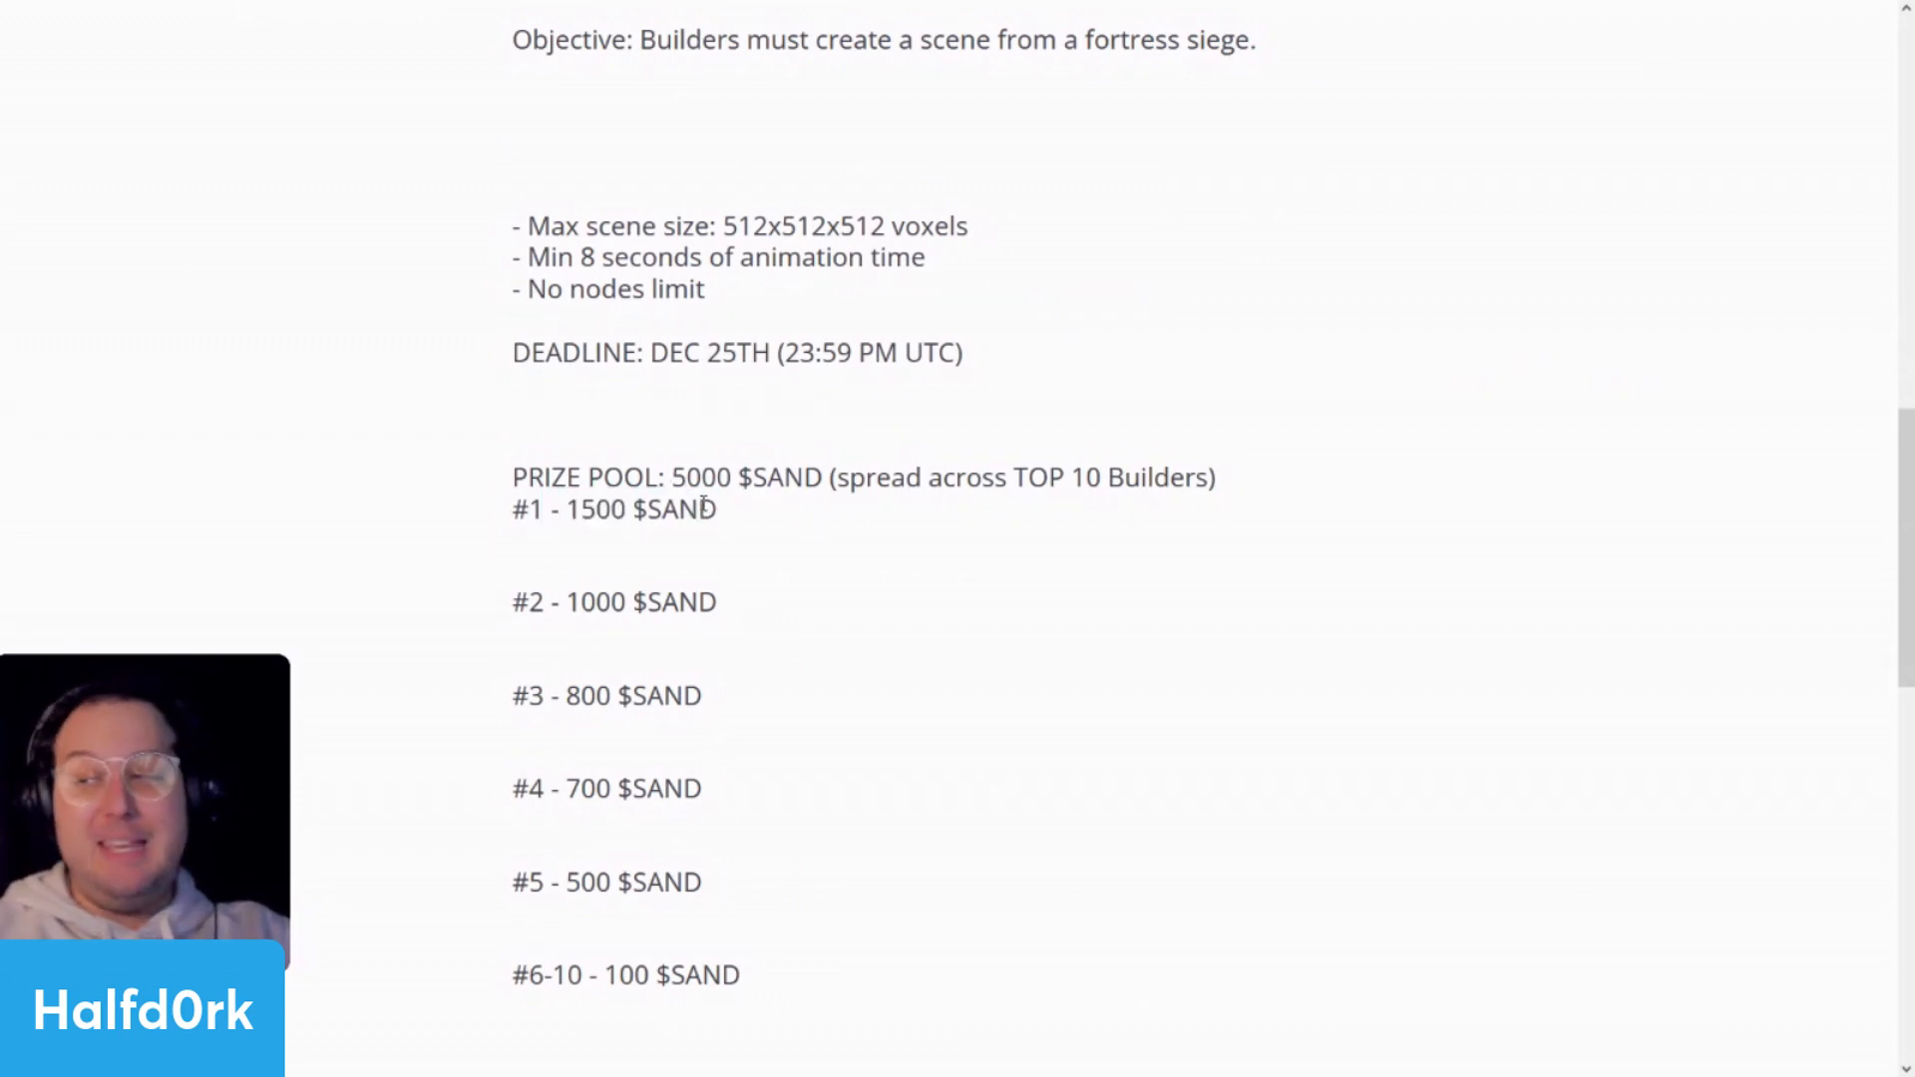
drag(738, 485, 524, 509)
click(560, 507)
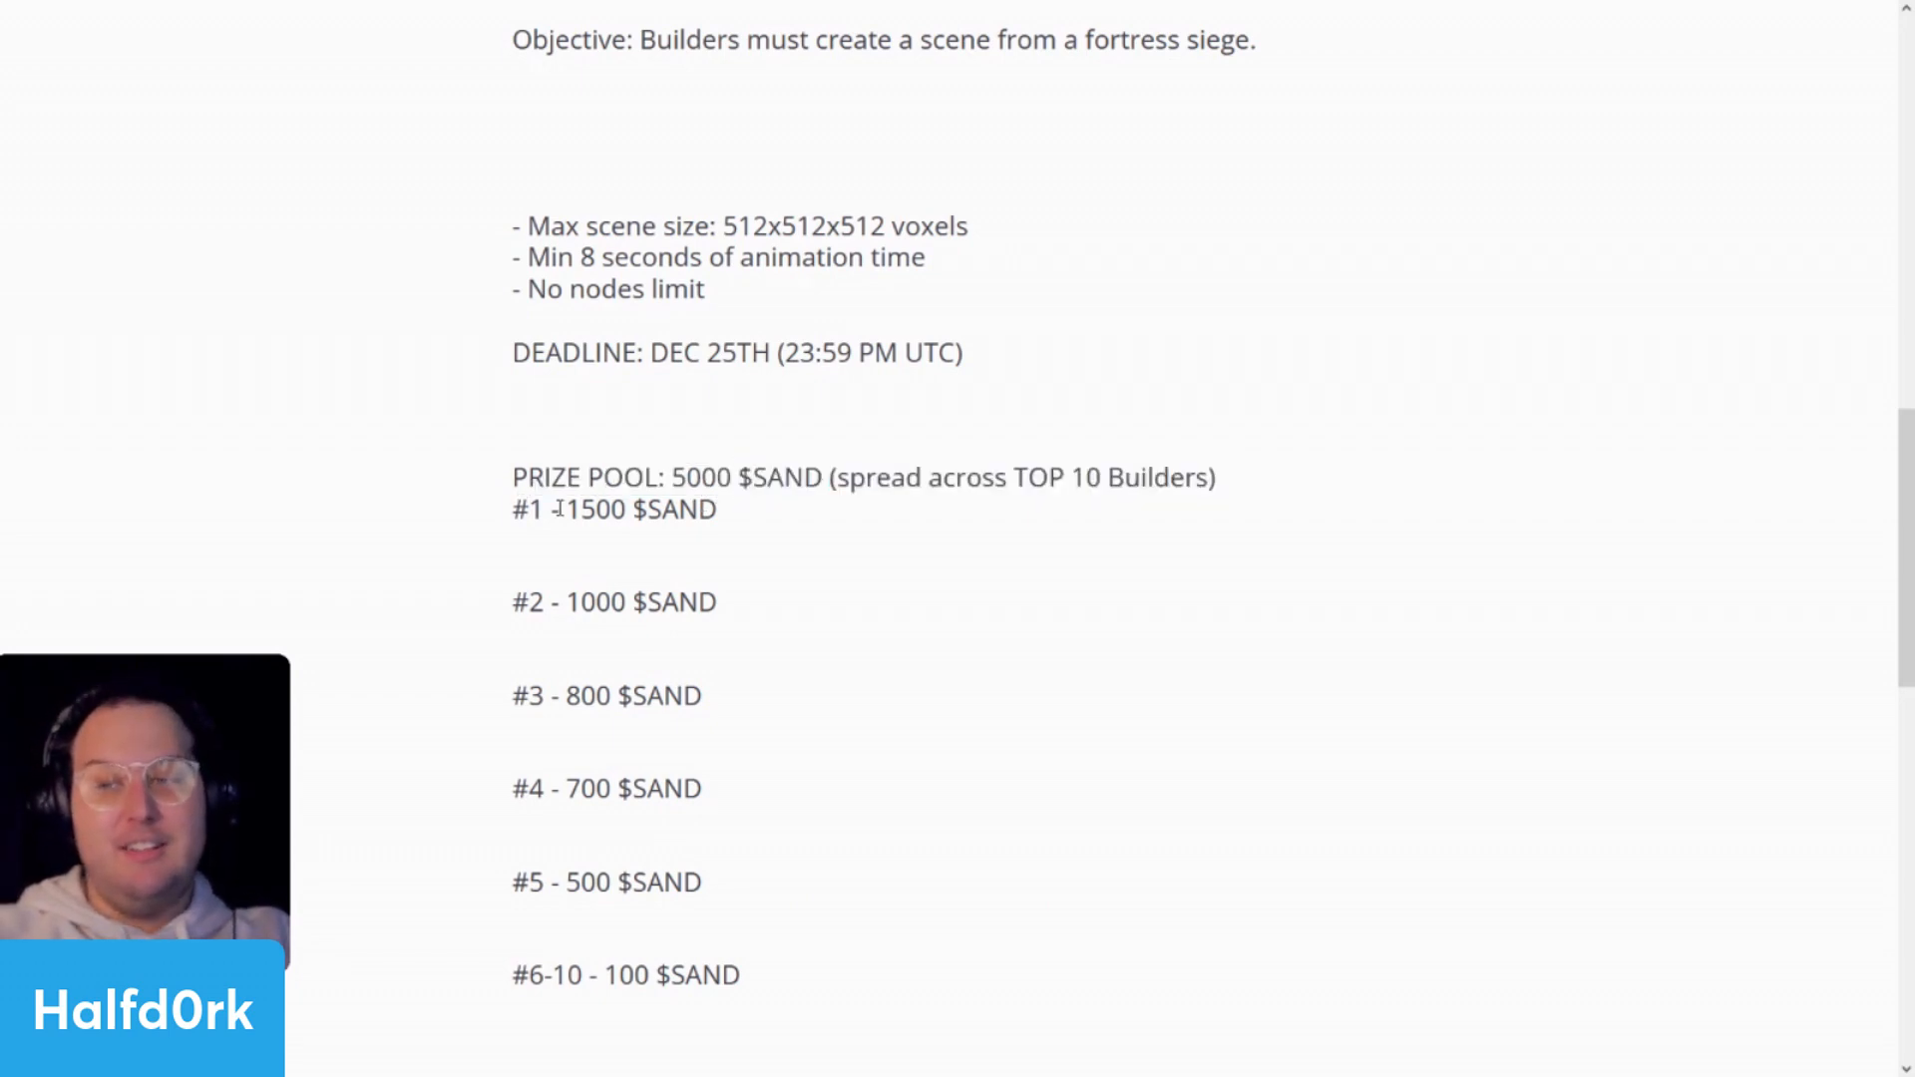
- Highlight the prize pool line with the total and its spread across the top builders
drag(1210, 479, 496, 494)
click(592, 465)
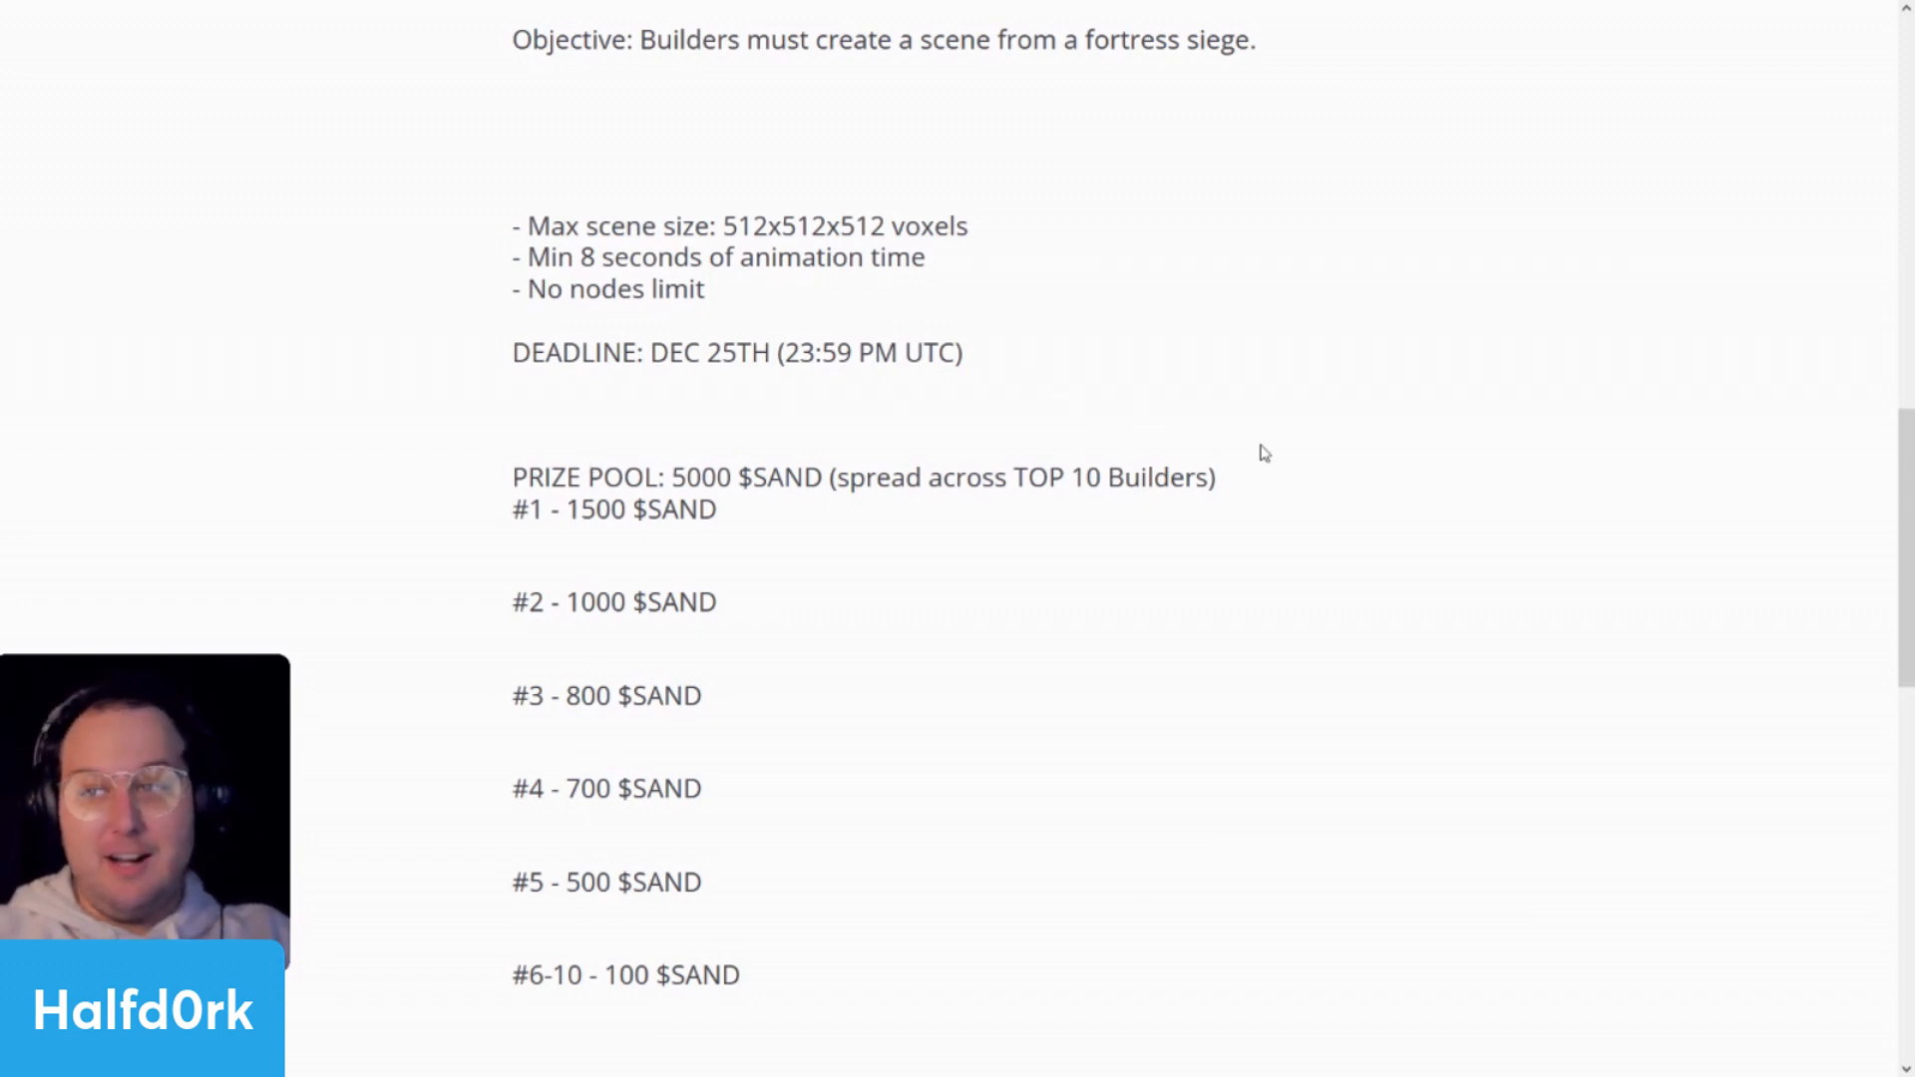
drag(1232, 488, 1155, 476)
click(1160, 466)
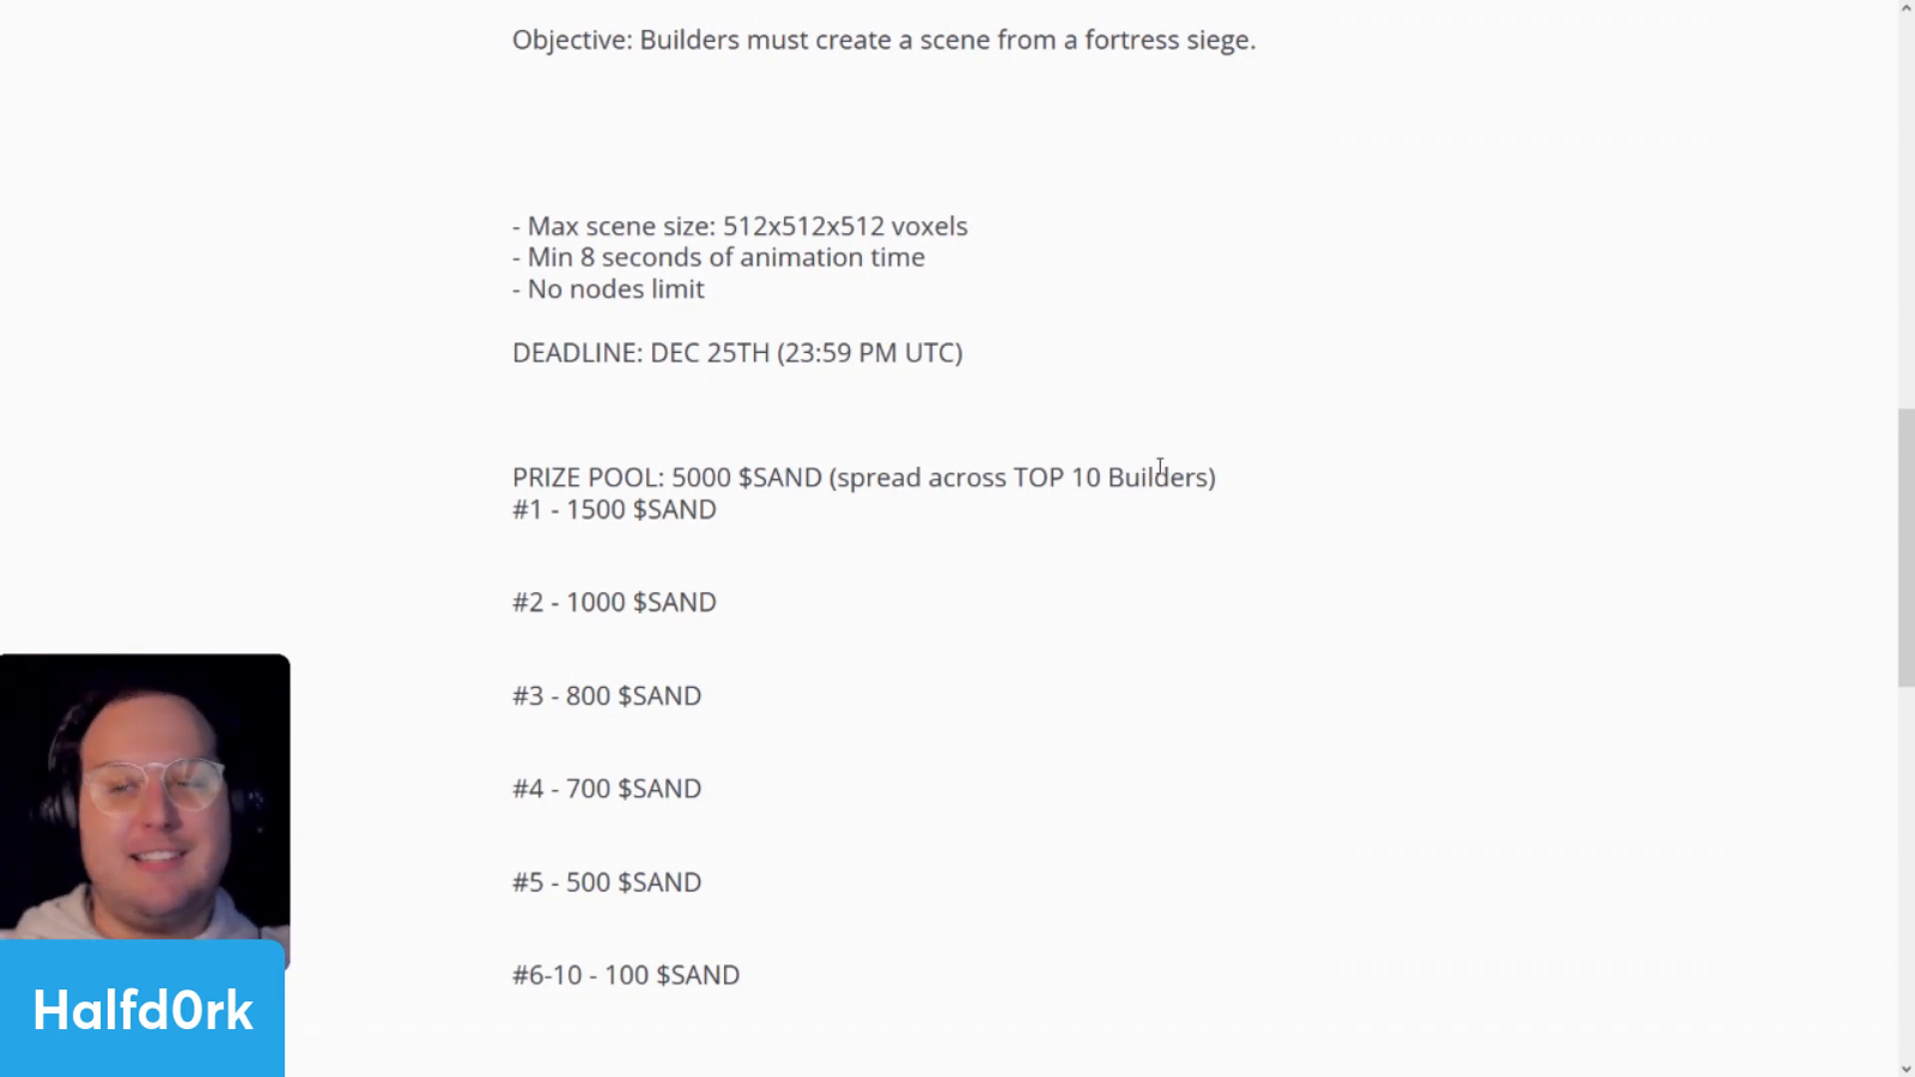
- Go back to the start of the contest page and highlight the HOLD THE DOOOOOOOOOR title
scroll(1304, 543, up, 10)
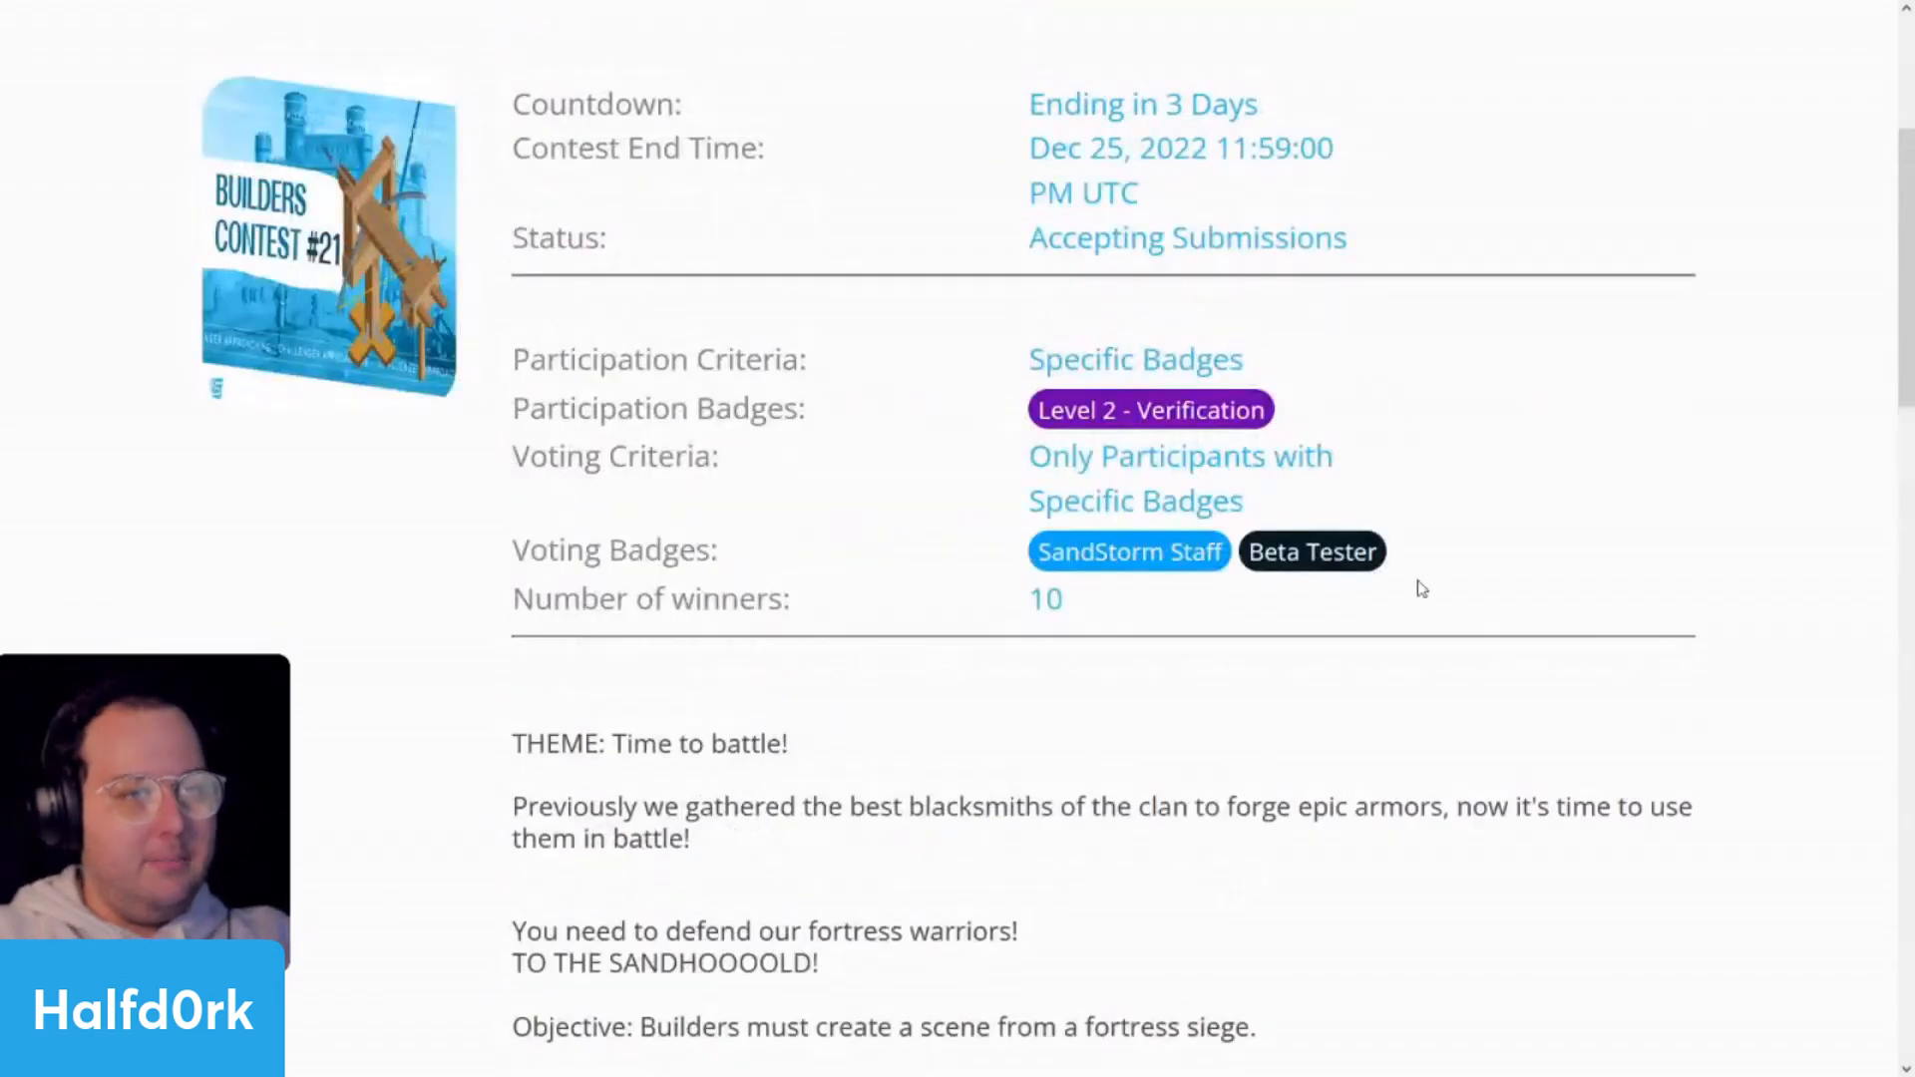
scroll(1596, 608, up, 4)
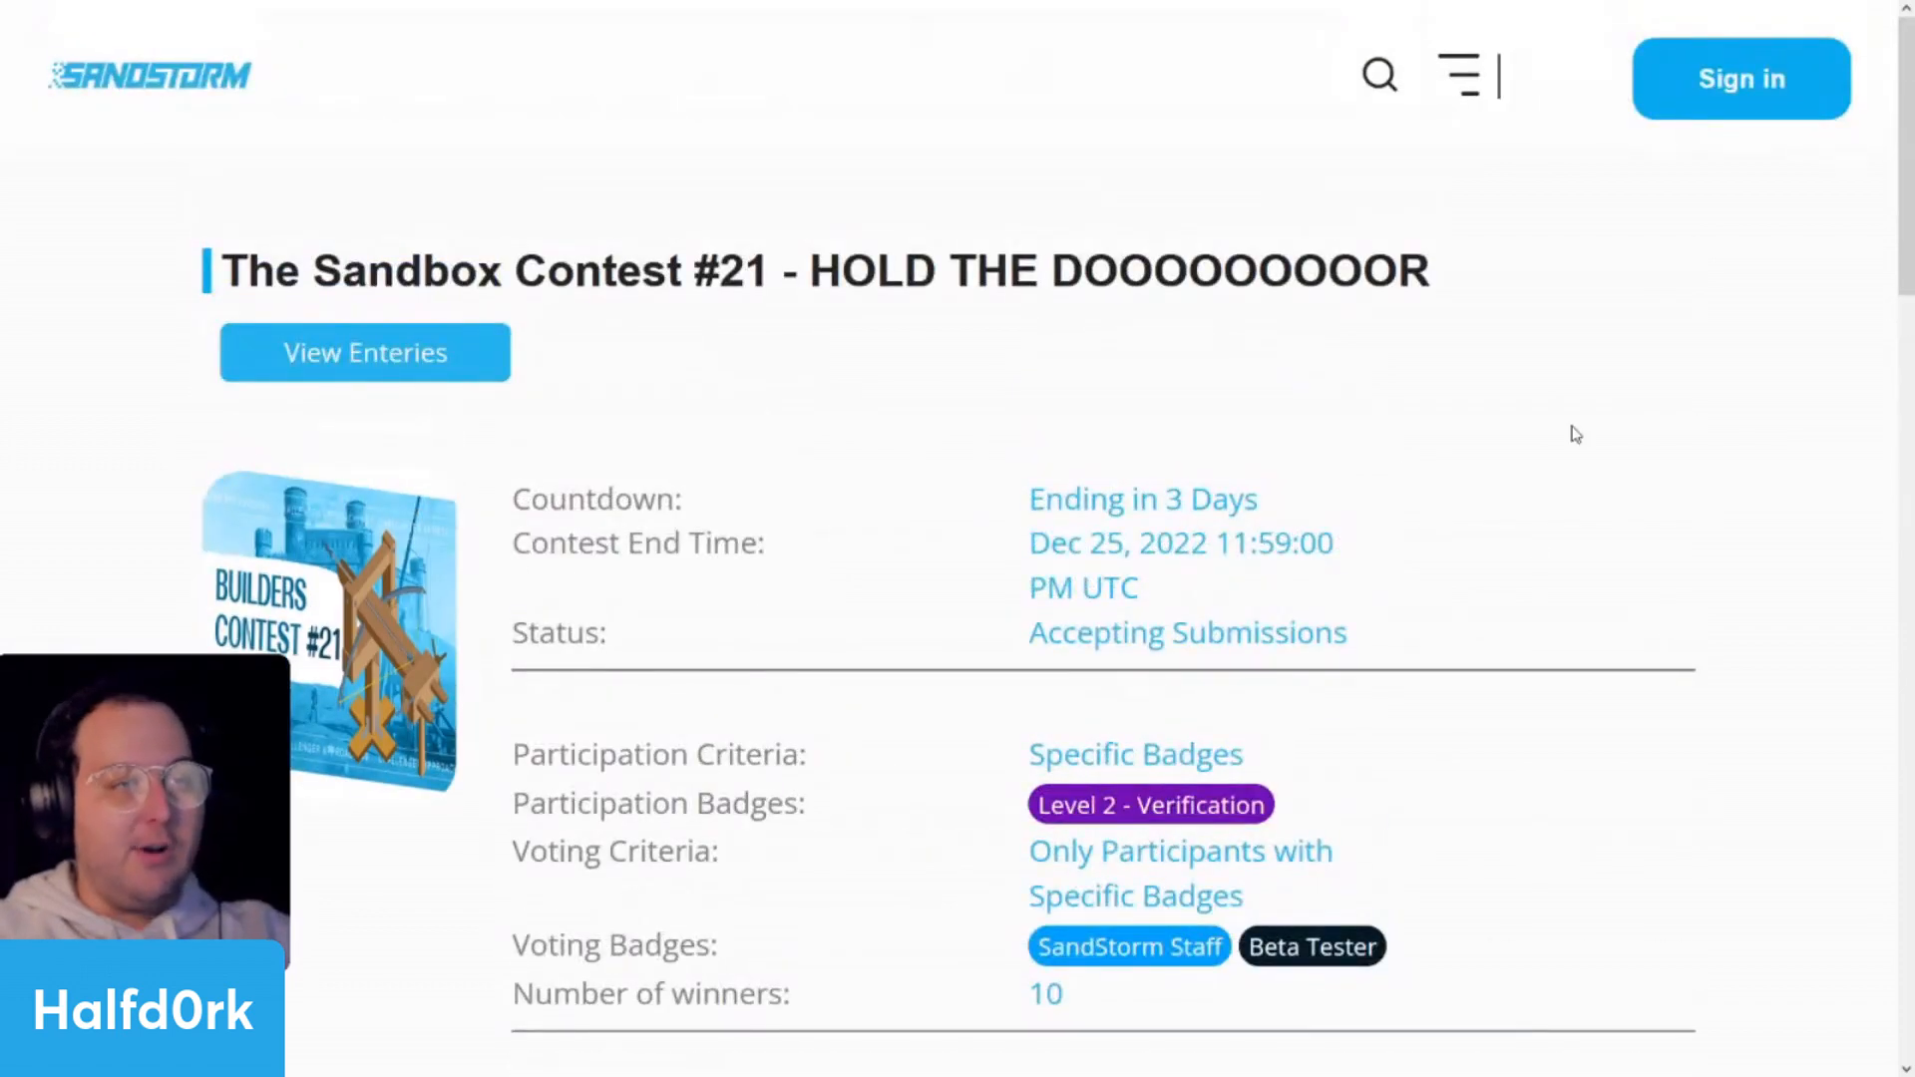
drag(1494, 283, 843, 272)
click(868, 359)
- Reread the theme text, highlighting the wording about the best blacksmiths forging epic armors
scroll(895, 469, down, 4)
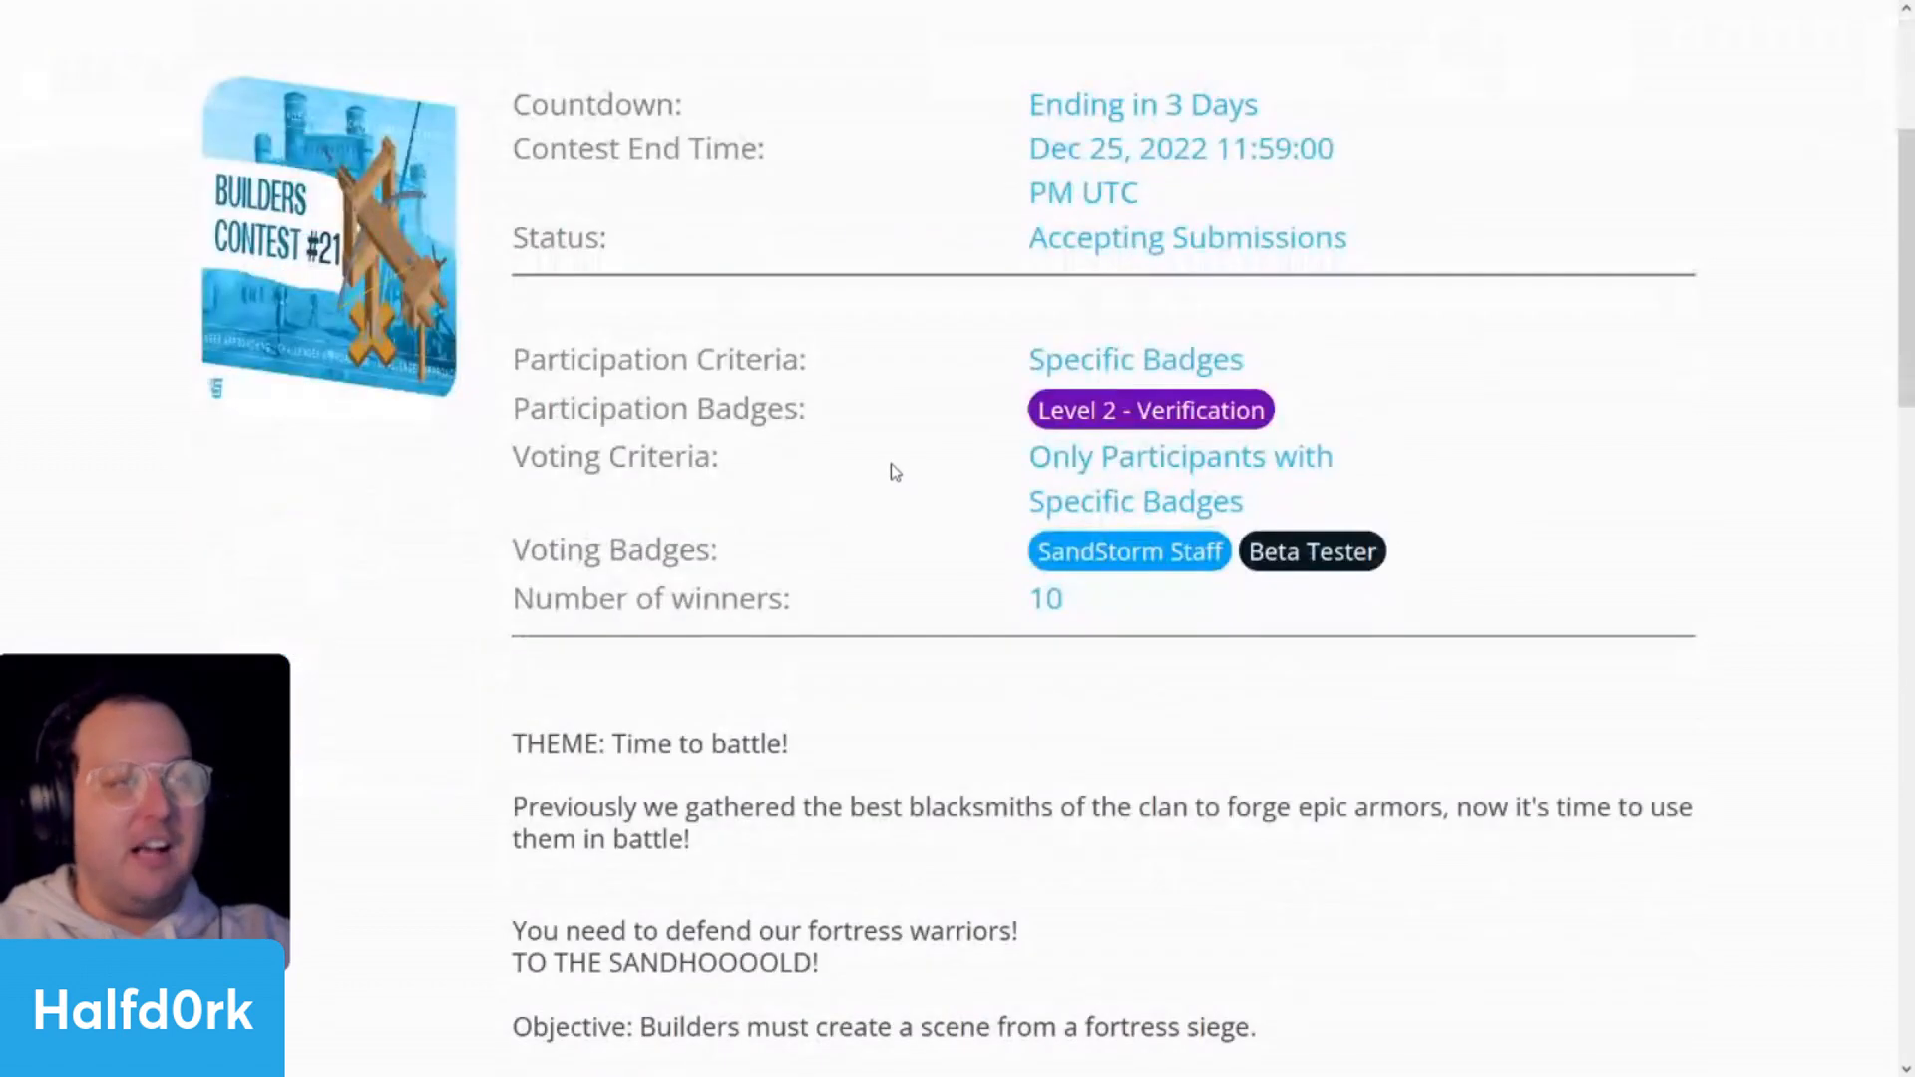
scroll(893, 480, down, 4)
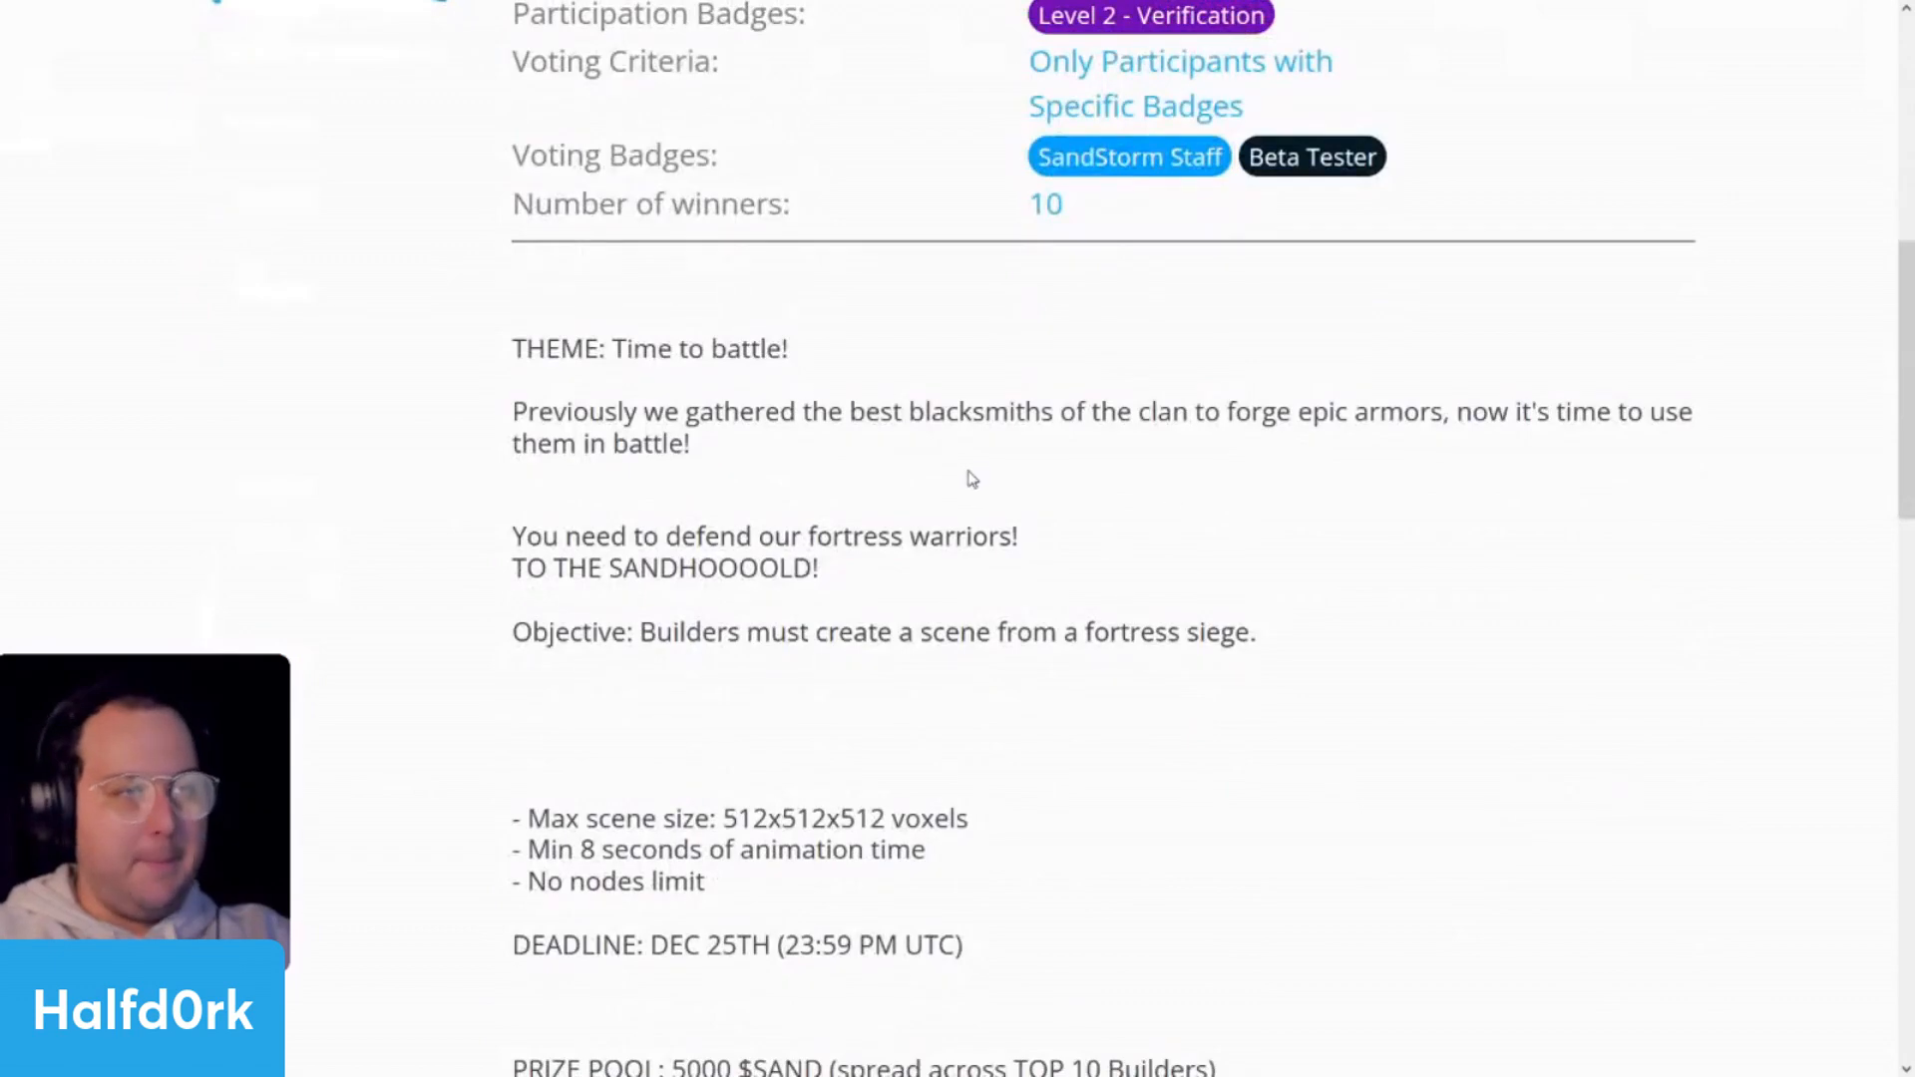
drag(863, 417, 1077, 440)
click(1312, 449)
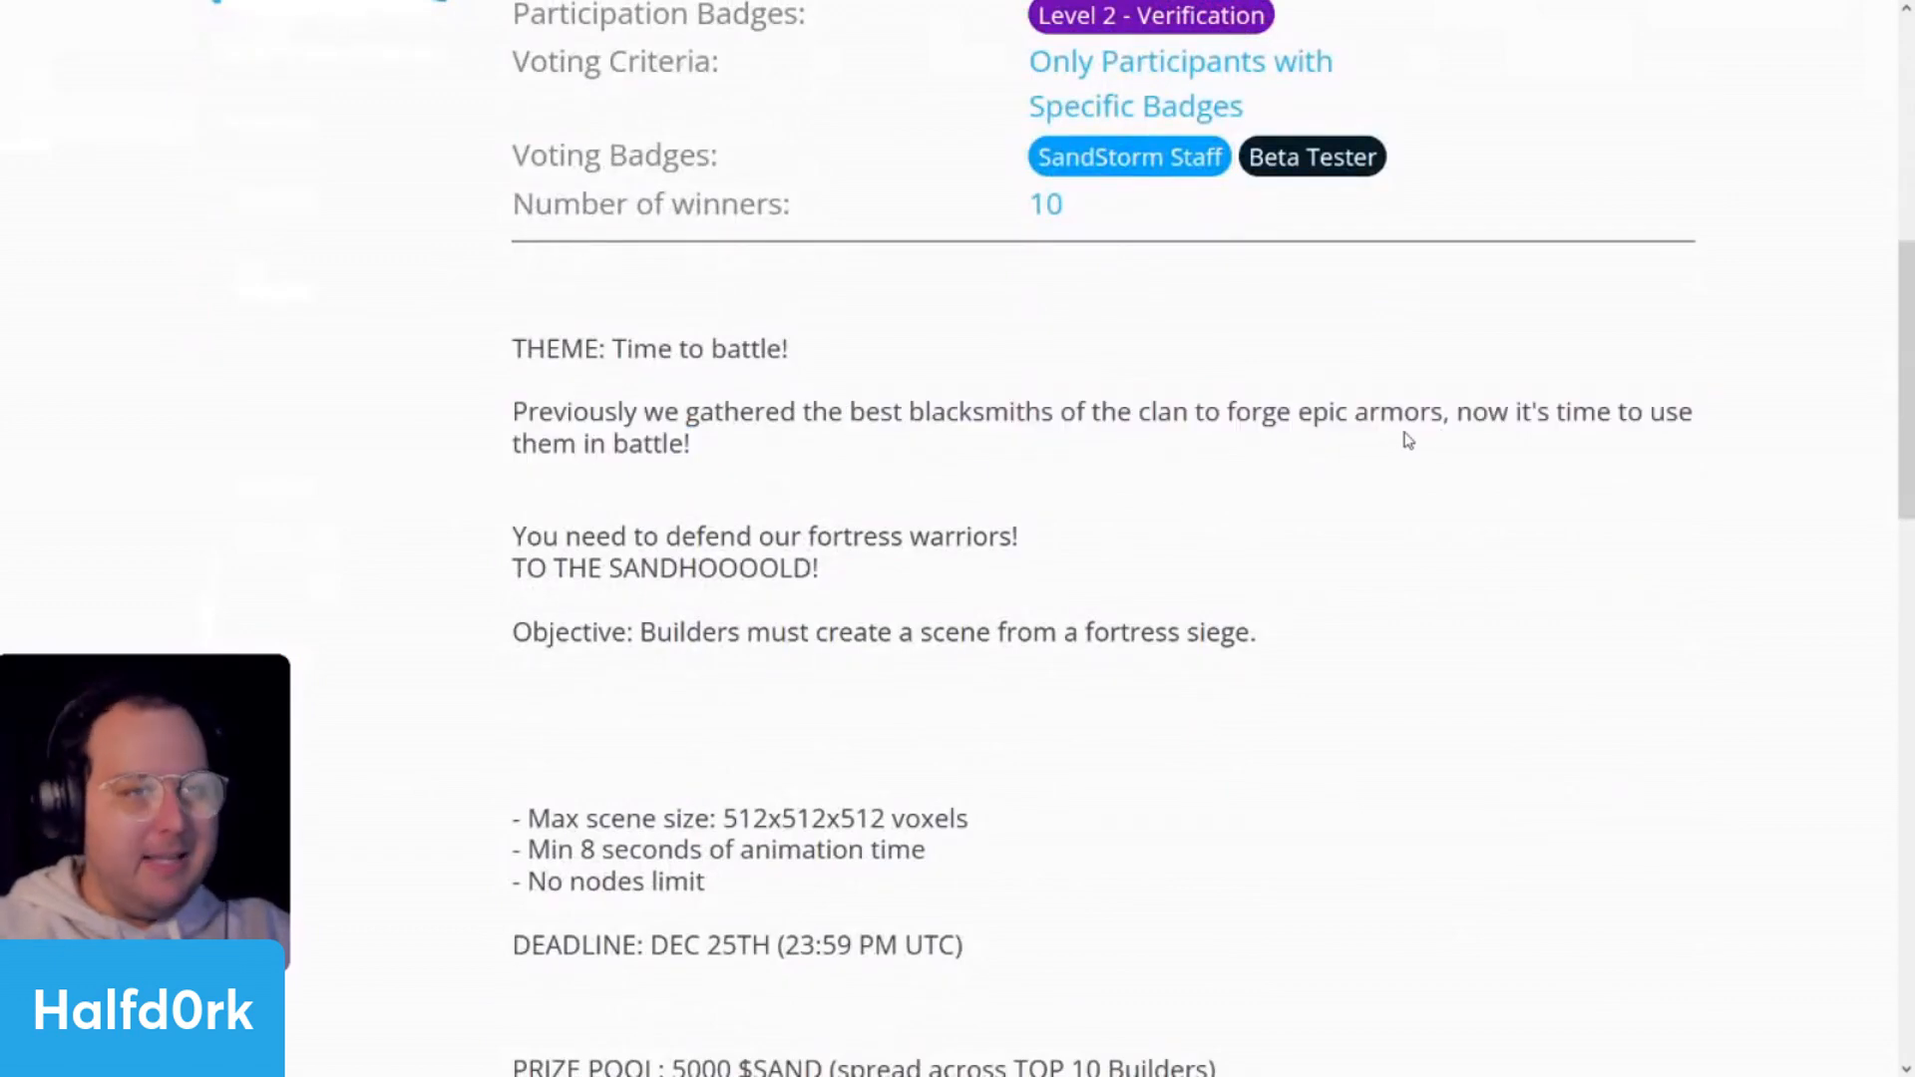
drag(1436, 417, 1231, 417)
click(1516, 451)
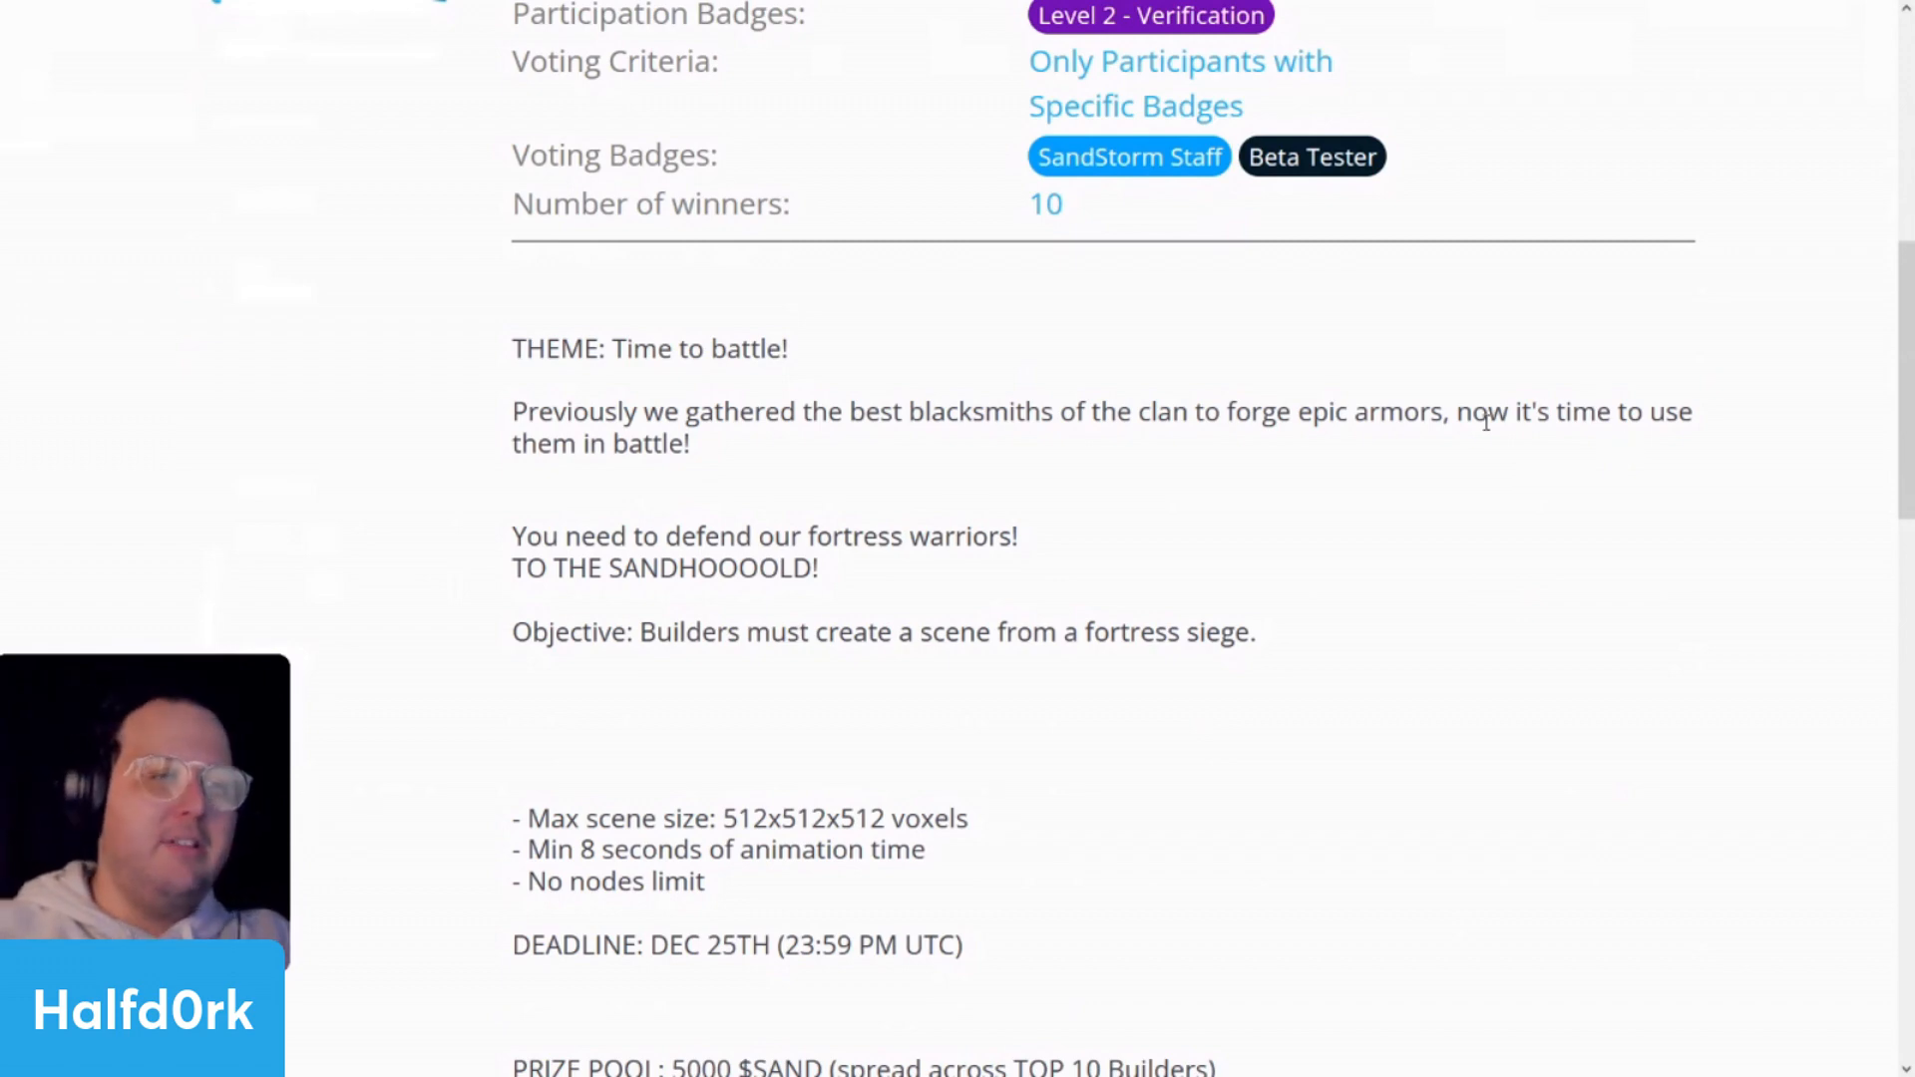
- Compare the rules with the objective, highlighting the phrase about creating a fortress siege scene
scroll(1501, 419, down, 4)
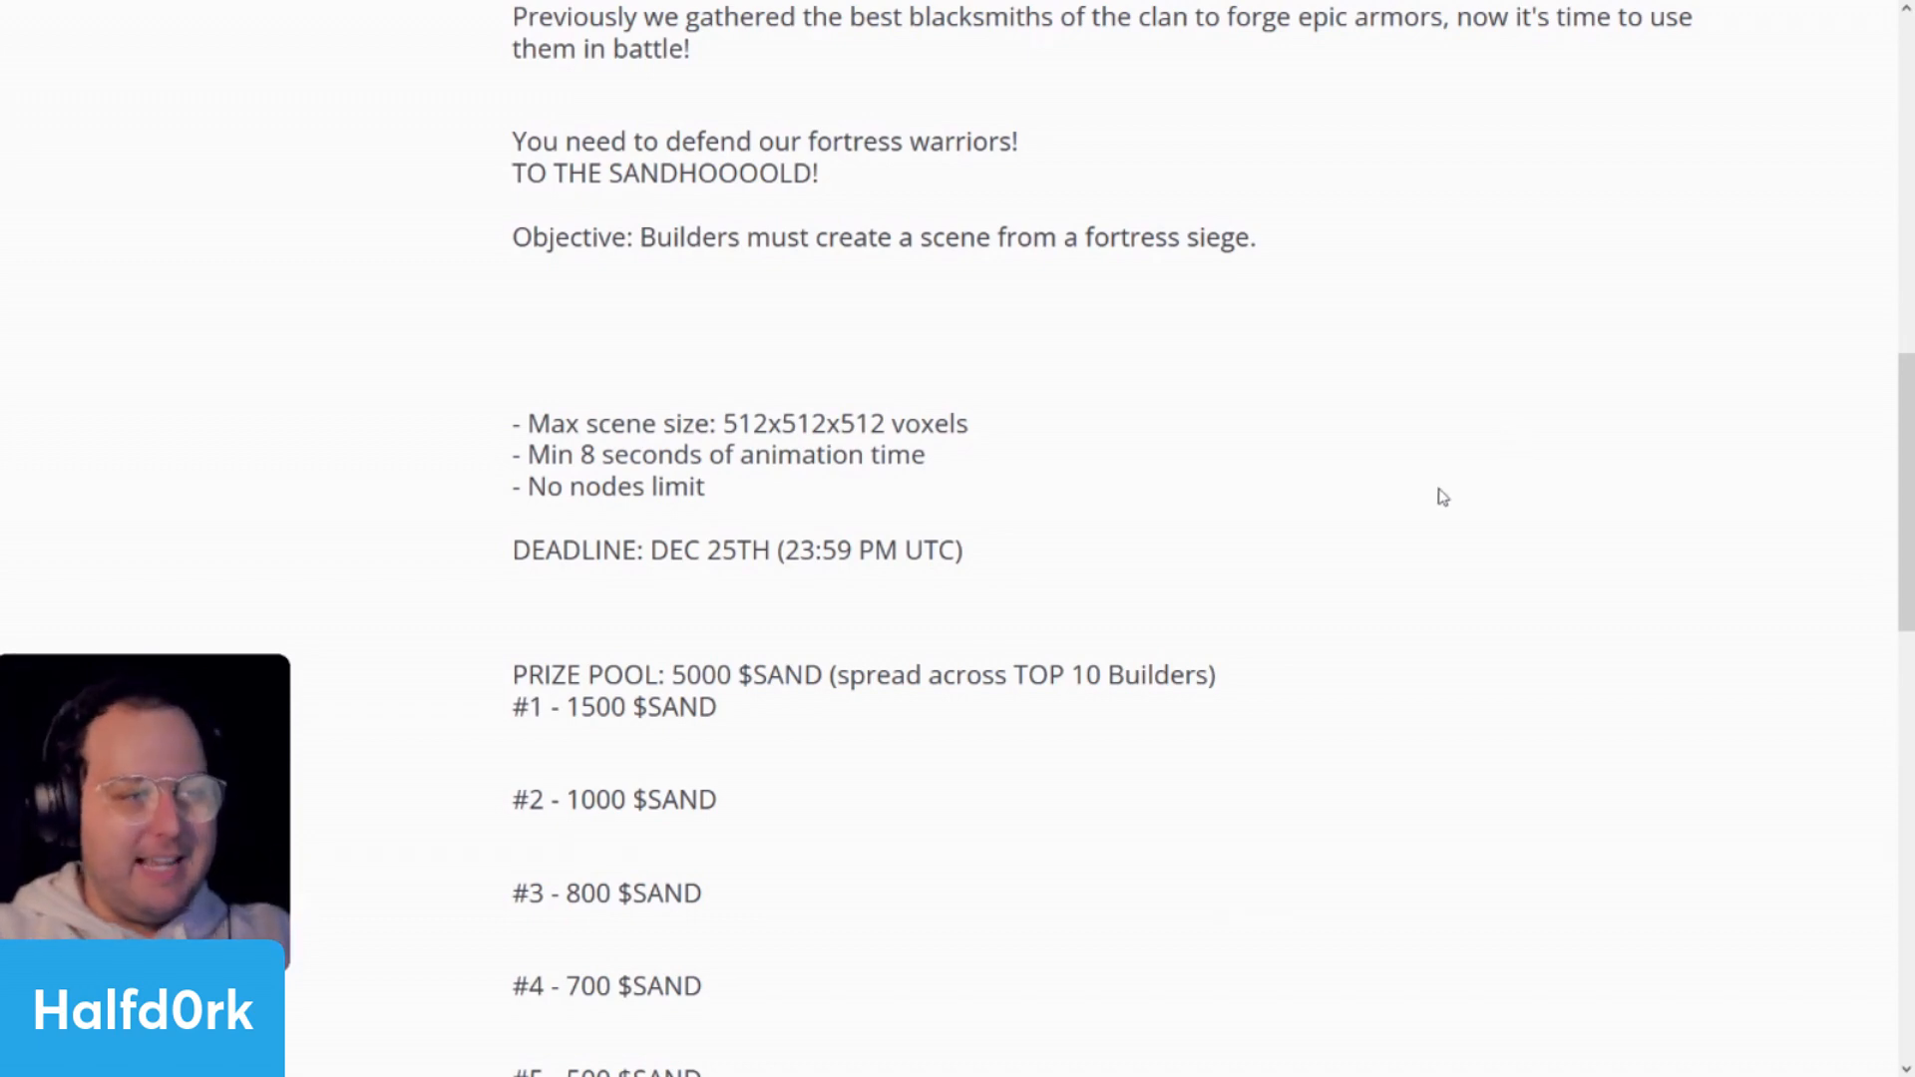
scroll(1442, 496, down, 2)
scroll(1377, 470, up, 6)
drag(1322, 635, 855, 630)
scroll(1022, 660, down, 4)
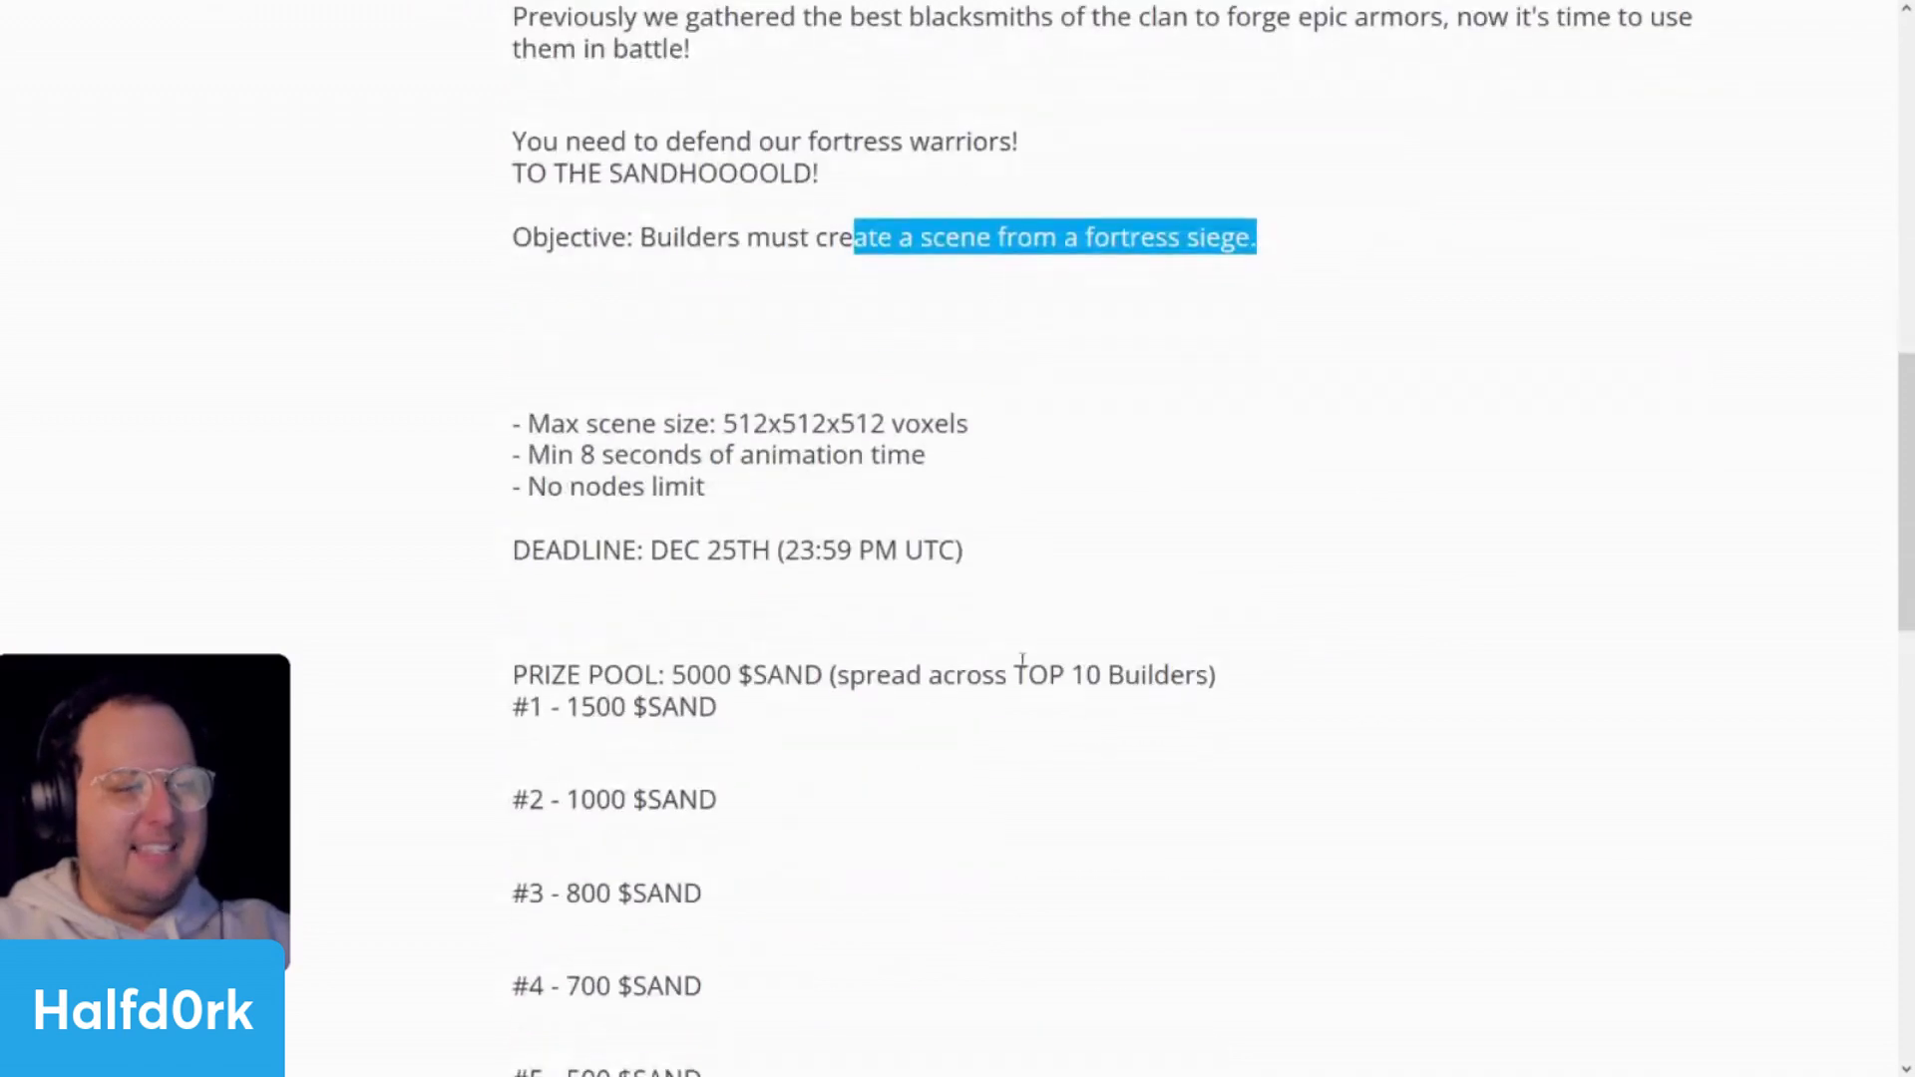
- Highlight the minimum animation time and the maximum scene size in the contest rules
drag(938, 465, 502, 473)
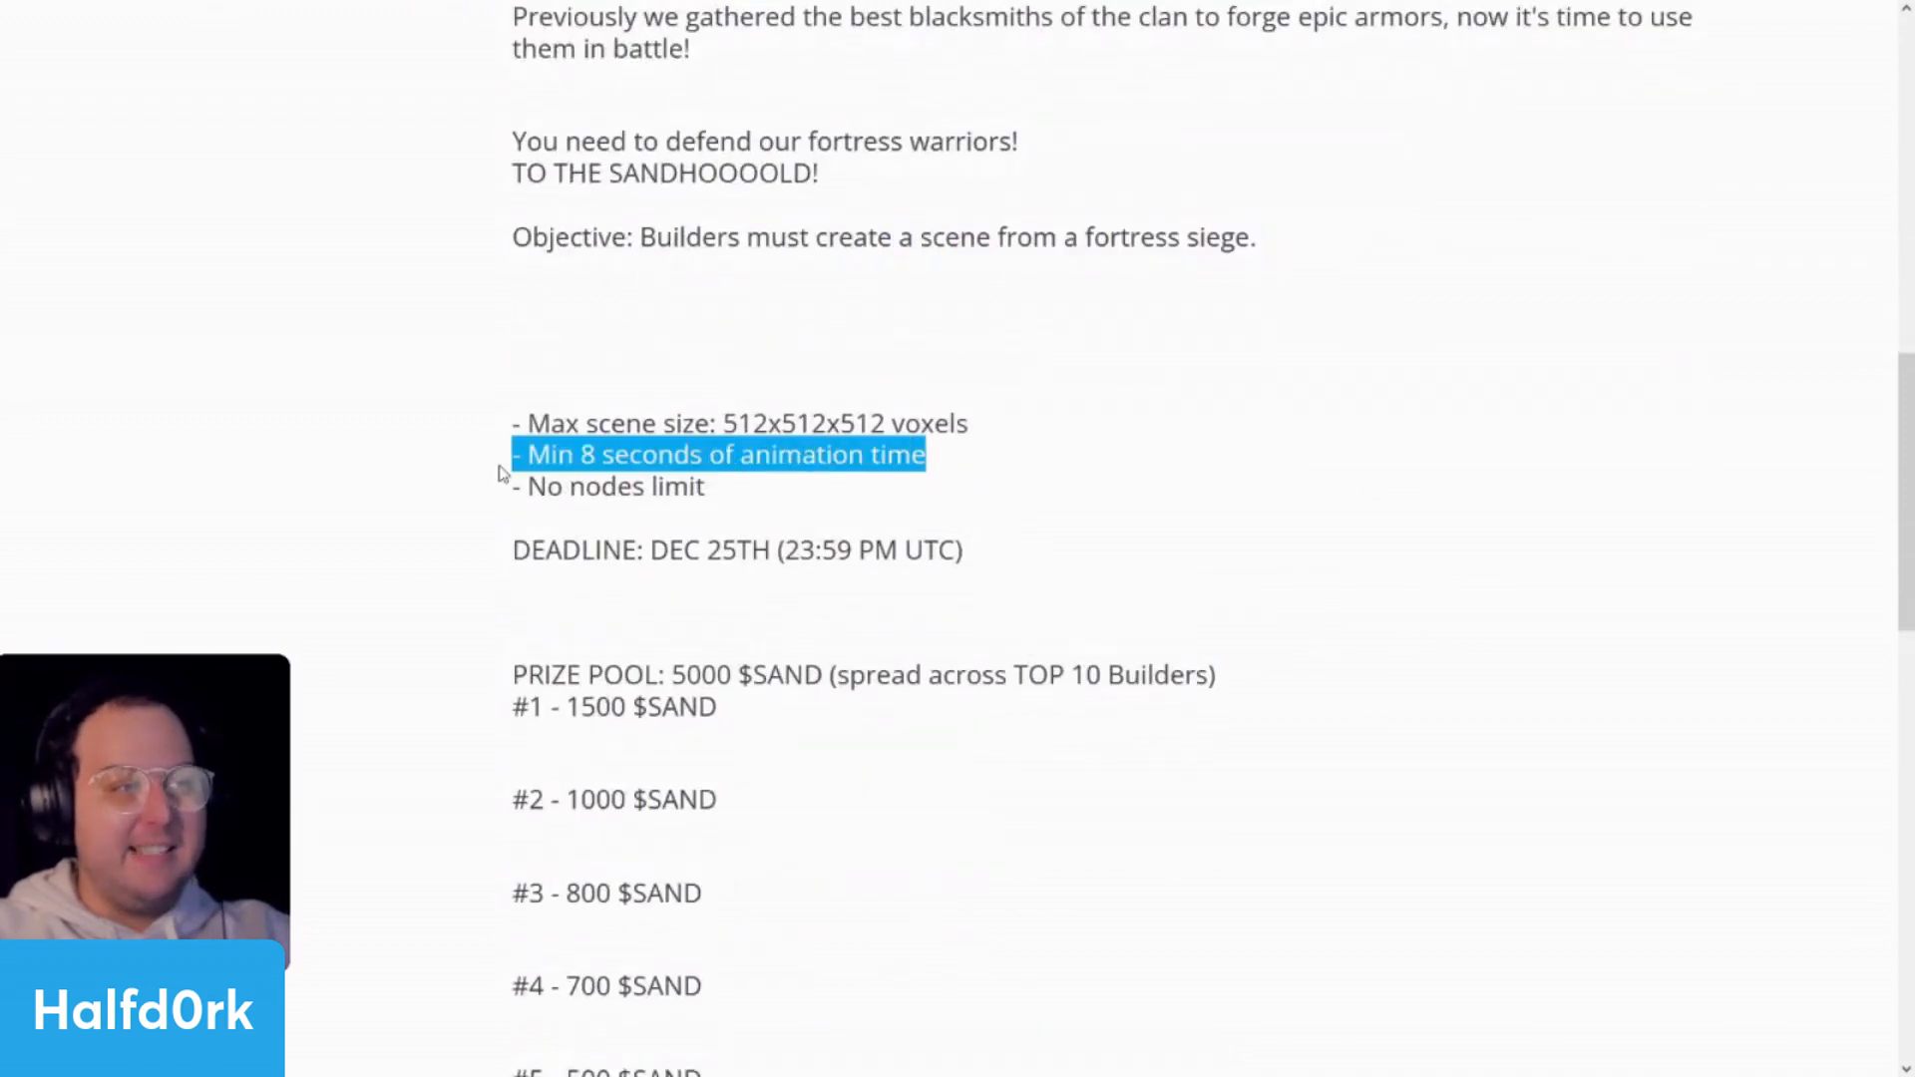
click(813, 489)
drag(1001, 429, 735, 431)
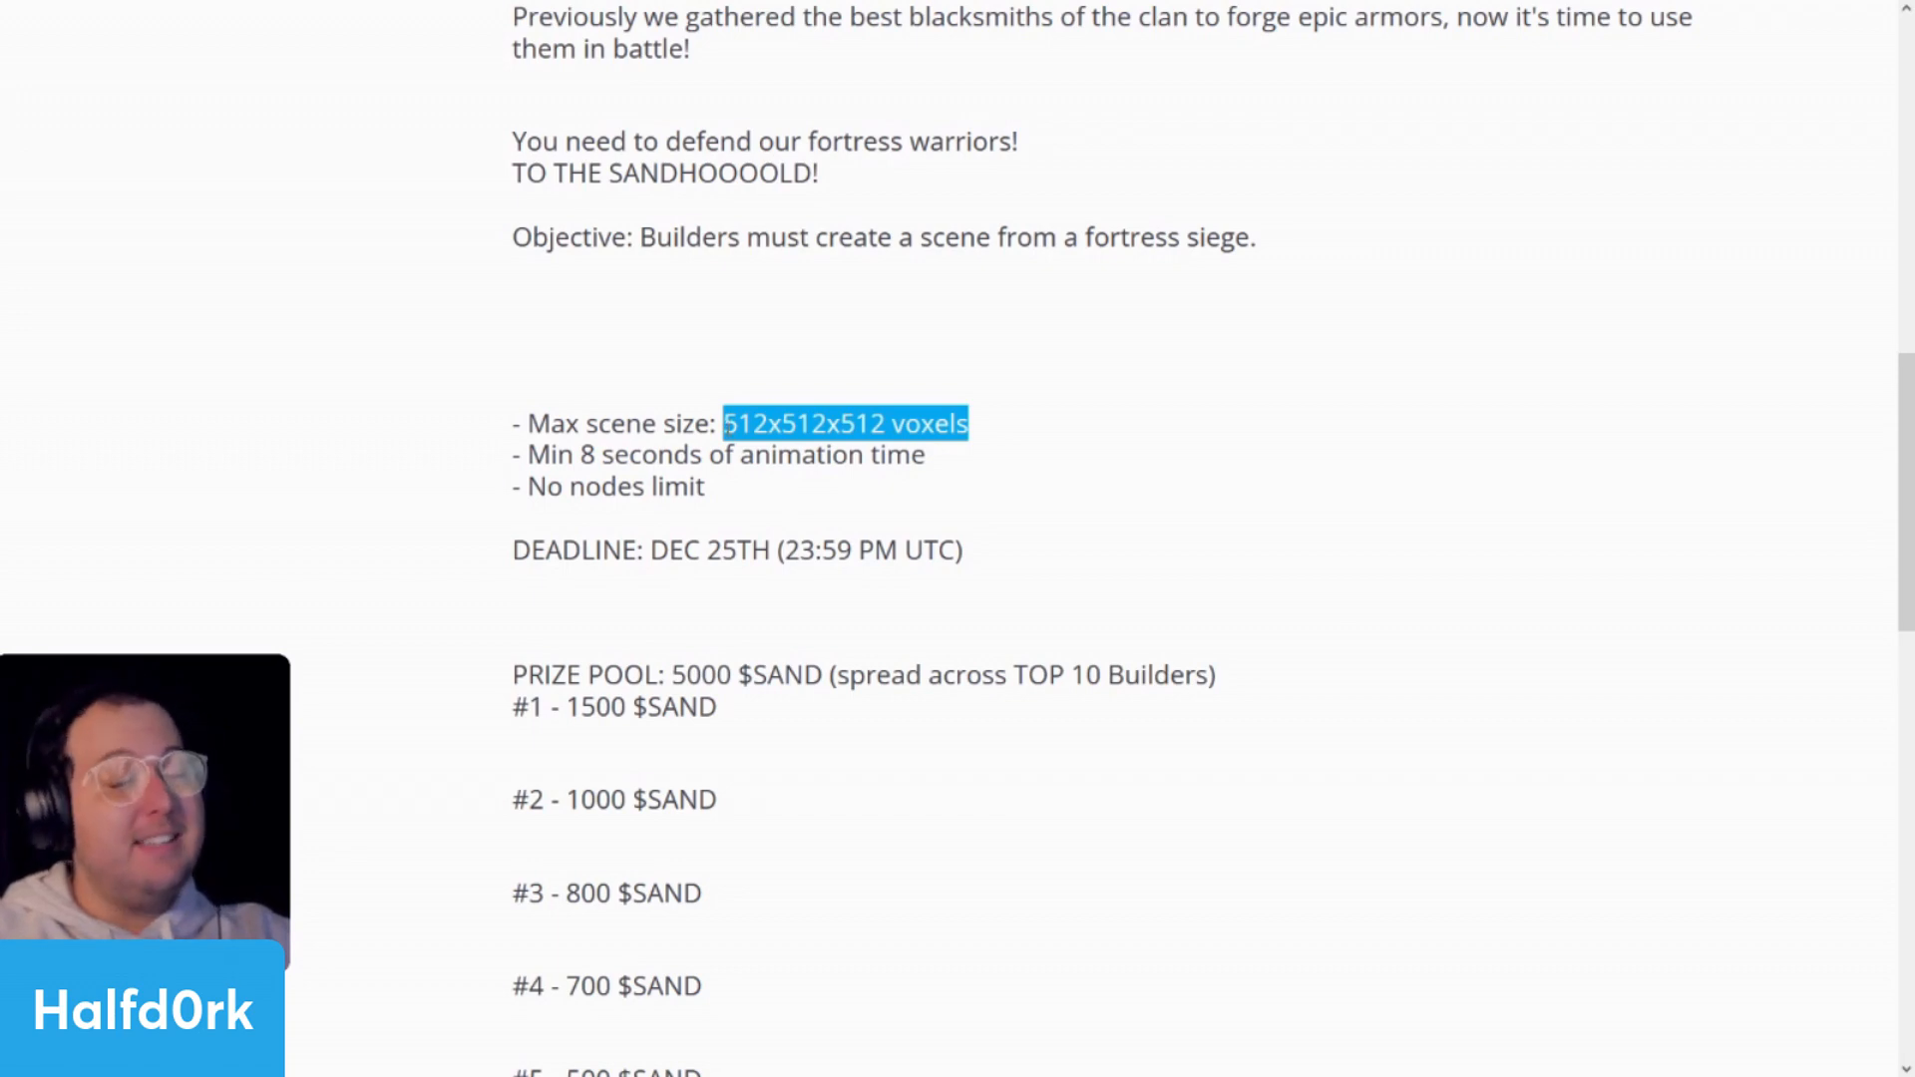
click(735, 421)
scroll(952, 457, down, 2)
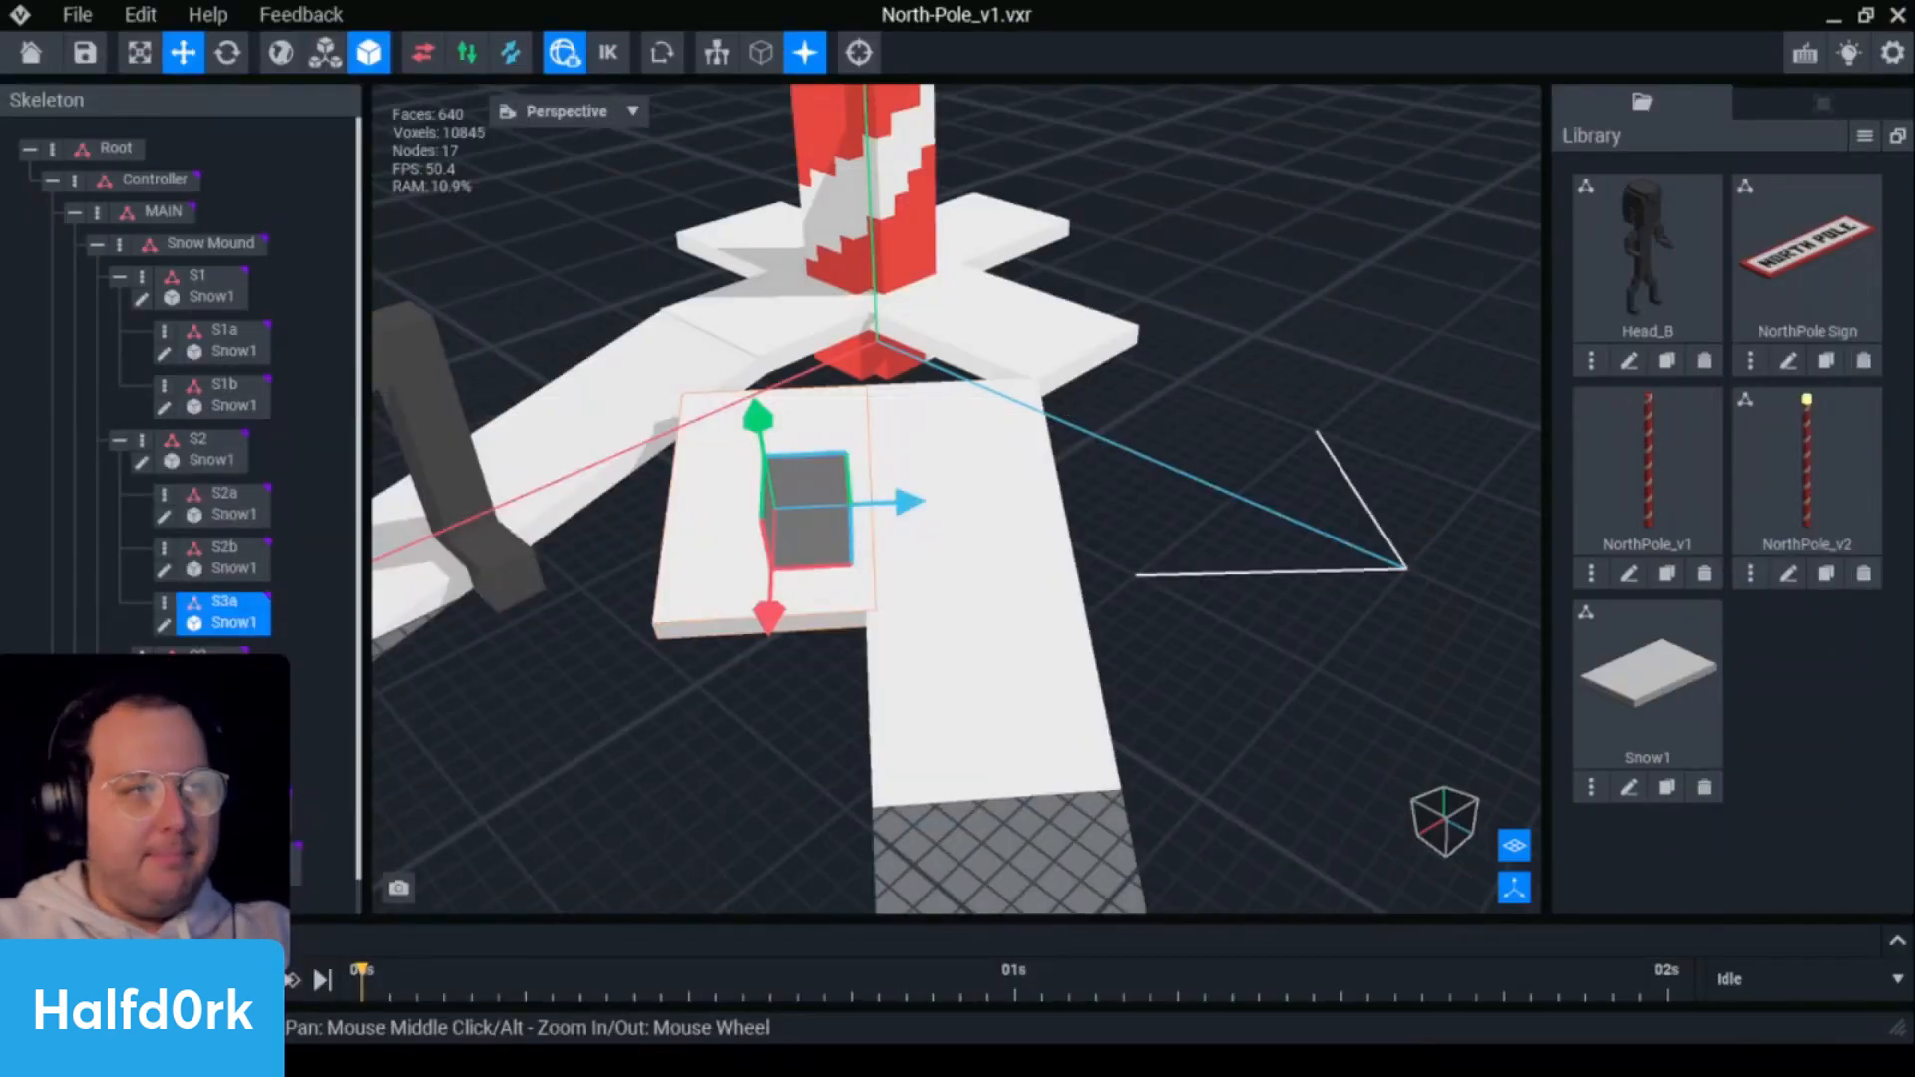
- In VoxEdit, save North-Pole_v1.vxr and frame the whole North Pole sign from the front
key(ctrl+s)
right_drag(758, 317, 1060, 479)
scroll(1060, 479, up, 5)
middle_drag(974, 628, 1028, 479)
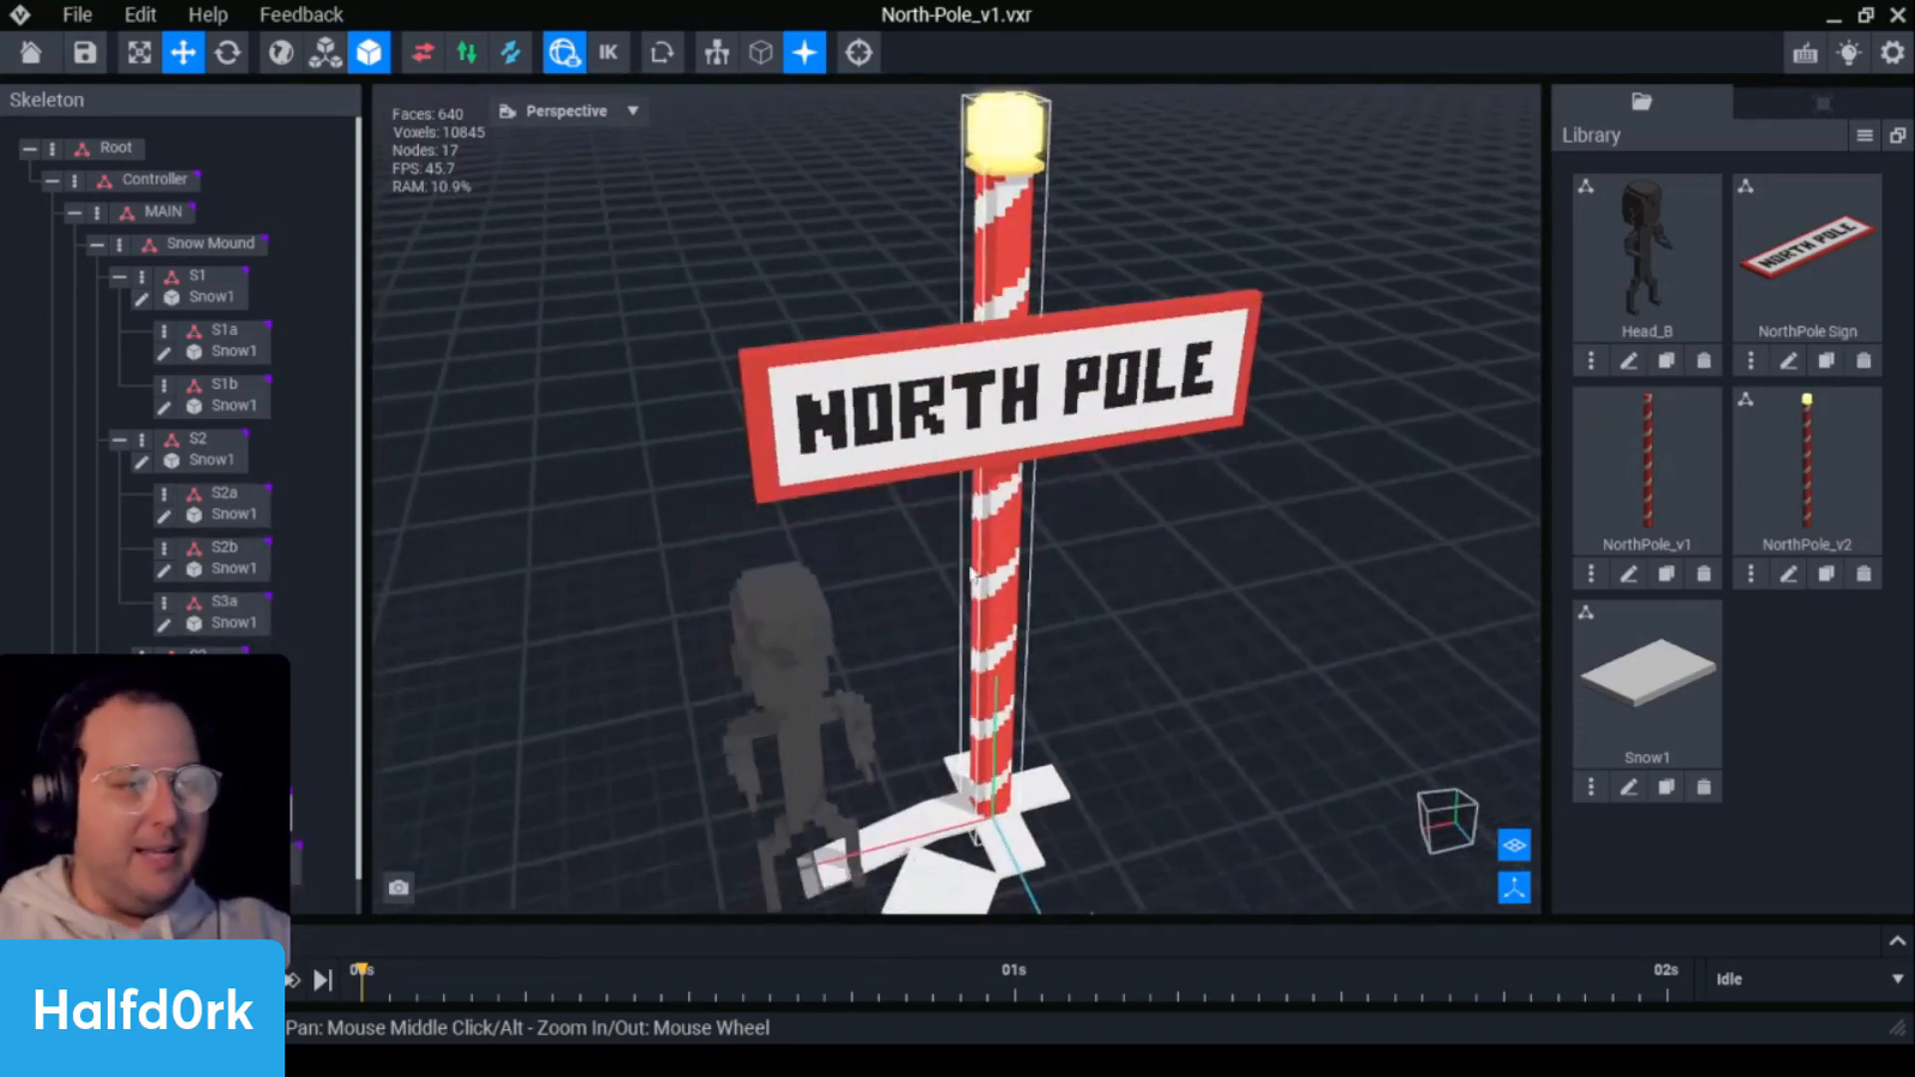
- Examine the snow slabs around the base of the North Pole sign from close up
click(776, 752)
middle_drag(790, 754, 930, 529)
drag(948, 693, 986, 689)
right_drag(1087, 619, 1177, 600)
click(1274, 522)
middle_drag(929, 698, 878, 502)
right_drag(945, 445, 691, 442)
click(656, 537)
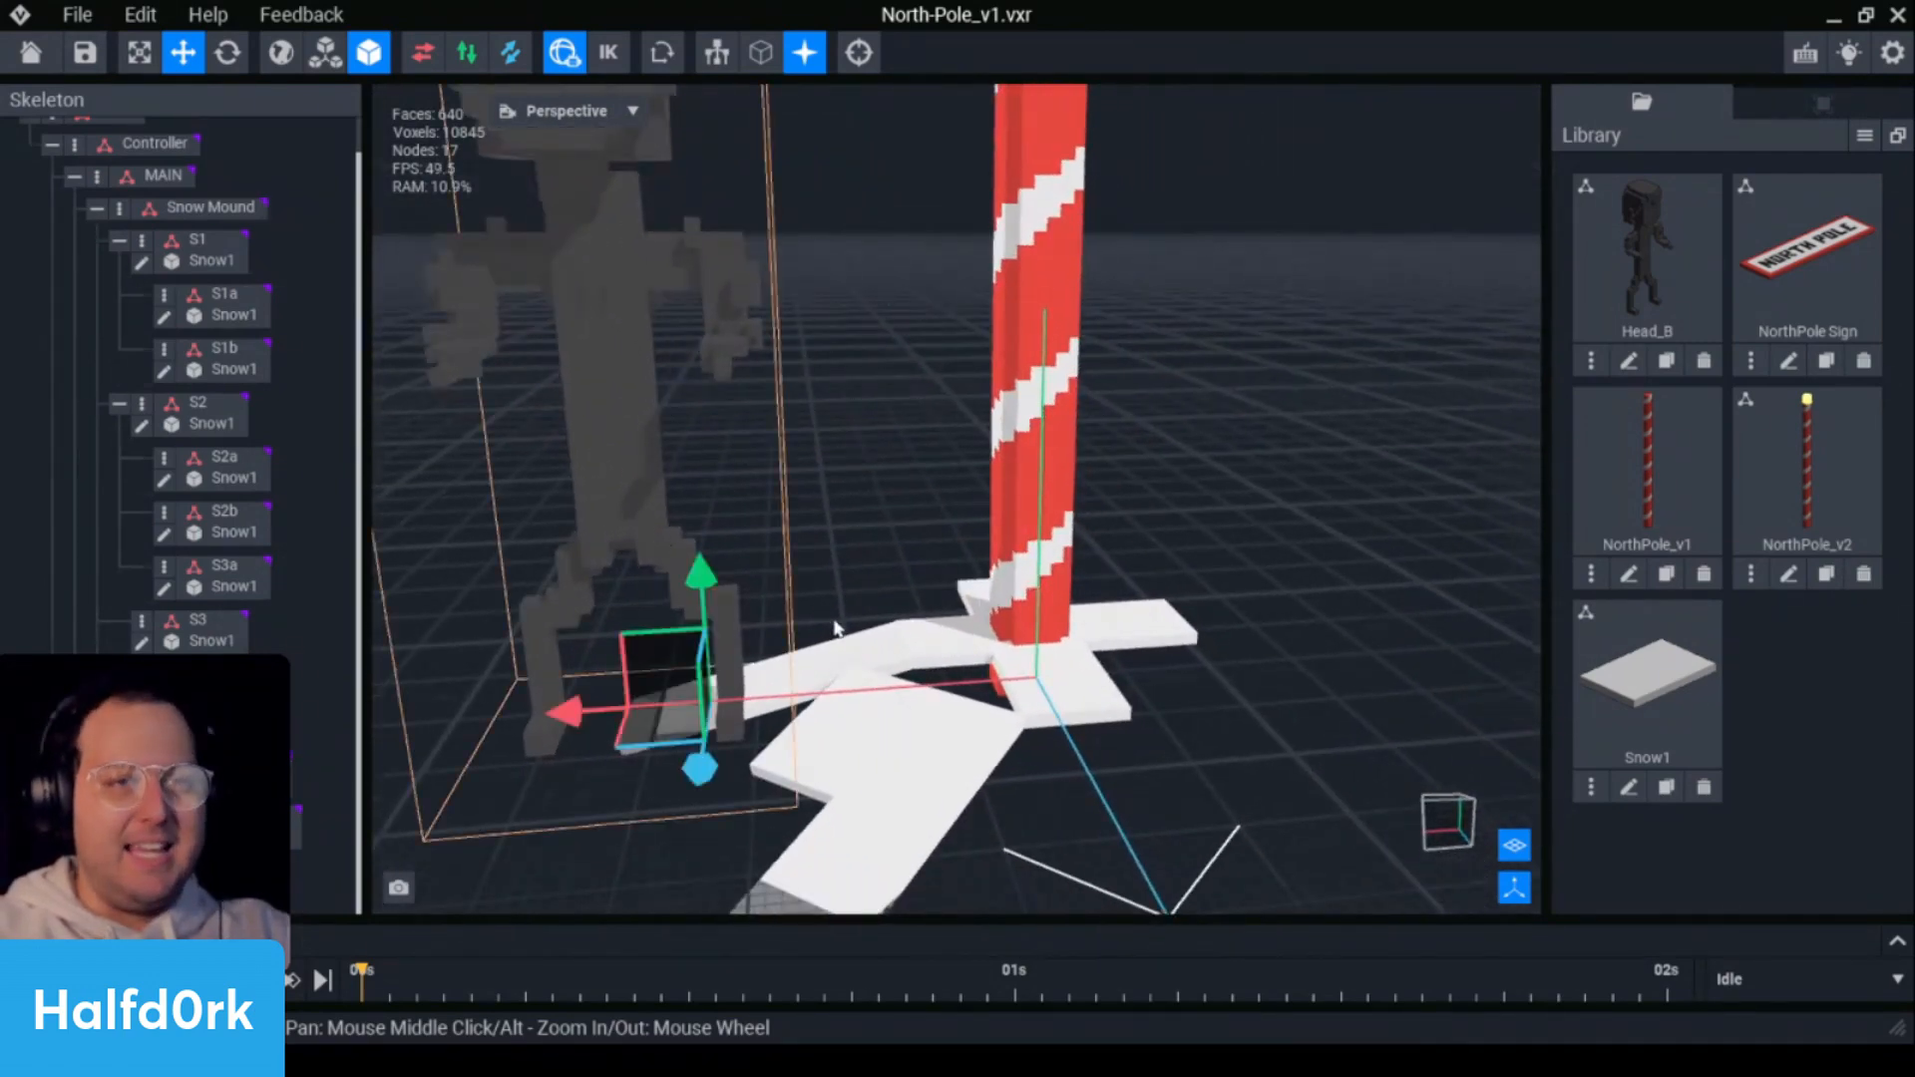
- Duplicate the S2b snow slab at the outer end of the S2 arm as a node named S2d
middle_drag(997, 751, 1034, 624)
scroll(1033, 625, up, 3)
click(995, 722)
right_drag(992, 673, 1022, 782)
middle_drag(1022, 782, 1117, 459)
scroll(1118, 458, up, 2)
click(1117, 459)
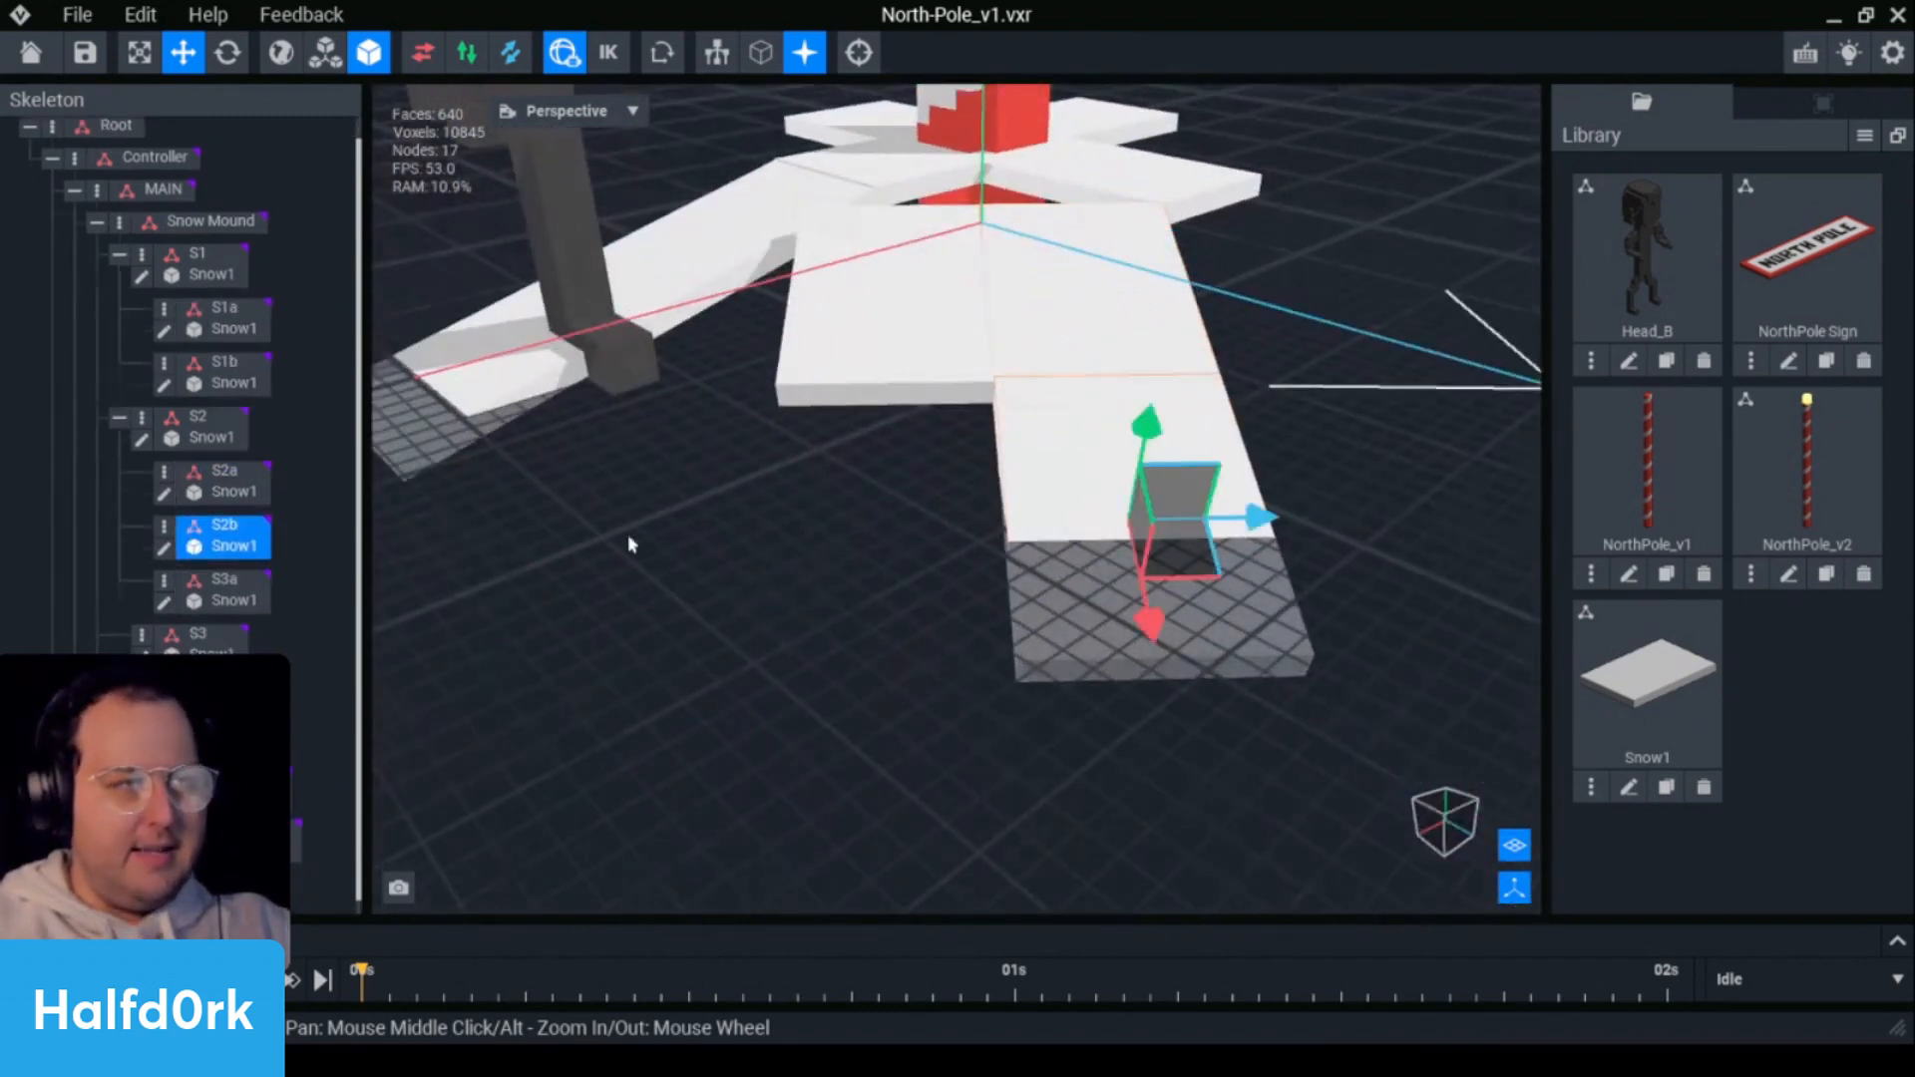
right_click(193, 540)
click(229, 676)
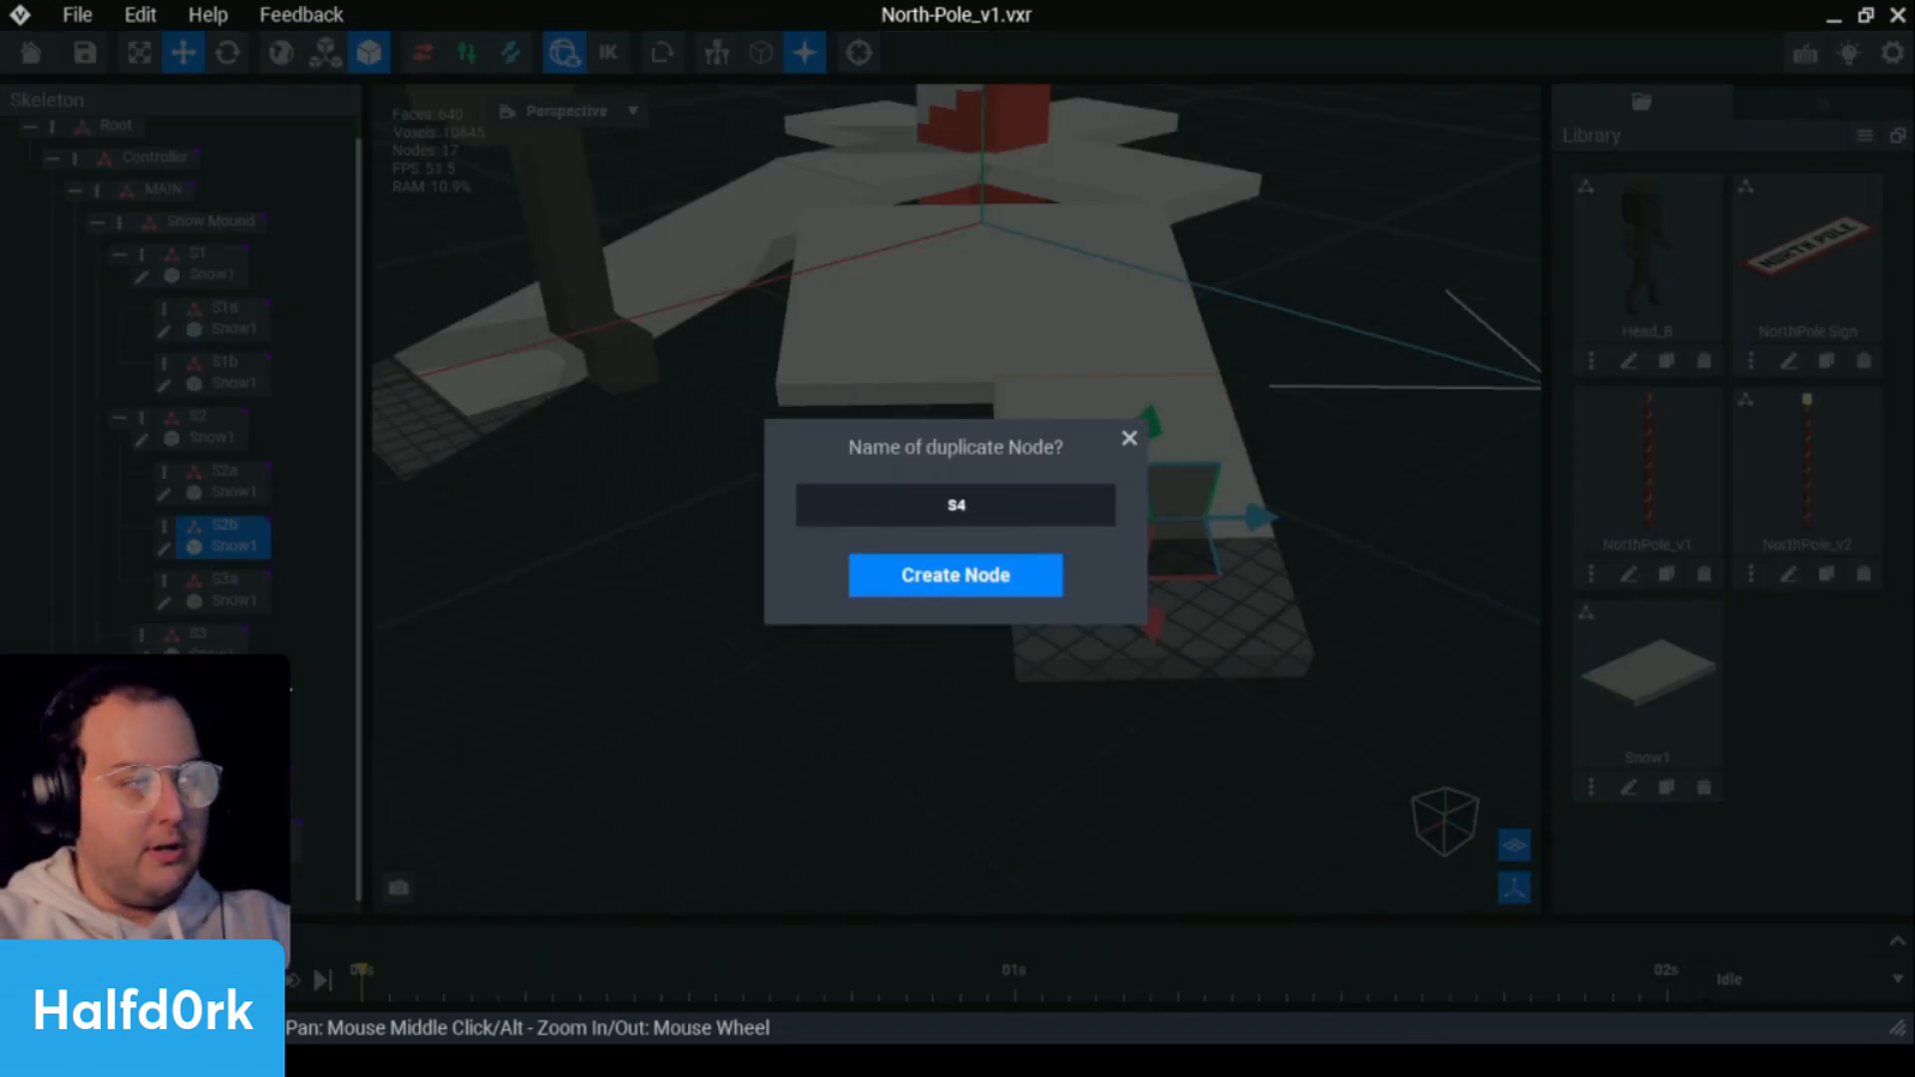
key(Return)
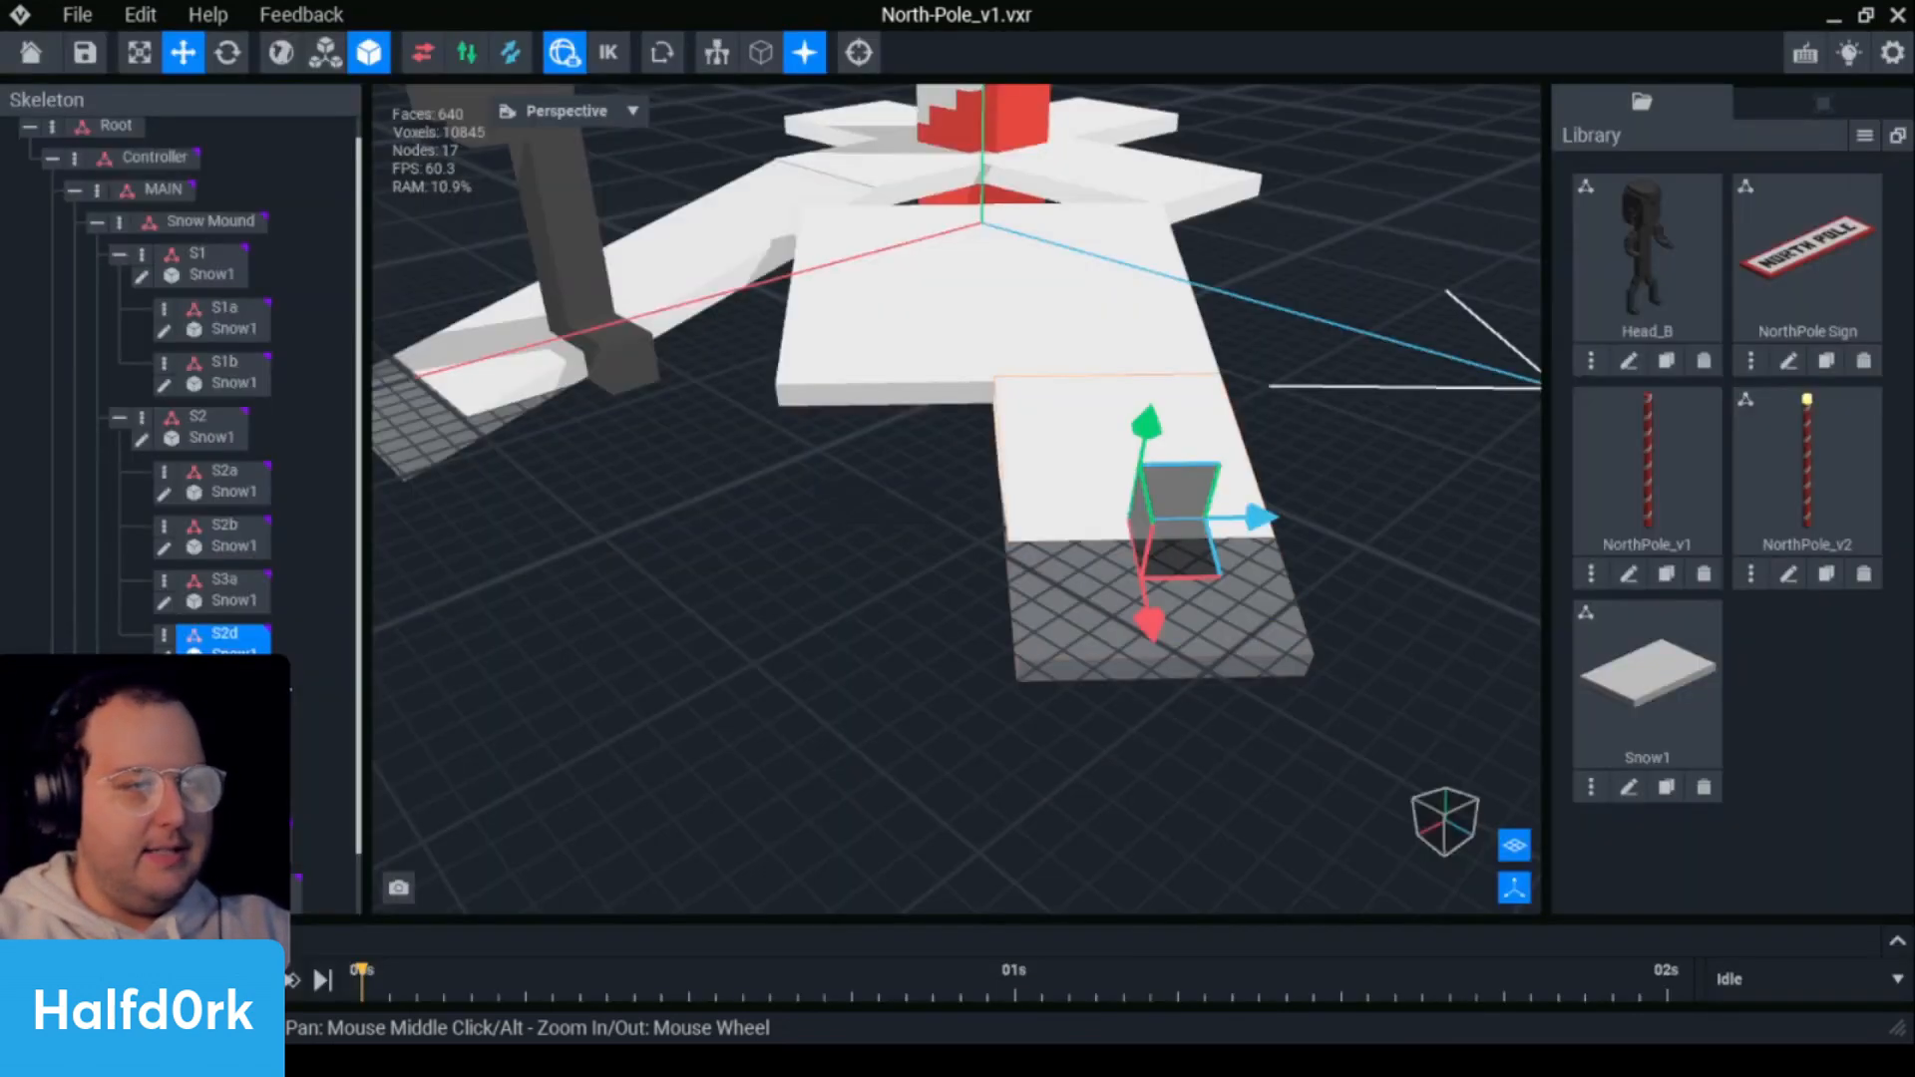
- Move the S2d slab sideways next to S2b to widen the outer end of the snow arm
drag(1178, 556, 1026, 530)
right_drag(1206, 565, 985, 697)
click(1402, 387)
right_drag(989, 355, 991, 357)
scroll(934, 360, up, 3)
- Select the slabs of the widened snow arm one after another to check which node each belongs to
click(929, 360)
click(760, 373)
click(1038, 410)
click(960, 539)
click(808, 429)
click(735, 509)
click(971, 462)
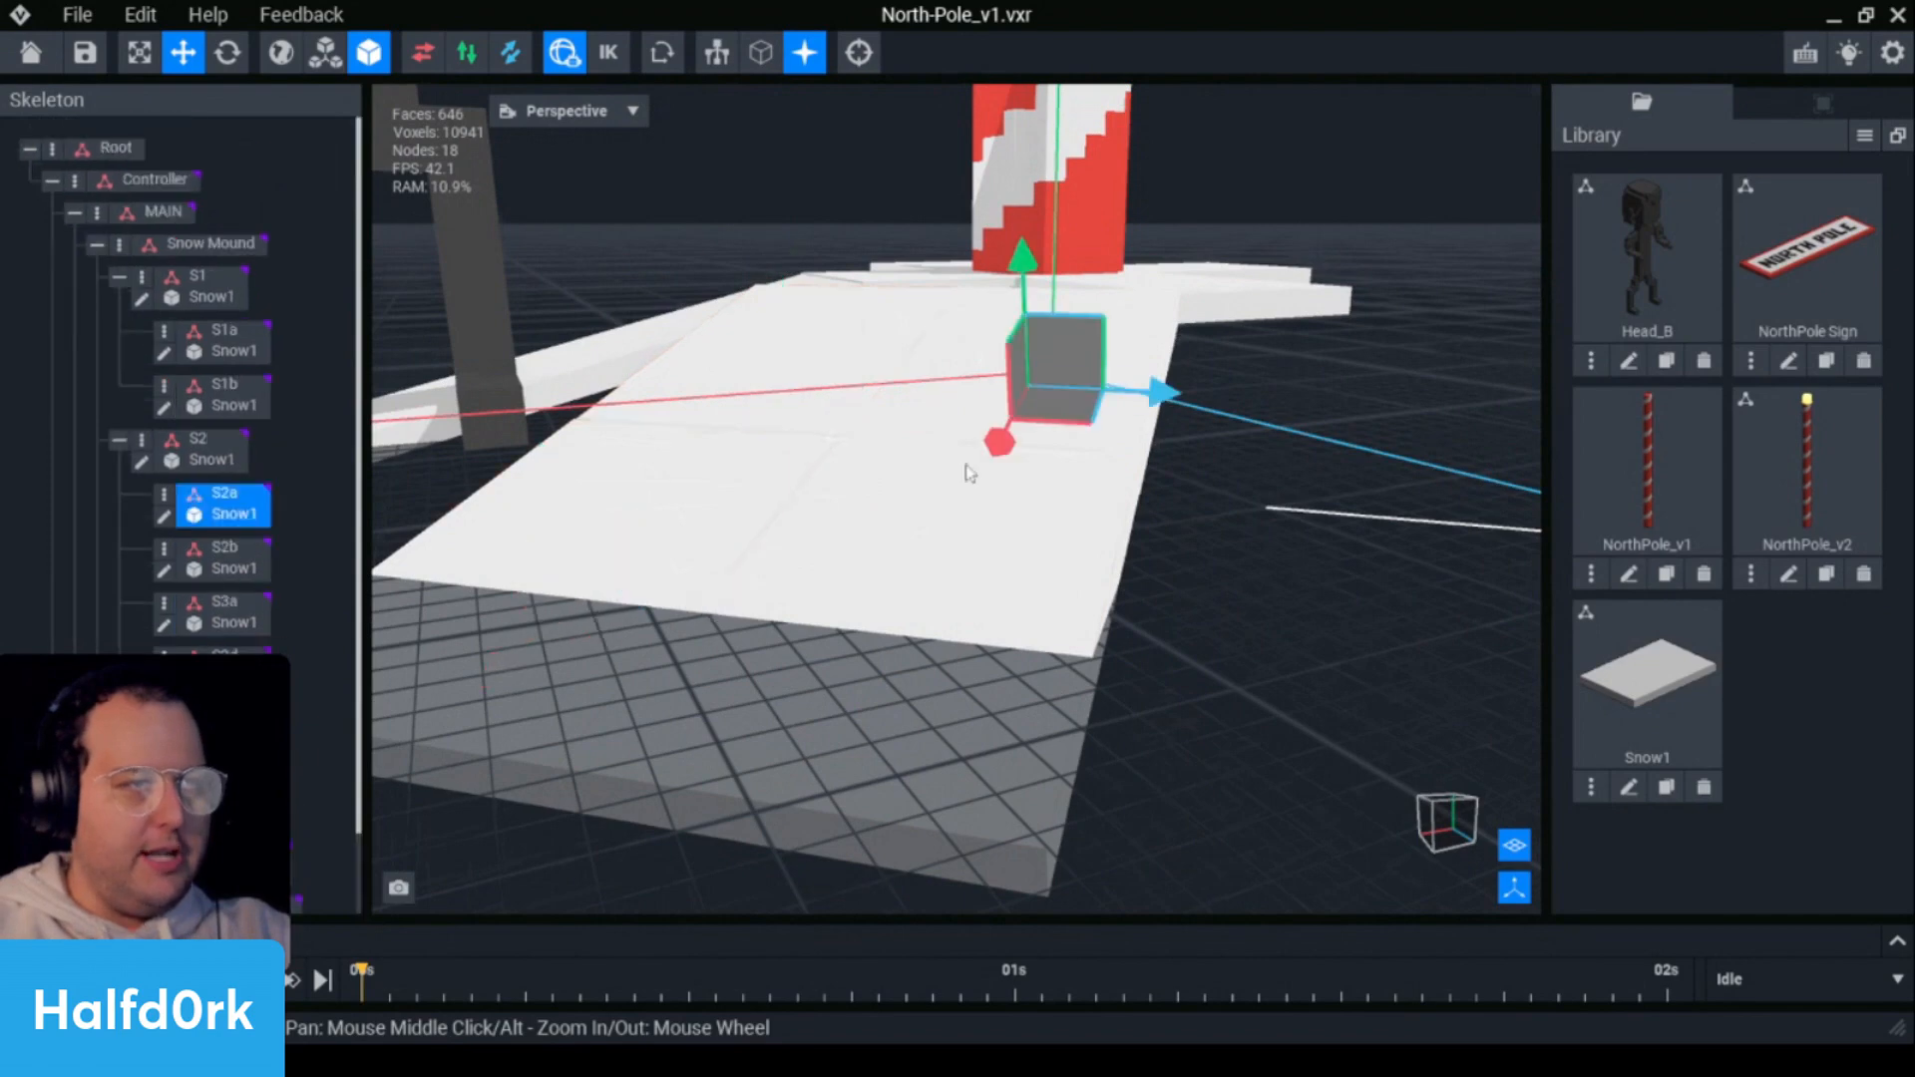
click(952, 528)
click(801, 391)
click(943, 413)
click(706, 491)
- Reposition the S2 parent slab beside the pole and adjust its height against the neighbouring snow slabs
click(212, 366)
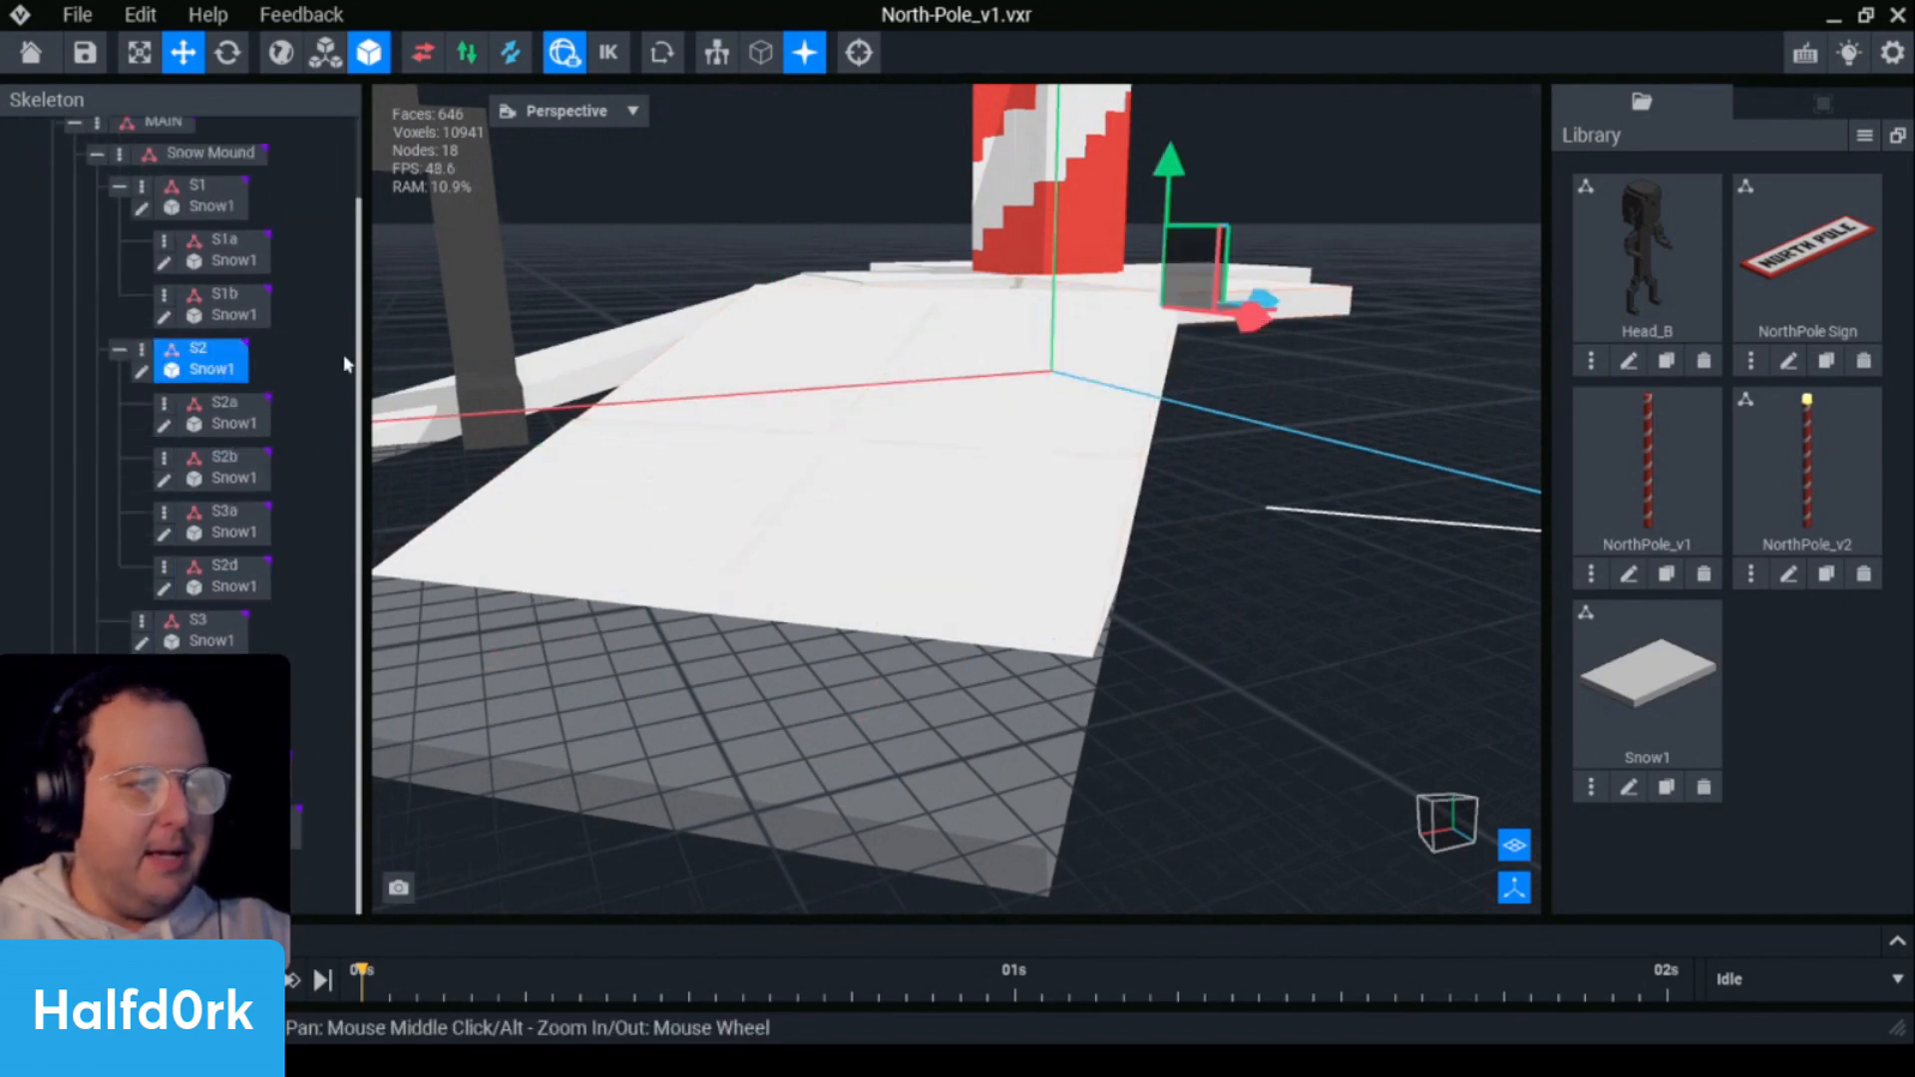
drag(1172, 186, 1171, 203)
right_drag(788, 324, 789, 339)
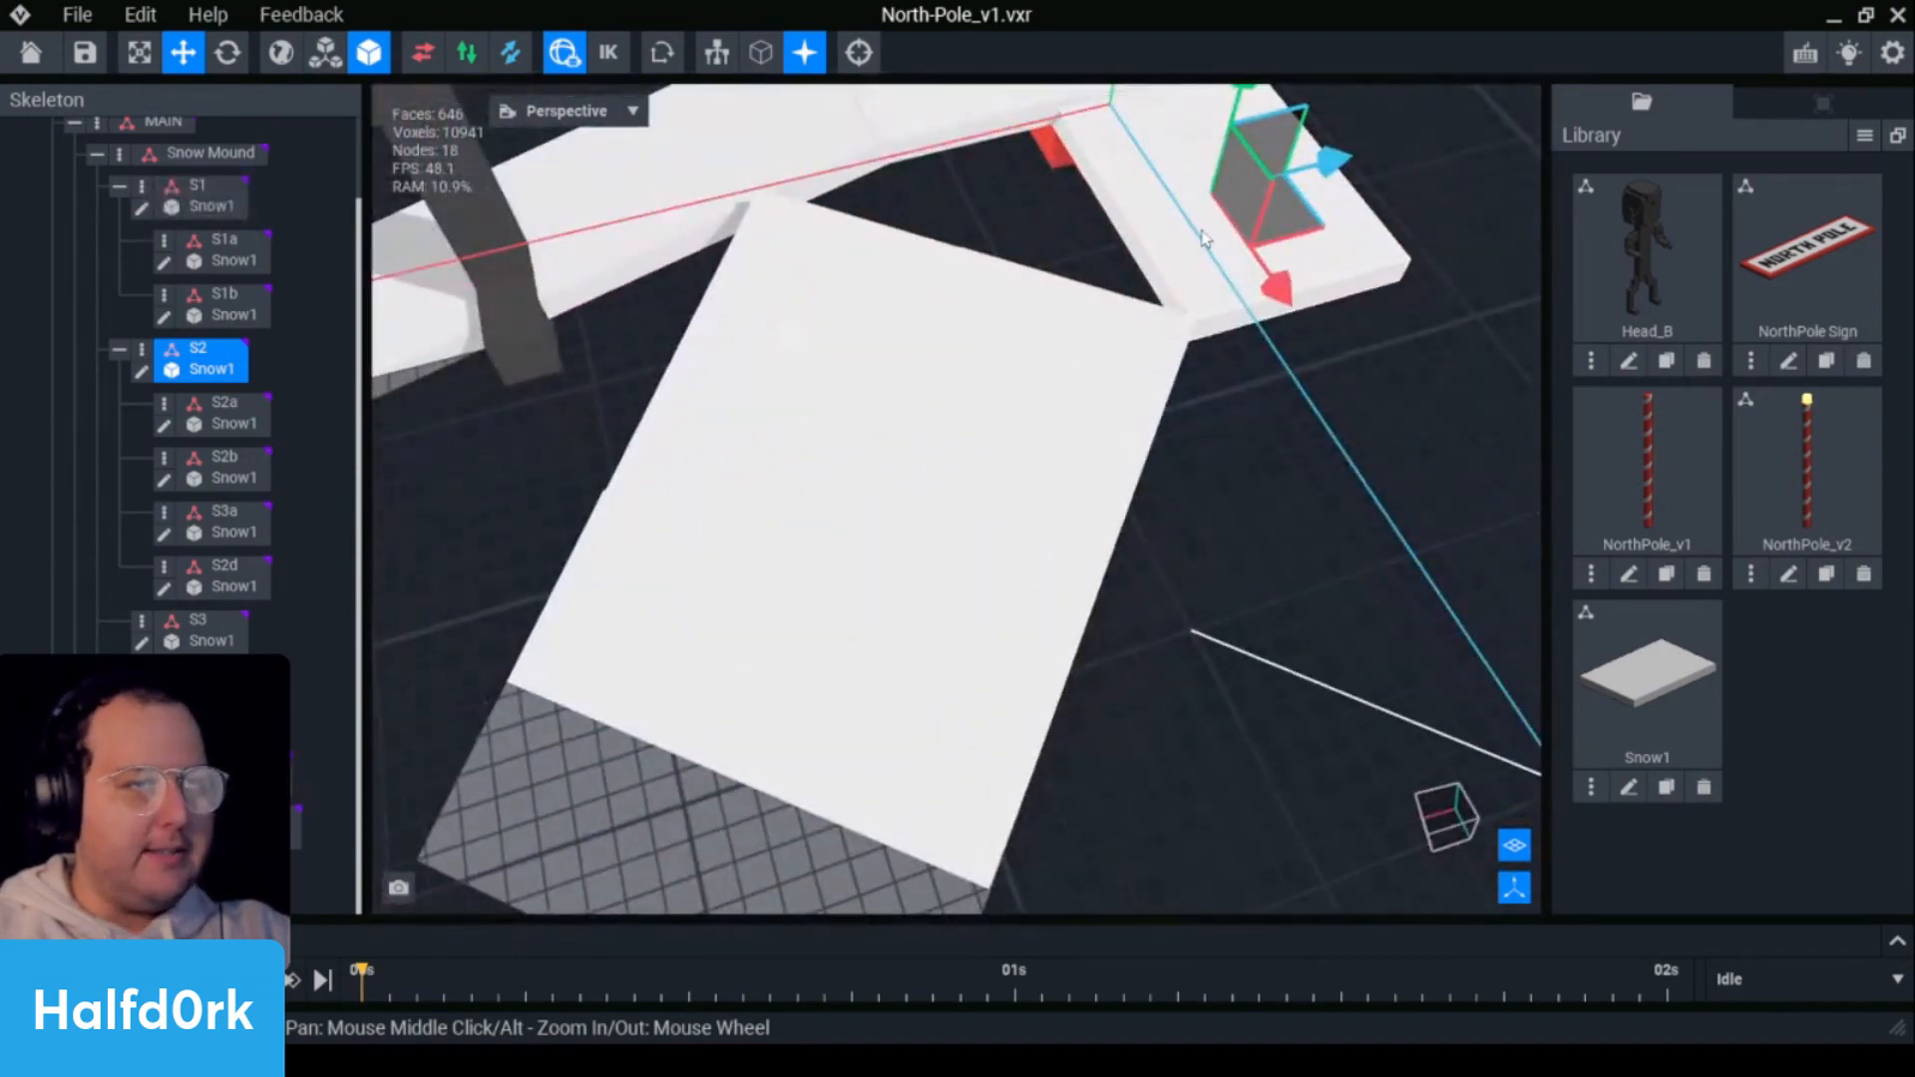
middle_drag(1204, 239, 1122, 419)
drag(1180, 423, 1294, 366)
right_drag(1295, 365, 1316, 283)
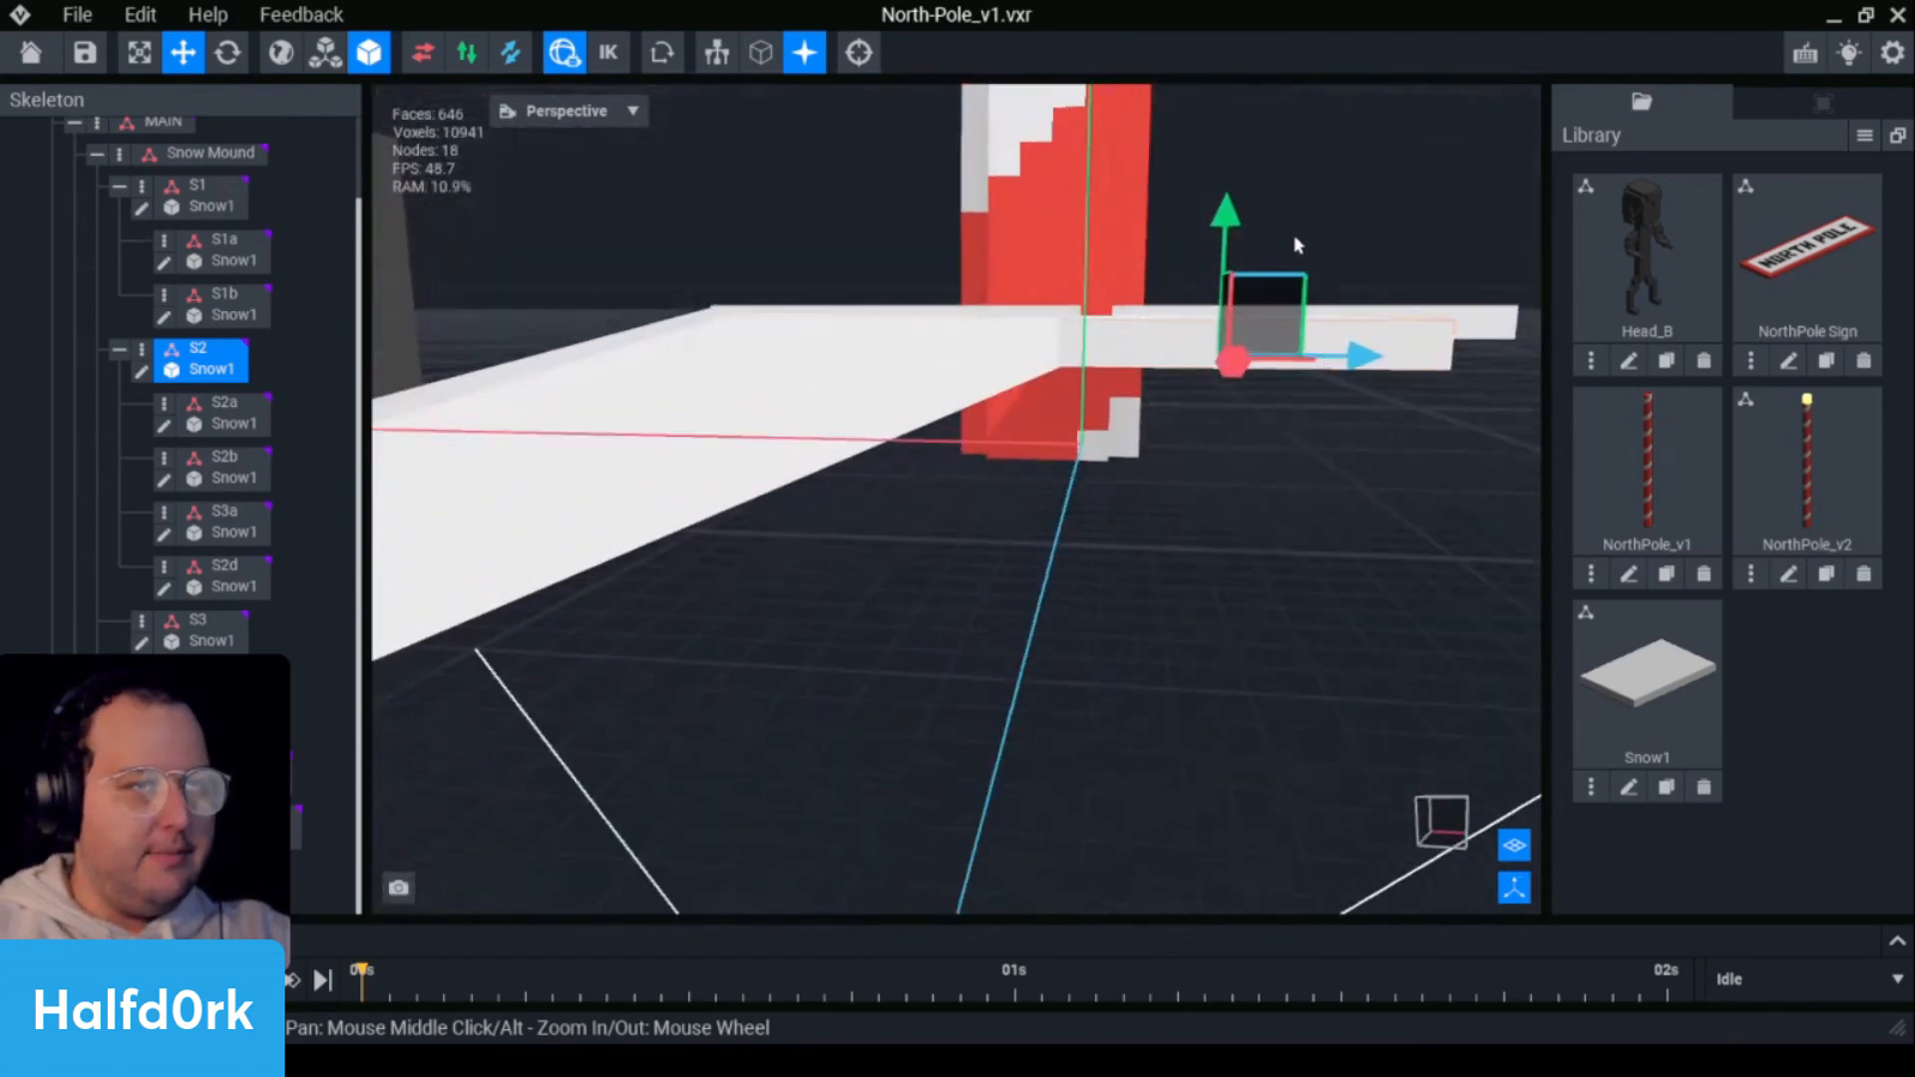
mouse_move(1225, 231)
mouse_down()
mouse_move(1222, 209)
mouse_move(1215, 229)
mouse_up()
right_drag(1215, 230, 1237, 377)
middle_drag(1223, 256, 1287, 319)
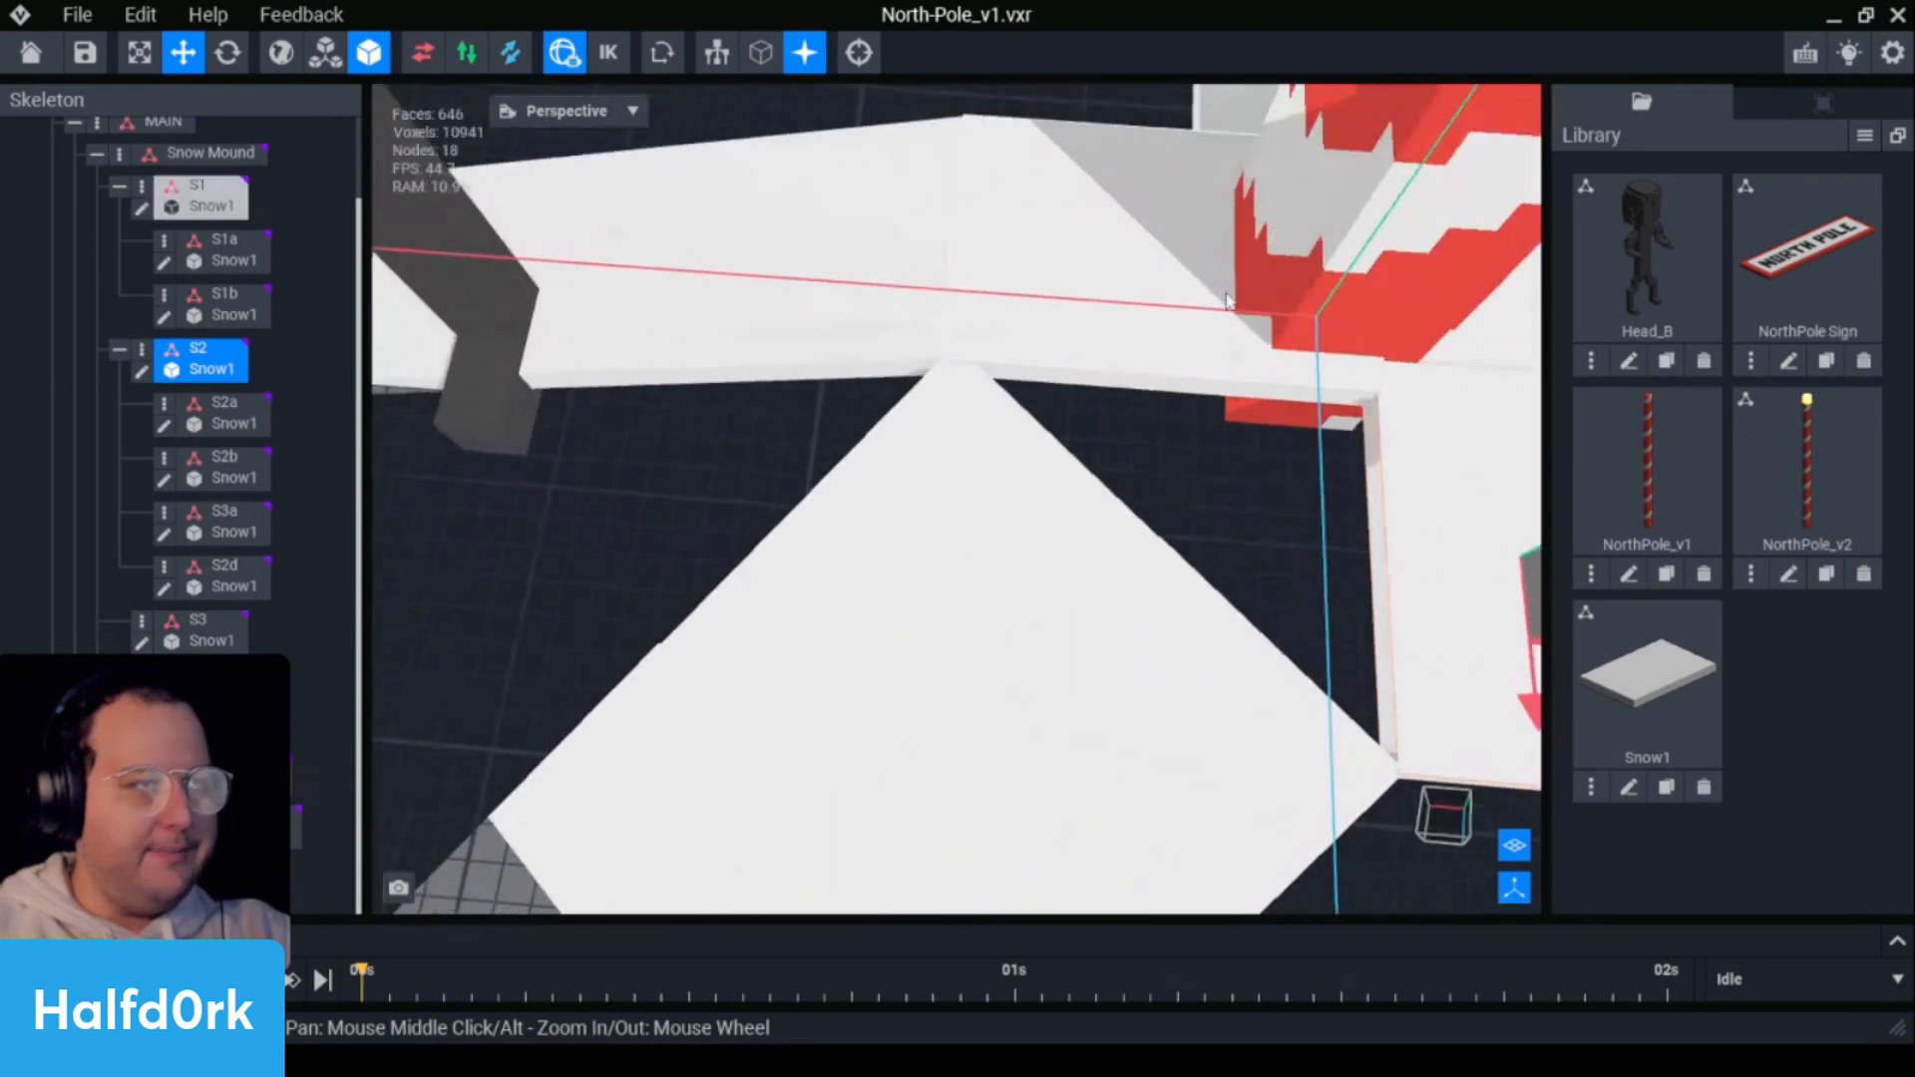
right_drag(1287, 319, 1202, 356)
middle_drag(1417, 559, 1276, 407)
mouse_move(1277, 406)
right_down()
mouse_move(1218, 346)
mouse_move(1262, 391)
right_up()
- Duplicate the S2b snow slab again as a node named S2e
click(195, 425)
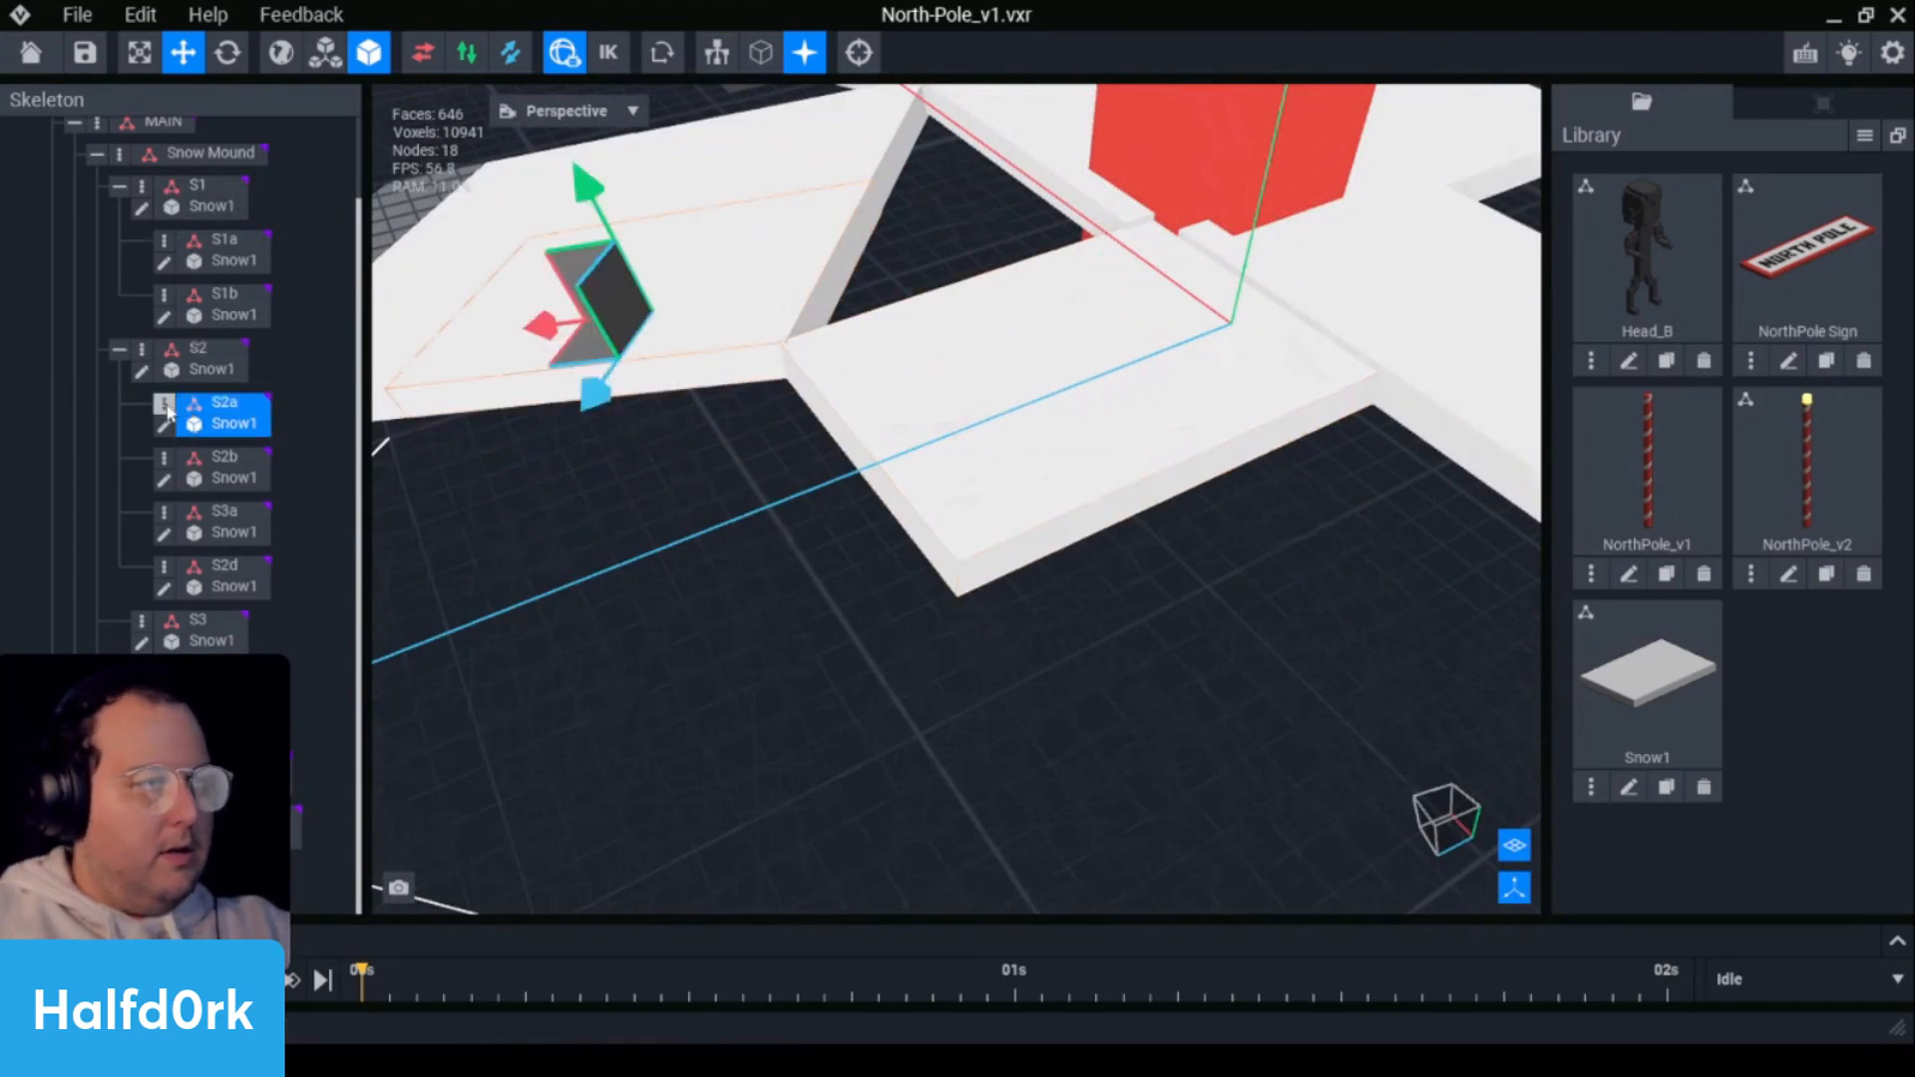
click(215, 358)
scroll(249, 450, up, 1)
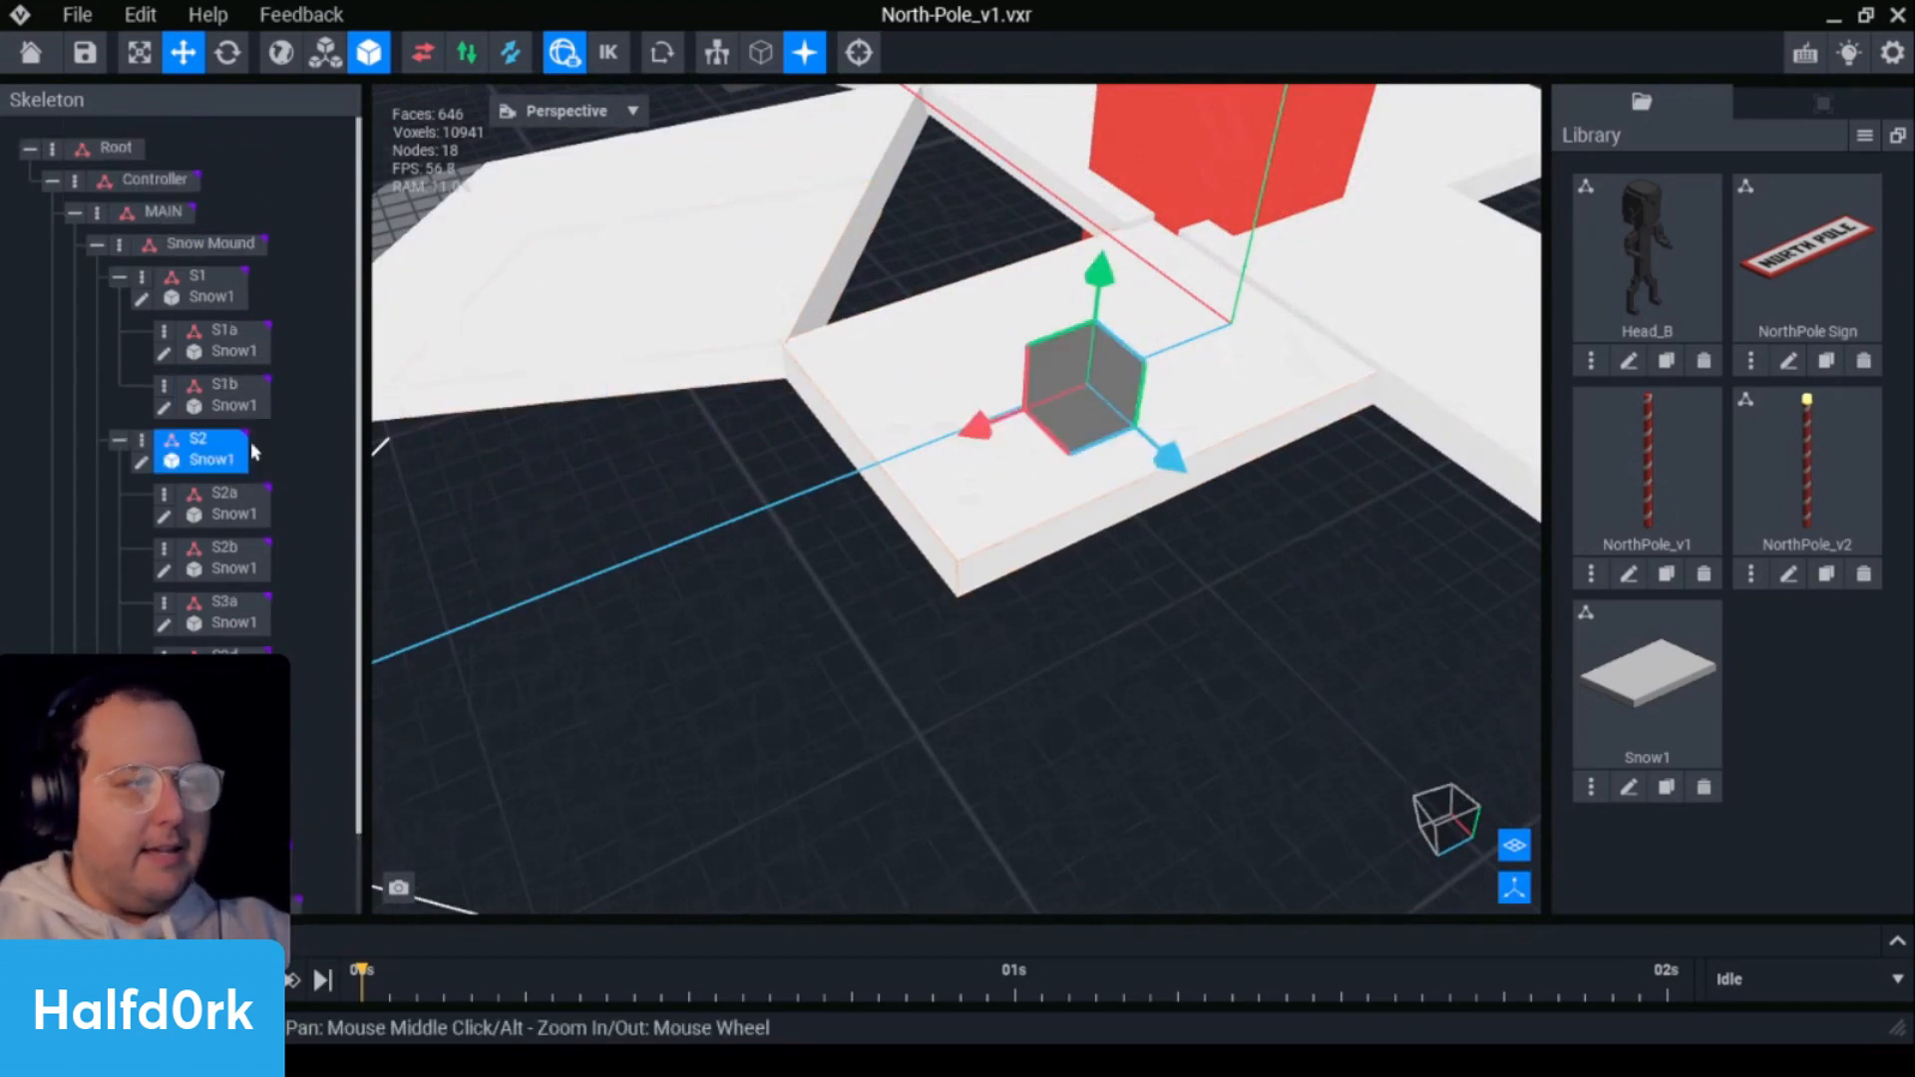
click(204, 564)
right_click(166, 551)
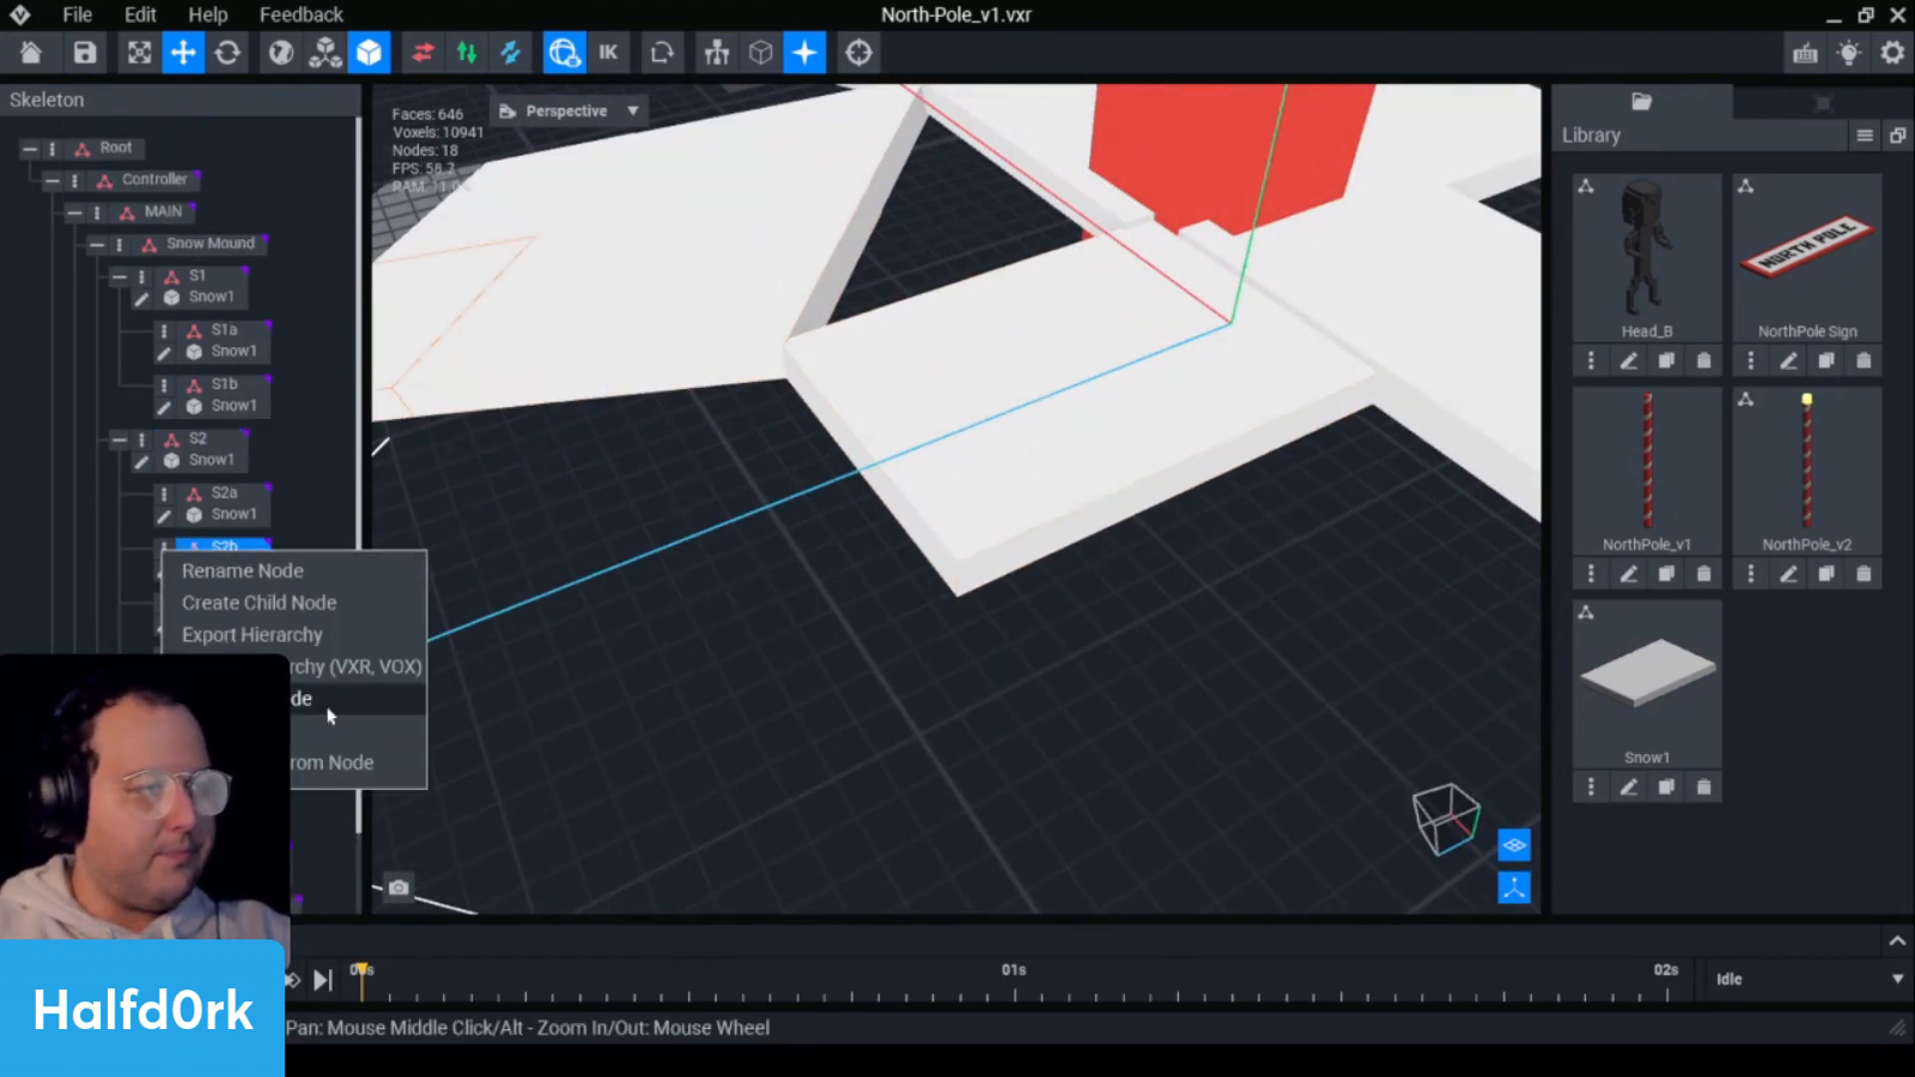
click(365, 700)
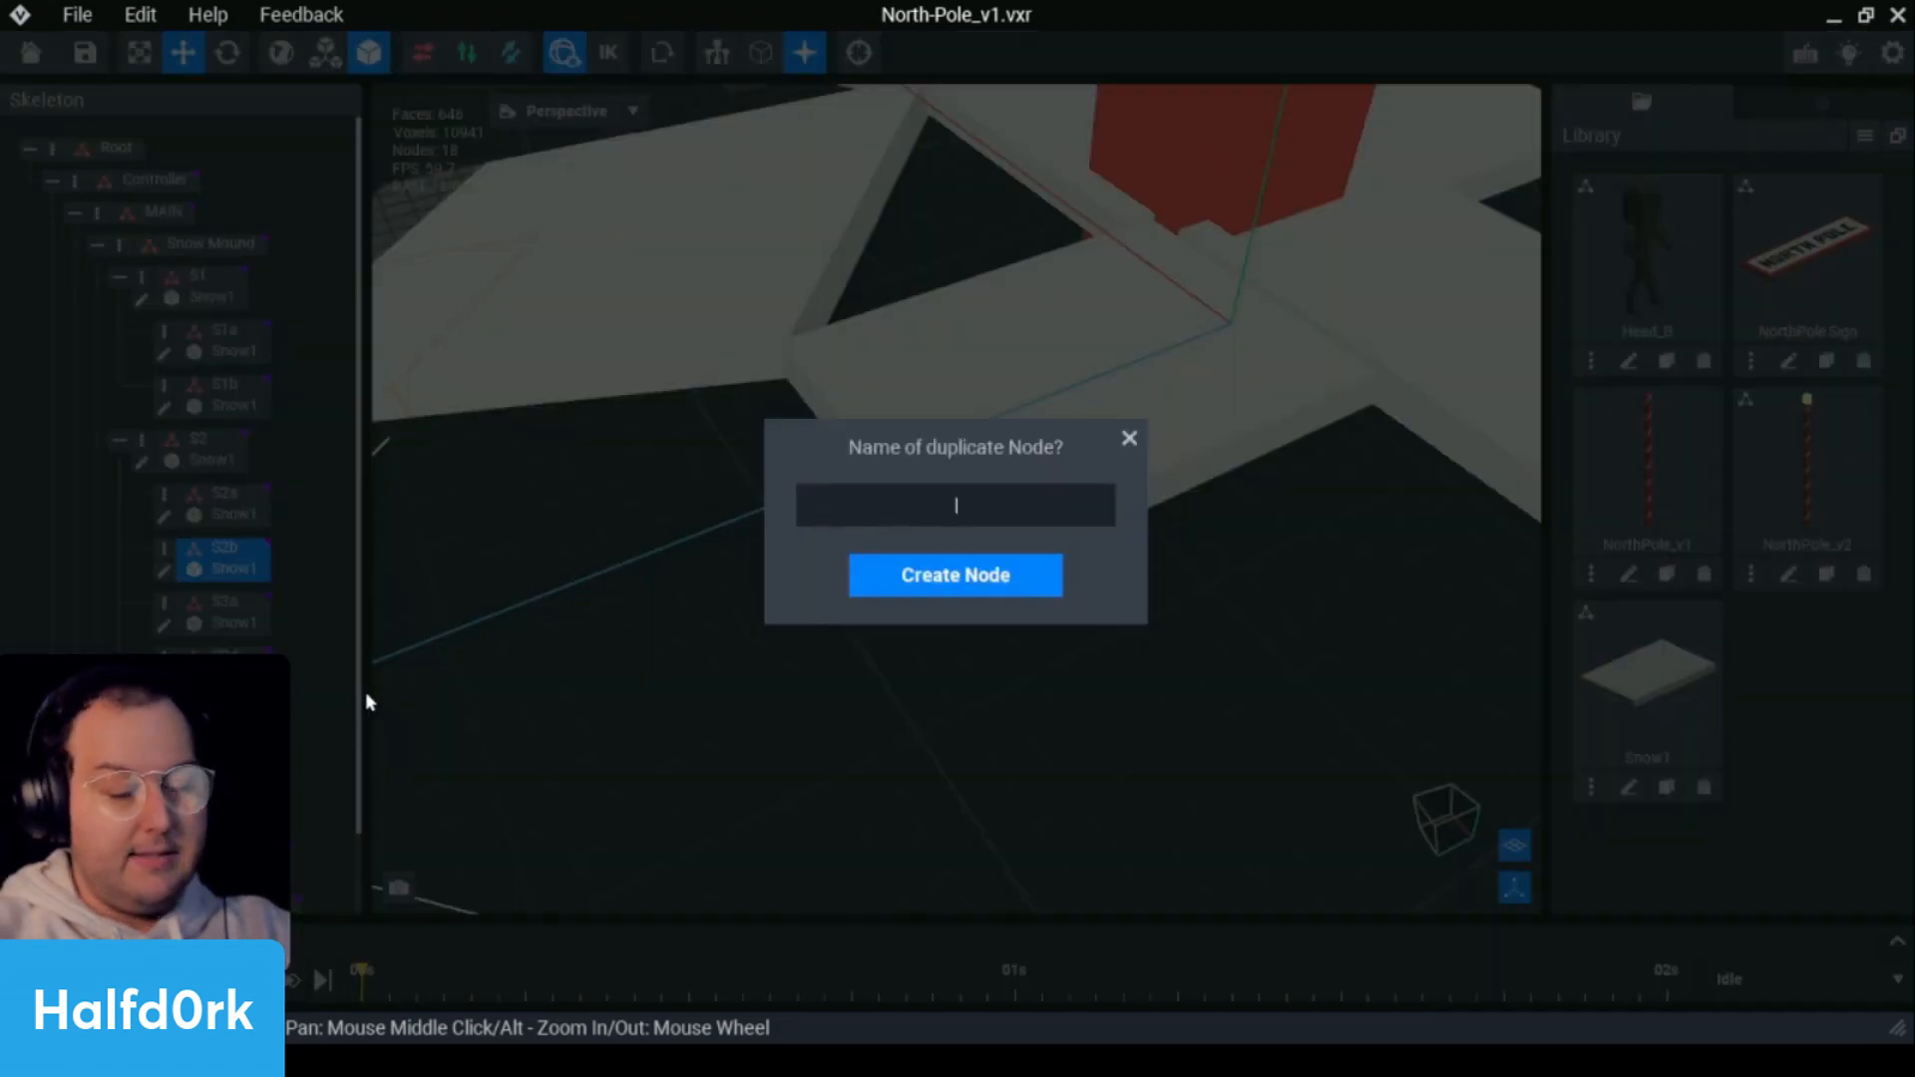
text(s2)
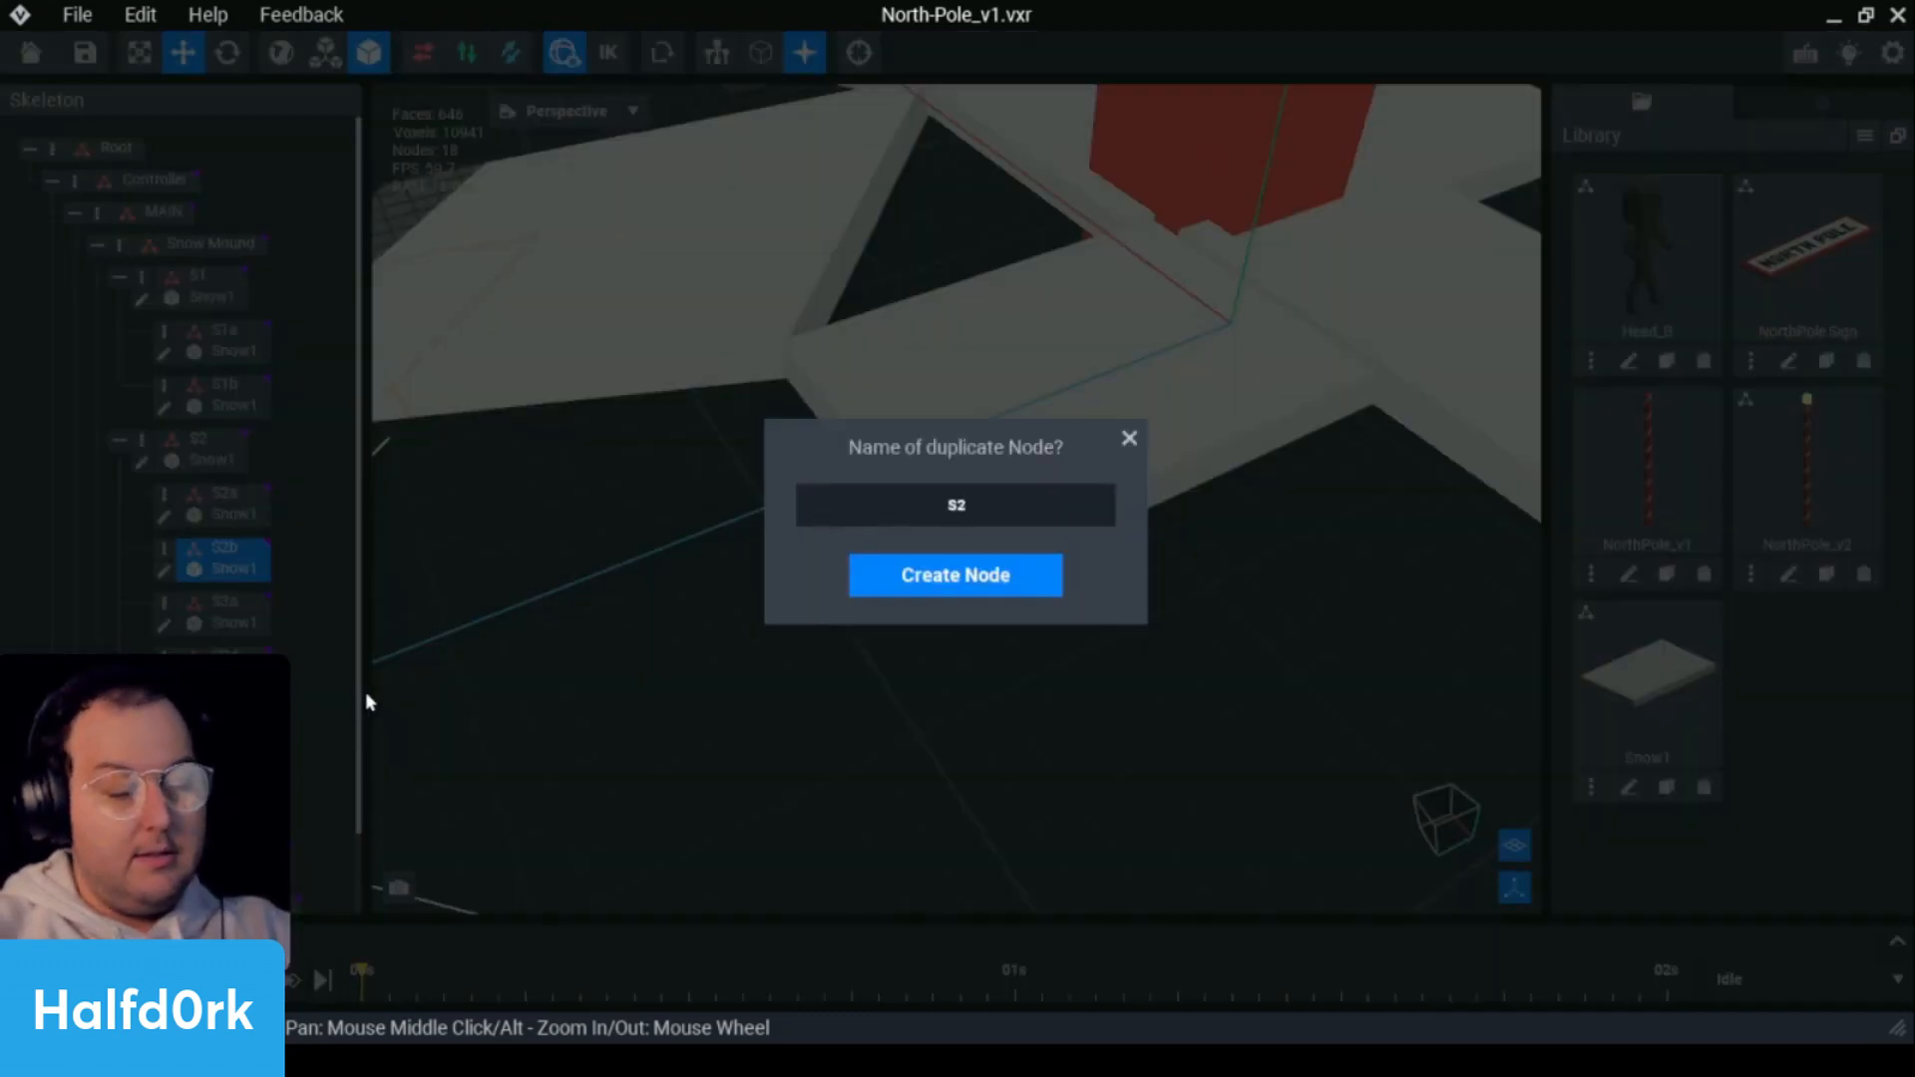
text(c)
key(Return)
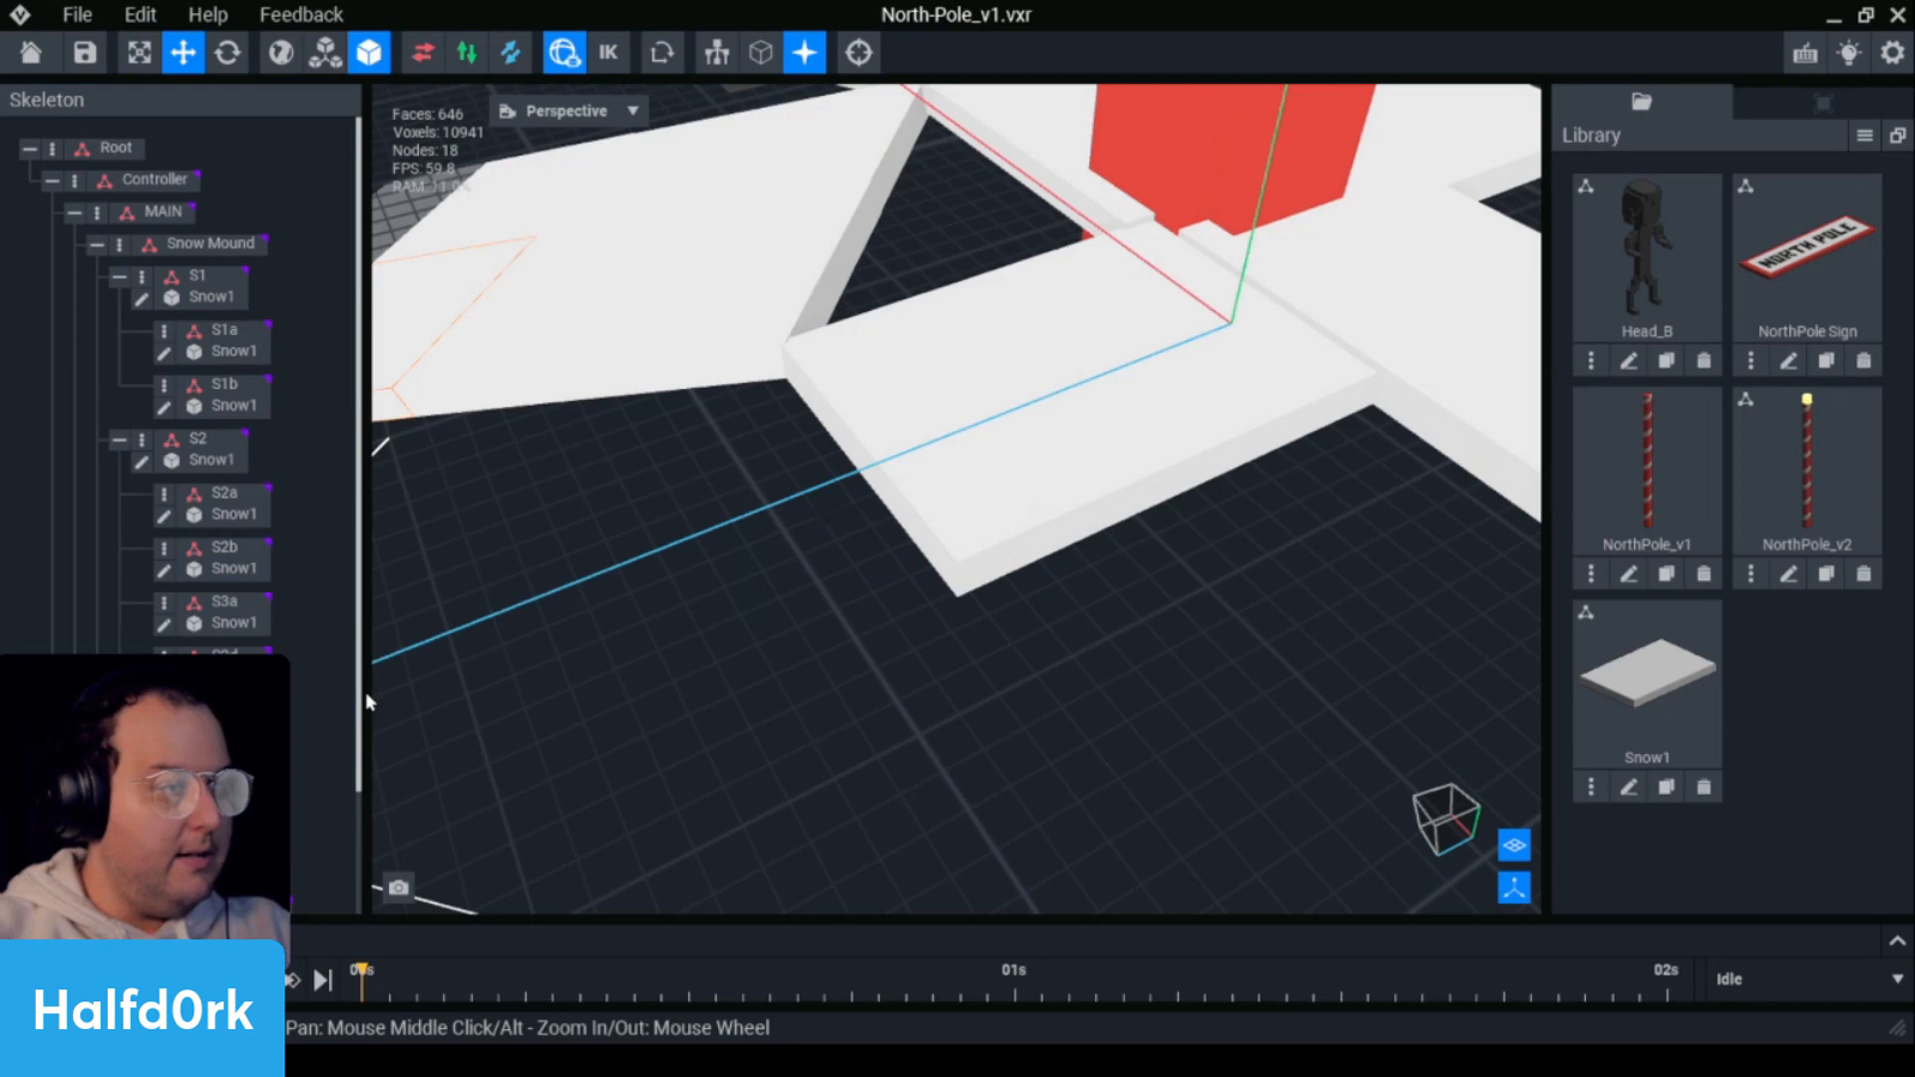
- Rename the misnamed S3a node in the S2 group to S2c
click(163, 601)
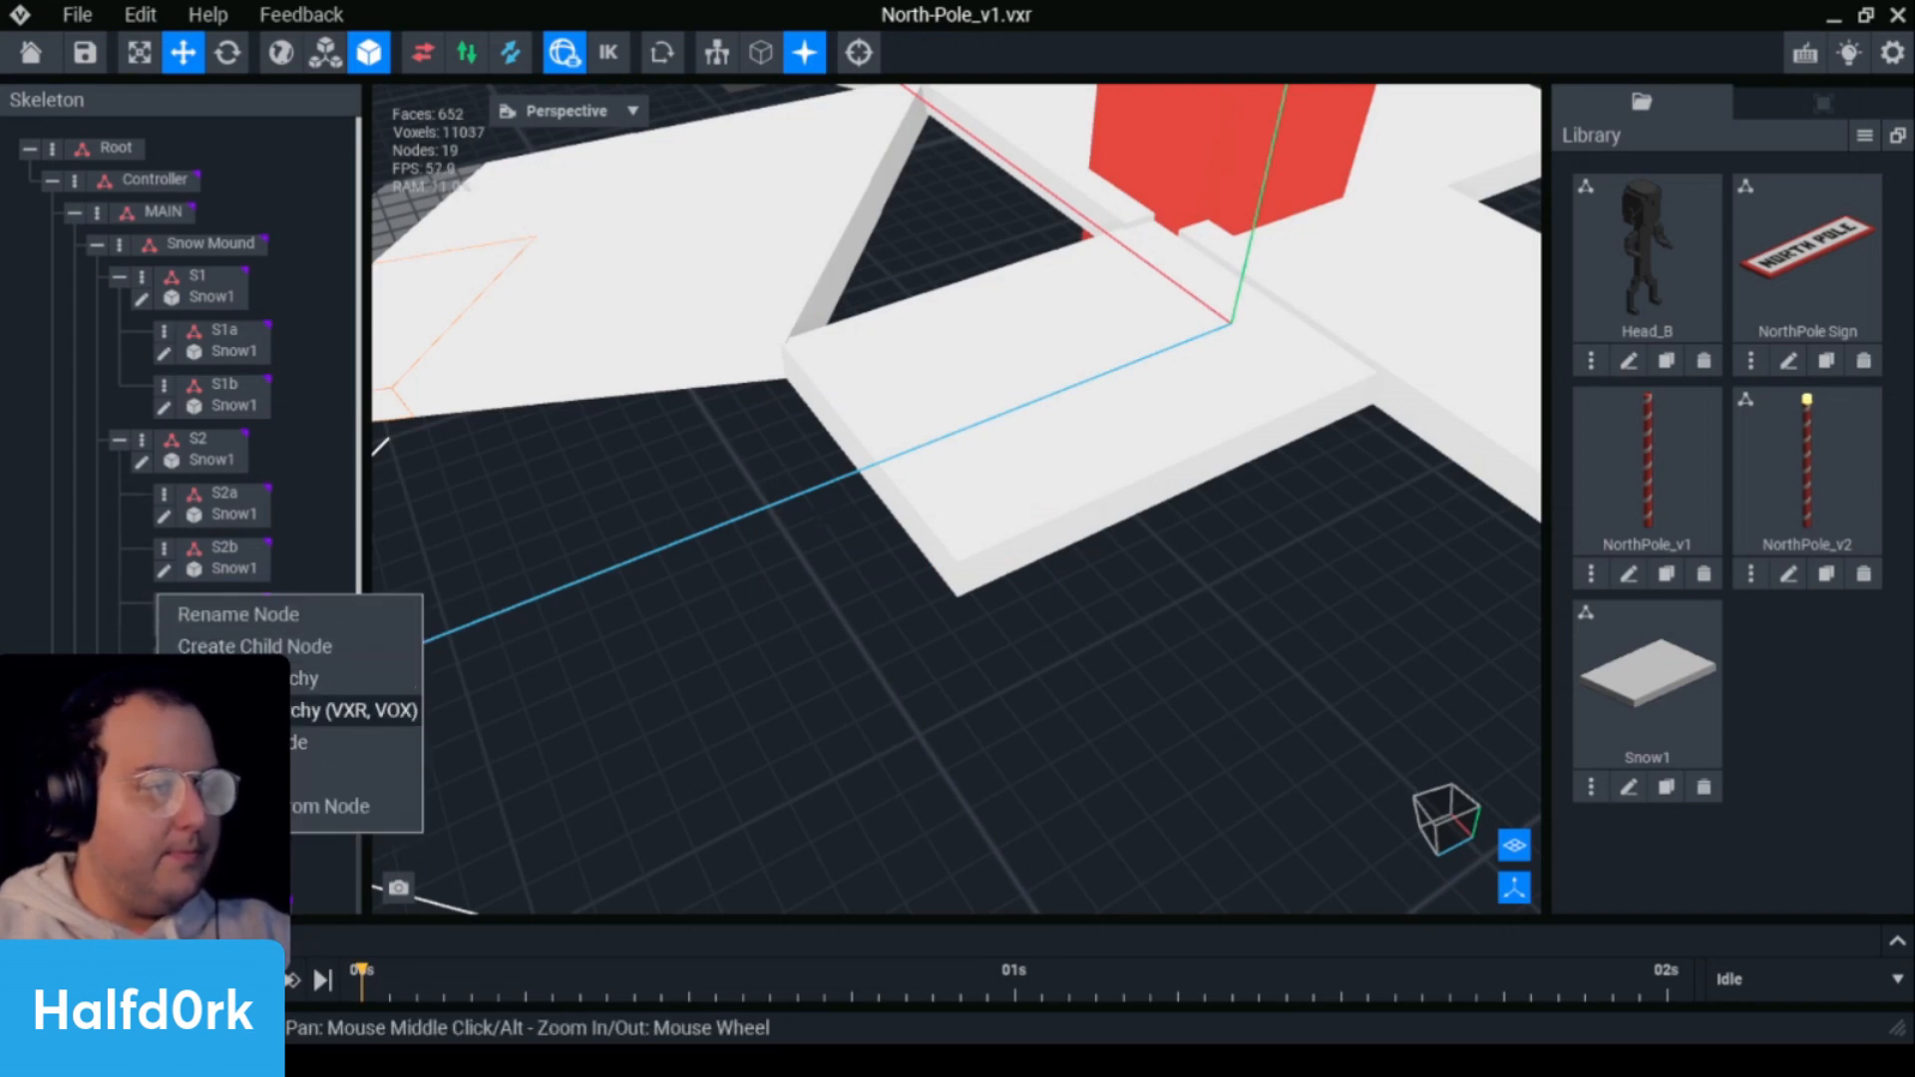
click(245, 614)
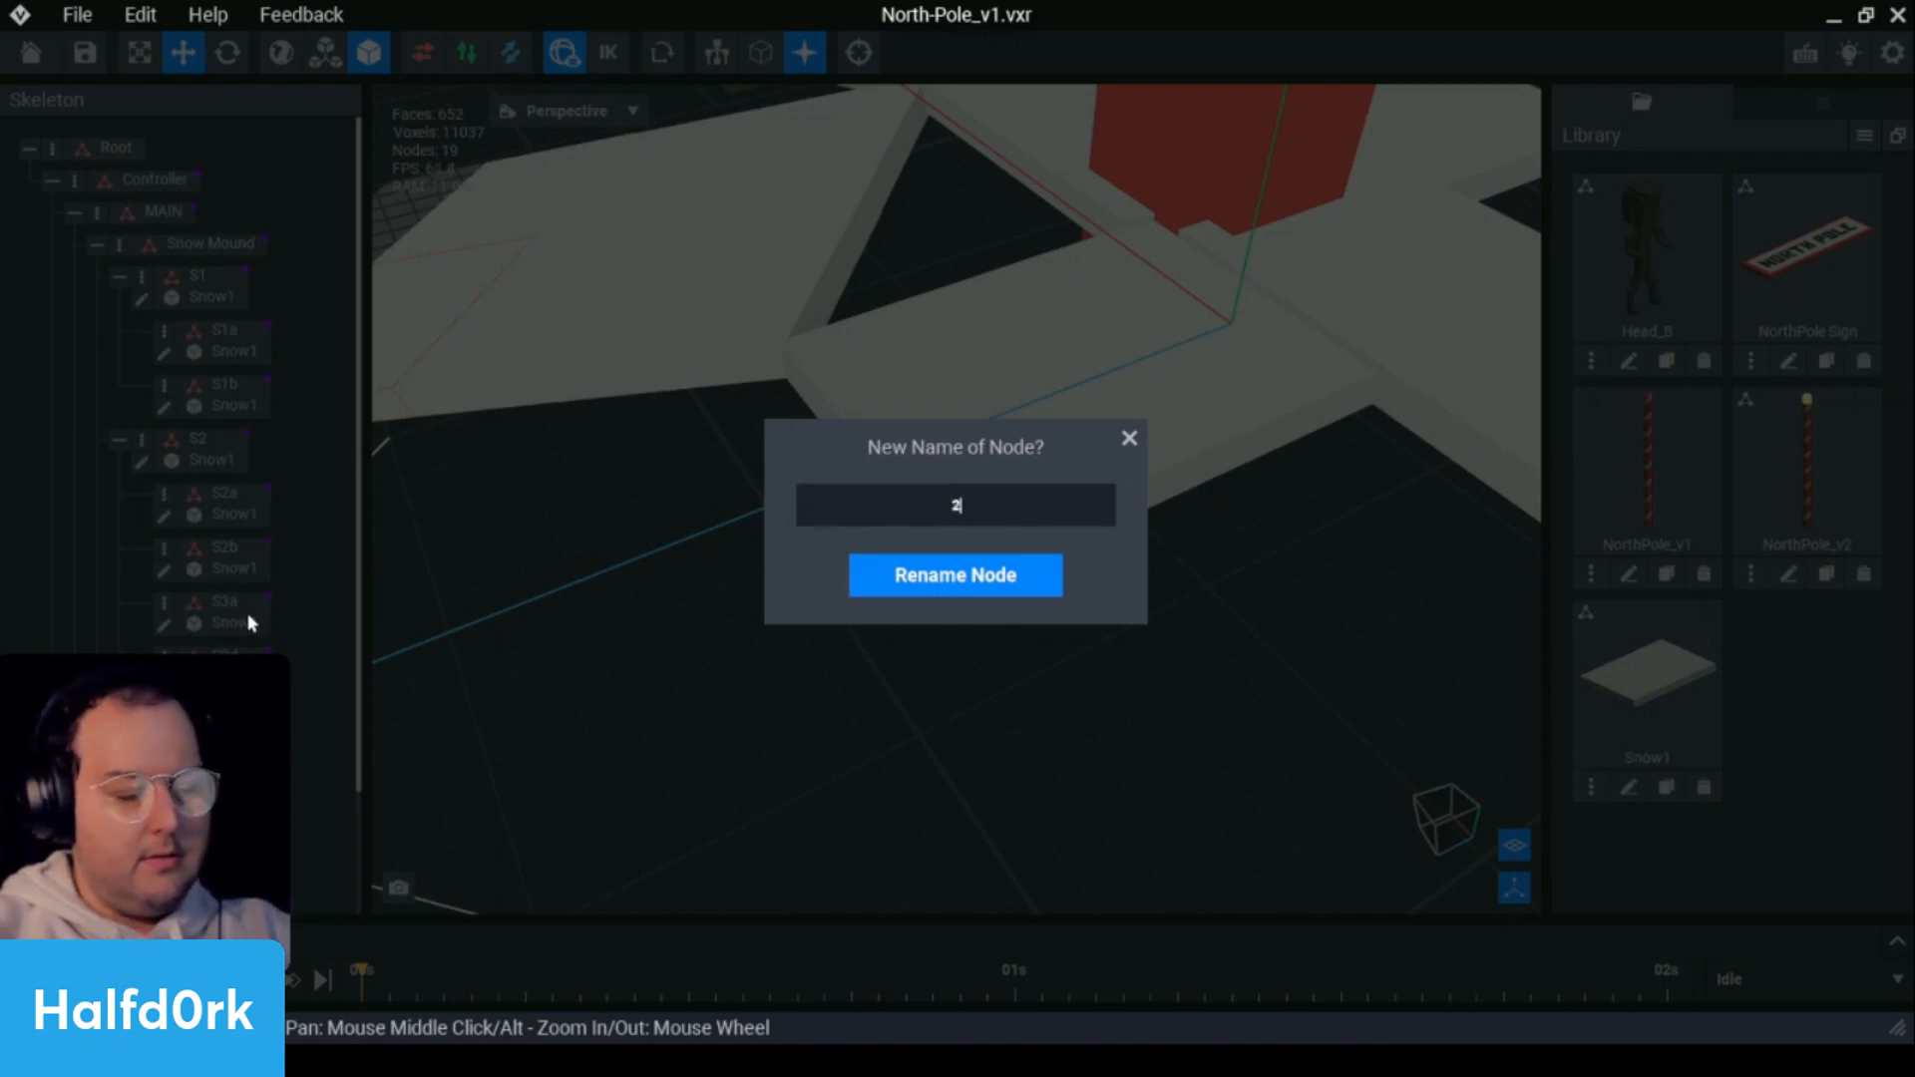
text(S2c)
key(Return)
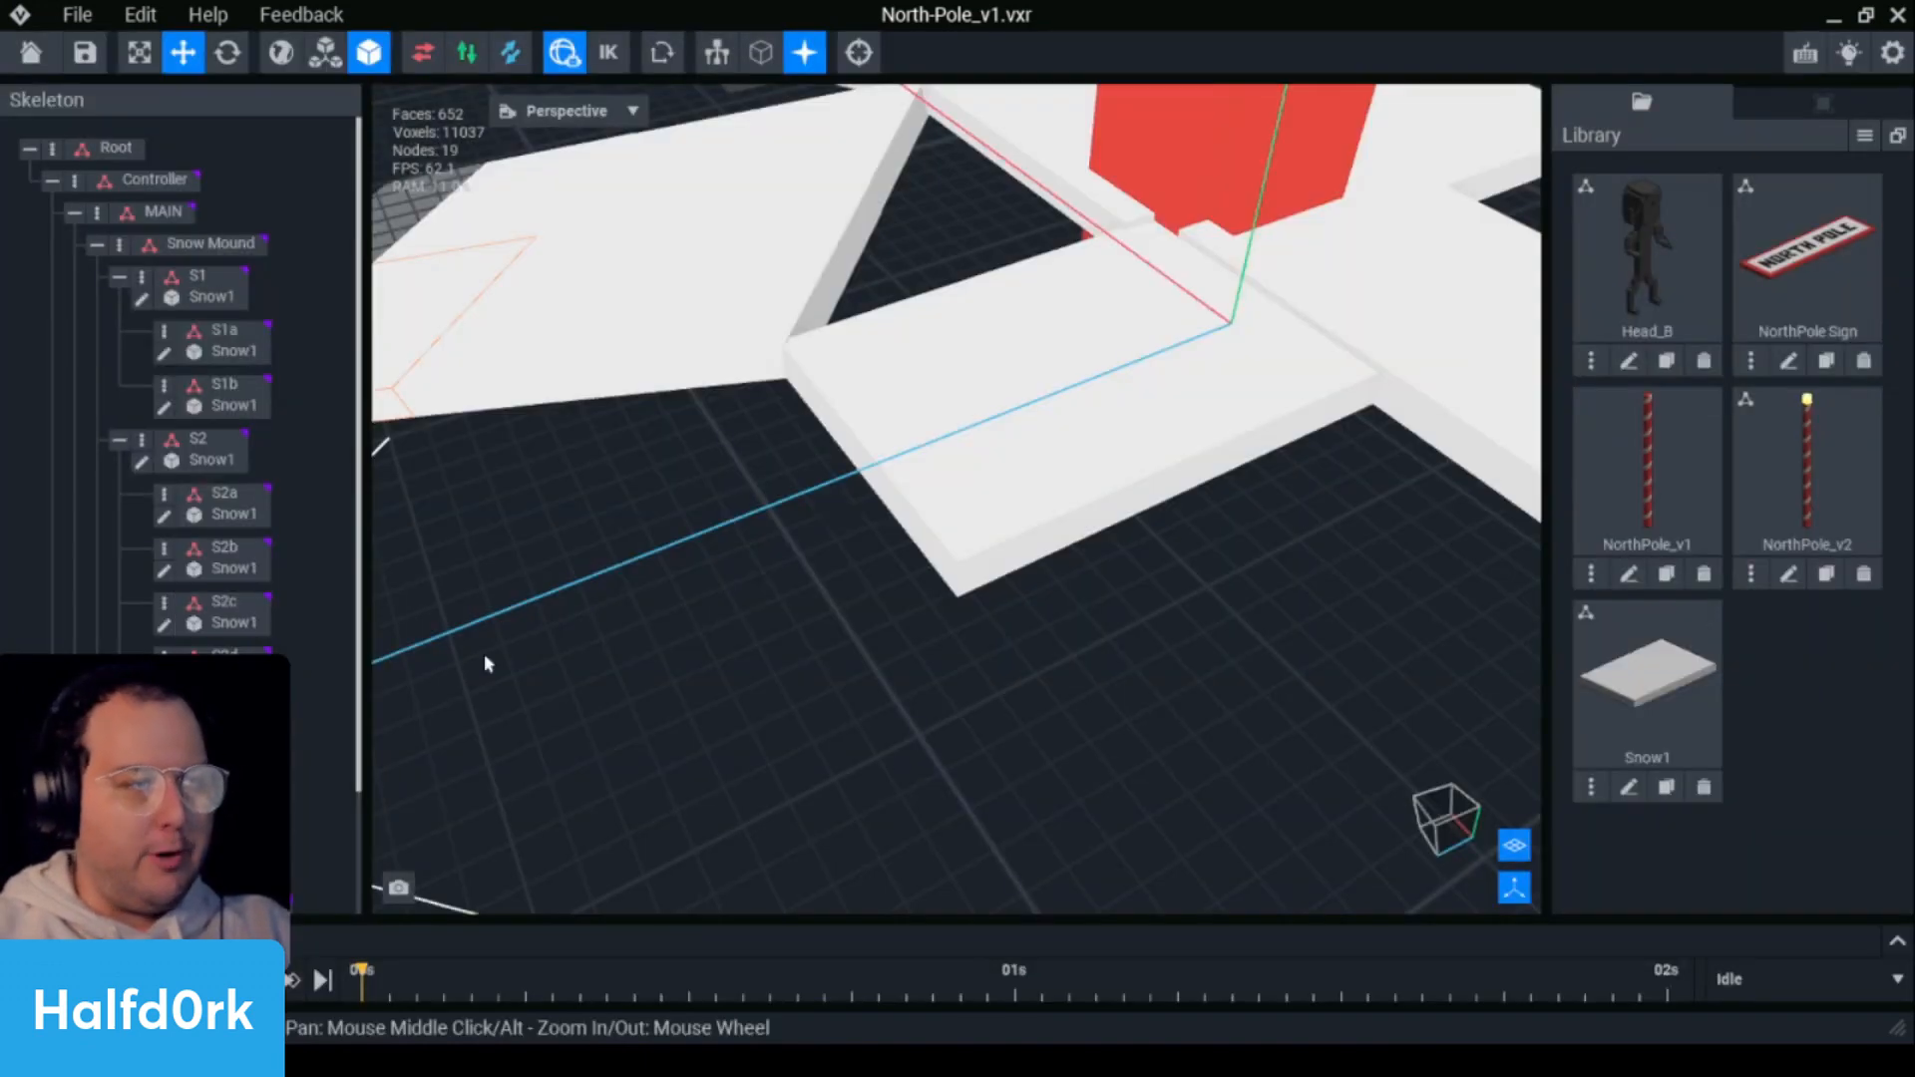
- Move the S2e slab along the snow arm to the gap near the foot of the pole
right_drag(938, 419, 1090, 404)
click(1088, 389)
scroll(1090, 404, down, 2)
click(600, 641)
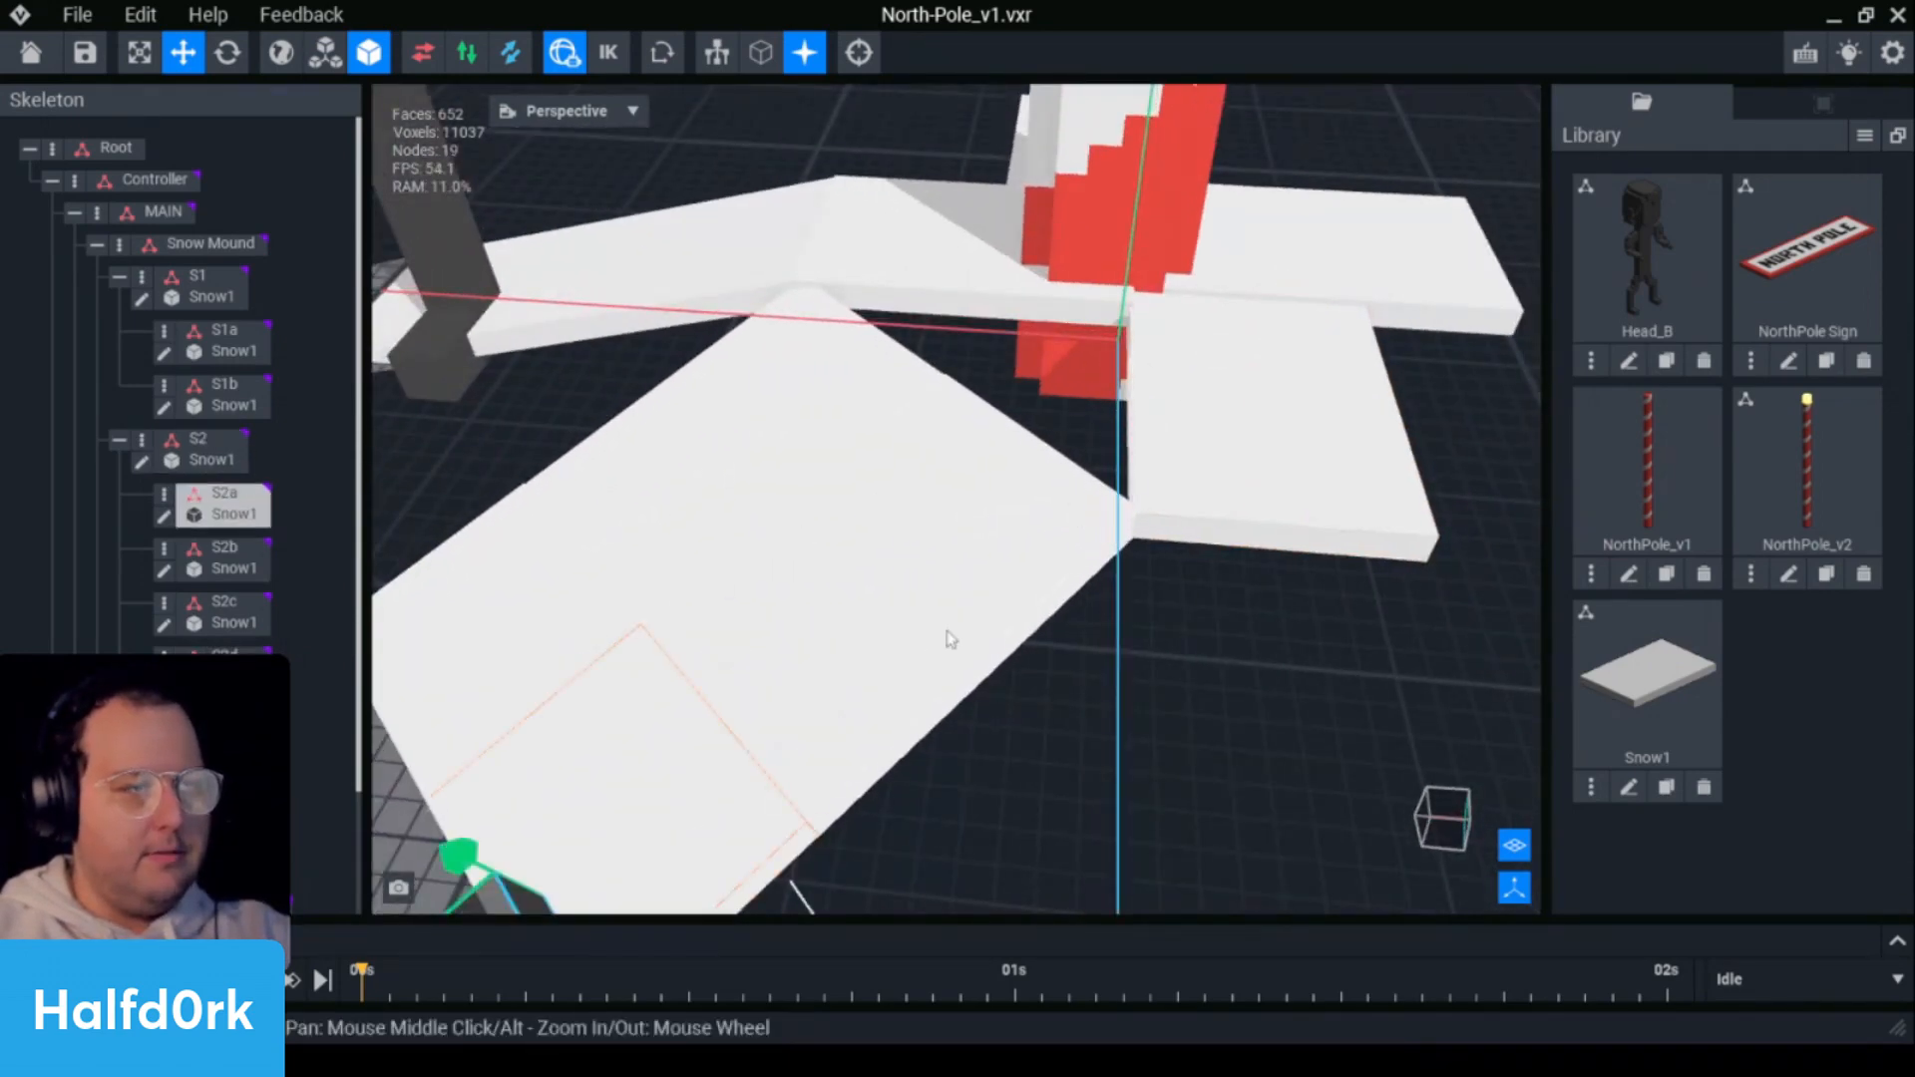
scroll(948, 637, down, 2)
click(1087, 559)
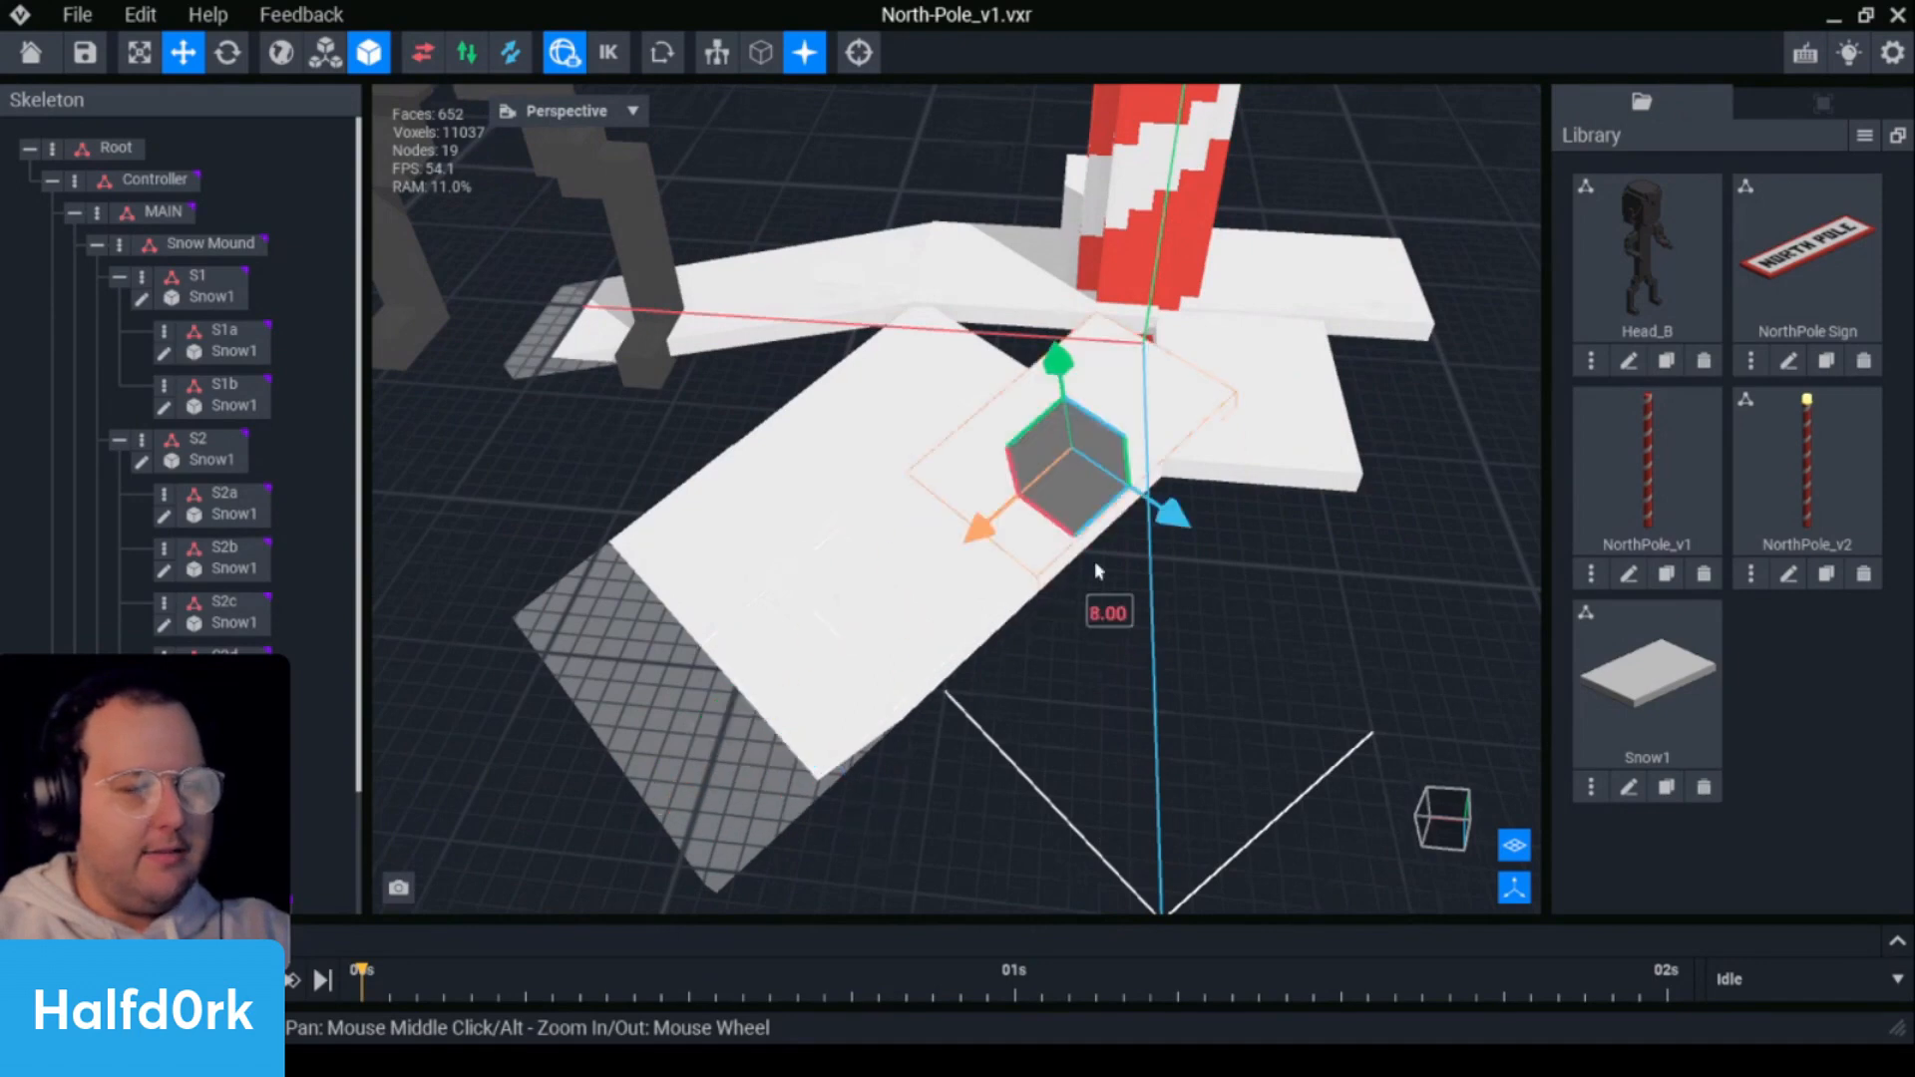
click(1104, 535)
click(1107, 534)
- Tilt the S2e slab slightly about its Z axis
key(e)
right_drag(1141, 556, 1227, 467)
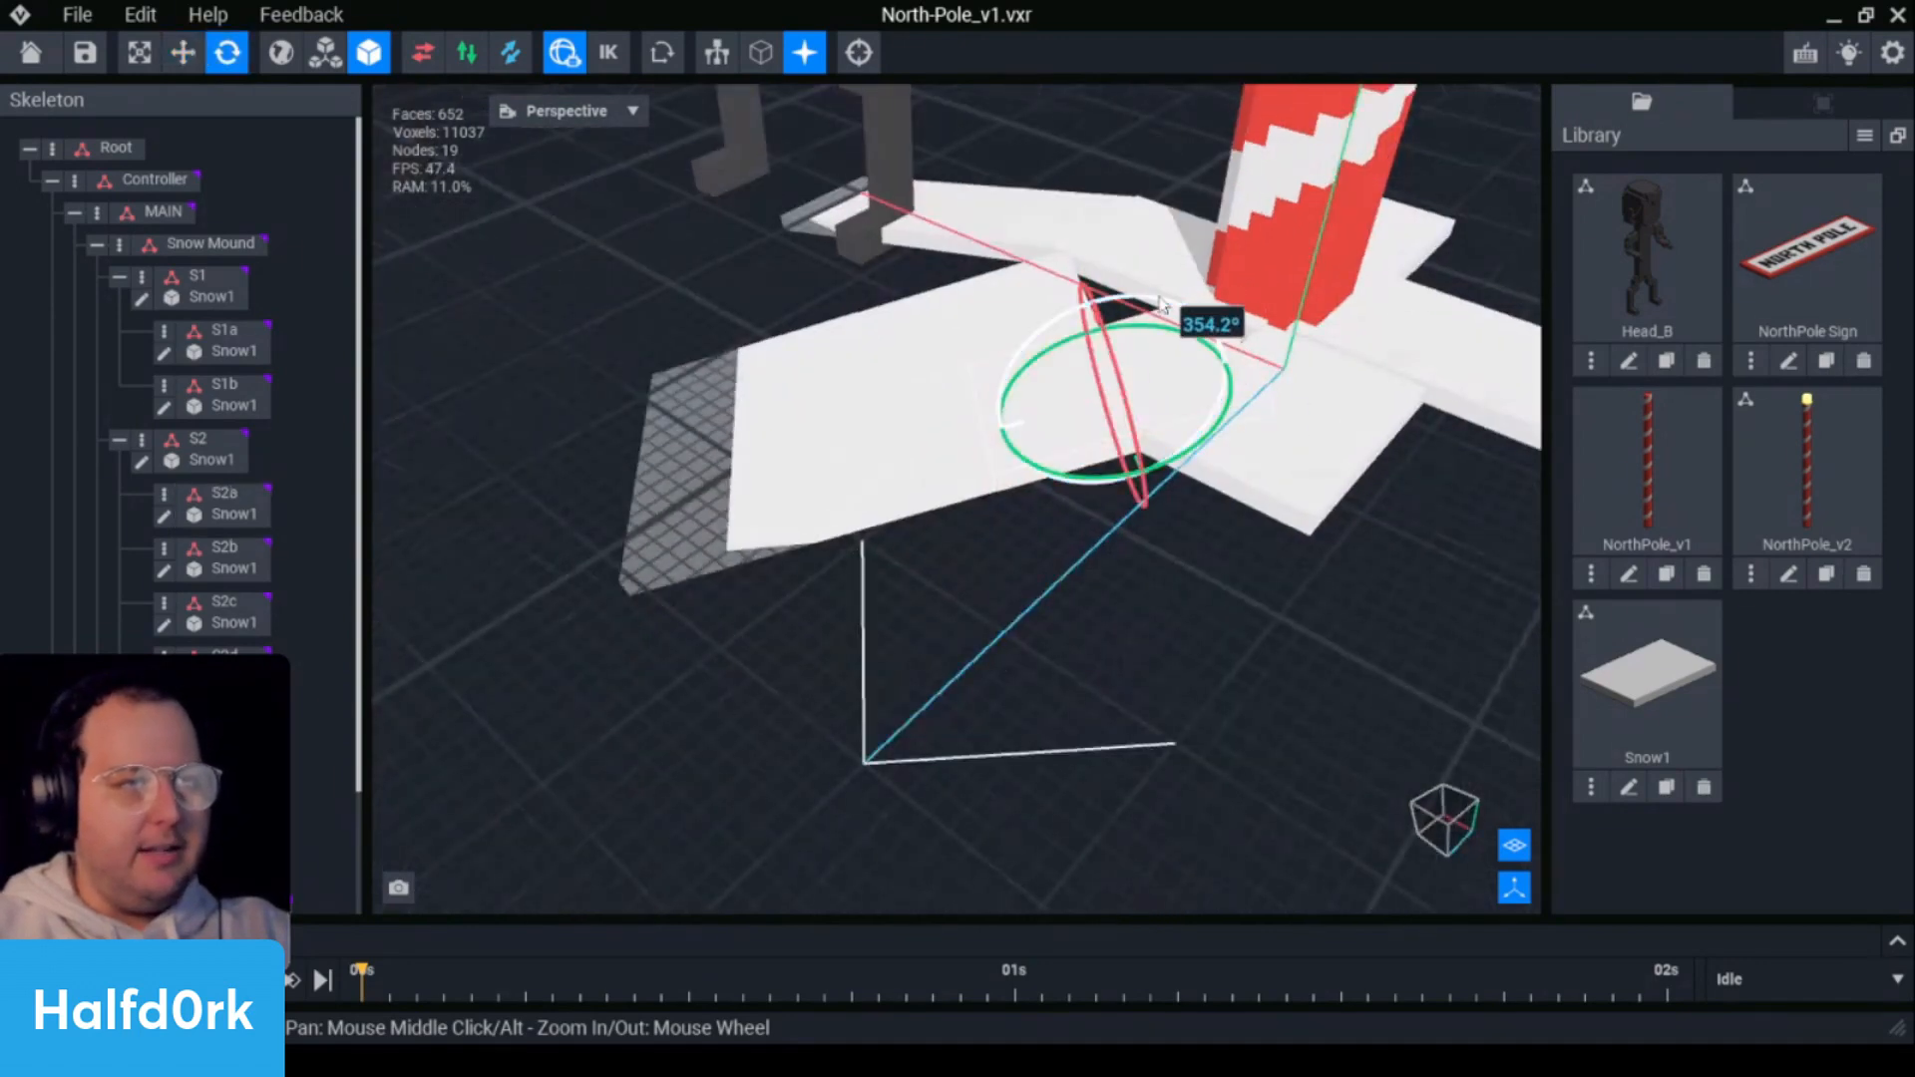
click(1161, 304)
click(1145, 404)
drag(1131, 299, 1121, 307)
- Move the tilted S2e slab closer in against the foot of the pole
key(w)
right_drag(1125, 329, 1203, 424)
drag(1095, 462, 824, 344)
key(e)
key(w)
drag(1127, 317, 1028, 284)
right_drag(1135, 327, 1119, 323)
- Fine-tune the rotation of the S2e slab so it slopes into the surrounding snow slabs
key(e)
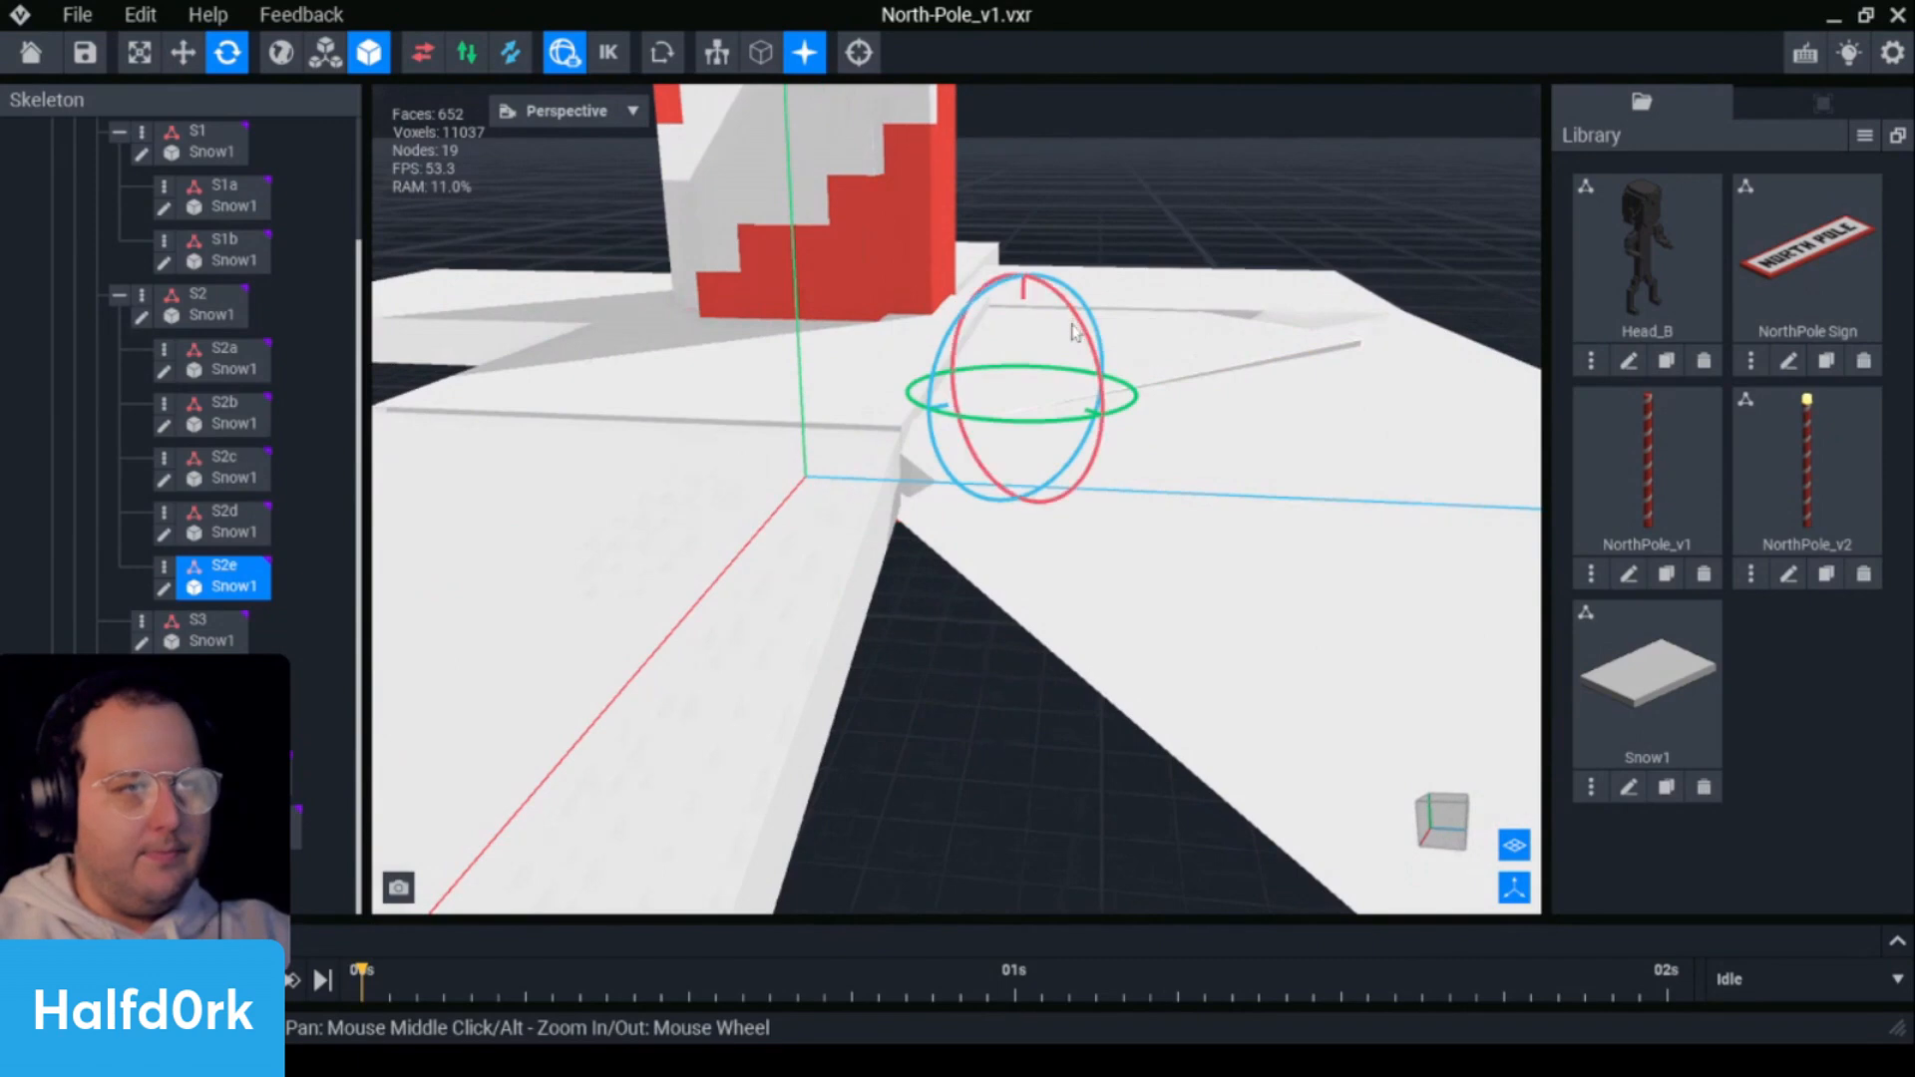
drag(1088, 342, 1130, 354)
click(1133, 342)
right_drag(1135, 327, 1136, 327)
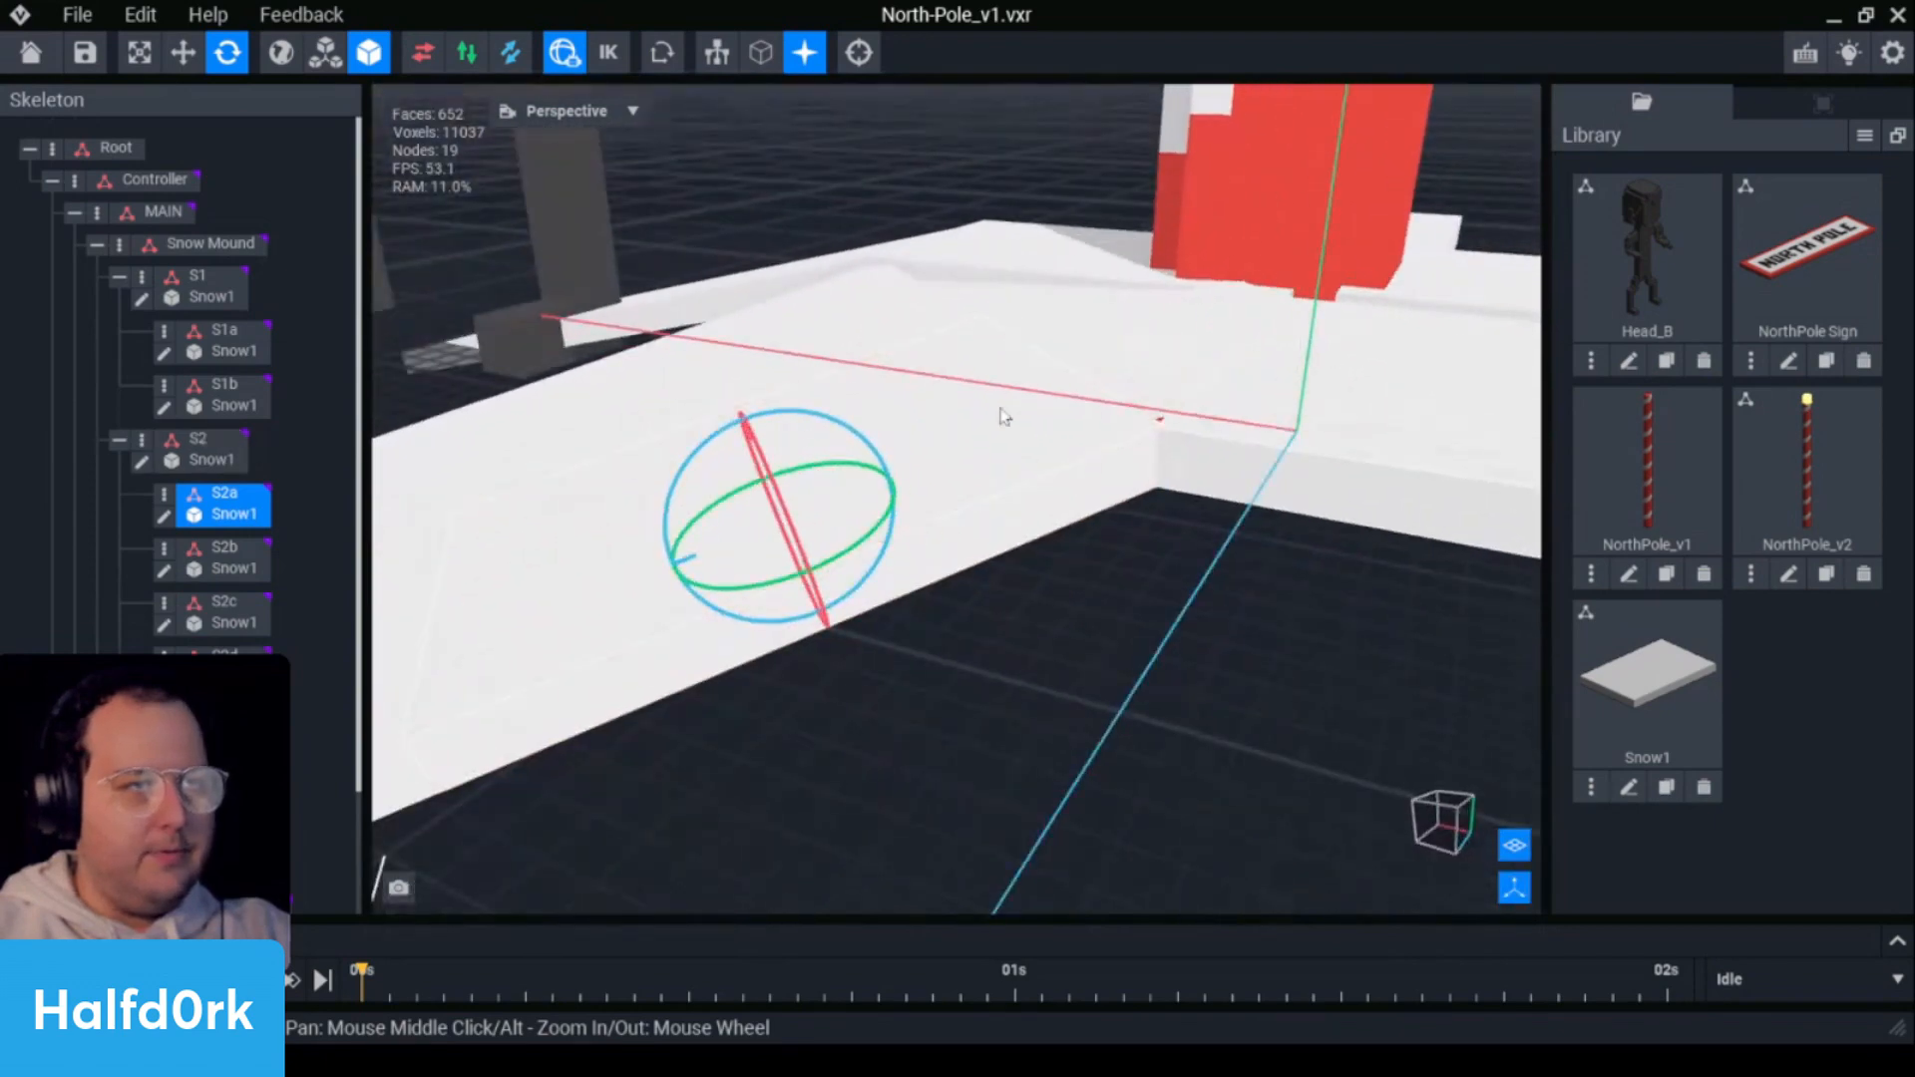
click(891, 326)
right_drag(891, 326, 1013, 285)
click(970, 332)
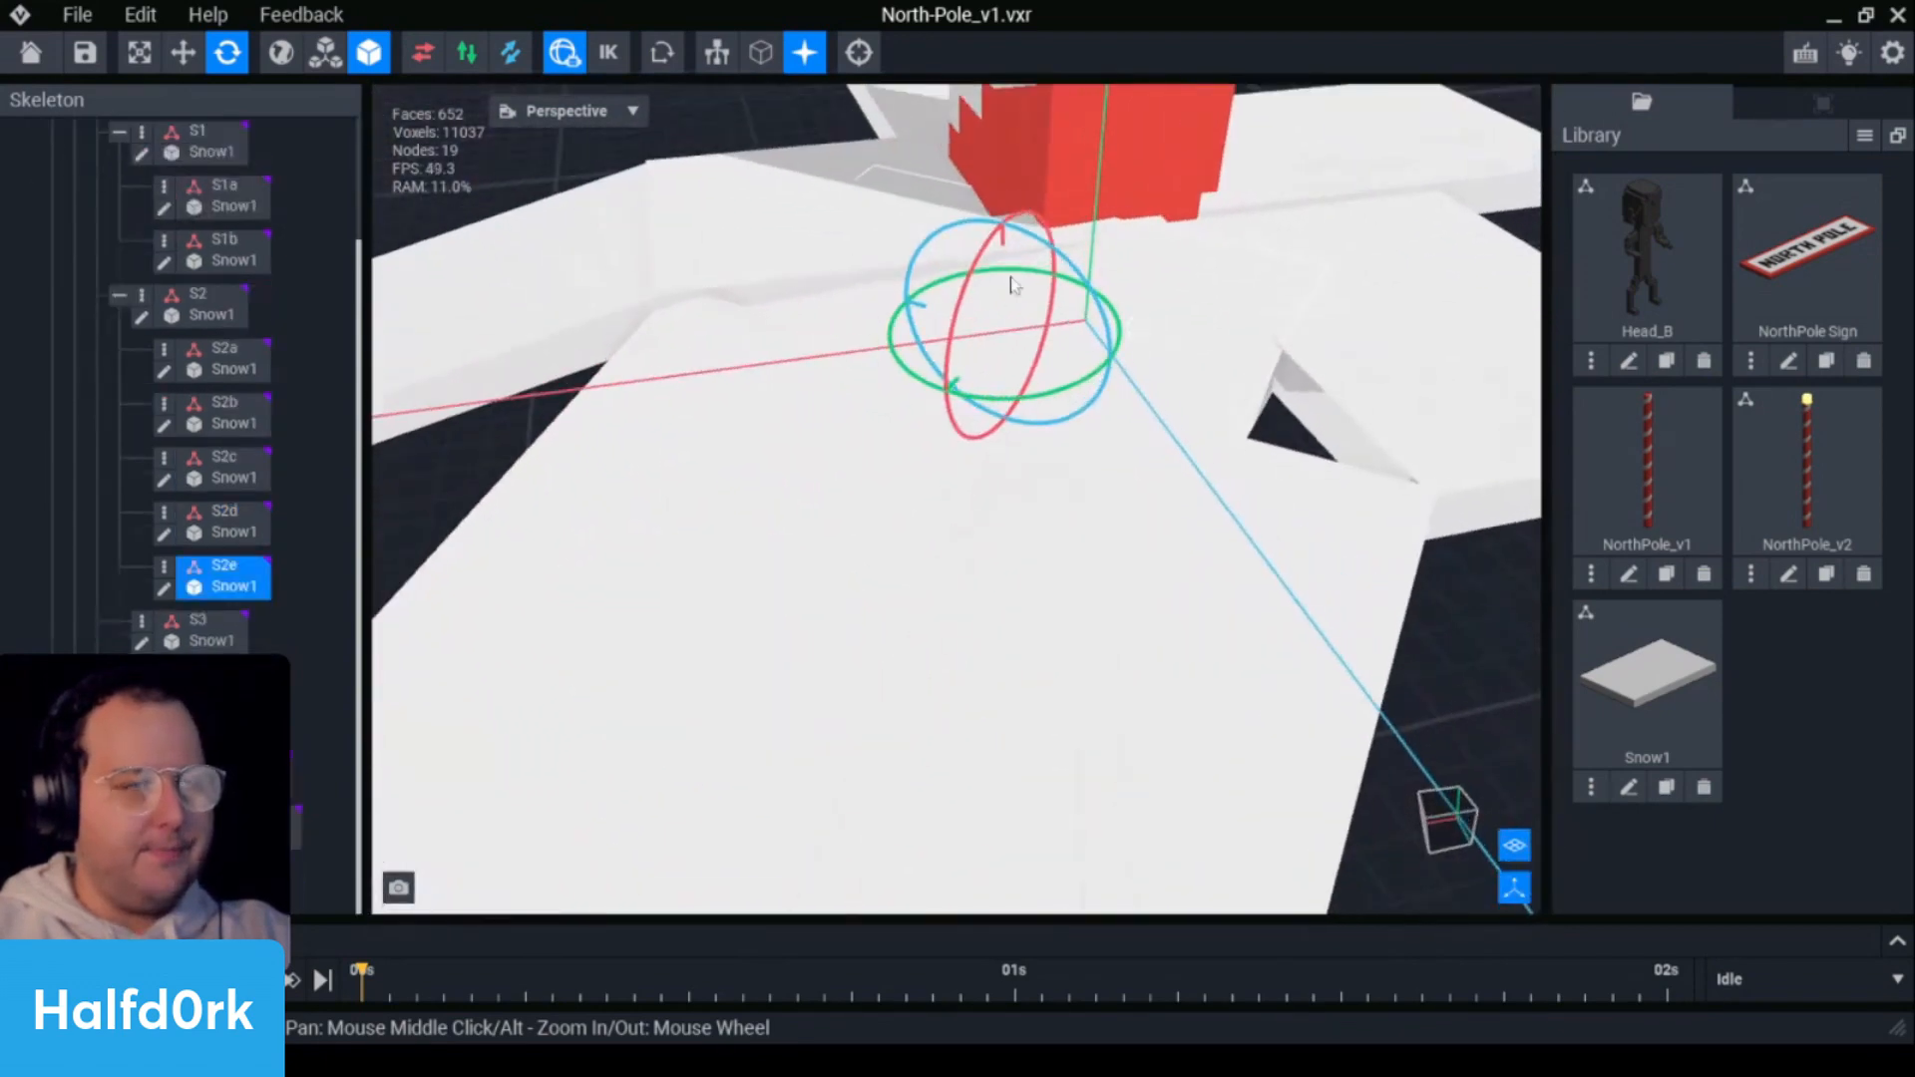
drag(1063, 261, 1073, 268)
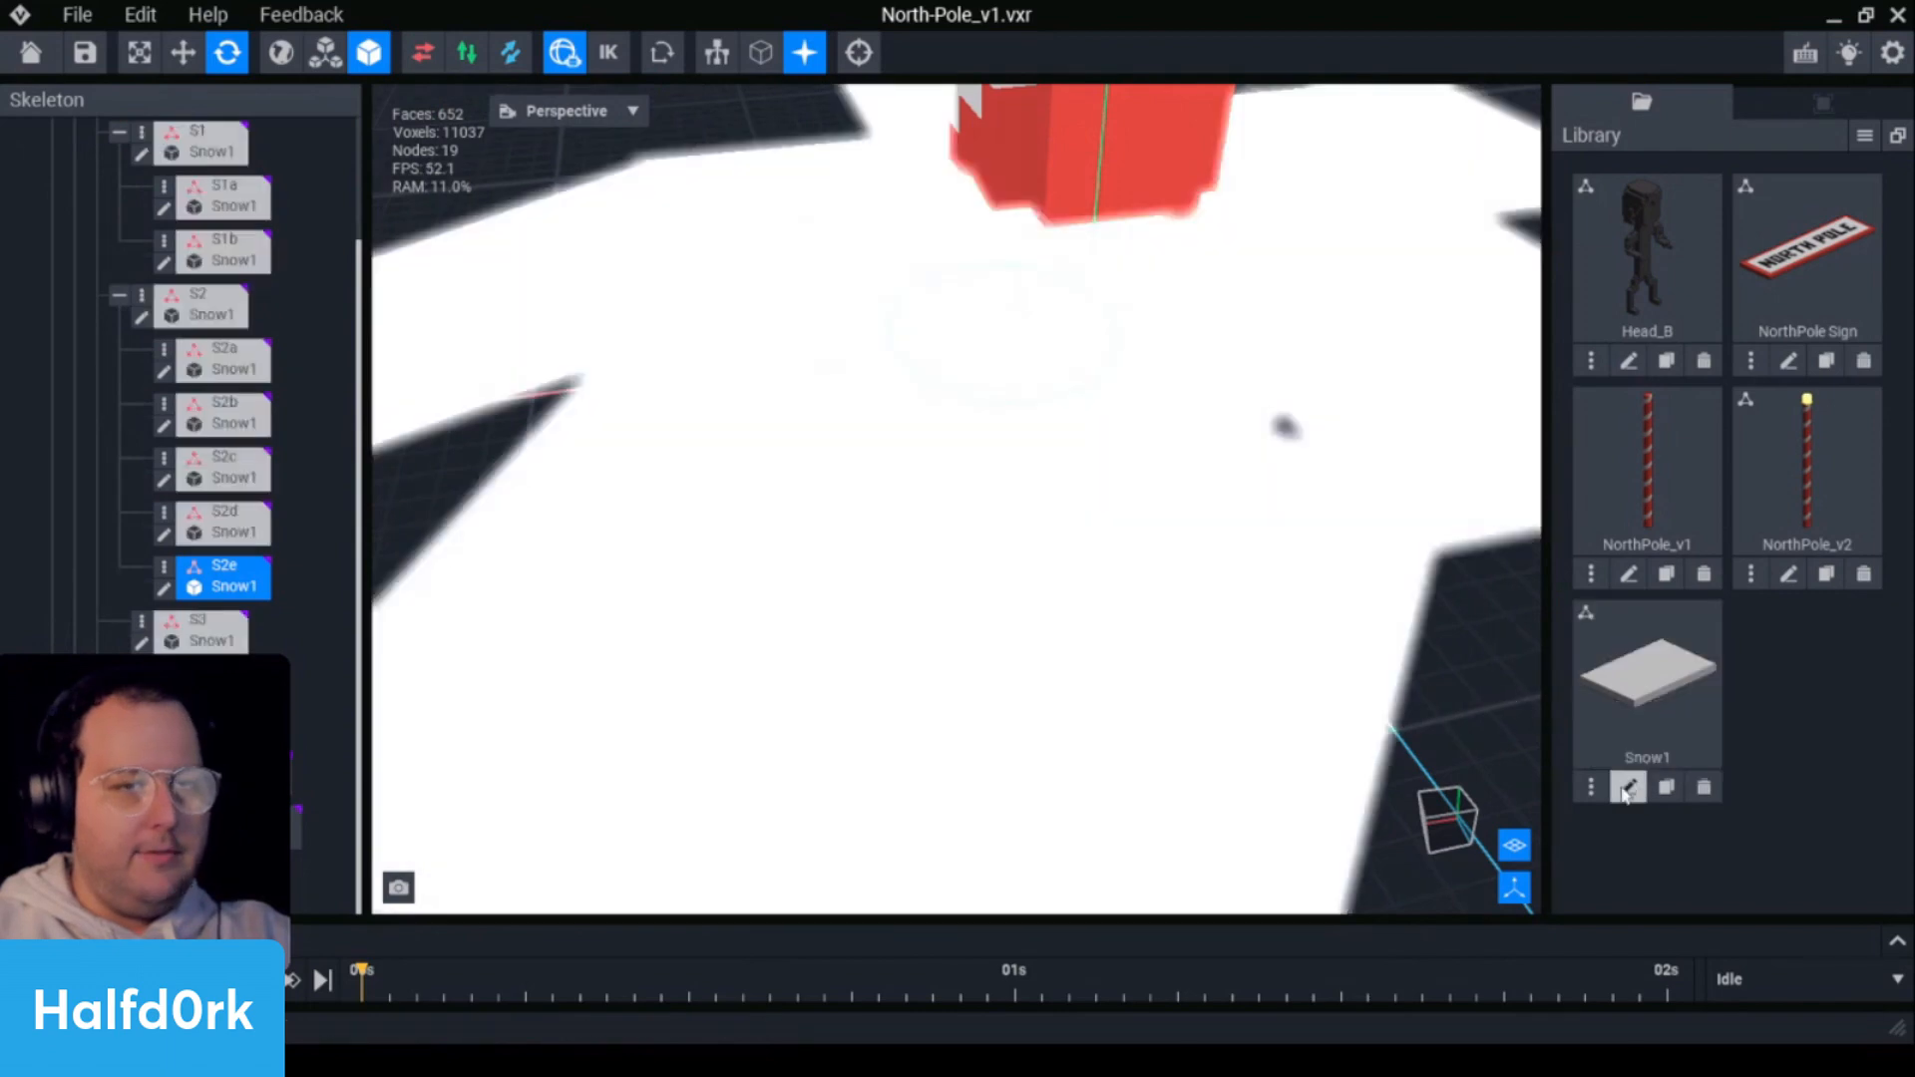
- Clone the Snow1 model as Snow2 and open the clone for voxel editing
click(1665, 787)
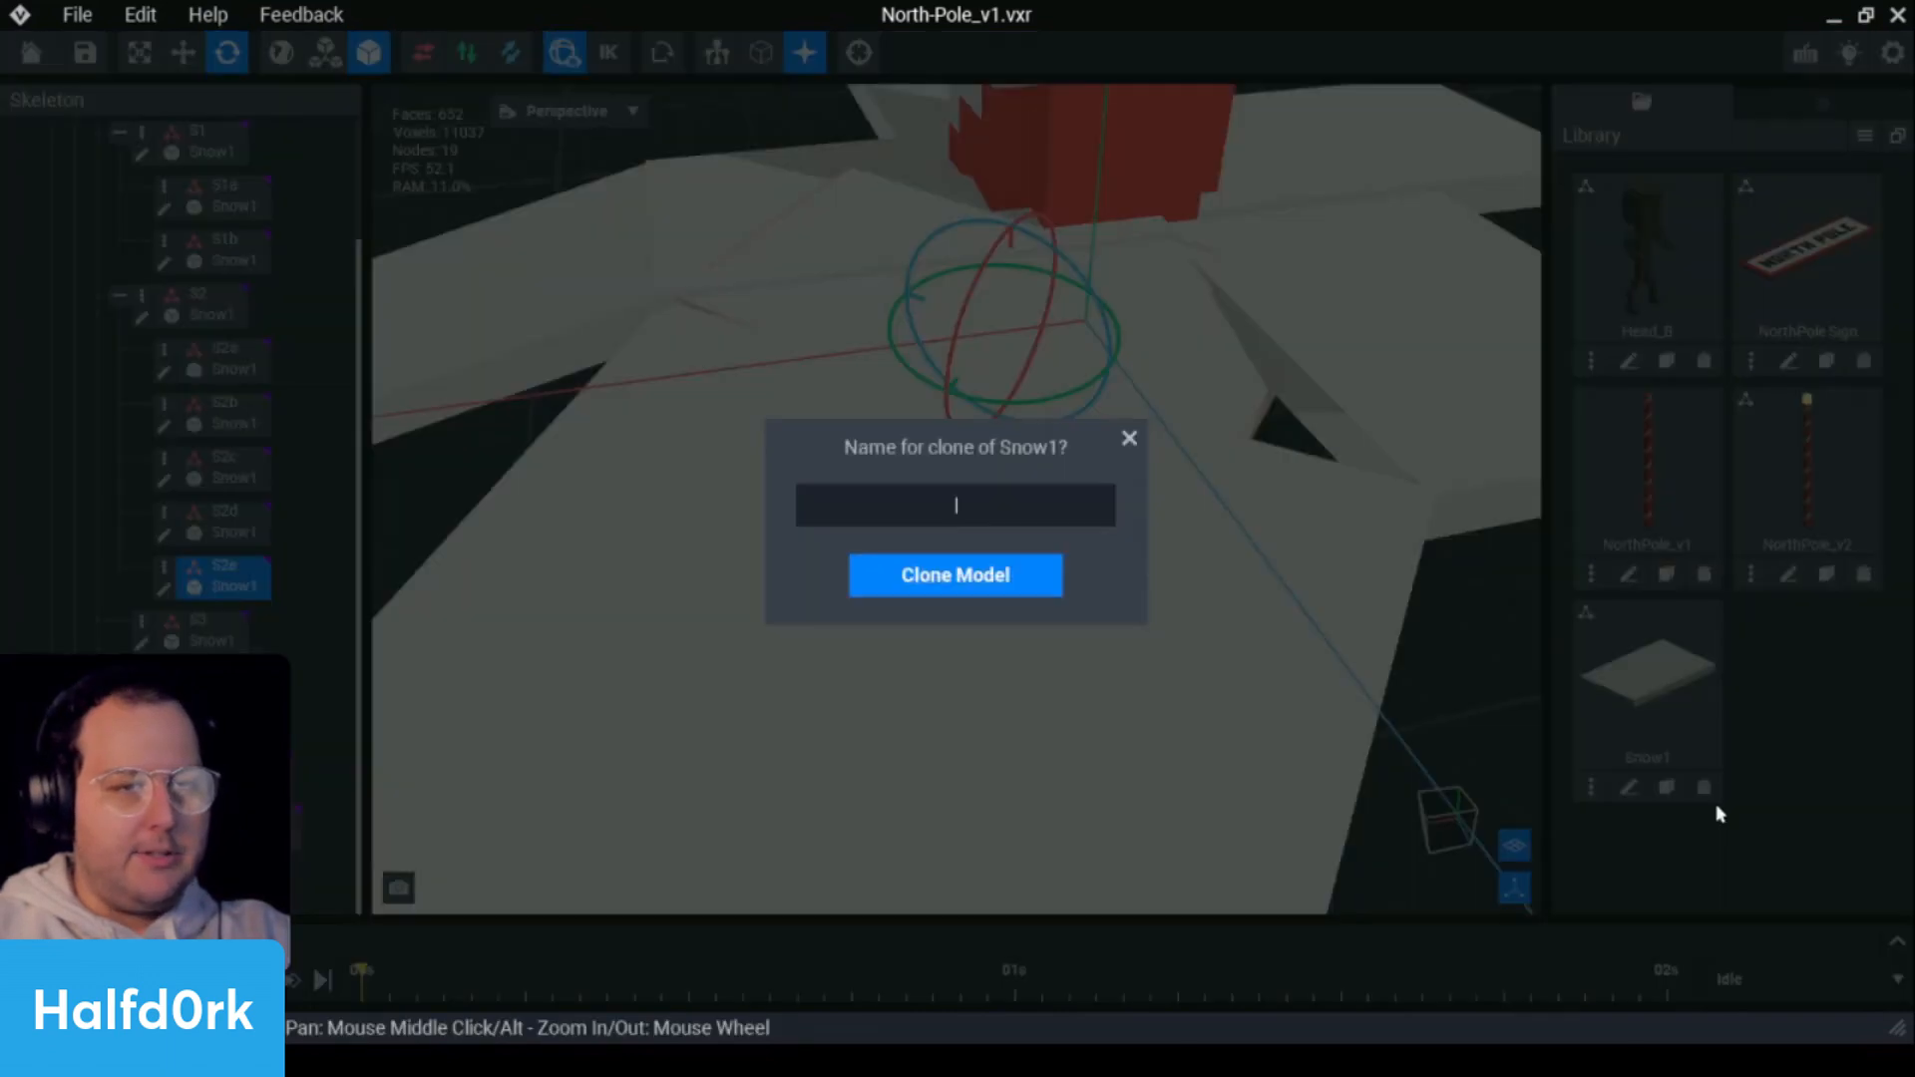
key(Return)
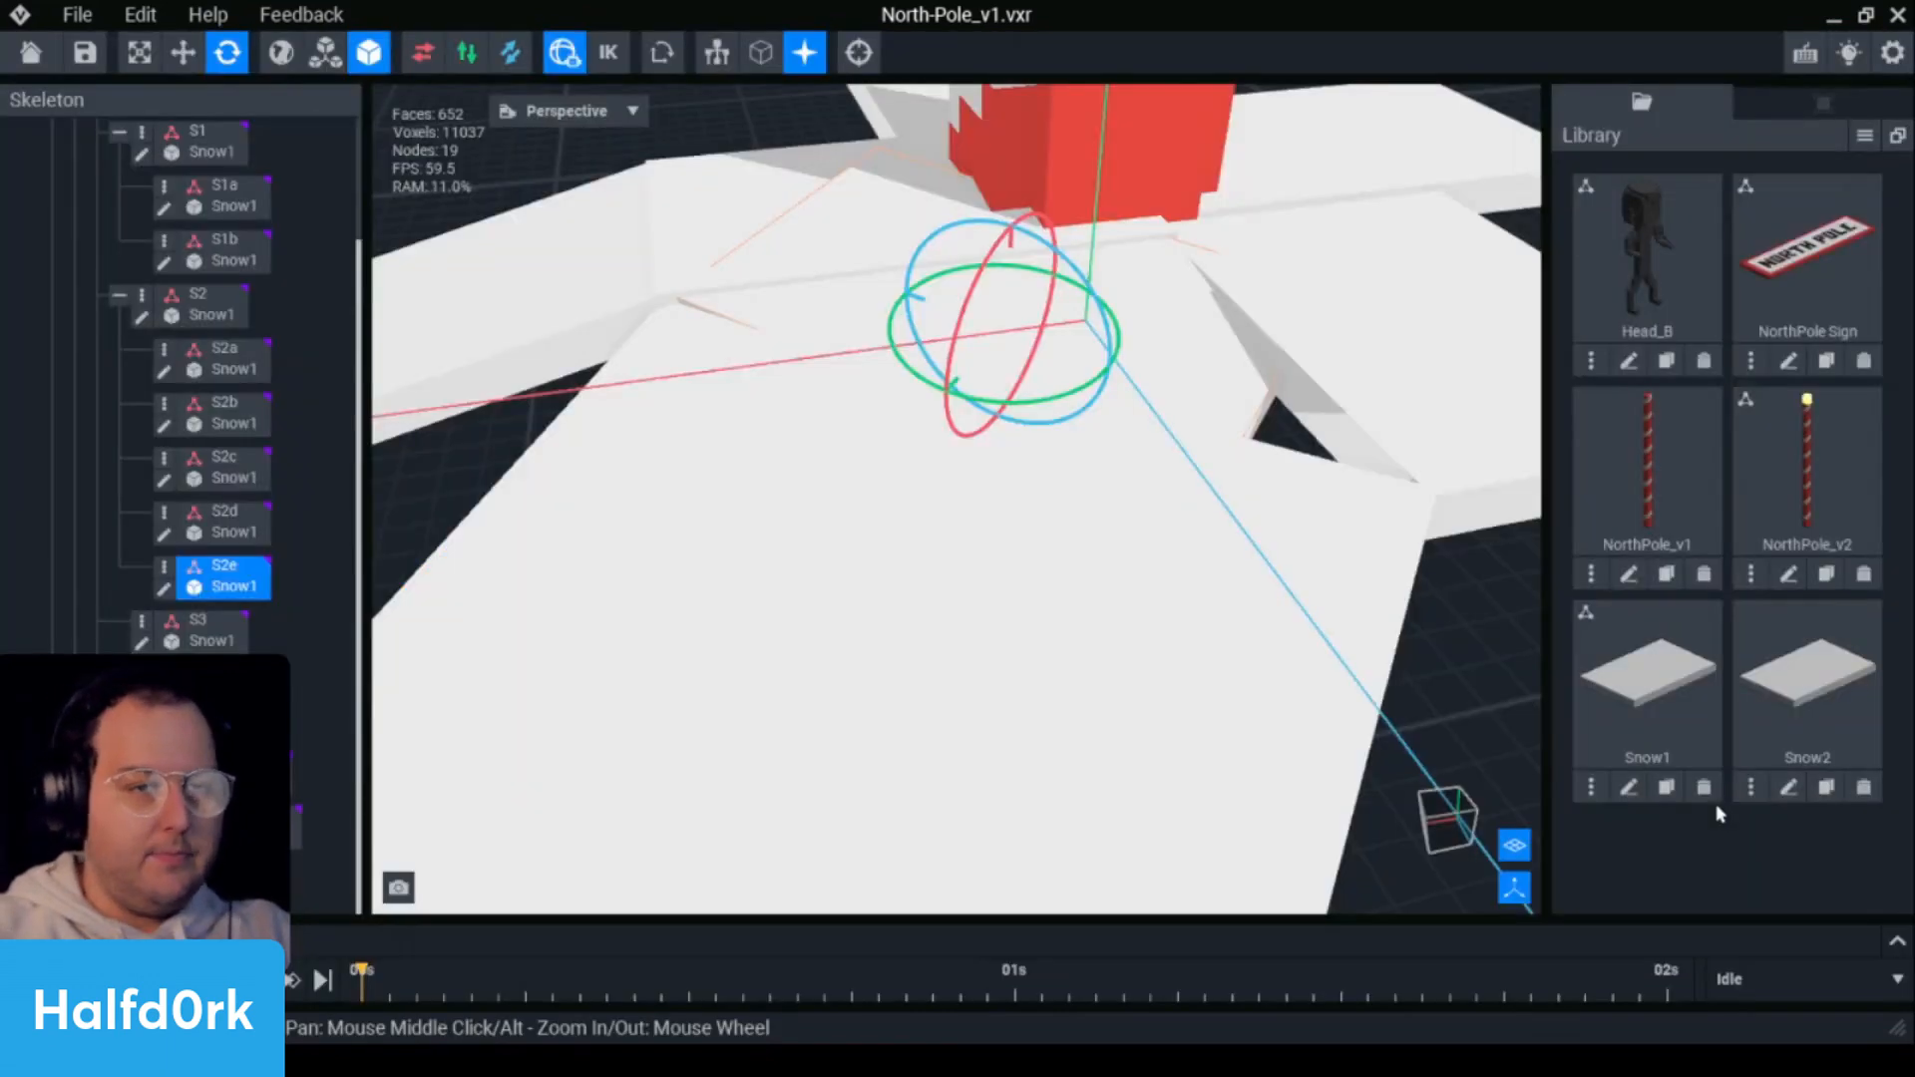
click(1787, 793)
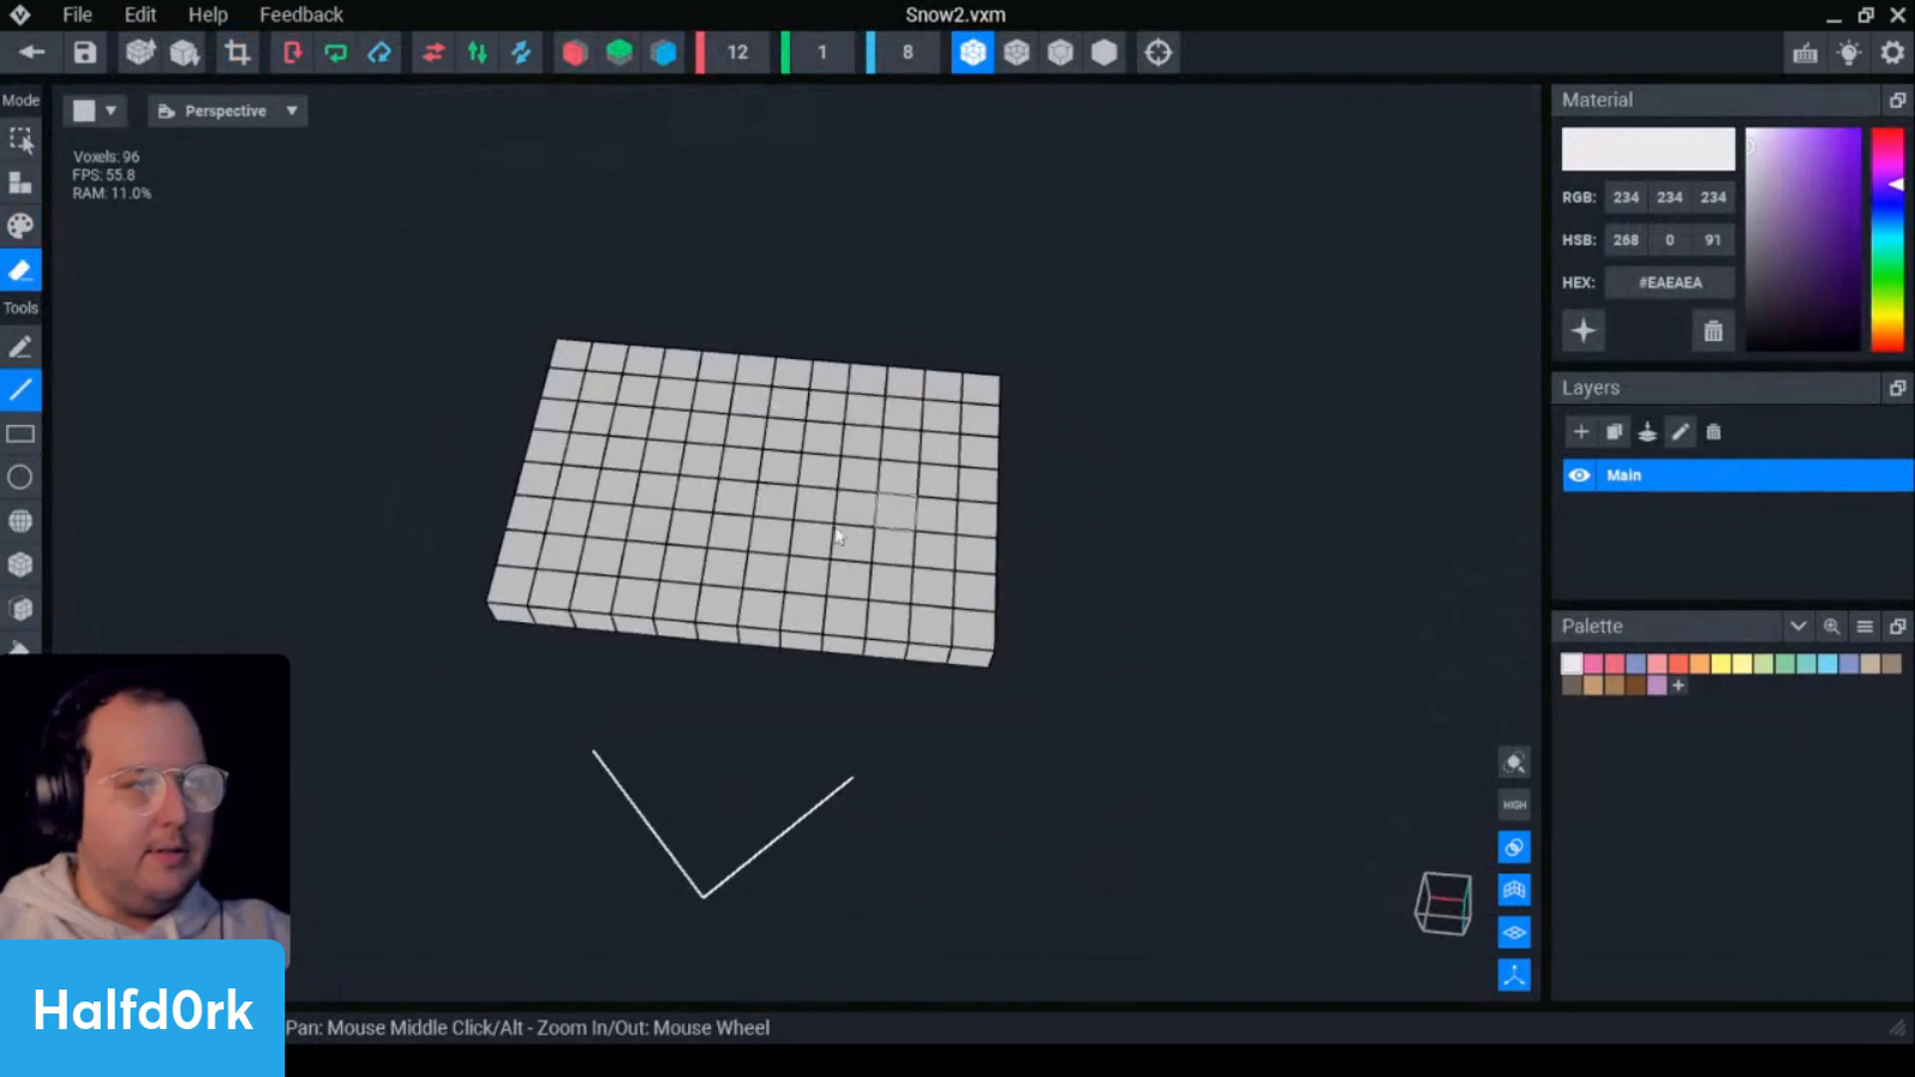
- Erase the surplus voxels from the Snow2 slab and crop the model to 7 × 1 × 7
drag(838, 399, 826, 623)
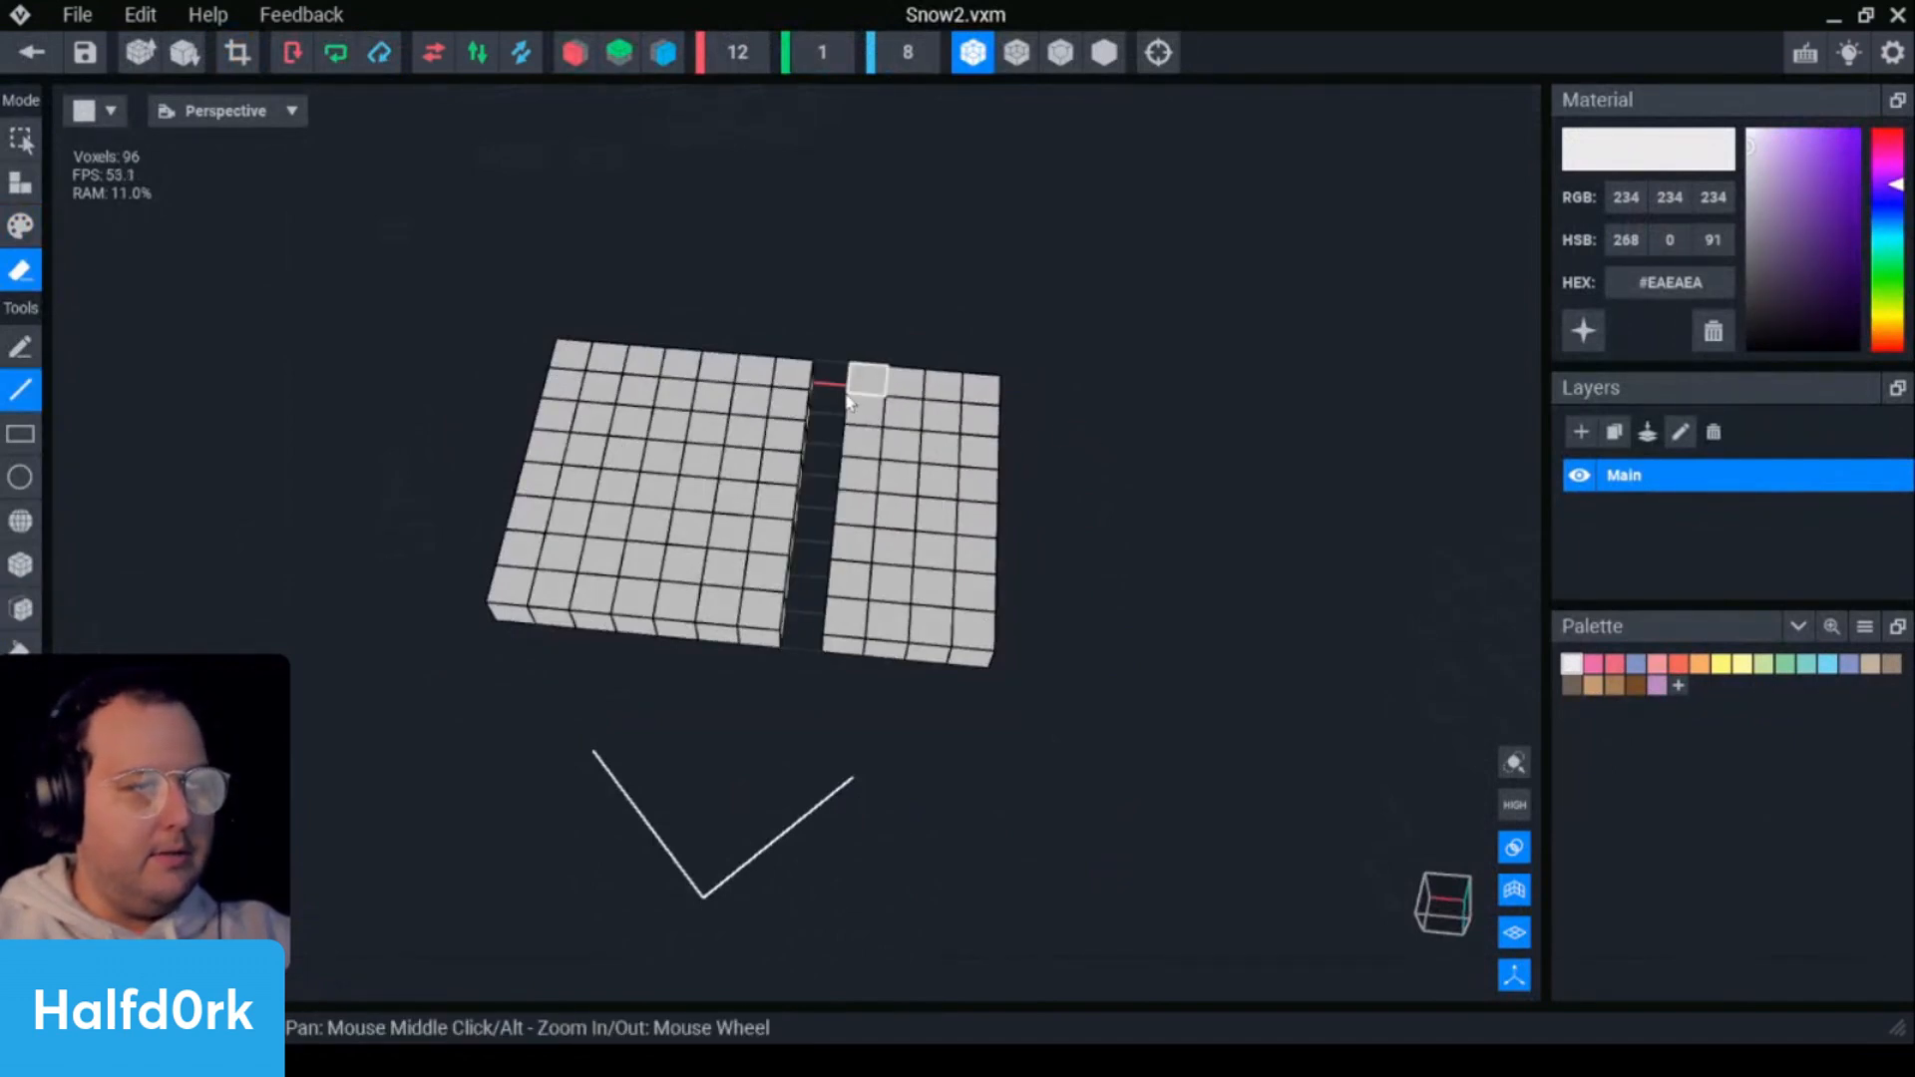
drag(847, 401, 564, 364)
click(20, 609)
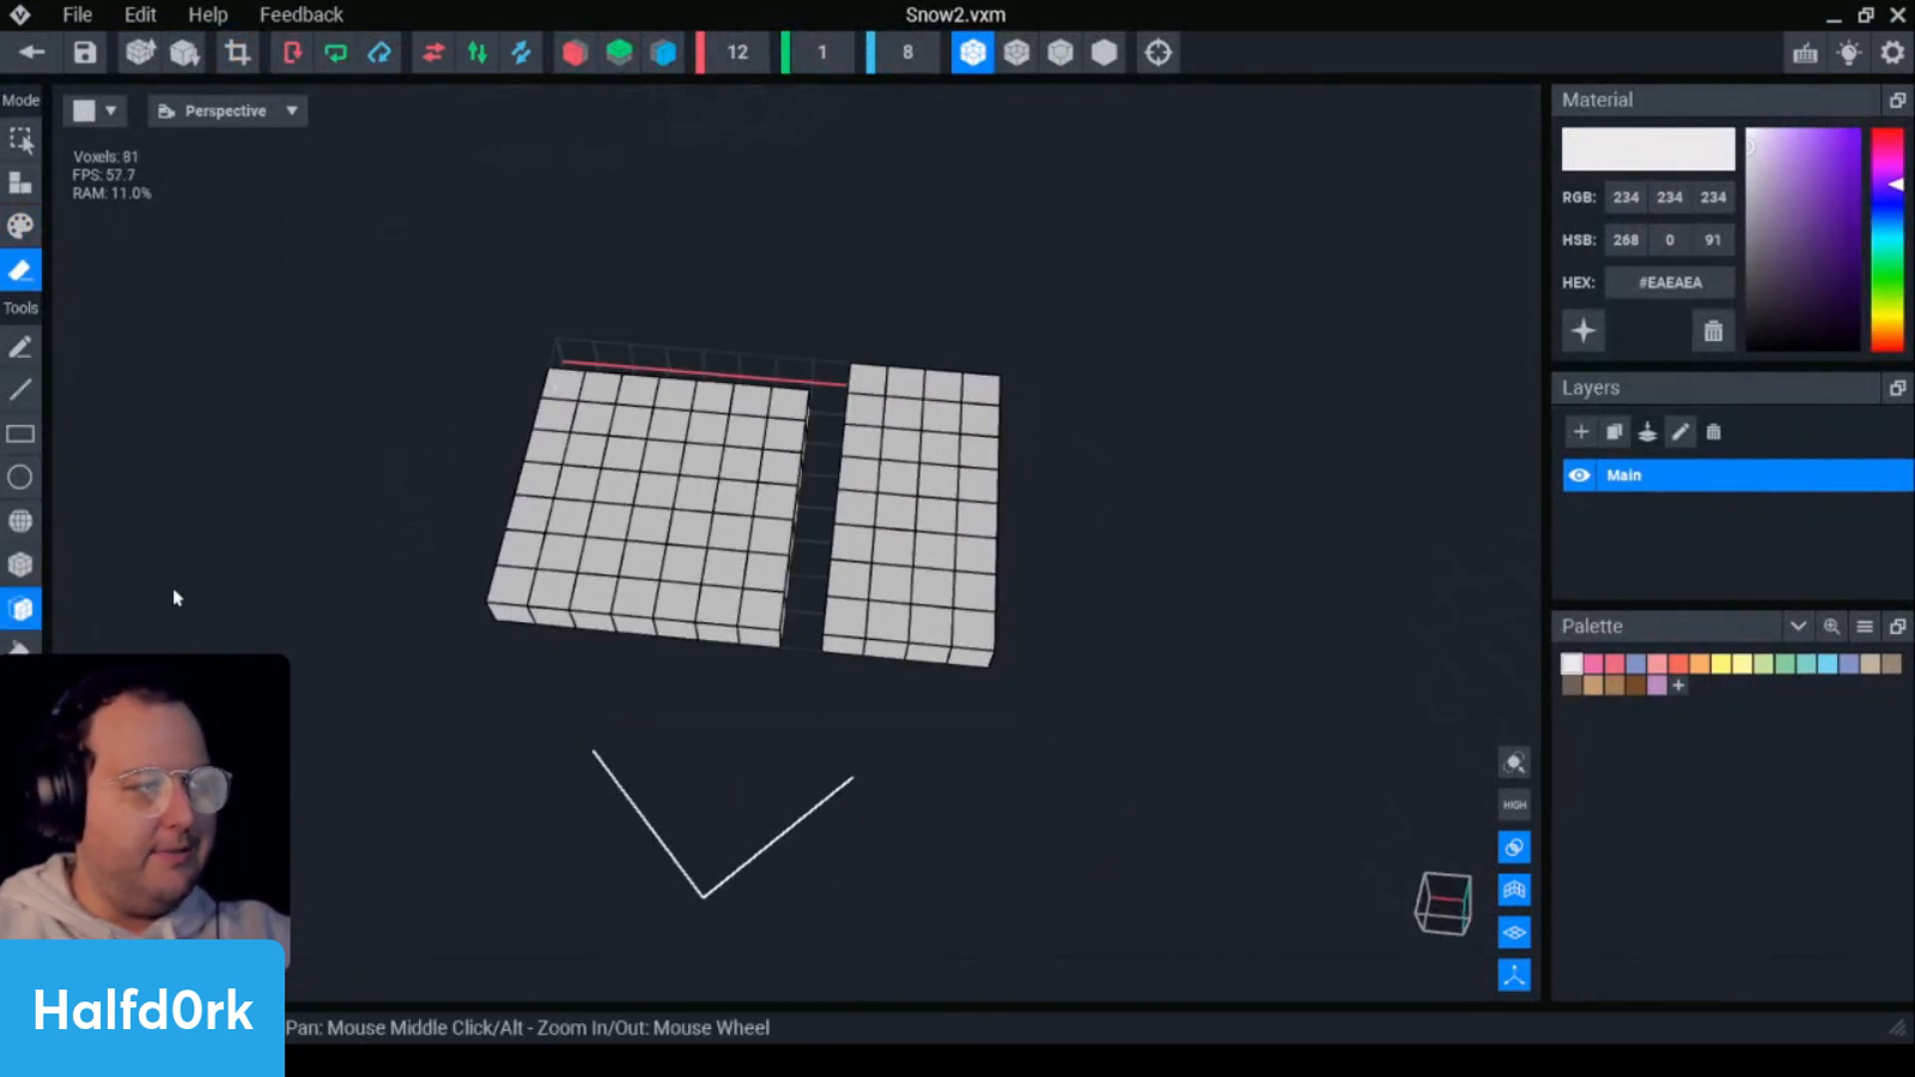
click(968, 504)
click(238, 54)
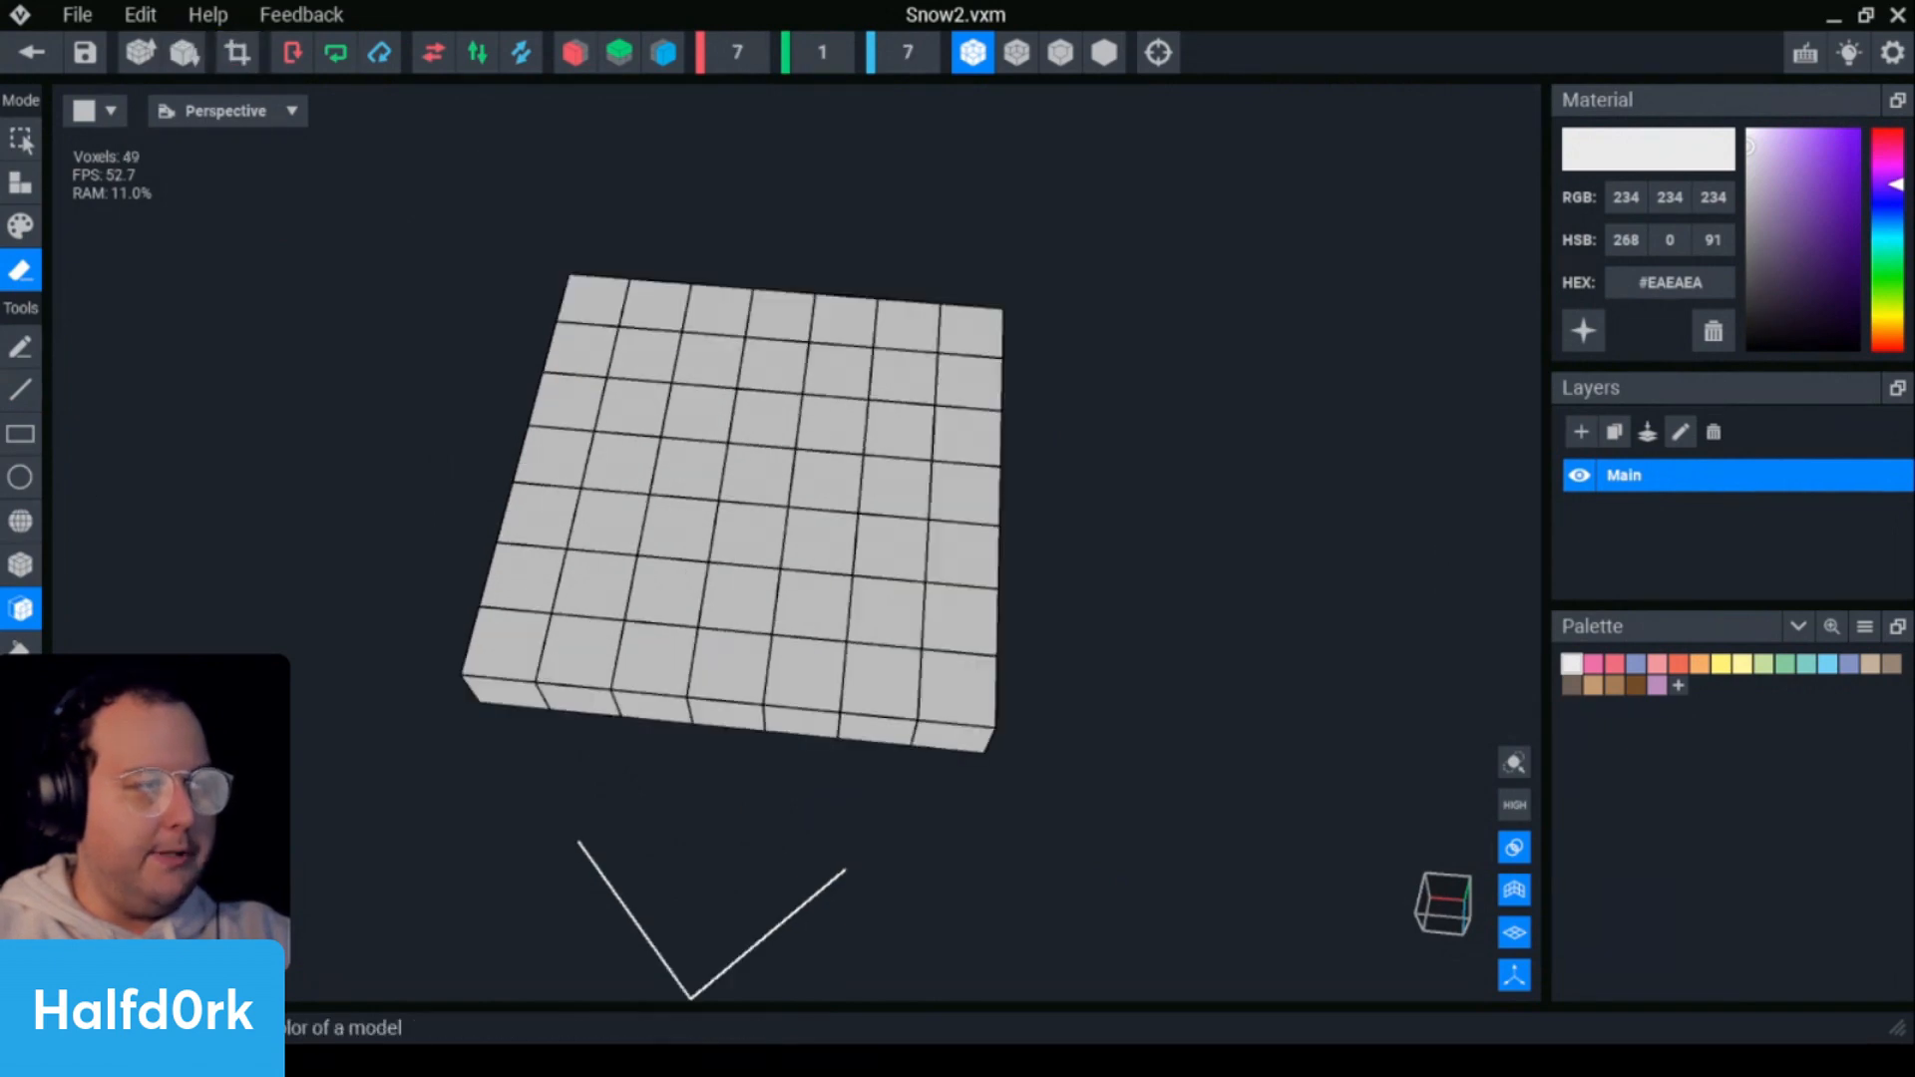
- Shift the Snow2 pivot along the X axis, save the model and return to the North Pole rig
drag(780, 486, 615, 498)
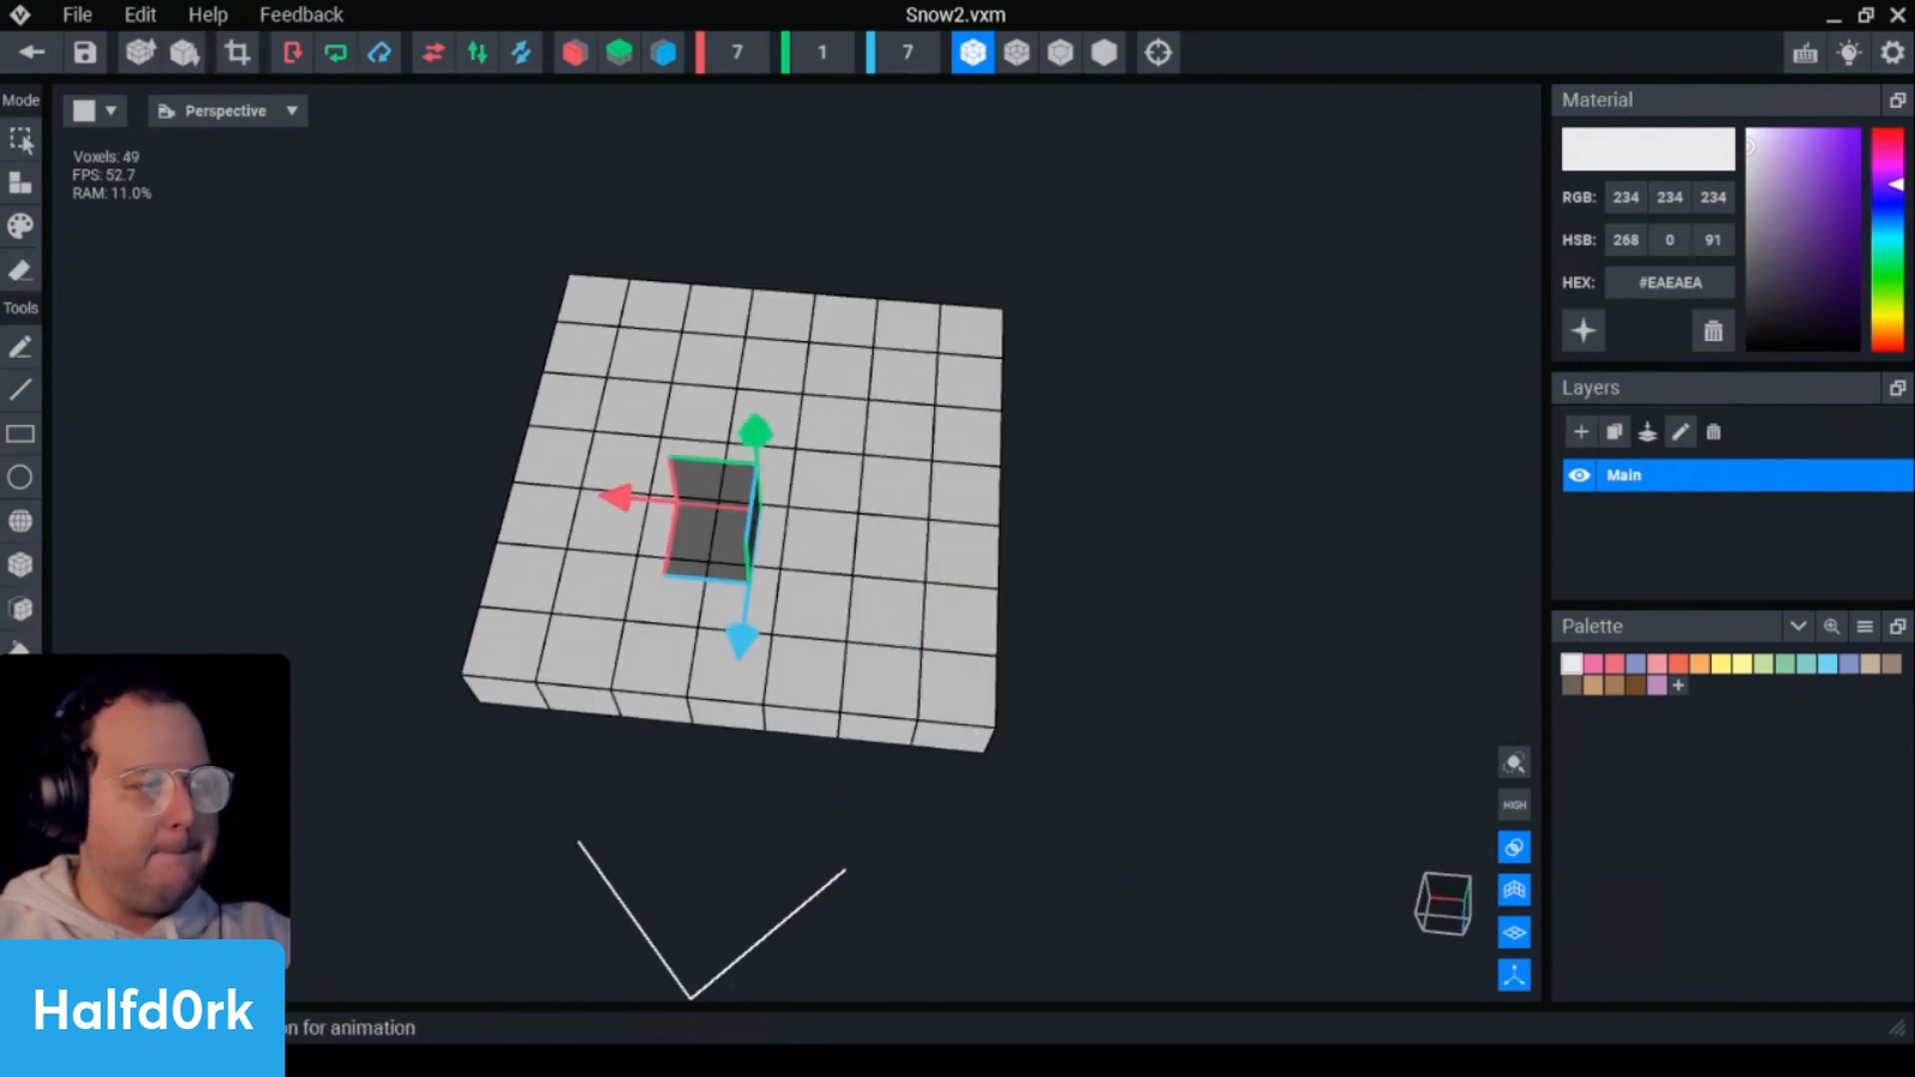
click(32, 52)
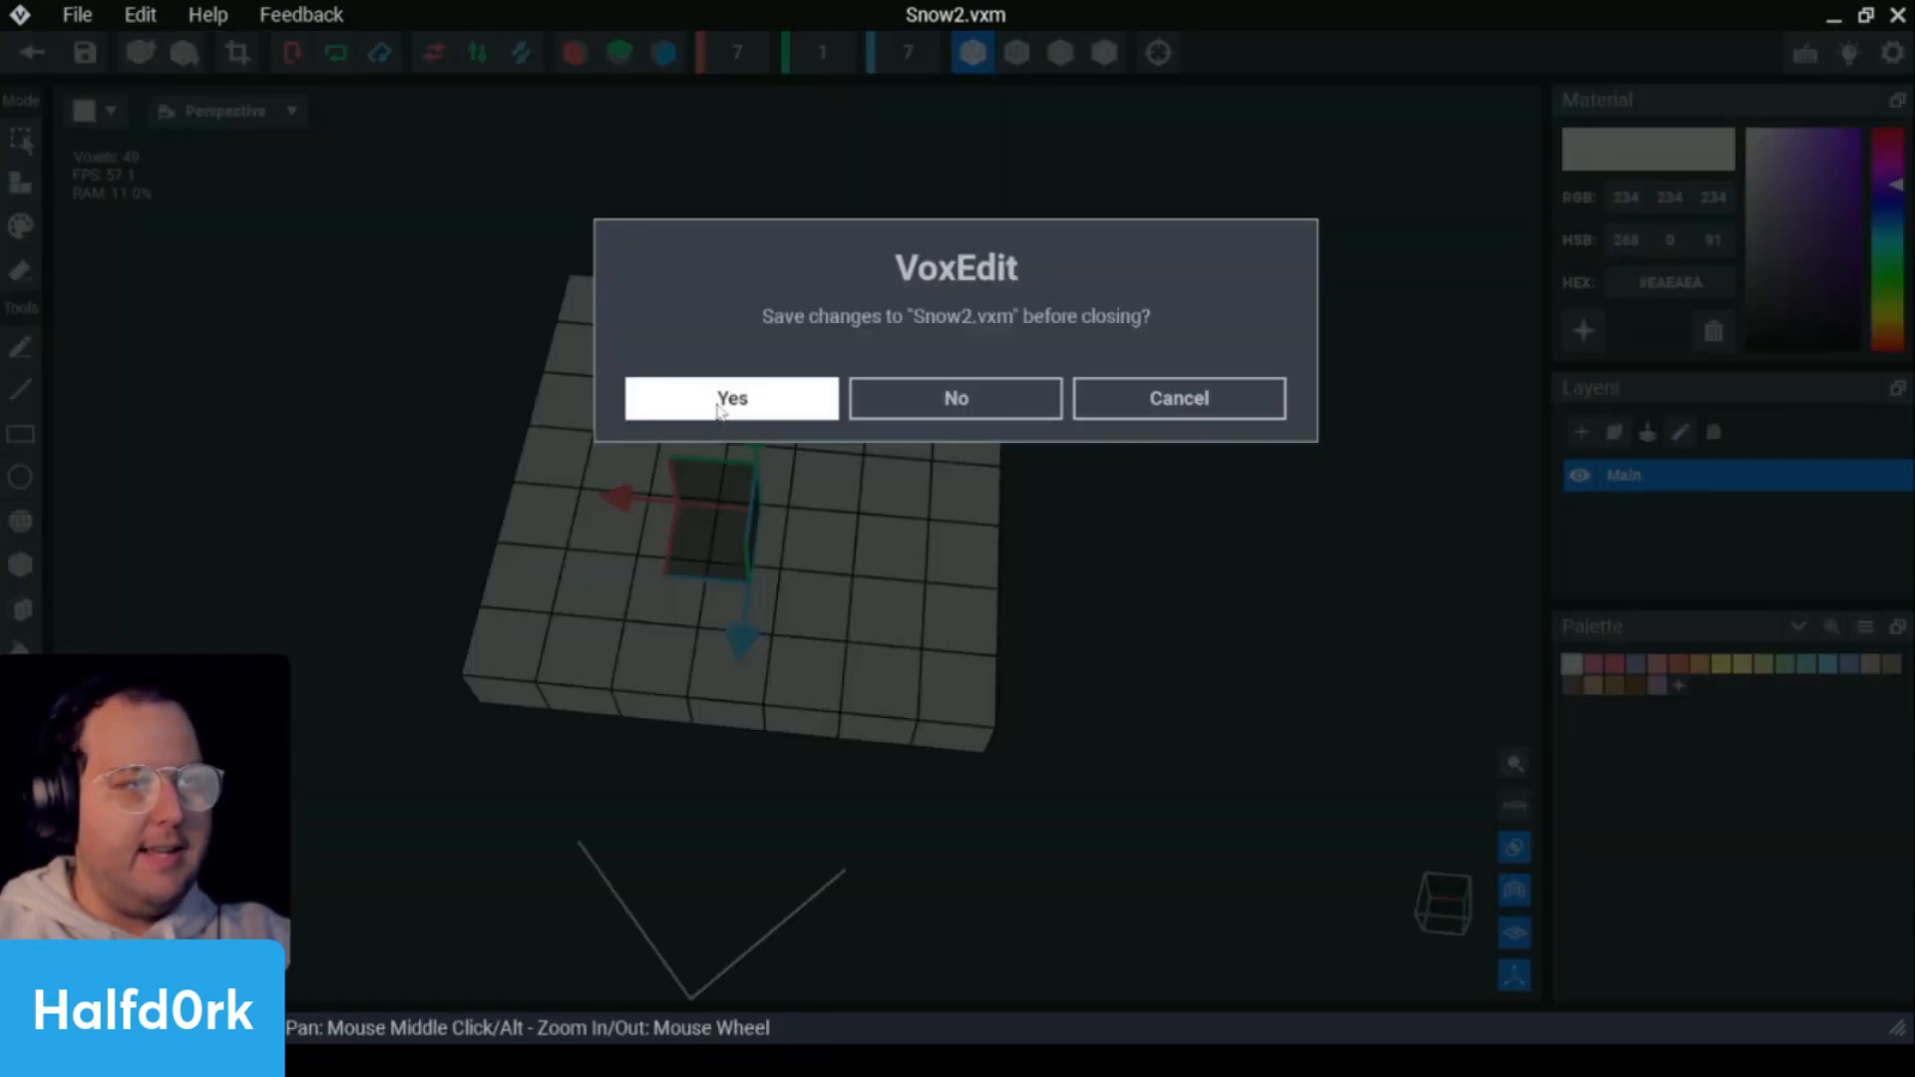
click(738, 398)
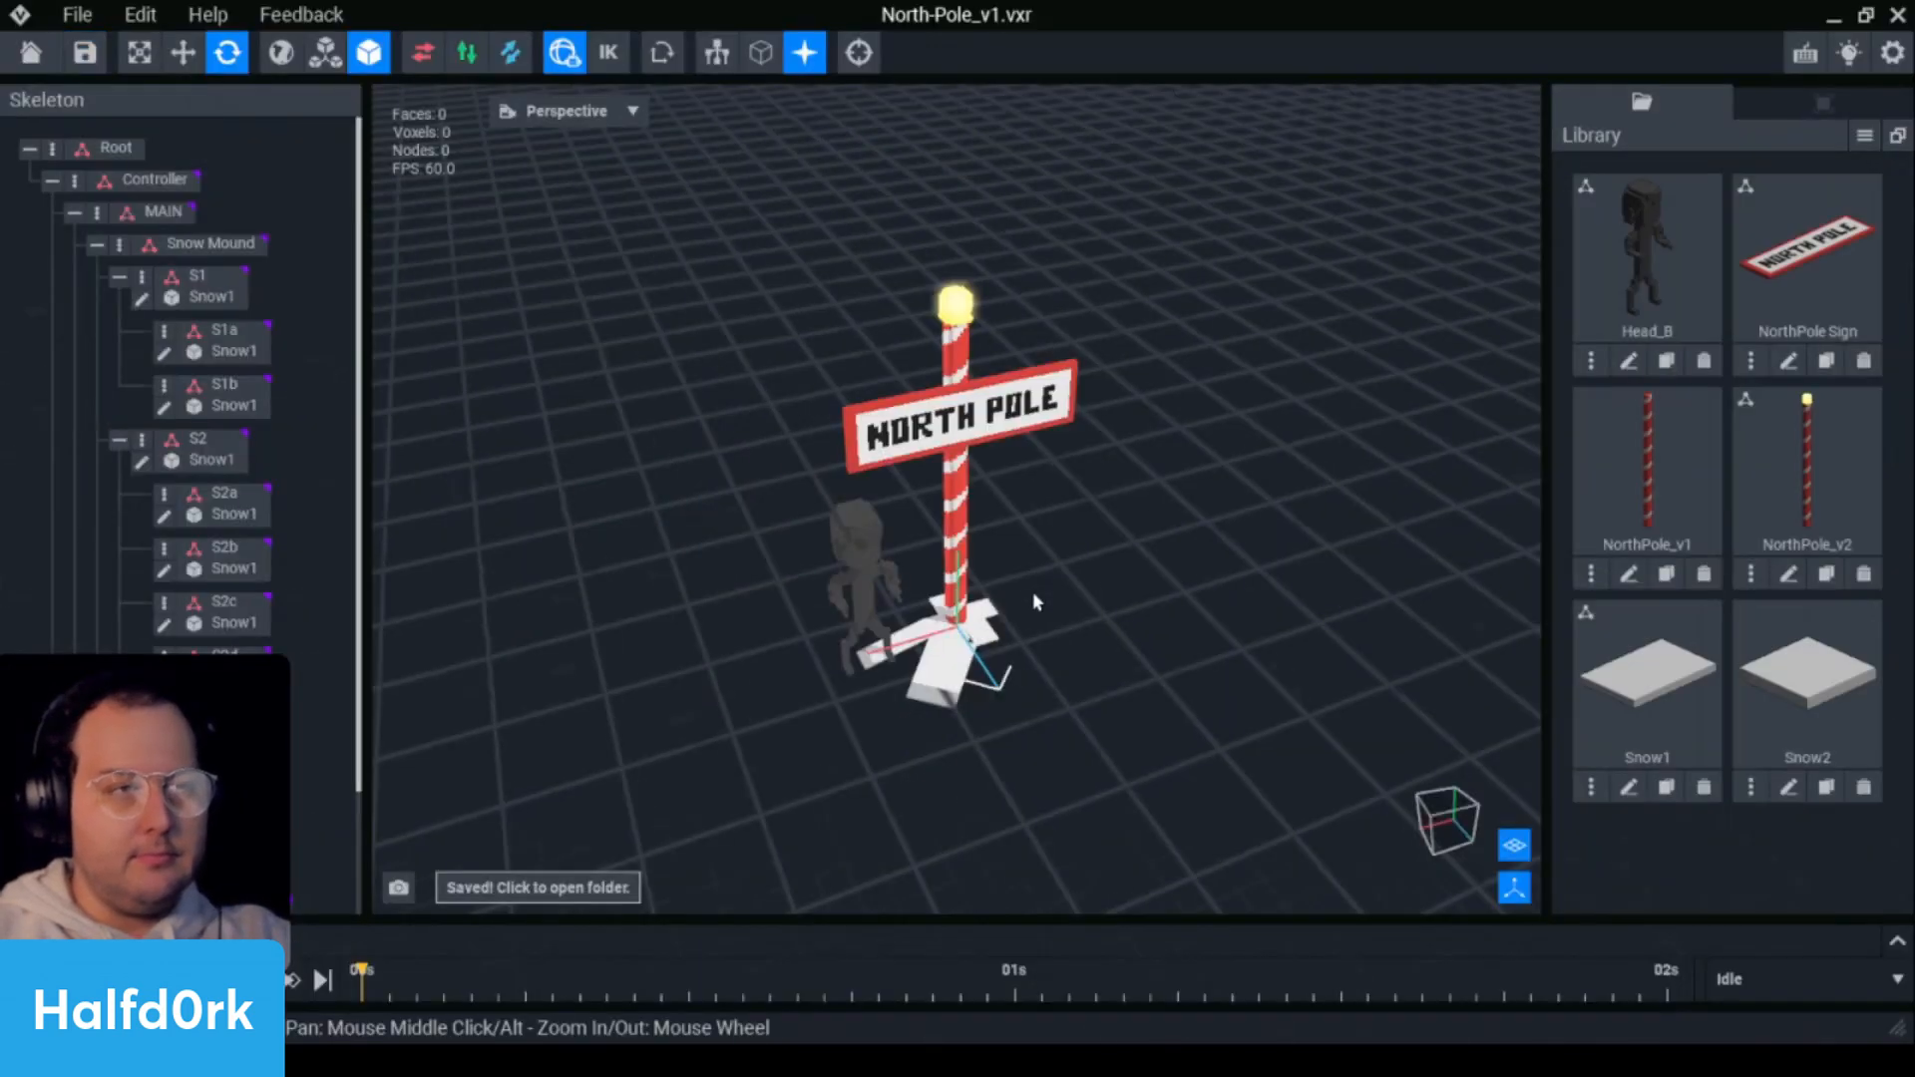
scroll(1035, 601, up, 6)
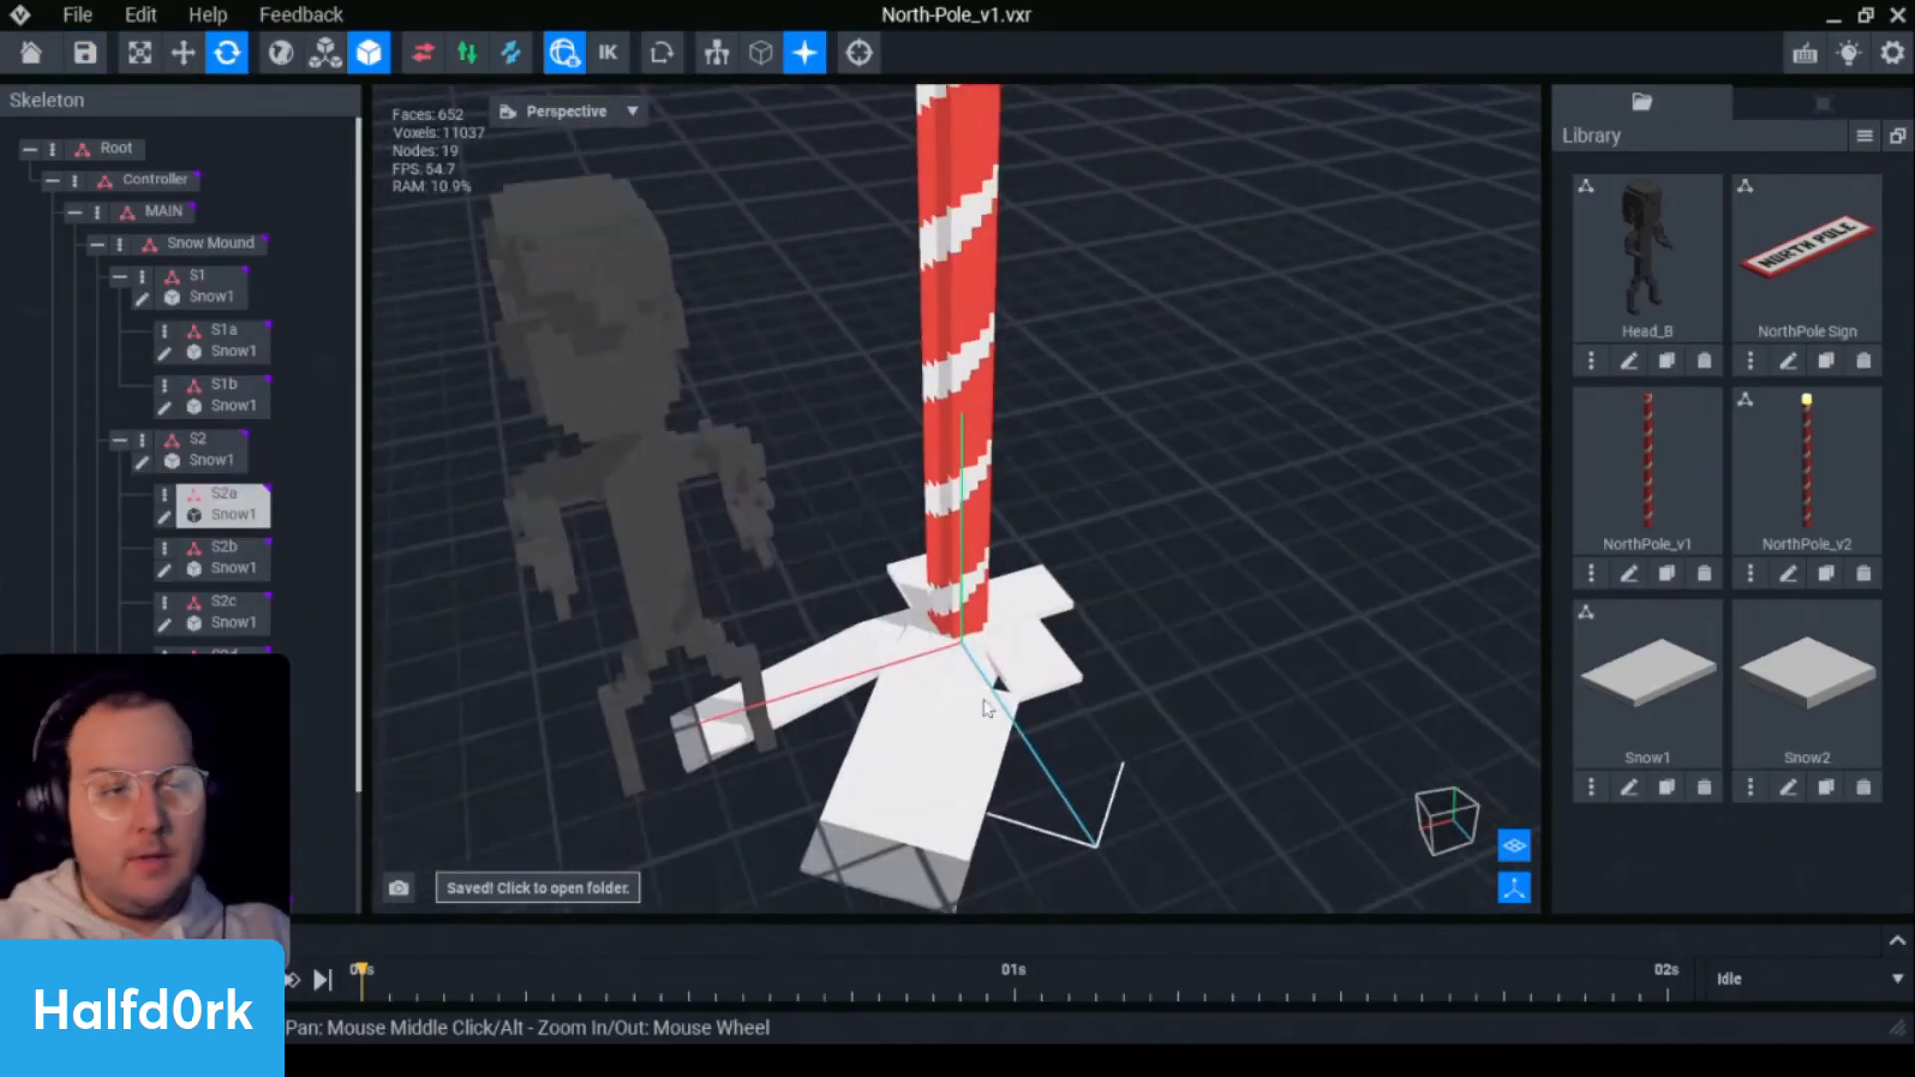
- Swap the S2e slab's model for Snow2 and shift it into the gap beside the pole base
click(986, 706)
scroll(1011, 698, up, 5)
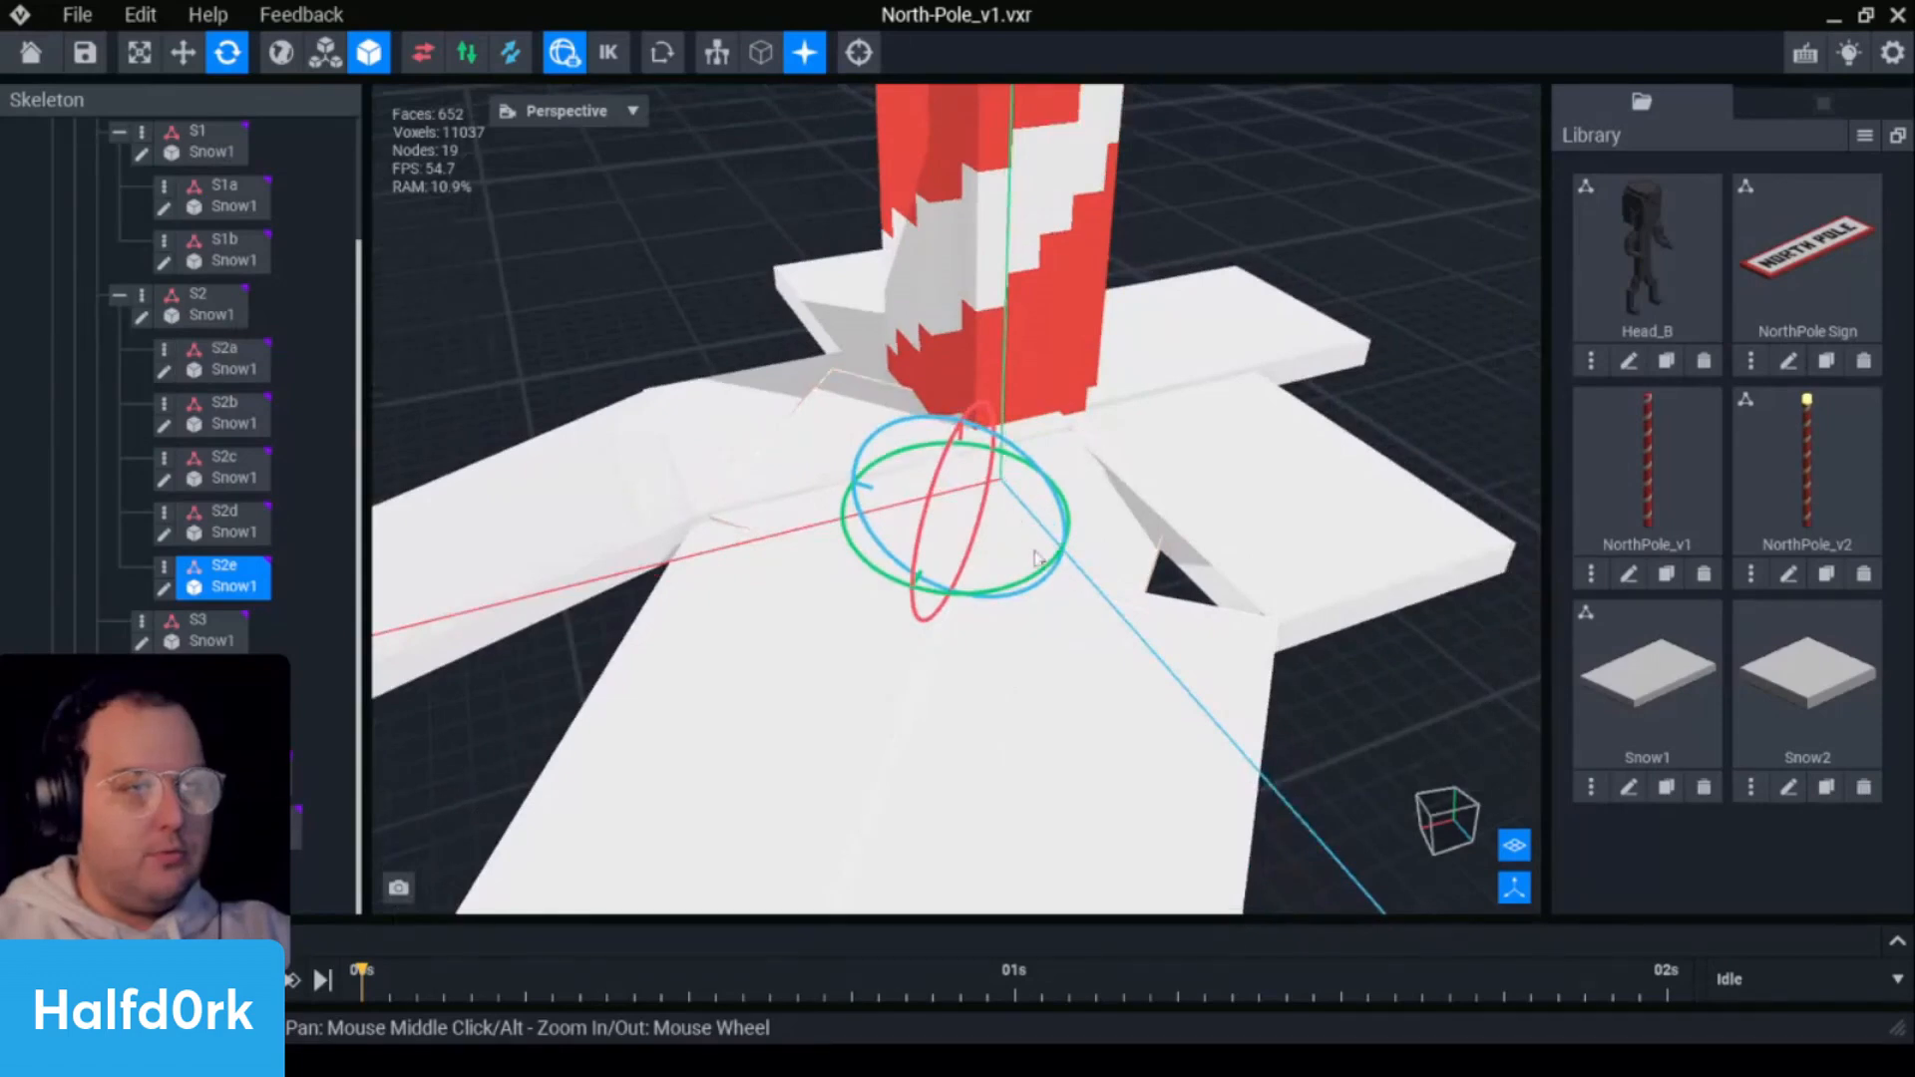
drag(1800, 726, 1059, 542)
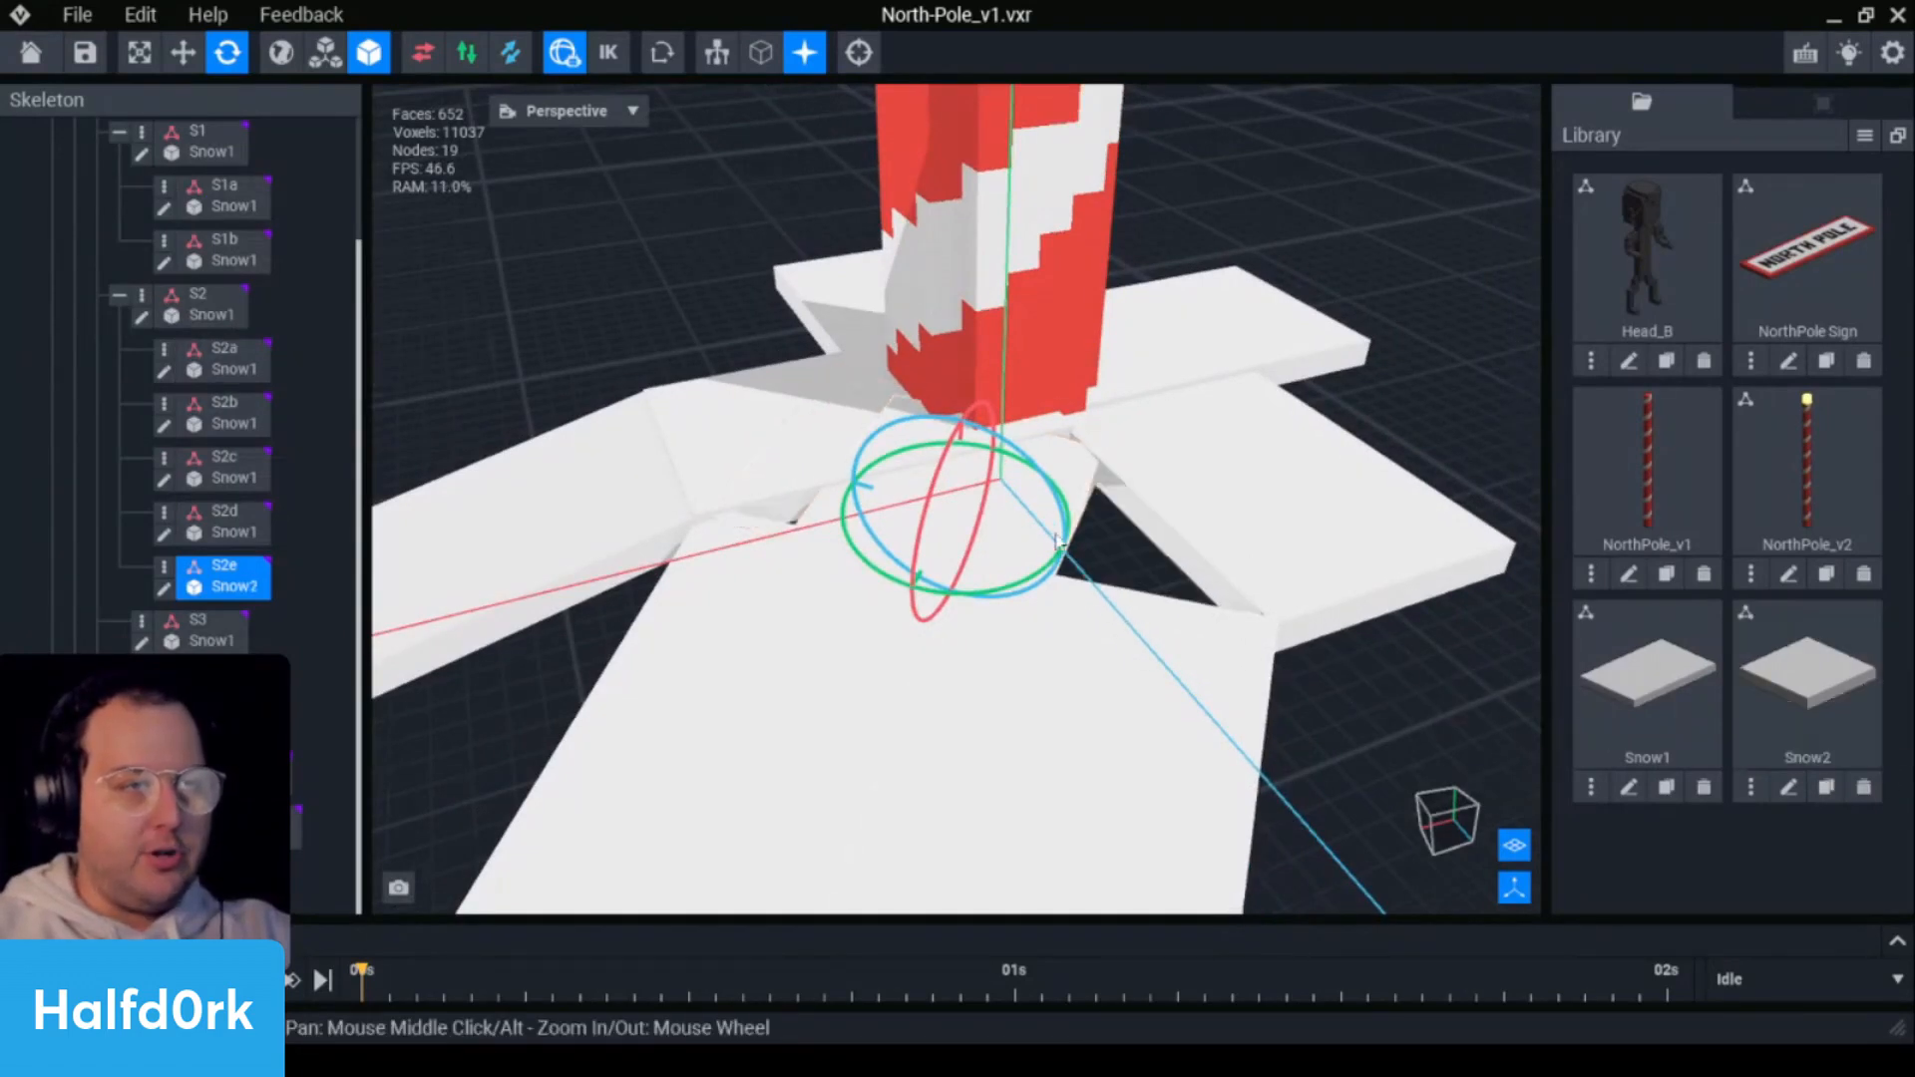
scroll(1064, 544, up, 3)
key(w)
drag(886, 557, 788, 551)
- Rotate the S2e slab so it tilts between the neighbouring snow slabs
key(e)
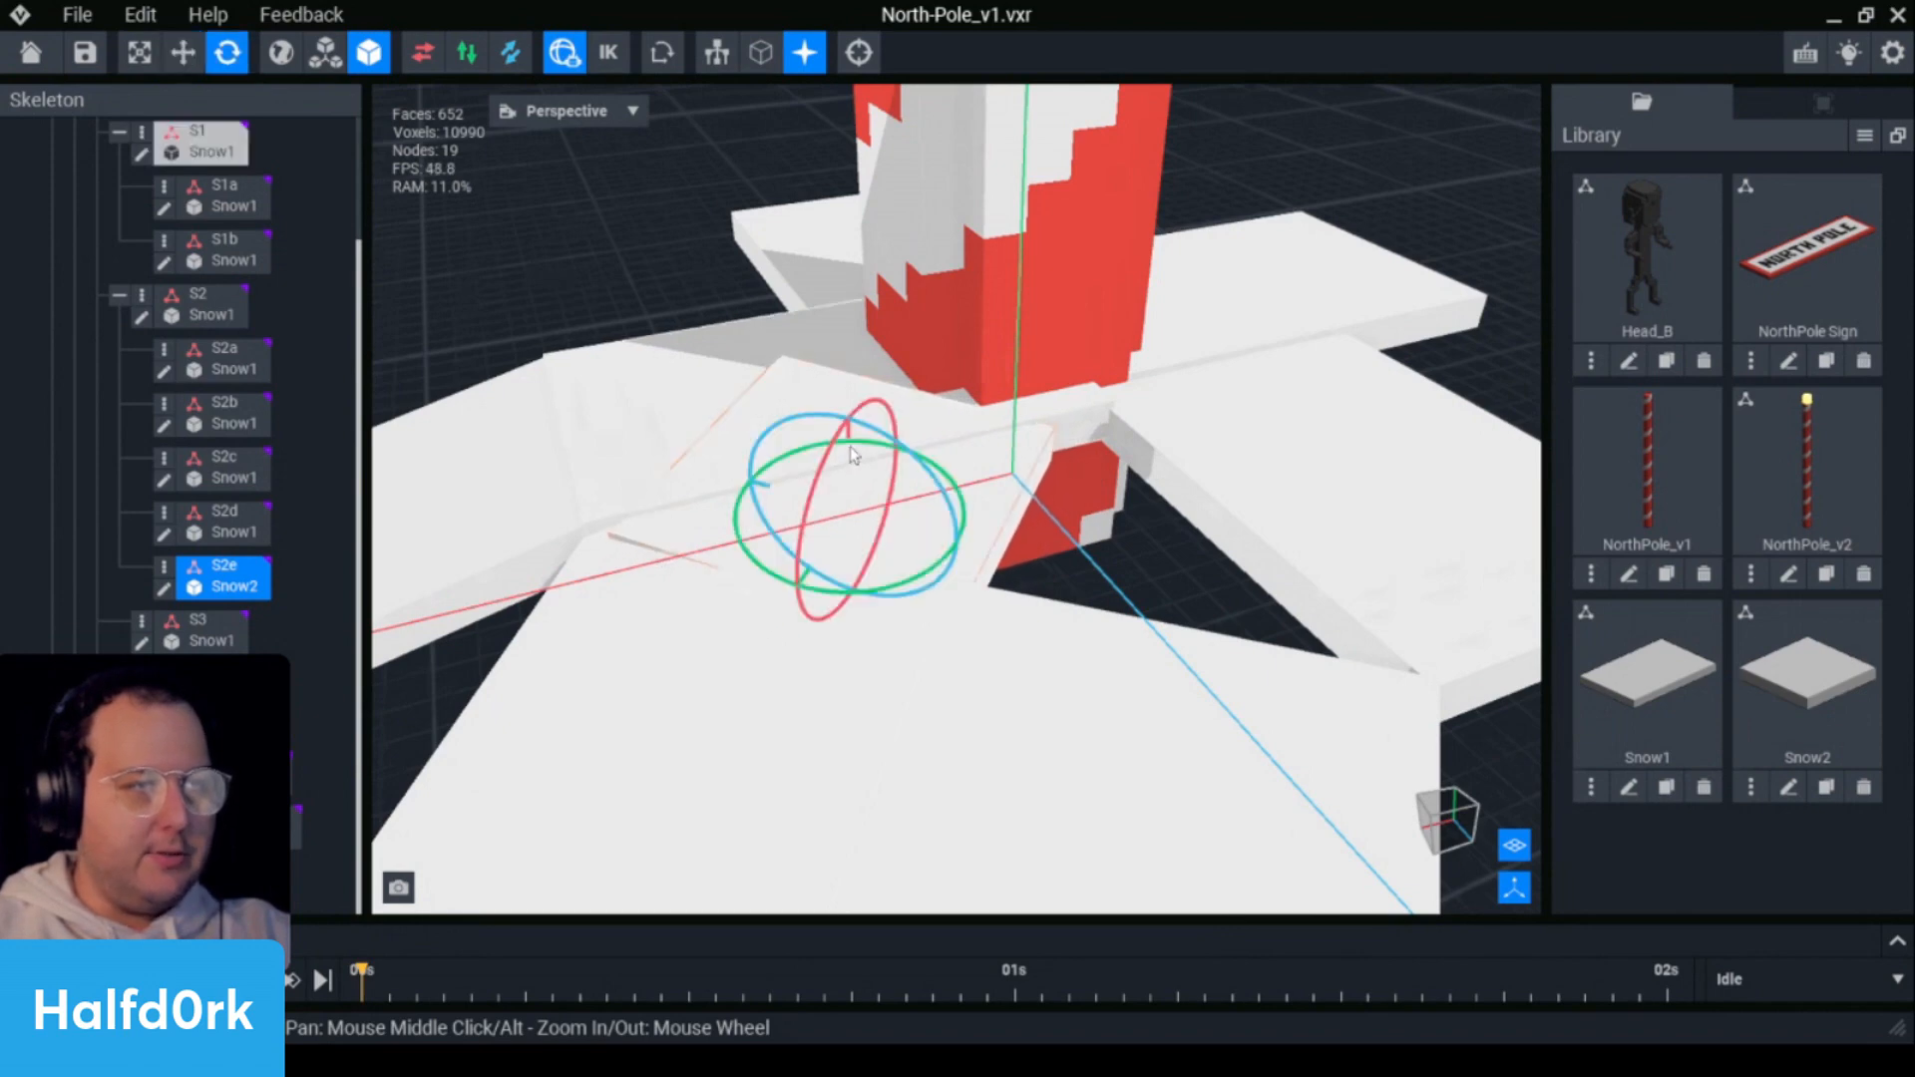
drag(843, 444, 903, 536)
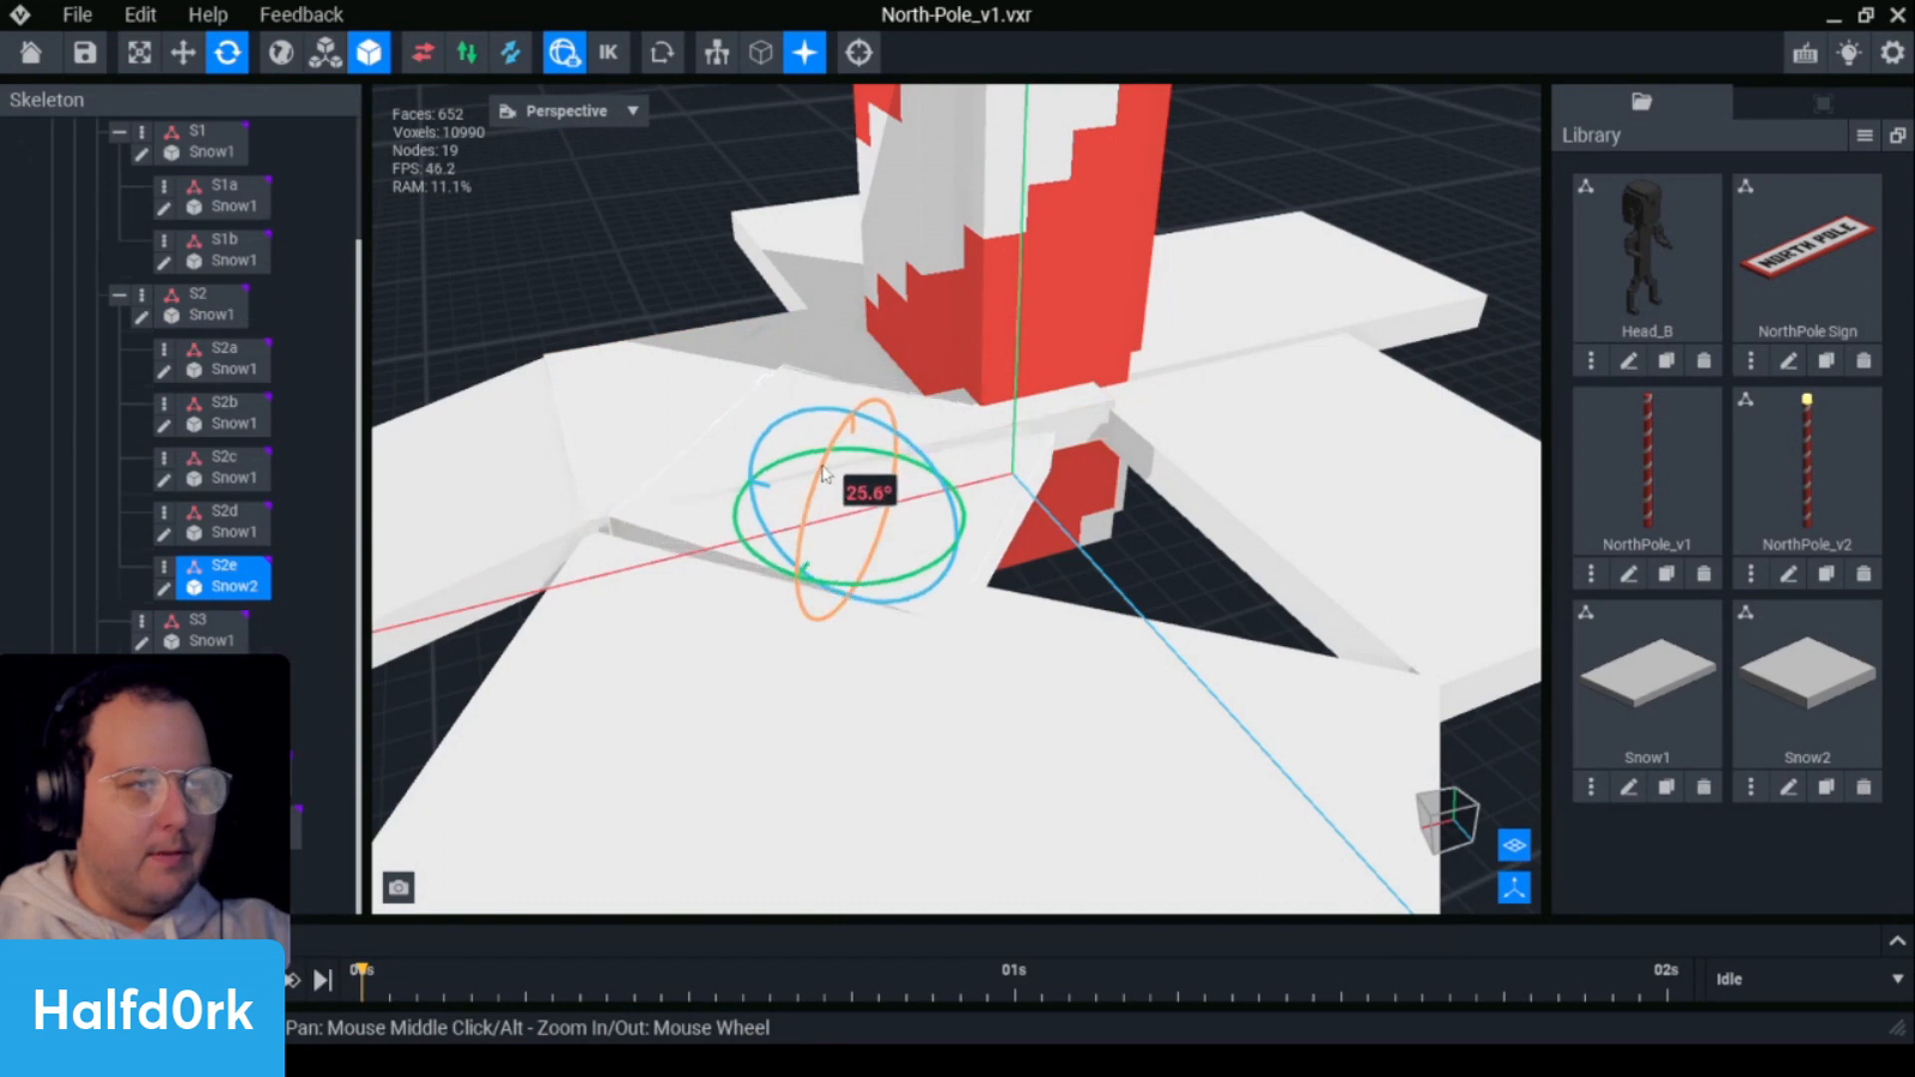
drag(824, 472, 955, 499)
right_drag(956, 499, 919, 483)
- Nudge the S2e slab's position and fine-tune its tilt to blend with the adjoining slabs
key(w)
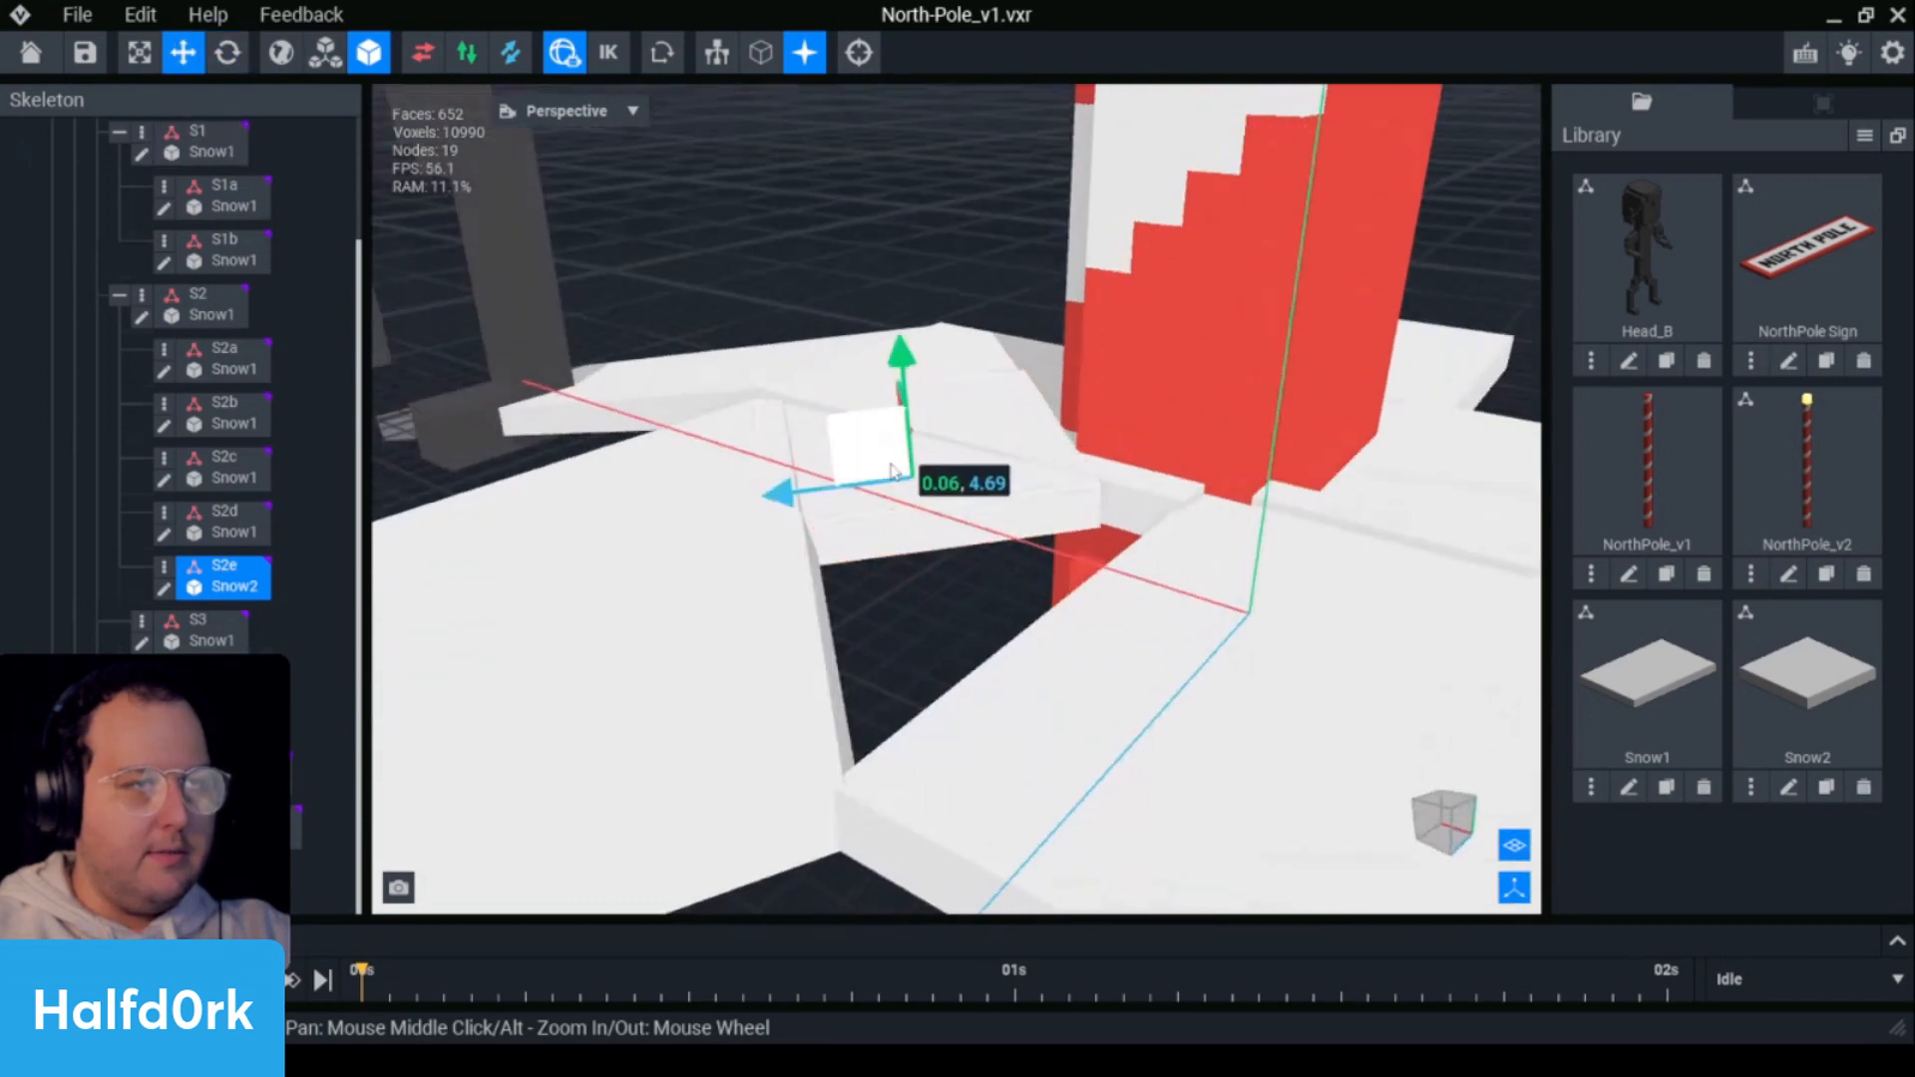
drag(783, 494, 791, 506)
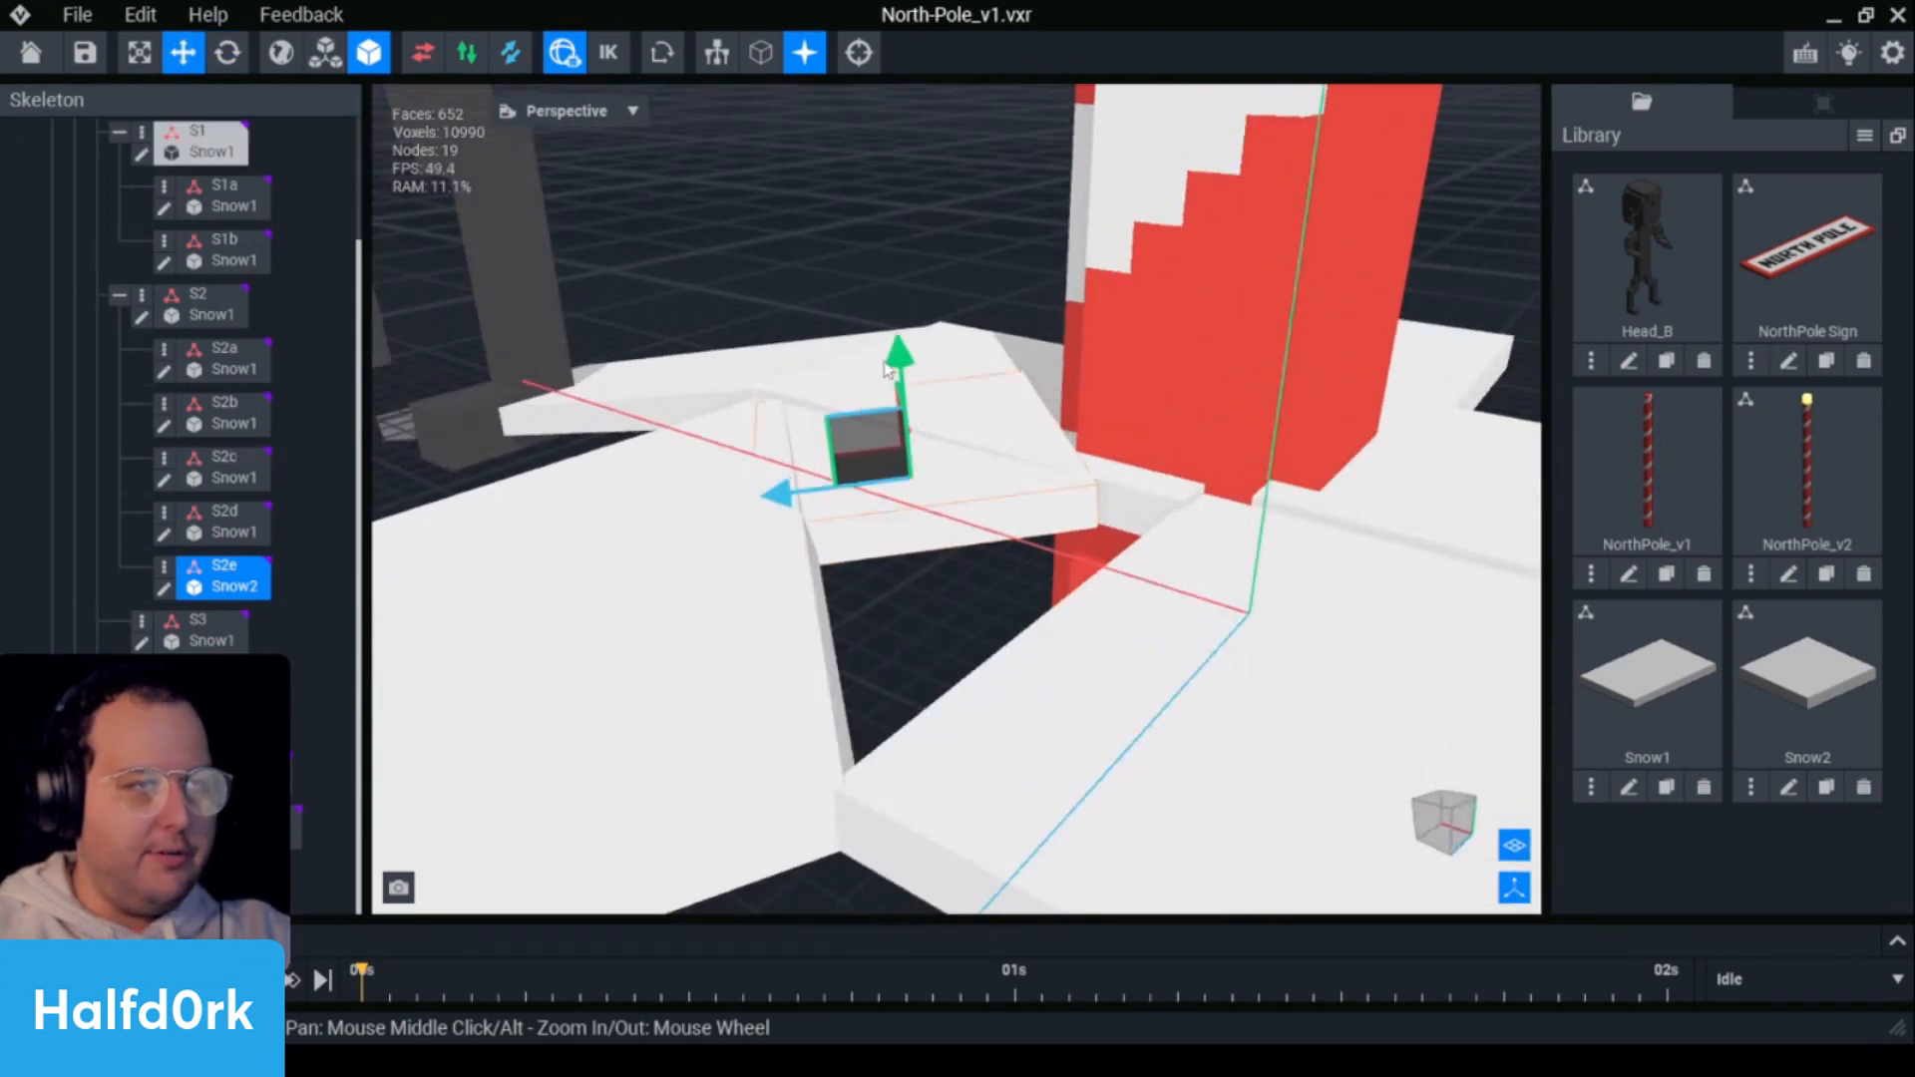
drag(898, 361, 898, 359)
right_drag(898, 359, 963, 456)
key(e)
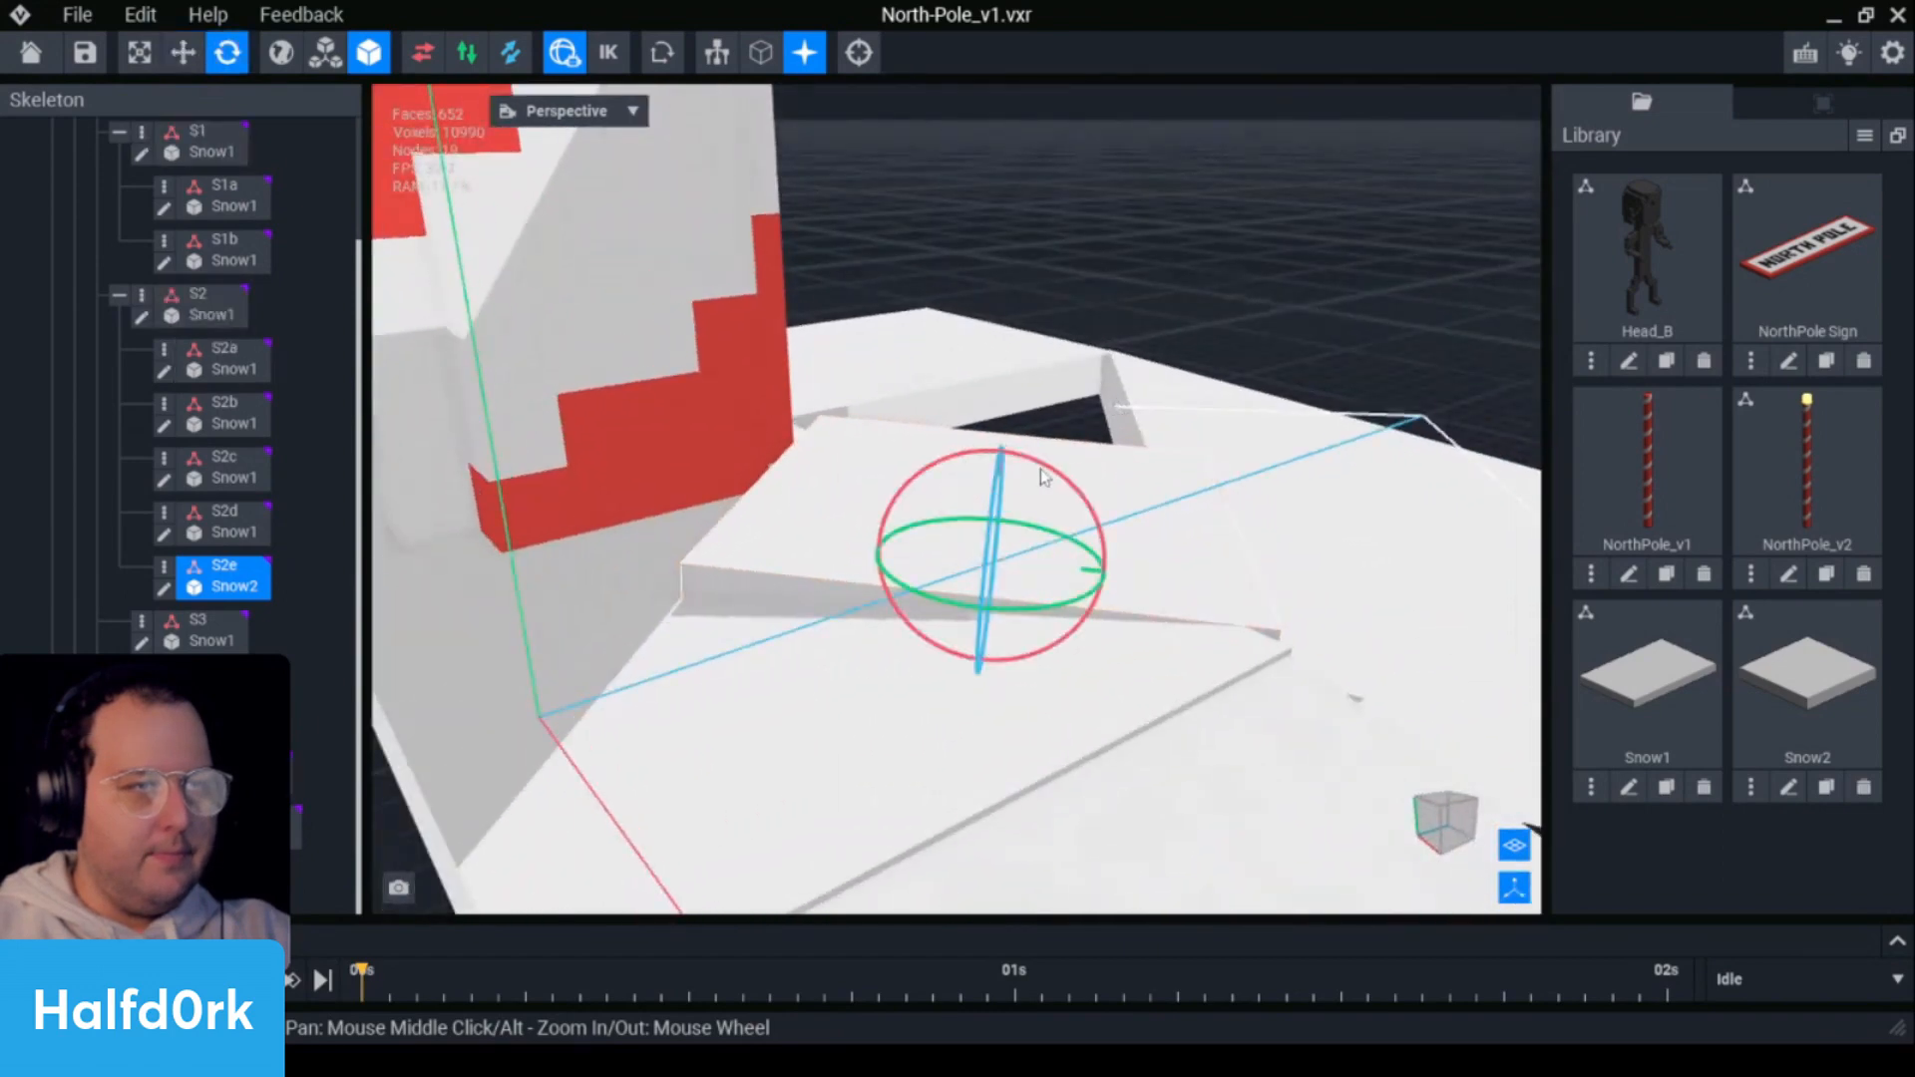
mouse_move(1042, 476)
mouse_down()
mouse_move(933, 471)
mouse_move(1041, 473)
mouse_up()
right_drag(1041, 473, 1004, 460)
- Adjust the S2e slab's height and slide it outward along the edges of the surrounding slabs
key(w)
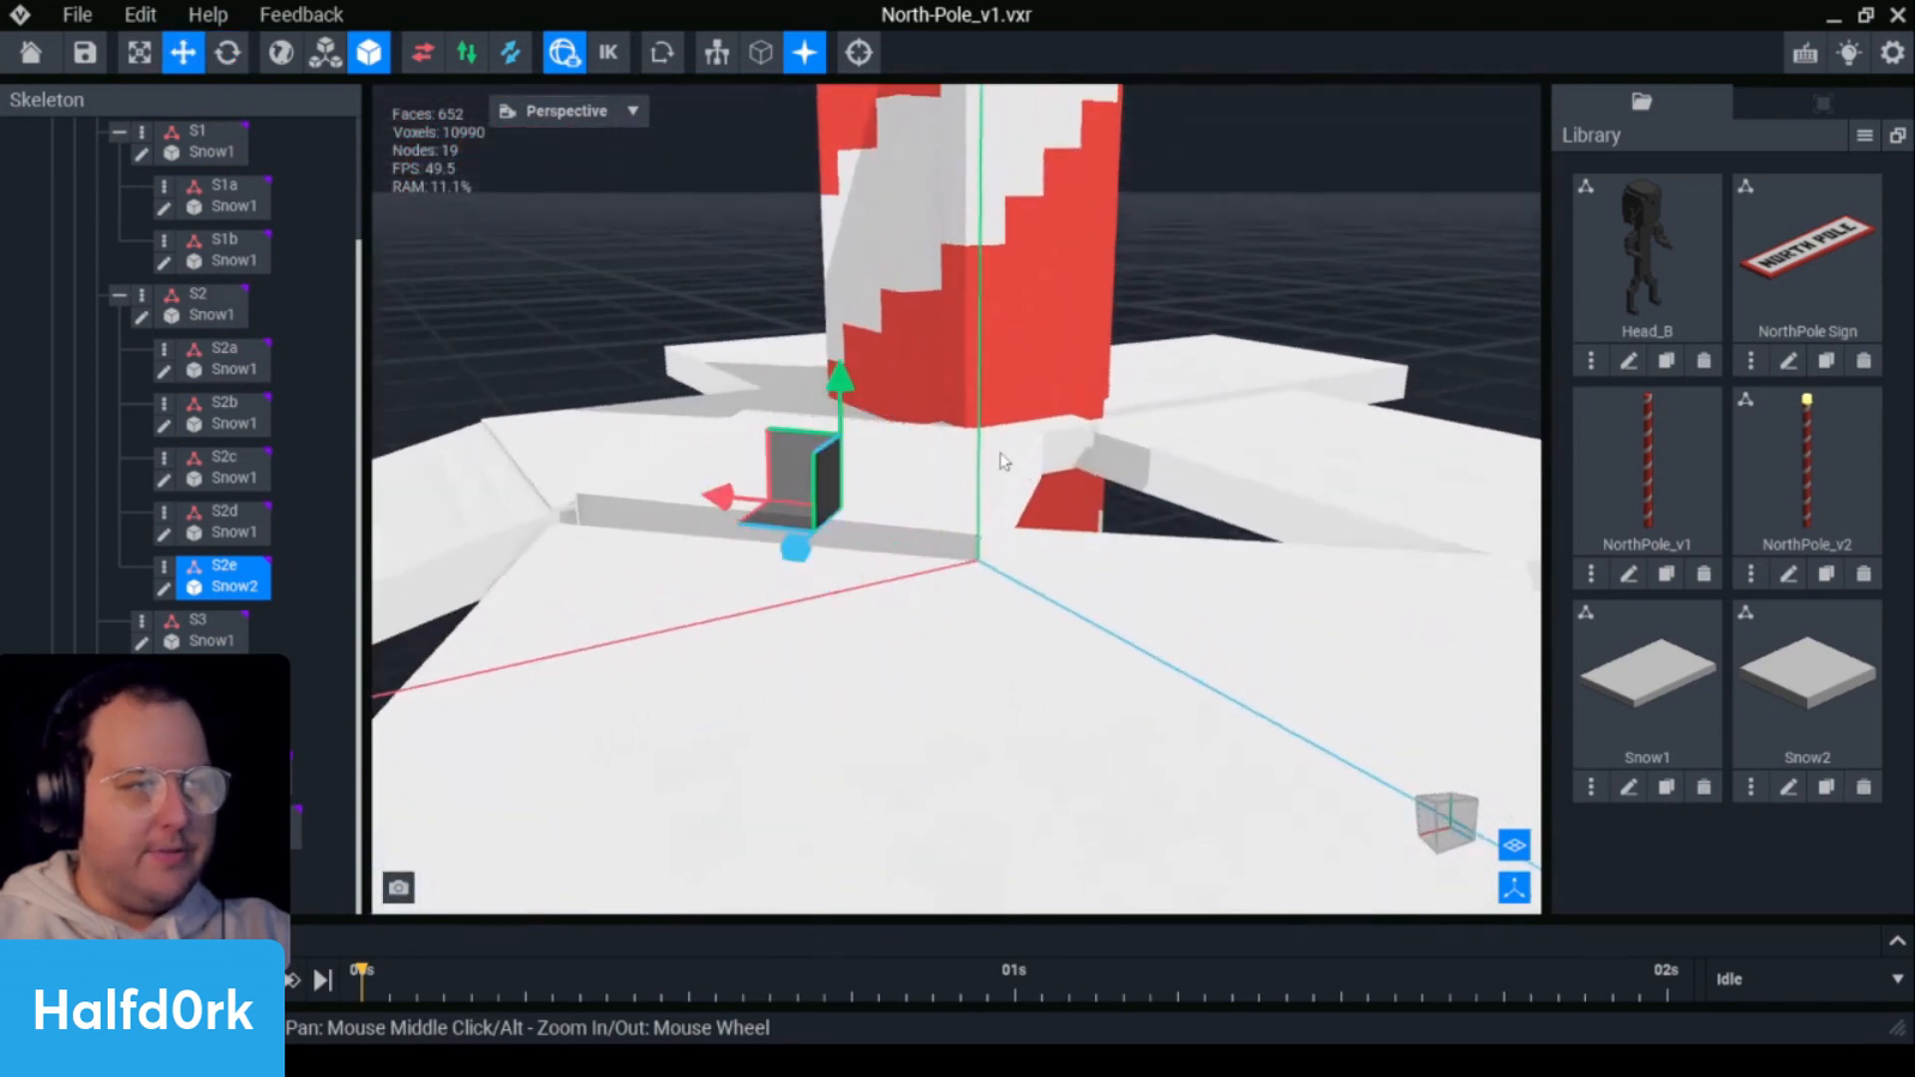
drag(841, 387, 818, 457)
key(e)
right_drag(818, 457, 959, 507)
key(w)
drag(823, 544, 755, 583)
right_drag(959, 540, 977, 541)
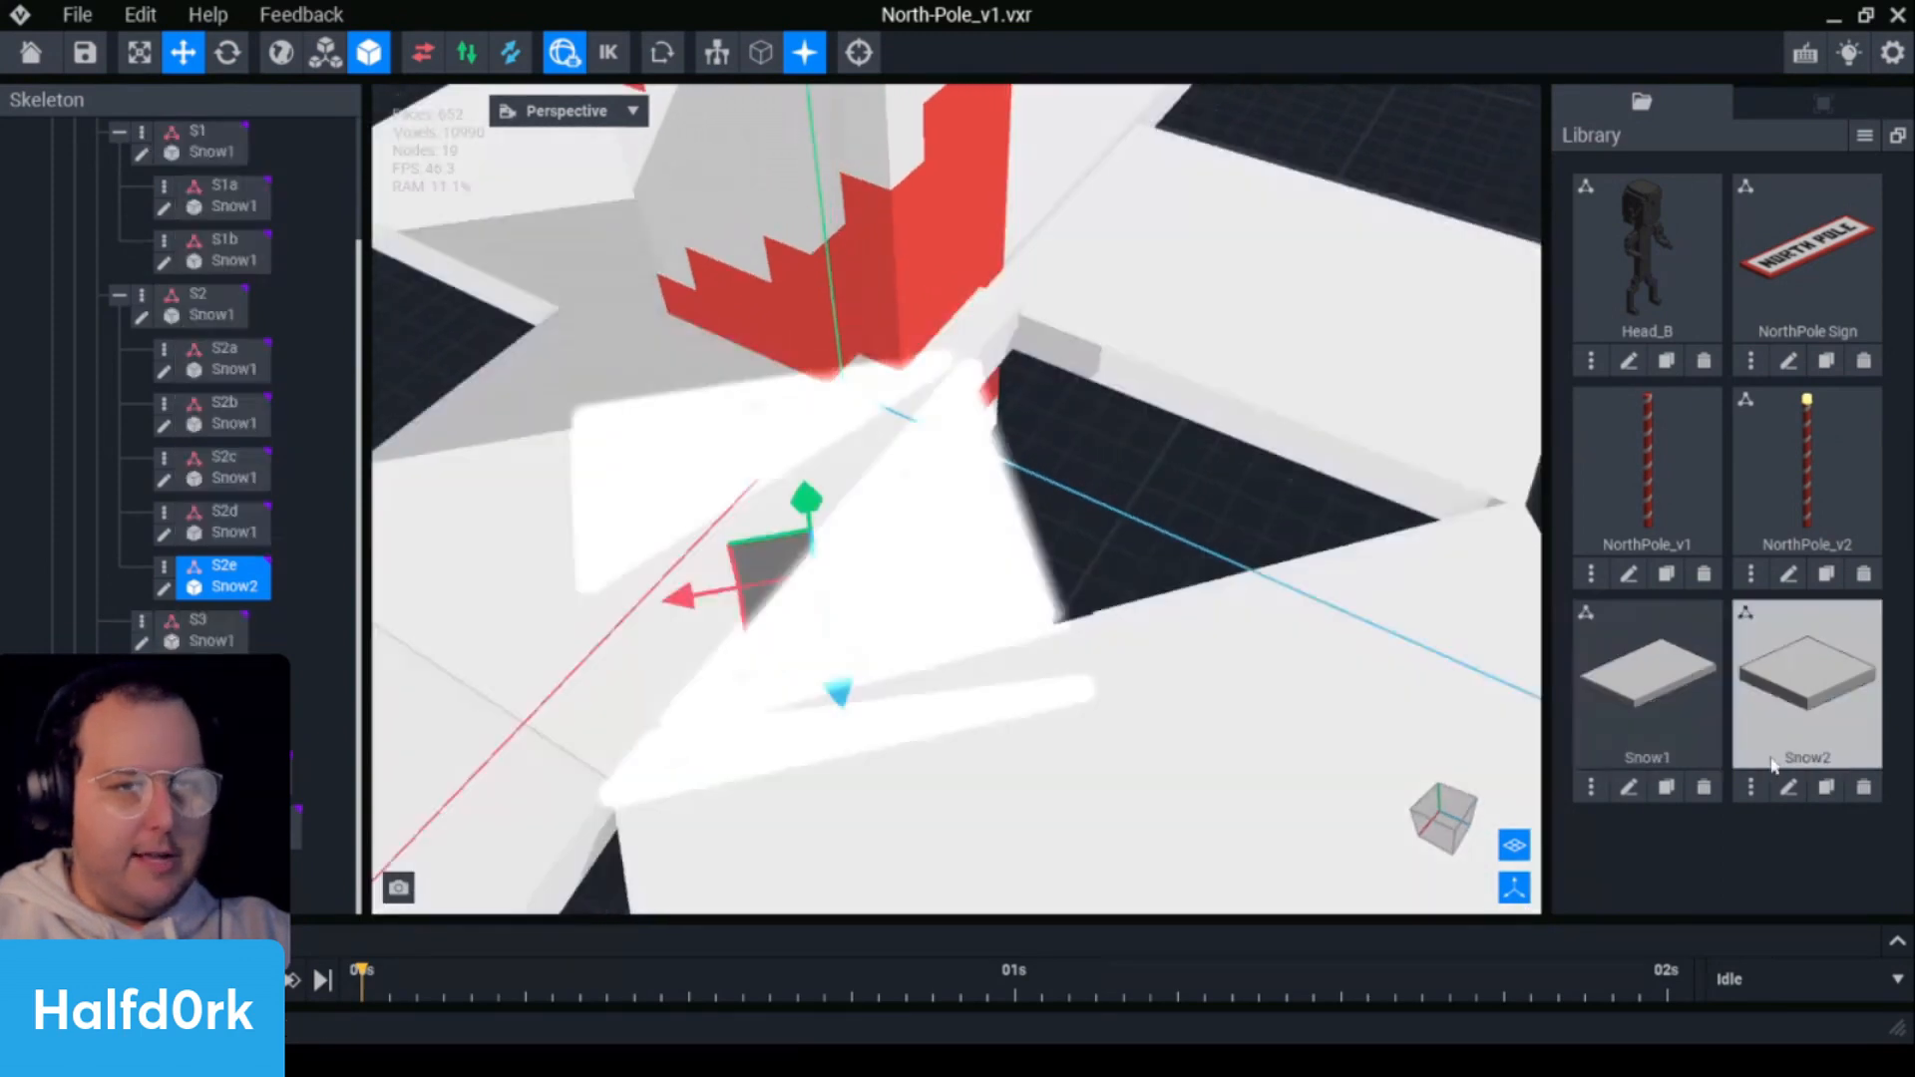
- Duplicate the S2e node as S2f
click(166, 567)
click(309, 710)
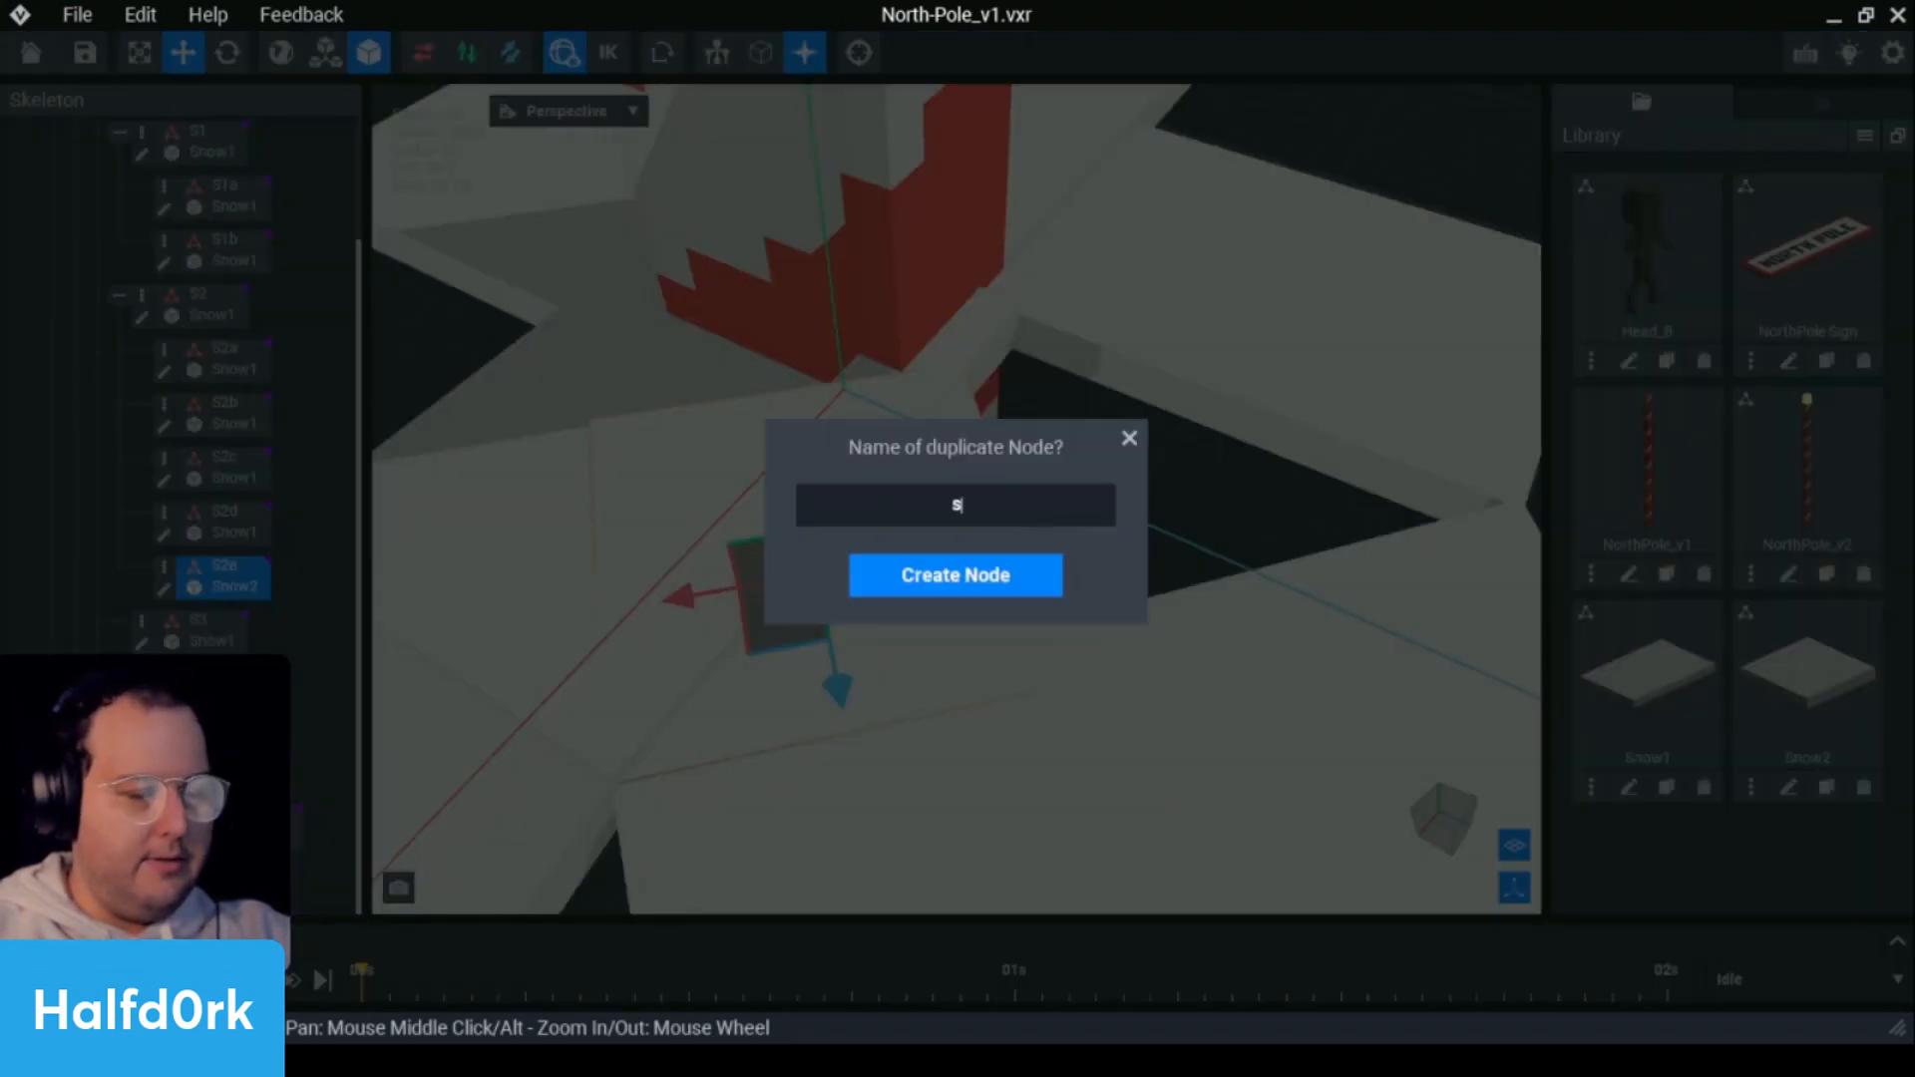
text(S2f)
key(Return)
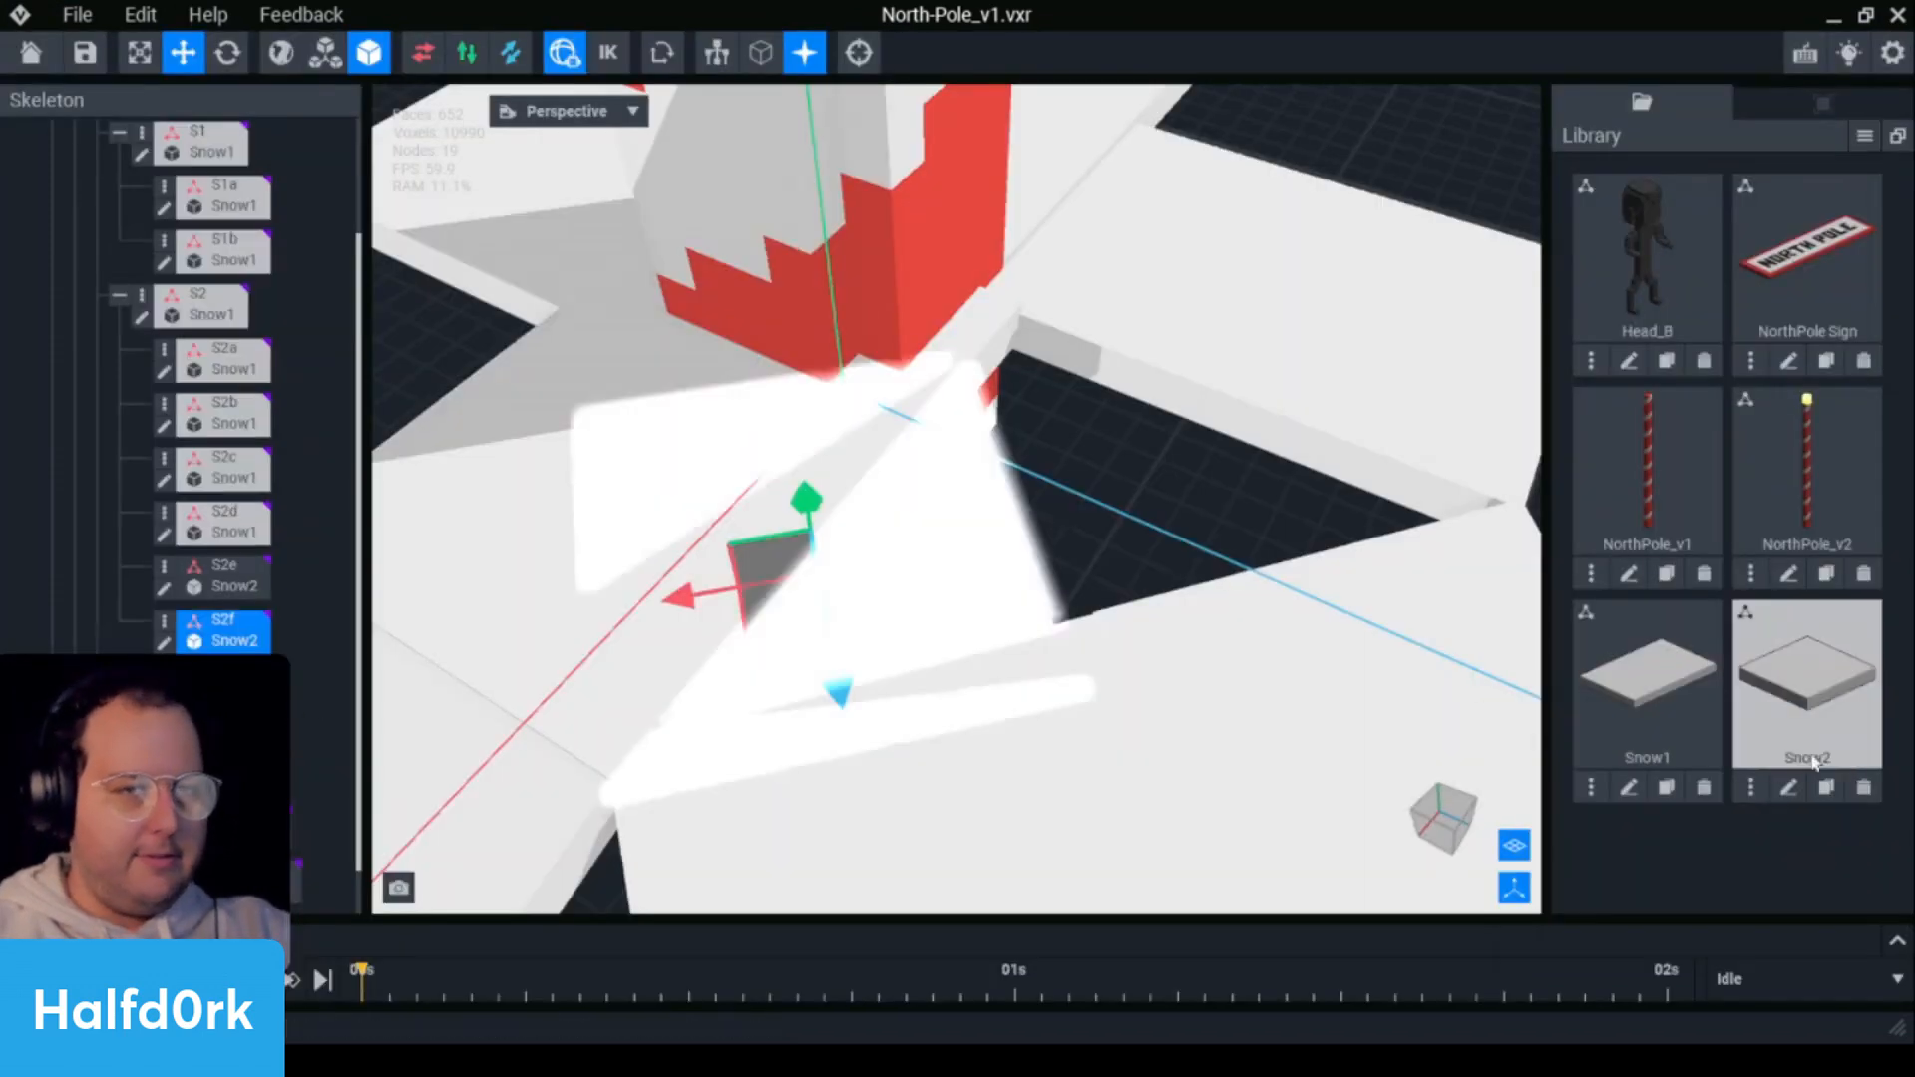
- Move the S2f slab over the open gap near the pole and turn it to bridge the adjoining slabs
drag(718, 602, 1112, 598)
key(r)
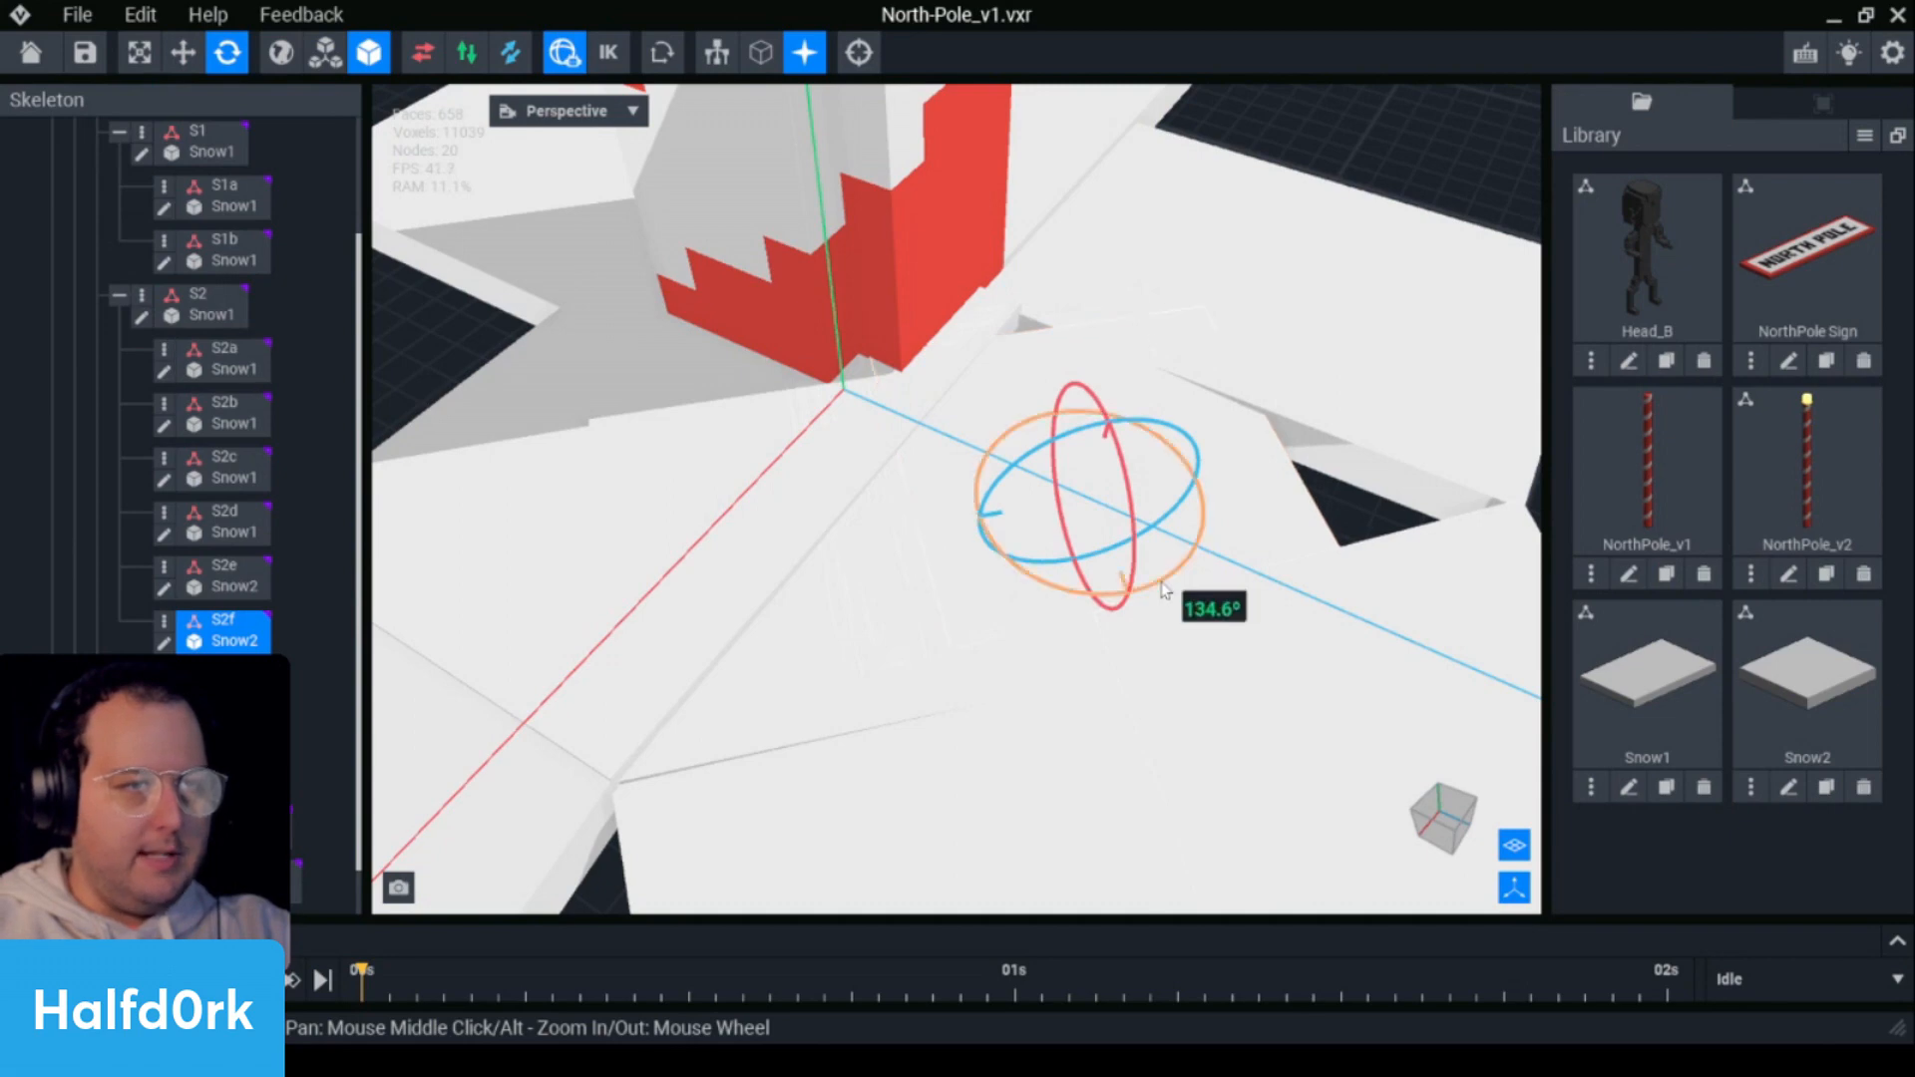
key(t)
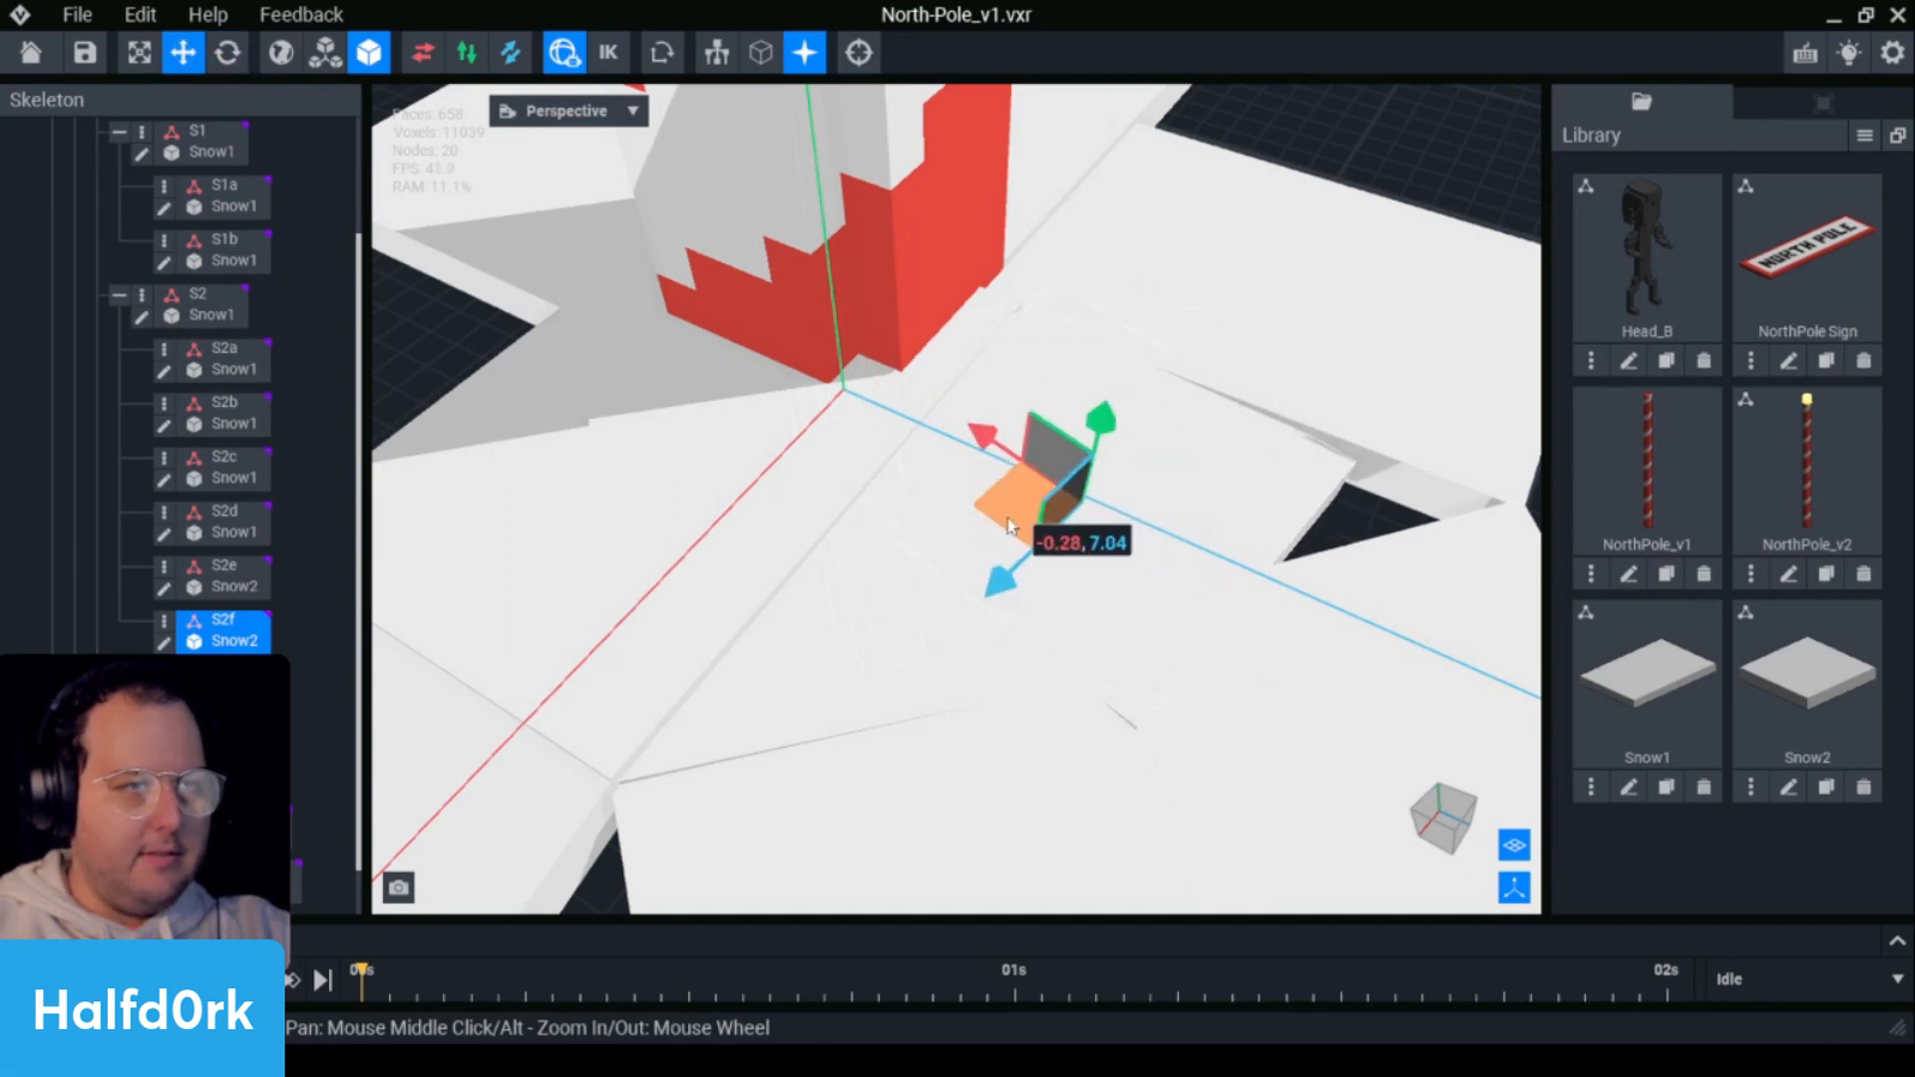
drag(1009, 526, 967, 527)
right_drag(968, 528, 1217, 578)
- Nudge the S2 slab slightly so its inner edge sits closer to the neighbouring snow slabs
click(1308, 589)
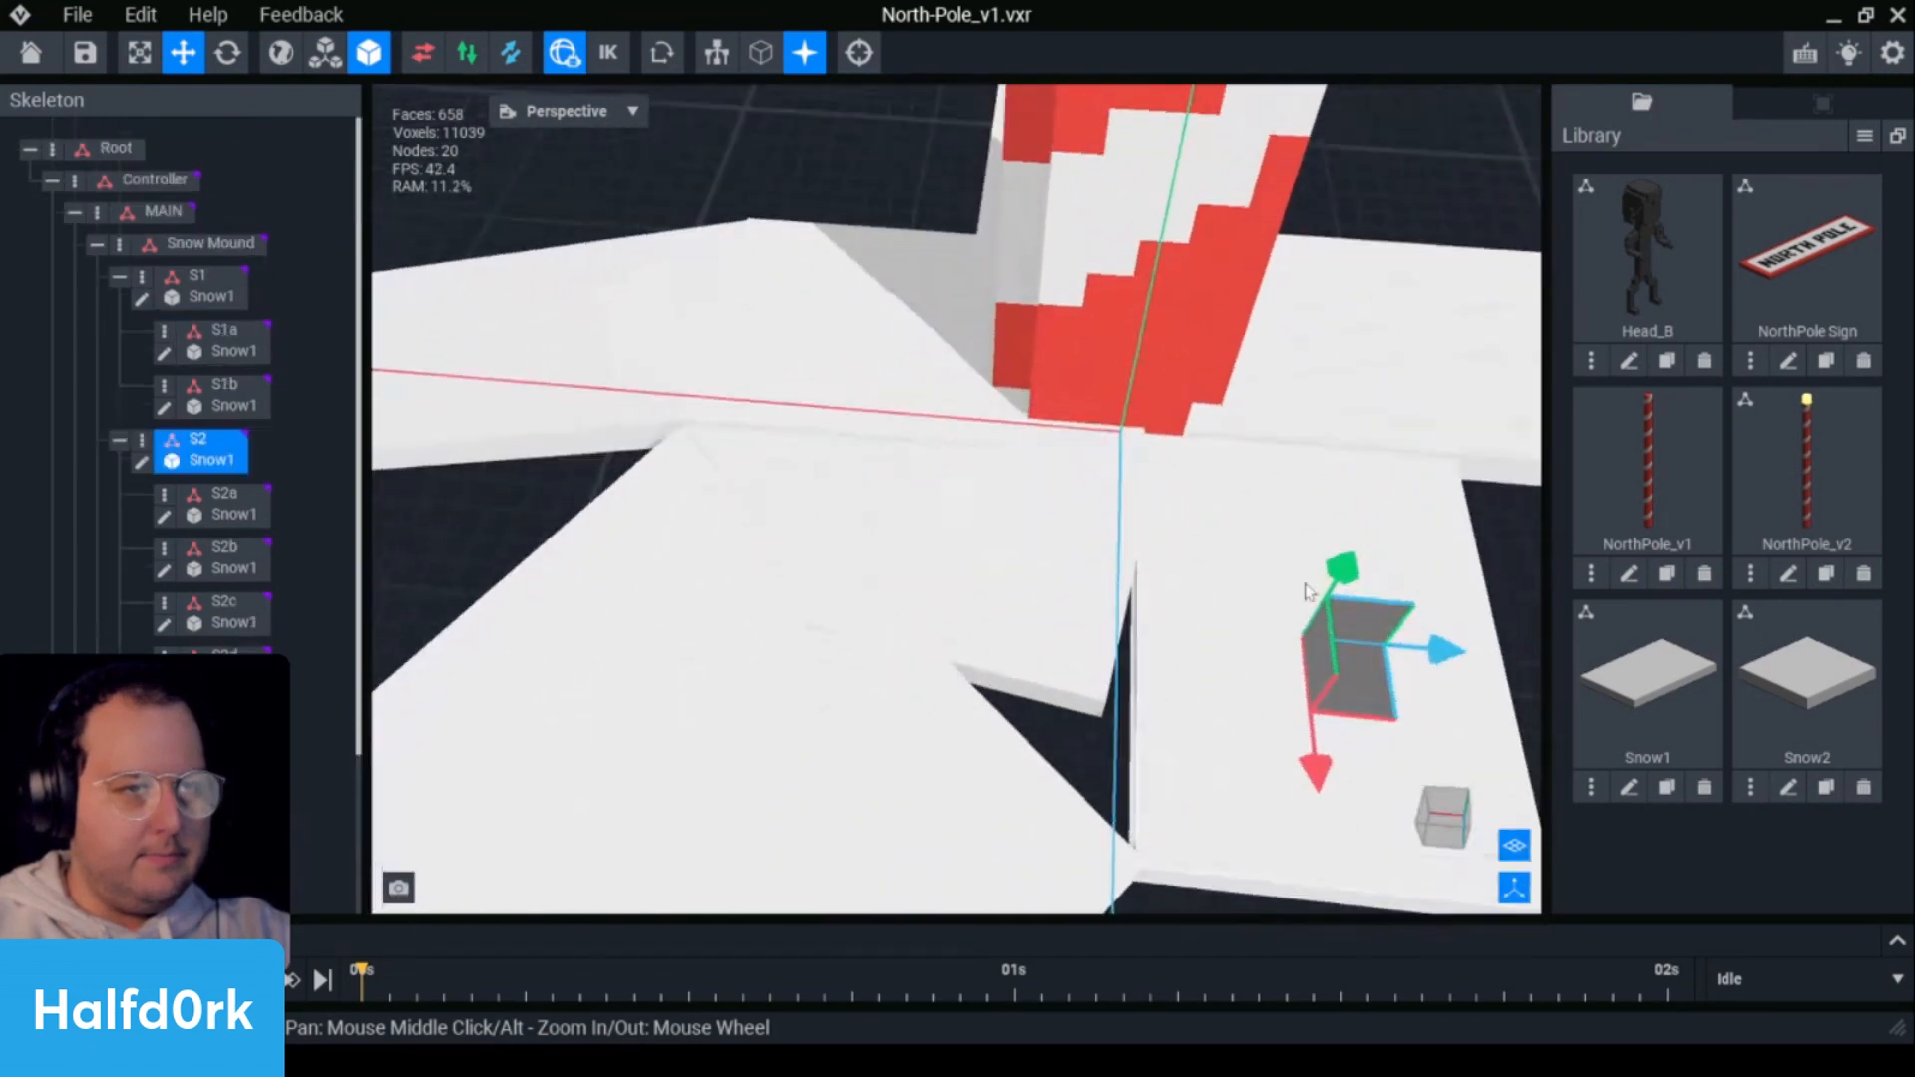
scroll(1308, 592, down, 2)
drag(1289, 667, 1285, 659)
right_drag(1334, 704, 1334, 648)
- Duplicate the S2f node as S2g
click(981, 730)
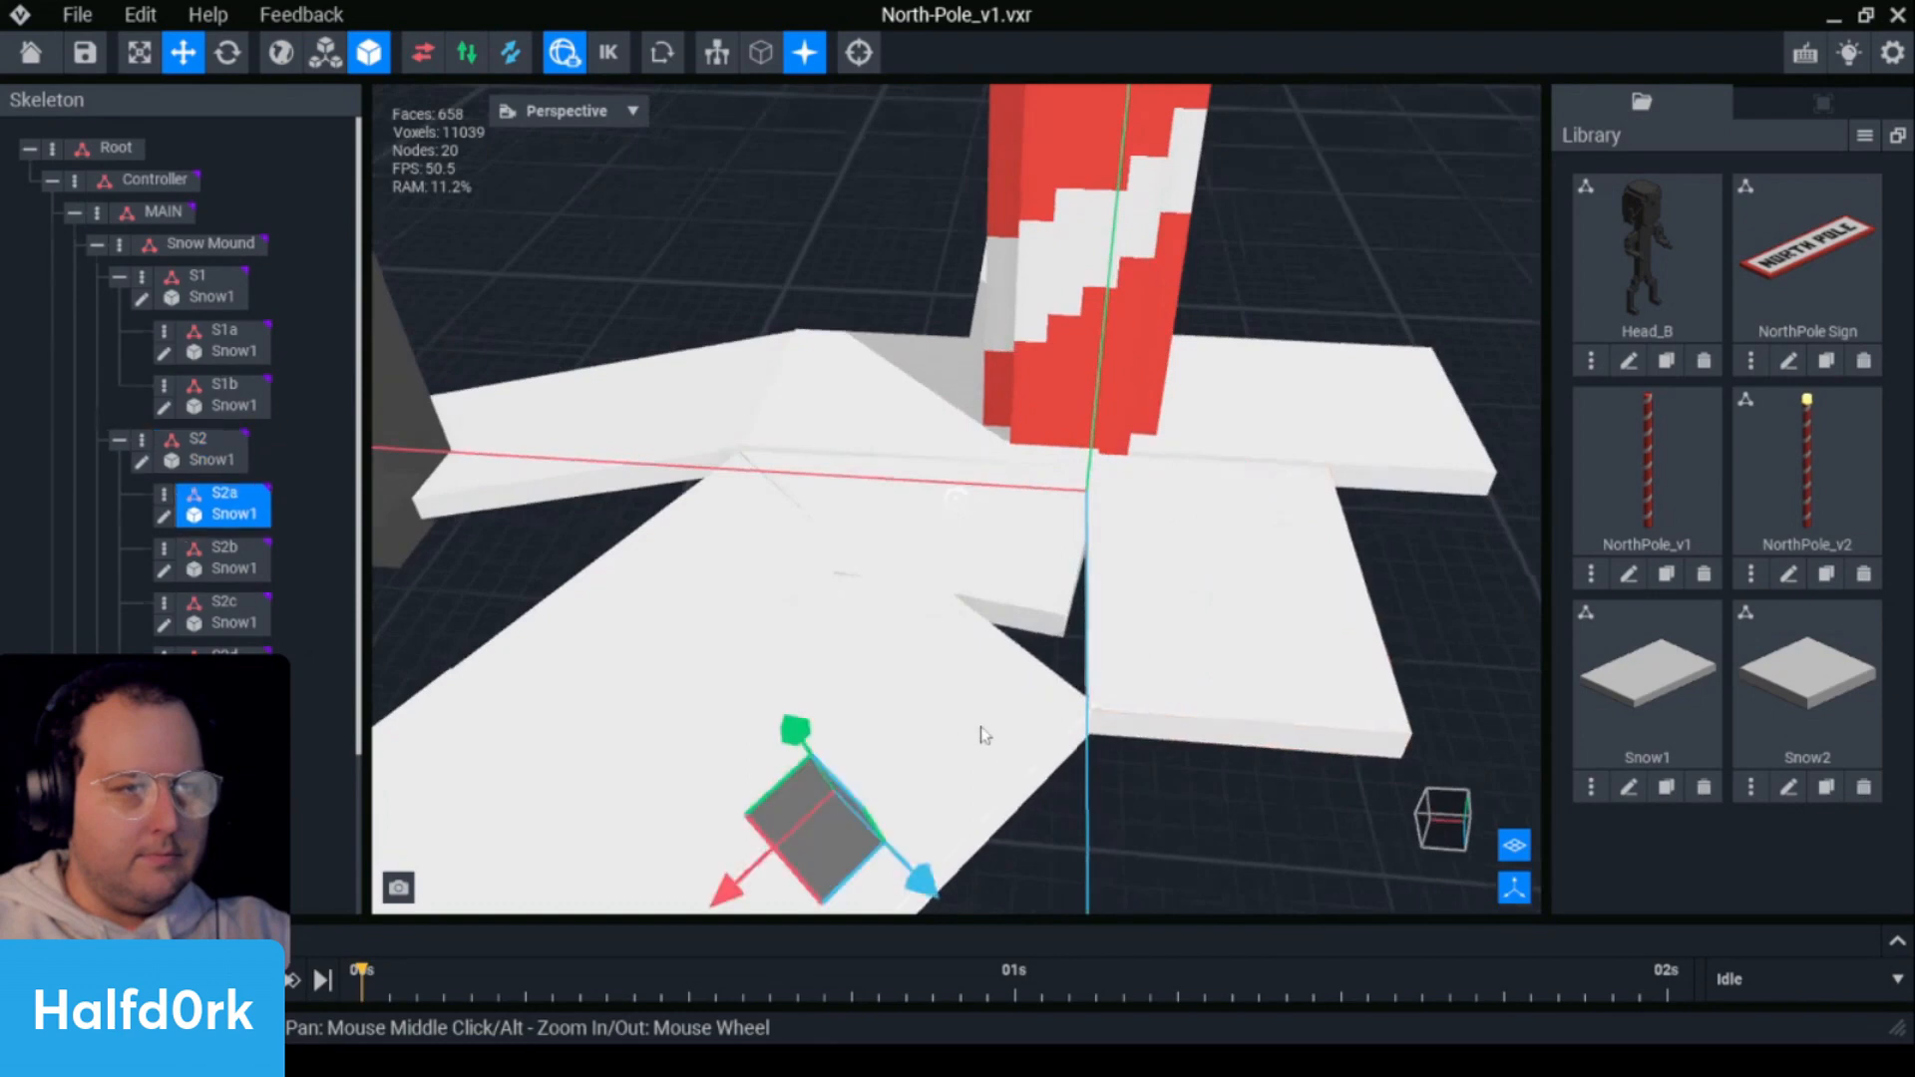
click(1035, 601)
click(164, 568)
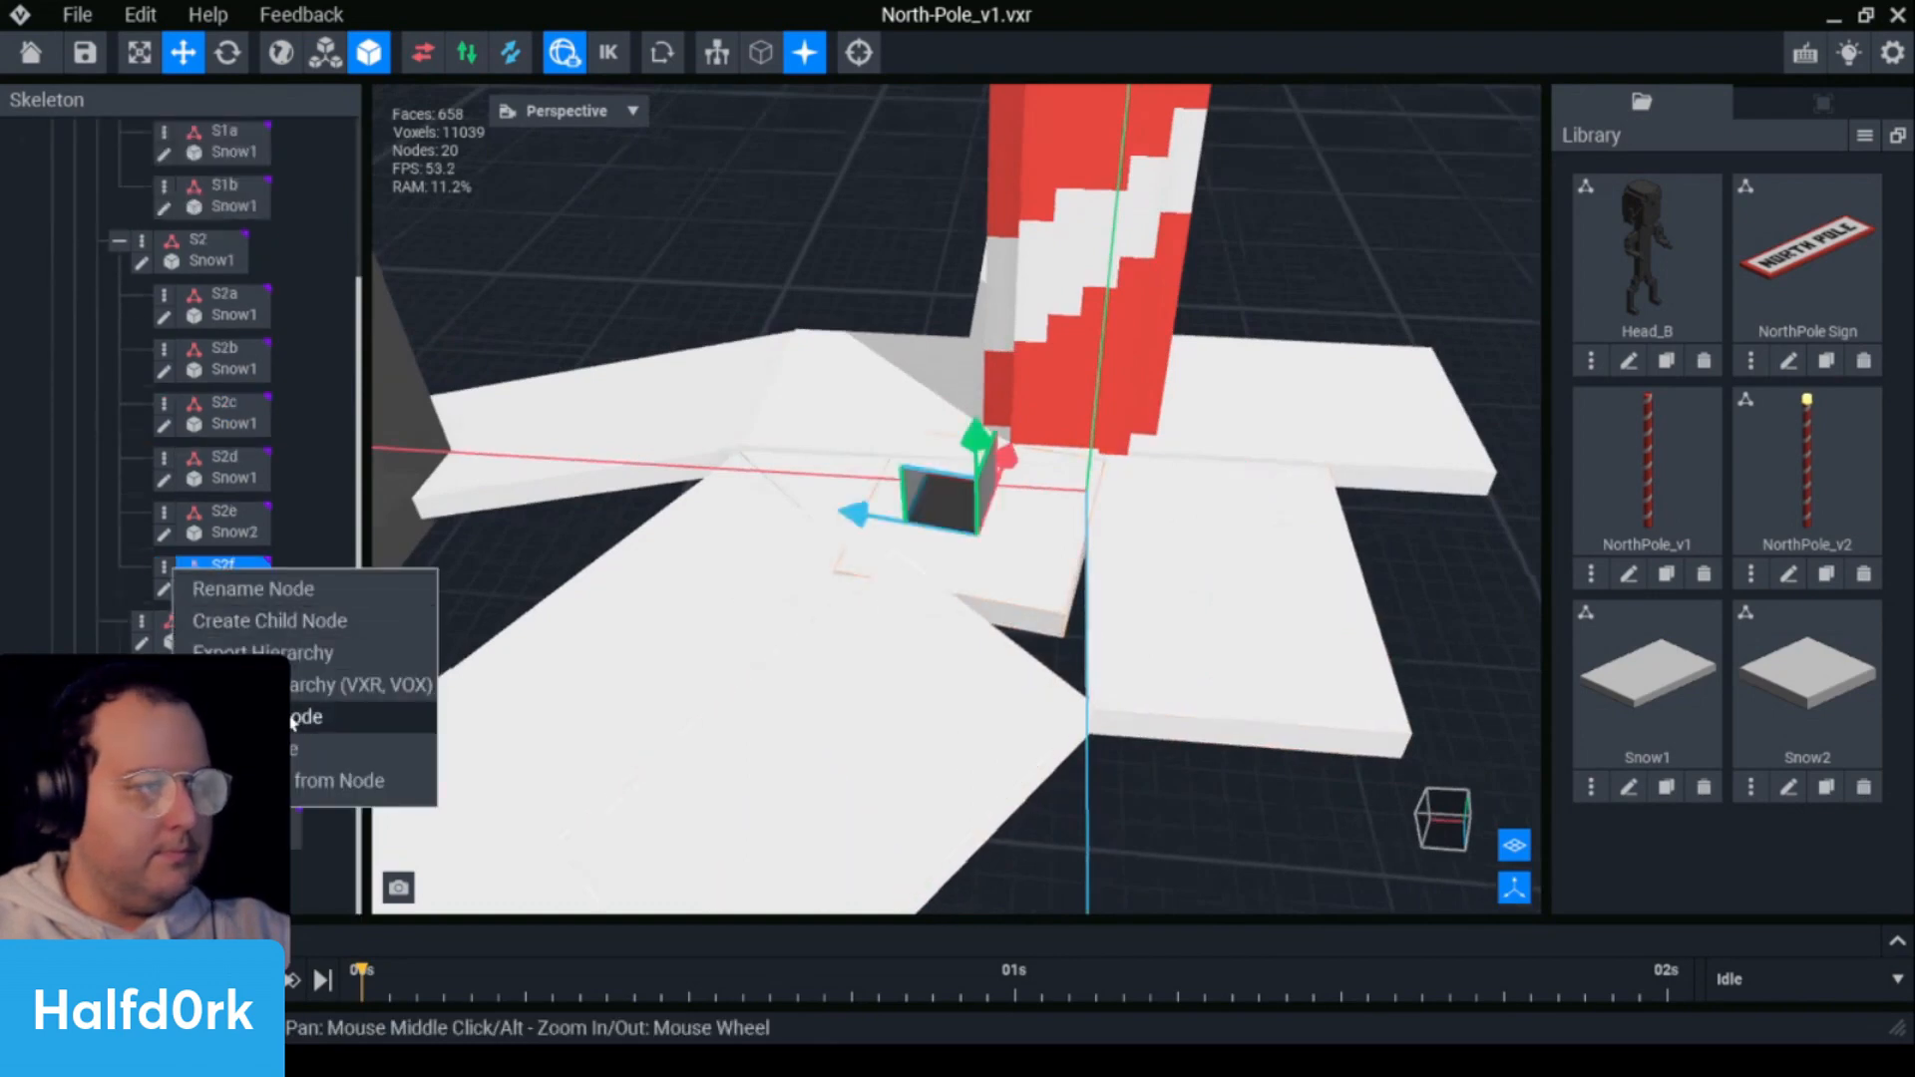
click(298, 718)
text(S2)
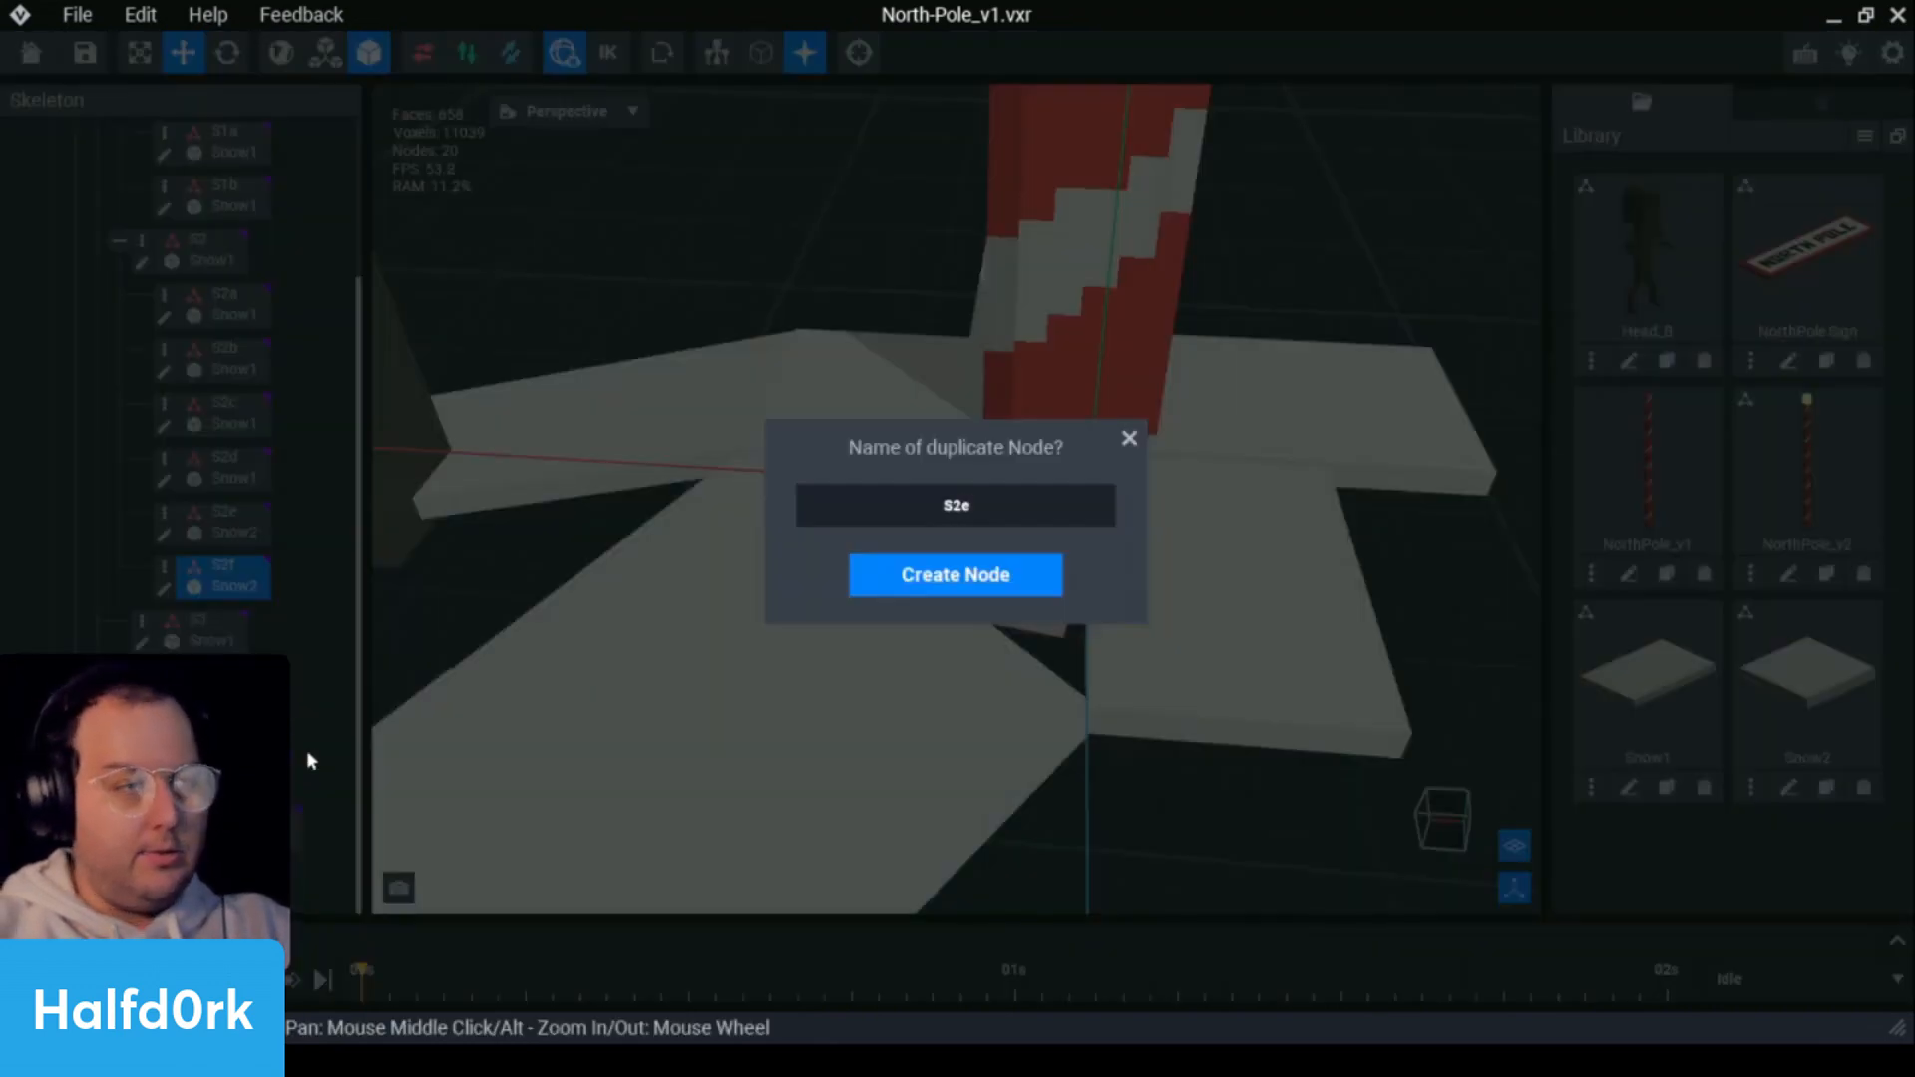
text(g)
key(Return)
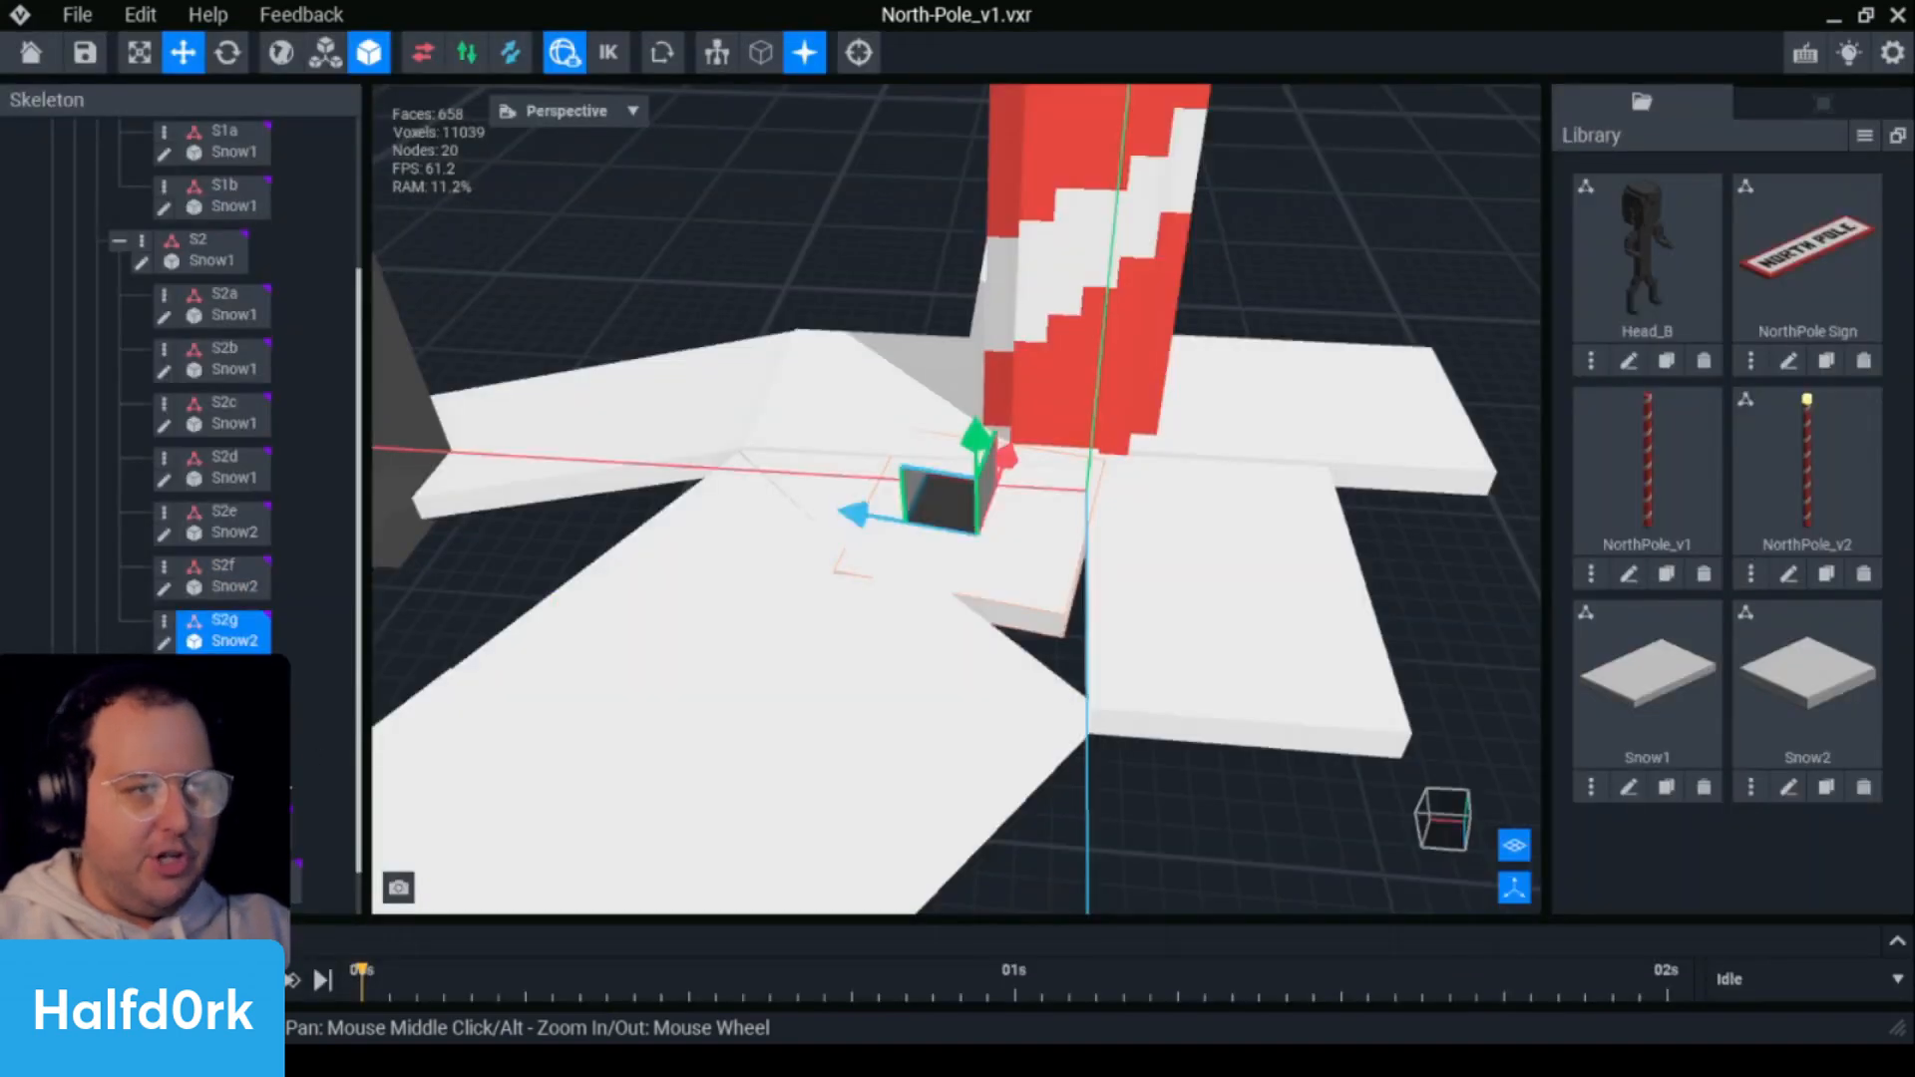
- Move the S2g slab over the remaining gap beside S2a and rotate it to cover the opening
right_drag(946, 422, 1005, 489)
drag(1023, 460, 1125, 474)
right_drag(1222, 479, 1181, 471)
scroll(1182, 471, up, 3)
key(e)
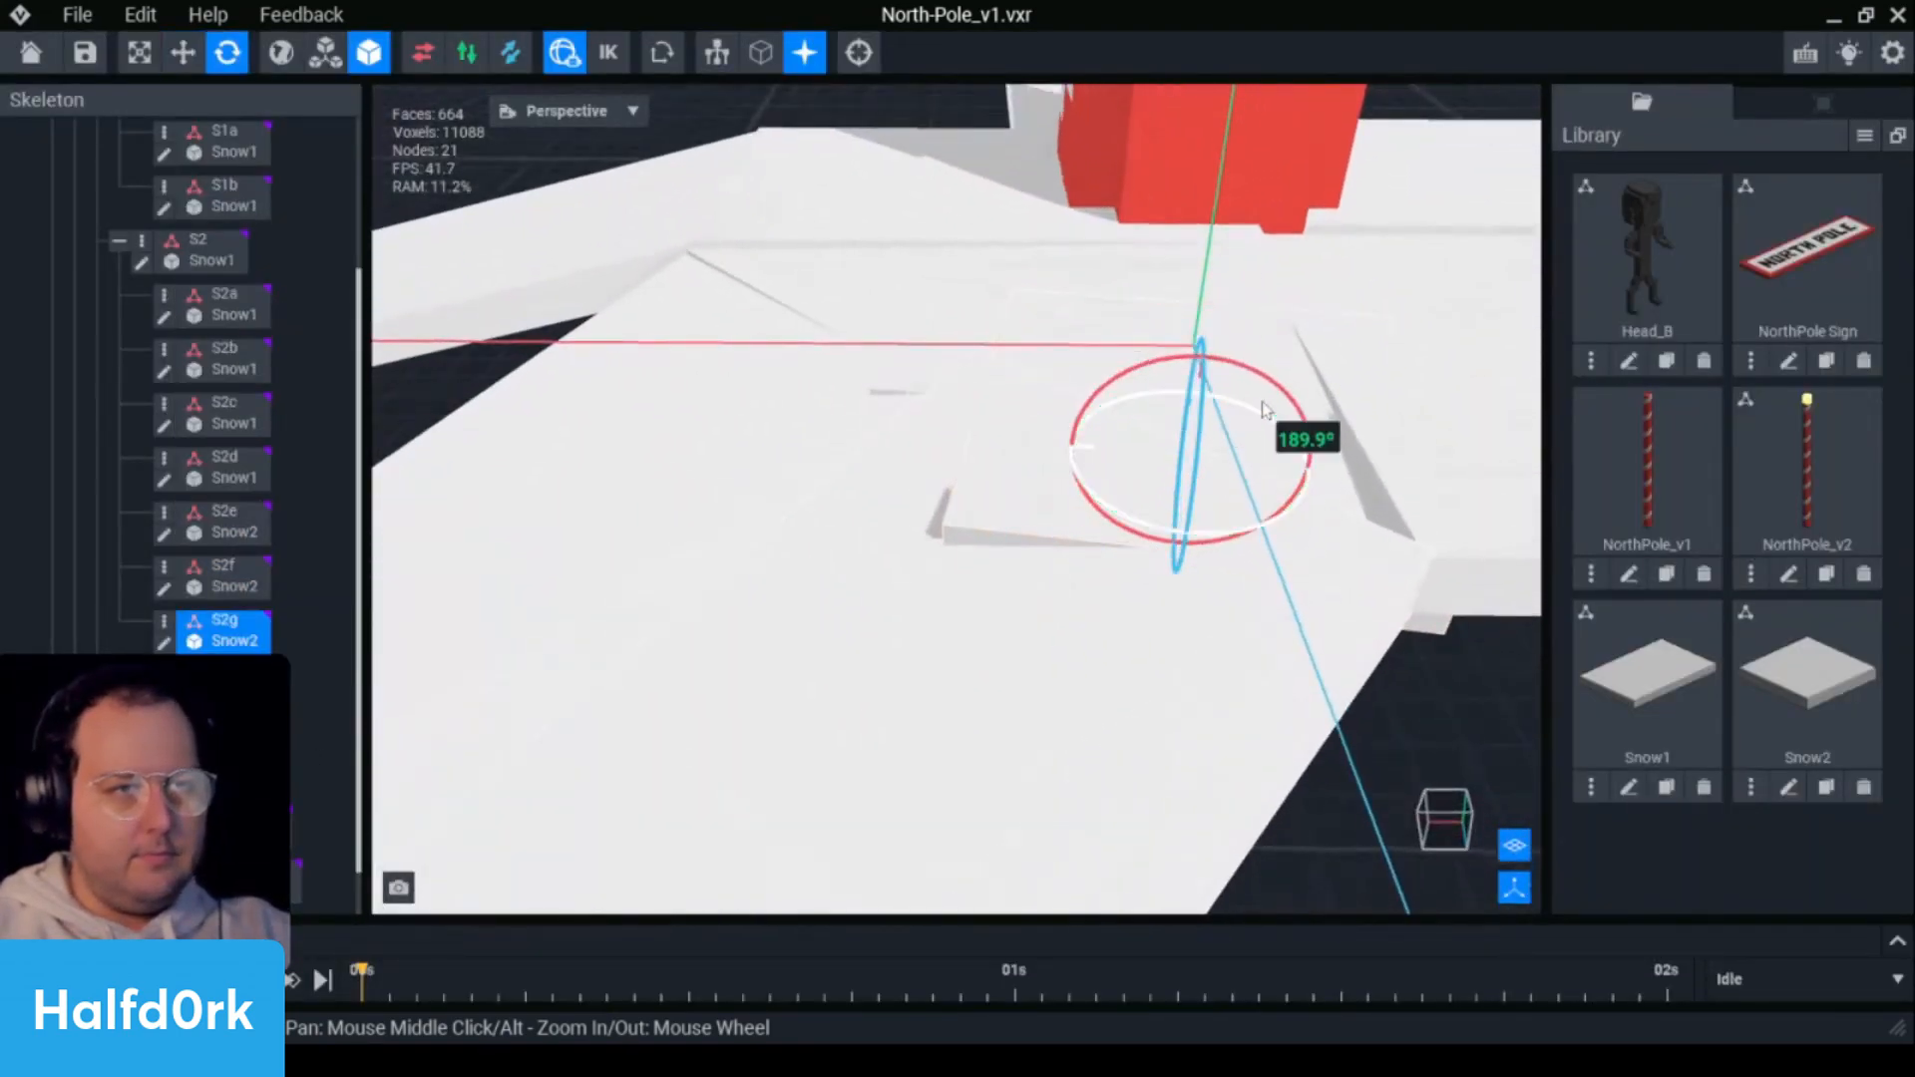
drag(1276, 391, 1259, 390)
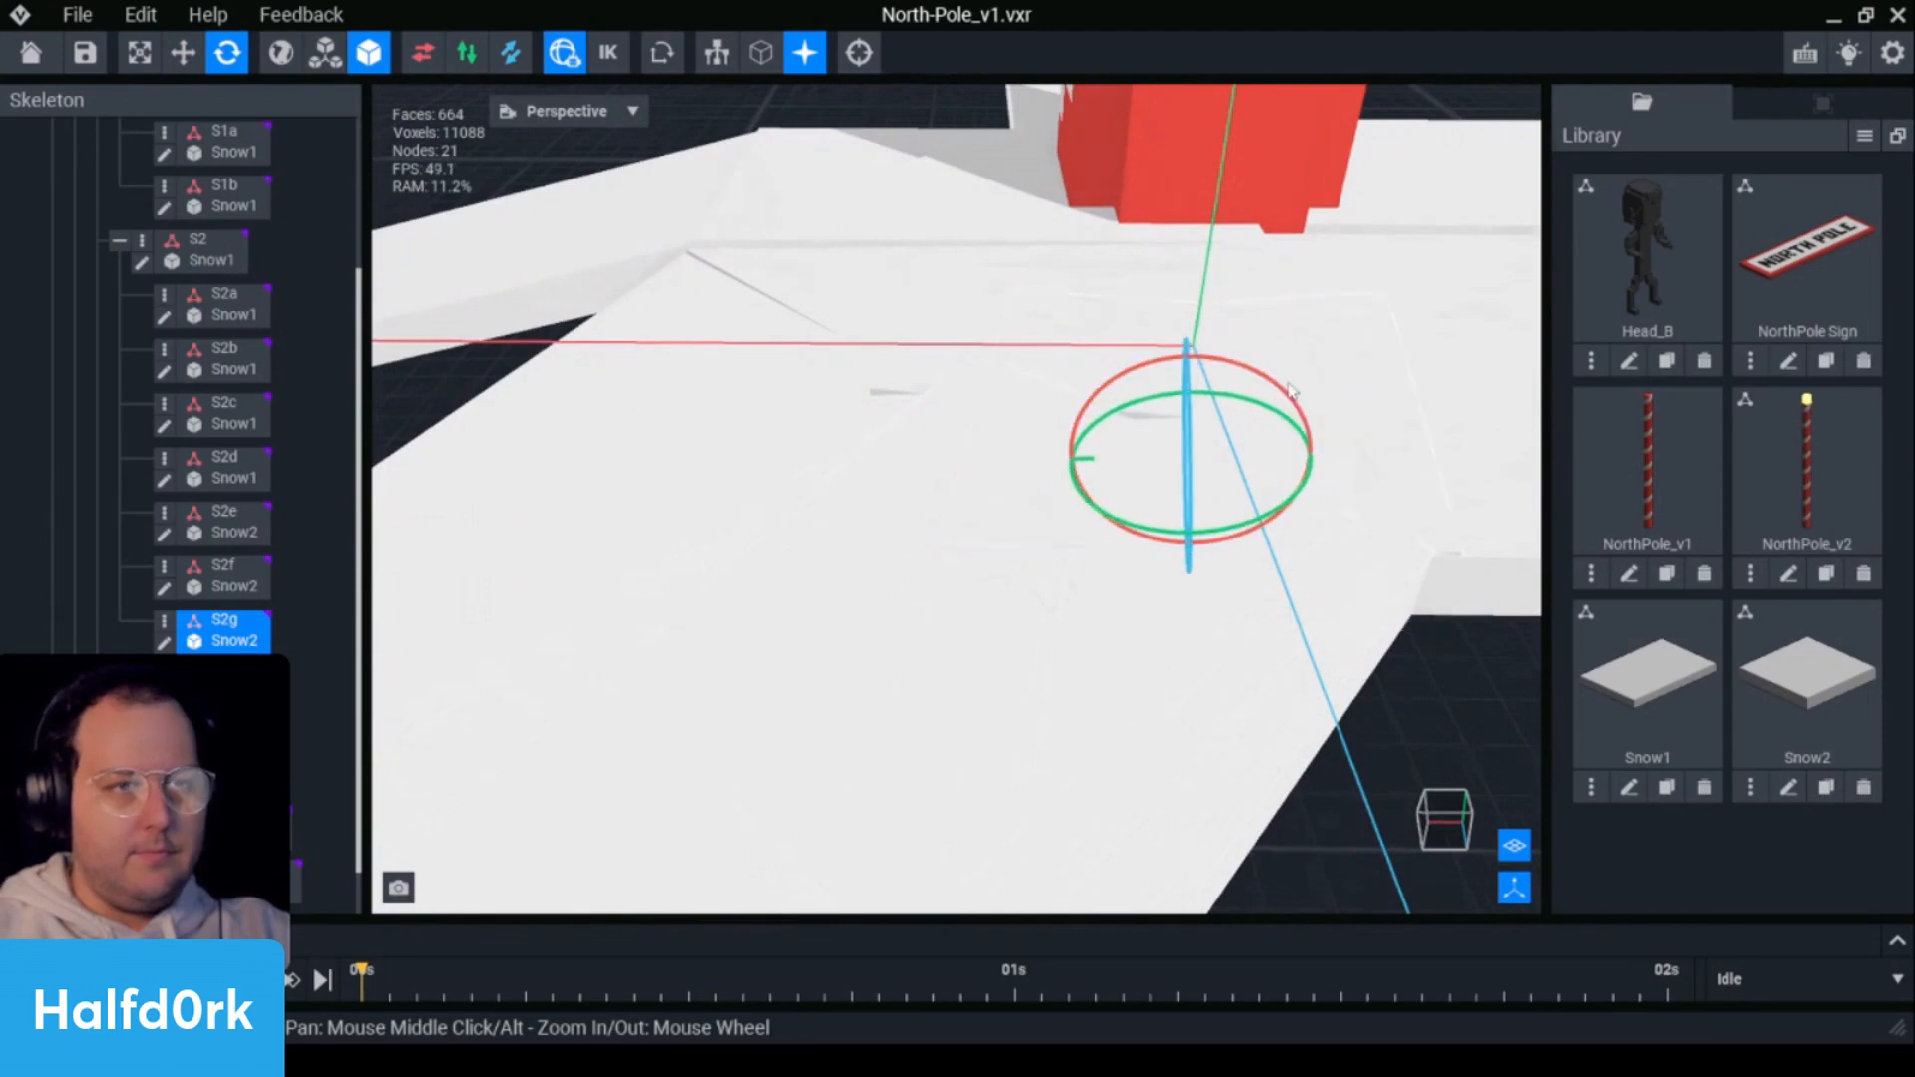
click(1303, 393)
right_drag(1303, 393, 1188, 456)
- Examine the snow mound around the pole base from several sides for remaining gaps
scroll(1445, 436, down, 3)
click(1346, 385)
click(1370, 275)
right_drag(1451, 290, 1237, 239)
click(962, 601)
right_drag(1038, 689, 1145, 618)
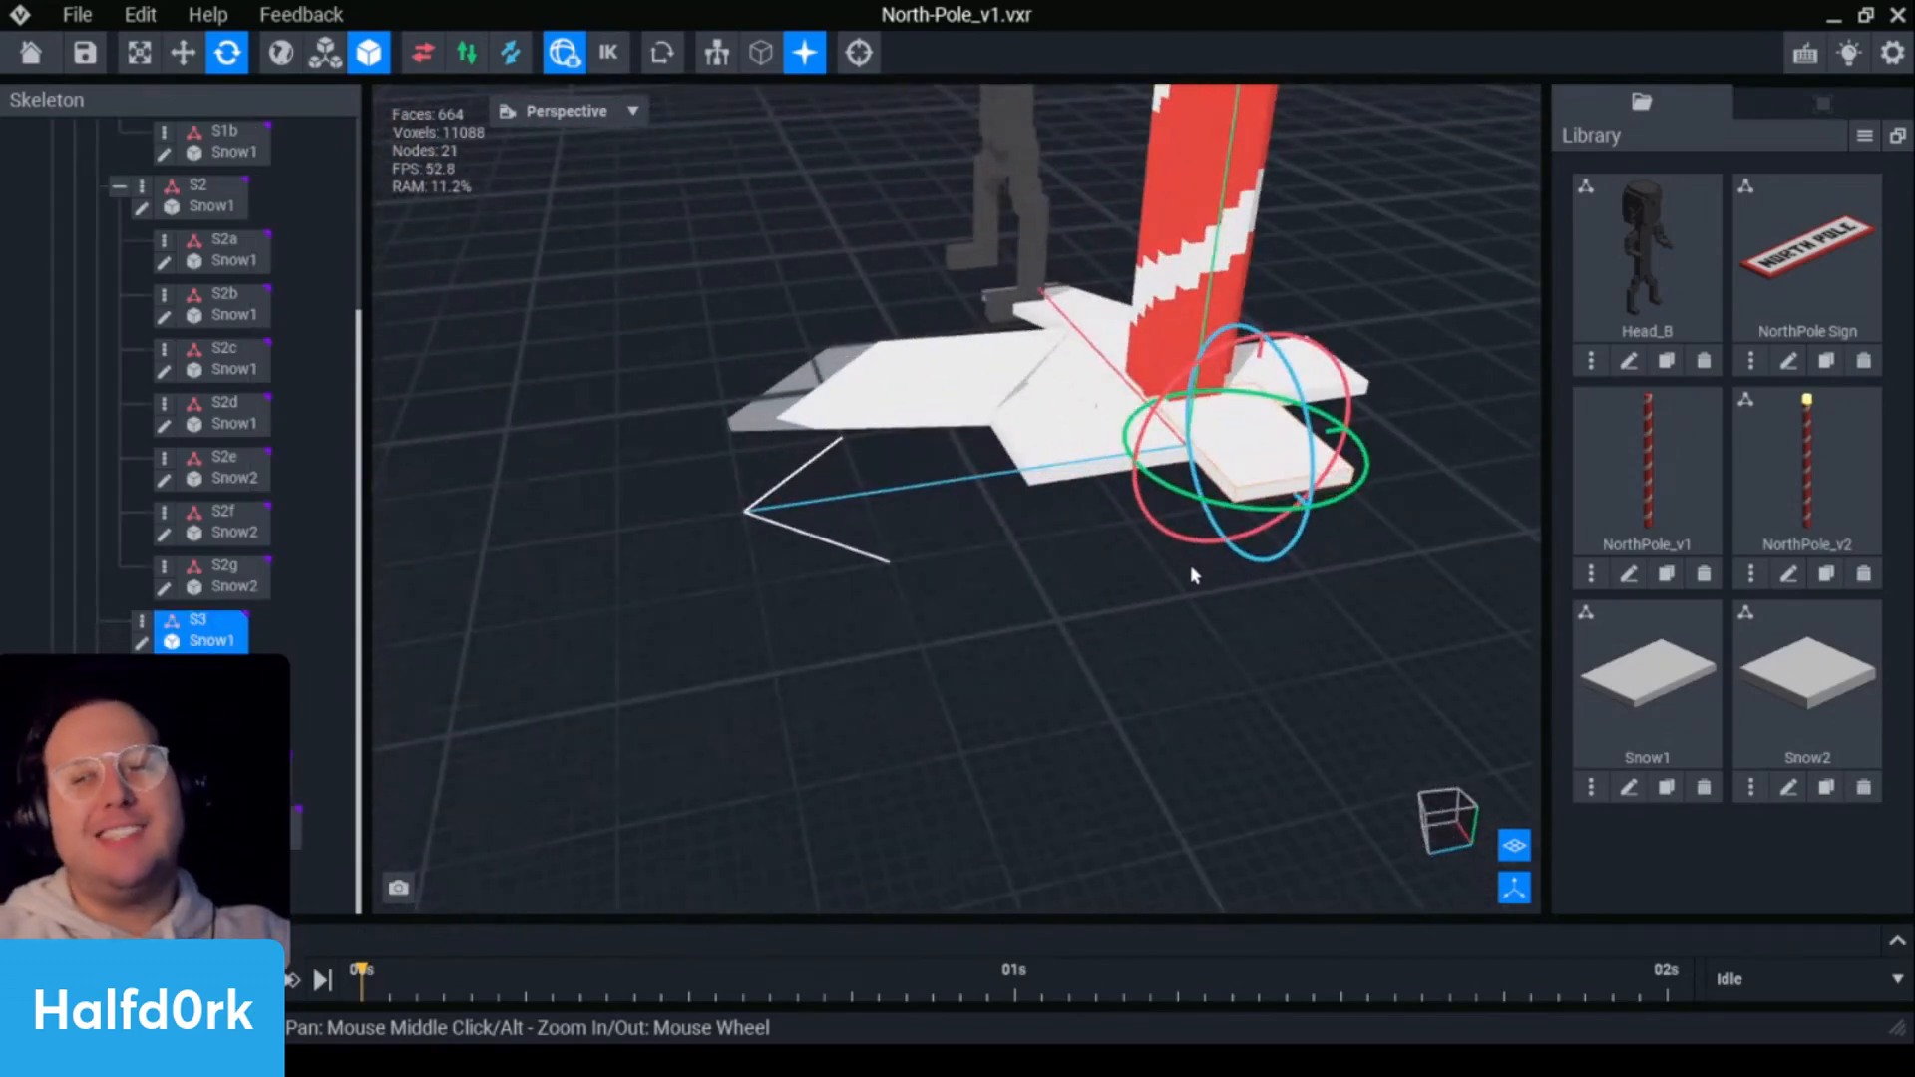
middle_drag(963, 562, 873, 626)
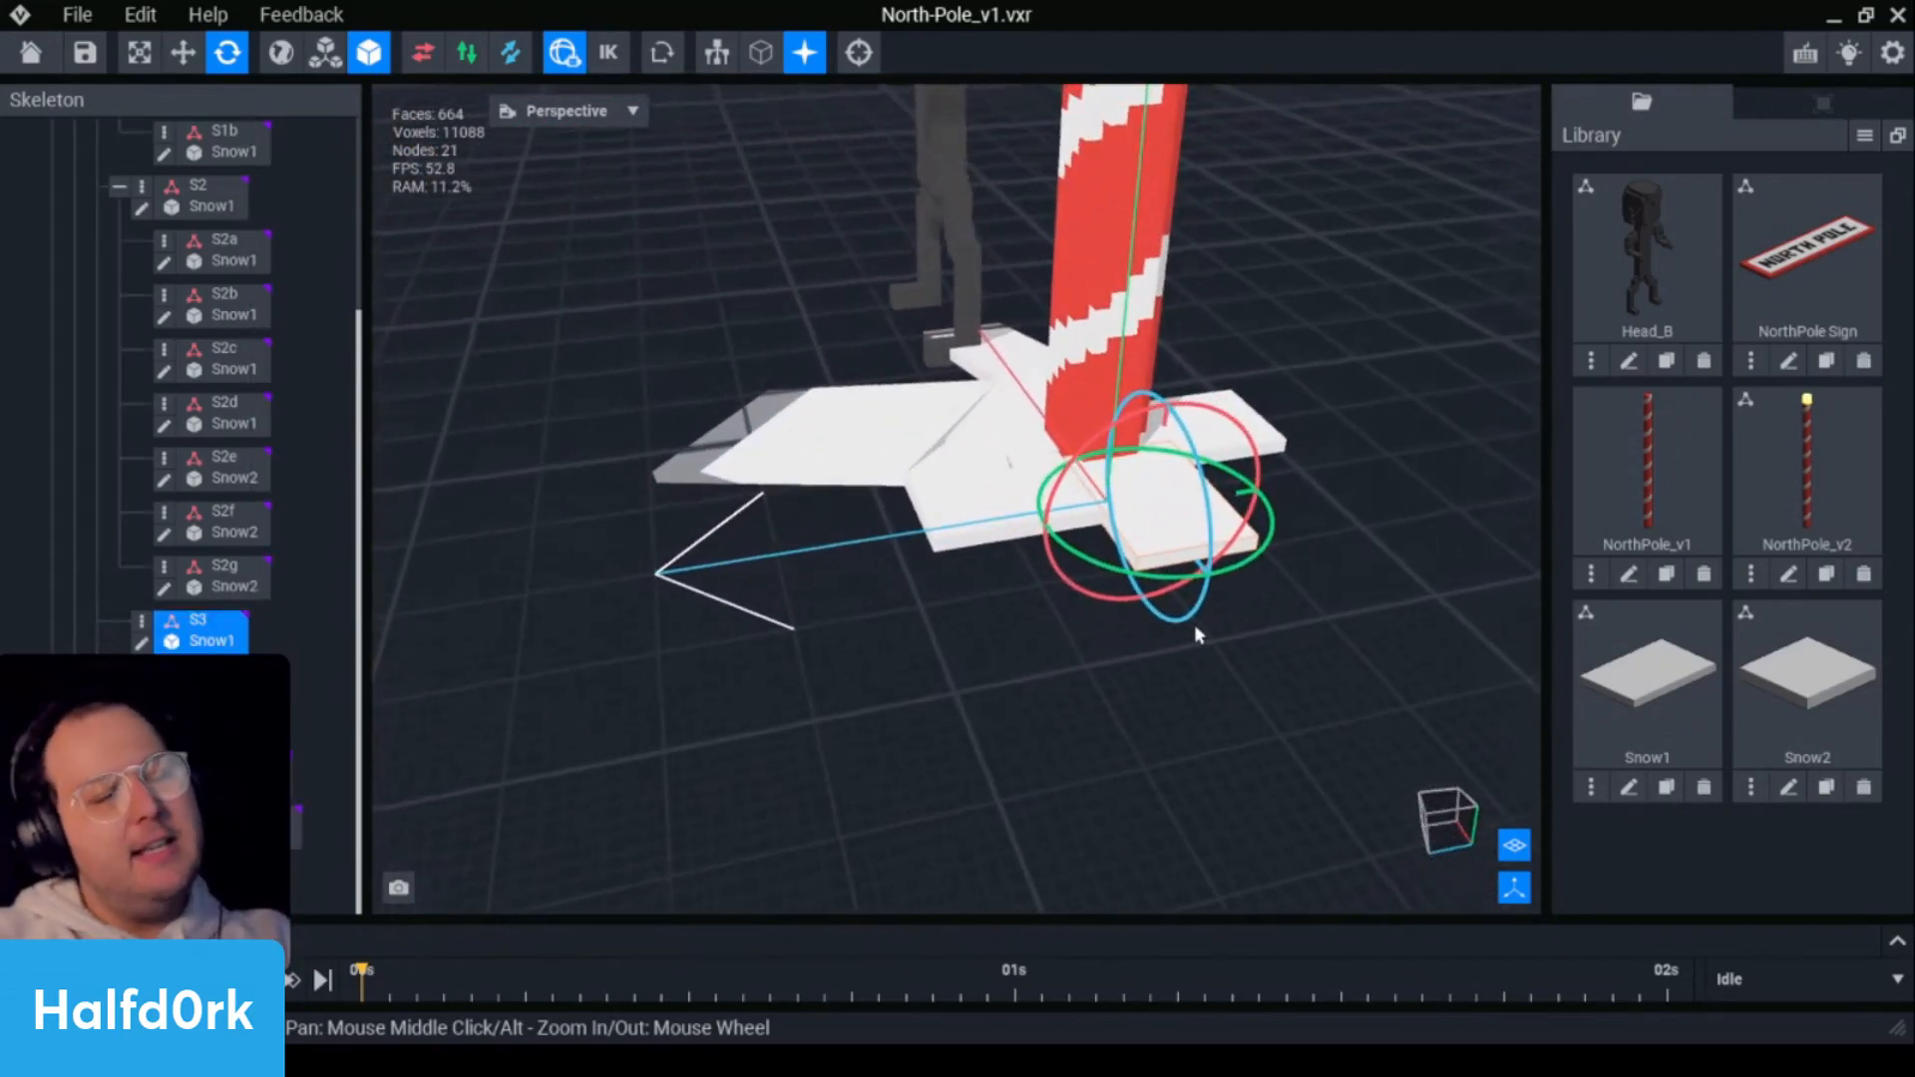
scroll(1197, 633, up, 2)
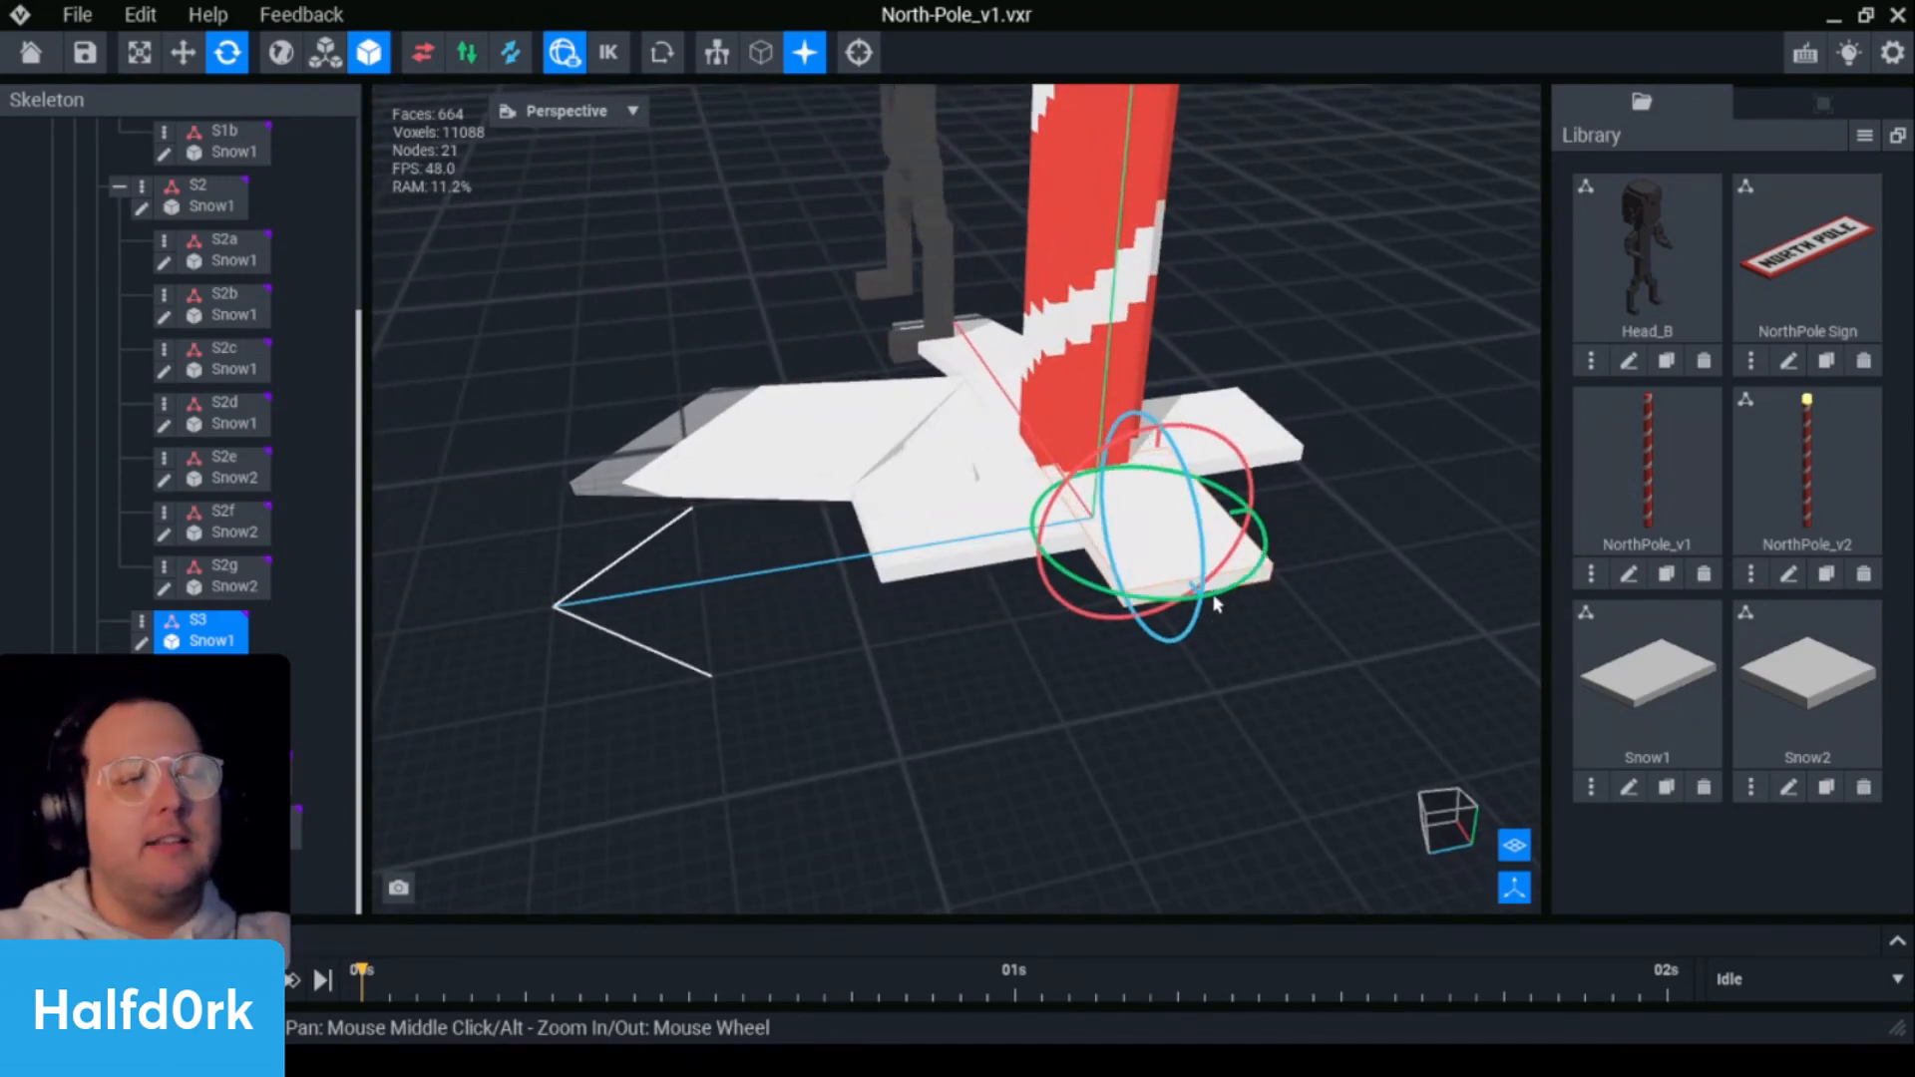
scroll(1215, 604, up, 2)
right_drag(903, 595, 435, 596)
scroll(821, 681, down, 2)
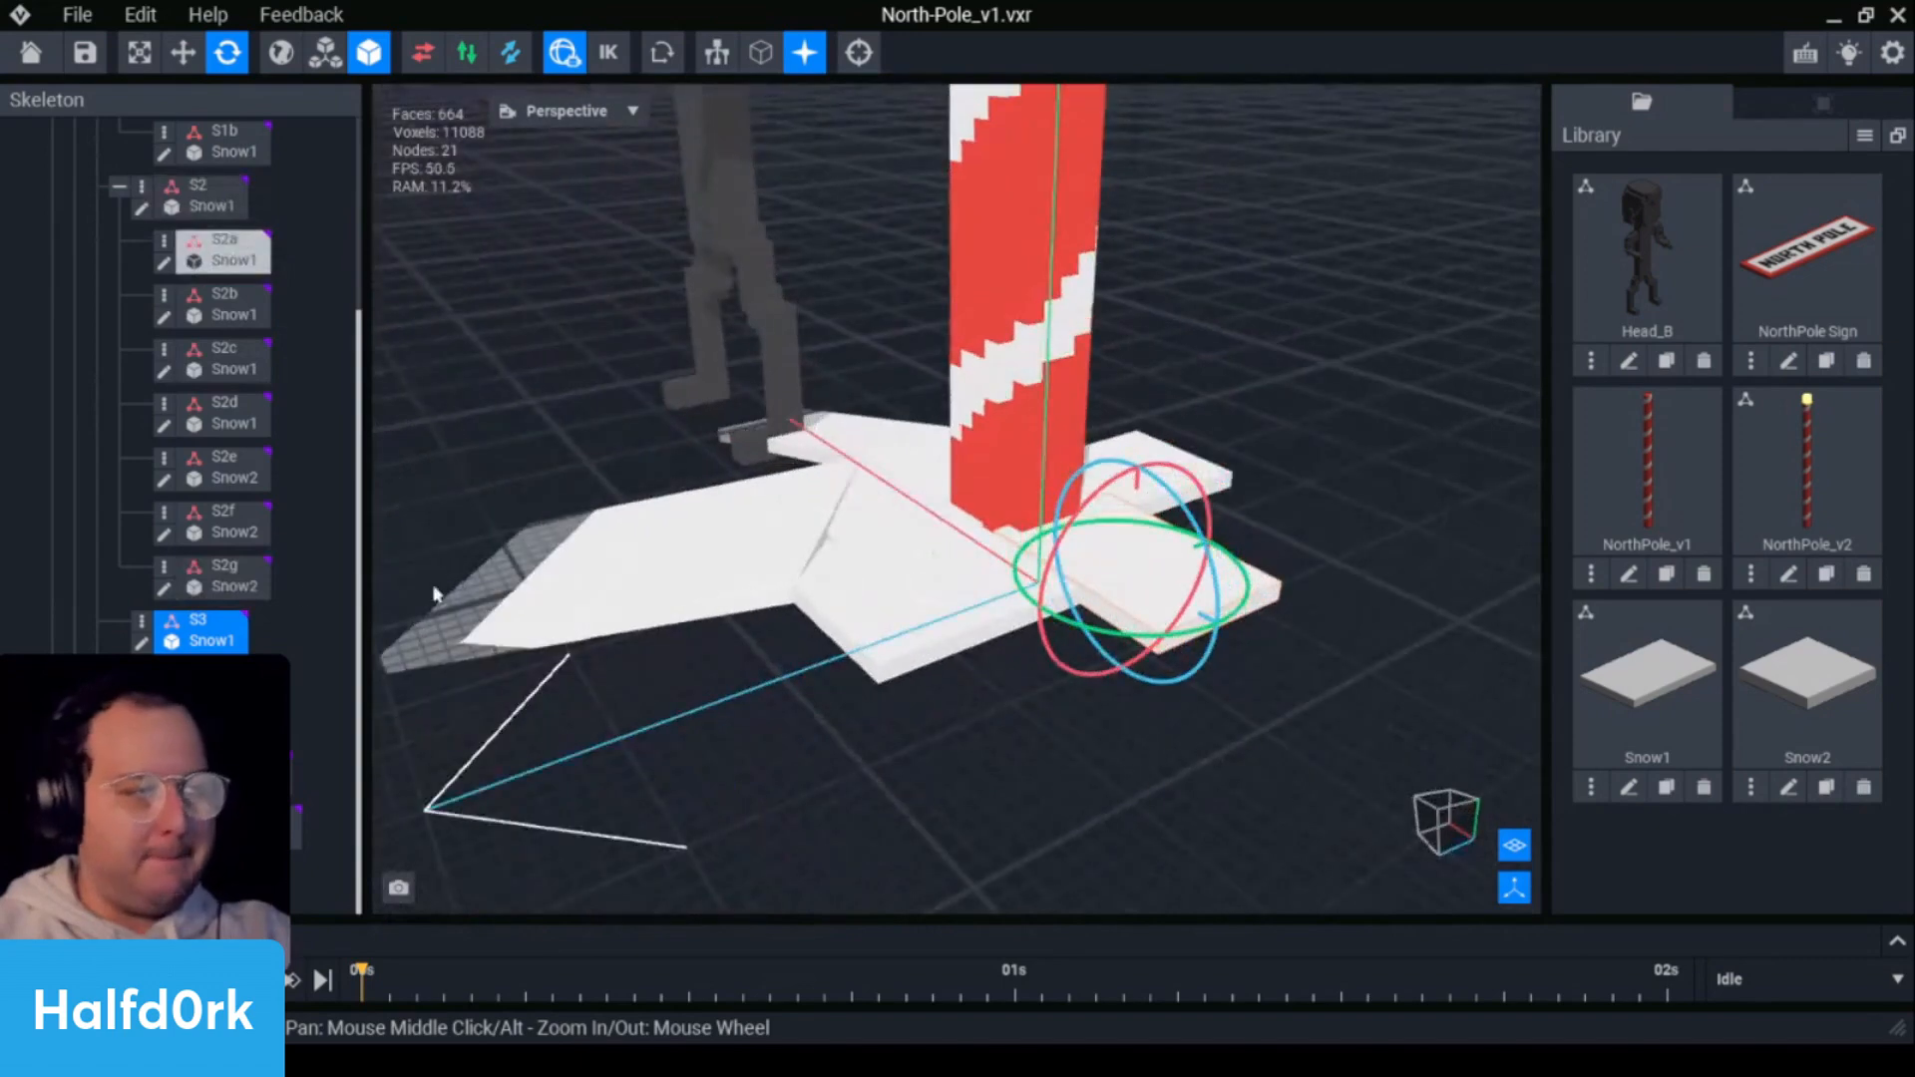
- Collapse the S2 branch and duplicate the whole S2 node as S6
click(211, 203)
right_drag(675, 387, 317, 267)
click(118, 186)
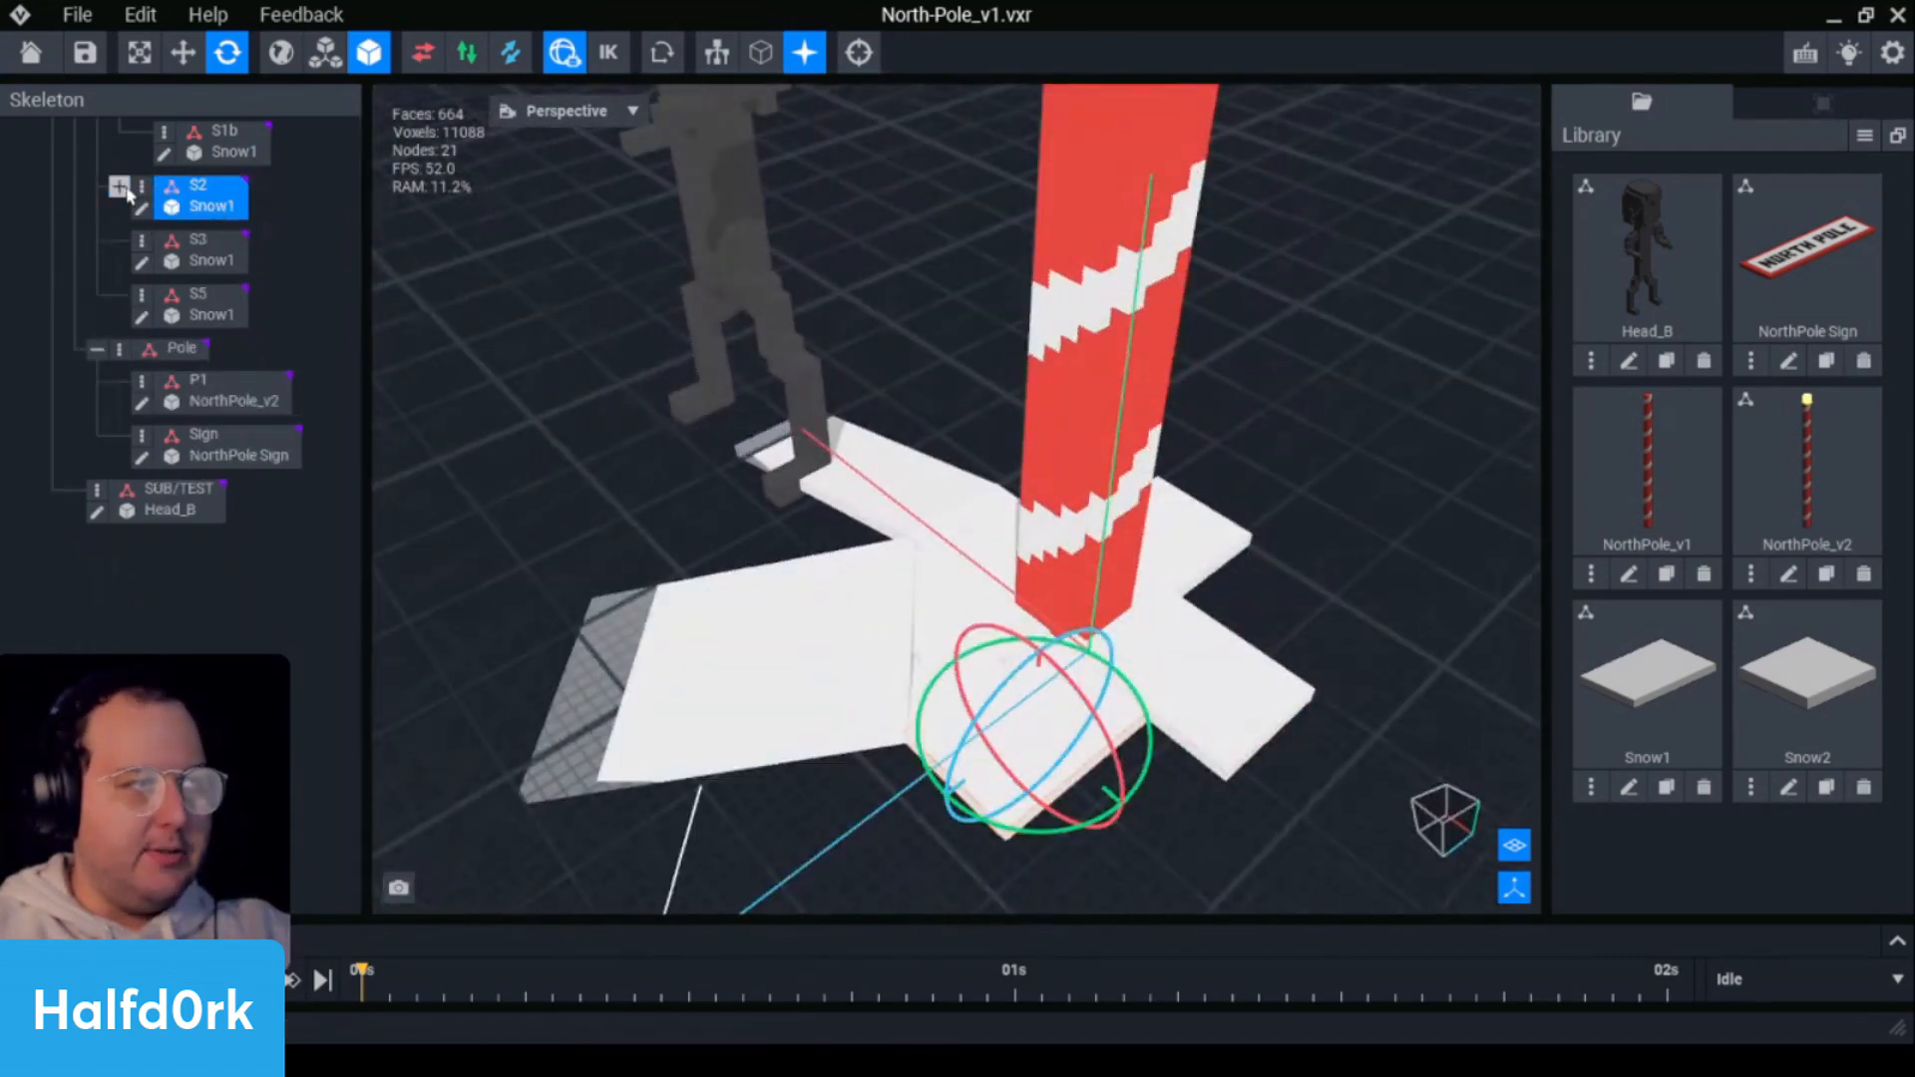
click(142, 186)
click(222, 331)
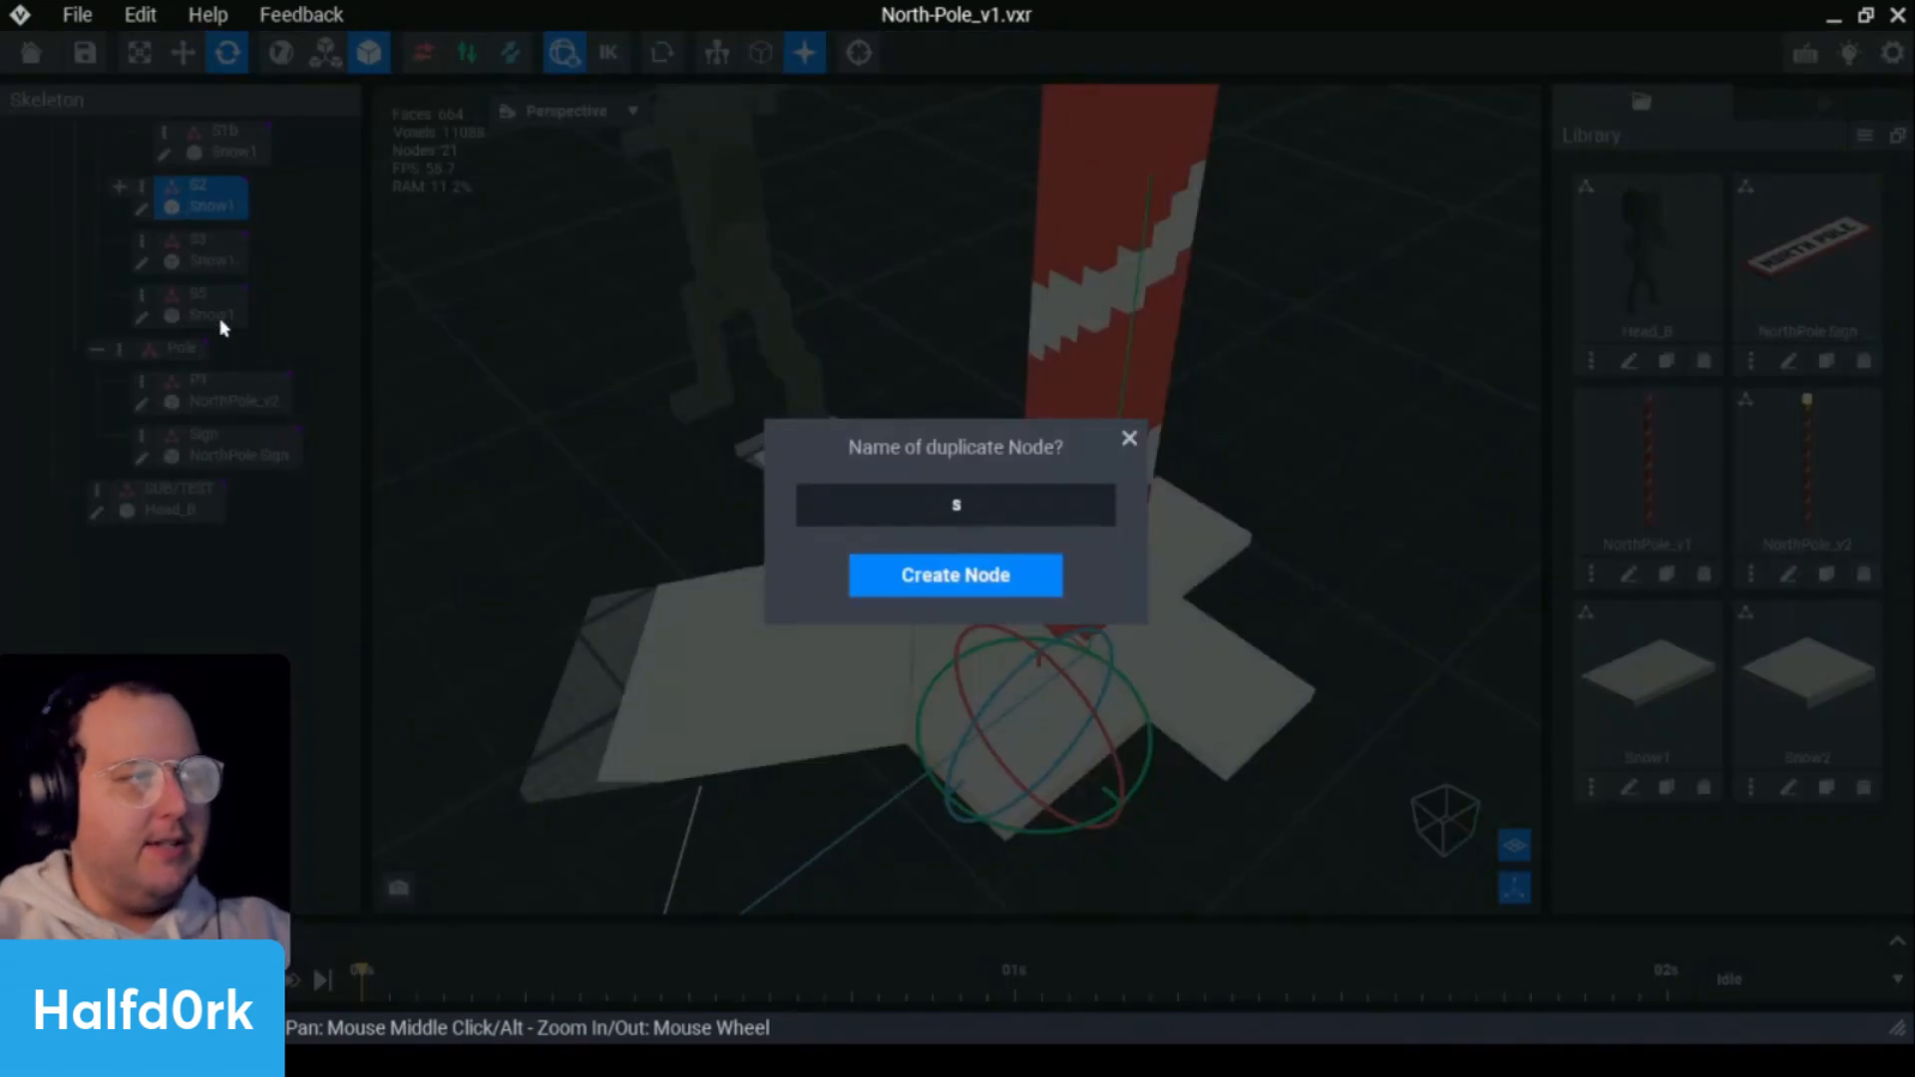
text(s6)
key(Return)
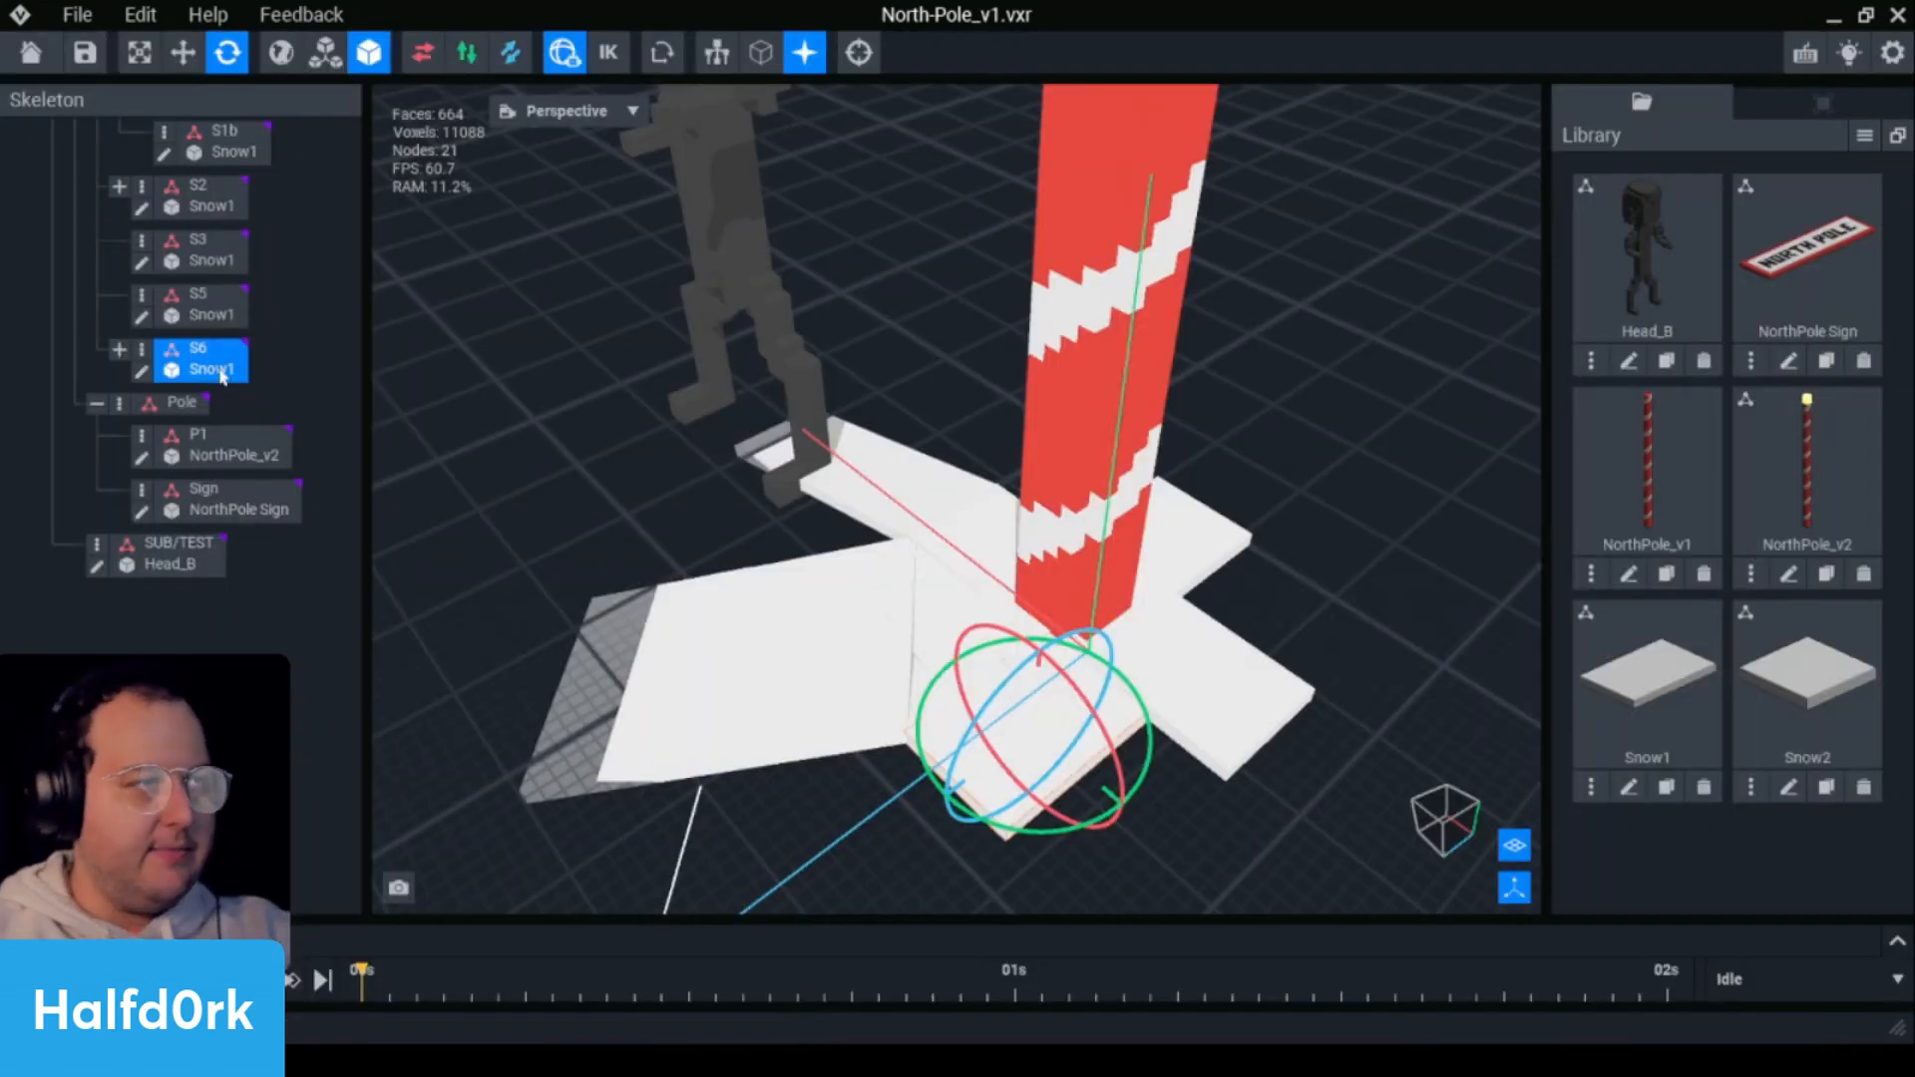
- Rotate the S6 slab group around the pole and move it over the S3 slab
drag(1047, 838, 1626, 654)
scroll(1107, 693, down, 2)
middle_drag(1147, 847, 1031, 666)
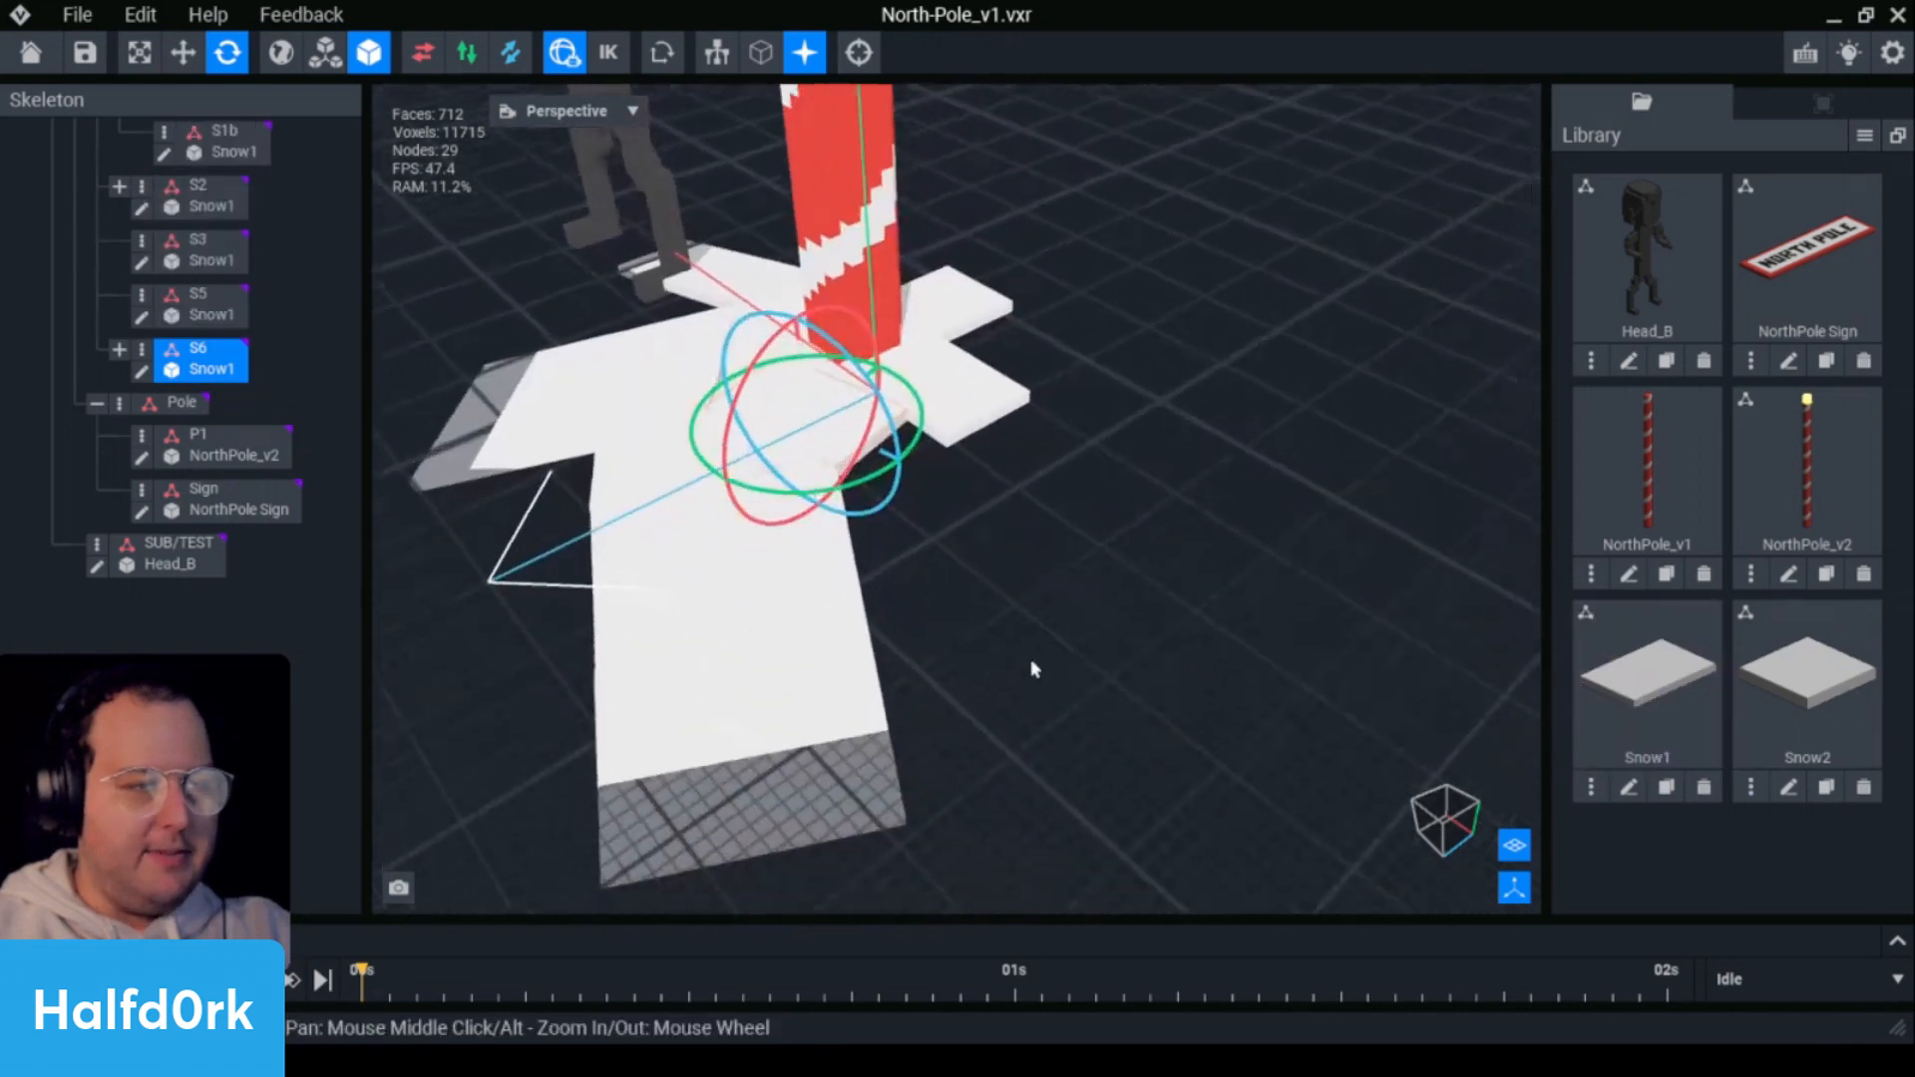
key(w)
drag(879, 431, 973, 365)
- Delete the S3 node from the snow mound
click(937, 423)
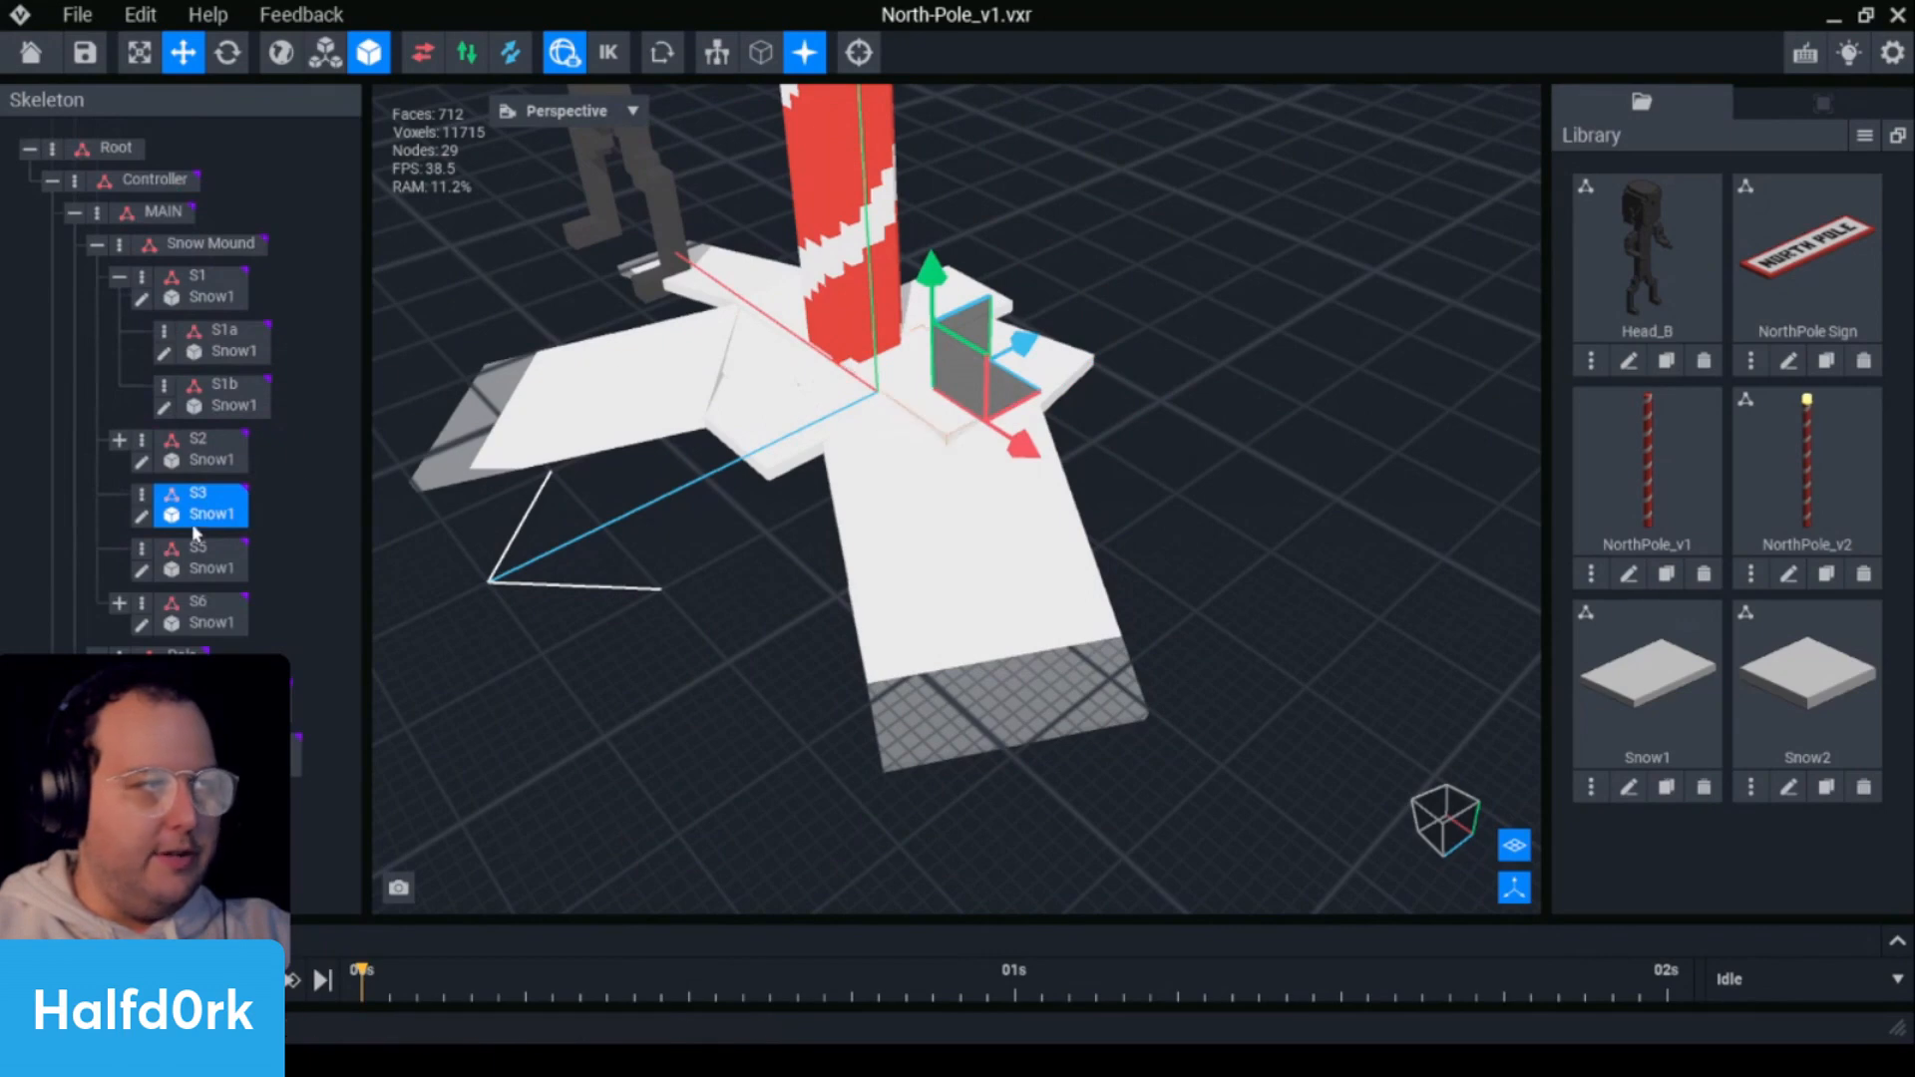
click(142, 503)
click(222, 682)
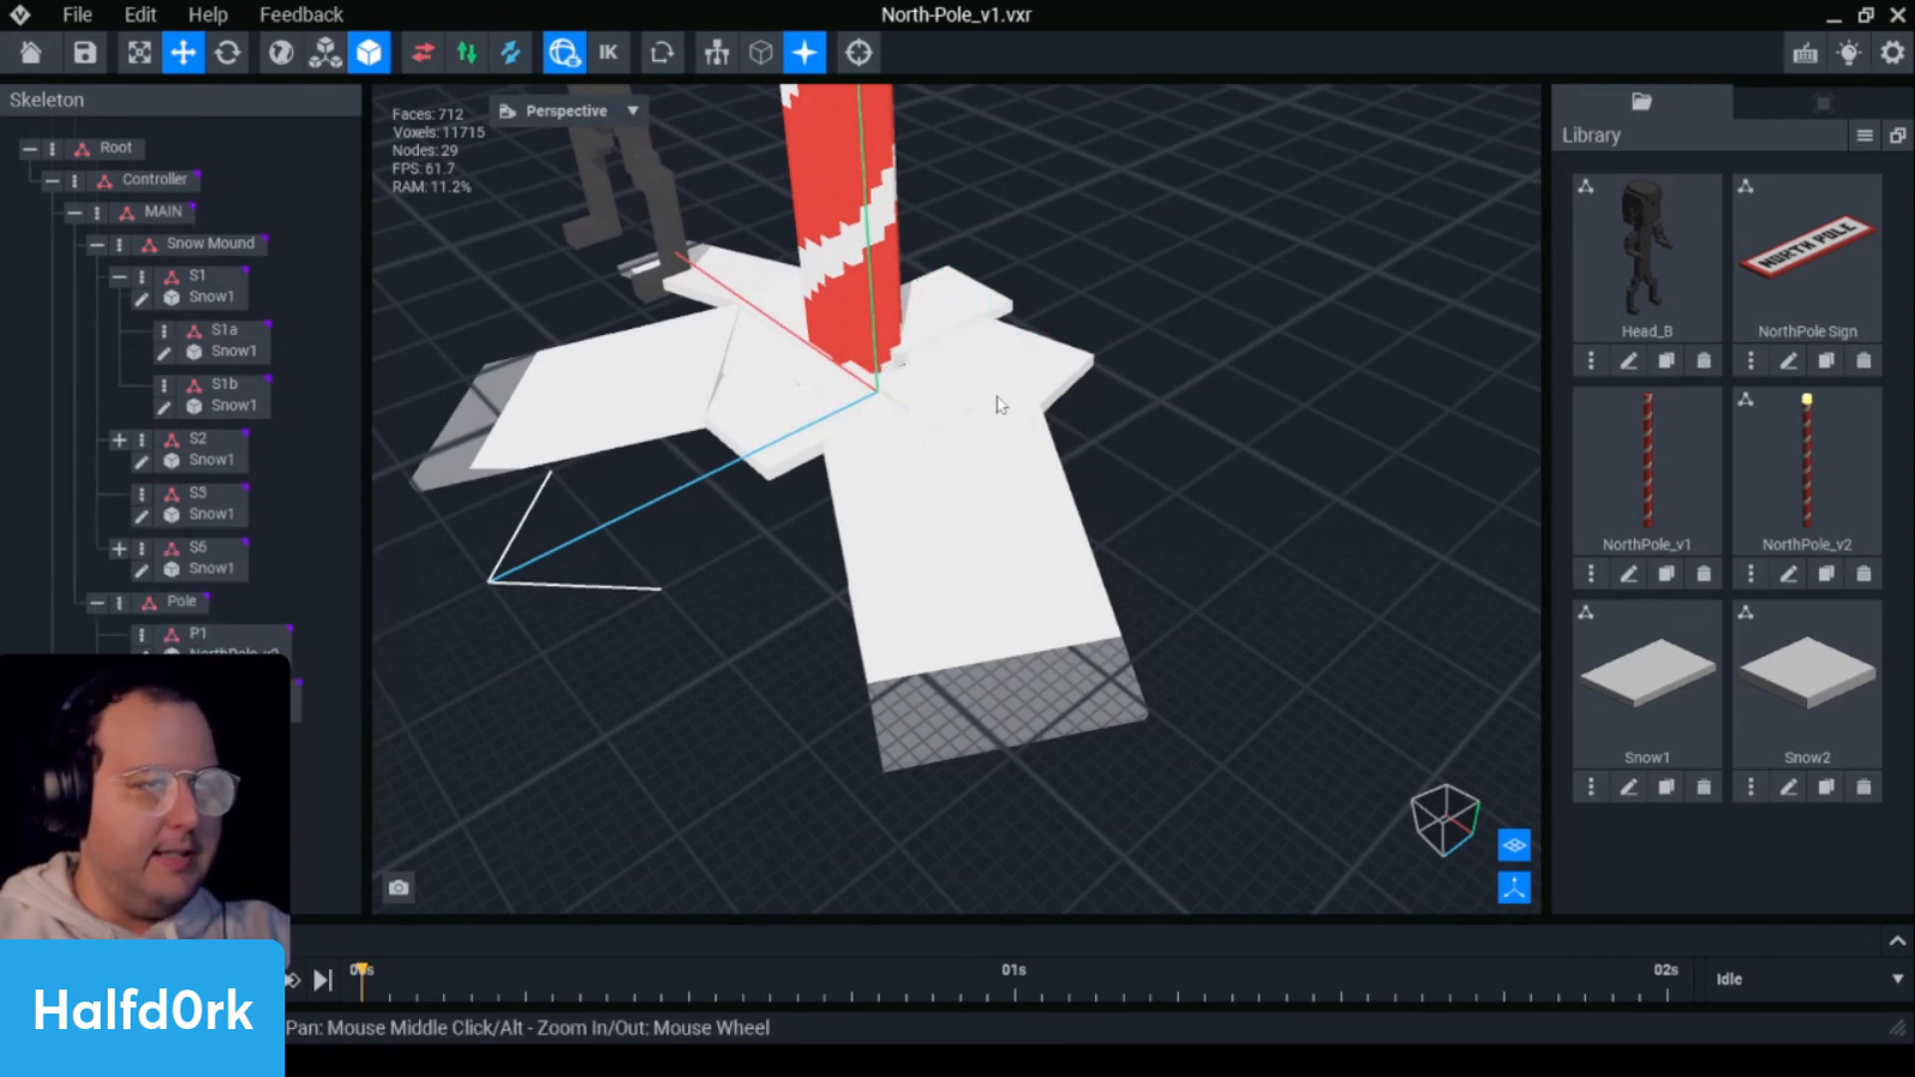
- Select the S6 parent slab and slide its whole group closer to the pole base
click(1001, 401)
right_drag(1008, 360, 975, 393)
scroll(975, 391, up, 3)
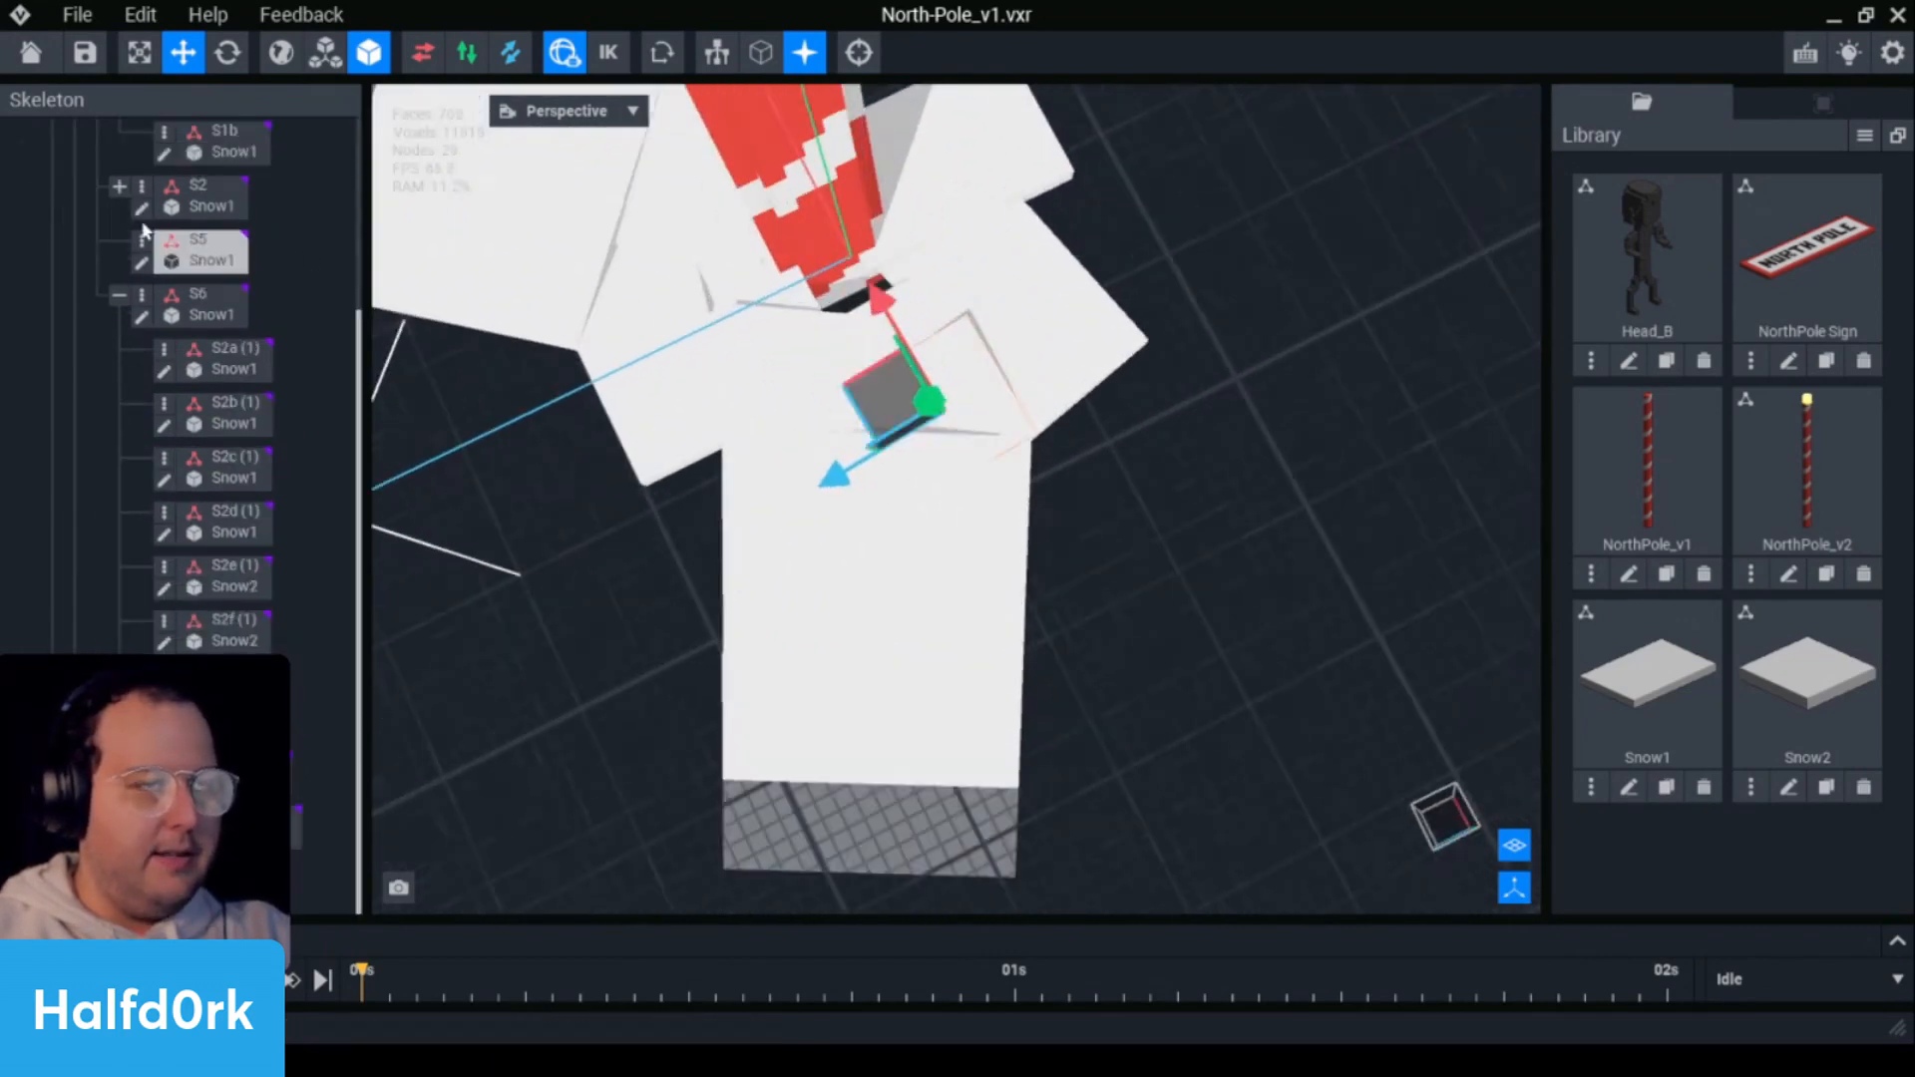
click(196, 301)
drag(1086, 311, 987, 327)
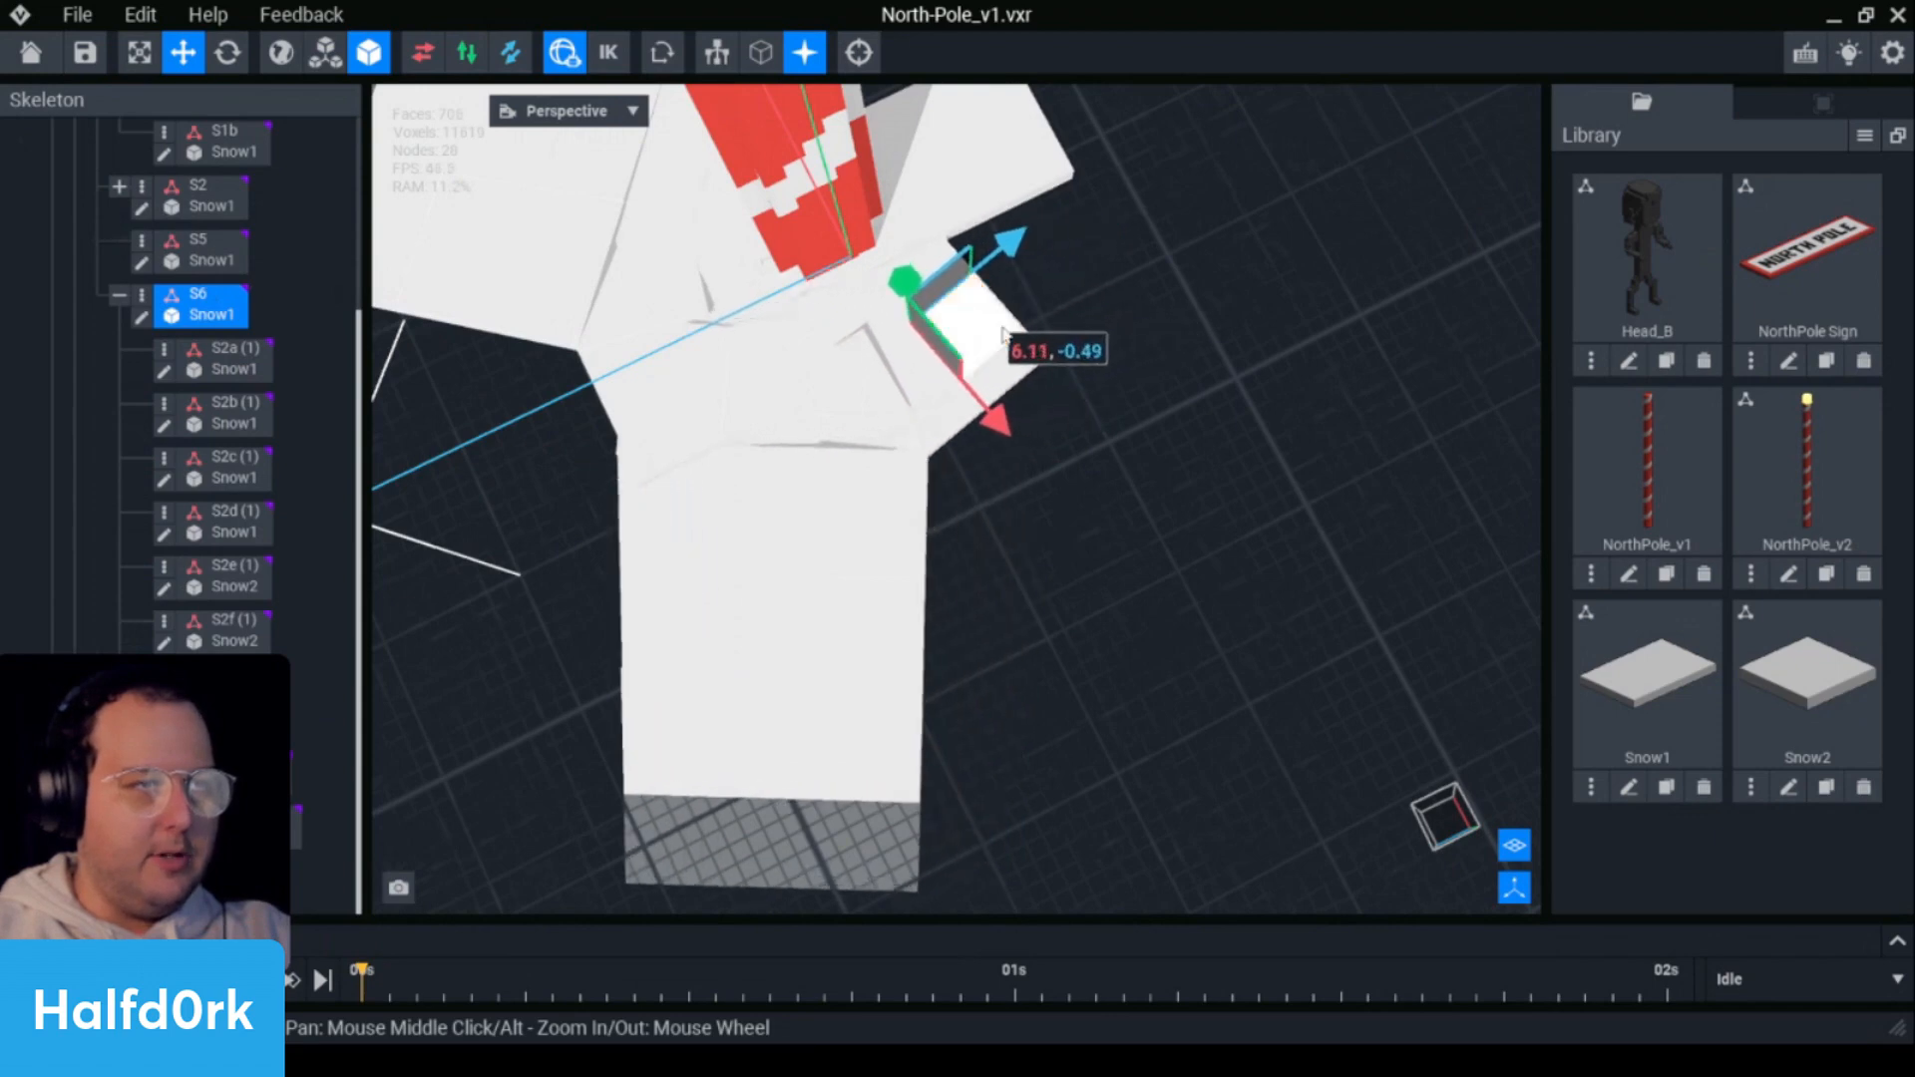
- Check from several angles how the S6 slab group meets the pole and the neighbouring snow
click(1037, 387)
right_drag(1043, 385, 1290, 419)
click(1009, 429)
click(1290, 419)
mouse_move(1038, 406)
right_down()
mouse_move(1037, 549)
mouse_move(1022, 439)
right_up()
right_drag(930, 354, 1029, 427)
click(1037, 453)
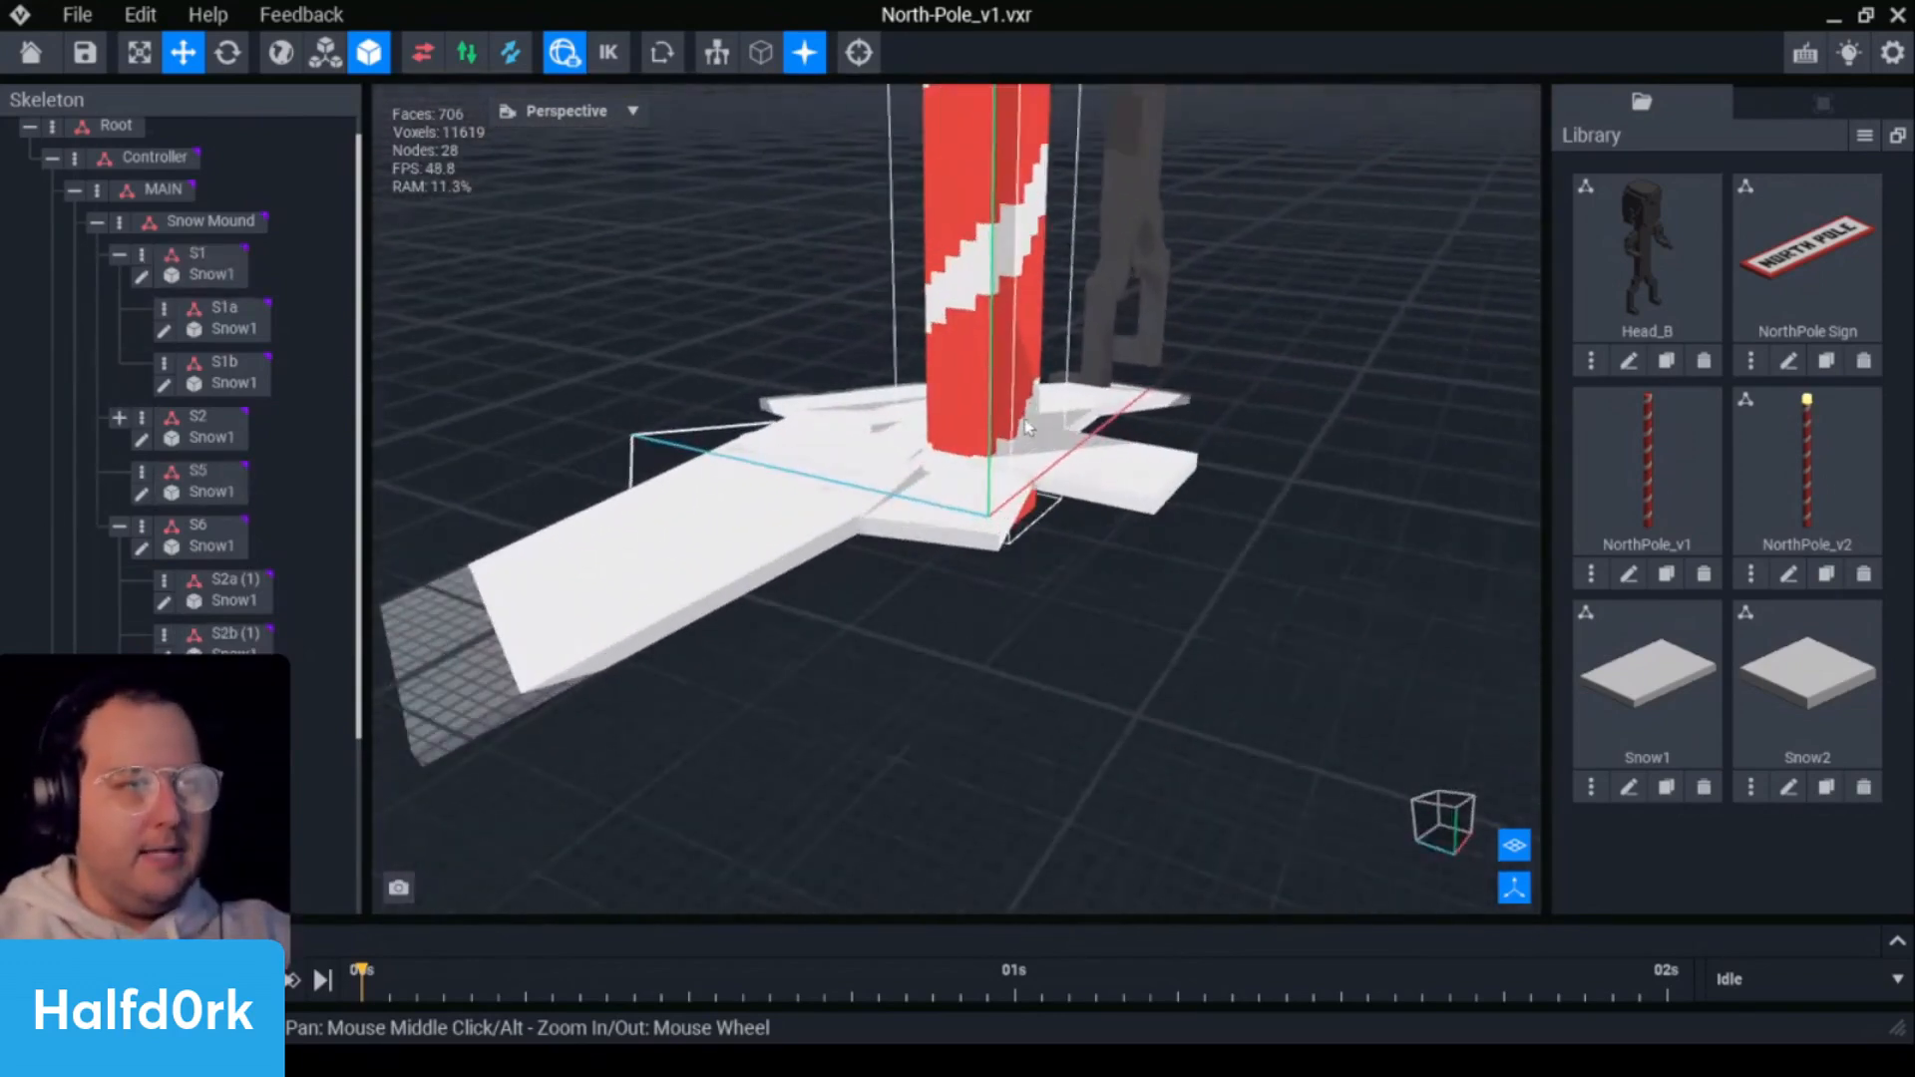
- Collapse the S6 and S1 branches in the skeleton and select the S5 slab
click(119, 528)
click(119, 255)
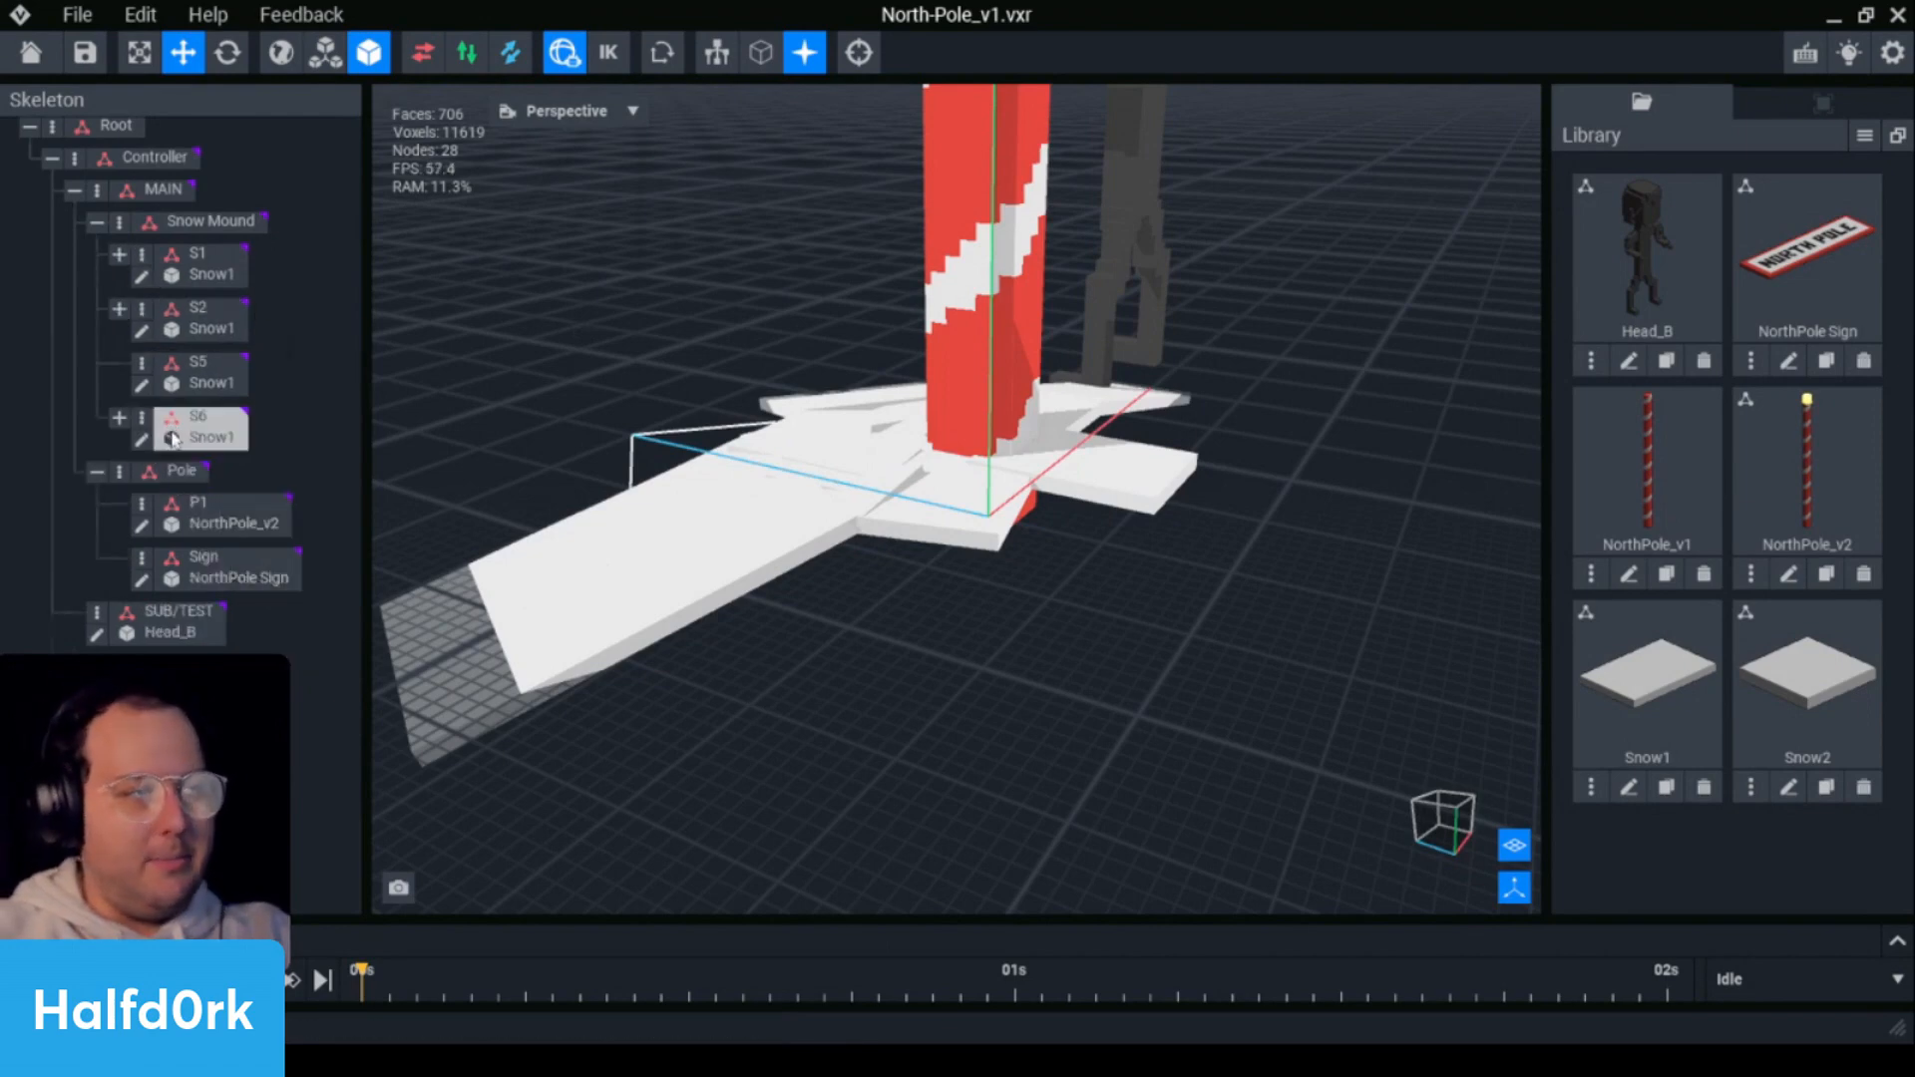
click(178, 383)
right_drag(1222, 509, 1013, 609)
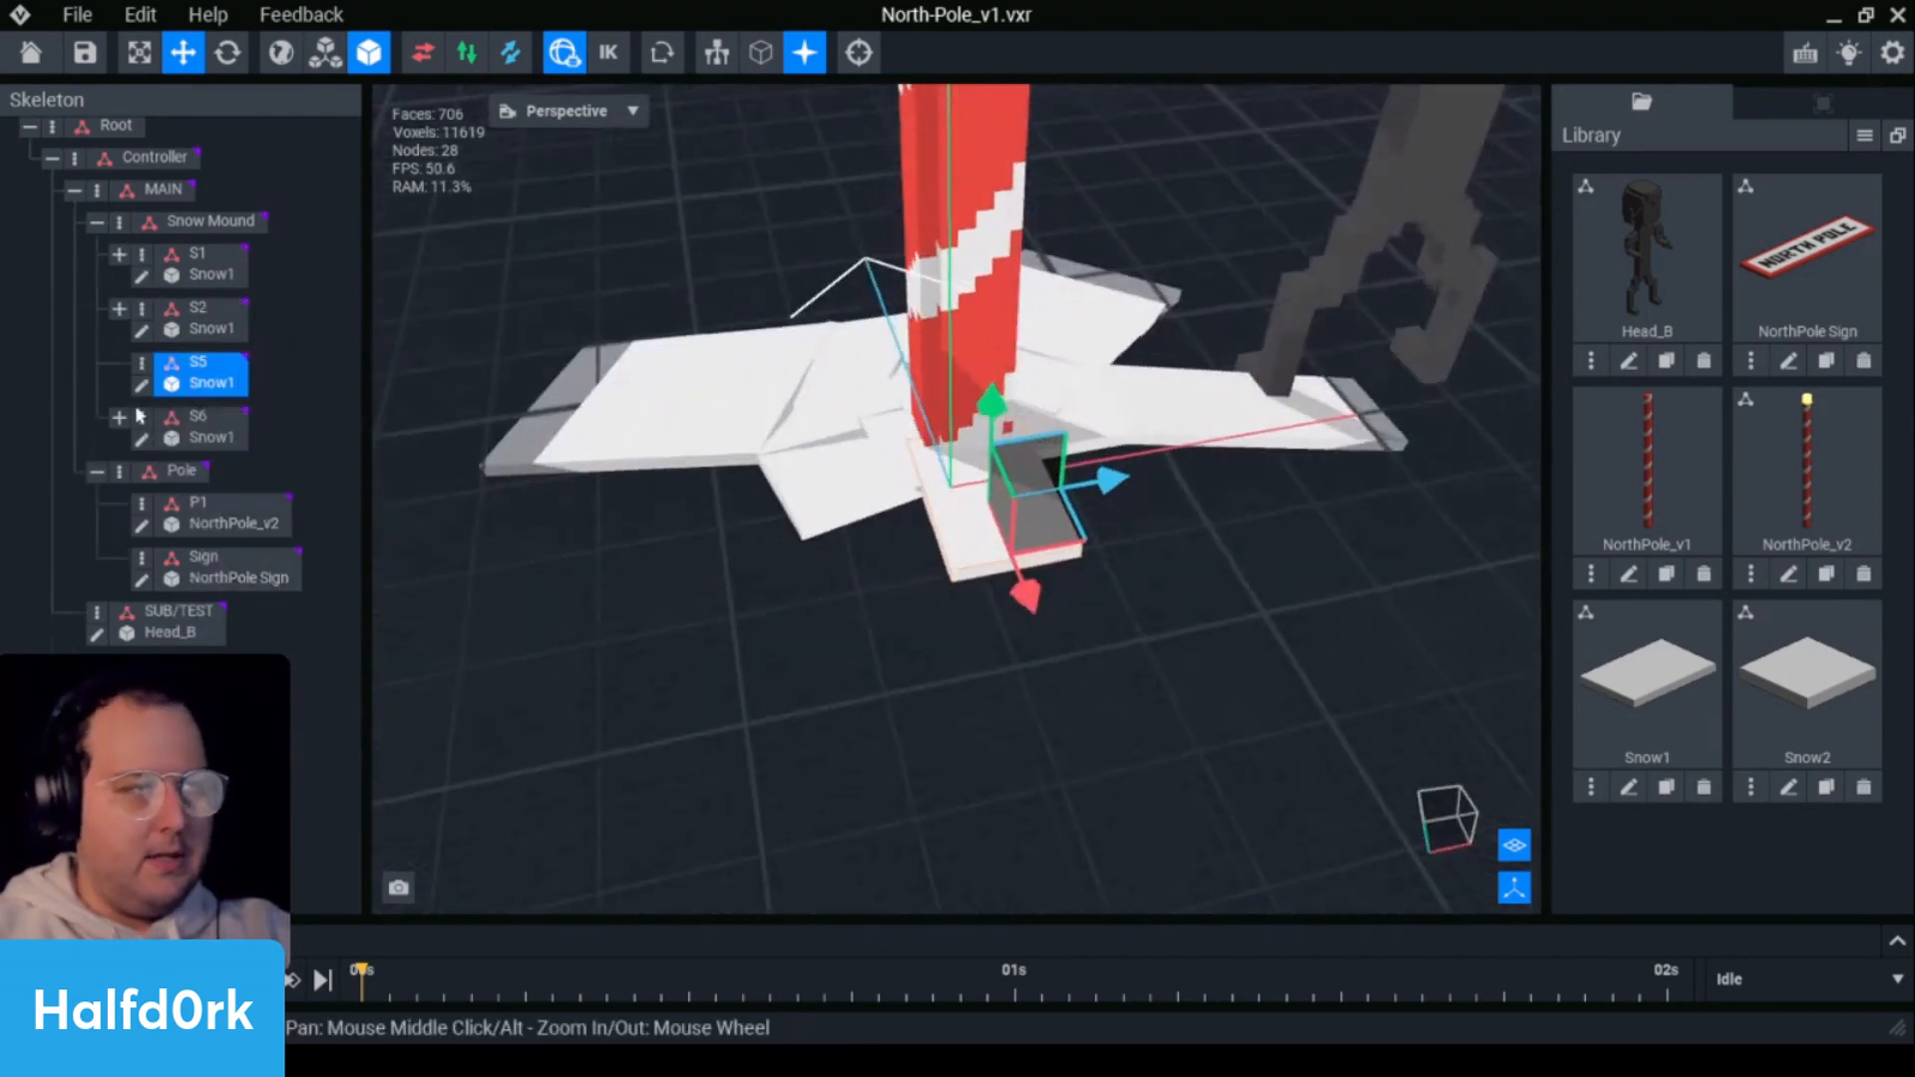
- Duplicate the S6 slab group inside the snow mound and name the copy S7
click(187, 415)
click(142, 418)
click(232, 566)
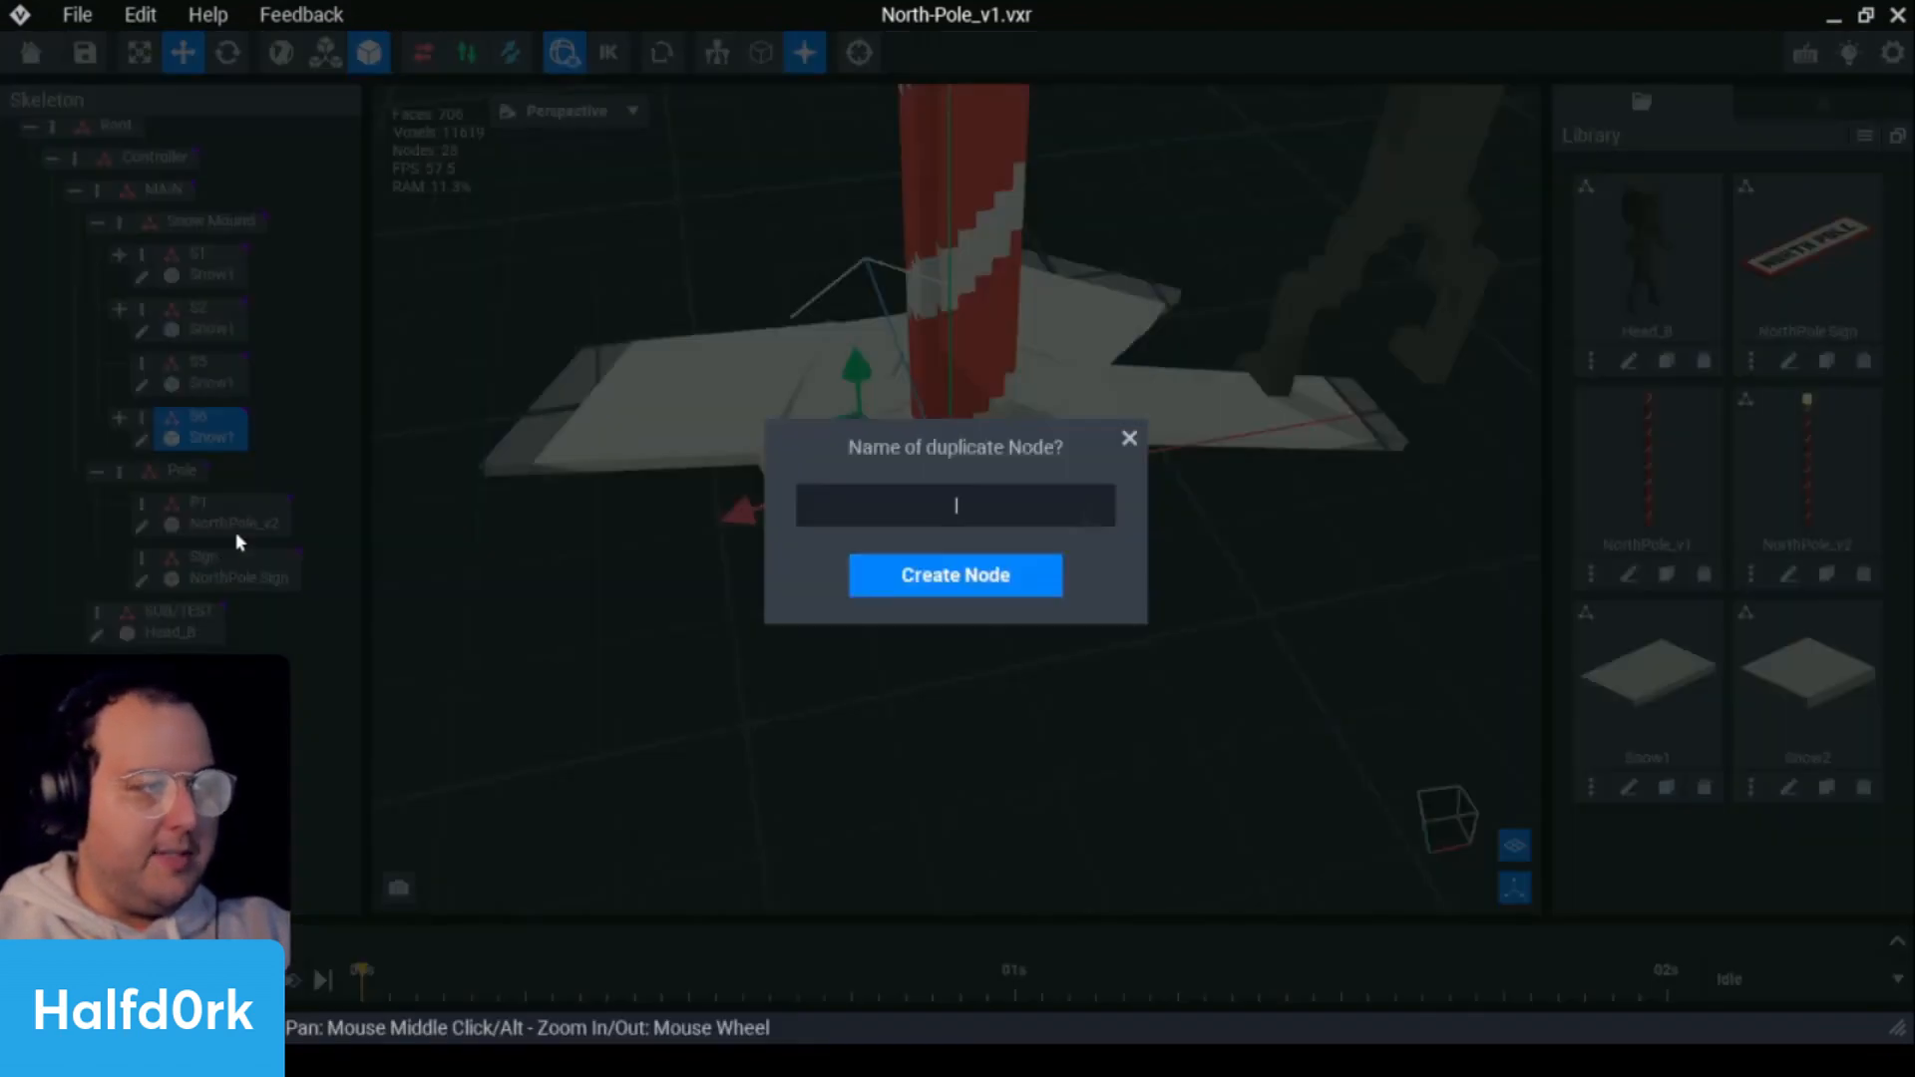
key(Return)
- Rotate the S7 slab group about its vertical axis toward the open side of the mound and slide it against the pole base
key(r)
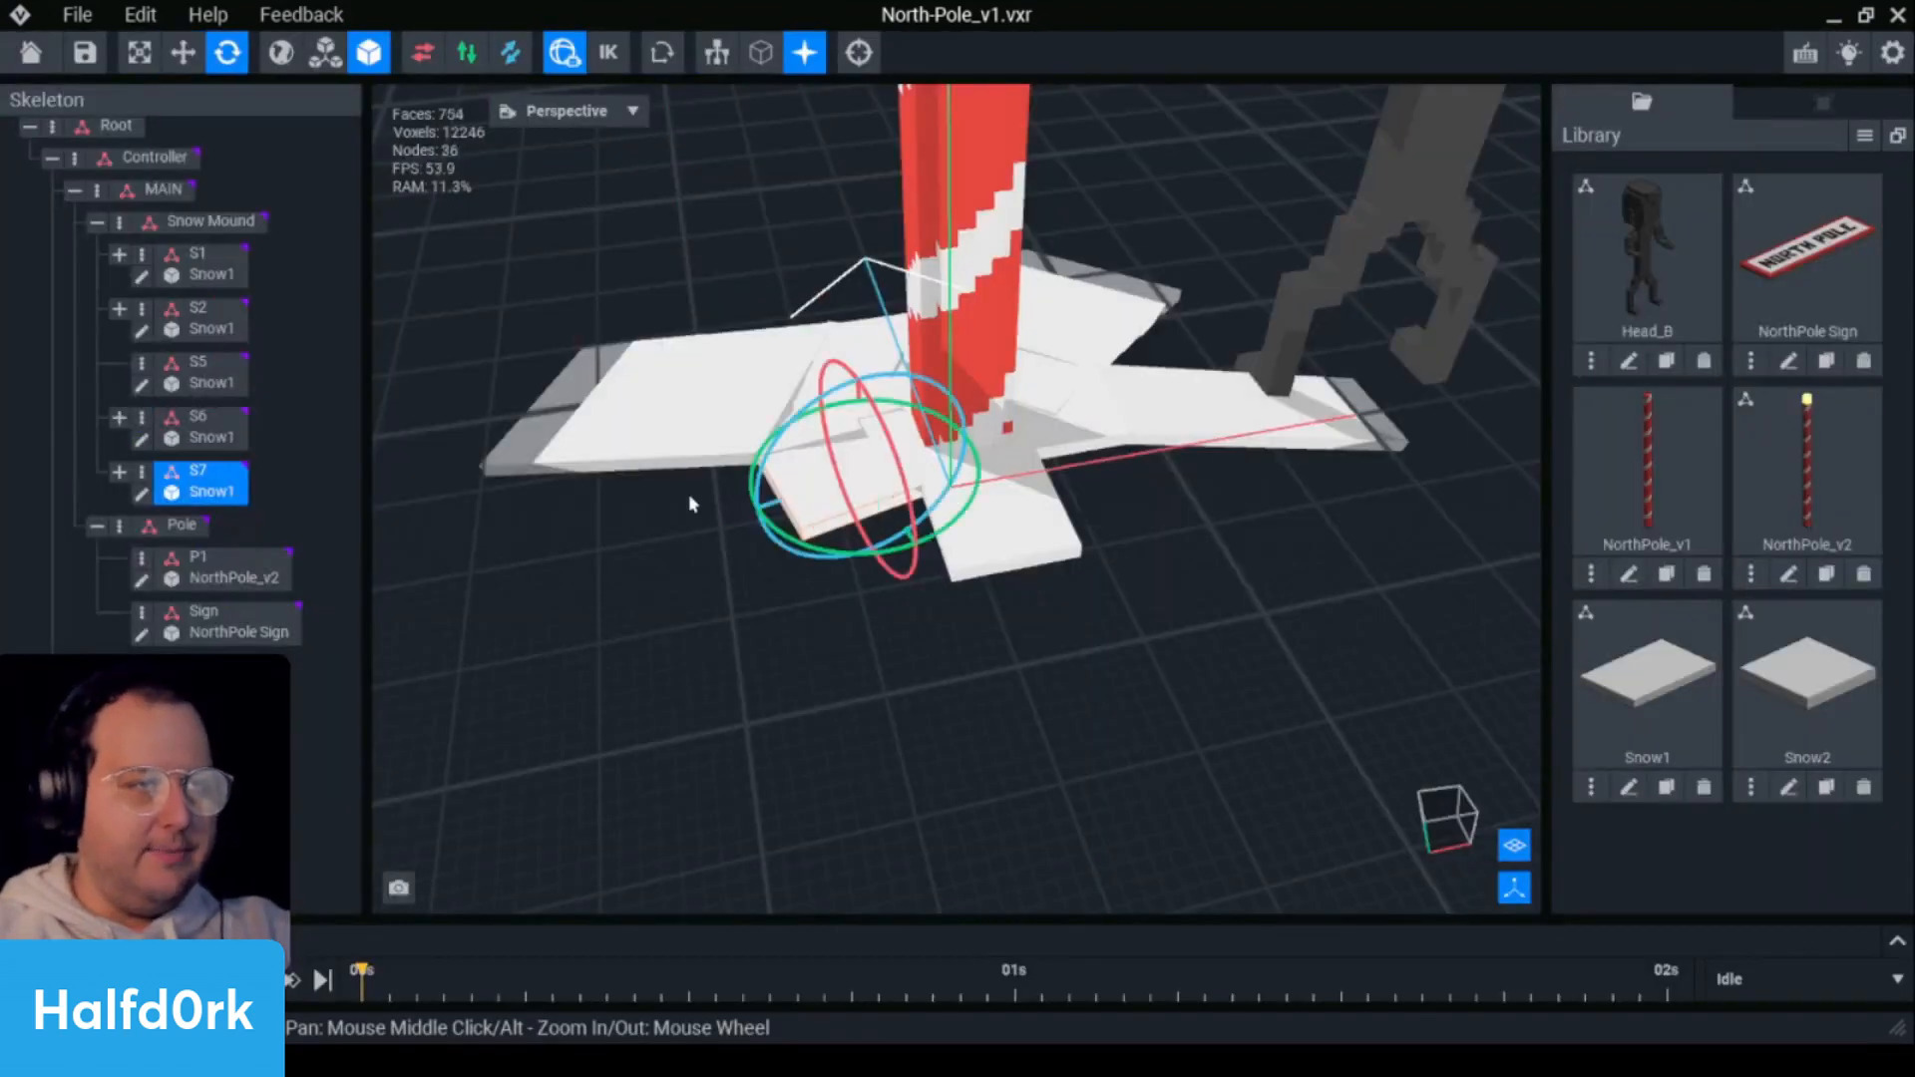
drag(874, 554, 1869, 505)
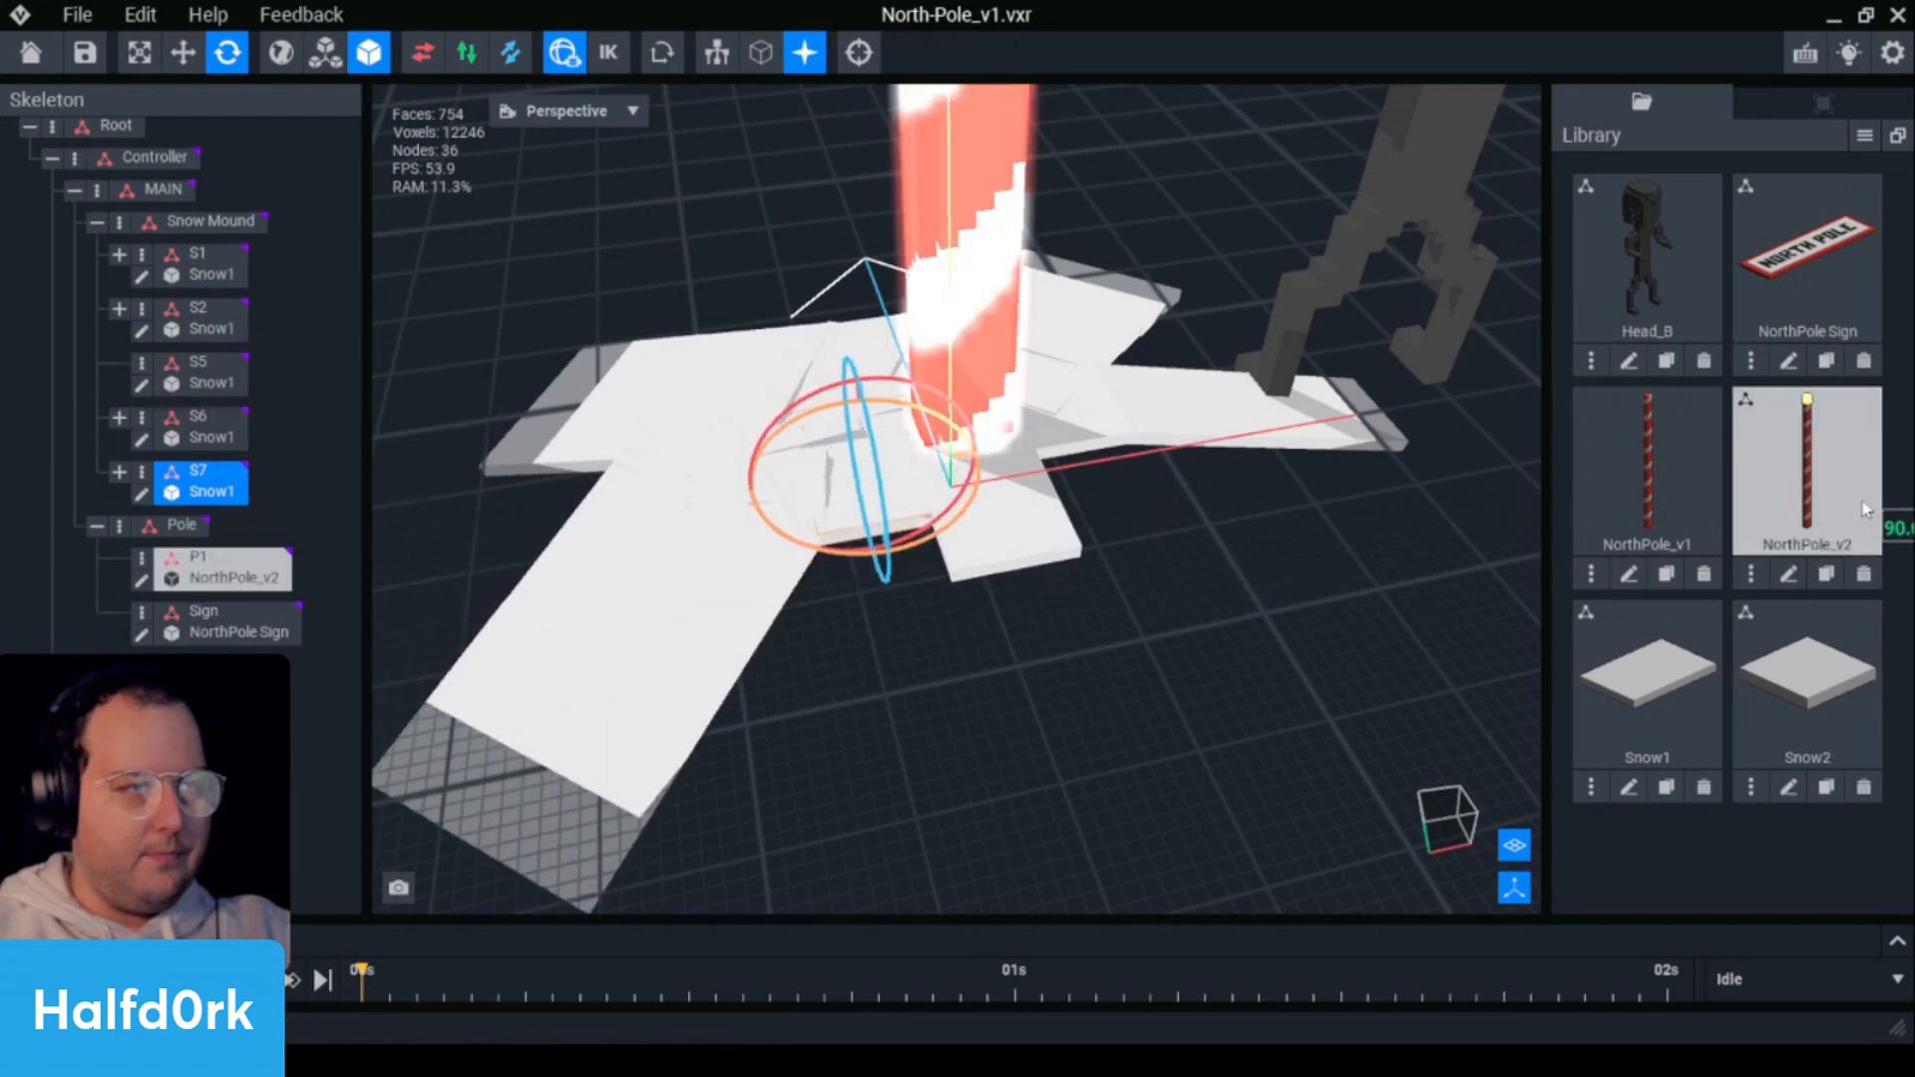
scroll(871, 577, down, 2)
drag(890, 550, 1098, 555)
key(w)
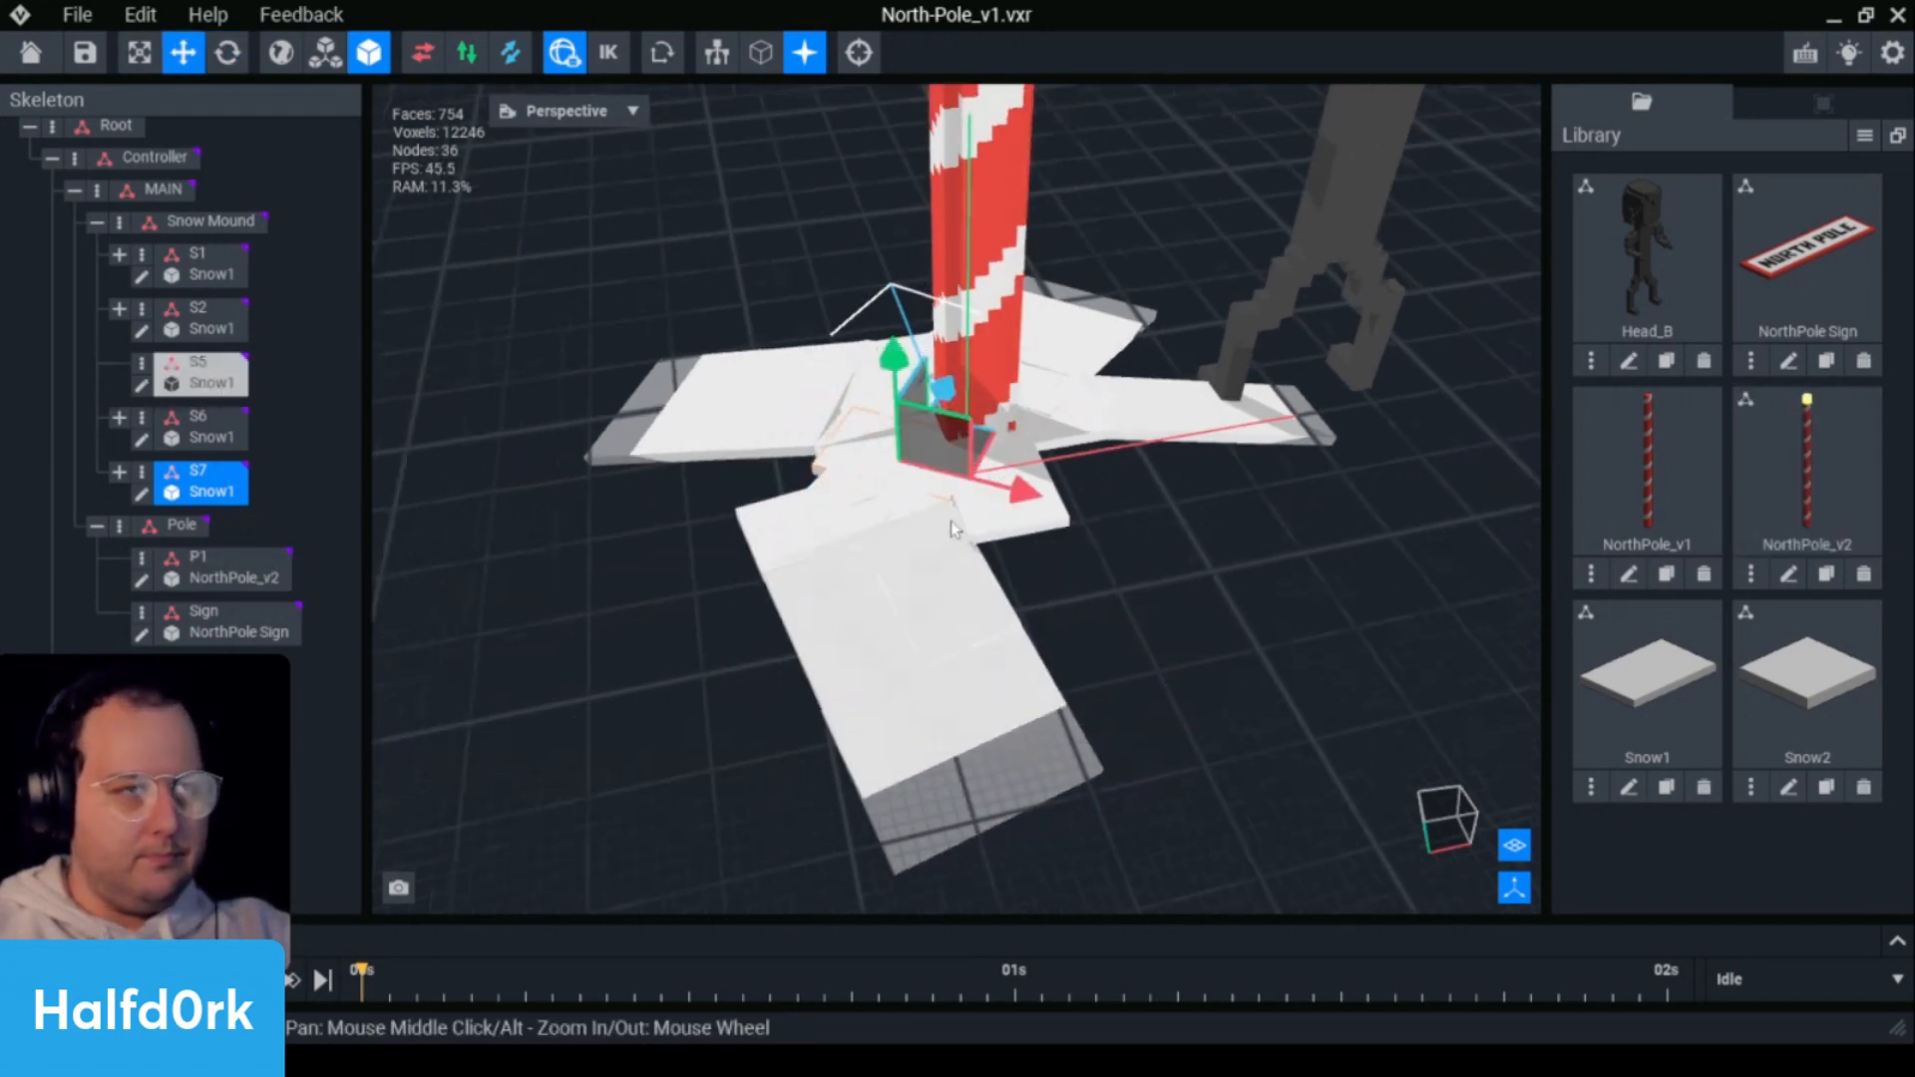
drag(992, 451, 1114, 445)
drag(1029, 528, 1010, 537)
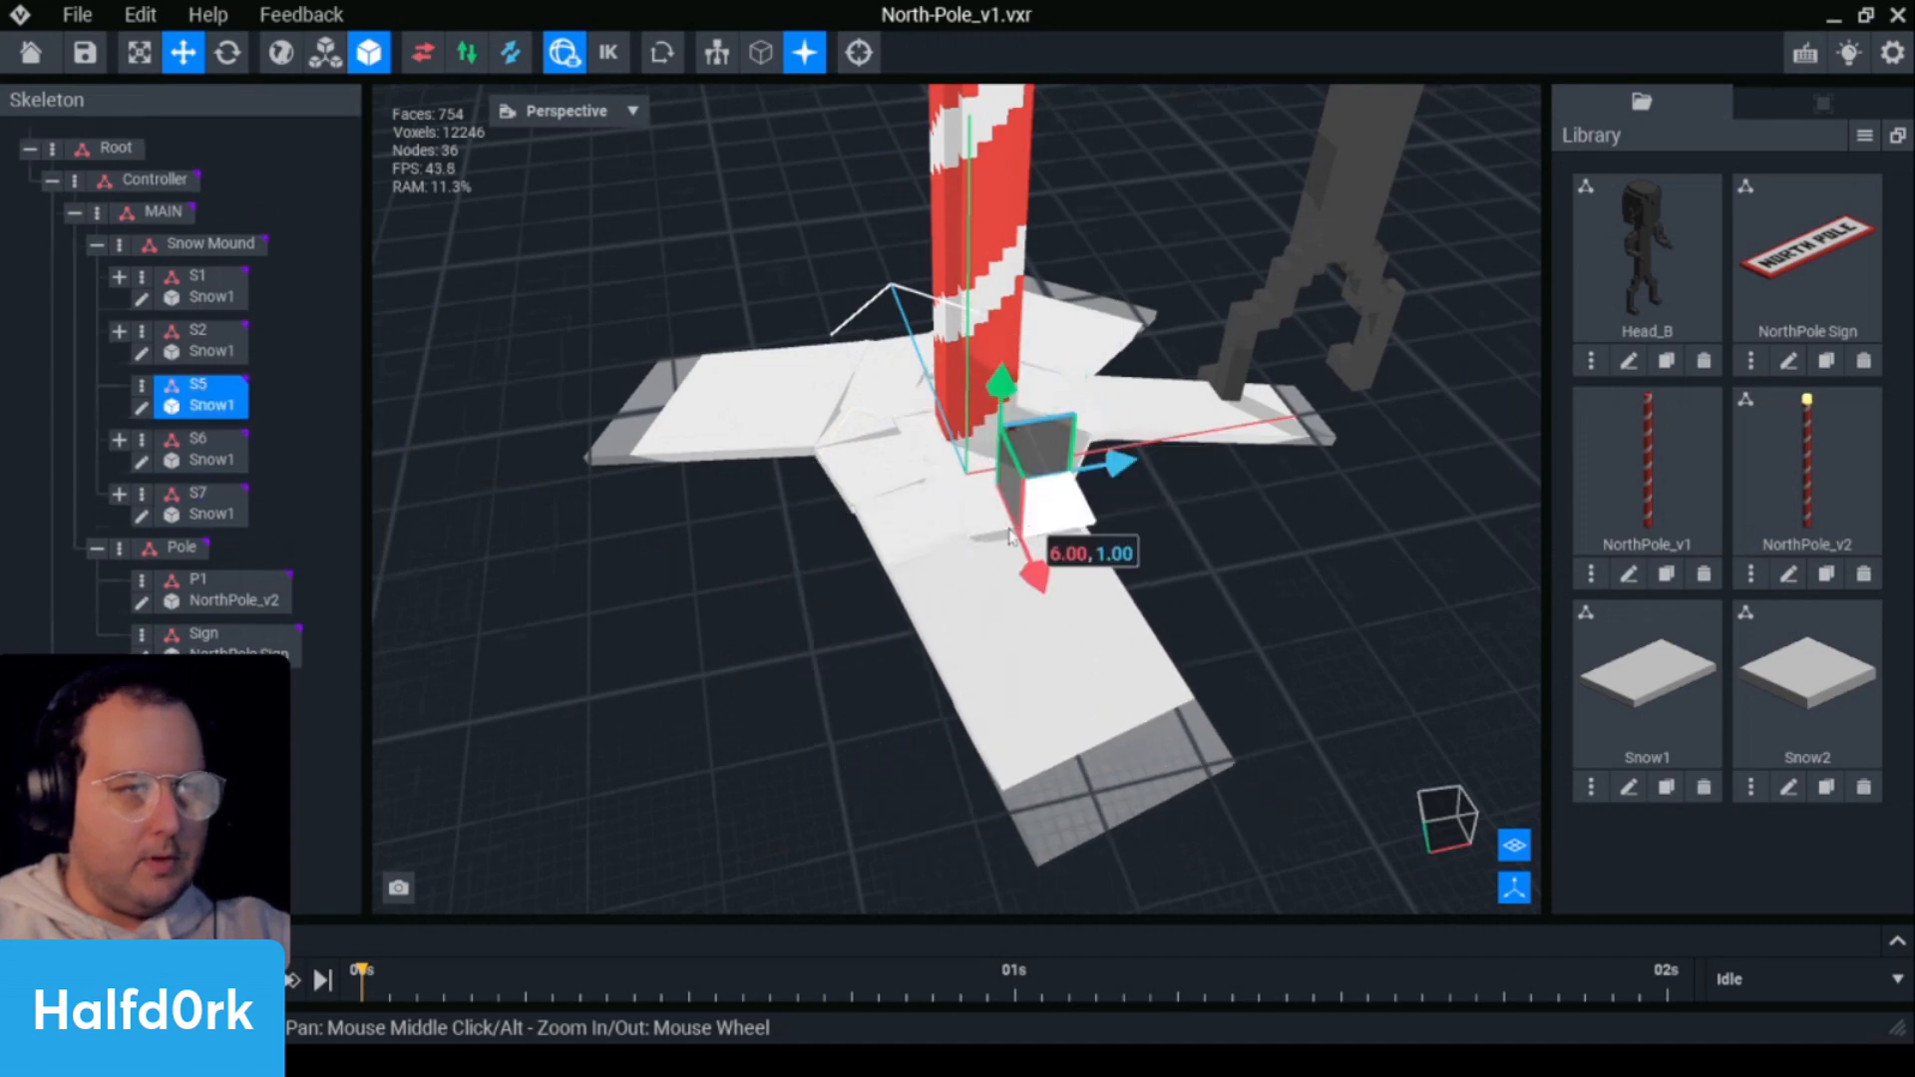
click(141, 405)
click(10, 55)
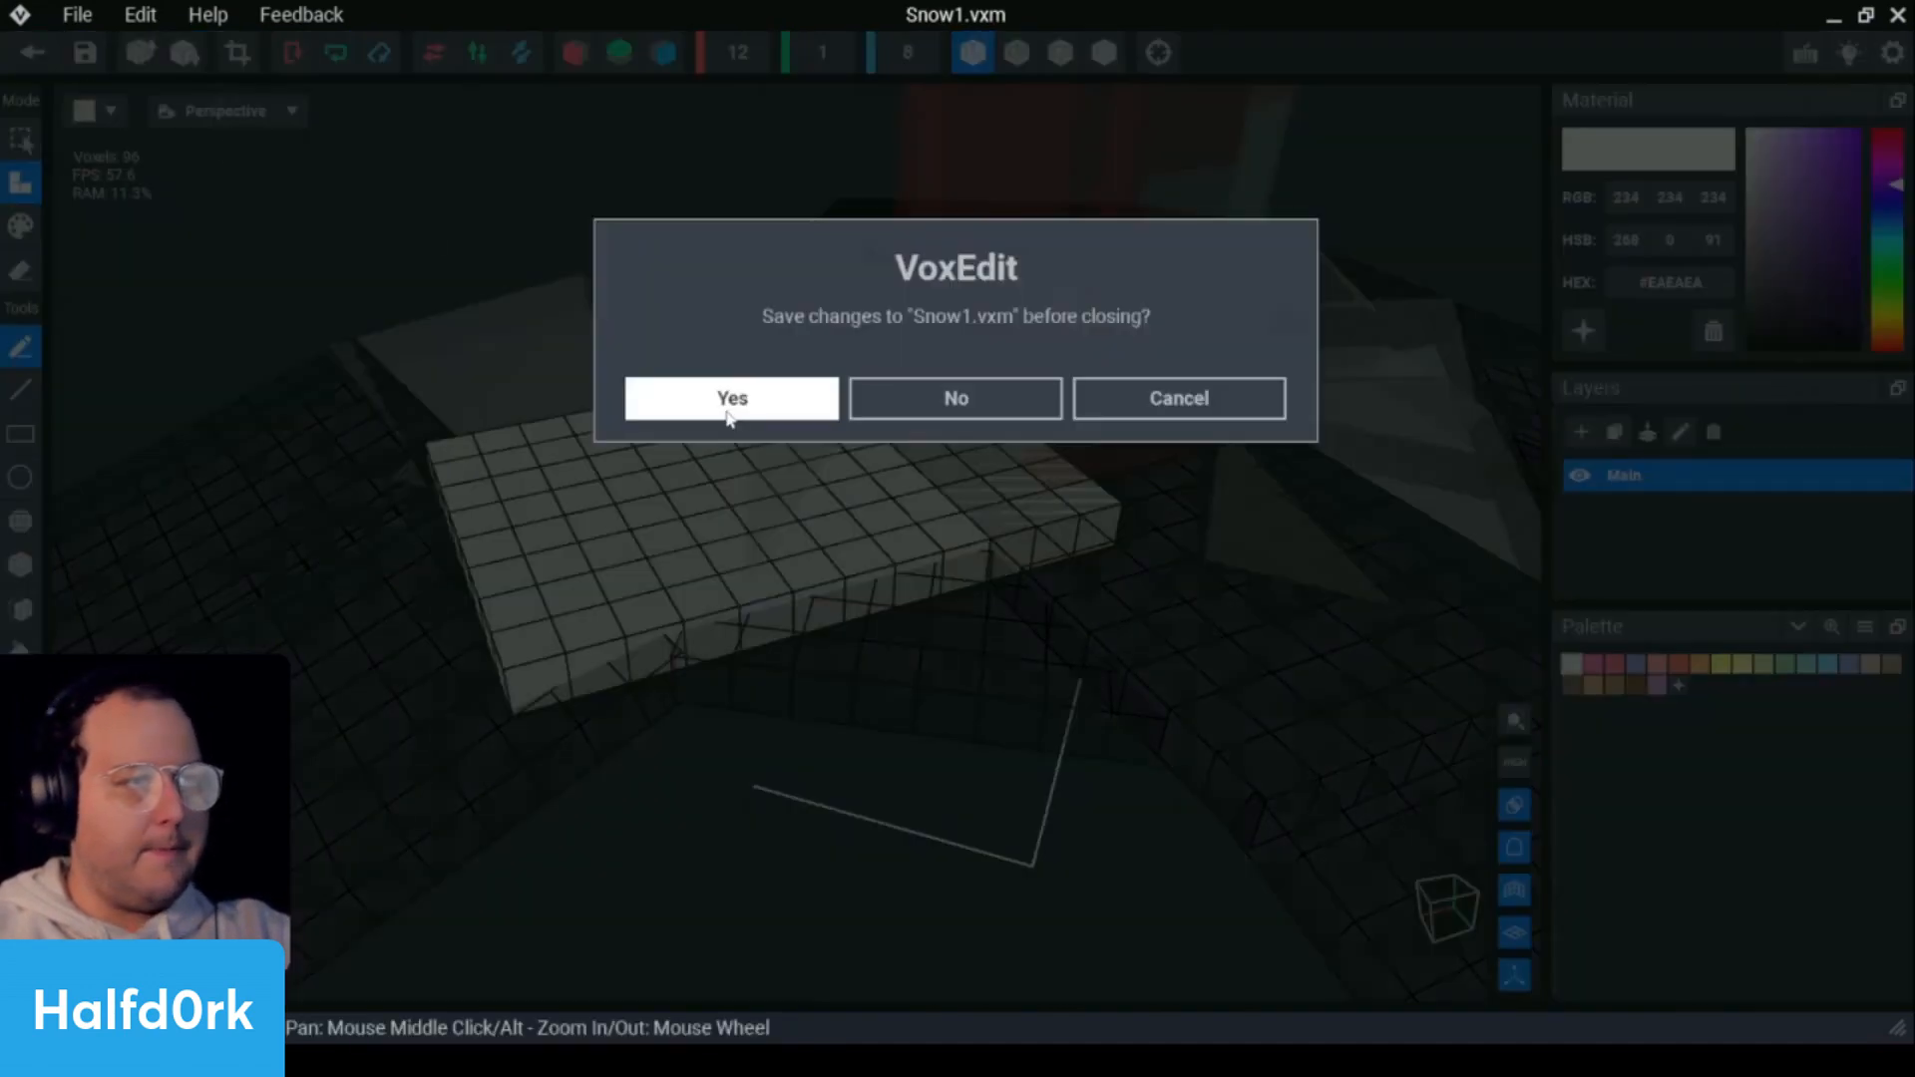
click(732, 404)
- Delete the S5 node from the snow mound and select the S7 parent slab
click(141, 388)
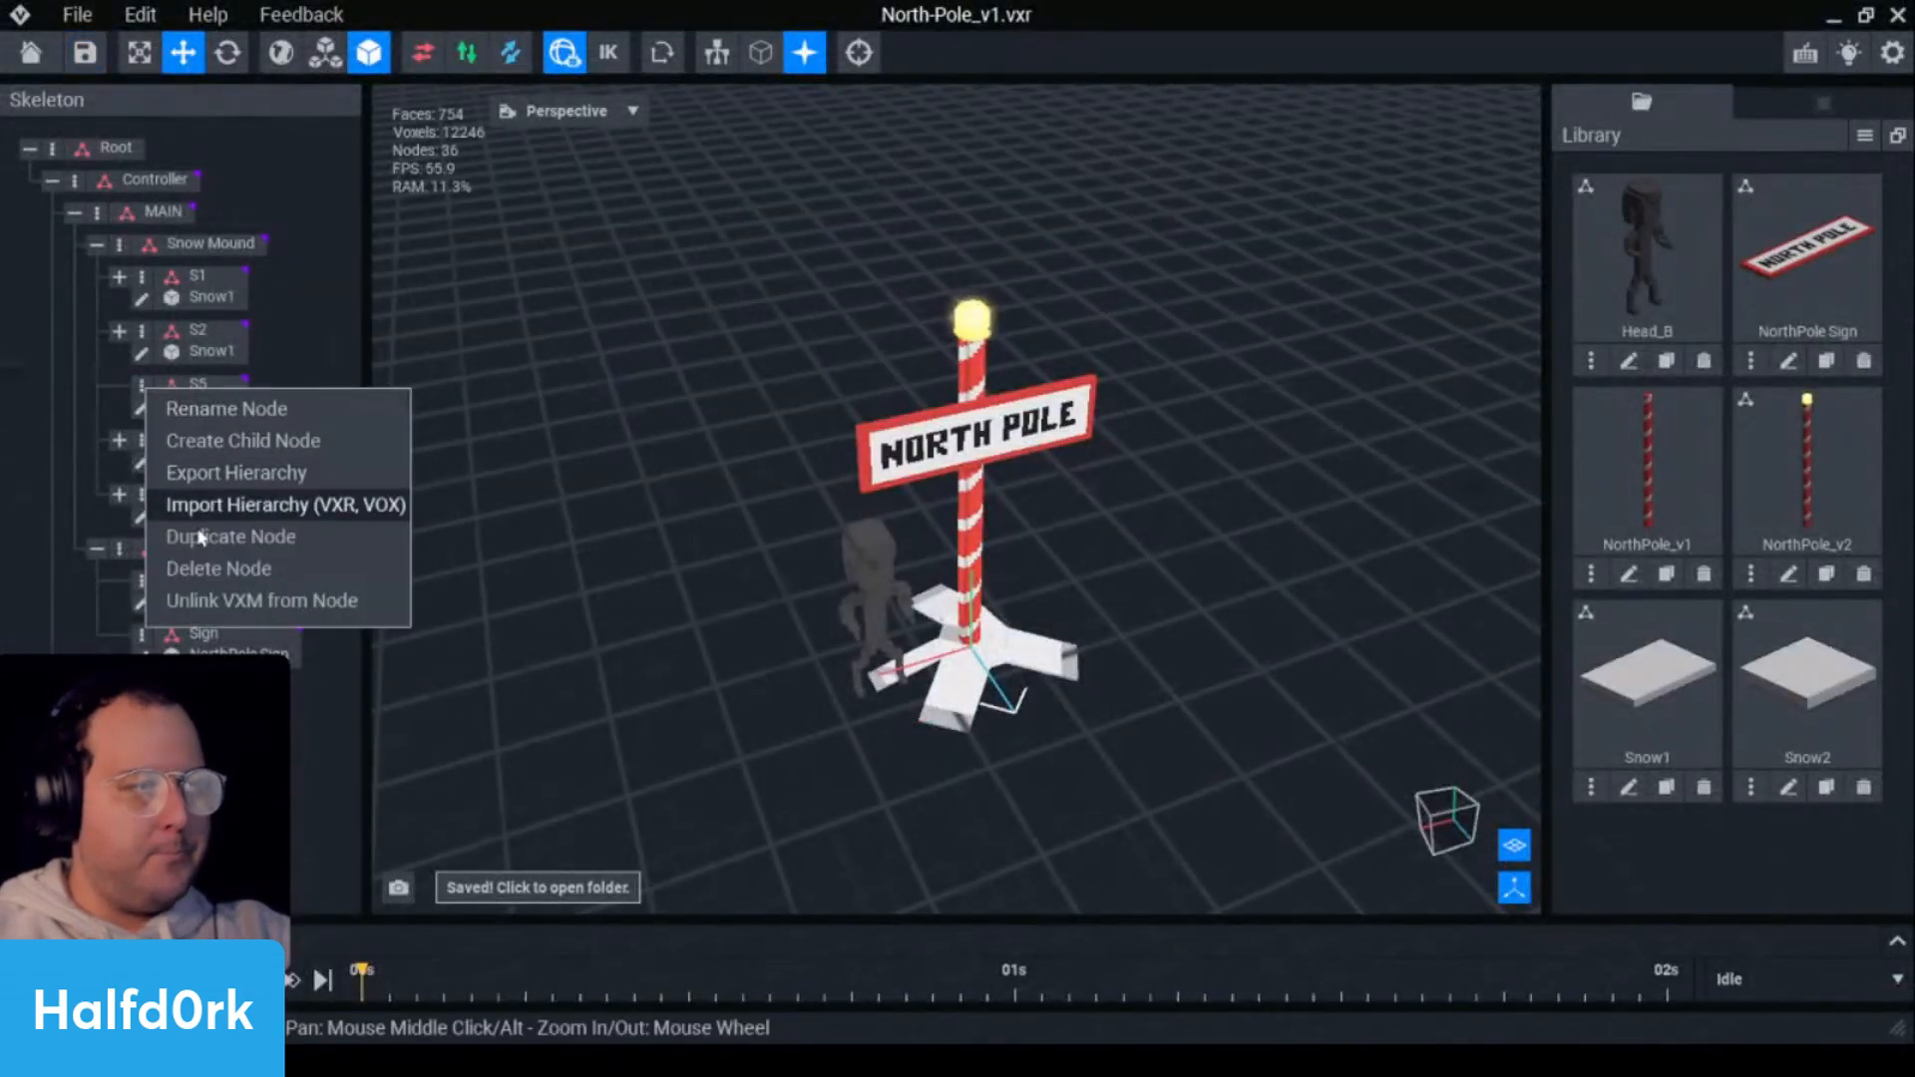
click(199, 569)
double_click(185, 444)
- Examine from several angles how the S6, S7 and S1 slab groups meet around the pole base
scroll(1077, 631, down, 5)
right_drag(1078, 632, 1526, 659)
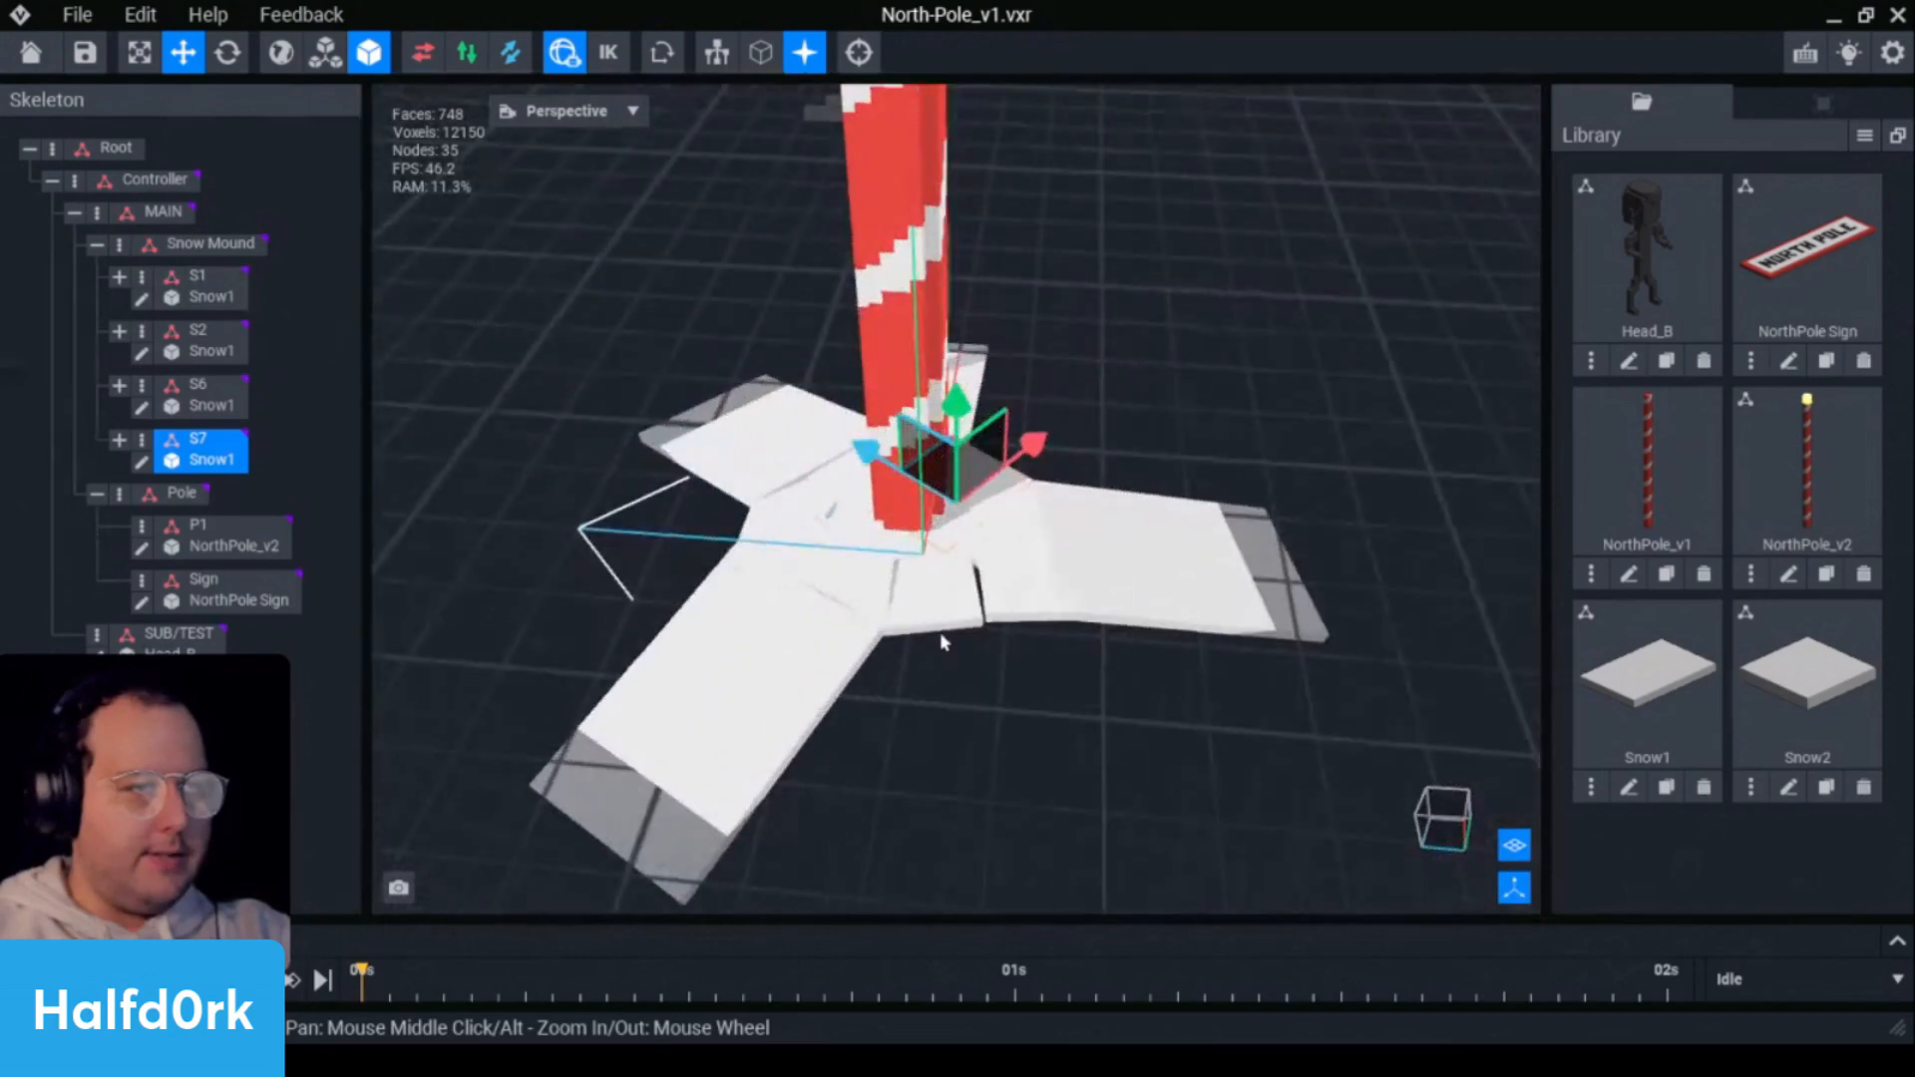
double_click(939, 632)
click(1142, 782)
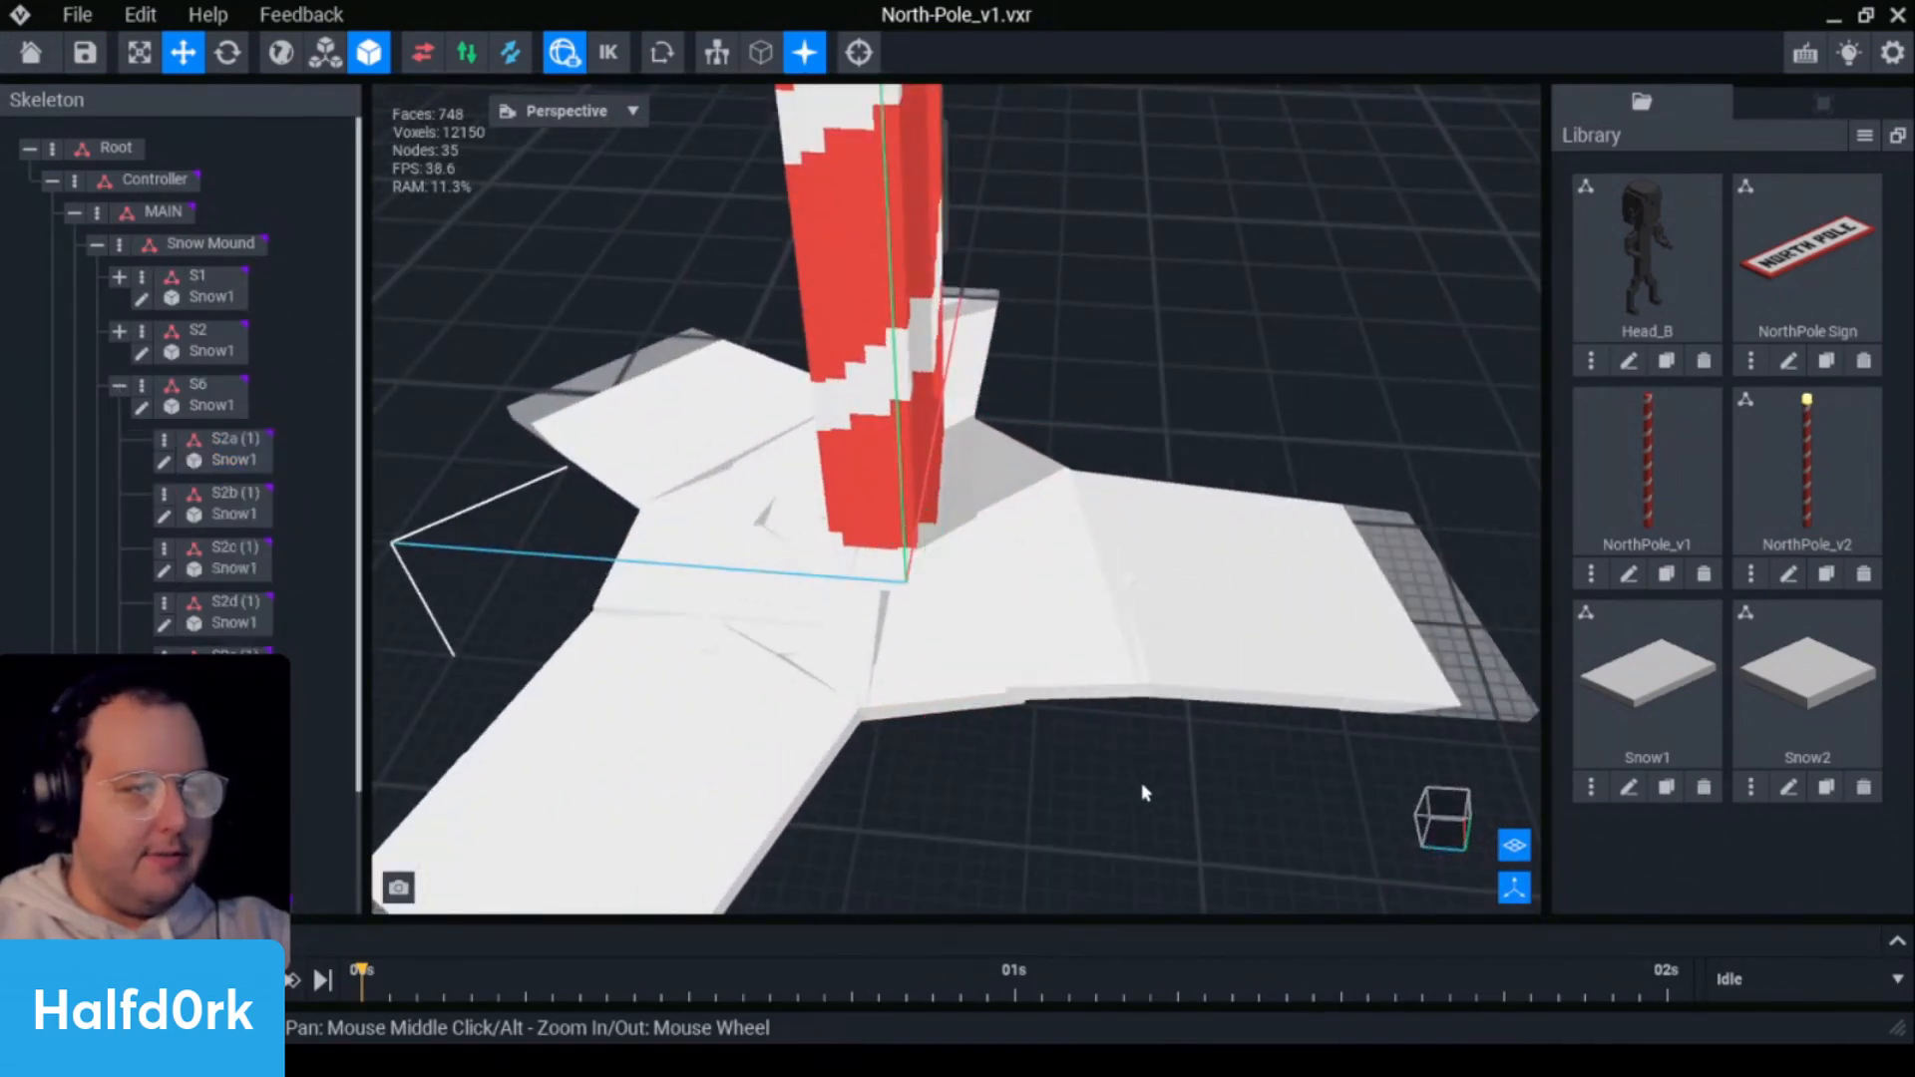
scroll(1141, 782, down, 3)
right_drag(1377, 688, 1194, 623)
click(1023, 588)
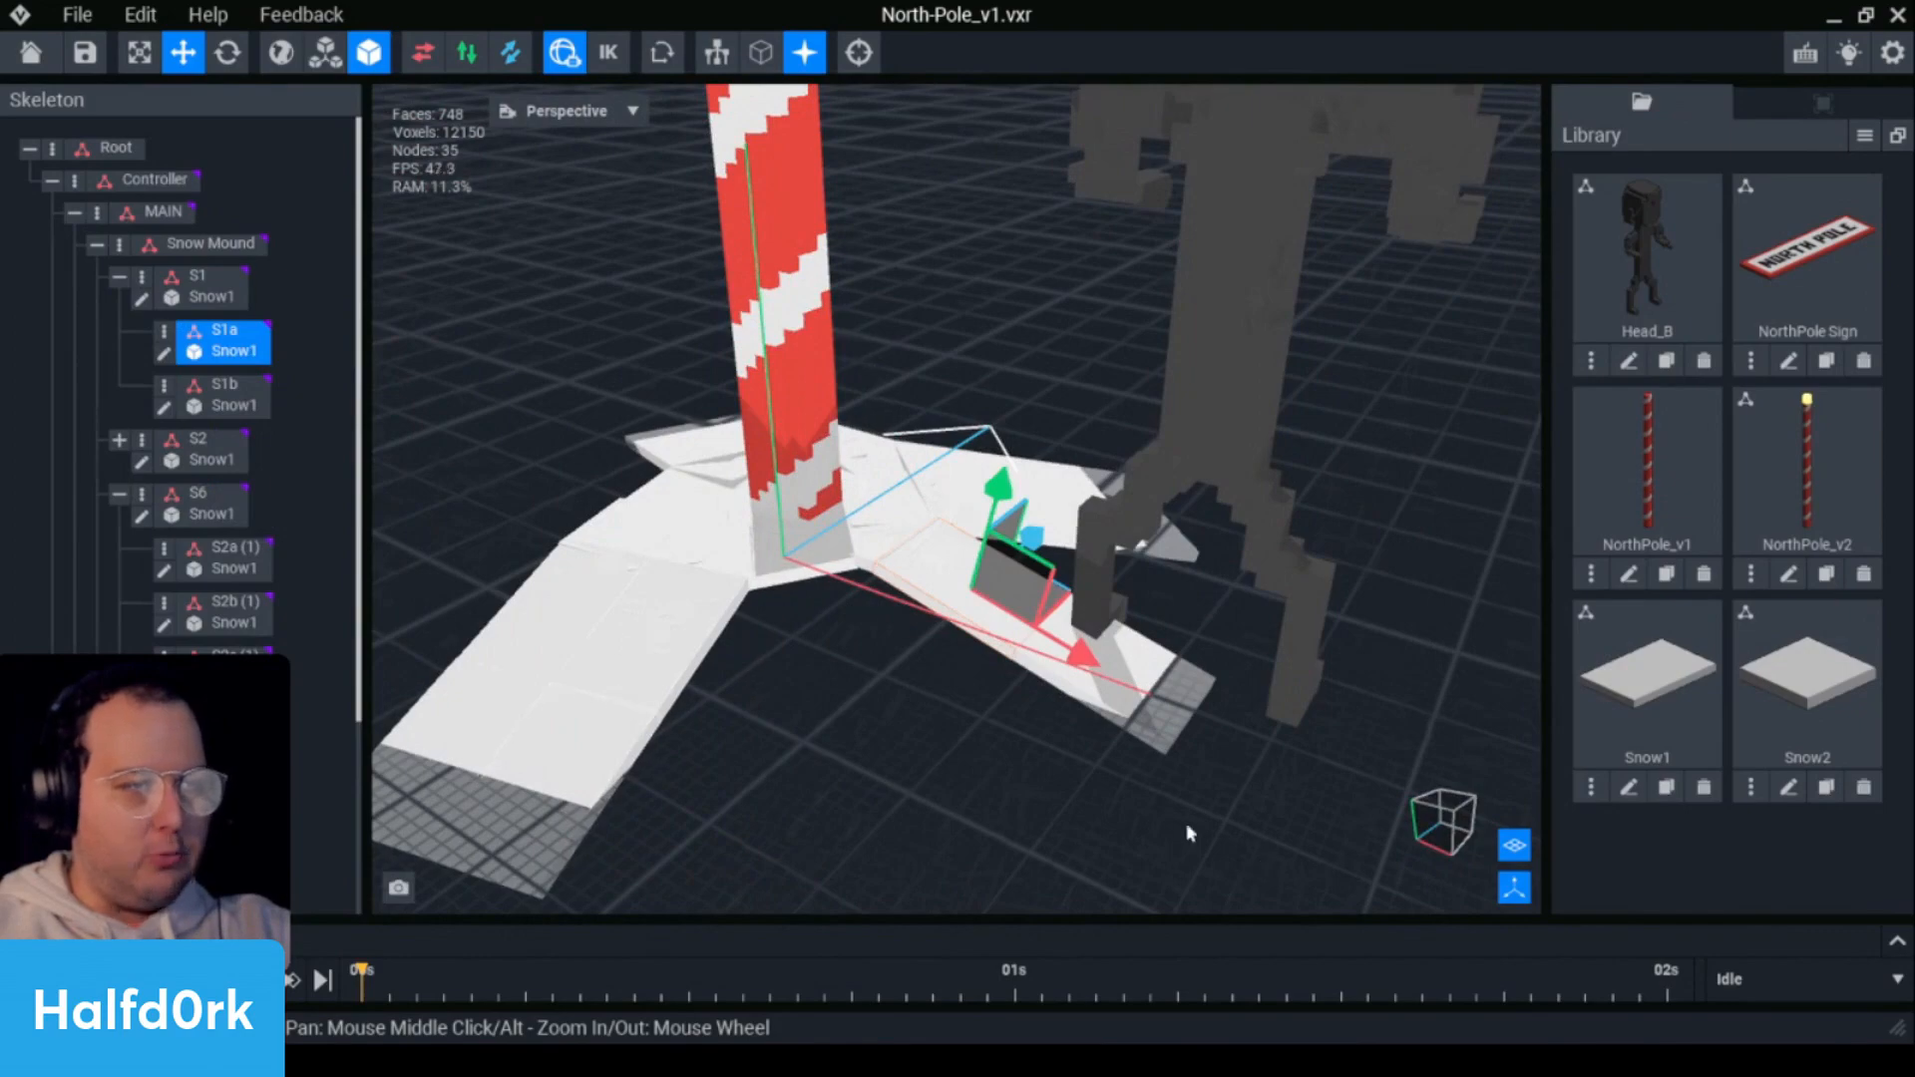
right_drag(818, 776, 1032, 804)
scroll(1097, 768, up, 3)
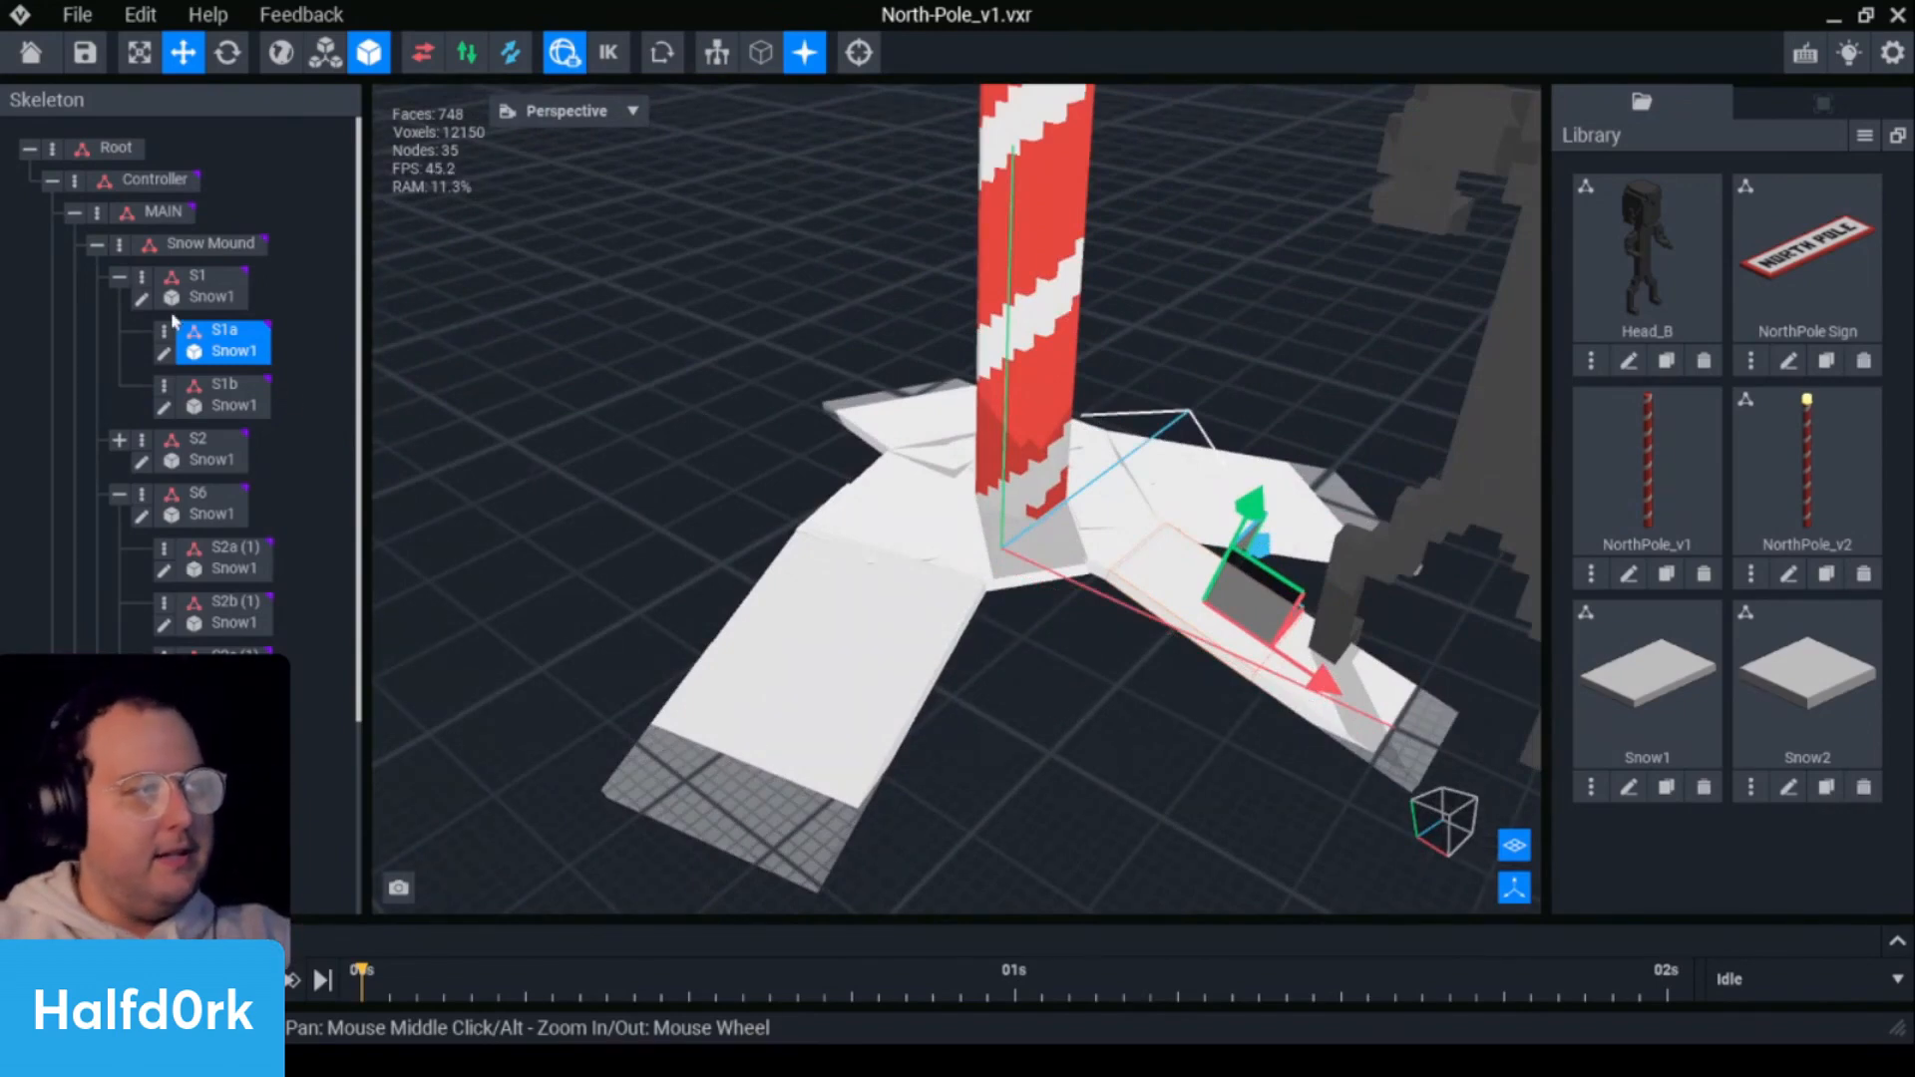
- Collapse the S1 and S6 branches in the skeleton, expand S7 and select its S2a (2) slab
click(119, 276)
click(119, 386)
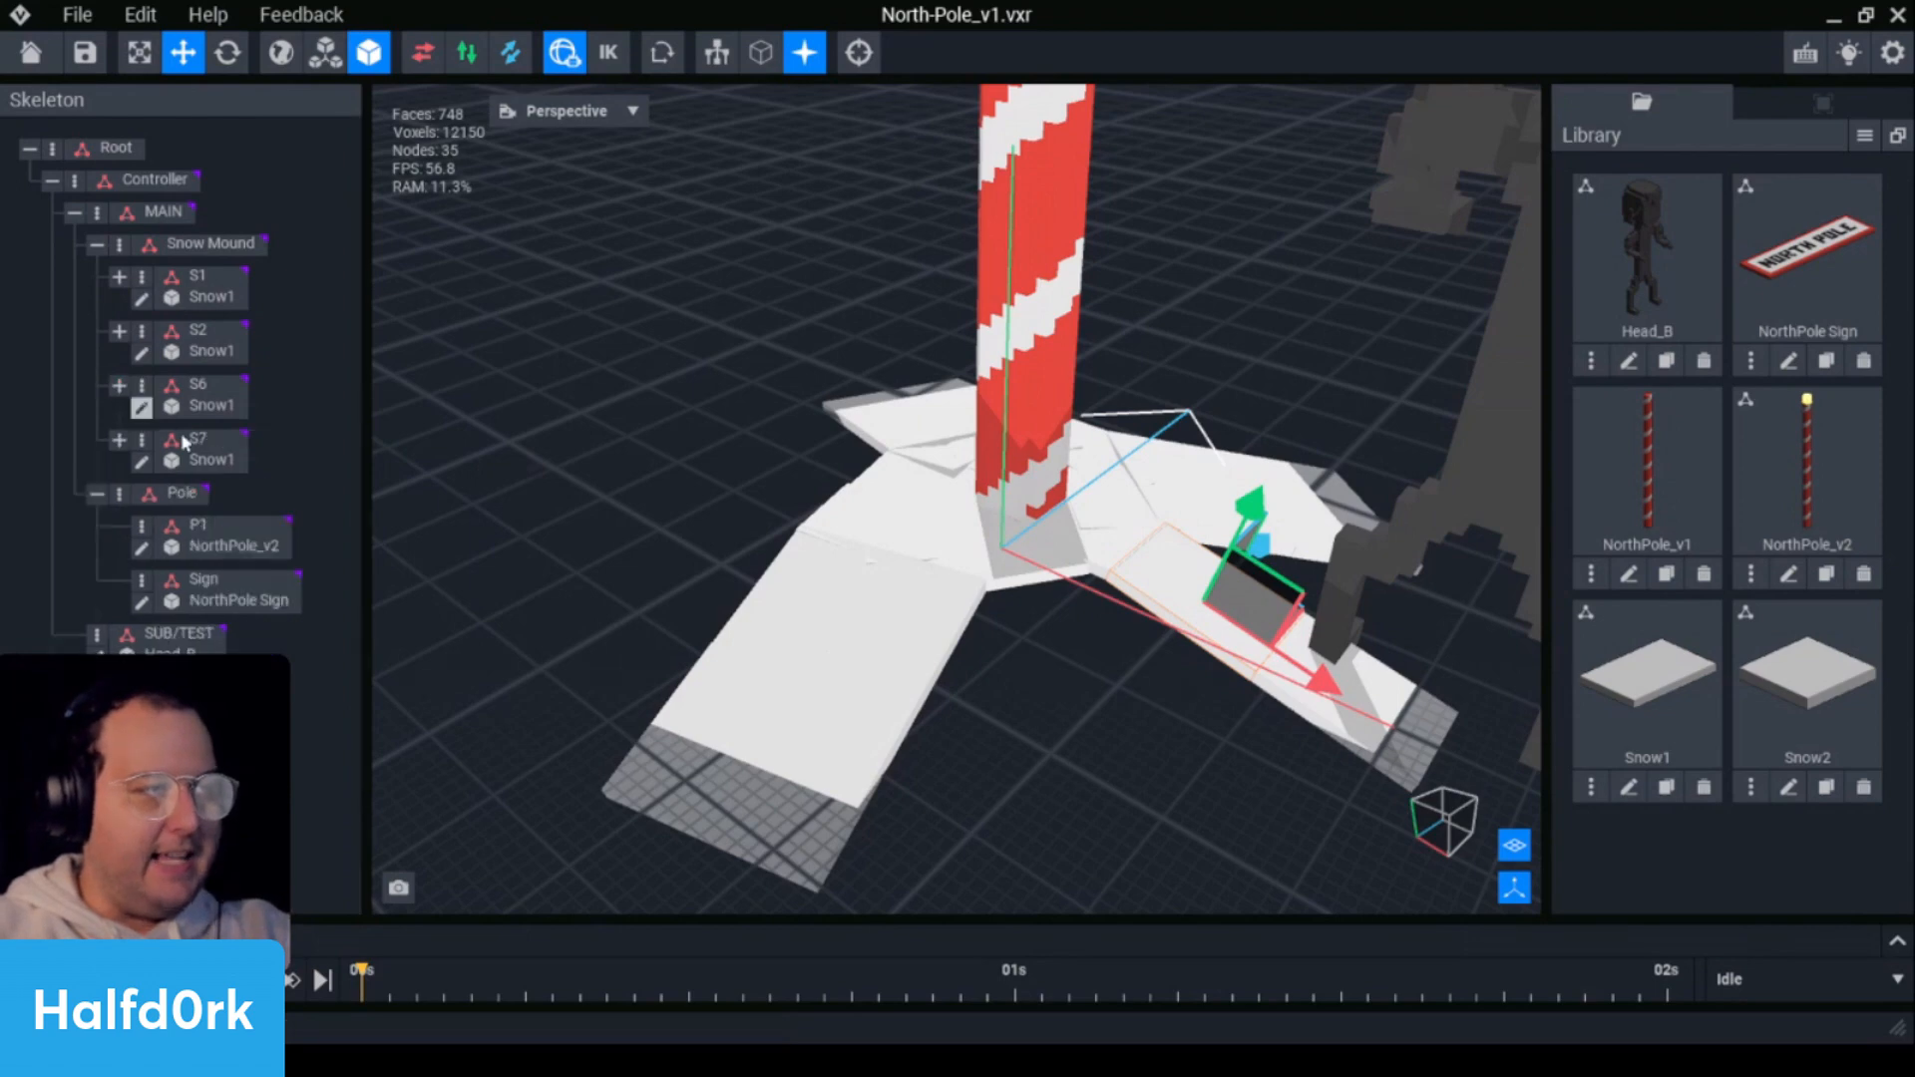
click(213, 449)
click(119, 439)
click(224, 502)
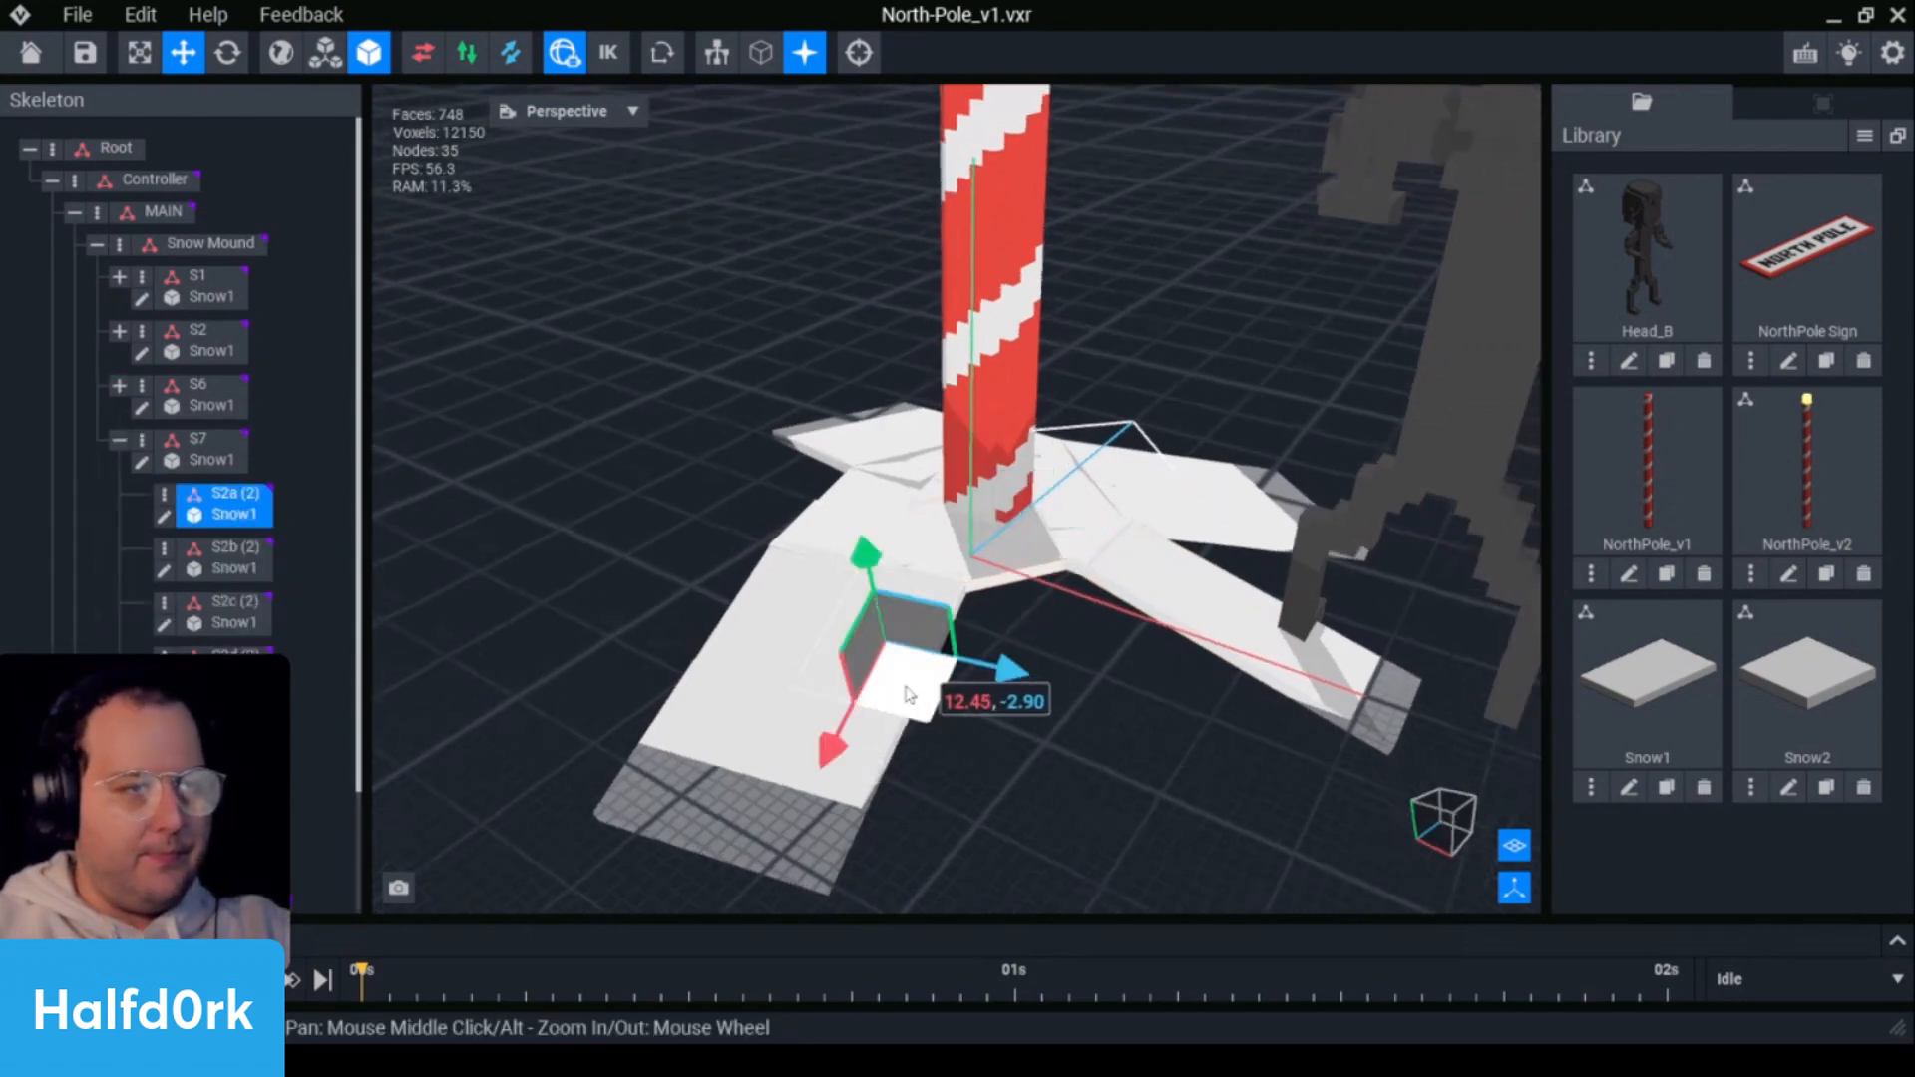
click(163, 495)
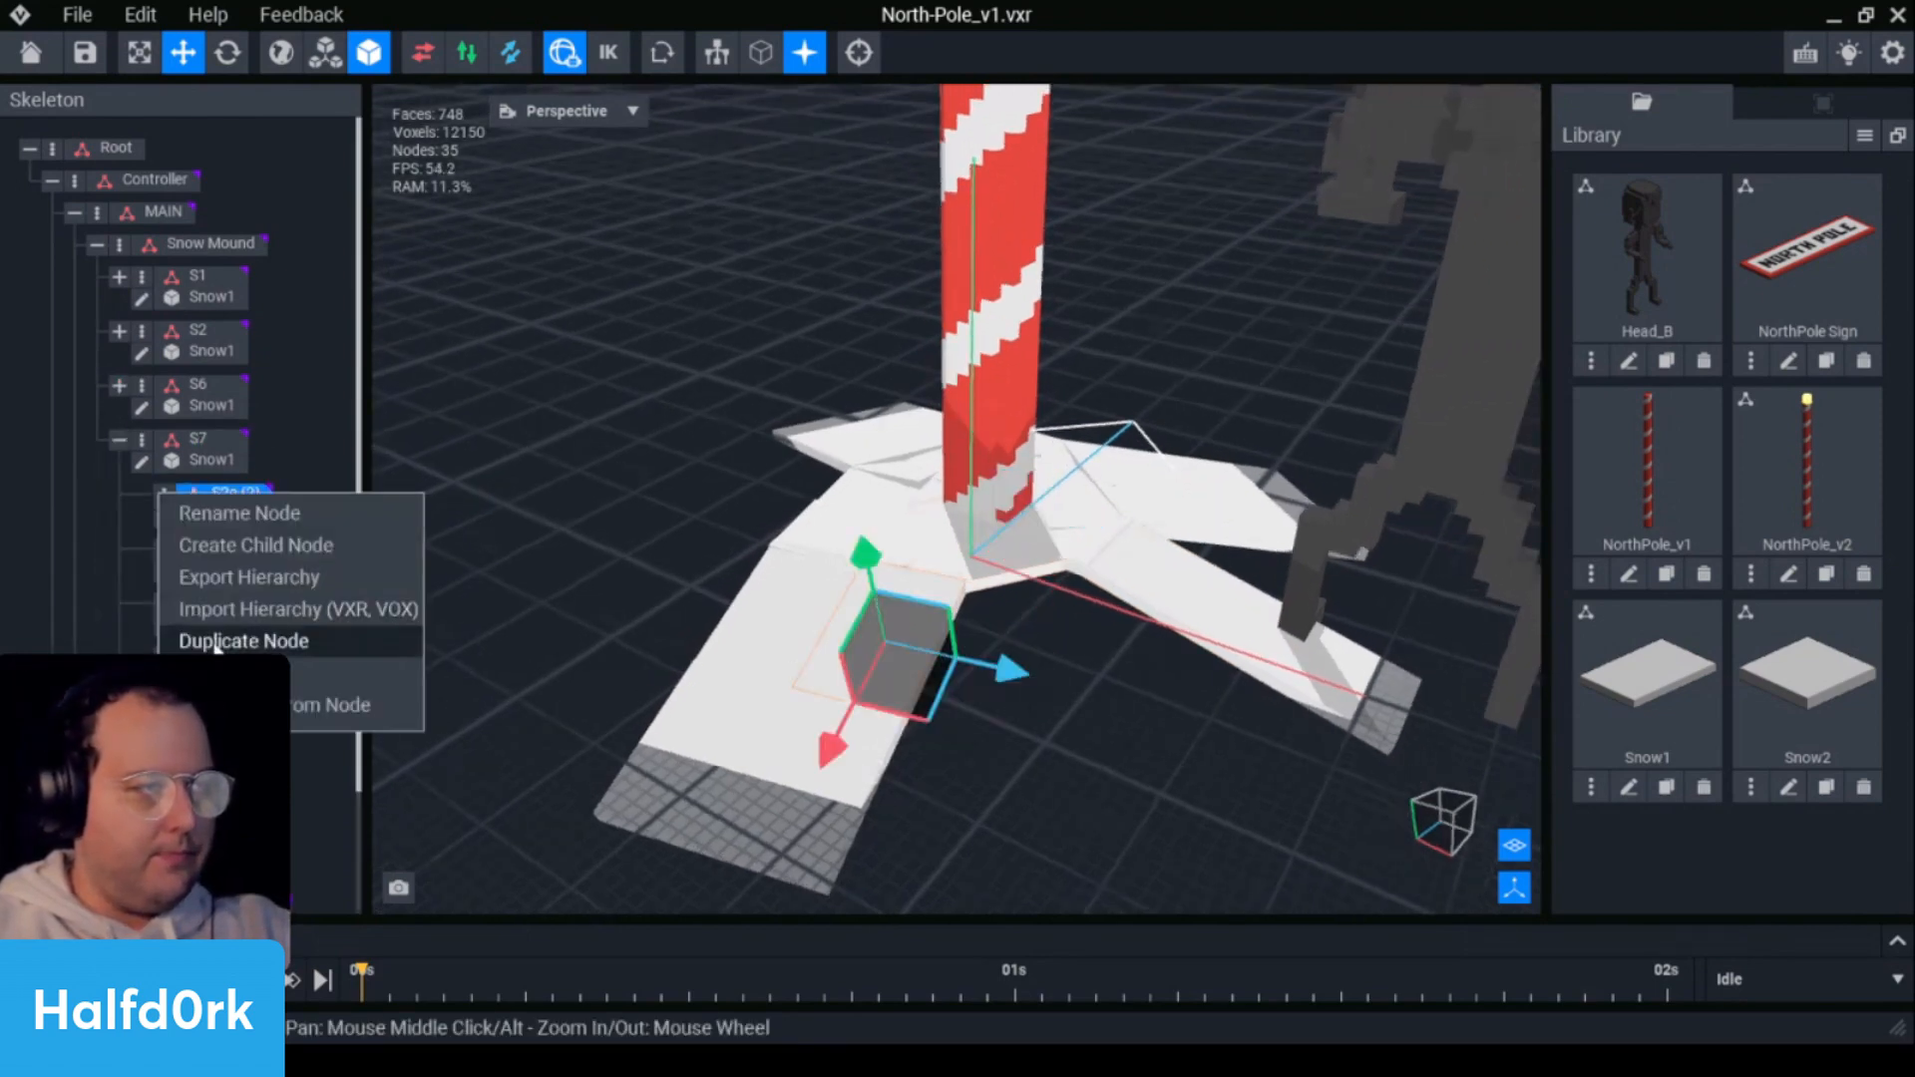
click(245, 641)
key(Escape)
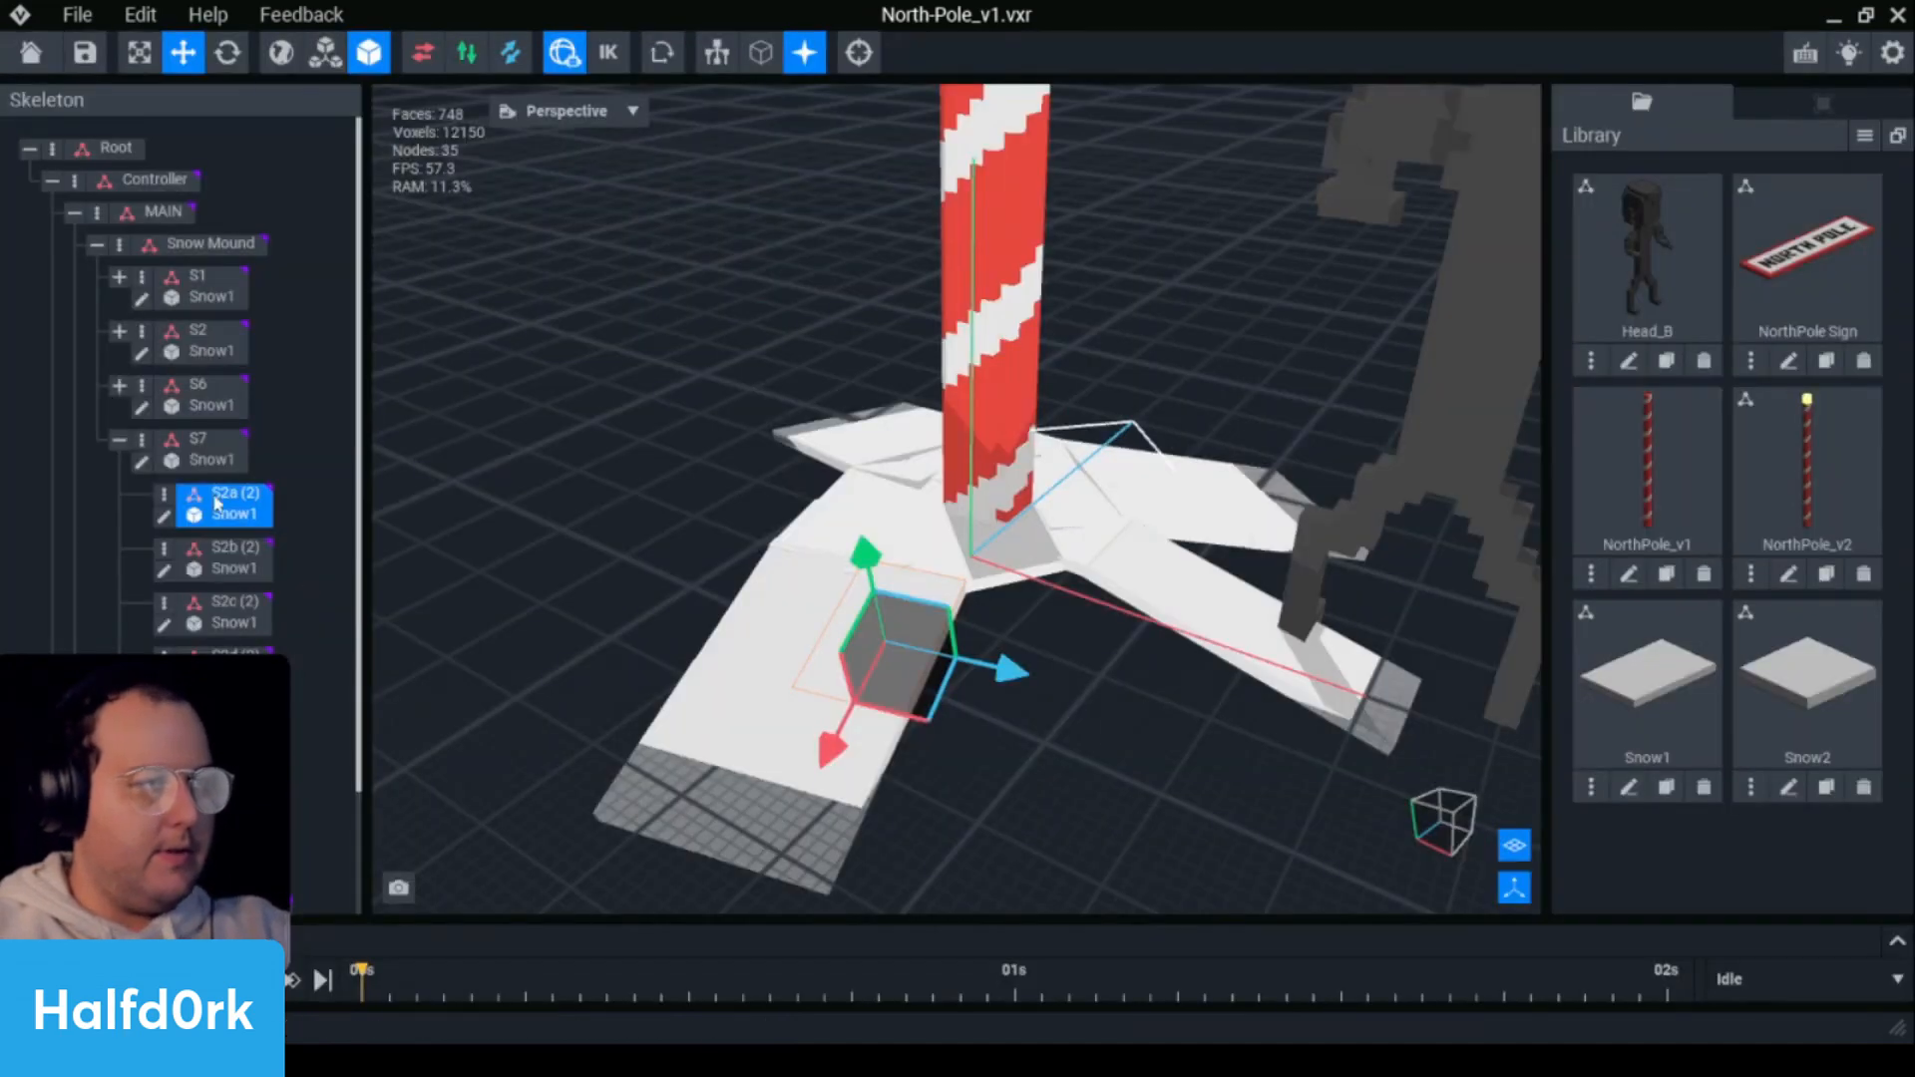
- Review the snow mound and the whole North Pole sign from several sides, both close up and at full height
click(200, 447)
right_drag(479, 499, 573, 491)
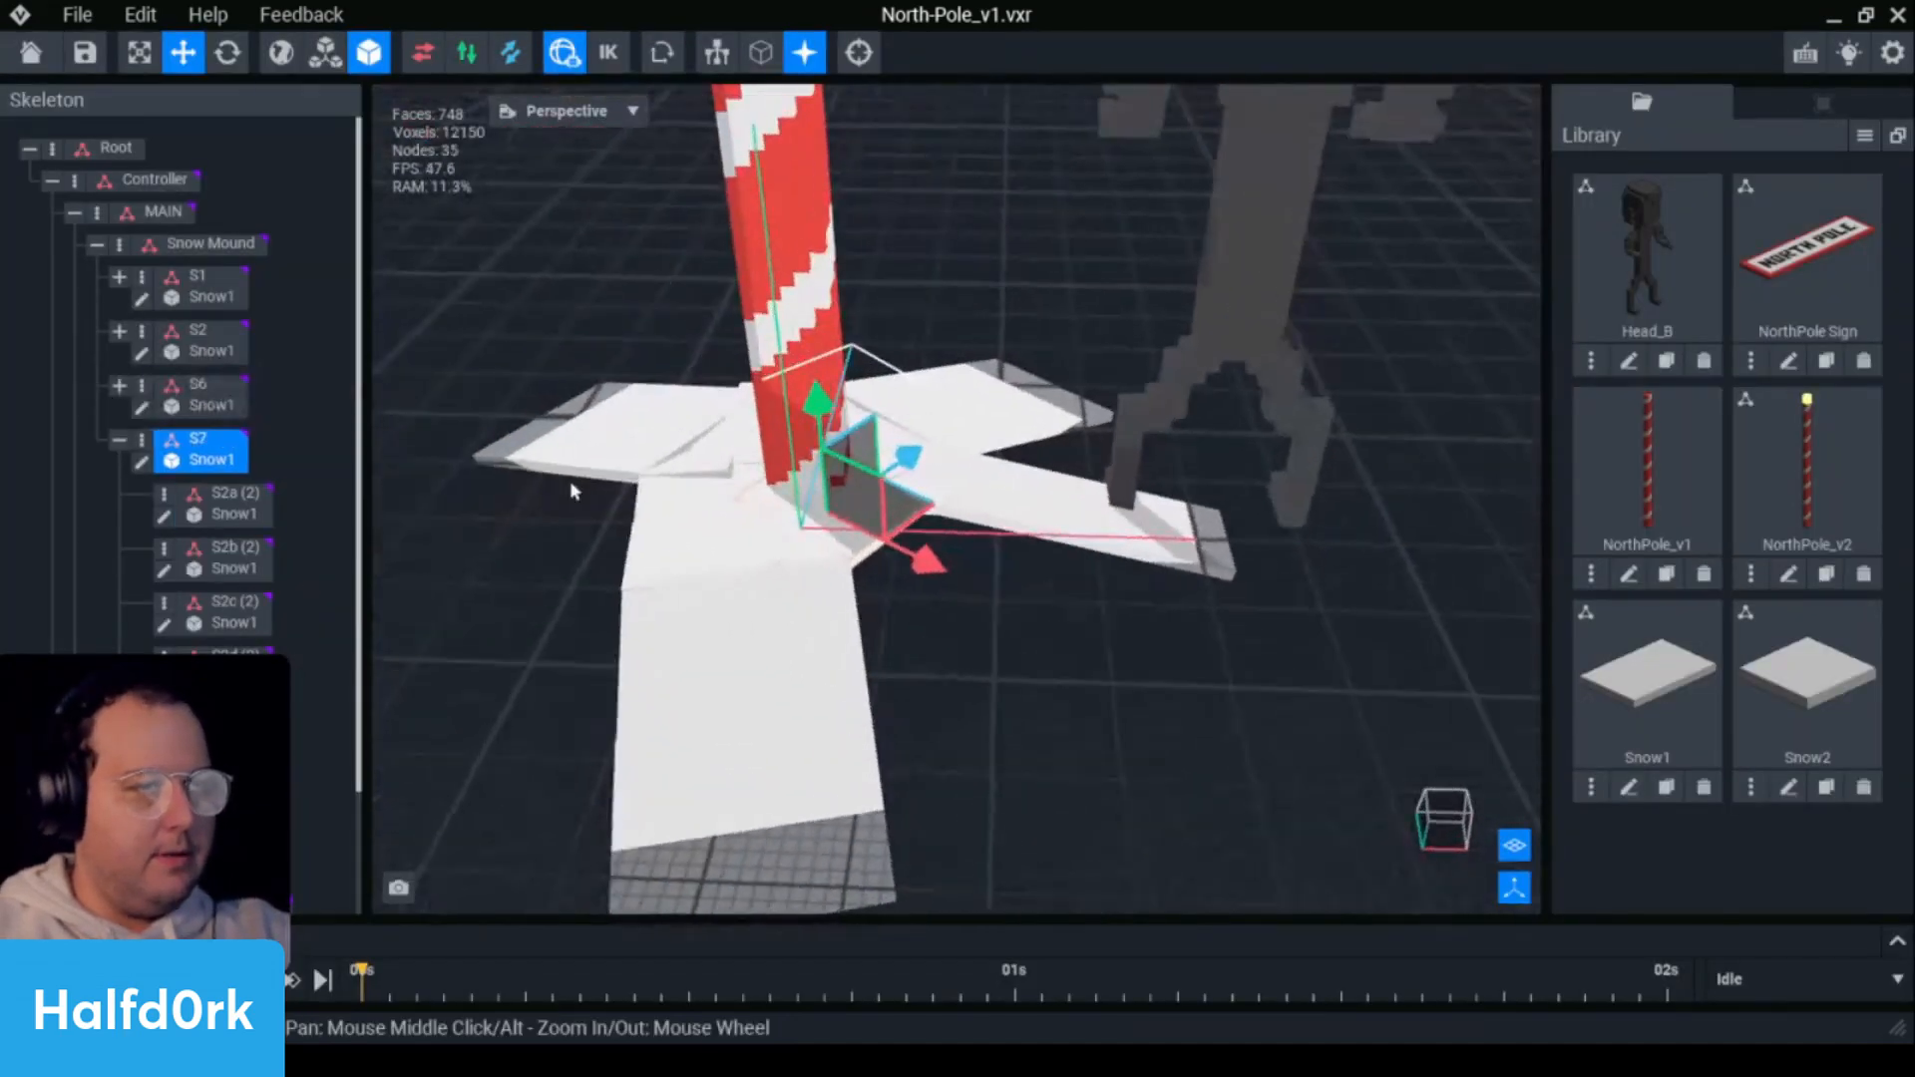
click(995, 497)
right_drag(994, 497, 445, 422)
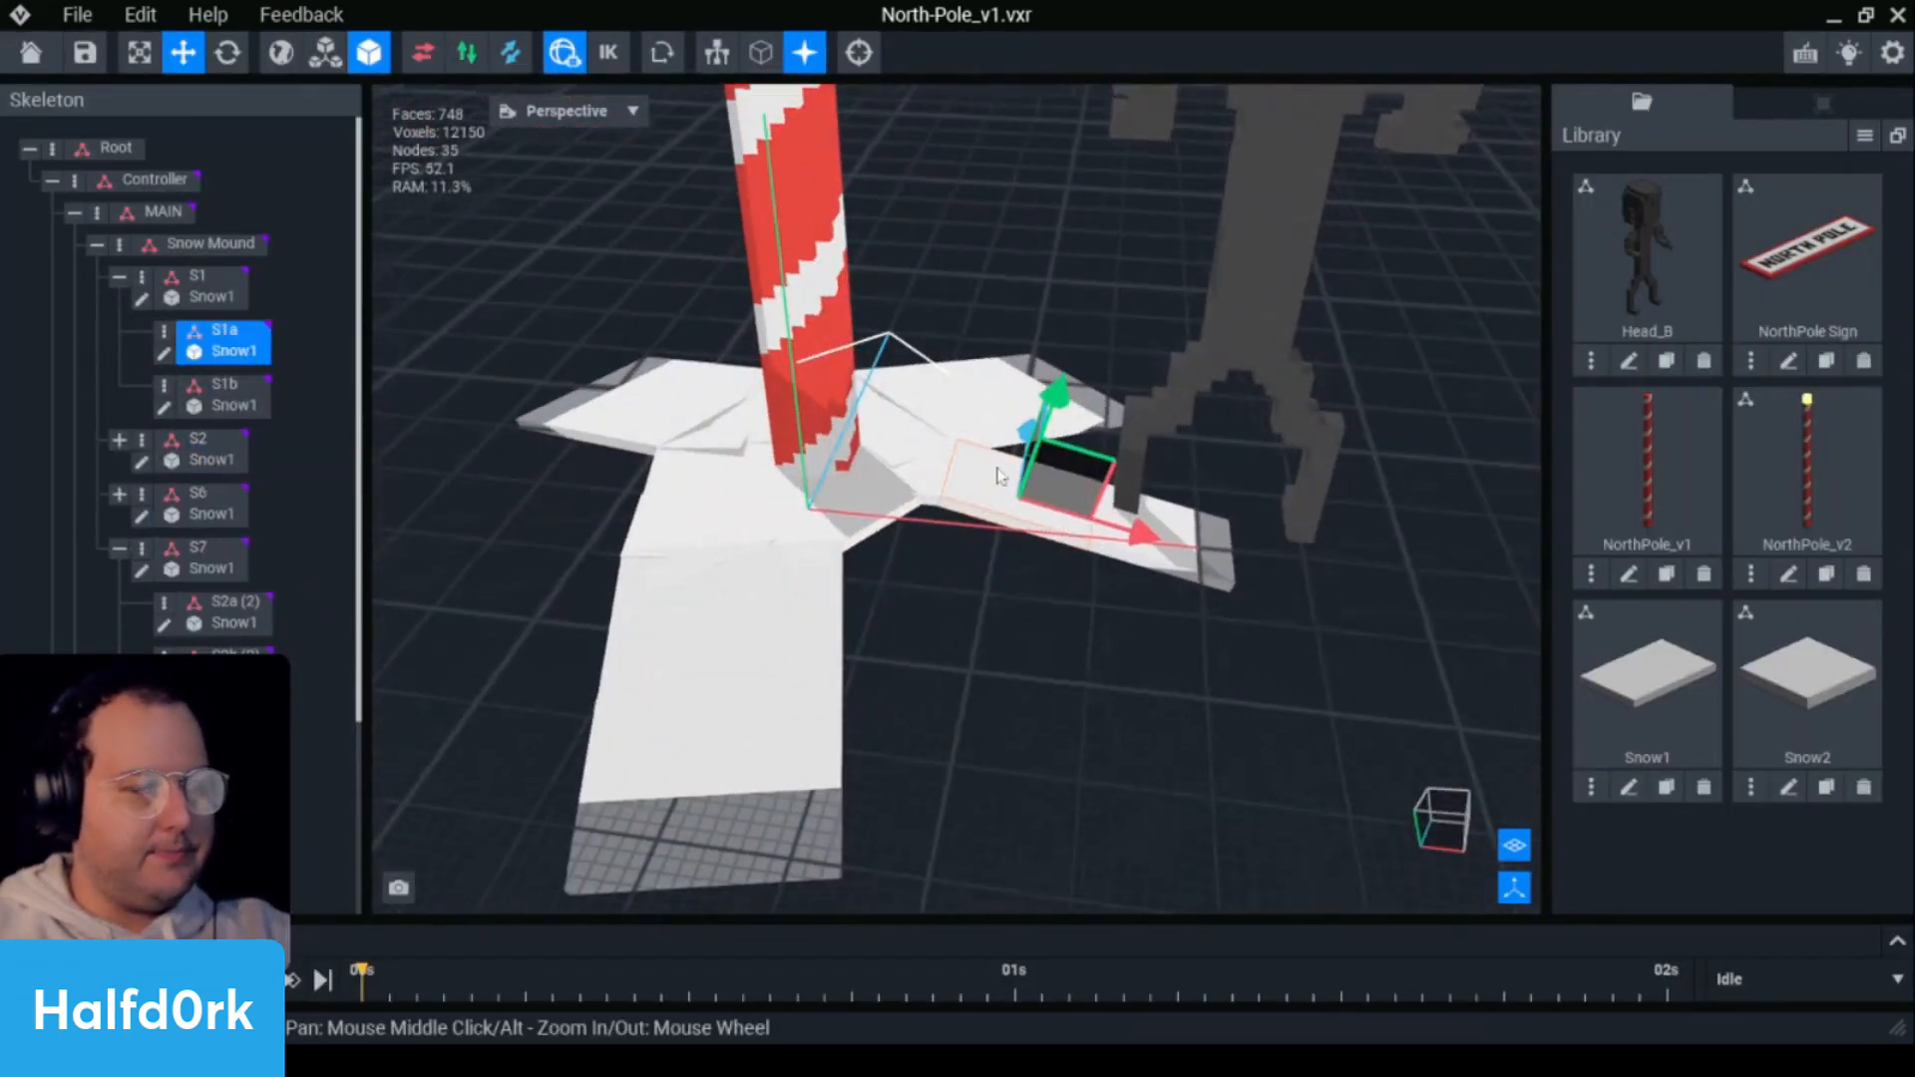
scroll(1000, 476, down, 5)
click(1411, 578)
right_drag(1411, 578, 900, 523)
scroll(1075, 518, up, 3)
scroll(1076, 517, down, 2)
scroll(1077, 518, up, 4)
scroll(1077, 517, down, 2)
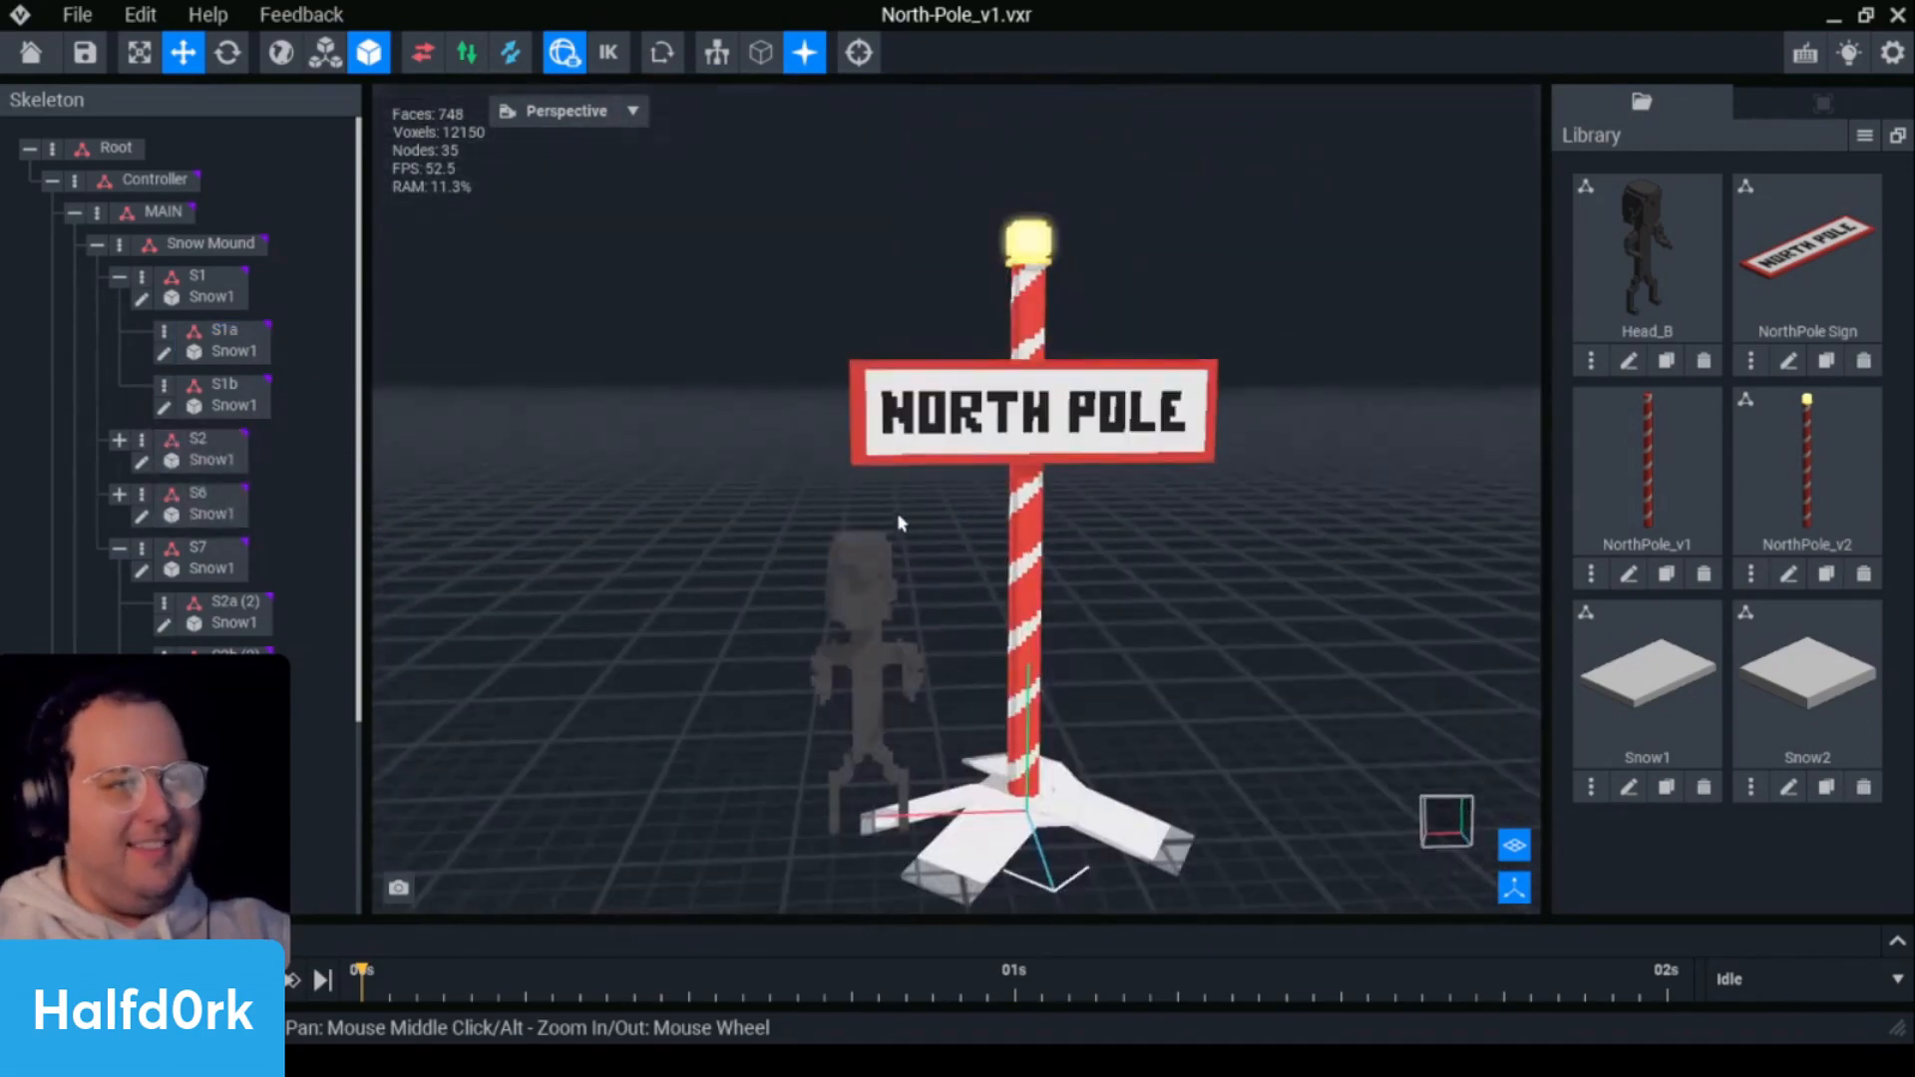
- Close the North-Pole_v1 rig, saving its changes, and return to the start screen
click(32, 52)
click(718, 398)
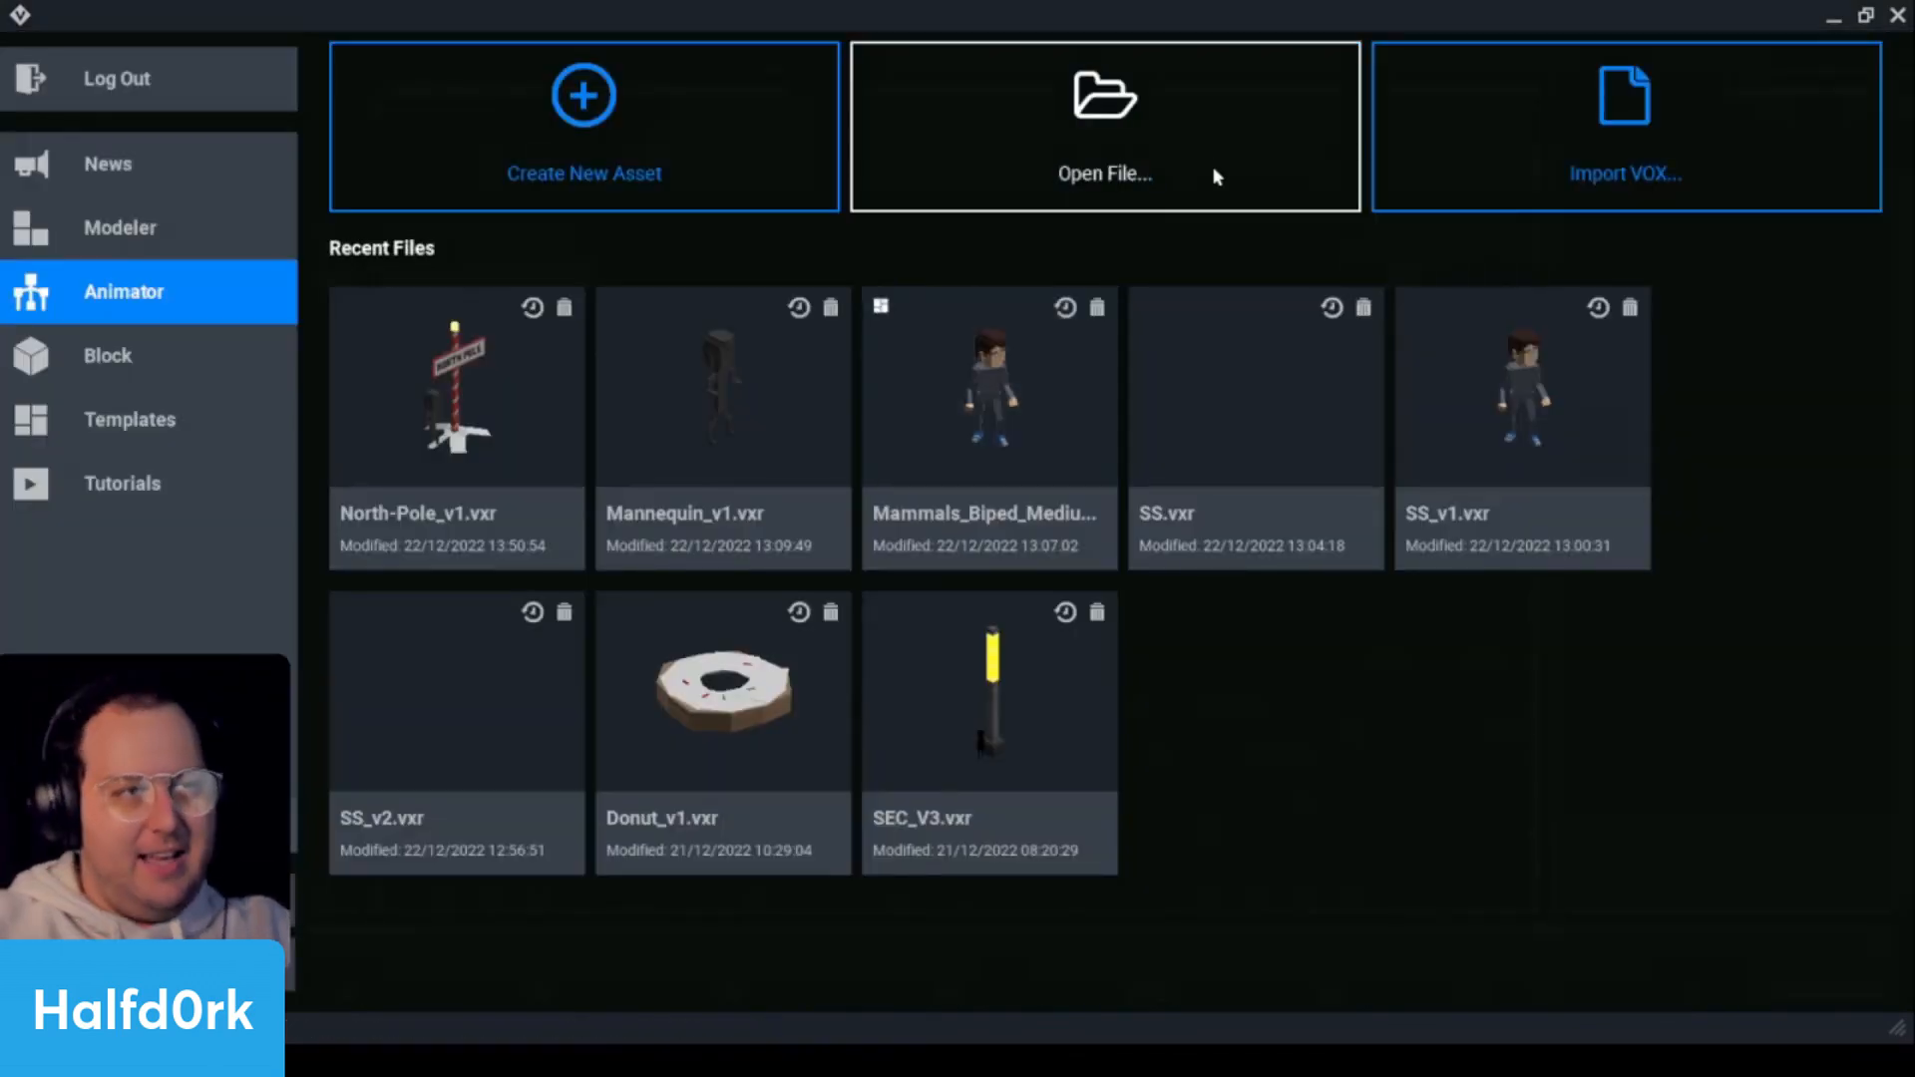
- Create a new animator asset named Ornament-Gun_v1 in the 2022-12-December folder
click(774, 124)
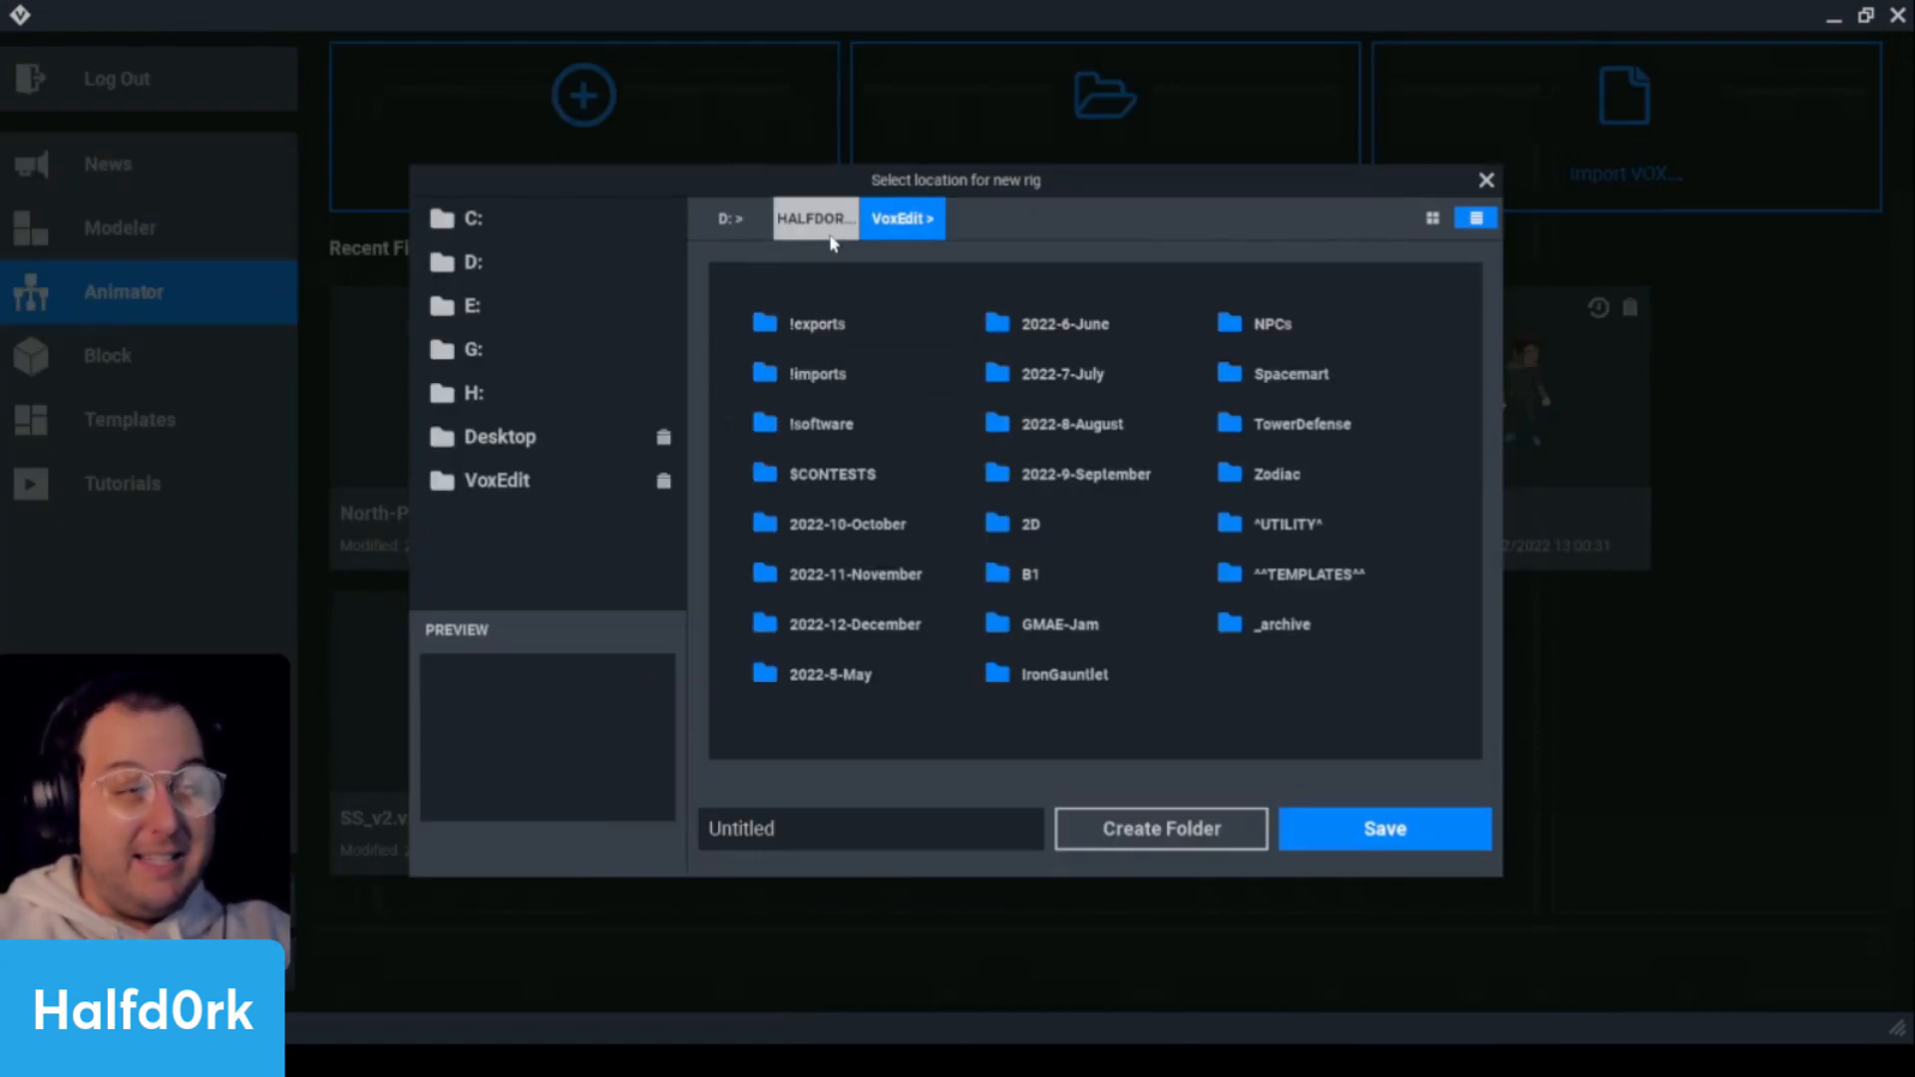
double_click(910, 620)
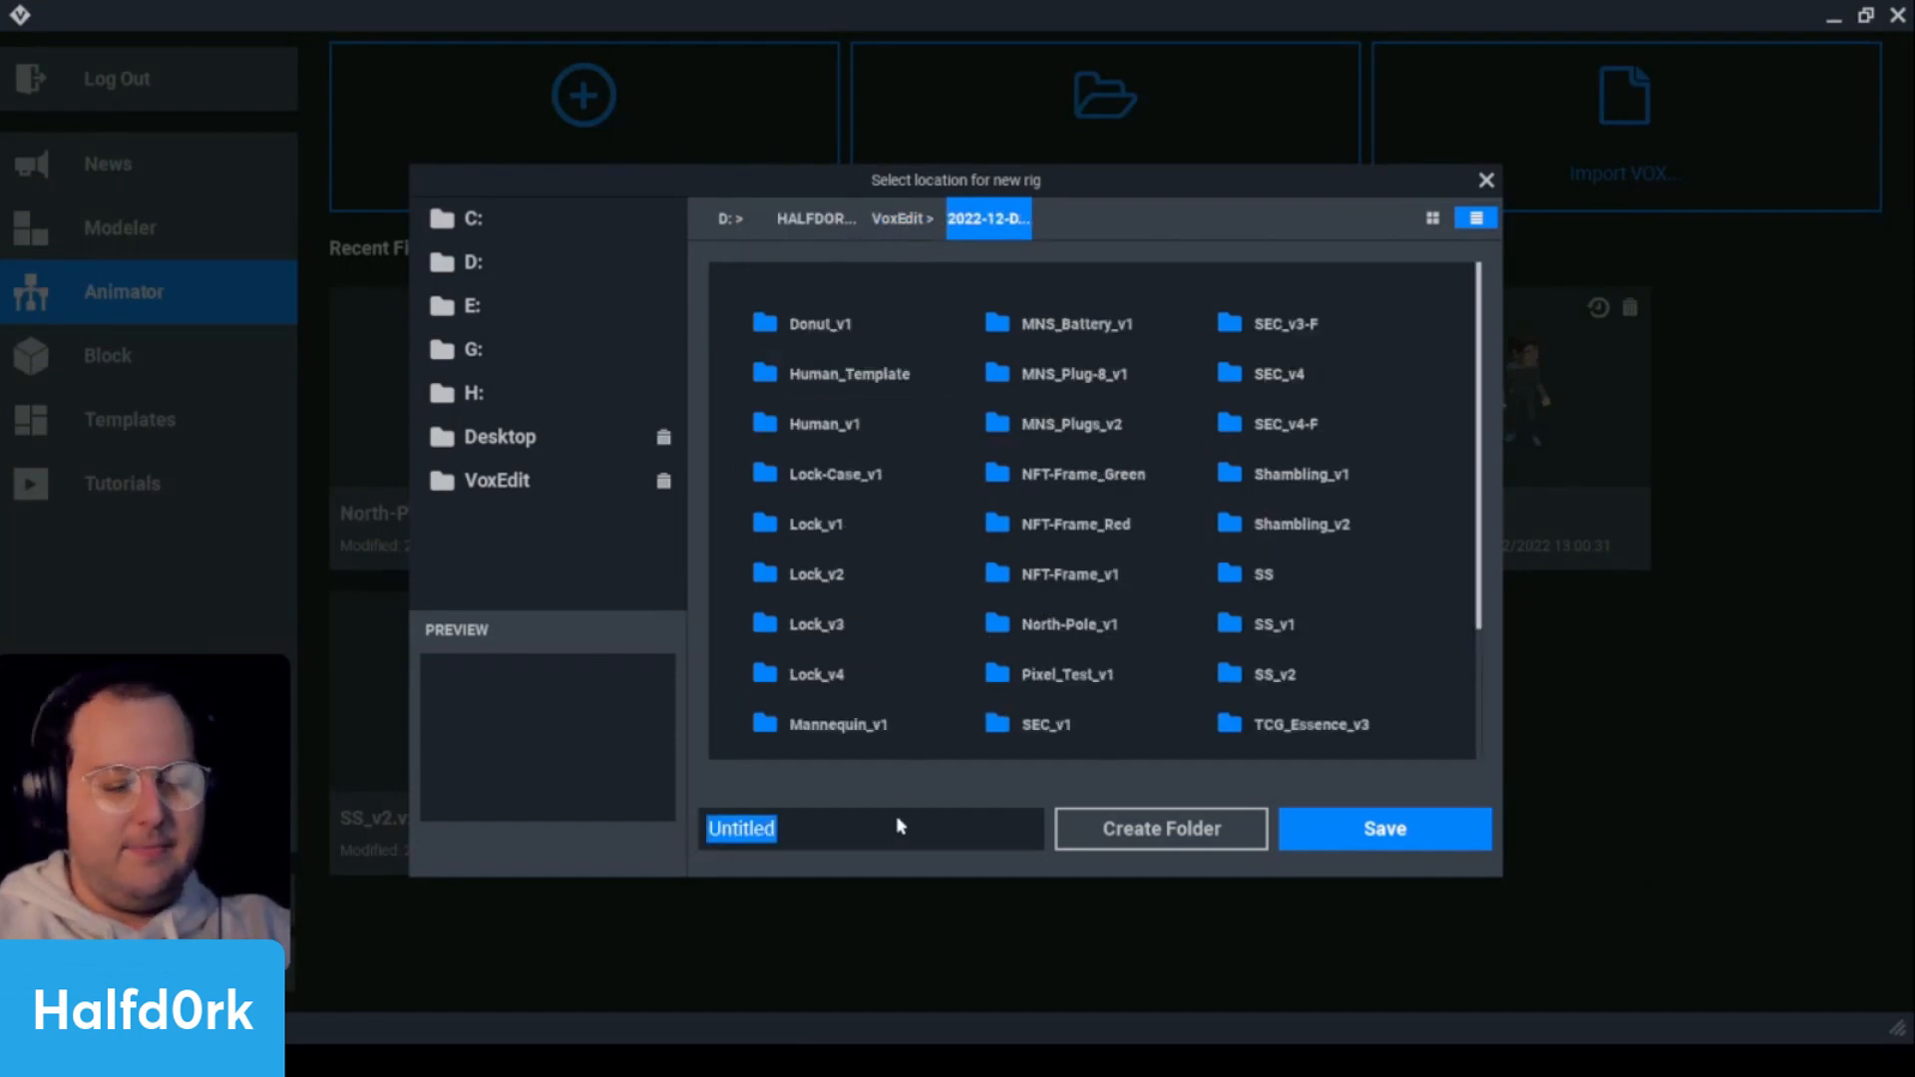
text(Ornament-Gun_)
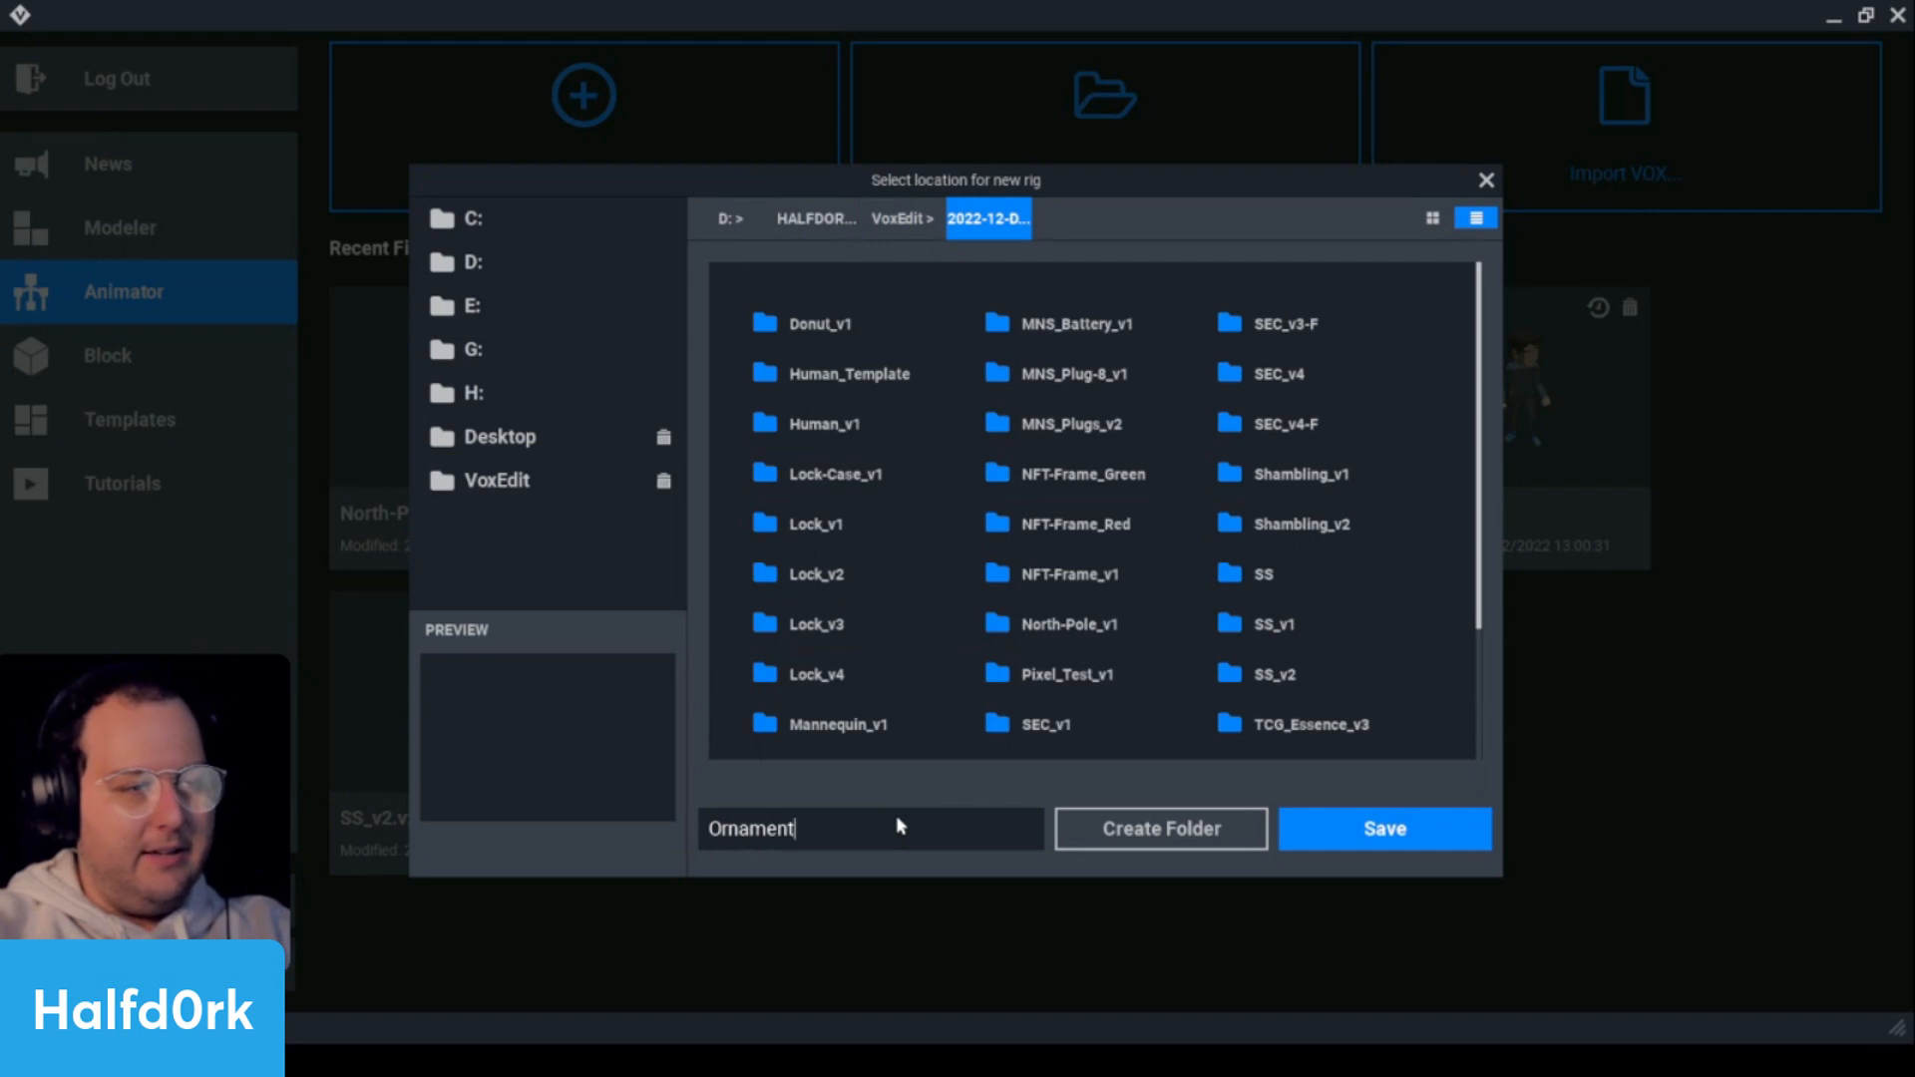
text(v1)
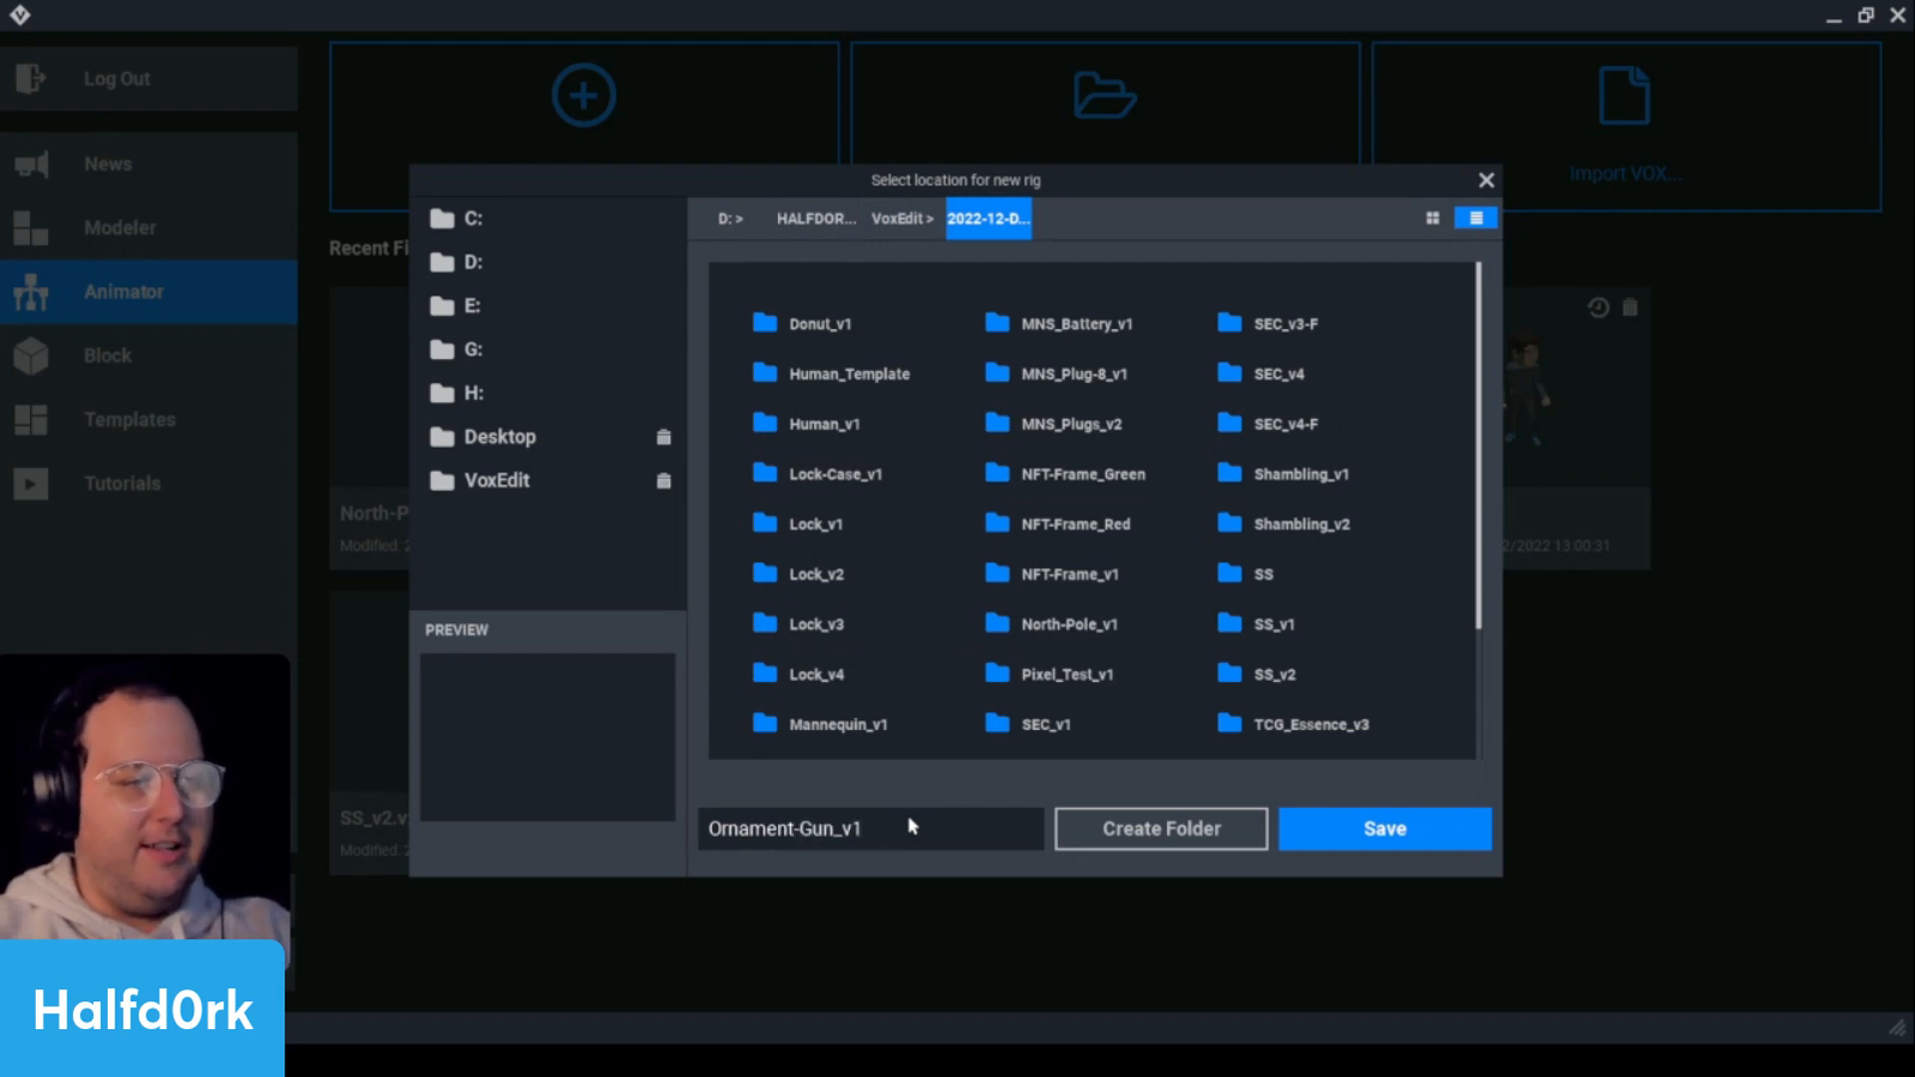
click(1408, 831)
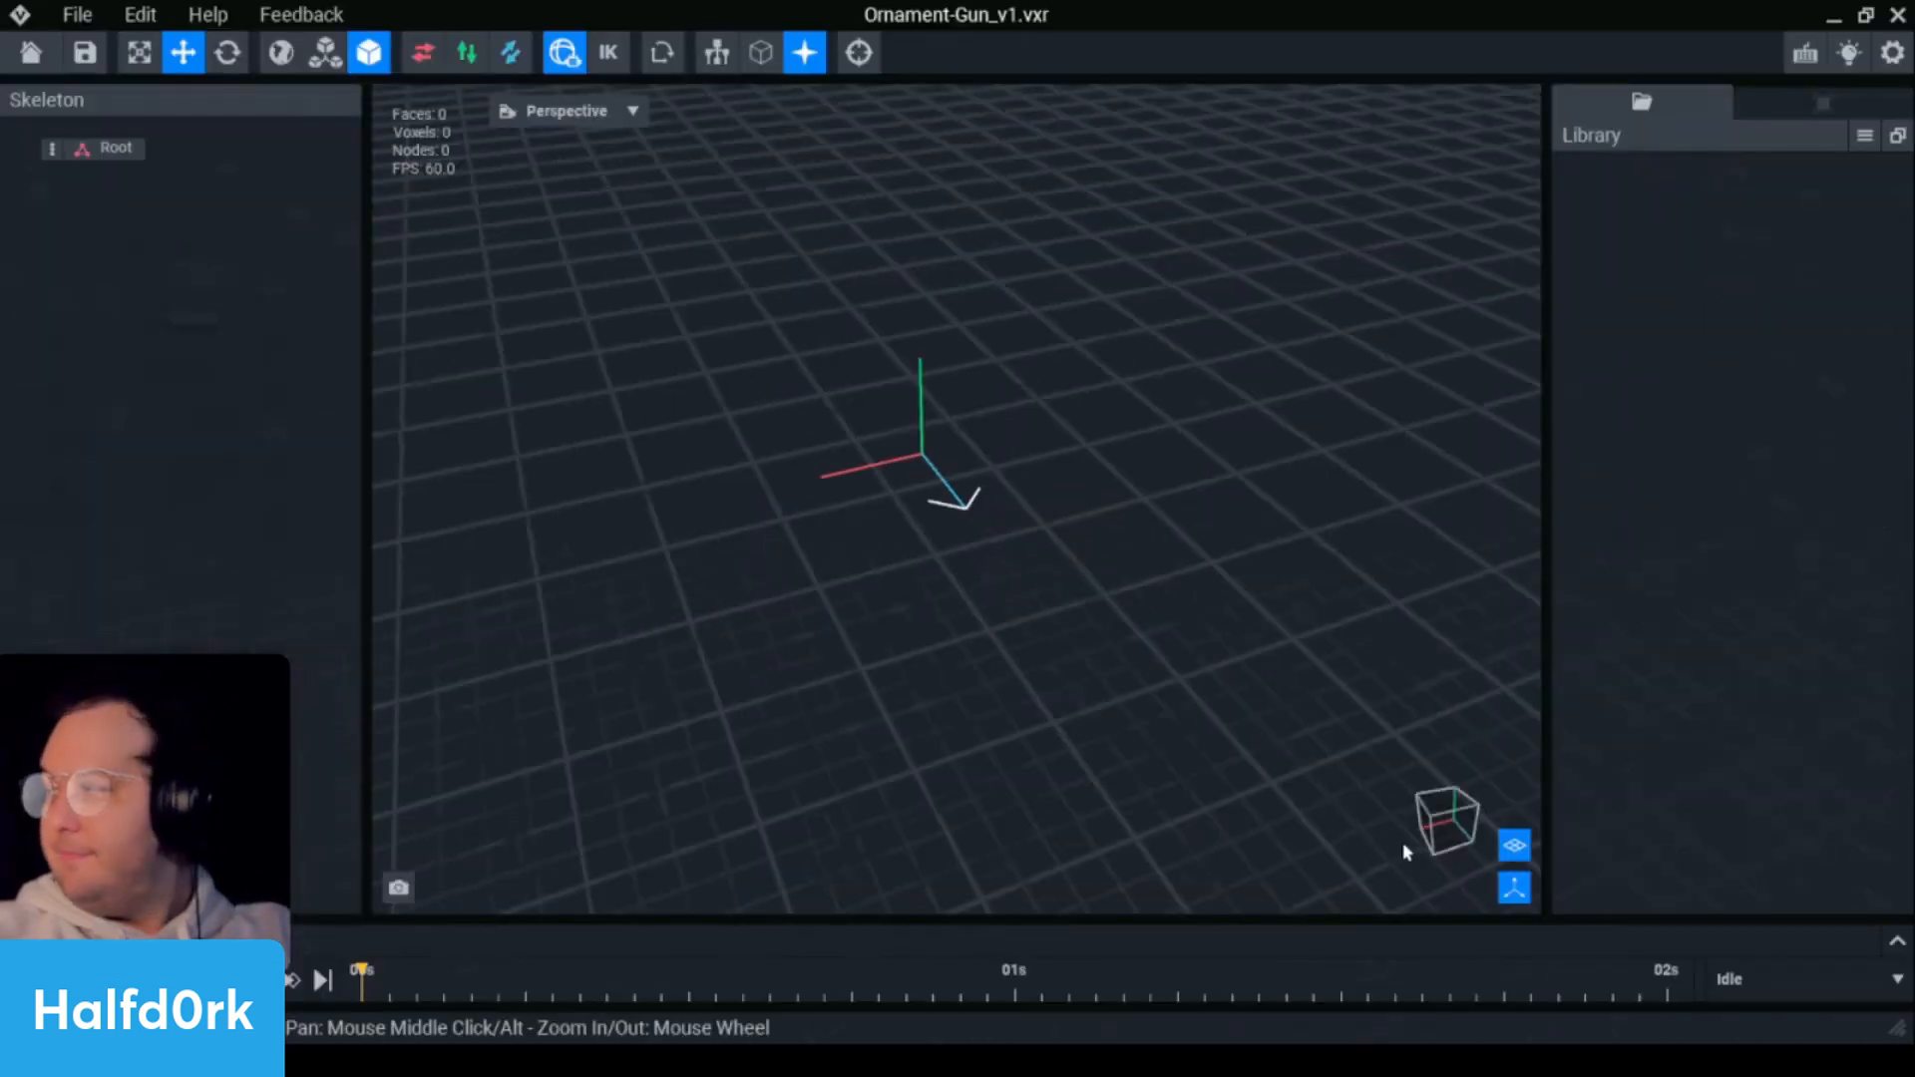
right_drag(921, 454, 1608, 162)
scroll(947, 429, up, 3)
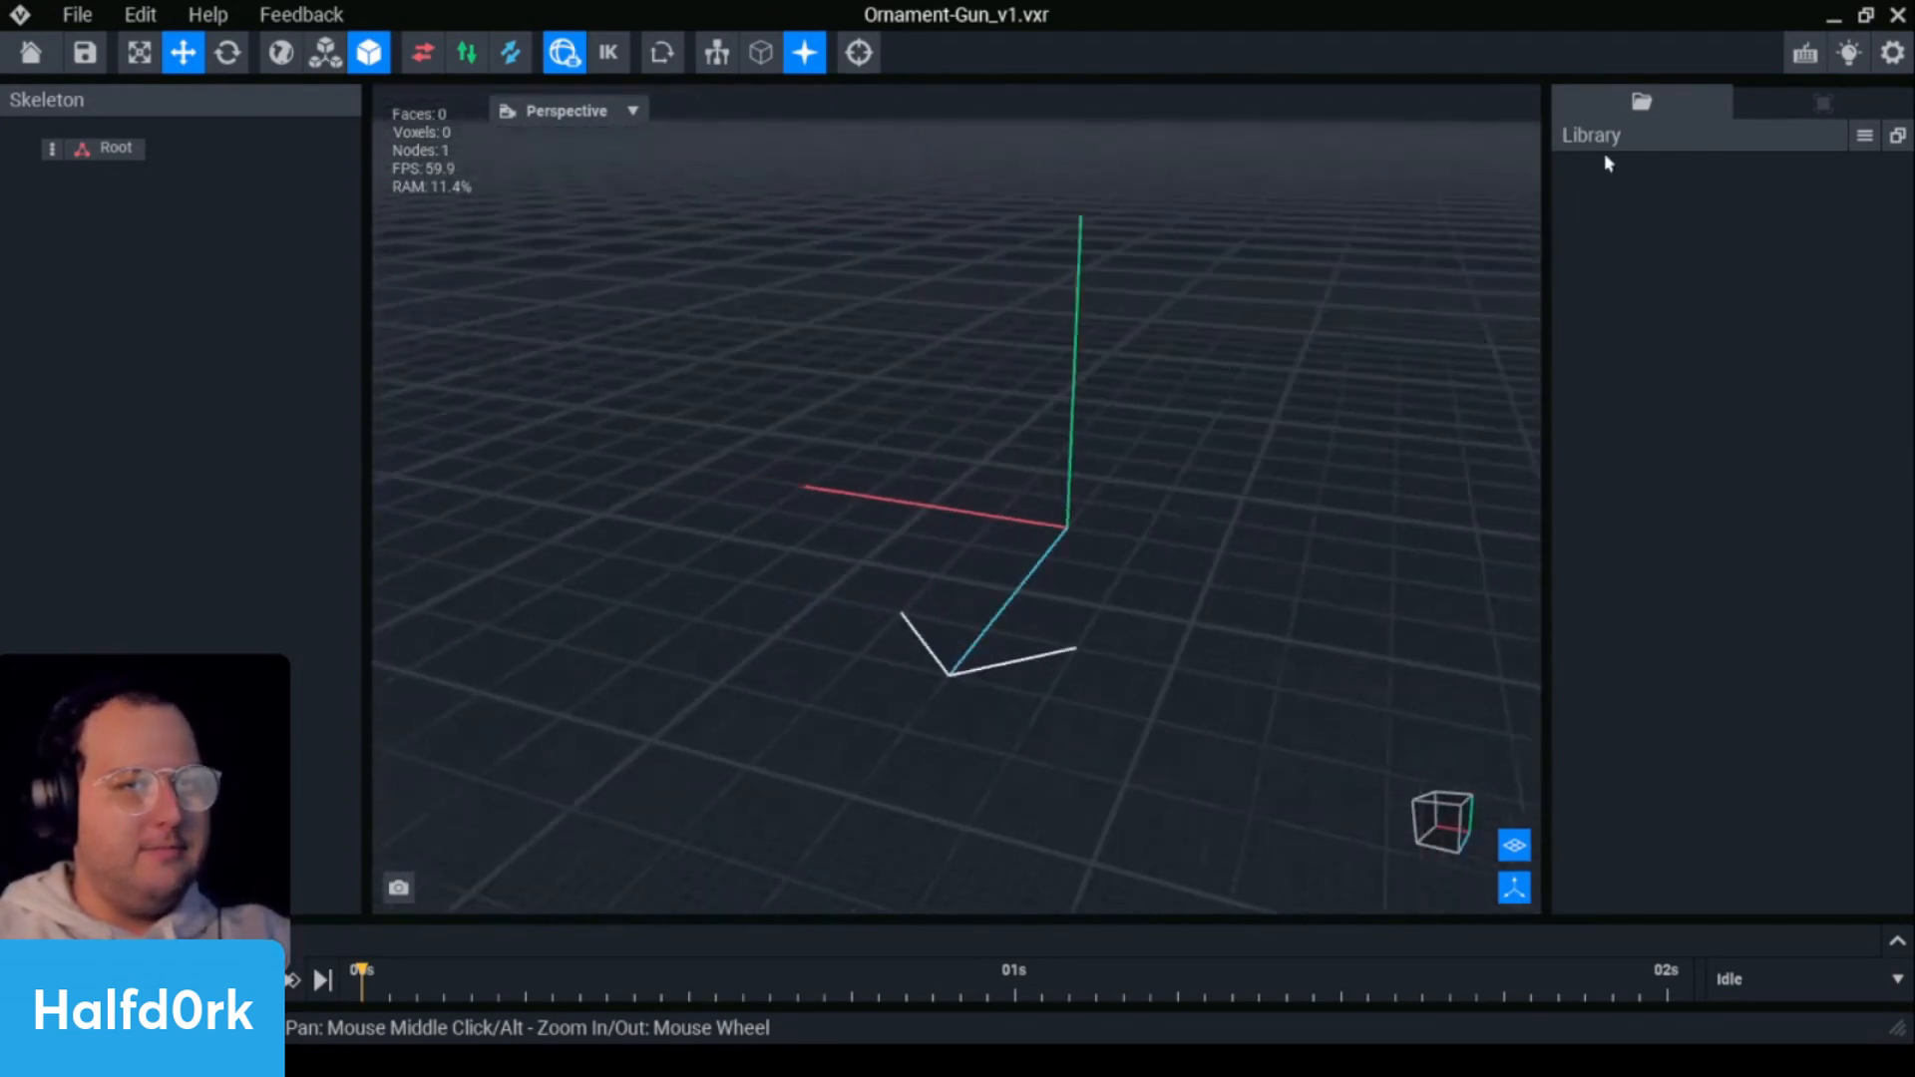
right_click(58, 154)
click(120, 202)
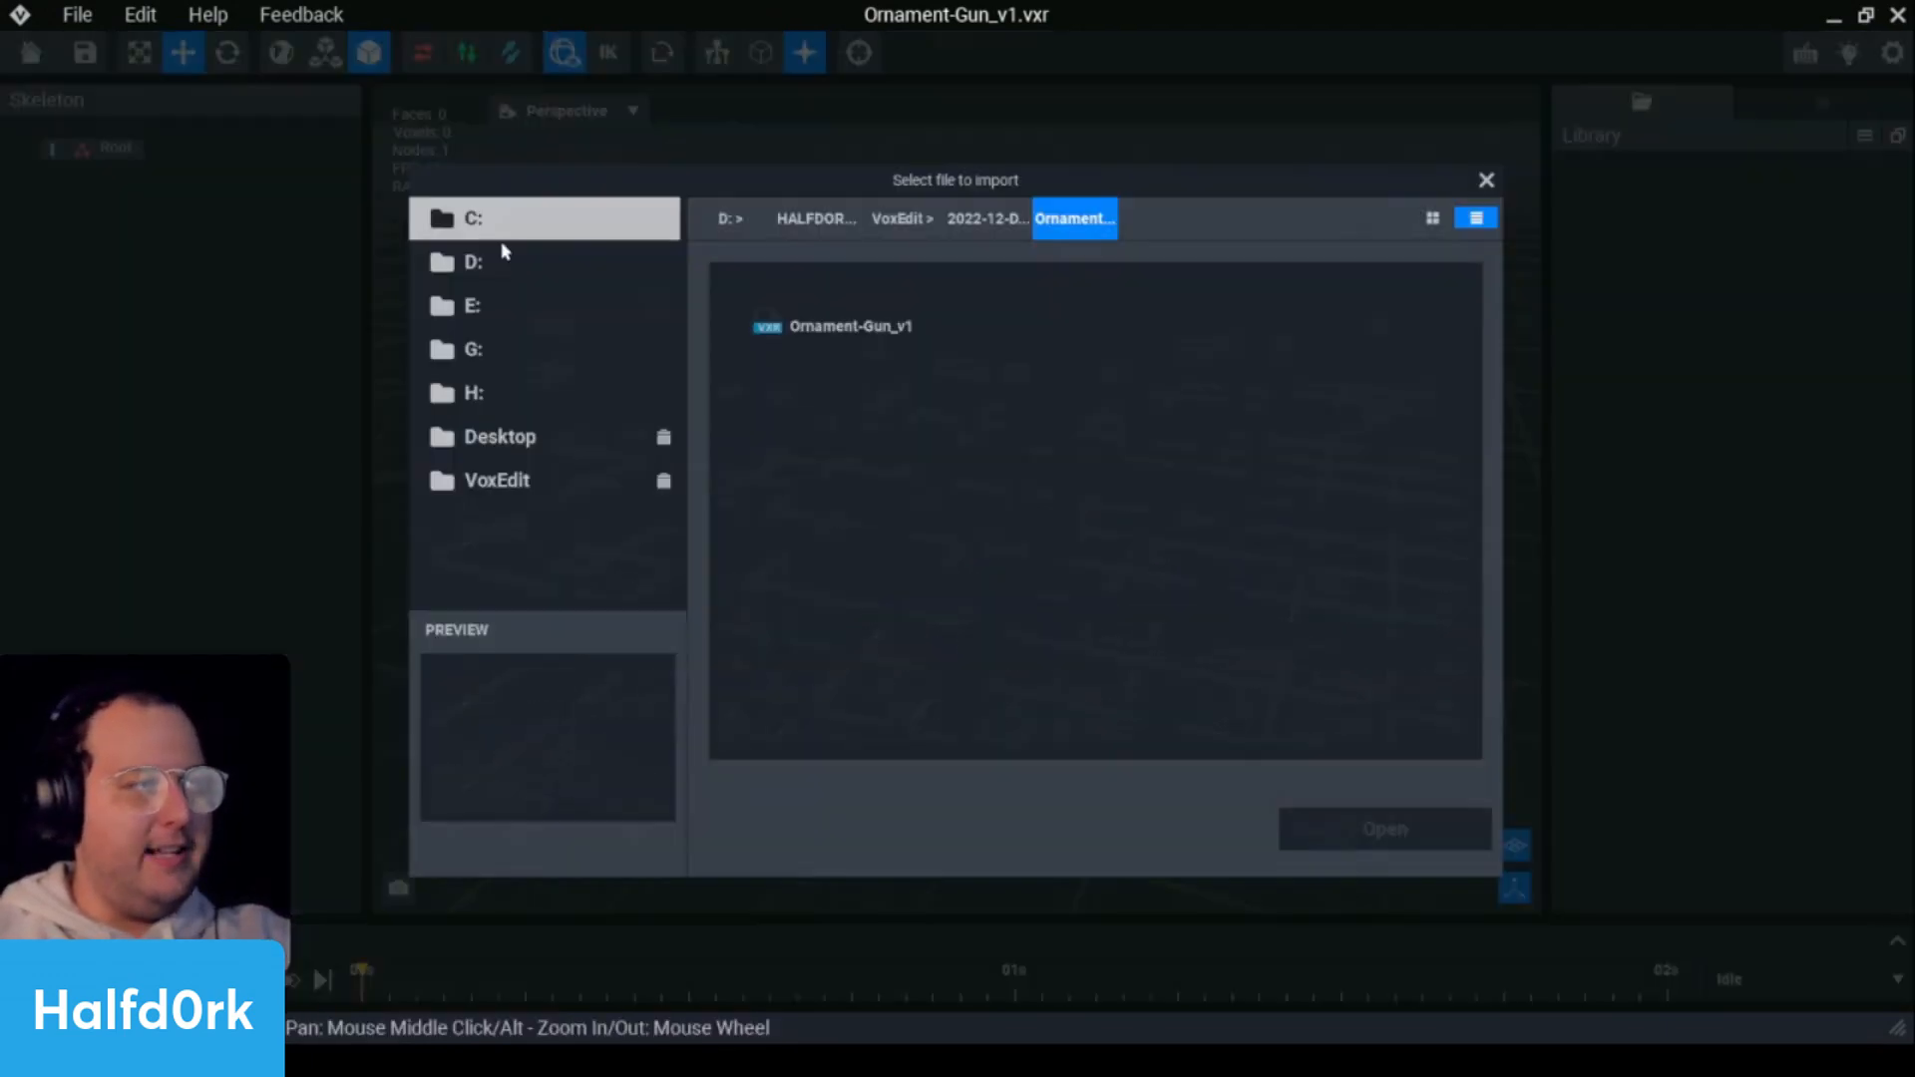
click(941, 238)
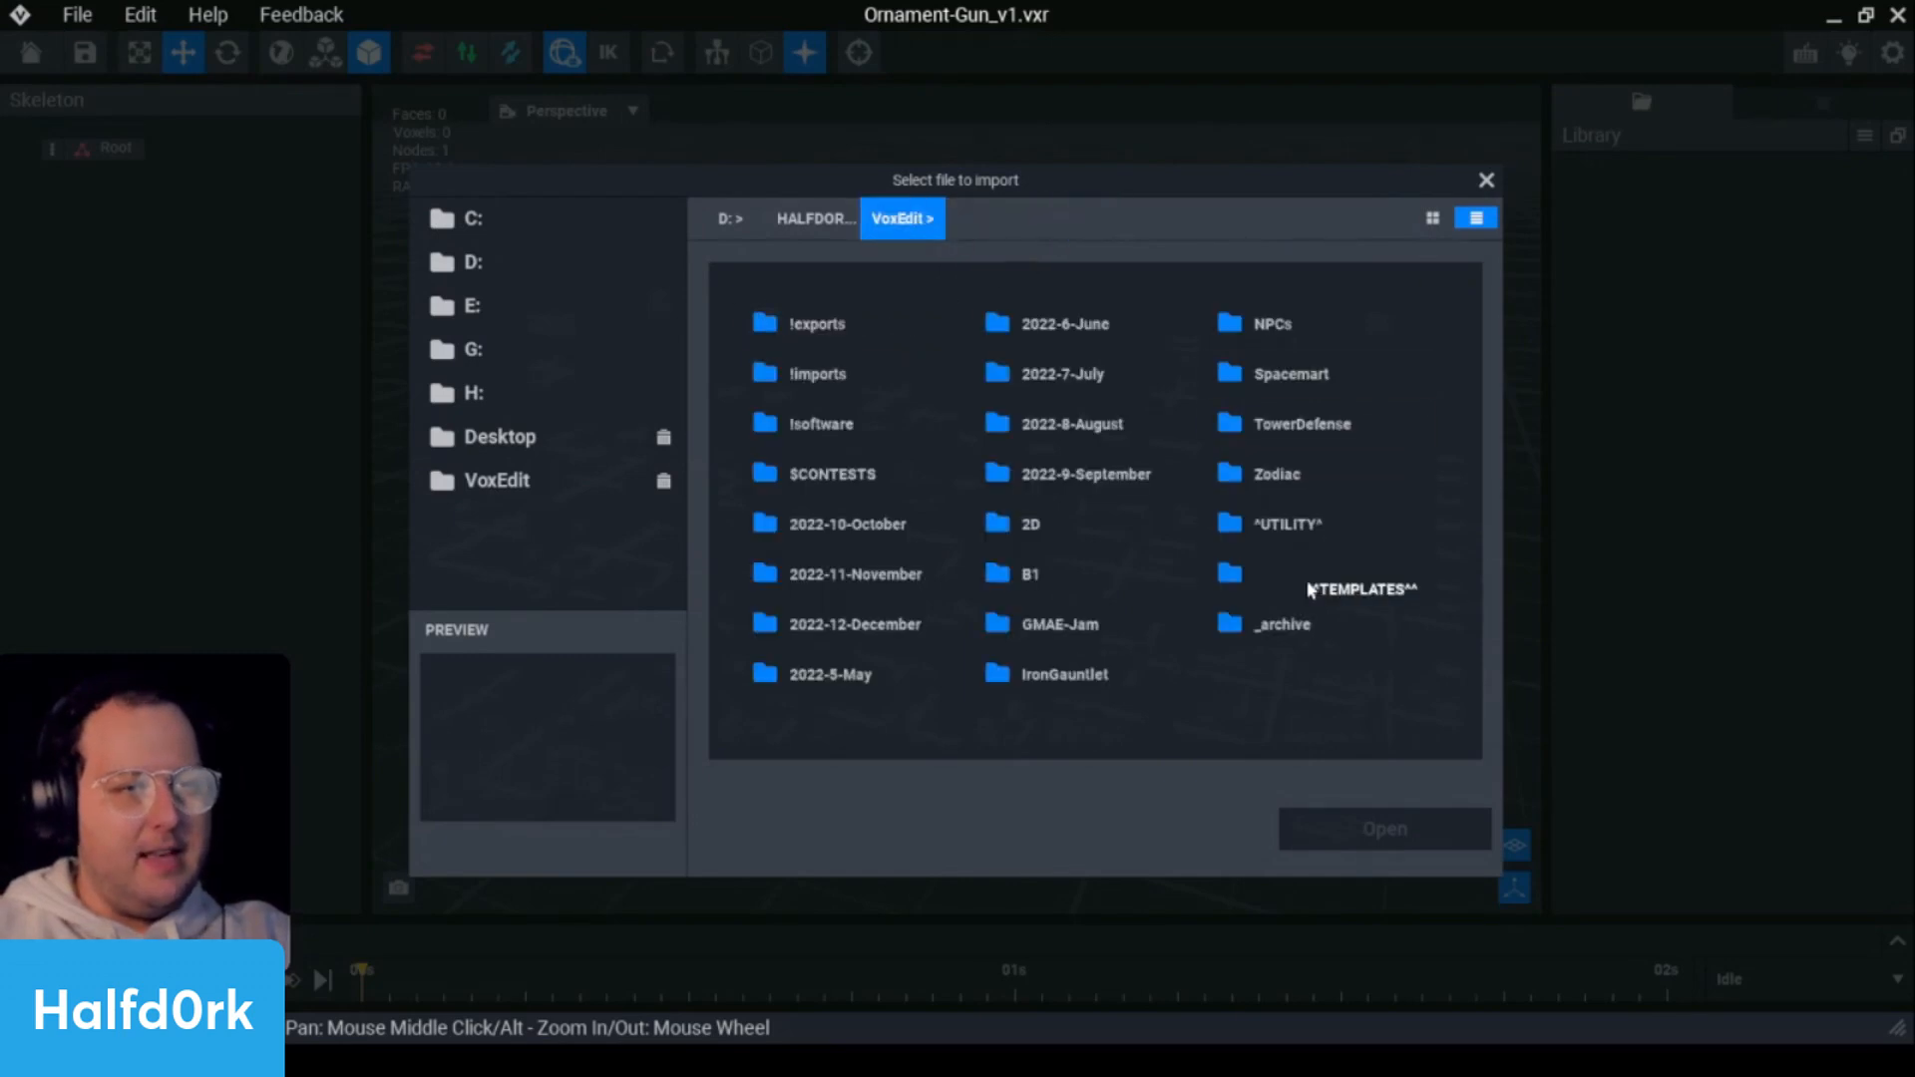
double_click(1308, 585)
double_click(864, 436)
click(818, 325)
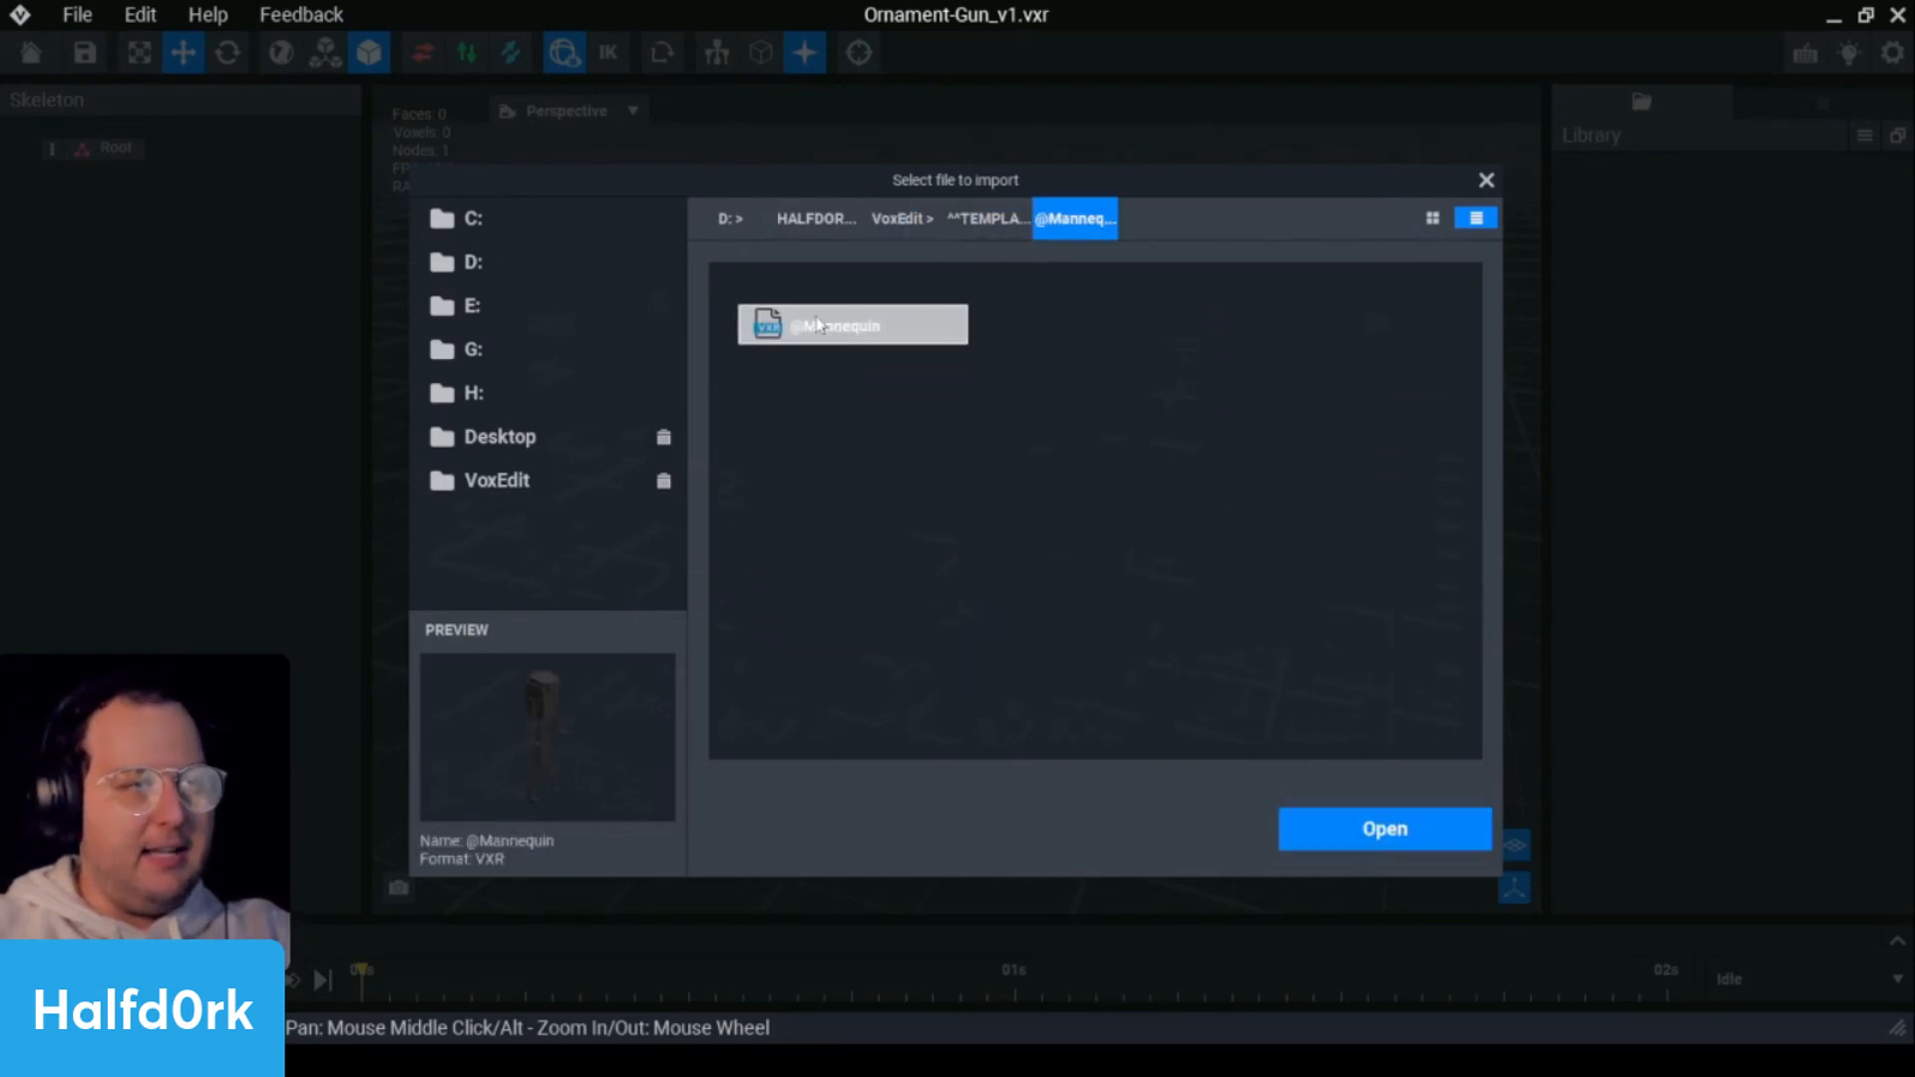
click(1386, 823)
- Examine the imported mannequin's size, pose and hand position from several angles and distances
right_drag(919, 449, 921, 454)
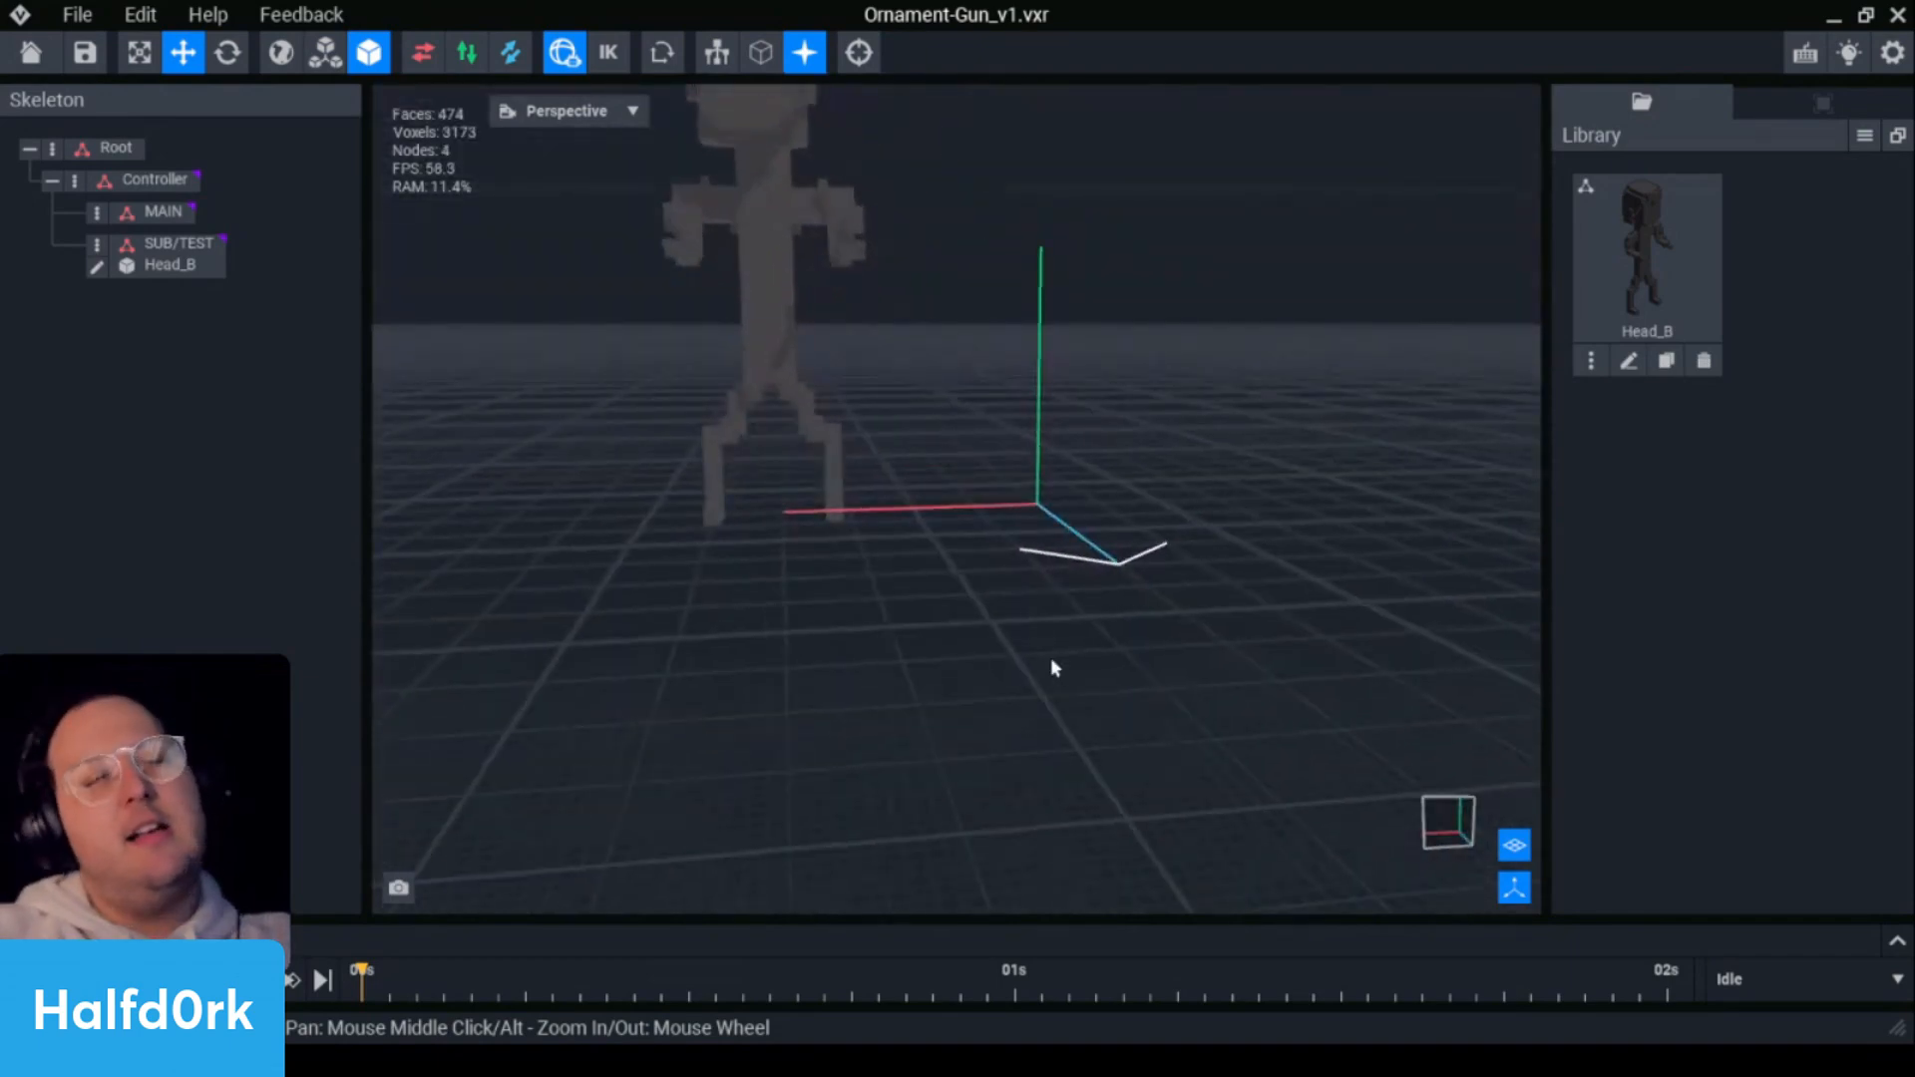
right_drag(739, 470, 710, 456)
middle_drag(710, 456, 959, 624)
right_drag(780, 487, 710, 453)
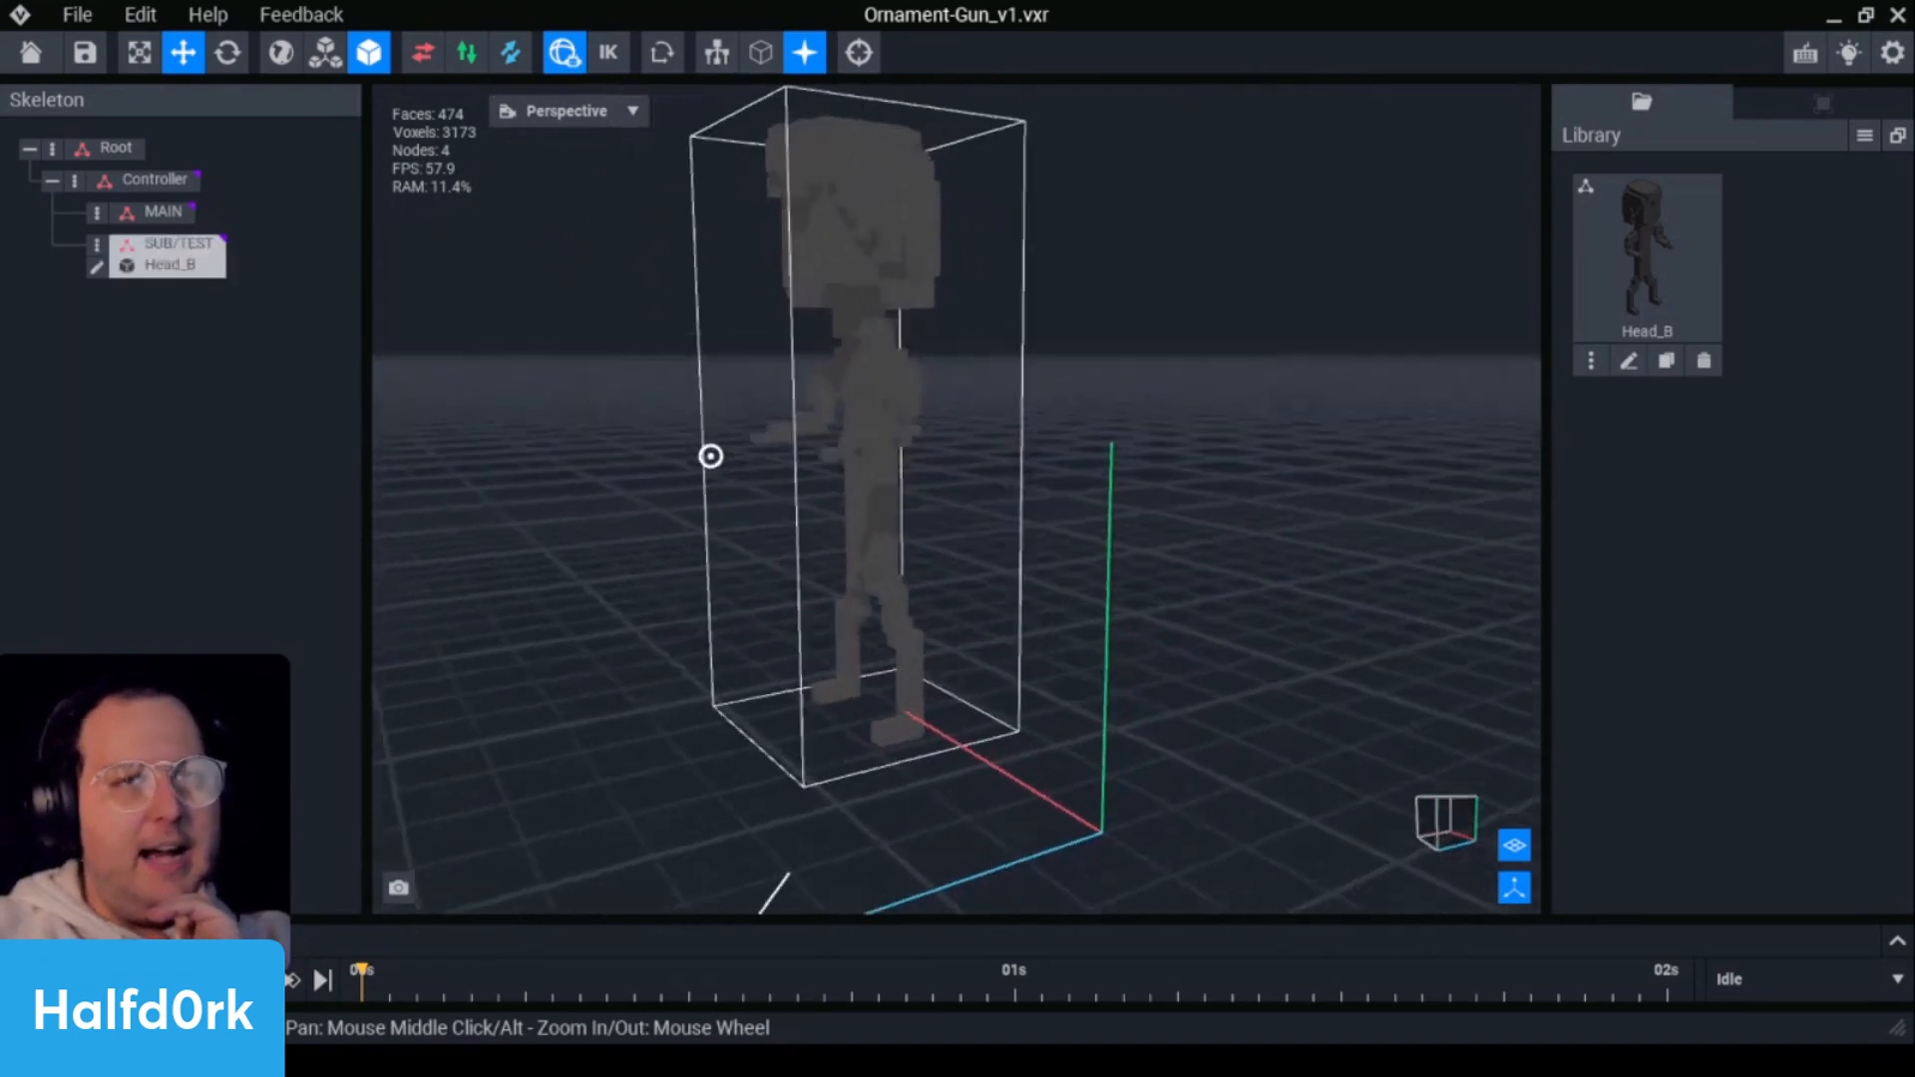
middle_drag(709, 453, 907, 530)
scroll(826, 608, down, 3)
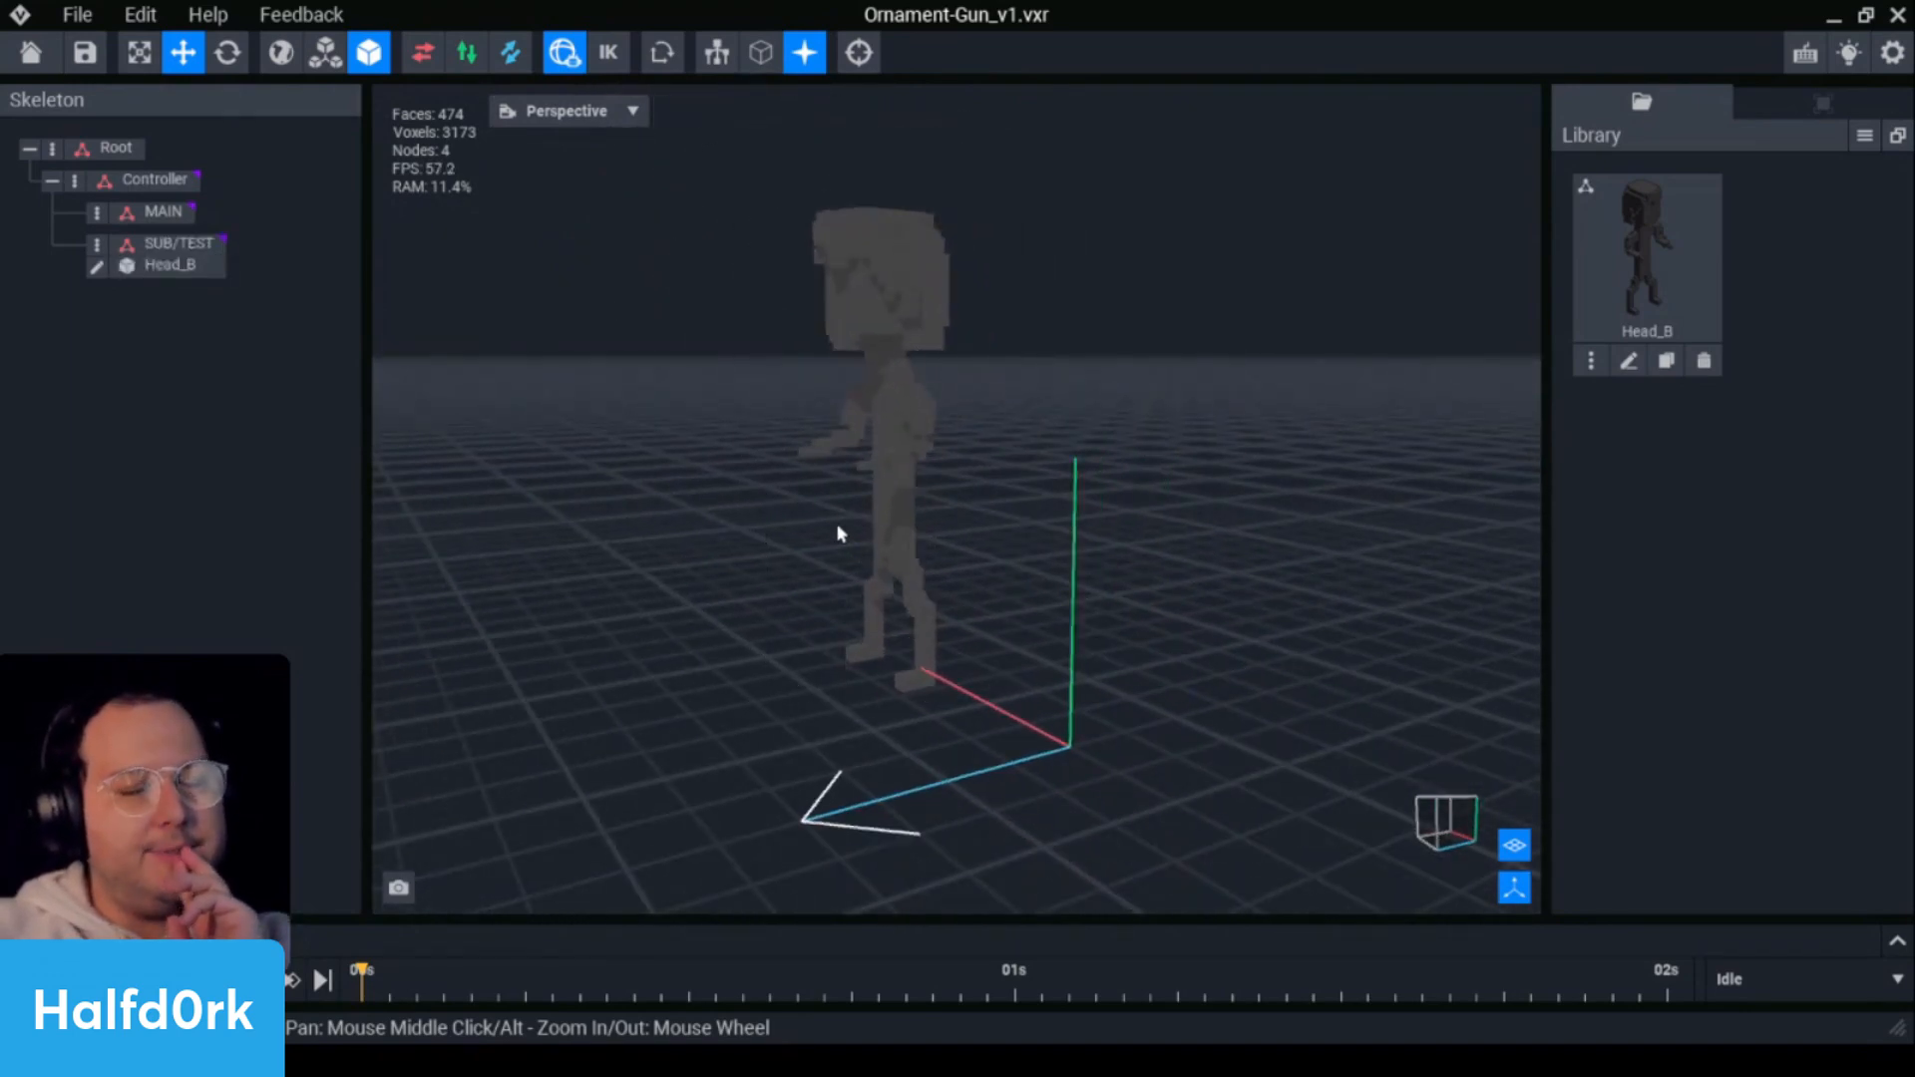
scroll(838, 533, down, 2)
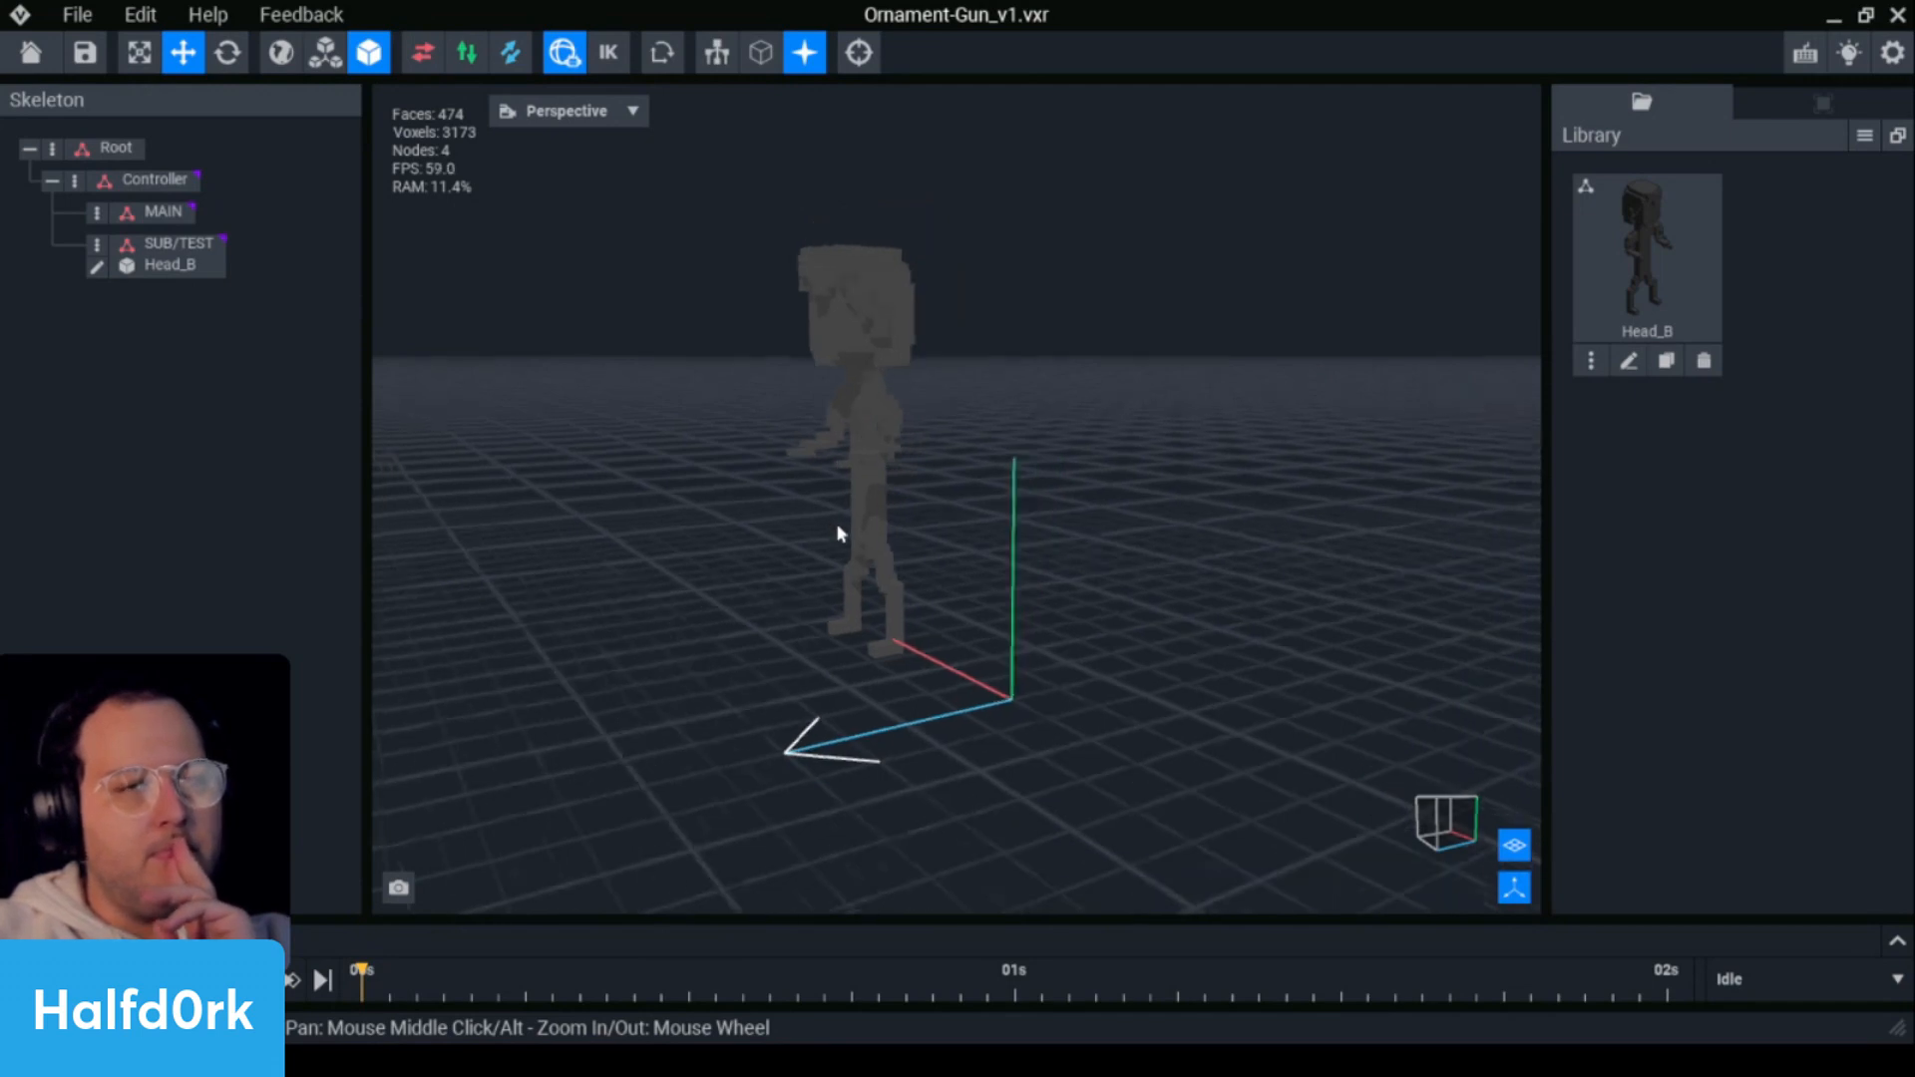
scroll(852, 443, up, 3)
scroll(851, 443, down, 3)
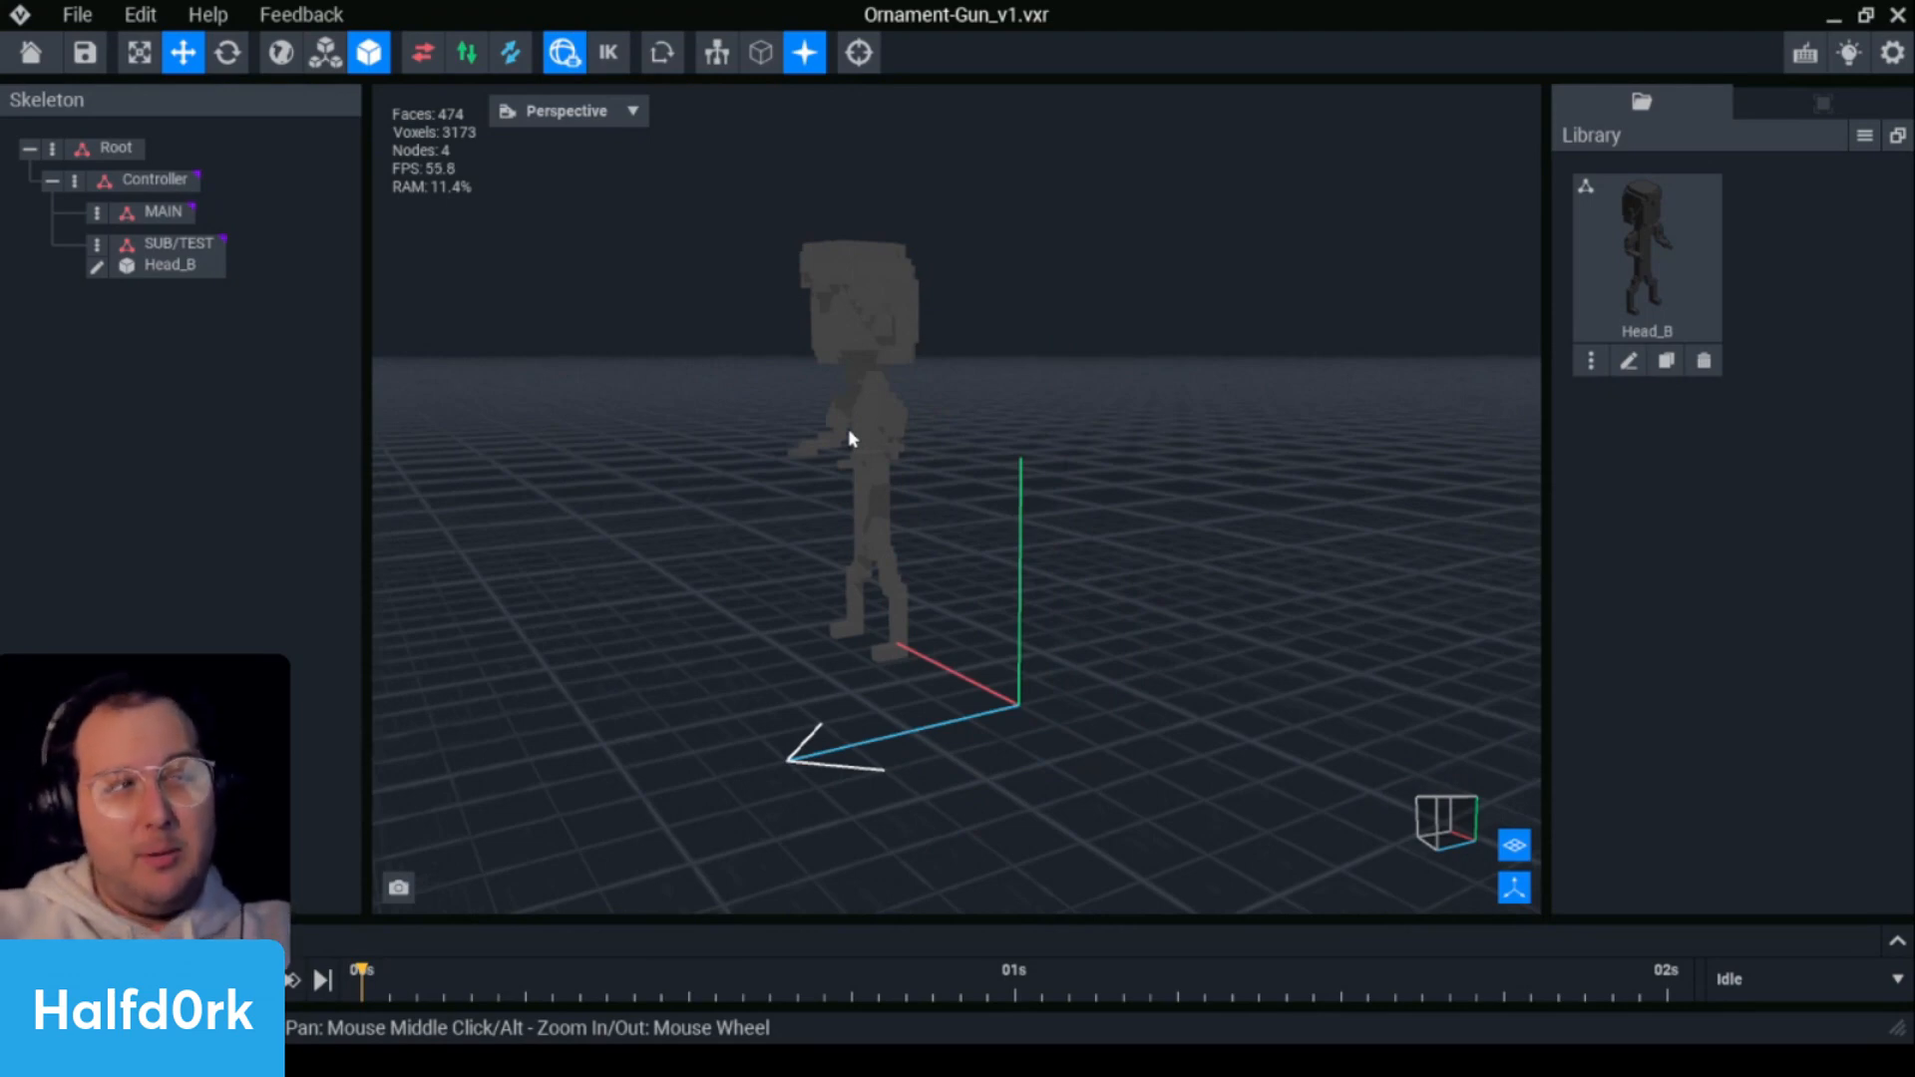
- Close the Ornament-Gun_v1 rig, saving its changes, and return to the start screen
click(30, 53)
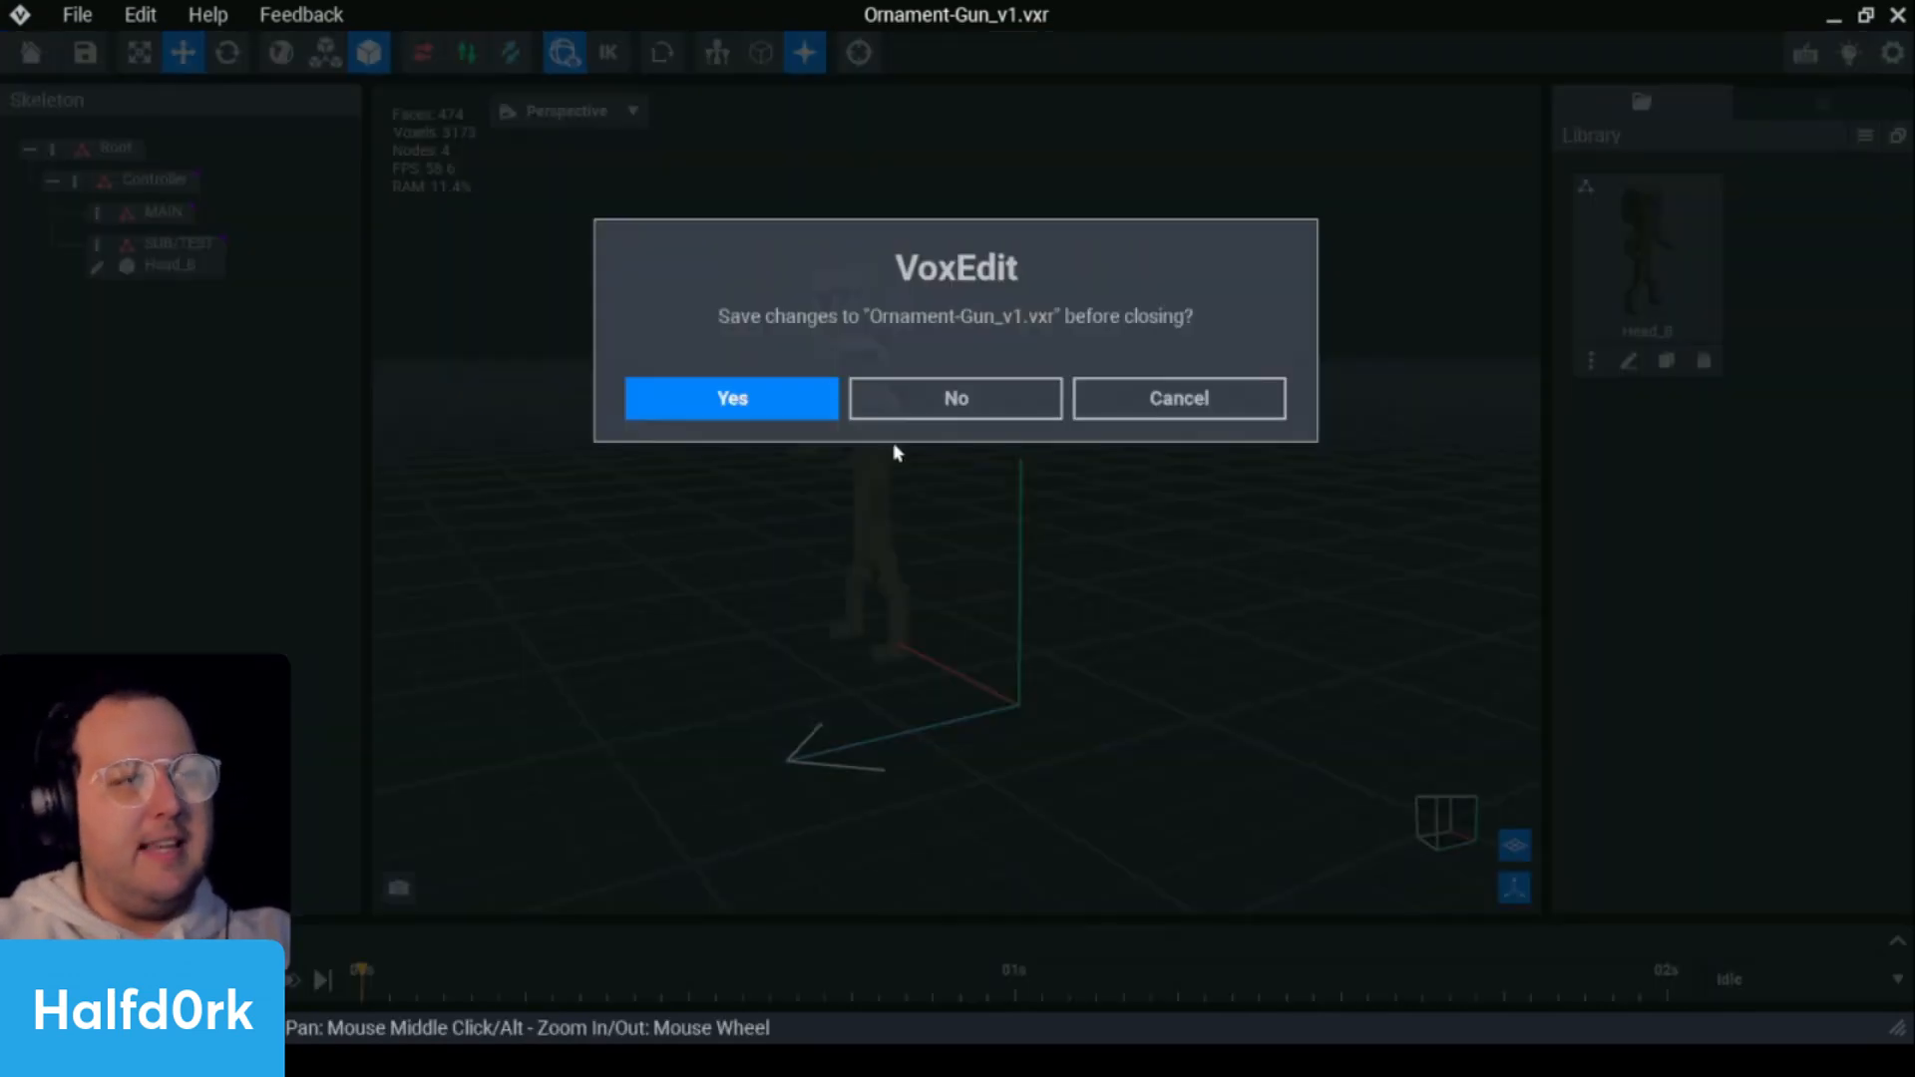
click(766, 409)
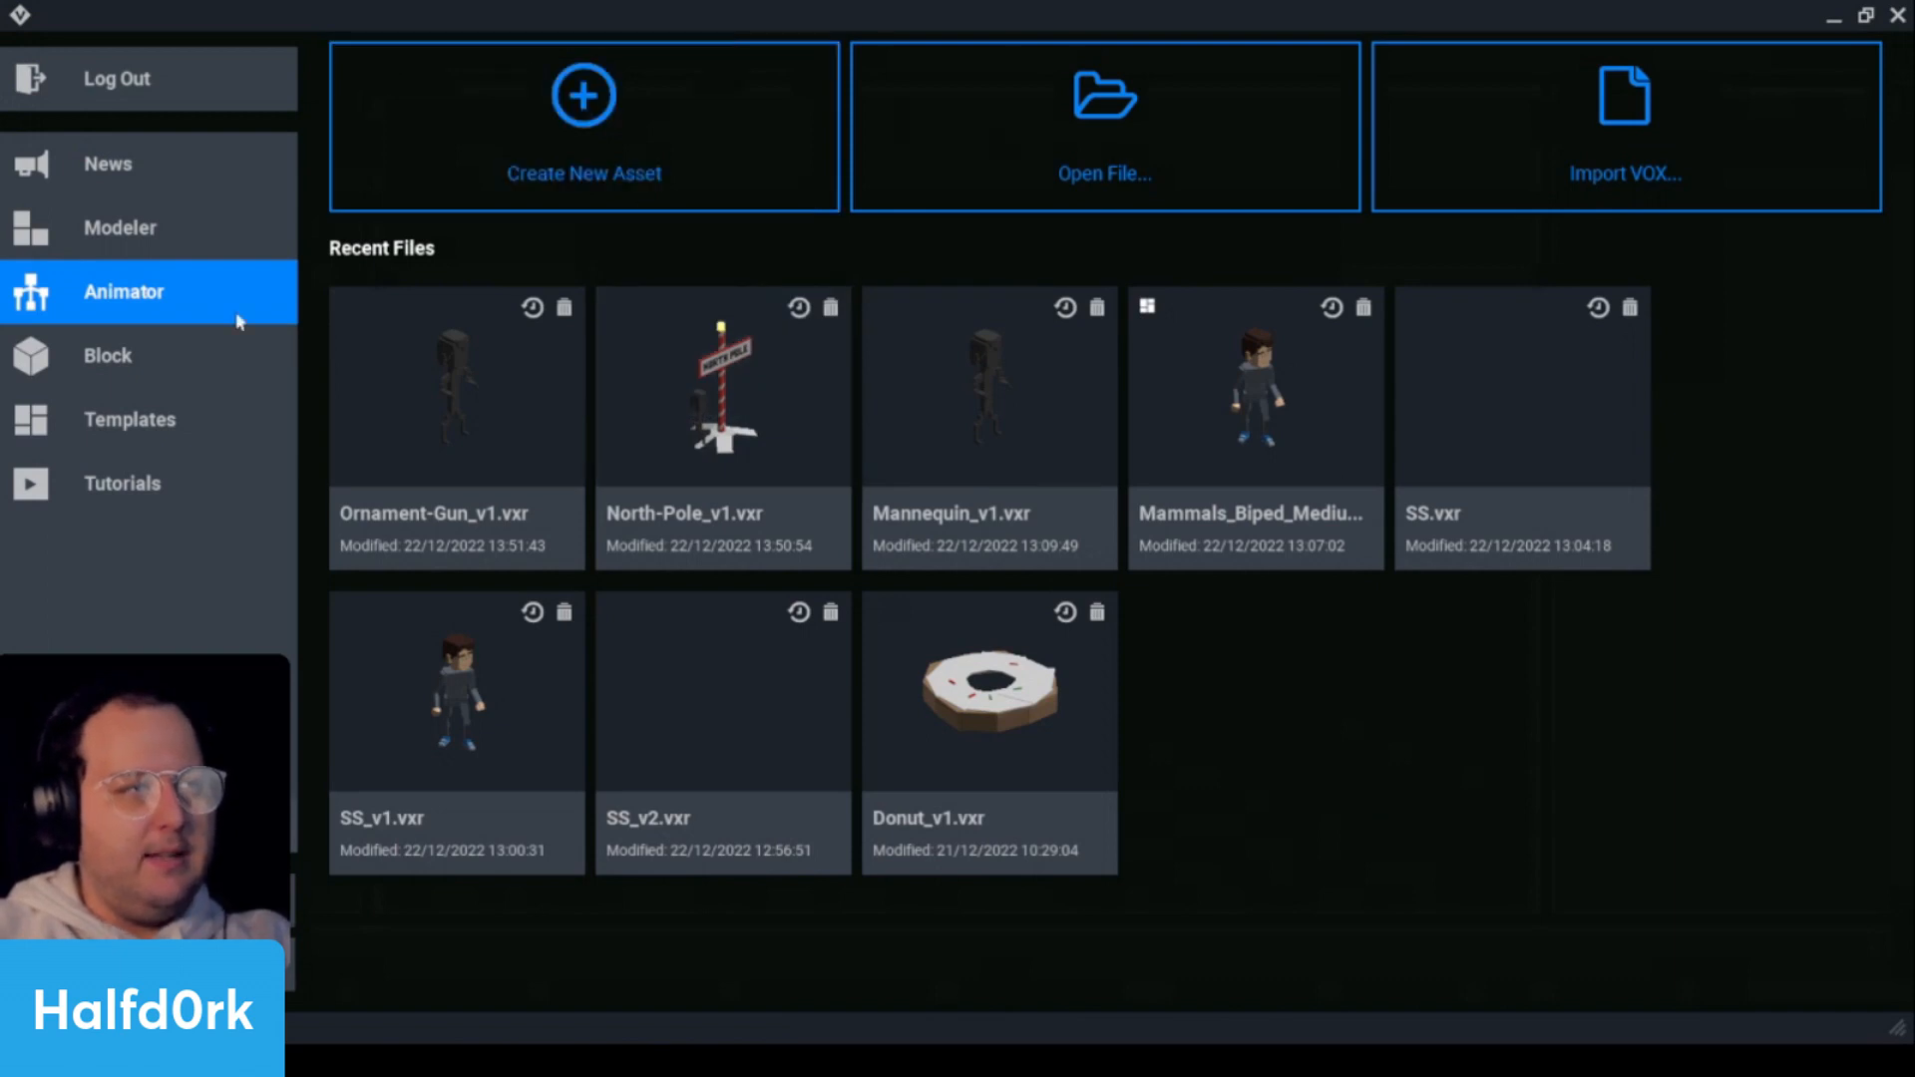
- Create a new rig from the Blades template in the ^^TEMPLATES^^ folder as Template_Blade, and close it
click(192, 432)
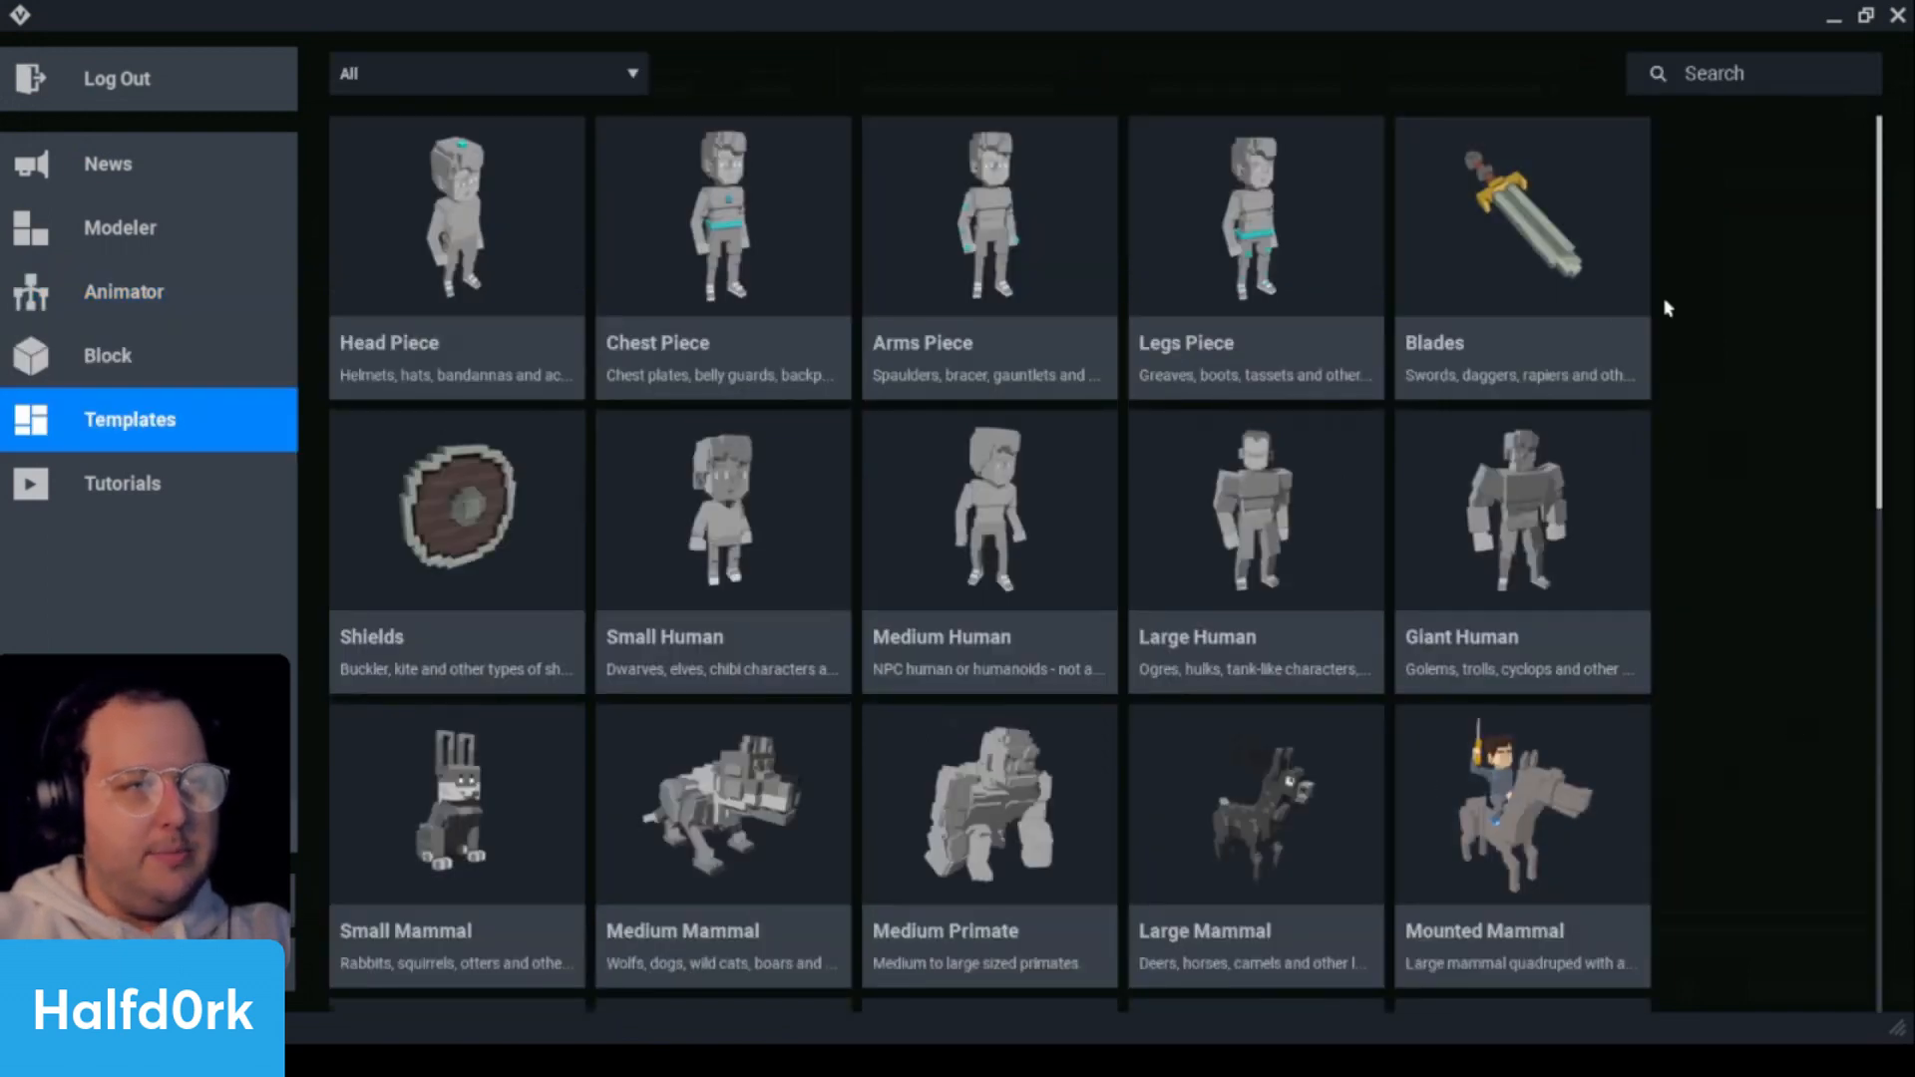
scroll(1574, 266, down, 10)
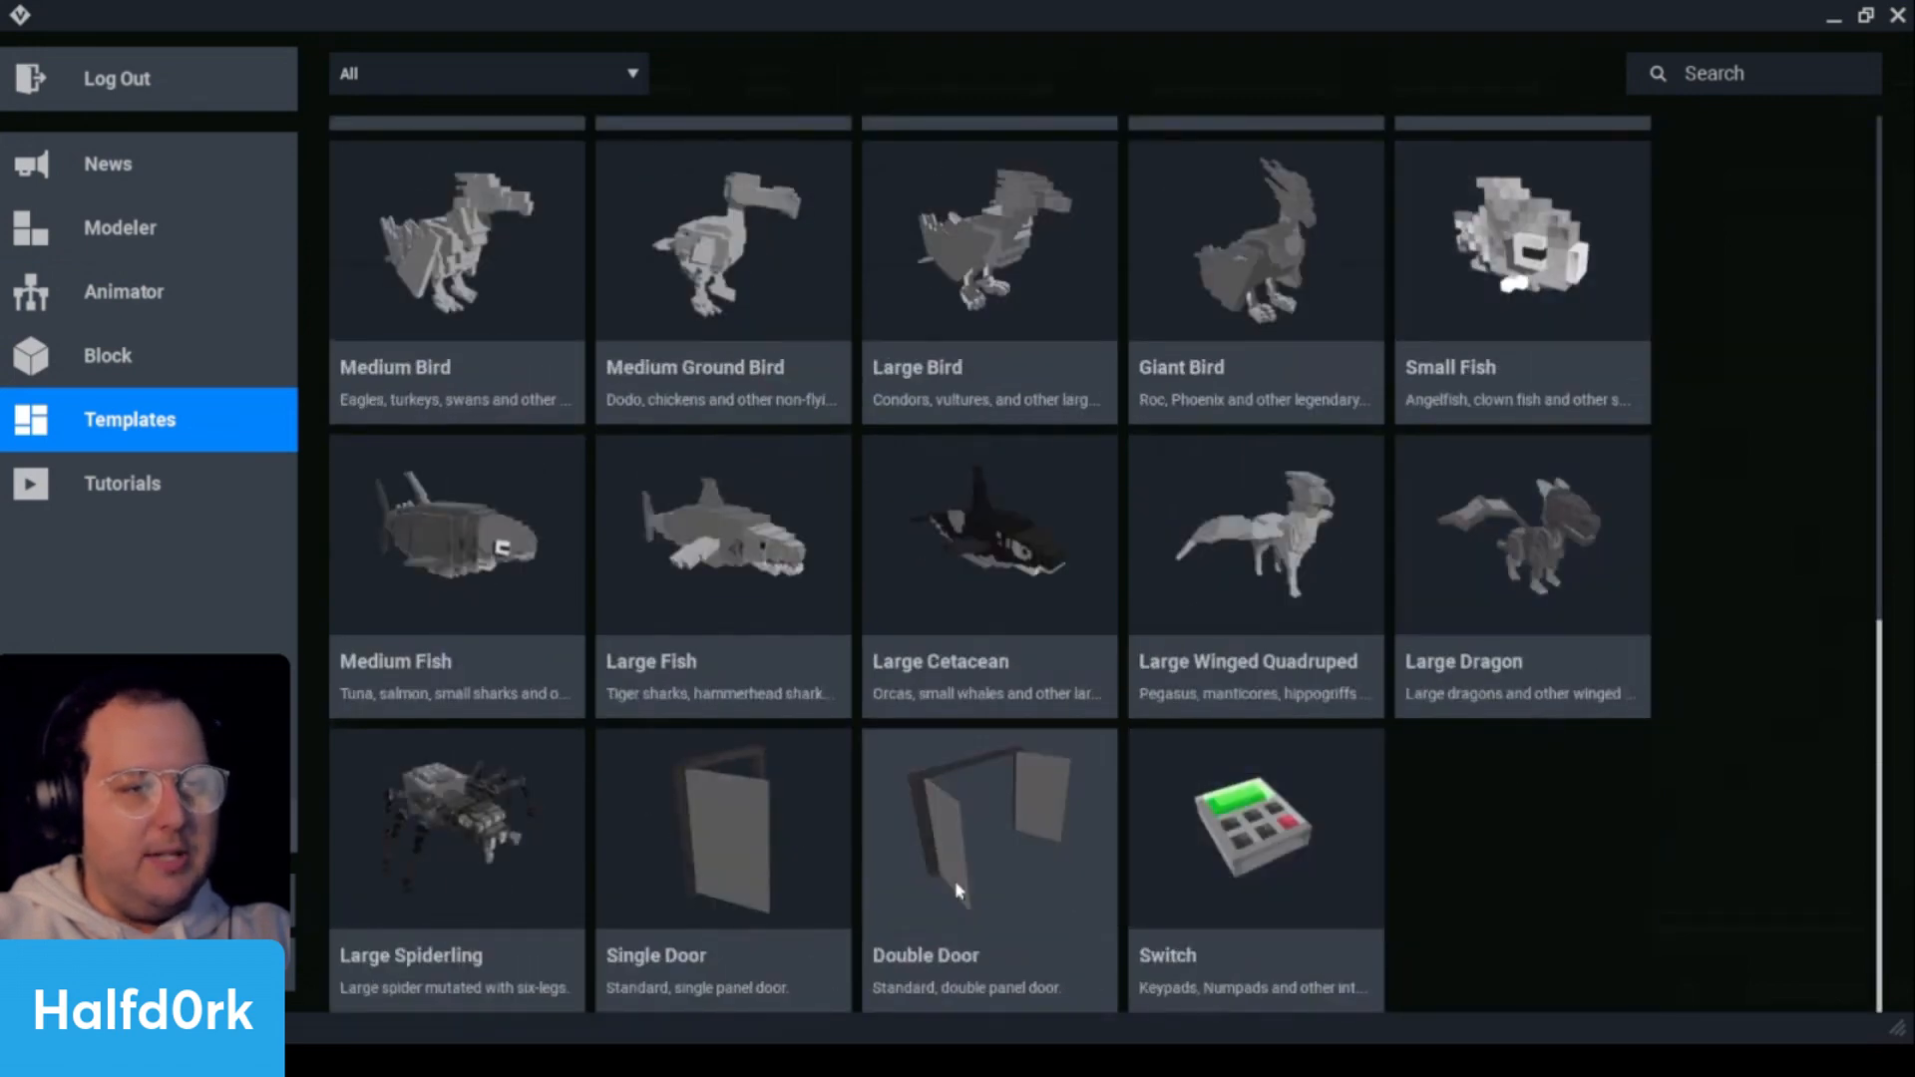
scroll(1577, 748, up, 10)
click(1576, 262)
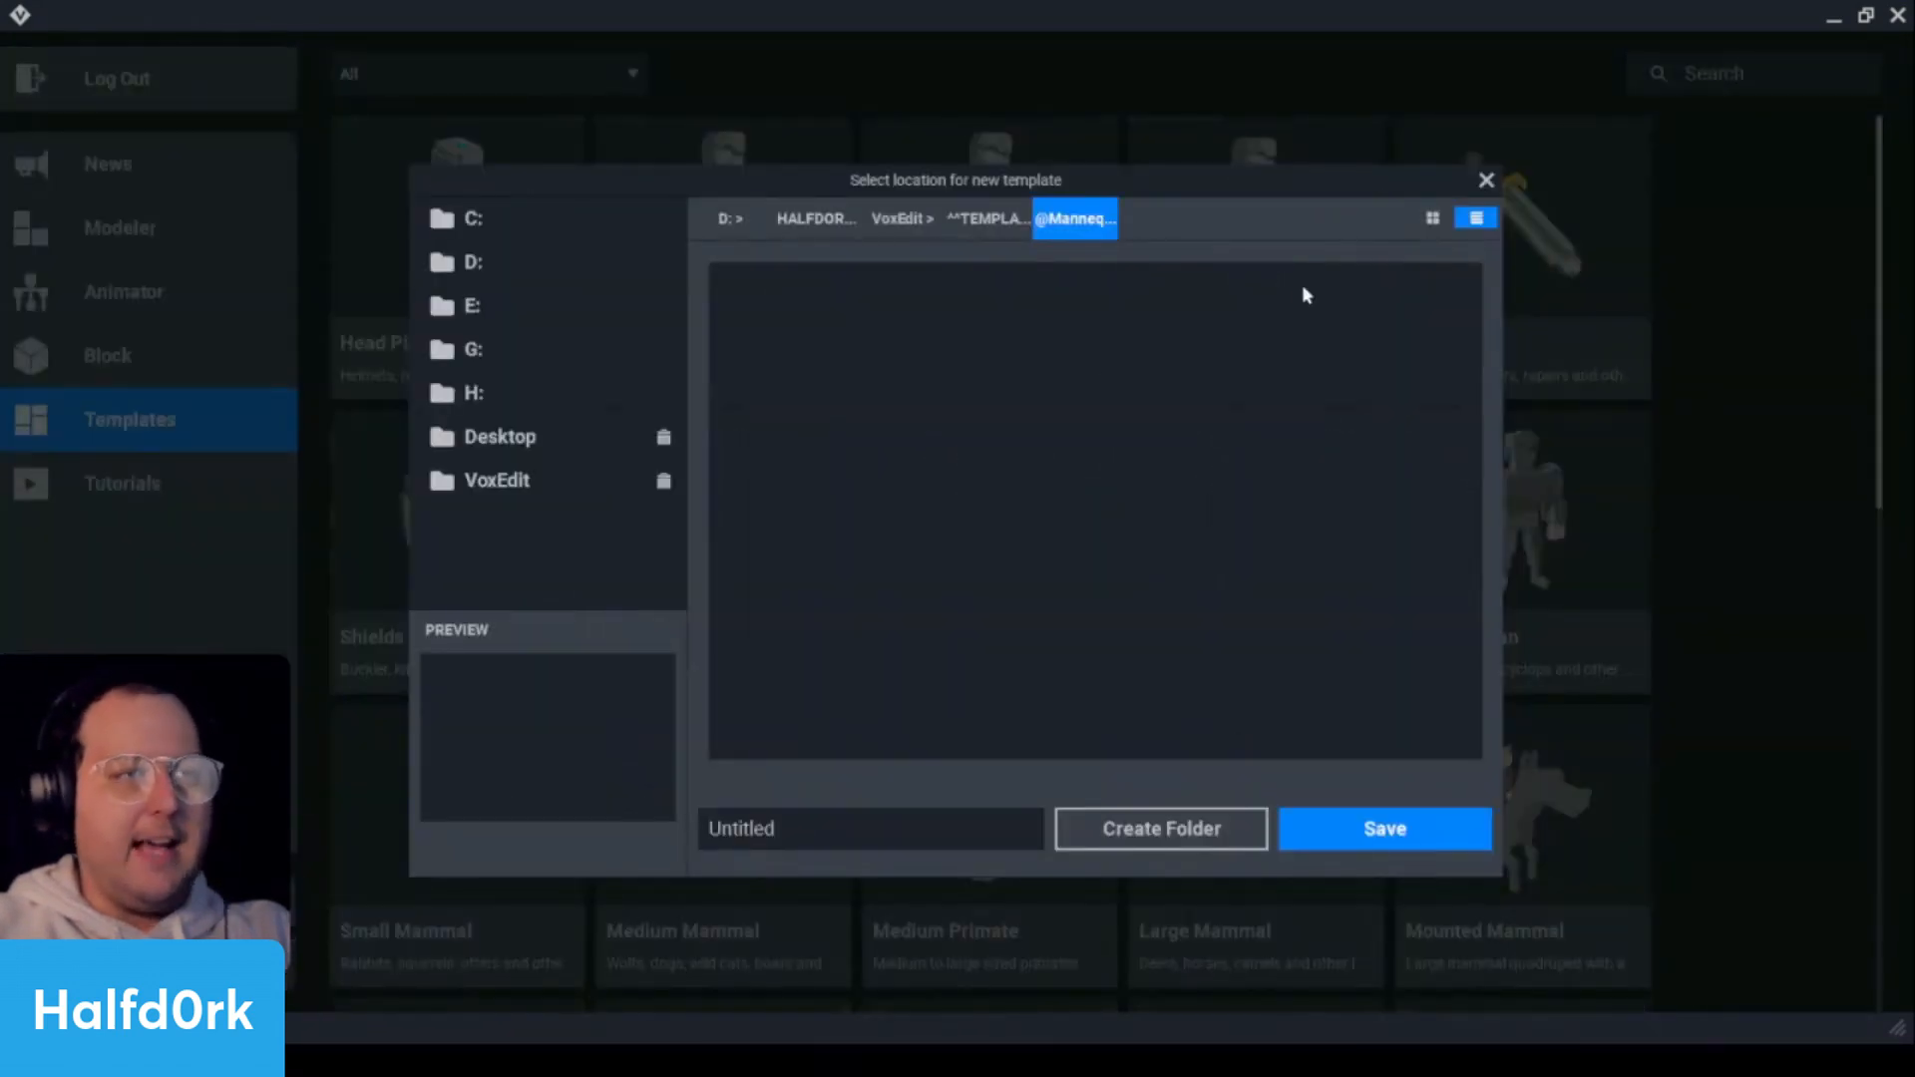
click(988, 218)
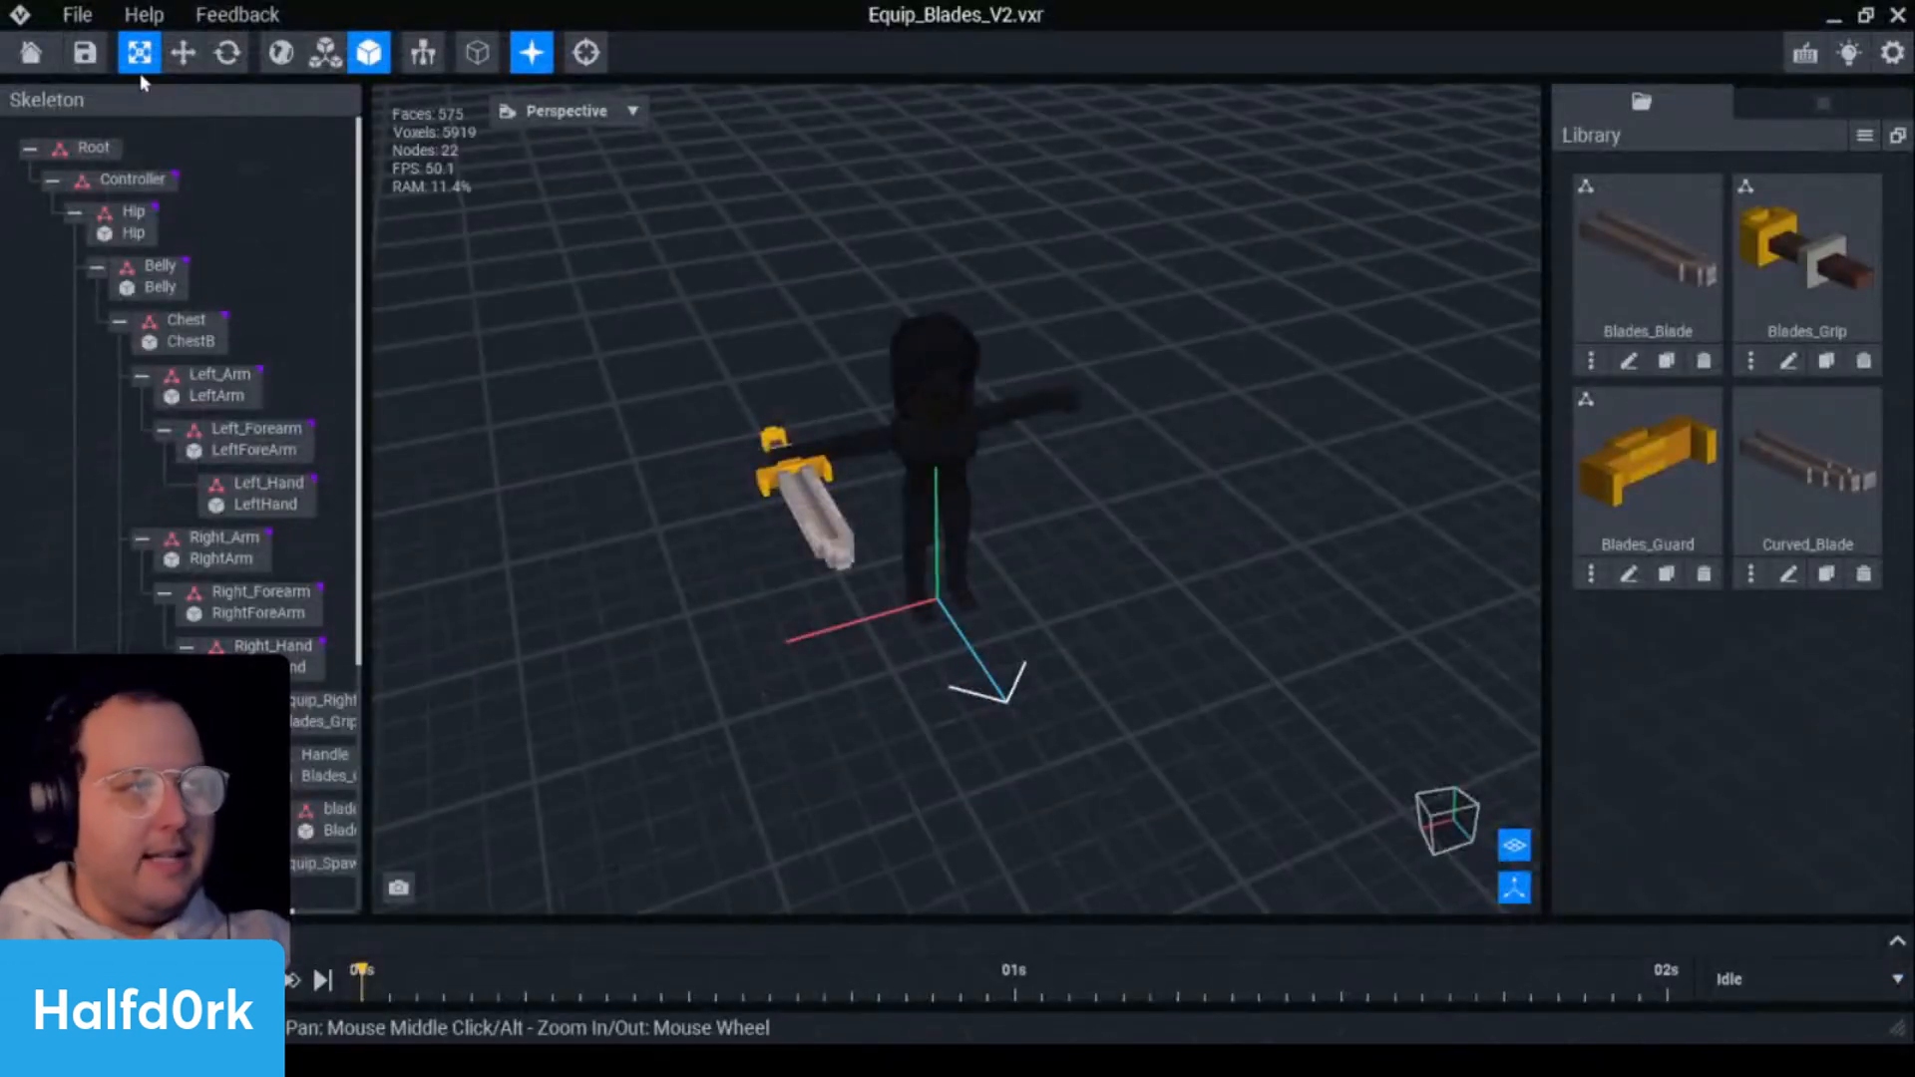
click(31, 52)
click(758, 398)
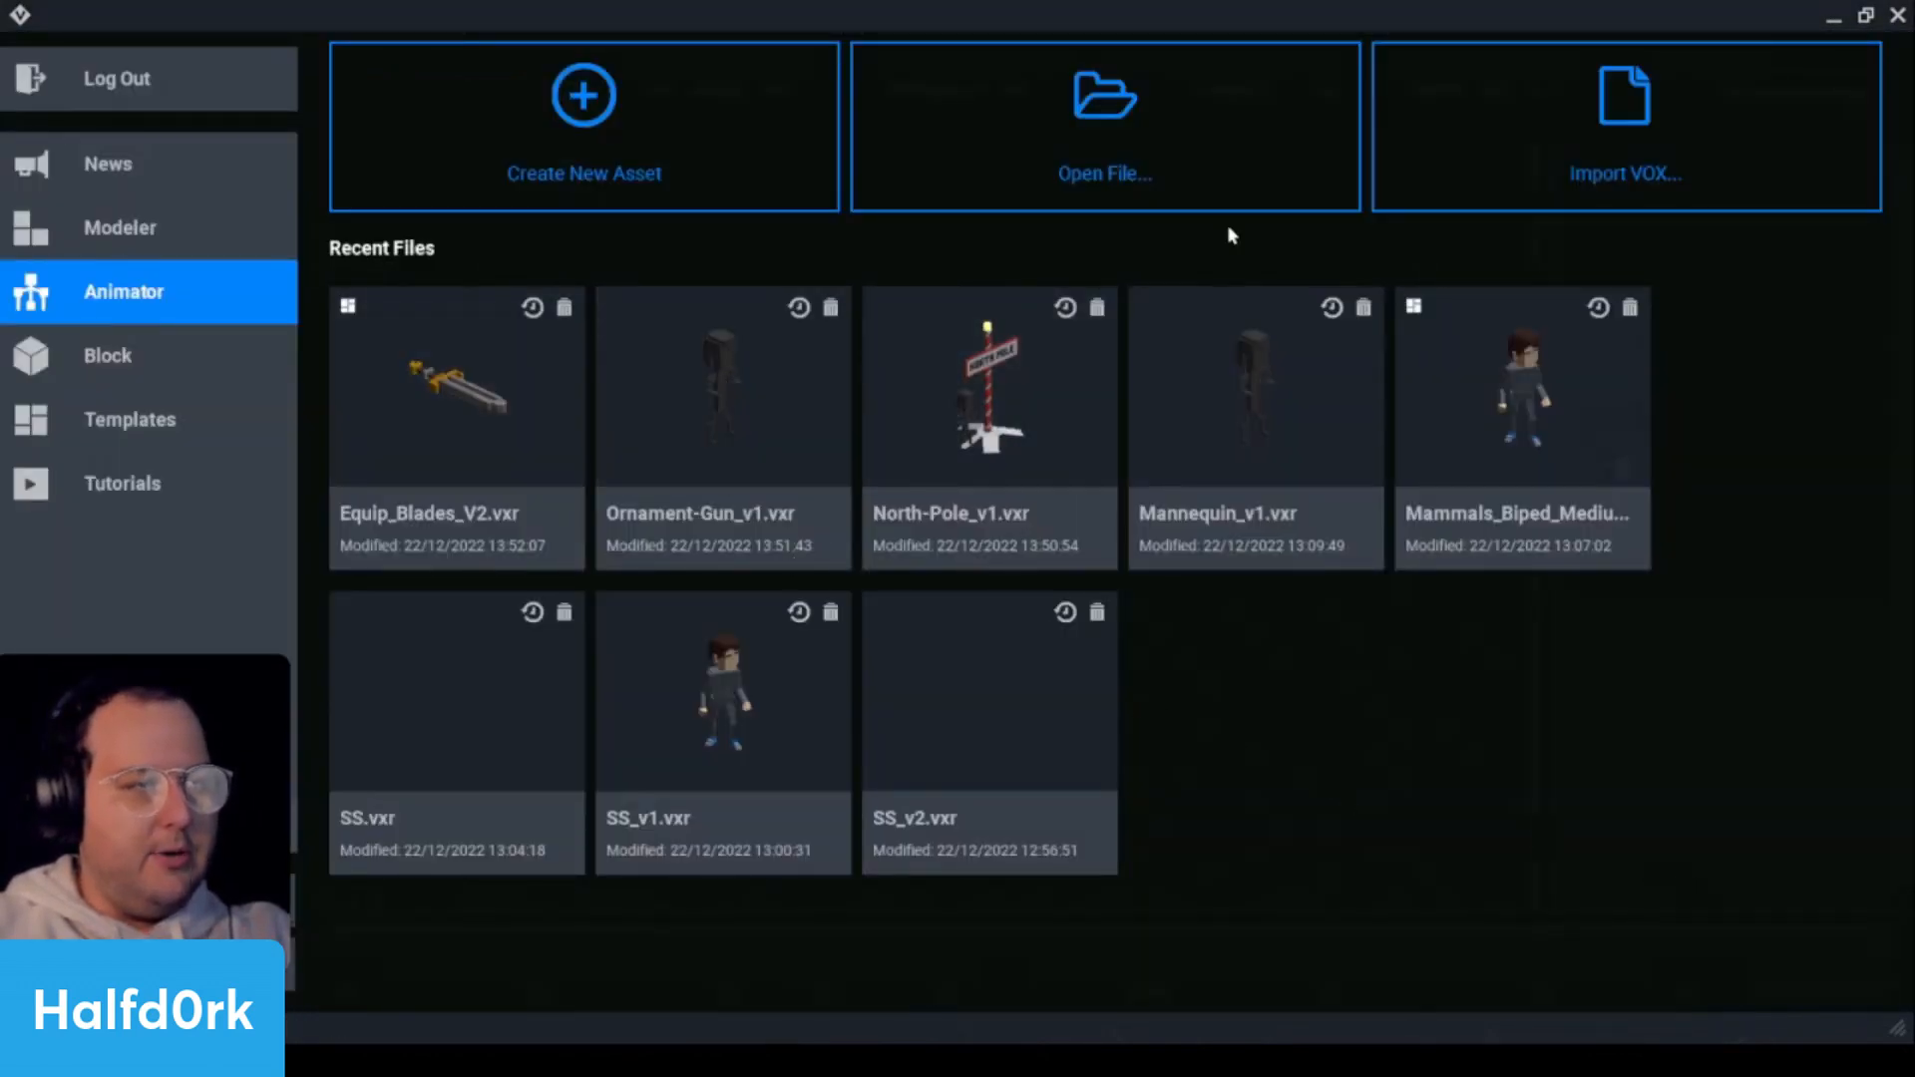
- Create a new animator asset named Ornament-Gun_v2 in the 2022-12-December folder
click(810, 293)
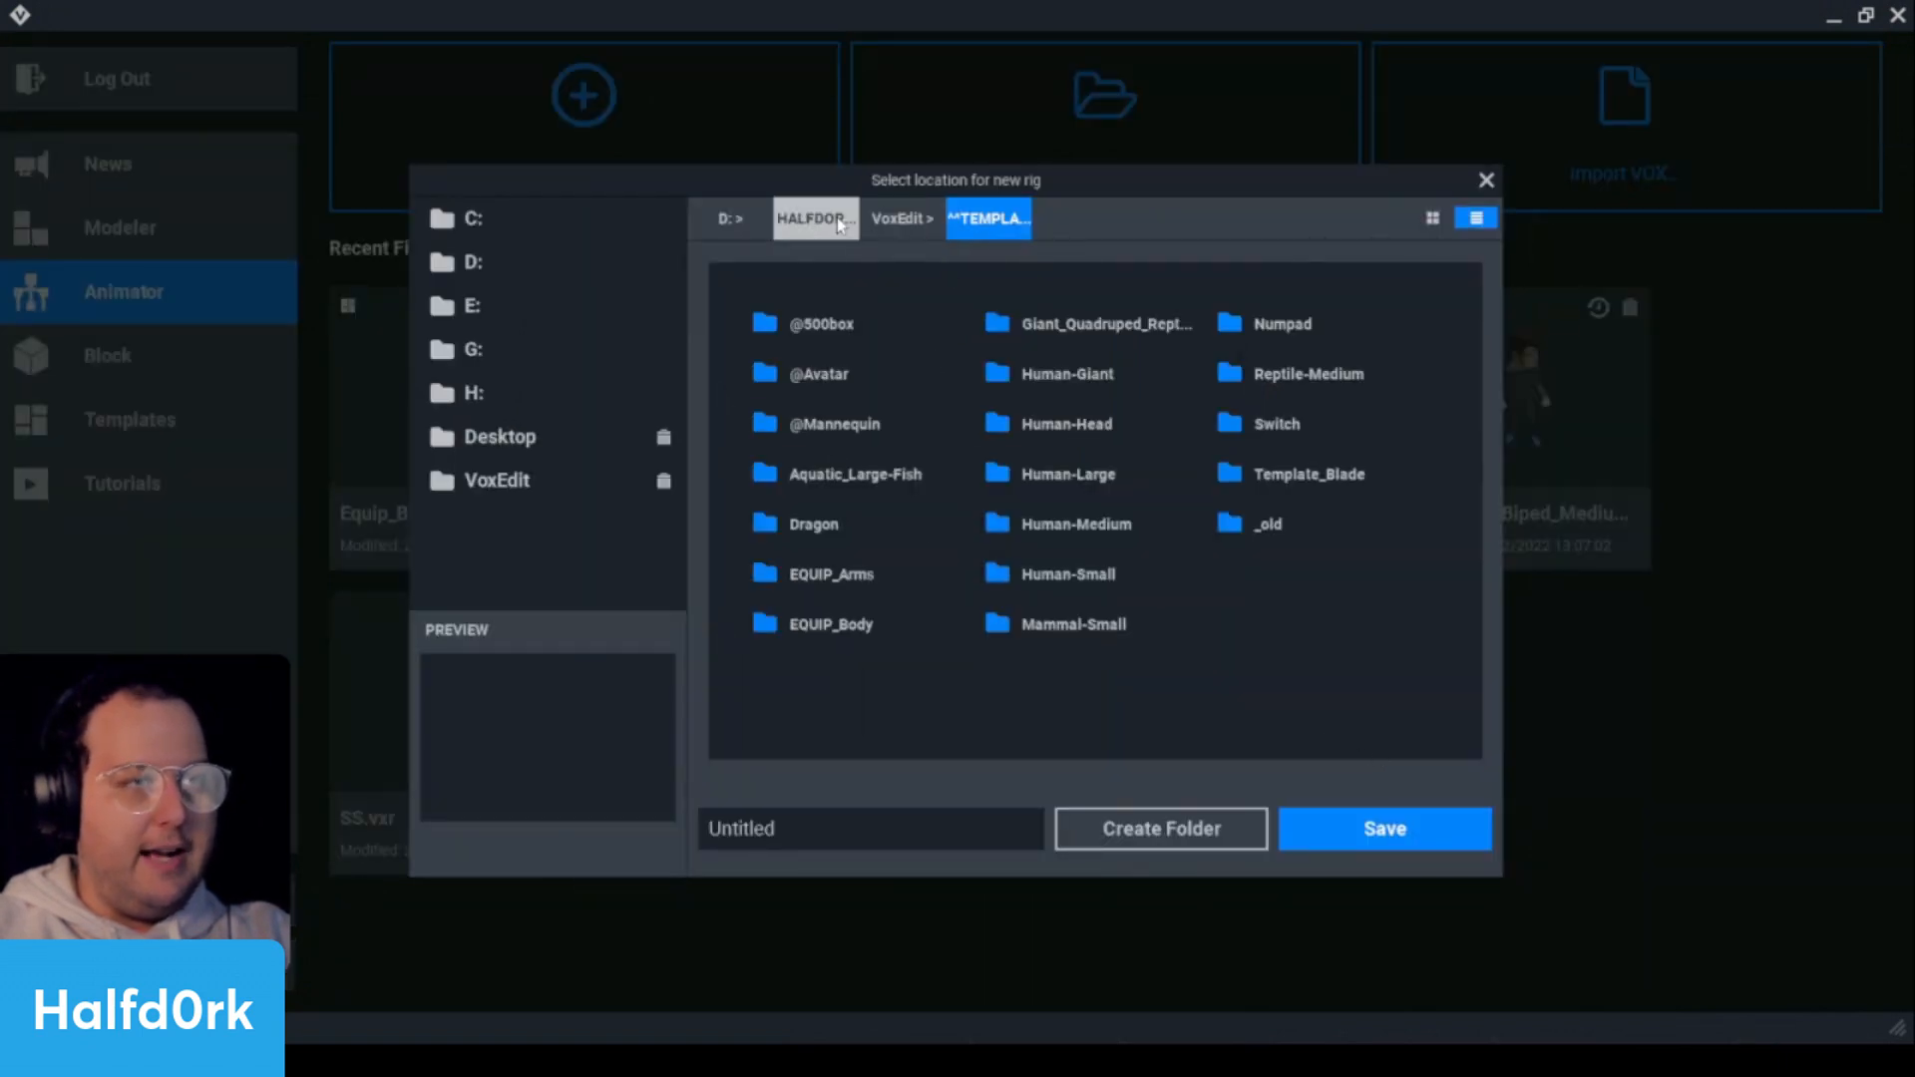
click(901, 218)
double_click(883, 624)
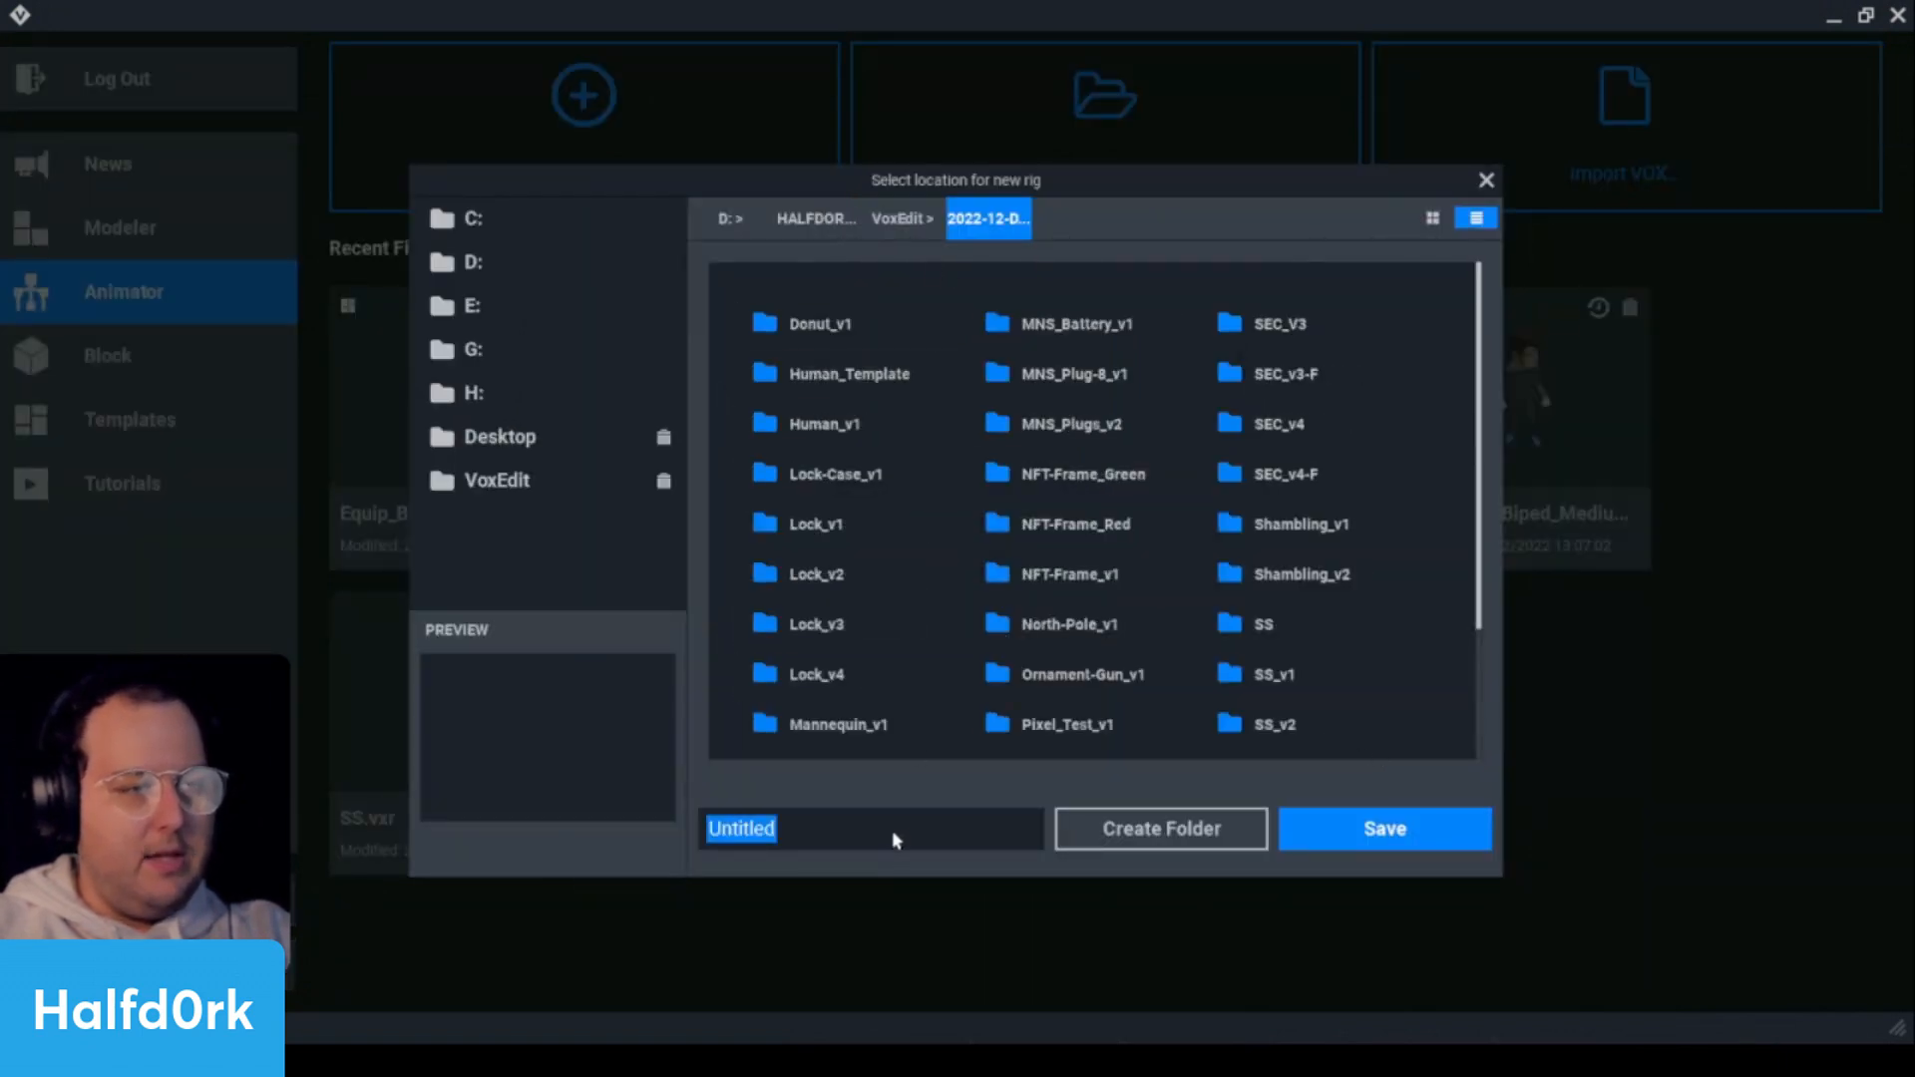
text(Orn)
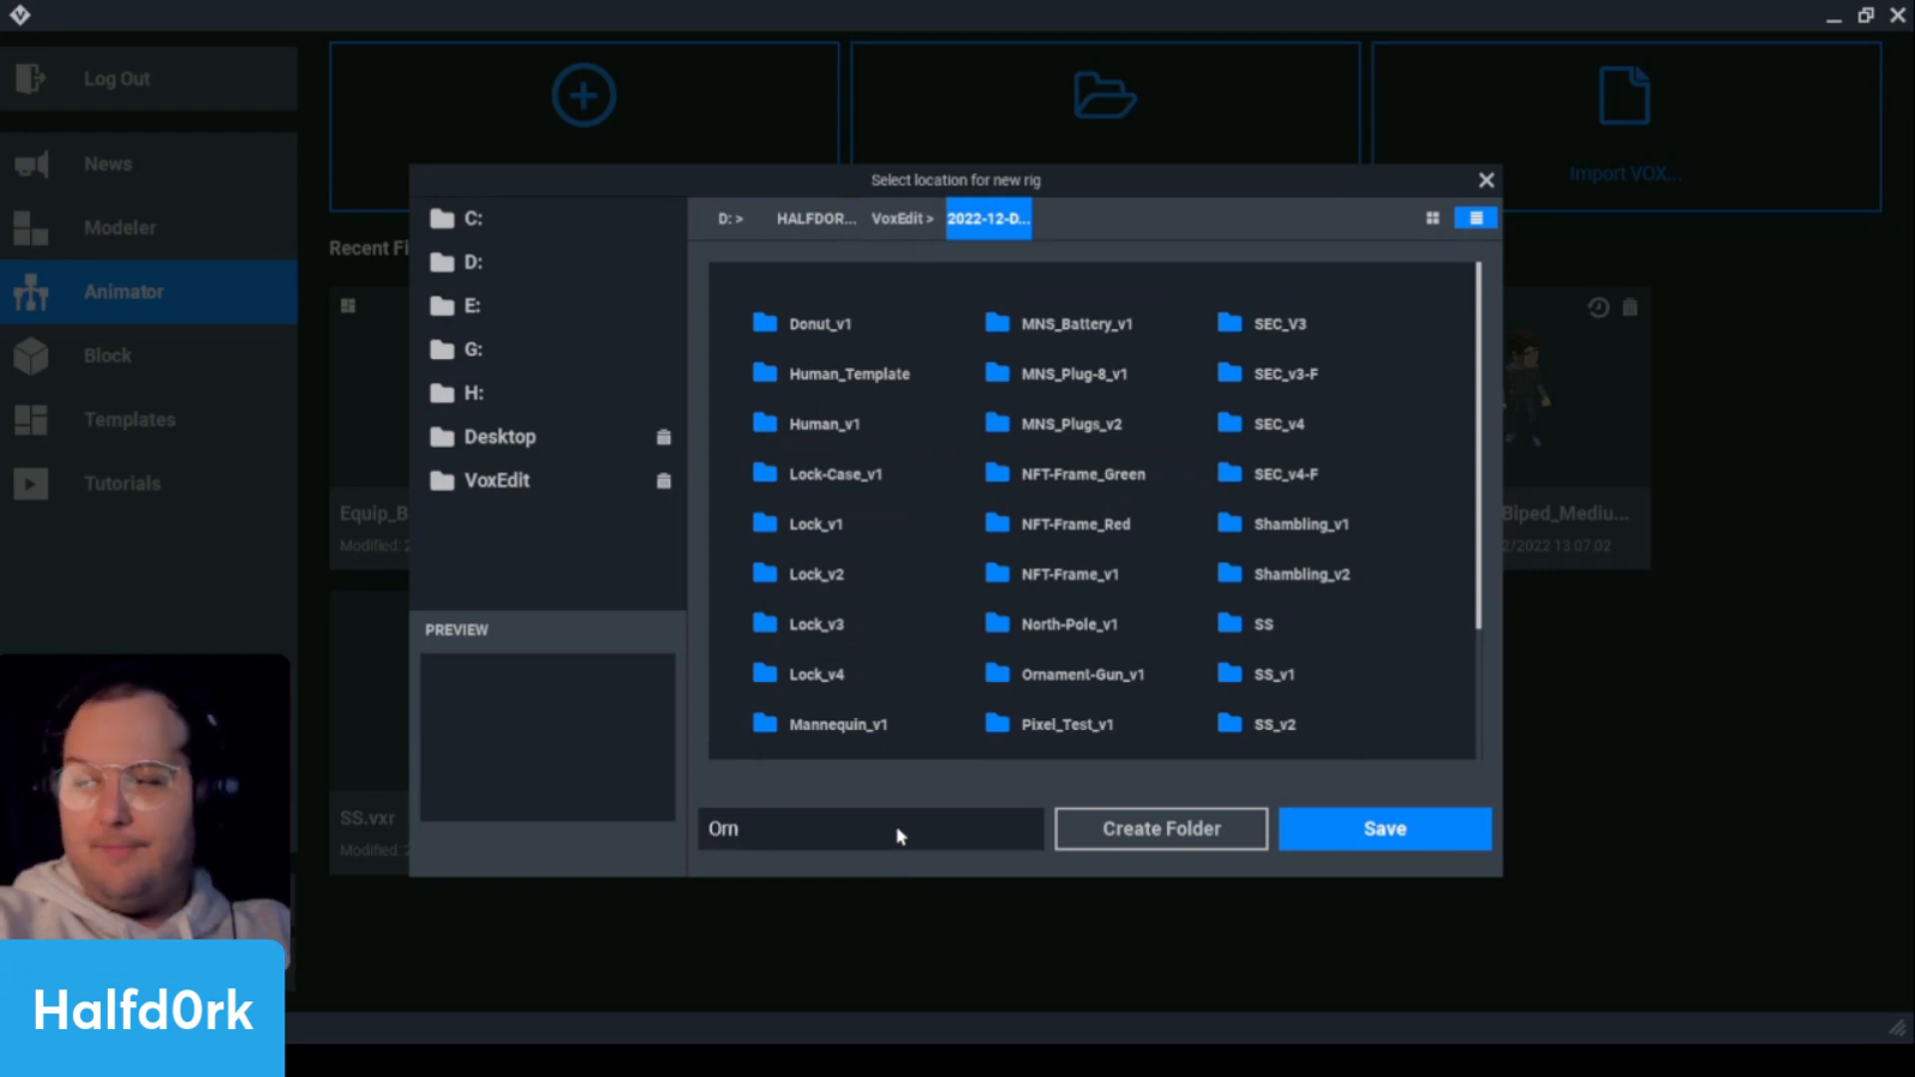
text(ament_Gun)
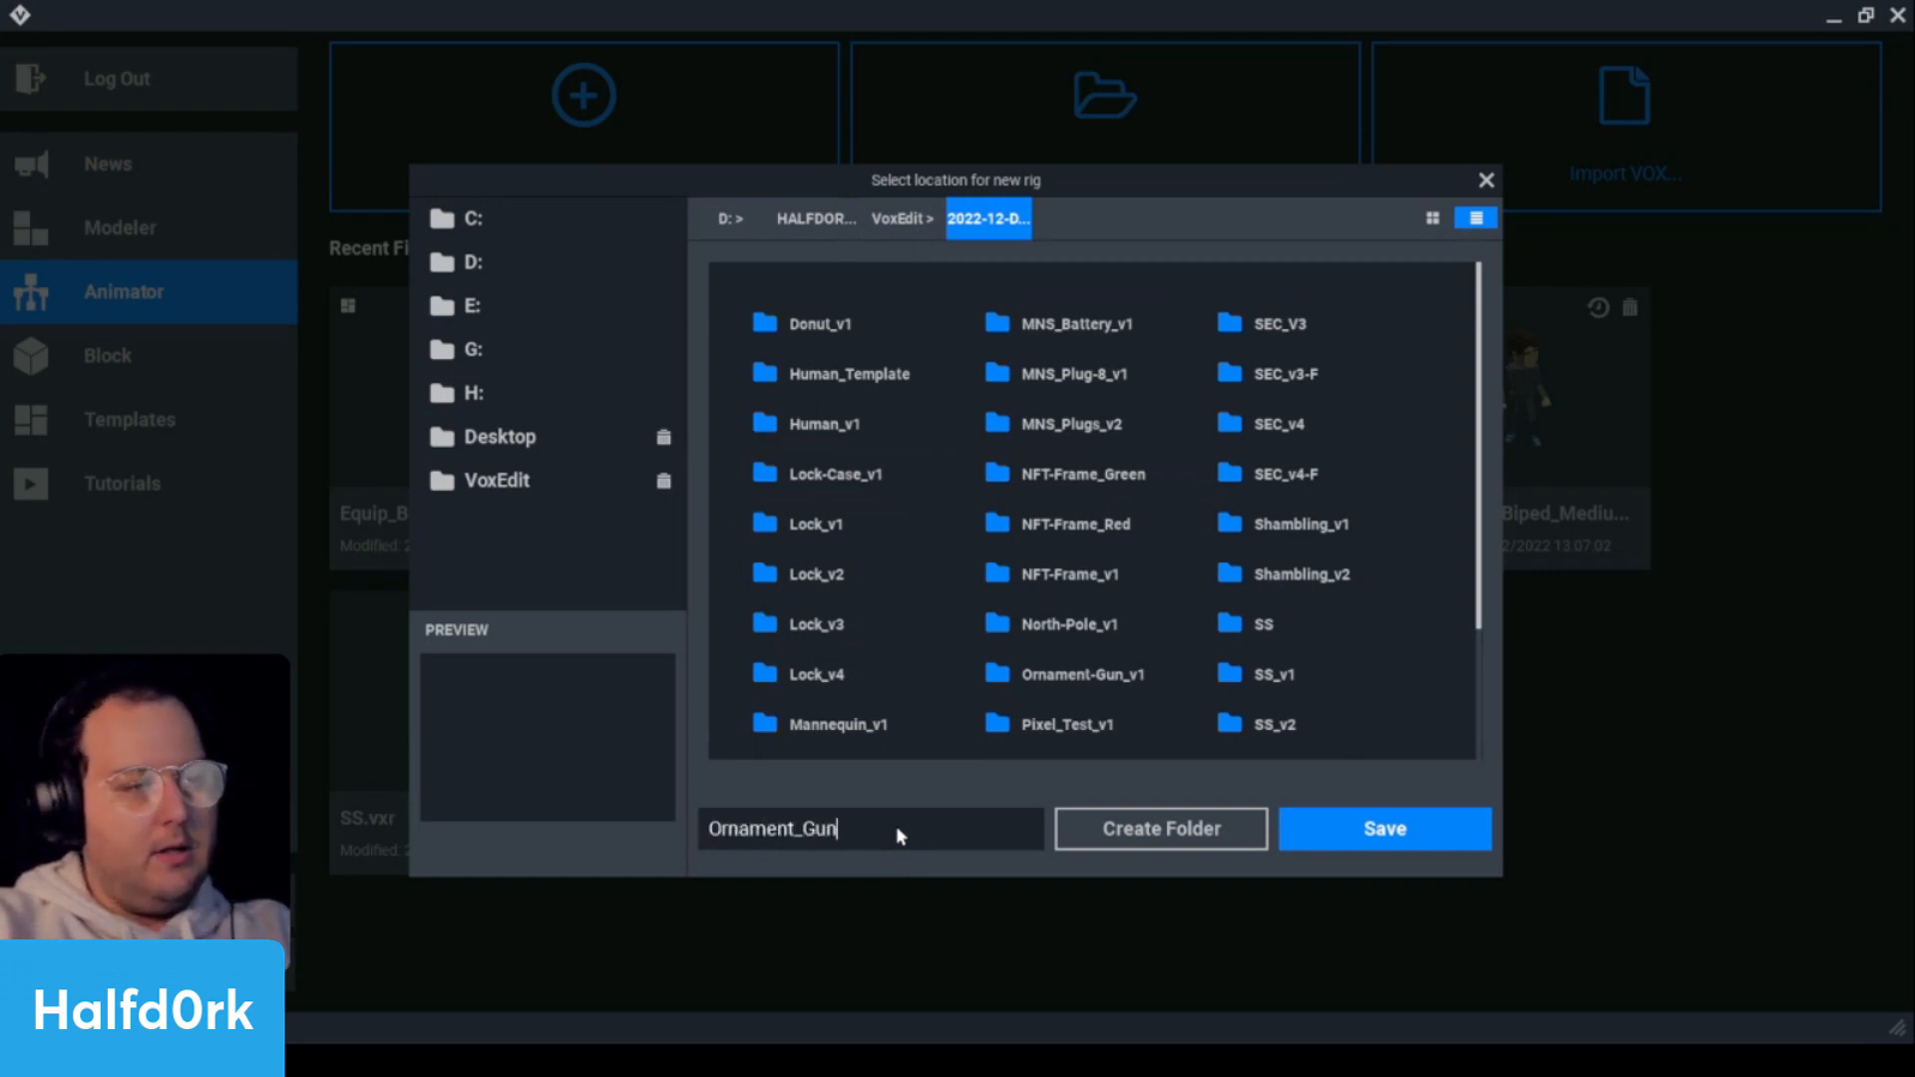
text(_)
key(BackSpace)
key(BackSpace)
key(BackSpace)
key(BackSpace)
key(BackSpace)
text(-Gu)
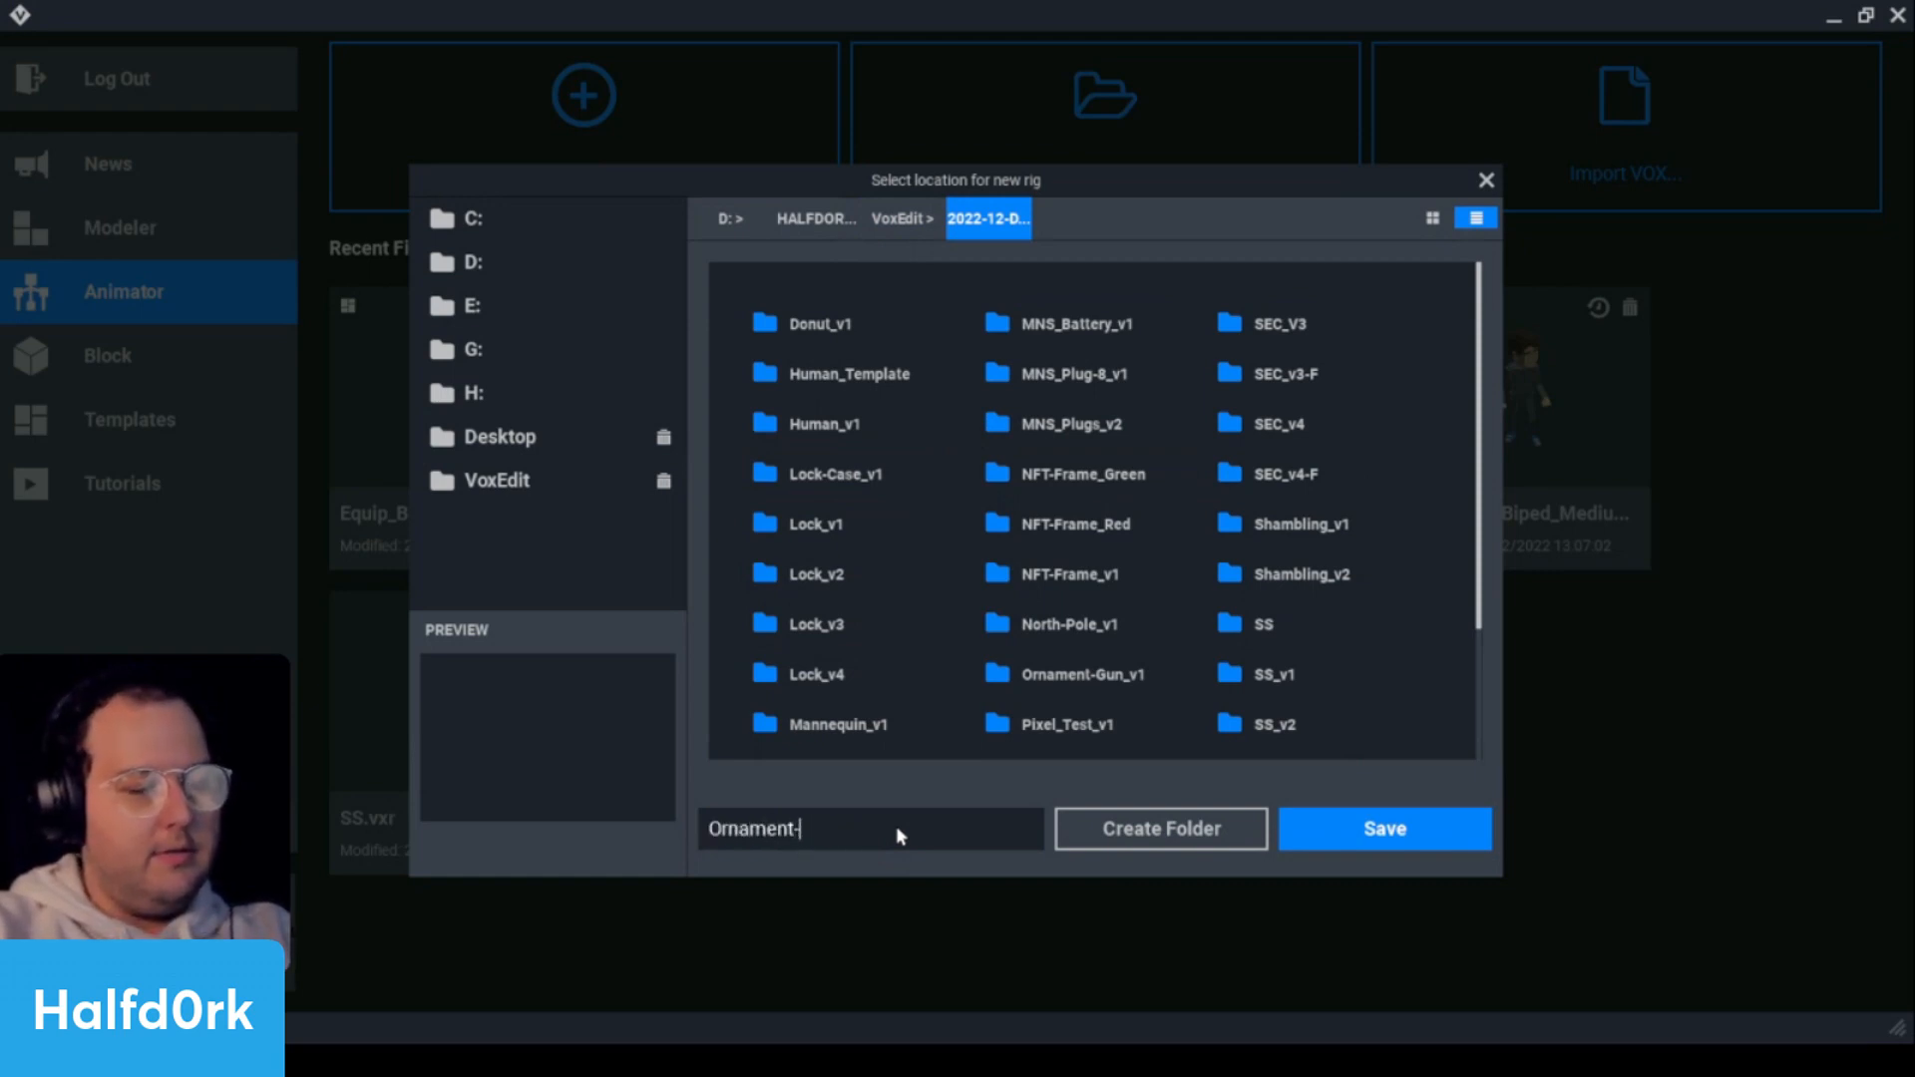
text(n_)
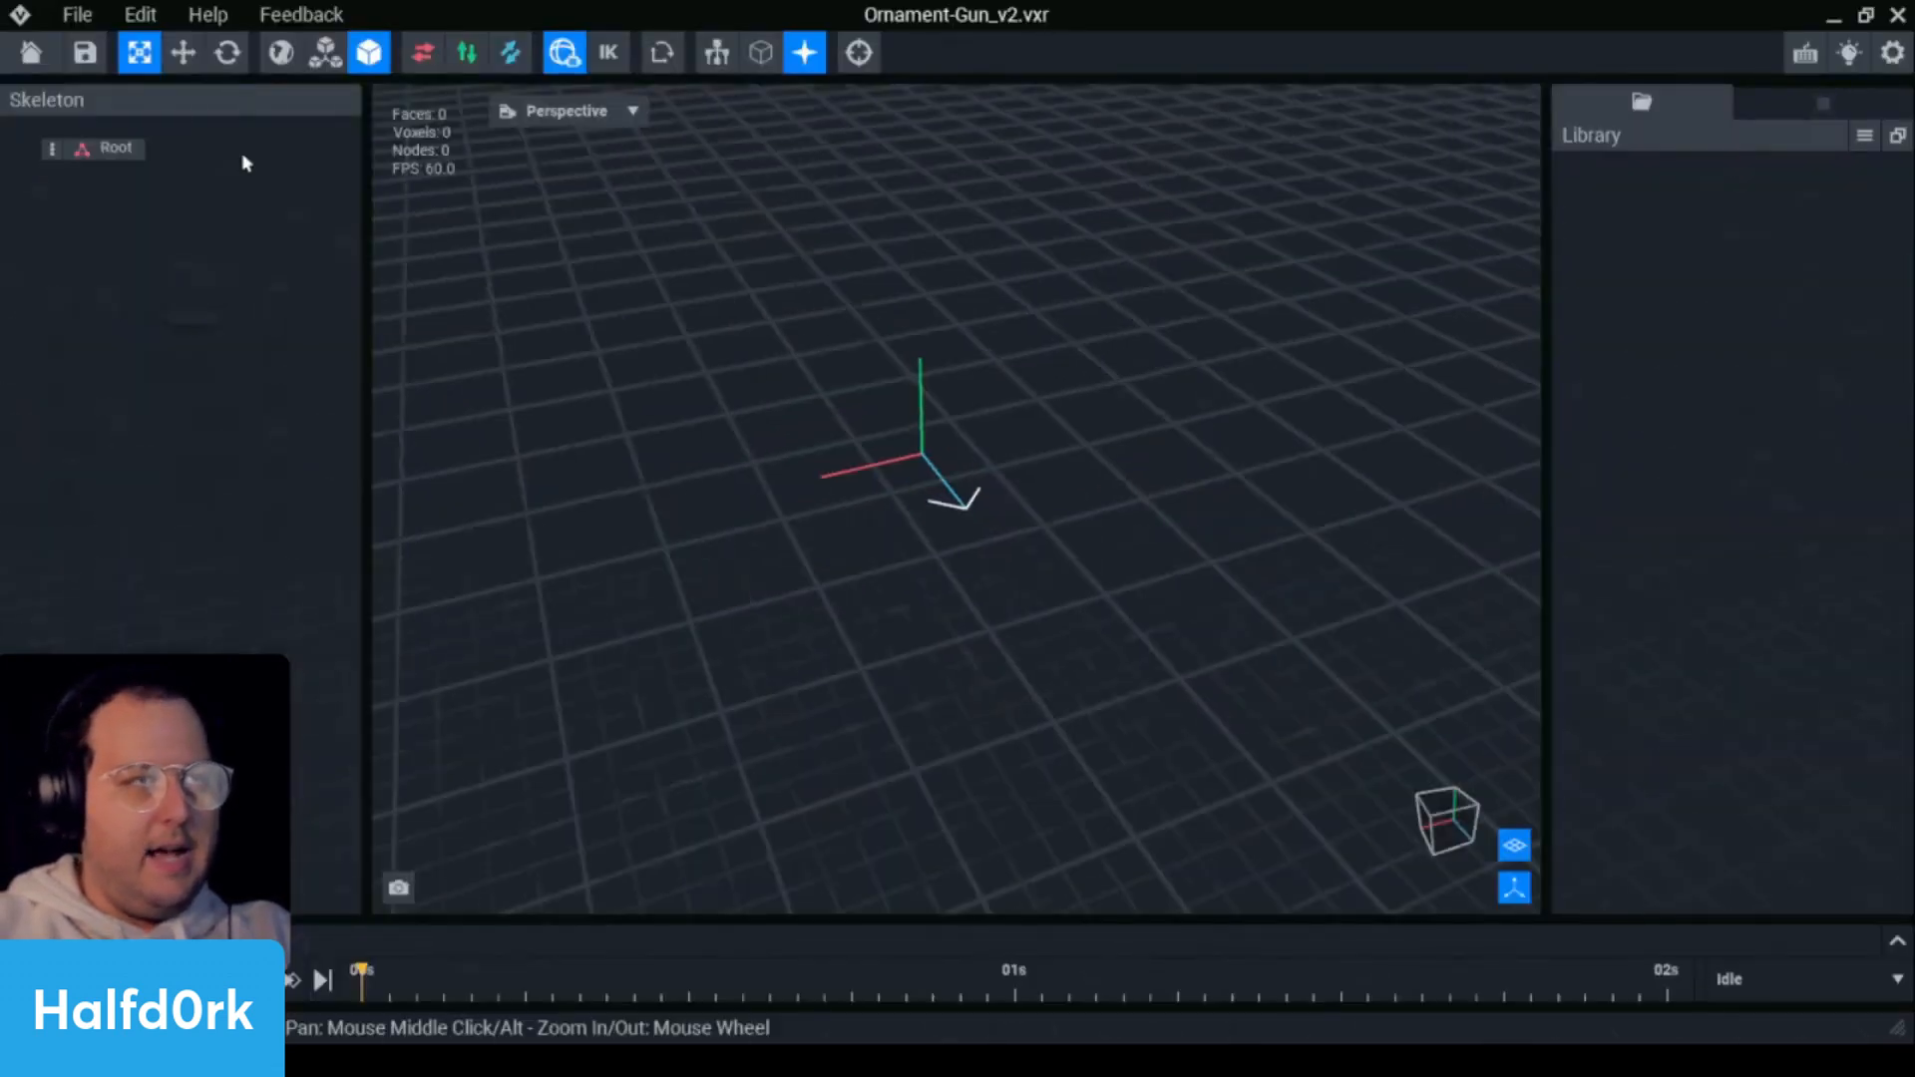
- Import the Equip_Blades_V2 rig from the Template_Blade folder in ^^TEMPLATES^^ into the Root node
click(52, 152)
click(159, 212)
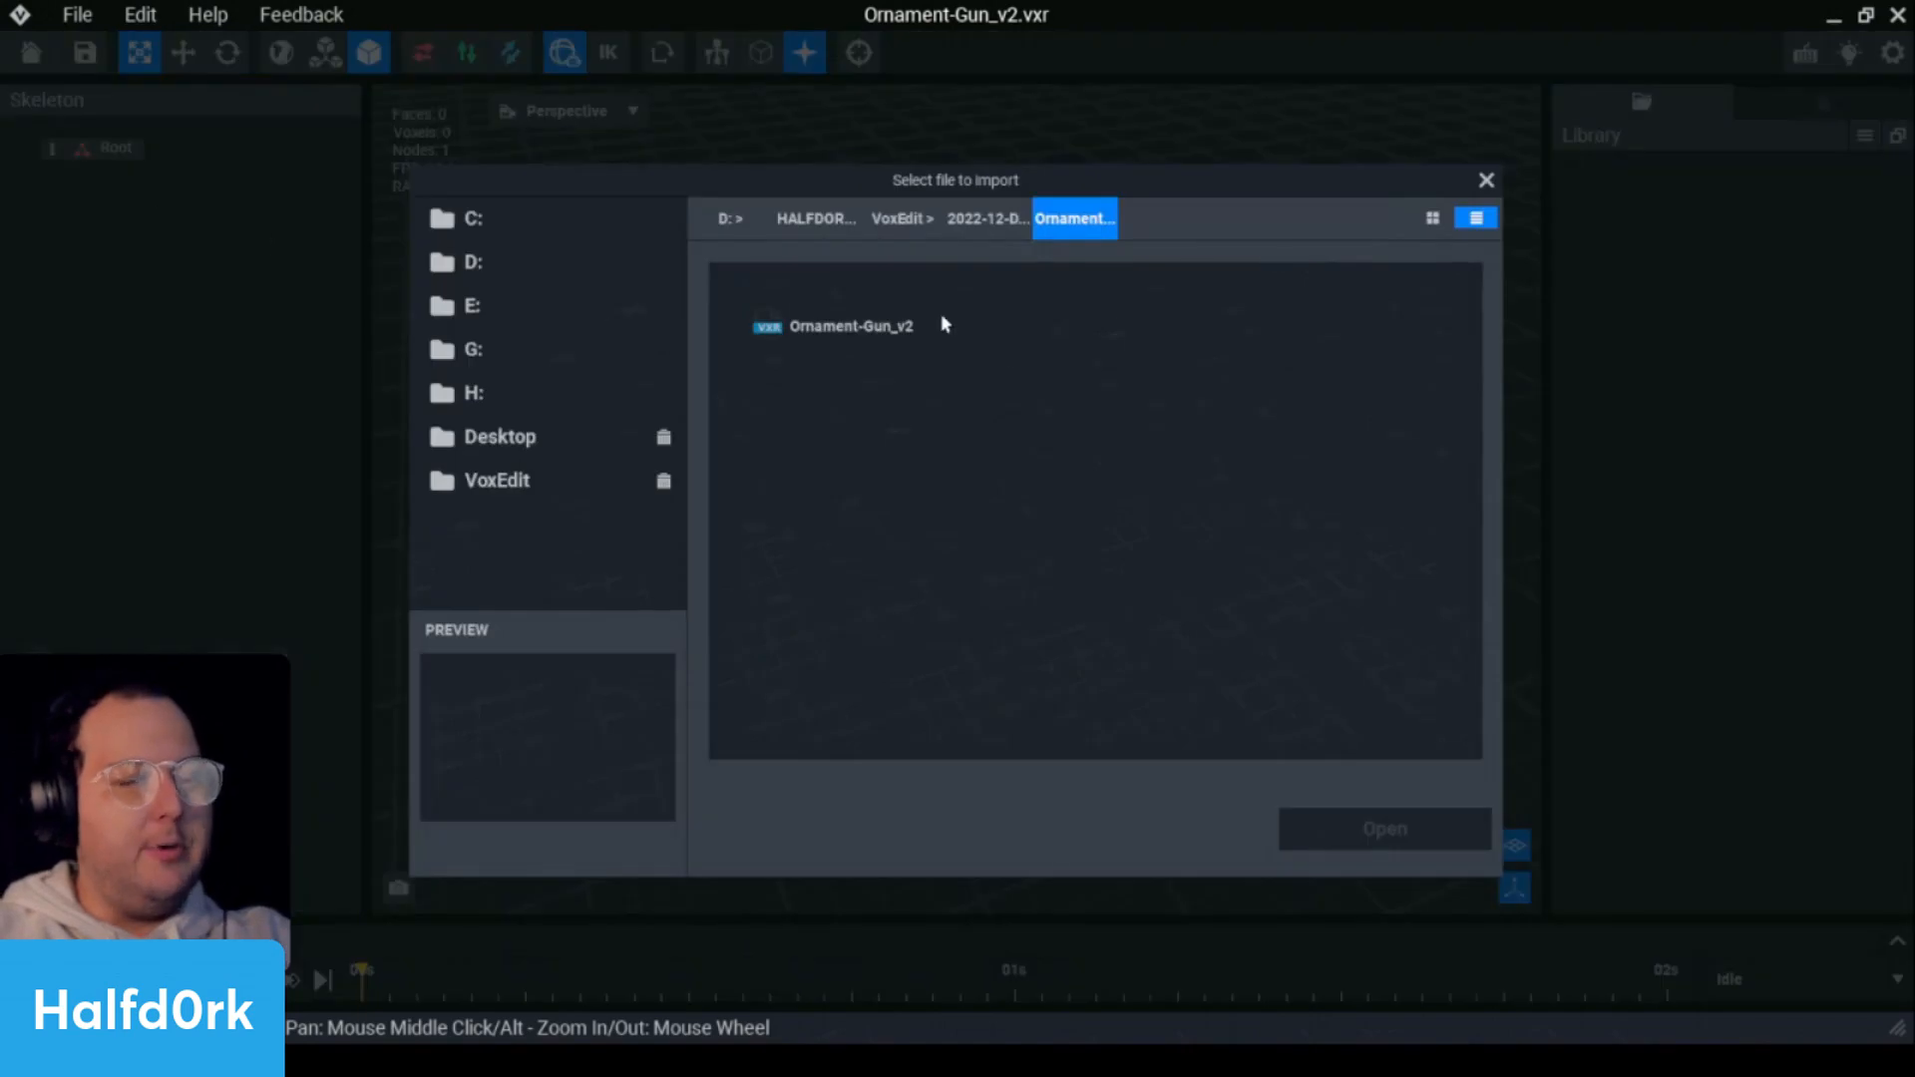
click(1000, 219)
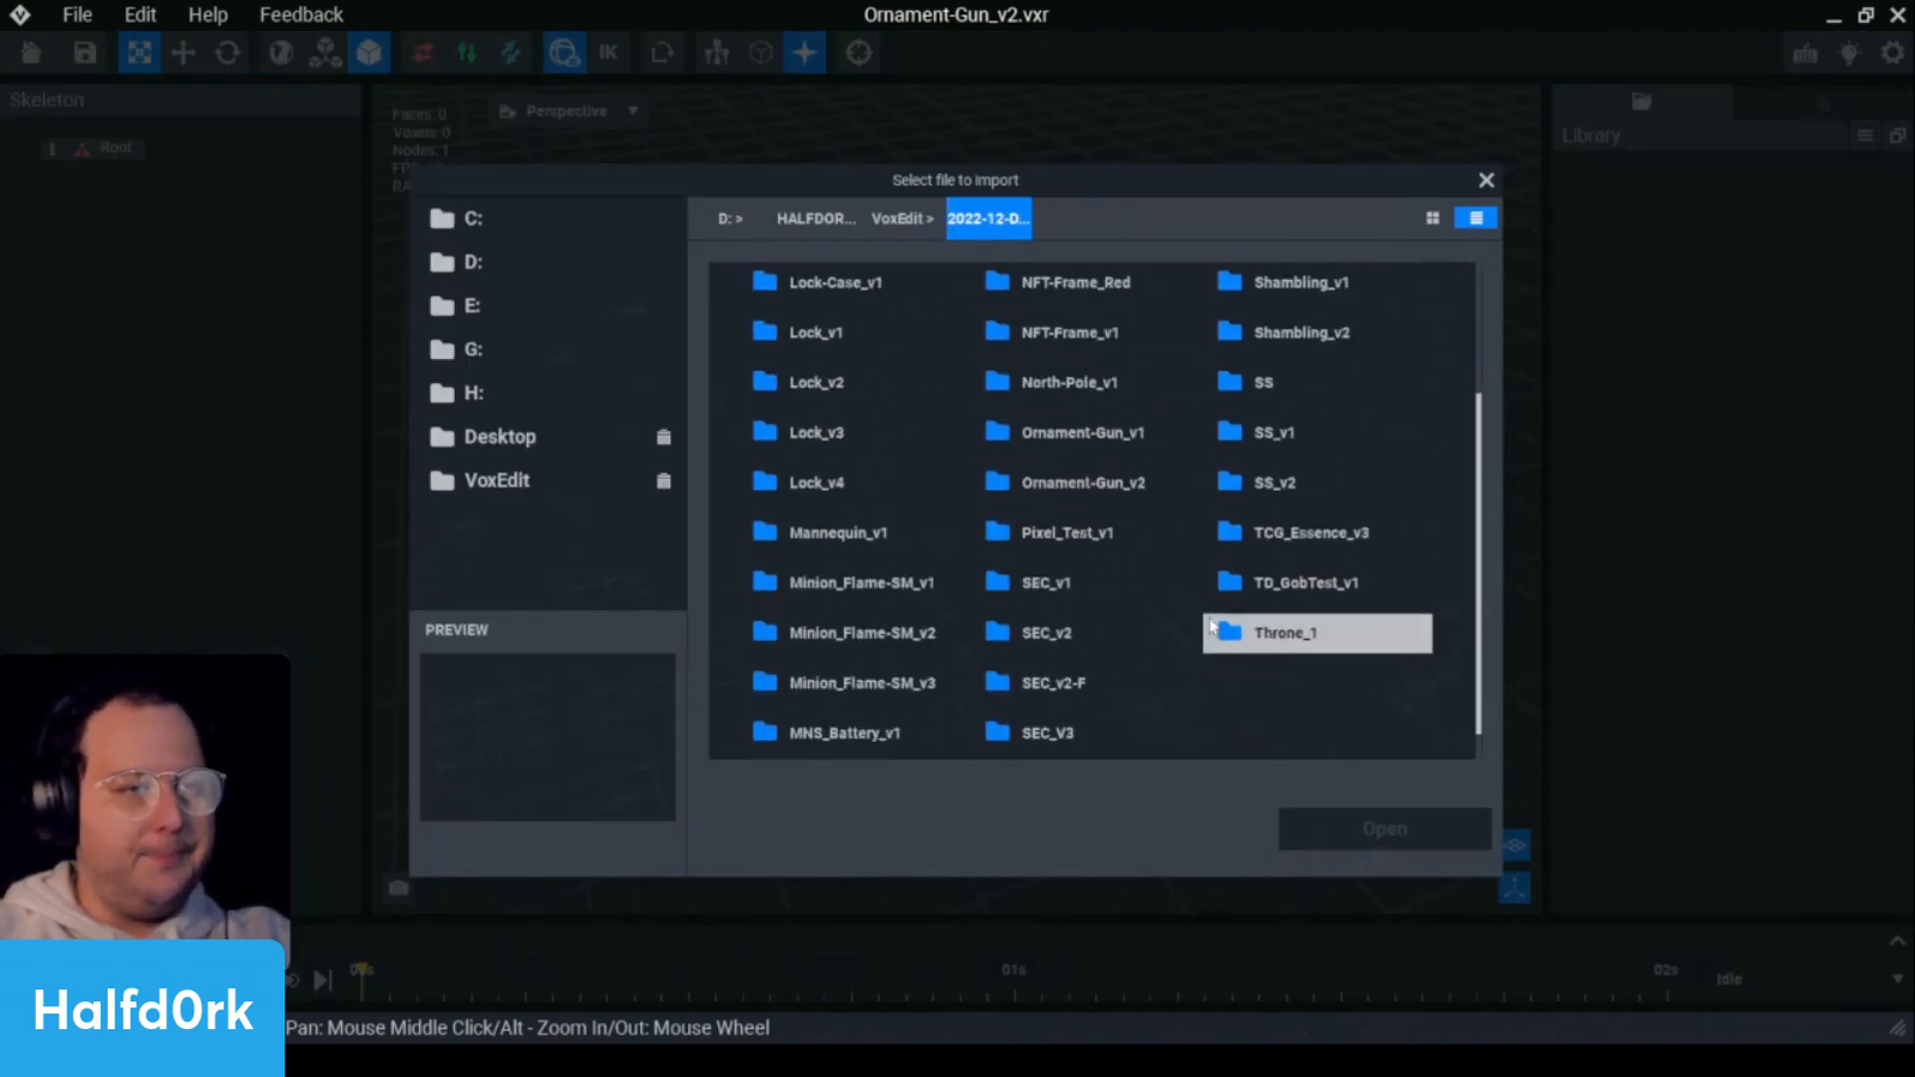
scroll(1207, 638, up, 4)
scroll(1042, 633, down, 5)
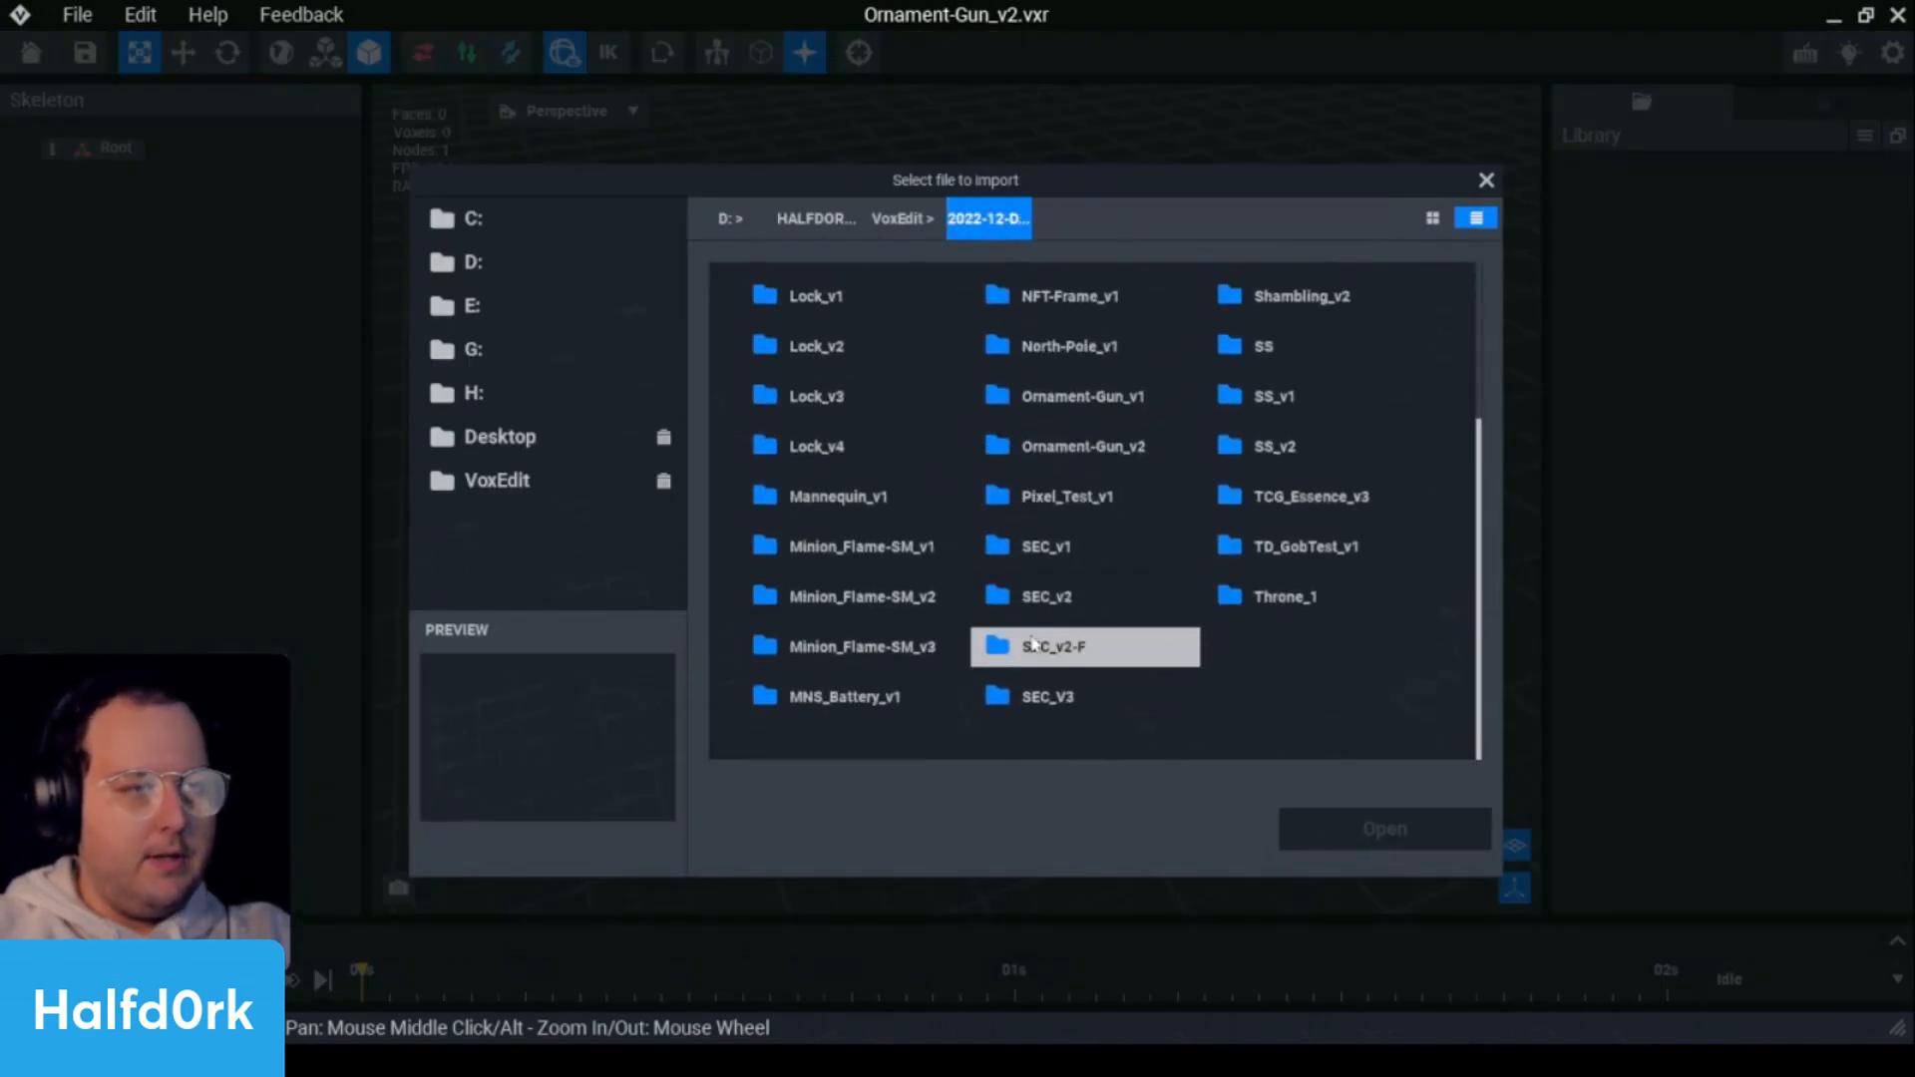
click(901, 219)
double_click(1307, 568)
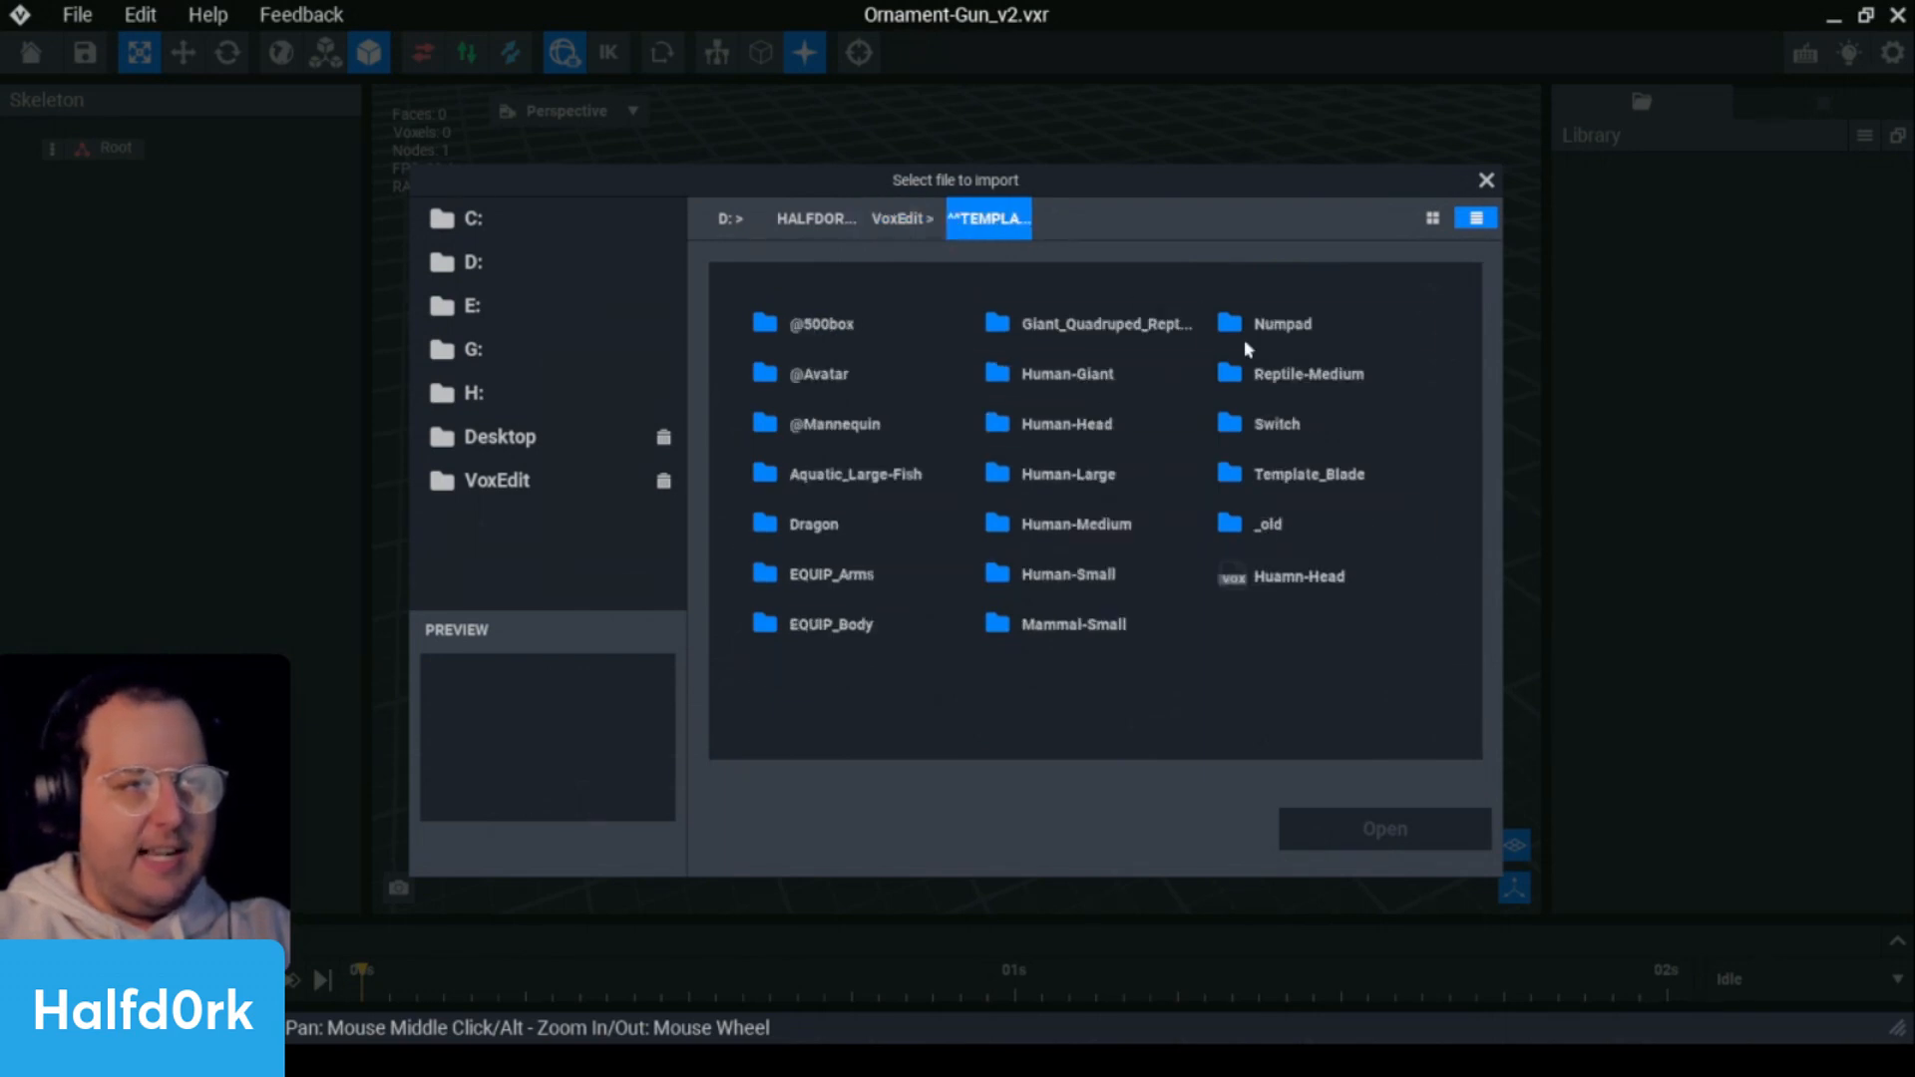
double_click(1313, 475)
click(943, 327)
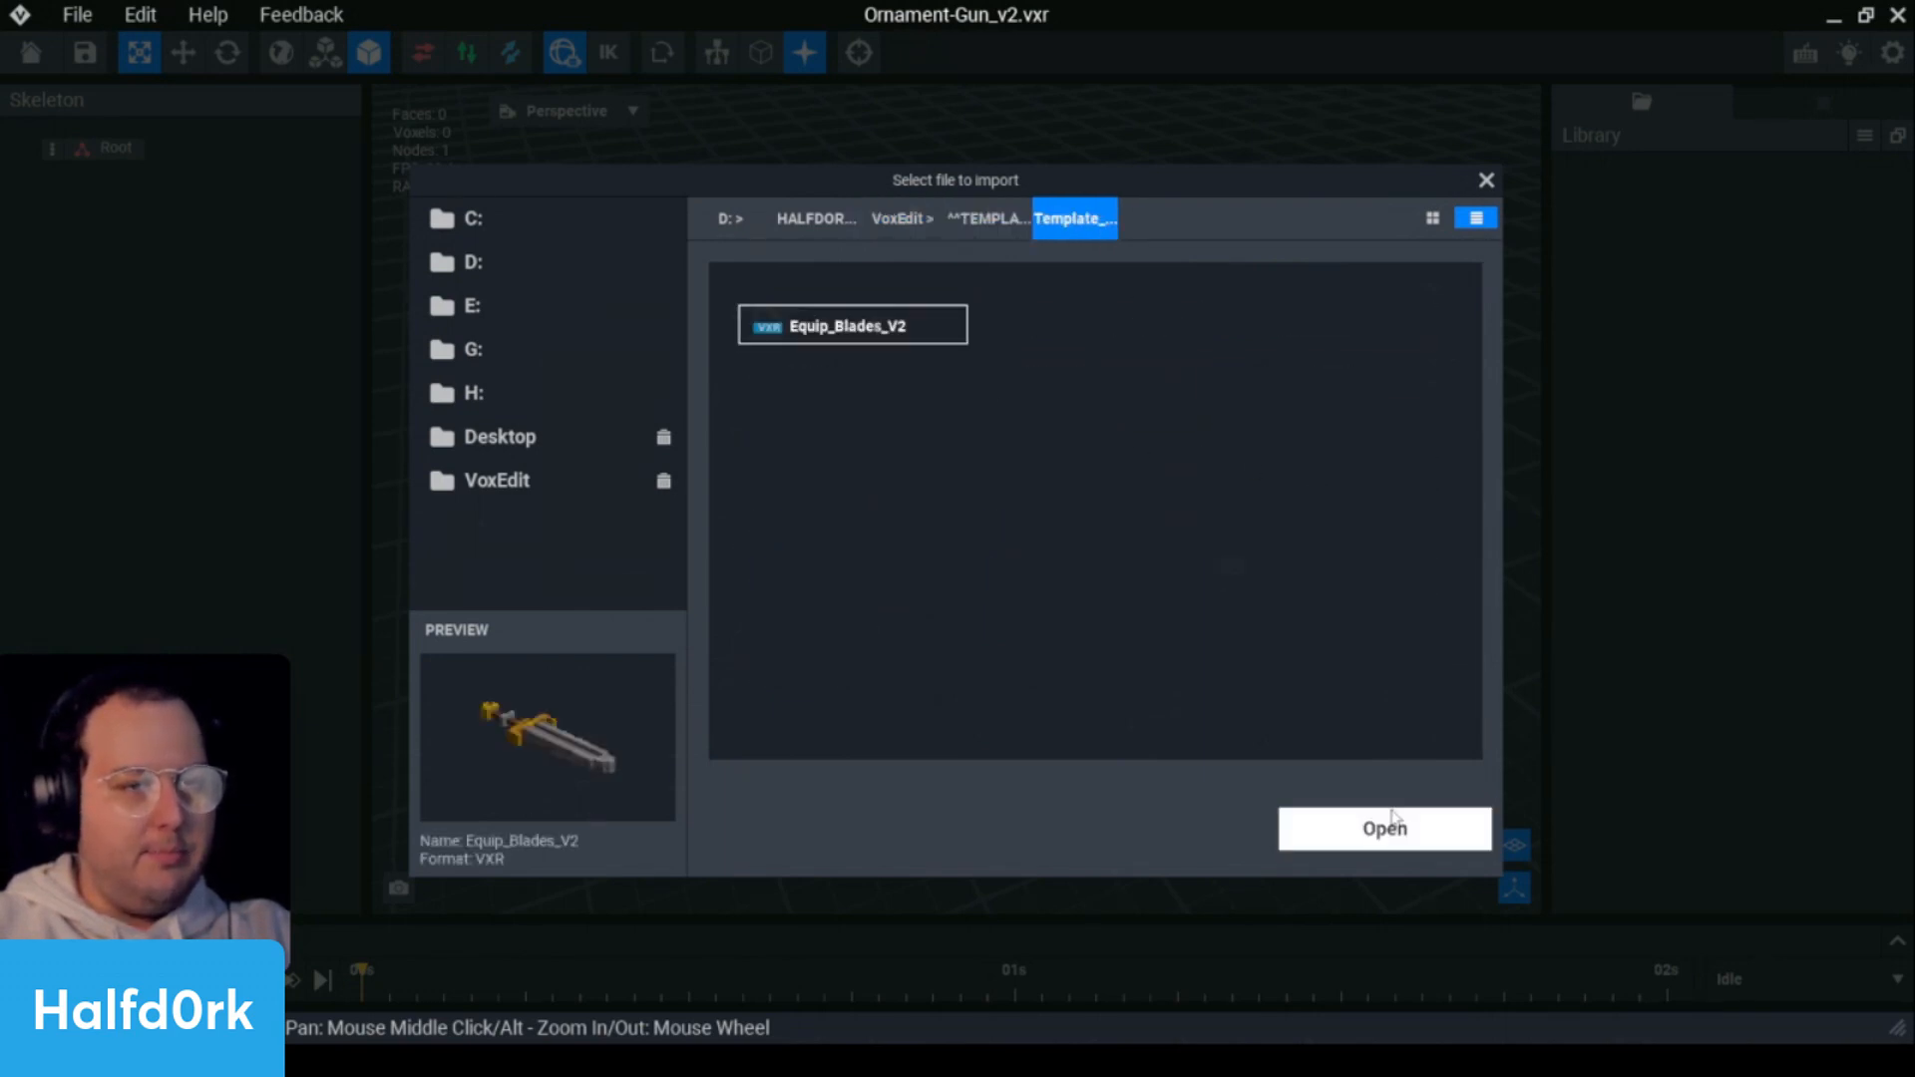
click(1385, 829)
- Examine the imported rig's body parts and the sword in its right hand from several angles
scroll(919, 377, up, 5)
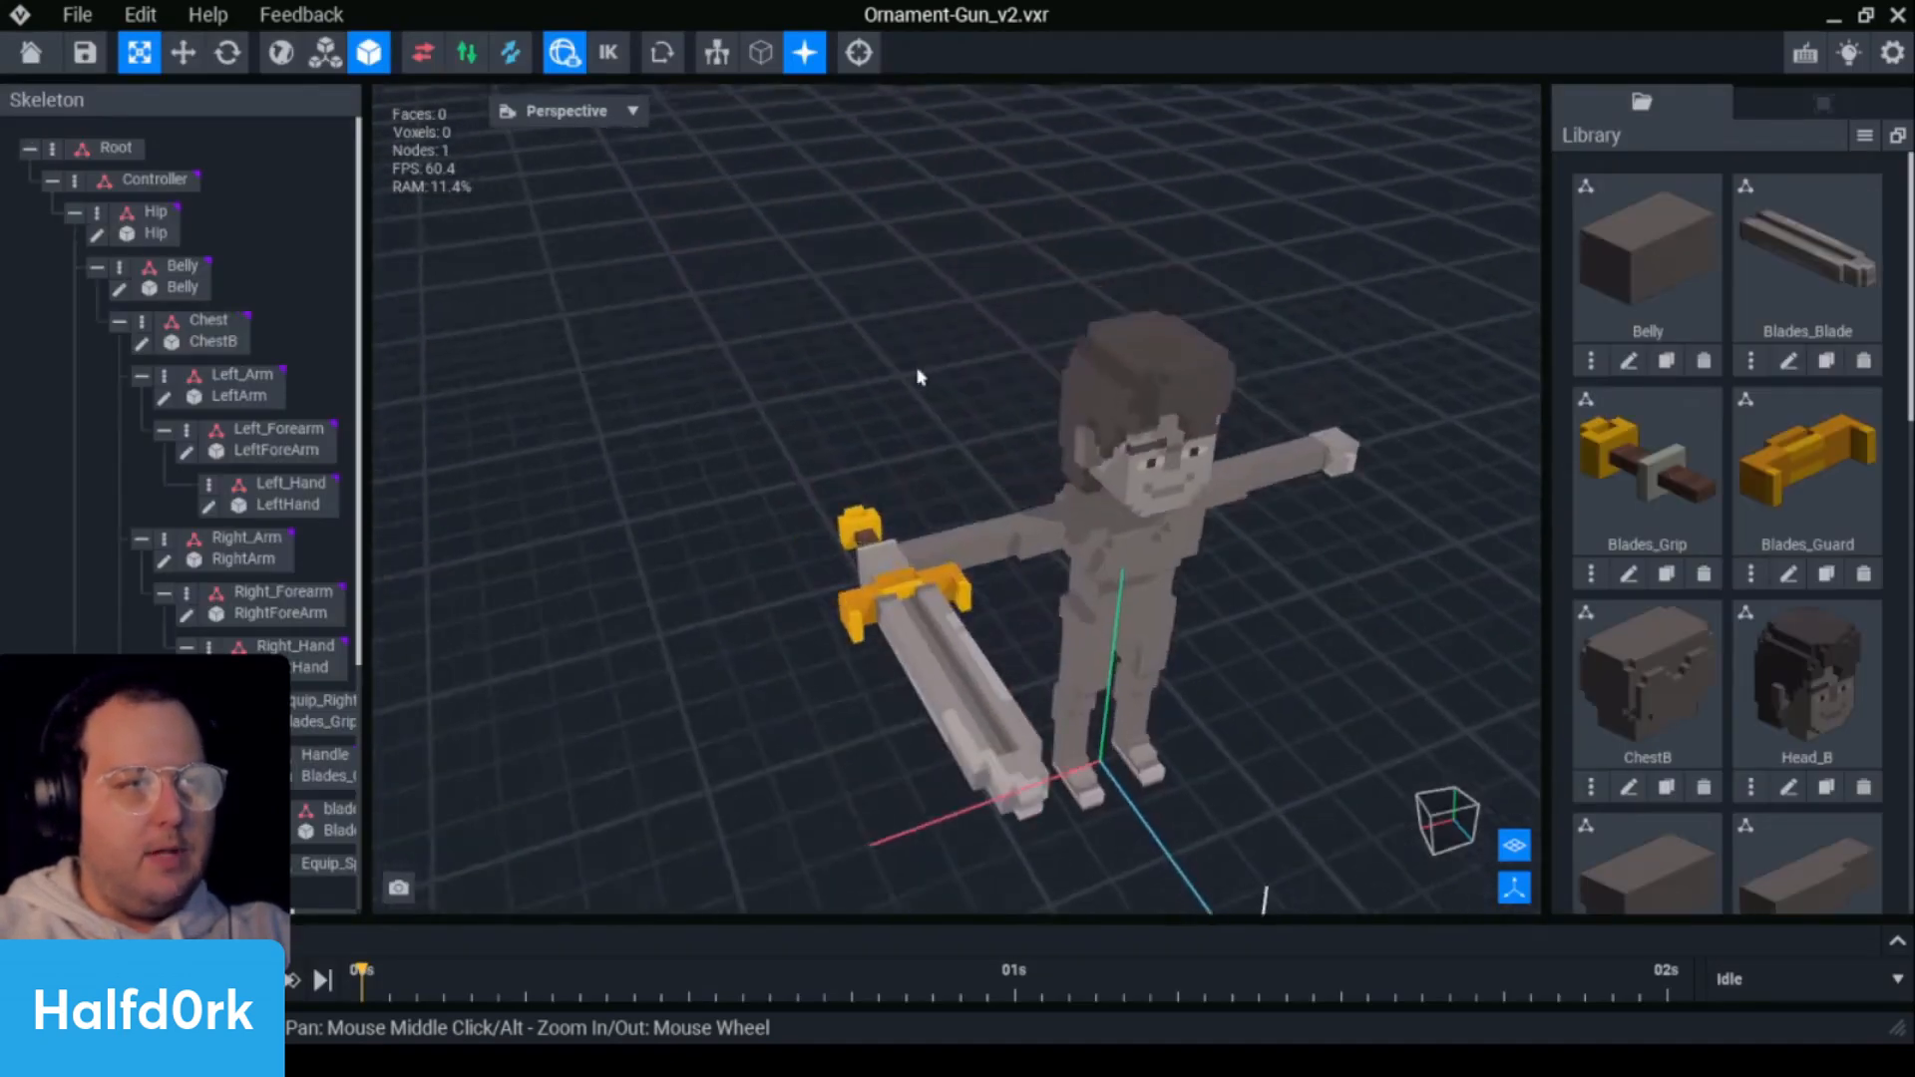
right_drag(1097, 518, 1077, 543)
middle_drag(1082, 547, 899, 318)
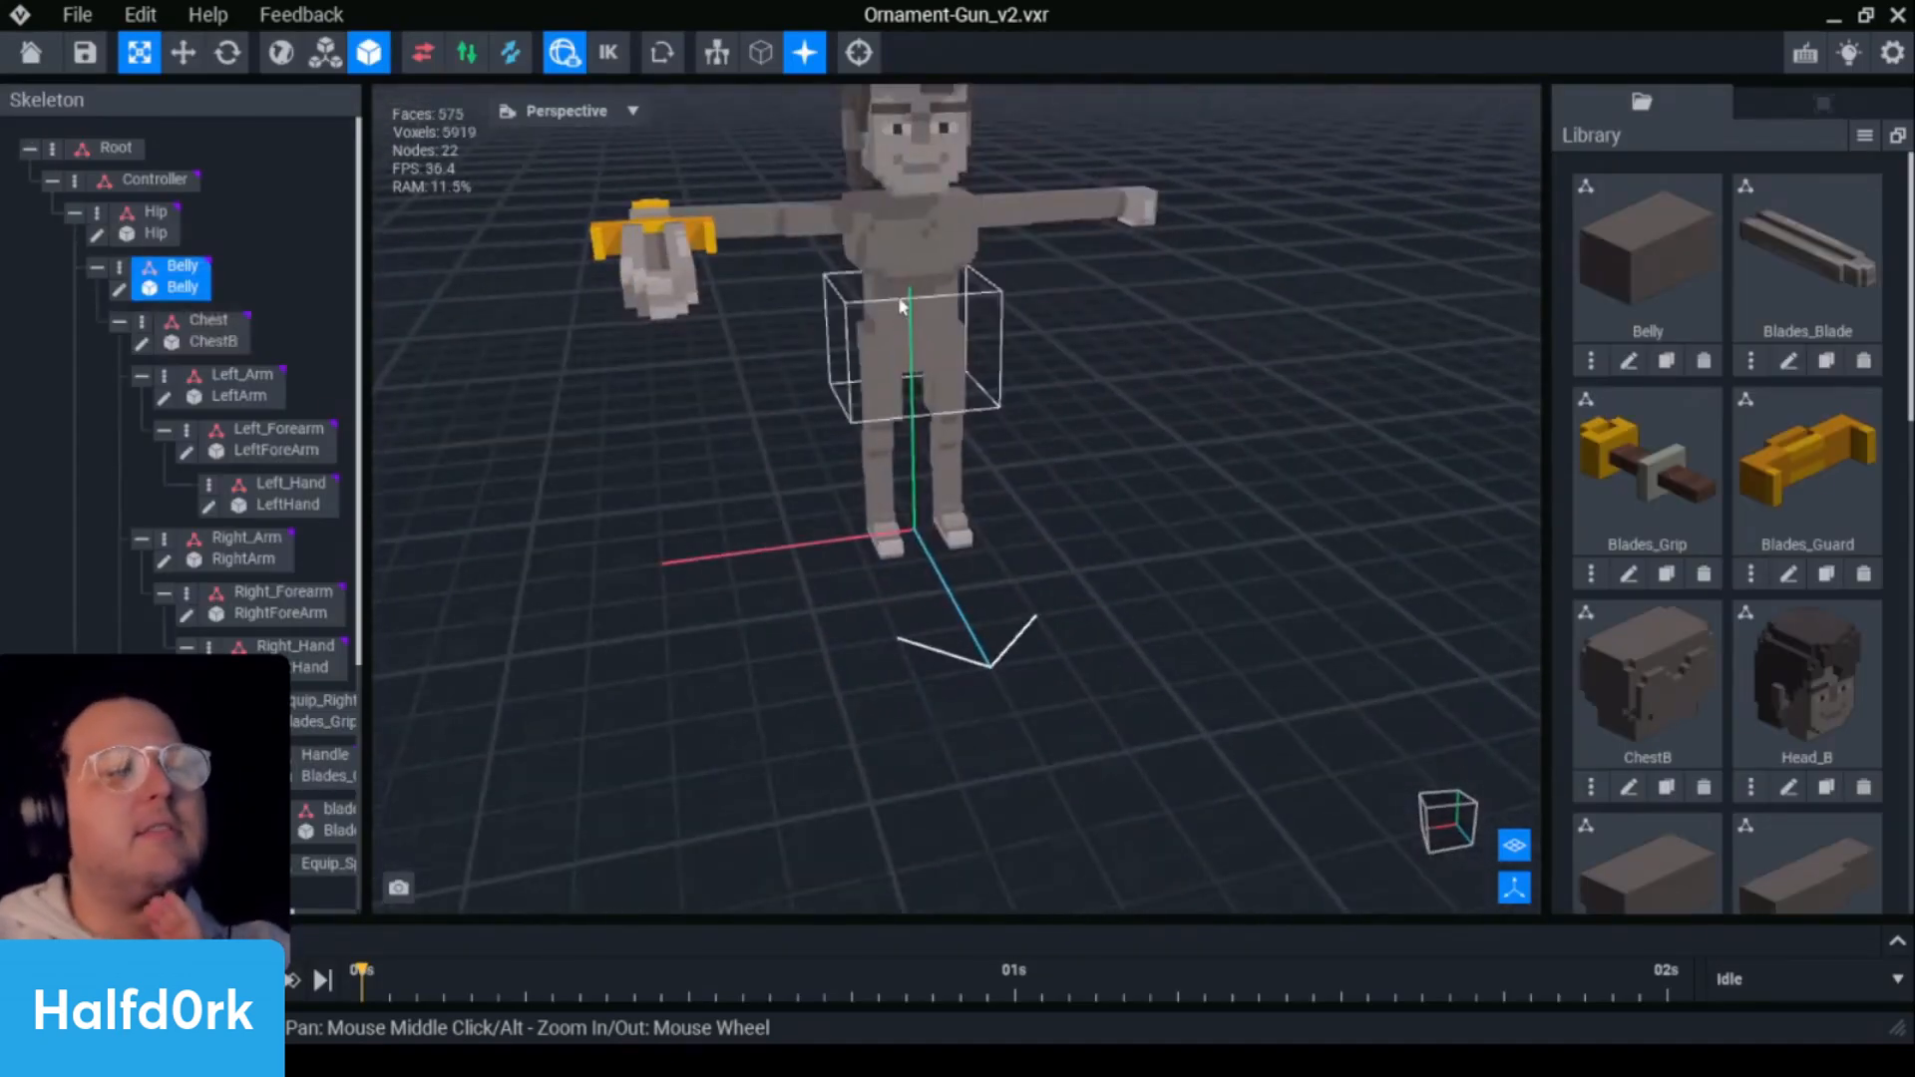
click(962, 418)
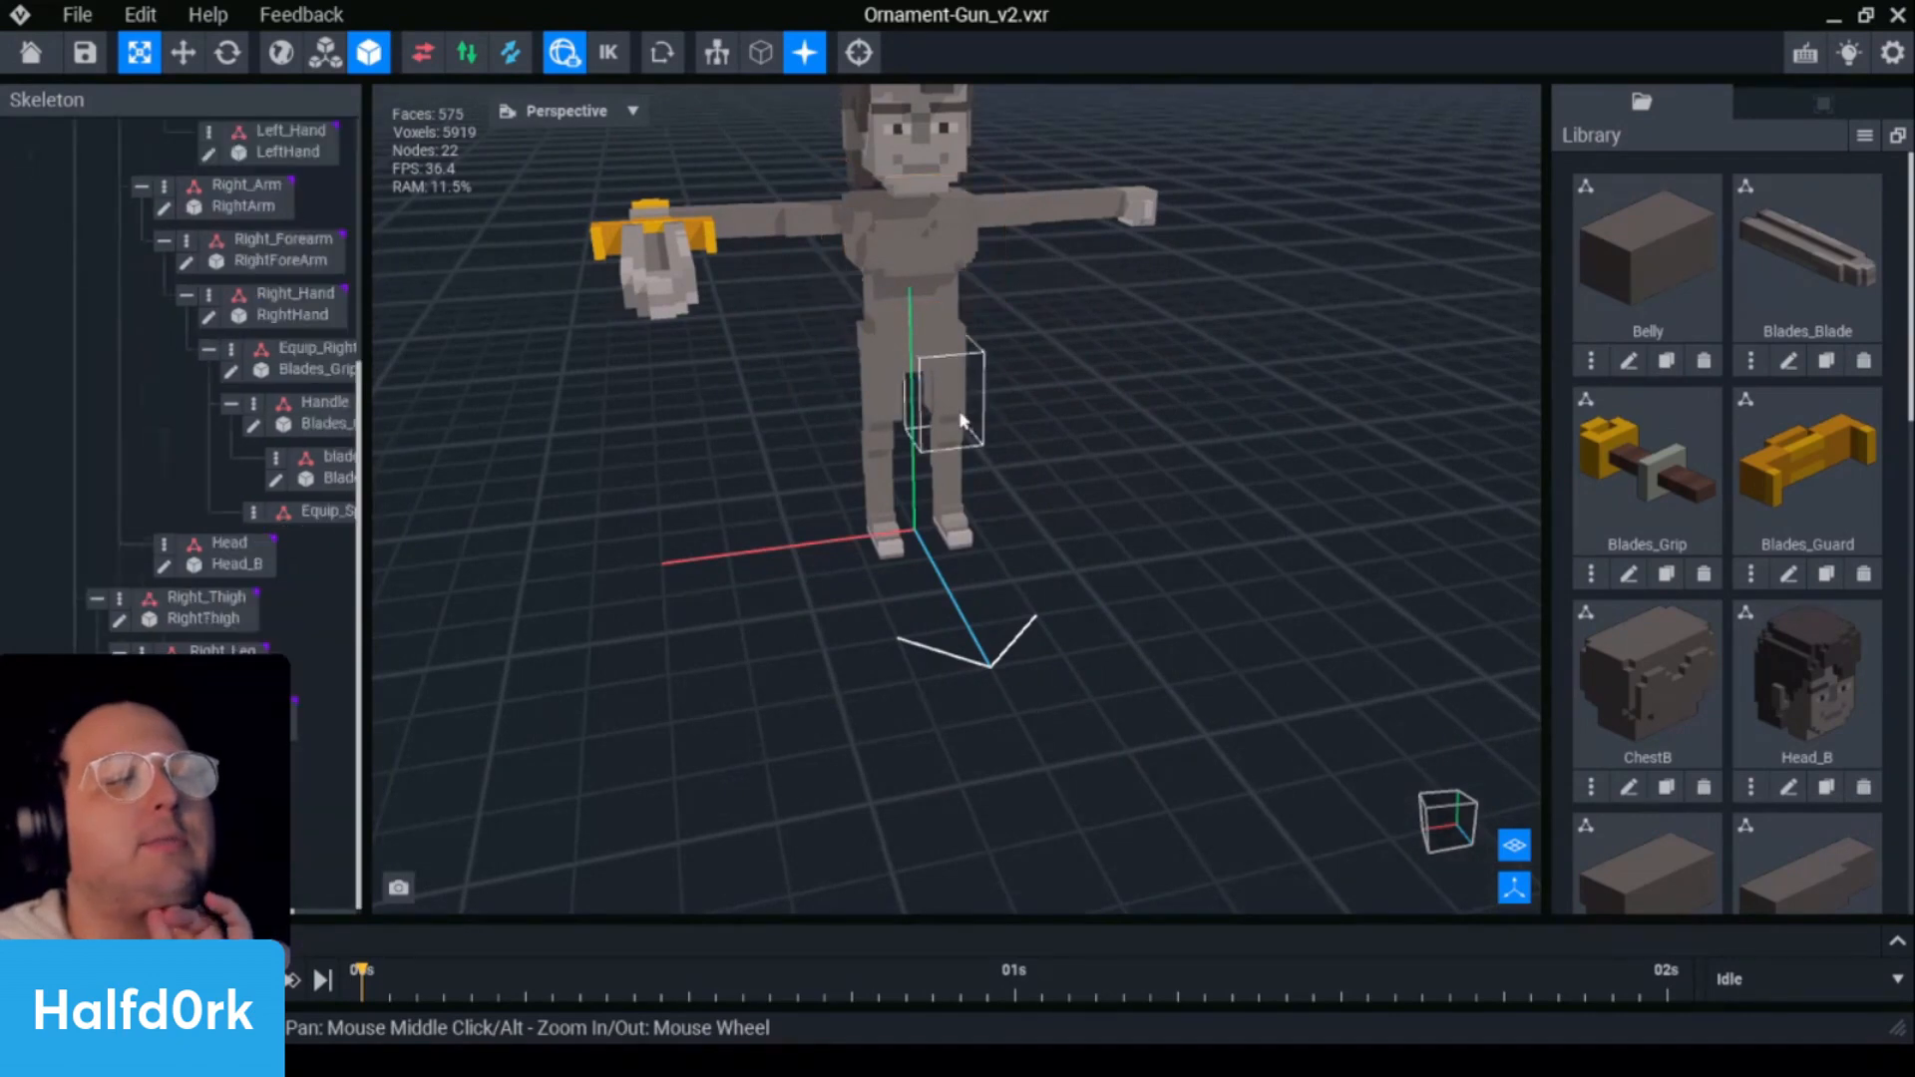
click(890, 389)
click(907, 324)
click(902, 228)
click(1087, 207)
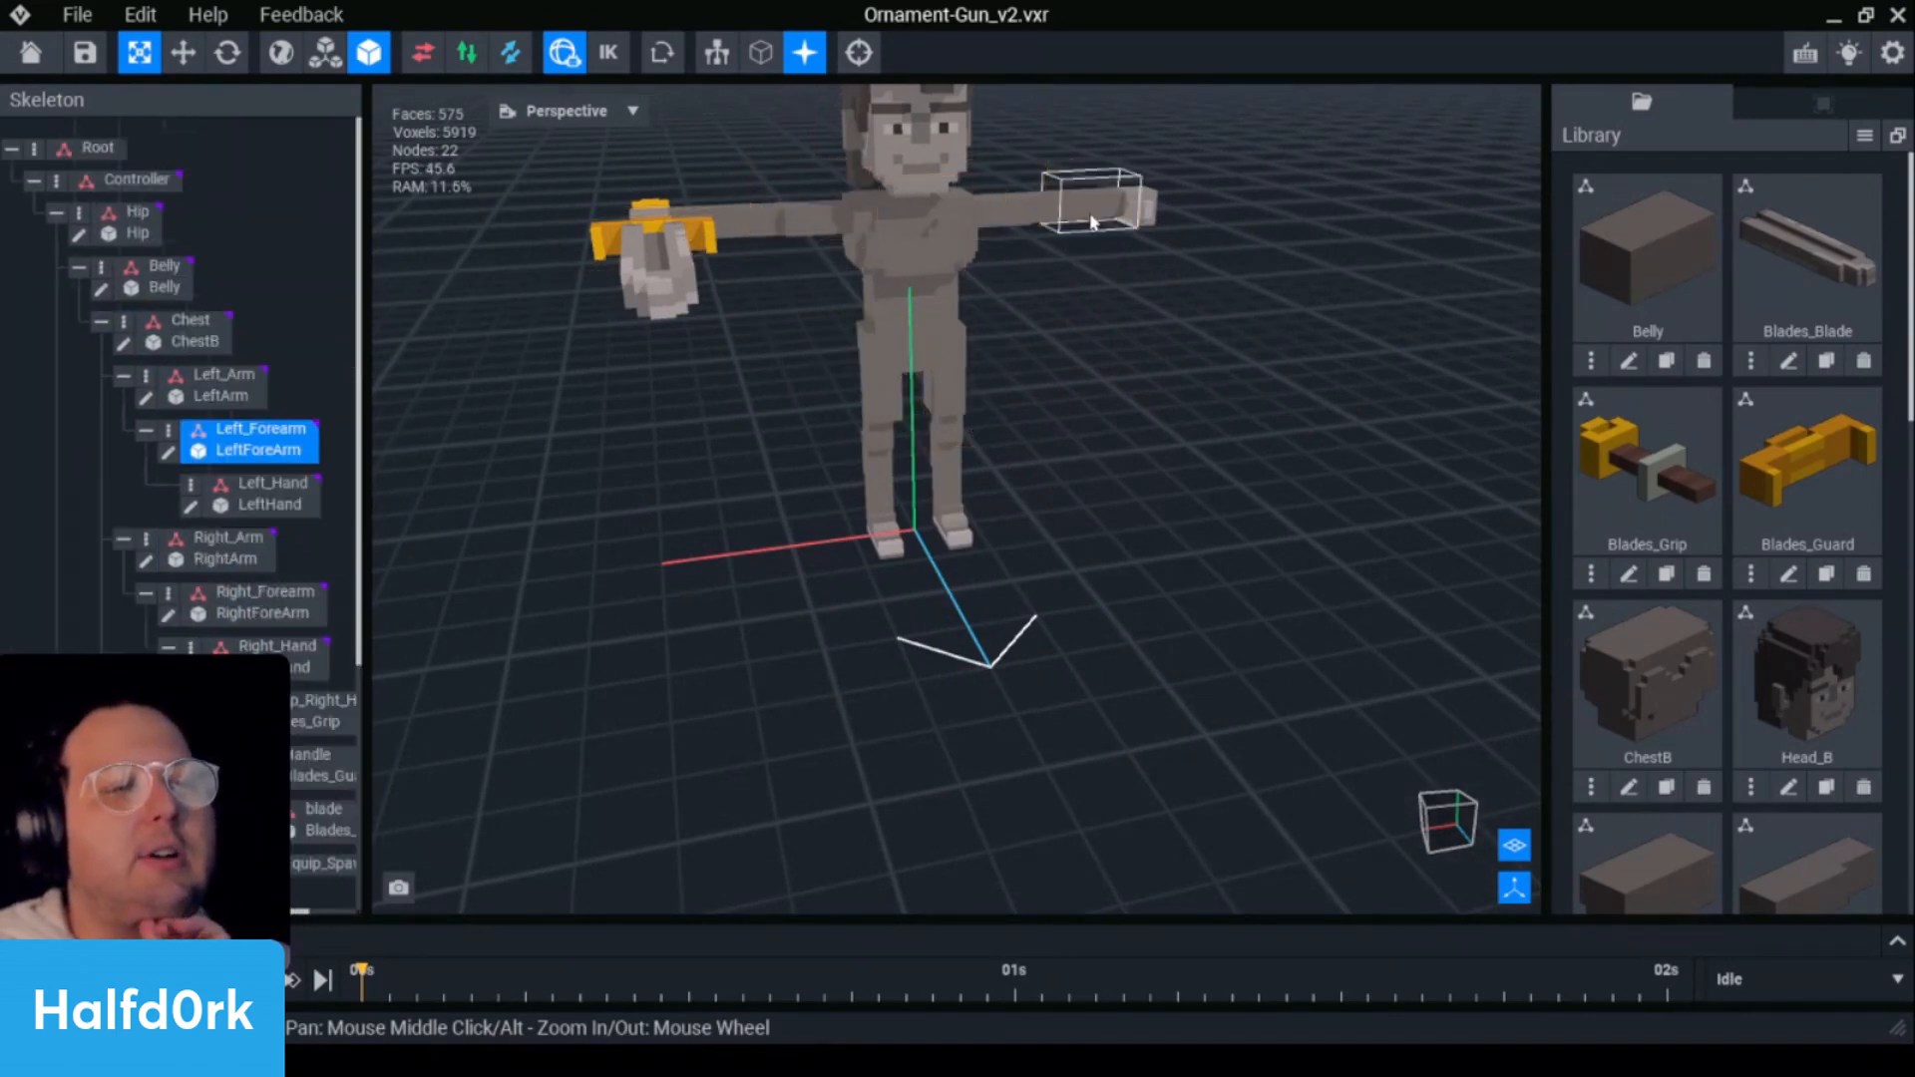
click(1137, 208)
click(914, 400)
key(f)
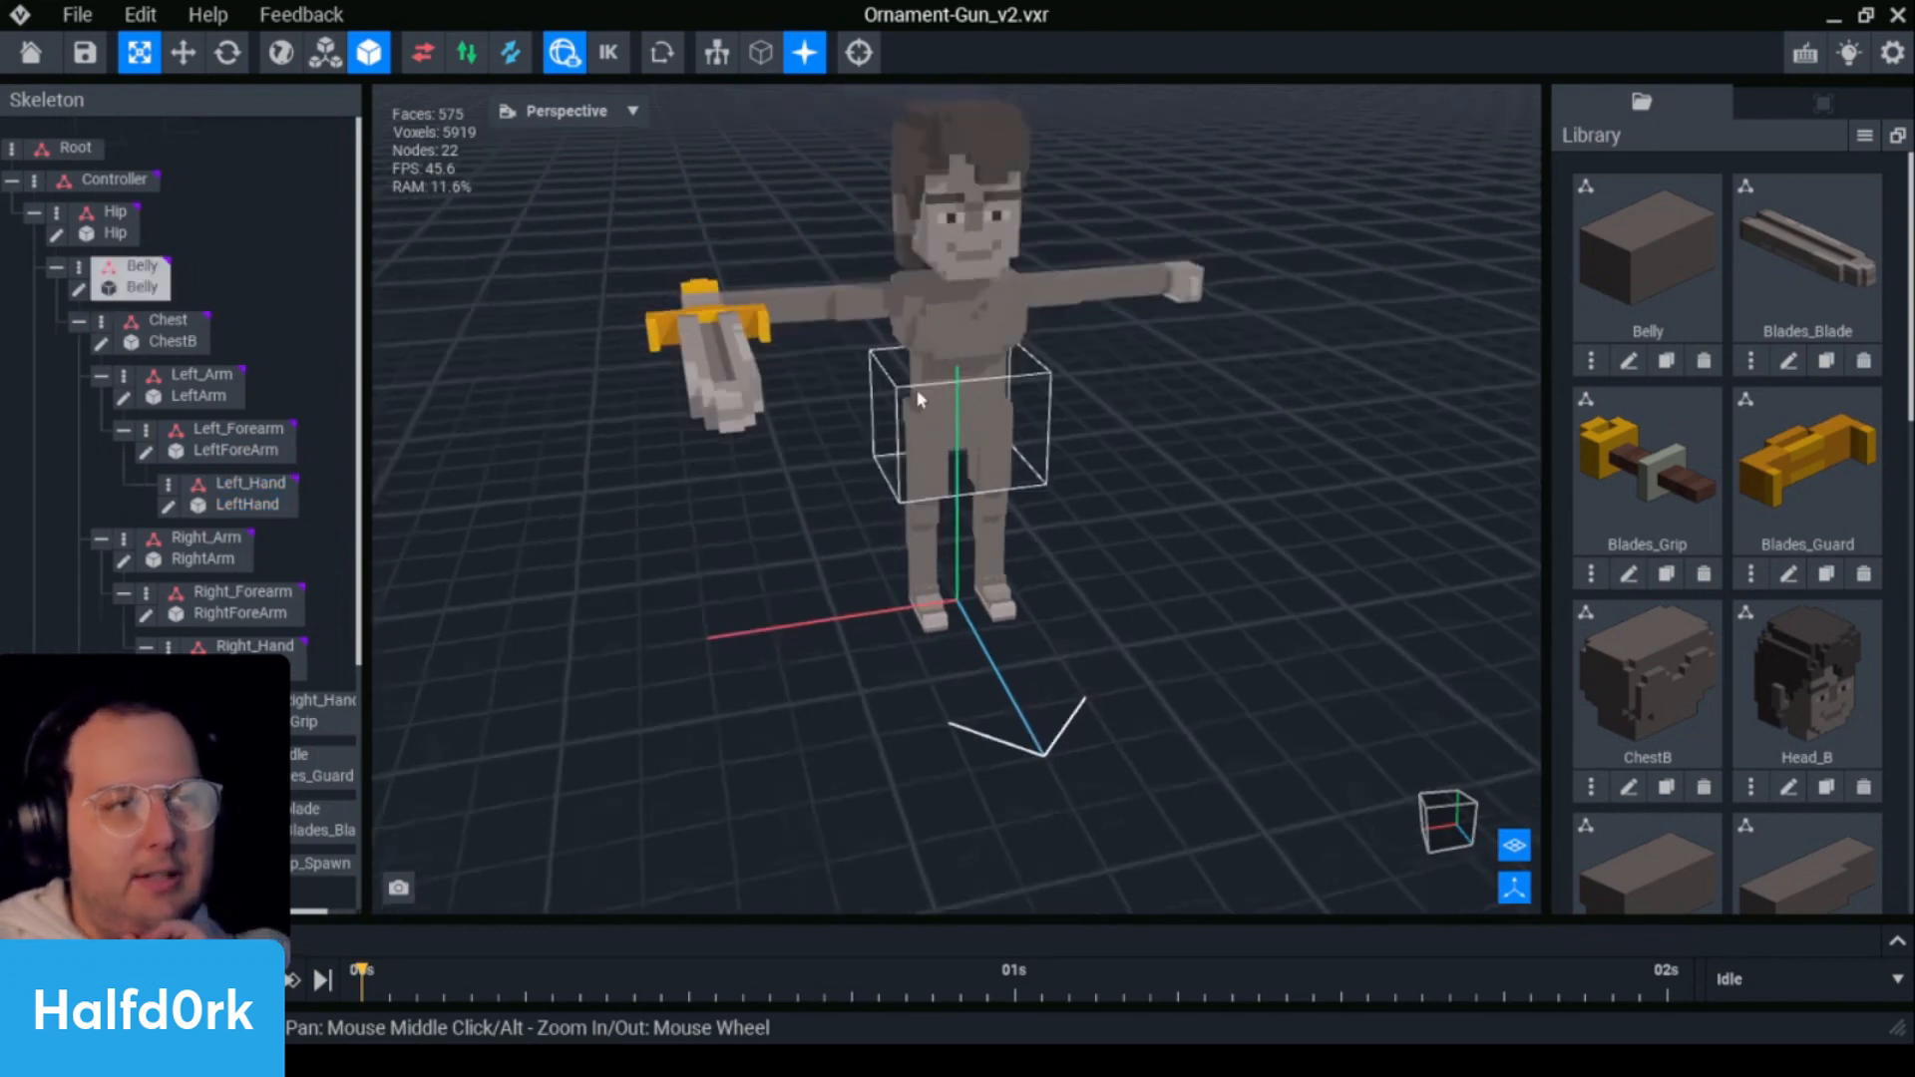
middle_drag(956, 242, 958, 289)
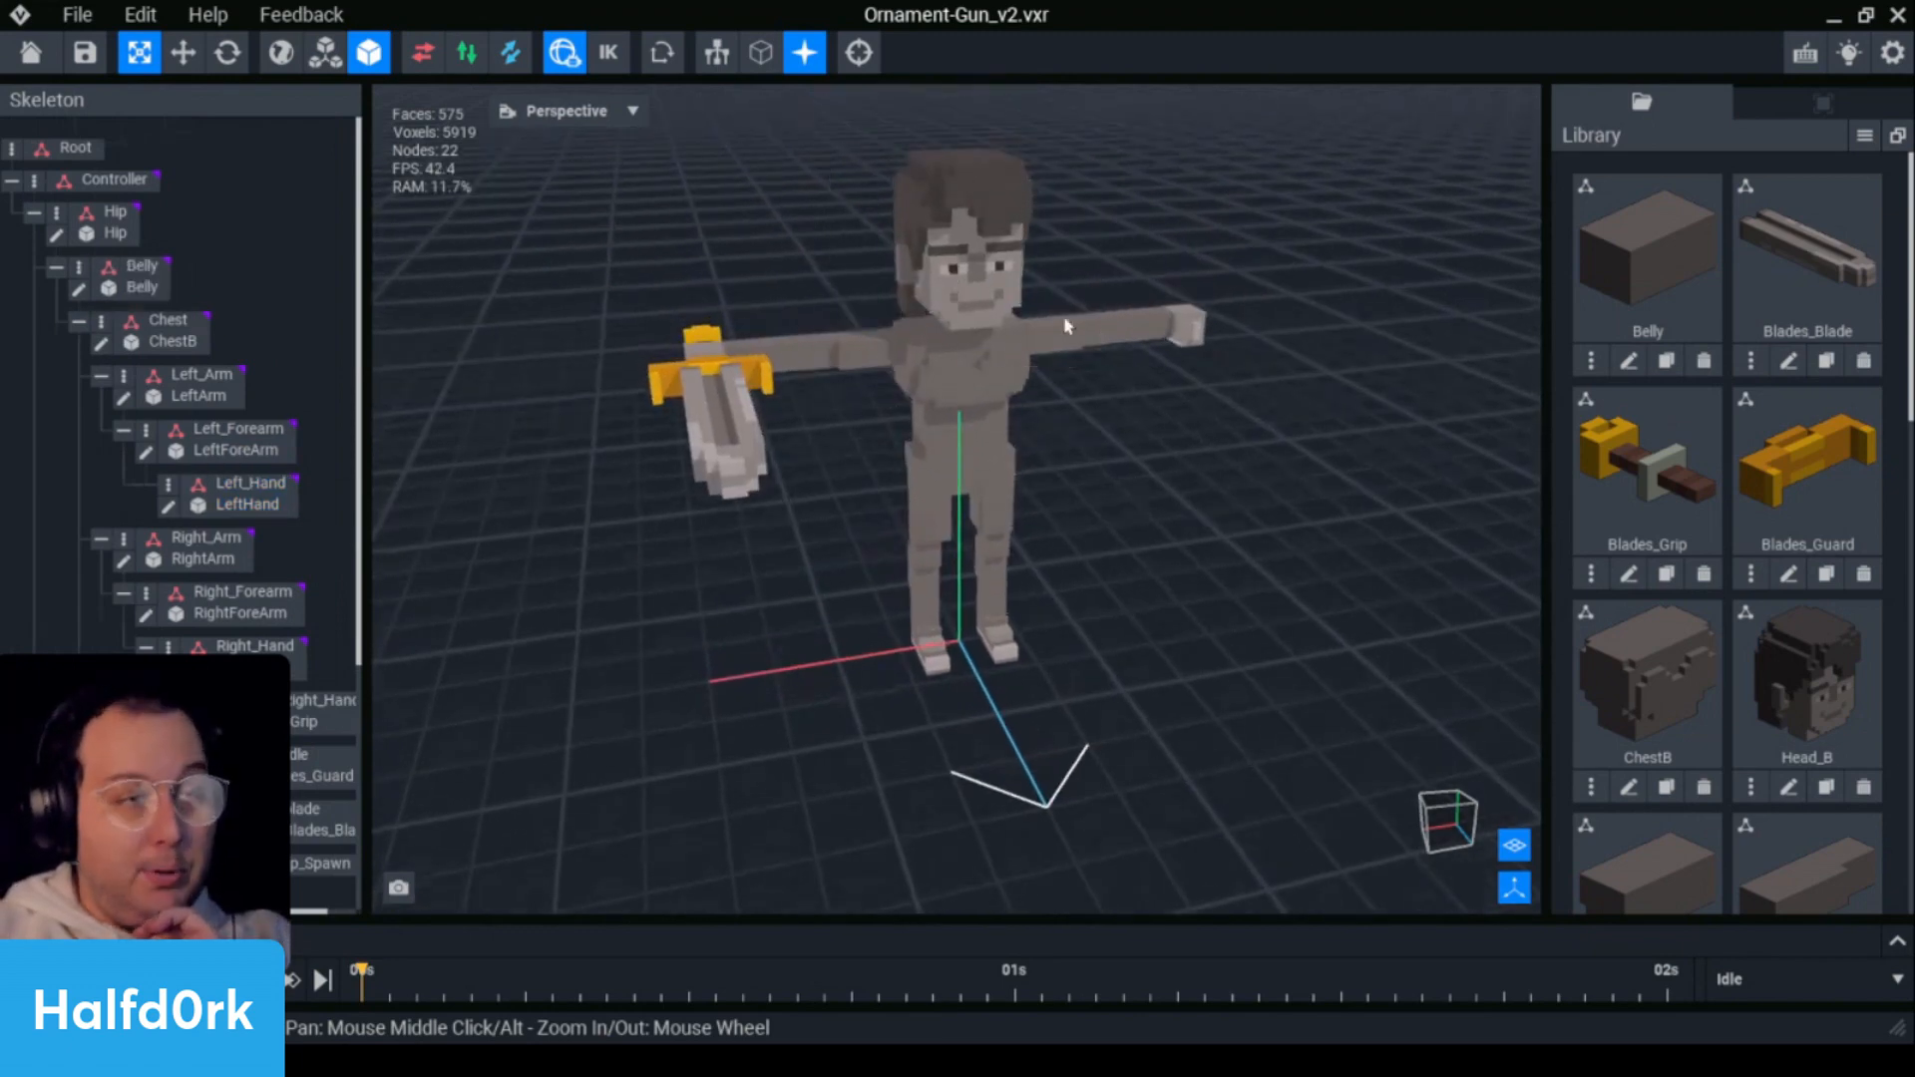
click(724, 409)
right_drag(724, 409, 734, 409)
middle_drag(733, 409, 896, 435)
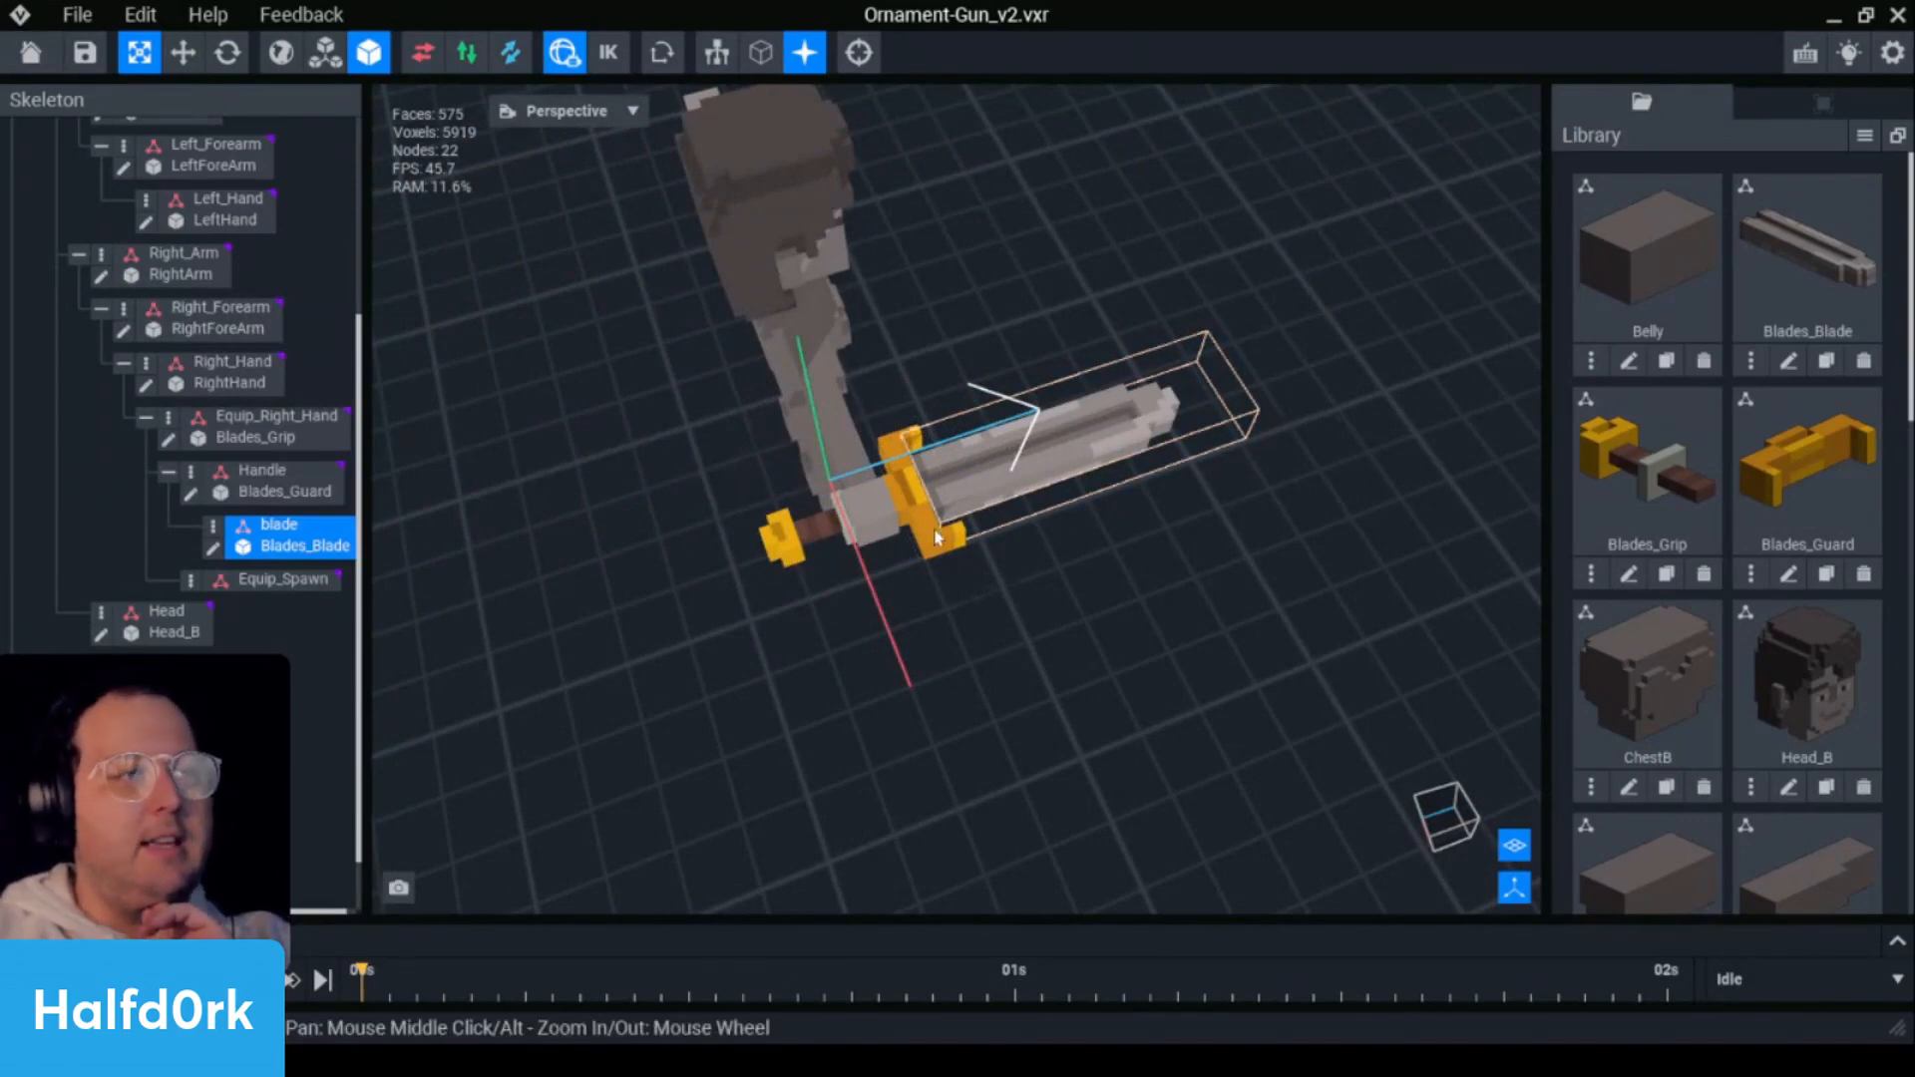
- Close Ornament-Gun_v2 with its changes saved, and inspect the sword and mannequin in the Equip_Blades_V2 rig
click(19, 47)
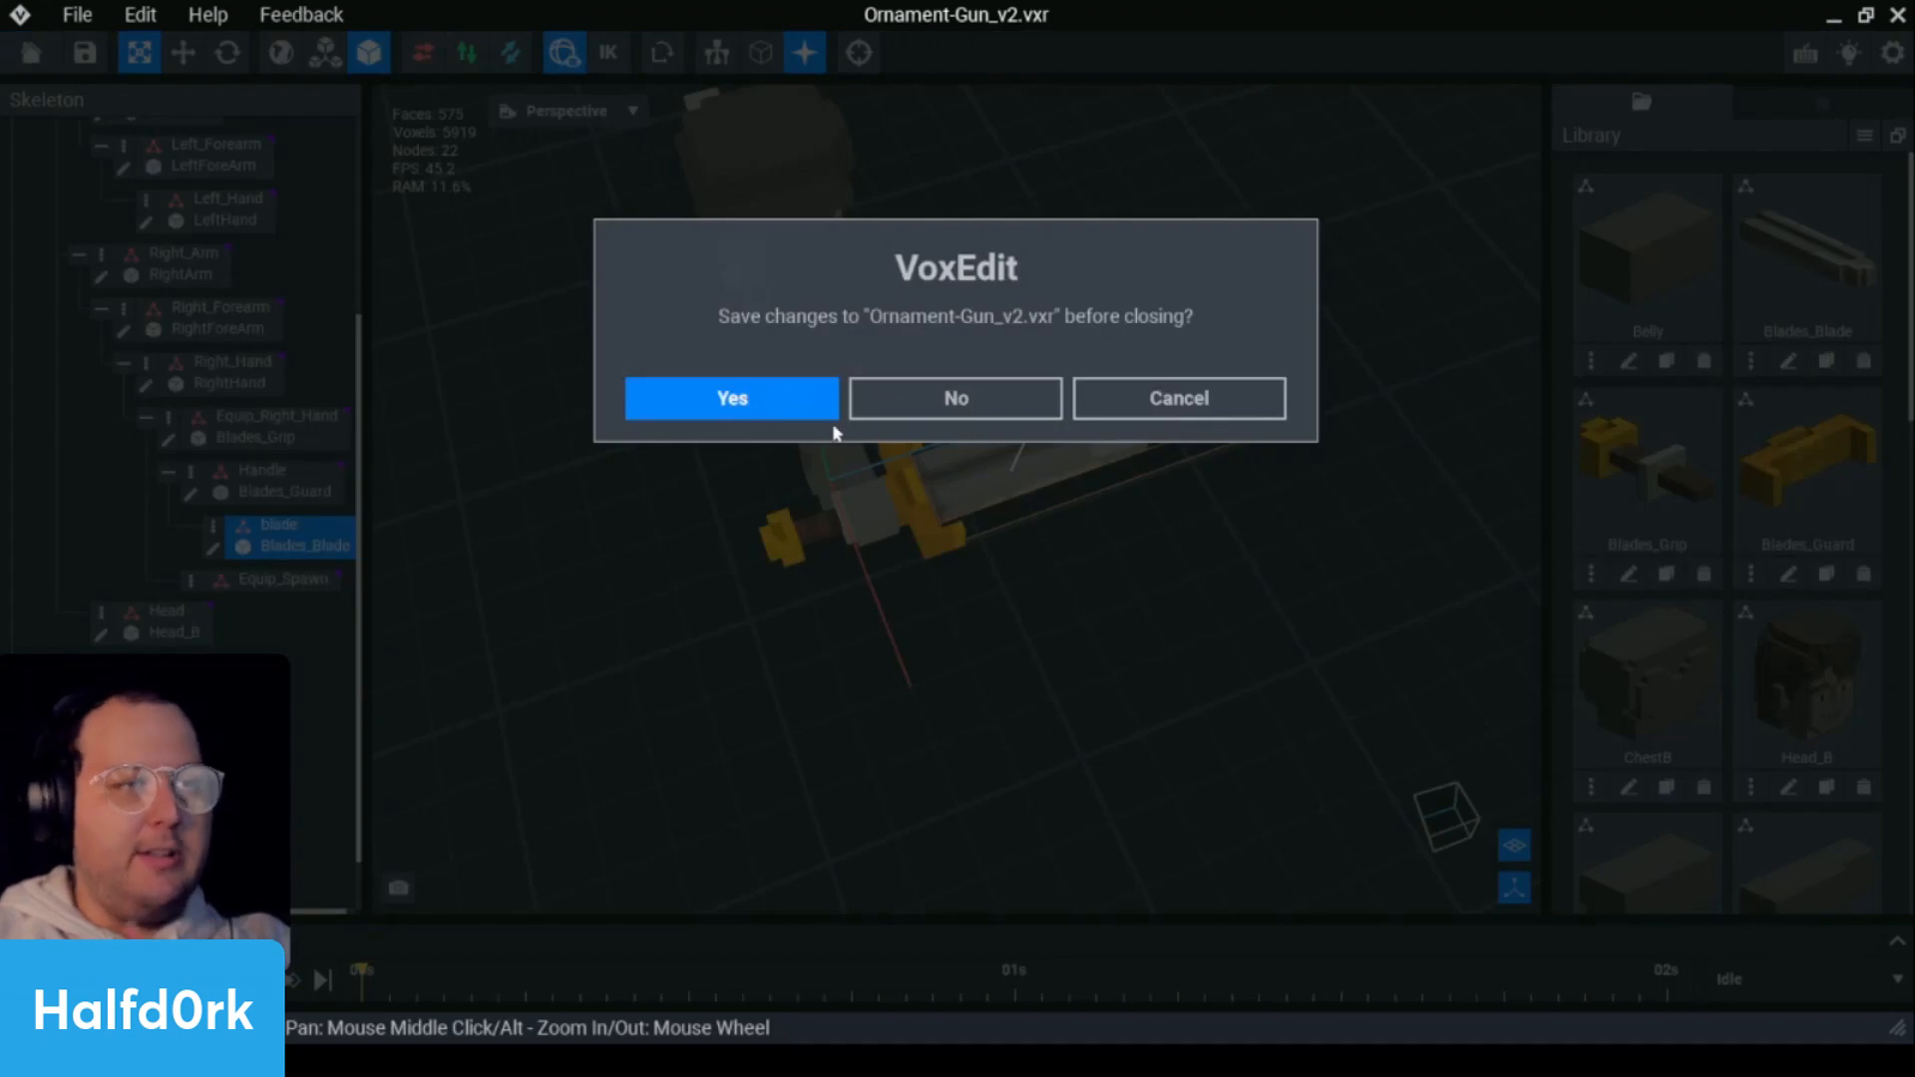
click(794, 405)
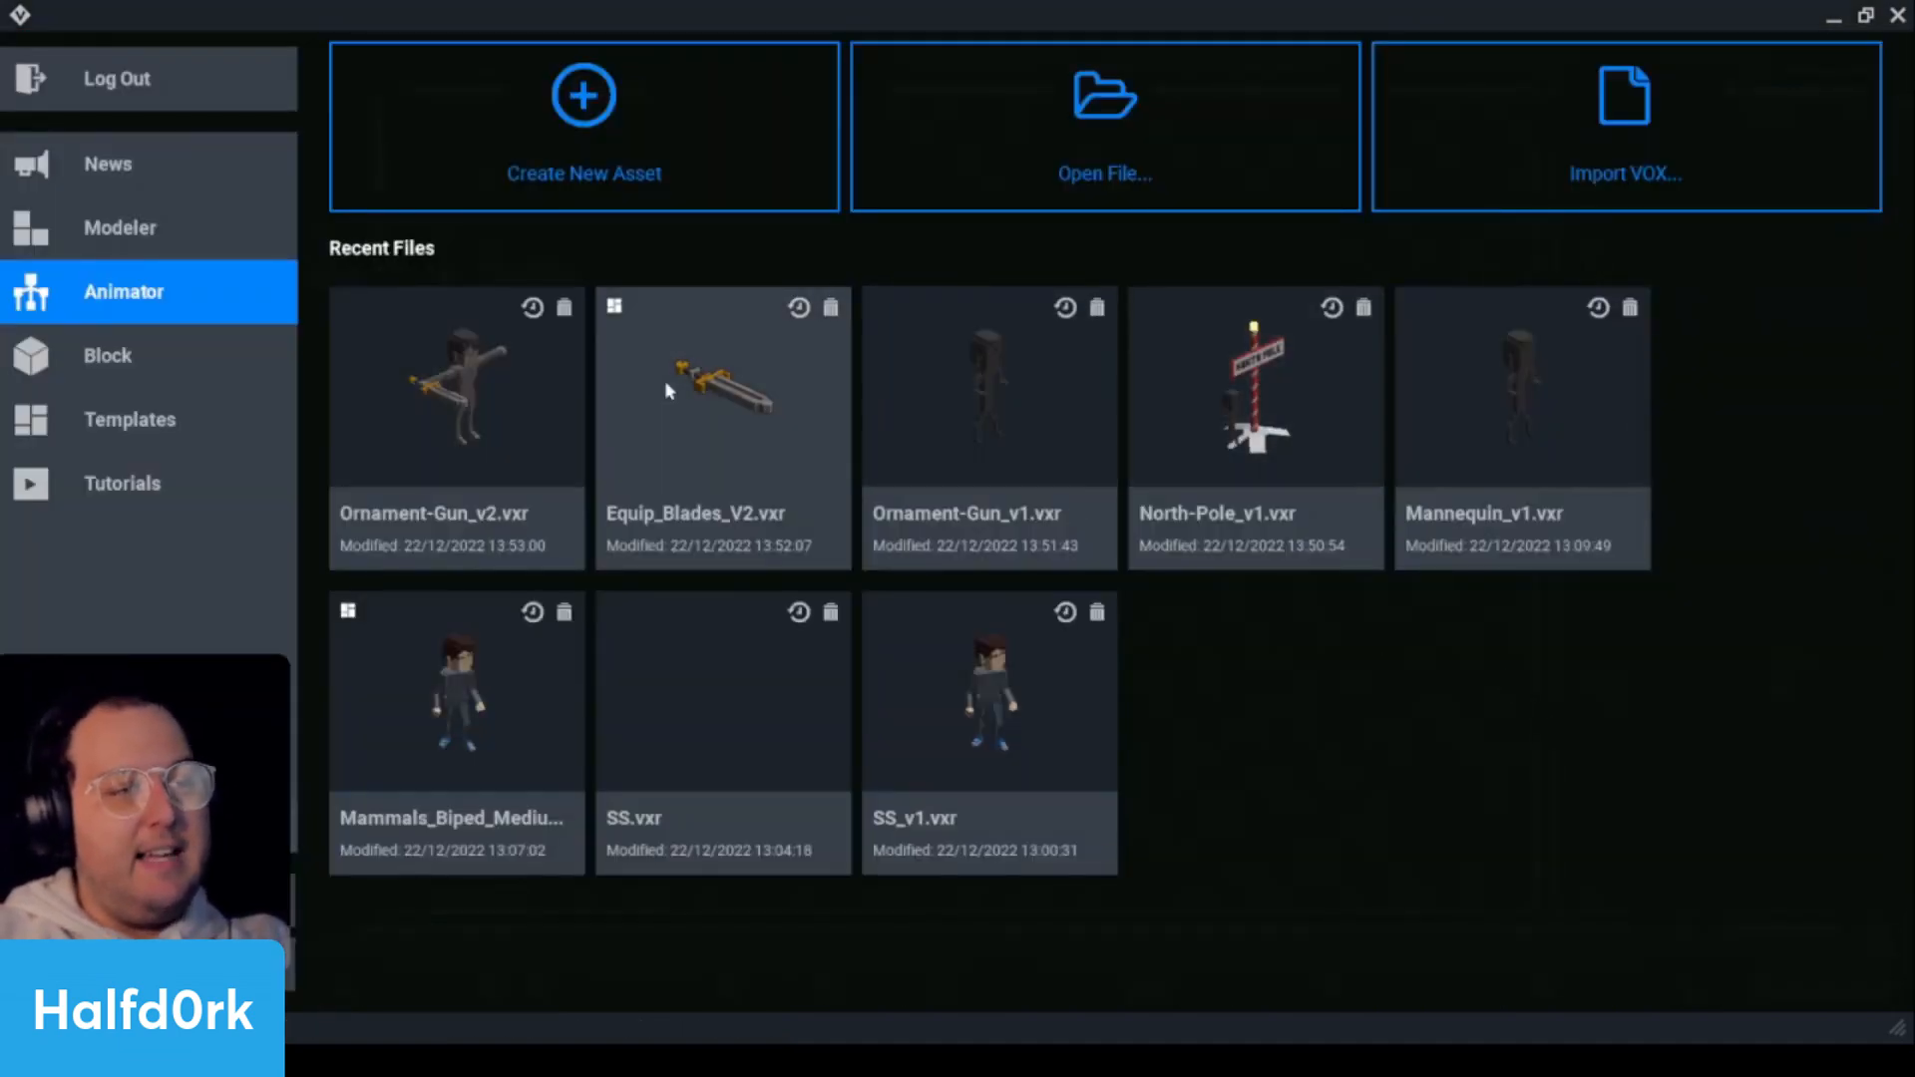
click(769, 375)
scroll(1182, 452, up, 5)
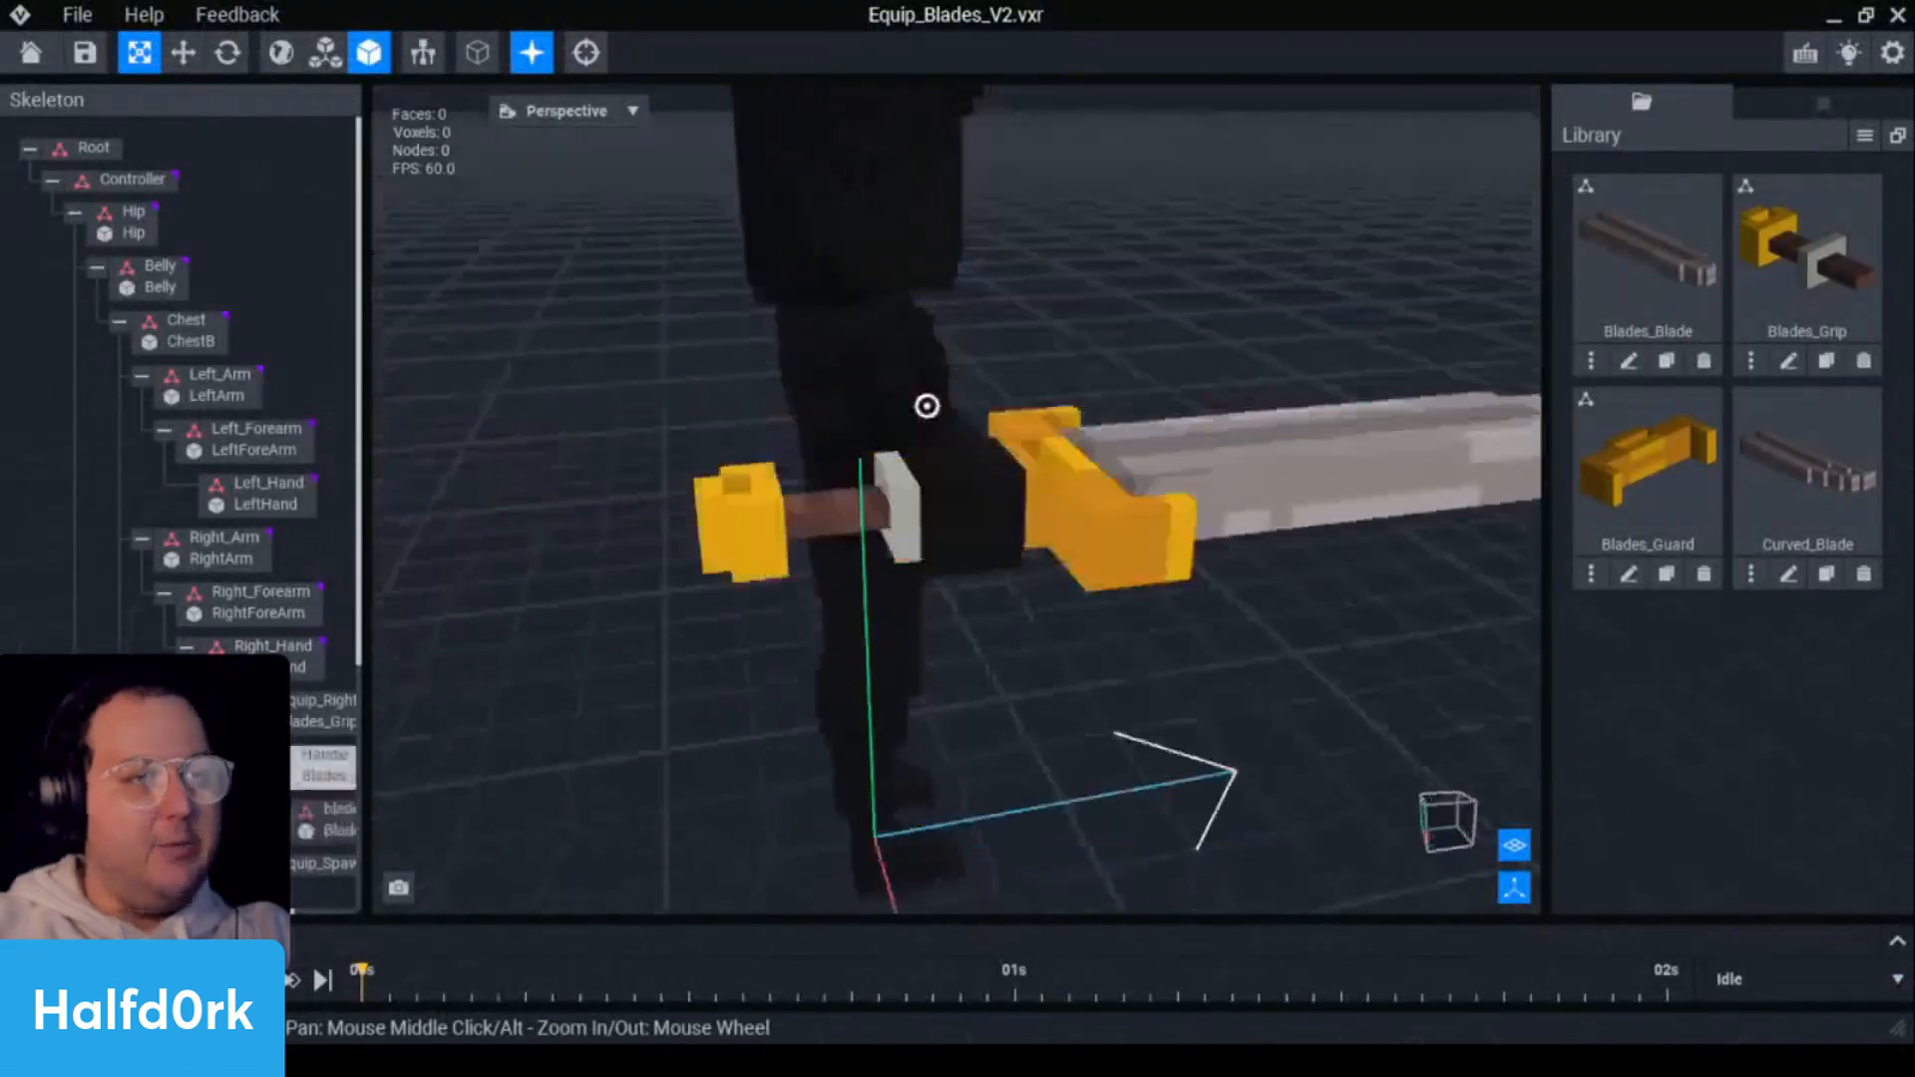
right_drag(927, 405, 927, 406)
mouse_move(1110, 416)
right_down()
mouse_move(928, 406)
mouse_move(1147, 411)
right_up()
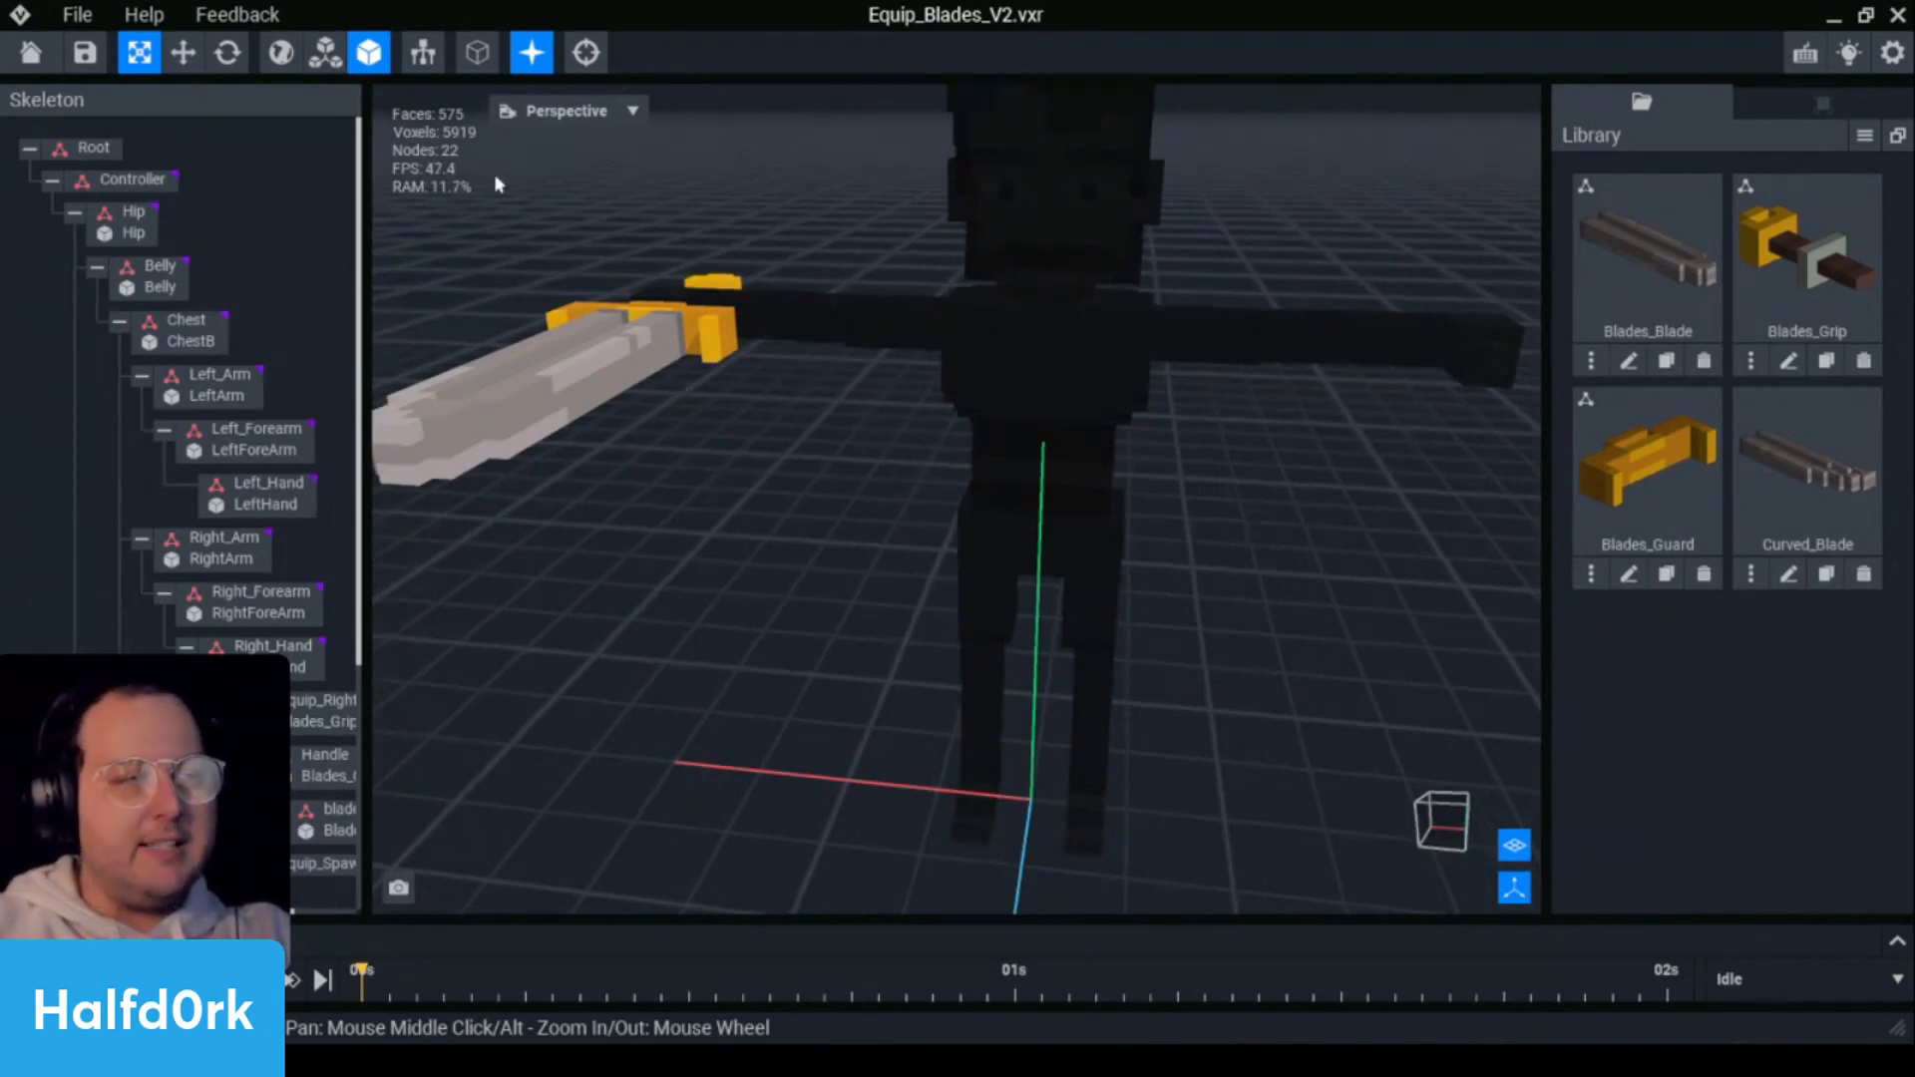
- Reopen Ornament-Gun_v2 and try adding voxels to its hip model, closing the model without saving
click(31, 52)
click(873, 391)
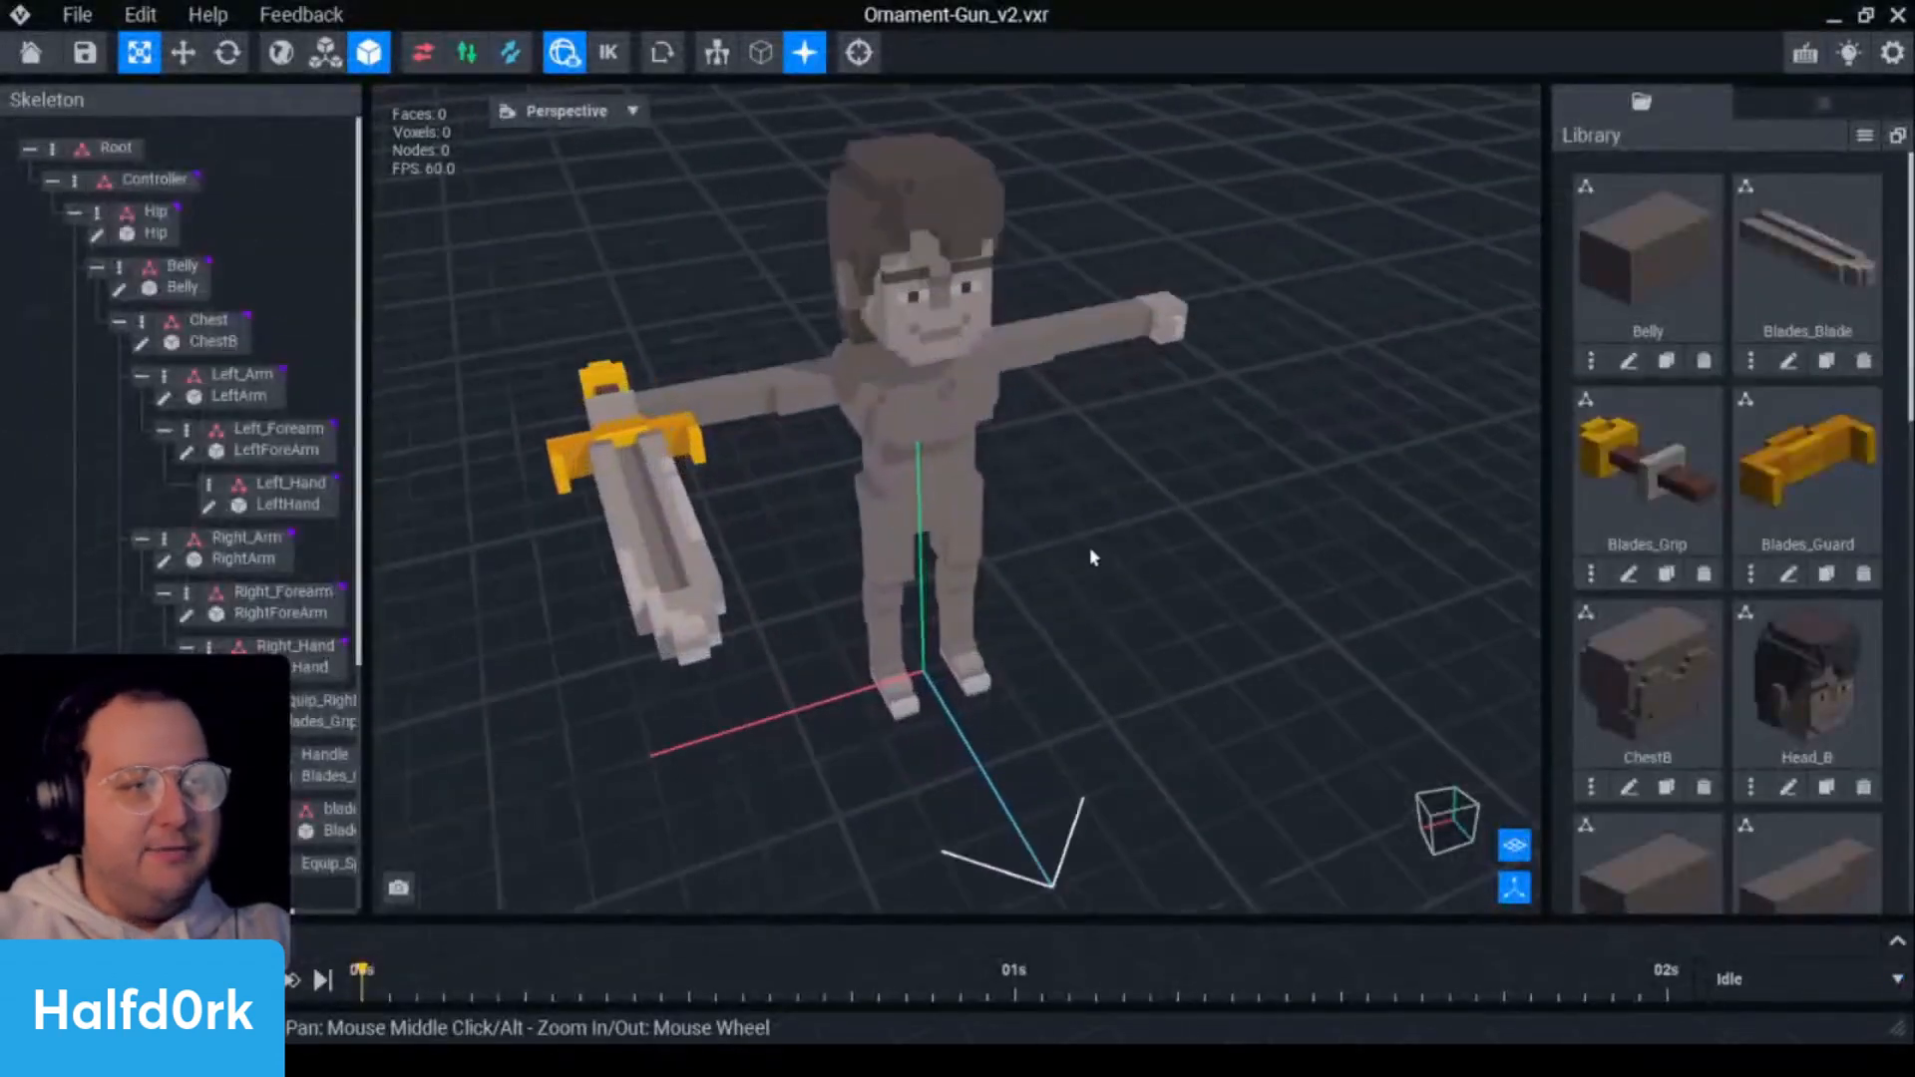
double_click(888, 560)
drag(833, 543, 788, 577)
drag(608, 554, 653, 576)
mouse_move(813, 604)
mouse_down()
mouse_move(953, 558)
mouse_move(943, 498)
mouse_up()
click(848, 491)
drag(753, 516, 803, 561)
click(31, 52)
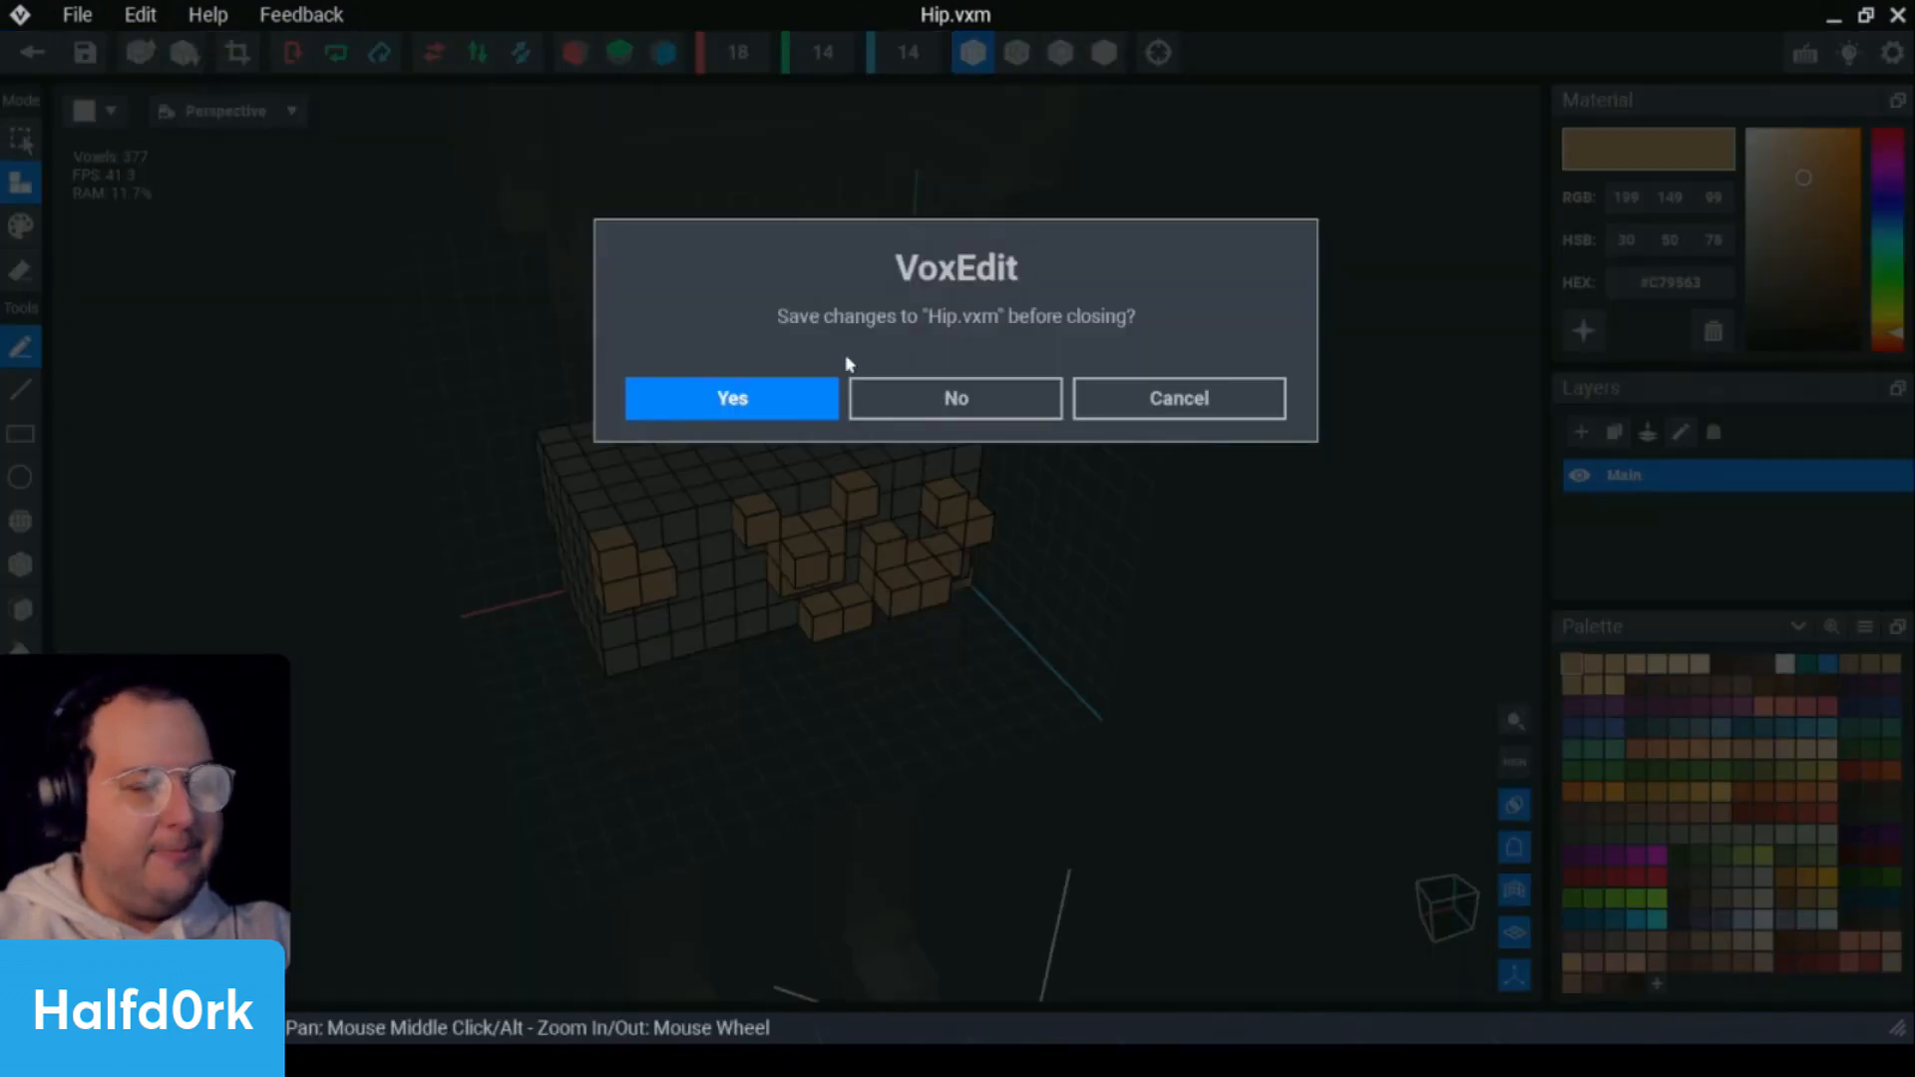
click(938, 417)
- Close Ornament-Gun_v2 with its changes saved and open the Equip_Blades_V2 rig
click(30, 52)
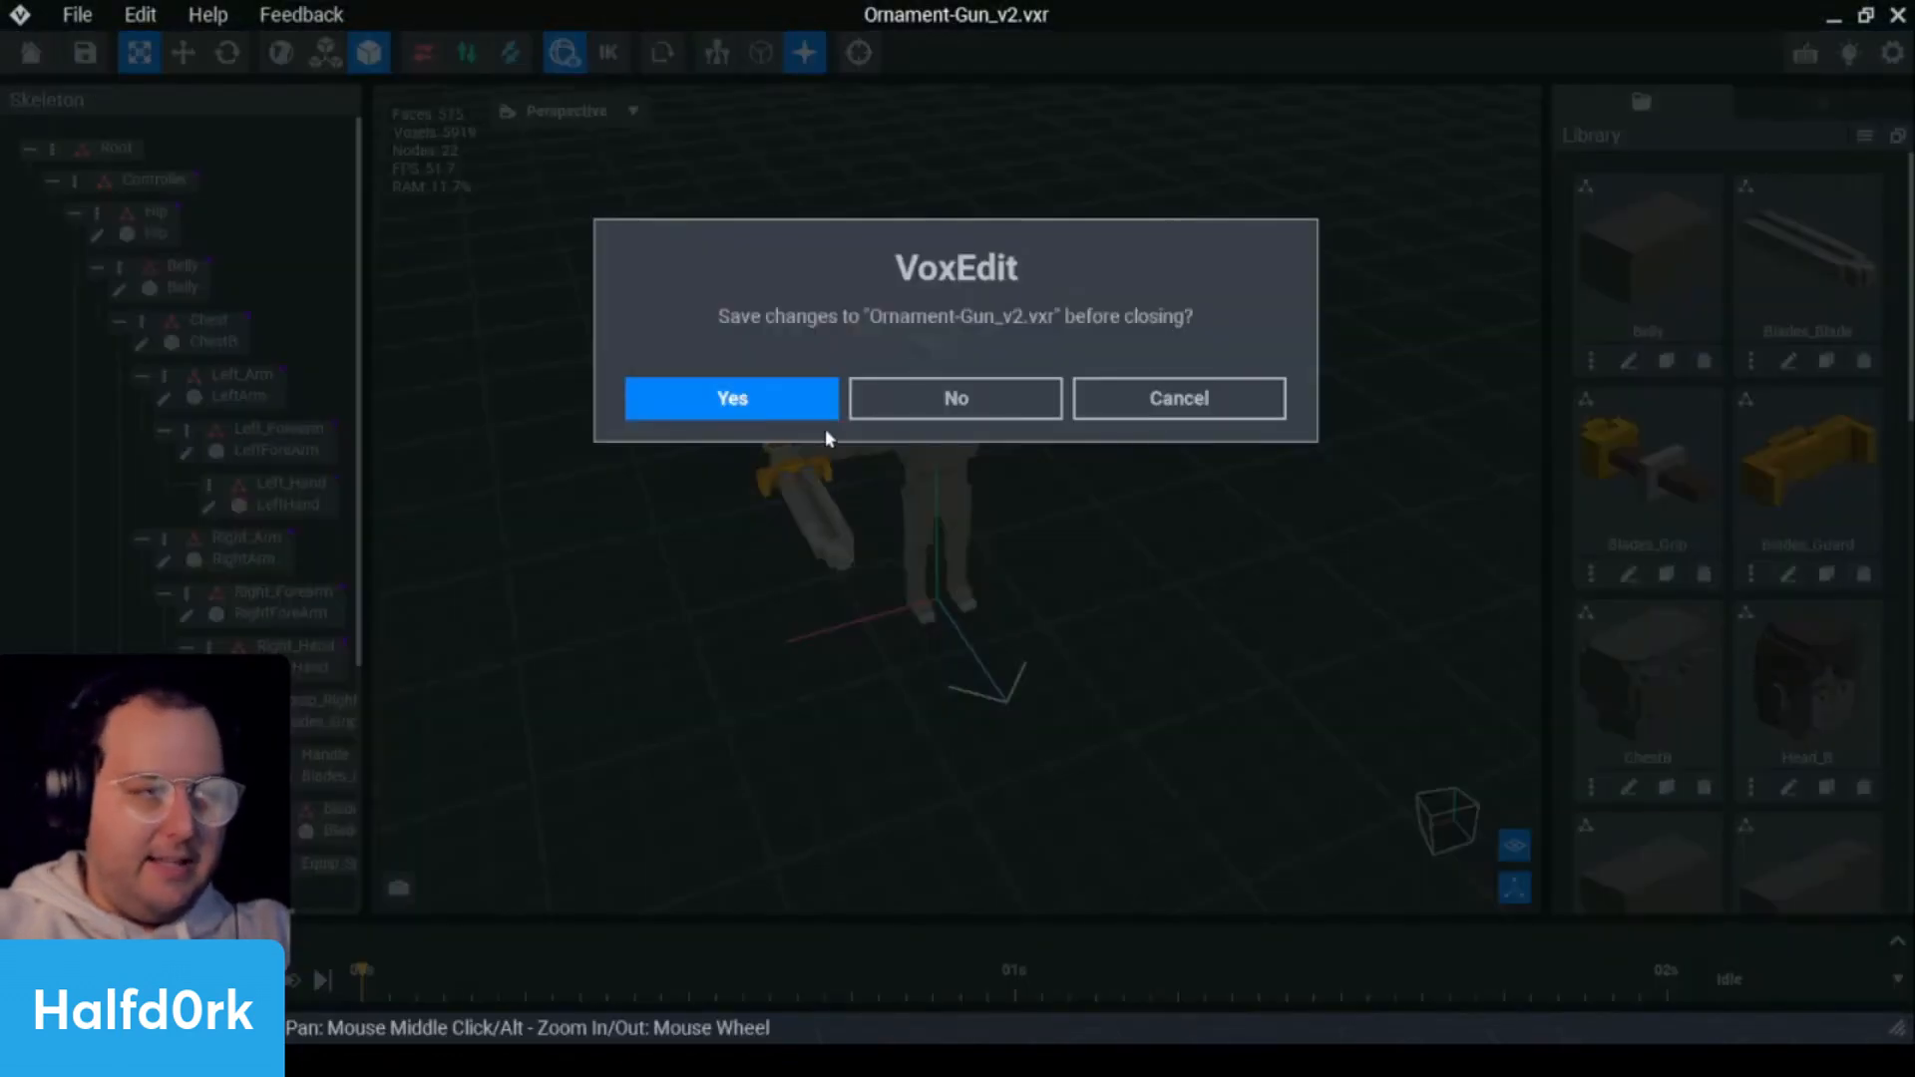
click(825, 417)
click(735, 445)
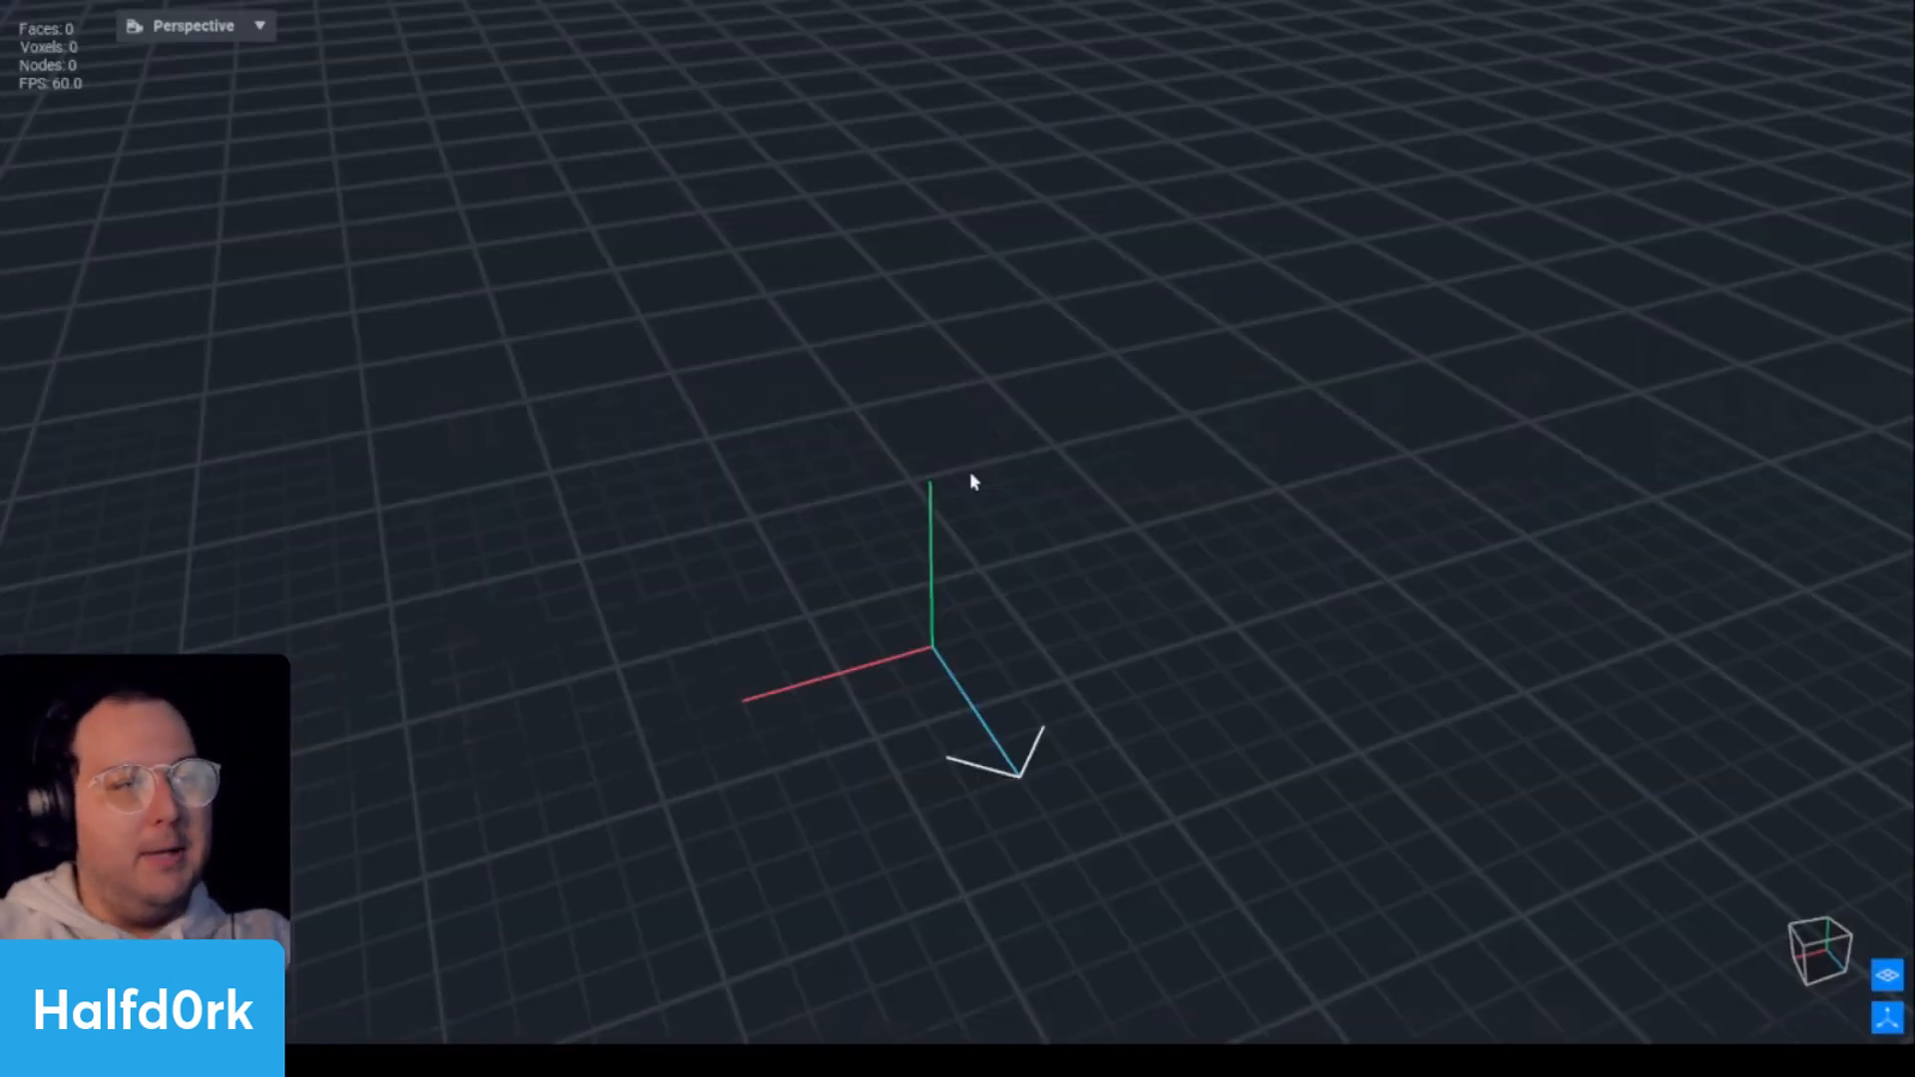
- Save a copy of the rig as Ornament-Weapon_v1 in the 2022-12-December folder
click(77, 14)
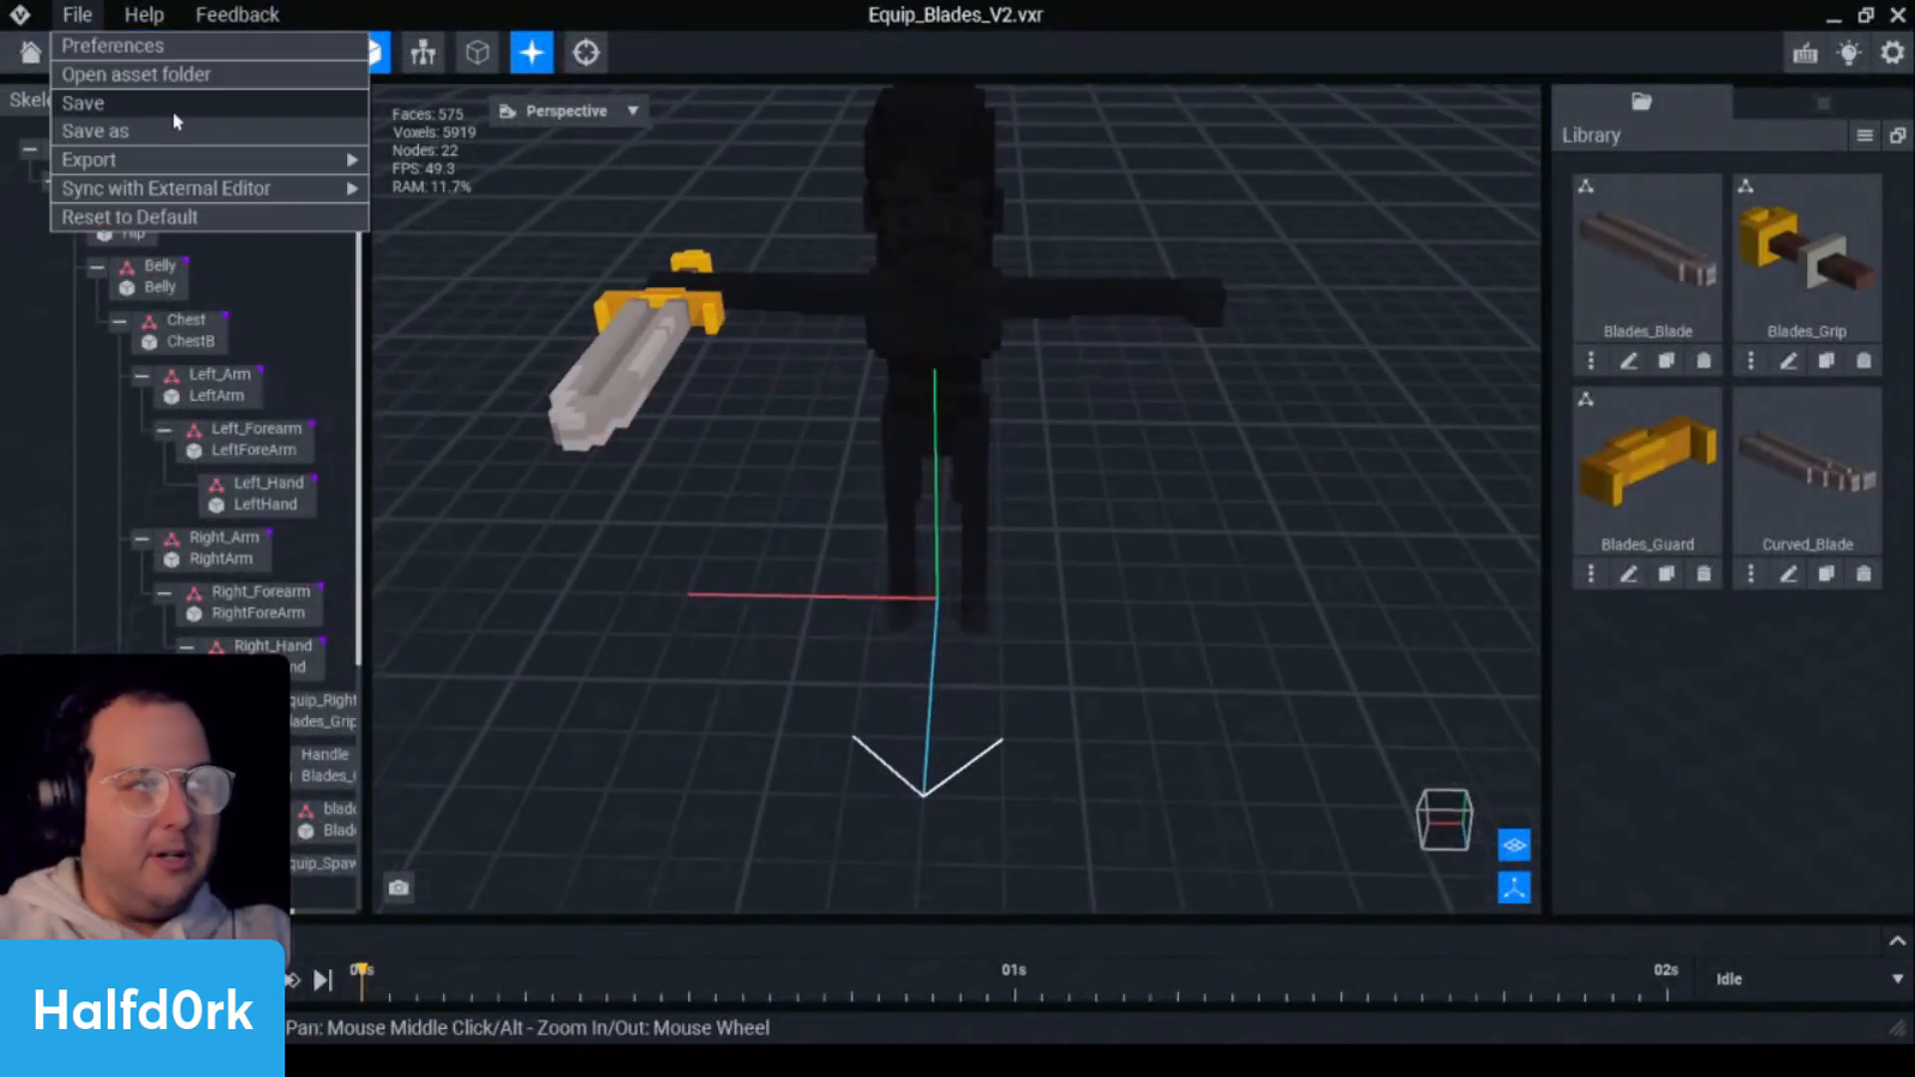
click(110, 130)
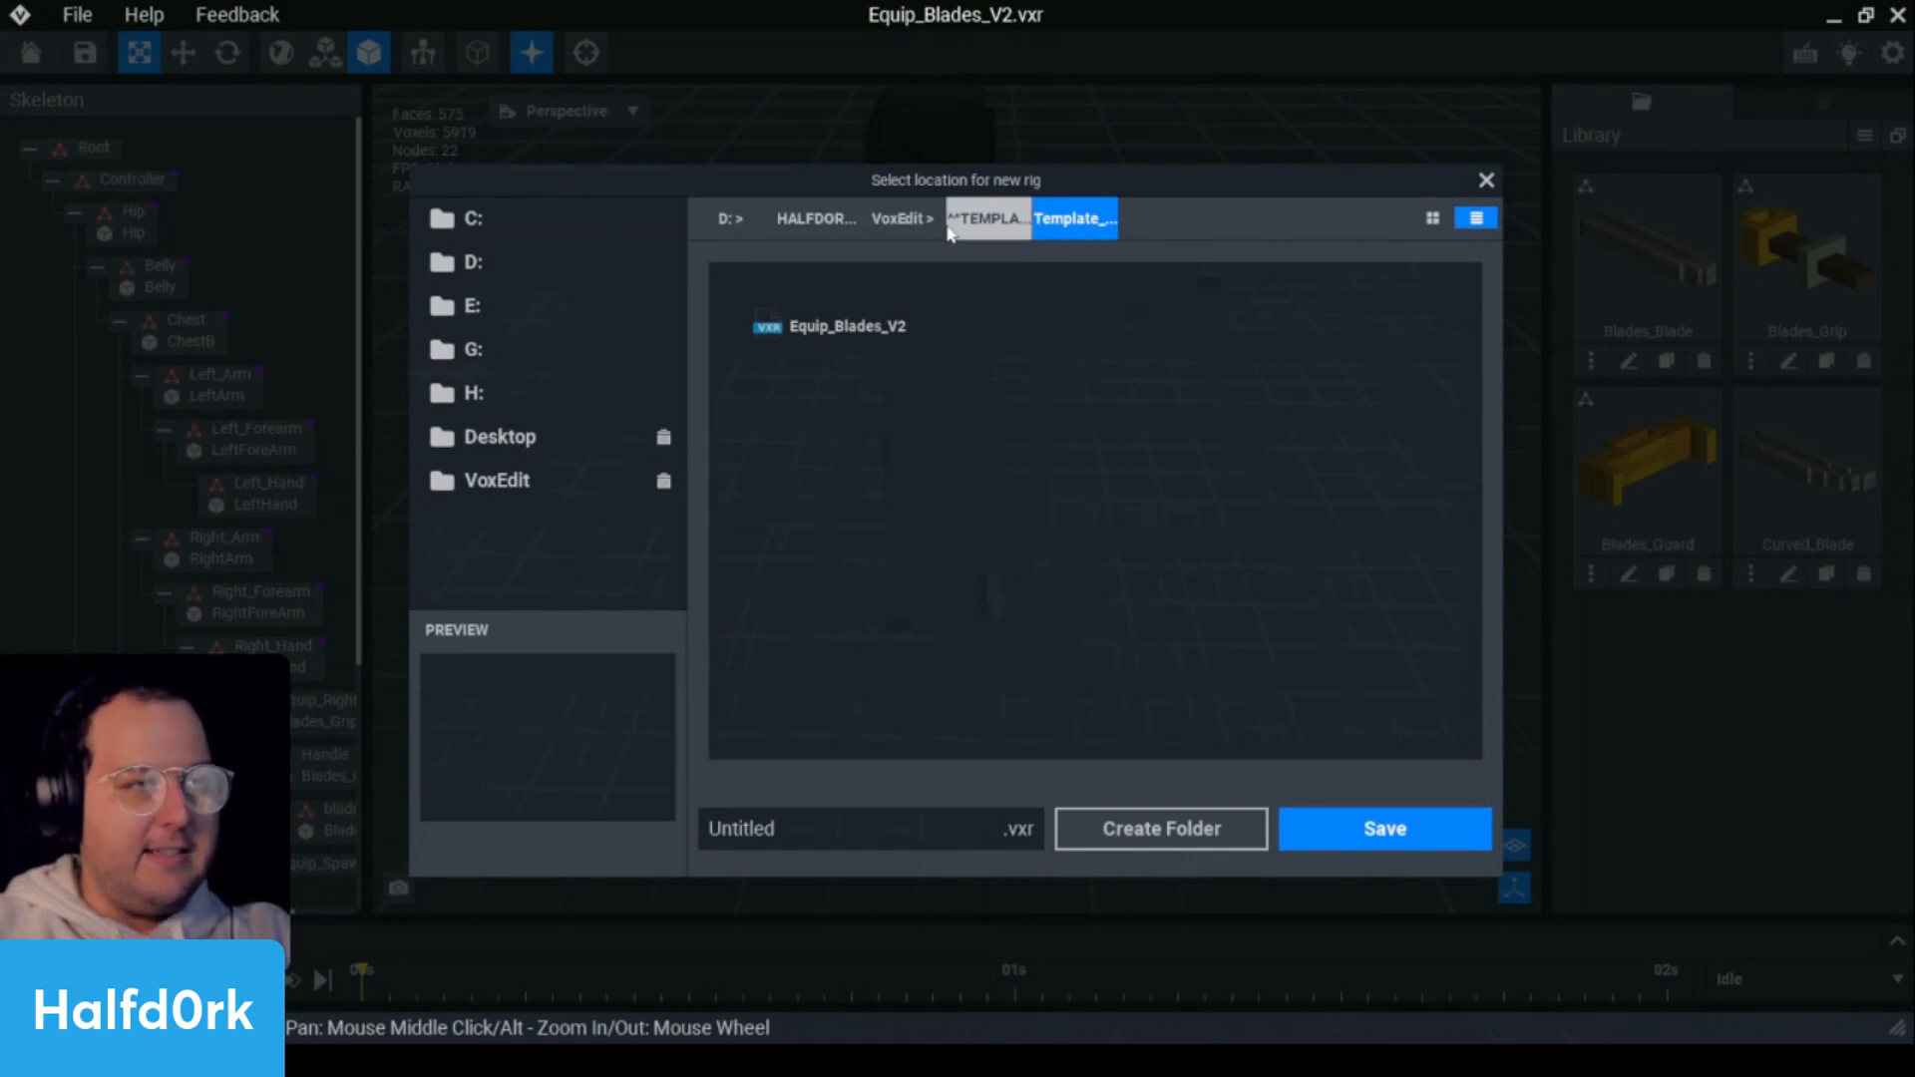
click(901, 219)
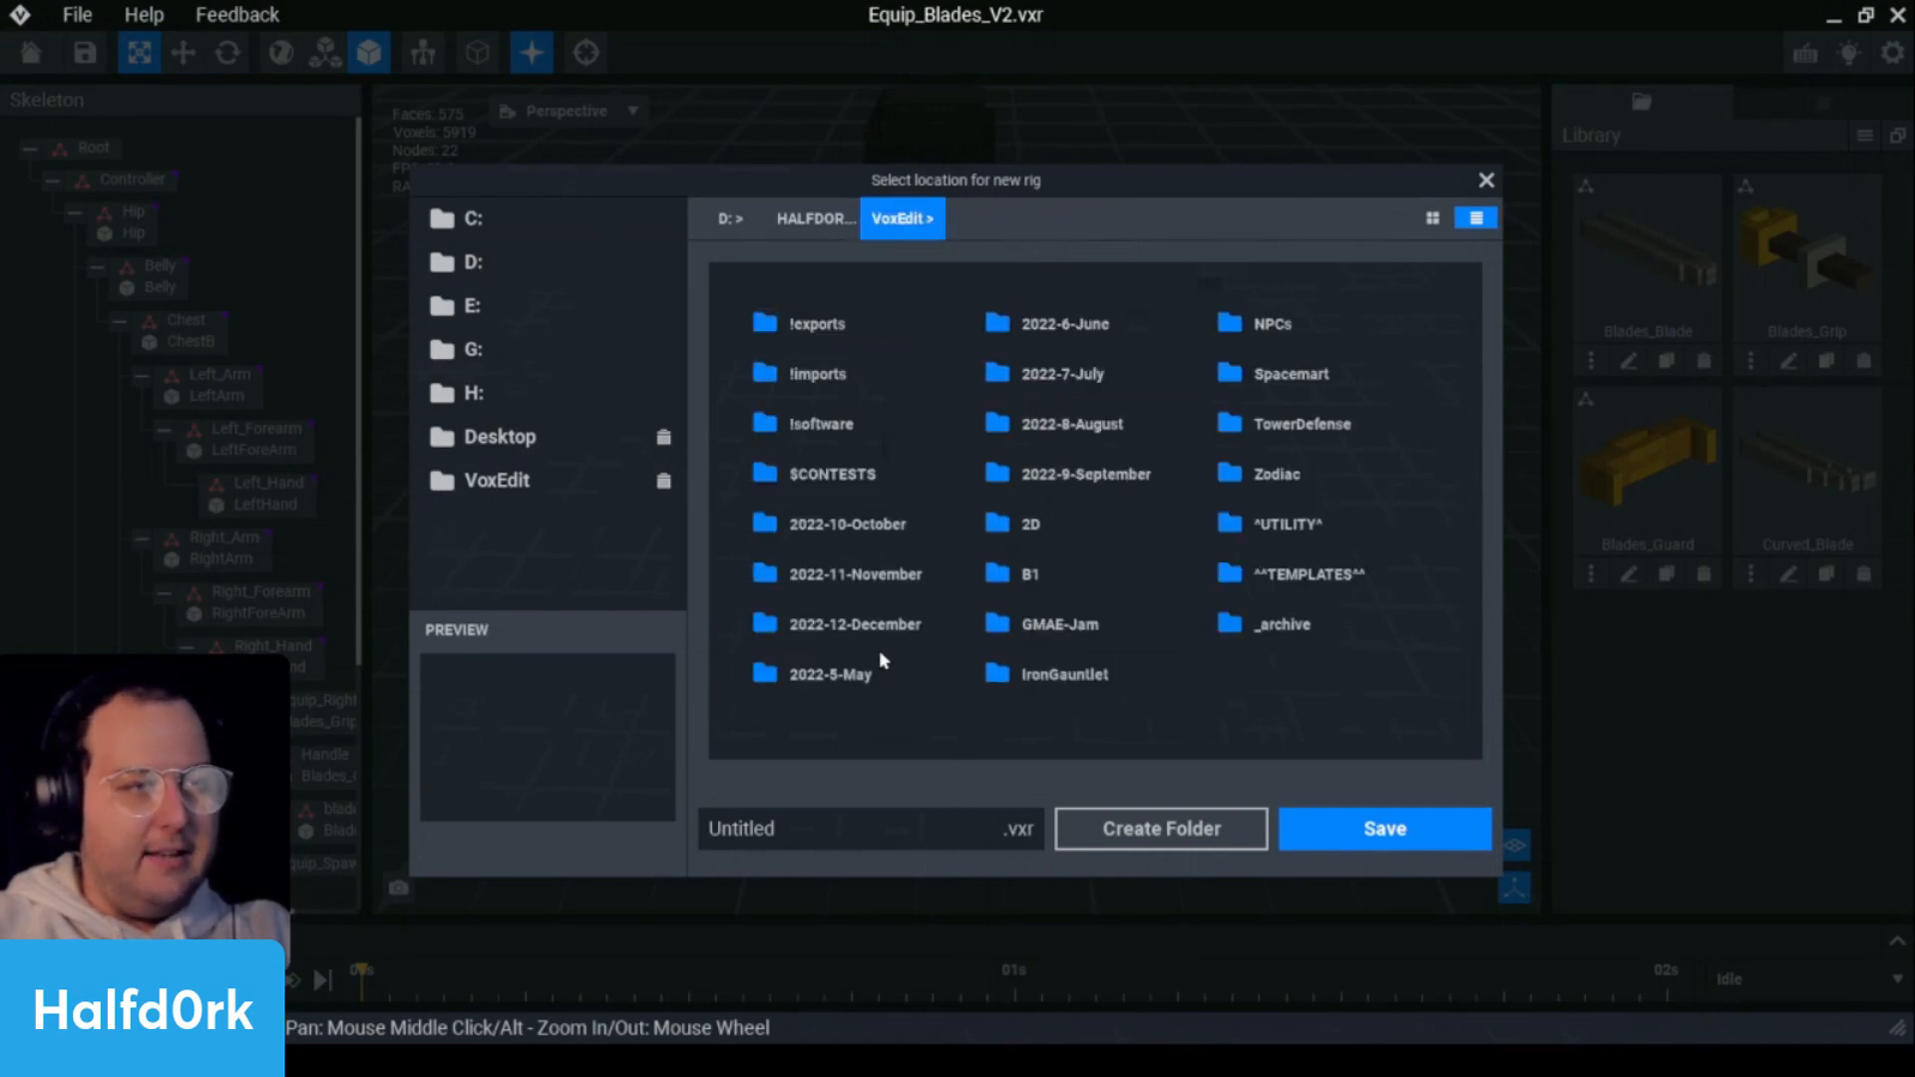
double_click(866, 626)
text(Ornament)
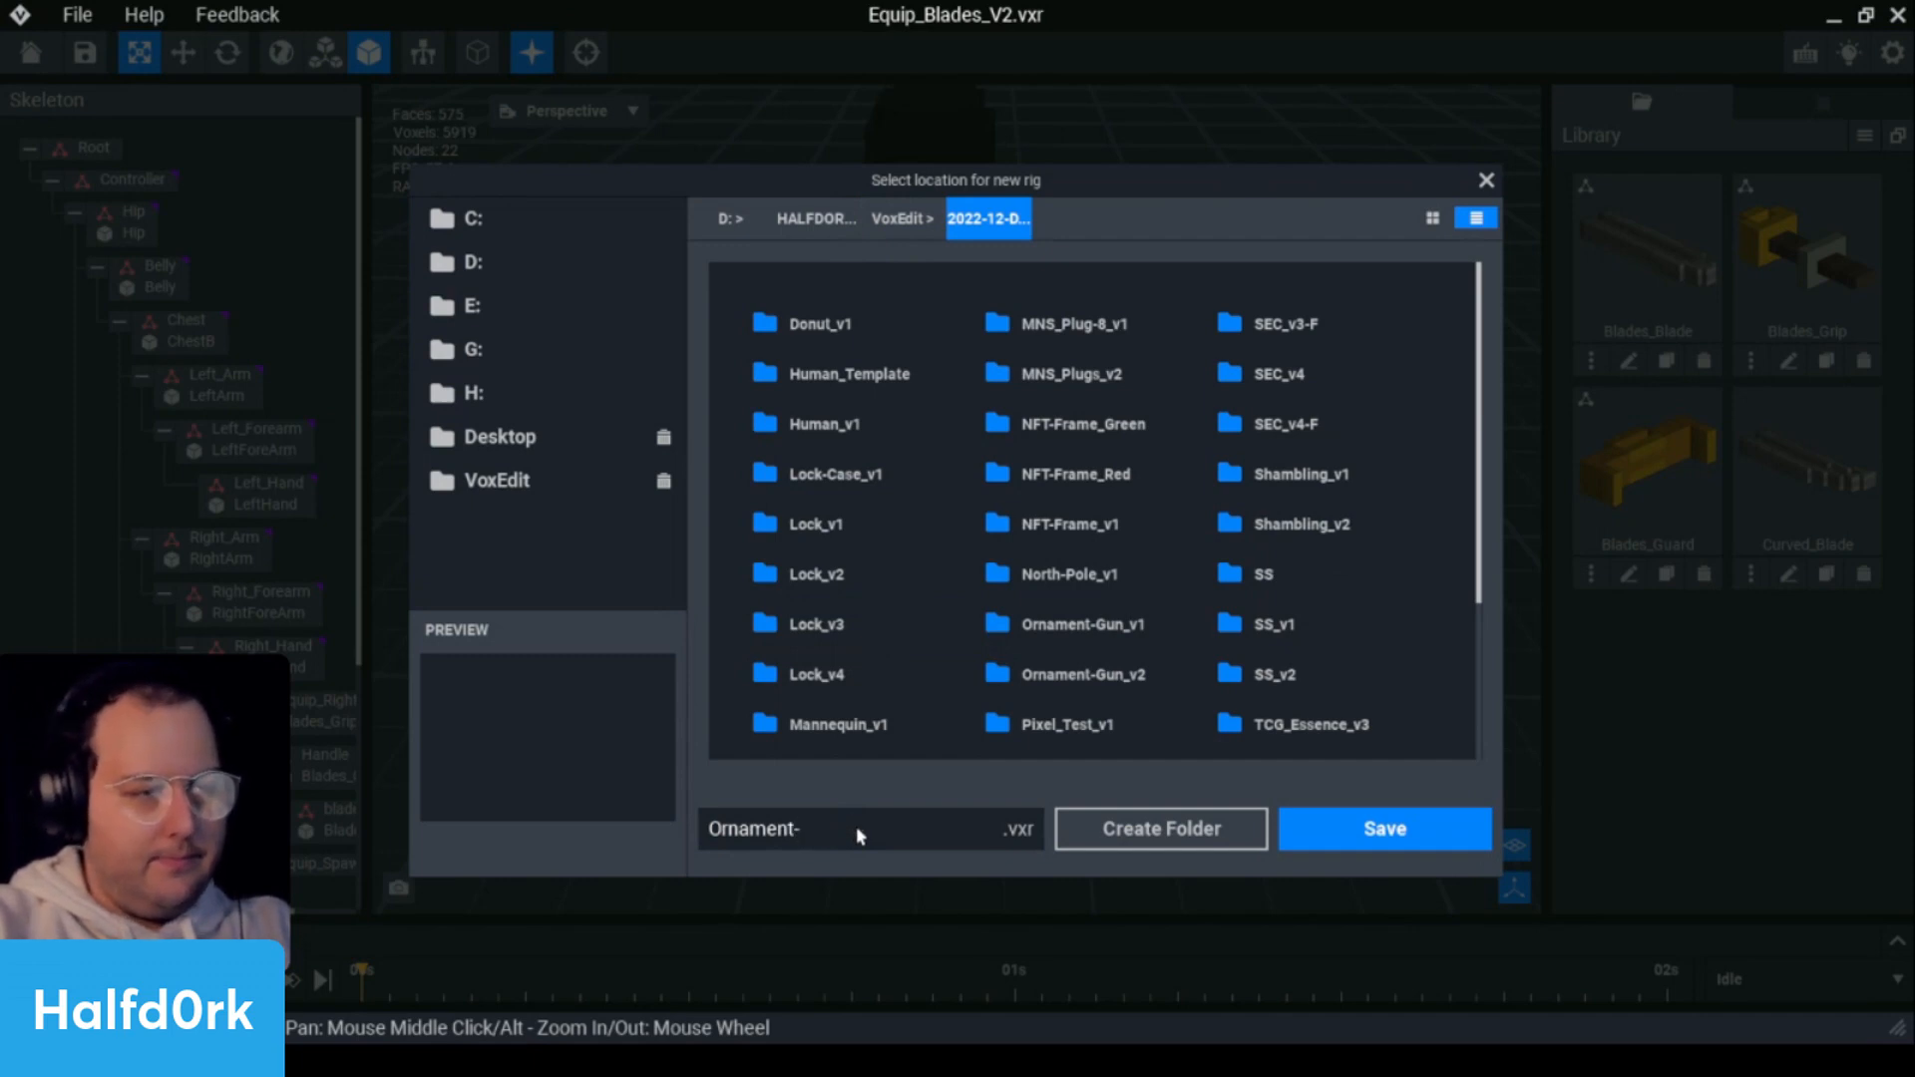
text(-Weapon_v1)
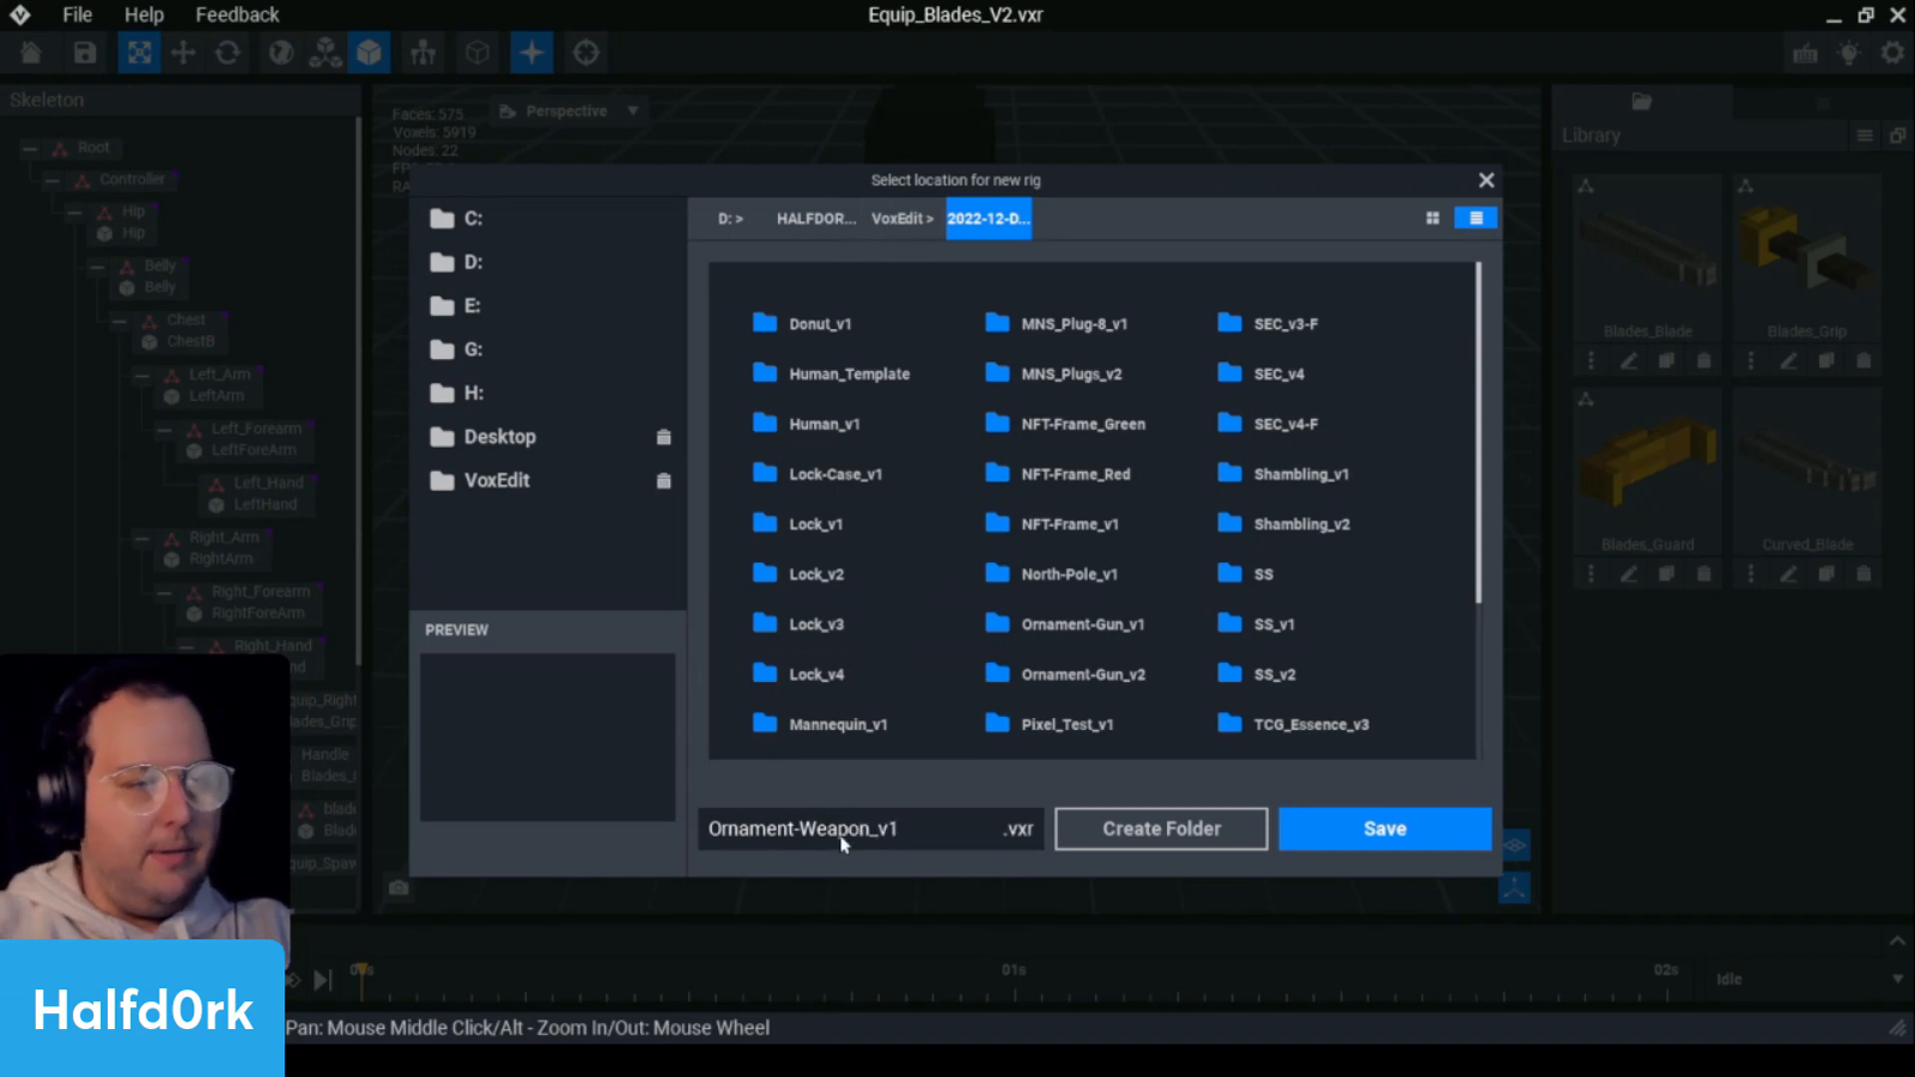
click(1433, 836)
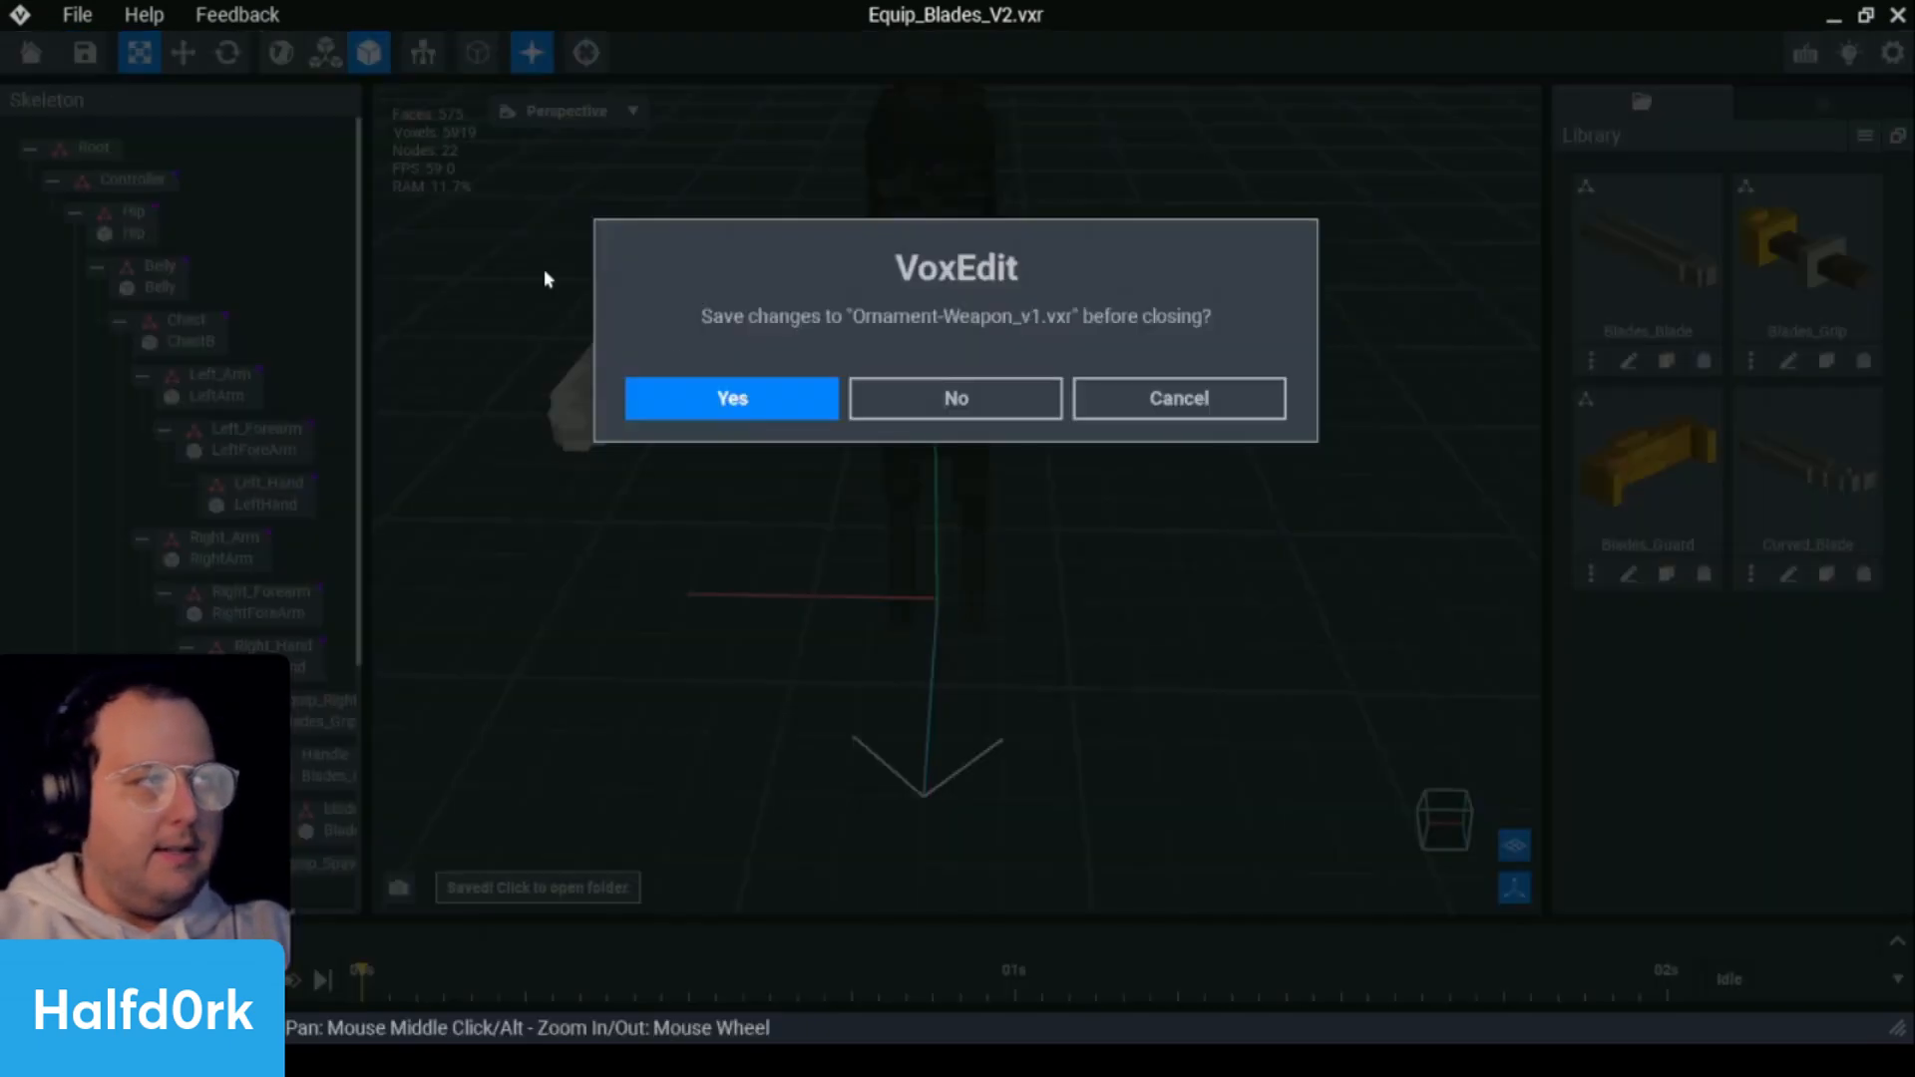
- Close the rig with its changes saved and open the Ornament-Weapon_v1 rig from its folder
click(662, 397)
click(1160, 135)
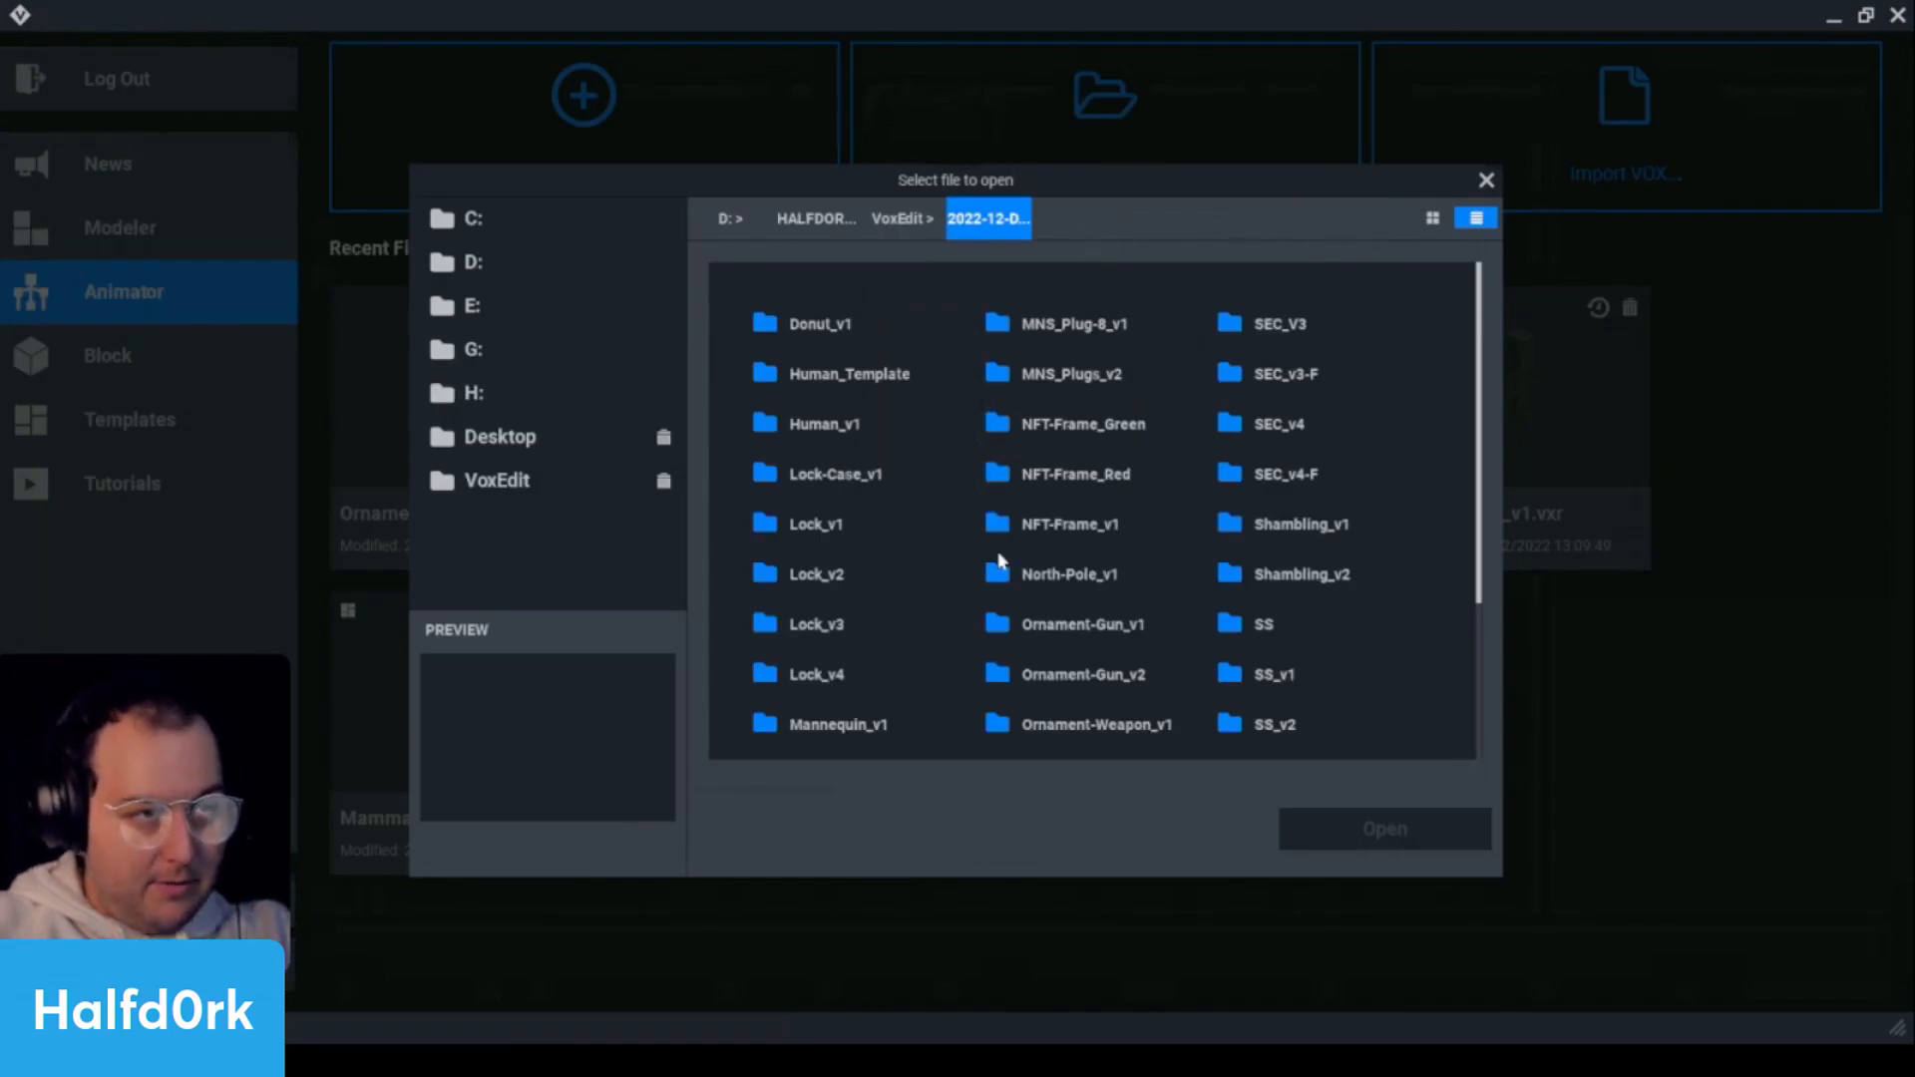
scroll(1087, 564, down, 3)
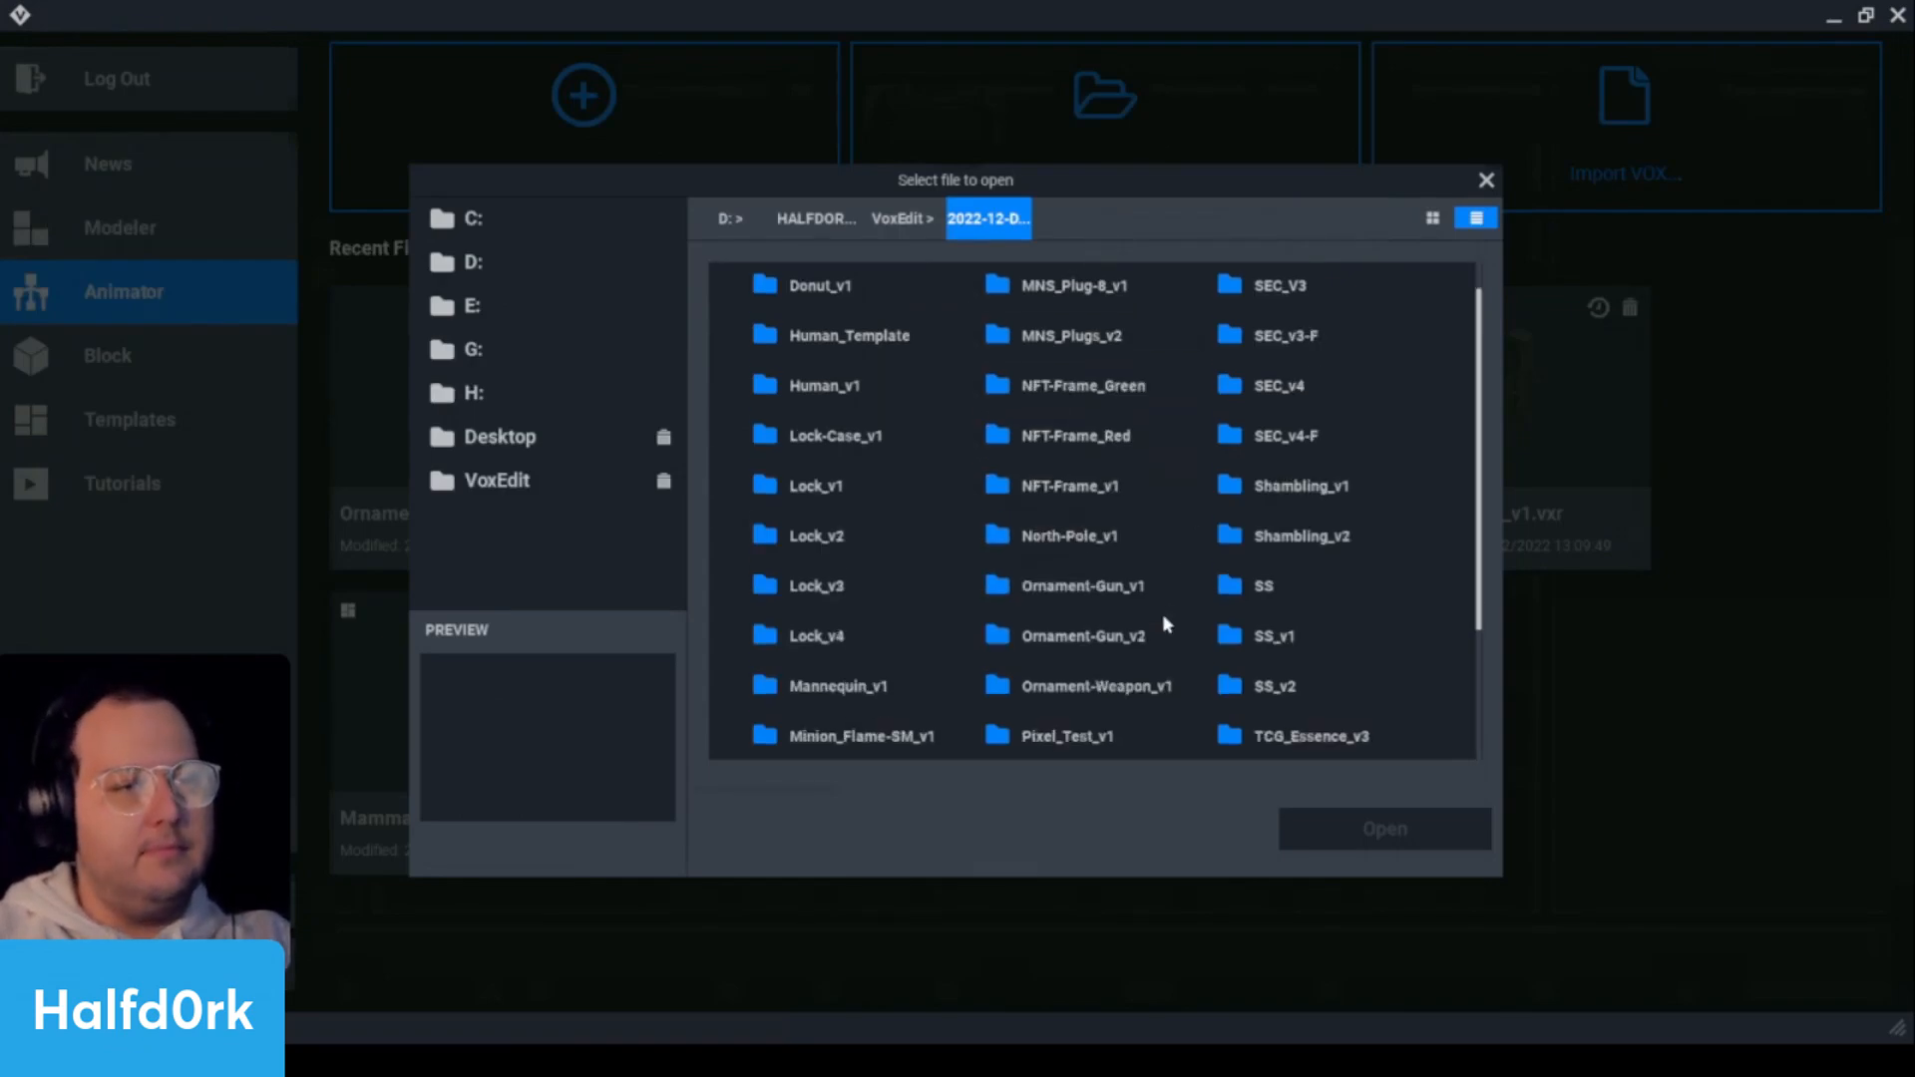
double_click(1098, 610)
click(857, 327)
click(1453, 834)
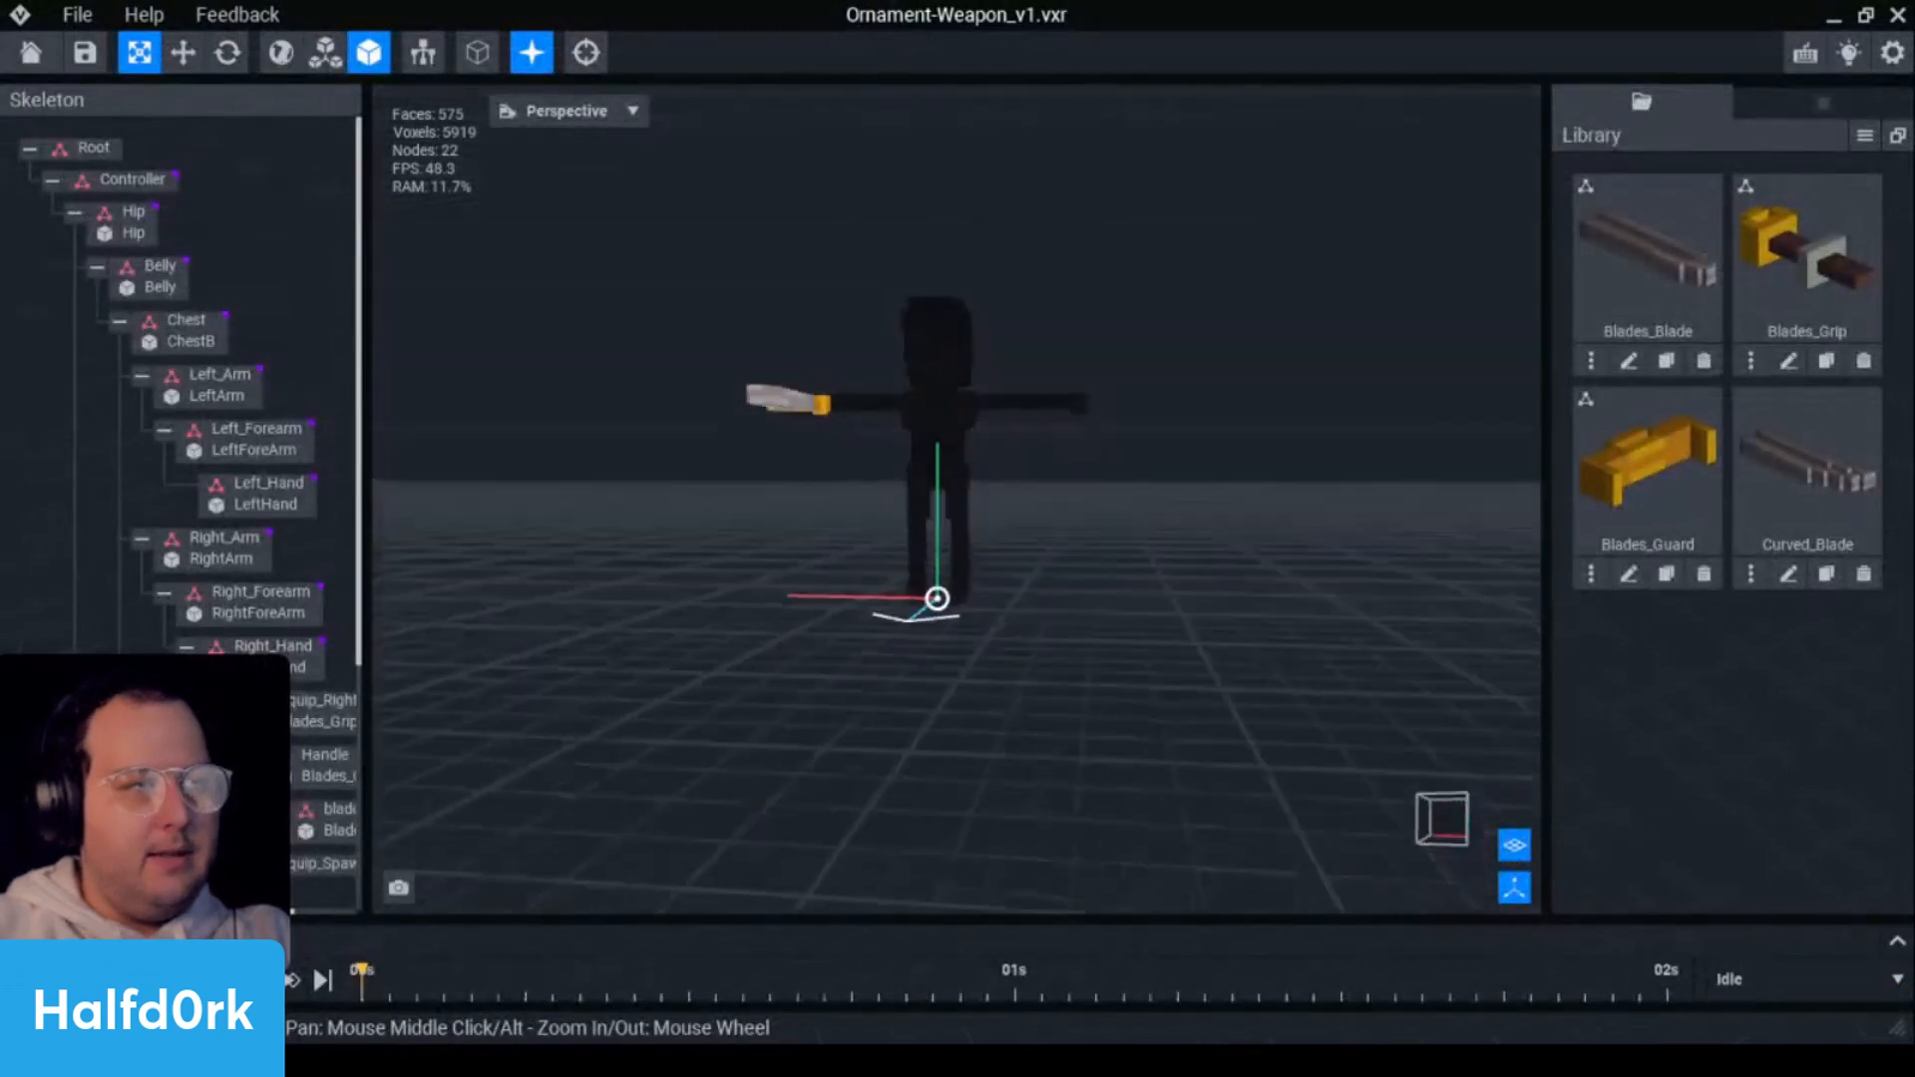
- Select the sword's blade node on the rig and open its Blades_Blade model for voxel editing
right_drag(958, 230, 973, 300)
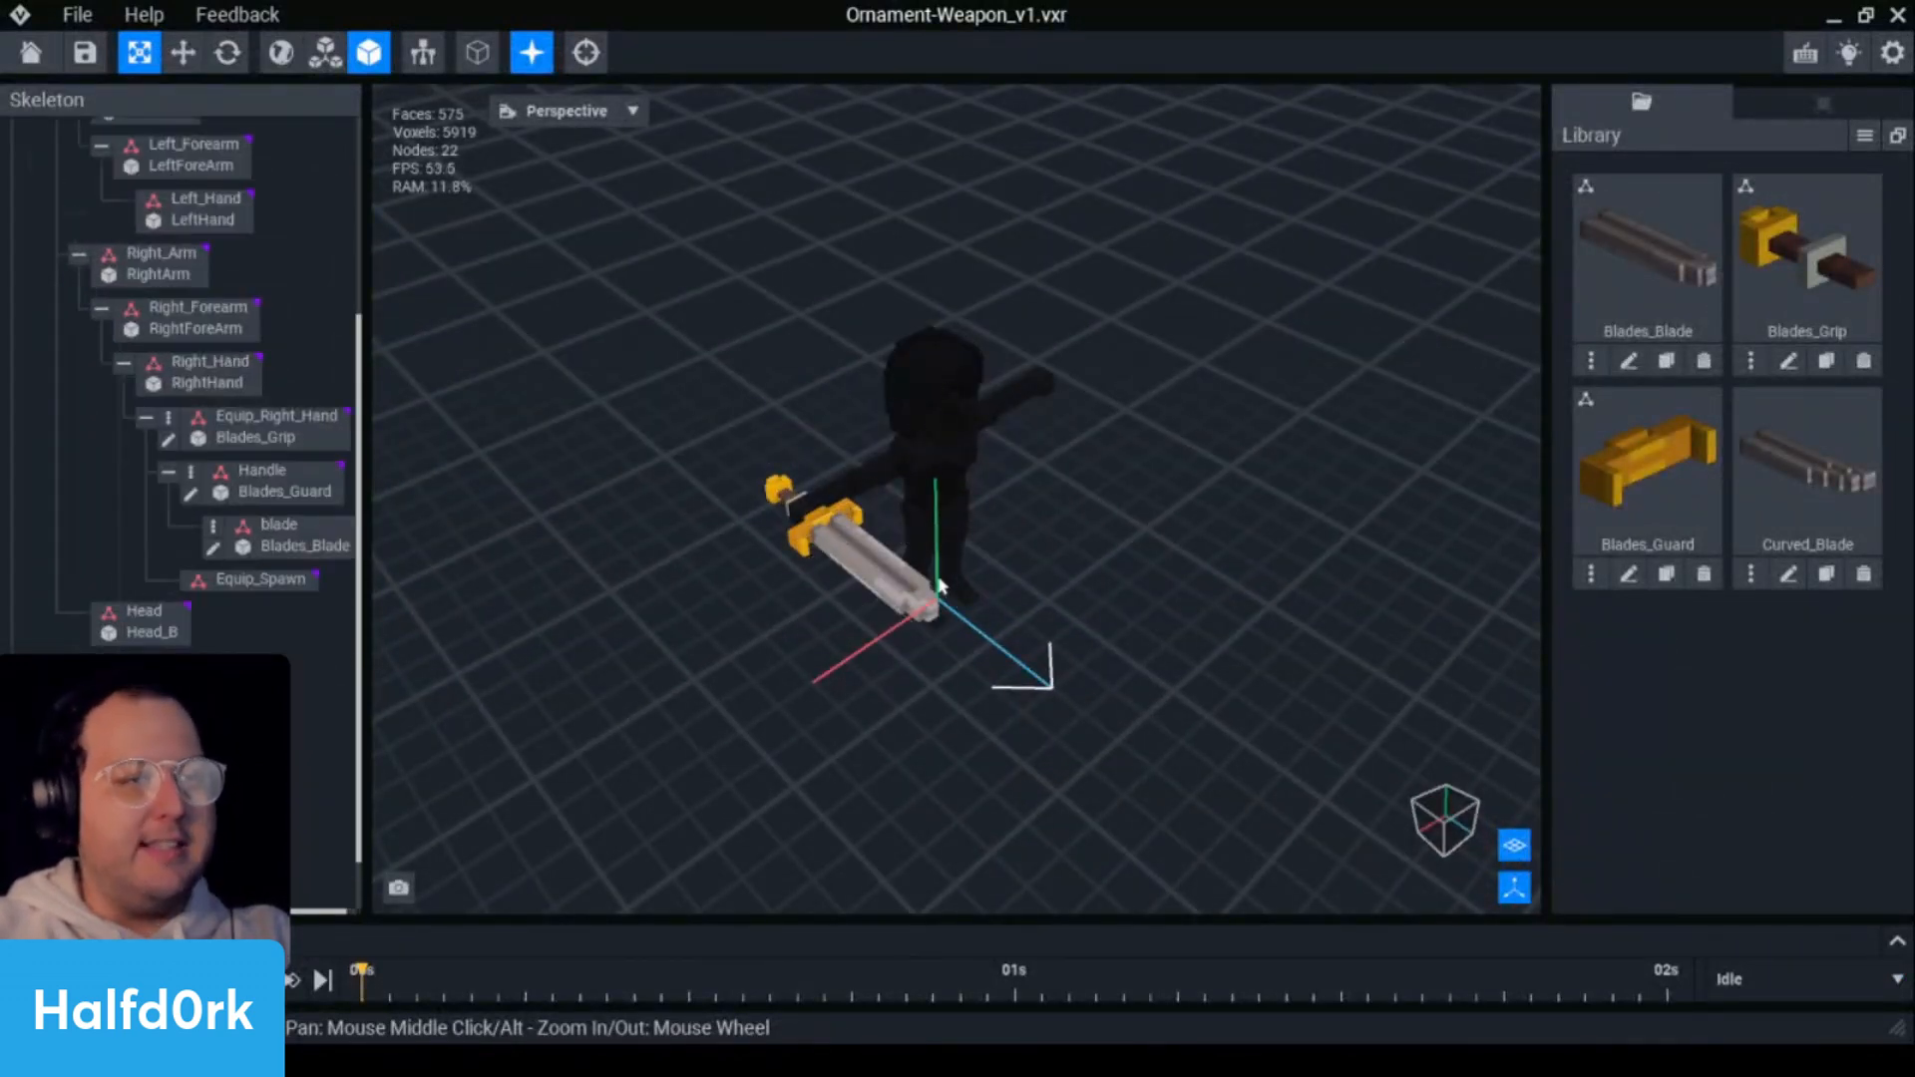
click(941, 588)
middle_drag(941, 588, 778, 568)
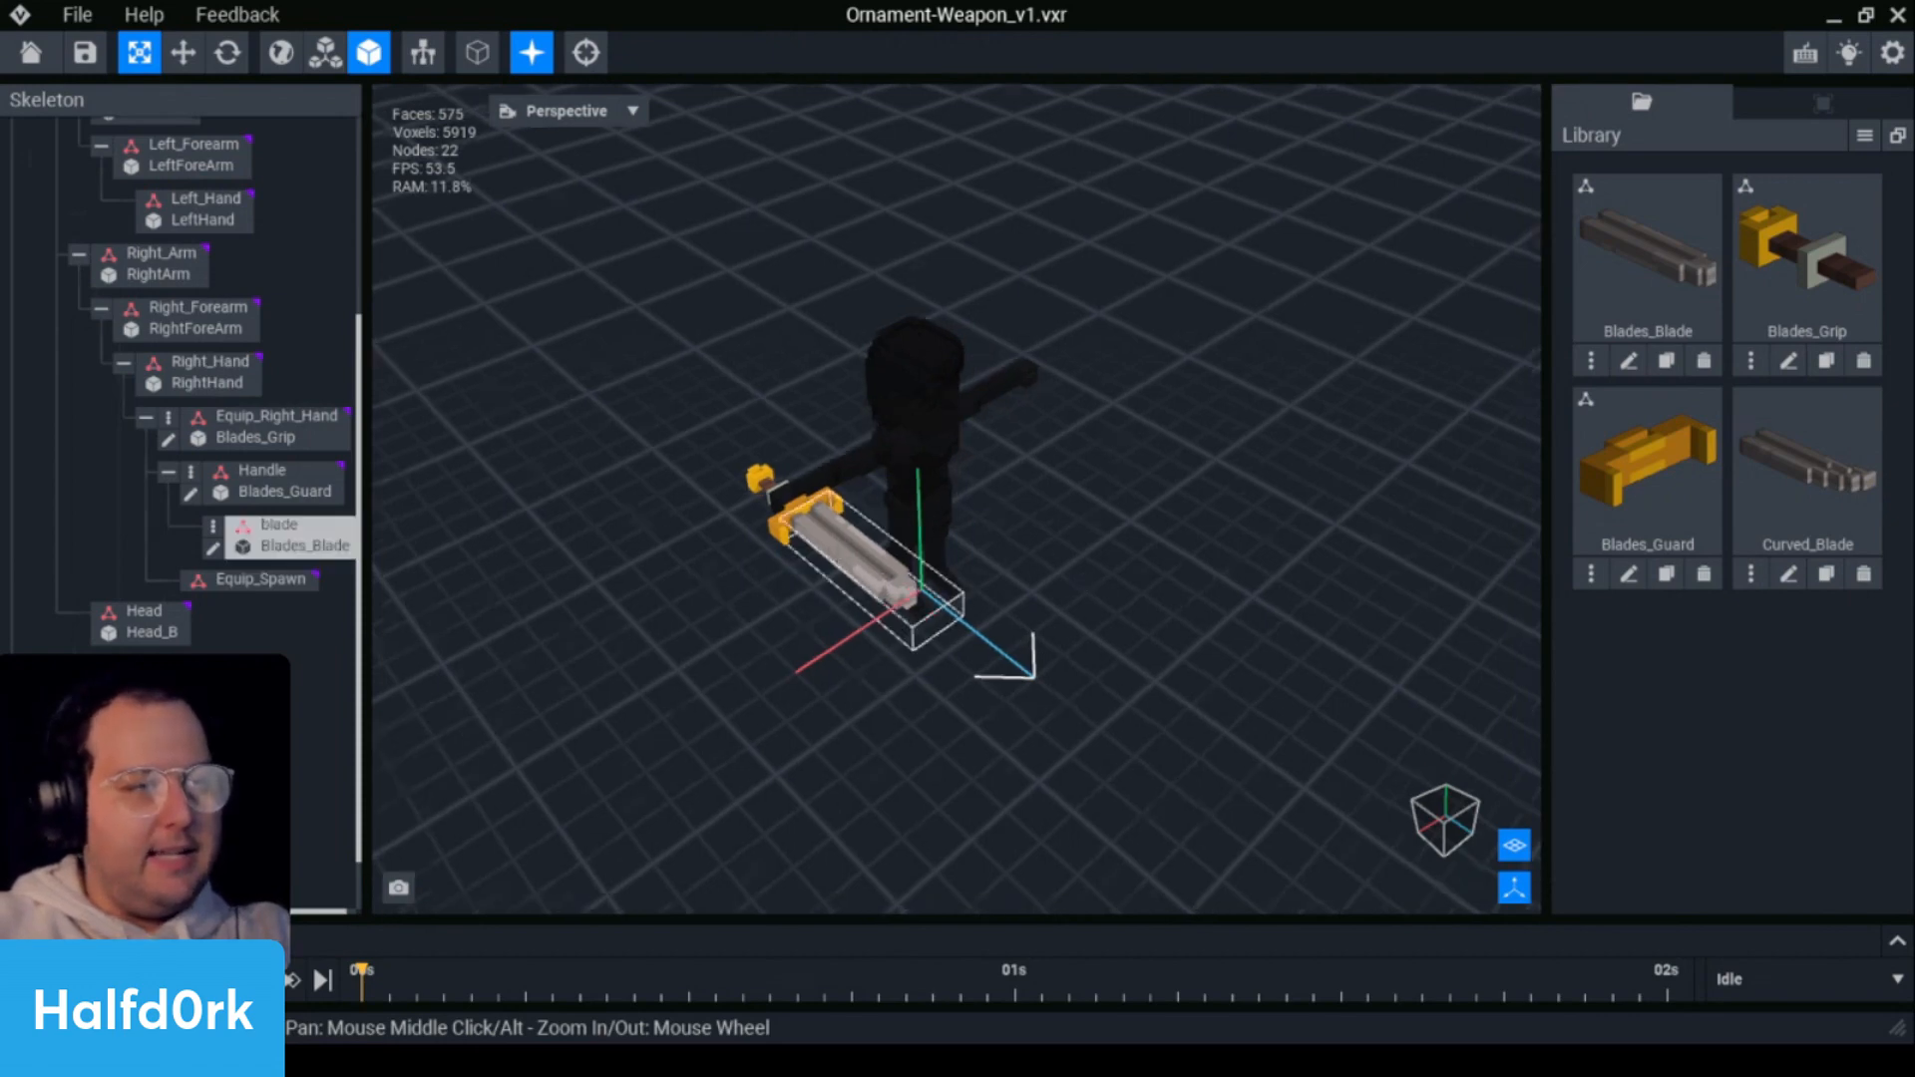
right_drag(778, 568, 698, 688)
click(527, 560)
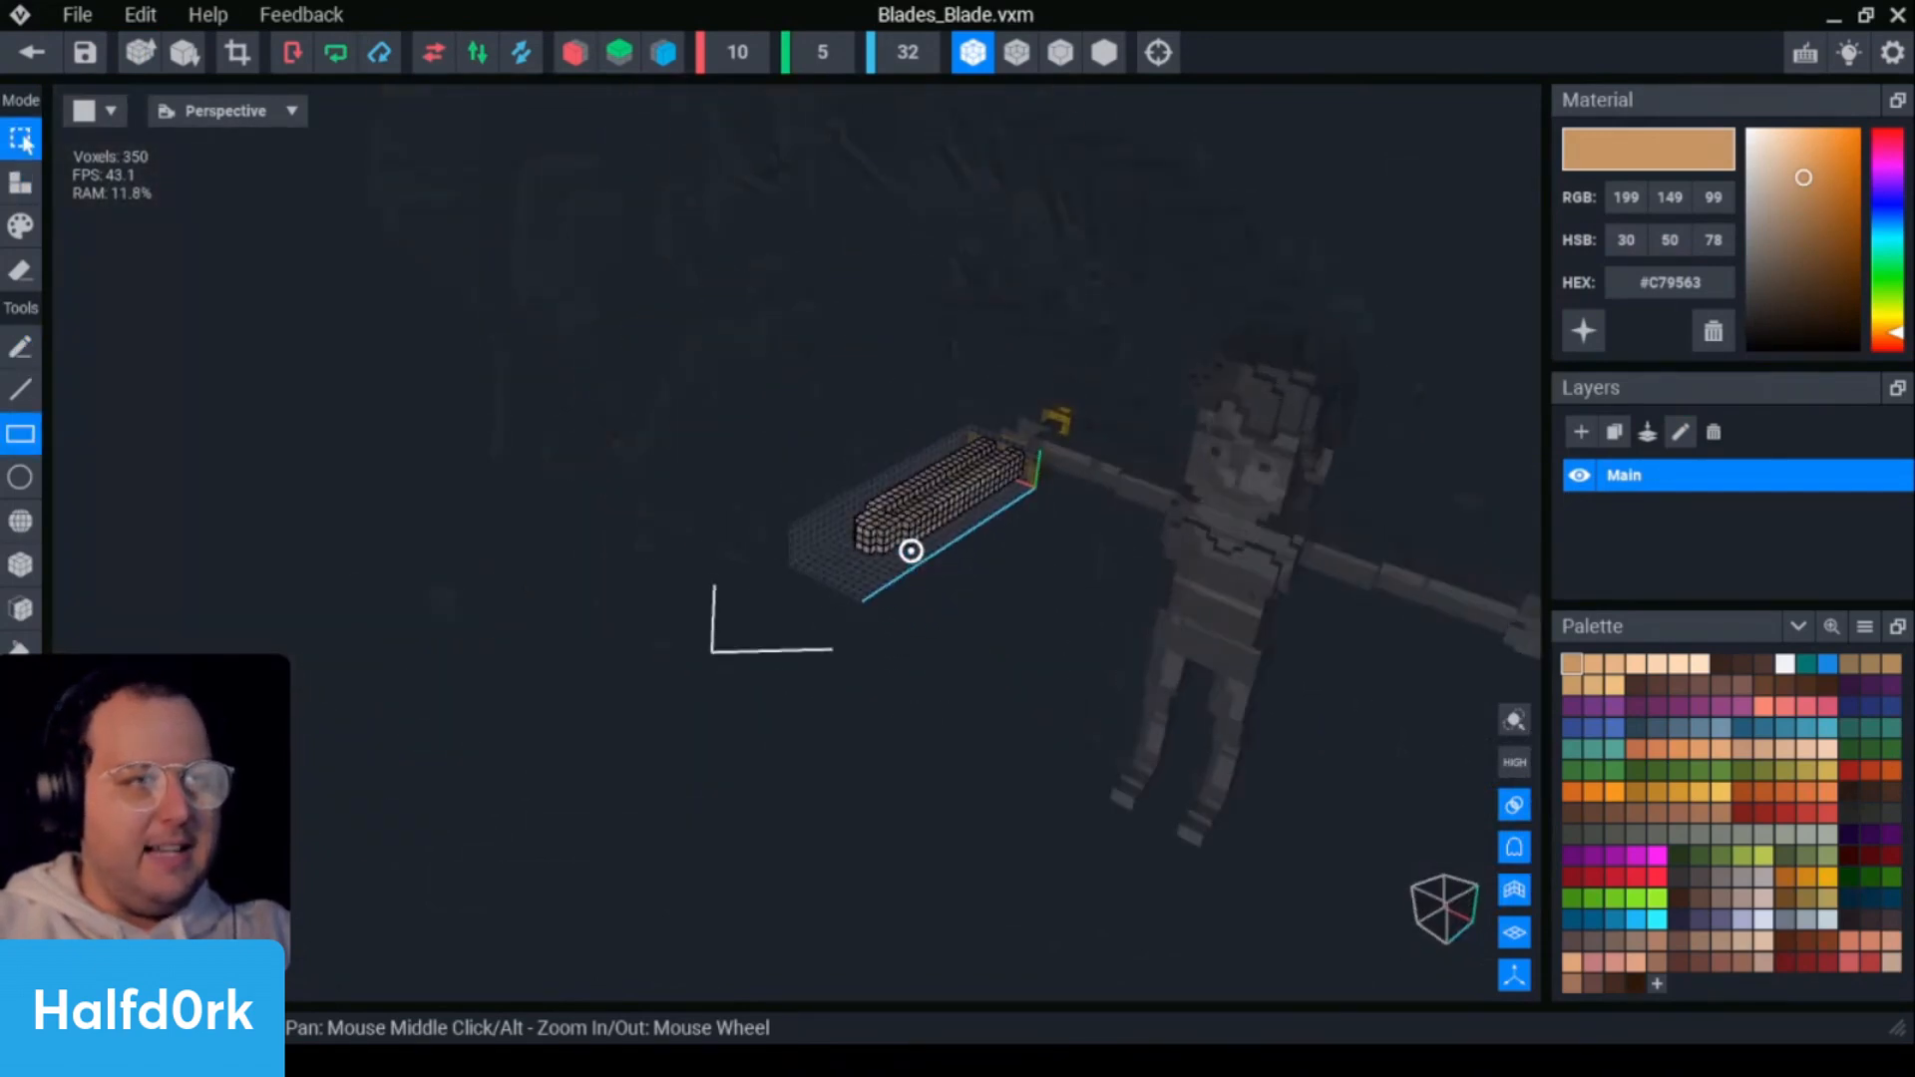
- Set the blade model's X size to 16 voxels, accepting the change to the template dimensions
right_drag(911, 551, 899, 504)
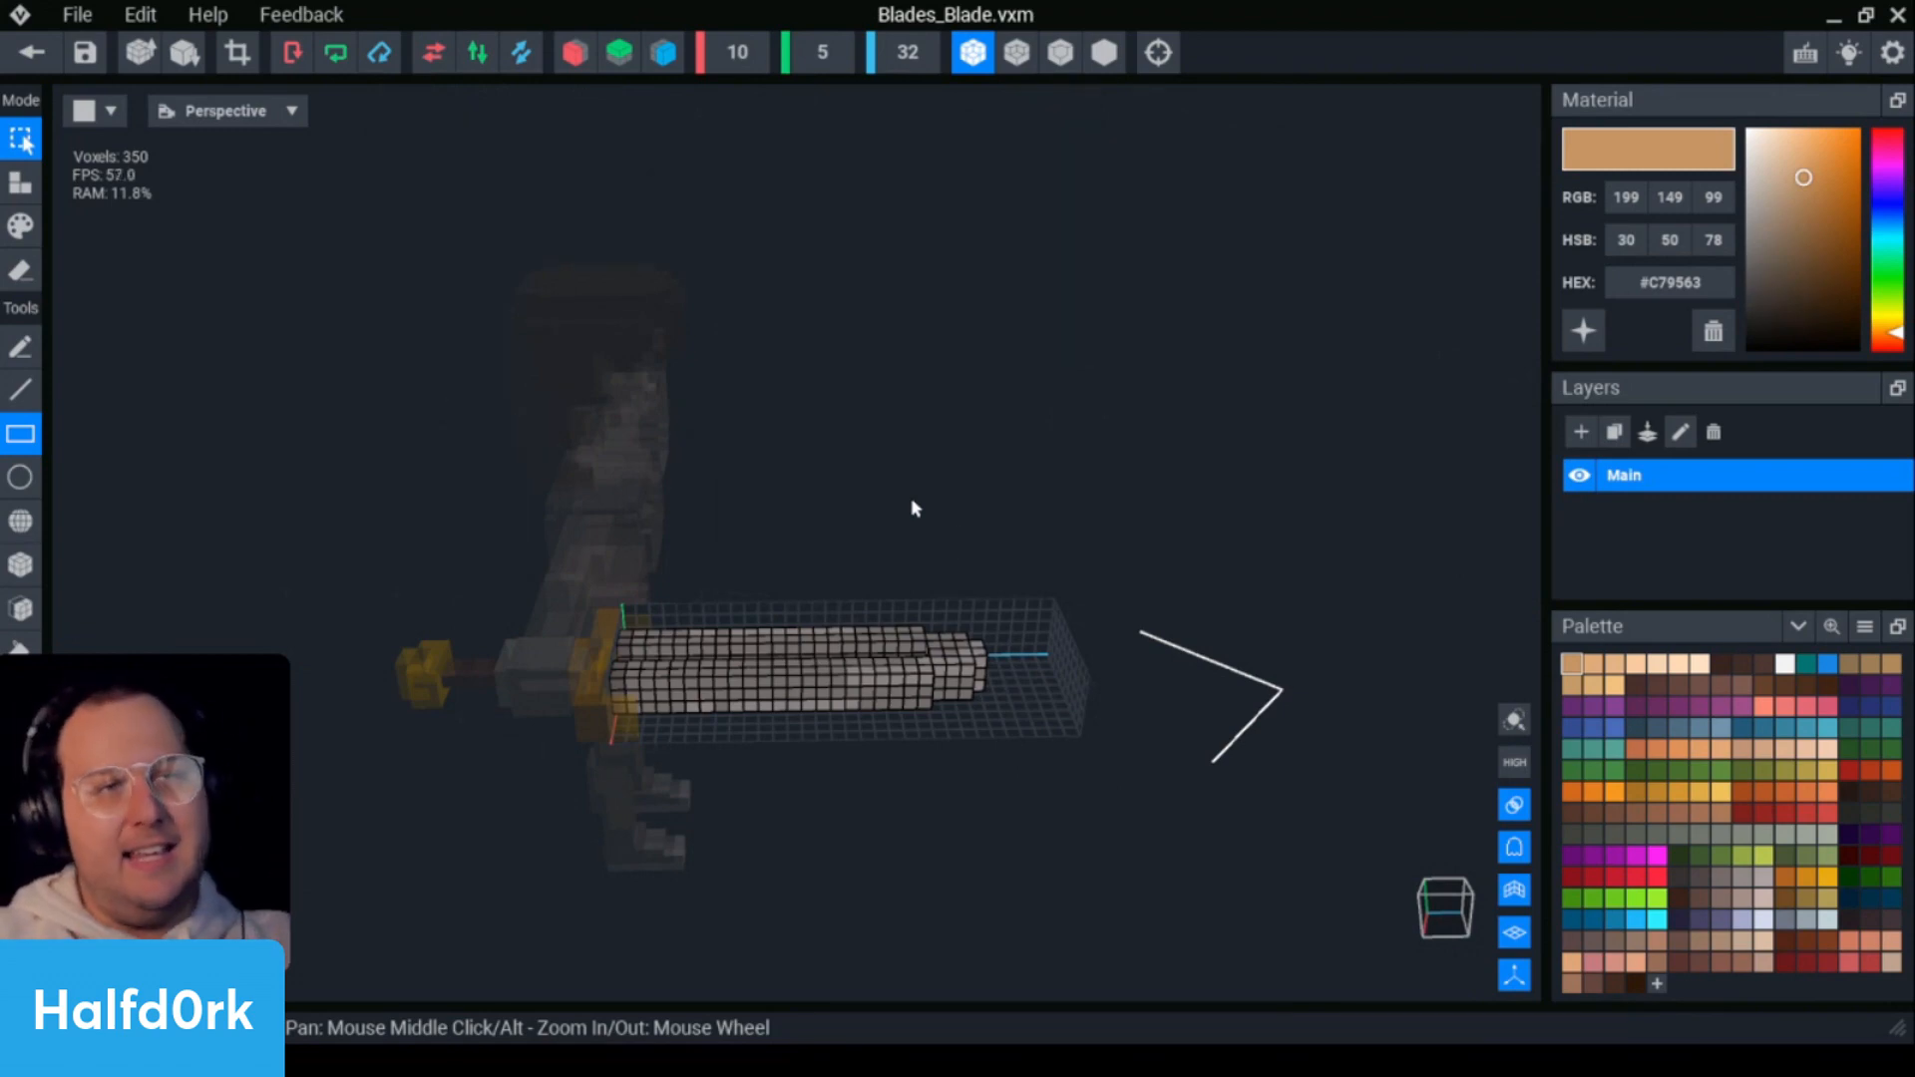
scroll(907, 512, up, 3)
right_drag(907, 513, 940, 457)
scroll(940, 457, down, 4)
right_drag(944, 631, 1147, 577)
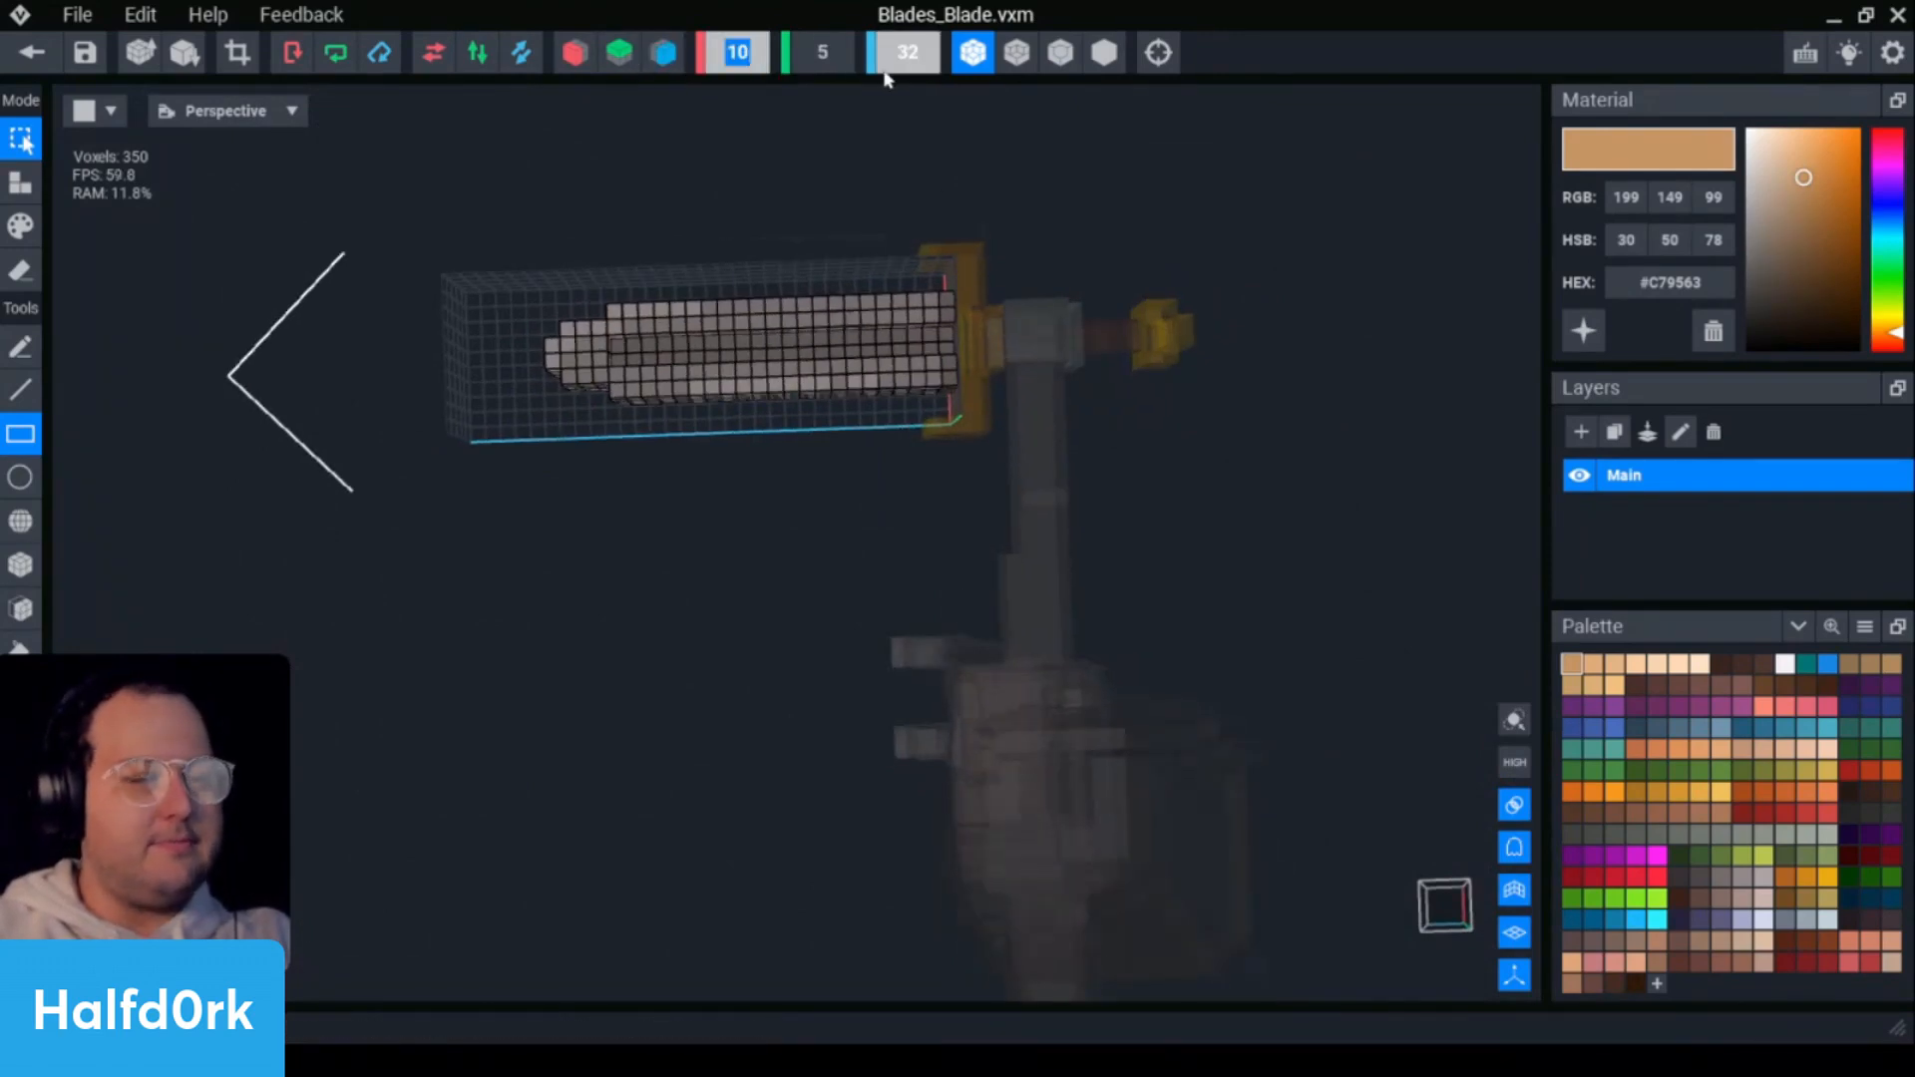
text(6)
key(Return)
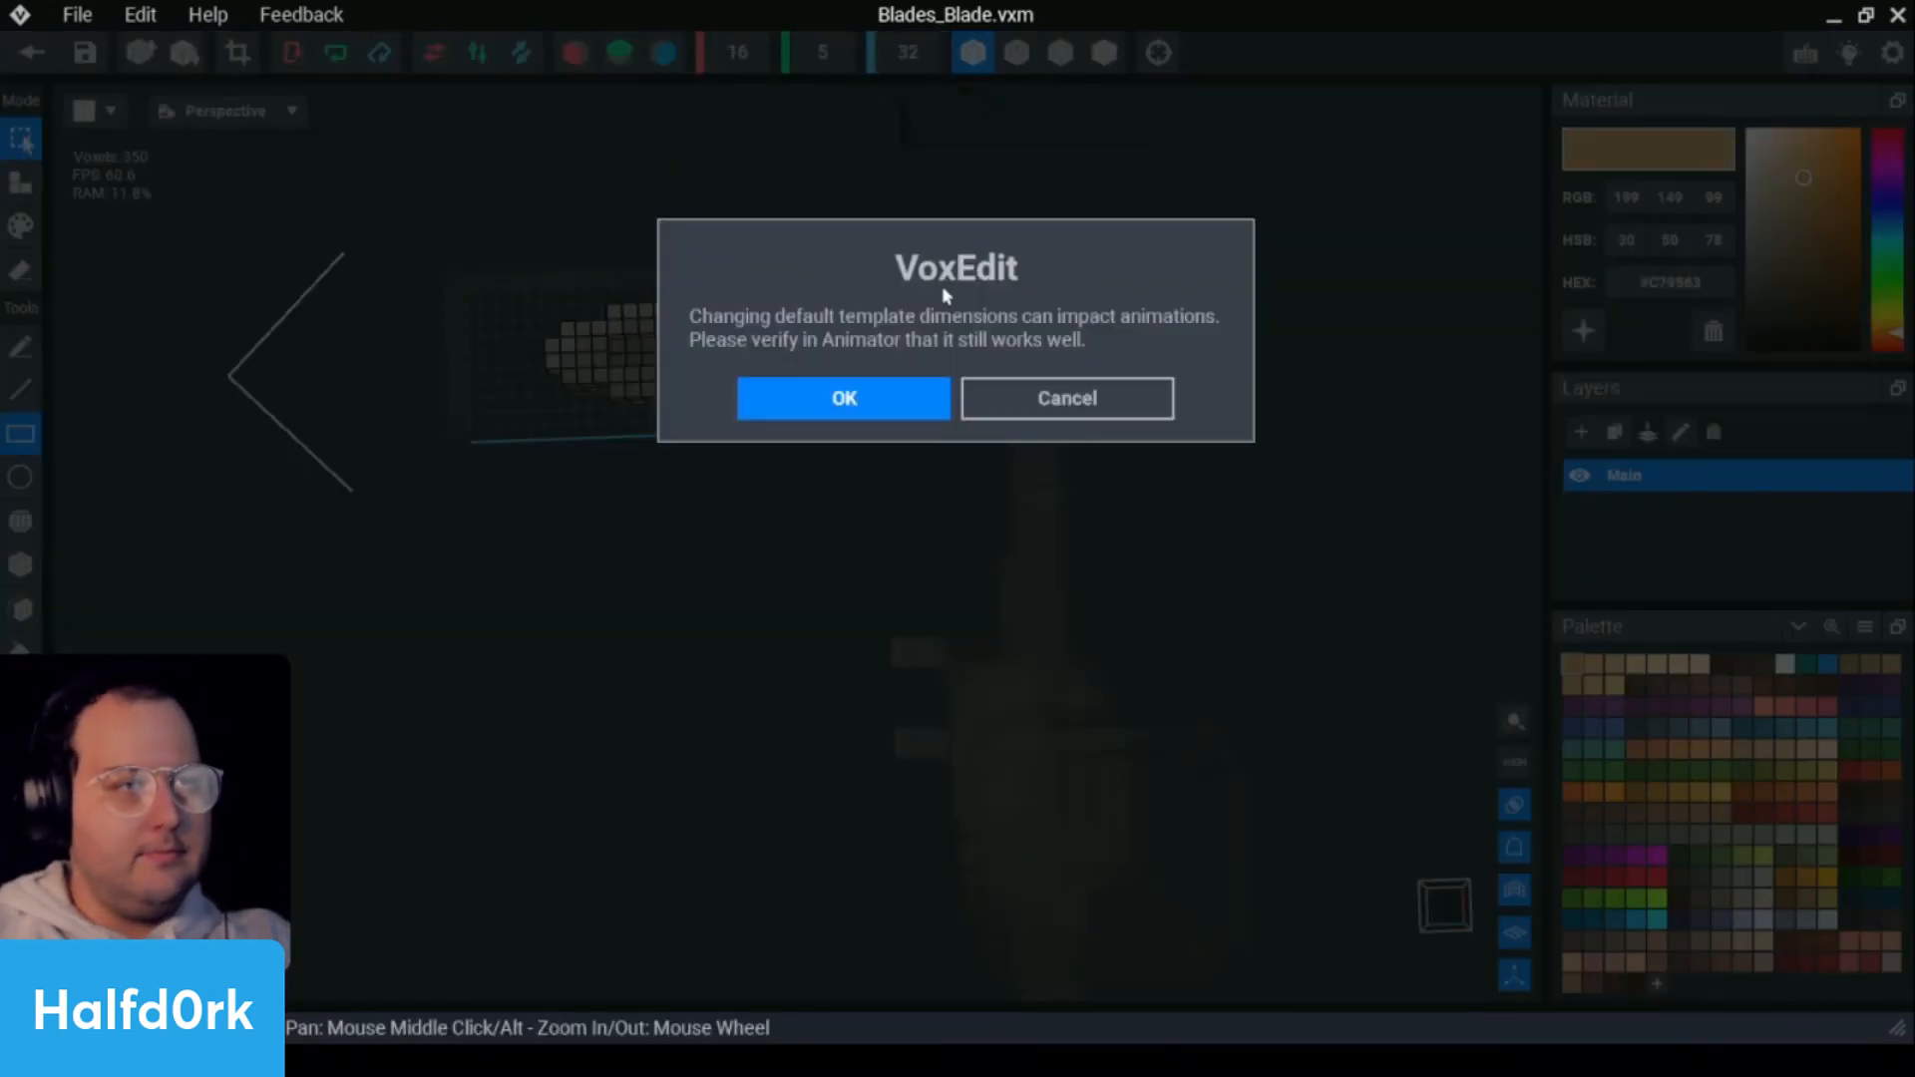
click(940, 417)
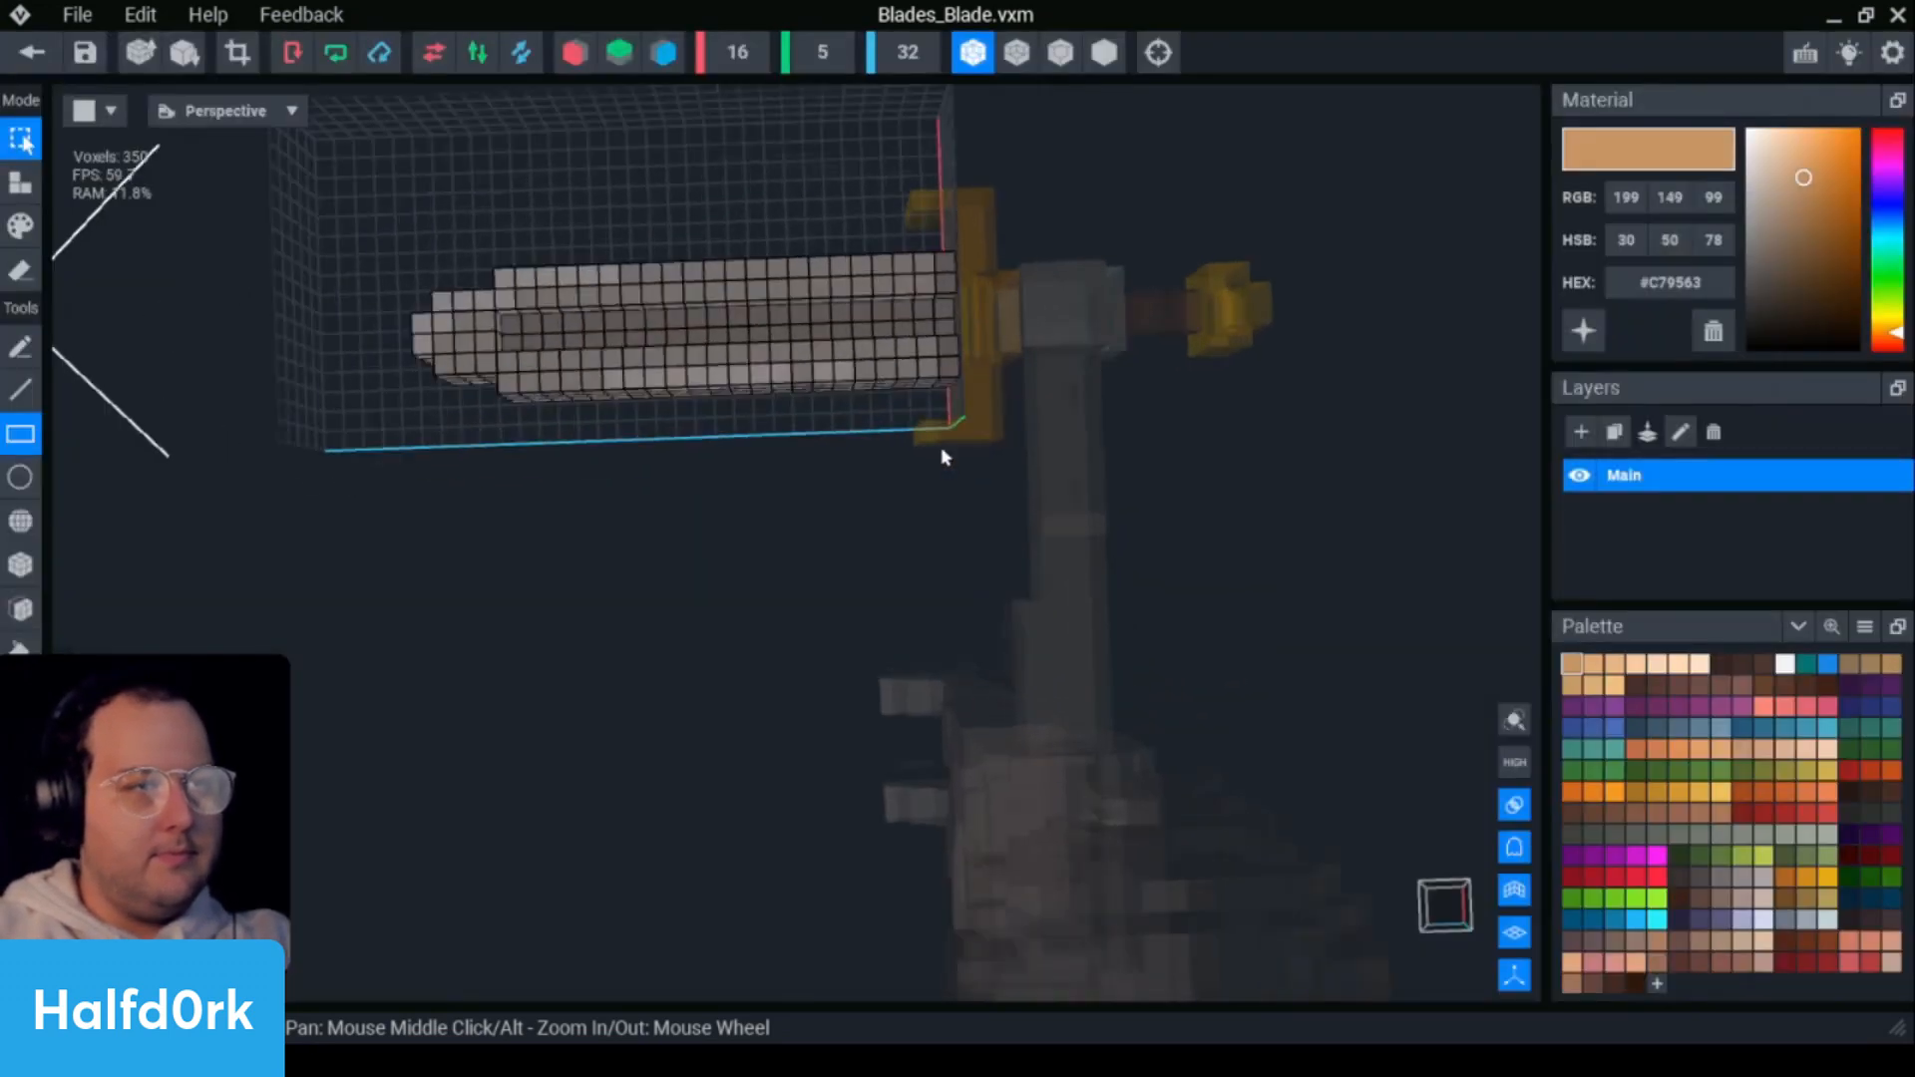
scroll(788, 469, up, 4)
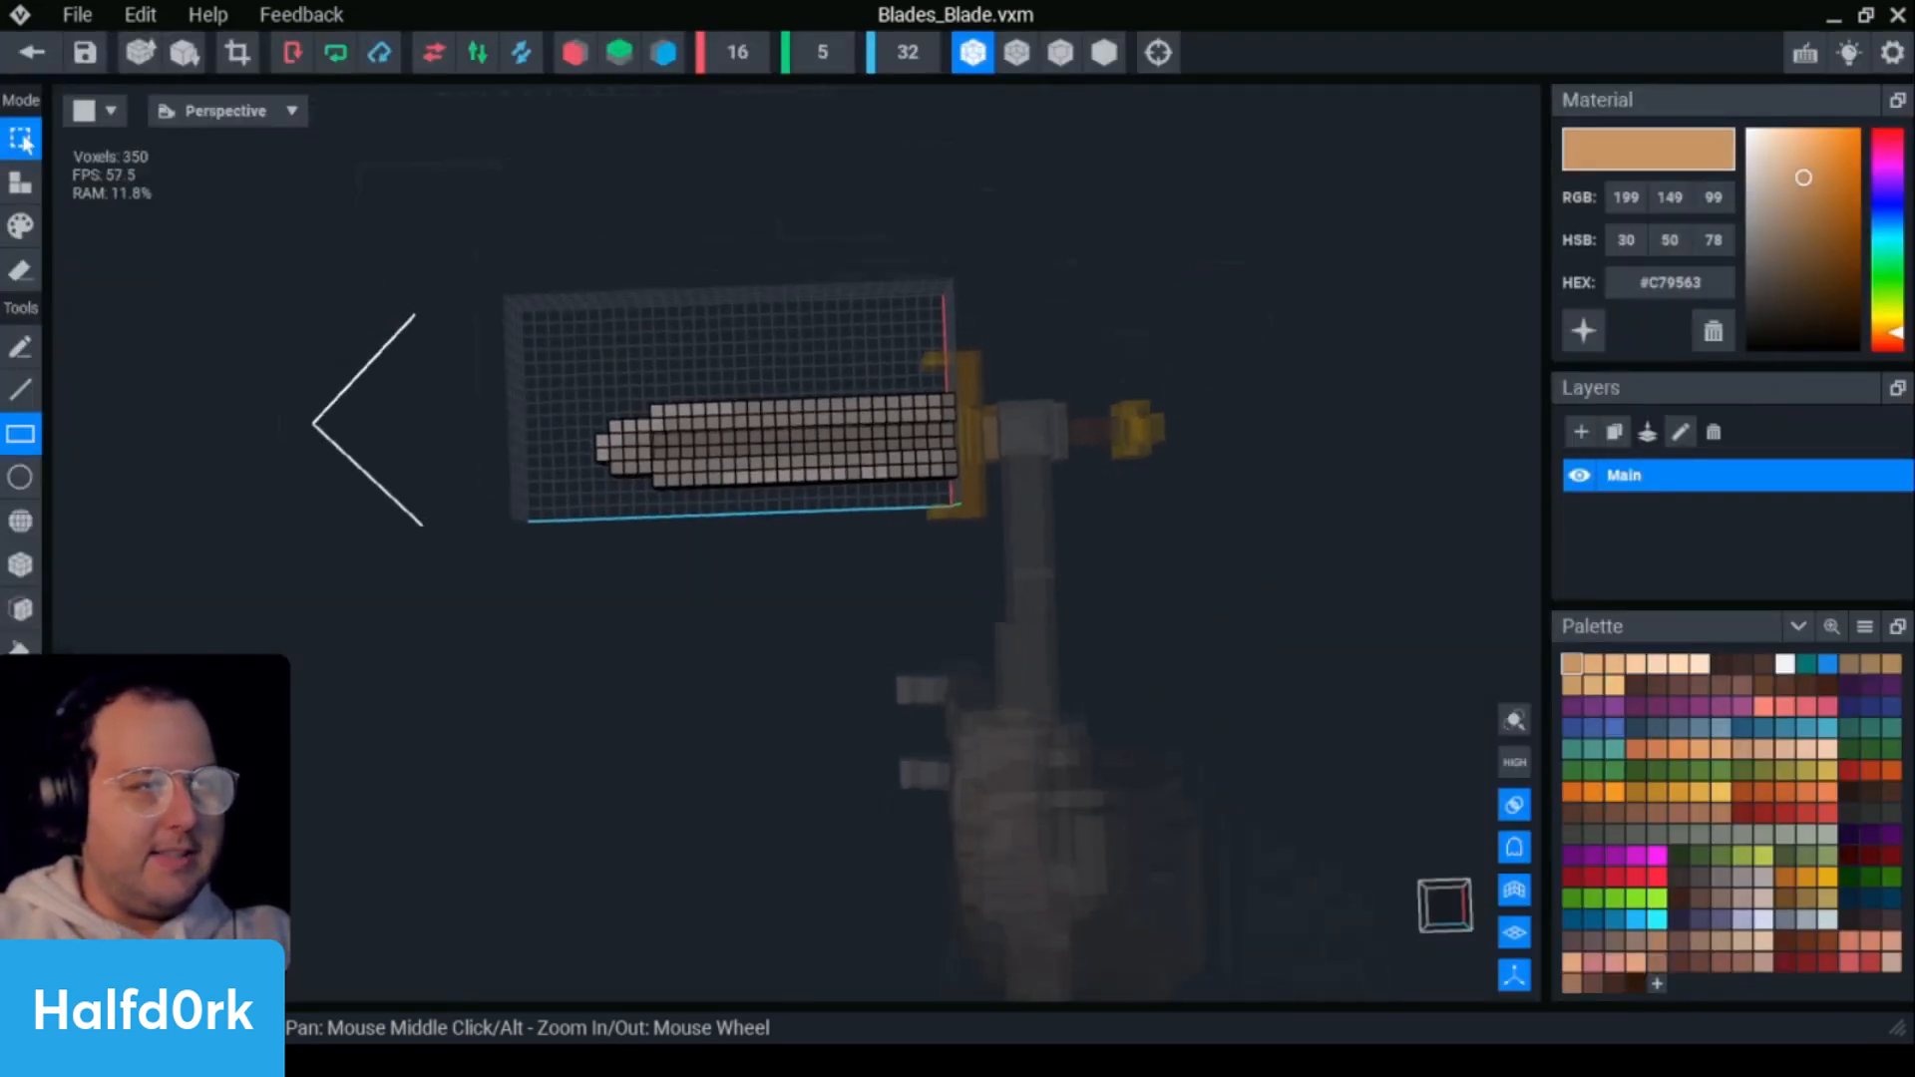
- Erase all of the blade's voxels and reduce the model's Y size to 1 voxel
key(e)
mouse_move(1010, 630)
mouse_down()
mouse_move(752, 436)
mouse_move(812, 355)
mouse_up()
scroll(812, 355, up, 2)
click(20, 389)
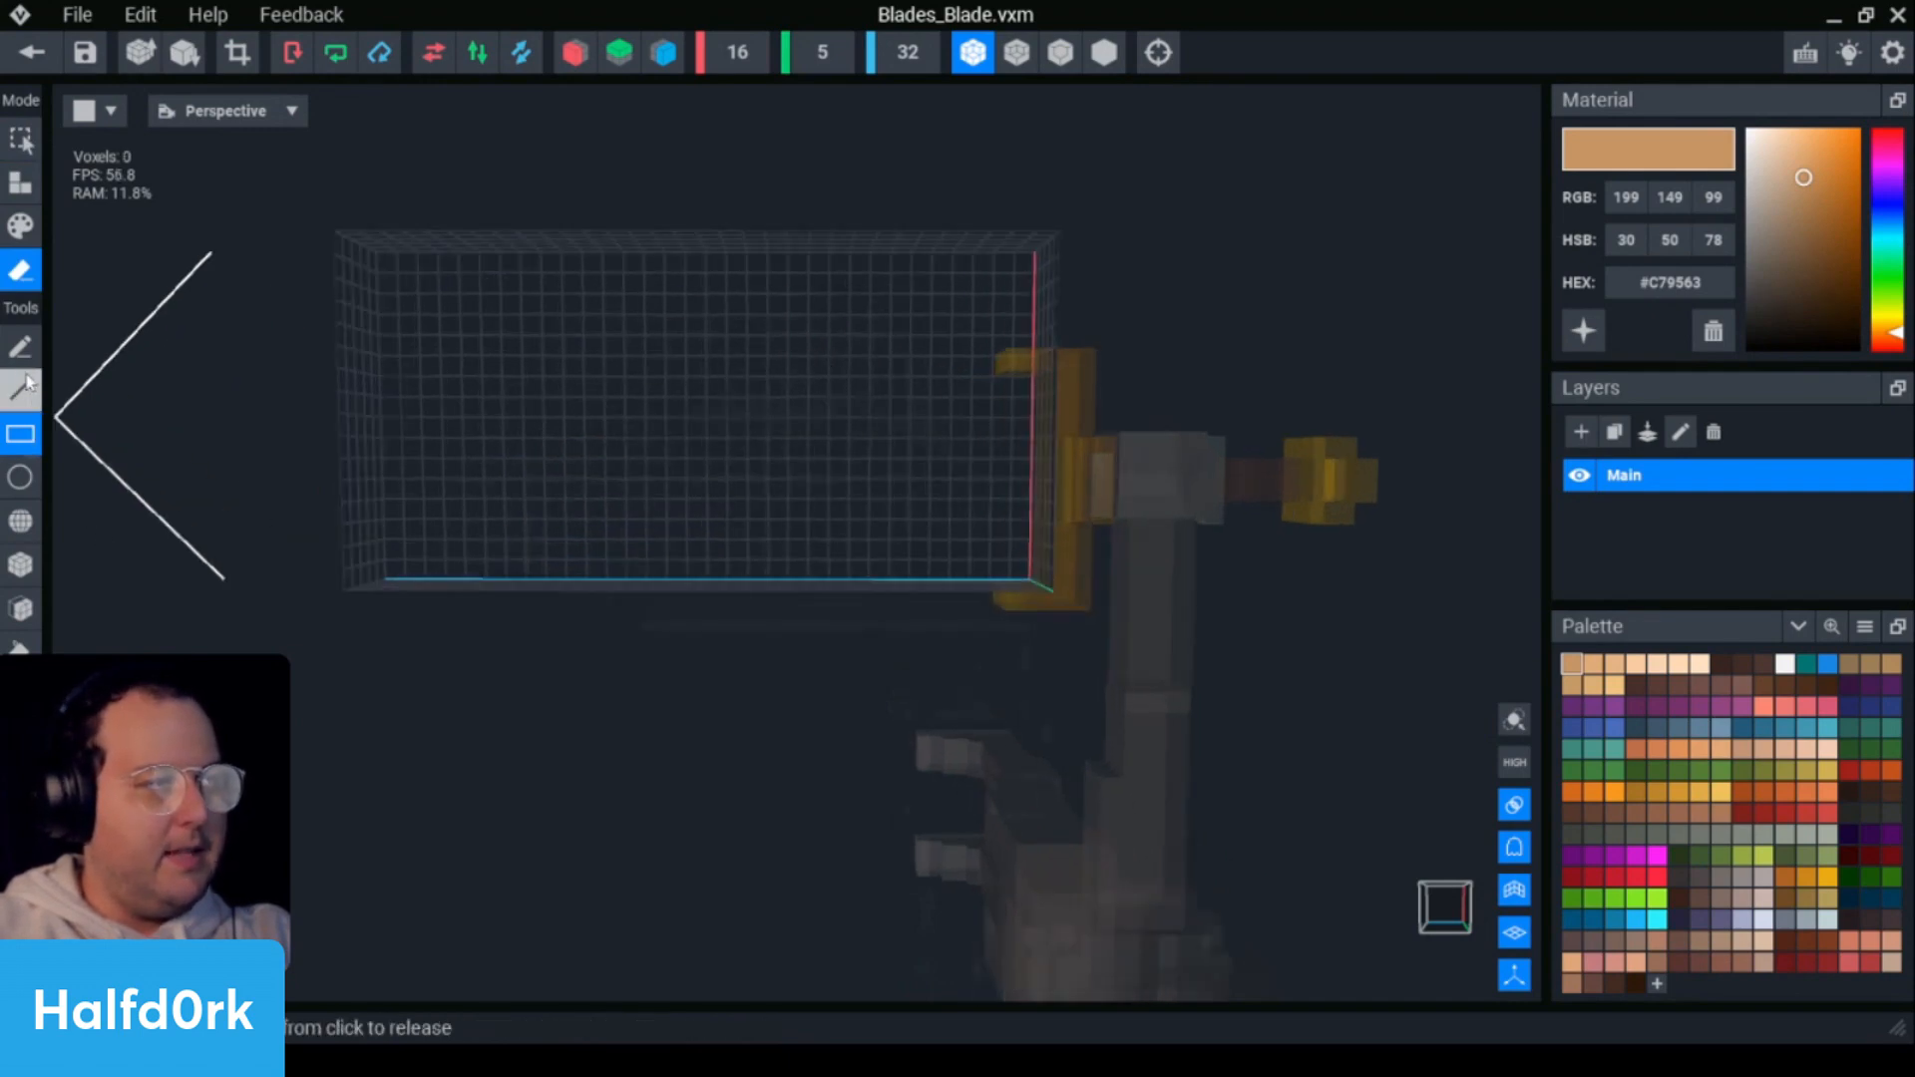
right_drag(878, 371, 902, 415)
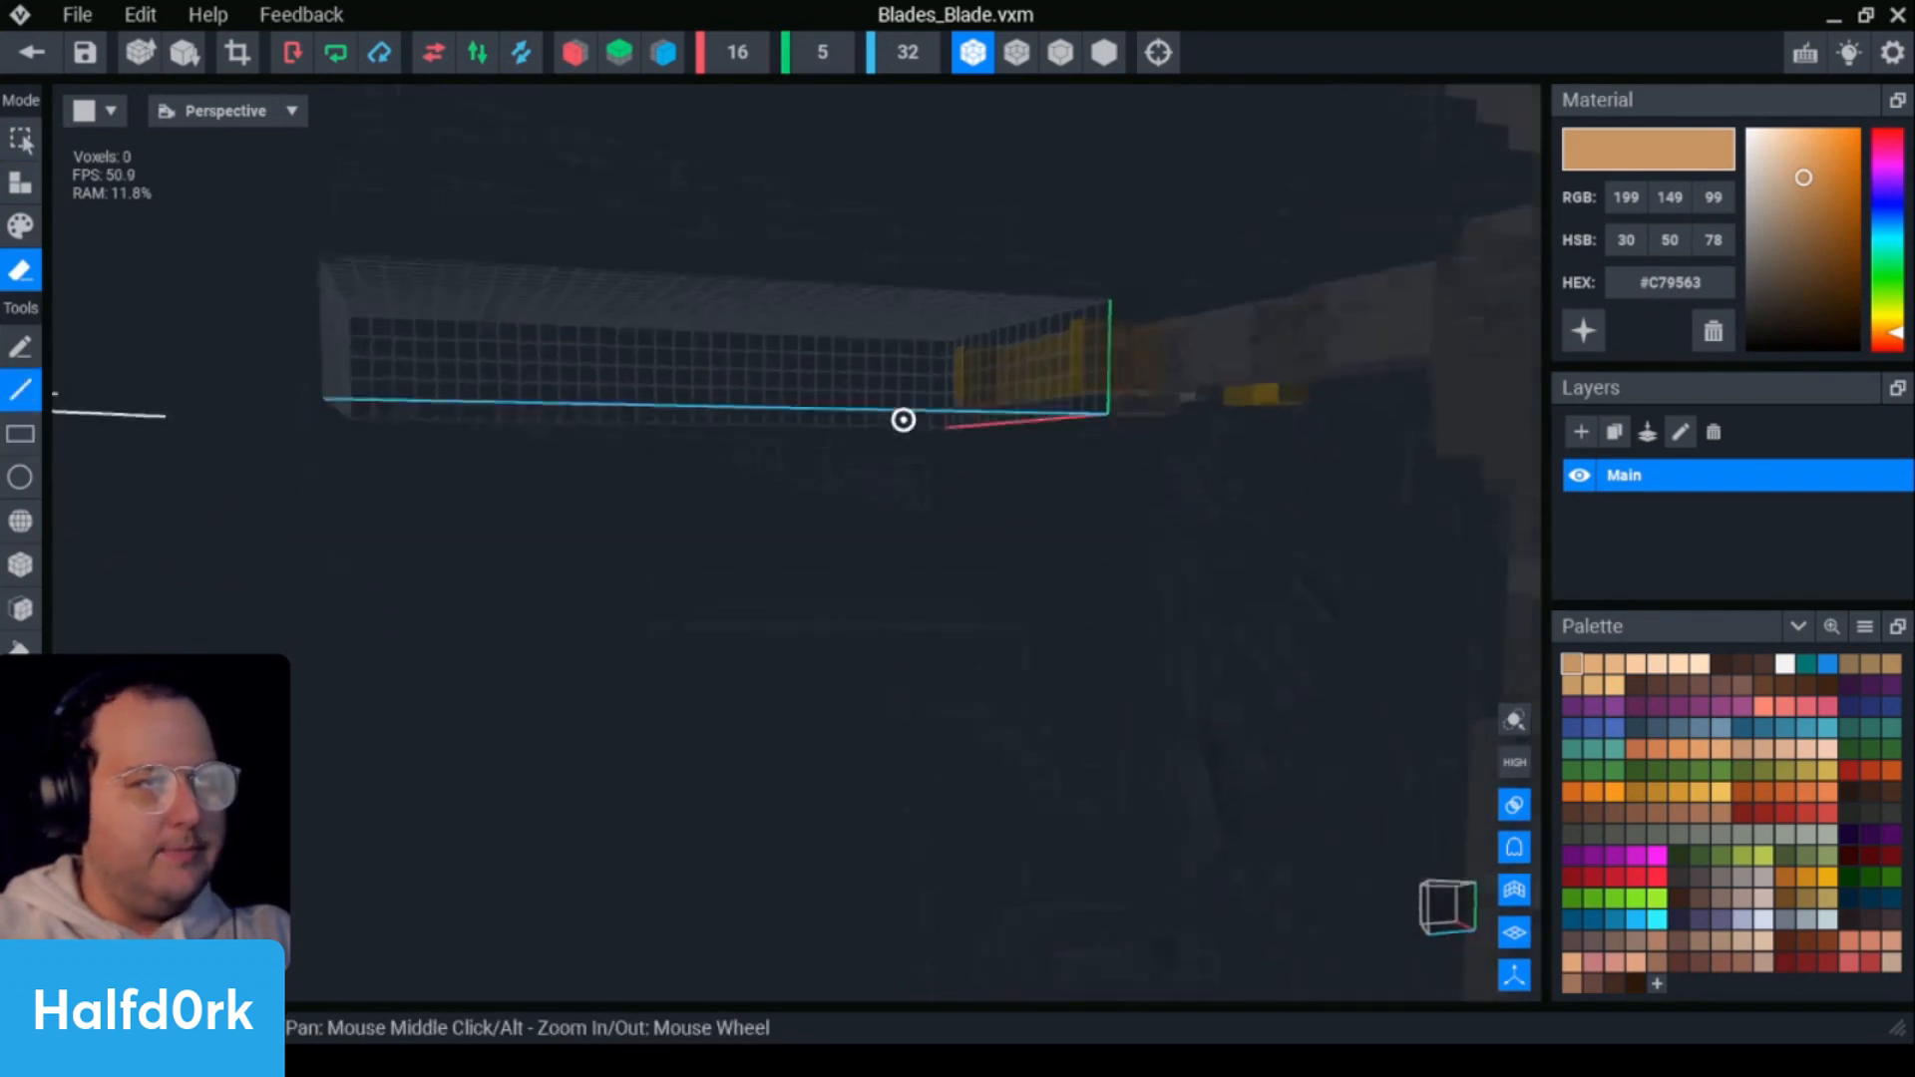
scroll(822, 52, down, 4)
right_drag(1005, 230, 760, 447)
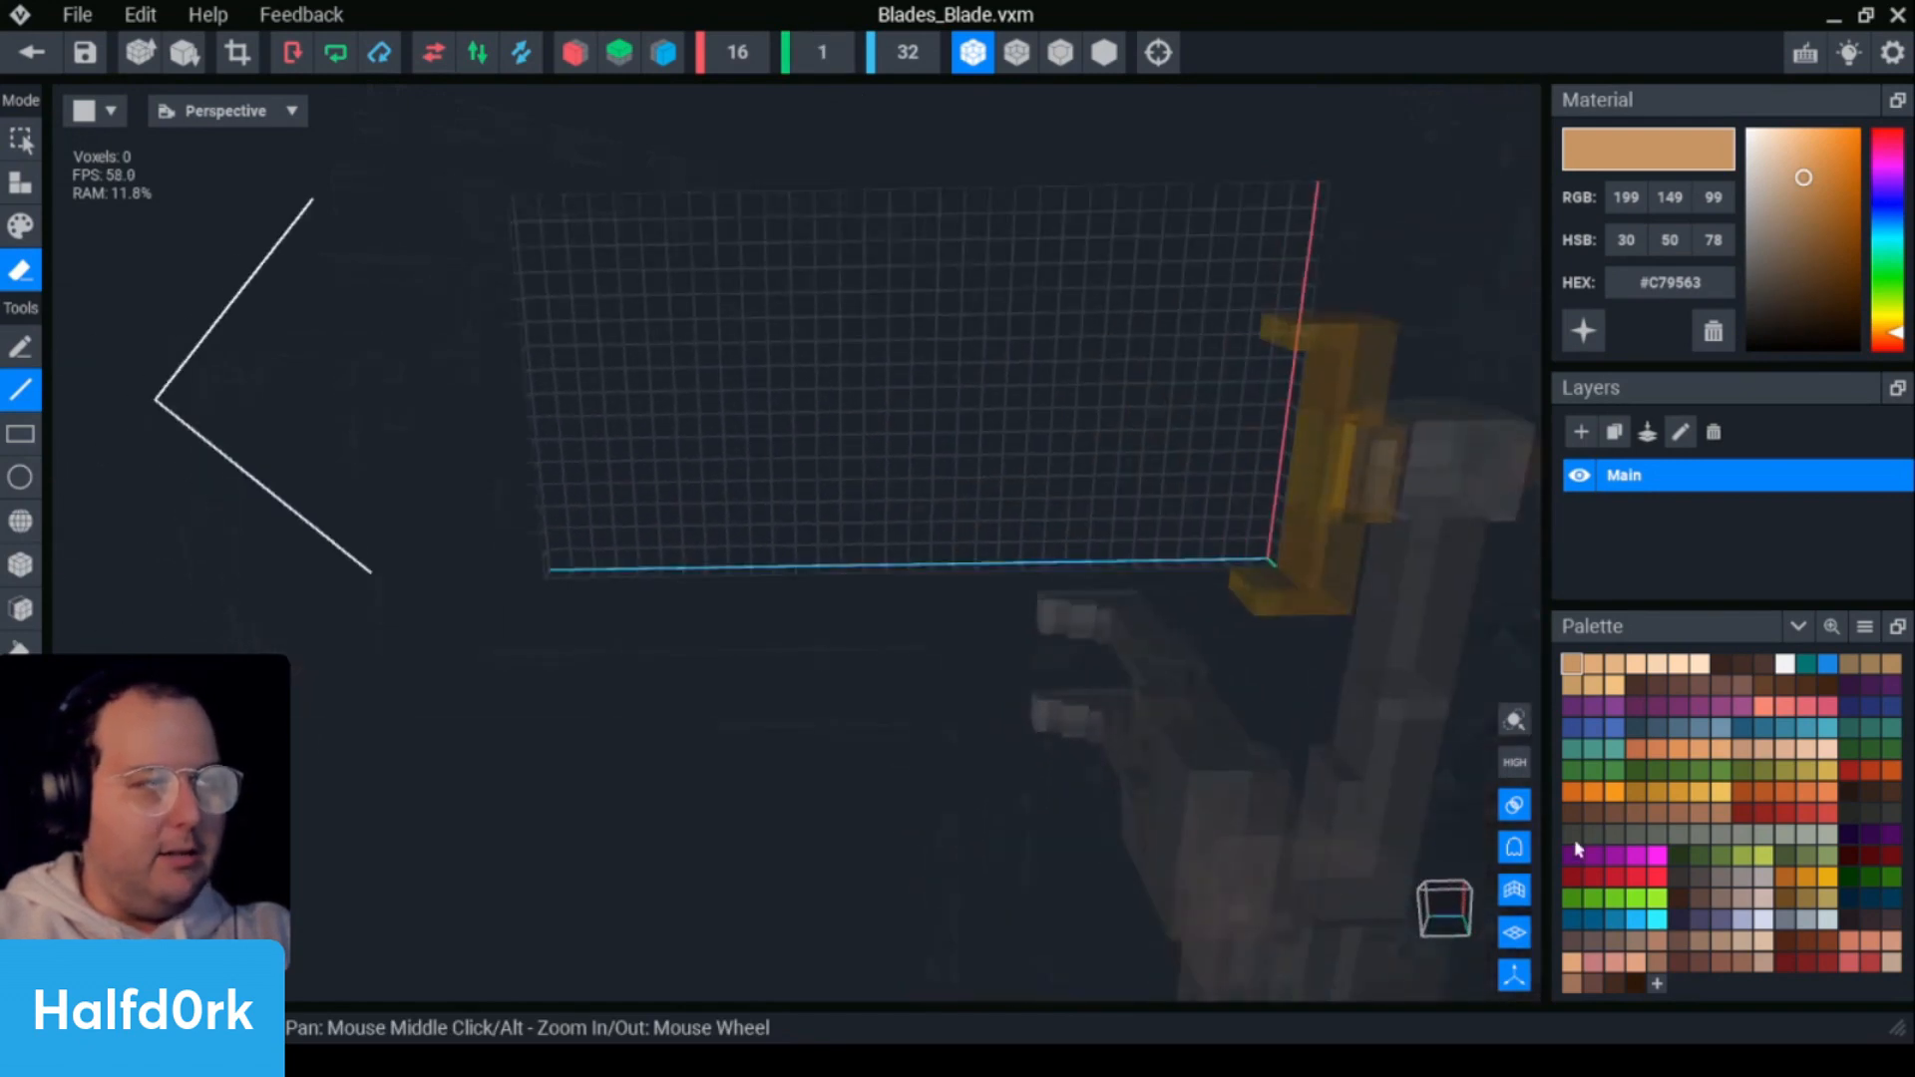
- Load SBPalette from the VoxEdit folder as the colour palette
click(1864, 626)
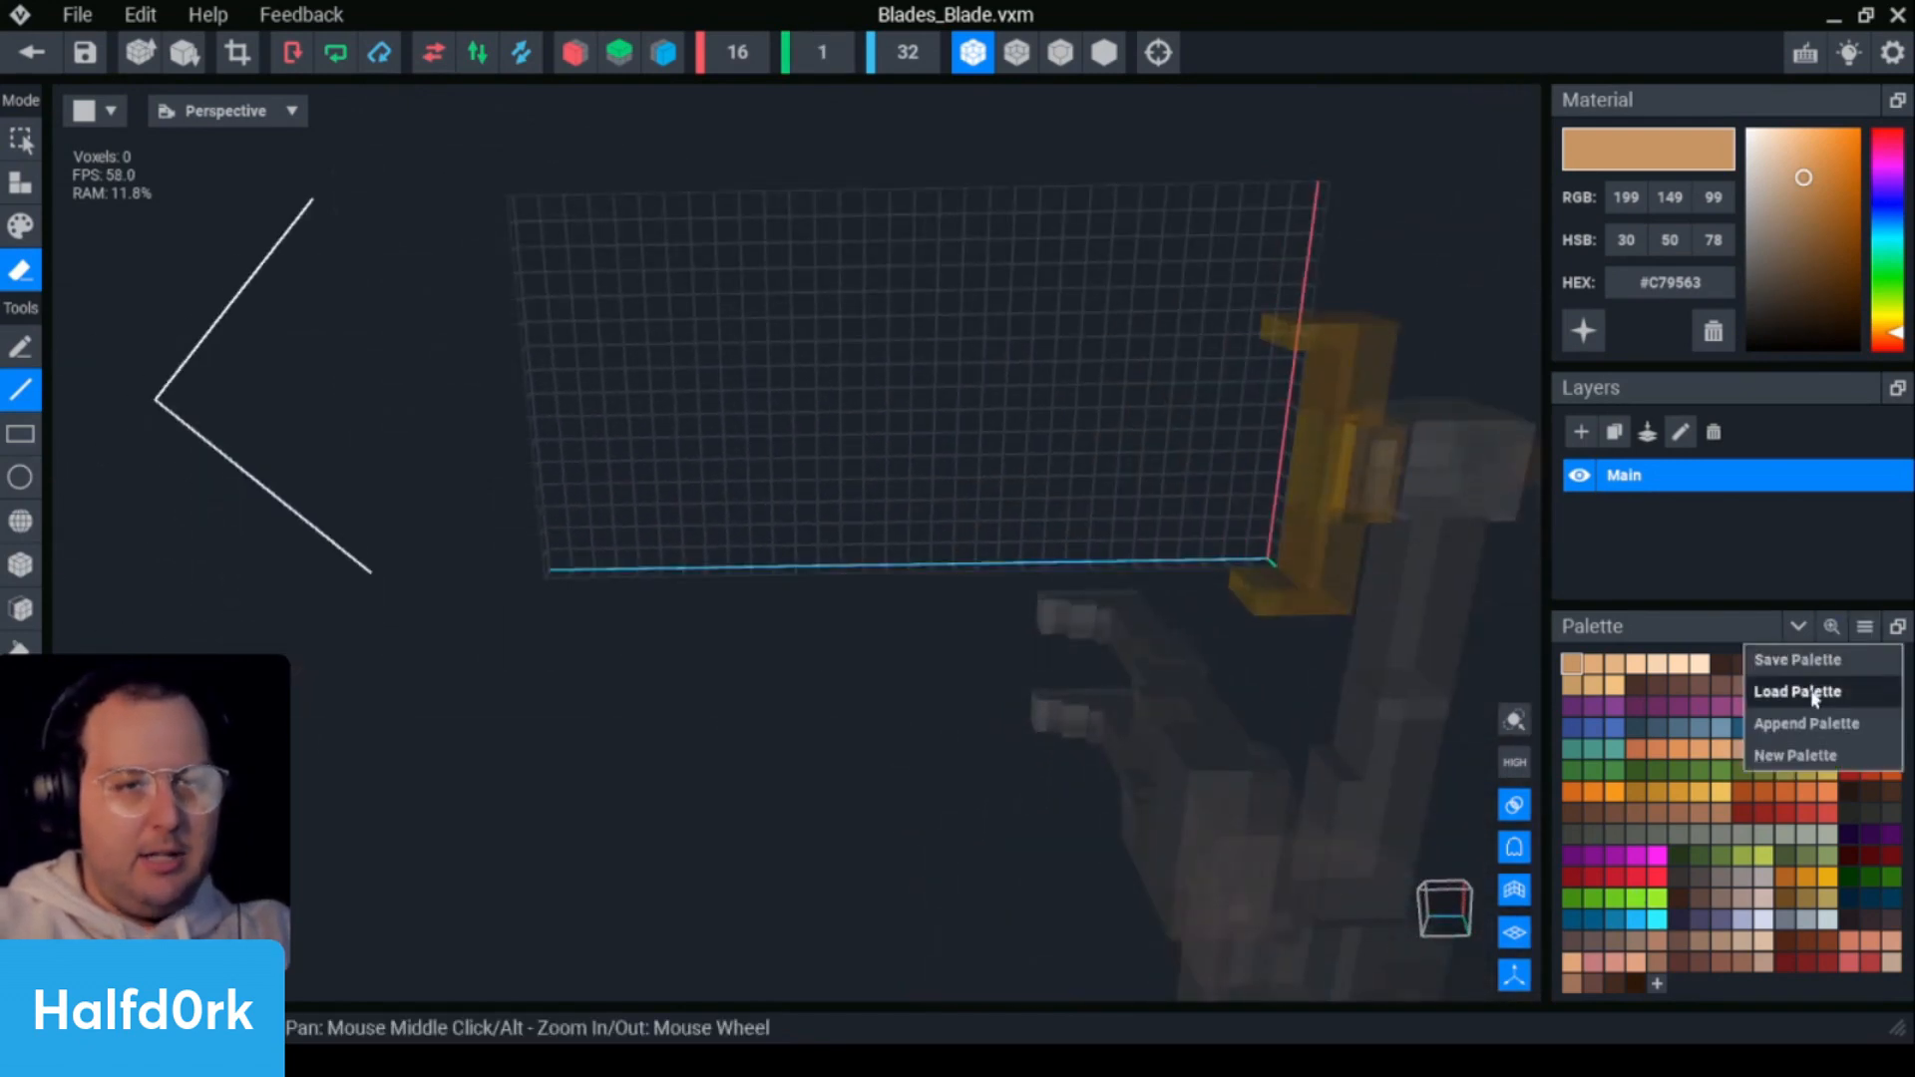
click(1805, 688)
click(987, 218)
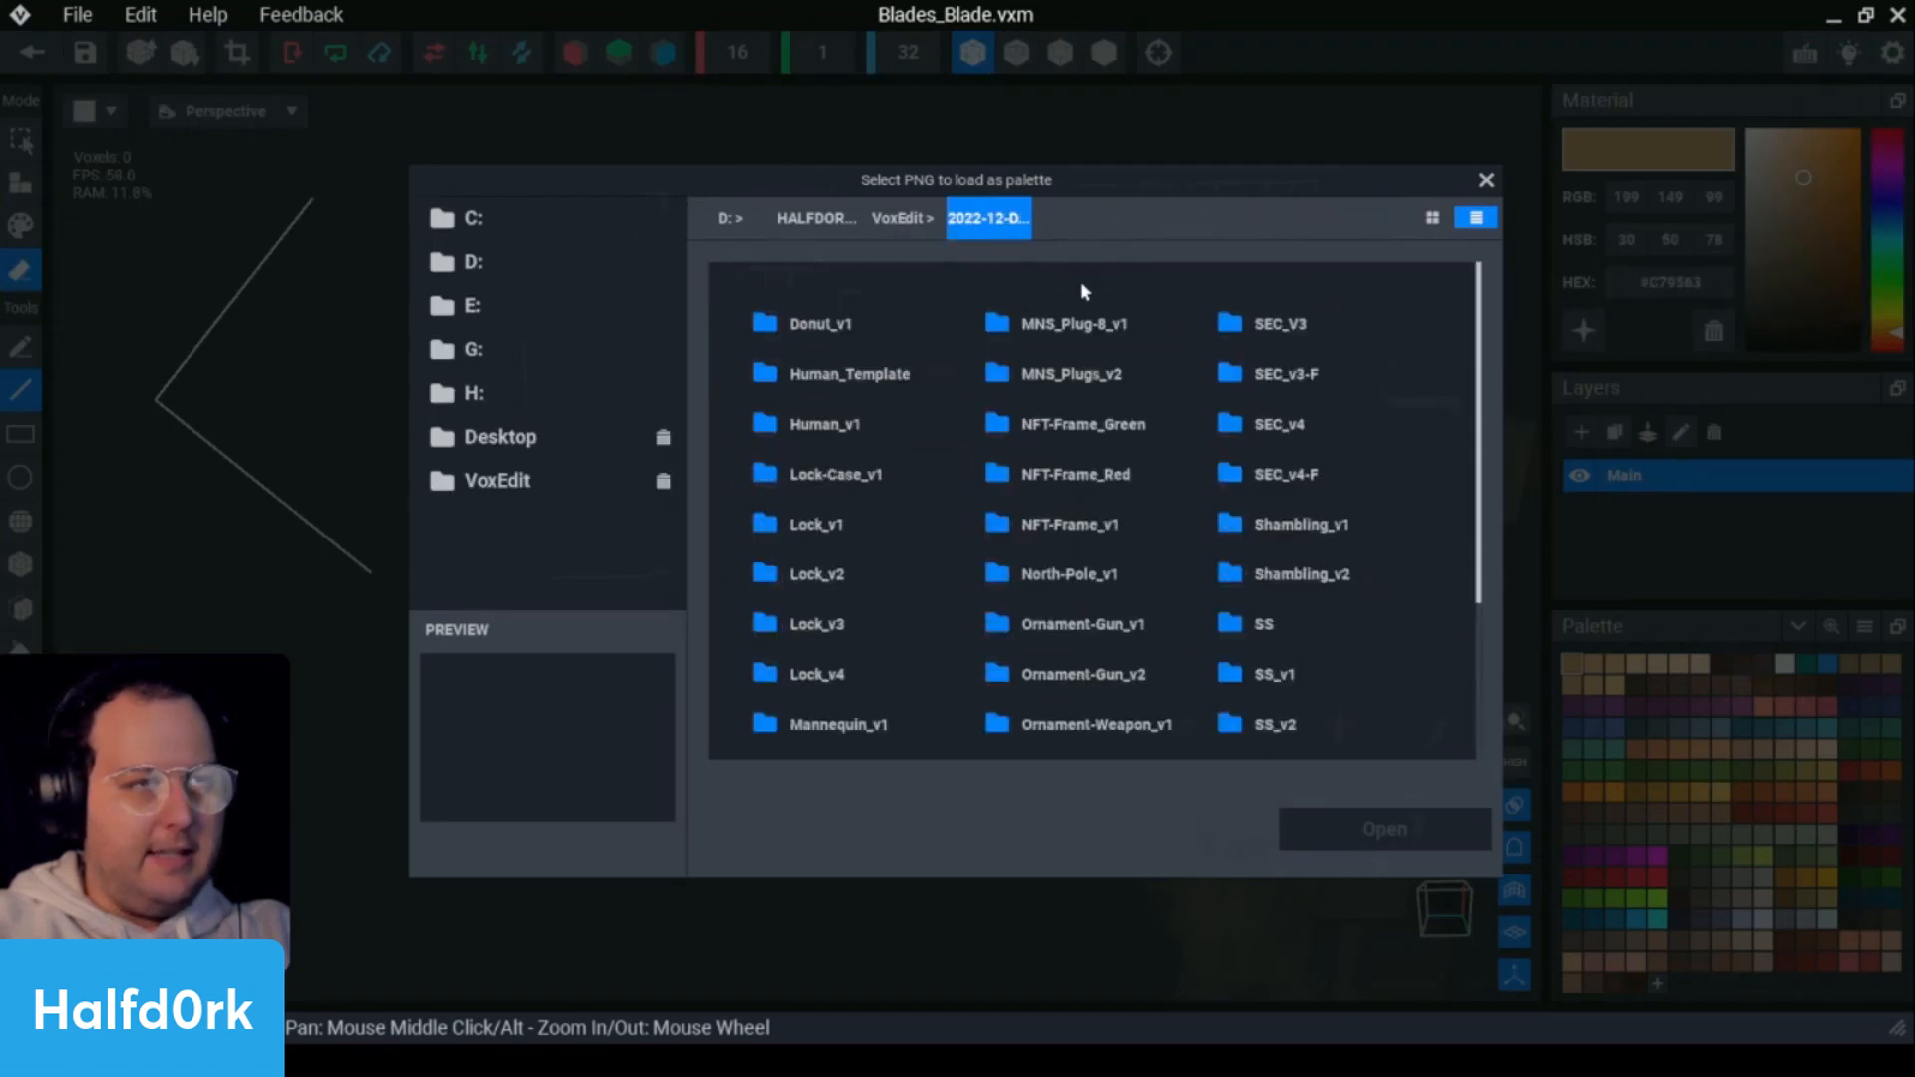
click(902, 218)
click(1287, 677)
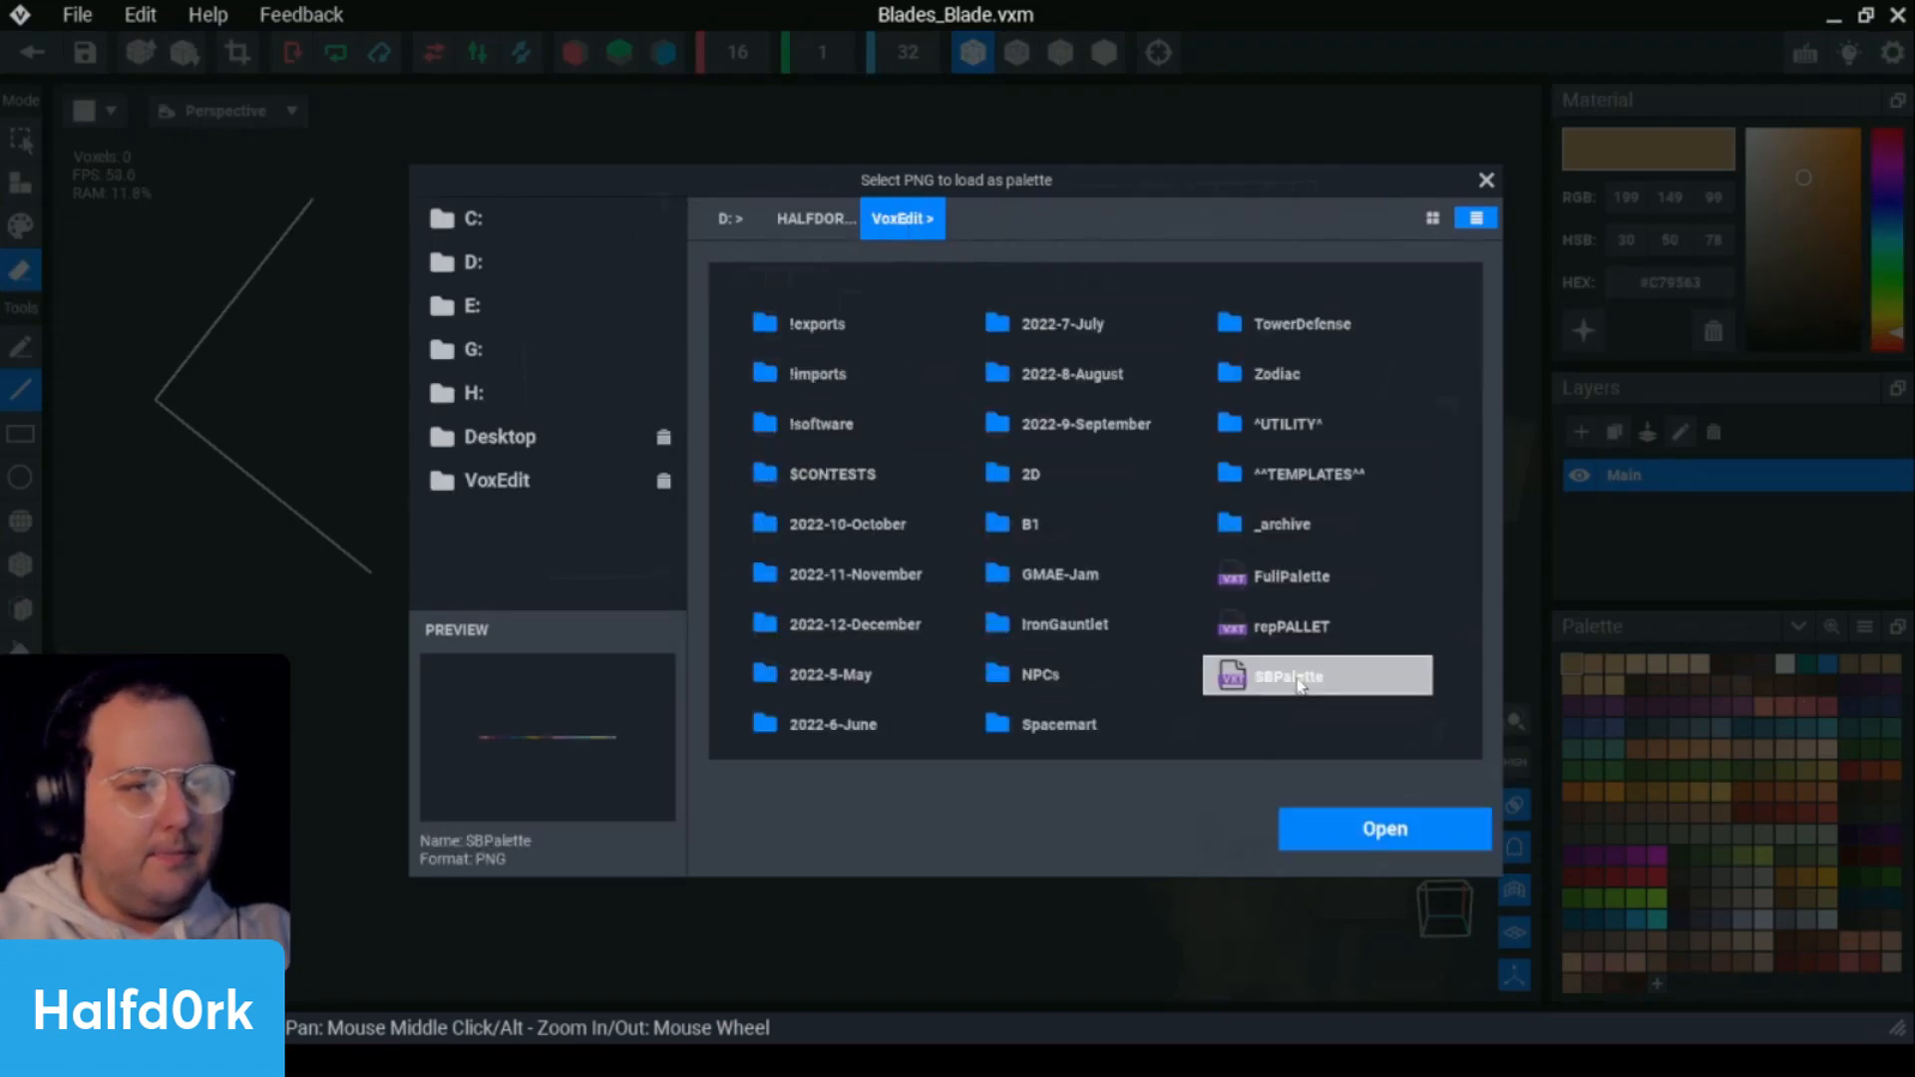
click(1384, 829)
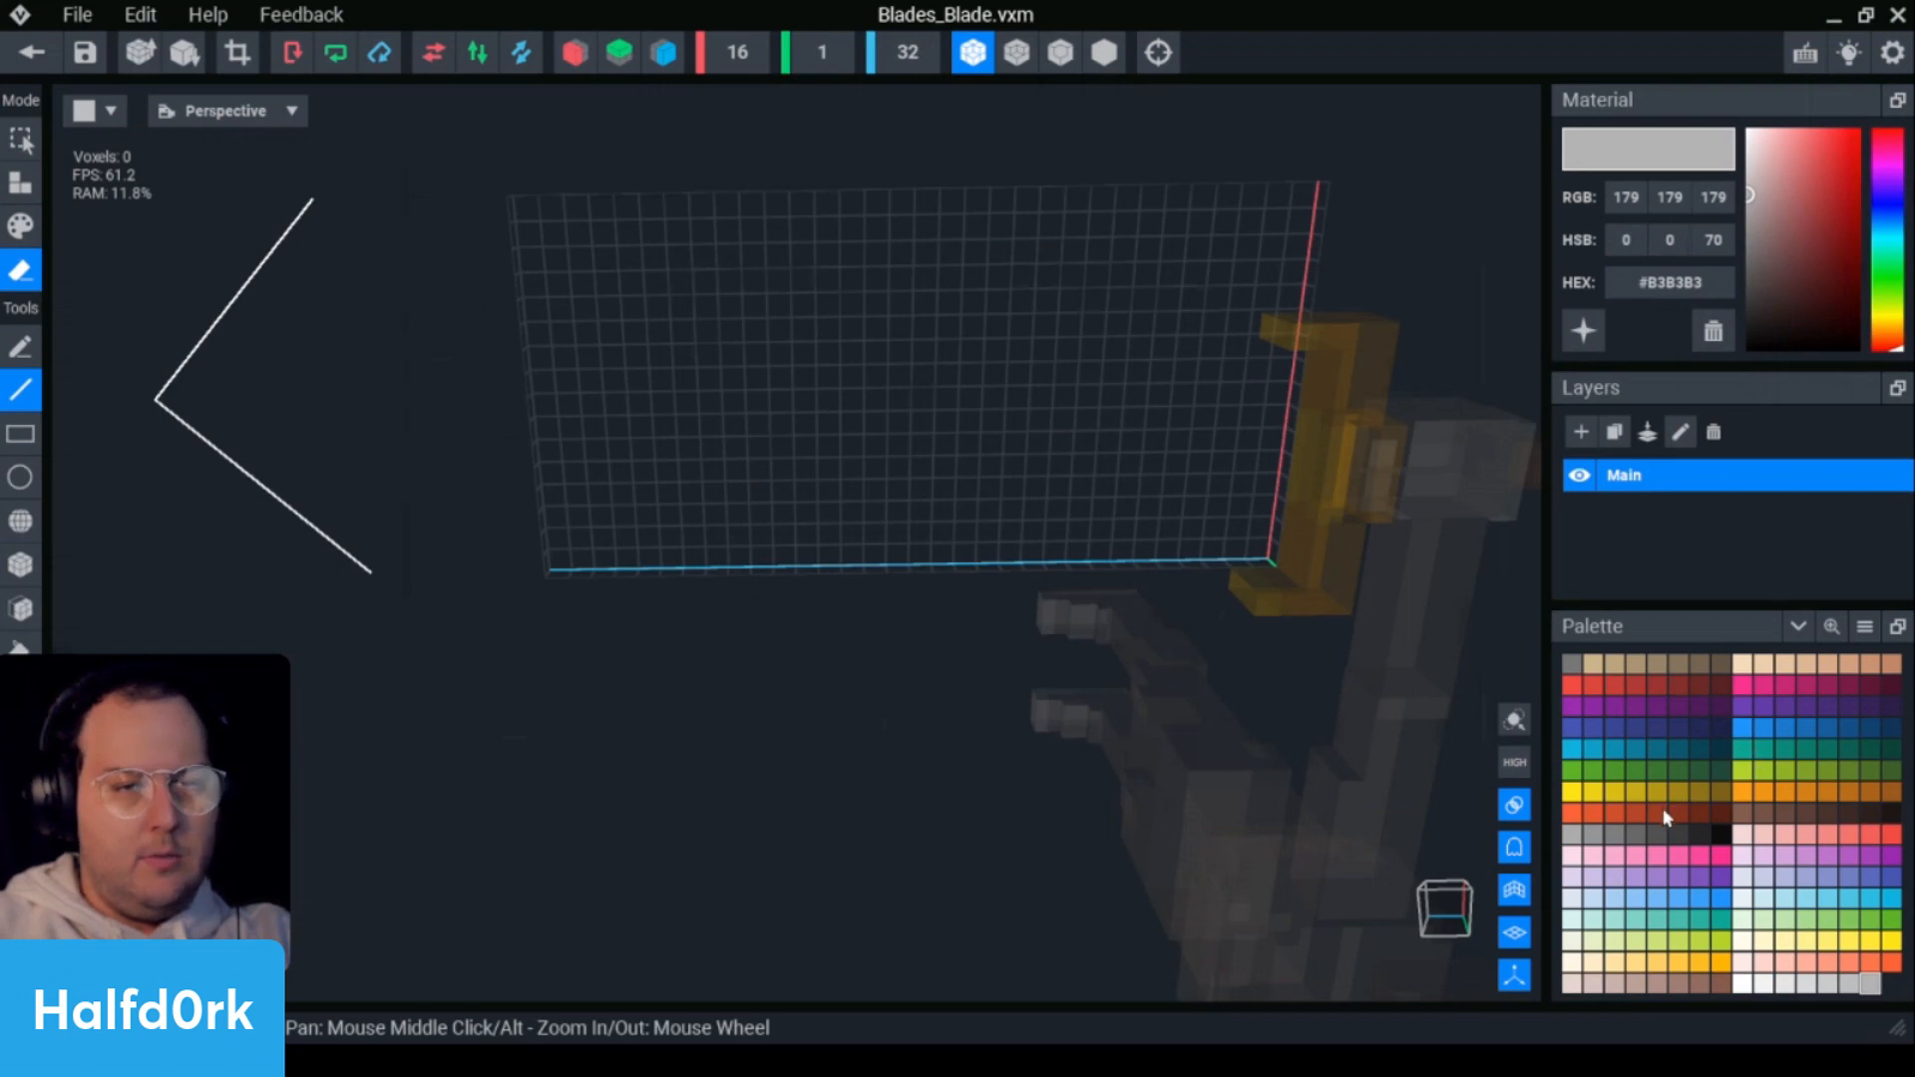
- Add a solid block of green #54A227 voxels with the Line tool in the grid's lower corner beside the guard
click(1593, 771)
middle_drag(1217, 449, 1161, 450)
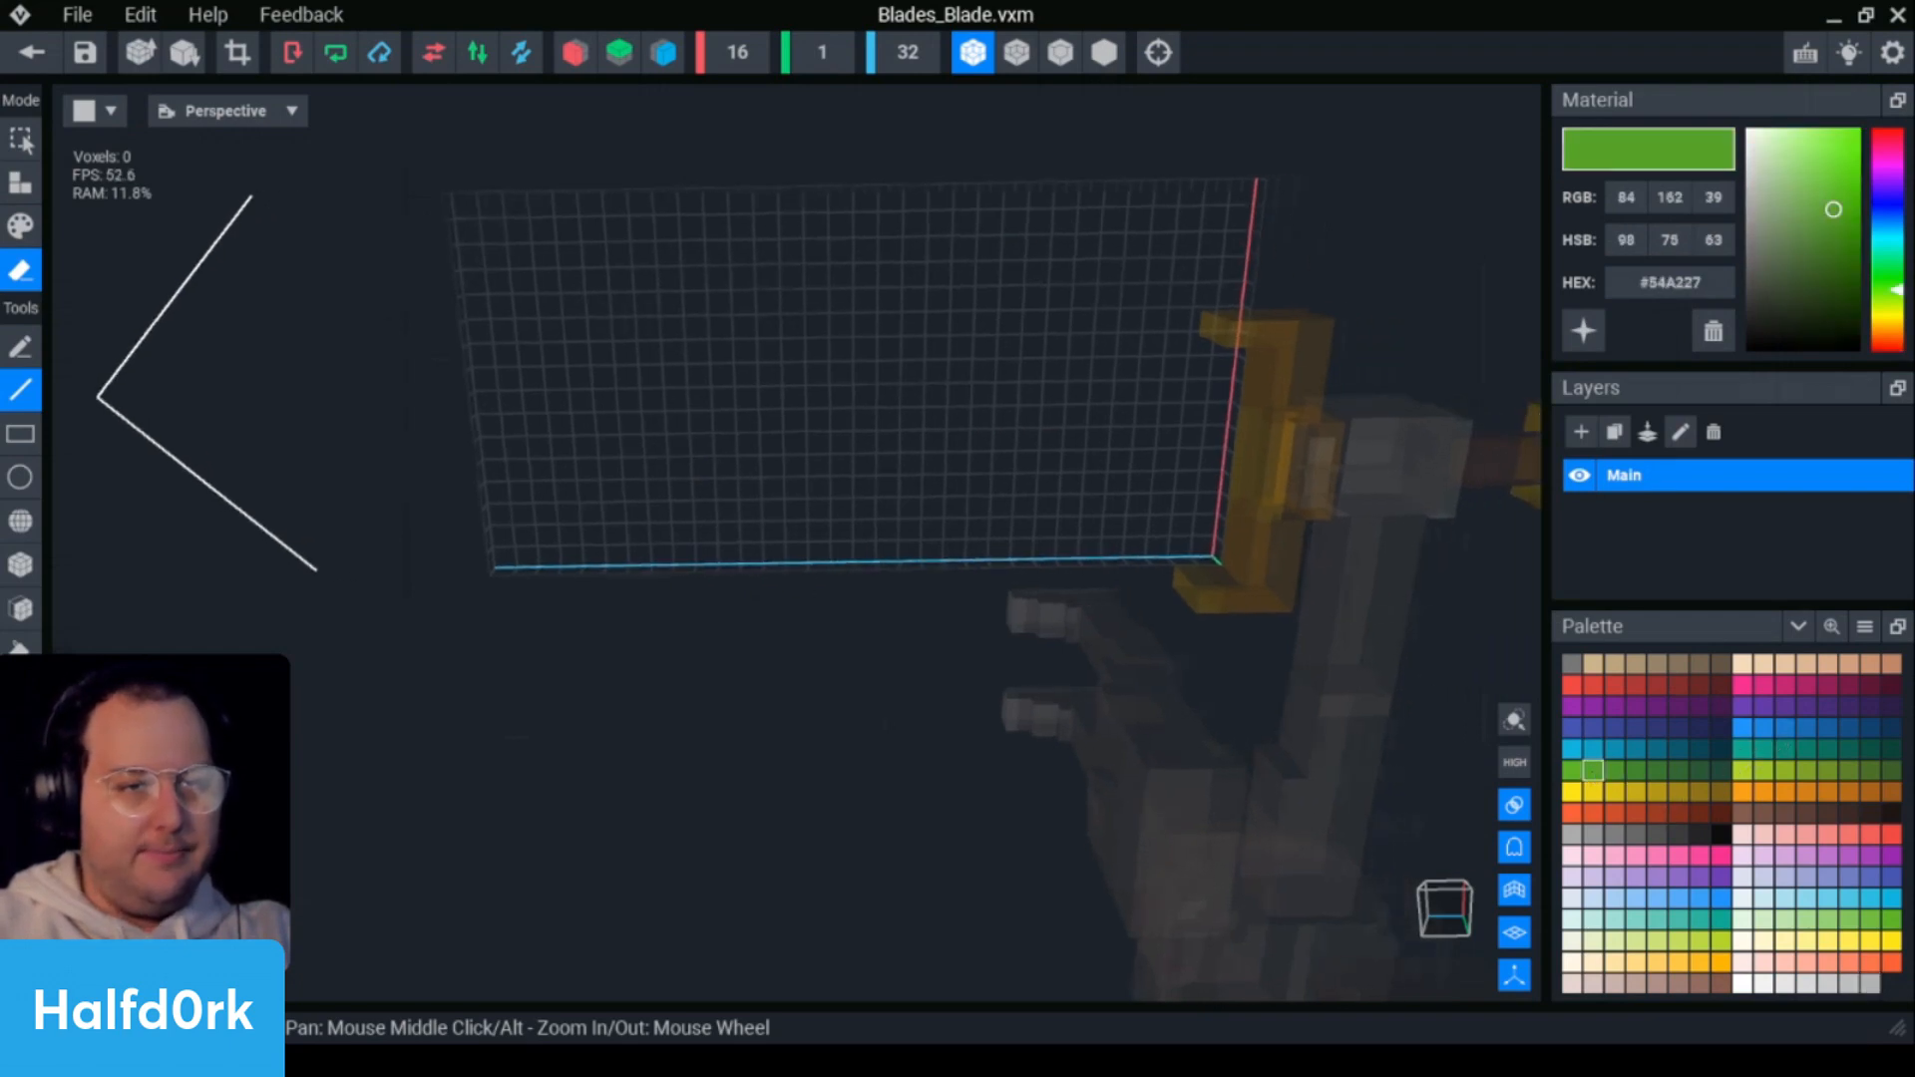
scroll(1161, 453, up, 2)
right_drag(1161, 455, 1238, 581)
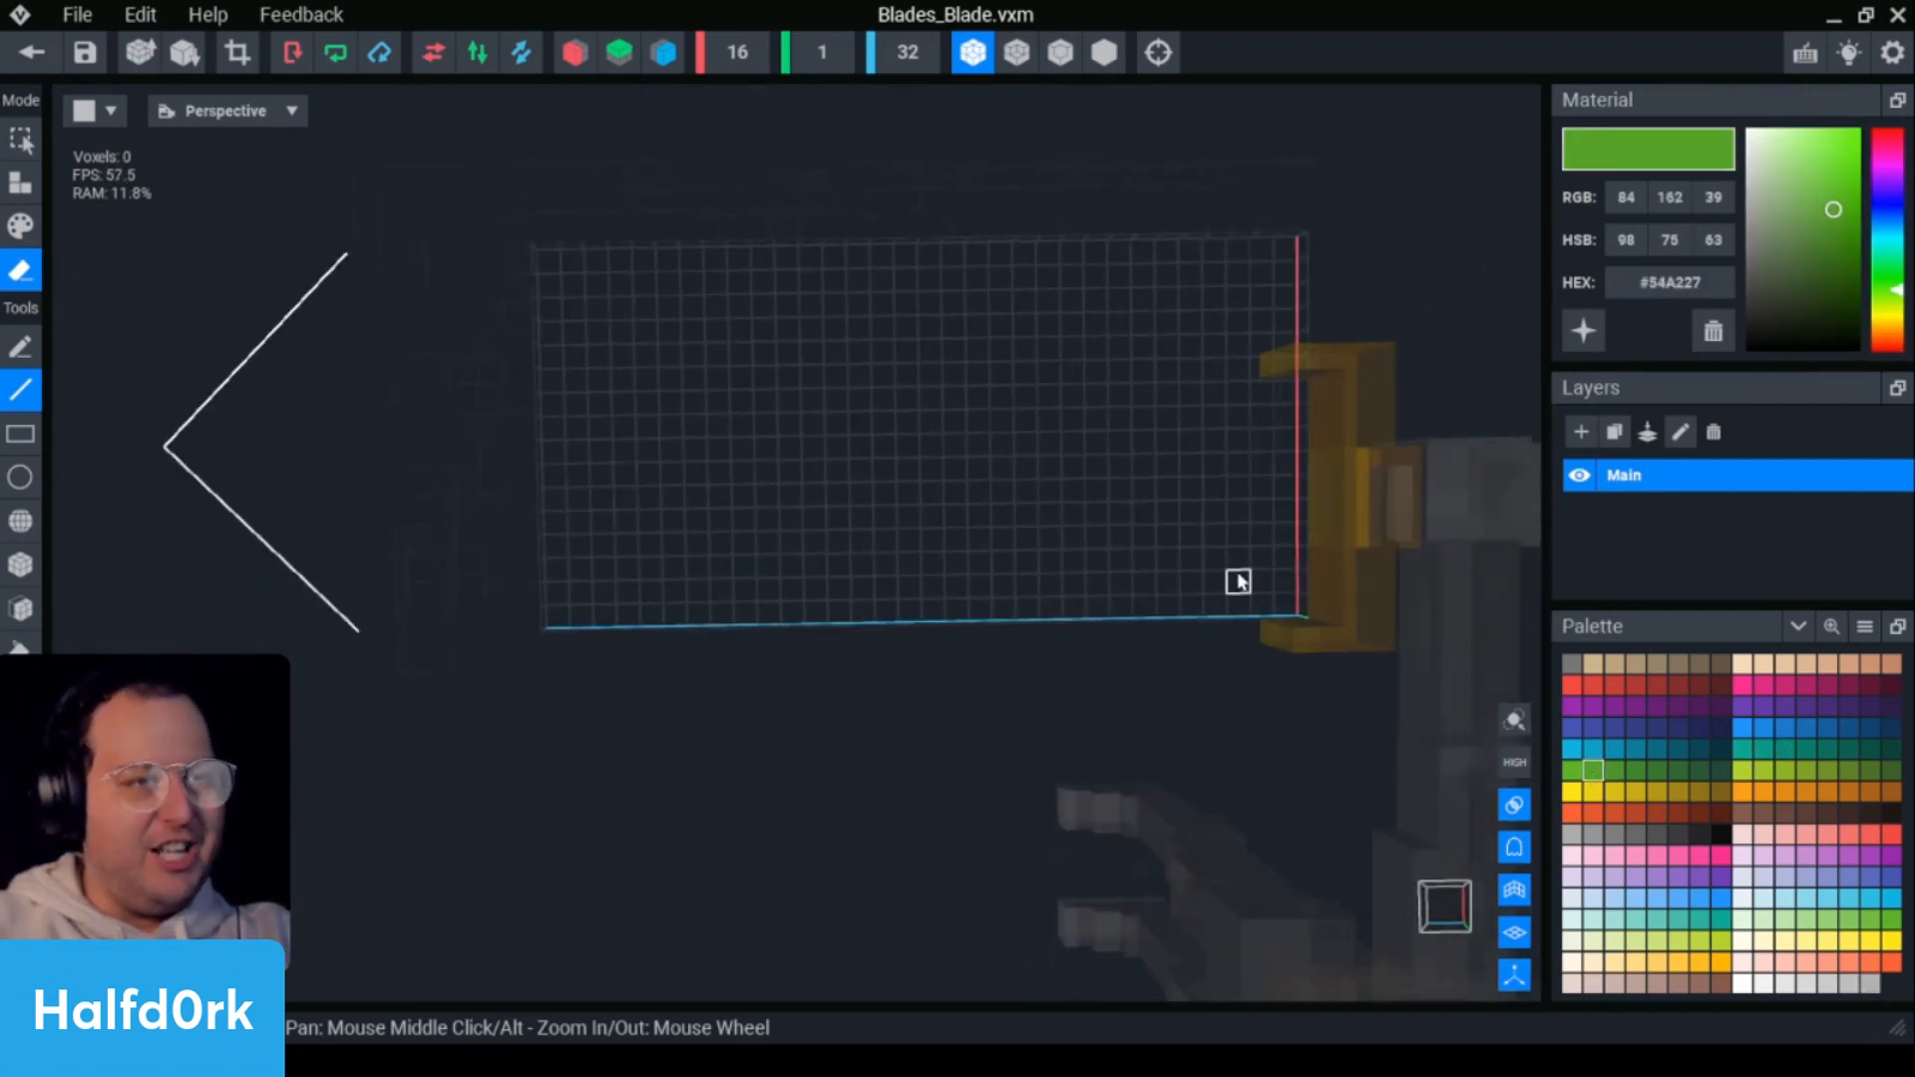
key(a)
drag(1193, 555, 1265, 605)
mouse_move(1217, 512)
mouse_down()
mouse_move(1244, 603)
mouse_move(1241, 537)
mouse_move(1197, 489)
mouse_up()
click(1232, 557)
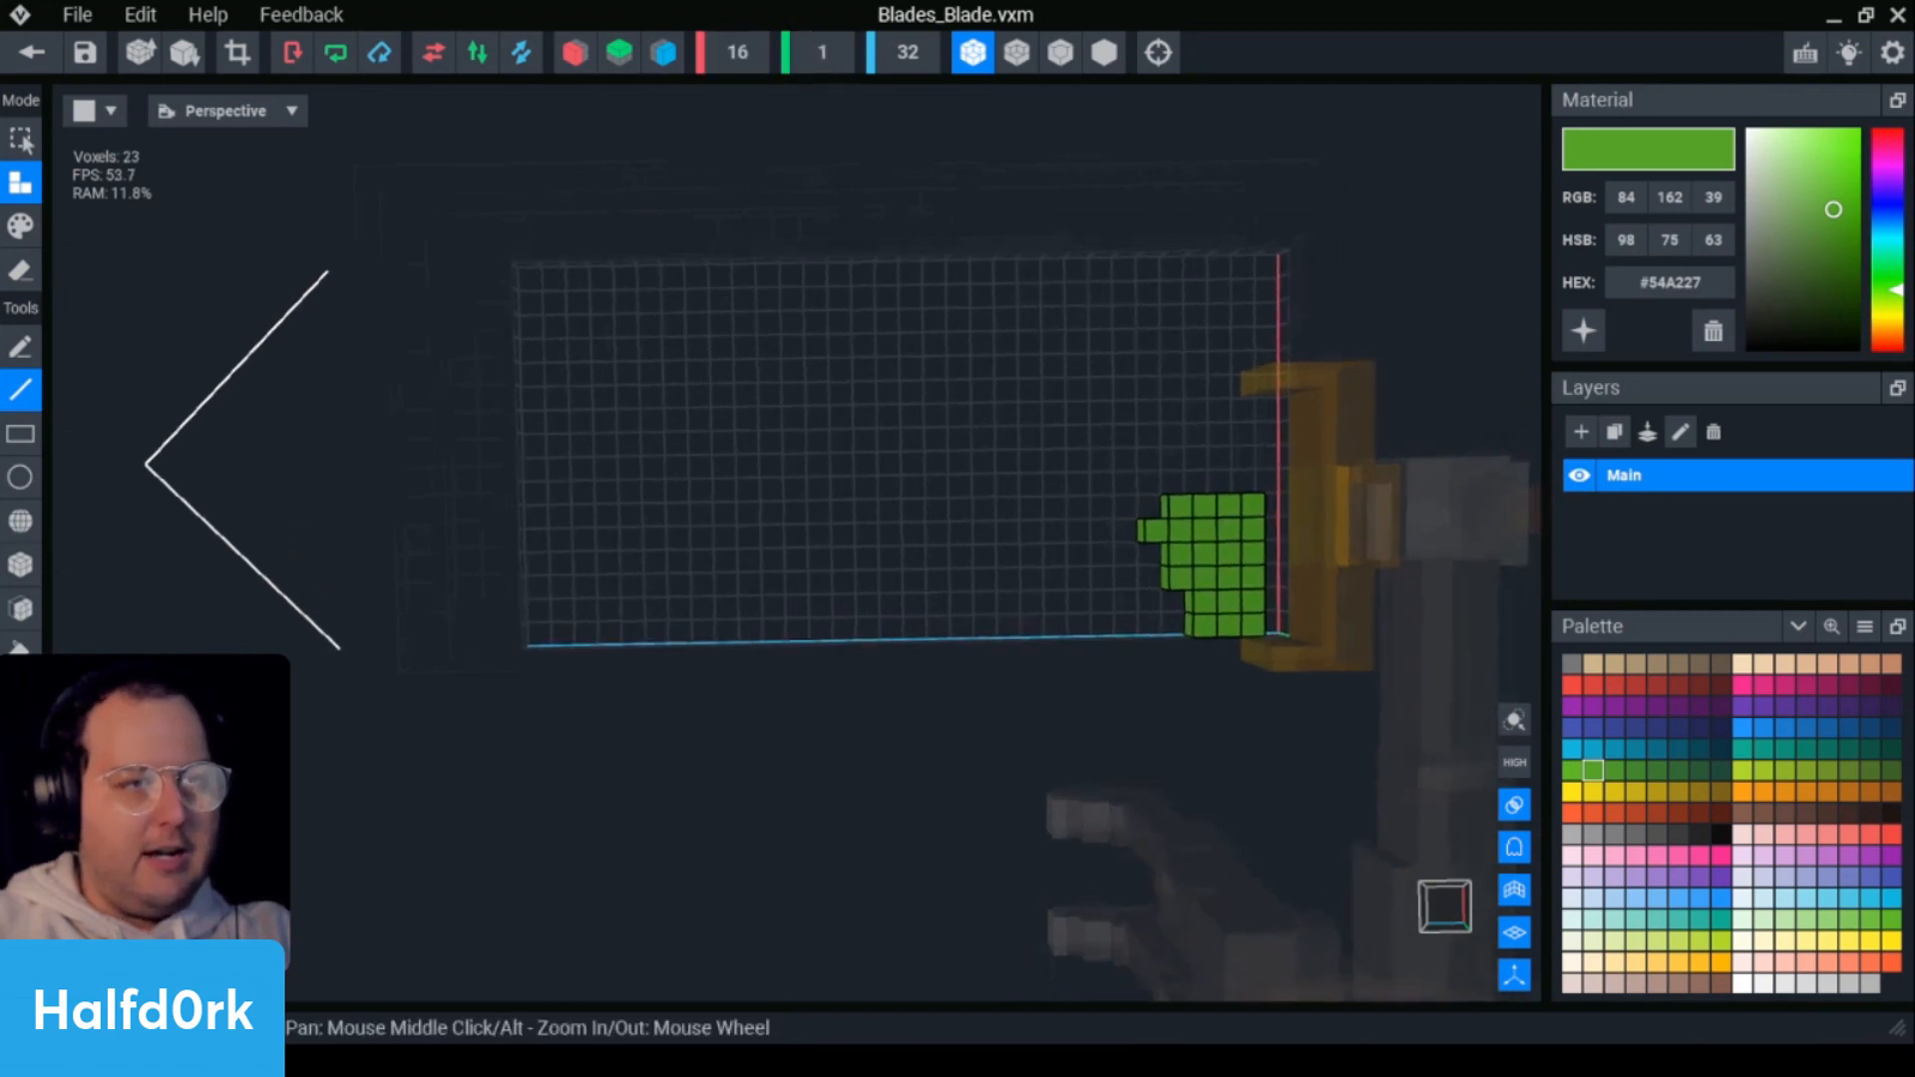
- Draw two green diagonals rising from the block and the guard, and outline the shape's straight upper edge
drag(1149, 516, 558, 351)
mouse_move(1265, 480)
mouse_down()
mouse_move(1034, 321)
mouse_move(913, 344)
mouse_up()
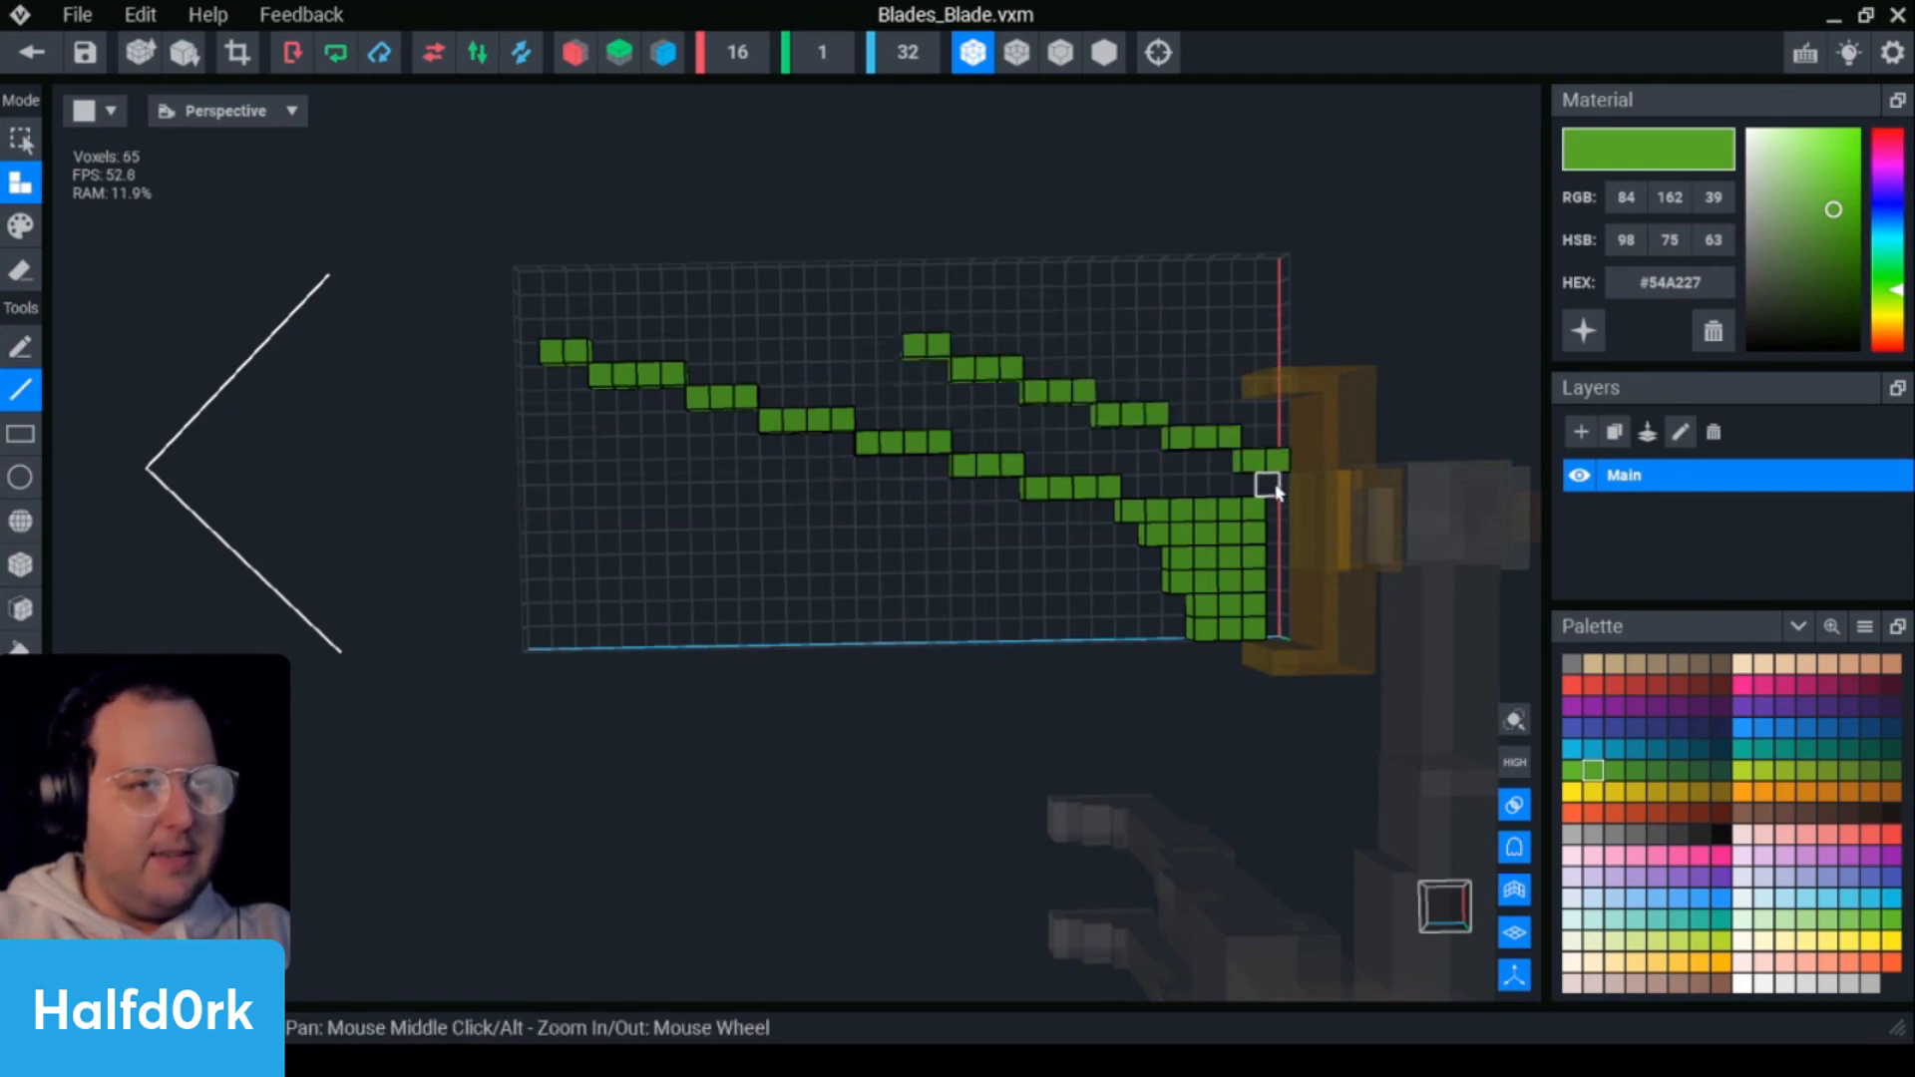
drag(1278, 461, 723, 365)
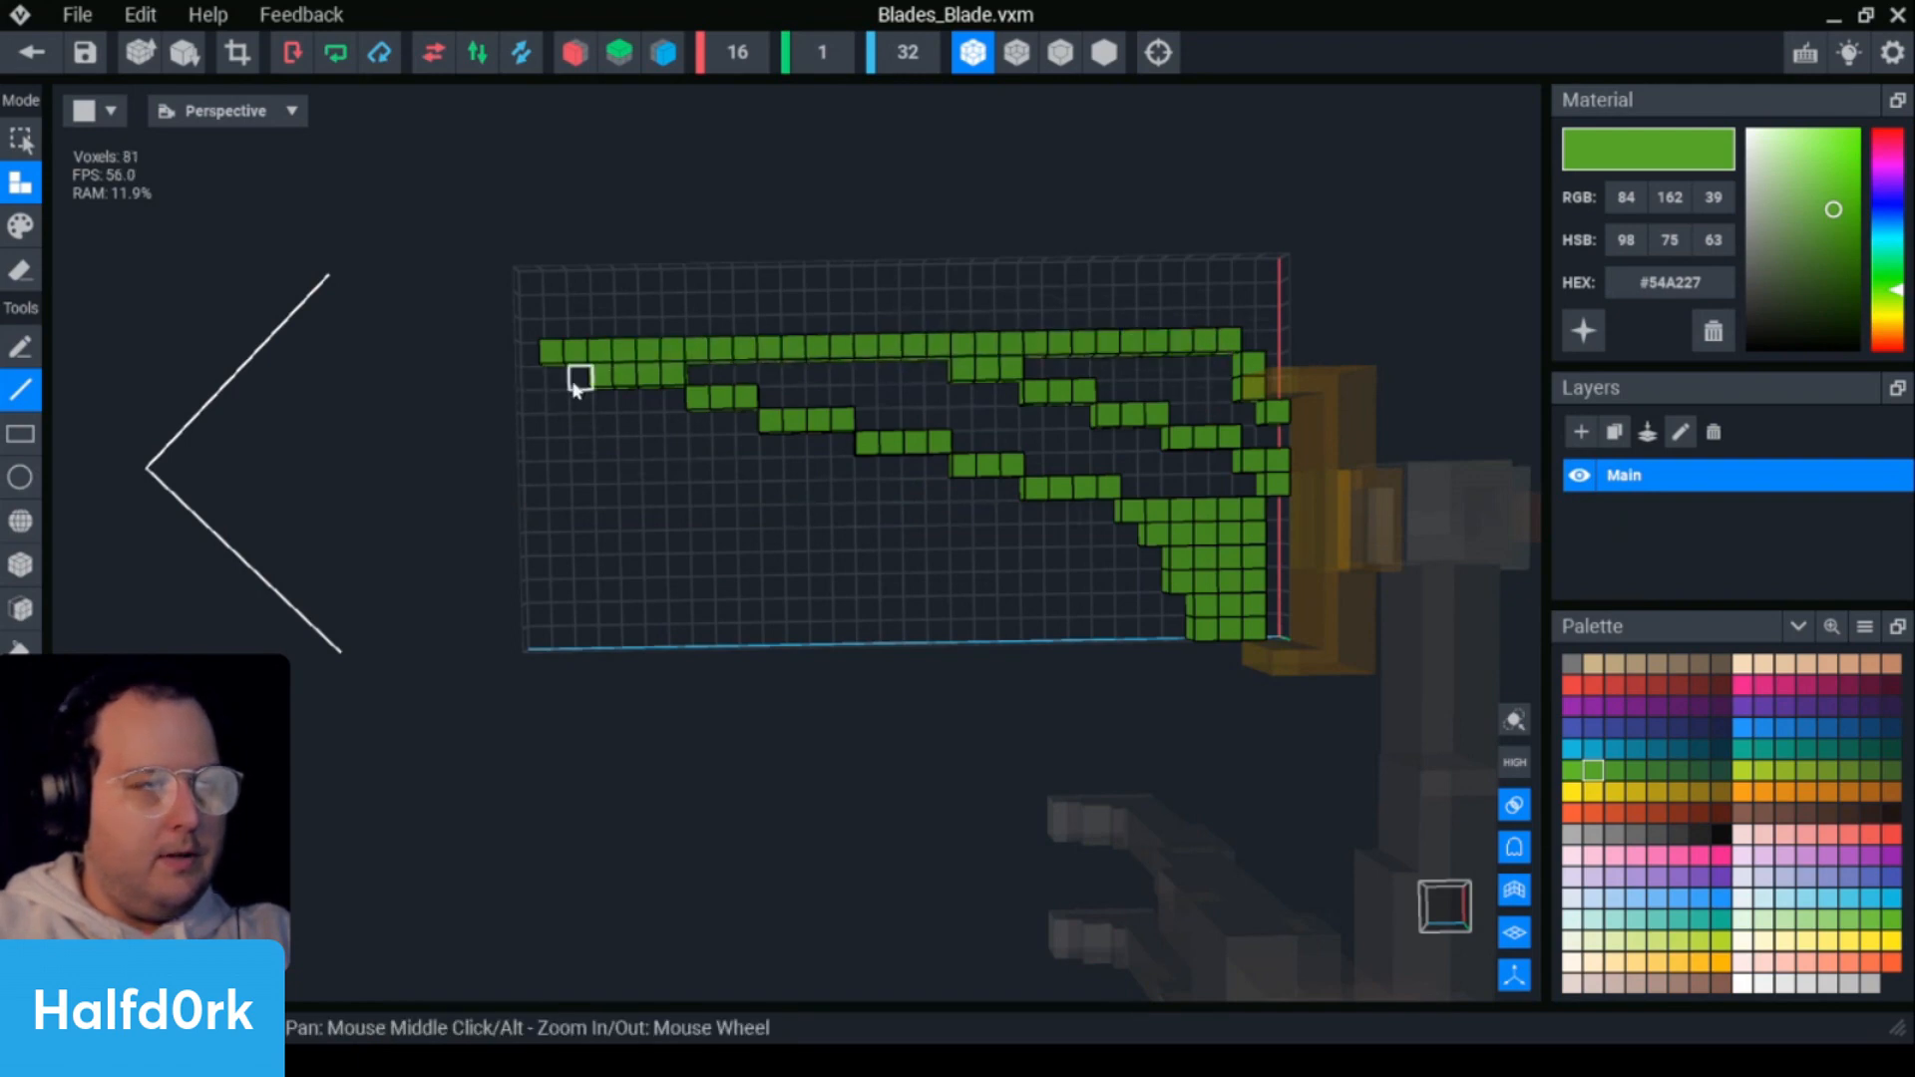
- Outline the shape's far tip and lower edge in green, and widen the block beside the guard
drag(555, 384, 601, 486)
mouse_move(554, 424)
mouse_down()
mouse_move(650, 496)
mouse_move(902, 516)
mouse_up()
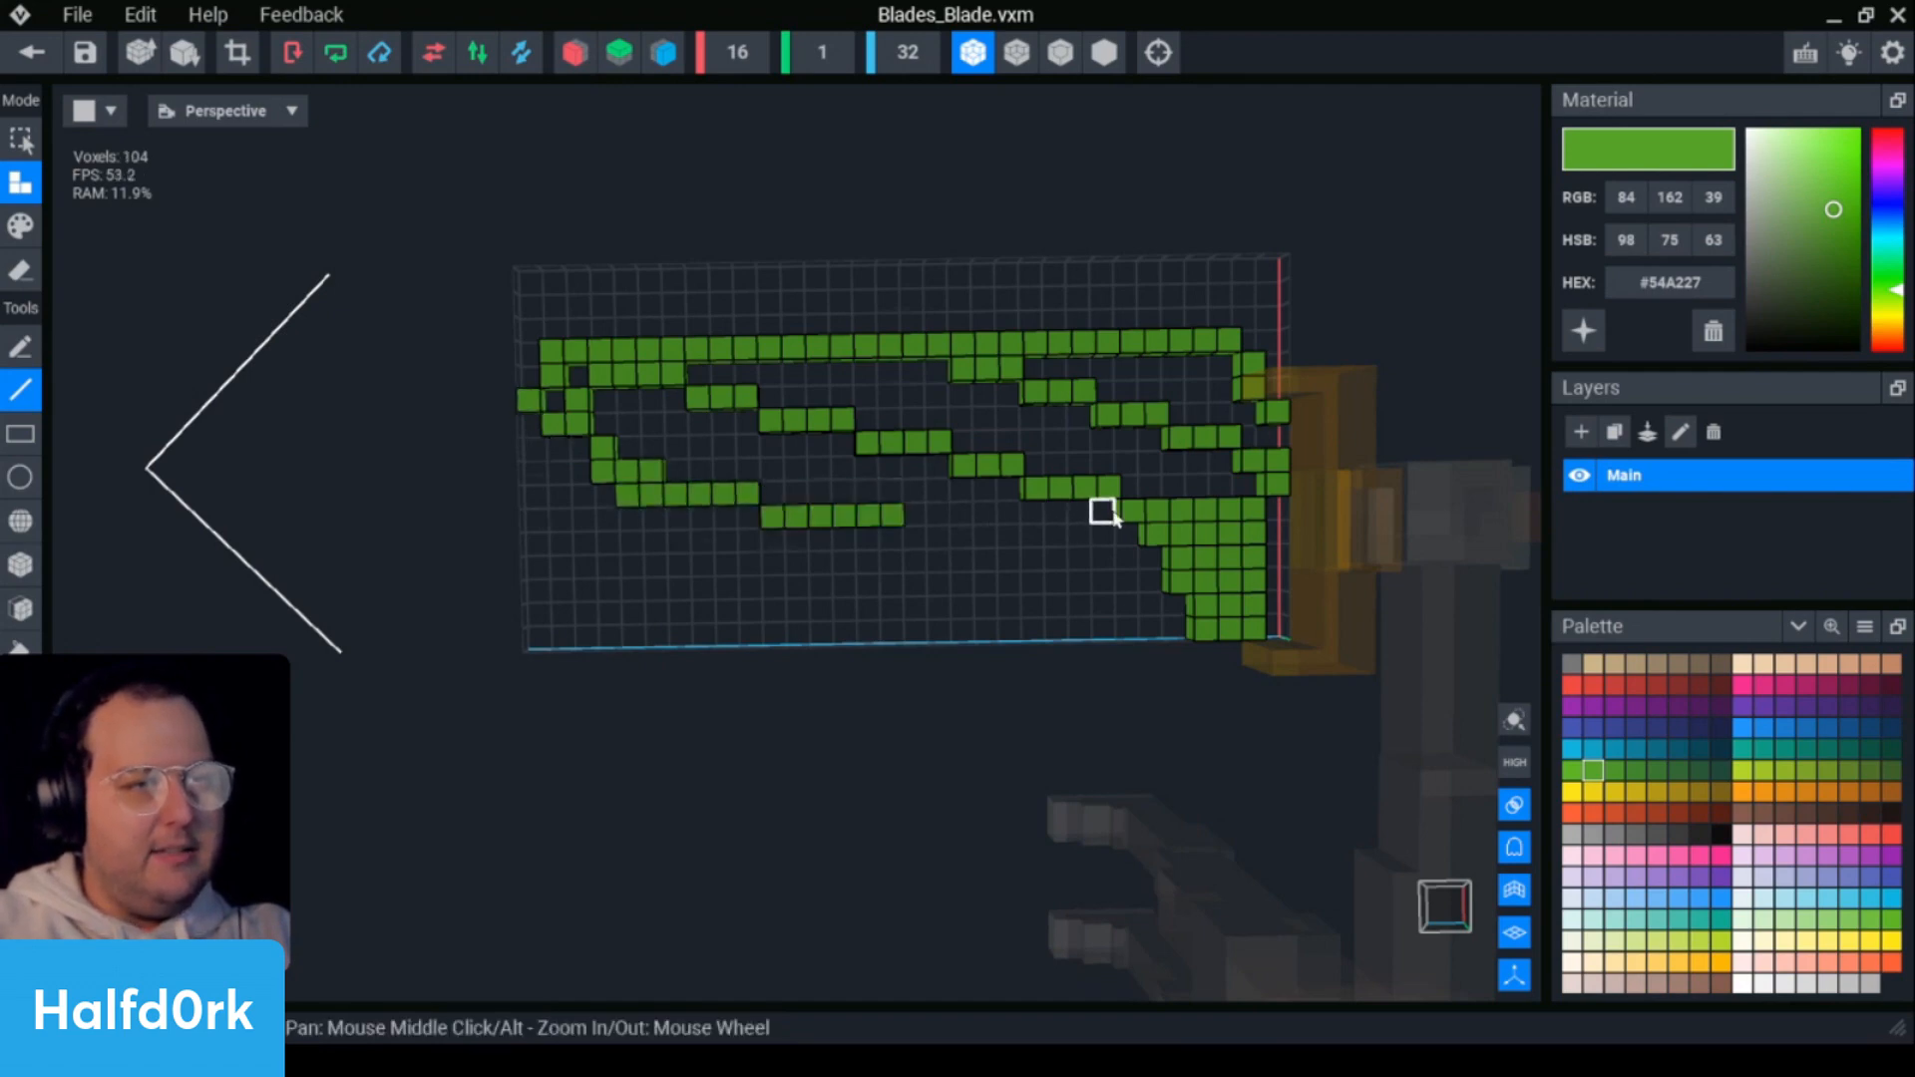
drag(1104, 512, 880, 493)
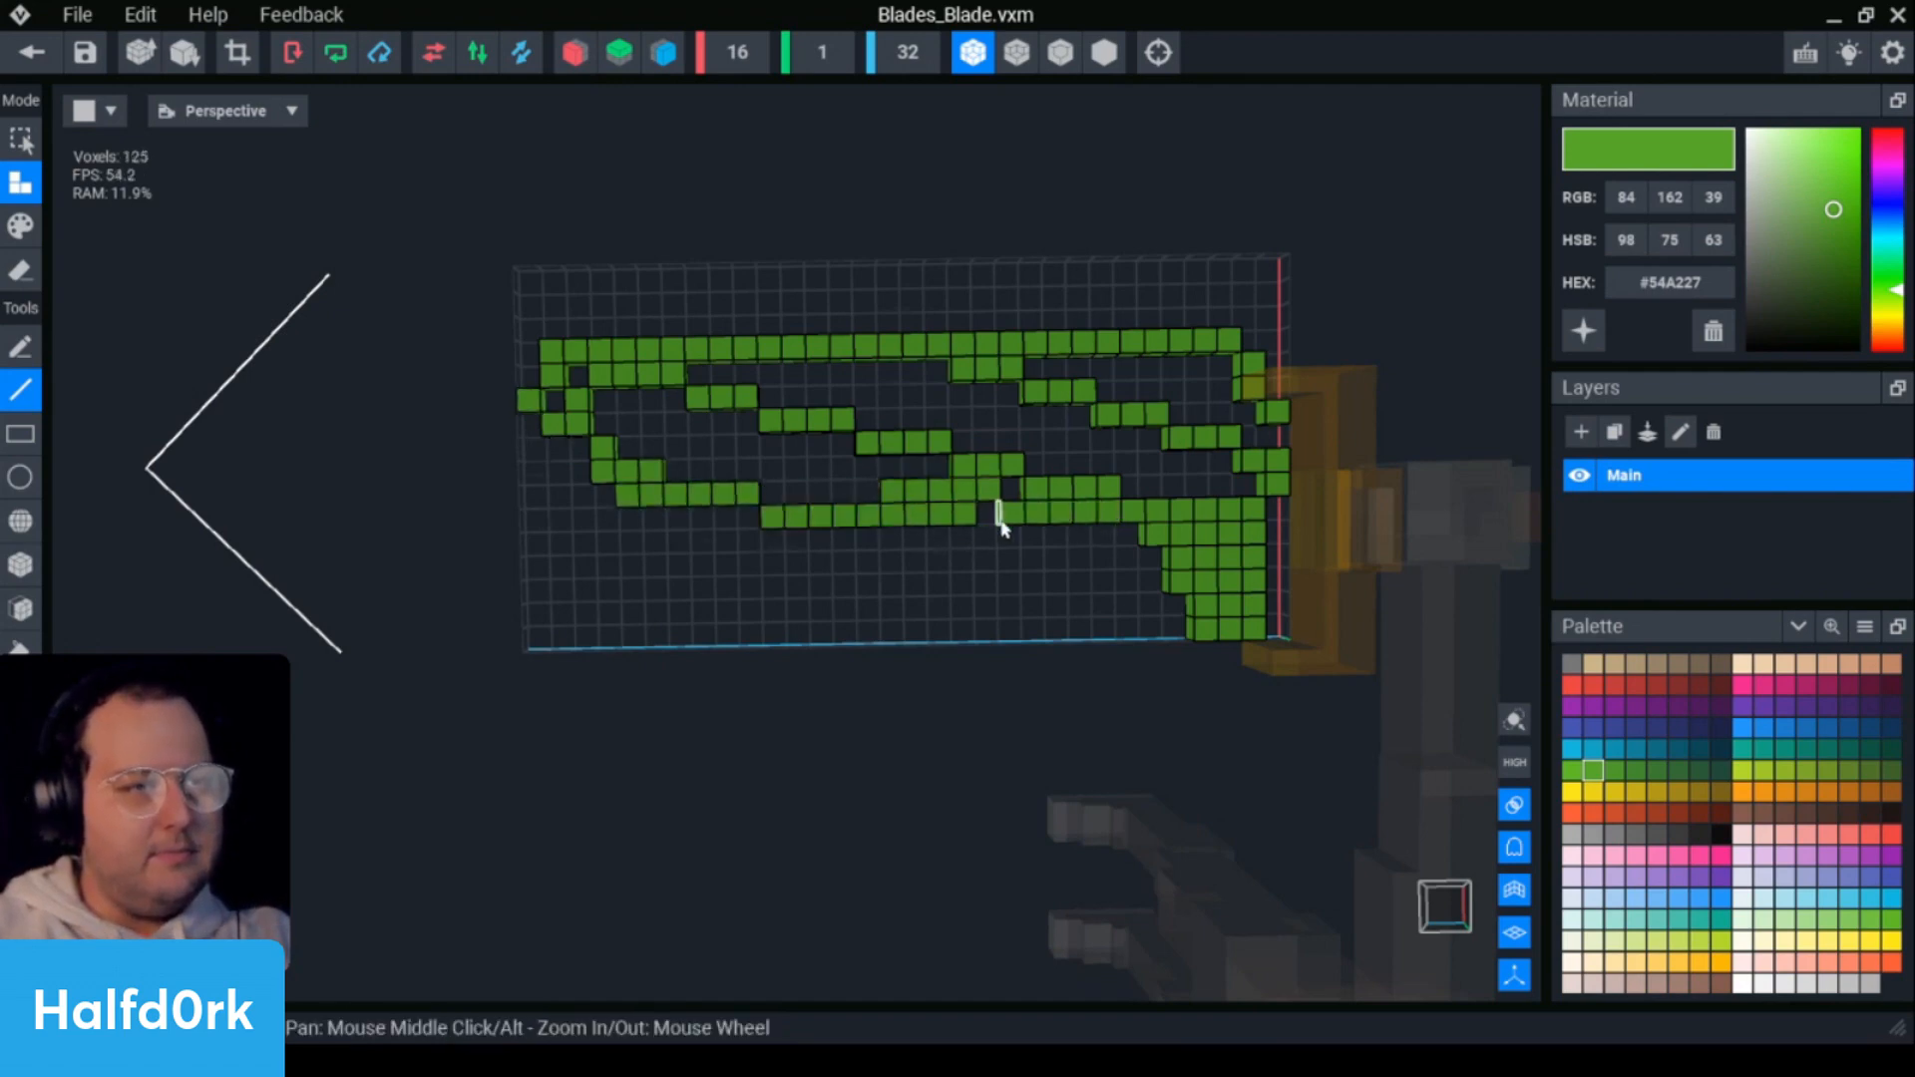
drag(1030, 534, 1191, 643)
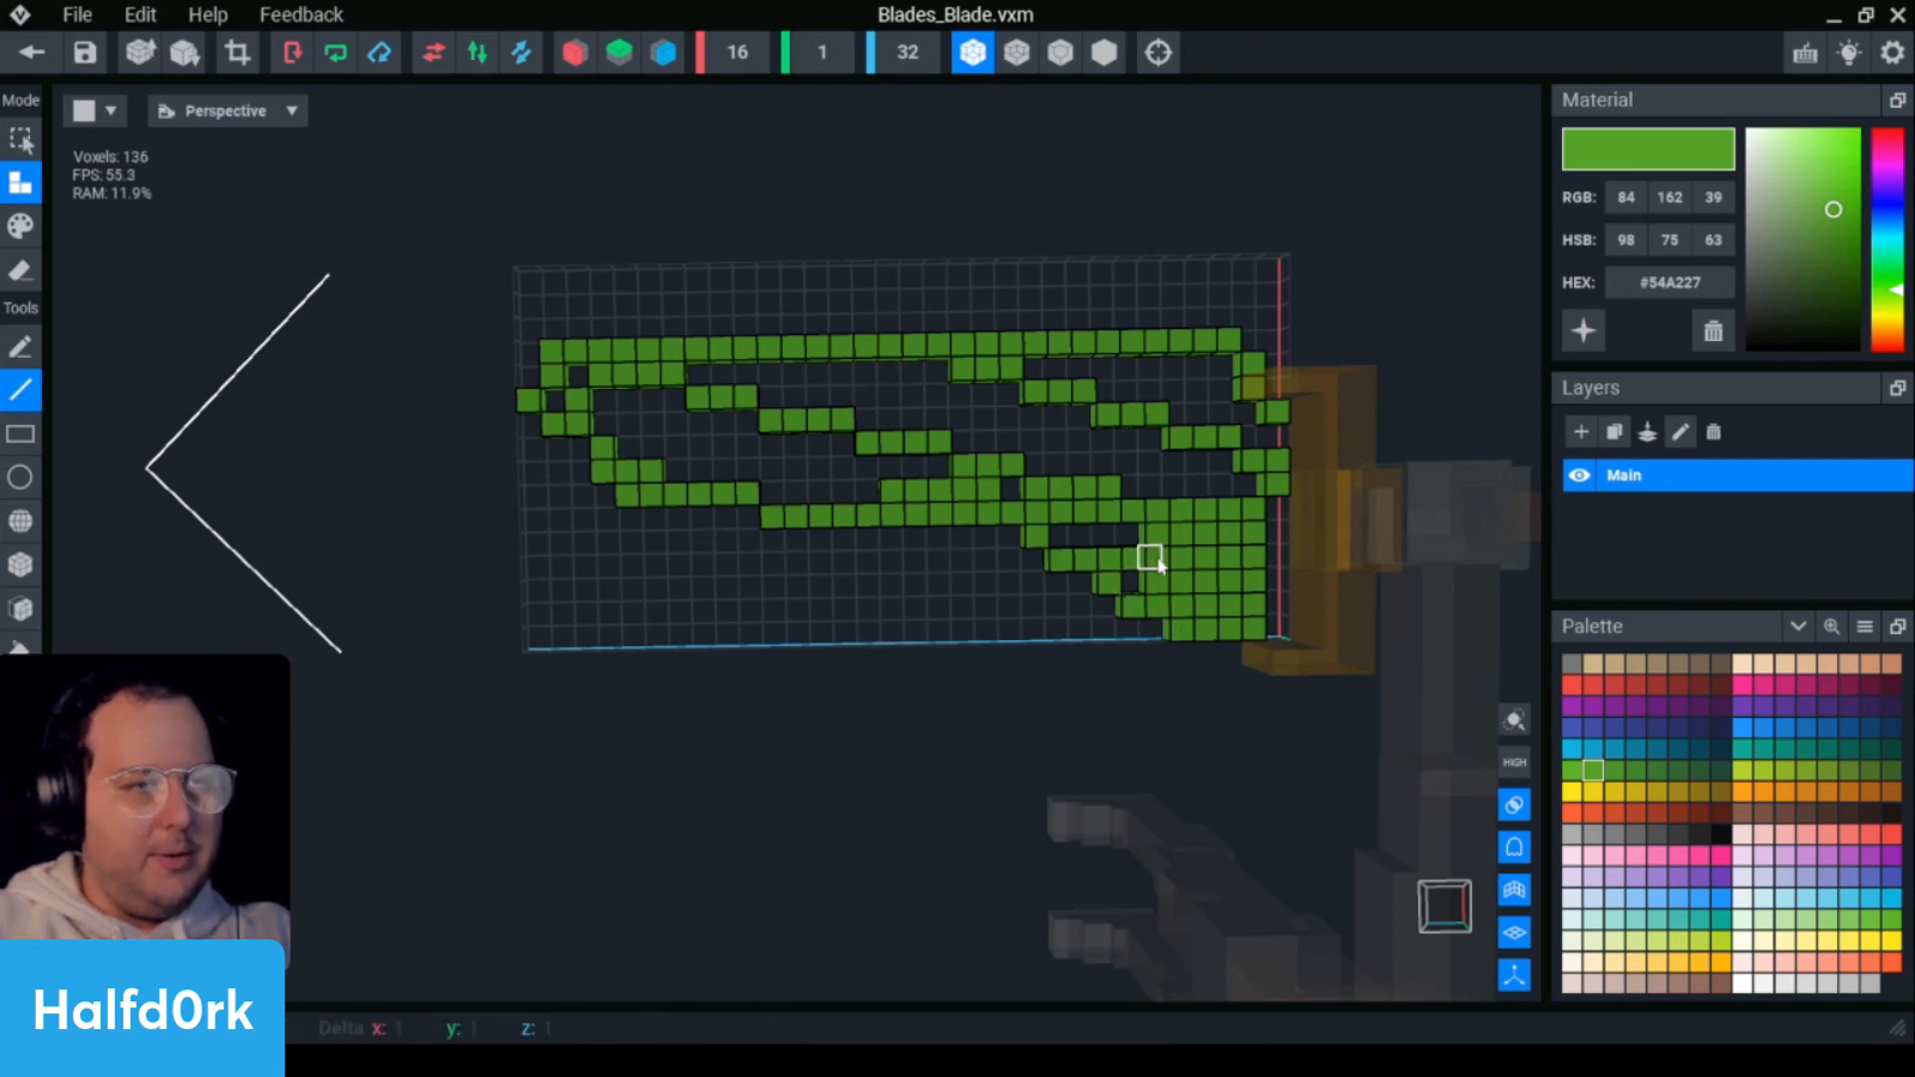
drag(1134, 560, 1065, 551)
- Fill the area between the longer diagonal and the lower outline with green voxels, including the gaps at the tip
right_drag(1094, 539, 1146, 517)
right_drag(1031, 510, 1080, 488)
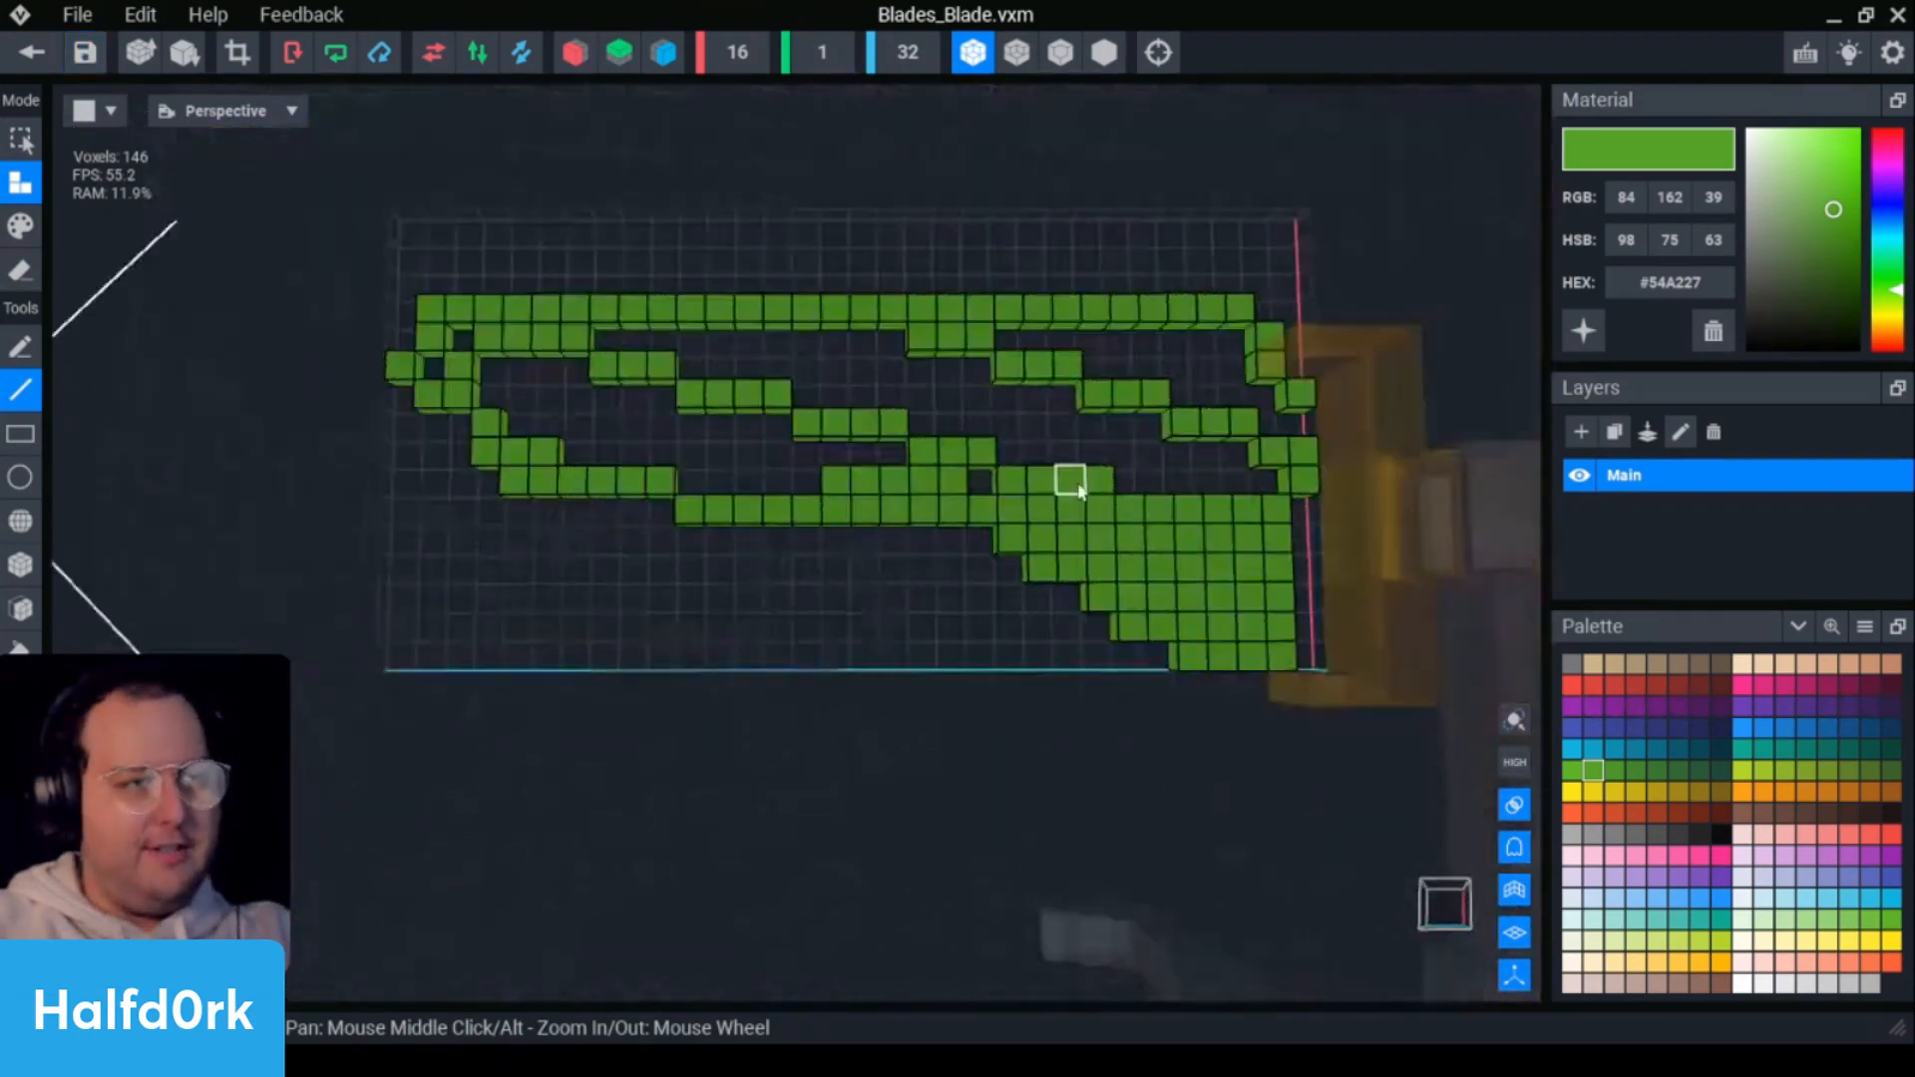
drag(848, 461, 643, 442)
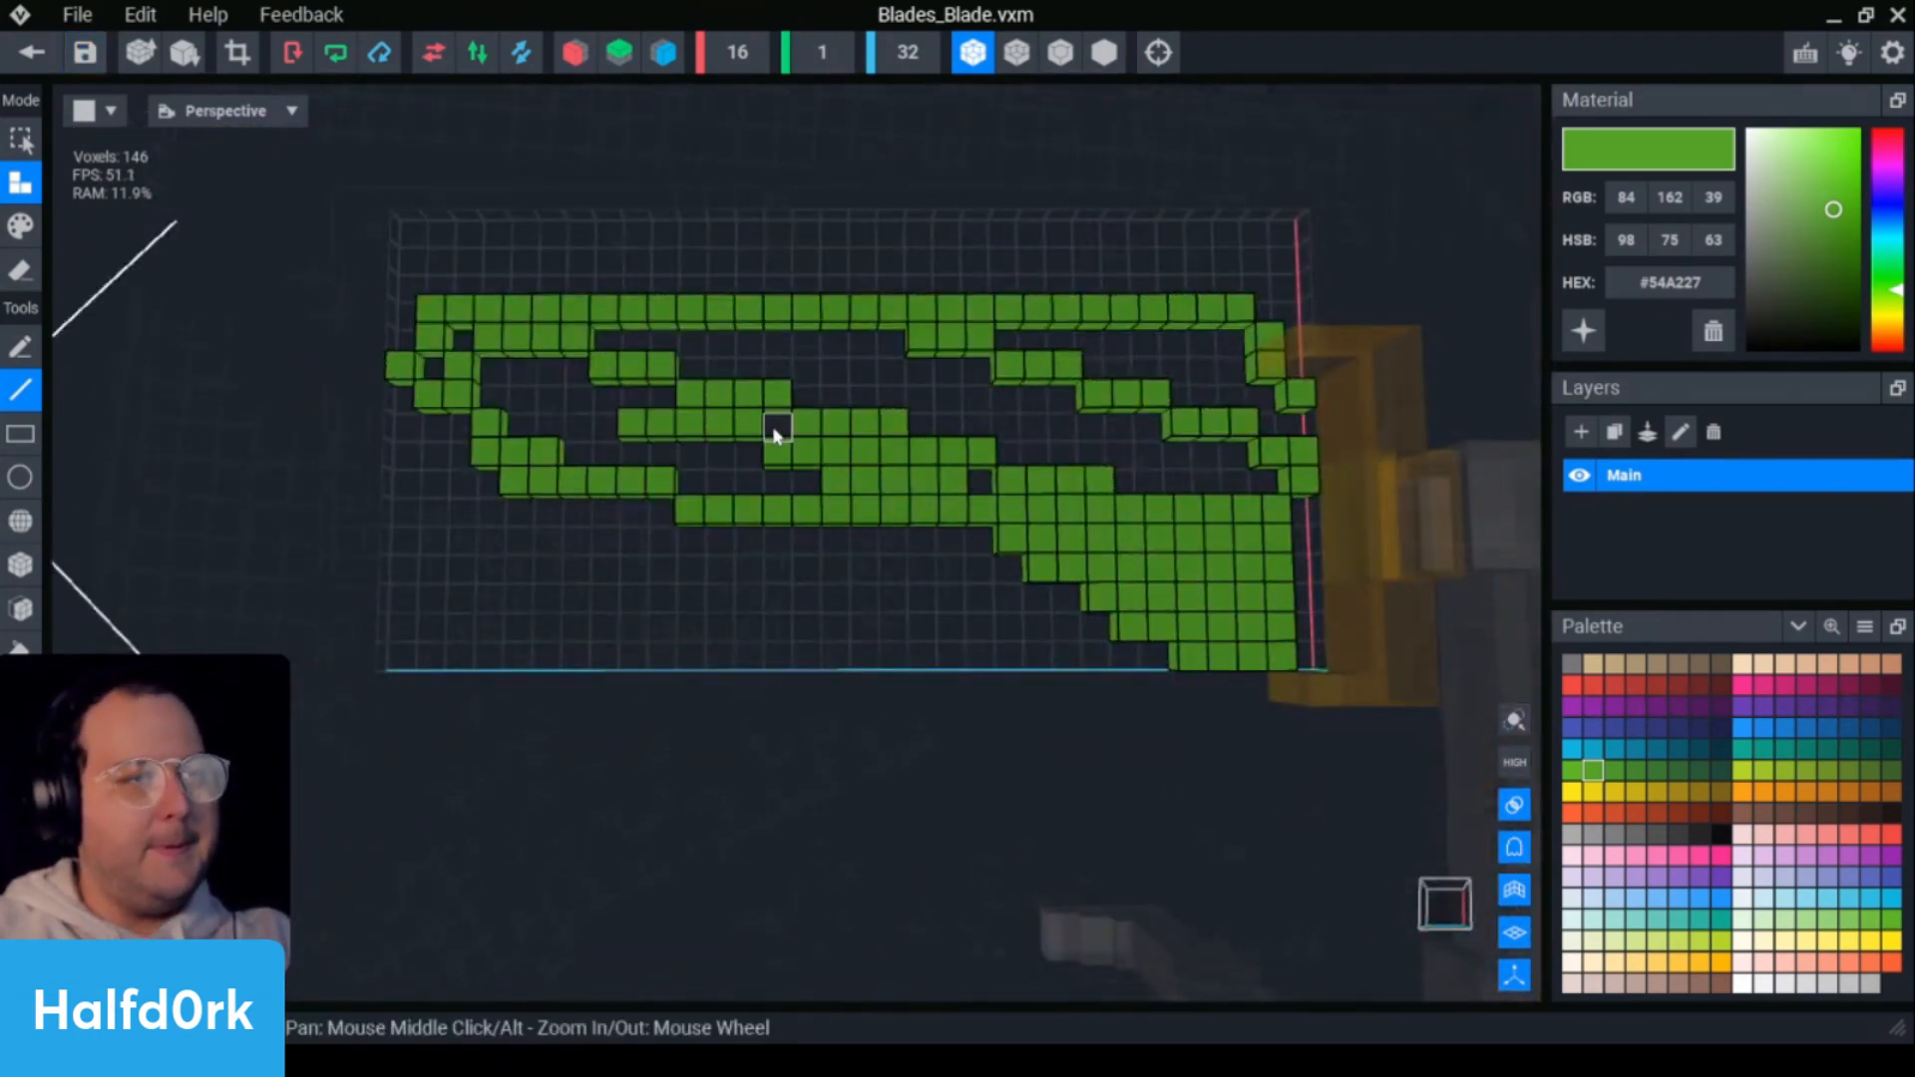
drag(804, 480, 581, 453)
drag(664, 397, 602, 397)
drag(592, 367, 462, 400)
drag(619, 424, 511, 422)
click(453, 344)
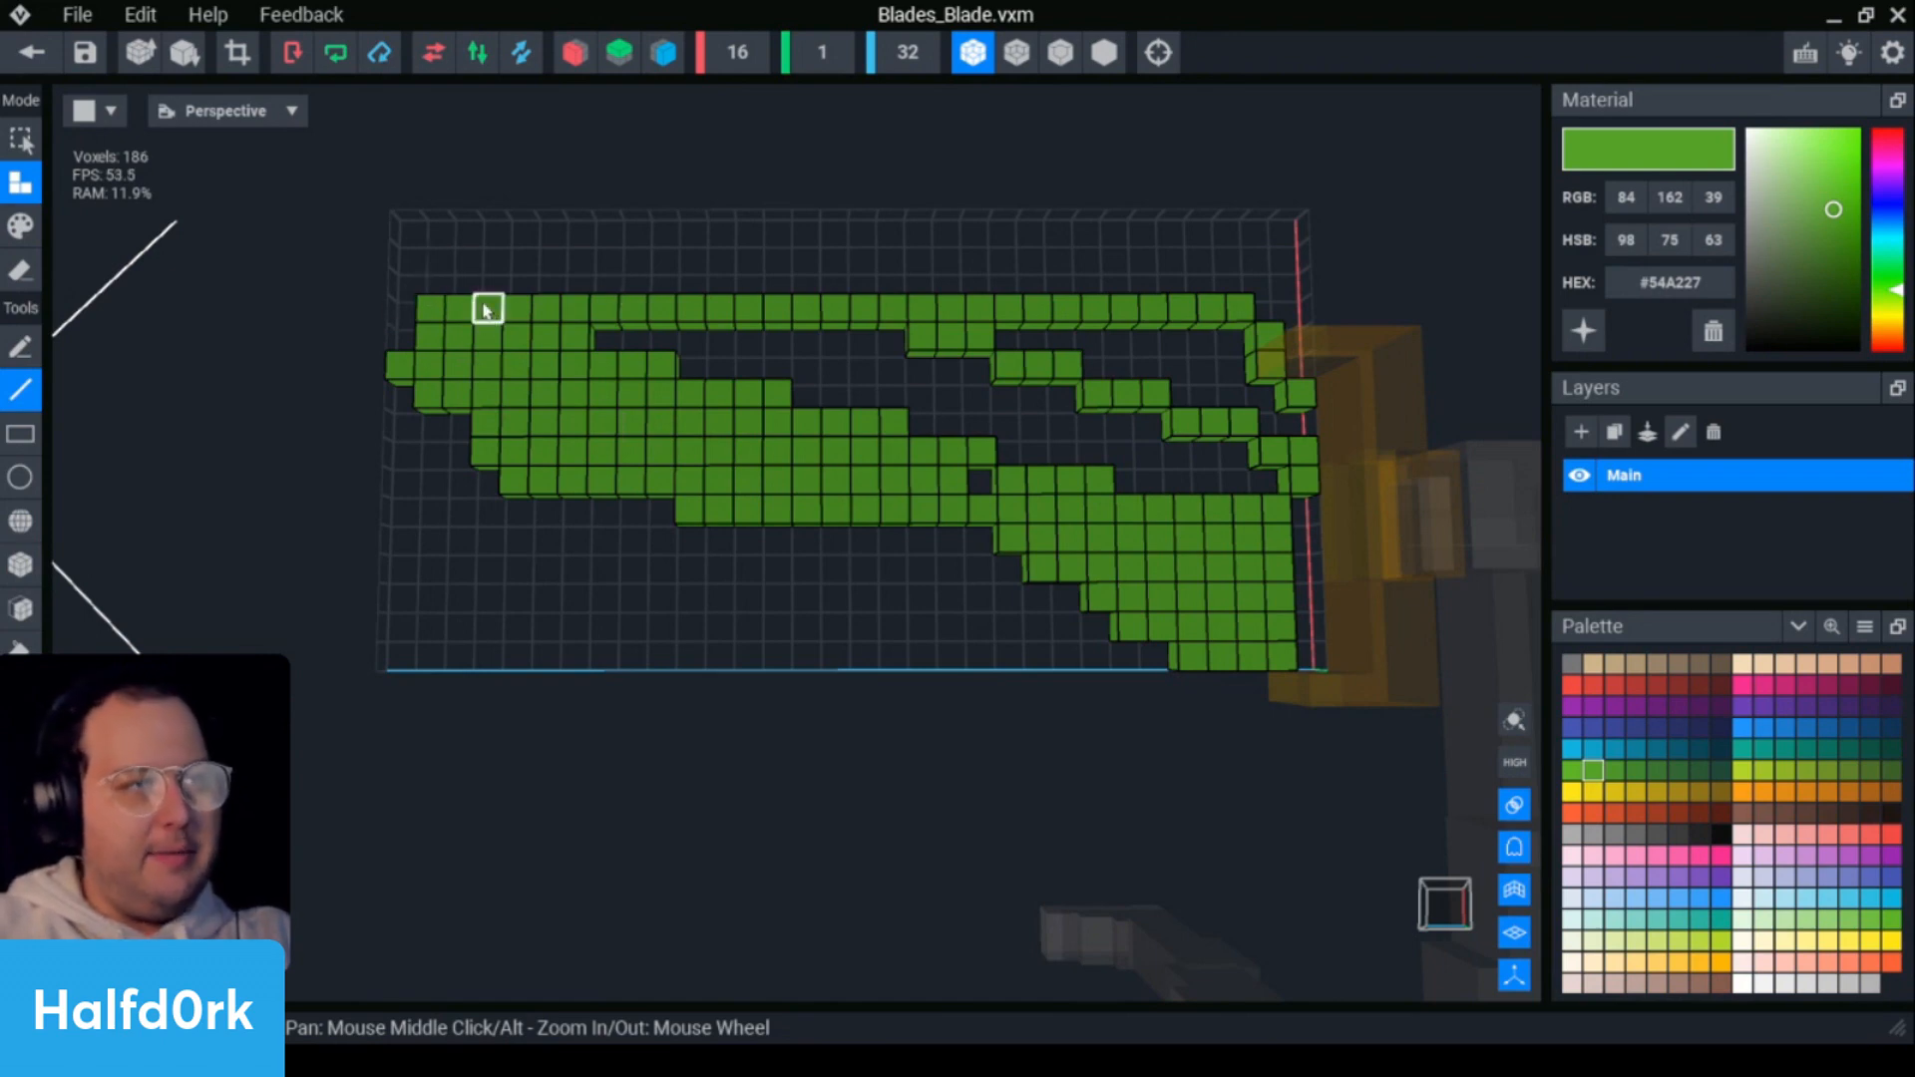
- Add a green row above the tip half's upper edge, and square off the tip by filling its lower corner and erasing the protruding voxel
drag(447, 289, 848, 288)
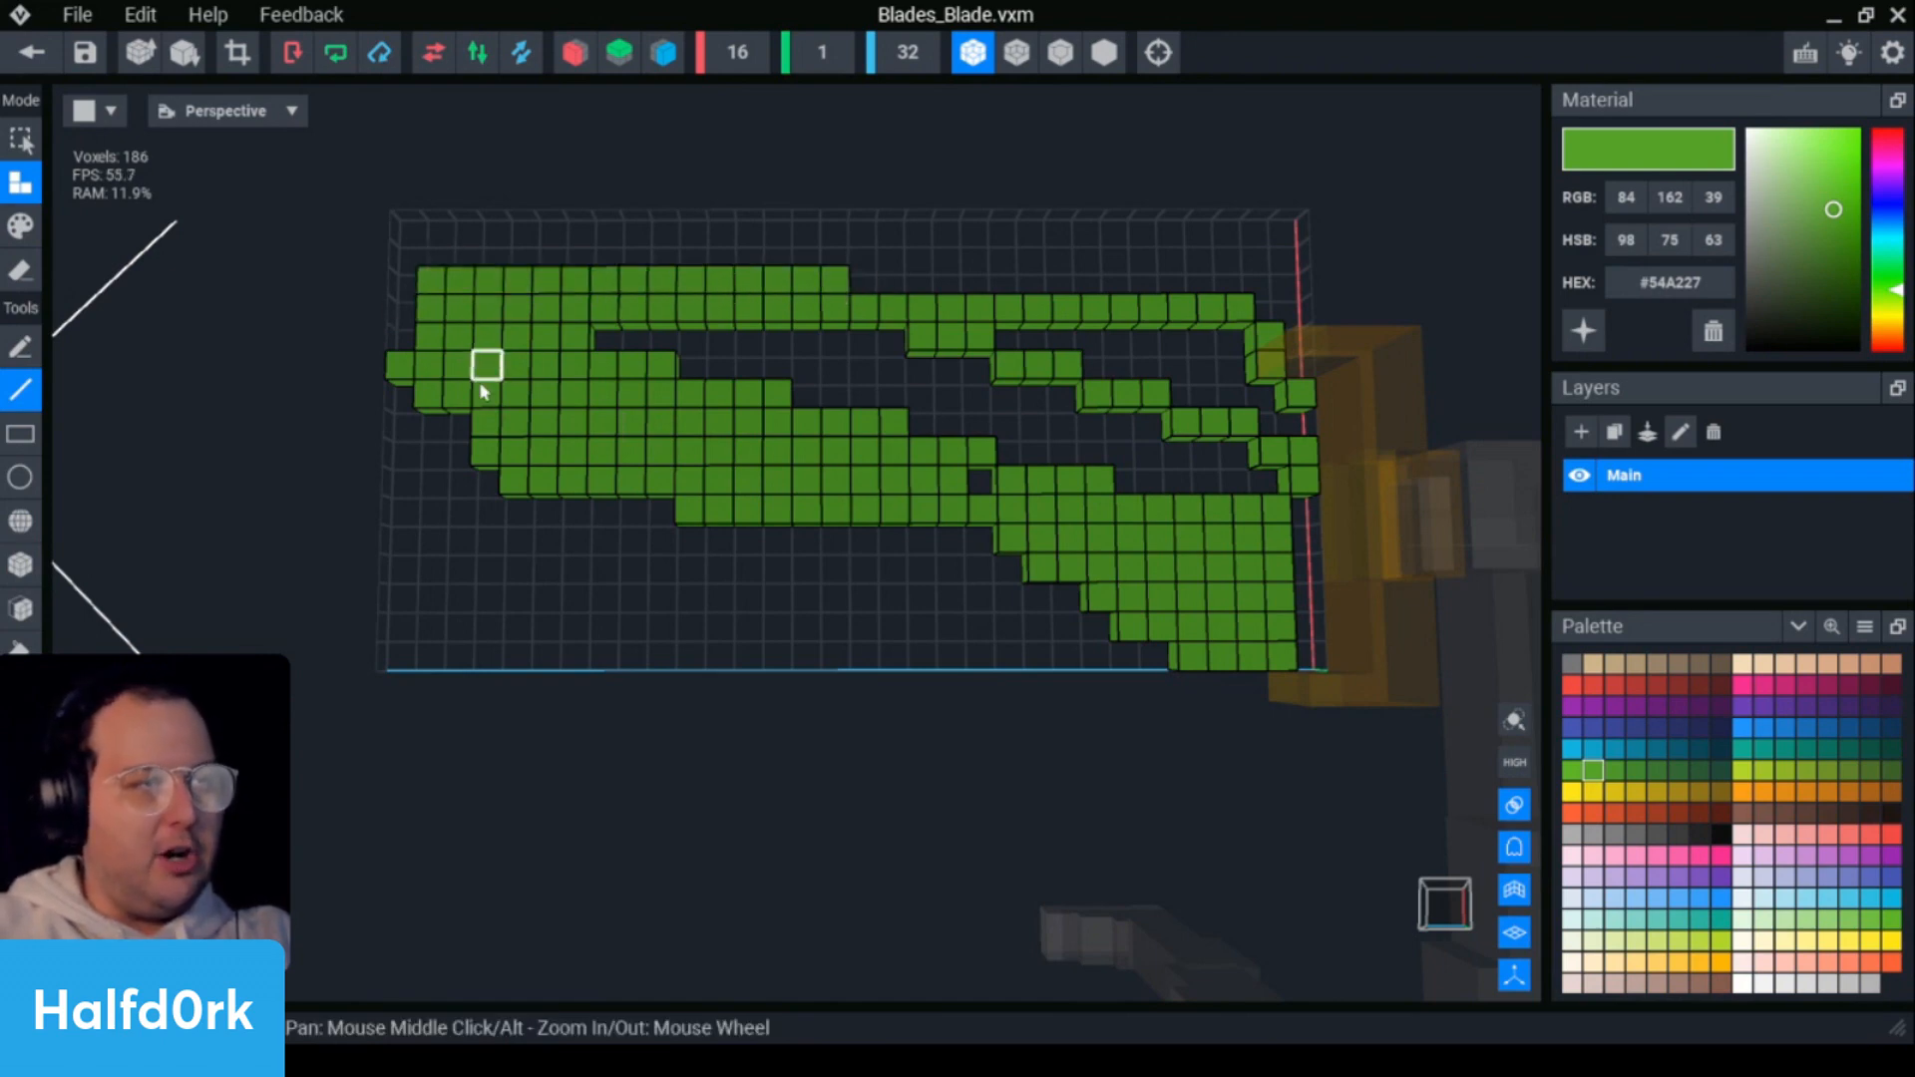
mouse_move(455, 438)
mouse_down()
mouse_move(431, 435)
mouse_move(465, 455)
mouse_move(423, 481)
mouse_up()
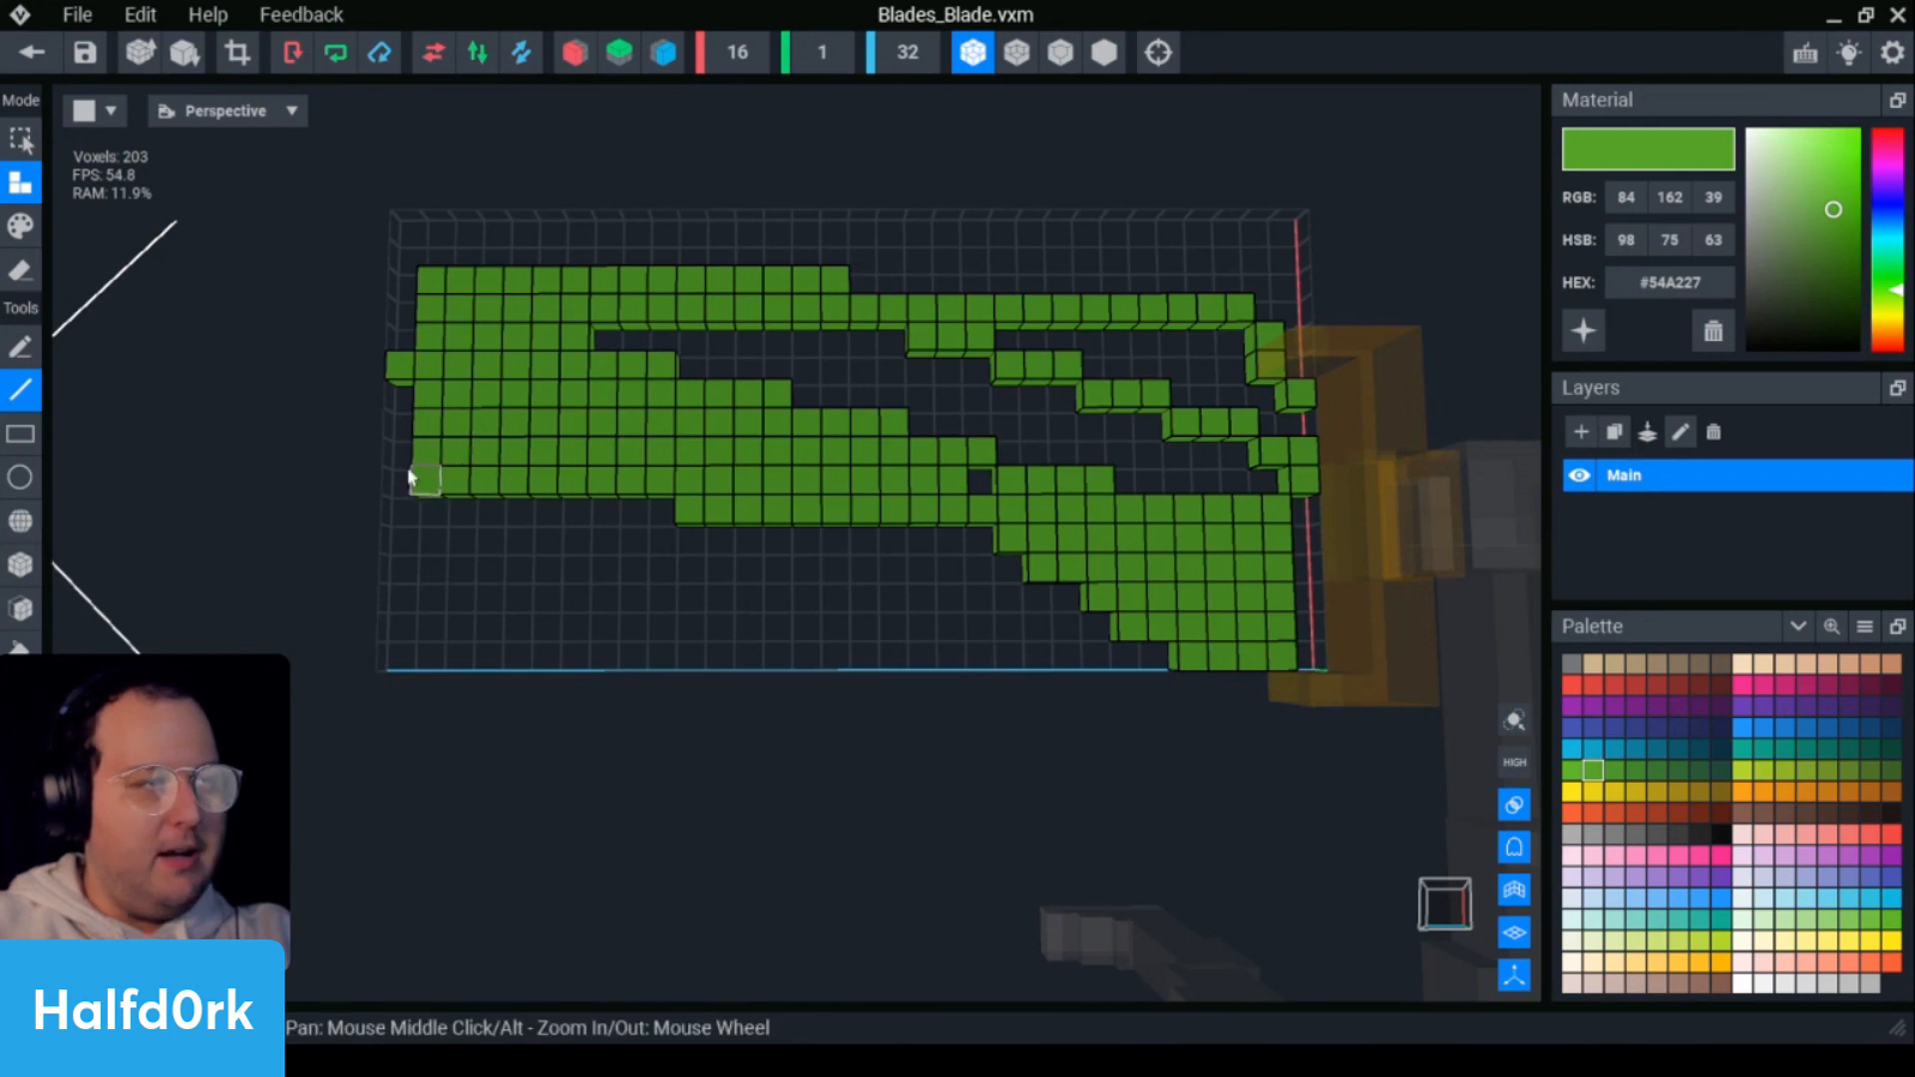
key(e)
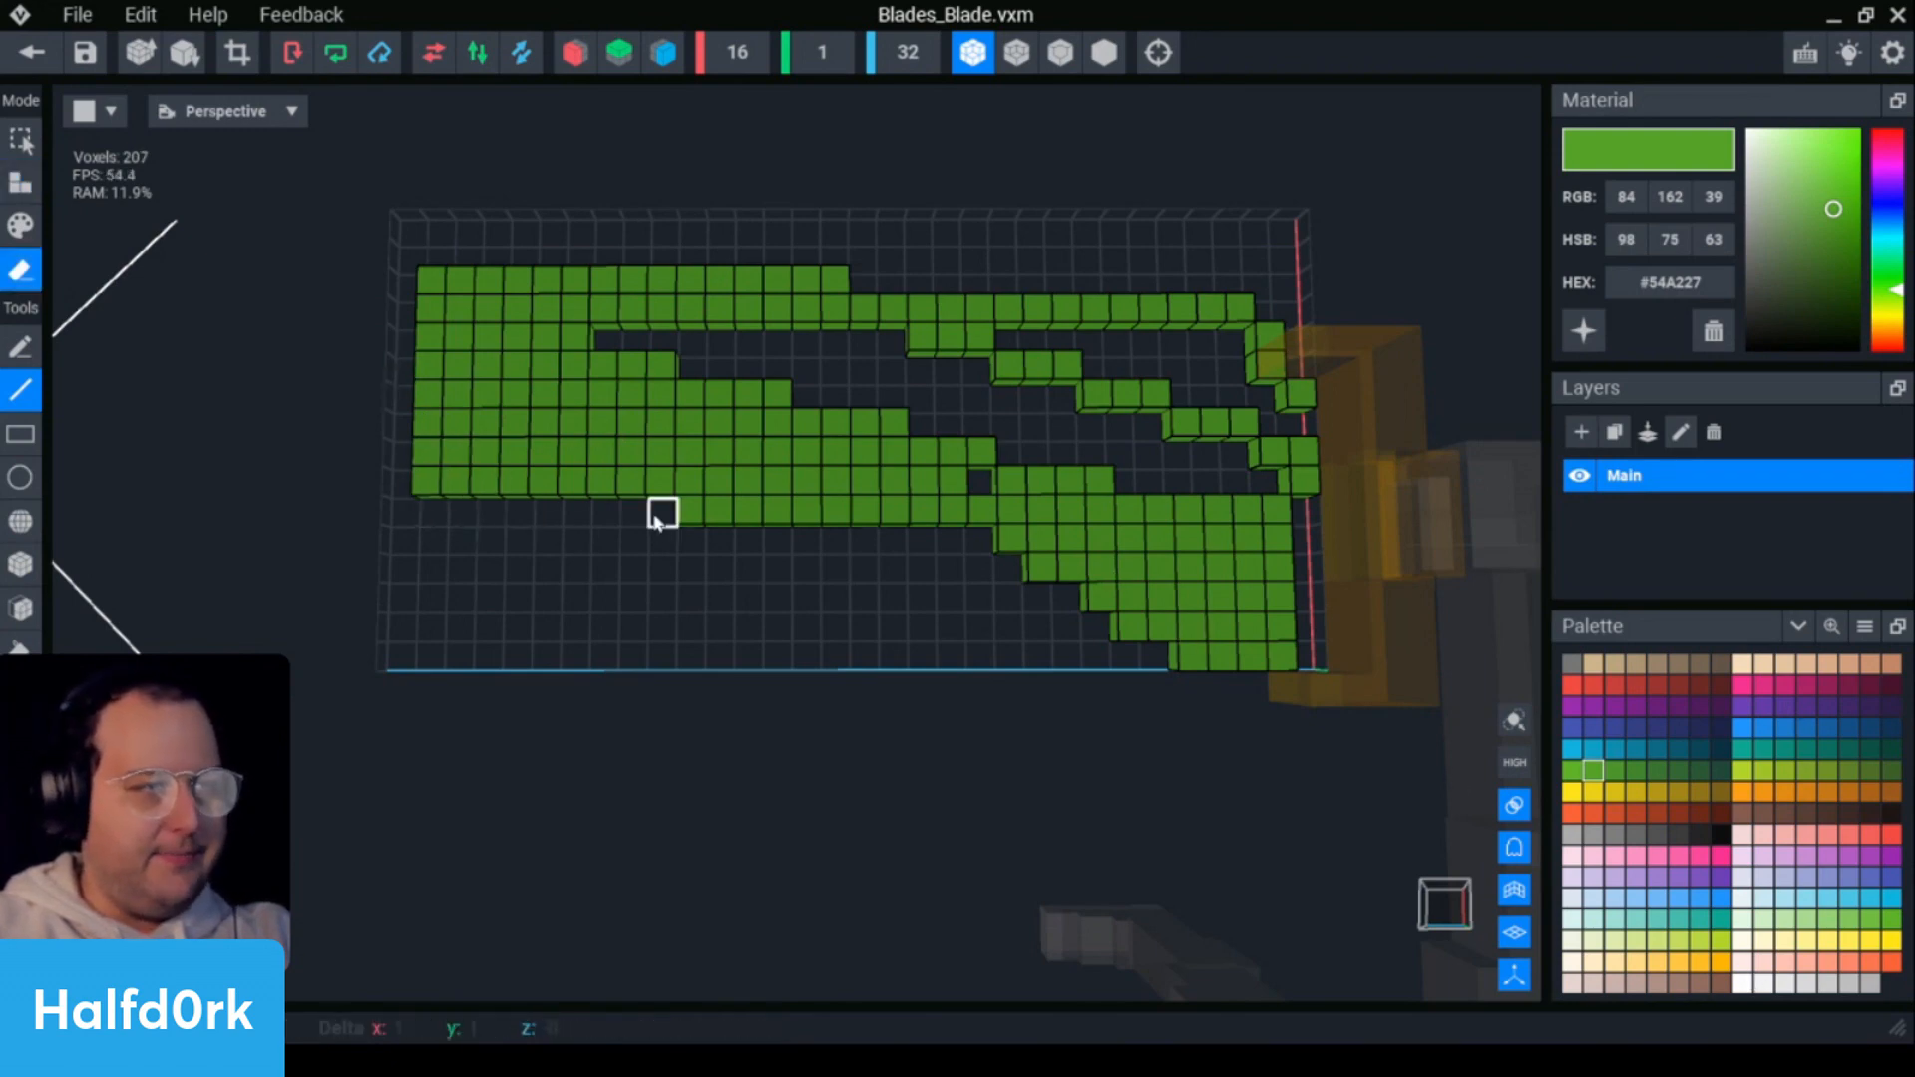
- Extend the blade's lower edge with a full green row to the tip, and widen the stepped diagonal beside the guard
key(a)
drag(653, 514, 431, 513)
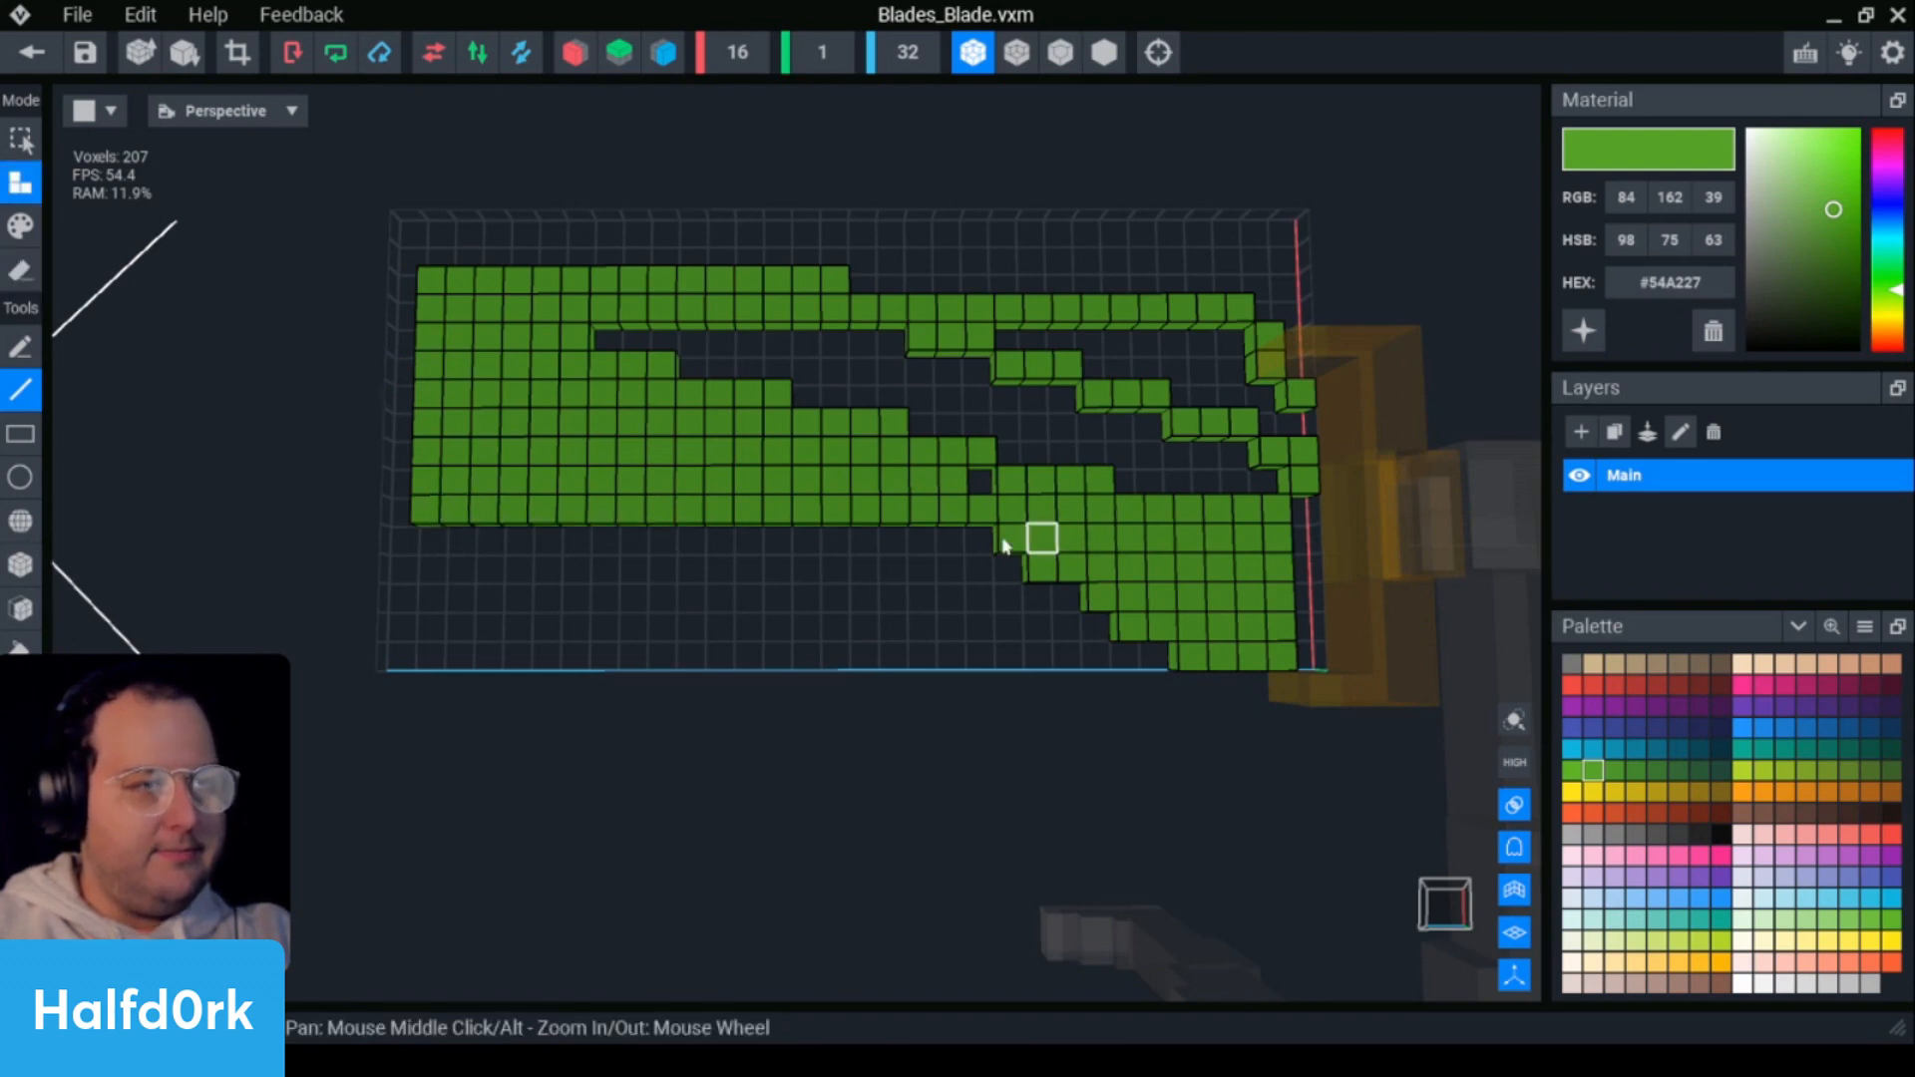
mouse_move(980, 538)
mouse_down()
mouse_move(955, 539)
mouse_move(1072, 597)
mouse_up()
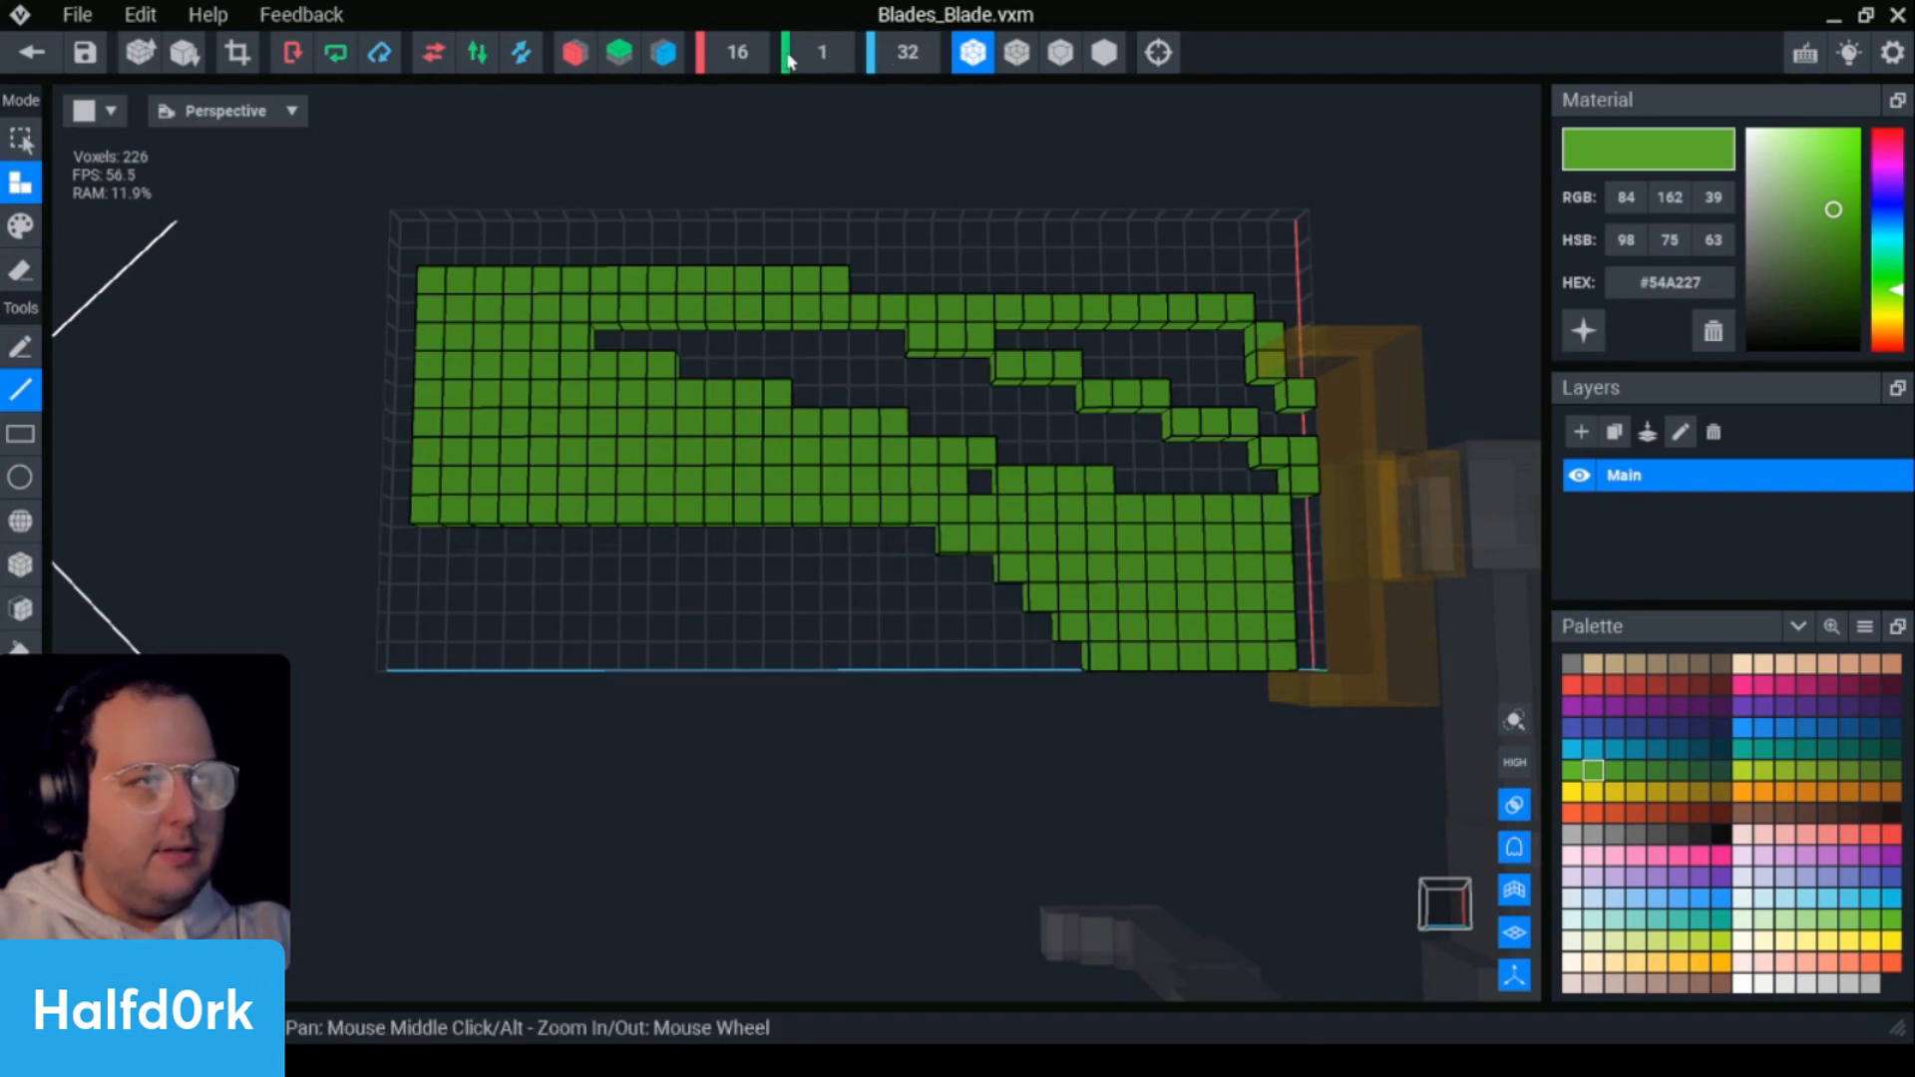
- Set the grid's X size to 20 voxels, and move the whole green shape along X up to the grid's far edge
click(737, 52)
key(Return)
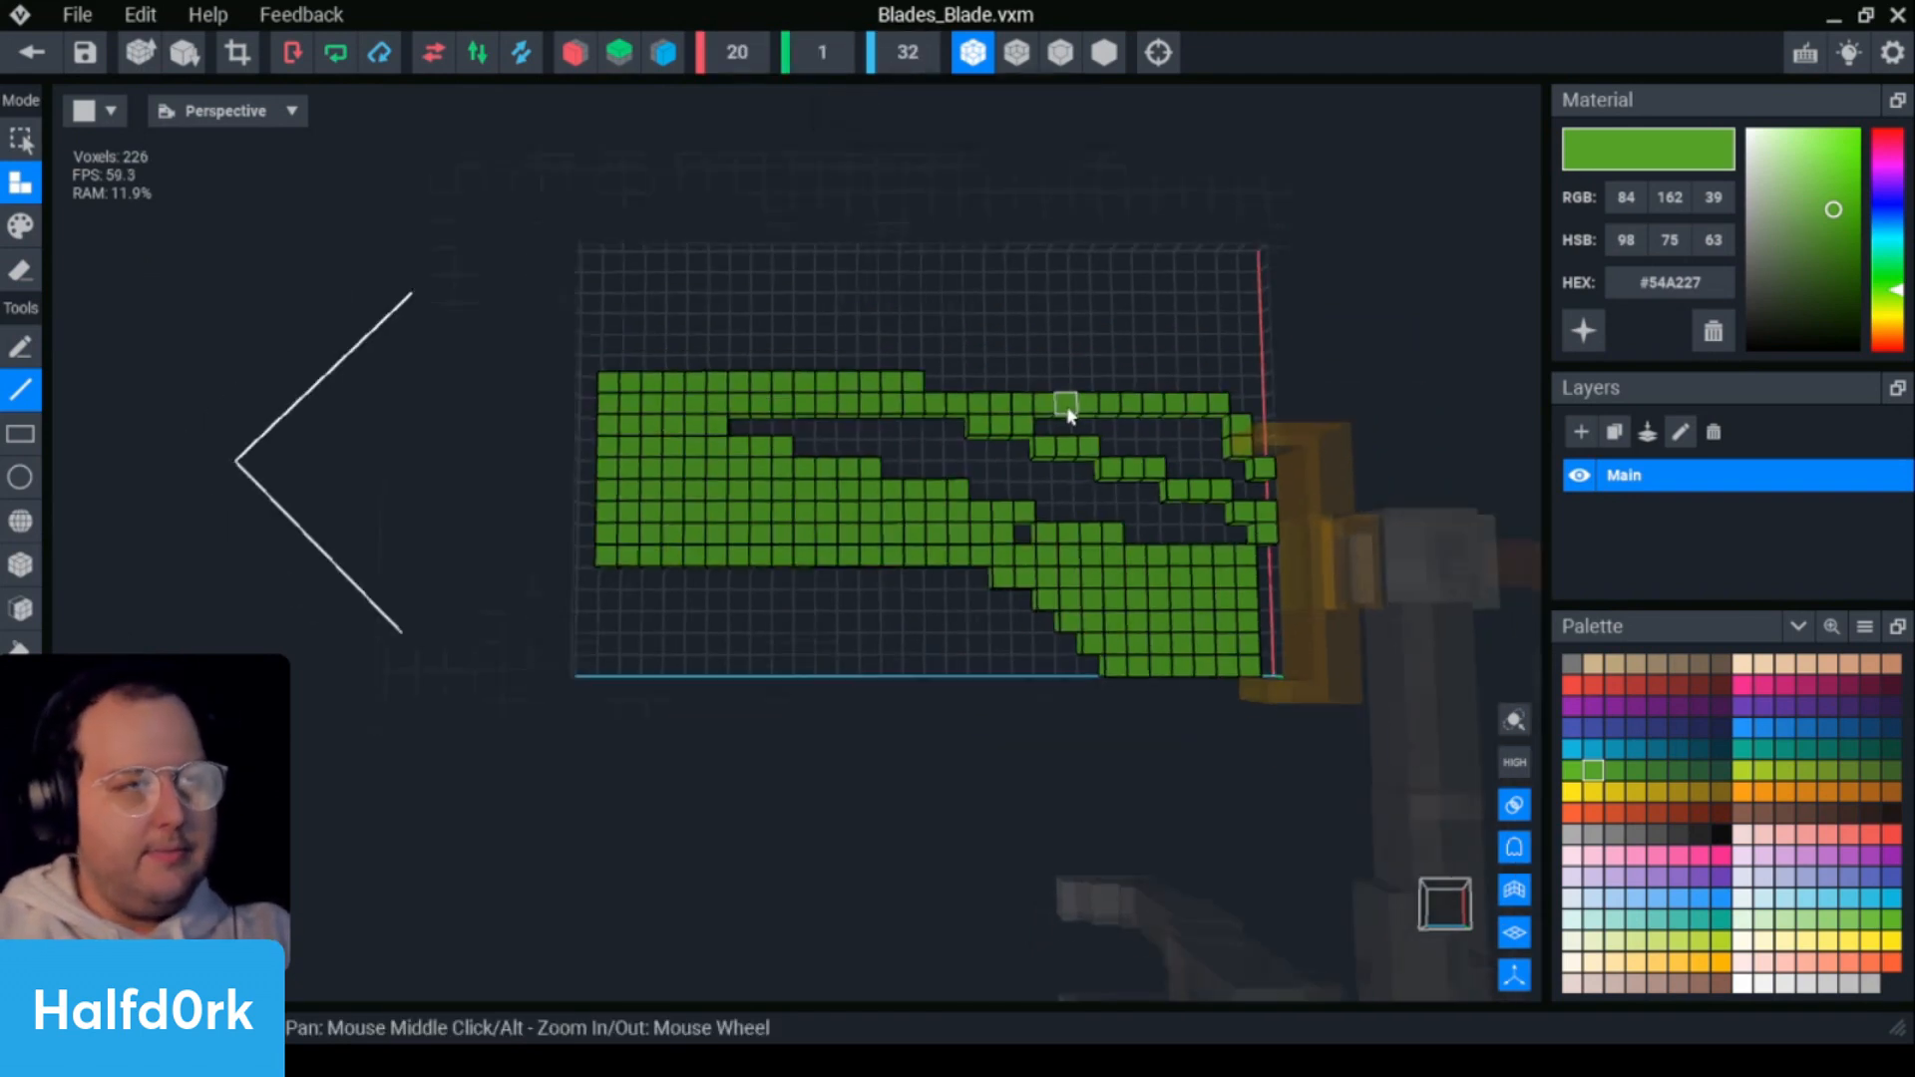
key(ctrl+a)
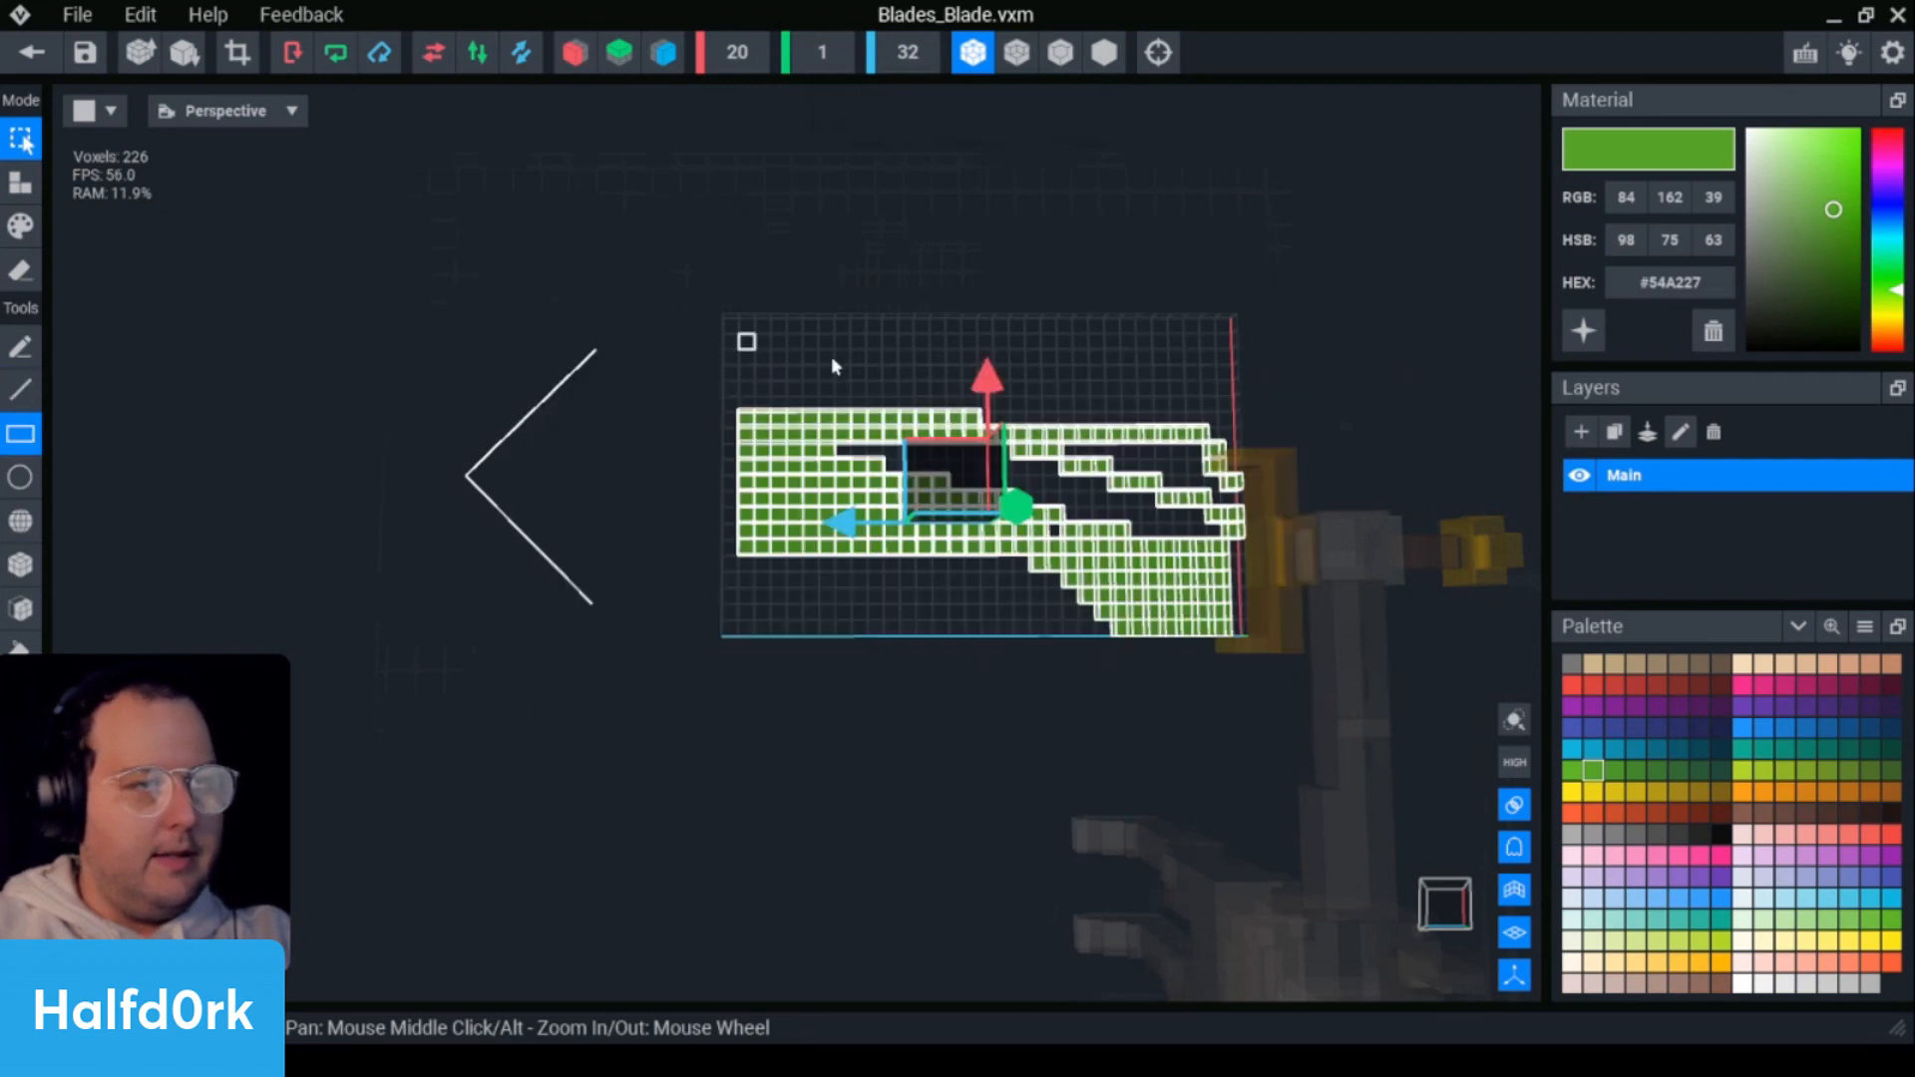
drag(995, 382, 991, 317)
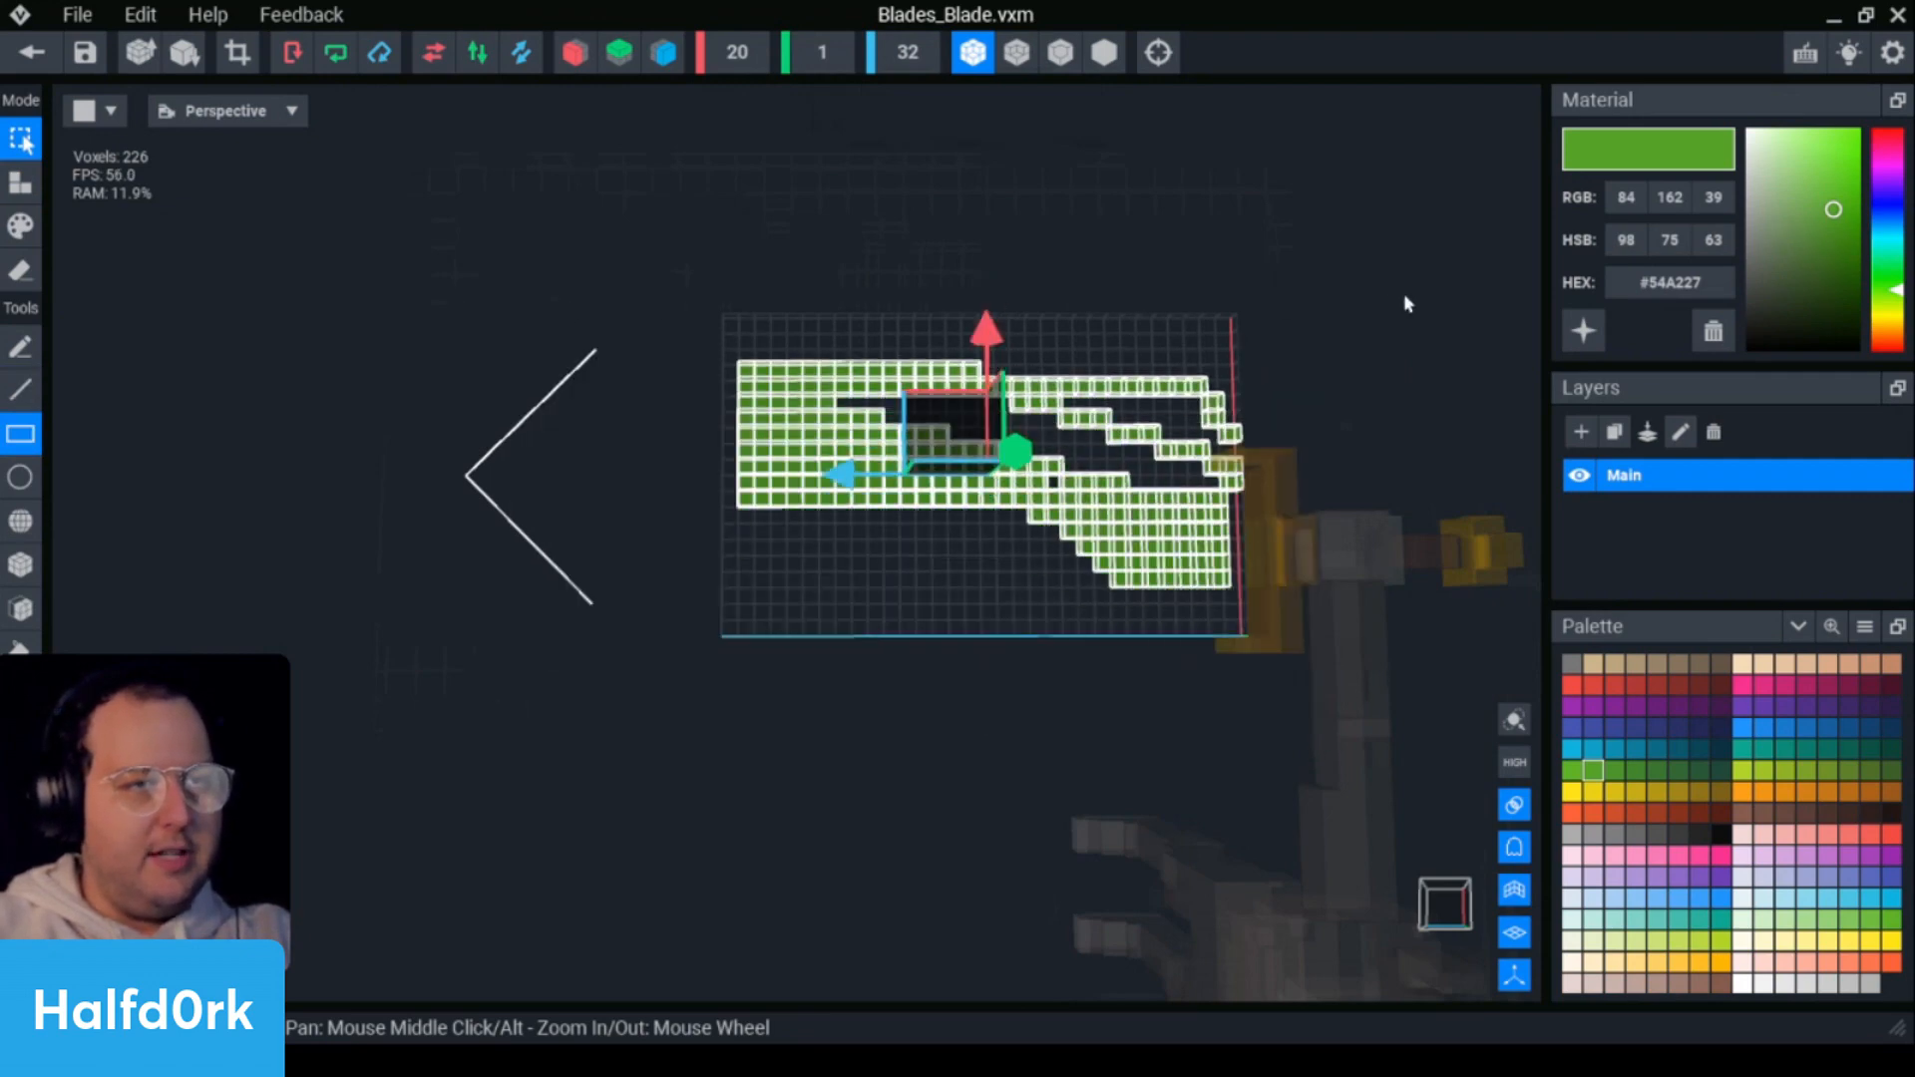
click(1403, 295)
scroll(1215, 539, up, 4)
key(ctrl+a)
scroll(922, 344, down, 3)
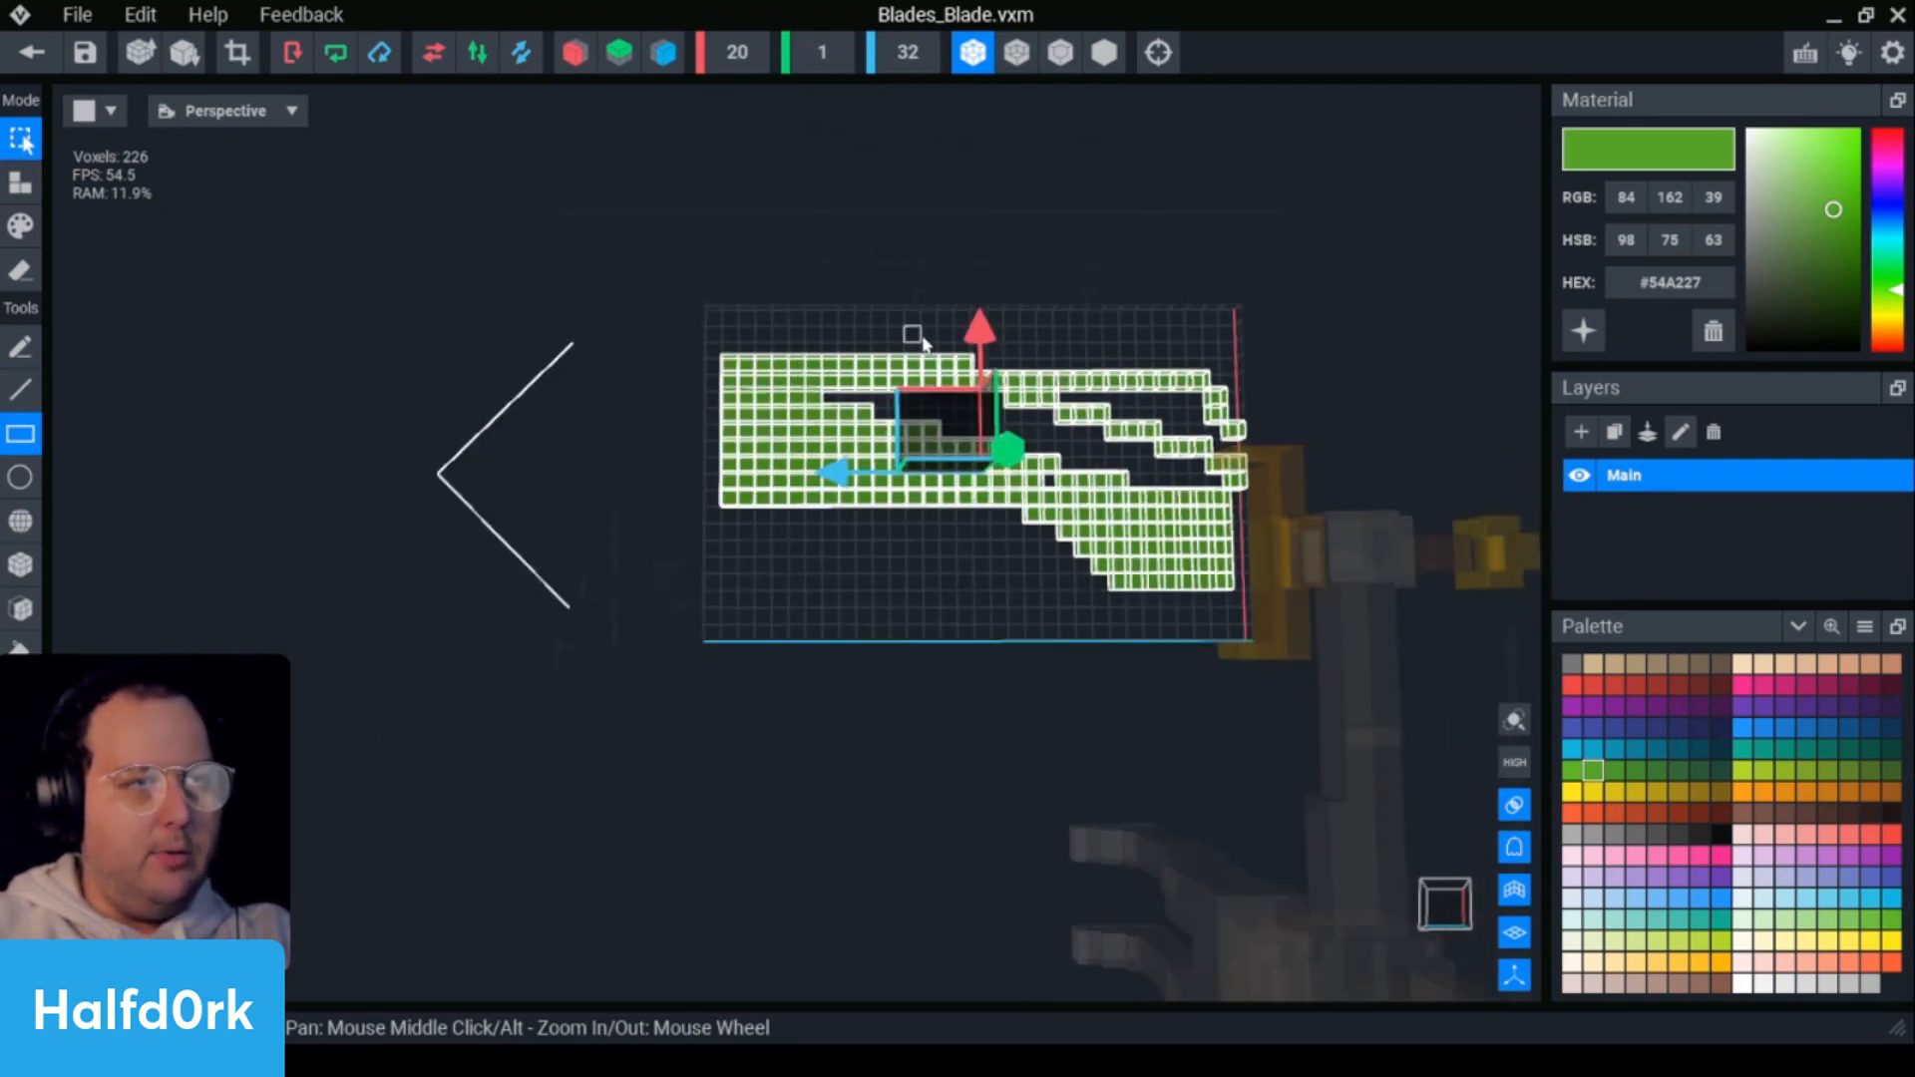
drag(979, 337, 976, 279)
click(1432, 421)
scroll(1181, 647, up, 3)
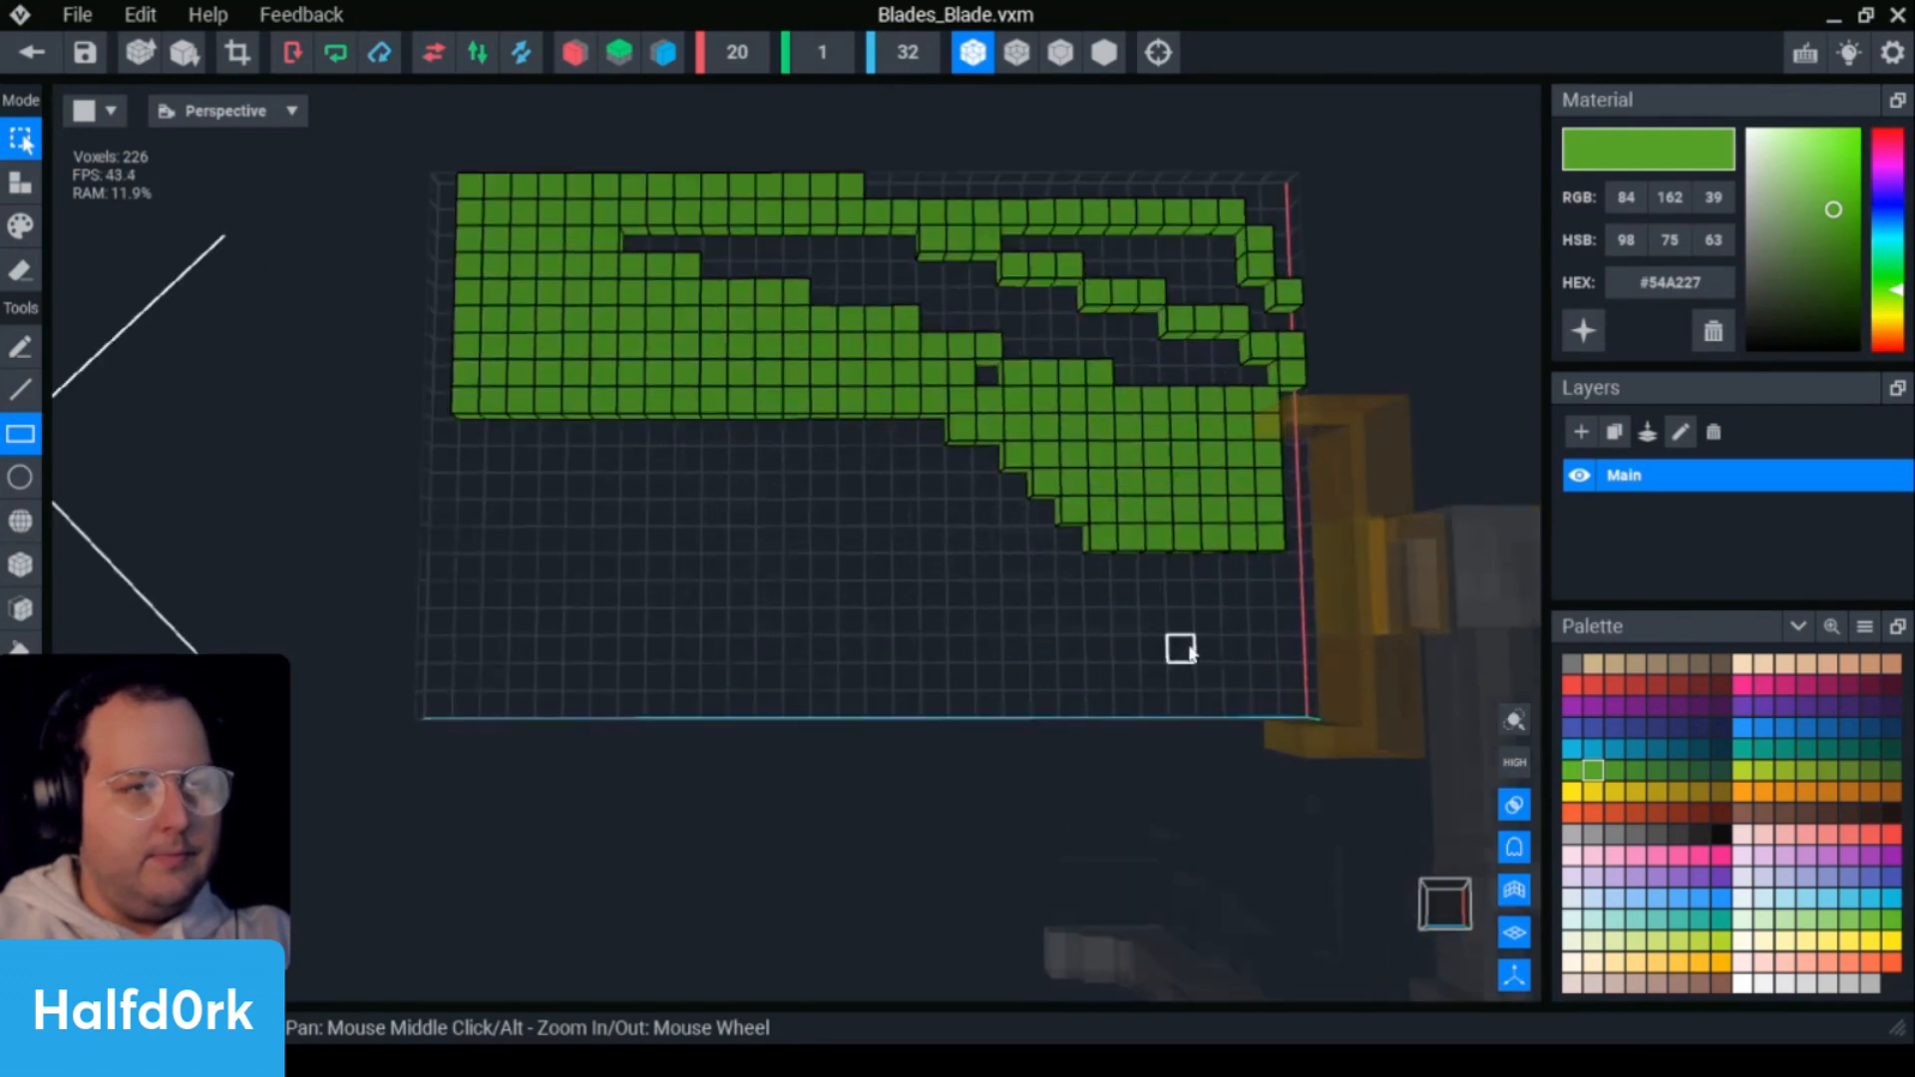
scroll(1181, 647, down, 1)
scroll(379, 499, down, 1)
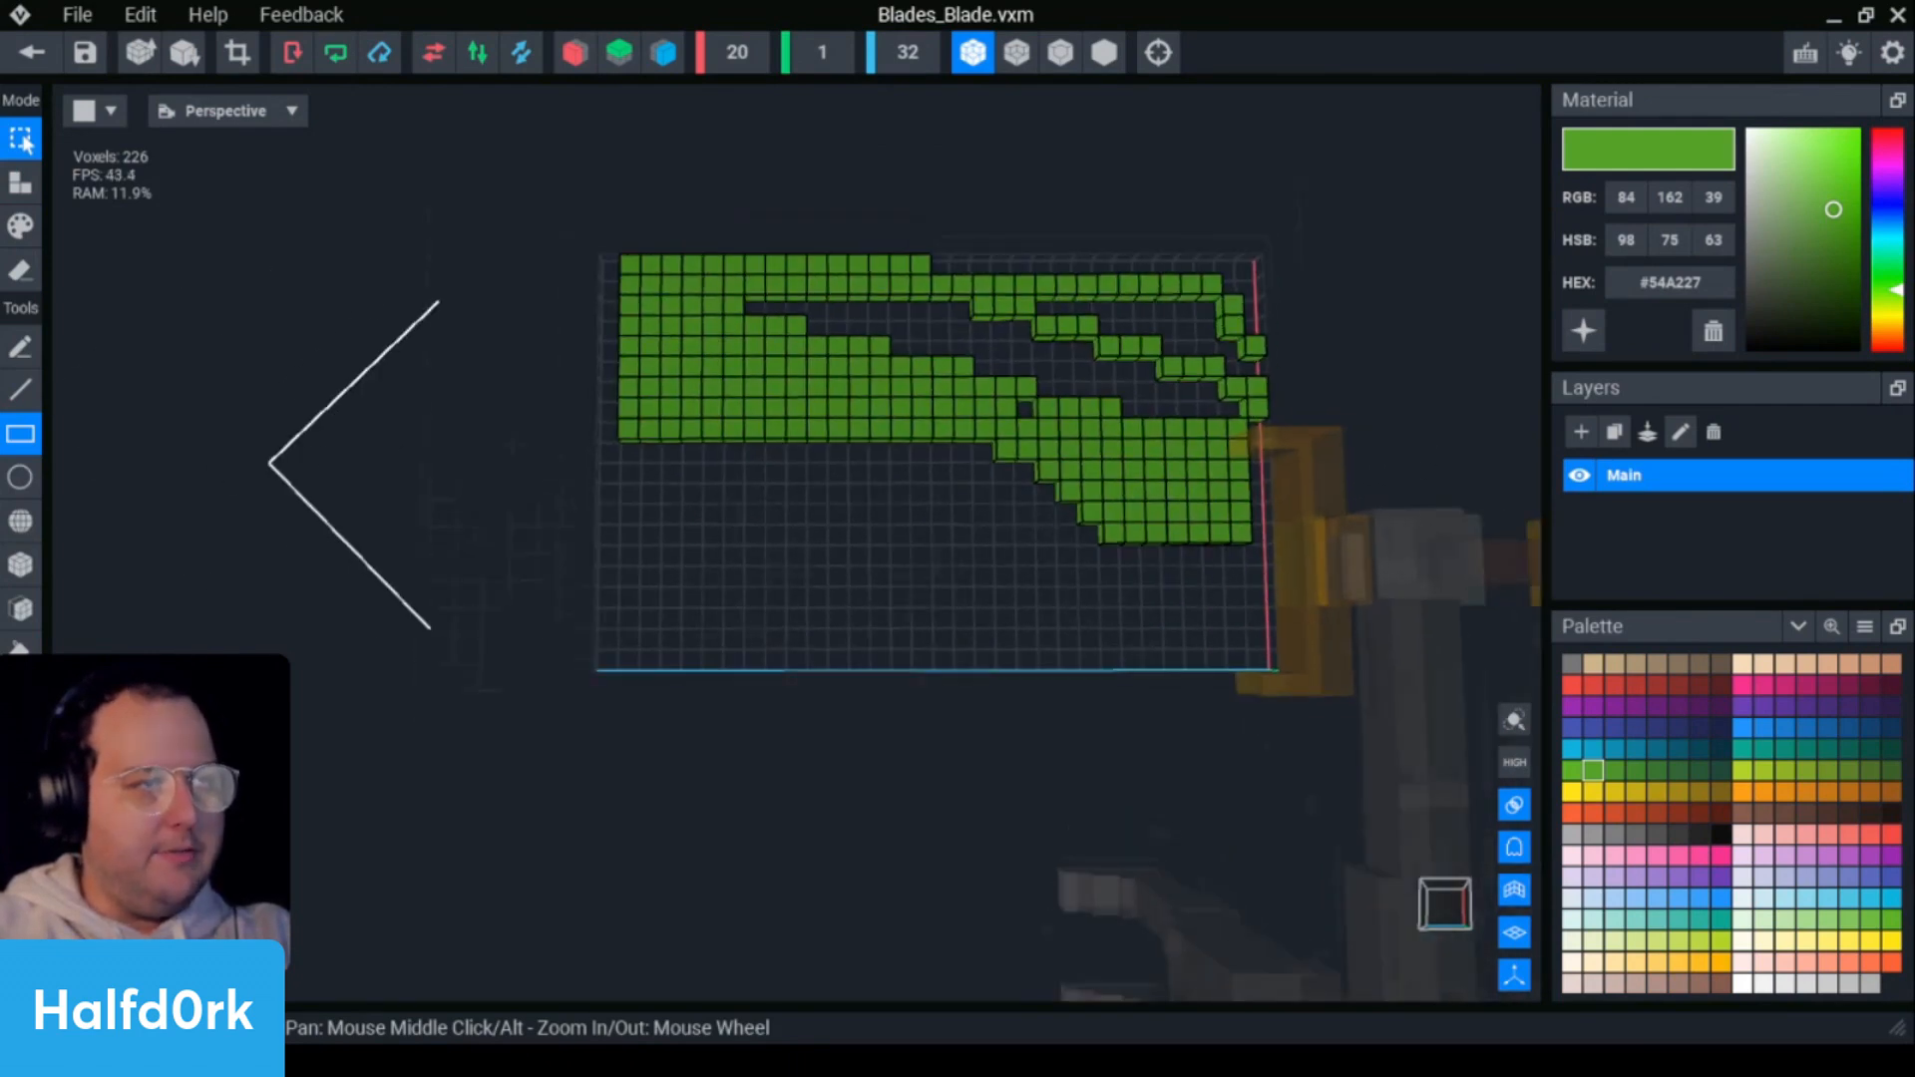
- Continue the stepped diagonal below the shape with green lines, and fill the area between it and the guard
click(20, 389)
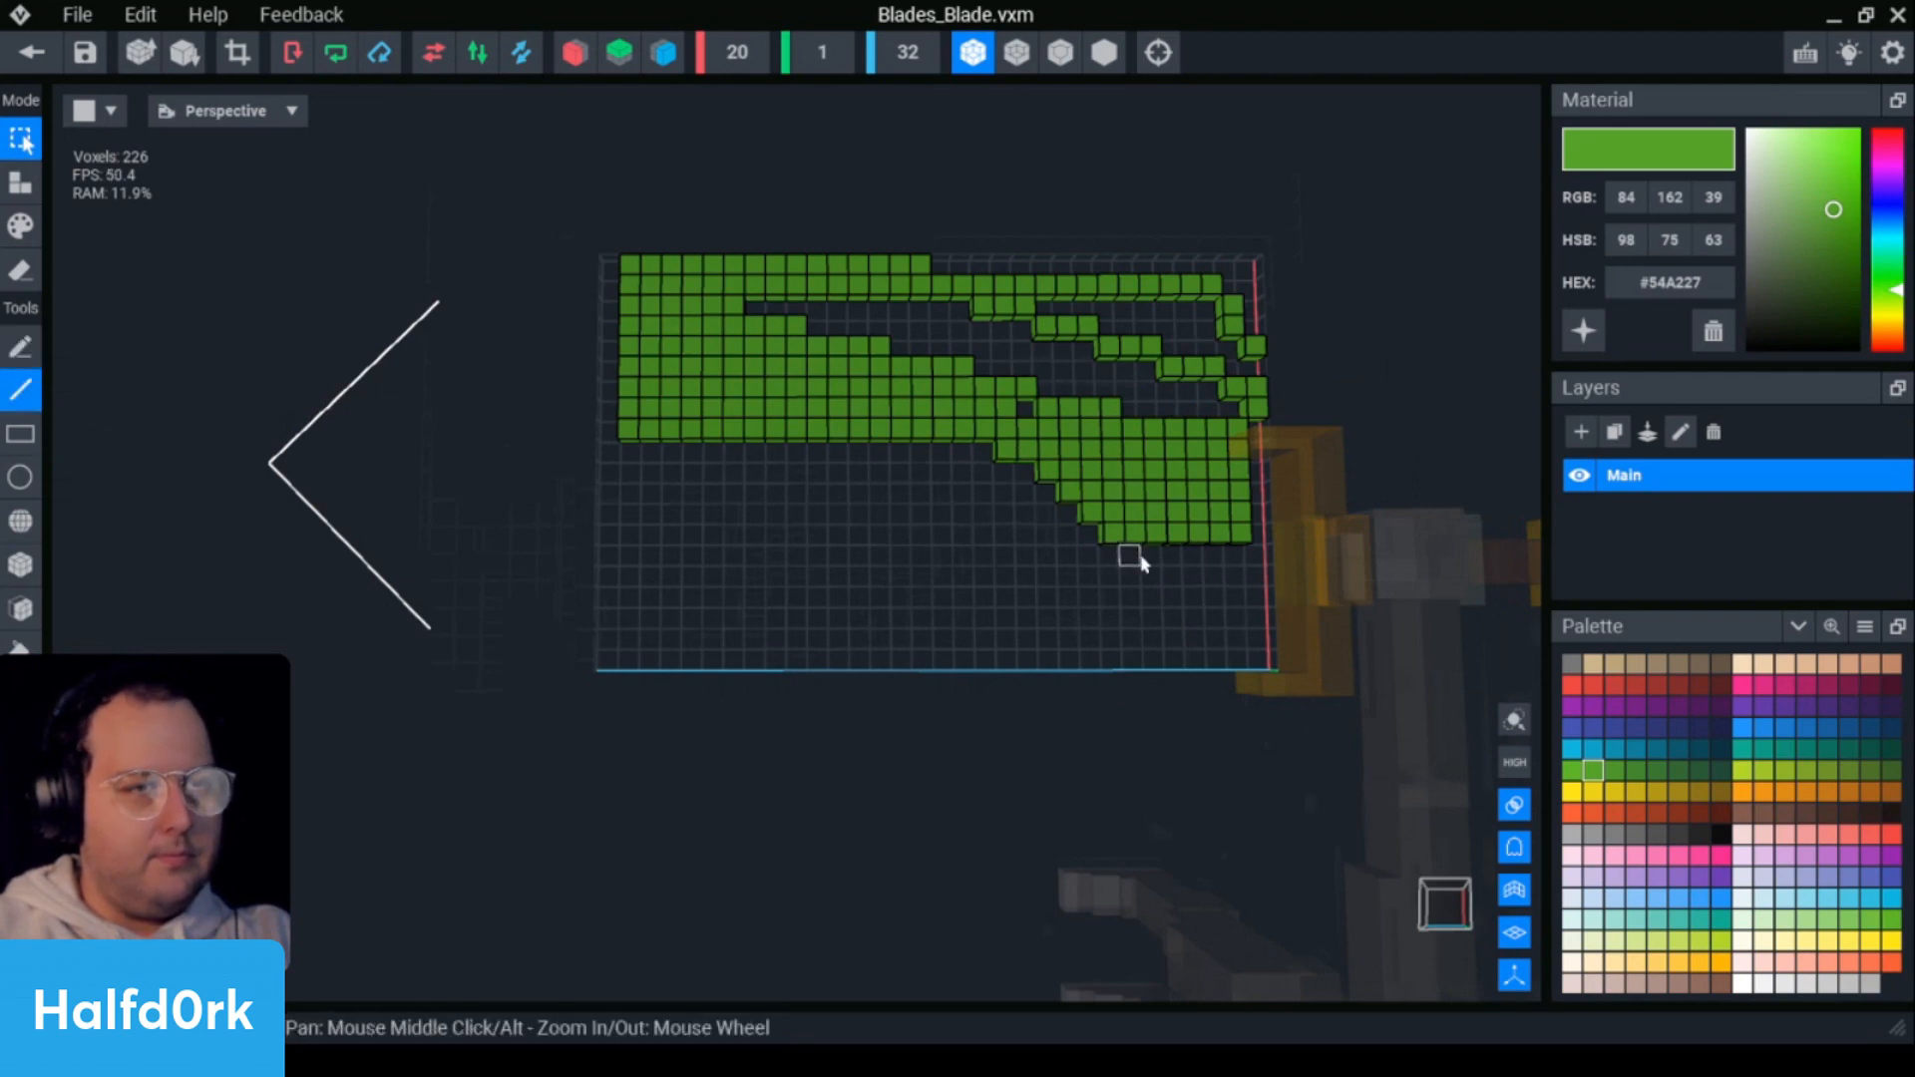
key(a)
drag(1138, 565, 1182, 622)
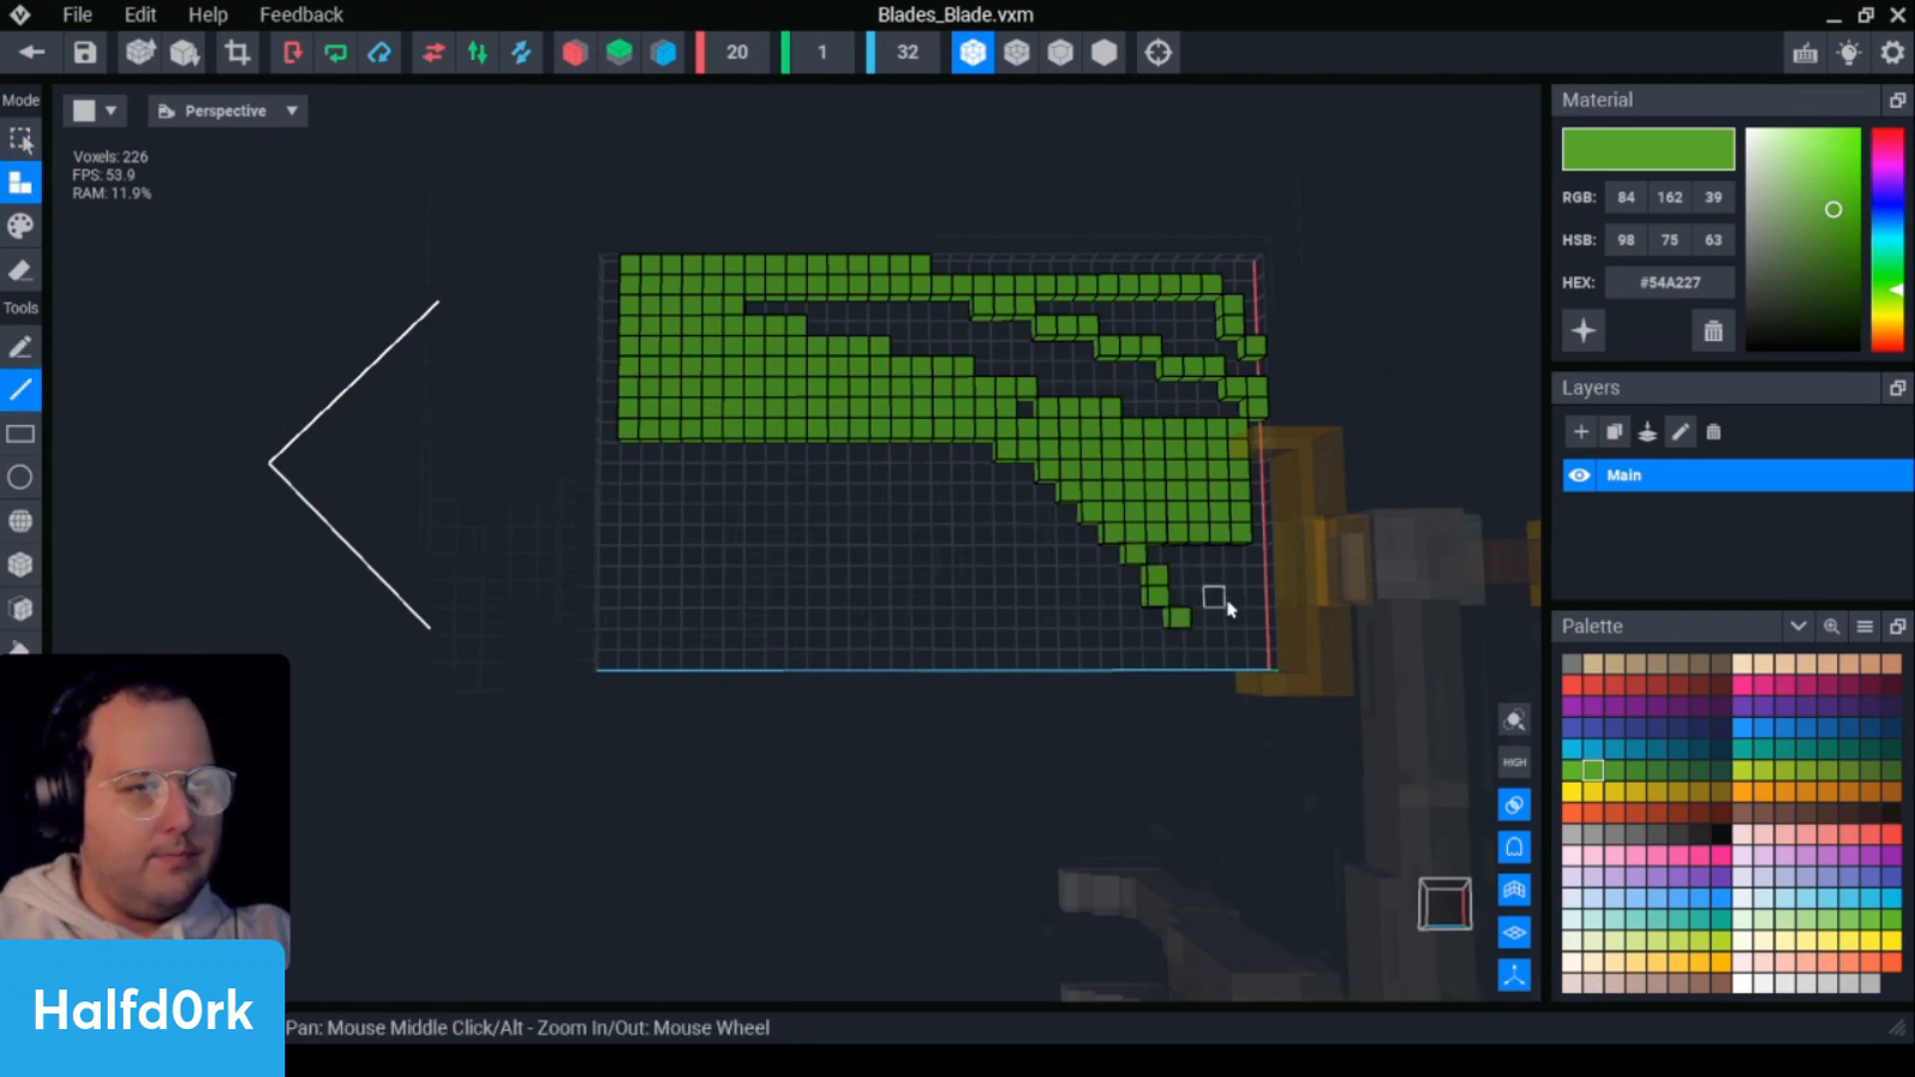
mouse_move(1254, 559)
mouse_down()
mouse_move(1213, 620)
mouse_move(1235, 620)
mouse_move(1187, 565)
mouse_move(1167, 580)
mouse_up()
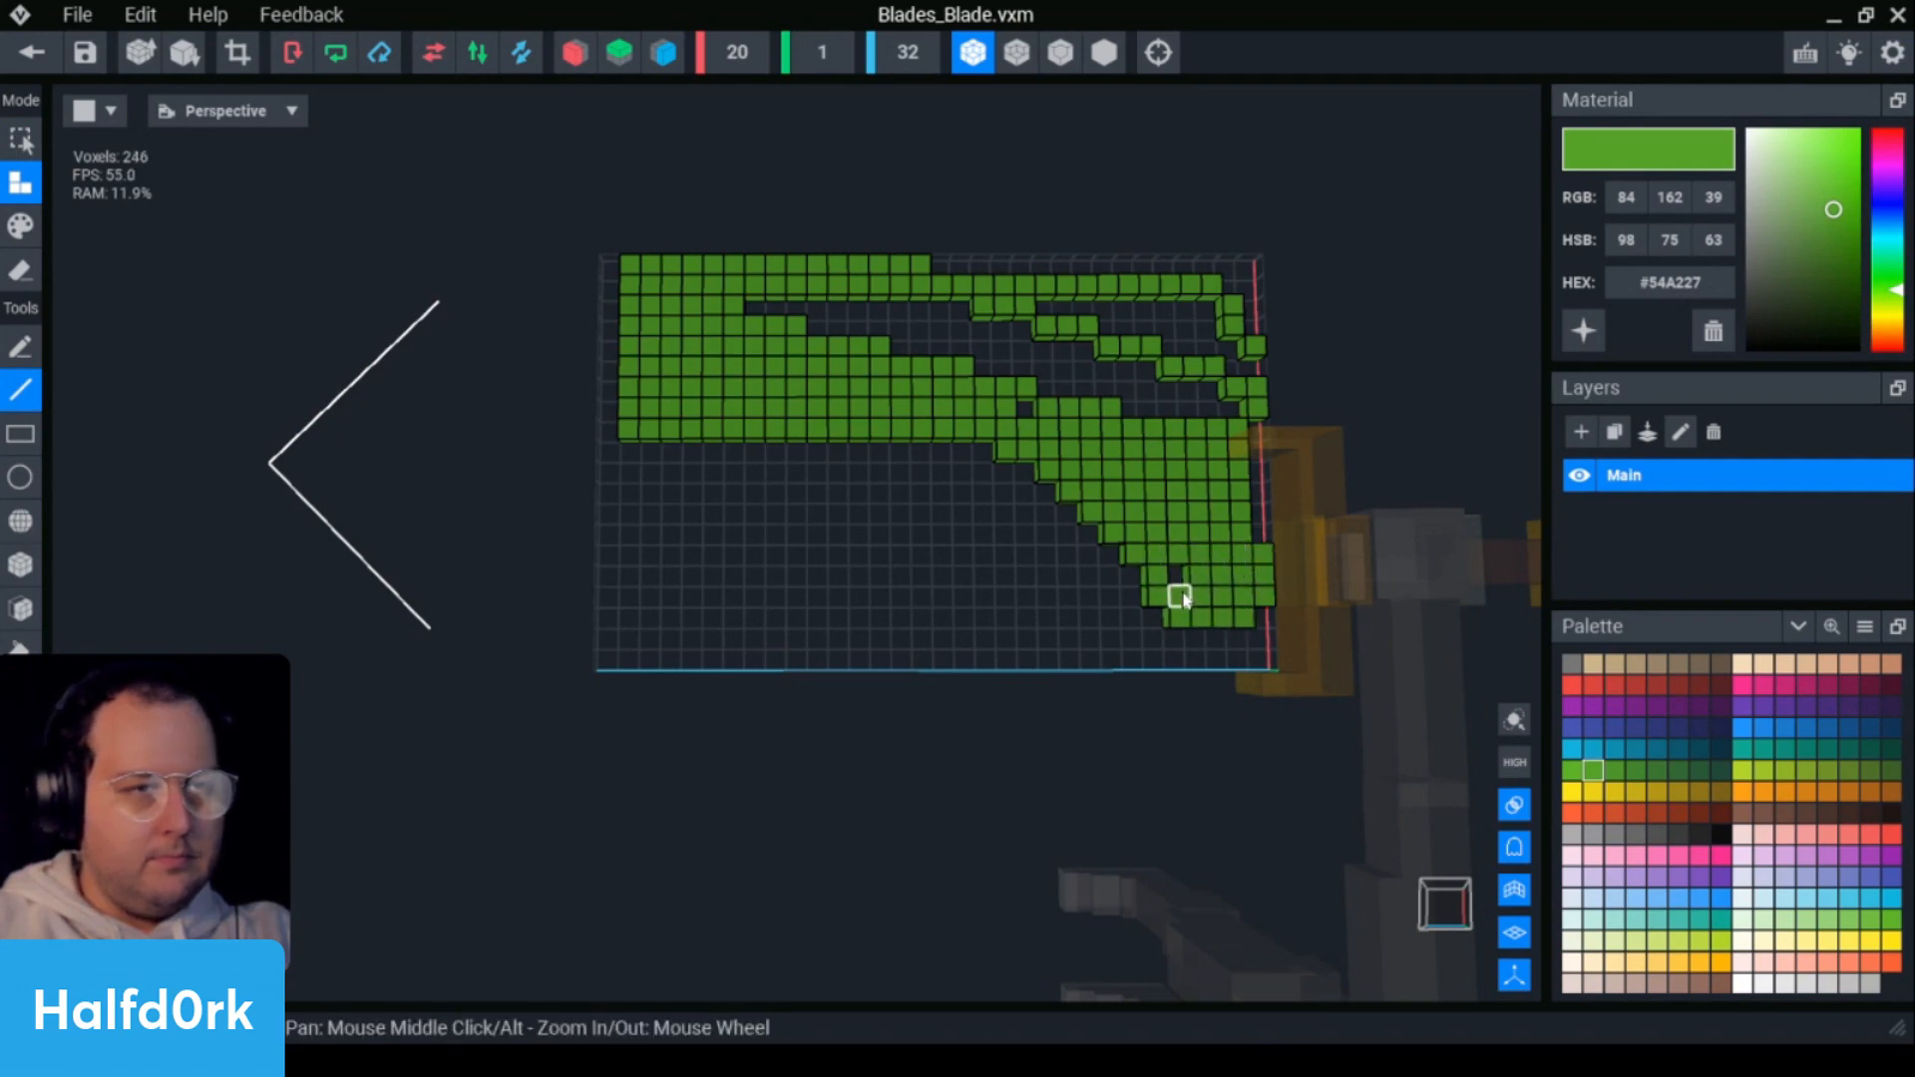
- Extend the green row along the guard end to the shape's outer edge, and fill the inner corner beside the guard
right_drag(1216, 568, 1516, 546)
middle_drag(1516, 546, 1062, 567)
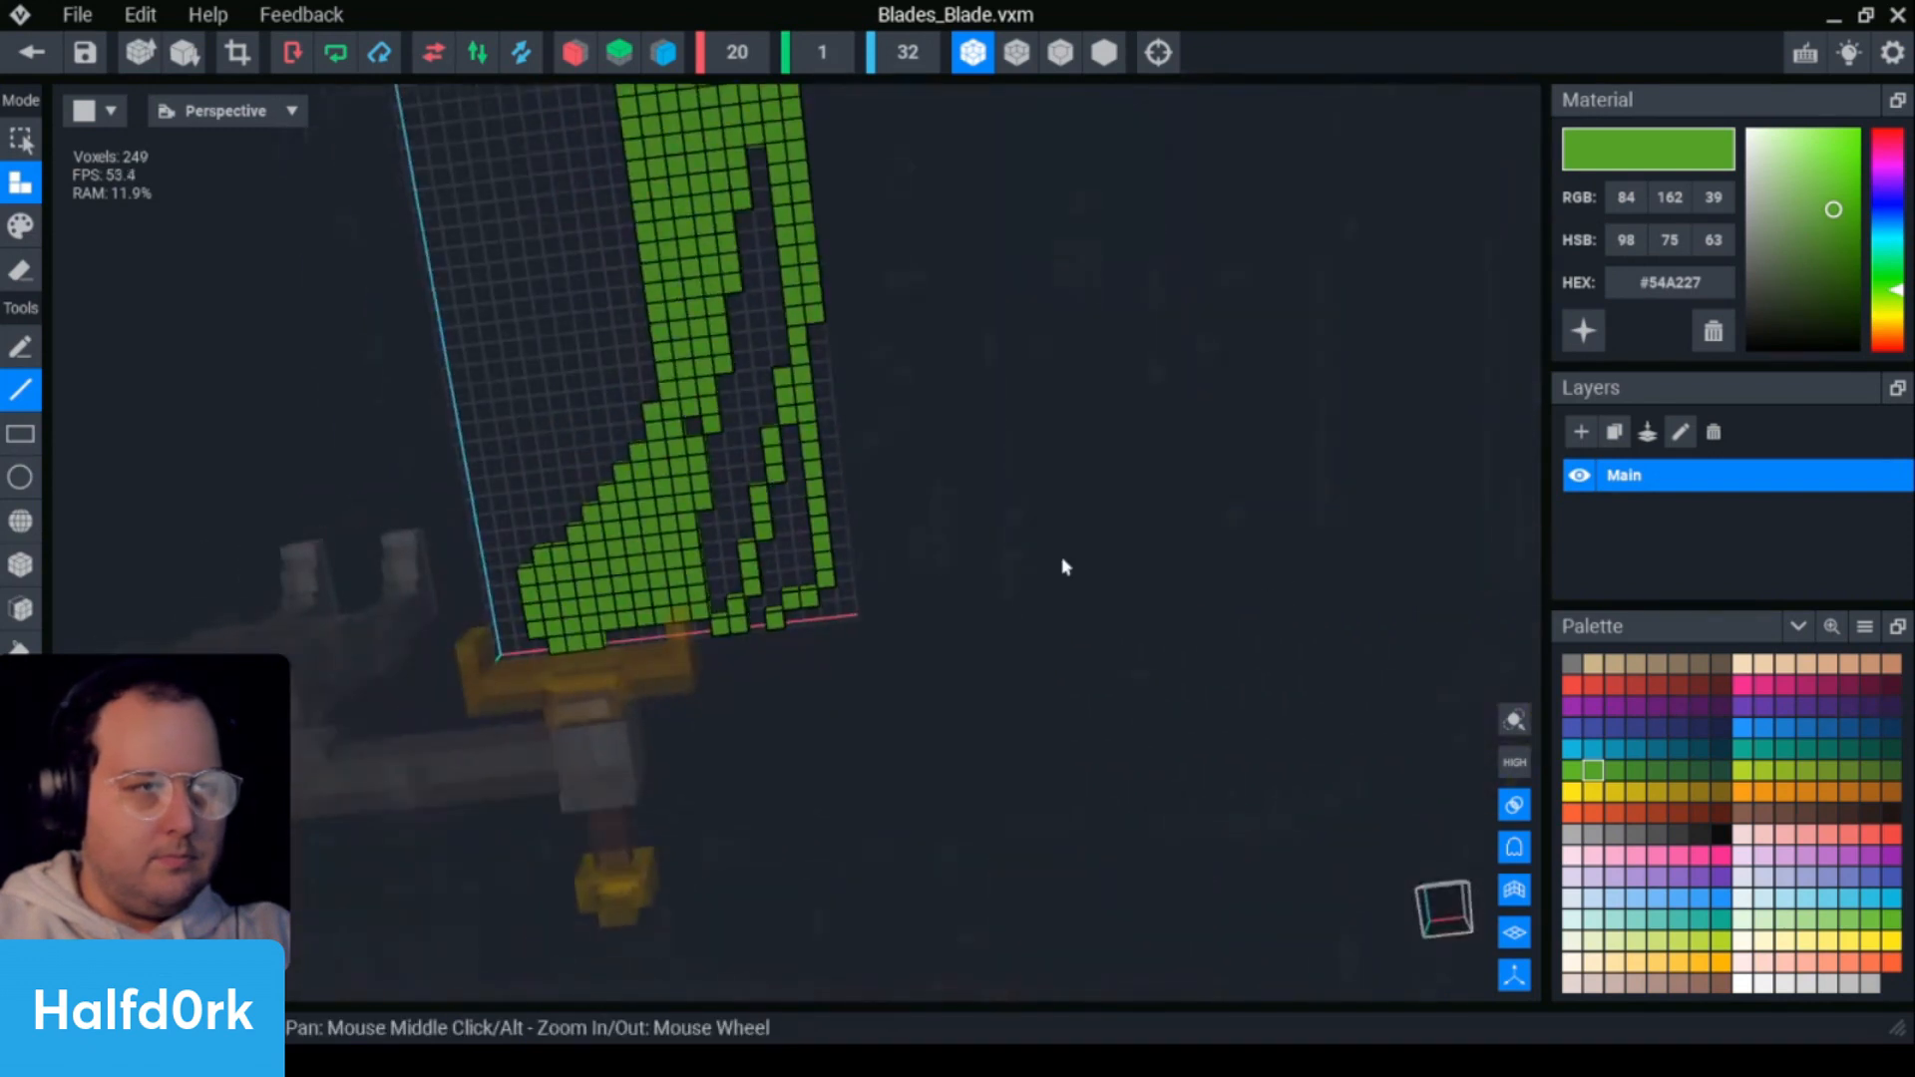
click(700, 632)
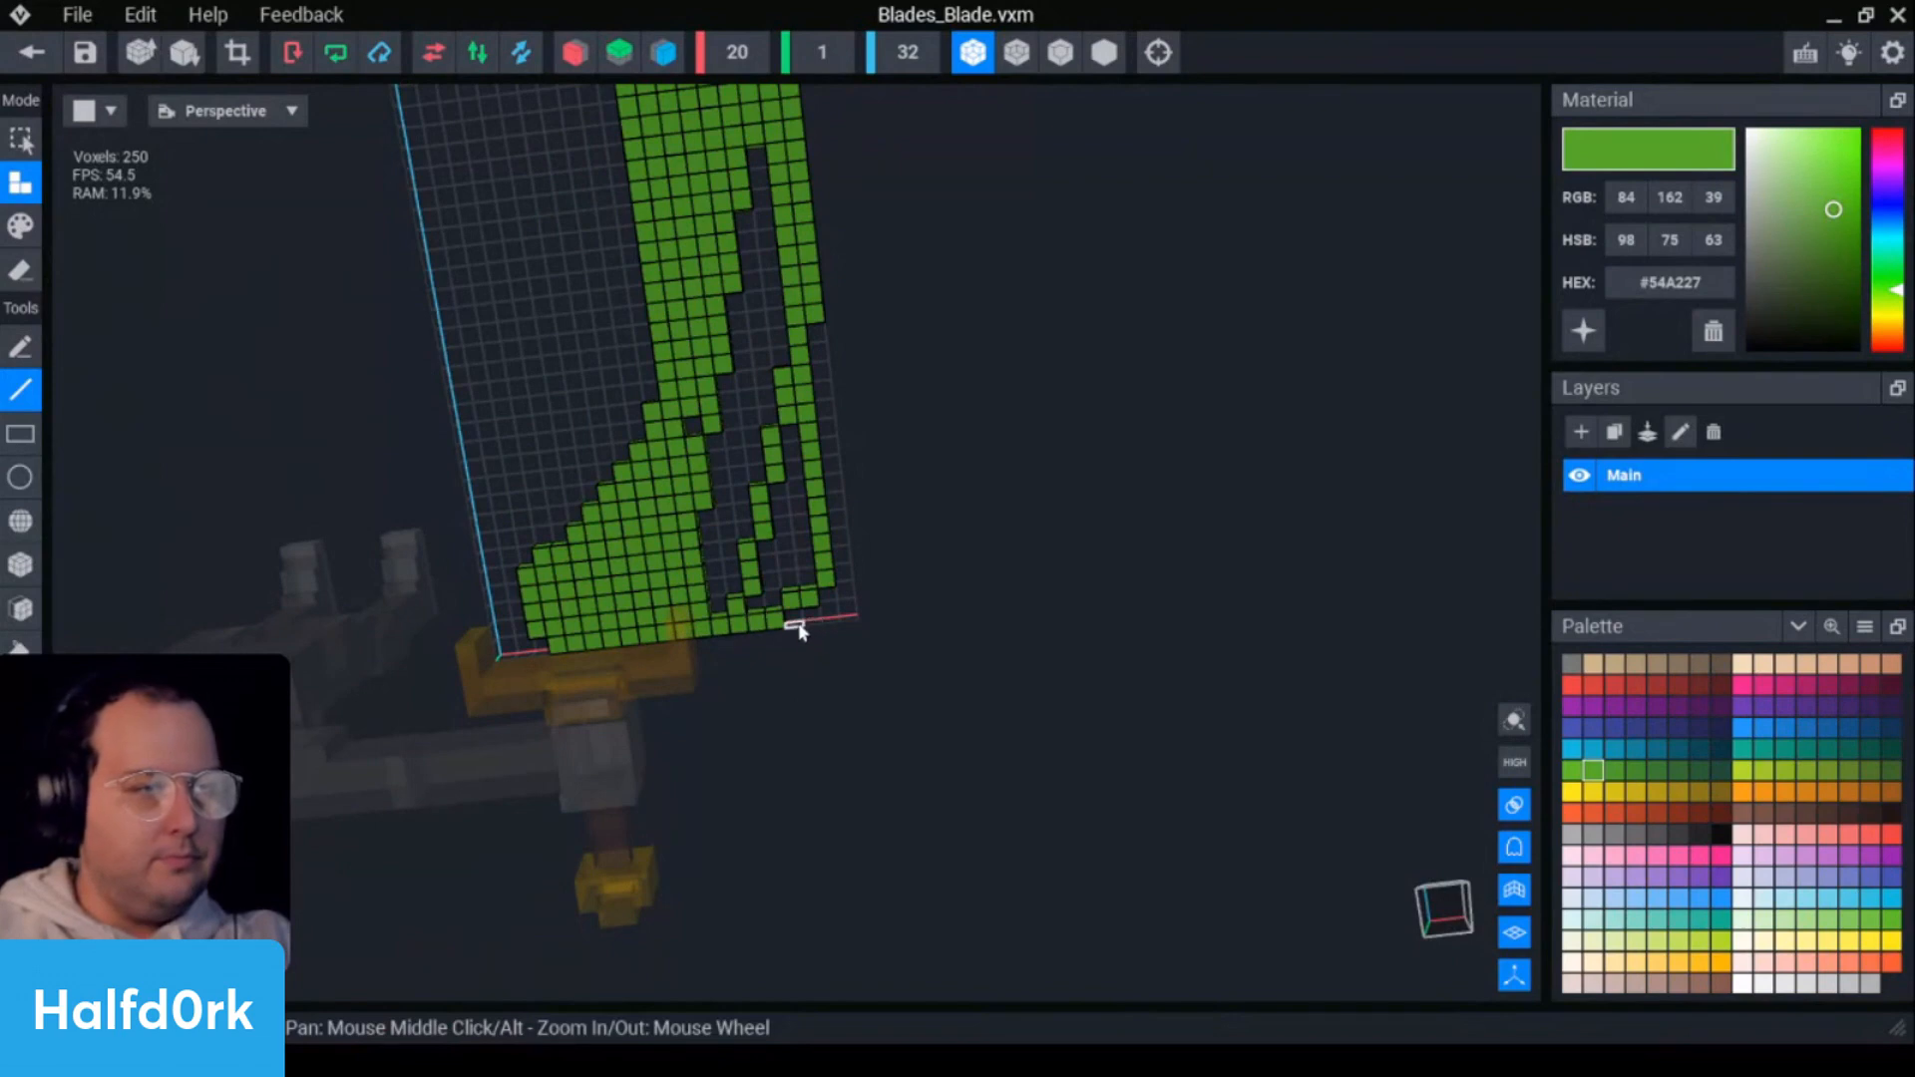
drag(796, 626, 822, 618)
click(827, 601)
middle_drag(461, 626, 985, 625)
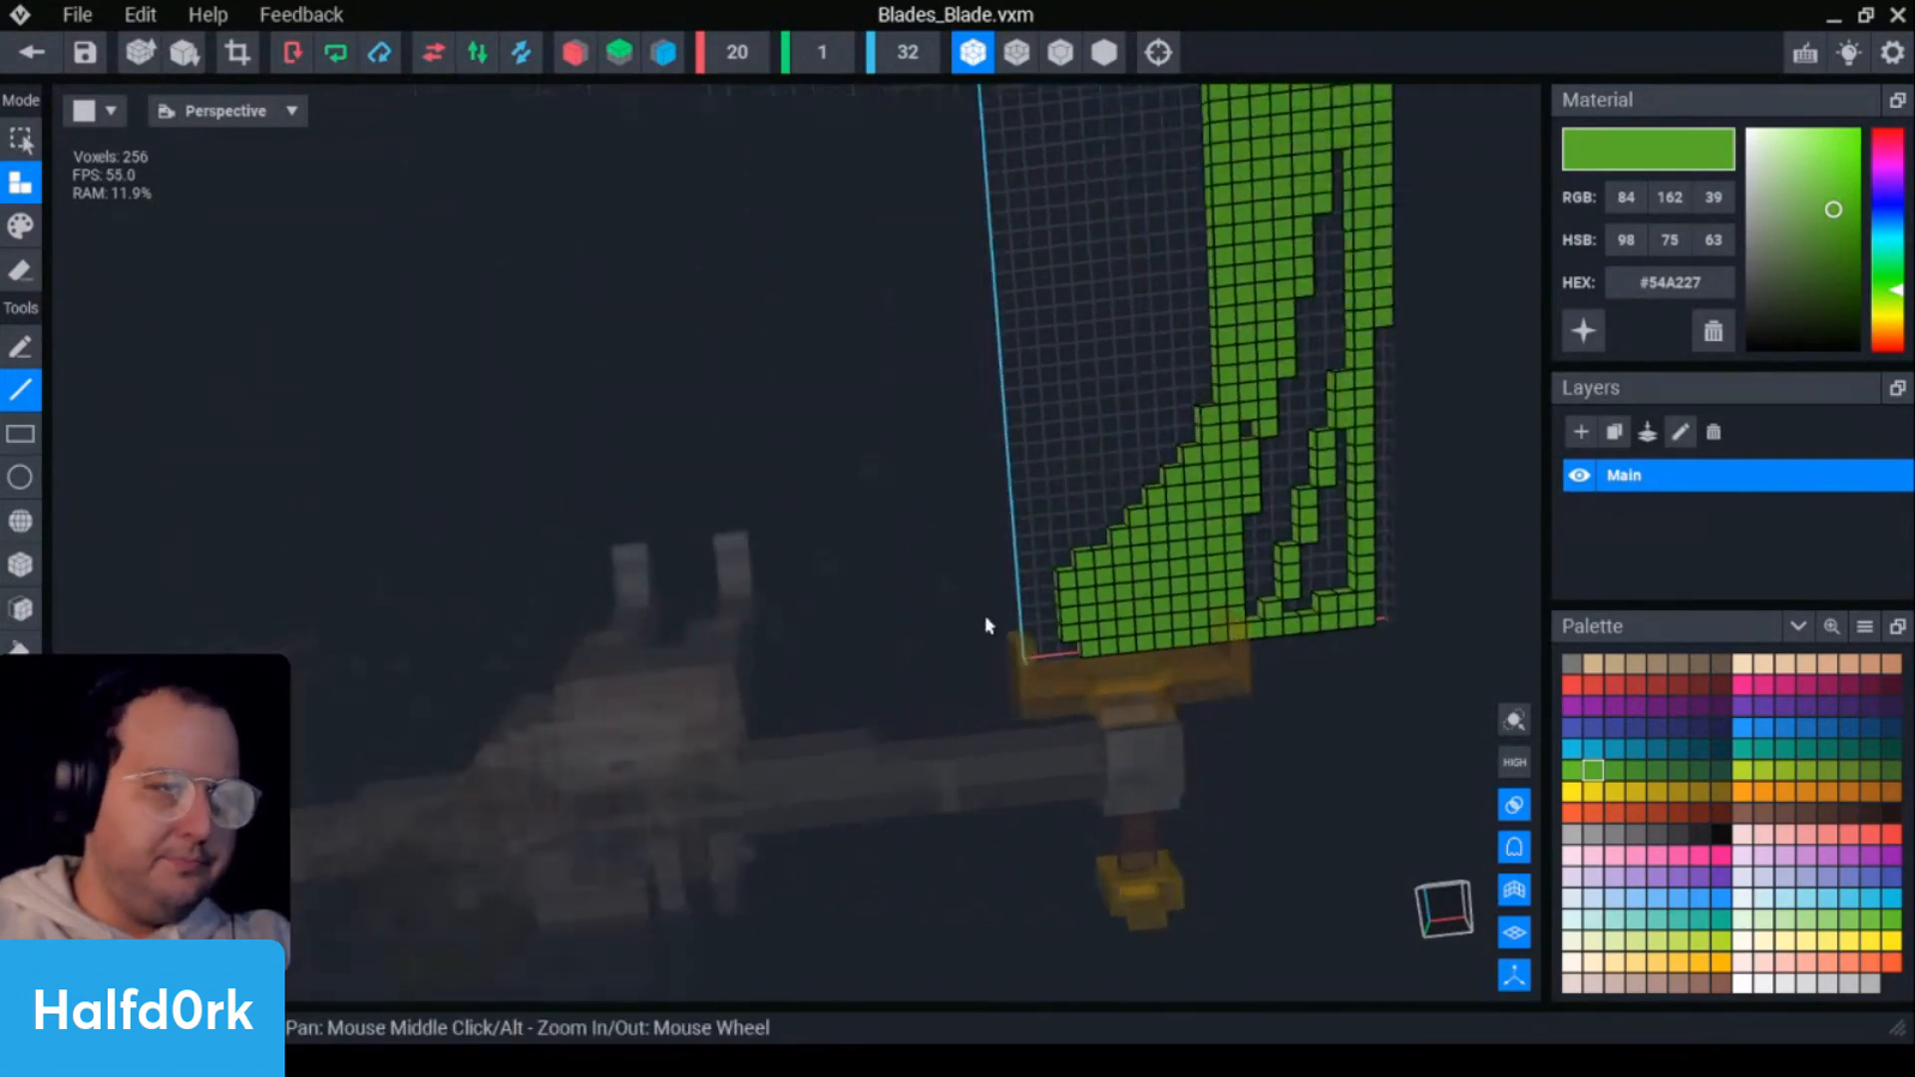
right_drag(985, 625, 1033, 701)
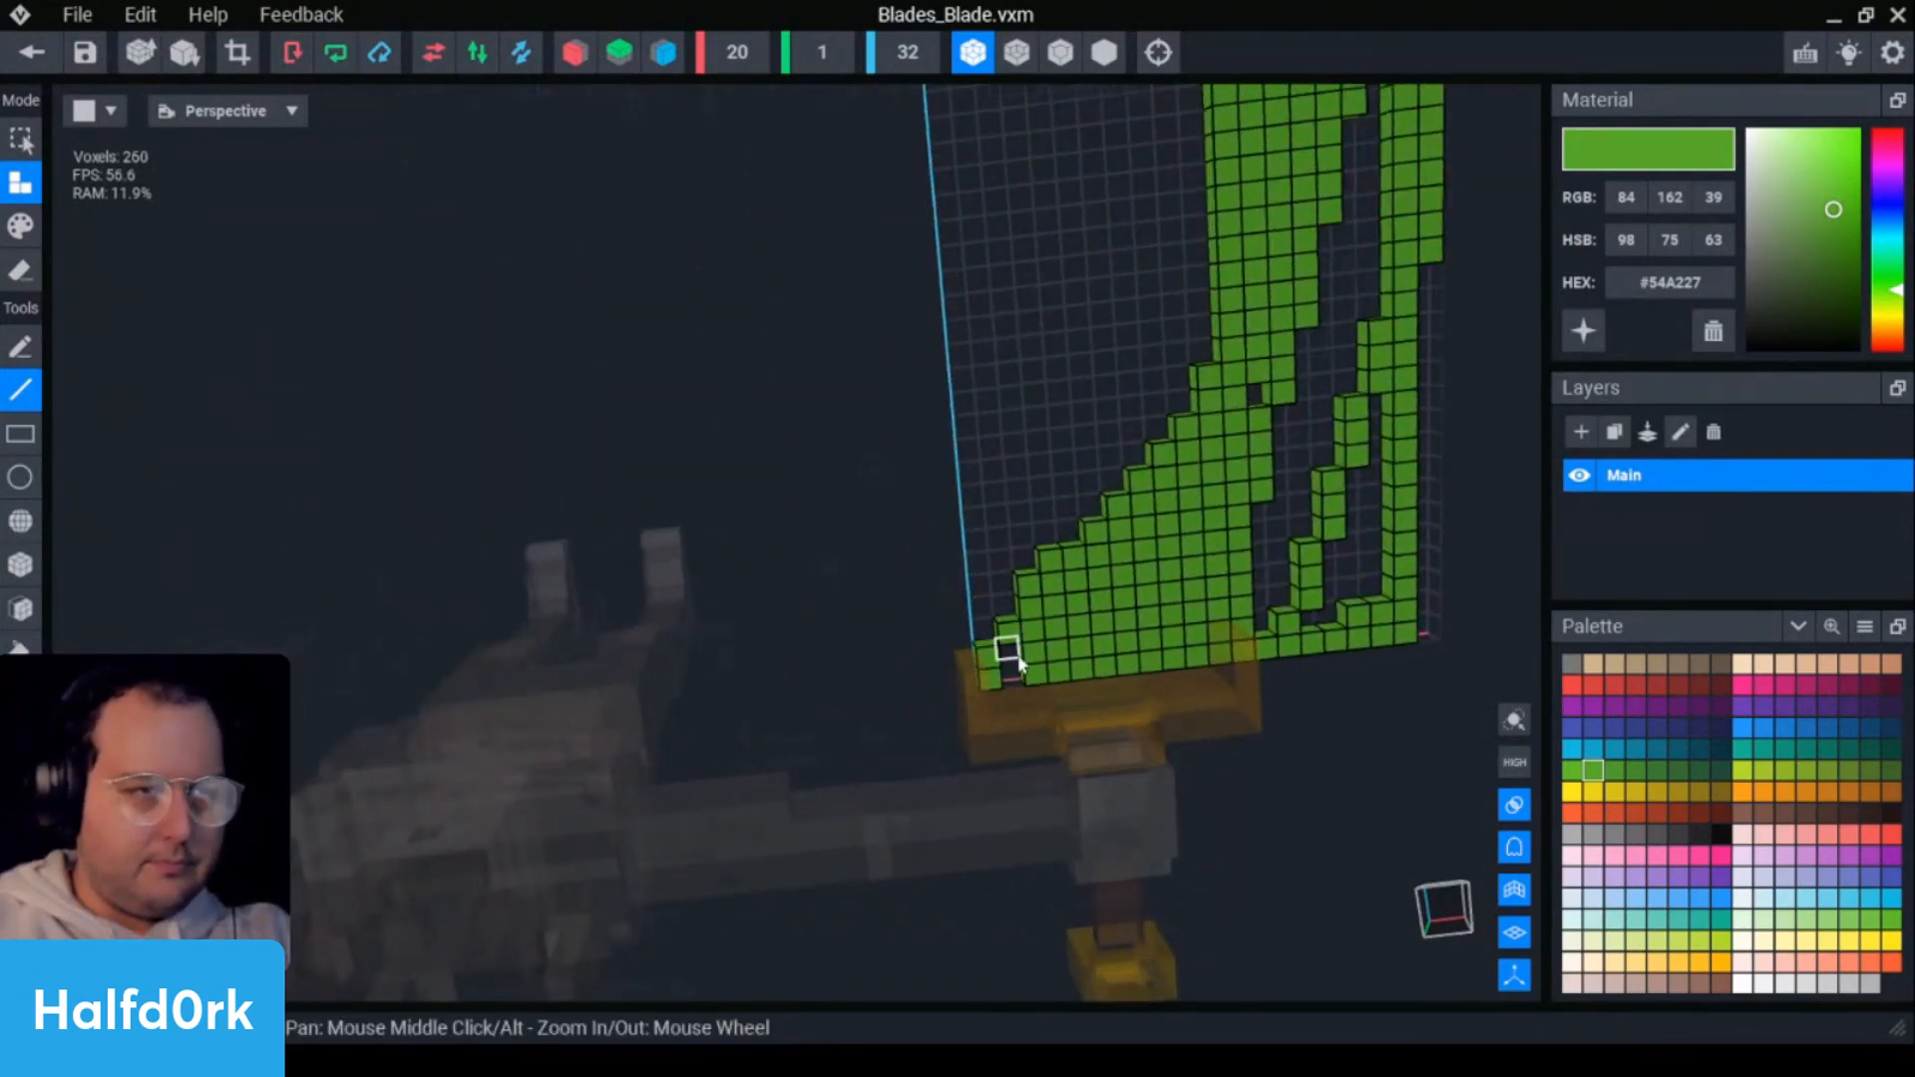
drag(1013, 683, 1016, 644)
right_drag(1015, 644, 1097, 671)
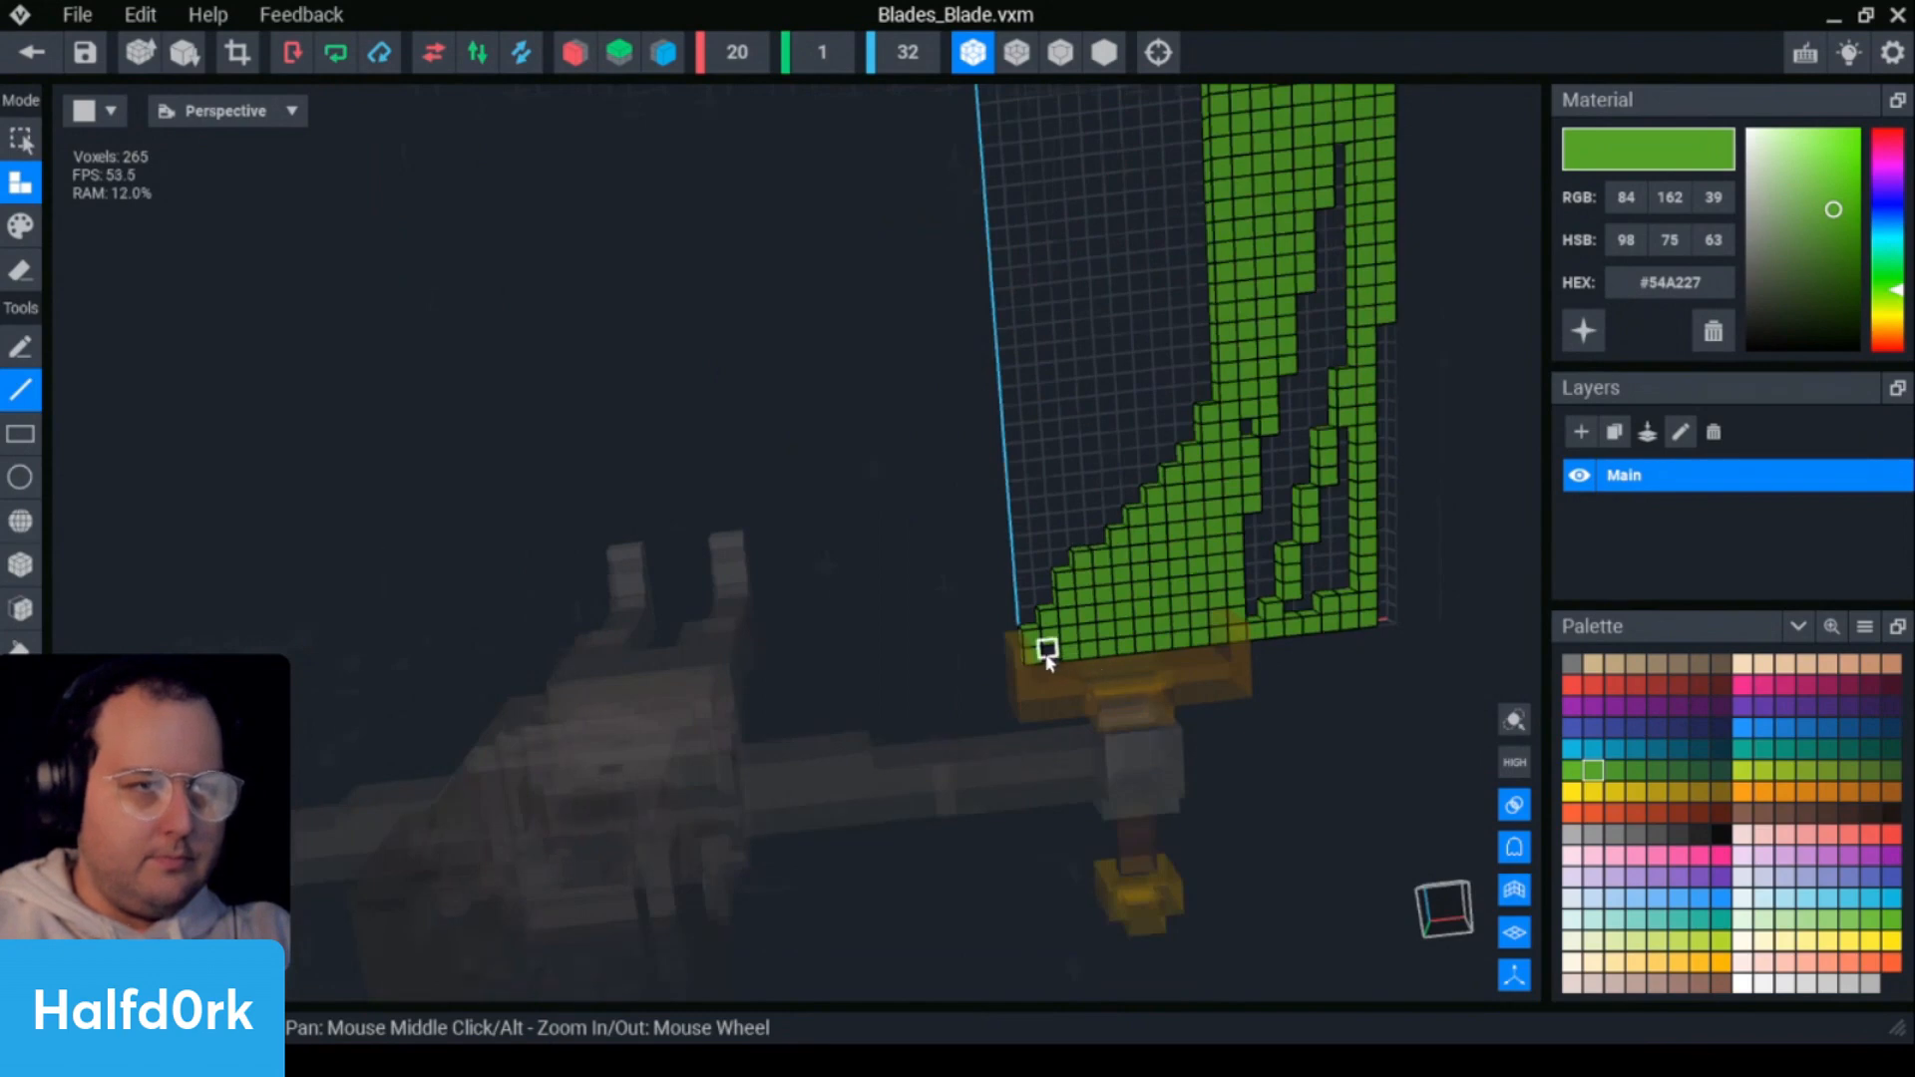
- Erase the inner corner voxels and the row touching the guard so the blade's base ends one row further away
key(e)
drag(1048, 658, 1028, 654)
mouse_move(1028, 654)
right_down()
mouse_move(1309, 637)
mouse_move(1351, 613)
mouse_move(1296, 522)
mouse_move(1244, 509)
right_up()
scroll(1244, 508, up, 2)
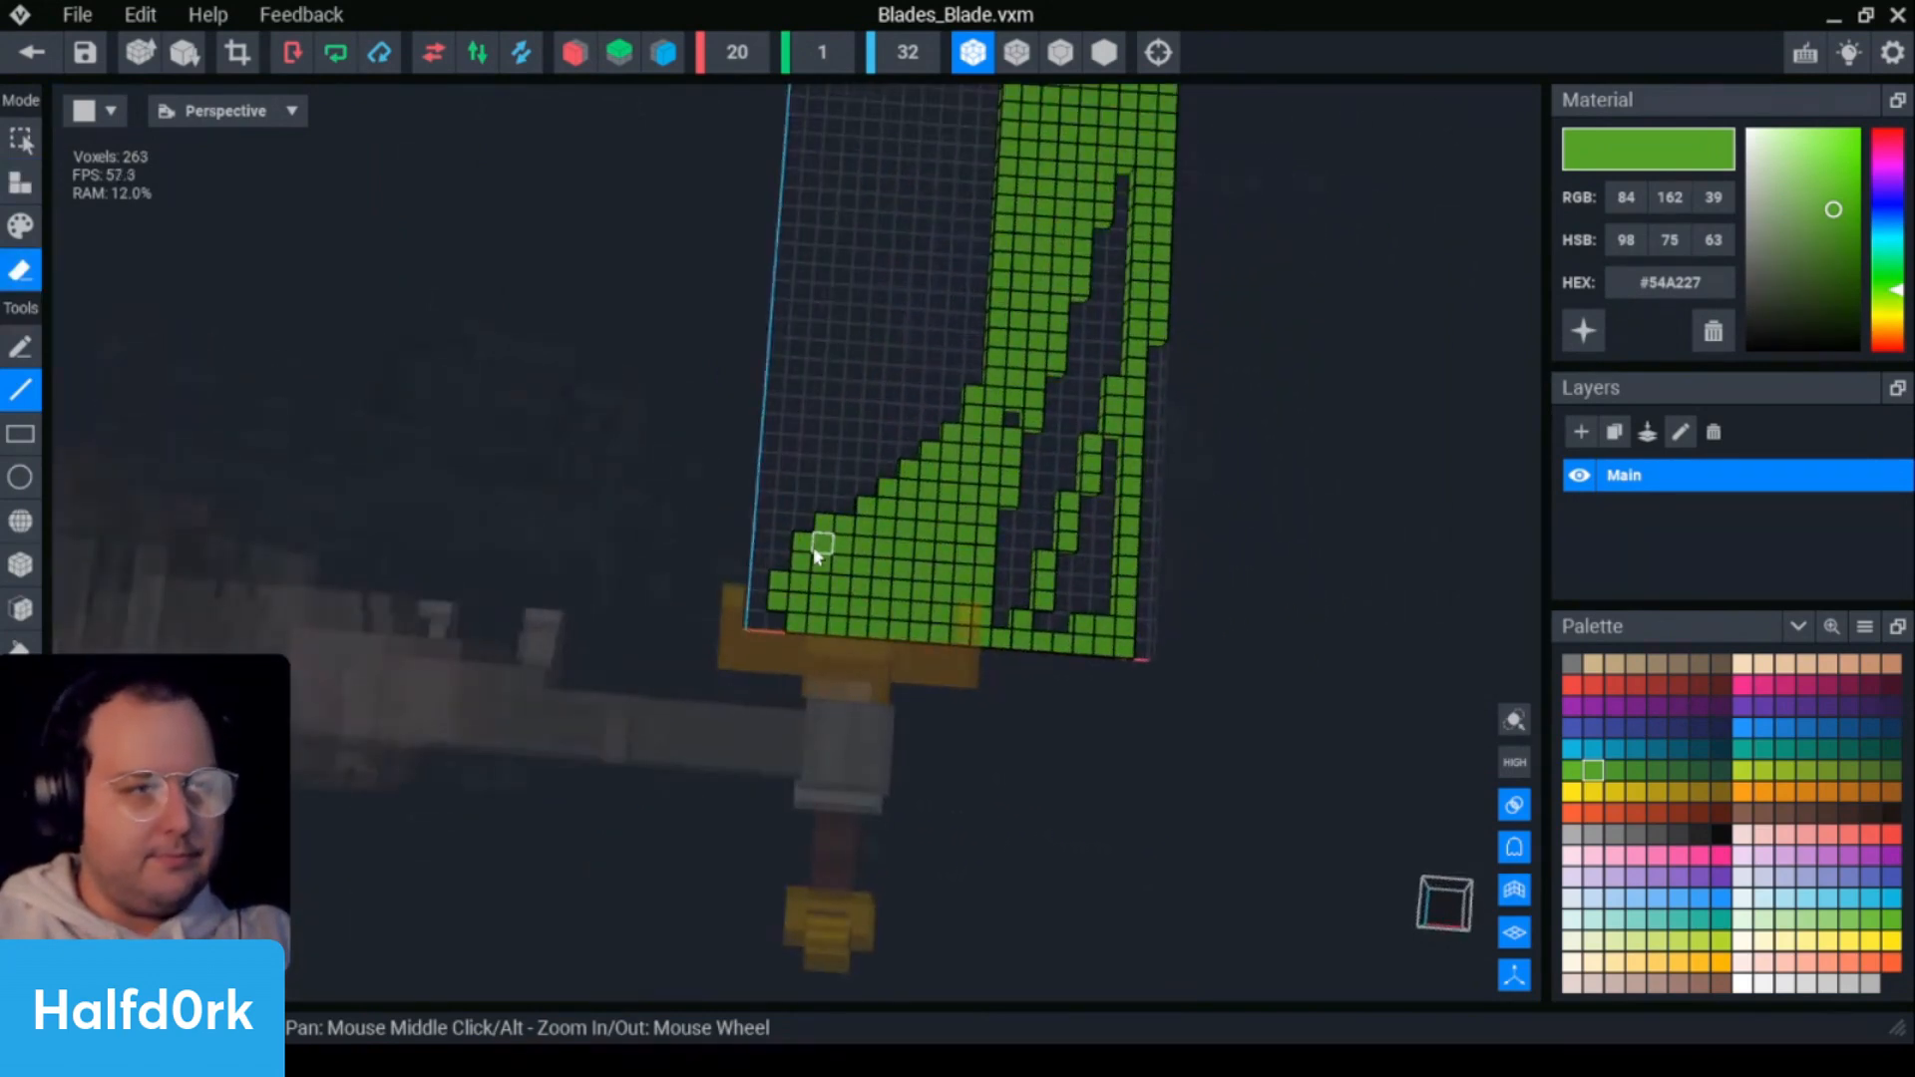
mouse_move(781, 567)
mouse_down()
mouse_move(795, 625)
mouse_move(1146, 642)
mouse_move(924, 646)
mouse_move(1120, 633)
mouse_up()
key(a)
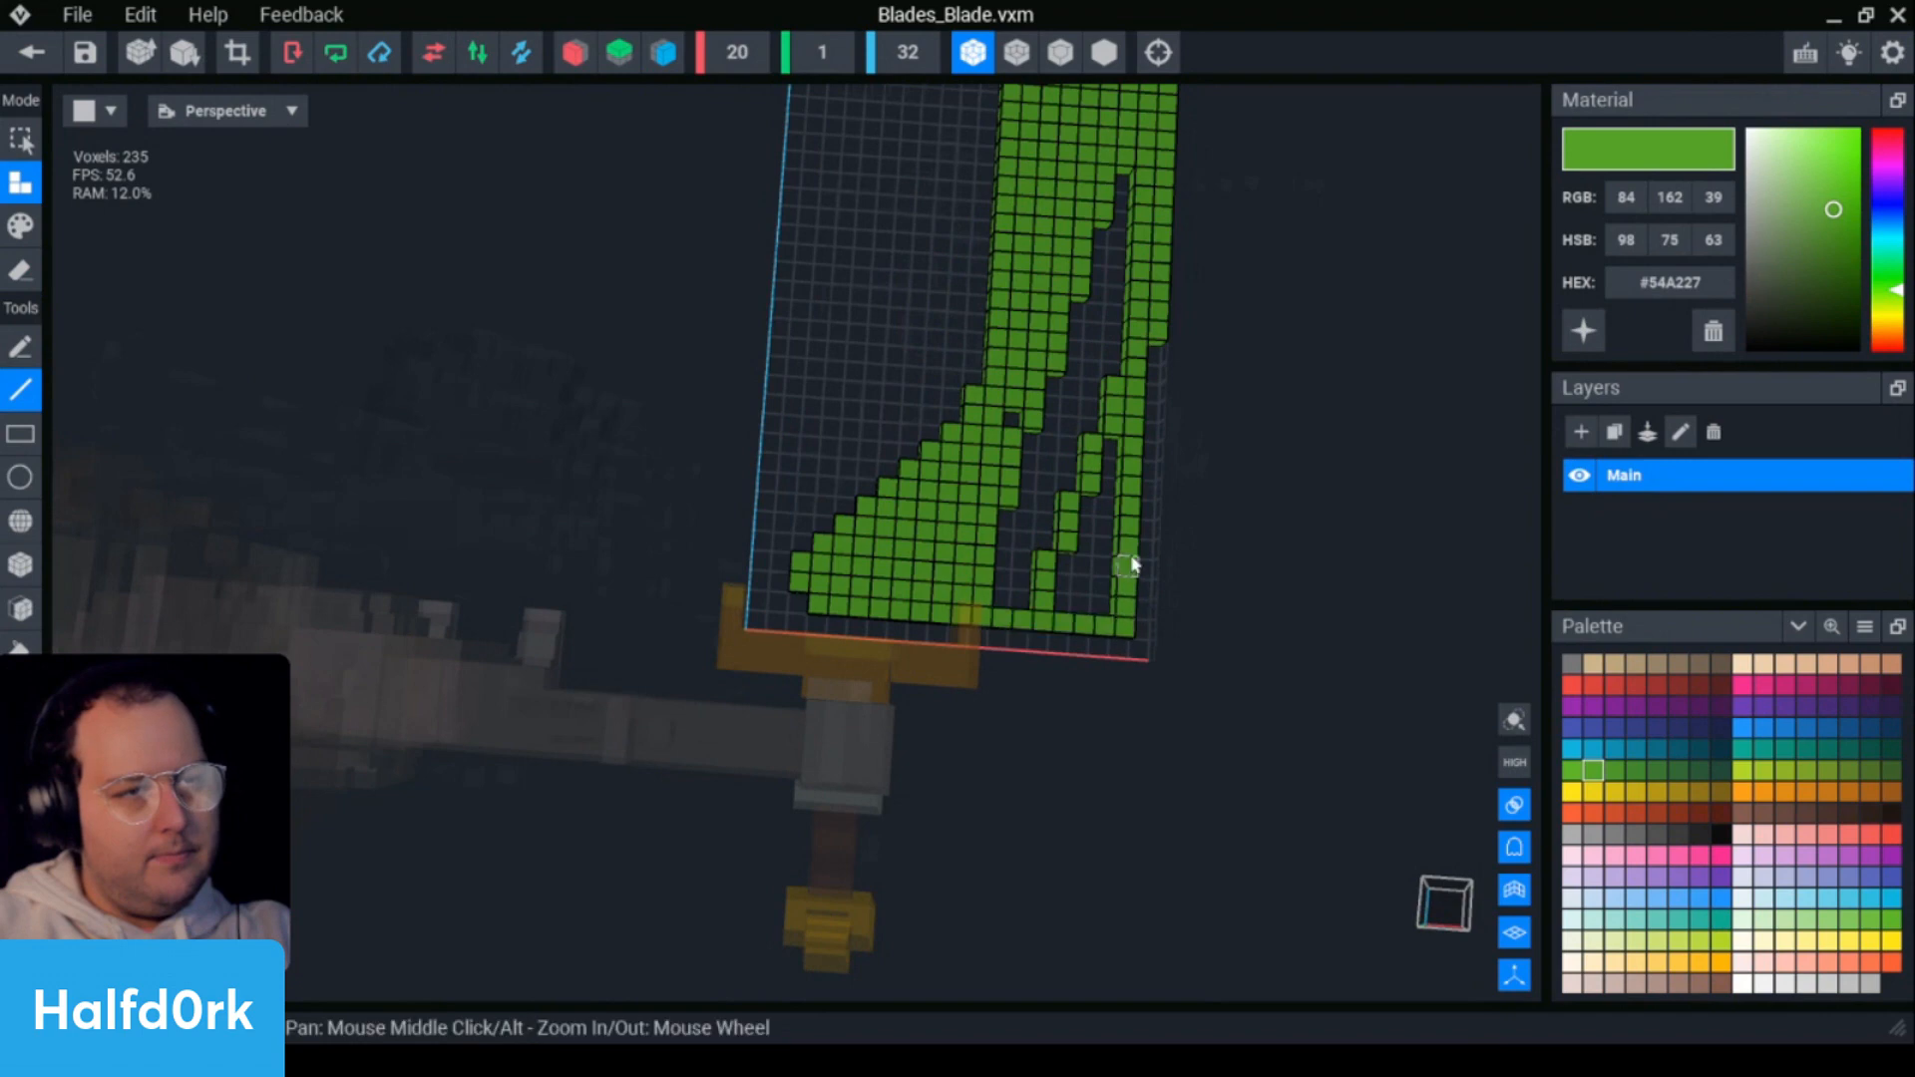
key(r)
key(s)
click(20, 607)
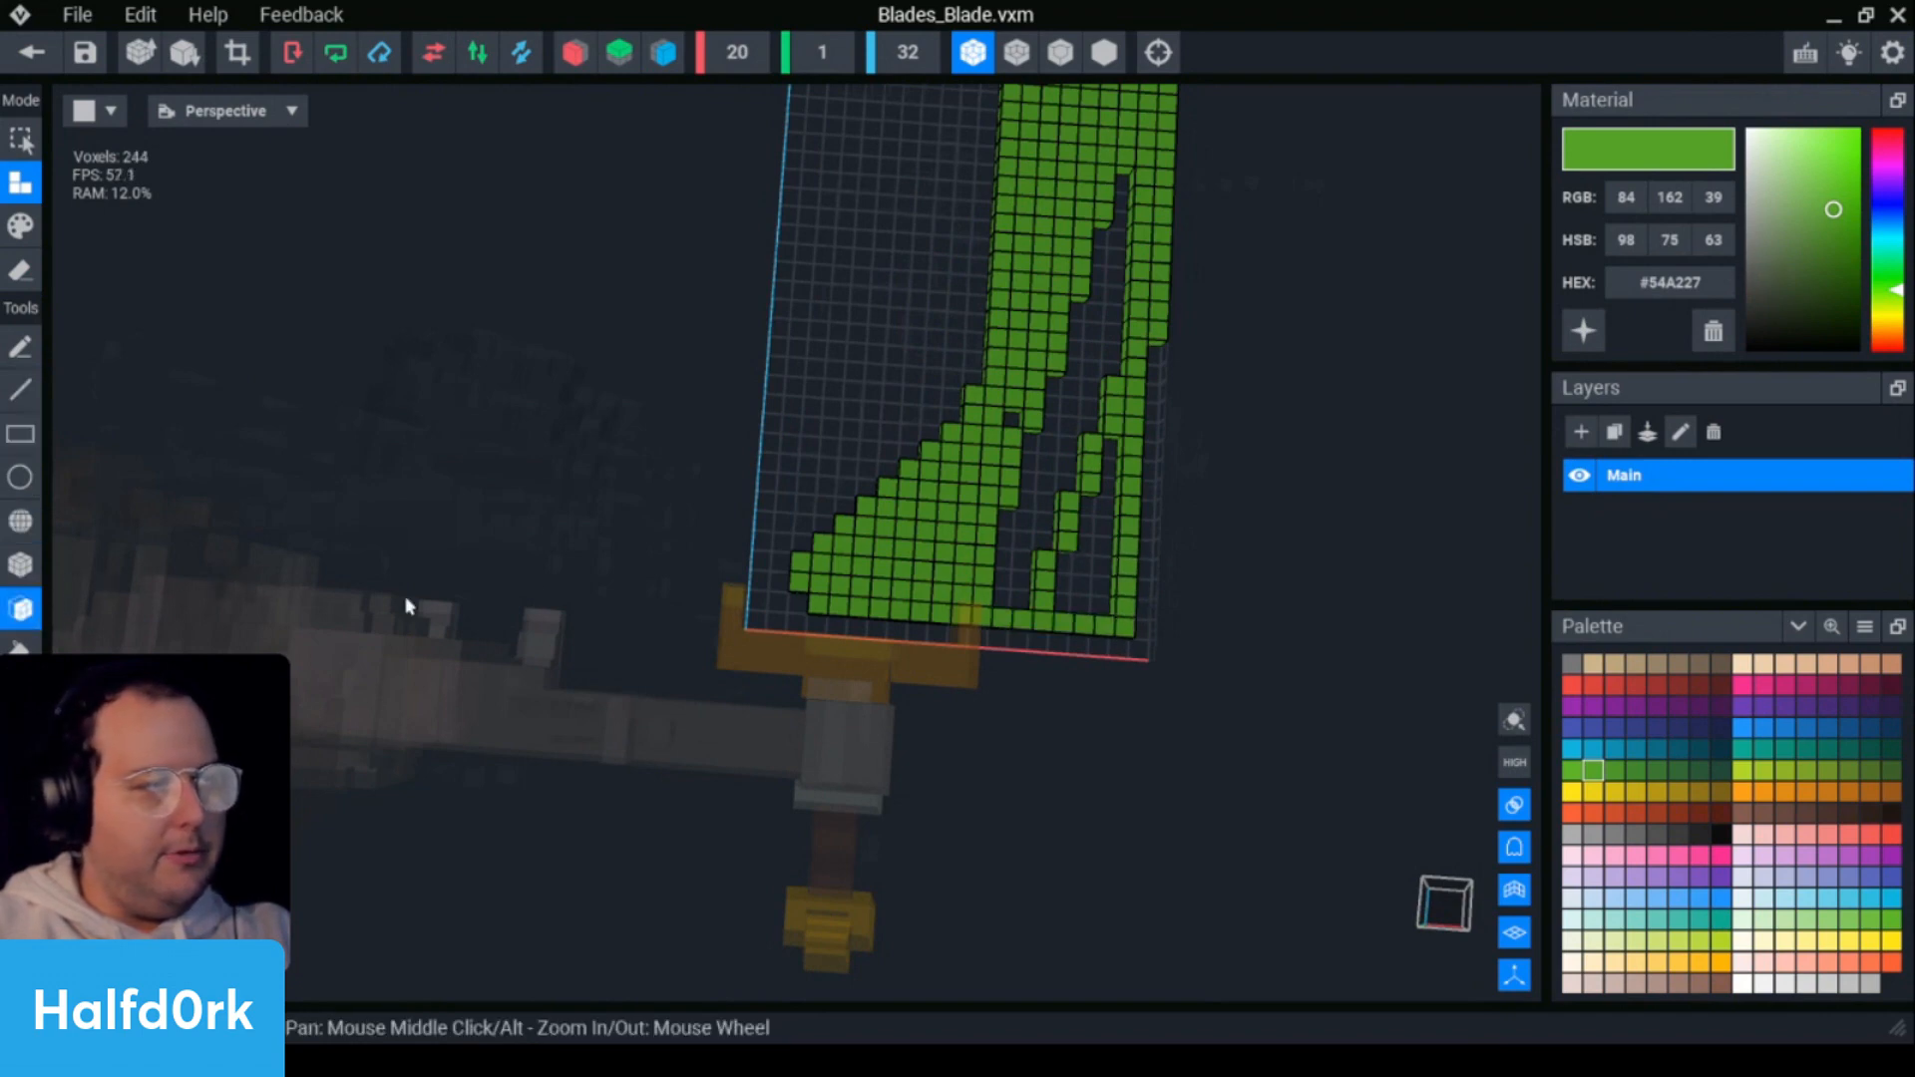
click(1094, 594)
key(ctrl+z)
- Fill the gaps between the diagonals near the guard with green lines, including the single hole in the blade's middle
key(l)
scroll(1147, 579, up, 1)
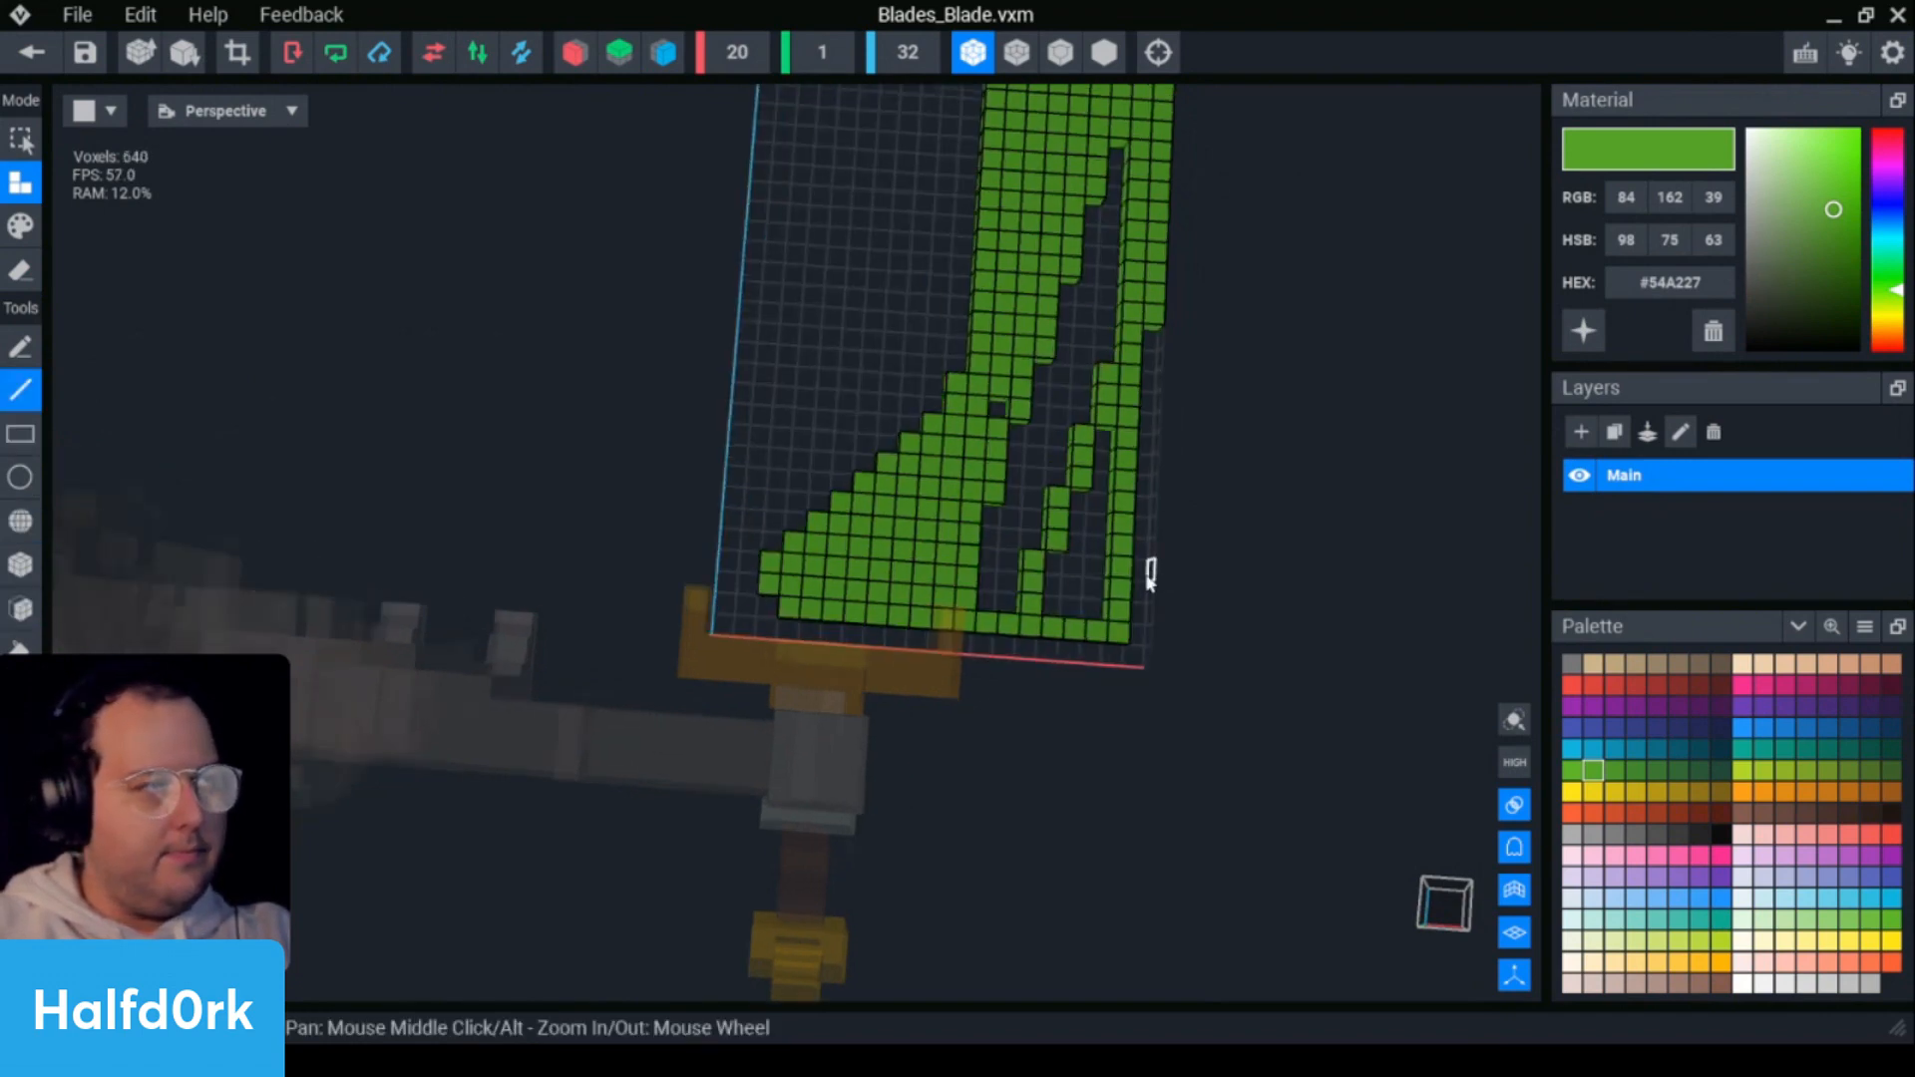
scroll(1150, 576, up, 2)
key(e)
key(a)
drag(1071, 444, 1054, 620)
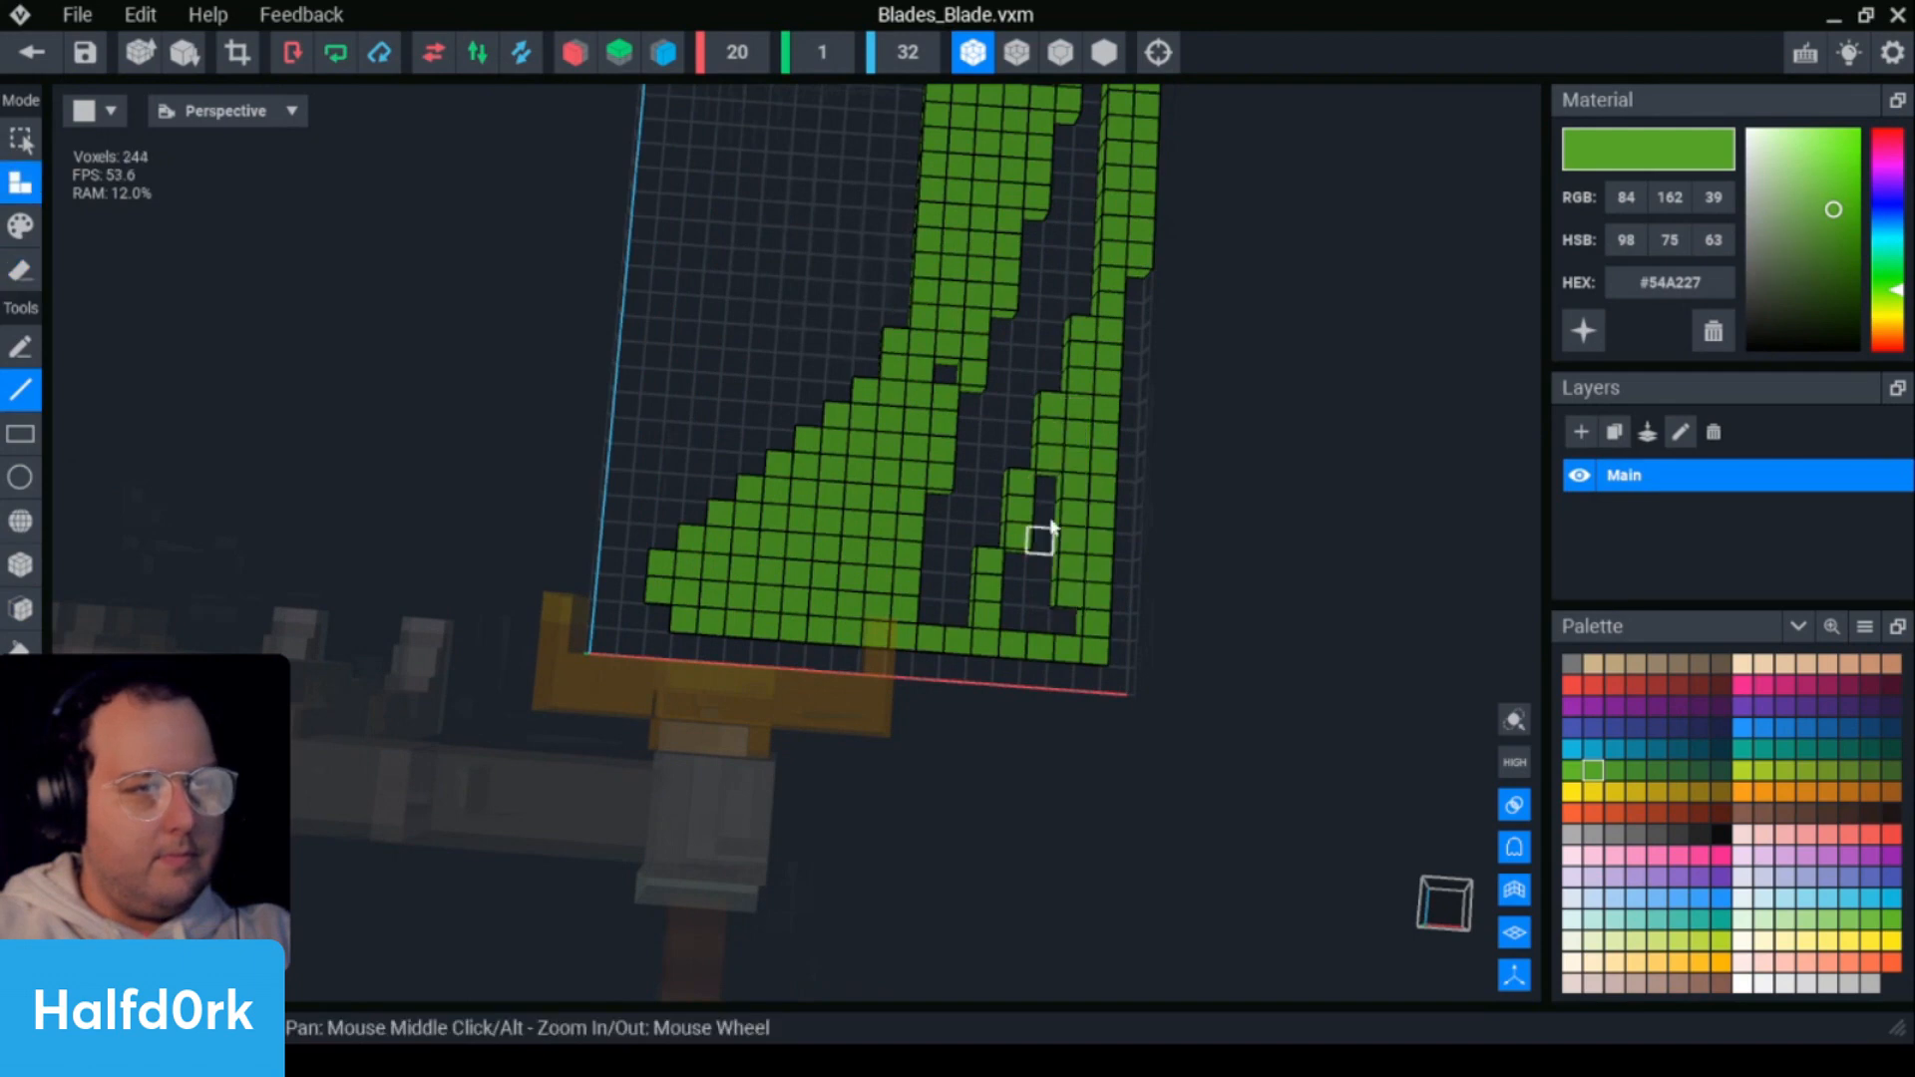
click(1035, 576)
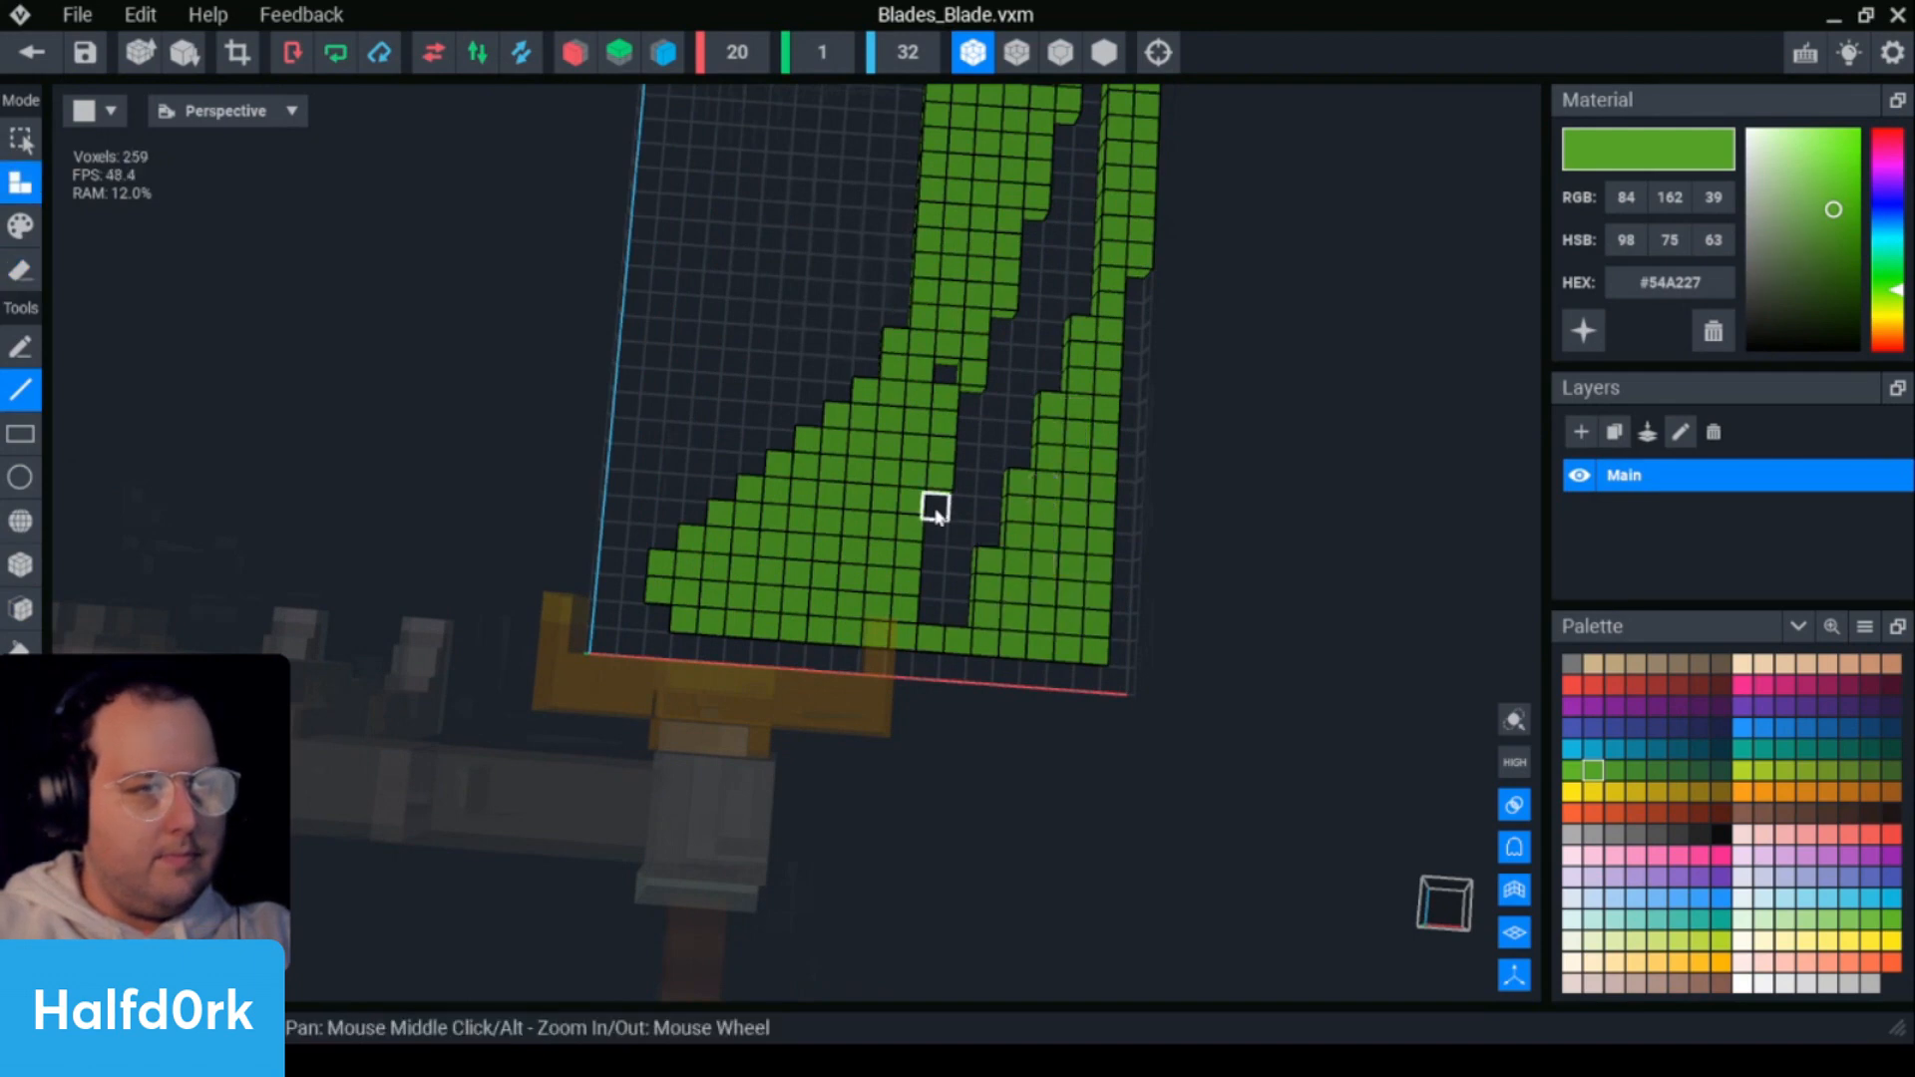
drag(976, 372, 968, 613)
click(945, 377)
- Fill the remaining long gap between the blade's body and its outer edge with green voxels
middle_drag(1133, 341, 1013, 399)
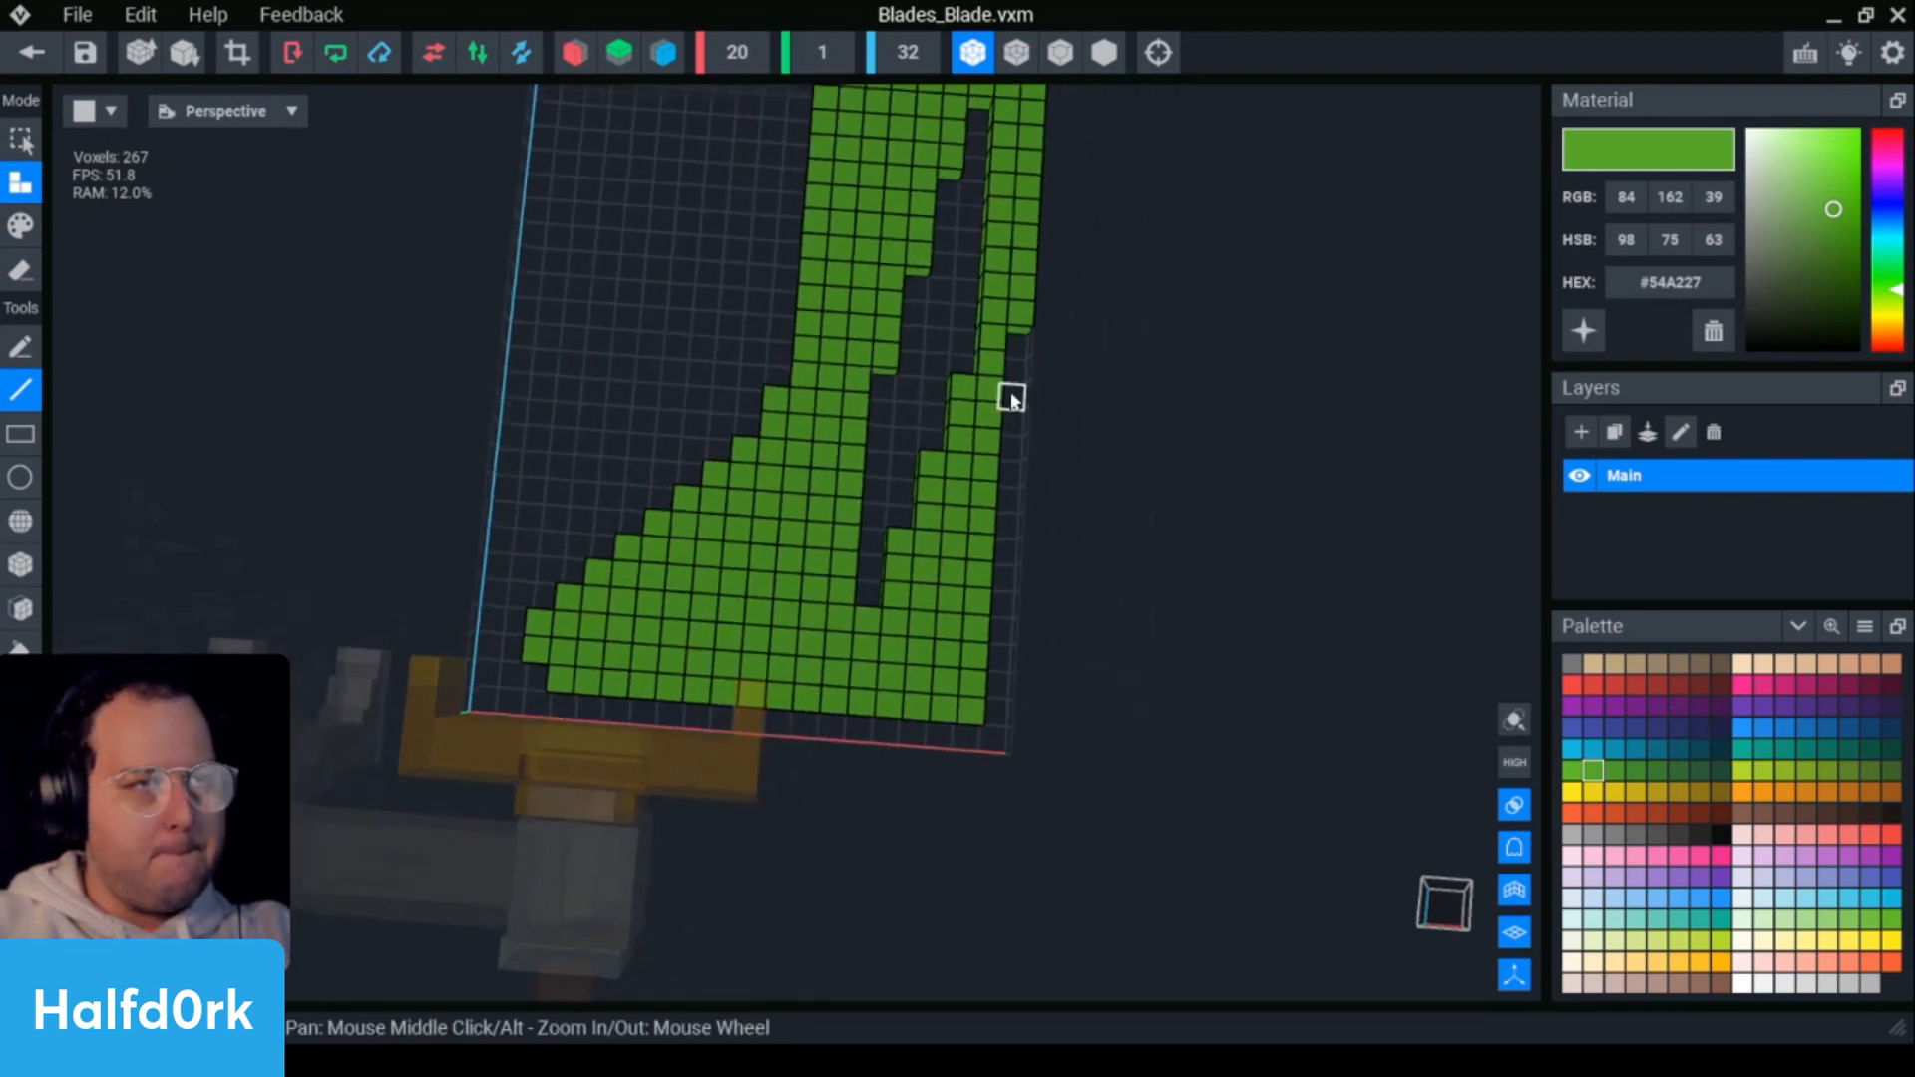
drag(881, 389, 869, 603)
drag(914, 294, 913, 521)
scroll(998, 310, down, 1)
middle_drag(1018, 279, 923, 424)
drag(873, 287, 851, 615)
click(826, 590)
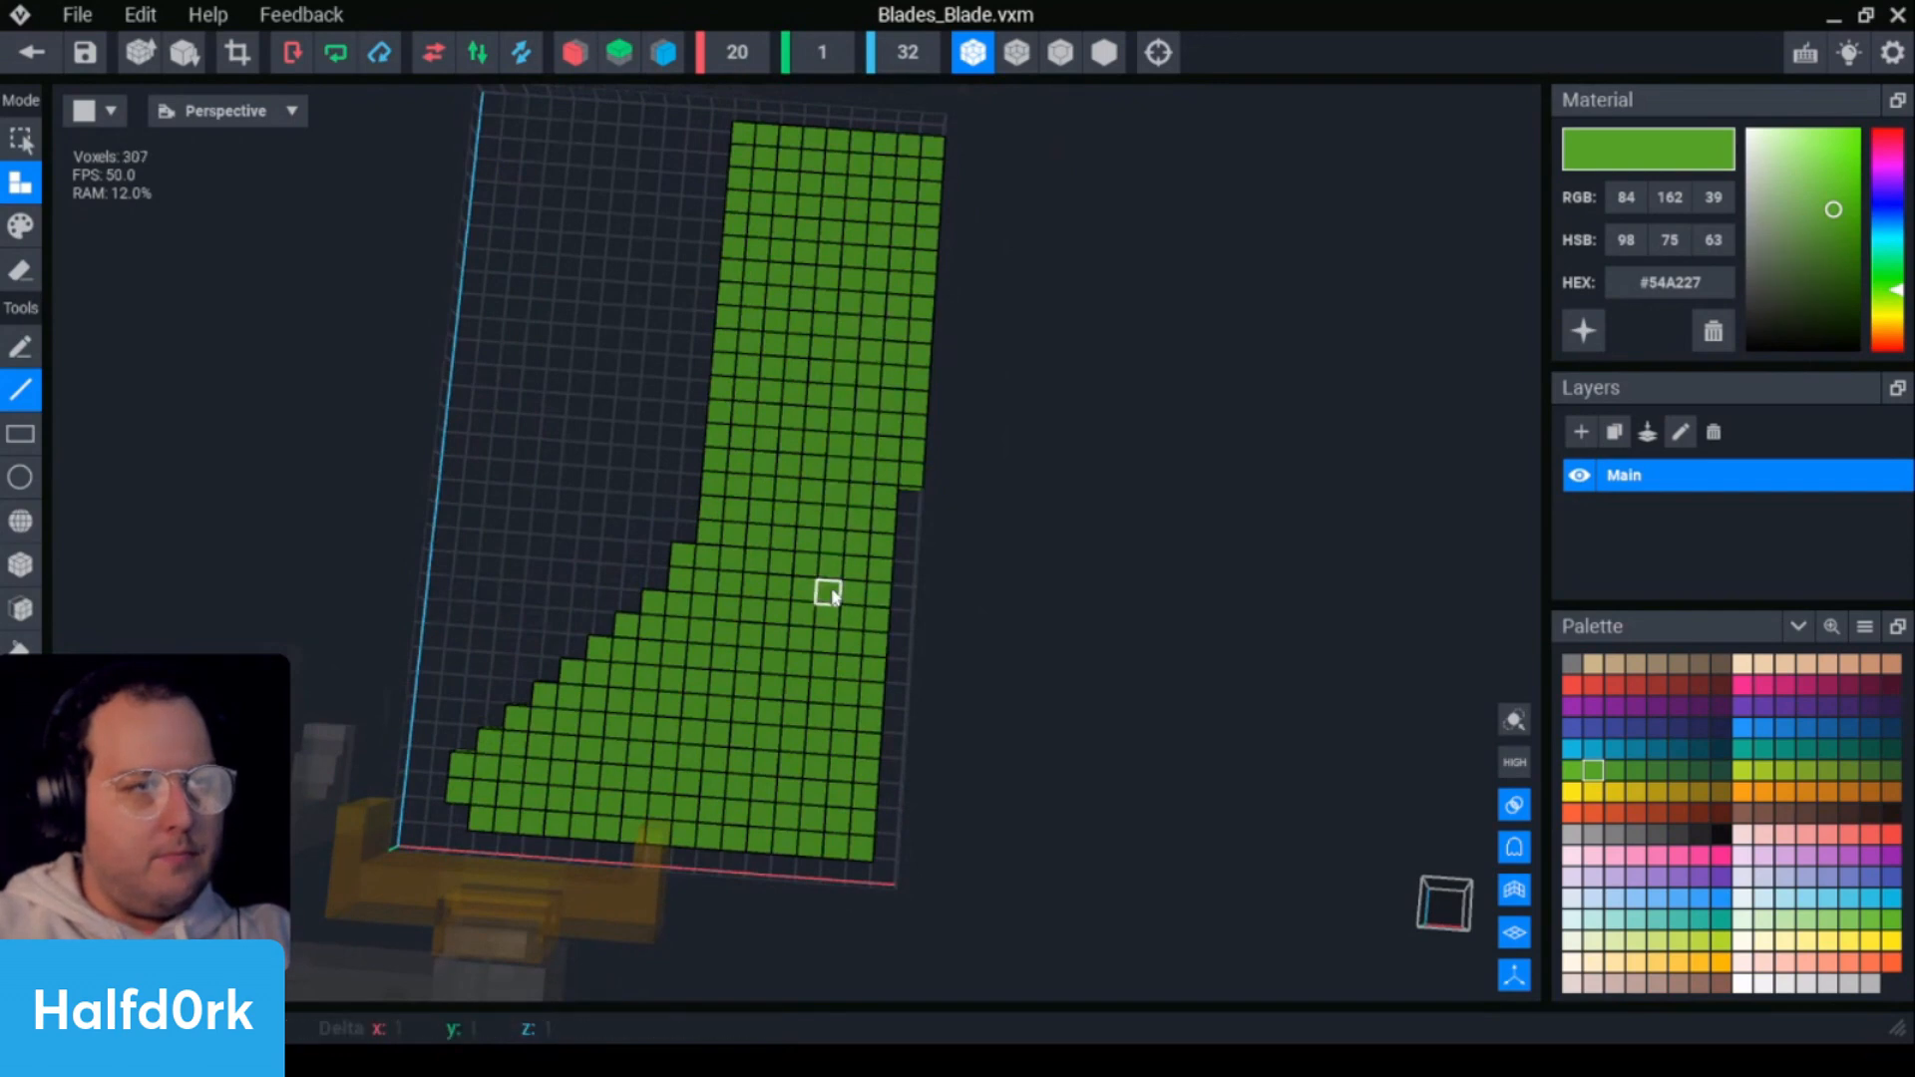
- Straighten the blade's long outer edge with a green line down to the guard end, and erase the voxel overshooting the base
key(e)
scroll(858, 408, down, 2)
scroll(868, 414, up, 3)
scroll(886, 319, down, 3)
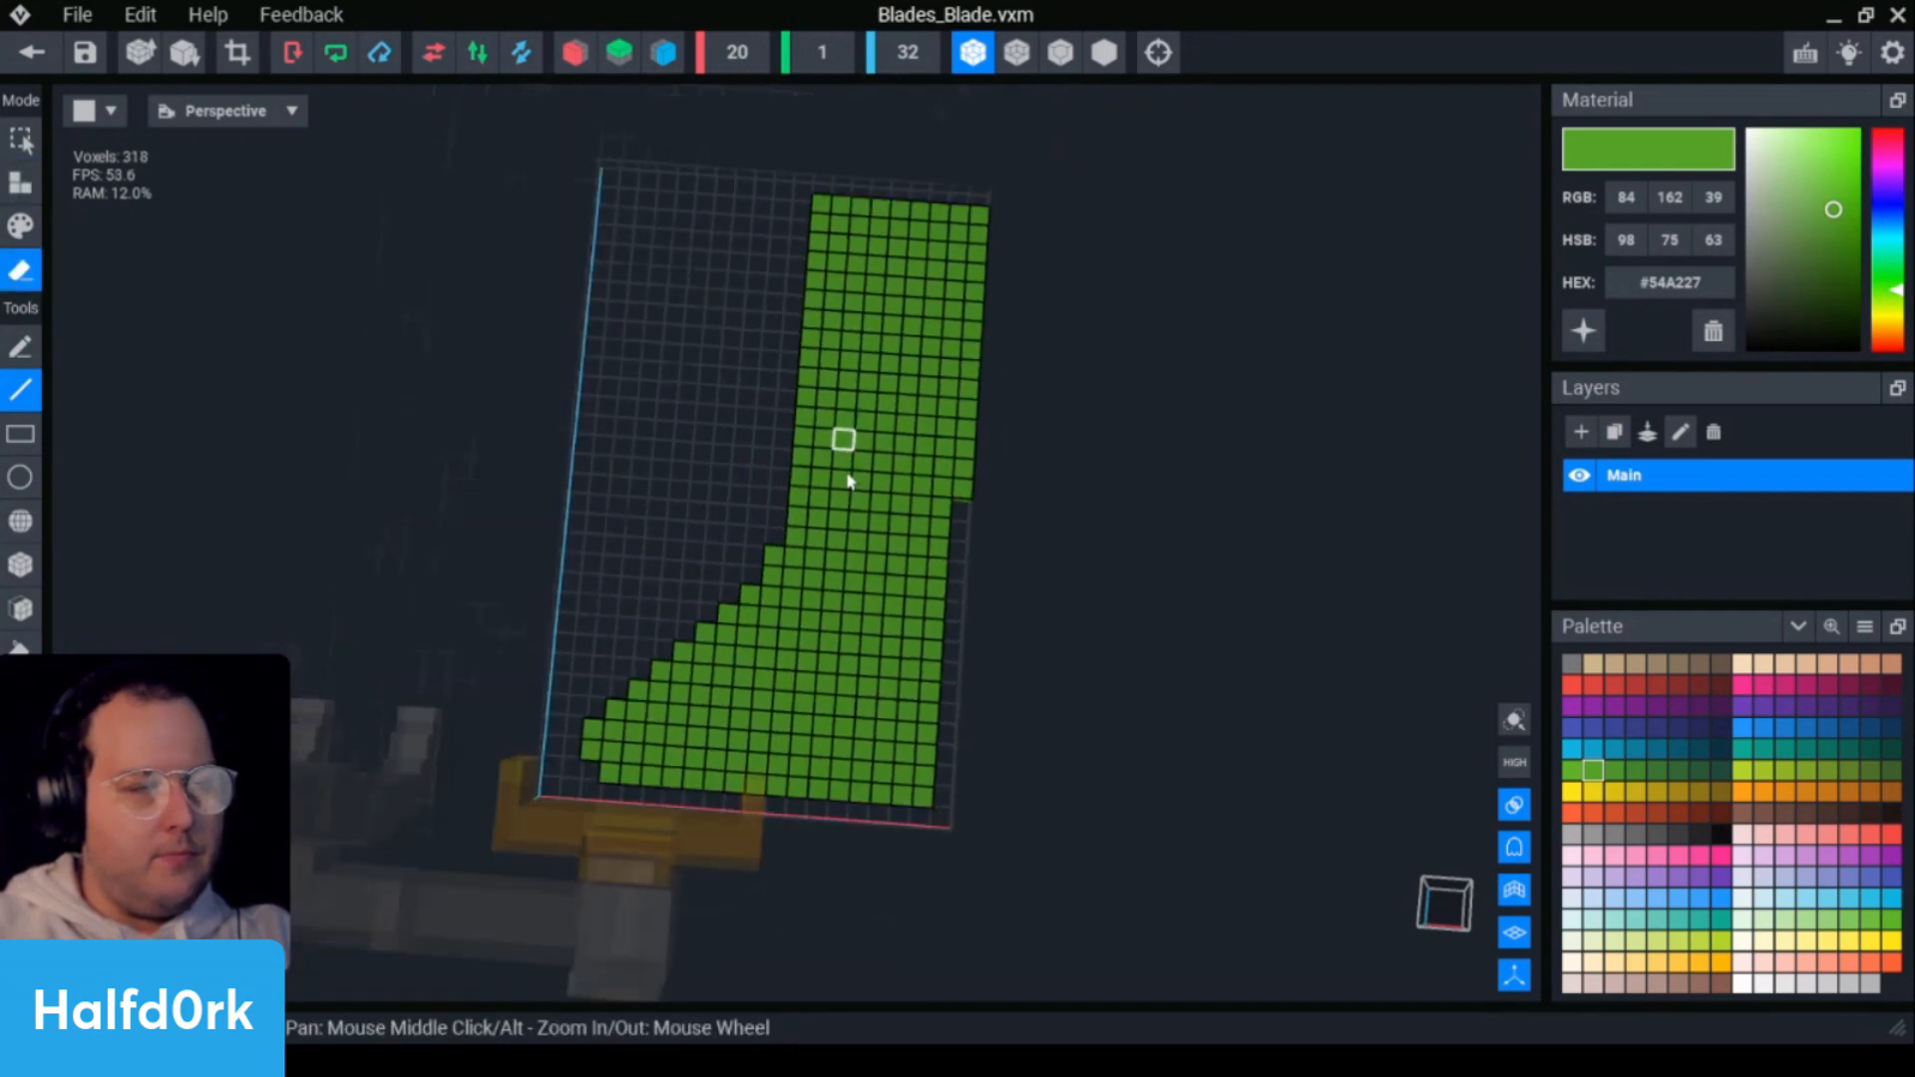
key(a)
mouse_move(953, 524)
mouse_down()
mouse_move(931, 671)
mouse_move(947, 808)
mouse_up()
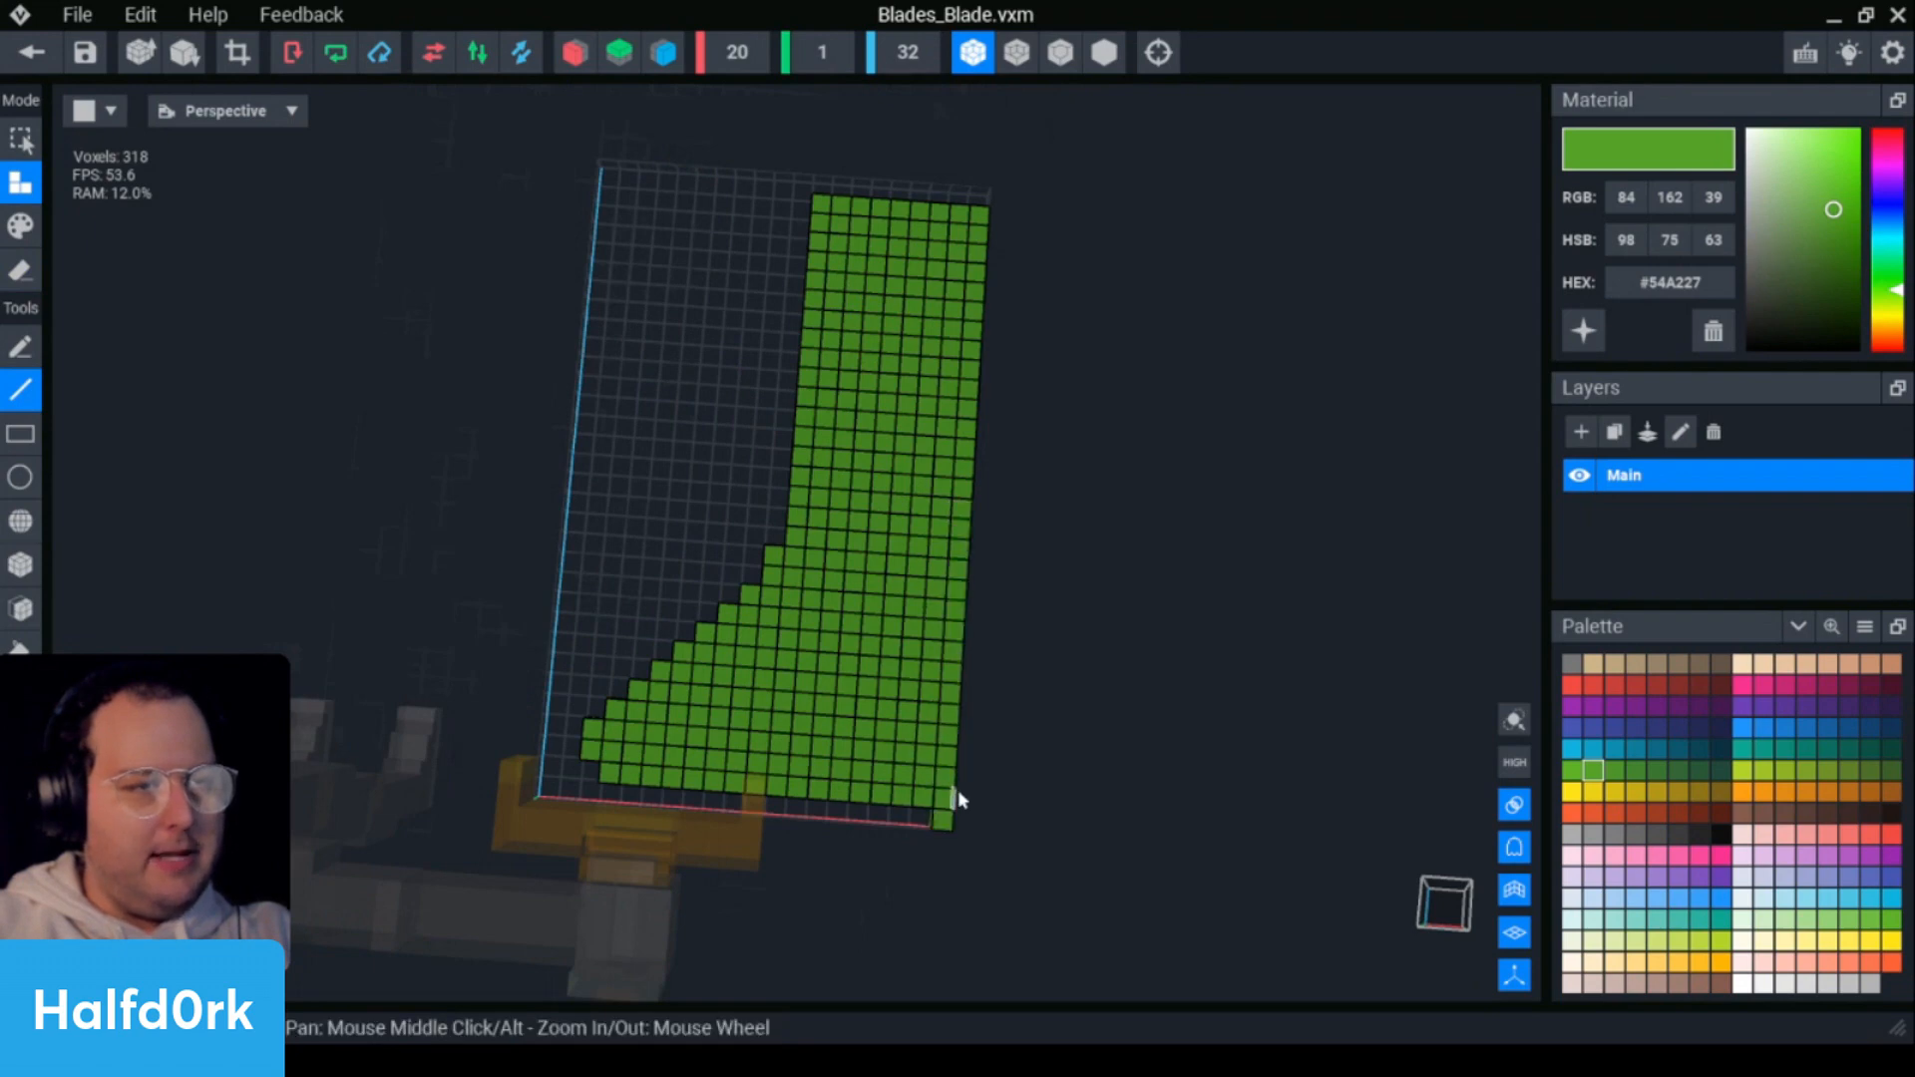
key(e)
scroll(1013, 662, down, 2)
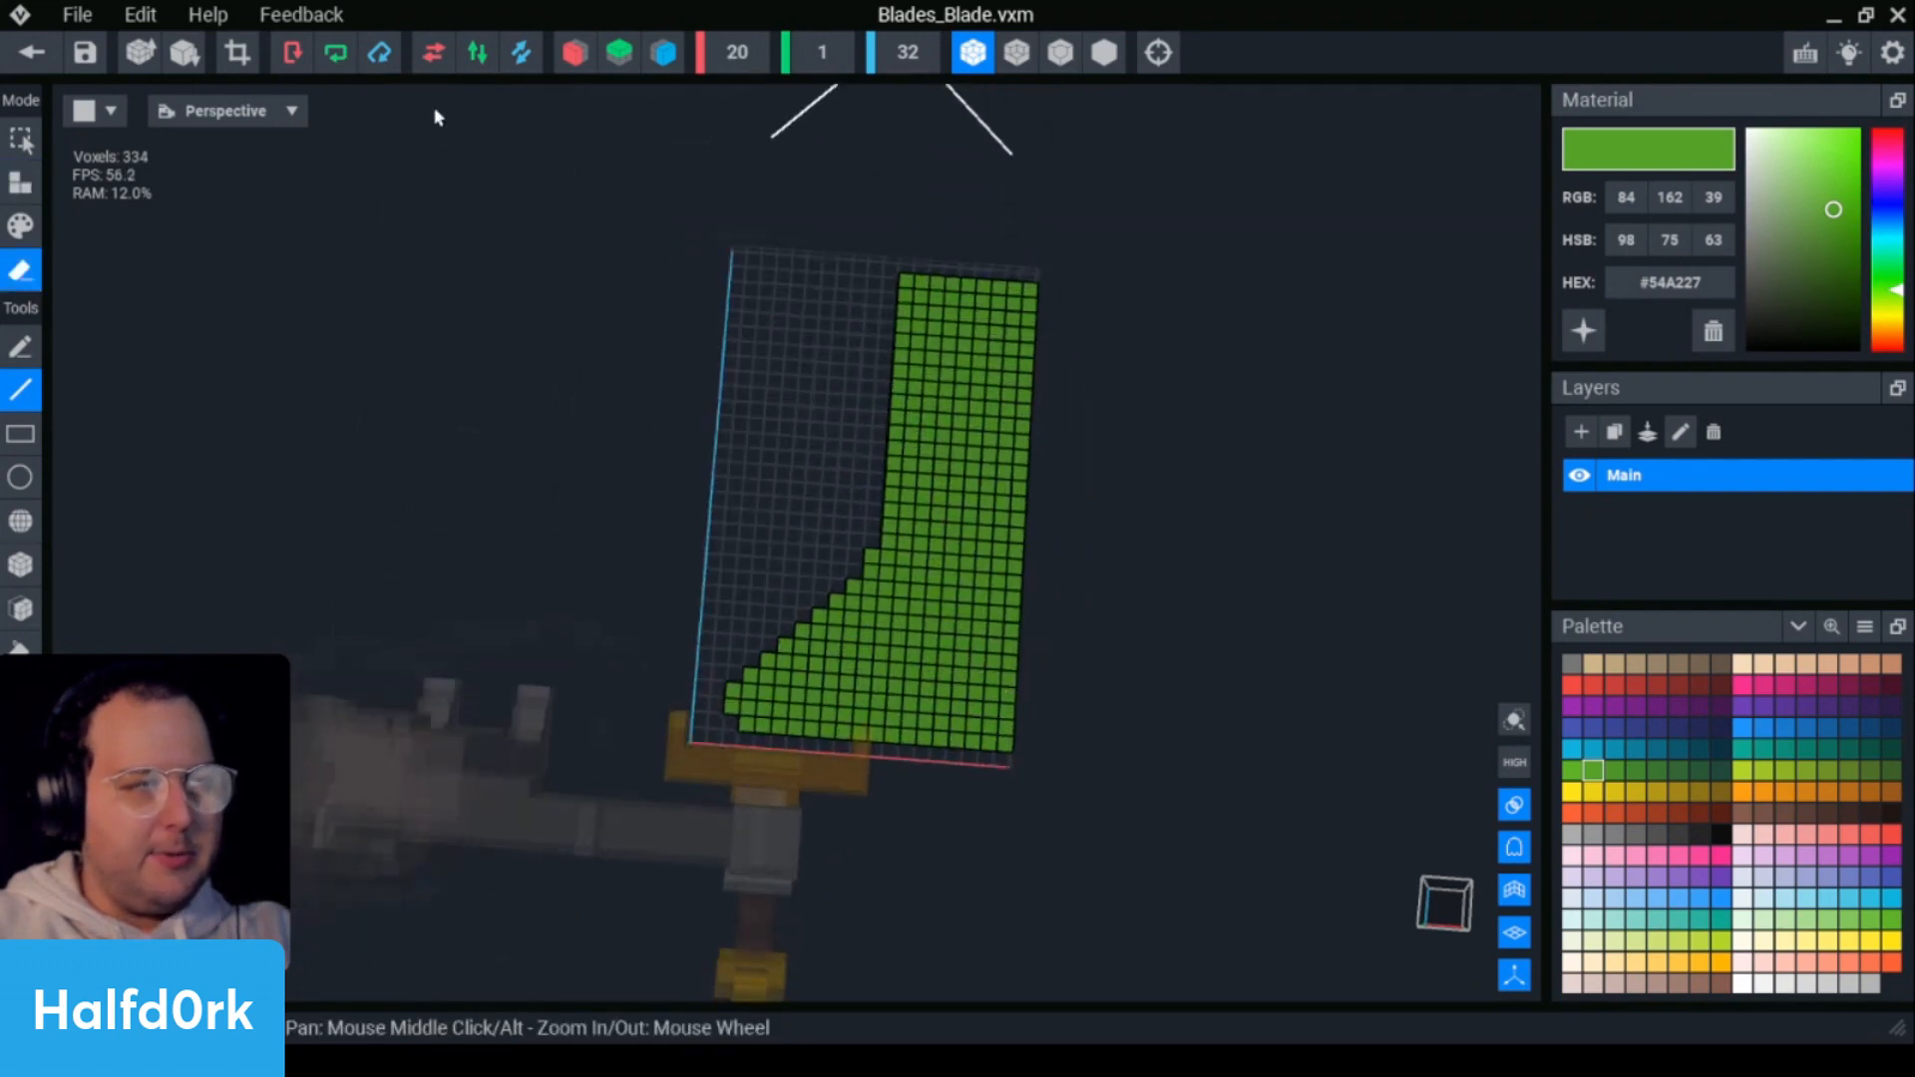
- Crop the grid to the green shape, and set its Y height to 8 voxels
click(237, 60)
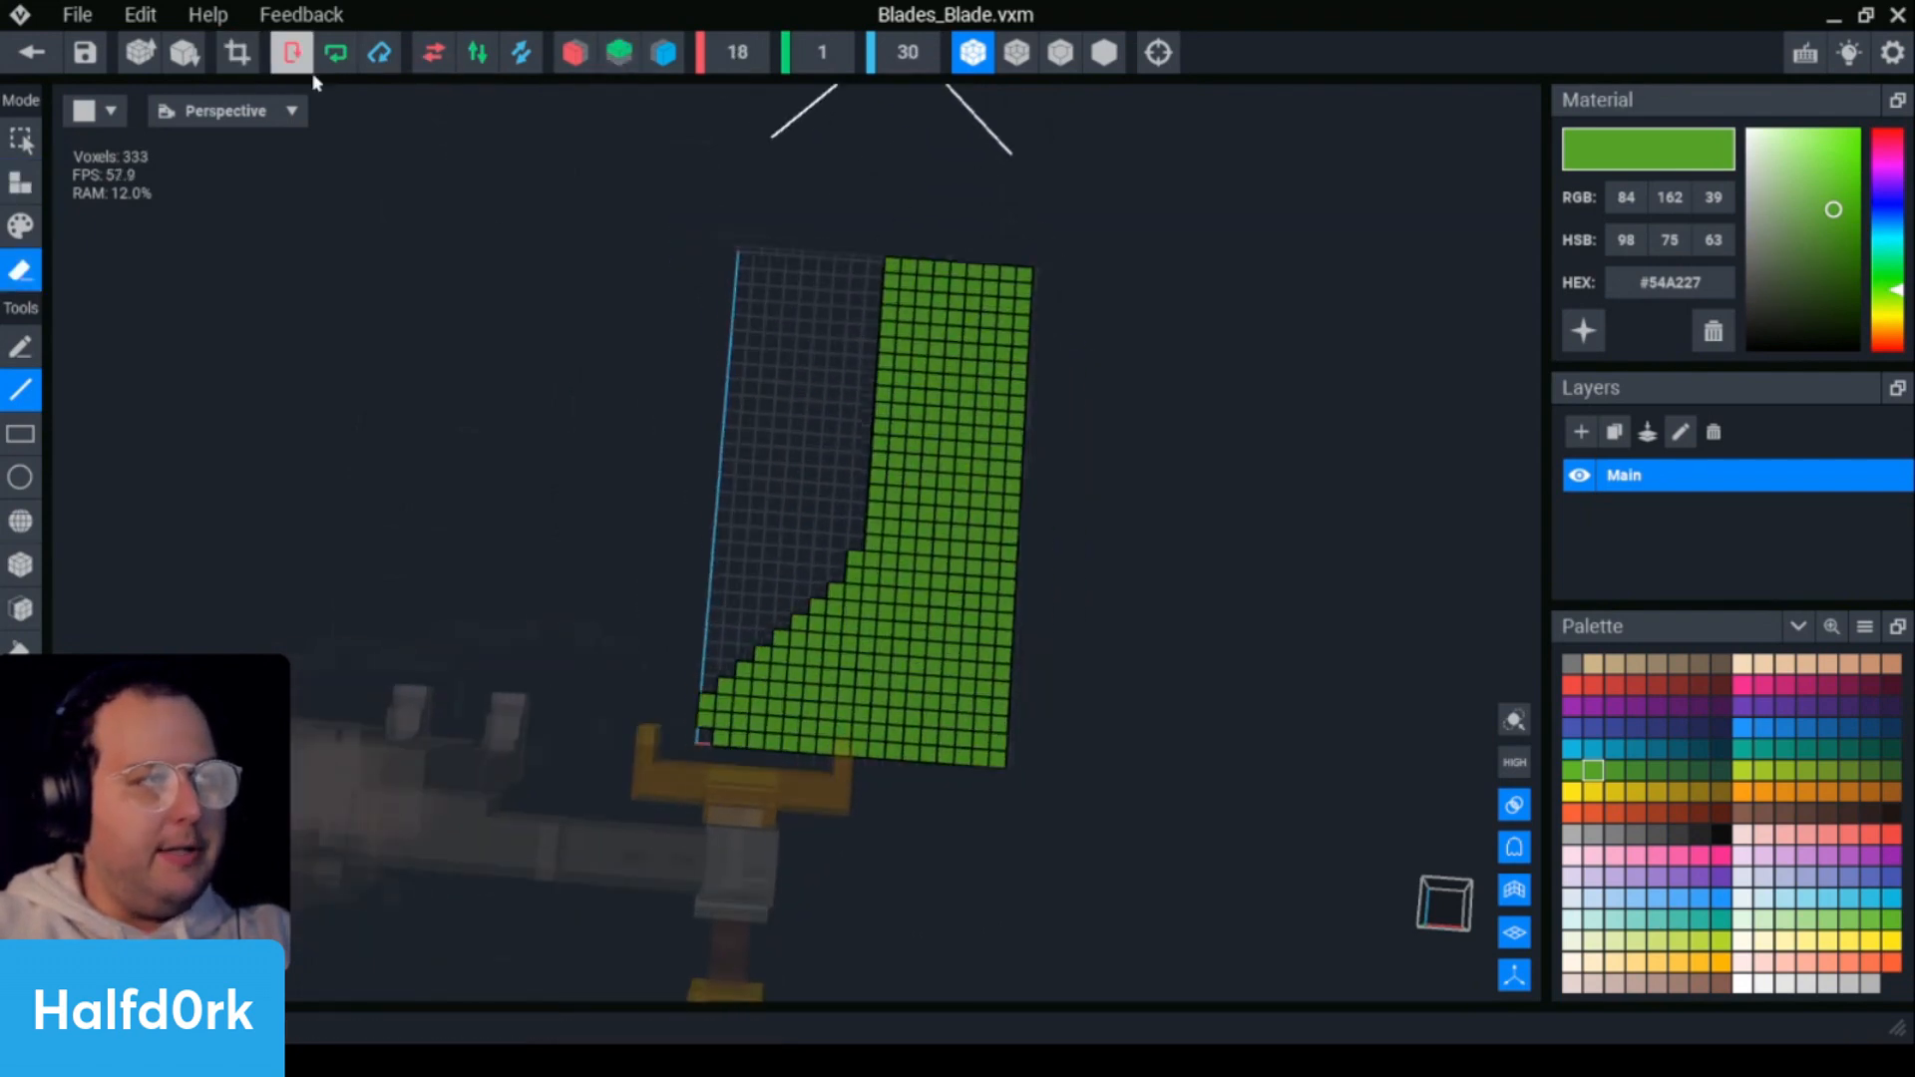
scroll(885, 554, down, 3)
right_drag(885, 554, 886, 551)
click(832, 52)
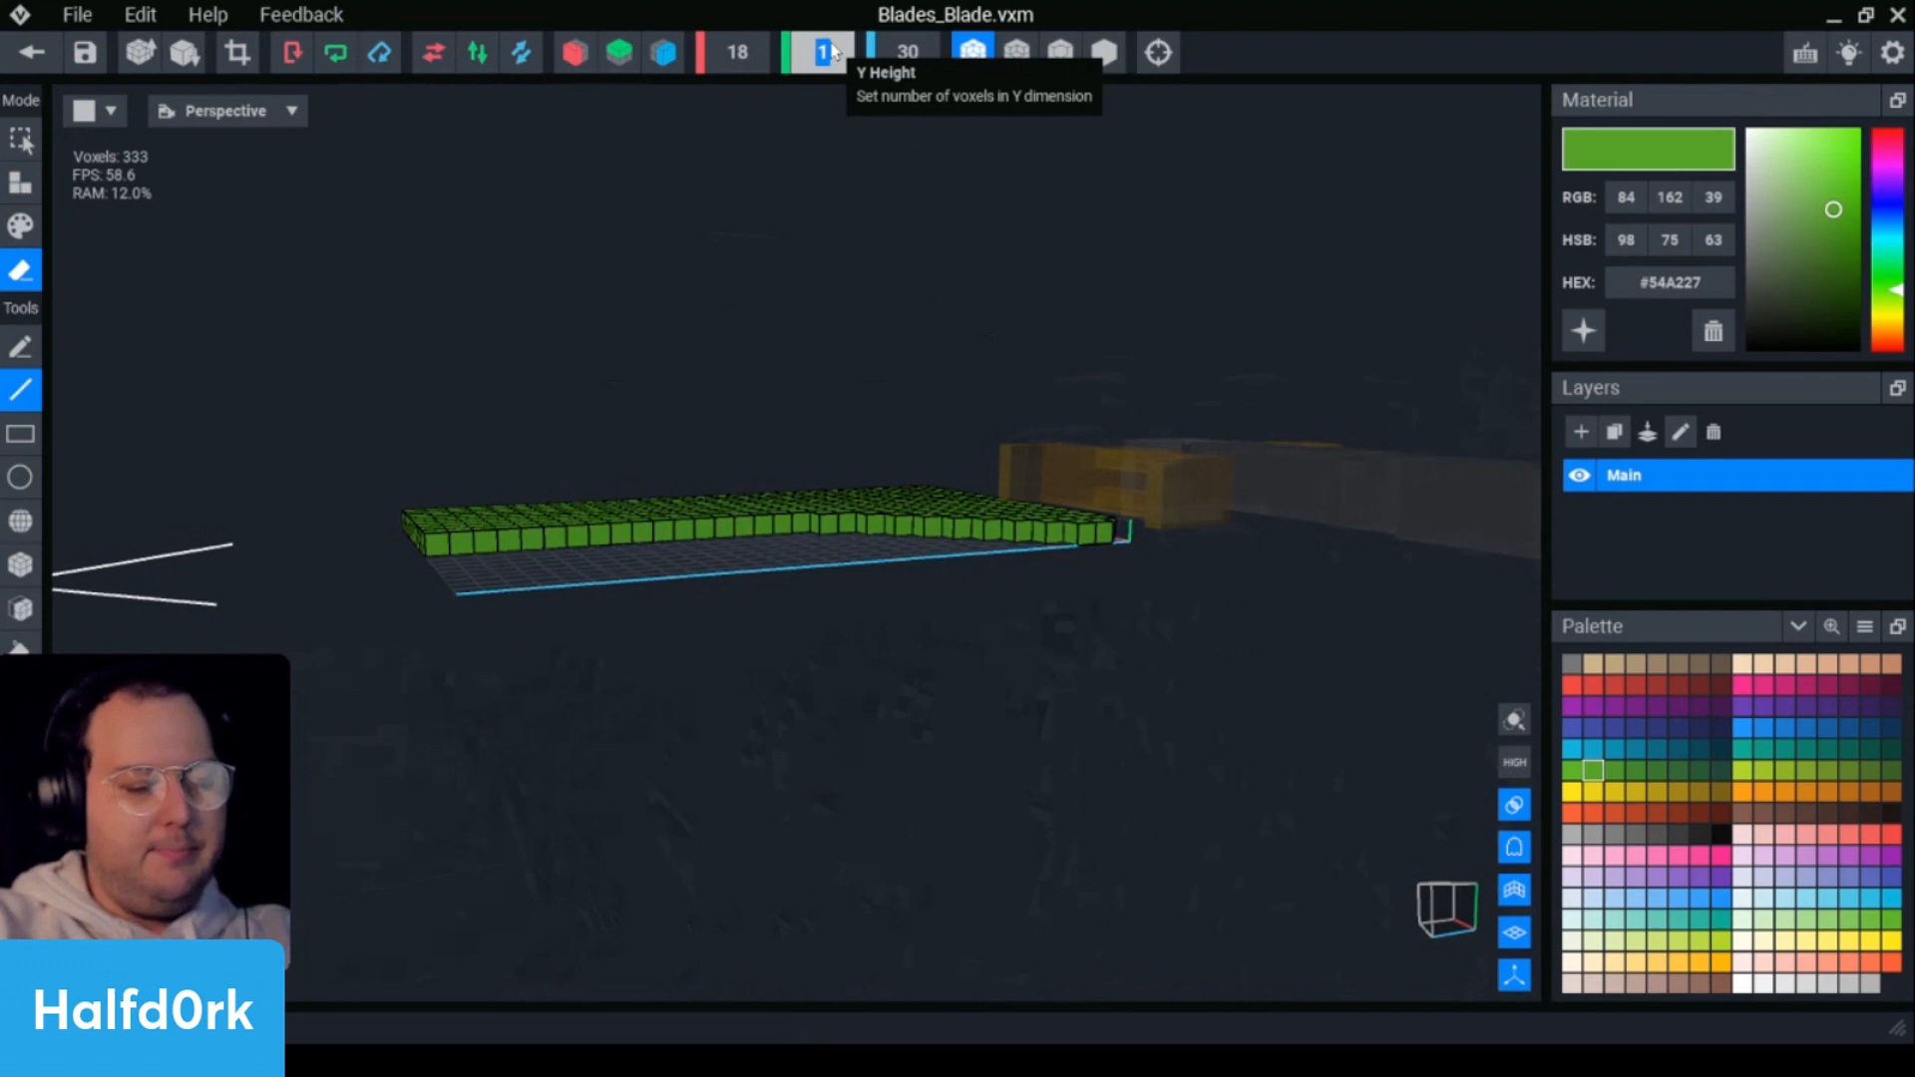
text(8)
right_drag(555, 619, 731, 538)
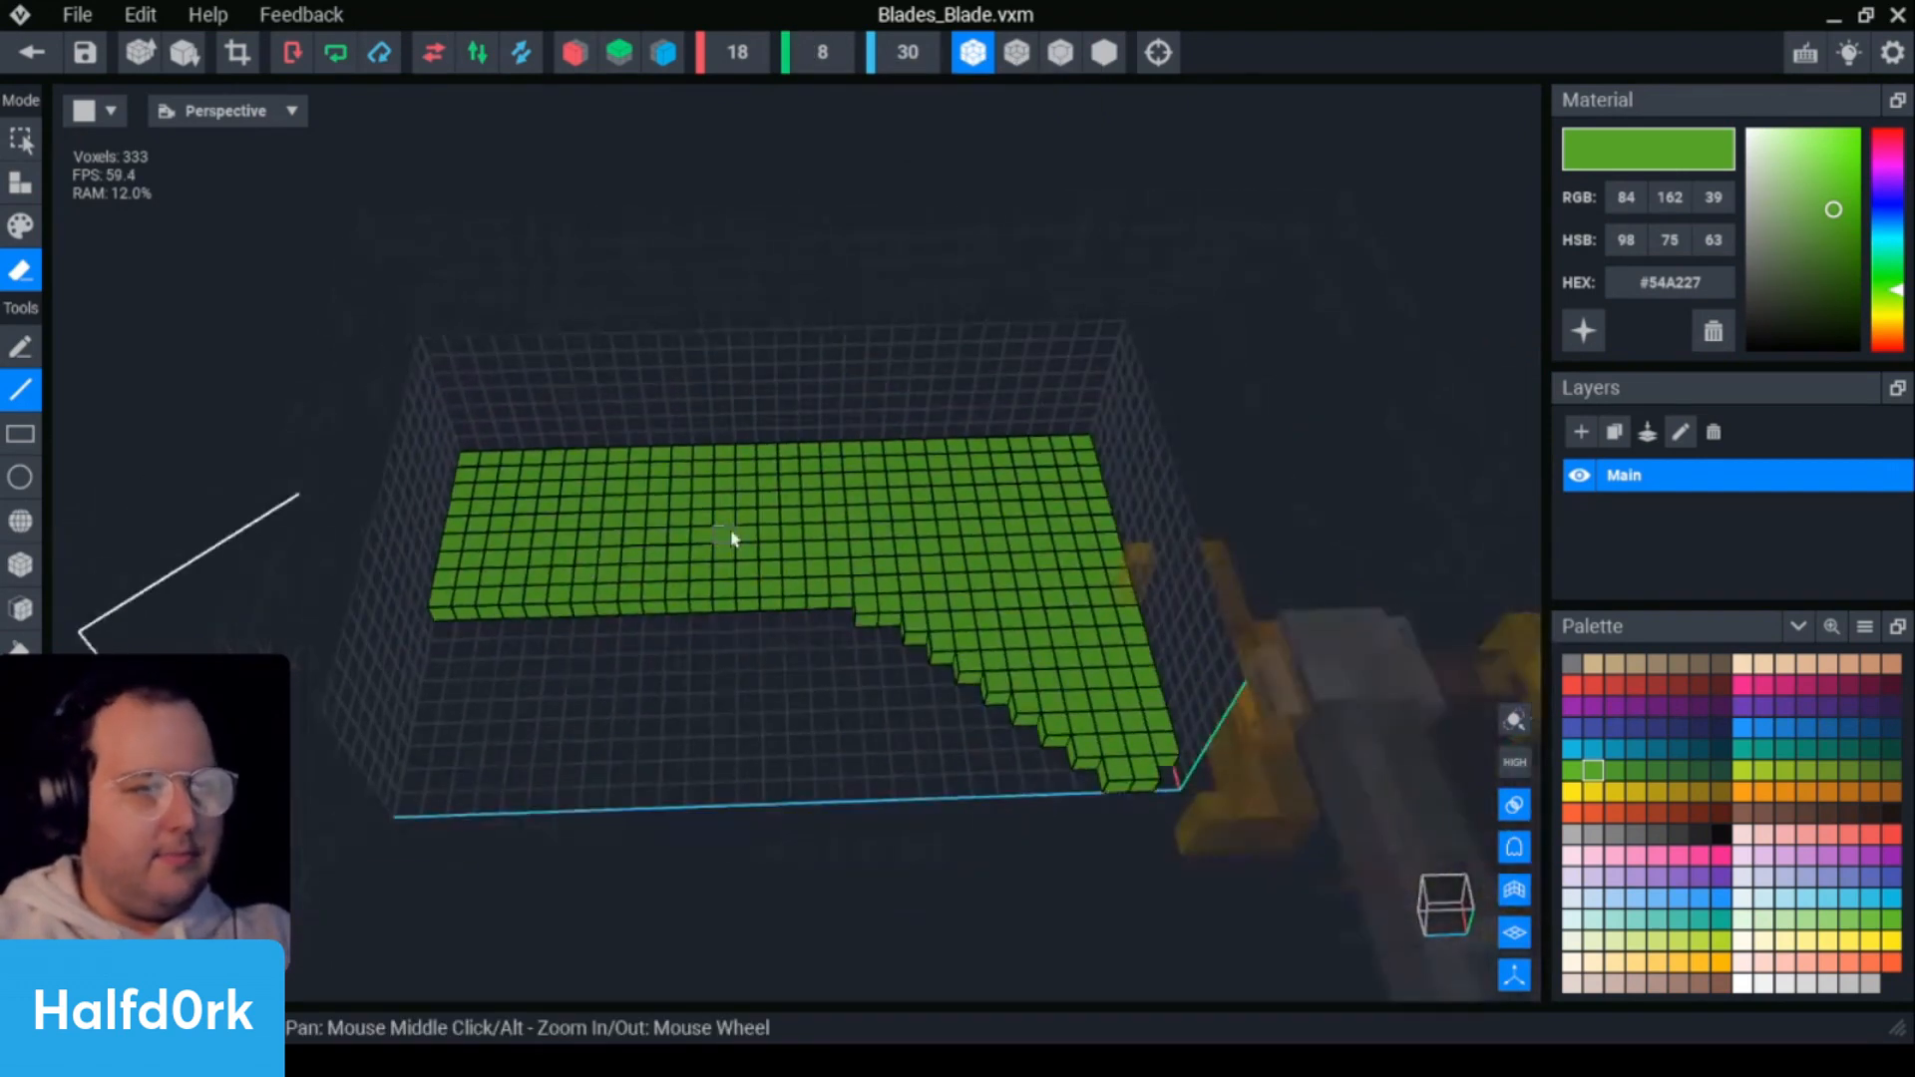
- Extrude the whole green shape to the full 8-voxel height with the Face tool, and pick white #F2F2F2 as the colour
click(21, 608)
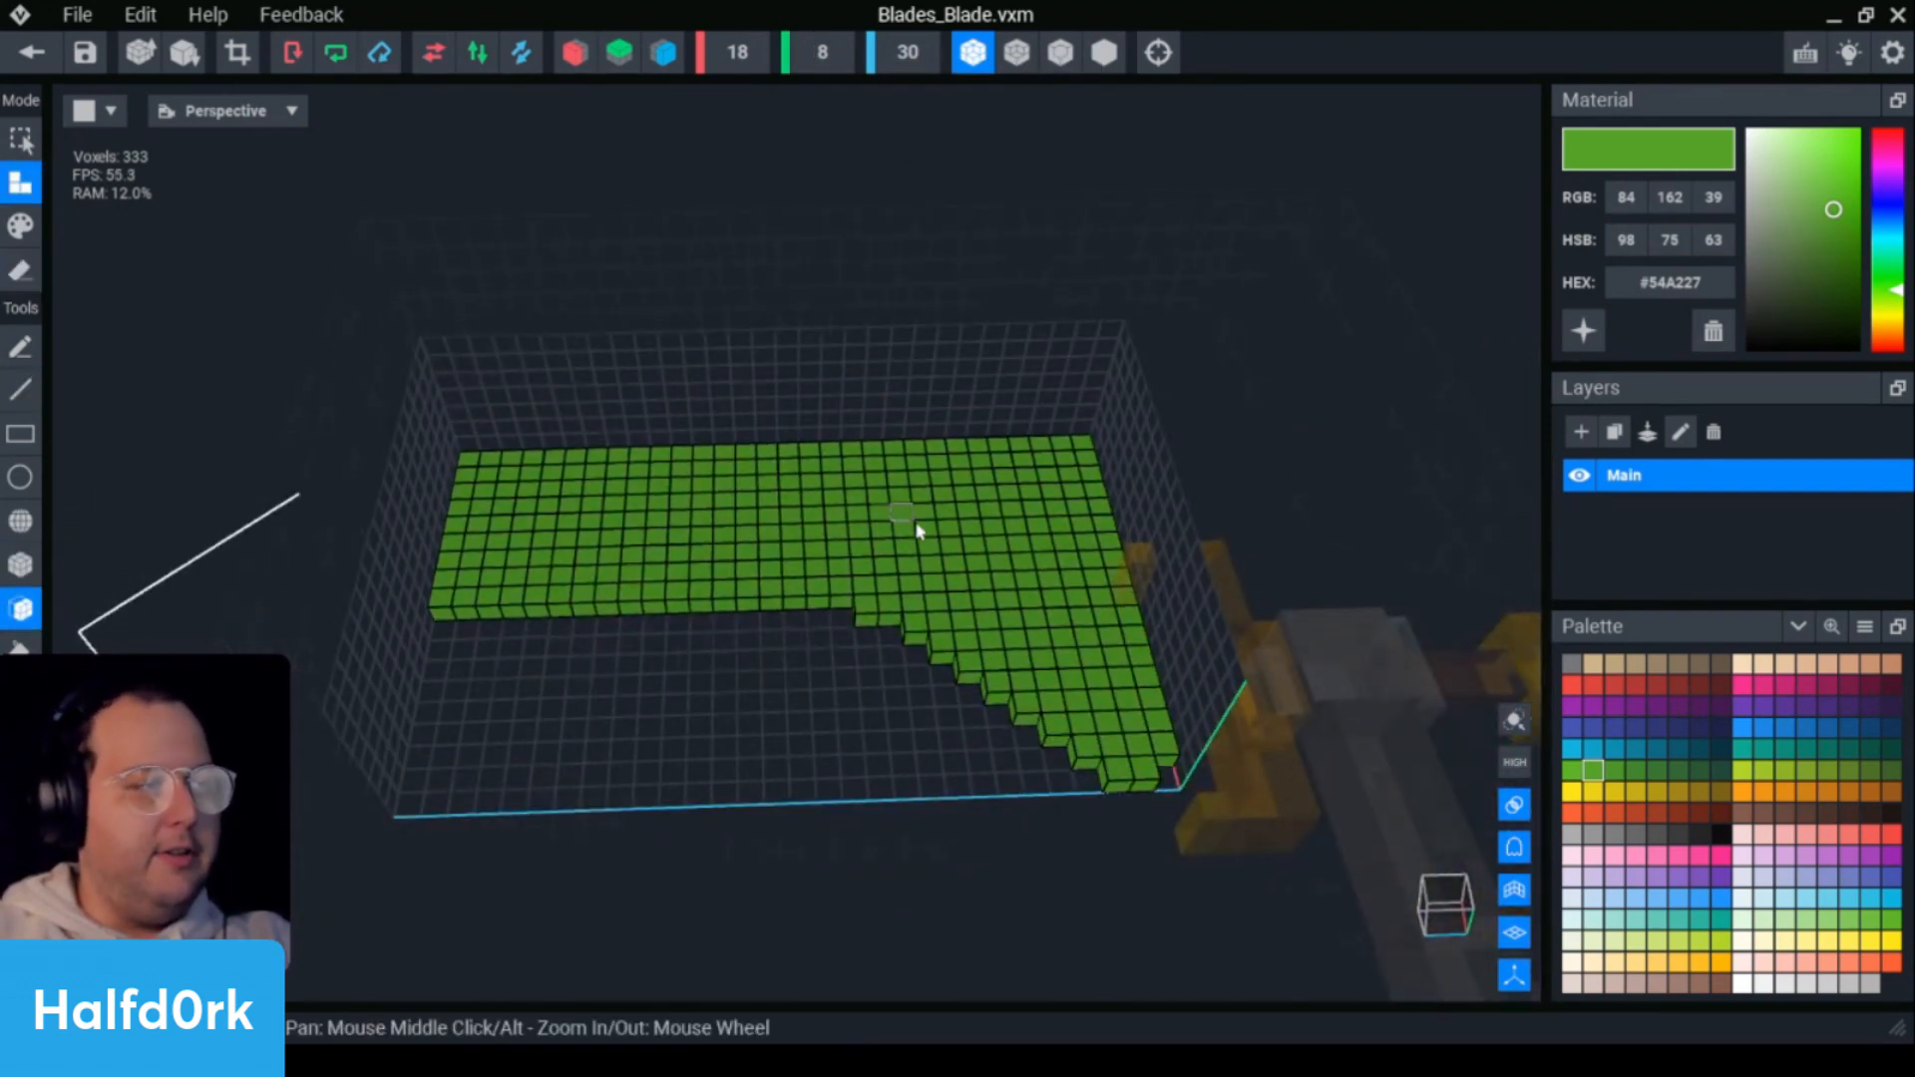
drag(910, 526, 1104, 555)
right_drag(1104, 555, 1107, 679)
click(1762, 988)
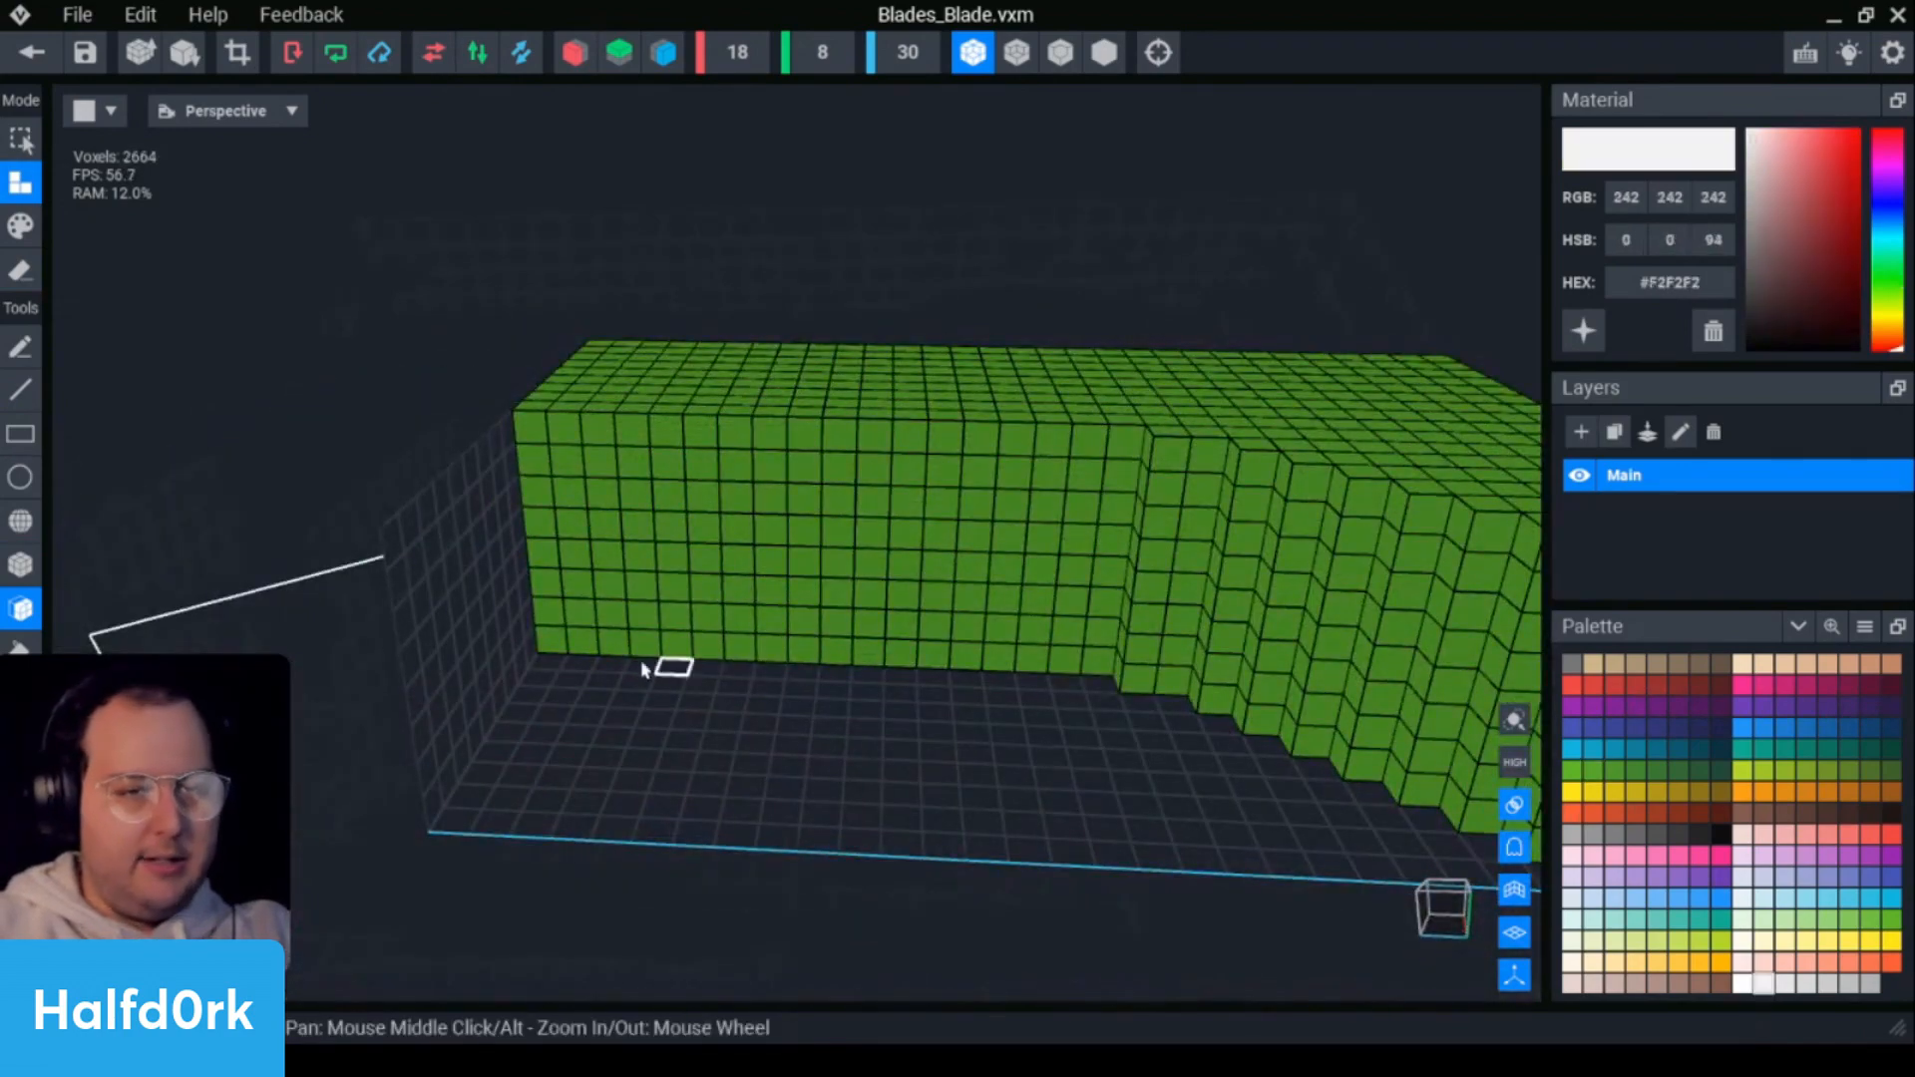
- Paint the narrow end face of the green blade white #F2F2F2, covering the whole face
key(r)
key(l)
mouse_move(599, 450)
right_down()
mouse_move(616, 453)
mouse_move(574, 324)
right_up()
key(p)
drag(547, 355, 525, 514)
right_drag(538, 569, 458, 567)
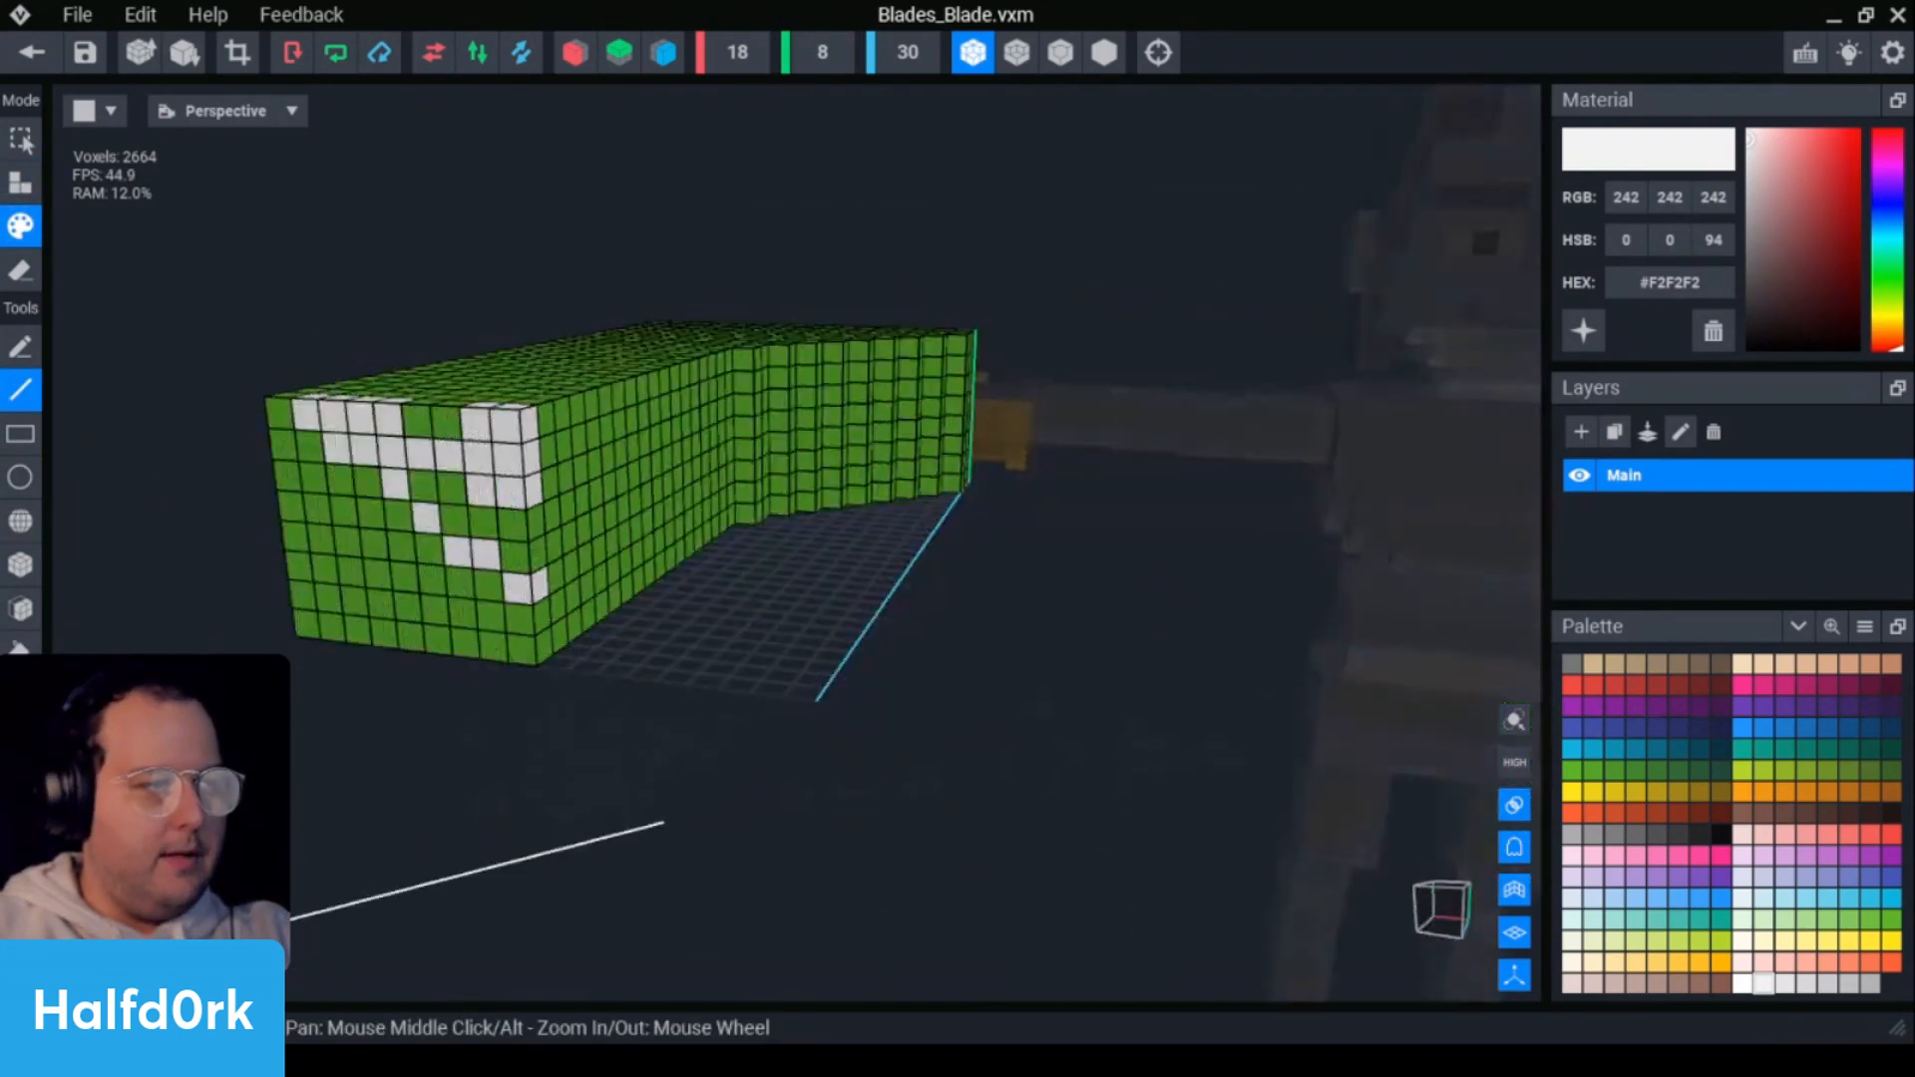
key(f)
click(458, 567)
click(483, 522)
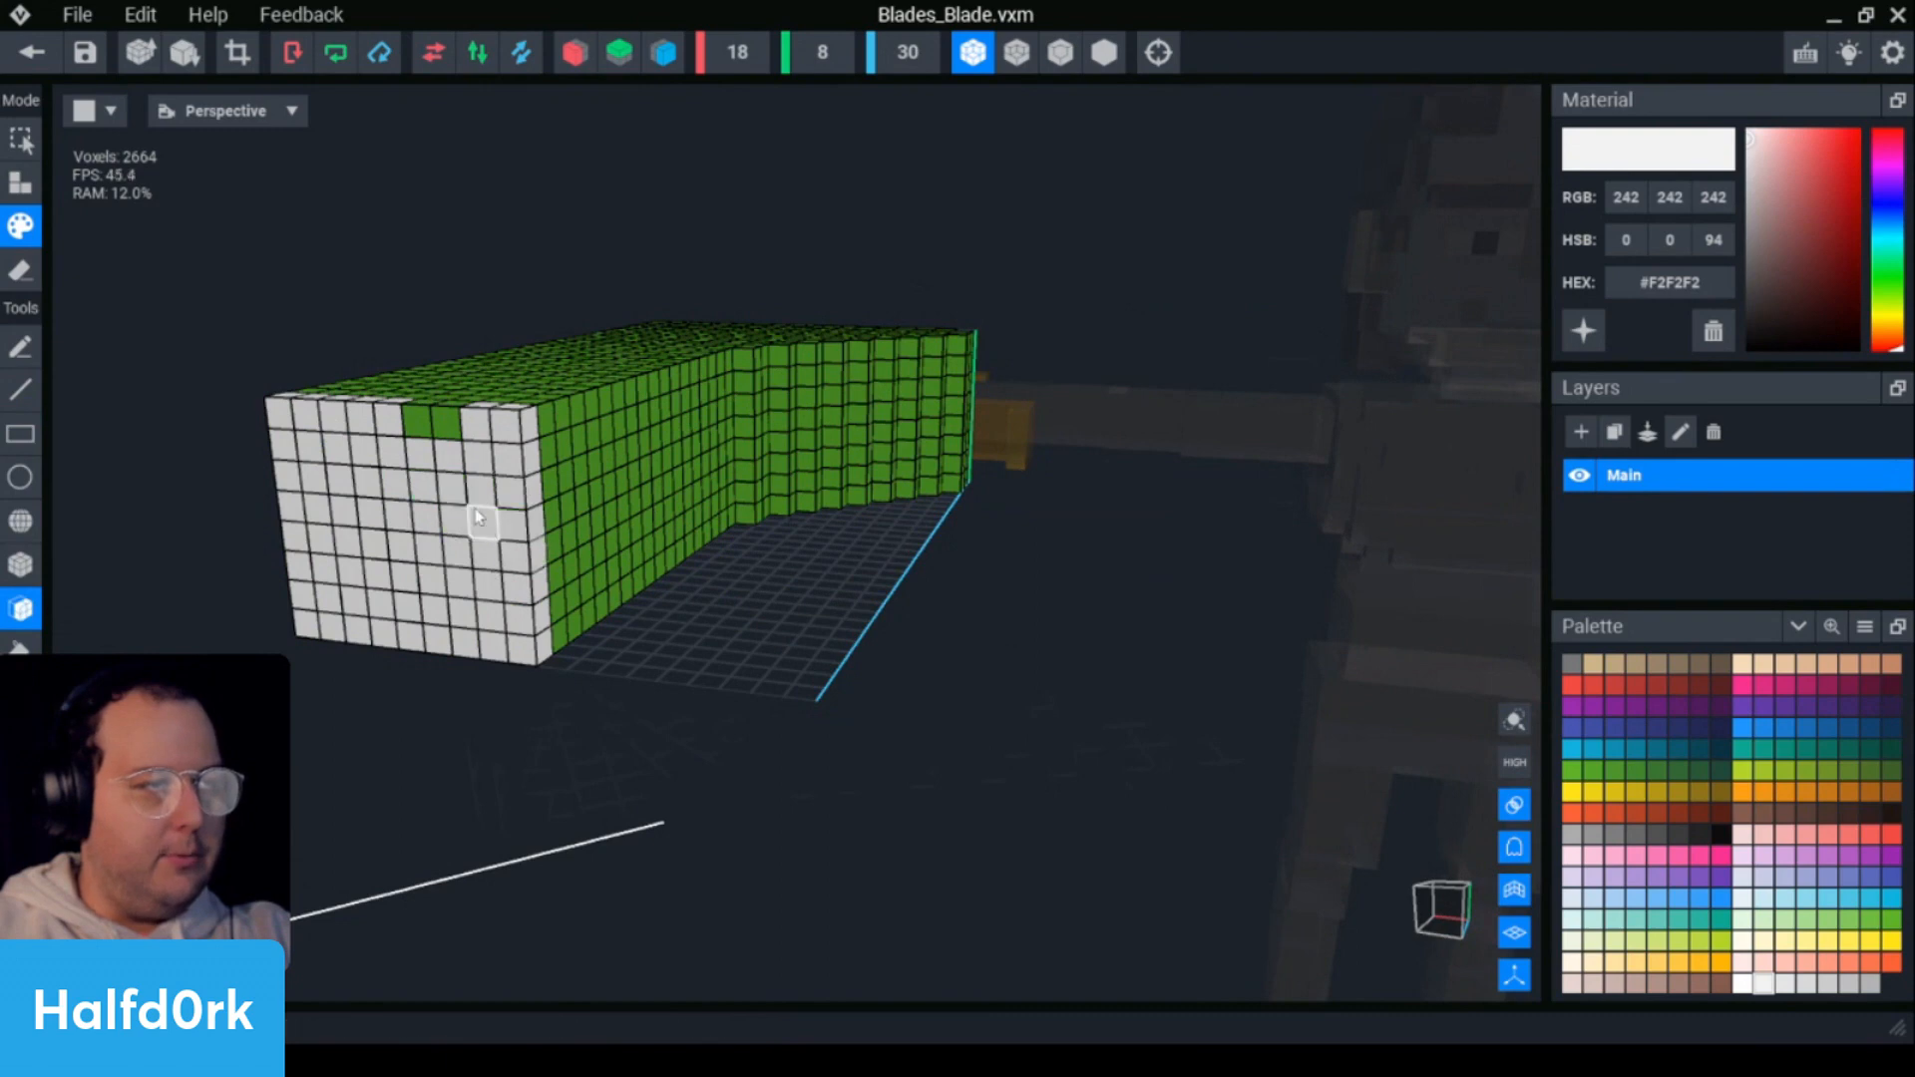
- Paint a 5 by 4 voxel rectangle of dark grey #242424 in the middle of the white end face, and save the model
right_drag(436, 415, 905, 548)
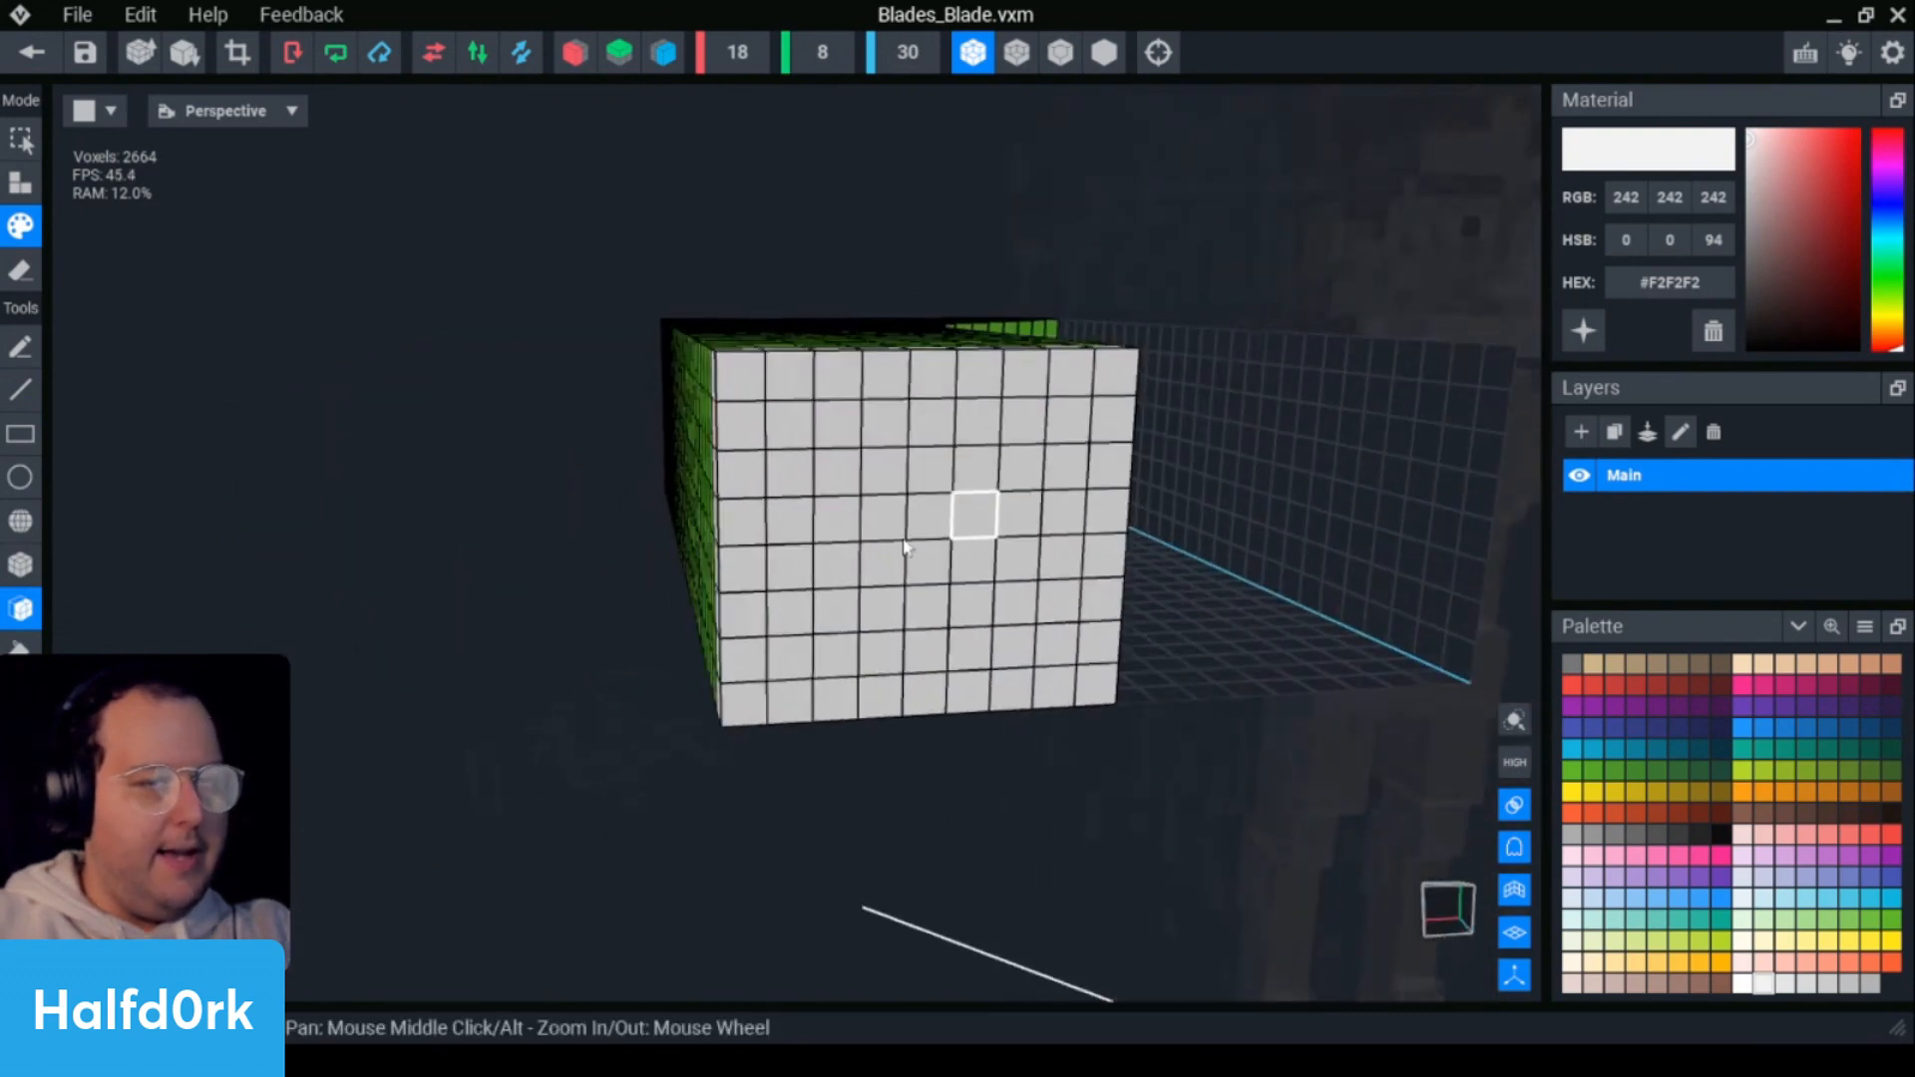
click(1702, 836)
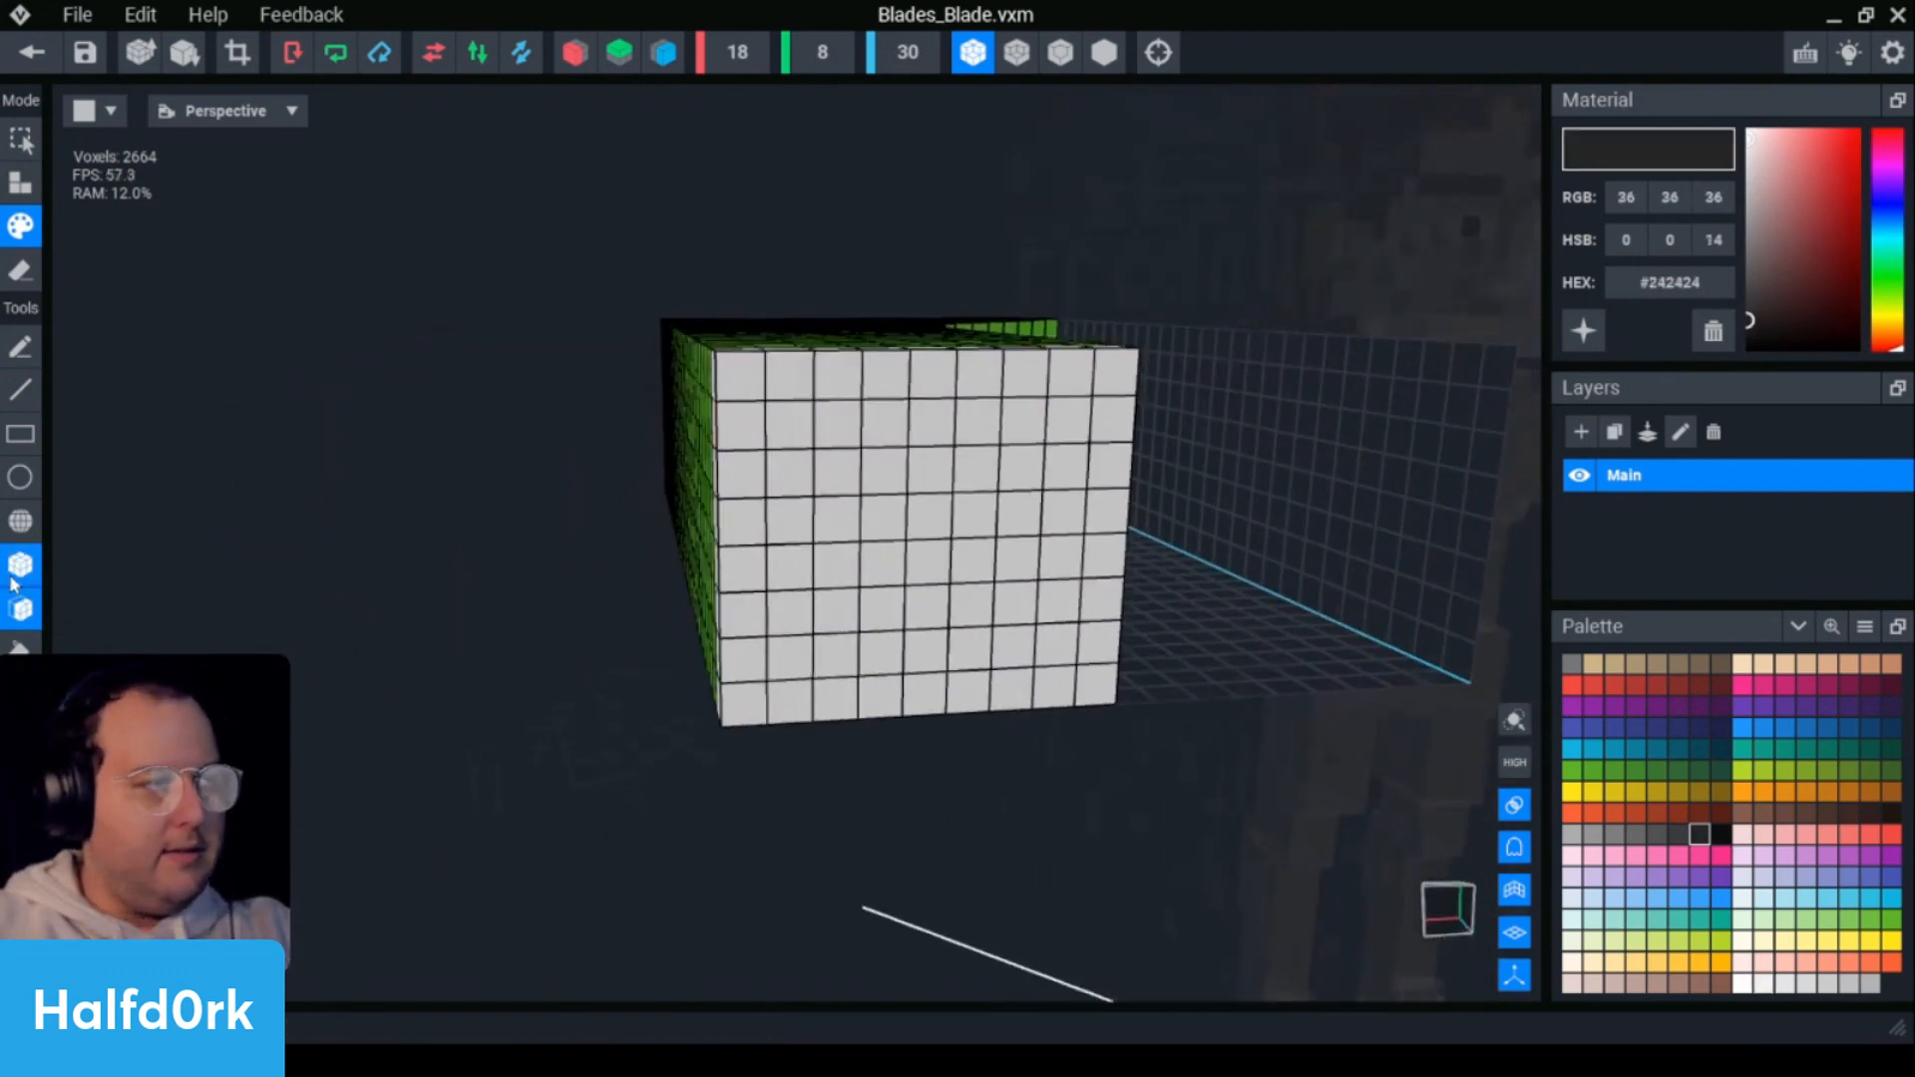
key(a)
key(p)
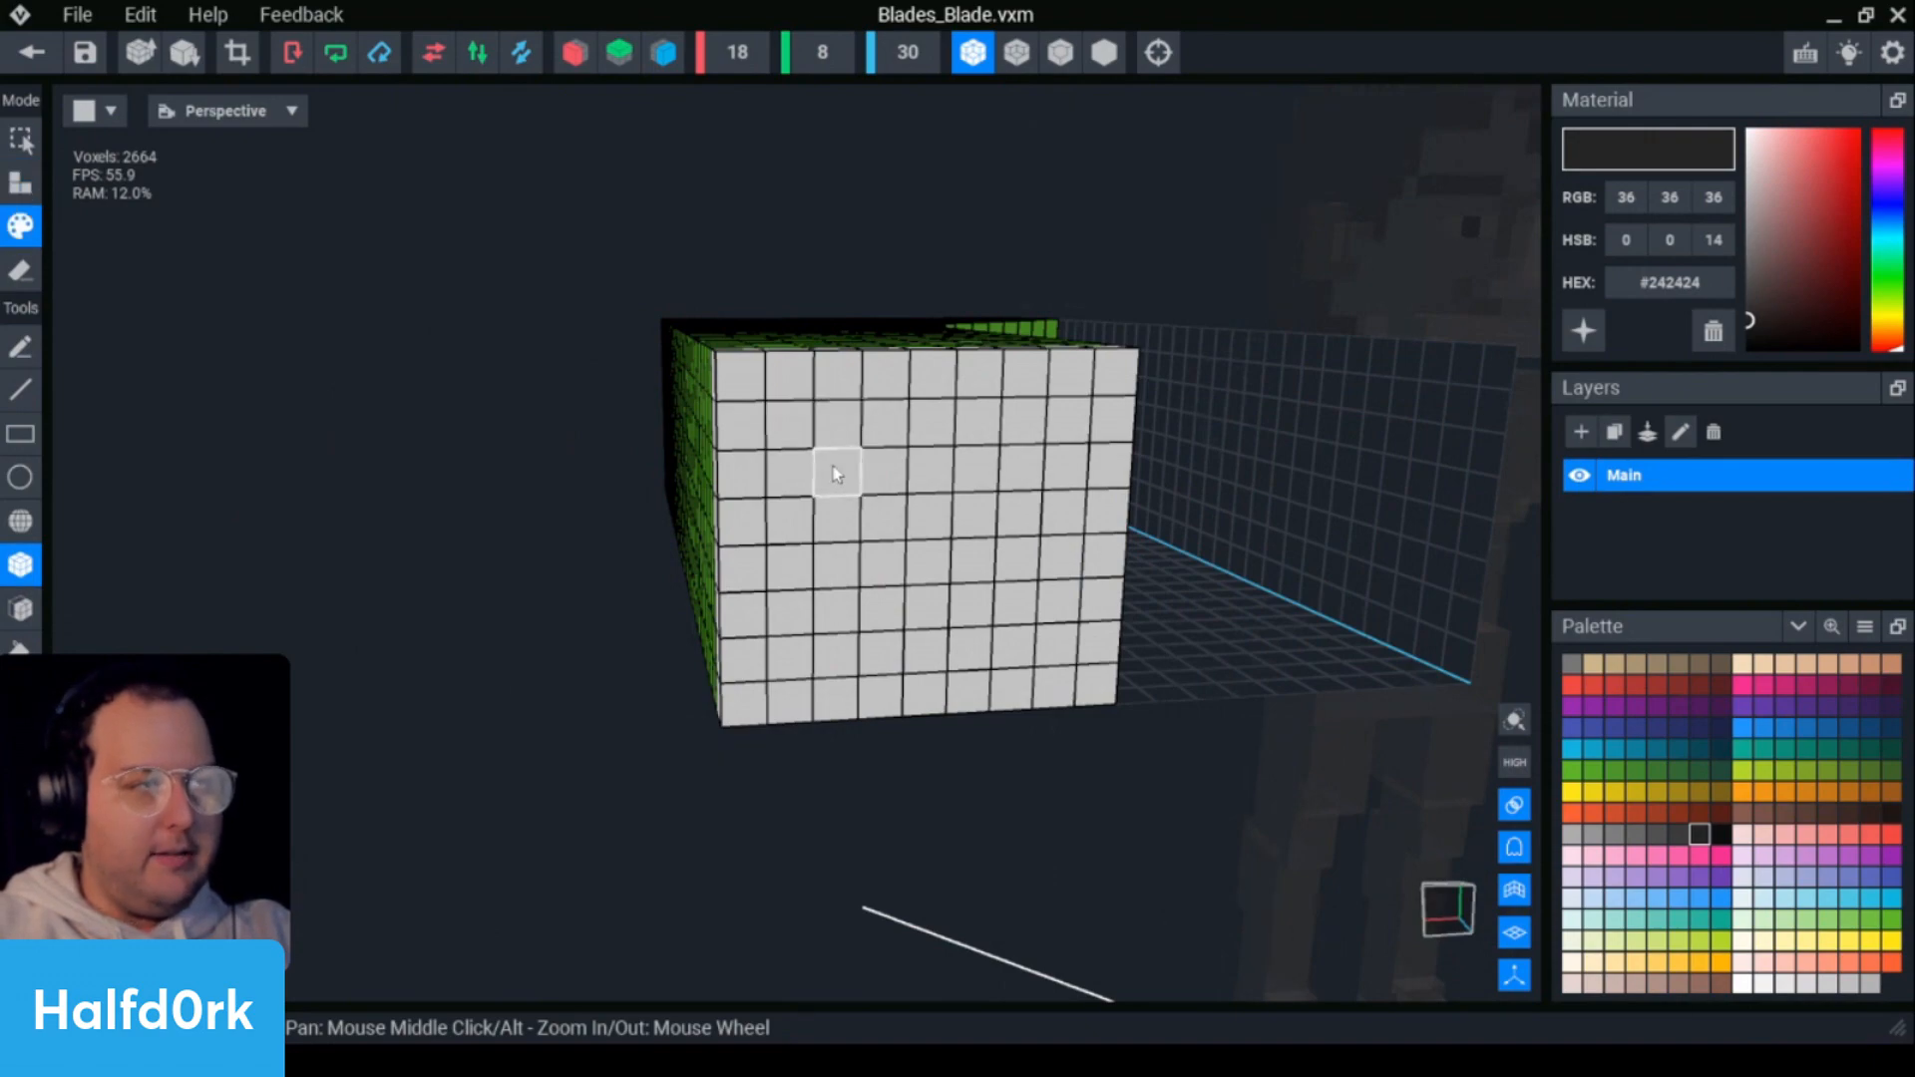
mouse_move(834, 466)
mouse_down()
mouse_move(1013, 650)
mouse_move(1047, 611)
mouse_move(1014, 600)
mouse_up()
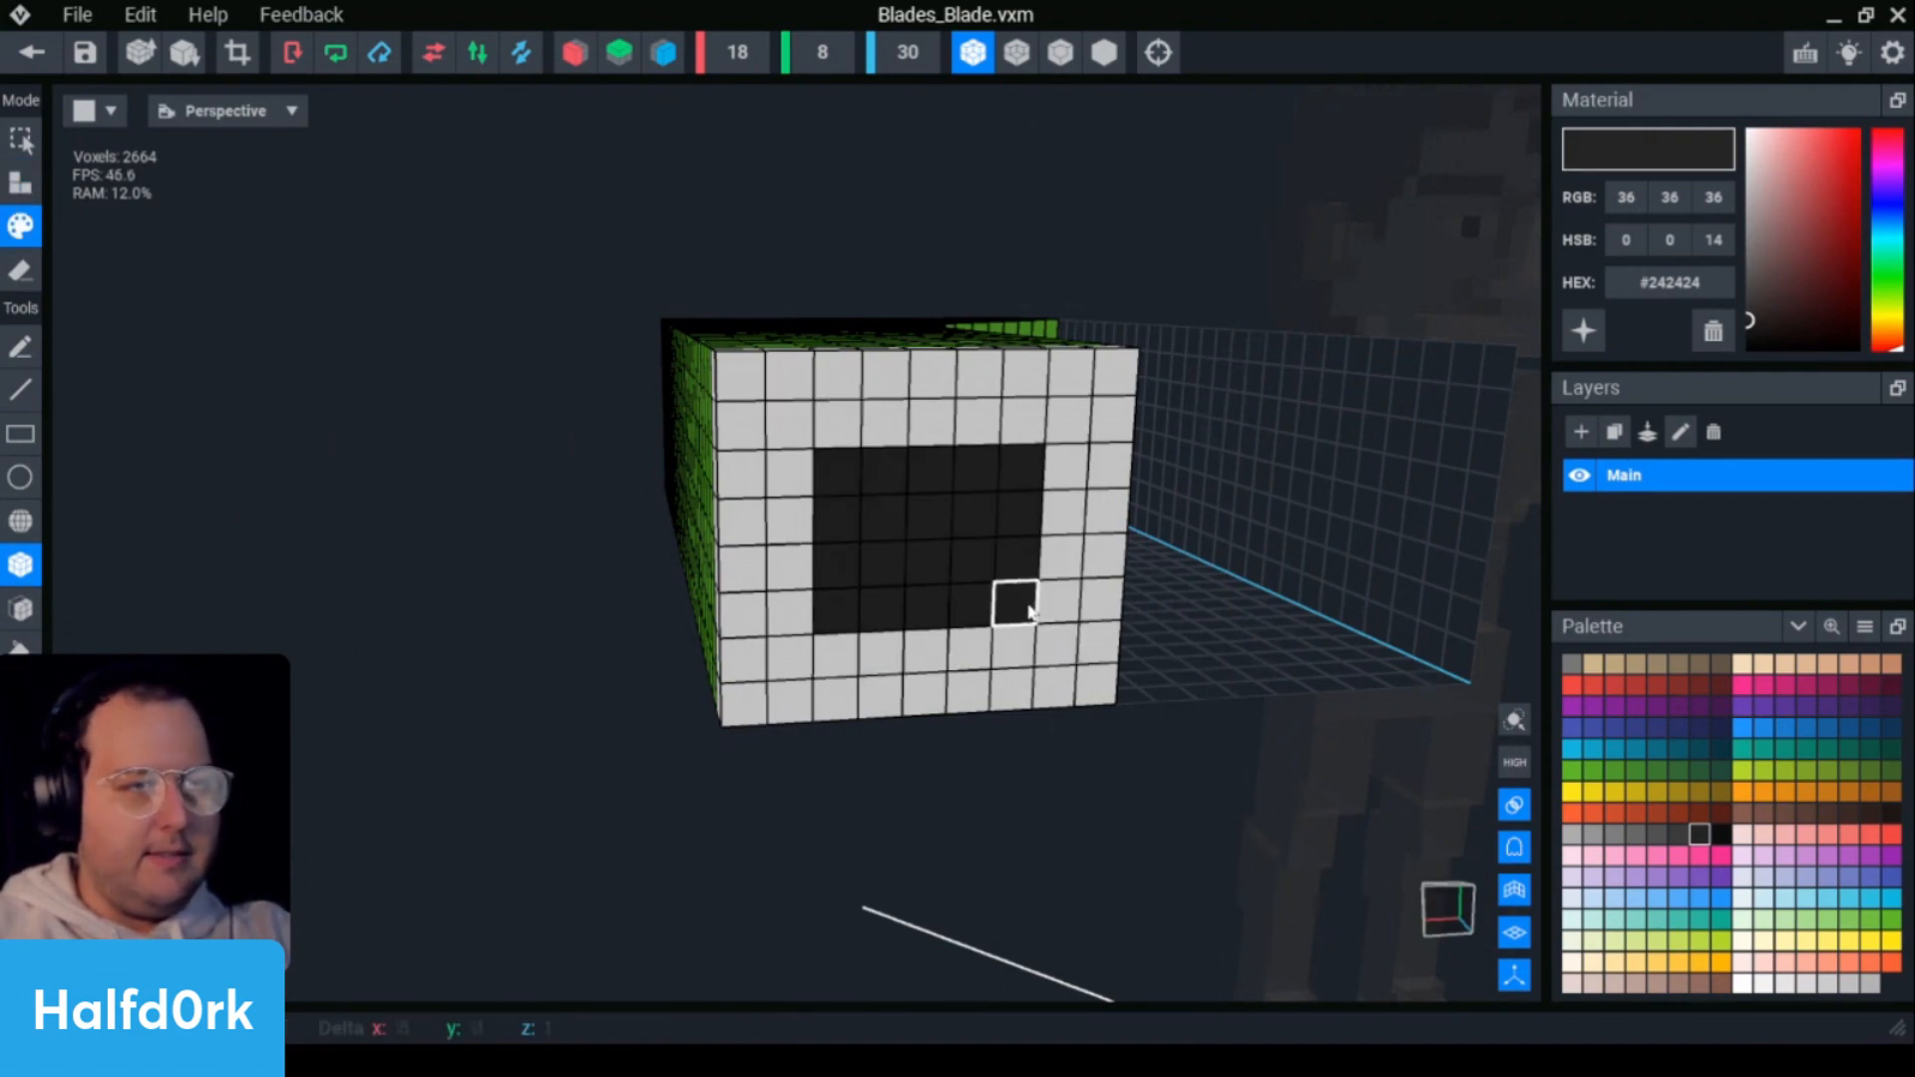
mouse_move(1015, 601)
right_down()
mouse_move(1161, 598)
mouse_move(1124, 500)
mouse_move(1067, 455)
mouse_move(1124, 300)
right_up()
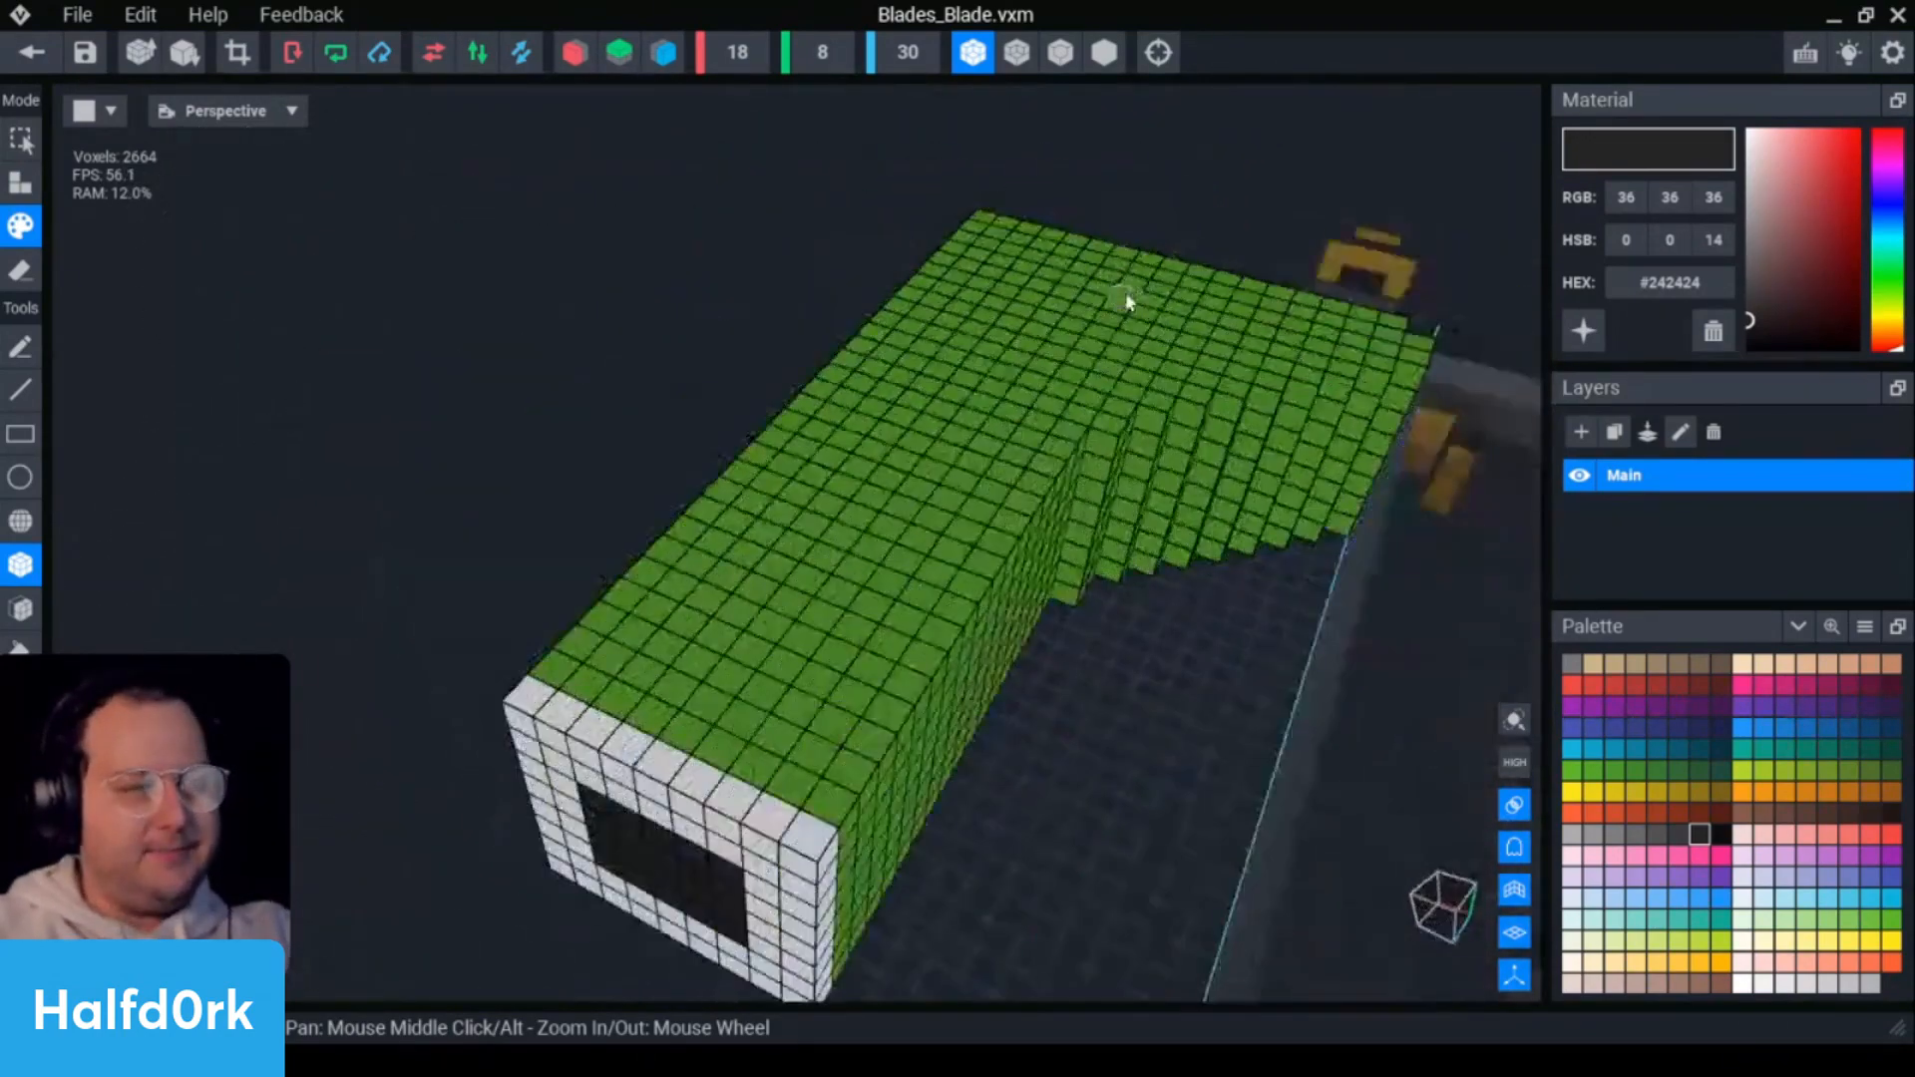
click(85, 52)
- Move the blade's pivot to its wide base end so that the base sits against the grip
scroll(1087, 566, down, 3)
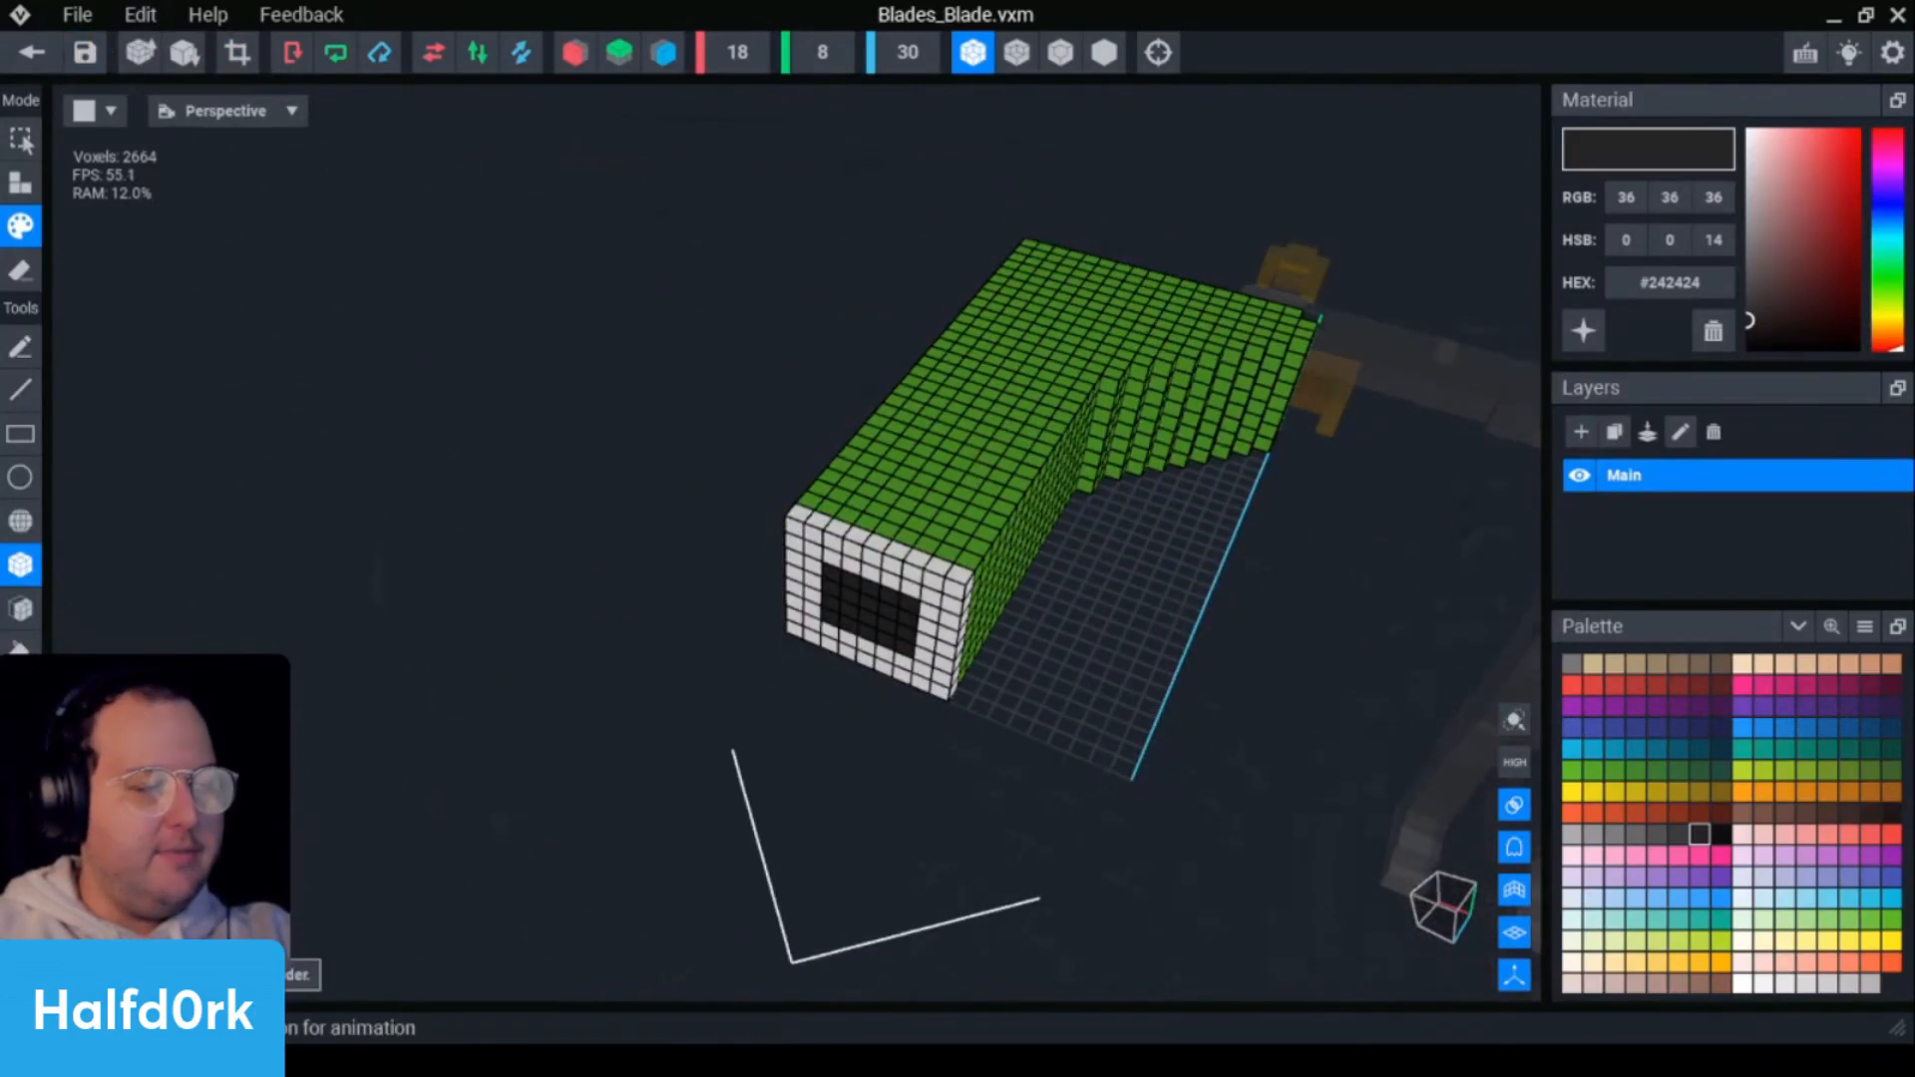
key(t)
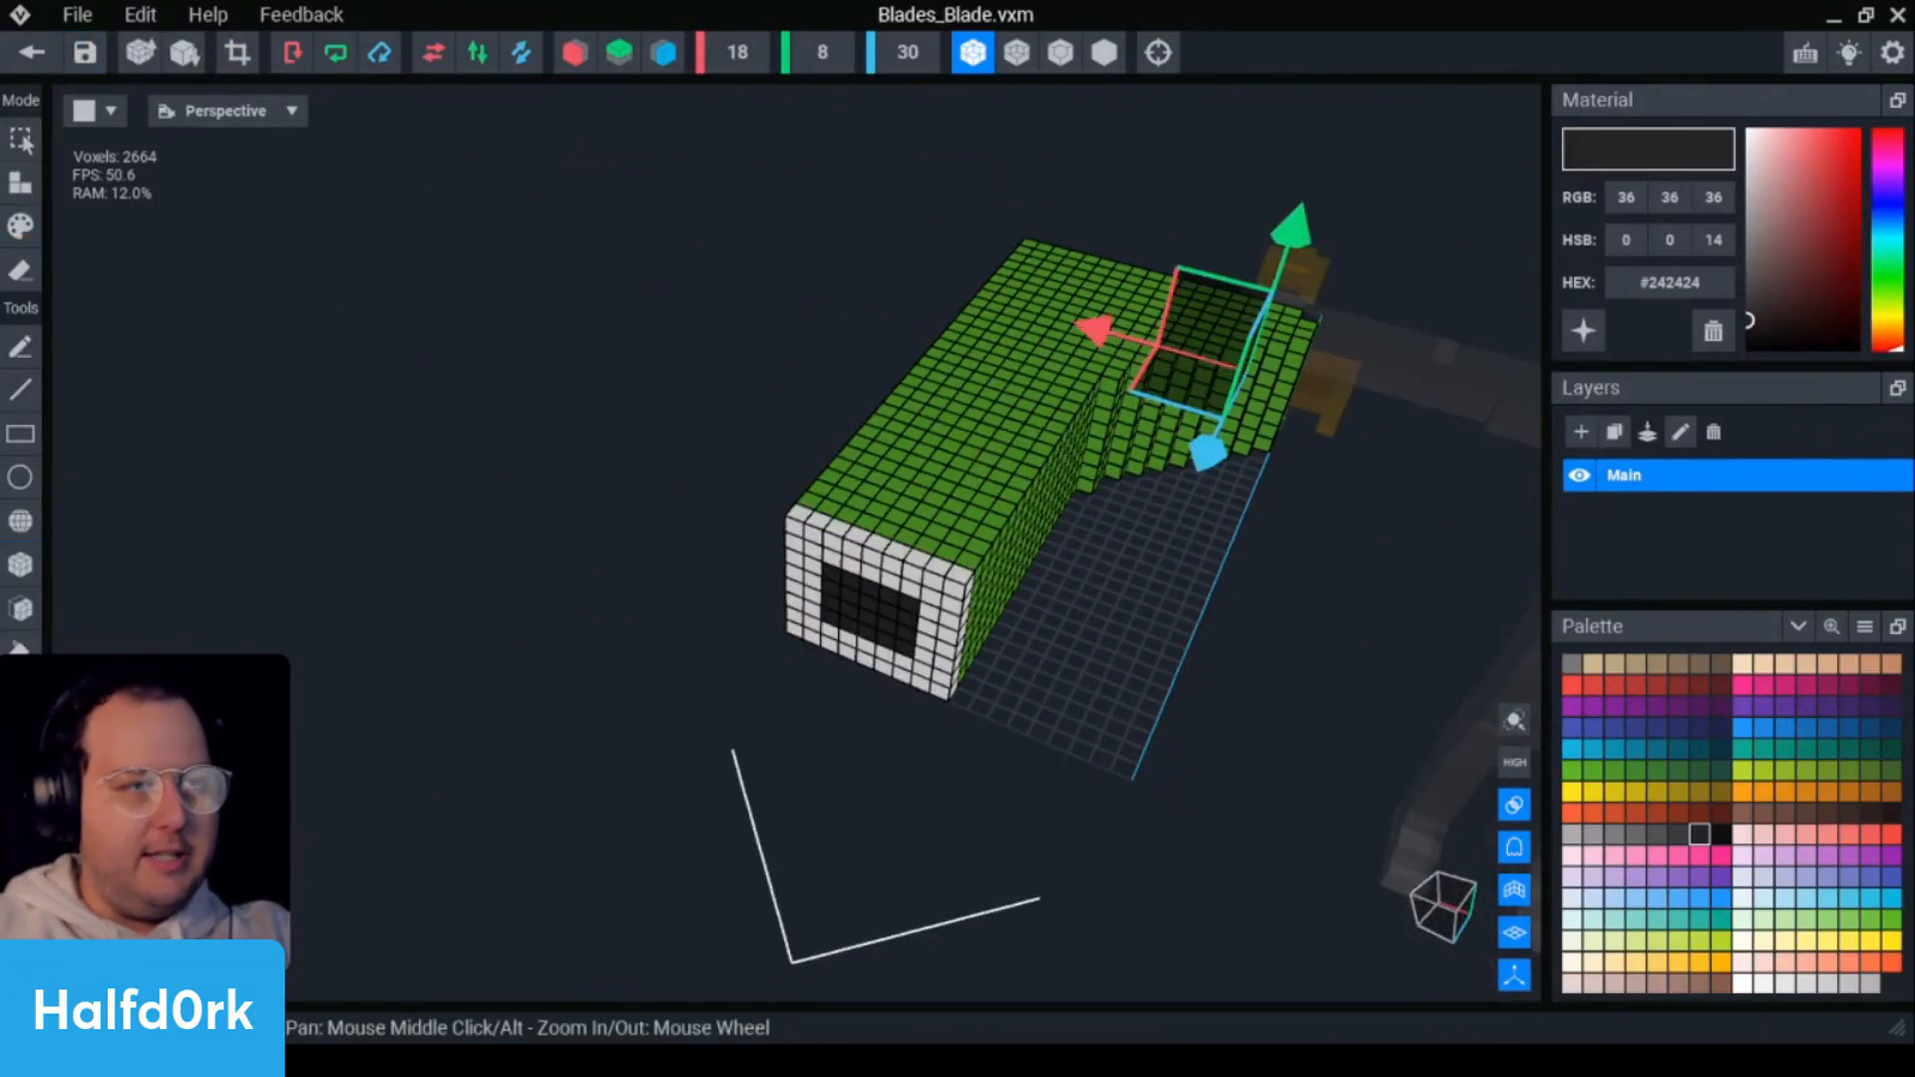
drag(1192, 344, 643, 778)
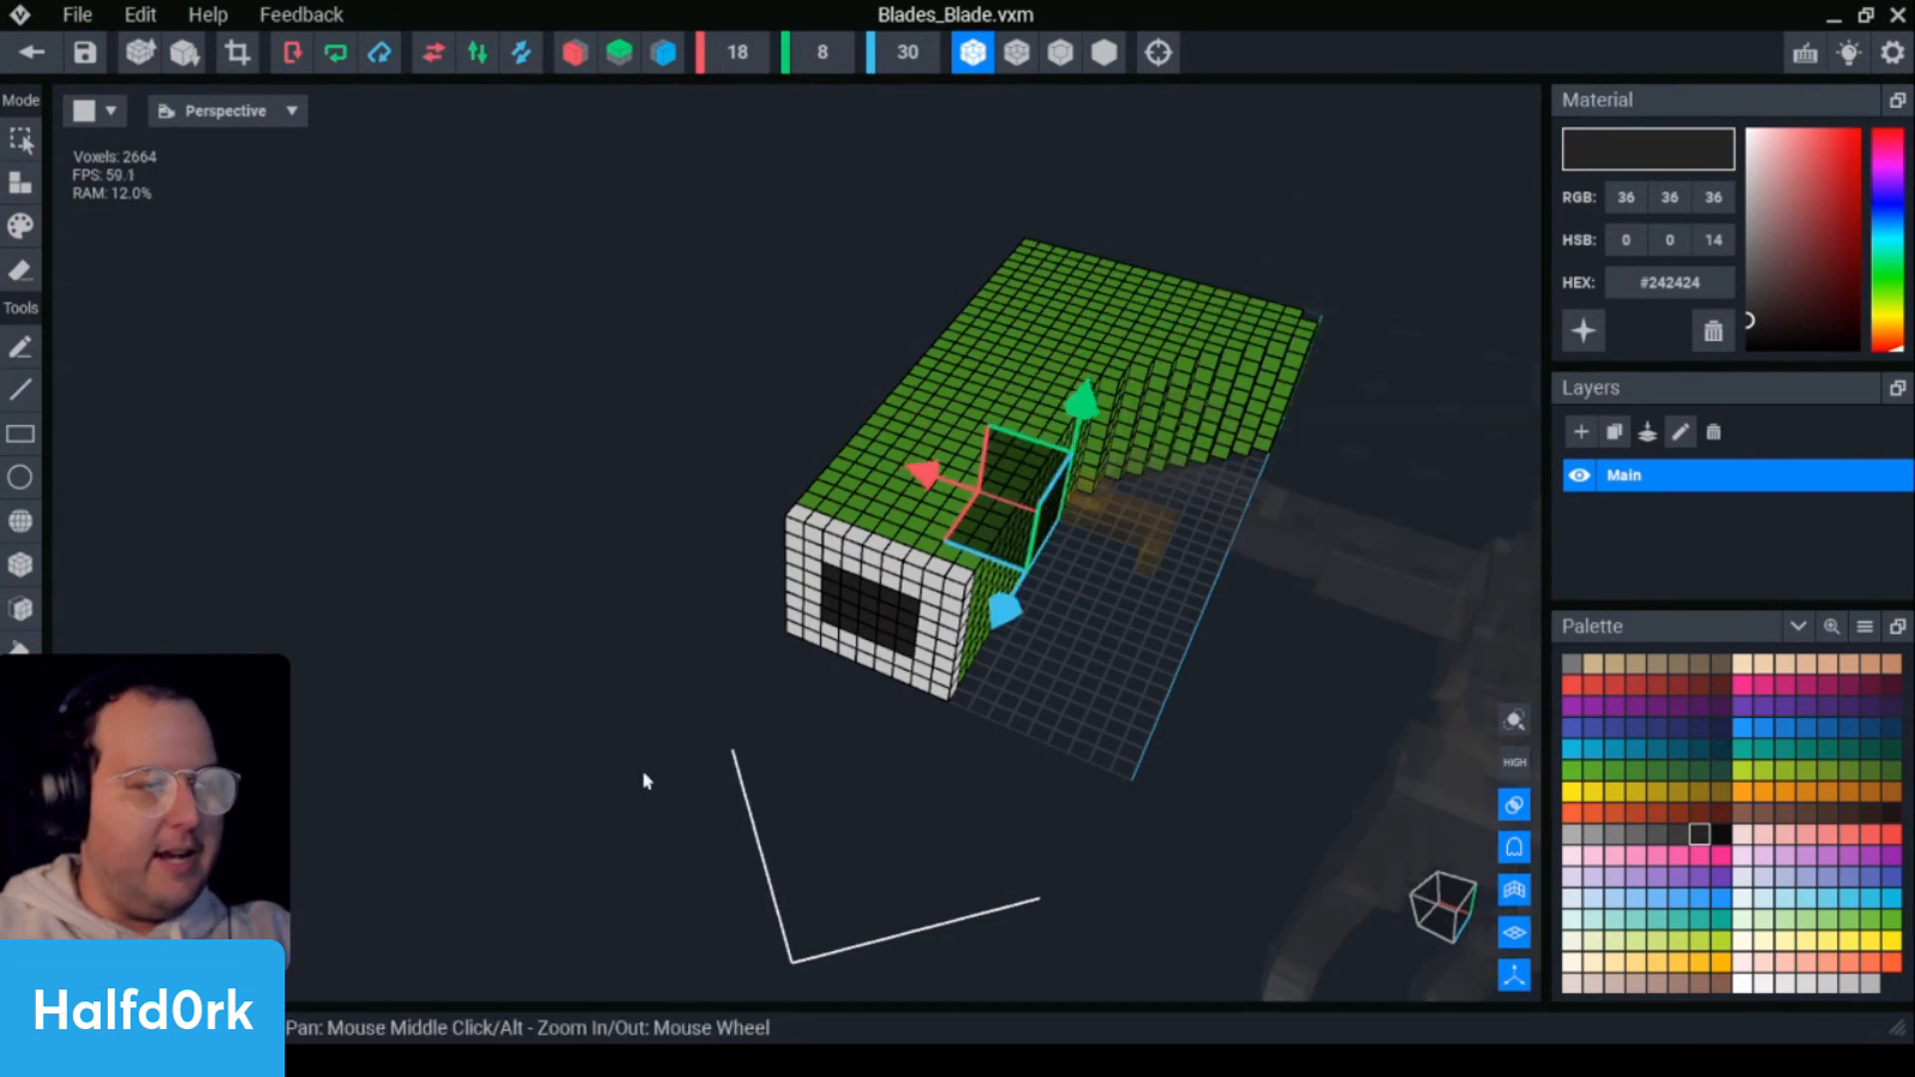
click(109, 783)
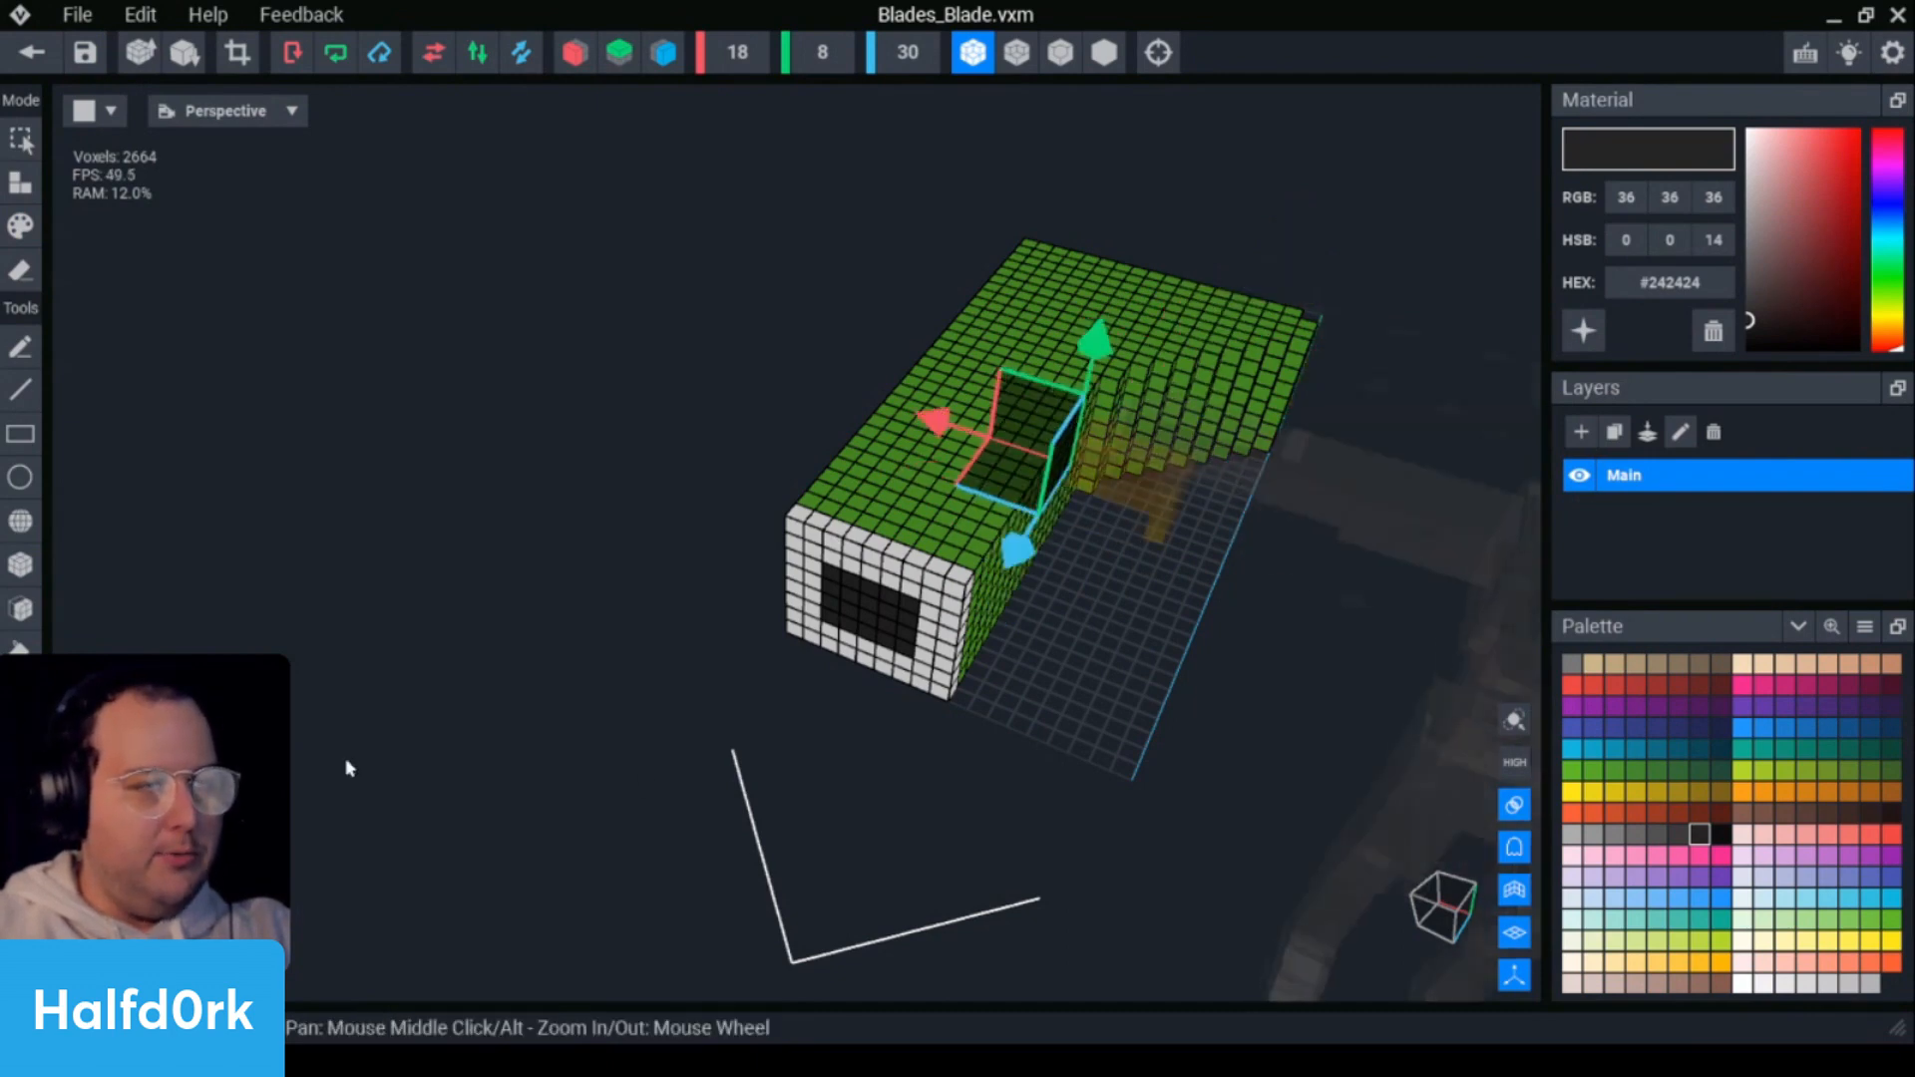
right_drag(1083, 633, 1062, 578)
drag(1037, 576, 1316, 590)
mouse_move(1316, 590)
right_down()
mouse_move(1300, 577)
mouse_move(1352, 595)
right_up()
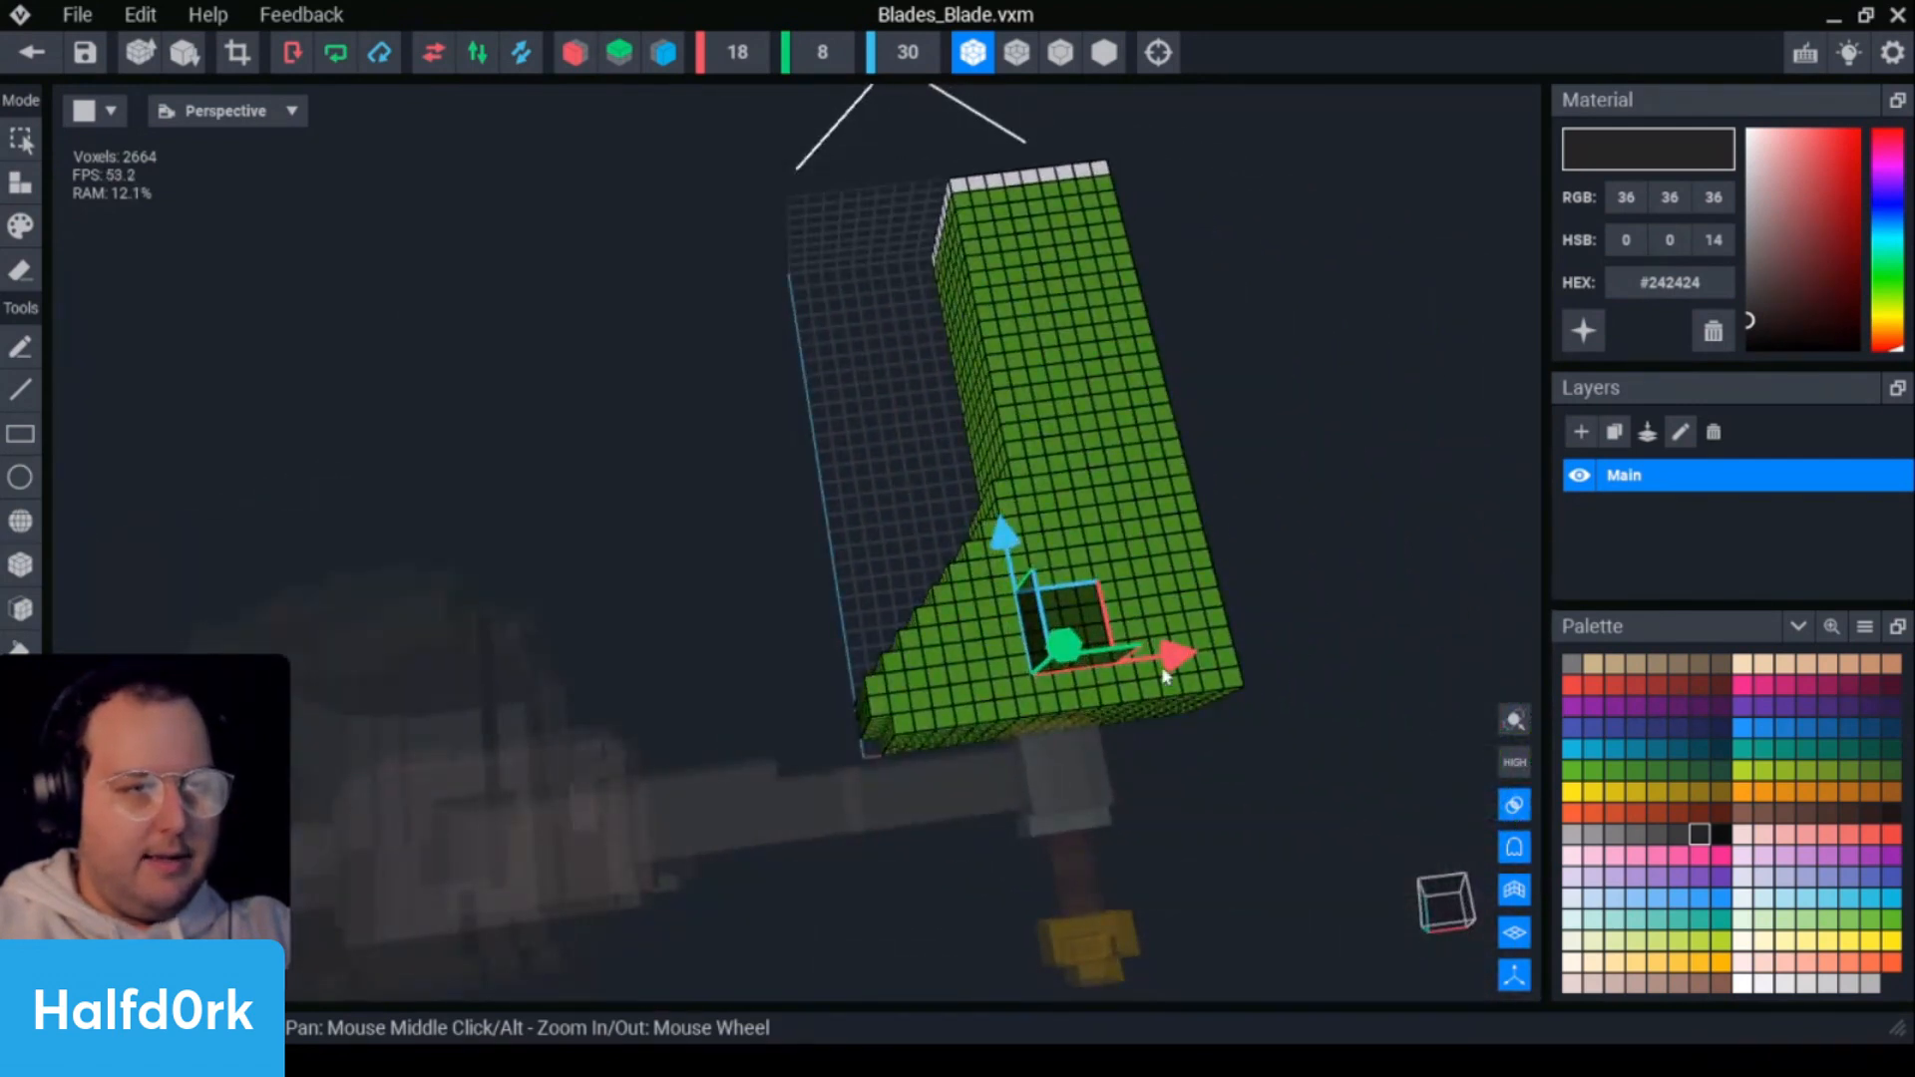
right_drag(1177, 663, 1182, 685)
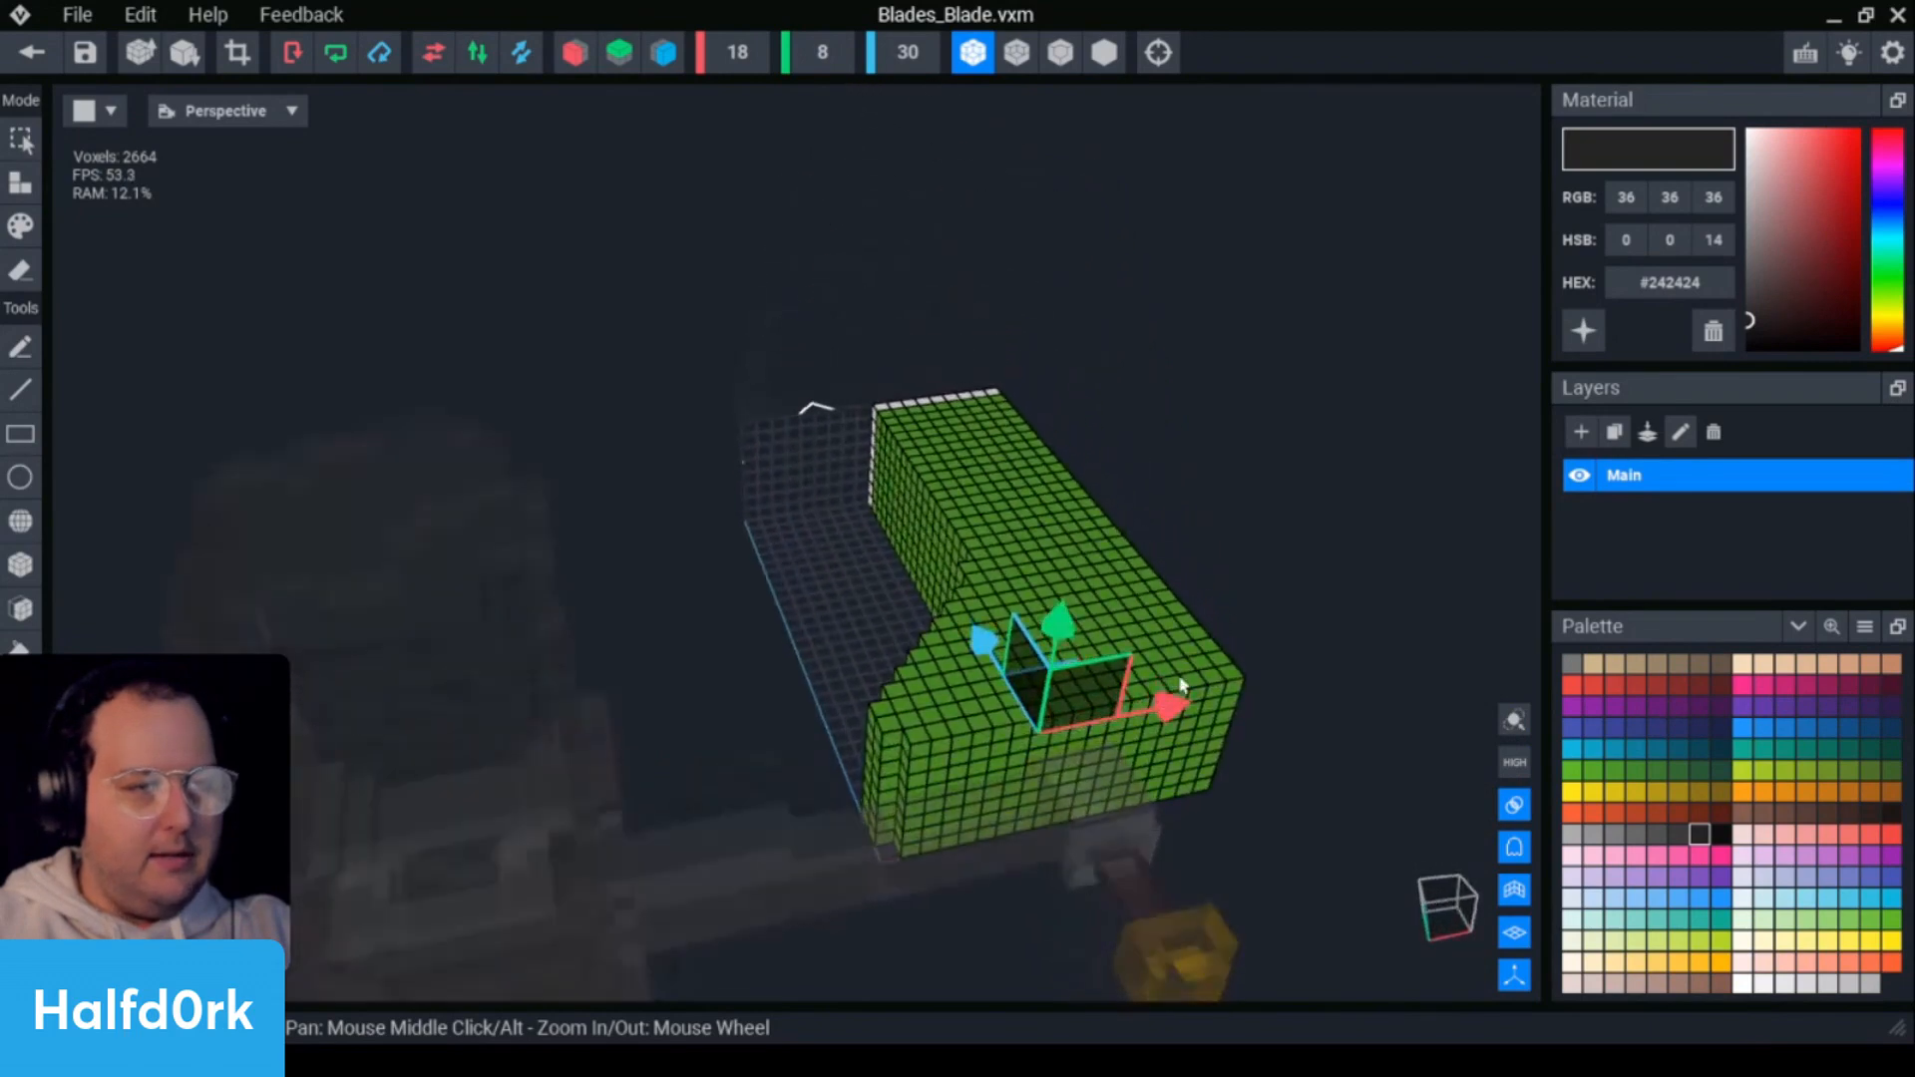
- Save the Blades_Blade changes, return to the Ornament-Weapon_v1 asset, and check how the blade sits on the hand
click(31, 52)
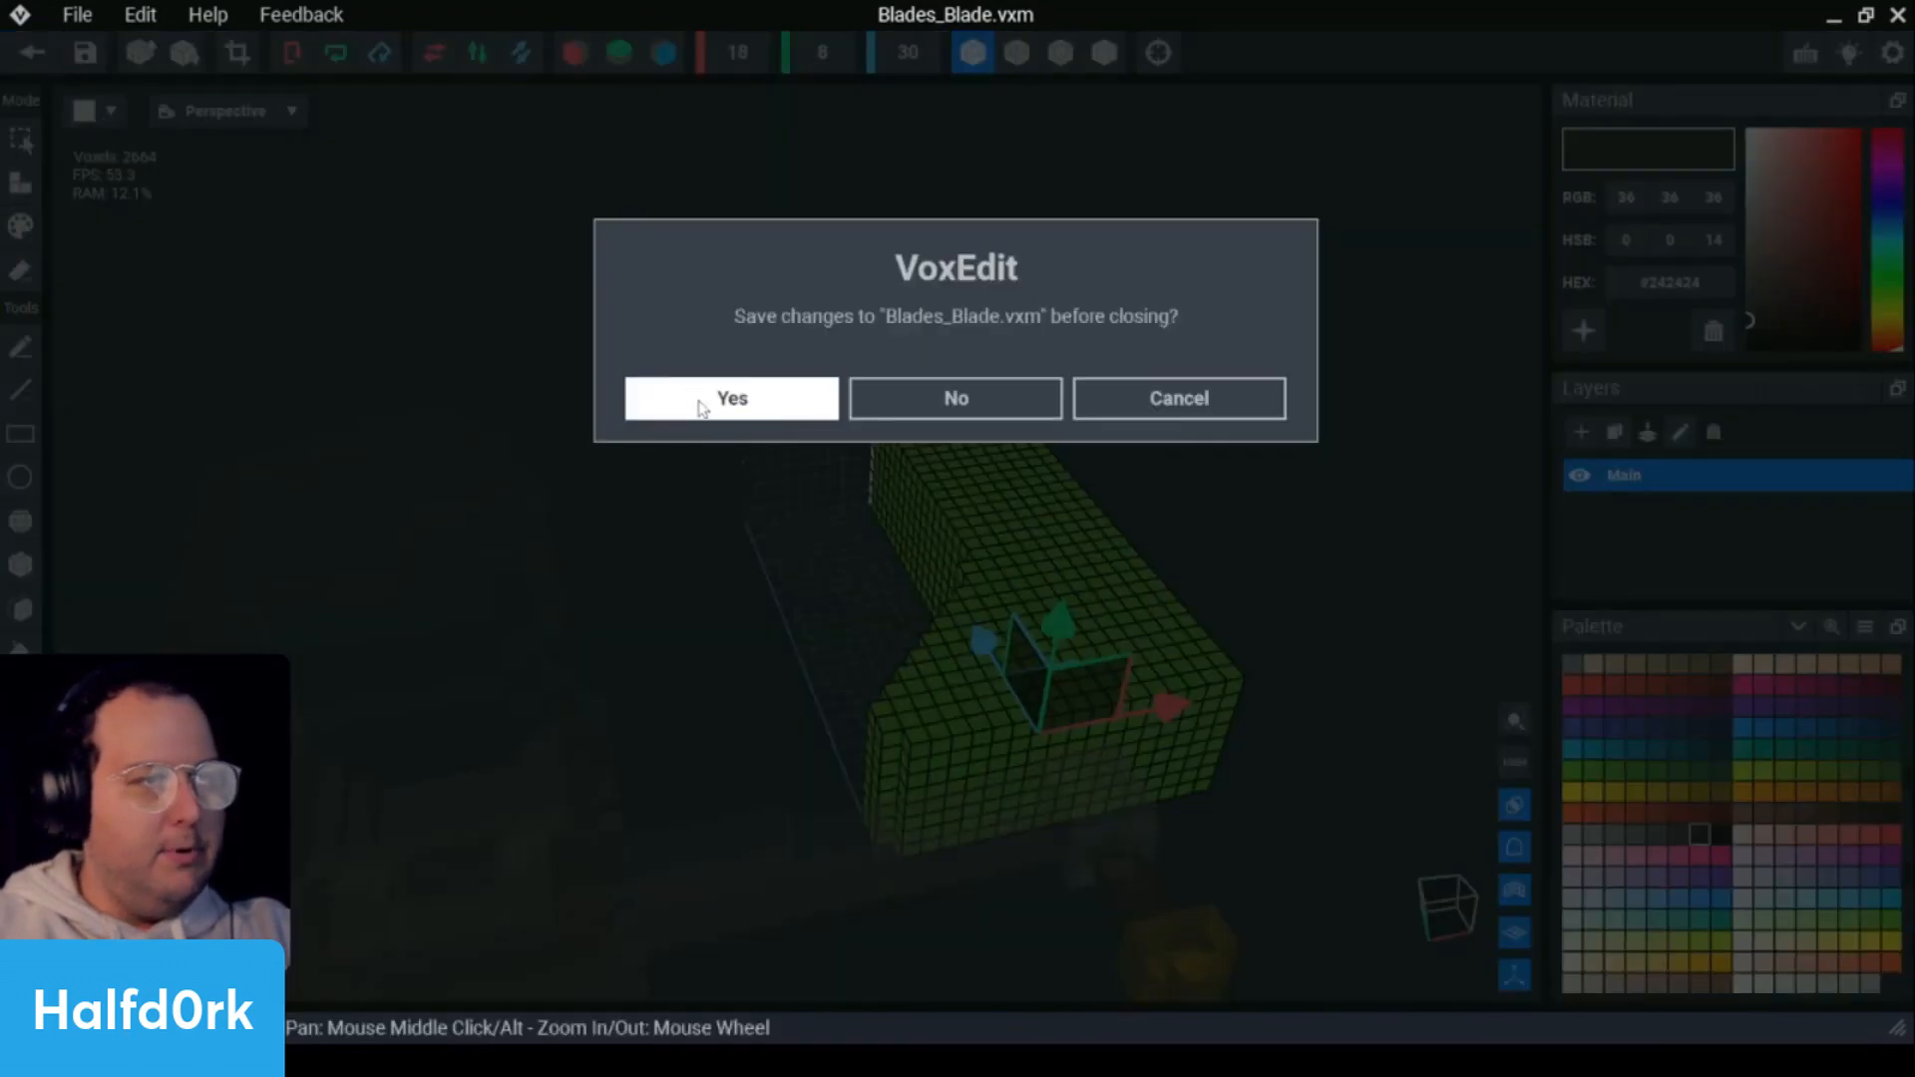
key(Return)
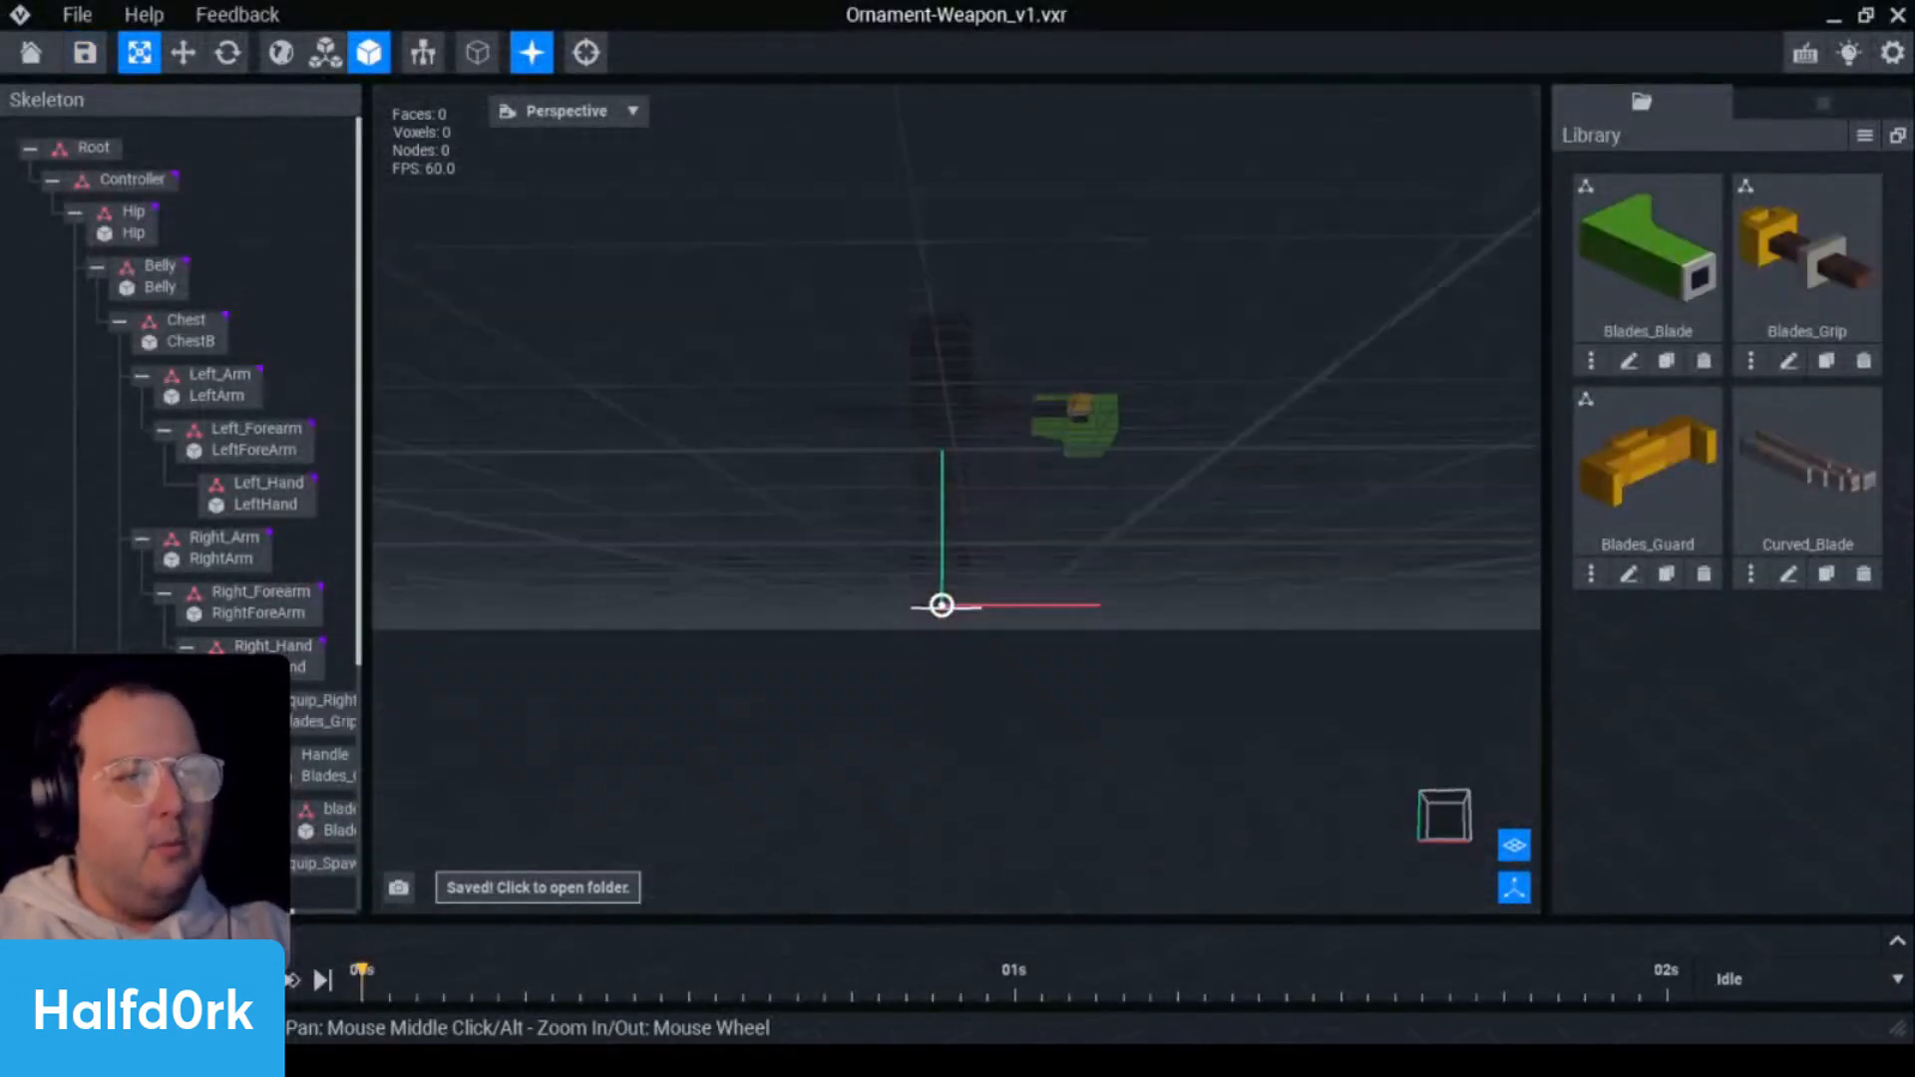
right_drag(798, 499, 1147, 492)
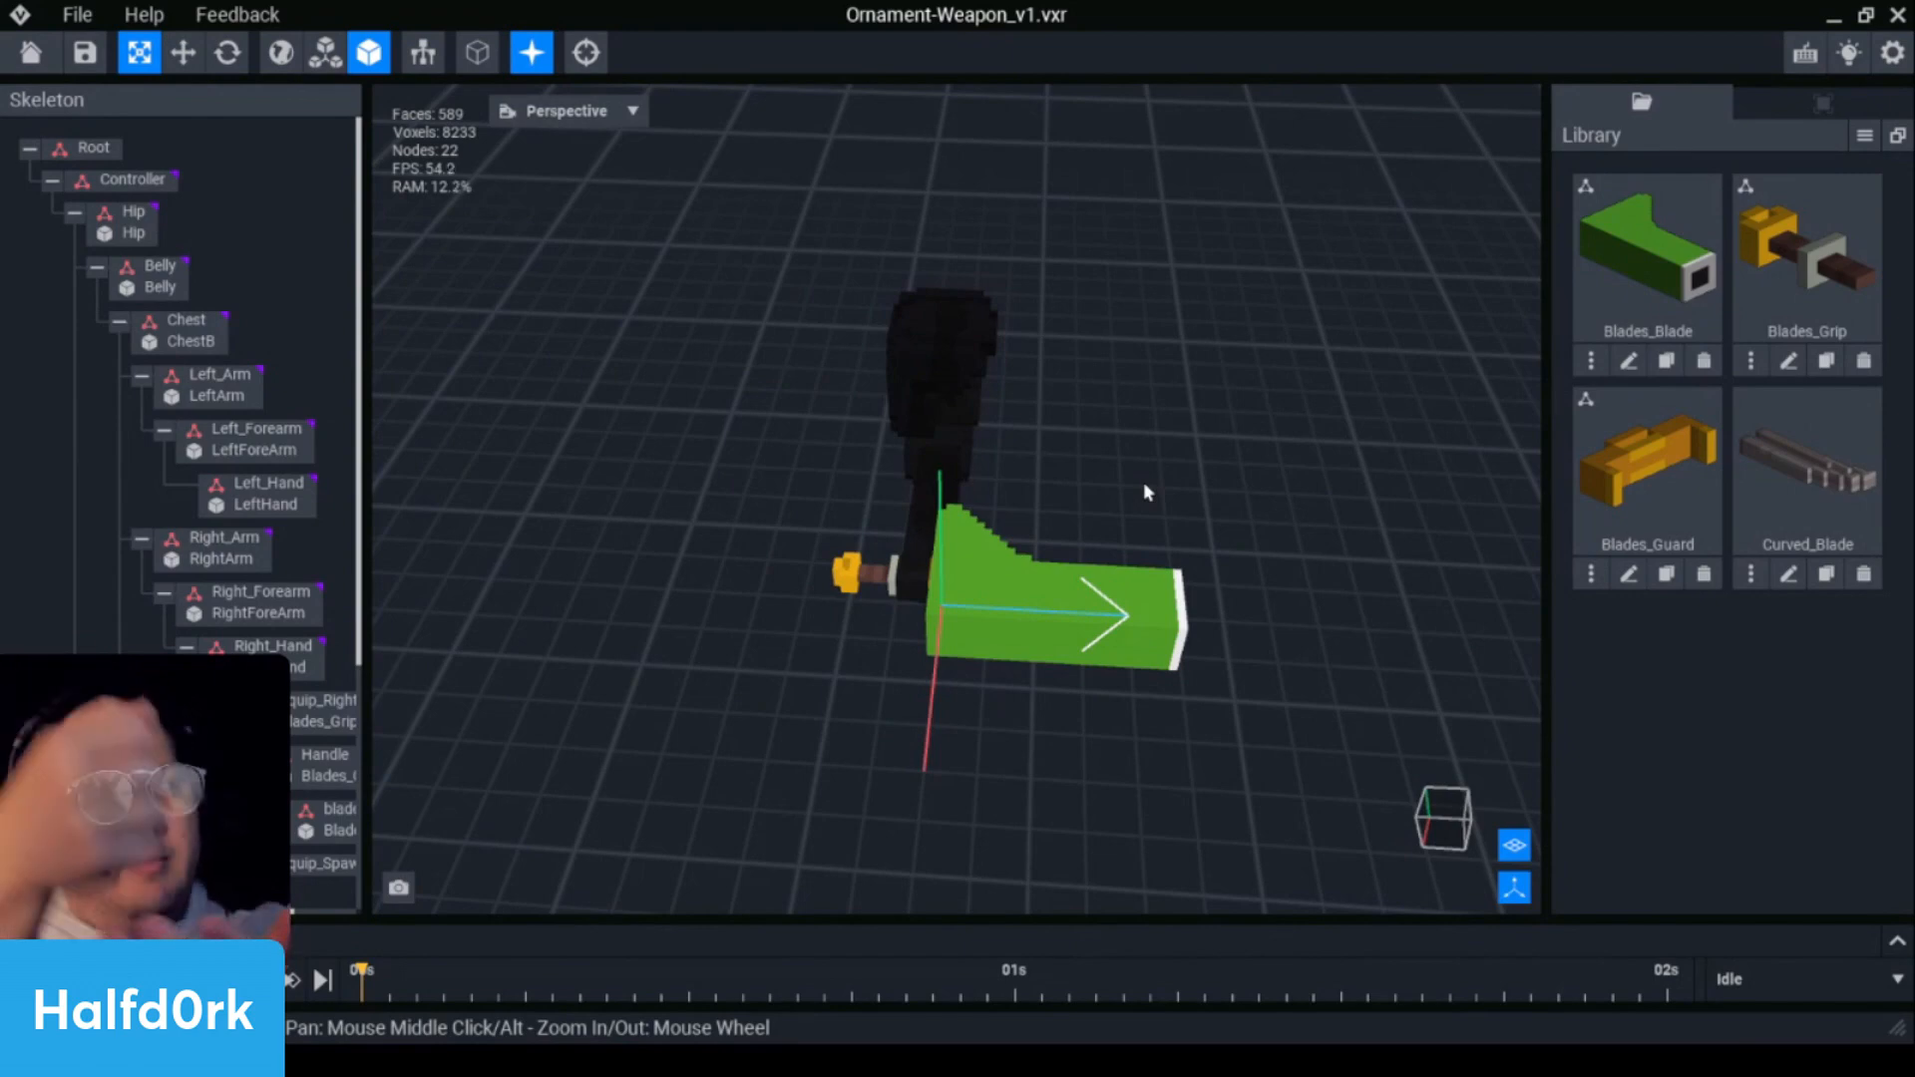
scroll(1147, 492, up, 5)
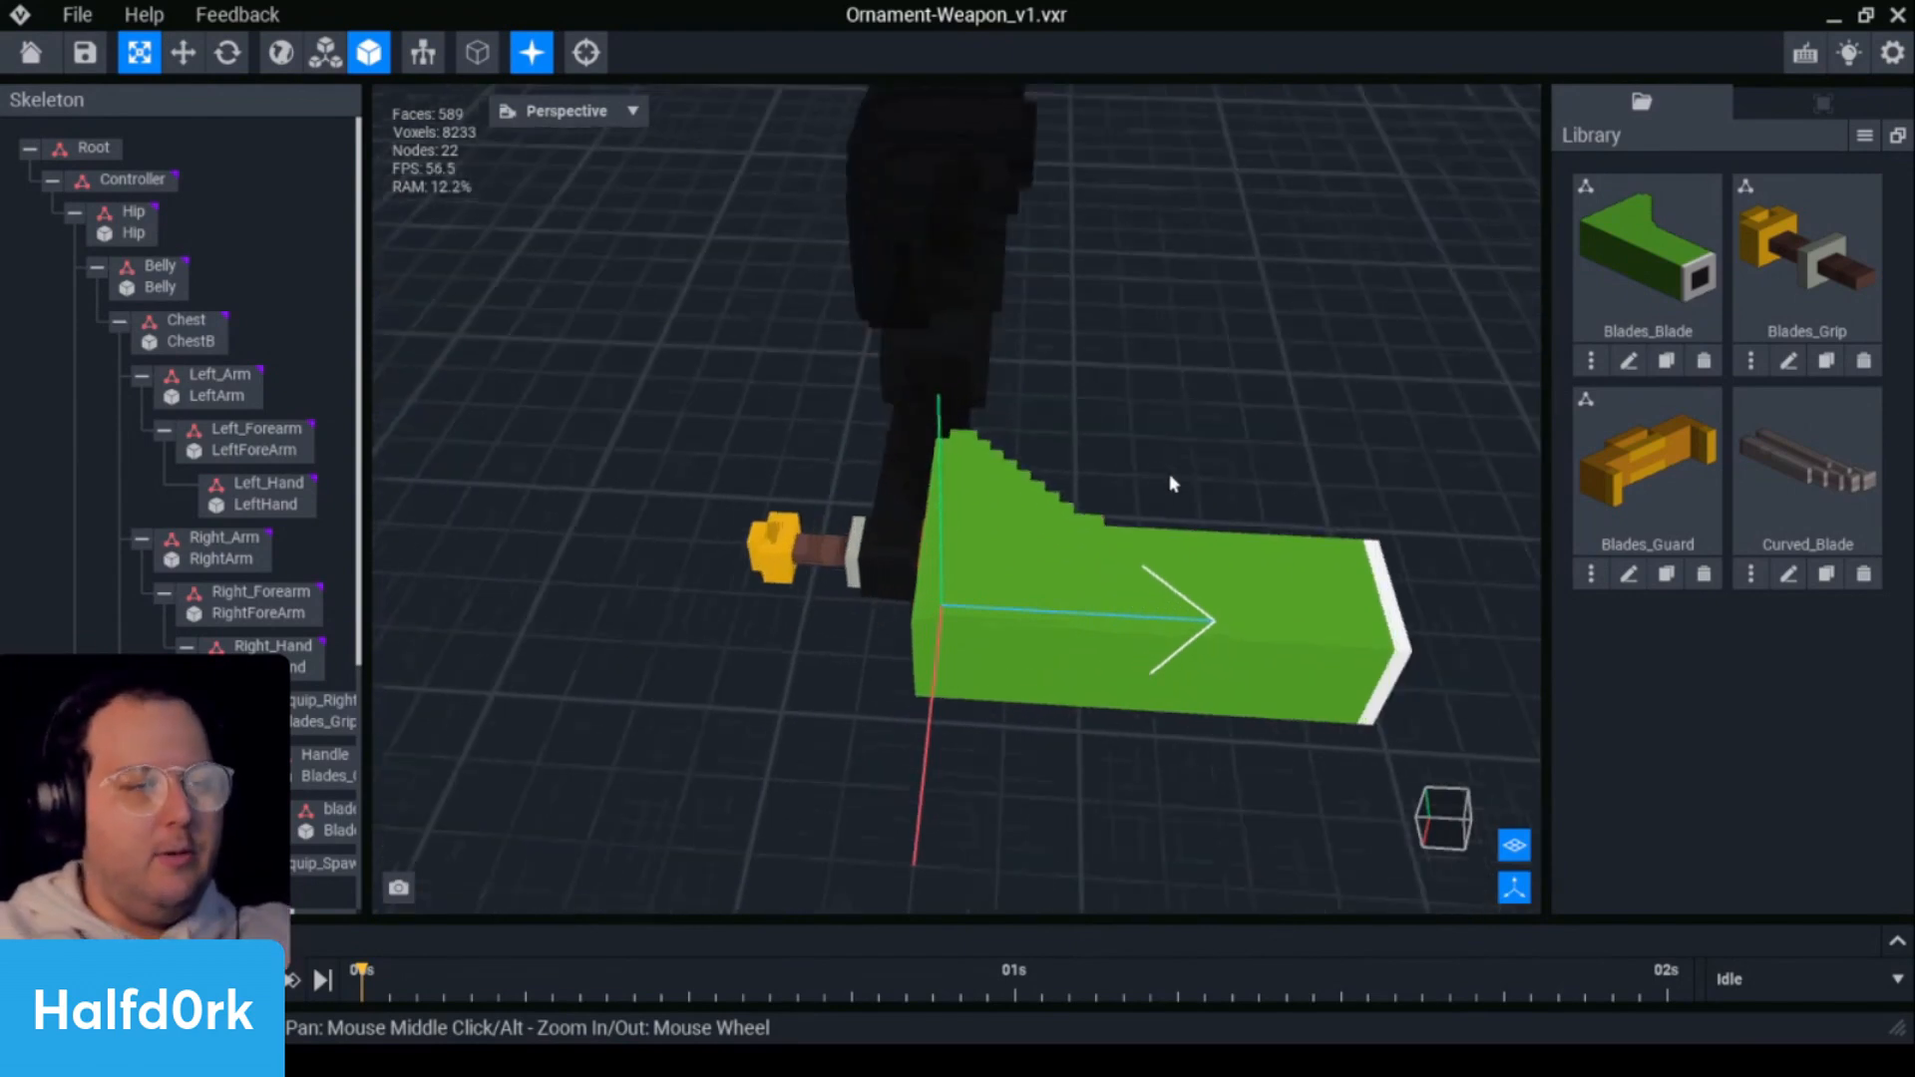
right_drag(1170, 610, 1060, 649)
right_drag(1073, 648, 1094, 647)
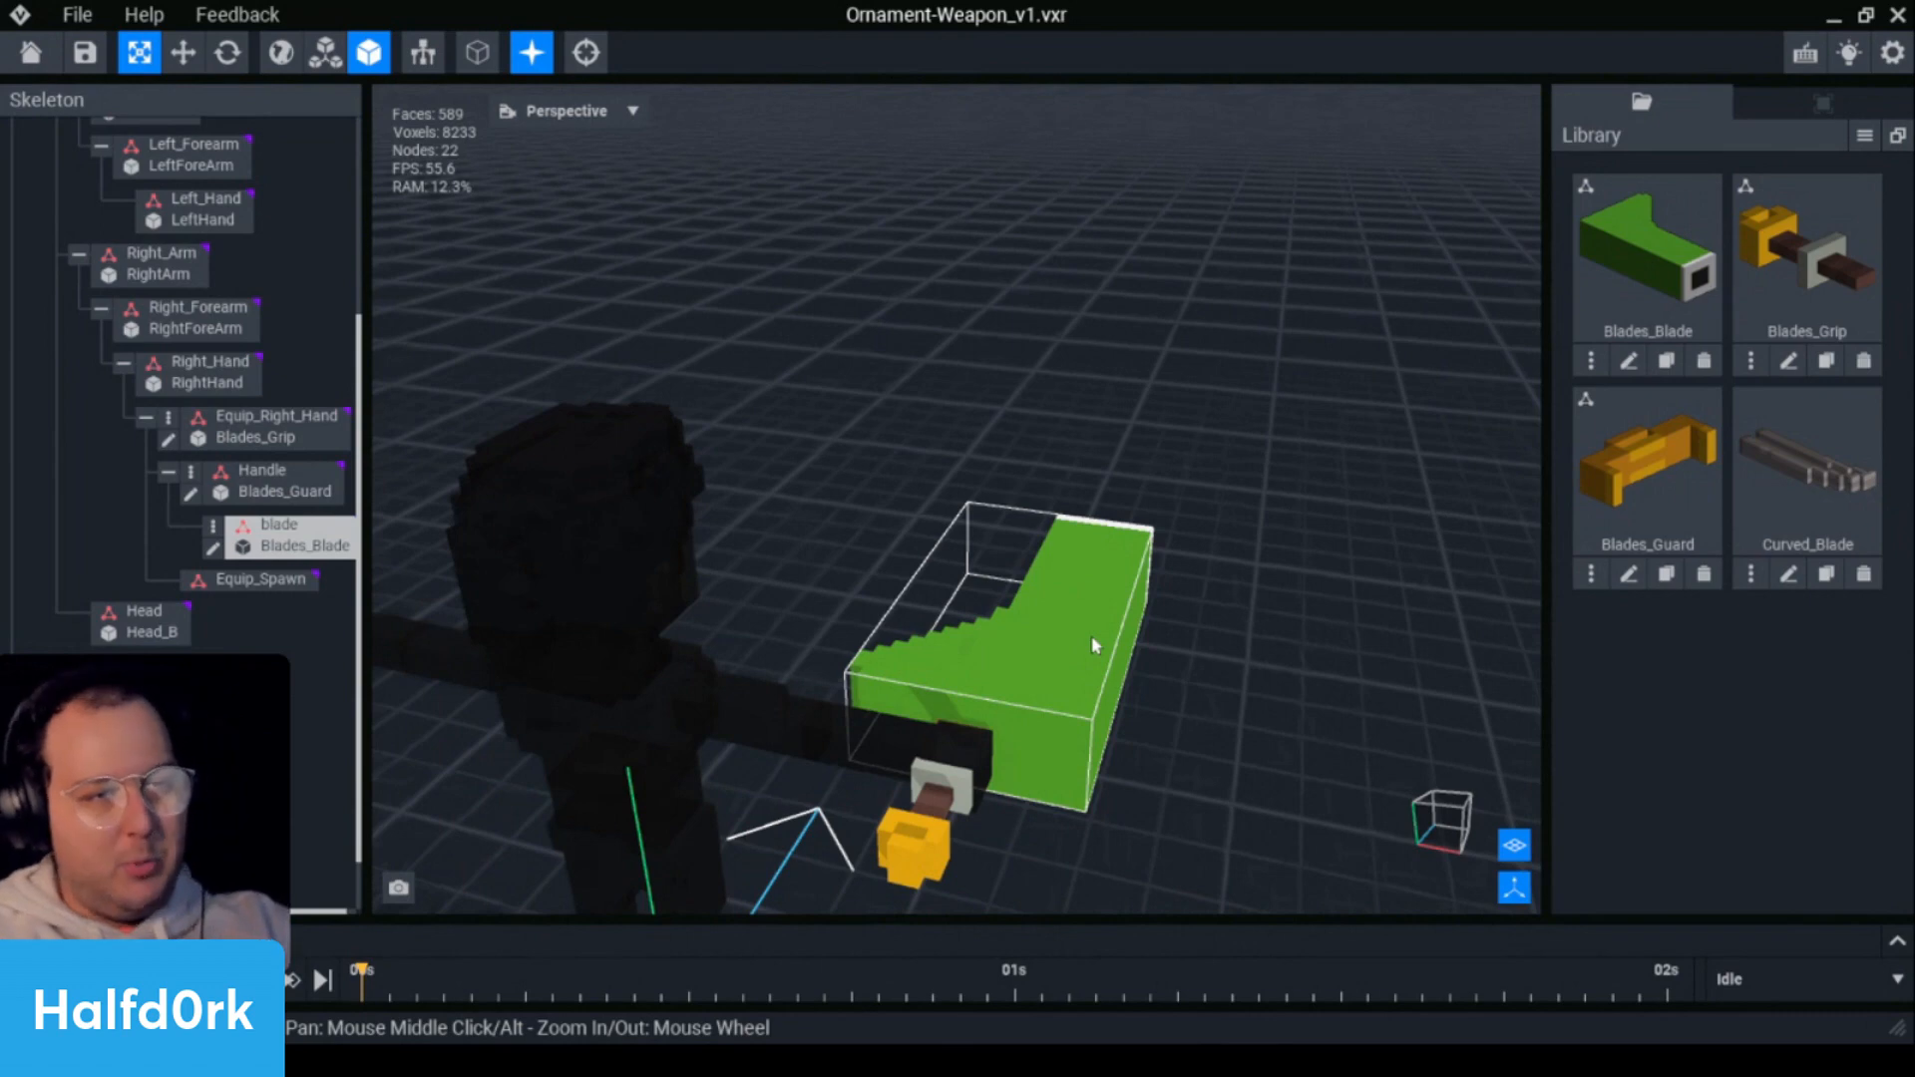
click(791, 503)
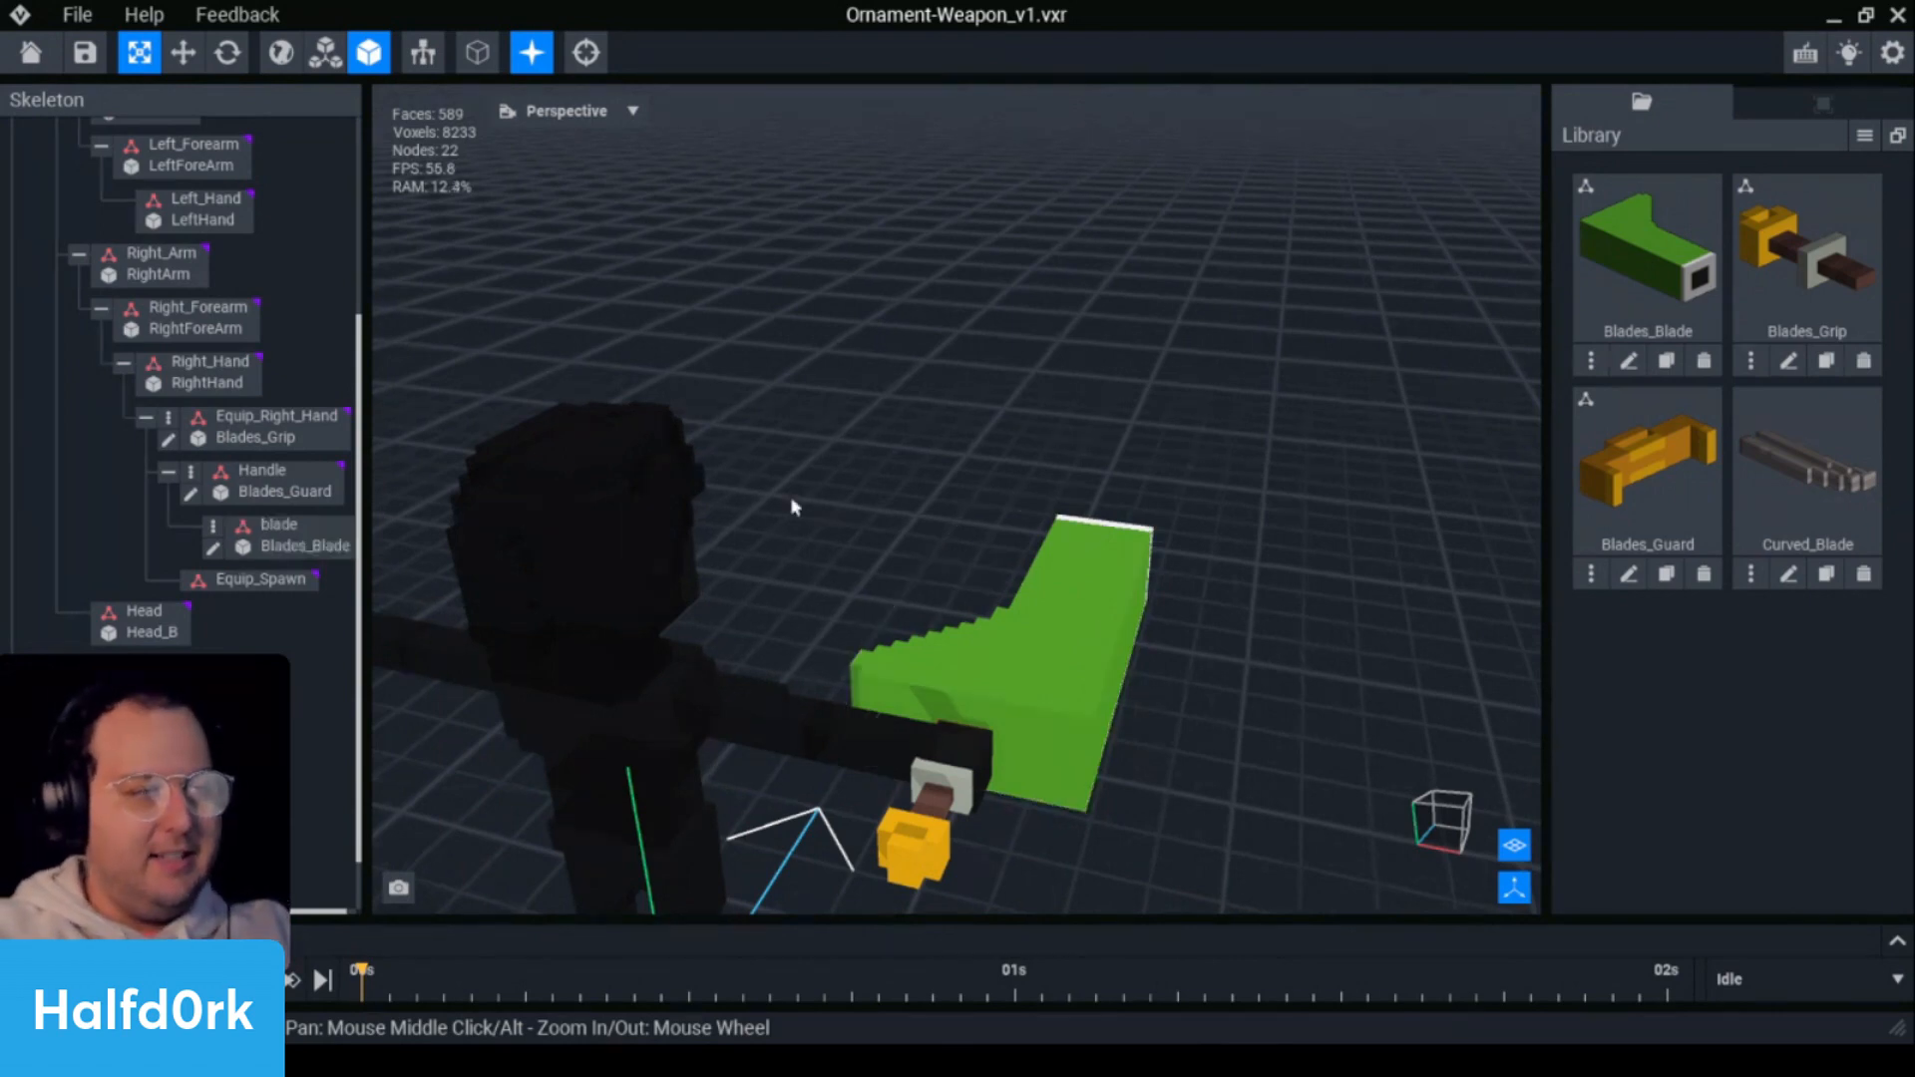
key(e)
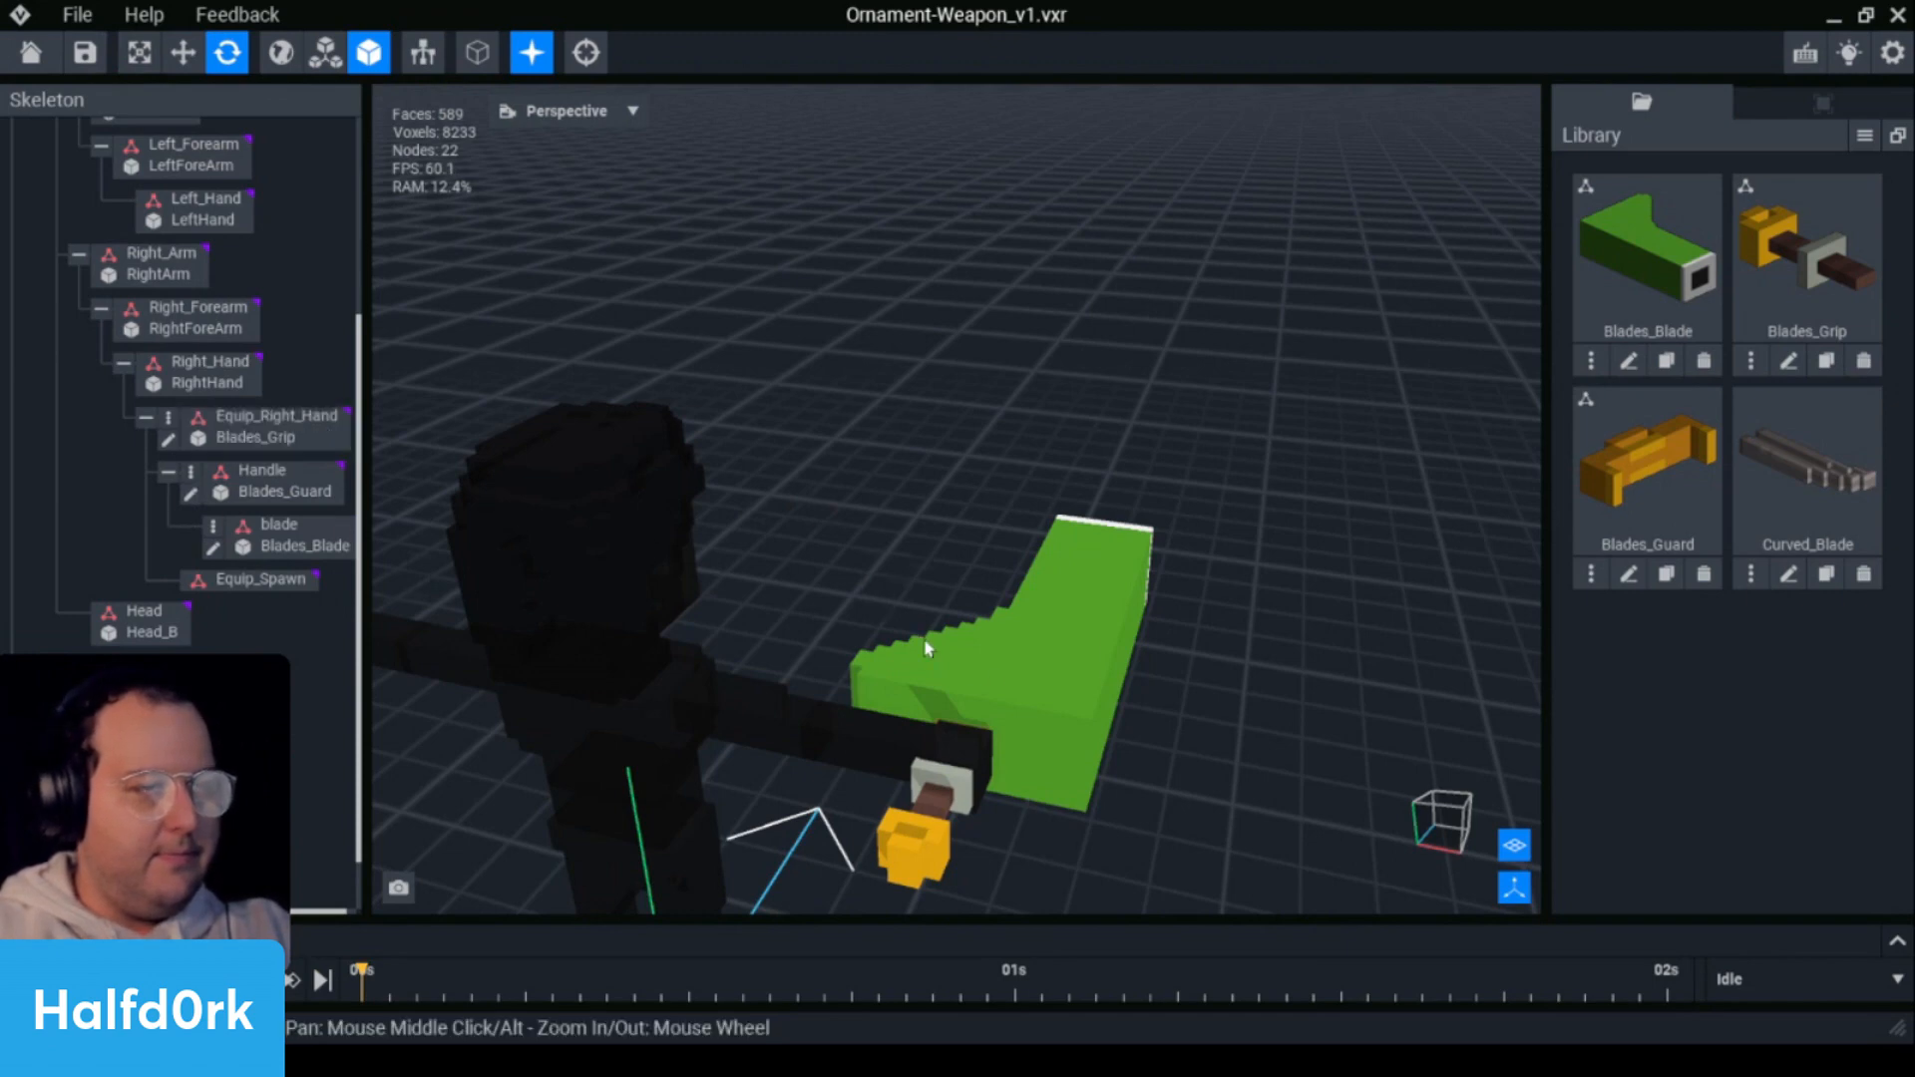
- Reopen the Blades_Blade model and rotate it 180° about the Z axis so the flare faces the opposite side
click(213, 548)
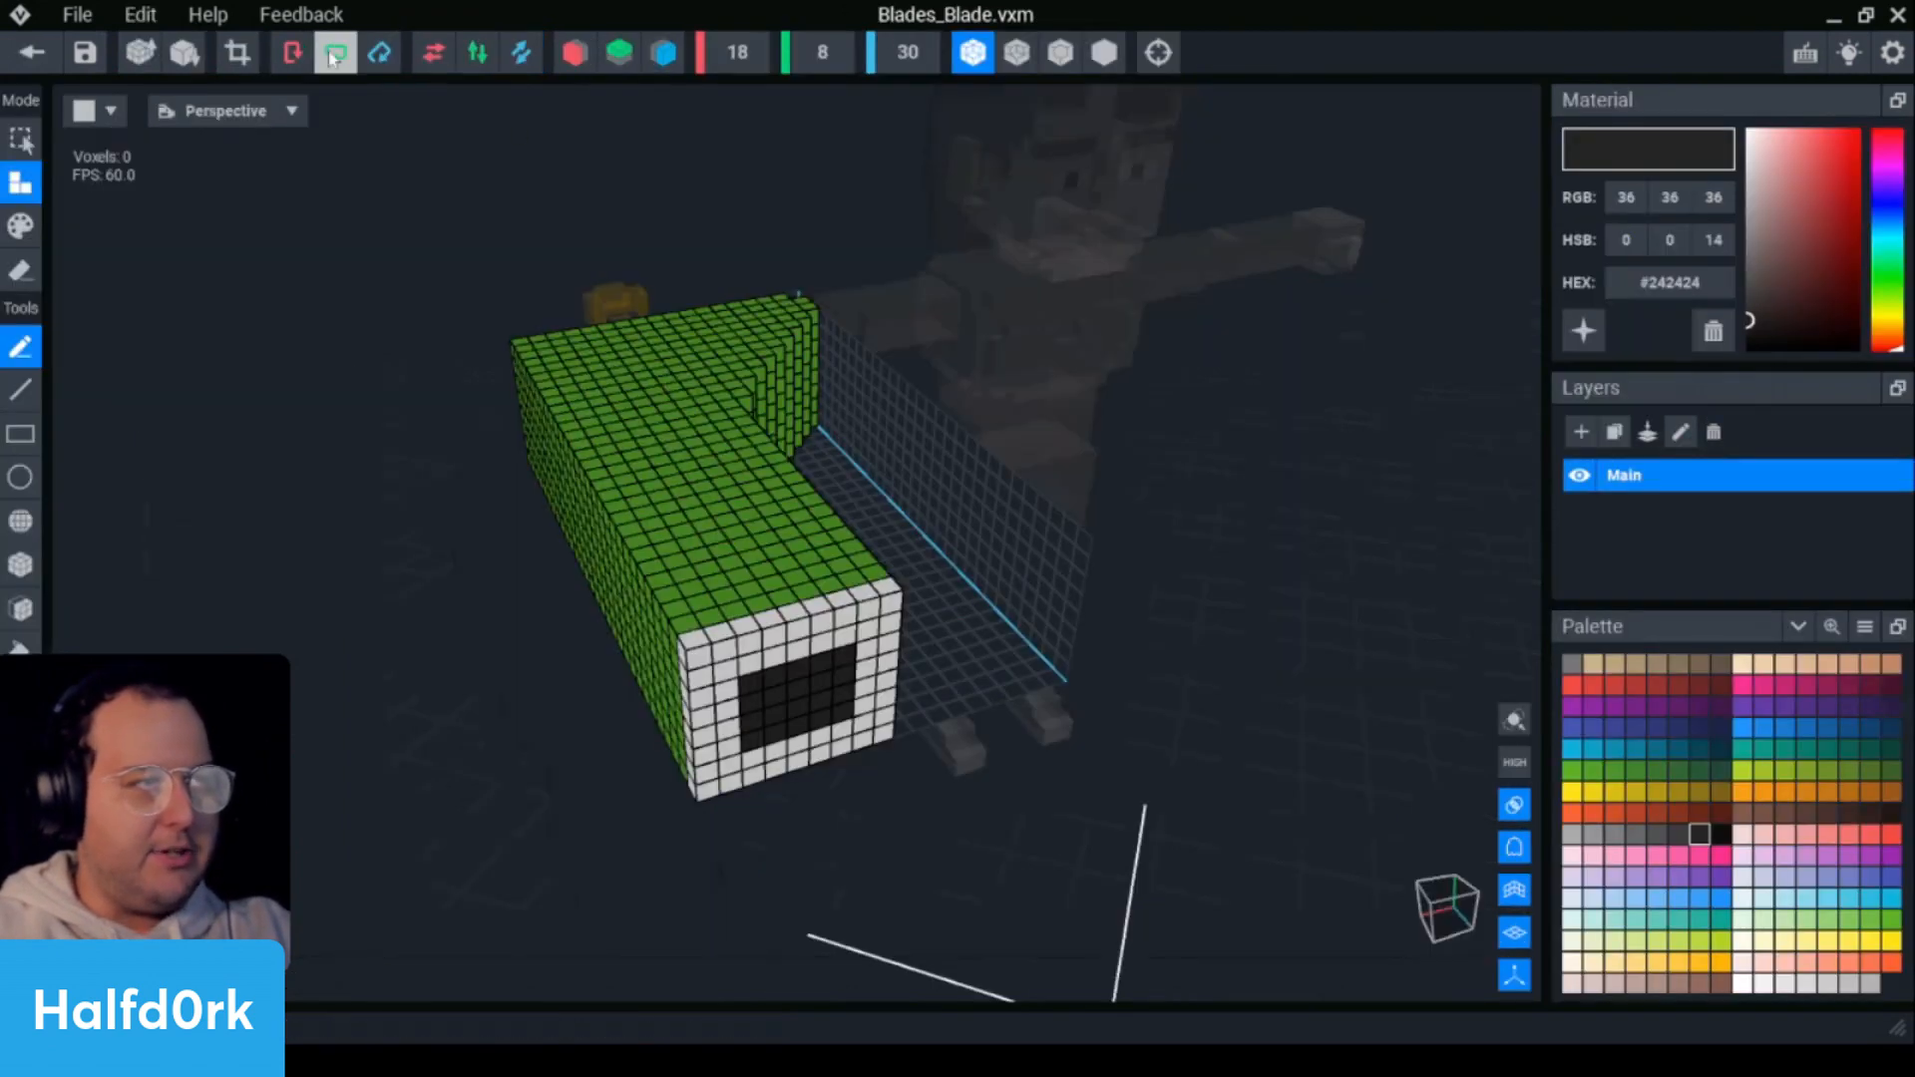
click(293, 55)
click(294, 56)
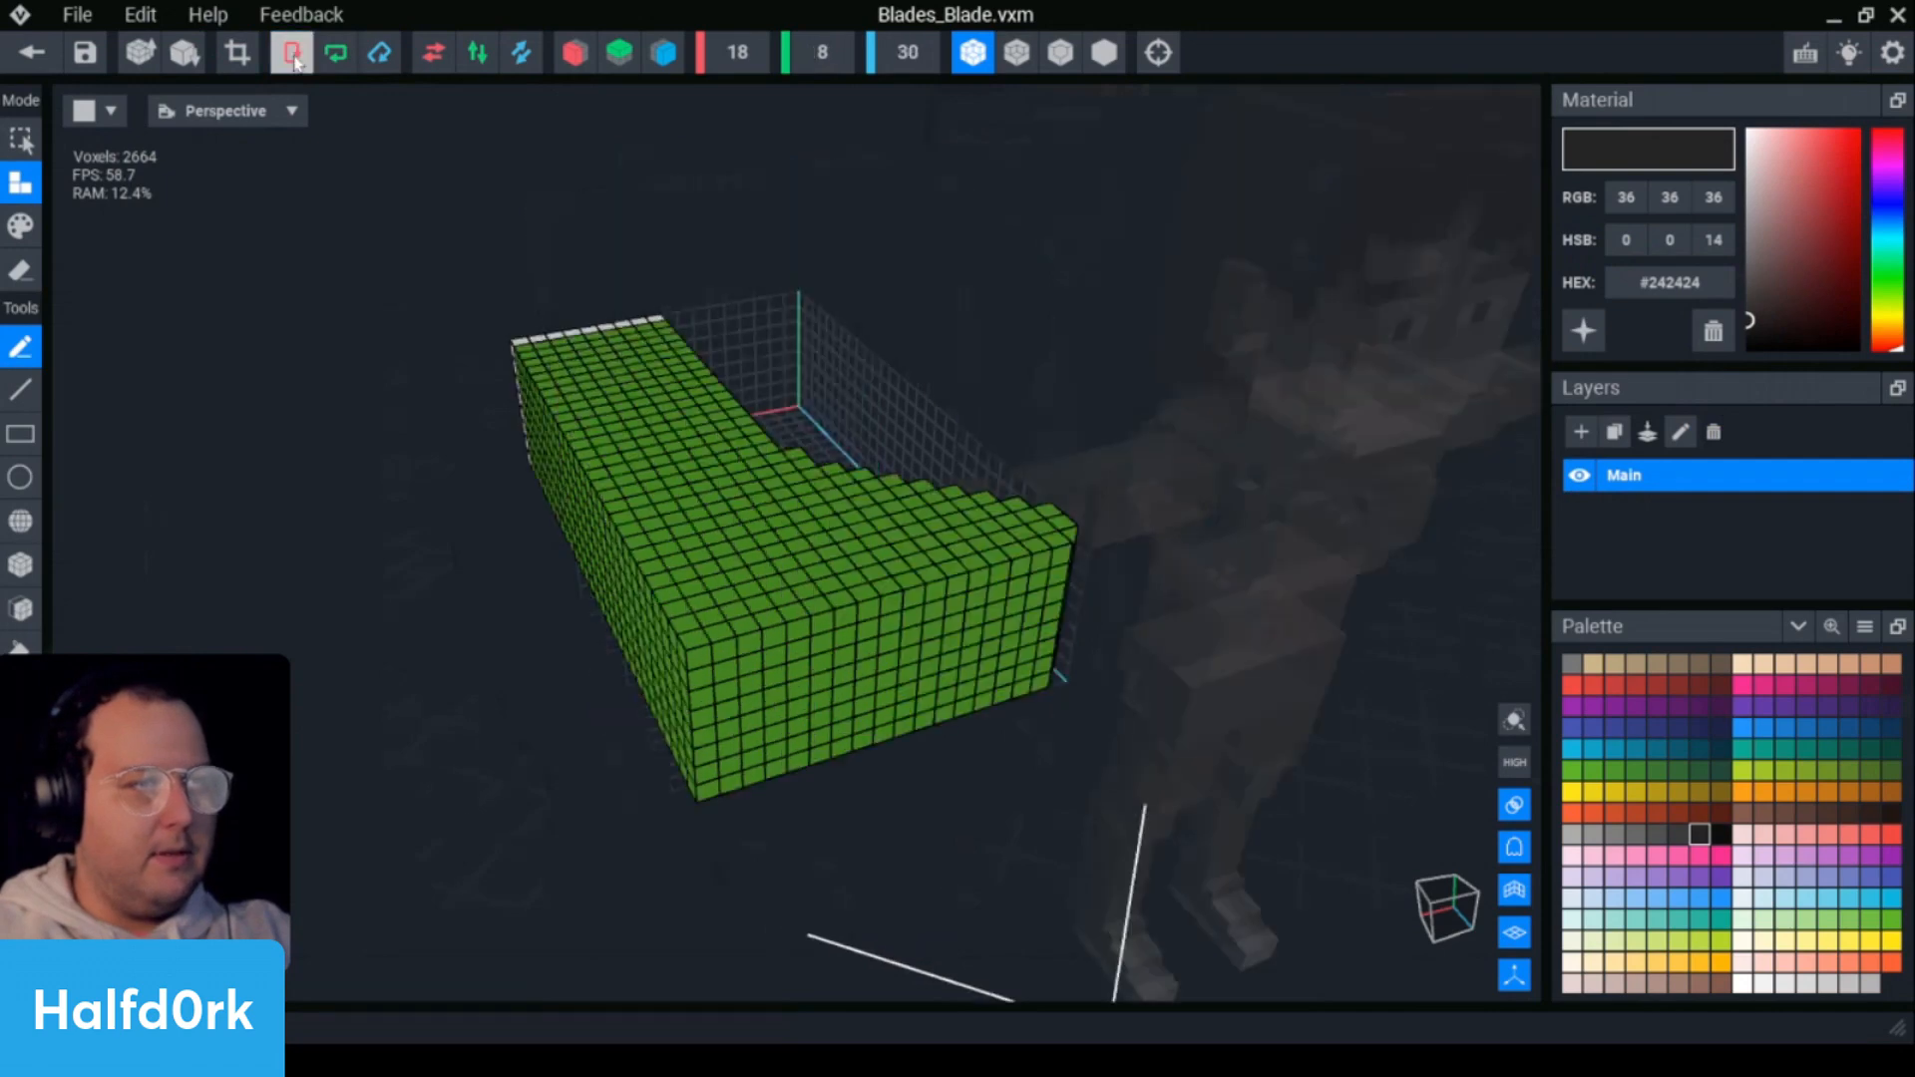
click(294, 56)
click(378, 58)
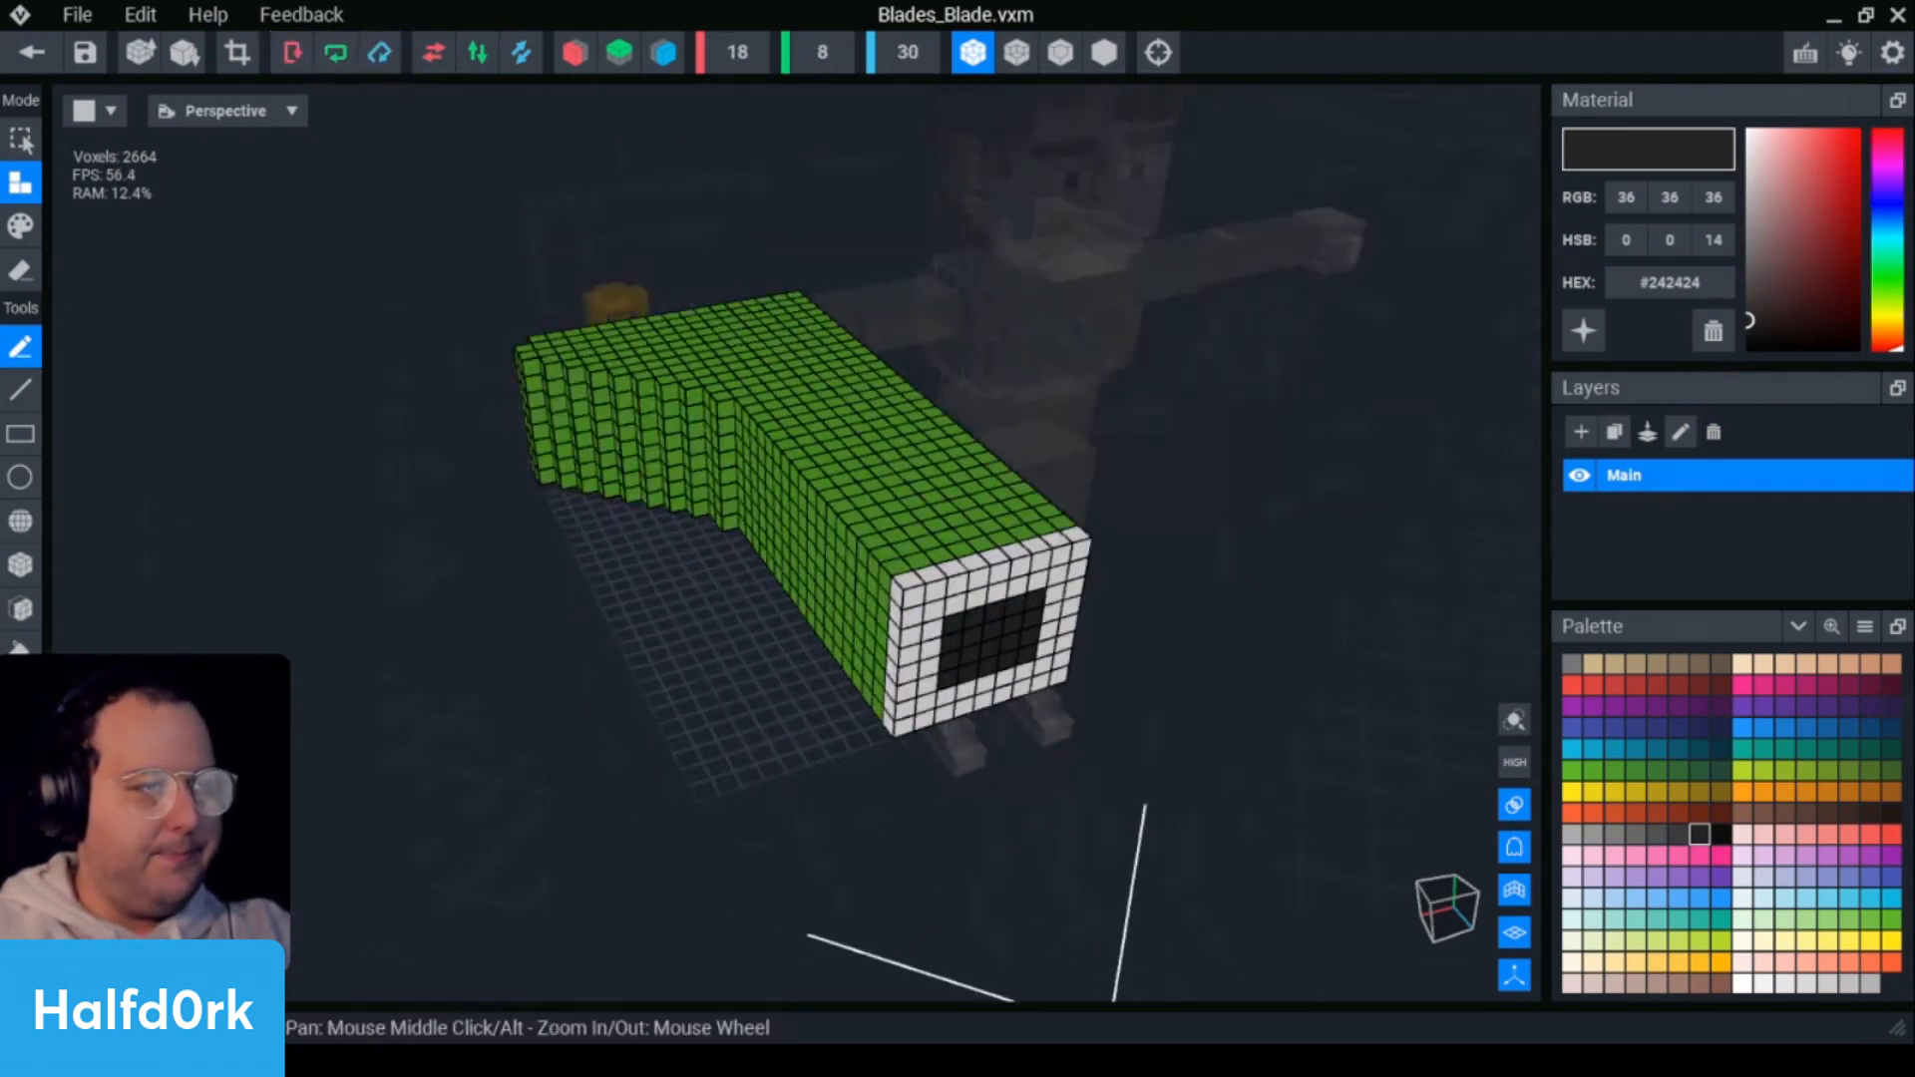
- Reposition the rotated blade's pivot along the X axis around the middle of its wide base end
click(21, 739)
drag(535, 420, 585, 408)
right_drag(586, 408, 584, 363)
middle_drag(560, 195, 577, 362)
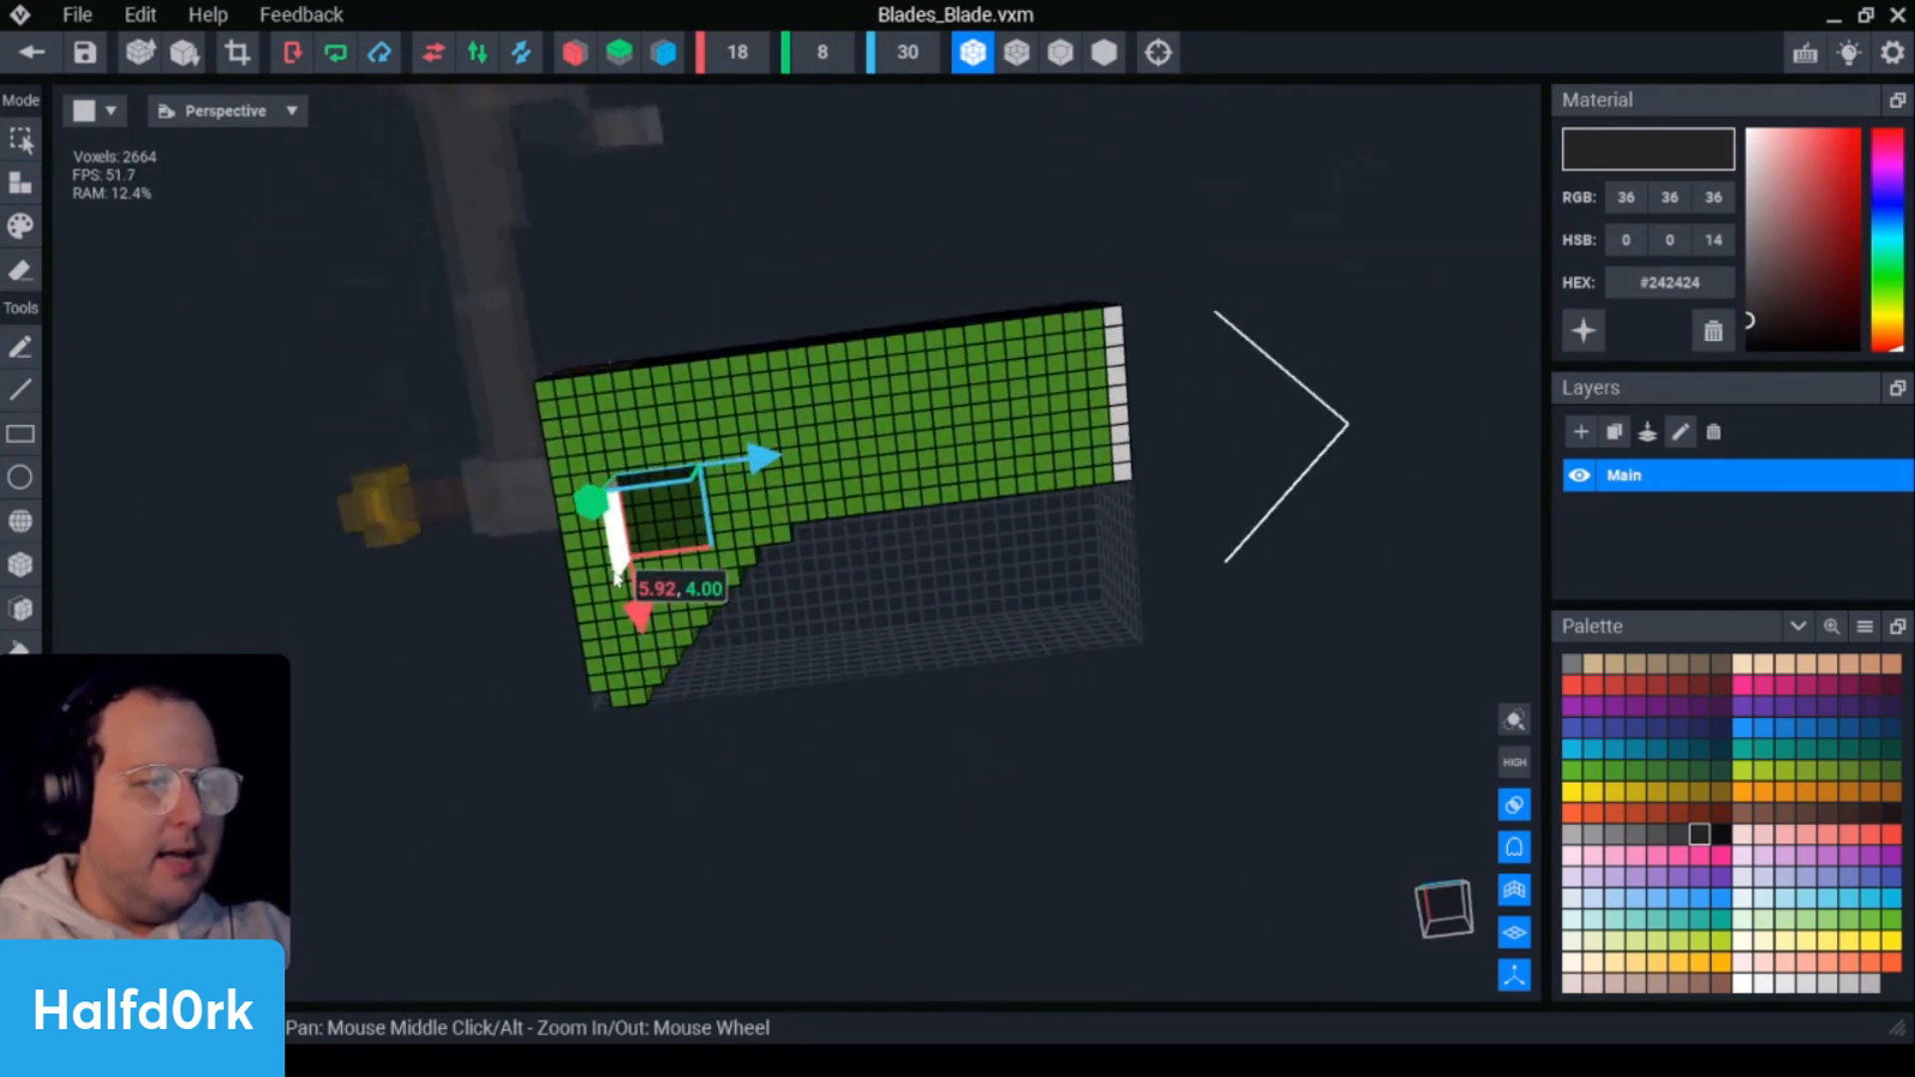
drag(638, 615, 652, 704)
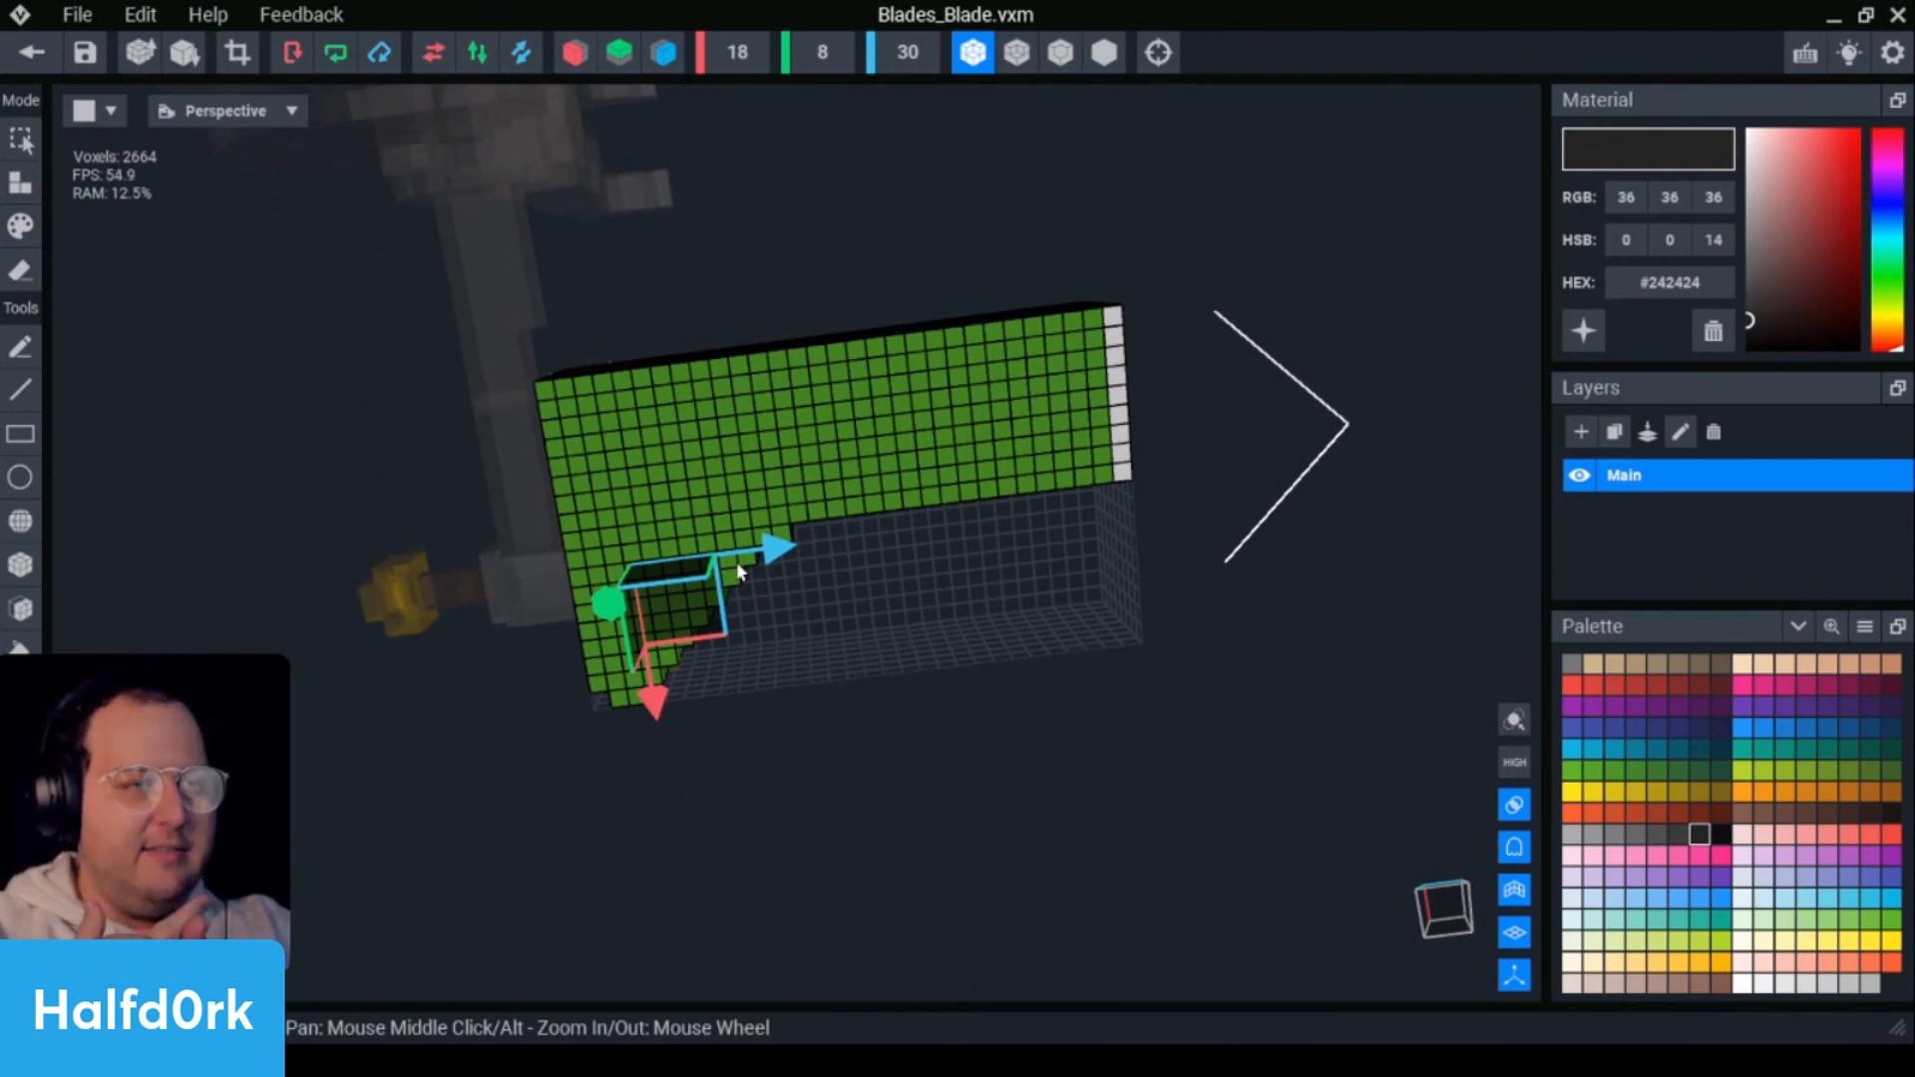
right_drag(800, 570, 808, 568)
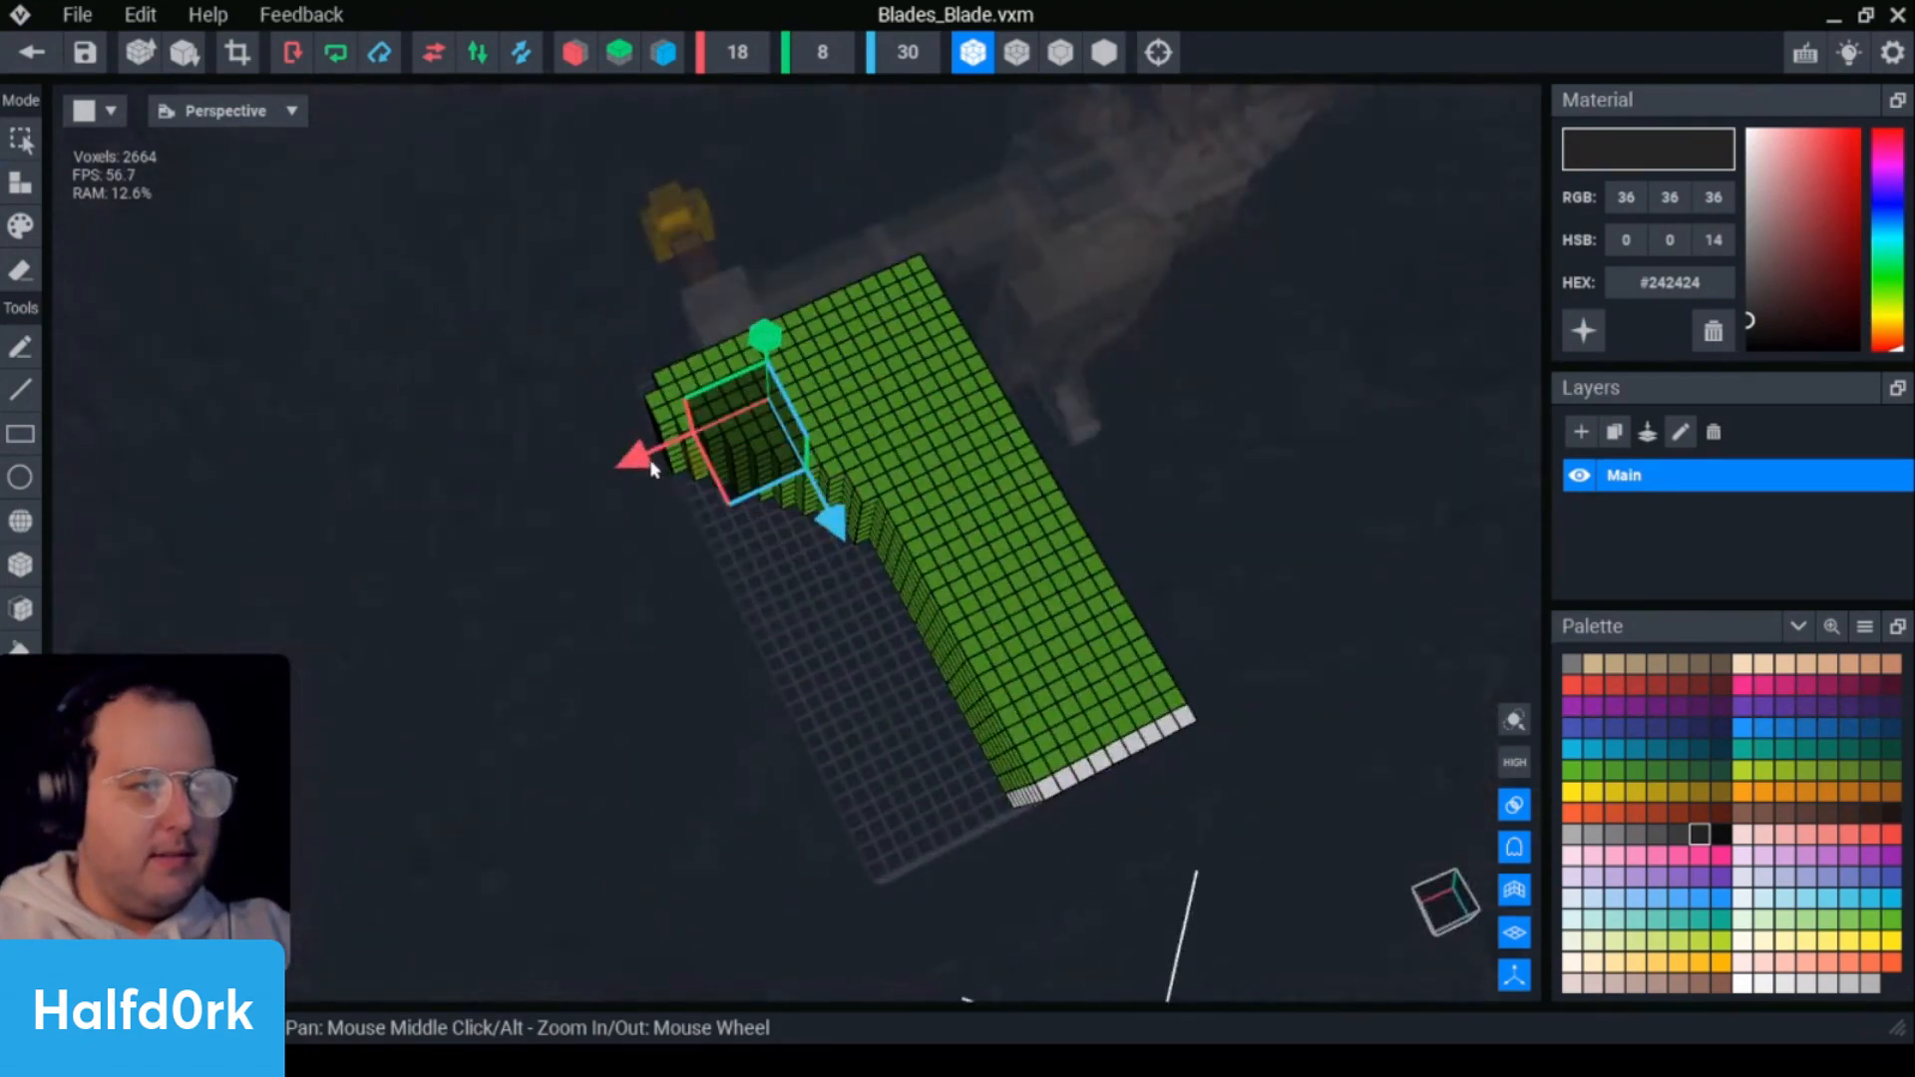
drag(638, 453, 733, 461)
mouse_move(733, 461)
right_down()
mouse_move(748, 466)
mouse_move(746, 432)
mouse_move(756, 474)
right_up()
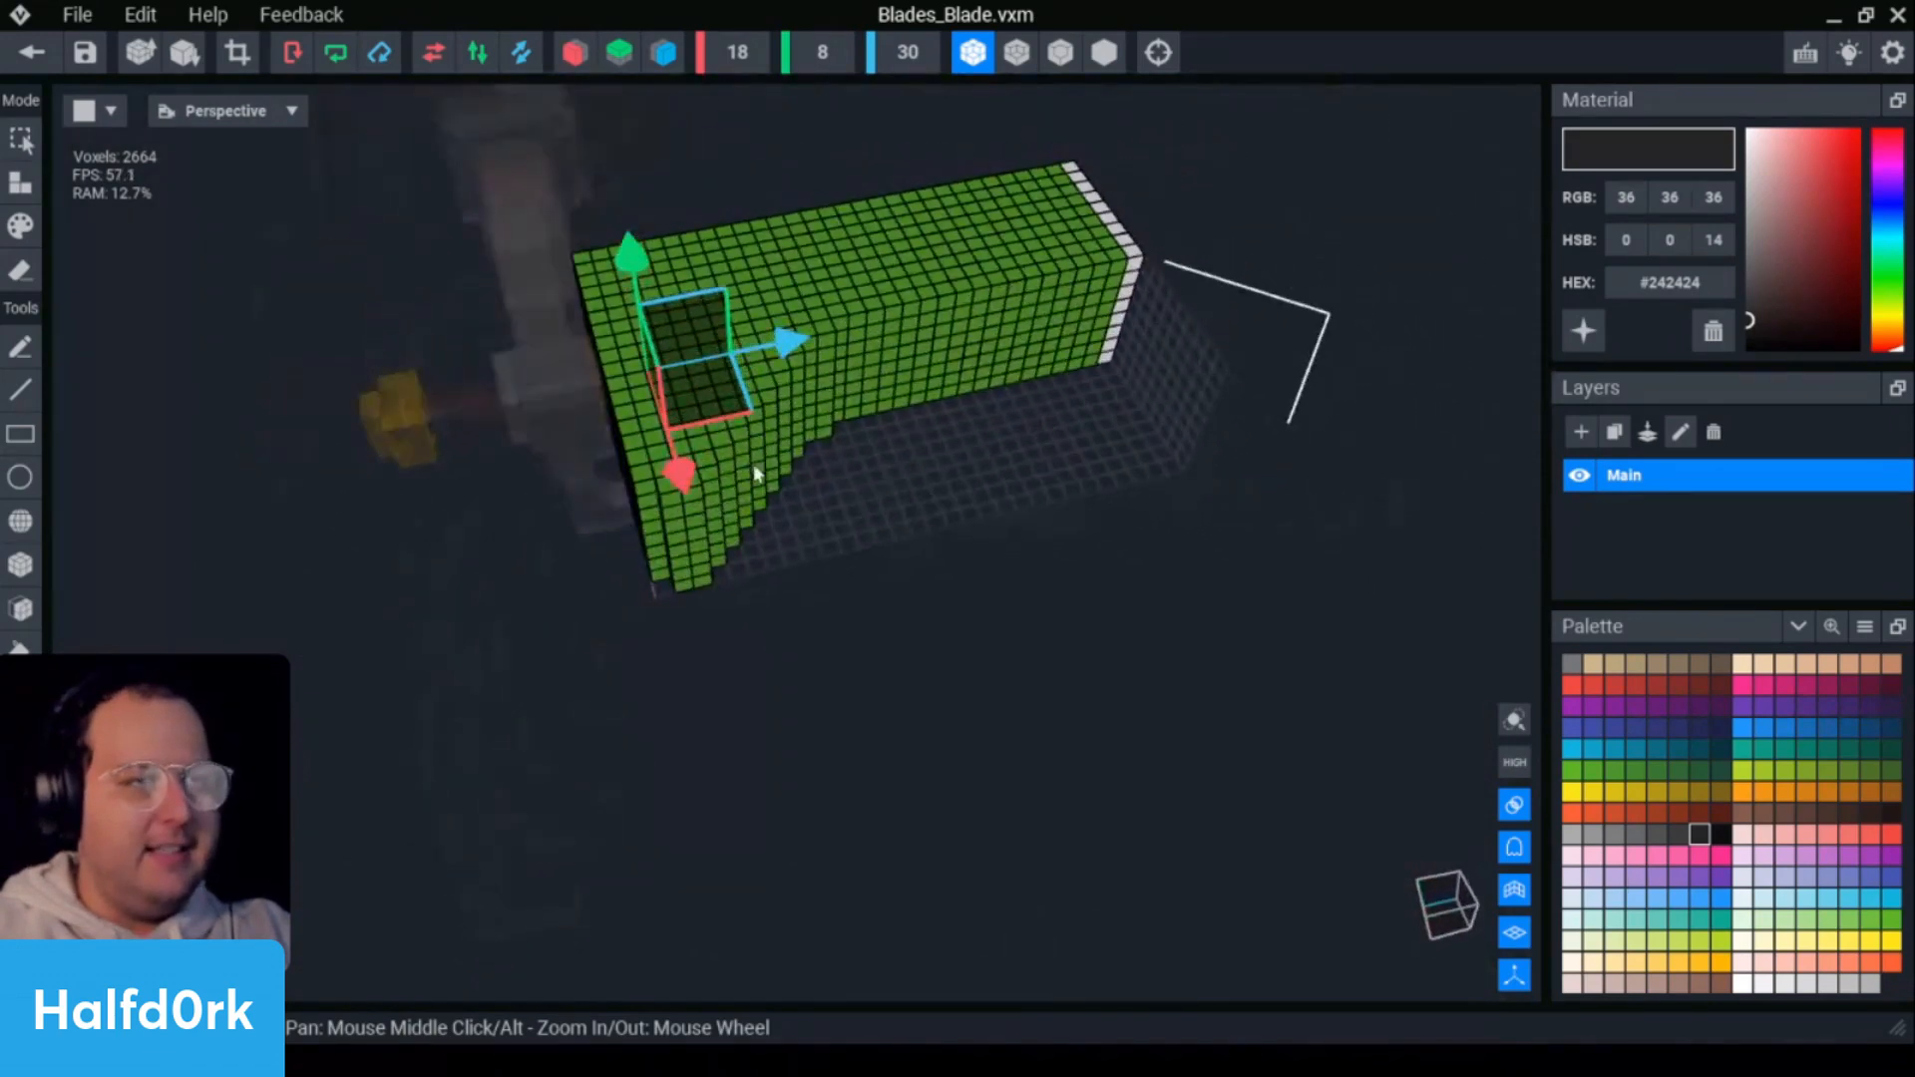
scroll(757, 469, up, 3)
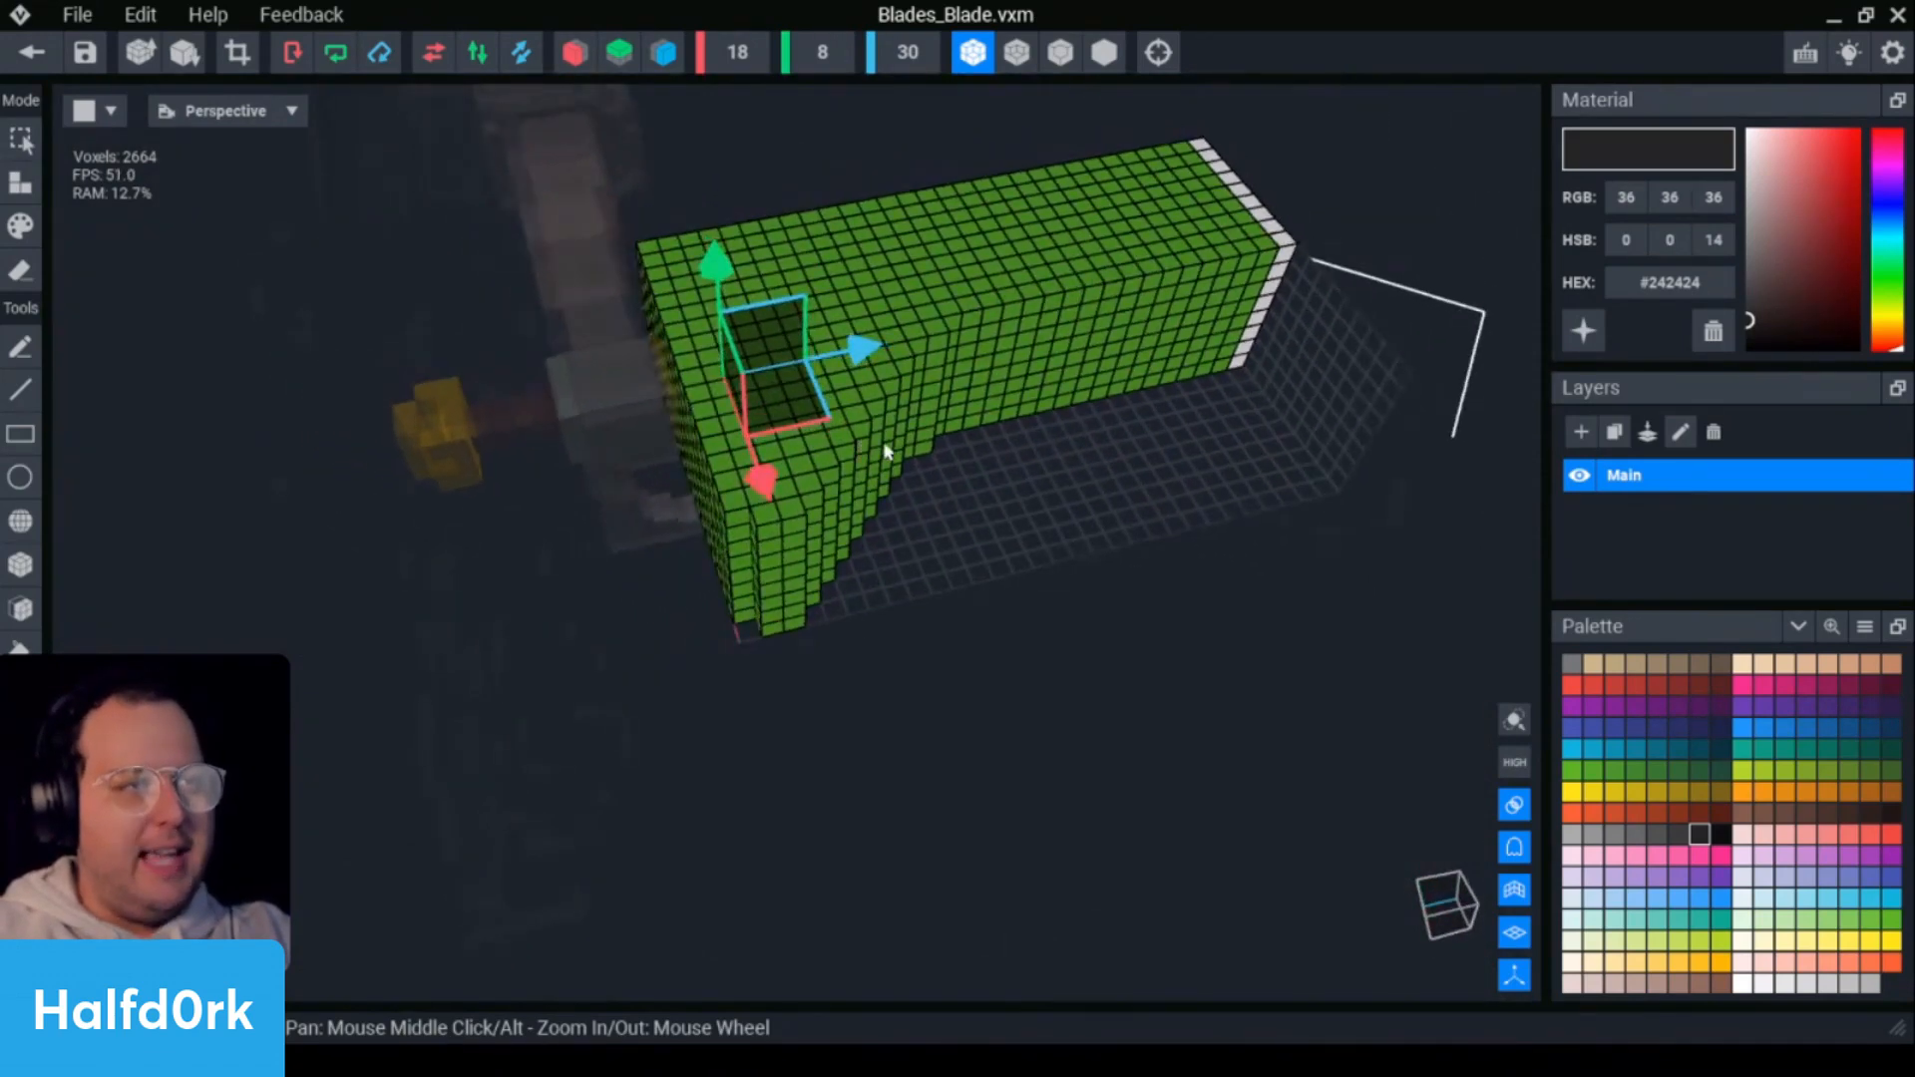
- Save the blade model, return to the asset, and check the rotated blade's alignment with the grip from above
click(32, 56)
click(723, 409)
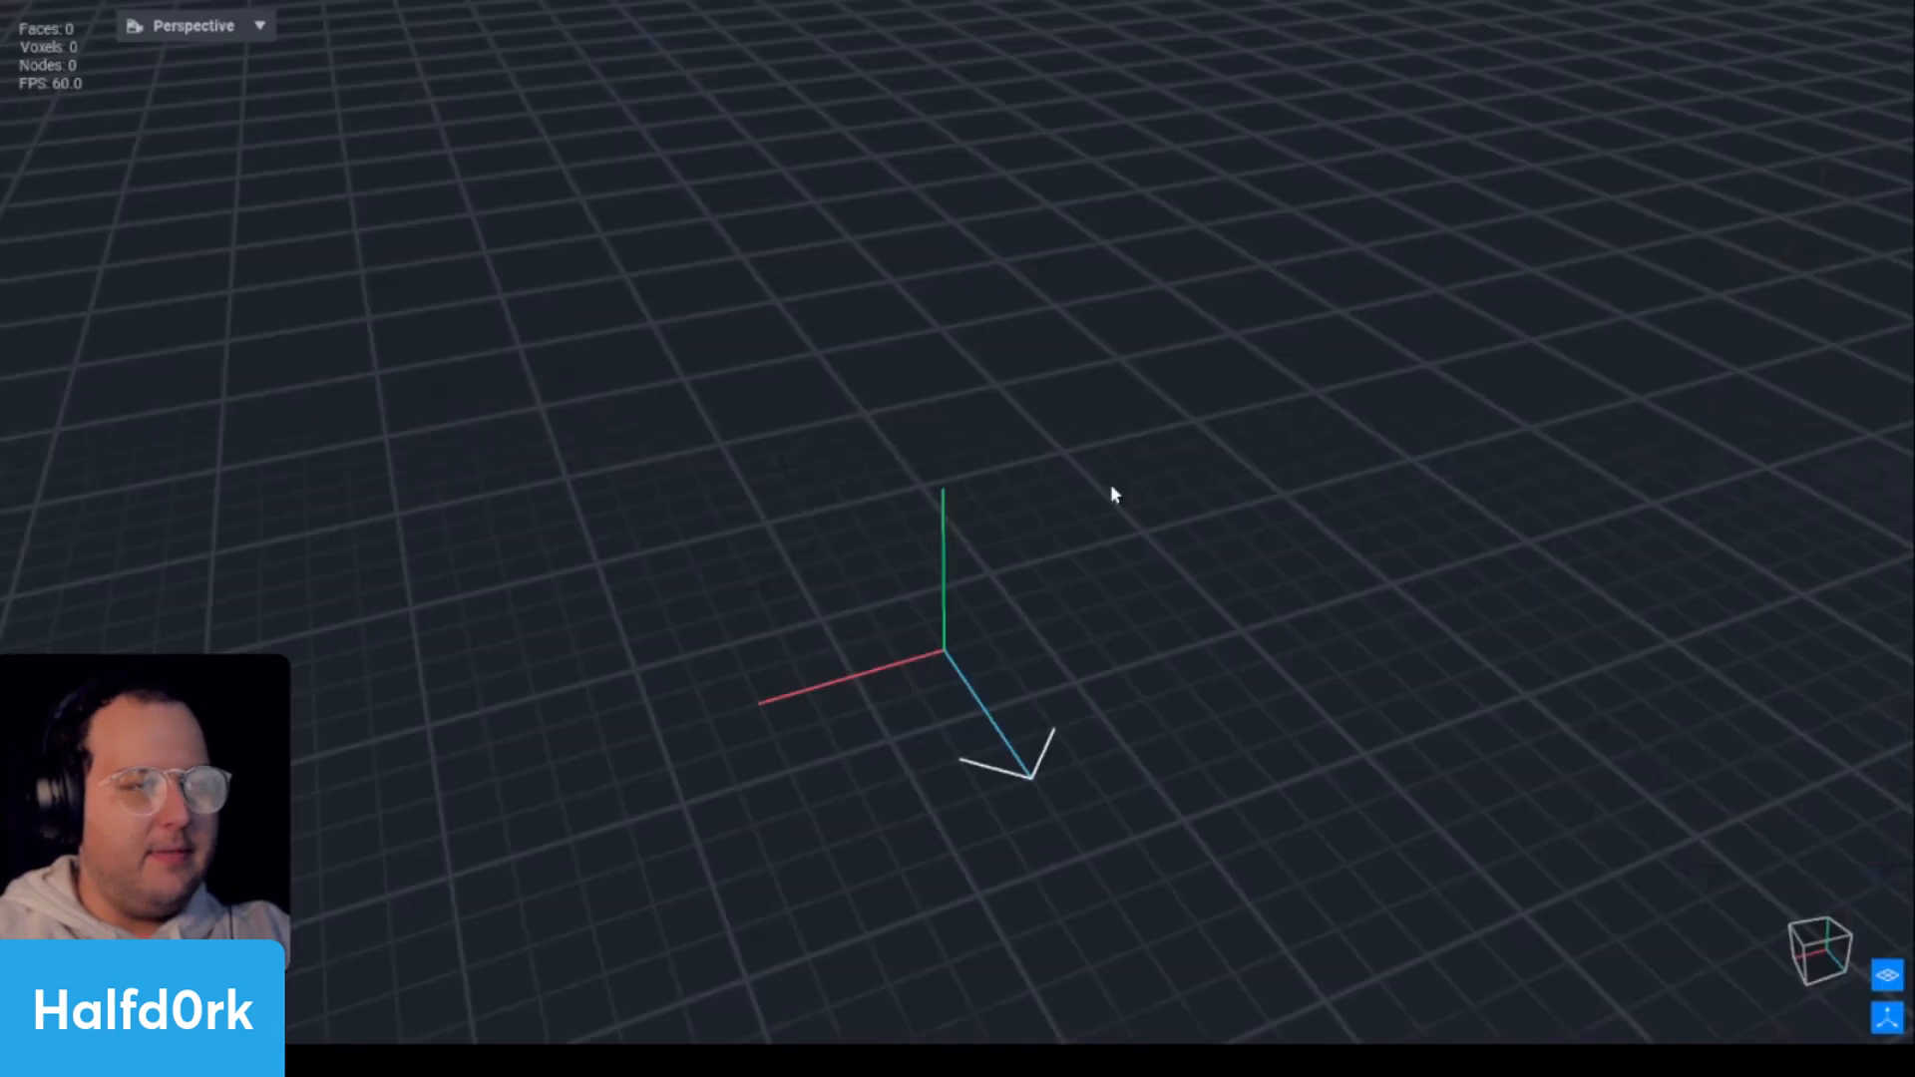
right_drag(778, 429, 928, 529)
middle_drag(928, 528, 599, 300)
right_drag(598, 300, 733, 299)
middle_drag(519, 619, 883, 598)
click(883, 598)
right_drag(883, 599, 980, 584)
mouse_move(981, 584)
middle_down()
mouse_move(960, 578)
mouse_move(971, 616)
middle_up()
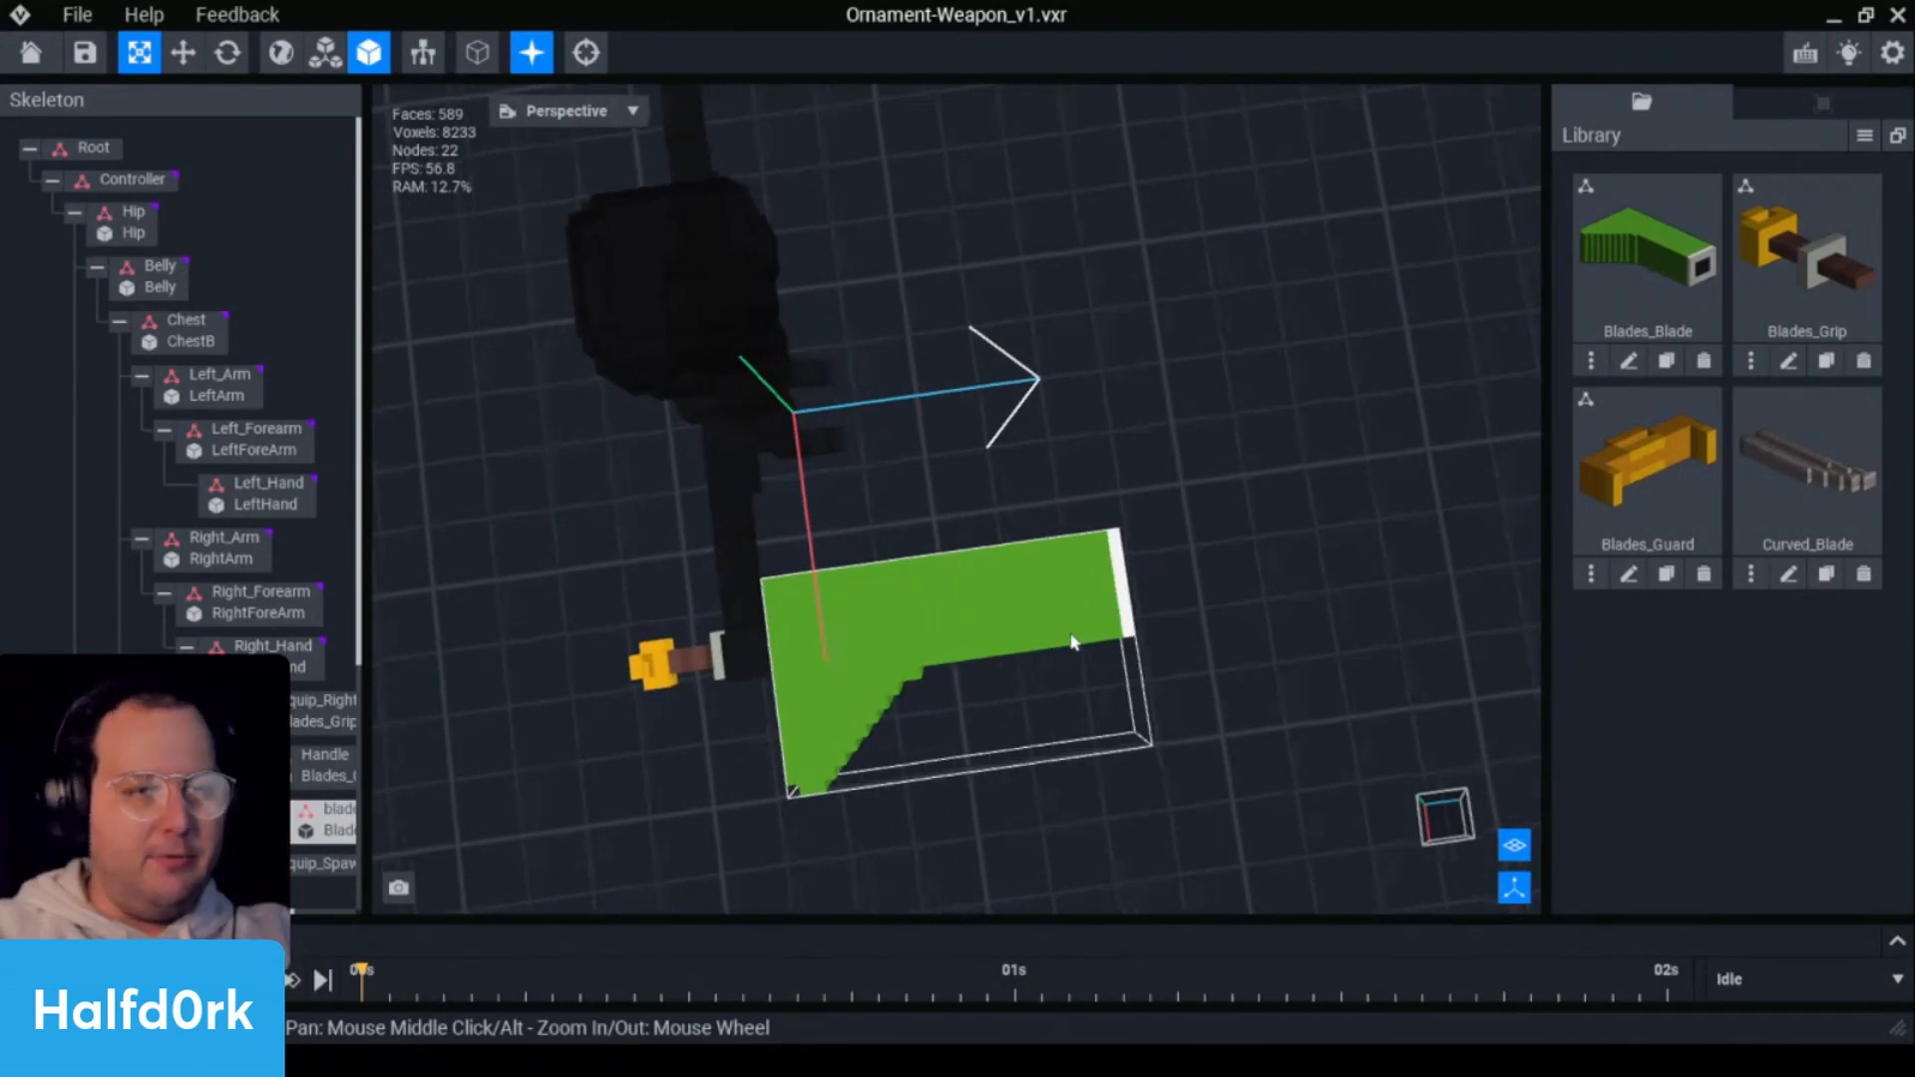
right_drag(1071, 636, 1059, 622)
click(1188, 649)
- Create a new VXM model named Ball in the asset's library
click(1864, 135)
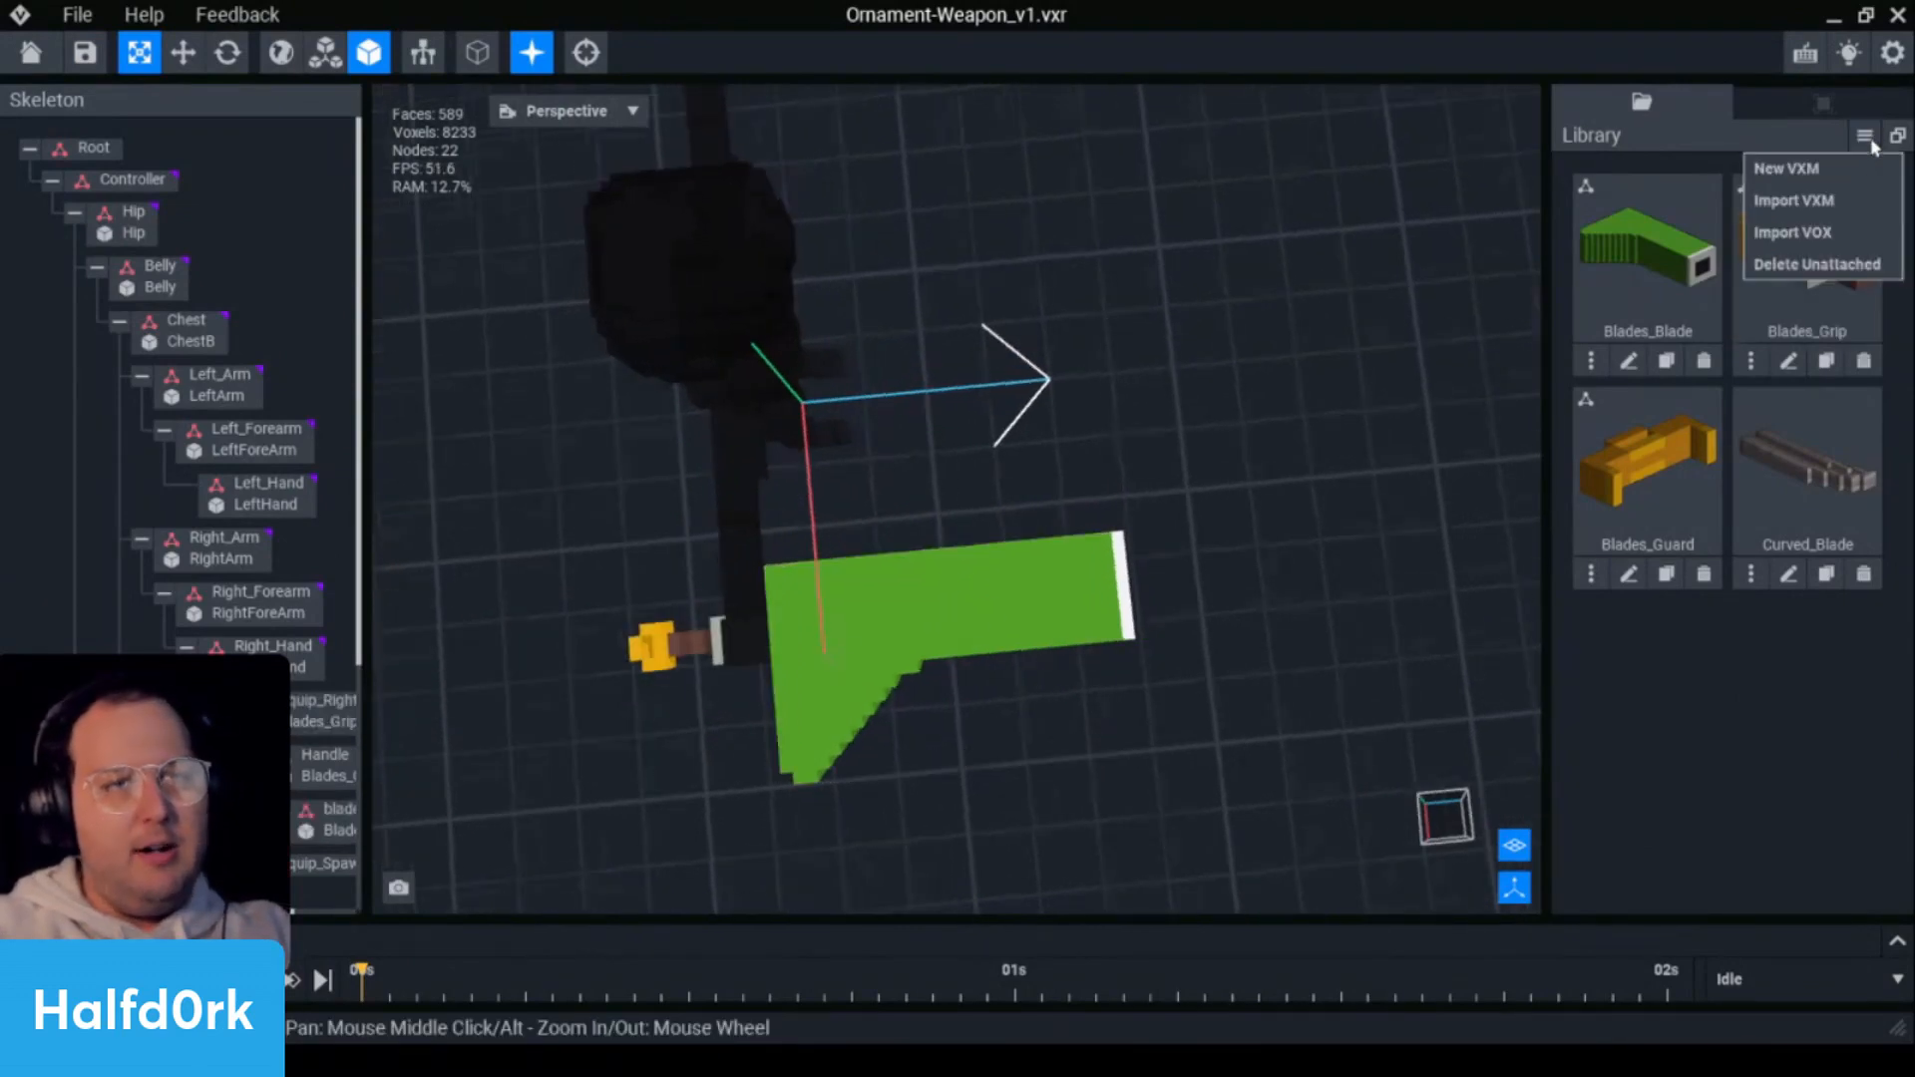
click(1786, 168)
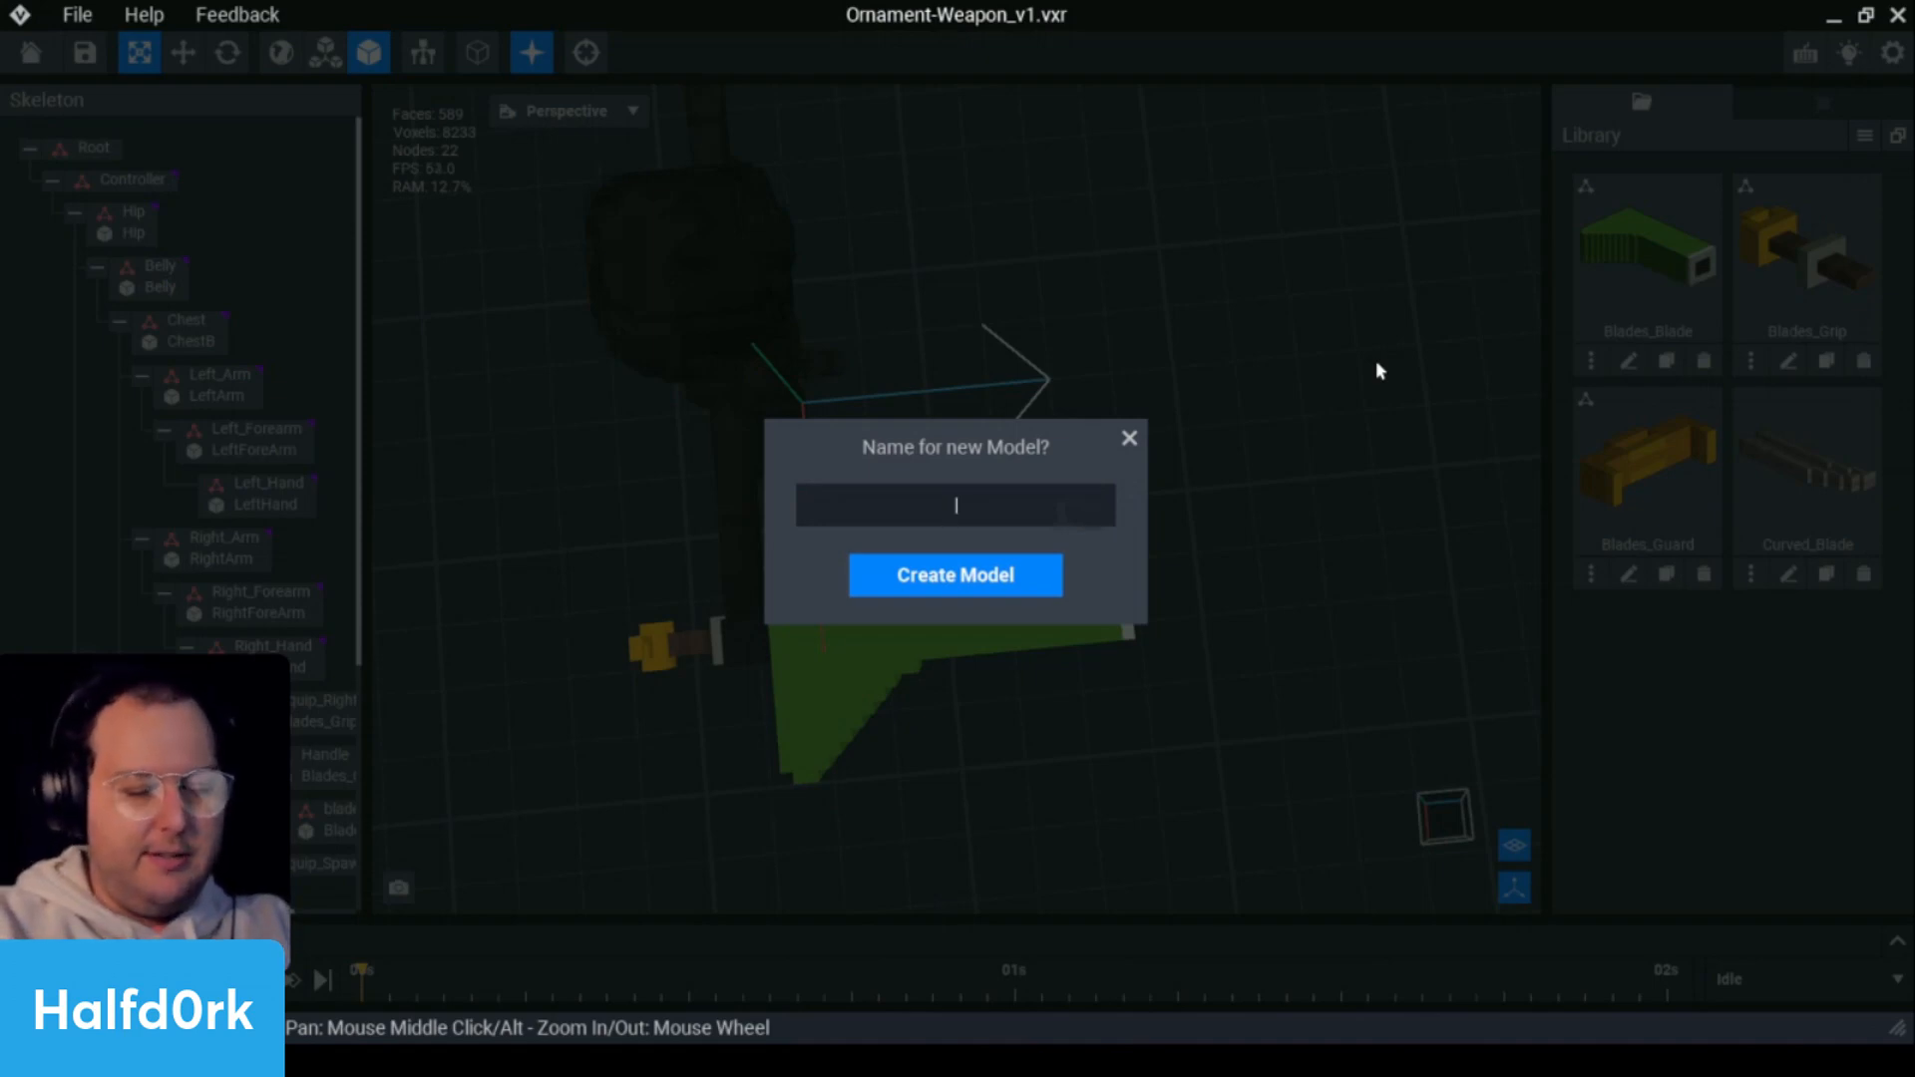
key(Return)
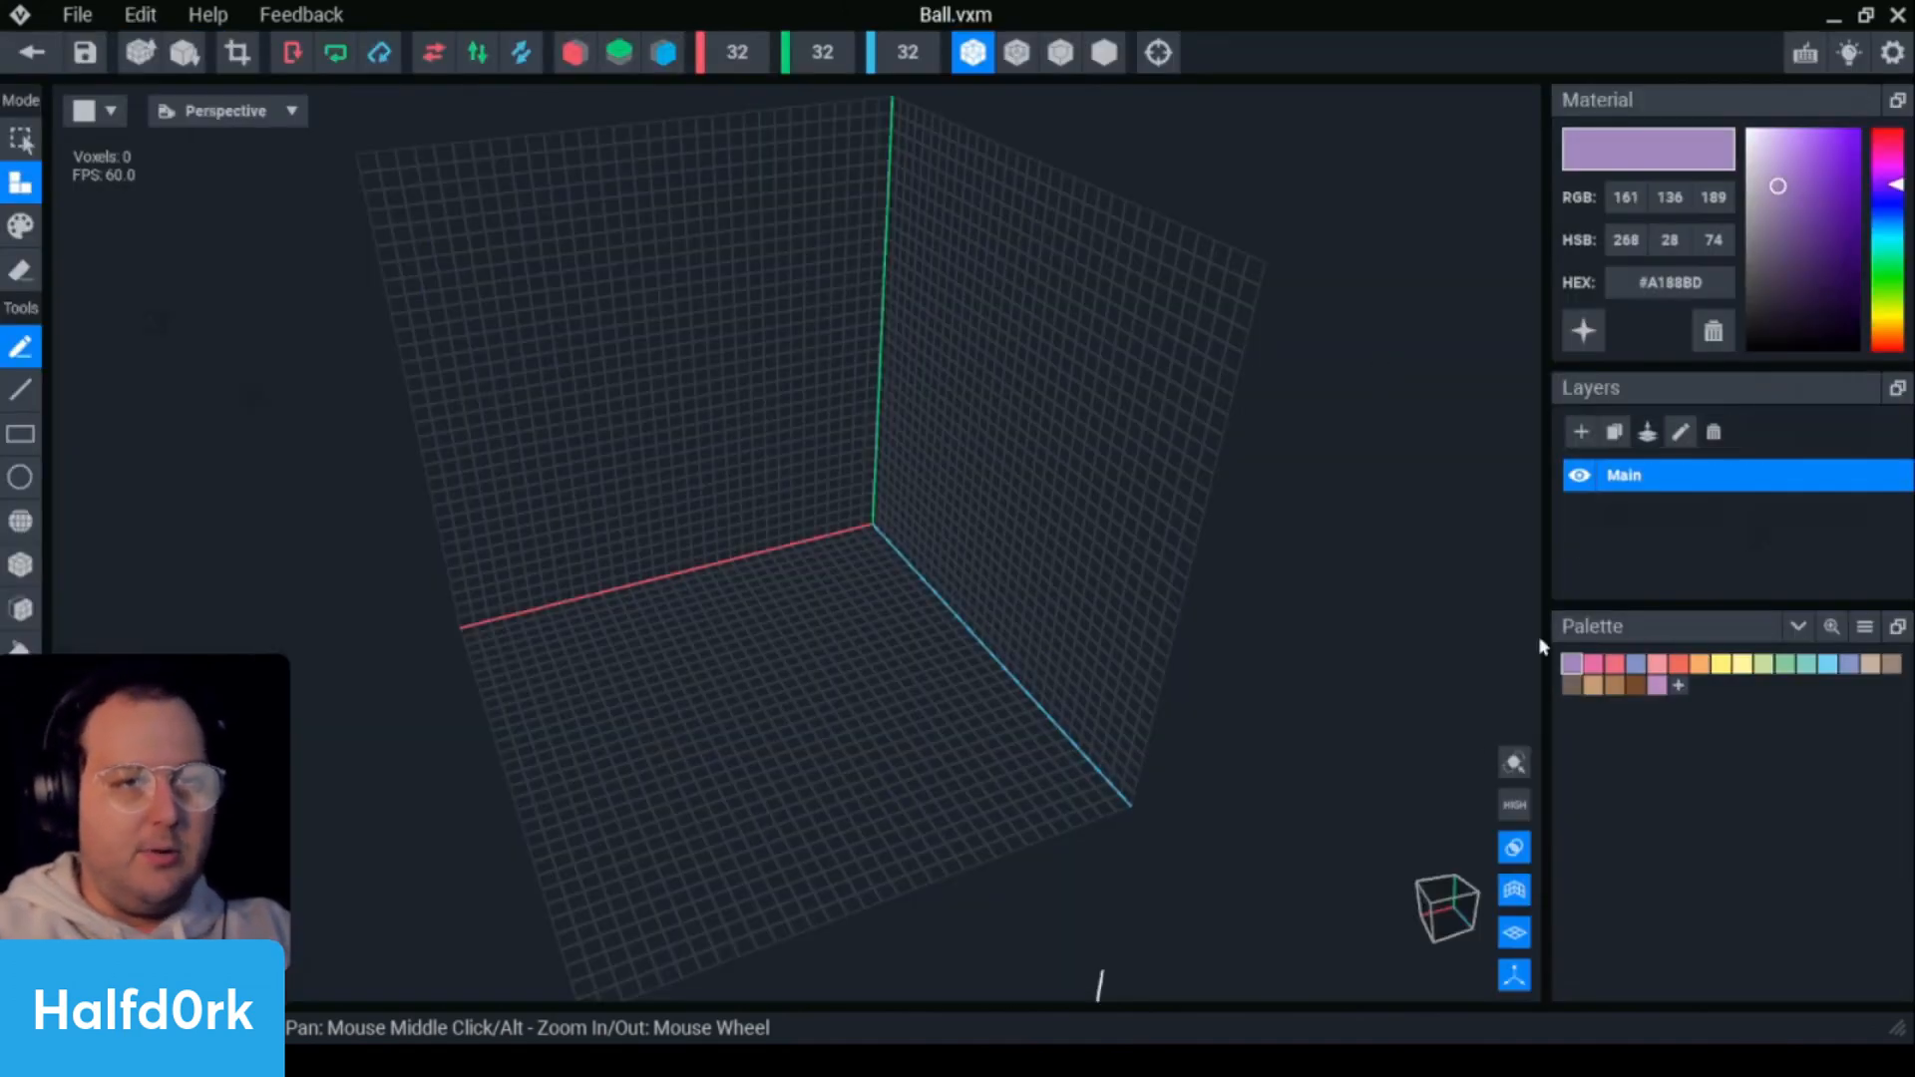
- Build a small cube of #EF6E7E voxels in the grid's origin corner of the Ball model
click(1615, 664)
scroll(928, 612, up, 5)
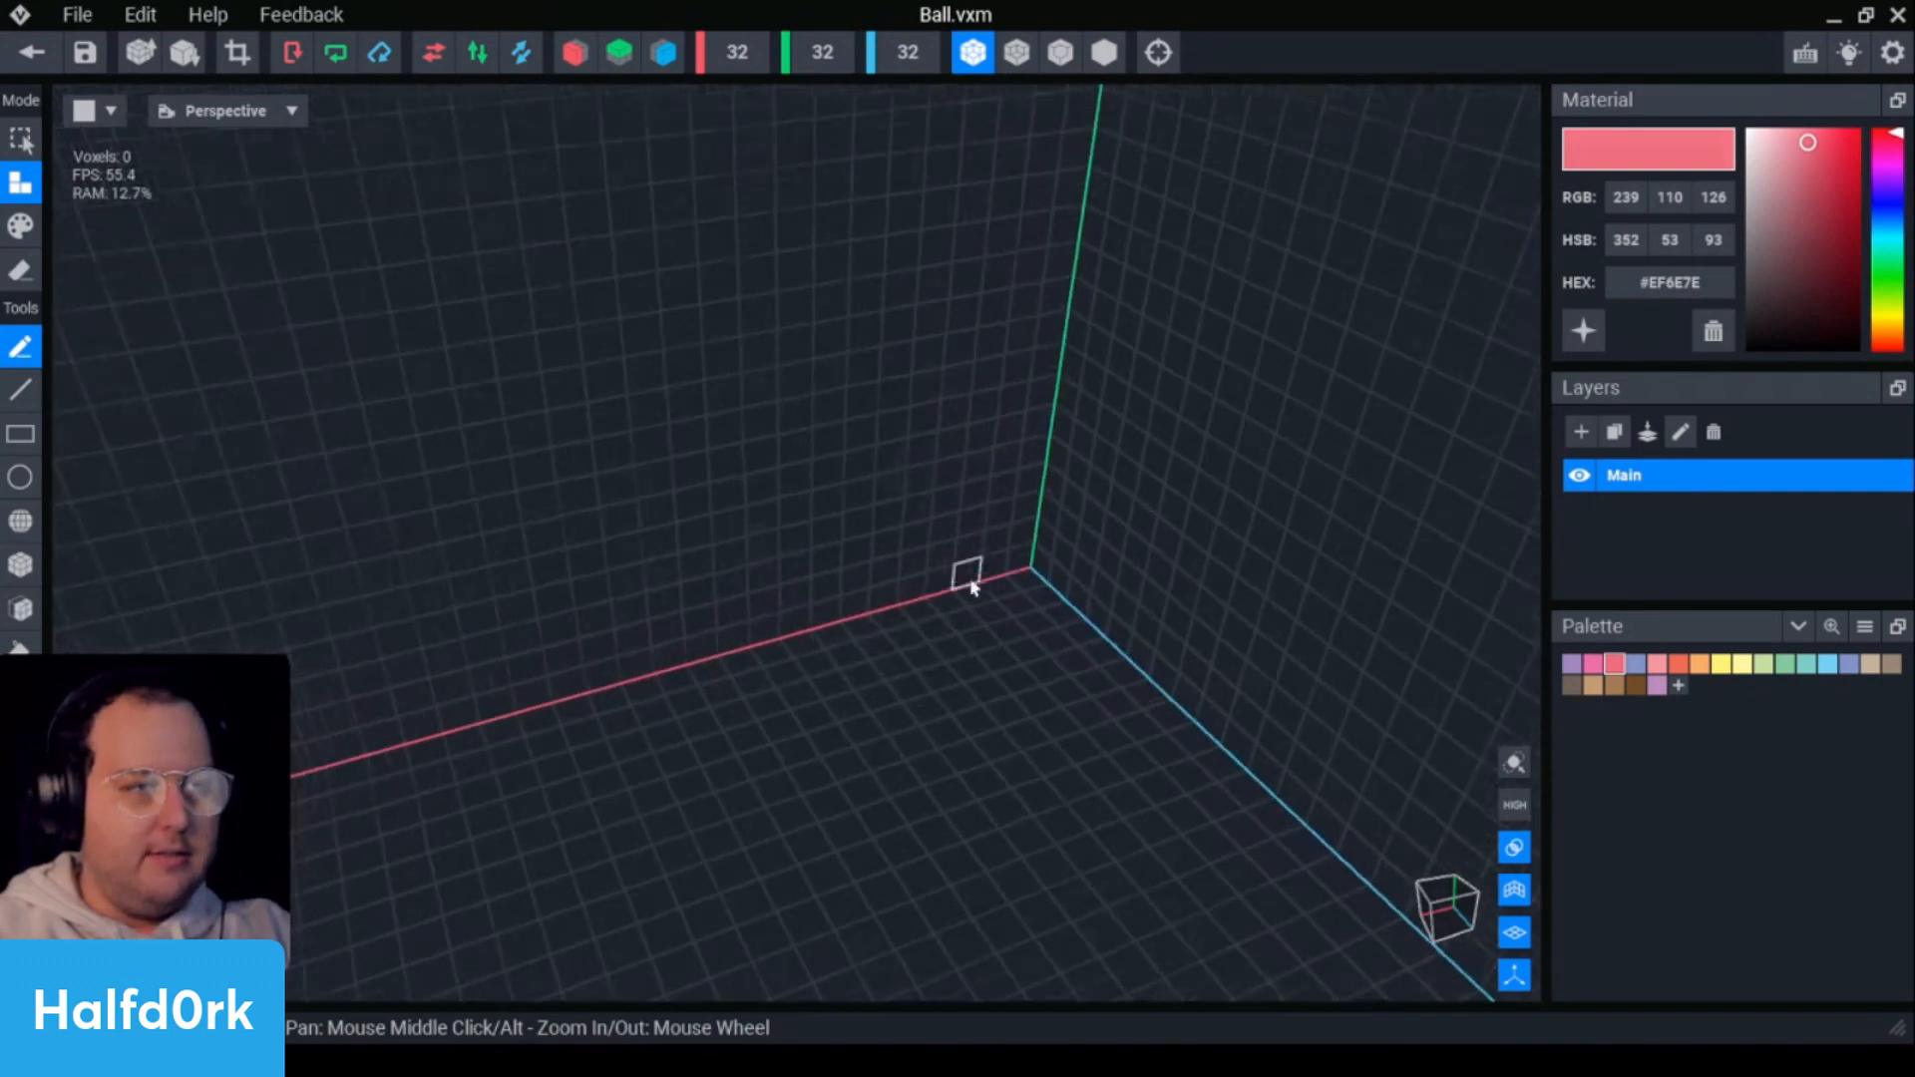
click(1027, 553)
mouse_move(994, 553)
mouse_down()
mouse_move(1018, 563)
mouse_move(983, 582)
mouse_move(1042, 586)
mouse_up()
key(e)
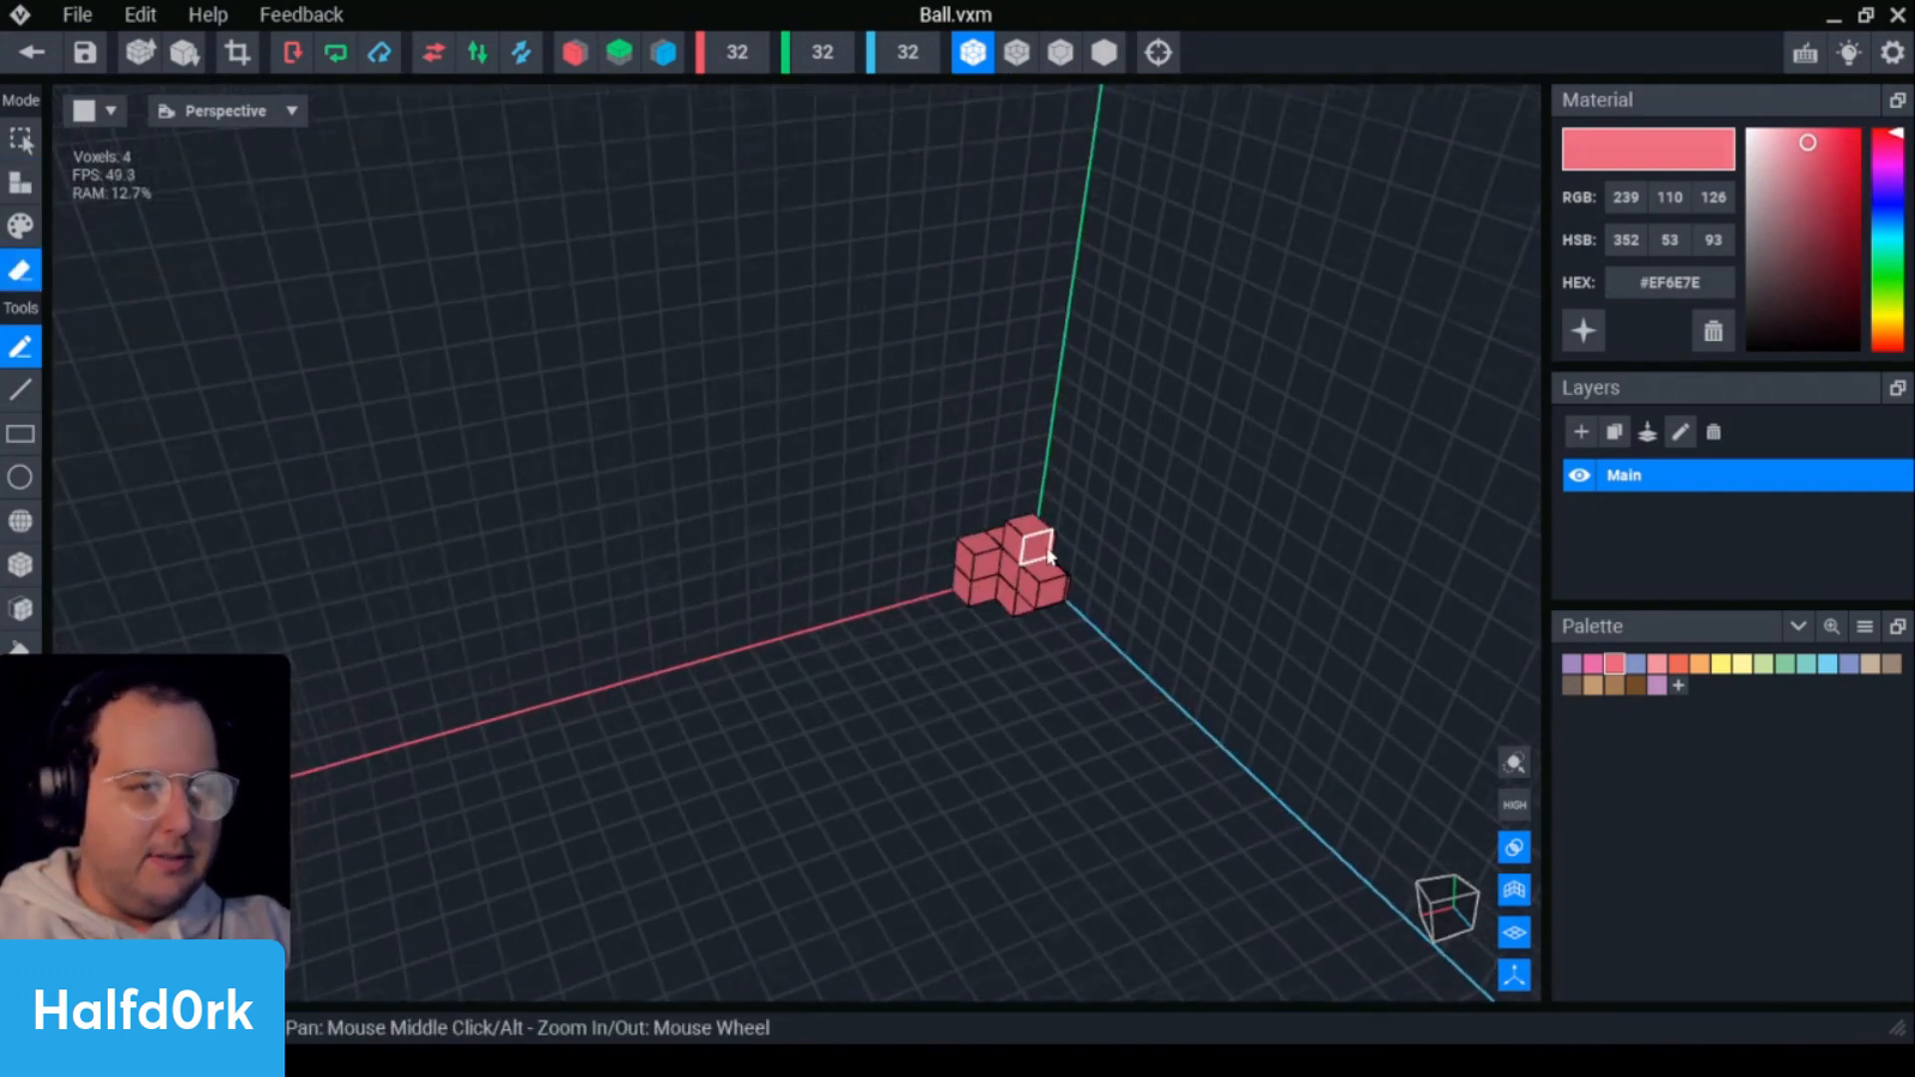
click(1047, 556)
right_drag(1048, 561, 1033, 577)
key(a)
click(1052, 574)
- Erase the stray voxels beside the 2 × 2 × 2 cube and crop the volume to it before returning to the asset
key(e)
drag(983, 566, 978, 587)
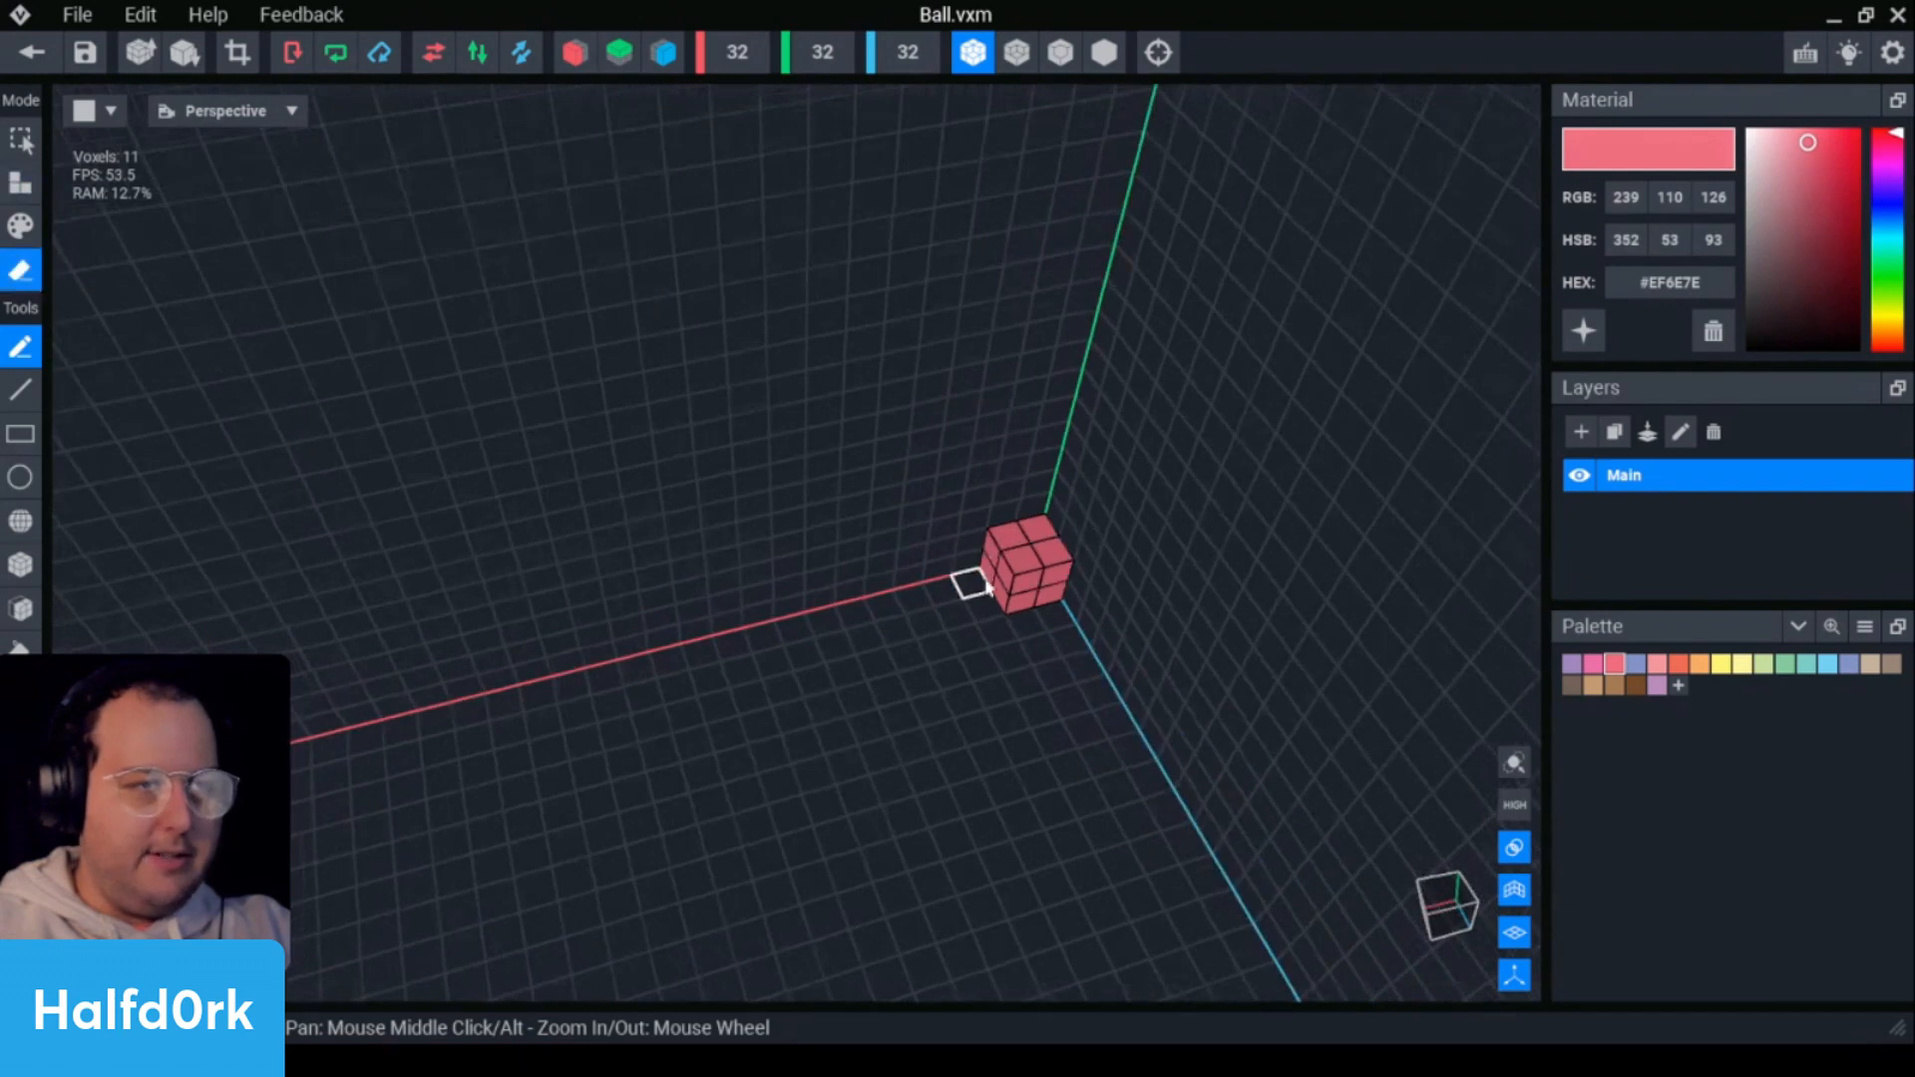
click(236, 52)
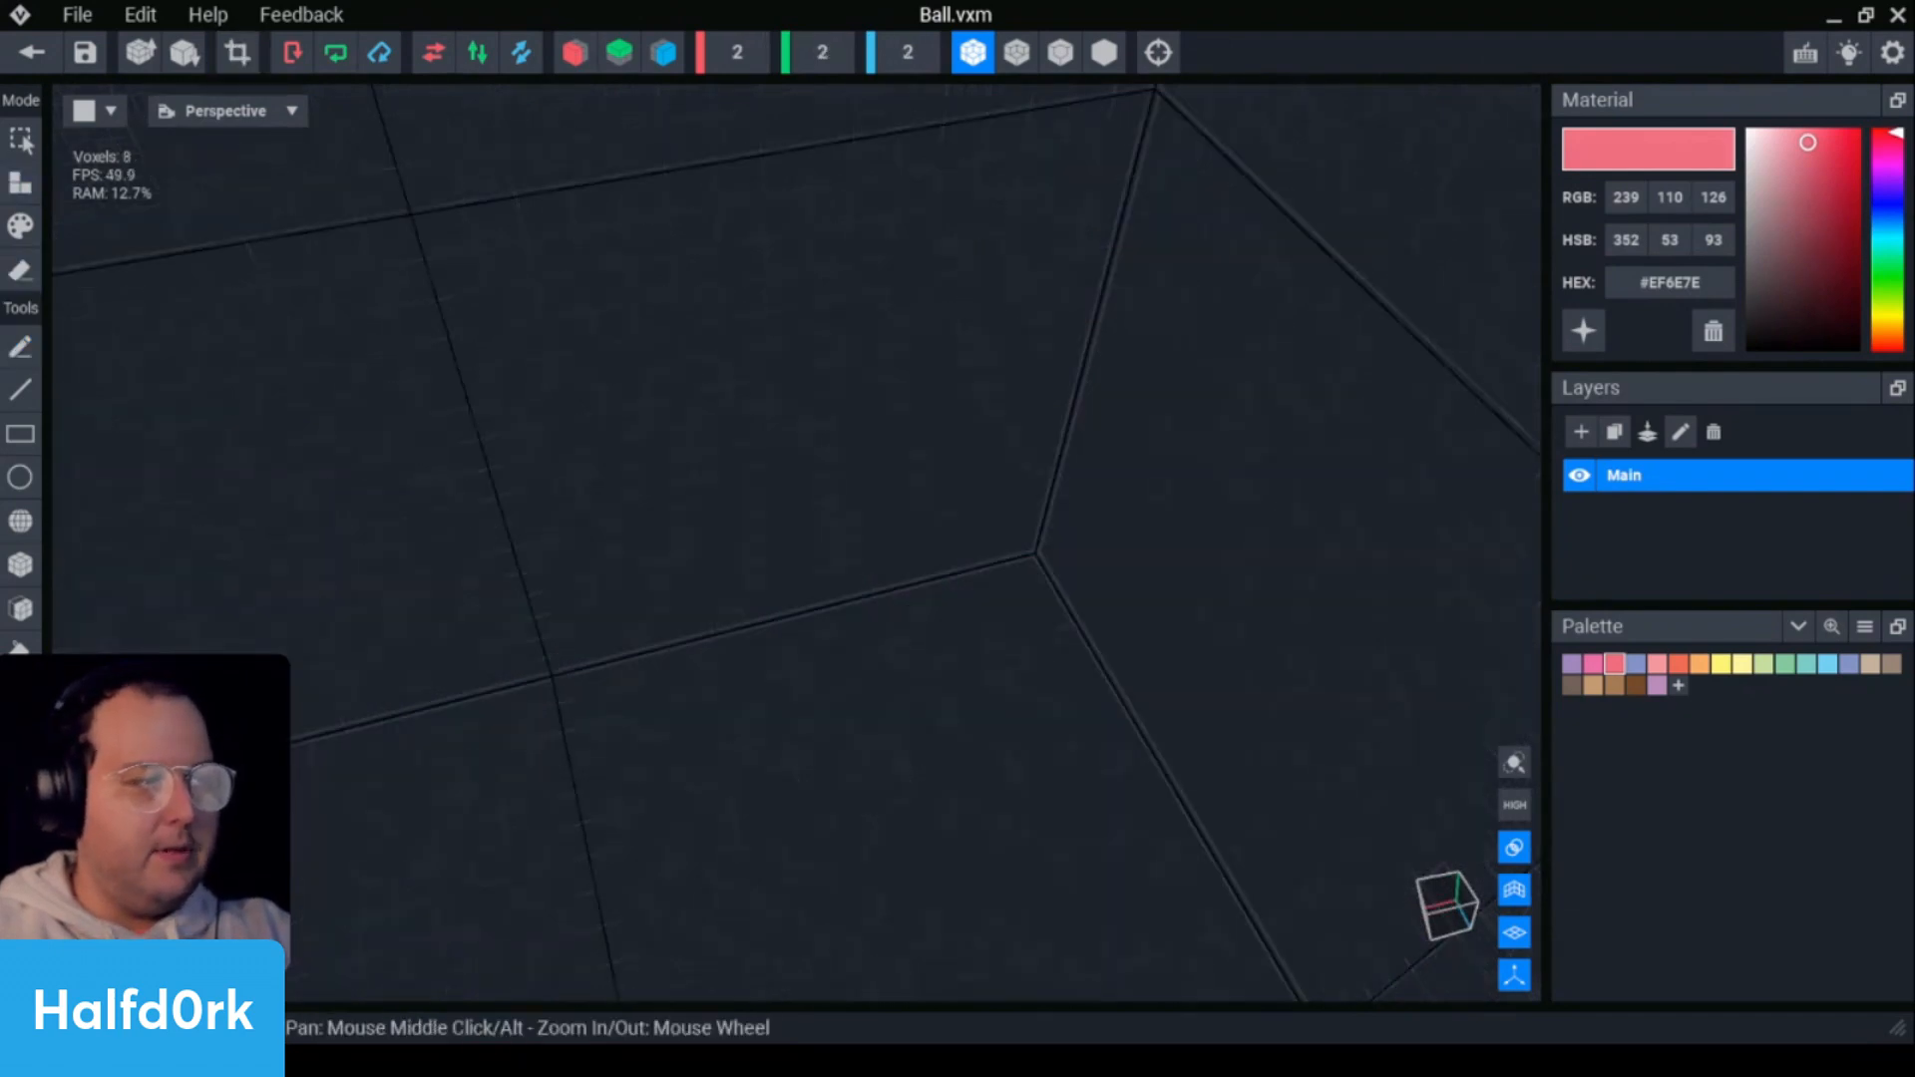
click(31, 52)
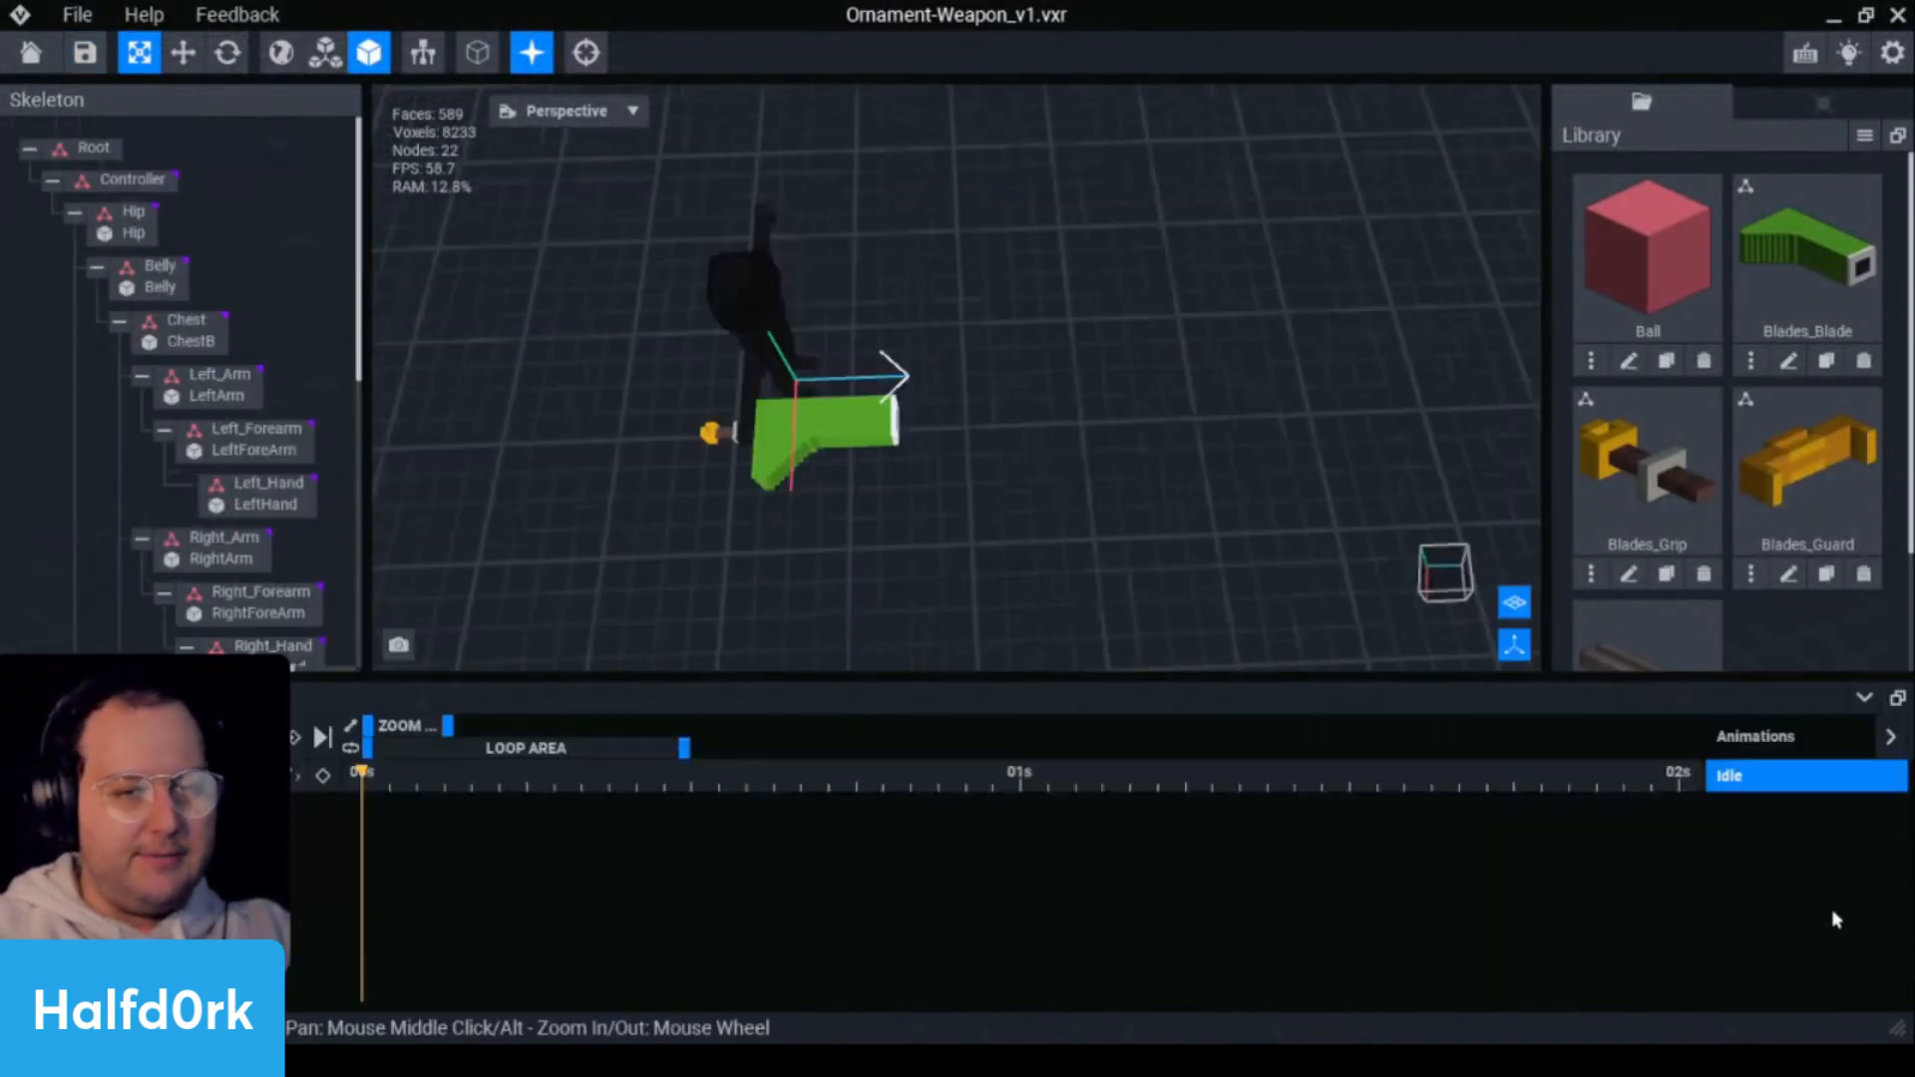
- Move the Idle timeline playhead to 1 s and inspect up close how the blade meets the grip
drag(470, 781, 1022, 788)
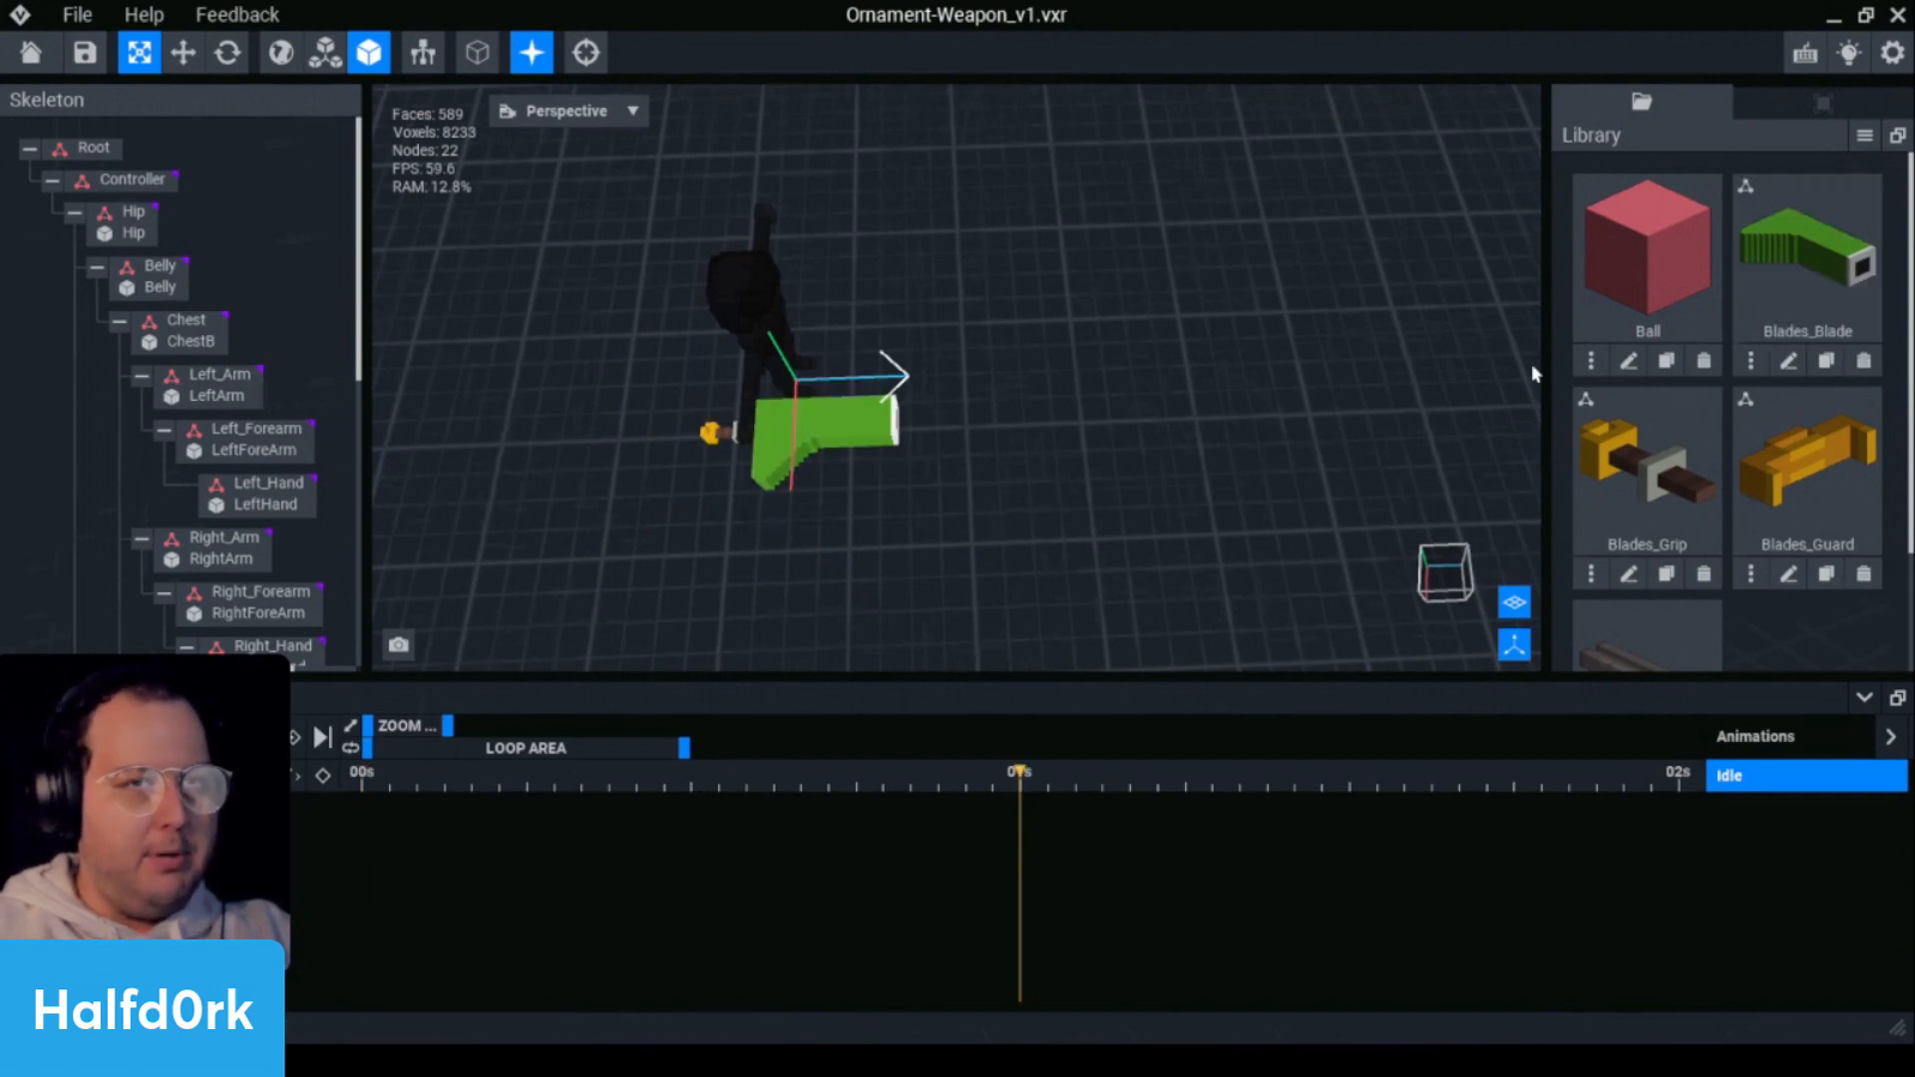
click(74, 211)
click(75, 212)
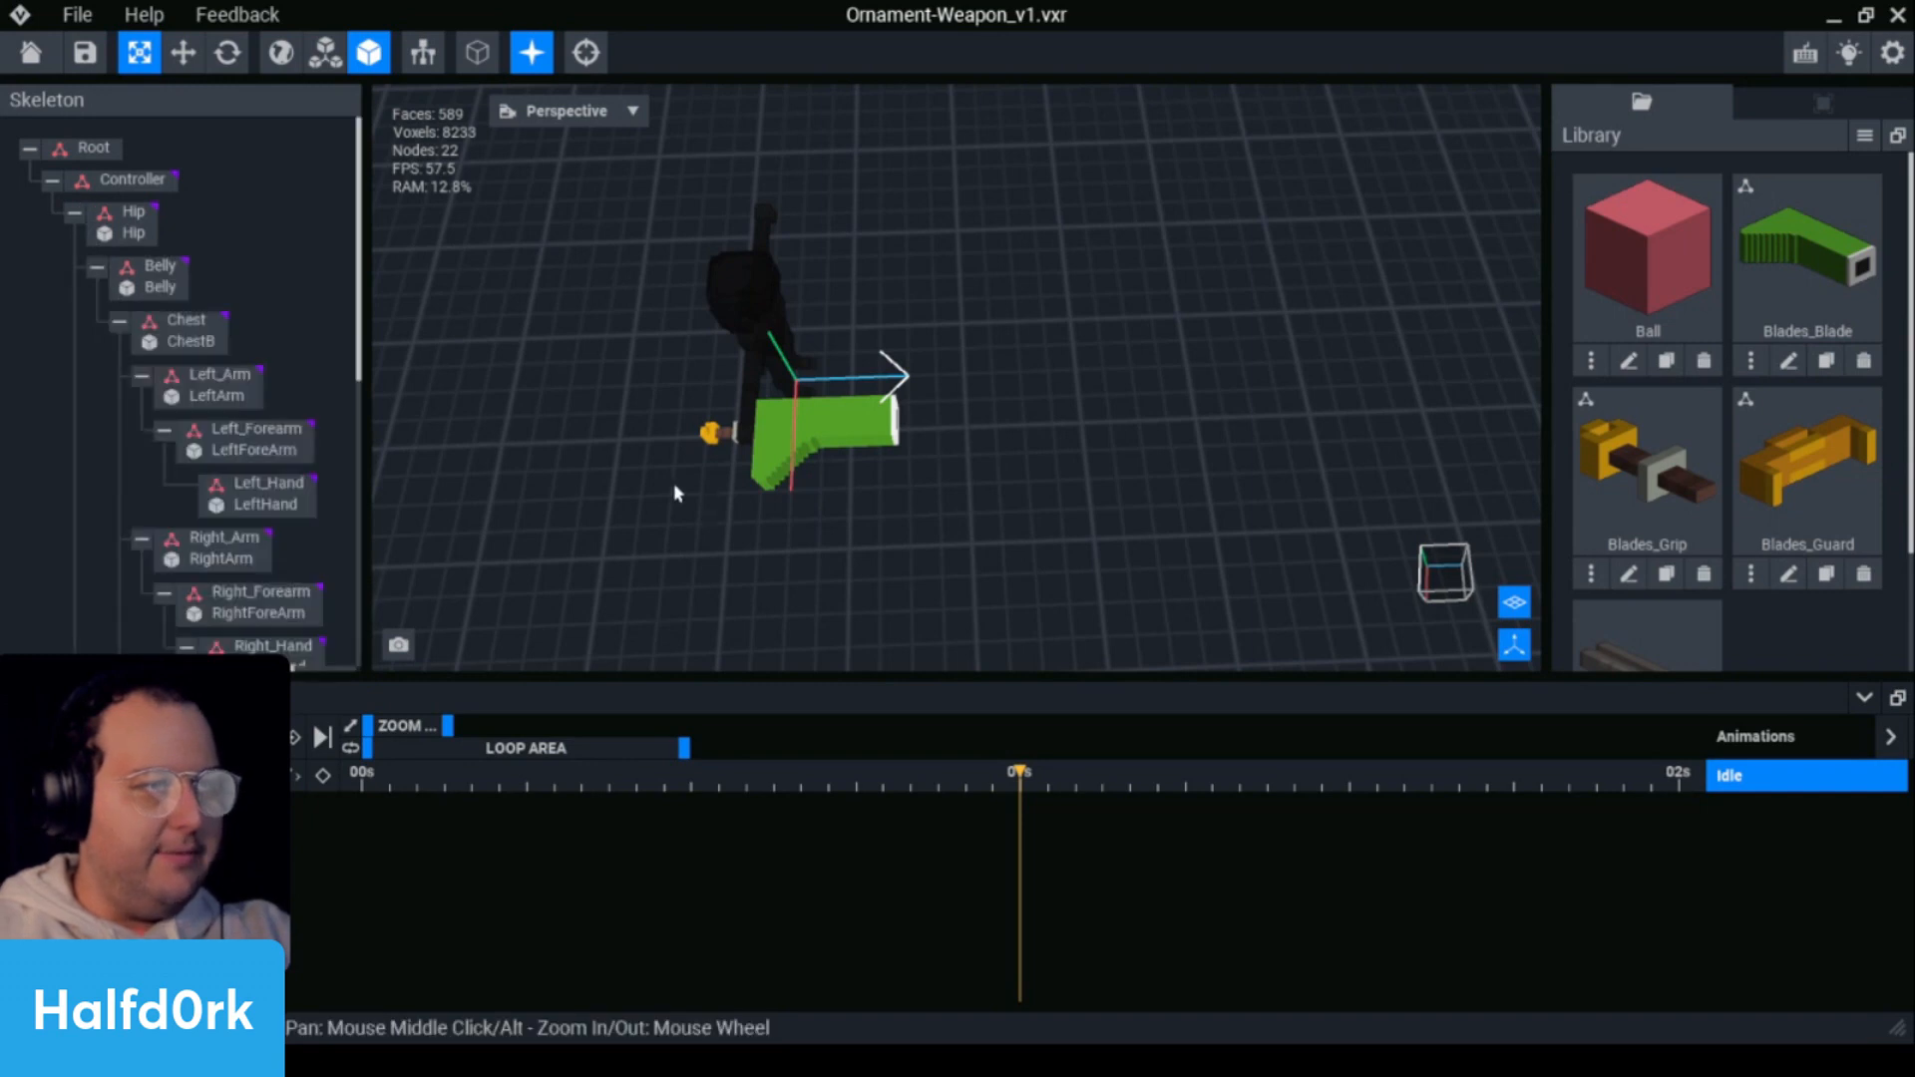
click(750, 439)
scroll(722, 458, up, 5)
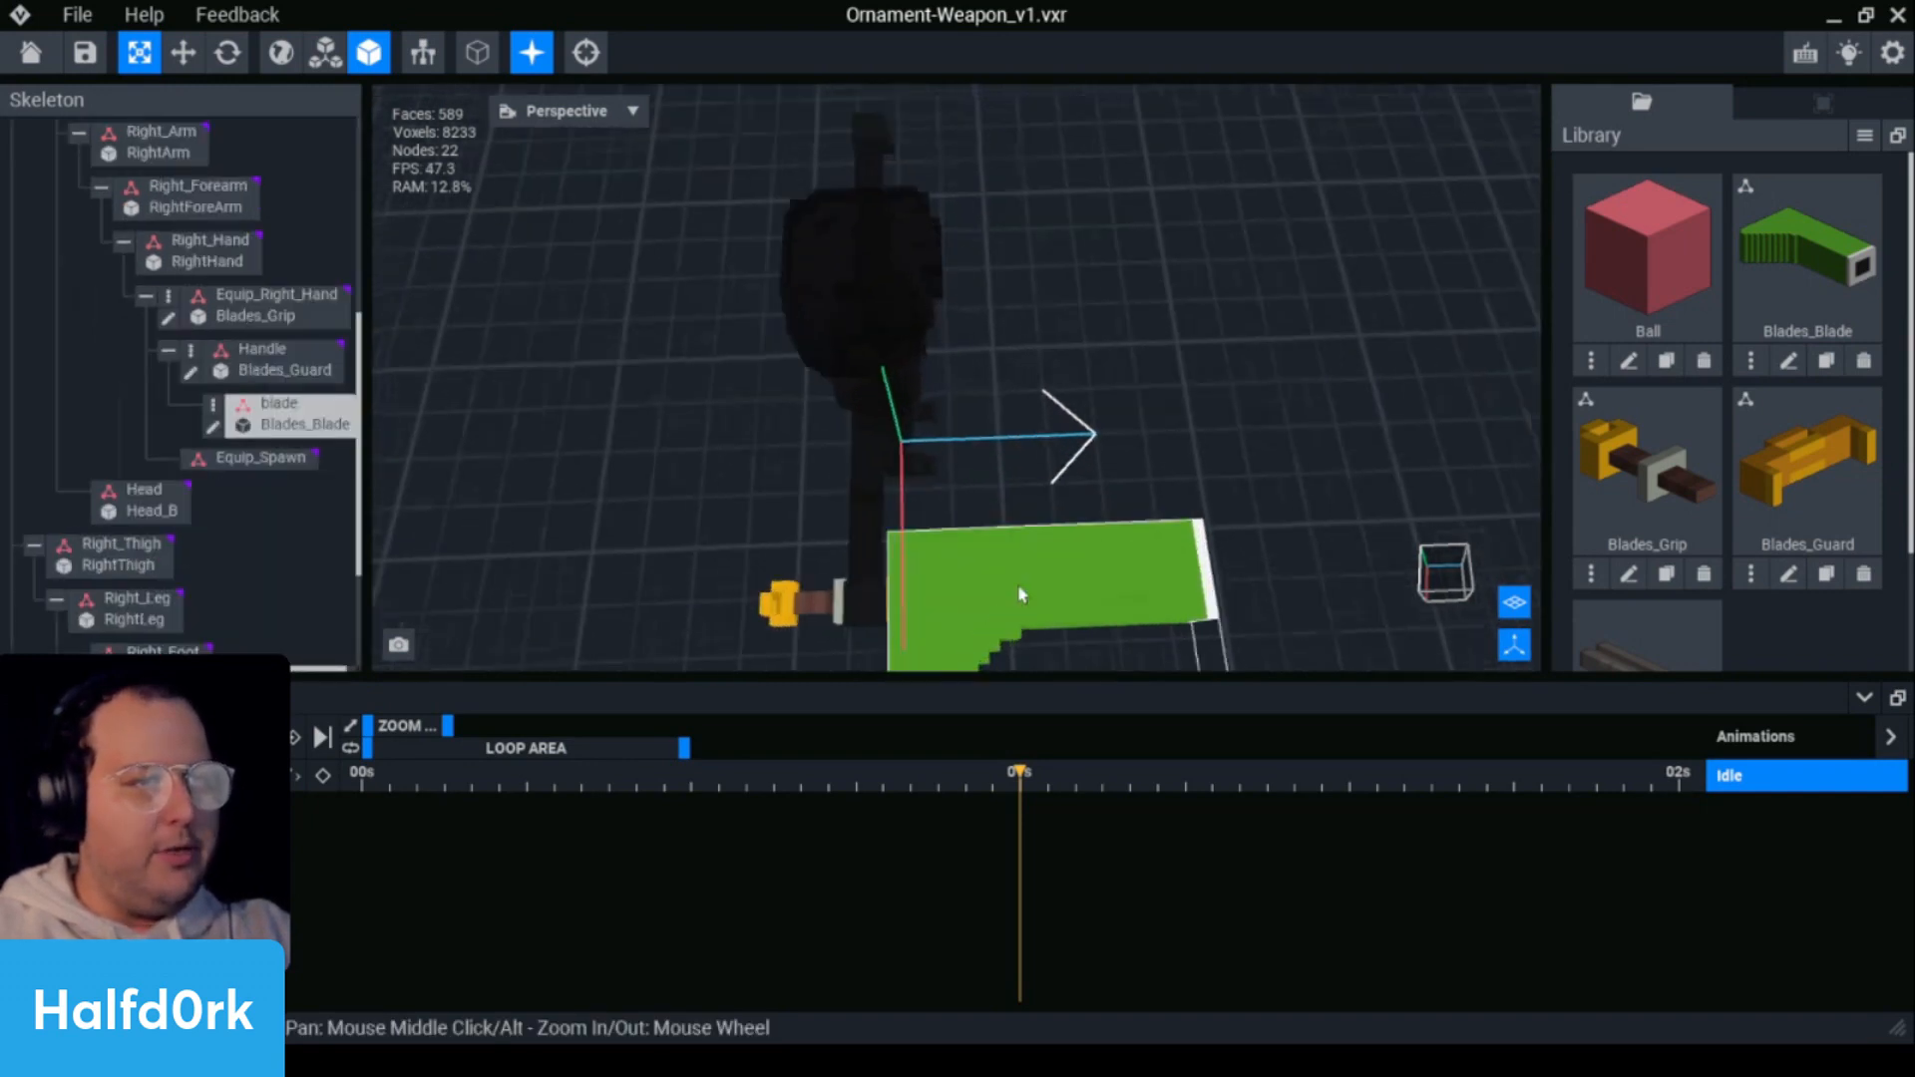
right_drag(1020, 595, 970, 473)
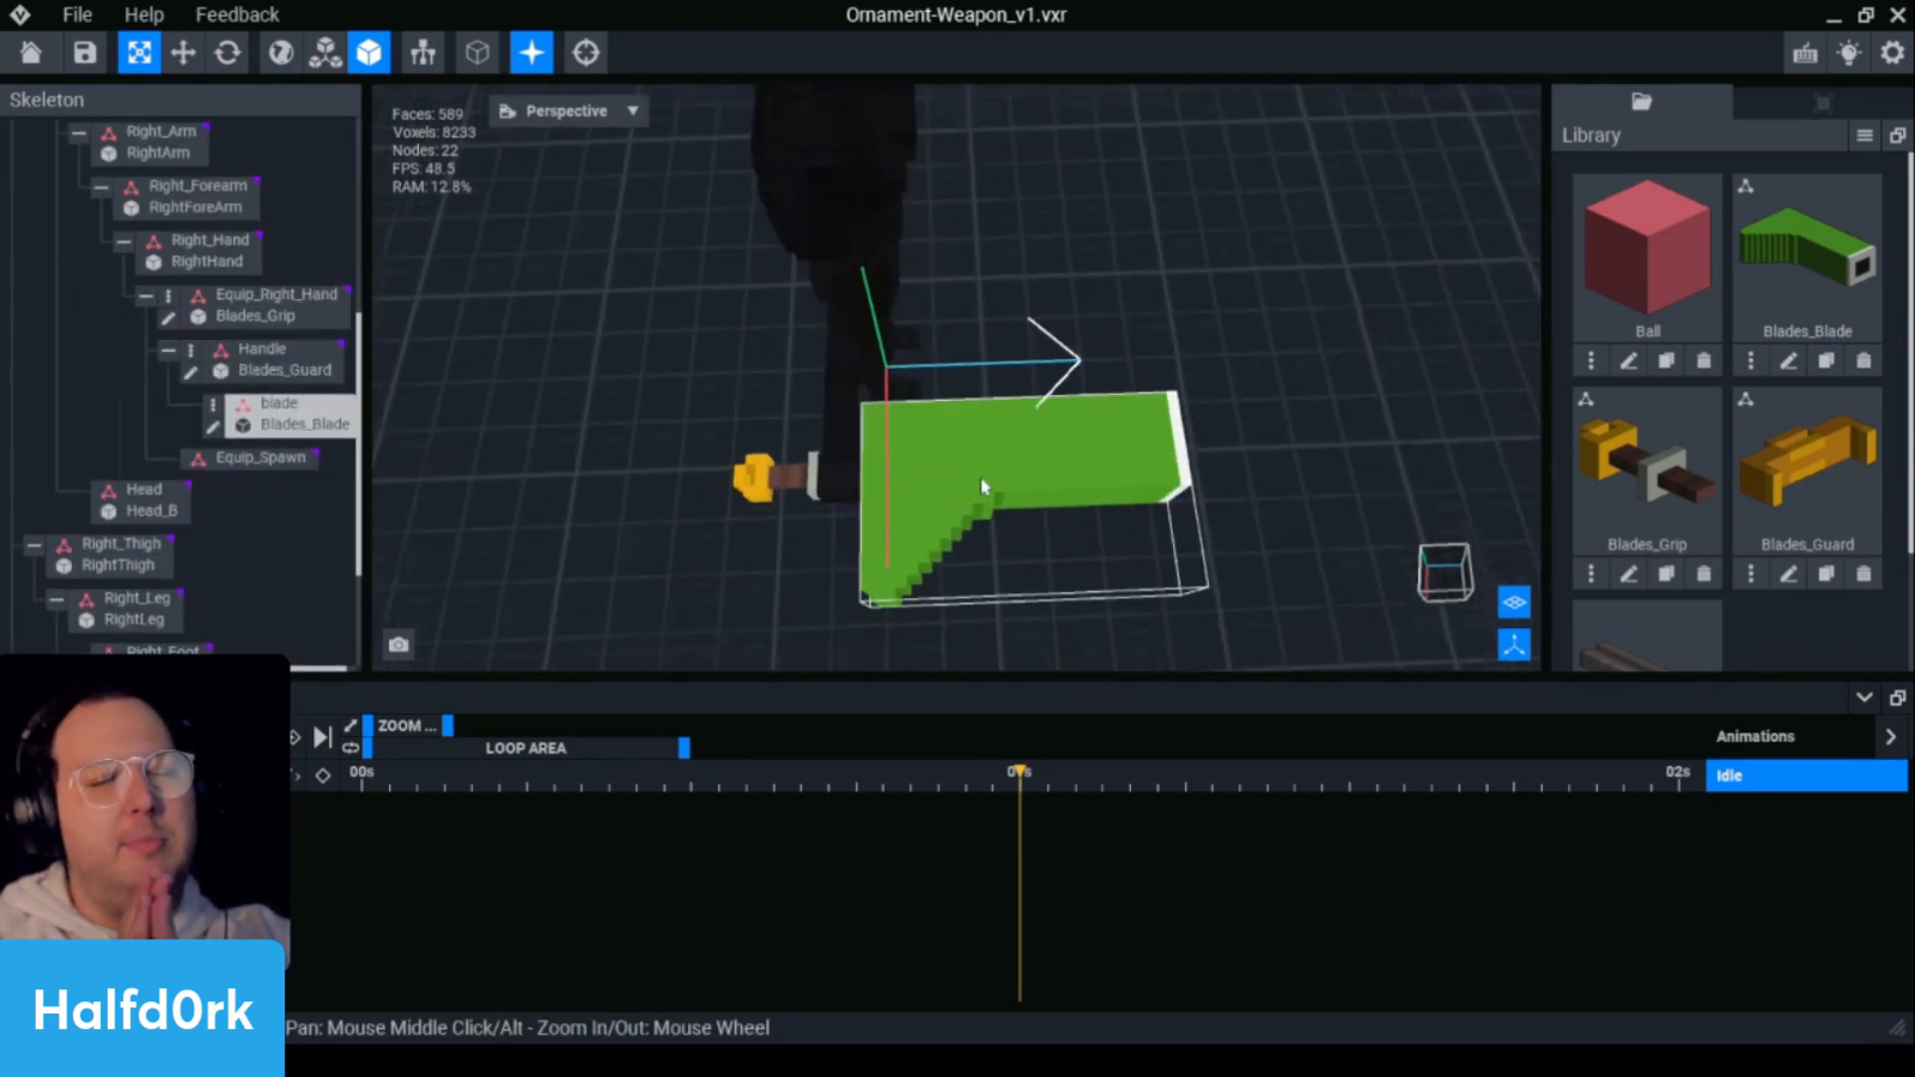
- Look through the node options for the blade and Handle nodes, including child node creation
click(288, 351)
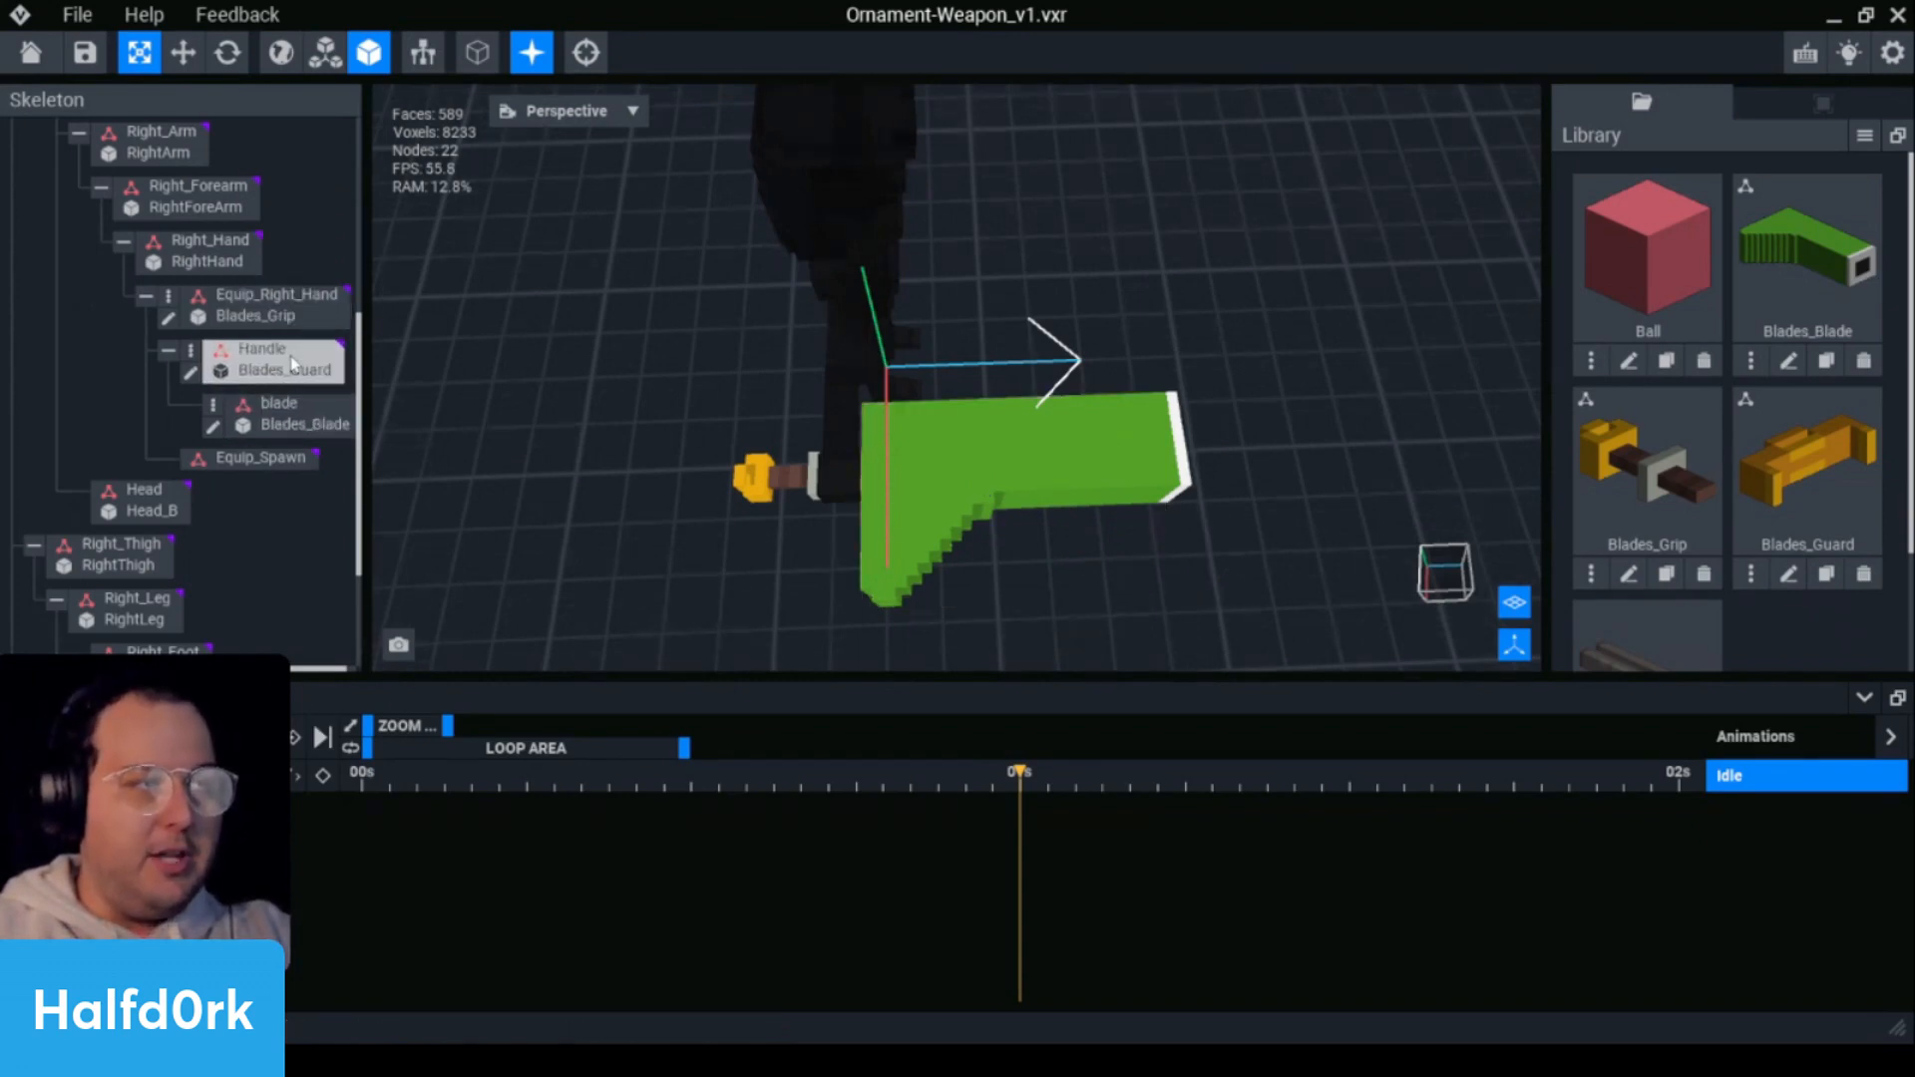
click(213, 406)
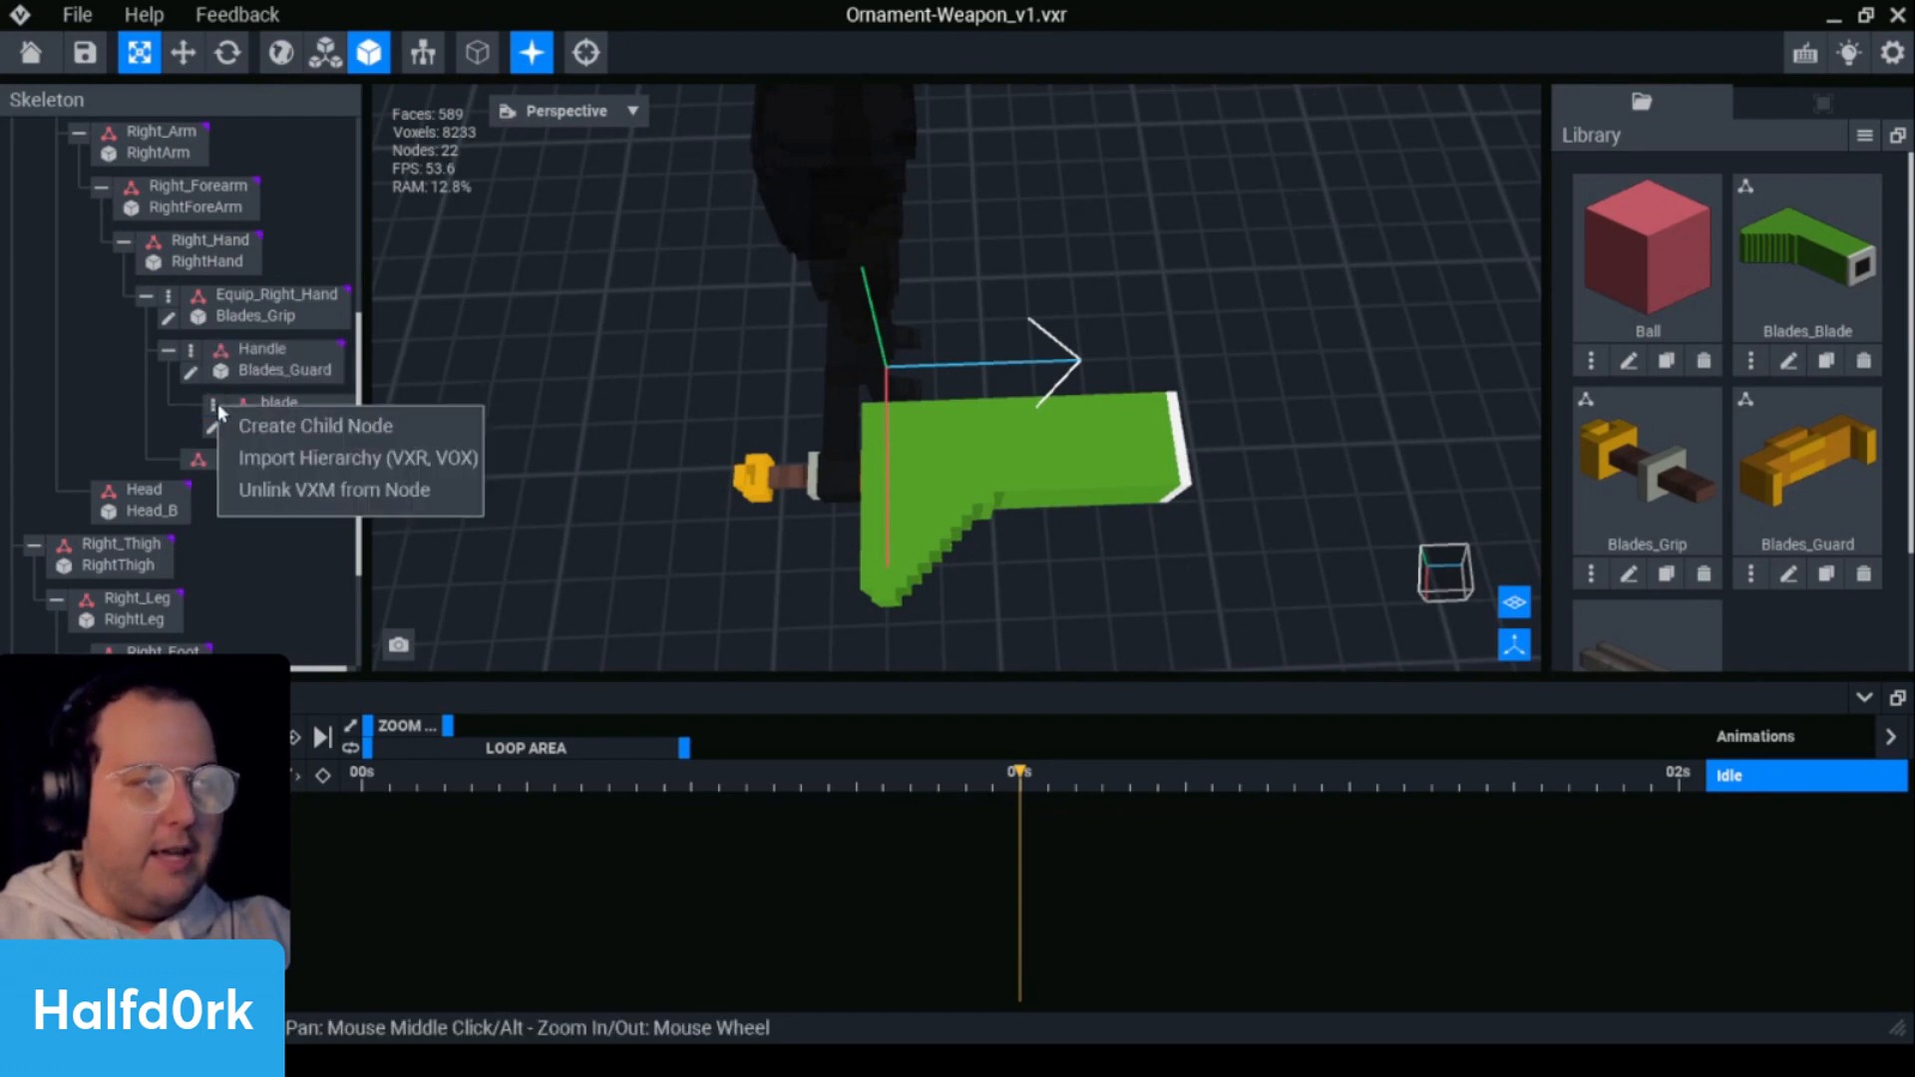
click(131, 404)
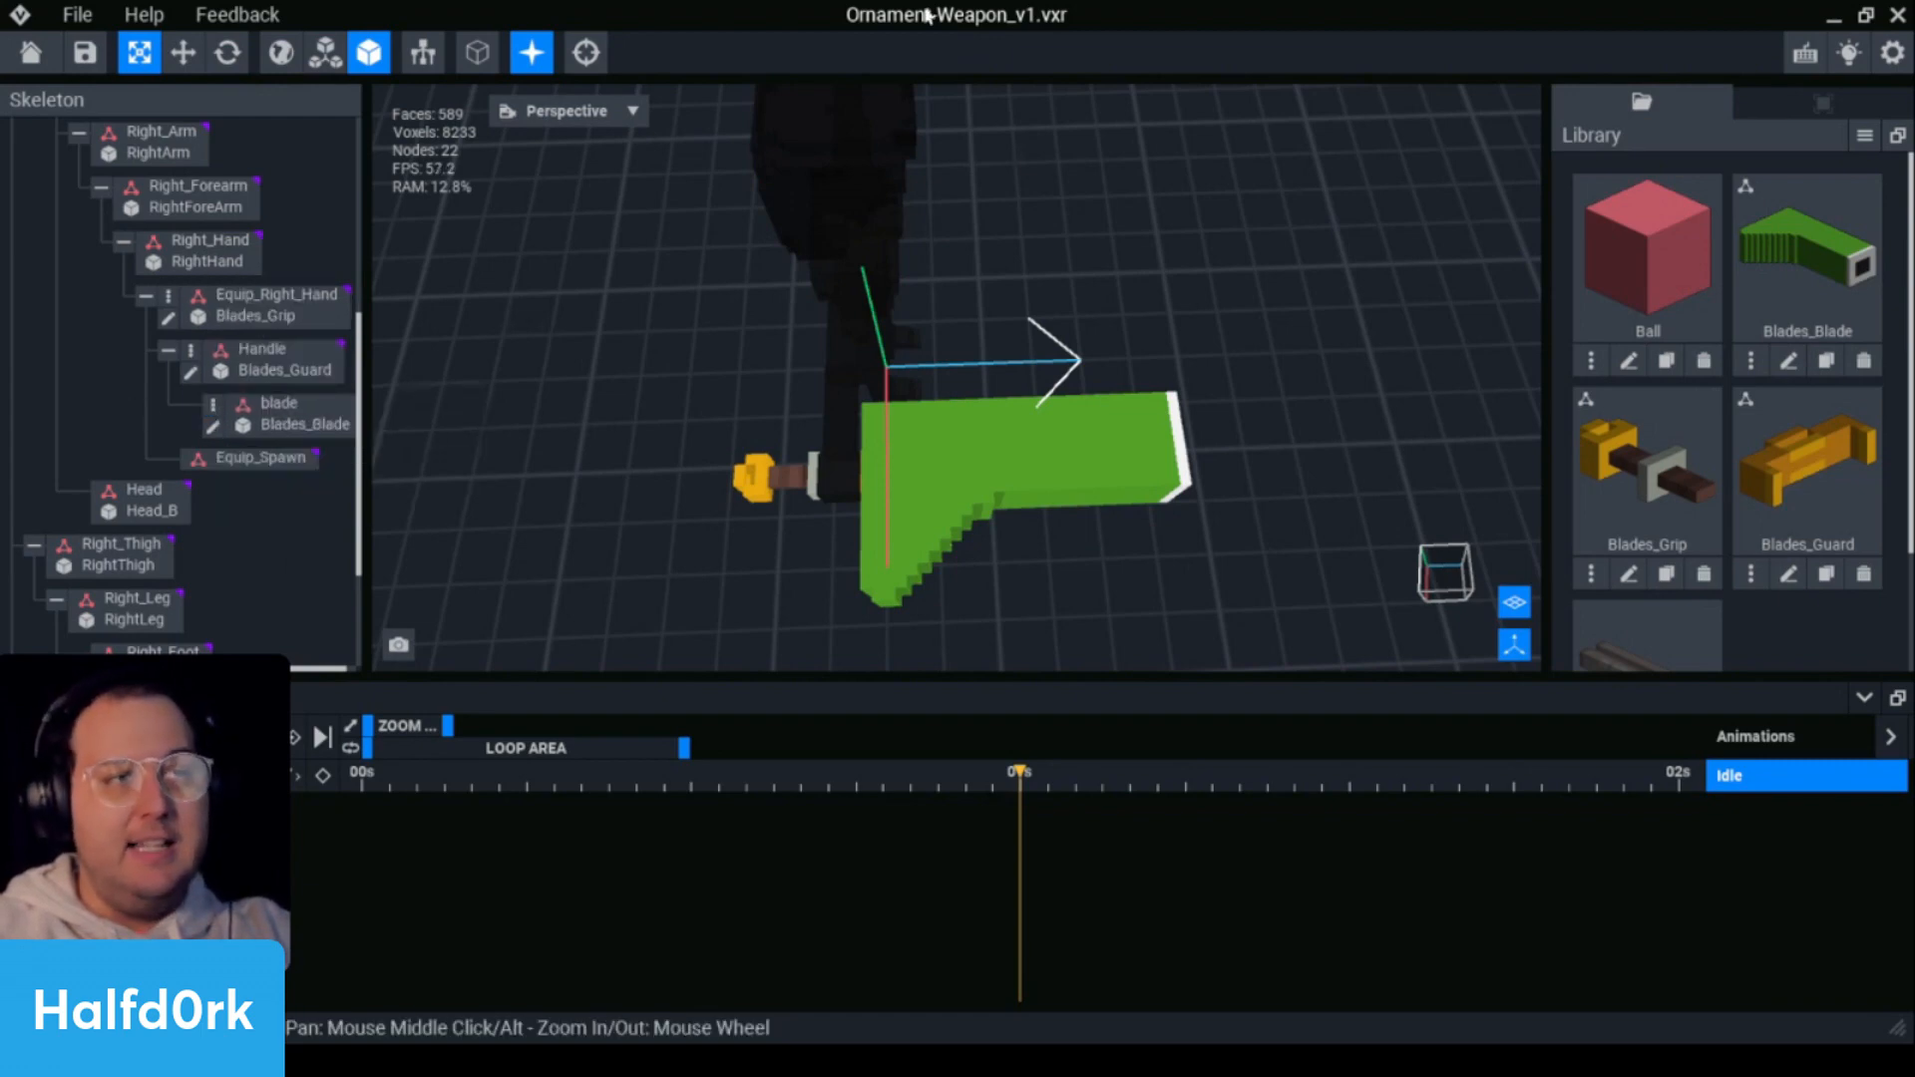
click(191, 350)
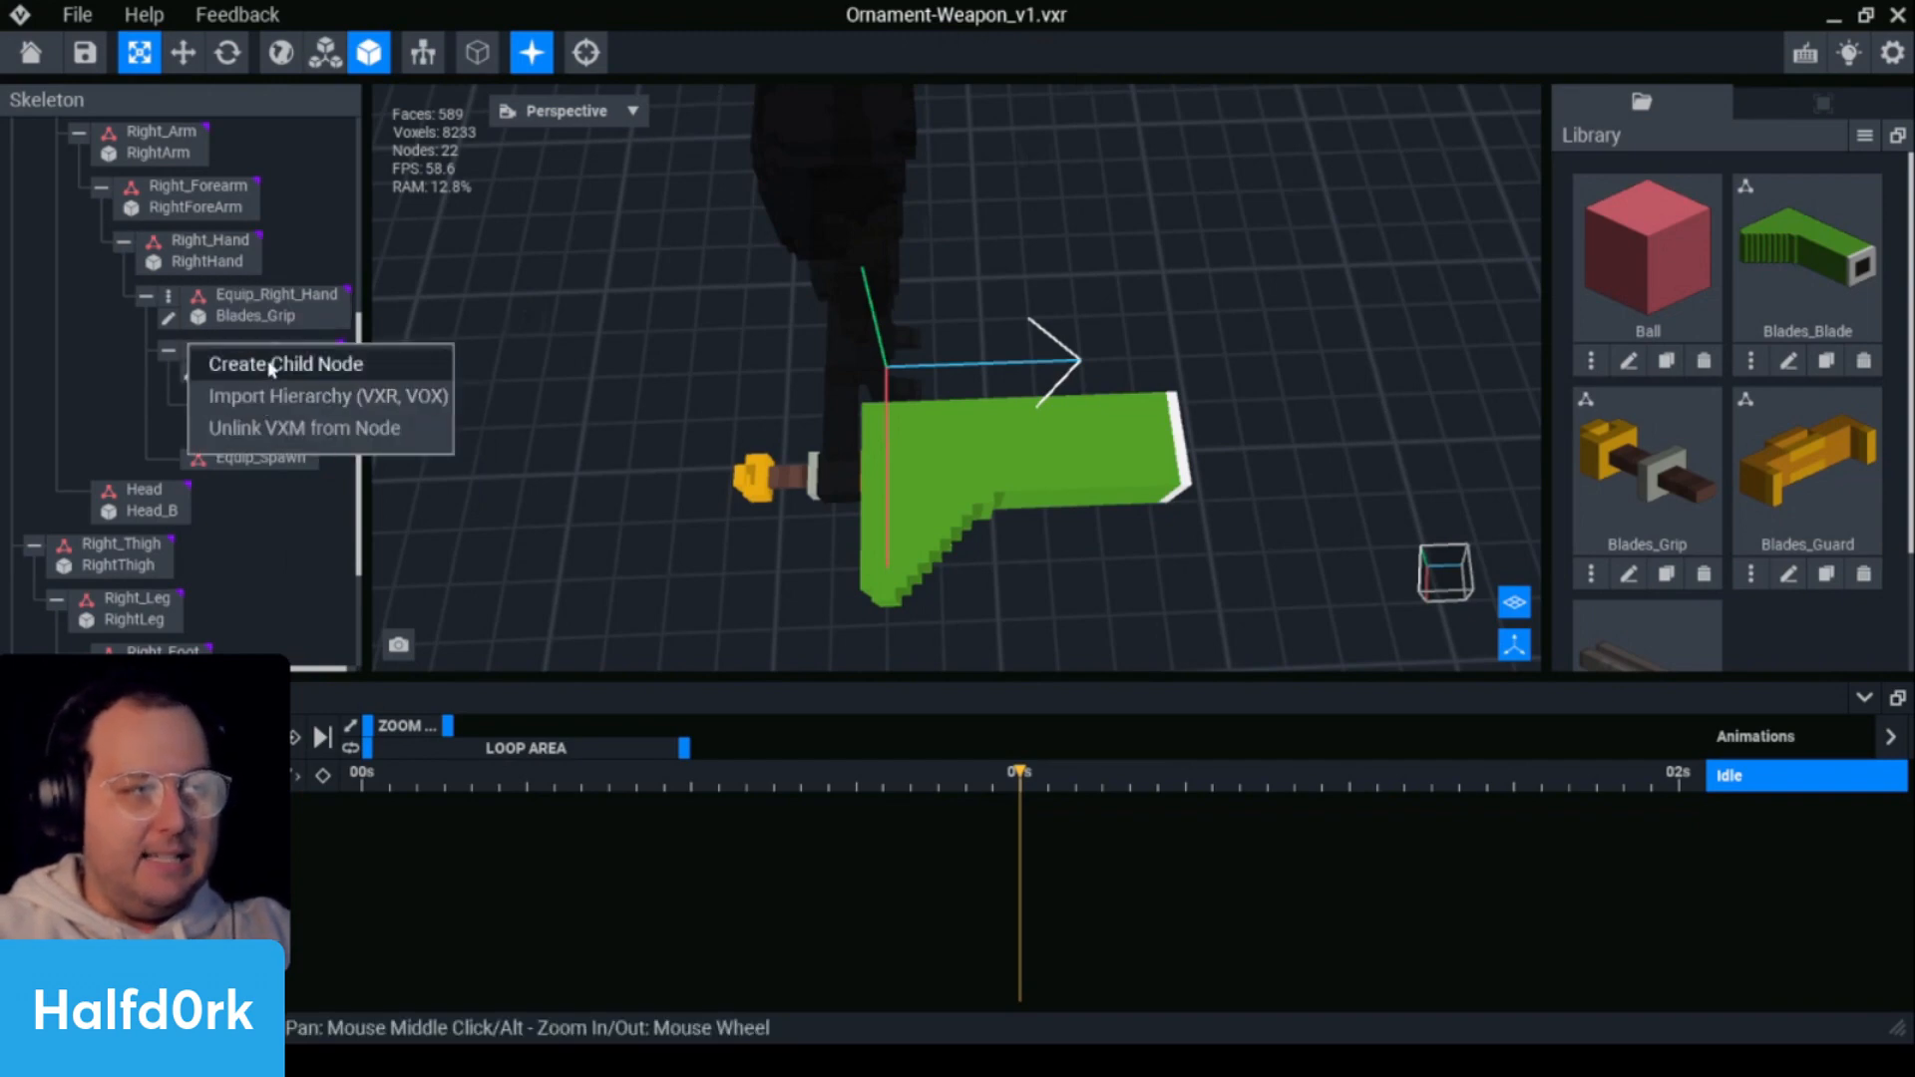
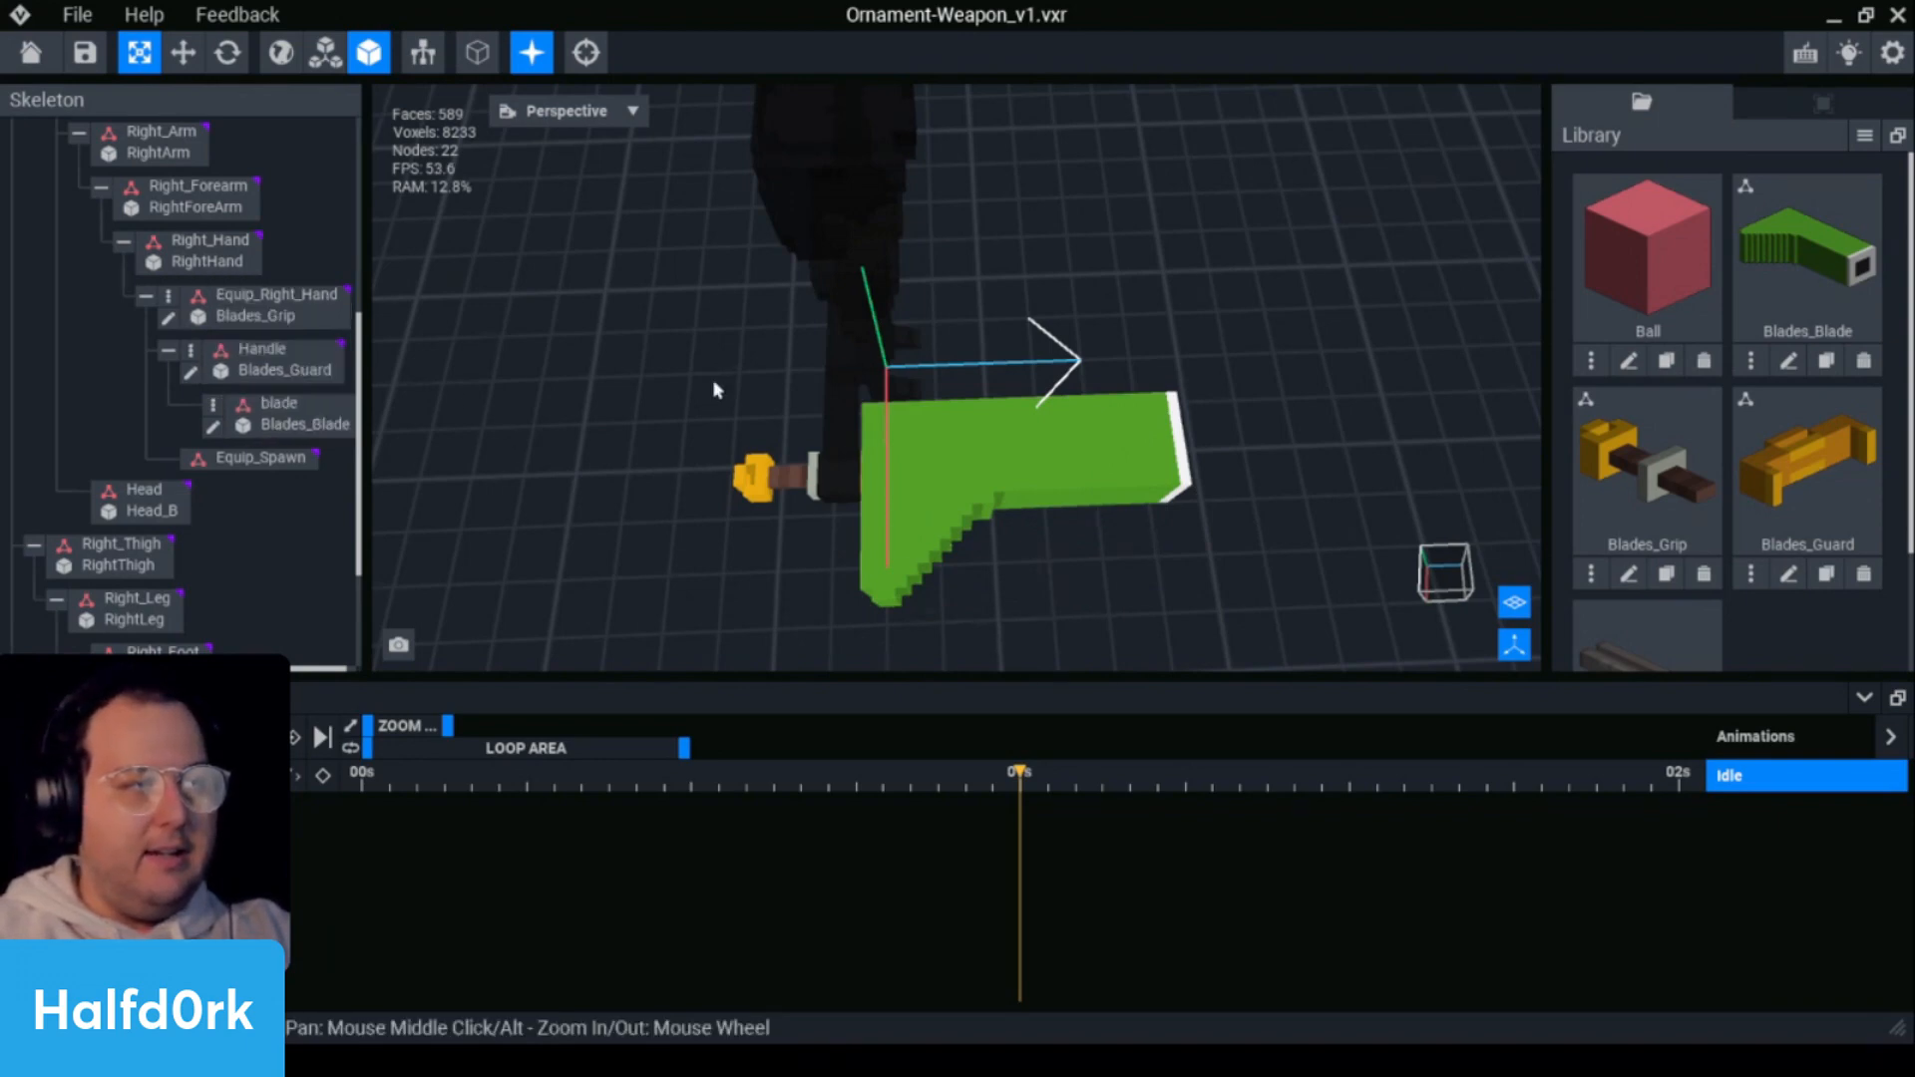
- Assign the Blades_Blade model to the Handle node and the Ball model to the blade node
drag(1865, 251, 317, 372)
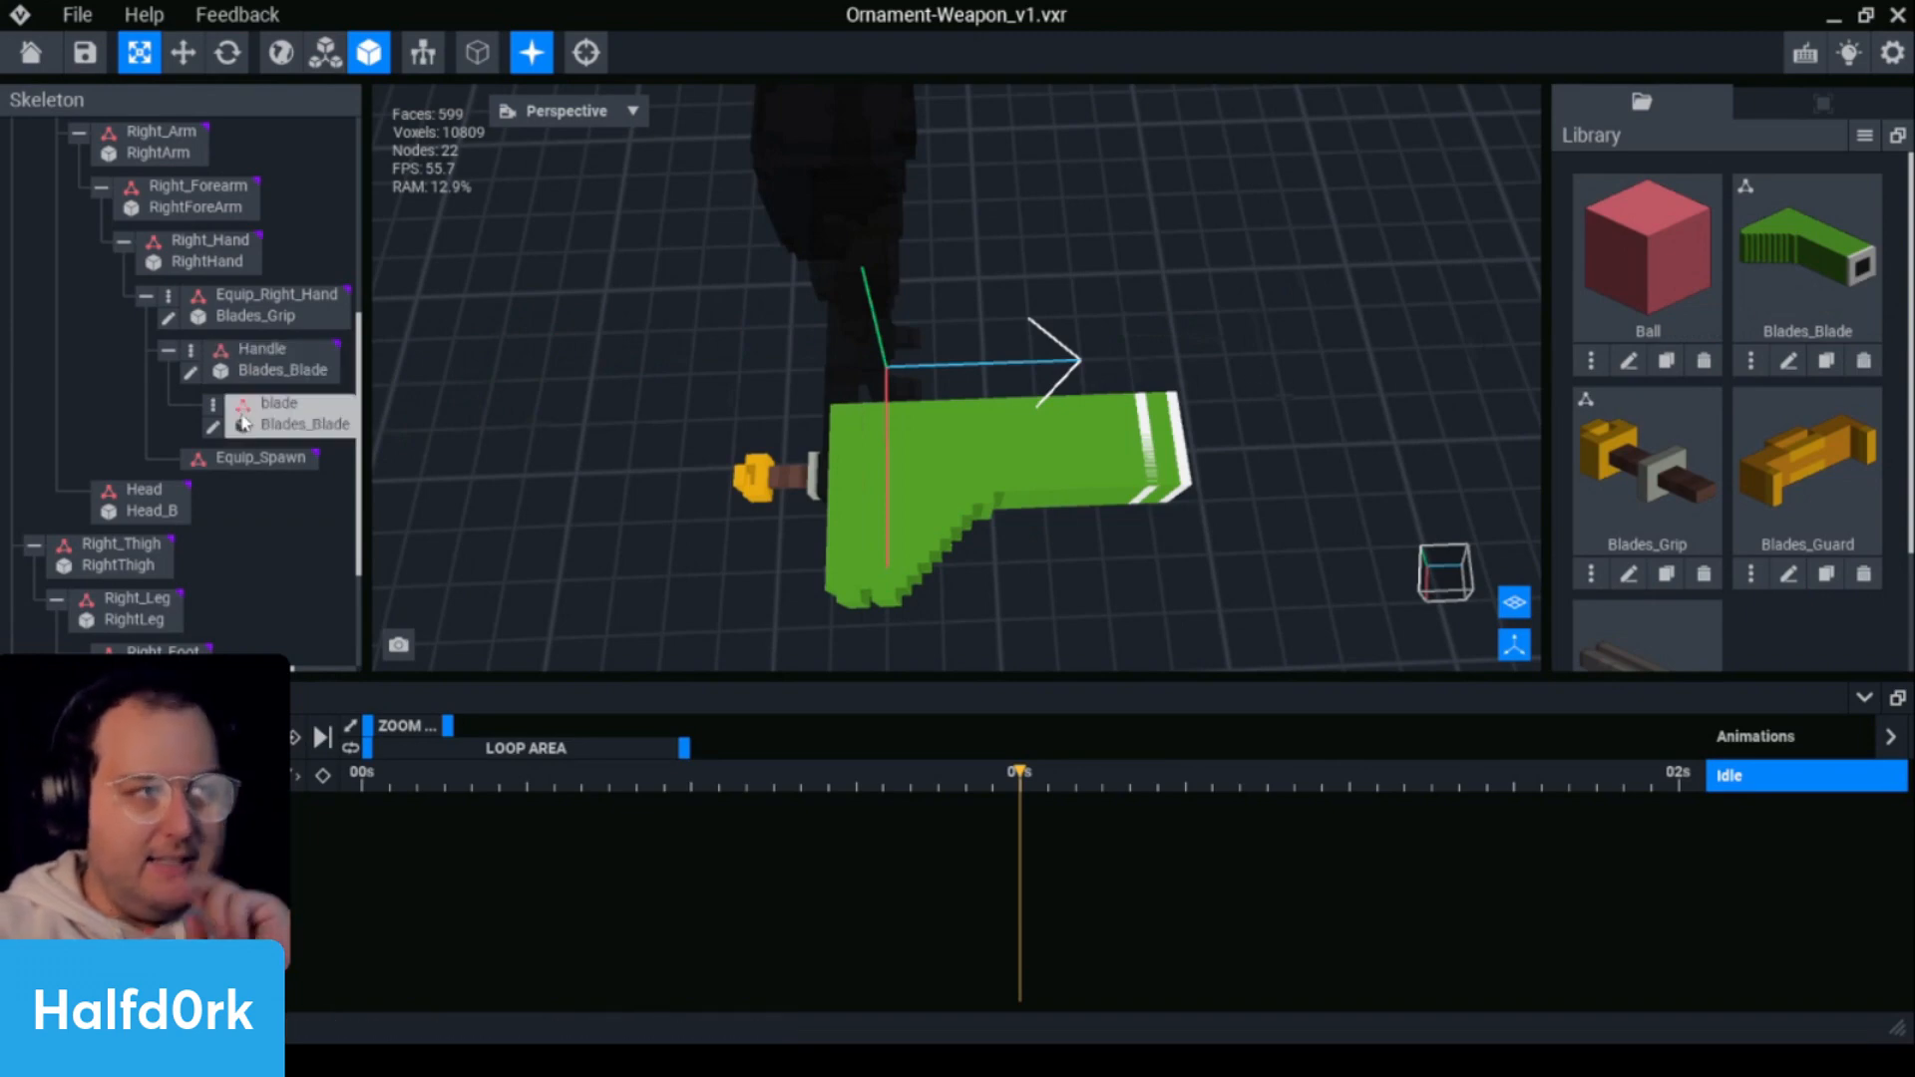
drag(1648, 249, 289, 414)
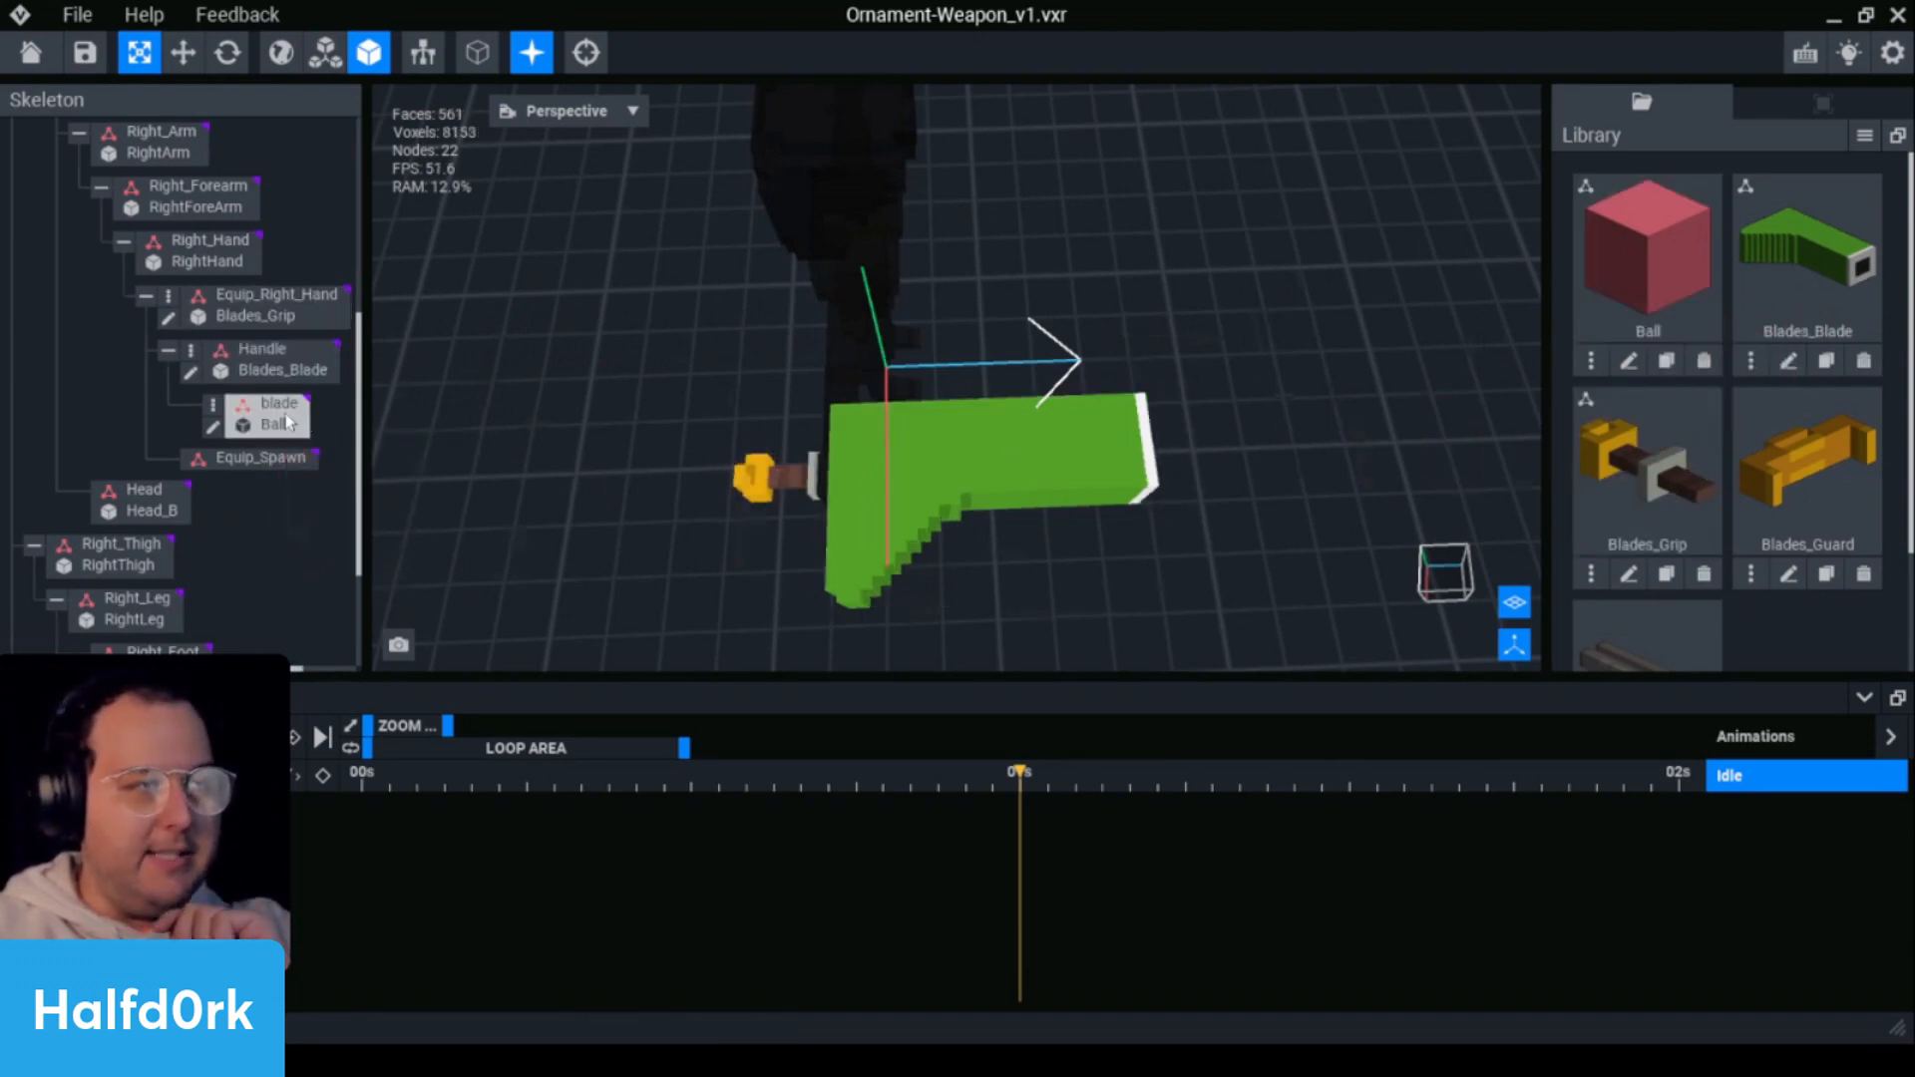
scroll(1134, 538, down, 3)
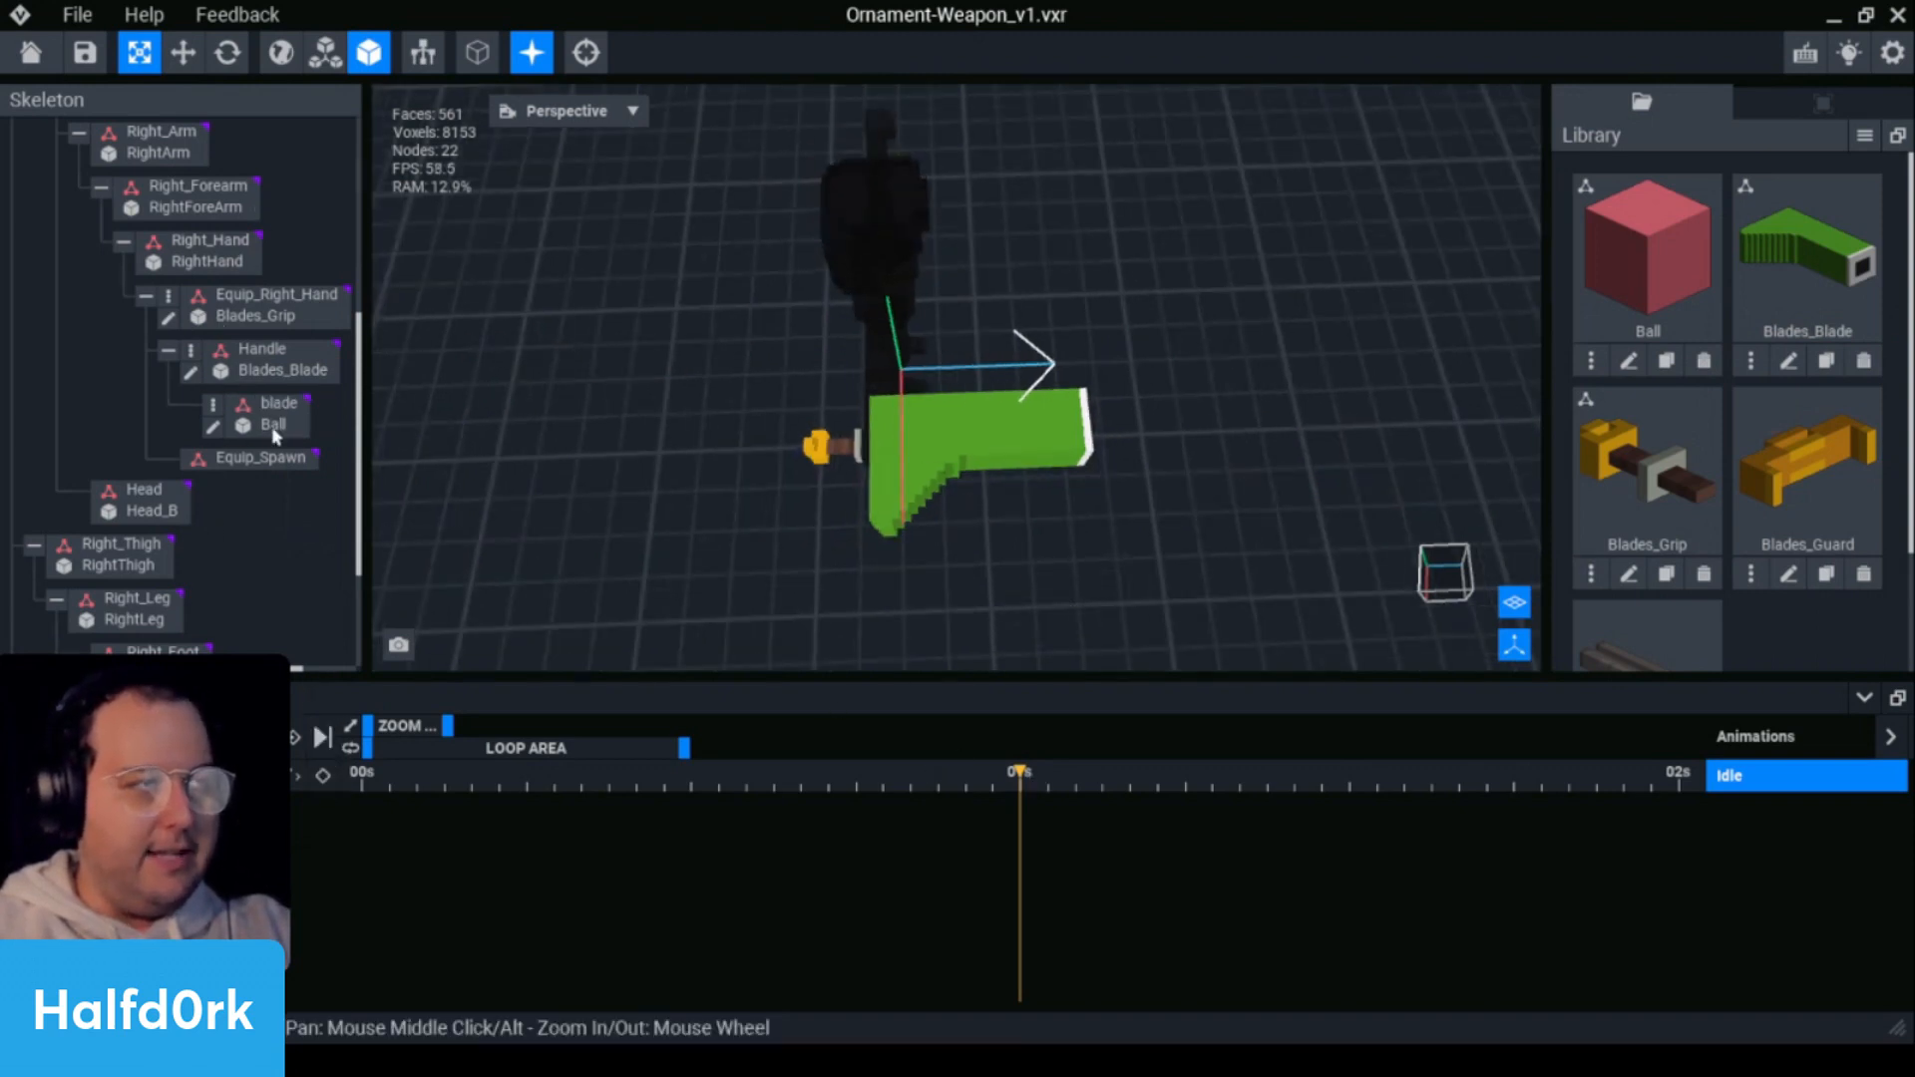
- Review the skeleton hierarchy and the reassigned blade, move the playhead near the timeline start, and save the asset
scroll(266, 427, up, 1)
scroll(267, 384, up, 3)
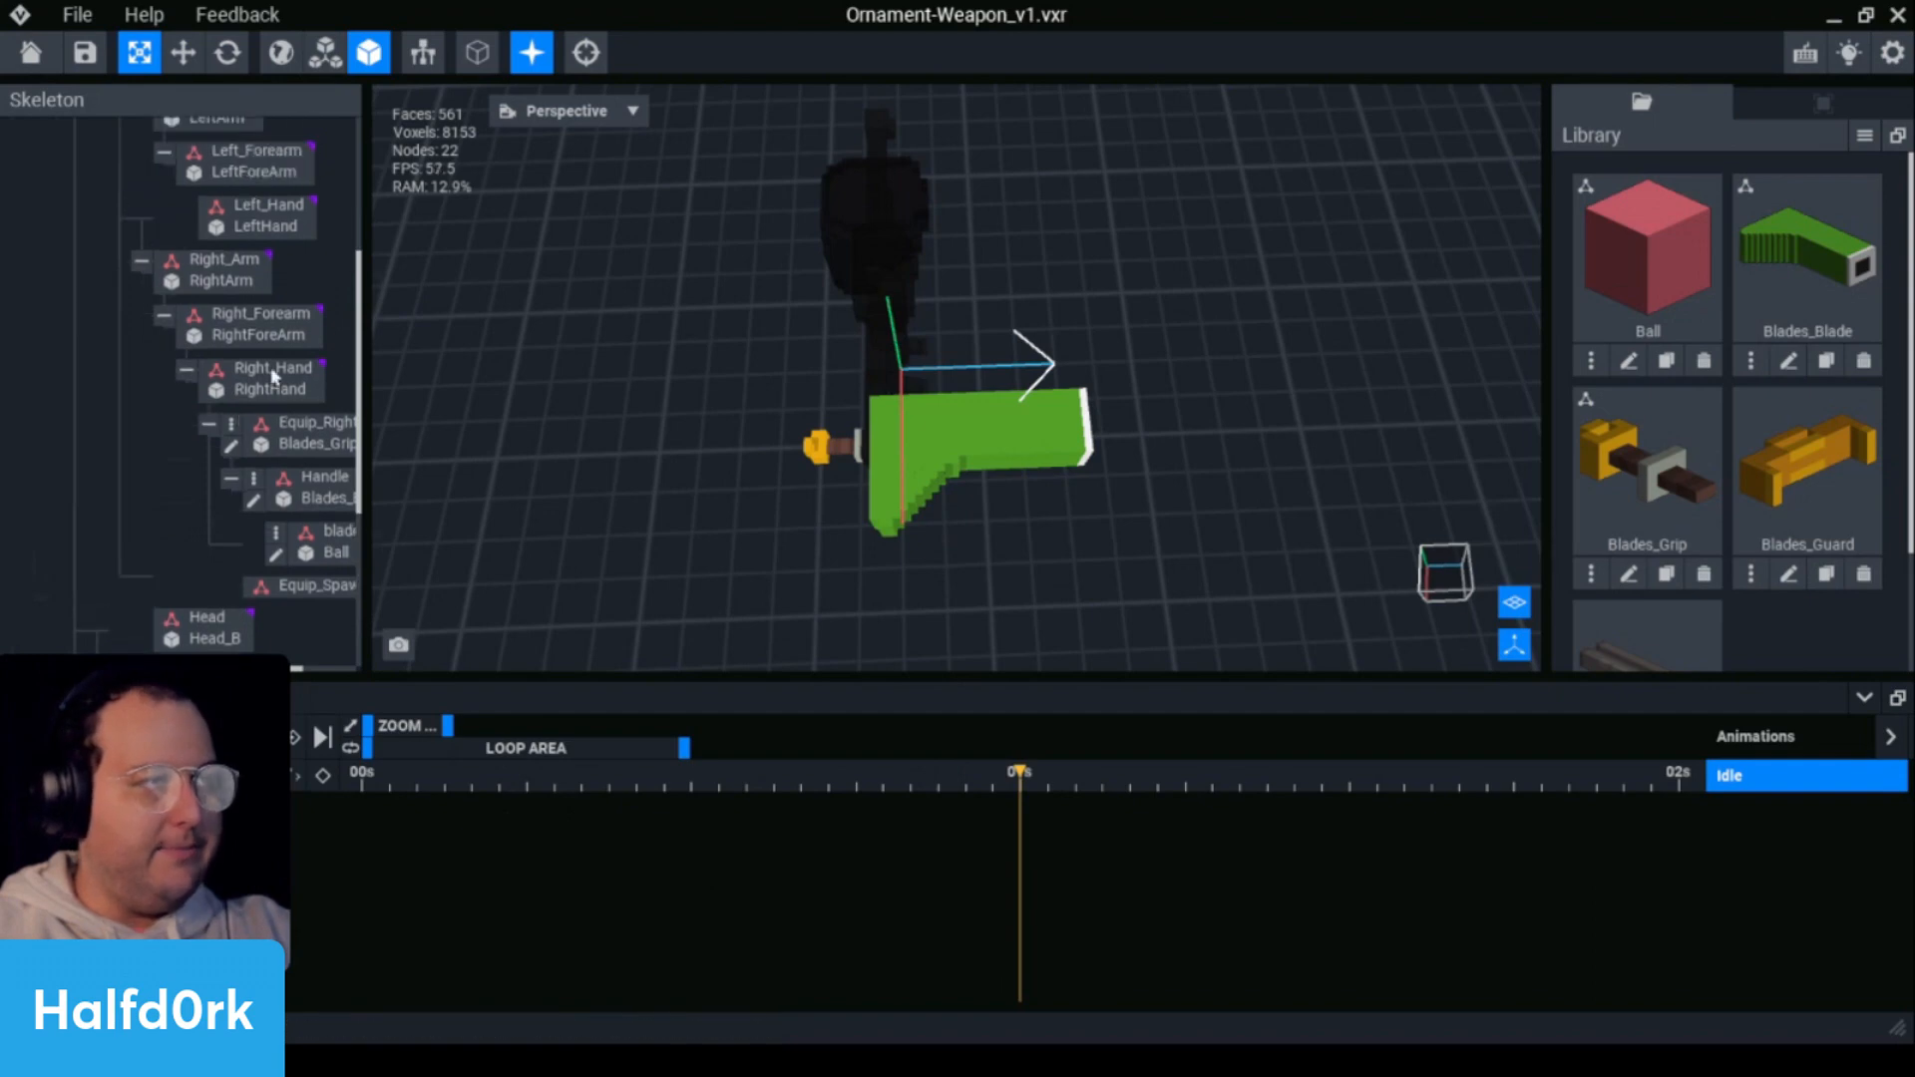
scroll(265, 384, up, 1)
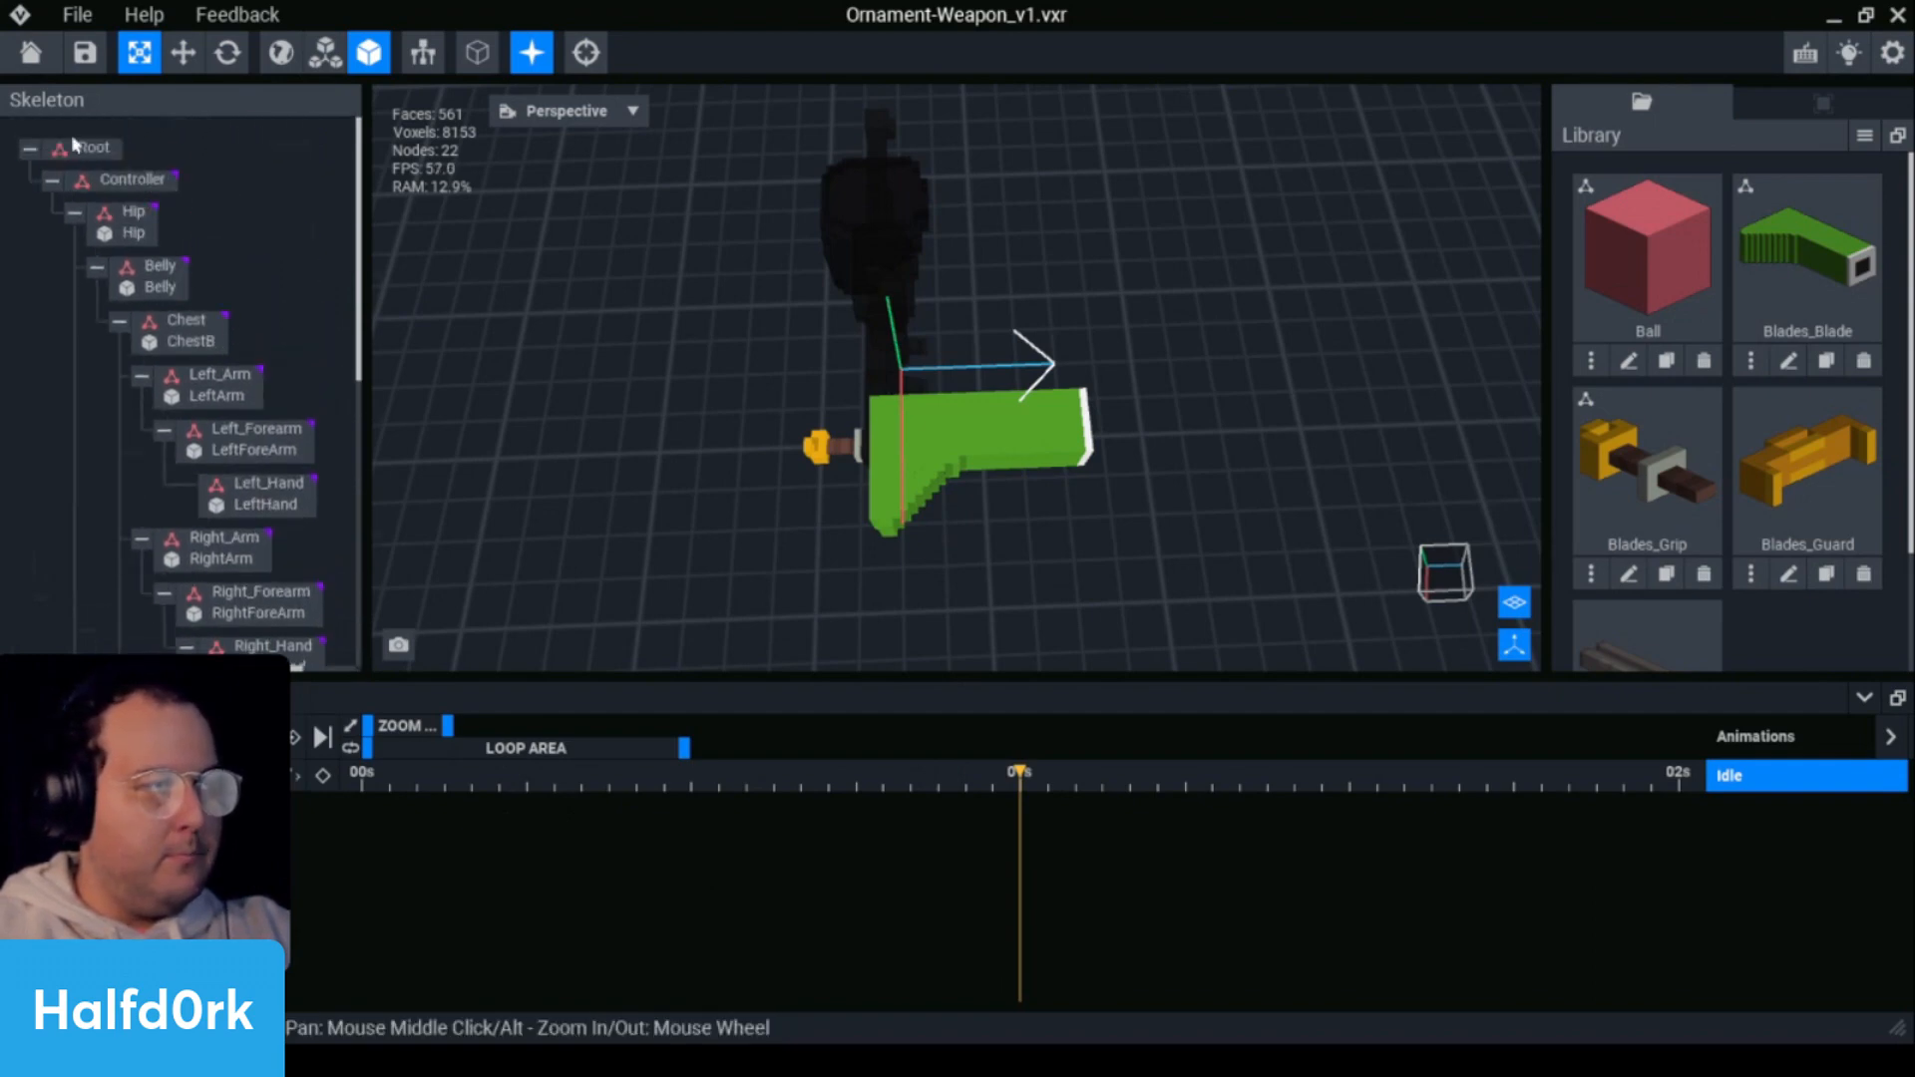
scroll(322, 615, down, 5)
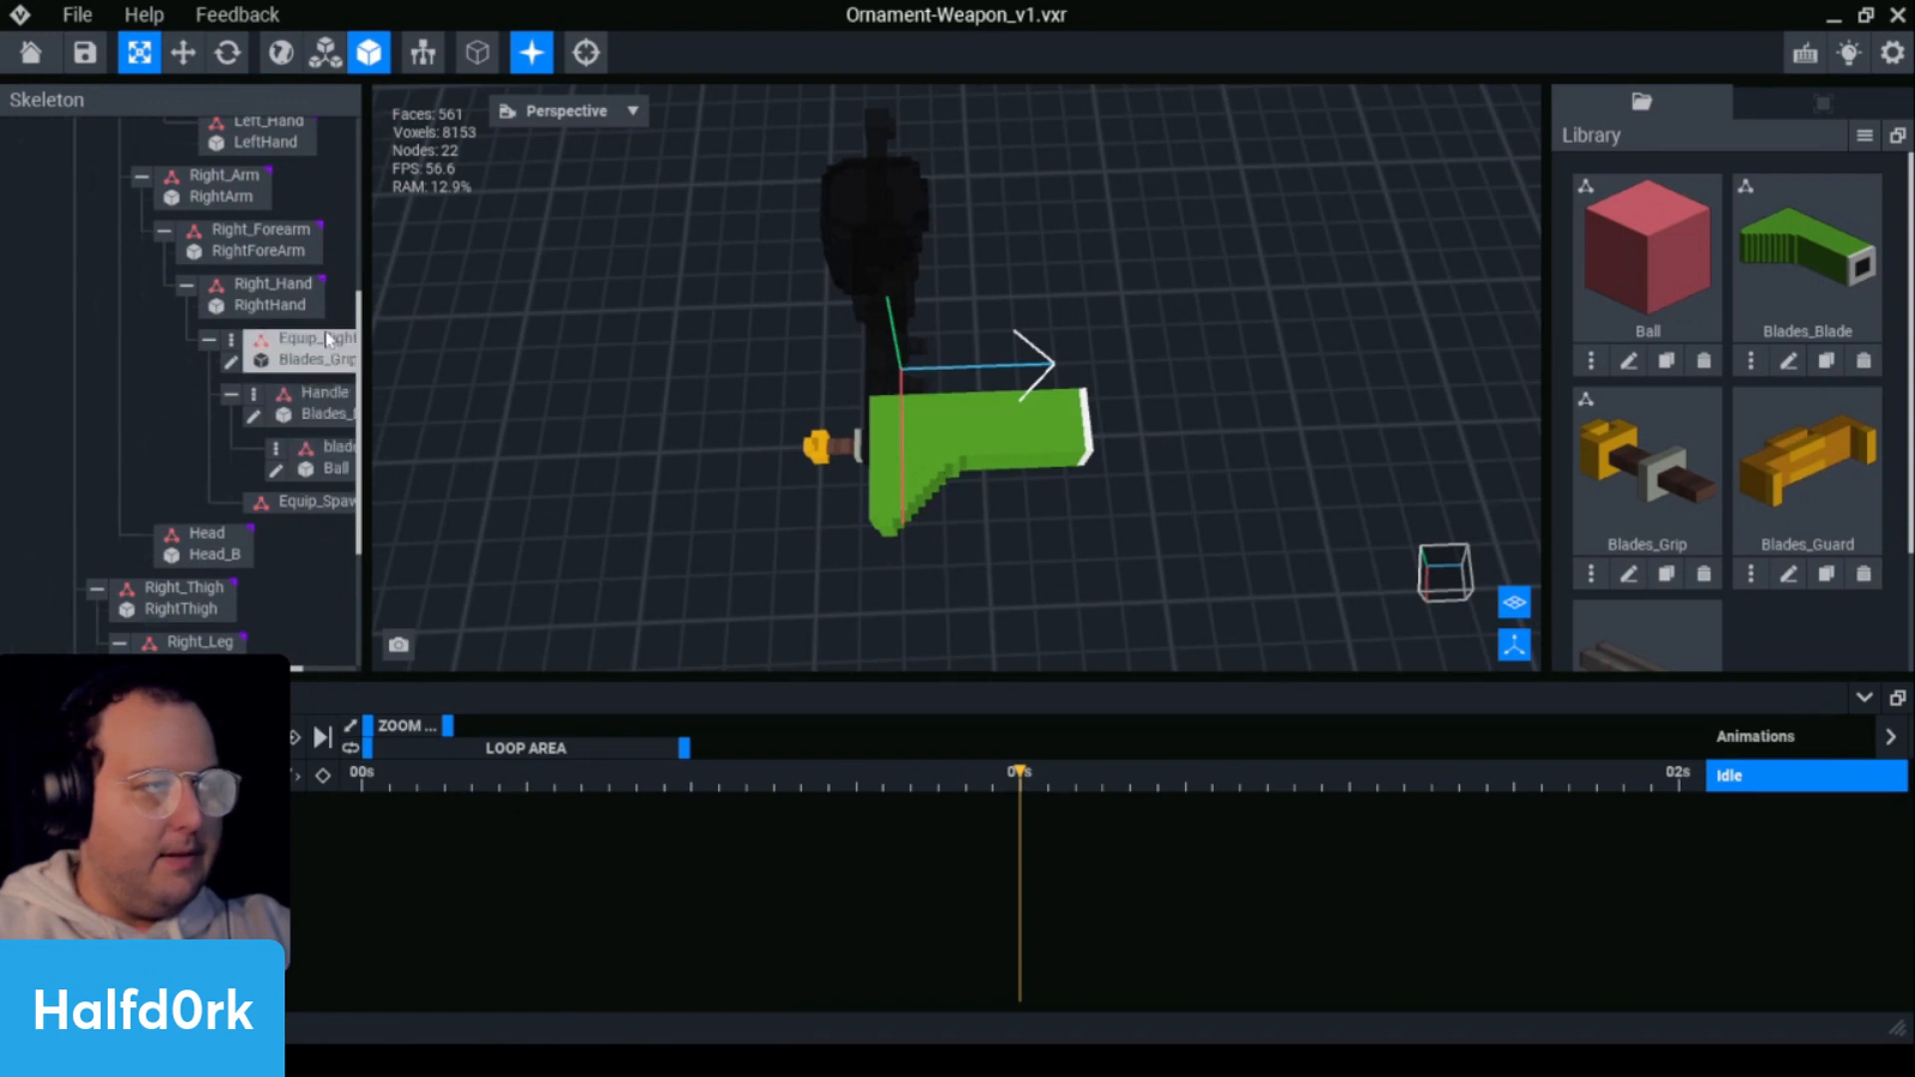
drag(743, 768, 389, 878)
scroll(1057, 487, up, 5)
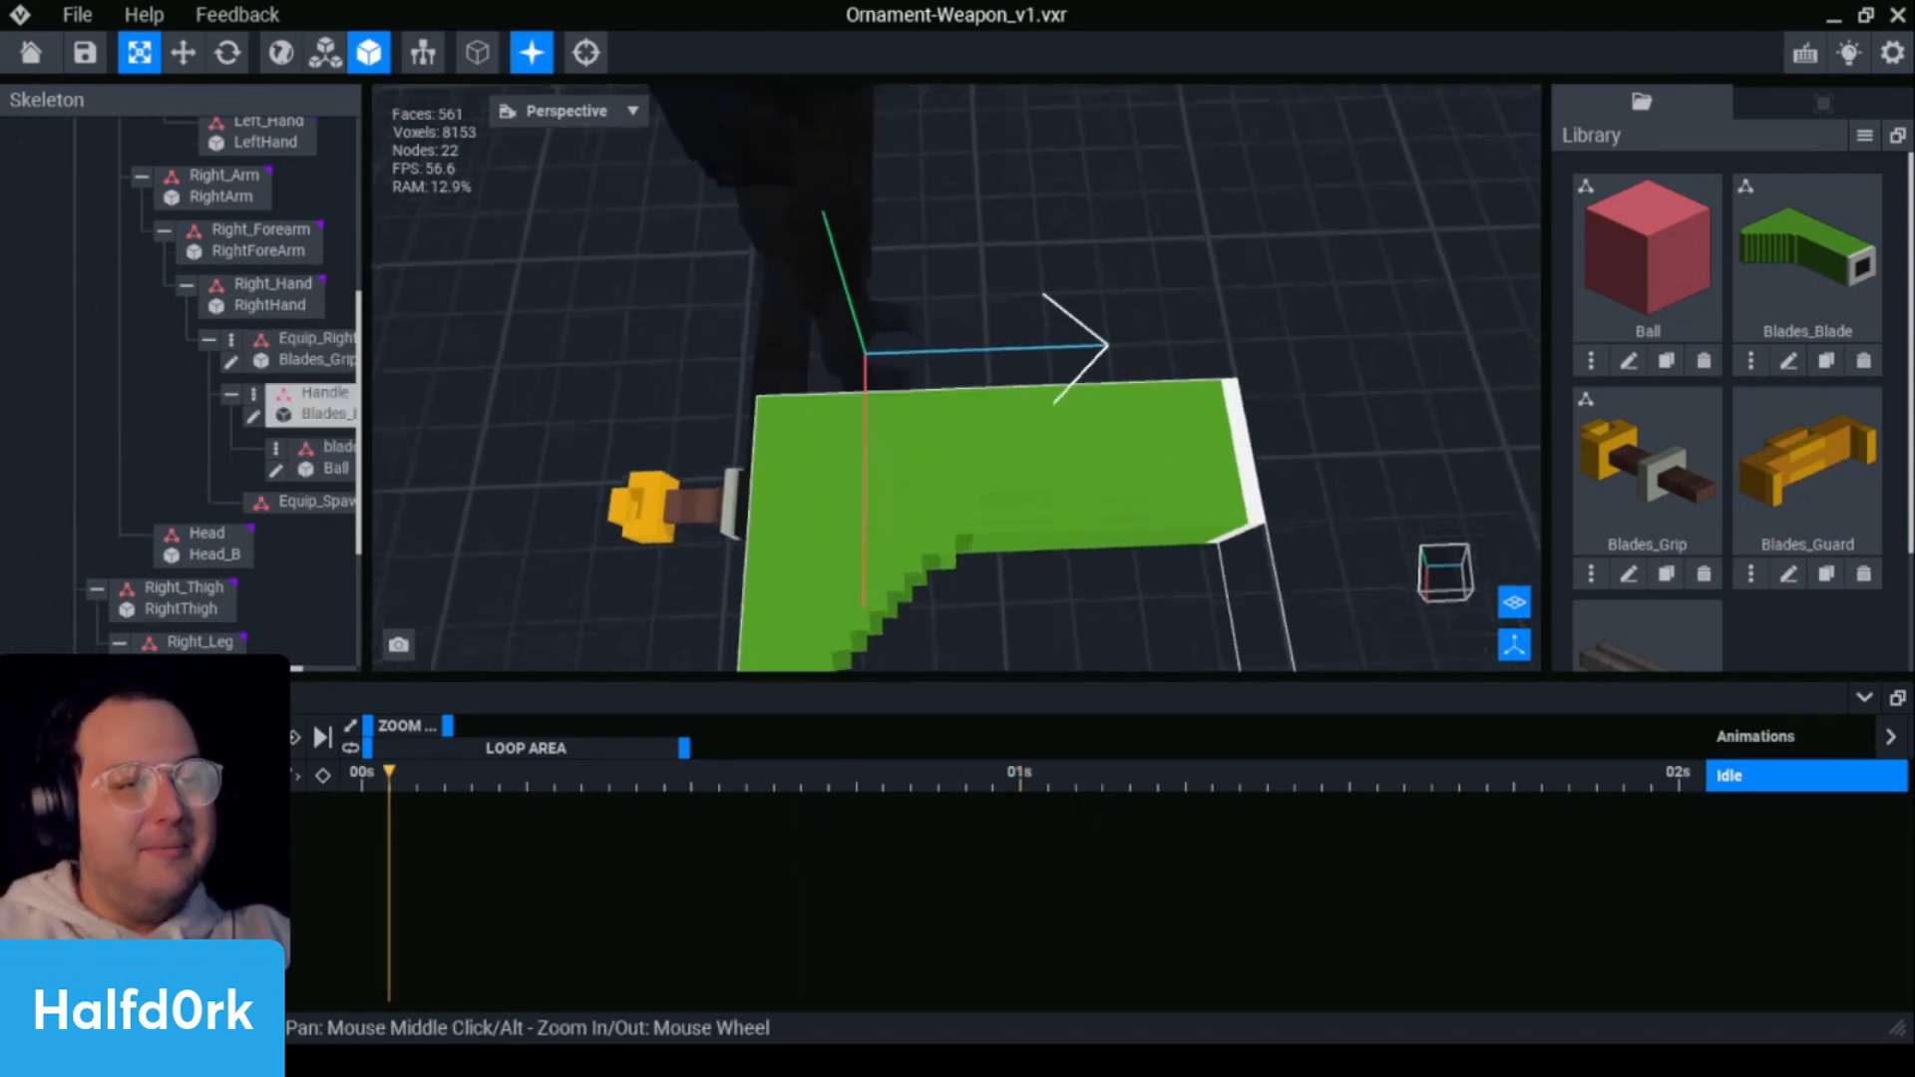
key(ctrl+s)
scroll(1002, 495, down, 3)
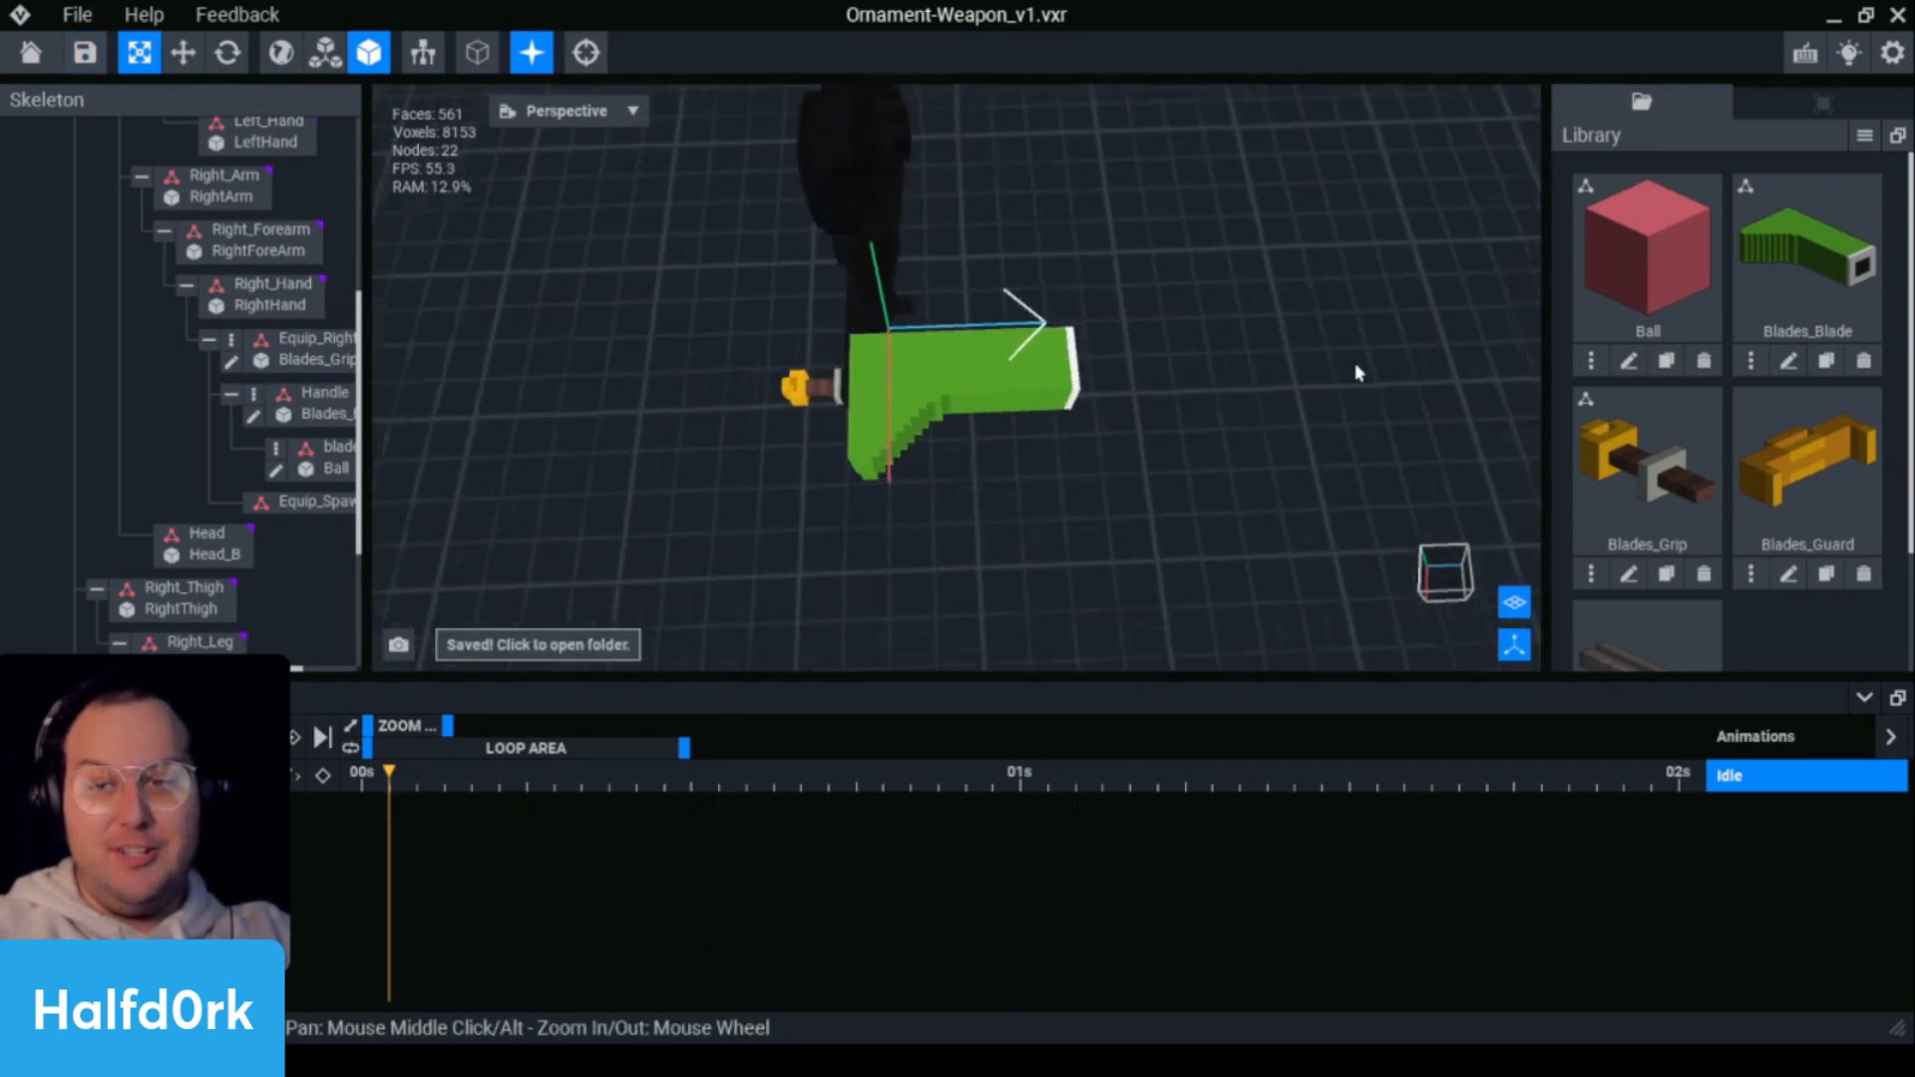
- Scrub the Idle timeline to 1 s and examine the animation list and the collapsed and expanded timeline
scroll(1375, 451, up, 3)
click(444, 781)
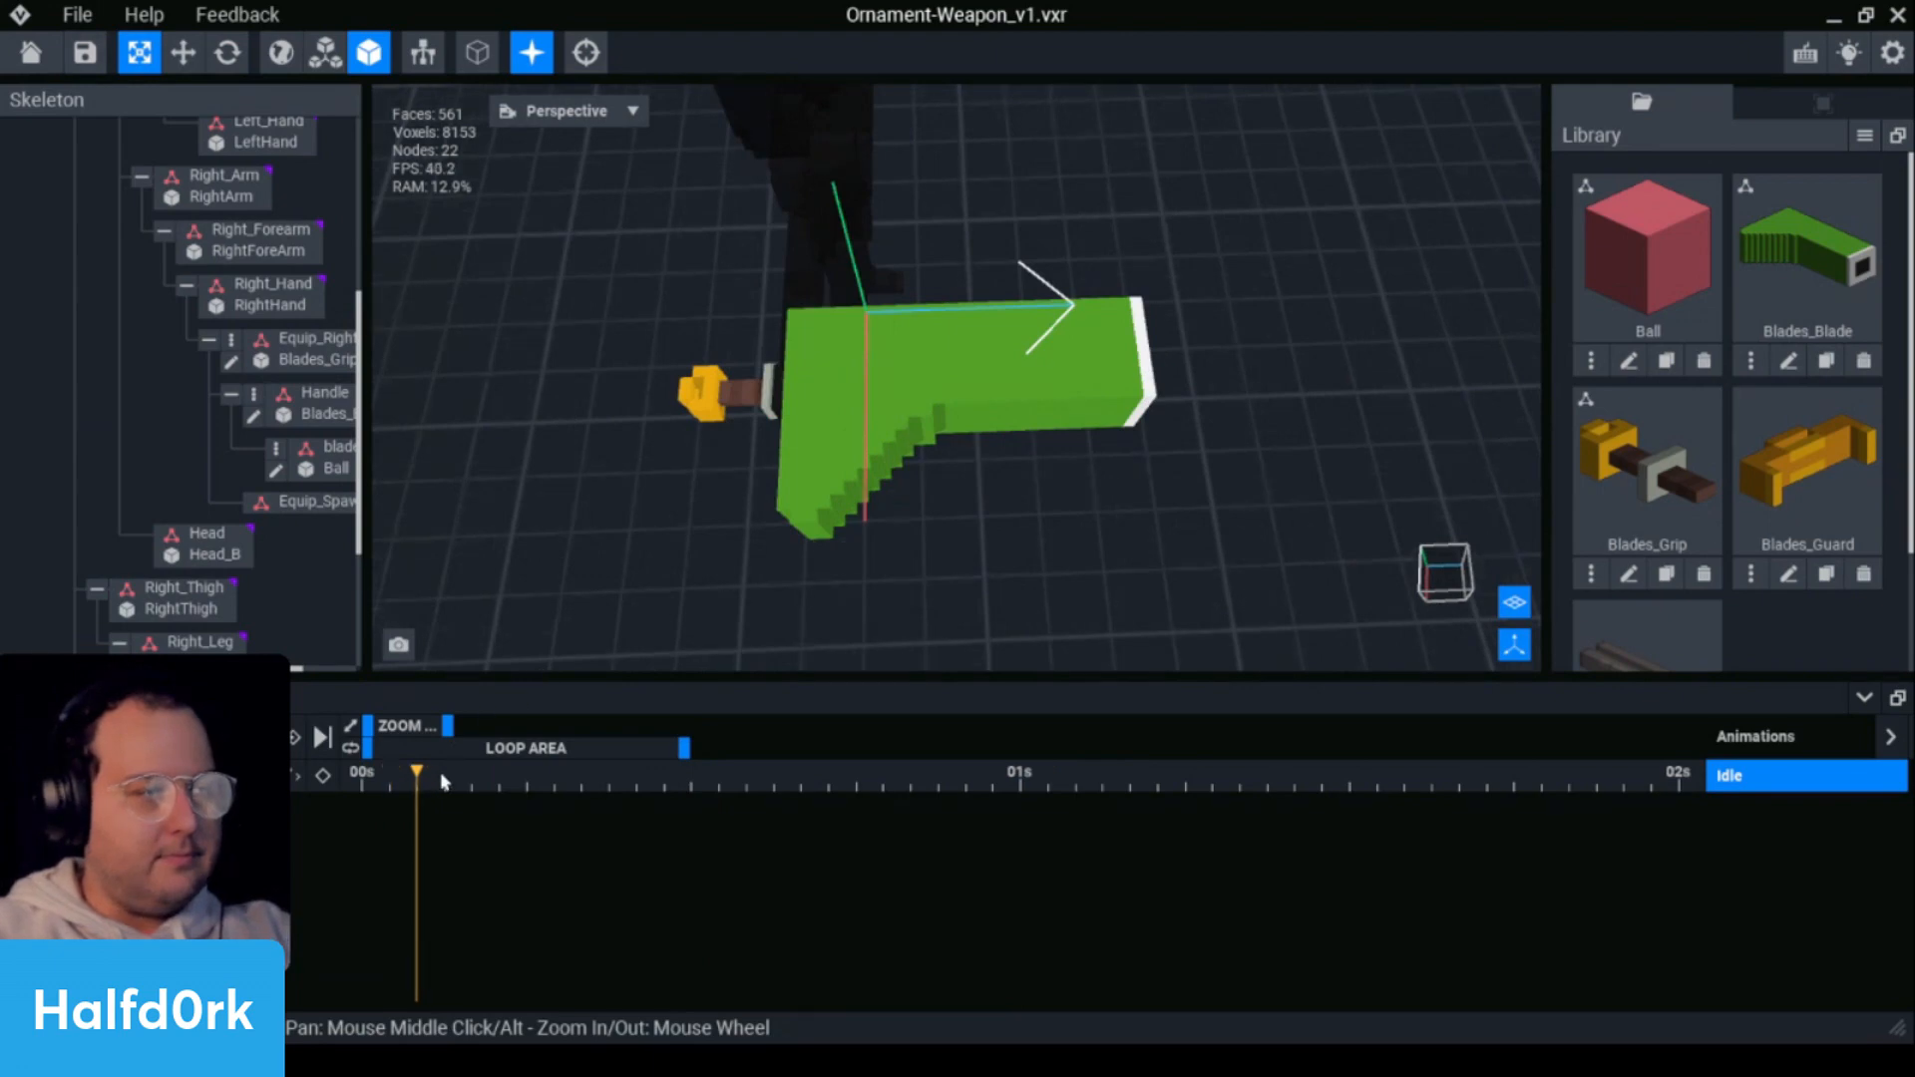
drag(444, 781, 1018, 787)
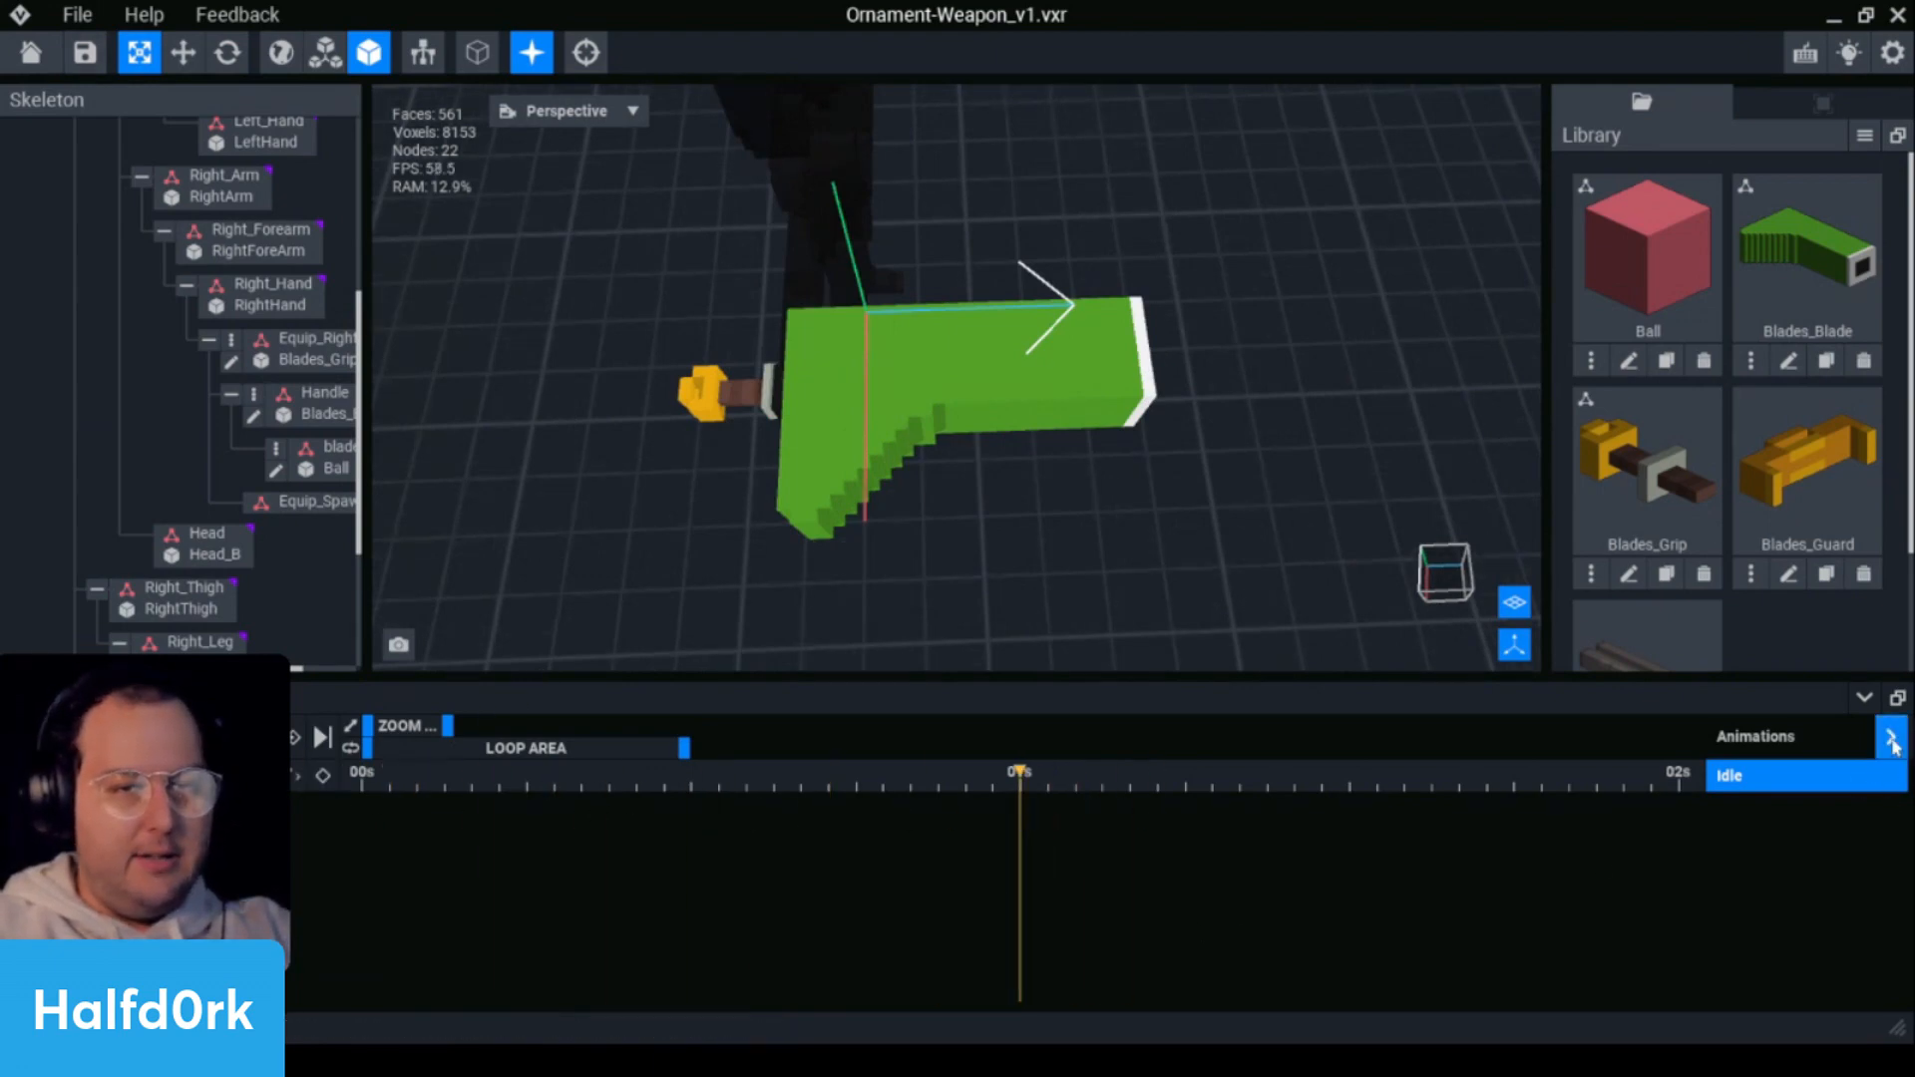
click(1892, 744)
click(1890, 740)
click(1864, 697)
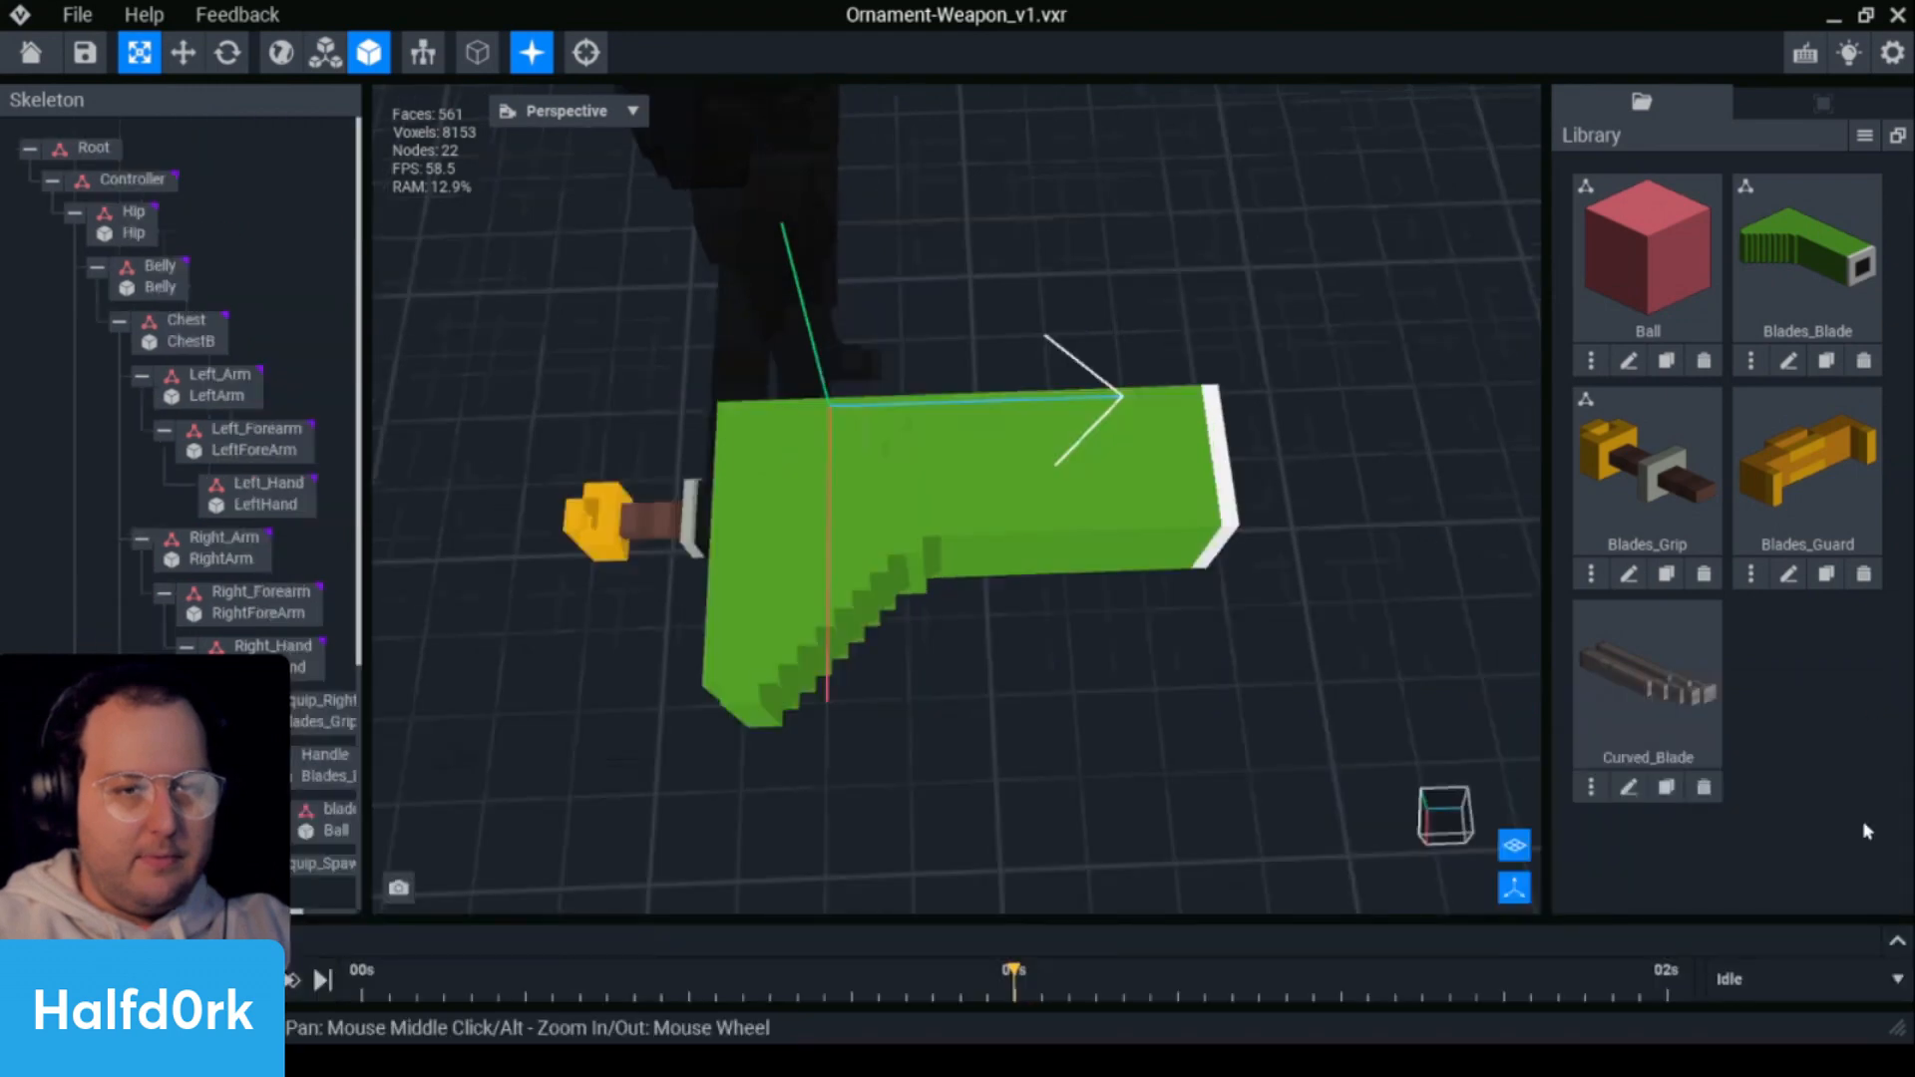
click(1897, 940)
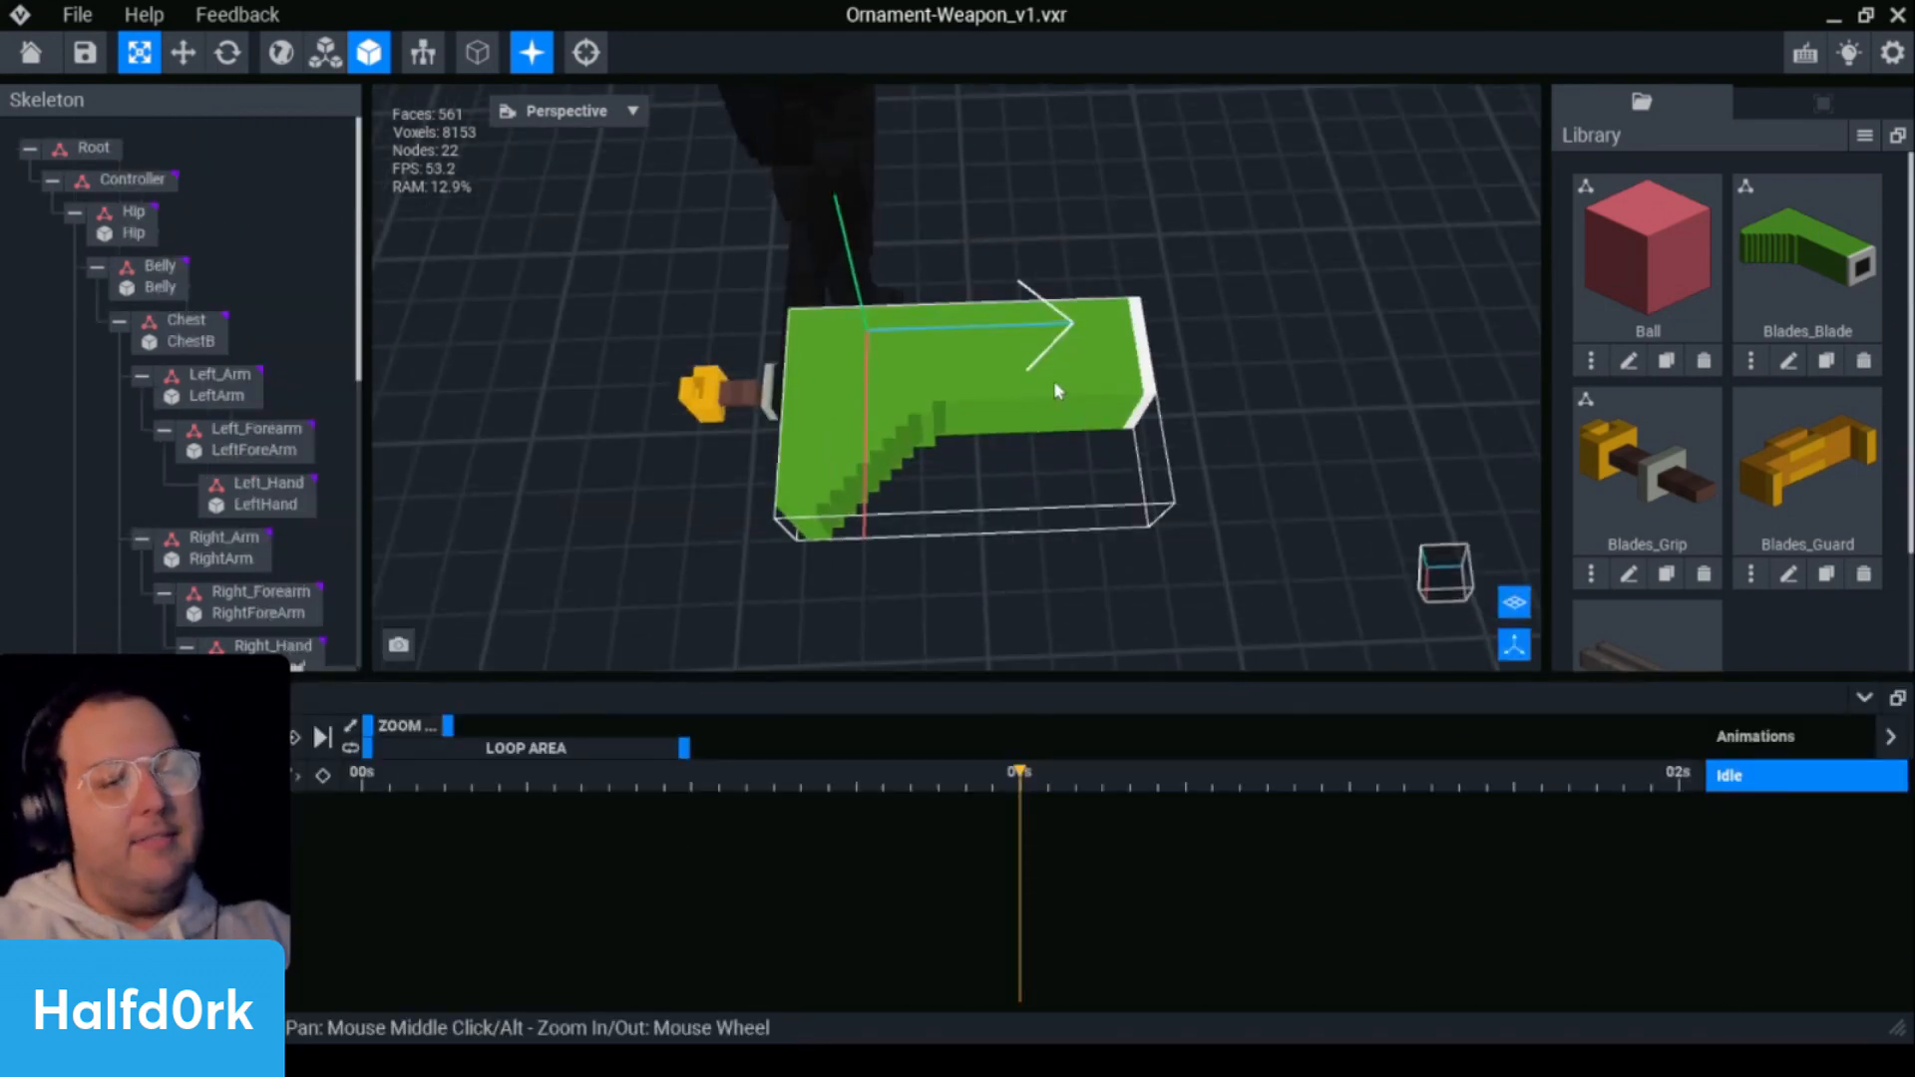
- Save and close Ornament-Weapon_v1, and reopen it from the recent files
right_drag(1055, 385, 1686, 601)
click(85, 52)
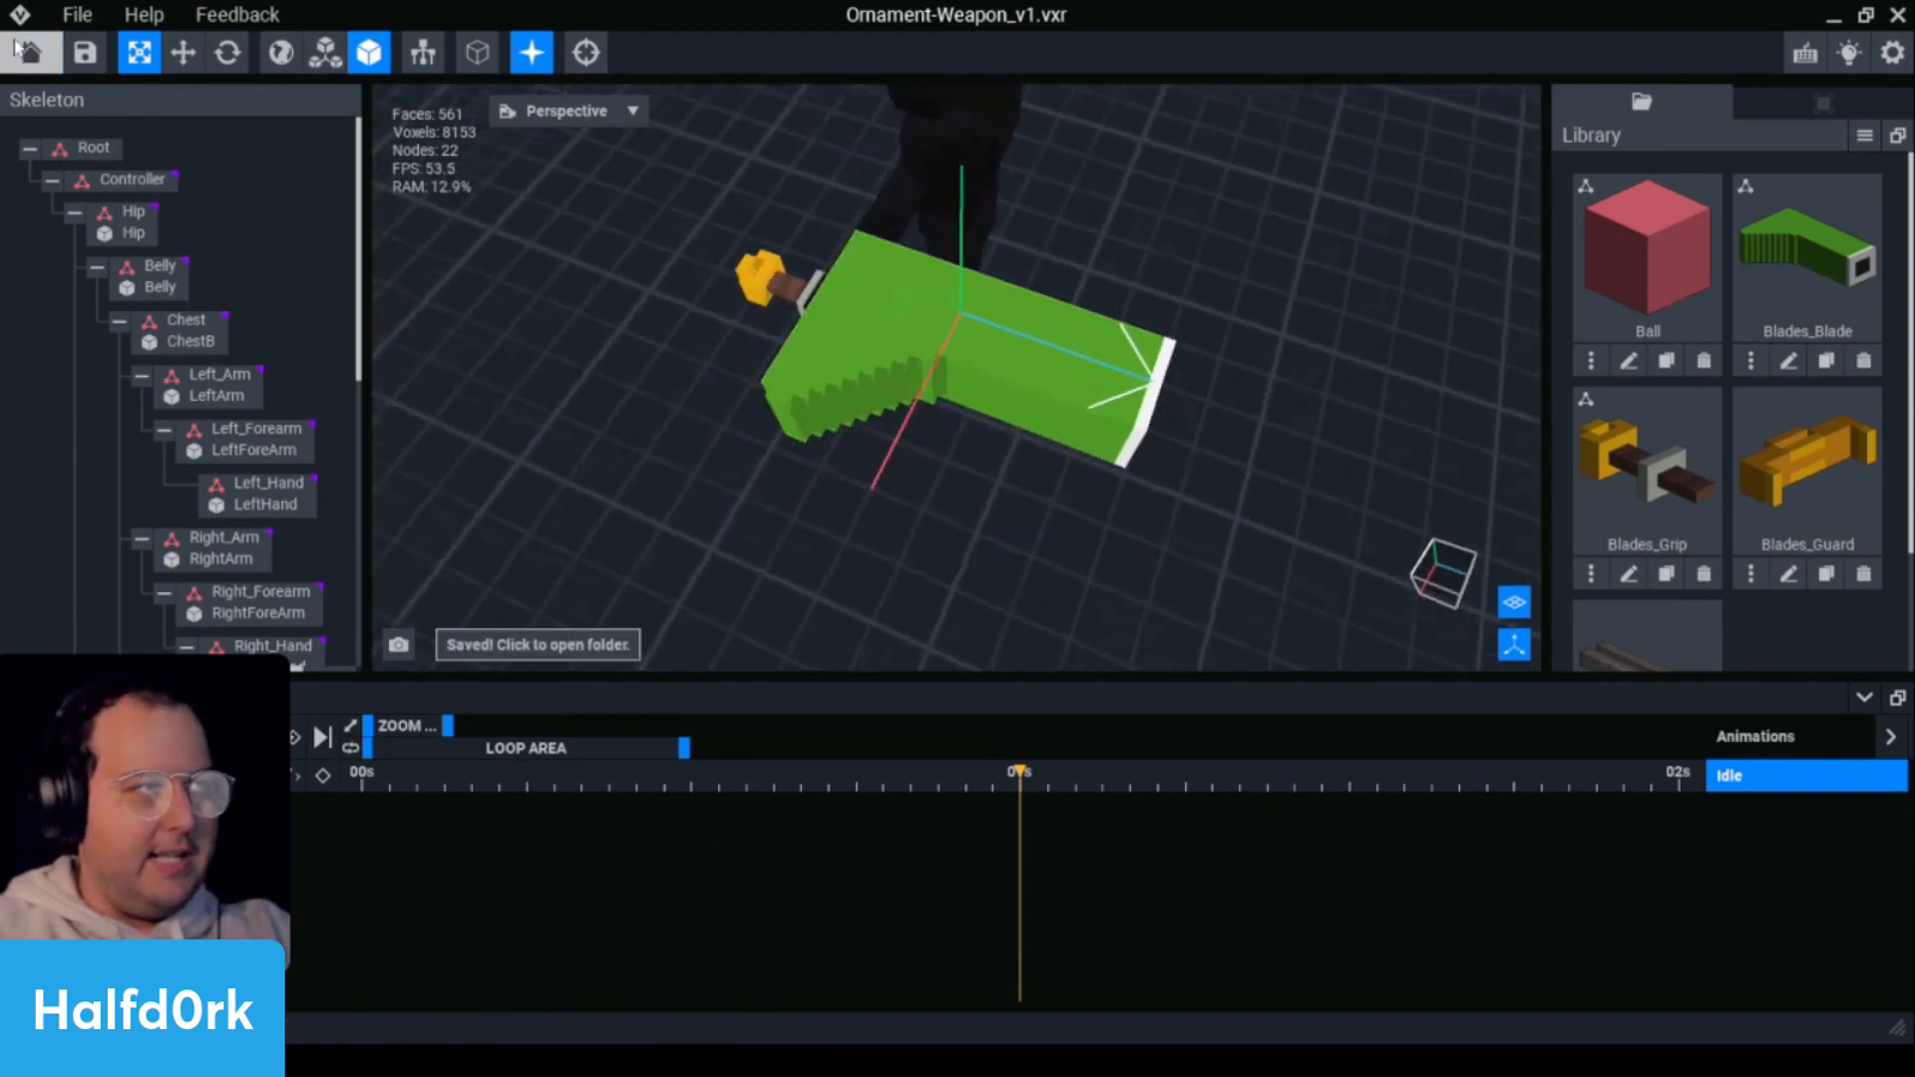
click(31, 52)
click(764, 415)
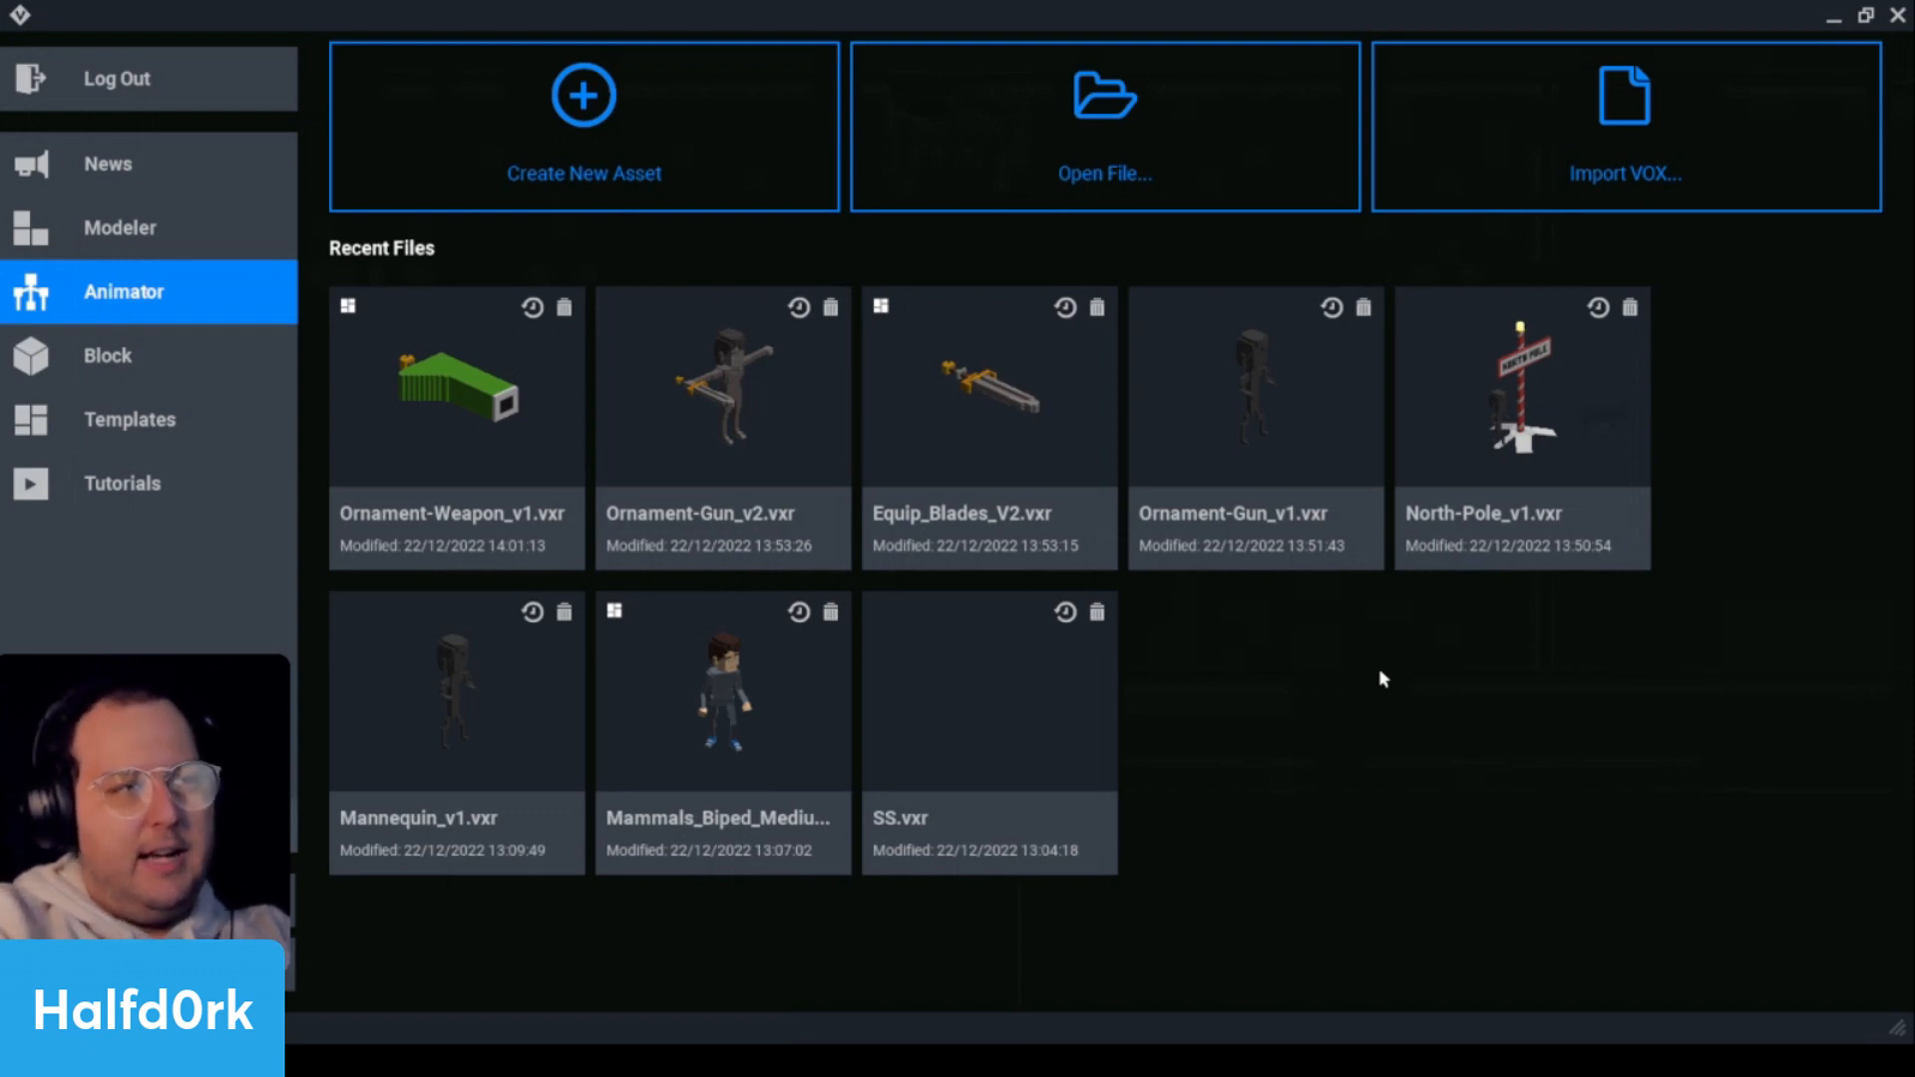
click(529, 399)
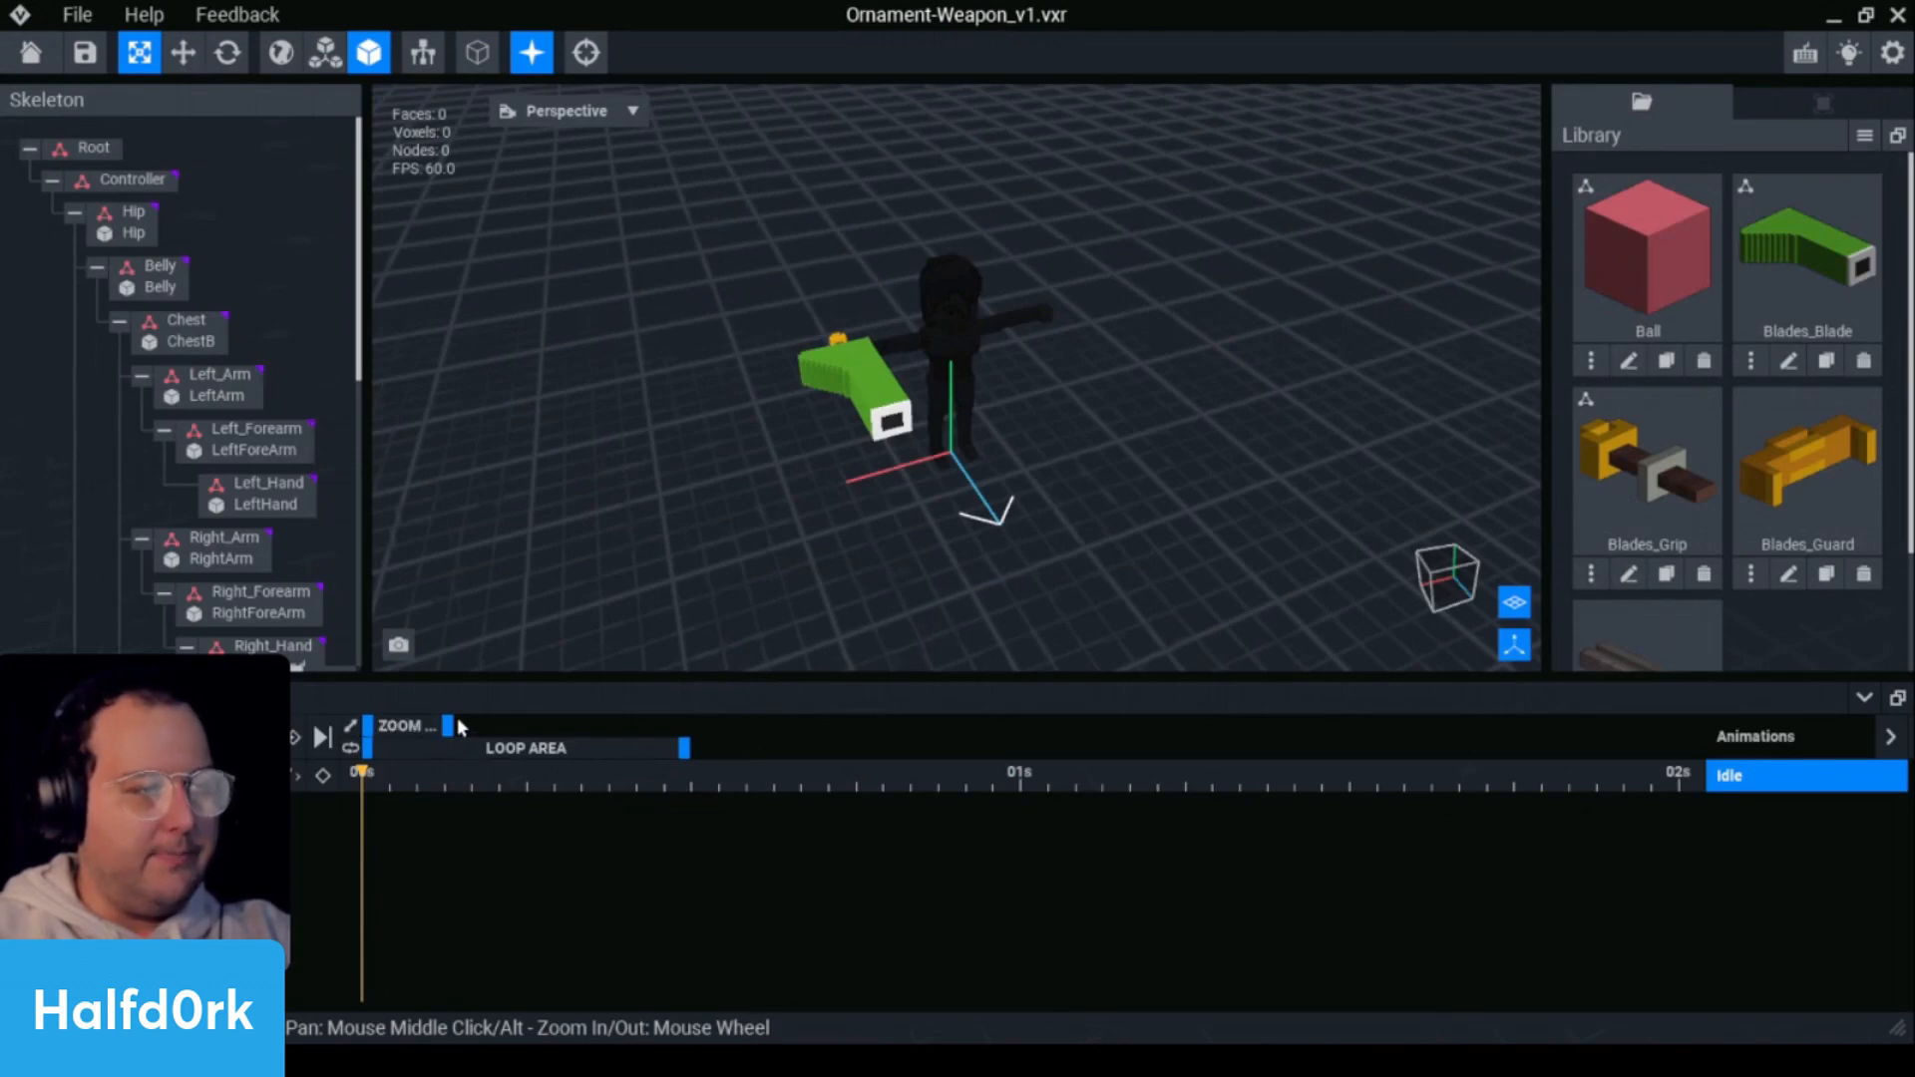
- Widen the timeline's zoom area to show about 16 seconds, and save and close the weapon asset
drag(448, 725, 1110, 770)
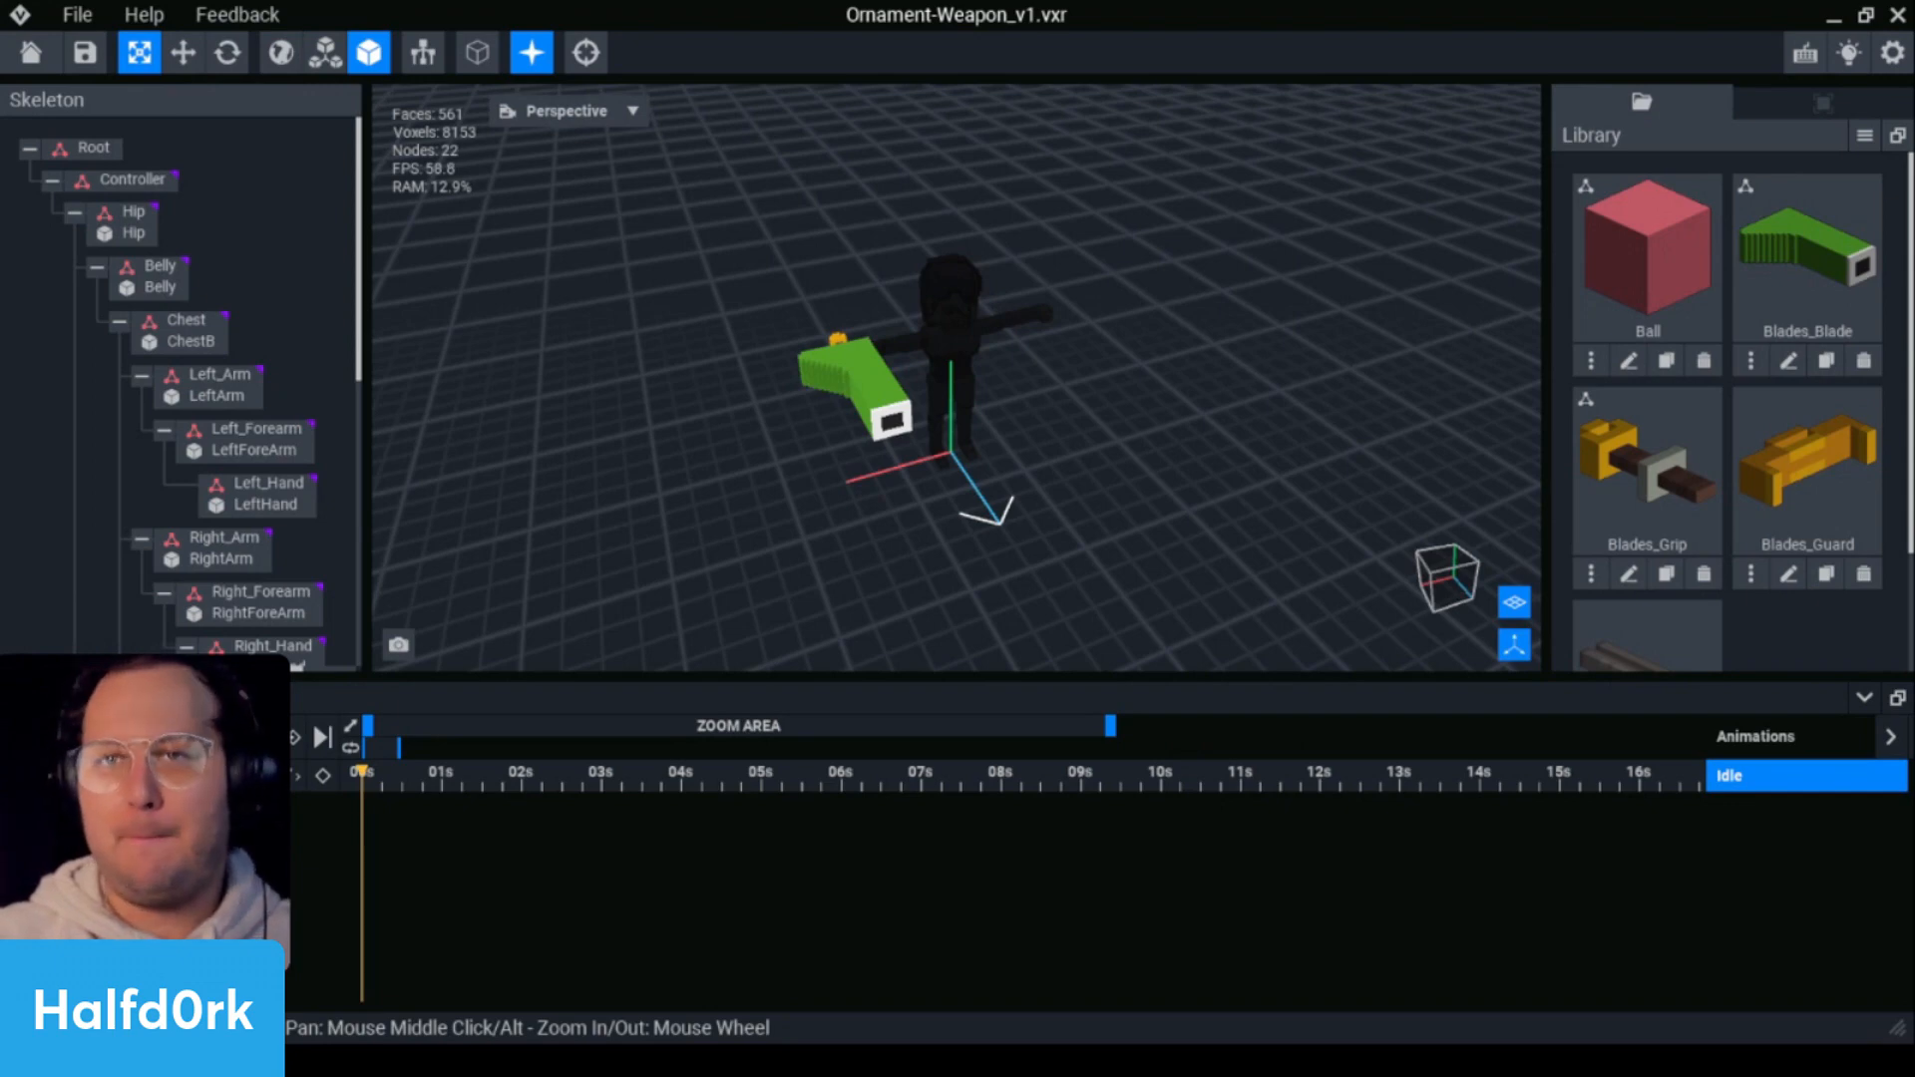
right_drag(569, 337, 589, 384)
scroll(599, 419, up, 2)
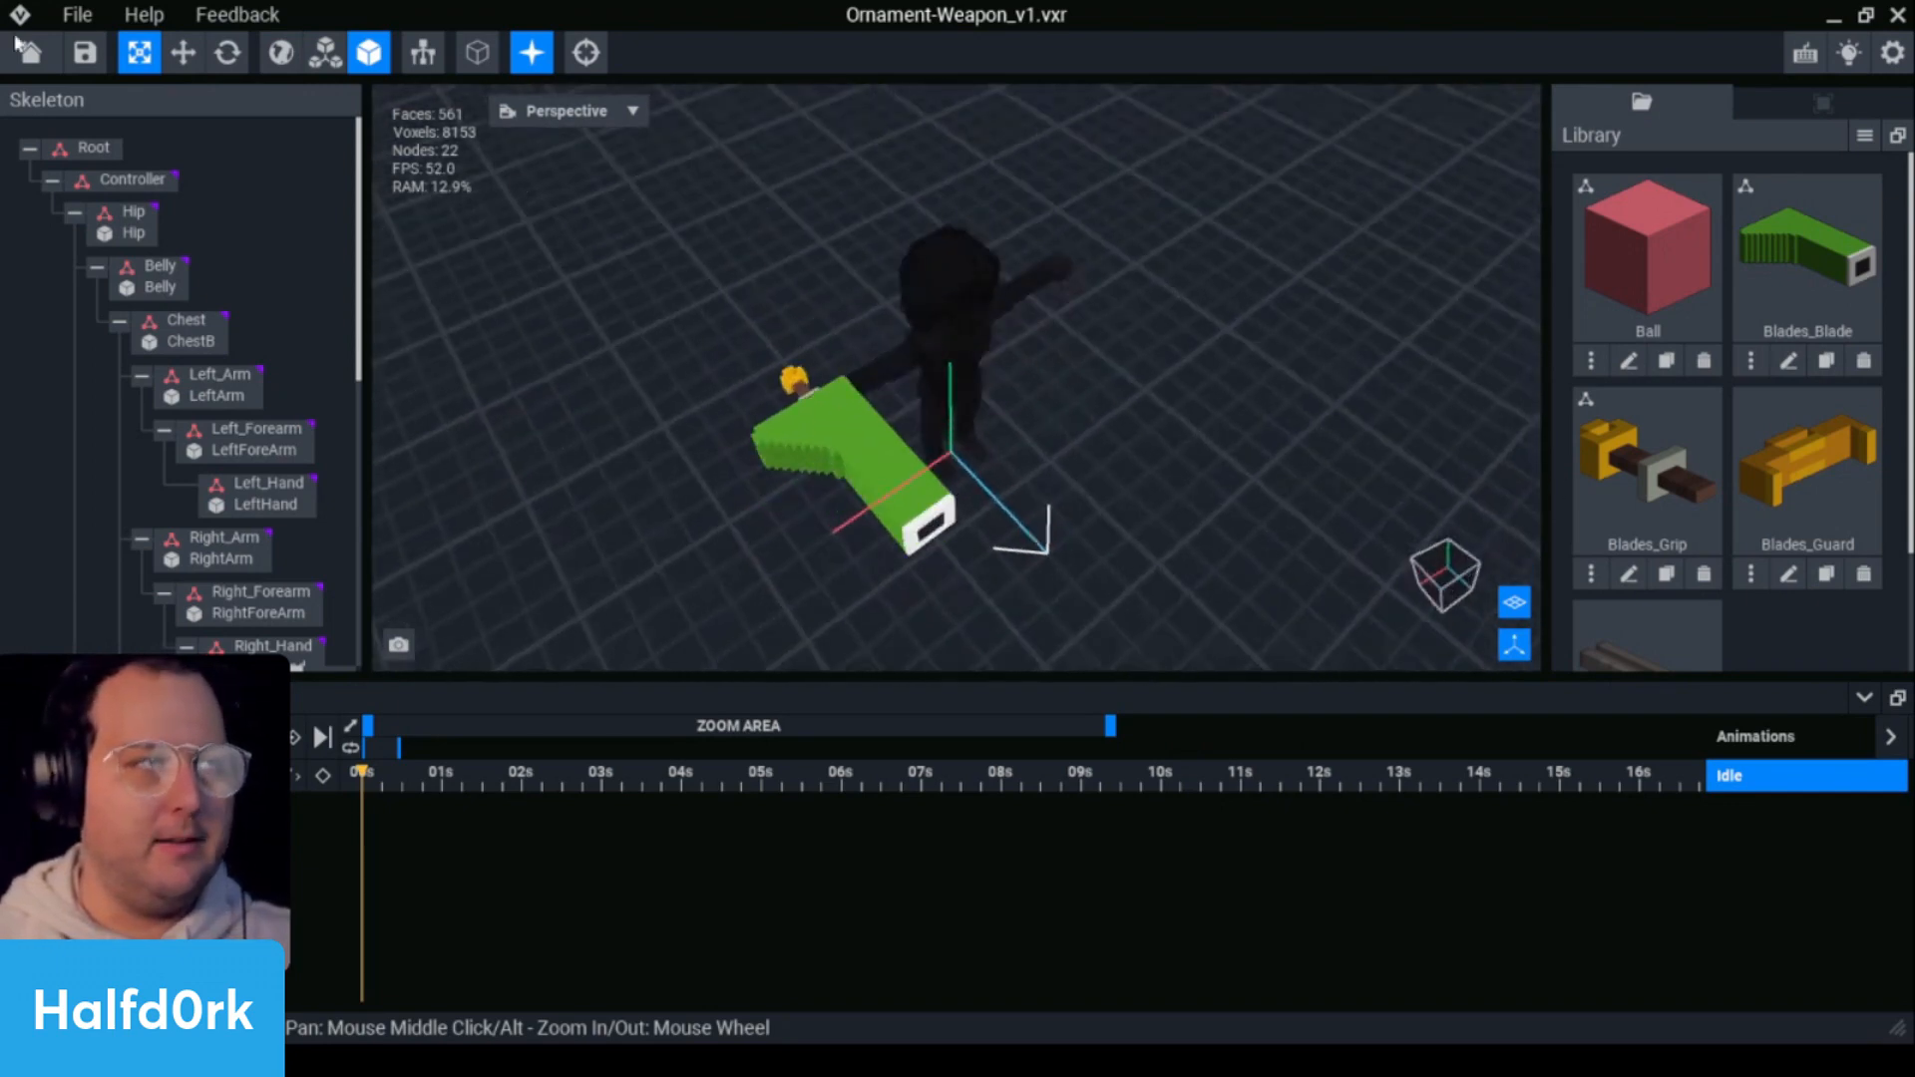
click(22, 44)
click(755, 409)
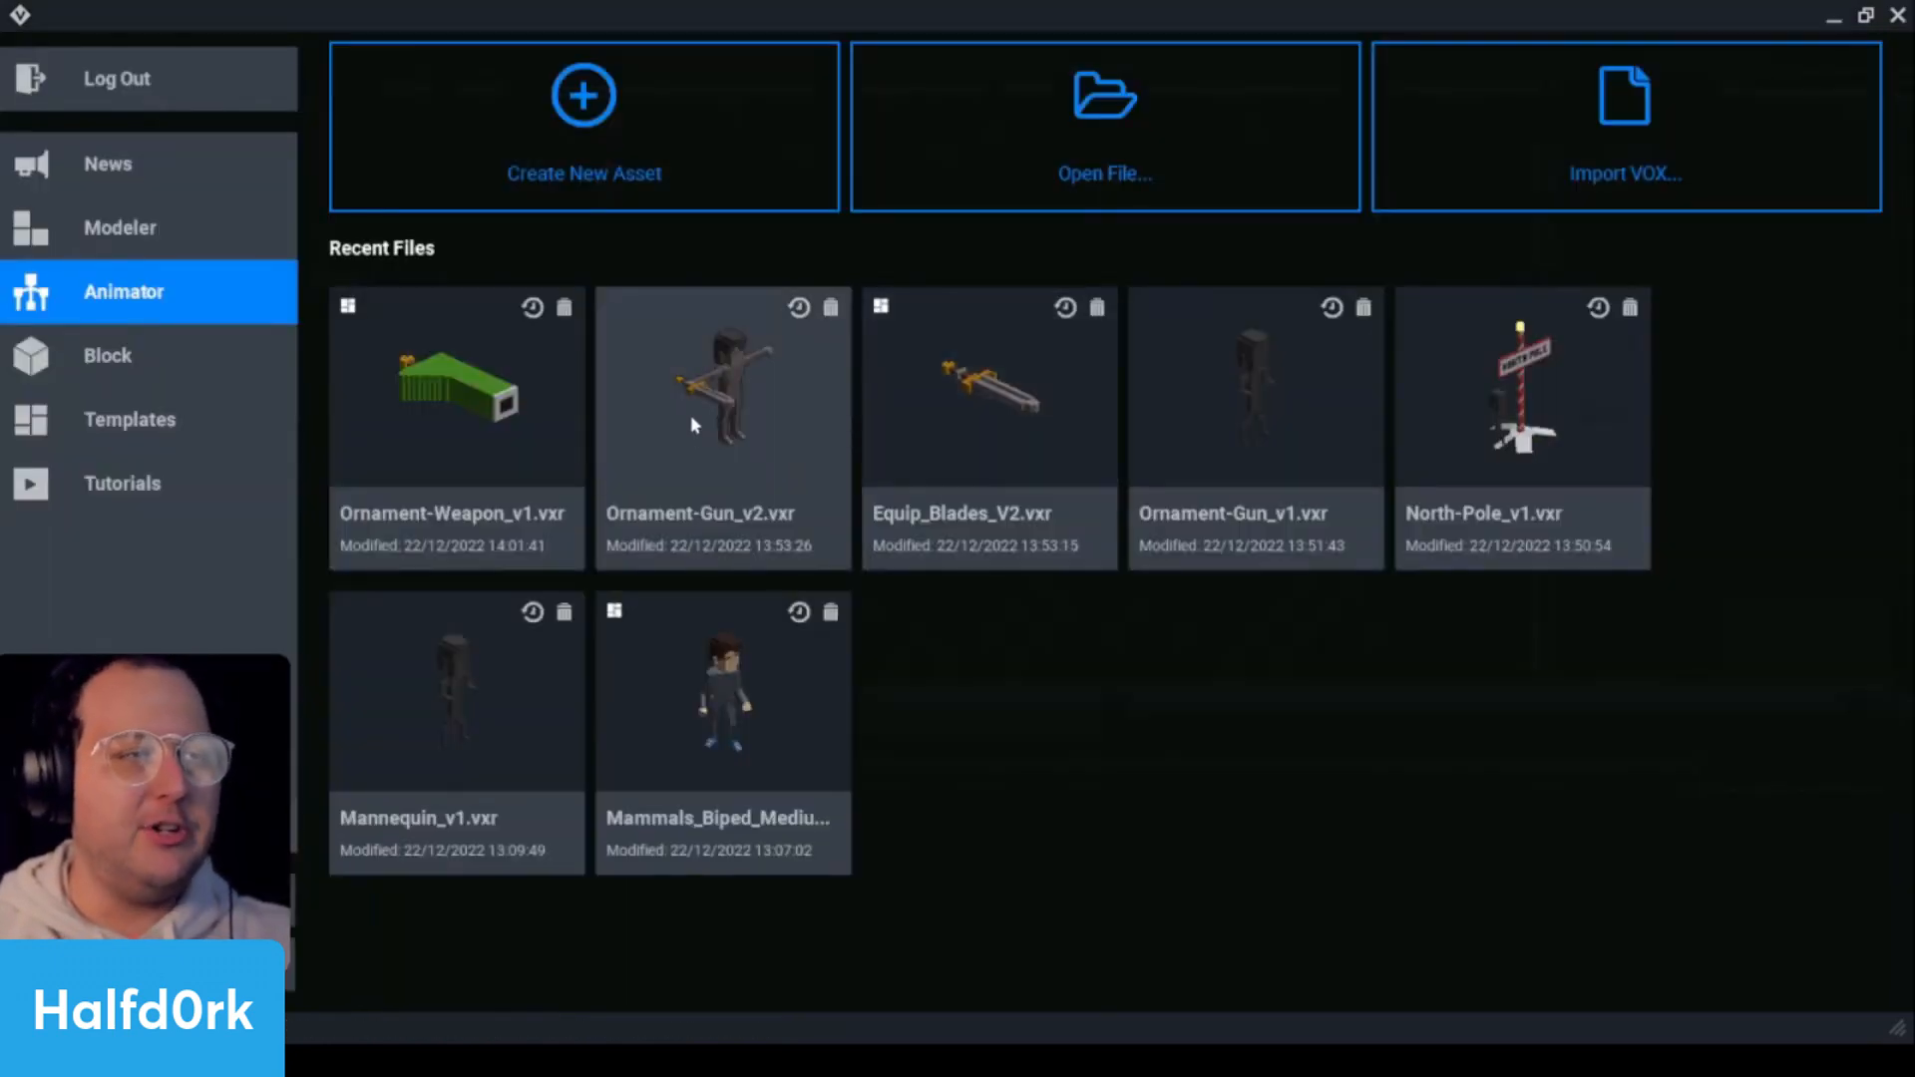
- Open Ornament-Gun_v1 from the recent files, select its Head_B mannequin model, and close the asset with its changes saved
click(1257, 404)
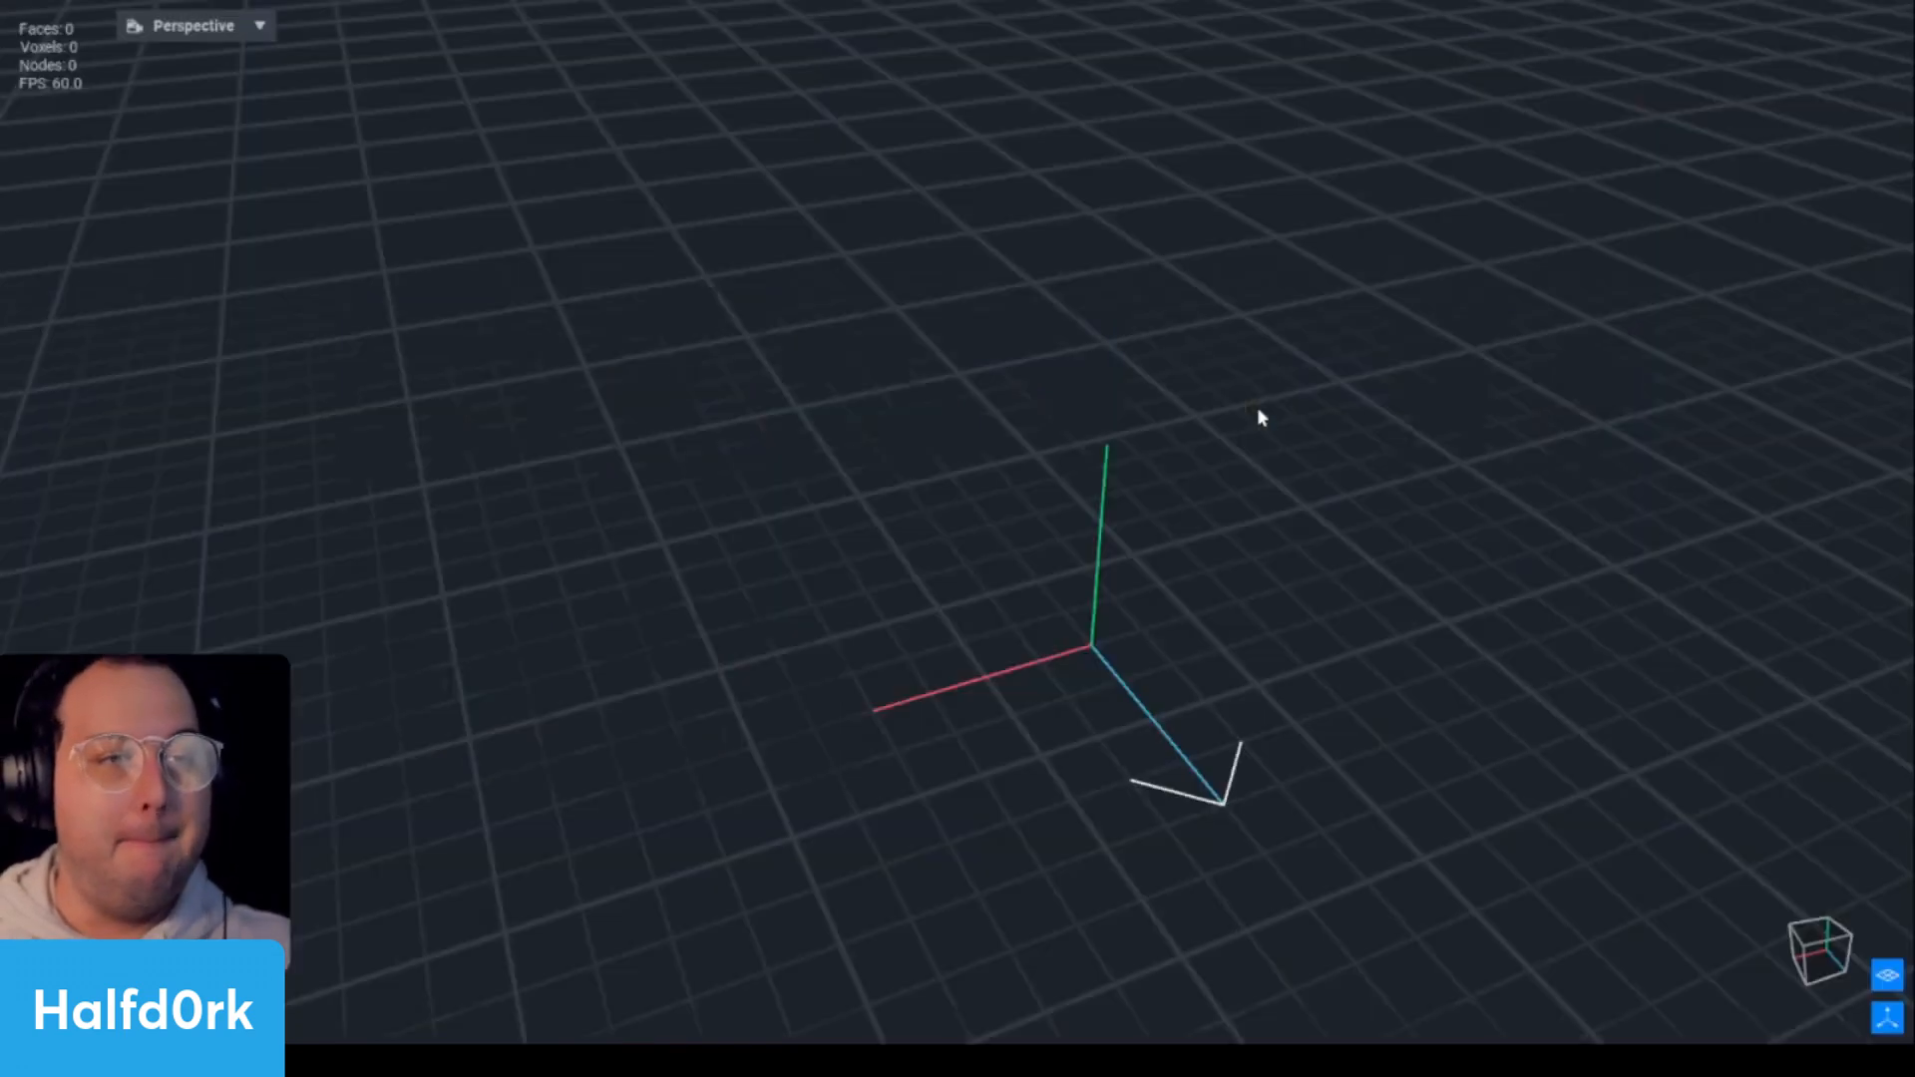
click(896, 368)
right_drag(896, 369, 891, 364)
right_drag(890, 364, 891, 364)
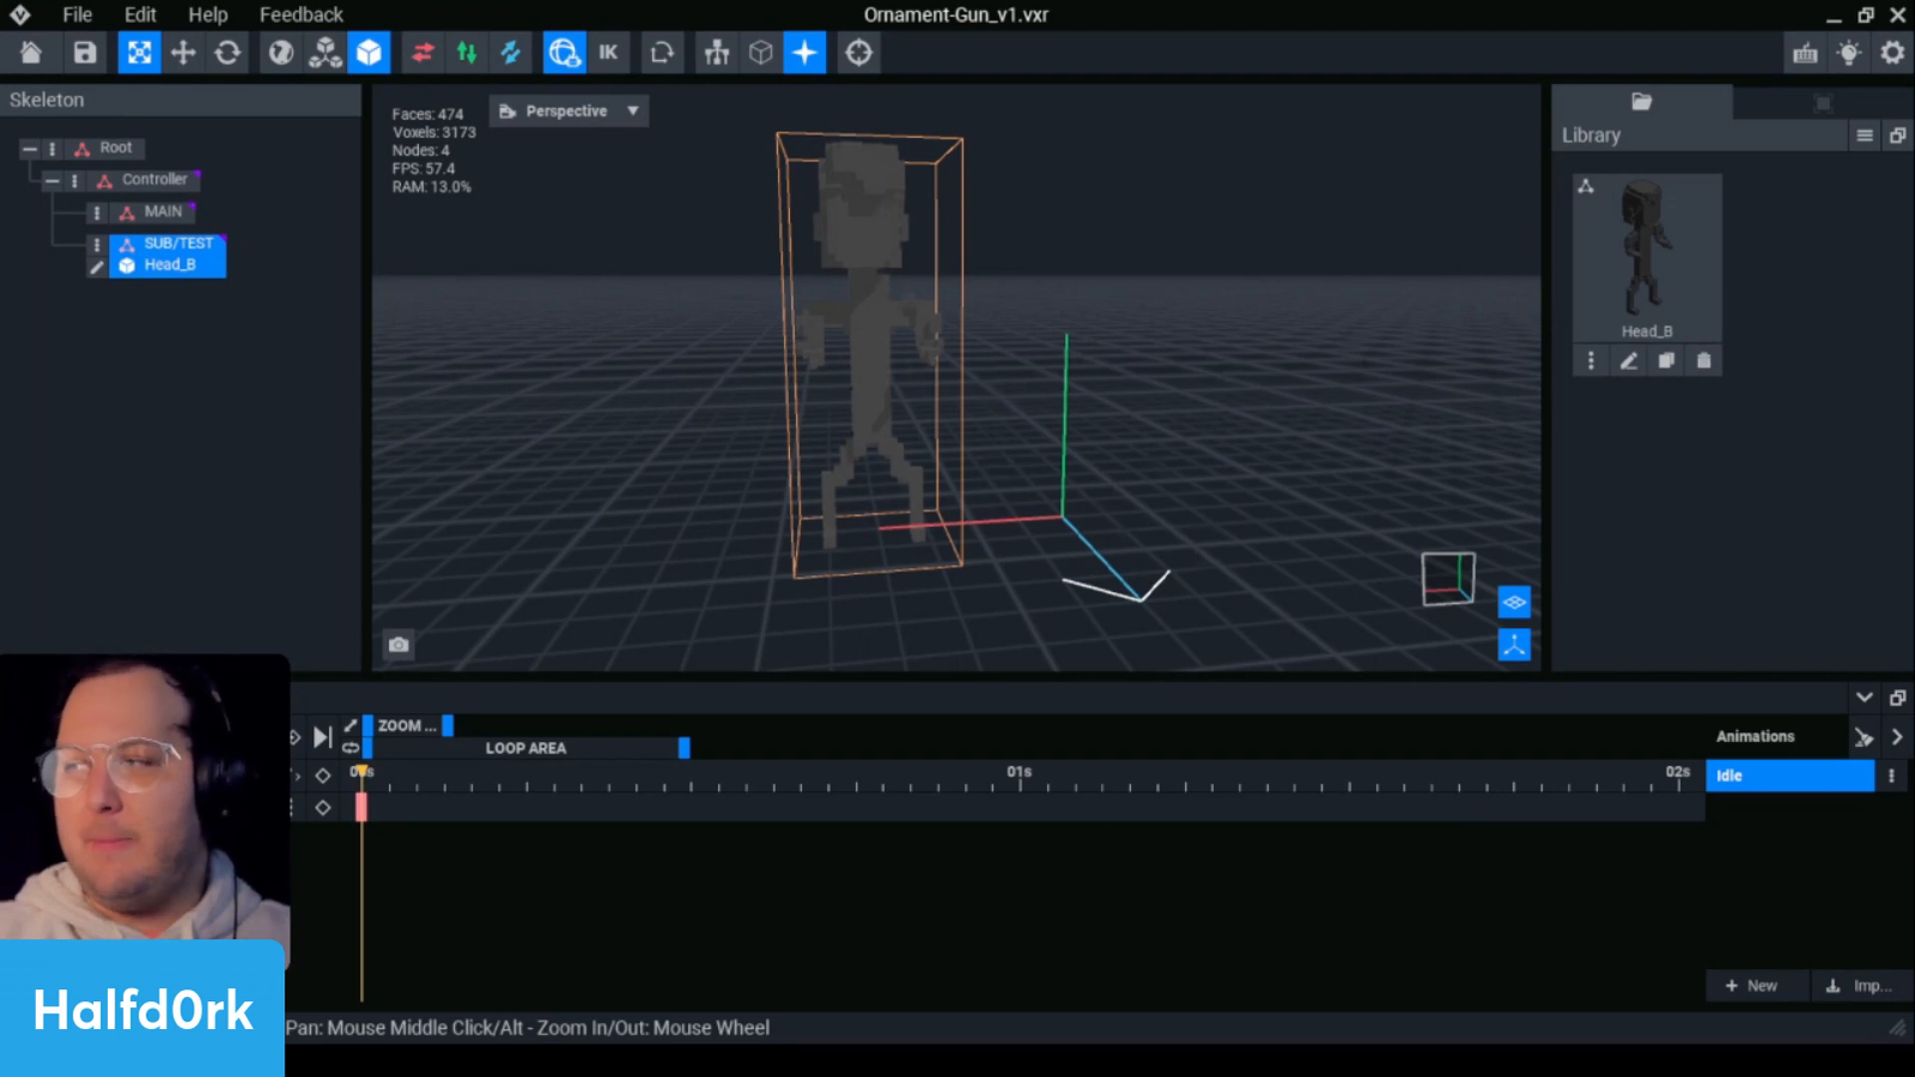
click(30, 52)
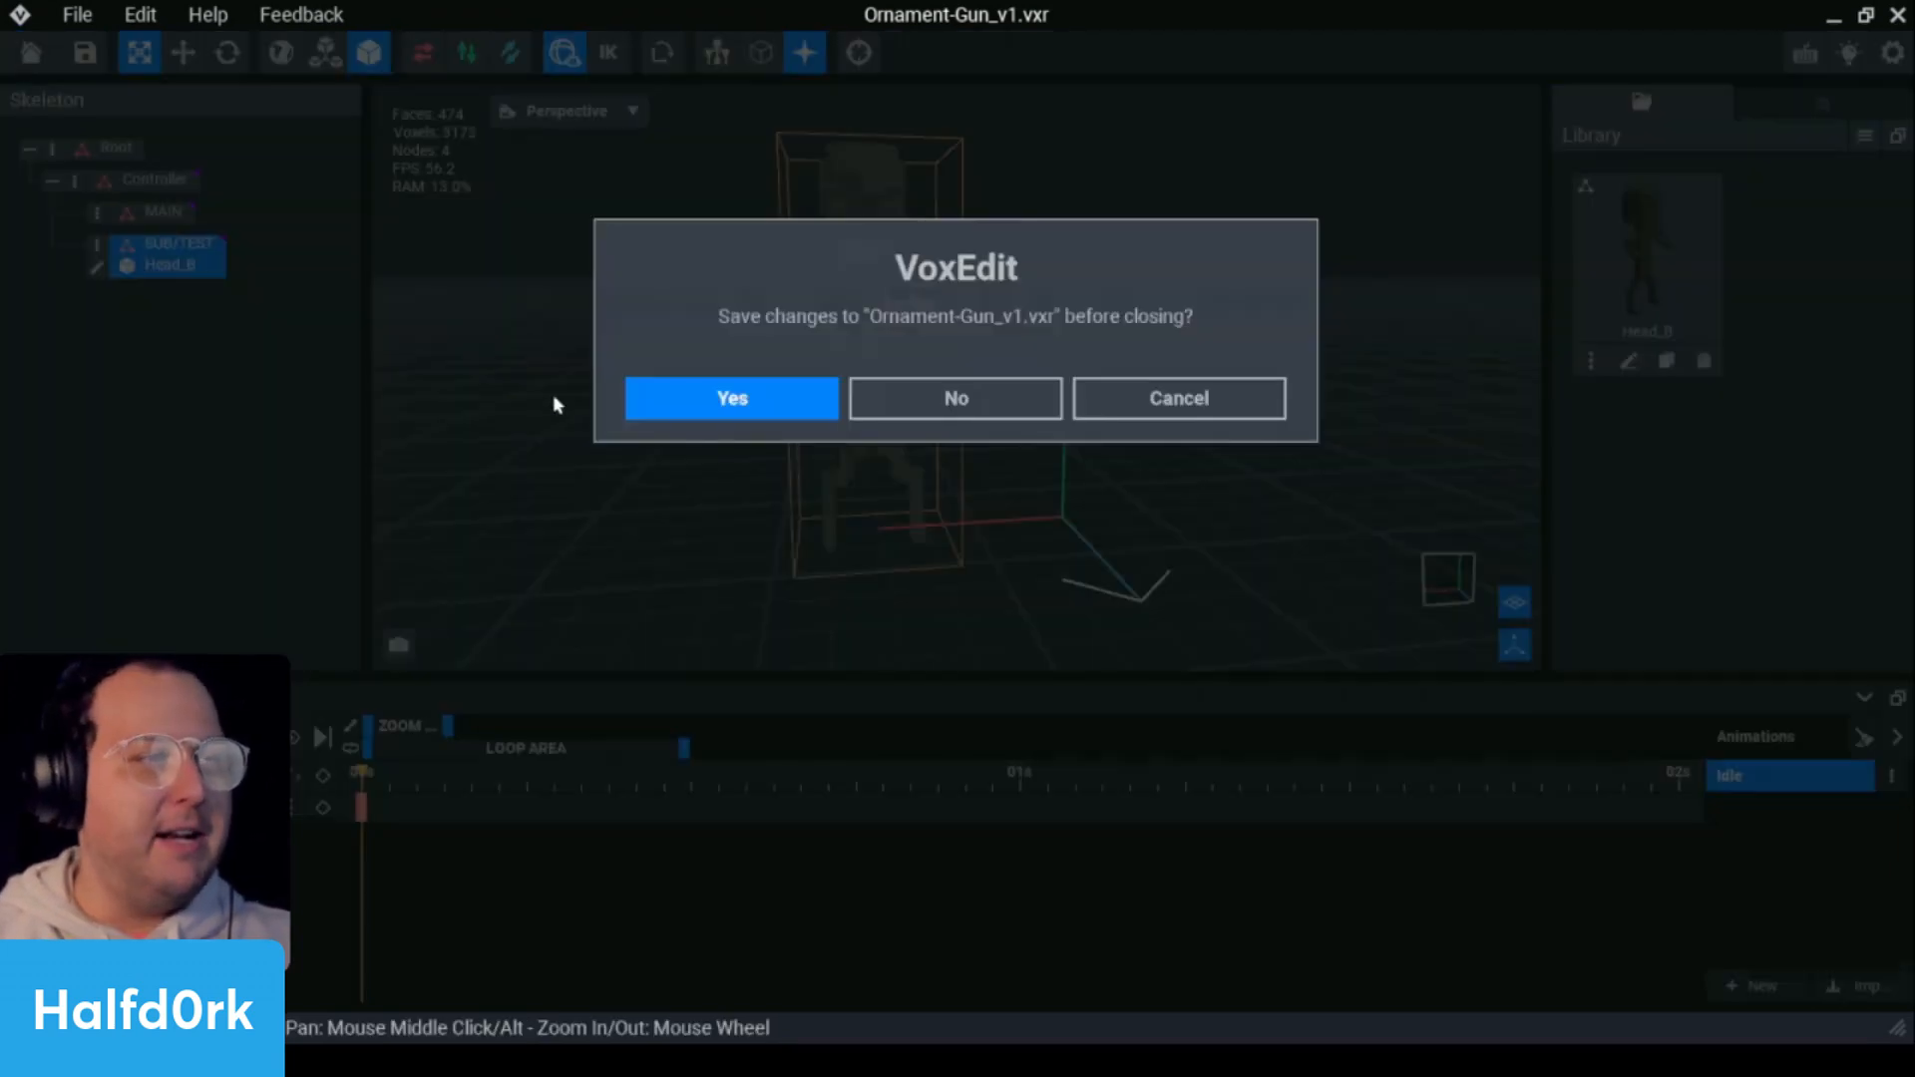
click(703, 399)
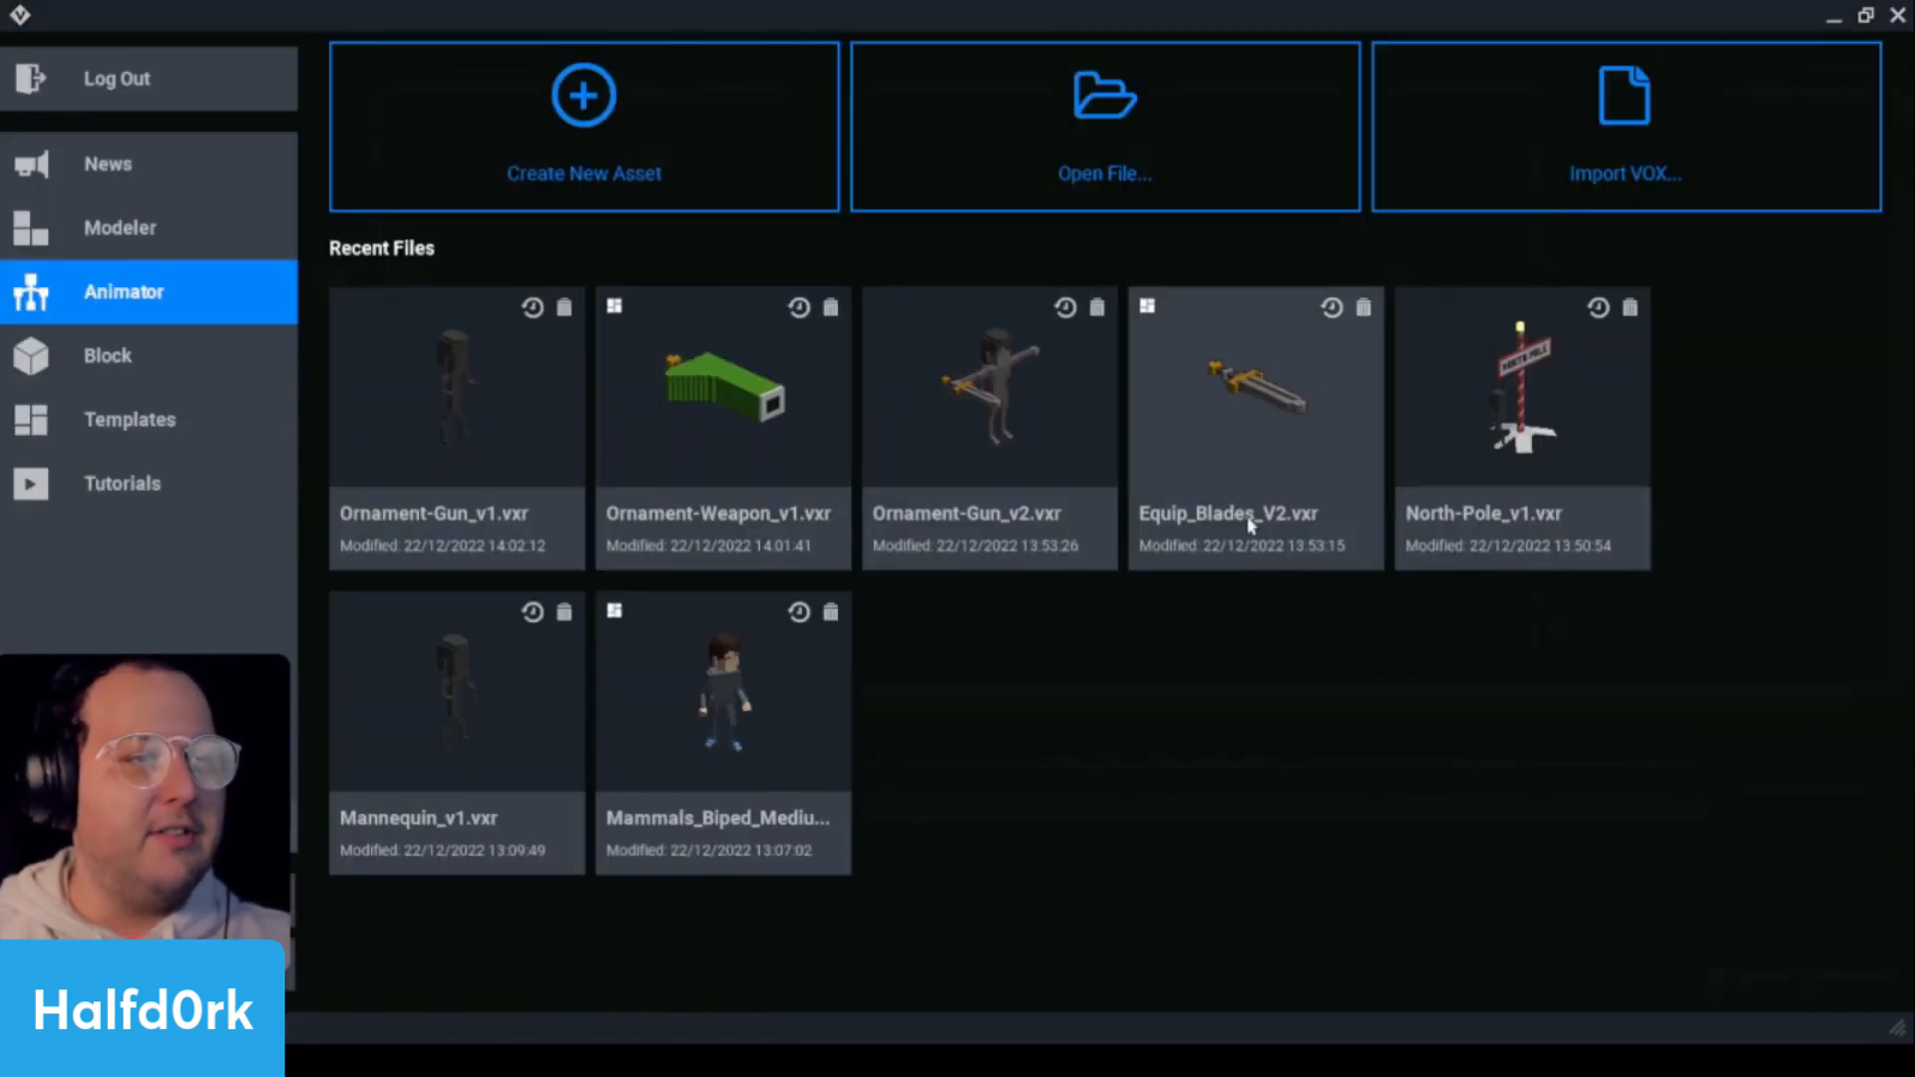
- Open North-Pole_v1 from the recent files, examine the signpost and its snow mound base, and save the asset
click(1556, 467)
scroll(1068, 594, up, 5)
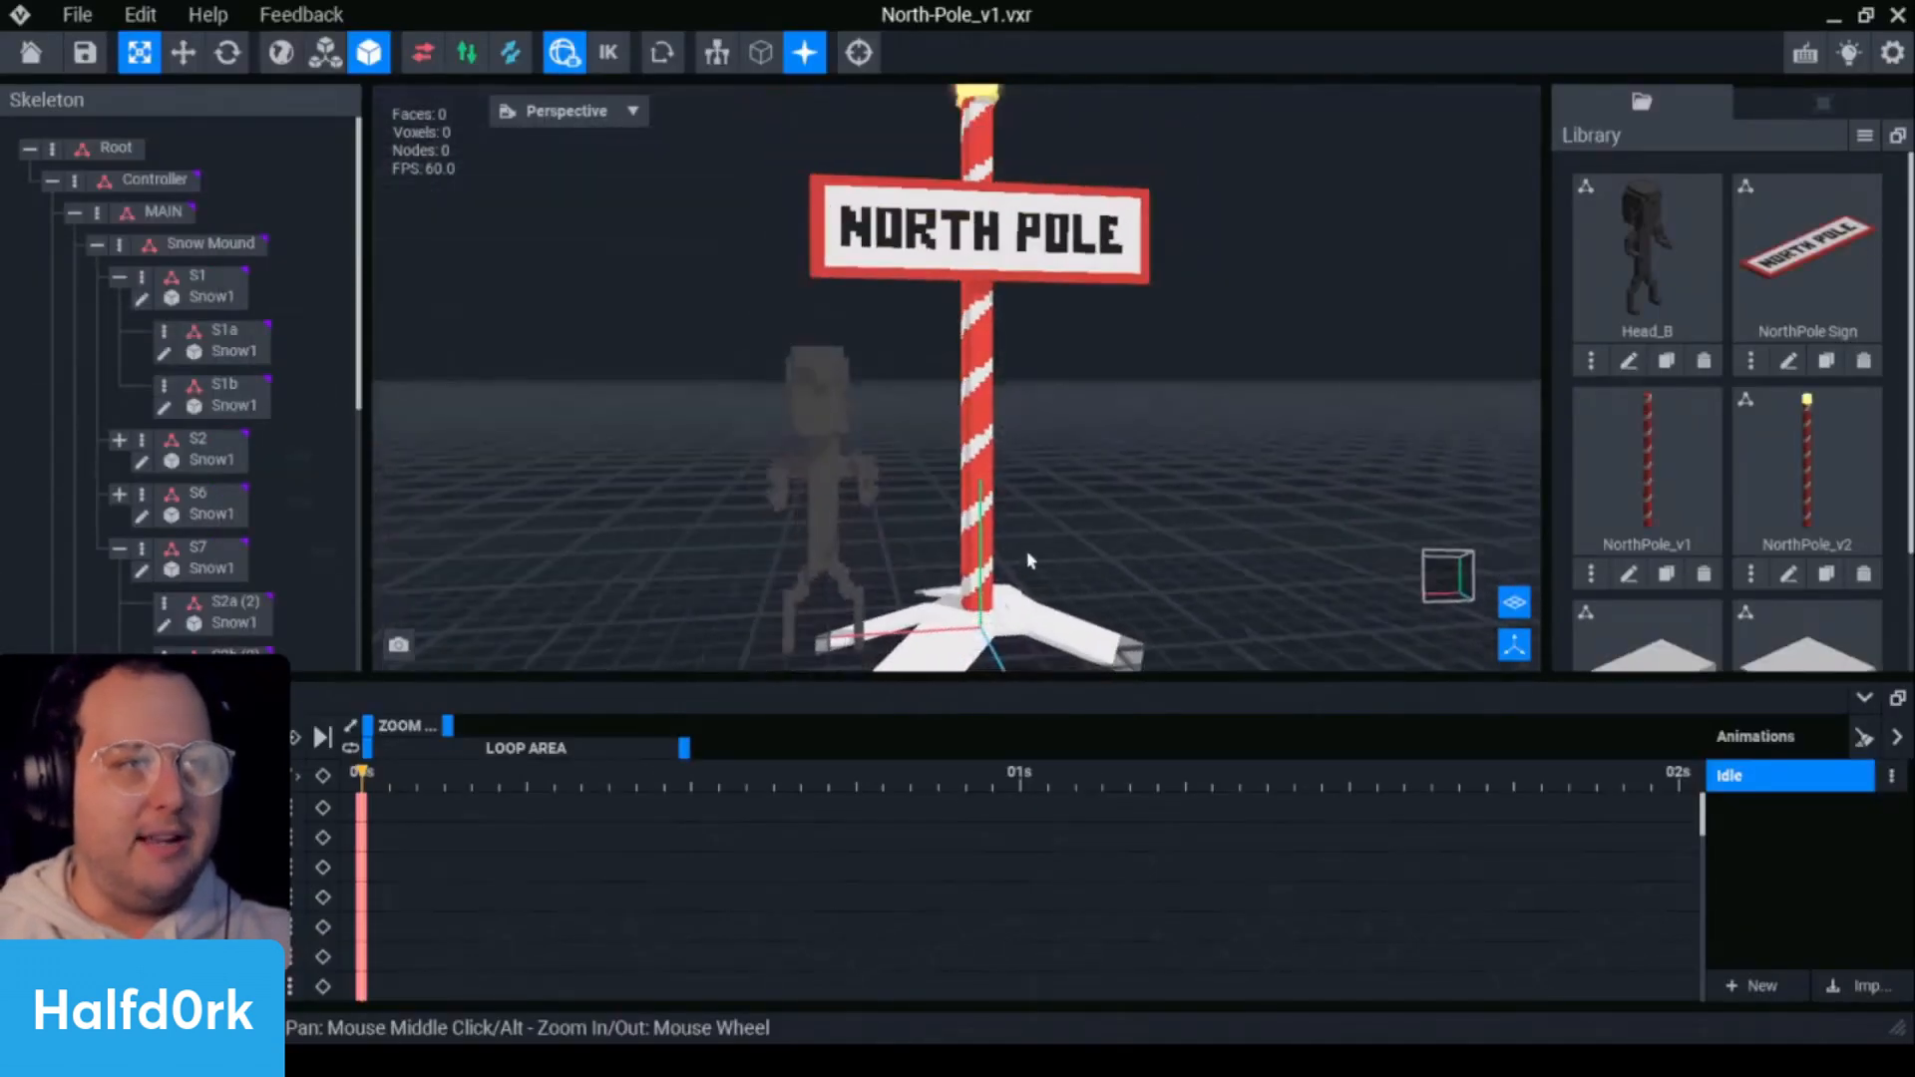
scroll(965, 444, up, 5)
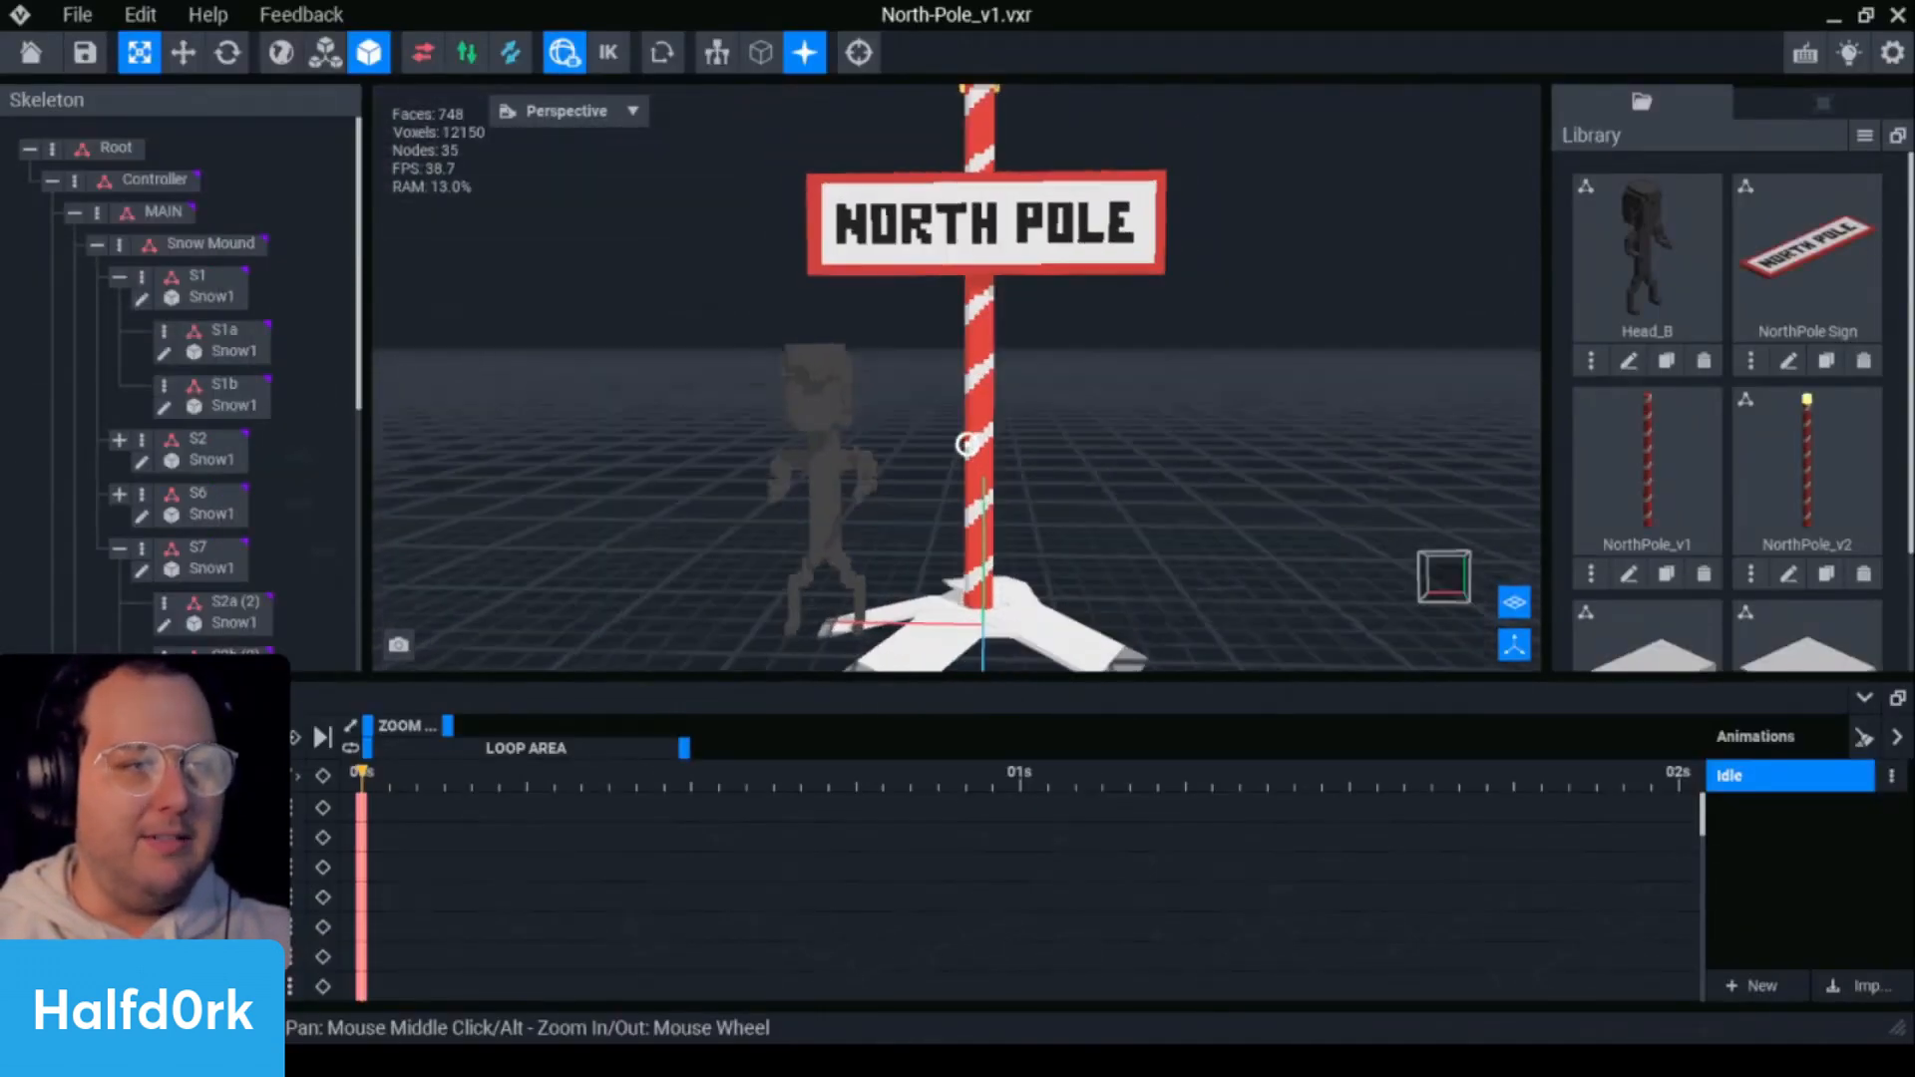
right_drag(966, 444, 966, 444)
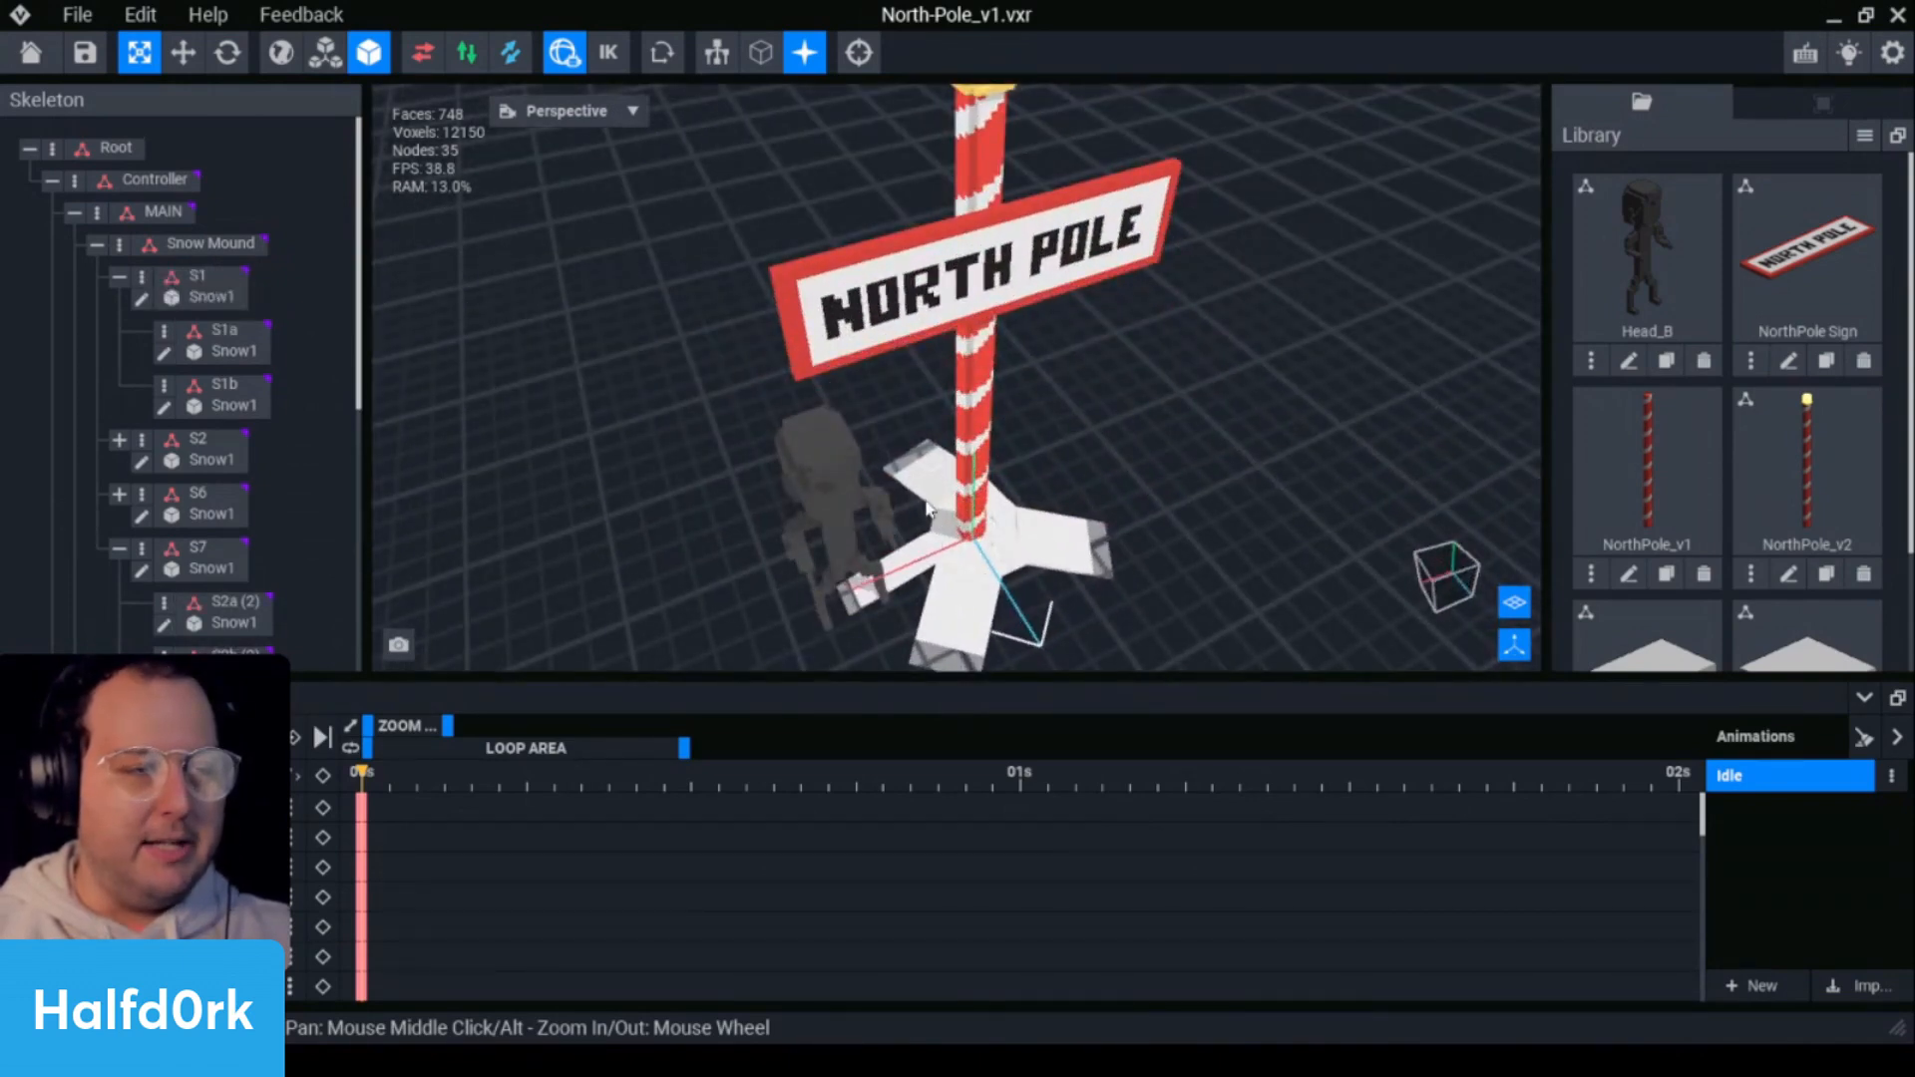
right_drag(926, 510, 1028, 582)
scroll(1017, 564, up, 3)
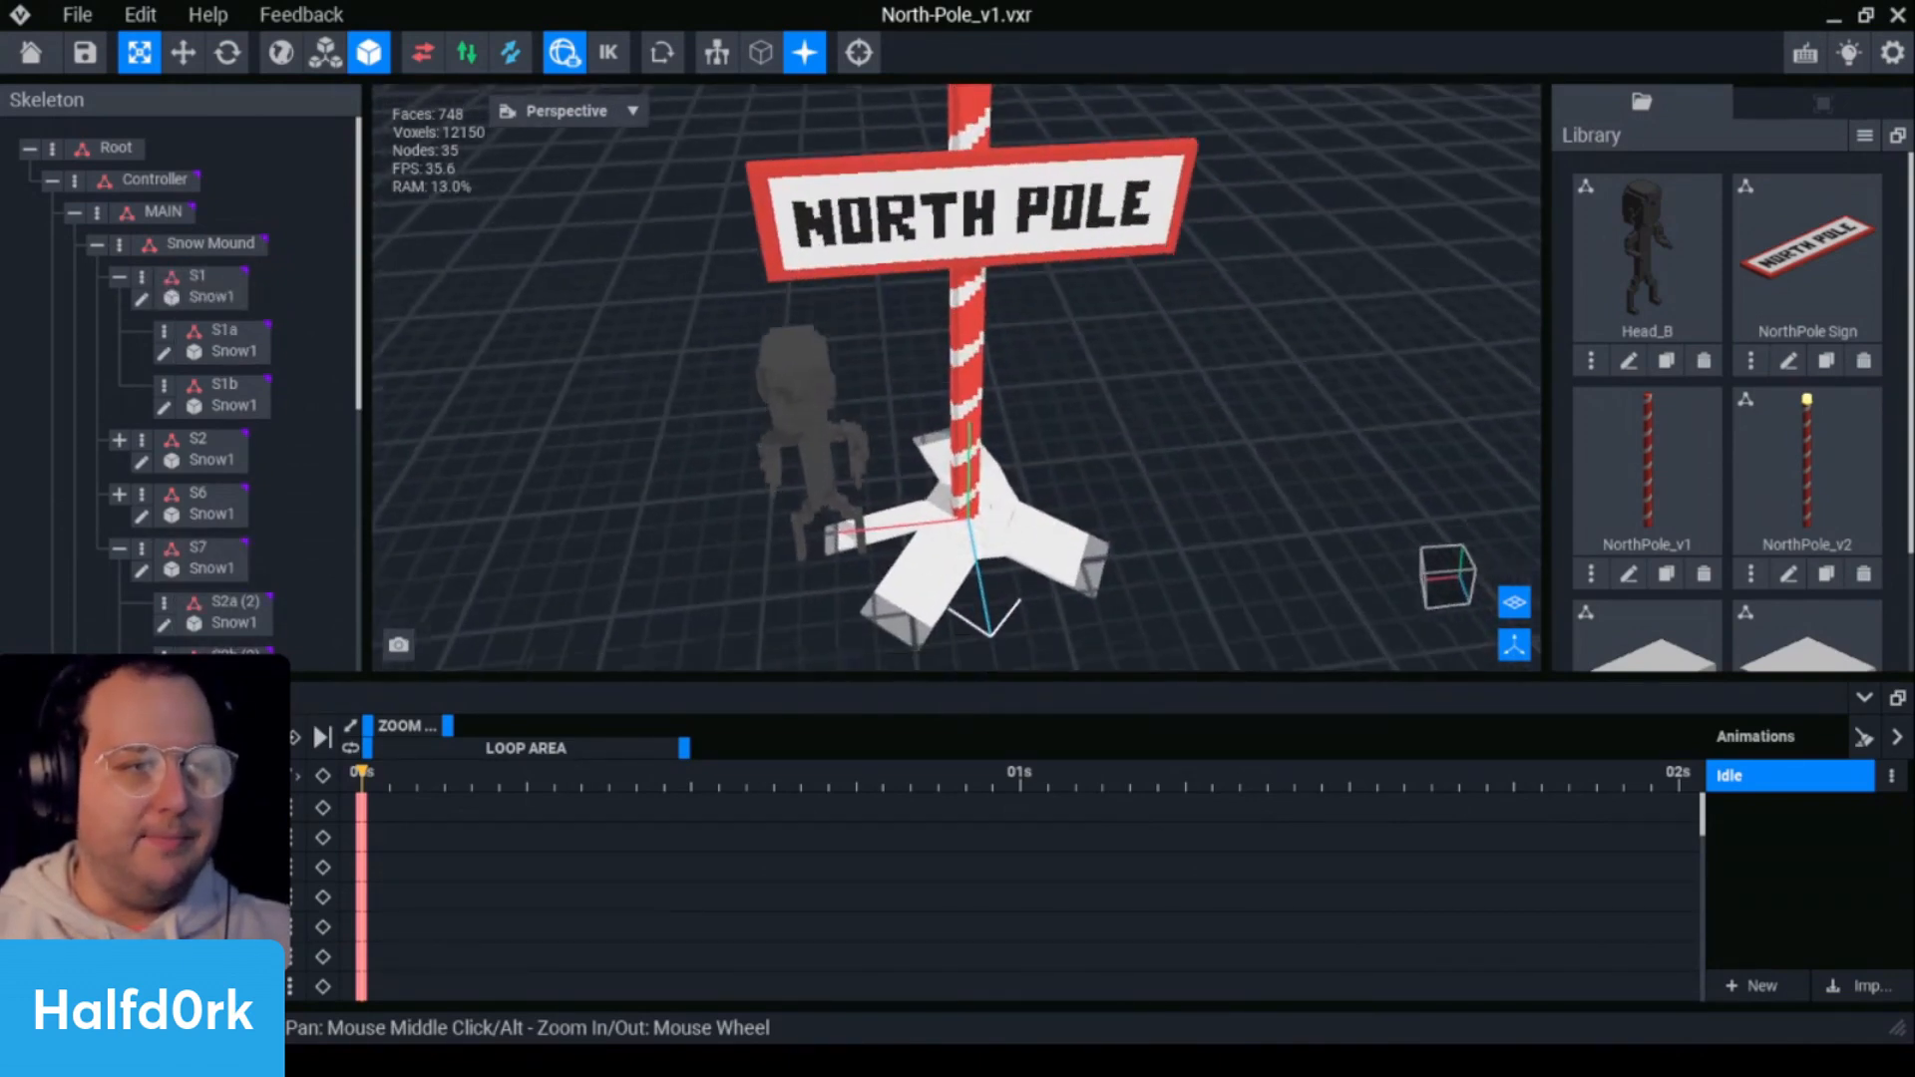
middle_drag(1016, 565, 1013, 457)
scroll(1171, 517, down, 5)
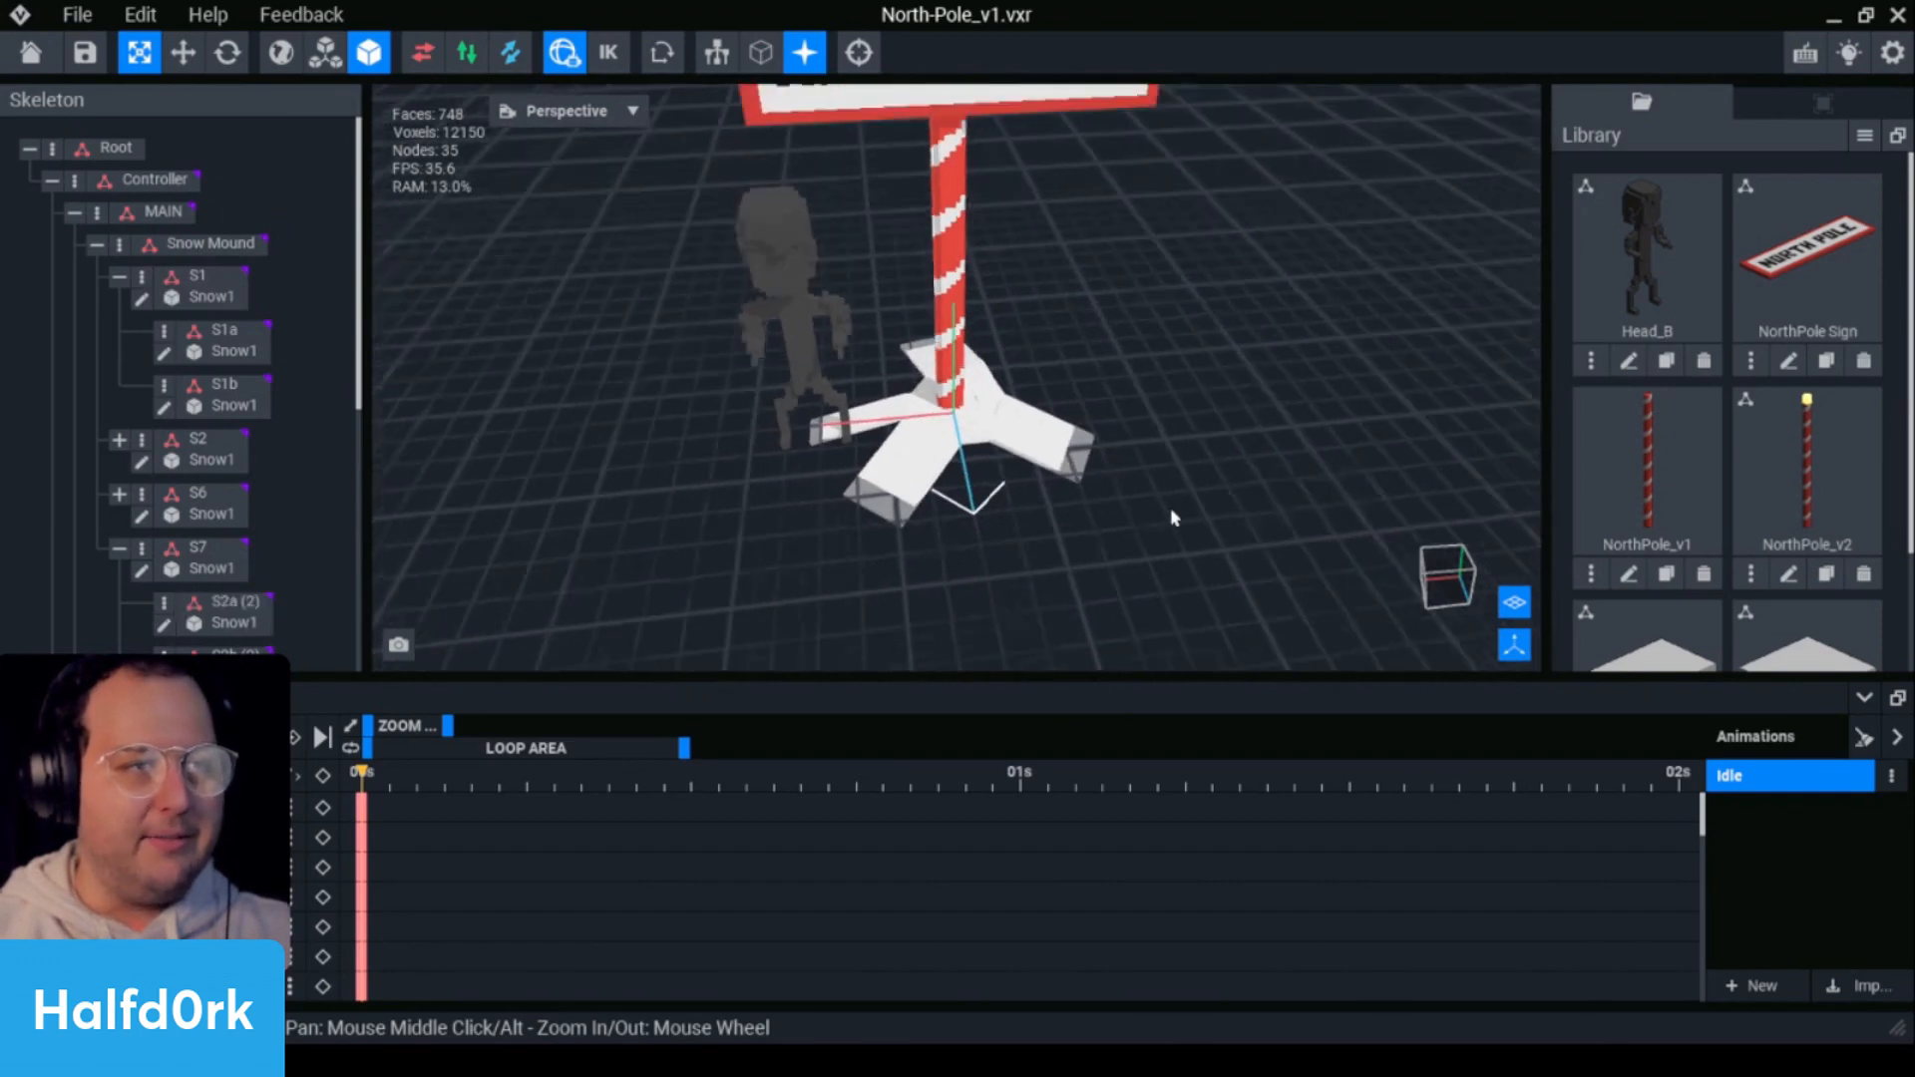
key(ctrl+s)
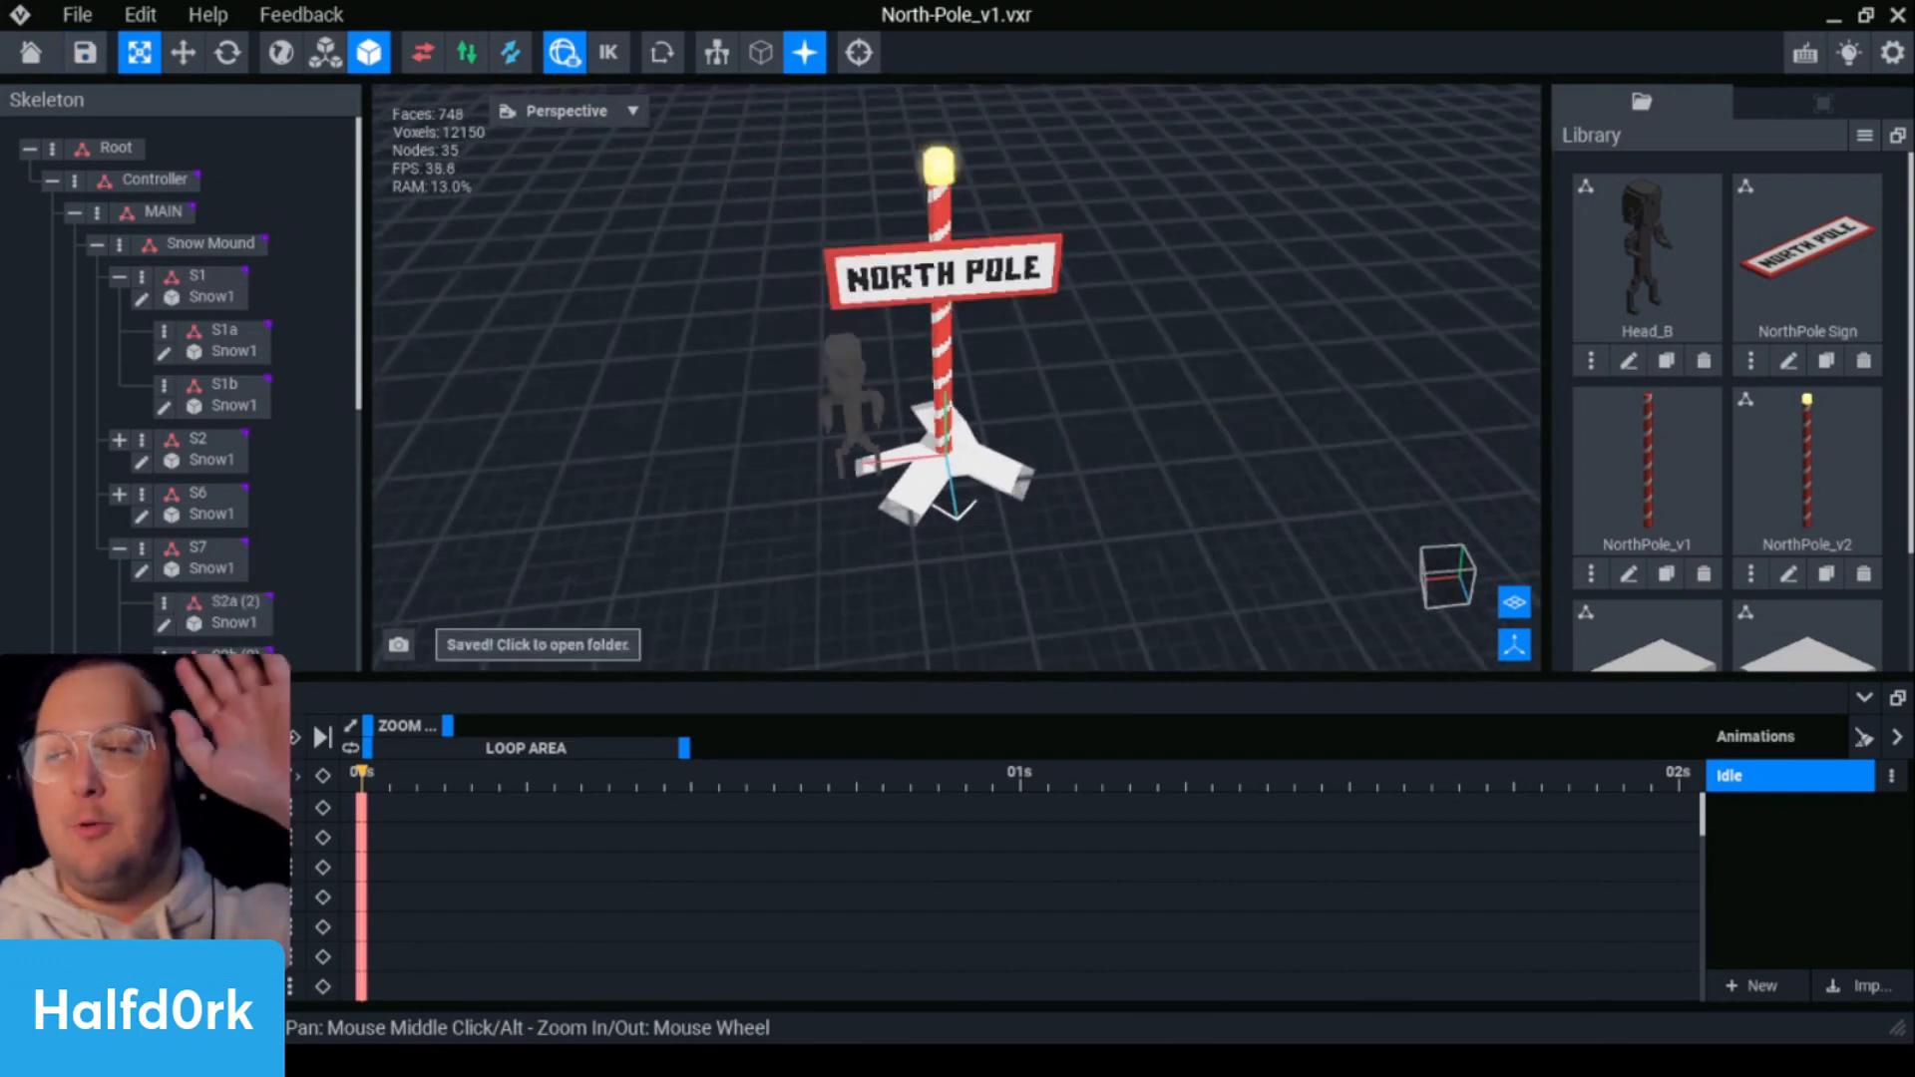